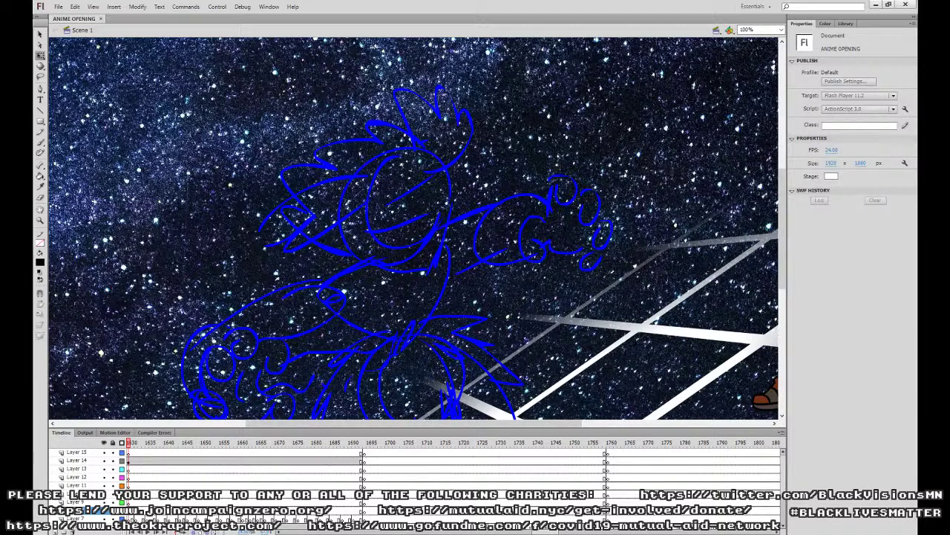
Show the starry background layer as outlines so the rough sketch stands on the plain stage.
{"action": "left_click", "coordinate": [464, 481]}
{"action": "left_click_drag", "start_coordinate": [551, 531], "coordinate": [543, 532]}
{"action": "left_click", "coordinate": [364, 491]}
{"action": "key", "text": "ctrl+minus"}
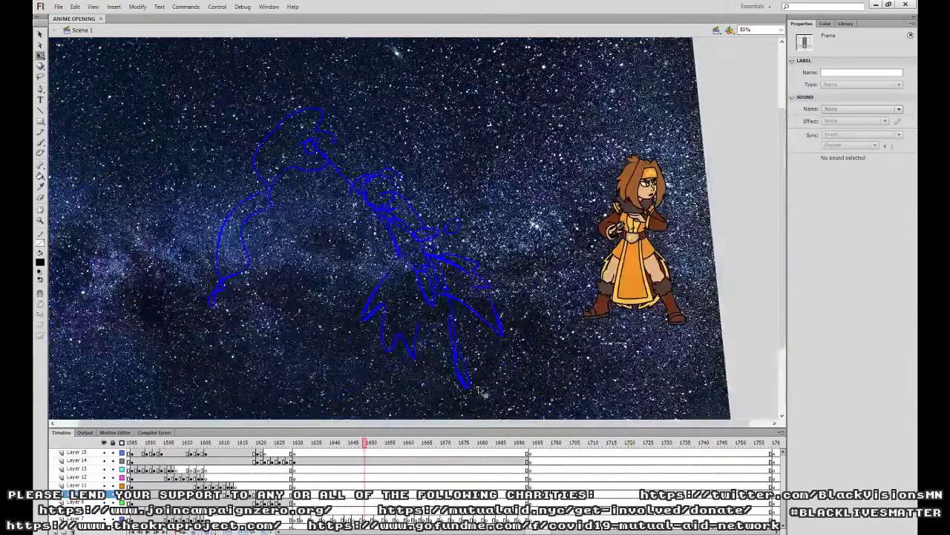
{"action": "left_click_drag", "start_coordinate": [508, 328], "coordinate": [519, 278]}
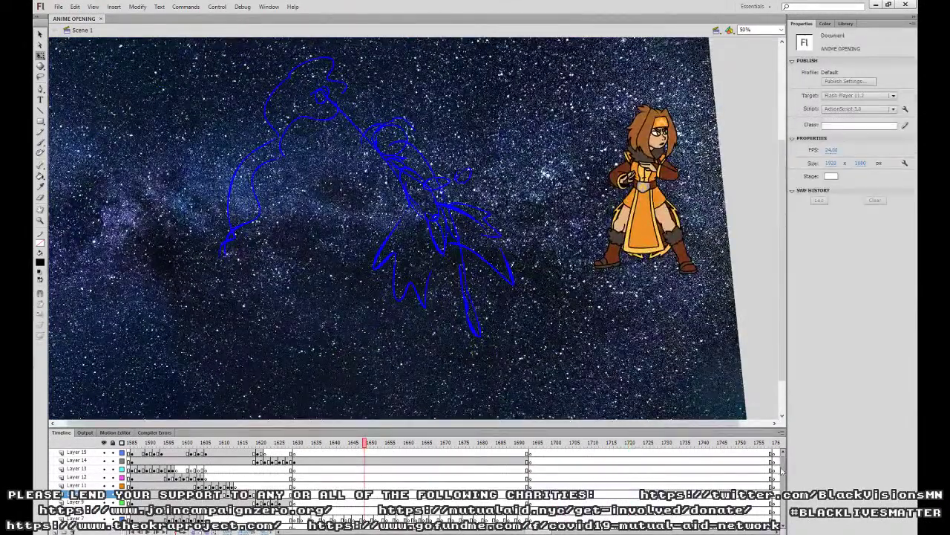
{"action": "scroll", "coordinate": [782, 470], "scroll_direction": "down", "scroll_amount": 2}
{"action": "left_click", "coordinate": [122, 511]}
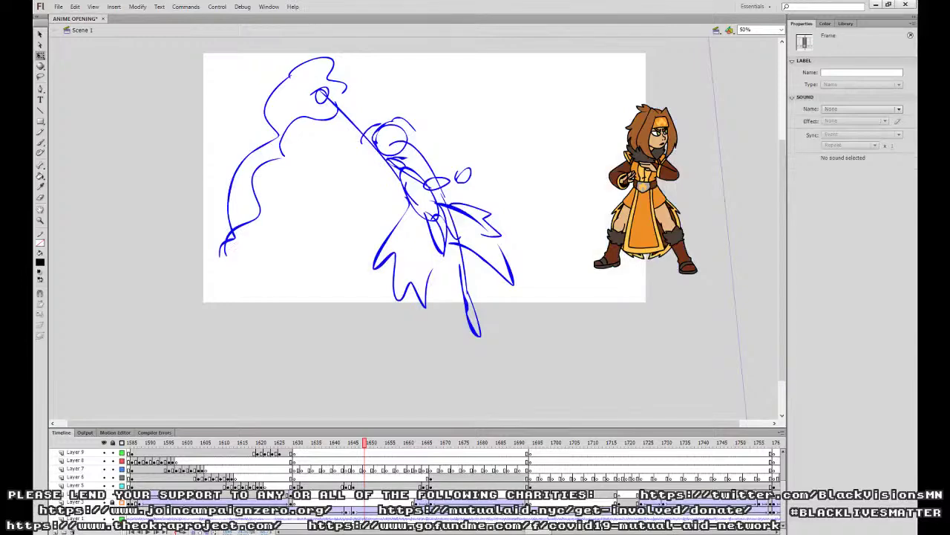
Locate the start of the close-up sketch at frame 1631 and clear that frame on Layer 8.
{"action": "left_click", "coordinate": [300, 469]}
{"action": "left_click_drag", "start_coordinate": [314, 461], "coordinate": [315, 437]}
{"action": "left_click", "coordinate": [315, 461]}
{"action": "left_click", "coordinate": [302, 469]}
{"action": "left_click", "coordinate": [302, 453]}
{"action": "left_click", "coordinate": [302, 461]}
{"action": "left_click", "coordinate": [302, 510]}
{"action": "key", "text": "Delete"}
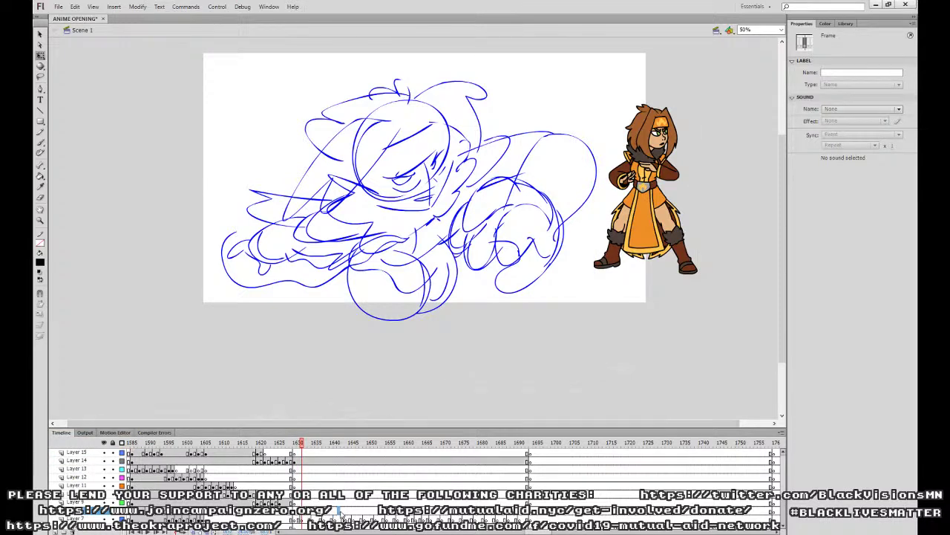
Add keyframes on Layer 8 where the following rough poses begin, near frames 1645 and 1666.
{"action": "left_click", "coordinate": [339, 511]}
{"action": "left_click", "coordinate": [354, 511]}
{"action": "left_click_drag", "start_coordinate": [391, 503], "coordinate": [391, 522]}
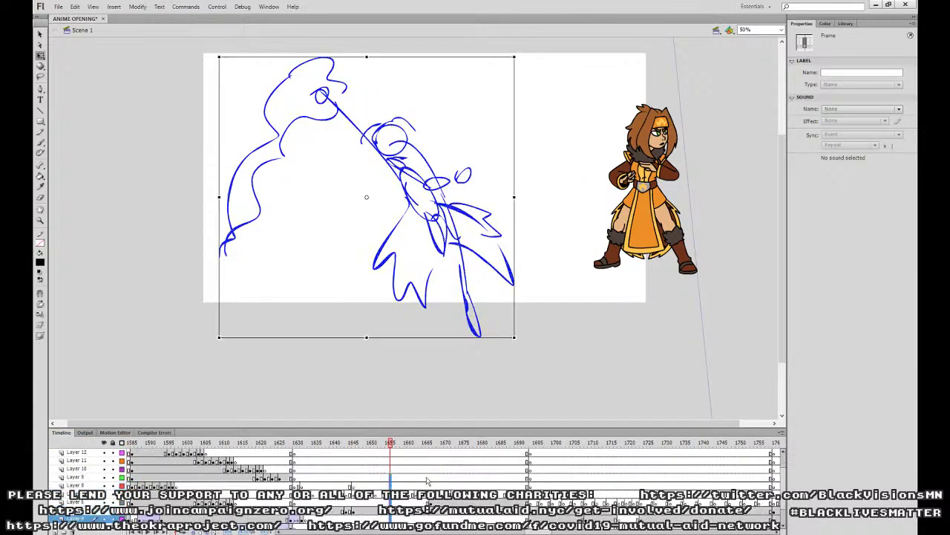
{"action": "left_click", "coordinate": [430, 485]}
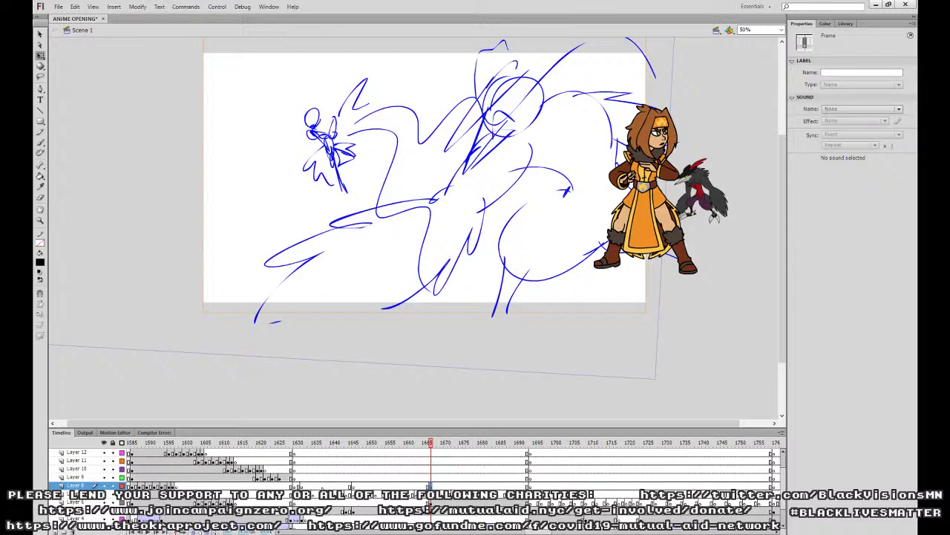
Return to the close-up pose and show its rough sketch layer as outlines for tracing.
{"action": "left_click", "coordinate": [306, 483]}
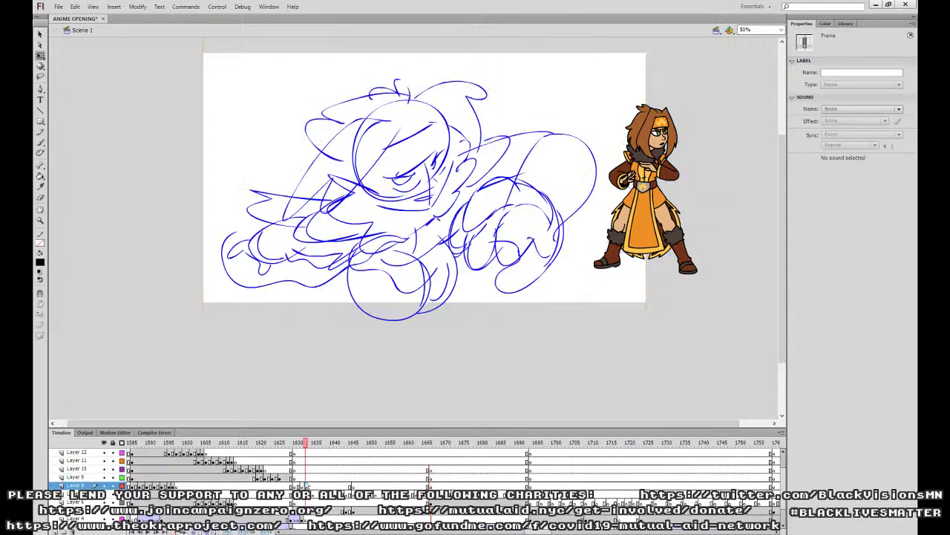
{"action": "key", "text": "ctrl+="}
{"action": "mouse_move", "coordinate": [510, 354]}
{"action": "left_mouse_down"}
{"action": "mouse_move", "coordinate": [493, 365]}
{"action": "mouse_move", "coordinate": [501, 342]}
{"action": "left_mouse_up"}
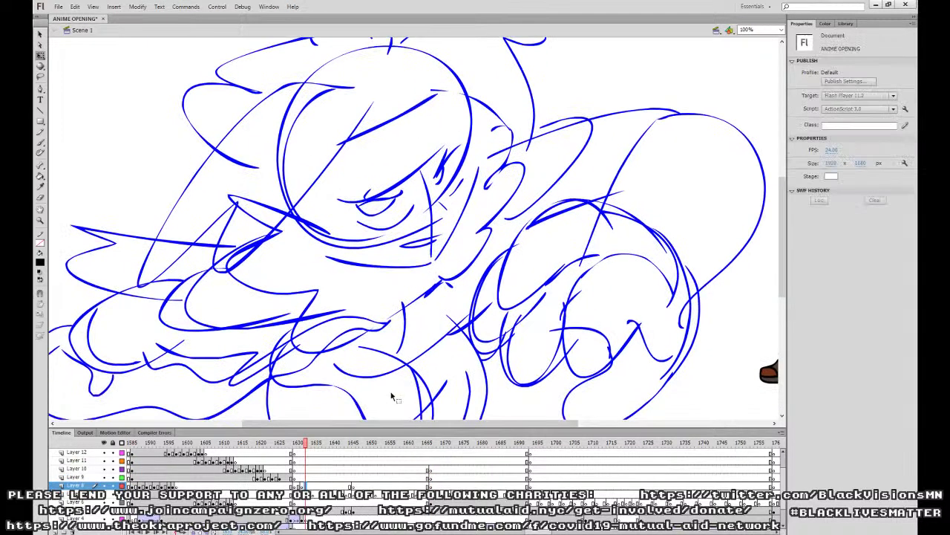
{"action": "left_click", "coordinate": [121, 510]}
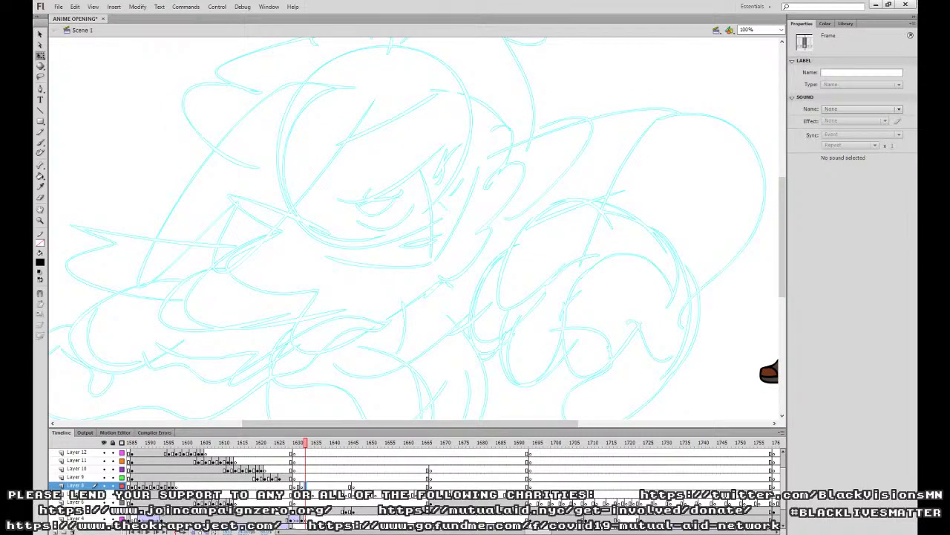
Ink the spiky hair outline over the sketch with the black Brush tool on Layer 8 at frame 1631.
{"action": "left_click", "coordinate": [300, 482]}
{"action": "left_click", "coordinate": [41, 143]}
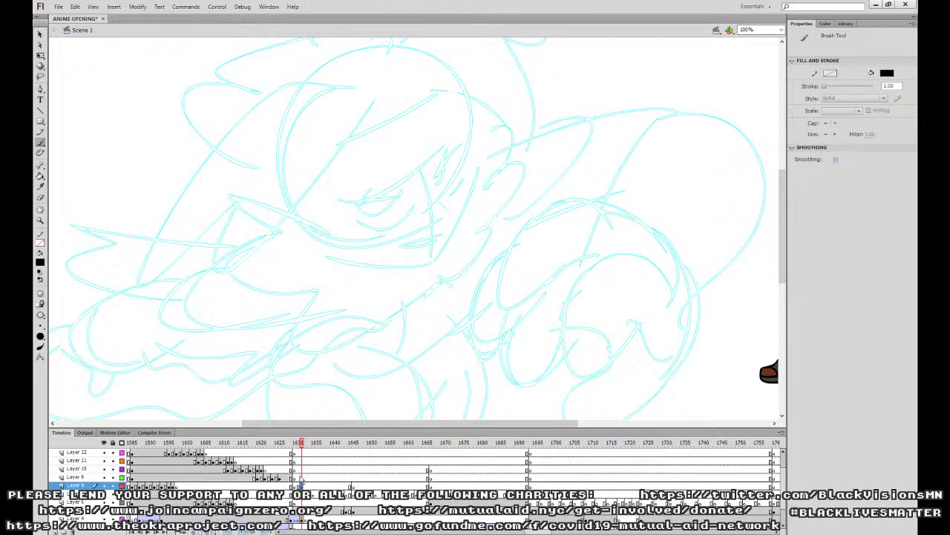
{"action": "mouse_move", "coordinate": [519, 274]}
{"action": "left_mouse_down"}
{"action": "mouse_move", "coordinate": [450, 267]}
{"action": "mouse_move", "coordinate": [275, 308]}
{"action": "mouse_move", "coordinate": [513, 341]}
{"action": "mouse_move", "coordinate": [535, 333]}
{"action": "left_mouse_up"}
{"action": "mouse_move", "coordinate": [363, 126]}
{"action": "left_mouse_down"}
{"action": "mouse_move", "coordinate": [302, 119]}
{"action": "mouse_move", "coordinate": [281, 168]}
{"action": "mouse_move", "coordinate": [217, 236]}
{"action": "mouse_move", "coordinate": [181, 317]}
{"action": "mouse_move", "coordinate": [237, 370]}
{"action": "mouse_move", "coordinate": [244, 314]}
{"action": "mouse_move", "coordinate": [343, 205]}
{"action": "mouse_move", "coordinate": [361, 161]}
{"action": "left_mouse_up"}
{"action": "mouse_move", "coordinate": [428, 124]}
{"action": "left_mouse_down"}
{"action": "mouse_move", "coordinate": [504, 140]}
{"action": "mouse_move", "coordinate": [529, 187]}
{"action": "mouse_move", "coordinate": [525, 210]}
{"action": "mouse_move", "coordinate": [539, 130]}
{"action": "mouse_move", "coordinate": [552, 133]}
{"action": "mouse_move", "coordinate": [542, 75]}
{"action": "mouse_move", "coordinate": [420, 73]}
{"action": "mouse_move", "coordinate": [454, 228]}
{"action": "left_mouse_up"}
{"action": "mouse_move", "coordinate": [402, 211]}
{"action": "left_mouse_down"}
{"action": "mouse_move", "coordinate": [366, 177]}
{"action": "mouse_move", "coordinate": [365, 223]}
{"action": "left_mouse_up"}
{"action": "left_click_drag", "start_coordinate": [426, 191], "coordinate": [401, 186]}
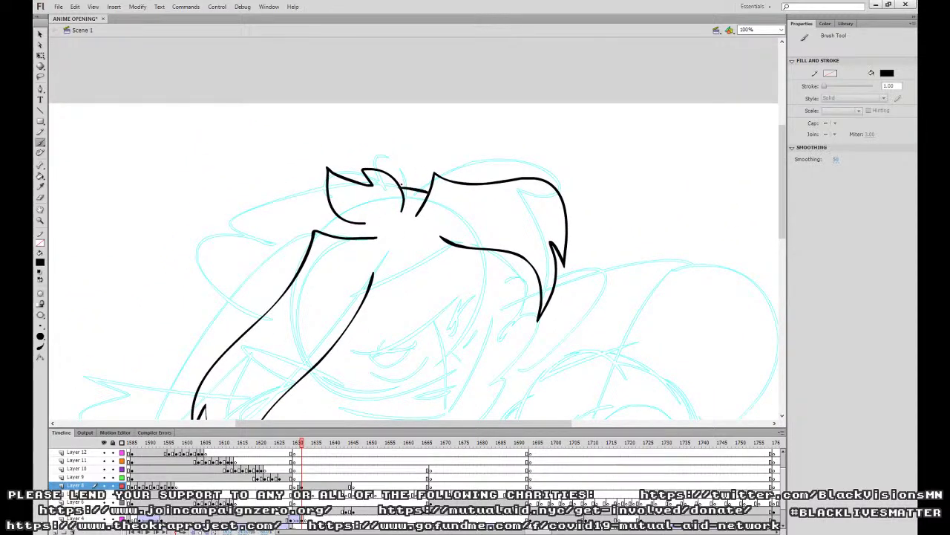
{"action": "mouse_move", "coordinate": [329, 195]}
{"action": "left_mouse_down"}
{"action": "mouse_move", "coordinate": [236, 202]}
{"action": "mouse_move", "coordinate": [204, 238]}
{"action": "mouse_move", "coordinate": [222, 352]}
{"action": "left_mouse_up"}
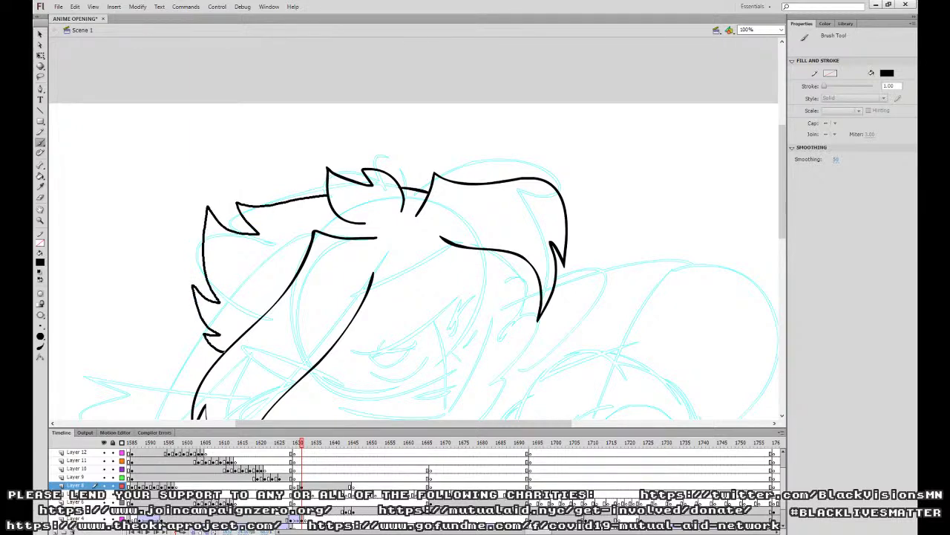
Ink the headband edges below the fringe and the contour of the face down to the jaw.
{"action": "mouse_move", "coordinate": [335, 344]}
{"action": "left_mouse_down"}
{"action": "mouse_move", "coordinate": [428, 324]}
{"action": "mouse_move", "coordinate": [492, 274]}
{"action": "left_mouse_up"}
{"action": "key", "text": "ctrl+z"}
{"action": "mouse_move", "coordinate": [336, 344]}
{"action": "left_mouse_down"}
{"action": "mouse_move", "coordinate": [383, 342]}
{"action": "mouse_move", "coordinate": [447, 315]}
{"action": "mouse_move", "coordinate": [482, 284]}
{"action": "mouse_move", "coordinate": [483, 251]}
{"action": "mouse_move", "coordinate": [436, 251]}
{"action": "mouse_move", "coordinate": [370, 285]}
{"action": "left_mouse_up"}
{"action": "mouse_move", "coordinate": [327, 357]}
{"action": "left_mouse_down"}
{"action": "mouse_move", "coordinate": [344, 390]}
{"action": "mouse_move", "coordinate": [333, 346]}
{"action": "mouse_move", "coordinate": [322, 351]}
{"action": "mouse_move", "coordinate": [334, 346]}
{"action": "mouse_move", "coordinate": [403, 370]}
{"action": "mouse_move", "coordinate": [441, 360]}
{"action": "mouse_move", "coordinate": [463, 320]}
{"action": "left_mouse_up"}
{"action": "key", "text": "ctrl+z"}
{"action": "left_click_drag", "start_coordinate": [471, 273], "coordinate": [473, 250]}
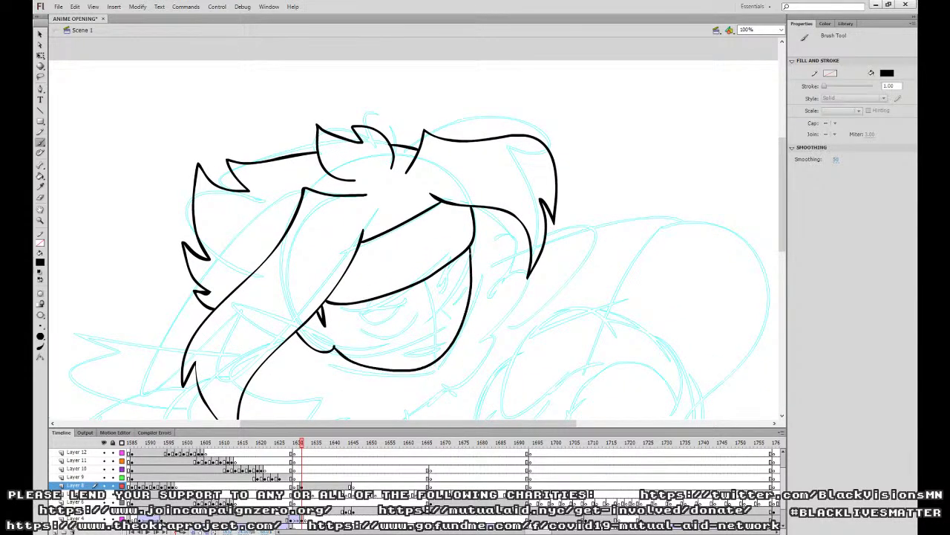
Ink the nose, the brows and eyelids, and the outlines of both eyes.
{"action": "left_click_drag", "start_coordinate": [440, 332], "coordinate": [439, 315]}
{"action": "mouse_move", "coordinate": [365, 306]}
{"action": "left_mouse_down"}
{"action": "mouse_move", "coordinate": [409, 303]}
{"action": "mouse_move", "coordinate": [364, 301]}
{"action": "left_mouse_up"}
{"action": "left_click_drag", "start_coordinate": [433, 290], "coordinate": [446, 265]}
{"action": "mouse_move", "coordinate": [408, 307]}
{"action": "left_mouse_down"}
{"action": "mouse_move", "coordinate": [347, 309]}
{"action": "mouse_move", "coordinate": [409, 309]}
{"action": "mouse_move", "coordinate": [441, 288]}
{"action": "left_mouse_up"}
{"action": "mouse_move", "coordinate": [445, 284]}
{"action": "left_mouse_down"}
{"action": "mouse_move", "coordinate": [456, 268]}
{"action": "mouse_move", "coordinate": [438, 300]}
{"action": "mouse_move", "coordinate": [465, 260]}
{"action": "mouse_move", "coordinate": [439, 296]}
{"action": "left_mouse_up"}
{"action": "key", "text": "ctrl+z"}
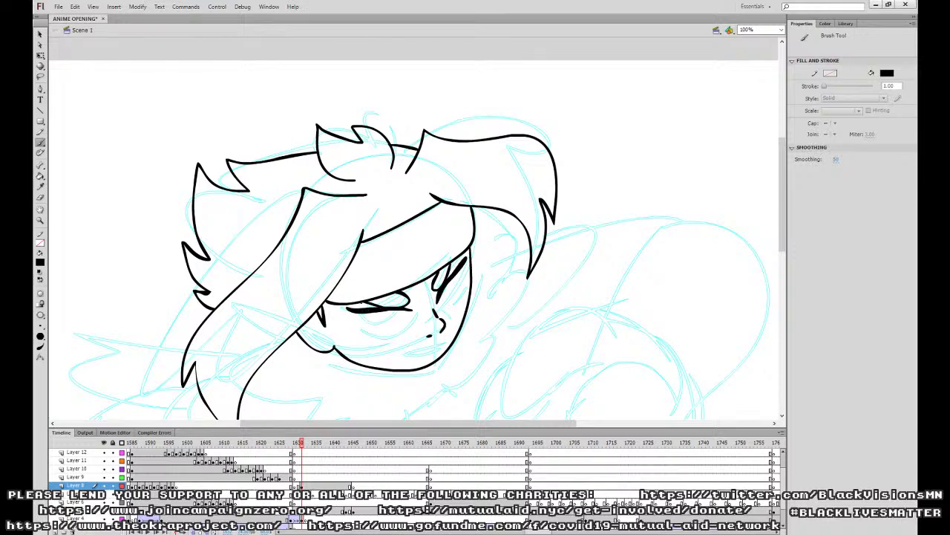
{"action": "mouse_move", "coordinate": [355, 312]}
{"action": "left_mouse_down"}
{"action": "mouse_move", "coordinate": [390, 332]}
{"action": "mouse_move", "coordinate": [369, 323]}
{"action": "mouse_move", "coordinate": [412, 312]}
{"action": "left_mouse_up"}
{"action": "key", "text": "ctrl+z"}
{"action": "left_click_drag", "start_coordinate": [465, 264], "coordinate": [440, 307]}
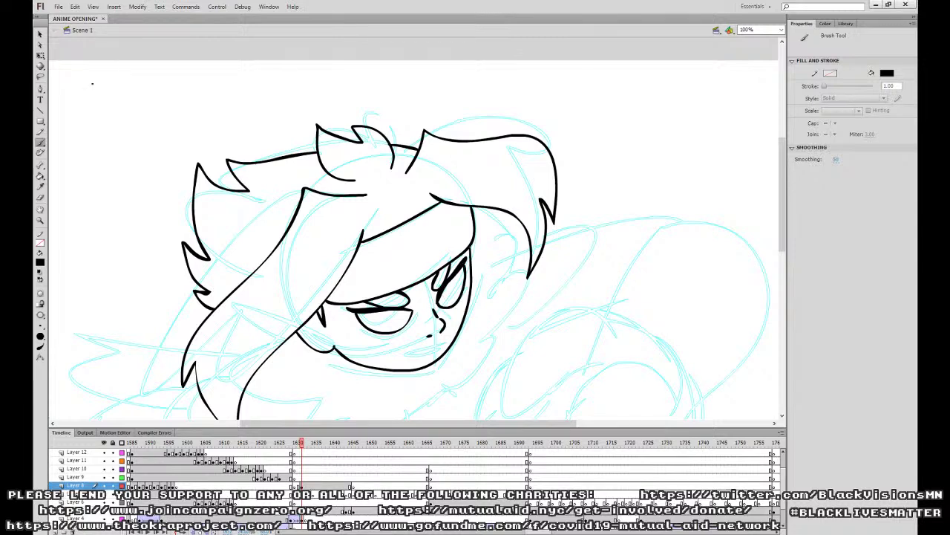
Draw the irises and the open mouth, and fill the mouth with black.
{"action": "key", "text": "v"}
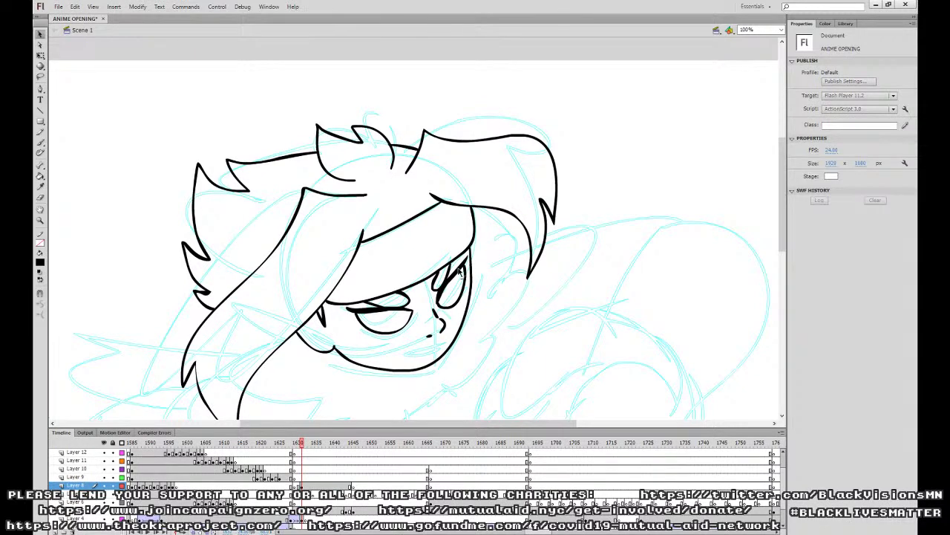
{"action": "left_click", "coordinate": [40, 142]}
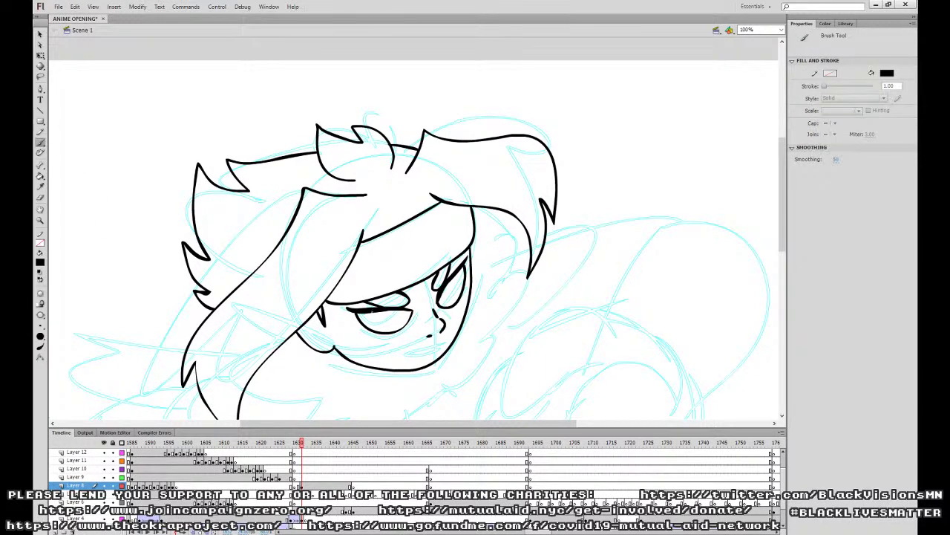
{"action": "left_click_drag", "start_coordinate": [379, 320], "coordinate": [407, 309]}
{"action": "left_click_drag", "start_coordinate": [453, 278], "coordinate": [452, 303]}
{"action": "mouse_move", "coordinate": [438, 343]}
{"action": "left_mouse_down"}
{"action": "mouse_move", "coordinate": [401, 350]}
{"action": "mouse_move", "coordinate": [421, 354]}
{"action": "mouse_move", "coordinate": [405, 356]}
{"action": "left_mouse_up"}
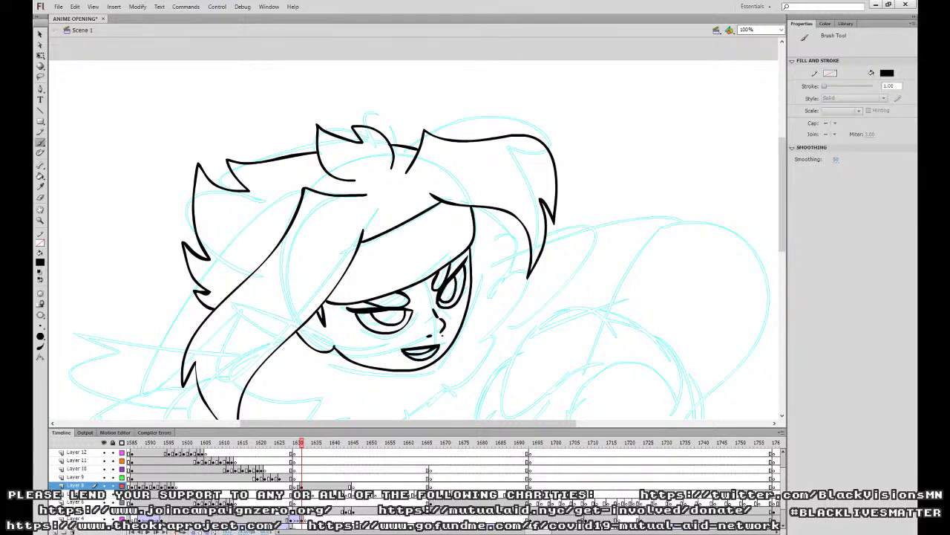
{"action": "left_click", "coordinate": [40, 175]}
{"action": "left_click", "coordinate": [422, 354]}
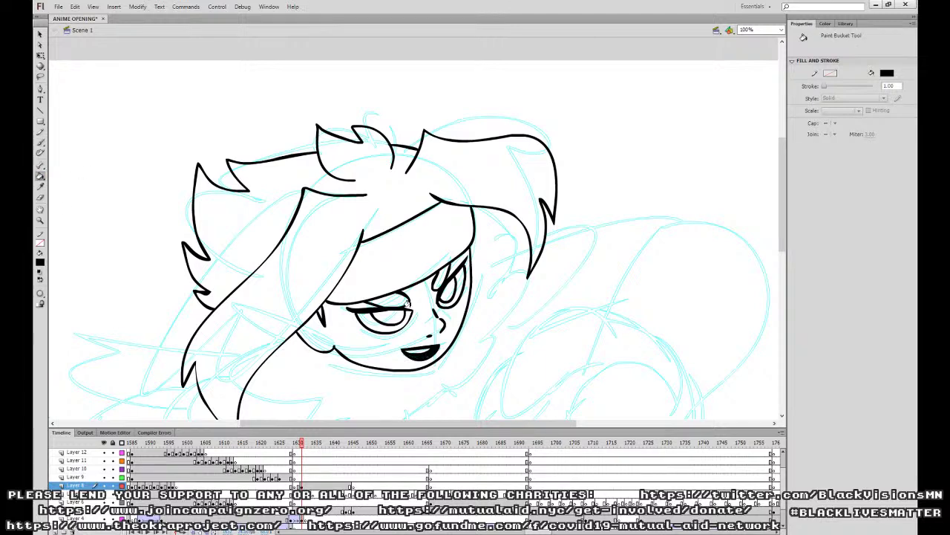
Draw the pointed emblem on the headband and fill it with black.
{"action": "left_click", "coordinate": [41, 143]}
{"action": "mouse_move", "coordinate": [398, 251]}
{"action": "left_mouse_down"}
{"action": "mouse_move", "coordinate": [386, 280]}
{"action": "mouse_move", "coordinate": [393, 283]}
{"action": "mouse_move", "coordinate": [412, 258]}
{"action": "mouse_move", "coordinate": [433, 270]}
{"action": "mouse_move", "coordinate": [429, 233]}
{"action": "left_mouse_up"}
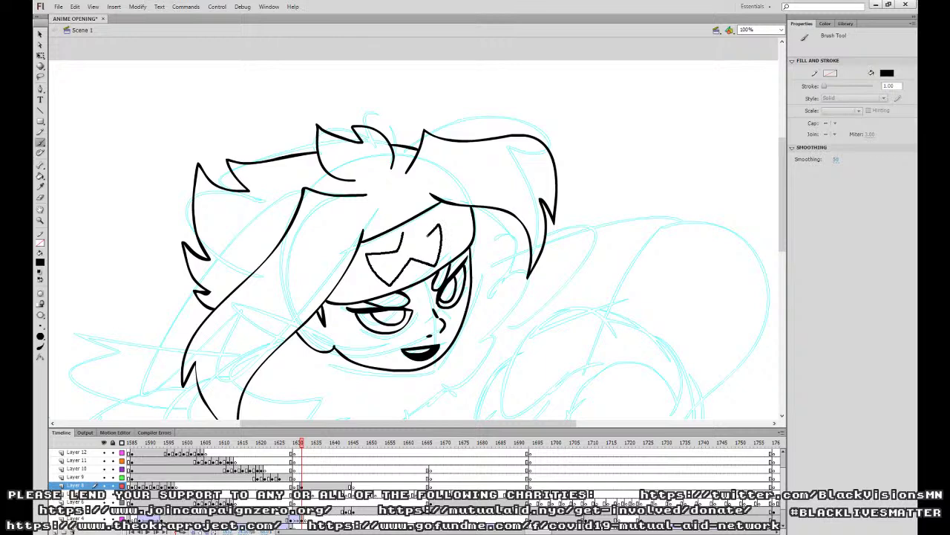
{"action": "left_click", "coordinate": [41, 176]}
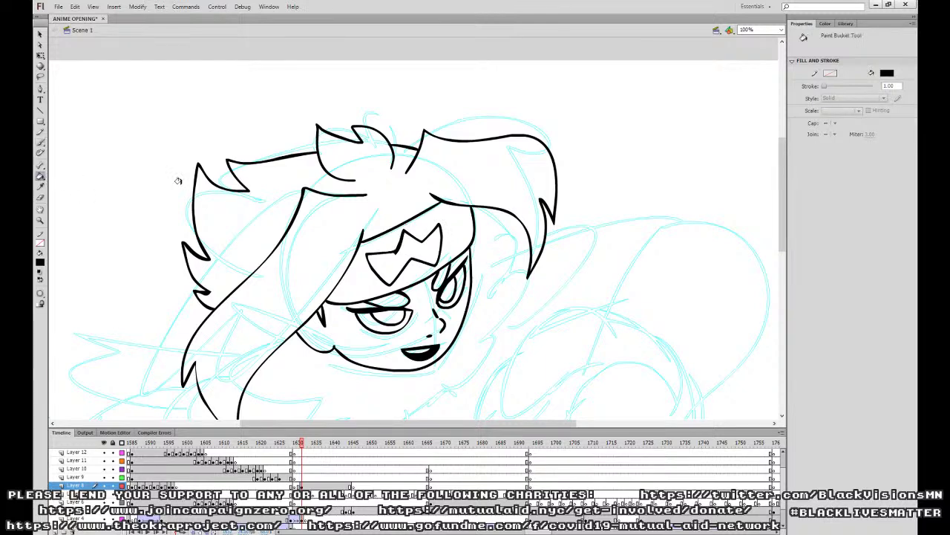
{"action": "left_click", "coordinate": [418, 246]}
Ink the first curled finger outlines of the foreground hand beside the face.
{"action": "left_click", "coordinate": [41, 142]}
{"action": "left_click_drag", "start_coordinate": [512, 301], "coordinate": [506, 201]}
{"action": "mouse_move", "coordinate": [694, 265]}
{"action": "left_mouse_down"}
{"action": "mouse_move", "coordinate": [570, 219]}
{"action": "mouse_move", "coordinate": [517, 264]}
{"action": "left_mouse_up"}
{"action": "mouse_move", "coordinate": [540, 221]}
{"action": "left_mouse_down"}
{"action": "mouse_move", "coordinate": [457, 169]}
{"action": "mouse_move", "coordinate": [473, 212]}
{"action": "left_mouse_up"}
{"action": "mouse_move", "coordinate": [415, 189]}
{"action": "left_mouse_down"}
{"action": "mouse_move", "coordinate": [355, 271]}
{"action": "mouse_move", "coordinate": [405, 253]}
{"action": "left_mouse_up"}
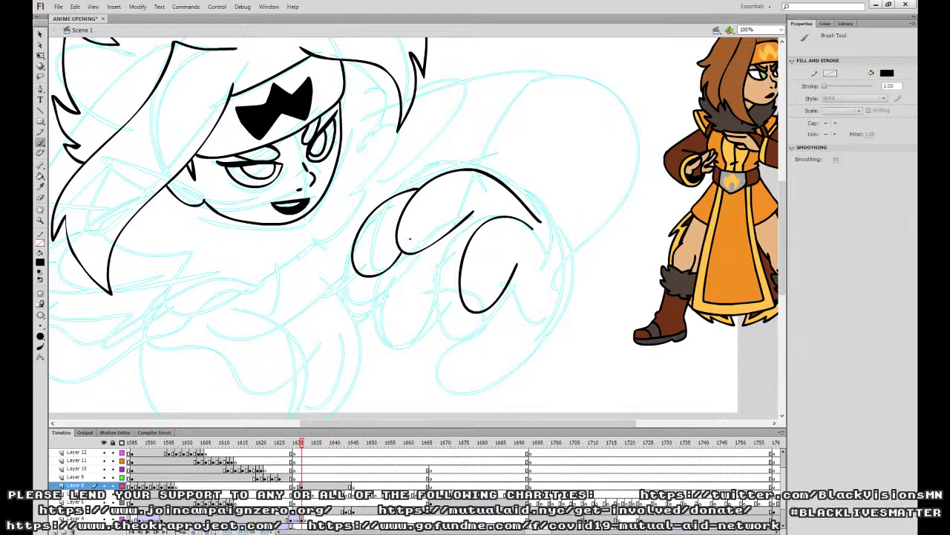
{"action": "mouse_move", "coordinate": [352, 266]}
{"action": "left_mouse_down"}
{"action": "mouse_move", "coordinate": [363, 324]}
{"action": "mouse_move", "coordinate": [396, 276]}
{"action": "left_mouse_up"}
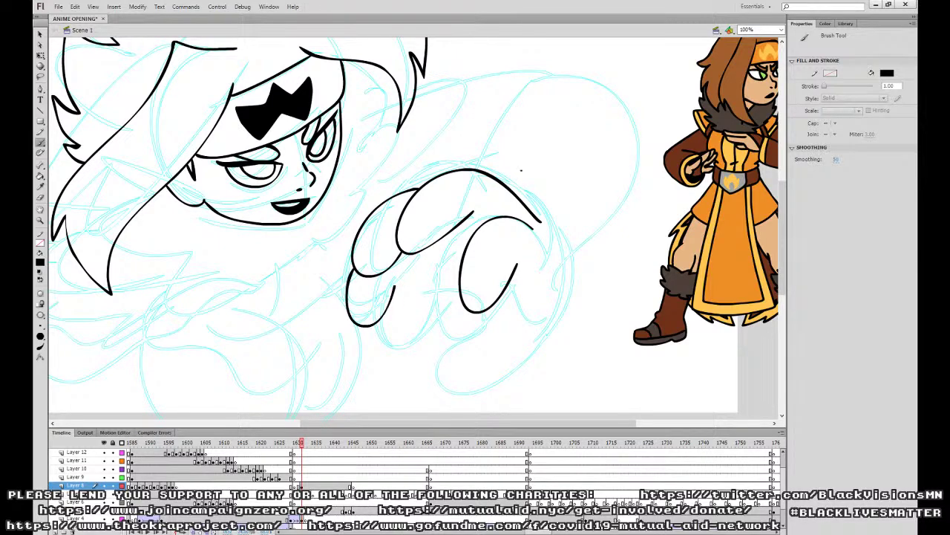
Undo the last two finger strokes and redraw the lower fingers and the lower edge of the hand.
{"action": "key", "text": "ctrl+z"}
{"action": "key", "text": "ctrl+z"}
{"action": "left_click_drag", "start_coordinate": [399, 203], "coordinate": [406, 257]}
{"action": "mouse_move", "coordinate": [362, 295]}
{"action": "left_mouse_down"}
{"action": "mouse_move", "coordinate": [395, 344]}
{"action": "mouse_move", "coordinate": [427, 277]}
{"action": "mouse_move", "coordinate": [450, 273]}
{"action": "left_mouse_up"}
{"action": "key", "text": "ctrl+z"}
{"action": "mouse_move", "coordinate": [369, 294]}
{"action": "left_mouse_down"}
{"action": "mouse_move", "coordinate": [380, 347]}
{"action": "mouse_move", "coordinate": [433, 287]}
{"action": "mouse_move", "coordinate": [486, 324]}
{"action": "left_mouse_up"}
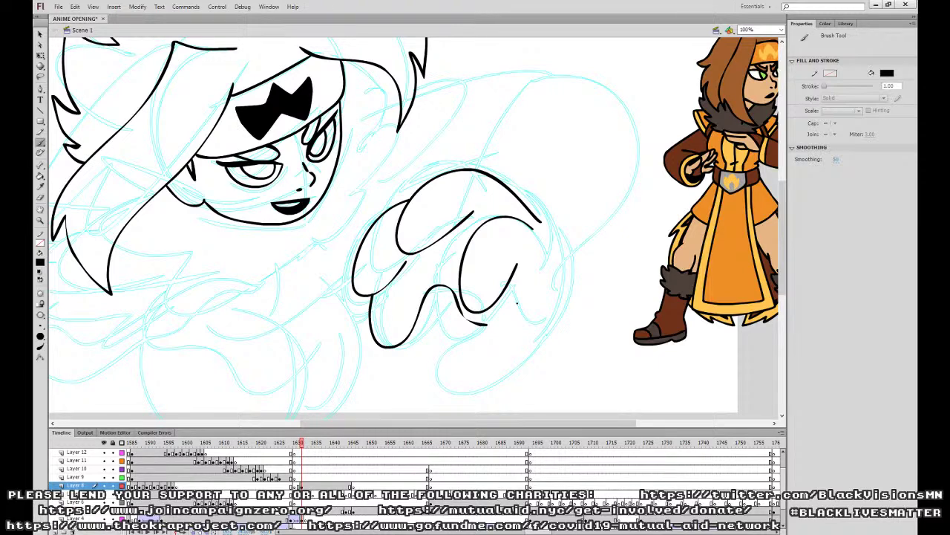
{"action": "key", "text": "ctrl+z"}
{"action": "mouse_move", "coordinate": [369, 294]}
{"action": "left_mouse_down"}
{"action": "mouse_move", "coordinate": [402, 335]}
{"action": "mouse_move", "coordinate": [411, 303]}
{"action": "mouse_move", "coordinate": [422, 293]}
{"action": "mouse_move", "coordinate": [442, 298]}
{"action": "mouse_move", "coordinate": [458, 318]}
{"action": "mouse_move", "coordinate": [456, 341]}
{"action": "mouse_move", "coordinate": [406, 359]}
{"action": "mouse_move", "coordinate": [451, 383]}
{"action": "mouse_move", "coordinate": [510, 331]}
{"action": "mouse_move", "coordinate": [554, 308]}
{"action": "mouse_move", "coordinate": [571, 261]}
{"action": "mouse_move", "coordinate": [582, 281]}
{"action": "left_mouse_up"}
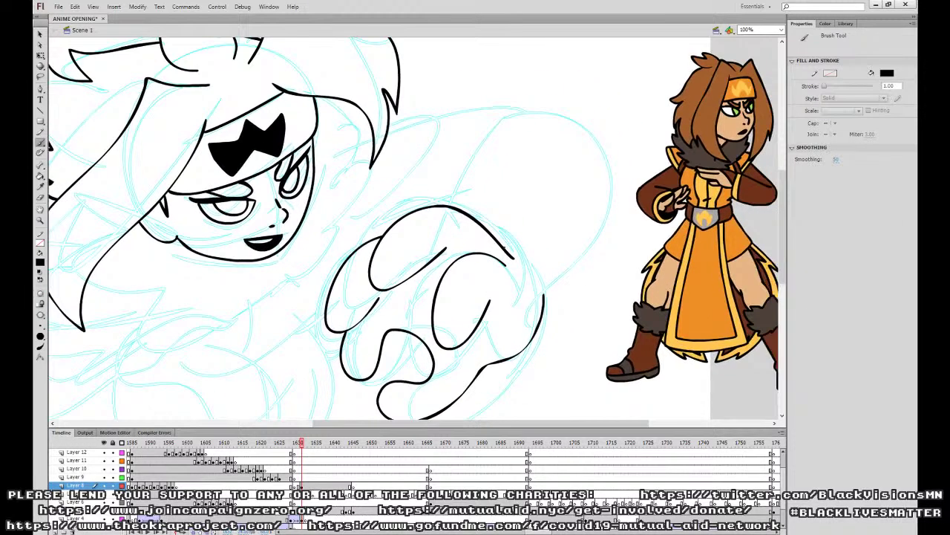
Ink the outer side of the hand and the rounded sleeve with its opening behind it.
{"action": "mouse_move", "coordinate": [513, 252]}
{"action": "left_mouse_down"}
{"action": "mouse_move", "coordinate": [544, 319]}
{"action": "mouse_move", "coordinate": [513, 367]}
{"action": "mouse_move", "coordinate": [564, 343]}
{"action": "mouse_move", "coordinate": [594, 275]}
{"action": "mouse_move", "coordinate": [608, 210]}
{"action": "mouse_move", "coordinate": [599, 147]}
{"action": "mouse_move", "coordinate": [566, 118]}
{"action": "mouse_move", "coordinate": [445, 117]}
{"action": "left_mouse_up"}
{"action": "left_click_drag", "start_coordinate": [437, 197], "coordinate": [514, 146]}
{"action": "key", "text": "ctrl+z"}
{"action": "mouse_move", "coordinate": [436, 206]}
{"action": "left_mouse_down"}
{"action": "mouse_move", "coordinate": [489, 151]}
{"action": "mouse_move", "coordinate": [483, 144]}
{"action": "left_mouse_up"}
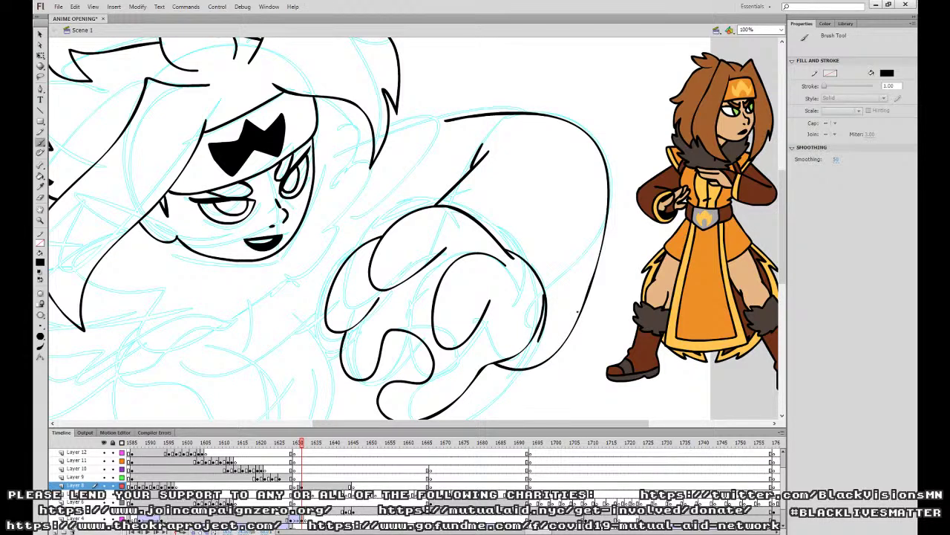
{"action": "mouse_move", "coordinate": [582, 316]}
{"action": "left_mouse_down"}
{"action": "mouse_move", "coordinate": [554, 235]}
{"action": "mouse_move", "coordinate": [492, 208]}
{"action": "mouse_move", "coordinate": [456, 208]}
{"action": "left_mouse_up"}
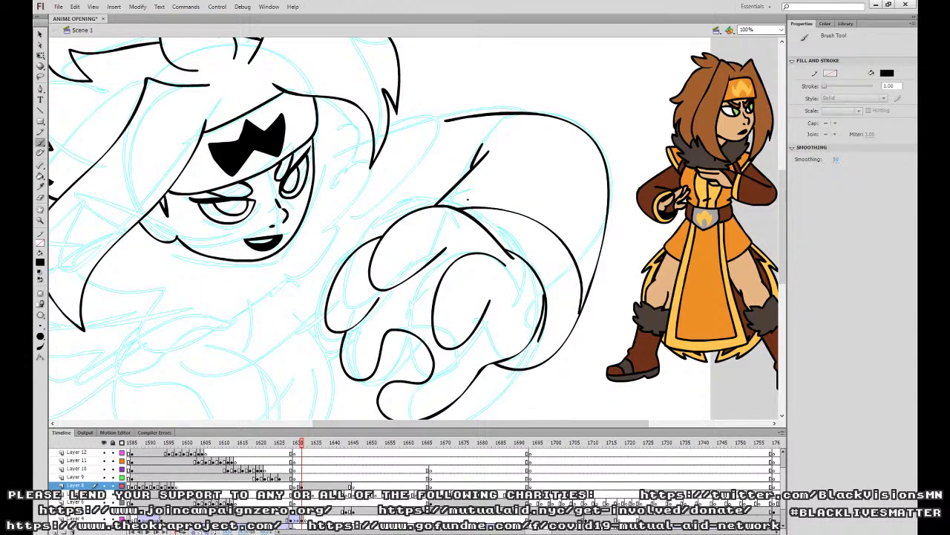
Ink the short connecting creases between the fingers and across the palm of the foreground hand.
{"action": "key", "text": "v"}
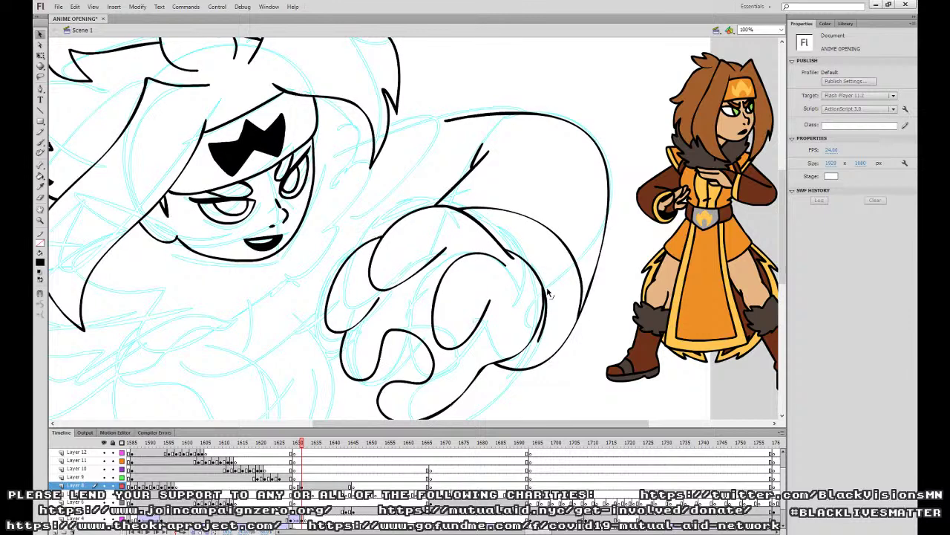
{"action": "left_click", "coordinate": [42, 143]}
{"action": "left_click_drag", "start_coordinate": [377, 298], "coordinate": [414, 289]}
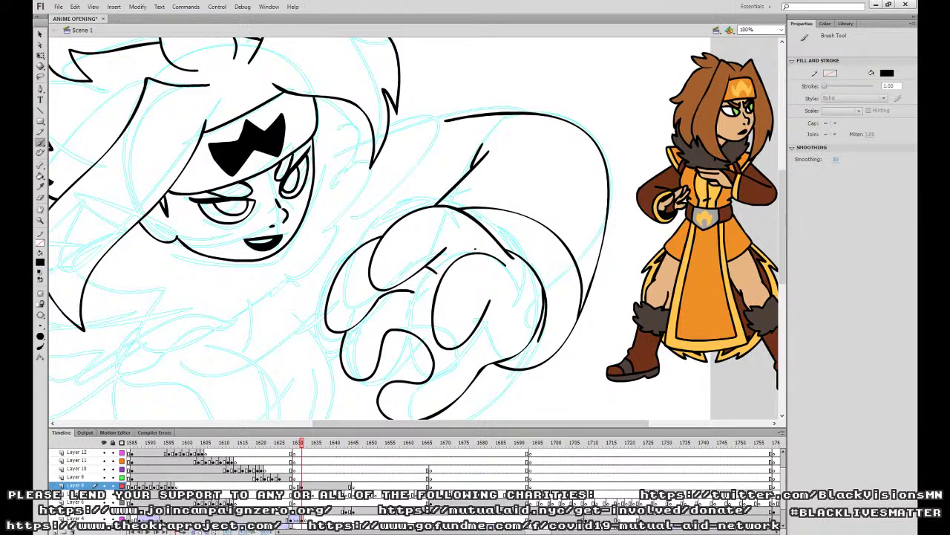
{"action": "left_click_drag", "start_coordinate": [425, 284], "coordinate": [435, 272]}
{"action": "key", "text": "ctrl+z"}
{"action": "left_click_drag", "start_coordinate": [413, 292], "coordinate": [433, 308]}
{"action": "mouse_move", "coordinate": [496, 300]}
{"action": "left_mouse_down"}
{"action": "mouse_move", "coordinate": [542, 312]}
{"action": "mouse_move", "coordinate": [504, 304]}
{"action": "mouse_move", "coordinate": [544, 304]}
{"action": "left_mouse_up"}
{"action": "key", "text": "ctrl+z"}
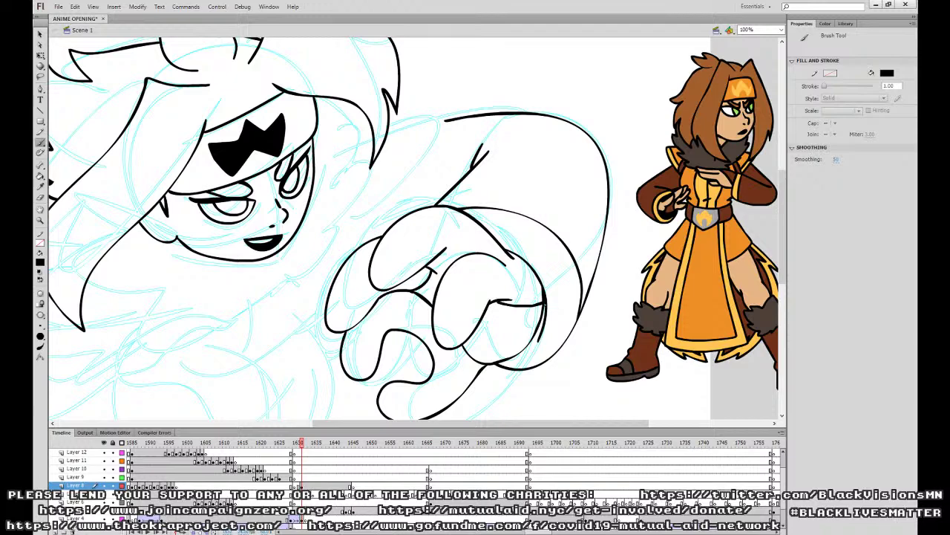
Ink the jagged fur collar around the chin and up the far side of the face.
{"action": "mouse_move", "coordinate": [546, 259]}
{"action": "left_mouse_down"}
{"action": "mouse_move", "coordinate": [732, 304]}
{"action": "mouse_move", "coordinate": [773, 300]}
{"action": "left_mouse_up"}
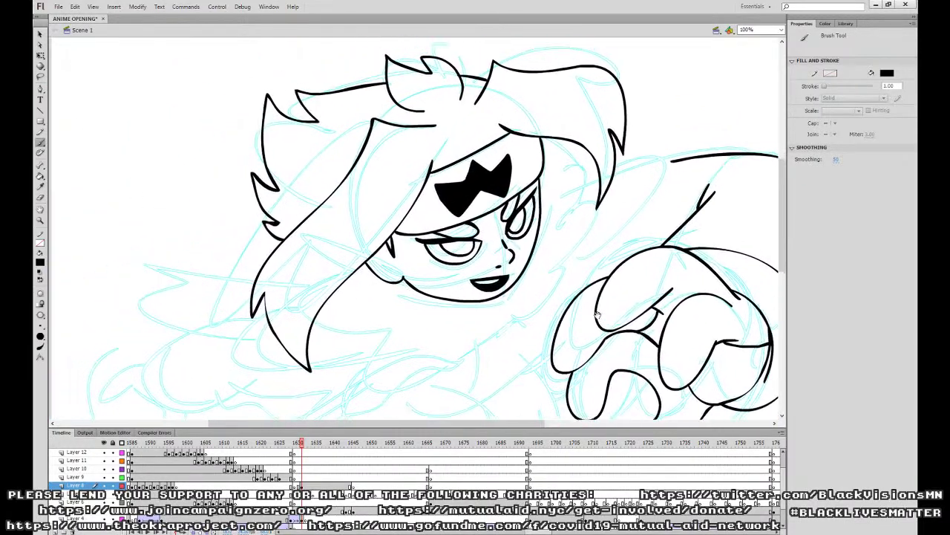
{"action": "mouse_move", "coordinate": [493, 320]}
{"action": "left_mouse_down"}
{"action": "mouse_move", "coordinate": [454, 357]}
{"action": "mouse_move", "coordinate": [391, 365]}
{"action": "mouse_move", "coordinate": [327, 317]}
{"action": "mouse_move", "coordinate": [327, 301]}
{"action": "left_mouse_up"}
{"action": "mouse_move", "coordinate": [492, 324]}
{"action": "left_mouse_down"}
{"action": "mouse_move", "coordinate": [532, 323]}
{"action": "mouse_move", "coordinate": [564, 279]}
{"action": "mouse_move", "coordinate": [568, 236]}
{"action": "mouse_move", "coordinate": [548, 160]}
{"action": "left_mouse_up"}
{"action": "left_click_drag", "start_coordinate": [583, 268], "coordinate": [571, 170]}
{"action": "left_click_drag", "start_coordinate": [628, 277], "coordinate": [619, 320]}
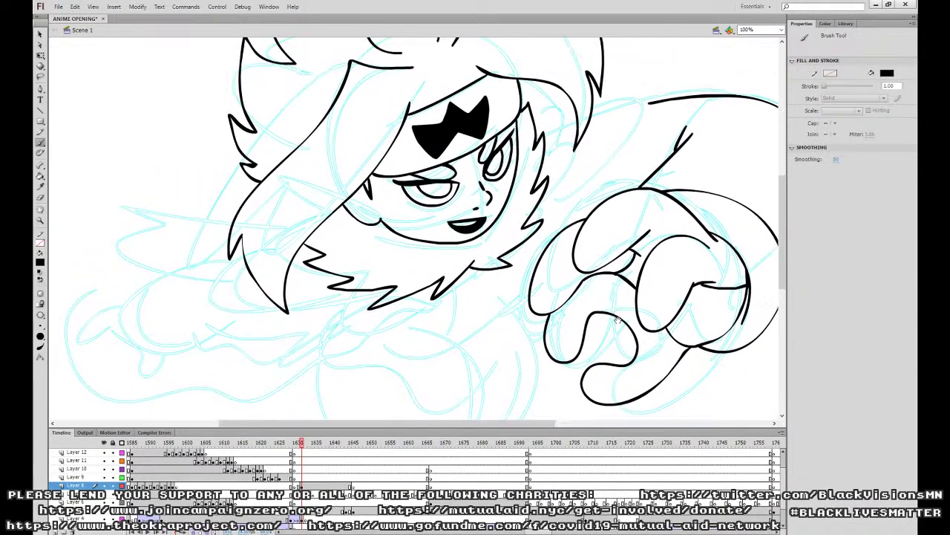
Fill the hair shape with white using the Paint Bucket tool.
{"action": "key", "text": "k"}
{"action": "left_click", "coordinate": [312, 153]}
{"action": "left_click", "coordinate": [41, 143]}
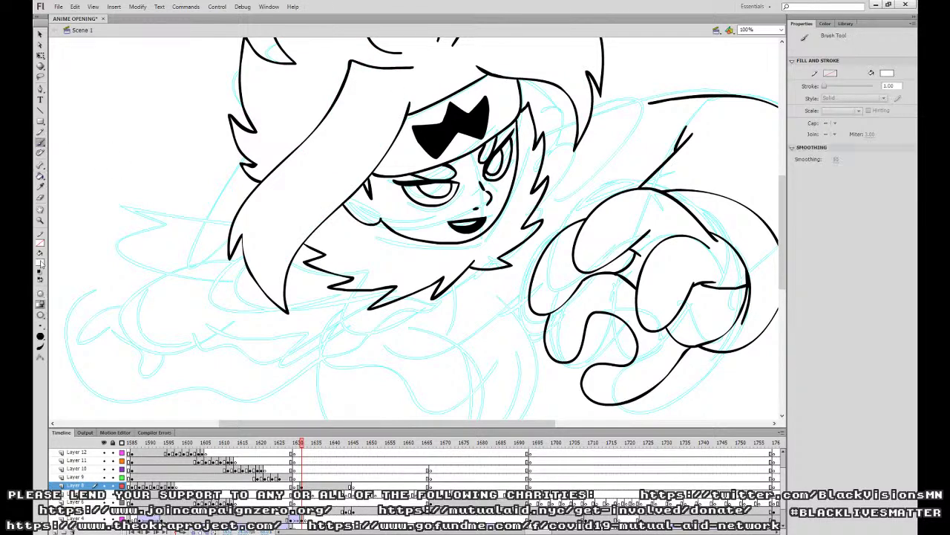
Ink the lower edge of the collar in black, running from behind the hair lock beneath the jagged fur.
{"action": "left_click", "coordinate": [54, 279]}
{"action": "mouse_move", "coordinate": [285, 230]}
{"action": "left_mouse_down"}
{"action": "mouse_move", "coordinate": [272, 303]}
{"action": "mouse_move", "coordinate": [371, 292]}
{"action": "left_mouse_up"}
{"action": "key", "text": "ctrl+z"}
{"action": "key", "text": "ctrl+z"}
{"action": "mouse_move", "coordinate": [279, 245]}
{"action": "left_mouse_down"}
{"action": "mouse_move", "coordinate": [268, 305]}
{"action": "mouse_move", "coordinate": [352, 293]}
{"action": "left_mouse_up"}
{"action": "key", "text": "ctrl+z"}
{"action": "mouse_move", "coordinate": [286, 233]}
{"action": "left_mouse_down"}
{"action": "mouse_move", "coordinate": [300, 300]}
{"action": "mouse_move", "coordinate": [353, 292]}
{"action": "left_mouse_up"}
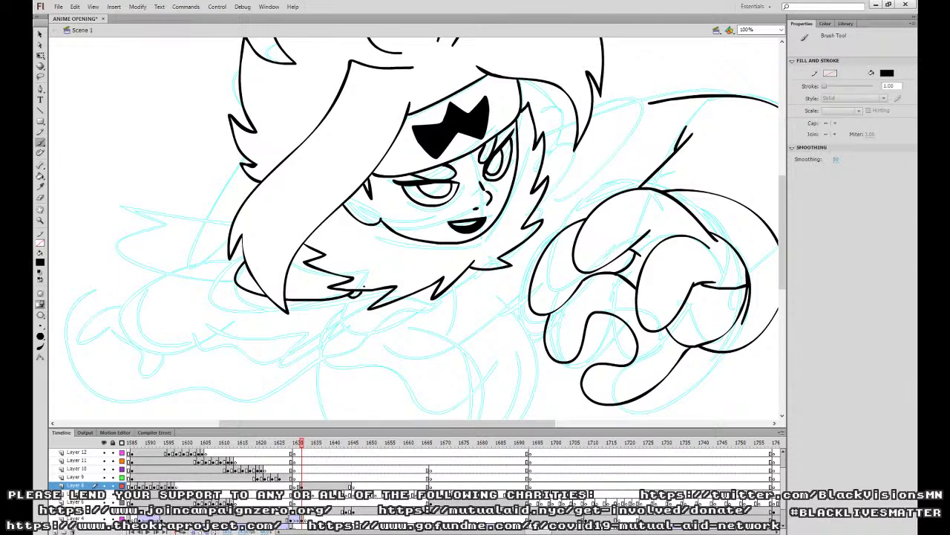
{"action": "mouse_move", "coordinate": [341, 298]}
{"action": "left_mouse_down"}
{"action": "mouse_move", "coordinate": [374, 329]}
{"action": "mouse_move", "coordinate": [368, 322]}
{"action": "mouse_move", "coordinate": [435, 313]}
{"action": "mouse_move", "coordinate": [503, 290]}
{"action": "mouse_move", "coordinate": [518, 250]}
{"action": "left_mouse_up"}
{"action": "key", "text": "ctrl+z"}
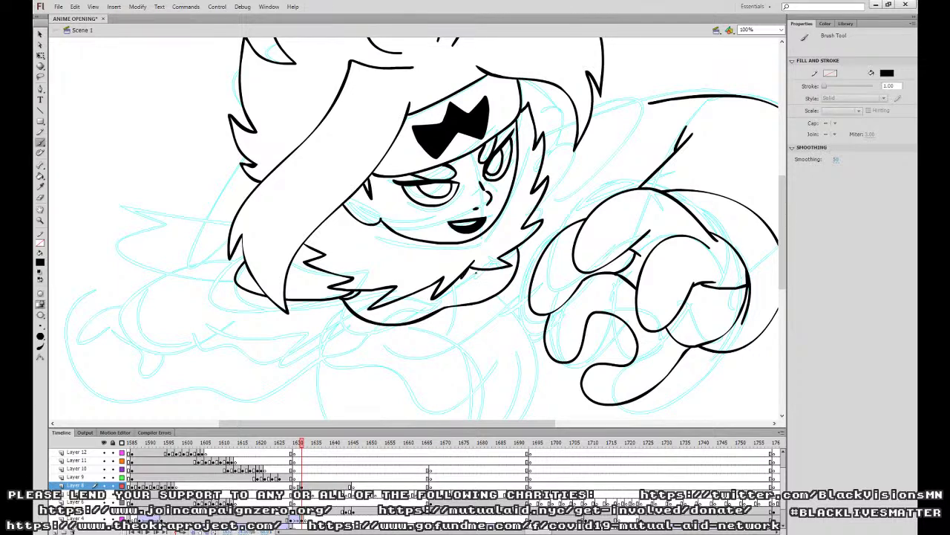
Ink the short fold lines that divide the collar band beneath the jagged fur.
{"action": "mouse_move", "coordinate": [414, 318]}
{"action": "left_mouse_down"}
{"action": "mouse_move", "coordinate": [424, 291]}
{"action": "mouse_move", "coordinate": [471, 287]}
{"action": "left_mouse_up"}
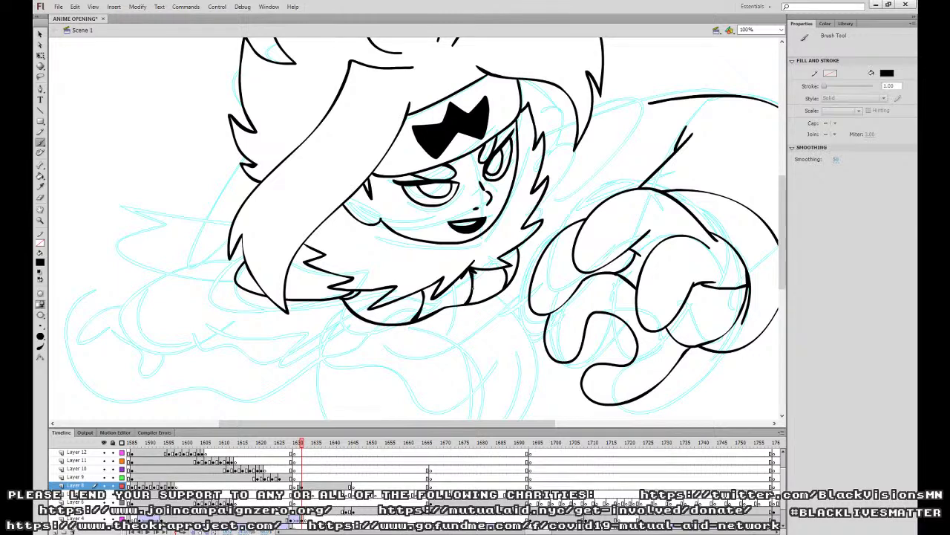
{"action": "key", "text": "ctrl+z"}
{"action": "left_click_drag", "start_coordinate": [471, 290], "coordinate": [473, 269]}
Ink the double collar edge beside the far hair lock and the rim line beneath the long front lock.
{"action": "mouse_move", "coordinate": [568, 202]}
{"action": "left_mouse_down"}
{"action": "mouse_move", "coordinate": [531, 285]}
{"action": "mouse_move", "coordinate": [572, 211]}
{"action": "mouse_move", "coordinate": [499, 208]}
{"action": "left_mouse_up"}
{"action": "mouse_move", "coordinate": [502, 286]}
{"action": "left_mouse_down"}
{"action": "mouse_move", "coordinate": [556, 227]}
{"action": "mouse_move", "coordinate": [566, 196]}
{"action": "left_mouse_up"}
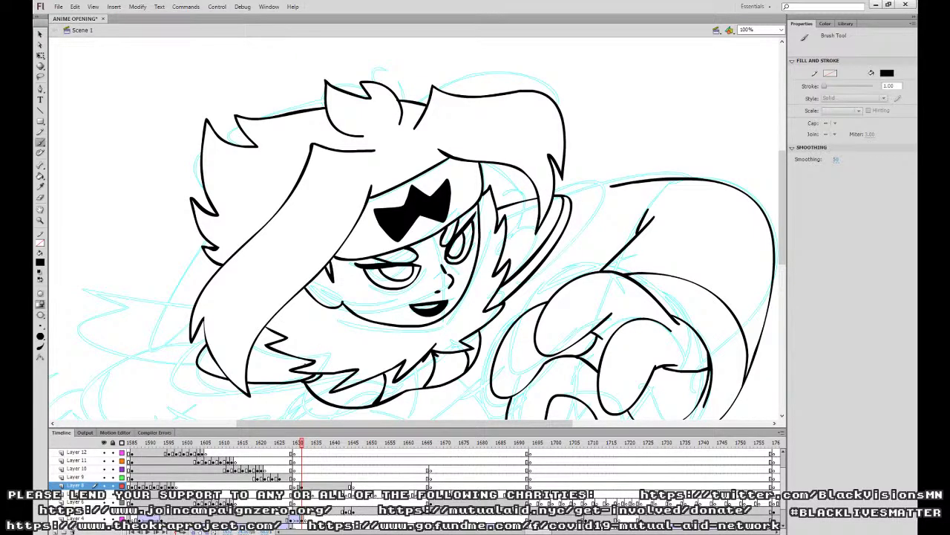
{"action": "left_click_drag", "start_coordinate": [295, 369], "coordinate": [203, 352]}
Ink the upper and lower edges of the foreground arm where they run into the collar.
{"action": "left_click_drag", "start_coordinate": [571, 197], "coordinate": [638, 180]}
{"action": "key", "text": "ctrl+z"}
{"action": "key", "text": "ctrl+z"}
{"action": "left_click_drag", "start_coordinate": [571, 198], "coordinate": [631, 181]}
{"action": "key", "text": "ctrl+z"}
{"action": "left_click_drag", "start_coordinate": [571, 198], "coordinate": [629, 183]}
{"action": "key", "text": "ctrl+z"}
{"action": "left_click_drag", "start_coordinate": [572, 197], "coordinate": [613, 184]}
{"action": "left_click_drag", "start_coordinate": [520, 286], "coordinate": [577, 274]}
{"action": "key", "text": "ctrl+z"}
{"action": "left_click_drag", "start_coordinate": [513, 293], "coordinate": [566, 285]}
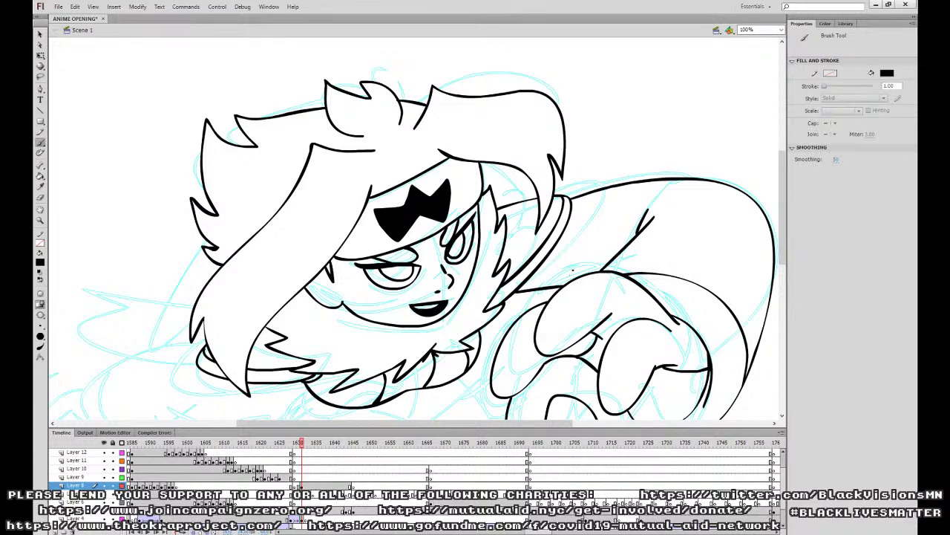
Ink the outer end of the collar below the fur tip and adjust its curve with the Selection tool.
{"action": "left_click_drag", "start_coordinate": [468, 372], "coordinate": [491, 321]}
{"action": "key", "text": "ctrl+z"}
{"action": "left_click_drag", "start_coordinate": [467, 372], "coordinate": [490, 323]}
{"action": "key", "text": "v"}
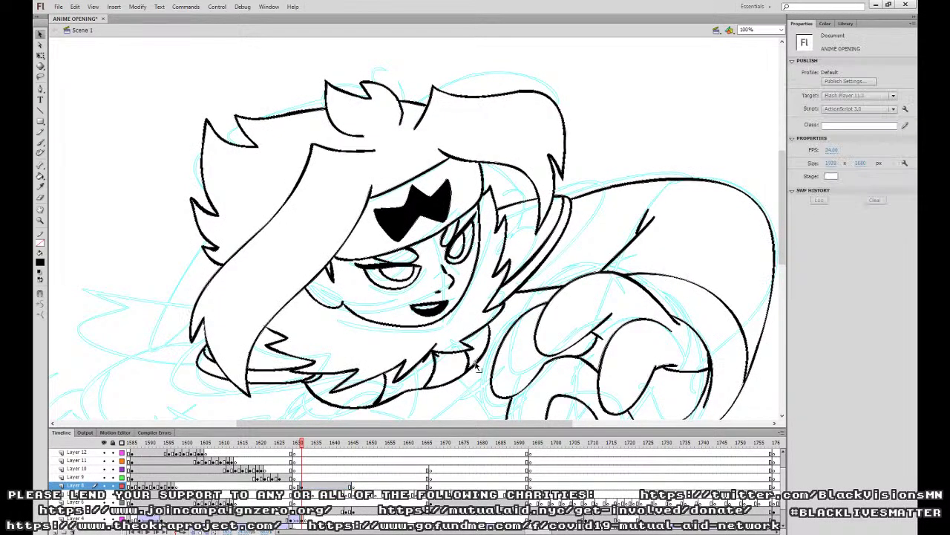
{"action": "left_click_drag", "start_coordinate": [482, 357], "coordinate": [482, 359]}
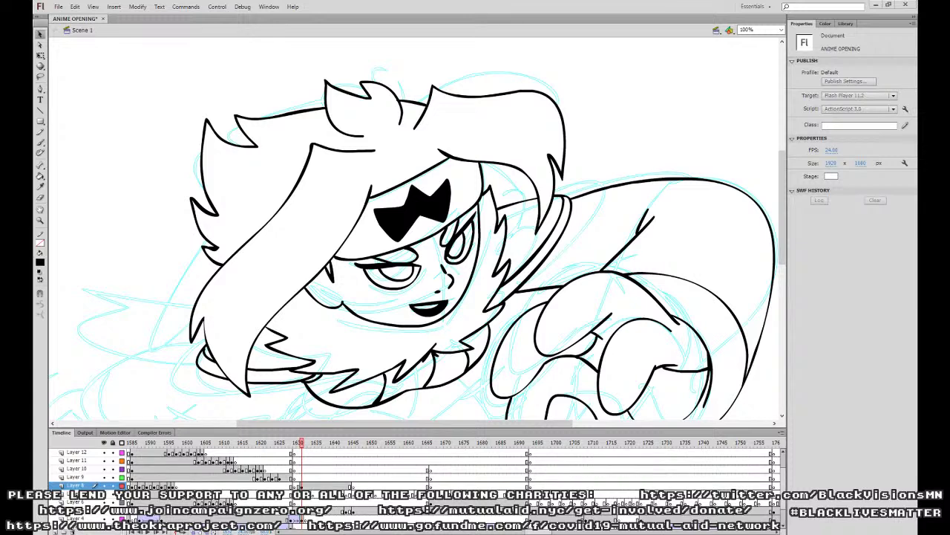
Ink the inner detail of the ear beside the long hair lock with the Brush tool.
{"action": "left_click", "coordinate": [40, 142]}
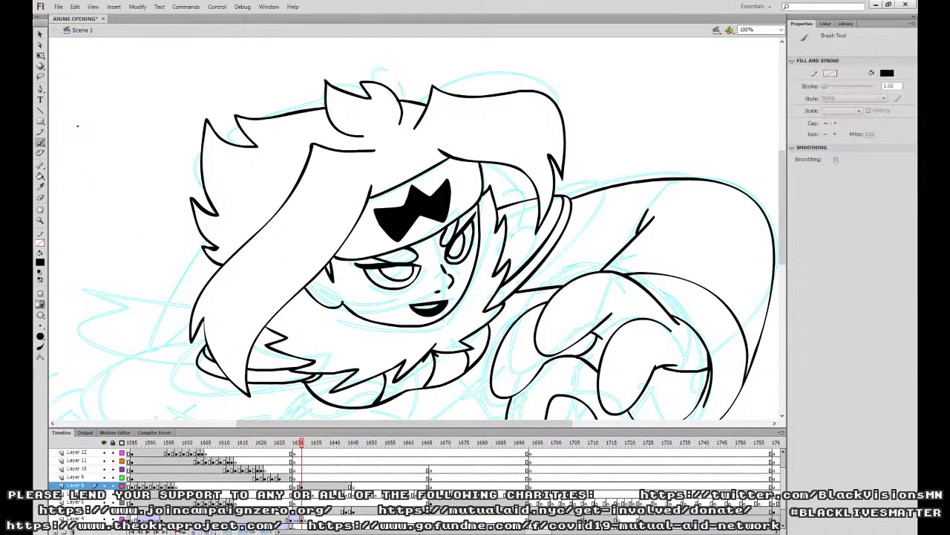
{"action": "left_click_drag", "start_coordinate": [782, 210], "coordinate": [782, 229]}
{"action": "mouse_move", "coordinate": [327, 230]}
{"action": "left_mouse_down"}
{"action": "mouse_move", "coordinate": [320, 210]}
{"action": "mouse_move", "coordinate": [323, 231]}
{"action": "left_mouse_up"}
Ink the outstretched far arm from the collar out, with its sleeve, double cuff line and splayed hand.
{"action": "key", "text": "space"}
{"action": "mouse_move", "coordinate": [421, 306]}
{"action": "left_mouse_down"}
{"action": "mouse_move", "coordinate": [473, 288]}
{"action": "mouse_move", "coordinate": [619, 290]}
{"action": "left_mouse_up"}
{"action": "mouse_move", "coordinate": [407, 261]}
{"action": "left_mouse_down"}
{"action": "mouse_move", "coordinate": [295, 323]}
{"action": "mouse_move", "coordinate": [390, 327]}
{"action": "mouse_move", "coordinate": [500, 311]}
{"action": "left_mouse_up"}
{"action": "key", "text": "ctrl+z"}
{"action": "left_click_drag", "start_coordinate": [390, 328], "coordinate": [490, 306]}
{"action": "key", "text": "ctrl+z"}
{"action": "mouse_move", "coordinate": [311, 303]}
{"action": "left_mouse_down"}
{"action": "mouse_move", "coordinate": [324, 281]}
{"action": "mouse_move", "coordinate": [337, 347]}
{"action": "left_mouse_up"}
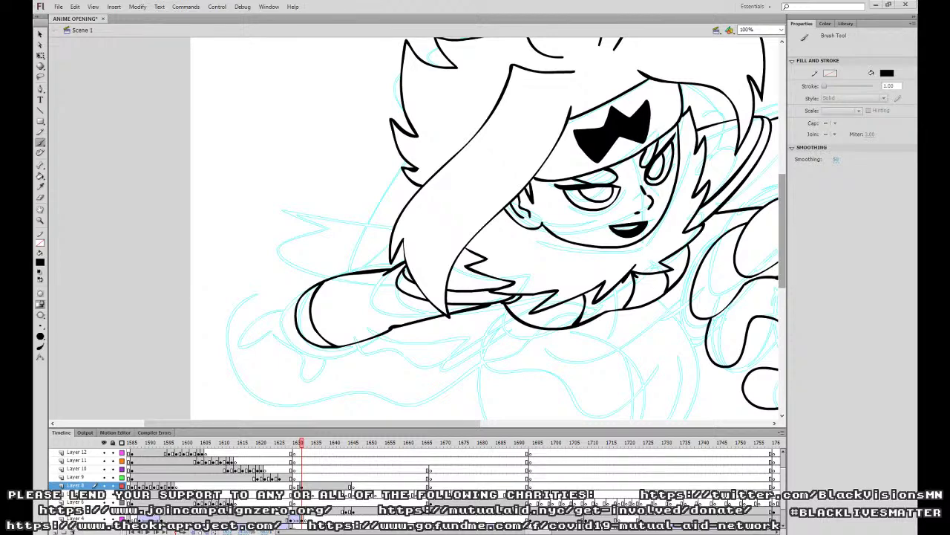
{"action": "mouse_move", "coordinate": [297, 308]}
{"action": "left_mouse_down"}
{"action": "mouse_move", "coordinate": [279, 307]}
{"action": "mouse_move", "coordinate": [262, 327]}
{"action": "mouse_move", "coordinate": [291, 335]}
{"action": "mouse_move", "coordinate": [306, 380]}
{"action": "mouse_move", "coordinate": [324, 350]}
{"action": "left_mouse_up"}
{"action": "left_click_drag", "start_coordinate": [249, 336], "coordinate": [276, 328]}
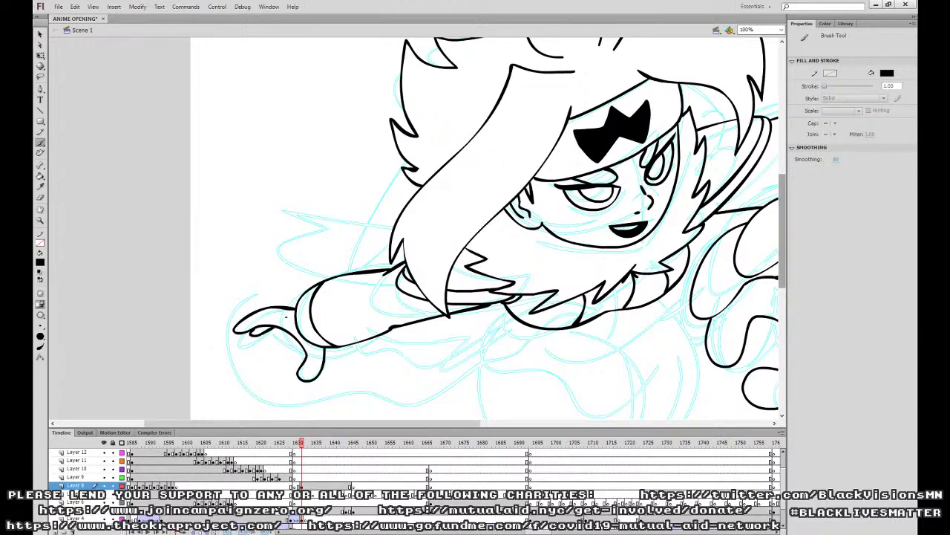
Ink the wavy shoulder and chest fold beneath the collar and the rounded contour below it.
{"action": "mouse_move", "coordinate": [578, 283]}
{"action": "left_mouse_down"}
{"action": "mouse_move", "coordinate": [457, 308]}
{"action": "mouse_move", "coordinate": [427, 247]}
{"action": "mouse_move", "coordinate": [417, 254]}
{"action": "left_mouse_up"}
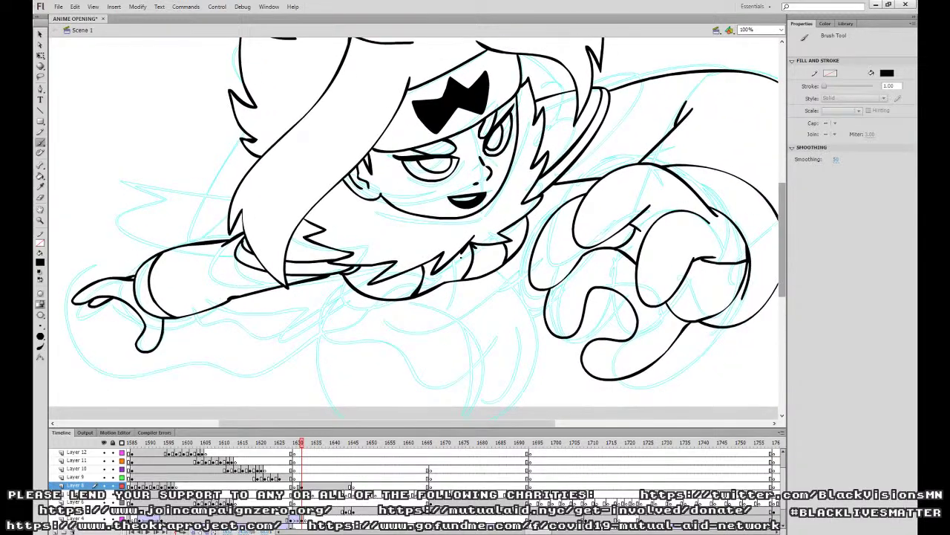
{"action": "left_click_drag", "start_coordinate": [435, 285], "coordinate": [450, 270]}
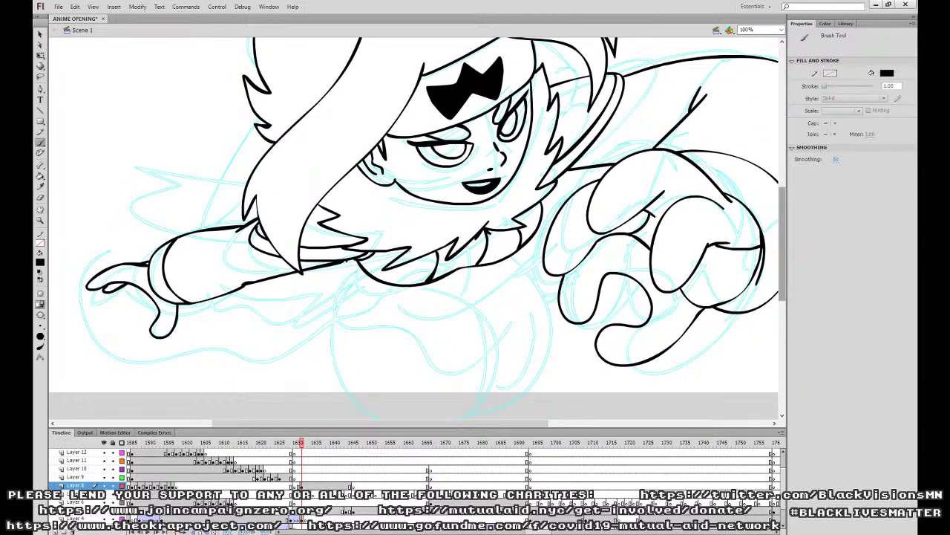
{"action": "mouse_move", "coordinate": [333, 268]}
{"action": "left_mouse_down"}
{"action": "mouse_move", "coordinate": [344, 311]}
{"action": "mouse_move", "coordinate": [390, 334]}
{"action": "mouse_move", "coordinate": [456, 336]}
{"action": "left_mouse_up"}
{"action": "mouse_move", "coordinate": [337, 310]}
{"action": "left_mouse_down"}
{"action": "mouse_move", "coordinate": [343, 371]}
{"action": "mouse_move", "coordinate": [357, 384]}
{"action": "left_mouse_up"}
{"action": "key", "text": "ctrl+z"}
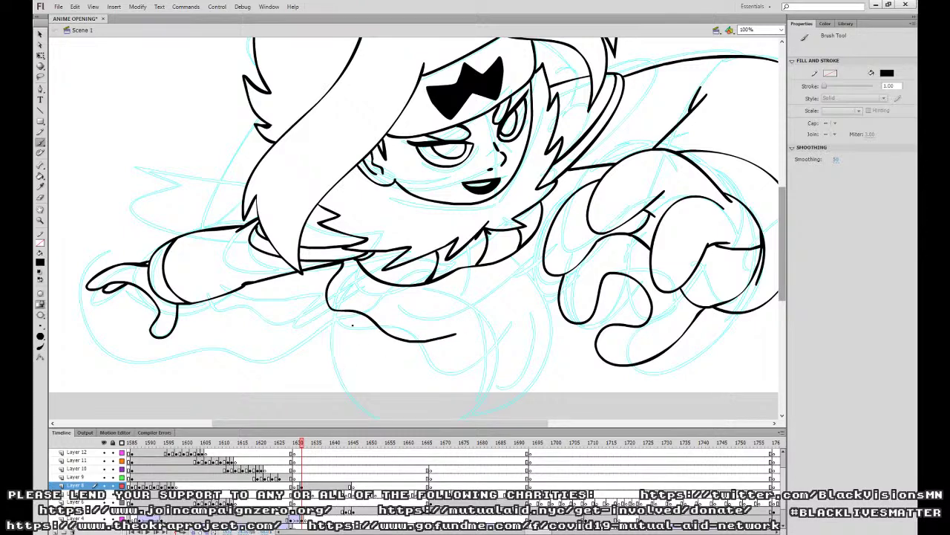
{"action": "left_click_drag", "start_coordinate": [357, 325], "coordinate": [395, 395]}
{"action": "key", "text": "ctrl+z"}
{"action": "mouse_move", "coordinate": [357, 329]}
{"action": "left_mouse_down"}
{"action": "mouse_move", "coordinate": [460, 391]}
{"action": "mouse_move", "coordinate": [450, 398]}
{"action": "mouse_move", "coordinate": [453, 336]}
{"action": "left_mouse_up"}
Ink the neckline, the long curved coat edges and the torso sides below the collar, and adjust the inner chest curve.
{"action": "mouse_move", "coordinate": [420, 288]}
{"action": "left_mouse_down"}
{"action": "mouse_move", "coordinate": [449, 284]}
{"action": "mouse_move", "coordinate": [468, 266]}
{"action": "left_mouse_up"}
{"action": "mouse_move", "coordinate": [410, 288]}
{"action": "left_mouse_down"}
{"action": "mouse_move", "coordinate": [456, 330]}
{"action": "mouse_move", "coordinate": [464, 352]}
{"action": "left_mouse_up"}
{"action": "key", "text": "ctrl+z"}
{"action": "mouse_move", "coordinate": [413, 287]}
{"action": "left_mouse_down"}
{"action": "mouse_move", "coordinate": [446, 314]}
{"action": "mouse_move", "coordinate": [462, 355]}
{"action": "left_mouse_up"}
{"action": "mouse_move", "coordinate": [483, 266]}
{"action": "left_mouse_down"}
{"action": "mouse_move", "coordinate": [559, 341]}
{"action": "mouse_move", "coordinate": [554, 419]}
{"action": "left_mouse_up"}
{"action": "key", "text": "ctrl+z"}
{"action": "mouse_move", "coordinate": [499, 262]}
{"action": "left_mouse_down"}
{"action": "mouse_move", "coordinate": [566, 386]}
{"action": "mouse_move", "coordinate": [546, 418]}
{"action": "left_mouse_up"}
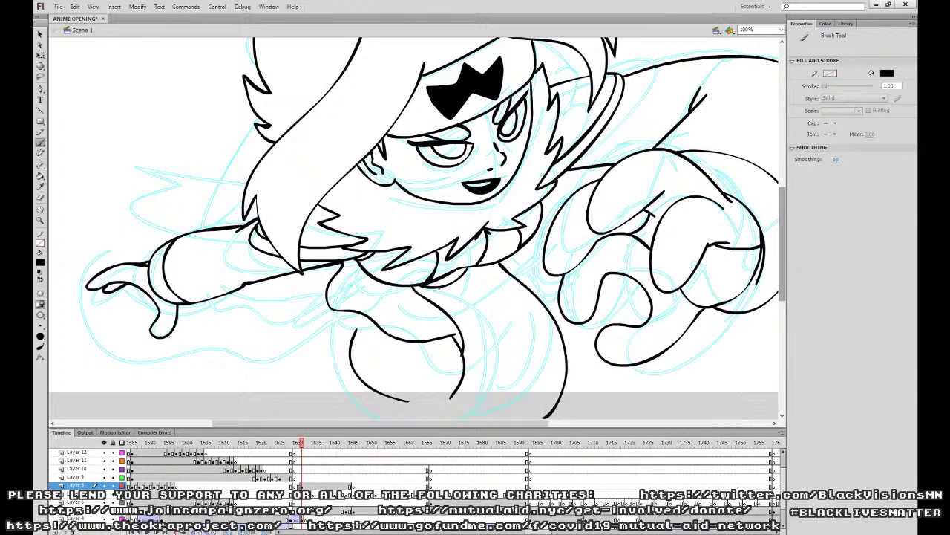
{"action": "mouse_move", "coordinate": [439, 288]}
{"action": "left_mouse_down"}
{"action": "mouse_move", "coordinate": [492, 356]}
{"action": "mouse_move", "coordinate": [472, 410]}
{"action": "left_mouse_up"}
{"action": "mouse_move", "coordinate": [486, 267]}
{"action": "left_mouse_down"}
{"action": "mouse_move", "coordinate": [545, 356]}
{"action": "mouse_move", "coordinate": [524, 409]}
{"action": "left_mouse_up"}
{"action": "left_click_drag", "start_coordinate": [332, 310], "coordinate": [358, 373]}
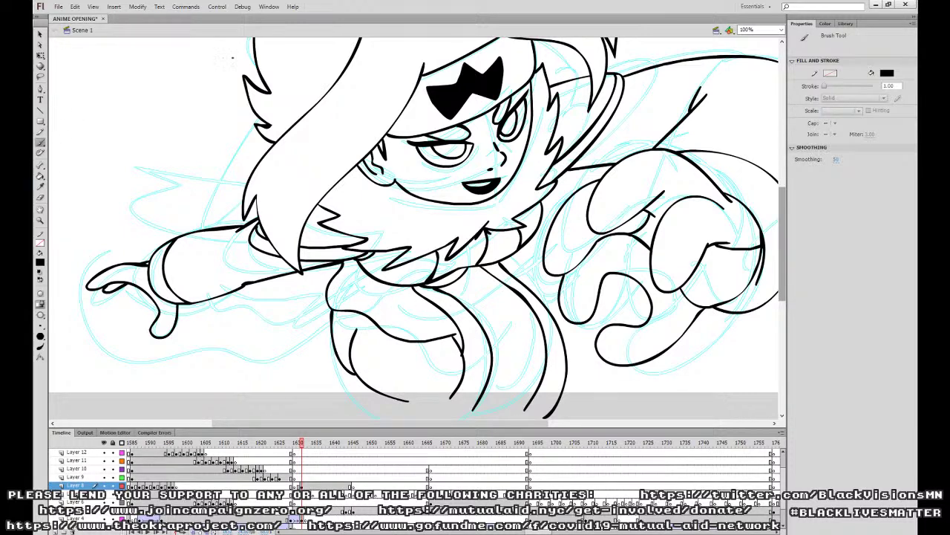
{"action": "key", "text": "v"}
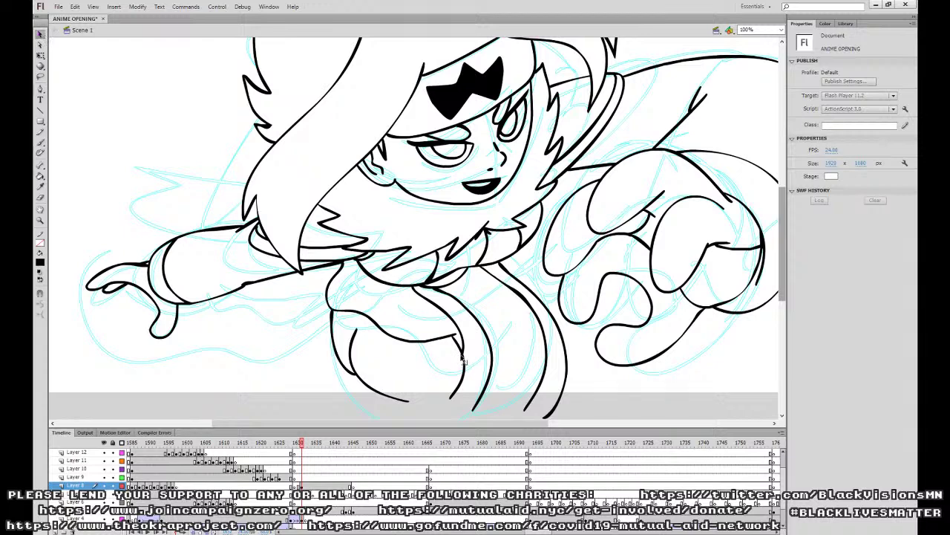
{"action": "left_click_drag", "start_coordinate": [464, 359], "coordinate": [463, 355]}
Ink jagged fur beside the lower torso and a horizontal closing line below the stage edge.
{"action": "left_click", "coordinate": [40, 142]}
{"action": "mouse_move", "coordinate": [341, 363]}
{"action": "left_mouse_down"}
{"action": "mouse_move", "coordinate": [312, 375]}
{"action": "mouse_move", "coordinate": [378, 410]}
{"action": "mouse_move", "coordinate": [374, 403]}
{"action": "mouse_move", "coordinate": [620, 403]}
{"action": "left_mouse_up"}
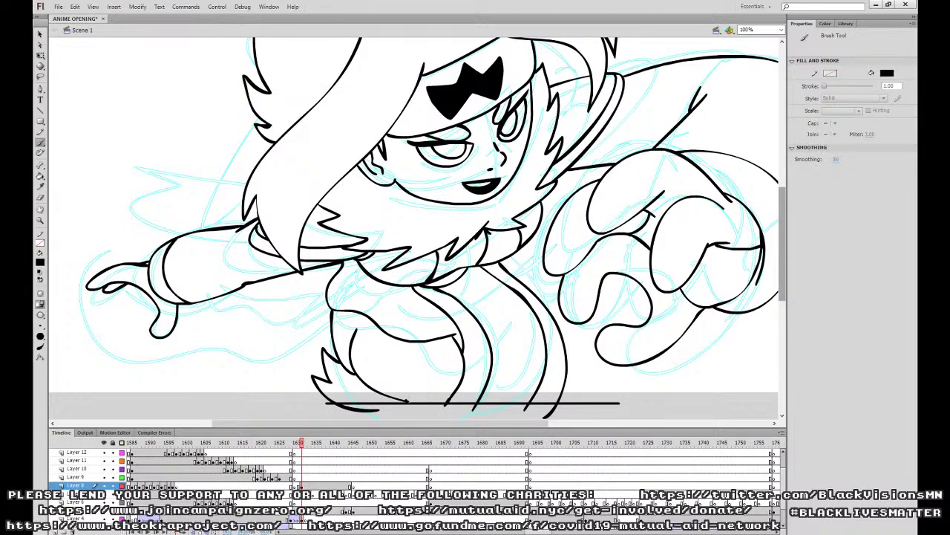
Ink the short wavy outline between the torso and the foreground hand.
{"action": "scroll", "coordinate": [416, 223], "scroll_direction": "up", "scroll_amount": 2}
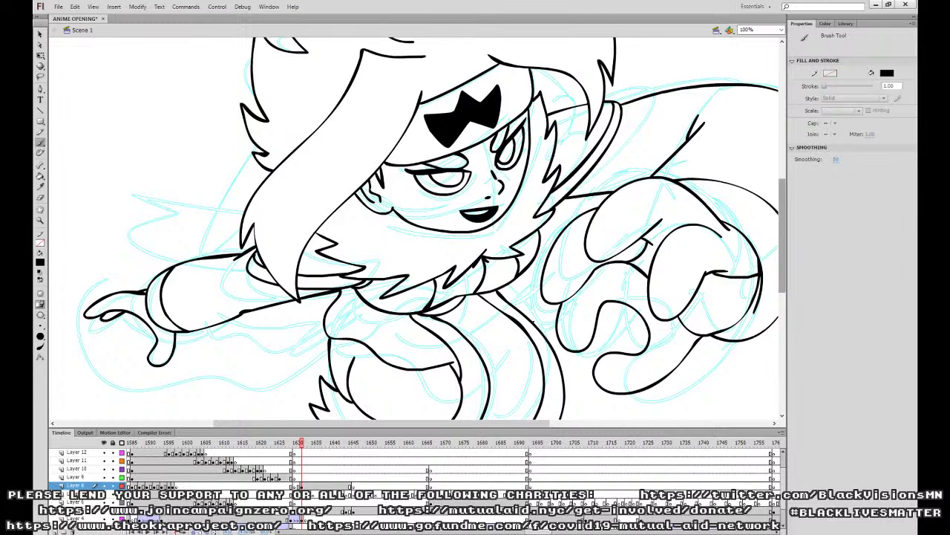
{"action": "mouse_move", "coordinate": [534, 323]}
{"action": "left_mouse_down"}
{"action": "mouse_move", "coordinate": [589, 218]}
{"action": "mouse_move", "coordinate": [538, 246]}
{"action": "left_mouse_up"}
{"action": "key", "text": "ctrl+z"}
{"action": "mouse_move", "coordinate": [564, 334]}
{"action": "left_mouse_down"}
{"action": "mouse_move", "coordinate": [552, 293]}
{"action": "mouse_move", "coordinate": [530, 283]}
{"action": "mouse_move", "coordinate": [525, 255]}
{"action": "left_mouse_up"}
{"action": "key", "text": "ctrl+z"}
{"action": "left_click_drag", "start_coordinate": [535, 298], "coordinate": [535, 262]}
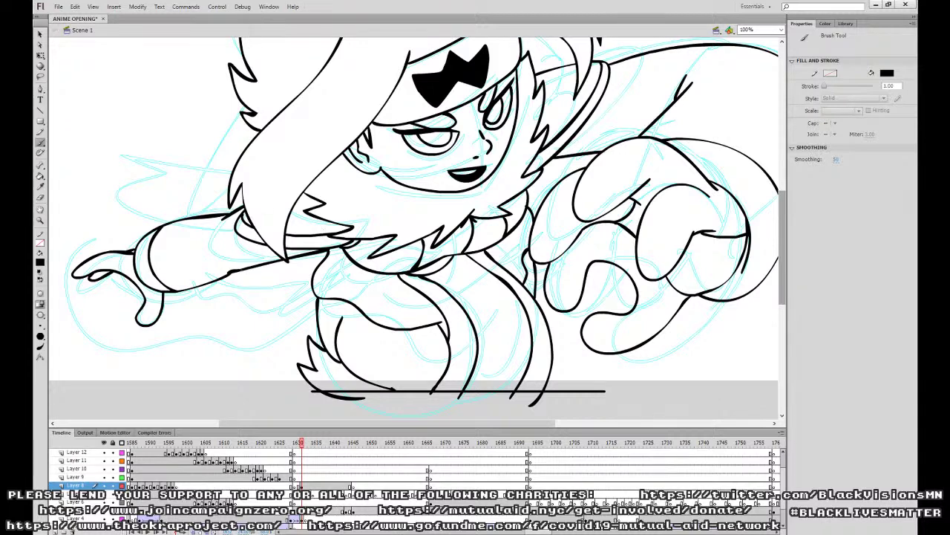
Ink the jagged fur-trimmed coat tails beneath the far arm and close them with a horizontal line.
{"action": "mouse_move", "coordinate": [228, 274]}
{"action": "left_mouse_down"}
{"action": "mouse_move", "coordinate": [211, 298]}
{"action": "mouse_move", "coordinate": [206, 346]}
{"action": "mouse_move", "coordinate": [244, 418]}
{"action": "left_mouse_up"}
{"action": "mouse_move", "coordinate": [276, 353]}
{"action": "left_mouse_down"}
{"action": "mouse_move", "coordinate": [264, 407]}
{"action": "mouse_move", "coordinate": [318, 319]}
{"action": "mouse_move", "coordinate": [279, 354]}
{"action": "mouse_move", "coordinate": [254, 410]}
{"action": "left_mouse_up"}
{"action": "key", "text": "ctrl+z"}
{"action": "left_click_drag", "start_coordinate": [248, 269], "coordinate": [201, 331]}
{"action": "key", "text": "ctrl+z"}
{"action": "mouse_move", "coordinate": [242, 269]}
{"action": "left_mouse_down"}
{"action": "mouse_move", "coordinate": [202, 333]}
{"action": "mouse_move", "coordinate": [243, 405]}
{"action": "mouse_move", "coordinate": [292, 304]}
{"action": "mouse_move", "coordinate": [318, 300]}
{"action": "left_mouse_up"}
{"action": "left_click_drag", "start_coordinate": [206, 399], "coordinate": [317, 399]}
Ink the jagged fur trim and coat details showing behind and between the foreground hand's lower fingers.
{"action": "key", "text": "space"}
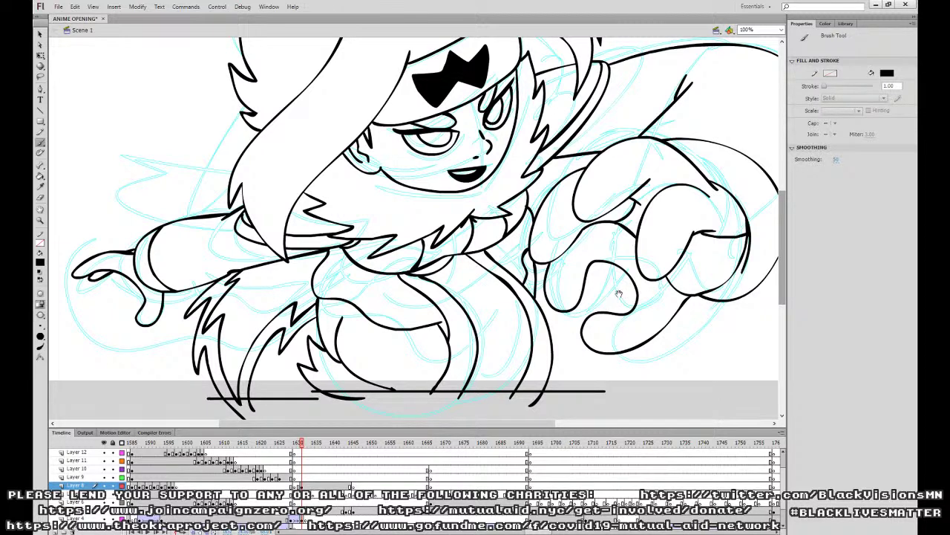
{"action": "left_click_drag", "start_coordinate": [640, 258], "coordinate": [567, 266]}
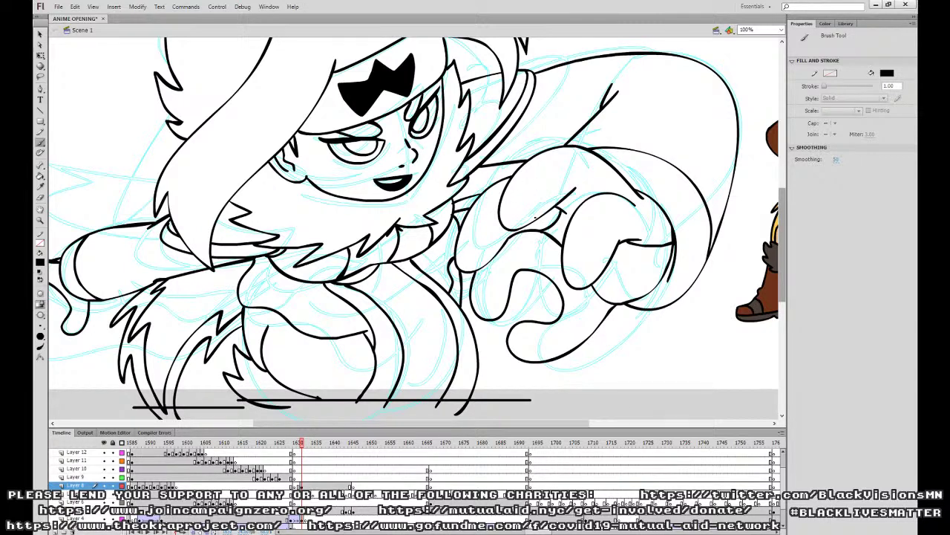
{"action": "mouse_move", "coordinate": [562, 304]}
{"action": "left_mouse_down"}
{"action": "mouse_move", "coordinate": [555, 321]}
{"action": "mouse_move", "coordinate": [507, 308]}
{"action": "left_mouse_up"}
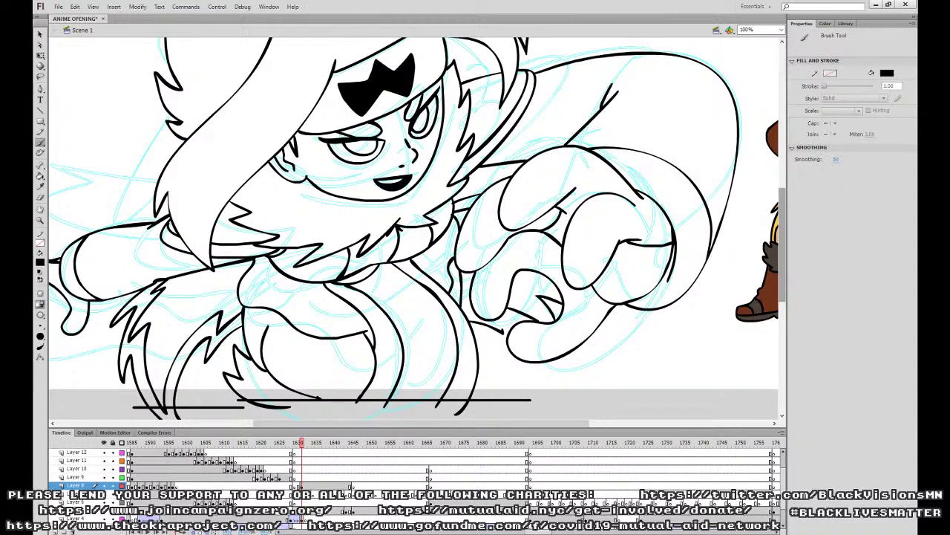
{"action": "mouse_move", "coordinate": [503, 317]}
{"action": "left_mouse_down"}
{"action": "mouse_move", "coordinate": [508, 325]}
{"action": "mouse_move", "coordinate": [537, 283]}
{"action": "mouse_move", "coordinate": [560, 293]}
{"action": "left_mouse_up"}
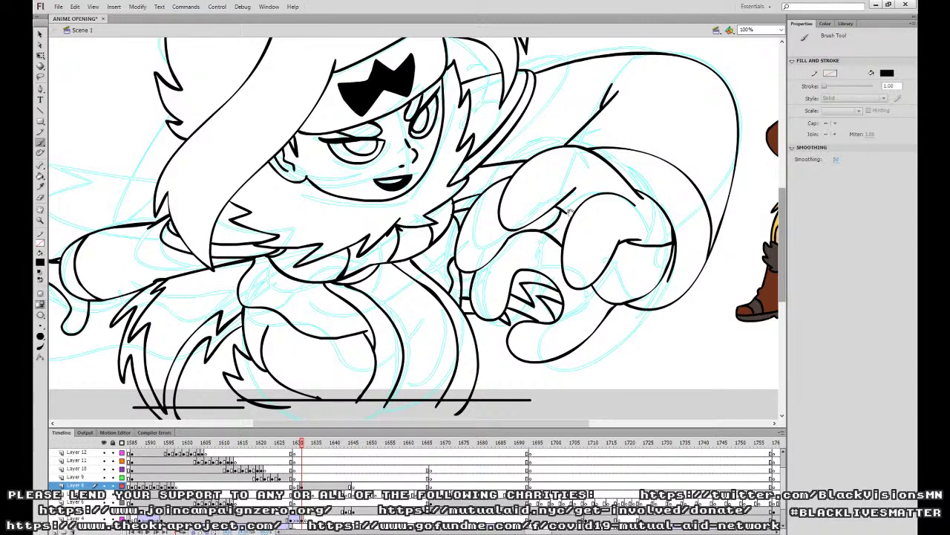
Select frame 1630 on the inking layer.
{"action": "left_click_drag", "start_coordinate": [563, 224], "coordinate": [574, 340]}
{"action": "key", "text": "ctrl+minus"}
{"action": "left_click", "coordinate": [295, 483]}
{"action": "key", "text": "Return"}
{"action": "left_click", "coordinate": [297, 485]}
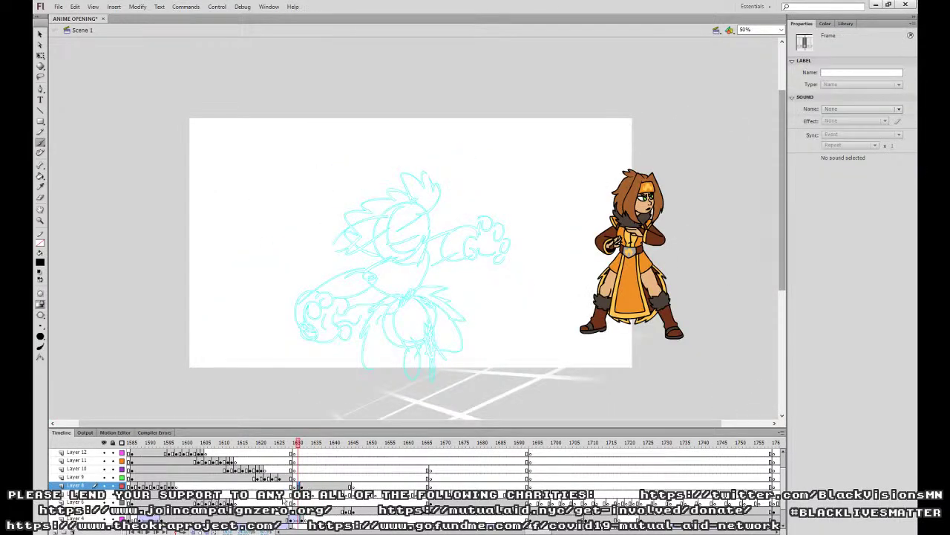
Turn on onion skinning and lock the layer holding the rough sketch of the close-up pose.
{"action": "left_click", "coordinate": [194, 532]}
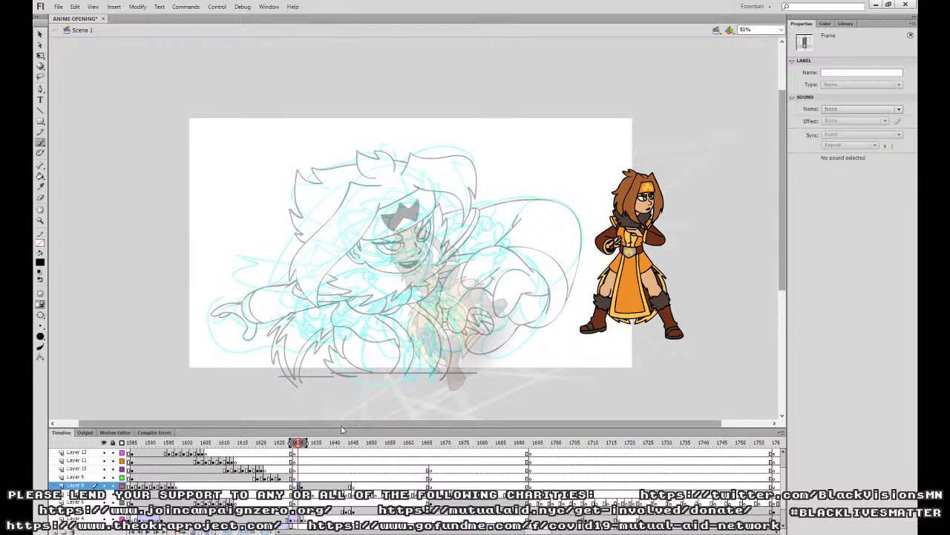
{"action": "left_click", "coordinate": [114, 519]}
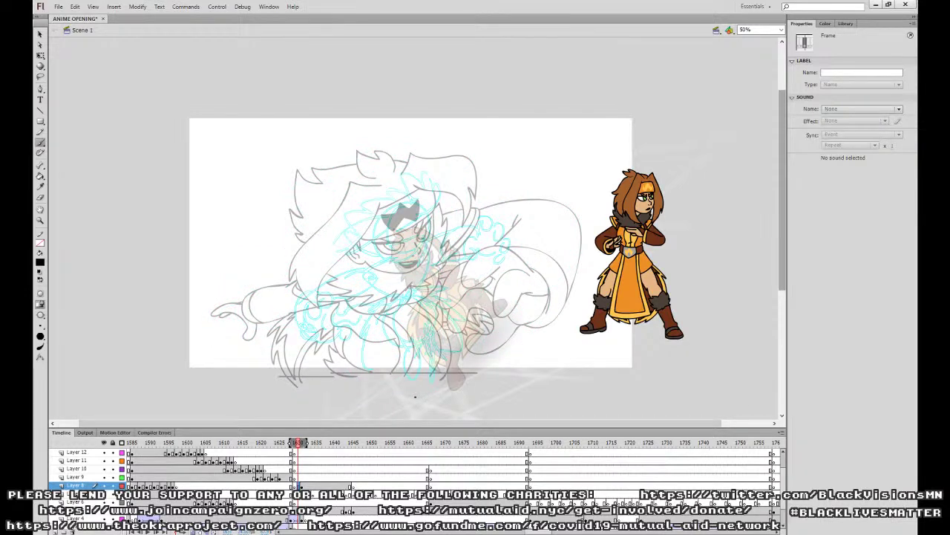
{"action": "key", "text": "ctrl+1"}
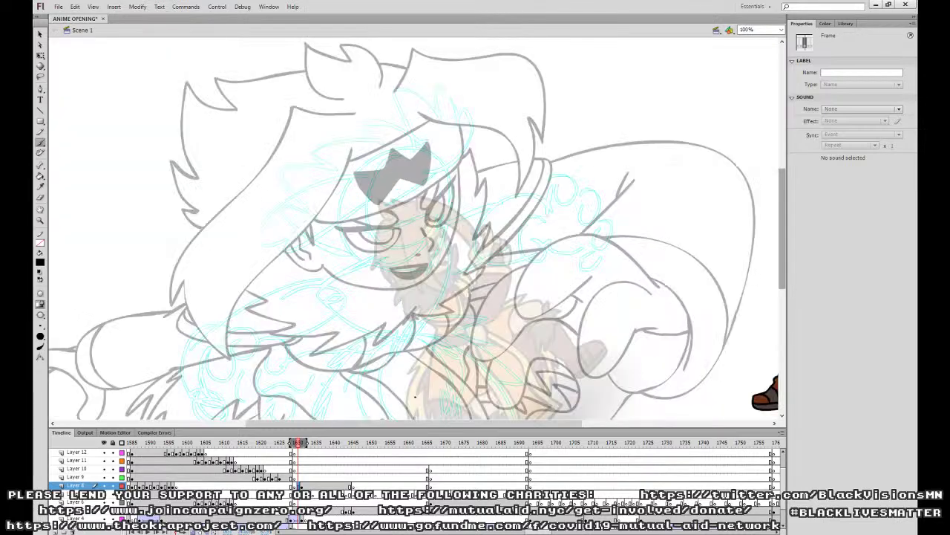
Ink the long pointed front hair lock of the smaller figure on frame 1630.
{"action": "left_click", "coordinate": [298, 479]}
{"action": "left_click", "coordinate": [305, 484]}
{"action": "mouse_move", "coordinate": [385, 183]}
{"action": "left_mouse_down"}
{"action": "mouse_move", "coordinate": [377, 173]}
{"action": "mouse_move", "coordinate": [349, 184]}
{"action": "mouse_move", "coordinate": [265, 261]}
{"action": "mouse_move", "coordinate": [298, 252]}
{"action": "mouse_move", "coordinate": [397, 189]}
{"action": "mouse_move", "coordinate": [377, 180]}
{"action": "mouse_move", "coordinate": [310, 283]}
{"action": "mouse_move", "coordinate": [364, 257]}
{"action": "mouse_move", "coordinate": [389, 205]}
{"action": "left_mouse_up"}
{"action": "key", "text": "ctrl+z"}
{"action": "key", "text": "ctrl+z"}
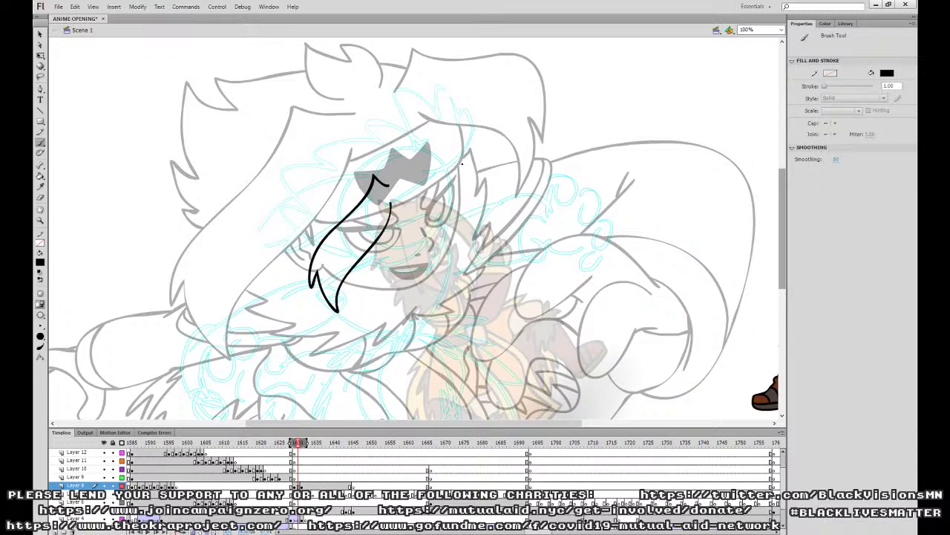
Ink the far-side hair lock and the small tufts on top of the smaller figure's head.
{"action": "mouse_move", "coordinate": [430, 180]}
{"action": "left_mouse_down"}
{"action": "mouse_move", "coordinate": [493, 238]}
{"action": "mouse_move", "coordinate": [502, 202]}
{"action": "mouse_move", "coordinate": [446, 164]}
{"action": "mouse_move", "coordinate": [384, 145]}
{"action": "mouse_move", "coordinate": [377, 164]}
{"action": "mouse_move", "coordinate": [411, 141]}
{"action": "mouse_move", "coordinate": [378, 136]}
{"action": "left_mouse_up"}
{"action": "key", "text": "ctrl+z"}
{"action": "left_click_drag", "start_coordinate": [429, 156], "coordinate": [383, 151]}
{"action": "key", "text": "ctrl+z"}
{"action": "key", "text": "ctrl+z"}
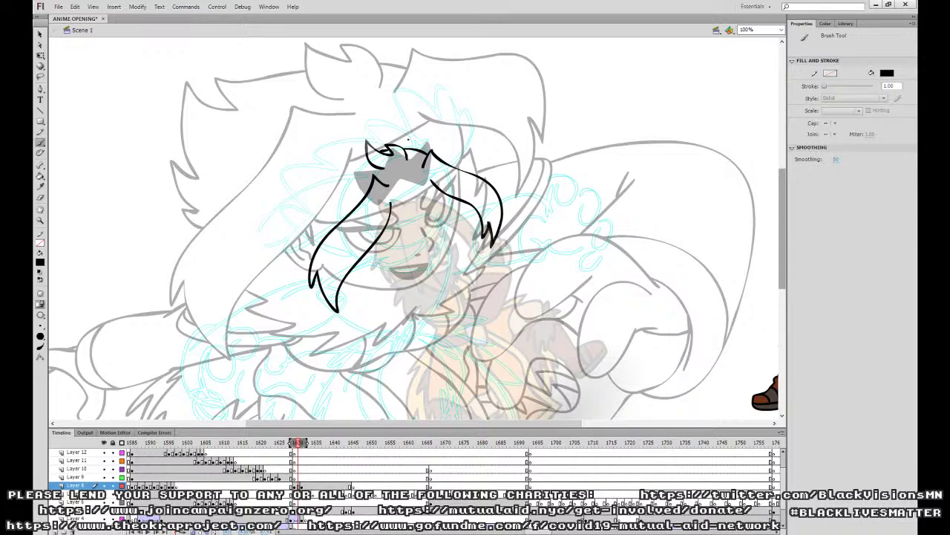
Ink the spiky back hair and the upper headband edge across the smaller figure's forehead.
{"action": "mouse_move", "coordinate": [363, 156]}
{"action": "left_mouse_down"}
{"action": "mouse_move", "coordinate": [314, 181]}
{"action": "mouse_move", "coordinate": [293, 216]}
{"action": "mouse_move", "coordinate": [313, 209]}
{"action": "mouse_move", "coordinate": [291, 233]}
{"action": "mouse_move", "coordinate": [306, 257]}
{"action": "left_mouse_up"}
{"action": "left_click_drag", "start_coordinate": [390, 208], "coordinate": [432, 184]}
{"action": "key", "text": "ctrl+z"}
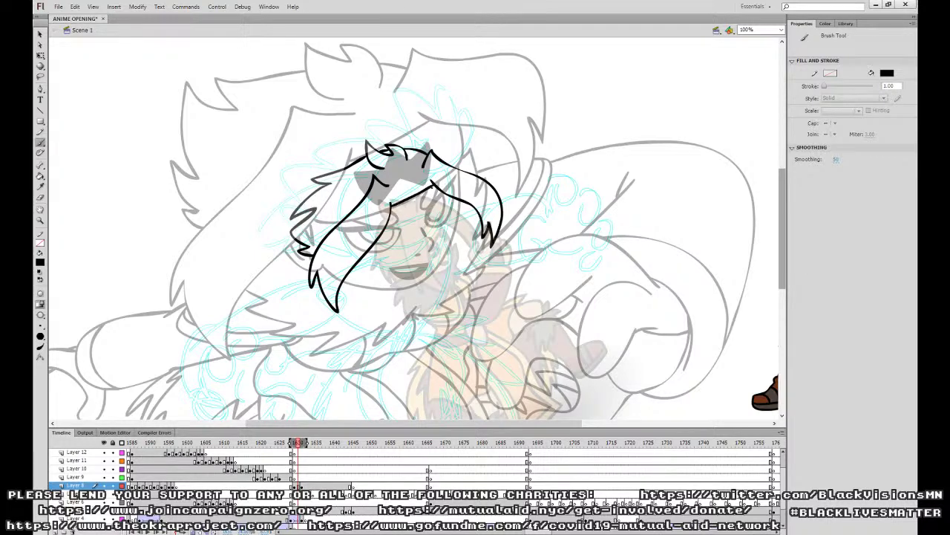
Ink the smaller figure's lower headband edge, face outline, eyes and nose.
{"action": "left_click_drag", "start_coordinate": [378, 239], "coordinate": [447, 193]}
{"action": "mouse_move", "coordinate": [380, 239]}
{"action": "left_mouse_down"}
{"action": "mouse_move", "coordinate": [382, 265]}
{"action": "mouse_move", "coordinate": [392, 264]}
{"action": "mouse_move", "coordinate": [385, 268]}
{"action": "mouse_move", "coordinate": [429, 279]}
{"action": "mouse_move", "coordinate": [446, 211]}
{"action": "left_mouse_up"}
{"action": "mouse_move", "coordinate": [428, 256]}
{"action": "left_mouse_down"}
{"action": "mouse_move", "coordinate": [442, 243]}
{"action": "mouse_move", "coordinate": [420, 227]}
{"action": "mouse_move", "coordinate": [440, 212]}
{"action": "mouse_move", "coordinate": [393, 241]}
{"action": "mouse_move", "coordinate": [442, 217]}
{"action": "left_mouse_up"}
{"action": "mouse_move", "coordinate": [392, 239]}
{"action": "left_mouse_down"}
{"action": "mouse_move", "coordinate": [404, 249]}
{"action": "mouse_move", "coordinate": [438, 236]}
{"action": "left_mouse_up"}
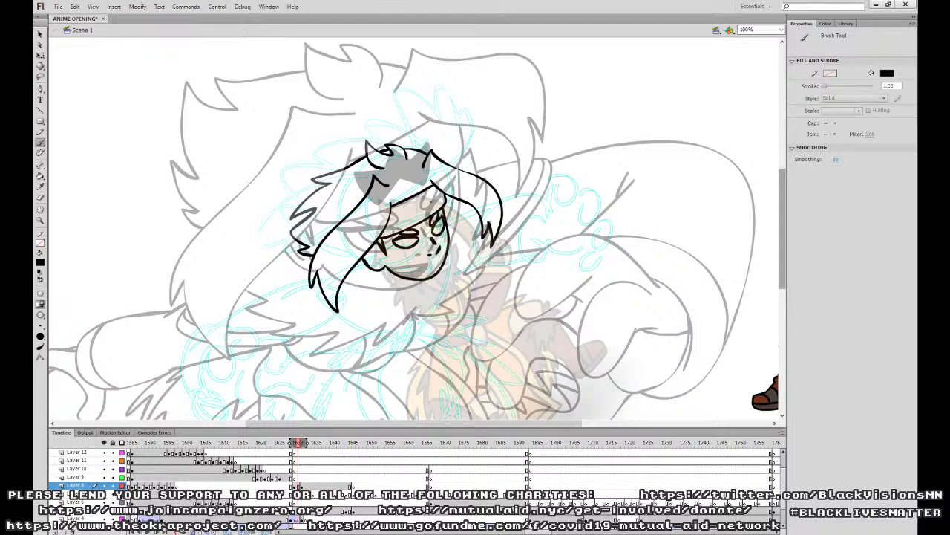
Select frame 1629 on the inking layer and ink the irises and lash details of both eyes.
{"action": "left_click", "coordinate": [291, 486]}
{"action": "left_click", "coordinate": [294, 486]}
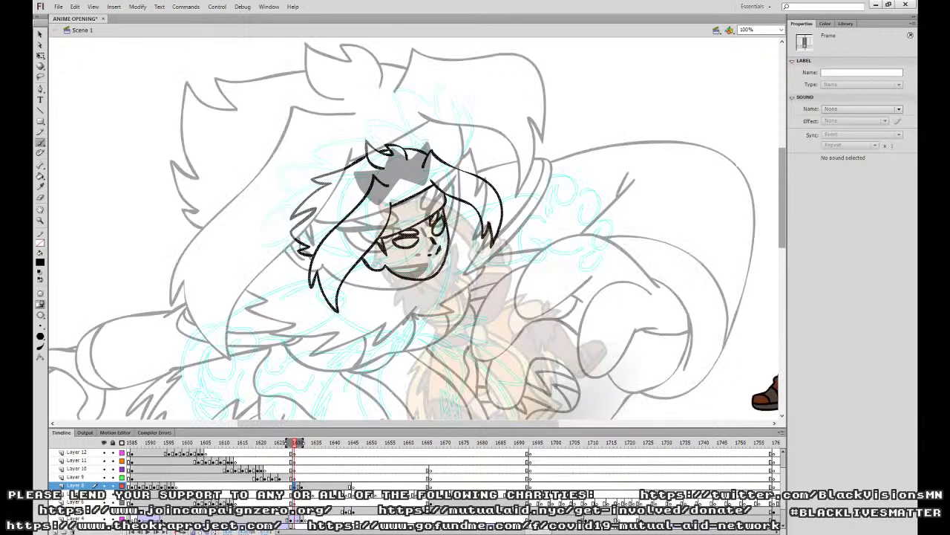
{"action": "mouse_move", "coordinate": [400, 238]}
{"action": "left_mouse_down"}
{"action": "mouse_move", "coordinate": [402, 245]}
{"action": "mouse_move", "coordinate": [440, 222]}
{"action": "left_mouse_up"}
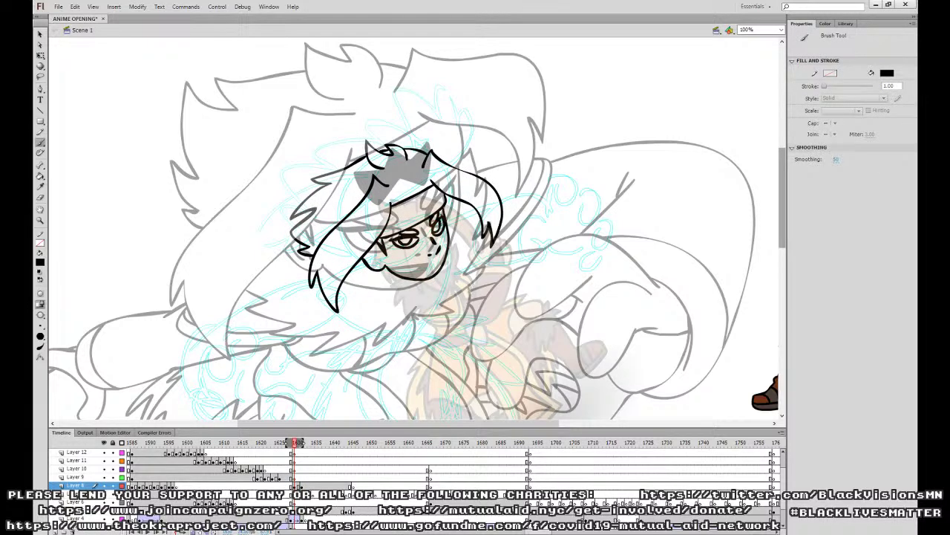
{"action": "left_click_drag", "start_coordinate": [391, 240], "coordinate": [399, 246]}
{"action": "left_click_drag", "start_coordinate": [441, 212], "coordinate": [446, 218]}
Ink the small mouth and the headband emblem, filling the emblem with black.
{"action": "mouse_move", "coordinate": [436, 261]}
{"action": "left_mouse_down"}
{"action": "mouse_move", "coordinate": [425, 268]}
{"action": "mouse_move", "coordinate": [437, 266]}
{"action": "left_mouse_up"}
{"action": "key", "text": "ctrl+z"}
{"action": "mouse_move", "coordinate": [401, 202]}
{"action": "left_mouse_down"}
{"action": "mouse_move", "coordinate": [409, 223]}
{"action": "mouse_move", "coordinate": [430, 214]}
{"action": "mouse_move", "coordinate": [415, 199]}
{"action": "left_mouse_up"}
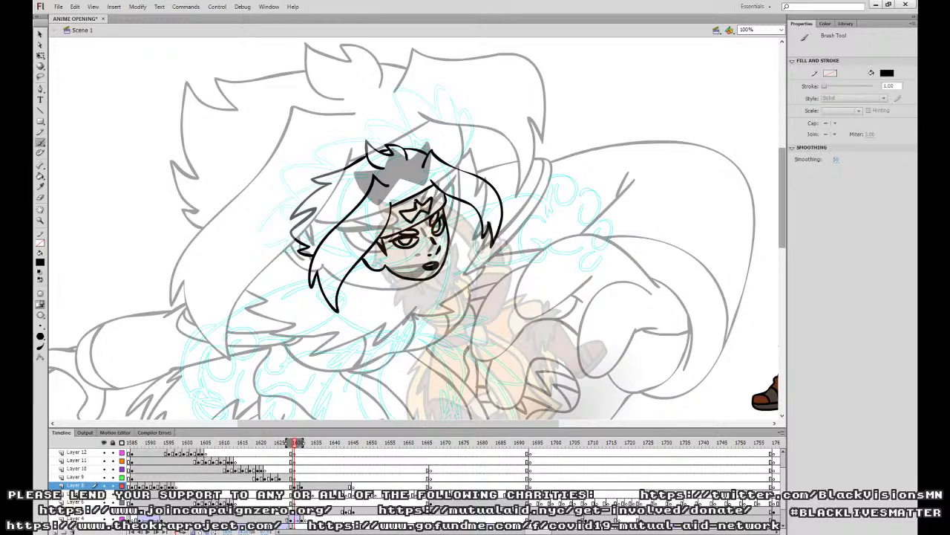
{"action": "key", "text": "k"}
{"action": "left_click", "coordinate": [418, 207]}
Ink the oval fingertips and outer outline of the smaller figure's near hand with the Brush tool.
{"action": "left_click", "coordinate": [41, 143]}
{"action": "scroll", "coordinate": [746, 250], "scroll_direction": "down", "scroll_amount": 3}
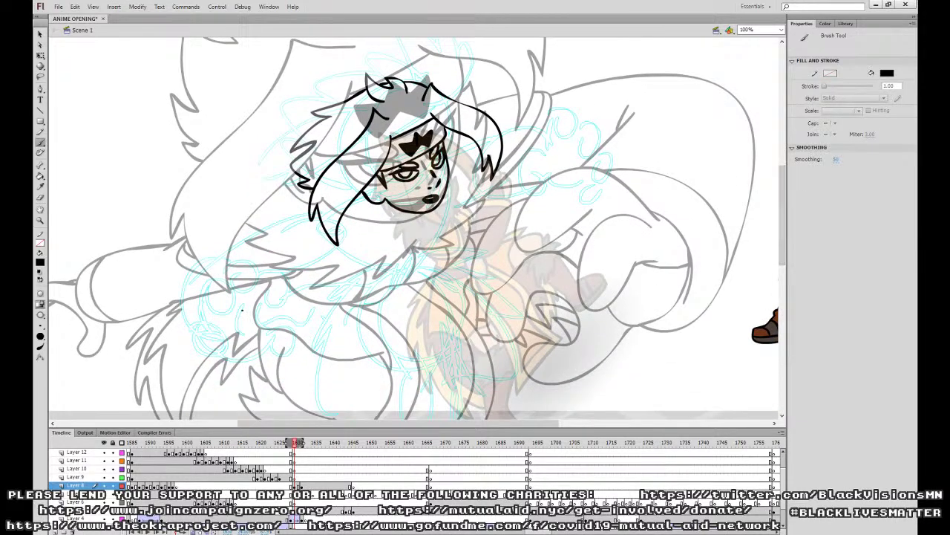
{"action": "mouse_move", "coordinate": [208, 327]}
{"action": "left_mouse_down"}
{"action": "mouse_move", "coordinate": [195, 345]}
{"action": "mouse_move", "coordinate": [230, 309]}
{"action": "mouse_move", "coordinate": [204, 305]}
{"action": "mouse_move", "coordinate": [256, 269]}
{"action": "mouse_move", "coordinate": [283, 276]}
{"action": "mouse_move", "coordinate": [275, 303]}
{"action": "mouse_move", "coordinate": [259, 289]}
{"action": "mouse_move", "coordinate": [278, 303]}
{"action": "mouse_move", "coordinate": [250, 299]}
{"action": "mouse_move", "coordinate": [259, 326]}
{"action": "mouse_move", "coordinate": [289, 313]}
{"action": "mouse_move", "coordinate": [272, 336]}
{"action": "mouse_move", "coordinate": [281, 344]}
{"action": "mouse_move", "coordinate": [281, 313]}
{"action": "left_mouse_up"}
{"action": "key", "text": "ctrl+z"}
{"action": "key", "text": "ctrl+z"}
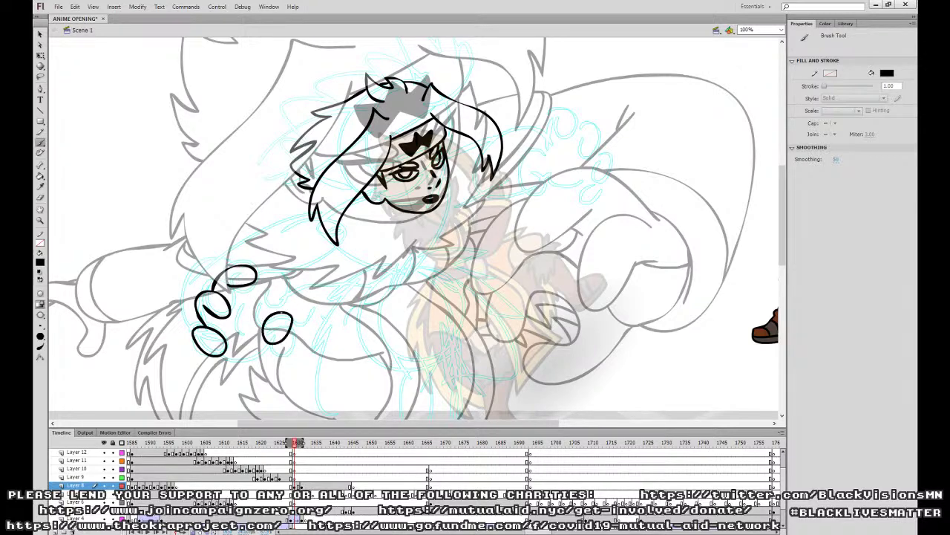
{"action": "mouse_move", "coordinate": [256, 274]}
{"action": "left_mouse_down"}
{"action": "mouse_move", "coordinate": [280, 280]}
{"action": "mouse_move", "coordinate": [248, 296]}
{"action": "mouse_move", "coordinate": [255, 316]}
{"action": "mouse_move", "coordinate": [268, 317]}
{"action": "left_mouse_up"}
{"action": "mouse_move", "coordinate": [217, 360]}
{"action": "left_mouse_down"}
{"action": "mouse_move", "coordinate": [242, 364]}
{"action": "mouse_move", "coordinate": [271, 345]}
{"action": "left_mouse_up"}
Ink the finger and palm creases inside the smaller figure's near hand.
{"action": "mouse_move", "coordinate": [235, 288]}
{"action": "left_mouse_down"}
{"action": "mouse_move", "coordinate": [236, 304]}
{"action": "mouse_move", "coordinate": [218, 310]}
{"action": "mouse_move", "coordinate": [236, 298]}
{"action": "mouse_move", "coordinate": [227, 334]}
{"action": "mouse_move", "coordinate": [236, 361]}
{"action": "left_mouse_up"}
{"action": "key", "text": "ctrl+z"}
{"action": "key", "text": "ctrl+z"}
{"action": "key", "text": "ctrl+z"}
{"action": "left_click_drag", "start_coordinate": [223, 317], "coordinate": [238, 362]}
{"action": "key", "text": "ctrl+z"}
{"action": "key", "text": "ctrl+z"}
{"action": "mouse_move", "coordinate": [232, 306]}
{"action": "left_mouse_down"}
{"action": "mouse_move", "coordinate": [265, 343]}
{"action": "mouse_move", "coordinate": [252, 343]}
{"action": "left_mouse_up"}
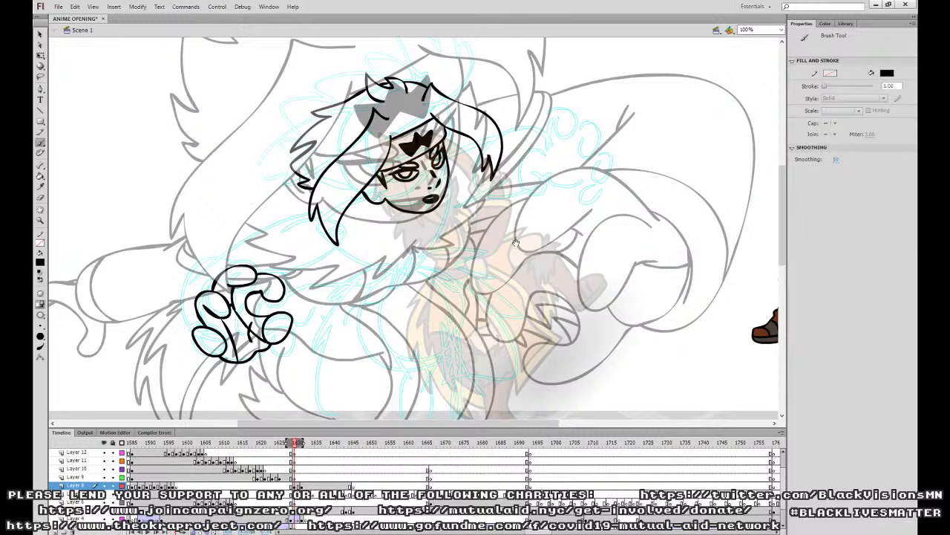
Ink the jagged fur collar around the smaller figure's face and the details of the ear.
{"action": "left_click_drag", "start_coordinate": [517, 258], "coordinate": [514, 273]}
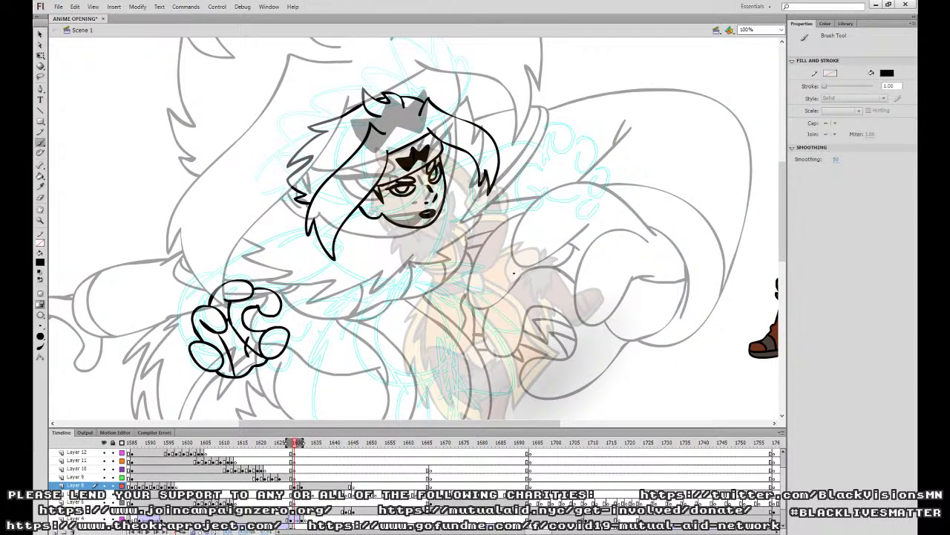
{"action": "mouse_move", "coordinate": [334, 241]}
{"action": "left_mouse_down"}
{"action": "mouse_move", "coordinate": [407, 258]}
{"action": "mouse_move", "coordinate": [464, 232]}
{"action": "mouse_move", "coordinate": [462, 181]}
{"action": "mouse_move", "coordinate": [444, 168]}
{"action": "left_mouse_up"}
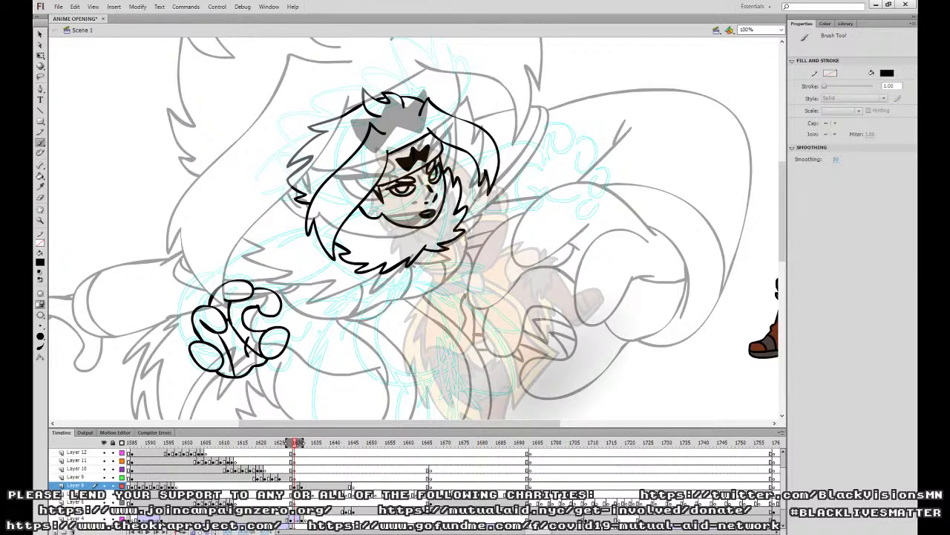
{"action": "mouse_move", "coordinate": [367, 198]}
{"action": "left_mouse_down"}
{"action": "mouse_move", "coordinate": [376, 208]}
{"action": "mouse_move", "coordinate": [344, 236]}
{"action": "mouse_move", "coordinate": [337, 231]}
{"action": "left_mouse_up"}
{"action": "key", "text": "ctrl+z"}
{"action": "left_click", "coordinate": [41, 186]}
{"action": "left_click", "coordinate": [131, 136]}
{"action": "left_click", "coordinate": [366, 150]}
{"action": "left_click", "coordinate": [41, 142]}
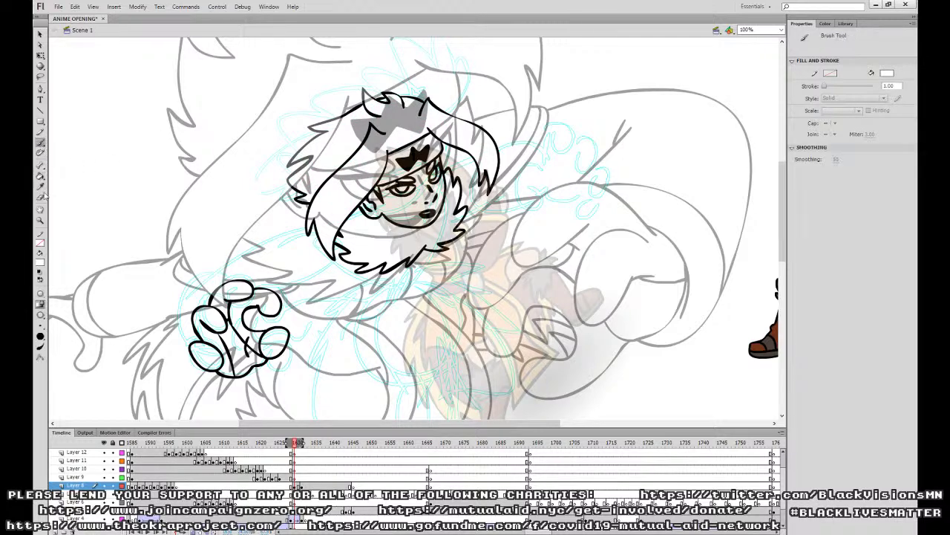
{"action": "key", "text": "x"}
Ink the shoulder seam and the outer contour of the smaller figure's near arm down to the hand.
{"action": "mouse_move", "coordinate": [297, 423]}
{"action": "left_mouse_down"}
{"action": "mouse_move", "coordinate": [275, 423]}
{"action": "mouse_move", "coordinate": [298, 423]}
{"action": "left_mouse_up"}
{"action": "mouse_move", "coordinate": [302, 228]}
{"action": "left_mouse_down"}
{"action": "mouse_move", "coordinate": [294, 259]}
{"action": "mouse_move", "coordinate": [347, 260]}
{"action": "left_mouse_up"}
{"action": "mouse_move", "coordinate": [280, 242]}
{"action": "left_mouse_down"}
{"action": "mouse_move", "coordinate": [329, 250]}
{"action": "mouse_move", "coordinate": [296, 259]}
{"action": "mouse_move", "coordinate": [340, 260]}
{"action": "mouse_move", "coordinate": [280, 236]}
{"action": "mouse_move", "coordinate": [208, 272]}
{"action": "mouse_move", "coordinate": [185, 349]}
{"action": "left_mouse_up"}
{"action": "key", "text": "ctrl+z"}
{"action": "key", "text": "ctrl+z"}
{"action": "key", "text": "ctrl+z"}
{"action": "key", "text": "ctrl+z"}
{"action": "mouse_move", "coordinate": [272, 243]}
{"action": "left_mouse_down"}
{"action": "mouse_move", "coordinate": [225, 259]}
{"action": "mouse_move", "coordinate": [178, 311]}
{"action": "mouse_move", "coordinate": [186, 354]}
{"action": "left_mouse_up"}
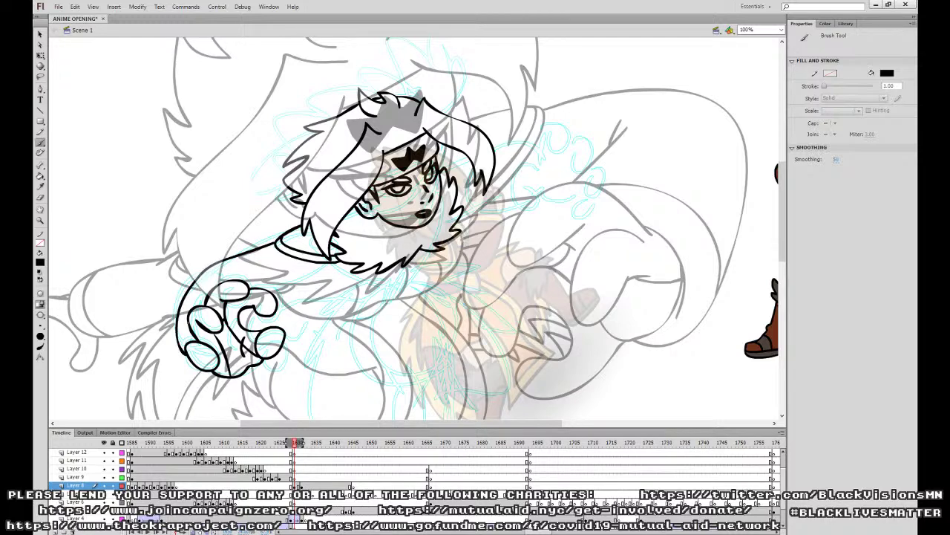
{"action": "left_click_drag", "start_coordinate": [186, 322], "coordinate": [182, 351]}
{"action": "key", "text": "ctrl+z"}
Ink the curled fingers and palm of the smaller figure's far hand.
{"action": "mouse_move", "coordinate": [553, 138]}
{"action": "left_mouse_down"}
{"action": "mouse_move", "coordinate": [572, 135]}
{"action": "mouse_move", "coordinate": [540, 135]}
{"action": "mouse_move", "coordinate": [538, 193]}
{"action": "left_mouse_up"}
{"action": "mouse_move", "coordinate": [572, 146]}
{"action": "left_mouse_down"}
{"action": "mouse_move", "coordinate": [591, 145]}
{"action": "mouse_move", "coordinate": [578, 161]}
{"action": "mouse_move", "coordinate": [558, 158]}
{"action": "mouse_move", "coordinate": [585, 196]}
{"action": "mouse_move", "coordinate": [589, 165]}
{"action": "mouse_move", "coordinate": [582, 215]}
{"action": "mouse_move", "coordinate": [540, 198]}
{"action": "mouse_move", "coordinate": [554, 189]}
{"action": "left_mouse_up"}
{"action": "mouse_move", "coordinate": [570, 154]}
{"action": "left_mouse_down"}
{"action": "mouse_move", "coordinate": [536, 182]}
{"action": "mouse_move", "coordinate": [563, 199]}
{"action": "left_mouse_up"}
{"action": "key", "text": "ctrl+z"}
{"action": "key", "text": "ctrl+z"}
{"action": "mouse_move", "coordinate": [558, 158]}
{"action": "left_mouse_down"}
{"action": "mouse_move", "coordinate": [537, 183]}
{"action": "mouse_move", "coordinate": [568, 187]}
{"action": "mouse_move", "coordinate": [569, 199]}
{"action": "left_mouse_up"}
{"action": "left_click_drag", "start_coordinate": [570, 162], "coordinate": [569, 180]}
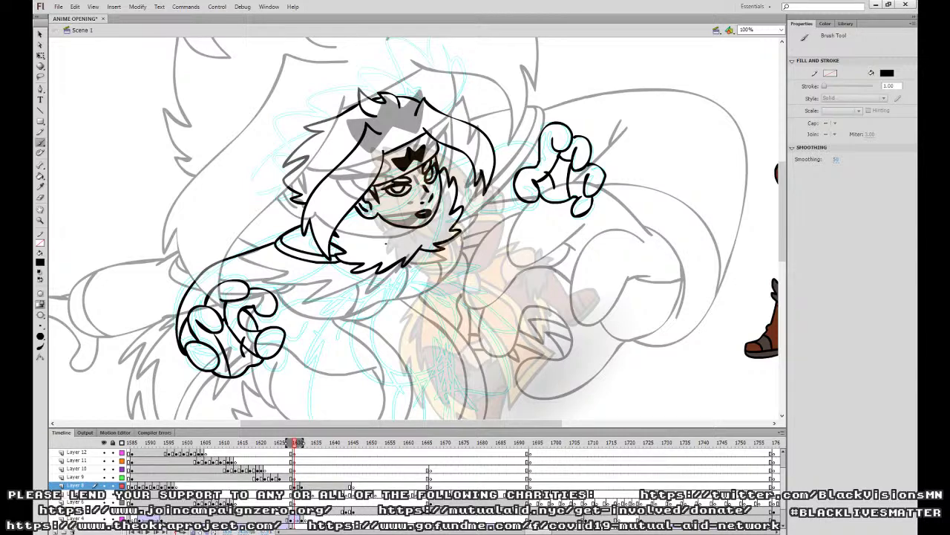
Ink the underside of the near arm and the curved chest lines beneath the fur collar.
{"action": "left_click_drag", "start_coordinate": [261, 290], "coordinate": [338, 266]}
{"action": "mouse_move", "coordinate": [262, 288]}
{"action": "left_mouse_down"}
{"action": "mouse_move", "coordinate": [351, 264]}
{"action": "mouse_move", "coordinate": [364, 291]}
{"action": "mouse_move", "coordinate": [440, 275]}
{"action": "mouse_move", "coordinate": [453, 244]}
{"action": "left_mouse_up"}
{"action": "key", "text": "ctrl+z"}
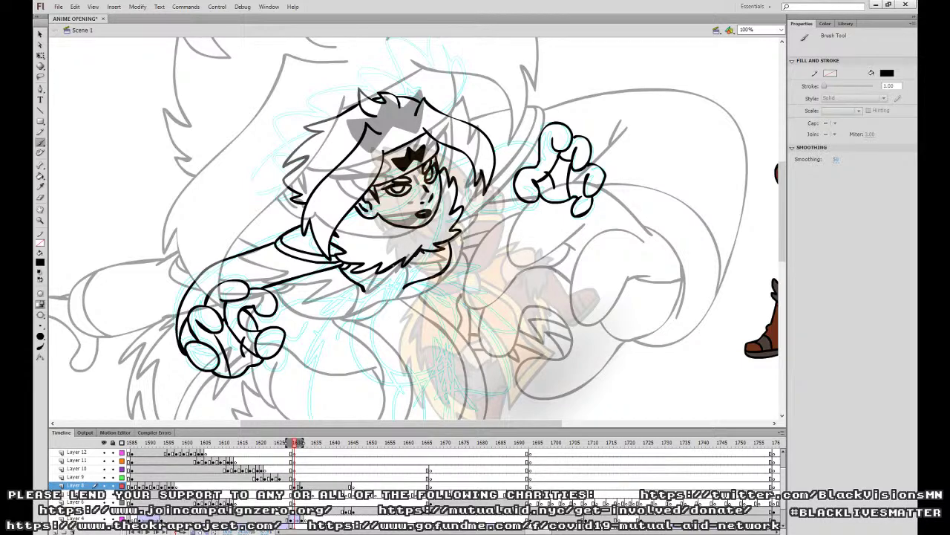
{"action": "mouse_move", "coordinate": [358, 294]}
{"action": "left_mouse_down"}
{"action": "mouse_move", "coordinate": [403, 298]}
{"action": "mouse_move", "coordinate": [435, 276]}
{"action": "mouse_move", "coordinate": [423, 271]}
{"action": "mouse_move", "coordinate": [424, 282]}
{"action": "mouse_move", "coordinate": [444, 256]}
{"action": "mouse_move", "coordinate": [439, 247]}
{"action": "left_mouse_up"}
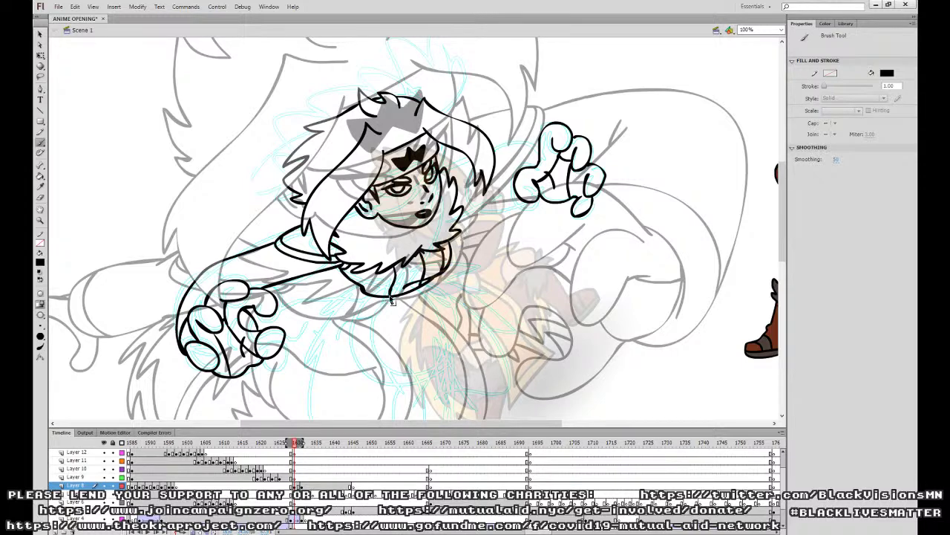
Ink the two curved sides of the smaller figure's near knee.
{"action": "mouse_move", "coordinate": [470, 282]}
{"action": "left_mouse_down"}
{"action": "mouse_move", "coordinate": [472, 243]}
{"action": "mouse_move", "coordinate": [512, 275]}
{"action": "left_mouse_up"}
{"action": "left_click_drag", "start_coordinate": [408, 306], "coordinate": [418, 348]}
{"action": "left_click_drag", "start_coordinate": [447, 304], "coordinate": [450, 349]}
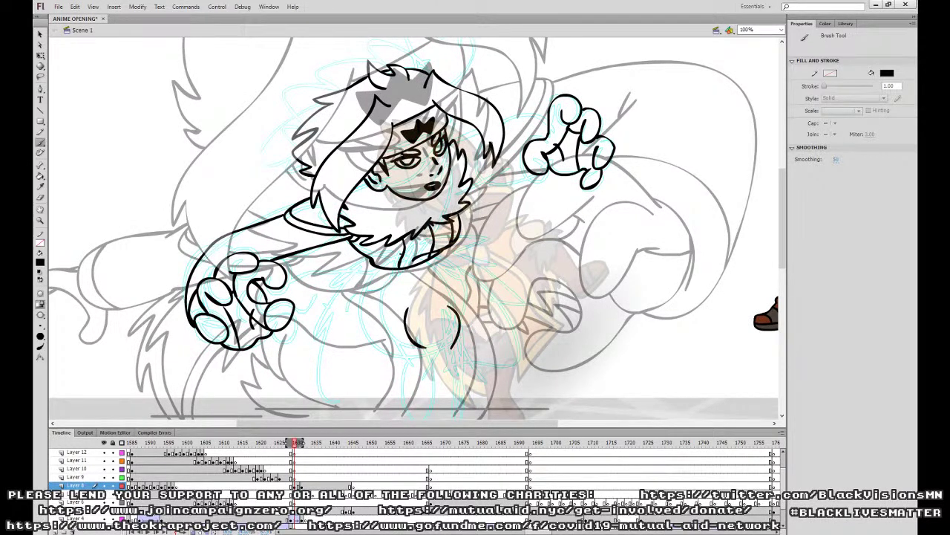
Ink the belt with its black buckle emblem and the long front panel of the robe.
{"action": "mouse_move", "coordinate": [367, 258]}
{"action": "left_mouse_down"}
{"action": "mouse_move", "coordinate": [368, 272]}
{"action": "mouse_move", "coordinate": [429, 283]}
{"action": "mouse_move", "coordinate": [454, 245]}
{"action": "mouse_move", "coordinate": [420, 272]}
{"action": "mouse_move", "coordinate": [438, 261]}
{"action": "mouse_move", "coordinate": [429, 277]}
{"action": "mouse_move", "coordinate": [414, 272]}
{"action": "mouse_move", "coordinate": [426, 276]}
{"action": "mouse_move", "coordinate": [438, 263]}
{"action": "mouse_move", "coordinate": [437, 275]}
{"action": "left_mouse_up"}
{"action": "key", "text": "ctrl+z"}
{"action": "key", "text": "ctrl+z"}
{"action": "key", "text": "ctrl+z"}
{"action": "key", "text": "ctrl+z"}
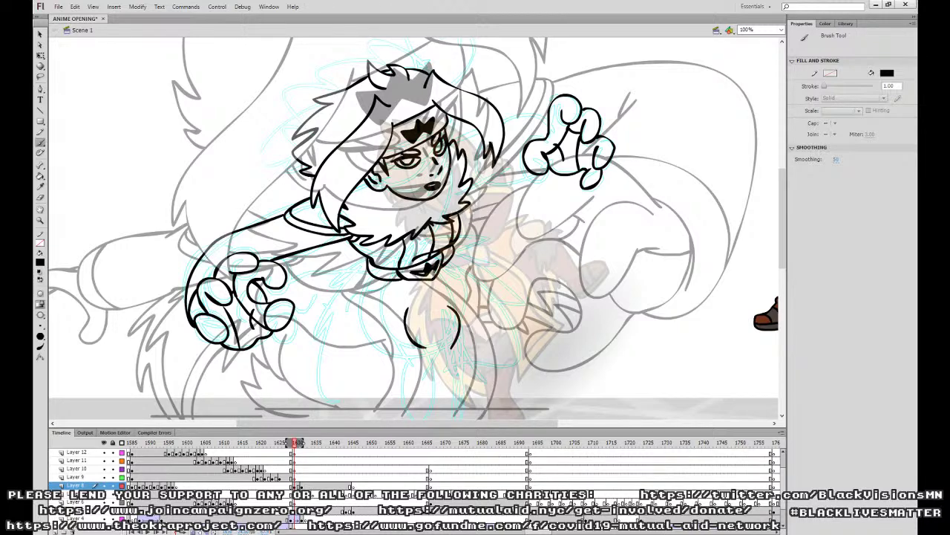
{"action": "key", "text": "ctrl+z"}
{"action": "mouse_move", "coordinate": [367, 272]}
{"action": "left_mouse_down"}
{"action": "mouse_move", "coordinate": [346, 308]}
{"action": "mouse_move", "coordinate": [385, 328]}
{"action": "mouse_move", "coordinate": [403, 307]}
{"action": "mouse_move", "coordinate": [436, 300]}
{"action": "mouse_move", "coordinate": [421, 291]}
{"action": "mouse_move", "coordinate": [468, 331]}
{"action": "mouse_move", "coordinate": [458, 416]}
{"action": "mouse_move", "coordinate": [487, 381]}
{"action": "mouse_move", "coordinate": [526, 365]}
{"action": "mouse_move", "coordinate": [507, 312]}
{"action": "mouse_move", "coordinate": [449, 262]}
{"action": "mouse_move", "coordinate": [470, 414]}
{"action": "mouse_move", "coordinate": [528, 348]}
{"action": "mouse_move", "coordinate": [462, 272]}
{"action": "mouse_move", "coordinate": [446, 268]}
{"action": "mouse_move", "coordinate": [483, 371]}
{"action": "mouse_move", "coordinate": [502, 369]}
{"action": "mouse_move", "coordinate": [509, 343]}
{"action": "mouse_move", "coordinate": [444, 269]}
{"action": "mouse_move", "coordinate": [453, 298]}
{"action": "mouse_move", "coordinate": [460, 302]}
{"action": "mouse_move", "coordinate": [473, 244]}
{"action": "mouse_move", "coordinate": [452, 240]}
{"action": "left_mouse_up"}
{"action": "key", "text": "ctrl+z"}
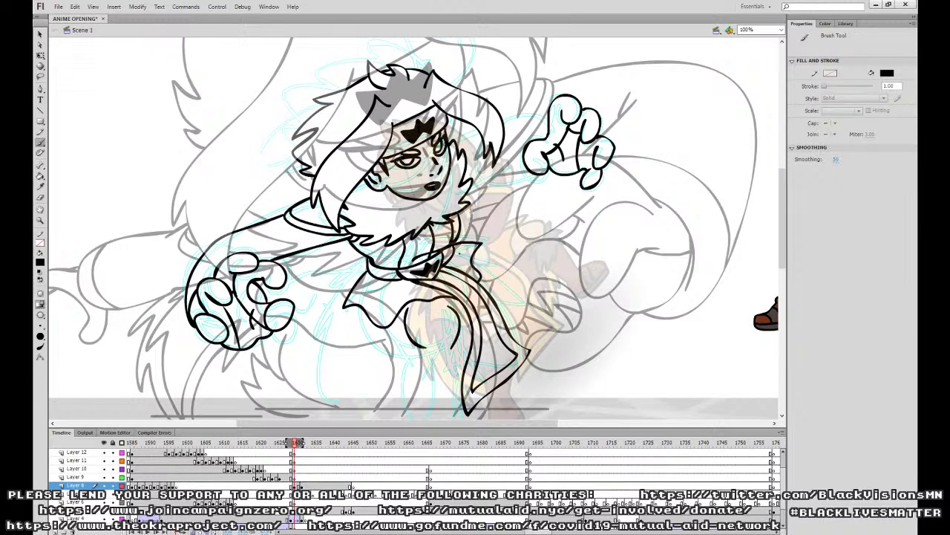
Ink the jagged fur cuff below the smaller figure's near knee.
{"action": "mouse_move", "coordinate": [387, 324]}
{"action": "left_mouse_down"}
{"action": "mouse_move", "coordinate": [412, 345]}
{"action": "mouse_move", "coordinate": [381, 355]}
{"action": "mouse_move", "coordinate": [423, 383]}
{"action": "mouse_move", "coordinate": [463, 366]}
{"action": "mouse_move", "coordinate": [450, 335]}
{"action": "mouse_move", "coordinate": [450, 351]}
{"action": "mouse_move", "coordinate": [432, 354]}
{"action": "mouse_move", "coordinate": [453, 351]}
{"action": "mouse_move", "coordinate": [418, 350]}
{"action": "mouse_move", "coordinate": [470, 332]}
{"action": "left_mouse_up"}
{"action": "key", "text": "ctrl+z"}
{"action": "key", "text": "ctrl+z"}
{"action": "left_click_drag", "start_coordinate": [447, 298], "coordinate": [456, 311]}
{"action": "key", "text": "ctrl+z"}
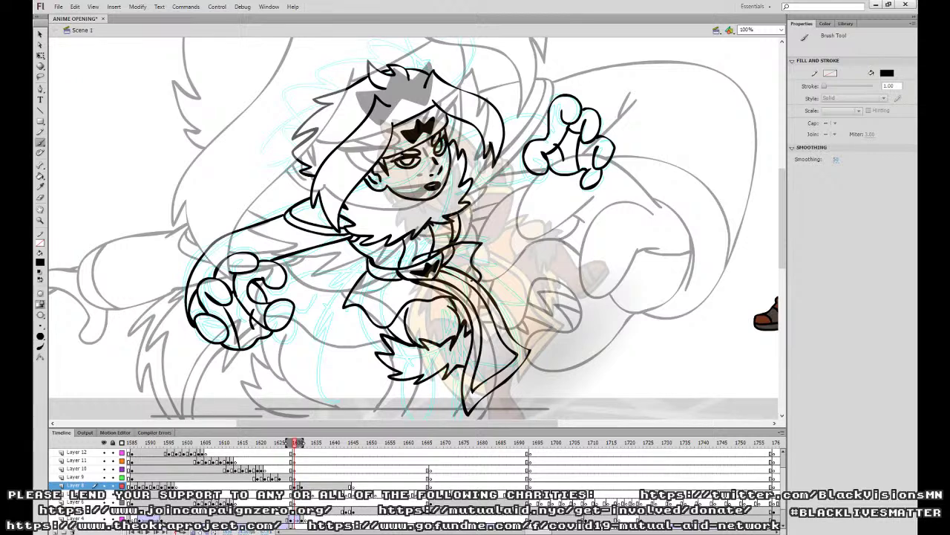
Ink both sides of the near lower leg and the straight ground line beneath the figure.
{"action": "left_click_drag", "start_coordinate": [404, 379], "coordinate": [402, 410]}
{"action": "left_click_drag", "start_coordinate": [451, 367], "coordinate": [458, 416]}
{"action": "left_click_drag", "start_coordinate": [392, 409], "coordinate": [552, 408]}
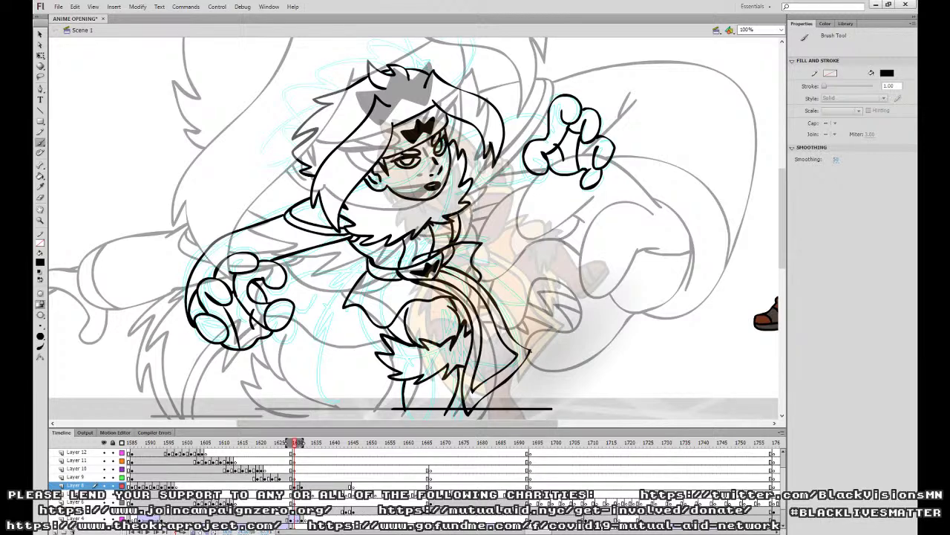
Ink the far edge of the robe beside the front panel and the far leg below it.
{"action": "mouse_move", "coordinate": [471, 263]}
{"action": "left_mouse_down"}
{"action": "mouse_move", "coordinate": [529, 345]}
{"action": "mouse_move", "coordinate": [517, 340]}
{"action": "mouse_move", "coordinate": [530, 352]}
{"action": "mouse_move", "coordinate": [501, 411]}
{"action": "left_mouse_up"}
{"action": "key", "text": "ctrl+z"}
{"action": "key", "text": "ctrl+z"}
{"action": "key", "text": "ctrl+z"}
{"action": "key", "text": "ctrl+z"}
{"action": "key", "text": "ctrl+z"}
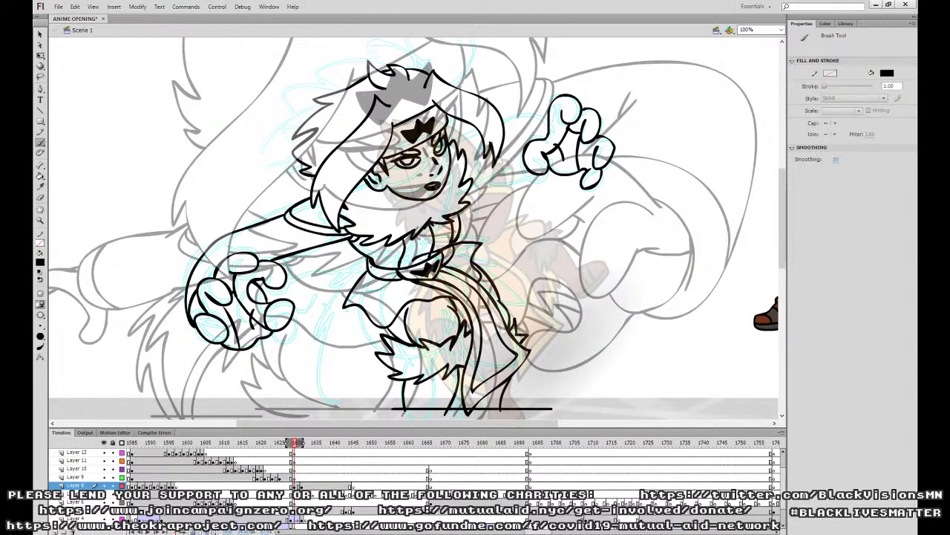
Ink the jagged outer fur edge of the robe on the near side, from the belt to the ground.
{"action": "left_click_drag", "start_coordinate": [365, 270], "coordinate": [317, 317]}
{"action": "key", "text": "ctrl+z"}
{"action": "mouse_move", "coordinate": [367, 269]}
{"action": "left_mouse_down"}
{"action": "mouse_move", "coordinate": [327, 296]}
{"action": "mouse_move", "coordinate": [309, 377]}
{"action": "mouse_move", "coordinate": [361, 409]}
{"action": "left_mouse_up"}
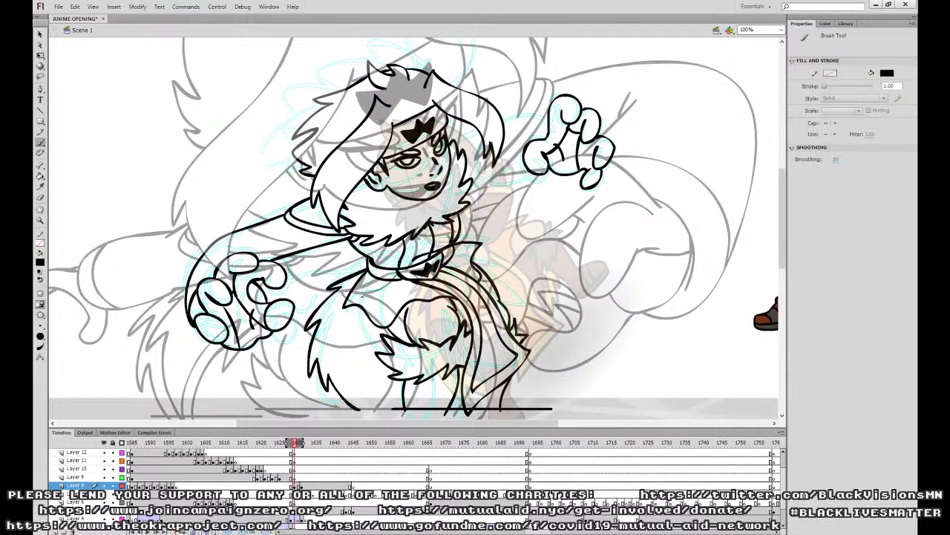
{"action": "mouse_move", "coordinate": [352, 286]}
{"action": "left_mouse_down"}
{"action": "mouse_move", "coordinate": [331, 308]}
{"action": "mouse_move", "coordinate": [322, 343]}
{"action": "mouse_move", "coordinate": [328, 365]}
{"action": "mouse_move", "coordinate": [374, 406]}
{"action": "left_mouse_up"}
{"action": "mouse_move", "coordinate": [381, 365]}
{"action": "left_mouse_down"}
{"action": "mouse_move", "coordinate": [385, 409]}
{"action": "mouse_move", "coordinate": [372, 356]}
{"action": "mouse_move", "coordinate": [384, 376]}
{"action": "mouse_move", "coordinate": [375, 409]}
{"action": "mouse_move", "coordinate": [365, 401]}
{"action": "mouse_move", "coordinate": [377, 358]}
{"action": "mouse_move", "coordinate": [361, 383]}
{"action": "left_mouse_up"}
{"action": "key", "text": "ctrl+z"}
{"action": "key", "text": "ctrl+z"}
{"action": "key", "text": "ctrl+z"}
{"action": "key", "text": "ctrl+z"}
{"action": "key", "text": "ctrl+z"}
Ink the inner fur fringe on the robe's near side and extend the ground line beneath it.
{"action": "left_click_drag", "start_coordinate": [376, 345], "coordinate": [361, 401]}
{"action": "mouse_move", "coordinate": [391, 334]}
{"action": "left_mouse_down"}
{"action": "mouse_move", "coordinate": [378, 350]}
{"action": "mouse_move", "coordinate": [380, 343]}
{"action": "left_mouse_up"}
{"action": "key", "text": "ctrl+z"}
{"action": "key", "text": "ctrl+z"}
{"action": "key", "text": "ctrl+z"}
{"action": "key", "text": "ctrl+z"}
{"action": "key", "text": "k"}
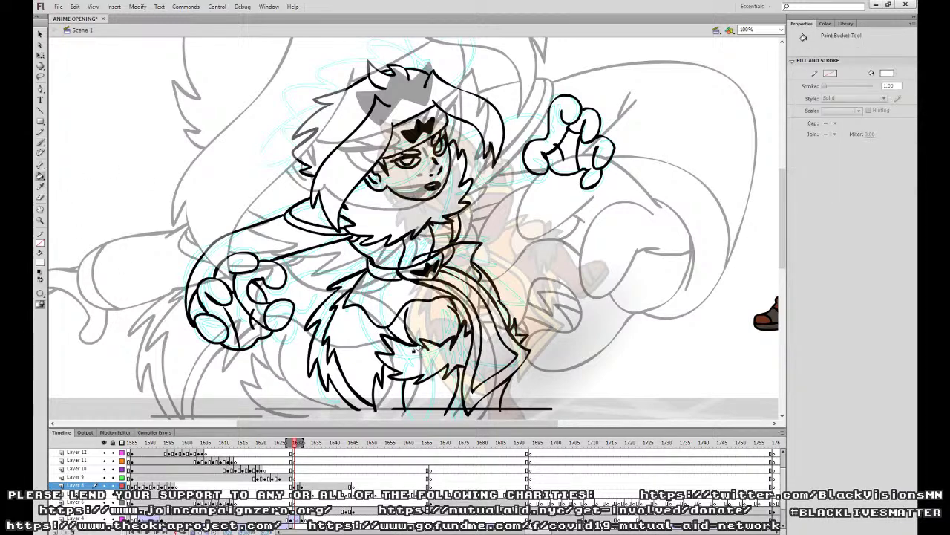
{"action": "key", "text": "b"}
{"action": "left_click", "coordinate": [43, 261]}
{"action": "left_click", "coordinate": [58, 284]}
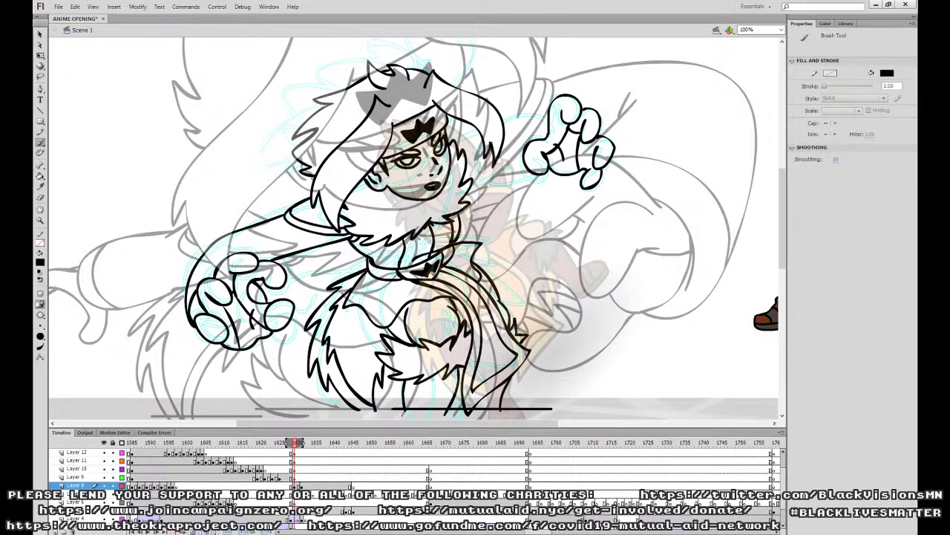
{"action": "left_click_drag", "start_coordinate": [375, 343], "coordinate": [362, 399]}
{"action": "left_click_drag", "start_coordinate": [340, 407], "coordinate": [404, 408]}
Ink the spiky fur trim along the far side of the robe, from the belt downward.
{"action": "mouse_move", "coordinate": [475, 254]}
{"action": "left_mouse_down"}
{"action": "mouse_move", "coordinate": [496, 254]}
{"action": "mouse_move", "coordinate": [510, 270]}
{"action": "left_mouse_up"}
{"action": "key", "text": "ctrl+z"}
{"action": "mouse_move", "coordinate": [455, 243]}
{"action": "left_mouse_down"}
{"action": "mouse_move", "coordinate": [492, 252]}
{"action": "mouse_move", "coordinate": [514, 277]}
{"action": "mouse_move", "coordinate": [530, 361]}
{"action": "left_mouse_up"}
{"action": "key", "text": "ctrl+z"}
{"action": "mouse_move", "coordinate": [480, 242]}
{"action": "left_mouse_down"}
{"action": "mouse_move", "coordinate": [525, 260]}
{"action": "mouse_move", "coordinate": [544, 322]}
{"action": "mouse_move", "coordinate": [532, 369]}
{"action": "mouse_move", "coordinate": [517, 294]}
{"action": "mouse_move", "coordinate": [480, 253]}
{"action": "left_mouse_up"}
Ink the upper and lower contours of the far sleeve between the hair and the far hand.
{"action": "left_click_drag", "start_coordinate": [563, 218], "coordinate": [553, 313]}
{"action": "left_click_drag", "start_coordinate": [536, 211], "coordinate": [493, 221]}
{"action": "mouse_move", "coordinate": [452, 294]}
{"action": "left_mouse_down"}
{"action": "mouse_move", "coordinate": [477, 260]}
{"action": "mouse_move", "coordinate": [468, 278]}
{"action": "left_mouse_up"}
{"action": "key", "text": "ctrl+z"}
{"action": "mouse_move", "coordinate": [483, 246]}
{"action": "left_mouse_down"}
{"action": "mouse_move", "coordinate": [468, 276]}
{"action": "mouse_move", "coordinate": [448, 248]}
{"action": "mouse_move", "coordinate": [462, 286]}
{"action": "mouse_move", "coordinate": [489, 226]}
{"action": "left_mouse_up"}
{"action": "key", "text": "ctrl+z"}
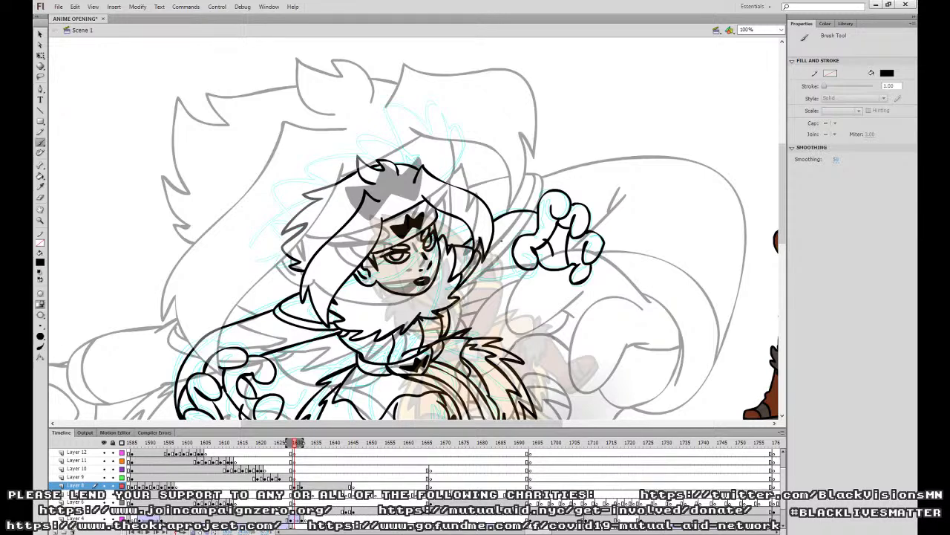
{"action": "mouse_move", "coordinate": [449, 295]}
{"action": "left_mouse_down"}
{"action": "mouse_move", "coordinate": [499, 271]}
{"action": "mouse_move", "coordinate": [563, 271]}
{"action": "left_mouse_up"}
Ink the cuff opening behind the far hand and darken its inner edge.
{"action": "mouse_move", "coordinate": [536, 212]}
{"action": "left_mouse_down"}
{"action": "mouse_move", "coordinate": [516, 221]}
{"action": "mouse_move", "coordinate": [518, 266]}
{"action": "left_mouse_up"}
{"action": "key", "text": "ctrl+z"}
{"action": "mouse_move", "coordinate": [536, 212]}
{"action": "left_mouse_down"}
{"action": "mouse_move", "coordinate": [515, 246]}
{"action": "mouse_move", "coordinate": [551, 276]}
{"action": "left_mouse_up"}
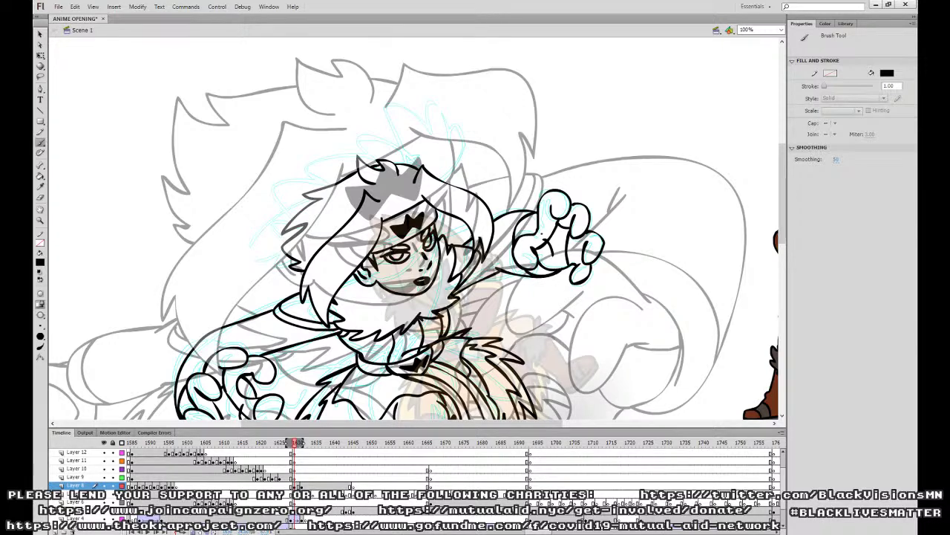
{"action": "left_click_drag", "start_coordinate": [537, 225], "coordinate": [531, 233]}
Zoom out to 50% and play back the frames around 1629 to check the inked motion.
{"action": "key", "text": "v"}
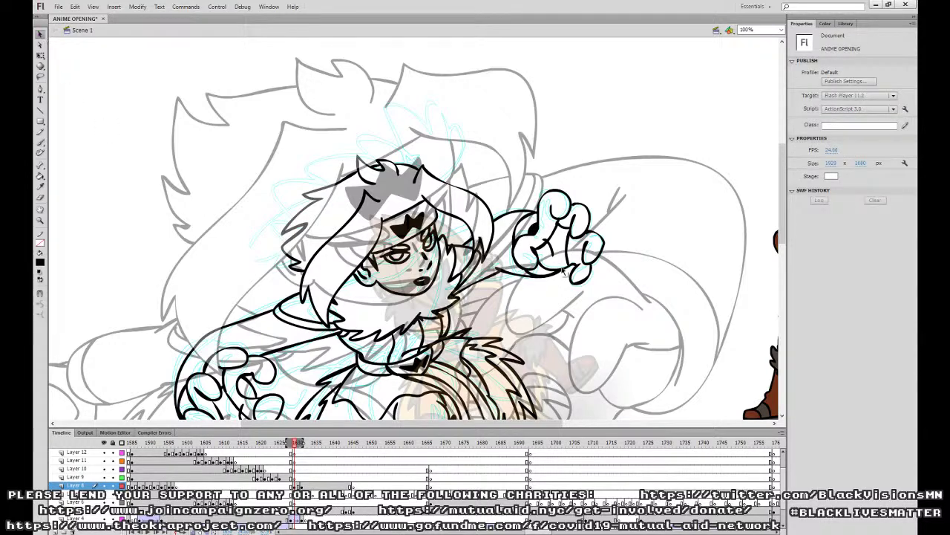
{"action": "key", "text": "ctrl+minus"}
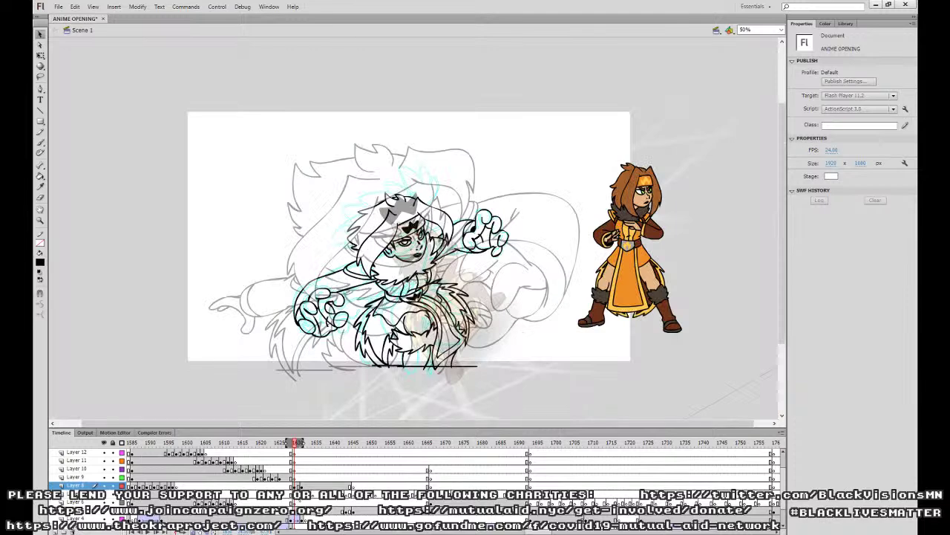
{"action": "left_click", "coordinate": [286, 494]}
{"action": "key", "text": "Return"}
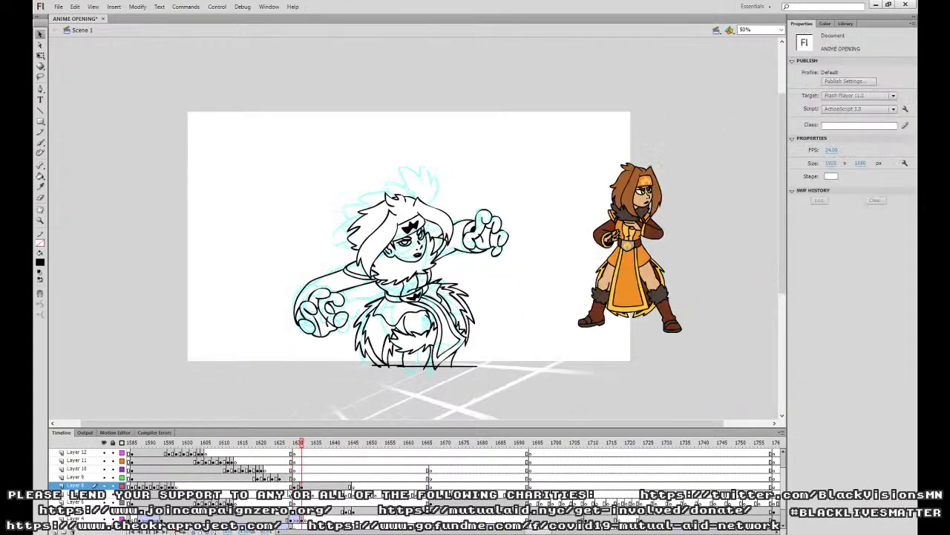
{"action": "left_click", "coordinate": [287, 494]}
{"action": "key", "text": "Return"}
{"action": "key", "text": "Return"}
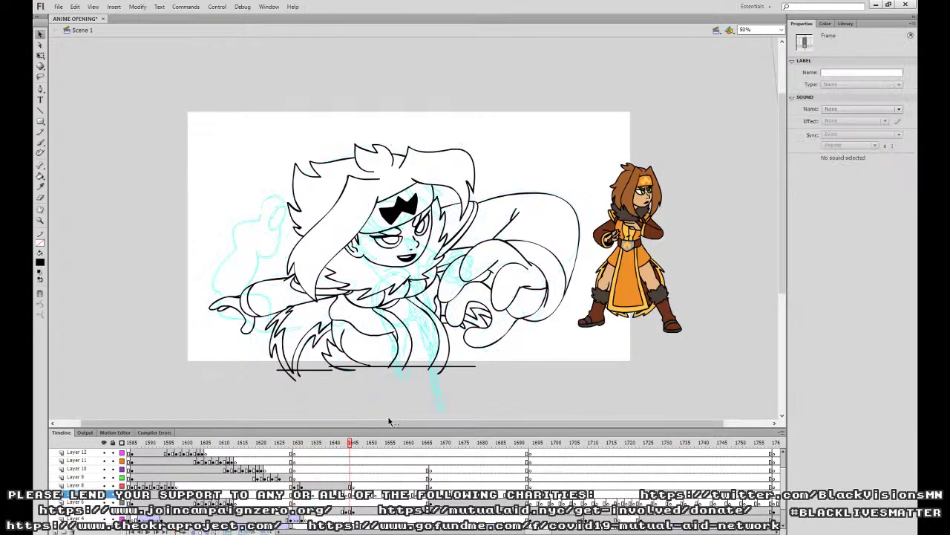
Clear the drawing from frame 1640 on Layer 8 and turn on onion skinning.
{"action": "left_click_drag", "start_coordinate": [350, 490], "coordinate": [335, 488]}
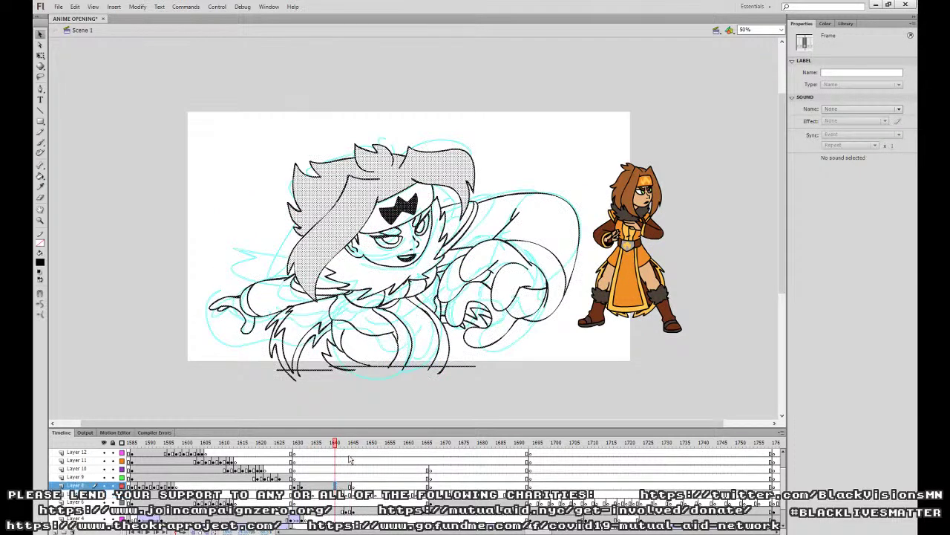
{"action": "key", "text": "Delete"}
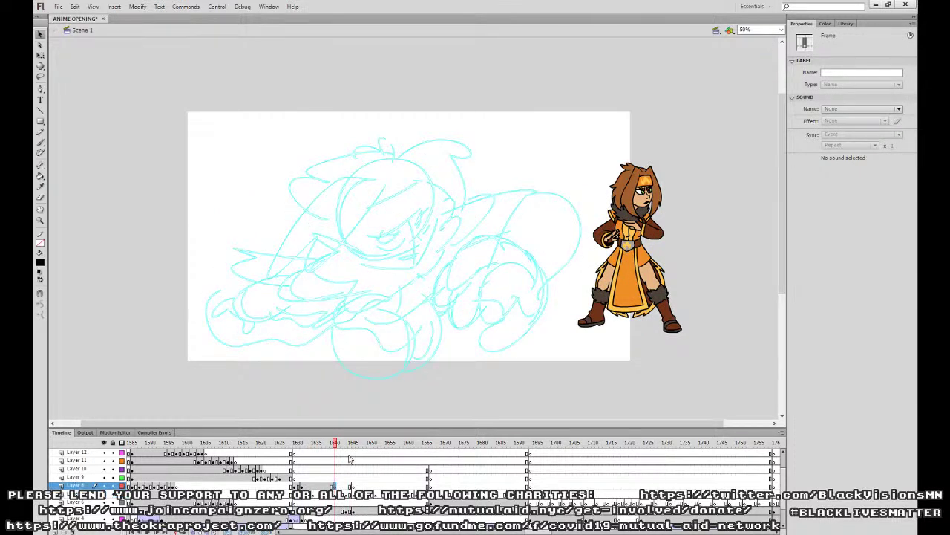
{"action": "key", "text": "b"}
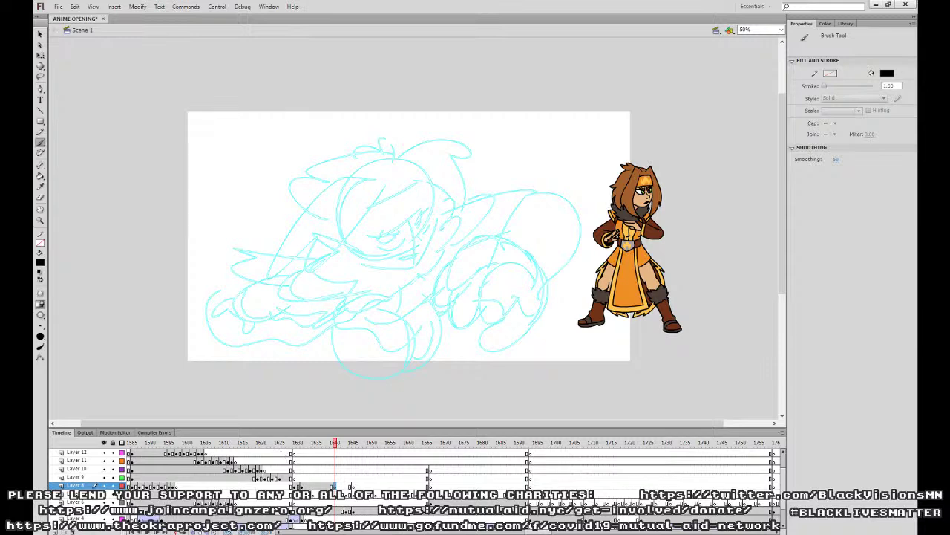
{"action": "left_click", "coordinate": [195, 532]}
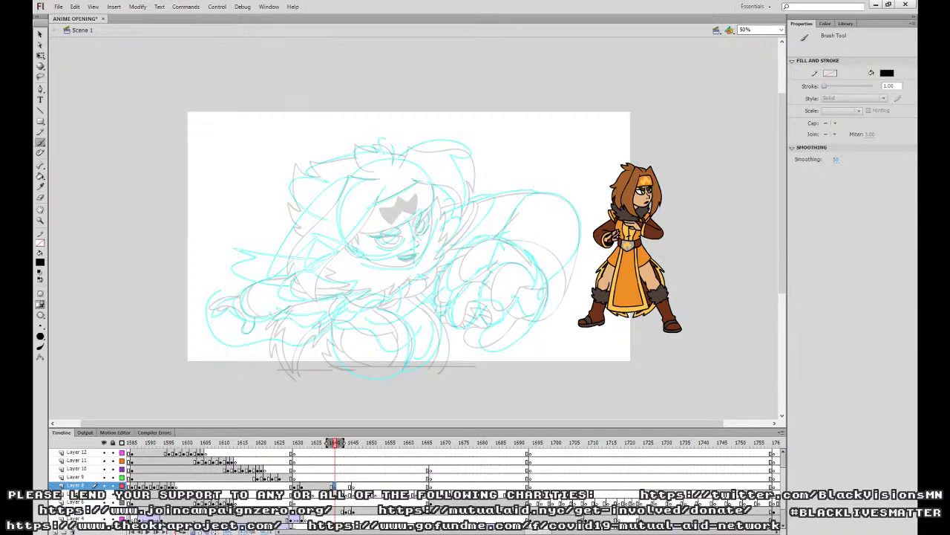
Copy the preceding large character drawing into frame 1640, then enlarge it slightly and nudge it into position.
{"action": "left_click", "coordinate": [332, 486]}
{"action": "left_click_drag", "start_coordinate": [332, 486], "coordinate": [335, 487]}
{"action": "key", "text": "q"}
{"action": "key", "text": "ctrl+a"}
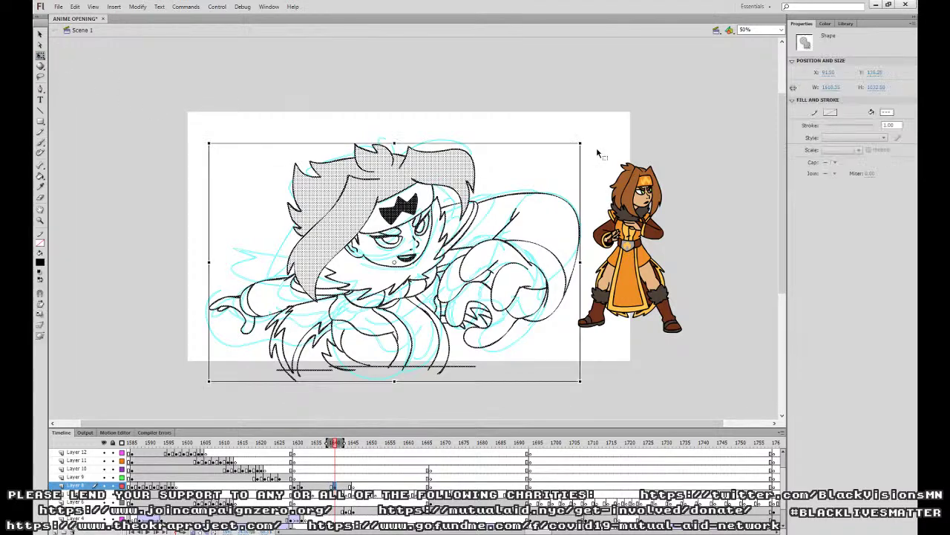
{"action": "left_click_drag", "start_coordinate": [584, 144], "coordinate": [597, 132]}
{"action": "left_click_drag", "start_coordinate": [526, 212], "coordinate": [523, 221]}
{"action": "left_click_drag", "start_coordinate": [597, 136], "coordinate": [600, 140]}
{"action": "key", "text": "Up"}
{"action": "key", "text": "Up"}
{"action": "key", "text": "Up"}
{"action": "key", "text": "Up"}
{"action": "key", "text": "Left"}
{"action": "left_click", "coordinate": [684, 182]}
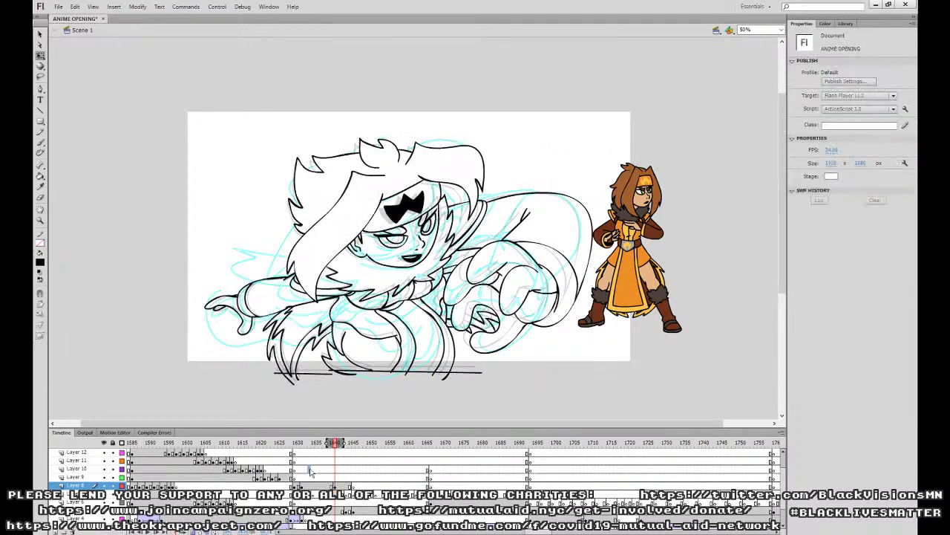
Keep the enlarged drawing in a keyframe shortly before frame 1640 and insert a blank keyframe at frame 1640.
{"action": "left_click", "coordinate": [324, 469]}
{"action": "left_click", "coordinate": [331, 471]}
{"action": "left_click", "coordinate": [333, 486]}
{"action": "key", "text": "period"}
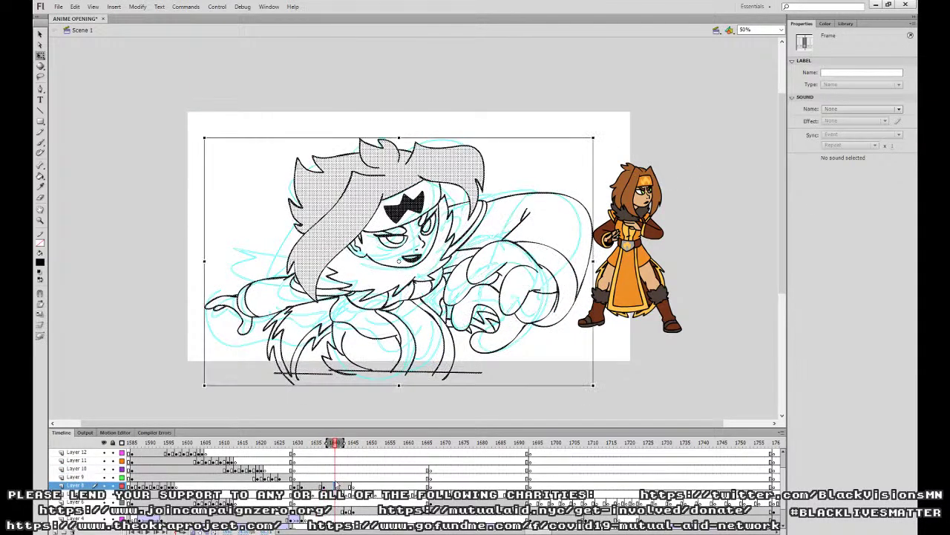
{"action": "key", "text": "F7"}
Hide the cyan rough sketch layer and switch to the Brush tool at 100% zoom.
{"action": "key", "text": "ctrl+1"}
{"action": "left_click_drag", "start_coordinate": [504, 331], "coordinate": [467, 332]}
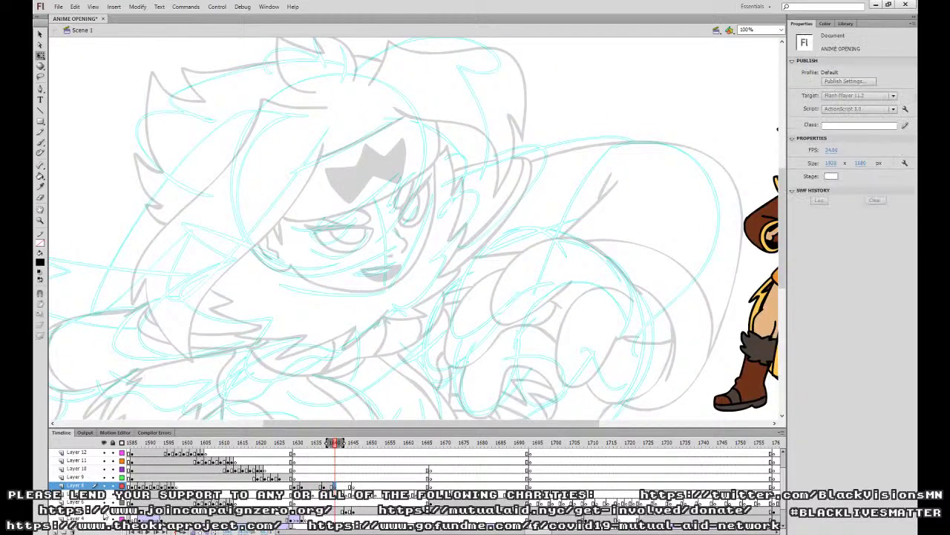
{"action": "left_click", "coordinate": [103, 511]}
{"action": "left_click", "coordinate": [40, 142]}
{"action": "left_click_drag", "start_coordinate": [631, 291], "coordinate": [569, 198]}
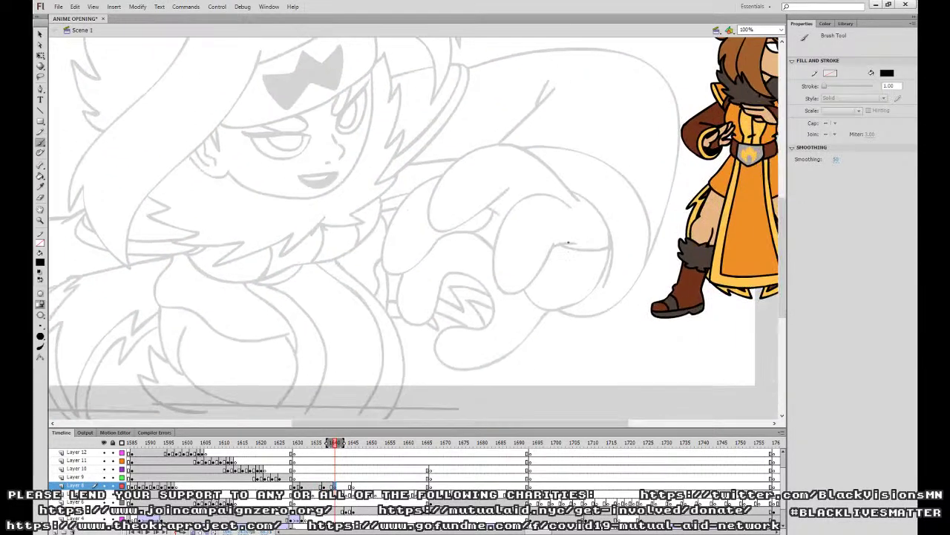
Ink the fingers of the large foreground hand on frame 1640, shifted slightly from the onion-skinned drawing.
{"action": "mouse_move", "coordinate": [454, 254]}
{"action": "left_mouse_down"}
{"action": "mouse_move", "coordinate": [500, 280]}
{"action": "mouse_move", "coordinate": [542, 238]}
{"action": "left_mouse_up"}
{"action": "mouse_move", "coordinate": [559, 196]}
{"action": "left_mouse_down"}
{"action": "mouse_move", "coordinate": [520, 167]}
{"action": "mouse_move", "coordinate": [395, 220]}
{"action": "mouse_move", "coordinate": [438, 231]}
{"action": "mouse_move", "coordinate": [481, 212]}
{"action": "left_mouse_up"}
{"action": "key", "text": "ctrl+z"}
{"action": "mouse_move", "coordinate": [553, 196]}
{"action": "left_mouse_down"}
{"action": "mouse_move", "coordinate": [510, 170]}
{"action": "mouse_move", "coordinate": [385, 214]}
{"action": "mouse_move", "coordinate": [435, 228]}
{"action": "mouse_move", "coordinate": [481, 212]}
{"action": "left_mouse_up"}
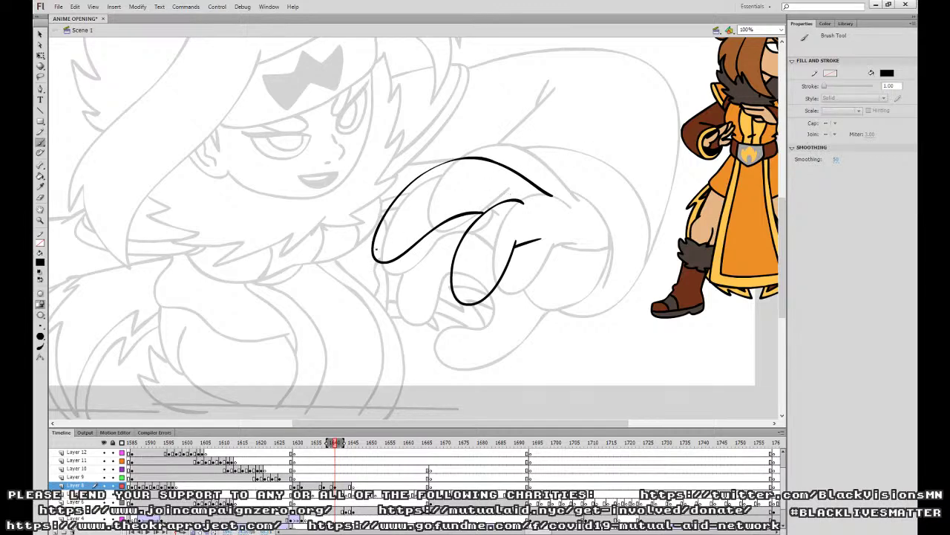
{"action": "mouse_move", "coordinate": [405, 188]}
{"action": "left_mouse_down"}
{"action": "mouse_move", "coordinate": [367, 227]}
{"action": "mouse_move", "coordinate": [408, 256]}
{"action": "mouse_move", "coordinate": [465, 234]}
{"action": "left_mouse_up"}
{"action": "mouse_move", "coordinate": [371, 299]}
{"action": "left_mouse_down"}
{"action": "mouse_move", "coordinate": [401, 331]}
{"action": "mouse_move", "coordinate": [428, 264]}
{"action": "mouse_move", "coordinate": [451, 258]}
{"action": "left_mouse_up"}
{"action": "mouse_move", "coordinate": [484, 298]}
{"action": "left_mouse_down"}
{"action": "mouse_move", "coordinate": [414, 338]}
{"action": "mouse_move", "coordinate": [438, 372]}
{"action": "mouse_move", "coordinate": [478, 362]}
{"action": "mouse_move", "coordinate": [562, 294]}
{"action": "mouse_move", "coordinate": [576, 278]}
{"action": "mouse_move", "coordinate": [554, 193]}
{"action": "left_mouse_up"}
Ink the palm edge and thumb contour of the large foreground hand.
{"action": "left_click_drag", "start_coordinate": [579, 250], "coordinate": [568, 312]}
{"action": "key", "text": "ctrl+z"}
{"action": "left_click_drag", "start_coordinate": [580, 251], "coordinate": [563, 317]}
{"action": "key", "text": "ctrl+z"}
{"action": "mouse_move", "coordinate": [581, 248]}
{"action": "left_mouse_down"}
{"action": "mouse_move", "coordinate": [567, 319]}
{"action": "mouse_move", "coordinate": [594, 343]}
{"action": "left_mouse_up"}
{"action": "mouse_move", "coordinate": [529, 380]}
{"action": "left_mouse_down"}
{"action": "mouse_move", "coordinate": [553, 395]}
{"action": "mouse_move", "coordinate": [580, 388]}
{"action": "mouse_move", "coordinate": [663, 312]}
{"action": "mouse_move", "coordinate": [685, 260]}
{"action": "mouse_move", "coordinate": [677, 202]}
{"action": "mouse_move", "coordinate": [623, 159]}
{"action": "mouse_move", "coordinate": [470, 140]}
{"action": "mouse_move", "coordinate": [698, 254]}
{"action": "left_mouse_up"}
Ink the large character's flowing hair locks, top tuft and spiky back outline on frame 1640.
{"action": "mouse_move", "coordinate": [473, 151]}
{"action": "left_mouse_down"}
{"action": "mouse_move", "coordinate": [415, 140]}
{"action": "mouse_move", "coordinate": [391, 181]}
{"action": "mouse_move", "coordinate": [262, 259]}
{"action": "mouse_move", "coordinate": [235, 310]}
{"action": "mouse_move", "coordinate": [258, 317]}
{"action": "mouse_move", "coordinate": [277, 363]}
{"action": "mouse_move", "coordinate": [324, 289]}
{"action": "mouse_move", "coordinate": [471, 190]}
{"action": "left_mouse_up"}
{"action": "mouse_move", "coordinate": [549, 152]}
{"action": "left_mouse_down"}
{"action": "mouse_move", "coordinate": [696, 180]}
{"action": "mouse_move", "coordinate": [674, 265]}
{"action": "left_mouse_up"}
{"action": "mouse_move", "coordinate": [663, 216]}
{"action": "left_mouse_down"}
{"action": "mouse_move", "coordinate": [686, 235]}
{"action": "mouse_move", "coordinate": [688, 210]}
{"action": "mouse_move", "coordinate": [633, 162]}
{"action": "mouse_move", "coordinate": [554, 176]}
{"action": "mouse_move", "coordinate": [524, 170]}
{"action": "mouse_move", "coordinate": [507, 207]}
{"action": "mouse_move", "coordinate": [492, 208]}
{"action": "mouse_move", "coordinate": [477, 158]}
{"action": "mouse_move", "coordinate": [472, 174]}
{"action": "mouse_move", "coordinate": [443, 152]}
{"action": "mouse_move", "coordinate": [448, 217]}
{"action": "left_mouse_up"}
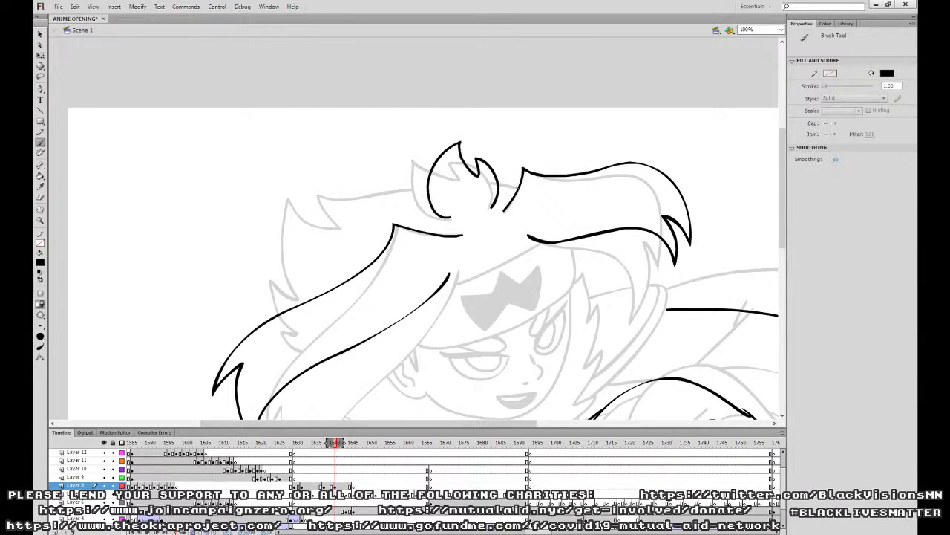
{"action": "left_click_drag", "start_coordinate": [503, 184], "coordinate": [496, 176]}
{"action": "key", "text": "ctrl+z"}
{"action": "key", "text": "ctrl+z"}
{"action": "mouse_move", "coordinate": [432, 174]}
{"action": "left_mouse_down"}
{"action": "mouse_move", "coordinate": [327, 160]}
{"action": "mouse_move", "coordinate": [337, 187]}
{"action": "mouse_move", "coordinate": [303, 147]}
{"action": "mouse_move", "coordinate": [282, 238]}
{"action": "mouse_move", "coordinate": [266, 218]}
{"action": "mouse_move", "coordinate": [280, 300]}
{"action": "mouse_move", "coordinate": [264, 288]}
{"action": "mouse_move", "coordinate": [277, 315]}
{"action": "left_mouse_up"}
Ink the upper and lower edges of the large character's headband.
{"action": "mouse_move", "coordinate": [552, 273]}
{"action": "left_mouse_down"}
{"action": "mouse_move", "coordinate": [461, 259]}
{"action": "mouse_move", "coordinate": [403, 283]}
{"action": "left_mouse_up"}
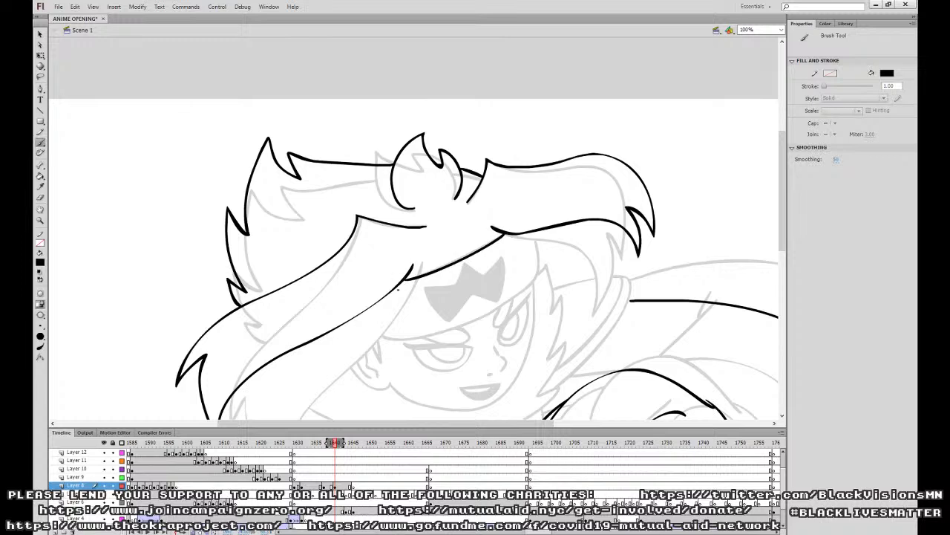
{"action": "mouse_move", "coordinate": [350, 320]}
{"action": "left_mouse_down"}
{"action": "mouse_move", "coordinate": [466, 334]}
{"action": "mouse_move", "coordinate": [516, 300]}
{"action": "mouse_move", "coordinate": [537, 260]}
{"action": "mouse_move", "coordinate": [533, 232]}
{"action": "left_mouse_up"}
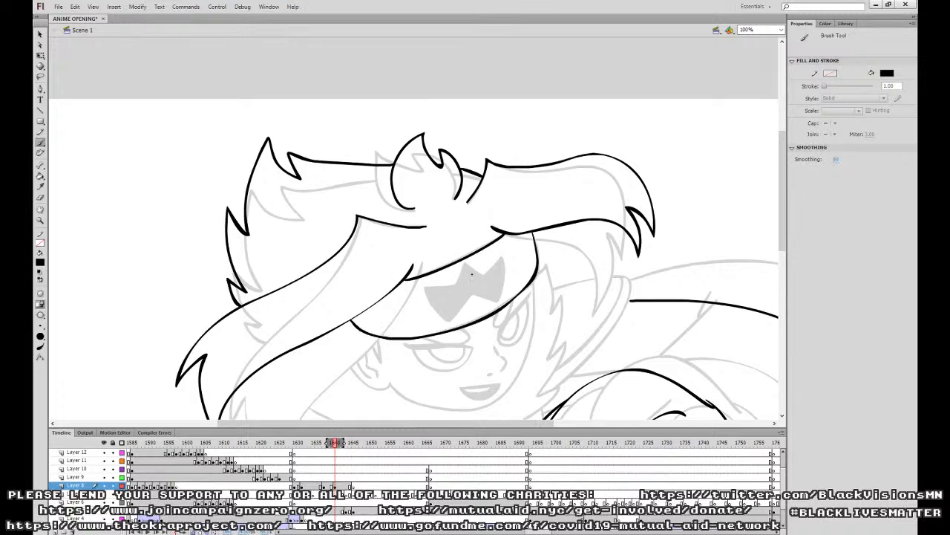
Ink the large character's ear, eyebrows and the outline of the jagged emblem on the headband on frame 1640.
{"action": "mouse_move", "coordinate": [379, 336]}
{"action": "left_mouse_down"}
{"action": "mouse_move", "coordinate": [373, 360]}
{"action": "mouse_move", "coordinate": [342, 333]}
{"action": "mouse_move", "coordinate": [370, 384]}
{"action": "mouse_move", "coordinate": [389, 385]}
{"action": "left_mouse_up"}
{"action": "key", "text": "ctrl+z"}
{"action": "mouse_move", "coordinate": [377, 339]}
{"action": "left_mouse_down"}
{"action": "mouse_move", "coordinate": [380, 363]}
{"action": "mouse_move", "coordinate": [355, 333]}
{"action": "mouse_move", "coordinate": [345, 357]}
{"action": "mouse_move", "coordinate": [355, 376]}
{"action": "mouse_move", "coordinate": [388, 385]}
{"action": "left_mouse_up"}
{"action": "left_click_drag", "start_coordinate": [352, 352], "coordinate": [368, 378]}
{"action": "left_click_drag", "start_coordinate": [532, 300], "coordinate": [521, 286]}
{"action": "mouse_move", "coordinate": [410, 324]}
{"action": "left_mouse_down"}
{"action": "mouse_move", "coordinate": [435, 332]}
{"action": "mouse_move", "coordinate": [457, 322]}
{"action": "left_mouse_up"}
{"action": "mouse_move", "coordinate": [493, 296]}
{"action": "left_mouse_down"}
{"action": "mouse_move", "coordinate": [499, 309]}
{"action": "mouse_move", "coordinate": [509, 279]}
{"action": "left_mouse_up"}
{"action": "mouse_move", "coordinate": [454, 253]}
{"action": "left_mouse_down"}
{"action": "mouse_move", "coordinate": [447, 273]}
{"action": "mouse_move", "coordinate": [416, 275]}
{"action": "mouse_move", "coordinate": [435, 308]}
{"action": "mouse_move", "coordinate": [493, 249]}
{"action": "mouse_move", "coordinate": [472, 261]}
{"action": "mouse_move", "coordinate": [453, 253]}
{"action": "left_mouse_up"}
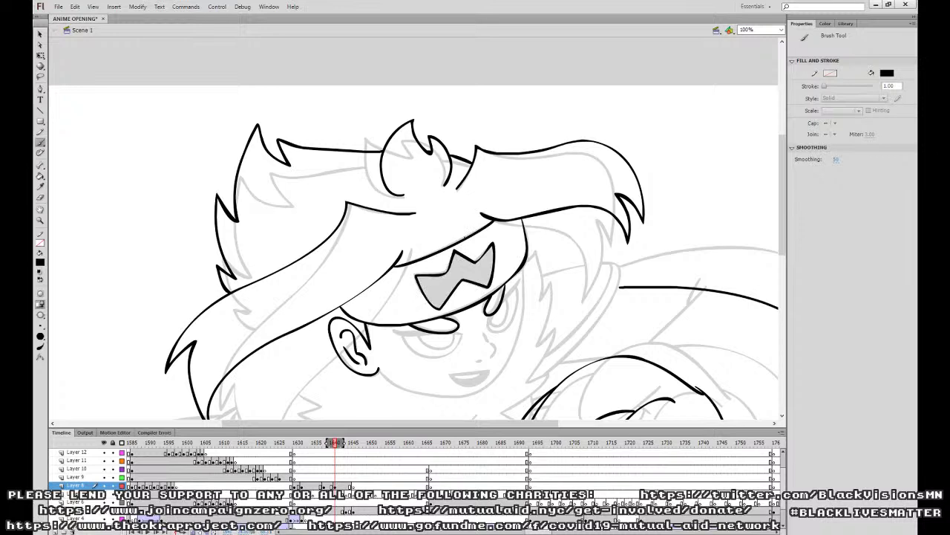
Ink both eyes of the large character with thick upper lids, lower lids and irises.
{"action": "left_click_drag", "start_coordinate": [531, 291], "coordinate": [536, 271]}
{"action": "mouse_move", "coordinate": [465, 317]}
{"action": "left_mouse_down"}
{"action": "mouse_move", "coordinate": [397, 313]}
{"action": "mouse_move", "coordinate": [466, 317]}
{"action": "mouse_move", "coordinate": [525, 261]}
{"action": "mouse_move", "coordinate": [492, 307]}
{"action": "left_mouse_up"}
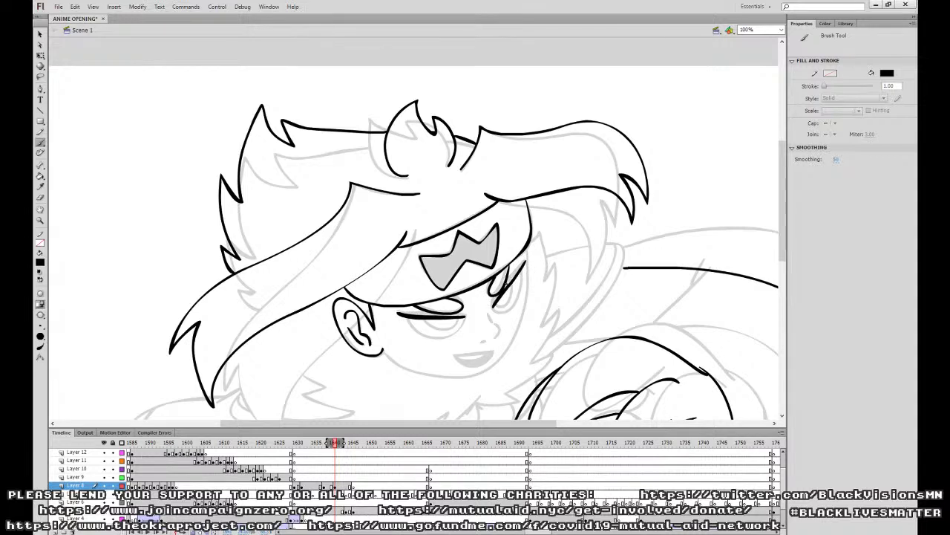
{"action": "mouse_move", "coordinate": [407, 317]}
{"action": "left_mouse_down"}
{"action": "mouse_move", "coordinate": [418, 331]}
{"action": "mouse_move", "coordinate": [451, 334]}
{"action": "mouse_move", "coordinate": [521, 271]}
{"action": "left_mouse_up"}
{"action": "left_click_drag", "start_coordinate": [499, 307], "coordinate": [515, 281]}
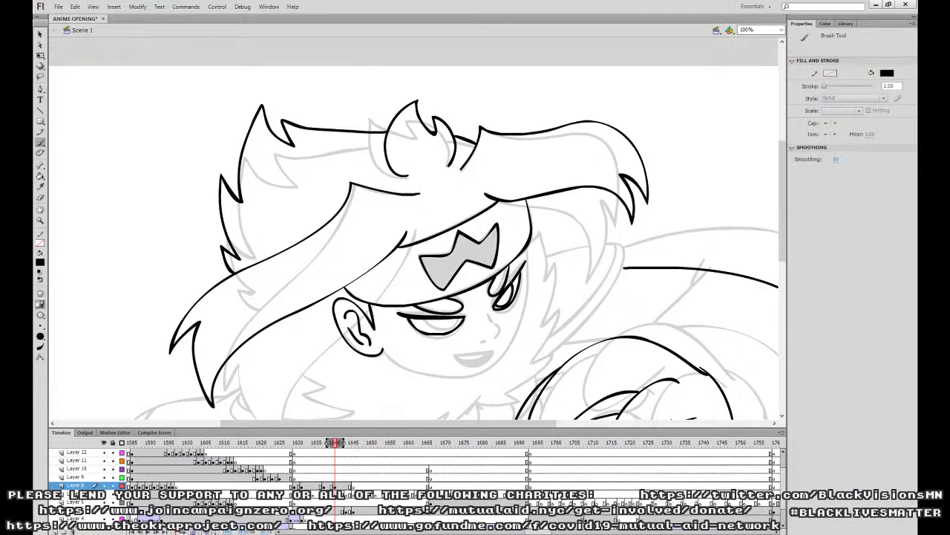
{"action": "left_click_drag", "start_coordinate": [454, 325], "coordinate": [458, 319]}
Ink the nose, the open smiling mouth and the jawline from the ear up to the headband.
{"action": "mouse_move", "coordinate": [492, 352]}
{"action": "left_mouse_down"}
{"action": "mouse_move", "coordinate": [451, 355]}
{"action": "mouse_move", "coordinate": [492, 352]}
{"action": "mouse_move", "coordinate": [464, 365]}
{"action": "left_mouse_up"}
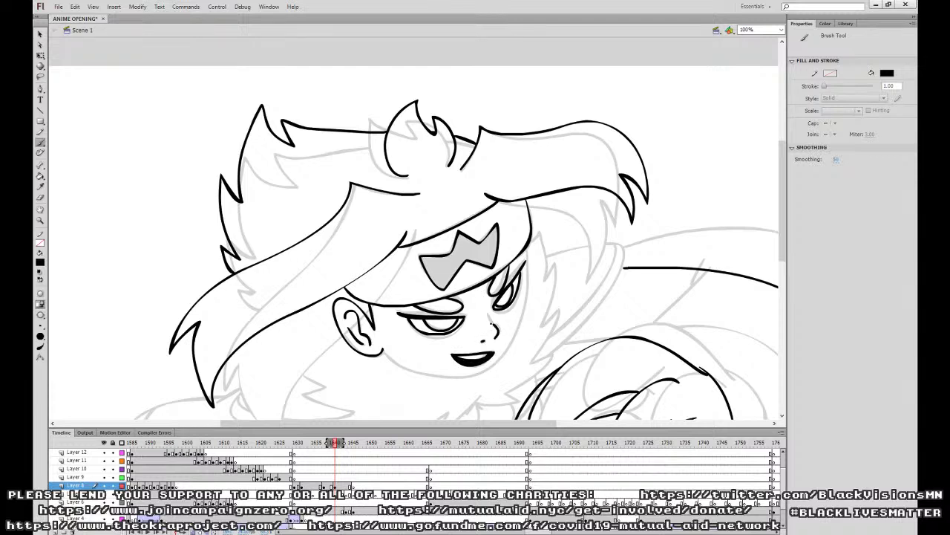
{"action": "mouse_move", "coordinate": [383, 352]}
{"action": "left_mouse_down"}
{"action": "mouse_move", "coordinate": [425, 375]}
{"action": "mouse_move", "coordinate": [466, 379]}
{"action": "mouse_move", "coordinate": [497, 364]}
{"action": "mouse_move", "coordinate": [527, 289]}
{"action": "left_mouse_up"}
{"action": "left_click_drag", "start_coordinate": [528, 252], "coordinate": [530, 247]}
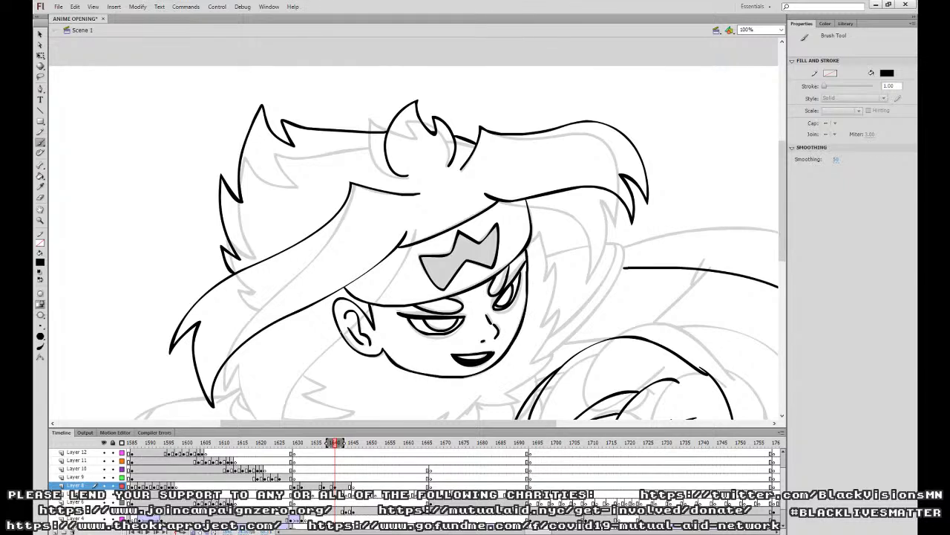
Ink the spiky fur collar around the face and the double cape edge beside it under the long hair lock.
{"action": "mouse_move", "coordinate": [324, 323]}
{"action": "left_mouse_down"}
{"action": "mouse_move", "coordinate": [290, 311]}
{"action": "mouse_move", "coordinate": [312, 314]}
{"action": "mouse_move", "coordinate": [298, 311]}
{"action": "left_mouse_up"}
{"action": "key", "text": "ctrl+z"}
{"action": "left_click_drag", "start_coordinate": [544, 314], "coordinate": [544, 234]}
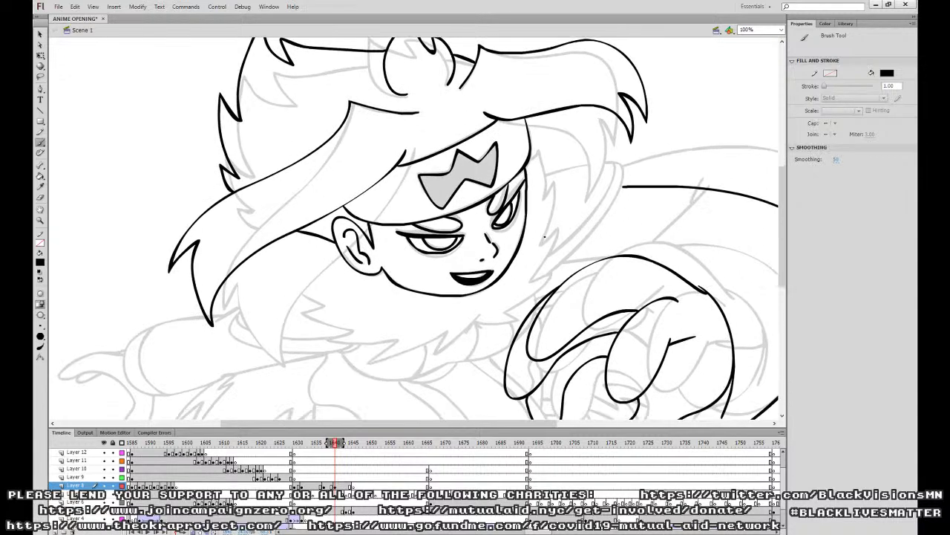
{"action": "mouse_move", "coordinate": [477, 311]}
{"action": "left_mouse_down"}
{"action": "mouse_move", "coordinate": [450, 344]}
{"action": "mouse_move", "coordinate": [430, 332]}
{"action": "mouse_move", "coordinate": [335, 343]}
{"action": "mouse_move", "coordinate": [310, 300]}
{"action": "mouse_move", "coordinate": [315, 238]}
{"action": "mouse_move", "coordinate": [239, 306]}
{"action": "mouse_move", "coordinate": [273, 348]}
{"action": "mouse_move", "coordinate": [352, 347]}
{"action": "mouse_move", "coordinate": [257, 338]}
{"action": "mouse_move", "coordinate": [238, 311]}
{"action": "mouse_move", "coordinate": [285, 272]}
{"action": "left_mouse_up"}
{"action": "mouse_move", "coordinate": [602, 252]}
{"action": "left_mouse_down"}
{"action": "mouse_move", "coordinate": [571, 285]}
{"action": "mouse_move", "coordinate": [586, 254]}
{"action": "left_mouse_up"}
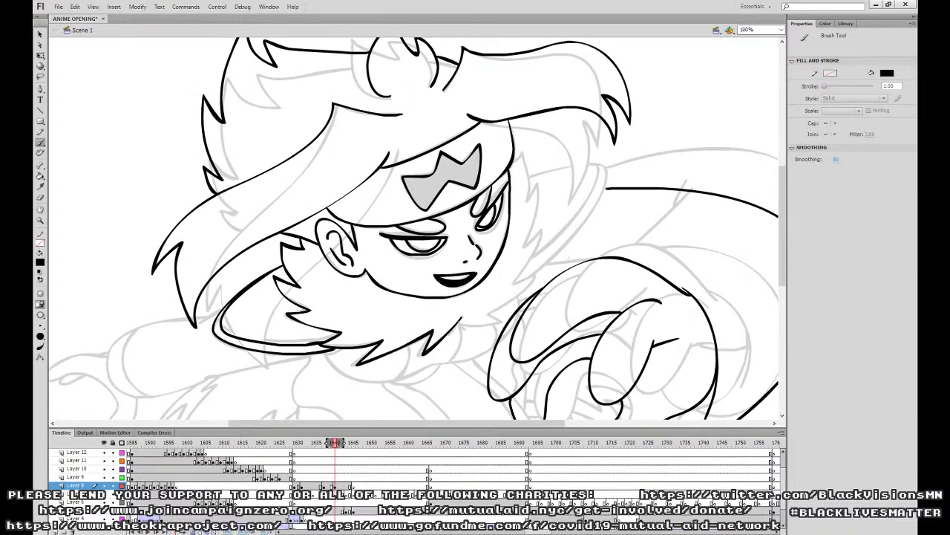
{"action": "mouse_move", "coordinate": [462, 323]}
{"action": "left_mouse_down"}
{"action": "mouse_move", "coordinate": [502, 318]}
{"action": "mouse_move", "coordinate": [536, 278]}
{"action": "mouse_move", "coordinate": [539, 181]}
{"action": "mouse_move", "coordinate": [523, 151]}
{"action": "mouse_move", "coordinate": [512, 166]}
{"action": "left_mouse_up"}
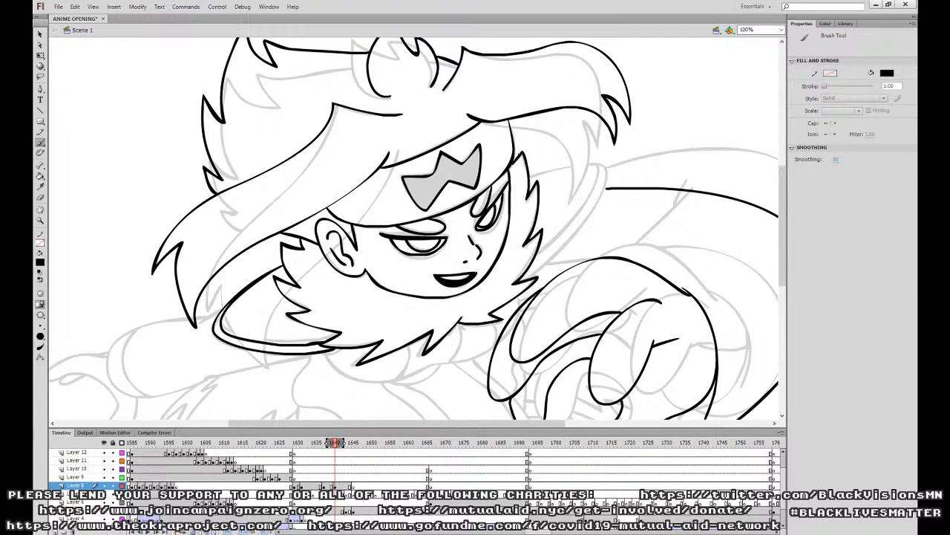
Ink the double-lined cape collar edge between the fur collar and the foreground arm.
{"action": "left_click_drag", "start_coordinate": [591, 211], "coordinate": [550, 276]}
{"action": "mouse_move", "coordinate": [484, 345]}
{"action": "left_mouse_down"}
{"action": "mouse_move", "coordinate": [519, 315]}
{"action": "mouse_move", "coordinate": [568, 244]}
{"action": "left_mouse_up"}
{"action": "key", "text": "ctrl+z"}
{"action": "mouse_move", "coordinate": [511, 338]}
{"action": "left_mouse_down"}
{"action": "mouse_move", "coordinate": [576, 273]}
{"action": "mouse_move", "coordinate": [559, 253]}
{"action": "mouse_move", "coordinate": [490, 245]}
{"action": "left_mouse_up"}
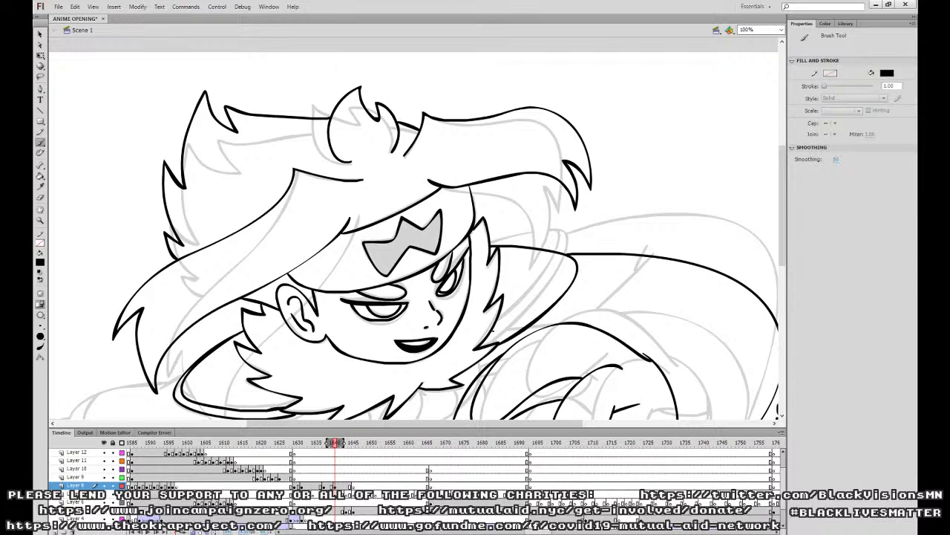
{"action": "mouse_move", "coordinate": [500, 332]}
{"action": "left_mouse_down"}
{"action": "mouse_move", "coordinate": [569, 275]}
{"action": "mouse_move", "coordinate": [552, 252]}
{"action": "left_mouse_up"}
Ink the curved cuff lines and the sleeve crease behind the large foreground hand.
{"action": "left_click_drag", "start_coordinate": [597, 305], "coordinate": [566, 203]}
{"action": "mouse_move", "coordinate": [582, 241]}
{"action": "left_mouse_down"}
{"action": "mouse_move", "coordinate": [653, 230]}
{"action": "mouse_move", "coordinate": [640, 223]}
{"action": "left_mouse_up"}
{"action": "mouse_move", "coordinate": [679, 383]}
{"action": "left_mouse_down"}
{"action": "mouse_move", "coordinate": [691, 353]}
{"action": "mouse_move", "coordinate": [668, 269]}
{"action": "mouse_move", "coordinate": [592, 233]}
{"action": "left_mouse_up"}
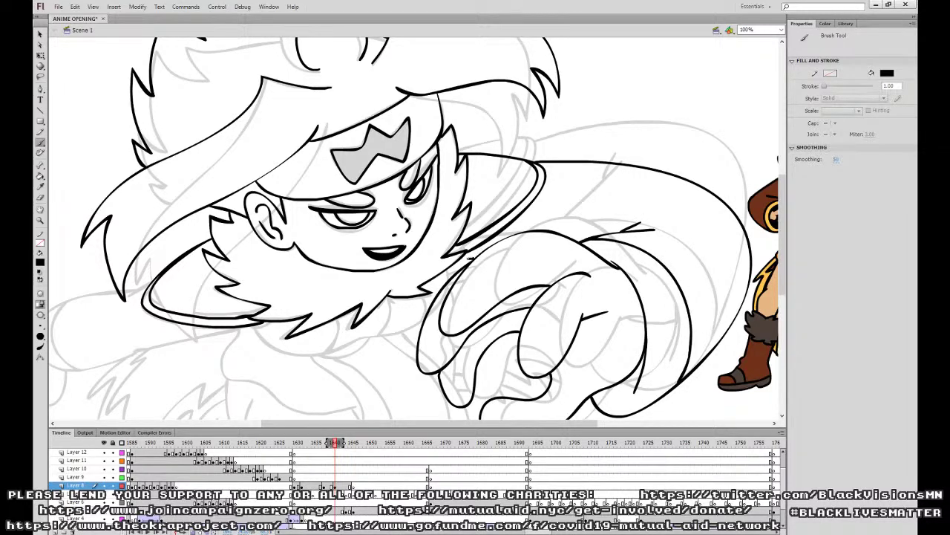
Ink the scarf's lower contour and folds beneath the fur collar.
{"action": "left_click_drag", "start_coordinate": [477, 304], "coordinate": [538, 301]}
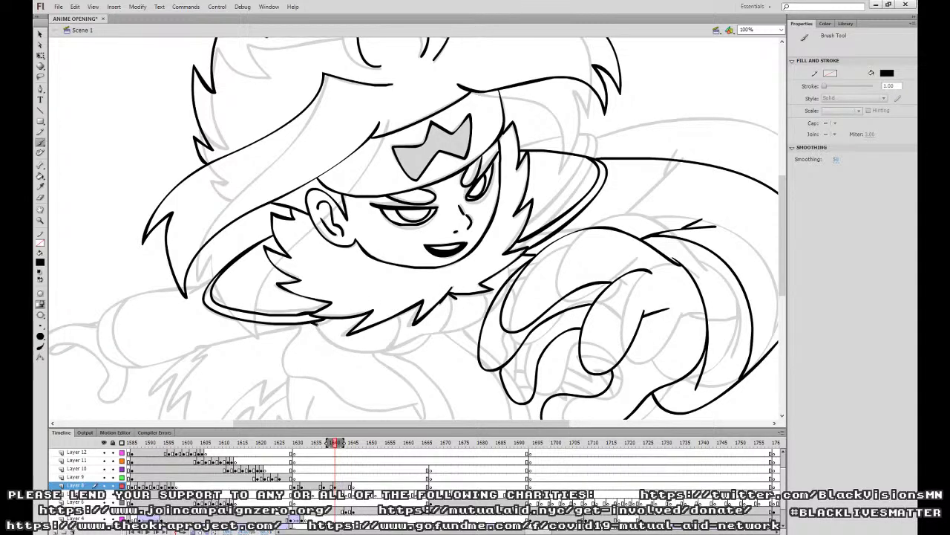
{"action": "mouse_move", "coordinate": [312, 320]}
{"action": "left_mouse_down"}
{"action": "mouse_move", "coordinate": [363, 352]}
{"action": "mouse_move", "coordinate": [485, 315]}
{"action": "mouse_move", "coordinate": [449, 318]}
{"action": "mouse_move", "coordinate": [438, 334]}
{"action": "mouse_move", "coordinate": [389, 348]}
{"action": "left_mouse_up"}
{"action": "left_click_drag", "start_coordinate": [488, 294], "coordinate": [482, 317]}
Fill the jagged headband emblem with solid black and return to the Brush tool.
{"action": "key", "text": "k"}
{"action": "left_click", "coordinate": [420, 146]}
{"action": "key", "text": "b"}
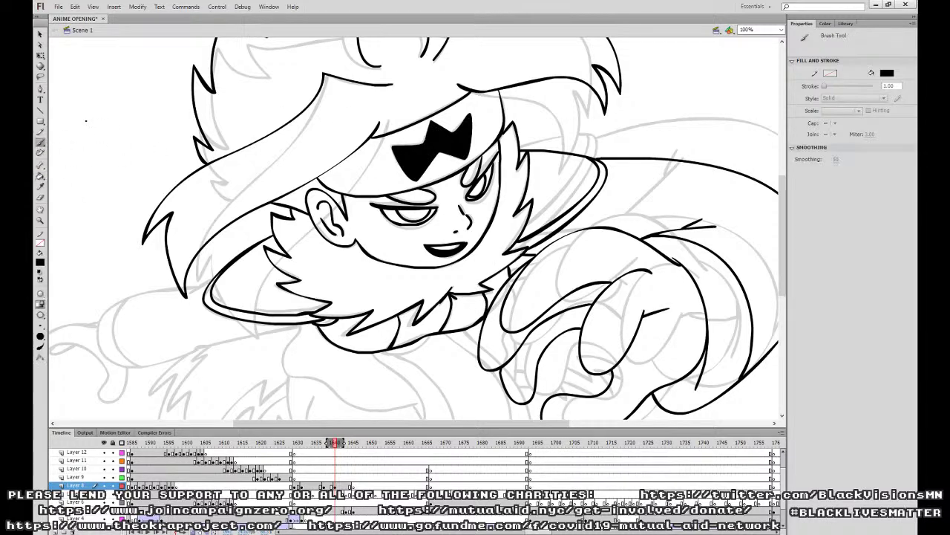
Ink the small curve under the scarf, the rounded torso outline and the wavy garment edge above it.
{"action": "mouse_move", "coordinate": [383, 351]}
{"action": "left_mouse_down"}
{"action": "mouse_move", "coordinate": [426, 338]}
{"action": "mouse_move", "coordinate": [403, 354]}
{"action": "mouse_move", "coordinate": [432, 335]}
{"action": "left_mouse_up"}
{"action": "key", "text": "ctrl+z"}
{"action": "left_click_drag", "start_coordinate": [467, 316], "coordinate": [483, 225]}
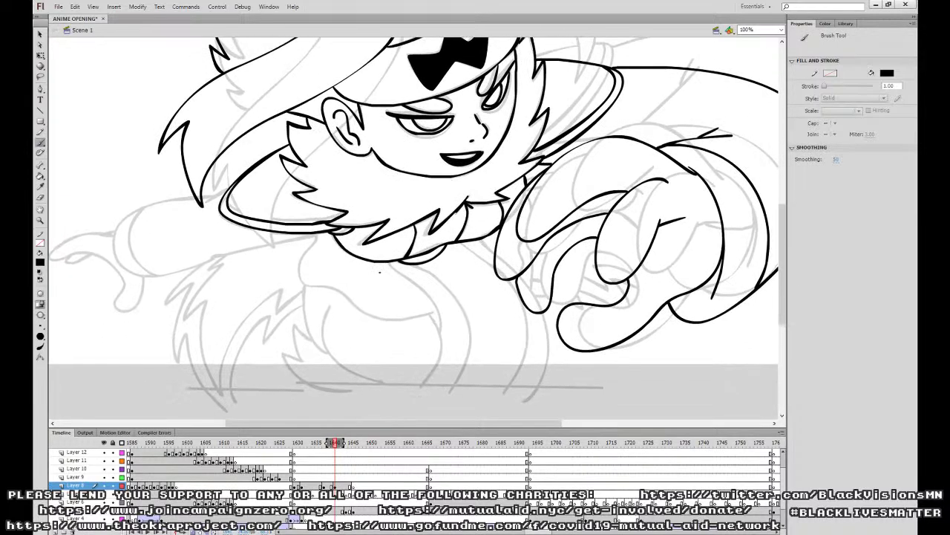
{"action": "mouse_move", "coordinate": [346, 283]}
{"action": "left_mouse_down"}
{"action": "mouse_move", "coordinate": [328, 336]}
{"action": "mouse_move", "coordinate": [375, 376]}
{"action": "mouse_move", "coordinate": [421, 292]}
{"action": "left_mouse_up"}
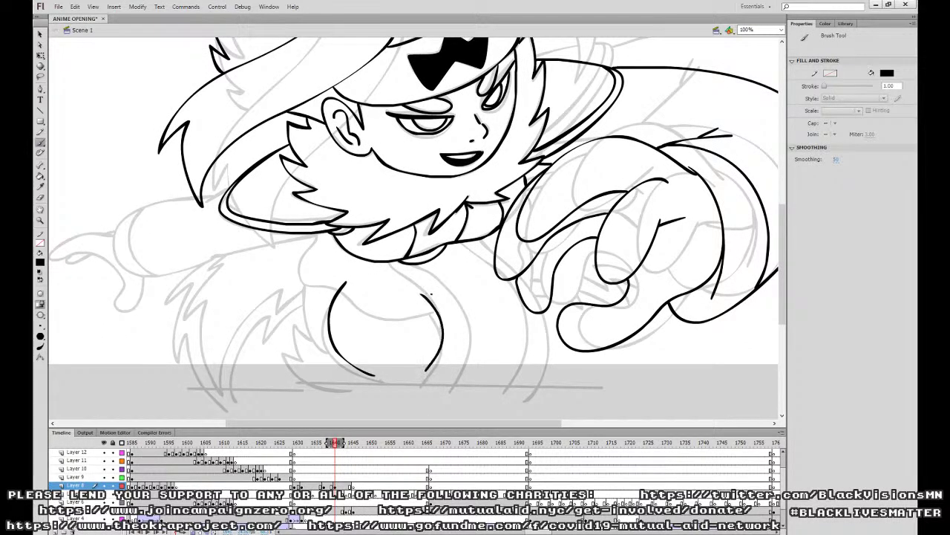
{"action": "mouse_move", "coordinate": [306, 236]}
{"action": "left_mouse_down"}
{"action": "mouse_move", "coordinate": [296, 253]}
{"action": "mouse_move", "coordinate": [319, 281]}
{"action": "mouse_move", "coordinate": [411, 295]}
{"action": "left_mouse_up"}
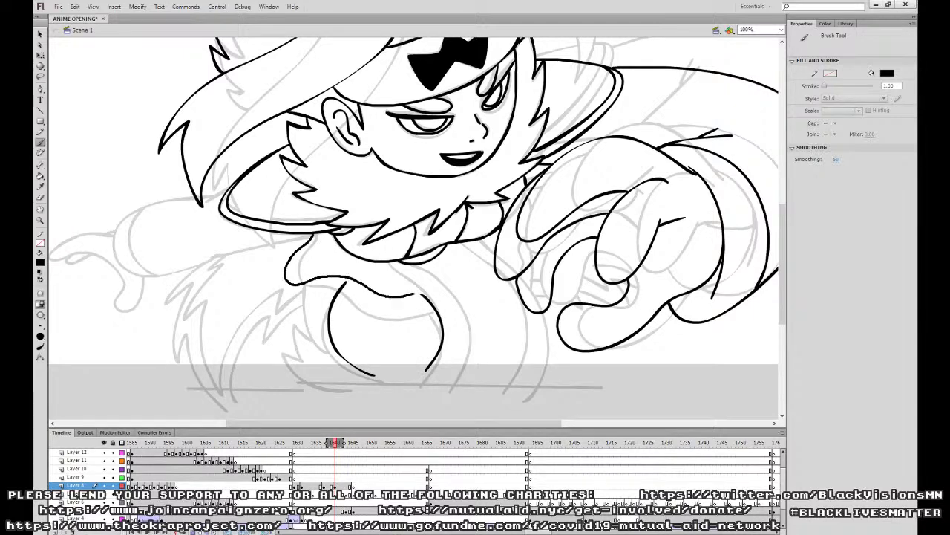
Ink the paired curved garment edges running down the torso and those below the foreground hand.
{"action": "mouse_move", "coordinate": [389, 261]}
{"action": "left_mouse_down"}
{"action": "mouse_move", "coordinate": [429, 291]}
{"action": "mouse_move", "coordinate": [453, 330]}
{"action": "mouse_move", "coordinate": [424, 389]}
{"action": "left_mouse_up"}
{"action": "key", "text": "ctrl+z"}
{"action": "mouse_move", "coordinate": [389, 261]}
{"action": "left_mouse_down"}
{"action": "mouse_move", "coordinate": [438, 295]}
{"action": "mouse_move", "coordinate": [431, 377]}
{"action": "left_mouse_up"}
{"action": "left_click_drag", "start_coordinate": [546, 383], "coordinate": [549, 306]}
{"action": "mouse_move", "coordinate": [401, 263]}
{"action": "left_mouse_down"}
{"action": "mouse_move", "coordinate": [447, 285]}
{"action": "mouse_move", "coordinate": [461, 388]}
{"action": "left_mouse_up"}
{"action": "key", "text": "ctrl+z"}
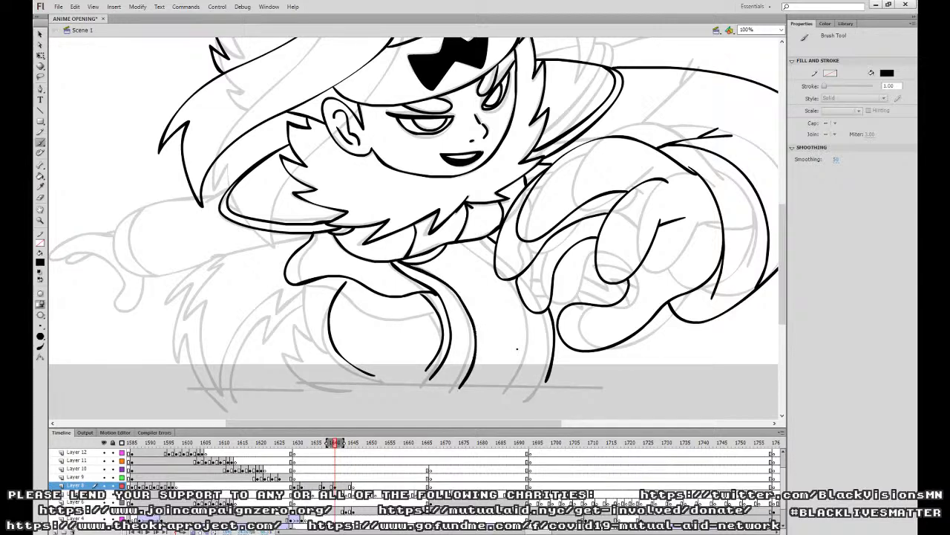
{"action": "left_click_drag", "start_coordinate": [527, 374], "coordinate": [531, 310]}
{"action": "mouse_move", "coordinate": [496, 256]}
{"action": "left_mouse_down"}
{"action": "mouse_move", "coordinate": [452, 244]}
{"action": "mouse_move", "coordinate": [490, 252]}
{"action": "mouse_move", "coordinate": [464, 240]}
{"action": "left_mouse_up"}
{"action": "key", "text": "ctrl+z"}
{"action": "key", "text": "ctrl+z"}
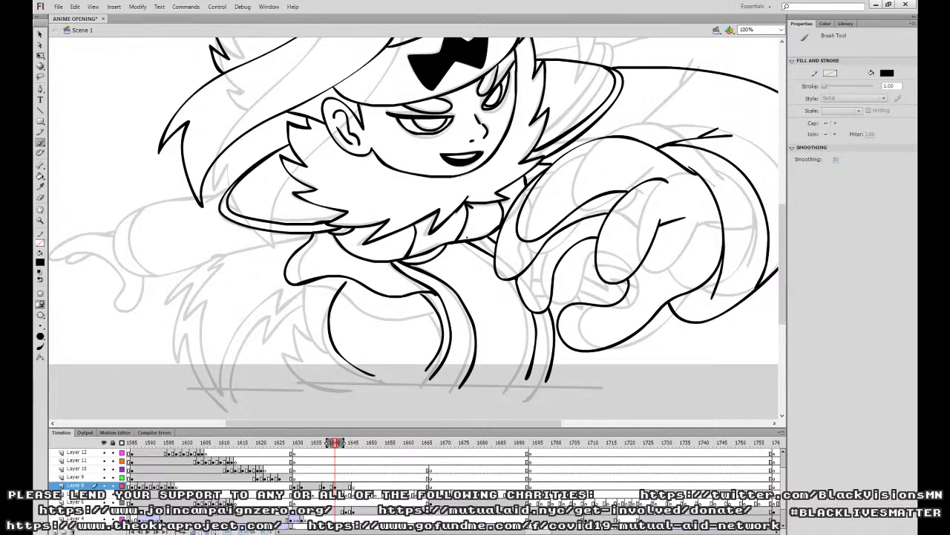
Ink the small spiky fur tuft beside the torso and a straight baseline beneath the body.
{"action": "mouse_move", "coordinate": [298, 316]}
{"action": "left_mouse_down"}
{"action": "mouse_move", "coordinate": [309, 352]}
{"action": "mouse_move", "coordinate": [346, 387]}
{"action": "left_mouse_up"}
{"action": "left_click_drag", "start_coordinate": [286, 373], "coordinate": [656, 373]}
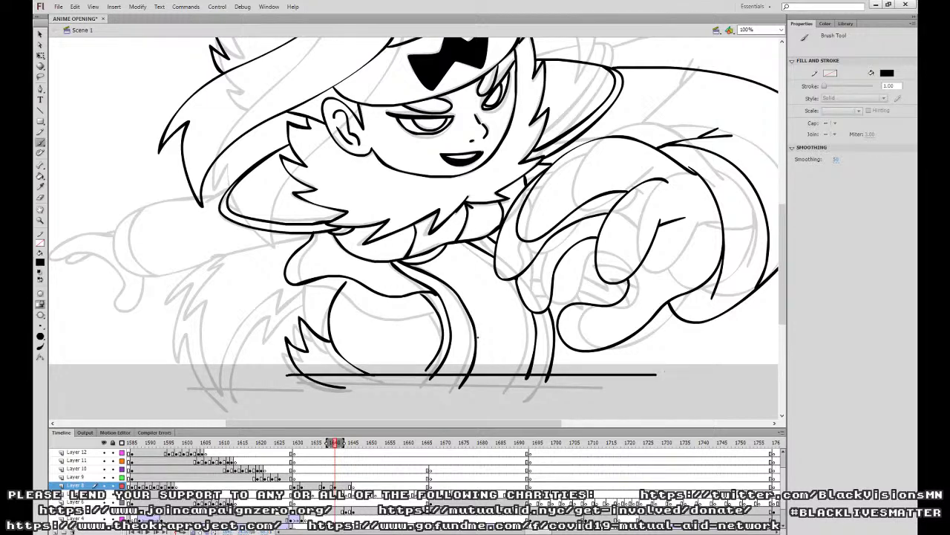
{"action": "left_click_drag", "start_coordinate": [302, 298], "coordinate": [331, 340]}
Ink the rounded sleeve outline of the outstretched rear arm, joining it to the cape.
{"action": "left_click_drag", "start_coordinate": [377, 266], "coordinate": [589, 342]}
{"action": "mouse_move", "coordinate": [445, 256]}
{"action": "left_mouse_down"}
{"action": "mouse_move", "coordinate": [349, 269]}
{"action": "mouse_move", "coordinate": [368, 334]}
{"action": "mouse_move", "coordinate": [499, 308]}
{"action": "left_mouse_up"}
{"action": "left_click_drag", "start_coordinate": [422, 316], "coordinate": [491, 308]}
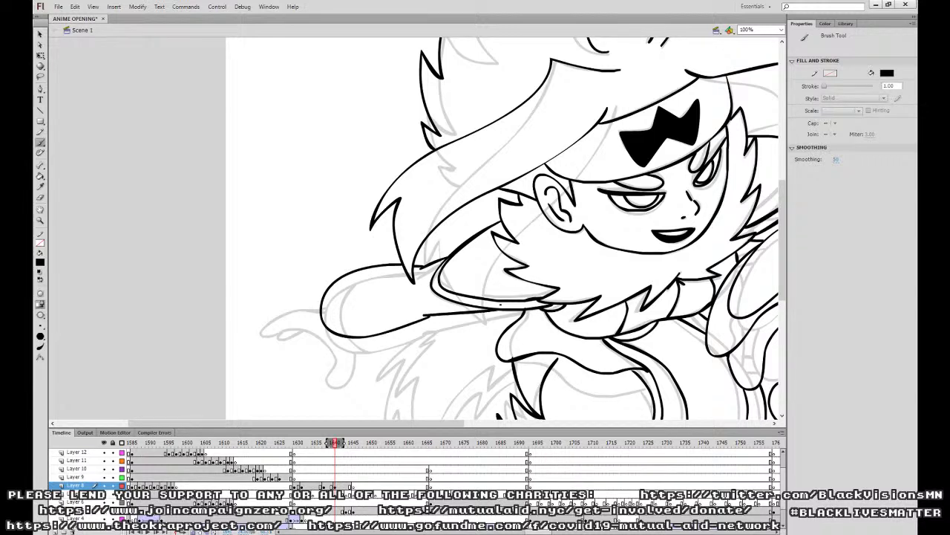
Ink the curved cuff line and the small spread hand at the end of the rear arm.
{"action": "mouse_move", "coordinate": [346, 275]}
{"action": "left_mouse_down"}
{"action": "mouse_move", "coordinate": [335, 317]}
{"action": "mouse_move", "coordinate": [345, 330]}
{"action": "mouse_move", "coordinate": [333, 303]}
{"action": "mouse_move", "coordinate": [354, 336]}
{"action": "left_mouse_up"}
{"action": "key", "text": "ctrl+z"}
{"action": "mouse_move", "coordinate": [326, 288]}
{"action": "left_mouse_down"}
{"action": "mouse_move", "coordinate": [256, 271]}
{"action": "mouse_move", "coordinate": [305, 303]}
{"action": "mouse_move", "coordinate": [318, 289]}
{"action": "mouse_move", "coordinate": [279, 297]}
{"action": "mouse_move", "coordinate": [266, 281]}
{"action": "mouse_move", "coordinate": [312, 314]}
{"action": "mouse_move", "coordinate": [323, 367]}
{"action": "mouse_move", "coordinate": [338, 339]}
{"action": "left_mouse_up"}
{"action": "key", "text": "ctrl+z"}
{"action": "key", "text": "ctrl+z"}
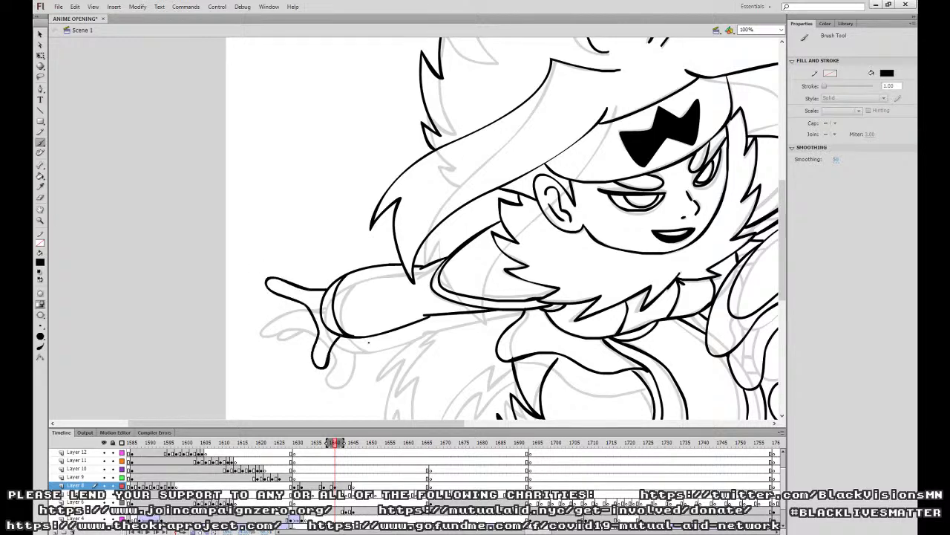
Compare the rear hand with the preceding keyframe, then ink the inner finger line on frame 1640.
{"action": "left_click", "coordinate": [324, 486]}
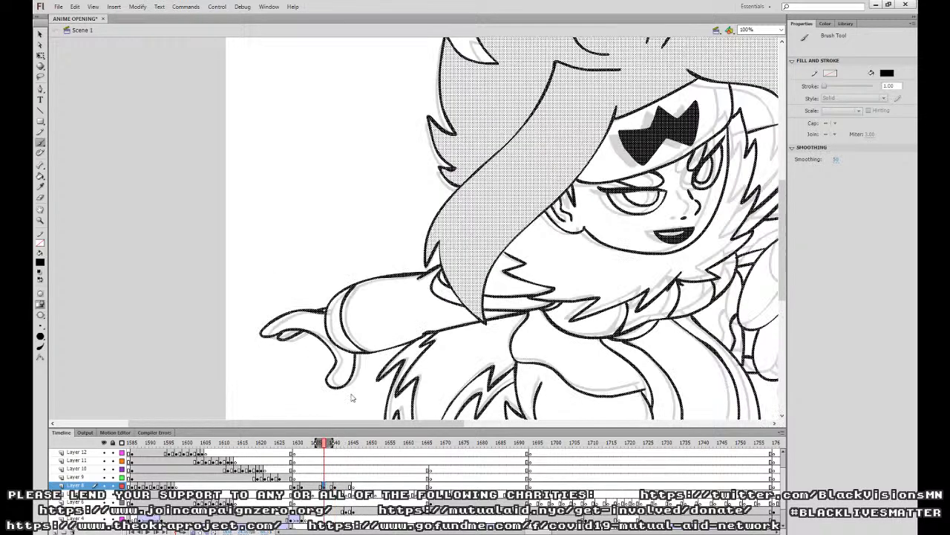
{"action": "left_click", "coordinate": [306, 478]}
{"action": "left_click", "coordinate": [335, 485]}
{"action": "mouse_move", "coordinate": [334, 485]}
{"action": "left_mouse_down"}
{"action": "mouse_move", "coordinate": [317, 486]}
{"action": "mouse_move", "coordinate": [336, 486]}
{"action": "left_mouse_up"}
{"action": "left_click", "coordinate": [317, 486]}
{"action": "left_click", "coordinate": [335, 486]}
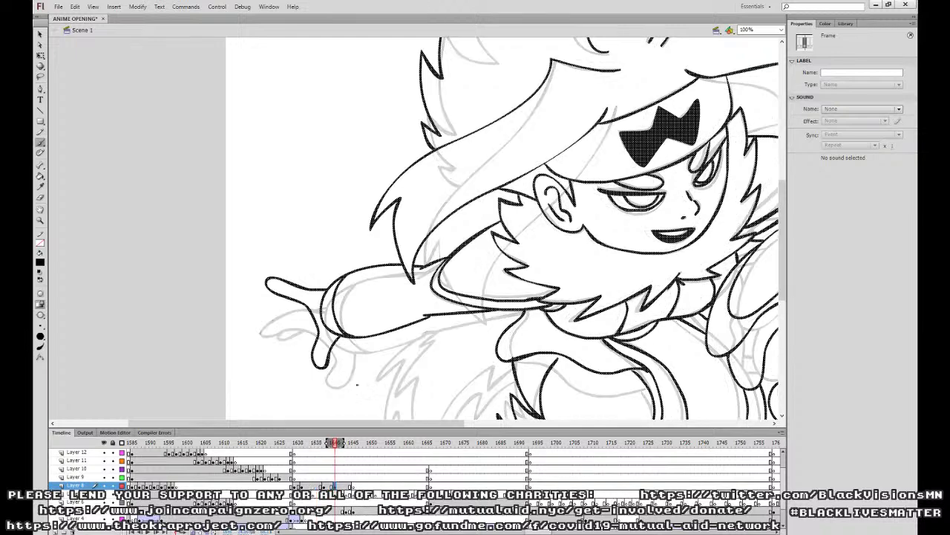
{"action": "left_click_drag", "start_coordinate": [268, 291], "coordinate": [302, 303]}
Ink the spiky outer outline of the large fur shape beneath the rear arm.
{"action": "mouse_move", "coordinate": [539, 311]}
{"action": "left_mouse_down"}
{"action": "mouse_move", "coordinate": [387, 262]}
{"action": "mouse_move", "coordinate": [397, 234]}
{"action": "left_mouse_up"}
{"action": "left_click", "coordinate": [333, 486]}
{"action": "left_click", "coordinate": [335, 486]}
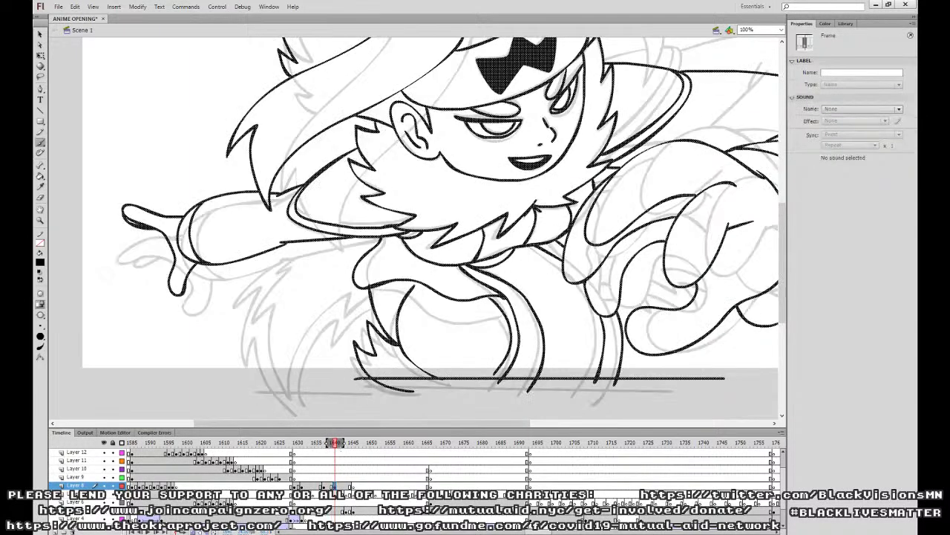
{"action": "mouse_move", "coordinate": [285, 244]}
{"action": "left_mouse_down"}
{"action": "mouse_move", "coordinate": [221, 301]}
{"action": "mouse_move", "coordinate": [226, 354]}
{"action": "mouse_move", "coordinate": [289, 409]}
{"action": "mouse_move", "coordinate": [325, 310]}
{"action": "mouse_move", "coordinate": [340, 321]}
{"action": "mouse_move", "coordinate": [370, 298]}
{"action": "left_mouse_up"}
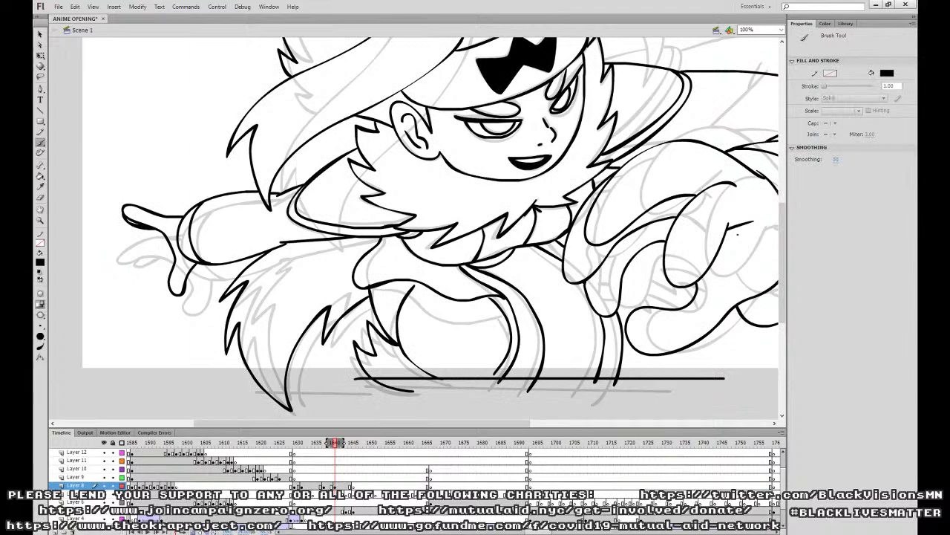
Ink the jagged and curved detail lines in the gap between the foreground hand's fingers and thumb.
{"action": "left_click_drag", "start_coordinate": [742, 258], "coordinate": [594, 277]}
{"action": "mouse_move", "coordinate": [473, 311]}
{"action": "left_mouse_down"}
{"action": "mouse_move", "coordinate": [504, 322]}
{"action": "mouse_move", "coordinate": [484, 299]}
{"action": "mouse_move", "coordinate": [541, 315]}
{"action": "left_mouse_up"}
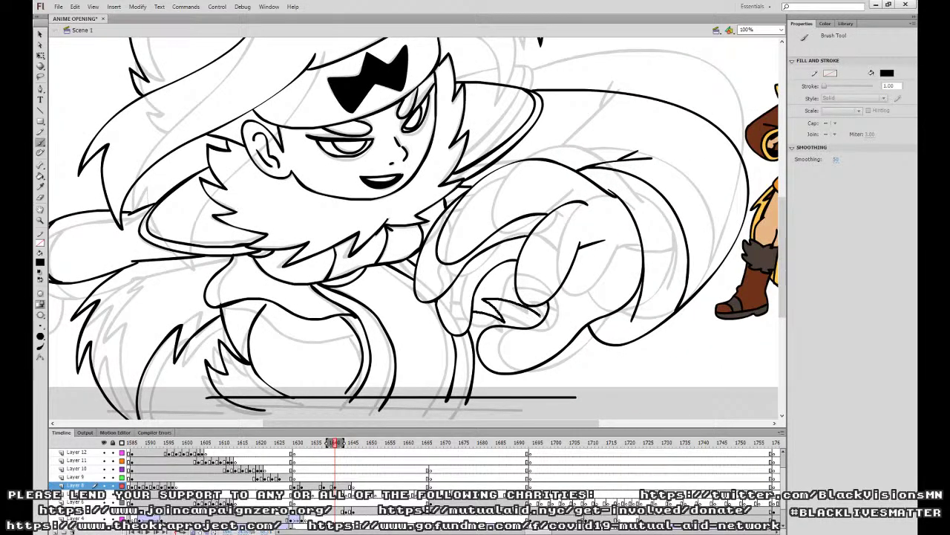
{"action": "left_click_drag", "start_coordinate": [515, 283], "coordinate": [479, 284]}
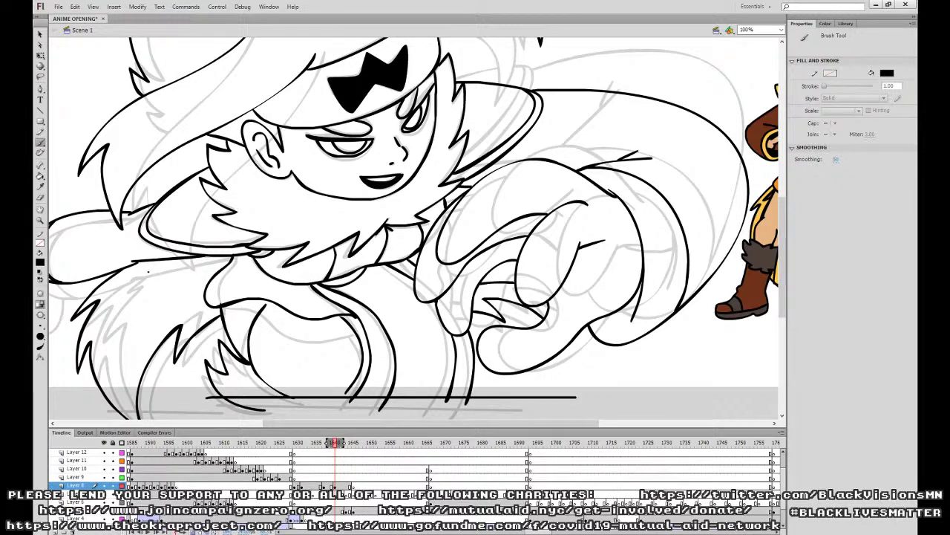
Ink the inner spiky strands of the large fur shape and a short straight baseline below it.
{"action": "mouse_move", "coordinate": [150, 261]}
{"action": "left_mouse_down"}
{"action": "mouse_move", "coordinate": [112, 287]}
{"action": "mouse_move", "coordinate": [98, 320]}
{"action": "left_mouse_up"}
{"action": "key", "text": "ctrl+z"}
{"action": "key", "text": "ctrl+z"}
{"action": "mouse_move", "coordinate": [148, 261]}
{"action": "left_mouse_down"}
{"action": "mouse_move", "coordinate": [112, 285]}
{"action": "mouse_move", "coordinate": [97, 325]}
{"action": "mouse_move", "coordinate": [116, 401]}
{"action": "mouse_move", "coordinate": [192, 300]}
{"action": "mouse_move", "coordinate": [206, 320]}
{"action": "left_mouse_up"}
{"action": "left_click_drag", "start_coordinate": [93, 405], "coordinate": [207, 405]}
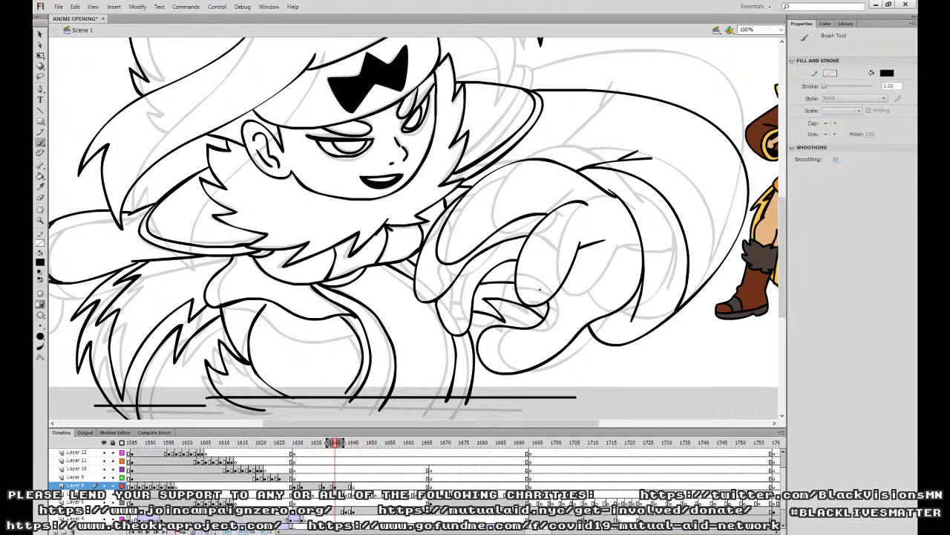
Check the inked frame 1640 against the previous keyframes and play back the movement at 50% zoom.
{"action": "scroll", "coordinate": [522, 266], "scroll_direction": "up", "scroll_amount": 3}
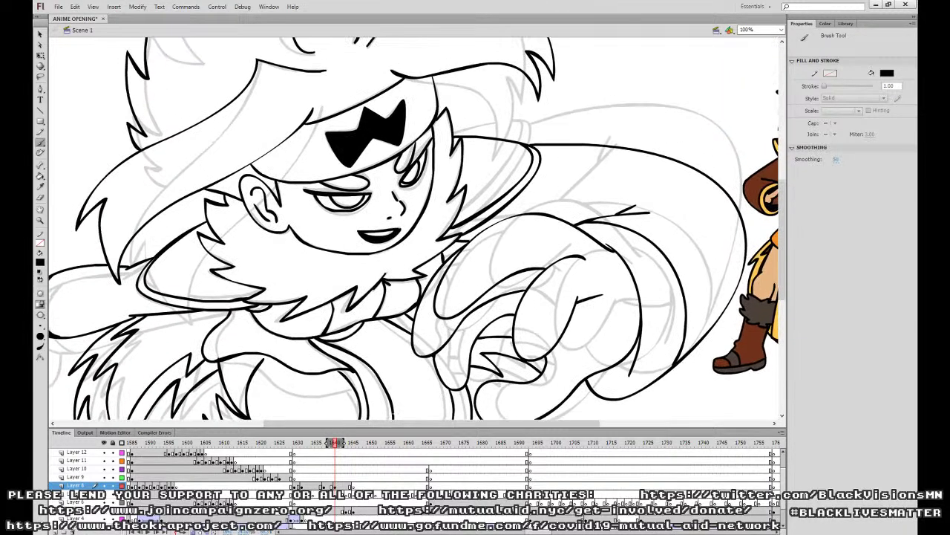
{"action": "left_click", "coordinate": [318, 485]}
{"action": "left_click", "coordinate": [335, 485]}
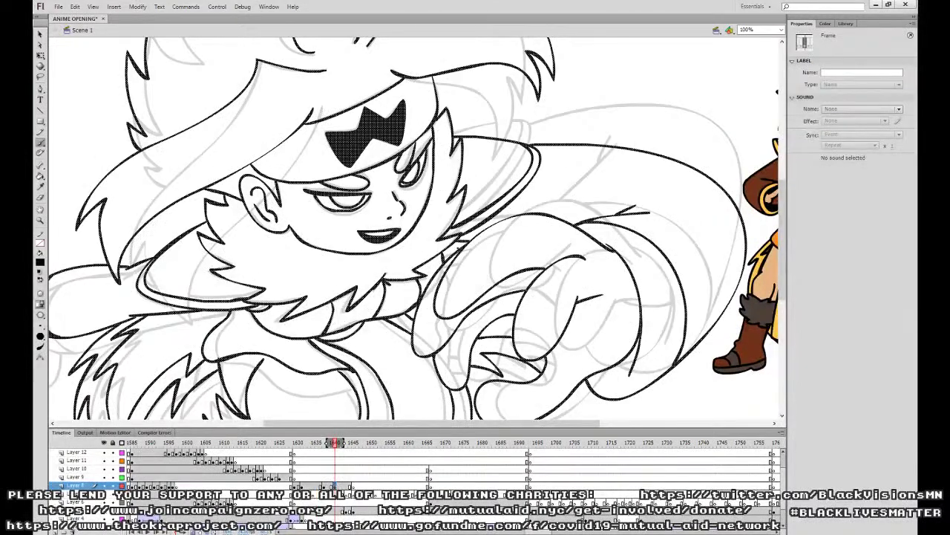
{"action": "key", "text": "ctrl+shift+a"}
{"action": "left_click_drag", "start_coordinate": [533, 307], "coordinate": [524, 378]}
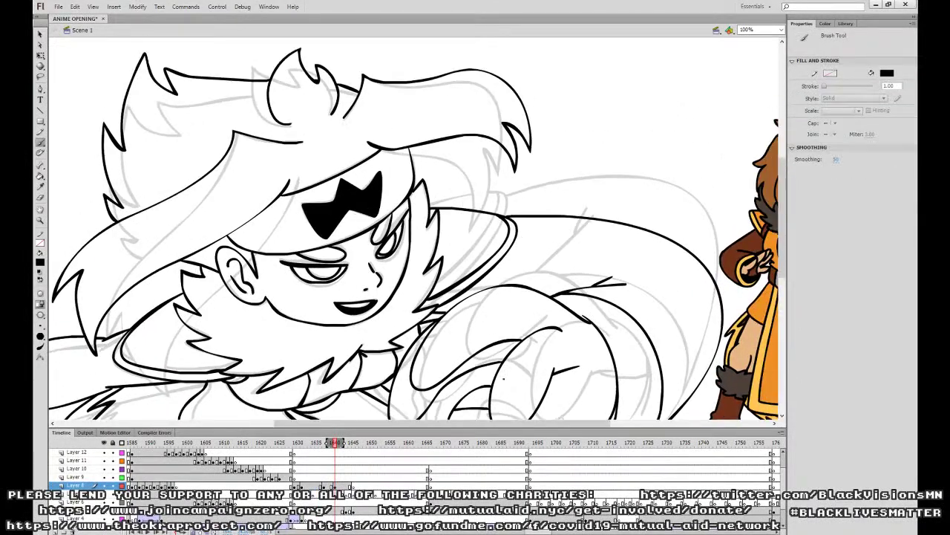
{"action": "key", "text": "ctrl+minus"}
{"action": "left_click", "coordinate": [317, 484]}
{"action": "key", "text": "Return"}
{"action": "key", "text": "Return"}
{"action": "left_click", "coordinate": [335, 485]}
{"action": "mouse_move", "coordinate": [335, 486]}
{"action": "left_mouse_down"}
{"action": "mouse_move", "coordinate": [329, 462]}
{"action": "mouse_move", "coordinate": [355, 455]}
{"action": "left_mouse_up"}
{"action": "left_click", "coordinate": [296, 478]}
{"action": "key", "text": "Return"}
{"action": "left_click", "coordinate": [329, 485]}
{"action": "key", "text": "Return"}
{"action": "key", "text": "Return"}
{"action": "left_click", "coordinate": [329, 485]}
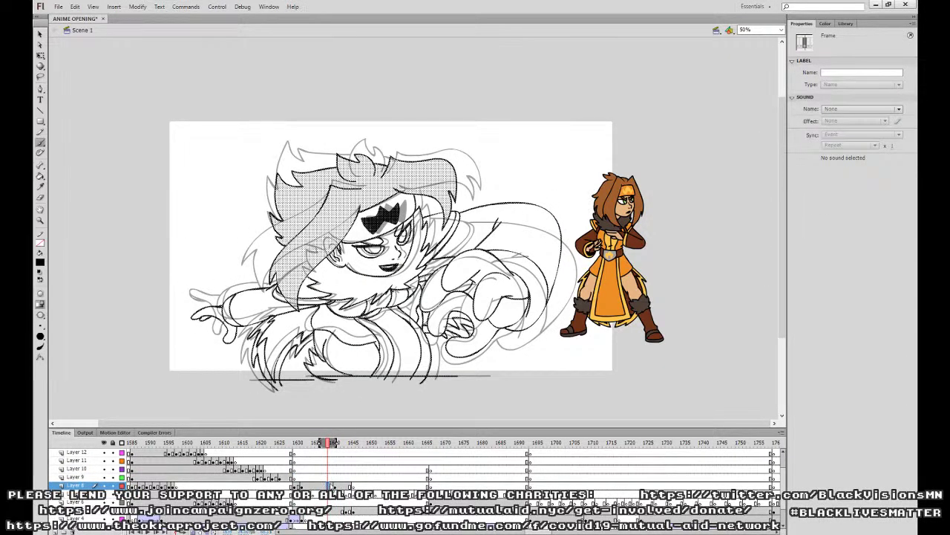
Insert a blank keyframe at frame 1639 between the two inked poses and save the file.
{"action": "left_click", "coordinate": [332, 484]}
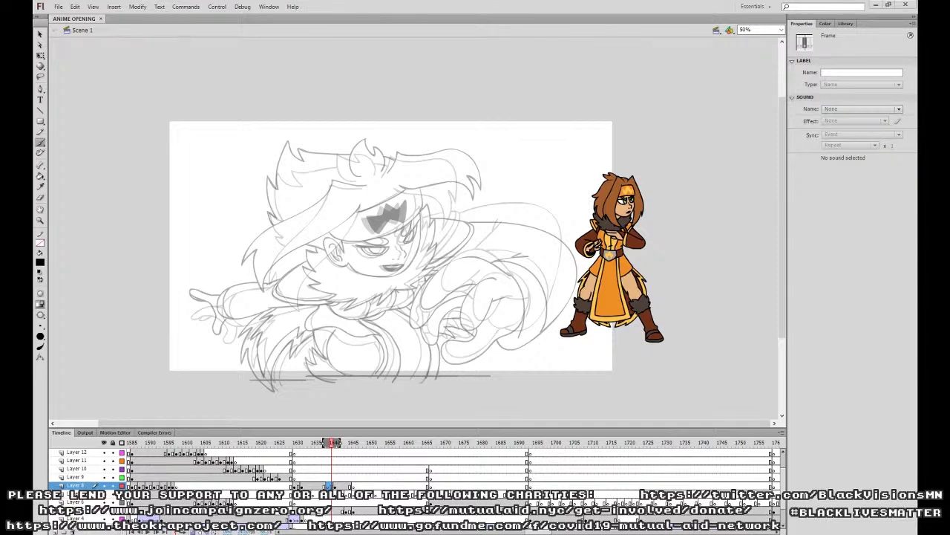
{"action": "mouse_move", "coordinate": [80, 19]}
{"action": "left_mouse_down"}
{"action": "mouse_move", "coordinate": [94, 36]}
{"action": "mouse_move", "coordinate": [87, 21]}
{"action": "left_mouse_up"}
{"action": "left_click", "coordinate": [333, 478]}
{"action": "left_click", "coordinate": [332, 485]}
Ink the long swept front hair lock on frame 1639, midway between the two onion-skinned poses.
{"action": "key", "text": "ctrl+1"}
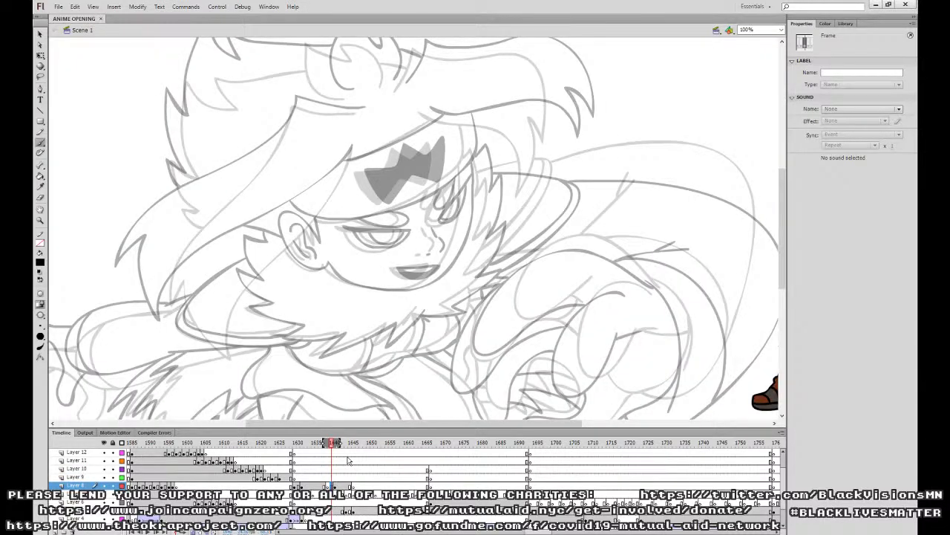
{"action": "left_click_drag", "start_coordinate": [446, 285], "coordinate": [538, 350]}
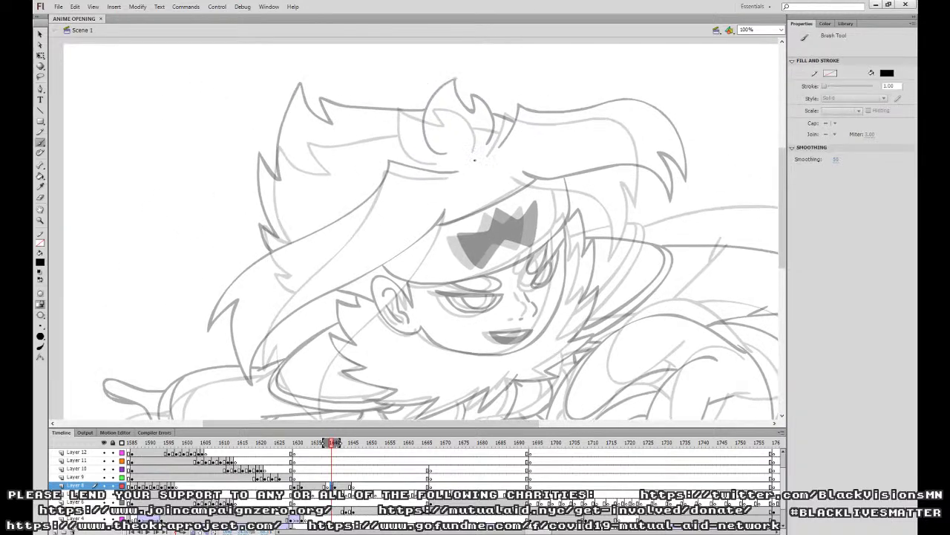
{"action": "mouse_move", "coordinate": [455, 173]}
{"action": "left_mouse_down"}
{"action": "mouse_move", "coordinate": [387, 167]}
{"action": "mouse_move", "coordinate": [365, 201]}
{"action": "mouse_move", "coordinate": [269, 281]}
{"action": "mouse_move", "coordinate": [237, 358]}
{"action": "left_mouse_up"}
{"action": "left_click_drag", "start_coordinate": [321, 306], "coordinate": [335, 269]}
{"action": "mouse_move", "coordinate": [270, 285]}
{"action": "left_mouse_down"}
{"action": "mouse_move", "coordinate": [308, 378]}
{"action": "mouse_move", "coordinate": [329, 303]}
{"action": "mouse_move", "coordinate": [455, 181]}
{"action": "left_mouse_up"}
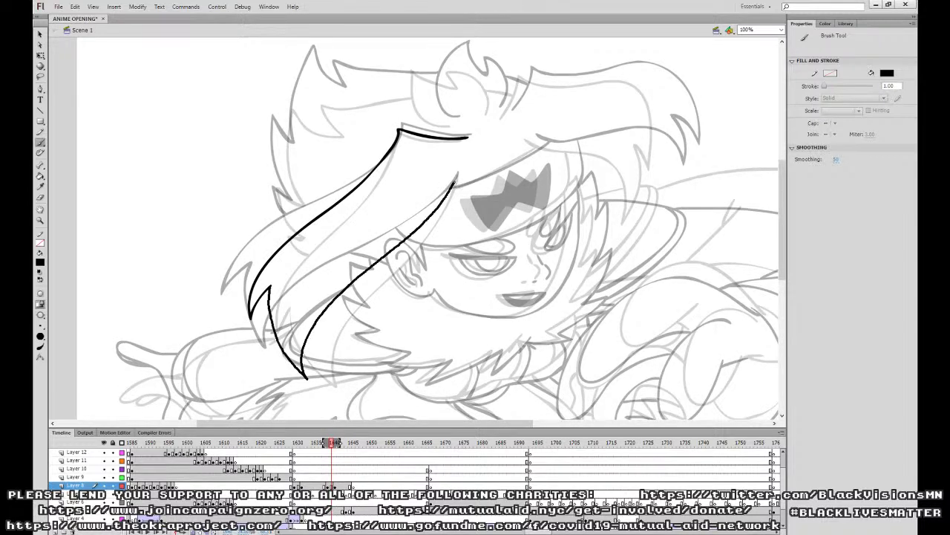
Ink the rest of the hair outline on frame 1639: back spikes, crown tufts and the curled far lock, between the onion-skinned poses.
{"action": "left_click_drag", "start_coordinate": [660, 125], "coordinate": [442, 263]}
{"action": "mouse_move", "coordinate": [314, 275]}
{"action": "left_mouse_down"}
{"action": "mouse_move", "coordinate": [412, 284]}
{"action": "mouse_move", "coordinate": [433, 302]}
{"action": "mouse_move", "coordinate": [440, 335]}
{"action": "mouse_move", "coordinate": [437, 270]}
{"action": "mouse_move", "coordinate": [458, 298]}
{"action": "mouse_move", "coordinate": [447, 245]}
{"action": "mouse_move", "coordinate": [409, 211]}
{"action": "mouse_move", "coordinate": [312, 212]}
{"action": "mouse_move", "coordinate": [285, 254]}
{"action": "mouse_move", "coordinate": [439, 326]}
{"action": "mouse_move", "coordinate": [413, 311]}
{"action": "mouse_move", "coordinate": [418, 328]}
{"action": "mouse_move", "coordinate": [385, 317]}
{"action": "mouse_move", "coordinate": [379, 302]}
{"action": "mouse_move", "coordinate": [368, 341]}
{"action": "mouse_move", "coordinate": [408, 370]}
{"action": "left_mouse_up"}
{"action": "left_click_drag", "start_coordinate": [466, 335], "coordinate": [443, 331]}
{"action": "key", "text": "ctrl+z"}
{"action": "key", "text": "ctrl+z"}
{"action": "mouse_move", "coordinate": [368, 331]}
{"action": "left_mouse_down"}
{"action": "mouse_move", "coordinate": [279, 328]}
{"action": "mouse_move", "coordinate": [286, 350]}
{"action": "mouse_move", "coordinate": [251, 314]}
{"action": "mouse_move", "coordinate": [238, 340]}
{"action": "mouse_move", "coordinate": [246, 407]}
{"action": "mouse_move", "coordinate": [273, 372]}
{"action": "mouse_move", "coordinate": [281, 264]}
{"action": "mouse_move", "coordinate": [249, 268]}
{"action": "mouse_move", "coordinate": [237, 254]}
{"action": "mouse_move", "coordinate": [264, 333]}
{"action": "mouse_move", "coordinate": [241, 277]}
{"action": "mouse_move", "coordinate": [270, 337]}
{"action": "left_mouse_up"}
{"action": "left_click", "coordinate": [323, 482]}
{"action": "left_click", "coordinate": [343, 475]}
{"action": "left_click", "coordinate": [332, 485]}
{"action": "left_click_drag", "start_coordinate": [523, 364], "coordinate": [442, 347]}
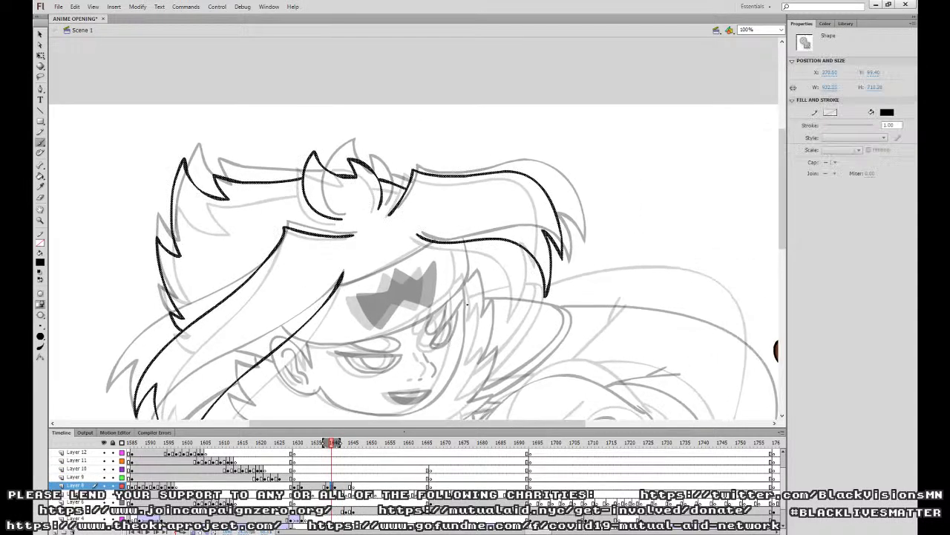
Ink the fringe's lower edge, the headband and its jagged emblem, and fill the emblem solid black.
{"action": "key", "text": "ctrl+a"}
{"action": "left_click_drag", "start_coordinate": [428, 243], "coordinate": [338, 287]}
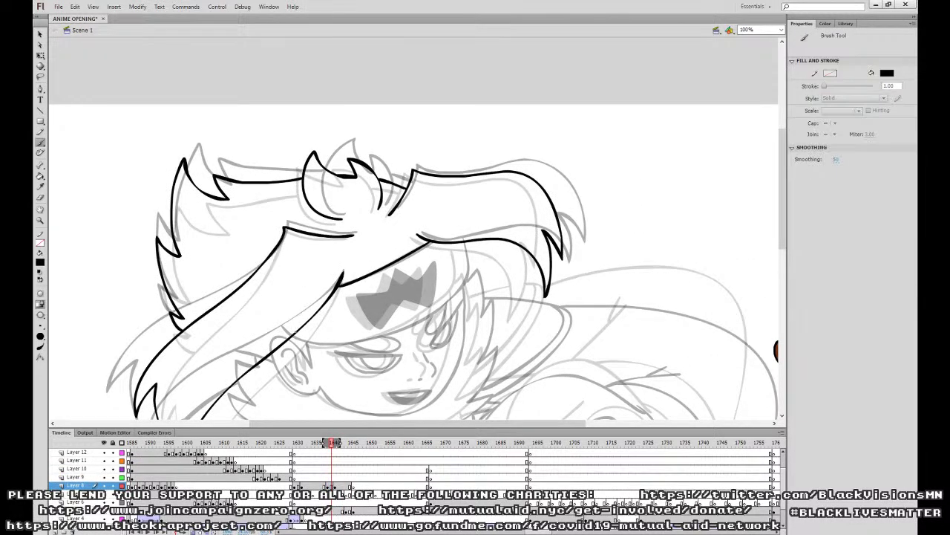
{"action": "left_click_drag", "start_coordinate": [291, 335], "coordinate": [339, 345]}
{"action": "mouse_move", "coordinate": [417, 320]}
{"action": "left_mouse_down"}
{"action": "mouse_move", "coordinate": [461, 282]}
{"action": "mouse_move", "coordinate": [458, 245]}
{"action": "left_mouse_up"}
{"action": "mouse_move", "coordinate": [390, 274]}
{"action": "left_mouse_down"}
{"action": "mouse_move", "coordinate": [367, 320]}
{"action": "mouse_move", "coordinate": [388, 315]}
{"action": "mouse_move", "coordinate": [429, 269]}
{"action": "mouse_move", "coordinate": [413, 281]}
{"action": "mouse_move", "coordinate": [386, 269]}
{"action": "left_mouse_up"}
{"action": "left_click", "coordinate": [41, 176]}
{"action": "left_click", "coordinate": [386, 294]}
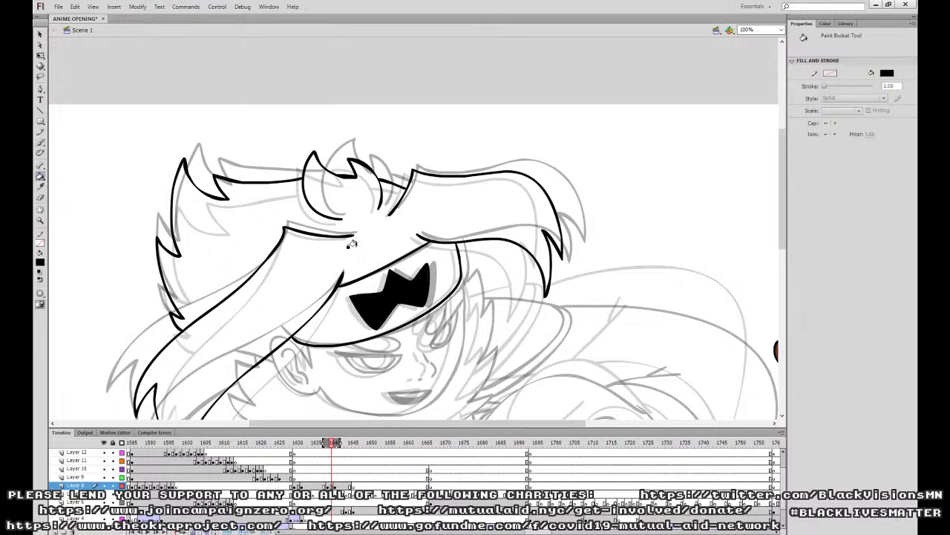
Ink the ear, jawline, face contour and eyebrows below the headband.
{"action": "left_click", "coordinate": [41, 144]}
{"action": "mouse_move", "coordinate": [300, 345]}
{"action": "left_mouse_down"}
{"action": "mouse_move", "coordinate": [310, 369]}
{"action": "mouse_move", "coordinate": [288, 341]}
{"action": "mouse_move", "coordinate": [276, 378]}
{"action": "mouse_move", "coordinate": [306, 396]}
{"action": "mouse_move", "coordinate": [319, 387]}
{"action": "mouse_move", "coordinate": [280, 356]}
{"action": "mouse_move", "coordinate": [300, 382]}
{"action": "mouse_move", "coordinate": [331, 367]}
{"action": "mouse_move", "coordinate": [368, 378]}
{"action": "mouse_move", "coordinate": [426, 373]}
{"action": "left_mouse_up"}
{"action": "scroll", "coordinate": [416, 259], "scroll_direction": "down", "scroll_amount": 2}
{"action": "key", "text": "ctrl+z"}
{"action": "mouse_move", "coordinate": [321, 353]}
{"action": "left_mouse_down"}
{"action": "mouse_move", "coordinate": [378, 381]}
{"action": "mouse_move", "coordinate": [429, 366]}
{"action": "mouse_move", "coordinate": [461, 301]}
{"action": "mouse_move", "coordinate": [461, 254]}
{"action": "left_mouse_up"}
{"action": "mouse_move", "coordinate": [350, 311]}
{"action": "left_mouse_down"}
{"action": "mouse_move", "coordinate": [392, 318]}
{"action": "mouse_move", "coordinate": [394, 300]}
{"action": "mouse_move", "coordinate": [439, 291]}
{"action": "mouse_move", "coordinate": [438, 270]}
{"action": "left_mouse_up"}
{"action": "left_click_drag", "start_coordinate": [428, 304], "coordinate": [459, 263]}
{"action": "key", "text": "ctrl+z"}
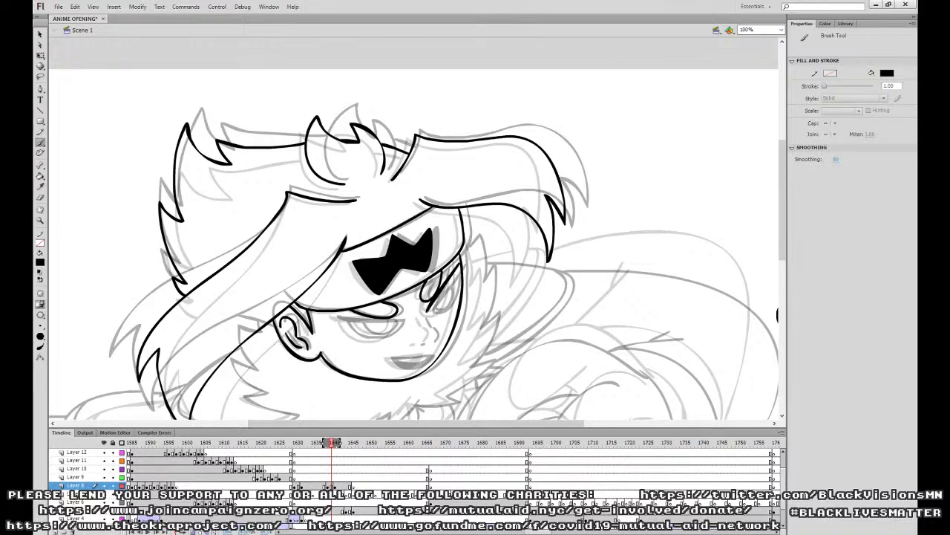
Ink both eyes, the nose and the smirking mouth, and fill the mouth solid black.
{"action": "mouse_move", "coordinate": [404, 321]}
{"action": "left_mouse_down"}
{"action": "mouse_move", "coordinate": [331, 316]}
{"action": "mouse_move", "coordinate": [373, 342]}
{"action": "left_mouse_up"}
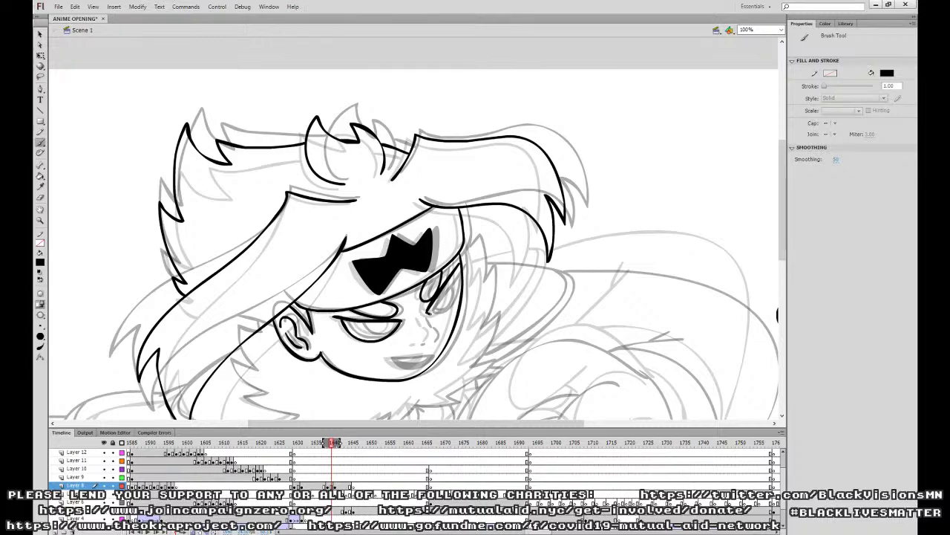
{"action": "mouse_move", "coordinate": [445, 307]}
{"action": "left_mouse_down"}
{"action": "mouse_move", "coordinate": [455, 272]}
{"action": "mouse_move", "coordinate": [444, 305]}
{"action": "left_mouse_up"}
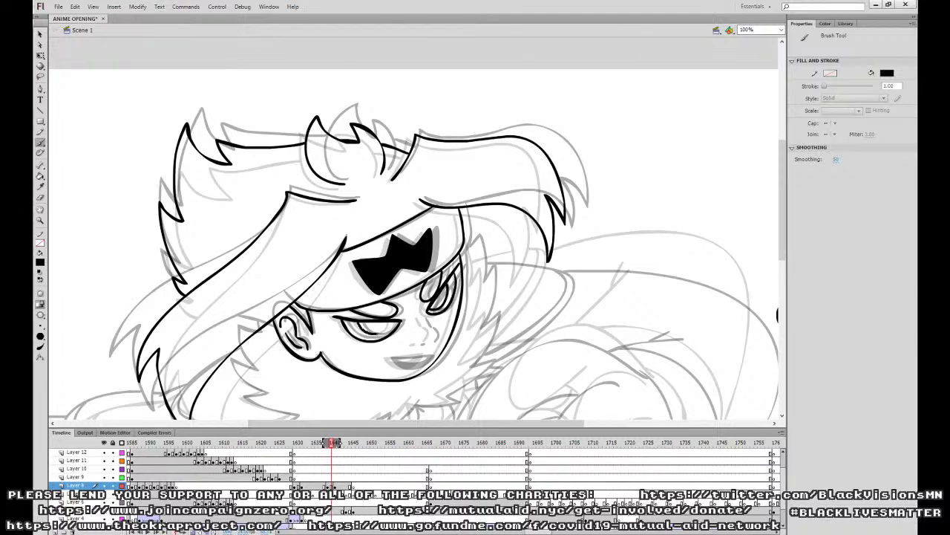
{"action": "mouse_move", "coordinate": [427, 327]}
{"action": "left_mouse_down"}
{"action": "mouse_move", "coordinate": [433, 340]}
{"action": "mouse_move", "coordinate": [389, 358]}
{"action": "mouse_move", "coordinate": [427, 356]}
{"action": "left_mouse_up"}
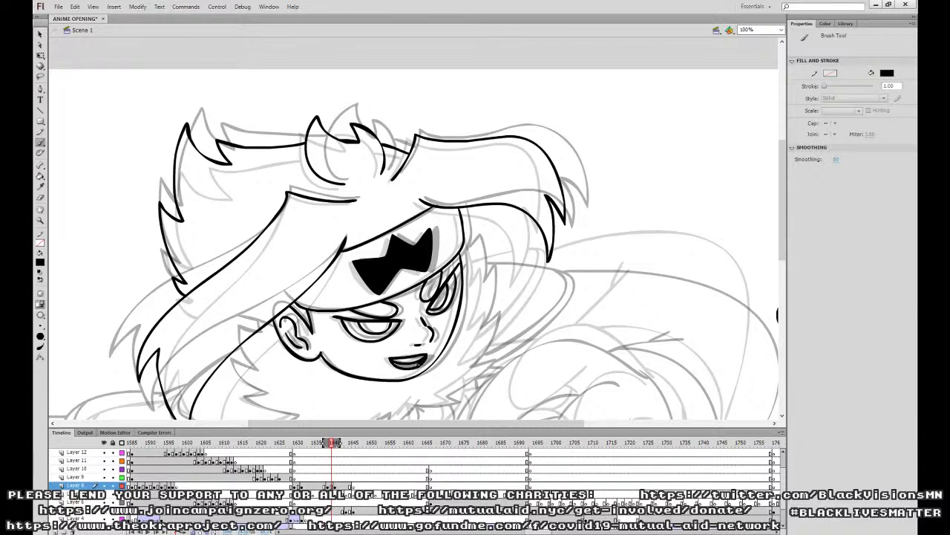
{"action": "left_click_drag", "start_coordinate": [394, 362], "coordinate": [407, 367]}
Ink the spiky fur collar around the face, from below the ear to beside the far cheek.
{"action": "left_click_drag", "start_coordinate": [475, 308], "coordinate": [511, 248]}
{"action": "mouse_move", "coordinate": [449, 339]}
{"action": "left_mouse_down"}
{"action": "mouse_move", "coordinate": [412, 374]}
{"action": "mouse_move", "coordinate": [405, 362]}
{"action": "mouse_move", "coordinate": [348, 385]}
{"action": "mouse_move", "coordinate": [368, 362]}
{"action": "mouse_move", "coordinate": [329, 368]}
{"action": "mouse_move", "coordinate": [278, 337]}
{"action": "mouse_move", "coordinate": [301, 331]}
{"action": "mouse_move", "coordinate": [270, 312]}
{"action": "mouse_move", "coordinate": [287, 307]}
{"action": "mouse_move", "coordinate": [274, 287]}
{"action": "left_mouse_up"}
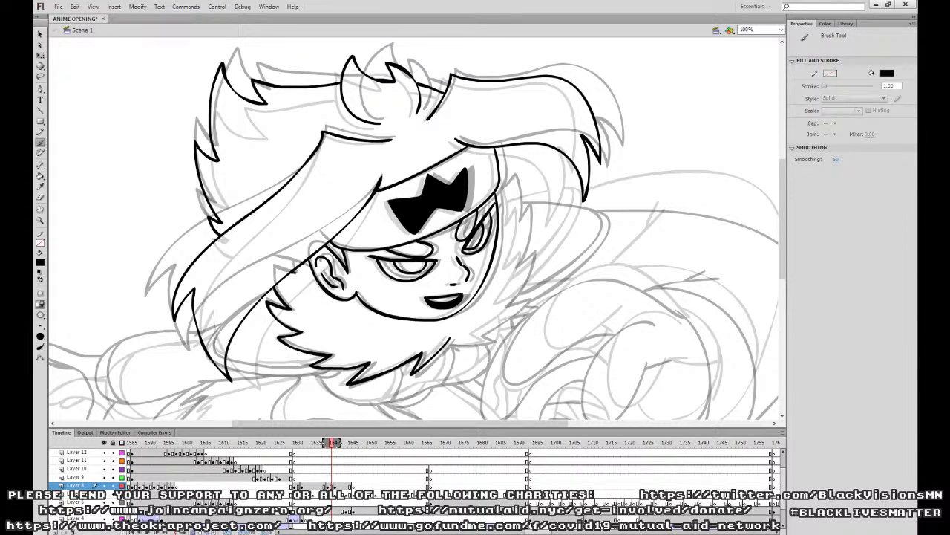
{"action": "key", "text": "ctrl+z"}
{"action": "left_click_drag", "start_coordinate": [554, 258], "coordinate": [522, 292]}
{"action": "mouse_move", "coordinate": [417, 376]}
{"action": "left_mouse_down"}
{"action": "mouse_move", "coordinate": [447, 376]}
{"action": "mouse_move", "coordinate": [445, 365]}
{"action": "mouse_move", "coordinate": [479, 346]}
{"action": "mouse_move", "coordinate": [475, 328]}
{"action": "mouse_move", "coordinate": [496, 287]}
{"action": "mouse_move", "coordinate": [484, 283]}
{"action": "mouse_move", "coordinate": [488, 238]}
{"action": "mouse_move", "coordinate": [466, 206]}
{"action": "mouse_move", "coordinate": [464, 225]}
{"action": "left_mouse_up"}
Ink the back of the foreground hand and its first two curled fingers.
{"action": "left_click_drag", "start_coordinate": [581, 286], "coordinate": [567, 176]}
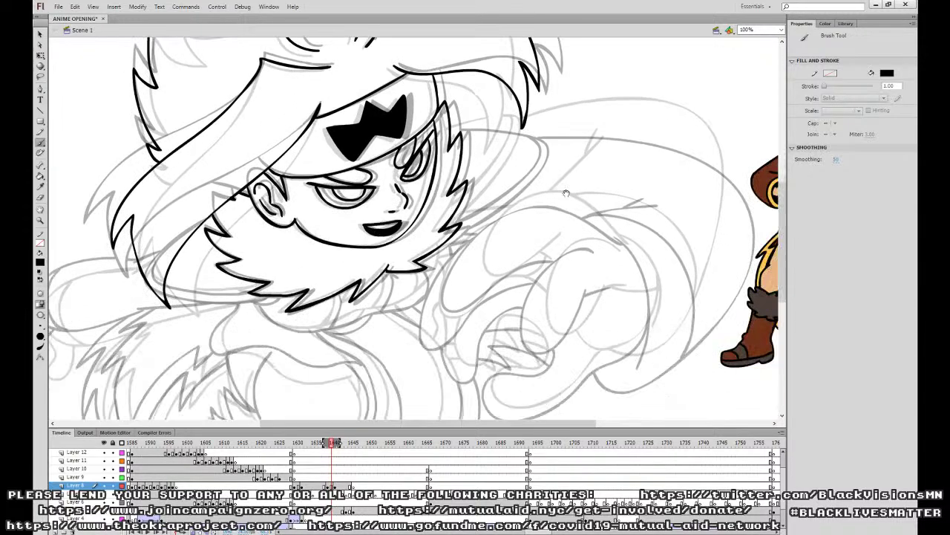
{"action": "left_click_drag", "start_coordinate": [617, 241], "coordinate": [547, 174]}
{"action": "left_click_drag", "start_coordinate": [622, 205], "coordinate": [548, 270]}
{"action": "mouse_move", "coordinate": [476, 238]}
{"action": "left_mouse_down"}
{"action": "mouse_move", "coordinate": [451, 236]}
{"action": "mouse_move", "coordinate": [405, 340]}
{"action": "mouse_move", "coordinate": [441, 322]}
{"action": "mouse_move", "coordinate": [465, 273]}
{"action": "mouse_move", "coordinate": [490, 274]}
{"action": "left_mouse_up"}
{"action": "mouse_move", "coordinate": [510, 344]}
{"action": "left_mouse_down"}
{"action": "mouse_move", "coordinate": [519, 274]}
{"action": "mouse_move", "coordinate": [462, 211]}
{"action": "mouse_move", "coordinate": [384, 193]}
{"action": "mouse_move", "coordinate": [336, 285]}
{"action": "mouse_move", "coordinate": [413, 245]}
{"action": "left_mouse_up"}
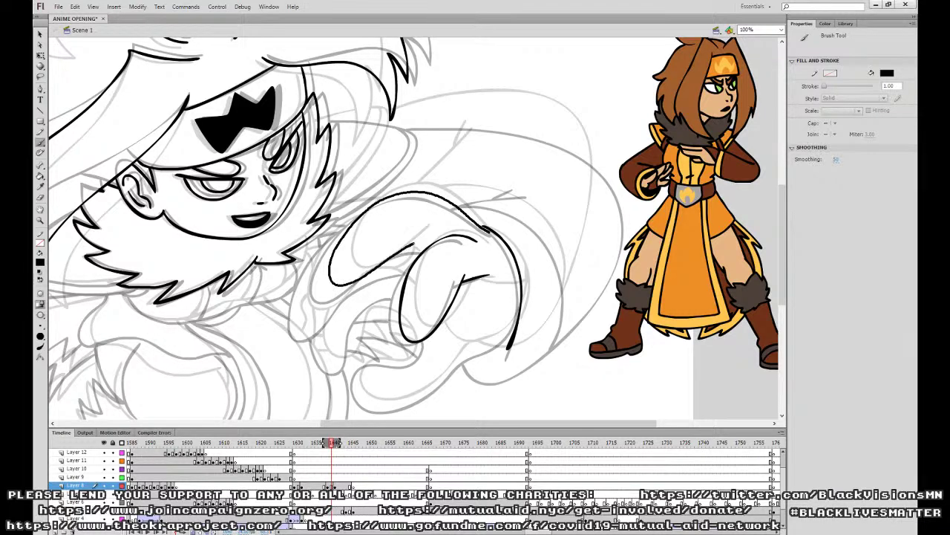
Add the missing palm crease to the foreground hand on frame 1640.
{"action": "left_click", "coordinate": [335, 485]}
{"action": "left_click", "coordinate": [325, 486]}
{"action": "left_click", "coordinate": [335, 486]}
{"action": "left_click_drag", "start_coordinate": [426, 339], "coordinate": [470, 359]}
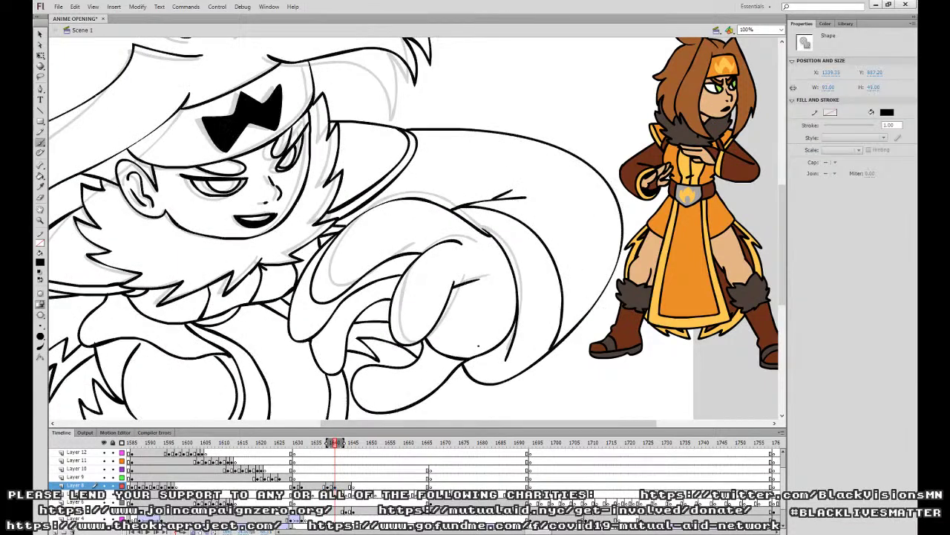
{"action": "left_click_drag", "start_coordinate": [469, 284], "coordinate": [516, 293]}
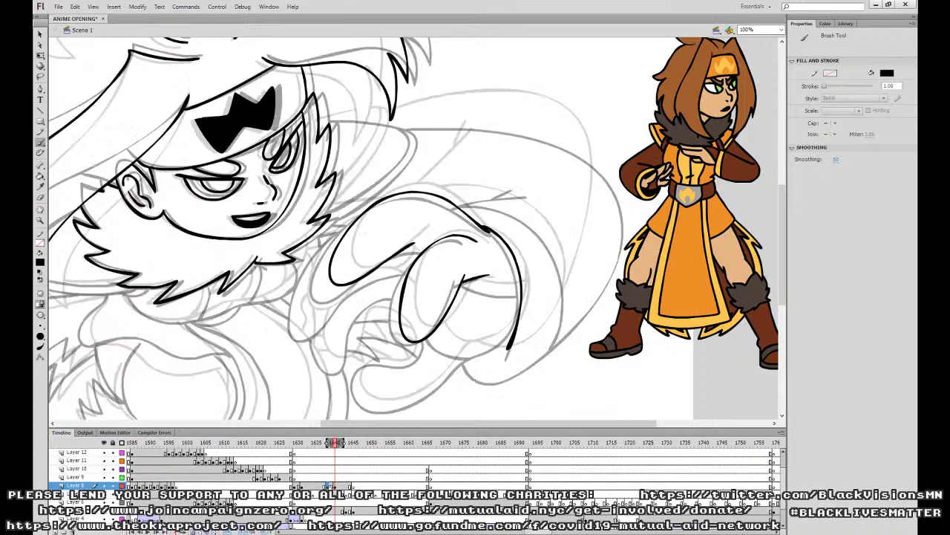
Ink the palm crease, thumb and remaining finger outlines of the foreground hand on frame 1639.
{"action": "left_click", "coordinate": [327, 485]}
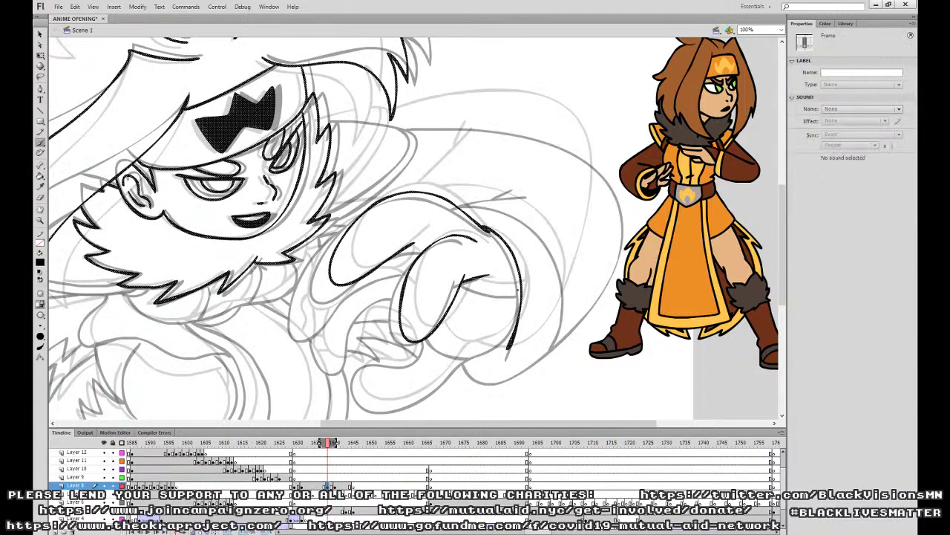
{"action": "left_click_drag", "start_coordinate": [522, 289], "coordinate": [471, 280]}
{"action": "left_click_drag", "start_coordinate": [520, 309], "coordinate": [455, 364]}
{"action": "mouse_move", "coordinate": [421, 395]}
{"action": "left_mouse_down"}
{"action": "mouse_move", "coordinate": [380, 407]}
{"action": "mouse_move", "coordinate": [354, 387]}
{"action": "mouse_move", "coordinate": [370, 361]}
{"action": "mouse_move", "coordinate": [395, 361]}
{"action": "mouse_move", "coordinate": [422, 342]}
{"action": "left_mouse_up"}
{"action": "mouse_move", "coordinate": [355, 220]}
{"action": "left_mouse_down"}
{"action": "mouse_move", "coordinate": [318, 258]}
{"action": "mouse_move", "coordinate": [322, 321]}
{"action": "mouse_move", "coordinate": [381, 270]}
{"action": "mouse_move", "coordinate": [411, 266]}
{"action": "left_mouse_up"}
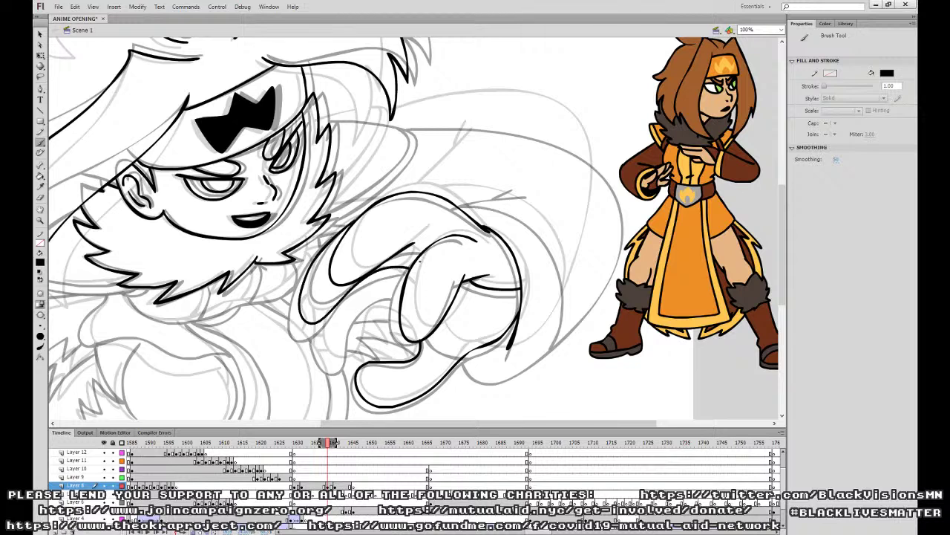
{"action": "mouse_move", "coordinate": [301, 318]}
{"action": "left_mouse_down"}
{"action": "mouse_move", "coordinate": [336, 355]}
{"action": "mouse_move", "coordinate": [381, 280]}
{"action": "mouse_move", "coordinate": [401, 275]}
{"action": "left_mouse_up"}
{"action": "key", "text": "ctrl+z"}
{"action": "left_click", "coordinate": [323, 486]}
{"action": "left_click", "coordinate": [333, 486]}
{"action": "left_click", "coordinate": [323, 486]}
{"action": "left_click", "coordinate": [332, 487]}
{"action": "mouse_move", "coordinate": [316, 334]}
{"action": "left_mouse_down"}
{"action": "mouse_move", "coordinate": [338, 368]}
{"action": "mouse_move", "coordinate": [361, 318]}
{"action": "mouse_move", "coordinate": [394, 305]}
{"action": "left_mouse_up"}
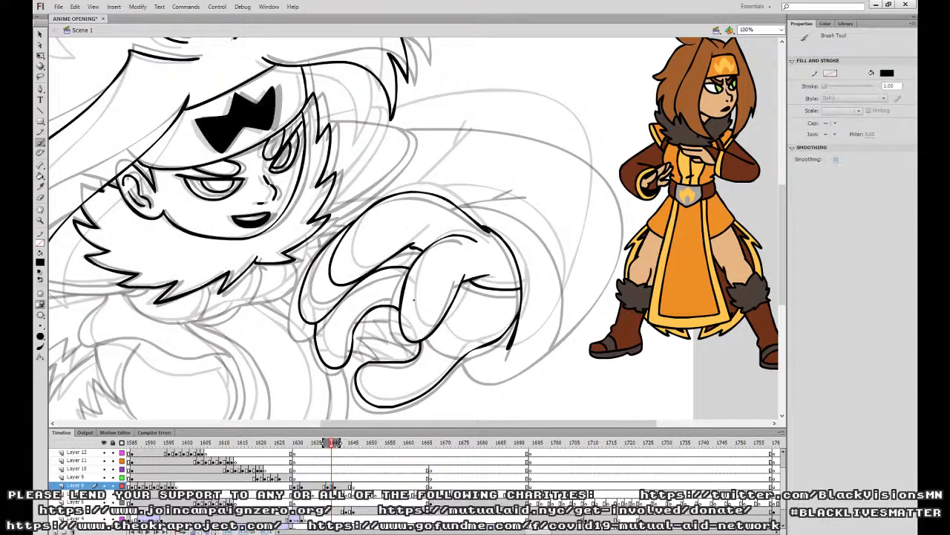
Compare the foreground hand across the neighbouring keyframes and play back the movement from before the inked poses.
{"action": "left_click", "coordinate": [332, 479]}
{"action": "key", "text": "comma"}
{"action": "key", "text": "comma"}
{"action": "key", "text": "comma"}
{"action": "left_click", "coordinate": [322, 486]}
{"action": "left_click", "coordinate": [327, 485]}
{"action": "mouse_move", "coordinate": [412, 246]}
{"action": "left_mouse_down"}
{"action": "mouse_move", "coordinate": [422, 254]}
{"action": "mouse_move", "coordinate": [406, 264]}
{"action": "left_mouse_up"}
{"action": "left_click", "coordinate": [335, 485]}
{"action": "key", "text": "ctrl+z"}
{"action": "left_click", "coordinate": [313, 485]}
{"action": "key", "text": "Return"}
{"action": "key", "text": "Return"}
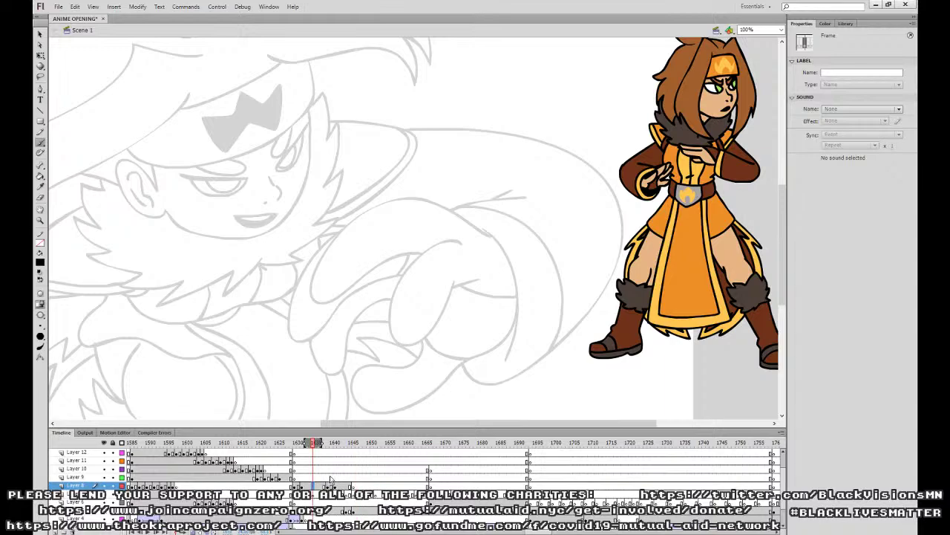
{"action": "left_click", "coordinate": [335, 485]}
{"action": "left_click", "coordinate": [328, 486]}
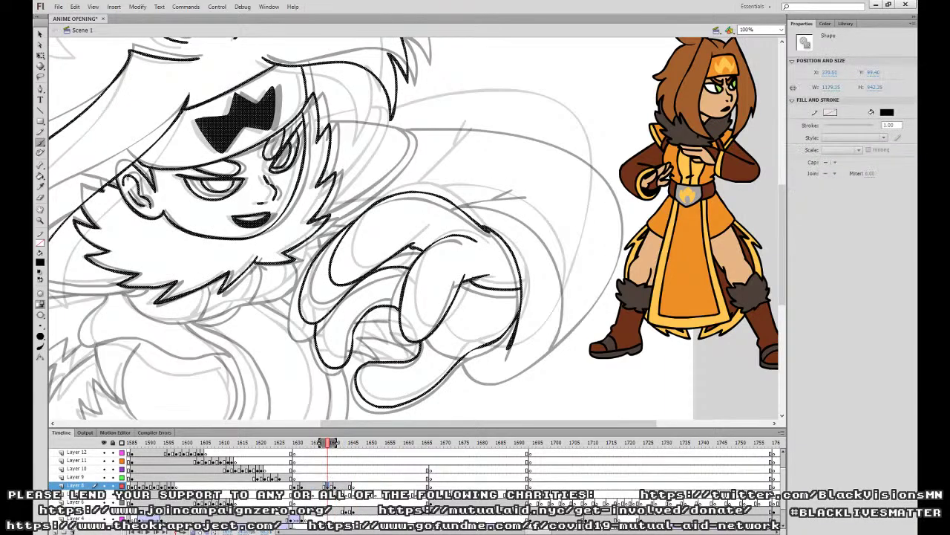
{"action": "left_click", "coordinate": [336, 485]}
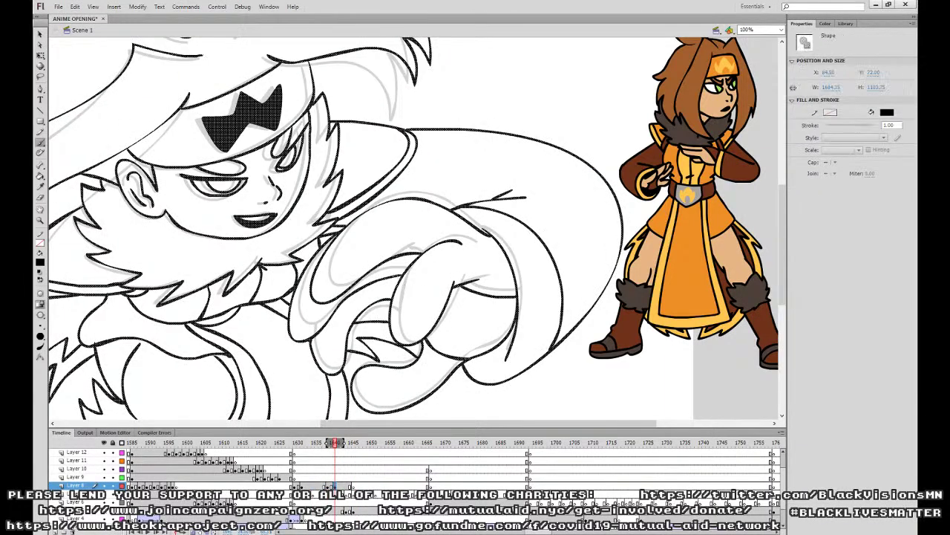
Ink the short crease lines between the foreground hand's fingers on frame 1639 and play back the movement.
{"action": "key", "text": "Escape"}
{"action": "left_click", "coordinate": [327, 485]}
{"action": "left_click_drag", "start_coordinate": [405, 266], "coordinate": [414, 248]}
{"action": "key", "text": "Escape"}
{"action": "left_click", "coordinate": [314, 485]}
{"action": "key", "text": "Return"}
{"action": "key", "text": "Return"}
{"action": "key", "text": "comma"}
{"action": "key", "text": "comma"}
{"action": "key", "text": "comma"}
{"action": "key", "text": "comma"}
{"action": "key", "text": "comma"}
{"action": "key", "text": "comma"}
{"action": "key", "text": "comma"}
{"action": "key", "text": "comma"}
Ink the large rounded outline of the foreground sleeve and the double shoulder edge behind the fur collar.
{"action": "left_click_drag", "start_coordinate": [599, 284], "coordinate": [577, 315]}
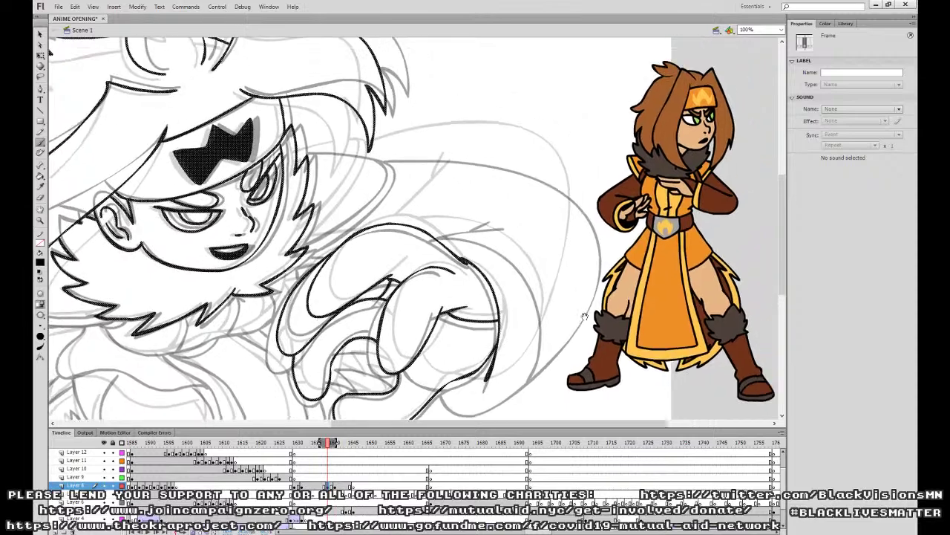
{"action": "mouse_move", "coordinate": [443, 388]}
{"action": "left_mouse_down"}
{"action": "mouse_move", "coordinate": [542, 348]}
{"action": "mouse_move", "coordinate": [575, 295]}
{"action": "mouse_move", "coordinate": [590, 240]}
{"action": "mouse_move", "coordinate": [583, 199]}
{"action": "mouse_move", "coordinate": [539, 162]}
{"action": "mouse_move", "coordinate": [479, 147]}
{"action": "mouse_move", "coordinate": [377, 152]}
{"action": "left_mouse_up"}
{"action": "left_click_drag", "start_coordinate": [349, 214], "coordinate": [456, 311]}
{"action": "mouse_move", "coordinate": [415, 348]}
{"action": "left_mouse_down"}
{"action": "mouse_move", "coordinate": [454, 319]}
{"action": "mouse_move", "coordinate": [487, 260]}
{"action": "mouse_move", "coordinate": [405, 253]}
{"action": "left_mouse_up"}
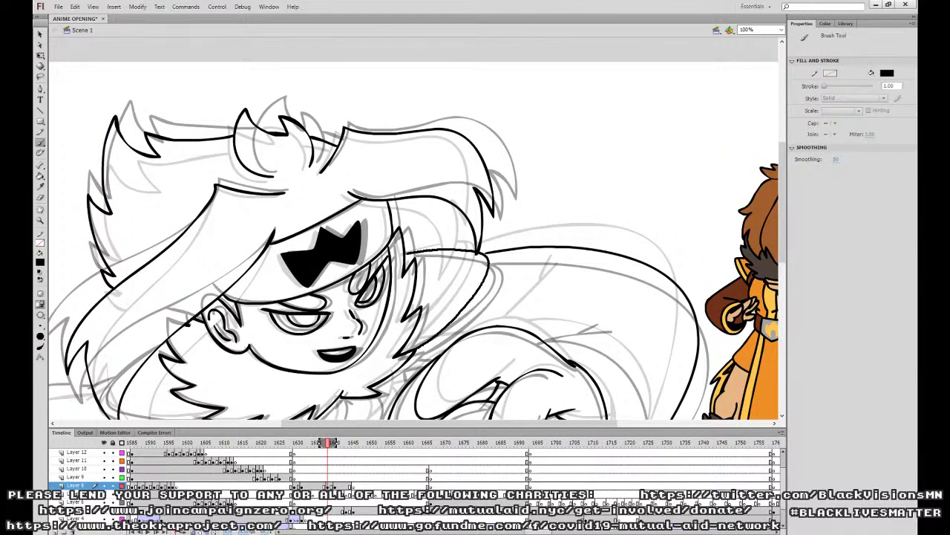
{"action": "mouse_move", "coordinate": [473, 252]}
{"action": "left_mouse_down"}
{"action": "mouse_move", "coordinate": [470, 277]}
{"action": "mouse_move", "coordinate": [415, 343]}
{"action": "mouse_move", "coordinate": [465, 293]}
{"action": "mouse_move", "coordinate": [477, 252]}
{"action": "left_mouse_up"}
{"action": "key", "text": "ctrl+z"}
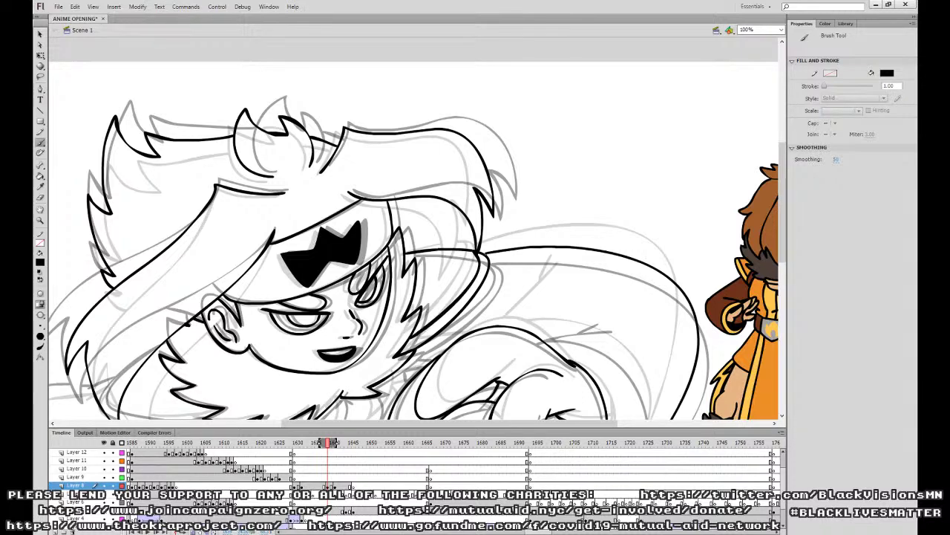
Ink the foreground sleeve's fold lines and the curved cuff behind the hand.
{"action": "left_click_drag", "start_coordinate": [643, 319], "coordinate": [557, 222]}
{"action": "mouse_move", "coordinate": [553, 368]}
{"action": "left_mouse_down"}
{"action": "mouse_move", "coordinate": [562, 294]}
{"action": "mouse_move", "coordinate": [481, 238]}
{"action": "mouse_move", "coordinate": [447, 236]}
{"action": "left_mouse_up"}
{"action": "key", "text": "ctrl+z"}
{"action": "mouse_move", "coordinate": [553, 372]}
{"action": "left_mouse_down"}
{"action": "mouse_move", "coordinate": [558, 290]}
{"action": "mouse_move", "coordinate": [445, 235]}
{"action": "mouse_move", "coordinate": [493, 191]}
{"action": "left_mouse_up"}
{"action": "key", "text": "ctrl+z"}
{"action": "left_click_drag", "start_coordinate": [444, 233], "coordinate": [495, 192]}
{"action": "left_click_drag", "start_coordinate": [470, 284], "coordinate": [548, 308]}
{"action": "left_click_drag", "start_coordinate": [448, 268], "coordinate": [410, 277]}
{"action": "left_click_drag", "start_coordinate": [405, 316], "coordinate": [516, 295]}
{"action": "left_click_drag", "start_coordinate": [429, 301], "coordinate": [517, 317]}
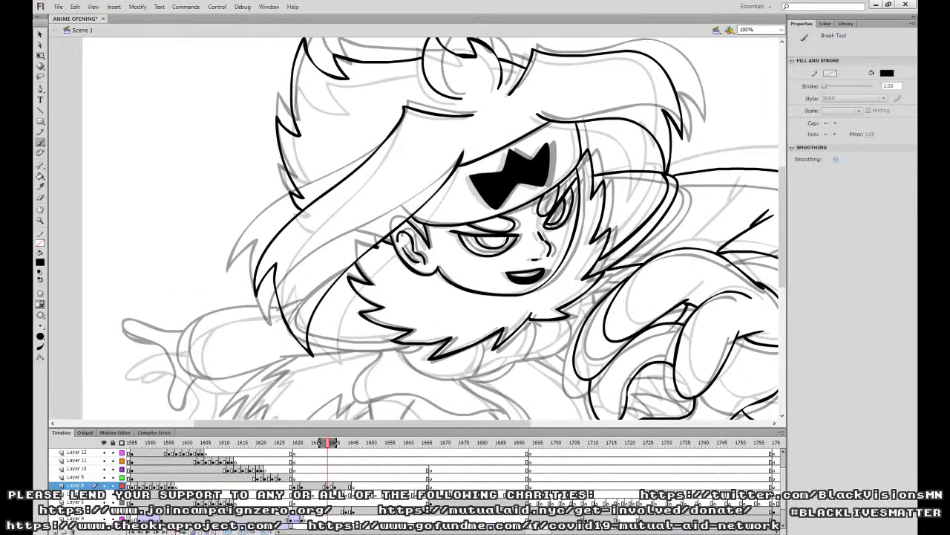
Ink the two near-horizontal garment edge lines below the fur collar, running from the front hair lock's tip.
{"action": "left_click", "coordinate": [335, 486]}
{"action": "left_click", "coordinate": [329, 486]}
{"action": "left_click", "coordinate": [325, 485]}
{"action": "left_click", "coordinate": [332, 486]}
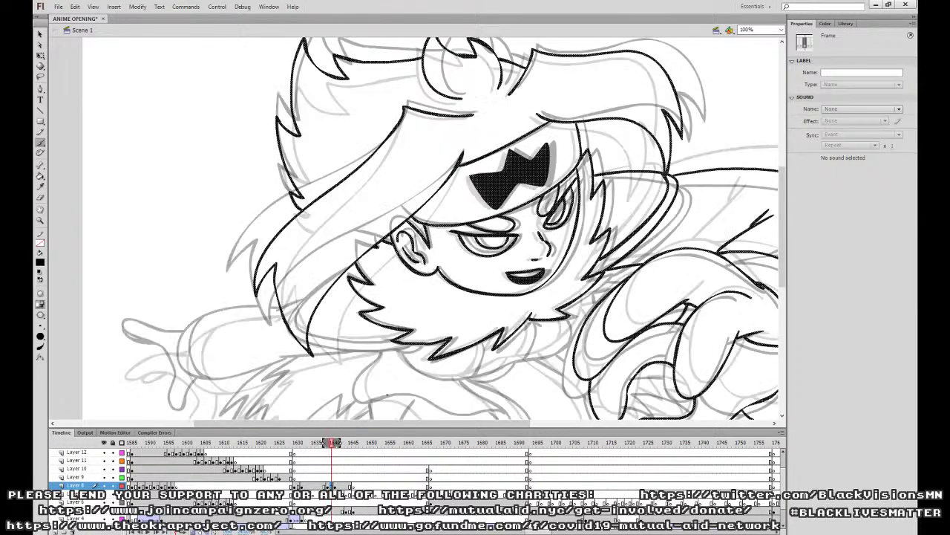
{"action": "left_click_drag", "start_coordinate": [409, 345], "coordinate": [310, 346]}
{"action": "key", "text": "b"}
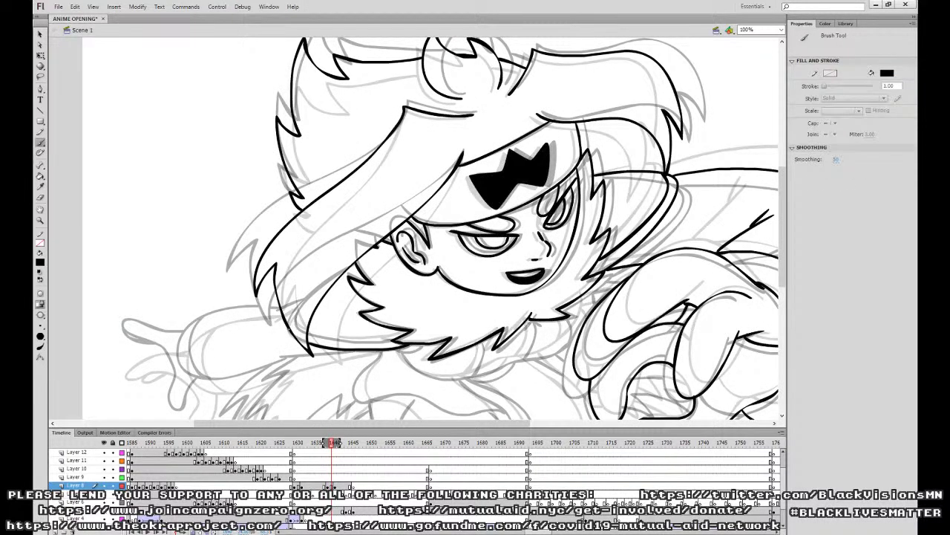
{"action": "mouse_move", "coordinate": [407, 332]}
{"action": "left_mouse_down"}
{"action": "mouse_move", "coordinate": [380, 341]}
{"action": "mouse_move", "coordinate": [306, 331]}
{"action": "left_mouse_up"}
{"action": "key", "text": "space"}
{"action": "mouse_move", "coordinate": [461, 314]}
{"action": "left_mouse_down"}
{"action": "mouse_move", "coordinate": [450, 278]}
{"action": "mouse_move", "coordinate": [386, 277]}
{"action": "left_mouse_up"}
{"action": "left_click_drag", "start_coordinate": [496, 305], "coordinate": [496, 329]}
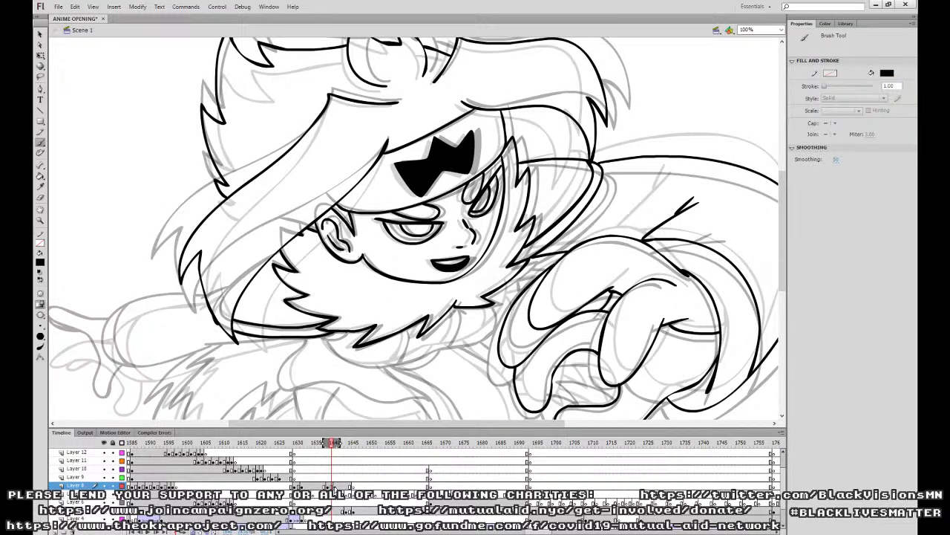
Ink the curved neck wrap and its fold lines beneath the fur collar, checking against the neighbouring keyframes.
{"action": "left_click", "coordinate": [335, 485]}
{"action": "left_click", "coordinate": [324, 485]}
{"action": "left_click", "coordinate": [332, 486]}
{"action": "left_click_drag", "start_coordinate": [343, 333], "coordinate": [321, 337]}
{"action": "left_click", "coordinate": [336, 485]}
{"action": "left_click", "coordinate": [332, 486]}
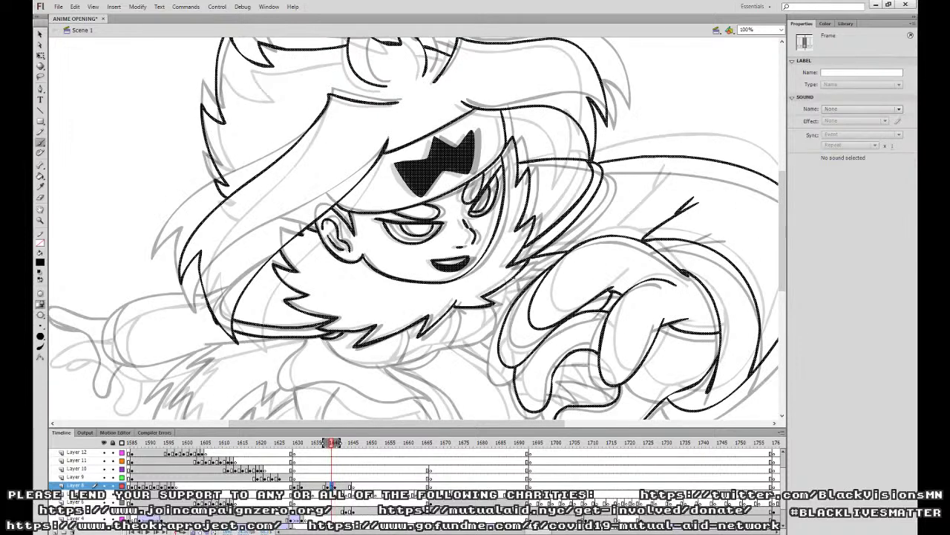
{"action": "mouse_move", "coordinate": [515, 285]}
{"action": "left_mouse_down"}
{"action": "mouse_move", "coordinate": [502, 317]}
{"action": "mouse_move", "coordinate": [400, 360]}
{"action": "mouse_move", "coordinate": [346, 361]}
{"action": "mouse_move", "coordinate": [323, 340]}
{"action": "left_mouse_up"}
{"action": "mouse_move", "coordinate": [394, 363]}
{"action": "left_mouse_down"}
{"action": "mouse_move", "coordinate": [405, 331]}
{"action": "mouse_move", "coordinate": [455, 326]}
{"action": "mouse_move", "coordinate": [455, 307]}
{"action": "left_mouse_up"}
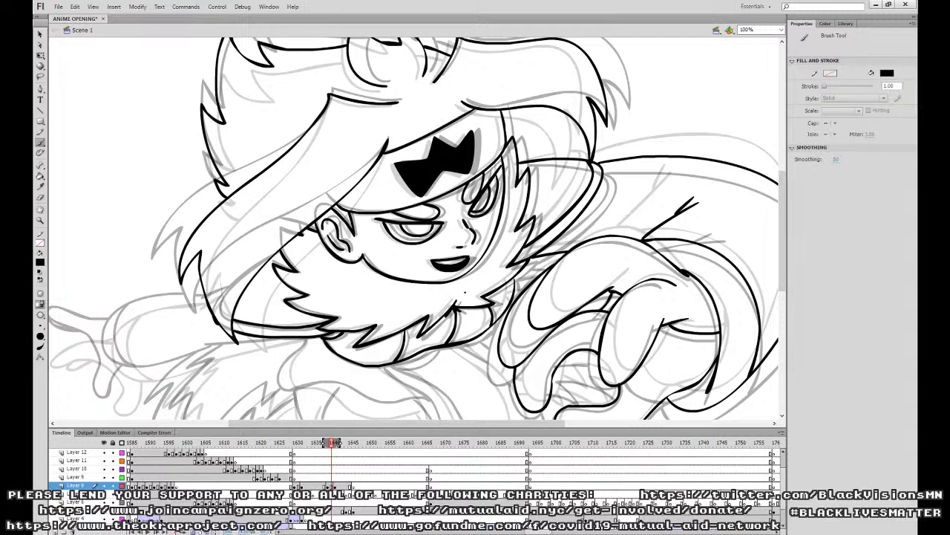
Ink the small fold under the neck wrap, the wavy chest flap and the curved front panel edges.
{"action": "mouse_move", "coordinate": [541, 361]}
{"action": "left_mouse_down"}
{"action": "mouse_move", "coordinate": [482, 208]}
{"action": "mouse_move", "coordinate": [533, 276]}
{"action": "left_mouse_up"}
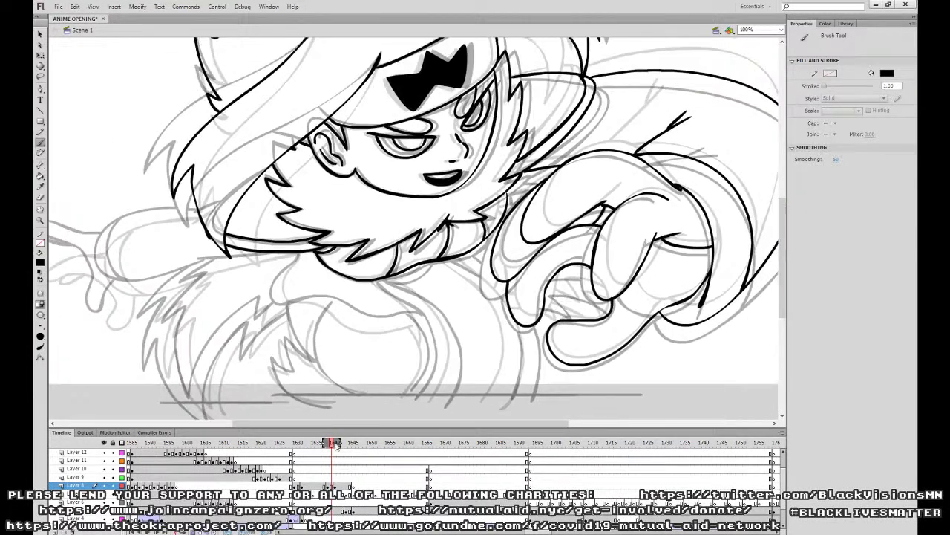
{"action": "key", "text": "comma"}
{"action": "key", "text": "period"}
{"action": "key", "text": "ctrl+a"}
{"action": "left_click_drag", "start_coordinate": [383, 278], "coordinate": [403, 281]}
{"action": "key", "text": "b"}
{"action": "left_click_drag", "start_coordinate": [487, 296], "coordinate": [521, 297]}
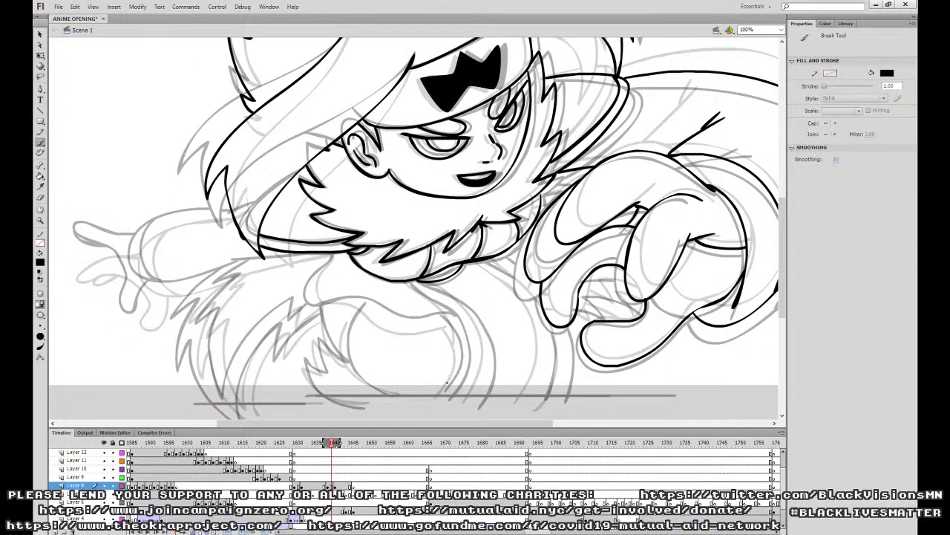
{"action": "mouse_move", "coordinate": [444, 390]}
{"action": "left_mouse_down"}
{"action": "mouse_move", "coordinate": [458, 364]}
{"action": "mouse_move", "coordinate": [440, 320]}
{"action": "left_mouse_up"}
{"action": "mouse_move", "coordinate": [332, 256]}
{"action": "left_mouse_down"}
{"action": "mouse_move", "coordinate": [310, 300]}
{"action": "mouse_move", "coordinate": [408, 326]}
{"action": "mouse_move", "coordinate": [454, 317]}
{"action": "left_mouse_up"}
{"action": "mouse_move", "coordinate": [410, 285]}
{"action": "left_mouse_down"}
{"action": "mouse_move", "coordinate": [446, 311]}
{"action": "mouse_move", "coordinate": [465, 347]}
{"action": "mouse_move", "coordinate": [451, 390]}
{"action": "mouse_move", "coordinate": [464, 345]}
{"action": "mouse_move", "coordinate": [454, 315]}
{"action": "mouse_move", "coordinate": [405, 281]}
{"action": "mouse_move", "coordinate": [453, 297]}
{"action": "mouse_move", "coordinate": [479, 335]}
{"action": "mouse_move", "coordinate": [484, 392]}
{"action": "left_mouse_up"}
Compare the inked torso with the adjacent frames by stepping back and forth through the timeline.
{"action": "left_click", "coordinate": [332, 486]}
{"action": "key", "text": "period"}
{"action": "key", "text": "period"}
{"action": "key", "text": "comma"}
{"action": "key", "text": "comma"}
{"action": "key", "text": "comma"}
{"action": "key", "text": "comma"}
{"action": "key", "text": "comma"}
{"action": "key", "text": "period"}
{"action": "key", "text": "period"}
{"action": "key", "text": "period"}
Ink the torso's outer side lines and a long straight horizontal baseline beneath the figure.
{"action": "mouse_move", "coordinate": [555, 395]}
{"action": "left_mouse_down"}
{"action": "mouse_move", "coordinate": [563, 337]}
{"action": "mouse_move", "coordinate": [550, 294]}
{"action": "left_mouse_up"}
{"action": "key", "text": "ctrl+z"}
{"action": "left_click_drag", "start_coordinate": [560, 328], "coordinate": [551, 405]}
{"action": "mouse_move", "coordinate": [541, 287]}
{"action": "left_mouse_down"}
{"action": "mouse_move", "coordinate": [495, 255]}
{"action": "mouse_move", "coordinate": [537, 318]}
{"action": "mouse_move", "coordinate": [541, 390]}
{"action": "mouse_move", "coordinate": [525, 404]}
{"action": "mouse_move", "coordinate": [205, 405]}
{"action": "mouse_move", "coordinate": [678, 394]}
{"action": "left_mouse_up"}
{"action": "key", "text": "ctrl+z"}
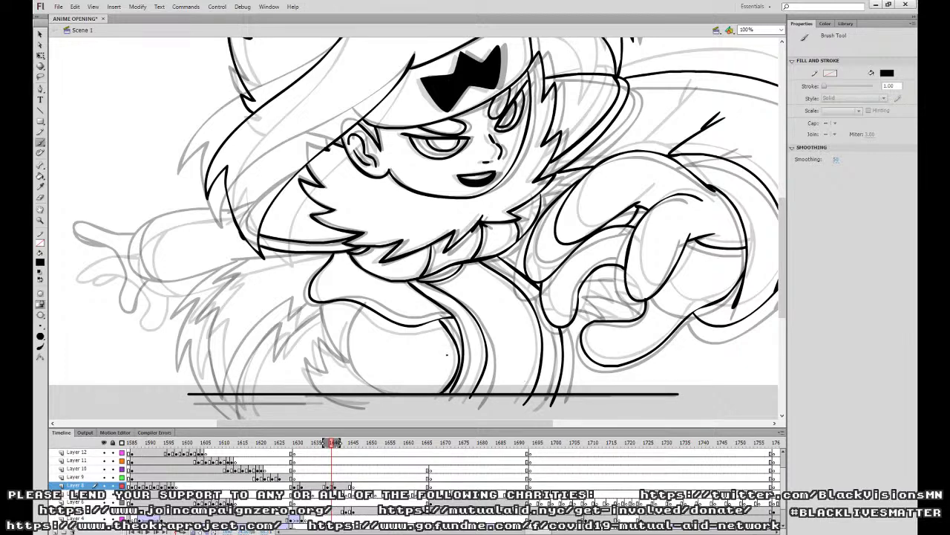
Ink the rounded inner chest contour and the spiky fur tufts beside it above the baseline.
{"action": "mouse_move", "coordinate": [350, 316]}
{"action": "left_mouse_down"}
{"action": "mouse_move", "coordinate": [343, 348]}
{"action": "mouse_move", "coordinate": [393, 402]}
{"action": "left_mouse_up"}
{"action": "mouse_move", "coordinate": [320, 303]}
{"action": "left_mouse_down"}
{"action": "mouse_move", "coordinate": [339, 357]}
{"action": "mouse_move", "coordinate": [314, 340]}
{"action": "mouse_move", "coordinate": [331, 396]}
{"action": "left_mouse_up"}
{"action": "key", "text": "ctrl+z"}
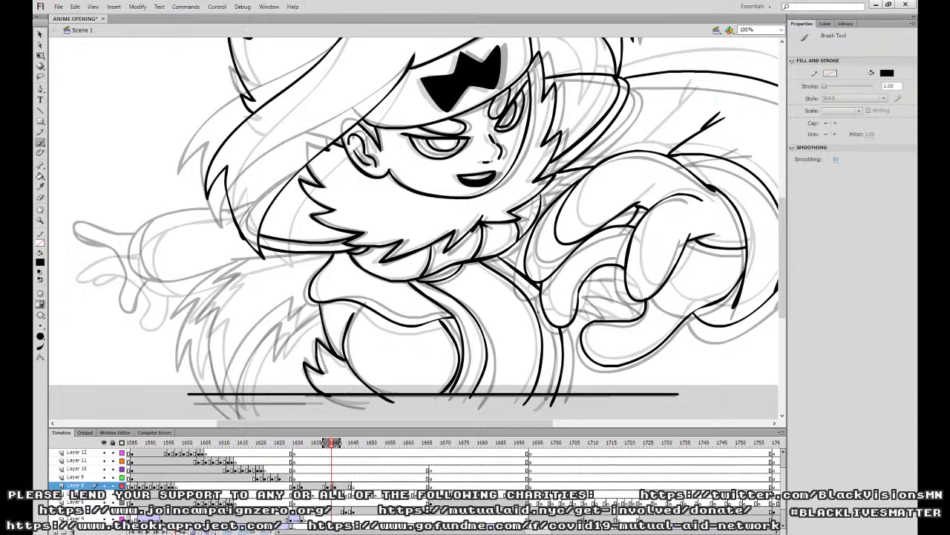
Ink the outstretched rear arm's rounded sleeve and its hand with extended fingers, using frame 1640 as reference.
{"action": "left_click_drag", "start_coordinate": [361, 304], "coordinate": [487, 356]}
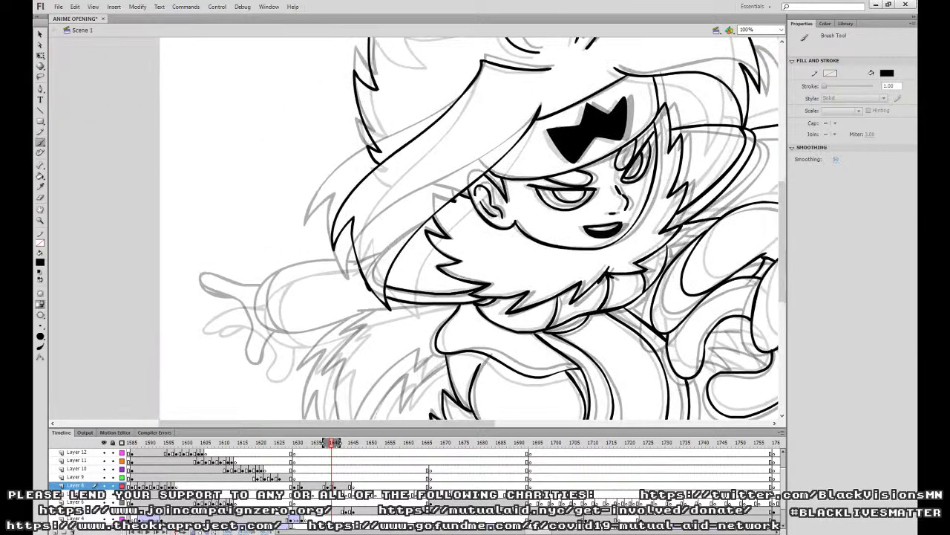
{"action": "mouse_move", "coordinate": [357, 265]}
{"action": "left_mouse_down"}
{"action": "mouse_move", "coordinate": [286, 272]}
{"action": "mouse_move", "coordinate": [257, 327]}
{"action": "mouse_move", "coordinate": [317, 338]}
{"action": "mouse_move", "coordinate": [369, 315]}
{"action": "left_mouse_up"}
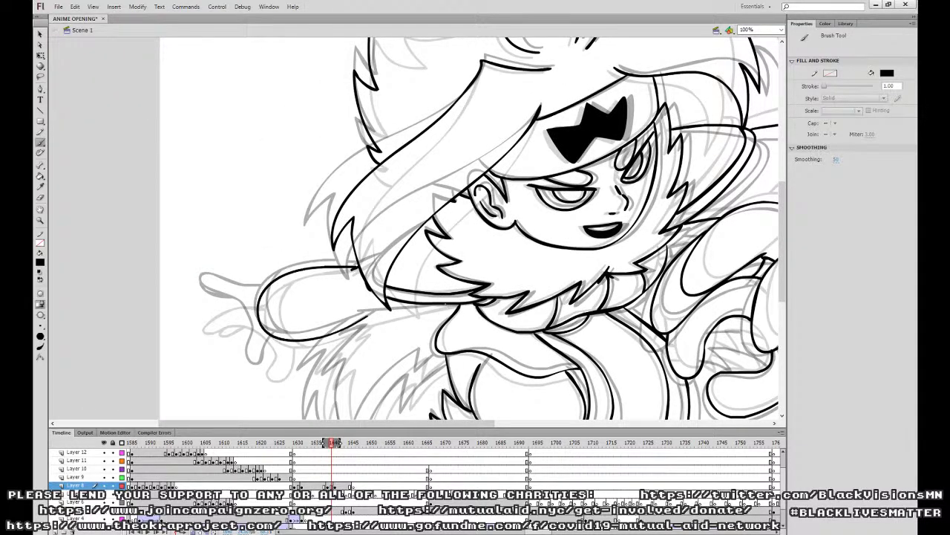
{"action": "left_click_drag", "start_coordinate": [442, 305], "coordinate": [364, 318]}
{"action": "left_click", "coordinate": [335, 485]}
{"action": "left_click", "coordinate": [335, 485]}
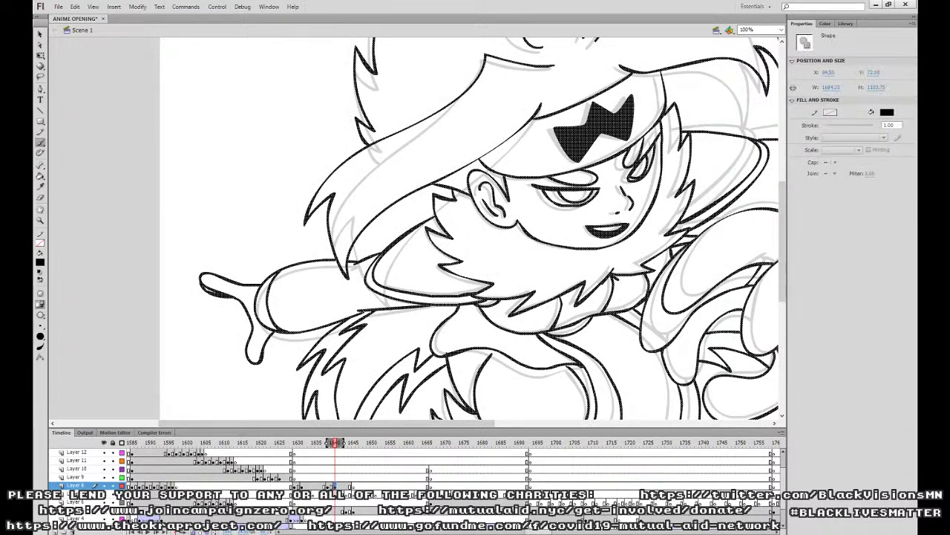
{"action": "mouse_move", "coordinate": [248, 296]}
{"action": "left_mouse_down"}
{"action": "mouse_move", "coordinate": [201, 312]}
{"action": "mouse_move", "coordinate": [246, 315]}
{"action": "mouse_move", "coordinate": [268, 373]}
{"action": "mouse_move", "coordinate": [286, 342]}
{"action": "left_mouse_up"}
{"action": "left_click_drag", "start_coordinate": [205, 314], "coordinate": [245, 315]}
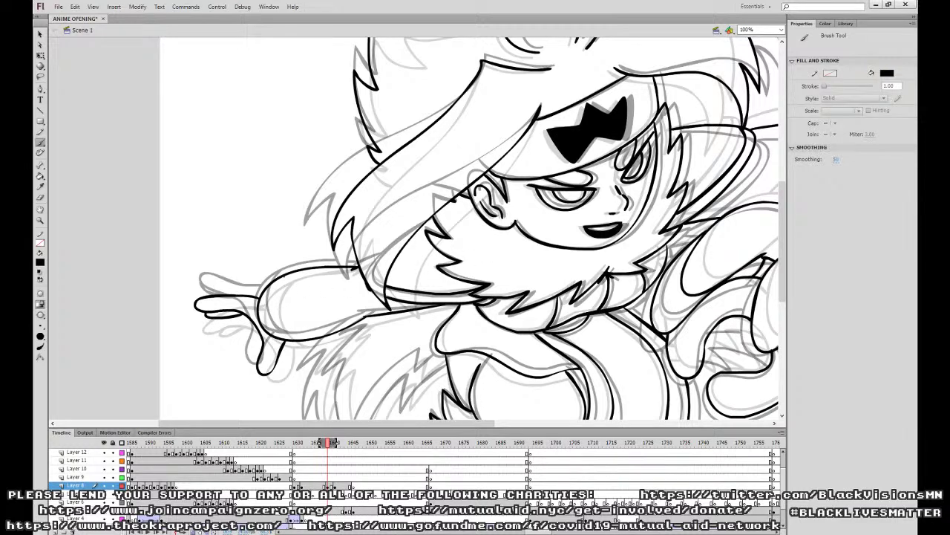
Ink the jagged fur strands hanging below the outstretched rear arm, down past the horizontal baseline.
{"action": "left_click_drag", "start_coordinate": [280, 279], "coordinate": [280, 332]}
{"action": "left_click_drag", "start_coordinate": [387, 312], "coordinate": [368, 227]}
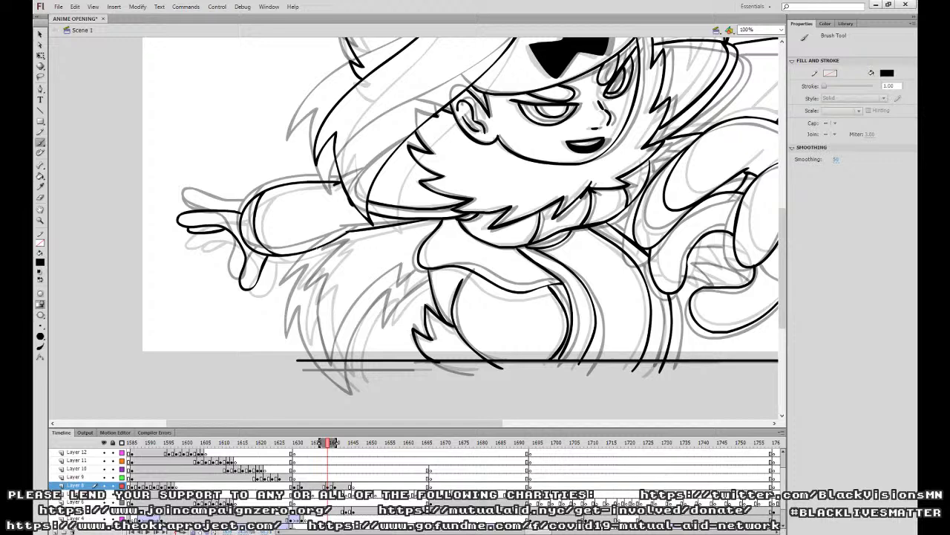
{"action": "mouse_move", "coordinate": [320, 248]}
{"action": "left_mouse_down"}
{"action": "mouse_move", "coordinate": [283, 292]}
{"action": "mouse_move", "coordinate": [295, 311]}
{"action": "mouse_move", "coordinate": [295, 343]}
{"action": "left_mouse_up"}
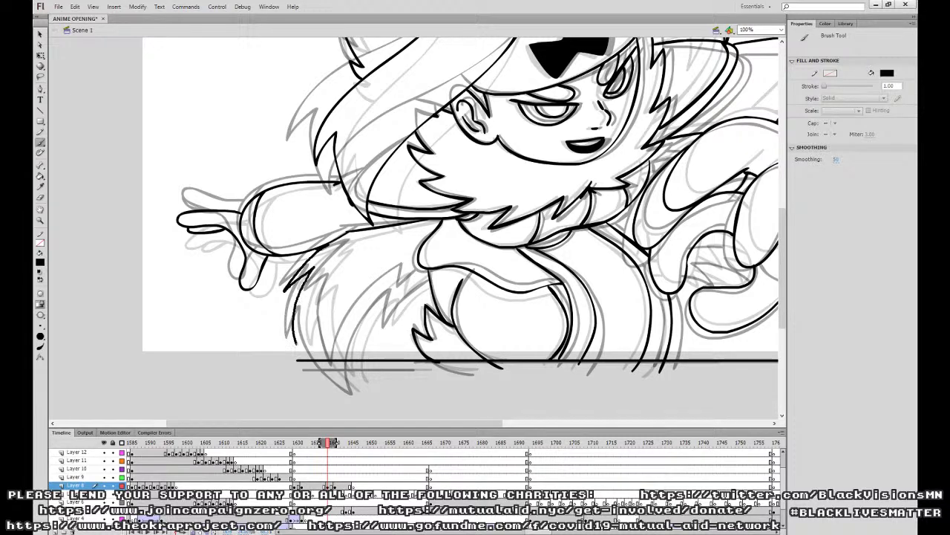
{"action": "mouse_move", "coordinate": [309, 309]}
{"action": "left_mouse_down"}
{"action": "mouse_move", "coordinate": [338, 381]}
{"action": "mouse_move", "coordinate": [380, 304]}
{"action": "mouse_move", "coordinate": [387, 328]}
{"action": "left_mouse_up"}
{"action": "left_click_drag", "start_coordinate": [427, 282], "coordinate": [361, 332]}
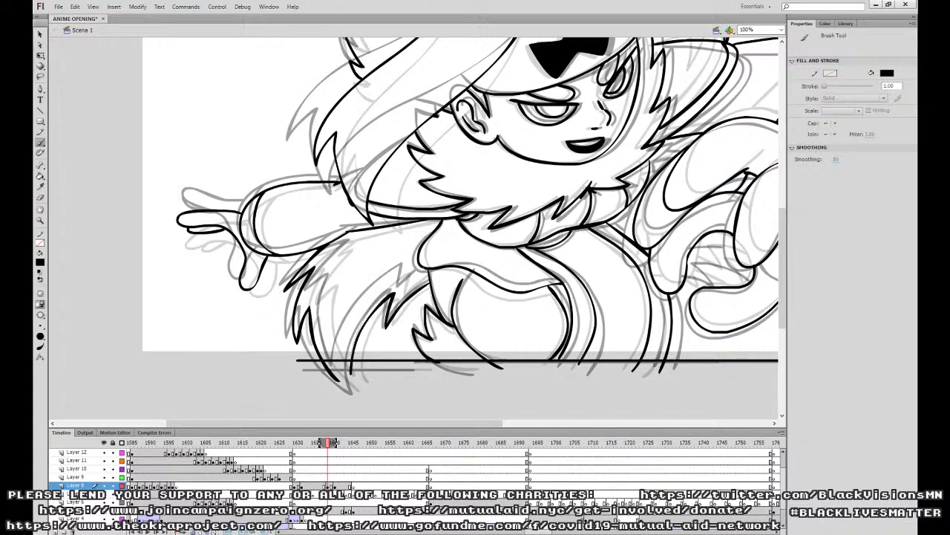
{"action": "mouse_move", "coordinate": [427, 266]}
{"action": "left_mouse_down"}
{"action": "mouse_move", "coordinate": [400, 291]}
{"action": "mouse_move", "coordinate": [386, 280]}
{"action": "mouse_move", "coordinate": [343, 338]}
{"action": "mouse_move", "coordinate": [333, 371]}
{"action": "mouse_move", "coordinate": [325, 289]}
{"action": "mouse_move", "coordinate": [310, 300]}
{"action": "mouse_move", "coordinate": [348, 247]}
{"action": "mouse_move", "coordinate": [329, 252]}
{"action": "left_mouse_up"}
{"action": "left_click_drag", "start_coordinate": [352, 242], "coordinate": [332, 262]}
Ink the first short fur strokes between the reaching hand's fingers and thumb, checking their placement against the adjacent frames.
{"action": "left_click_drag", "start_coordinate": [317, 471], "coordinate": [355, 471]}
{"action": "left_click", "coordinate": [328, 485]}
{"action": "left_click_drag", "start_coordinate": [757, 279], "coordinate": [526, 322]}
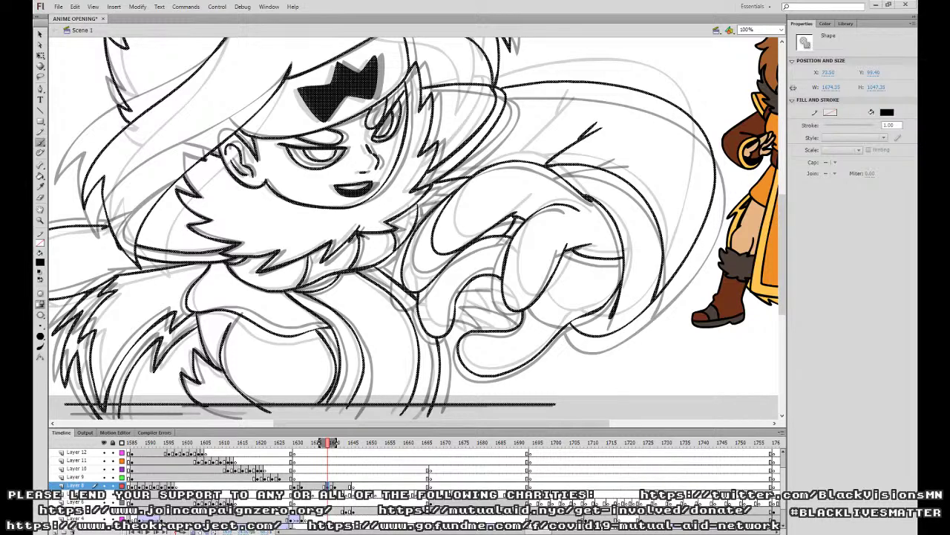
{"action": "left_click", "coordinate": [325, 486]}
{"action": "left_click", "coordinate": [335, 485]}
{"action": "left_click", "coordinate": [329, 485]}
{"action": "mouse_move", "coordinate": [454, 321]}
{"action": "left_mouse_down"}
{"action": "mouse_move", "coordinate": [471, 330]}
{"action": "mouse_move", "coordinate": [460, 313]}
{"action": "left_mouse_up"}
{"action": "left_click_drag", "start_coordinate": [510, 330], "coordinate": [456, 307]}
Undo the misplaced fur strokes and ink the zigzag fur tufts in the gap above the reaching hand's thumb.
{"action": "left_click", "coordinate": [335, 486]}
{"action": "left_click", "coordinate": [320, 486]}
{"action": "left_click", "coordinate": [327, 485]}
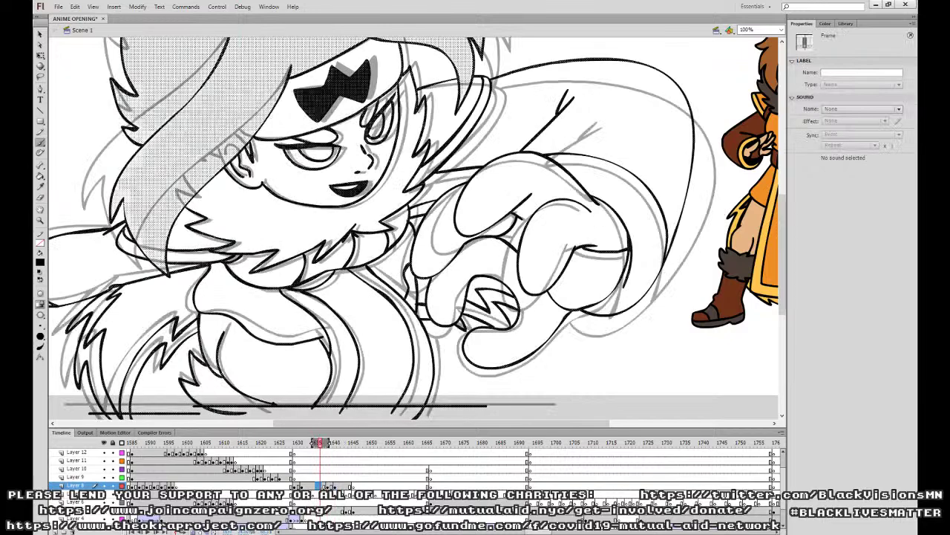
{"action": "key", "text": "ctrl+z"}
{"action": "key", "text": "ctrl+z"}
{"action": "key", "text": "ctrl+z"}
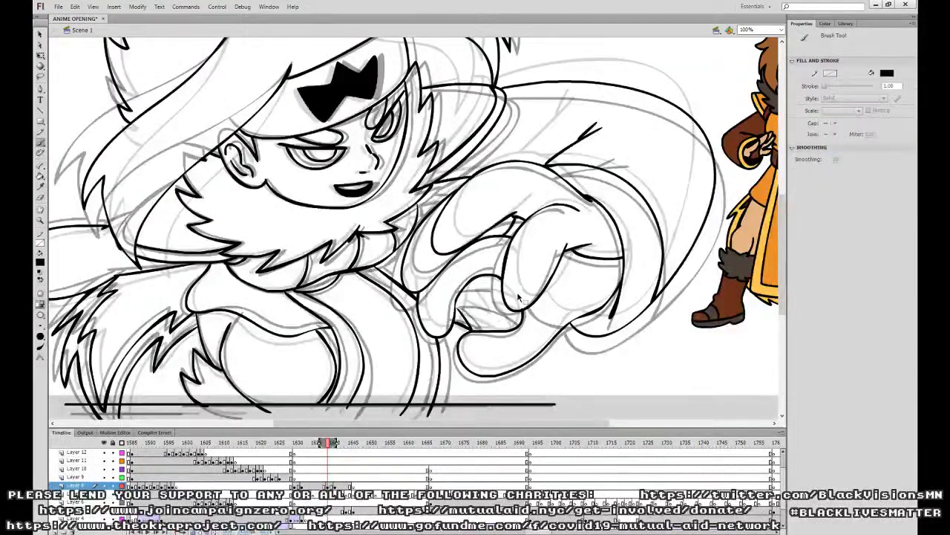
{"action": "key", "text": "ctrl+a"}
{"action": "mouse_move", "coordinate": [513, 330]}
{"action": "left_mouse_down"}
{"action": "mouse_move", "coordinate": [469, 313]}
{"action": "mouse_move", "coordinate": [470, 328]}
{"action": "mouse_move", "coordinate": [453, 321]}
{"action": "mouse_move", "coordinate": [479, 304]}
{"action": "mouse_move", "coordinate": [455, 300]}
{"action": "mouse_move", "coordinate": [502, 290]}
{"action": "left_mouse_up"}
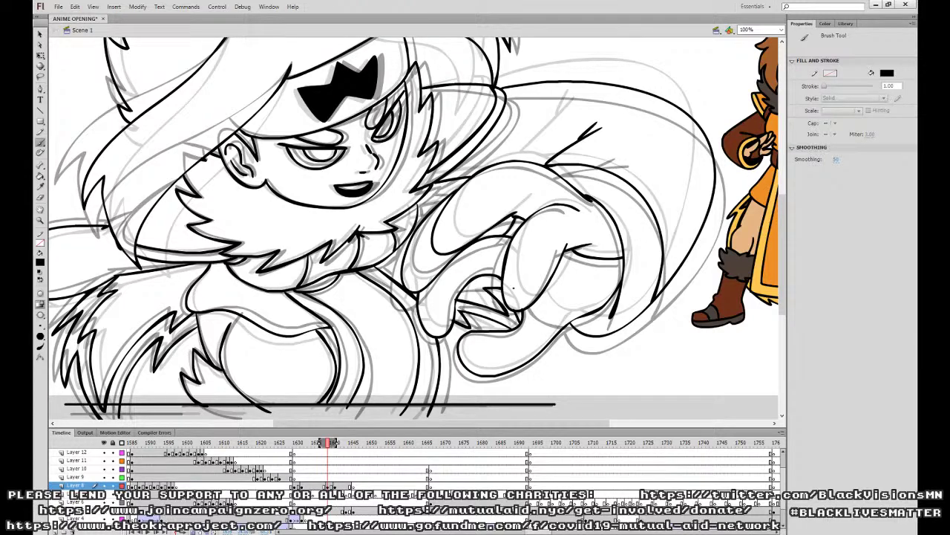
Compare the inked pose at frame 1638 with the neighbouring drawings at frames 1636 and 1640.
{"action": "left_click", "coordinate": [334, 487]}
{"action": "left_click", "coordinate": [319, 487]}
{"action": "left_click", "coordinate": [328, 486]}
{"action": "left_click", "coordinate": [334, 486]}
{"action": "mouse_move", "coordinate": [334, 486]}
{"action": "left_mouse_down"}
{"action": "mouse_move", "coordinate": [318, 486]}
{"action": "mouse_move", "coordinate": [335, 487]}
{"action": "mouse_move", "coordinate": [355, 435]}
{"action": "mouse_move", "coordinate": [328, 443]}
{"action": "left_mouse_up"}
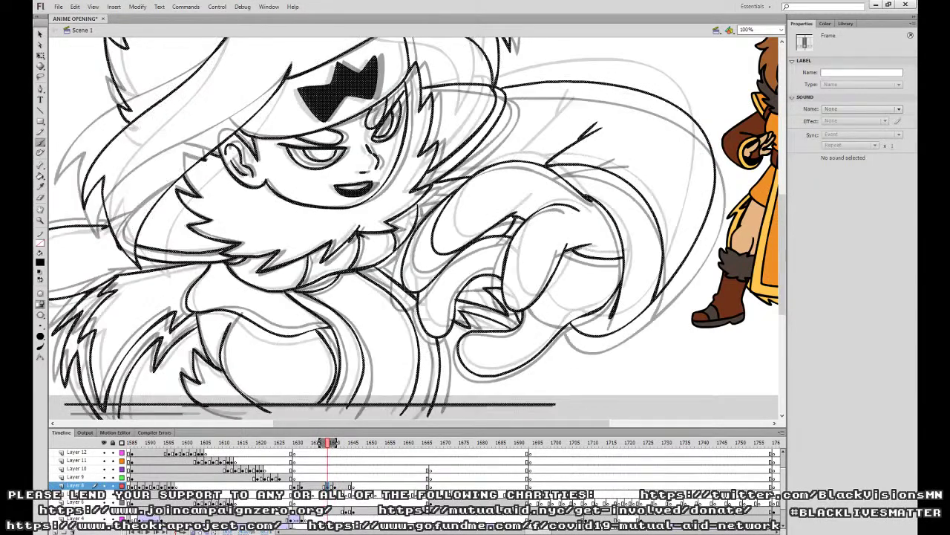
{"action": "key", "text": "b"}
{"action": "left_click", "coordinate": [336, 486]}
{"action": "left_click", "coordinate": [318, 486]}
{"action": "left_click", "coordinate": [328, 486]}
{"action": "left_click", "coordinate": [337, 486]}
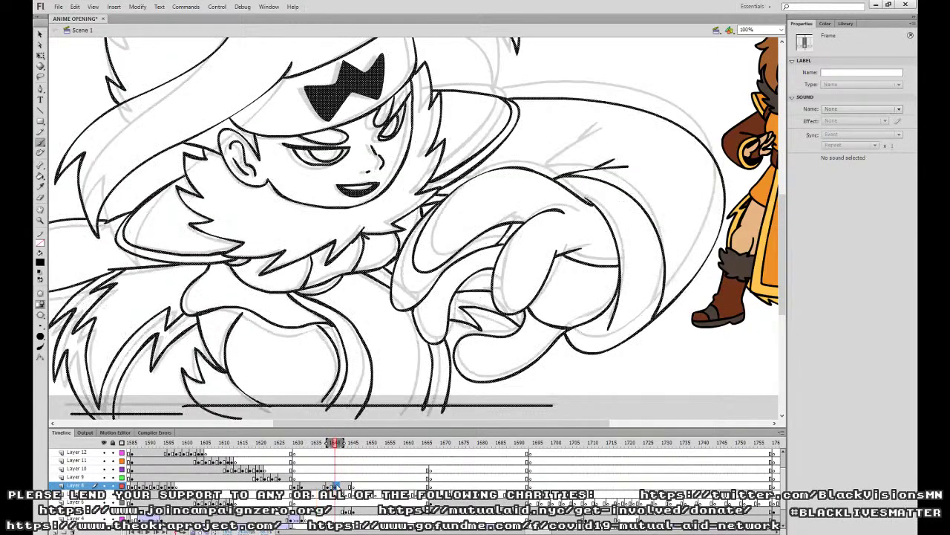
{"action": "left_click_drag", "start_coordinate": [336, 443], "coordinate": [332, 442]}
{"action": "key", "text": "b"}
{"action": "key", "text": "ctrl+a"}
{"action": "key", "text": "b"}
{"action": "left_click", "coordinate": [318, 487]}
Play back the inked drawings between frames 1635 and 1640 repeatedly to check the motion.
{"action": "key", "text": "Return"}
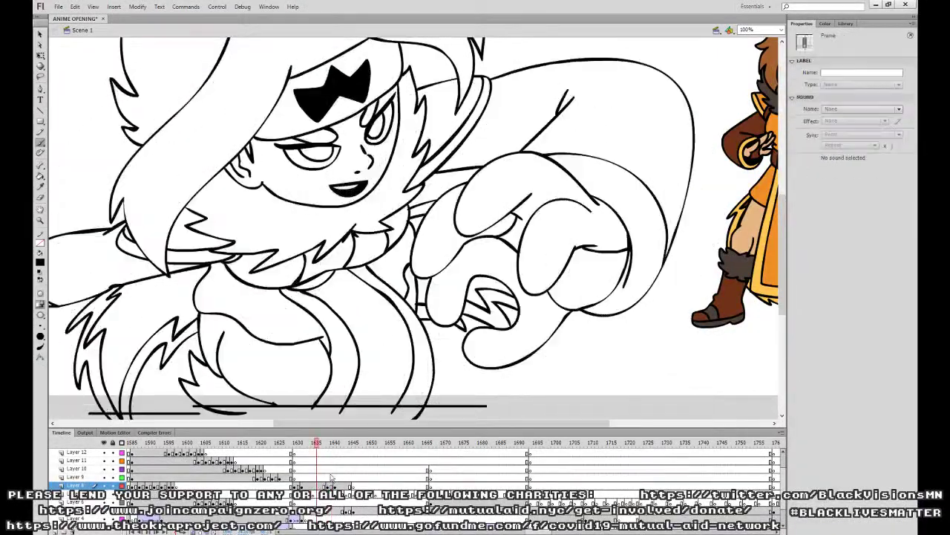
{"action": "key", "text": "Return"}
{"action": "left_click", "coordinate": [318, 478]}
{"action": "key", "text": "Return"}
{"action": "key", "text": "Return"}
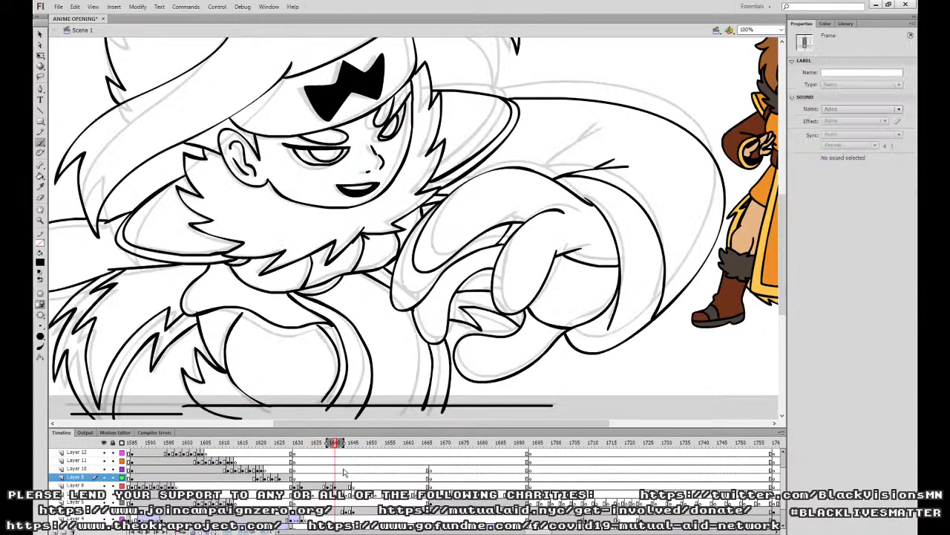
{"action": "left_click", "coordinate": [322, 478]}
{"action": "key", "text": "Return"}
{"action": "left_click", "coordinate": [331, 478]}
{"action": "key", "text": "Return"}
{"action": "key", "text": "Return"}
{"action": "left_click", "coordinate": [328, 478]}
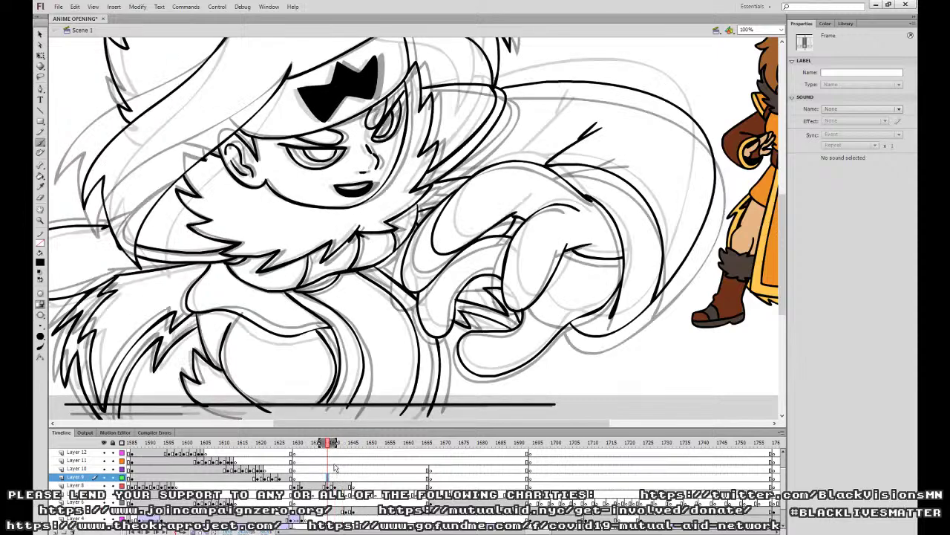
Examine the hand and fur lines in the frame 1636 and 1638 drawings and replay the whole pose.
{"action": "key", "text": "v"}
{"action": "left_click", "coordinate": [464, 292]}
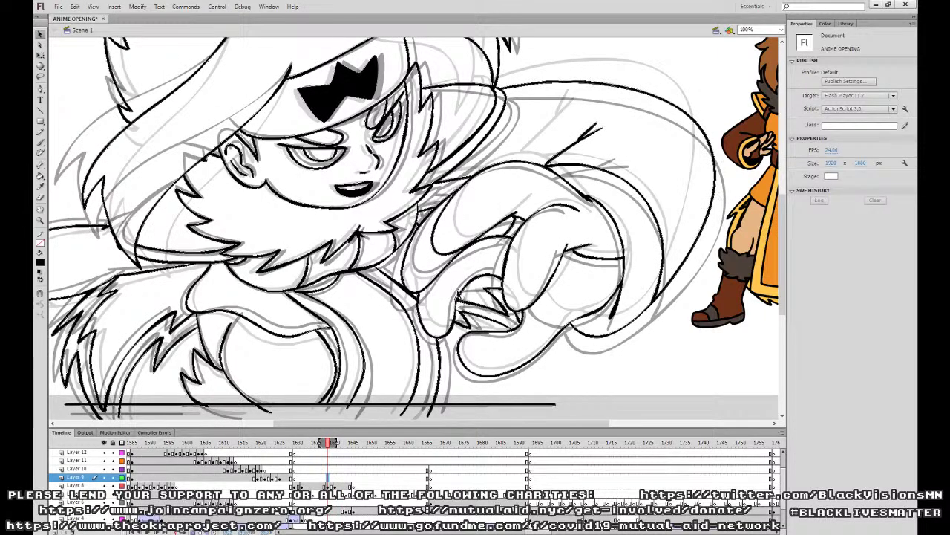
{"action": "left_click", "coordinate": [321, 479]}
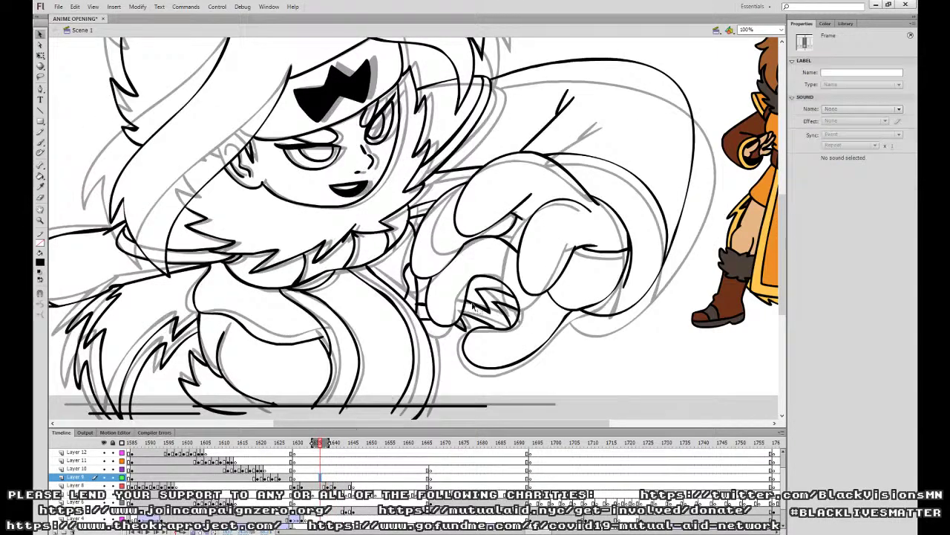
{"action": "key", "text": "period"}
{"action": "left_click", "coordinate": [419, 308]}
{"action": "key", "text": "comma"}
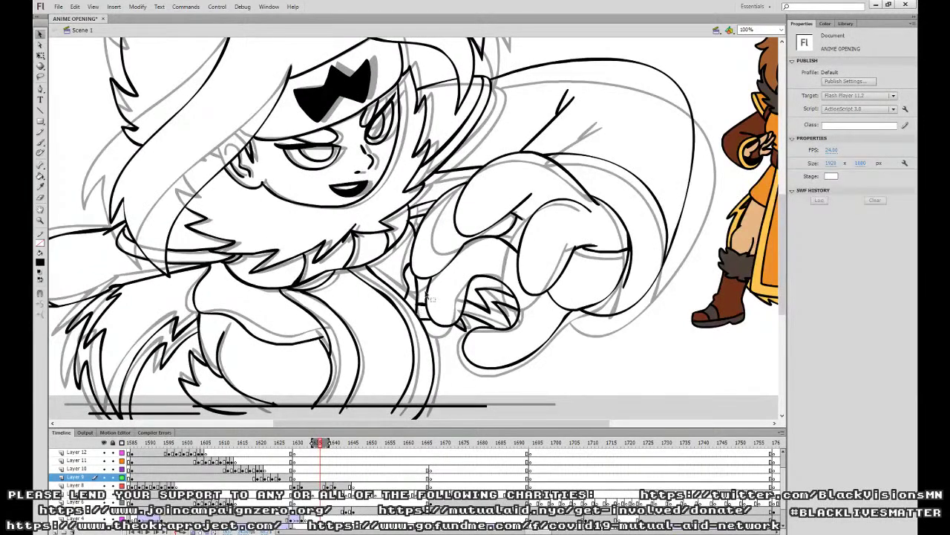
{"action": "key", "text": "ctrl+minus"}
{"action": "left_click", "coordinate": [316, 469]}
{"action": "key", "text": "Return"}
{"action": "left_click", "coordinate": [316, 470]}
{"action": "key", "text": "Return"}
{"action": "left_click", "coordinate": [354, 470]}
Shift the inked drawing from frame 1638 on Layer 8 a few frames earlier and play back the new timing.
{"action": "left_click", "coordinate": [327, 487]}
{"action": "left_click_drag", "start_coordinate": [327, 487], "coordinate": [314, 488]}
{"action": "left_click", "coordinate": [298, 469]}
{"action": "key", "text": "Return"}
{"action": "left_click", "coordinate": [357, 446]}
{"action": "left_click", "coordinate": [301, 476]}
{"action": "key", "text": "Return"}
{"action": "key", "text": "Return"}
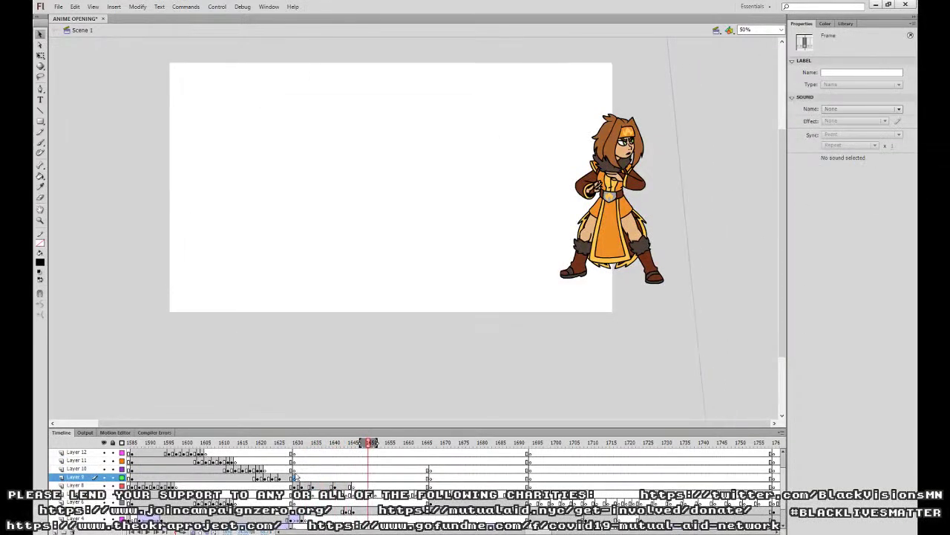
{"action": "left_click", "coordinate": [299, 470]}
{"action": "key", "text": "Return"}
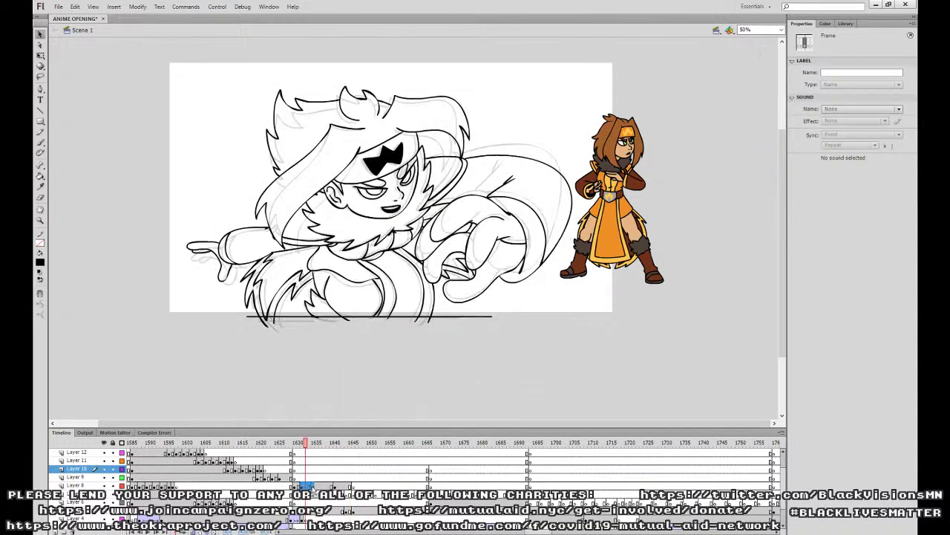
{"action": "left_click", "coordinate": [312, 484]}
{"action": "key", "text": "Return"}
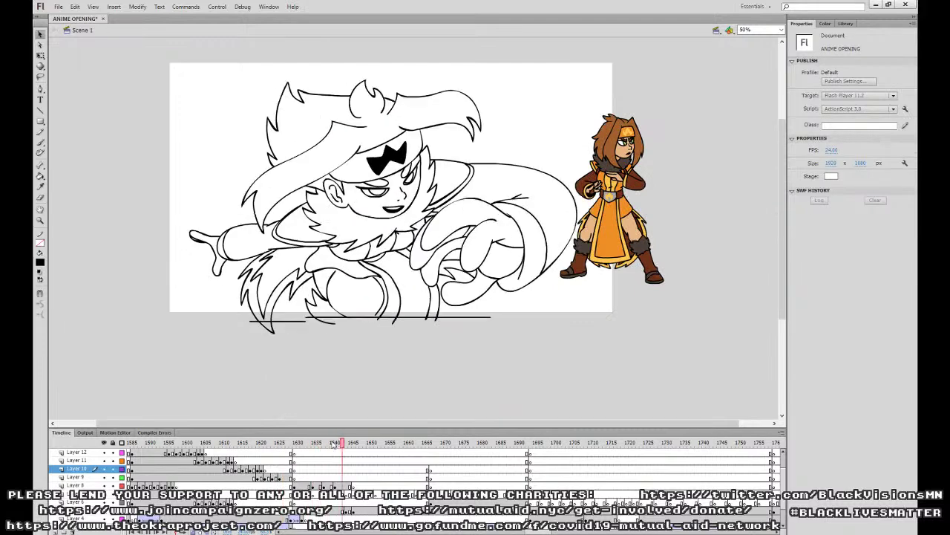
Replay the retimed sequence and place blank in-between keyframes on Layer 8 at frames 1633 and 1638.
{"action": "left_click", "coordinate": [304, 484]}
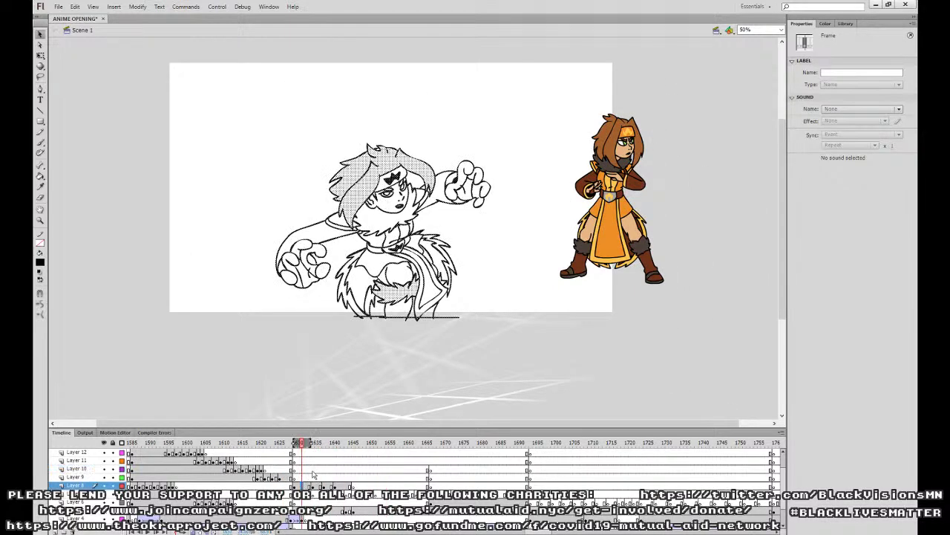
{"action": "left_click", "coordinate": [354, 484]}
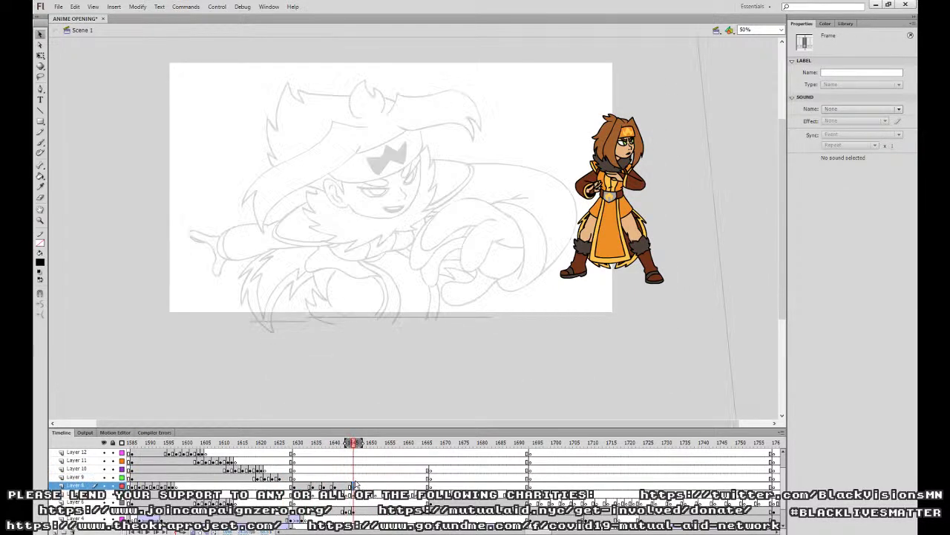
{"action": "left_click", "coordinate": [268, 471]}
{"action": "key", "text": "Return"}
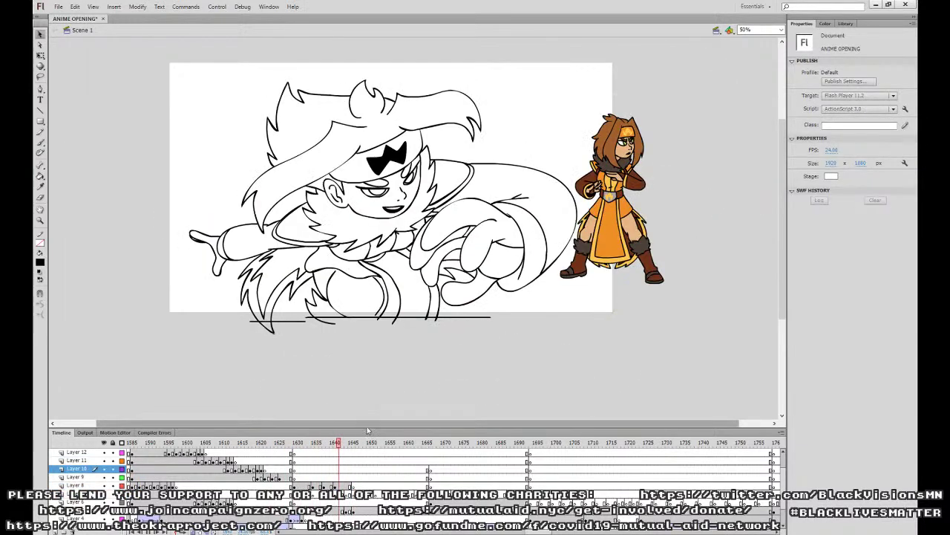
{"action": "key", "text": "Return"}
{"action": "left_click", "coordinate": [305, 486]}
{"action": "left_click", "coordinate": [310, 485]}
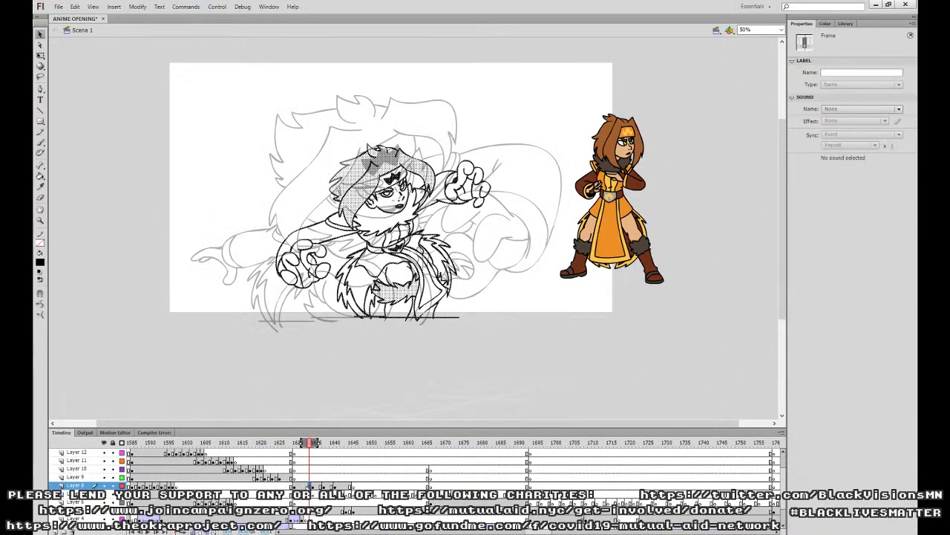
{"action": "left_click_drag", "start_coordinate": [309, 487], "coordinate": [308, 484]}
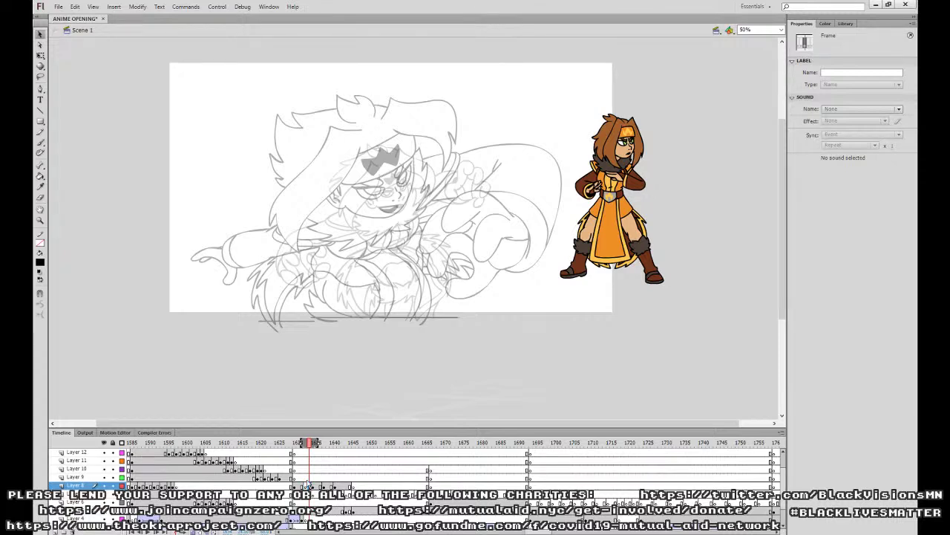
{"action": "mouse_move", "coordinate": [315, 487]}
{"action": "left_mouse_down"}
{"action": "mouse_move", "coordinate": [304, 485]}
{"action": "mouse_move", "coordinate": [327, 485]}
{"action": "left_mouse_up"}
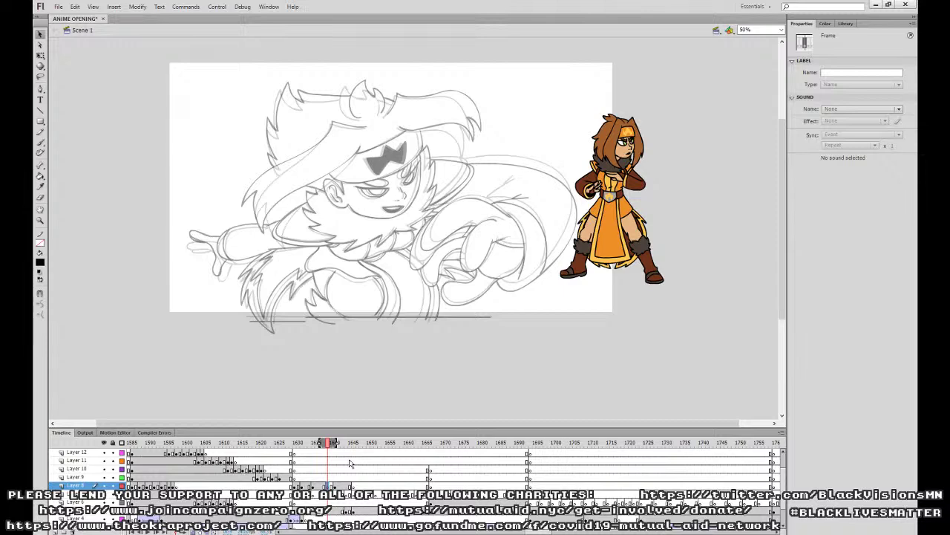
Ink the reaching hand's knuckle line, its two nearest fingers and the palm crease on the blank in-between at frame 1638.
{"action": "key", "text": "ctrl+1"}
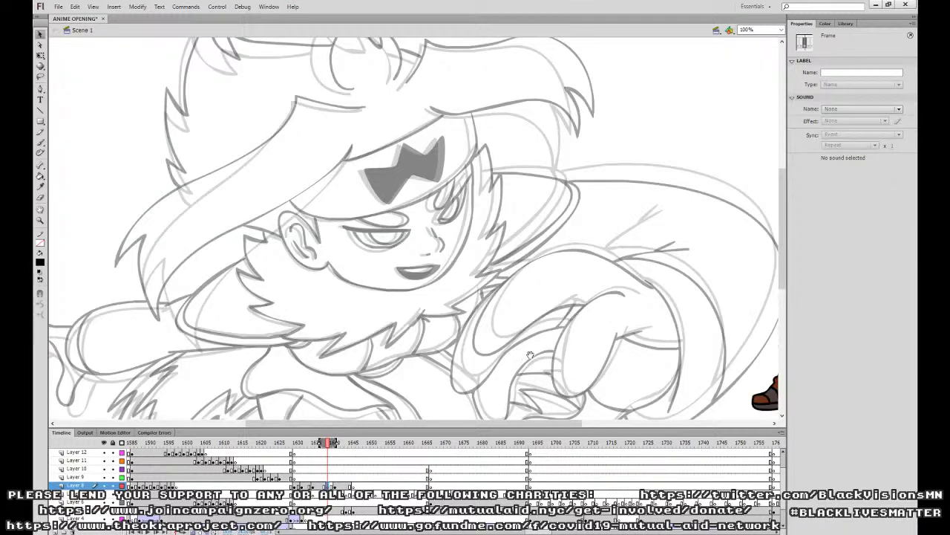
{"action": "left_click_drag", "start_coordinate": [527, 359], "coordinate": [394, 337]}
{"action": "left_click", "coordinate": [41, 143]}
{"action": "scroll", "coordinate": [416, 229], "scroll_direction": "down", "scroll_amount": 2}
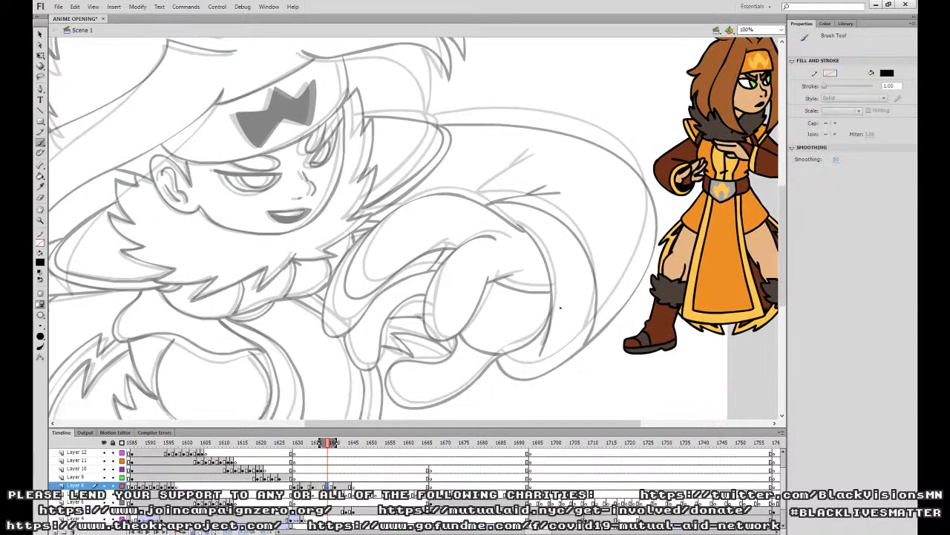
{"action": "left_click_drag", "start_coordinate": [541, 350], "coordinate": [551, 307]}
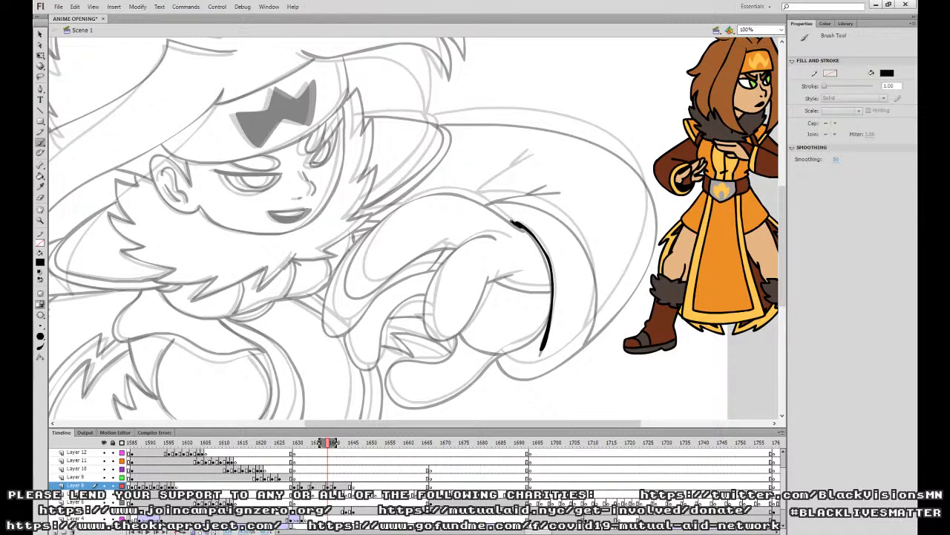
{"action": "mouse_move", "coordinate": [427, 192]}
{"action": "left_mouse_down"}
{"action": "mouse_move", "coordinate": [364, 244]}
{"action": "mouse_move", "coordinate": [355, 276]}
{"action": "mouse_move", "coordinate": [366, 290]}
{"action": "mouse_move", "coordinate": [428, 255]}
{"action": "left_mouse_up"}
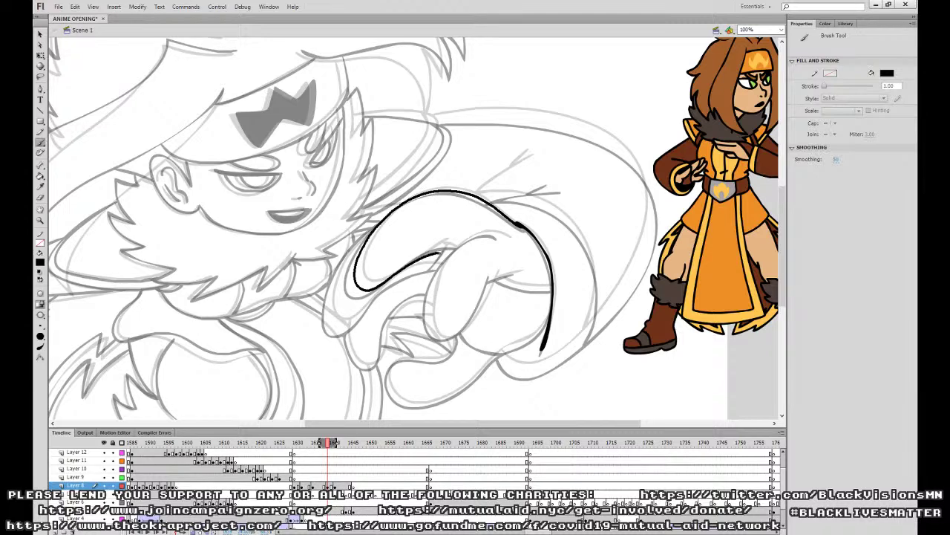
{"action": "mouse_move", "coordinate": [454, 251]}
{"action": "left_mouse_down"}
{"action": "mouse_move", "coordinate": [428, 291]}
{"action": "mouse_move", "coordinate": [432, 336]}
{"action": "left_mouse_up"}
{"action": "mouse_move", "coordinate": [481, 308]}
{"action": "left_mouse_down"}
{"action": "mouse_move", "coordinate": [493, 277]}
{"action": "mouse_move", "coordinate": [523, 271]}
{"action": "left_mouse_up"}
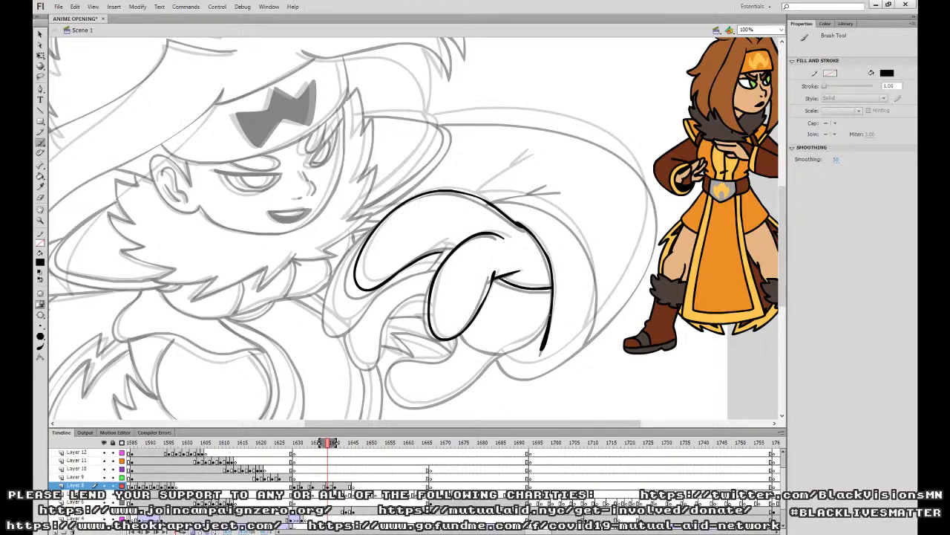
Ink the reaching hand's rounded thumb and the line connecting it to the nearest finger, undoing misplaced strokes.
{"action": "left_click_drag", "start_coordinate": [485, 366], "coordinate": [452, 394]}
{"action": "mouse_move", "coordinate": [550, 332]}
{"action": "left_mouse_down"}
{"action": "mouse_move", "coordinate": [558, 322]}
{"action": "mouse_move", "coordinate": [454, 394]}
{"action": "mouse_move", "coordinate": [403, 405]}
{"action": "left_mouse_up"}
{"action": "key", "text": "ctrl+z"}
{"action": "key", "text": "ctrl+z"}
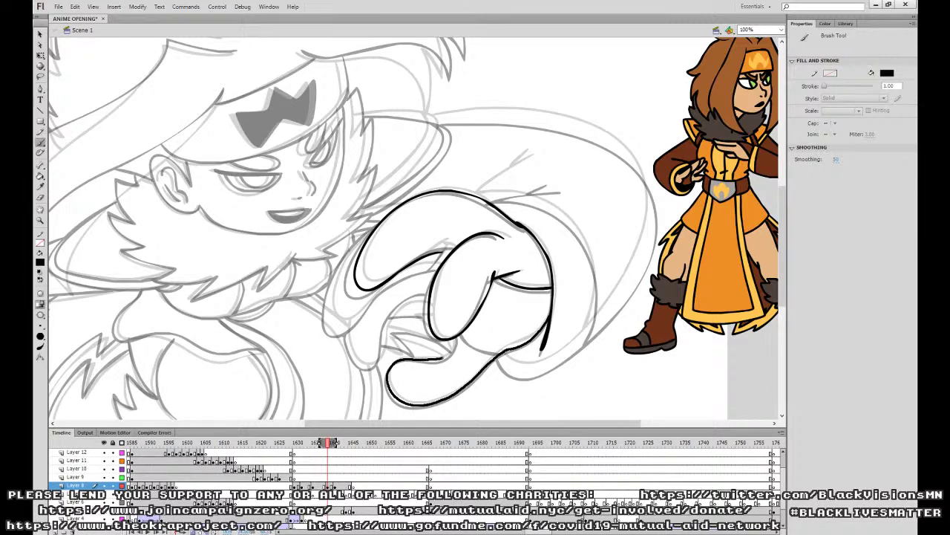
{"action": "left_click_drag", "start_coordinate": [451, 351], "coordinate": [455, 337]}
Ink the curved palm line between the nearest finger and the thumb's base, using the previous drawing as reference.
{"action": "left_click", "coordinate": [322, 487]}
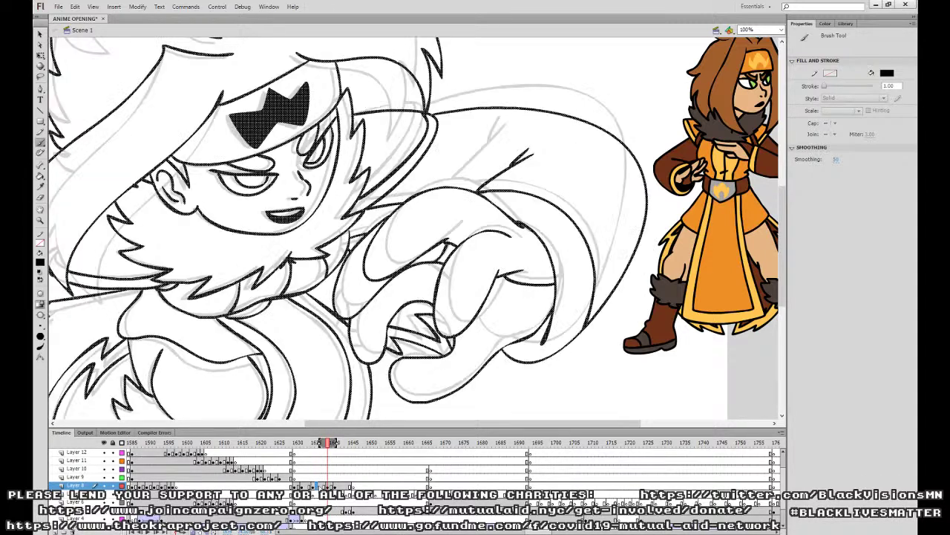
{"action": "left_click", "coordinate": [312, 486]}
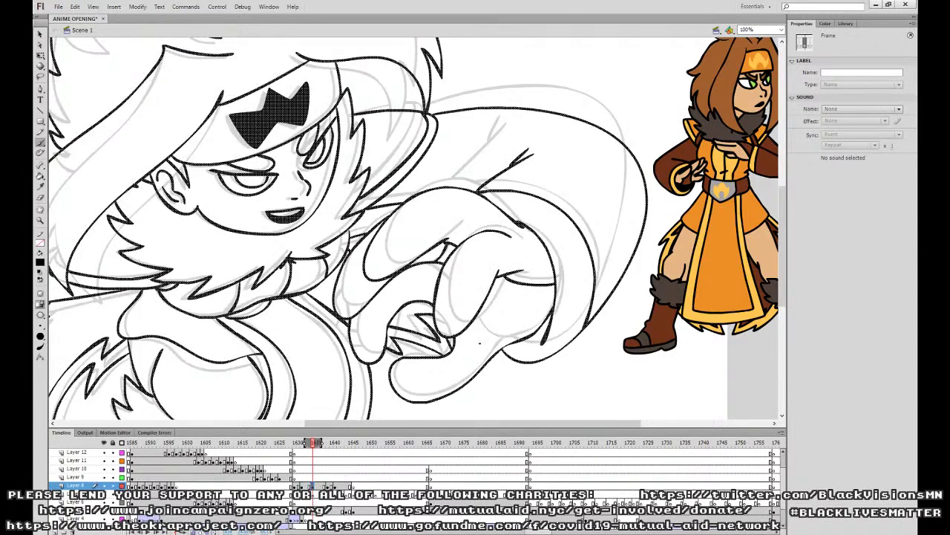
{"action": "left_click_drag", "start_coordinate": [313, 487], "coordinate": [329, 486]}
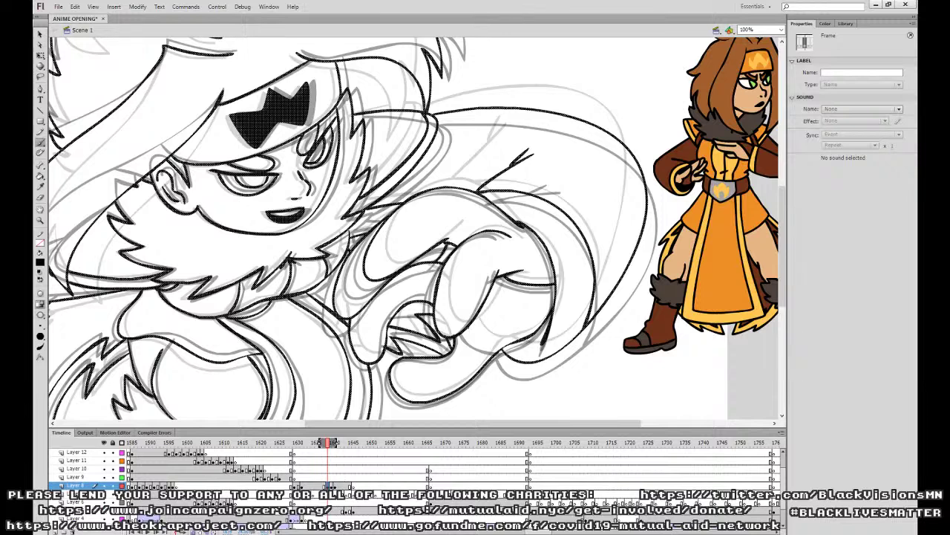
{"action": "left_click_drag", "start_coordinate": [470, 329], "coordinate": [489, 346]}
{"action": "key", "text": "Escape"}
{"action": "left_click", "coordinate": [327, 486]}
{"action": "mouse_move", "coordinate": [328, 487]}
{"action": "left_mouse_down"}
{"action": "mouse_move", "coordinate": [312, 486]}
{"action": "mouse_move", "coordinate": [327, 486]}
{"action": "left_mouse_up"}
{"action": "left_click", "coordinate": [331, 487]}
{"action": "left_click", "coordinate": [331, 478]}
{"action": "left_click", "coordinate": [328, 486]}
{"action": "left_click_drag", "start_coordinate": [464, 332], "coordinate": [508, 348]}
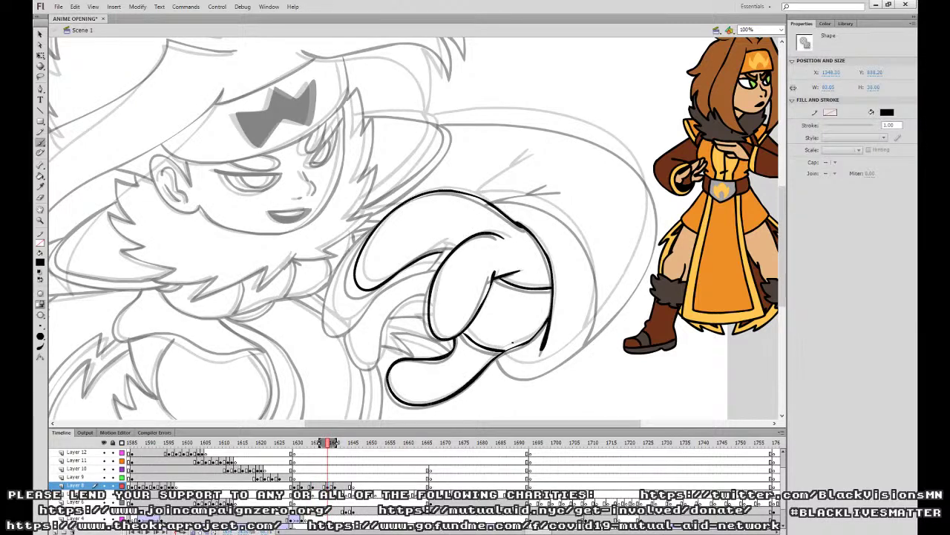
Ink the reaching hand's two far fingers on the in-between at frame 1638.
{"action": "key", "text": "ctrl+shift+a"}
{"action": "mouse_move", "coordinate": [366, 235]}
{"action": "left_mouse_down"}
{"action": "mouse_move", "coordinate": [327, 300]}
{"action": "mouse_move", "coordinate": [346, 329]}
{"action": "mouse_move", "coordinate": [422, 266]}
{"action": "left_mouse_up"}
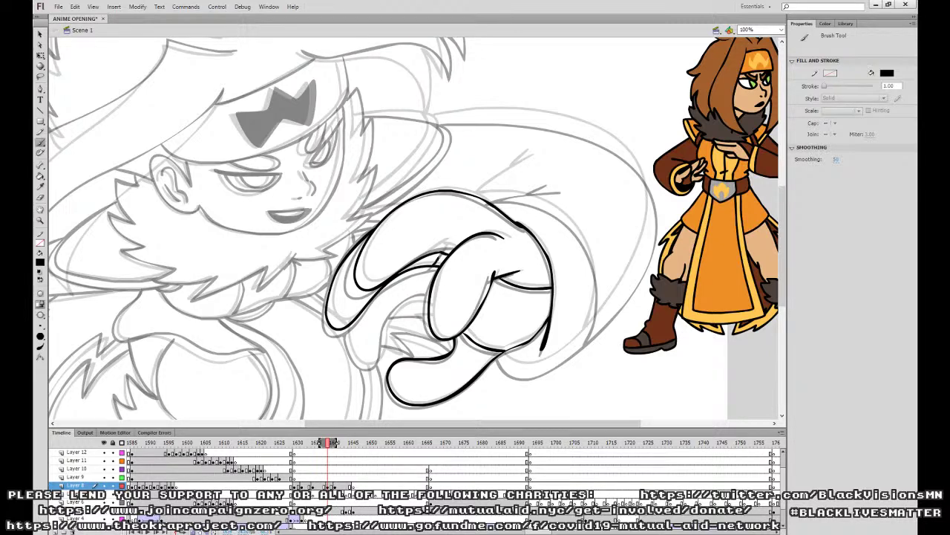
{"action": "left_click_drag", "start_coordinate": [346, 328], "coordinate": [349, 351]}
{"action": "left_click_drag", "start_coordinate": [393, 313], "coordinate": [429, 299]}
Ink the outer outline, crease lines and cuff opening of the sleeve around the reaching hand.
{"action": "left_click_drag", "start_coordinate": [639, 263], "coordinate": [557, 295]}
{"action": "mouse_move", "coordinate": [446, 401]}
{"action": "left_mouse_down"}
{"action": "mouse_move", "coordinate": [492, 380]}
{"action": "mouse_move", "coordinate": [535, 338]}
{"action": "mouse_move", "coordinate": [570, 269]}
{"action": "mouse_move", "coordinate": [564, 210]}
{"action": "mouse_move", "coordinate": [523, 171]}
{"action": "mouse_move", "coordinate": [425, 150]}
{"action": "mouse_move", "coordinate": [357, 149]}
{"action": "left_mouse_up"}
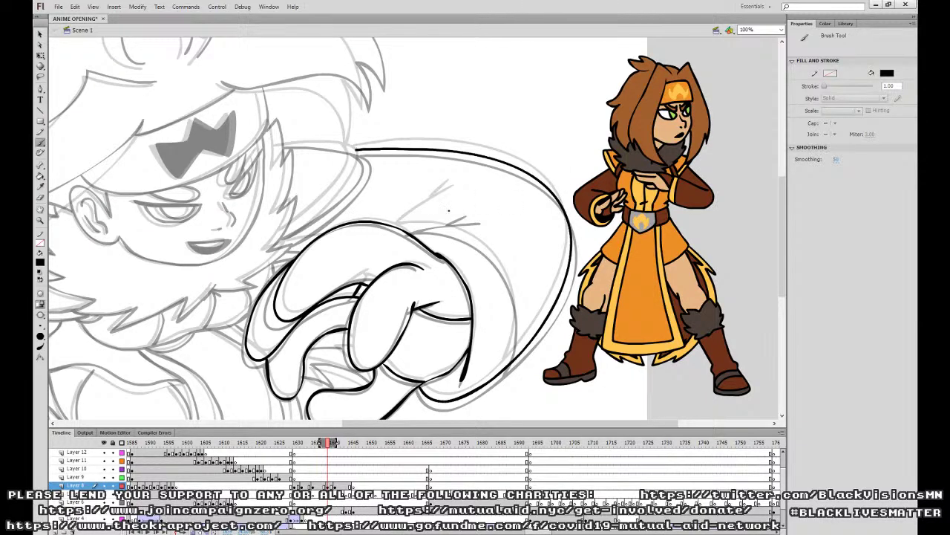
{"action": "mouse_move", "coordinate": [403, 223]}
{"action": "left_mouse_down"}
{"action": "mouse_move", "coordinate": [469, 195]}
{"action": "mouse_move", "coordinate": [458, 191]}
{"action": "left_mouse_up"}
{"action": "mouse_move", "coordinate": [507, 367]}
{"action": "left_mouse_down"}
{"action": "mouse_move", "coordinate": [506, 278]}
{"action": "mouse_move", "coordinate": [465, 237]}
{"action": "mouse_move", "coordinate": [404, 228]}
{"action": "left_mouse_up"}
Ink the long front hair lock and the swept lock with its pointed tips on the other side of the forehead.
{"action": "mouse_move", "coordinate": [163, 96]}
{"action": "left_mouse_down"}
{"action": "mouse_move", "coordinate": [463, 218]}
{"action": "mouse_move", "coordinate": [460, 167]}
{"action": "mouse_move", "coordinate": [437, 154]}
{"action": "left_mouse_up"}
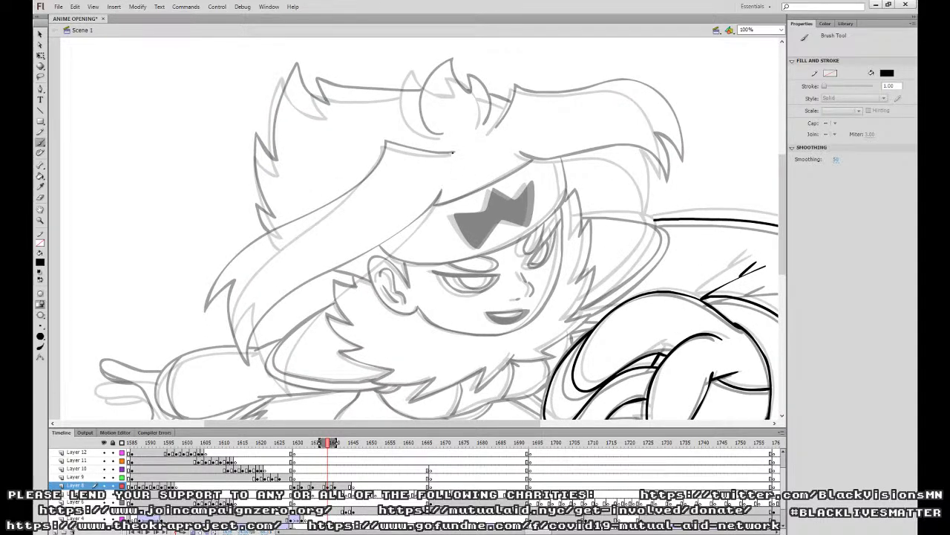
{"action": "mouse_move", "coordinate": [383, 142]}
{"action": "left_mouse_down"}
{"action": "mouse_move", "coordinate": [247, 260]}
{"action": "mouse_move", "coordinate": [217, 321]}
{"action": "mouse_move", "coordinate": [244, 288]}
{"action": "mouse_move", "coordinate": [251, 360]}
{"action": "mouse_move", "coordinate": [272, 385]}
{"action": "mouse_move", "coordinate": [270, 351]}
{"action": "mouse_move", "coordinate": [308, 304]}
{"action": "mouse_move", "coordinate": [431, 211]}
{"action": "left_mouse_up"}
{"action": "mouse_move", "coordinate": [629, 184]}
{"action": "left_mouse_down"}
{"action": "mouse_move", "coordinate": [473, 257]}
{"action": "mouse_move", "coordinate": [372, 328]}
{"action": "left_mouse_up"}
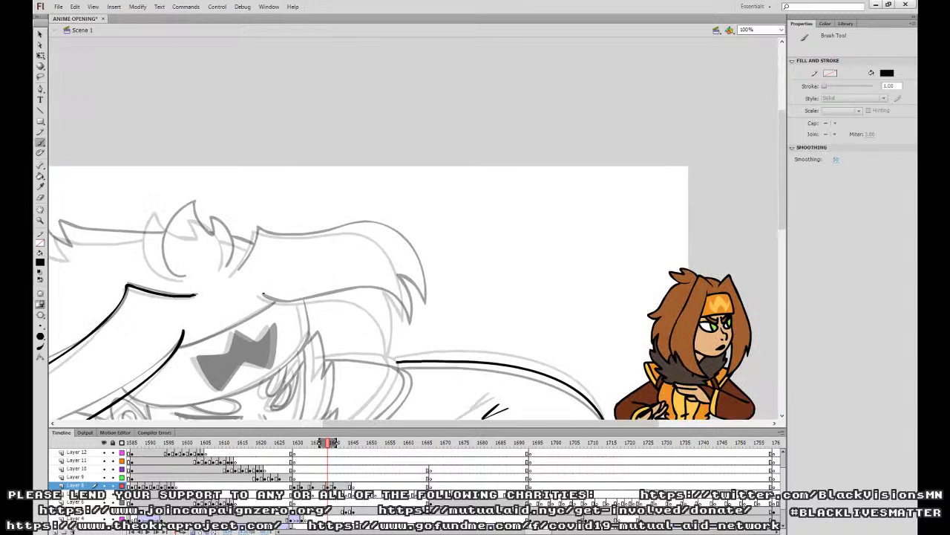
{"action": "mouse_move", "coordinate": [266, 298]}
{"action": "left_mouse_down"}
{"action": "mouse_move", "coordinate": [364, 299]}
{"action": "mouse_move", "coordinate": [386, 315]}
{"action": "mouse_move", "coordinate": [398, 350]}
{"action": "mouse_move", "coordinate": [402, 305]}
{"action": "mouse_move", "coordinate": [392, 280]}
{"action": "mouse_move", "coordinate": [415, 311]}
{"action": "mouse_move", "coordinate": [394, 246]}
{"action": "mouse_move", "coordinate": [368, 231]}
{"action": "mouse_move", "coordinate": [295, 235]}
{"action": "left_mouse_up"}
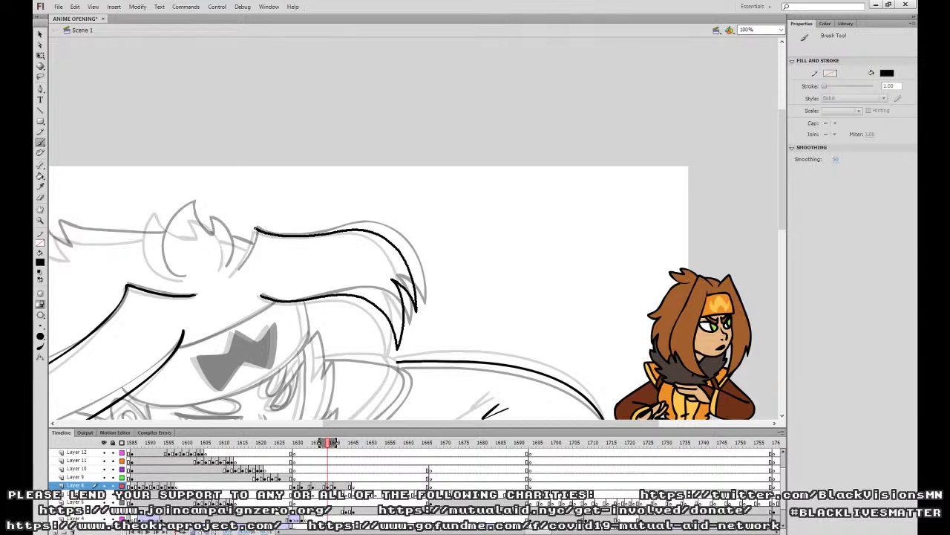
Ink the curled tuft on top of the head and the spiky outline of the back hair.
{"action": "mouse_move", "coordinate": [239, 268]}
{"action": "left_mouse_down"}
{"action": "mouse_move", "coordinate": [232, 276]}
{"action": "mouse_move", "coordinate": [436, 318]}
{"action": "mouse_move", "coordinate": [394, 295]}
{"action": "mouse_move", "coordinate": [383, 305]}
{"action": "mouse_move", "coordinate": [354, 281]}
{"action": "mouse_move", "coordinate": [334, 294]}
{"action": "mouse_move", "coordinate": [343, 340]}
{"action": "mouse_move", "coordinate": [366, 347]}
{"action": "left_mouse_up"}
{"action": "key", "text": "space"}
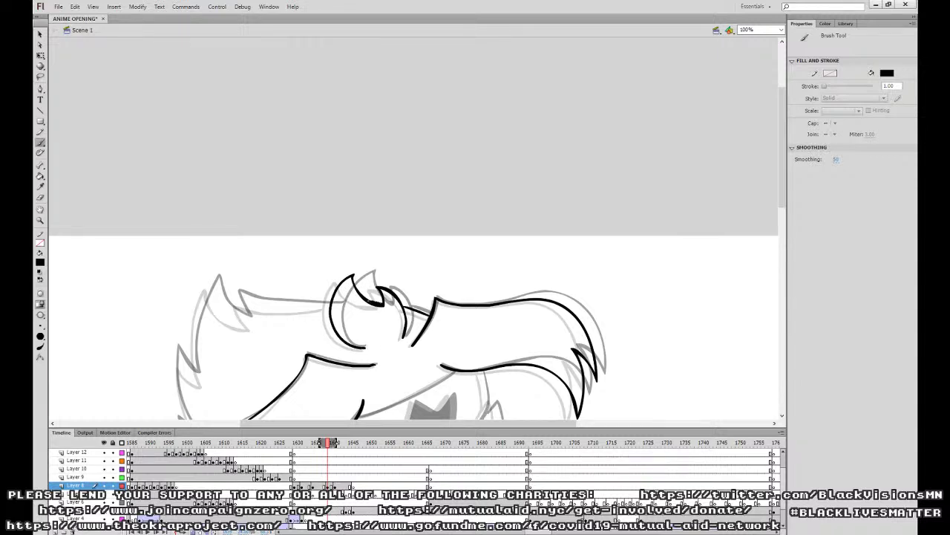
{"action": "key", "text": "ctrl+z"}
{"action": "mouse_move", "coordinate": [324, 304]}
{"action": "left_mouse_down"}
{"action": "mouse_move", "coordinate": [233, 294]}
{"action": "mouse_move", "coordinate": [246, 322]}
{"action": "mouse_move", "coordinate": [211, 279]}
{"action": "mouse_move", "coordinate": [190, 367]}
{"action": "mouse_move", "coordinate": [200, 383]}
{"action": "mouse_move", "coordinate": [314, 241]}
{"action": "mouse_move", "coordinate": [264, 307]}
{"action": "left_mouse_up"}
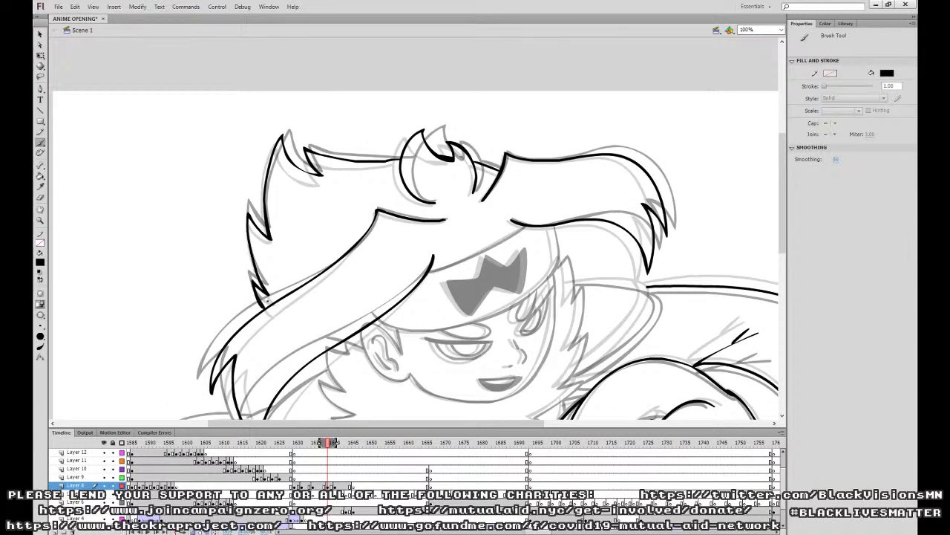
Ink the headband's side, lower and upper edges and start the upper edge of its emblem.
{"action": "left_click_drag", "start_coordinate": [470, 330], "coordinate": [374, 356]}
{"action": "mouse_move", "coordinate": [454, 251]}
{"action": "left_mouse_down"}
{"action": "mouse_move", "coordinate": [456, 273]}
{"action": "mouse_move", "coordinate": [418, 328]}
{"action": "mouse_move", "coordinate": [348, 355]}
{"action": "left_mouse_up"}
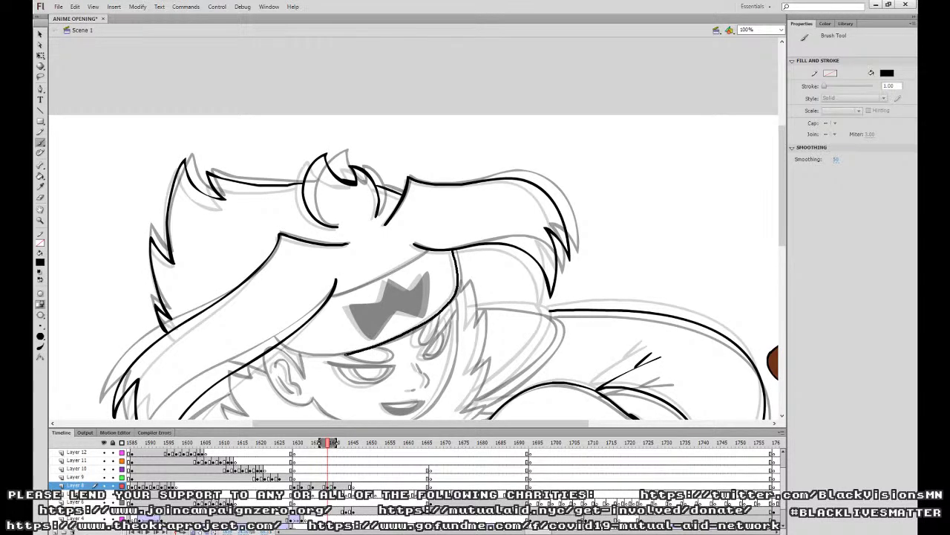
{"action": "left_click_drag", "start_coordinate": [282, 346], "coordinate": [279, 342]}
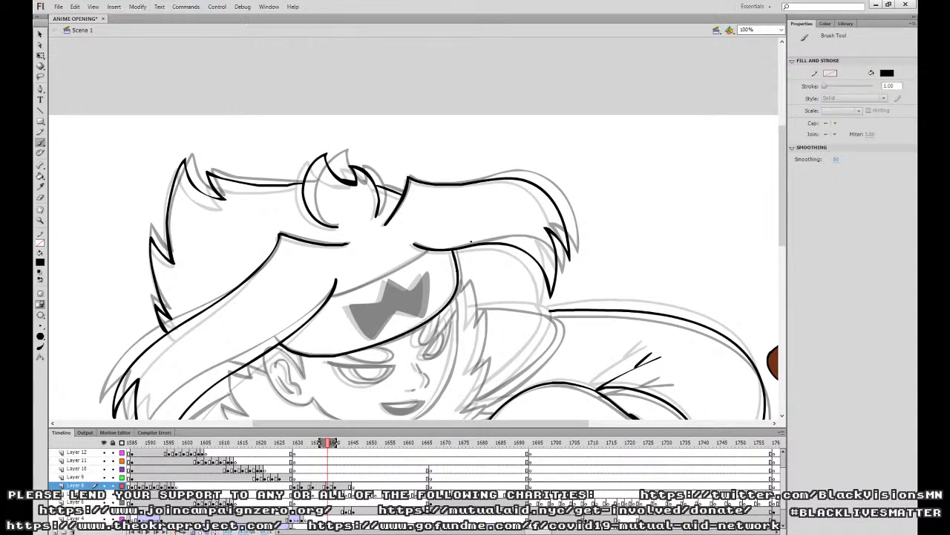
{"action": "left_click_drag", "start_coordinate": [332, 297], "coordinate": [427, 251]}
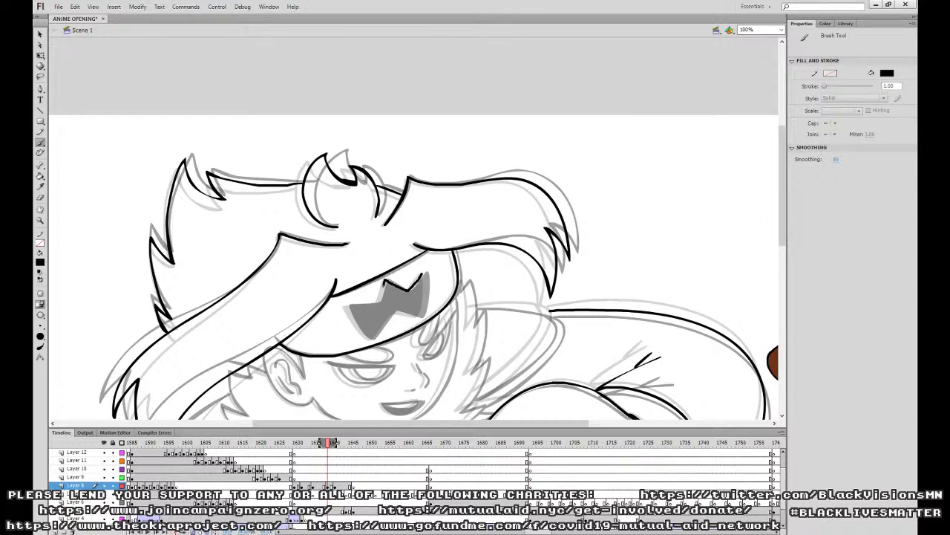
Finish outlining the headband emblem and fill it with solid black.
{"action": "mouse_move", "coordinate": [346, 306]}
{"action": "left_mouse_down"}
{"action": "mouse_move", "coordinate": [353, 324]}
{"action": "mouse_move", "coordinate": [394, 310]}
{"action": "left_mouse_up"}
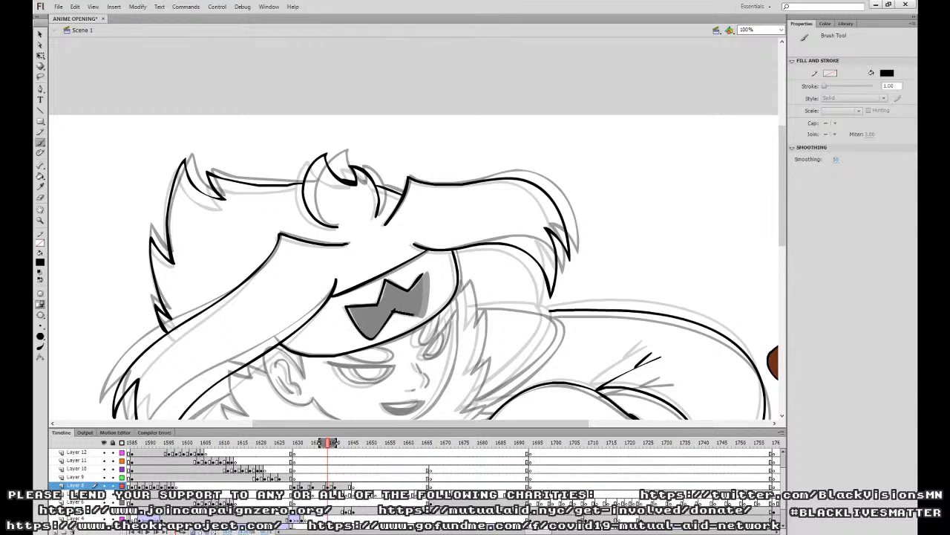
{"action": "key", "text": "k"}
{"action": "left_click", "coordinate": [412, 278]}
{"action": "left_click_drag", "start_coordinate": [411, 278], "coordinate": [387, 252]}
{"action": "key", "text": "b"}
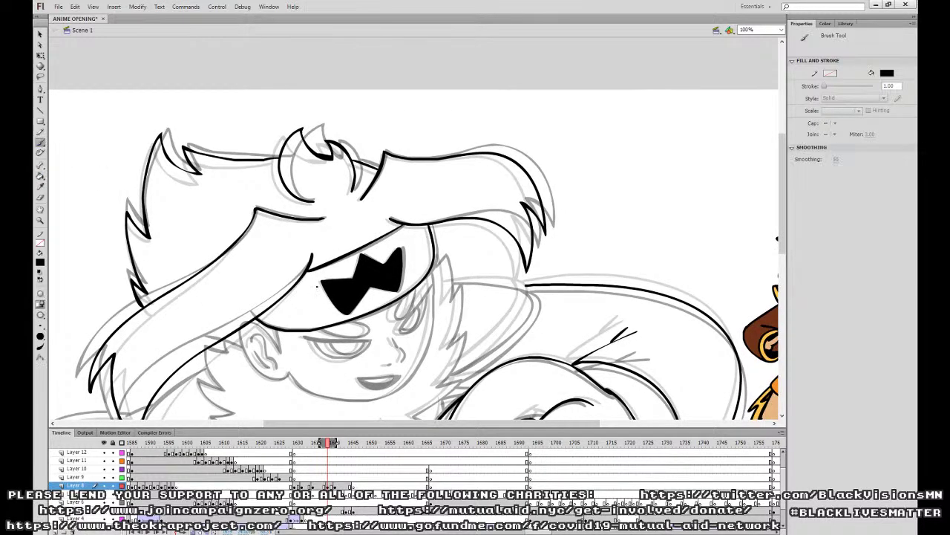
Ink the small hair point beside the ear and the ear's outer outline, undoing misplaced strokes.
{"action": "mouse_move", "coordinate": [280, 354]}
{"action": "left_mouse_down"}
{"action": "mouse_move", "coordinate": [249, 321]}
{"action": "mouse_move", "coordinate": [290, 360]}
{"action": "mouse_move", "coordinate": [251, 322]}
{"action": "mouse_move", "coordinate": [271, 326]}
{"action": "mouse_move", "coordinate": [277, 347]}
{"action": "left_mouse_up"}
{"action": "key", "text": "ctrl+z"}
{"action": "key", "text": "ctrl+z"}
{"action": "key", "text": "ctrl+z"}
{"action": "key", "text": "ctrl+z"}
{"action": "mouse_move", "coordinate": [260, 329]}
{"action": "left_mouse_down"}
{"action": "mouse_move", "coordinate": [251, 321]}
{"action": "mouse_move", "coordinate": [279, 354]}
{"action": "left_mouse_up"}
{"action": "mouse_move", "coordinate": [239, 329]}
{"action": "left_mouse_down"}
{"action": "mouse_move", "coordinate": [266, 378]}
{"action": "mouse_move", "coordinate": [287, 371]}
{"action": "left_mouse_up"}
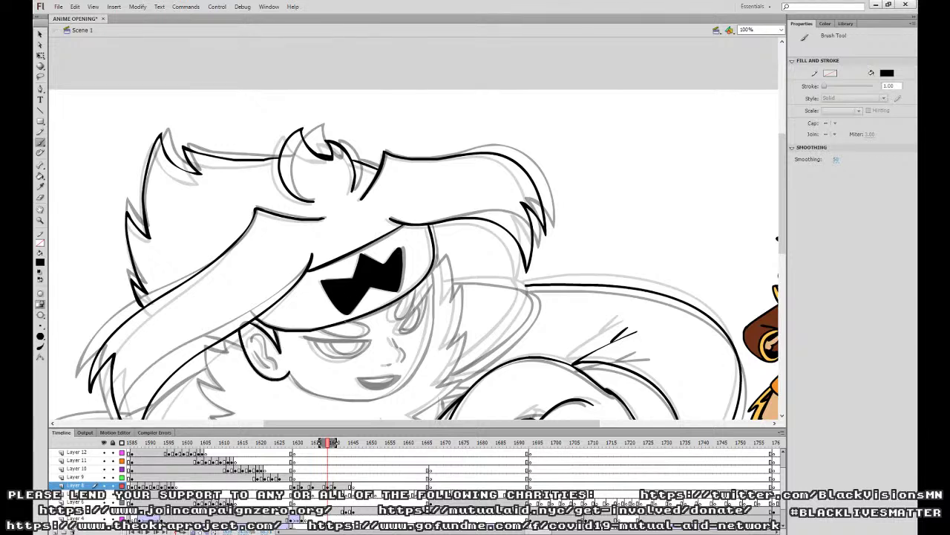
Ink both eyebrows, the inner ear lines and the face contour from the ear around the chin to the headband.
{"action": "mouse_move", "coordinate": [316, 333]}
{"action": "left_mouse_down"}
{"action": "mouse_move", "coordinate": [351, 337]}
{"action": "mouse_move", "coordinate": [356, 323]}
{"action": "mouse_move", "coordinate": [313, 335]}
{"action": "left_mouse_up"}
{"action": "left_click_drag", "start_coordinate": [401, 317], "coordinate": [412, 291]}
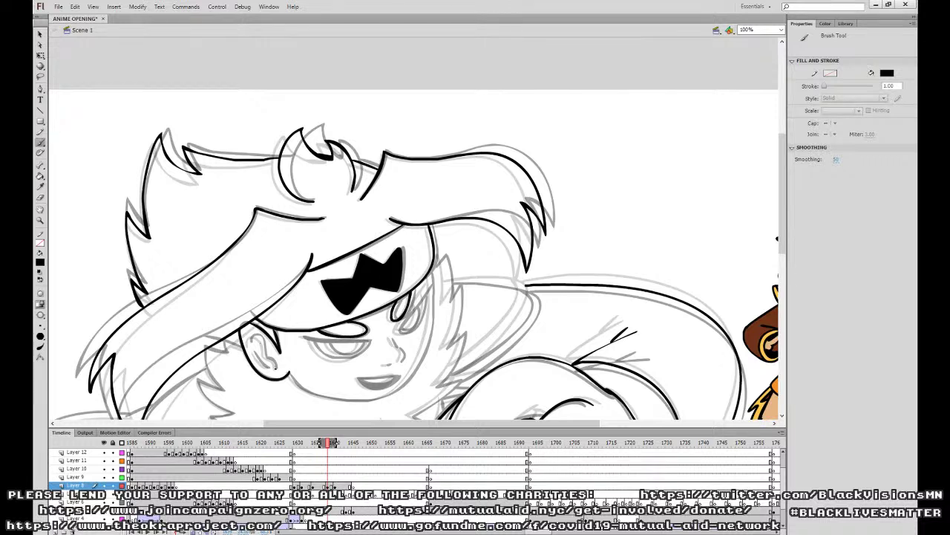
{"action": "mouse_move", "coordinate": [266, 359]}
{"action": "left_mouse_down"}
{"action": "mouse_move", "coordinate": [259, 338]}
{"action": "mouse_move", "coordinate": [255, 352]}
{"action": "left_mouse_up"}
{"action": "key", "text": "ctrl+z"}
{"action": "mouse_move", "coordinate": [308, 390]}
{"action": "left_mouse_down"}
{"action": "mouse_move", "coordinate": [369, 400]}
{"action": "mouse_move", "coordinate": [399, 386]}
{"action": "mouse_move", "coordinate": [423, 349]}
{"action": "mouse_move", "coordinate": [430, 267]}
{"action": "left_mouse_up"}
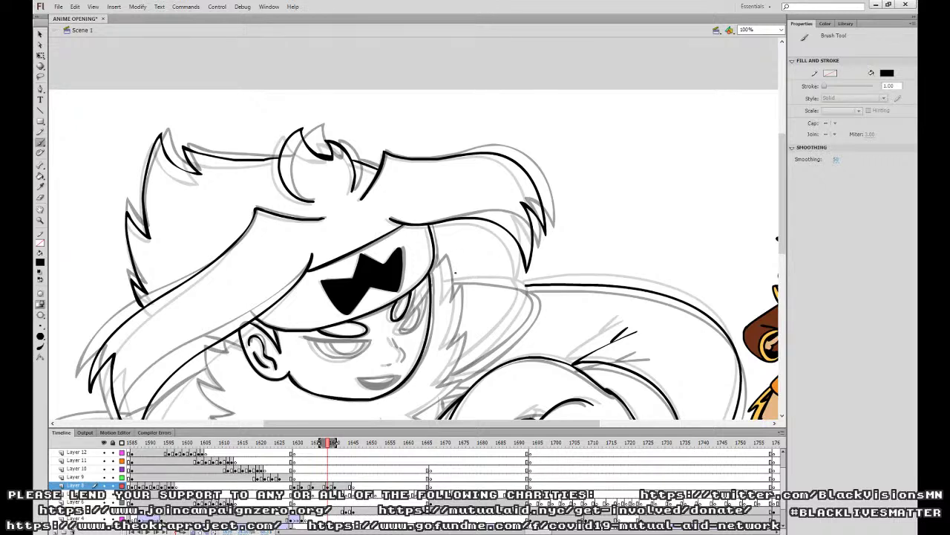
Ink the jagged fur collar all around the face, undoing a misplaced stroke.
{"action": "left_click_drag", "start_coordinate": [447, 300], "coordinate": [439, 252]}
{"action": "mouse_move", "coordinate": [456, 284]}
{"action": "left_mouse_down"}
{"action": "mouse_move", "coordinate": [447, 338]}
{"action": "mouse_move", "coordinate": [463, 332]}
{"action": "left_mouse_up"}
{"action": "left_click_drag", "start_coordinate": [468, 334], "coordinate": [495, 260]}
{"action": "mouse_move", "coordinate": [253, 279]}
{"action": "left_mouse_down"}
{"action": "mouse_move", "coordinate": [235, 274]}
{"action": "mouse_move", "coordinate": [251, 317]}
{"action": "mouse_move", "coordinate": [223, 305]}
{"action": "mouse_move", "coordinate": [259, 338]}
{"action": "mouse_move", "coordinate": [238, 345]}
{"action": "mouse_move", "coordinate": [291, 364]}
{"action": "left_mouse_up"}
{"action": "mouse_move", "coordinate": [489, 259]}
{"action": "left_mouse_down"}
{"action": "mouse_move", "coordinate": [462, 313]}
{"action": "mouse_move", "coordinate": [490, 257]}
{"action": "left_mouse_up"}
{"action": "key", "text": "ctrl+z"}
{"action": "mouse_move", "coordinate": [487, 301]}
{"action": "left_mouse_down"}
{"action": "mouse_move", "coordinate": [437, 342]}
{"action": "mouse_move", "coordinate": [447, 352]}
{"action": "mouse_move", "coordinate": [405, 355]}
{"action": "mouse_move", "coordinate": [371, 384]}
{"action": "mouse_move", "coordinate": [356, 376]}
{"action": "mouse_move", "coordinate": [306, 394]}
{"action": "mouse_move", "coordinate": [292, 376]}
{"action": "mouse_move", "coordinate": [270, 374]}
{"action": "mouse_move", "coordinate": [290, 362]}
{"action": "left_mouse_up"}
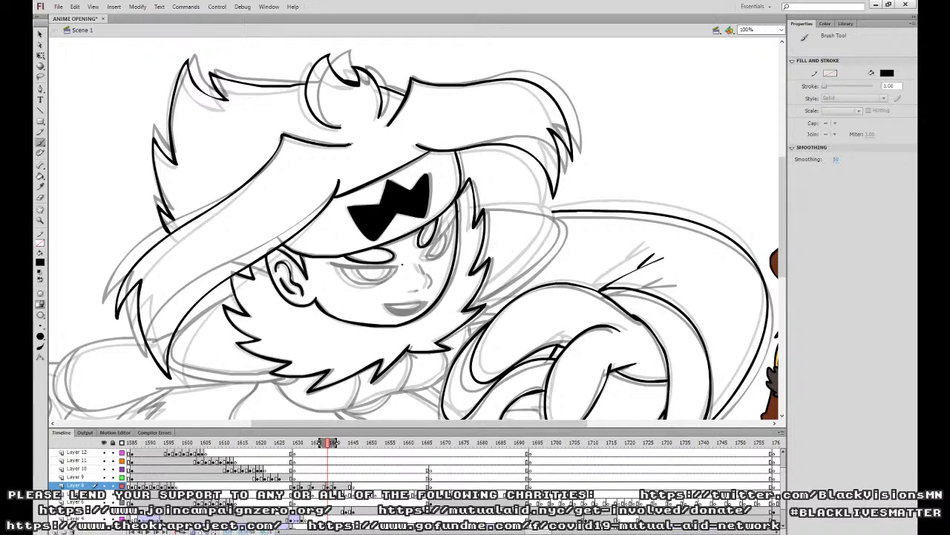
Ink both eyes, the nose and the open mouth with its dark interior.
{"action": "mouse_move", "coordinate": [396, 268]}
{"action": "left_mouse_down"}
{"action": "mouse_move", "coordinate": [327, 263]}
{"action": "mouse_move", "coordinate": [395, 265]}
{"action": "mouse_move", "coordinate": [455, 212]}
{"action": "mouse_move", "coordinate": [422, 257]}
{"action": "mouse_move", "coordinate": [455, 212]}
{"action": "mouse_move", "coordinate": [424, 256]}
{"action": "mouse_move", "coordinate": [452, 220]}
{"action": "left_mouse_up"}
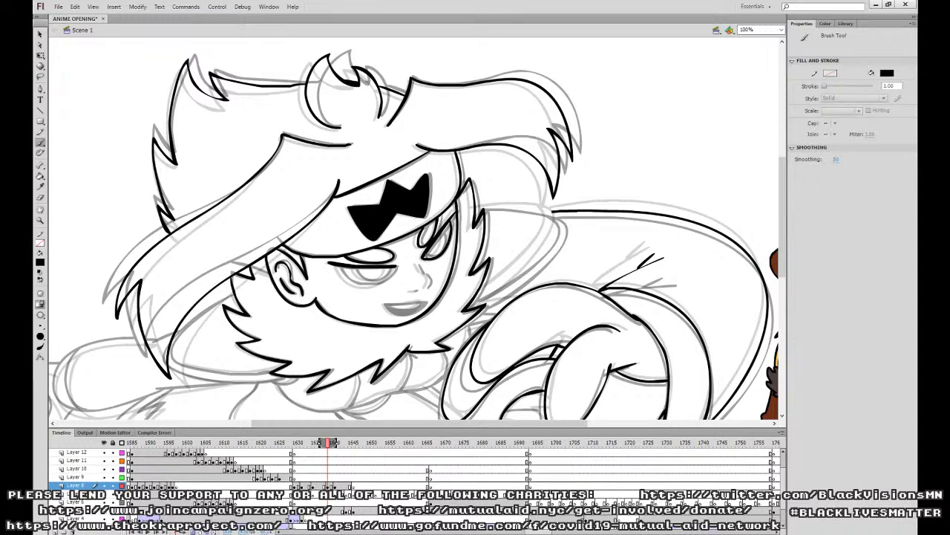
{"action": "left_click_drag", "start_coordinate": [437, 253], "coordinate": [443, 232]}
{"action": "mouse_move", "coordinate": [337, 265]}
{"action": "left_mouse_down"}
{"action": "mouse_move", "coordinate": [354, 286]}
{"action": "mouse_move", "coordinate": [396, 268]}
{"action": "mouse_move", "coordinate": [374, 277]}
{"action": "mouse_move", "coordinate": [430, 289]}
{"action": "mouse_move", "coordinate": [421, 272]}
{"action": "mouse_move", "coordinate": [385, 306]}
{"action": "mouse_move", "coordinate": [410, 310]}
{"action": "left_mouse_up"}
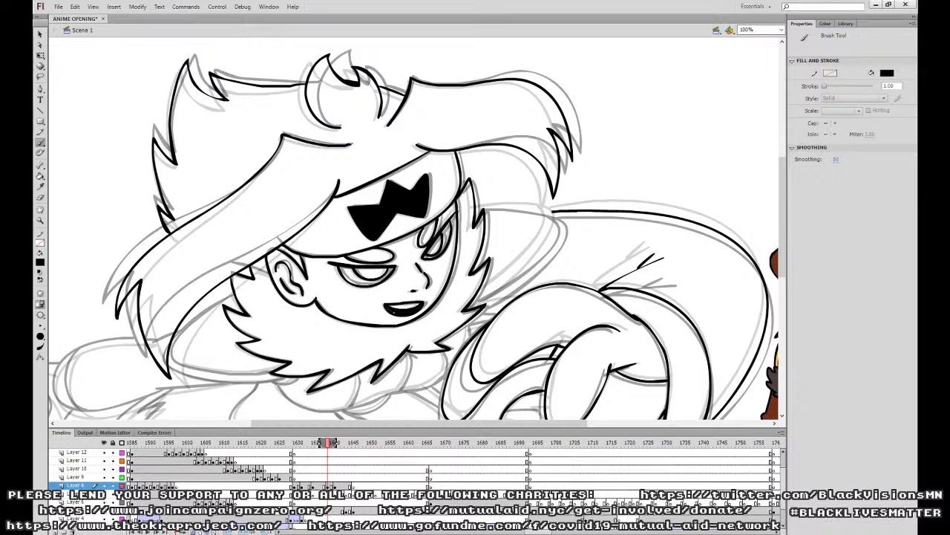
Ink the curved double-edged cape collar between the fur and the raised sleeve.
{"action": "mouse_move", "coordinate": [488, 288]}
{"action": "left_mouse_down"}
{"action": "mouse_move", "coordinate": [478, 330]}
{"action": "mouse_move", "coordinate": [511, 322]}
{"action": "mouse_move", "coordinate": [551, 264]}
{"action": "mouse_move", "coordinate": [465, 248]}
{"action": "left_mouse_up"}
{"action": "mouse_move", "coordinate": [470, 336]}
{"action": "left_mouse_down"}
{"action": "mouse_move", "coordinate": [524, 296]}
{"action": "mouse_move", "coordinate": [539, 247]}
{"action": "left_mouse_up"}
{"action": "left_click_drag", "start_coordinate": [656, 291], "coordinate": [634, 265]}
Compare the in-between at frame 1638 with the neighbouring drawings on Layer 8.
{"action": "left_click_drag", "start_coordinate": [325, 465], "coordinate": [337, 483]}
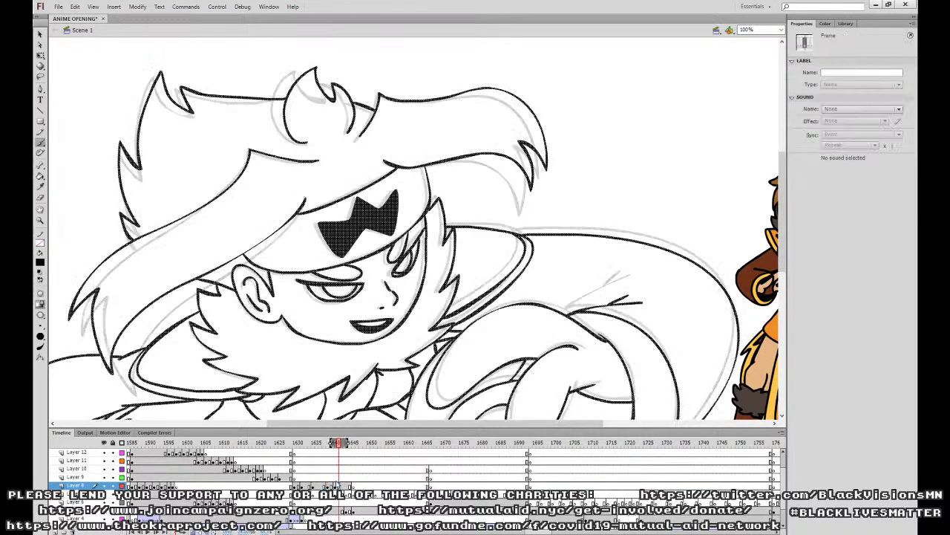
{"action": "left_click", "coordinate": [302, 486]}
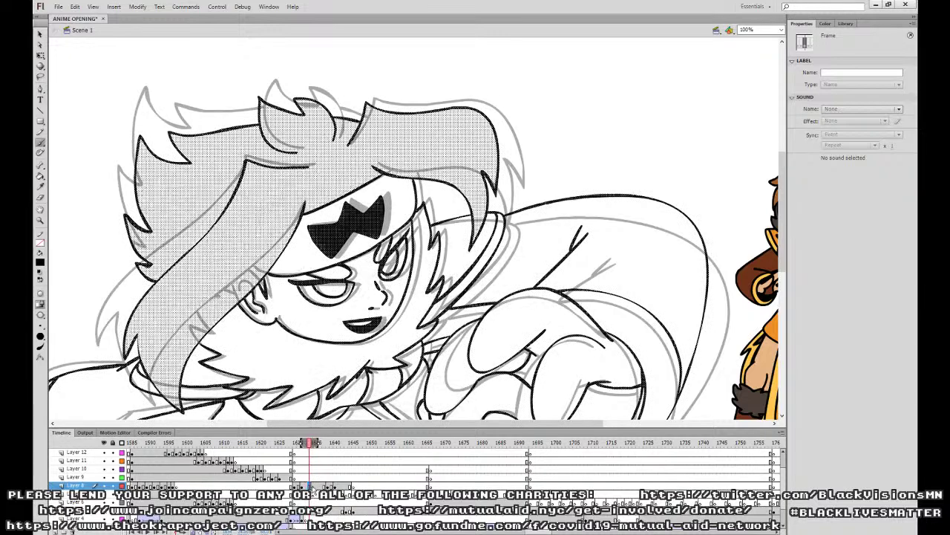
{"action": "left_click", "coordinate": [312, 486]}
{"action": "left_click", "coordinate": [334, 486]}
{"action": "left_click_drag", "start_coordinate": [456, 320], "coordinate": [473, 323]}
{"action": "key", "text": "ctrl+z"}
{"action": "left_click_drag", "start_coordinate": [260, 358], "coordinate": [468, 302]}
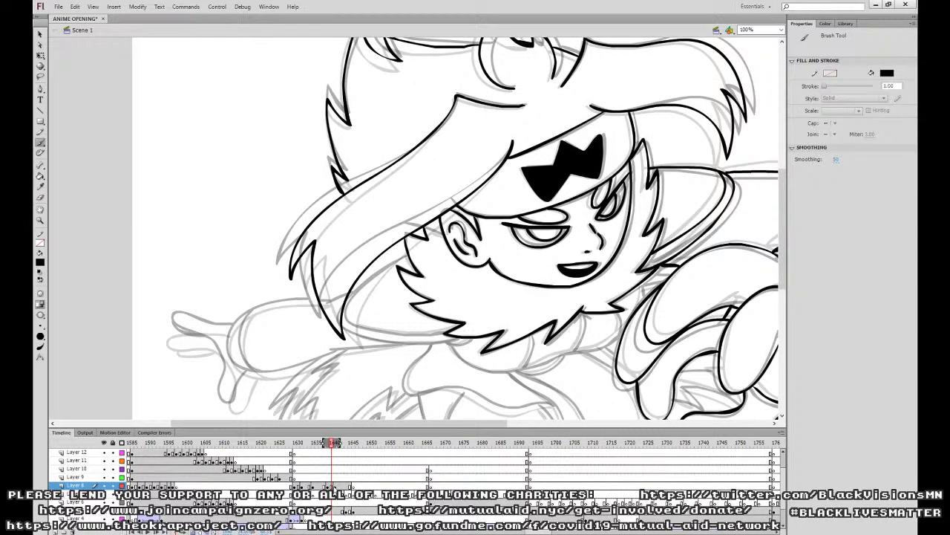
{"action": "left_click", "coordinate": [324, 487]}
{"action": "left_click", "coordinate": [339, 486]}
{"action": "left_click", "coordinate": [328, 486]}
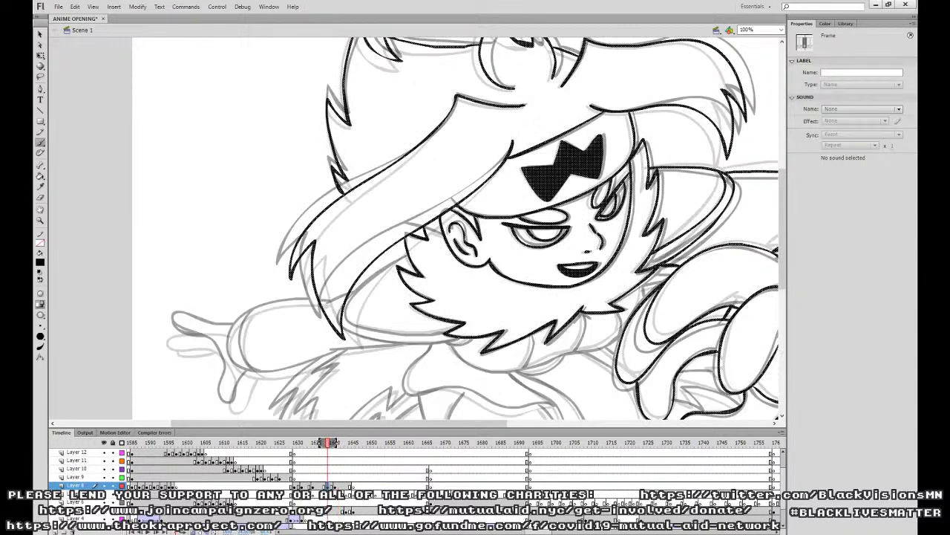
Ink the looped cape collar below the long front hair lock, undoing a misplaced stroke.
{"action": "mouse_move", "coordinate": [447, 343]}
{"action": "left_mouse_down"}
{"action": "mouse_move", "coordinate": [367, 339]}
{"action": "mouse_move", "coordinate": [342, 324]}
{"action": "left_mouse_up"}
{"action": "key", "text": "ctrl+z"}
{"action": "mouse_move", "coordinate": [455, 340]}
{"action": "left_mouse_down"}
{"action": "mouse_move", "coordinate": [394, 343]}
{"action": "mouse_move", "coordinate": [343, 327]}
{"action": "mouse_move", "coordinate": [368, 279]}
{"action": "mouse_move", "coordinate": [409, 255]}
{"action": "left_mouse_up"}
{"action": "mouse_move", "coordinate": [444, 334]}
{"action": "left_mouse_down"}
{"action": "mouse_move", "coordinate": [346, 319]}
{"action": "mouse_move", "coordinate": [361, 285]}
{"action": "left_mouse_up"}
{"action": "mouse_move", "coordinate": [605, 305]}
{"action": "left_mouse_down"}
{"action": "mouse_move", "coordinate": [360, 239]}
{"action": "mouse_move", "coordinate": [534, 317]}
{"action": "left_mouse_up"}
{"action": "left_click_drag", "start_coordinate": [342, 340], "coordinate": [316, 343]}
Ink the segmented neck band beneath the fur collar with its dividing folds, undoing misplaced strokes.
{"action": "mouse_move", "coordinate": [443, 322]}
{"action": "left_mouse_down"}
{"action": "mouse_move", "coordinate": [454, 310]}
{"action": "mouse_move", "coordinate": [460, 319]}
{"action": "left_mouse_up"}
{"action": "left_click_drag", "start_coordinate": [513, 303], "coordinate": [509, 283]}
{"action": "mouse_move", "coordinate": [496, 327]}
{"action": "left_mouse_down"}
{"action": "mouse_move", "coordinate": [456, 352]}
{"action": "mouse_move", "coordinate": [352, 374]}
{"action": "left_mouse_up"}
{"action": "key", "text": "ctrl+z"}
{"action": "left_click_drag", "start_coordinate": [320, 347], "coordinate": [319, 345]}
{"action": "mouse_move", "coordinate": [393, 368]}
{"action": "left_mouse_down"}
{"action": "mouse_move", "coordinate": [400, 336]}
{"action": "mouse_move", "coordinate": [453, 315]}
{"action": "mouse_move", "coordinate": [489, 315]}
{"action": "left_mouse_up"}
{"action": "key", "text": "ctrl+z"}
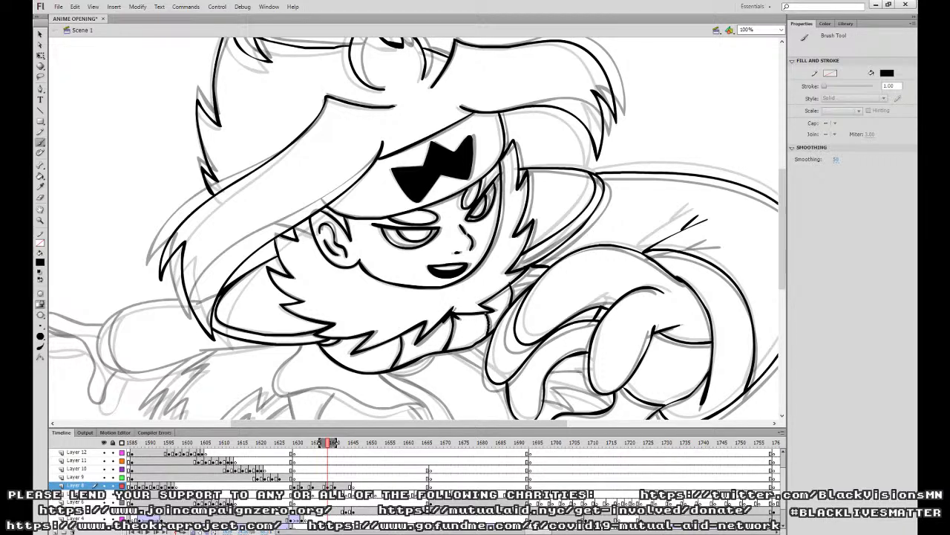
Ink the wavy lower edge of the garment below the neck band with the Brush tool.
{"action": "key", "text": "v"}
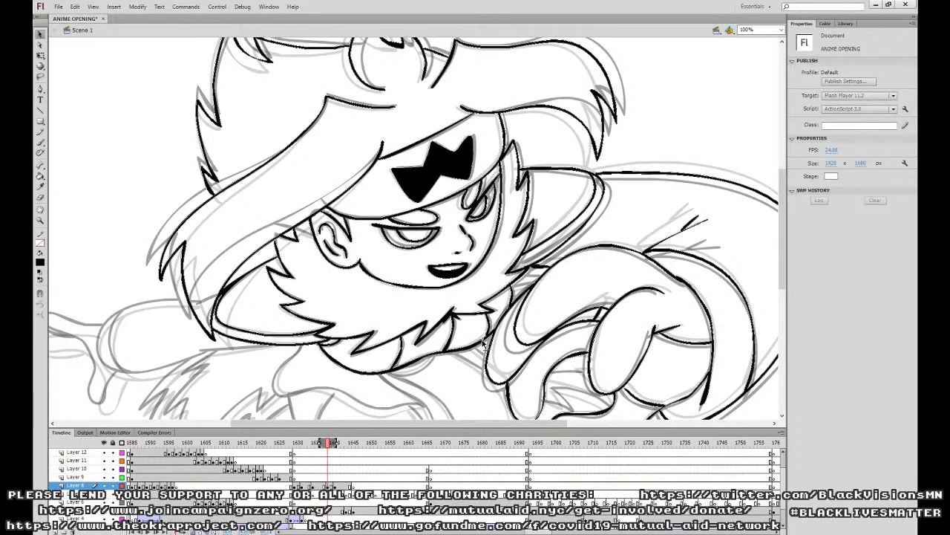
{"action": "left_click", "coordinate": [43, 140]}
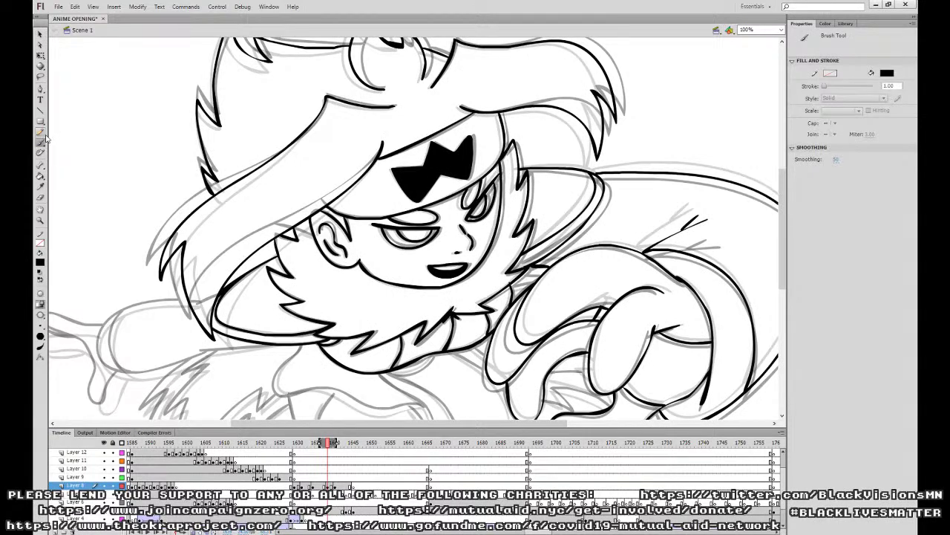
{"action": "scroll", "coordinate": [445, 251], "scroll_direction": "down", "scroll_amount": 5}
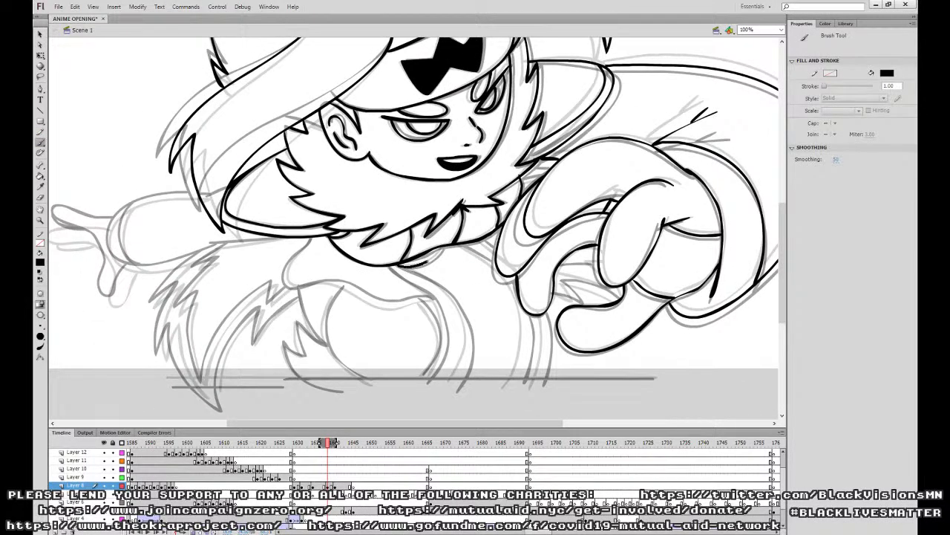
{"action": "mouse_move", "coordinate": [311, 236]}
{"action": "left_mouse_down"}
{"action": "mouse_move", "coordinate": [283, 276]}
{"action": "mouse_move", "coordinate": [389, 306]}
{"action": "mouse_move", "coordinate": [407, 302]}
{"action": "left_mouse_up"}
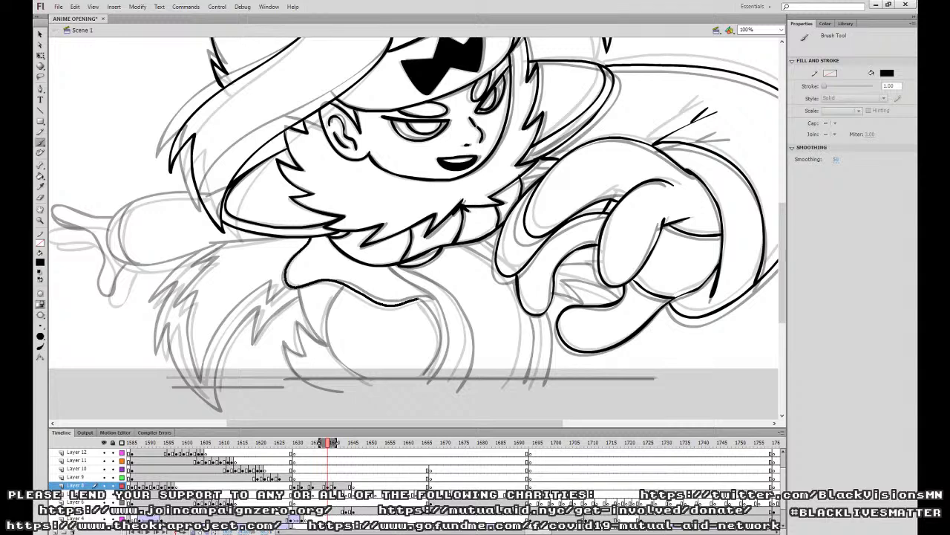
Ink the curved trim strips down the front of the outfit and the straight ground line beneath the figure.
{"action": "mouse_move", "coordinate": [386, 265]}
{"action": "left_mouse_down"}
{"action": "mouse_move", "coordinate": [425, 291]}
{"action": "mouse_move", "coordinate": [444, 351]}
{"action": "mouse_move", "coordinate": [427, 383]}
{"action": "mouse_move", "coordinate": [468, 328]}
{"action": "mouse_move", "coordinate": [446, 293]}
{"action": "mouse_move", "coordinate": [405, 269]}
{"action": "left_mouse_up"}
{"action": "mouse_move", "coordinate": [518, 383]}
{"action": "left_mouse_down"}
{"action": "mouse_move", "coordinate": [520, 298]}
{"action": "mouse_move", "coordinate": [508, 276]}
{"action": "mouse_move", "coordinate": [463, 246]}
{"action": "mouse_move", "coordinate": [480, 235]}
{"action": "left_mouse_up"}
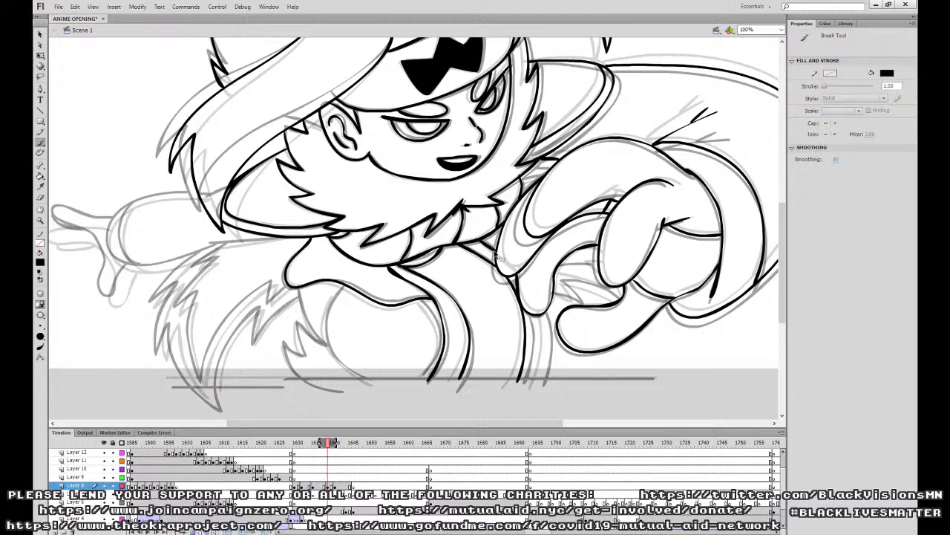
{"action": "key", "text": "ctrl+z"}
{"action": "mouse_move", "coordinate": [544, 312]}
{"action": "left_mouse_down"}
{"action": "mouse_move", "coordinate": [536, 387]}
{"action": "mouse_move", "coordinate": [546, 378]}
{"action": "mouse_move", "coordinate": [187, 377]}
{"action": "left_mouse_up"}
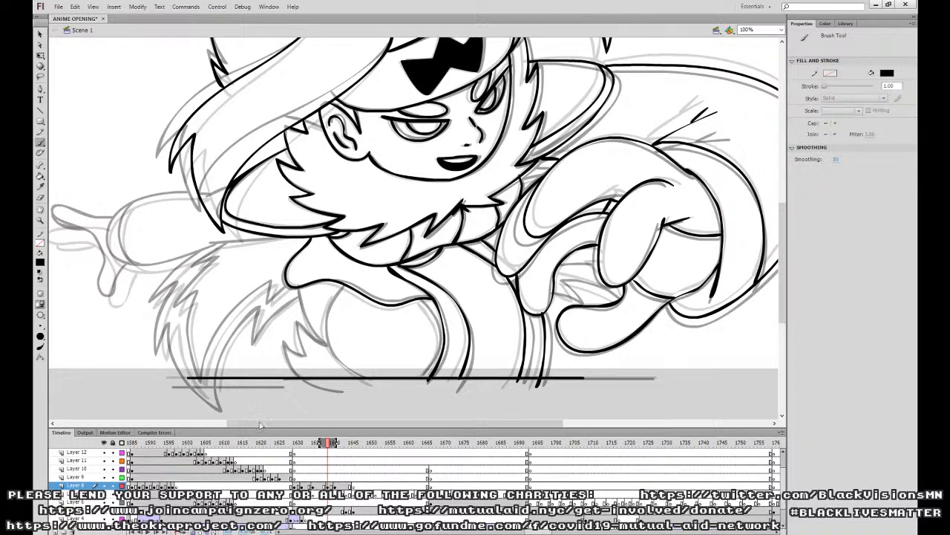
Ink the rounded knee outline and the spiky fur beside it, and clean up with the Eraser.
{"action": "mouse_move", "coordinate": [335, 292]}
{"action": "left_mouse_down"}
{"action": "mouse_move", "coordinate": [324, 332]}
{"action": "mouse_move", "coordinate": [339, 362]}
{"action": "mouse_move", "coordinate": [368, 382]}
{"action": "left_mouse_up"}
{"action": "mouse_move", "coordinate": [298, 291]}
{"action": "left_mouse_down"}
{"action": "mouse_move", "coordinate": [329, 346]}
{"action": "mouse_move", "coordinate": [297, 321]}
{"action": "mouse_move", "coordinate": [302, 380]}
{"action": "left_mouse_up"}
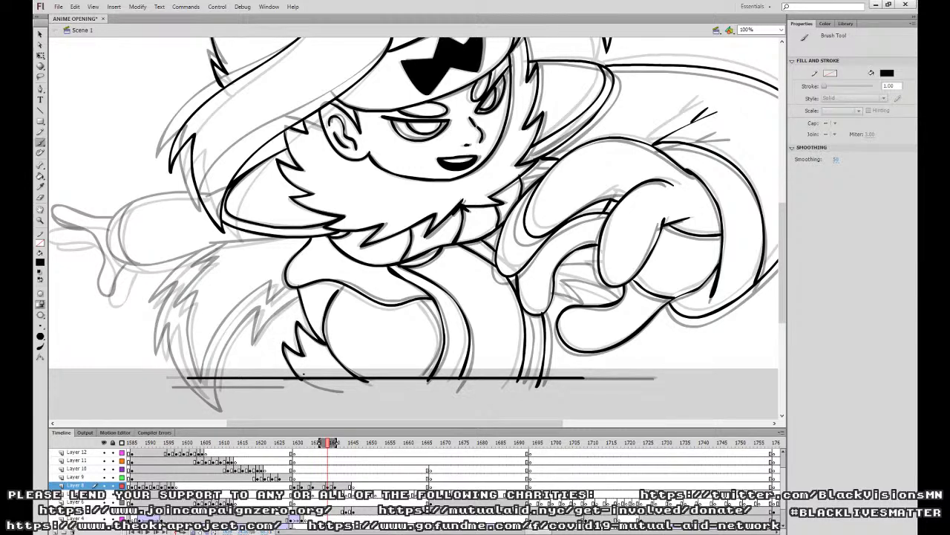
{"action": "key", "text": "e"}
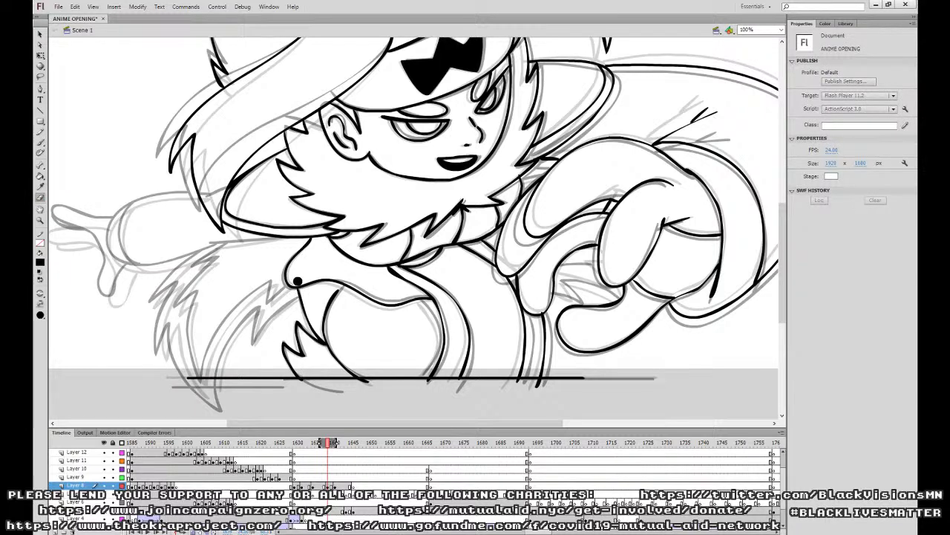
{"action": "mouse_move", "coordinate": [319, 272]}
{"action": "left_mouse_down"}
{"action": "mouse_move", "coordinate": [378, 275]}
{"action": "mouse_move", "coordinate": [371, 268]}
{"action": "left_mouse_up"}
Ink the outstretched back arm's sleeve and cuff at frame 1638, after checking the drawing near frame 1641.
{"action": "left_click", "coordinate": [339, 478]}
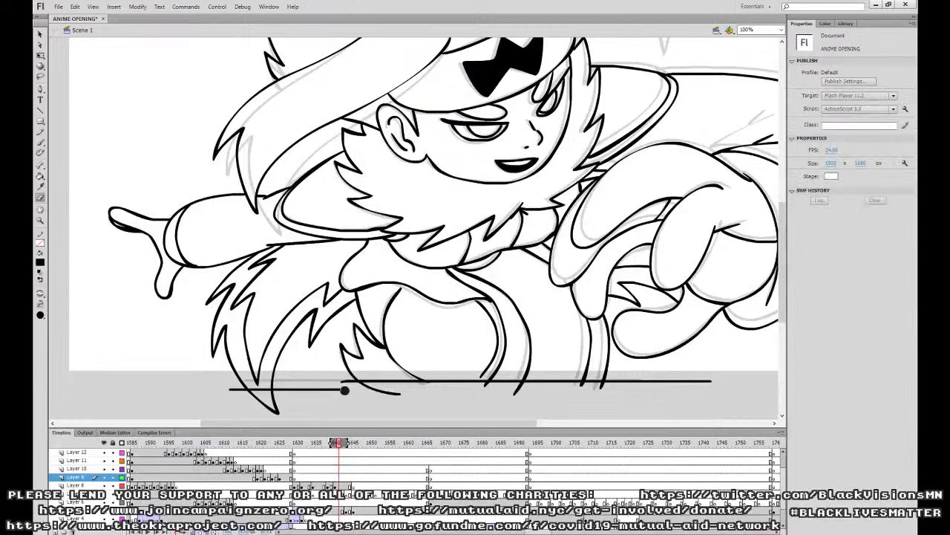
{"action": "left_click", "coordinate": [330, 485]}
{"action": "left_click", "coordinate": [40, 141]}
{"action": "left_click_drag", "start_coordinate": [304, 187], "coordinate": [373, 282]}
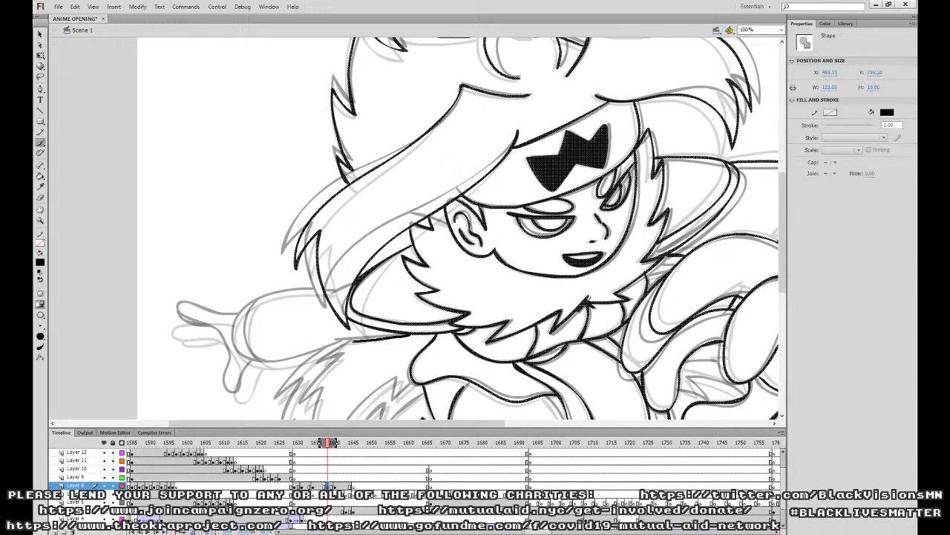
{"action": "key", "text": "ctrl+shift+a"}
{"action": "mouse_move", "coordinate": [325, 290]}
{"action": "left_mouse_down"}
{"action": "mouse_move", "coordinate": [245, 309]}
{"action": "mouse_move", "coordinate": [234, 337]}
{"action": "mouse_move", "coordinate": [254, 364]}
{"action": "mouse_move", "coordinate": [284, 365]}
{"action": "mouse_move", "coordinate": [330, 348]}
{"action": "left_mouse_up"}
{"action": "mouse_move", "coordinate": [257, 303]}
{"action": "left_mouse_down"}
{"action": "mouse_move", "coordinate": [247, 338]}
{"action": "mouse_move", "coordinate": [268, 366]}
{"action": "left_mouse_up"}
Ink the outstretched hand's thumb and fingers, redoing a misplaced stroke.
{"action": "mouse_move", "coordinate": [232, 319]}
{"action": "left_mouse_down"}
{"action": "mouse_move", "coordinate": [180, 314]}
{"action": "mouse_move", "coordinate": [178, 333]}
{"action": "left_mouse_up"}
{"action": "key", "text": "ctrl+z"}
{"action": "mouse_move", "coordinate": [235, 318]}
{"action": "left_mouse_down"}
{"action": "mouse_move", "coordinate": [168, 323]}
{"action": "mouse_move", "coordinate": [214, 337]}
{"action": "mouse_move", "coordinate": [233, 356]}
{"action": "mouse_move", "coordinate": [229, 394]}
{"action": "mouse_move", "coordinate": [257, 364]}
{"action": "left_mouse_up"}
{"action": "left_click_drag", "start_coordinate": [185, 337], "coordinate": [223, 336]}
{"action": "left_click_drag", "start_coordinate": [465, 325], "coordinate": [471, 237]}
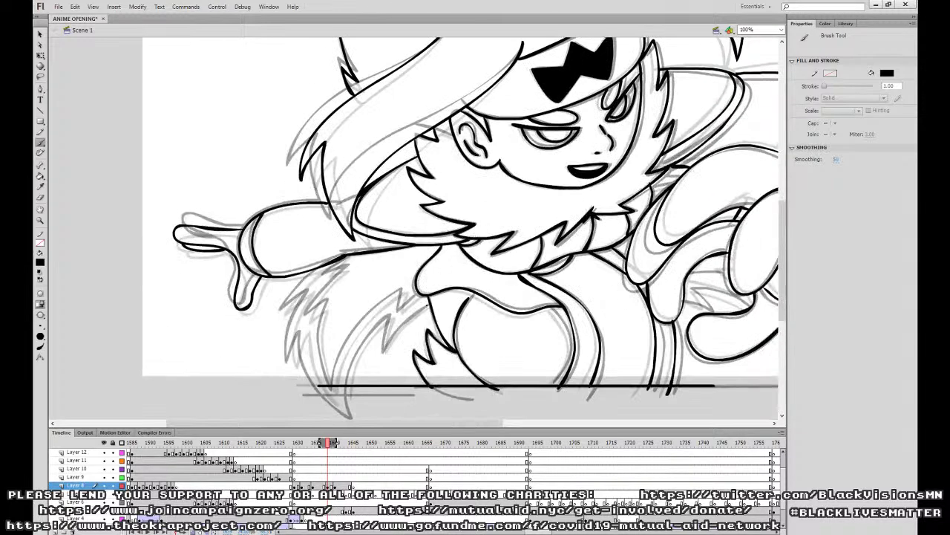
Ink the spiky fur trim trailing behind the figure beneath the outstretched back arm, redoing misplaced strokes.
{"action": "mouse_move", "coordinate": [430, 305]}
{"action": "left_mouse_down"}
{"action": "mouse_move", "coordinate": [385, 355]}
{"action": "mouse_move", "coordinate": [391, 316]}
{"action": "mouse_move", "coordinate": [388, 352]}
{"action": "mouse_move", "coordinate": [429, 305]}
{"action": "left_mouse_up"}
{"action": "key", "text": "ctrl+z"}
{"action": "key", "text": "ctrl+z"}
{"action": "mouse_move", "coordinate": [385, 353]}
{"action": "left_mouse_down"}
{"action": "mouse_move", "coordinate": [392, 316]}
{"action": "mouse_move", "coordinate": [347, 387]}
{"action": "left_mouse_up"}
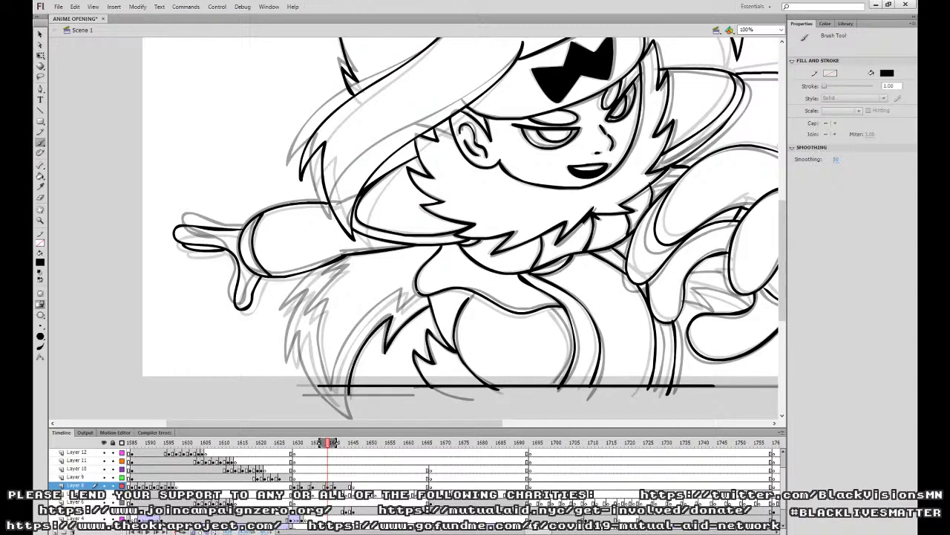
{"action": "mouse_move", "coordinate": [421, 295]}
{"action": "left_mouse_down"}
{"action": "mouse_move", "coordinate": [401, 310]}
{"action": "mouse_move", "coordinate": [404, 289]}
{"action": "mouse_move", "coordinate": [364, 323]}
{"action": "mouse_move", "coordinate": [336, 390]}
{"action": "left_mouse_up"}
{"action": "mouse_move", "coordinate": [325, 265]}
{"action": "left_mouse_down"}
{"action": "mouse_move", "coordinate": [283, 315]}
{"action": "mouse_move", "coordinate": [307, 292]}
{"action": "mouse_move", "coordinate": [292, 367]}
{"action": "mouse_move", "coordinate": [305, 332]}
{"action": "mouse_move", "coordinate": [324, 392]}
{"action": "mouse_move", "coordinate": [327, 305]}
{"action": "mouse_move", "coordinate": [311, 316]}
{"action": "mouse_move", "coordinate": [350, 254]}
{"action": "left_mouse_up"}
{"action": "key", "text": "v"}
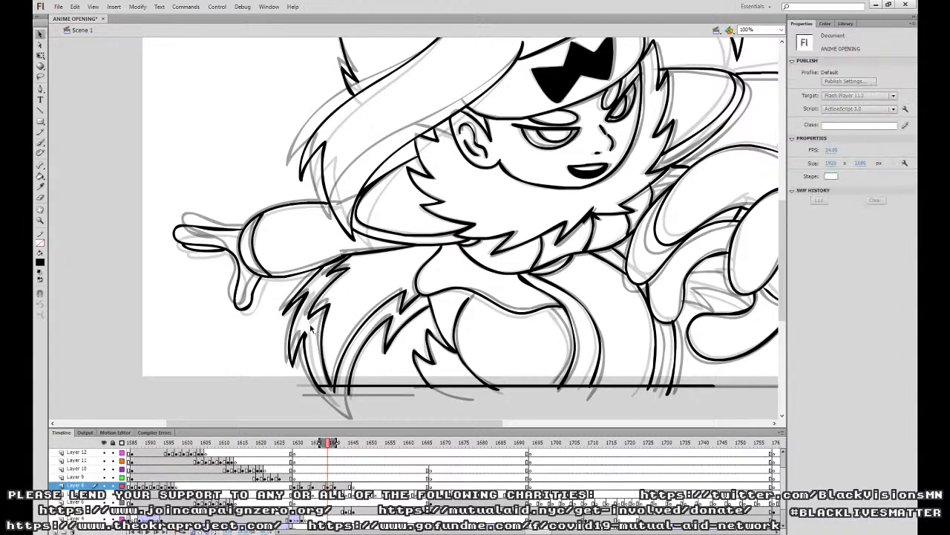
Ink the small spiky fur shapes showing between the foreground hand's lower fingers and thumb.
{"action": "mouse_move", "coordinate": [717, 269]}
{"action": "left_mouse_down"}
{"action": "mouse_move", "coordinate": [605, 302]}
{"action": "mouse_move", "coordinate": [536, 276]}
{"action": "left_mouse_up"}
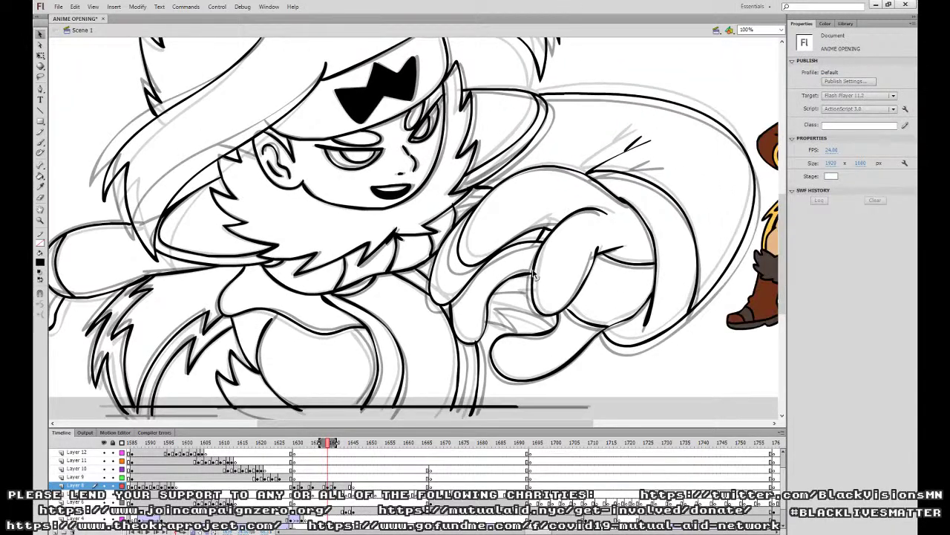
{"action": "left_click", "coordinate": [41, 144]}
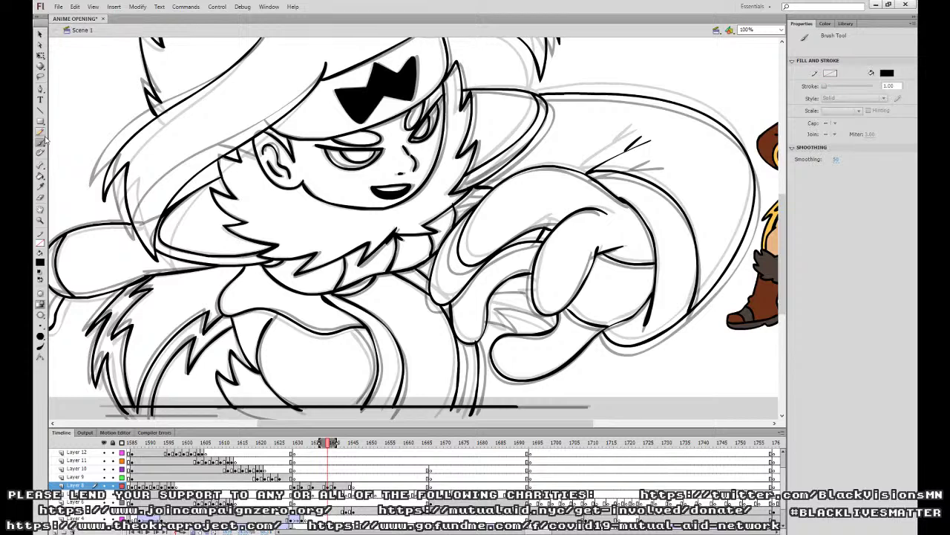
{"action": "mouse_move", "coordinate": [510, 330]}
{"action": "left_mouse_down"}
{"action": "mouse_move", "coordinate": [487, 323]}
{"action": "mouse_move", "coordinate": [495, 310]}
{"action": "mouse_move", "coordinate": [553, 328]}
{"action": "left_mouse_up"}
{"action": "key", "text": "ctrl+z"}
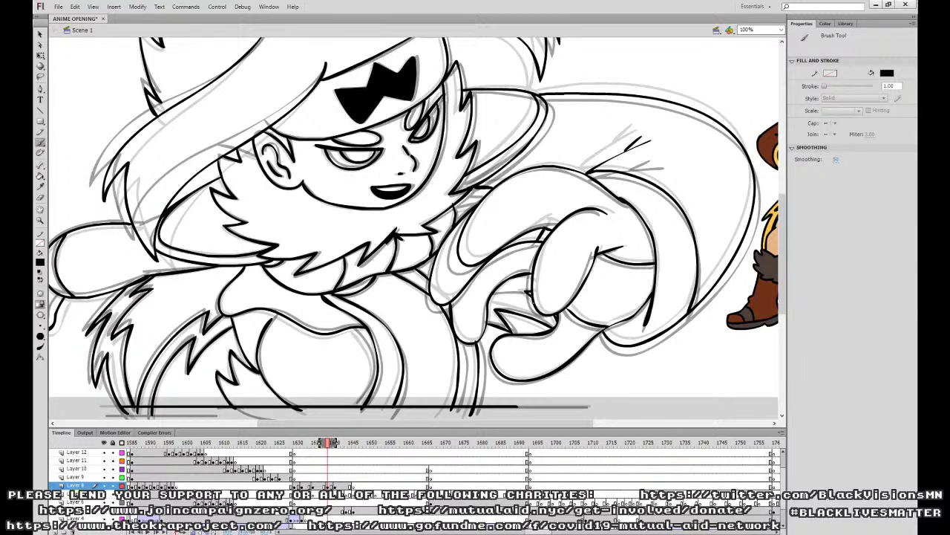
Play back the inked frames and compare the drawings at frames 1638 and 1640.
{"action": "left_click", "coordinate": [321, 474]}
{"action": "key", "text": "Return"}
{"action": "left_click", "coordinate": [306, 477]}
{"action": "key", "text": "Return"}
{"action": "left_click", "coordinate": [345, 443]}
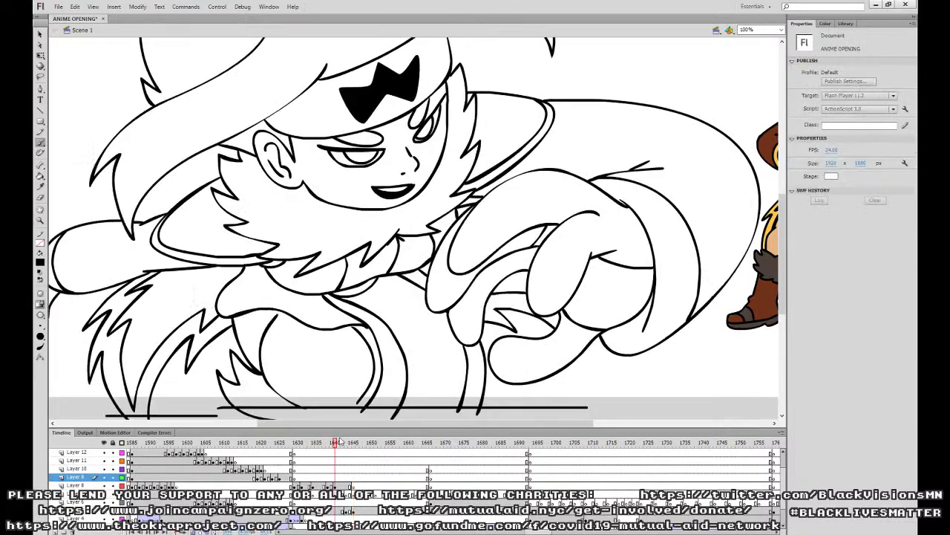
{"action": "left_click", "coordinate": [336, 484]}
{"action": "left_click_drag", "start_coordinate": [522, 281], "coordinate": [529, 291]}
{"action": "left_click", "coordinate": [327, 485]}
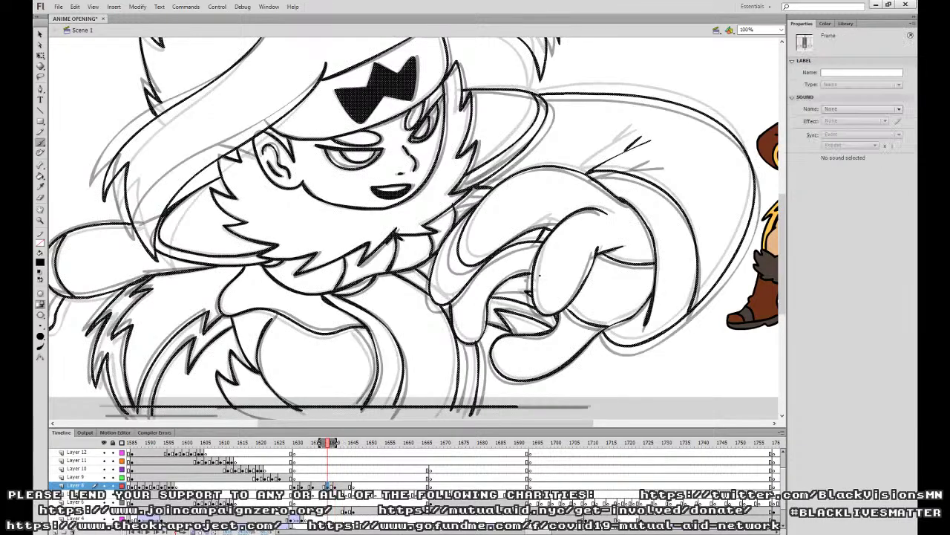
{"action": "key", "text": "ctrl+z"}
{"action": "key", "text": "ctrl+z"}
Replay the whole pose from around frame 1632 and check the full drawing at frame 1638.
{"action": "key", "text": "ctrl+minus"}
{"action": "left_click", "coordinate": [306, 477]}
{"action": "key", "text": "Return"}
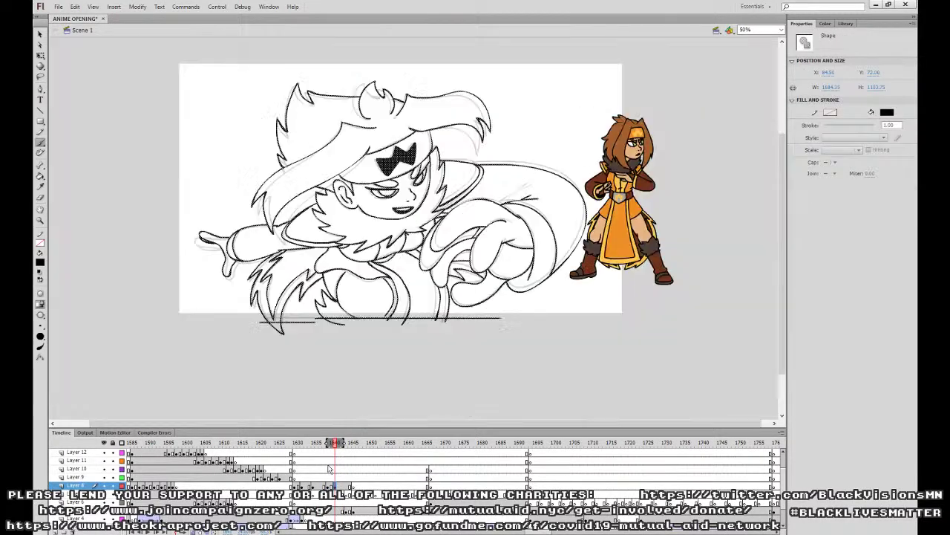
{"action": "key", "text": "Return"}
{"action": "left_click", "coordinate": [306, 477]}
{"action": "key", "text": "Return"}
{"action": "key", "text": "Return"}
{"action": "left_click", "coordinate": [328, 485]}
{"action": "key", "text": "ctrl+equal"}
{"action": "key", "text": "b"}
{"action": "key", "text": "ctrl+minus"}
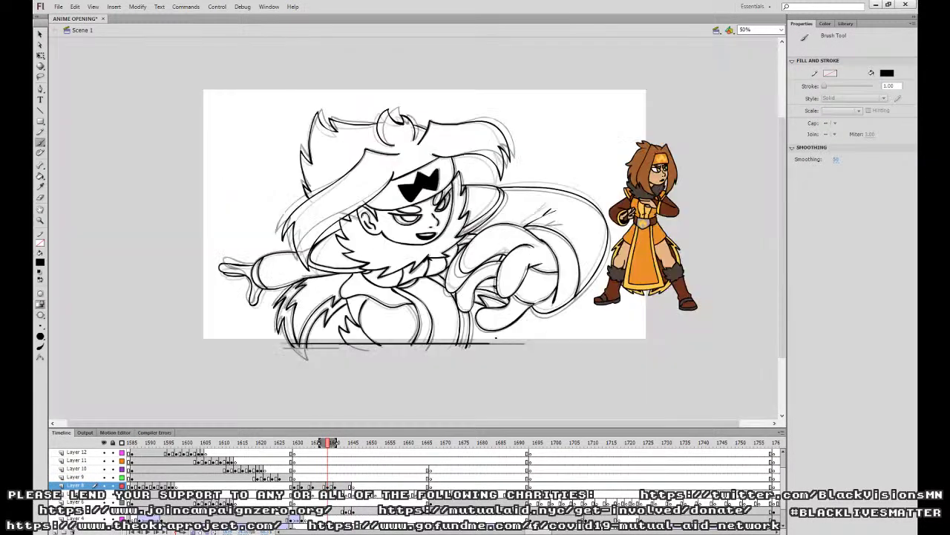
{"action": "key", "text": "v"}
{"action": "key", "text": "ctrl+equal"}
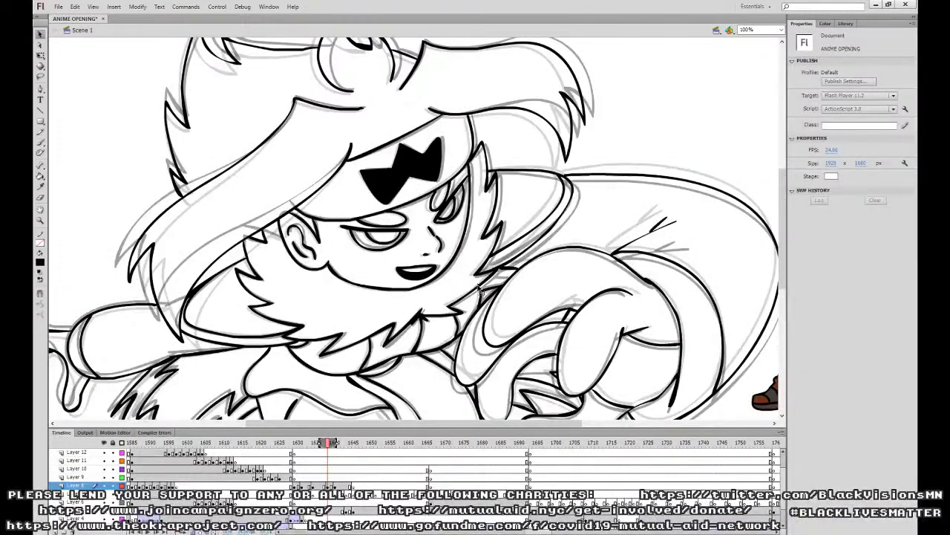
Play the sequence from around frame 1629 several times and examine the face at frame 1638.
{"action": "key", "text": "ctrl+minus"}
{"action": "left_click", "coordinate": [319, 478]}
{"action": "left_click", "coordinate": [295, 469]}
{"action": "key", "text": "Return"}
{"action": "key", "text": "Return"}
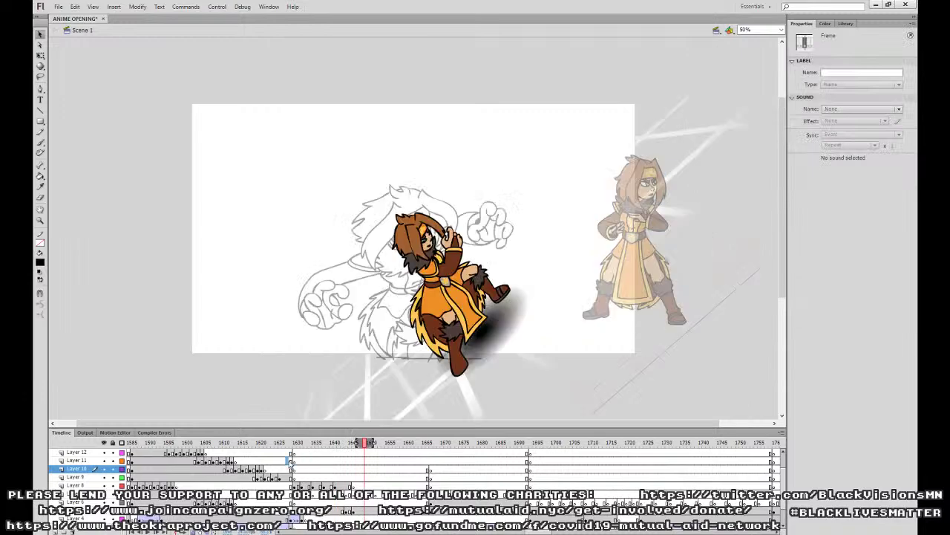
{"action": "left_click", "coordinate": [295, 461]}
{"action": "key", "text": "Return"}
{"action": "key", "text": "Return"}
{"action": "left_click", "coordinate": [298, 469]}
{"action": "key", "text": "Return"}
{"action": "key", "text": "Return"}
{"action": "key", "text": "ctrl+equal"}
{"action": "left_click_drag", "start_coordinate": [479, 339], "coordinate": [462, 386]}
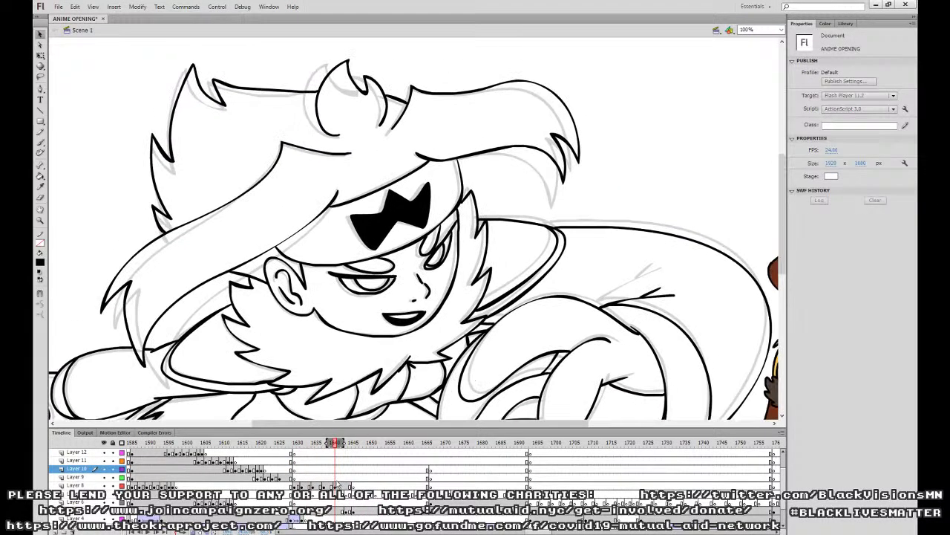
{"action": "left_click", "coordinate": [331, 478]}
{"action": "left_click", "coordinate": [317, 479]}
{"action": "left_click", "coordinate": [327, 477]}
{"action": "key", "text": "ctrl+equal"}
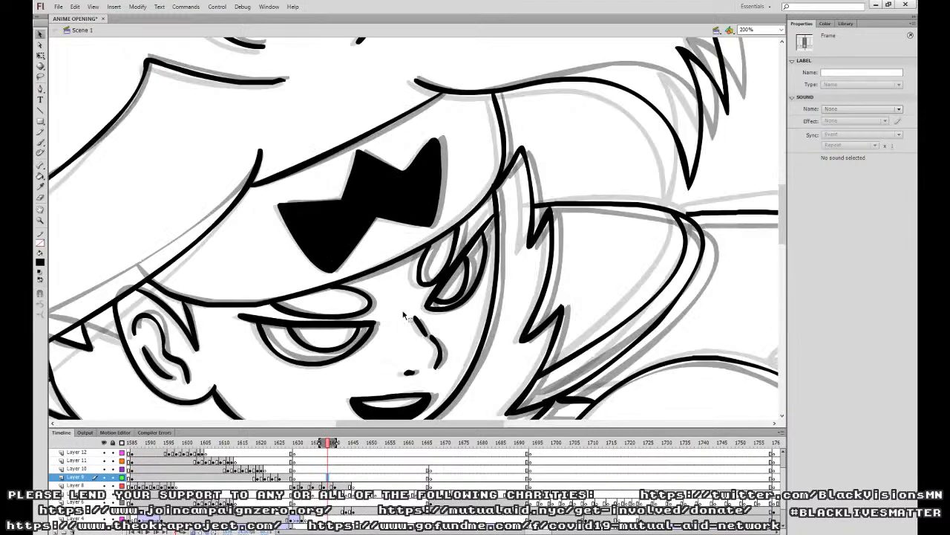
Step back and forth through the frames around 1638 to examine the movement of the eyes and headband.
{"action": "left_click", "coordinate": [261, 324]}
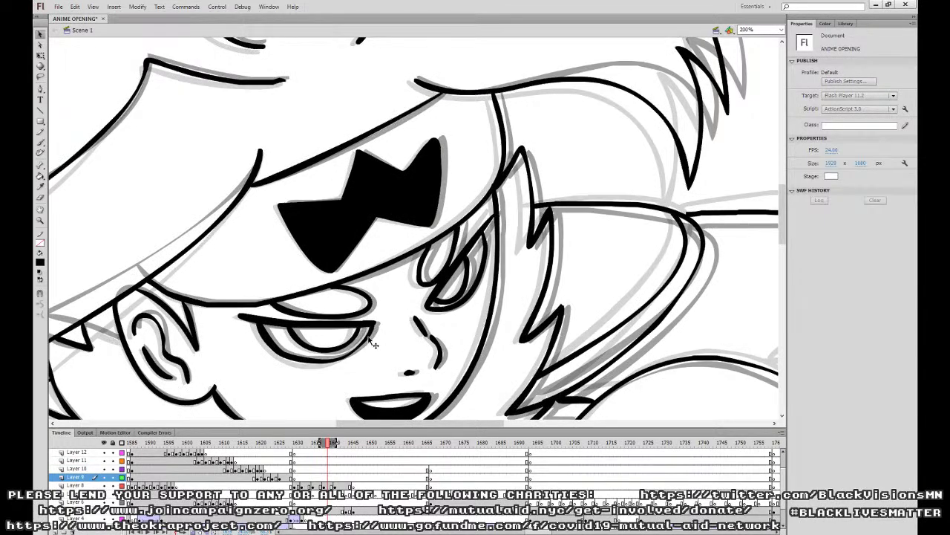
{"action": "left_click", "coordinate": [328, 478]}
{"action": "key", "text": "period"}
{"action": "key", "text": "period"}
{"action": "key", "text": "comma"}
{"action": "key", "text": "comma"}
{"action": "key", "text": "comma"}
{"action": "key", "text": "comma"}
{"action": "key", "text": "comma"}
{"action": "key", "text": "period"}
{"action": "key", "text": "period"}
{"action": "key", "text": "period"}
{"action": "key", "text": "period"}
{"action": "left_click", "coordinate": [359, 356]}
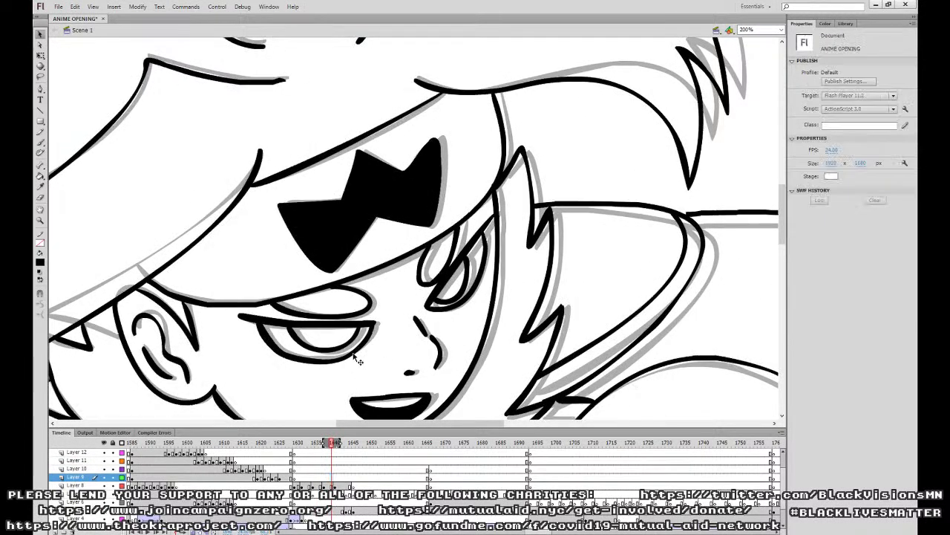
Replay the in-betweens from frame 1629 and compare the facial features at frames 1635, 1638 and 1640.
{"action": "left_click", "coordinate": [294, 469]}
{"action": "key", "text": "Return"}
{"action": "key", "text": "Return"}
{"action": "left_click", "coordinate": [294, 470]}
{"action": "key", "text": "Return"}
{"action": "left_click_drag", "start_coordinate": [305, 478], "coordinate": [316, 477]}
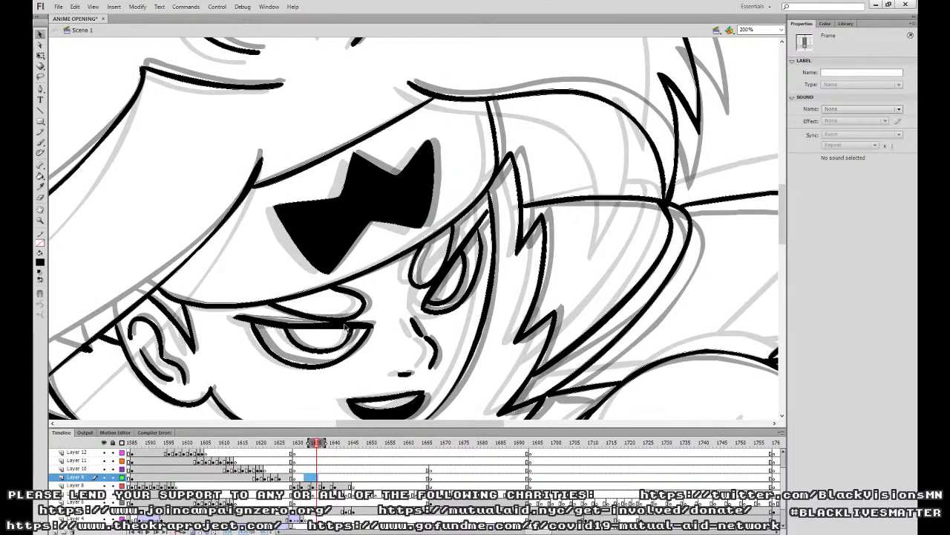
{"action": "left_click", "coordinate": [320, 312]}
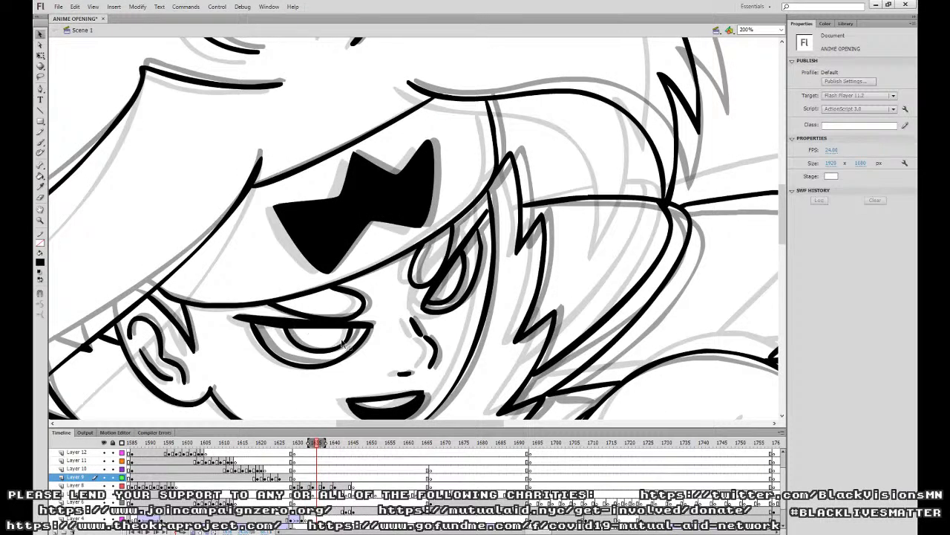
{"action": "key", "text": "Return"}
{"action": "left_click_drag", "start_coordinate": [319, 476], "coordinate": [326, 474]}
{"action": "left_click", "coordinate": [327, 473]}
{"action": "left_click", "coordinate": [336, 311]}
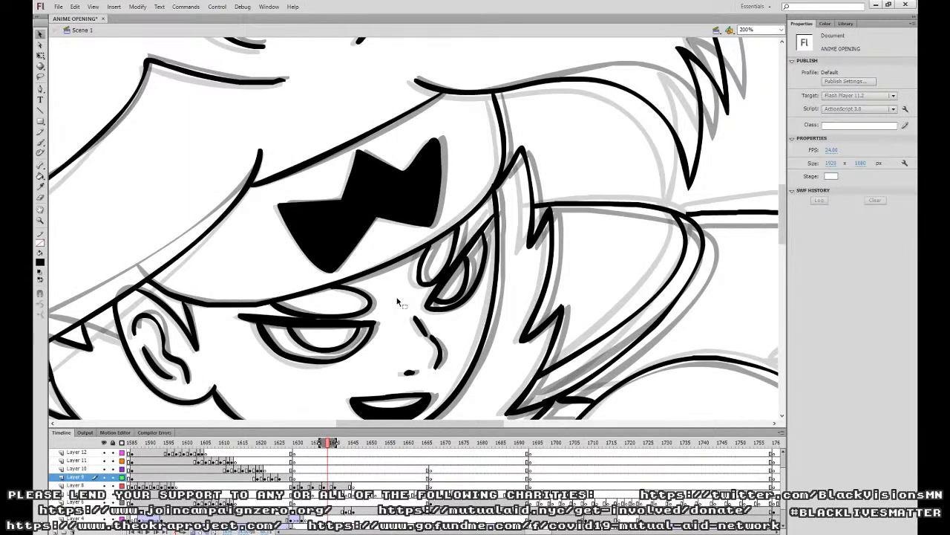
{"action": "left_click", "coordinate": [334, 478]}
{"action": "key", "text": "ctrl+minus"}
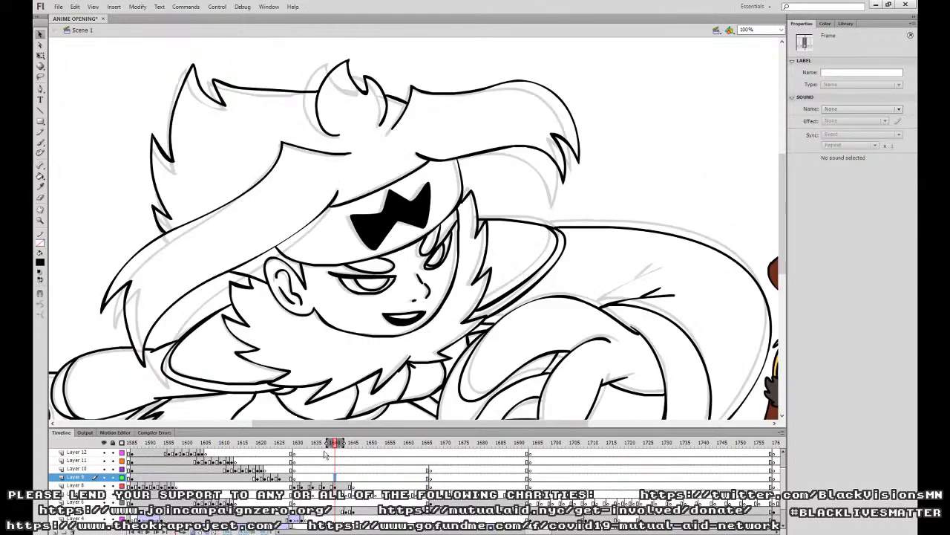
Play back the transition from the coloured character around frame 1620 into the inked close-up pose.
{"action": "left_click", "coordinate": [294, 469]}
{"action": "key", "text": "Return"}
{"action": "key", "text": "Return"}
{"action": "key", "text": "ctrl+minus"}
{"action": "left_click", "coordinate": [262, 460]}
{"action": "key", "text": "Return"}
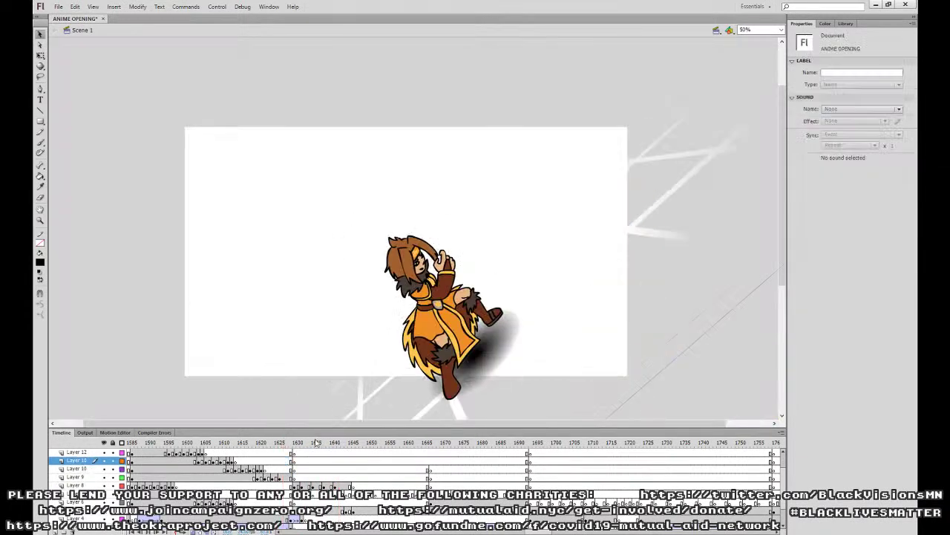
{"action": "key", "text": "Return"}
{"action": "left_click", "coordinate": [276, 469]}
{"action": "key", "text": "Return"}
{"action": "key", "text": "Return"}
{"action": "key", "text": "Return"}
Go to frame 1645 on Layer 8 and show the cyan rough sketch of the next pose.
{"action": "left_click", "coordinate": [354, 485]}
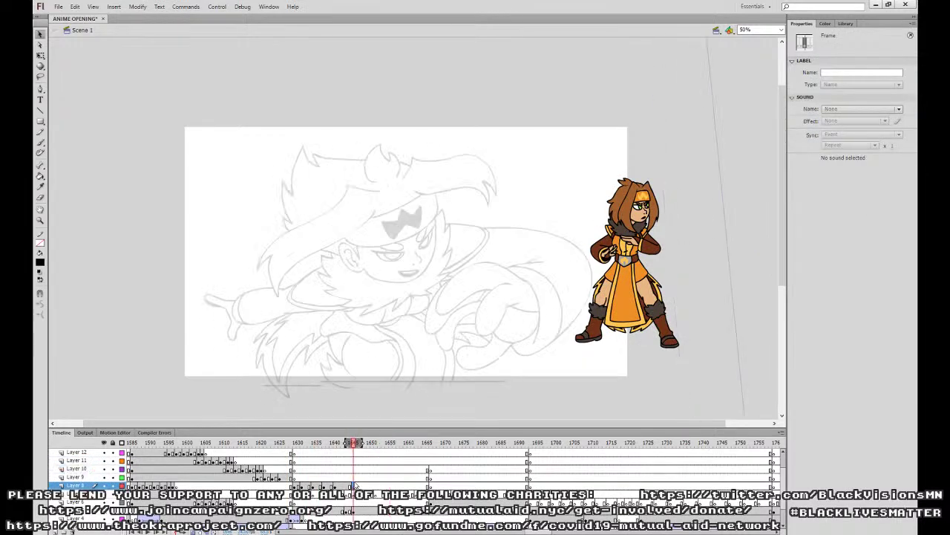
{"action": "left_click", "coordinate": [104, 511]}
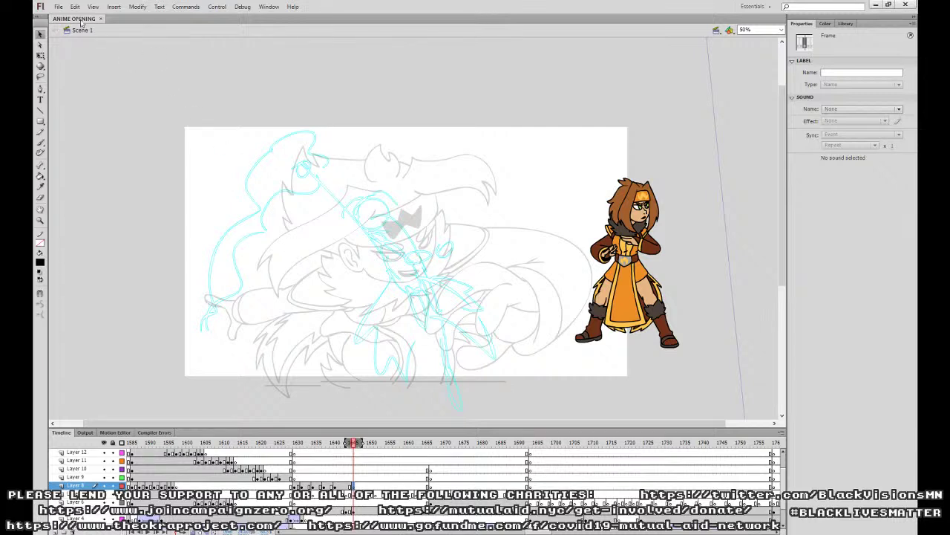
{"action": "left_click_drag", "start_coordinate": [79, 20], "coordinate": [87, 42]}
{"action": "key", "text": "ctrl+="}
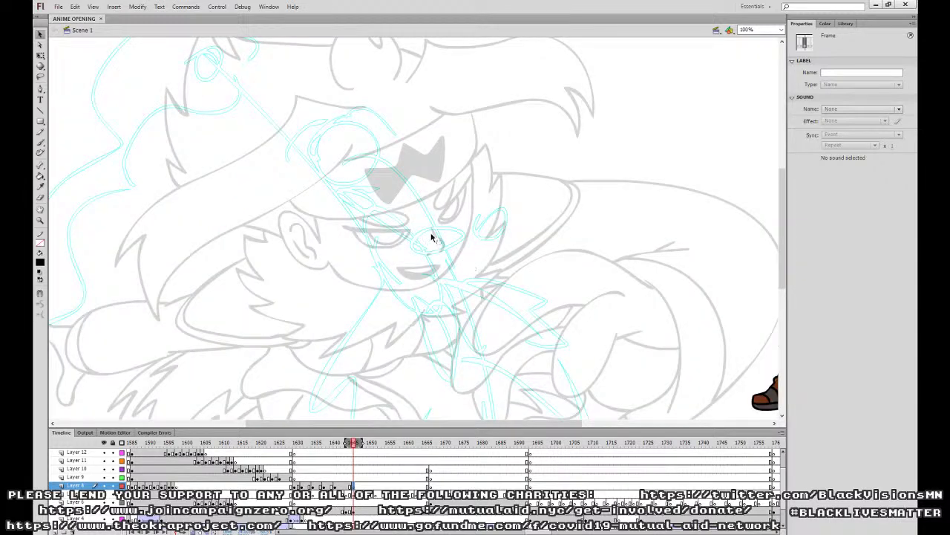
Ink the raised arm's long tapered sleeve and its cuff line with the Brush tool, redoing a stroke.
{"action": "left_click", "coordinate": [436, 225]}
{"action": "left_click_drag", "start_coordinate": [443, 225], "coordinate": [497, 309]}
{"action": "left_click", "coordinate": [40, 142]}
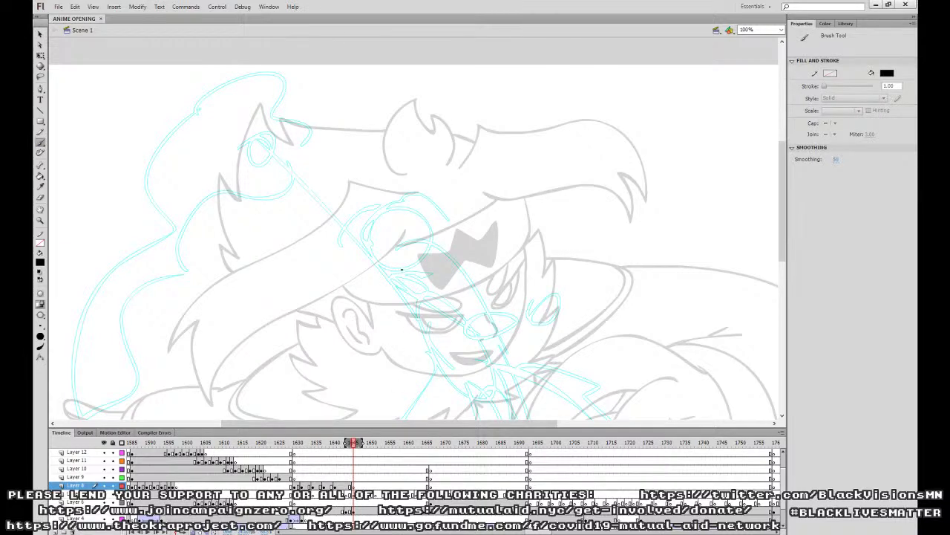
{"action": "mouse_move", "coordinate": [396, 280]}
{"action": "left_mouse_down"}
{"action": "mouse_move", "coordinate": [302, 164]}
{"action": "mouse_move", "coordinate": [275, 156]}
{"action": "mouse_move", "coordinate": [274, 188]}
{"action": "mouse_move", "coordinate": [343, 242]}
{"action": "mouse_move", "coordinate": [392, 298]}
{"action": "mouse_move", "coordinate": [404, 292]}
{"action": "mouse_move", "coordinate": [337, 191]}
{"action": "mouse_move", "coordinate": [289, 150]}
{"action": "mouse_move", "coordinate": [268, 176]}
{"action": "mouse_move", "coordinate": [289, 214]}
{"action": "mouse_move", "coordinate": [409, 309]}
{"action": "left_mouse_up"}
{"action": "key", "text": "ctrl+z"}
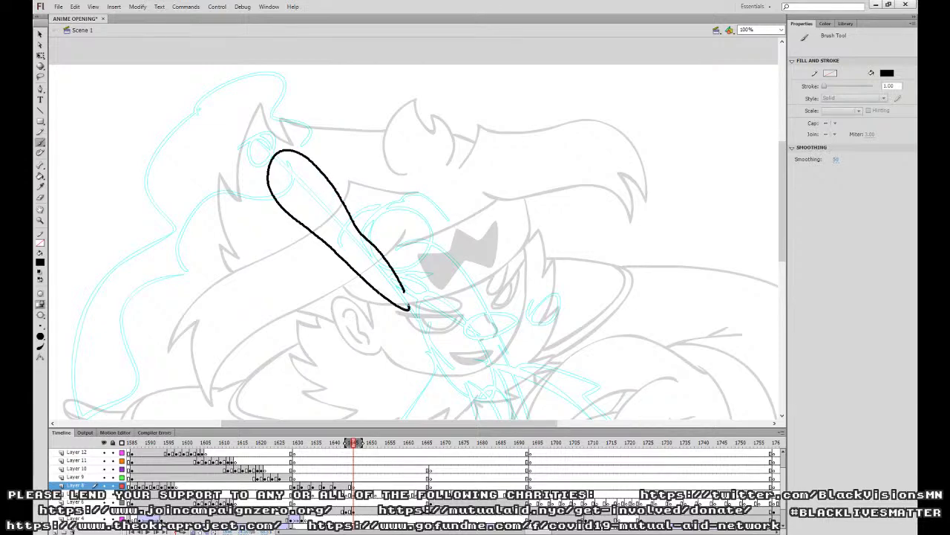
{"action": "left_click_drag", "start_coordinate": [294, 152], "coordinate": [276, 199]}
{"action": "left_click_drag", "start_coordinate": [374, 199], "coordinate": [395, 280]}
{"action": "left_click_drag", "start_coordinate": [382, 248], "coordinate": [394, 277]}
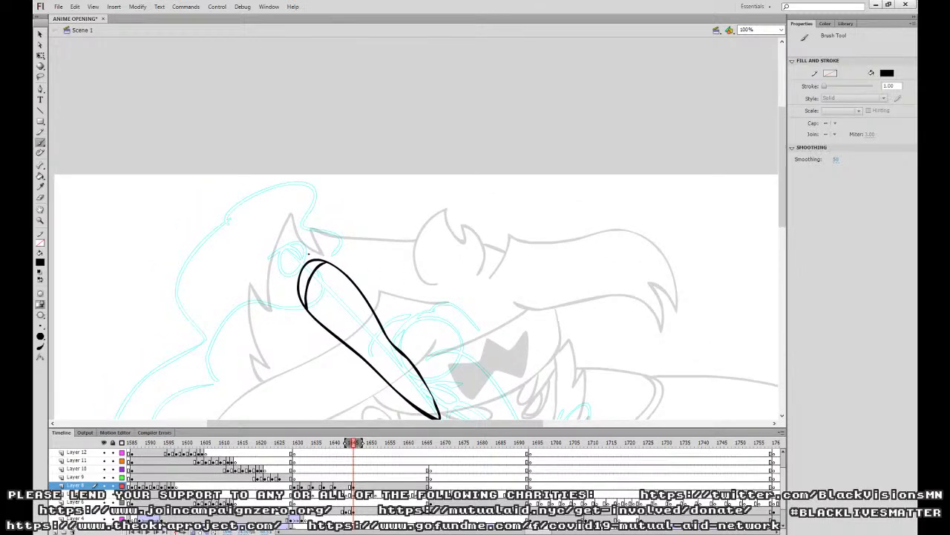
Ink the raised hand's small fingers and thumb above the cuff, undoing misplaced strokes.
{"action": "mouse_move", "coordinate": [313, 259]}
{"action": "left_mouse_down"}
{"action": "mouse_move", "coordinate": [296, 258]}
{"action": "mouse_move", "coordinate": [287, 273]}
{"action": "left_mouse_up"}
{"action": "key", "text": "ctrl+z"}
{"action": "key", "text": "ctrl+z"}
{"action": "mouse_move", "coordinate": [303, 257]}
{"action": "left_mouse_down"}
{"action": "mouse_move", "coordinate": [315, 256]}
{"action": "mouse_move", "coordinate": [298, 279]}
{"action": "mouse_move", "coordinate": [289, 266]}
{"action": "mouse_move", "coordinate": [288, 274]}
{"action": "mouse_move", "coordinate": [308, 260]}
{"action": "mouse_move", "coordinate": [280, 275]}
{"action": "mouse_move", "coordinate": [296, 270]}
{"action": "mouse_move", "coordinate": [283, 268]}
{"action": "left_mouse_up"}
{"action": "key", "text": "ctrl+z"}
{"action": "key", "text": "ctrl+z"}
{"action": "key", "text": "ctrl+z"}
{"action": "key", "text": "ctrl+z"}
{"action": "key", "text": "ctrl+z"}
{"action": "key", "text": "ctrl+z"}
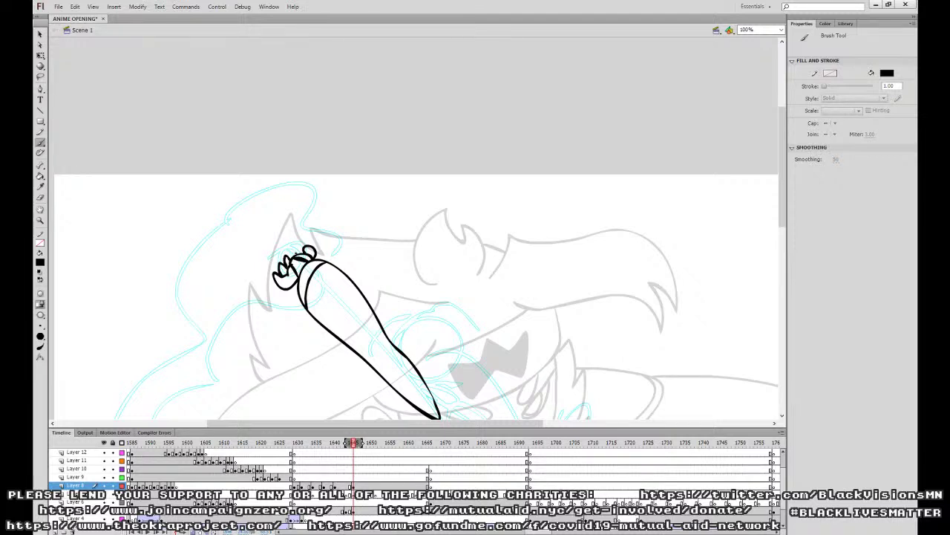
Ink the spiky fur collar beside the raised arm and the trim lines at the shoulder.
{"action": "left_click_drag", "start_coordinate": [419, 323], "coordinate": [423, 197]}
{"action": "left_click_drag", "start_coordinate": [483, 283], "coordinate": [415, 335]}
{"action": "left_click_drag", "start_coordinate": [356, 331], "coordinate": [326, 279]}
{"action": "mouse_move", "coordinate": [353, 331]}
{"action": "left_mouse_down"}
{"action": "mouse_move", "coordinate": [368, 312]}
{"action": "mouse_move", "coordinate": [400, 298]}
{"action": "mouse_move", "coordinate": [393, 277]}
{"action": "mouse_move", "coordinate": [374, 272]}
{"action": "mouse_move", "coordinate": [348, 297]}
{"action": "left_mouse_up"}
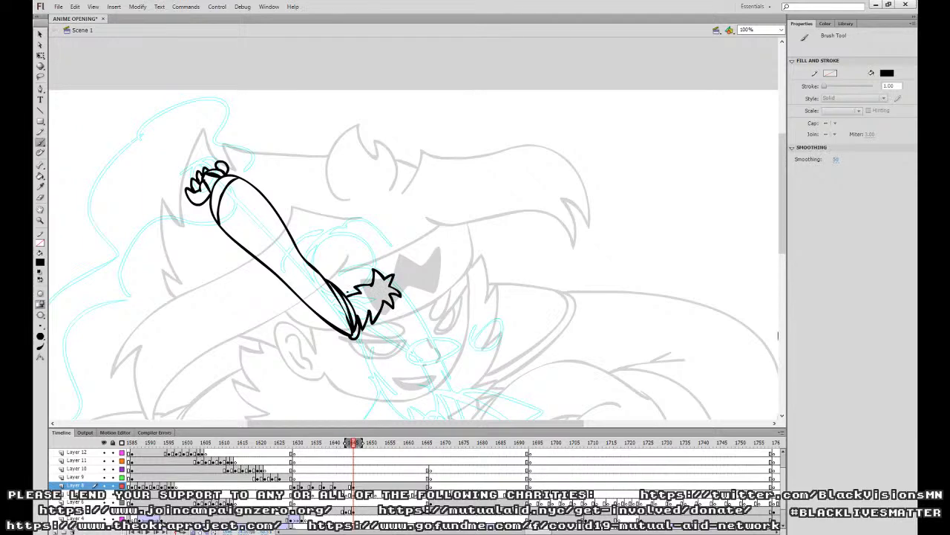
Ink the face's open mouth, nose and headband above the fur collar, undoing misplaced strokes.
{"action": "left_click_drag", "start_coordinate": [352, 265], "coordinate": [350, 271]}
{"action": "key", "text": "ctrl+z"}
{"action": "key", "text": "ctrl+z"}
{"action": "mouse_move", "coordinate": [310, 261]}
{"action": "left_mouse_down"}
{"action": "mouse_move", "coordinate": [331, 235]}
{"action": "mouse_move", "coordinate": [349, 243]}
{"action": "mouse_move", "coordinate": [315, 265]}
{"action": "mouse_move", "coordinate": [361, 239]}
{"action": "mouse_move", "coordinate": [335, 233]}
{"action": "mouse_move", "coordinate": [316, 246]}
{"action": "left_mouse_up"}
{"action": "key", "text": "ctrl+z"}
{"action": "key", "text": "ctrl+z"}
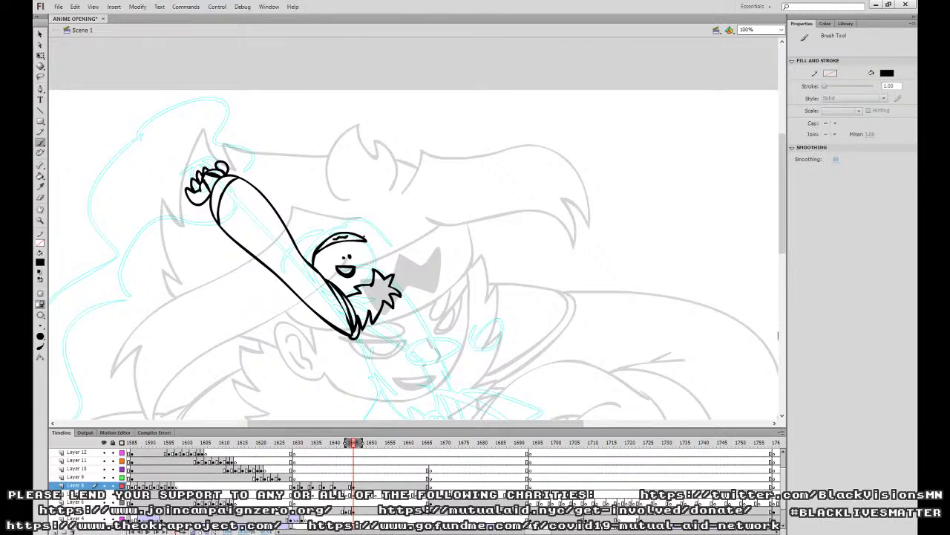
Ink the swept hair on both sides of the head, redoing misplaced strokes.
{"action": "left_click_drag", "start_coordinate": [328, 230], "coordinate": [296, 243]}
{"action": "key", "text": "ctrl+z"}
{"action": "mouse_move", "coordinate": [270, 272]}
{"action": "left_mouse_down"}
{"action": "mouse_move", "coordinate": [272, 284]}
{"action": "mouse_move", "coordinate": [286, 283]}
{"action": "mouse_move", "coordinate": [281, 292]}
{"action": "mouse_move", "coordinate": [315, 251]}
{"action": "left_mouse_up"}
{"action": "key", "text": "ctrl+z"}
{"action": "left_click_drag", "start_coordinate": [351, 223], "coordinate": [411, 241]}
{"action": "key", "text": "ctrl+z"}
{"action": "mouse_move", "coordinate": [349, 228]}
{"action": "left_mouse_down"}
{"action": "mouse_move", "coordinate": [383, 225]}
{"action": "mouse_move", "coordinate": [421, 236]}
{"action": "mouse_move", "coordinate": [368, 241]}
{"action": "left_mouse_up"}
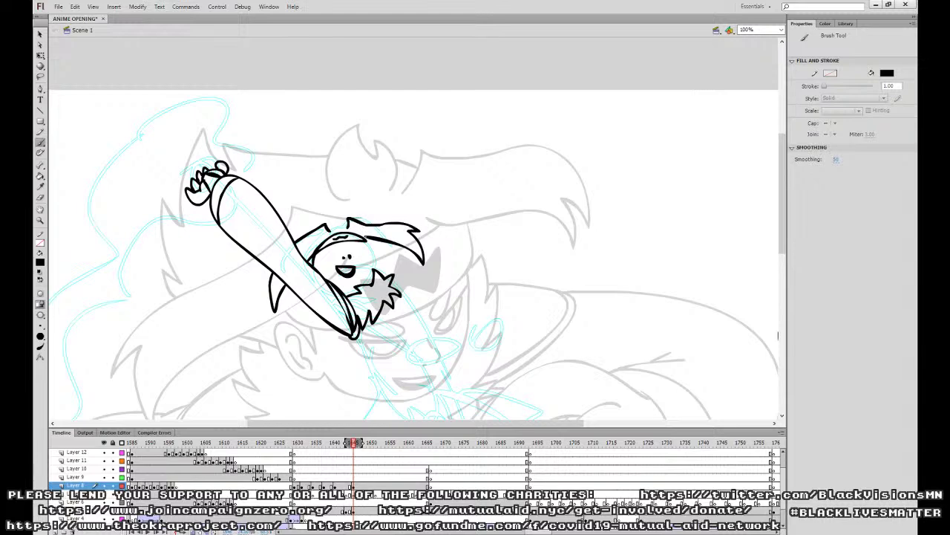
Ink the small hair tuft above the headband and rough in the eyes beneath it.
{"action": "key", "text": "q"}
{"action": "left_click", "coordinate": [376, 239]}
{"action": "left_click", "coordinate": [471, 195]}
{"action": "key", "text": "b"}
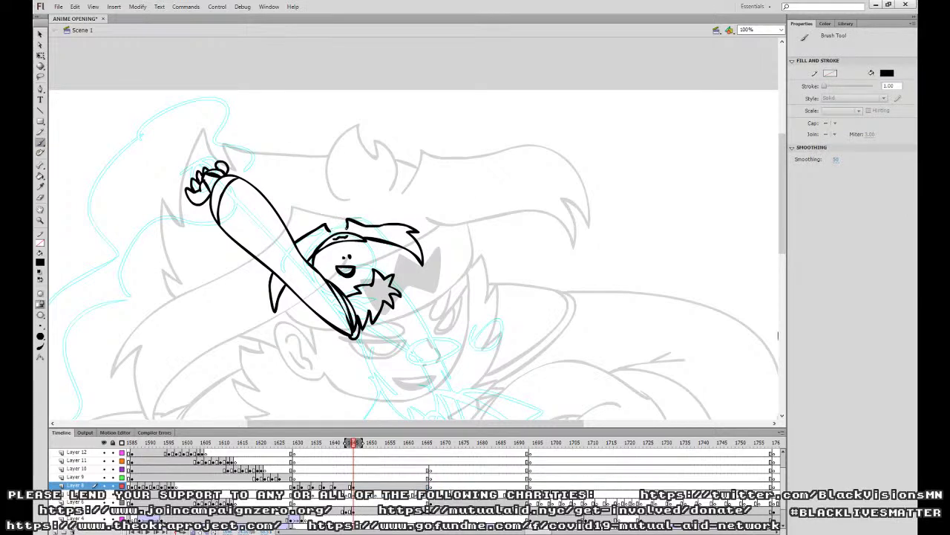
{"action": "mouse_move", "coordinate": [342, 225]}
{"action": "left_mouse_down"}
{"action": "mouse_move", "coordinate": [347, 237]}
{"action": "mouse_move", "coordinate": [330, 221]}
{"action": "mouse_move", "coordinate": [345, 226]}
{"action": "mouse_move", "coordinate": [338, 246]}
{"action": "left_mouse_up"}
{"action": "key", "text": "ctrl+z"}
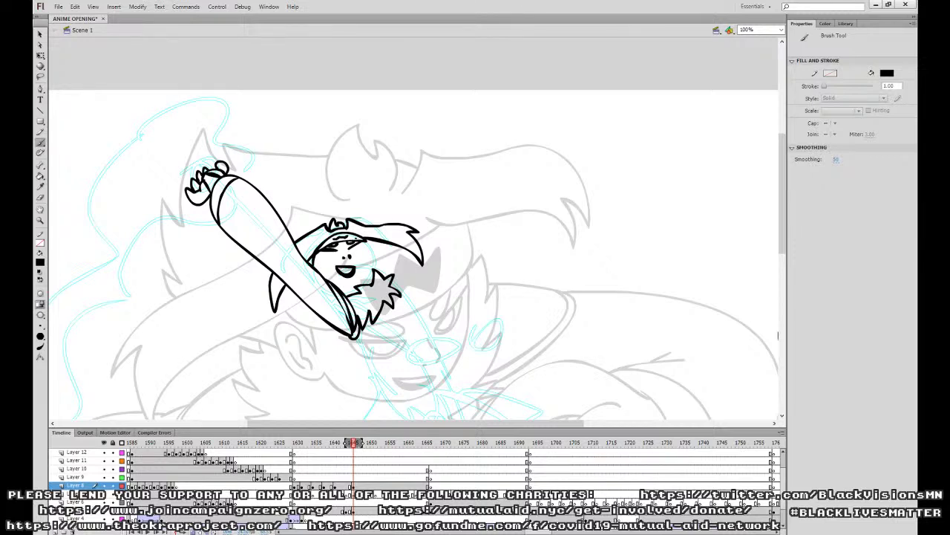
Undo the misplaced eye strokes and redraw both eyes with lids and pupils.
{"action": "key", "text": "ctrl+z"}
{"action": "key", "text": "ctrl+z"}
{"action": "key", "text": "ctrl+z"}
{"action": "key", "text": "ctrl+z"}
{"action": "left_click_drag", "start_coordinate": [320, 251], "coordinate": [352, 251]}
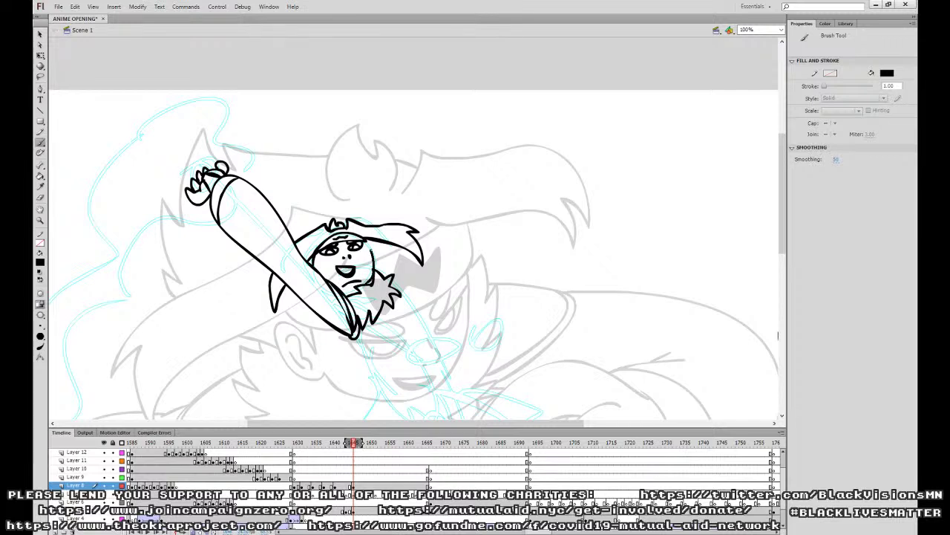
Ink the cheek and jaw contour from the headband down to the fur collar, redoing the stroke.
{"action": "key", "text": "ctrl+z"}
{"action": "left_click_drag", "start_coordinate": [370, 283], "coordinate": [365, 242]}
{"action": "key", "text": "ctrl+z"}
{"action": "key", "text": "ctrl+z"}
{"action": "mouse_move", "coordinate": [370, 284]}
{"action": "left_mouse_down"}
{"action": "mouse_move", "coordinate": [365, 241]}
{"action": "mouse_move", "coordinate": [372, 250]}
{"action": "left_mouse_up"}
{"action": "key", "text": "ctrl+z"}
Undo the torso outline below the fur collar and ink the shield-shaped belt buckle with its black emblem.
{"action": "scroll", "coordinate": [782, 223], "scroll_direction": "down", "scroll_amount": 3}
{"action": "mouse_move", "coordinate": [354, 289]}
{"action": "left_mouse_down"}
{"action": "mouse_move", "coordinate": [371, 313]}
{"action": "mouse_move", "coordinate": [422, 308]}
{"action": "mouse_move", "coordinate": [392, 250]}
{"action": "left_mouse_up"}
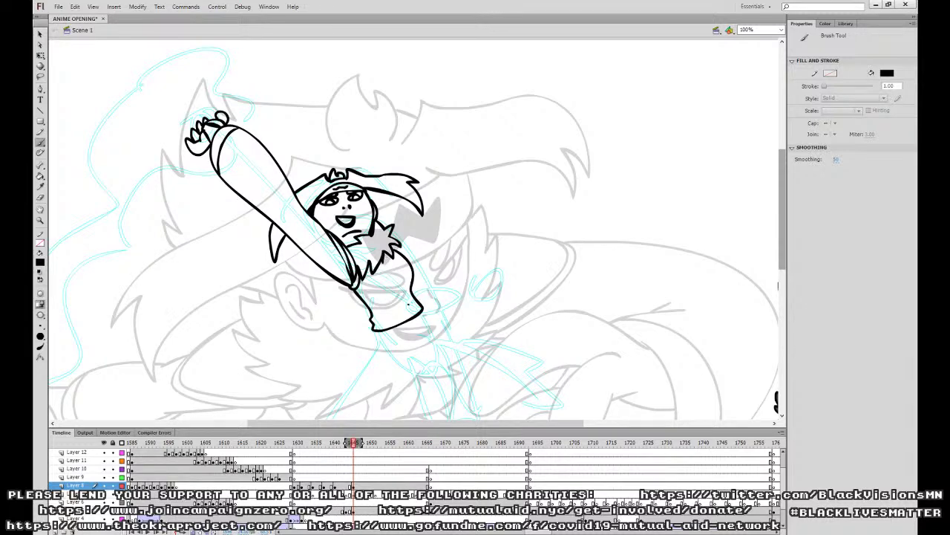
{"action": "key", "text": "ctrl+z"}
{"action": "mouse_move", "coordinate": [407, 303]}
{"action": "left_mouse_down"}
{"action": "mouse_move", "coordinate": [393, 315]}
{"action": "mouse_move", "coordinate": [398, 331]}
{"action": "mouse_move", "coordinate": [420, 325]}
{"action": "mouse_move", "coordinate": [408, 304]}
{"action": "mouse_move", "coordinate": [414, 319]}
{"action": "mouse_move", "coordinate": [403, 315]}
{"action": "left_mouse_up"}
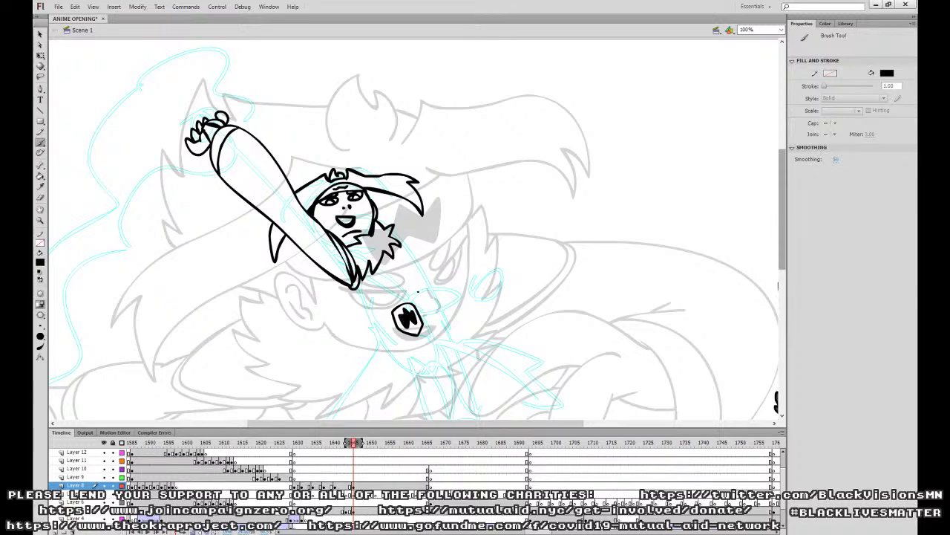
Ink the belt strap beside the buckle, the torso sides with a chest crease, and the far shoulder below the fur collar.
{"action": "mouse_move", "coordinate": [392, 313]}
{"action": "left_mouse_down"}
{"action": "mouse_move", "coordinate": [375, 341]}
{"action": "mouse_move", "coordinate": [398, 337]}
{"action": "left_mouse_up"}
{"action": "mouse_move", "coordinate": [416, 305]}
{"action": "left_mouse_down"}
{"action": "mouse_move", "coordinate": [425, 327]}
{"action": "mouse_move", "coordinate": [410, 257]}
{"action": "mouse_move", "coordinate": [395, 247]}
{"action": "mouse_move", "coordinate": [384, 288]}
{"action": "mouse_move", "coordinate": [391, 310]}
{"action": "mouse_move", "coordinate": [401, 259]}
{"action": "mouse_move", "coordinate": [392, 248]}
{"action": "left_mouse_up"}
{"action": "left_click_drag", "start_coordinate": [353, 291], "coordinate": [370, 328]}
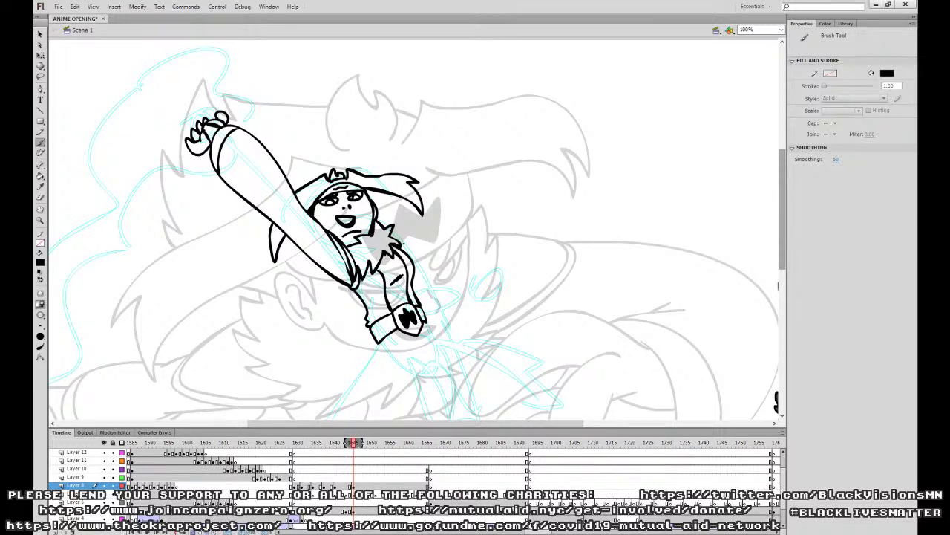
{"action": "mouse_move", "coordinate": [414, 272]}
{"action": "left_mouse_down"}
{"action": "mouse_move", "coordinate": [401, 246]}
{"action": "mouse_move", "coordinate": [422, 263]}
{"action": "left_mouse_up"}
{"action": "mouse_move", "coordinate": [507, 310]}
{"action": "left_mouse_down"}
{"action": "mouse_move", "coordinate": [483, 218]}
{"action": "mouse_move", "coordinate": [471, 248]}
{"action": "mouse_move", "coordinate": [540, 273]}
{"action": "left_mouse_up"}
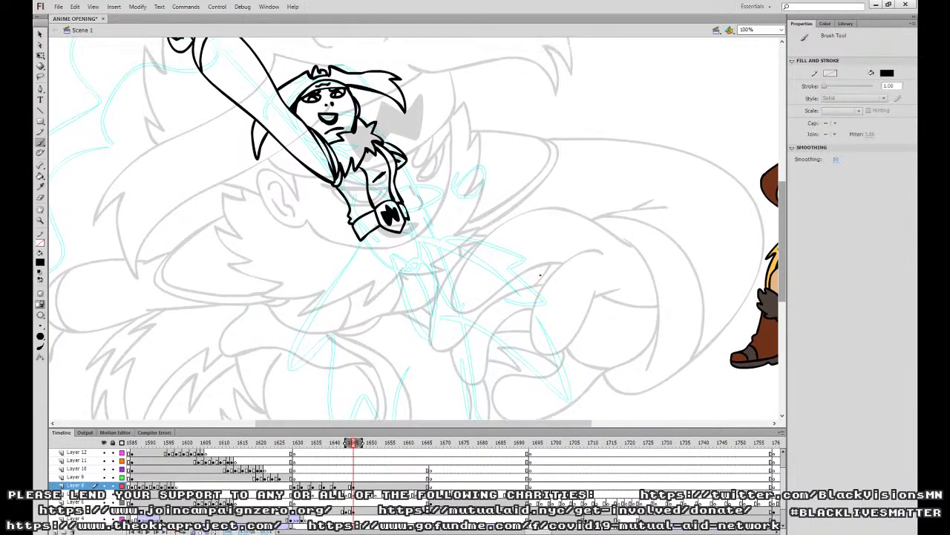
{"action": "left_click_drag", "start_coordinate": [460, 264], "coordinate": [450, 315]}
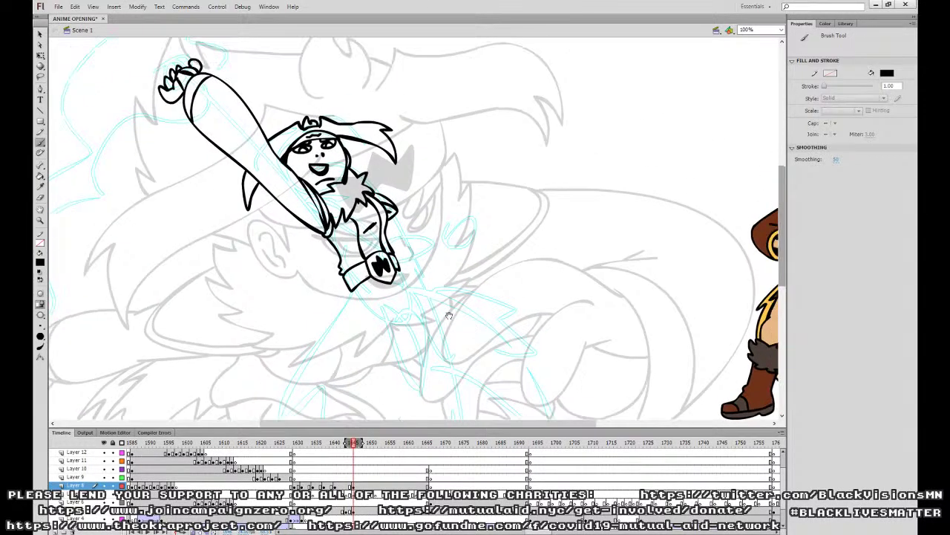
Shorten and slightly skew the belt and lower torso lines with Free Transform.
{"action": "left_click", "coordinate": [40, 56]}
{"action": "left_click_drag", "start_coordinate": [309, 331], "coordinate": [474, 234]}
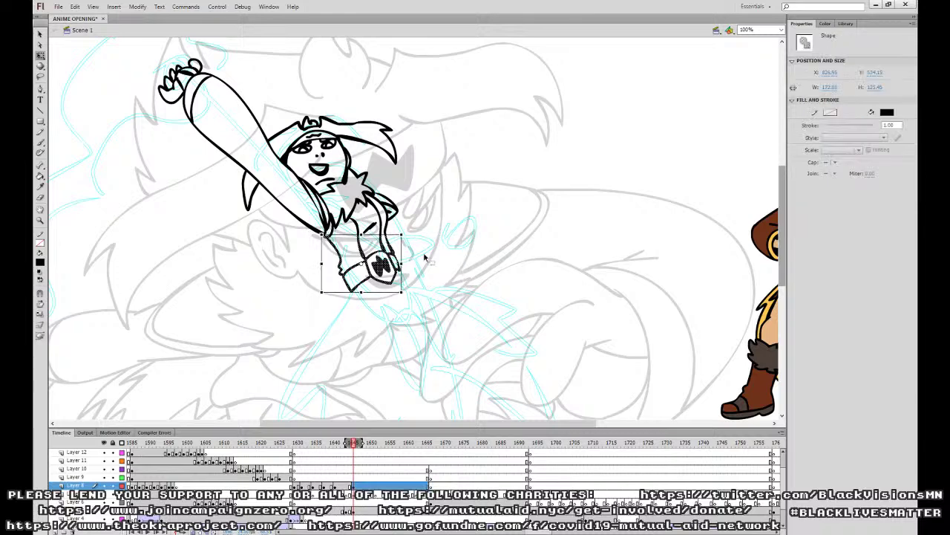
{"action": "mouse_move", "coordinate": [361, 292]}
{"action": "left_mouse_down"}
{"action": "mouse_move", "coordinate": [361, 280]}
{"action": "mouse_move", "coordinate": [377, 284]}
{"action": "left_mouse_up"}
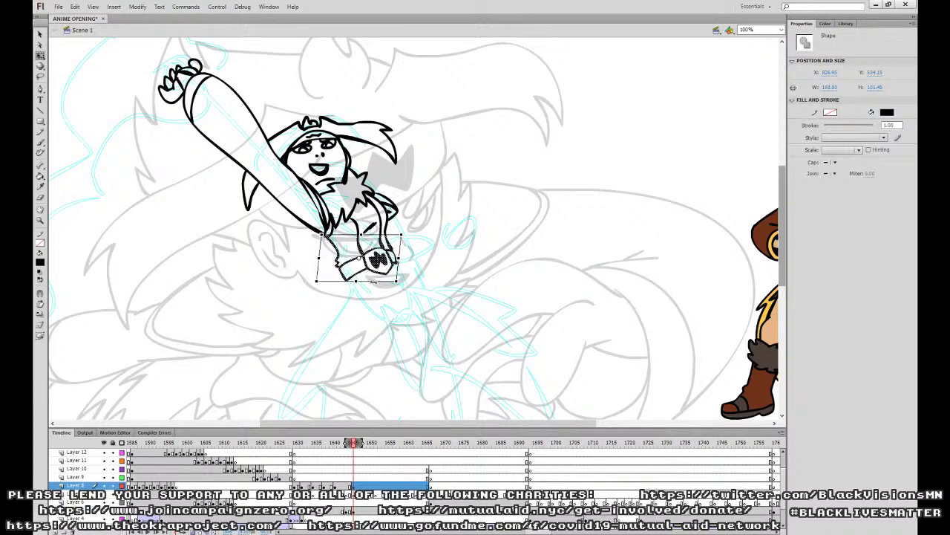
{"action": "left_click", "coordinate": [438, 242]}
Ink the raised front knee and its jagged fur cuff over the belt on Layer 9, redoing the first stroke.
{"action": "left_click", "coordinate": [40, 143]}
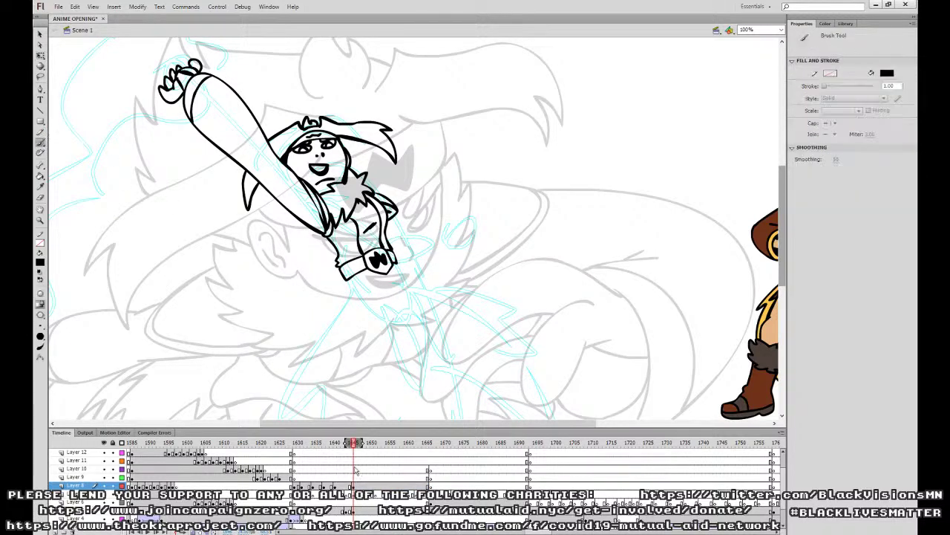
{"action": "left_click", "coordinate": [355, 477]}
{"action": "mouse_move", "coordinate": [360, 242]}
{"action": "left_mouse_down"}
{"action": "mouse_move", "coordinate": [349, 272]}
{"action": "mouse_move", "coordinate": [379, 244]}
{"action": "mouse_move", "coordinate": [343, 270]}
{"action": "mouse_move", "coordinate": [360, 306]}
{"action": "left_mouse_up"}
{"action": "key", "text": "ctrl+z"}
{"action": "mouse_move", "coordinate": [349, 271]}
{"action": "left_mouse_down"}
{"action": "mouse_move", "coordinate": [366, 266]}
{"action": "mouse_move", "coordinate": [363, 302]}
{"action": "mouse_move", "coordinate": [402, 273]}
{"action": "left_mouse_up"}
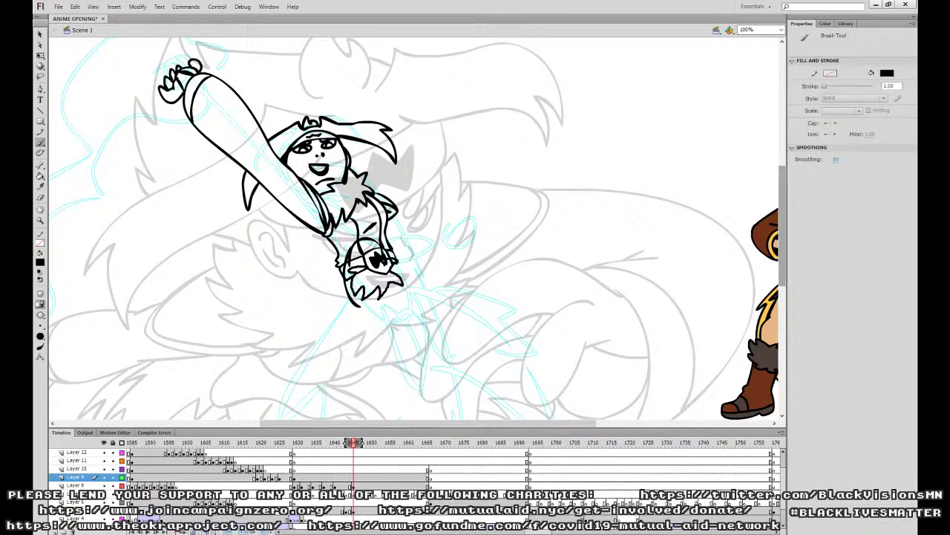
Ink the front leg's shin below the fur cuff, ending in a rounded foreshortened boot, and undo the stray strokes.
{"action": "left_click", "coordinate": [353, 480]}
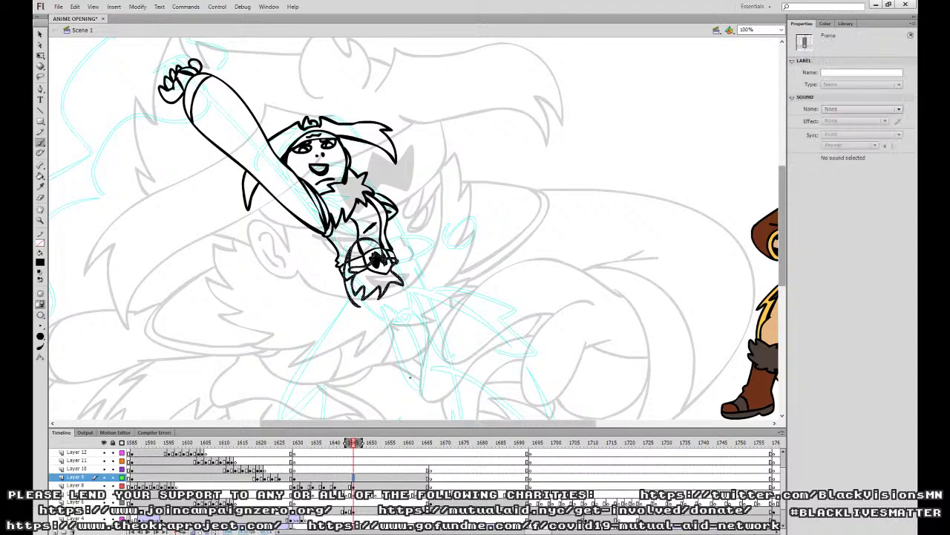
{"action": "mouse_move", "coordinate": [357, 295]}
{"action": "left_mouse_down"}
{"action": "mouse_move", "coordinate": [391, 340]}
{"action": "mouse_move", "coordinate": [393, 368]}
{"action": "mouse_move", "coordinate": [414, 386]}
{"action": "mouse_move", "coordinate": [432, 370]}
{"action": "mouse_move", "coordinate": [399, 282]}
{"action": "left_mouse_up"}
{"action": "key", "text": "ctrl+z"}
{"action": "mouse_move", "coordinate": [419, 342]}
{"action": "left_mouse_down"}
{"action": "mouse_move", "coordinate": [405, 372]}
{"action": "mouse_move", "coordinate": [399, 361]}
{"action": "mouse_move", "coordinate": [432, 364]}
{"action": "left_mouse_up"}
{"action": "key", "text": "ctrl+z"}
Fill the front leg's knee, fur cuff and shin with white to hide the lines behind them.
{"action": "key", "text": "i"}
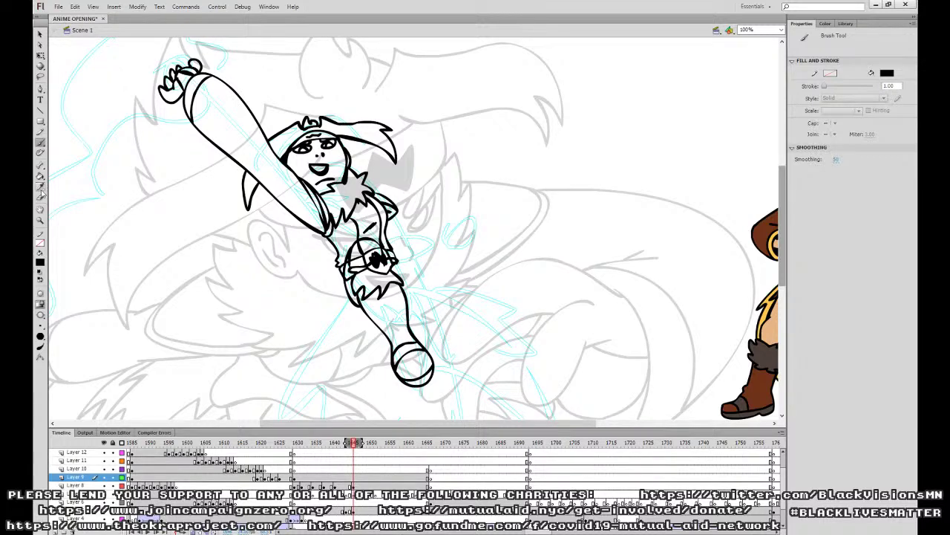
{"action": "left_click", "coordinate": [456, 213]}
{"action": "left_click", "coordinate": [354, 264]}
{"action": "left_click", "coordinate": [360, 277]}
{"action": "left_click", "coordinate": [381, 316]}
{"action": "left_click", "coordinate": [347, 284]}
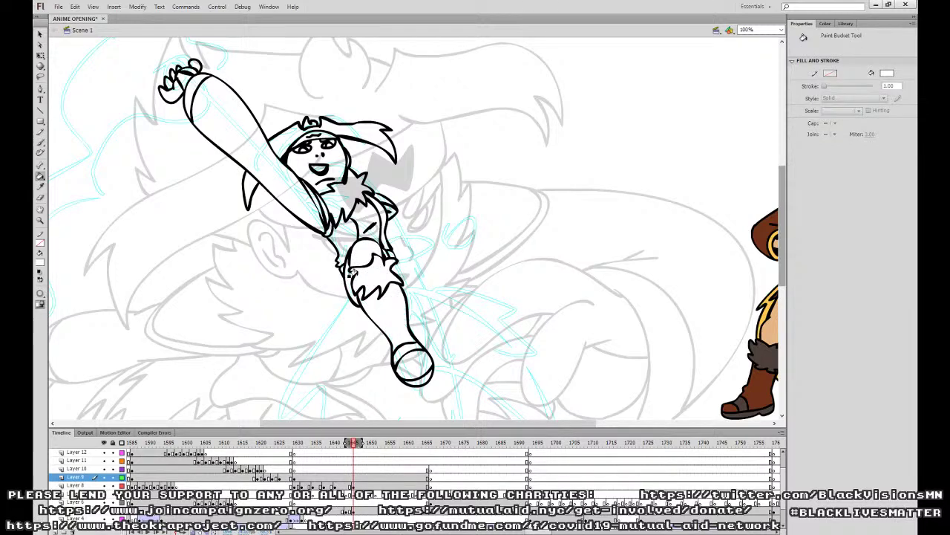
Move the finished front leg from Layer 9 onto Layer 8 at frame 1645, keeping its position.
{"action": "left_click", "coordinate": [353, 479]}
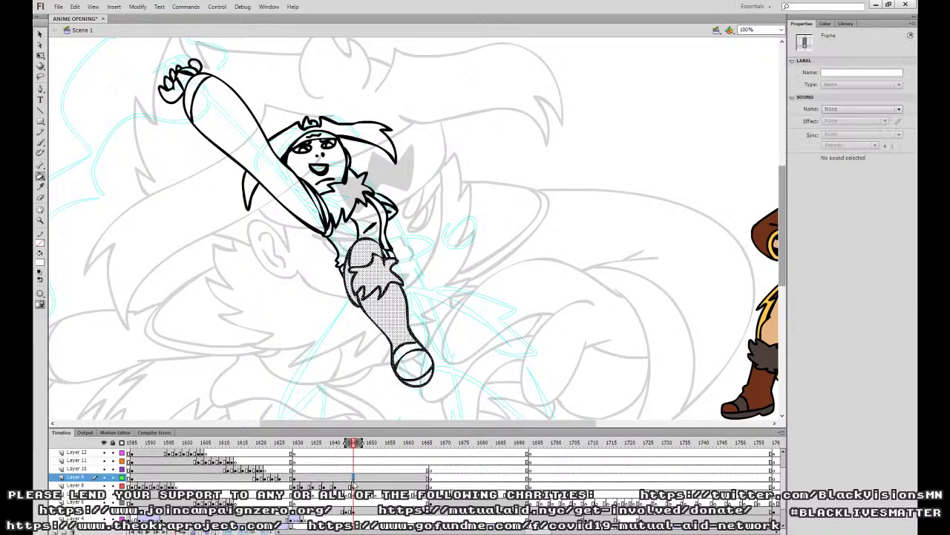
{"action": "key", "text": "ctrl+x"}
{"action": "left_click", "coordinate": [353, 487]}
{"action": "key", "text": "ctrl+shift+v"}
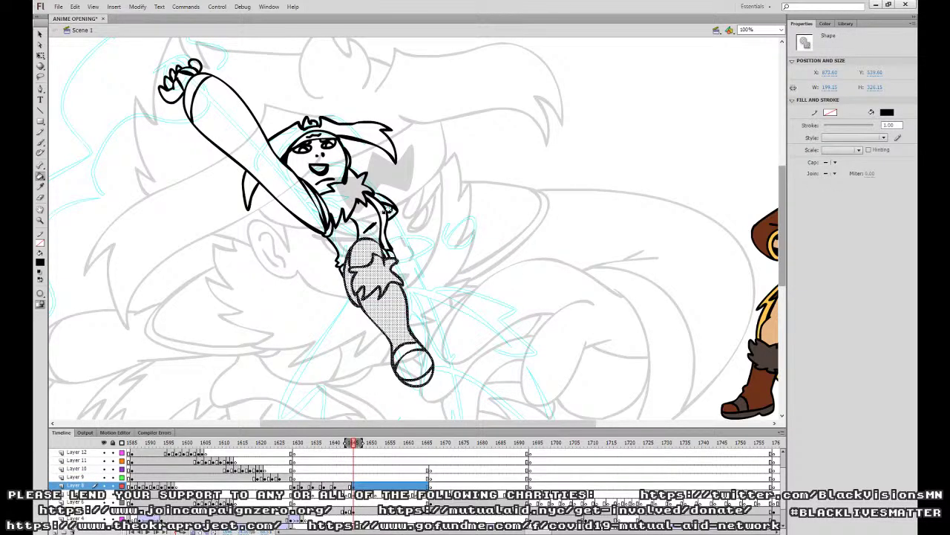
{"action": "left_click", "coordinate": [40, 56]}
{"action": "key", "text": "Delete"}
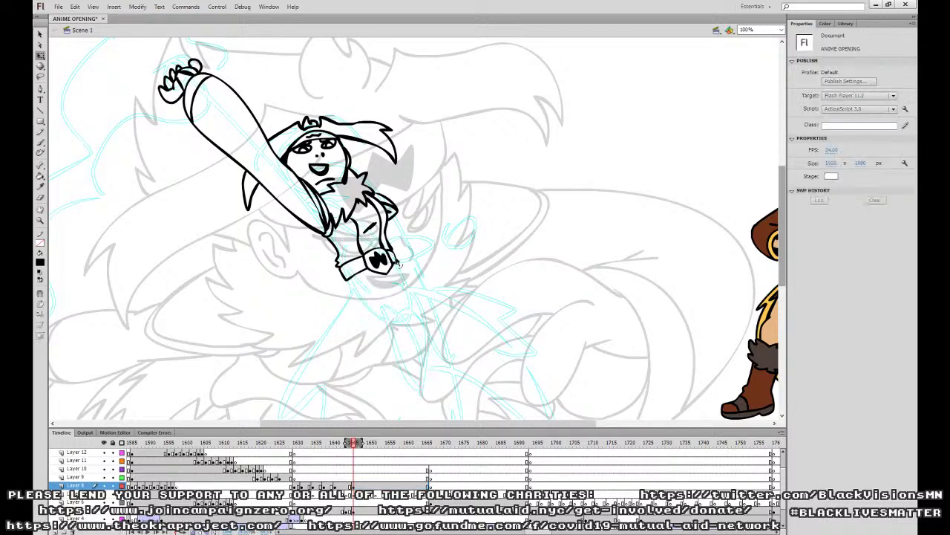
{"action": "key", "text": "ctrl+z"}
{"action": "left_click", "coordinate": [502, 265]}
Ink the small pointed coat flap behind the front thigh on Layer 8.
{"action": "key", "text": "b"}
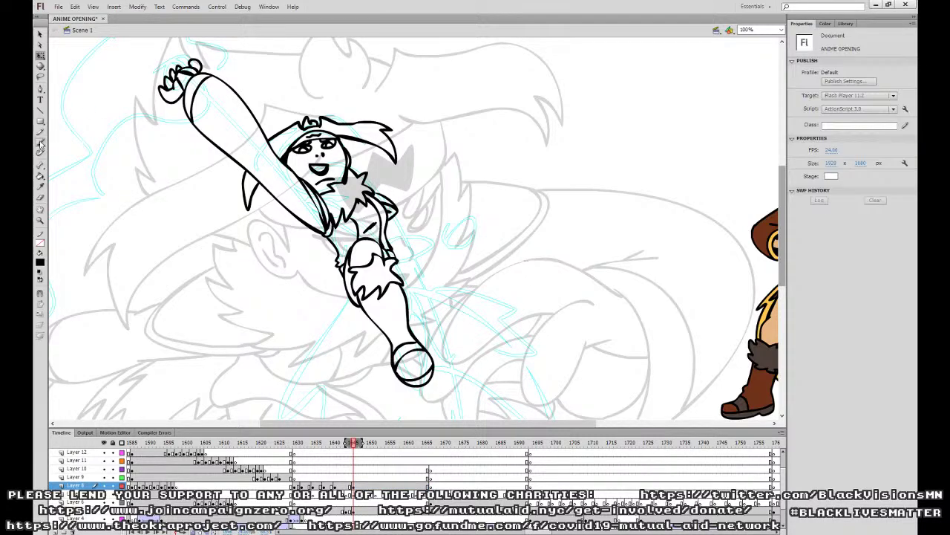
{"action": "left_click", "coordinate": [354, 487]}
{"action": "mouse_move", "coordinate": [343, 275]}
{"action": "left_mouse_down"}
{"action": "mouse_move", "coordinate": [337, 299]}
{"action": "mouse_move", "coordinate": [350, 297]}
{"action": "left_mouse_up"}
{"action": "left_click_drag", "start_coordinate": [444, 286], "coordinate": [420, 232]}
{"action": "mouse_move", "coordinate": [466, 309]}
{"action": "left_mouse_down"}
{"action": "mouse_move", "coordinate": [463, 248]}
{"action": "mouse_move", "coordinate": [459, 336]}
{"action": "left_mouse_up"}
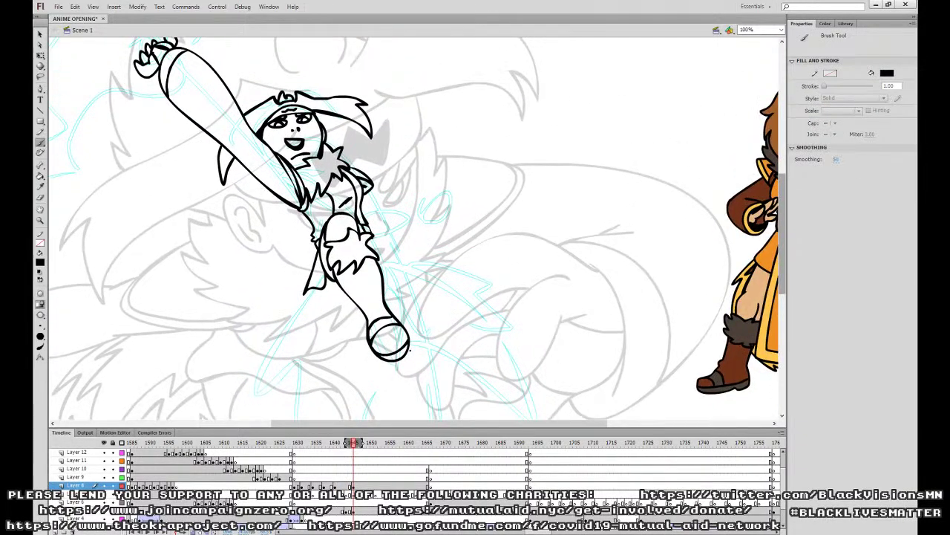
Ink the long coat panel sweeping away from the hip with its inner border line, redoing the first stroke.
{"action": "mouse_move", "coordinate": [368, 240]}
{"action": "left_mouse_down"}
{"action": "mouse_move", "coordinate": [388, 254]}
{"action": "mouse_move", "coordinate": [461, 303]}
{"action": "mouse_move", "coordinate": [486, 369]}
{"action": "mouse_move", "coordinate": [447, 352]}
{"action": "mouse_move", "coordinate": [417, 365]}
{"action": "mouse_move", "coordinate": [404, 299]}
{"action": "mouse_move", "coordinate": [429, 347]}
{"action": "mouse_move", "coordinate": [474, 347]}
{"action": "left_mouse_up"}
{"action": "key", "text": "ctrl+z"}
{"action": "mouse_move", "coordinate": [379, 260]}
{"action": "left_mouse_down"}
{"action": "mouse_move", "coordinate": [460, 343]}
{"action": "mouse_move", "coordinate": [439, 290]}
{"action": "mouse_move", "coordinate": [379, 252]}
{"action": "left_mouse_up"}
{"action": "left_click_drag", "start_coordinate": [479, 285], "coordinate": [457, 231]}
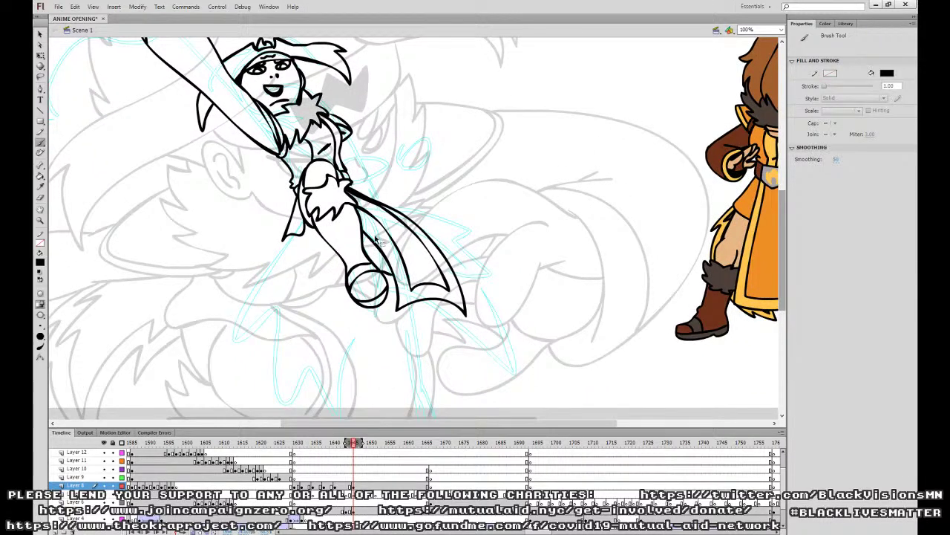
Ink the cloth tuft at the hip and the rear leg's thigh, fur and shin below the coat panel.
{"action": "mouse_move", "coordinate": [355, 183]}
{"action": "left_mouse_down"}
{"action": "mouse_move", "coordinate": [379, 201]}
{"action": "mouse_move", "coordinate": [373, 188]}
{"action": "mouse_move", "coordinate": [373, 199]}
{"action": "left_mouse_up"}
{"action": "key", "text": "ctrl+z"}
{"action": "left_click_drag", "start_coordinate": [372, 260], "coordinate": [388, 264]}
{"action": "mouse_move", "coordinate": [386, 303]}
{"action": "left_mouse_down"}
{"action": "mouse_move", "coordinate": [412, 374]}
{"action": "mouse_move", "coordinate": [448, 382]}
{"action": "mouse_move", "coordinate": [425, 349]}
{"action": "mouse_move", "coordinate": [420, 304]}
{"action": "left_mouse_up"}
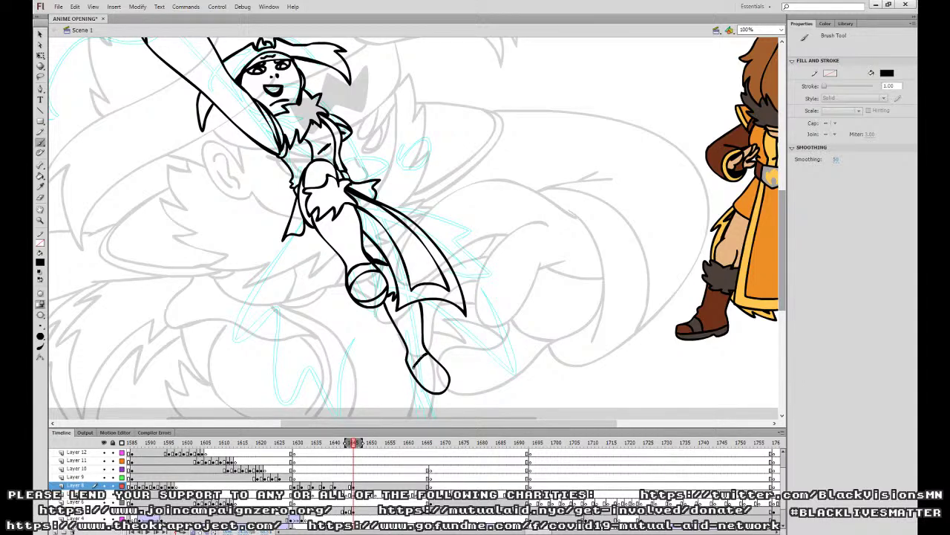
Undo the rear boot strokes and redraw the boot with its sole and toe lines.
{"action": "key", "text": "ctrl+z"}
{"action": "left_click_drag", "start_coordinate": [408, 358], "coordinate": [446, 389]}
{"action": "mouse_move", "coordinate": [427, 349]}
{"action": "left_mouse_down"}
{"action": "mouse_move", "coordinate": [414, 364]}
{"action": "mouse_move", "coordinate": [431, 368]}
{"action": "mouse_move", "coordinate": [415, 369]}
{"action": "mouse_move", "coordinate": [421, 374]}
{"action": "left_mouse_up"}
{"action": "key", "text": "ctrl+z"}
{"action": "key", "text": "ctrl+z"}
{"action": "key", "text": "ctrl+z"}
{"action": "left_click_drag", "start_coordinate": [480, 260], "coordinate": [510, 392]}
{"action": "left_click_drag", "start_coordinate": [416, 318], "coordinate": [448, 223]}
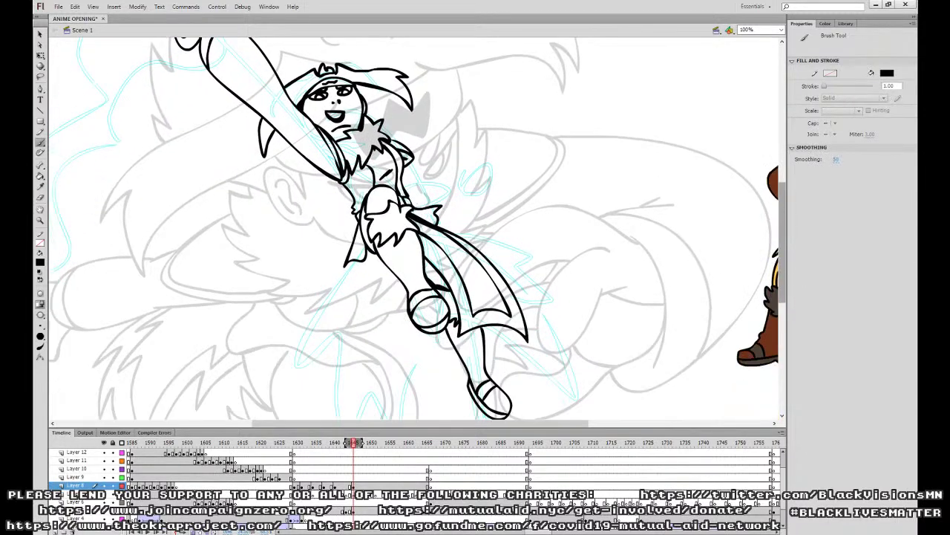
Ink the ragged outer edge of the coat skirt behind the front leg, undoing and redrawing the misplaced strokes.
{"action": "mouse_move", "coordinate": [351, 260]}
{"action": "left_mouse_down"}
{"action": "mouse_move", "coordinate": [336, 331]}
{"action": "mouse_move", "coordinate": [361, 263]}
{"action": "mouse_move", "coordinate": [336, 337]}
{"action": "left_mouse_up"}
{"action": "key", "text": "ctrl+z"}
{"action": "key", "text": "ctrl+z"}
{"action": "mouse_move", "coordinate": [351, 262]}
{"action": "left_mouse_down"}
{"action": "mouse_move", "coordinate": [332, 291]}
{"action": "mouse_move", "coordinate": [335, 337]}
{"action": "mouse_move", "coordinate": [351, 365]}
{"action": "left_mouse_up"}
{"action": "mouse_move", "coordinate": [355, 361]}
{"action": "left_mouse_down"}
{"action": "mouse_move", "coordinate": [357, 295]}
{"action": "mouse_move", "coordinate": [371, 329]}
{"action": "mouse_move", "coordinate": [429, 349]}
{"action": "mouse_move", "coordinate": [442, 378]}
{"action": "mouse_move", "coordinate": [425, 300]}
{"action": "left_mouse_up"}
{"action": "key", "text": "ctrl+z"}
{"action": "mouse_move", "coordinate": [338, 295]}
{"action": "left_mouse_down"}
{"action": "mouse_move", "coordinate": [432, 358]}
{"action": "mouse_move", "coordinate": [421, 269]}
{"action": "left_mouse_up"}
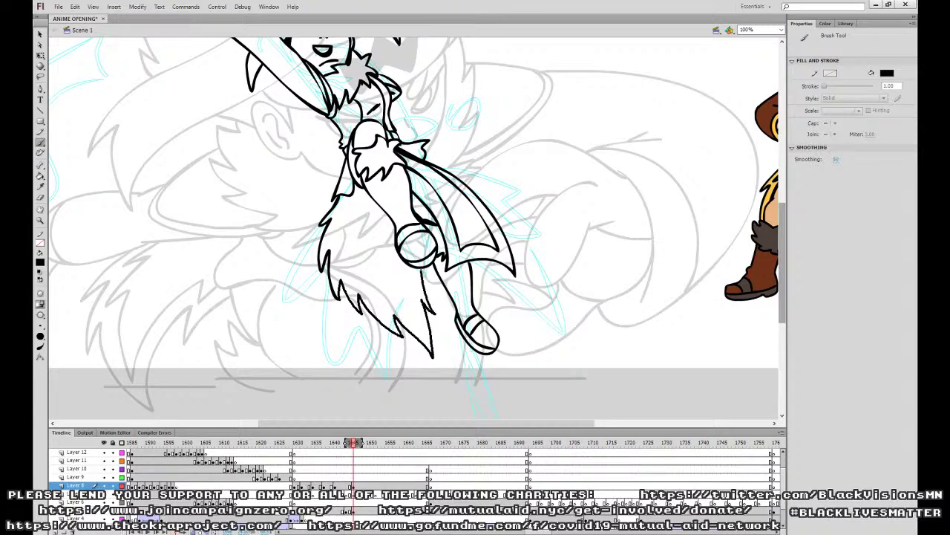
Add the jagged skirt fringe beside the rear leg and the inner trim line along the ragged skirt.
{"action": "mouse_move", "coordinate": [477, 294]}
{"action": "left_mouse_down"}
{"action": "mouse_move", "coordinate": [513, 332]}
{"action": "mouse_move", "coordinate": [499, 263]}
{"action": "left_mouse_up"}
{"action": "mouse_move", "coordinate": [343, 197]}
{"action": "left_mouse_down"}
{"action": "mouse_move", "coordinate": [338, 268]}
{"action": "mouse_move", "coordinate": [352, 288]}
{"action": "mouse_move", "coordinate": [380, 285]}
{"action": "mouse_move", "coordinate": [413, 326]}
{"action": "mouse_move", "coordinate": [420, 270]}
{"action": "left_mouse_up"}
{"action": "mouse_move", "coordinate": [473, 284]}
{"action": "left_mouse_down"}
{"action": "mouse_move", "coordinate": [486, 296]}
{"action": "mouse_move", "coordinate": [489, 268]}
{"action": "left_mouse_up"}
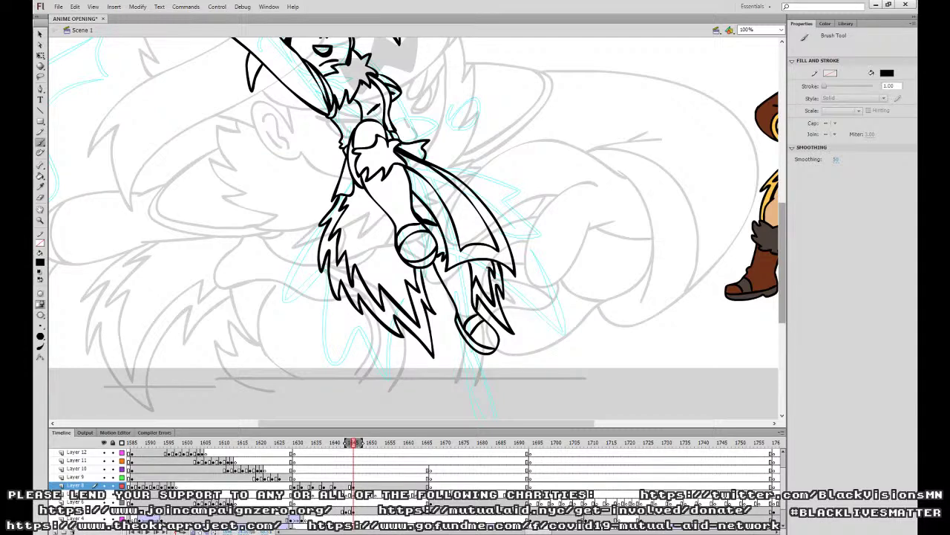
Ink the lowered arm at the hip with its cuff and clenched fist, undoing the faulty strokes.
{"action": "scroll", "coordinate": [487, 272], "scroll_direction": "up", "scroll_amount": 5}
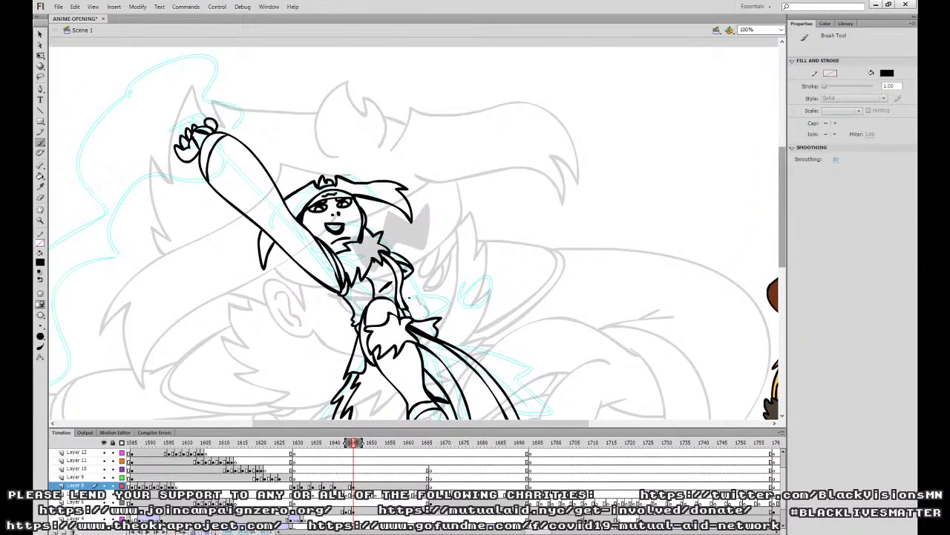
{"action": "mouse_move", "coordinate": [405, 303]}
{"action": "left_mouse_down"}
{"action": "mouse_move", "coordinate": [418, 297]}
{"action": "mouse_move", "coordinate": [448, 323]}
{"action": "mouse_move", "coordinate": [436, 326]}
{"action": "mouse_move", "coordinate": [441, 301]}
{"action": "mouse_move", "coordinate": [433, 293]}
{"action": "mouse_move", "coordinate": [445, 300]}
{"action": "mouse_move", "coordinate": [453, 282]}
{"action": "mouse_move", "coordinate": [457, 310]}
{"action": "left_mouse_up"}
{"action": "key", "text": "ctrl+z"}
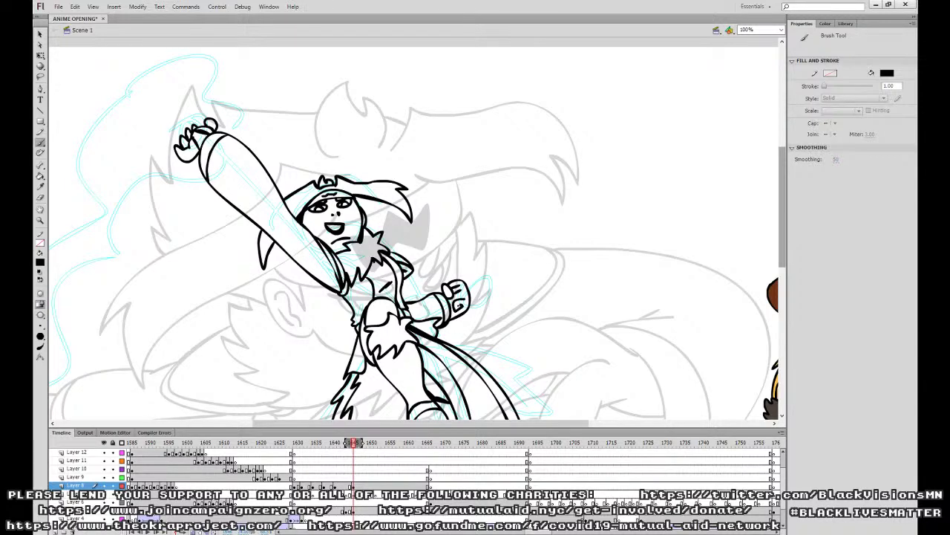
{"action": "key", "text": "ctrl+z"}
{"action": "left_click_drag", "start_coordinate": [449, 329], "coordinate": [491, 364]}
Ink the jagged hair ends below the raised arm and beside the face, redoing the misplaced strokes.
{"action": "mouse_move", "coordinate": [319, 279]}
{"action": "left_mouse_down"}
{"action": "mouse_move", "coordinate": [317, 299]}
{"action": "mouse_move", "coordinate": [345, 315]}
{"action": "left_mouse_up"}
{"action": "key", "text": "ctrl+z"}
{"action": "left_click_drag", "start_coordinate": [318, 280], "coordinate": [345, 314]}
{"action": "mouse_move", "coordinate": [405, 233]}
{"action": "left_mouse_down"}
{"action": "mouse_move", "coordinate": [425, 263]}
{"action": "mouse_move", "coordinate": [423, 243]}
{"action": "mouse_move", "coordinate": [413, 272]}
{"action": "left_mouse_up"}
{"action": "key", "text": "ctrl+z"}
Play back the animation from about frame 1641 to review the inked poses.
{"action": "left_click_drag", "start_coordinate": [478, 325], "coordinate": [435, 176]}
{"action": "left_click_drag", "start_coordinate": [544, 243], "coordinate": [513, 302]}
{"action": "key", "text": "ctrl+minus"}
{"action": "left_click", "coordinate": [338, 470]}
{"action": "key", "text": "Return"}
Ink the hair tuft and the two long sweeping side locks at frame 1644 on Layer 8.
{"action": "left_click", "coordinate": [347, 486]}
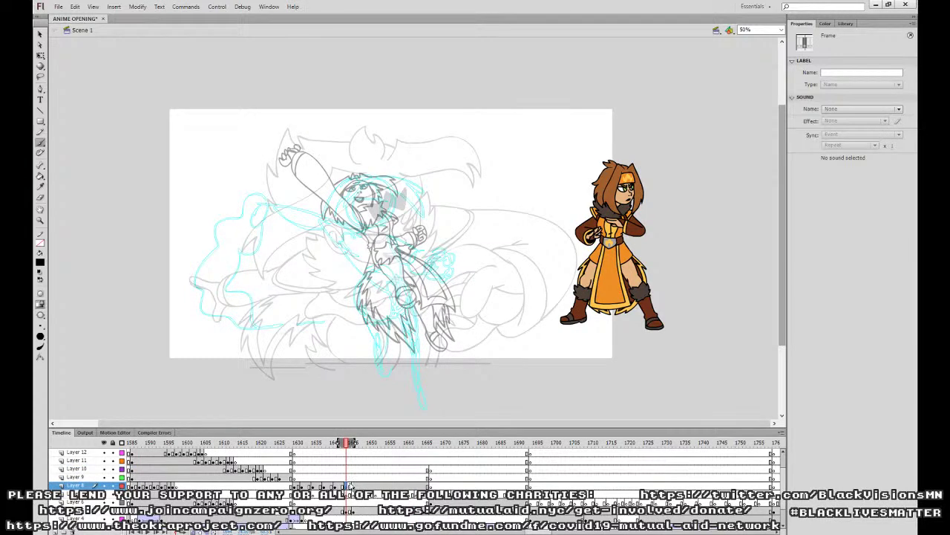
{"action": "left_click", "coordinate": [351, 479]}
{"action": "left_click", "coordinate": [350, 485]}
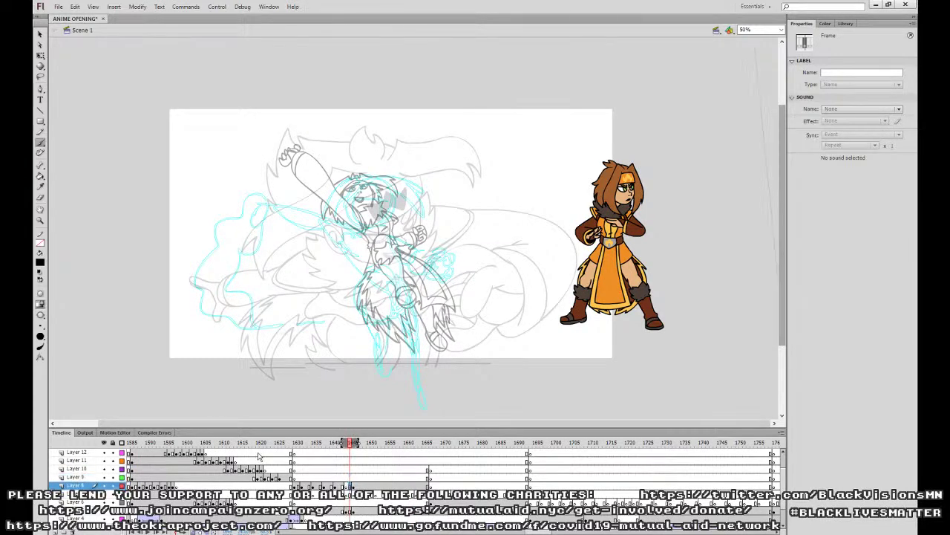
{"action": "key", "text": "ctrl+equal"}
{"action": "left_click_drag", "start_coordinate": [498, 254], "coordinate": [512, 331]}
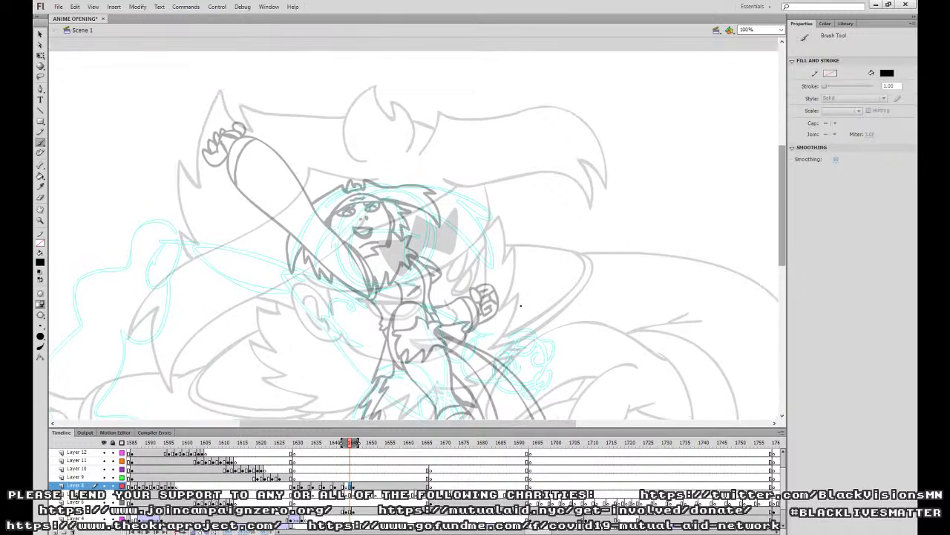
{"action": "mouse_move", "coordinate": [384, 190]}
{"action": "left_mouse_down"}
{"action": "mouse_move", "coordinate": [362, 179]}
{"action": "mouse_move", "coordinate": [282, 239]}
{"action": "mouse_move", "coordinate": [259, 284]}
{"action": "mouse_move", "coordinate": [271, 269]}
{"action": "mouse_move", "coordinate": [275, 327]}
{"action": "mouse_move", "coordinate": [288, 284]}
{"action": "mouse_move", "coordinate": [363, 222]}
{"action": "mouse_move", "coordinate": [432, 221]}
{"action": "mouse_move", "coordinate": [482, 256]}
{"action": "mouse_move", "coordinate": [501, 303]}
{"action": "mouse_move", "coordinate": [506, 257]}
{"action": "mouse_move", "coordinate": [522, 282]}
{"action": "mouse_move", "coordinate": [509, 228]}
{"action": "mouse_move", "coordinate": [424, 182]}
{"action": "mouse_move", "coordinate": [385, 190]}
{"action": "mouse_move", "coordinate": [394, 172]}
{"action": "mouse_move", "coordinate": [377, 160]}
{"action": "mouse_move", "coordinate": [368, 184]}
{"action": "left_mouse_up"}
{"action": "left_click_drag", "start_coordinate": [416, 205], "coordinate": [381, 203]}
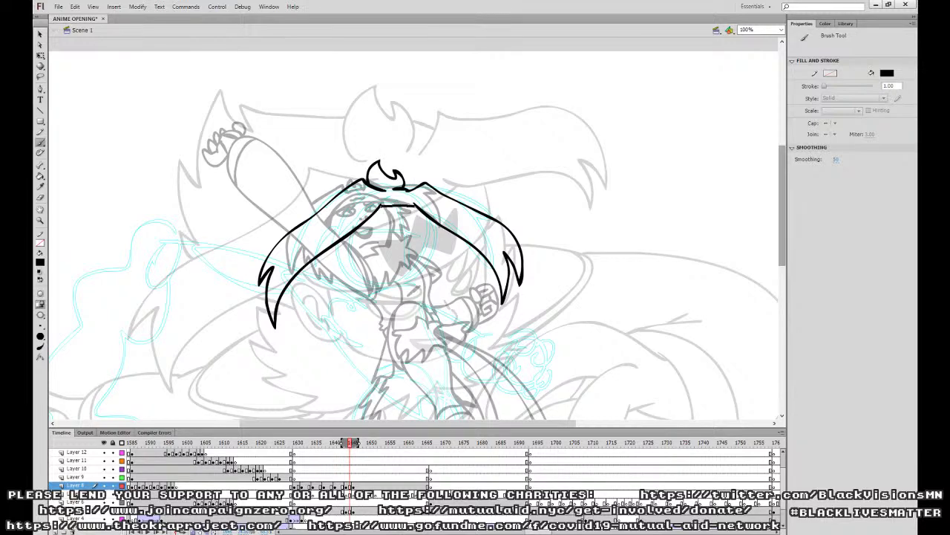
Ink the headband between the locks, fill its emblem black, and add a short face-side line beneath it.
{"action": "left_click_drag", "start_coordinate": [352, 235], "coordinate": [423, 232]}
{"action": "mouse_move", "coordinate": [397, 209]}
{"action": "left_mouse_down"}
{"action": "mouse_move", "coordinate": [381, 226]}
{"action": "mouse_move", "coordinate": [408, 226]}
{"action": "mouse_move", "coordinate": [395, 211]}
{"action": "left_mouse_up"}
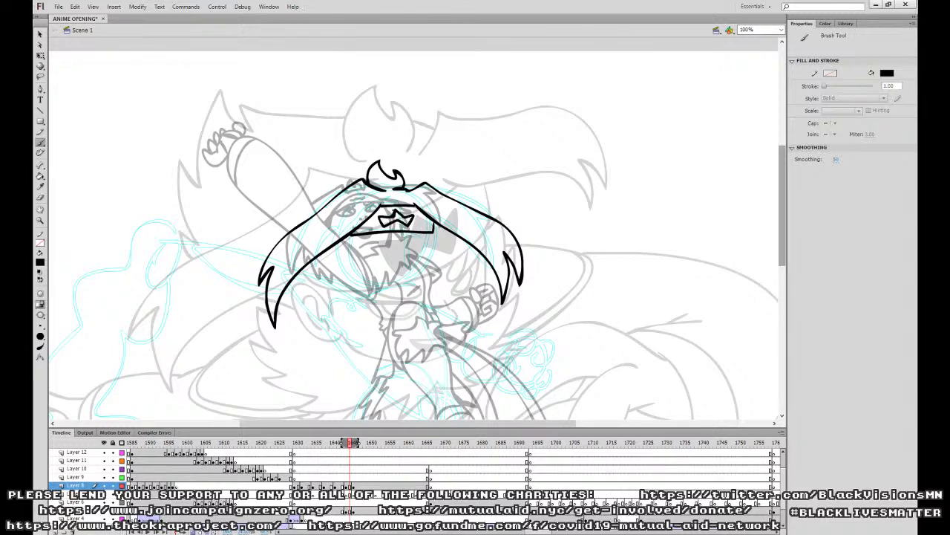
{"action": "left_click", "coordinate": [41, 177]}
{"action": "left_click", "coordinate": [389, 215]}
{"action": "left_click", "coordinate": [41, 143]}
{"action": "left_click_drag", "start_coordinate": [344, 237], "coordinate": [346, 256]}
{"action": "left_click_drag", "start_coordinate": [423, 290], "coordinate": [437, 285]}
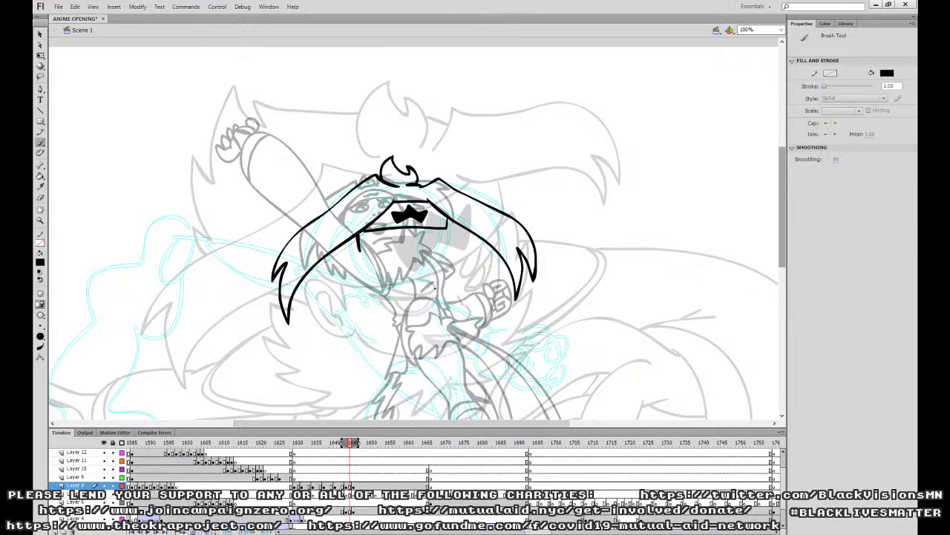
Ink the outstretched arm with its shoulder folds and cuff line on Layer 9, redoing a misplaced stroke.
{"action": "left_click", "coordinate": [350, 477]}
{"action": "mouse_move", "coordinate": [503, 313]}
{"action": "left_mouse_down"}
{"action": "mouse_move", "coordinate": [546, 301]}
{"action": "mouse_move", "coordinate": [549, 335]}
{"action": "left_mouse_up"}
{"action": "mouse_move", "coordinate": [421, 296]}
{"action": "left_mouse_down"}
{"action": "mouse_move", "coordinate": [385, 280]}
{"action": "mouse_move", "coordinate": [419, 319]}
{"action": "mouse_move", "coordinate": [425, 298]}
{"action": "mouse_move", "coordinate": [382, 278]}
{"action": "mouse_move", "coordinate": [233, 253]}
{"action": "mouse_move", "coordinate": [325, 309]}
{"action": "mouse_move", "coordinate": [348, 307]}
{"action": "mouse_move", "coordinate": [417, 343]}
{"action": "mouse_move", "coordinate": [425, 321]}
{"action": "mouse_move", "coordinate": [416, 331]}
{"action": "mouse_move", "coordinate": [344, 308]}
{"action": "left_mouse_up"}
{"action": "key", "text": "ctrl+z"}
{"action": "mouse_move", "coordinate": [395, 340]}
{"action": "left_mouse_down"}
{"action": "mouse_move", "coordinate": [414, 342]}
{"action": "mouse_move", "coordinate": [395, 343]}
{"action": "left_mouse_up"}
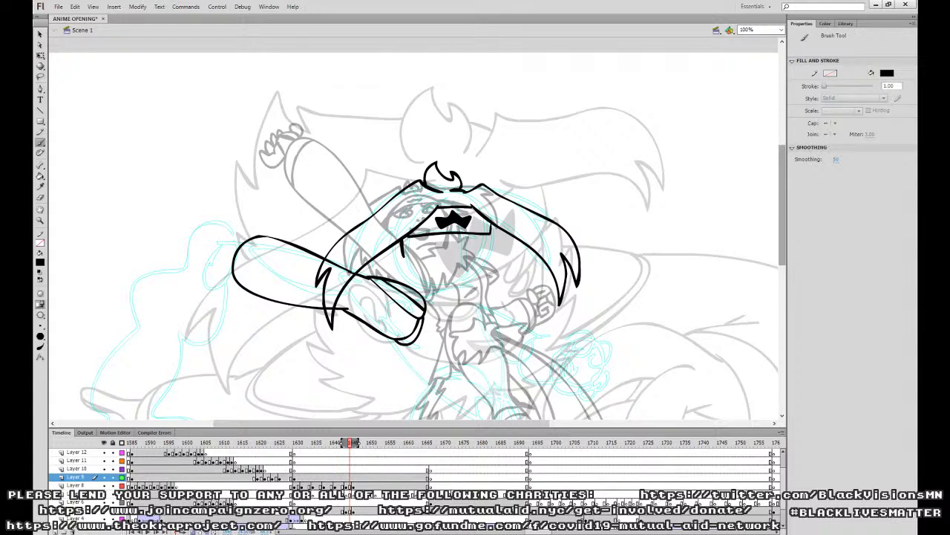
{"action": "left_click_drag", "start_coordinate": [267, 237], "coordinate": [243, 285]}
{"action": "left_click_drag", "start_coordinate": [312, 279], "coordinate": [416, 287]}
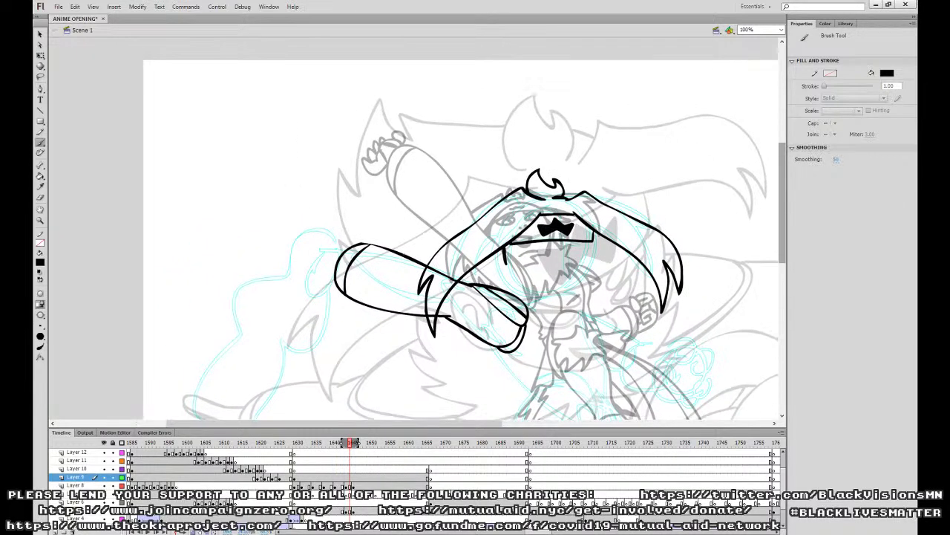
Ink the open hand with splayed fingers at the end of the outstretched arm, undoing the faulty strokes.
{"action": "mouse_move", "coordinate": [345, 268]}
{"action": "left_mouse_down"}
{"action": "mouse_move", "coordinate": [349, 227]}
{"action": "mouse_move", "coordinate": [352, 235]}
{"action": "left_mouse_up"}
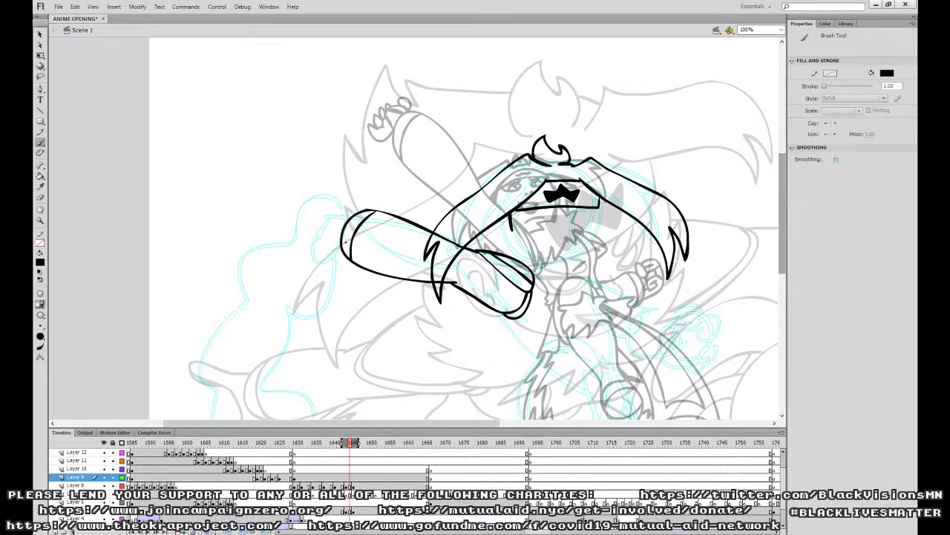
{"action": "mouse_move", "coordinate": [355, 212]}
{"action": "left_mouse_down"}
{"action": "mouse_move", "coordinate": [334, 218]}
{"action": "mouse_move", "coordinate": [333, 235]}
{"action": "mouse_move", "coordinate": [342, 231]}
{"action": "mouse_move", "coordinate": [295, 217]}
{"action": "mouse_move", "coordinate": [327, 229]}
{"action": "mouse_move", "coordinate": [311, 242]}
{"action": "mouse_move", "coordinate": [340, 246]}
{"action": "left_mouse_up"}
{"action": "key", "text": "ctrl+z"}
{"action": "key", "text": "ctrl+z"}
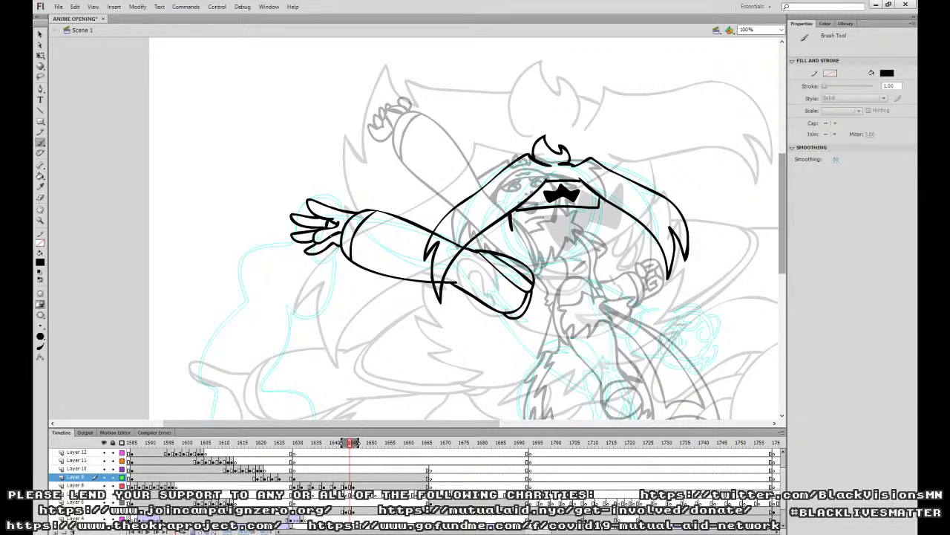
Fill the outstretched arm with white and move it from Layer 9 onto Layer 8 at frame 1644, keeping its position.
{"action": "key", "text": "k"}
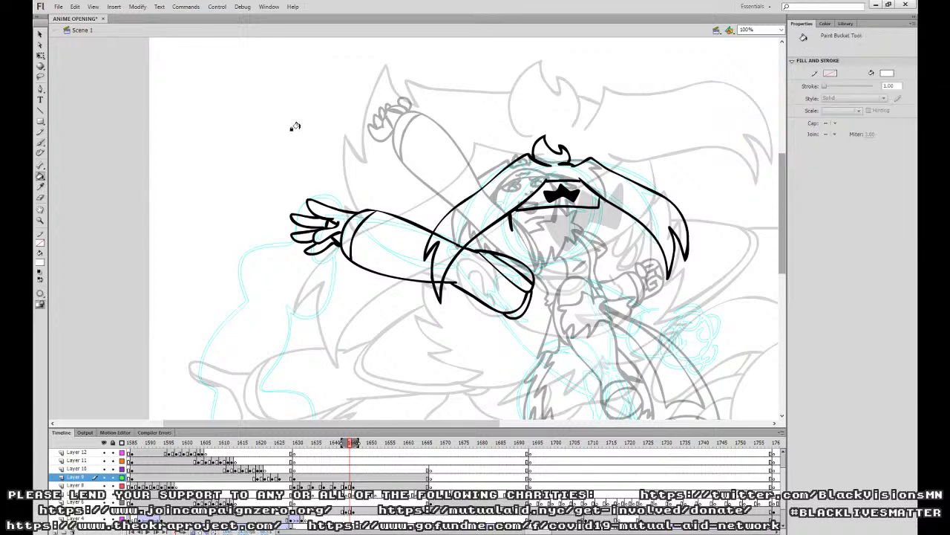
{"action": "left_click_drag", "start_coordinate": [542, 256], "coordinate": [453, 270]}
{"action": "left_click", "coordinate": [352, 476]}
{"action": "key", "text": "Delete"}
{"action": "left_click", "coordinate": [352, 485]}
{"action": "key", "text": "ctrl+shift+v"}
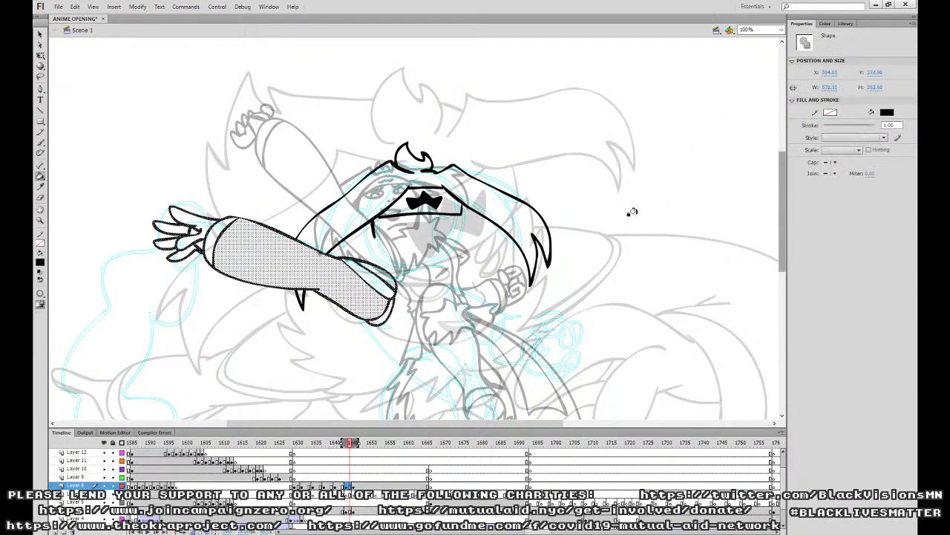
{"action": "left_click", "coordinate": [40, 58]}
{"action": "left_click", "coordinate": [64, 80]}
{"action": "left_click", "coordinate": [40, 144]}
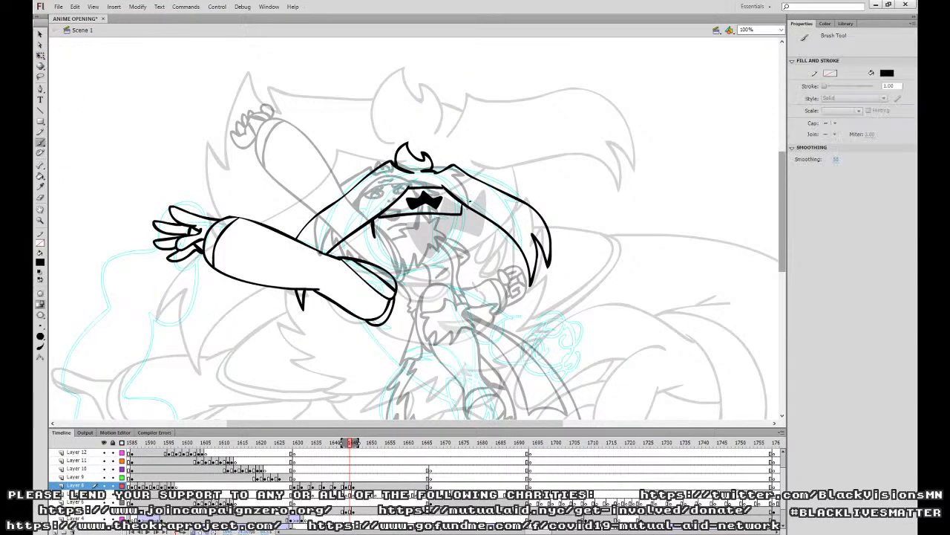
Ink the jawline, the jagged cheek fur and the ear beneath the headband, redoing the first cheek stroke.
{"action": "left_click_drag", "start_coordinate": [424, 276], "coordinate": [365, 261]}
{"action": "key", "text": "ctrl+z"}
{"action": "left_click_drag", "start_coordinate": [422, 278], "coordinate": [369, 254]}
{"action": "mouse_move", "coordinate": [422, 278]}
{"action": "left_mouse_down"}
{"action": "mouse_move", "coordinate": [456, 245]}
{"action": "mouse_move", "coordinate": [459, 214]}
{"action": "left_mouse_up"}
{"action": "mouse_move", "coordinate": [374, 245]}
{"action": "left_mouse_down"}
{"action": "mouse_move", "coordinate": [383, 257]}
{"action": "mouse_move", "coordinate": [364, 227]}
{"action": "left_mouse_up"}
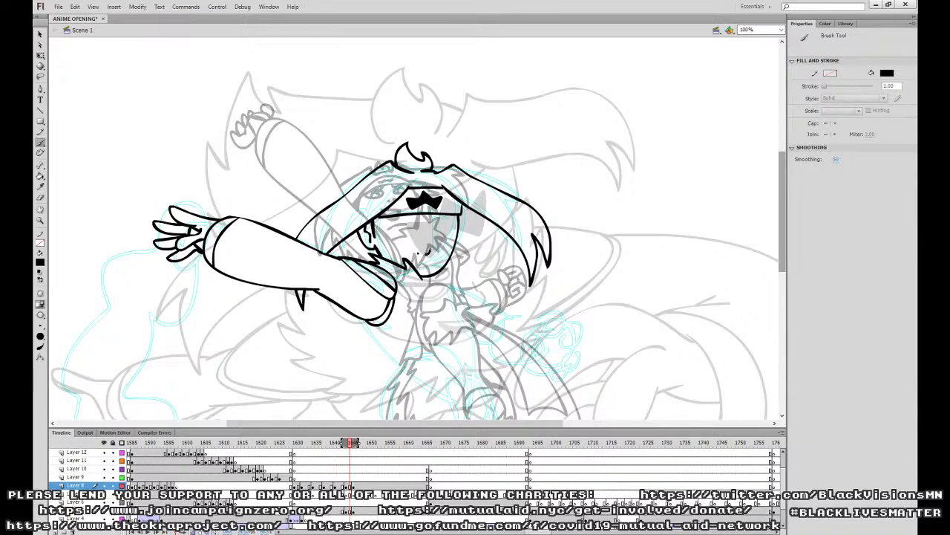
Ink the nose and the jagged fur collar under the chin, undoing faulty strokes.
{"action": "left_click_drag", "start_coordinate": [432, 256], "coordinate": [426, 243]}
{"action": "mouse_move", "coordinate": [395, 292]}
{"action": "left_mouse_down"}
{"action": "mouse_move", "coordinate": [442, 309]}
{"action": "mouse_move", "coordinate": [413, 302]}
{"action": "mouse_move", "coordinate": [442, 304]}
{"action": "mouse_move", "coordinate": [458, 268]}
{"action": "mouse_move", "coordinate": [447, 263]}
{"action": "left_mouse_up"}
{"action": "key", "text": "ctrl+z"}
{"action": "key", "text": "ctrl+z"}
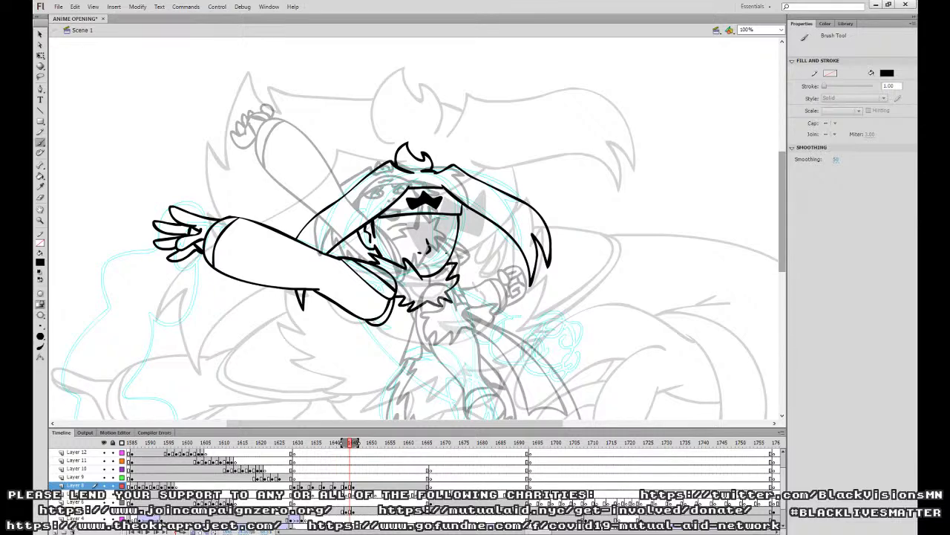
Ink the long side hair lock beside the face, undoing misplaced strokes.
{"action": "mouse_move", "coordinate": [340, 257]}
{"action": "left_mouse_down"}
{"action": "mouse_move", "coordinate": [350, 249]}
{"action": "mouse_move", "coordinate": [351, 257]}
{"action": "left_mouse_up"}
{"action": "key", "text": "ctrl+z"}
{"action": "mouse_move", "coordinate": [470, 209]}
{"action": "left_mouse_down"}
{"action": "mouse_move", "coordinate": [483, 271]}
{"action": "mouse_move", "coordinate": [484, 231]}
{"action": "mouse_move", "coordinate": [482, 279]}
{"action": "left_mouse_up"}
{"action": "key", "text": "ctrl+z"}
Ink the rounded knee of the forward leg with its spiky fur cuff below the torso.
{"action": "scroll", "coordinate": [414, 229], "scroll_direction": "down", "scroll_amount": 3}
{"action": "left_click_drag", "start_coordinate": [371, 239], "coordinate": [414, 298]}
{"action": "key", "text": "ctrl+z"}
{"action": "scroll", "coordinate": [550, 271], "scroll_direction": "down", "scroll_amount": 4}
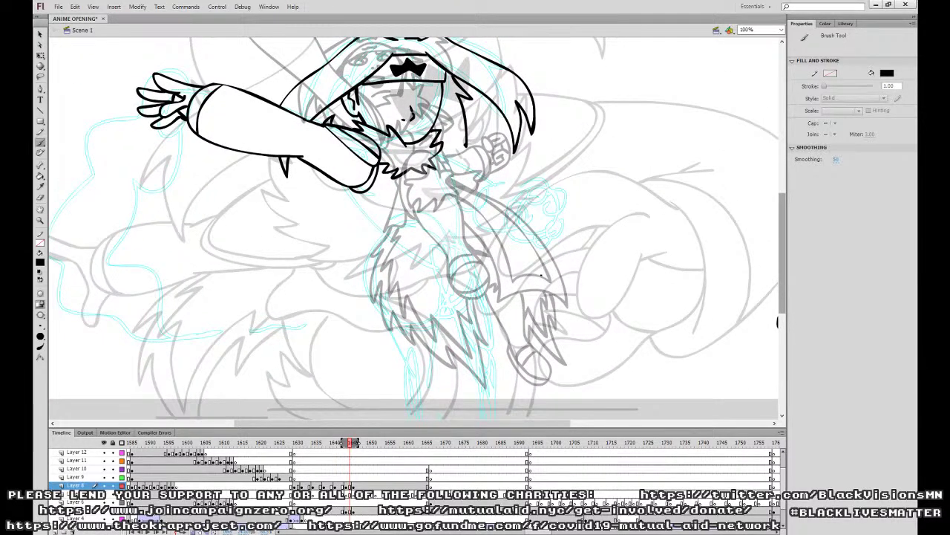
{"action": "mouse_move", "coordinate": [450, 267]}
{"action": "left_mouse_down"}
{"action": "mouse_move", "coordinate": [429, 227]}
{"action": "mouse_move", "coordinate": [421, 271]}
{"action": "left_mouse_up"}
{"action": "mouse_move", "coordinate": [429, 227]}
{"action": "left_mouse_down"}
{"action": "mouse_move", "coordinate": [394, 227]}
{"action": "mouse_move", "coordinate": [380, 271]}
{"action": "mouse_move", "coordinate": [431, 285]}
{"action": "mouse_move", "coordinate": [410, 269]}
{"action": "mouse_move", "coordinate": [413, 295]}
{"action": "mouse_move", "coordinate": [430, 306]}
{"action": "mouse_move", "coordinate": [456, 300]}
{"action": "mouse_move", "coordinate": [468, 281]}
{"action": "mouse_move", "coordinate": [446, 258]}
{"action": "mouse_move", "coordinate": [432, 275]}
{"action": "left_mouse_up"}
{"action": "key", "text": "ctrl+z"}
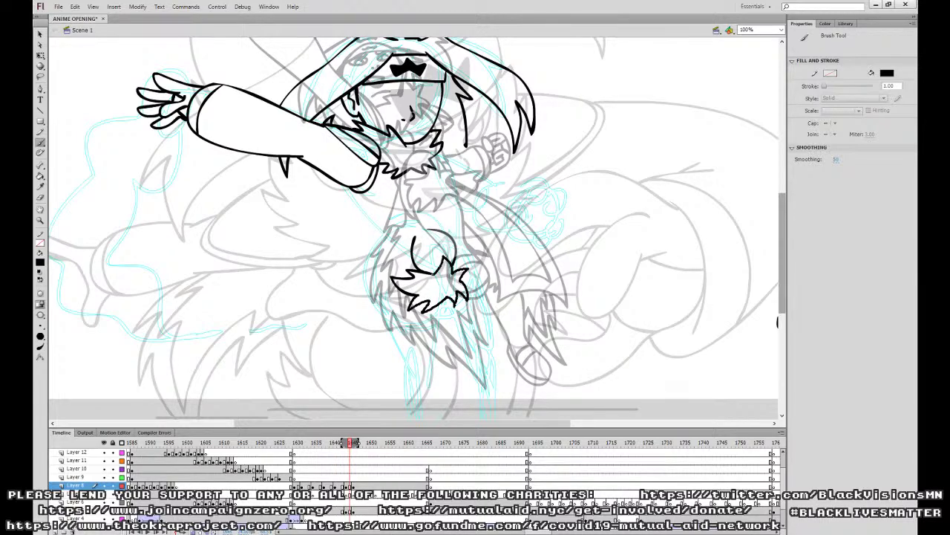
{"action": "mouse_move", "coordinate": [418, 225]}
{"action": "left_mouse_down"}
{"action": "mouse_move", "coordinate": [432, 228]}
{"action": "mouse_move", "coordinate": [382, 261]}
{"action": "mouse_move", "coordinate": [392, 283]}
{"action": "left_mouse_up"}
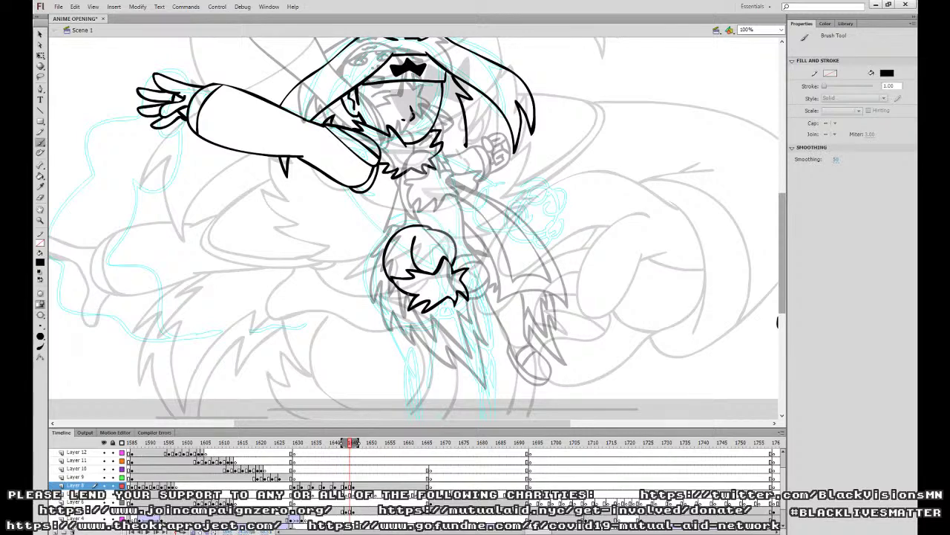
Ink the lower leg and round-toed boot beneath the fur cuff, undoing a faulty stroke.
{"action": "mouse_move", "coordinate": [405, 294]}
{"action": "left_mouse_down"}
{"action": "mouse_move", "coordinate": [399, 400]}
{"action": "mouse_move", "coordinate": [422, 416]}
{"action": "mouse_move", "coordinate": [444, 396]}
{"action": "mouse_move", "coordinate": [448, 298]}
{"action": "left_mouse_up"}
{"action": "key", "text": "ctrl+z"}
{"action": "mouse_move", "coordinate": [437, 364]}
{"action": "left_mouse_down"}
{"action": "mouse_move", "coordinate": [398, 377]}
{"action": "mouse_move", "coordinate": [410, 409]}
{"action": "mouse_move", "coordinate": [438, 409]}
{"action": "mouse_move", "coordinate": [444, 385]}
{"action": "left_mouse_up"}
Ink the skirt flap flaring out beside the knee and the torso's side line under the outstretched arm.
{"action": "key", "text": "space"}
{"action": "left_click_drag", "start_coordinate": [509, 289], "coordinate": [509, 291]}
{"action": "scroll", "coordinate": [510, 291], "scroll_direction": "up", "scroll_amount": 3}
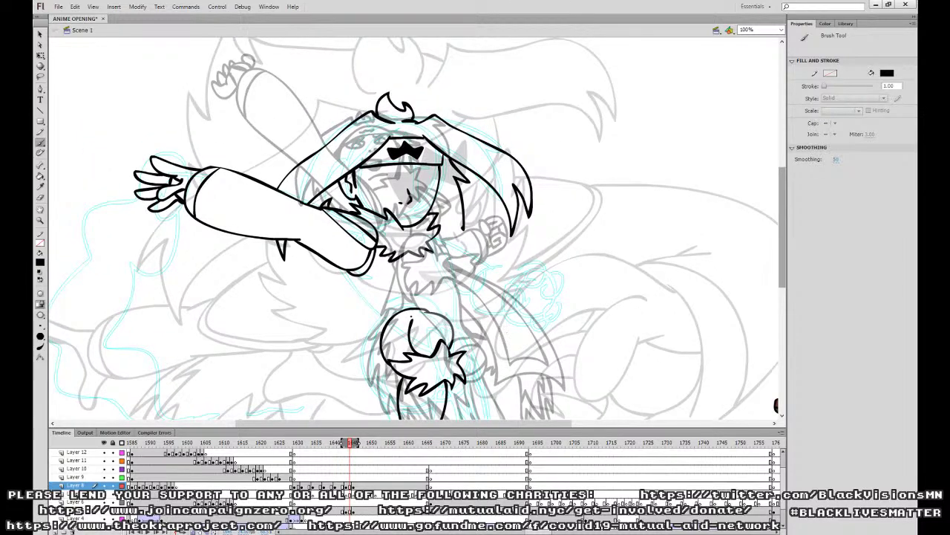
{"action": "mouse_move", "coordinate": [407, 310]}
{"action": "left_mouse_down"}
{"action": "mouse_move", "coordinate": [352, 371]}
{"action": "mouse_move", "coordinate": [386, 362]}
{"action": "left_mouse_up"}
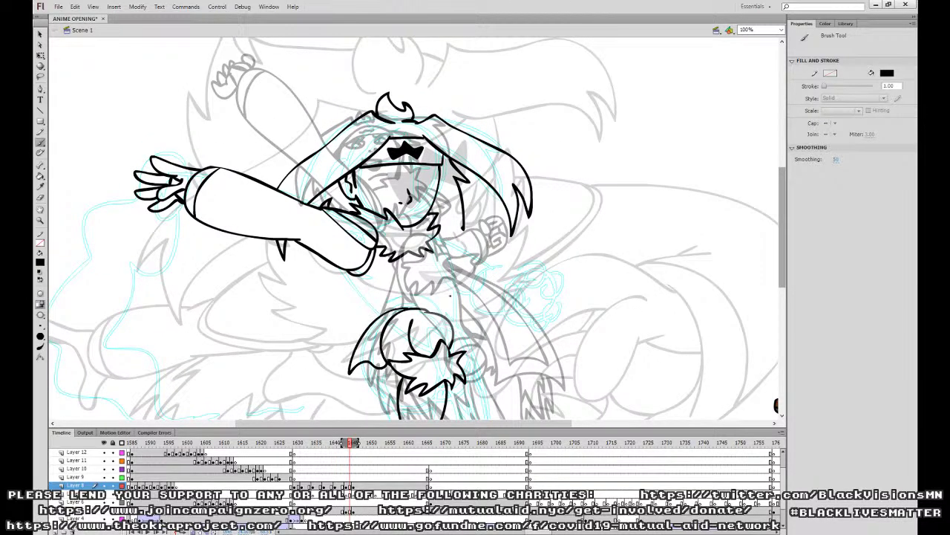
{"action": "left_click_drag", "start_coordinate": [358, 276], "coordinate": [379, 303]}
Shift the inked leg and skirt flap slightly down and outward with Free Transform, then deselect them.
{"action": "scroll", "coordinate": [456, 253], "scroll_direction": "down", "scroll_amount": 3}
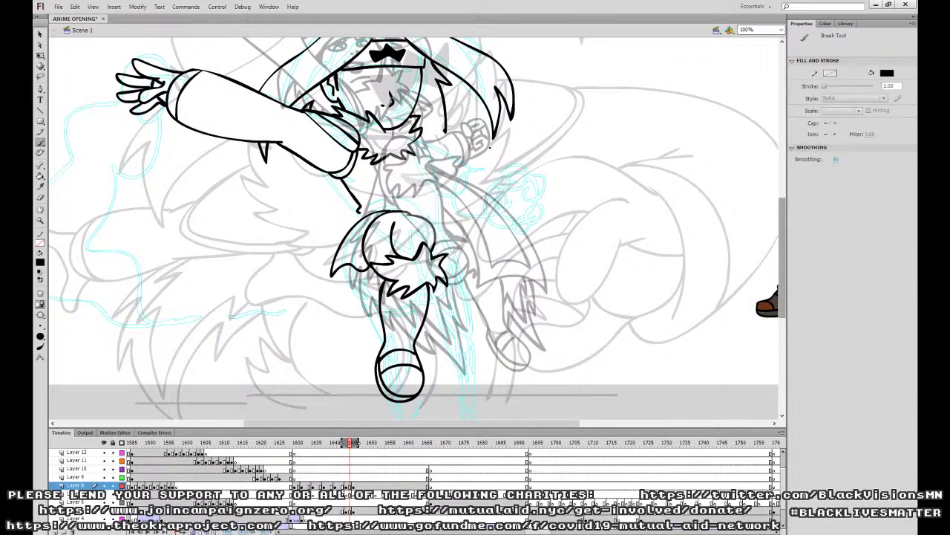
{"action": "left_click", "coordinate": [40, 55]}
{"action": "left_click", "coordinate": [404, 214]}
{"action": "left_click_drag", "start_coordinate": [403, 214], "coordinate": [399, 221]}
{"action": "key", "text": "b"}
{"action": "key", "text": "ctrl+shift+a"}
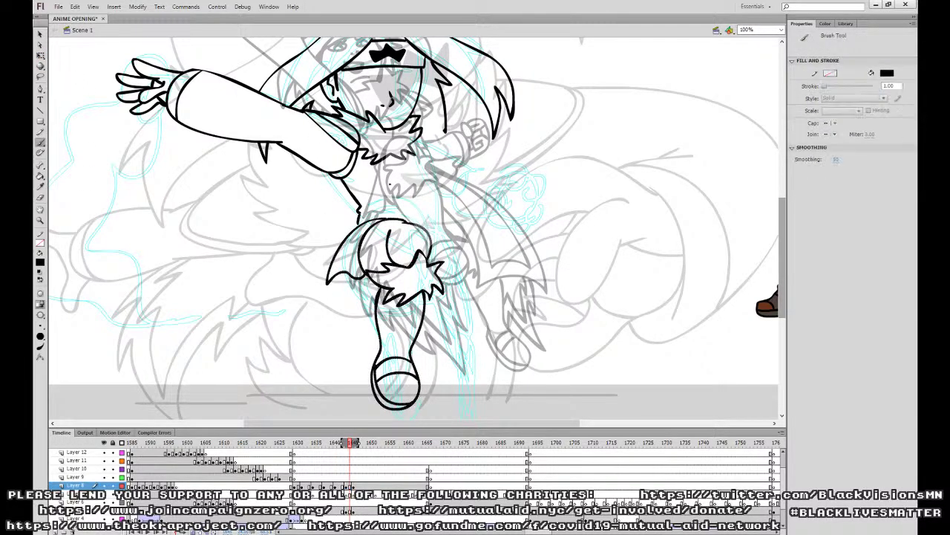
Ink the belt and tunic folds in black, adding a small blue mark at the belt buckle.
{"action": "mouse_move", "coordinate": [390, 210]}
{"action": "left_mouse_down"}
{"action": "mouse_move", "coordinate": [421, 222]}
{"action": "mouse_move", "coordinate": [359, 216]}
{"action": "mouse_move", "coordinate": [408, 220]}
{"action": "left_mouse_up"}
{"action": "left_click", "coordinate": [42, 263]}
{"action": "left_click", "coordinate": [63, 310]}
{"action": "left_click", "coordinate": [42, 262]}
{"action": "left_click", "coordinate": [63, 277]}
{"action": "left_click_drag", "start_coordinate": [433, 207], "coordinate": [421, 230]}
{"action": "mouse_move", "coordinate": [426, 178]}
{"action": "left_mouse_down"}
{"action": "mouse_move", "coordinate": [420, 262]}
{"action": "mouse_move", "coordinate": [394, 276]}
{"action": "mouse_move", "coordinate": [412, 231]}
{"action": "mouse_move", "coordinate": [381, 280]}
{"action": "mouse_move", "coordinate": [382, 300]}
{"action": "mouse_move", "coordinate": [412, 273]}
{"action": "mouse_move", "coordinate": [408, 239]}
{"action": "mouse_move", "coordinate": [398, 292]}
{"action": "mouse_move", "coordinate": [424, 270]}
{"action": "left_mouse_up"}
{"action": "key", "text": "ctrl+z"}
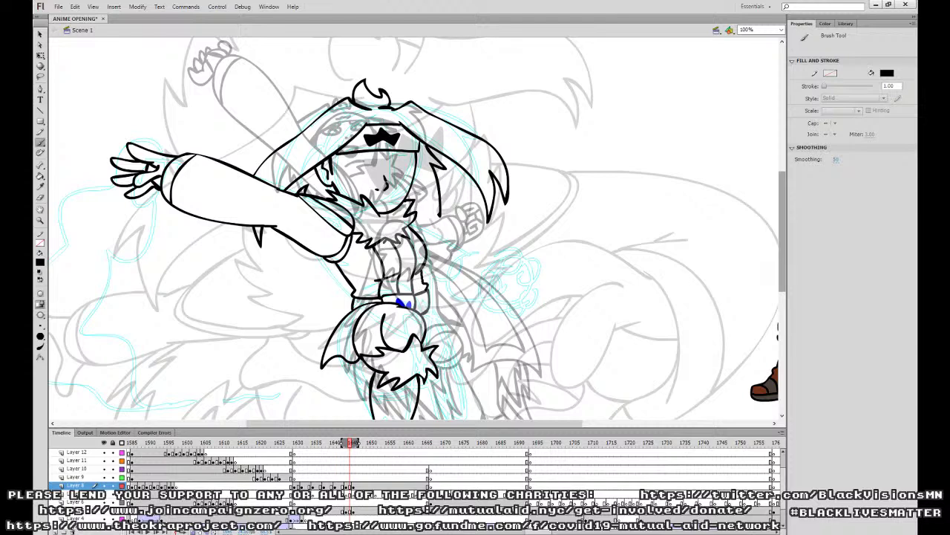
Ink the long tabard panel with its inner border trailing from the belt behind the leg.
{"action": "left_click_drag", "start_coordinate": [471, 336], "coordinate": [454, 245]}
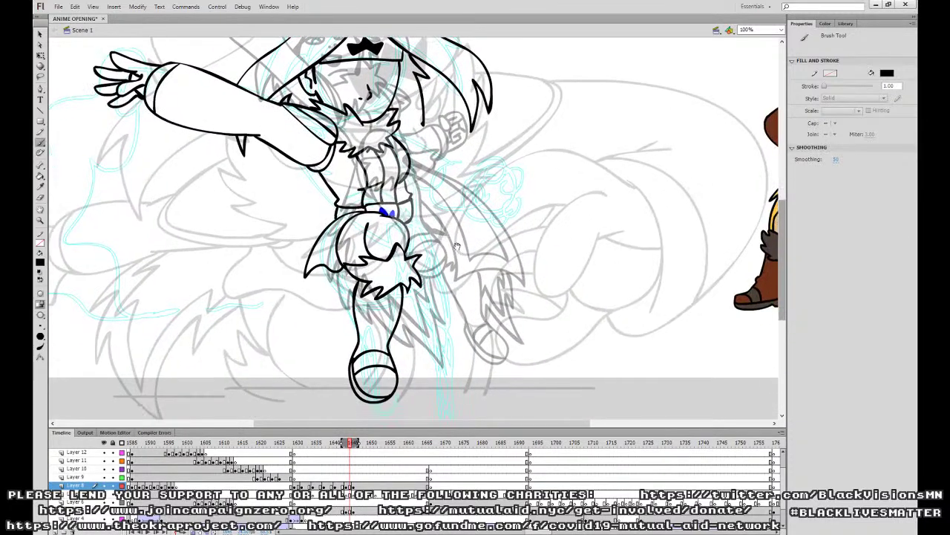
{"action": "mouse_move", "coordinate": [408, 223]}
{"action": "left_mouse_down"}
{"action": "mouse_move", "coordinate": [504, 349]}
{"action": "mouse_move", "coordinate": [451, 392]}
{"action": "left_mouse_up"}
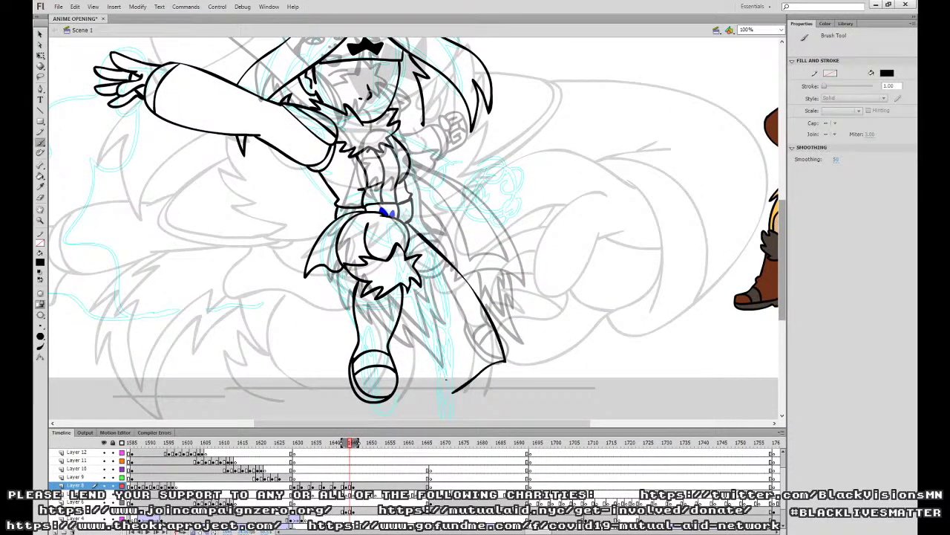
{"action": "left_click_drag", "start_coordinate": [401, 311], "coordinate": [403, 395]}
{"action": "mouse_move", "coordinate": [409, 288]}
{"action": "left_mouse_down"}
{"action": "mouse_move", "coordinate": [429, 384]}
{"action": "mouse_move", "coordinate": [490, 353]}
{"action": "mouse_move", "coordinate": [410, 233]}
{"action": "mouse_move", "coordinate": [454, 241]}
{"action": "mouse_move", "coordinate": [440, 254]}
{"action": "left_mouse_up"}
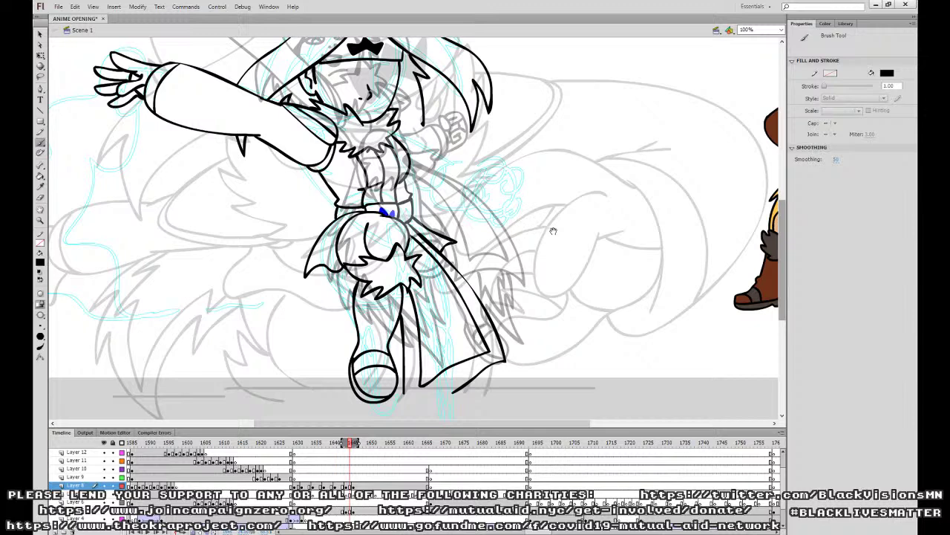
Ink the curled fingers and palm of the rear hand over the blue sketch, undoing faulty strokes.
{"action": "left_click_drag", "start_coordinate": [548, 230], "coordinate": [516, 344]}
{"action": "left_click_drag", "start_coordinate": [640, 319], "coordinate": [639, 332]}
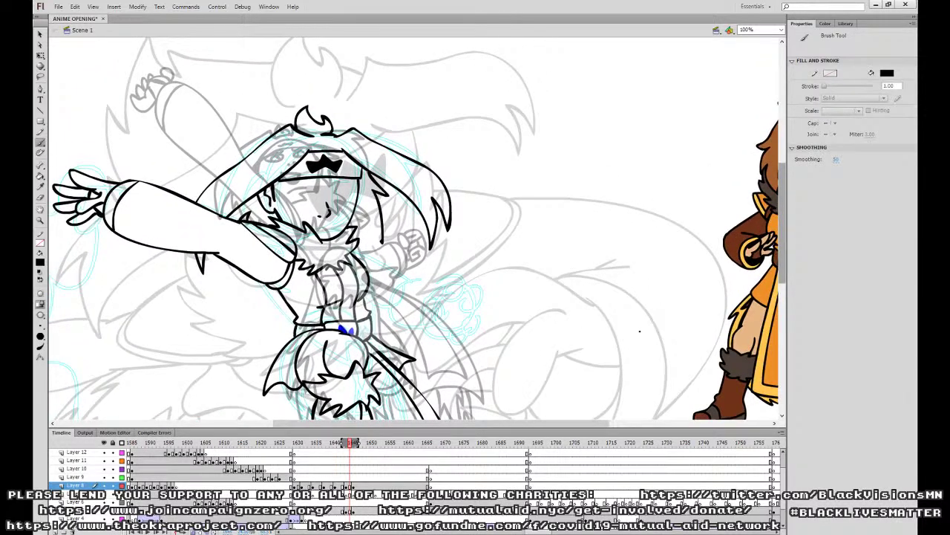
{"action": "mouse_move", "coordinate": [449, 285]}
{"action": "left_mouse_down"}
{"action": "mouse_move", "coordinate": [462, 299]}
{"action": "mouse_move", "coordinate": [460, 320]}
{"action": "mouse_move", "coordinate": [451, 300]}
{"action": "mouse_move", "coordinate": [444, 340]}
{"action": "left_mouse_up"}
{"action": "key", "text": "ctrl+z"}
{"action": "key", "text": "ctrl+z"}
{"action": "key", "text": "ctrl+z"}
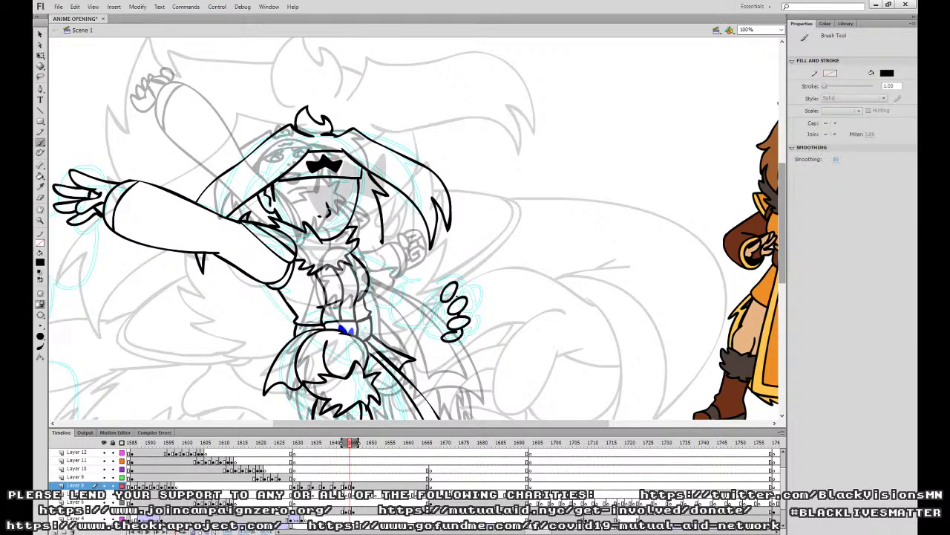
{"action": "mouse_move", "coordinate": [440, 297]}
{"action": "left_mouse_down"}
{"action": "mouse_move", "coordinate": [431, 319]}
{"action": "mouse_move", "coordinate": [449, 331]}
{"action": "left_mouse_up"}
Ink the rear arm from the shoulder cap to the wrist, undoing the misplaced strokes.
{"action": "mouse_move", "coordinate": [433, 298]}
{"action": "left_mouse_down"}
{"action": "mouse_move", "coordinate": [441, 292]}
{"action": "mouse_move", "coordinate": [443, 342]}
{"action": "mouse_move", "coordinate": [453, 302]}
{"action": "mouse_move", "coordinate": [444, 296]}
{"action": "mouse_move", "coordinate": [442, 340]}
{"action": "mouse_move", "coordinate": [405, 289]}
{"action": "mouse_move", "coordinate": [369, 274]}
{"action": "mouse_move", "coordinate": [382, 263]}
{"action": "mouse_move", "coordinate": [405, 289]}
{"action": "left_mouse_up"}
{"action": "key", "text": "ctrl+z"}
{"action": "key", "text": "ctrl+z"}
{"action": "key", "text": "ctrl+z"}
{"action": "key", "text": "ctrl+z"}
{"action": "key", "text": "ctrl+z"}
{"action": "left_click_drag", "start_coordinate": [370, 299], "coordinate": [434, 339]}
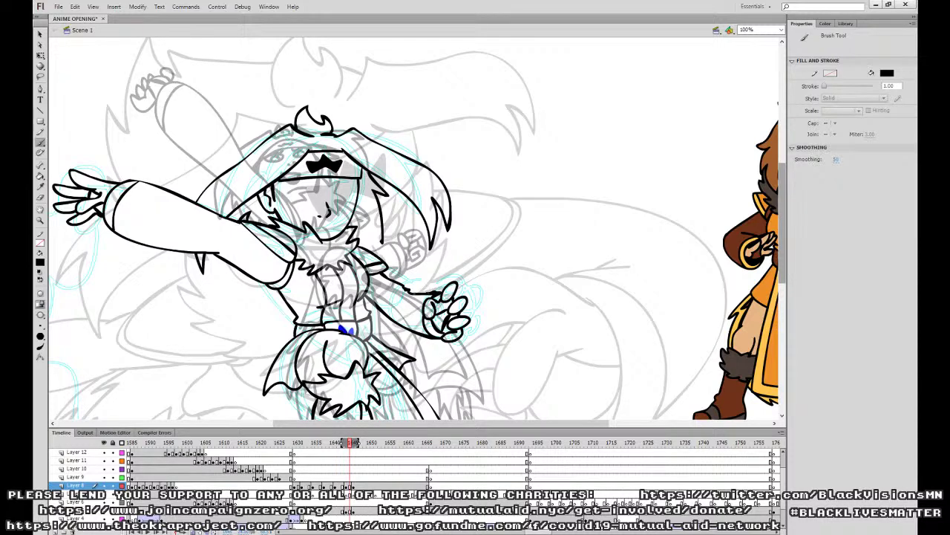
Delete the long side hair lock and ink a shorter, spikier one beside the cheek.
{"action": "key", "text": "v"}
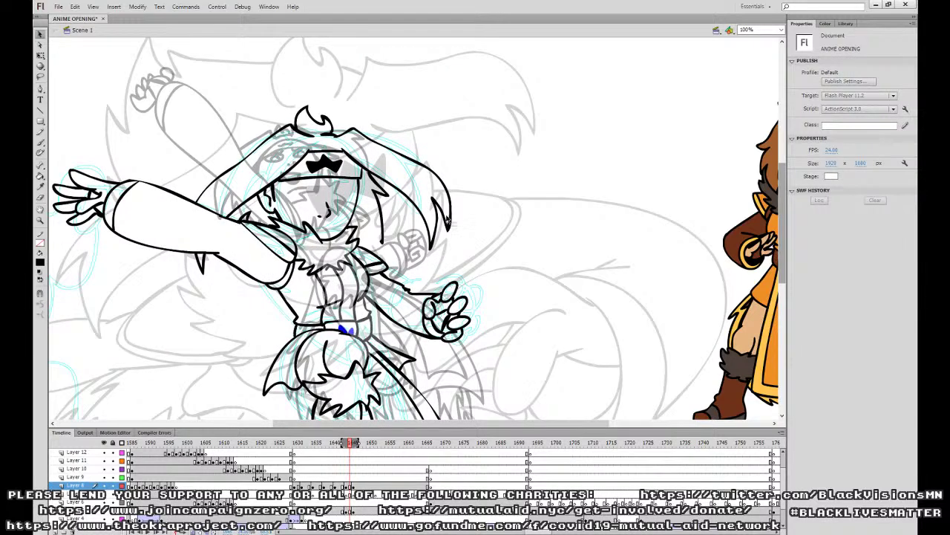
{"action": "left_click", "coordinate": [41, 143]}
{"action": "scroll", "coordinate": [454, 209], "scroll_direction": "up", "scroll_amount": 3}
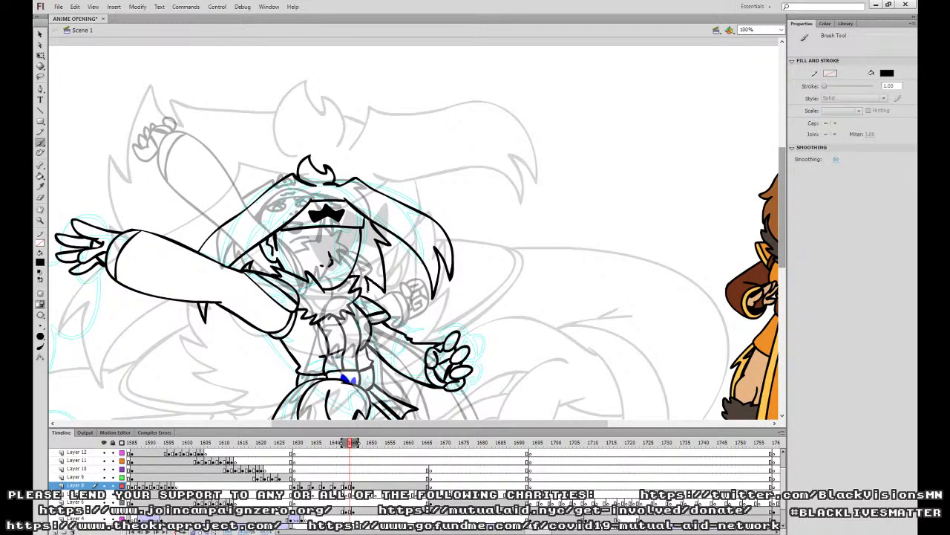
{"action": "left_click_drag", "start_coordinate": [382, 273], "coordinate": [385, 296]}
{"action": "key", "text": "v"}
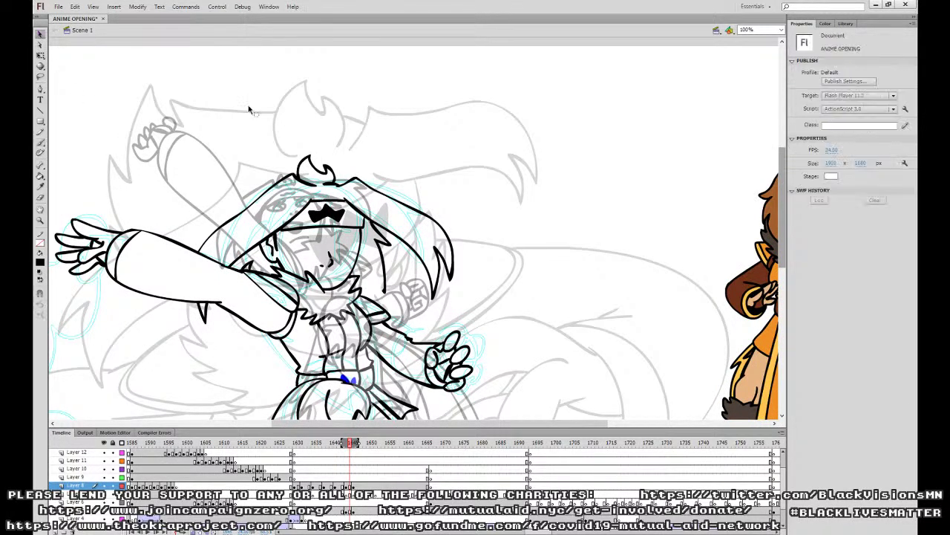
{"action": "left_click_drag", "start_coordinate": [382, 250], "coordinate": [356, 288]}
{"action": "left_click", "coordinate": [384, 278]}
{"action": "key", "text": "Delete"}
{"action": "left_click", "coordinate": [40, 142]}
{"action": "left_click_drag", "start_coordinate": [390, 241], "coordinate": [356, 287]}
{"action": "key", "text": "ctrl+z"}
{"action": "key", "text": "ctrl+z"}
Ink the angled eyebrows and the eye outlines below the headband.
{"action": "mouse_move", "coordinate": [292, 229]}
{"action": "left_mouse_down"}
{"action": "mouse_move", "coordinate": [311, 237]}
{"action": "mouse_move", "coordinate": [300, 229]}
{"action": "mouse_move", "coordinate": [351, 228]}
{"action": "left_mouse_up"}
{"action": "left_click_drag", "start_coordinate": [298, 243], "coordinate": [318, 239]}
{"action": "mouse_move", "coordinate": [287, 235]}
{"action": "left_mouse_down"}
{"action": "mouse_move", "coordinate": [319, 245]}
{"action": "mouse_move", "coordinate": [356, 233]}
{"action": "left_mouse_up"}
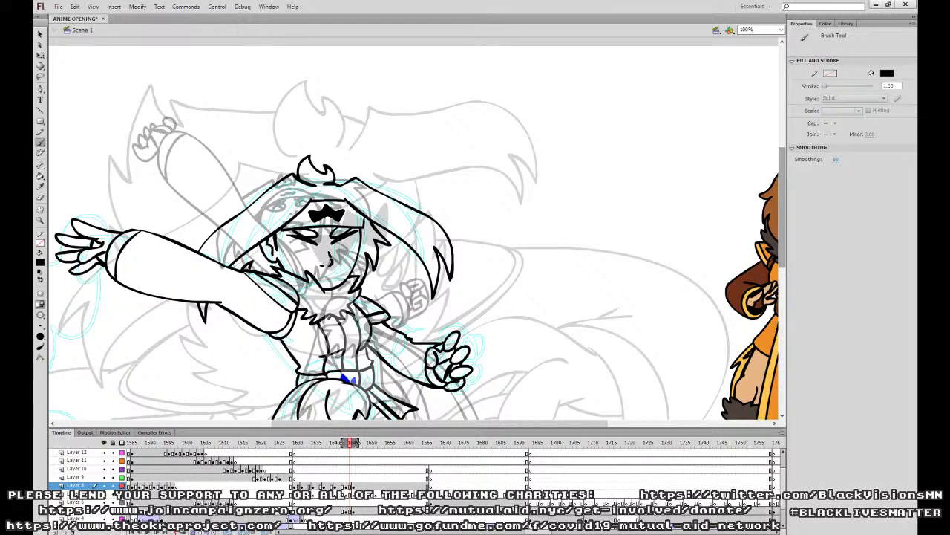
{"action": "mouse_move", "coordinate": [291, 238]}
{"action": "left_mouse_down"}
{"action": "mouse_move", "coordinate": [309, 254]}
{"action": "mouse_move", "coordinate": [355, 251]}
{"action": "left_mouse_up"}
Ink the small open mouth, redoing its first strokes, and add the irises to both eyes.
{"action": "mouse_move", "coordinate": [315, 274]}
{"action": "left_mouse_down"}
{"action": "mouse_move", "coordinate": [337, 283]}
{"action": "mouse_move", "coordinate": [329, 275]}
{"action": "left_mouse_up"}
{"action": "key", "text": "ctrl+z"}
{"action": "key", "text": "ctrl+z"}
{"action": "key", "text": "ctrl+z"}
{"action": "left_click_drag", "start_coordinate": [315, 274], "coordinate": [333, 282]}
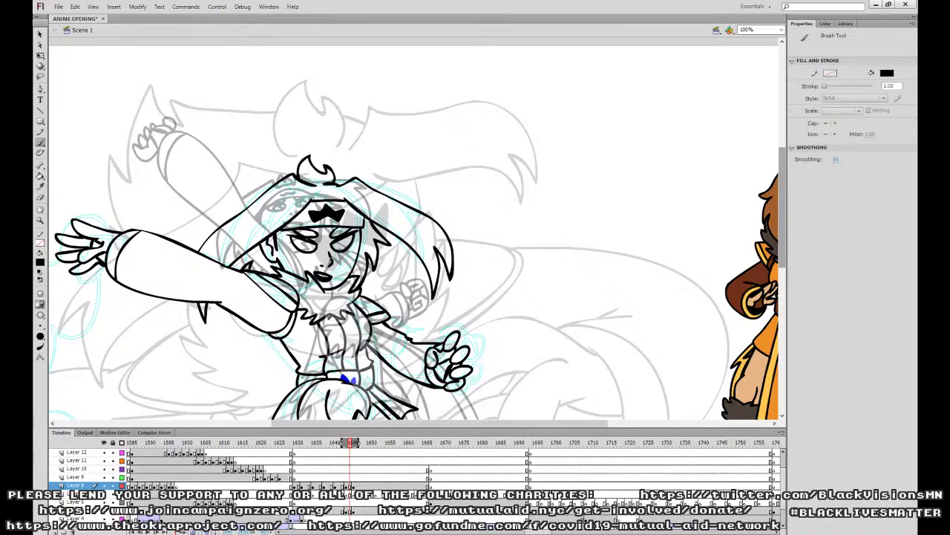
{"action": "left_click_drag", "start_coordinate": [298, 239], "coordinate": [344, 249]}
Ink the layered, shaggy tail fur sweeping from the hip to the ground on the outstretched-arm side.
{"action": "left_click_drag", "start_coordinate": [442, 299], "coordinate": [452, 166]}
{"action": "mouse_move", "coordinate": [519, 266]}
{"action": "left_mouse_down"}
{"action": "mouse_move", "coordinate": [509, 207]}
{"action": "mouse_move", "coordinate": [501, 217]}
{"action": "left_mouse_up"}
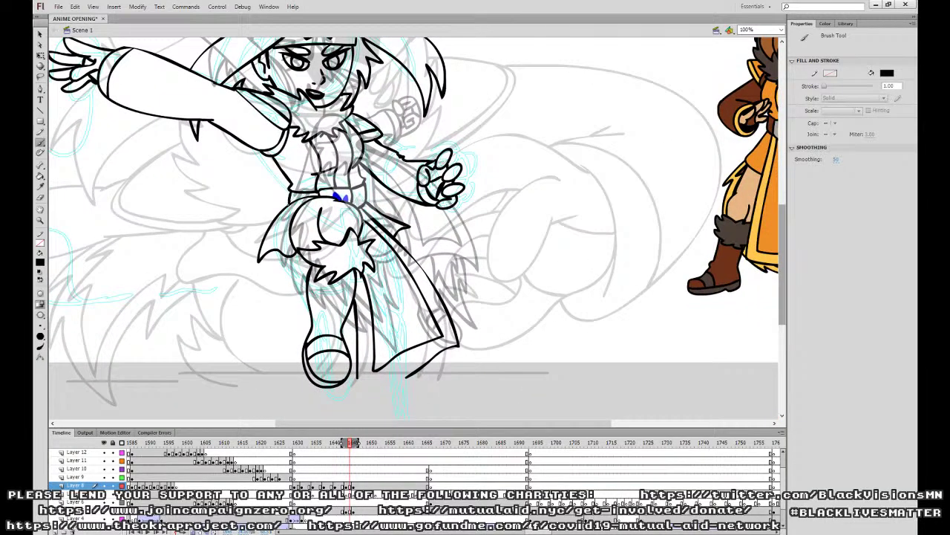
{"action": "mouse_move", "coordinate": [283, 207]}
{"action": "left_mouse_down"}
{"action": "mouse_move", "coordinate": [235, 237]}
{"action": "mouse_move", "coordinate": [211, 328]}
{"action": "mouse_move", "coordinate": [269, 393]}
{"action": "left_mouse_up"}
{"action": "key", "text": "ctrl+z"}
{"action": "mouse_move", "coordinate": [288, 202]}
{"action": "left_mouse_down"}
{"action": "mouse_move", "coordinate": [236, 228]}
{"action": "mouse_move", "coordinate": [185, 289]}
{"action": "mouse_move", "coordinate": [219, 397]}
{"action": "left_mouse_up"}
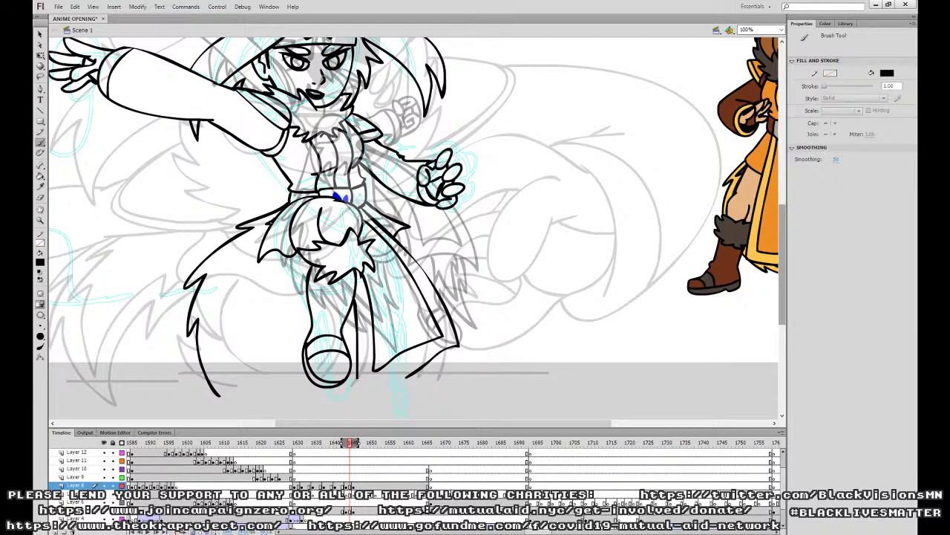
{"action": "mouse_move", "coordinate": [268, 229]}
{"action": "left_mouse_down"}
{"action": "mouse_move", "coordinate": [229, 264]}
{"action": "mouse_move", "coordinate": [224, 372]}
{"action": "mouse_move", "coordinate": [234, 390]}
{"action": "left_mouse_up"}
{"action": "mouse_move", "coordinate": [238, 385]}
{"action": "left_mouse_down"}
{"action": "mouse_move", "coordinate": [290, 288]}
{"action": "mouse_move", "coordinate": [307, 279]}
{"action": "mouse_move", "coordinate": [254, 392]}
{"action": "mouse_move", "coordinate": [245, 353]}
{"action": "mouse_move", "coordinate": [248, 385]}
{"action": "left_mouse_up"}
Ink a straight ground line across the feet and the jagged fur edge behind the tabard.
{"action": "left_click_drag", "start_coordinate": [192, 371], "coordinate": [502, 372]}
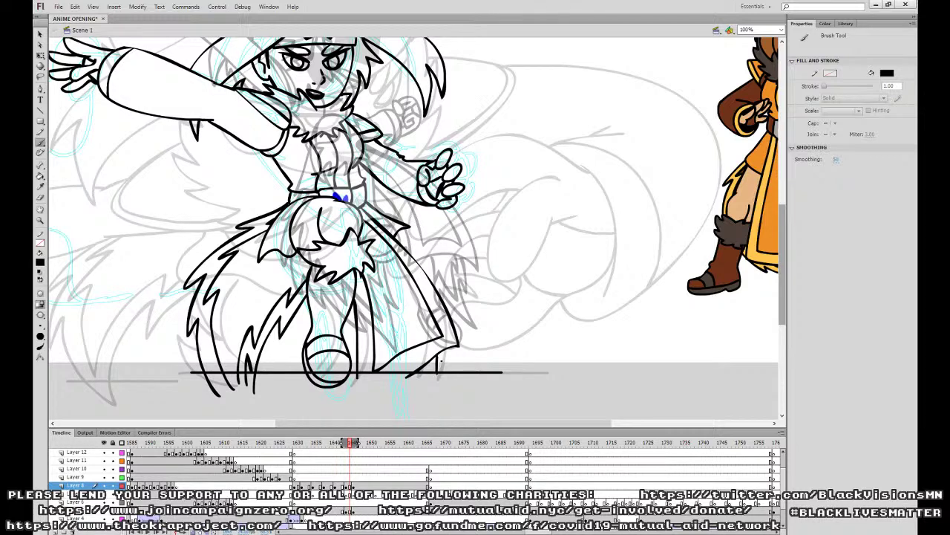
{"action": "scroll", "coordinate": [414, 228], "scroll_direction": "up", "scroll_amount": 1}
{"action": "left_click_drag", "start_coordinate": [383, 230], "coordinate": [433, 245]}
{"action": "key", "text": "ctrl+z"}
{"action": "mouse_move", "coordinate": [365, 222]}
{"action": "left_mouse_down"}
{"action": "mouse_move", "coordinate": [415, 249]}
{"action": "mouse_move", "coordinate": [444, 302]}
{"action": "mouse_move", "coordinate": [445, 327]}
{"action": "mouse_move", "coordinate": [398, 254]}
{"action": "left_mouse_up"}
Play back and scrub through the inked poses from about frame 1629 to the next scene's sketch past frame 1665.
{"action": "left_click_drag", "start_coordinate": [472, 288], "coordinate": [485, 415]}
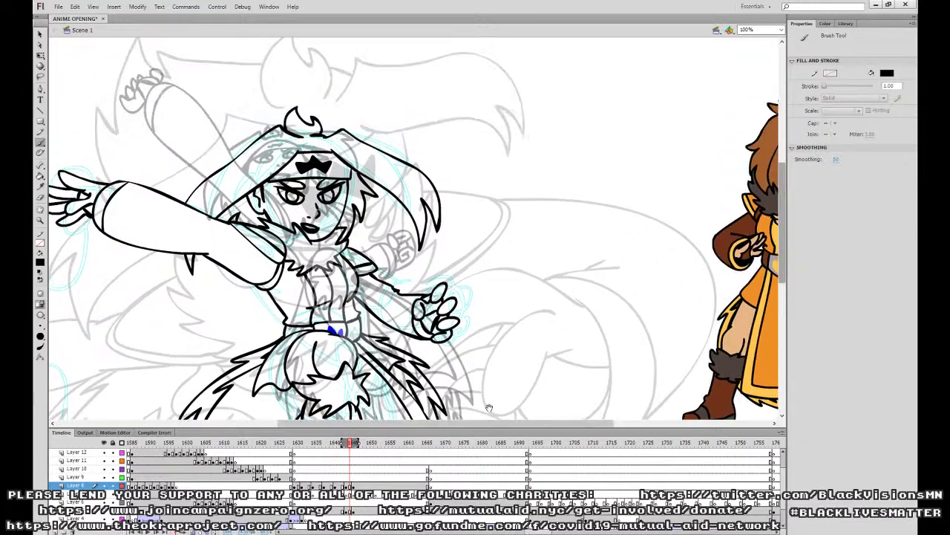
{"action": "key", "text": "ctrl+minus"}
{"action": "left_click", "coordinate": [320, 469]}
{"action": "key", "text": "Return"}
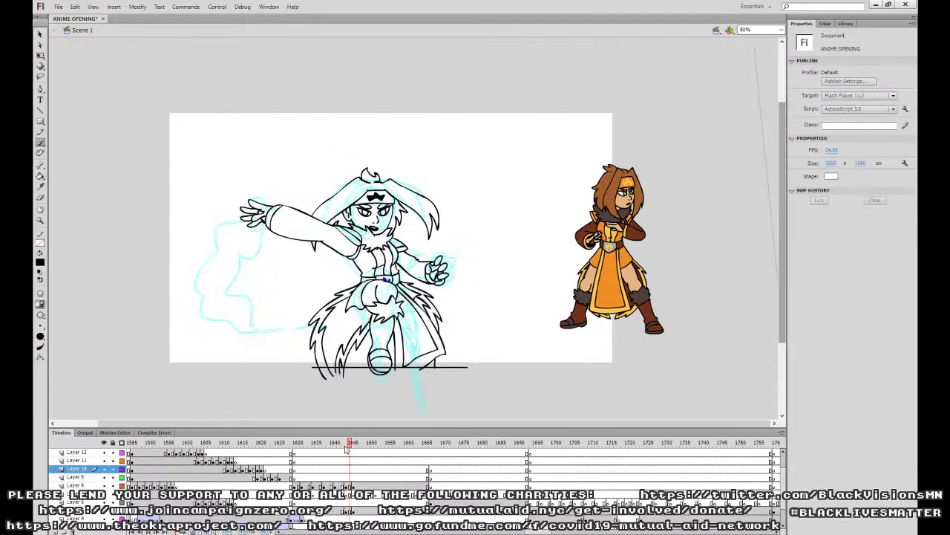
{"action": "key", "text": "Return"}
{"action": "left_click", "coordinate": [282, 461]}
{"action": "key", "text": "Return"}
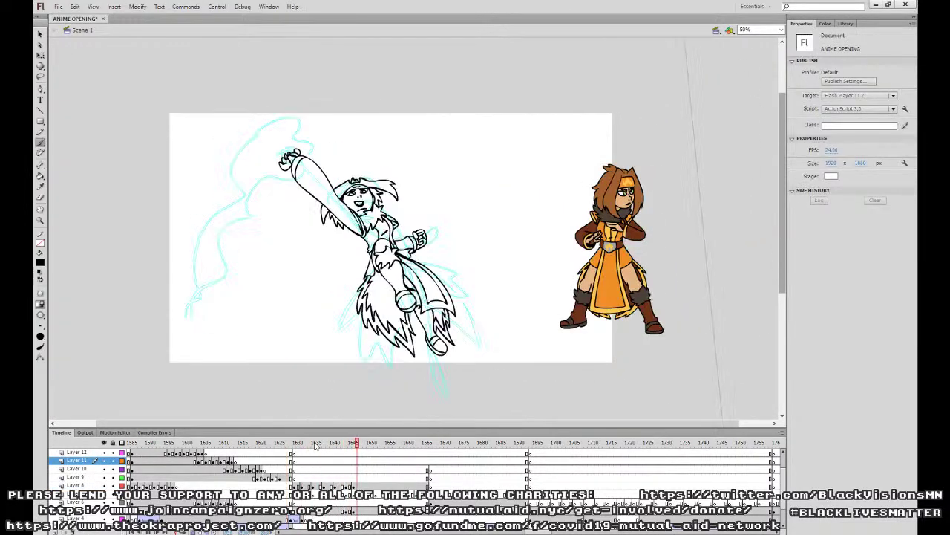
{"action": "key", "text": "Return"}
{"action": "left_click", "coordinate": [291, 470]}
{"action": "key", "text": "Return"}
{"action": "left_click", "coordinate": [290, 461]}
{"action": "key", "text": "Return"}
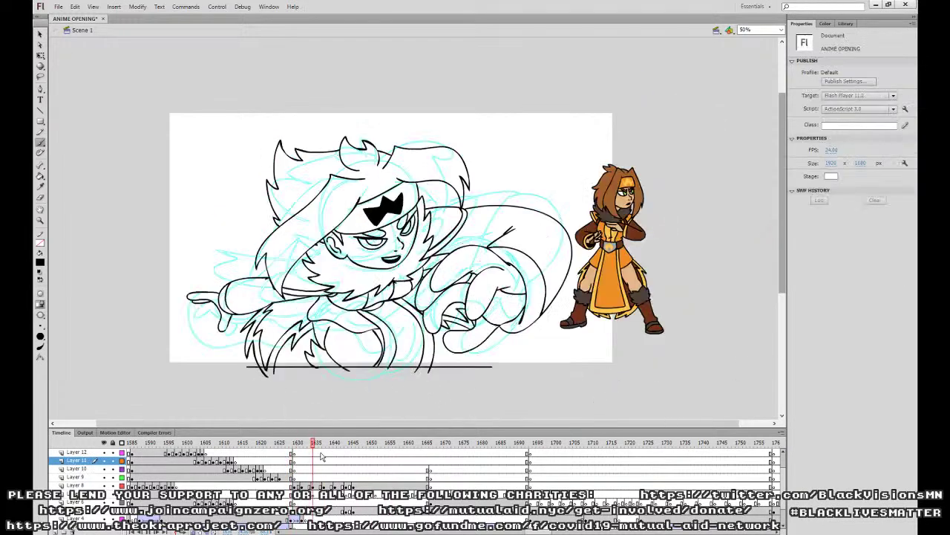
{"action": "key", "text": "Return"}
{"action": "left_click", "coordinate": [357, 486]}
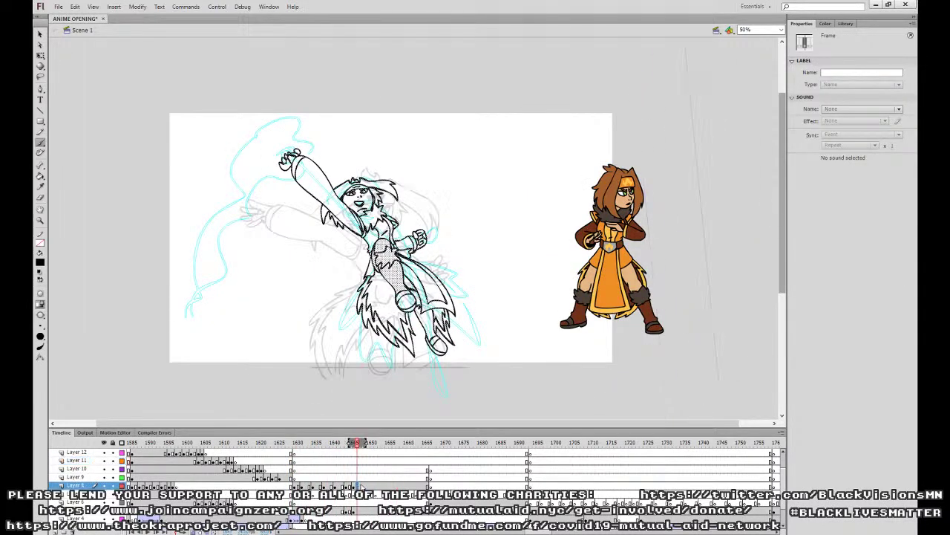
{"action": "left_click", "coordinate": [405, 485]}
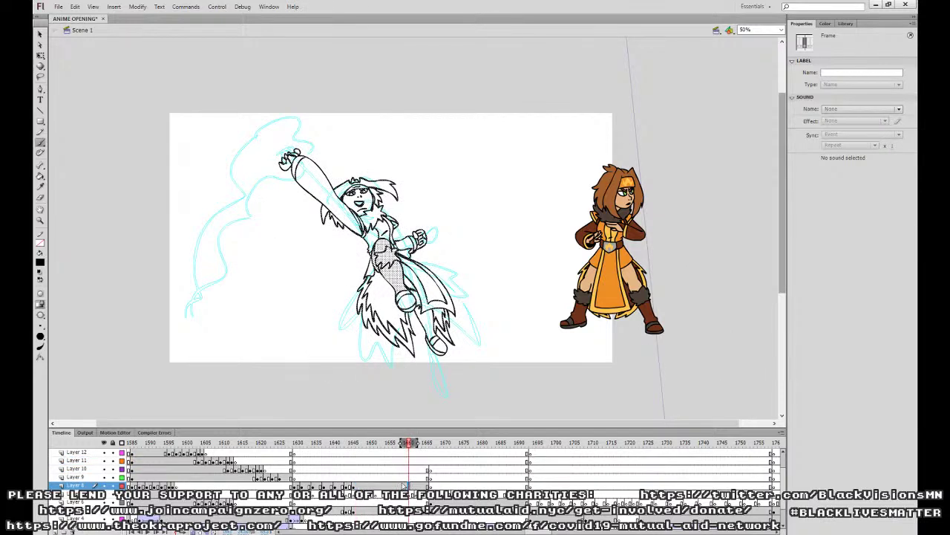
{"action": "left_click", "coordinate": [408, 485]}
{"action": "left_click", "coordinate": [423, 476]}
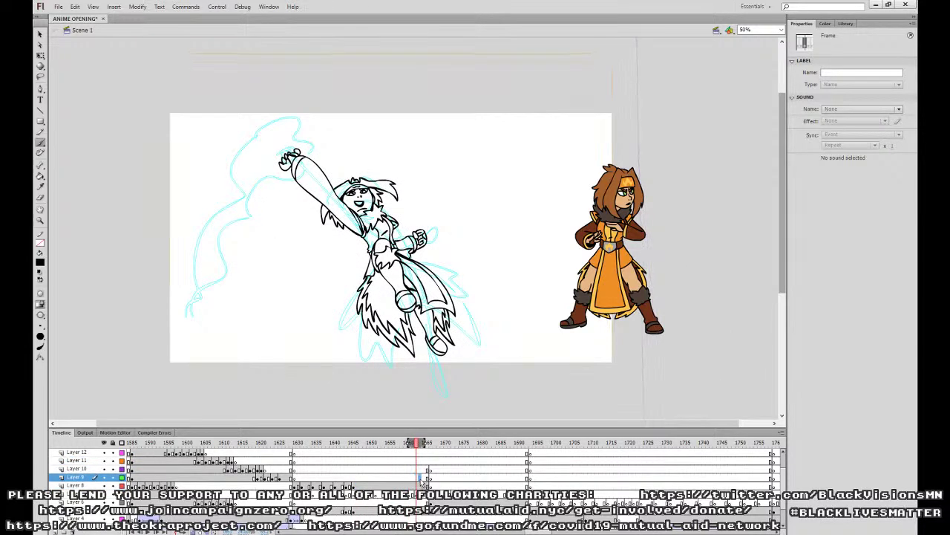
{"action": "left_click", "coordinate": [435, 478]}
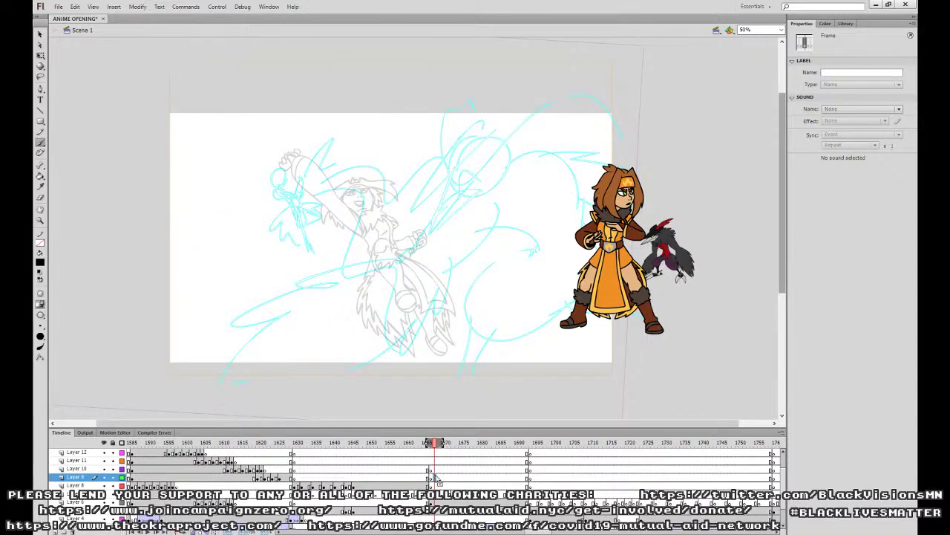
Add a keyframe on Layer 8 at frame 1654 and scale the raised-arm pose down slightly.
{"action": "left_click", "coordinate": [403, 486]}
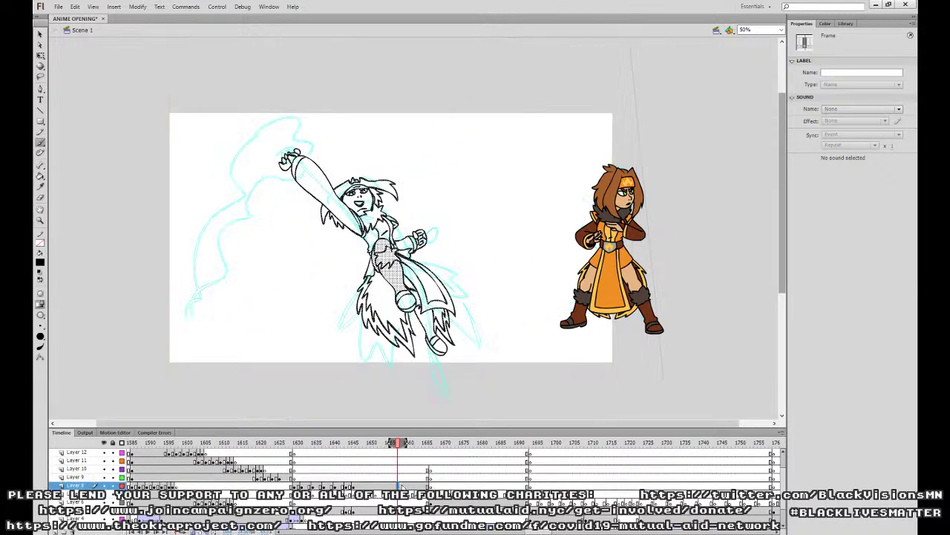
{"action": "left_click", "coordinate": [388, 486]}
{"action": "key", "text": "q"}
{"action": "left_click_drag", "start_coordinate": [459, 358], "coordinate": [451, 348]}
Nudge the resized pose four steps right and four down, rotate it slightly clockwise, and deselect it.
{"action": "key", "text": "Right"}
{"action": "key", "text": "Right"}
{"action": "key", "text": "Right"}
{"action": "key", "text": "Right"}
{"action": "key", "text": "Down"}
{"action": "key", "text": "Down"}
{"action": "key", "text": "Down"}
{"action": "key", "text": "Down"}
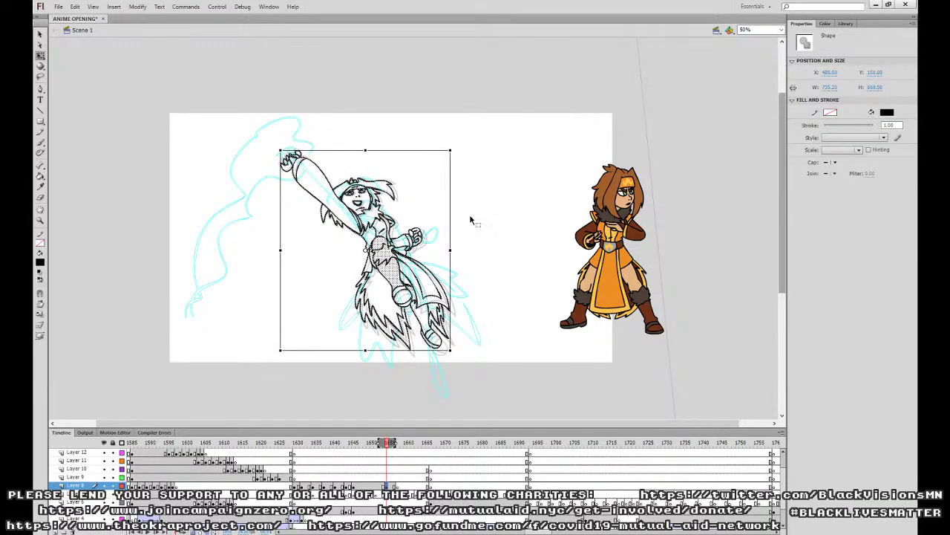
{"action": "left_click_drag", "start_coordinate": [450, 145], "coordinate": [455, 151]}
{"action": "left_click", "coordinate": [496, 192]}
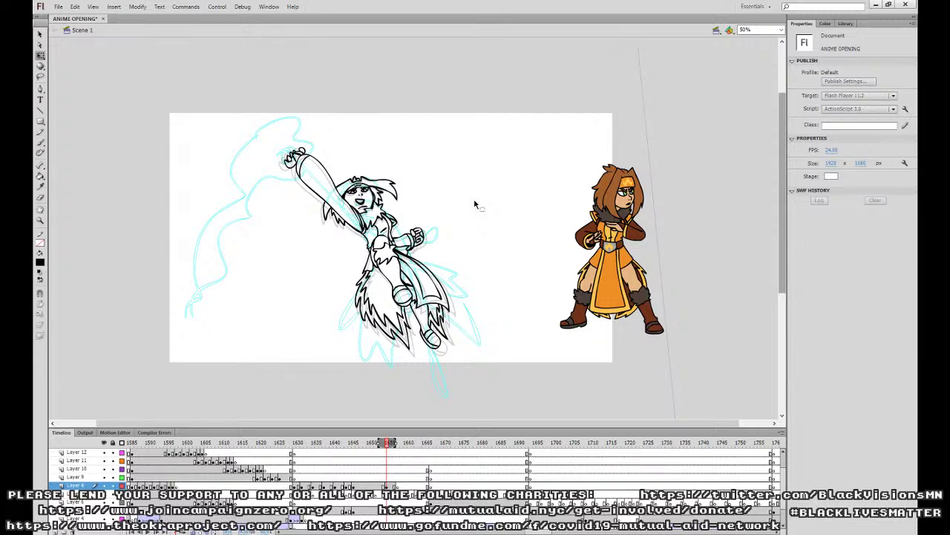
Play back the inked poses from about frame 1641, then return to the empty frame 1657 on Layer 8 with the Brush tool.
{"action": "left_click", "coordinate": [389, 461]}
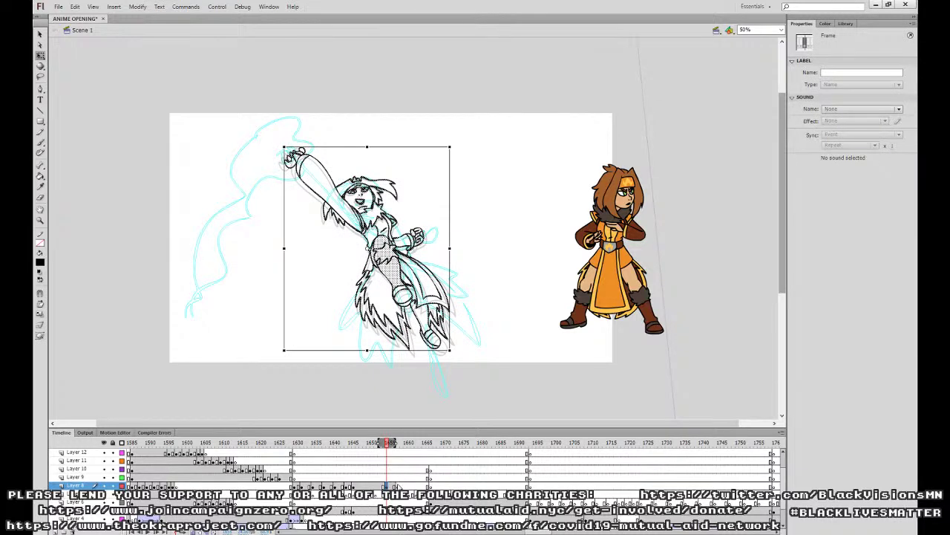
{"action": "left_click", "coordinate": [399, 480]}
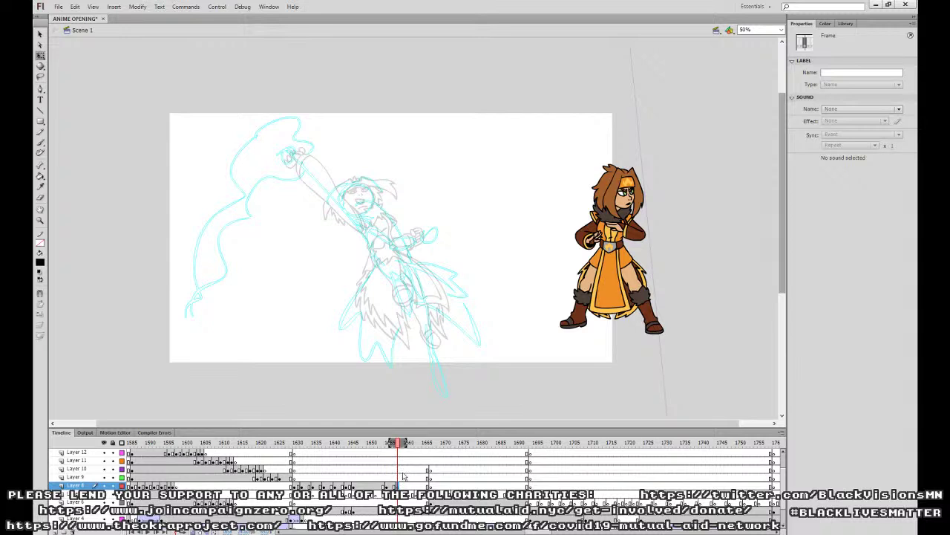
{"action": "key", "text": "ctrl+equal"}
{"action": "left_click", "coordinate": [509, 320]}
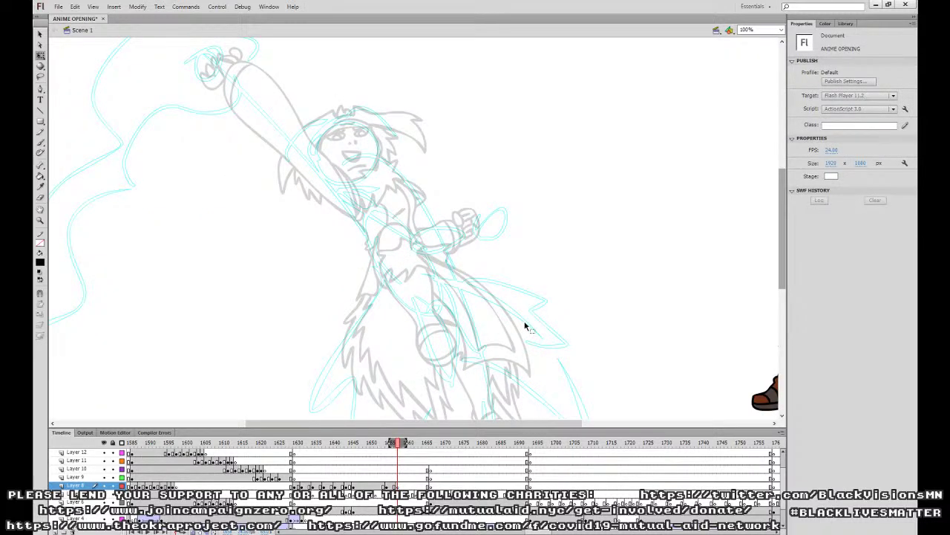
{"action": "left_click_drag", "start_coordinate": [518, 306], "coordinate": [550, 422]}
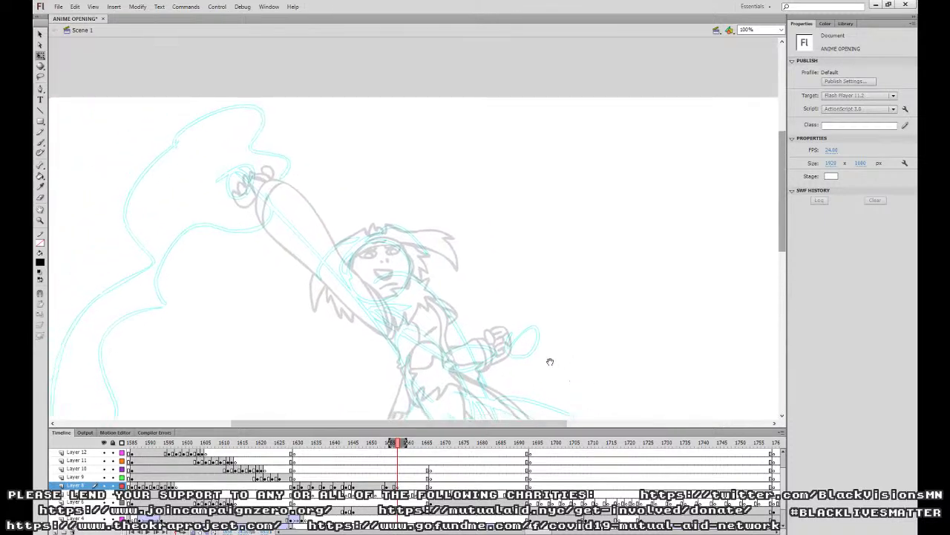
{"action": "left_click", "coordinate": [40, 143]}
{"action": "left_click", "coordinate": [338, 469]}
{"action": "key", "text": "Return"}
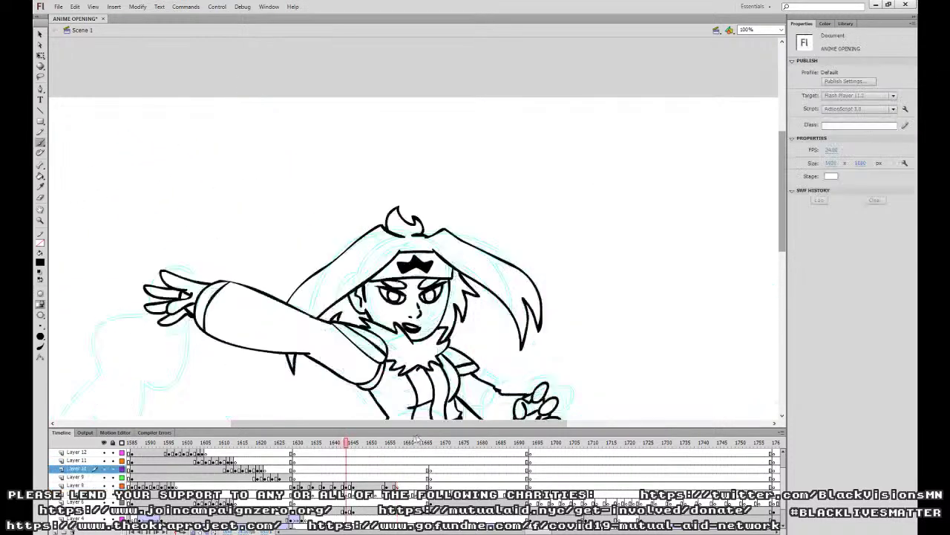
{"action": "key", "text": "Return"}
{"action": "left_click", "coordinate": [397, 486]}
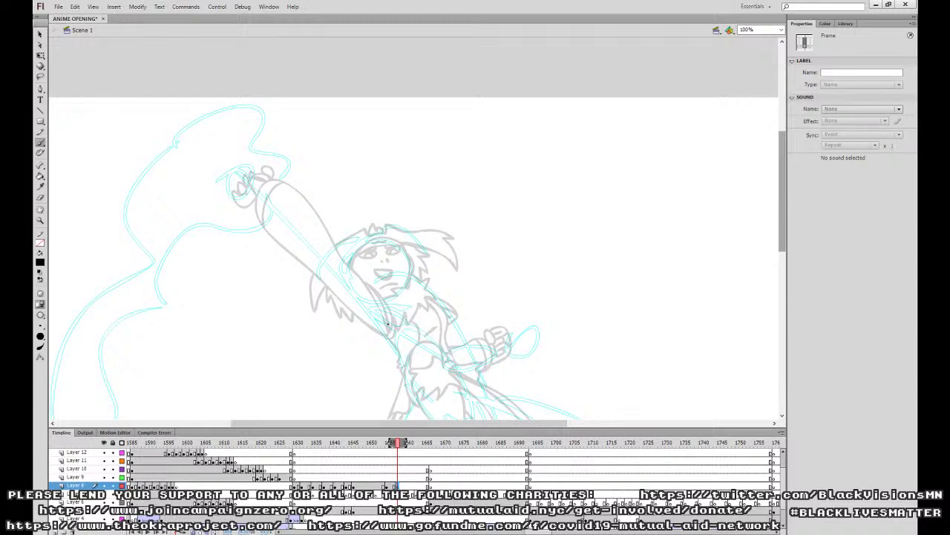
Ink the raised sleeve, face outline, mouth, first eye, fur collar and swept-back hair of the new pose at frame 1657.
{"action": "mouse_move", "coordinate": [387, 333]}
{"action": "left_mouse_down"}
{"action": "mouse_move", "coordinate": [328, 210]}
{"action": "mouse_move", "coordinate": [277, 181]}
{"action": "mouse_move", "coordinate": [299, 249]}
{"action": "mouse_move", "coordinate": [388, 335]}
{"action": "mouse_move", "coordinate": [392, 323]}
{"action": "mouse_move", "coordinate": [365, 280]}
{"action": "mouse_move", "coordinate": [370, 285]}
{"action": "left_mouse_up"}
{"action": "mouse_move", "coordinate": [389, 334]}
{"action": "left_mouse_down"}
{"action": "mouse_move", "coordinate": [433, 300]}
{"action": "mouse_move", "coordinate": [429, 282]}
{"action": "mouse_move", "coordinate": [414, 274]}
{"action": "mouse_move", "coordinate": [410, 288]}
{"action": "mouse_move", "coordinate": [393, 289]}
{"action": "mouse_move", "coordinate": [396, 264]}
{"action": "mouse_move", "coordinate": [375, 268]}
{"action": "mouse_move", "coordinate": [391, 275]}
{"action": "mouse_move", "coordinate": [402, 249]}
{"action": "mouse_move", "coordinate": [352, 261]}
{"action": "left_mouse_up"}
{"action": "mouse_move", "coordinate": [403, 245]}
{"action": "left_mouse_down"}
{"action": "mouse_move", "coordinate": [380, 239]}
{"action": "mouse_move", "coordinate": [352, 261]}
{"action": "mouse_move", "coordinate": [354, 228]}
{"action": "mouse_move", "coordinate": [369, 228]}
{"action": "left_mouse_up"}
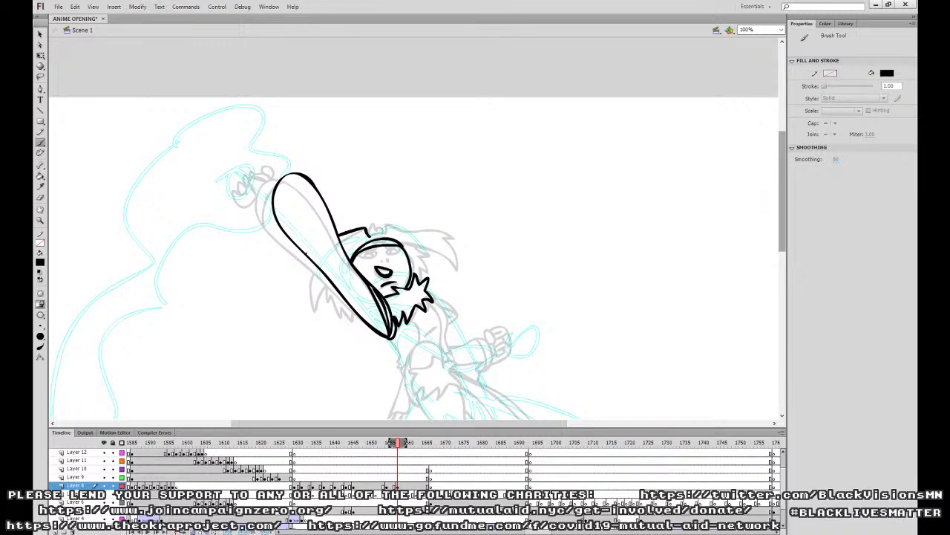
{"action": "mouse_move", "coordinate": [299, 257]}
{"action": "left_mouse_down"}
{"action": "mouse_move", "coordinate": [297, 289]}
{"action": "mouse_move", "coordinate": [310, 269]}
{"action": "mouse_move", "coordinate": [297, 278]}
{"action": "mouse_move", "coordinate": [317, 266]}
{"action": "left_mouse_up"}
{"action": "key", "text": "ctrl+z"}
{"action": "mouse_move", "coordinate": [381, 236]}
{"action": "left_mouse_down"}
{"action": "mouse_move", "coordinate": [390, 223]}
{"action": "mouse_move", "coordinate": [433, 211]}
{"action": "mouse_move", "coordinate": [466, 233]}
{"action": "mouse_move", "coordinate": [398, 242]}
{"action": "mouse_move", "coordinate": [373, 231]}
{"action": "mouse_move", "coordinate": [390, 246]}
{"action": "mouse_move", "coordinate": [366, 251]}
{"action": "mouse_move", "coordinate": [377, 253]}
{"action": "left_mouse_up"}
{"action": "key", "text": "ctrl+z"}
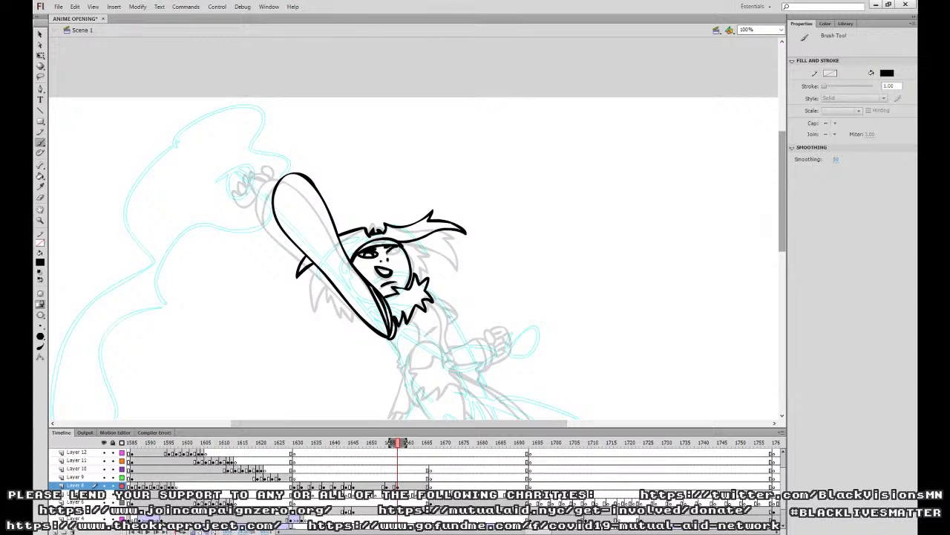
Ink the second eye, the hair beside the face and the jagged fur hanging beneath the raised arm.
{"action": "mouse_move", "coordinate": [388, 250]}
{"action": "left_mouse_down"}
{"action": "mouse_move", "coordinate": [413, 272]}
{"action": "mouse_move", "coordinate": [420, 265]}
{"action": "mouse_move", "coordinate": [417, 281]}
{"action": "left_mouse_up"}
{"action": "left_click_drag", "start_coordinate": [323, 275], "coordinate": [349, 314]}
{"action": "left_click_drag", "start_coordinate": [320, 275], "coordinate": [332, 298]}
Ink the forward bent leg with its rounded knee, jagged fur cuff, boot and sole.
{"action": "left_click_drag", "start_coordinate": [502, 329], "coordinate": [511, 290]}
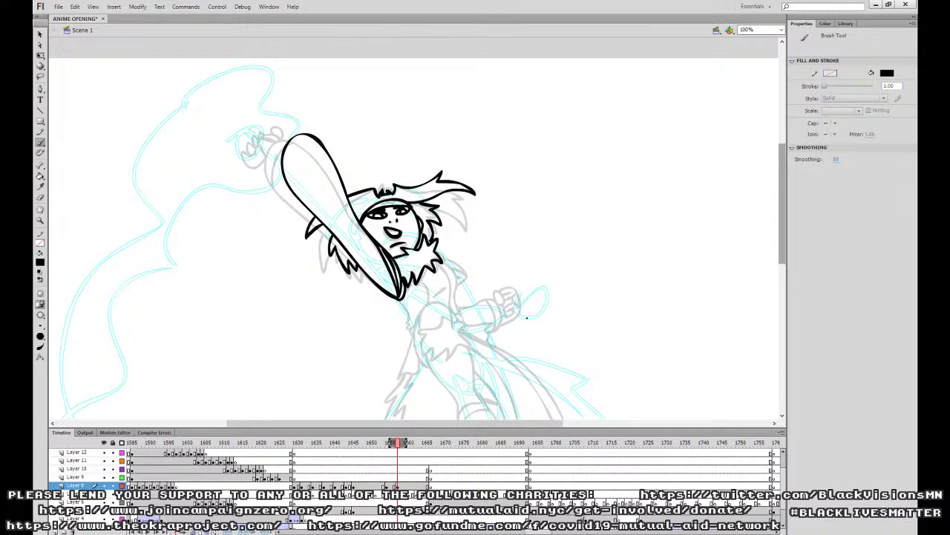
{"action": "mouse_move", "coordinate": [476, 324]}
{"action": "left_mouse_down"}
{"action": "mouse_move", "coordinate": [464, 297]}
{"action": "mouse_move", "coordinate": [470, 256]}
{"action": "mouse_move", "coordinate": [421, 245]}
{"action": "mouse_move", "coordinate": [401, 262]}
{"action": "mouse_move", "coordinate": [407, 281]}
{"action": "mouse_move", "coordinate": [441, 288]}
{"action": "mouse_move", "coordinate": [453, 262]}
{"action": "mouse_move", "coordinate": [443, 251]}
{"action": "left_mouse_up"}
{"action": "mouse_move", "coordinate": [409, 282]}
{"action": "left_mouse_down"}
{"action": "mouse_move", "coordinate": [437, 348]}
{"action": "mouse_move", "coordinate": [462, 372]}
{"action": "mouse_move", "coordinate": [449, 274]}
{"action": "left_mouse_up"}
{"action": "mouse_move", "coordinate": [460, 333]}
{"action": "left_mouse_down"}
{"action": "mouse_move", "coordinate": [436, 343]}
{"action": "mouse_move", "coordinate": [465, 343]}
{"action": "left_mouse_up"}
{"action": "mouse_move", "coordinate": [448, 334]}
{"action": "left_mouse_down"}
{"action": "mouse_move", "coordinate": [436, 345]}
{"action": "mouse_move", "coordinate": [468, 346]}
{"action": "mouse_move", "coordinate": [448, 367]}
{"action": "mouse_move", "coordinate": [468, 358]}
{"action": "left_mouse_up"}
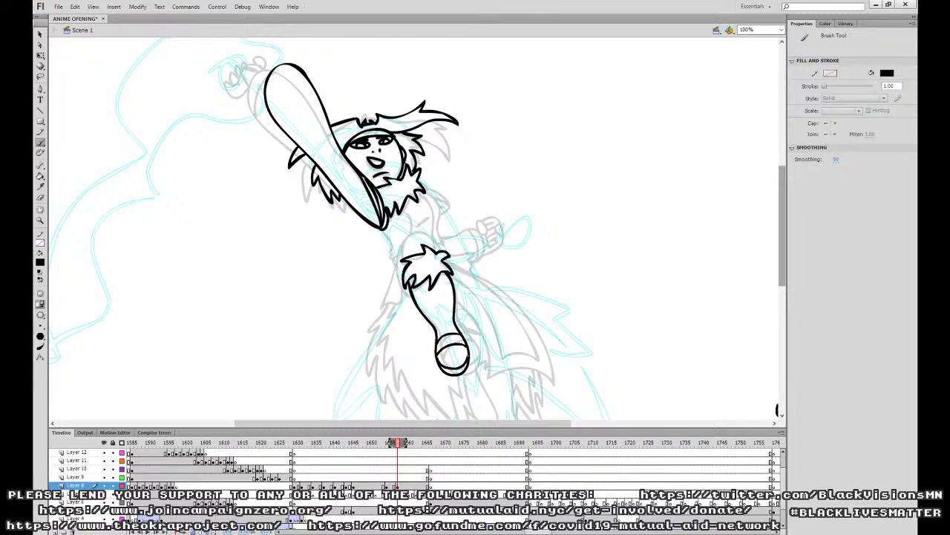
{"action": "mouse_move", "coordinate": [437, 249]}
{"action": "left_mouse_down"}
{"action": "mouse_move", "coordinate": [422, 233]}
{"action": "mouse_move", "coordinate": [401, 242]}
{"action": "mouse_move", "coordinate": [410, 295]}
{"action": "left_mouse_up"}
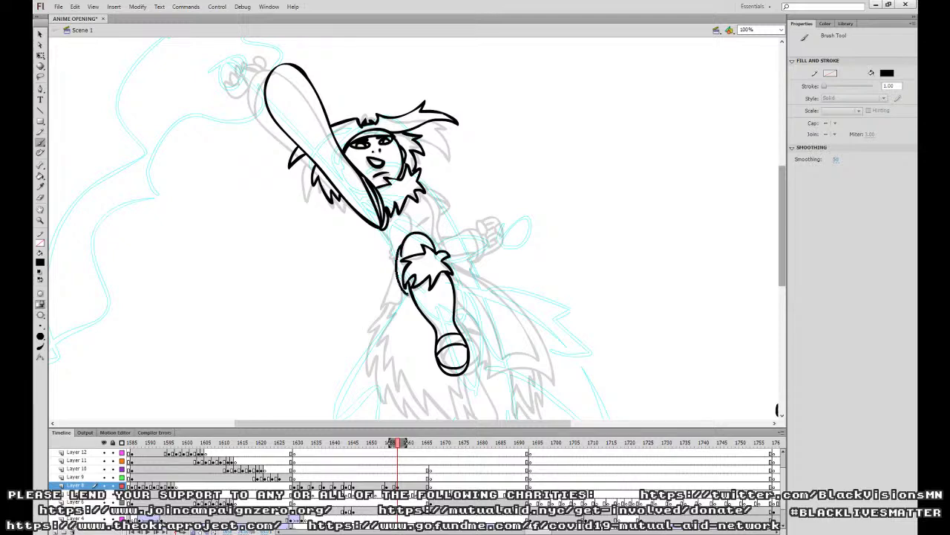
Step through the frames around 1657 to compare the partly inked pose with its neighbours, then return to Layer 8.
{"action": "left_click", "coordinate": [396, 469]}
{"action": "key", "text": "comma"}
{"action": "key", "text": "period"}
{"action": "key", "text": "period"}
{"action": "key", "text": "period"}
{"action": "key", "text": "period"}
{"action": "left_click", "coordinate": [397, 485]}
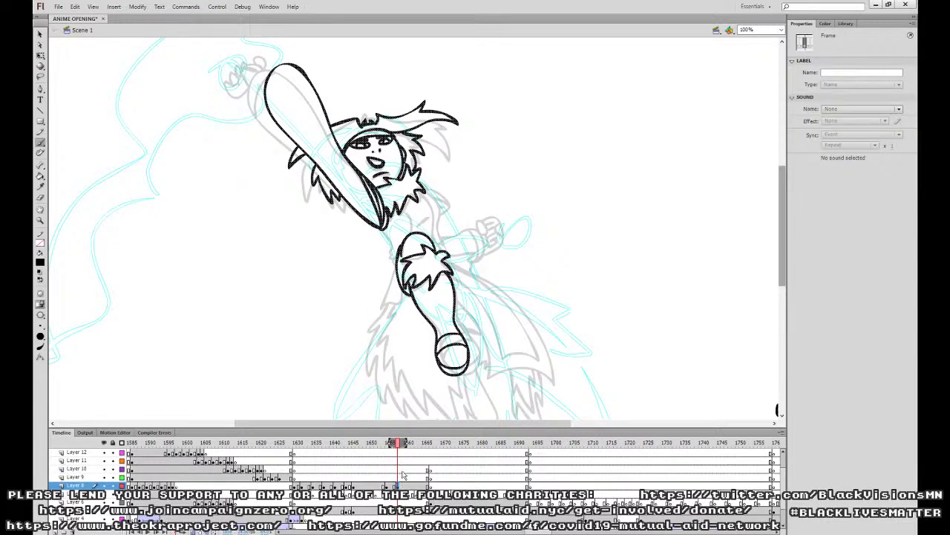
Shift the inked leg slightly to the right with the Free Transform tool and deselect it.
{"action": "left_click", "coordinate": [41, 56]}
{"action": "left_click", "coordinate": [484, 230]}
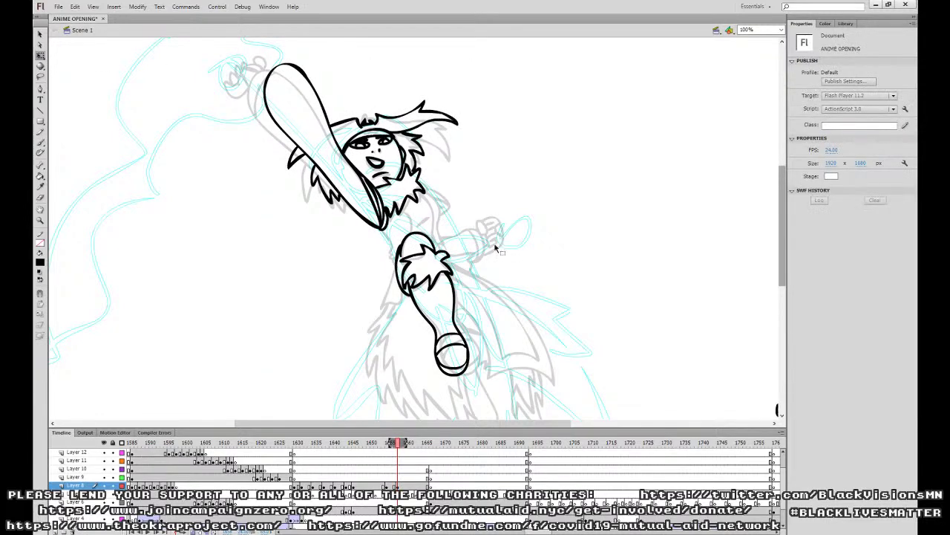
{"action": "key", "text": "ctrl+z"}
{"action": "left_click", "coordinate": [468, 250]}
{"action": "left_click", "coordinate": [452, 277]}
{"action": "left_click_drag", "start_coordinate": [471, 225], "coordinate": [480, 232]}
{"action": "left_click", "coordinate": [510, 228]}
Ink the curled fingers of the raised hand and the cuff line at the end of the sleeve.
{"action": "left_click", "coordinate": [41, 141]}
{"action": "left_click_drag", "start_coordinate": [383, 180], "coordinate": [412, 339]}
{"action": "left_click_drag", "start_coordinate": [331, 231], "coordinate": [297, 268]}
{"action": "mouse_move", "coordinate": [315, 223]}
{"action": "left_mouse_down"}
{"action": "mouse_move", "coordinate": [294, 229]}
{"action": "mouse_move", "coordinate": [286, 246]}
{"action": "mouse_move", "coordinate": [294, 219]}
{"action": "mouse_move", "coordinate": [319, 213]}
{"action": "mouse_move", "coordinate": [298, 226]}
{"action": "left_mouse_up"}
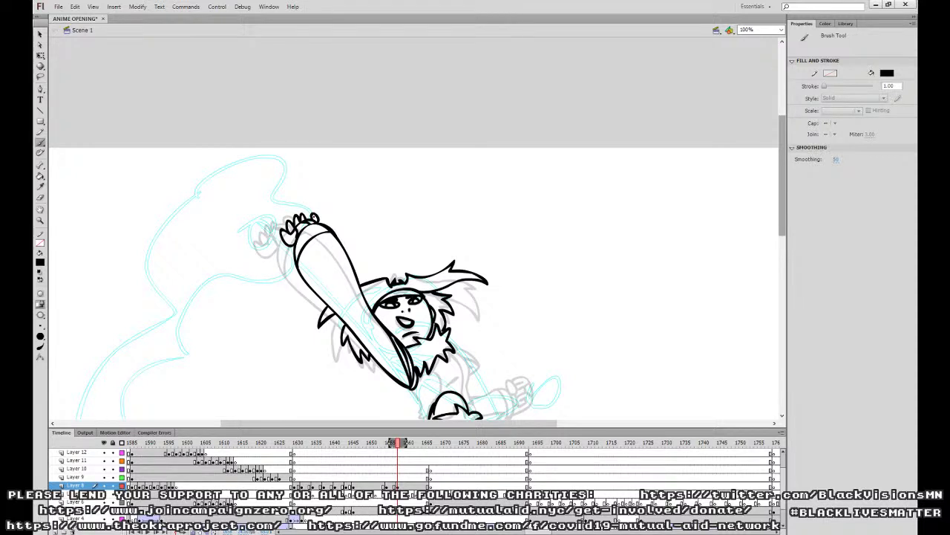
Ink the torso, hip fur and front leg with its boot over the rough leaping figure.
{"action": "left_click_drag", "start_coordinate": [510, 300], "coordinate": [484, 197]}
{"action": "mouse_move", "coordinate": [387, 286]}
{"action": "left_mouse_down"}
{"action": "mouse_move", "coordinate": [396, 315]}
{"action": "mouse_move", "coordinate": [406, 310]}
{"action": "mouse_move", "coordinate": [401, 326]}
{"action": "left_mouse_up"}
{"action": "mouse_move", "coordinate": [416, 288]}
{"action": "left_mouse_down"}
{"action": "mouse_move", "coordinate": [408, 266]}
{"action": "mouse_move", "coordinate": [438, 291]}
{"action": "left_mouse_up"}
{"action": "mouse_move", "coordinate": [436, 251]}
{"action": "left_mouse_down"}
{"action": "mouse_move", "coordinate": [423, 276]}
{"action": "mouse_move", "coordinate": [452, 308]}
{"action": "mouse_move", "coordinate": [430, 246]}
{"action": "mouse_move", "coordinate": [443, 259]}
{"action": "left_mouse_up"}
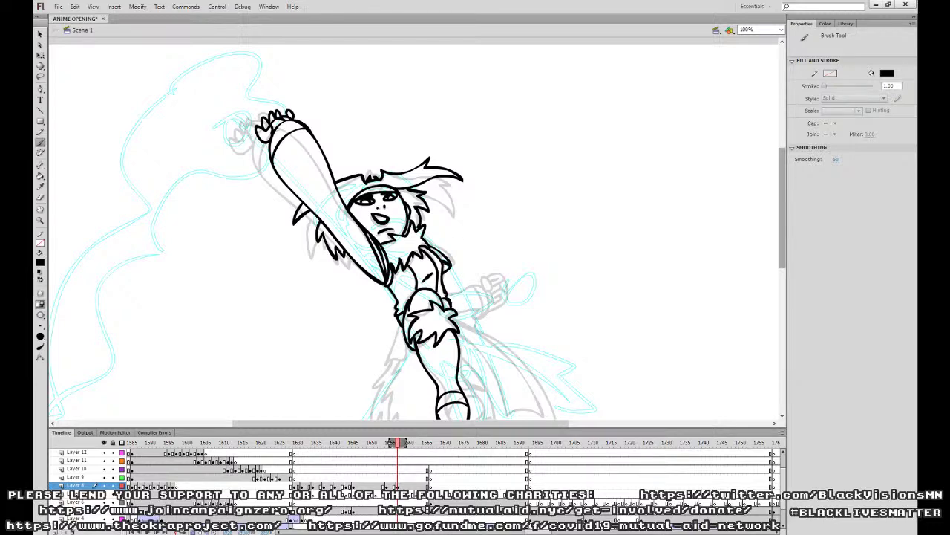
Ink the coat tail, the small flap behind the hip, and the lowered arm with its clenched fist.
{"action": "mouse_move", "coordinate": [500, 346]}
{"action": "left_mouse_down"}
{"action": "mouse_move", "coordinate": [497, 222]}
{"action": "mouse_move", "coordinate": [487, 254]}
{"action": "left_mouse_up"}
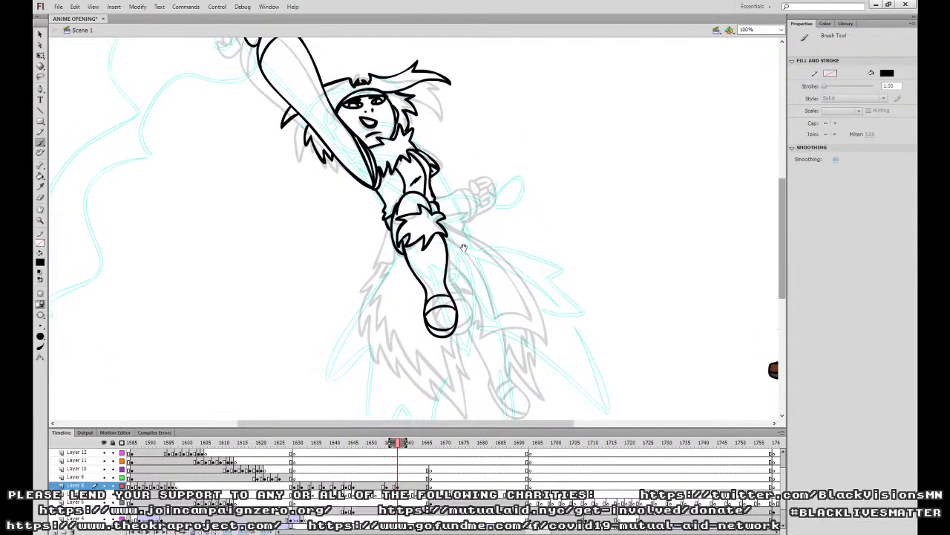
{"action": "mouse_move", "coordinate": [385, 227]}
{"action": "left_mouse_down"}
{"action": "mouse_move", "coordinate": [369, 261]}
{"action": "mouse_move", "coordinate": [393, 254]}
{"action": "left_mouse_up"}
{"action": "mouse_move", "coordinate": [444, 221]}
{"action": "left_mouse_down"}
{"action": "mouse_move", "coordinate": [554, 308]}
{"action": "mouse_move", "coordinate": [497, 302]}
{"action": "mouse_move", "coordinate": [446, 232]}
{"action": "mouse_move", "coordinate": [476, 251]}
{"action": "mouse_move", "coordinate": [501, 291]}
{"action": "mouse_move", "coordinate": [545, 293]}
{"action": "mouse_move", "coordinate": [494, 247]}
{"action": "mouse_move", "coordinate": [435, 222]}
{"action": "mouse_move", "coordinate": [503, 291]}
{"action": "mouse_move", "coordinate": [542, 294]}
{"action": "mouse_move", "coordinate": [511, 254]}
{"action": "mouse_move", "coordinate": [446, 221]}
{"action": "left_mouse_up"}
{"action": "key", "text": "ctrl+z"}
{"action": "mouse_move", "coordinate": [492, 196]}
{"action": "left_mouse_down"}
{"action": "mouse_move", "coordinate": [488, 277]}
{"action": "mouse_move", "coordinate": [436, 275]}
{"action": "mouse_move", "coordinate": [459, 282]}
{"action": "mouse_move", "coordinate": [453, 275]}
{"action": "mouse_move", "coordinate": [473, 274]}
{"action": "mouse_move", "coordinate": [468, 264]}
{"action": "mouse_move", "coordinate": [477, 286]}
{"action": "mouse_move", "coordinate": [488, 262]}
{"action": "mouse_move", "coordinate": [493, 281]}
{"action": "mouse_move", "coordinate": [476, 260]}
{"action": "mouse_move", "coordinate": [472, 277]}
{"action": "mouse_move", "coordinate": [490, 273]}
{"action": "mouse_move", "coordinate": [494, 281]}
{"action": "left_mouse_up"}
{"action": "key", "text": "ctrl+z"}
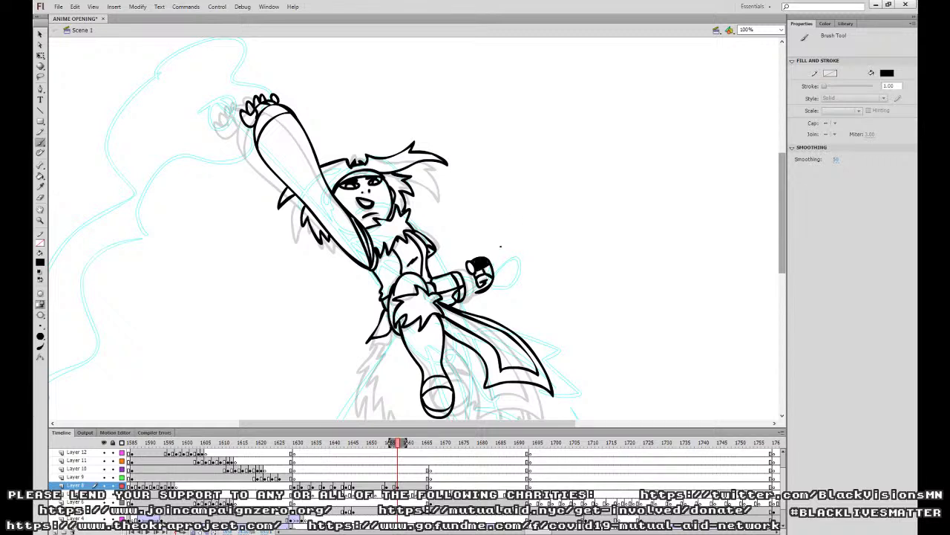
Reposition the inked clenched fist slightly closer to the wrist with Free Transform, and return to the Brush Tool.
{"action": "key", "text": "q"}
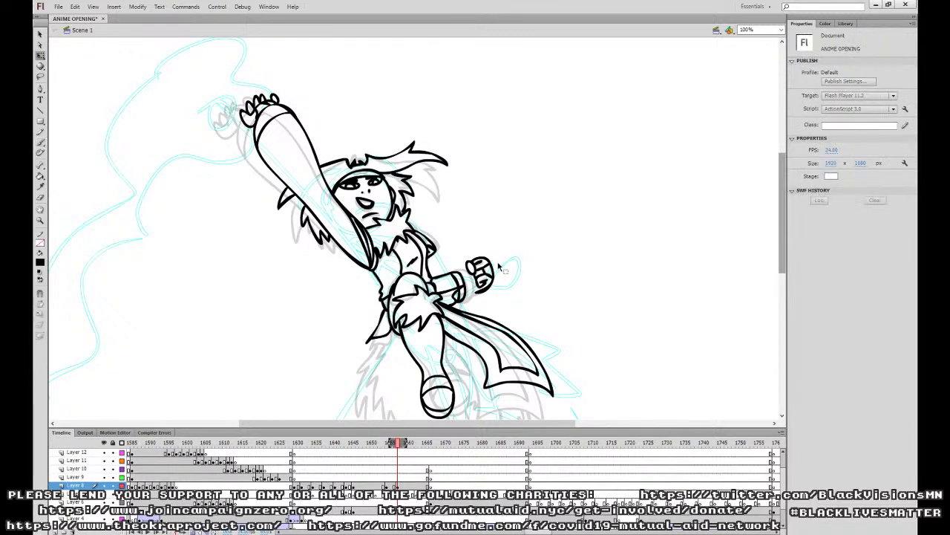
{"action": "left_click", "coordinate": [495, 275]}
{"action": "left_click_drag", "start_coordinate": [490, 268], "coordinate": [514, 253]}
{"action": "left_click", "coordinate": [522, 258]}
{"action": "key", "text": "space"}
{"action": "mouse_move", "coordinate": [567, 281]}
{"action": "left_mouse_down"}
{"action": "mouse_move", "coordinate": [571, 291]}
{"action": "mouse_move", "coordinate": [520, 186]}
{"action": "mouse_move", "coordinate": [487, 172]}
{"action": "left_mouse_up"}
{"action": "left_click", "coordinate": [41, 144]}
{"action": "left_click", "coordinate": [41, 144]}
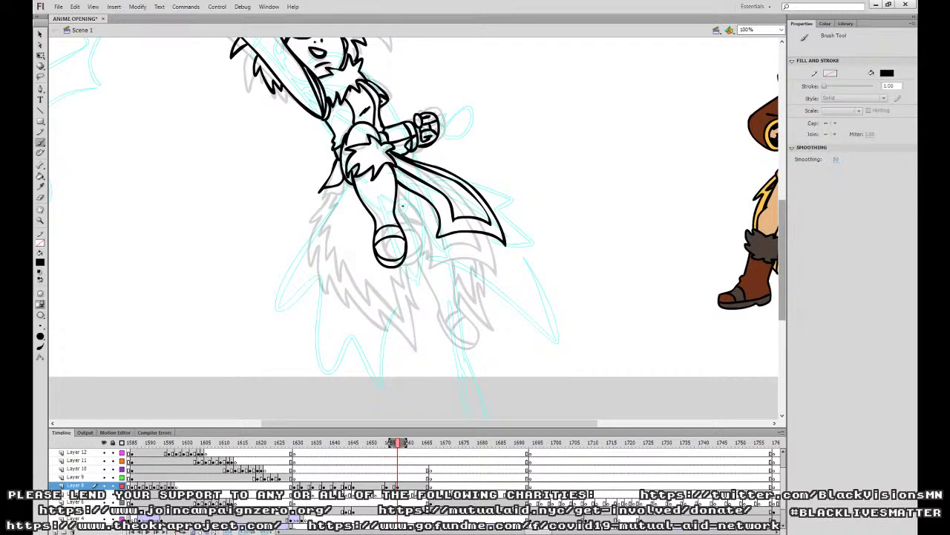
Ink the rear leg with its spiky fur cuff and boot below the coat tail.
{"action": "mouse_move", "coordinate": [397, 210]}
{"action": "left_mouse_down"}
{"action": "mouse_move", "coordinate": [429, 214]}
{"action": "mouse_move", "coordinate": [432, 224]}
{"action": "mouse_move", "coordinate": [405, 220]}
{"action": "mouse_move", "coordinate": [414, 256]}
{"action": "mouse_move", "coordinate": [421, 251]}
{"action": "mouse_move", "coordinate": [412, 247]}
{"action": "mouse_move", "coordinate": [446, 245]}
{"action": "mouse_move", "coordinate": [408, 222]}
{"action": "mouse_move", "coordinate": [439, 223]}
{"action": "left_mouse_up"}
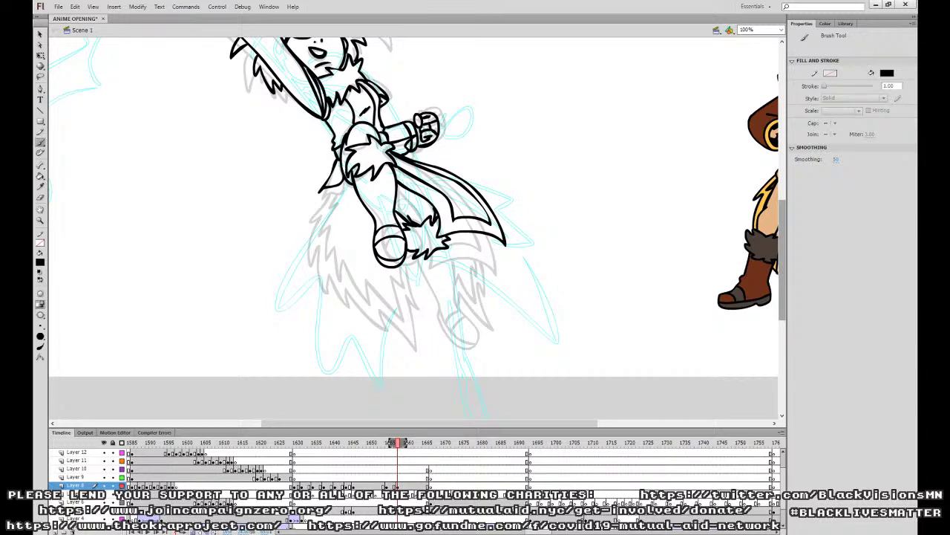
{"action": "mouse_move", "coordinate": [415, 257]}
{"action": "left_mouse_down"}
{"action": "mouse_move", "coordinate": [436, 327]}
{"action": "mouse_move", "coordinate": [473, 342]}
{"action": "mouse_move", "coordinate": [466, 313]}
{"action": "mouse_move", "coordinate": [452, 312]}
{"action": "mouse_move", "coordinate": [449, 251]}
{"action": "left_mouse_up"}
{"action": "mouse_move", "coordinate": [441, 312]}
{"action": "left_mouse_down"}
{"action": "mouse_move", "coordinate": [446, 331]}
{"action": "mouse_move", "coordinate": [467, 340]}
{"action": "mouse_move", "coordinate": [442, 325]}
{"action": "mouse_move", "coordinate": [470, 315]}
{"action": "left_mouse_up"}
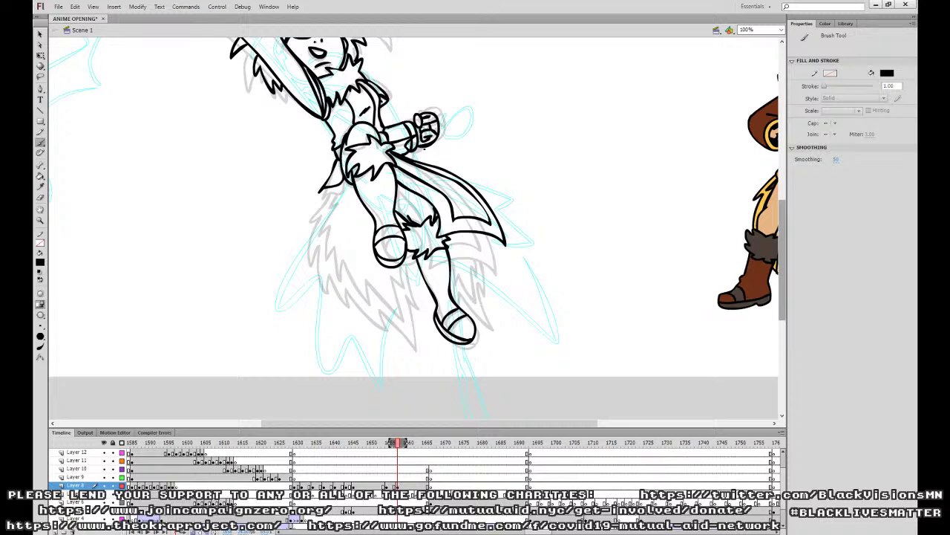
Ink the ragged, feathered edges of the garment hanging on both sides of the legs.
{"action": "mouse_move", "coordinate": [331, 185]}
{"action": "left_mouse_down"}
{"action": "mouse_move", "coordinate": [332, 257]}
{"action": "mouse_move", "coordinate": [352, 285]}
{"action": "mouse_move", "coordinate": [393, 312]}
{"action": "mouse_move", "coordinate": [420, 293]}
{"action": "mouse_move", "coordinate": [424, 262]}
{"action": "left_mouse_up"}
{"action": "mouse_move", "coordinate": [454, 301]}
{"action": "left_mouse_down"}
{"action": "mouse_move", "coordinate": [478, 265]}
{"action": "mouse_move", "coordinate": [470, 233]}
{"action": "mouse_move", "coordinate": [459, 237]}
{"action": "mouse_move", "coordinate": [466, 269]}
{"action": "mouse_move", "coordinate": [404, 286]}
{"action": "mouse_move", "coordinate": [403, 310]}
{"action": "mouse_move", "coordinate": [340, 245]}
{"action": "mouse_move", "coordinate": [331, 218]}
{"action": "mouse_move", "coordinate": [343, 180]}
{"action": "left_mouse_up"}
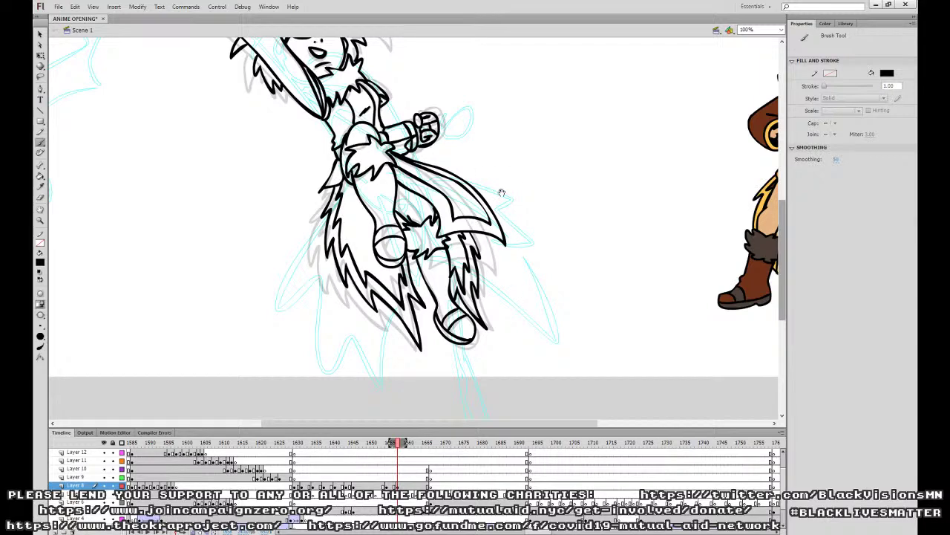
{"action": "left_click_drag", "start_coordinate": [501, 190], "coordinate": [496, 254]}
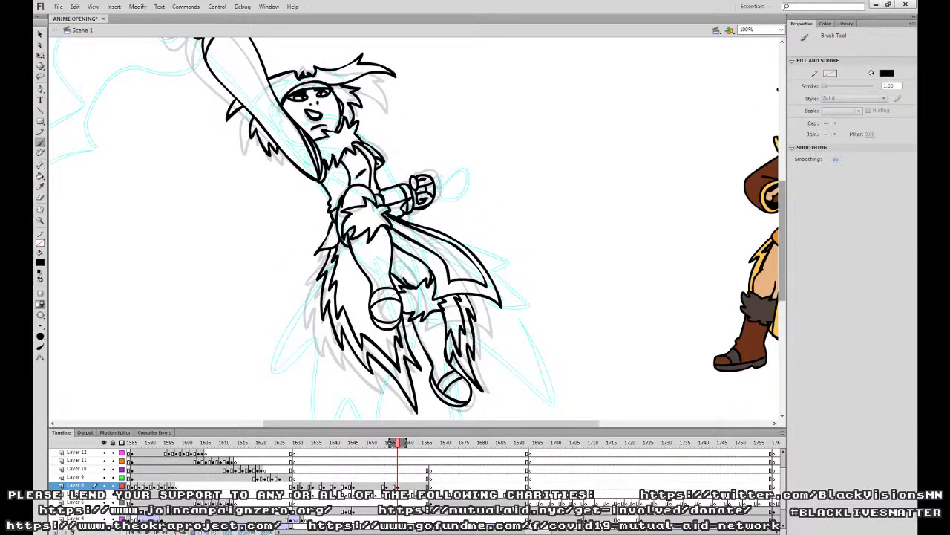
{"action": "left_click_drag", "start_coordinate": [396, 278], "coordinate": [401, 290]}
{"action": "key", "text": "ctrl+z"}
{"action": "left_click_drag", "start_coordinate": [467, 214], "coordinate": [468, 277]}
Move the finished pose's keyframe on Layer 8 a few frames earlier and play back the motion.
{"action": "key", "text": "ctrl+minus"}
{"action": "left_click", "coordinate": [377, 469]}
{"action": "left_click_drag", "start_coordinate": [376, 444], "coordinate": [408, 445]}
{"action": "left_click", "coordinate": [396, 486]}
{"action": "left_click_drag", "start_coordinate": [396, 486], "coordinate": [386, 486]}
{"action": "left_click", "coordinate": [340, 477]}
{"action": "key", "text": "Return"}
{"action": "key", "text": "Return"}
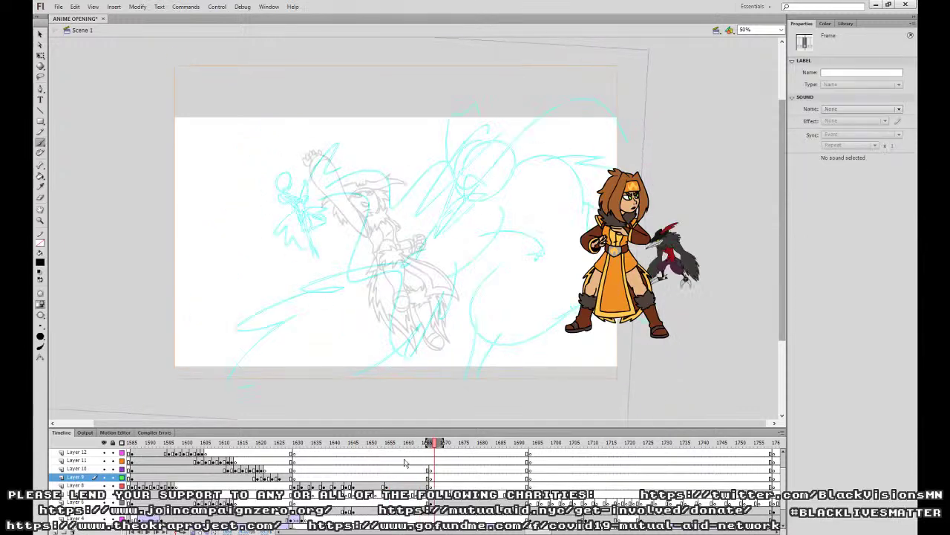
Insert a blank keyframe on Layer 8 just before the finished pose for an in-between drawing.
{"action": "key", "text": "comma"}
{"action": "left_click", "coordinate": [383, 485]}
{"action": "double_click", "coordinate": [383, 486]}
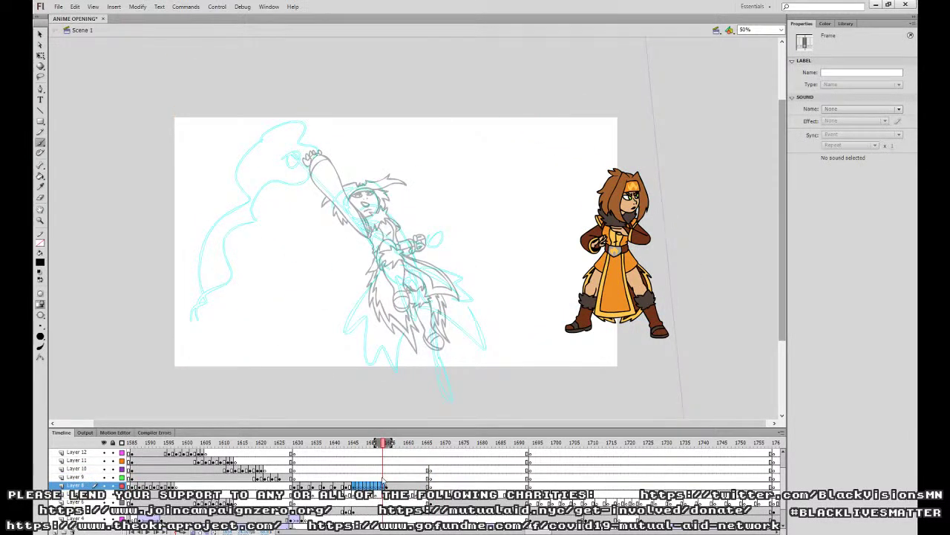
{"action": "left_click", "coordinate": [384, 478]}
{"action": "left_click", "coordinate": [384, 485]}
{"action": "left_click", "coordinate": [379, 486]}
{"action": "key", "text": "F7"}
{"action": "left_click", "coordinate": [384, 486]}
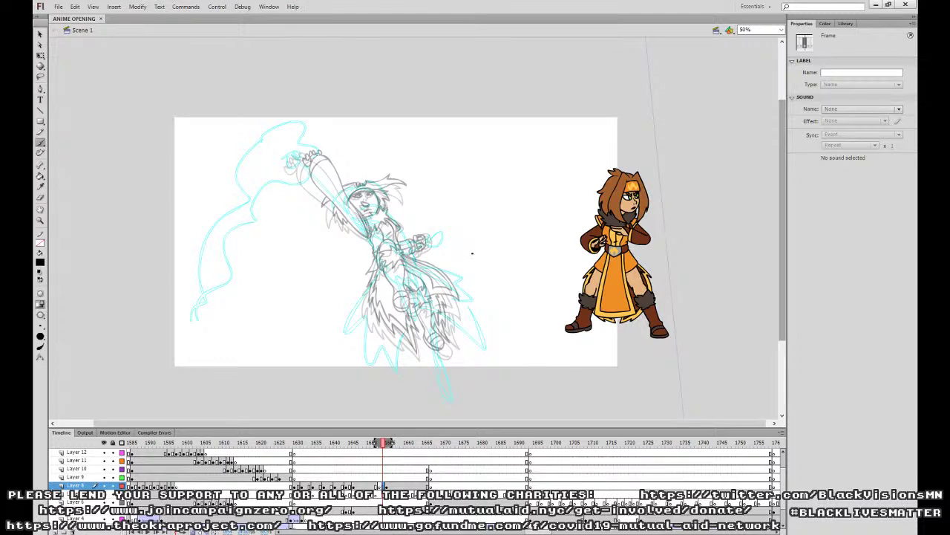
{"action": "left_click", "coordinate": [100, 18]}
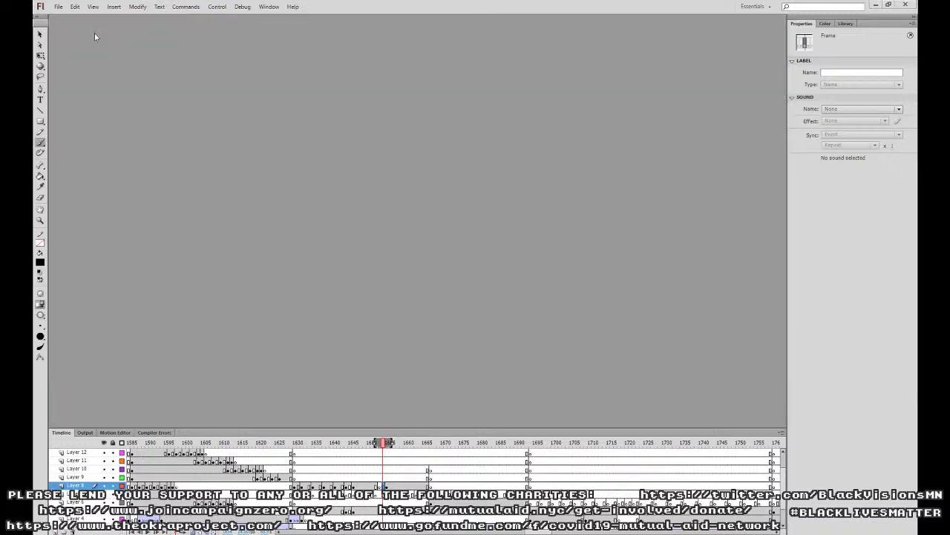
{"action": "left_click_drag", "start_coordinate": [86, 19], "coordinate": [88, 24]}
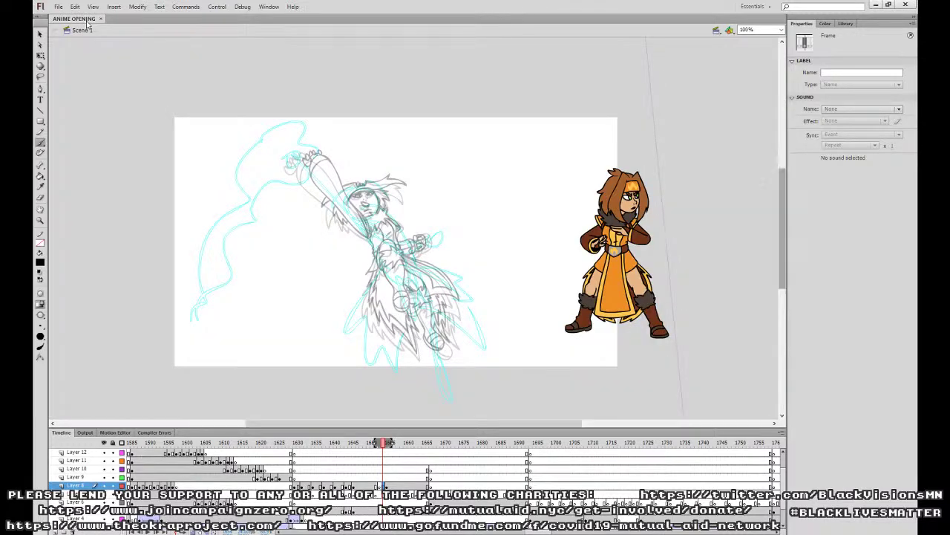
Ink the raised arm's outline and the spiky fur collar on the in-between frame, midway between the onion-skinned poses.
{"action": "key", "text": "ctrl+equal"}
{"action": "left_click_drag", "start_coordinate": [440, 367], "coordinate": [464, 364]}
{"action": "mouse_move", "coordinate": [527, 282]}
{"action": "left_mouse_down"}
{"action": "mouse_move", "coordinate": [491, 349]}
{"action": "mouse_move", "coordinate": [498, 387]}
{"action": "left_mouse_up"}
{"action": "left_click_drag", "start_coordinate": [469, 338], "coordinate": [490, 365]}
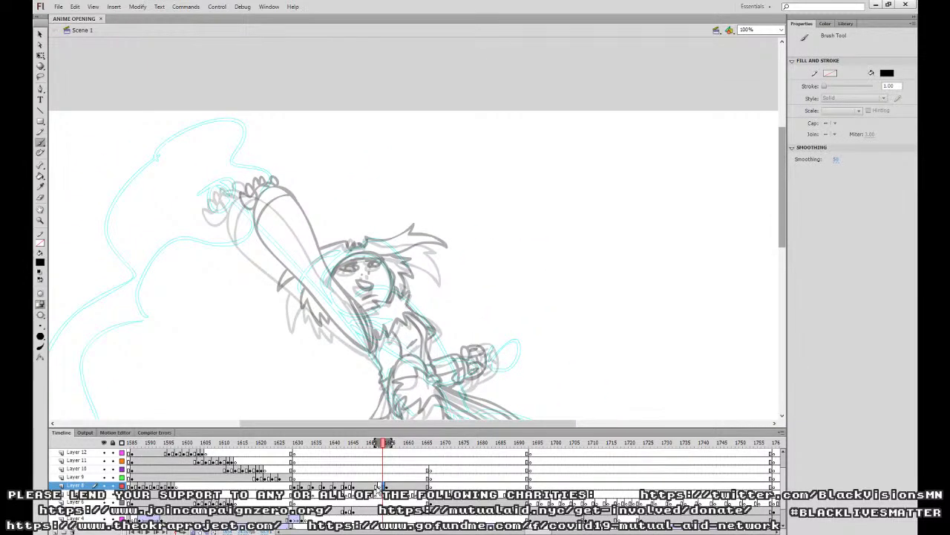
{"action": "left_click", "coordinate": [376, 487]}
{"action": "left_click", "coordinate": [383, 487]}
{"action": "mouse_move", "coordinate": [369, 354]}
{"action": "left_mouse_down"}
{"action": "mouse_move", "coordinate": [296, 219]}
{"action": "mouse_move", "coordinate": [260, 191]}
{"action": "mouse_move", "coordinate": [242, 227]}
{"action": "mouse_move", "coordinate": [364, 354]}
{"action": "mouse_move", "coordinate": [383, 331]}
{"action": "mouse_move", "coordinate": [409, 325]}
{"action": "mouse_move", "coordinate": [406, 314]}
{"action": "mouse_move", "coordinate": [415, 317]}
{"action": "mouse_move", "coordinate": [410, 294]}
{"action": "mouse_move", "coordinate": [362, 316]}
{"action": "left_mouse_up"}
{"action": "left_click_drag", "start_coordinate": [372, 353], "coordinate": [361, 314]}
{"action": "key", "text": "ctrl+z"}
{"action": "mouse_move", "coordinate": [370, 353]}
{"action": "left_mouse_down"}
{"action": "mouse_move", "coordinate": [374, 327]}
{"action": "mouse_move", "coordinate": [346, 300]}
{"action": "mouse_move", "coordinate": [370, 338]}
{"action": "mouse_move", "coordinate": [347, 300]}
{"action": "left_mouse_up"}
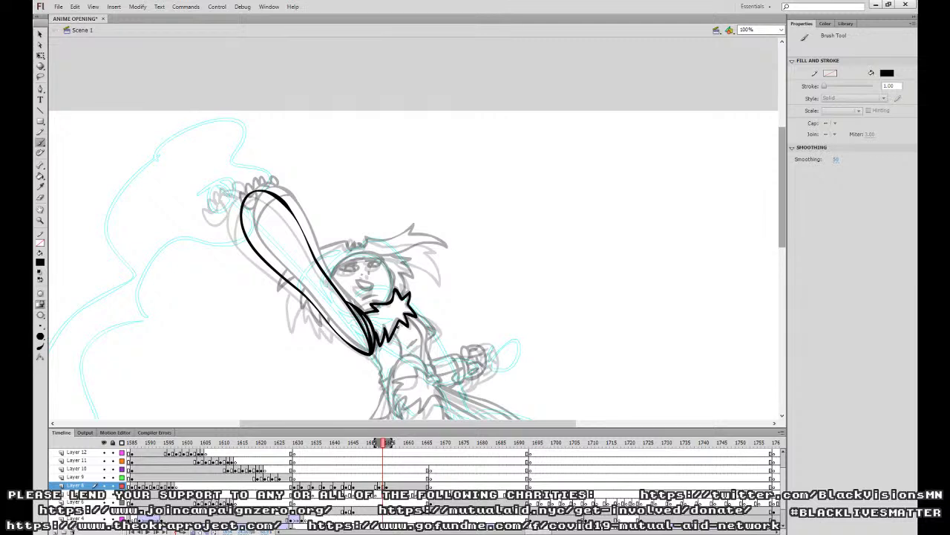
Ink the in-between's hip, thigh fur and front leg down to the boot, redoing unsatisfactory strokes.
{"action": "left_click_drag", "start_coordinate": [432, 346], "coordinate": [426, 315]}
{"action": "mouse_move", "coordinate": [411, 301]}
{"action": "left_mouse_down"}
{"action": "mouse_move", "coordinate": [375, 311]}
{"action": "mouse_move", "coordinate": [381, 330]}
{"action": "mouse_move", "coordinate": [405, 326]}
{"action": "mouse_move", "coordinate": [400, 336]}
{"action": "mouse_move", "coordinate": [411, 302]}
{"action": "mouse_move", "coordinate": [374, 310]}
{"action": "mouse_move", "coordinate": [383, 329]}
{"action": "mouse_move", "coordinate": [424, 325]}
{"action": "mouse_move", "coordinate": [403, 286]}
{"action": "mouse_move", "coordinate": [382, 283]}
{"action": "mouse_move", "coordinate": [374, 332]}
{"action": "mouse_move", "coordinate": [413, 379]}
{"action": "left_mouse_up"}
{"action": "key", "text": "ctrl+z"}
{"action": "key", "text": "ctrl+z"}
{"action": "key", "text": "ctrl+z"}
{"action": "left_click_drag", "start_coordinate": [413, 379], "coordinate": [395, 323]}
{"action": "key", "text": "ctrl+z"}
{"action": "mouse_move", "coordinate": [367, 269]}
{"action": "left_mouse_down"}
{"action": "mouse_move", "coordinate": [396, 349]}
{"action": "mouse_move", "coordinate": [415, 366]}
{"action": "mouse_move", "coordinate": [425, 364]}
{"action": "mouse_move", "coordinate": [431, 345]}
{"action": "mouse_move", "coordinate": [410, 270]}
{"action": "left_mouse_up"}
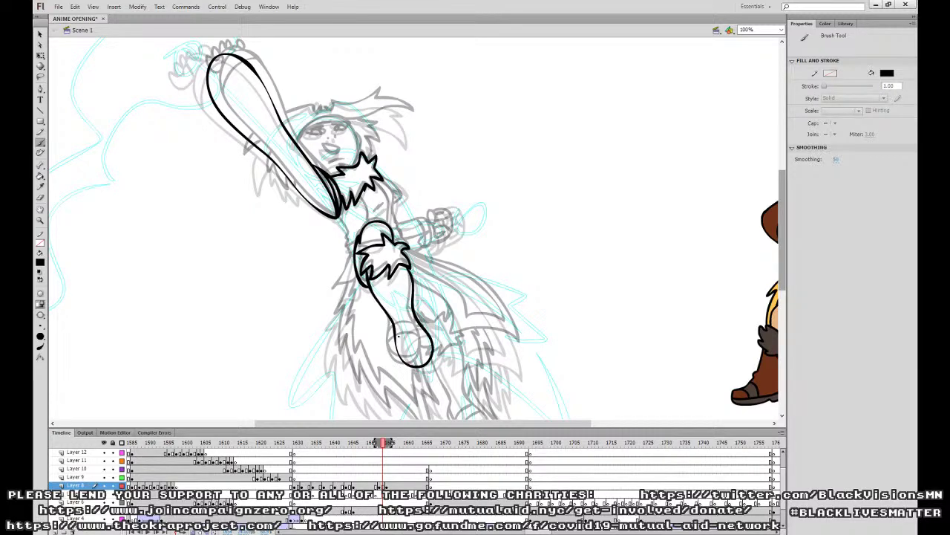
{"action": "mouse_move", "coordinate": [395, 340]}
{"action": "left_mouse_down"}
{"action": "mouse_move", "coordinate": [416, 363]}
{"action": "mouse_move", "coordinate": [402, 357]}
{"action": "mouse_move", "coordinate": [433, 352]}
{"action": "mouse_move", "coordinate": [402, 327]}
{"action": "mouse_move", "coordinate": [397, 342]}
{"action": "mouse_move", "coordinate": [429, 329]}
{"action": "left_mouse_up"}
{"action": "key", "text": "ctrl+z"}
Ink the in-between's waist, torso details and far shoulder, checking them against the neighbouring poses.
{"action": "left_click_drag", "start_coordinate": [385, 265], "coordinate": [402, 339]}
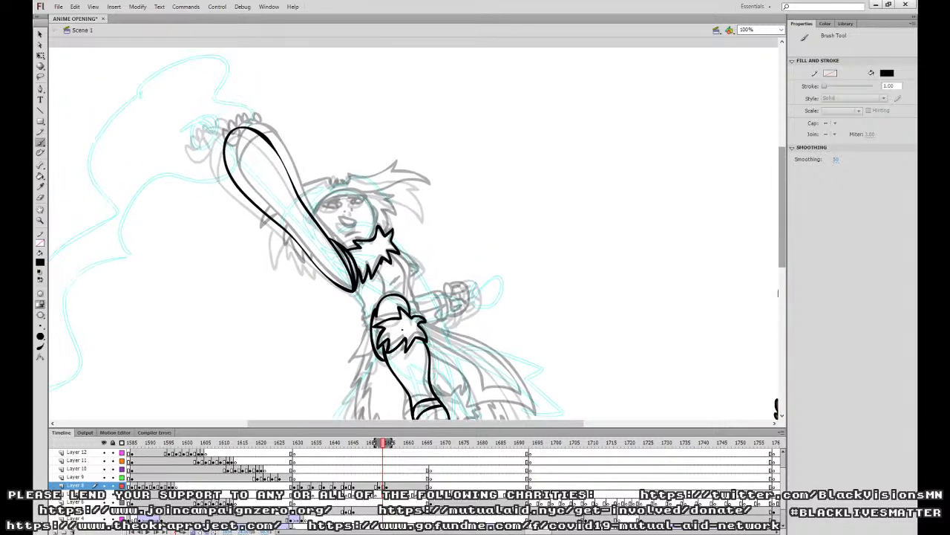
{"action": "left_click_drag", "start_coordinate": [355, 296], "coordinate": [367, 325]}
{"action": "left_click_drag", "start_coordinate": [385, 273], "coordinate": [376, 296]}
{"action": "left_click", "coordinate": [377, 487]}
{"action": "left_click", "coordinate": [387, 486]}
{"action": "left_click", "coordinate": [377, 488]}
{"action": "left_click_drag", "start_coordinate": [379, 488], "coordinate": [380, 487]}
{"action": "key", "text": "b"}
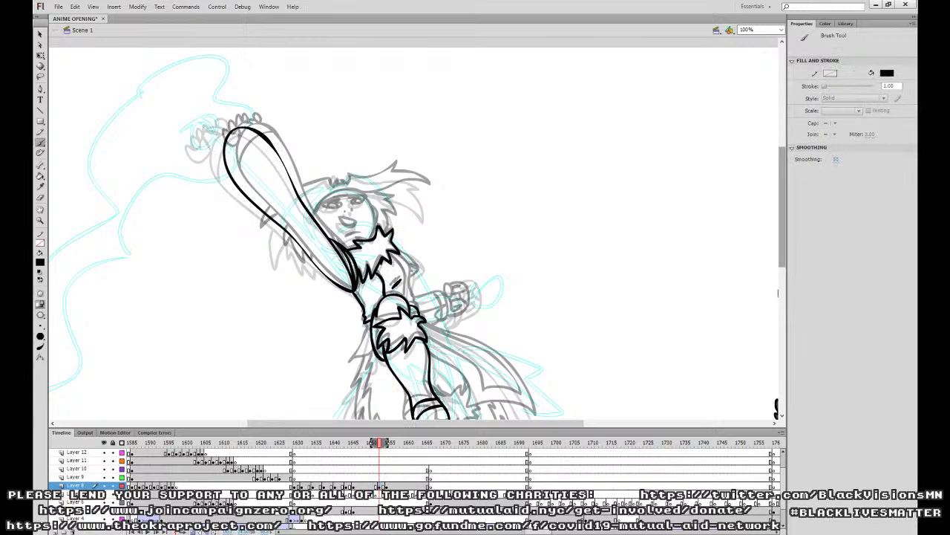
{"action": "mouse_move", "coordinate": [415, 305]}
{"action": "left_mouse_down"}
{"action": "mouse_move", "coordinate": [391, 256]}
{"action": "mouse_move", "coordinate": [400, 251]}
{"action": "left_mouse_up"}
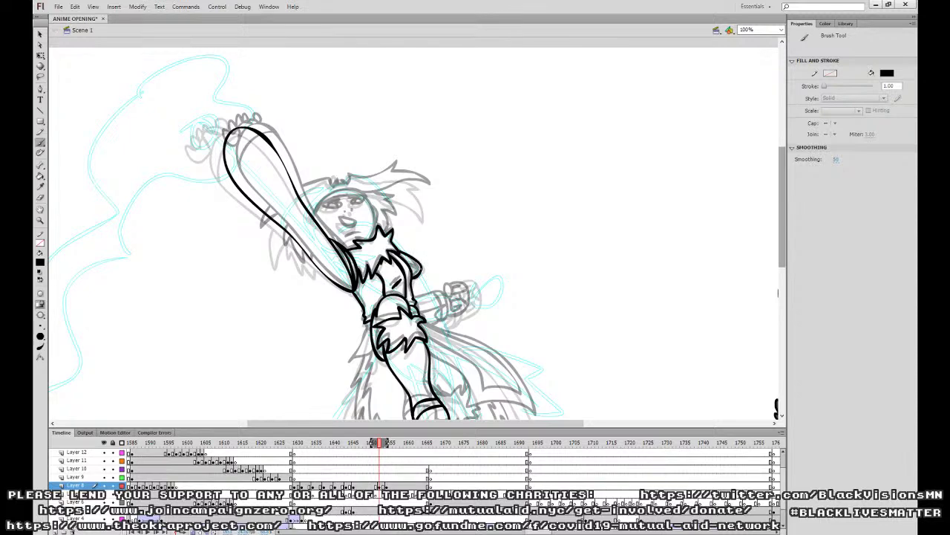
Play back the frames around the in-between to check its motion, and return to the in-between frame.
{"action": "left_click", "coordinate": [356, 477]}
{"action": "key", "text": "Return"}
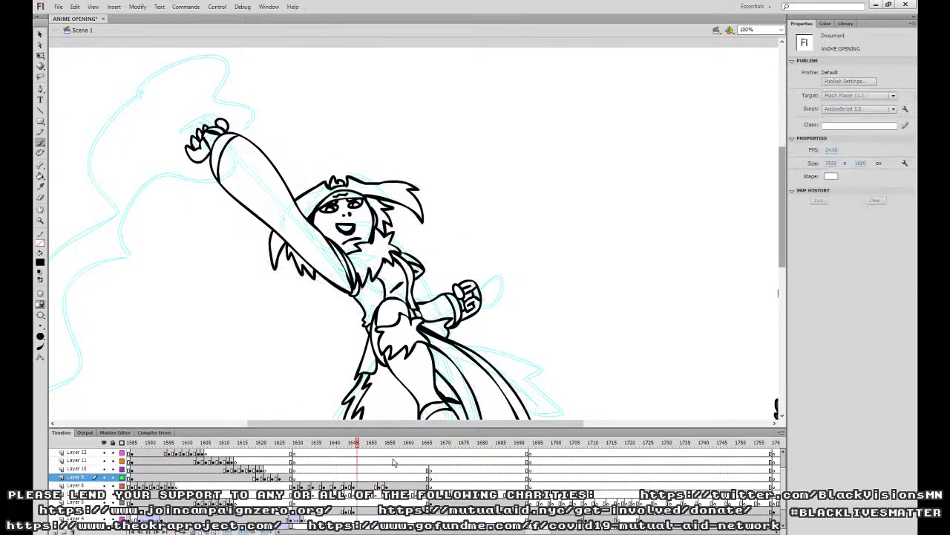
{"action": "key", "text": "Return"}
{"action": "left_click", "coordinate": [377, 487]}
{"action": "key", "text": "Return"}
{"action": "key", "text": "Return"}
{"action": "left_click", "coordinate": [376, 486]}
{"action": "left_click", "coordinate": [379, 487]}
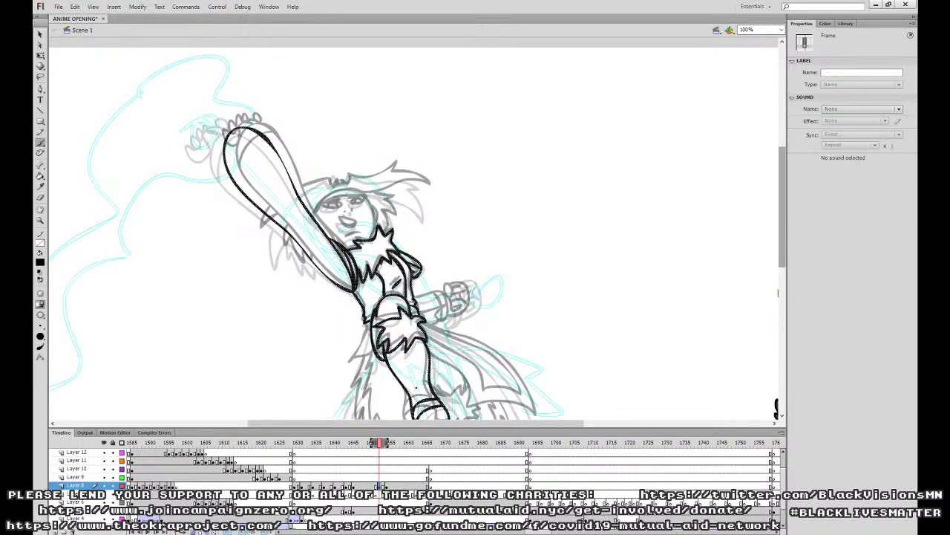
Adjust the far shoulder's line slightly with the Selection tool, and return to the Brush Tool.
{"action": "left_click", "coordinate": [40, 35]}
{"action": "left_click", "coordinate": [438, 254]}
{"action": "left_click_drag", "start_coordinate": [417, 275], "coordinate": [418, 273]}
{"action": "left_click", "coordinate": [40, 143]}
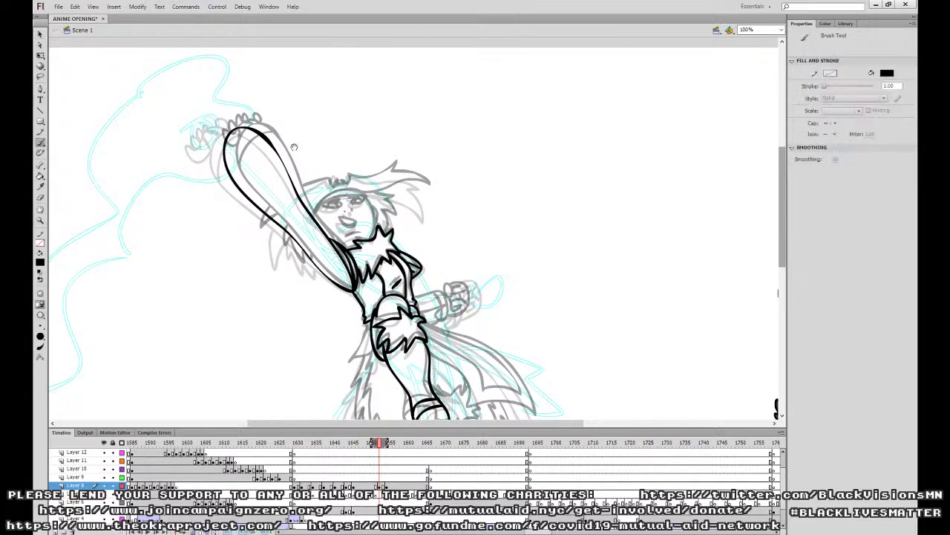
Ink the in-between's head outline, windblown hair and headpiece, plus the fur hanging beneath the raised arm.
{"action": "left_click_drag", "start_coordinate": [415, 189], "coordinate": [476, 294]}
{"action": "mouse_move", "coordinate": [430, 346]}
{"action": "left_mouse_down"}
{"action": "mouse_move", "coordinate": [428, 305]}
{"action": "mouse_move", "coordinate": [396, 295]}
{"action": "mouse_move", "coordinate": [351, 360]}
{"action": "mouse_move", "coordinate": [374, 377]}
{"action": "left_mouse_up"}
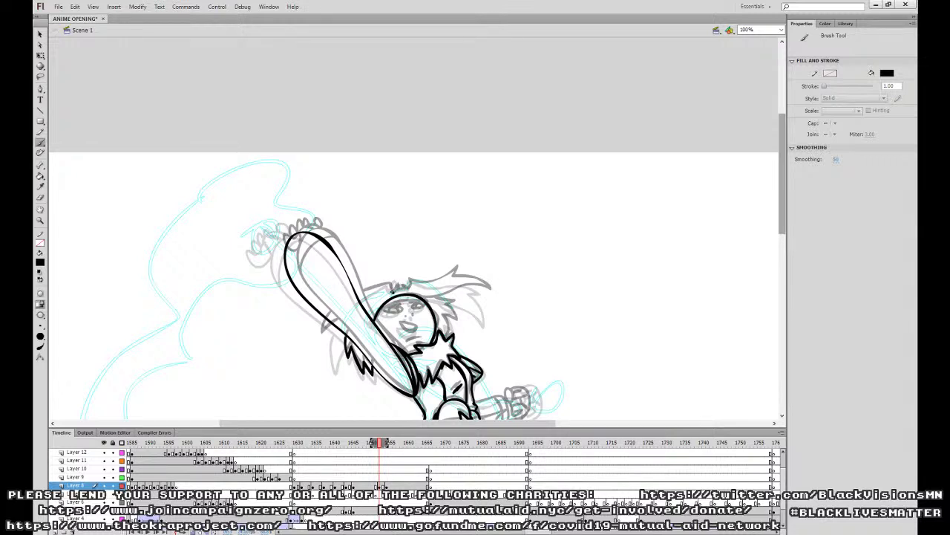
{"action": "left_click_drag", "start_coordinate": [381, 287], "coordinate": [358, 300]}
{"action": "mouse_move", "coordinate": [329, 330]}
{"action": "left_mouse_down"}
{"action": "mouse_move", "coordinate": [327, 354]}
{"action": "mouse_move", "coordinate": [328, 339]}
{"action": "mouse_move", "coordinate": [346, 337]}
{"action": "left_mouse_up"}
{"action": "key", "text": "ctrl+z"}
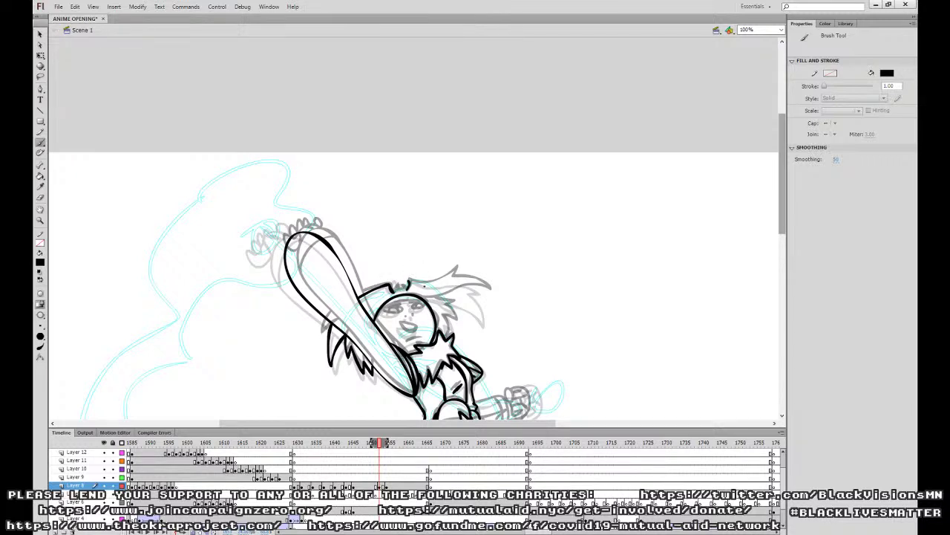
{"action": "mouse_move", "coordinate": [422, 299]}
{"action": "left_mouse_down"}
{"action": "mouse_move", "coordinate": [487, 315]}
{"action": "mouse_move", "coordinate": [459, 281]}
{"action": "mouse_move", "coordinate": [405, 284]}
{"action": "left_mouse_up"}
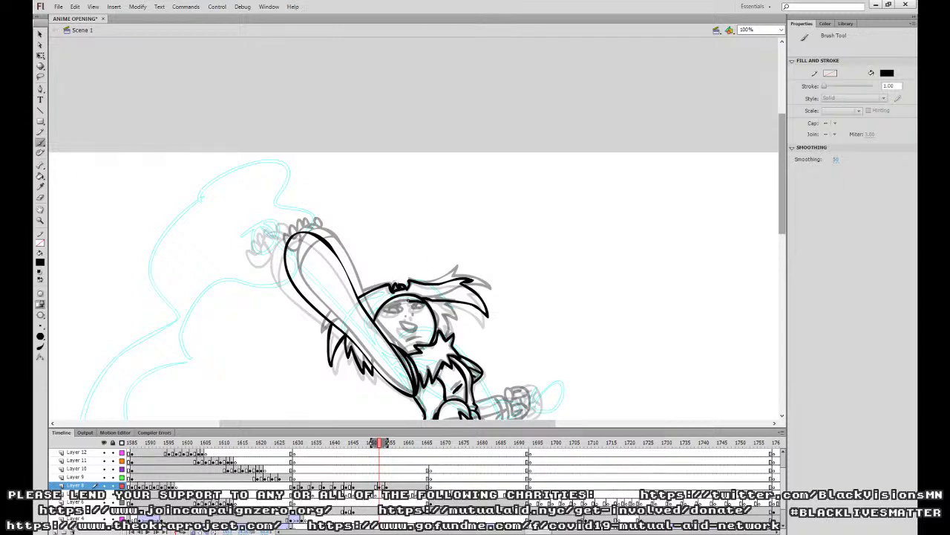
Ink the in-between's eyes, mouth and jawline, comparing the face with the neighbouring poses.
{"action": "left_click_drag", "start_coordinate": [395, 303], "coordinate": [378, 312]}
{"action": "left_click_drag", "start_coordinate": [386, 315], "coordinate": [424, 310]}
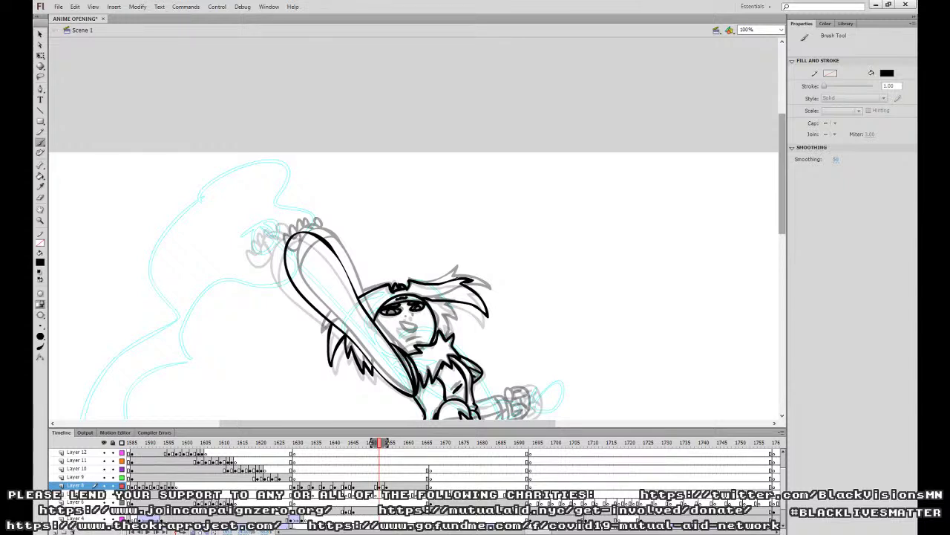
{"action": "left_click", "coordinate": [384, 486]}
{"action": "left_click", "coordinate": [372, 485]}
{"action": "left_click", "coordinate": [380, 485]}
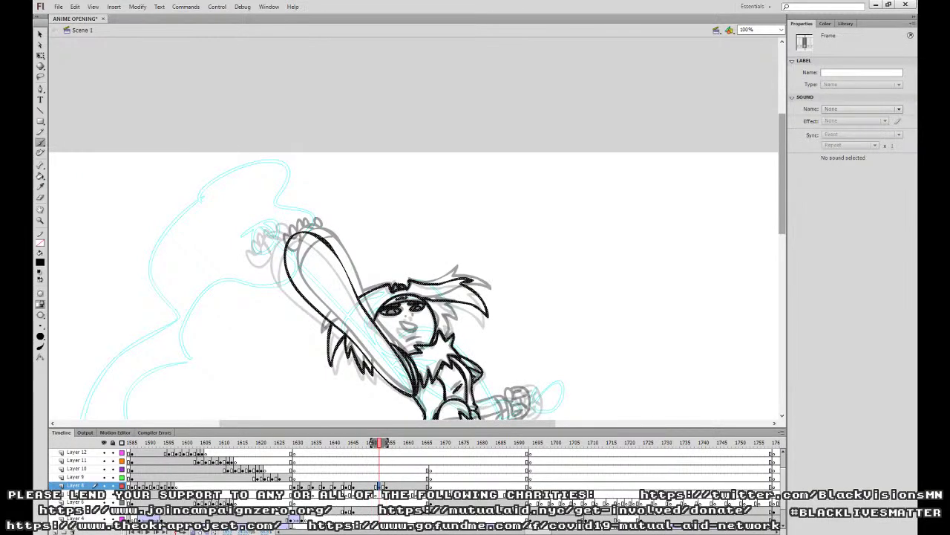
{"action": "left_click_drag", "start_coordinate": [435, 315], "coordinate": [438, 328]}
{"action": "key", "text": "b"}
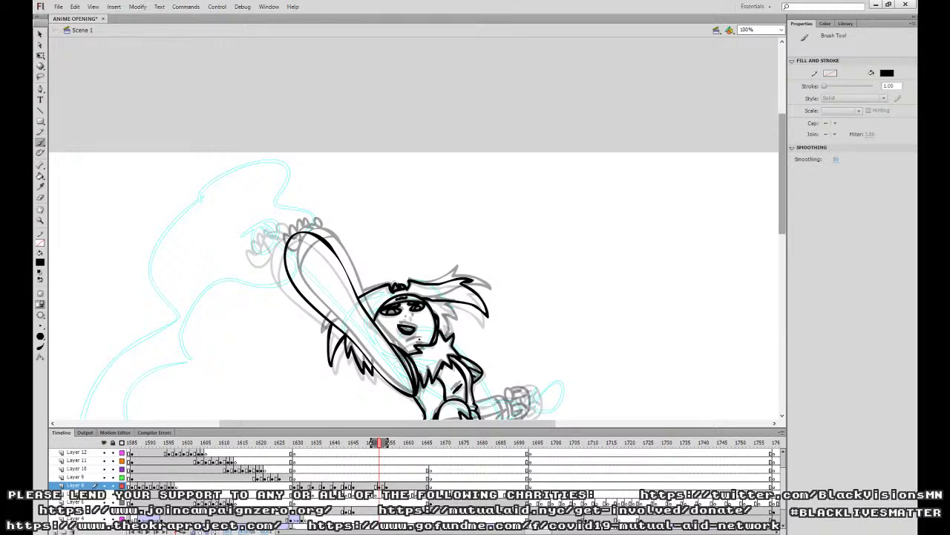
{"action": "left_click_drag", "start_coordinate": [420, 340], "coordinate": [405, 345]}
Compare the in-between with its neighbouring poses and play back the sequence on the timeline.
{"action": "left_click", "coordinate": [389, 486]}
{"action": "left_click", "coordinate": [372, 485]}
{"action": "left_click", "coordinate": [384, 485]}
{"action": "mouse_move", "coordinate": [453, 304]}
{"action": "left_mouse_down"}
{"action": "mouse_move", "coordinate": [445, 338]}
{"action": "mouse_move", "coordinate": [451, 226]}
{"action": "left_mouse_up"}
{"action": "left_click", "coordinate": [372, 459]}
{"action": "key", "text": "Return"}
{"action": "key", "text": "Return"}
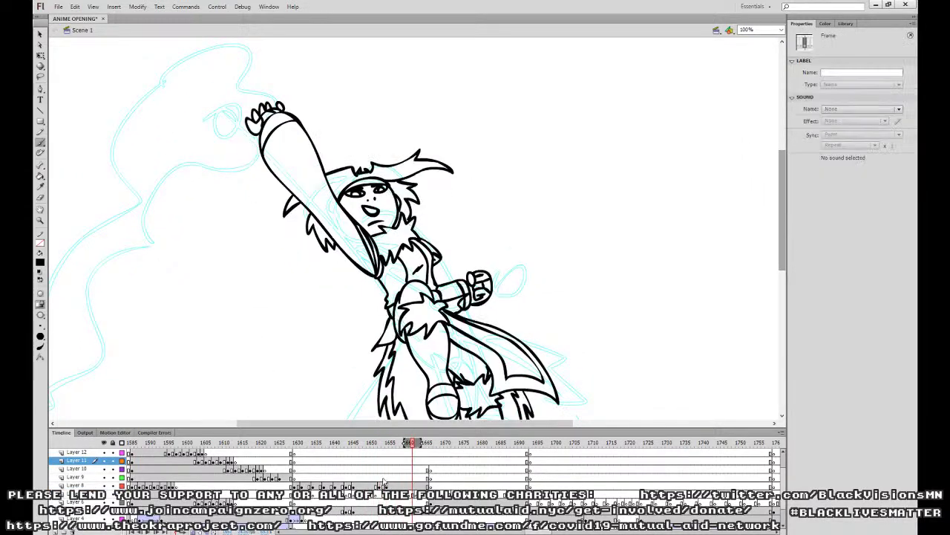
{"action": "left_click", "coordinate": [375, 486]}
{"action": "left_click", "coordinate": [379, 485]}
Ink the in-between's waist edge and the outer outline of the flowing coat tail.
{"action": "left_click_drag", "start_coordinate": [460, 321], "coordinate": [450, 254]}
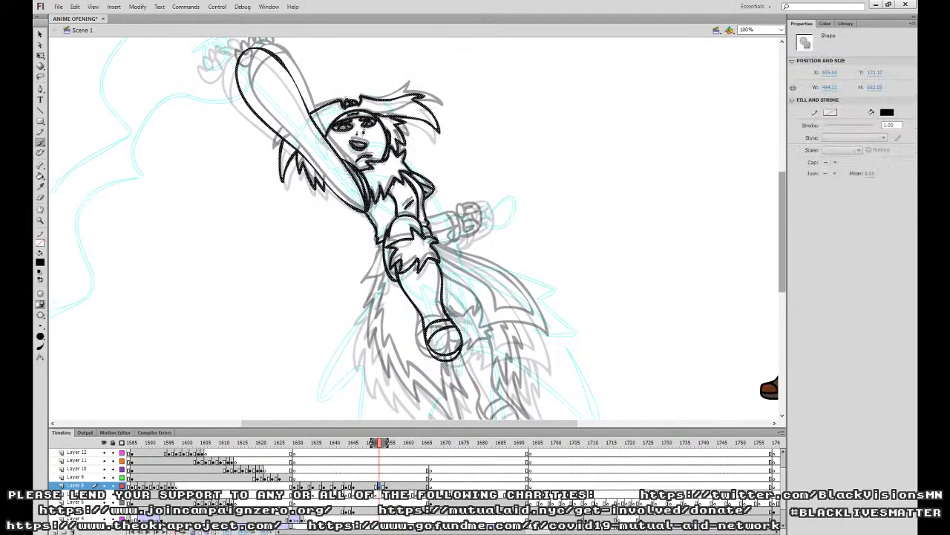
{"action": "left_click_drag", "start_coordinate": [377, 244], "coordinate": [383, 255]}
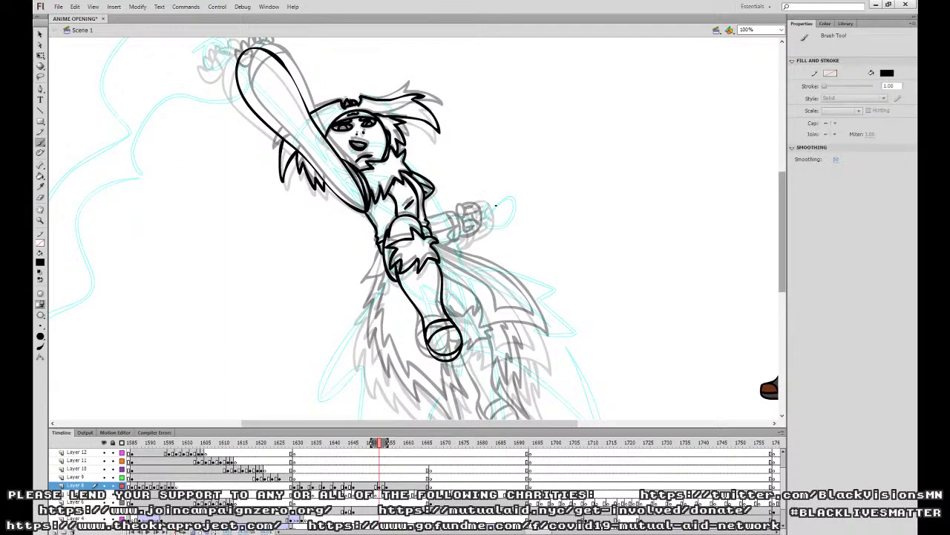
{"action": "left_click_drag", "start_coordinate": [499, 260], "coordinate": [476, 237]}
{"action": "left_click_drag", "start_coordinate": [419, 262], "coordinate": [451, 295]}
{"action": "key", "text": "ctrl+z"}
{"action": "mouse_move", "coordinate": [419, 261]}
{"action": "left_mouse_down"}
{"action": "mouse_move", "coordinate": [460, 308]}
{"action": "mouse_move", "coordinate": [523, 334]}
{"action": "mouse_move", "coordinate": [508, 286]}
{"action": "mouse_move", "coordinate": [417, 223]}
{"action": "left_mouse_up"}
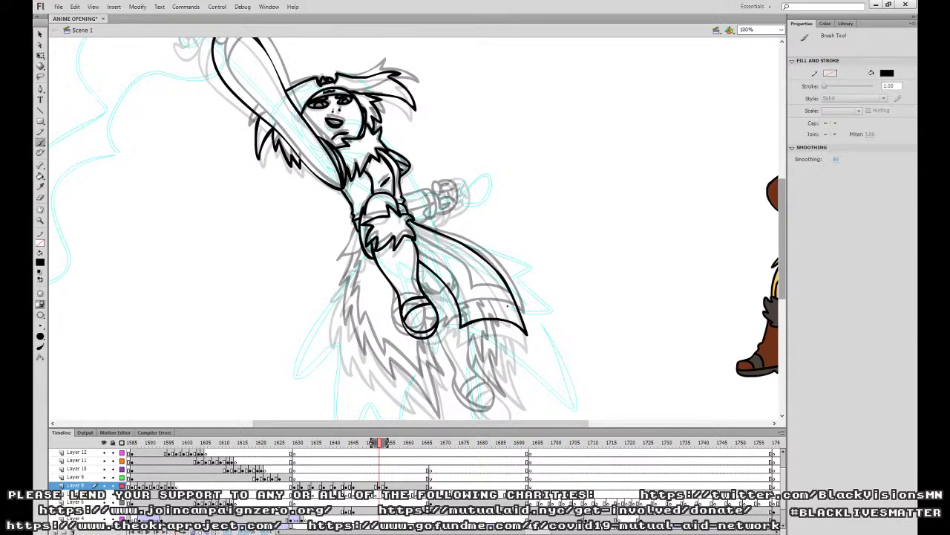
Ink the coat tail's inner border and the small flap behind the hip, and compare with the neighbouring poses.
{"action": "mouse_move", "coordinate": [505, 304]}
{"action": "left_mouse_down"}
{"action": "mouse_move", "coordinate": [468, 303]}
{"action": "mouse_move", "coordinate": [418, 244]}
{"action": "left_mouse_up"}
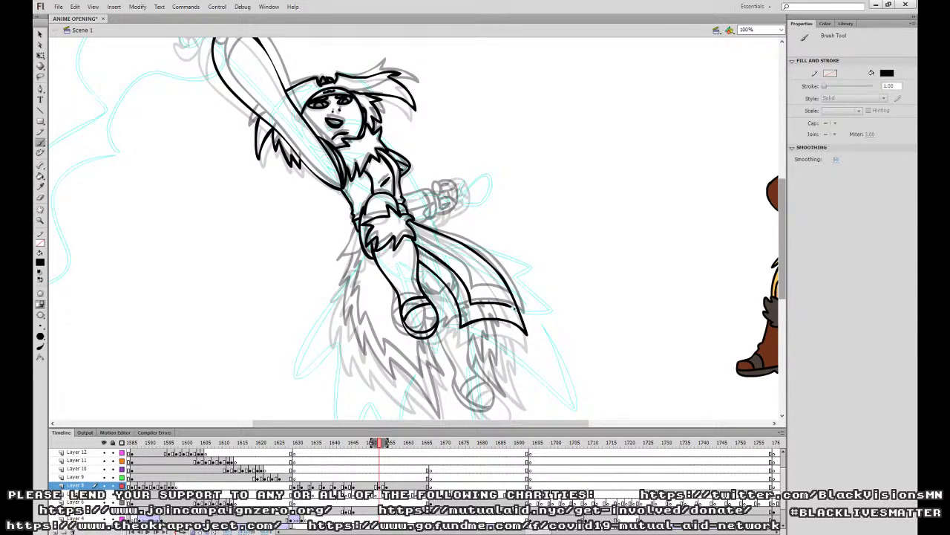
{"action": "mouse_move", "coordinate": [511, 305]}
{"action": "left_mouse_down"}
{"action": "mouse_move", "coordinate": [476, 259]}
{"action": "mouse_move", "coordinate": [410, 221]}
{"action": "mouse_move", "coordinate": [346, 266]}
{"action": "mouse_move", "coordinate": [367, 256]}
{"action": "left_mouse_up"}
{"action": "left_click_drag", "start_coordinate": [493, 223], "coordinate": [481, 279]}
{"action": "left_click", "coordinate": [373, 486]}
{"action": "left_click", "coordinate": [387, 486]}
{"action": "left_click", "coordinate": [380, 486]}
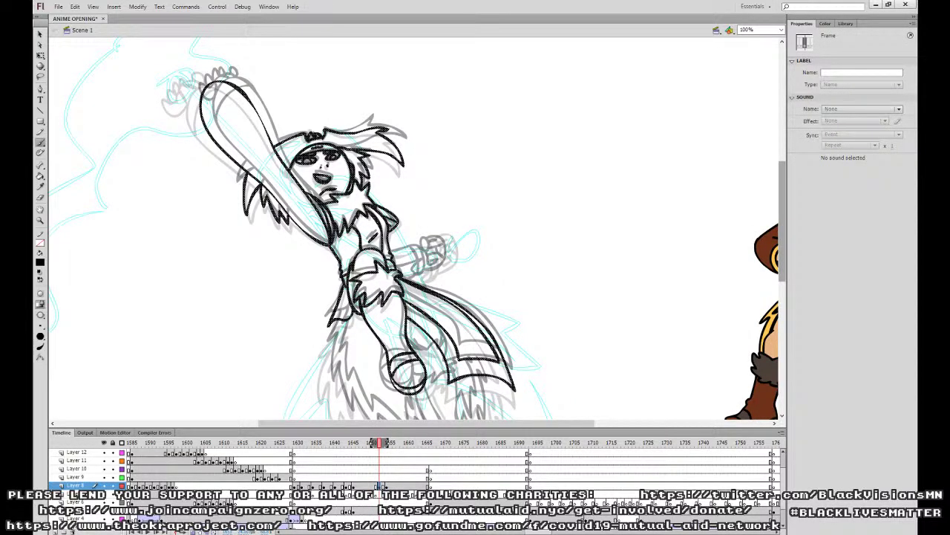
Ink the in-between's bent forearm and sleeve cuff, comparing them with the neighbouring poses.
{"action": "mouse_move", "coordinate": [407, 278]}
{"action": "left_mouse_down"}
{"action": "mouse_move", "coordinate": [426, 265]}
{"action": "mouse_move", "coordinate": [420, 284]}
{"action": "mouse_move", "coordinate": [435, 260]}
{"action": "mouse_move", "coordinate": [394, 255]}
{"action": "mouse_move", "coordinate": [426, 260]}
{"action": "mouse_move", "coordinate": [423, 235]}
{"action": "mouse_move", "coordinate": [341, 263]}
{"action": "left_mouse_up"}
{"action": "key", "text": "ctrl+z"}
{"action": "scroll", "coordinate": [449, 227], "scroll_direction": "down", "scroll_amount": 3}
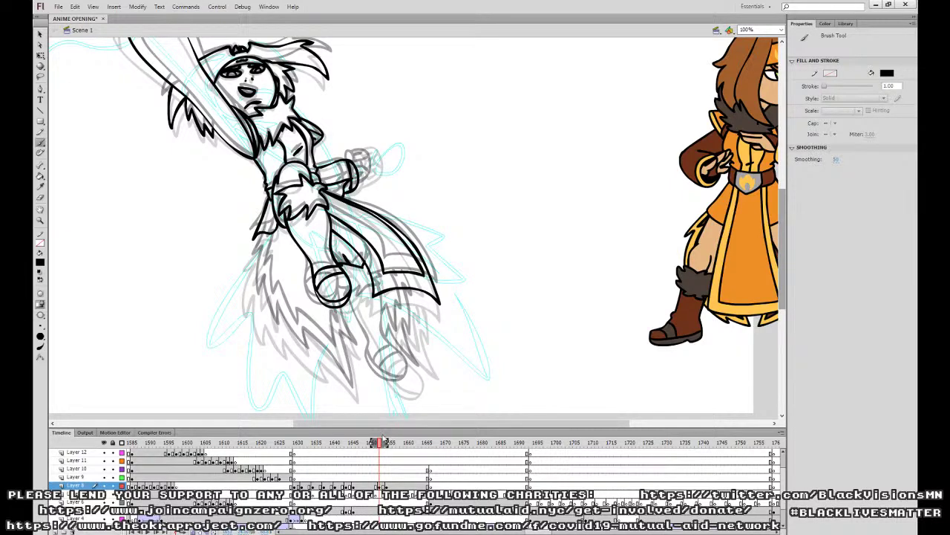
{"action": "left_click", "coordinate": [386, 486]}
{"action": "left_click", "coordinate": [382, 486]}
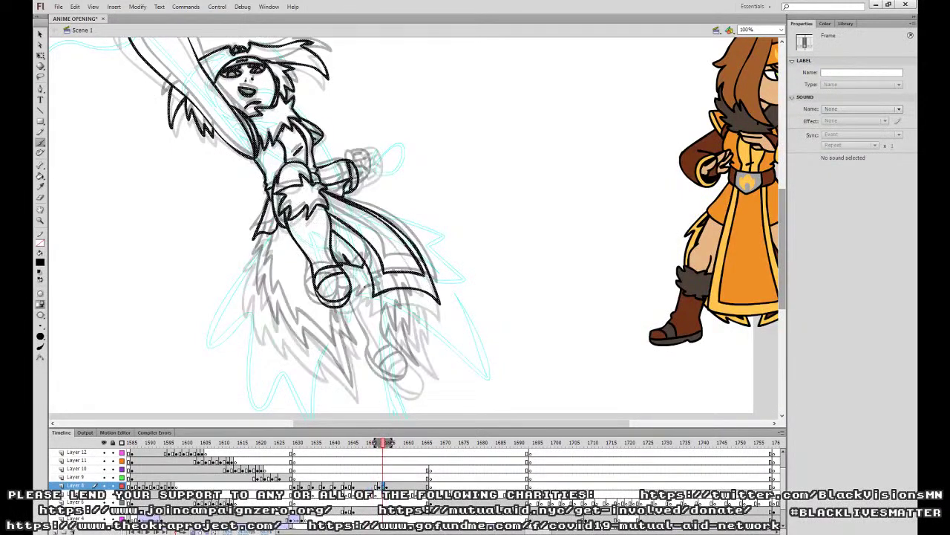
Ink the in-between's trailing leg and boot below the coat tail, redoing the stray strokes.
{"action": "mouse_move", "coordinate": [334, 253]}
{"action": "left_mouse_down"}
{"action": "mouse_move", "coordinate": [374, 367]}
{"action": "mouse_move", "coordinate": [402, 389]}
{"action": "mouse_move", "coordinate": [418, 370]}
{"action": "mouse_move", "coordinate": [390, 329]}
{"action": "mouse_move", "coordinate": [388, 291]}
{"action": "left_mouse_up"}
{"action": "mouse_move", "coordinate": [375, 358]}
{"action": "left_mouse_down"}
{"action": "mouse_move", "coordinate": [415, 384]}
{"action": "mouse_move", "coordinate": [398, 351]}
{"action": "mouse_move", "coordinate": [381, 368]}
{"action": "mouse_move", "coordinate": [406, 359]}
{"action": "mouse_move", "coordinate": [382, 368]}
{"action": "left_mouse_up"}
{"action": "key", "text": "ctrl+z"}
{"action": "key", "text": "ctrl+z"}
{"action": "left_click_drag", "start_coordinate": [392, 367], "coordinate": [408, 358]}
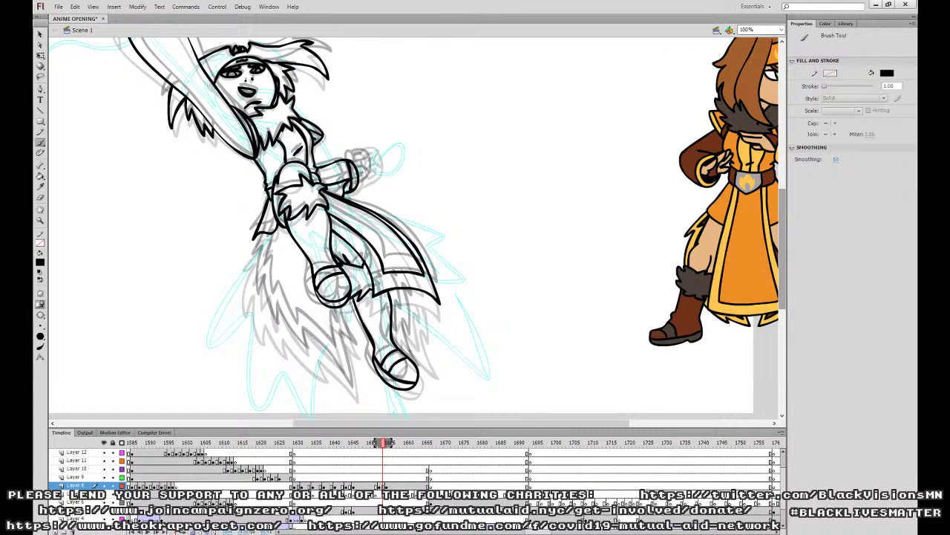
Ink the jagged trailing shapes on both sides of the in-between's trailing leg.
{"action": "mouse_move", "coordinate": [261, 236]}
{"action": "left_mouse_down"}
{"action": "mouse_move", "coordinate": [254, 310]}
{"action": "mouse_move", "coordinate": [271, 338]}
{"action": "mouse_move", "coordinate": [283, 334]}
{"action": "mouse_move", "coordinate": [312, 361]}
{"action": "mouse_move", "coordinate": [315, 340]}
{"action": "mouse_move", "coordinate": [354, 395]}
{"action": "mouse_move", "coordinate": [342, 308]}
{"action": "left_mouse_up"}
{"action": "mouse_move", "coordinate": [395, 332]}
{"action": "left_mouse_down"}
{"action": "mouse_move", "coordinate": [429, 376]}
{"action": "mouse_move", "coordinate": [418, 291]}
{"action": "mouse_move", "coordinate": [395, 315]}
{"action": "mouse_move", "coordinate": [391, 341]}
{"action": "left_mouse_up"}
{"action": "mouse_move", "coordinate": [339, 306]}
{"action": "left_mouse_down"}
{"action": "mouse_move", "coordinate": [336, 356]}
{"action": "mouse_move", "coordinate": [270, 288]}
{"action": "mouse_move", "coordinate": [265, 236]}
{"action": "left_mouse_up"}
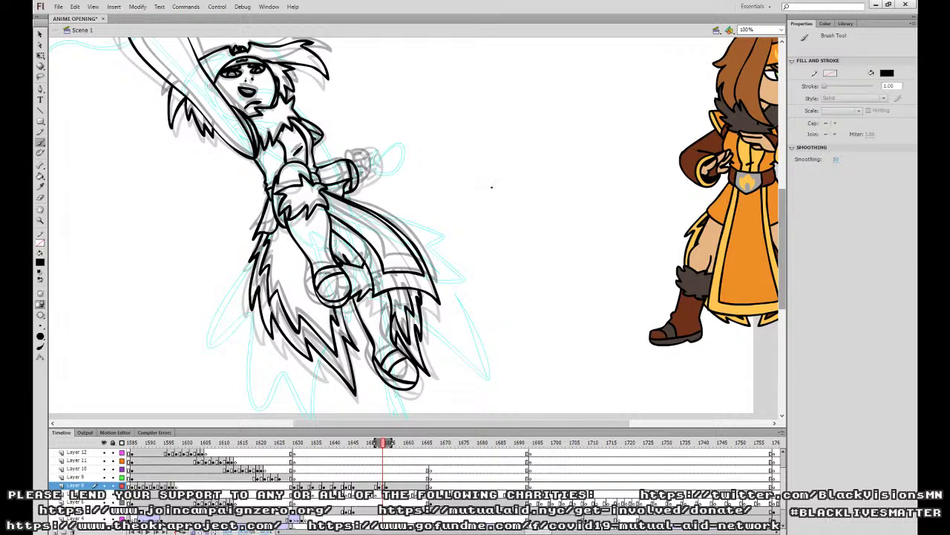
Ink the in-between's clenched fist at the end of the bent forearm, comparing it with the next pose.
{"action": "left_click_drag", "start_coordinate": [458, 224], "coordinate": [492, 381]}
{"action": "left_click", "coordinate": [387, 487]}
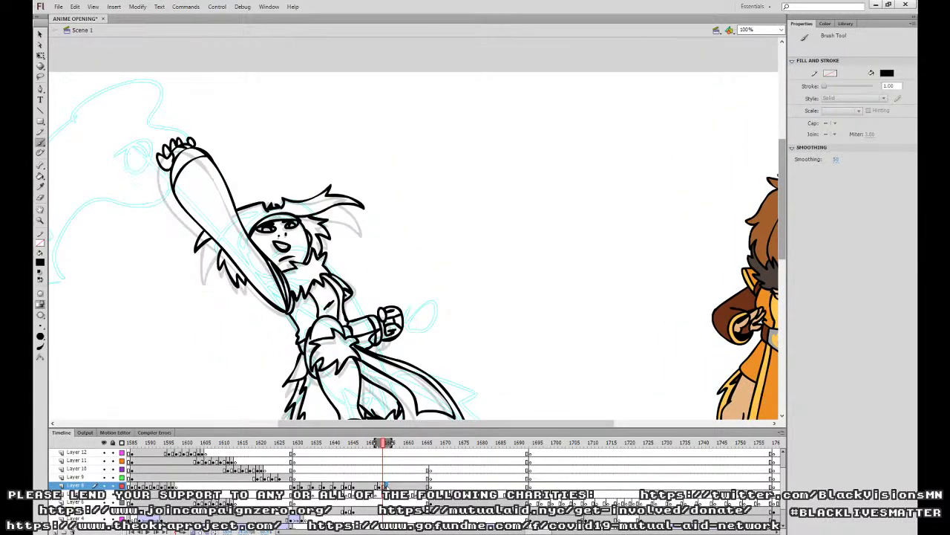
{"action": "left_click", "coordinate": [383, 487]}
{"action": "key", "text": "b"}
{"action": "mouse_move", "coordinate": [406, 338]}
{"action": "left_mouse_down"}
{"action": "mouse_move", "coordinate": [414, 312]}
{"action": "mouse_move", "coordinate": [394, 304]}
{"action": "mouse_move", "coordinate": [403, 331]}
{"action": "left_mouse_up"}
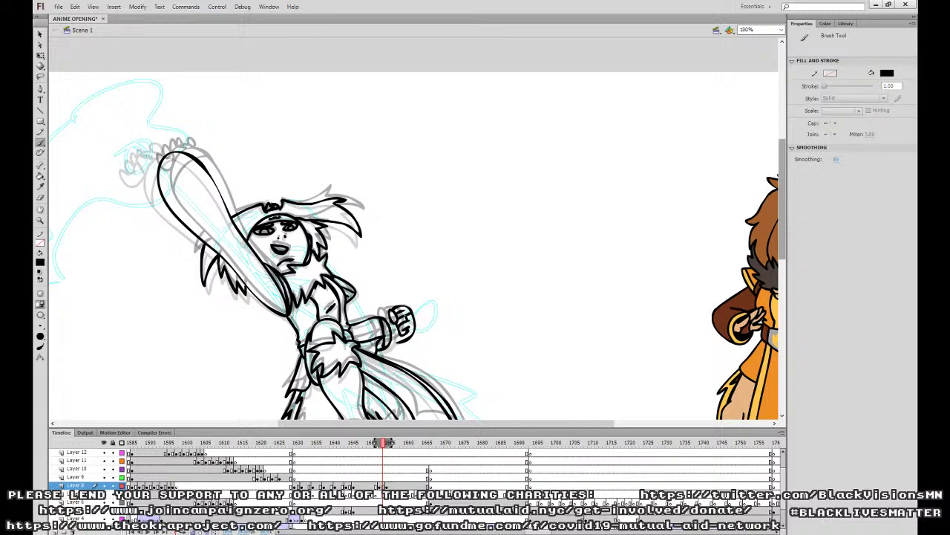
Rotate the clenched fist with Free Transform and nudge it into place at the wrist.
{"action": "key", "text": "q"}
{"action": "left_click", "coordinate": [407, 316]}
{"action": "left_click_drag", "start_coordinate": [407, 315], "coordinate": [416, 303]}
{"action": "key", "text": "Left"}
{"action": "key", "text": "Up"}
{"action": "key", "text": "Left"}
{"action": "key", "text": "Right"}
{"action": "key", "text": "Right"}
{"action": "key", "text": "Right"}
{"action": "left_click", "coordinate": [435, 328]}
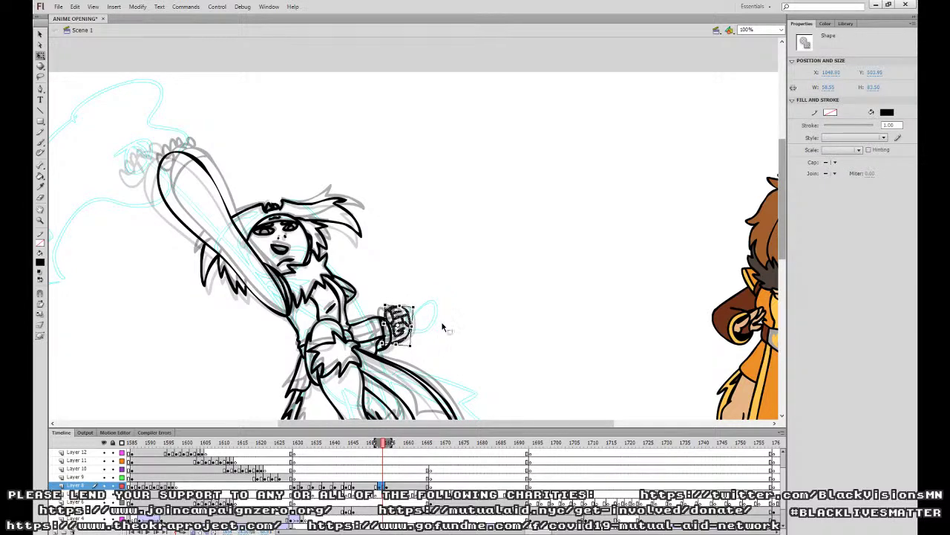
Play back the leap sequence and compare the in-between with its neighbouring poses.
{"action": "left_click", "coordinate": [365, 477]}
{"action": "key", "text": "Return"}
{"action": "key", "text": "Return"}
{"action": "left_click", "coordinate": [372, 485]}
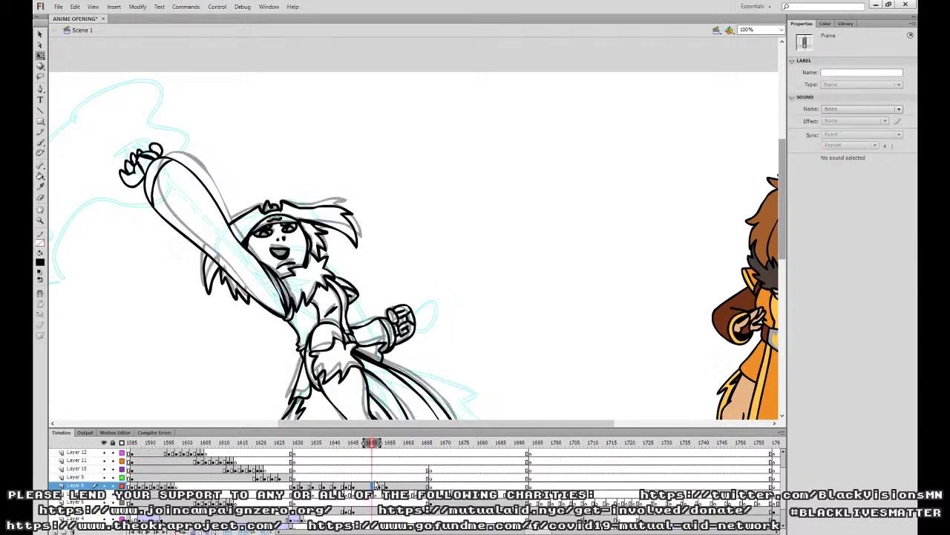
{"action": "key", "text": "y"}
{"action": "left_click_drag", "start_coordinate": [333, 325], "coordinate": [326, 276]}
{"action": "left_click", "coordinate": [387, 486]}
{"action": "left_click", "coordinate": [380, 485]}
{"action": "key", "text": "ctrl+minus"}
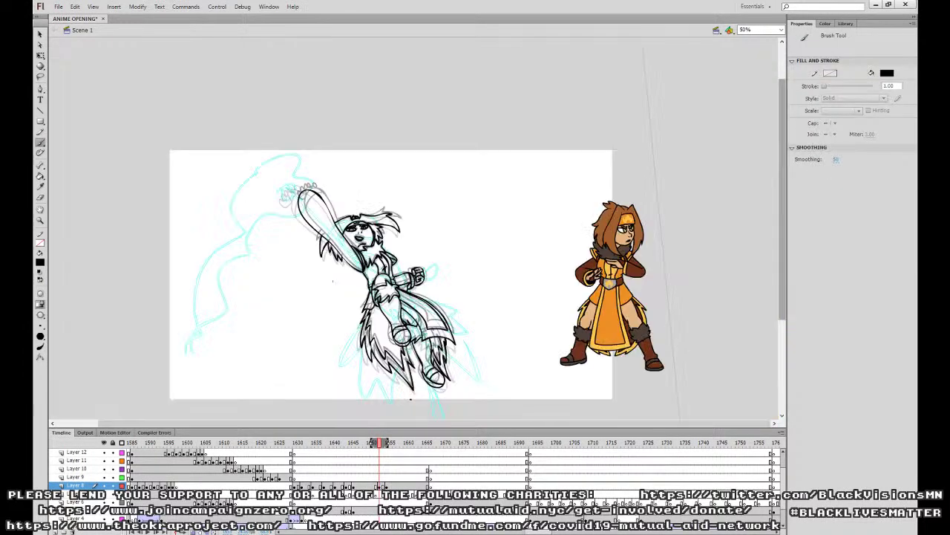
Add the in-between's raised hand at the end of the sleeve and transform it into place.
{"action": "key", "text": "ctrl+equal"}
{"action": "left_click", "coordinate": [379, 486]}
{"action": "mouse_move", "coordinate": [233, 78]}
{"action": "left_mouse_down"}
{"action": "mouse_move", "coordinate": [344, 299]}
{"action": "mouse_move", "coordinate": [313, 302]}
{"action": "mouse_move", "coordinate": [320, 310]}
{"action": "mouse_move", "coordinate": [333, 274]}
{"action": "mouse_move", "coordinate": [304, 303]}
{"action": "left_mouse_up"}
{"action": "key", "text": "q"}
{"action": "mouse_move", "coordinate": [298, 271]}
{"action": "left_mouse_down"}
{"action": "mouse_move", "coordinate": [352, 318]}
{"action": "mouse_move", "coordinate": [363, 269]}
{"action": "mouse_move", "coordinate": [375, 260]}
{"action": "left_mouse_up"}
{"action": "left_click", "coordinate": [41, 143]}
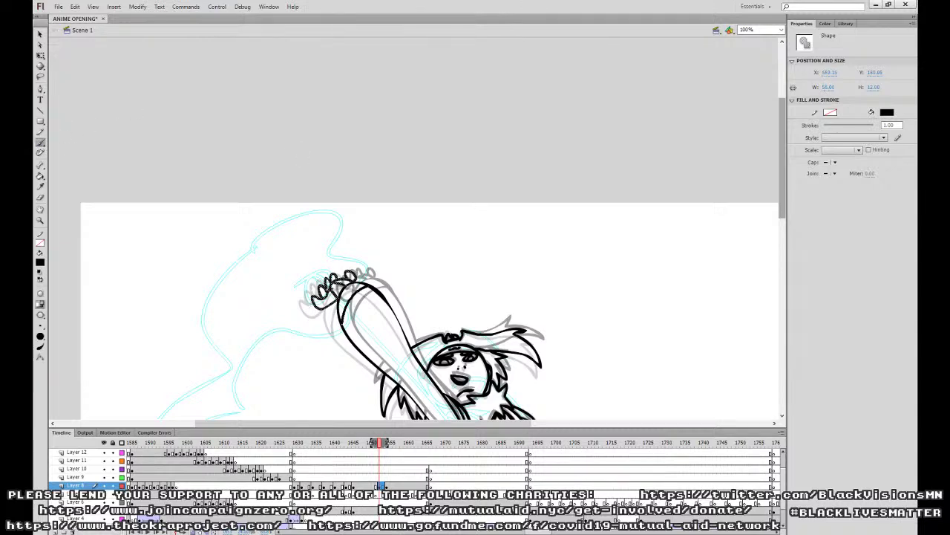
Play back the leap with the whole stage in view to check the motion.
{"action": "key", "text": "ctrl+minus"}
{"action": "left_click_drag", "start_coordinate": [549, 323], "coordinate": [504, 219]}
{"action": "left_click", "coordinate": [354, 461]}
{"action": "key", "text": "Return"}
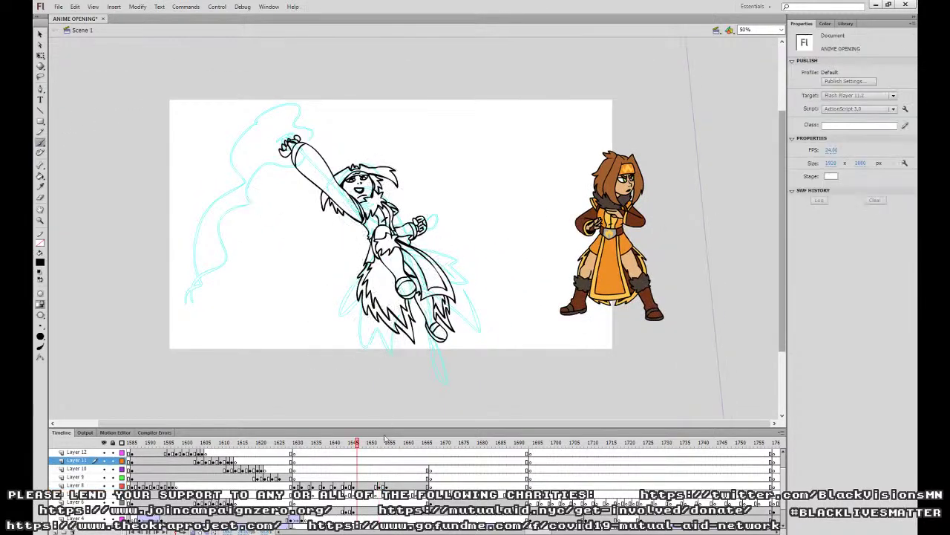
Retime the last pose keyframes of the leap on Layer 8.
{"action": "left_click_drag", "start_coordinate": [303, 469], "coordinate": [367, 486]}
{"action": "left_click", "coordinate": [381, 486]}
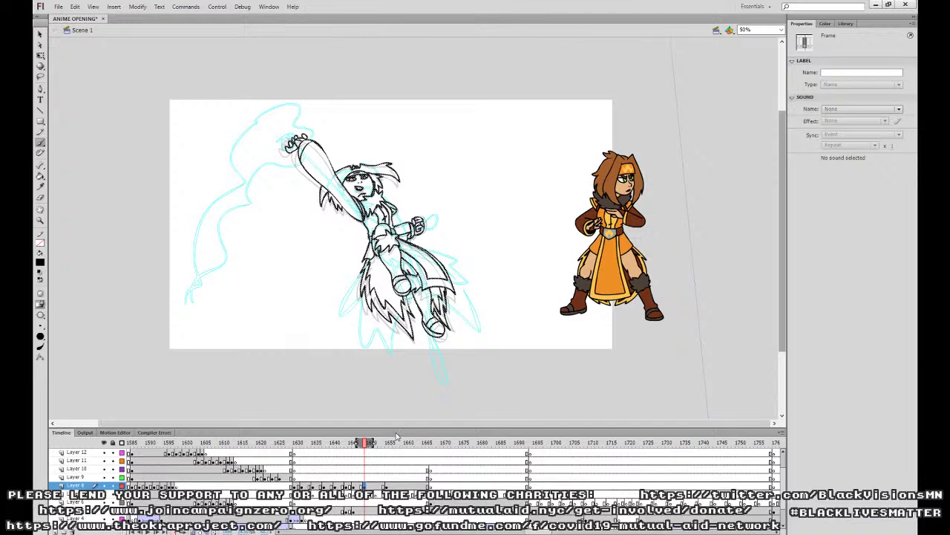
{"action": "left_click", "coordinate": [388, 486]}
{"action": "left_click", "coordinate": [375, 486]}
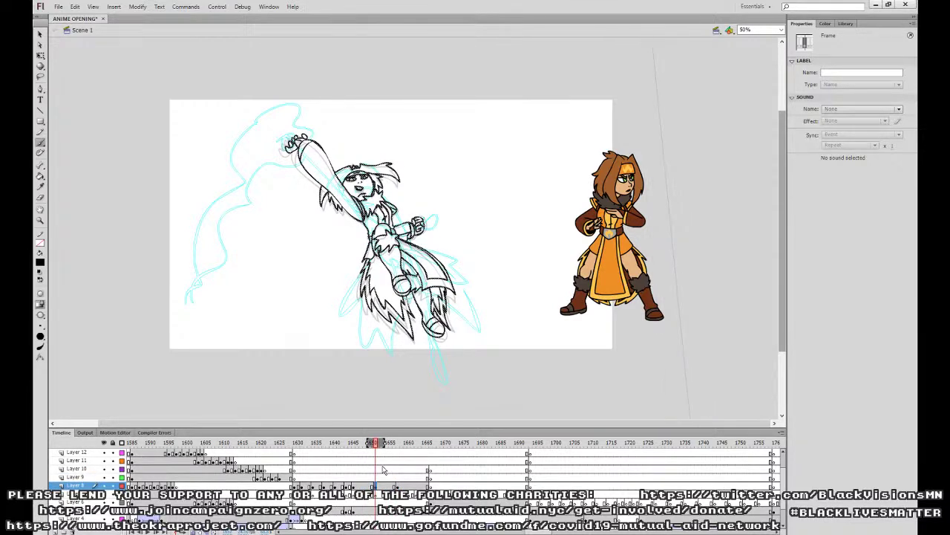
Insert a blank keyframe between the poses on Layer 8 and ink the new in-between's bent knee, fur cuff and boot.
{"action": "left_click", "coordinate": [372, 486]}
{"action": "key", "text": "F7"}
{"action": "key", "text": "ctrl+1"}
{"action": "left_click_drag", "start_coordinate": [489, 285], "coordinate": [486, 317]}
{"action": "key", "text": "b"}
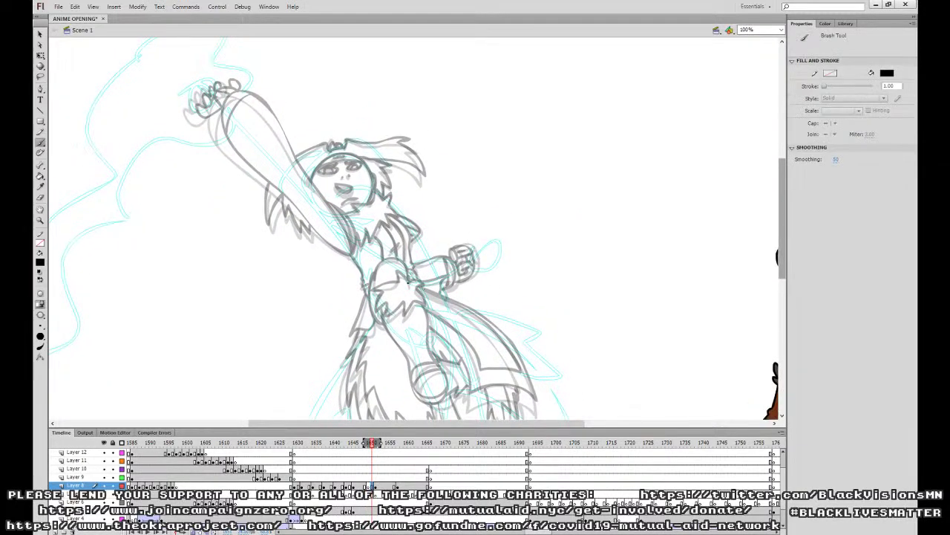
{"action": "mouse_move", "coordinate": [406, 280]}
{"action": "left_mouse_down"}
{"action": "mouse_move", "coordinate": [373, 291]}
{"action": "mouse_move", "coordinate": [378, 316]}
{"action": "mouse_move", "coordinate": [404, 304]}
{"action": "mouse_move", "coordinate": [404, 316]}
{"action": "mouse_move", "coordinate": [427, 297]}
{"action": "mouse_move", "coordinate": [398, 260]}
{"action": "mouse_move", "coordinate": [378, 264]}
{"action": "mouse_move", "coordinate": [370, 316]}
{"action": "mouse_move", "coordinate": [408, 358]}
{"action": "mouse_move", "coordinate": [427, 404]}
{"action": "mouse_move", "coordinate": [446, 405]}
{"action": "mouse_move", "coordinate": [451, 385]}
{"action": "mouse_move", "coordinate": [427, 316]}
{"action": "left_mouse_up"}
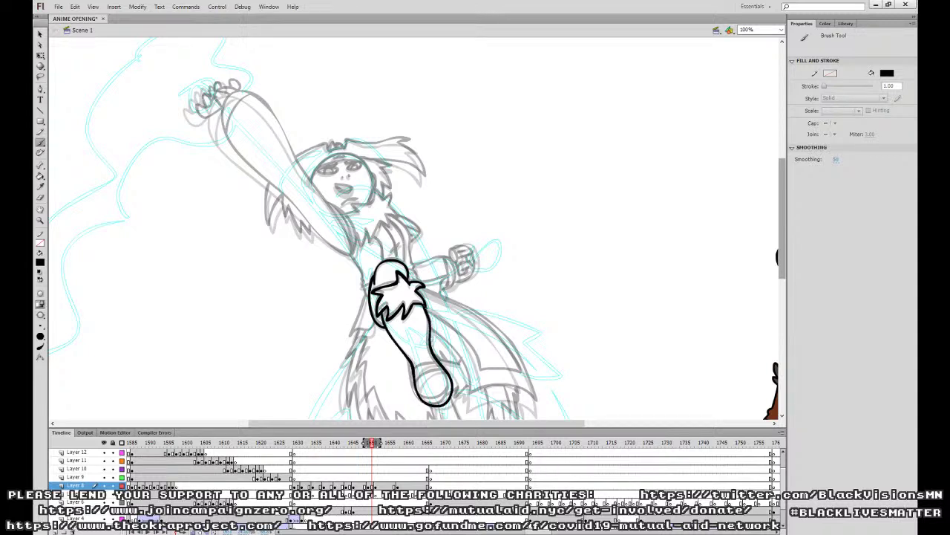
{"action": "mouse_move", "coordinate": [438, 364]}
{"action": "left_mouse_down"}
{"action": "mouse_move", "coordinate": [415, 373]}
{"action": "mouse_move", "coordinate": [418, 387]}
{"action": "mouse_move", "coordinate": [435, 399]}
{"action": "mouse_move", "coordinate": [452, 381]}
{"action": "left_mouse_up"}
Ink the new in-between's fur collar and the inner end of the raised sleeve, checking the motion in playback.
{"action": "left_click_drag", "start_coordinate": [487, 278], "coordinate": [531, 361]}
{"action": "left_click_drag", "start_coordinate": [486, 303], "coordinate": [489, 331]}
{"action": "mouse_move", "coordinate": [399, 367]}
{"action": "left_mouse_down"}
{"action": "mouse_move", "coordinate": [312, 227]}
{"action": "mouse_move", "coordinate": [277, 205]}
{"action": "mouse_move", "coordinate": [260, 230]}
{"action": "mouse_move", "coordinate": [282, 267]}
{"action": "mouse_move", "coordinate": [398, 365]}
{"action": "mouse_move", "coordinate": [393, 326]}
{"action": "mouse_move", "coordinate": [400, 364]}
{"action": "mouse_move", "coordinate": [398, 336]}
{"action": "mouse_move", "coordinate": [375, 313]}
{"action": "left_mouse_up"}
{"action": "key", "text": "ctrl+z"}
{"action": "left_click", "coordinate": [347, 478]}
{"action": "key", "text": "Return"}
{"action": "left_click", "coordinate": [368, 487]}
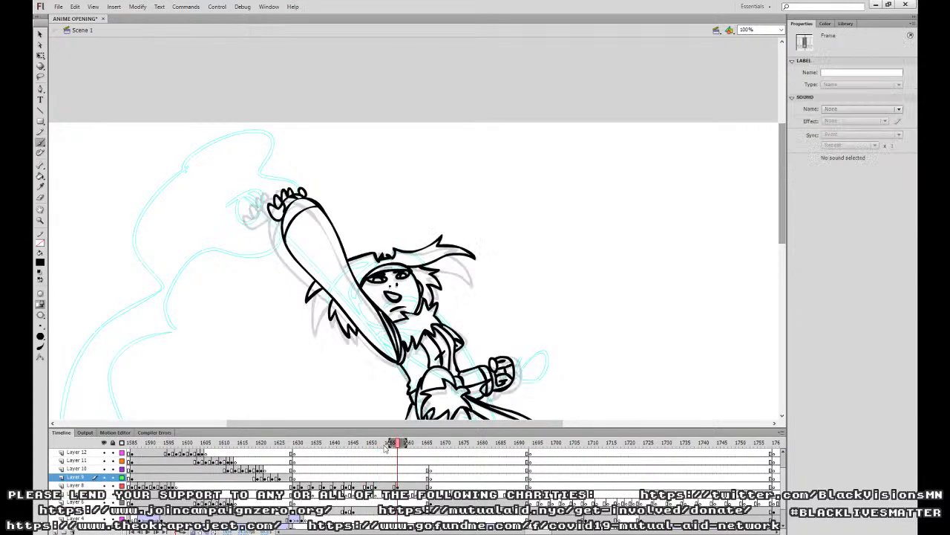
{"action": "left_click_drag", "start_coordinate": [400, 364], "coordinate": [379, 317]}
{"action": "left_click_drag", "start_coordinate": [400, 368], "coordinate": [407, 347]}
Ink the long outline of the raised sleeve, comparing it with the neighbouring poses in playback.
{"action": "left_click", "coordinate": [347, 477]}
{"action": "key", "text": "Return"}
{"action": "key", "text": "Return"}
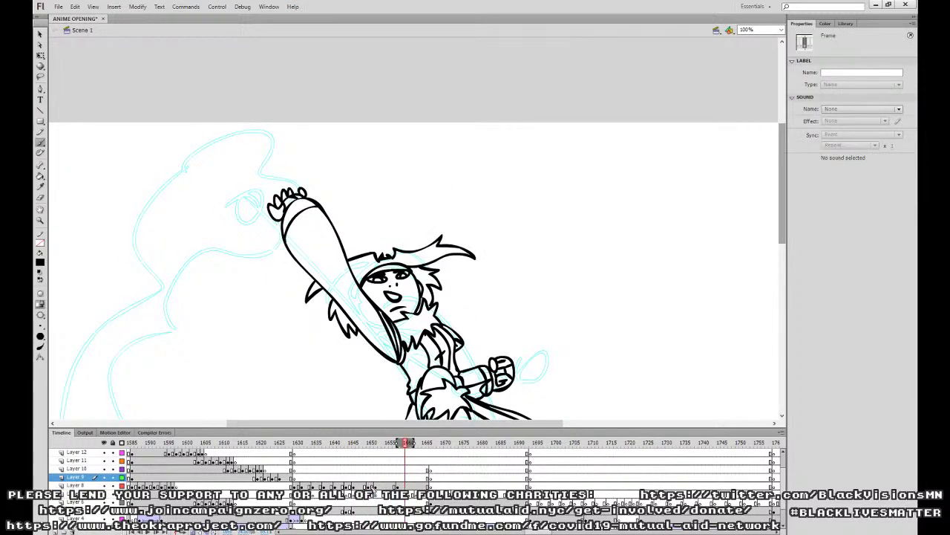
{"action": "left_click", "coordinate": [375, 486]}
{"action": "left_click_drag", "start_coordinate": [399, 368], "coordinate": [406, 357]}
{"action": "left_click", "coordinate": [356, 477]}
{"action": "key", "text": "Return"}
{"action": "key", "text": "Return"}
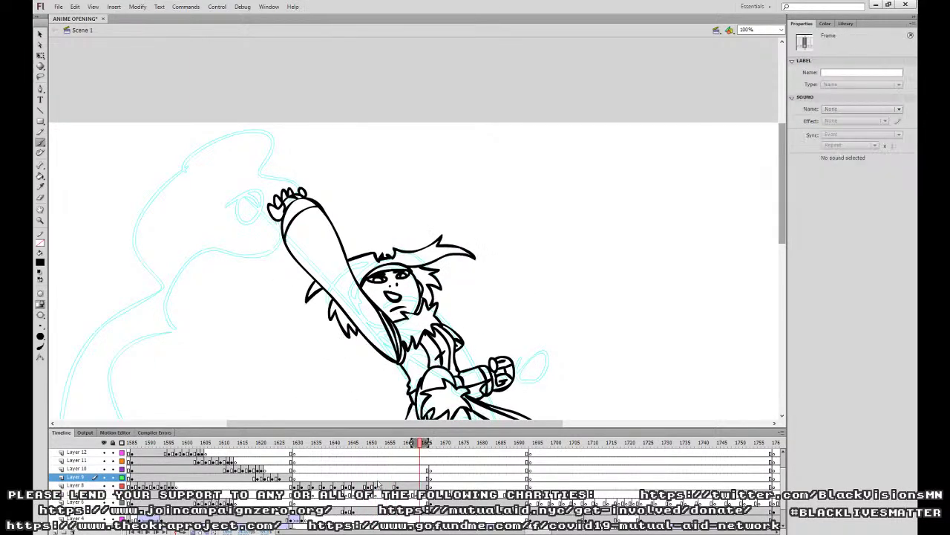
{"action": "left_click", "coordinate": [369, 487]}
{"action": "mouse_move", "coordinate": [405, 362]}
{"action": "left_mouse_down"}
{"action": "mouse_move", "coordinate": [413, 342]}
{"action": "mouse_move", "coordinate": [417, 355]}
{"action": "mouse_move", "coordinate": [427, 333]}
{"action": "mouse_move", "coordinate": [443, 331]}
{"action": "mouse_move", "coordinate": [417, 301]}
{"action": "mouse_move", "coordinate": [395, 324]}
{"action": "mouse_move", "coordinate": [388, 317]}
{"action": "left_mouse_up"}
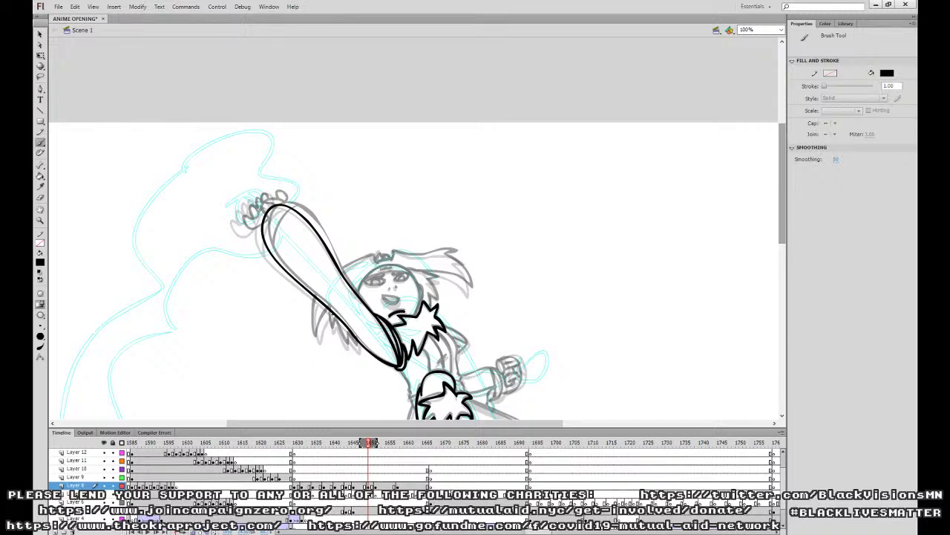
Ink the jagged strands below the raised arm, the windblown hair and headband, and the outline of the face.
{"action": "mouse_move", "coordinate": [329, 319]}
{"action": "left_mouse_down"}
{"action": "mouse_move", "coordinate": [358, 352]}
{"action": "mouse_move", "coordinate": [361, 331]}
{"action": "left_mouse_up"}
{"action": "left_click_drag", "start_coordinate": [495, 260], "coordinate": [475, 296]}
{"action": "mouse_move", "coordinate": [389, 306]}
{"action": "left_mouse_down"}
{"action": "mouse_move", "coordinate": [429, 315]}
{"action": "mouse_move", "coordinate": [450, 331]}
{"action": "mouse_move", "coordinate": [421, 290]}
{"action": "mouse_move", "coordinate": [370, 293]}
{"action": "left_mouse_up"}
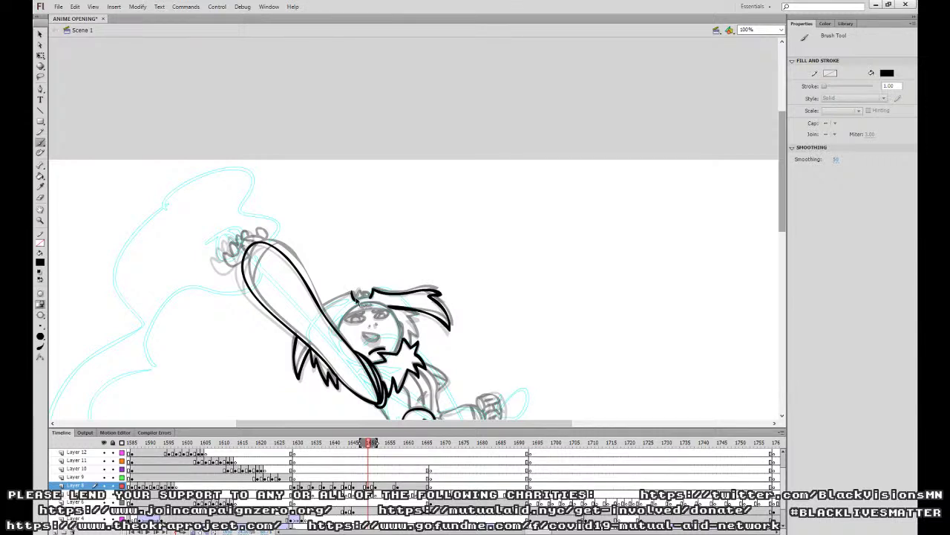
{"action": "left_click_drag", "start_coordinate": [352, 295], "coordinate": [322, 310]}
{"action": "mouse_move", "coordinate": [396, 354]}
{"action": "left_mouse_down"}
{"action": "mouse_move", "coordinate": [401, 322]}
{"action": "mouse_move", "coordinate": [389, 307]}
{"action": "mouse_move", "coordinate": [336, 331]}
{"action": "mouse_move", "coordinate": [341, 320]}
{"action": "left_mouse_up"}
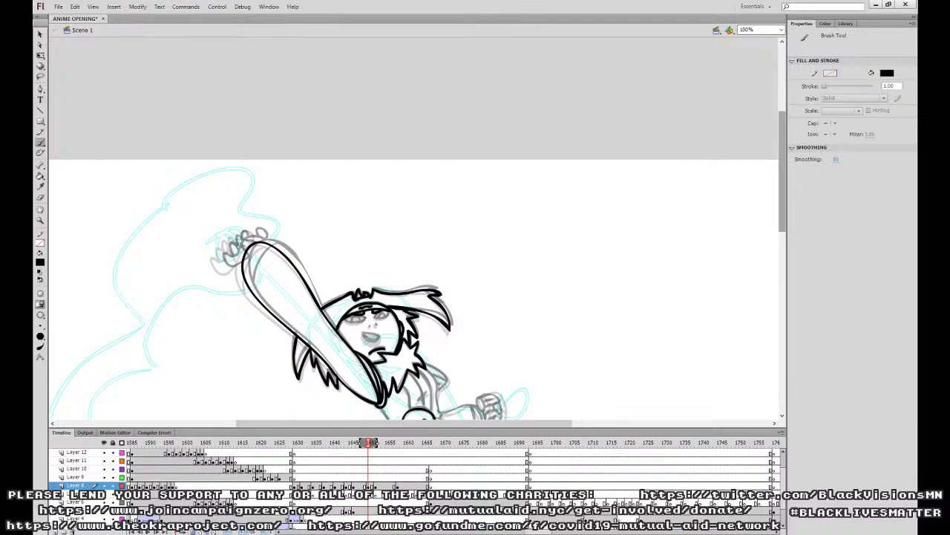
Ink the new in-between's eyes, nose and open mouth, undoing stray strokes.
{"action": "mouse_move", "coordinate": [345, 319]}
{"action": "left_mouse_down"}
{"action": "mouse_move", "coordinate": [359, 325]}
{"action": "mouse_move", "coordinate": [389, 313]}
{"action": "left_mouse_up"}
{"action": "key", "text": "ctrl+z"}
{"action": "mouse_move", "coordinate": [378, 336]}
{"action": "left_mouse_down"}
{"action": "mouse_move", "coordinate": [363, 334]}
{"action": "mouse_move", "coordinate": [380, 340]}
{"action": "left_mouse_up"}
{"action": "key", "text": "ctrl+z"}
Ink the raised hand and sleeve opening, shifting and rotating the hand into place between the neighbouring poses.
{"action": "left_click_drag", "start_coordinate": [373, 278], "coordinate": [429, 283]}
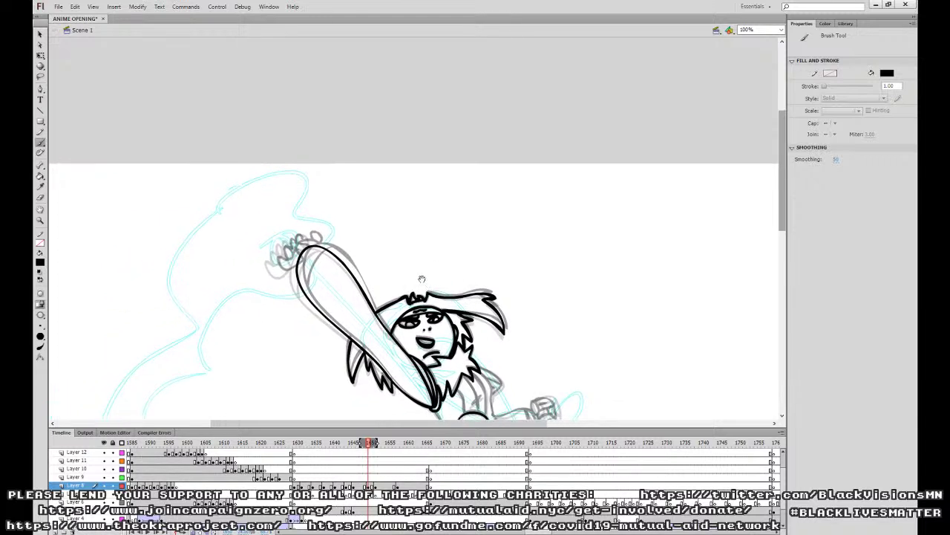
{"action": "mouse_move", "coordinate": [301, 283]}
{"action": "left_mouse_down"}
{"action": "mouse_move", "coordinate": [323, 248]}
{"action": "mouse_move", "coordinate": [311, 235]}
{"action": "mouse_move", "coordinate": [281, 267]}
{"action": "mouse_move", "coordinate": [302, 239]}
{"action": "left_mouse_up"}
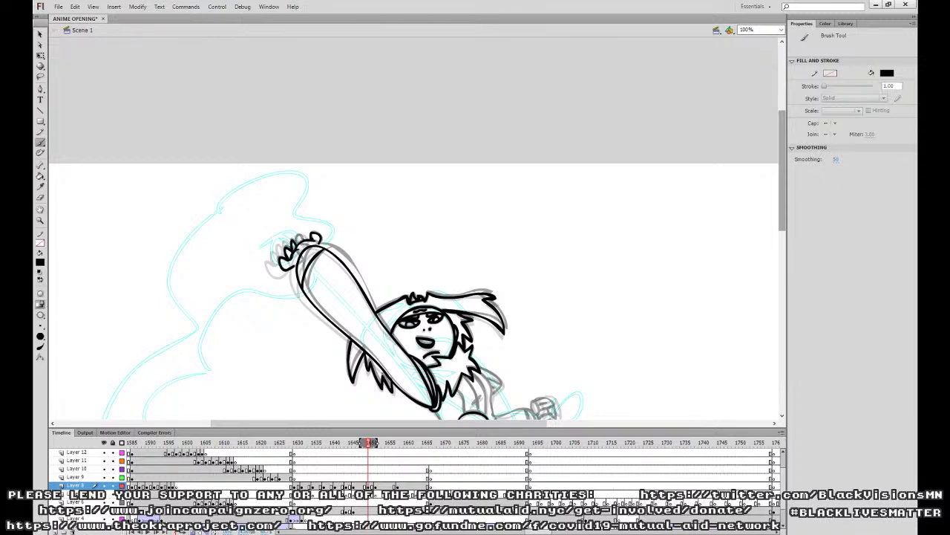
{"action": "left_click", "coordinate": [41, 57]}
{"action": "left_click", "coordinate": [320, 234]}
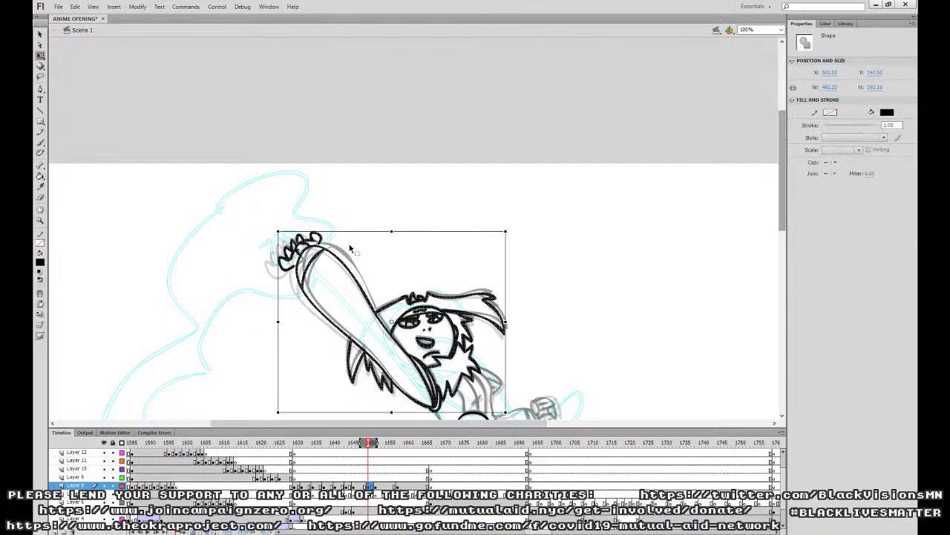
{"action": "left_click", "coordinate": [417, 337]}
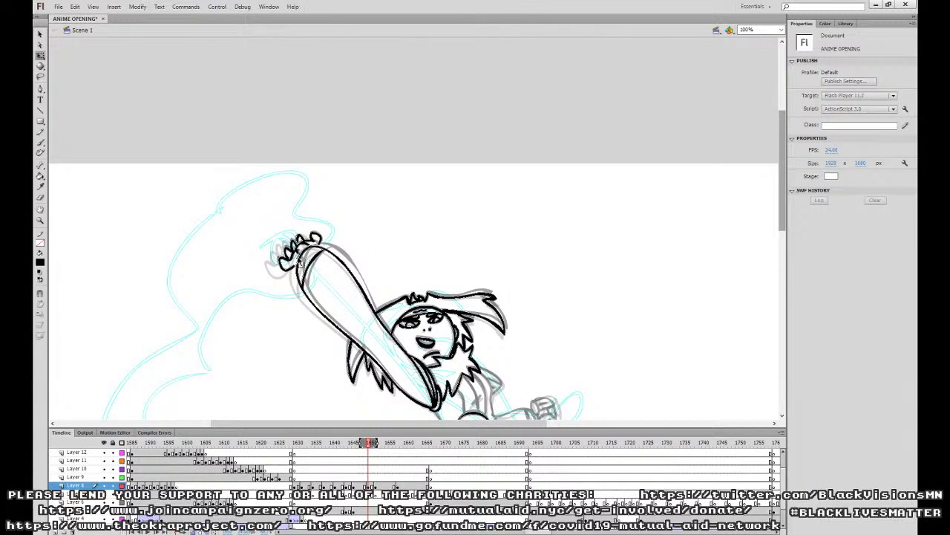
{"action": "left_click", "coordinate": [318, 245]}
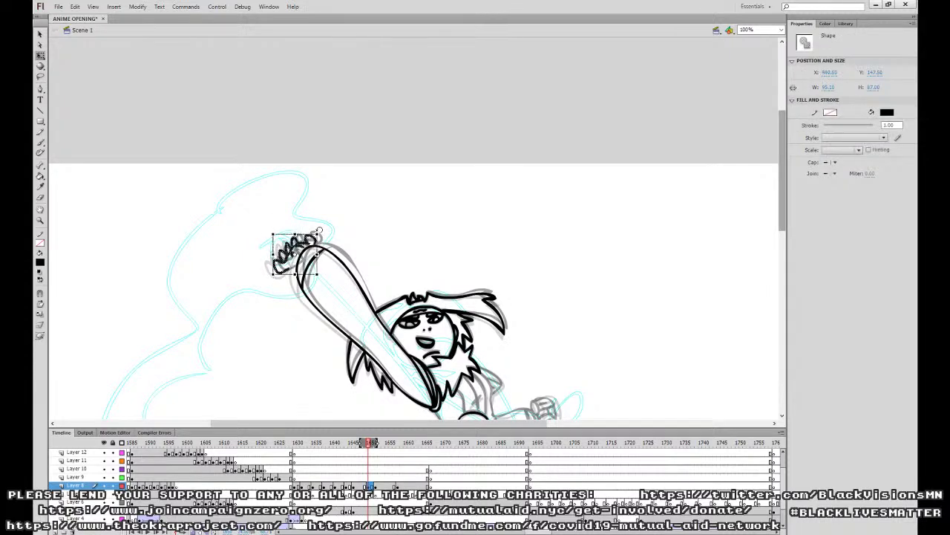
{"action": "left_click_drag", "start_coordinate": [320, 230], "coordinate": [325, 231]}
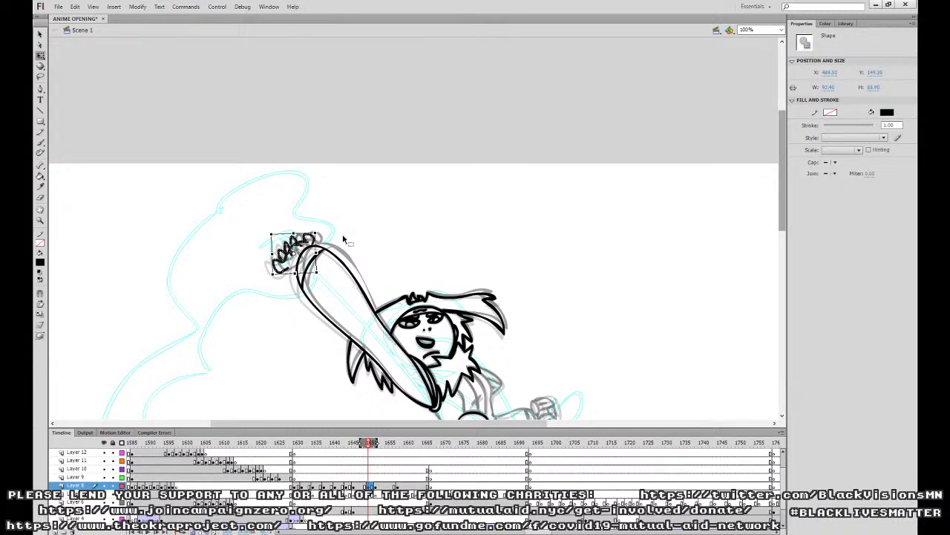
{"action": "left_click", "coordinate": [344, 239]}
{"action": "left_click", "coordinate": [41, 141]}
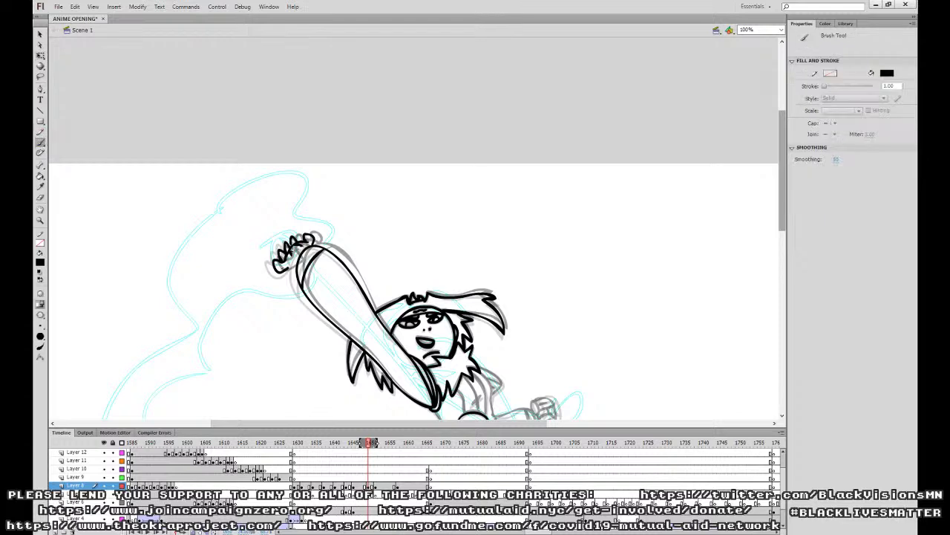
{"action": "left_click_drag", "start_coordinate": [291, 251], "coordinate": [295, 265]}
Ink the new in-between's waist edge, the small flap behind the hip and the vest lines on the chest.
{"action": "left_click_drag", "start_coordinate": [535, 298], "coordinate": [450, 153]}
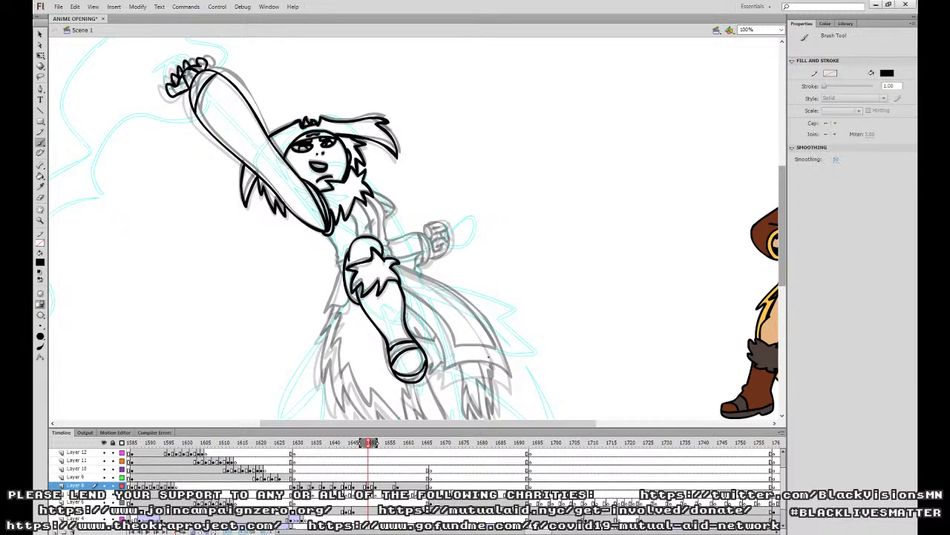
{"action": "left_click", "coordinate": [369, 485]}
{"action": "mouse_move", "coordinate": [326, 233]}
{"action": "left_mouse_down"}
{"action": "mouse_move", "coordinate": [338, 252]}
{"action": "mouse_move", "coordinate": [327, 316]}
{"action": "mouse_move", "coordinate": [348, 301]}
{"action": "left_mouse_up"}
{"action": "key", "text": "b"}
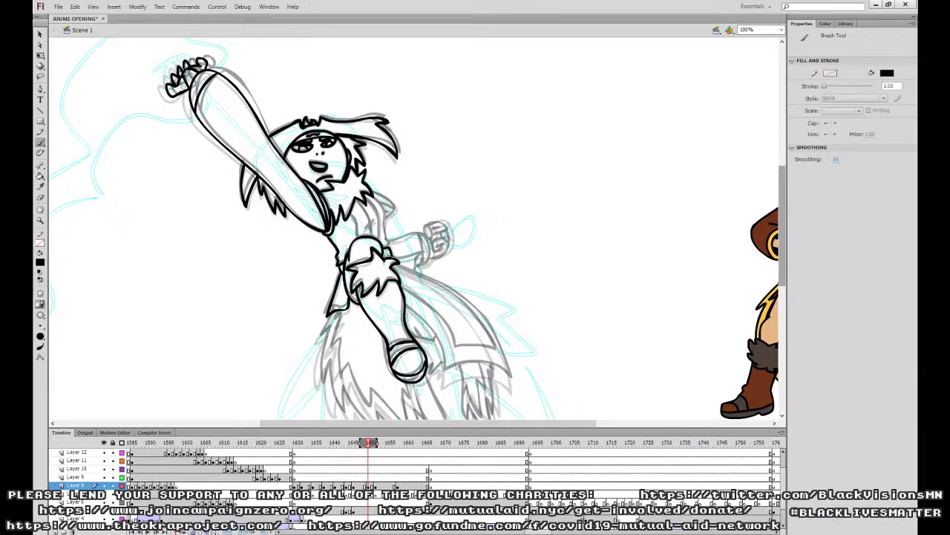
{"action": "mouse_move", "coordinate": [384, 223]}
{"action": "left_mouse_down"}
{"action": "mouse_move", "coordinate": [373, 196]}
{"action": "mouse_move", "coordinate": [357, 237]}
{"action": "left_mouse_up"}
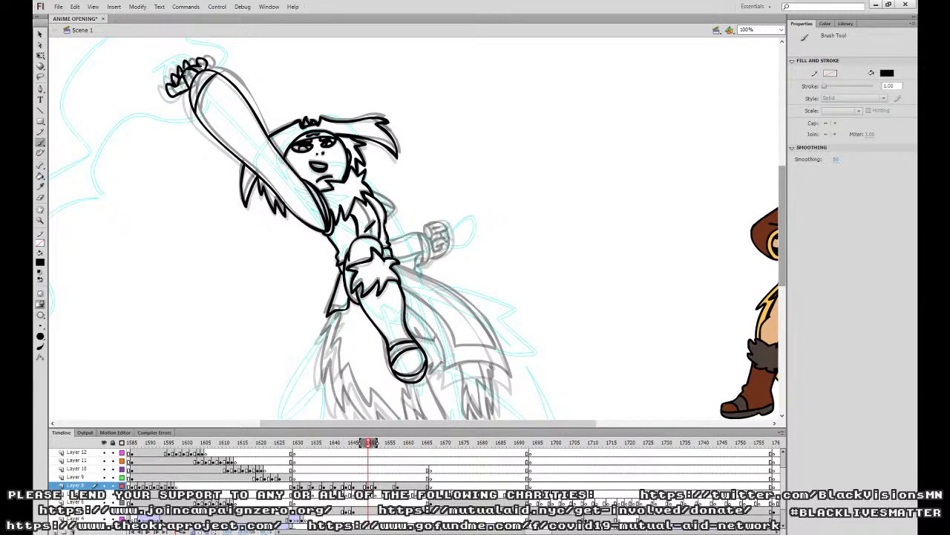
{"action": "left_click_drag", "start_coordinate": [367, 214], "coordinate": [374, 234]}
Ink the flowing coat tail with its inner border, the forearm's lower edge and the flap behind the shoulder.
{"action": "mouse_move", "coordinate": [434, 265]}
{"action": "left_mouse_down"}
{"action": "mouse_move", "coordinate": [398, 210]}
{"action": "mouse_move", "coordinate": [398, 237]}
{"action": "left_mouse_up"}
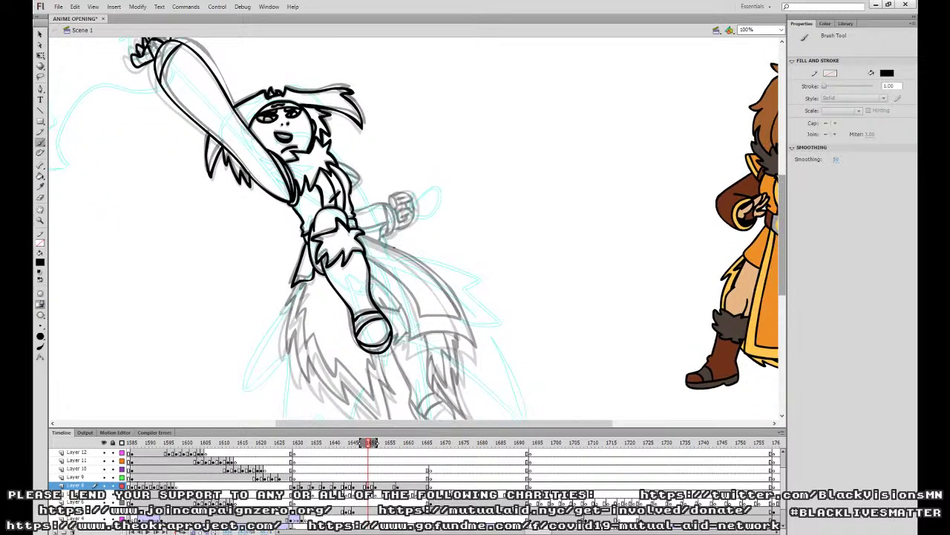
{"action": "mouse_move", "coordinate": [369, 273]}
{"action": "left_mouse_down"}
{"action": "mouse_move", "coordinate": [395, 300]}
{"action": "mouse_move", "coordinate": [409, 343]}
{"action": "mouse_move", "coordinate": [449, 340]}
{"action": "mouse_move", "coordinate": [473, 354]}
{"action": "mouse_move", "coordinate": [441, 281]}
{"action": "mouse_move", "coordinate": [364, 236]}
{"action": "left_mouse_up"}
{"action": "mouse_move", "coordinate": [461, 324]}
{"action": "left_mouse_down"}
{"action": "mouse_move", "coordinate": [432, 324]}
{"action": "mouse_move", "coordinate": [367, 254]}
{"action": "left_mouse_up"}
{"action": "mouse_move", "coordinate": [459, 321]}
{"action": "left_mouse_down"}
{"action": "mouse_move", "coordinate": [429, 276]}
{"action": "mouse_move", "coordinate": [365, 231]}
{"action": "left_mouse_up"}
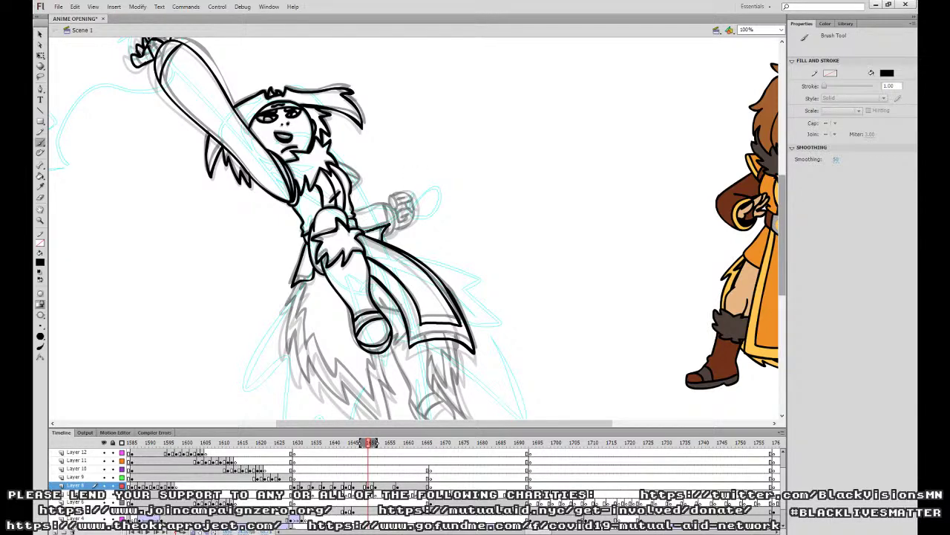
{"action": "left_click_drag", "start_coordinate": [352, 170], "coordinate": [337, 162]}
Play back the sequence and compare the new in-between with the preceding pose.
{"action": "scroll", "coordinate": [366, 175], "scroll_direction": "down", "scroll_amount": 3}
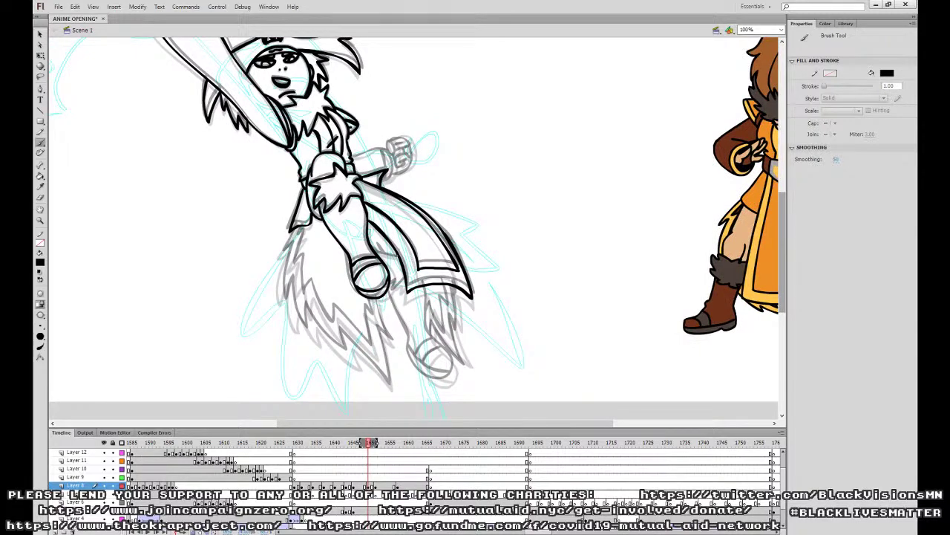
{"action": "left_click", "coordinate": [349, 487]}
{"action": "key", "text": "Return"}
{"action": "key", "text": "Return"}
{"action": "left_click", "coordinate": [364, 487]}
{"action": "left_click", "coordinate": [399, 356]}
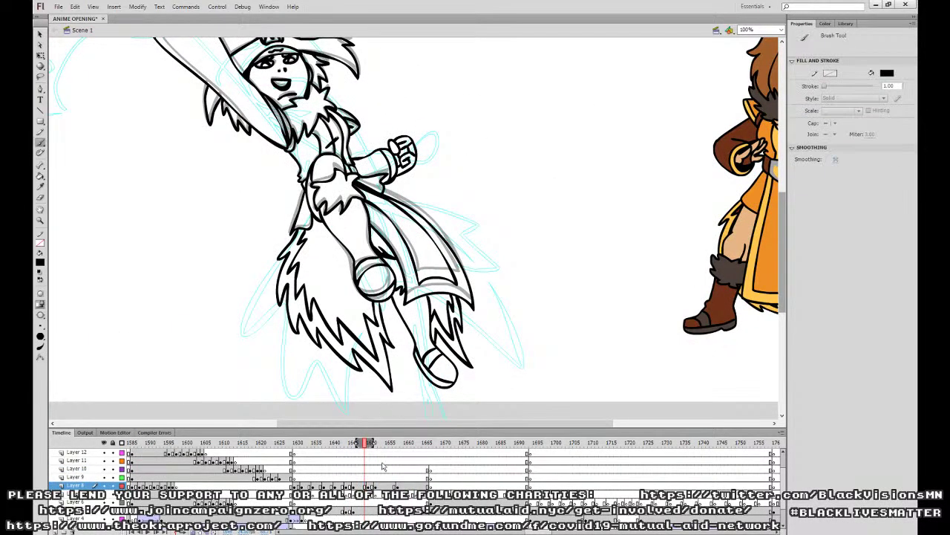
Ink the small jagged tuft beside the front boot and a first outline of the trailing leg, then play back the pose.
{"action": "left_click", "coordinate": [369, 486]}
{"action": "key", "text": "b"}
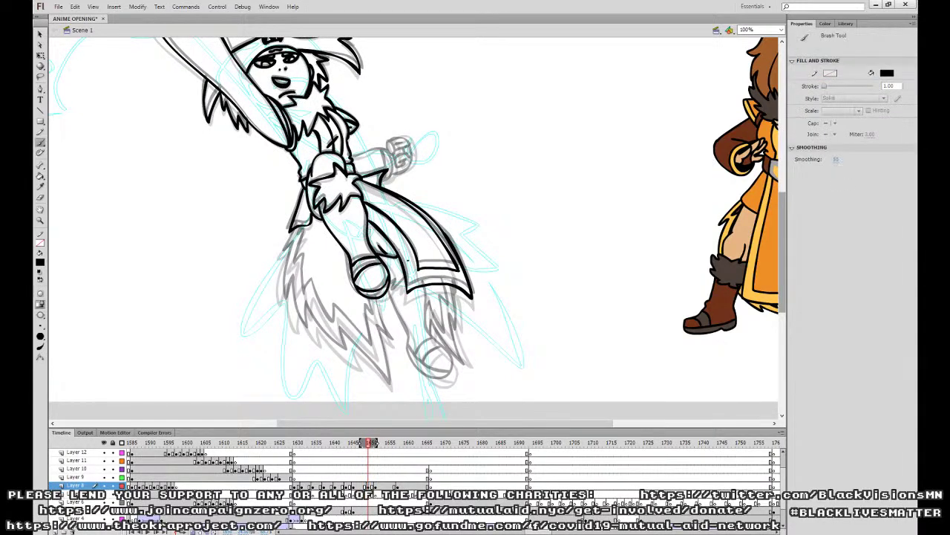
{"action": "mouse_move", "coordinate": [387, 282]}
{"action": "left_mouse_down"}
{"action": "mouse_move", "coordinate": [401, 291]}
{"action": "mouse_move", "coordinate": [411, 338]}
{"action": "mouse_move", "coordinate": [439, 384]}
{"action": "mouse_move", "coordinate": [429, 288]}
{"action": "left_mouse_up"}
{"action": "left_click", "coordinate": [354, 477]}
{"action": "key", "text": "Return"}
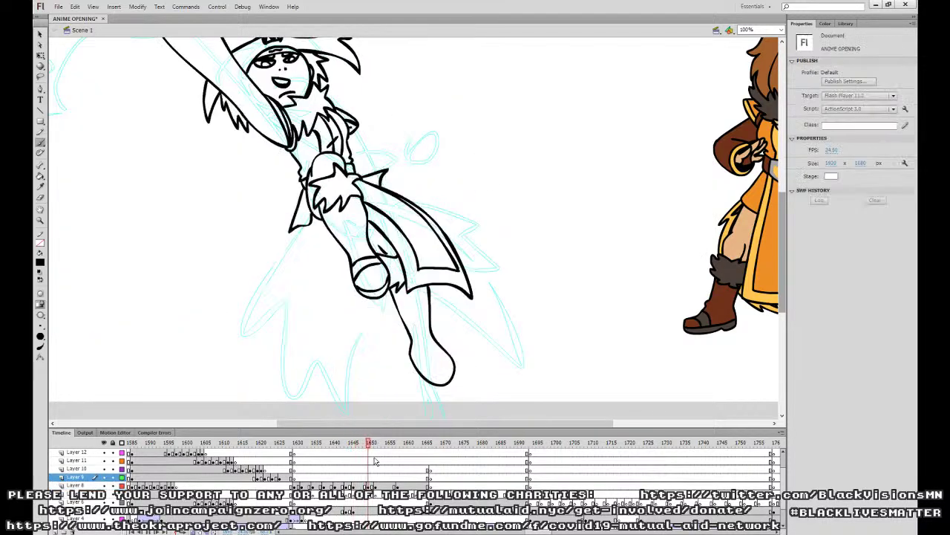
{"action": "left_click", "coordinate": [395, 446]}
Compare the in-between with its neighbouring poses and remove the first outline of the trailing leg.
{"action": "left_click", "coordinate": [368, 486]}
{"action": "left_click", "coordinate": [369, 486]}
{"action": "left_click", "coordinate": [372, 486]}
{"action": "left_click", "coordinate": [369, 486]}
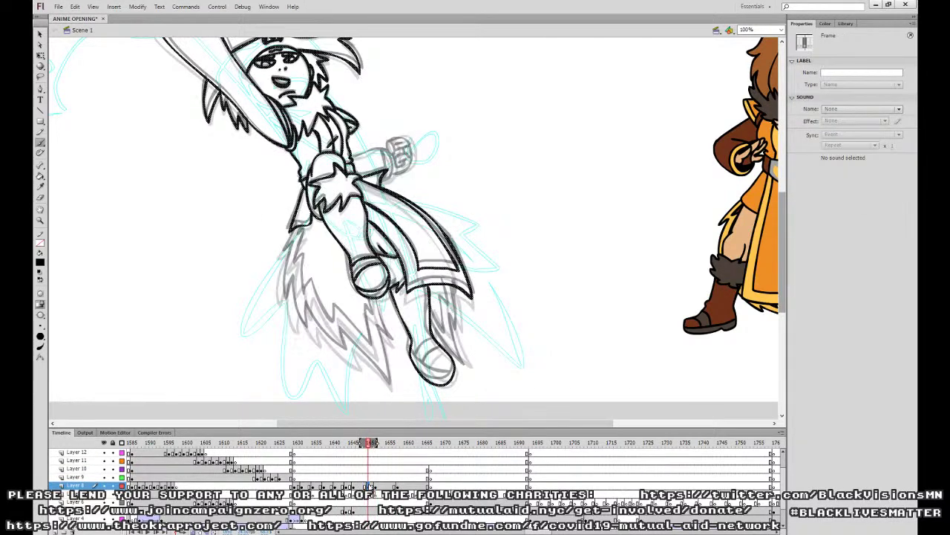
{"action": "left_click", "coordinate": [40, 35]}
{"action": "key", "text": "."}
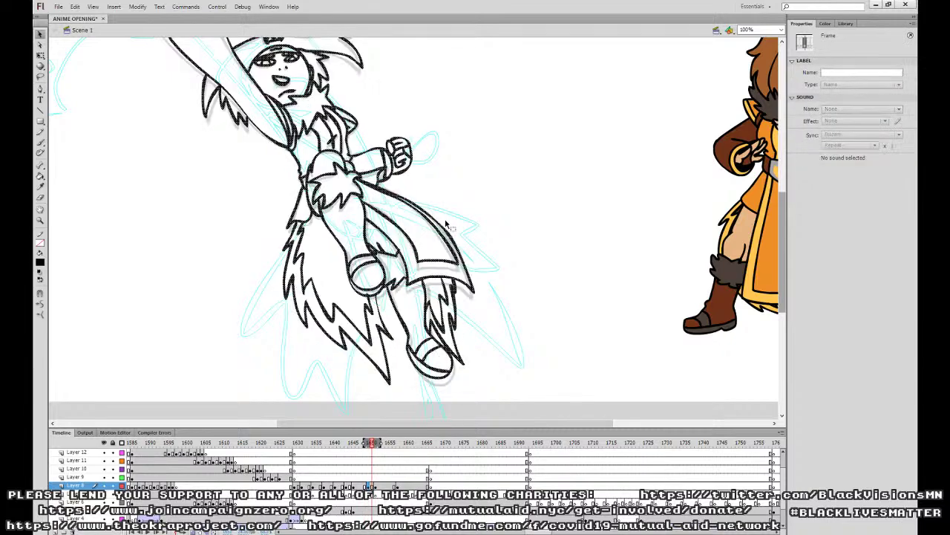
{"action": "left_click", "coordinate": [401, 478]}
{"action": "left_click", "coordinate": [40, 141]}
{"action": "left_click", "coordinate": [350, 486]}
{"action": "left_click", "coordinate": [368, 486]}
{"action": "key", "text": "b"}
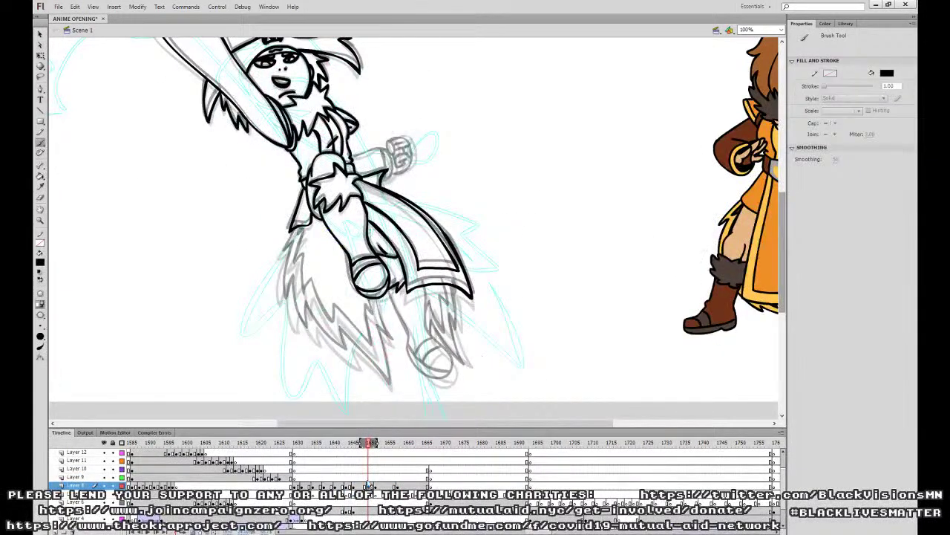
Ink the trailing leg's outline again and add the curved sole lines across its boot.
{"action": "mouse_move", "coordinate": [388, 291]}
{"action": "left_mouse_down"}
{"action": "mouse_move", "coordinate": [413, 368]}
{"action": "mouse_move", "coordinate": [439, 383]}
{"action": "left_mouse_up"}
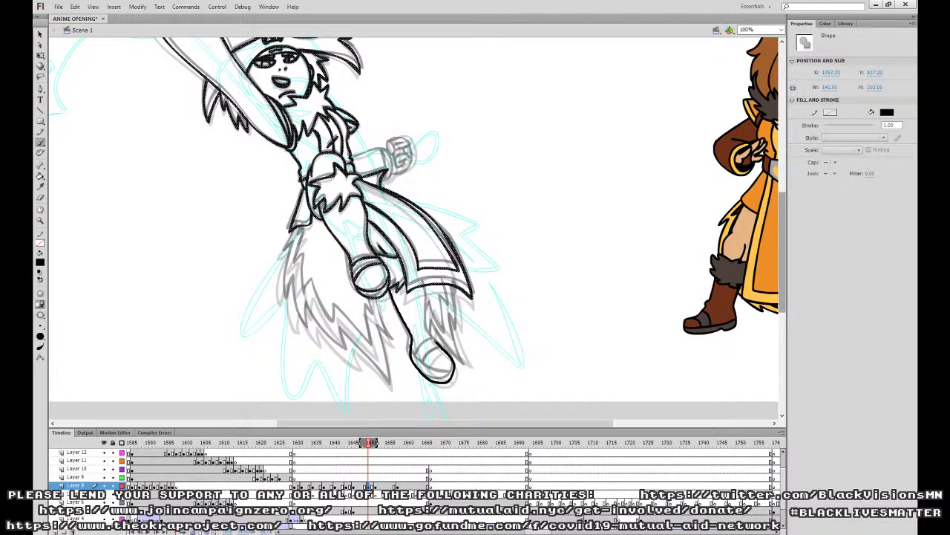
{"action": "left_click_drag", "start_coordinate": [426, 325], "coordinate": [424, 287]}
{"action": "left_click", "coordinate": [375, 487]}
{"action": "left_click_drag", "start_coordinate": [368, 469], "coordinate": [389, 467]}
{"action": "left_click", "coordinate": [369, 486]}
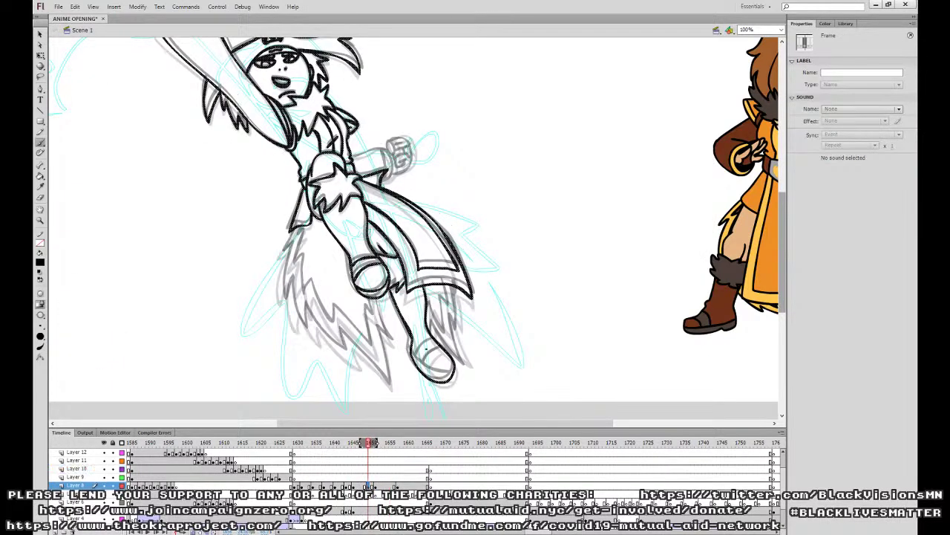
{"action": "mouse_move", "coordinate": [415, 354]}
{"action": "left_mouse_down"}
{"action": "mouse_move", "coordinate": [452, 375]}
{"action": "mouse_move", "coordinate": [438, 343]}
{"action": "mouse_move", "coordinate": [442, 364]}
{"action": "left_mouse_up"}
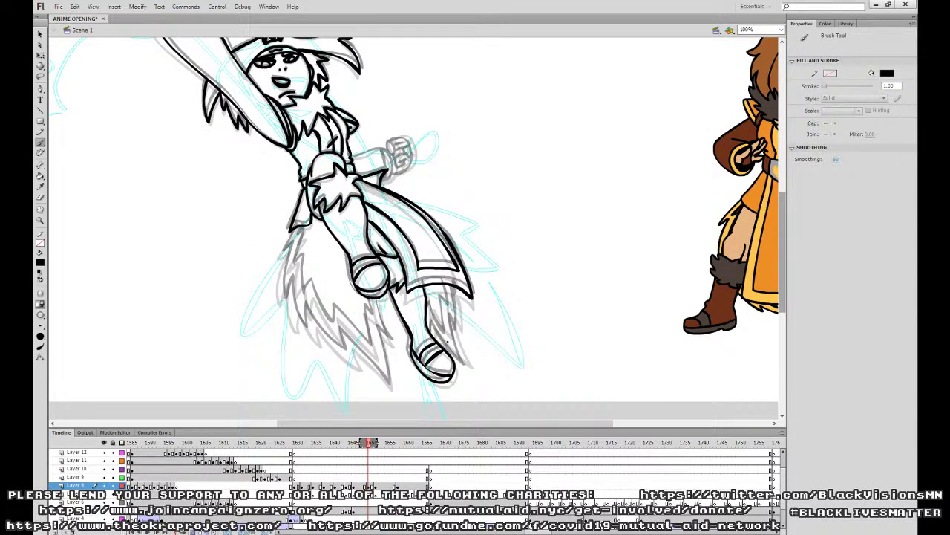
Ink the jagged edge beneath the coat tail and the large ragged hem hanging behind the front leg.
{"action": "mouse_move", "coordinate": [433, 324]}
{"action": "left_mouse_down"}
{"action": "mouse_move", "coordinate": [468, 367]}
{"action": "mouse_move", "coordinate": [457, 300]}
{"action": "mouse_move", "coordinate": [442, 330]}
{"action": "mouse_move", "coordinate": [434, 308]}
{"action": "mouse_move", "coordinate": [428, 323]}
{"action": "mouse_move", "coordinate": [448, 312]}
{"action": "mouse_move", "coordinate": [444, 331]}
{"action": "mouse_move", "coordinate": [449, 286]}
{"action": "left_mouse_up"}
{"action": "key", "text": "ctrl+z"}
{"action": "key", "text": "ctrl+z"}
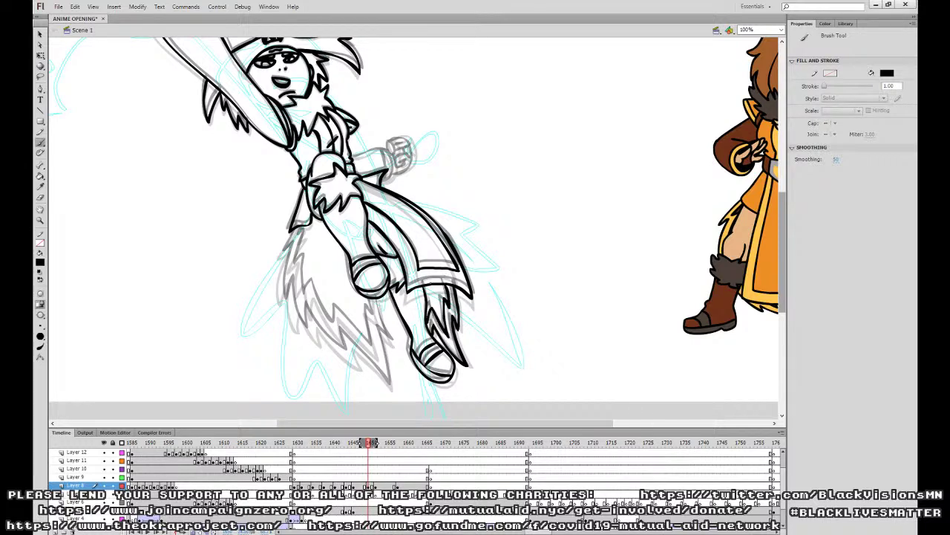
{"action": "mouse_move", "coordinate": [296, 228]}
{"action": "left_mouse_down"}
{"action": "mouse_move", "coordinate": [283, 303]}
{"action": "mouse_move", "coordinate": [300, 331]}
{"action": "mouse_move", "coordinate": [389, 383]}
{"action": "mouse_move", "coordinate": [376, 299]}
{"action": "left_mouse_up"}
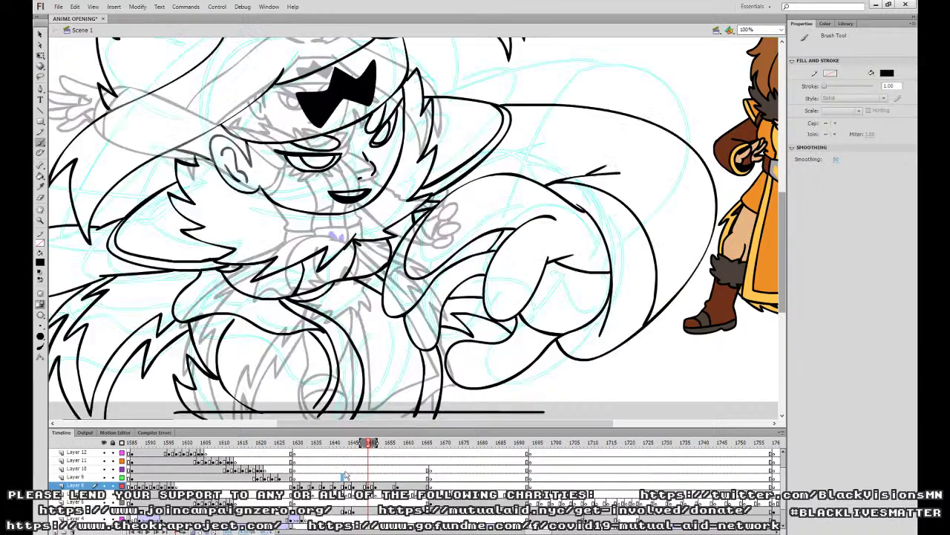
{"action": "key", "text": "Return"}
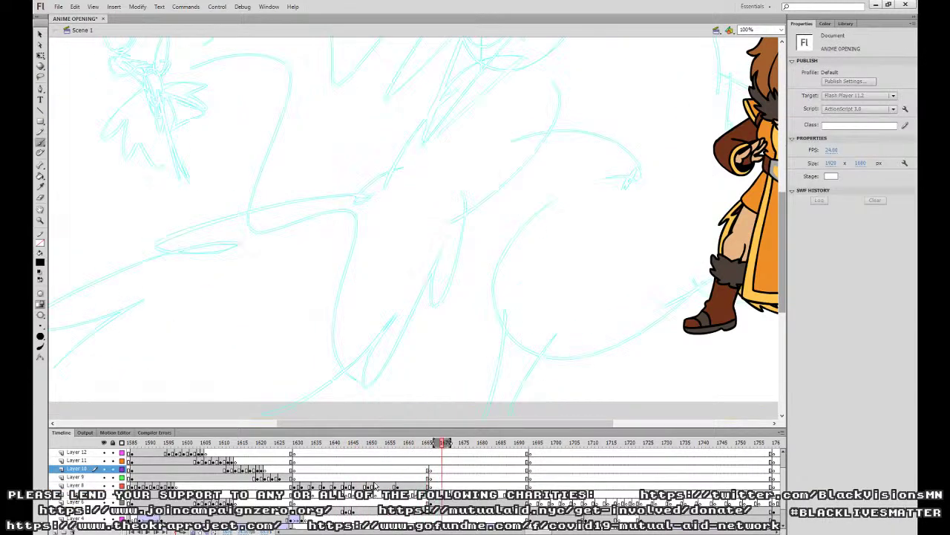
{"action": "left_click", "coordinate": [367, 486]}
{"action": "left_click_drag", "start_coordinate": [369, 486], "coordinate": [372, 487]}
{"action": "mouse_move", "coordinate": [371, 300]}
{"action": "left_mouse_down"}
{"action": "mouse_move", "coordinate": [361, 338]}
{"action": "mouse_move", "coordinate": [291, 259]}
{"action": "mouse_move", "coordinate": [303, 236]}
{"action": "left_mouse_up"}
{"action": "key", "text": "Escape"}
Play back the leap to check how the ragged hem moves between the poses.
{"action": "left_click", "coordinate": [335, 468]}
{"action": "key", "text": "Return"}
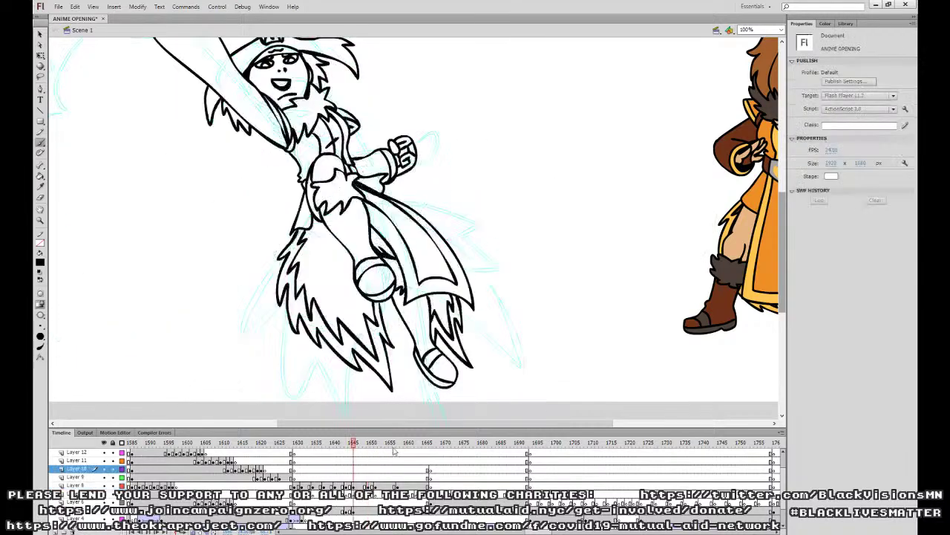
{"action": "key", "text": "Return"}
Delete the middle spikes of the large ragged hem on the preceding pose.
{"action": "left_click", "coordinate": [364, 487]}
{"action": "left_click", "coordinate": [375, 487]}
{"action": "left_click", "coordinate": [362, 486]}
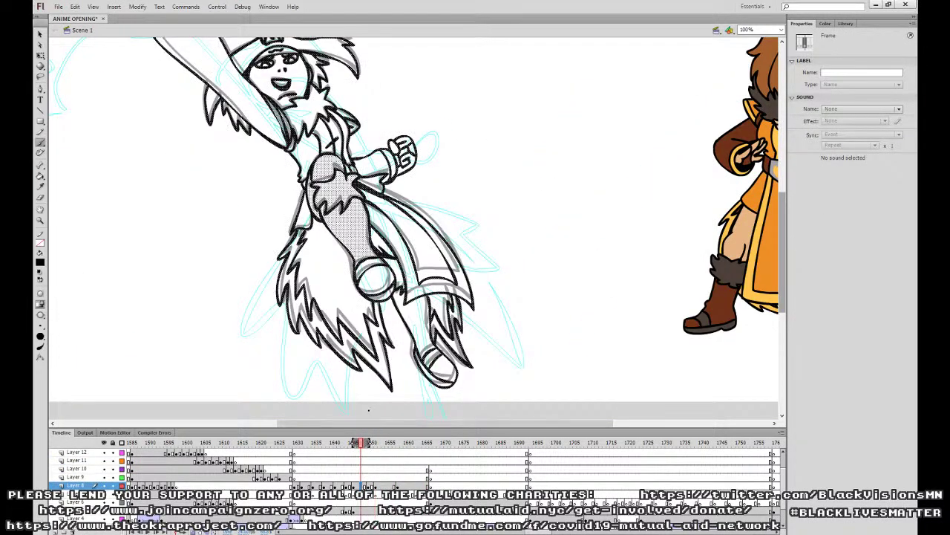
{"action": "left_click", "coordinate": [41, 35]}
{"action": "left_click", "coordinate": [343, 304]}
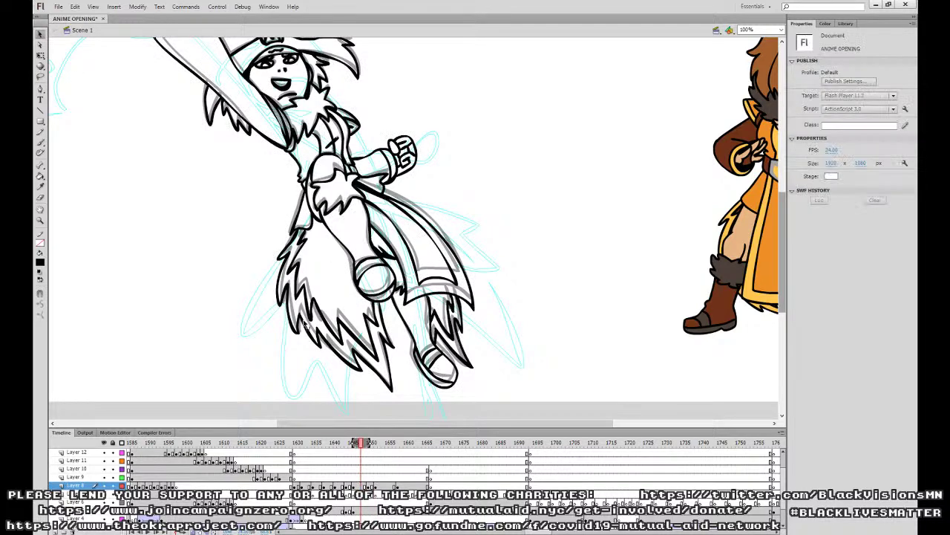
{"action": "left_click_drag", "start_coordinate": [305, 290], "coordinate": [314, 299]}
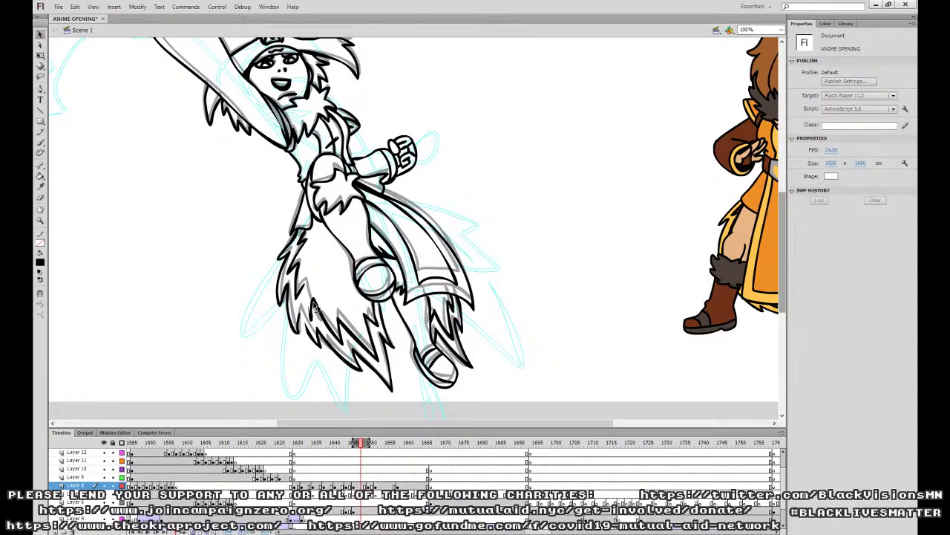
{"action": "left_click_drag", "start_coordinate": [341, 342], "coordinate": [362, 378]}
{"action": "left_click", "coordinate": [331, 330]}
{"action": "key", "text": "Delete"}
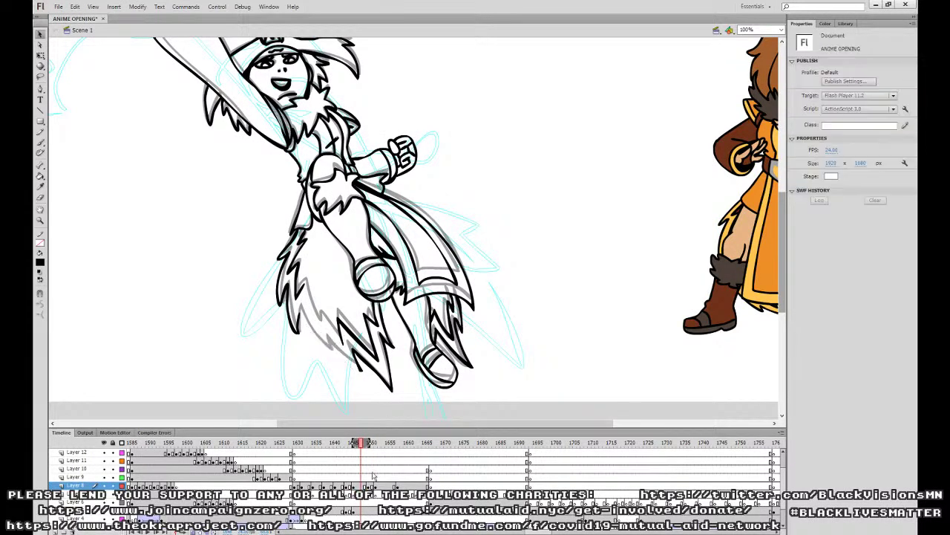
Remove the matching middle spikes of the large ragged hem on the new in-between.
{"action": "left_click", "coordinate": [369, 475]}
{"action": "left_click", "coordinate": [369, 476]}
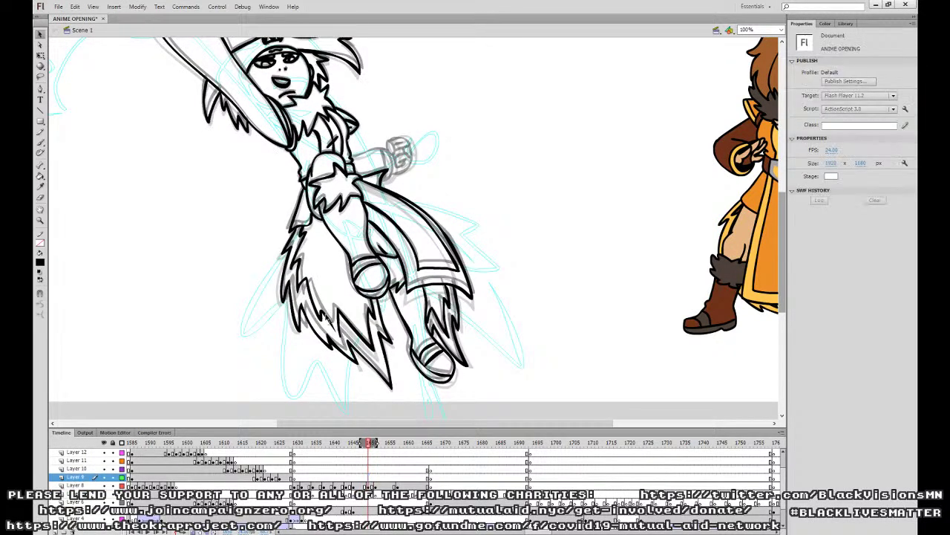
{"action": "left_click_drag", "start_coordinate": [308, 287], "coordinate": [316, 277]}
{"action": "left_click_drag", "start_coordinate": [304, 315], "coordinate": [332, 297]}
{"action": "left_click_drag", "start_coordinate": [349, 359], "coordinate": [357, 375]}
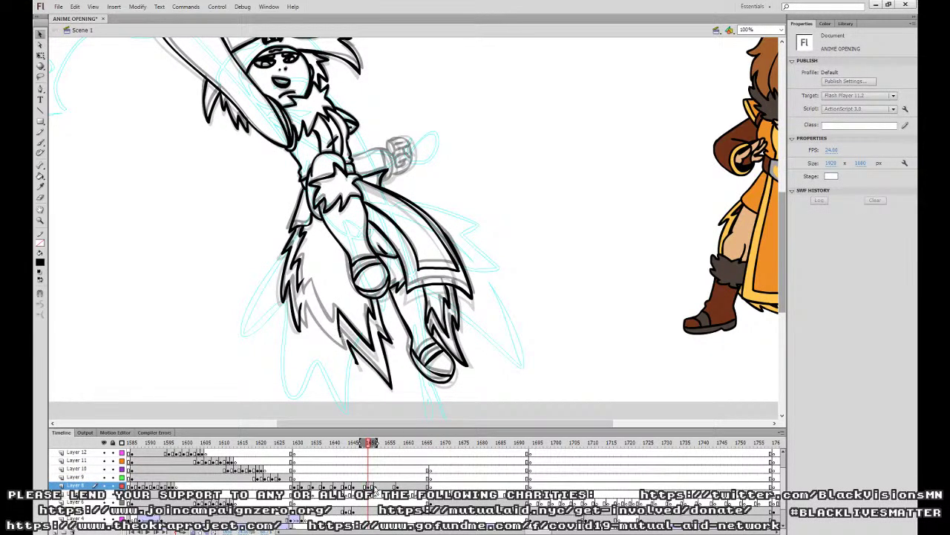
Redraw the missing spikes along the large ragged hem with the brush and adjust the line at its inner edge.
{"action": "left_click", "coordinate": [376, 485]}
{"action": "left_click", "coordinate": [366, 486]}
{"action": "key", "text": "b"}
{"action": "left_click_drag", "start_coordinate": [301, 281], "coordinate": [344, 346]}
{"action": "left_click_drag", "start_coordinate": [302, 316], "coordinate": [332, 349]}
{"action": "mouse_move", "coordinate": [304, 320]}
{"action": "left_mouse_down"}
{"action": "mouse_move", "coordinate": [338, 355]}
{"action": "mouse_move", "coordinate": [298, 264]}
{"action": "left_mouse_up"}
{"action": "key", "text": "period"}
{"action": "mouse_move", "coordinate": [357, 363]}
{"action": "left_mouse_down"}
{"action": "mouse_move", "coordinate": [304, 309]}
{"action": "mouse_move", "coordinate": [299, 327]}
{"action": "left_mouse_up"}
{"action": "key", "text": "v"}
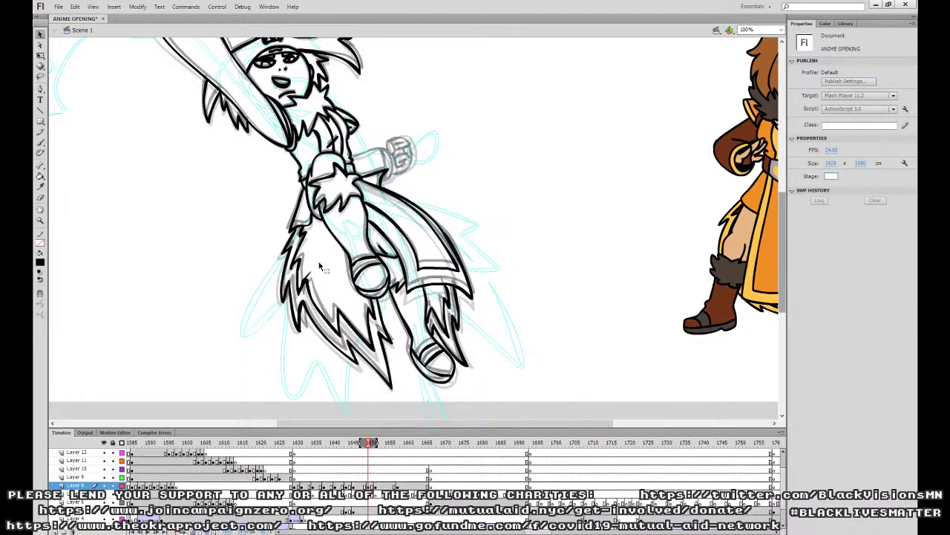
{"action": "mouse_move", "coordinate": [311, 274]}
{"action": "left_mouse_down"}
{"action": "mouse_move", "coordinate": [320, 264]}
{"action": "mouse_move", "coordinate": [301, 287]}
{"action": "left_mouse_up"}
Play back the revised hem, then ink the in-between's rear forearm, sleeve cuff and clenched fist.
{"action": "left_click", "coordinate": [347, 485]}
{"action": "key", "text": "Return"}
{"action": "left_click", "coordinate": [369, 486]}
{"action": "left_click_drag", "start_coordinate": [483, 276], "coordinate": [452, 335]}
{"action": "left_click", "coordinate": [40, 142]}
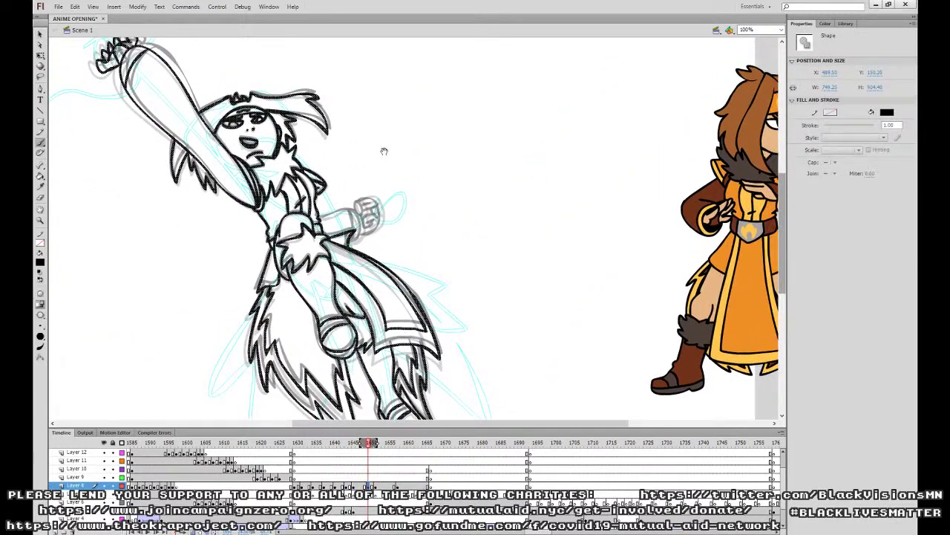
{"action": "left_click_drag", "start_coordinate": [466, 213], "coordinate": [483, 278]}
{"action": "left_click_drag", "start_coordinate": [368, 304], "coordinate": [376, 310]}
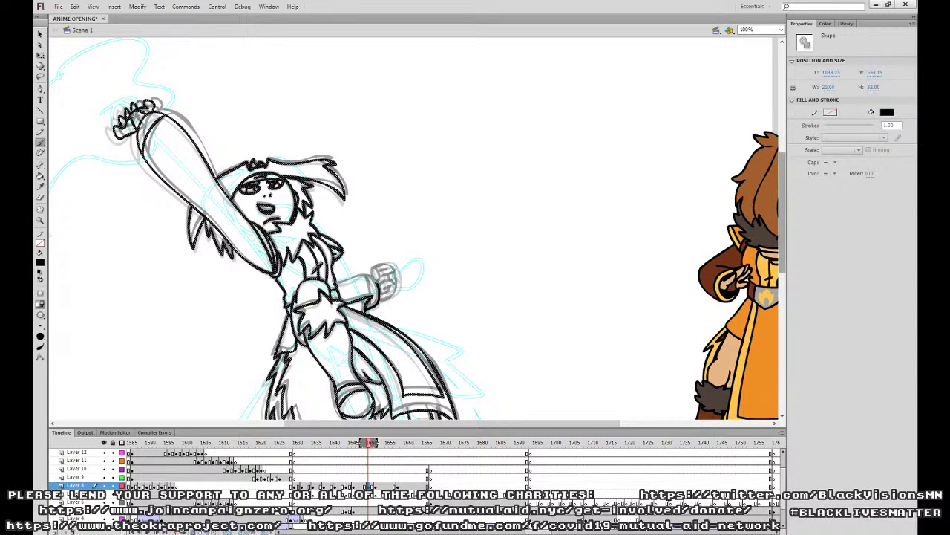
{"action": "mouse_move", "coordinate": [360, 276]}
{"action": "left_mouse_down"}
{"action": "mouse_move", "coordinate": [334, 287]}
{"action": "mouse_move", "coordinate": [374, 293]}
{"action": "mouse_move", "coordinate": [367, 277]}
{"action": "mouse_move", "coordinate": [399, 276]}
{"action": "mouse_move", "coordinate": [400, 288]}
{"action": "mouse_move", "coordinate": [390, 291]}
{"action": "mouse_move", "coordinate": [392, 281]}
{"action": "left_mouse_up"}
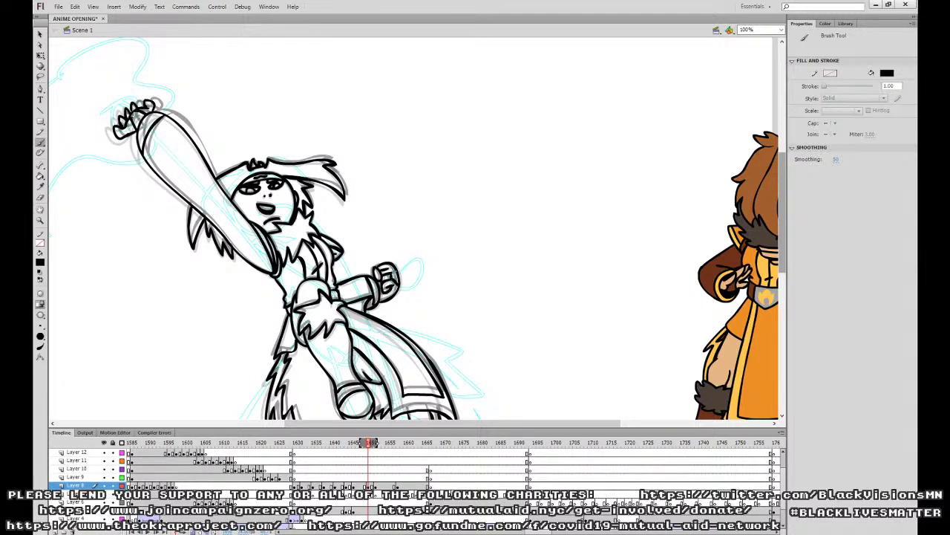
Play back the leap several times with the whole stage in view to check the timing of the poses.
{"action": "key", "text": "ctrl+minus"}
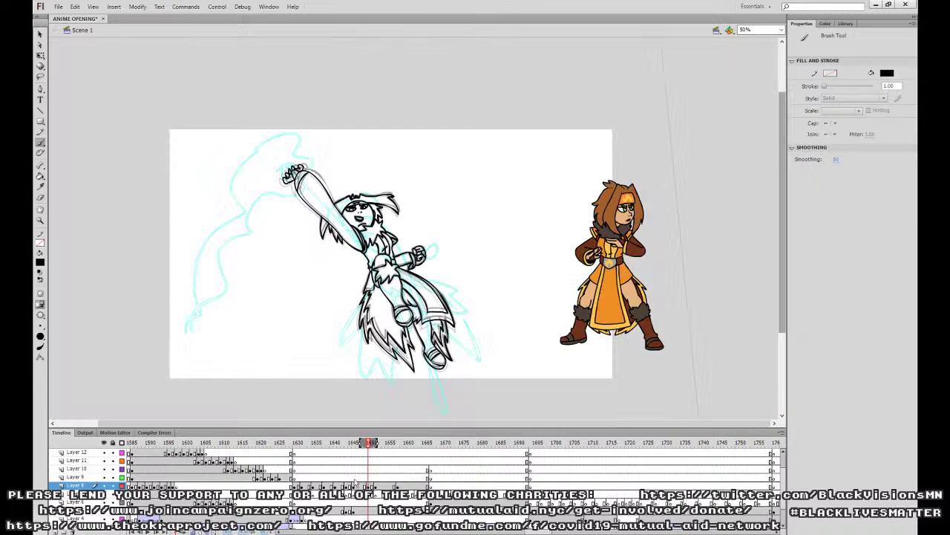
{"action": "left_click", "coordinate": [343, 477]}
{"action": "key", "text": "Return"}
{"action": "key", "text": "Return"}
{"action": "left_click_drag", "start_coordinate": [424, 443], "coordinate": [443, 443]}
{"action": "left_click", "coordinate": [328, 461]}
{"action": "key", "text": "Return"}
{"action": "left_click", "coordinate": [285, 460]}
{"action": "key", "text": "Return"}
Set up an empty in-between frame before the last pose on Layer 8 and ink the front boot's spiky fur cuff.
{"action": "left_click", "coordinate": [392, 486]}
{"action": "left_click", "coordinate": [395, 487]}
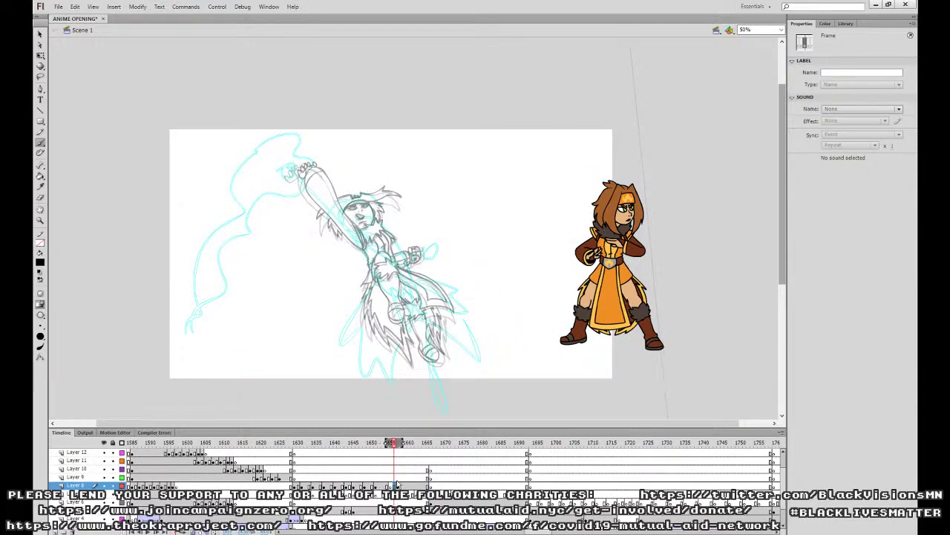
{"action": "key", "text": "ctrl+="}
{"action": "left_click_drag", "start_coordinate": [489, 270], "coordinate": [453, 320]}
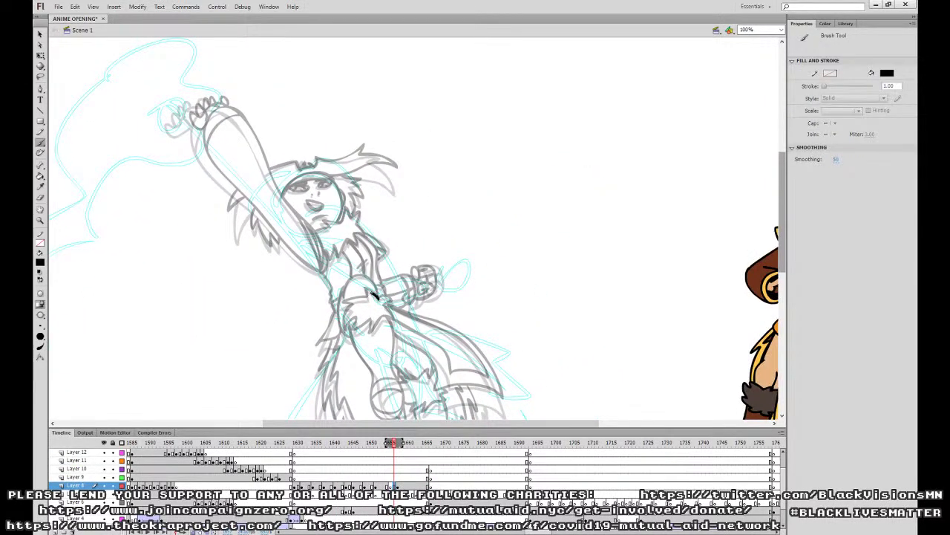
{"action": "left_click_drag", "start_coordinate": [378, 298], "coordinate": [395, 305]}
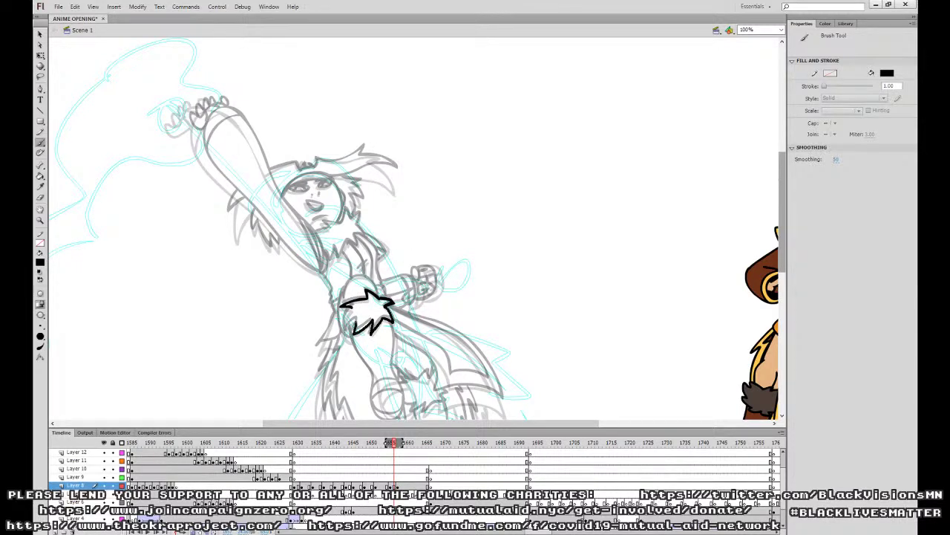
{"action": "left_click_drag", "start_coordinate": [392, 321], "coordinate": [387, 306]}
Ink the front boot's shaft below the fur cuff, its rounded toe and the curved sole lines.
{"action": "scroll", "coordinate": [416, 230], "scroll_direction": "down", "scroll_amount": 3}
{"action": "left_click_drag", "start_coordinate": [346, 267], "coordinate": [369, 315]}
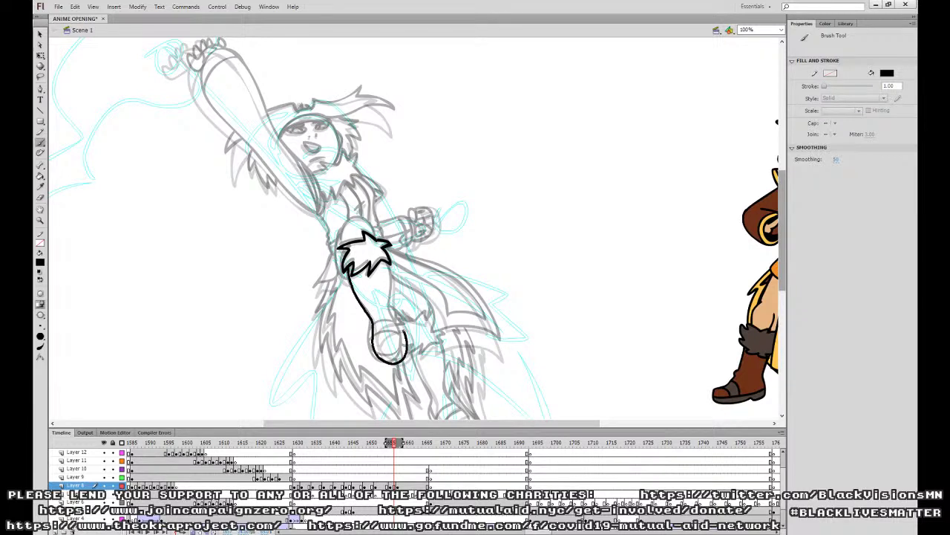
{"action": "left_click_drag", "start_coordinate": [392, 283], "coordinate": [389, 261]}
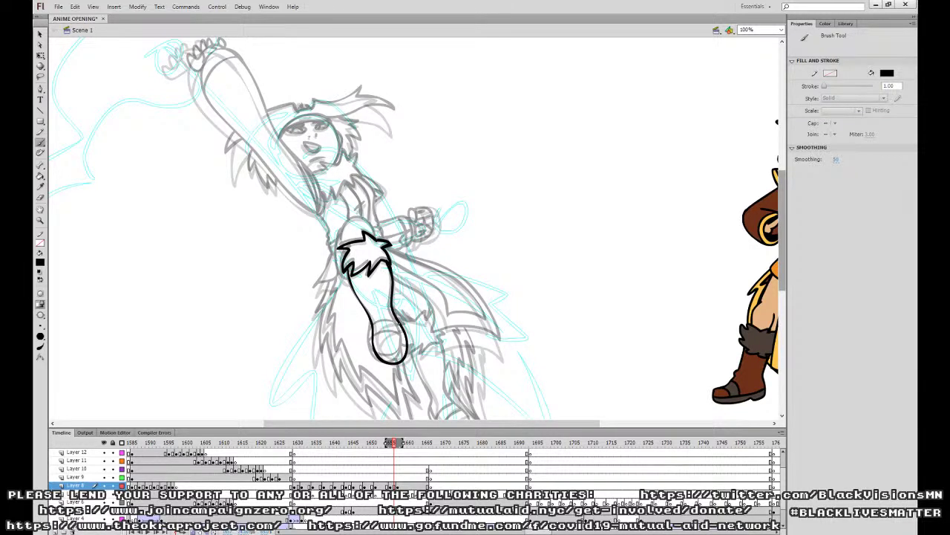
{"action": "mouse_move", "coordinate": [373, 328]}
{"action": "left_mouse_down"}
{"action": "mouse_move", "coordinate": [399, 323]}
{"action": "mouse_move", "coordinate": [373, 344]}
{"action": "mouse_move", "coordinate": [389, 360]}
{"action": "mouse_move", "coordinate": [404, 351]}
{"action": "left_mouse_up"}
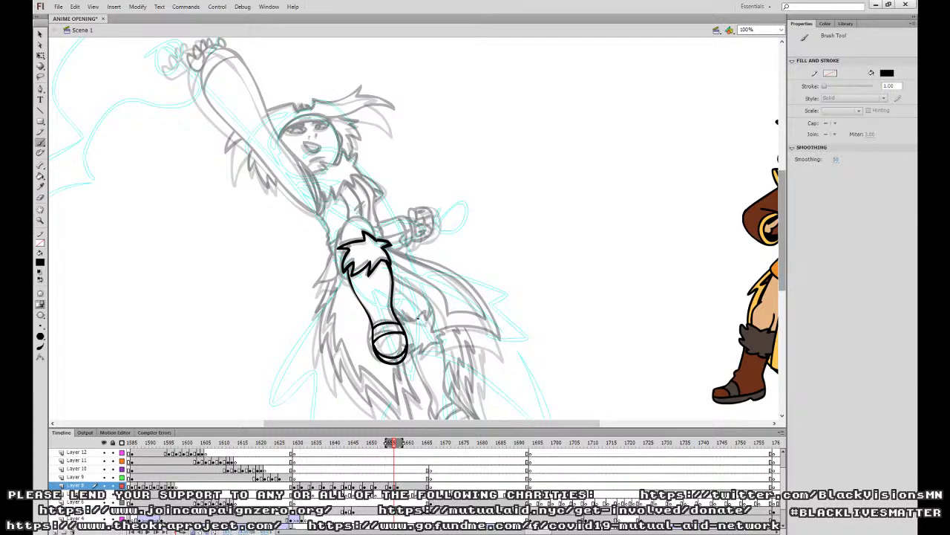
Ink the flowing coat tail with its inner border and the rounded knee above the fur cuff.
{"action": "left_click_drag", "start_coordinate": [399, 278], "coordinate": [381, 290]}
{"action": "mouse_move", "coordinate": [380, 297]}
{"action": "left_mouse_down"}
{"action": "mouse_move", "coordinate": [417, 348]}
{"action": "mouse_move", "coordinate": [474, 349]}
{"action": "mouse_move", "coordinate": [482, 359]}
{"action": "mouse_move", "coordinate": [439, 291]}
{"action": "mouse_move", "coordinate": [419, 279]}
{"action": "mouse_move", "coordinate": [378, 287]}
{"action": "mouse_move", "coordinate": [419, 312]}
{"action": "mouse_move", "coordinate": [422, 352]}
{"action": "mouse_move", "coordinate": [441, 329]}
{"action": "mouse_move", "coordinate": [467, 352]}
{"action": "mouse_move", "coordinate": [460, 318]}
{"action": "mouse_move", "coordinate": [461, 330]}
{"action": "mouse_move", "coordinate": [370, 260]}
{"action": "left_mouse_up"}
{"action": "left_click_drag", "start_coordinate": [446, 242], "coordinate": [487, 296]}
{"action": "mouse_move", "coordinate": [397, 294]}
{"action": "left_mouse_down"}
{"action": "mouse_move", "coordinate": [378, 281]}
{"action": "mouse_move", "coordinate": [362, 301]}
{"action": "left_mouse_up"}
{"action": "mouse_move", "coordinate": [364, 297]}
{"action": "left_mouse_down"}
{"action": "mouse_move", "coordinate": [357, 314]}
{"action": "mouse_move", "coordinate": [371, 349]}
{"action": "left_mouse_up"}
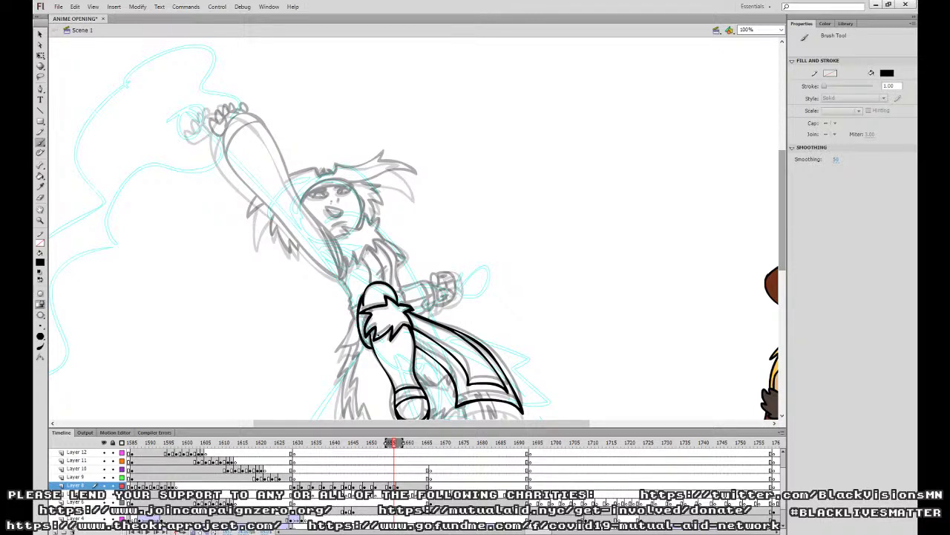
Ink the long raised sleeve from the shoulder to its rounded opening, redoing the inner shoulder line.
{"action": "left_click_drag", "start_coordinate": [469, 258], "coordinate": [511, 322]}
{"action": "mouse_move", "coordinate": [382, 343]}
{"action": "left_mouse_down"}
{"action": "mouse_move", "coordinate": [291, 181]}
{"action": "mouse_move", "coordinate": [267, 182]}
{"action": "mouse_move", "coordinate": [257, 221]}
{"action": "mouse_move", "coordinate": [355, 331]}
{"action": "mouse_move", "coordinate": [380, 345]}
{"action": "mouse_move", "coordinate": [382, 318]}
{"action": "mouse_move", "coordinate": [356, 284]}
{"action": "left_mouse_up"}
{"action": "left_click_drag", "start_coordinate": [382, 332], "coordinate": [363, 293]}
{"action": "key", "text": "ctrl+z"}
{"action": "left_click_drag", "start_coordinate": [382, 335], "coordinate": [362, 291]}
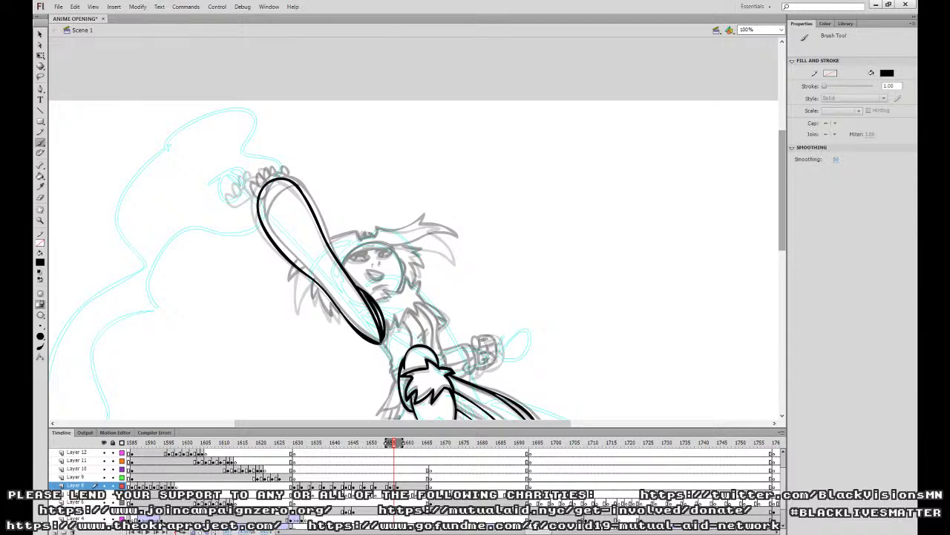
Play back the sequence to compare the raised sleeve with the surrounding poses.
{"action": "left_click", "coordinate": [376, 469]}
{"action": "left_click", "coordinate": [340, 478]}
{"action": "key", "text": "Return"}
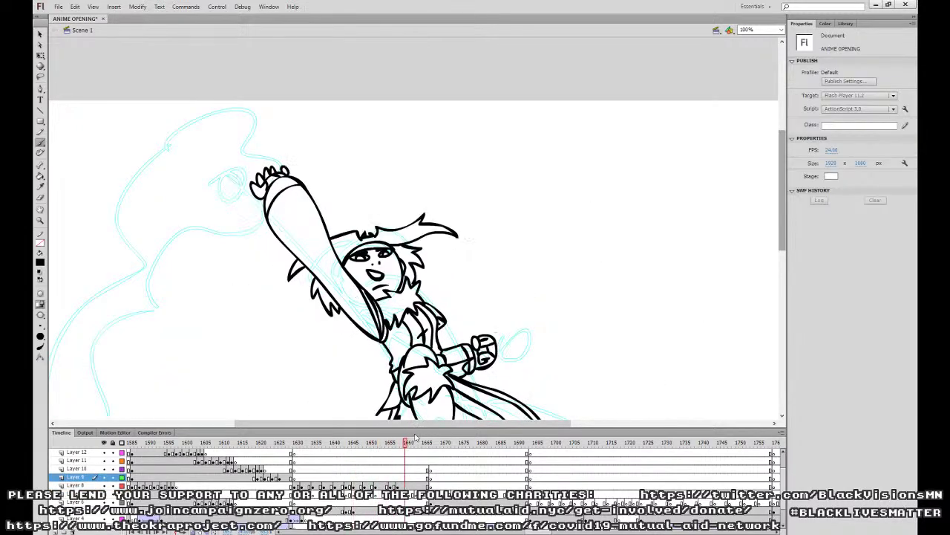
{"action": "key", "text": "Return"}
Ink the fur collar, mouth, nose and chin, then the curved face outline with the headband's lower edge.
{"action": "left_click", "coordinate": [393, 484]}
{"action": "mouse_move", "coordinate": [382, 343]}
{"action": "left_mouse_down"}
{"action": "mouse_move", "coordinate": [417, 287]}
{"action": "mouse_move", "coordinate": [404, 277]}
{"action": "mouse_move", "coordinate": [391, 293]}
{"action": "mouse_move", "coordinate": [380, 276]}
{"action": "left_mouse_up"}
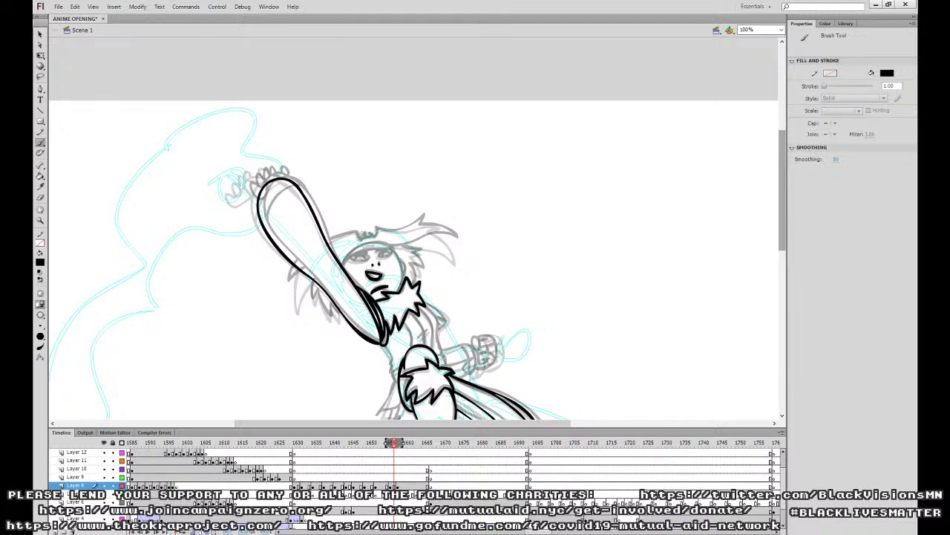
{"action": "mouse_move", "coordinate": [402, 291]}
{"action": "left_mouse_down"}
{"action": "mouse_move", "coordinate": [400, 260]}
{"action": "mouse_move", "coordinate": [385, 242]}
{"action": "mouse_move", "coordinate": [361, 246]}
{"action": "mouse_move", "coordinate": [341, 267]}
{"action": "mouse_move", "coordinate": [375, 248]}
{"action": "mouse_move", "coordinate": [346, 257]}
{"action": "left_mouse_up"}
{"action": "key", "text": "ctrl+z"}
{"action": "left_click_drag", "start_coordinate": [394, 250], "coordinate": [347, 257]}
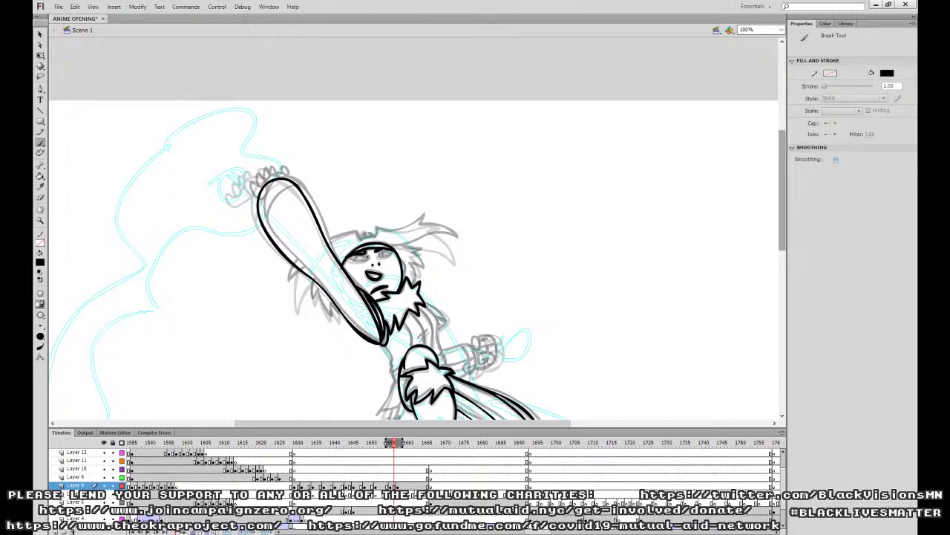
Ink the eyes, the headband with its trailing ribbon and the ragged hair behind the raised sleeve.
{"action": "mouse_move", "coordinate": [368, 257]}
{"action": "left_mouse_down"}
{"action": "mouse_move", "coordinate": [347, 260]}
{"action": "mouse_move", "coordinate": [391, 250]}
{"action": "mouse_move", "coordinate": [349, 260]}
{"action": "mouse_move", "coordinate": [344, 234]}
{"action": "mouse_move", "coordinate": [325, 241]}
{"action": "mouse_move", "coordinate": [293, 297]}
{"action": "mouse_move", "coordinate": [340, 309]}
{"action": "left_mouse_up"}
{"action": "left_click_drag", "start_coordinate": [476, 239], "coordinate": [482, 273]}
{"action": "mouse_move", "coordinate": [398, 279]}
{"action": "left_mouse_down"}
{"action": "mouse_move", "coordinate": [456, 280]}
{"action": "mouse_move", "coordinate": [431, 254]}
{"action": "mouse_move", "coordinate": [366, 272]}
{"action": "left_mouse_up"}
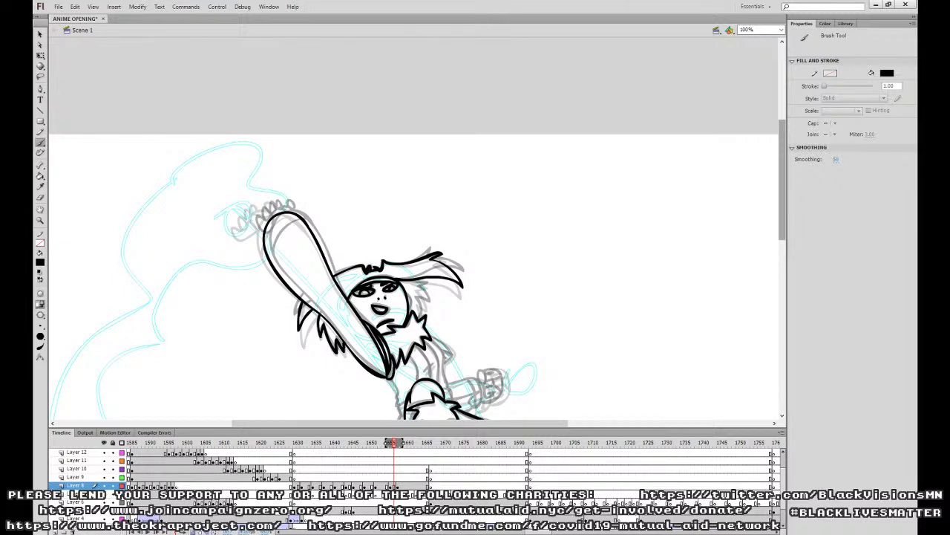
Ink the hair beside the face, the sleeve's opening edge and the raised open hand.
{"action": "mouse_move", "coordinate": [410, 294]}
{"action": "left_mouse_down"}
{"action": "mouse_move", "coordinate": [411, 307]}
{"action": "mouse_move", "coordinate": [428, 285]}
{"action": "mouse_move", "coordinate": [417, 289]}
{"action": "mouse_move", "coordinate": [420, 318]}
{"action": "left_mouse_up"}
{"action": "key", "text": "ctrl+z"}
{"action": "left_click_drag", "start_coordinate": [297, 215], "coordinate": [265, 252]}
{"action": "mouse_move", "coordinate": [276, 201]}
{"action": "left_mouse_down"}
{"action": "mouse_move", "coordinate": [247, 221]}
{"action": "mouse_move", "coordinate": [245, 238]}
{"action": "mouse_move", "coordinate": [266, 218]}
{"action": "mouse_move", "coordinate": [246, 224]}
{"action": "mouse_move", "coordinate": [250, 211]}
{"action": "mouse_move", "coordinate": [251, 222]}
{"action": "mouse_move", "coordinate": [283, 199]}
{"action": "mouse_move", "coordinate": [290, 214]}
{"action": "left_mouse_up"}
Tilt the raised hand slightly and nudge it left so it sits on the sleeve opening.
{"action": "key", "text": "q"}
{"action": "left_click", "coordinate": [273, 209]}
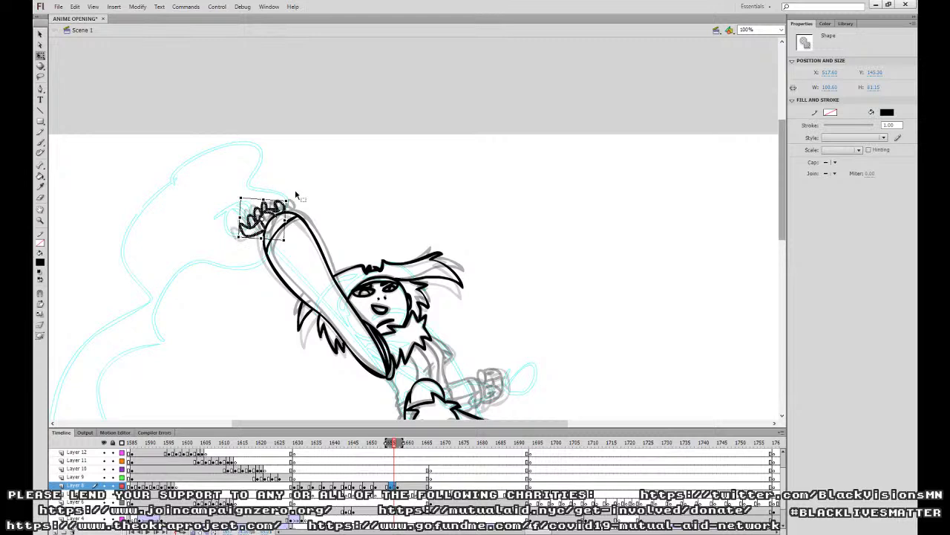
{"action": "key", "text": "Left"}
{"action": "key", "text": "Left"}
{"action": "key", "text": "Left"}
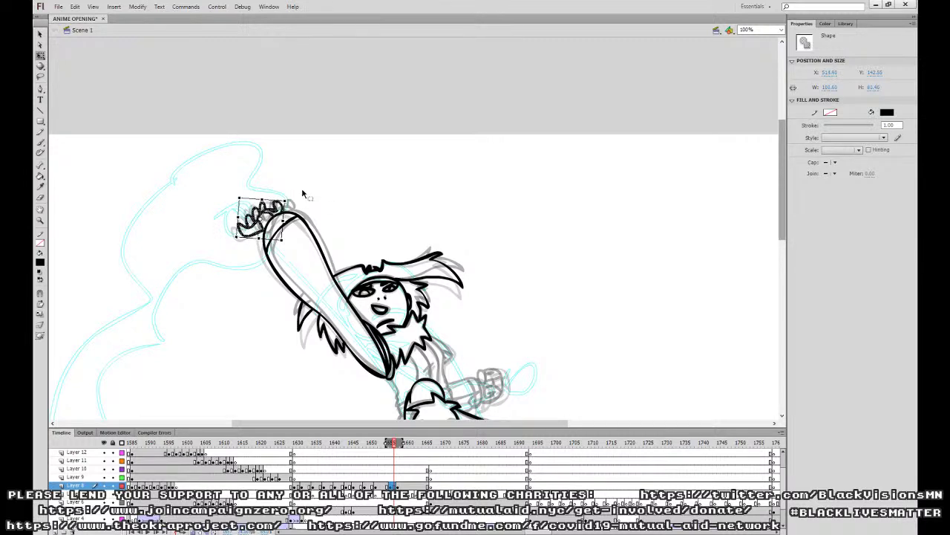
{"action": "left_click", "coordinate": [323, 181]}
{"action": "left_click", "coordinate": [41, 141]}
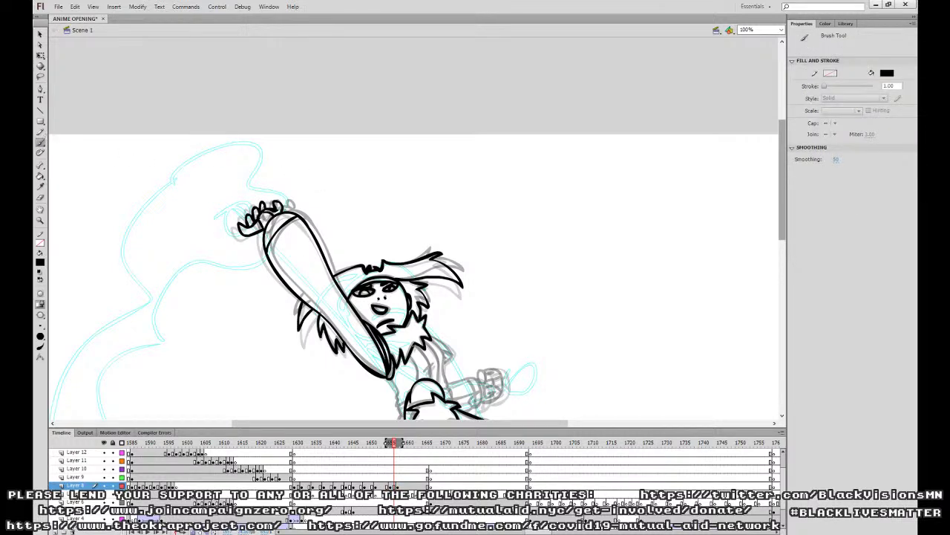
Ink the torso below the fur collar with the vest's edges, both sides of the waist and the far shoulder.
{"action": "left_click_drag", "start_coordinate": [464, 333], "coordinate": [450, 248]}
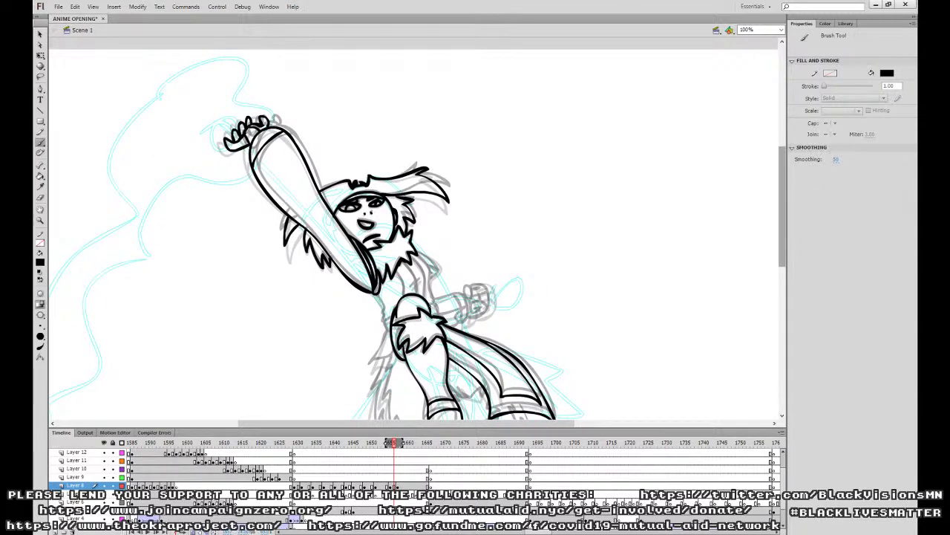
{"action": "left_click_drag", "start_coordinate": [390, 319], "coordinate": [385, 334]}
{"action": "left_click_drag", "start_coordinate": [430, 292], "coordinate": [418, 254]}
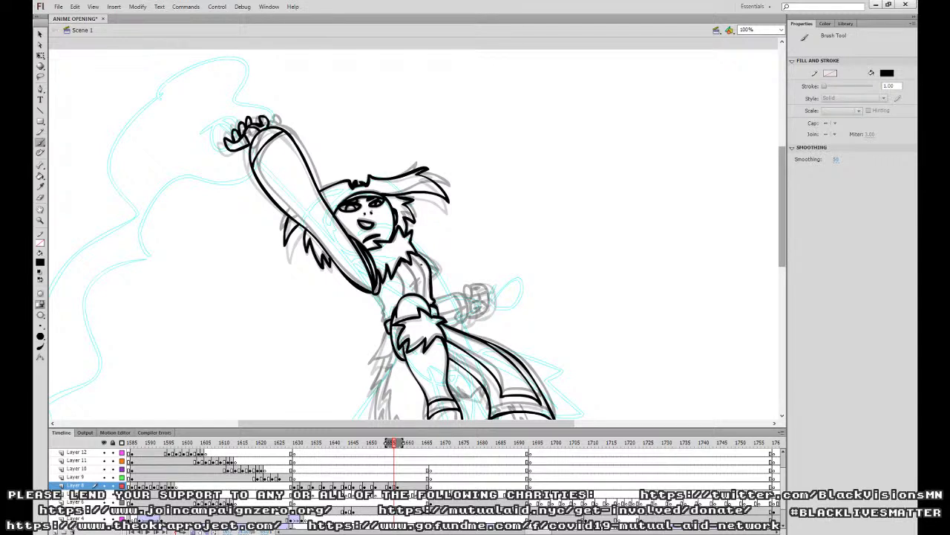
{"action": "mouse_move", "coordinate": [425, 298]}
{"action": "left_mouse_down"}
{"action": "mouse_move", "coordinate": [410, 257]}
{"action": "mouse_move", "coordinate": [403, 296]}
{"action": "mouse_move", "coordinate": [375, 308]}
{"action": "mouse_move", "coordinate": [382, 322]}
{"action": "left_mouse_up"}
{"action": "mouse_move", "coordinate": [412, 287]}
{"action": "left_mouse_down"}
{"action": "mouse_move", "coordinate": [426, 254]}
{"action": "mouse_move", "coordinate": [418, 251]}
{"action": "left_mouse_up"}
Compare the neighbouring frames, then ink the short pointed coat flaps on both sides of the waist.
{"action": "mouse_move", "coordinate": [506, 305]}
{"action": "left_mouse_down"}
{"action": "mouse_move", "coordinate": [473, 183]}
{"action": "mouse_move", "coordinate": [485, 245]}
{"action": "left_mouse_up"}
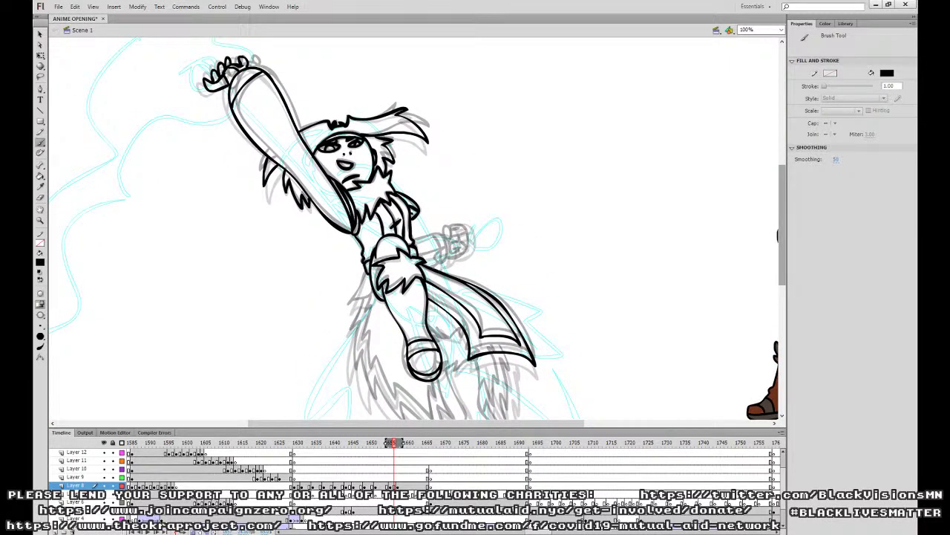
{"action": "left_click", "coordinate": [384, 485]}
{"action": "left_click", "coordinate": [398, 486]}
{"action": "left_click", "coordinate": [390, 485]}
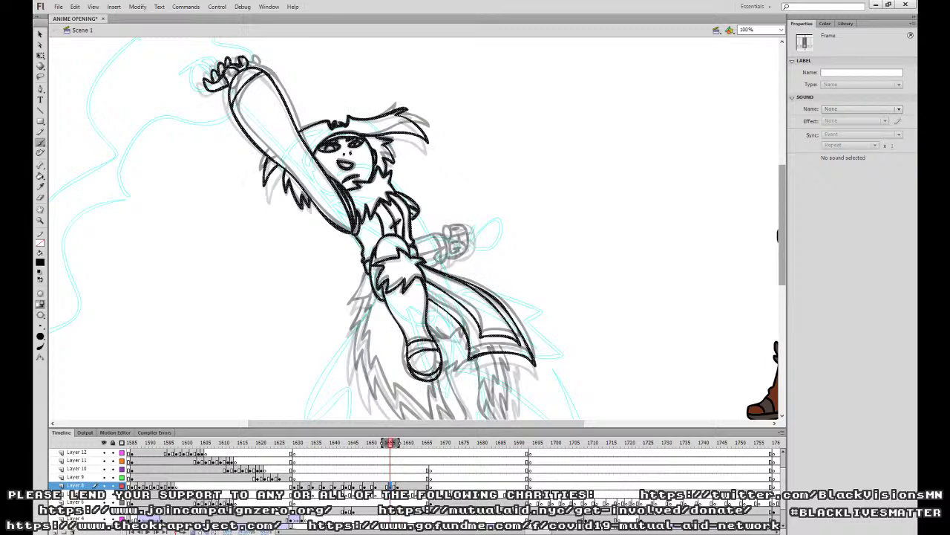
{"action": "left_click_drag", "start_coordinate": [447, 251], "coordinate": [421, 260]}
{"action": "mouse_move", "coordinate": [367, 273]}
{"action": "left_mouse_down"}
{"action": "mouse_move", "coordinate": [355, 297]}
{"action": "mouse_move", "coordinate": [375, 294]}
{"action": "left_mouse_up"}
Ink the rear leg with its ragged fur cuff and strapped boot, redoing the boot strokes.
{"action": "left_click_drag", "start_coordinate": [527, 271], "coordinate": [470, 192]}
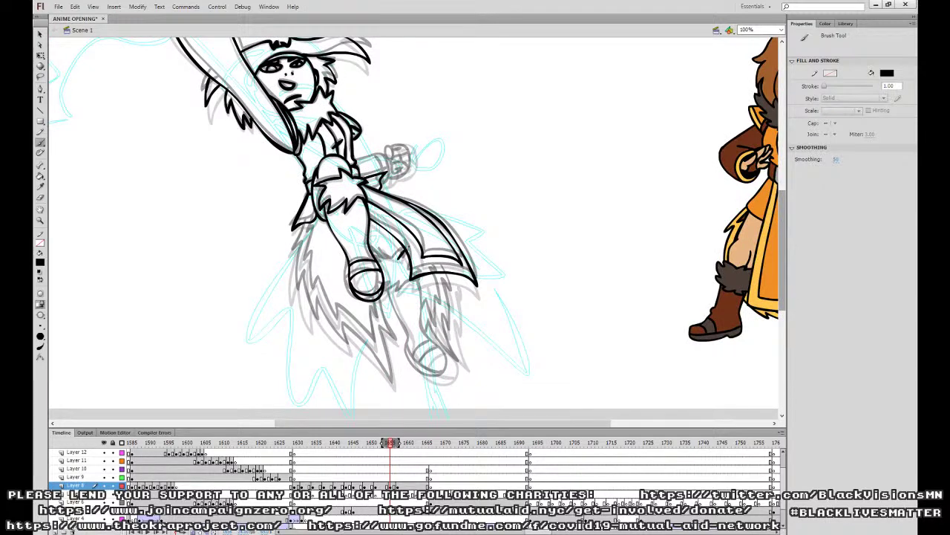
{"action": "mouse_move", "coordinate": [385, 257]}
{"action": "left_mouse_down"}
{"action": "mouse_move", "coordinate": [377, 260]}
{"action": "mouse_move", "coordinate": [398, 294]}
{"action": "mouse_move", "coordinate": [383, 288]}
{"action": "mouse_move", "coordinate": [409, 284]}
{"action": "mouse_move", "coordinate": [411, 352]}
{"action": "mouse_move", "coordinate": [430, 381]}
{"action": "mouse_move", "coordinate": [449, 370]}
{"action": "mouse_move", "coordinate": [428, 327]}
{"action": "mouse_move", "coordinate": [425, 288]}
{"action": "left_mouse_up"}
{"action": "mouse_move", "coordinate": [432, 343]}
{"action": "left_mouse_down"}
{"action": "mouse_move", "coordinate": [417, 358]}
{"action": "mouse_move", "coordinate": [448, 373]}
{"action": "mouse_move", "coordinate": [415, 359]}
{"action": "mouse_move", "coordinate": [449, 374]}
{"action": "left_mouse_up"}
{"action": "key", "text": "ctrl+z"}
{"action": "key", "text": "ctrl+z"}
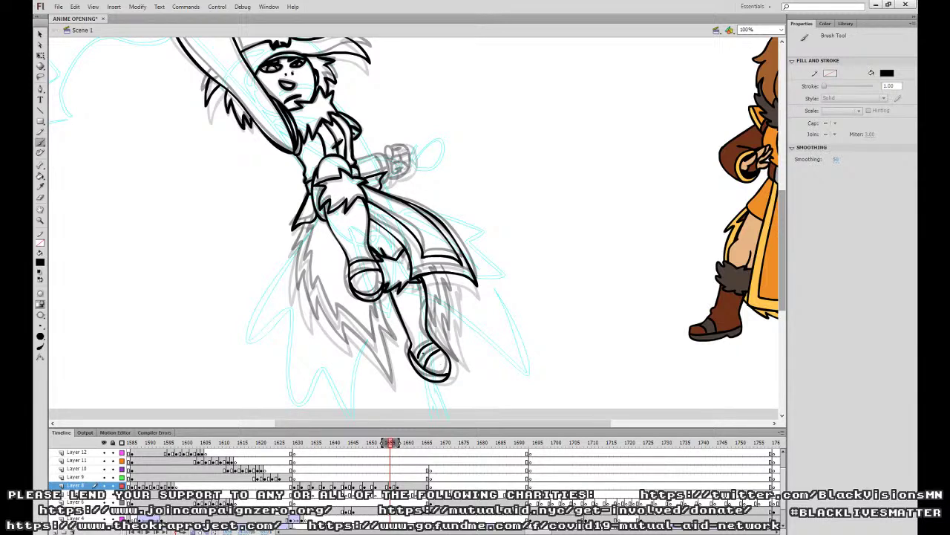
Ink the long jagged coat fringe hanging behind both legs.
{"action": "mouse_move", "coordinate": [304, 225]}
{"action": "left_mouse_down"}
{"action": "mouse_move", "coordinate": [294, 298]}
{"action": "mouse_move", "coordinate": [309, 321]}
{"action": "mouse_move", "coordinate": [316, 299]}
{"action": "mouse_move", "coordinate": [350, 350]}
{"action": "mouse_move", "coordinate": [364, 346]}
{"action": "mouse_move", "coordinate": [392, 388]}
{"action": "mouse_move", "coordinate": [381, 298]}
{"action": "left_mouse_up"}
{"action": "mouse_move", "coordinate": [307, 224]}
{"action": "left_mouse_down"}
{"action": "mouse_move", "coordinate": [305, 267]}
{"action": "mouse_move", "coordinate": [327, 315]}
{"action": "mouse_move", "coordinate": [337, 307]}
{"action": "mouse_move", "coordinate": [373, 338]}
{"action": "mouse_move", "coordinate": [373, 300]}
{"action": "left_mouse_up"}
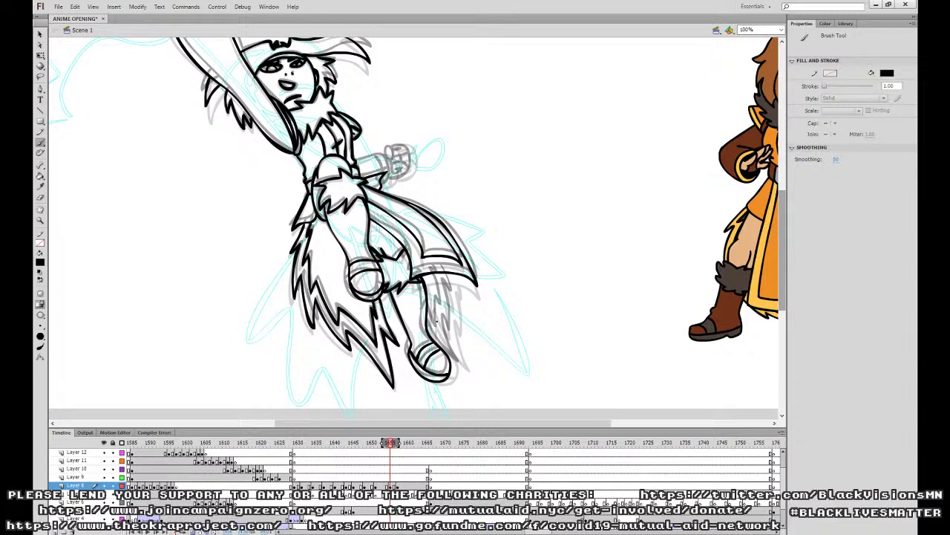
{"action": "mouse_move", "coordinate": [429, 322]}
{"action": "left_mouse_down"}
{"action": "mouse_move", "coordinate": [445, 352]}
{"action": "mouse_move", "coordinate": [455, 346]}
{"action": "mouse_move", "coordinate": [450, 273]}
{"action": "mouse_move", "coordinate": [444, 340]}
{"action": "mouse_move", "coordinate": [429, 302]}
{"action": "left_mouse_up"}
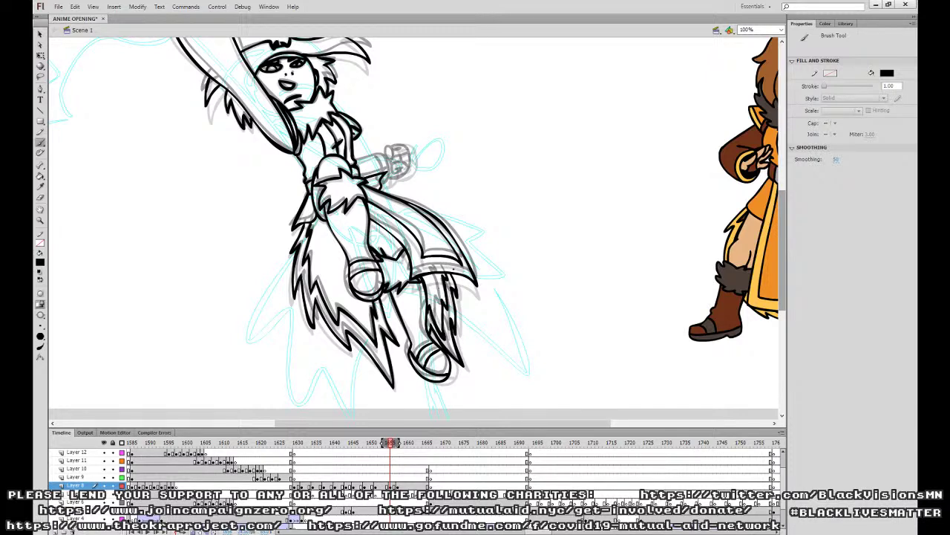
Ink the lowered arm with its cuff and the clenched fist beside the waist.
{"action": "left_click_drag", "start_coordinate": [472, 229], "coordinate": [495, 365]}
{"action": "mouse_move", "coordinate": [404, 322]}
{"action": "left_mouse_down"}
{"action": "mouse_move", "coordinate": [416, 307]}
{"action": "mouse_move", "coordinate": [409, 290]}
{"action": "mouse_move", "coordinate": [382, 297]}
{"action": "mouse_move", "coordinate": [407, 319]}
{"action": "left_mouse_up"}
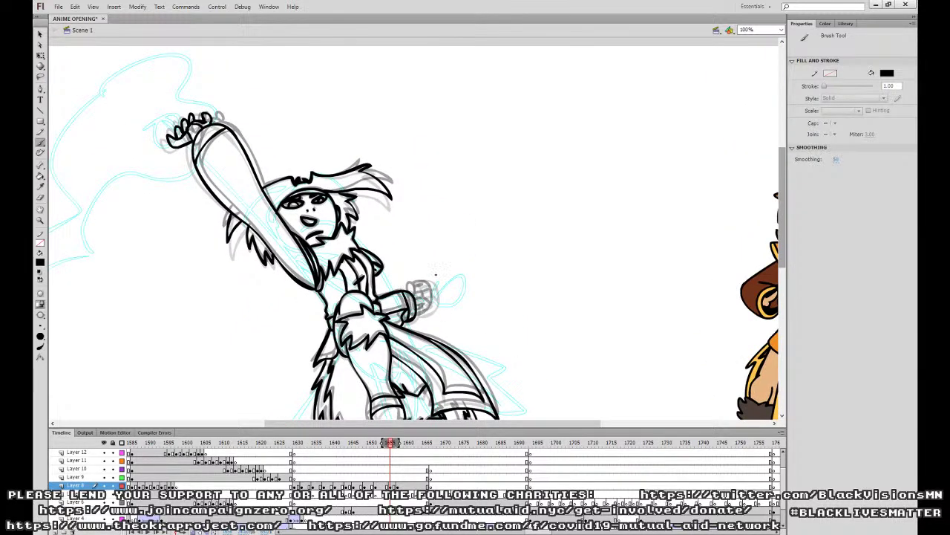
{"action": "left_click_drag", "start_coordinate": [427, 281], "coordinate": [422, 285]}
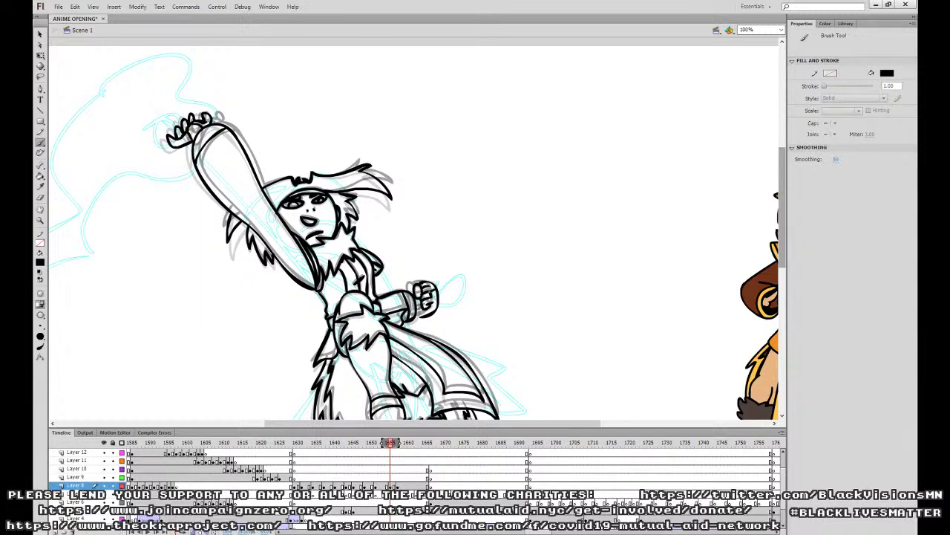
Select the clenched fist and shift it slightly left toward the wrist cuff.
{"action": "key", "text": "q"}
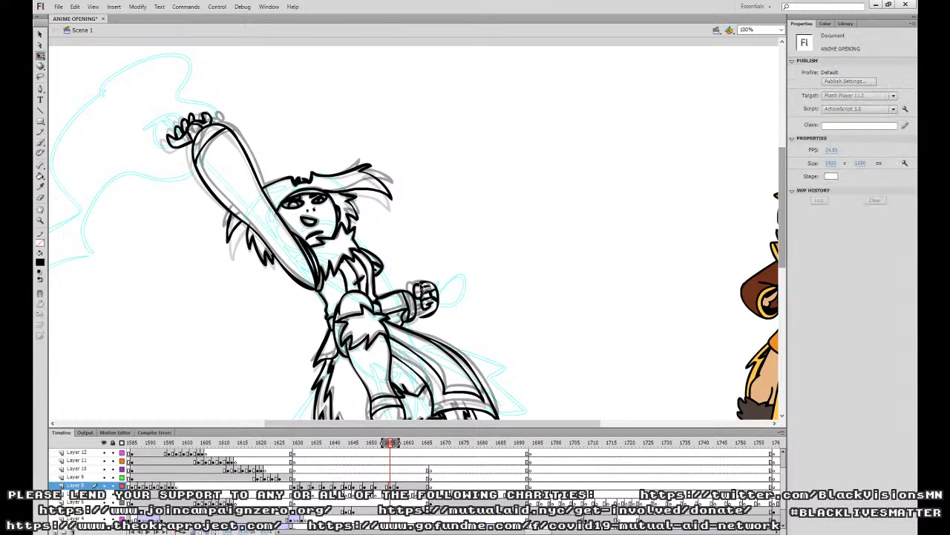
{"action": "left_click", "coordinate": [416, 303]}
{"action": "left_click", "coordinate": [425, 278]}
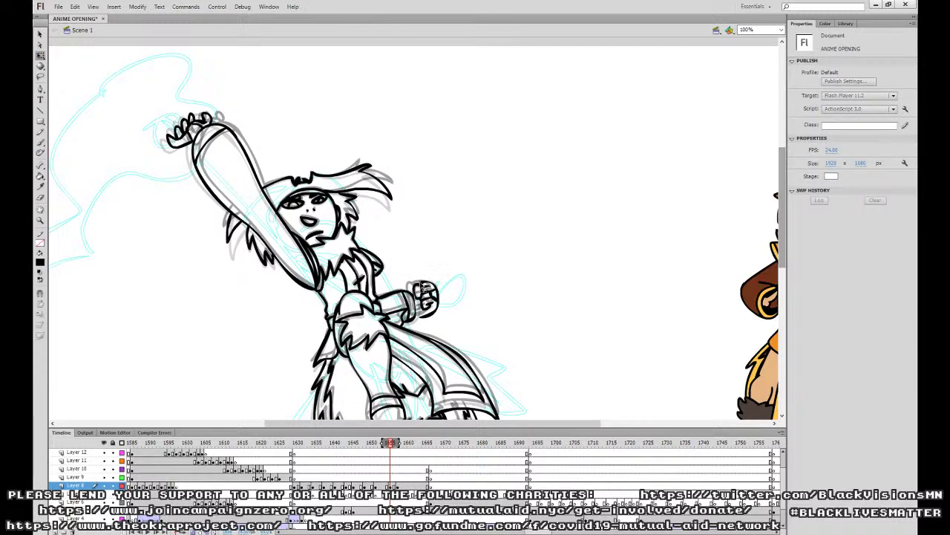
{"action": "left_click", "coordinate": [424, 296]}
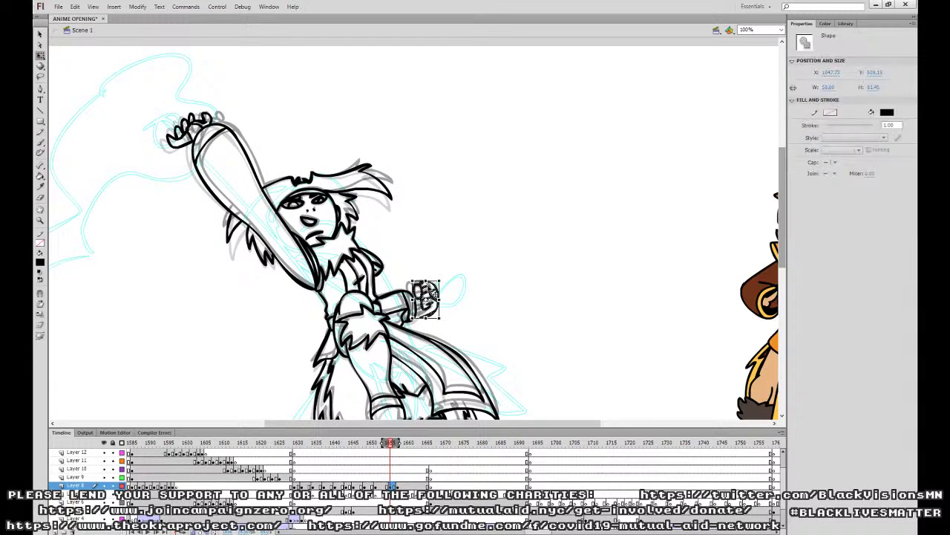
{"action": "left_click_drag", "start_coordinate": [439, 290], "coordinate": [436, 290]}
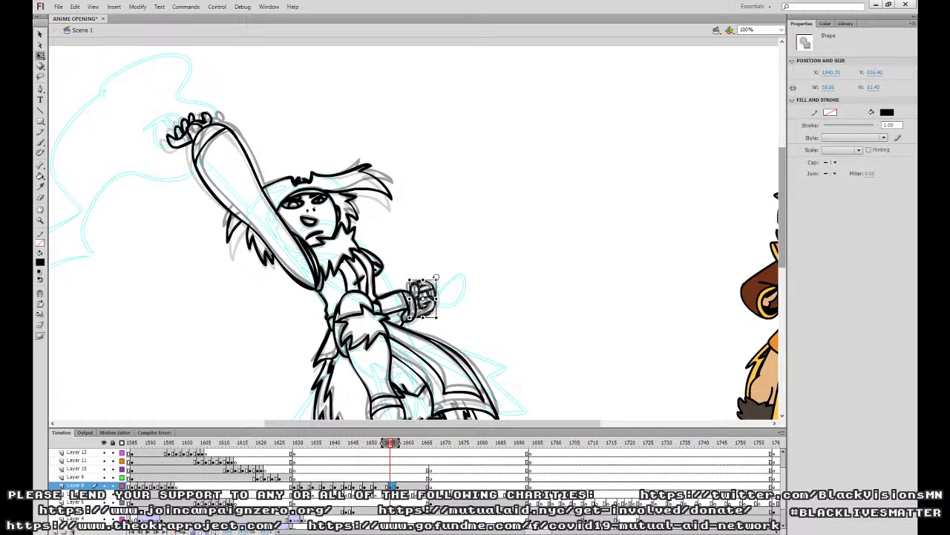
{"action": "left_click", "coordinate": [470, 268]}
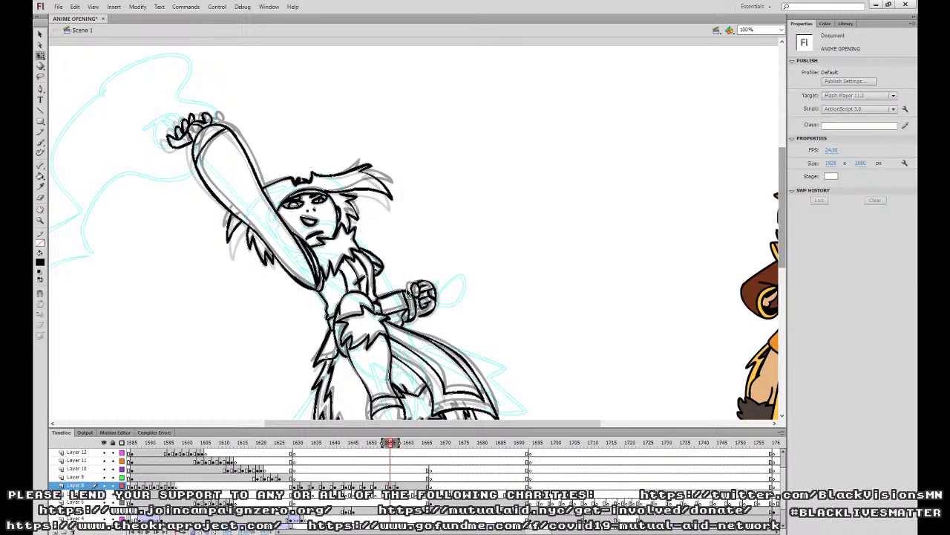
{"action": "left_click", "coordinate": [386, 298]}
{"action": "key", "text": "b"}
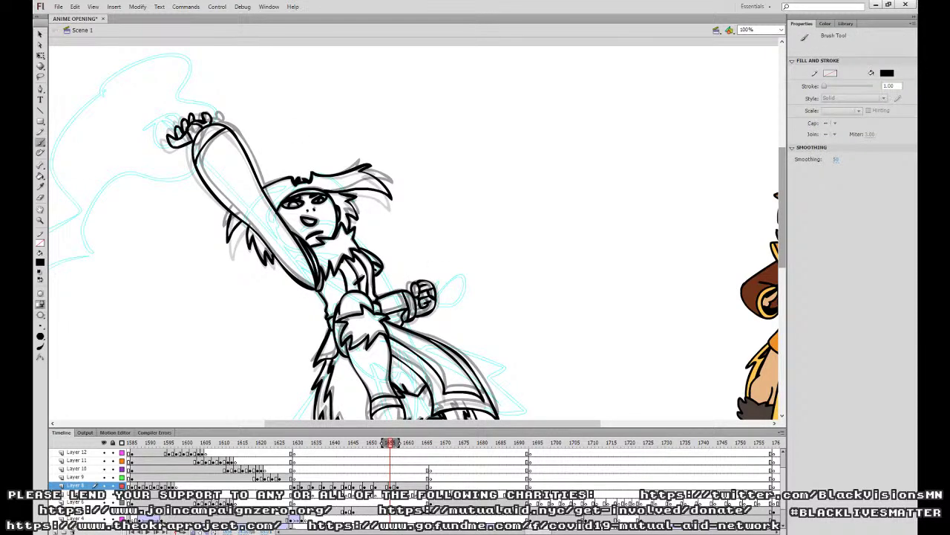
Play back the sequence at 50% zoom to check the leap's timing with the new in-between.
{"action": "key", "text": "ctrl+minus"}
{"action": "left_click", "coordinate": [343, 477]}
{"action": "key", "text": "Return"}
{"action": "key", "text": "Return"}
{"action": "left_click", "coordinate": [392, 486]}
{"action": "left_click", "coordinate": [333, 470]}
{"action": "key", "text": "Return"}
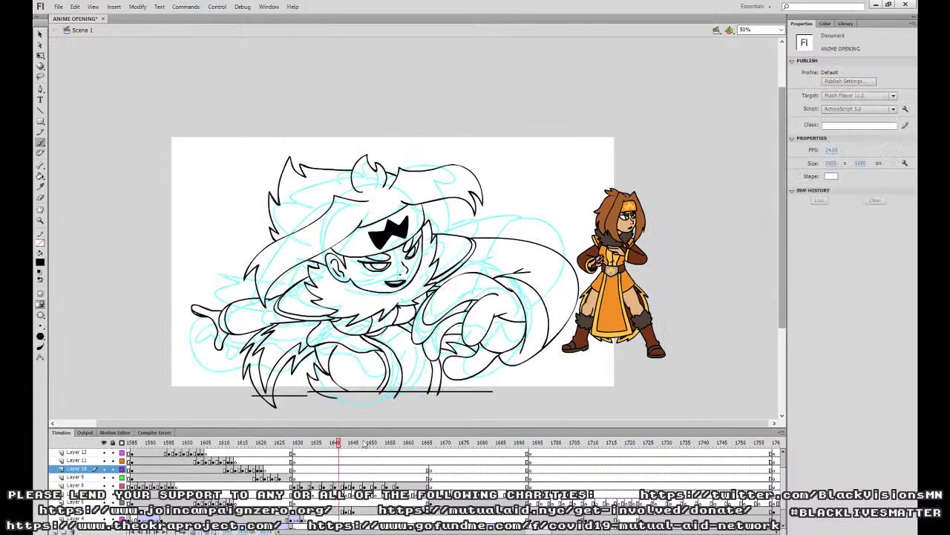
{"action": "mouse_move", "coordinate": [420, 442]}
{"action": "left_mouse_down"}
{"action": "mouse_move", "coordinate": [444, 443]}
{"action": "mouse_move", "coordinate": [317, 443]}
{"action": "mouse_move", "coordinate": [404, 443]}
{"action": "left_mouse_up"}
{"action": "left_click", "coordinate": [259, 460]}
{"action": "key", "text": "Return"}
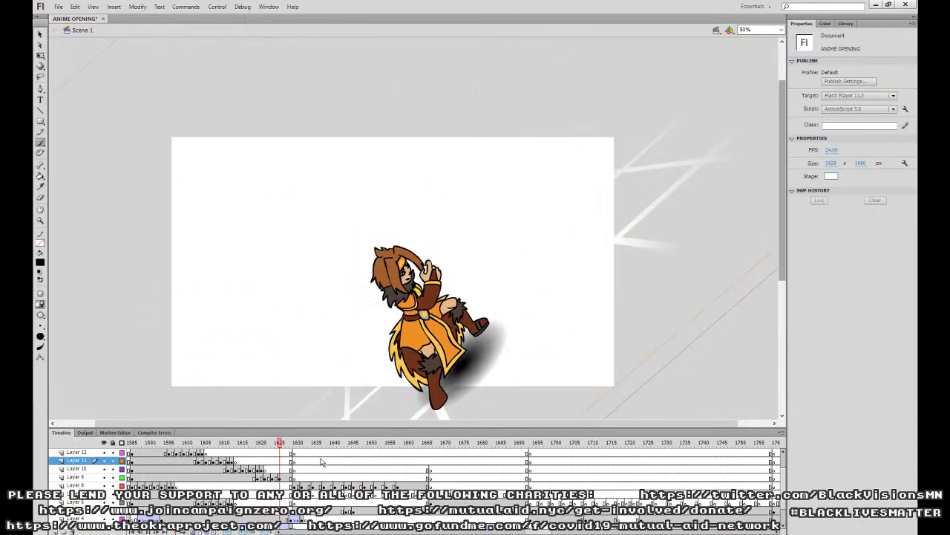
On Layer 8's keyframe with the small distant figure sketch, ink the fur collar, outstretched arm and open hands, redoing rough strokes.
{"action": "left_click", "coordinate": [427, 486]}
{"action": "key", "text": "period"}
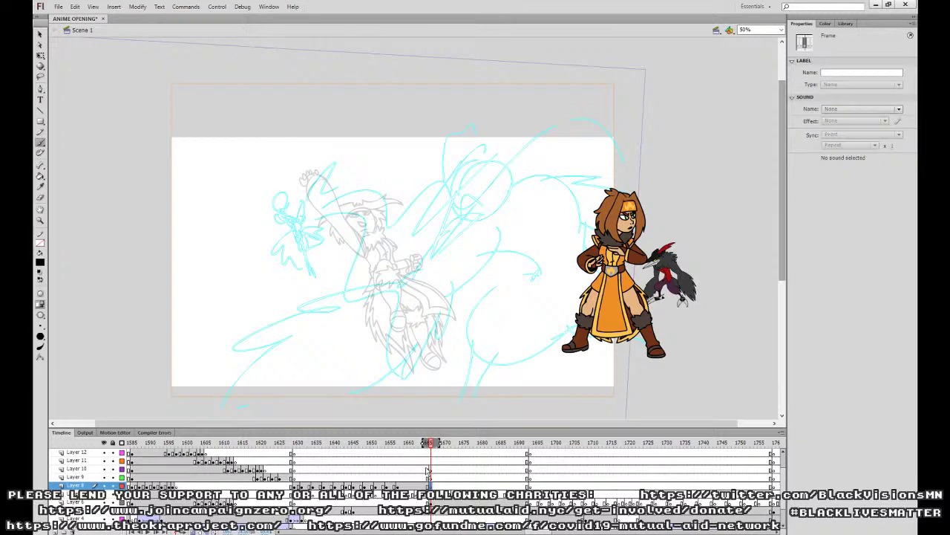
{"action": "key", "text": "ctrl+equal"}
{"action": "left_click_drag", "start_coordinate": [409, 257], "coordinate": [542, 366]}
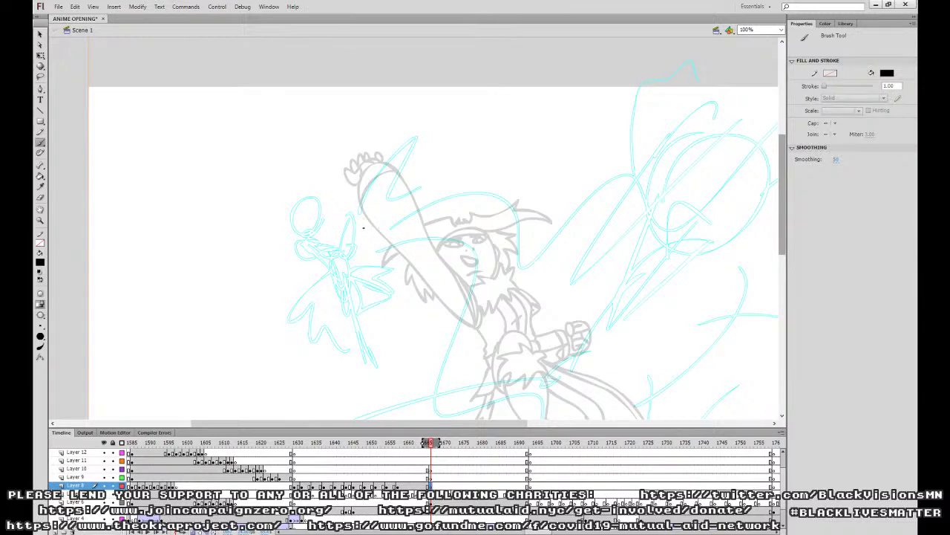
{"action": "mouse_move", "coordinate": [343, 244]}
{"action": "left_mouse_down"}
{"action": "mouse_move", "coordinate": [351, 230]}
{"action": "mouse_move", "coordinate": [350, 253]}
{"action": "left_mouse_up"}
{"action": "key", "text": "ctrl+z"}
{"action": "key", "text": "ctrl+z"}
{"action": "mouse_move", "coordinate": [341, 243]}
{"action": "left_mouse_down"}
{"action": "mouse_move", "coordinate": [335, 253]}
{"action": "mouse_move", "coordinate": [347, 254]}
{"action": "mouse_move", "coordinate": [347, 234]}
{"action": "mouse_move", "coordinate": [357, 243]}
{"action": "mouse_move", "coordinate": [363, 234]}
{"action": "mouse_move", "coordinate": [345, 259]}
{"action": "mouse_move", "coordinate": [350, 254]}
{"action": "mouse_move", "coordinate": [312, 245]}
{"action": "mouse_move", "coordinate": [325, 259]}
{"action": "mouse_move", "coordinate": [343, 258]}
{"action": "mouse_move", "coordinate": [306, 257]}
{"action": "mouse_move", "coordinate": [298, 246]}
{"action": "mouse_move", "coordinate": [308, 254]}
{"action": "mouse_move", "coordinate": [297, 255]}
{"action": "mouse_move", "coordinate": [306, 236]}
{"action": "mouse_move", "coordinate": [294, 238]}
{"action": "mouse_move", "coordinate": [319, 228]}
{"action": "left_mouse_up"}
{"action": "key", "text": "ctrl+z"}
{"action": "key", "text": "ctrl+z"}
{"action": "key", "text": "ctrl+z"}
{"action": "key", "text": "ctrl+z"}
{"action": "key", "text": "ctrl+z"}
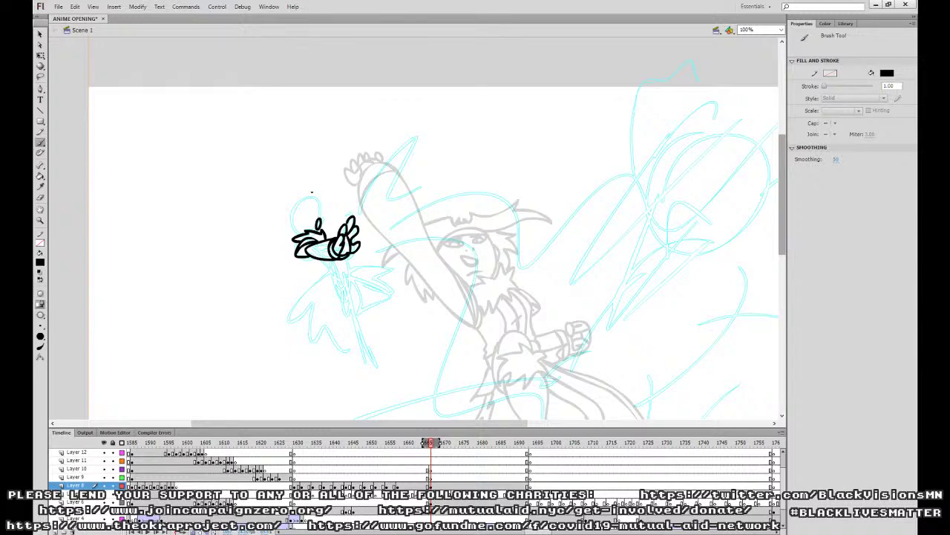
Ink the small figure's windswept hair, headband, eyes and open mouth, redoing the hair outline.
{"action": "mouse_move", "coordinate": [306, 197]}
{"action": "left_mouse_down"}
{"action": "mouse_move", "coordinate": [276, 230]}
{"action": "mouse_move", "coordinate": [280, 254]}
{"action": "mouse_move", "coordinate": [313, 197]}
{"action": "mouse_move", "coordinate": [332, 225]}
{"action": "mouse_move", "coordinate": [339, 220]}
{"action": "mouse_move", "coordinate": [317, 191]}
{"action": "mouse_move", "coordinate": [269, 218]}
{"action": "mouse_move", "coordinate": [275, 210]}
{"action": "mouse_move", "coordinate": [275, 223]}
{"action": "left_mouse_up"}
{"action": "key", "text": "ctrl+z"}
{"action": "key", "text": "ctrl+z"}
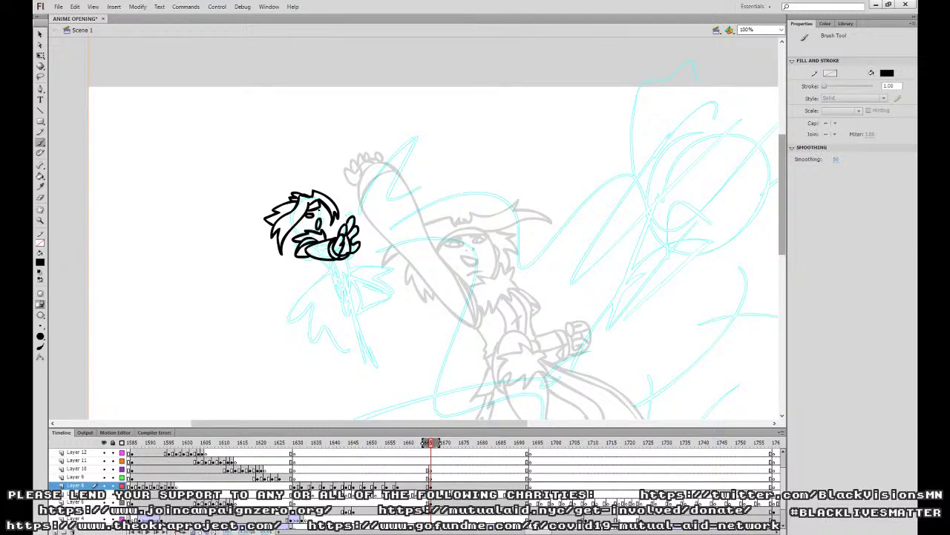
{"action": "left_click_drag", "start_coordinate": [318, 207], "coordinate": [321, 214]}
{"action": "mouse_move", "coordinate": [295, 225]}
{"action": "left_mouse_down"}
{"action": "mouse_move", "coordinate": [307, 232]}
{"action": "mouse_move", "coordinate": [300, 232]}
{"action": "left_mouse_up"}
Ink the small figure's body below the arms with its waist and upper legs, redoing rough strokes.
{"action": "mouse_move", "coordinate": [330, 261]}
{"action": "left_mouse_down"}
{"action": "mouse_move", "coordinate": [325, 287]}
{"action": "mouse_move", "coordinate": [346, 259]}
{"action": "mouse_move", "coordinate": [342, 280]}
{"action": "mouse_move", "coordinate": [352, 275]}
{"action": "mouse_move", "coordinate": [342, 265]}
{"action": "mouse_move", "coordinate": [342, 278]}
{"action": "mouse_move", "coordinate": [354, 268]}
{"action": "mouse_move", "coordinate": [347, 280]}
{"action": "mouse_move", "coordinate": [330, 273]}
{"action": "mouse_move", "coordinate": [326, 283]}
{"action": "mouse_move", "coordinate": [339, 267]}
{"action": "mouse_move", "coordinate": [319, 277]}
{"action": "mouse_move", "coordinate": [316, 293]}
{"action": "mouse_move", "coordinate": [330, 279]}
{"action": "mouse_move", "coordinate": [327, 247]}
{"action": "mouse_move", "coordinate": [320, 260]}
{"action": "mouse_move", "coordinate": [388, 233]}
{"action": "mouse_move", "coordinate": [346, 317]}
{"action": "mouse_move", "coordinate": [335, 305]}
{"action": "mouse_move", "coordinate": [359, 315]}
{"action": "mouse_move", "coordinate": [363, 276]}
{"action": "mouse_move", "coordinate": [354, 269]}
{"action": "mouse_move", "coordinate": [362, 299]}
{"action": "mouse_move", "coordinate": [377, 300]}
{"action": "mouse_move", "coordinate": [339, 286]}
{"action": "mouse_move", "coordinate": [354, 298]}
{"action": "mouse_move", "coordinate": [350, 329]}
{"action": "mouse_move", "coordinate": [361, 328]}
{"action": "mouse_move", "coordinate": [354, 315]}
{"action": "mouse_move", "coordinate": [364, 351]}
{"action": "mouse_move", "coordinate": [362, 329]}
{"action": "left_mouse_up"}
{"action": "key", "text": "ctrl+z"}
{"action": "key", "text": "ctrl+z"}
{"action": "key", "text": "ctrl+z"}
{"action": "key", "text": "ctrl+z"}
{"action": "key", "text": "ctrl+z"}
{"action": "key", "text": "ctrl+z"}
{"action": "key", "text": "ctrl+z"}
{"action": "key", "text": "ctrl+z"}
{"action": "key", "text": "ctrl+z"}
{"action": "key", "text": "ctrl+z"}
{"action": "key", "text": "ctrl+z"}
{"action": "key", "text": "ctrl+z"}
Ink the small figure's lower leg and boot, redoing the strokes that miss the sketch.
{"action": "mouse_move", "coordinate": [358, 314]}
{"action": "left_mouse_down"}
{"action": "mouse_move", "coordinate": [355, 339]}
{"action": "mouse_move", "coordinate": [361, 327]}
{"action": "mouse_move", "coordinate": [373, 336]}
{"action": "mouse_move", "coordinate": [364, 330]}
{"action": "mouse_move", "coordinate": [363, 337]}
{"action": "left_mouse_up"}
{"action": "key", "text": "ctrl+z"}
{"action": "key", "text": "ctrl+z"}
{"action": "key", "text": "ctrl+z"}
{"action": "key", "text": "ctrl+z"}
Ink the small figure's ragged coat fringe on both sides of the legs, redoing the first outline.
{"action": "mouse_move", "coordinate": [321, 270]}
{"action": "left_mouse_down"}
{"action": "mouse_move", "coordinate": [299, 319]}
{"action": "mouse_move", "coordinate": [307, 349]}
{"action": "mouse_move", "coordinate": [343, 347]}
{"action": "left_mouse_up"}
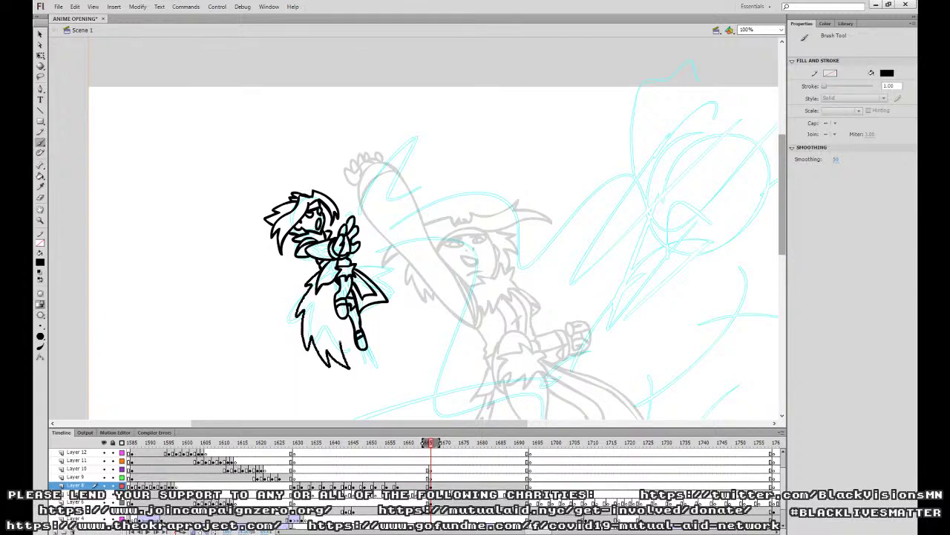
{"action": "key", "text": "ctrl+z"}
{"action": "mouse_move", "coordinate": [321, 269]}
{"action": "left_mouse_down"}
{"action": "mouse_move", "coordinate": [300, 287]}
{"action": "mouse_move", "coordinate": [291, 321]}
{"action": "mouse_move", "coordinate": [322, 361]}
{"action": "mouse_move", "coordinate": [334, 326]}
{"action": "left_mouse_up"}
{"action": "mouse_move", "coordinate": [316, 284]}
{"action": "left_mouse_down"}
{"action": "mouse_move", "coordinate": [298, 295]}
{"action": "mouse_move", "coordinate": [308, 334]}
{"action": "mouse_move", "coordinate": [325, 343]}
{"action": "mouse_move", "coordinate": [334, 309]}
{"action": "mouse_move", "coordinate": [371, 319]}
{"action": "mouse_move", "coordinate": [386, 336]}
{"action": "mouse_move", "coordinate": [396, 314]}
{"action": "mouse_move", "coordinate": [387, 334]}
{"action": "mouse_move", "coordinate": [390, 291]}
{"action": "mouse_move", "coordinate": [359, 270]}
{"action": "left_mouse_up"}
{"action": "key", "text": "ctrl+z"}
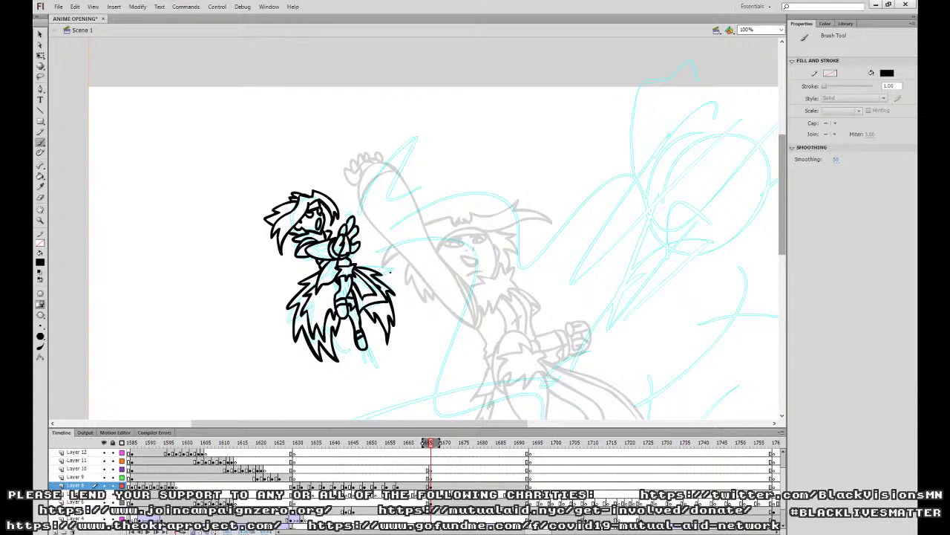
{"action": "left_click_drag", "start_coordinate": [388, 305], "coordinate": [371, 306]}
{"action": "key", "text": "v"}
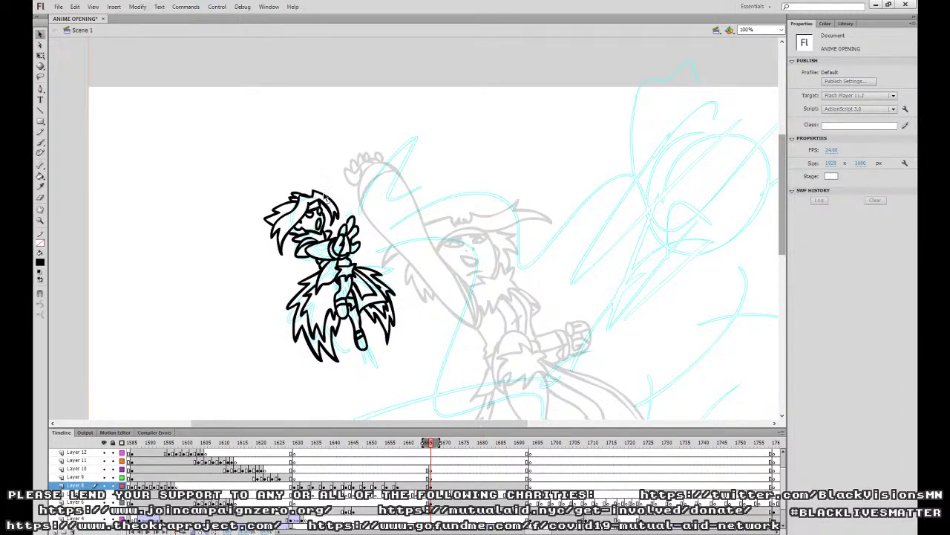
{"action": "key", "text": "b"}
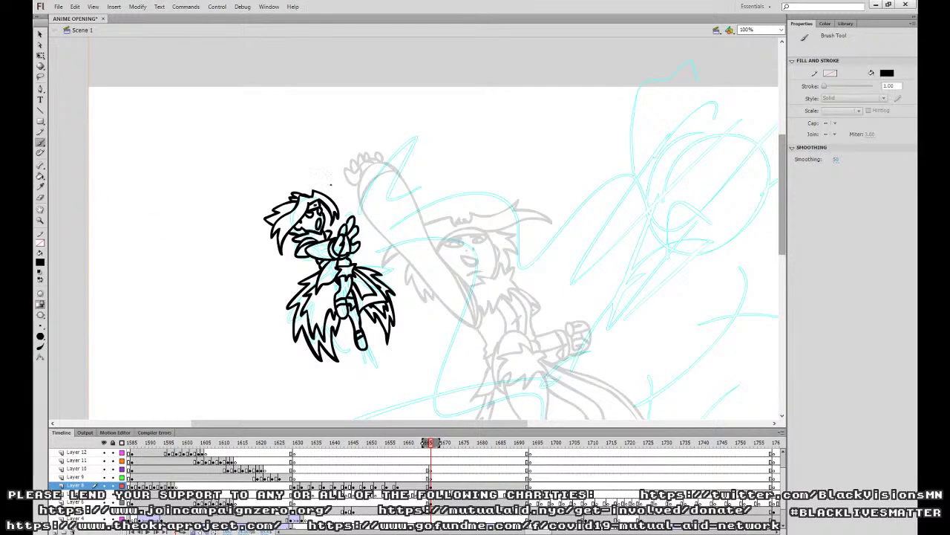
Play back the leap twice at 50% zoom to check how it leads into the small figure's pose.
{"action": "left_click_drag", "start_coordinate": [557, 362], "coordinate": [468, 284]}
{"action": "key", "text": "ctrl+minus"}
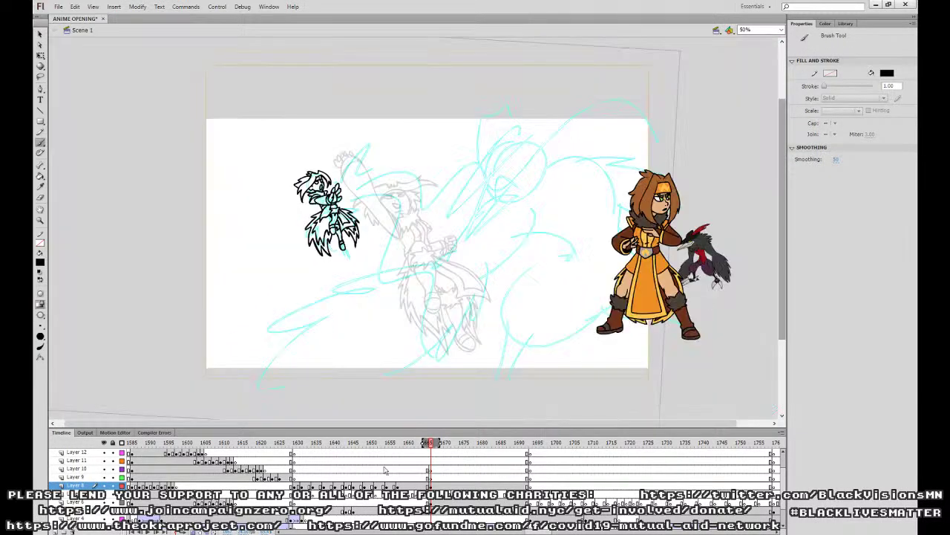
{"action": "left_click", "coordinate": [369, 469]}
{"action": "key", "text": "Return"}
{"action": "key", "text": "Return"}
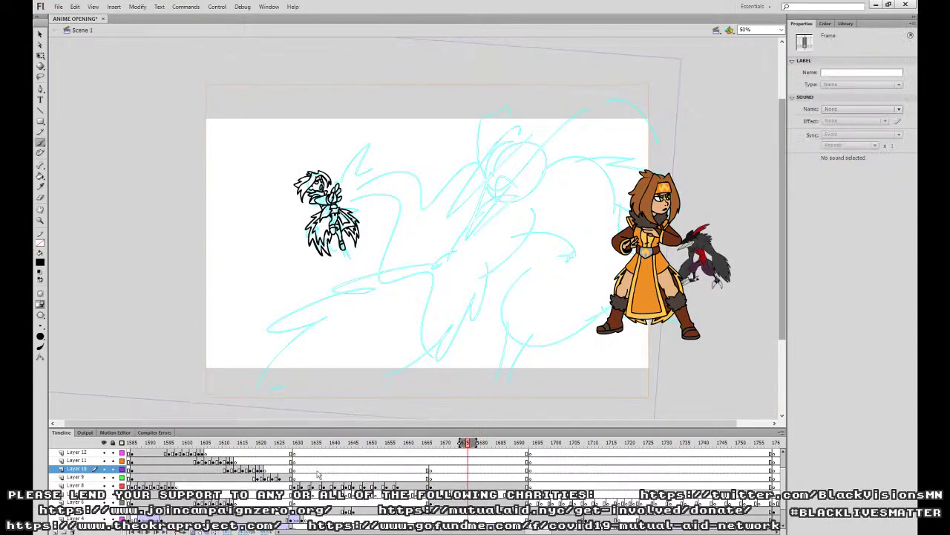
{"action": "left_click", "coordinate": [320, 470]}
{"action": "key", "text": "Return"}
{"action": "key", "text": "Return"}
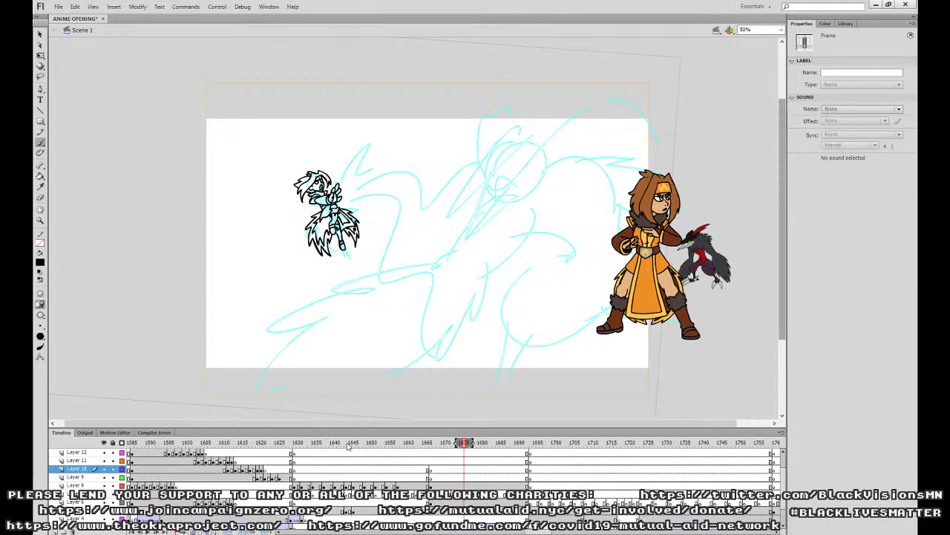
Step from the frame just before the small figure's keyframe onto it, comparing the two poses at 100% zoom.
{"action": "left_click", "coordinate": [427, 485]}
{"action": "key", "text": "ctrl+="}
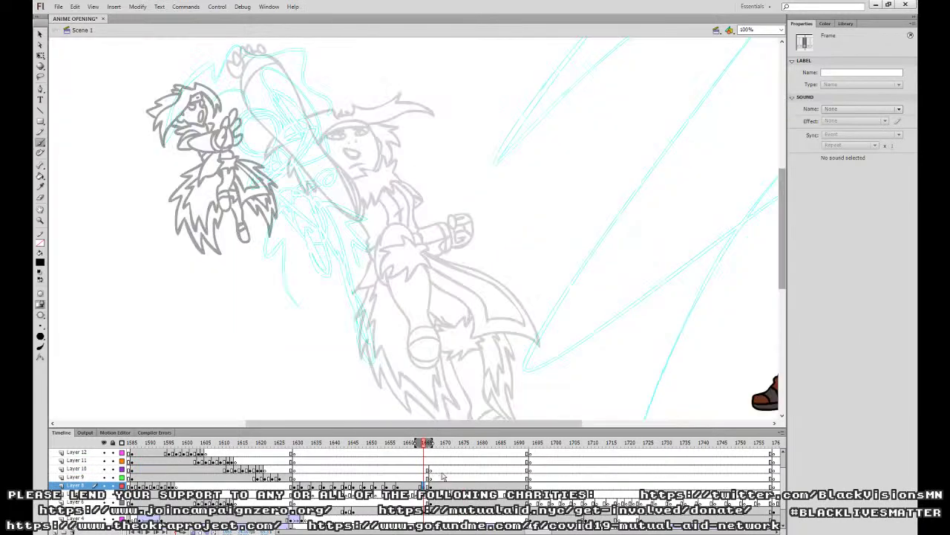
{"action": "left_click_drag", "start_coordinate": [471, 257], "coordinate": [558, 371]}
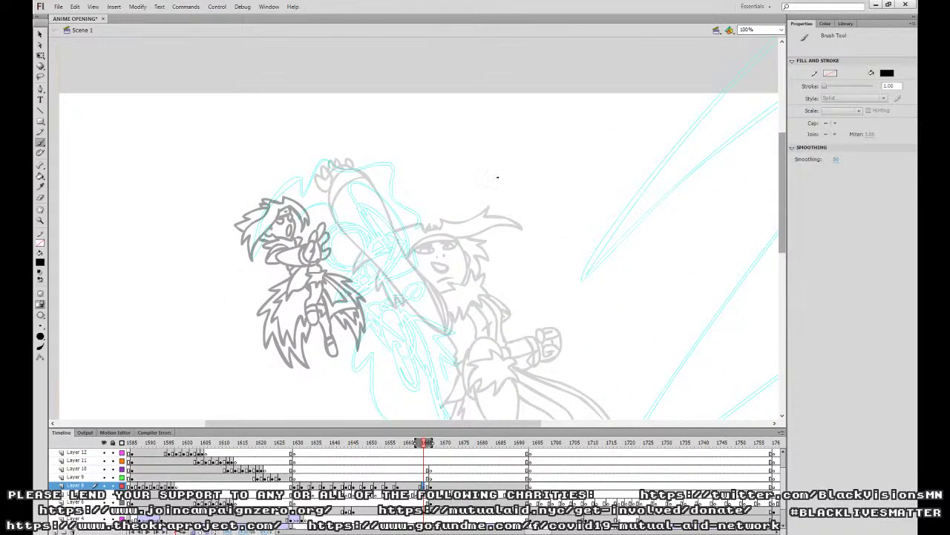
{"action": "key", "text": "period"}
{"action": "key", "text": "period"}
{"action": "left_click", "coordinate": [364, 202]}
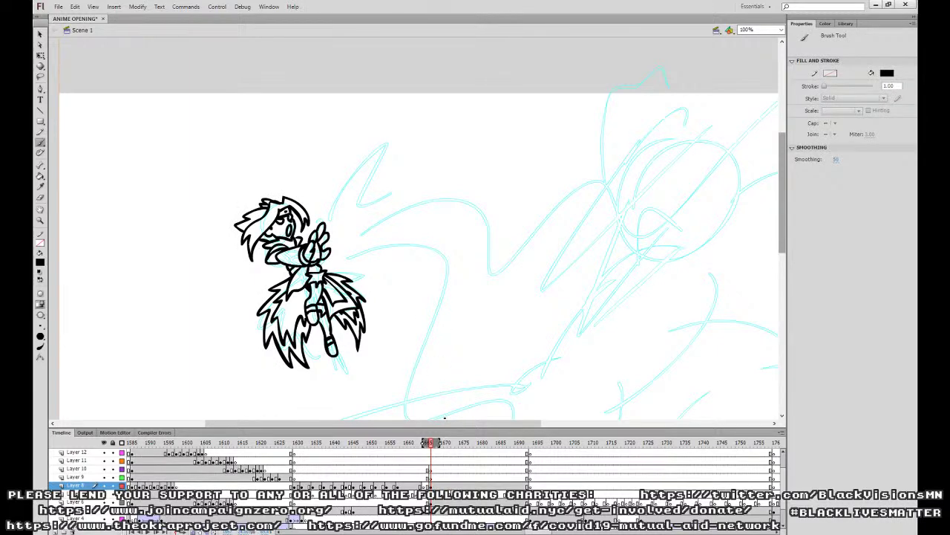
Rework the small figure's raised fingertips on its keyframe, reshaping and re-inking the finger outline.
{"action": "key", "text": "v"}
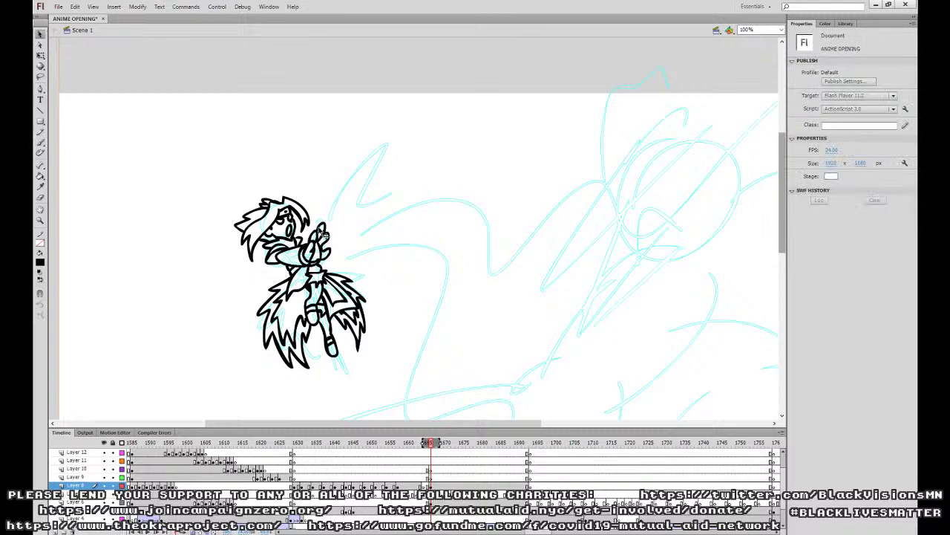
{"action": "left_click", "coordinate": [429, 485]}
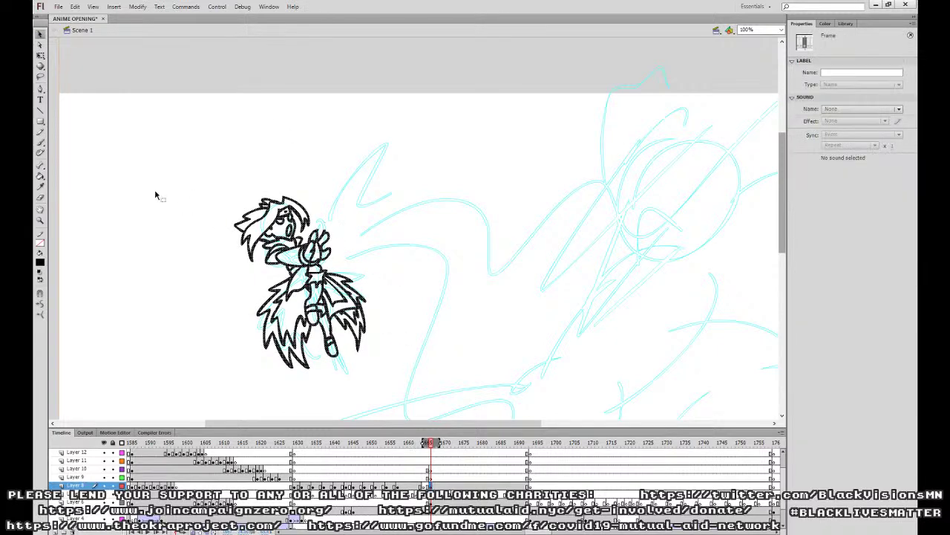
{"action": "left_click", "coordinate": [40, 142]}
{"action": "left_click_drag", "start_coordinate": [318, 230], "coordinate": [326, 230]}
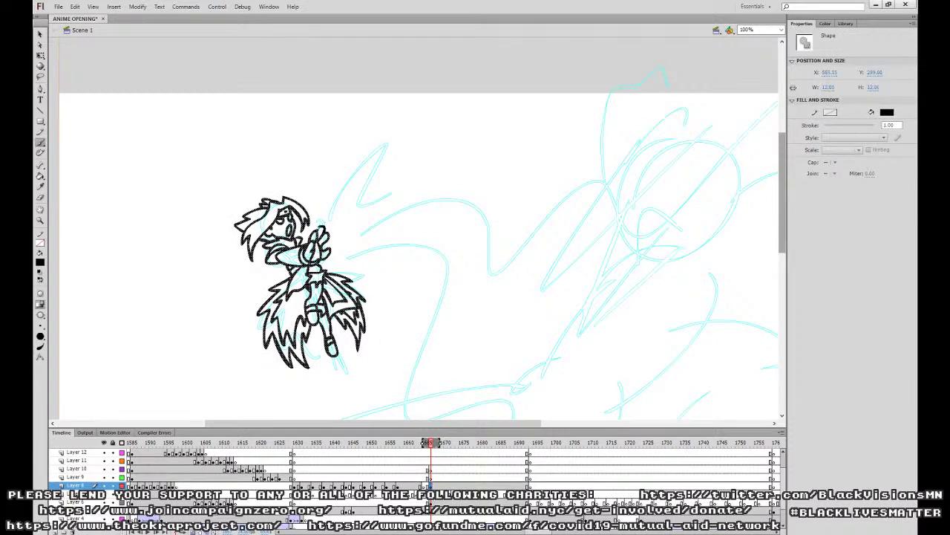
Ink the raised open hand on the blank frame just before the small figure's keyframe, redoing misplaced finger and palm strokes.
{"action": "left_click", "coordinate": [427, 486]}
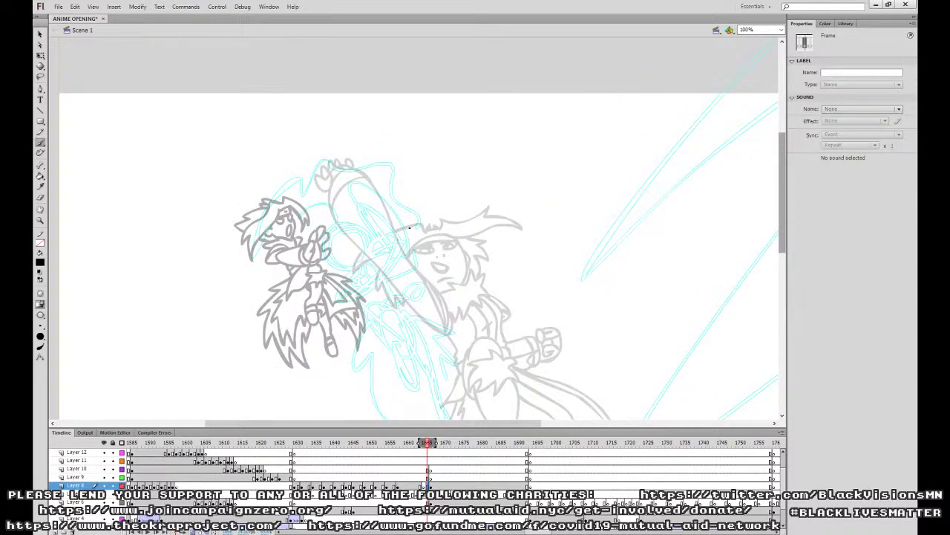
{"action": "key", "text": "ctrl+z"}
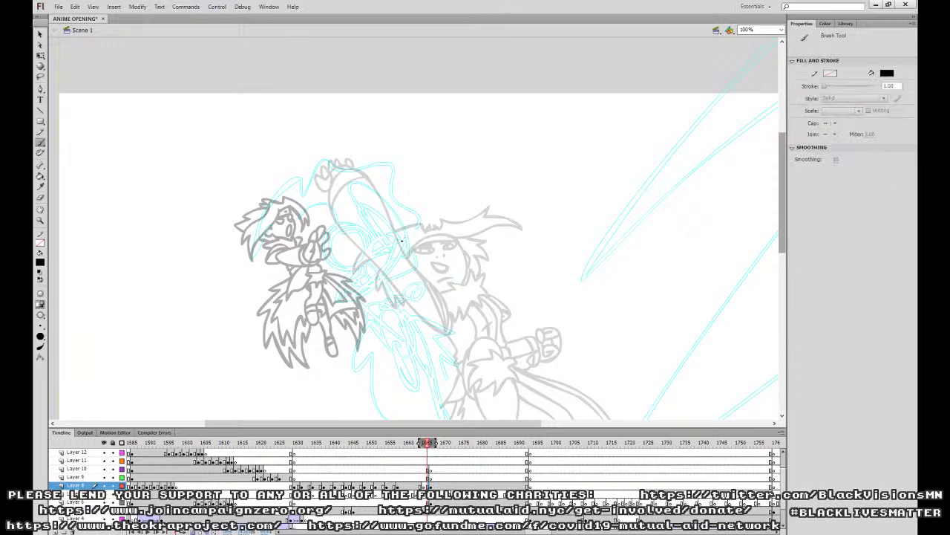
{"action": "mouse_move", "coordinate": [387, 248]}
{"action": "left_mouse_down"}
{"action": "mouse_move", "coordinate": [399, 238]}
{"action": "mouse_move", "coordinate": [392, 215]}
{"action": "mouse_move", "coordinate": [407, 224]}
{"action": "mouse_move", "coordinate": [405, 240]}
{"action": "mouse_move", "coordinate": [363, 229]}
{"action": "mouse_move", "coordinate": [372, 199]}
{"action": "left_mouse_up"}
{"action": "key", "text": "ctrl+z"}
{"action": "left_click_drag", "start_coordinate": [385, 206], "coordinate": [382, 193]}
{"action": "mouse_move", "coordinate": [391, 210]}
{"action": "left_mouse_down"}
{"action": "mouse_move", "coordinate": [396, 217]}
{"action": "mouse_move", "coordinate": [392, 190]}
{"action": "mouse_move", "coordinate": [381, 192]}
{"action": "mouse_move", "coordinate": [401, 220]}
{"action": "mouse_move", "coordinate": [388, 247]}
{"action": "left_mouse_up"}
{"action": "key", "text": "ctrl+z"}
{"action": "key", "text": "ctrl+z"}
{"action": "key", "text": "ctrl+z"}
{"action": "left_click_drag", "start_coordinate": [384, 206], "coordinate": [385, 221]}
Ink the foreshortened sleeve running from the raised hand's wrist down to the shoulder, redoing its first stroke.
{"action": "mouse_move", "coordinate": [380, 218]}
{"action": "left_mouse_down"}
{"action": "mouse_move", "coordinate": [385, 247]}
{"action": "mouse_move", "coordinate": [397, 229]}
{"action": "mouse_move", "coordinate": [406, 247]}
{"action": "mouse_move", "coordinate": [388, 251]}
{"action": "mouse_move", "coordinate": [399, 264]}
{"action": "mouse_move", "coordinate": [409, 236]}
{"action": "mouse_move", "coordinate": [355, 274]}
{"action": "mouse_move", "coordinate": [374, 288]}
{"action": "mouse_move", "coordinate": [382, 280]}
{"action": "left_mouse_up"}
{"action": "key", "text": "ctrl+z"}
{"action": "mouse_move", "coordinate": [363, 234]}
{"action": "left_mouse_down"}
{"action": "mouse_move", "coordinate": [356, 294]}
{"action": "mouse_move", "coordinate": [410, 259]}
{"action": "mouse_move", "coordinate": [340, 294]}
{"action": "left_mouse_up"}
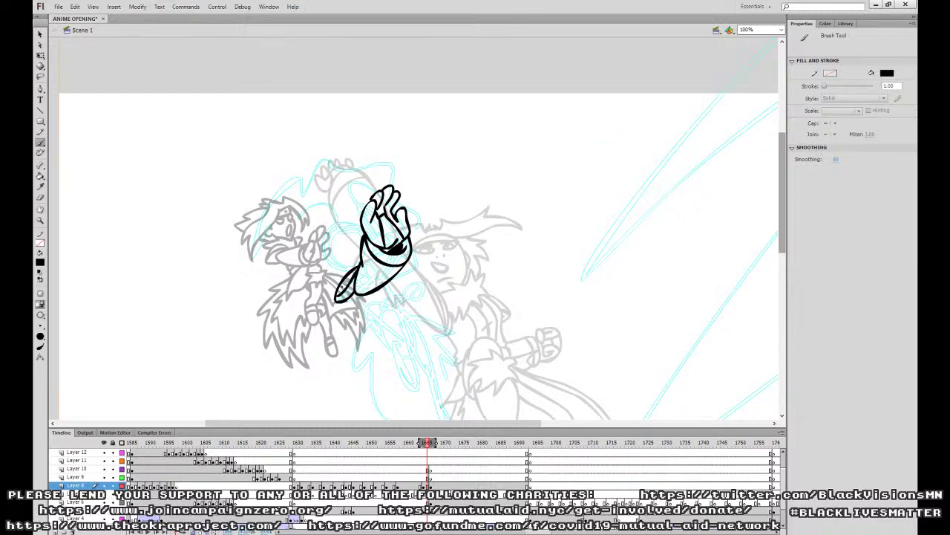
Ink the jagged fur trim, front leg and boot below the raised arm, redoing the strokes that miss.
{"action": "left_click_drag", "start_coordinate": [442, 314], "coordinate": [441, 328]}
{"action": "left_click_drag", "start_coordinate": [351, 310], "coordinate": [369, 308]}
{"action": "scroll", "coordinate": [532, 238], "scroll_direction": "down", "scroll_amount": 5}
{"action": "mouse_move", "coordinate": [384, 236]}
{"action": "left_mouse_down"}
{"action": "mouse_move", "coordinate": [364, 251]}
{"action": "mouse_move", "coordinate": [383, 260]}
{"action": "mouse_move", "coordinate": [398, 245]}
{"action": "mouse_move", "coordinate": [390, 227]}
{"action": "mouse_move", "coordinate": [379, 235]}
{"action": "mouse_move", "coordinate": [385, 284]}
{"action": "mouse_move", "coordinate": [407, 311]}
{"action": "mouse_move", "coordinate": [399, 280]}
{"action": "mouse_move", "coordinate": [389, 297]}
{"action": "mouse_move", "coordinate": [401, 279]}
{"action": "mouse_move", "coordinate": [392, 262]}
{"action": "mouse_move", "coordinate": [392, 297]}
{"action": "mouse_move", "coordinate": [406, 291]}
{"action": "left_mouse_up"}
{"action": "key", "text": "ctrl+z"}
{"action": "key", "text": "ctrl+z"}
{"action": "mouse_move", "coordinate": [387, 233]}
{"action": "left_mouse_down"}
{"action": "mouse_move", "coordinate": [366, 231]}
{"action": "mouse_move", "coordinate": [352, 273]}
{"action": "left_mouse_up"}
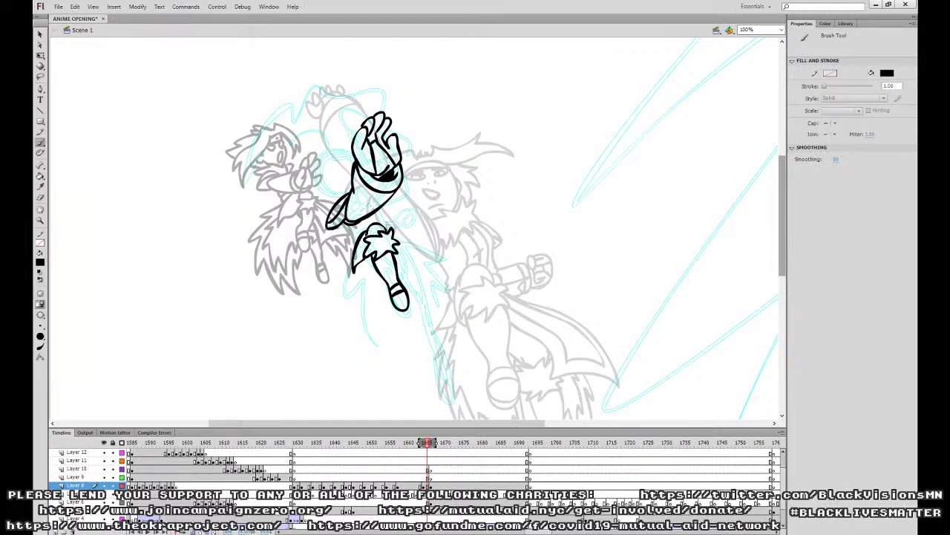
{"action": "key", "text": "ctrl+z"}
{"action": "mouse_move", "coordinate": [368, 230]}
{"action": "left_mouse_down"}
{"action": "mouse_move", "coordinate": [359, 242]}
{"action": "mouse_move", "coordinate": [365, 259]}
{"action": "left_mouse_up"}
Ink the narrow torso lines joining the sleeve to the fur trim, redoing a stray stroke.
{"action": "mouse_move", "coordinate": [459, 234]}
{"action": "left_mouse_down"}
{"action": "mouse_move", "coordinate": [494, 317]}
{"action": "mouse_move", "coordinate": [530, 227]}
{"action": "left_mouse_up"}
{"action": "left_click_drag", "start_coordinate": [537, 289], "coordinate": [517, 328]}
{"action": "mouse_move", "coordinate": [322, 297]}
{"action": "left_mouse_down"}
{"action": "mouse_move", "coordinate": [349, 214]}
{"action": "mouse_move", "coordinate": [368, 293]}
{"action": "left_mouse_up"}
{"action": "key", "text": "ctrl+z"}
{"action": "left_click_drag", "start_coordinate": [338, 251], "coordinate": [346, 230]}
{"action": "left_click", "coordinate": [459, 208]}
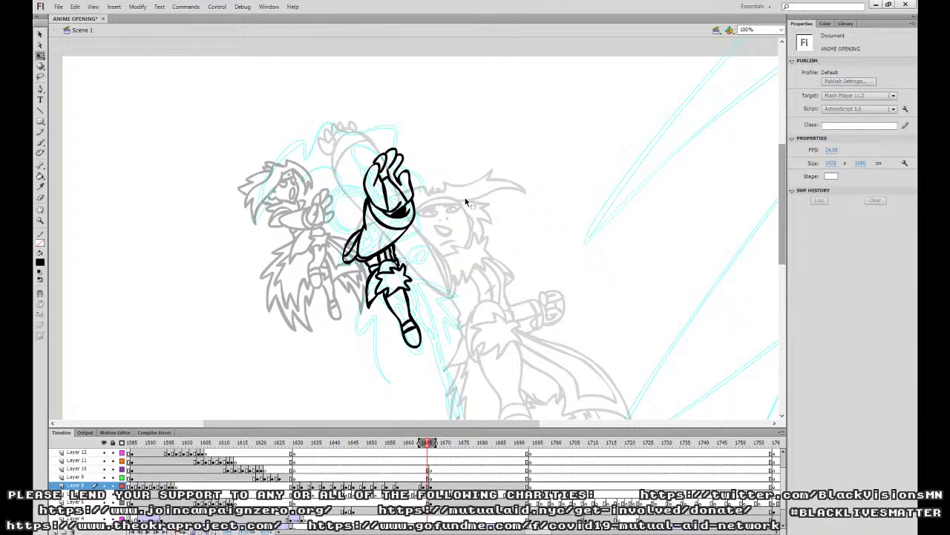
{"action": "left_click", "coordinate": [360, 257]}
{"action": "left_click", "coordinate": [428, 231]}
Ink the in-between pose's face and spiky hair beside the raised hand, redoing the first outlines.
{"action": "left_click", "coordinate": [41, 142]}
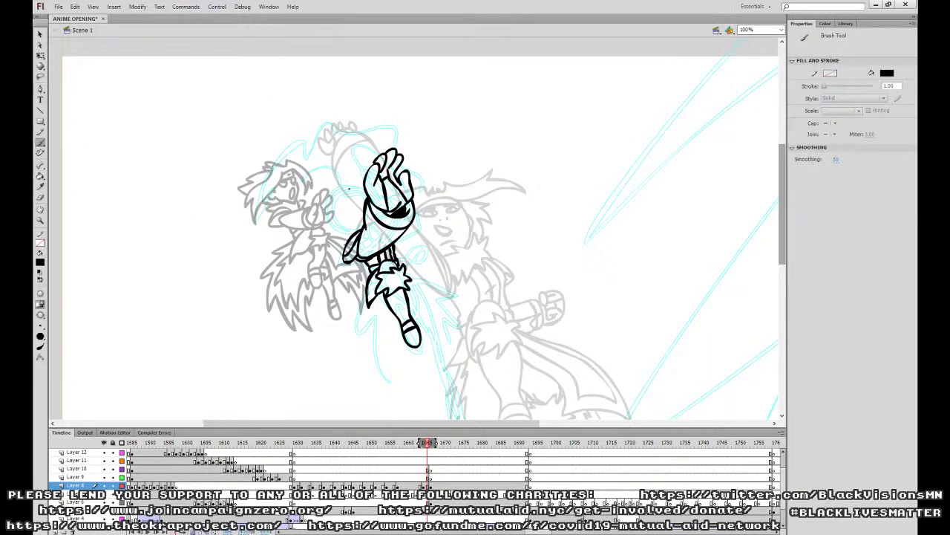
{"action": "mouse_move", "coordinate": [344, 191]}
{"action": "left_mouse_down"}
{"action": "mouse_move", "coordinate": [315, 244]}
{"action": "mouse_move", "coordinate": [349, 199]}
{"action": "mouse_move", "coordinate": [366, 194]}
{"action": "mouse_move", "coordinate": [357, 183]}
{"action": "mouse_move", "coordinate": [337, 191]}
{"action": "mouse_move", "coordinate": [363, 205]}
{"action": "mouse_move", "coordinate": [339, 225]}
{"action": "mouse_move", "coordinate": [350, 235]}
{"action": "mouse_move", "coordinate": [331, 254]}
{"action": "left_mouse_up"}
{"action": "key", "text": "ctrl+z"}
{"action": "key", "text": "ctrl+z"}
{"action": "left_click_drag", "start_coordinate": [349, 239], "coordinate": [331, 254]}
{"action": "mouse_move", "coordinate": [331, 199]}
{"action": "left_mouse_down"}
{"action": "mouse_move", "coordinate": [316, 209]}
{"action": "mouse_move", "coordinate": [360, 224]}
{"action": "mouse_move", "coordinate": [348, 219]}
{"action": "left_mouse_up"}
{"action": "key", "text": "ctrl+z"}
{"action": "key", "text": "ctrl+z"}
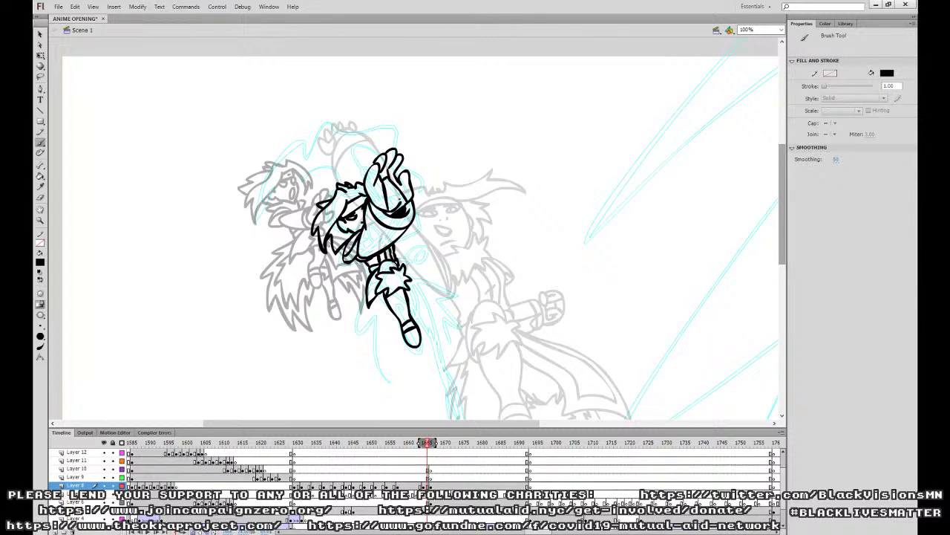
{"action": "left_click_drag", "start_coordinate": [358, 201], "coordinate": [359, 204]}
Select the inked waist, fur trim and front leg and scale them up slightly with Free Transform.
{"action": "left_click", "coordinate": [40, 55]}
{"action": "left_click_drag", "start_coordinate": [426, 340], "coordinate": [435, 276]}
{"action": "left_click_drag", "start_coordinate": [353, 329], "coordinate": [532, 199]}
{"action": "mouse_move", "coordinate": [489, 246]}
{"action": "left_mouse_down"}
{"action": "mouse_move", "coordinate": [349, 340]}
{"action": "mouse_move", "coordinate": [484, 201]}
{"action": "mouse_move", "coordinate": [410, 210]}
{"action": "mouse_move", "coordinate": [385, 195]}
{"action": "left_mouse_up"}
{"action": "left_click", "coordinate": [371, 204]}
{"action": "mouse_move", "coordinate": [461, 212]}
{"action": "left_mouse_down"}
{"action": "mouse_move", "coordinate": [395, 192]}
{"action": "mouse_move", "coordinate": [422, 191]}
{"action": "mouse_move", "coordinate": [401, 181]}
{"action": "left_mouse_up"}
{"action": "left_click_drag", "start_coordinate": [431, 286], "coordinate": [438, 297]}
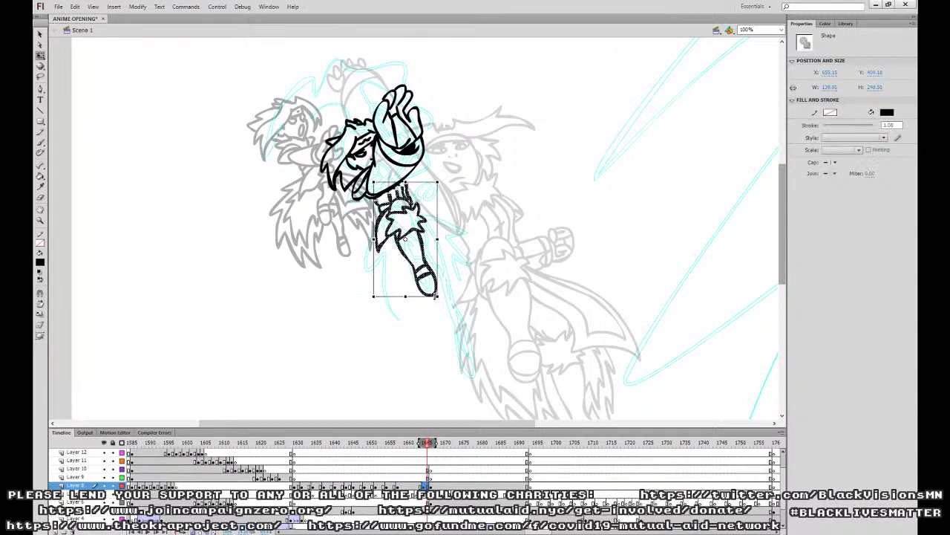
{"action": "left_click", "coordinate": [522, 220]}
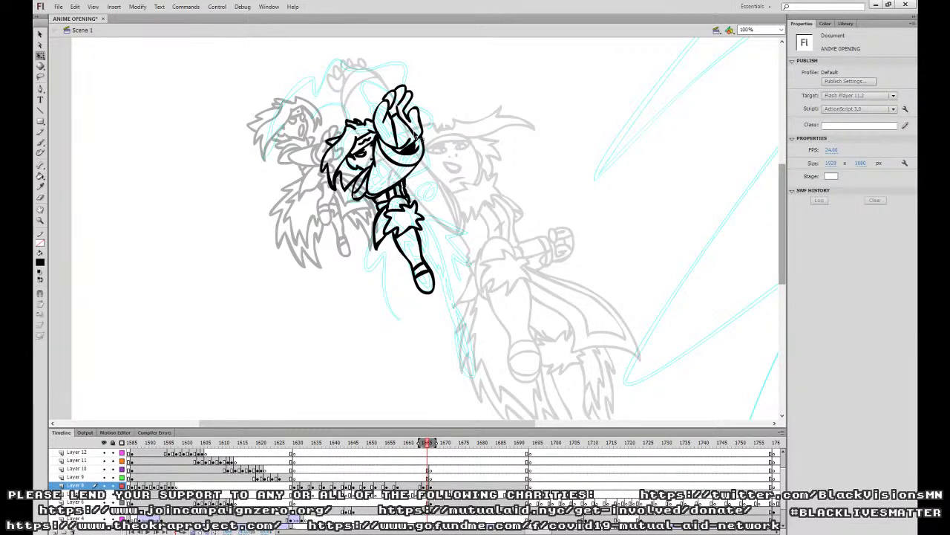
Ink the coat flap trailing from the waist and the small clenched fist above it, checking against the next frame.
{"action": "left_click", "coordinate": [41, 142]}
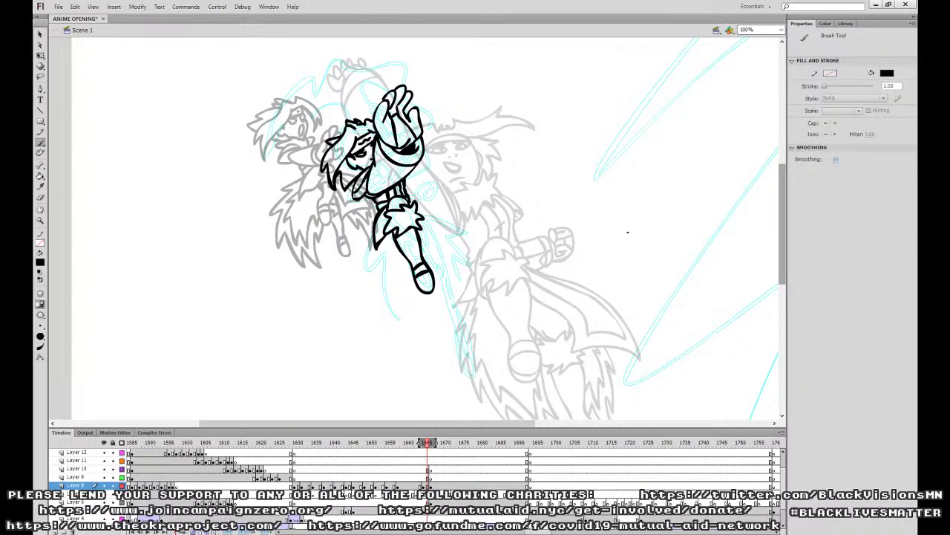
{"action": "mouse_move", "coordinate": [425, 242]}
{"action": "left_mouse_down"}
{"action": "mouse_move", "coordinate": [446, 287]}
{"action": "mouse_move", "coordinate": [467, 279]}
{"action": "mouse_move", "coordinate": [447, 227]}
{"action": "mouse_move", "coordinate": [420, 211]}
{"action": "mouse_move", "coordinate": [437, 210]}
{"action": "mouse_move", "coordinate": [429, 219]}
{"action": "left_mouse_up"}
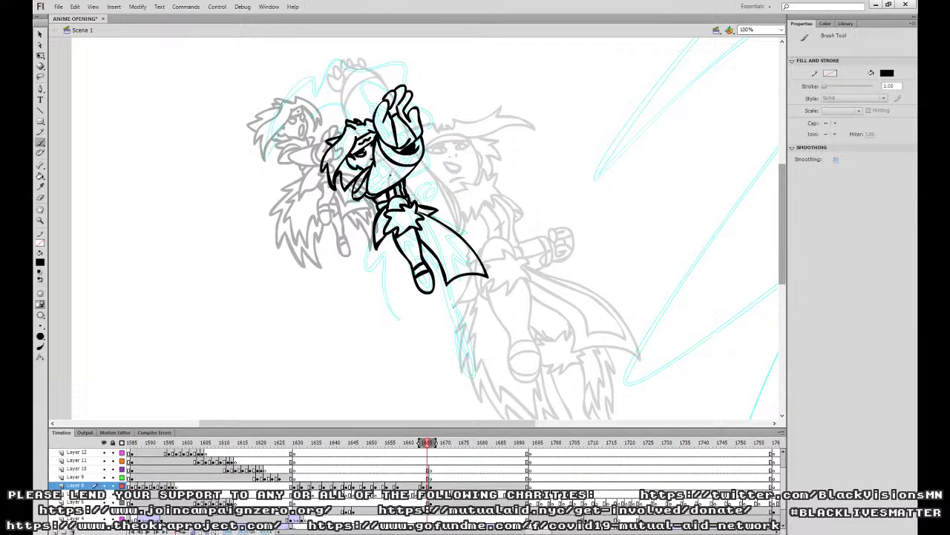
{"action": "key", "text": "period"}
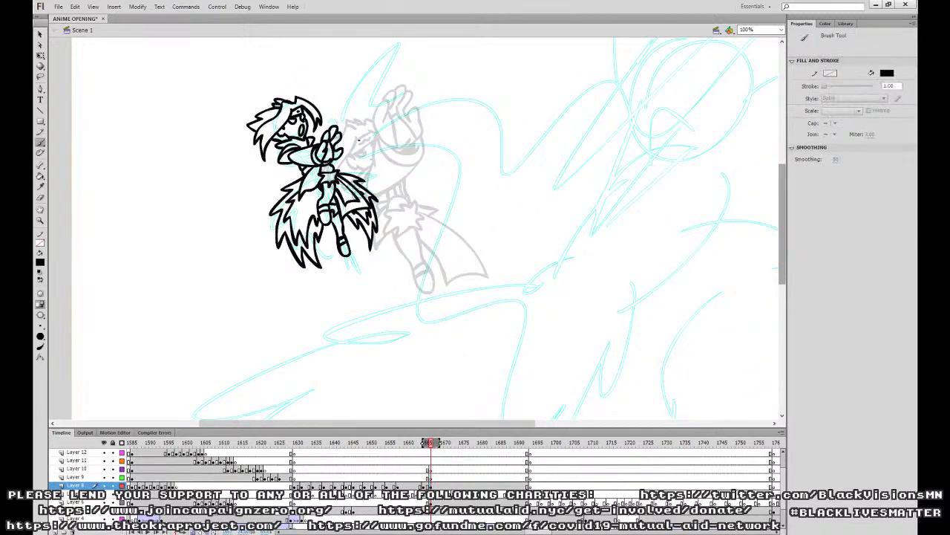
{"action": "key", "text": "comma"}
{"action": "mouse_move", "coordinate": [410, 191]}
{"action": "left_mouse_down"}
{"action": "mouse_move", "coordinate": [414, 202]}
{"action": "mouse_move", "coordinate": [426, 199]}
{"action": "mouse_move", "coordinate": [418, 202]}
{"action": "left_mouse_up"}
{"action": "left_click_drag", "start_coordinate": [420, 185], "coordinate": [425, 202]}
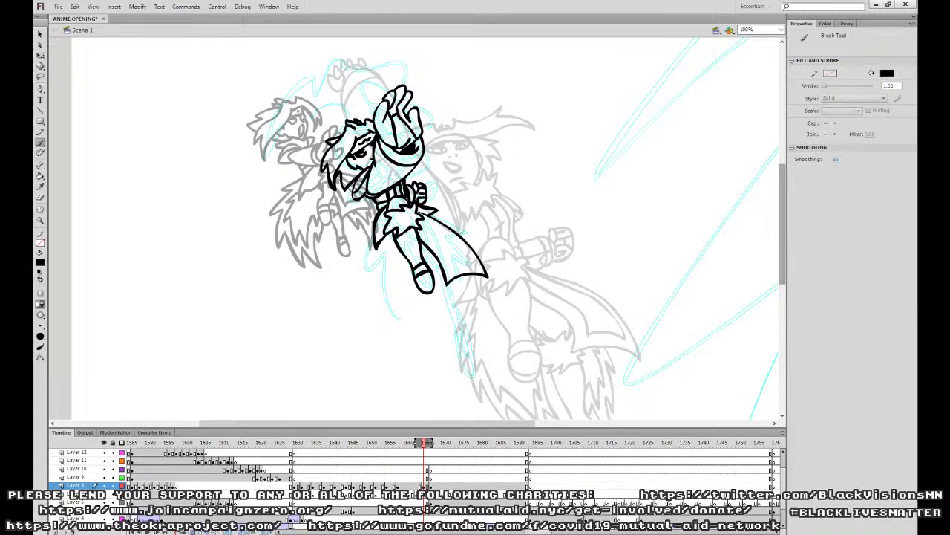
Ink the coat flap's inner border and the jagged fur edge beside the front boot.
{"action": "mouse_move", "coordinate": [447, 260]}
{"action": "left_mouse_down"}
{"action": "mouse_move", "coordinate": [477, 271]}
{"action": "mouse_move", "coordinate": [418, 211]}
{"action": "left_mouse_up"}
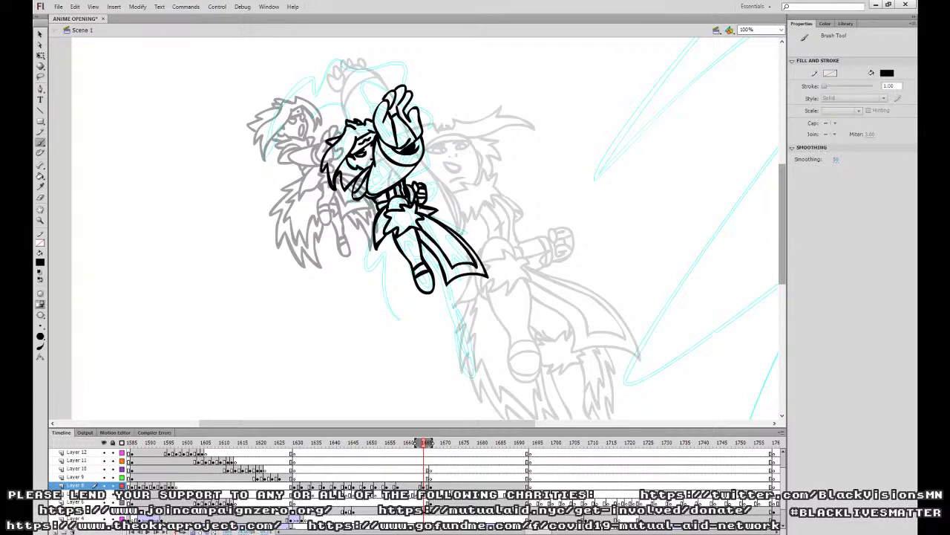
{"action": "left_click_drag", "start_coordinate": [433, 253], "coordinate": [423, 251]}
{"action": "left_click_drag", "start_coordinate": [423, 251], "coordinate": [439, 275]}
{"action": "left_click_drag", "start_coordinate": [575, 244], "coordinate": [573, 219]}
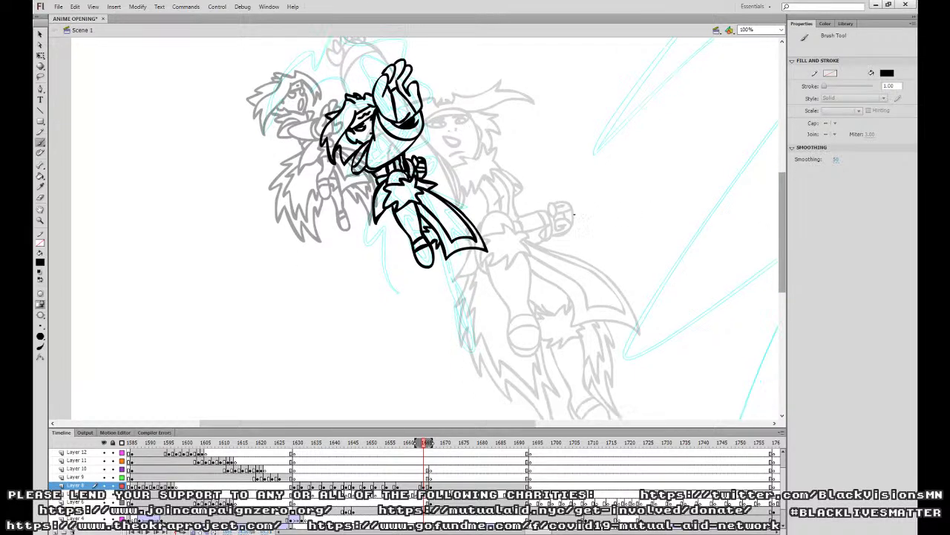
Ink the rear leg and its banded boot below the coat flap, redoing the first leg outline.
{"action": "mouse_move", "coordinate": [435, 258]}
{"action": "left_mouse_down"}
{"action": "mouse_move", "coordinate": [448, 288]}
{"action": "mouse_move", "coordinate": [466, 296]}
{"action": "mouse_move", "coordinate": [454, 318]}
{"action": "left_mouse_up"}
{"action": "key", "text": "ctrl+z"}
{"action": "key", "text": "ctrl+z"}
{"action": "key", "text": "ctrl+z"}
{"action": "mouse_move", "coordinate": [435, 264]}
{"action": "left_mouse_down"}
{"action": "mouse_move", "coordinate": [474, 309]}
{"action": "mouse_move", "coordinate": [450, 260]}
{"action": "mouse_move", "coordinate": [433, 261]}
{"action": "left_mouse_up"}
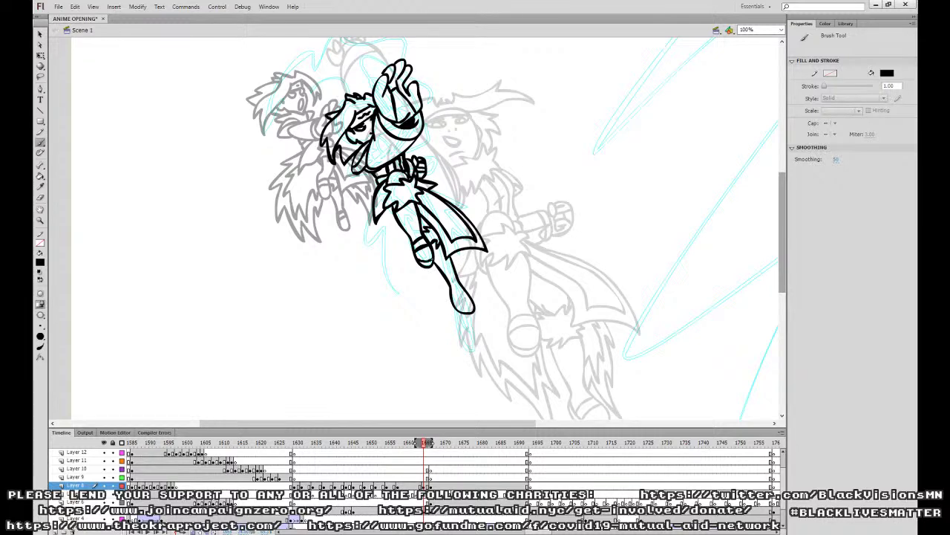
{"action": "left_click_drag", "start_coordinate": [452, 295], "coordinate": [467, 308]}
{"action": "left_click_drag", "start_coordinate": [463, 289], "coordinate": [458, 303]}
Ink the ragged outer edge of the long coat fringe hanging from the waist, redoing the first attempt.
{"action": "mouse_move", "coordinate": [371, 205]}
{"action": "left_mouse_down"}
{"action": "mouse_move", "coordinate": [363, 236]}
{"action": "mouse_move", "coordinate": [389, 307]}
{"action": "mouse_move", "coordinate": [444, 339]}
{"action": "left_mouse_up"}
{"action": "key", "text": "ctrl+z"}
{"action": "mouse_move", "coordinate": [371, 207]}
{"action": "left_mouse_down"}
{"action": "mouse_move", "coordinate": [364, 273]}
{"action": "mouse_move", "coordinate": [383, 313]}
{"action": "mouse_move", "coordinate": [427, 335]}
{"action": "mouse_move", "coordinate": [441, 279]}
{"action": "left_mouse_up"}
Ink the jagged inner edge of the long coat fringe up to the front boot, redoing it until it fits.
{"action": "mouse_move", "coordinate": [380, 220]}
{"action": "left_mouse_down"}
{"action": "mouse_move", "coordinate": [370, 248]}
{"action": "mouse_move", "coordinate": [379, 286]}
{"action": "mouse_move", "coordinate": [428, 320]}
{"action": "mouse_move", "coordinate": [432, 266]}
{"action": "left_mouse_up"}
{"action": "key", "text": "ctrl+z"}
{"action": "key", "text": "ctrl+z"}
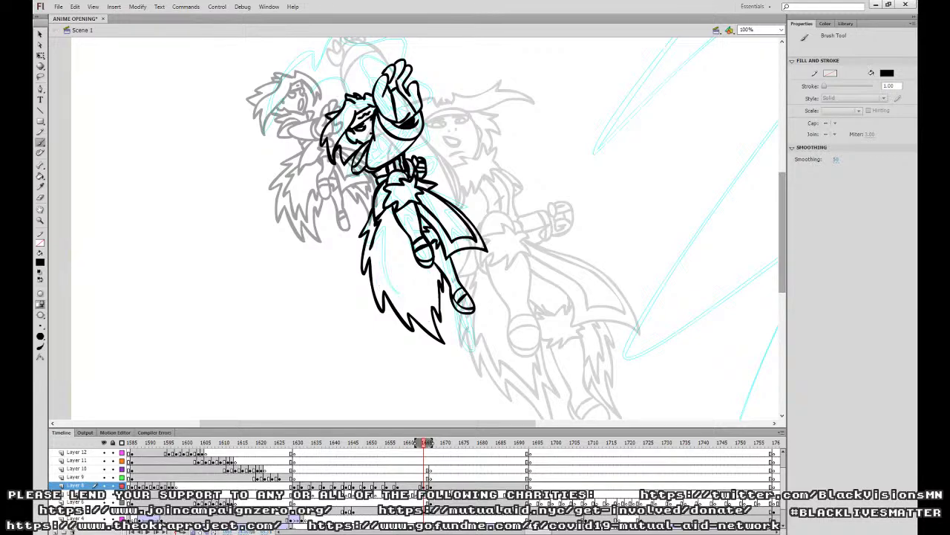
{"action": "mouse_move", "coordinate": [375, 239]}
{"action": "left_mouse_down"}
{"action": "mouse_move", "coordinate": [378, 286]}
{"action": "mouse_move", "coordinate": [424, 320]}
{"action": "mouse_move", "coordinate": [434, 268]}
{"action": "left_mouse_up"}
{"action": "key", "text": "ctrl+z"}
{"action": "mouse_move", "coordinate": [377, 239]}
{"action": "left_mouse_down"}
{"action": "mouse_move", "coordinate": [390, 279]}
{"action": "mouse_move", "coordinate": [376, 257]}
{"action": "mouse_move", "coordinate": [404, 296]}
{"action": "mouse_move", "coordinate": [391, 272]}
{"action": "mouse_move", "coordinate": [434, 264]}
{"action": "left_mouse_up"}
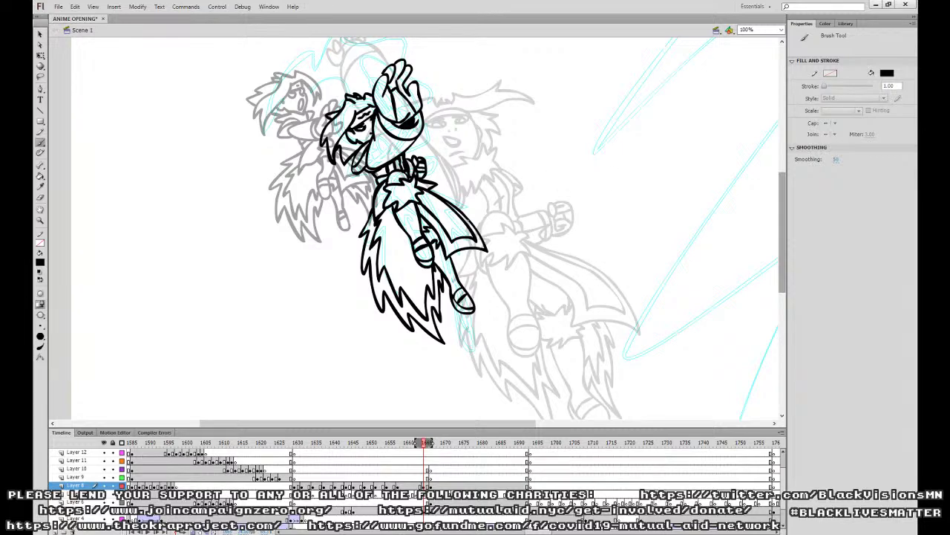
Ink the ragged fringe behind the coat flap and rear boot.
{"action": "left_click_drag", "start_coordinate": [466, 215], "coordinate": [492, 256]}
{"action": "mouse_move", "coordinate": [478, 303]}
{"action": "left_mouse_down"}
{"action": "mouse_move", "coordinate": [481, 327]}
{"action": "mouse_move", "coordinate": [485, 255]}
{"action": "left_mouse_up"}
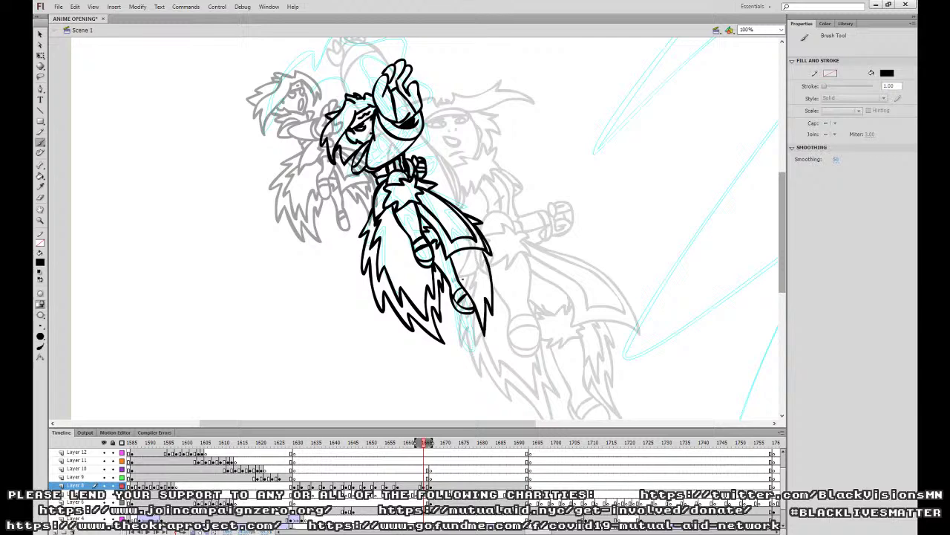
{"action": "mouse_move", "coordinate": [589, 276]}
{"action": "left_mouse_down"}
{"action": "mouse_move", "coordinate": [553, 191]}
{"action": "mouse_move", "coordinate": [512, 296]}
{"action": "left_mouse_up"}
Play back the leap repeatedly at 50% zoom to check how the new in-between leads into the small figure.
{"action": "key", "text": "ctrl+minus"}
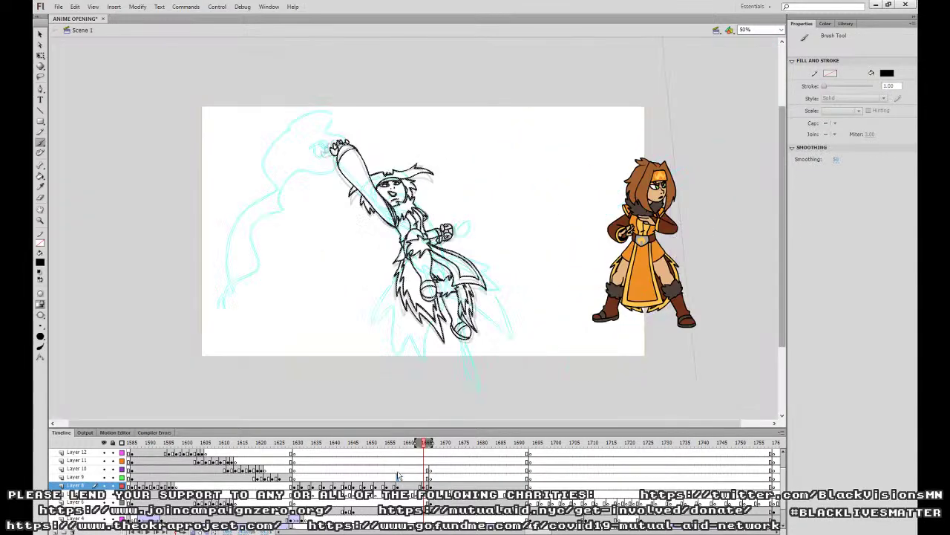
{"action": "left_click", "coordinate": [413, 477]}
{"action": "key", "text": "Return"}
{"action": "left_click", "coordinate": [350, 469]}
{"action": "key", "text": "Return"}
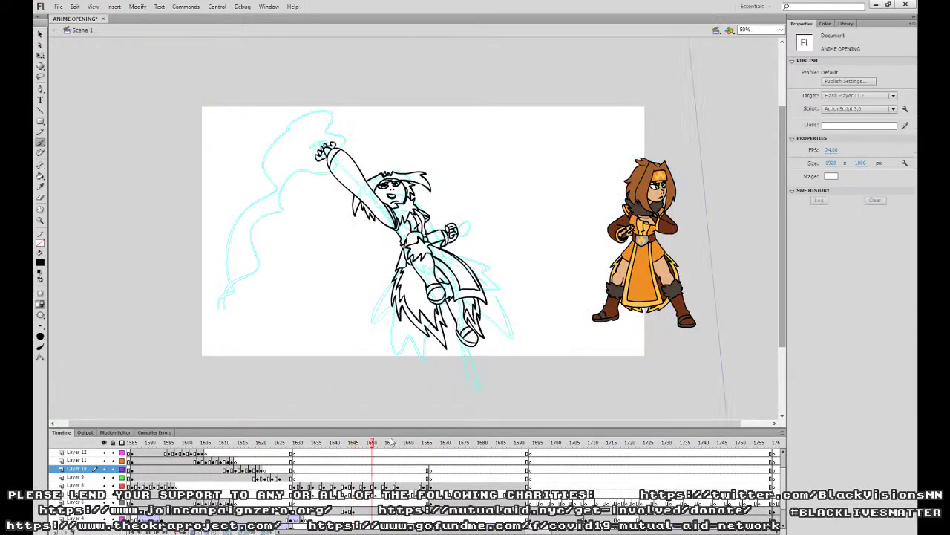
{"action": "left_click", "coordinate": [424, 487]}
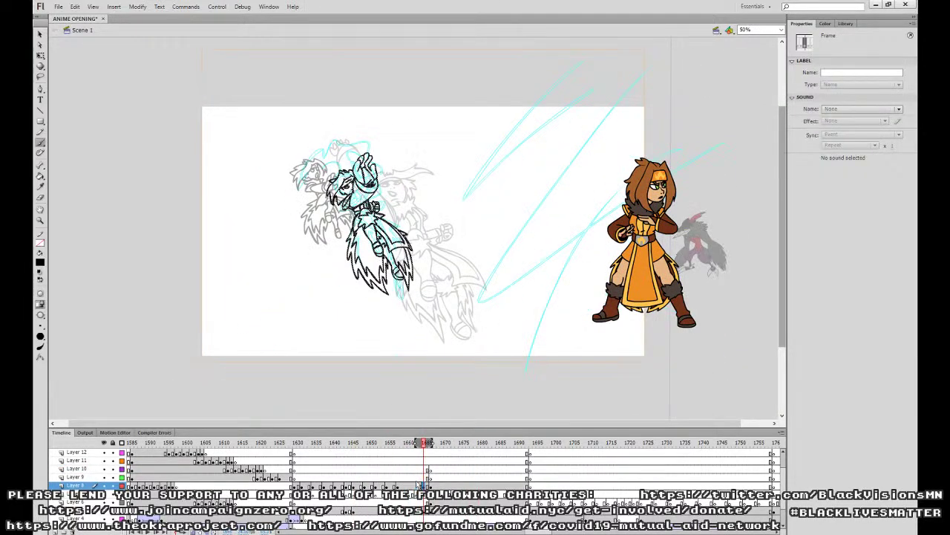
{"action": "left_click", "coordinate": [354, 470]}
{"action": "key", "text": "Return"}
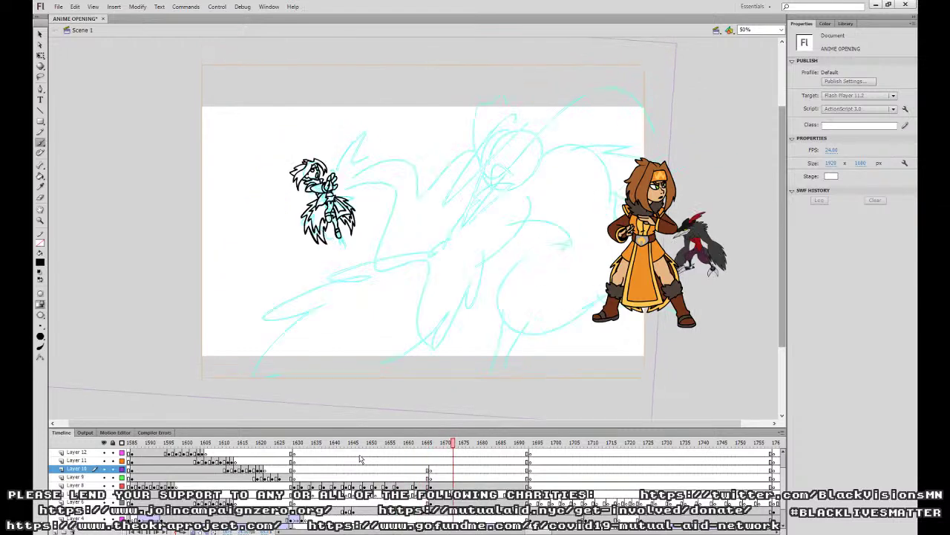
{"action": "key", "text": "Return"}
Set up a blank in-between frame on Layer 8 ahead of the newly inked pose and replay the transition.
{"action": "left_click", "coordinate": [412, 486]}
{"action": "left_click", "coordinate": [424, 485]}
{"action": "left_click", "coordinate": [392, 478]}
{"action": "key", "text": "Return"}
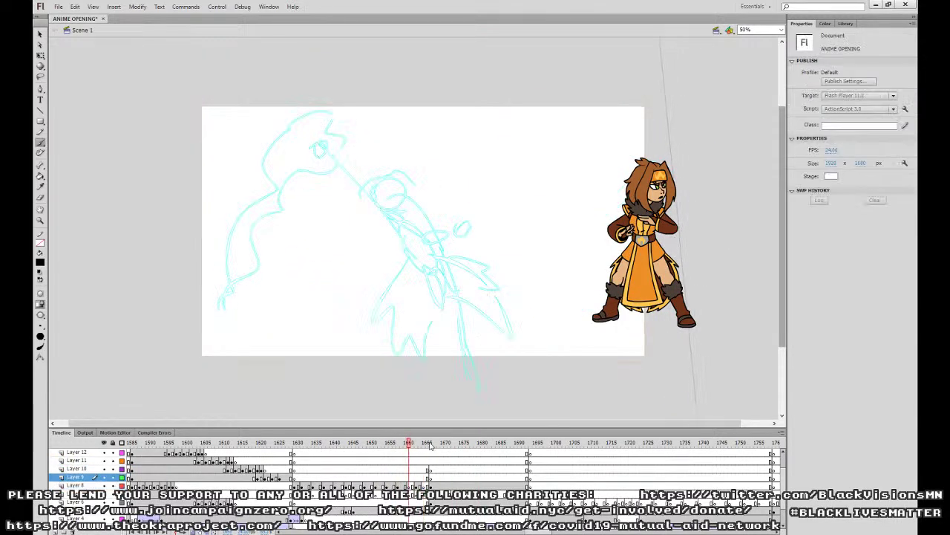
Hide the rough sketch and ink the raised hand and bent sleeve on the blank in-between frame, redoing the first strokes.
{"action": "left_click", "coordinate": [412, 484]}
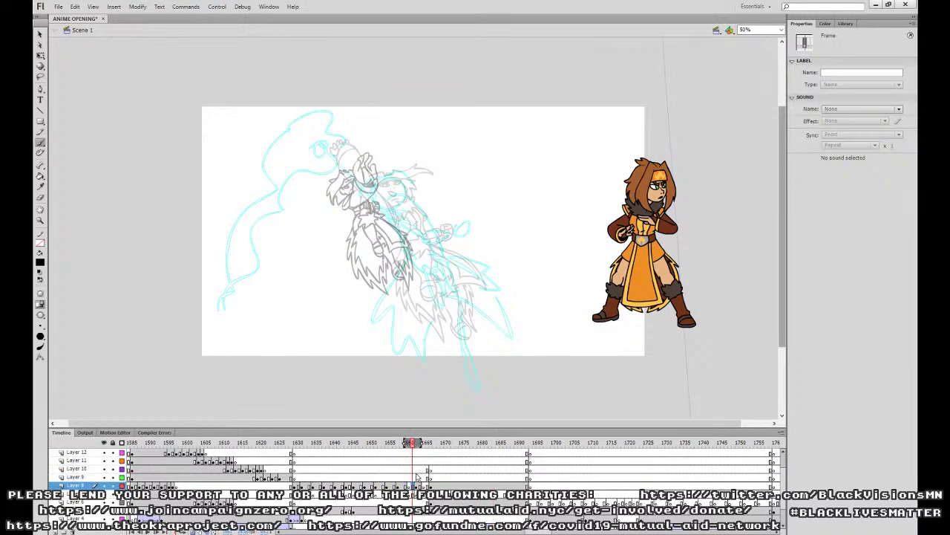
{"action": "key", "text": "ctrl+="}
{"action": "key", "text": "b"}
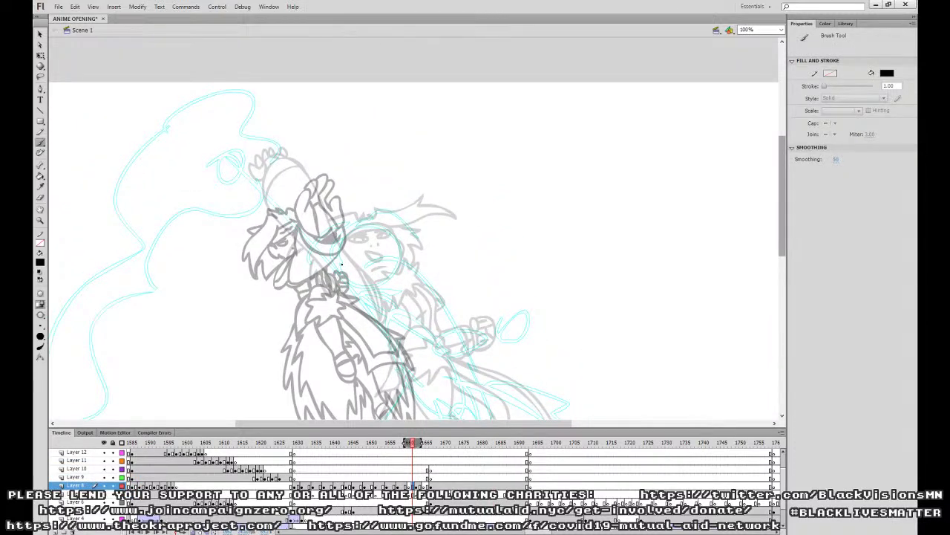
{"action": "left_click", "coordinate": [106, 513]}
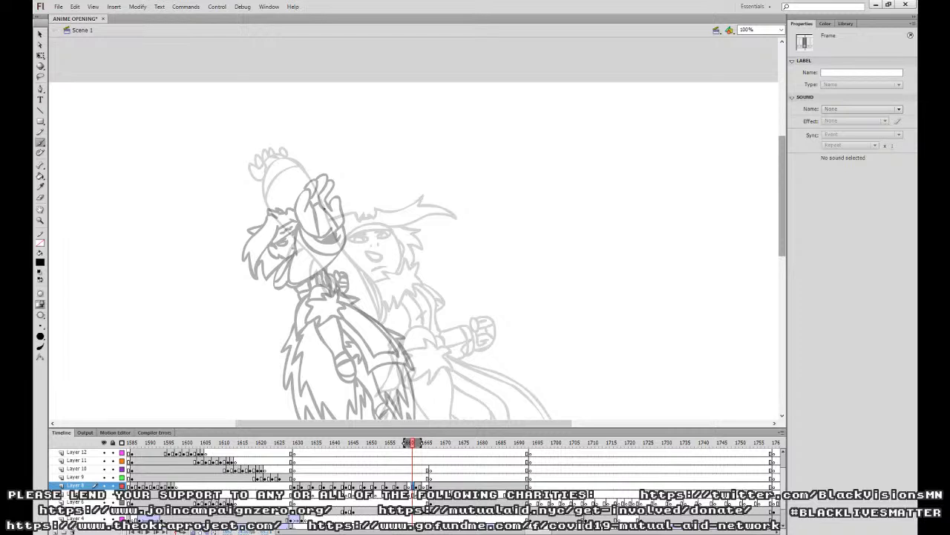
{"action": "mouse_move", "coordinate": [319, 192]}
{"action": "left_mouse_down"}
{"action": "mouse_move", "coordinate": [307, 176]}
{"action": "mouse_move", "coordinate": [325, 178]}
{"action": "mouse_move", "coordinate": [286, 182]}
{"action": "mouse_move", "coordinate": [291, 197]}
{"action": "mouse_move", "coordinate": [320, 190]}
{"action": "mouse_move", "coordinate": [300, 201]}
{"action": "mouse_move", "coordinate": [318, 191]}
{"action": "mouse_move", "coordinate": [297, 178]}
{"action": "mouse_move", "coordinate": [314, 178]}
{"action": "mouse_move", "coordinate": [316, 208]}
{"action": "mouse_move", "coordinate": [325, 190]}
{"action": "mouse_move", "coordinate": [293, 230]}
{"action": "mouse_move", "coordinate": [343, 306]}
{"action": "left_mouse_up"}
{"action": "key", "text": "ctrl+z"}
{"action": "key", "text": "ctrl+z"}
{"action": "key", "text": "ctrl+z"}
{"action": "key", "text": "ctrl+z"}
{"action": "mouse_move", "coordinate": [286, 198]}
{"action": "left_mouse_down"}
{"action": "mouse_move", "coordinate": [300, 272]}
{"action": "mouse_move", "coordinate": [344, 297]}
{"action": "mouse_move", "coordinate": [327, 245]}
{"action": "mouse_move", "coordinate": [329, 190]}
{"action": "mouse_move", "coordinate": [327, 199]}
{"action": "left_mouse_up"}
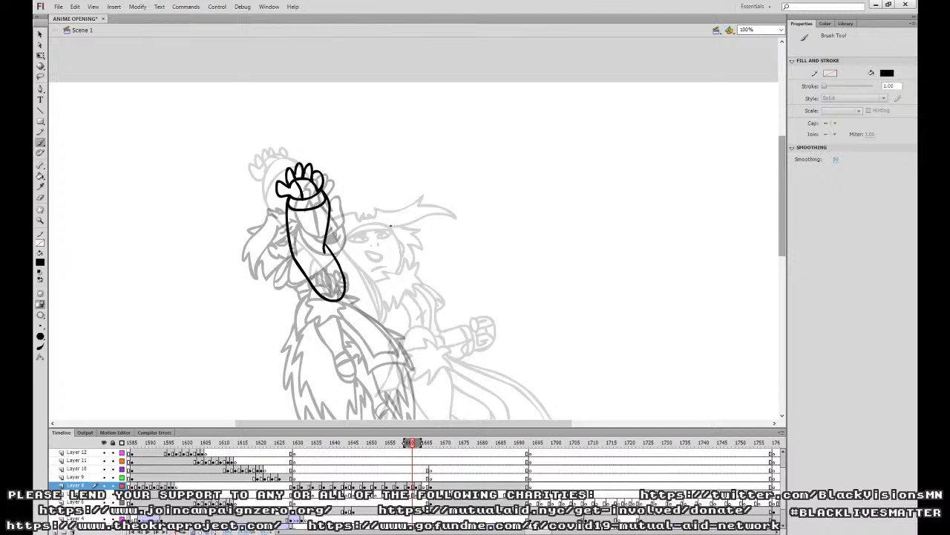
Delete the rounded elbow line of the bent sleeve and redraw the sleeve's end with a narrow double-line band.
{"action": "left_click", "coordinate": [40, 34]}
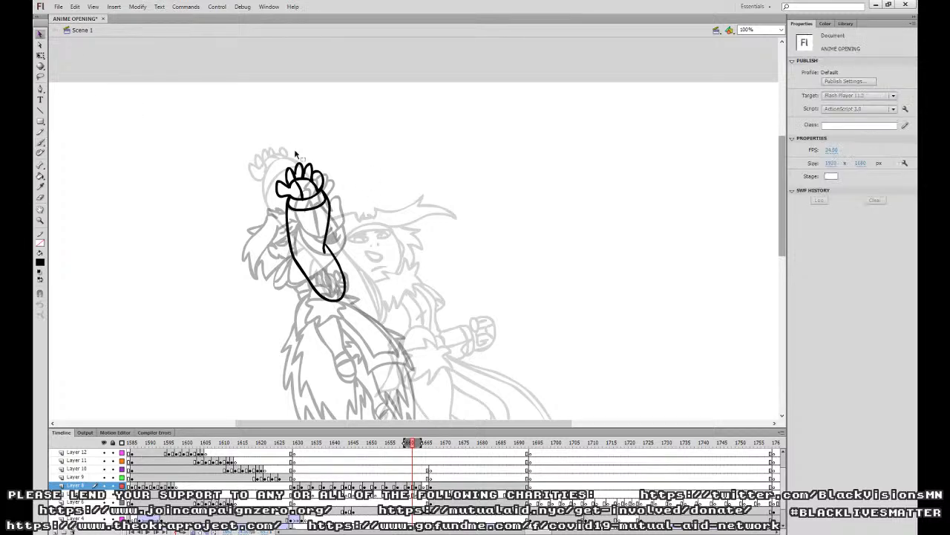
{"action": "left_click", "coordinate": [344, 295]}
{"action": "left_click_drag", "start_coordinate": [339, 298], "coordinate": [341, 320]}
{"action": "left_click", "coordinate": [341, 287]}
{"action": "key", "text": "Delete"}
{"action": "left_click_drag", "start_coordinate": [337, 270], "coordinate": [334, 264]}
{"action": "key", "text": "b"}
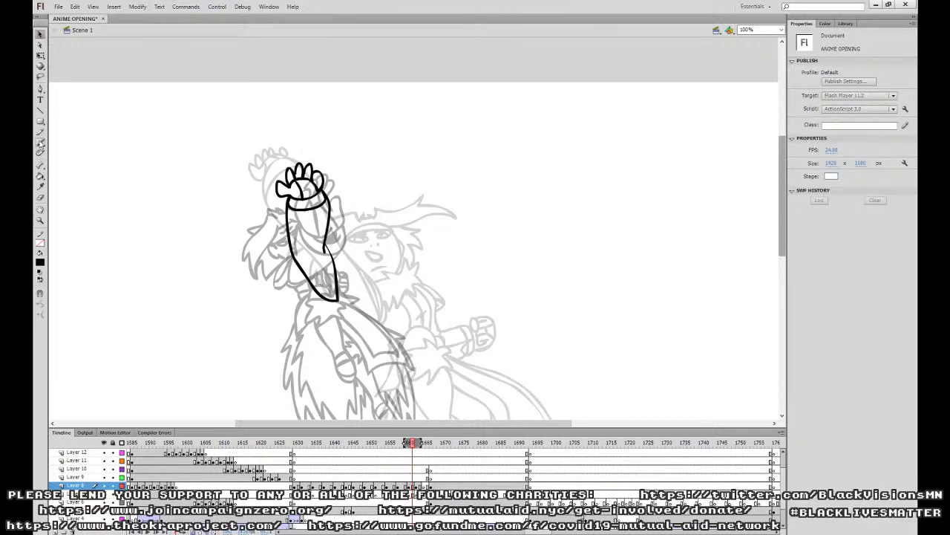
{"action": "mouse_move", "coordinate": [338, 302]}
{"action": "left_mouse_down"}
{"action": "mouse_move", "coordinate": [349, 286]}
{"action": "mouse_move", "coordinate": [329, 250]}
{"action": "mouse_move", "coordinate": [343, 300]}
{"action": "left_mouse_up"}
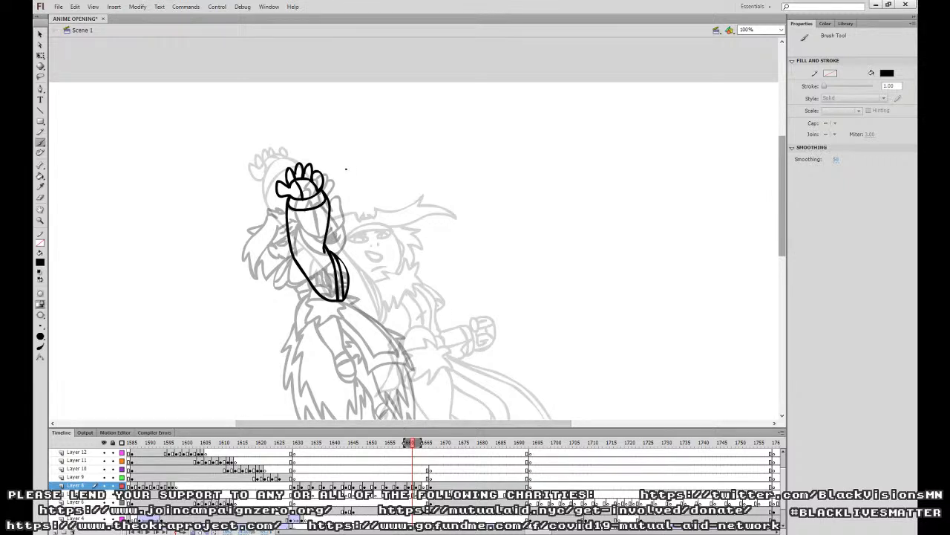
Delete the raised hand's middle fingers and redraw them as shorter rounded shapes.
{"action": "key", "text": "v"}
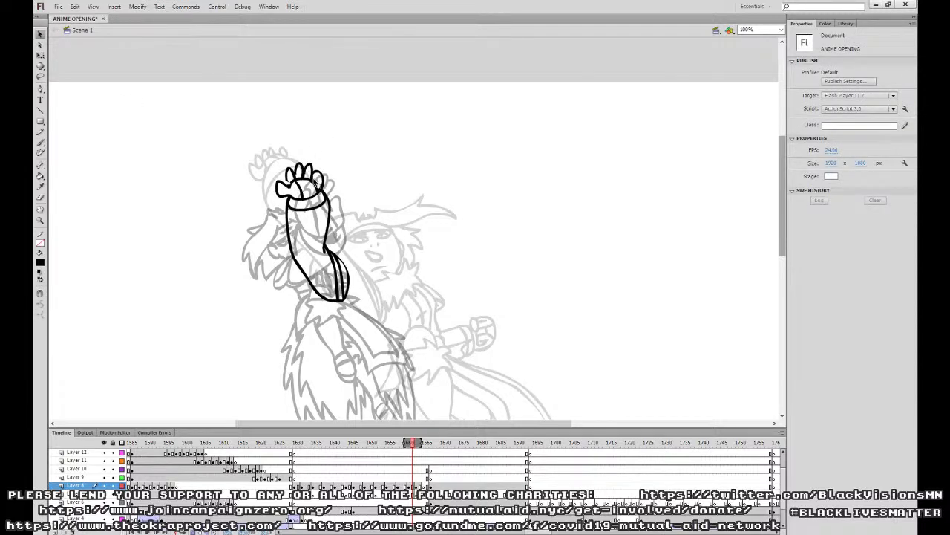
{"action": "left_click_drag", "start_coordinate": [312, 175], "coordinate": [317, 162]}
{"action": "left_click", "coordinate": [310, 161]}
{"action": "key", "text": "Delete"}
{"action": "key", "text": "b"}
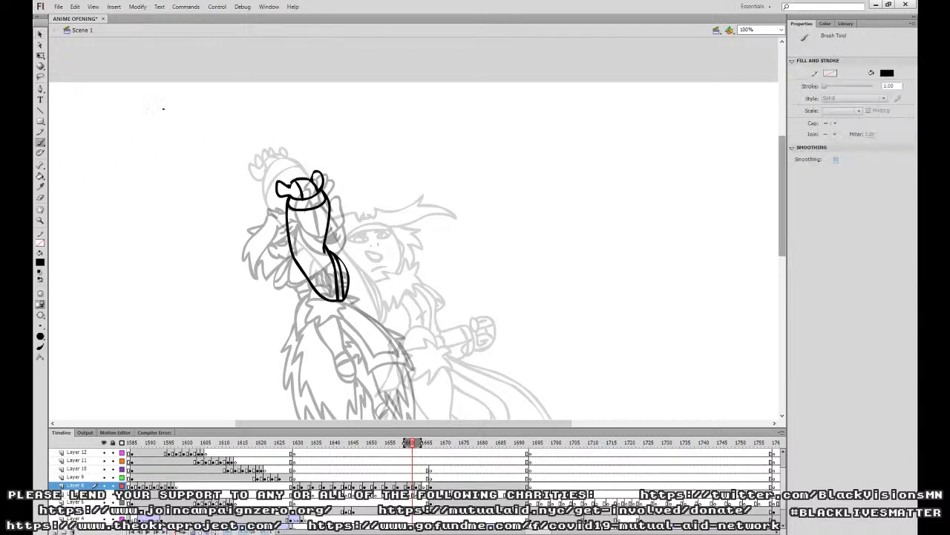
{"action": "mouse_move", "coordinate": [283, 183]}
{"action": "left_mouse_down"}
{"action": "mouse_move", "coordinate": [299, 165]}
{"action": "mouse_move", "coordinate": [303, 180]}
{"action": "mouse_move", "coordinate": [314, 179]}
{"action": "mouse_move", "coordinate": [307, 166]}
{"action": "mouse_move", "coordinate": [301, 177]}
{"action": "left_mouse_up"}
{"action": "key", "text": "ctrl+z"}
Ink the jagged fur collar beside the raised sleeve, redoing the unsatisfactory strokes.
{"action": "mouse_move", "coordinate": [468, 301]}
{"action": "left_mouse_down"}
{"action": "mouse_move", "coordinate": [463, 278]}
{"action": "mouse_move", "coordinate": [471, 297]}
{"action": "left_mouse_up"}
{"action": "mouse_move", "coordinate": [361, 259]}
{"action": "left_mouse_down"}
{"action": "mouse_move", "coordinate": [376, 294]}
{"action": "mouse_move", "coordinate": [401, 298]}
{"action": "mouse_move", "coordinate": [357, 297]}
{"action": "mouse_move", "coordinate": [385, 291]}
{"action": "mouse_move", "coordinate": [396, 279]}
{"action": "mouse_move", "coordinate": [390, 271]}
{"action": "mouse_move", "coordinate": [357, 297]}
{"action": "mouse_move", "coordinate": [401, 287]}
{"action": "mouse_move", "coordinate": [392, 264]}
{"action": "mouse_move", "coordinate": [369, 259]}
{"action": "left_mouse_up"}
{"action": "key", "text": "ctrl+z"}
{"action": "key", "text": "ctrl+z"}
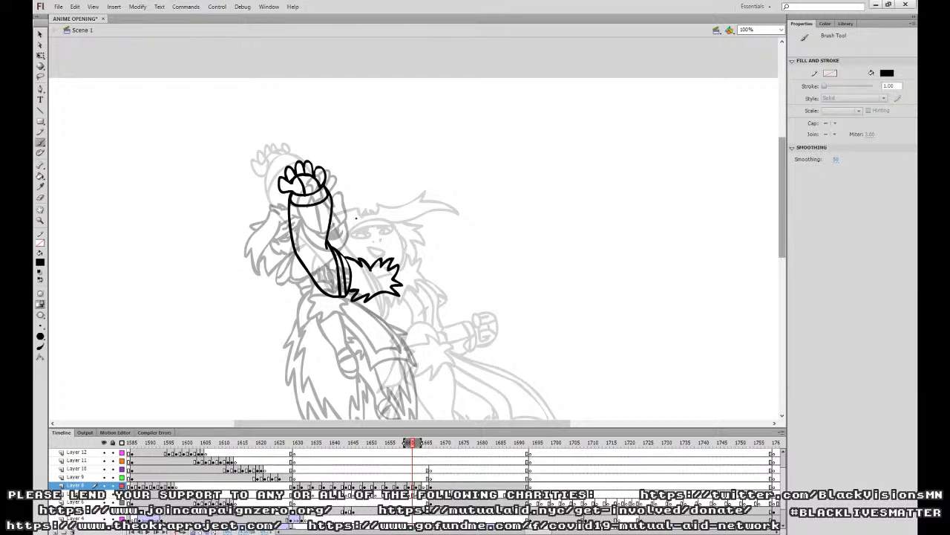
Ink the headband with its zigzag emblem and the hair swept back over the head.
{"action": "mouse_move", "coordinate": [352, 216]}
{"action": "left_mouse_down"}
{"action": "mouse_move", "coordinate": [330, 243]}
{"action": "mouse_move", "coordinate": [374, 219]}
{"action": "left_mouse_up"}
{"action": "left_click_drag", "start_coordinate": [346, 230], "coordinate": [374, 218]}
{"action": "mouse_move", "coordinate": [375, 219]}
{"action": "left_mouse_down"}
{"action": "mouse_move", "coordinate": [404, 264]}
{"action": "mouse_move", "coordinate": [411, 236]}
{"action": "mouse_move", "coordinate": [418, 239]}
{"action": "mouse_move", "coordinate": [397, 237]}
{"action": "mouse_move", "coordinate": [415, 264]}
{"action": "mouse_move", "coordinate": [414, 236]}
{"action": "mouse_move", "coordinate": [418, 245]}
{"action": "mouse_move", "coordinate": [362, 205]}
{"action": "left_mouse_up"}
{"action": "key", "text": "ctrl+z"}
{"action": "mouse_move", "coordinate": [347, 206]}
{"action": "left_mouse_down"}
{"action": "mouse_move", "coordinate": [353, 211]}
{"action": "mouse_move", "coordinate": [331, 225]}
{"action": "mouse_move", "coordinate": [367, 209]}
{"action": "mouse_move", "coordinate": [348, 207]}
{"action": "left_mouse_up"}
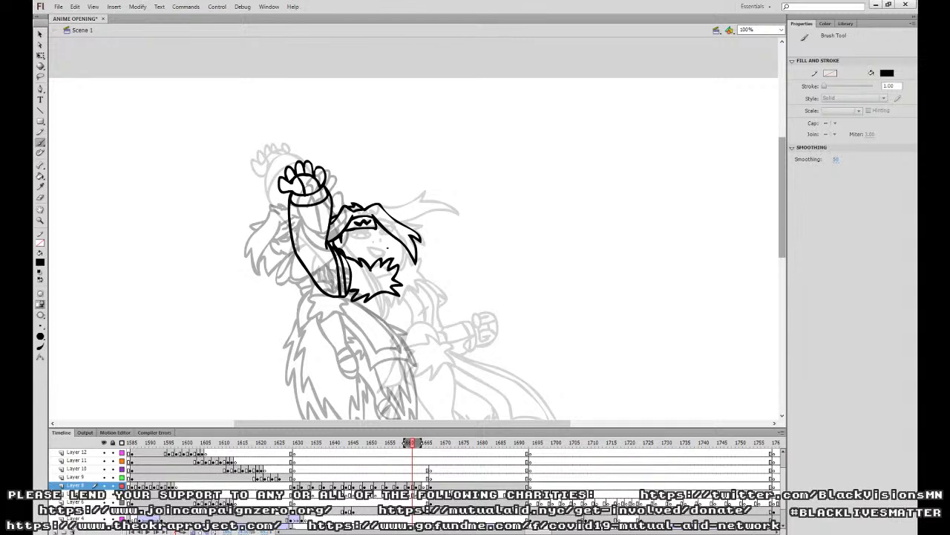
Ink the face below the headband with jawline, ear, eyes, nose and open mouth.
{"action": "mouse_move", "coordinate": [370, 264]}
{"action": "left_mouse_down"}
{"action": "mouse_move", "coordinate": [377, 230]}
{"action": "mouse_move", "coordinate": [380, 251]}
{"action": "left_mouse_up"}
{"action": "mouse_move", "coordinate": [357, 250]}
{"action": "left_mouse_down"}
{"action": "mouse_move", "coordinate": [368, 250]}
{"action": "mouse_move", "coordinate": [360, 233]}
{"action": "mouse_move", "coordinate": [376, 236]}
{"action": "left_mouse_up"}
{"action": "key", "text": "ctrl+z"}
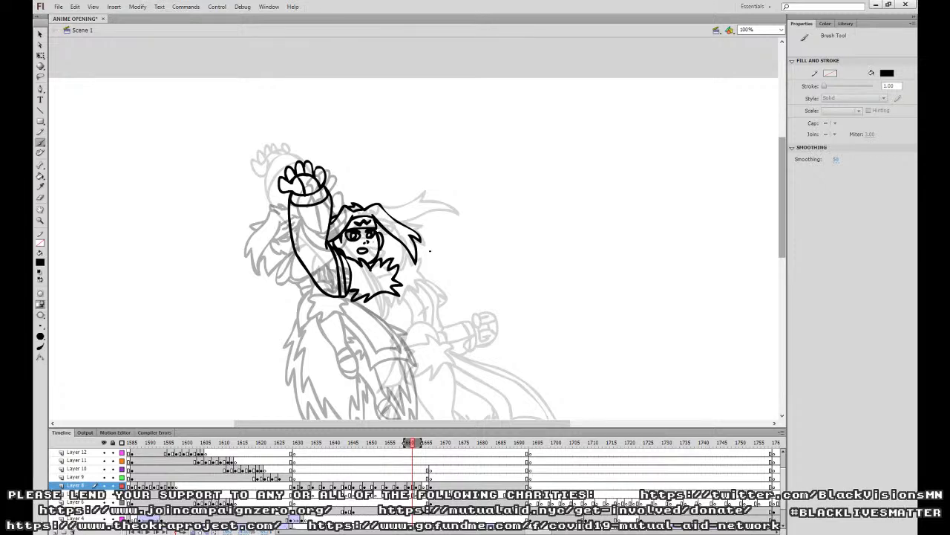
Ink the torso's side line and the front knee with its jagged fur cuff, trimming the cuff's outer edge.
{"action": "mouse_move", "coordinate": [340, 298]}
{"action": "left_mouse_down"}
{"action": "mouse_move", "coordinate": [354, 293]}
{"action": "mouse_move", "coordinate": [355, 321]}
{"action": "mouse_move", "coordinate": [402, 286]}
{"action": "left_mouse_up"}
{"action": "mouse_move", "coordinate": [355, 332]}
{"action": "left_mouse_down"}
{"action": "mouse_move", "coordinate": [381, 329]}
{"action": "mouse_move", "coordinate": [373, 329]}
{"action": "mouse_move", "coordinate": [390, 353]}
{"action": "mouse_move", "coordinate": [396, 326]}
{"action": "mouse_move", "coordinate": [361, 334]}
{"action": "mouse_move", "coordinate": [372, 376]}
{"action": "mouse_move", "coordinate": [409, 363]}
{"action": "mouse_move", "coordinate": [397, 341]}
{"action": "left_mouse_up"}
{"action": "key", "text": "ctrl+z"}
{"action": "key", "text": "ctrl+z"}
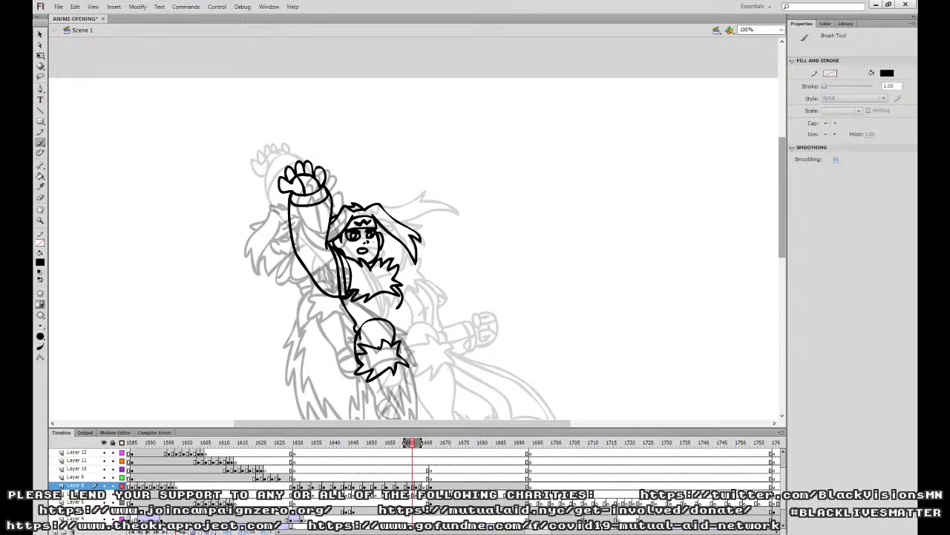
{"action": "scroll", "coordinate": [408, 245], "scroll_direction": "down", "scroll_amount": 3}
{"action": "key", "text": "v"}
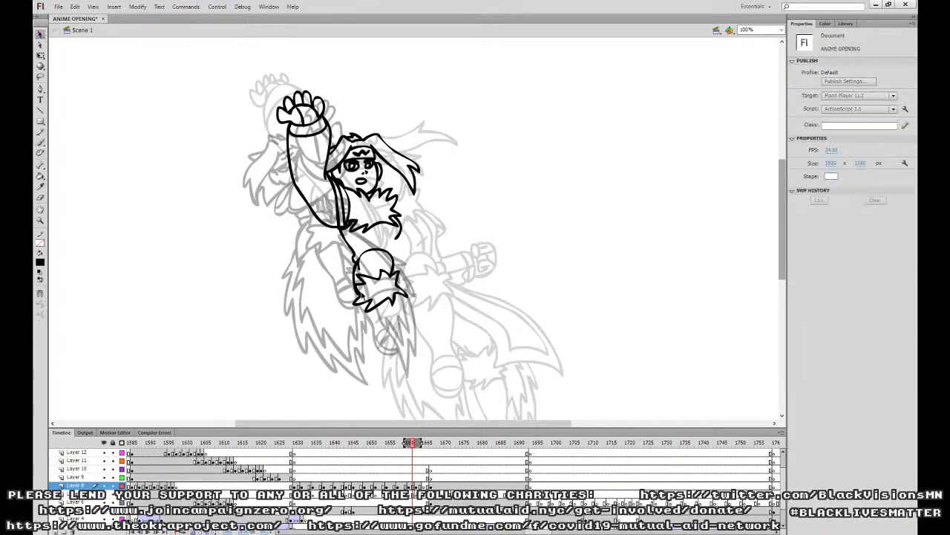
{"action": "left_click", "coordinate": [46, 142]}
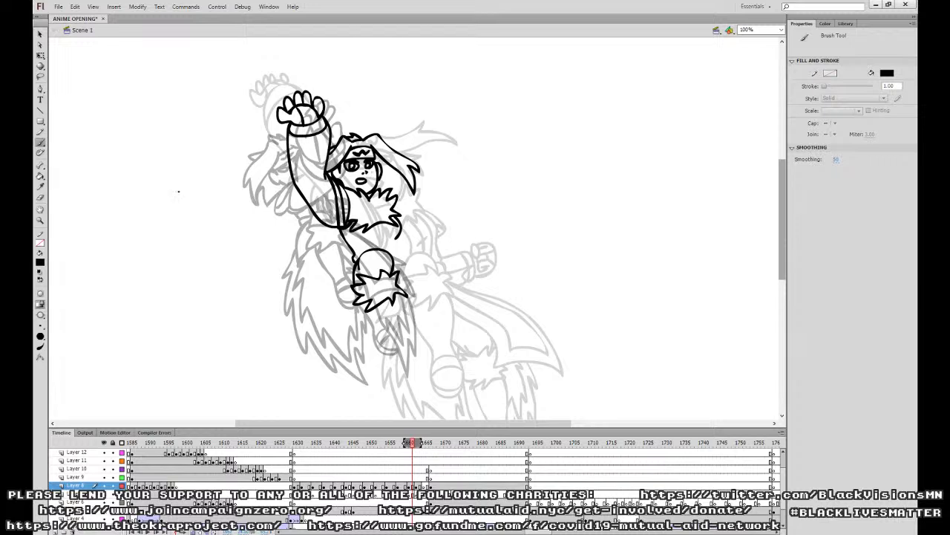
{"action": "key", "text": "v"}
{"action": "left_click_drag", "start_coordinate": [408, 294], "coordinate": [402, 290]}
{"action": "left_click", "coordinate": [404, 291]}
{"action": "key", "text": "b"}
Ink the front lower leg and rounded boot below the fur cuff, redoing the rejected strokes.
{"action": "left_click_drag", "start_coordinate": [362, 304], "coordinate": [380, 338]}
{"action": "left_click_drag", "start_coordinate": [391, 373], "coordinate": [406, 338]}
{"action": "key", "text": "ctrl+z"}
{"action": "mouse_move", "coordinate": [363, 306]}
{"action": "left_mouse_down"}
{"action": "mouse_move", "coordinate": [407, 375]}
{"action": "mouse_move", "coordinate": [397, 301]}
{"action": "left_mouse_up"}
{"action": "mouse_move", "coordinate": [383, 345]}
{"action": "left_mouse_down"}
{"action": "mouse_move", "coordinate": [404, 342]}
{"action": "mouse_move", "coordinate": [411, 350]}
{"action": "mouse_move", "coordinate": [403, 342]}
{"action": "mouse_move", "coordinate": [395, 353]}
{"action": "mouse_move", "coordinate": [413, 351]}
{"action": "mouse_move", "coordinate": [405, 373]}
{"action": "mouse_move", "coordinate": [414, 366]}
{"action": "left_mouse_up"}
{"action": "key", "text": "ctrl+z"}
{"action": "key", "text": "ctrl+z"}
{"action": "key", "text": "ctrl+z"}
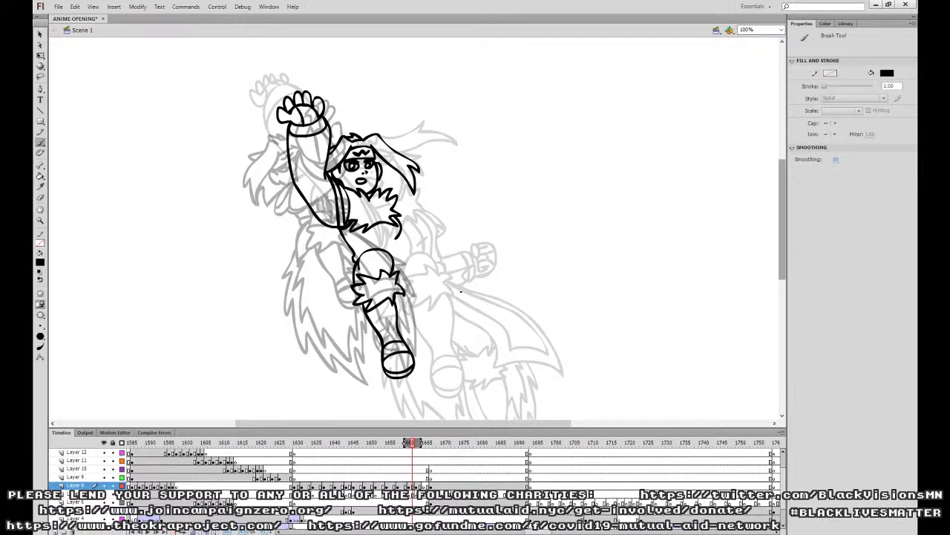
Ink the small coat flap beside the front knee, the waist folds and the far shoulder below the fur collar.
{"action": "mouse_move", "coordinate": [353, 261]}
{"action": "left_mouse_down"}
{"action": "mouse_move", "coordinate": [341, 288]}
{"action": "mouse_move", "coordinate": [359, 305]}
{"action": "left_mouse_up"}
{"action": "scroll", "coordinate": [467, 283], "scroll_direction": "up", "scroll_amount": 2}
{"action": "left_click_drag", "start_coordinate": [369, 268], "coordinate": [367, 273]}
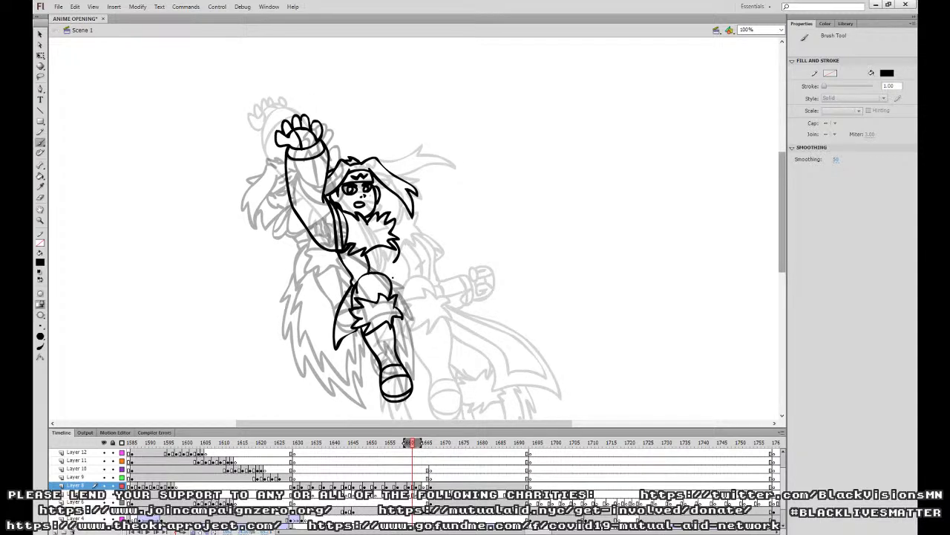
{"action": "key", "text": "ctrl+z"}
{"action": "left_click_drag", "start_coordinate": [401, 284], "coordinate": [395, 290]}
{"action": "key", "text": "ctrl+z"}
{"action": "mouse_move", "coordinate": [371, 257]}
{"action": "left_mouse_down"}
{"action": "mouse_move", "coordinate": [371, 272]}
{"action": "mouse_move", "coordinate": [389, 260]}
{"action": "mouse_move", "coordinate": [387, 247]}
{"action": "mouse_move", "coordinate": [384, 272]}
{"action": "left_mouse_up"}
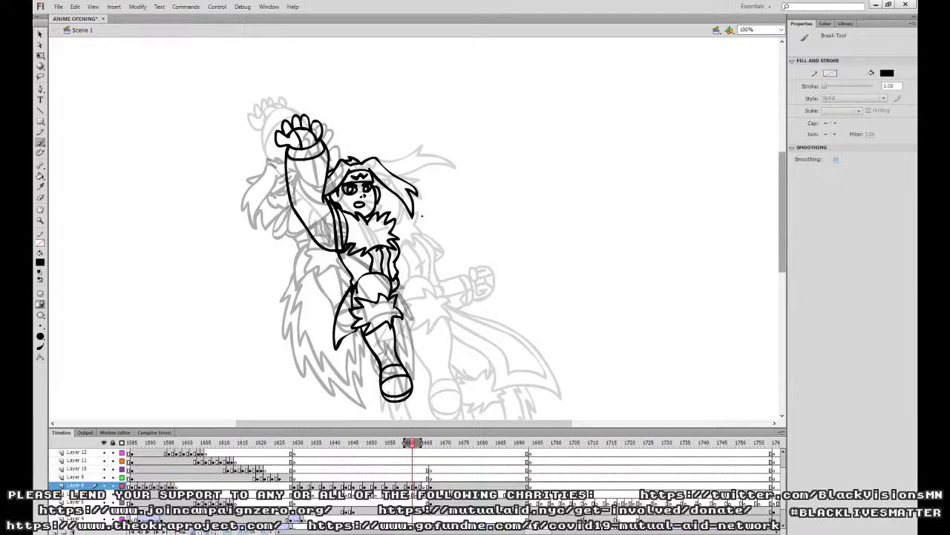
{"action": "mouse_move", "coordinate": [395, 243]}
{"action": "left_mouse_down"}
{"action": "mouse_move", "coordinate": [413, 242]}
{"action": "mouse_move", "coordinate": [399, 247]}
{"action": "mouse_move", "coordinate": [395, 228]}
{"action": "left_mouse_up"}
{"action": "key", "text": "ctrl+z"}
Ink the long pointed coat tail with its inner trim line and the small flap at the hip.
{"action": "scroll", "coordinate": [542, 253], "scroll_direction": "down", "scroll_amount": 5}
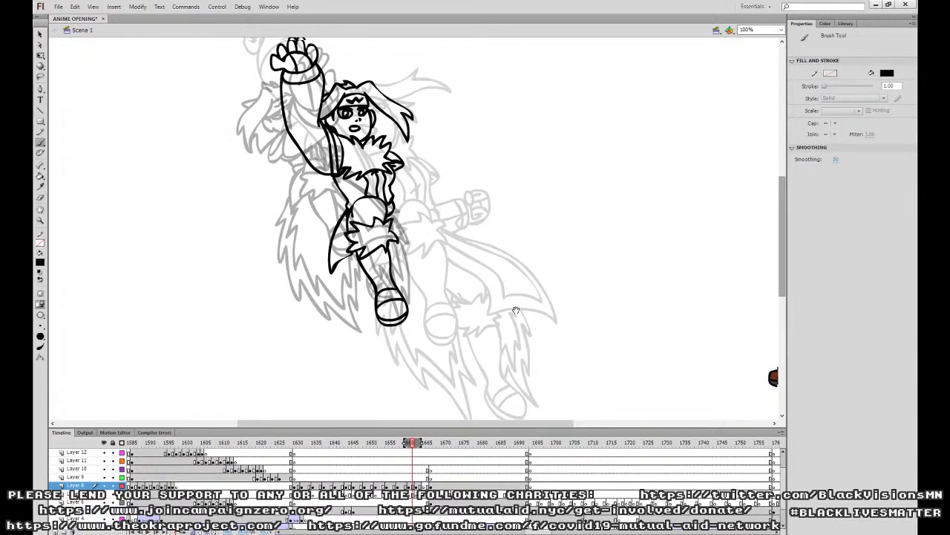
{"action": "left_click_drag", "start_coordinate": [518, 314], "coordinate": [511, 304]}
{"action": "left_click_drag", "start_coordinate": [387, 250], "coordinate": [410, 315]}
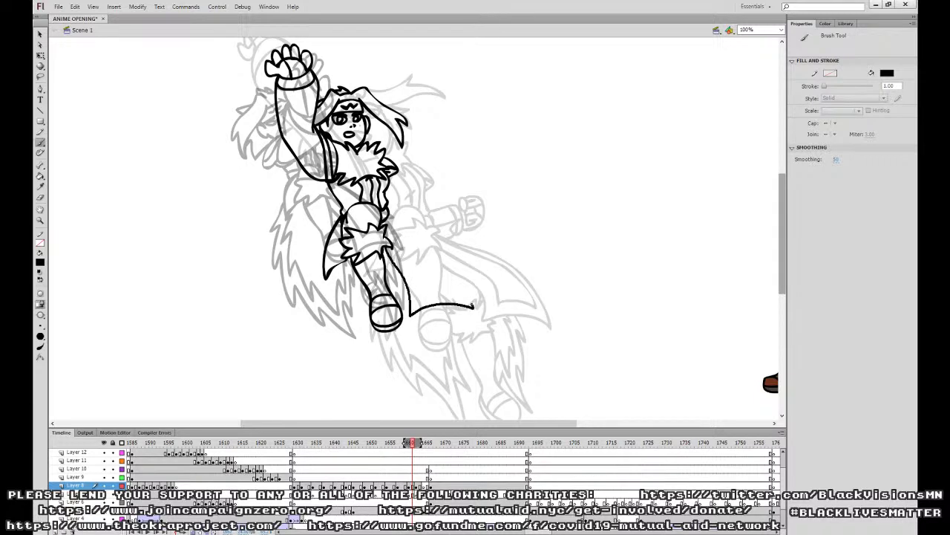
{"action": "key", "text": "ctrl+z"}
{"action": "mouse_move", "coordinate": [381, 248]}
{"action": "left_mouse_down"}
{"action": "mouse_move", "coordinate": [408, 307]}
{"action": "mouse_move", "coordinate": [461, 315]}
{"action": "mouse_move", "coordinate": [410, 239]}
{"action": "mouse_move", "coordinate": [383, 219]}
{"action": "mouse_move", "coordinate": [410, 270]}
{"action": "mouse_move", "coordinate": [450, 302]}
{"action": "mouse_move", "coordinate": [387, 225]}
{"action": "mouse_move", "coordinate": [414, 217]}
{"action": "mouse_move", "coordinate": [408, 231]}
{"action": "left_mouse_up"}
{"action": "left_click_drag", "start_coordinate": [387, 281], "coordinate": [412, 315]}
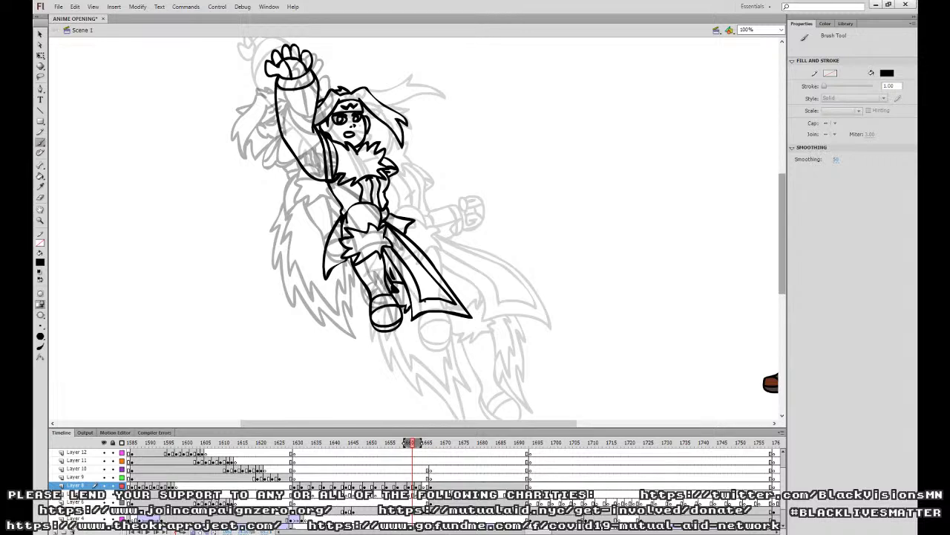
Ink the rear leg and boot extending below the coat tail.
{"action": "left_click_drag", "start_coordinate": [402, 322], "coordinate": [415, 343]}
{"action": "scroll", "coordinate": [430, 322], "scroll_direction": "down", "scroll_amount": 1}
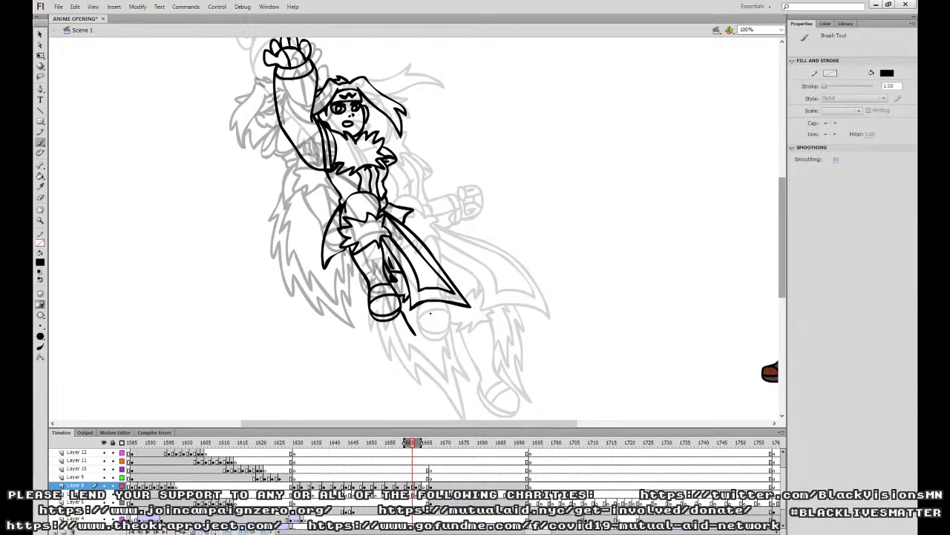
{"action": "key", "text": "ctrl+z"}
{"action": "mouse_move", "coordinate": [401, 312]}
{"action": "left_mouse_down"}
{"action": "mouse_move", "coordinate": [423, 371]}
{"action": "mouse_move", "coordinate": [440, 340]}
{"action": "mouse_move", "coordinate": [426, 303]}
{"action": "left_mouse_up"}
{"action": "mouse_move", "coordinate": [414, 343]}
{"action": "left_mouse_down"}
{"action": "mouse_move", "coordinate": [442, 373]}
{"action": "mouse_move", "coordinate": [420, 347]}
{"action": "mouse_move", "coordinate": [438, 355]}
{"action": "left_mouse_up"}
{"action": "scroll", "coordinate": [452, 327], "scroll_direction": "up", "scroll_amount": 3}
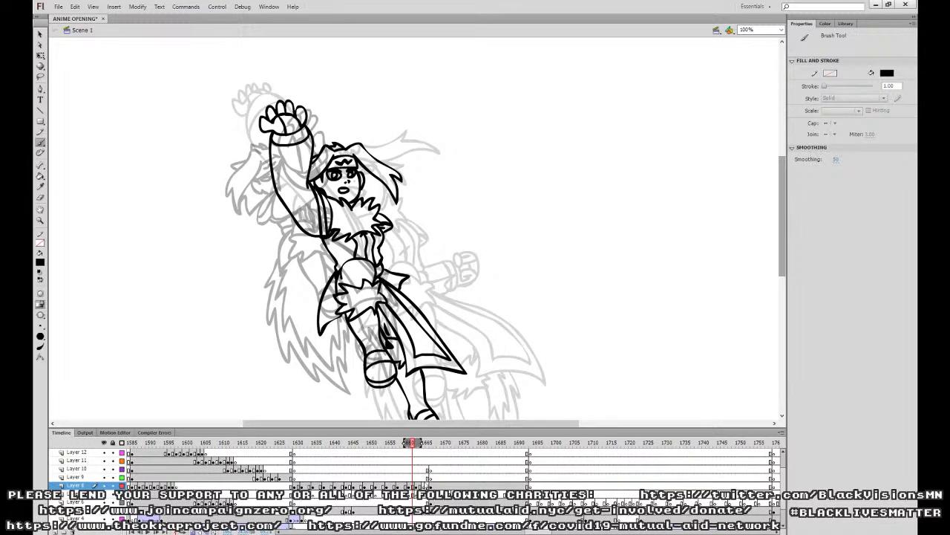
Compare the neighbouring frames and ink the clenched fist and forearm beside the waist.
{"action": "left_click", "coordinate": [416, 485]}
{"action": "key", "text": "comma"}
{"action": "key", "text": "period"}
{"action": "left_click", "coordinate": [406, 486]}
{"action": "left_click", "coordinate": [413, 486]}
{"action": "left_click_drag", "start_coordinate": [398, 252], "coordinate": [414, 276]}
{"action": "mouse_move", "coordinate": [399, 263]}
{"action": "left_mouse_down"}
{"action": "mouse_move", "coordinate": [397, 274]}
{"action": "mouse_move", "coordinate": [385, 255]}
{"action": "left_mouse_up"}
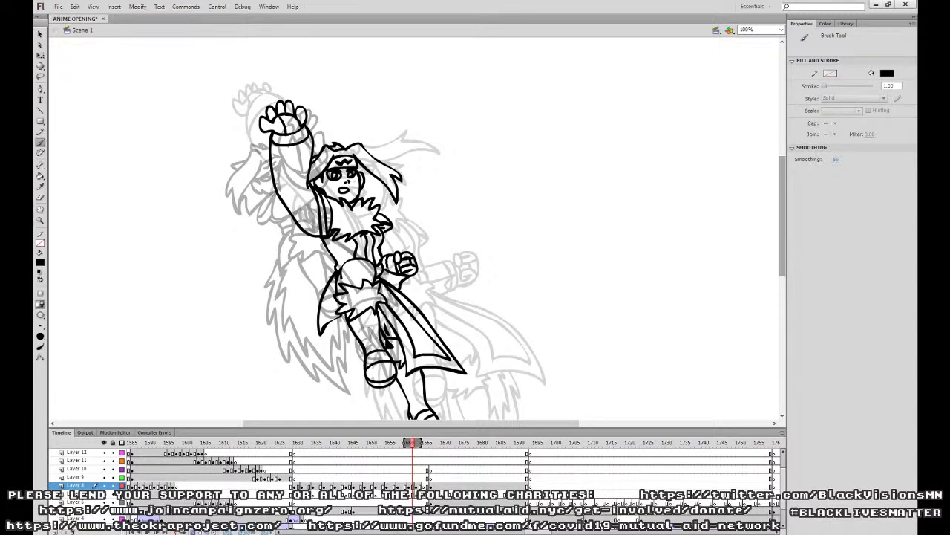
{"action": "key", "text": "ctrl+z"}
{"action": "mouse_move", "coordinate": [392, 256]}
{"action": "left_mouse_down"}
{"action": "mouse_move", "coordinate": [389, 273]}
{"action": "mouse_move", "coordinate": [448, 233]}
{"action": "left_mouse_up"}
{"action": "left_click_drag", "start_coordinate": [469, 283], "coordinate": [458, 239]}
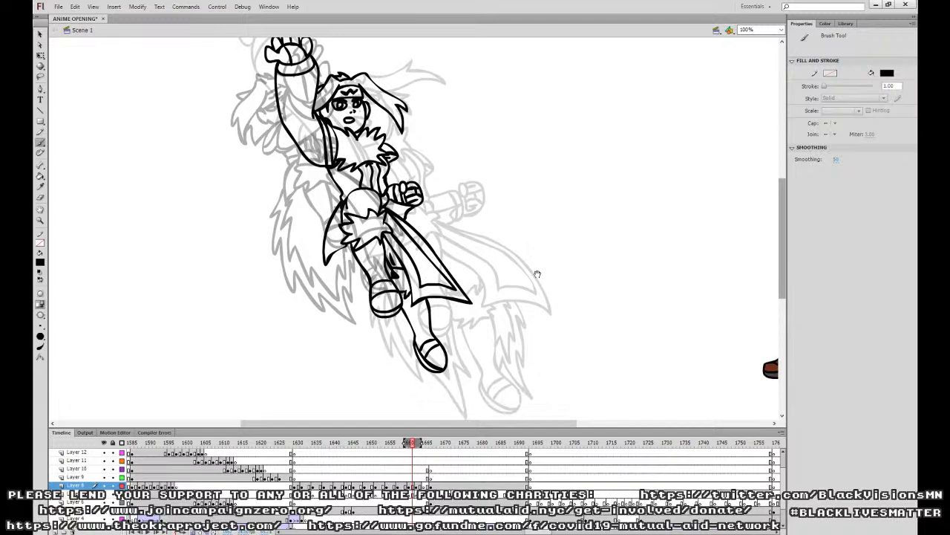
Check the adjacent poses and ink the large ragged fringe hanging behind the front boot.
{"action": "left_click_drag", "start_coordinate": [536, 273], "coordinate": [531, 294]}
{"action": "left_click", "coordinate": [406, 487]}
{"action": "left_click", "coordinate": [421, 486]}
{"action": "left_click", "coordinate": [414, 486]}
{"action": "mouse_move", "coordinate": [311, 273]}
{"action": "left_mouse_down"}
{"action": "mouse_move", "coordinate": [312, 334]}
{"action": "mouse_move", "coordinate": [341, 370]}
{"action": "mouse_move", "coordinate": [392, 401]}
{"action": "mouse_move", "coordinate": [394, 331]}
{"action": "mouse_move", "coordinate": [322, 318]}
{"action": "mouse_move", "coordinate": [343, 359]}
{"action": "mouse_move", "coordinate": [376, 378]}
{"action": "mouse_move", "coordinate": [382, 346]}
{"action": "left_mouse_up"}
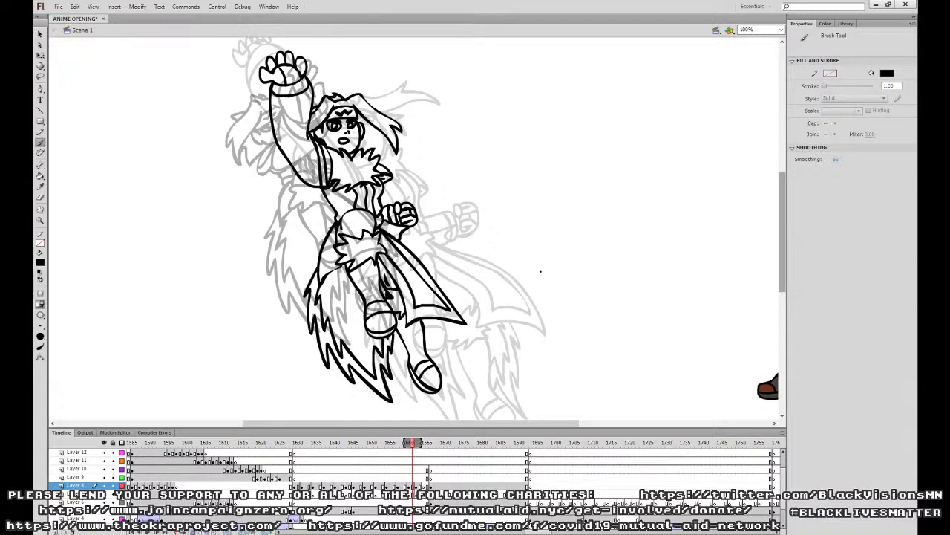
Flip between the adjacent frames and ink the ragged fringe along the coat tail and behind the rear boot.
{"action": "left_click", "coordinate": [407, 486]}
{"action": "left_click", "coordinate": [421, 487]}
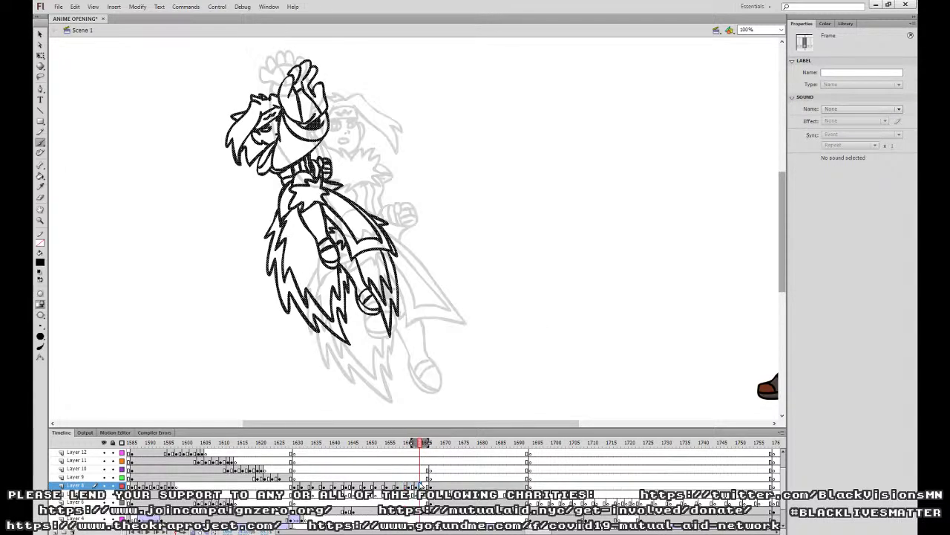
{"action": "left_click", "coordinate": [409, 486]}
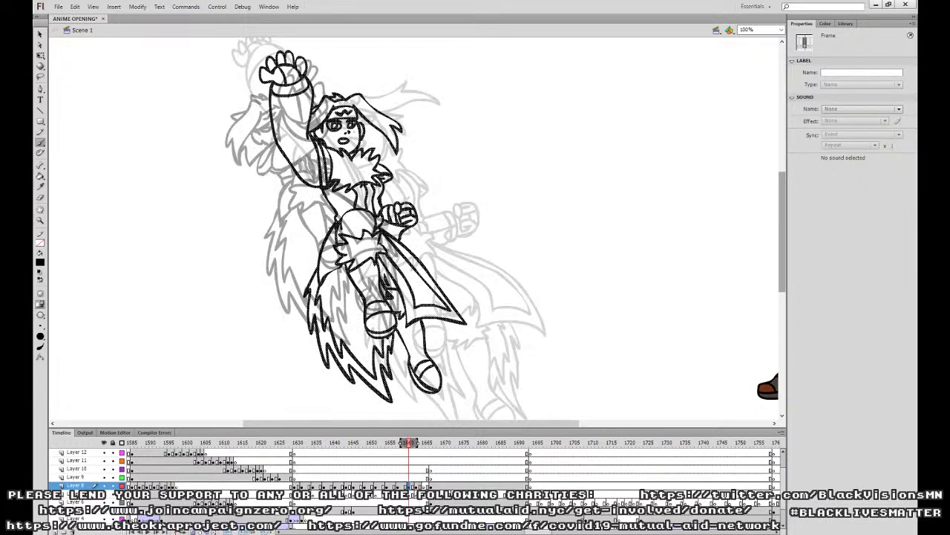
{"action": "left_click_drag", "start_coordinate": [430, 273], "coordinate": [440, 283]}
{"action": "mouse_move", "coordinate": [448, 320]}
{"action": "left_mouse_down"}
{"action": "mouse_move", "coordinate": [451, 379]}
{"action": "mouse_move", "coordinate": [431, 320]}
{"action": "left_mouse_up"}
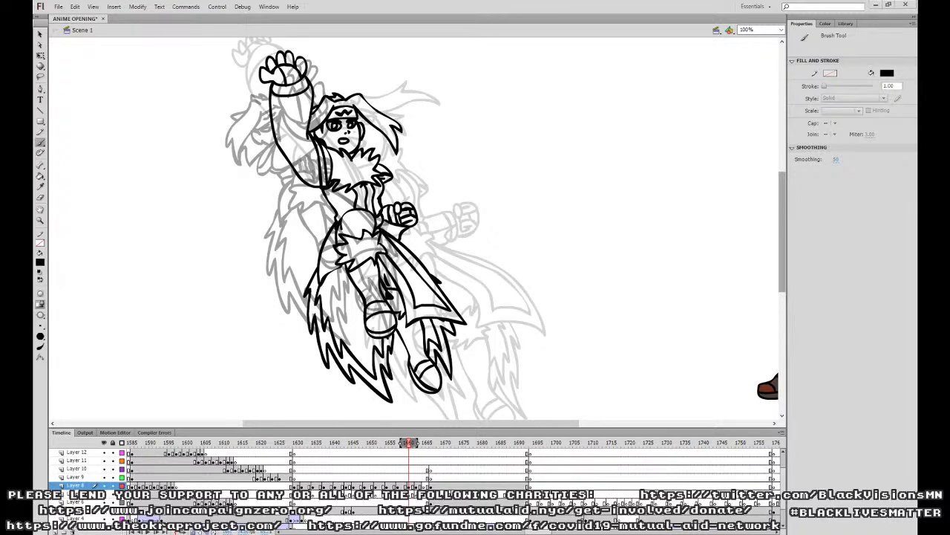
Play back the leap repeatedly at 50% zoom and step through its frames to check the finished in-between.
{"action": "key", "text": "ctrl+minus"}
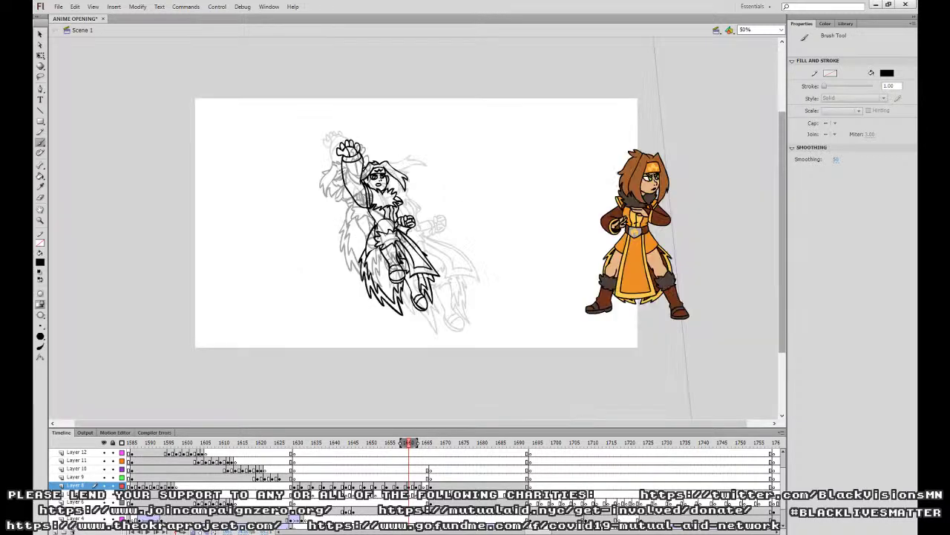
{"action": "left_click", "coordinate": [384, 468]}
{"action": "key", "text": "Return"}
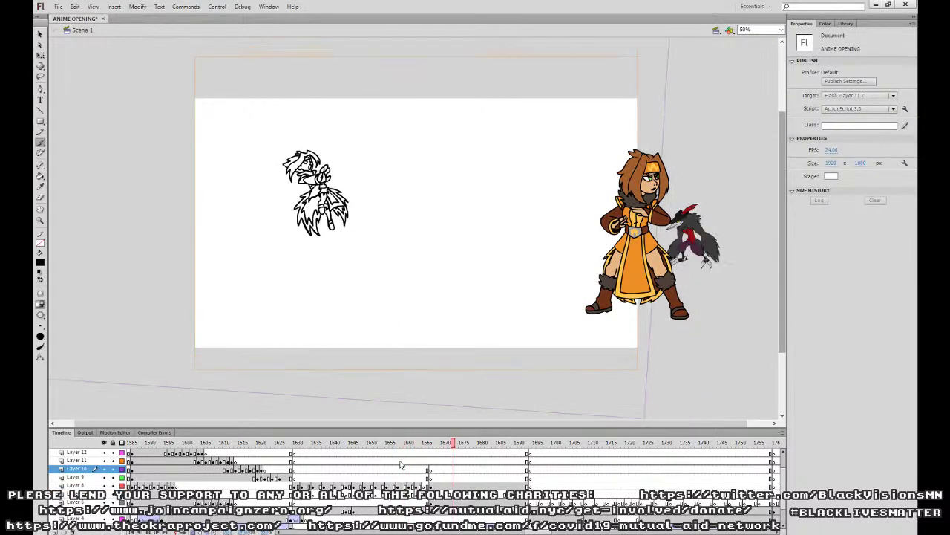
{"action": "left_click", "coordinate": [383, 475]}
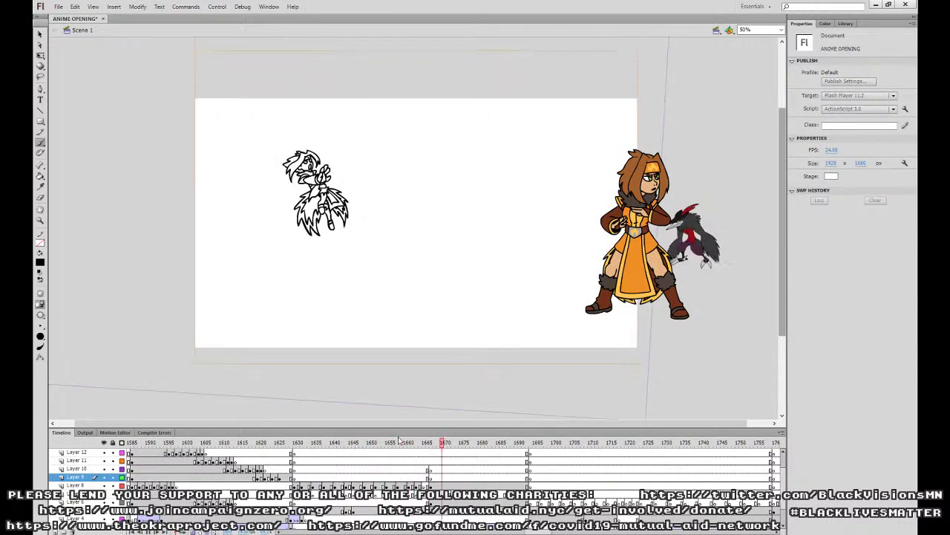
{"action": "left_click", "coordinate": [349, 476]}
{"action": "key", "text": "Return"}
{"action": "left_click", "coordinate": [388, 479]}
{"action": "left_click", "coordinate": [398, 479]}
{"action": "left_click", "coordinate": [380, 479]}
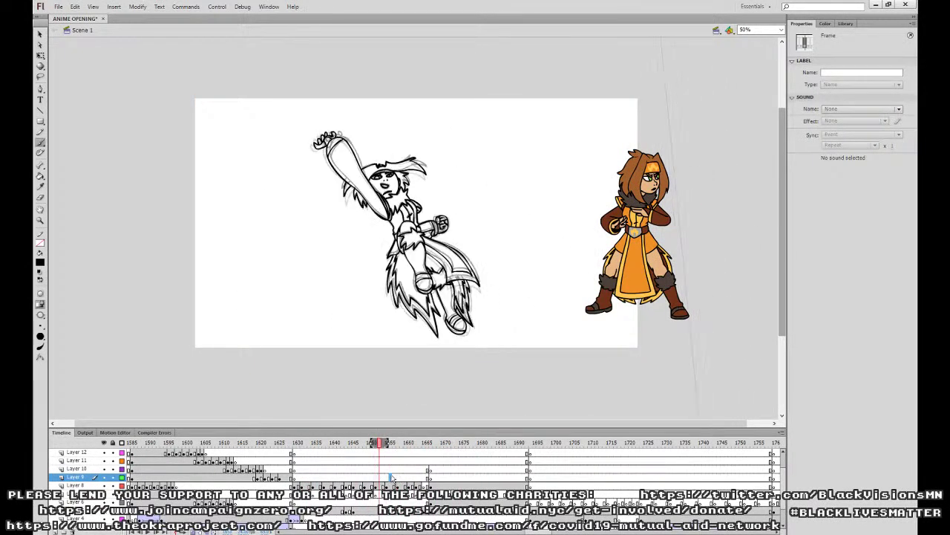
{"action": "left_click", "coordinate": [390, 479]}
Inspect the head of the outstretched-arm pose up close and replay the leap at 50% zoom.
{"action": "key", "text": "ctrl+equal"}
{"action": "key", "text": "ctrl+equal"}
{"action": "left_click_drag", "start_coordinate": [449, 99], "coordinate": [487, 390]}
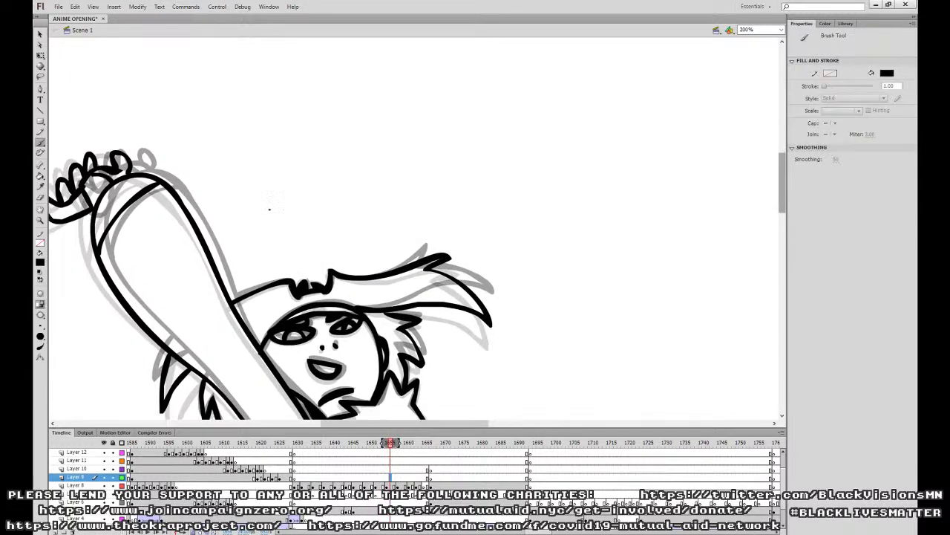
{"action": "left_click", "coordinate": [40, 34]}
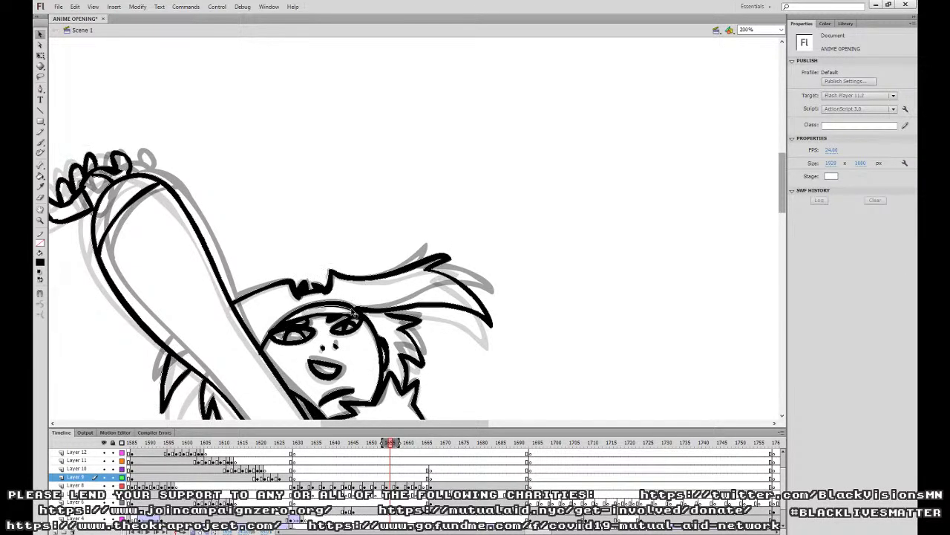
{"action": "key", "text": "ctrl+minus"}
{"action": "key", "text": "p"}
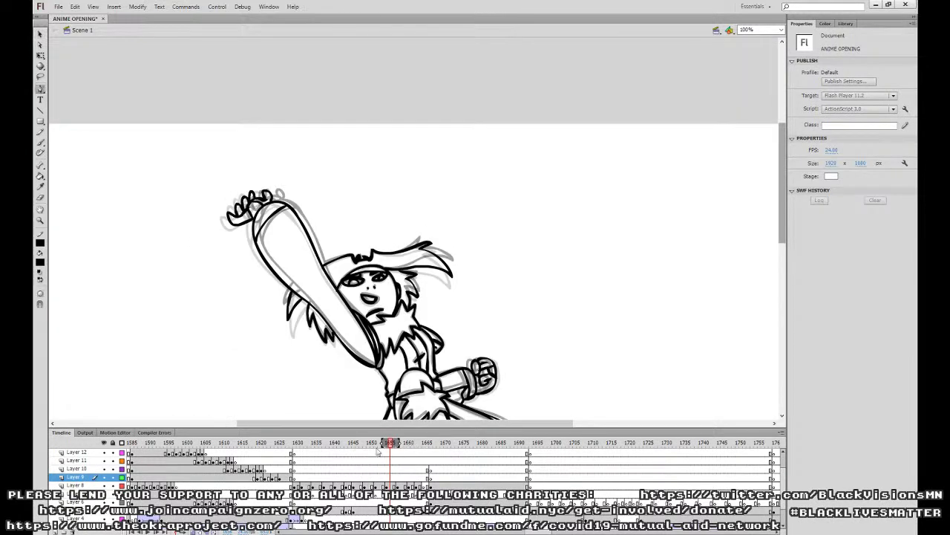
{"action": "left_click", "coordinate": [41, 56]}
{"action": "key", "text": "ctrl+minus"}
{"action": "left_click", "coordinate": [346, 470]}
{"action": "key", "text": "Return"}
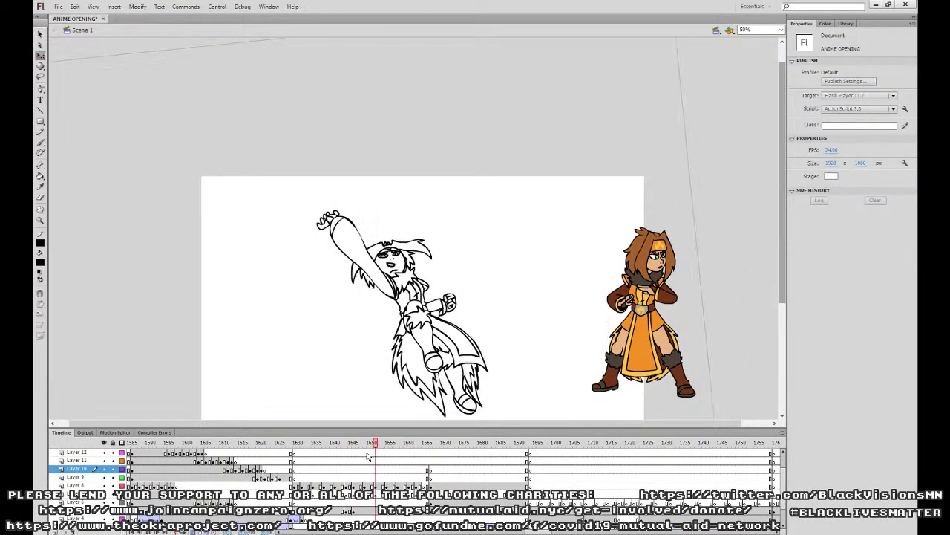
{"action": "key", "text": "Return"}
Brush small emblem marks onto the headband in two nearby frames of the outstretched-arm pose on Layer 8, working at 400% zoom.
{"action": "left_click", "coordinate": [41, 141]}
{"action": "key", "text": "ctrl+equal"}
{"action": "key", "text": "ctrl+equal"}
{"action": "key", "text": "ctrl+equal"}
{"action": "left_click_drag", "start_coordinate": [475, 423], "coordinate": [394, 472]}
{"action": "left_click", "coordinate": [391, 486]}
{"action": "left_click_drag", "start_coordinate": [382, 256], "coordinate": [693, 134]}
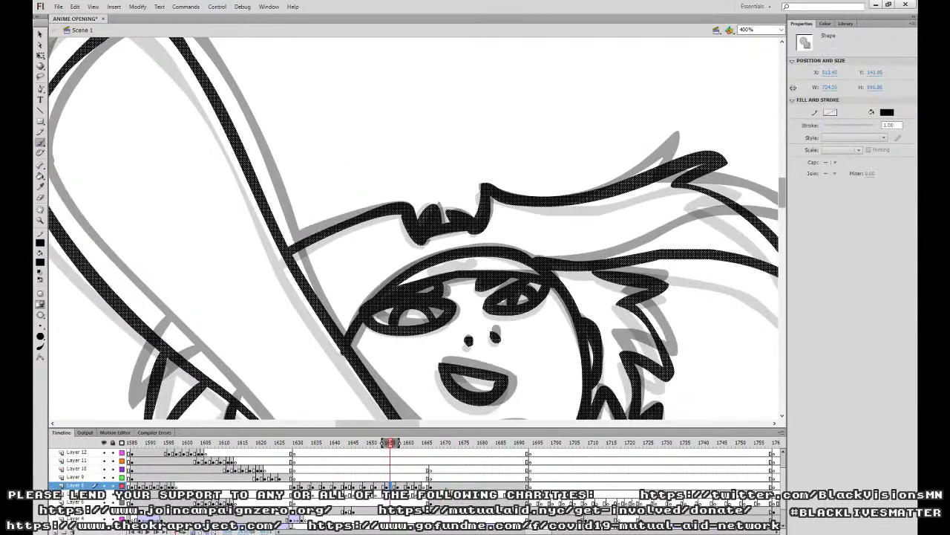
{"action": "left_click", "coordinate": [382, 485]}
{"action": "left_click", "coordinate": [386, 487]}
{"action": "left_click_drag", "start_coordinate": [431, 269], "coordinate": [458, 264]}
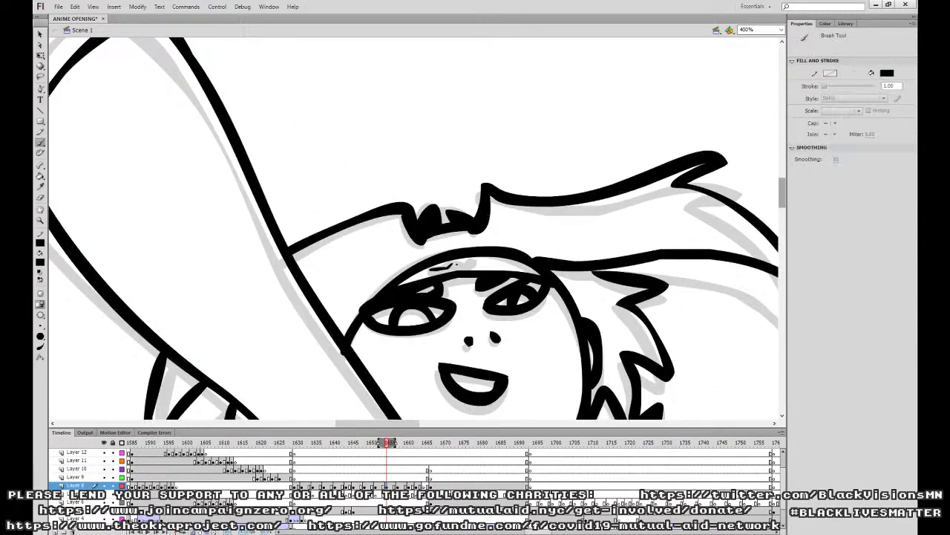
{"action": "left_click", "coordinate": [398, 485]}
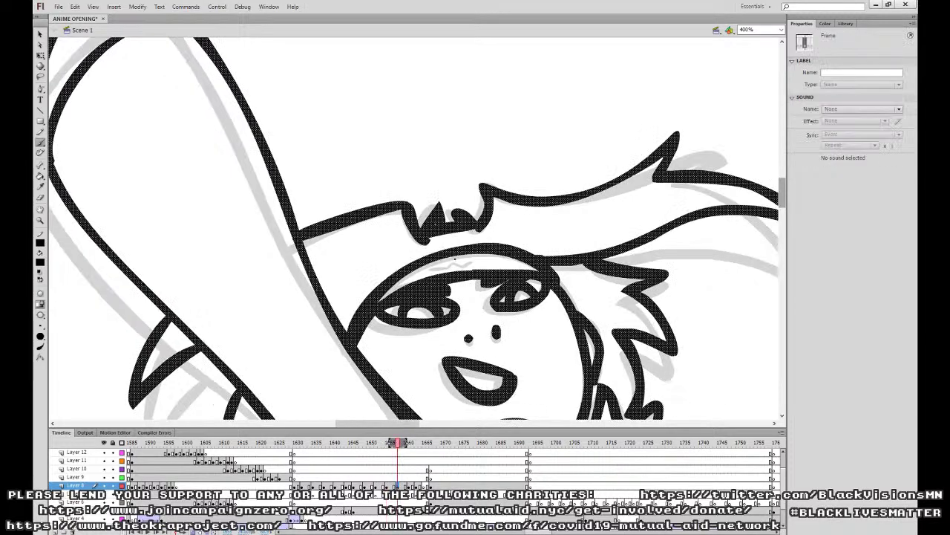
{"action": "left_click_drag", "start_coordinate": [433, 268], "coordinate": [474, 259]}
Replay the outstretched-arm section of the leap several times at 50% zoom to check the headband marks in motion.
{"action": "key", "text": "ctrl+minus"}
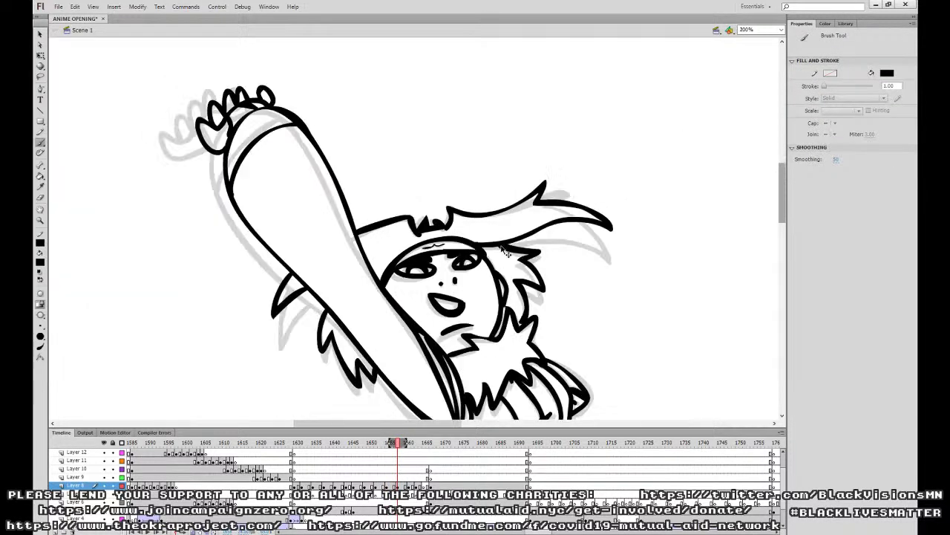
{"action": "key", "text": "ctrl+minus"}
{"action": "key", "text": "ctrl+minus"}
{"action": "left_click", "coordinate": [358, 477]}
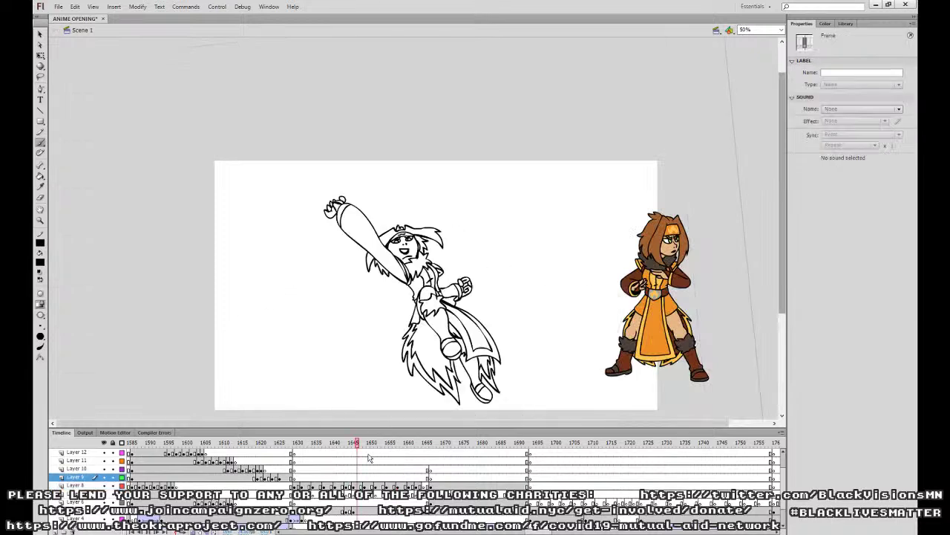
{"action": "key", "text": "Return"}
{"action": "left_click", "coordinate": [317, 469]}
{"action": "key", "text": "Return"}
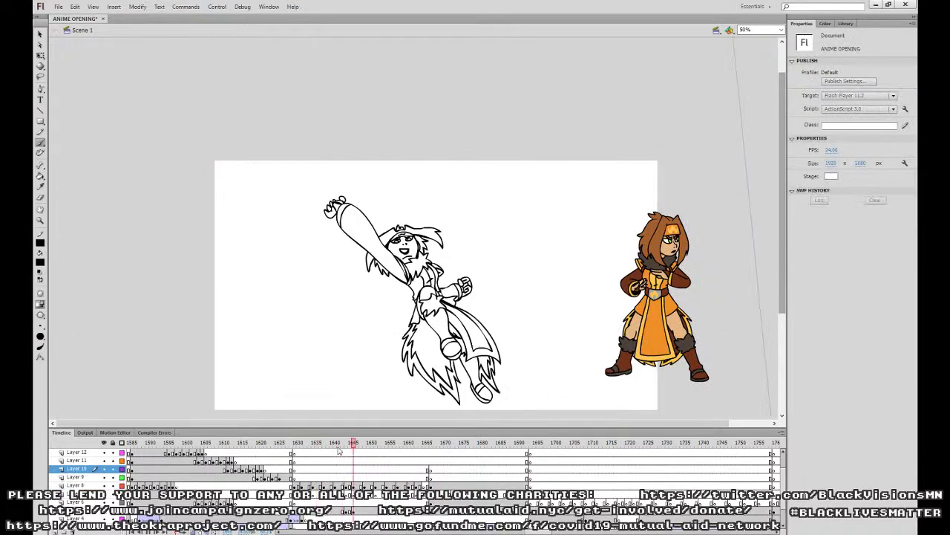
{"action": "left_click", "coordinate": [363, 460]}
{"action": "key", "text": "Return"}
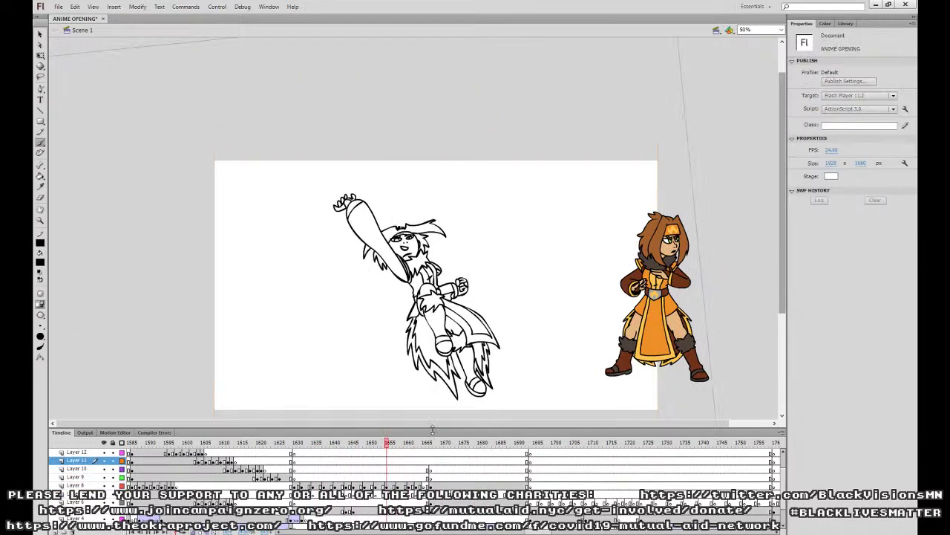
Try to reshape the lower edge of the raised sleeve in the open-hand pose, then undo the change.
{"action": "left_click", "coordinate": [409, 477]}
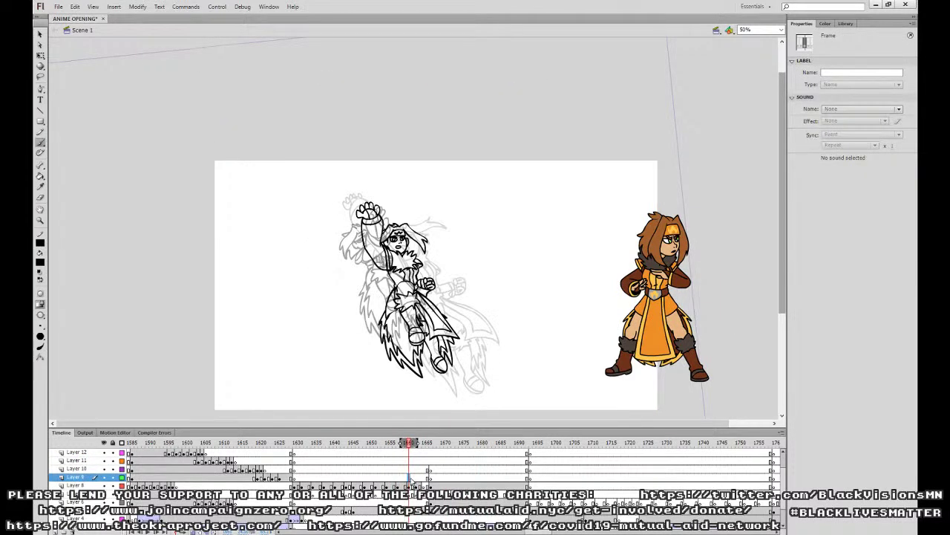
{"action": "key", "text": "ctrl+1"}
{"action": "left_click_drag", "start_coordinate": [518, 307], "coordinate": [518, 420]}
{"action": "key", "text": "v"}
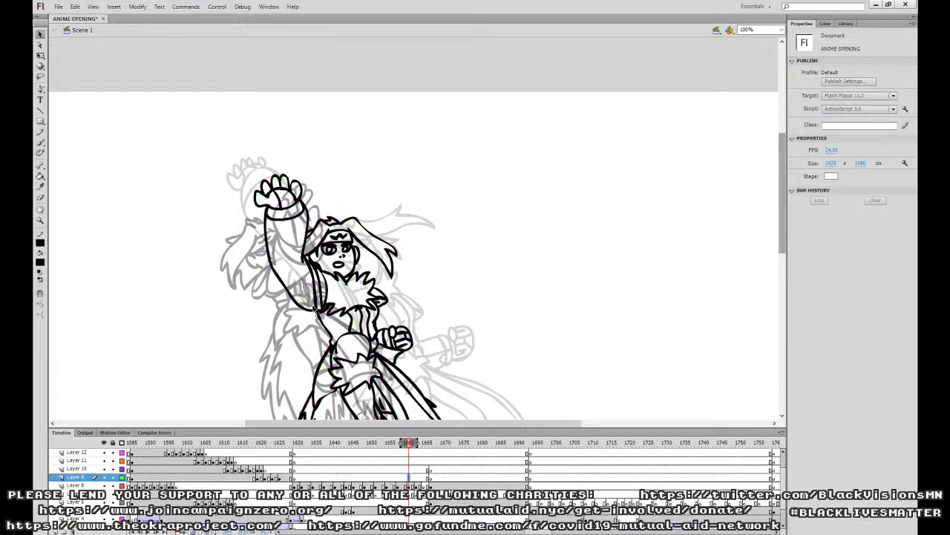
{"action": "left_click_drag", "start_coordinate": [299, 302], "coordinate": [309, 302]}
{"action": "key", "text": "ctrl+z"}
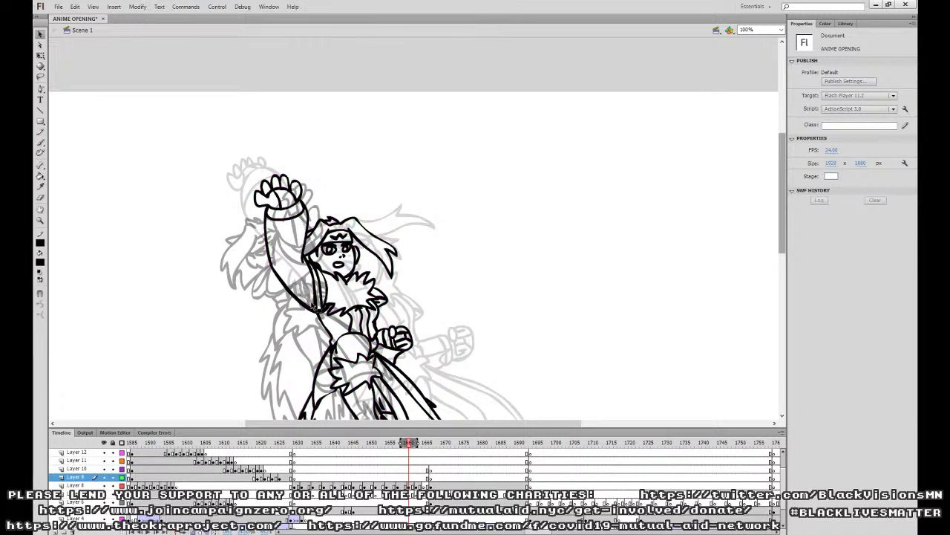
Play back the leap from several starting frames at 50% zoom to judge the transition into the small distant pose.
{"action": "left_click", "coordinate": [389, 469]}
{"action": "key", "text": "ctrl+minus"}
{"action": "left_click", "coordinate": [353, 477]}
{"action": "key", "text": "Return"}
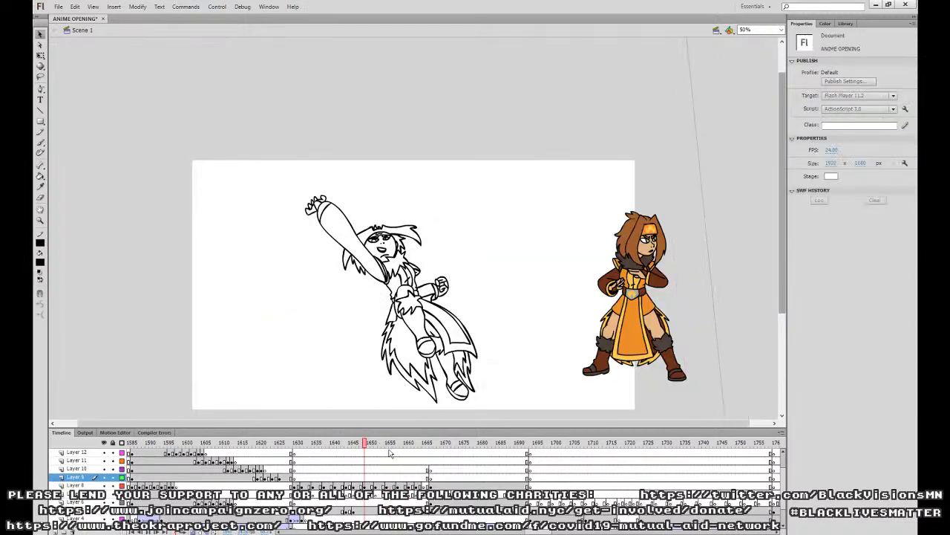
{"action": "left_click", "coordinate": [287, 461]}
{"action": "key", "text": "Return"}
{"action": "key", "text": "Return"}
Enlarge the small-pose copy on the layer below Layer 8 and position it between the two neighbouring leap poses.
{"action": "left_click", "coordinate": [425, 486]}
{"action": "key", "text": "ctrl+equal"}
{"action": "left_click_drag", "start_coordinate": [451, 284], "coordinate": [527, 376]}
{"action": "left_click", "coordinate": [528, 378]}
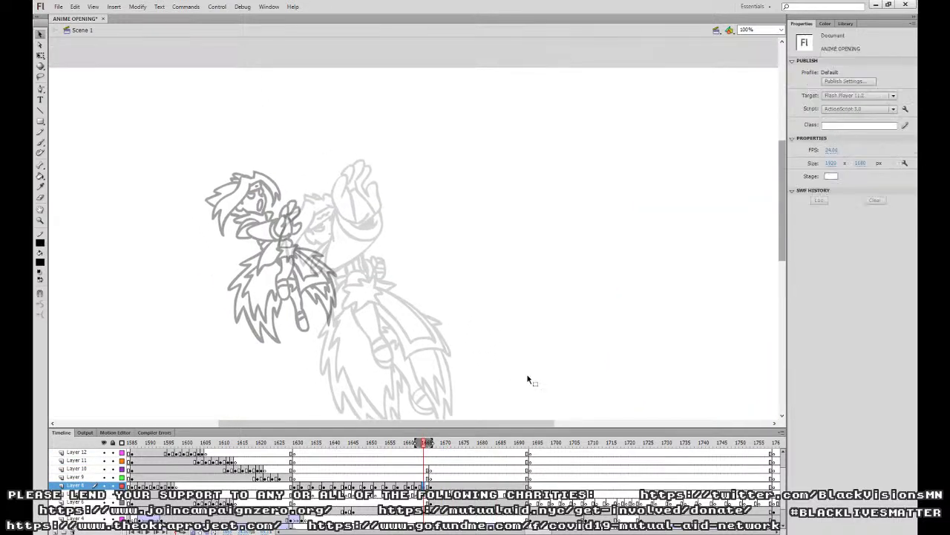
{"action": "left_click", "coordinate": [41, 56]}
{"action": "left_click", "coordinate": [434, 487]}
{"action": "left_click", "coordinate": [424, 495]}
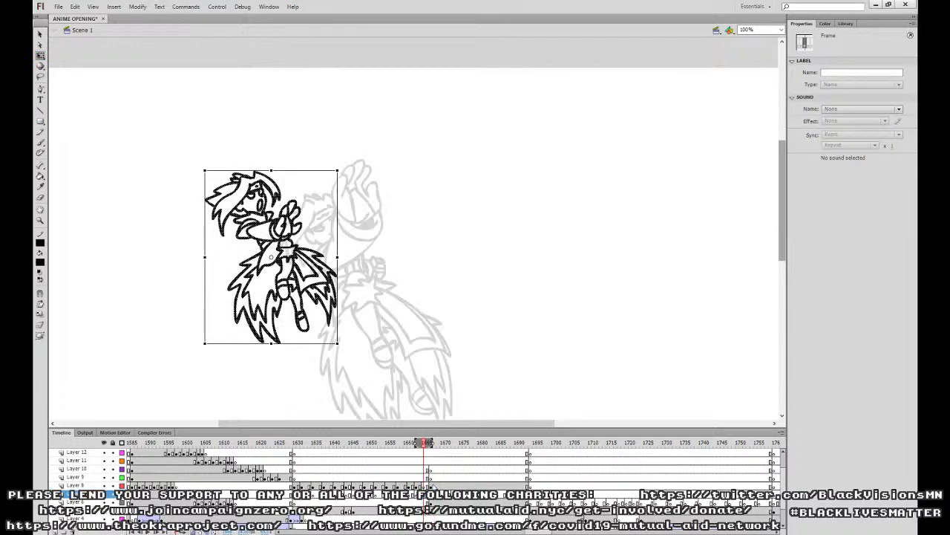
{"action": "key", "text": "ctrl+minus"}
{"action": "left_click_drag", "start_coordinate": [370, 286], "coordinate": [381, 302]}
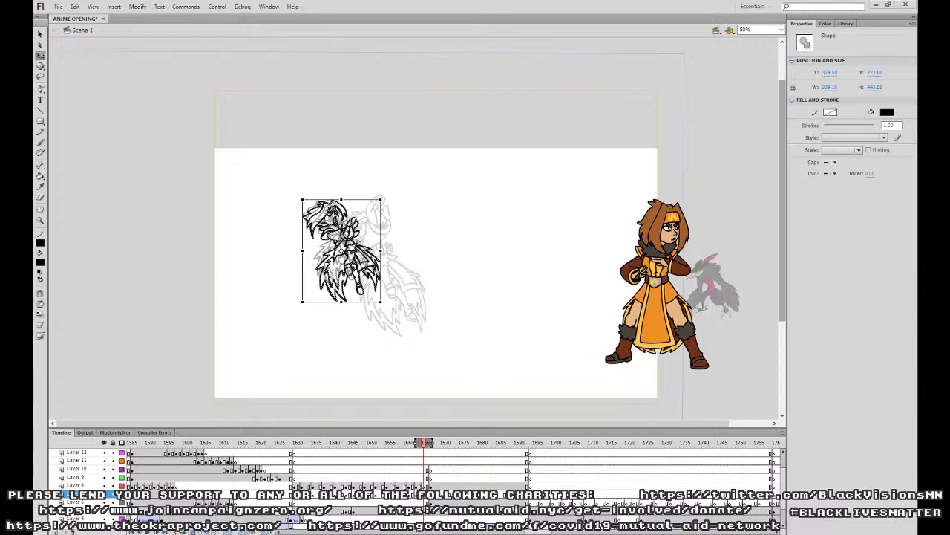
{"action": "mouse_move", "coordinate": [382, 302]}
{"action": "left_mouse_down"}
{"action": "mouse_move", "coordinate": [407, 330]}
{"action": "mouse_move", "coordinate": [393, 318]}
{"action": "left_mouse_up"}
{"action": "mouse_move", "coordinate": [364, 246]}
{"action": "left_mouse_down"}
{"action": "mouse_move", "coordinate": [383, 255]}
{"action": "mouse_move", "coordinate": [377, 248]}
{"action": "left_mouse_up"}
{"action": "key", "text": "Right"}
{"action": "key", "text": "Right"}
Replay the leap through the enlarged guide pose to check its size and placement.
{"action": "left_click", "coordinate": [360, 468]}
{"action": "key", "text": "Return"}
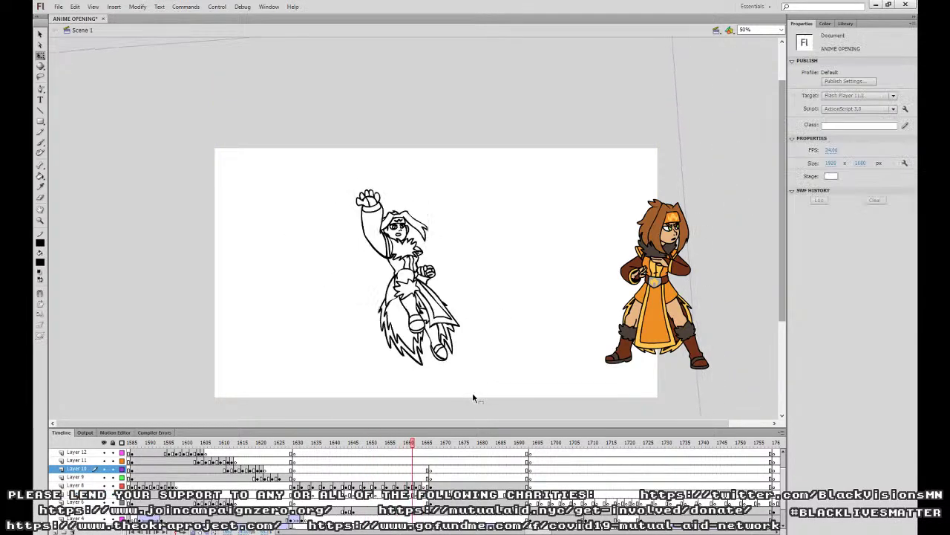
{"action": "left_click", "coordinate": [361, 477]}
{"action": "key", "text": "Return"}
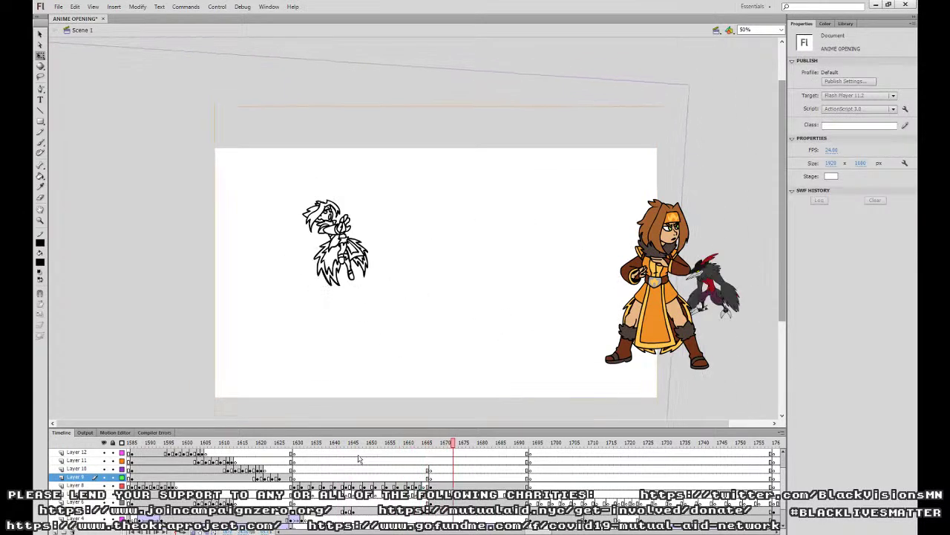
{"action": "key", "text": "Return"}
Show the guide pose's layer as outlines and return to Layer 8's empty in-between frame at 100% zoom.
{"action": "left_click", "coordinate": [424, 485]}
{"action": "left_click", "coordinate": [429, 502]}
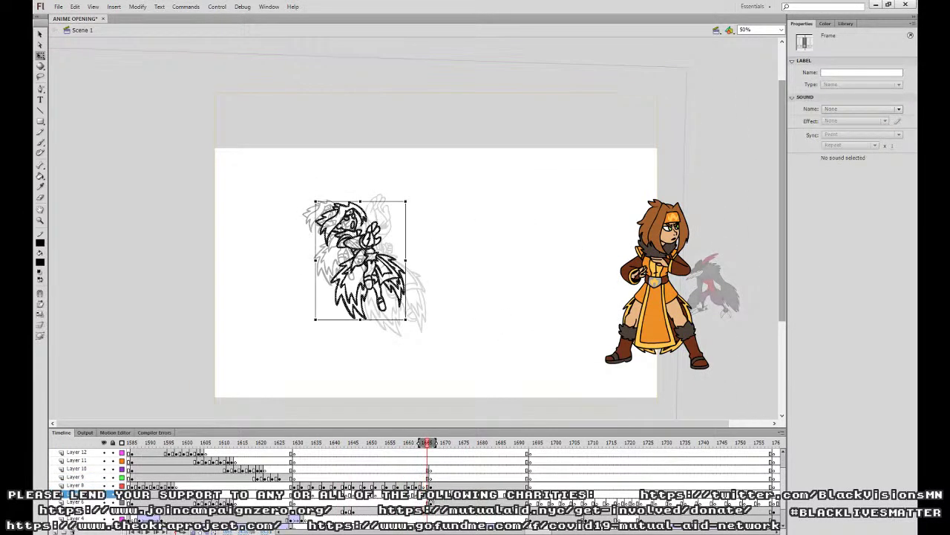
{"action": "key", "text": "comma"}
{"action": "left_click", "coordinate": [122, 494]}
{"action": "left_click", "coordinate": [428, 486]}
{"action": "key", "text": "ctrl+1"}
{"action": "left_click_drag", "start_coordinate": [483, 285], "coordinate": [540, 436]}
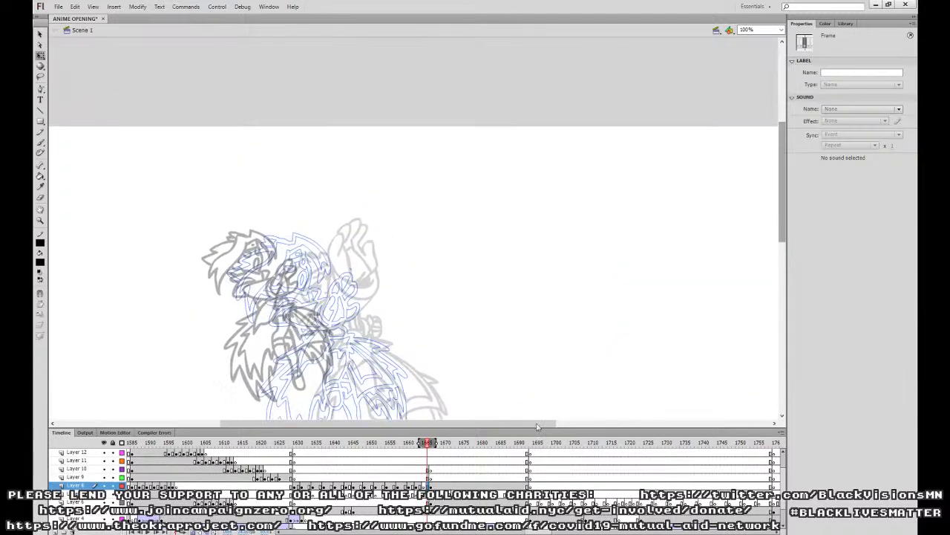
{"action": "left_click", "coordinate": [41, 143]}
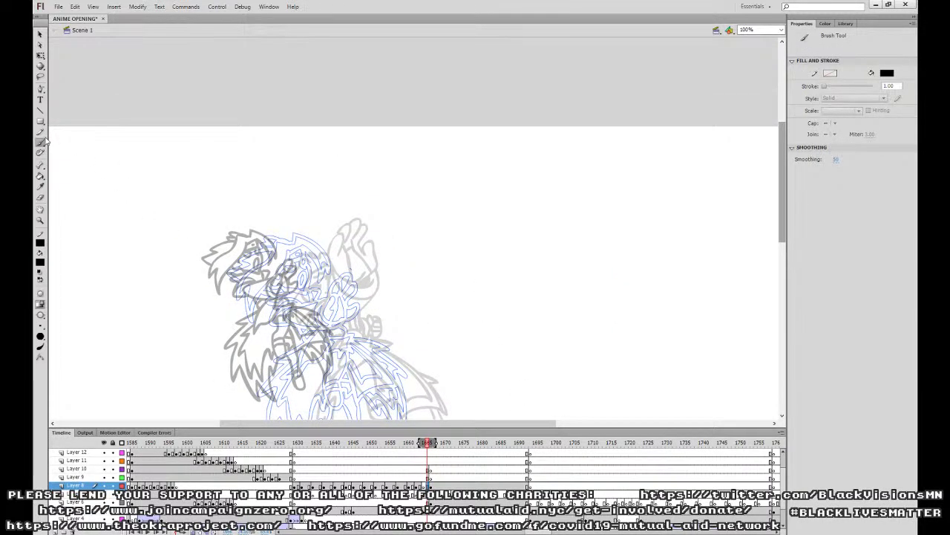
{"action": "left_click", "coordinate": [431, 476]}
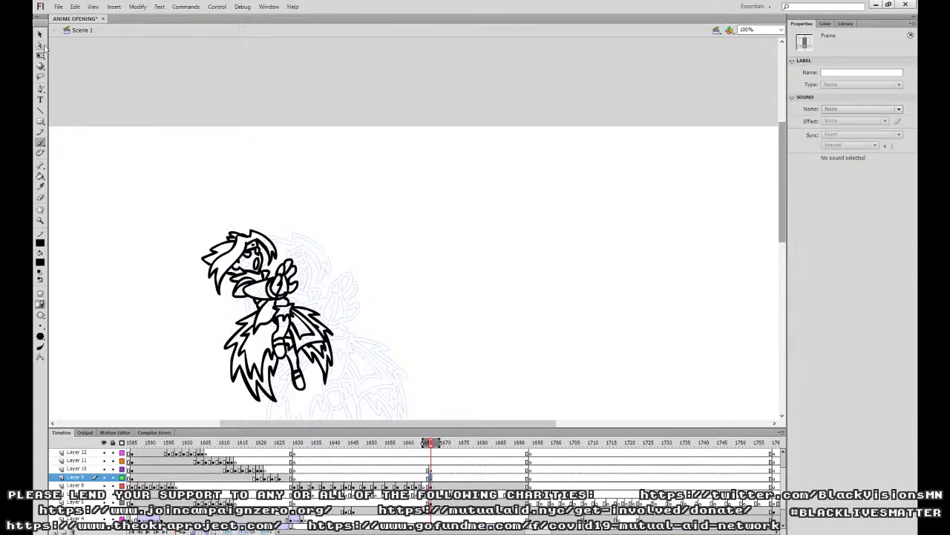
{"action": "key", "text": "v"}
{"action": "left_click", "coordinate": [313, 255]}
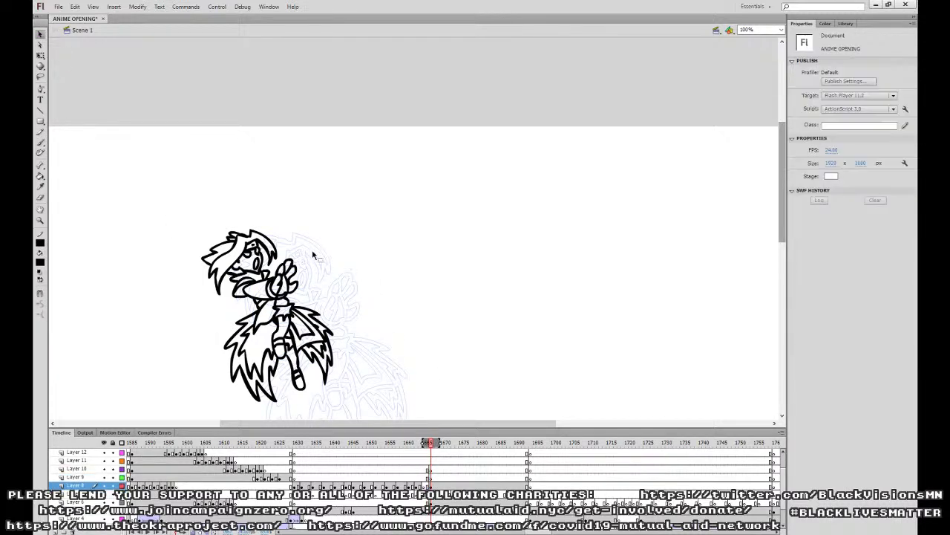
{"action": "left_click", "coordinate": [425, 460]}
{"action": "left_click", "coordinate": [40, 142]}
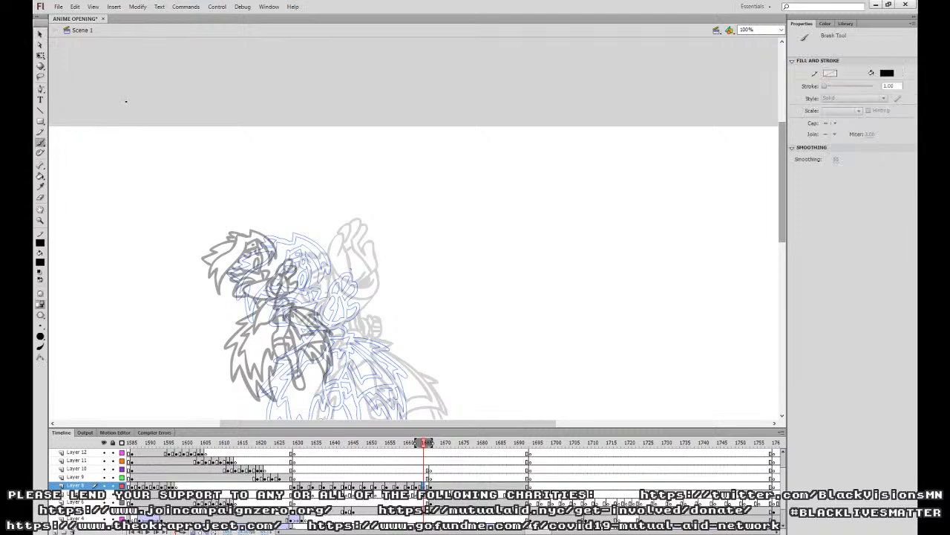
{"action": "key", "text": "v"}
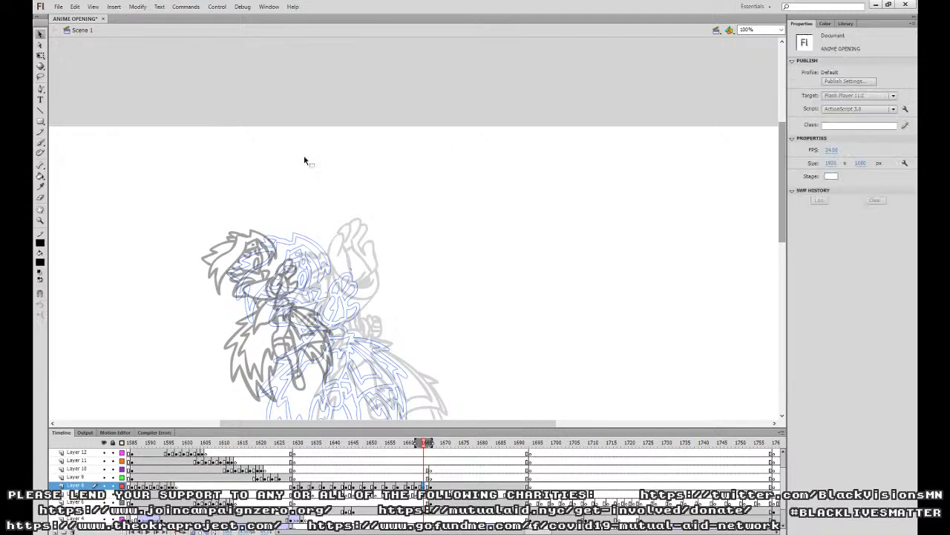
Ink the raised open hand and rounded sleeve on Layer 8 with the Brush tool, discarding the first misplaced strokes.
{"action": "left_click", "coordinate": [40, 142]}
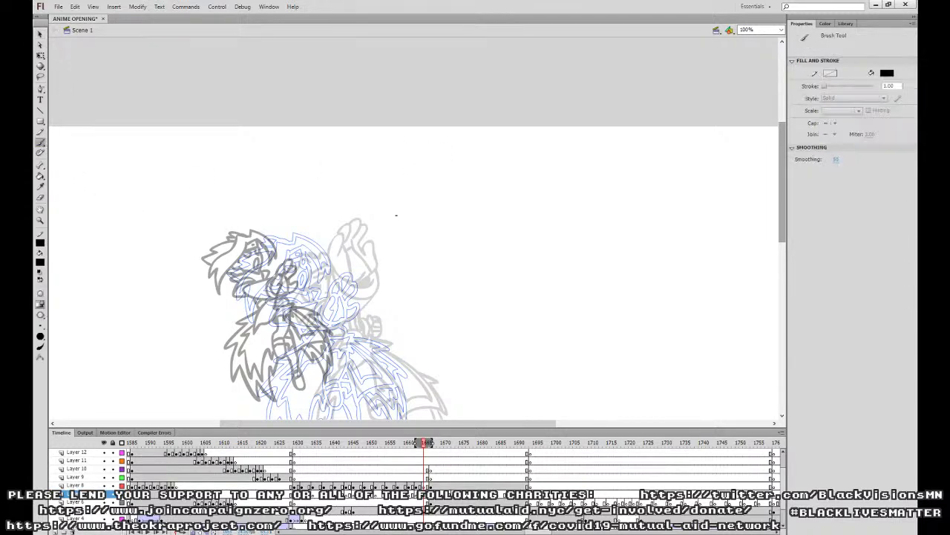
{"action": "mouse_move", "coordinate": [305, 255]}
{"action": "left_mouse_down"}
{"action": "mouse_move", "coordinate": [319, 278]}
{"action": "mouse_move", "coordinate": [337, 265]}
{"action": "mouse_move", "coordinate": [339, 245]}
{"action": "mouse_move", "coordinate": [300, 282]}
{"action": "mouse_move", "coordinate": [325, 279]}
{"action": "mouse_move", "coordinate": [323, 258]}
{"action": "mouse_move", "coordinate": [300, 256]}
{"action": "mouse_move", "coordinate": [314, 244]}
{"action": "mouse_move", "coordinate": [323, 246]}
{"action": "mouse_move", "coordinate": [319, 261]}
{"action": "left_mouse_up"}
{"action": "left_click", "coordinate": [428, 485]}
{"action": "key", "text": "ctrl+z"}
{"action": "key", "text": "ctrl+z"}
{"action": "key", "text": "ctrl+z"}
{"action": "mouse_move", "coordinate": [317, 257]}
{"action": "left_mouse_down"}
{"action": "mouse_move", "coordinate": [311, 285]}
{"action": "mouse_move", "coordinate": [320, 299]}
{"action": "mouse_move", "coordinate": [330, 280]}
{"action": "mouse_move", "coordinate": [291, 300]}
{"action": "mouse_move", "coordinate": [297, 323]}
{"action": "mouse_move", "coordinate": [326, 286]}
{"action": "mouse_move", "coordinate": [286, 320]}
{"action": "mouse_move", "coordinate": [288, 301]}
{"action": "left_mouse_up"}
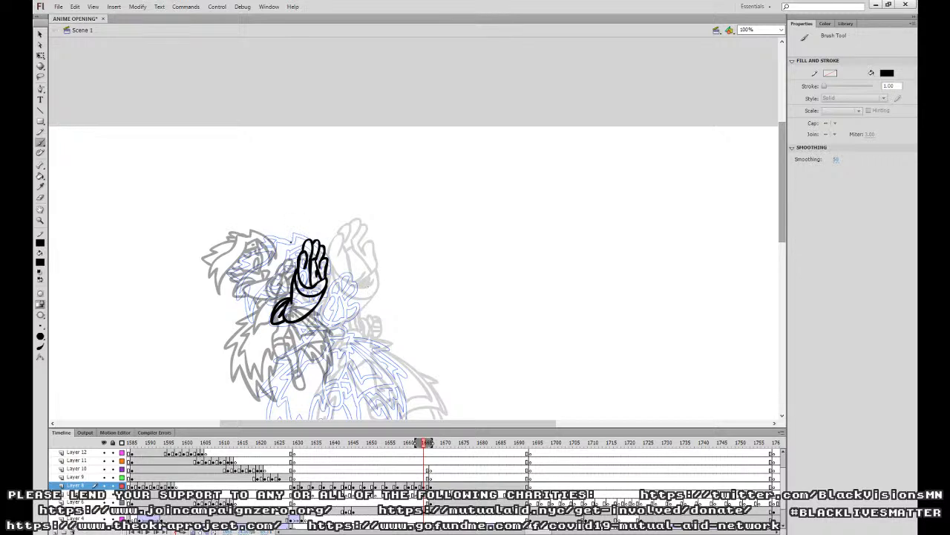
Ink the ragged hair around the head and behind the raised hand of the in-between pose.
{"action": "mouse_move", "coordinate": [291, 239]}
{"action": "left_mouse_down"}
{"action": "mouse_move", "coordinate": [248, 300]}
{"action": "mouse_move", "coordinate": [277, 285]}
{"action": "mouse_move", "coordinate": [290, 252]}
{"action": "left_mouse_up"}
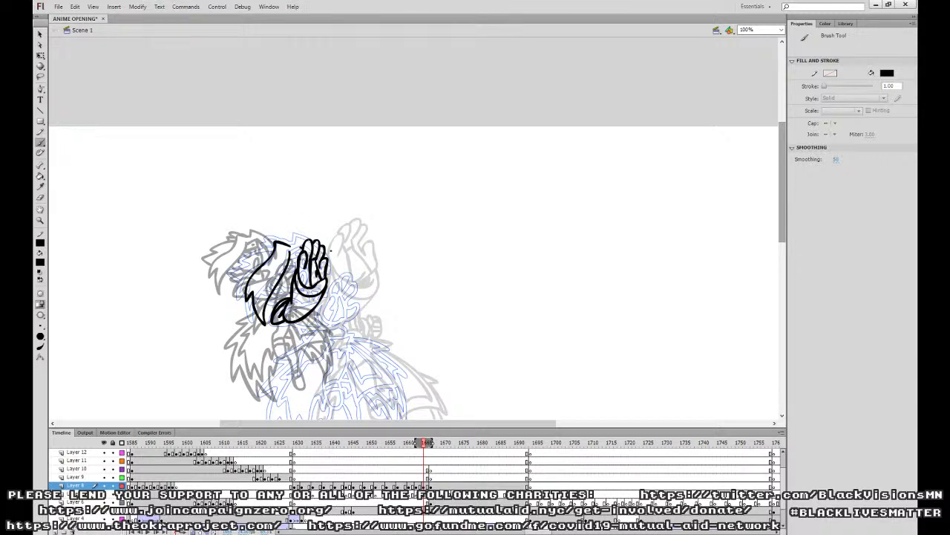
{"action": "mouse_move", "coordinate": [325, 251]}
{"action": "left_mouse_down"}
{"action": "mouse_move", "coordinate": [338, 267]}
{"action": "mouse_move", "coordinate": [328, 284]}
{"action": "left_mouse_up"}
{"action": "mouse_move", "coordinate": [315, 238]}
{"action": "left_mouse_down"}
{"action": "mouse_move", "coordinate": [294, 234]}
{"action": "mouse_move", "coordinate": [288, 245]}
{"action": "mouse_move", "coordinate": [273, 236]}
{"action": "mouse_move", "coordinate": [233, 279]}
{"action": "left_mouse_up"}
{"action": "left_click_drag", "start_coordinate": [273, 250], "coordinate": [233, 286]}
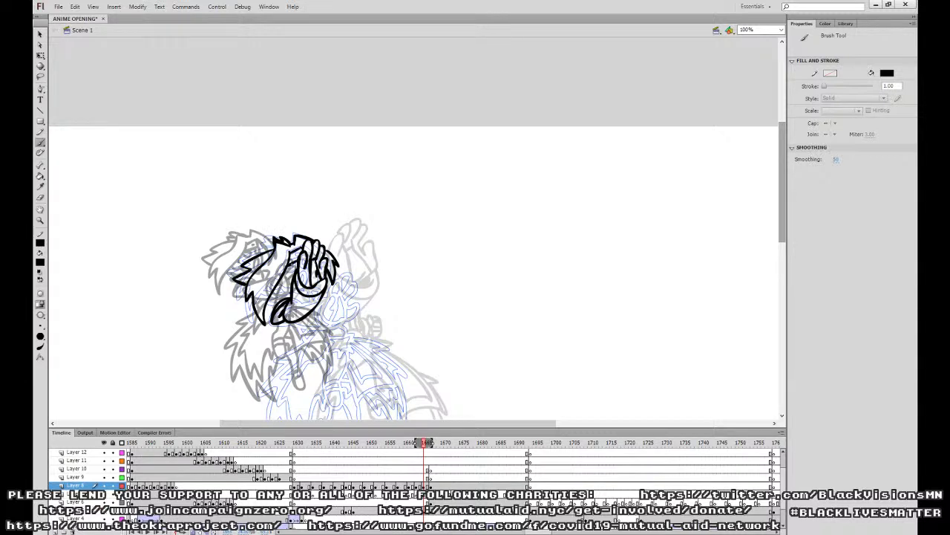
Ink the facial details beside the raised hand, undoing unsatisfactory strokes.
{"action": "mouse_move", "coordinate": [297, 265]}
{"action": "left_mouse_down"}
{"action": "mouse_move", "coordinate": [269, 308]}
{"action": "mouse_move", "coordinate": [287, 302]}
{"action": "mouse_move", "coordinate": [272, 308]}
{"action": "left_mouse_up"}
{"action": "key", "text": "ctrl+z"}
{"action": "key", "text": "ctrl+z"}
{"action": "key", "text": "ctrl+z"}
{"action": "key", "text": "ctrl+z"}
Ink the front leg with its ragged fur and boot below the torso, redoing the strokes that miss.
{"action": "scroll", "coordinate": [403, 254], "scroll_direction": "down", "scroll_amount": 2}
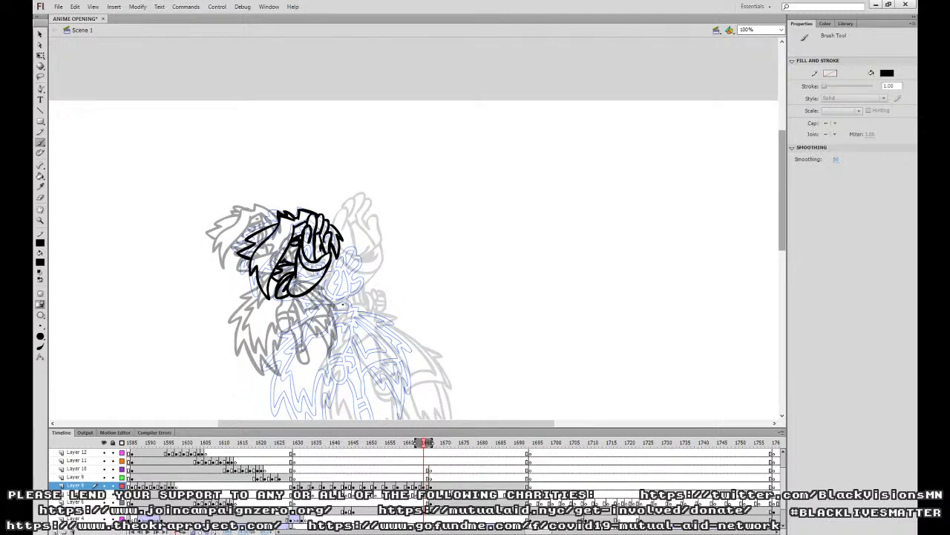
{"action": "mouse_move", "coordinate": [347, 318]}
{"action": "left_mouse_down"}
{"action": "mouse_move", "coordinate": [328, 310]}
{"action": "mouse_move", "coordinate": [332, 325]}
{"action": "mouse_move", "coordinate": [322, 334]}
{"action": "mouse_move", "coordinate": [337, 326]}
{"action": "left_mouse_up"}
{"action": "mouse_move", "coordinate": [332, 305]}
{"action": "left_mouse_down"}
{"action": "mouse_move", "coordinate": [319, 333]}
{"action": "mouse_move", "coordinate": [333, 323]}
{"action": "left_mouse_up"}
{"action": "key", "text": "ctrl+z"}
{"action": "key", "text": "ctrl+z"}
{"action": "key", "text": "ctrl+z"}
{"action": "key", "text": "ctrl+z"}
{"action": "mouse_move", "coordinate": [321, 333]}
{"action": "left_mouse_down"}
{"action": "mouse_move", "coordinate": [328, 326]}
{"action": "mouse_move", "coordinate": [343, 344]}
{"action": "mouse_move", "coordinate": [352, 319]}
{"action": "mouse_move", "coordinate": [340, 311]}
{"action": "mouse_move", "coordinate": [324, 336]}
{"action": "mouse_move", "coordinate": [343, 345]}
{"action": "mouse_move", "coordinate": [347, 310]}
{"action": "left_mouse_up"}
{"action": "key", "text": "ctrl+z"}
{"action": "key", "text": "ctrl+z"}
{"action": "mouse_move", "coordinate": [331, 343]}
{"action": "left_mouse_down"}
{"action": "mouse_move", "coordinate": [333, 369]}
{"action": "mouse_move", "coordinate": [349, 358]}
{"action": "mouse_move", "coordinate": [347, 339]}
{"action": "mouse_move", "coordinate": [335, 369]}
{"action": "mouse_move", "coordinate": [339, 378]}
{"action": "mouse_move", "coordinate": [351, 369]}
{"action": "mouse_move", "coordinate": [337, 373]}
{"action": "left_mouse_up"}
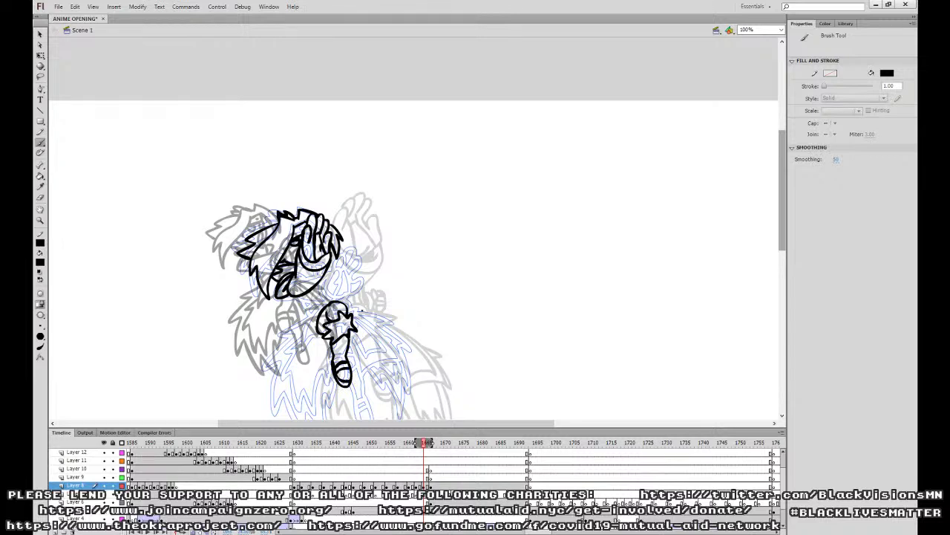
Ink the torso and belt linking the arm to the hips, plus the hanging bordered coat panel.
{"action": "mouse_move", "coordinate": [320, 303]}
{"action": "left_mouse_down"}
{"action": "mouse_move", "coordinate": [335, 299]}
{"action": "mouse_move", "coordinate": [303, 352]}
{"action": "mouse_move", "coordinate": [310, 319]}
{"action": "mouse_move", "coordinate": [298, 309]}
{"action": "mouse_move", "coordinate": [328, 284]}
{"action": "mouse_move", "coordinate": [315, 303]}
{"action": "mouse_move", "coordinate": [323, 274]}
{"action": "mouse_move", "coordinate": [321, 296]}
{"action": "mouse_move", "coordinate": [327, 265]}
{"action": "left_mouse_up"}
{"action": "key", "text": "ctrl+z"}
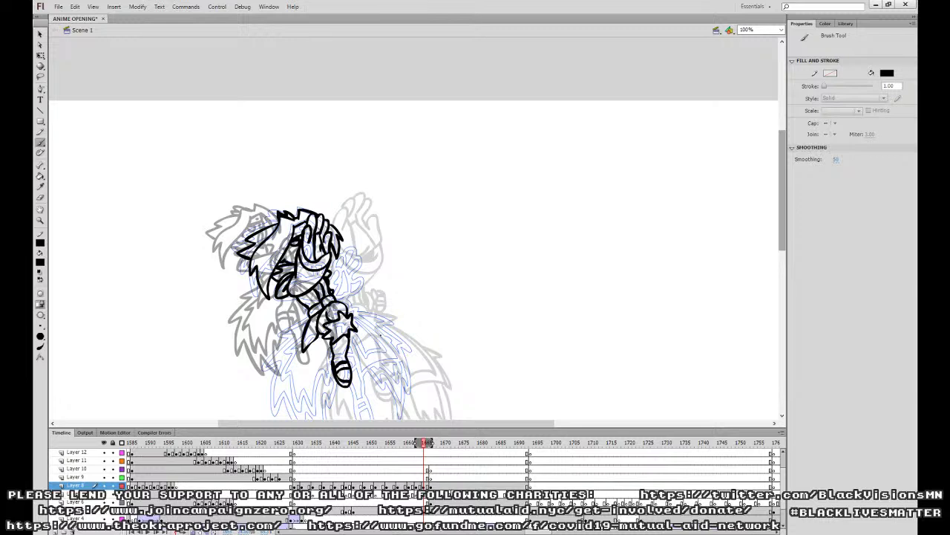
{"action": "scroll", "coordinate": [381, 332], "scroll_direction": "down", "scroll_amount": 3}
{"action": "mouse_move", "coordinate": [339, 304]}
{"action": "left_mouse_down"}
{"action": "mouse_move", "coordinate": [369, 331]}
{"action": "mouse_move", "coordinate": [343, 282]}
{"action": "left_mouse_up"}
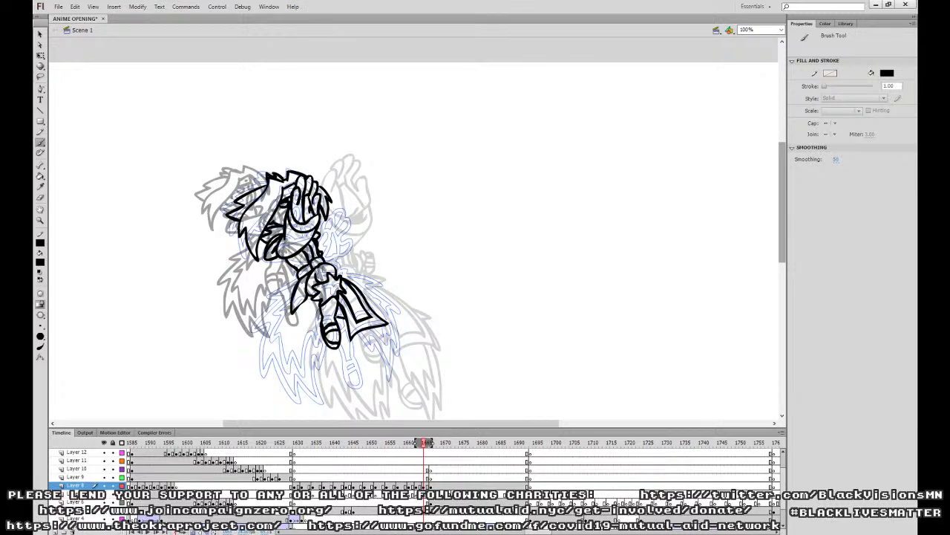
Ink the rear leg and its rounded boot below the coat panel.
{"action": "mouse_move", "coordinate": [341, 331]}
{"action": "left_mouse_down"}
{"action": "mouse_move", "coordinate": [347, 342]}
{"action": "mouse_move", "coordinate": [351, 333]}
{"action": "mouse_move", "coordinate": [347, 364]}
{"action": "mouse_move", "coordinate": [362, 384]}
{"action": "mouse_move", "coordinate": [352, 338]}
{"action": "left_mouse_up"}
{"action": "left_click_drag", "start_coordinate": [349, 372], "coordinate": [363, 370]}
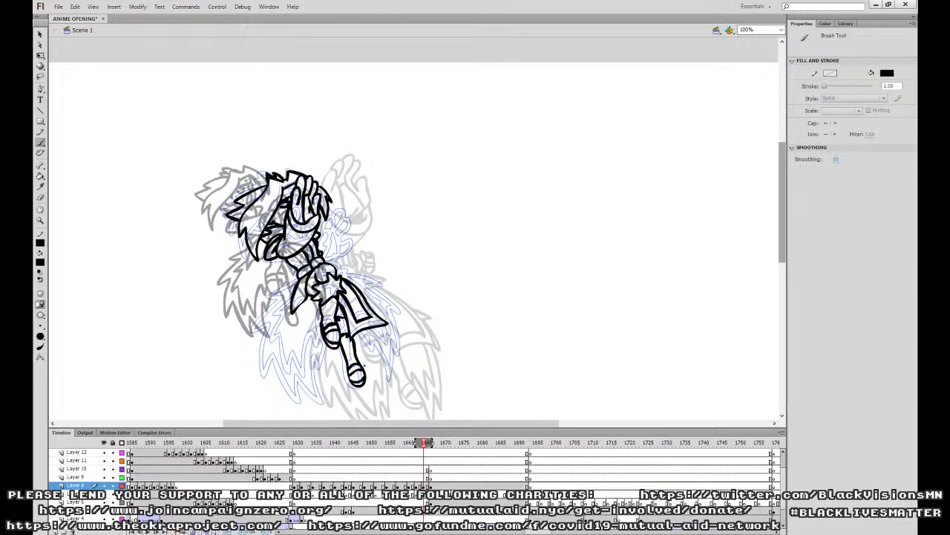
{"action": "left_click_drag", "start_coordinate": [349, 380], "coordinate": [366, 383]}
Ink the large ragged coat fringe behind the front leg and the spiky fringe around the coat panel.
{"action": "mouse_move", "coordinate": [299, 281]}
{"action": "left_mouse_down"}
{"action": "mouse_move", "coordinate": [261, 324]}
{"action": "mouse_move", "coordinate": [269, 375]}
{"action": "mouse_move", "coordinate": [311, 400]}
{"action": "mouse_move", "coordinate": [326, 343]}
{"action": "mouse_move", "coordinate": [293, 351]}
{"action": "mouse_move", "coordinate": [278, 336]}
{"action": "mouse_move", "coordinate": [293, 294]}
{"action": "left_mouse_up"}
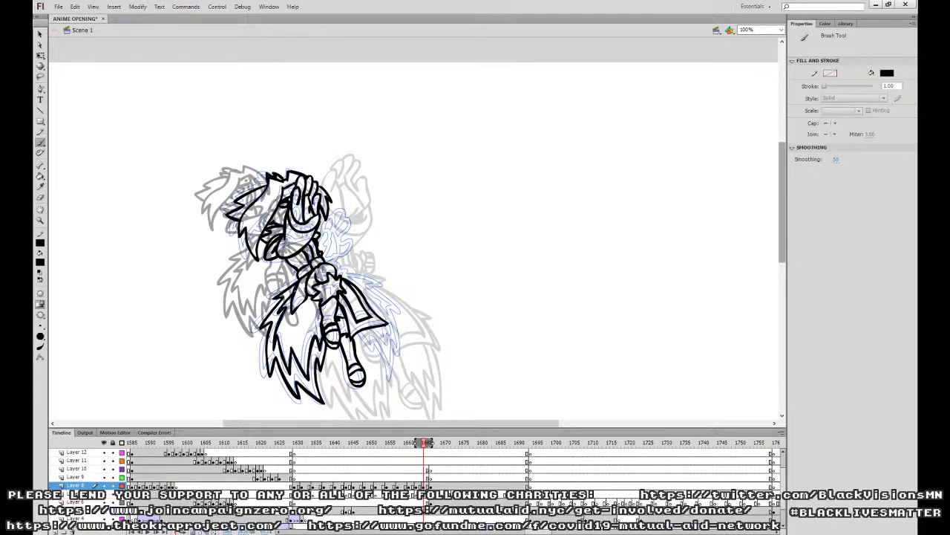
{"action": "mouse_move", "coordinate": [340, 276]}
{"action": "left_mouse_down"}
{"action": "mouse_move", "coordinate": [371, 282]}
{"action": "mouse_move", "coordinate": [390, 310]}
{"action": "mouse_move", "coordinate": [388, 371]}
{"action": "mouse_move", "coordinate": [358, 335]}
{"action": "mouse_move", "coordinate": [377, 348]}
{"action": "left_mouse_up"}
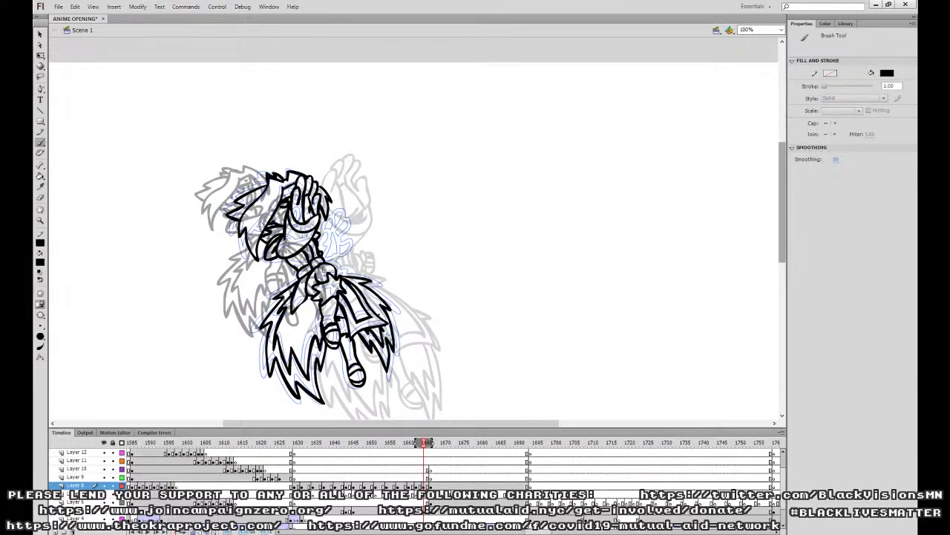
{"action": "left_click_drag", "start_coordinate": [370, 299], "coordinate": [378, 314]}
{"action": "left_click_drag", "start_coordinate": [371, 253], "coordinate": [400, 317]}
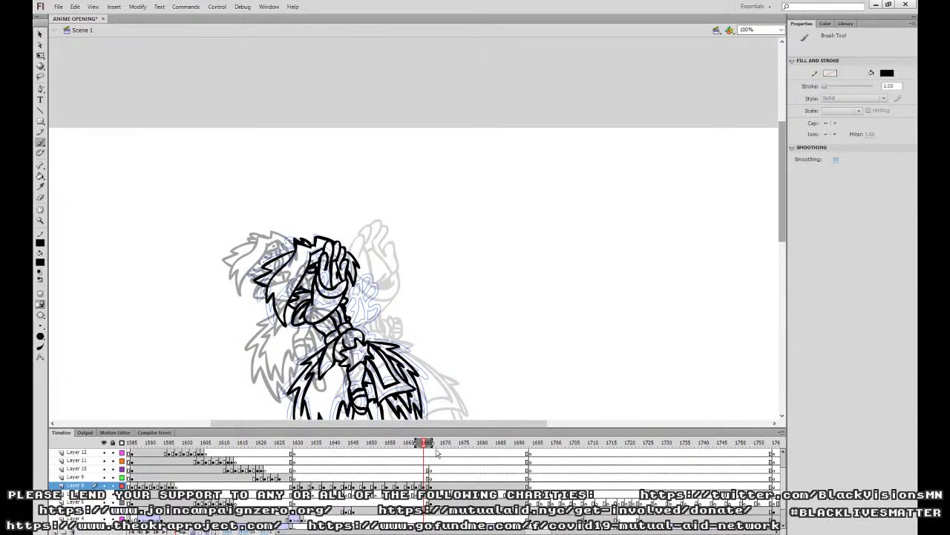
Ink the missing detail at the collar of the mid-leap pose and delete the outlined guide drawing on the layer below.
{"action": "left_click", "coordinate": [424, 486]}
{"action": "left_click", "coordinate": [432, 485]}
{"action": "left_click", "coordinate": [420, 486]}
{"action": "key", "text": "period"}
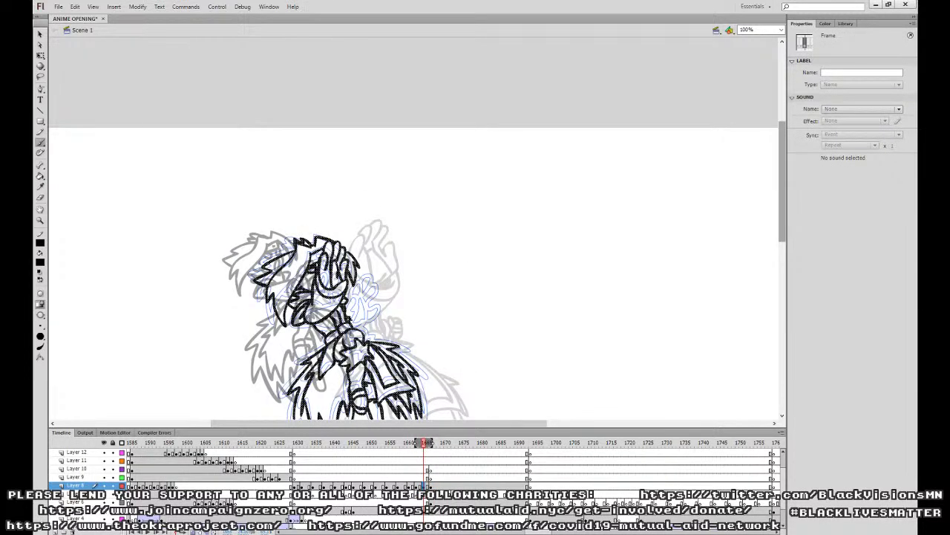
{"action": "left_click_drag", "start_coordinate": [346, 316], "coordinate": [360, 328]}
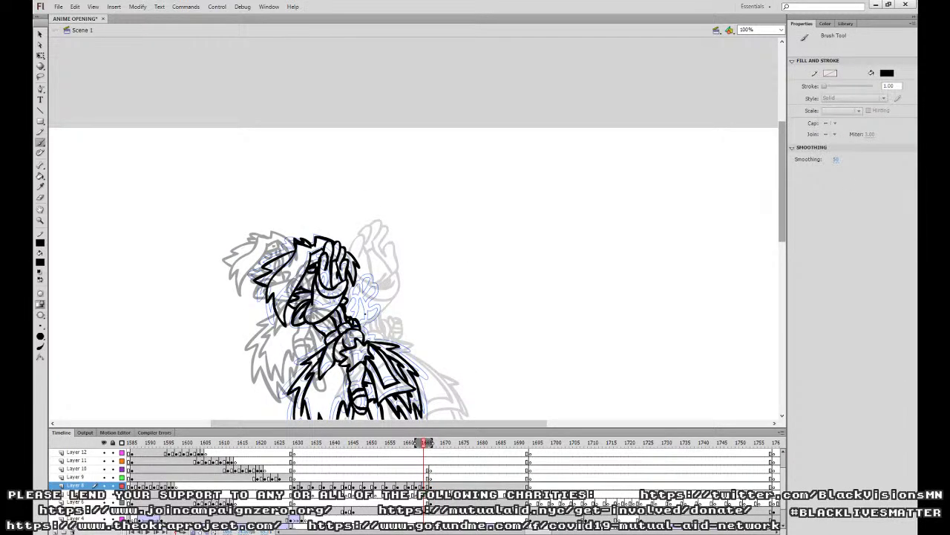
{"action": "left_click_drag", "start_coordinate": [450, 378], "coordinate": [450, 252]}
{"action": "key", "text": "ctrl+minus"}
{"action": "left_click", "coordinate": [424, 495]}
{"action": "key", "text": "Delete"}
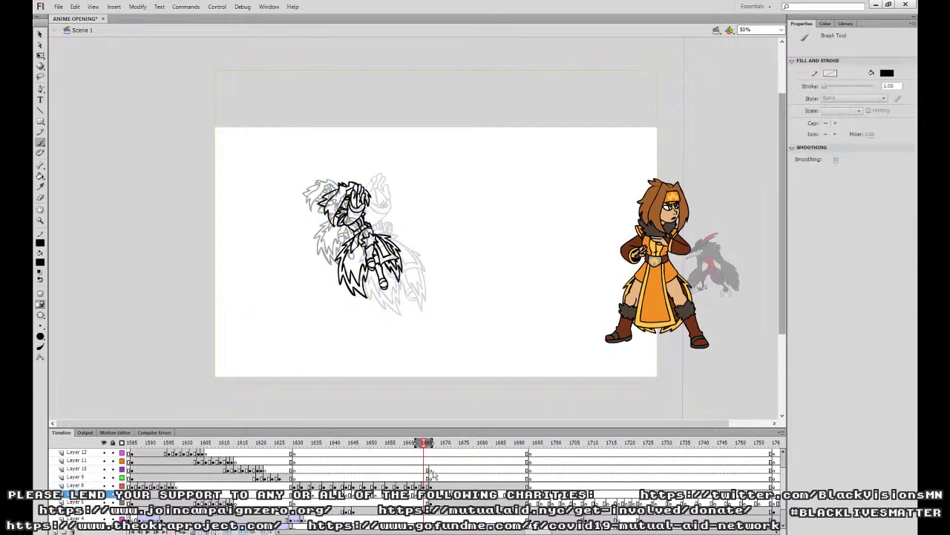
Play back the leap and reveal the cyan rough sketch over the small pose at frame 1690.
{"action": "left_click", "coordinate": [323, 469]}
{"action": "key", "text": "Return"}
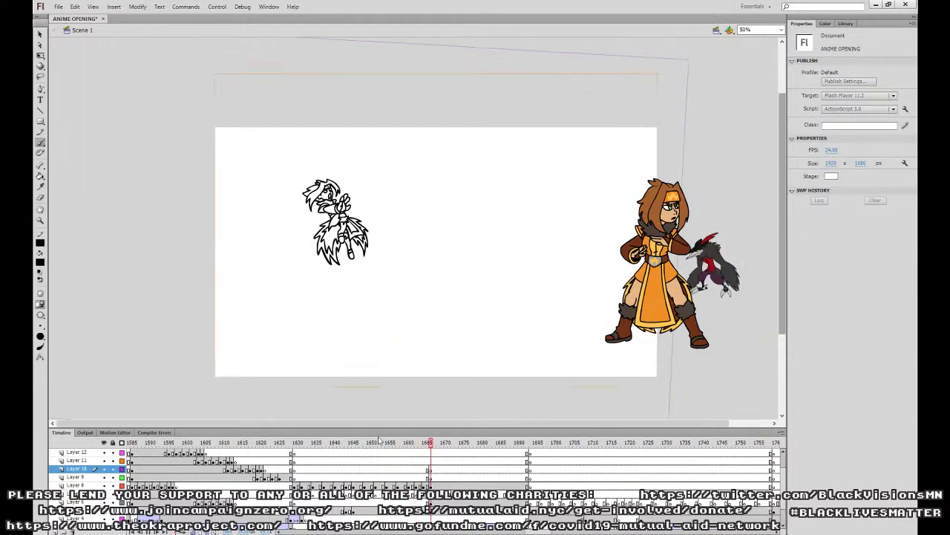
{"action": "left_click", "coordinate": [306, 470]}
{"action": "key", "text": "Return"}
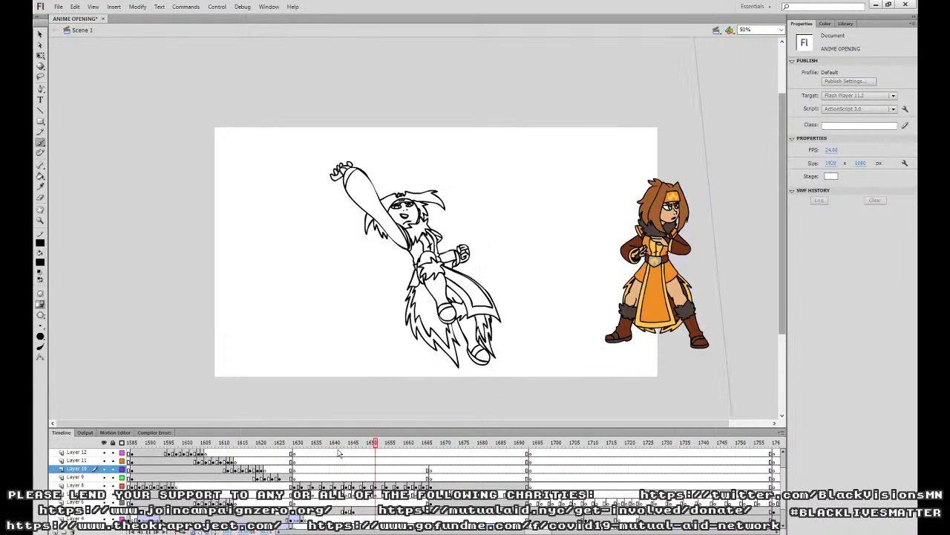
{"action": "left_click", "coordinate": [522, 444]}
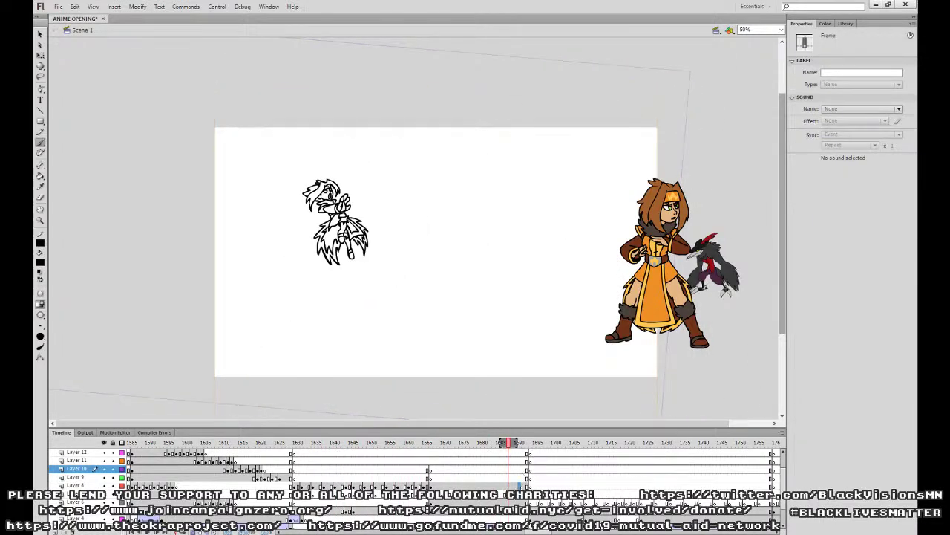
{"action": "left_click", "coordinate": [522, 484]}
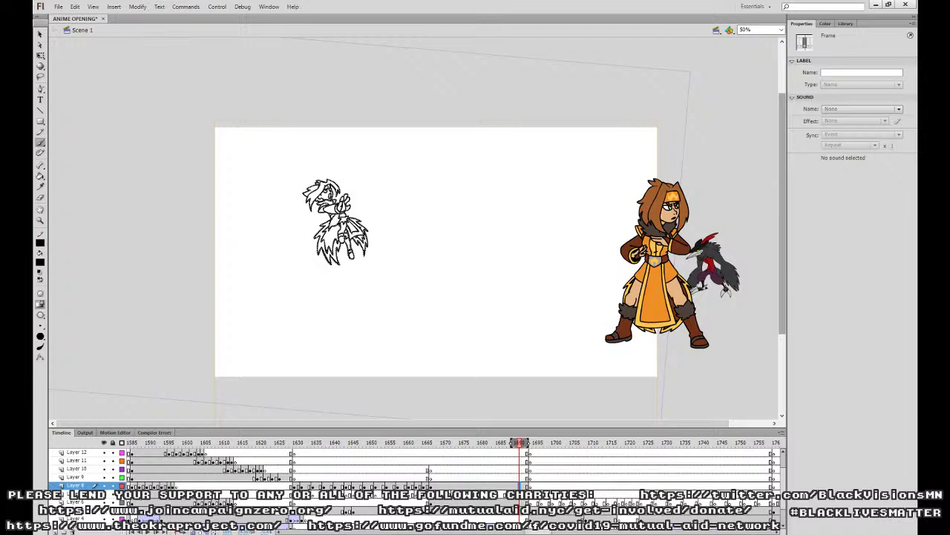
{"action": "left_click", "coordinate": [105, 517]}
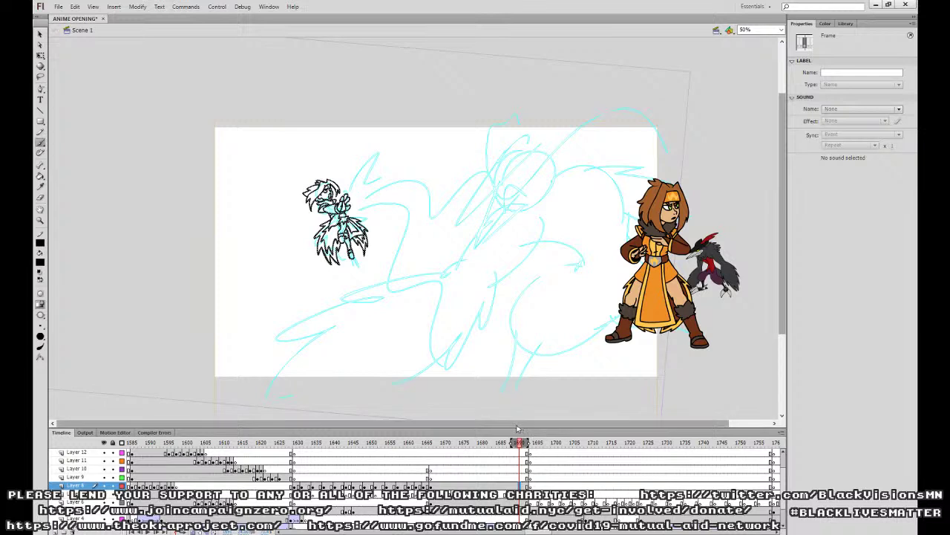
Scale down the small distant pose at frame 1690, nudge it to match the rough sketch, and play it back.
{"action": "left_click", "coordinate": [40, 56]}
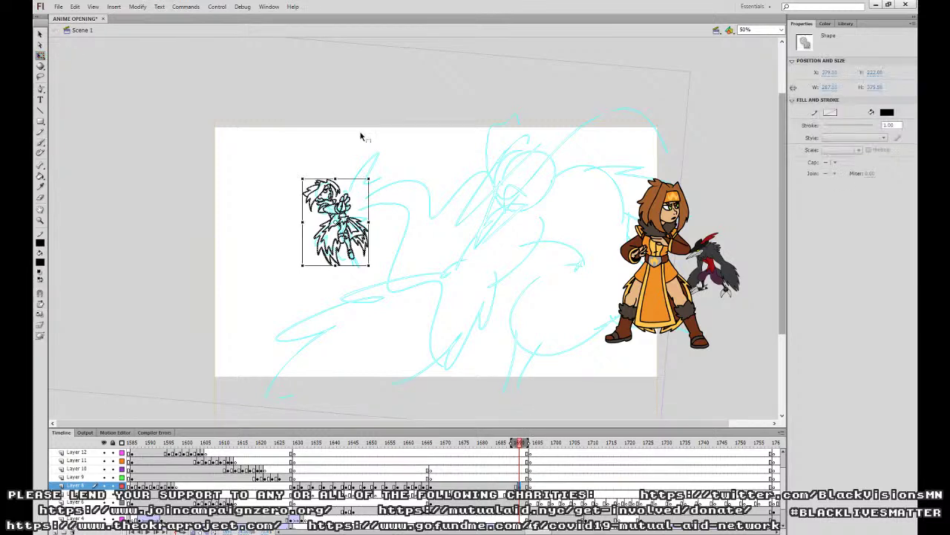
{"action": "left_click_drag", "start_coordinate": [369, 266], "coordinate": [357, 250]}
{"action": "left_click_drag", "start_coordinate": [339, 204], "coordinate": [336, 210]}
{"action": "key", "text": "Down"}
{"action": "key", "text": "Down"}
{"action": "left_click", "coordinate": [477, 467]}
{"action": "key", "text": "Return"}
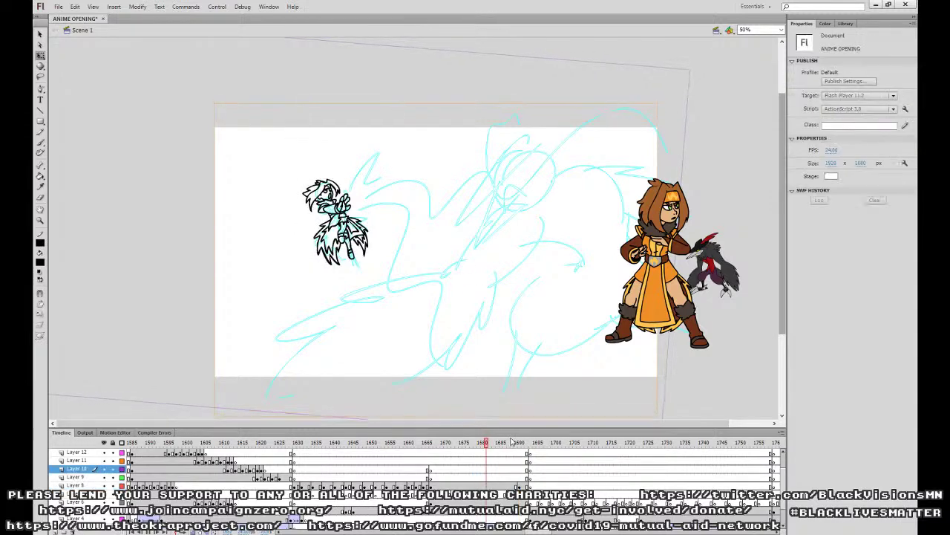
{"action": "key", "text": "Return"}
Shift the scaled pose a few frames earlier on Layer 8 and insert a blank keyframe at frame 1690 for brush inking.
{"action": "left_click", "coordinate": [519, 486]}
{"action": "left_click_drag", "start_coordinate": [519, 486], "coordinate": [507, 486]}
{"action": "left_click", "coordinate": [519, 485]}
{"action": "key", "text": "F7"}
{"action": "key", "text": "ctrl+1"}
{"action": "left_click_drag", "start_coordinate": [507, 276], "coordinate": [645, 404]}
{"action": "left_click", "coordinate": [620, 389]}
{"action": "key", "text": "b"}
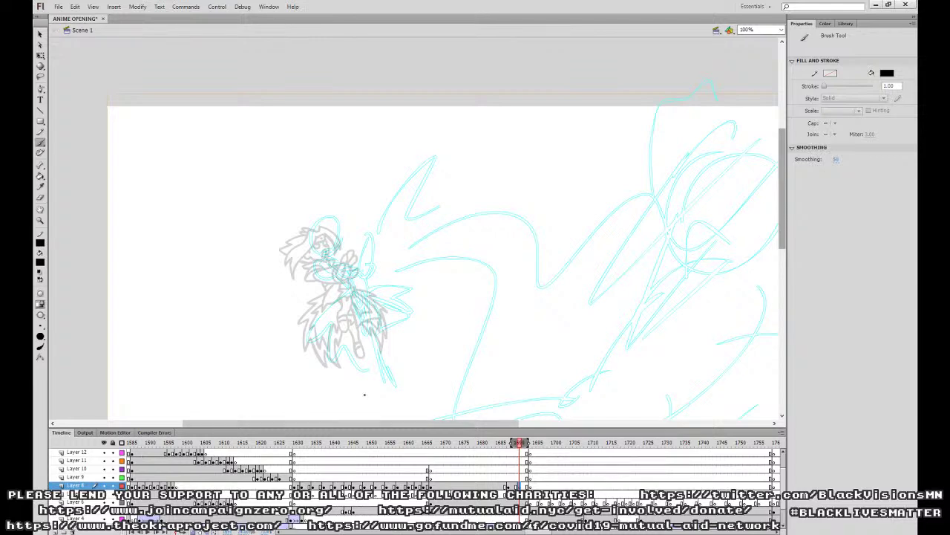
Ink the smaller pose's clasped hands, sleeve, hair and face over the onion skin, undoing the strokes that miss.
{"action": "left_click", "coordinate": [525, 471]}
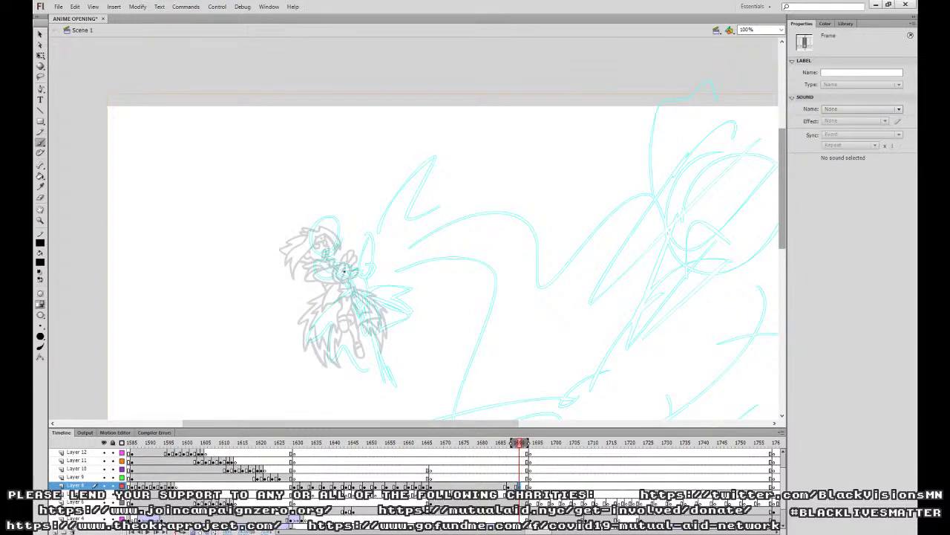
{"action": "mouse_move", "coordinate": [343, 272]}
{"action": "left_mouse_down"}
{"action": "mouse_move", "coordinate": [339, 280]}
{"action": "mouse_move", "coordinate": [360, 269]}
{"action": "mouse_move", "coordinate": [352, 257]}
{"action": "mouse_move", "coordinate": [360, 262]}
{"action": "mouse_move", "coordinate": [311, 277]}
{"action": "mouse_move", "coordinate": [346, 281]}
{"action": "mouse_move", "coordinate": [323, 269]}
{"action": "mouse_move", "coordinate": [309, 281]}
{"action": "mouse_move", "coordinate": [330, 276]}
{"action": "mouse_move", "coordinate": [324, 269]}
{"action": "mouse_move", "coordinate": [308, 278]}
{"action": "mouse_move", "coordinate": [323, 264]}
{"action": "mouse_move", "coordinate": [300, 268]}
{"action": "mouse_move", "coordinate": [331, 260]}
{"action": "mouse_move", "coordinate": [306, 237]}
{"action": "mouse_move", "coordinate": [285, 261]}
{"action": "mouse_move", "coordinate": [328, 233]}
{"action": "mouse_move", "coordinate": [339, 244]}
{"action": "mouse_move", "coordinate": [331, 228]}
{"action": "mouse_move", "coordinate": [303, 231]}
{"action": "mouse_move", "coordinate": [278, 255]}
{"action": "mouse_move", "coordinate": [312, 262]}
{"action": "mouse_move", "coordinate": [327, 247]}
{"action": "left_mouse_up"}
{"action": "key", "text": "ctrl+z"}
{"action": "key", "text": "ctrl+z"}
{"action": "key", "text": "ctrl+z"}
{"action": "key", "text": "ctrl+z"}
{"action": "key", "text": "ctrl+z"}
{"action": "key", "text": "ctrl+z"}
{"action": "key", "text": "ctrl+z"}
{"action": "key", "text": "ctrl+z"}
{"action": "key", "text": "ctrl+z"}
{"action": "key", "text": "ctrl+z"}
{"action": "key", "text": "ctrl+z"}
{"action": "key", "text": "ctrl+z"}
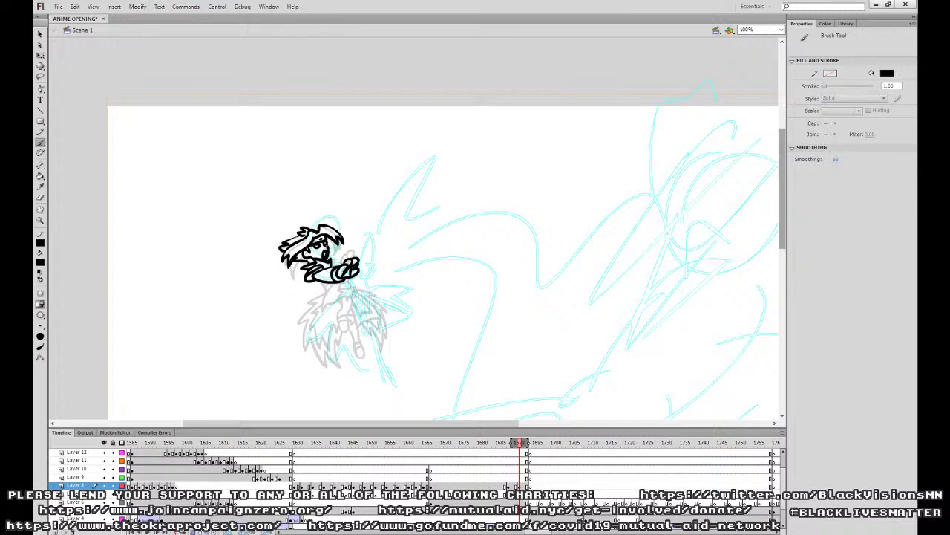
Ink the smaller pose's torso, belt and front leg with its boot, redoing the strokes that miss.
{"action": "left_click_drag", "start_coordinate": [332, 259], "coordinate": [337, 266]}
{"action": "mouse_move", "coordinate": [336, 282]}
{"action": "left_mouse_down"}
{"action": "mouse_move", "coordinate": [338, 297]}
{"action": "mouse_move", "coordinate": [343, 286]}
{"action": "mouse_move", "coordinate": [320, 313]}
{"action": "mouse_move", "coordinate": [350, 286]}
{"action": "mouse_move", "coordinate": [339, 289]}
{"action": "mouse_move", "coordinate": [348, 301]}
{"action": "mouse_move", "coordinate": [351, 284]}
{"action": "mouse_move", "coordinate": [343, 331]}
{"action": "mouse_move", "coordinate": [349, 314]}
{"action": "left_mouse_up"}
{"action": "key", "text": "ctrl+z"}
{"action": "key", "text": "ctrl+z"}
{"action": "left_click_drag", "start_coordinate": [344, 323], "coordinate": [350, 315]}
{"action": "key", "text": "ctrl+z"}
{"action": "key", "text": "ctrl+z"}
{"action": "left_click_drag", "start_coordinate": [343, 323], "coordinate": [351, 319]}
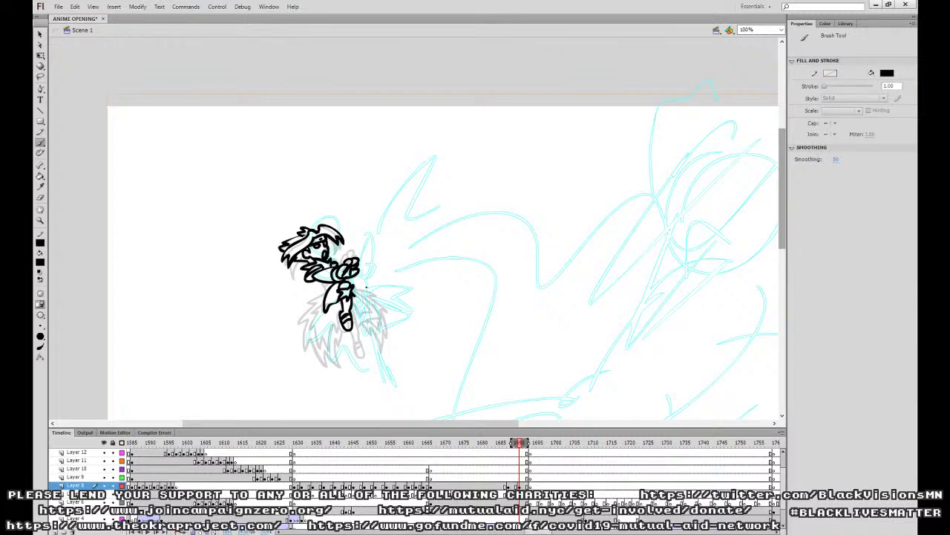
Ink the rear leg, the hanging coat panel and the ragged coat fringe on both sides of the smaller pose.
{"action": "left_click_drag", "start_coordinate": [349, 331], "coordinate": [356, 343]}
{"action": "key", "text": "ctrl+z"}
{"action": "mouse_move", "coordinate": [353, 305]}
{"action": "left_mouse_down"}
{"action": "mouse_move", "coordinate": [378, 318]}
{"action": "mouse_move", "coordinate": [354, 292]}
{"action": "mouse_move", "coordinate": [368, 311]}
{"action": "mouse_move", "coordinate": [356, 326]}
{"action": "left_mouse_up"}
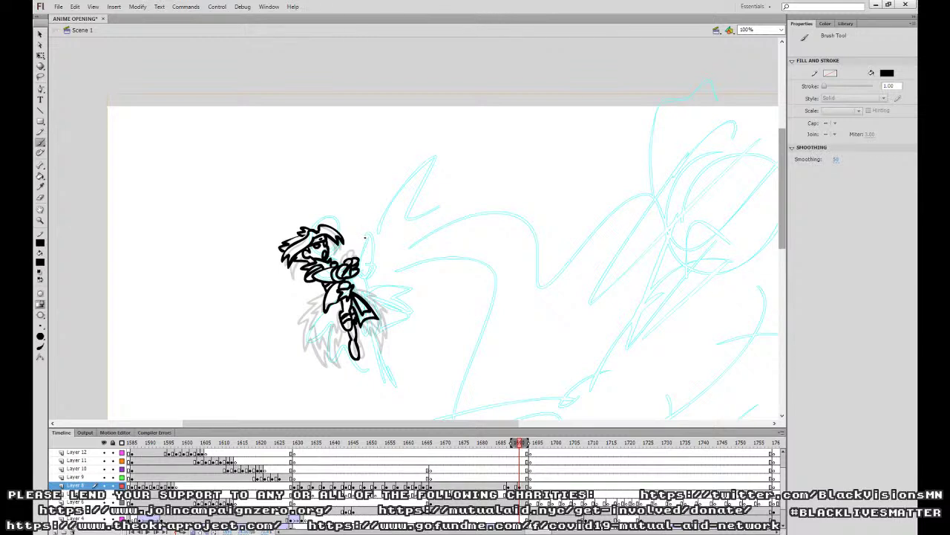
{"action": "mouse_move", "coordinate": [323, 292]}
{"action": "left_mouse_down"}
{"action": "mouse_move", "coordinate": [300, 300]}
{"action": "mouse_move", "coordinate": [293, 318]}
{"action": "mouse_move", "coordinate": [311, 359]}
{"action": "mouse_move", "coordinate": [332, 339]}
{"action": "mouse_move", "coordinate": [326, 323]}
{"action": "mouse_move", "coordinate": [300, 363]}
{"action": "left_mouse_up"}
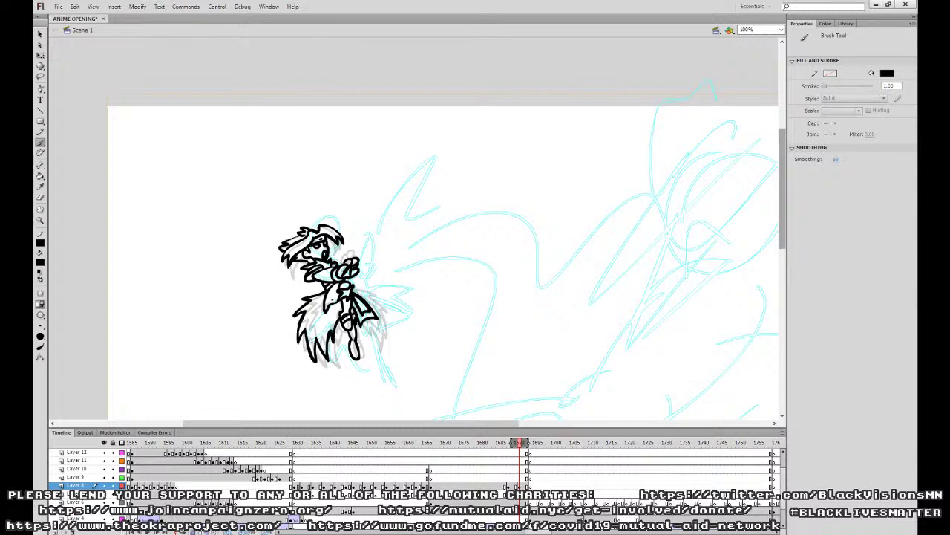
{"action": "mouse_move", "coordinate": [312, 304]}
{"action": "left_mouse_down"}
{"action": "mouse_move", "coordinate": [307, 326]}
{"action": "mouse_move", "coordinate": [326, 342]}
{"action": "mouse_move", "coordinate": [342, 305]}
{"action": "mouse_move", "coordinate": [374, 294]}
{"action": "mouse_move", "coordinate": [386, 330]}
{"action": "mouse_move", "coordinate": [368, 336]}
{"action": "mouse_move", "coordinate": [361, 296]}
{"action": "mouse_move", "coordinate": [378, 314]}
{"action": "left_mouse_up"}
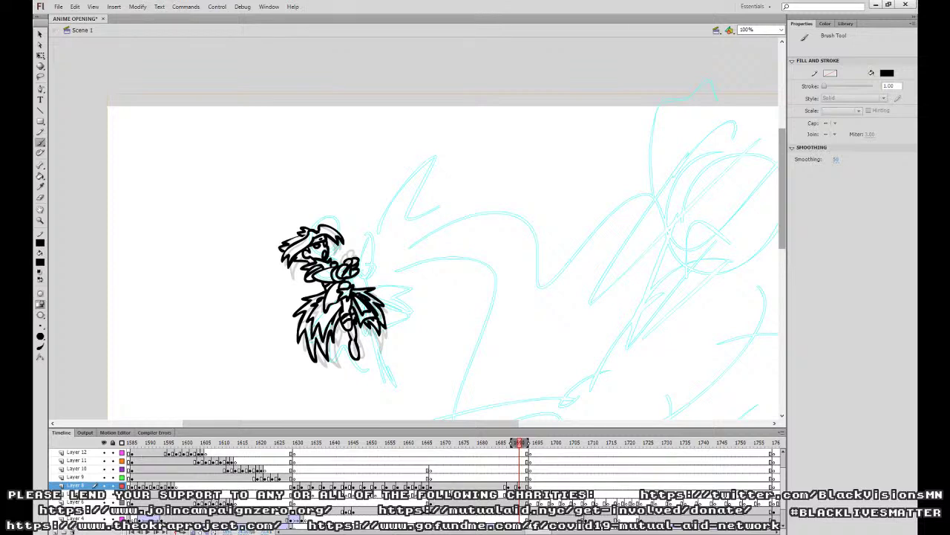
Play back the new smaller pose and move its keyframe a few frames earlier than frame 1690.
{"action": "left_click", "coordinate": [487, 470]}
{"action": "key", "text": "Return"}
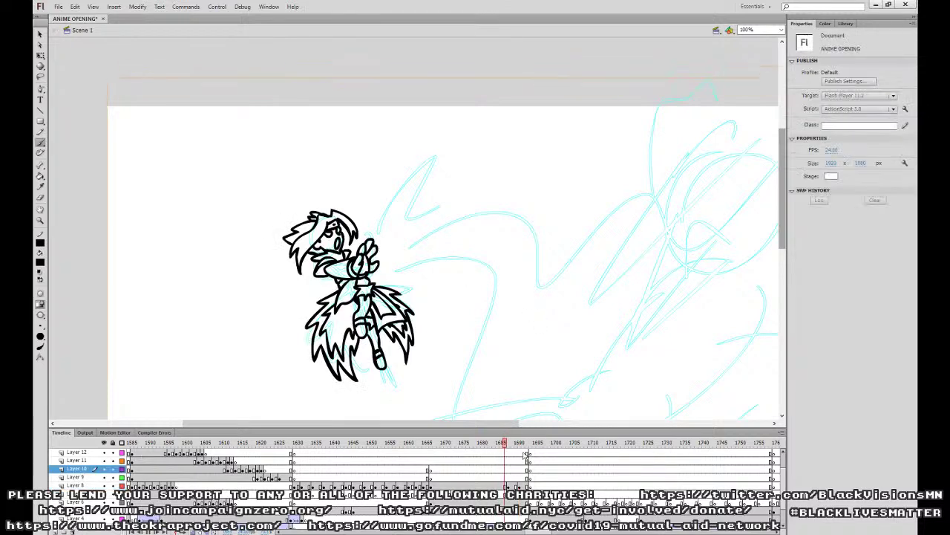
{"action": "key", "text": "Return"}
{"action": "left_click", "coordinate": [520, 485]}
{"action": "left_click_drag", "start_coordinate": [520, 485], "coordinate": [509, 486]}
Add a keyframe at frame 1685 and slightly shrink its copied pose towards the newly inked one, checking the motion in playback.
{"action": "left_click", "coordinate": [501, 486]}
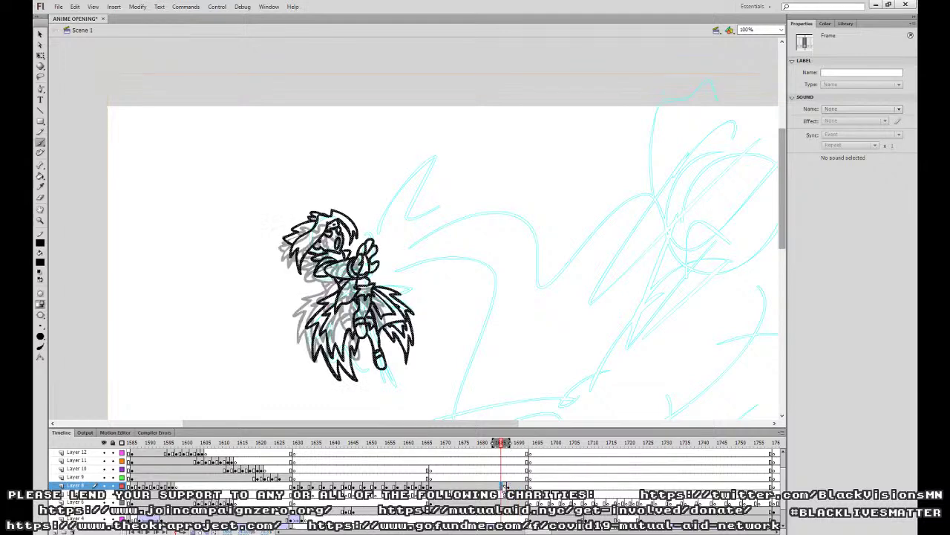
{"action": "left_click", "coordinate": [498, 486]}
{"action": "key", "text": "F6"}
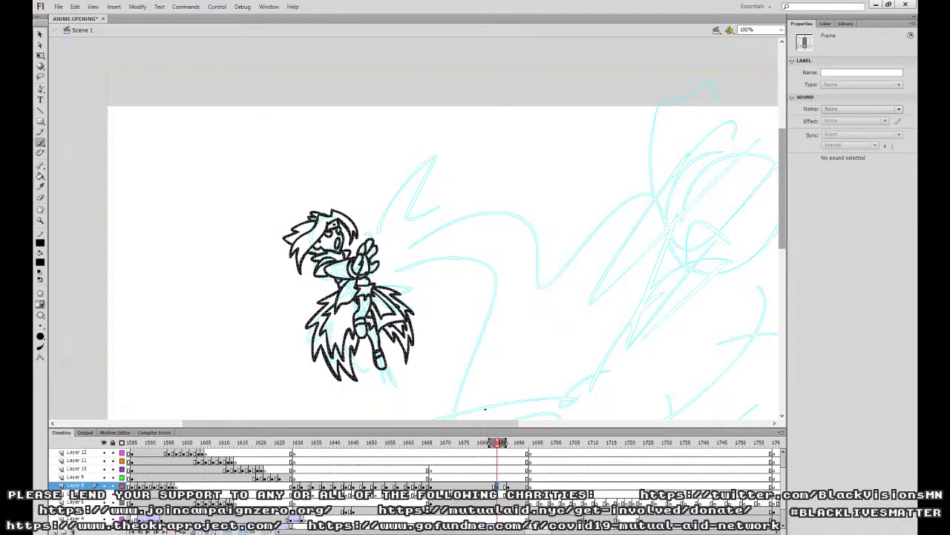
{"action": "left_click", "coordinate": [501, 487]}
{"action": "key", "text": "q"}
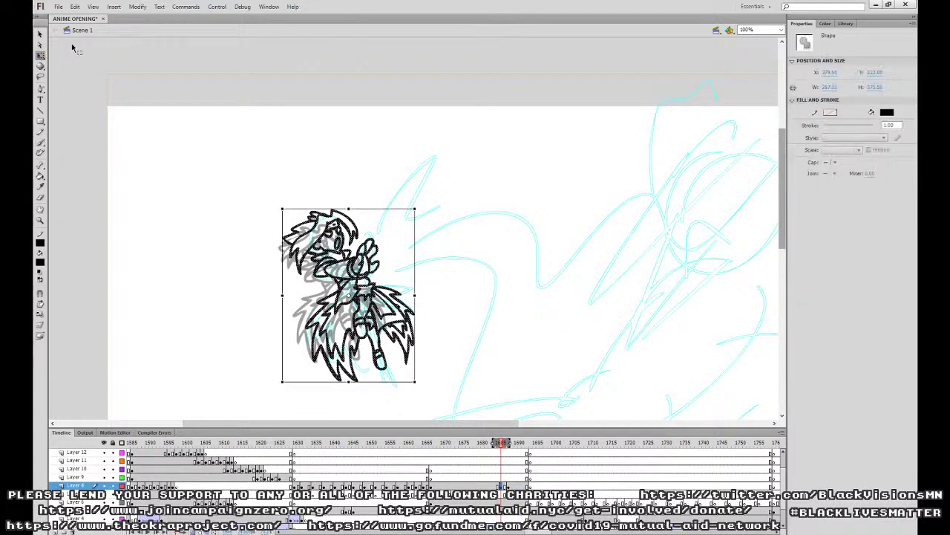
{"action": "left_click_drag", "start_coordinate": [407, 214], "coordinate": [424, 226]}
{"action": "left_click", "coordinate": [476, 470]}
{"action": "key", "text": "Return"}
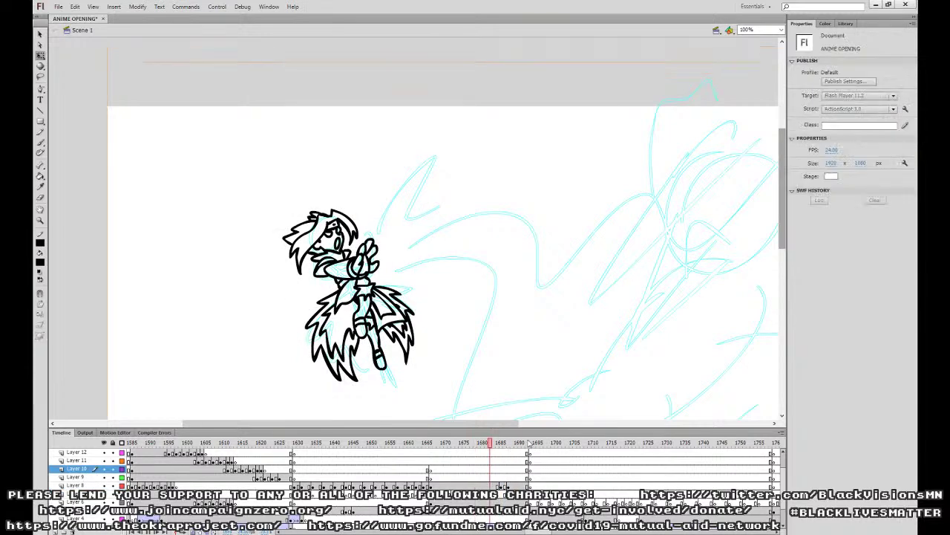
{"action": "key", "text": "Return"}
{"action": "left_click", "coordinate": [479, 488]}
{"action": "key", "text": "Return"}
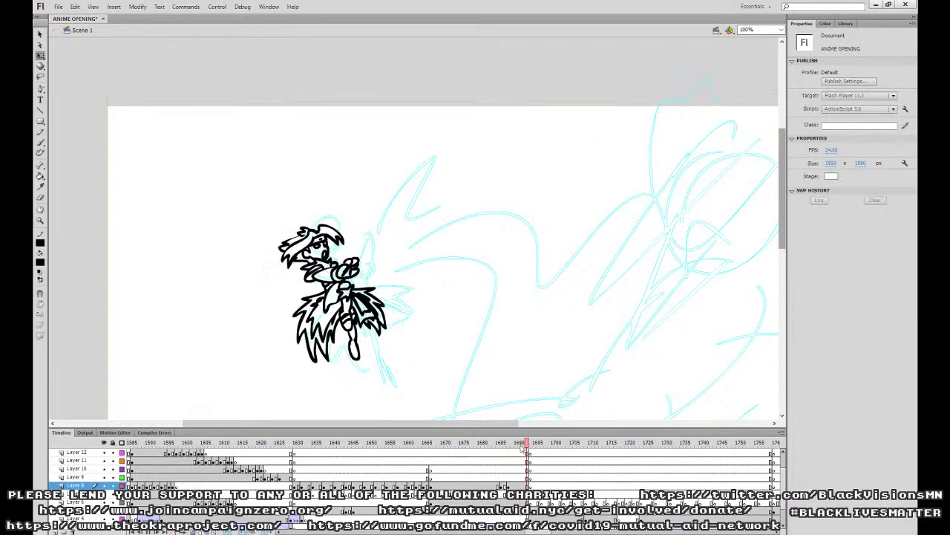
{"action": "key", "text": "Return"}
Move the shrunken pose to the layer below as an outlined guide, hide the rough sketch, and ready the Brush on Layer 8.
{"action": "left_click", "coordinate": [502, 489]}
{"action": "left_click_drag", "start_coordinate": [502, 489], "coordinate": [503, 496]}
{"action": "left_click", "coordinate": [502, 487]}
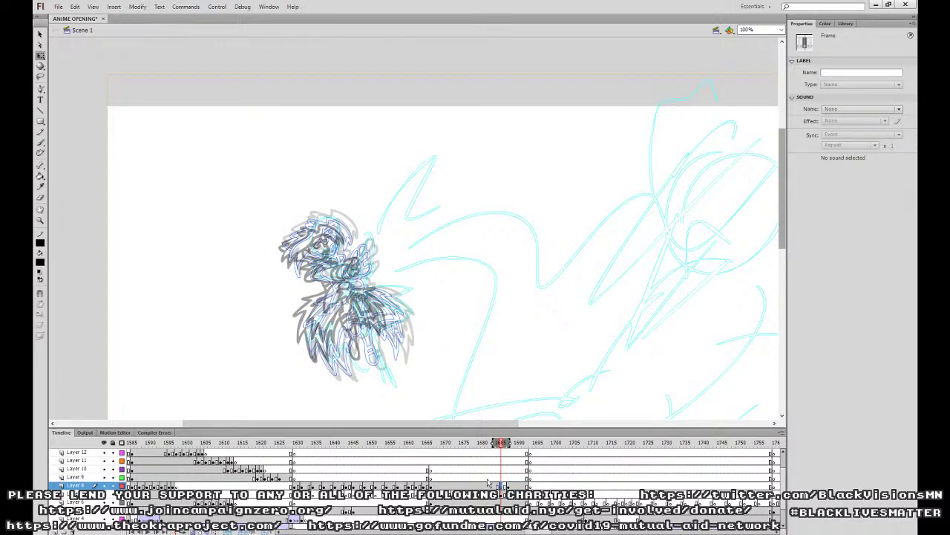
{"action": "left_click", "coordinate": [105, 516]}
{"action": "left_click", "coordinate": [40, 141]}
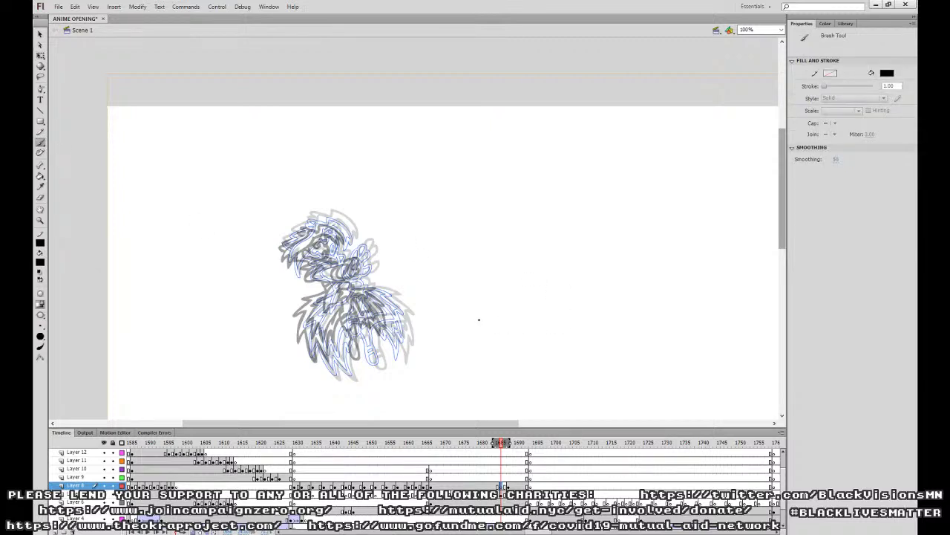
Ink the in-between's raised hands, sleeve, hair and face at frame 1685, undoing the strokes that miss.
{"action": "mouse_move", "coordinate": [358, 258]}
{"action": "left_mouse_down"}
{"action": "mouse_move", "coordinate": [349, 261]}
{"action": "mouse_move", "coordinate": [355, 280]}
{"action": "mouse_move", "coordinate": [371, 269]}
{"action": "mouse_move", "coordinate": [366, 253]}
{"action": "left_mouse_up"}
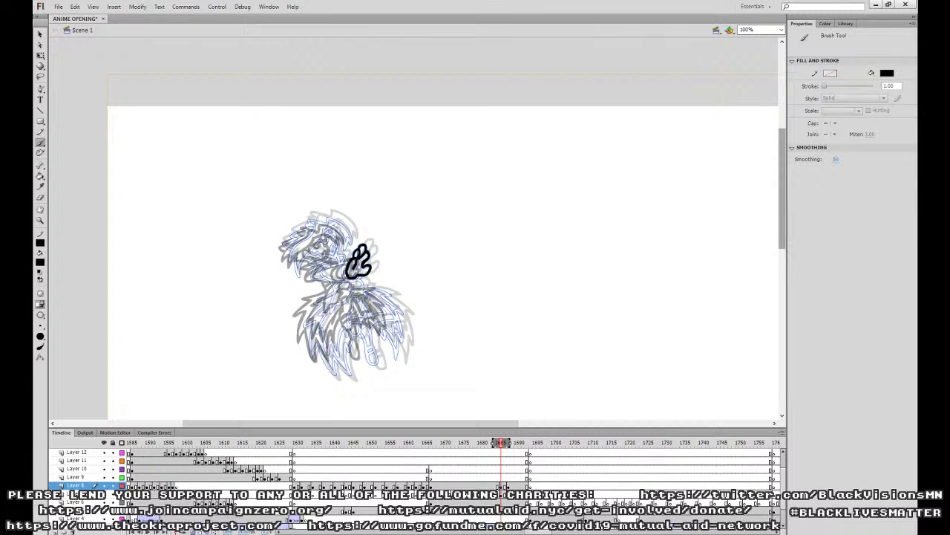
{"action": "mouse_move", "coordinate": [349, 261]}
{"action": "left_mouse_down"}
{"action": "mouse_move", "coordinate": [322, 280]}
{"action": "mouse_move", "coordinate": [357, 282]}
{"action": "mouse_move", "coordinate": [319, 262]}
{"action": "mouse_move", "coordinate": [315, 274]}
{"action": "left_mouse_up"}
{"action": "mouse_move", "coordinate": [326, 224]}
{"action": "left_mouse_down"}
{"action": "mouse_move", "coordinate": [290, 261]}
{"action": "mouse_move", "coordinate": [300, 275]}
{"action": "mouse_move", "coordinate": [318, 239]}
{"action": "mouse_move", "coordinate": [310, 224]}
{"action": "mouse_move", "coordinate": [340, 232]}
{"action": "mouse_move", "coordinate": [347, 251]}
{"action": "mouse_move", "coordinate": [344, 224]}
{"action": "mouse_move", "coordinate": [327, 219]}
{"action": "mouse_move", "coordinate": [335, 234]}
{"action": "mouse_move", "coordinate": [308, 221]}
{"action": "mouse_move", "coordinate": [283, 253]}
{"action": "mouse_move", "coordinate": [320, 251]}
{"action": "mouse_move", "coordinate": [308, 266]}
{"action": "mouse_move", "coordinate": [336, 236]}
{"action": "mouse_move", "coordinate": [322, 244]}
{"action": "mouse_move", "coordinate": [345, 259]}
{"action": "left_mouse_up"}
{"action": "key", "text": "ctrl+z"}
{"action": "key", "text": "ctrl+z"}
{"action": "key", "text": "ctrl+z"}
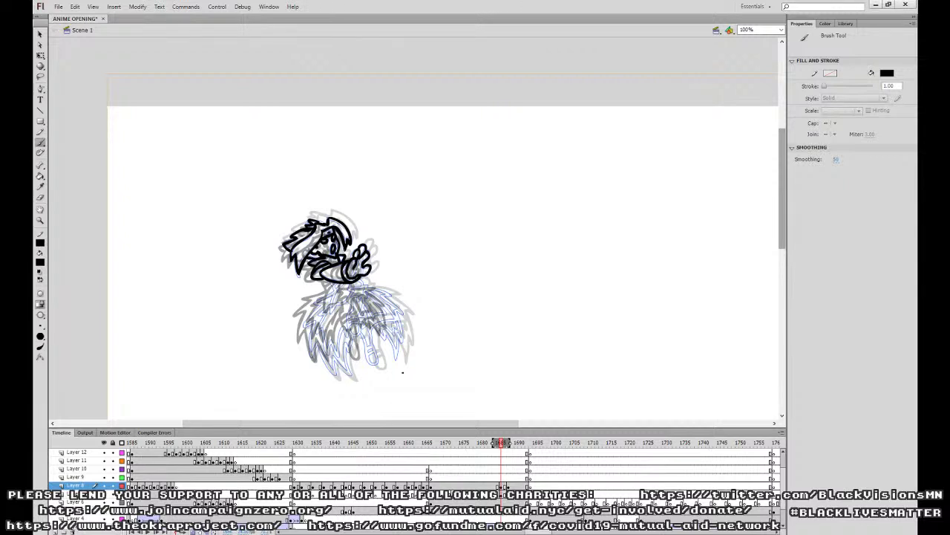
Ink the in-between's belt, both legs, the coat panel and the large ragged coat fringe behind the front leg.
{"action": "mouse_move", "coordinate": [352, 282]}
{"action": "left_mouse_down"}
{"action": "mouse_move", "coordinate": [364, 287]}
{"action": "mouse_move", "coordinate": [349, 288]}
{"action": "left_mouse_up"}
{"action": "mouse_move", "coordinate": [349, 289]}
{"action": "left_mouse_down"}
{"action": "mouse_move", "coordinate": [359, 301]}
{"action": "mouse_move", "coordinate": [366, 290]}
{"action": "mouse_move", "coordinate": [348, 328]}
{"action": "mouse_move", "coordinate": [361, 299]}
{"action": "mouse_move", "coordinate": [358, 323]}
{"action": "left_mouse_up"}
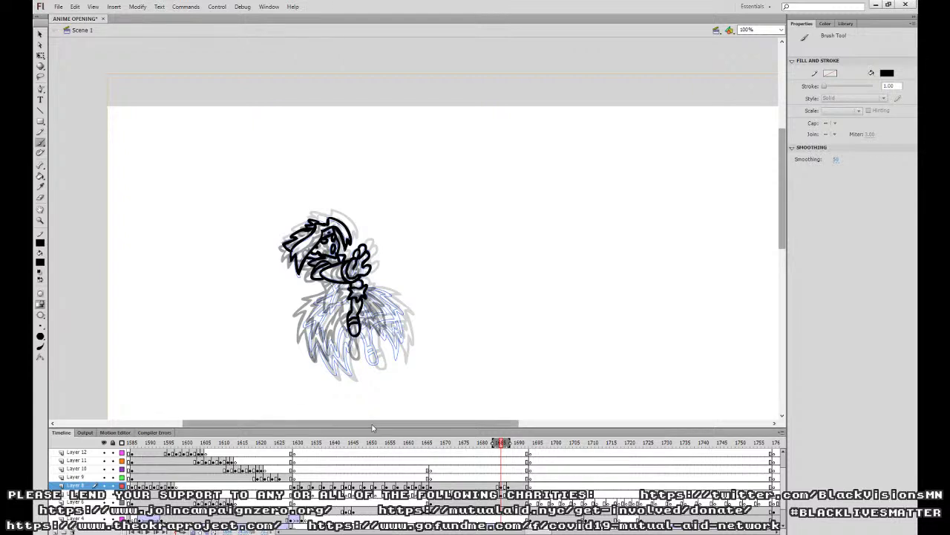
{"action": "mouse_move", "coordinate": [343, 283]}
{"action": "left_mouse_down"}
{"action": "mouse_move", "coordinate": [335, 294]}
{"action": "mouse_move", "coordinate": [349, 303]}
{"action": "mouse_move", "coordinate": [332, 309]}
{"action": "mouse_move", "coordinate": [337, 287]}
{"action": "mouse_move", "coordinate": [305, 326]}
{"action": "mouse_move", "coordinate": [312, 359]}
{"action": "mouse_move", "coordinate": [351, 375]}
{"action": "mouse_move", "coordinate": [352, 337]}
{"action": "mouse_move", "coordinate": [331, 341]}
{"action": "mouse_move", "coordinate": [326, 305]}
{"action": "mouse_move", "coordinate": [386, 321]}
{"action": "mouse_move", "coordinate": [388, 306]}
{"action": "mouse_move", "coordinate": [368, 289]}
{"action": "mouse_move", "coordinate": [376, 319]}
{"action": "mouse_move", "coordinate": [364, 319]}
{"action": "mouse_move", "coordinate": [390, 288]}
{"action": "mouse_move", "coordinate": [403, 316]}
{"action": "mouse_move", "coordinate": [398, 352]}
{"action": "mouse_move", "coordinate": [367, 315]}
{"action": "left_mouse_up"}
{"action": "key", "text": "ctrl+z"}
{"action": "mouse_move", "coordinate": [363, 310]}
{"action": "left_mouse_down"}
{"action": "mouse_move", "coordinate": [360, 330]}
{"action": "mouse_move", "coordinate": [368, 314]}
{"action": "mouse_move", "coordinate": [376, 365]}
{"action": "mouse_move", "coordinate": [371, 329]}
{"action": "mouse_move", "coordinate": [375, 357]}
{"action": "left_mouse_up"}
{"action": "key", "text": "ctrl+z"}
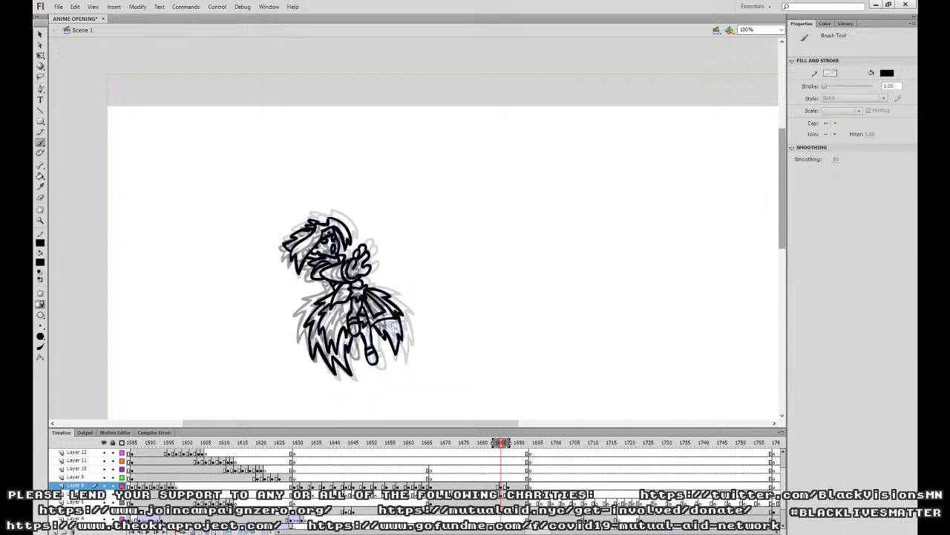
Ink the spiky inner fringe beneath the in-between's coat panel and undo the stray strokes at the waist.
{"action": "left_click_drag", "start_coordinate": [377, 322], "coordinate": [398, 319]}
{"action": "left_click_drag", "start_coordinate": [432, 280], "coordinate": [426, 298]}
{"action": "mouse_move", "coordinate": [346, 284]}
{"action": "left_mouse_down"}
{"action": "mouse_move", "coordinate": [358, 298]}
{"action": "mouse_move", "coordinate": [353, 293]}
{"action": "left_mouse_up"}
{"action": "key", "text": "ctrl+z"}
{"action": "key", "text": "ctrl+z"}
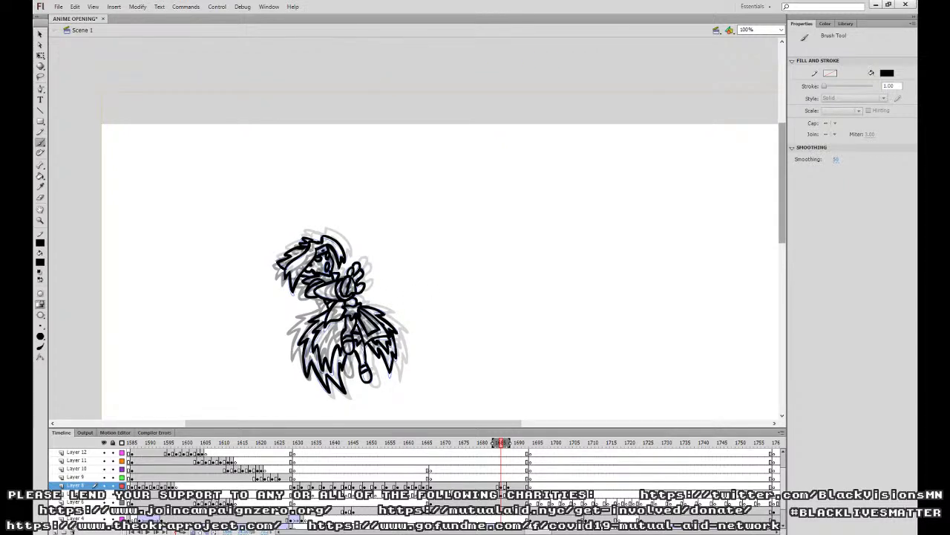
Play back the finished in-between and delete its outlined guide on the layer below.
{"action": "key", "text": "ctrl+minus"}
{"action": "left_click", "coordinate": [481, 478]}
{"action": "key", "text": "Return"}
{"action": "key", "text": "Return"}
{"action": "left_click", "coordinate": [504, 487]}
{"action": "left_click", "coordinate": [501, 493]}
{"action": "key", "text": "Delete"}
Retime the last two small poses on Layer 8, placing the final one at frame 1690, and check the timing in playback.
{"action": "left_click", "coordinate": [497, 485]}
{"action": "left_click", "coordinate": [466, 478]}
{"action": "key", "text": "Return"}
{"action": "key", "text": "Return"}
{"action": "left_click", "coordinate": [497, 485]}
{"action": "mouse_move", "coordinate": [498, 485]}
{"action": "left_mouse_down"}
{"action": "mouse_move", "coordinate": [475, 485]}
{"action": "mouse_move", "coordinate": [520, 485]}
{"action": "left_mouse_up"}
{"action": "left_click", "coordinate": [509, 486]}
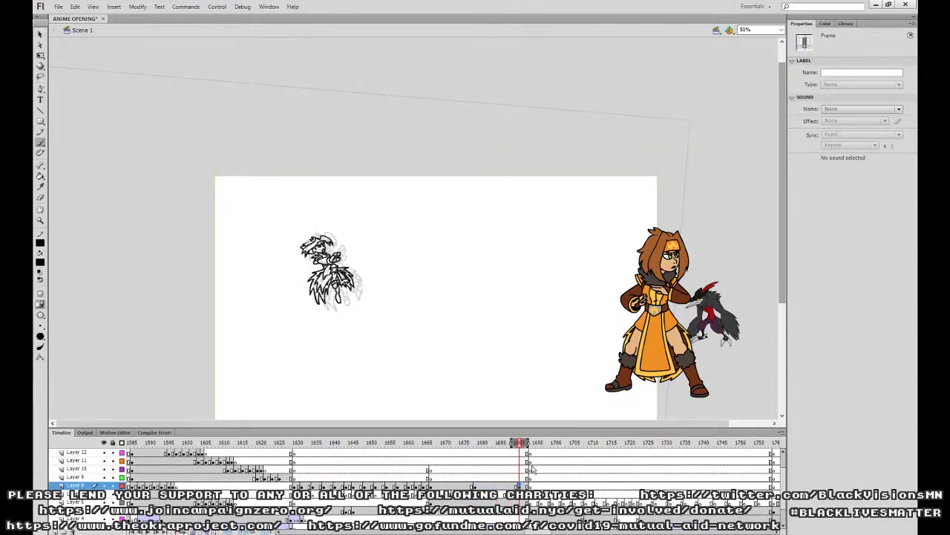
{"action": "left_click", "coordinate": [456, 476]}
{"action": "key", "text": "Return"}
{"action": "key", "text": "Return"}
{"action": "left_click", "coordinate": [465, 476]}
{"action": "key", "text": "Return"}
{"action": "key", "text": "Return"}
Insert a blank keyframe at frame 1676 and ink the new in-between's raised hands and sleeve over the onion skin.
{"action": "left_click", "coordinate": [468, 486]}
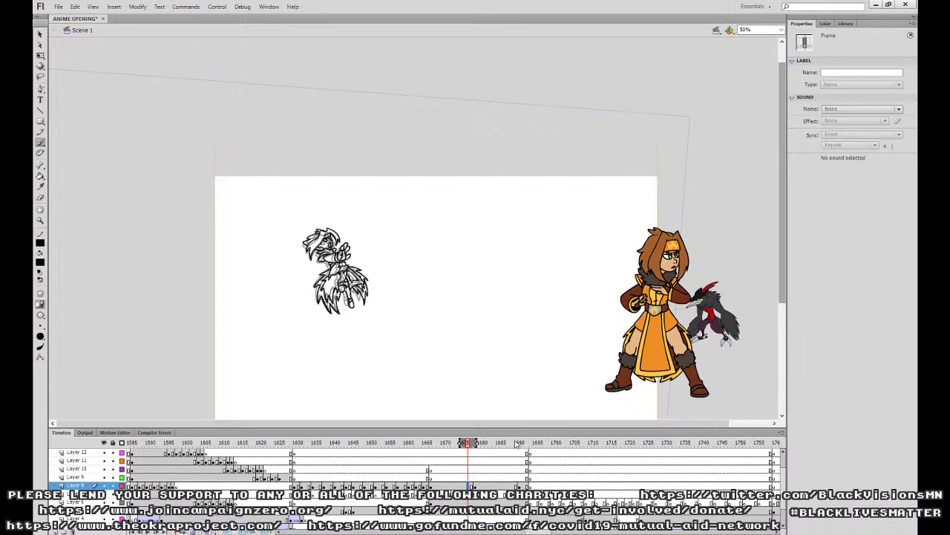
{"action": "key", "text": "F7"}
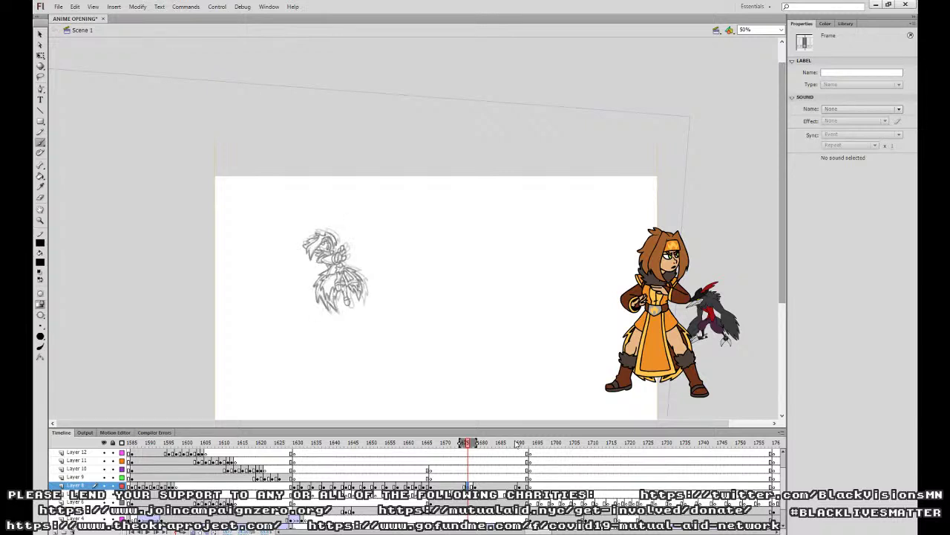
{"action": "key", "text": "ctrl+="}
{"action": "left_click_drag", "start_coordinate": [347, 325], "coordinate": [514, 323]}
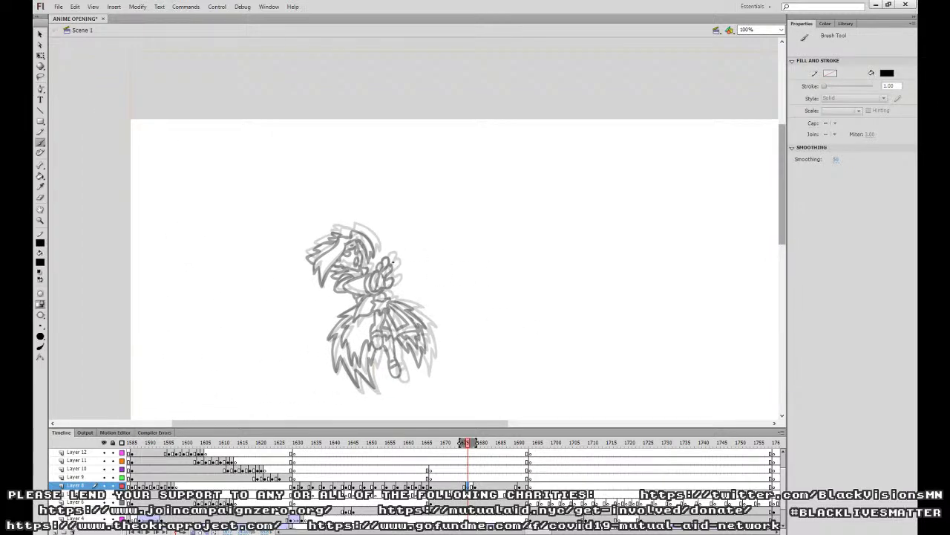
{"action": "mouse_move", "coordinate": [389, 278]}
{"action": "left_mouse_down"}
{"action": "mouse_move", "coordinate": [399, 275]}
{"action": "mouse_move", "coordinate": [371, 286]}
{"action": "mouse_move", "coordinate": [397, 268]}
{"action": "mouse_move", "coordinate": [377, 288]}
{"action": "mouse_move", "coordinate": [389, 283]}
{"action": "mouse_move", "coordinate": [346, 283]}
{"action": "mouse_move", "coordinate": [361, 296]}
{"action": "mouse_move", "coordinate": [386, 290]}
{"action": "mouse_move", "coordinate": [367, 277]}
{"action": "mouse_move", "coordinate": [369, 292]}
{"action": "left_mouse_up"}
{"action": "mouse_move", "coordinate": [376, 271]}
{"action": "left_mouse_down"}
{"action": "mouse_move", "coordinate": [373, 292]}
{"action": "mouse_move", "coordinate": [337, 288]}
{"action": "mouse_move", "coordinate": [348, 290]}
{"action": "mouse_move", "coordinate": [342, 280]}
{"action": "mouse_move", "coordinate": [339, 287]}
{"action": "mouse_move", "coordinate": [356, 290]}
{"action": "mouse_move", "coordinate": [337, 287]}
{"action": "left_mouse_up"}
{"action": "key", "text": "ctrl+z"}
{"action": "key", "text": "ctrl+z"}
{"action": "key", "text": "ctrl+z"}
Ink the frame 1676 in-between's hair and facial features, undoing the strokes that miss.
{"action": "mouse_move", "coordinate": [351, 235]}
{"action": "left_mouse_down"}
{"action": "mouse_move", "coordinate": [340, 231]}
{"action": "mouse_move", "coordinate": [314, 272]}
{"action": "mouse_move", "coordinate": [322, 287]}
{"action": "mouse_move", "coordinate": [347, 239]}
{"action": "mouse_move", "coordinate": [372, 260]}
{"action": "mouse_move", "coordinate": [376, 248]}
{"action": "mouse_move", "coordinate": [354, 226]}
{"action": "mouse_move", "coordinate": [331, 227]}
{"action": "mouse_move", "coordinate": [317, 260]}
{"action": "mouse_move", "coordinate": [325, 239]}
{"action": "mouse_move", "coordinate": [306, 262]}
{"action": "mouse_move", "coordinate": [361, 238]}
{"action": "mouse_move", "coordinate": [346, 244]}
{"action": "mouse_move", "coordinate": [354, 269]}
{"action": "mouse_move", "coordinate": [366, 273]}
{"action": "left_mouse_up"}
{"action": "key", "text": "ctrl+z"}
{"action": "key", "text": "ctrl+z"}
{"action": "mouse_move", "coordinate": [364, 266]}
{"action": "left_mouse_down"}
{"action": "mouse_move", "coordinate": [331, 276]}
{"action": "mouse_move", "coordinate": [361, 248]}
{"action": "mouse_move", "coordinate": [365, 258]}
{"action": "mouse_move", "coordinate": [346, 254]}
{"action": "mouse_move", "coordinate": [360, 264]}
{"action": "left_mouse_up"}
{"action": "key", "text": "ctrl+z"}
{"action": "key", "text": "ctrl+z"}
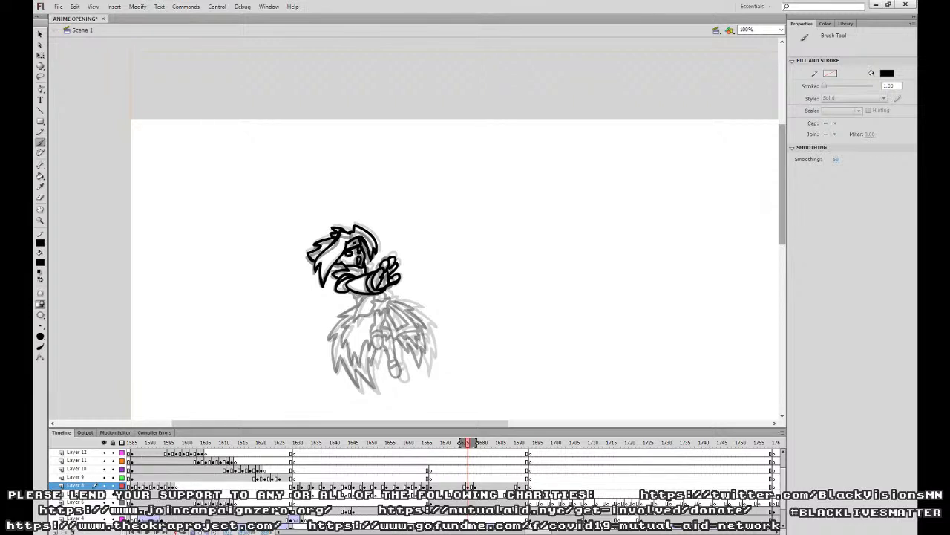
Play back the partly inked in-between and compare it with the neighbouring poses on Layer 8.
{"action": "left_click", "coordinate": [447, 469]}
{"action": "key", "text": "Return"}
{"action": "key", "text": "Return"}
{"action": "left_click", "coordinate": [461, 486]}
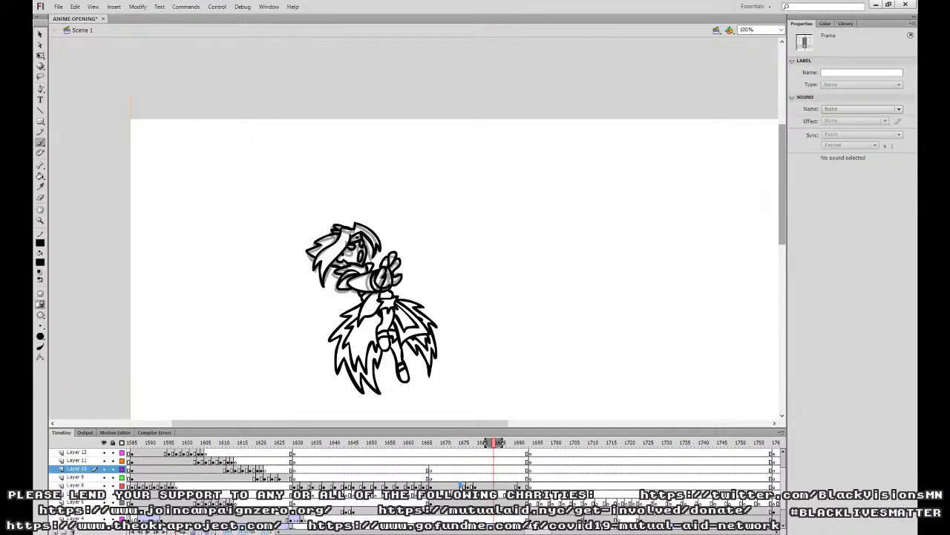
{"action": "left_click", "coordinate": [467, 485]}
{"action": "left_click", "coordinate": [478, 485]}
{"action": "left_click", "coordinate": [467, 484]}
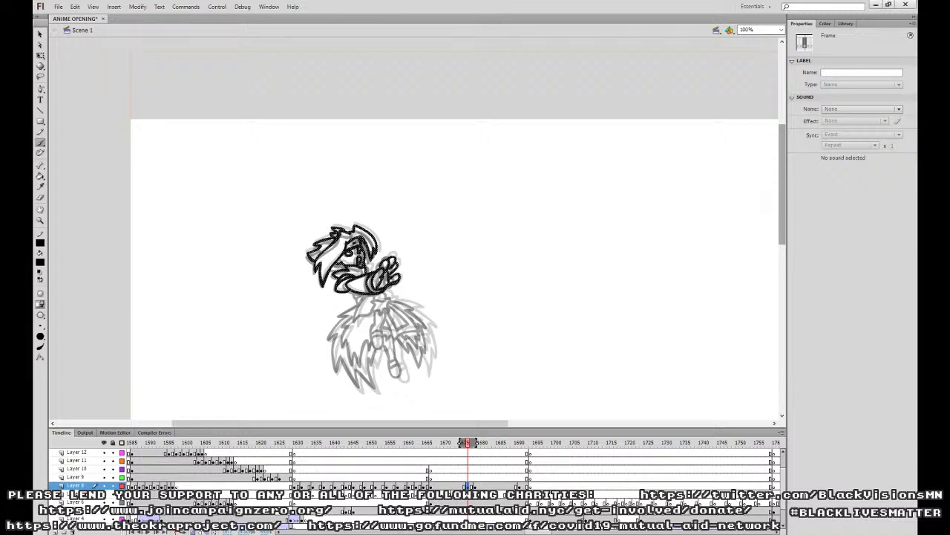
Ink the frame 1676 in-between's waist, legs and feathered skirt over the onion skin, undoing the strokes that miss.
{"action": "mouse_move", "coordinate": [383, 299]}
{"action": "left_mouse_down"}
{"action": "mouse_move", "coordinate": [374, 311]}
{"action": "mouse_move", "coordinate": [386, 313]}
{"action": "mouse_move", "coordinate": [390, 294]}
{"action": "mouse_move", "coordinate": [363, 302]}
{"action": "mouse_move", "coordinate": [355, 325]}
{"action": "mouse_move", "coordinate": [373, 270]}
{"action": "mouse_move", "coordinate": [346, 271]}
{"action": "left_mouse_up"}
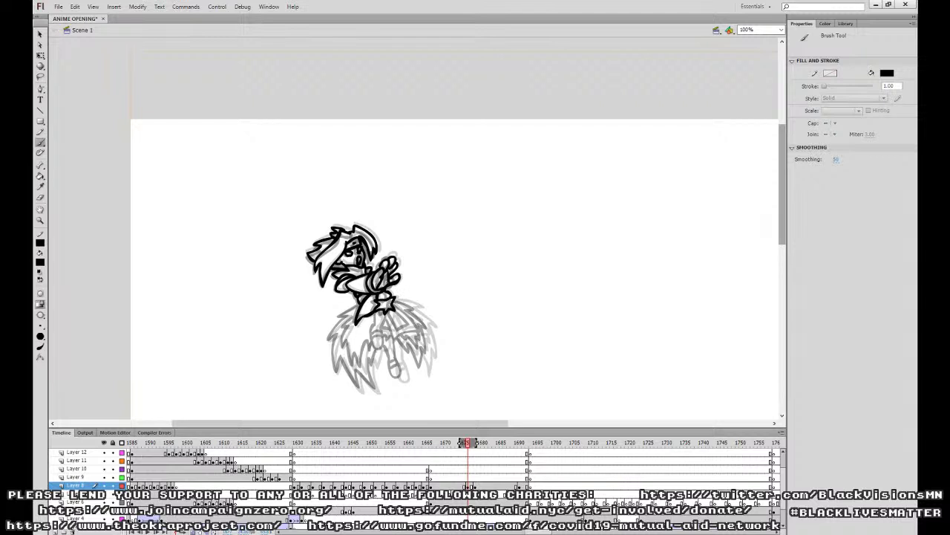
{"action": "mouse_move", "coordinate": [358, 305]}
{"action": "left_mouse_down"}
{"action": "mouse_move", "coordinate": [331, 339]}
{"action": "mouse_move", "coordinate": [336, 372]}
{"action": "mouse_move", "coordinate": [377, 390]}
{"action": "mouse_move", "coordinate": [372, 360]}
{"action": "mouse_move", "coordinate": [374, 366]}
{"action": "left_mouse_up"}
{"action": "mouse_move", "coordinate": [380, 310]}
{"action": "left_mouse_down"}
{"action": "mouse_move", "coordinate": [372, 347]}
{"action": "mouse_move", "coordinate": [390, 310]}
{"action": "mouse_move", "coordinate": [379, 334]}
{"action": "mouse_move", "coordinate": [396, 325]}
{"action": "mouse_move", "coordinate": [395, 371]}
{"action": "mouse_move", "coordinate": [404, 375]}
{"action": "left_mouse_up"}
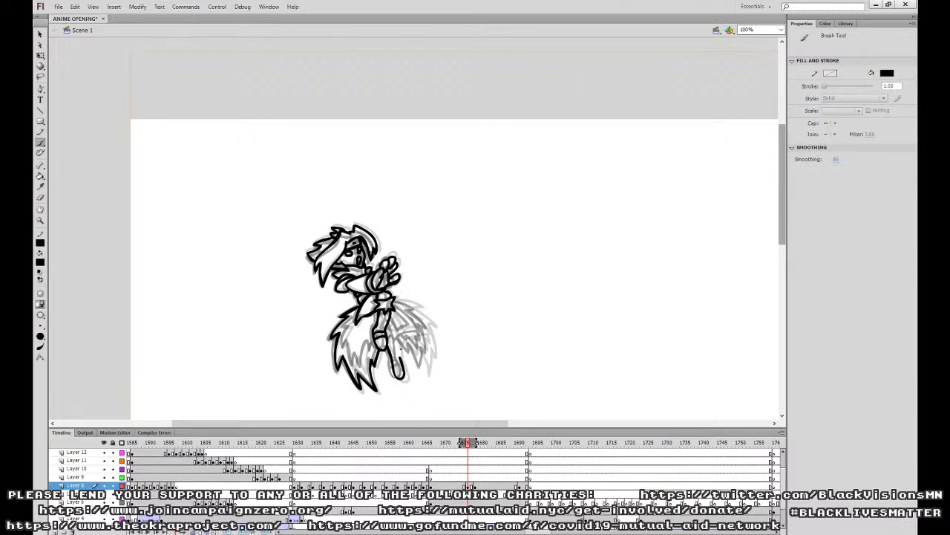
{"action": "mouse_move", "coordinate": [391, 318]}
{"action": "left_mouse_down"}
{"action": "mouse_move", "coordinate": [401, 344]}
{"action": "mouse_move", "coordinate": [426, 331]}
{"action": "mouse_move", "coordinate": [401, 309]}
{"action": "mouse_move", "coordinate": [392, 317]}
{"action": "mouse_move", "coordinate": [403, 333]}
{"action": "mouse_move", "coordinate": [416, 326]}
{"action": "mouse_move", "coordinate": [394, 306]}
{"action": "mouse_move", "coordinate": [412, 303]}
{"action": "mouse_move", "coordinate": [432, 327]}
{"action": "mouse_move", "coordinate": [428, 368]}
{"action": "mouse_move", "coordinate": [408, 343]}
{"action": "mouse_move", "coordinate": [400, 360]}
{"action": "mouse_move", "coordinate": [393, 327]}
{"action": "mouse_move", "coordinate": [402, 370]}
{"action": "left_mouse_up"}
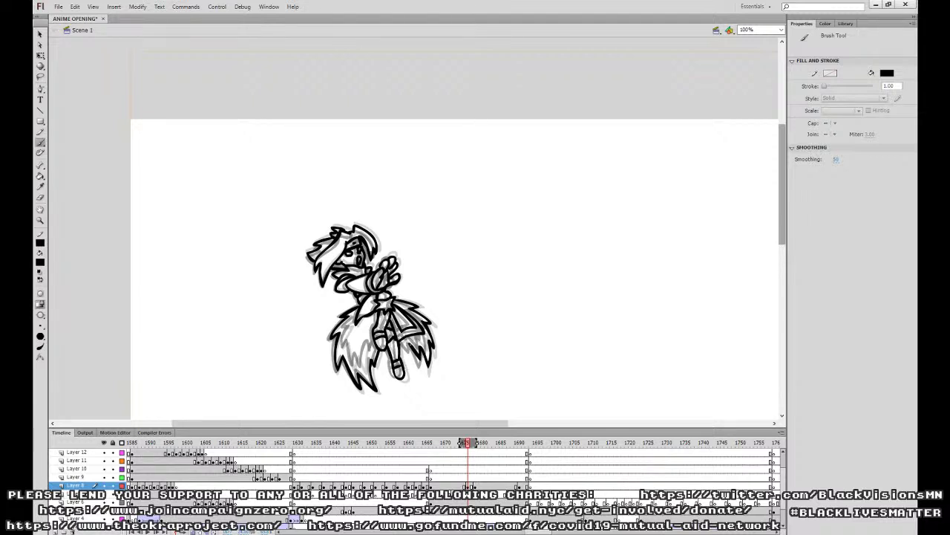
{"action": "mouse_move", "coordinate": [356, 315]}
{"action": "left_mouse_down"}
{"action": "mouse_move", "coordinate": [341, 345]}
{"action": "mouse_move", "coordinate": [353, 367]}
{"action": "mouse_move", "coordinate": [363, 371]}
{"action": "mouse_move", "coordinate": [373, 348]}
{"action": "left_mouse_up"}
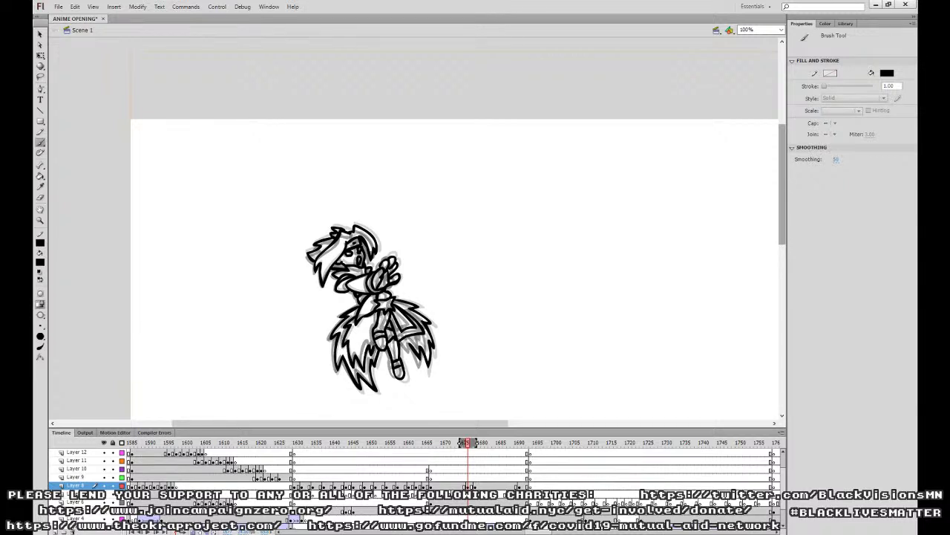
{"action": "left_click_drag", "start_coordinate": [407, 339], "coordinate": [422, 346]}
{"action": "left_click_drag", "start_coordinate": [420, 340], "coordinate": [426, 348]}
{"action": "left_click_drag", "start_coordinate": [395, 304], "coordinate": [402, 307]}
{"action": "key", "text": "ctrl+z"}
{"action": "key", "text": "ctrl+z"}
Play back the completed in-between close up and again with the full scene in view.
{"action": "left_click", "coordinate": [447, 460]}
{"action": "key", "text": "Return"}
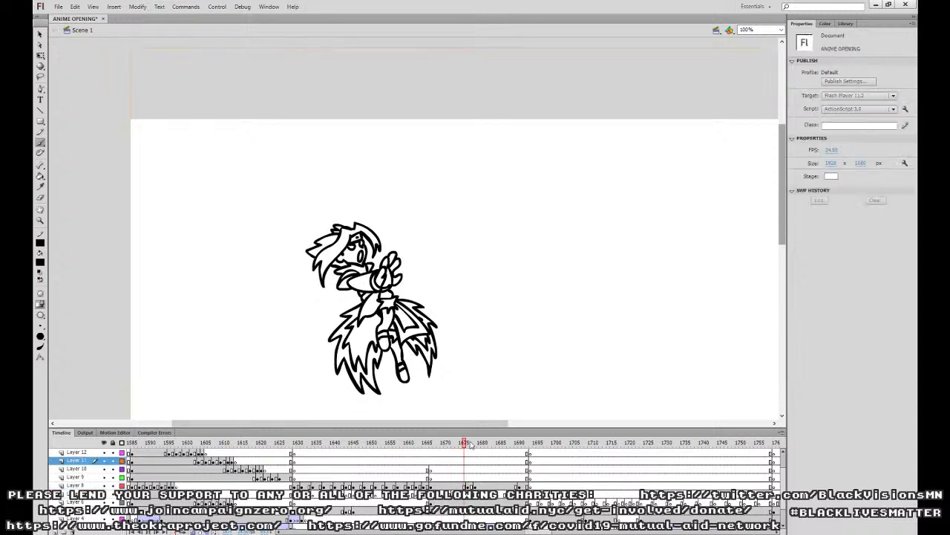
{"action": "key", "text": "Return"}
{"action": "key", "text": "ctrl+minus"}
{"action": "left_click", "coordinate": [450, 469]}
{"action": "key", "text": "Return"}
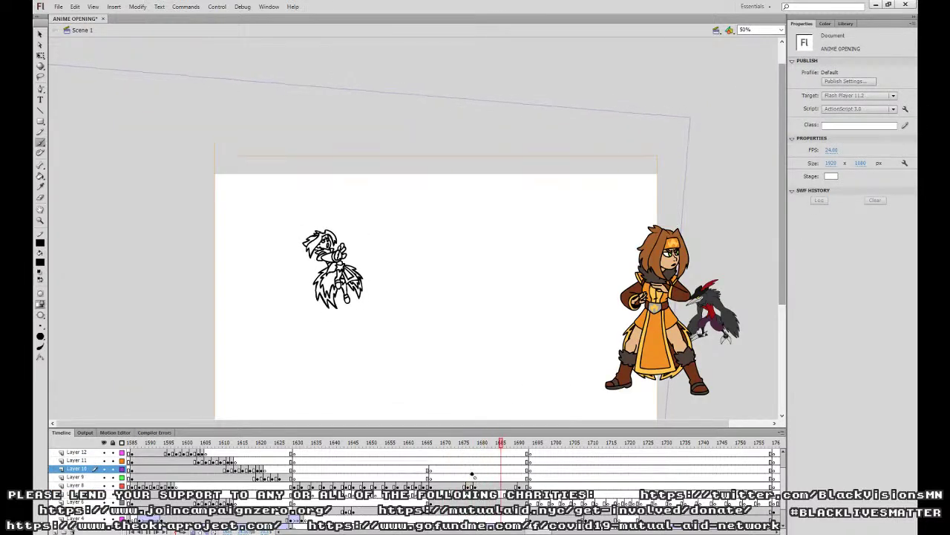
Move the finished in-between to an earlier frame on Layer 8 and insert a blank keyframe at frame 1688.
{"action": "left_click", "coordinate": [471, 486]}
{"action": "left_click", "coordinate": [467, 487]}
{"action": "left_click", "coordinate": [453, 486]}
{"action": "left_click", "coordinate": [510, 486]}
{"action": "left_click_drag", "start_coordinate": [509, 485], "coordinate": [517, 474]}
{"action": "key", "text": "ctrl+equal"}
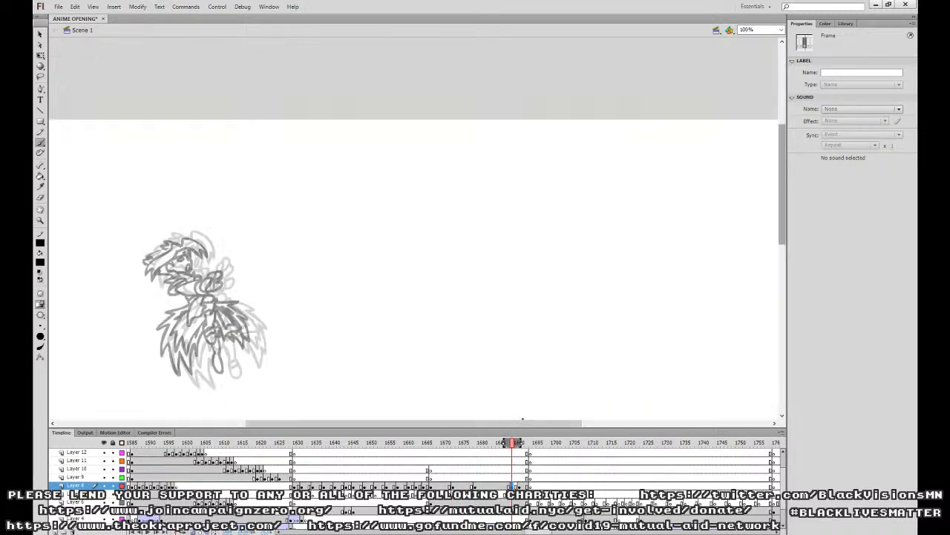
{"action": "left_click_drag", "start_coordinate": [481, 330], "coordinate": [603, 342]}
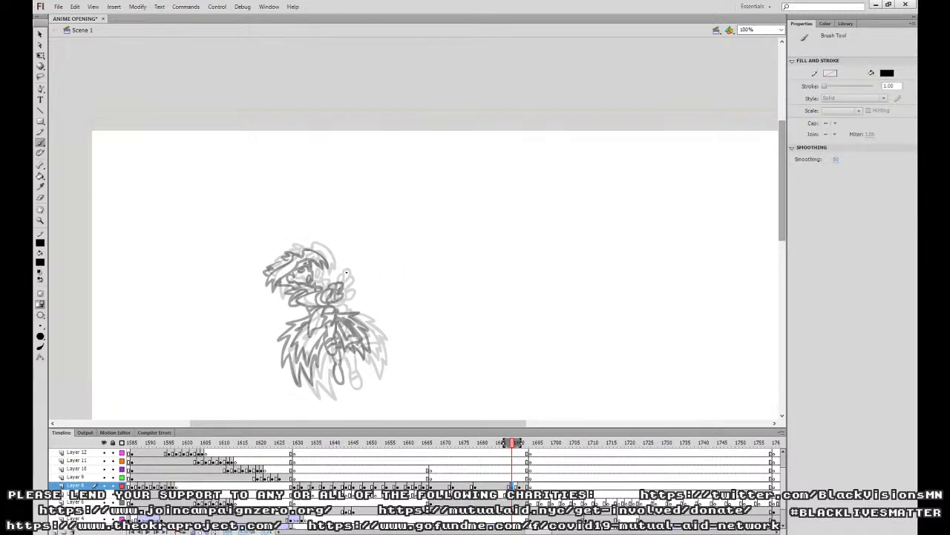
Ink the frame 1688 in-between's hands and sleeve over the onion skin, undoing the strokes that miss.
{"action": "mouse_move", "coordinate": [343, 283]}
{"action": "left_mouse_down"}
{"action": "mouse_move", "coordinate": [328, 292]}
{"action": "mouse_move", "coordinate": [332, 304]}
{"action": "mouse_move", "coordinate": [346, 295]}
{"action": "mouse_move", "coordinate": [332, 283]}
{"action": "mouse_move", "coordinate": [341, 280]}
{"action": "mouse_move", "coordinate": [348, 293]}
{"action": "mouse_move", "coordinate": [331, 301]}
{"action": "mouse_move", "coordinate": [355, 299]}
{"action": "mouse_move", "coordinate": [347, 290]}
{"action": "mouse_move", "coordinate": [332, 302]}
{"action": "mouse_move", "coordinate": [343, 288]}
{"action": "mouse_move", "coordinate": [309, 294]}
{"action": "mouse_move", "coordinate": [331, 303]}
{"action": "mouse_move", "coordinate": [324, 305]}
{"action": "left_mouse_up"}
{"action": "key", "text": "ctrl+z"}
{"action": "key", "text": "ctrl+z"}
{"action": "mouse_move", "coordinate": [320, 290]}
{"action": "left_mouse_down"}
{"action": "mouse_move", "coordinate": [321, 305]}
{"action": "mouse_move", "coordinate": [302, 299]}
{"action": "mouse_move", "coordinate": [335, 304]}
{"action": "mouse_move", "coordinate": [323, 306]}
{"action": "left_mouse_up"}
{"action": "key", "text": "ctrl+z"}
{"action": "key", "text": "ctrl+z"}
{"action": "key", "text": "ctrl+z"}
{"action": "key", "text": "ctrl+z"}
Ink the frame 1688 in-between's hair, face and waist sash, undoing the strokes that miss.
{"action": "mouse_move", "coordinate": [303, 251]}
{"action": "left_mouse_down"}
{"action": "mouse_move", "coordinate": [270, 286]}
{"action": "mouse_move", "coordinate": [278, 292]}
{"action": "mouse_move", "coordinate": [302, 253]}
{"action": "left_mouse_up"}
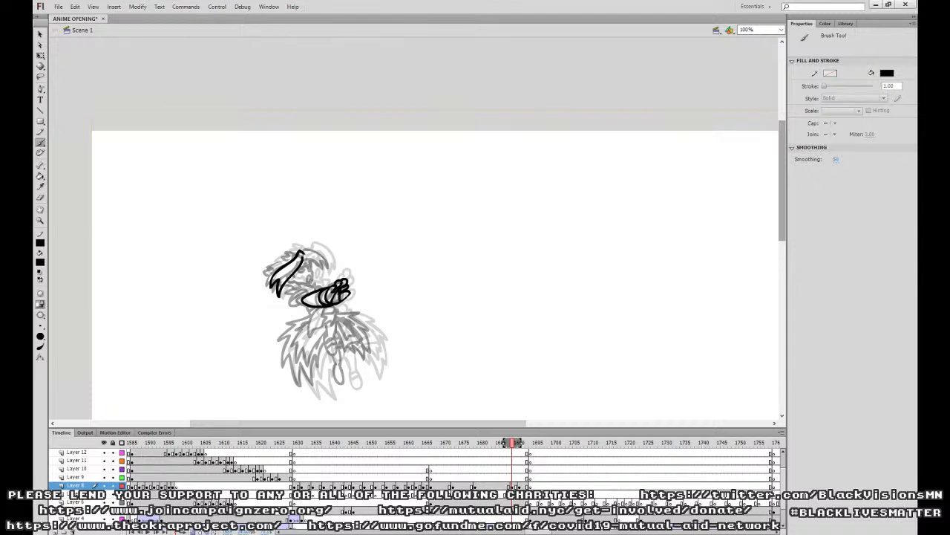
{"action": "mouse_move", "coordinate": [313, 286]}
{"action": "left_mouse_down"}
{"action": "mouse_move", "coordinate": [291, 302]}
{"action": "mouse_move", "coordinate": [311, 282]}
{"action": "mouse_move", "coordinate": [290, 291]}
{"action": "mouse_move", "coordinate": [294, 277]}
{"action": "mouse_move", "coordinate": [326, 266]}
{"action": "mouse_move", "coordinate": [305, 257]}
{"action": "mouse_move", "coordinate": [330, 262]}
{"action": "mouse_move", "coordinate": [312, 246]}
{"action": "mouse_move", "coordinate": [266, 273]}
{"action": "mouse_move", "coordinate": [299, 282]}
{"action": "mouse_move", "coordinate": [317, 275]}
{"action": "mouse_move", "coordinate": [315, 258]}
{"action": "left_mouse_up"}
{"action": "key", "text": "ctrl+z"}
{"action": "key", "text": "ctrl+z"}
{"action": "key", "text": "ctrl+z"}
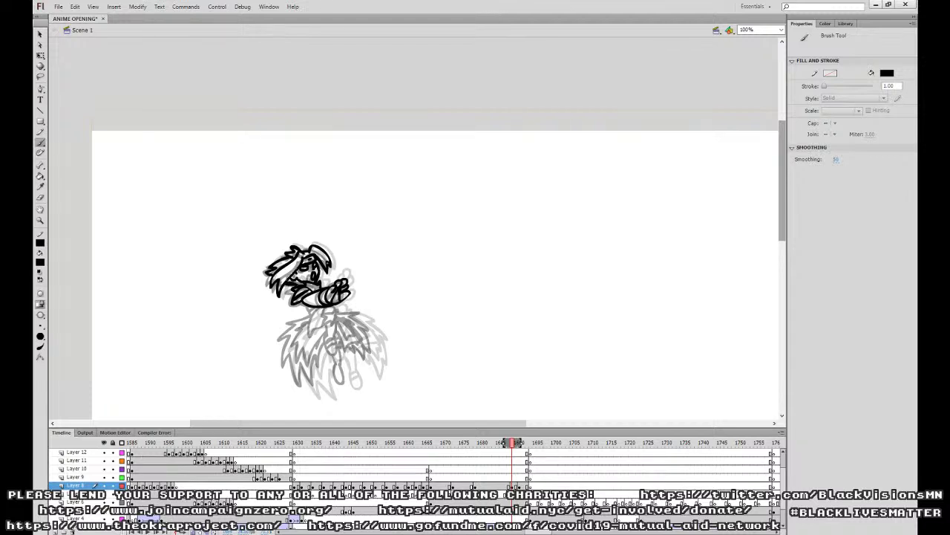
{"action": "left_click_drag", "start_coordinate": [322, 282], "coordinate": [328, 281]}
{"action": "mouse_move", "coordinate": [342, 312]}
{"action": "left_mouse_down"}
{"action": "mouse_move", "coordinate": [328, 307]}
{"action": "mouse_move", "coordinate": [332, 325]}
{"action": "mouse_move", "coordinate": [347, 311]}
{"action": "mouse_move", "coordinate": [335, 325]}
{"action": "mouse_move", "coordinate": [314, 318]}
{"action": "mouse_move", "coordinate": [310, 339]}
{"action": "mouse_move", "coordinate": [325, 311]}
{"action": "mouse_move", "coordinate": [311, 317]}
{"action": "left_mouse_up"}
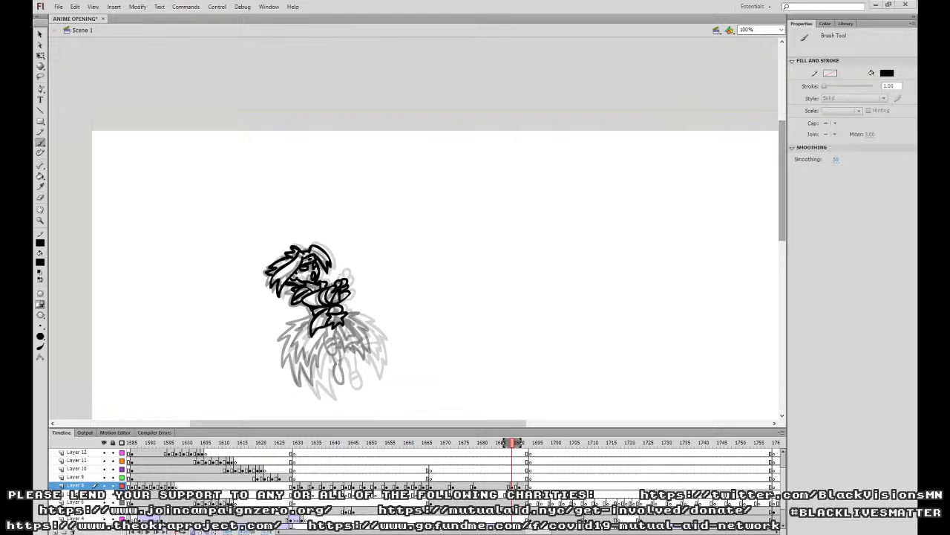
Compare the neighbouring poses and add cuff lines to the boot of the final pose at frame 1690.
{"action": "left_click", "coordinate": [523, 486]}
{"action": "left_click", "coordinate": [509, 487]}
{"action": "left_click", "coordinate": [512, 486]}
{"action": "left_click", "coordinate": [519, 487]}
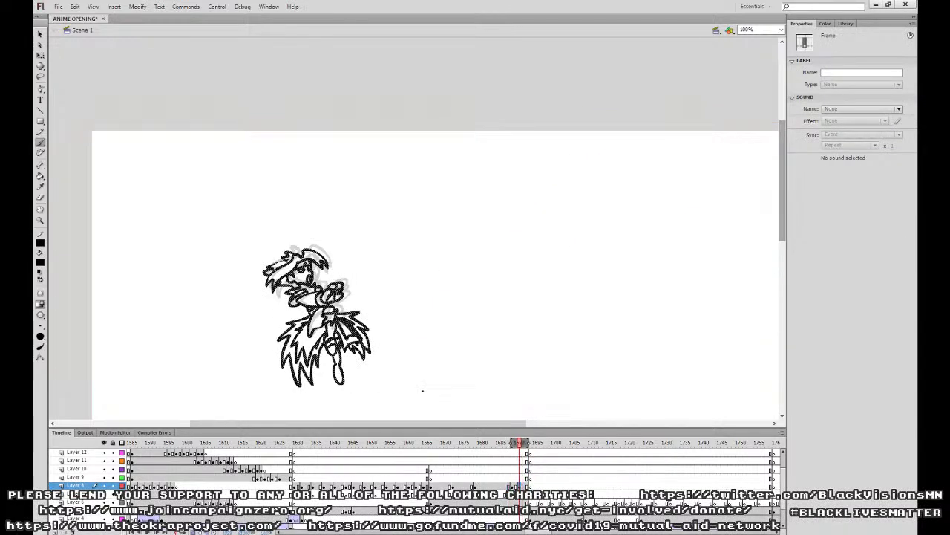
{"action": "left_click_drag", "start_coordinate": [334, 369], "coordinate": [343, 367]}
{"action": "key", "text": "ctrl+z"}
{"action": "key", "text": "ctrl+z"}
{"action": "key", "text": "ctrl+z"}
{"action": "key", "text": "ctrl+z"}
{"action": "left_click_drag", "start_coordinate": [334, 375], "coordinate": [344, 372]}
{"action": "key", "text": "ctrl+z"}
{"action": "key", "text": "ctrl+z"}
{"action": "key", "text": "ctrl+z"}
Return to the frame 1688 in-between and ink its bent leg and hanging skirt panel.
{"action": "key", "text": "comma"}
{"action": "key", "text": "comma"}
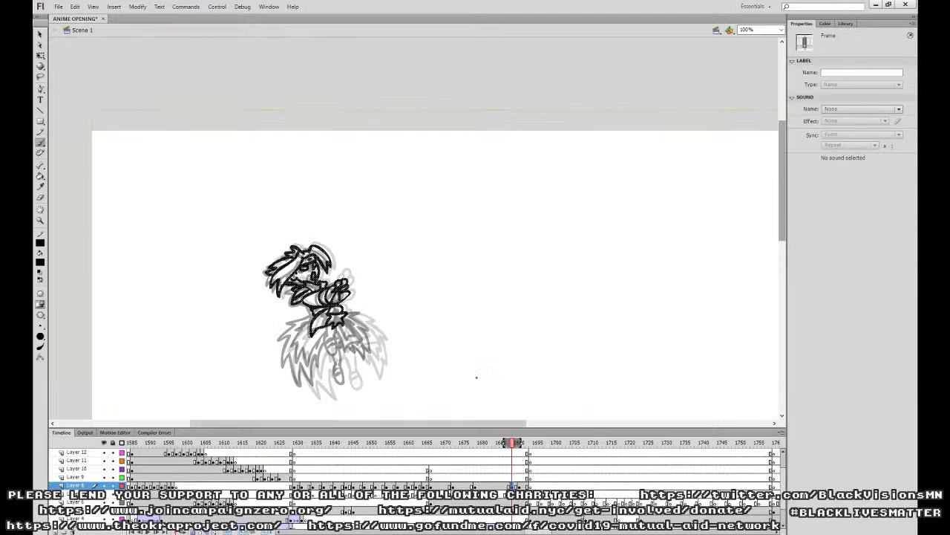
{"action": "key", "text": "b"}
{"action": "mouse_move", "coordinate": [328, 338]}
{"action": "left_mouse_down"}
{"action": "mouse_move", "coordinate": [329, 356]}
{"action": "mouse_move", "coordinate": [339, 329]}
{"action": "mouse_move", "coordinate": [338, 347]}
{"action": "mouse_move", "coordinate": [357, 346]}
{"action": "mouse_move", "coordinate": [362, 332]}
{"action": "mouse_move", "coordinate": [344, 316]}
{"action": "mouse_move", "coordinate": [352, 342]}
{"action": "mouse_move", "coordinate": [346, 327]}
{"action": "mouse_move", "coordinate": [364, 338]}
{"action": "left_mouse_up"}
{"action": "key", "text": "ctrl+z"}
{"action": "key", "text": "ctrl+z"}
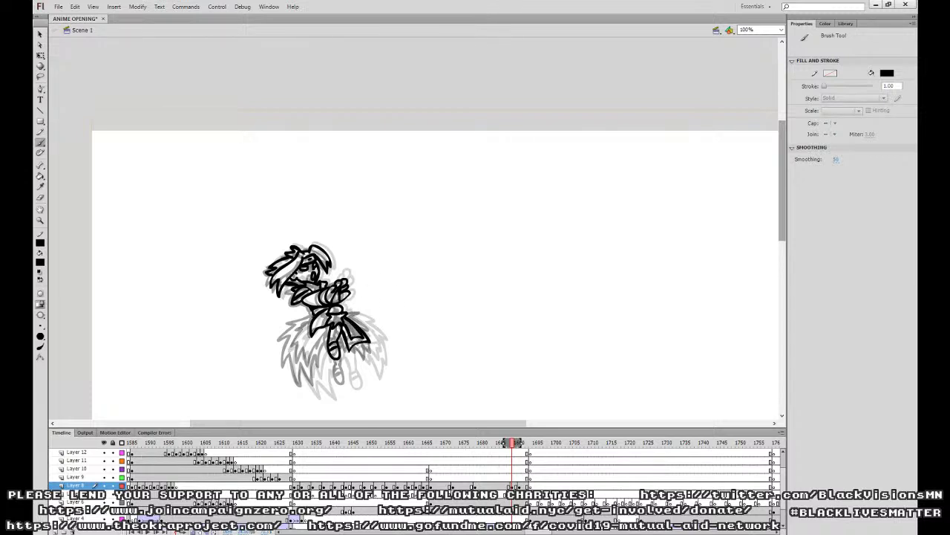
Ink the long feathers on the back side of the in-between's skirt, undoing and redrawing the strokes that miss.
{"action": "mouse_move", "coordinate": [314, 317]}
{"action": "left_mouse_down"}
{"action": "mouse_move", "coordinate": [284, 347]}
{"action": "mouse_move", "coordinate": [291, 367]}
{"action": "left_mouse_up"}
{"action": "key", "text": "ctrl+z"}
{"action": "mouse_move", "coordinate": [312, 318]}
{"action": "left_mouse_down"}
{"action": "mouse_move", "coordinate": [296, 332]}
{"action": "mouse_move", "coordinate": [287, 369]}
{"action": "mouse_move", "coordinate": [325, 363]}
{"action": "mouse_move", "coordinate": [322, 381]}
{"action": "mouse_move", "coordinate": [305, 371]}
{"action": "mouse_move", "coordinate": [298, 386]}
{"action": "mouse_move", "coordinate": [294, 345]}
{"action": "left_mouse_up"}
{"action": "key", "text": "ctrl+z"}
{"action": "mouse_move", "coordinate": [294, 334]}
{"action": "left_mouse_down"}
{"action": "mouse_move", "coordinate": [313, 317]}
{"action": "mouse_move", "coordinate": [294, 326]}
{"action": "mouse_move", "coordinate": [312, 331]}
{"action": "mouse_move", "coordinate": [297, 324]}
{"action": "mouse_move", "coordinate": [287, 363]}
{"action": "mouse_move", "coordinate": [318, 394]}
{"action": "left_mouse_up"}
{"action": "key", "text": "ctrl+z"}
{"action": "key", "text": "ctrl+z"}
{"action": "key", "text": "ctrl+z"}
{"action": "mouse_move", "coordinate": [320, 358]}
{"action": "left_mouse_down"}
{"action": "mouse_move", "coordinate": [327, 392]}
{"action": "mouse_move", "coordinate": [325, 352]}
{"action": "left_mouse_up"}
{"action": "key", "text": "ctrl+z"}
Check the adjacent poses and ink the in-between's remaining back feathers, extended lower leg and boot.
{"action": "left_click", "coordinate": [504, 486]}
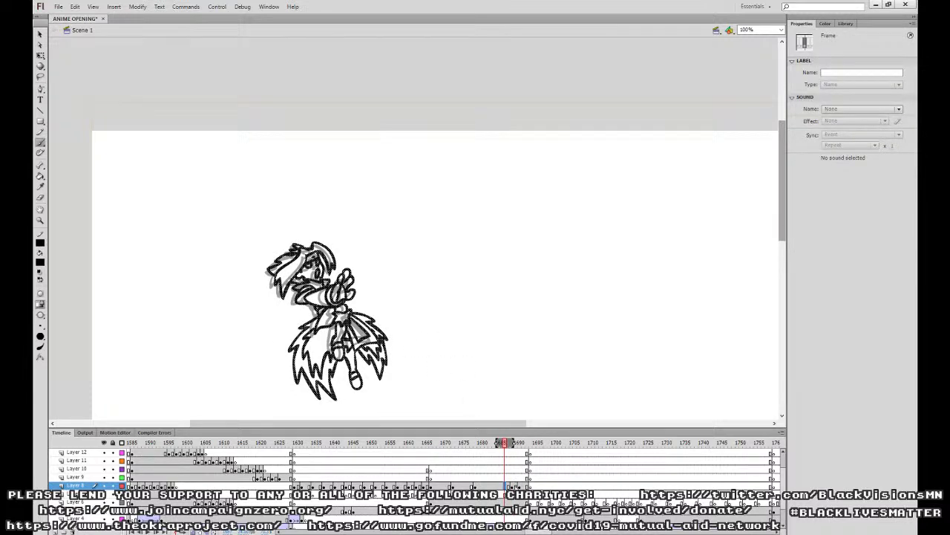
{"action": "left_click", "coordinate": [520, 486]}
{"action": "left_click_drag", "start_coordinate": [520, 442], "coordinate": [516, 442]}
{"action": "key", "text": "b"}
{"action": "left_click_drag", "start_coordinate": [327, 346], "coordinate": [317, 398]}
{"action": "key", "text": "ctrl+z"}
{"action": "mouse_move", "coordinate": [327, 354]}
{"action": "left_mouse_down"}
{"action": "mouse_move", "coordinate": [319, 393]}
{"action": "mouse_move", "coordinate": [308, 369]}
{"action": "mouse_move", "coordinate": [296, 369]}
{"action": "mouse_move", "coordinate": [290, 331]}
{"action": "mouse_move", "coordinate": [309, 317]}
{"action": "mouse_move", "coordinate": [301, 345]}
{"action": "mouse_move", "coordinate": [310, 365]}
{"action": "mouse_move", "coordinate": [329, 337]}
{"action": "mouse_move", "coordinate": [351, 386]}
{"action": "mouse_move", "coordinate": [349, 352]}
{"action": "left_mouse_up"}
{"action": "key", "text": "ctrl+z"}
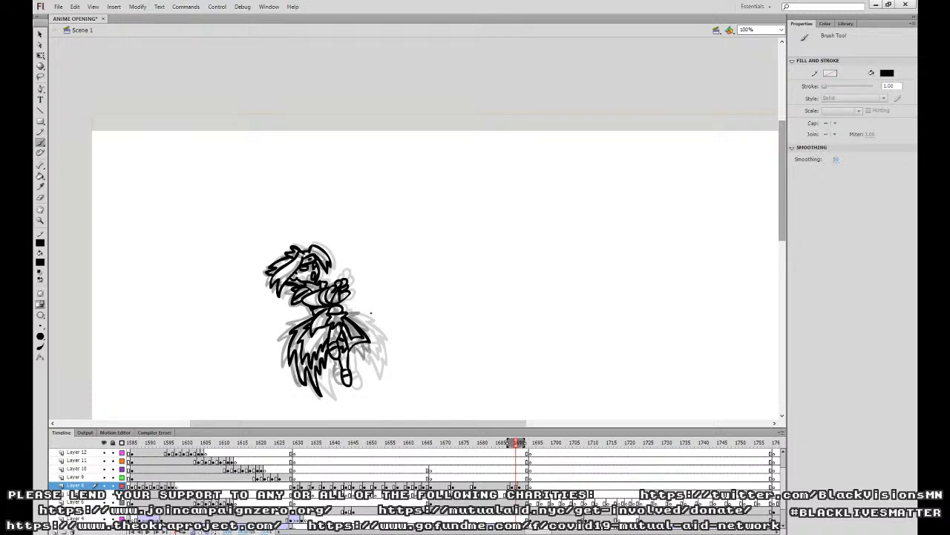
Ink the feathers on the front side of the in-between's skirt, undoing the strokes that miss.
{"action": "mouse_move", "coordinate": [346, 313]}
{"action": "left_mouse_down"}
{"action": "mouse_move", "coordinate": [379, 337]}
{"action": "mouse_move", "coordinate": [372, 375]}
{"action": "left_mouse_up"}
{"action": "key", "text": "ctrl+z"}
{"action": "mouse_move", "coordinate": [347, 315]}
{"action": "left_mouse_down"}
{"action": "mouse_move", "coordinate": [368, 319]}
{"action": "mouse_move", "coordinate": [379, 339]}
{"action": "mouse_move", "coordinate": [371, 376]}
{"action": "mouse_move", "coordinate": [352, 351]}
{"action": "mouse_move", "coordinate": [369, 343]}
{"action": "mouse_move", "coordinate": [366, 355]}
{"action": "mouse_move", "coordinate": [368, 332]}
{"action": "left_mouse_up"}
{"action": "key", "text": "ctrl+z"}
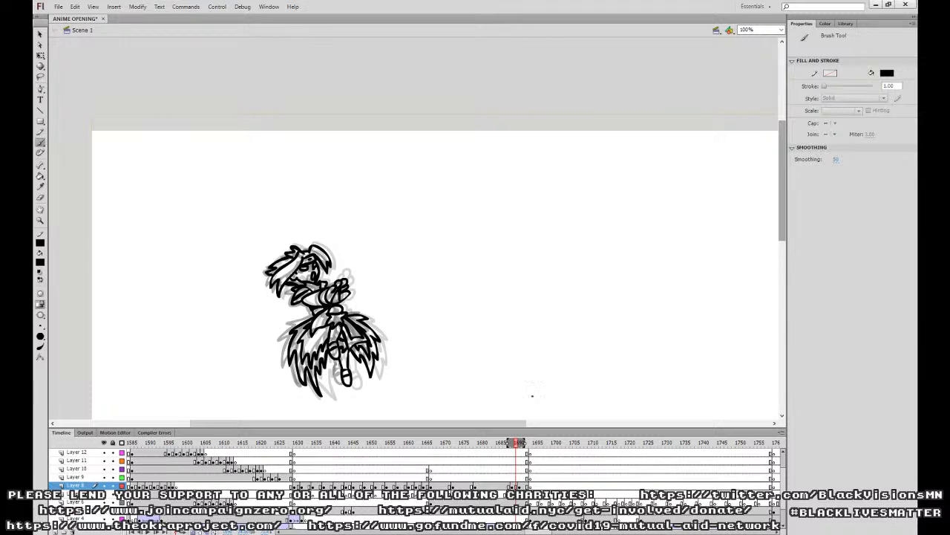
Play back the finished in-between and move its keyframe to frame 1684 on Layer 8.
{"action": "left_click", "coordinate": [485, 475]}
{"action": "key", "text": "Return"}
{"action": "key", "text": "Return"}
{"action": "key", "text": "ctrl+minus"}
{"action": "left_click", "coordinate": [512, 486]}
{"action": "left_click", "coordinate": [500, 486]}
Play back the retimed small poses with the full scene in view to check their spacing.
{"action": "left_click", "coordinate": [429, 478]}
{"action": "key", "text": "Return"}
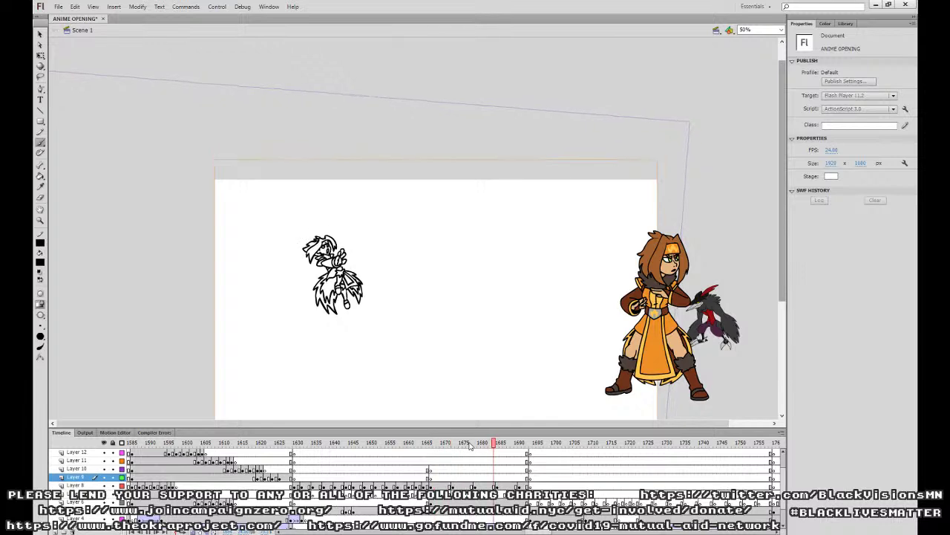
{"action": "key", "text": "Return"}
{"action": "left_click", "coordinate": [429, 469]}
{"action": "key", "text": "Return"}
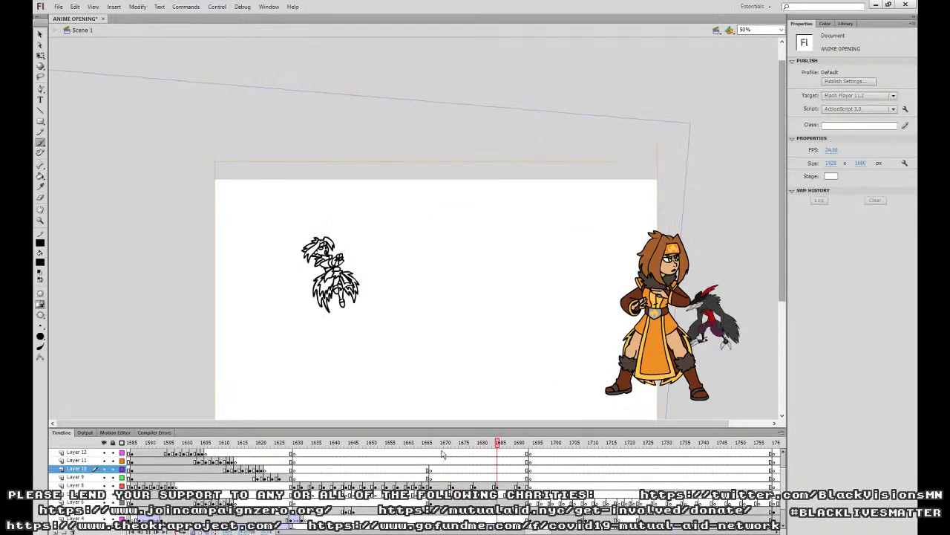
{"action": "key", "text": "Return"}
Insert blank keyframes at frames 1670, 1676, 1682 and 1688 on Layer 8 for further in-betweens.
{"action": "left_click", "coordinate": [446, 486]}
{"action": "key", "text": "F7"}
{"action": "left_click", "coordinate": [468, 486]}
{"action": "key", "text": "F7"}
{"action": "left_click", "coordinate": [490, 486]}
{"action": "key", "text": "F7"}
{"action": "left_click", "coordinate": [512, 486]}
{"action": "key", "text": "F7"}
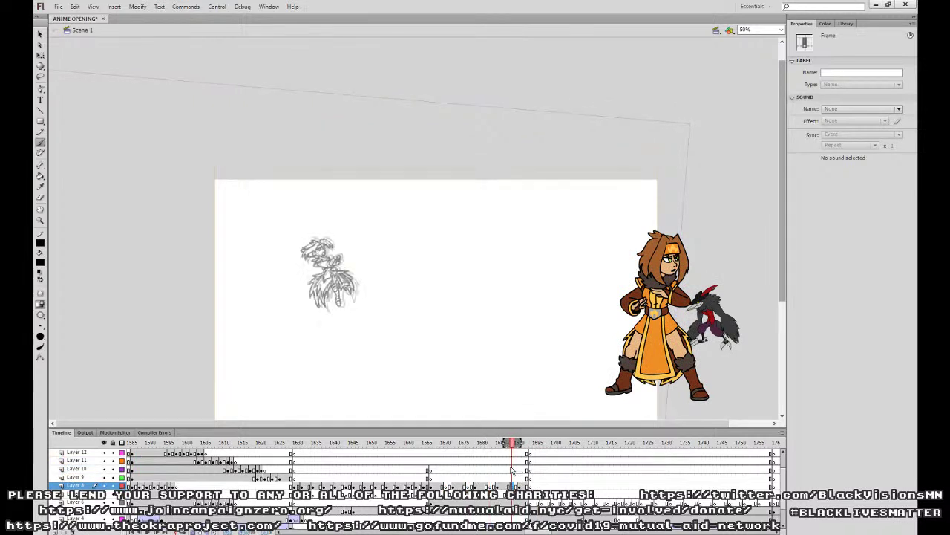
Compare the poses around the blank keyframe at frame 1670 close up over the onion skin.
{"action": "left_click", "coordinate": [446, 486]}
{"action": "key", "text": "ctrl+equal"}
{"action": "left_click_drag", "start_coordinate": [471, 331], "coordinate": [571, 307]}
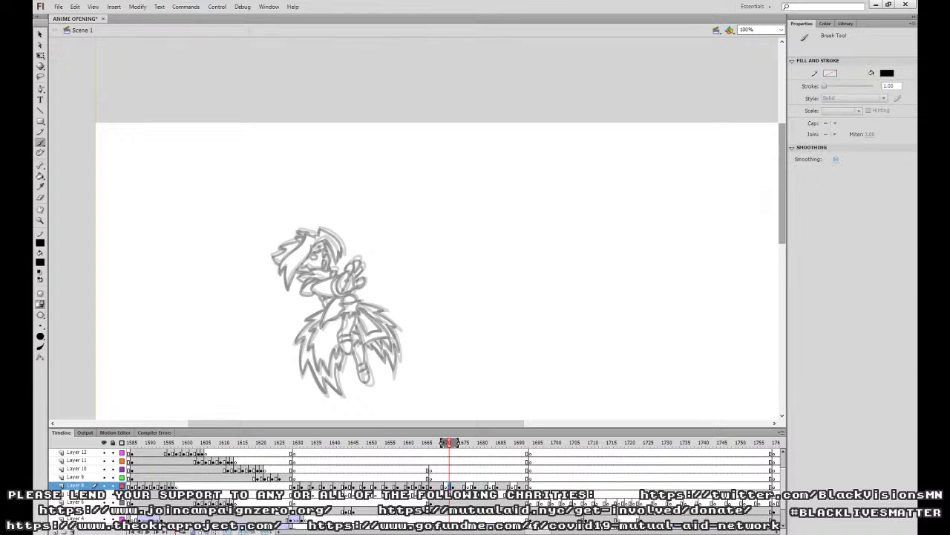
{"action": "left_click", "coordinate": [441, 487]}
{"action": "left_click", "coordinate": [449, 486]}
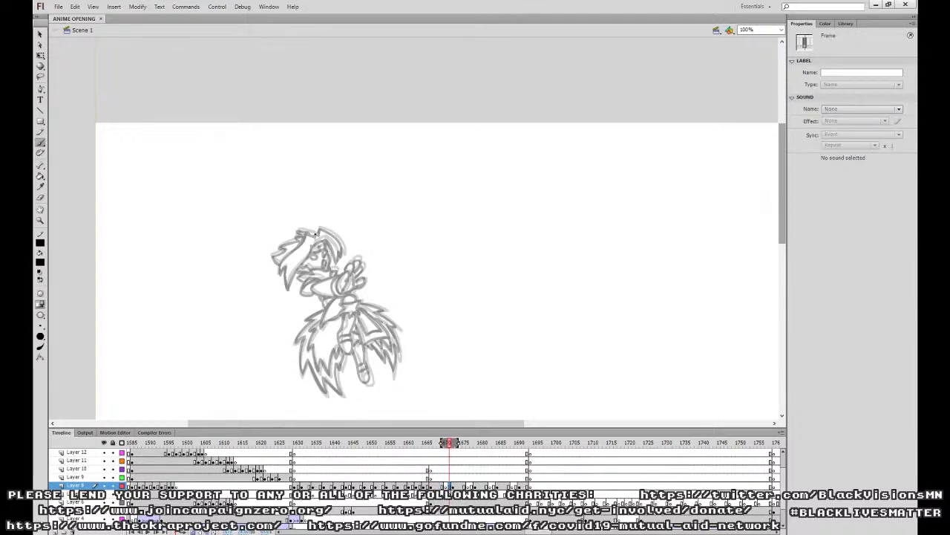
{"action": "left_click", "coordinate": [453, 486]}
{"action": "left_click", "coordinate": [449, 486]}
{"action": "left_click", "coordinate": [443, 487]}
{"action": "left_click", "coordinate": [446, 486]}
Ink the frame 1670 in-between's hair, face, raised hands and sleeve, undoing the strokes that miss.
{"action": "mouse_move", "coordinate": [315, 234]}
{"action": "left_mouse_down"}
{"action": "mouse_move", "coordinate": [284, 260]}
{"action": "mouse_move", "coordinate": [287, 289]}
{"action": "mouse_move", "coordinate": [313, 246]}
{"action": "mouse_move", "coordinate": [340, 262]}
{"action": "mouse_move", "coordinate": [343, 248]}
{"action": "mouse_move", "coordinate": [327, 229]}
{"action": "mouse_move", "coordinate": [298, 230]}
{"action": "mouse_move", "coordinate": [285, 243]}
{"action": "mouse_move", "coordinate": [320, 236]}
{"action": "mouse_move", "coordinate": [327, 268]}
{"action": "mouse_move", "coordinate": [299, 281]}
{"action": "mouse_move", "coordinate": [346, 270]}
{"action": "mouse_move", "coordinate": [340, 289]}
{"action": "mouse_move", "coordinate": [362, 284]}
{"action": "mouse_move", "coordinate": [346, 271]}
{"action": "mouse_move", "coordinate": [363, 261]}
{"action": "mouse_move", "coordinate": [360, 275]}
{"action": "left_mouse_up"}
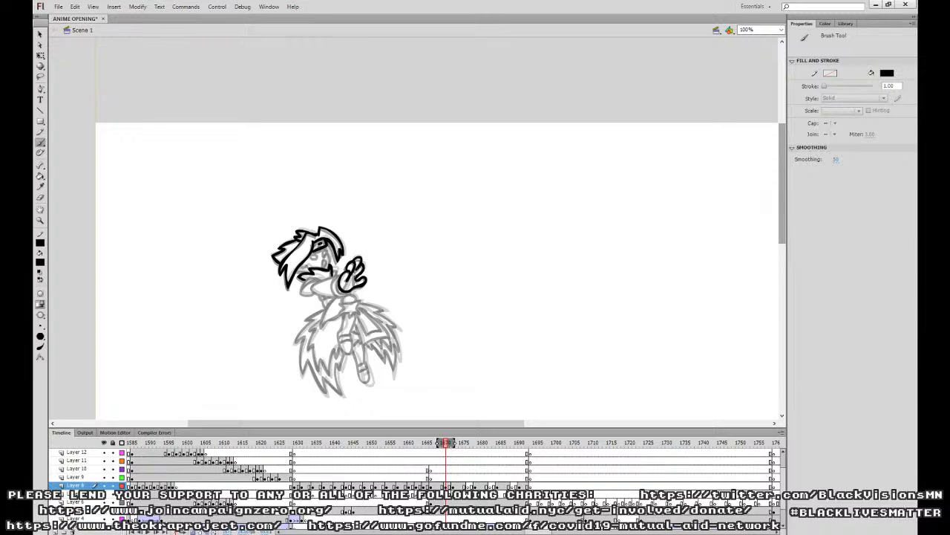
{"action": "mouse_move", "coordinate": [352, 275]}
{"action": "left_mouse_down"}
{"action": "mouse_move", "coordinate": [347, 289]}
{"action": "mouse_move", "coordinate": [316, 284]}
{"action": "mouse_move", "coordinate": [337, 298]}
{"action": "mouse_move", "coordinate": [351, 293]}
{"action": "mouse_move", "coordinate": [300, 289]}
{"action": "mouse_move", "coordinate": [313, 295]}
{"action": "mouse_move", "coordinate": [303, 279]}
{"action": "mouse_move", "coordinate": [305, 294]}
{"action": "mouse_move", "coordinate": [315, 294]}
{"action": "mouse_move", "coordinate": [327, 249]}
{"action": "mouse_move", "coordinate": [311, 255]}
{"action": "mouse_move", "coordinate": [328, 254]}
{"action": "left_mouse_up"}
{"action": "key", "text": "ctrl+z"}
{"action": "key", "text": "ctrl+z"}
{"action": "key", "text": "ctrl+z"}
{"action": "key", "text": "ctrl+z"}
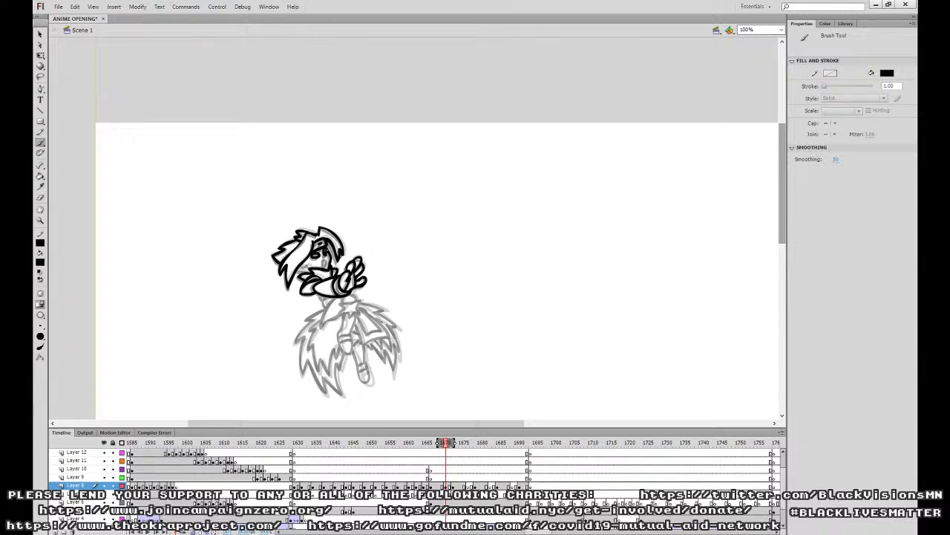
{"action": "left_click_drag", "start_coordinate": [302, 263], "coordinate": [311, 268]}
{"action": "left_click_drag", "start_coordinate": [299, 269], "coordinate": [308, 271]}
Play back the partly inked upper body and return to frame 1670.
{"action": "left_click", "coordinate": [421, 469]}
{"action": "key", "text": "Return"}
{"action": "key", "text": "Return"}
{"action": "left_click", "coordinate": [446, 486]}
{"action": "left_click_drag", "start_coordinate": [421, 346], "coordinate": [431, 325]}
{"action": "key", "text": "ctrl+z"}
{"action": "left_click_drag", "start_coordinate": [431, 423], "coordinate": [420, 423]}
{"action": "mouse_move", "coordinate": [77, 16]}
{"action": "left_mouse_down"}
{"action": "mouse_move", "coordinate": [85, 32]}
{"action": "mouse_move", "coordinate": [86, 22]}
{"action": "left_mouse_up"}
{"action": "left_click_drag", "start_coordinate": [480, 293], "coordinate": [477, 255]}
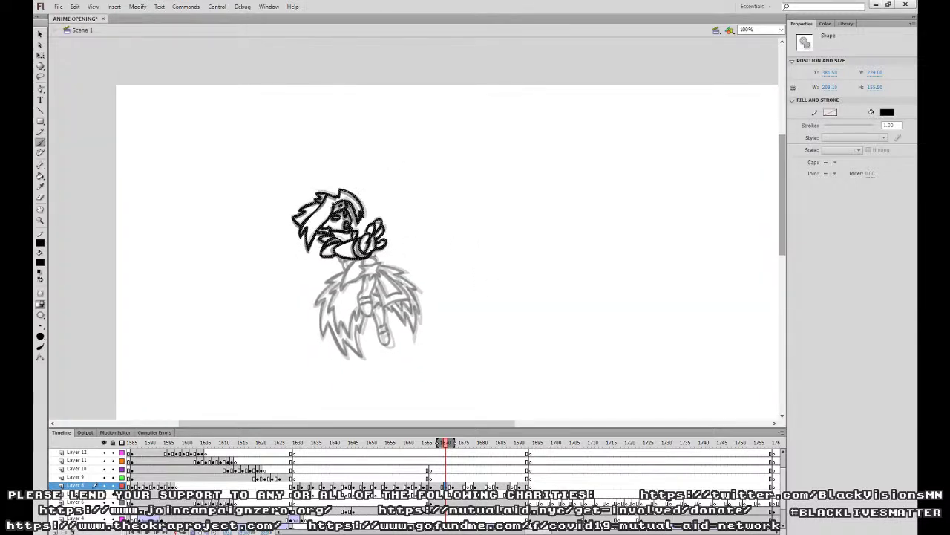
Ink the frame 1670 in-between's waist sash, skirt panel and legs, undoing the strokes that miss.
{"action": "key", "text": "b"}
{"action": "mouse_move", "coordinate": [358, 267]}
{"action": "left_mouse_down"}
{"action": "mouse_move", "coordinate": [372, 265]}
{"action": "mouse_move", "coordinate": [371, 281]}
{"action": "mouse_move", "coordinate": [372, 264]}
{"action": "mouse_move", "coordinate": [367, 317]}
{"action": "mouse_move", "coordinate": [377, 273]}
{"action": "mouse_move", "coordinate": [370, 300]}
{"action": "left_mouse_up"}
{"action": "key", "text": "ctrl+z"}
{"action": "key", "text": "ctrl+z"}
{"action": "left_click_drag", "start_coordinate": [351, 265], "coordinate": [342, 291]}
{"action": "mouse_move", "coordinate": [349, 258]}
{"action": "left_mouse_down"}
{"action": "mouse_move", "coordinate": [342, 270]}
{"action": "mouse_move", "coordinate": [383, 311]}
{"action": "mouse_move", "coordinate": [410, 292]}
{"action": "mouse_move", "coordinate": [383, 271]}
{"action": "mouse_move", "coordinate": [387, 295]}
{"action": "mouse_move", "coordinate": [379, 273]}
{"action": "mouse_move", "coordinate": [383, 346]}
{"action": "mouse_move", "coordinate": [385, 305]}
{"action": "mouse_move", "coordinate": [388, 326]}
{"action": "left_mouse_up"}
{"action": "key", "text": "ctrl+z"}
{"action": "left_click_drag", "start_coordinate": [382, 335], "coordinate": [391, 330]}
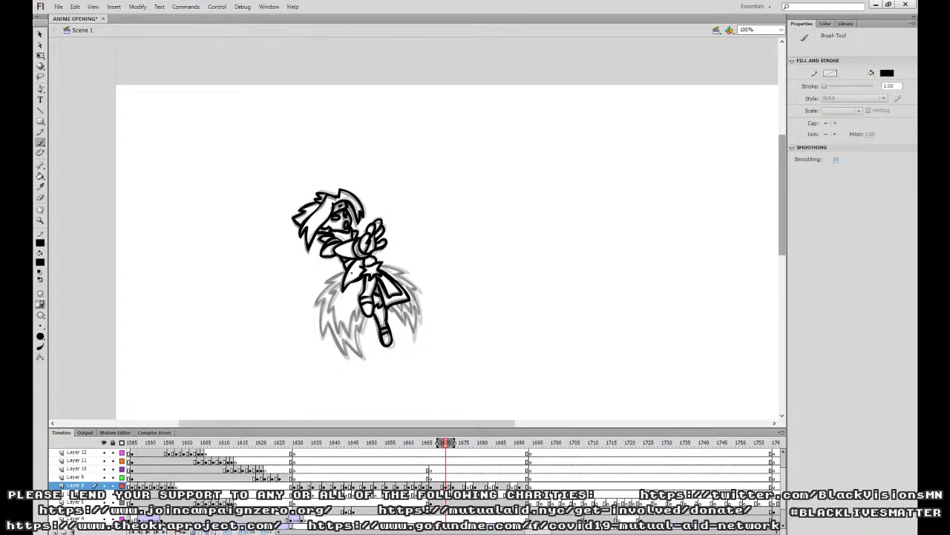
Ink the feathers on both sides of the frame 1670 in-between's skirt, undoing the strokes that miss.
{"action": "mouse_move", "coordinate": [346, 271]}
{"action": "left_mouse_down"}
{"action": "mouse_move", "coordinate": [316, 301]}
{"action": "mouse_move", "coordinate": [322, 340]}
{"action": "mouse_move", "coordinate": [349, 340]}
{"action": "mouse_move", "coordinate": [362, 353]}
{"action": "mouse_move", "coordinate": [356, 327]}
{"action": "mouse_move", "coordinate": [368, 315]}
{"action": "left_mouse_up"}
{"action": "mouse_move", "coordinate": [341, 282]}
{"action": "left_mouse_down"}
{"action": "mouse_move", "coordinate": [329, 312]}
{"action": "mouse_move", "coordinate": [340, 335]}
{"action": "mouse_move", "coordinate": [362, 308]}
{"action": "mouse_move", "coordinate": [340, 331]}
{"action": "mouse_move", "coordinate": [329, 294]}
{"action": "mouse_move", "coordinate": [341, 282]}
{"action": "left_mouse_up"}
{"action": "key", "text": "ctrl+z"}
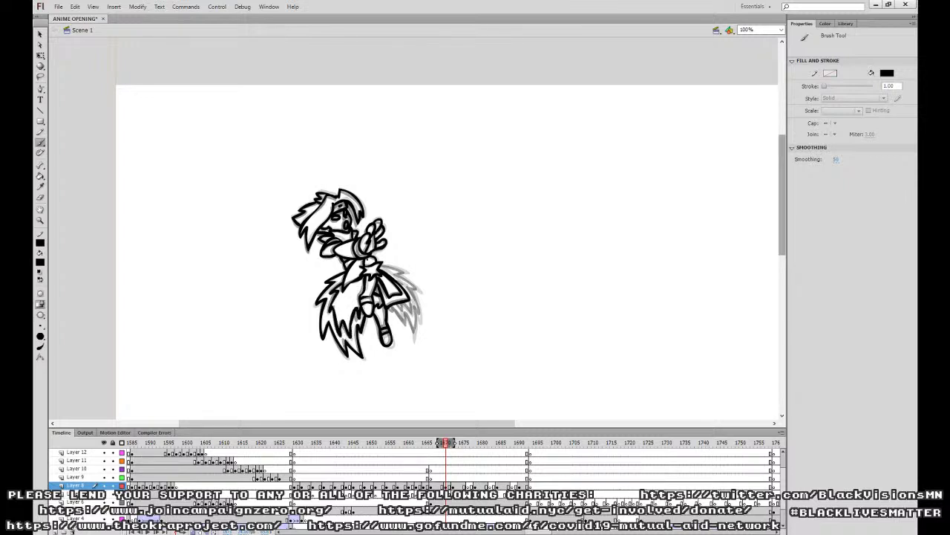
{"action": "mouse_move", "coordinate": [404, 274]}
{"action": "left_mouse_down"}
{"action": "mouse_move", "coordinate": [380, 265]}
{"action": "mouse_move", "coordinate": [420, 291]}
{"action": "mouse_move", "coordinate": [415, 331]}
{"action": "mouse_move", "coordinate": [386, 306]}
{"action": "mouse_move", "coordinate": [411, 315]}
{"action": "mouse_move", "coordinate": [408, 300]}
{"action": "left_mouse_up"}
{"action": "key", "text": "ctrl+z"}
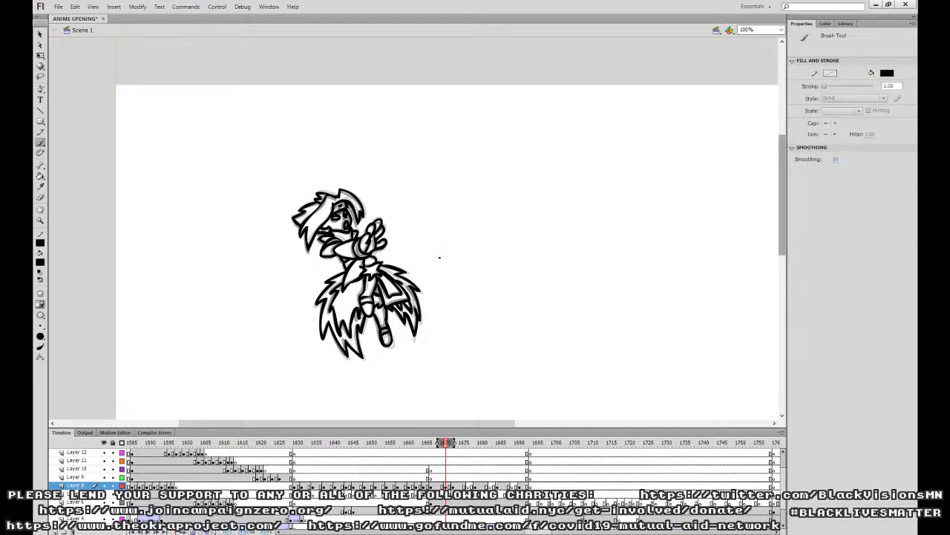
Play back the finished frame 1670 in-between close up and with the full scene in view.
{"action": "left_click", "coordinate": [425, 460]}
{"action": "key", "text": "Return"}
{"action": "key", "text": "Return"}
{"action": "left_click", "coordinate": [446, 485]}
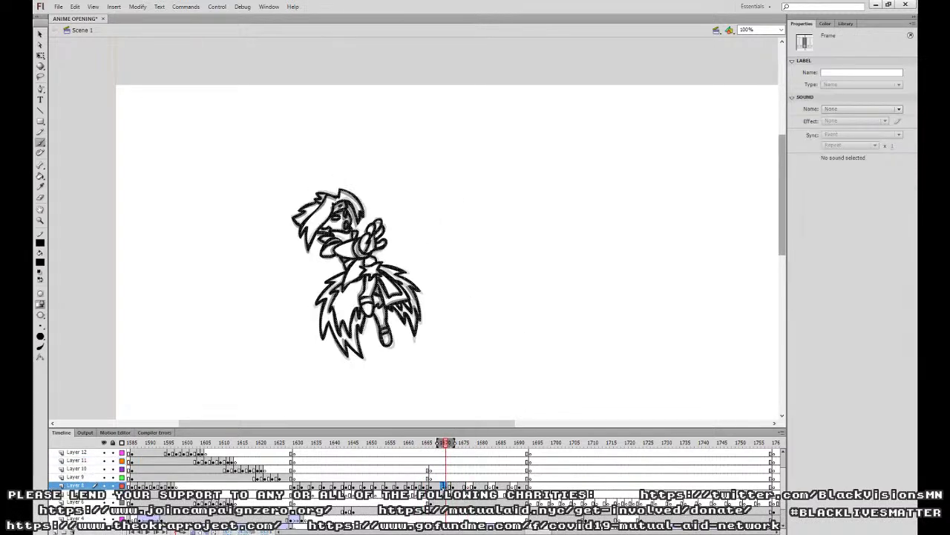
{"action": "key", "text": "ctrl+minus"}
{"action": "left_click", "coordinate": [403, 470]}
{"action": "key", "text": "Return"}
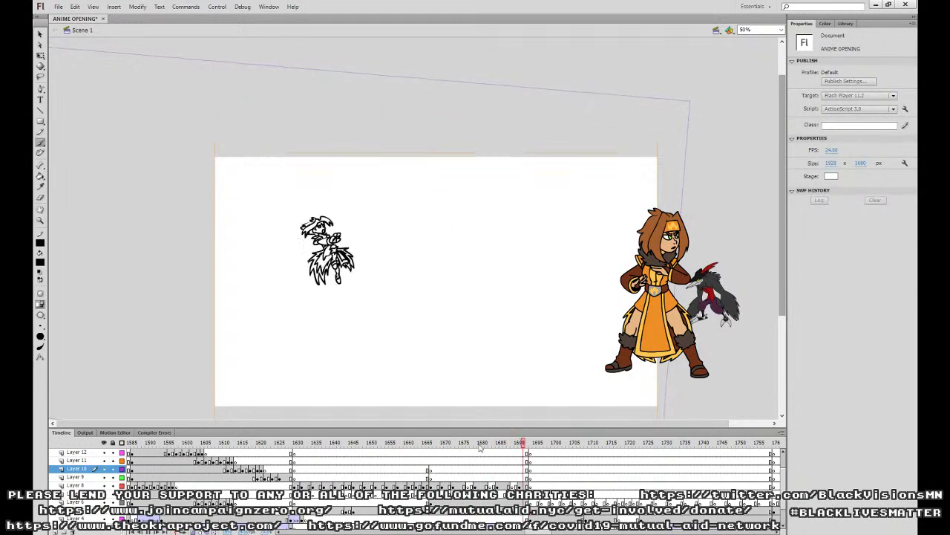
{"action": "key", "text": "Return"}
Ink the raised hands and sleeves of the new in-between on the blank keyframe at frame 1676.
{"action": "left_click", "coordinate": [468, 485]}
{"action": "key", "text": "ctrl+equal"}
{"action": "left_click_drag", "start_coordinate": [457, 289], "coordinate": [598, 401]}
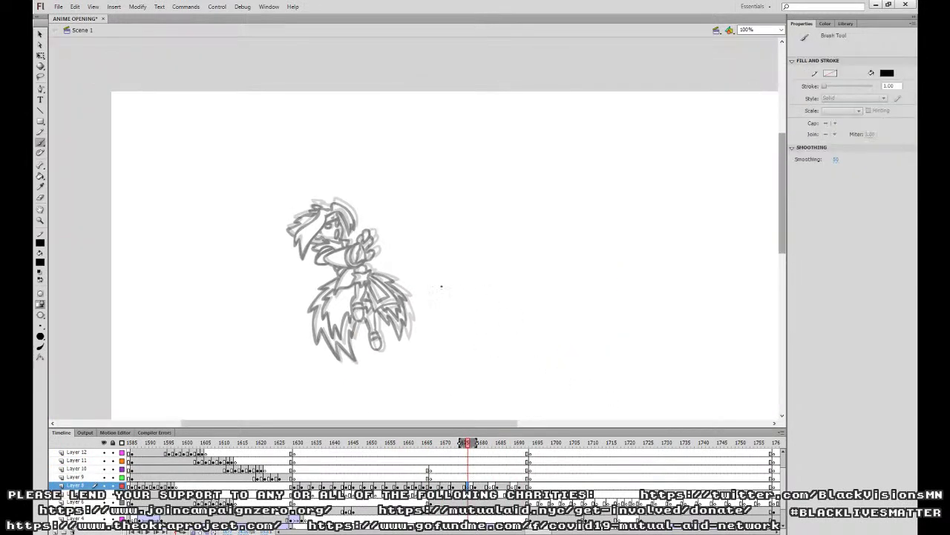
{"action": "mouse_move", "coordinate": [367, 241]}
{"action": "left_mouse_down"}
{"action": "mouse_move", "coordinate": [371, 230]}
{"action": "mouse_move", "coordinate": [365, 239]}
{"action": "left_mouse_up"}
{"action": "mouse_move", "coordinate": [377, 251]}
{"action": "left_mouse_down"}
{"action": "mouse_move", "coordinate": [369, 248]}
{"action": "mouse_move", "coordinate": [373, 235]}
{"action": "mouse_move", "coordinate": [360, 260]}
{"action": "mouse_move", "coordinate": [366, 256]}
{"action": "mouse_move", "coordinate": [329, 255]}
{"action": "mouse_move", "coordinate": [349, 269]}
{"action": "mouse_move", "coordinate": [365, 258]}
{"action": "mouse_move", "coordinate": [346, 267]}
{"action": "left_mouse_up"}
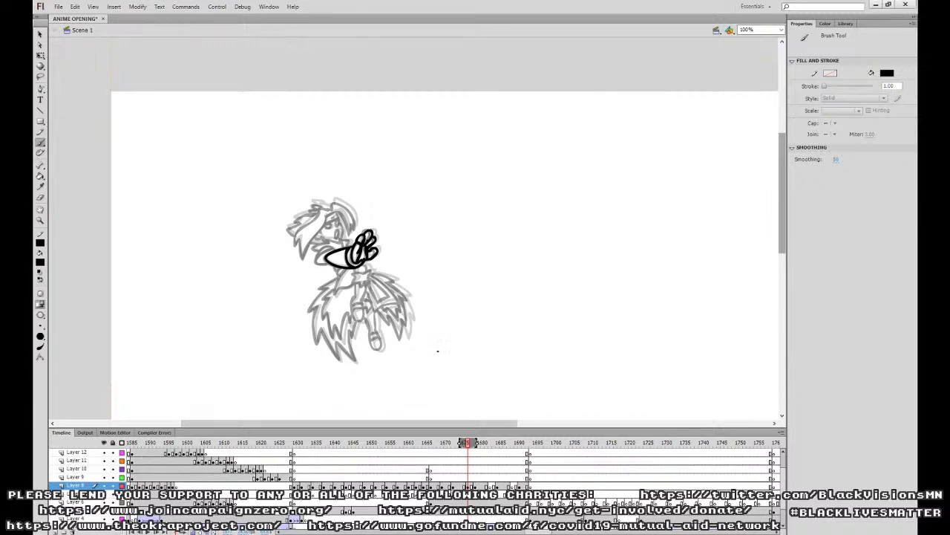
{"action": "mouse_move", "coordinate": [334, 249]}
{"action": "left_mouse_down"}
{"action": "mouse_move", "coordinate": [317, 256]}
{"action": "mouse_move", "coordinate": [329, 264]}
{"action": "mouse_move", "coordinate": [317, 259]}
{"action": "left_mouse_up"}
{"action": "left_click_drag", "start_coordinate": [391, 244], "coordinate": [428, 301]}
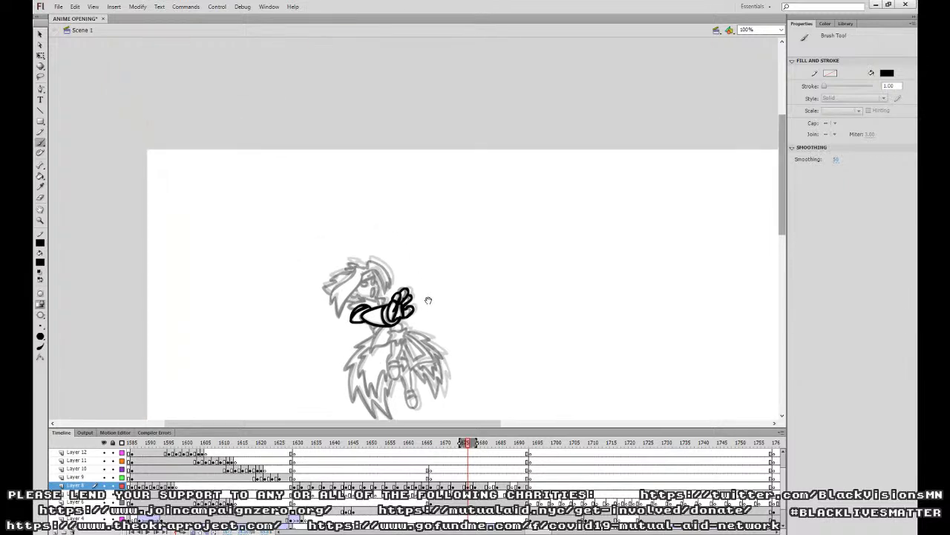
Ink the hair, head and face of the frame 1676 in-between over the onion-skinned poses.
{"action": "left_click_drag", "start_coordinate": [356, 263], "coordinate": [365, 266]}
{"action": "mouse_move", "coordinate": [357, 263]}
{"action": "left_mouse_down"}
{"action": "mouse_move", "coordinate": [335, 288]}
{"action": "mouse_move", "coordinate": [337, 316]}
{"action": "mouse_move", "coordinate": [364, 272]}
{"action": "mouse_move", "coordinate": [391, 289]}
{"action": "mouse_move", "coordinate": [386, 266]}
{"action": "mouse_move", "coordinate": [370, 257]}
{"action": "mouse_move", "coordinate": [349, 262]}
{"action": "mouse_move", "coordinate": [323, 294]}
{"action": "left_mouse_up"}
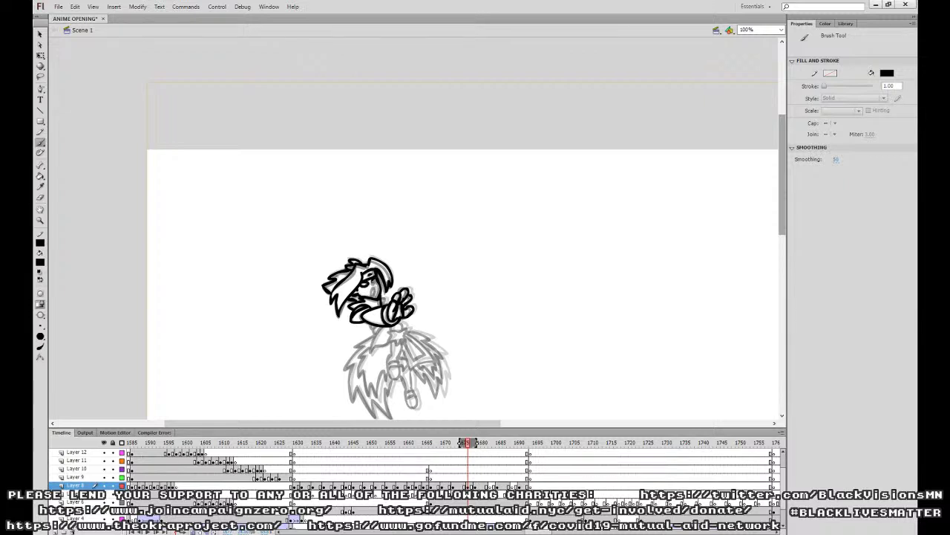
{"action": "left_click_drag", "start_coordinate": [375, 288], "coordinate": [376, 295]}
Ink the waist sash, skirt panel, legs and feathers on both sides of the frame 1676 in-between.
{"action": "mouse_move", "coordinate": [404, 328]}
{"action": "left_mouse_down"}
{"action": "mouse_move", "coordinate": [373, 353]}
{"action": "mouse_move", "coordinate": [372, 338]}
{"action": "mouse_move", "coordinate": [391, 379]}
{"action": "mouse_move", "coordinate": [404, 347]}
{"action": "mouse_move", "coordinate": [387, 365]}
{"action": "mouse_move", "coordinate": [438, 361]}
{"action": "mouse_move", "coordinate": [407, 336]}
{"action": "mouse_move", "coordinate": [420, 360]}
{"action": "mouse_move", "coordinate": [409, 335]}
{"action": "left_mouse_up"}
{"action": "mouse_move", "coordinate": [402, 373]}
{"action": "left_mouse_down"}
{"action": "mouse_move", "coordinate": [416, 409]}
{"action": "mouse_move", "coordinate": [411, 373]}
{"action": "mouse_move", "coordinate": [436, 398]}
{"action": "mouse_move", "coordinate": [446, 376]}
{"action": "mouse_move", "coordinate": [429, 340]}
{"action": "mouse_move", "coordinate": [411, 330]}
{"action": "mouse_move", "coordinate": [358, 349]}
{"action": "mouse_move", "coordinate": [348, 367]}
{"action": "mouse_move", "coordinate": [350, 398]}
{"action": "mouse_move", "coordinate": [362, 384]}
{"action": "mouse_move", "coordinate": [375, 416]}
{"action": "mouse_move", "coordinate": [390, 418]}
{"action": "mouse_move", "coordinate": [394, 378]}
{"action": "left_mouse_up"}
{"action": "mouse_move", "coordinate": [372, 346]}
{"action": "left_mouse_down"}
{"action": "mouse_move", "coordinate": [357, 357]}
{"action": "mouse_move", "coordinate": [369, 399]}
{"action": "mouse_move", "coordinate": [390, 372]}
{"action": "left_mouse_up"}
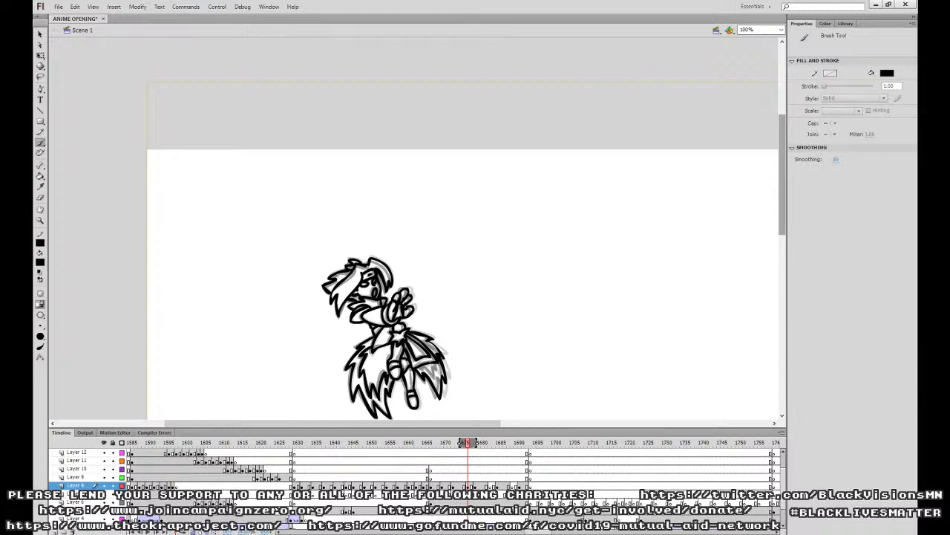
{"action": "mouse_move", "coordinate": [435, 364]}
{"action": "left_mouse_down"}
{"action": "mouse_move", "coordinate": [423, 381]}
{"action": "mouse_move", "coordinate": [438, 377]}
{"action": "left_mouse_up"}
Play back the finished frame 1676 in-between several times with the full scene in view.
{"action": "mouse_move", "coordinate": [488, 309]}
{"action": "left_mouse_down"}
{"action": "mouse_move", "coordinate": [488, 257]}
{"action": "mouse_move", "coordinate": [463, 203]}
{"action": "left_mouse_up"}
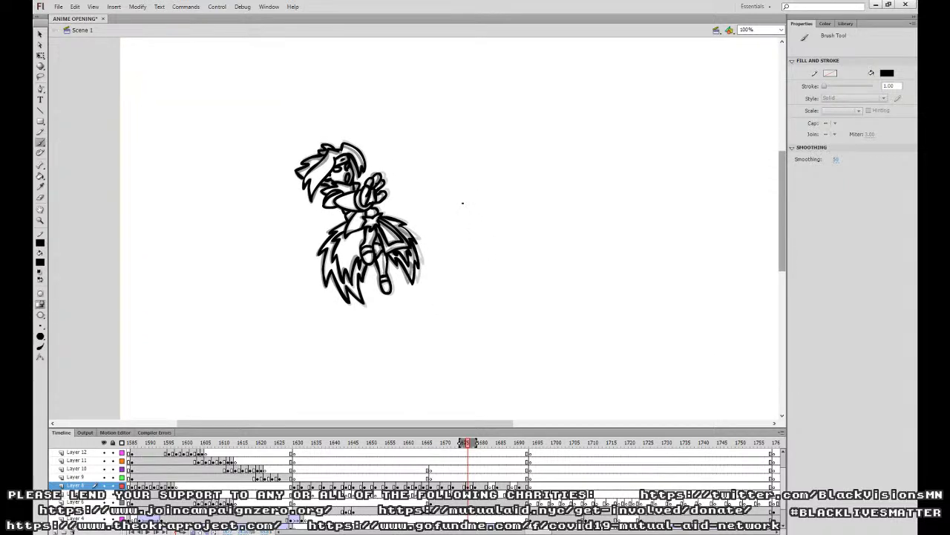
{"action": "key", "text": "ctrl+minus"}
{"action": "key", "text": "comma"}
{"action": "left_click", "coordinate": [407, 461]}
{"action": "key", "text": "Return"}
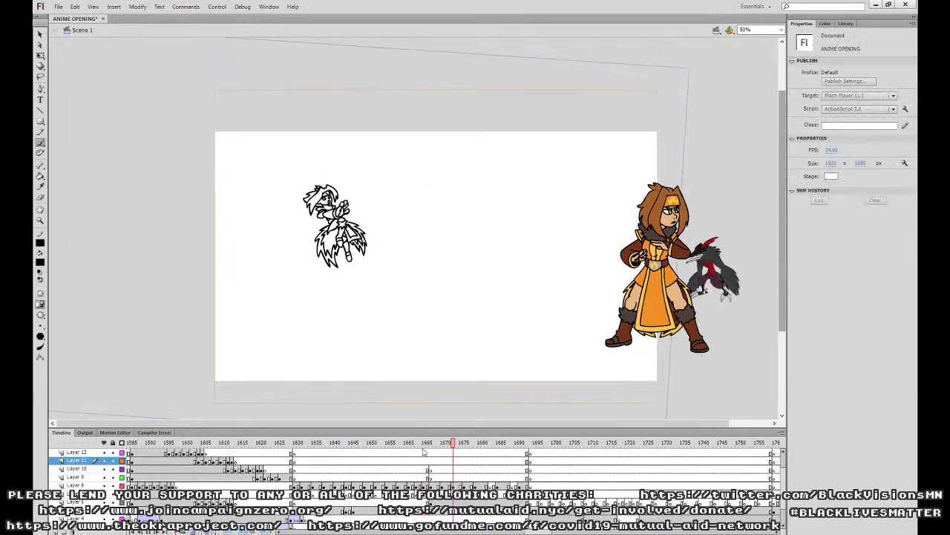
{"action": "left_click", "coordinate": [421, 477]}
{"action": "key", "text": "Return"}
{"action": "key", "text": "Return"}
{"action": "left_click", "coordinate": [424, 477]}
{"action": "key", "text": "Return"}
{"action": "key", "text": "Return"}
{"action": "left_click", "coordinate": [418, 469]}
{"action": "key", "text": "Return"}
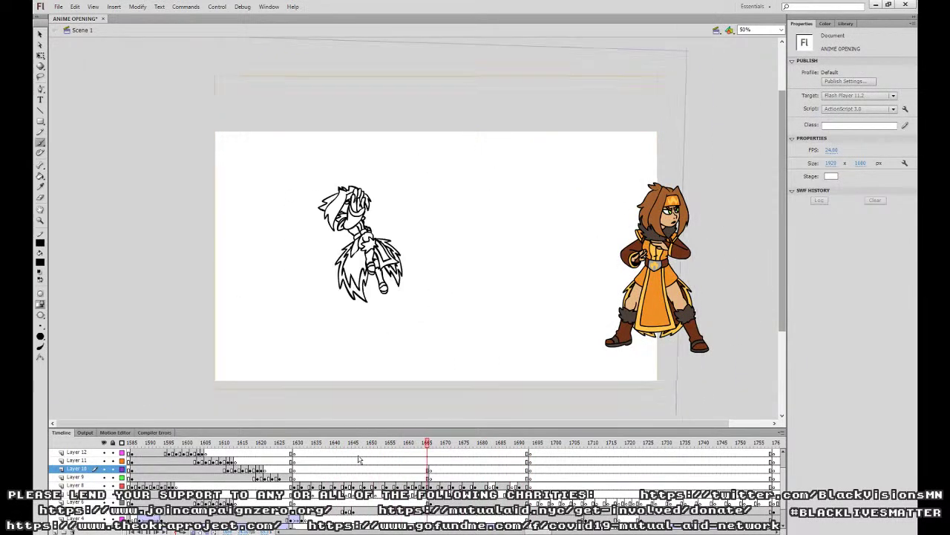
{"action": "key", "text": "Return"}
Ink the hair and head outline of a new in-between on Layer 8 at frame 1682, undoing the stroke that misses.
{"action": "left_click", "coordinate": [490, 485]}
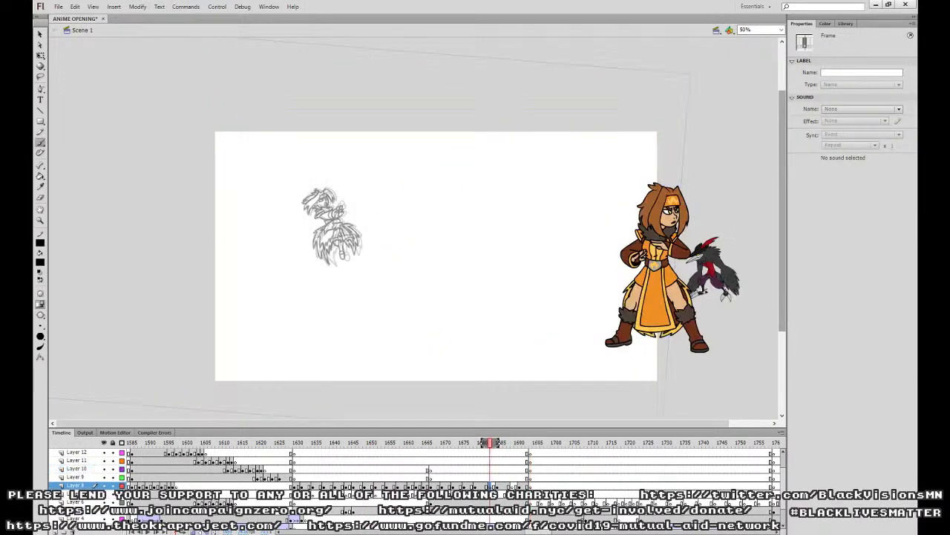
{"action": "key", "text": "ctrl+1"}
{"action": "mouse_move", "coordinate": [467, 278]}
{"action": "left_mouse_down"}
{"action": "mouse_move", "coordinate": [542, 327]}
{"action": "mouse_move", "coordinate": [568, 361]}
{"action": "mouse_move", "coordinate": [575, 332]}
{"action": "left_mouse_up"}
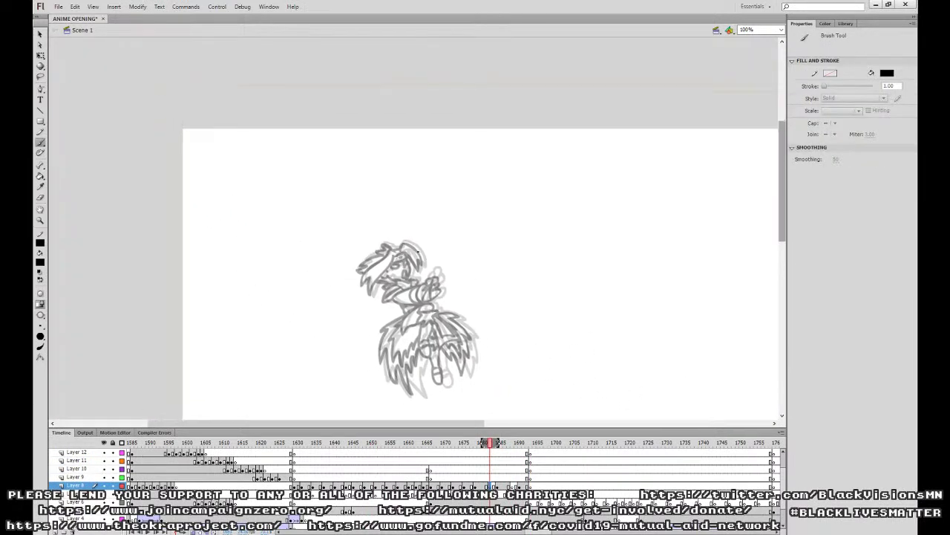
{"action": "mouse_move", "coordinate": [389, 248]}
{"action": "left_mouse_down"}
{"action": "mouse_move", "coordinate": [364, 285]}
{"action": "mouse_move", "coordinate": [373, 296]}
{"action": "mouse_move", "coordinate": [393, 249]}
{"action": "mouse_move", "coordinate": [394, 262]}
{"action": "mouse_move", "coordinate": [421, 272]}
{"action": "mouse_move", "coordinate": [423, 257]}
{"action": "mouse_move", "coordinate": [405, 242]}
{"action": "mouse_move", "coordinate": [358, 272]}
{"action": "mouse_move", "coordinate": [407, 250]}
{"action": "mouse_move", "coordinate": [409, 279]}
{"action": "left_mouse_up"}
{"action": "key", "text": "ctrl+z"}
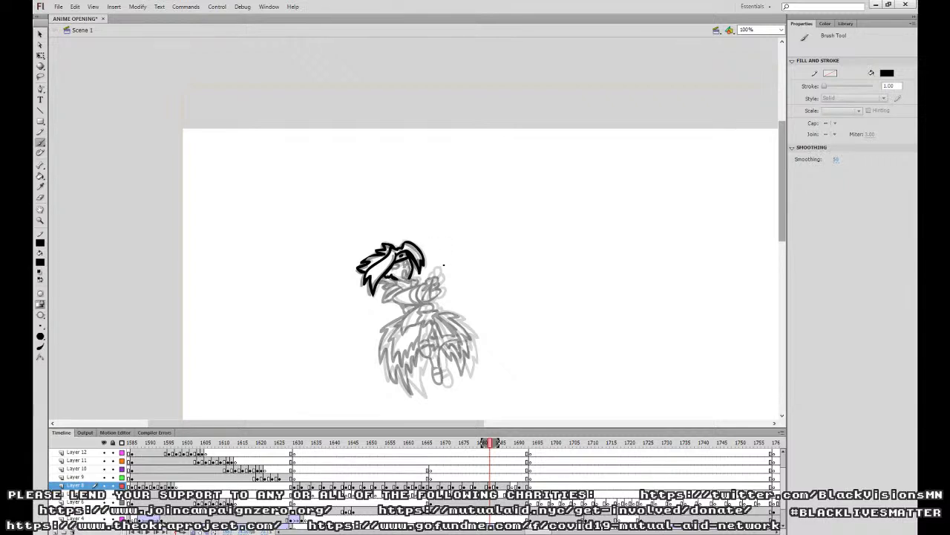
Ink the raised hands, sleeves and facial features of the frame 1682 in-between.
{"action": "mouse_move", "coordinate": [427, 281]}
{"action": "left_mouse_down"}
{"action": "mouse_move", "coordinate": [418, 295]}
{"action": "mouse_move", "coordinate": [431, 301]}
{"action": "mouse_move", "coordinate": [442, 277]}
{"action": "left_mouse_up"}
{"action": "mouse_move", "coordinate": [430, 286]}
{"action": "left_mouse_down"}
{"action": "mouse_move", "coordinate": [424, 298]}
{"action": "mouse_move", "coordinate": [433, 297]}
{"action": "mouse_move", "coordinate": [395, 300]}
{"action": "mouse_move", "coordinate": [425, 305]}
{"action": "mouse_move", "coordinate": [432, 300]}
{"action": "mouse_move", "coordinate": [386, 298]}
{"action": "mouse_move", "coordinate": [409, 283]}
{"action": "left_mouse_up"}
{"action": "mouse_move", "coordinate": [408, 278]}
{"action": "left_mouse_down"}
{"action": "mouse_move", "coordinate": [390, 291]}
{"action": "mouse_move", "coordinate": [379, 283]}
{"action": "mouse_move", "coordinate": [419, 279]}
{"action": "mouse_move", "coordinate": [413, 285]}
{"action": "mouse_move", "coordinate": [409, 265]}
{"action": "mouse_move", "coordinate": [398, 269]}
{"action": "left_mouse_up"}
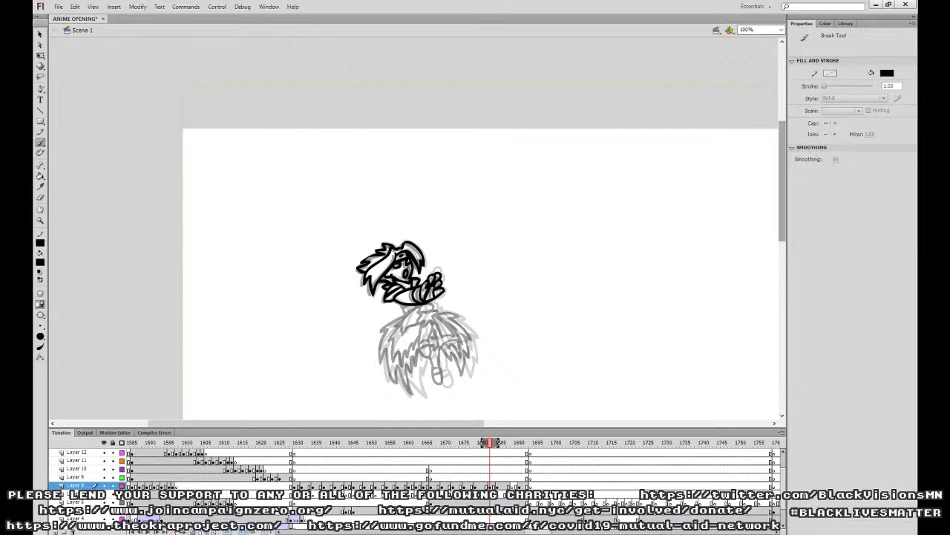
Ink the frame 1682 in-between's waist sash, skirt, legs and left-hand feathers, undoing the strokes that miss.
{"action": "mouse_move", "coordinate": [436, 302]}
{"action": "left_mouse_down"}
{"action": "mouse_move", "coordinate": [423, 311]}
{"action": "mouse_move", "coordinate": [426, 329]}
{"action": "mouse_move", "coordinate": [433, 304]}
{"action": "mouse_move", "coordinate": [430, 318]}
{"action": "mouse_move", "coordinate": [420, 313]}
{"action": "mouse_move", "coordinate": [427, 324]}
{"action": "mouse_move", "coordinate": [437, 311]}
{"action": "mouse_move", "coordinate": [405, 331]}
{"action": "mouse_move", "coordinate": [420, 324]}
{"action": "mouse_move", "coordinate": [411, 315]}
{"action": "mouse_move", "coordinate": [425, 358]}
{"action": "mouse_move", "coordinate": [432, 321]}
{"action": "mouse_move", "coordinate": [438, 383]}
{"action": "mouse_move", "coordinate": [443, 360]}
{"action": "left_mouse_up"}
{"action": "key", "text": "ctrl+z"}
{"action": "key", "text": "ctrl+z"}
{"action": "mouse_move", "coordinate": [435, 327]}
{"action": "left_mouse_down"}
{"action": "mouse_move", "coordinate": [454, 340]}
{"action": "mouse_move", "coordinate": [441, 348]}
{"action": "mouse_move", "coordinate": [463, 340]}
{"action": "mouse_move", "coordinate": [438, 317]}
{"action": "mouse_move", "coordinate": [448, 338]}
{"action": "mouse_move", "coordinate": [436, 315]}
{"action": "mouse_move", "coordinate": [392, 323]}
{"action": "mouse_move", "coordinate": [385, 338]}
{"action": "mouse_move", "coordinate": [392, 385]}
{"action": "mouse_move", "coordinate": [410, 394]}
{"action": "left_mouse_up"}
{"action": "key", "text": "ctrl+z"}
{"action": "mouse_move", "coordinate": [414, 361]}
{"action": "left_mouse_down"}
{"action": "mouse_move", "coordinate": [418, 390]}
{"action": "mouse_move", "coordinate": [420, 372]}
{"action": "left_mouse_up"}
{"action": "mouse_move", "coordinate": [404, 321]}
{"action": "left_mouse_down"}
{"action": "mouse_move", "coordinate": [394, 338]}
{"action": "mouse_move", "coordinate": [399, 351]}
{"action": "mouse_move", "coordinate": [409, 354]}
{"action": "mouse_move", "coordinate": [425, 331]}
{"action": "left_mouse_up"}
{"action": "left_click_drag", "start_coordinate": [442, 364], "coordinate": [432, 341]}
{"action": "key", "text": "ctrl+z"}
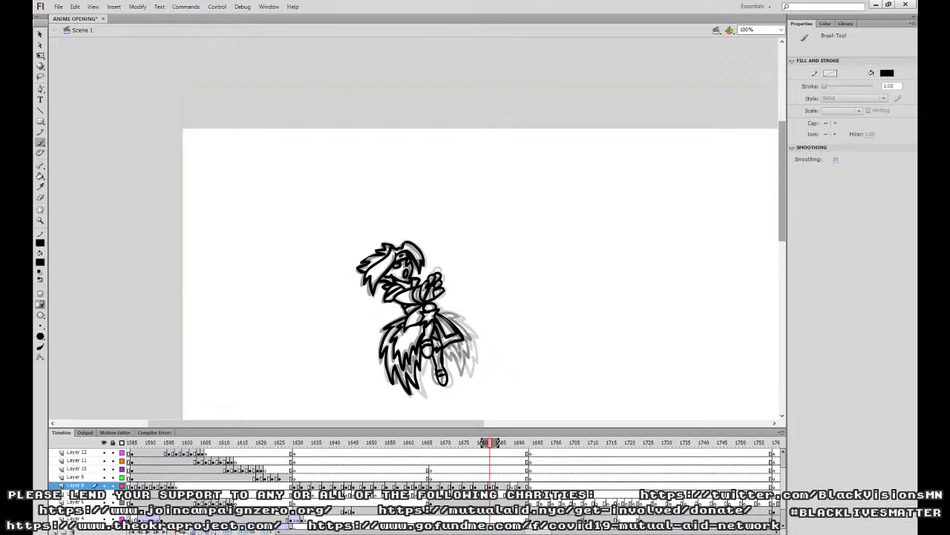
Ink the feathers on the right side of the frame 1682 in-between's skirt.
{"action": "left_click_drag", "start_coordinate": [449, 352], "coordinate": [461, 379]}
{"action": "mouse_move", "coordinate": [474, 340]}
{"action": "left_mouse_down"}
{"action": "mouse_move", "coordinate": [466, 362]}
{"action": "mouse_move", "coordinate": [461, 320]}
{"action": "mouse_move", "coordinate": [441, 312]}
{"action": "left_mouse_up"}
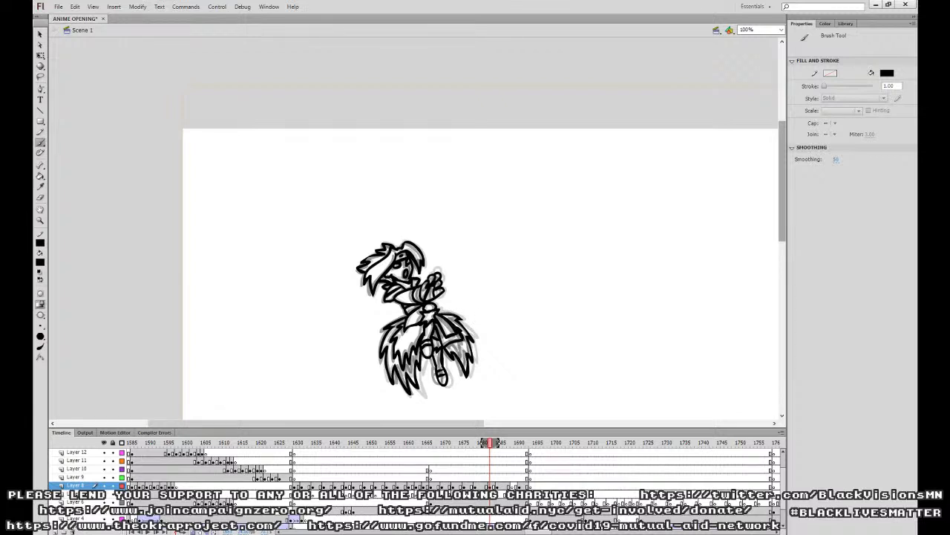
{"action": "mouse_move", "coordinate": [465, 340]}
{"action": "left_mouse_down"}
{"action": "mouse_move", "coordinate": [461, 356]}
{"action": "mouse_move", "coordinate": [449, 344]}
{"action": "left_mouse_up"}
Play back the leap's in-betweens from around frame 1665 with the full scene in view to check frame 1682.
{"action": "key", "text": "ctrl+minus"}
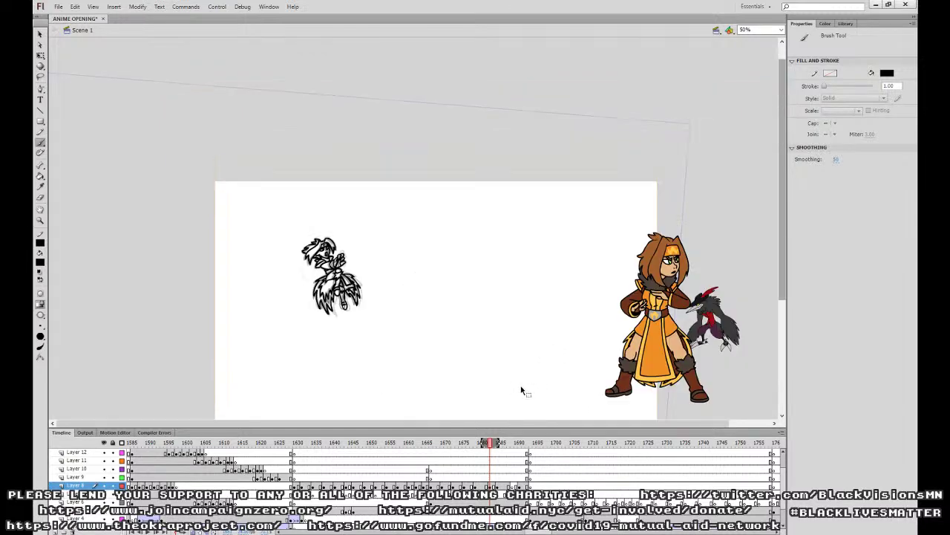
{"action": "left_click", "coordinate": [432, 468]}
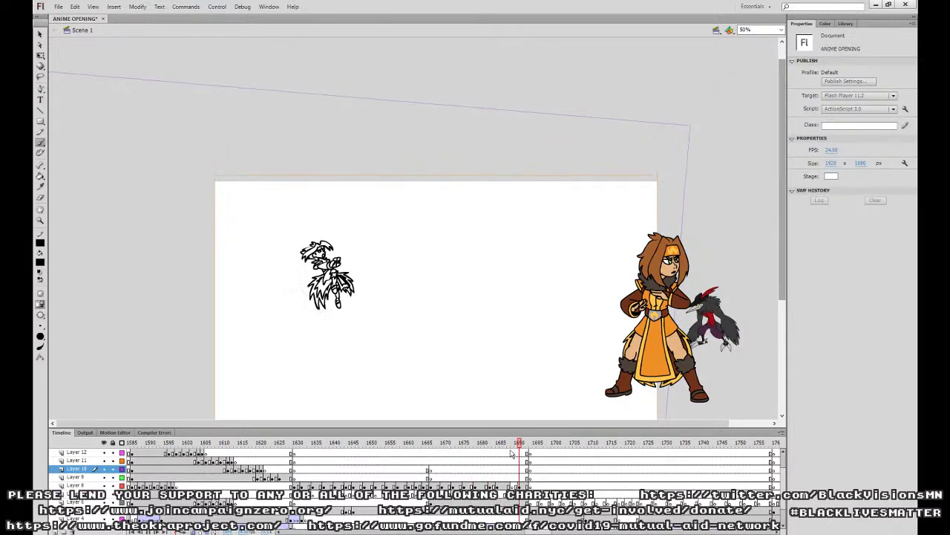
{"action": "key", "text": "Return"}
{"action": "left_click", "coordinate": [490, 486]}
{"action": "left_click", "coordinate": [431, 470]}
{"action": "key", "text": "Return"}
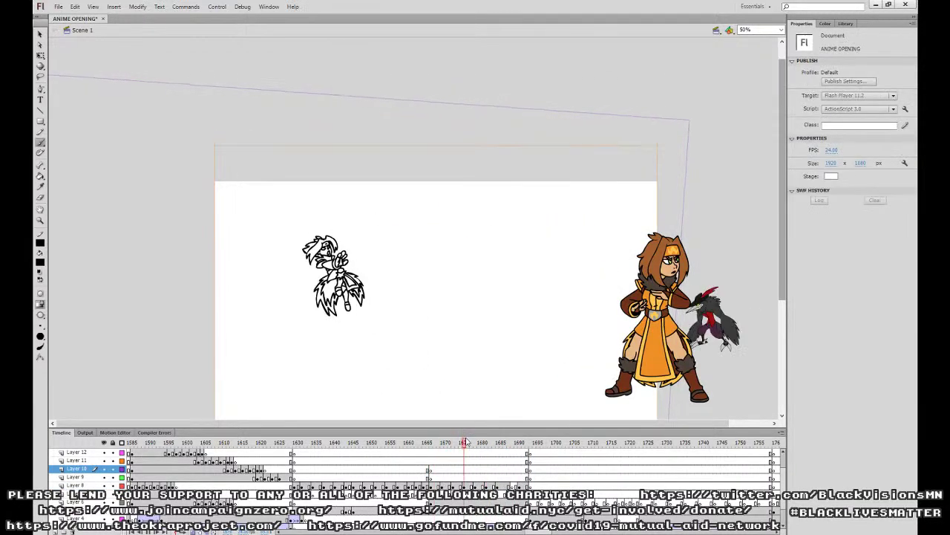
{"action": "key", "text": "Return"}
{"action": "left_click", "coordinate": [409, 460]}
{"action": "key", "text": "Return"}
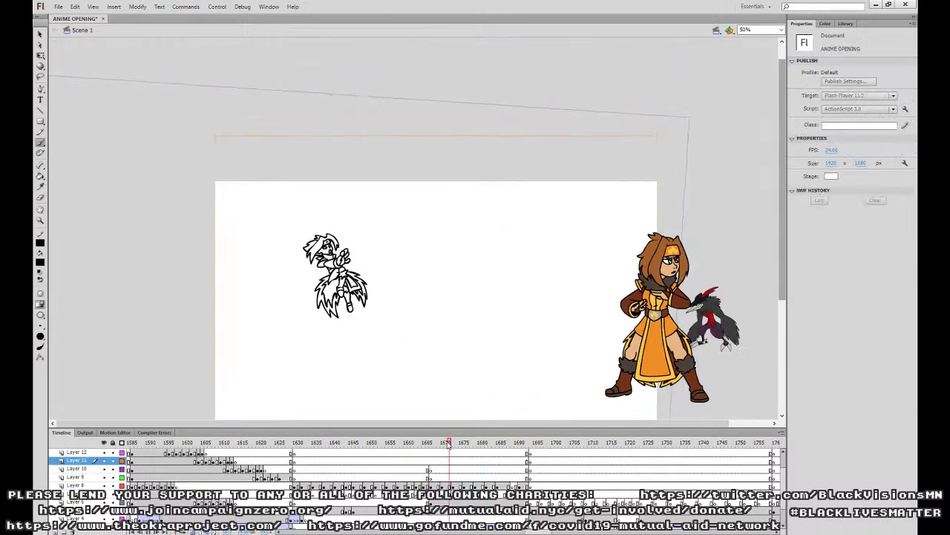
{"action": "left_click", "coordinate": [422, 464]}
{"action": "key", "text": "Return"}
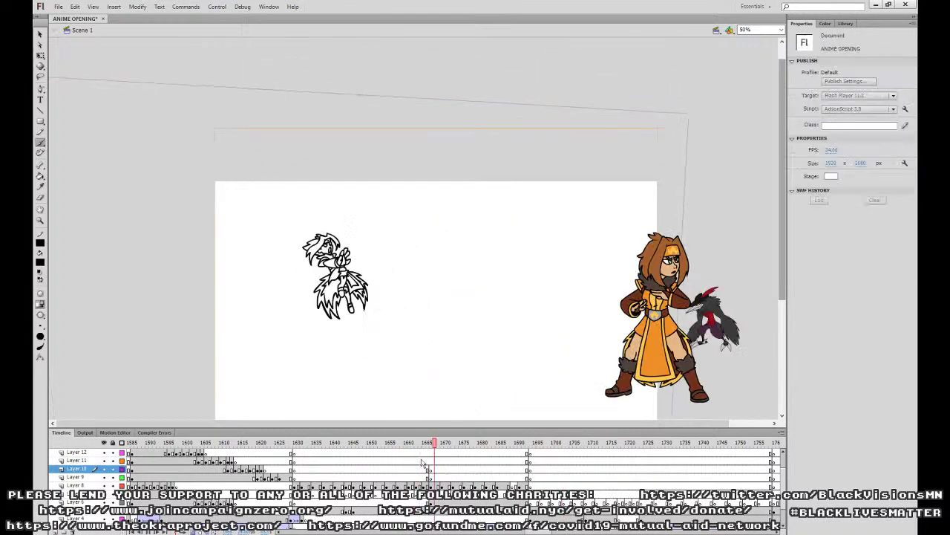
Ink the hair of the last in-between on Layer 8 at frame 1688, following the onion-skinned poses.
{"action": "left_click", "coordinate": [517, 486]}
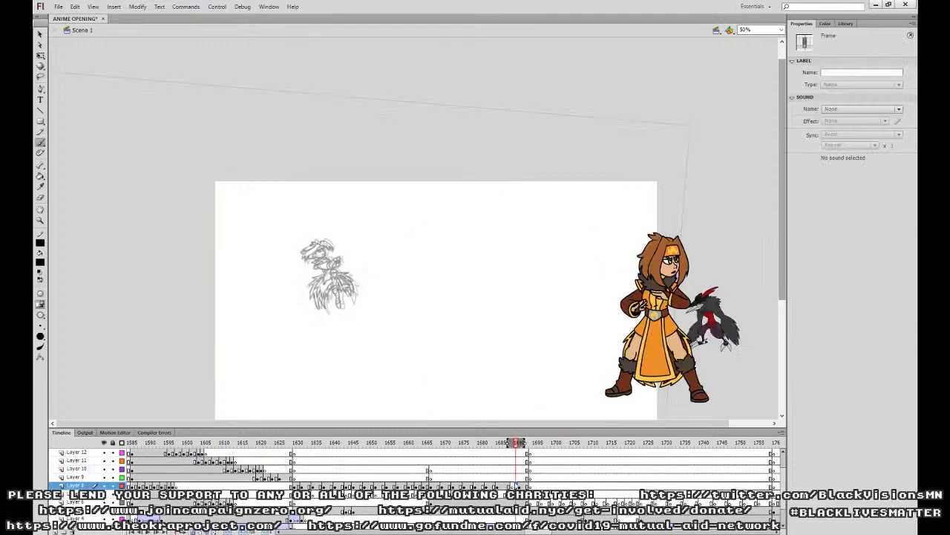
{"action": "key", "text": "ctrl+equal"}
{"action": "left_click_drag", "start_coordinate": [383, 320], "coordinate": [504, 316]}
{"action": "mouse_move", "coordinate": [301, 249]}
{"action": "left_mouse_down"}
{"action": "mouse_move", "coordinate": [266, 281]}
{"action": "mouse_move", "coordinate": [274, 291]}
{"action": "mouse_move", "coordinate": [300, 252]}
{"action": "mouse_move", "coordinate": [326, 264]}
{"action": "mouse_move", "coordinate": [307, 244]}
{"action": "mouse_move", "coordinate": [263, 269]}
{"action": "mouse_move", "coordinate": [284, 255]}
{"action": "mouse_move", "coordinate": [294, 277]}
{"action": "left_mouse_up"}
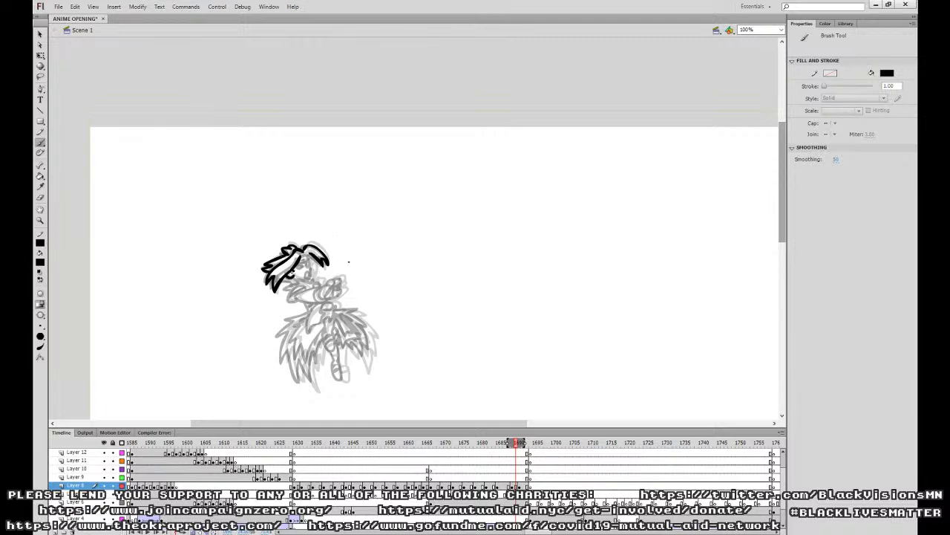
Ink the hands, sleeves and face of the frame 1688 in-between, undoing the strokes that miss.
{"action": "mouse_move", "coordinate": [328, 287]}
{"action": "left_mouse_down"}
{"action": "mouse_move", "coordinate": [322, 295]}
{"action": "mouse_move", "coordinate": [336, 299]}
{"action": "mouse_move", "coordinate": [345, 288]}
{"action": "mouse_move", "coordinate": [327, 279]}
{"action": "mouse_move", "coordinate": [343, 278]}
{"action": "mouse_move", "coordinate": [334, 295]}
{"action": "mouse_move", "coordinate": [345, 287]}
{"action": "mouse_move", "coordinate": [297, 297]}
{"action": "mouse_move", "coordinate": [319, 302]}
{"action": "mouse_move", "coordinate": [297, 294]}
{"action": "mouse_move", "coordinate": [319, 303]}
{"action": "left_mouse_up"}
{"action": "key", "text": "ctrl+z"}
{"action": "left_click_drag", "start_coordinate": [317, 290], "coordinate": [320, 301]}
{"action": "key", "text": "ctrl+z"}
{"action": "key", "text": "ctrl+z"}
{"action": "mouse_move", "coordinate": [322, 289]}
{"action": "left_mouse_down"}
{"action": "mouse_move", "coordinate": [322, 301]}
{"action": "mouse_move", "coordinate": [290, 302]}
{"action": "mouse_move", "coordinate": [311, 281]}
{"action": "mouse_move", "coordinate": [286, 289]}
{"action": "mouse_move", "coordinate": [312, 256]}
{"action": "left_mouse_up"}
{"action": "mouse_move", "coordinate": [312, 255]}
{"action": "left_mouse_down"}
{"action": "mouse_move", "coordinate": [296, 271]}
{"action": "mouse_move", "coordinate": [307, 266]}
{"action": "mouse_move", "coordinate": [322, 288]}
{"action": "left_mouse_up"}
{"action": "key", "text": "ctrl+z"}
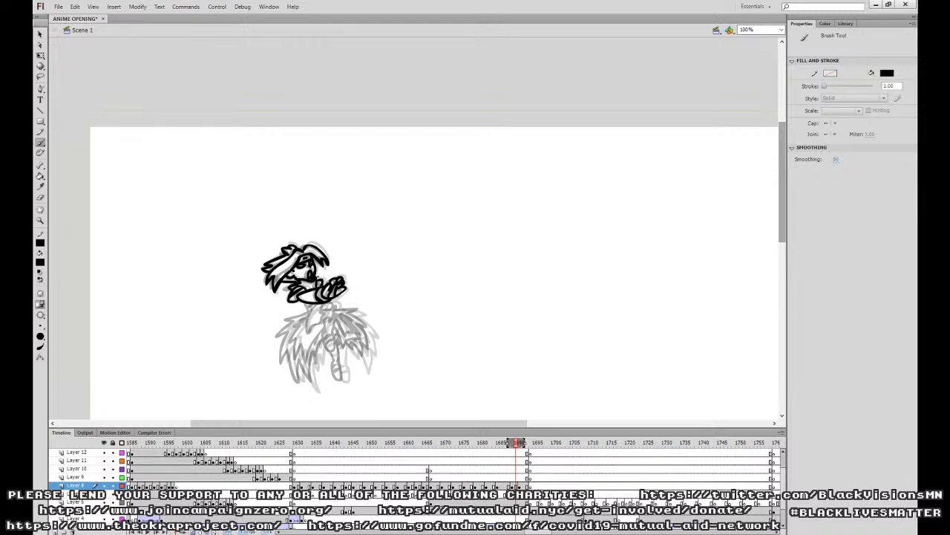
Ink the torso, waist sash and front leg of the frame 1688 in-between, undoing the strokes that miss.
{"action": "mouse_move", "coordinate": [337, 301]}
{"action": "left_mouse_down"}
{"action": "mouse_move", "coordinate": [322, 317]}
{"action": "mouse_move", "coordinate": [337, 317]}
{"action": "mouse_move", "coordinate": [337, 307]}
{"action": "mouse_move", "coordinate": [323, 312]}
{"action": "mouse_move", "coordinate": [334, 318]}
{"action": "mouse_move", "coordinate": [339, 307]}
{"action": "mouse_move", "coordinate": [309, 331]}
{"action": "mouse_move", "coordinate": [323, 322]}
{"action": "mouse_move", "coordinate": [307, 313]}
{"action": "mouse_move", "coordinate": [324, 343]}
{"action": "mouse_move", "coordinate": [335, 339]}
{"action": "mouse_move", "coordinate": [328, 335]}
{"action": "left_mouse_up"}
{"action": "key", "text": "ctrl+z"}
{"action": "mouse_move", "coordinate": [337, 322]}
{"action": "left_mouse_down"}
{"action": "mouse_move", "coordinate": [335, 341]}
{"action": "mouse_move", "coordinate": [299, 319]}
{"action": "mouse_move", "coordinate": [285, 325]}
{"action": "mouse_move", "coordinate": [286, 362]}
{"action": "left_mouse_up"}
{"action": "key", "text": "ctrl+z"}
{"action": "mouse_move", "coordinate": [311, 314]}
{"action": "left_mouse_down"}
{"action": "mouse_move", "coordinate": [287, 326]}
{"action": "mouse_move", "coordinate": [319, 321]}
{"action": "left_mouse_up"}
{"action": "key", "text": "ctrl+z"}
{"action": "key", "text": "ctrl+z"}
Flip between the previous drawing and the partly inked frame 1688 in-between to compare their poses.
{"action": "left_click", "coordinate": [508, 487]}
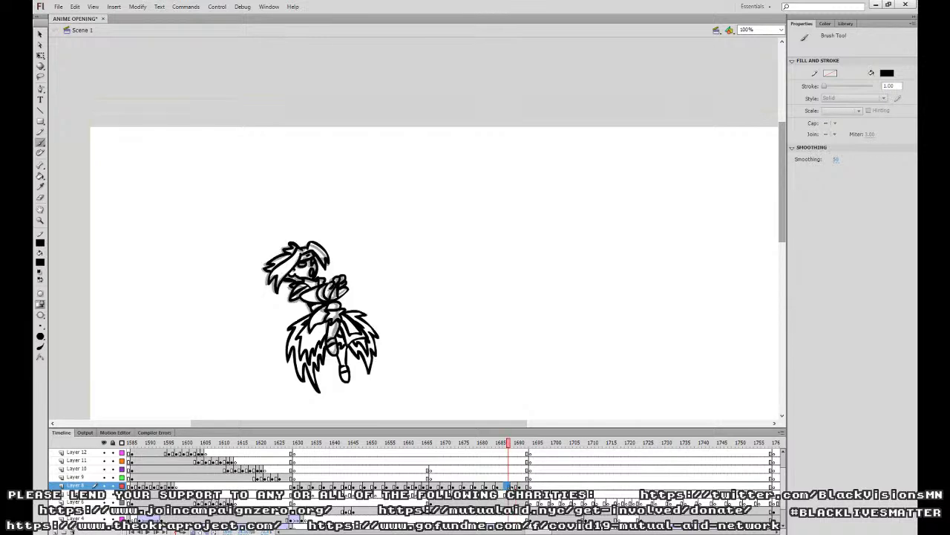
{"action": "left_click", "coordinate": [519, 486]}
{"action": "left_click", "coordinate": [507, 486]}
{"action": "left_click", "coordinate": [519, 486]}
{"action": "left_click", "coordinate": [508, 486]}
{"action": "left_click", "coordinate": [518, 486]}
{"action": "left_click", "coordinate": [508, 486]}
{"action": "left_click", "coordinate": [518, 486]}
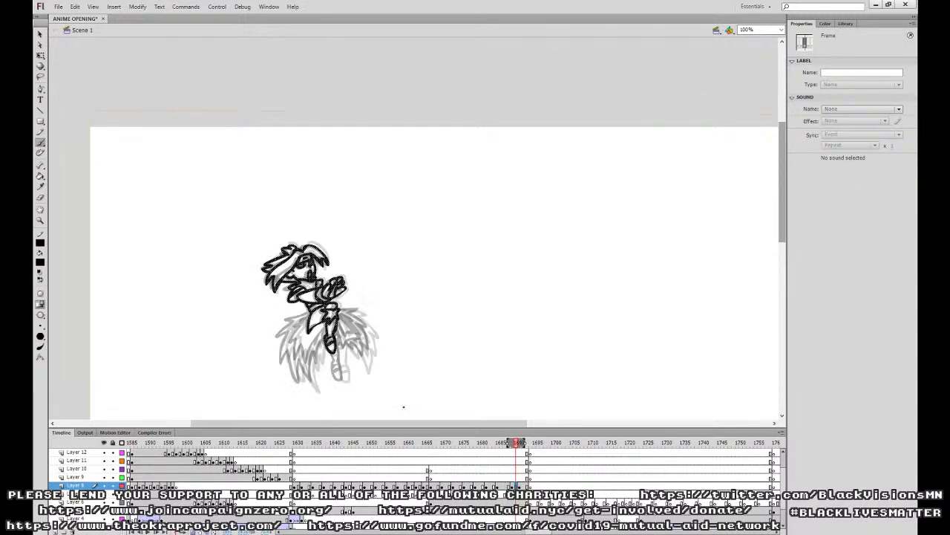
Ink the left-hand feathers, skirt panel and second leg of the frame 1688 in-between, undoing the strokes that miss.
{"action": "mouse_move", "coordinate": [308, 388]}
{"action": "left_mouse_down"}
{"action": "mouse_move", "coordinate": [281, 324]}
{"action": "mouse_move", "coordinate": [309, 313]}
{"action": "mouse_move", "coordinate": [299, 367]}
{"action": "left_mouse_up"}
{"action": "mouse_move", "coordinate": [314, 334]}
{"action": "left_mouse_down"}
{"action": "mouse_move", "coordinate": [308, 345]}
{"action": "mouse_move", "coordinate": [296, 333]}
{"action": "mouse_move", "coordinate": [304, 366]}
{"action": "mouse_move", "coordinate": [325, 331]}
{"action": "mouse_move", "coordinate": [341, 382]}
{"action": "mouse_move", "coordinate": [343, 346]}
{"action": "mouse_move", "coordinate": [363, 342]}
{"action": "mouse_move", "coordinate": [346, 311]}
{"action": "left_mouse_up"}
{"action": "key", "text": "ctrl+z"}
{"action": "key", "text": "ctrl+z"}
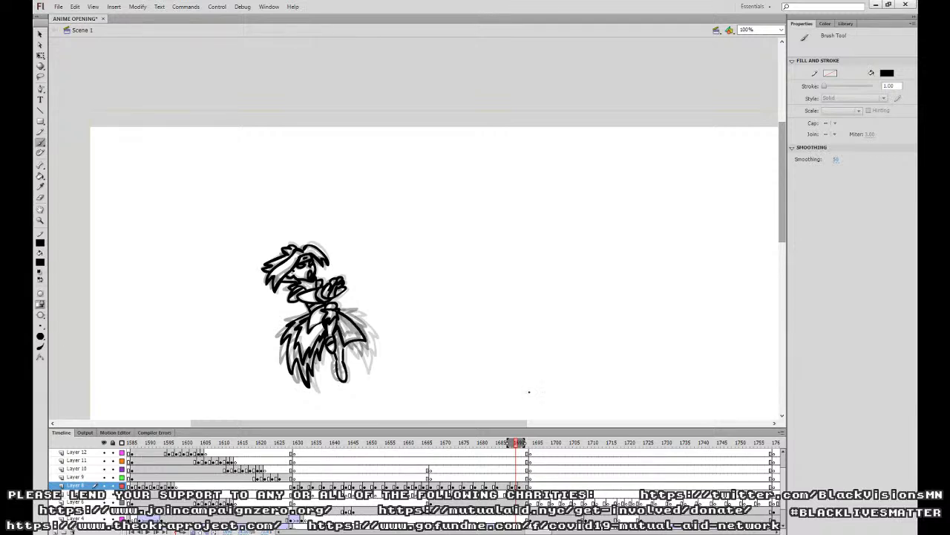
Check the frame 1688 in-between in motion and ink the feathers on the right side of its skirt.
{"action": "left_click", "coordinate": [497, 479]}
{"action": "key", "text": "Return"}
{"action": "key", "text": "Return"}
{"action": "left_click", "coordinate": [512, 485]}
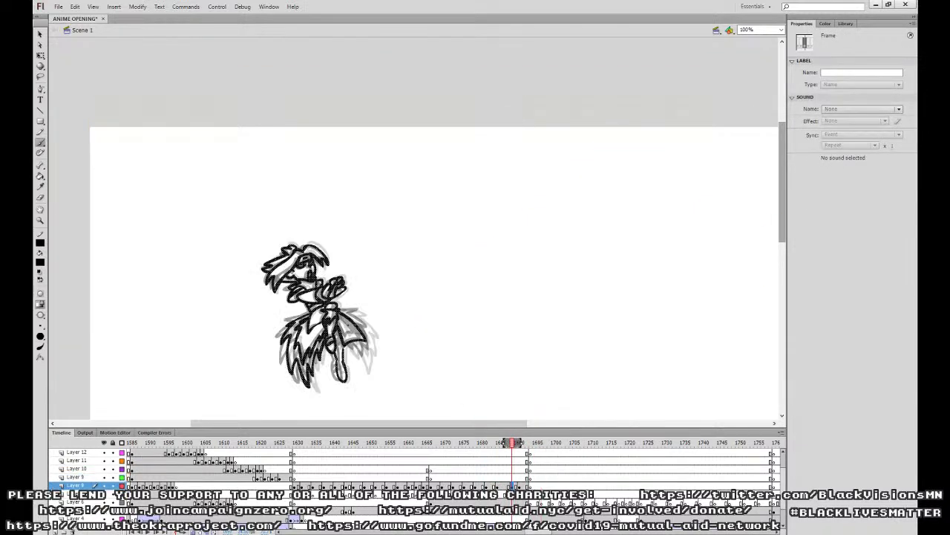
{"action": "mouse_move", "coordinate": [346, 327]}
{"action": "left_mouse_down"}
{"action": "mouse_move", "coordinate": [349, 336]}
{"action": "mouse_move", "coordinate": [359, 331]}
{"action": "mouse_move", "coordinate": [338, 313]}
{"action": "mouse_move", "coordinate": [360, 309]}
{"action": "mouse_move", "coordinate": [374, 334]}
{"action": "mouse_move", "coordinate": [367, 365]}
{"action": "mouse_move", "coordinate": [356, 357]}
{"action": "left_mouse_up"}
{"action": "mouse_move", "coordinate": [346, 311]}
{"action": "left_mouse_down"}
{"action": "mouse_move", "coordinate": [373, 364]}
{"action": "mouse_move", "coordinate": [334, 351]}
{"action": "mouse_move", "coordinate": [342, 335]}
{"action": "mouse_move", "coordinate": [358, 350]}
{"action": "left_mouse_up"}
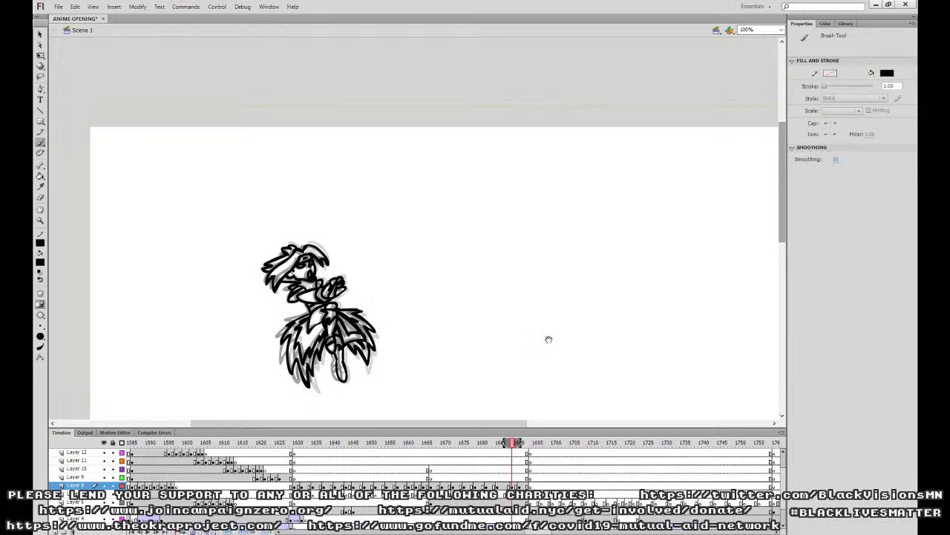
Play back the whole leap from around frame 1630 to 1695 with the full scene in view.
{"action": "left_click_drag", "start_coordinate": [547, 340], "coordinate": [501, 289]}
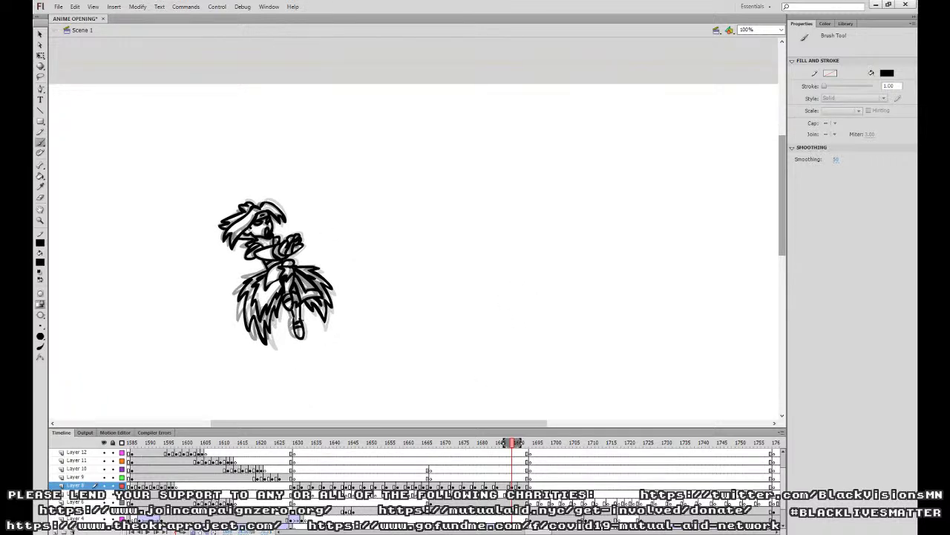
{"action": "key", "text": "ctrl+minus"}
{"action": "left_click", "coordinate": [373, 465]}
{"action": "key", "text": "Return"}
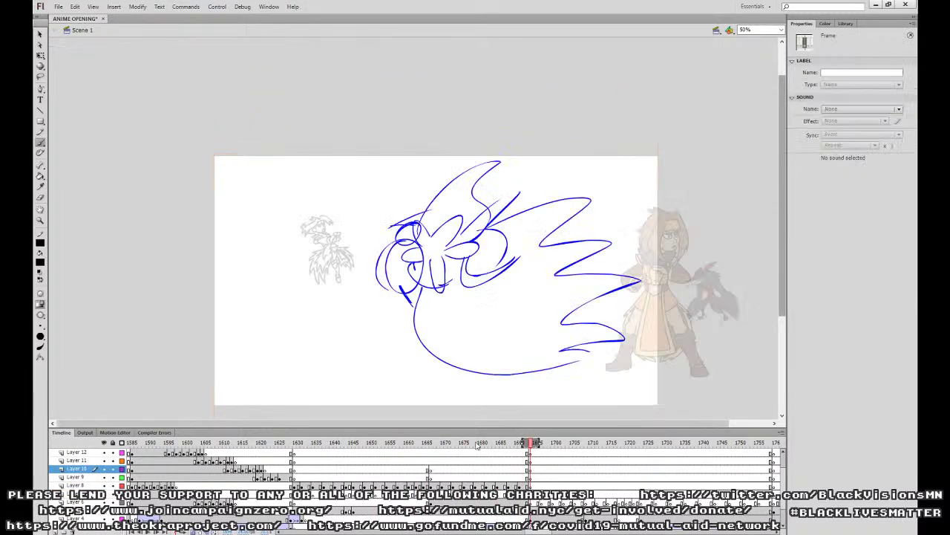
{"action": "left_click", "coordinate": [309, 461]}
{"action": "key", "text": "Return"}
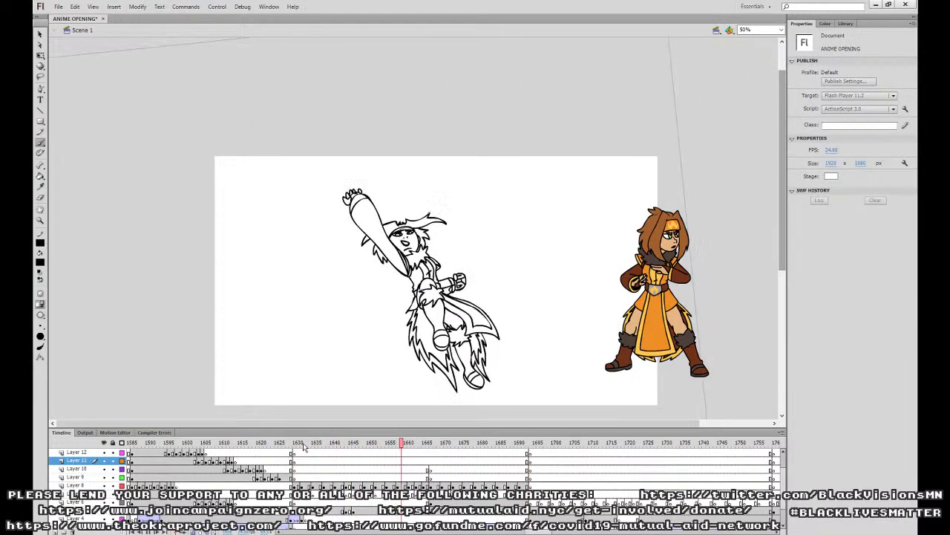
{"action": "key", "text": "Return"}
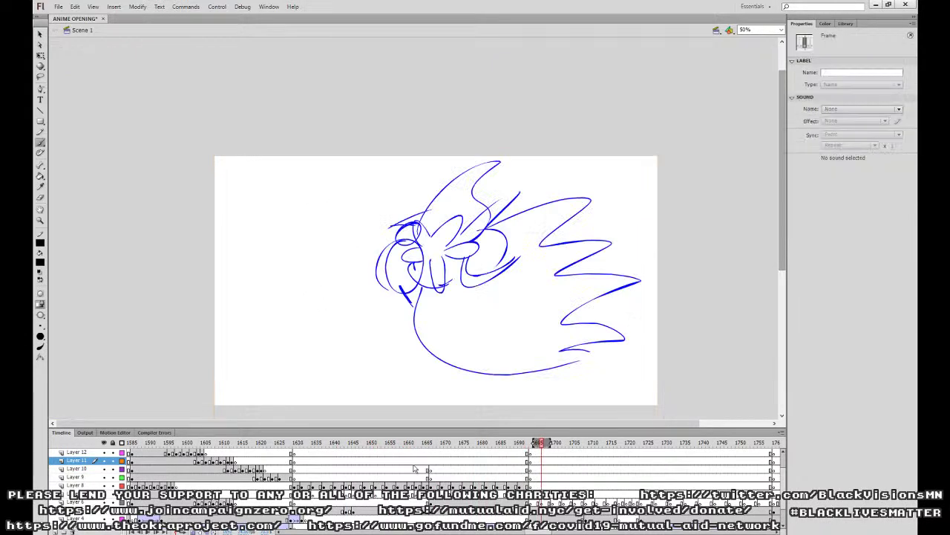
{"action": "left_click", "coordinate": [413, 462]}
{"action": "key", "text": "Return"}
{"action": "key", "text": "Return"}
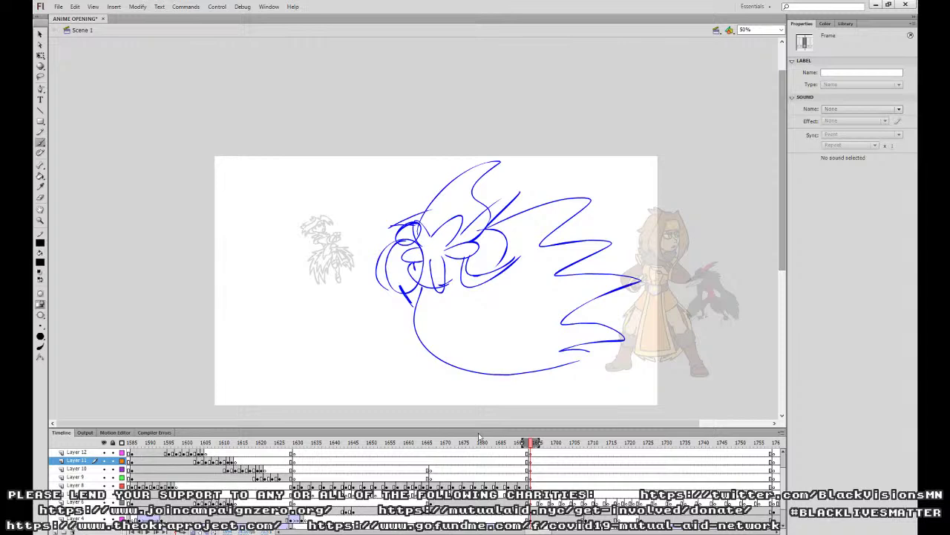
Handwrite a "brb" note beside the leaping character on Layer 9 at frame 1645.
{"action": "left_click", "coordinate": [357, 477]}
{"action": "left_click", "coordinate": [364, 469]}
{"action": "left_click", "coordinate": [353, 476]}
{"action": "mouse_move", "coordinate": [490, 202]}
{"action": "left_mouse_down"}
{"action": "mouse_move", "coordinate": [494, 233]}
{"action": "mouse_move", "coordinate": [508, 221]}
{"action": "left_mouse_up"}
{"action": "mouse_move", "coordinate": [512, 231]}
{"action": "left_mouse_down"}
{"action": "mouse_move", "coordinate": [521, 216]}
{"action": "mouse_move", "coordinate": [542, 215]}
{"action": "mouse_move", "coordinate": [540, 230]}
{"action": "left_mouse_up"}
{"action": "mouse_move", "coordinate": [556, 209]}
{"action": "left_mouse_down"}
{"action": "mouse_move", "coordinate": [555, 234]}
{"action": "mouse_move", "coordinate": [558, 221]}
{"action": "left_mouse_up"}
{"action": "left_click", "coordinate": [571, 218]}
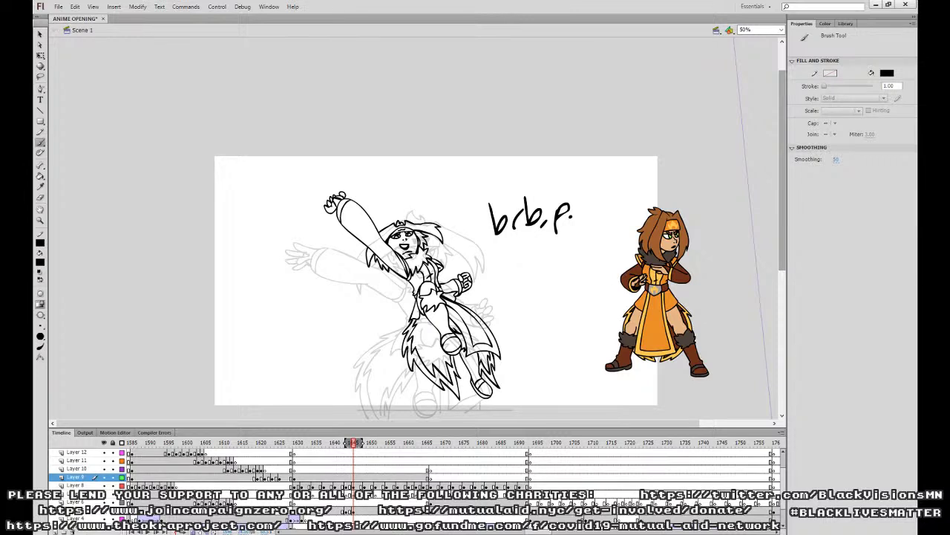
Save the file and show the hidden cyan rough sketch layer around frame 1666.
{"action": "key", "text": "ctrl+s"}
{"action": "left_click", "coordinate": [373, 476]}
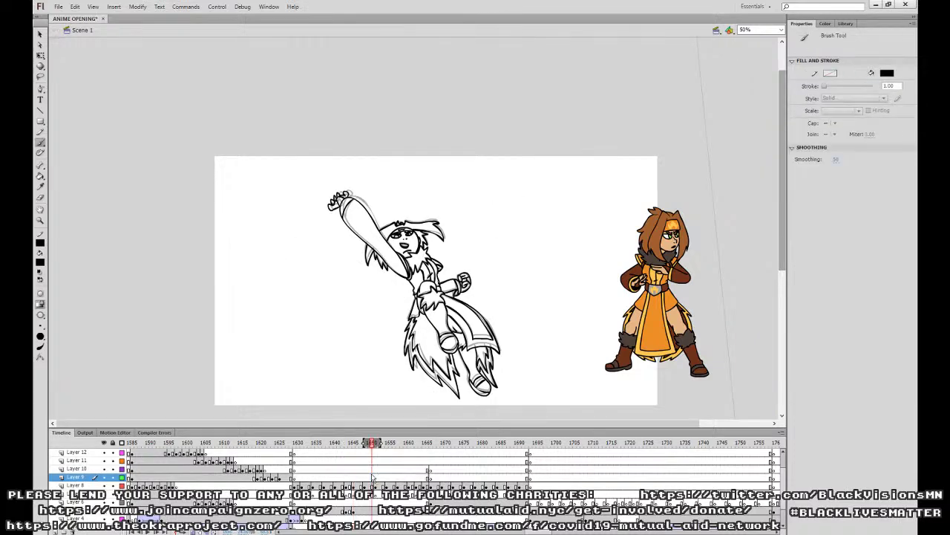
{"action": "left_click", "coordinate": [328, 478]}
{"action": "left_click", "coordinate": [432, 477]}
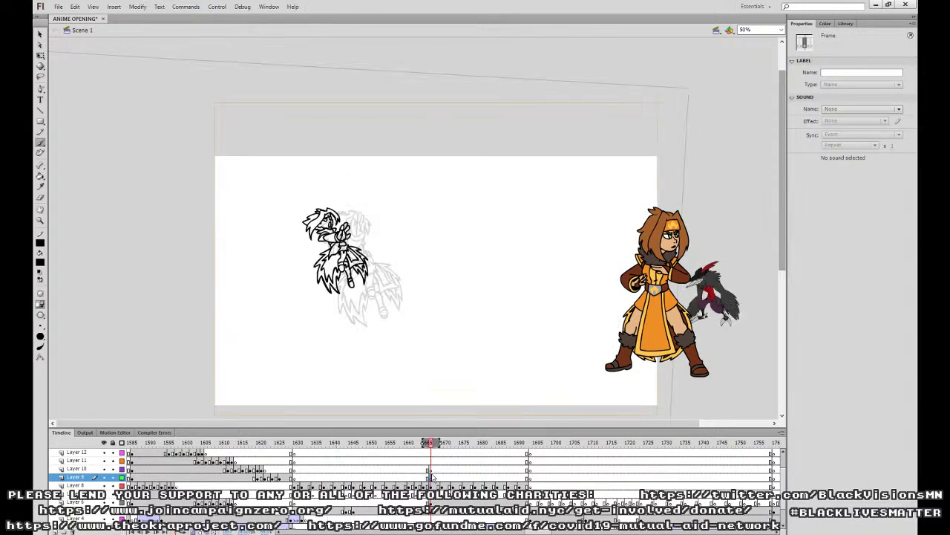
{"action": "left_click", "coordinate": [104, 511]}
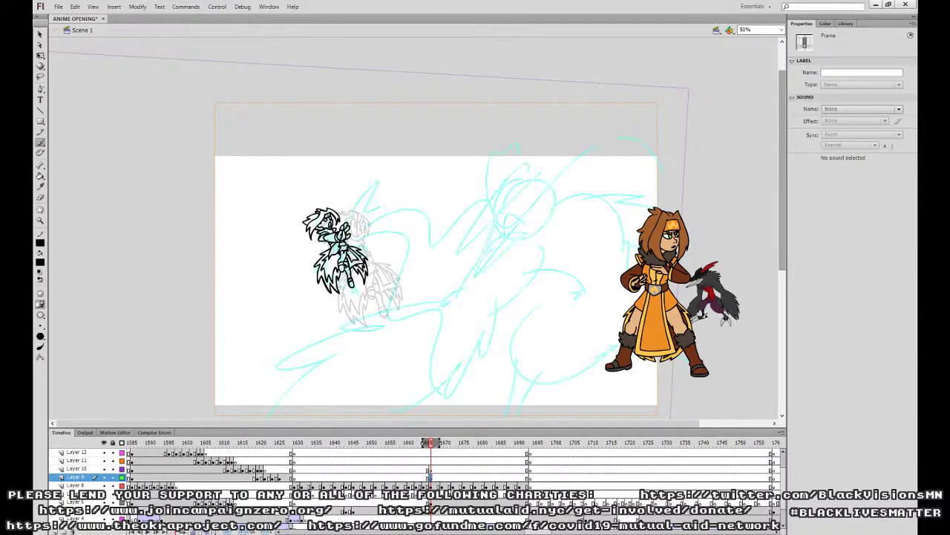
{"action": "left_click", "coordinate": [423, 479]}
{"action": "left_click", "coordinate": [435, 479]}
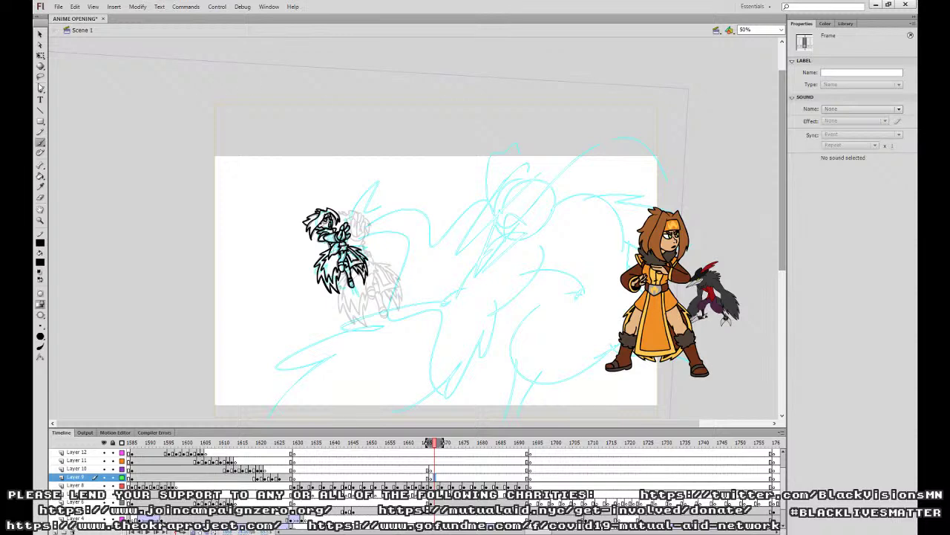
Move the coloured flame girl reference graphic from the right edge of the stage to the empty area left of it.
{"action": "left_click", "coordinate": [41, 55]}
{"action": "left_click_drag", "start_coordinate": [669, 236], "coordinate": [176, 212]}
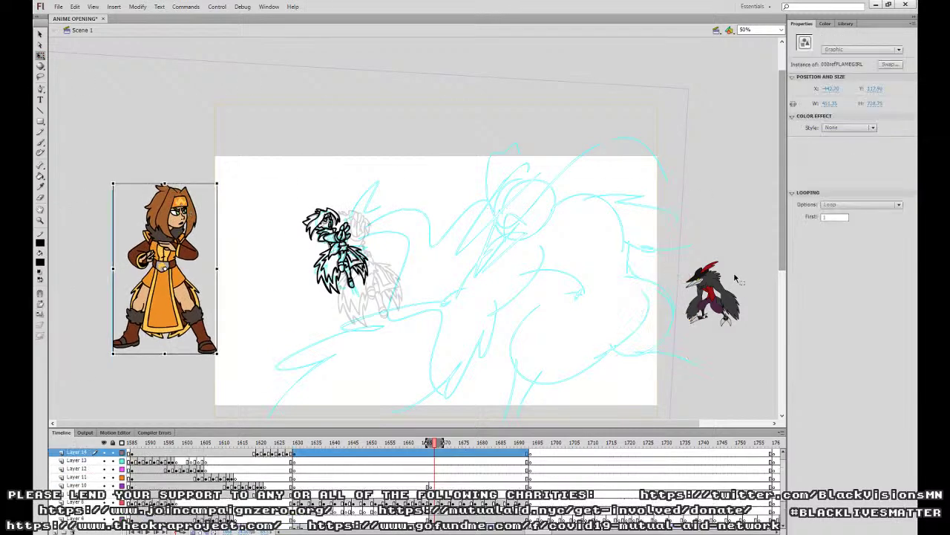
Move the crow character reference graphic onto Layer 14, enlarge it and place it beside the stage's right edge.
{"action": "left_click", "coordinate": [711, 299]}
{"action": "key", "text": "ctrl+x"}
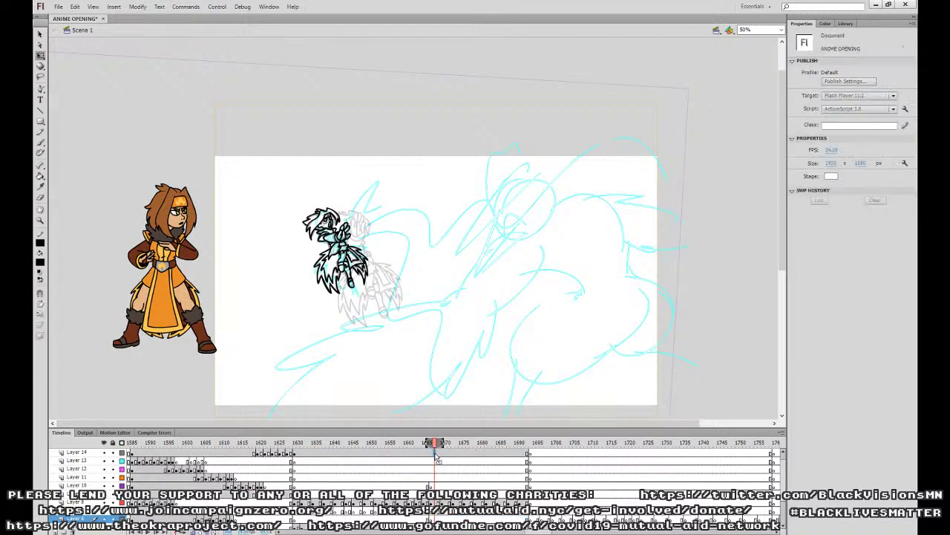
{"action": "left_click", "coordinate": [434, 453]}
{"action": "key", "text": "ctrl+v"}
{"action": "left_click_drag", "start_coordinate": [441, 195], "coordinate": [507, 139]}
{"action": "left_click_drag", "start_coordinate": [338, 149], "coordinate": [648, 208]}
{"action": "left_click", "coordinate": [621, 209]}
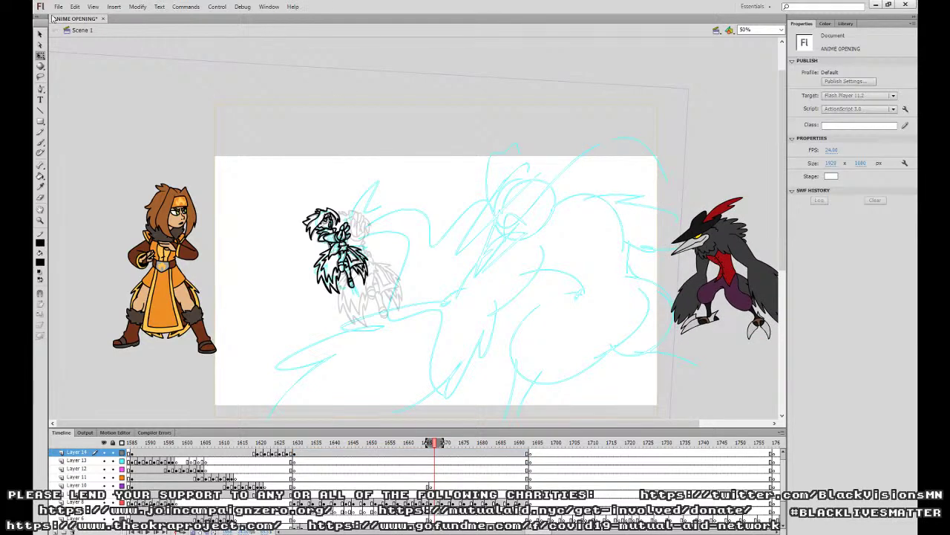
{"action": "left_click_drag", "start_coordinate": [70, 21], "coordinate": [80, 29]}
{"action": "left_click_drag", "start_coordinate": [515, 216], "coordinate": [435, 205]}
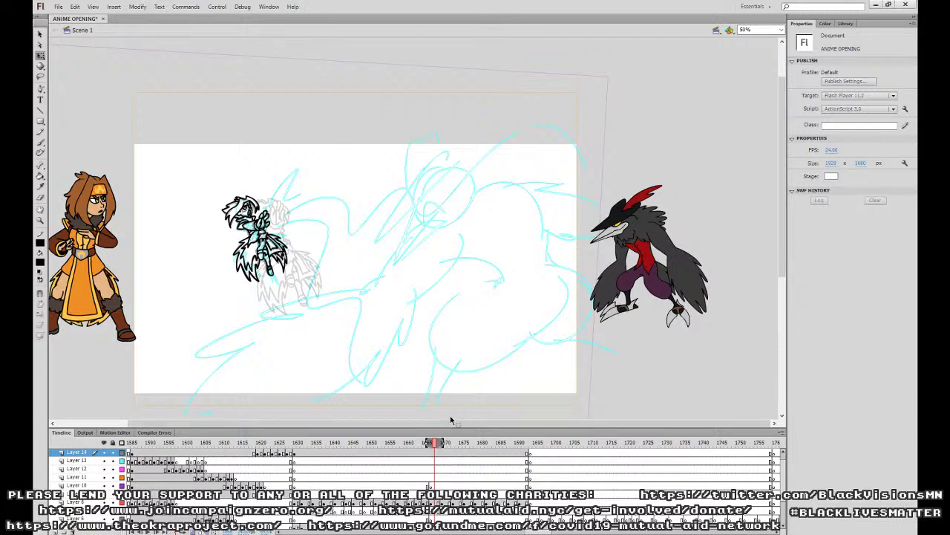
On Layer 10 at frame 1665, ink the crow's hat feather in black with the Brush tool over the cyan sketch.
{"action": "left_click", "coordinate": [431, 486]}
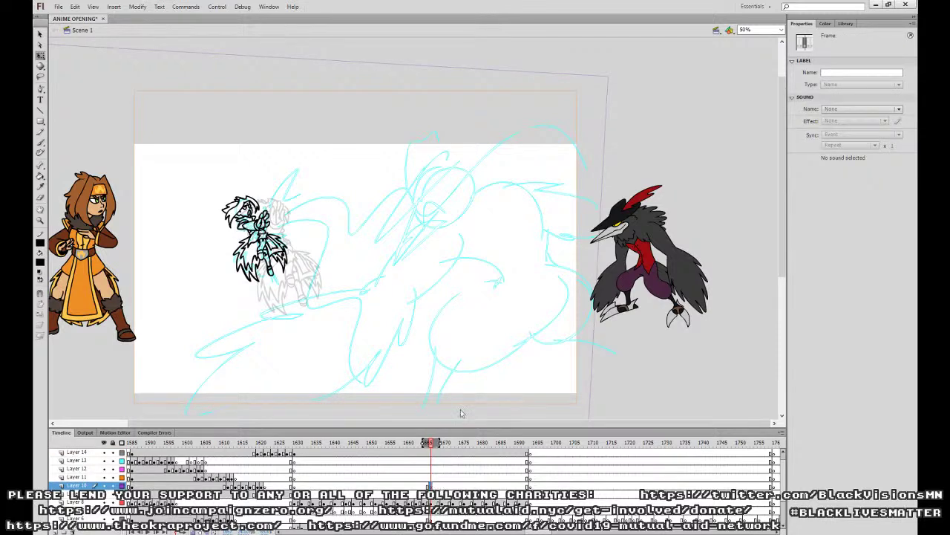
{"action": "key", "text": "ctrl+equal"}
{"action": "left_click_drag", "start_coordinate": [645, 269], "coordinate": [209, 334]}
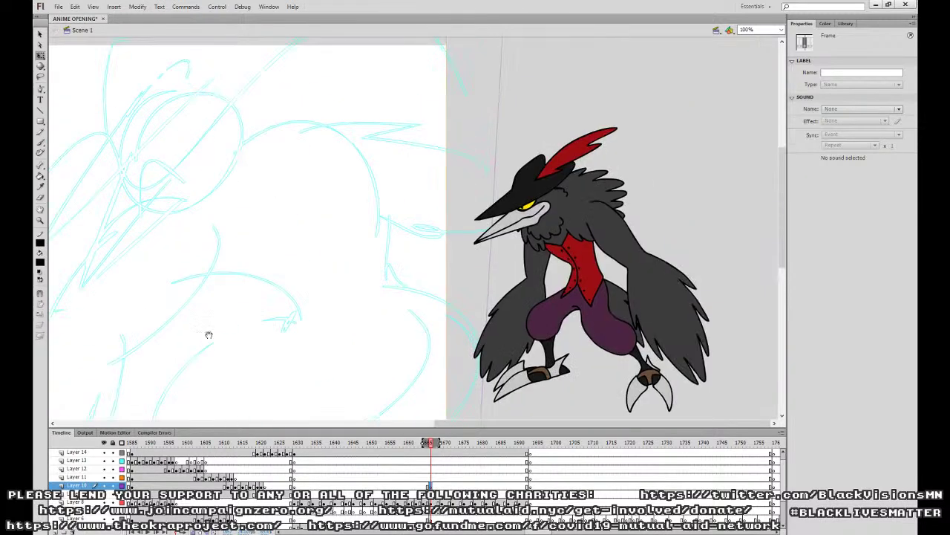
{"action": "left_click", "coordinate": [426, 358]}
{"action": "left_click_drag", "start_coordinate": [463, 357], "coordinate": [528, 384]}
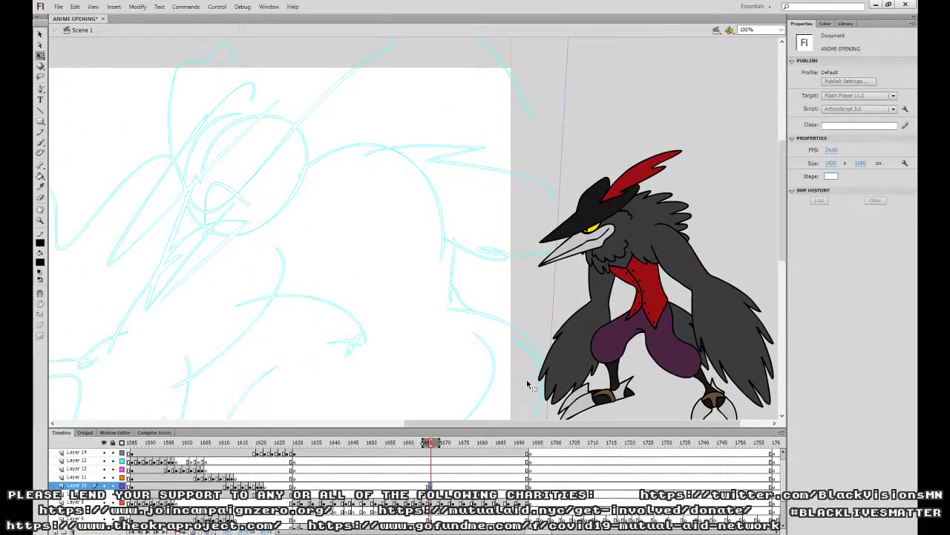
{"action": "left_click", "coordinate": [40, 141]}
{"action": "scroll", "coordinate": [295, 263], "scroll_direction": "up", "scroll_amount": 4}
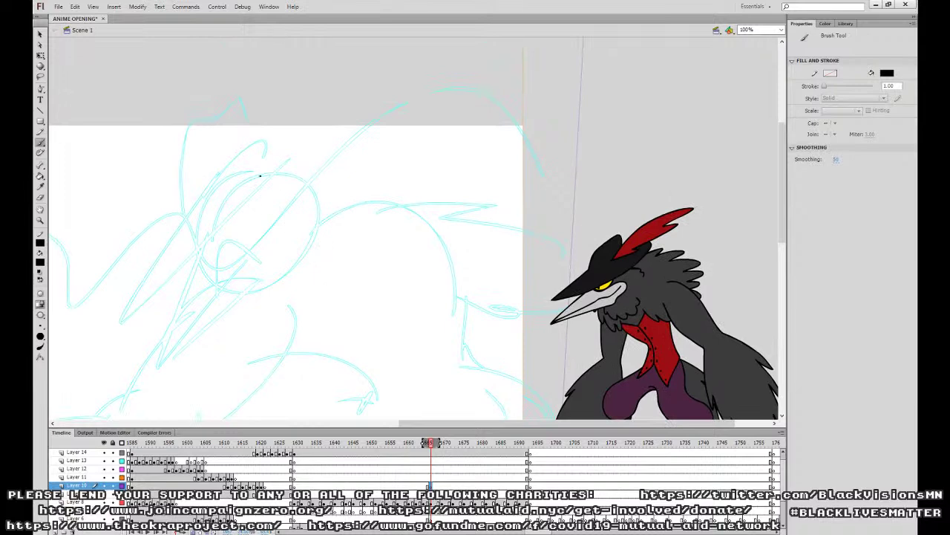
{"action": "mouse_move", "coordinate": [201, 190]}
{"action": "left_mouse_down"}
{"action": "mouse_move", "coordinate": [280, 69]}
{"action": "mouse_move", "coordinate": [233, 158]}
{"action": "mouse_move", "coordinate": [297, 76]}
{"action": "left_mouse_up"}
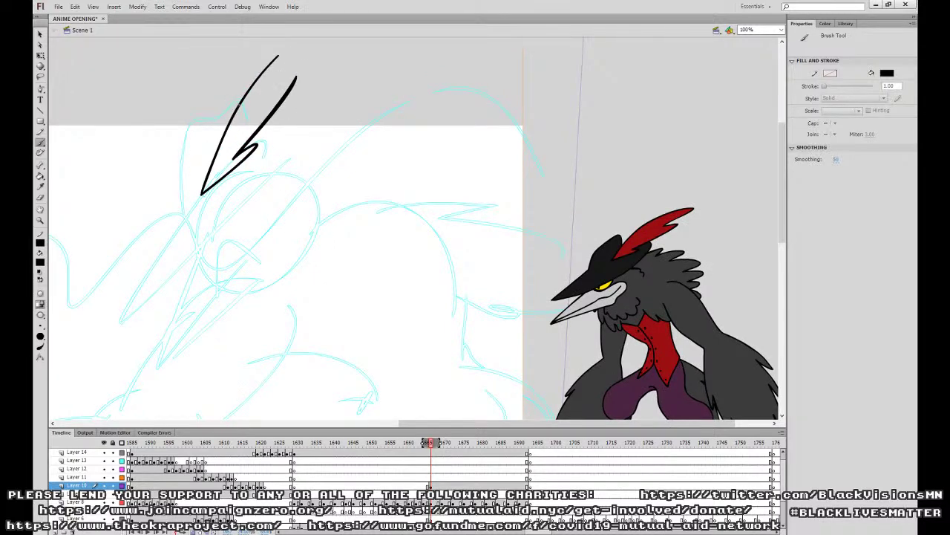
Ink the hat's crown and its long slanted brim, and close off the shapes above the stage with a horizontal line.
{"action": "mouse_move", "coordinate": [239, 99]}
{"action": "left_mouse_down"}
{"action": "mouse_move", "coordinate": [190, 211]}
{"action": "mouse_move", "coordinate": [117, 328]}
{"action": "mouse_move", "coordinate": [386, 77]}
{"action": "left_mouse_up"}
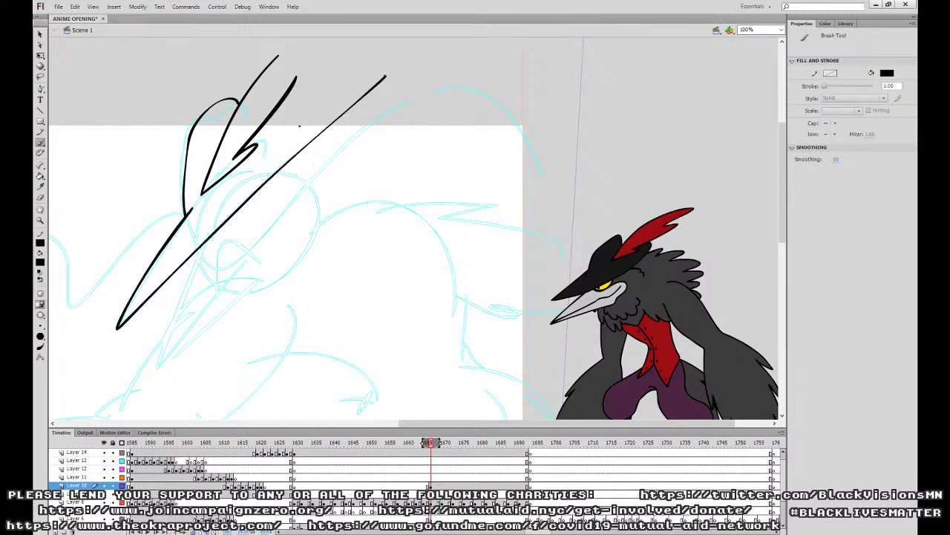
{"action": "left_click_drag", "start_coordinate": [260, 142], "coordinate": [341, 82]}
{"action": "mouse_move", "coordinate": [267, 135]}
{"action": "left_mouse_down"}
{"action": "mouse_move", "coordinate": [261, 128]}
{"action": "mouse_move", "coordinate": [283, 139]}
{"action": "mouse_move", "coordinate": [266, 123]}
{"action": "left_mouse_up"}
{"action": "key", "text": "ctrl+z"}
{"action": "key", "text": "ctrl+z"}
{"action": "left_click_drag", "start_coordinate": [196, 113], "coordinate": [410, 113]}
Ink the crow's outstretched near arm with its pointed wing feathers and close it off below the stage with a horizontal line.
{"action": "mouse_move", "coordinate": [355, 328]}
{"action": "left_mouse_down"}
{"action": "mouse_move", "coordinate": [372, 280]}
{"action": "mouse_move", "coordinate": [369, 230]}
{"action": "left_mouse_up"}
{"action": "left_click_drag", "start_coordinate": [393, 274], "coordinate": [470, 246]}
{"action": "mouse_move", "coordinate": [356, 152]}
{"action": "left_mouse_down"}
{"action": "mouse_move", "coordinate": [265, 204]}
{"action": "mouse_move", "coordinate": [328, 227]}
{"action": "mouse_move", "coordinate": [398, 189]}
{"action": "mouse_move", "coordinate": [351, 168]}
{"action": "mouse_move", "coordinate": [260, 192]}
{"action": "mouse_move", "coordinate": [197, 232]}
{"action": "mouse_move", "coordinate": [516, 222]}
{"action": "mouse_move", "coordinate": [404, 208]}
{"action": "mouse_move", "coordinate": [239, 307]}
{"action": "mouse_move", "coordinate": [193, 405]}
{"action": "left_mouse_up"}
{"action": "left_click_drag", "start_coordinate": [603, 282], "coordinate": [377, 314]}
{"action": "mouse_move", "coordinate": [421, 196]}
{"action": "left_mouse_down"}
{"action": "mouse_move", "coordinate": [407, 281]}
{"action": "mouse_move", "coordinate": [404, 233]}
{"action": "mouse_move", "coordinate": [349, 343]}
{"action": "mouse_move", "coordinate": [249, 416]}
{"action": "left_mouse_up"}
{"action": "left_click_drag", "start_coordinate": [290, 355], "coordinate": [454, 334]}
{"action": "left_click_drag", "start_coordinate": [124, 385], "coordinate": [593, 384]}
{"action": "left_click_drag", "start_coordinate": [735, 161], "coordinate": [343, 353]}
{"action": "left_click_drag", "start_coordinate": [192, 380], "coordinate": [295, 273]}
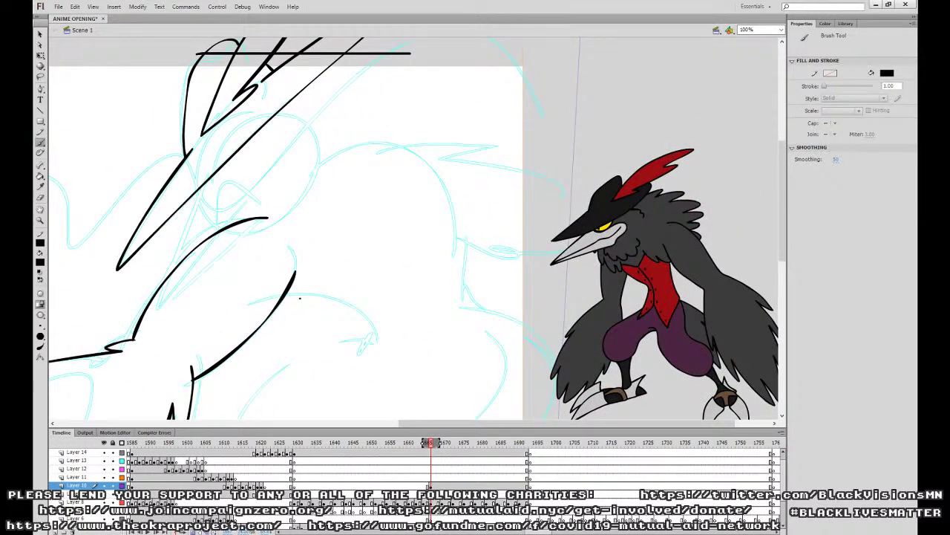
Ink the jagged feathers running from the neck over the crow's shoulders and down its back.
{"action": "mouse_move", "coordinate": [284, 295]}
{"action": "left_mouse_down"}
{"action": "mouse_move", "coordinate": [307, 304]}
{"action": "mouse_move", "coordinate": [339, 298]}
{"action": "mouse_move", "coordinate": [398, 332]}
{"action": "mouse_move", "coordinate": [467, 277]}
{"action": "mouse_move", "coordinate": [444, 211]}
{"action": "left_mouse_up"}
{"action": "mouse_move", "coordinate": [300, 178]}
{"action": "left_mouse_down"}
{"action": "mouse_move", "coordinate": [371, 112]}
{"action": "mouse_move", "coordinate": [433, 107]}
{"action": "mouse_move", "coordinate": [401, 141]}
{"action": "mouse_move", "coordinate": [471, 161]}
{"action": "mouse_move", "coordinate": [453, 189]}
{"action": "left_mouse_up"}
{"action": "key", "text": "ctrl+z"}
{"action": "key", "text": "ctrl+z"}
{"action": "key", "text": "ctrl+z"}
{"action": "left_click_drag", "start_coordinate": [446, 211], "coordinate": [450, 190]}
{"action": "key", "text": "ctrl+z"}
{"action": "key", "text": "ctrl+z"}
{"action": "key", "text": "ctrl+z"}
{"action": "mouse_move", "coordinate": [324, 149]}
{"action": "left_mouse_down"}
{"action": "mouse_move", "coordinate": [429, 123]}
{"action": "mouse_move", "coordinate": [482, 132]}
{"action": "mouse_move", "coordinate": [484, 162]}
{"action": "mouse_move", "coordinate": [451, 173]}
{"action": "mouse_move", "coordinate": [477, 222]}
{"action": "mouse_move", "coordinate": [457, 213]}
{"action": "mouse_move", "coordinate": [444, 249]}
{"action": "mouse_move", "coordinate": [417, 260]}
{"action": "left_mouse_up"}
Ink the scalloped lower edge of the feather ruff across the crow's chest, undoing unwanted strokes.
{"action": "mouse_move", "coordinate": [283, 296]}
{"action": "left_mouse_down"}
{"action": "mouse_move", "coordinate": [326, 307]}
{"action": "mouse_move", "coordinate": [368, 302]}
{"action": "mouse_move", "coordinate": [395, 280]}
{"action": "left_mouse_up"}
{"action": "key", "text": "ctrl+z"}
{"action": "mouse_move", "coordinate": [285, 296]}
{"action": "left_mouse_down"}
{"action": "mouse_move", "coordinate": [333, 309]}
{"action": "mouse_move", "coordinate": [359, 288]}
{"action": "mouse_move", "coordinate": [403, 278]}
{"action": "left_mouse_up"}
{"action": "key", "text": "ctrl+z"}
{"action": "mouse_move", "coordinate": [288, 295]}
{"action": "left_mouse_down"}
{"action": "mouse_move", "coordinate": [363, 306]}
{"action": "mouse_move", "coordinate": [413, 277]}
{"action": "mouse_move", "coordinate": [417, 259]}
{"action": "mouse_move", "coordinate": [395, 293]}
{"action": "mouse_move", "coordinate": [355, 299]}
{"action": "mouse_move", "coordinate": [350, 310]}
{"action": "mouse_move", "coordinate": [287, 294]}
{"action": "left_mouse_up"}
{"action": "key", "text": "ctrl+z"}
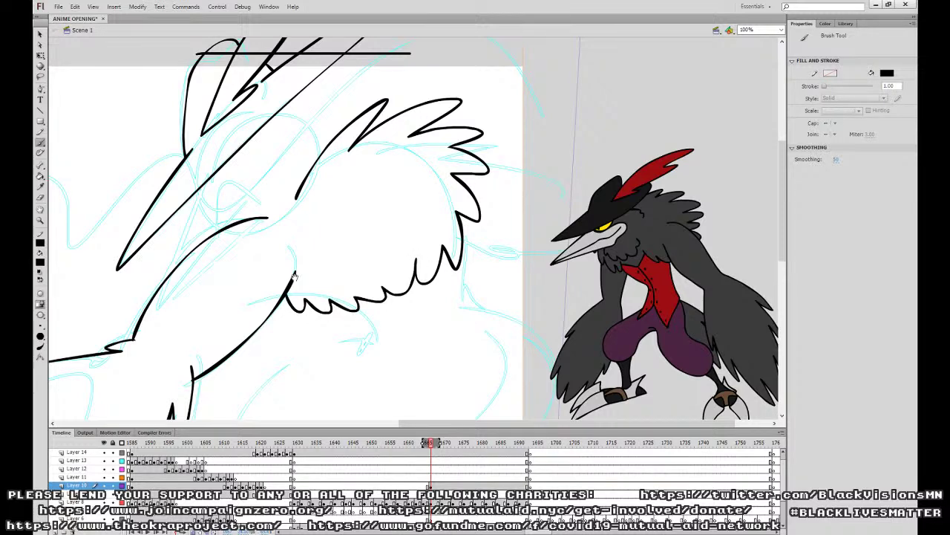
Ink the small rounded feather tufts at the back of the head beneath the hat brim.
{"action": "left_click_drag", "start_coordinate": [413, 321], "coordinate": [432, 389]}
{"action": "mouse_move", "coordinate": [352, 205]}
{"action": "left_mouse_down"}
{"action": "mouse_move", "coordinate": [330, 159]}
{"action": "mouse_move", "coordinate": [358, 199]}
{"action": "mouse_move", "coordinate": [316, 162]}
{"action": "left_mouse_up"}
{"action": "key", "text": "ctrl+z"}
{"action": "key", "text": "ctrl+z"}
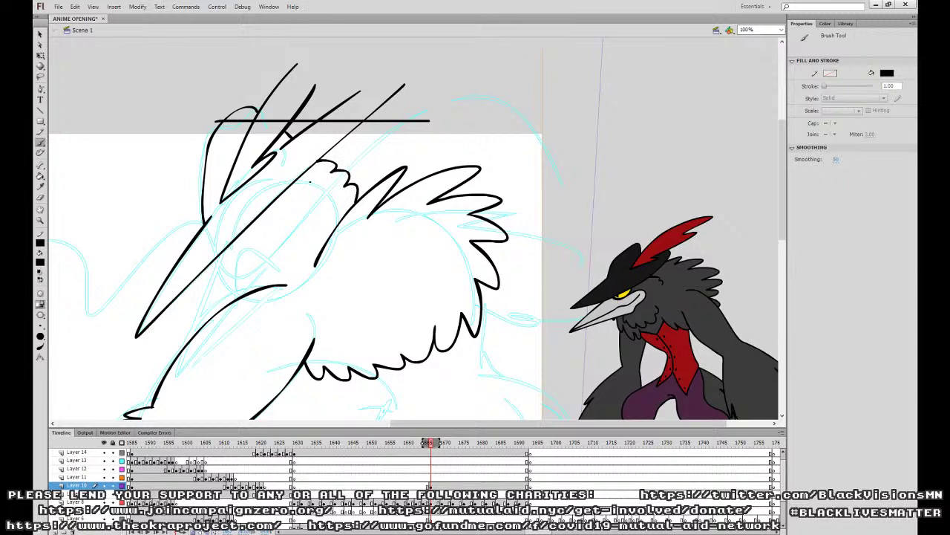
Ink the crow's beak from beneath the hat brim to its tip, with the rounded cheek at its base.
{"action": "mouse_move", "coordinate": [290, 273]}
{"action": "left_mouse_down"}
{"action": "mouse_move", "coordinate": [222, 253]}
{"action": "mouse_move", "coordinate": [187, 342]}
{"action": "left_mouse_up"}
{"action": "left_click_drag", "start_coordinate": [213, 262], "coordinate": [185, 346]}
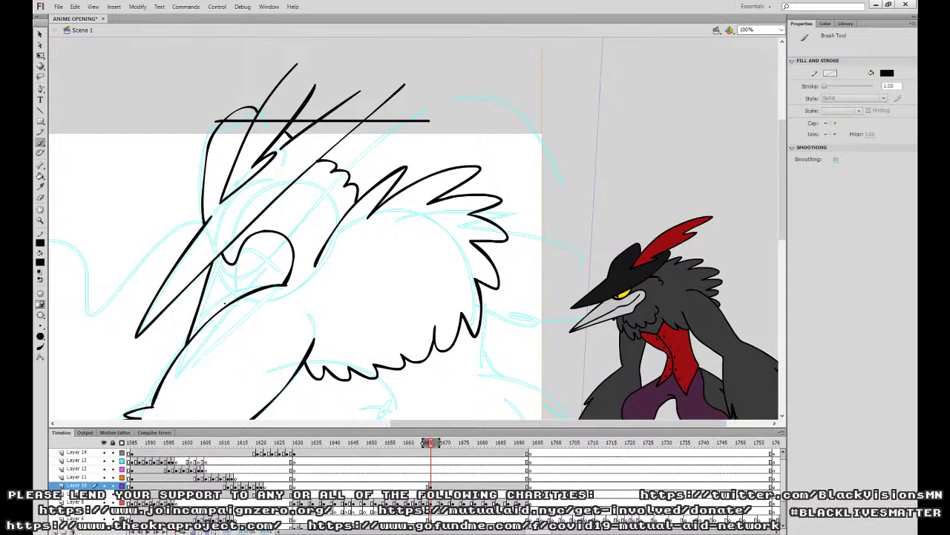
{"action": "mouse_move", "coordinate": [237, 291]}
{"action": "left_mouse_down"}
{"action": "mouse_move", "coordinate": [276, 267]}
{"action": "mouse_move", "coordinate": [239, 297]}
{"action": "mouse_move", "coordinate": [257, 257]}
{"action": "mouse_move", "coordinate": [243, 285]}
{"action": "mouse_move", "coordinate": [273, 252]}
{"action": "mouse_move", "coordinate": [252, 284]}
{"action": "left_mouse_up"}
{"action": "key", "text": "ctrl+z"}
{"action": "key", "text": "ctrl+z"}
{"action": "key", "text": "ctrl+z"}
Refine the eye detail under the hat brim and fill the small shape inside the beak's rounded base with black.
{"action": "left_click_drag", "start_coordinate": [228, 251], "coordinate": [247, 228]}
{"action": "key", "text": "ctrl+z"}
{"action": "left_click_drag", "start_coordinate": [232, 263], "coordinate": [239, 238]}
{"action": "key", "text": "ctrl+z"}
{"action": "key", "text": "ctrl+z"}
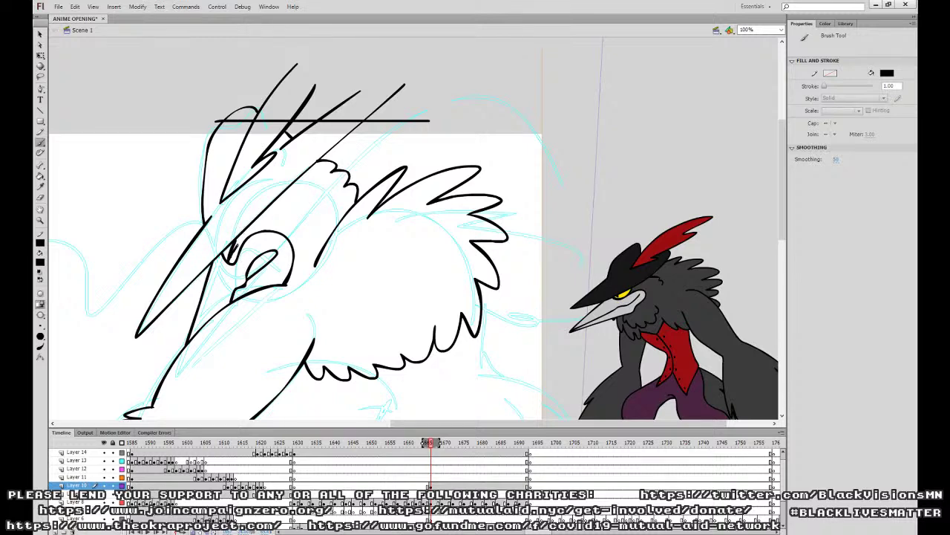
{"action": "key", "text": "k"}
{"action": "left_click", "coordinate": [260, 264]}
{"action": "key", "text": "b"}
Ink the crow's waist below the ruff and the far arm and wing feathers, closed off with vertical lines beyond the stage.
{"action": "left_click_drag", "start_coordinate": [633, 308], "coordinate": [551, 108]}
{"action": "left_click_drag", "start_coordinate": [608, 263], "coordinate": [615, 275]}
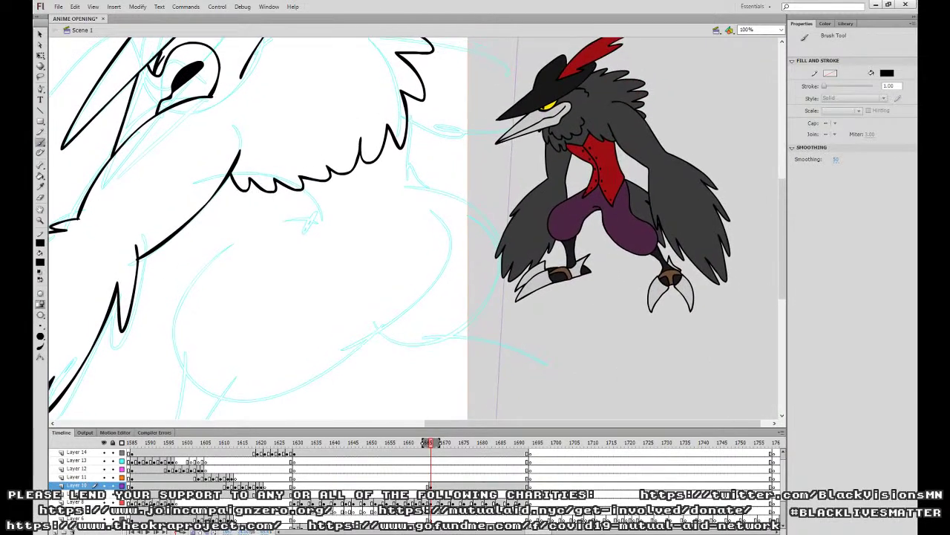
{"action": "mouse_move", "coordinate": [496, 212]}
{"action": "left_mouse_down"}
{"action": "mouse_move", "coordinate": [409, 210]}
{"action": "mouse_move", "coordinate": [404, 317]}
{"action": "mouse_move", "coordinate": [416, 303]}
{"action": "mouse_move", "coordinate": [449, 363]}
{"action": "mouse_move", "coordinate": [489, 315]}
{"action": "mouse_move", "coordinate": [488, 400]}
{"action": "left_mouse_up"}
{"action": "mouse_move", "coordinate": [310, 198]}
{"action": "left_mouse_down"}
{"action": "mouse_move", "coordinate": [317, 220]}
{"action": "mouse_move", "coordinate": [375, 232]}
{"action": "mouse_move", "coordinate": [404, 200]}
{"action": "mouse_move", "coordinate": [431, 195]}
{"action": "mouse_move", "coordinate": [404, 145]}
{"action": "left_mouse_up"}
{"action": "mouse_move", "coordinate": [464, 117]}
{"action": "left_mouse_down"}
{"action": "mouse_move", "coordinate": [464, 142]}
{"action": "mouse_move", "coordinate": [478, 238]}
{"action": "left_mouse_up"}
{"action": "left_click_drag", "start_coordinate": [419, 236], "coordinate": [518, 260]}
{"action": "mouse_move", "coordinate": [444, 165]}
{"action": "left_mouse_down"}
{"action": "mouse_move", "coordinate": [493, 176]}
{"action": "mouse_move", "coordinate": [522, 198]}
{"action": "mouse_move", "coordinate": [496, 281]}
{"action": "left_mouse_up"}
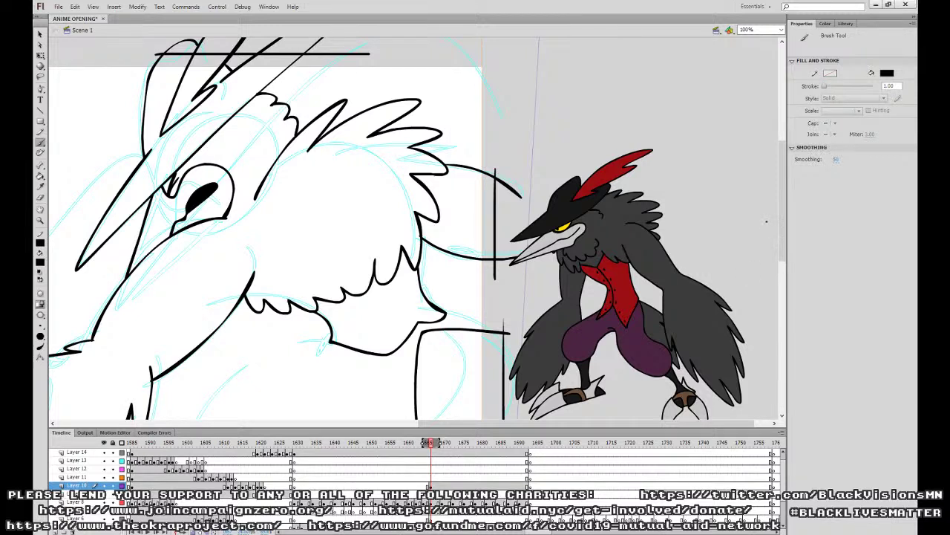
Undo the far upper arm's strokes and redraw its contours extending past the stage's right edge.
{"action": "key", "text": "ctrl+z"}
{"action": "mouse_move", "coordinate": [422, 234]}
{"action": "left_mouse_down"}
{"action": "mouse_move", "coordinate": [436, 245]}
{"action": "mouse_move", "coordinate": [509, 251]}
{"action": "left_mouse_up"}
{"action": "key", "text": "ctrl+z"}
{"action": "key", "text": "ctrl+z"}
{"action": "key", "text": "ctrl+z"}
{"action": "mouse_move", "coordinate": [443, 164]}
{"action": "left_mouse_down"}
{"action": "mouse_move", "coordinate": [496, 184]}
{"action": "mouse_move", "coordinate": [481, 316]}
{"action": "mouse_move", "coordinate": [550, 160]}
{"action": "left_mouse_up"}
Ink the large rounded near thigh and the contour behind the waist, closed off with a vertical line off-stage.
{"action": "left_click_drag", "start_coordinate": [399, 300], "coordinate": [428, 268]}
{"action": "mouse_move", "coordinate": [424, 153]}
{"action": "left_mouse_down"}
{"action": "mouse_move", "coordinate": [347, 176]}
{"action": "mouse_move", "coordinate": [266, 268]}
{"action": "mouse_move", "coordinate": [308, 330]}
{"action": "mouse_move", "coordinate": [369, 332]}
{"action": "mouse_move", "coordinate": [511, 237]}
{"action": "left_mouse_up"}
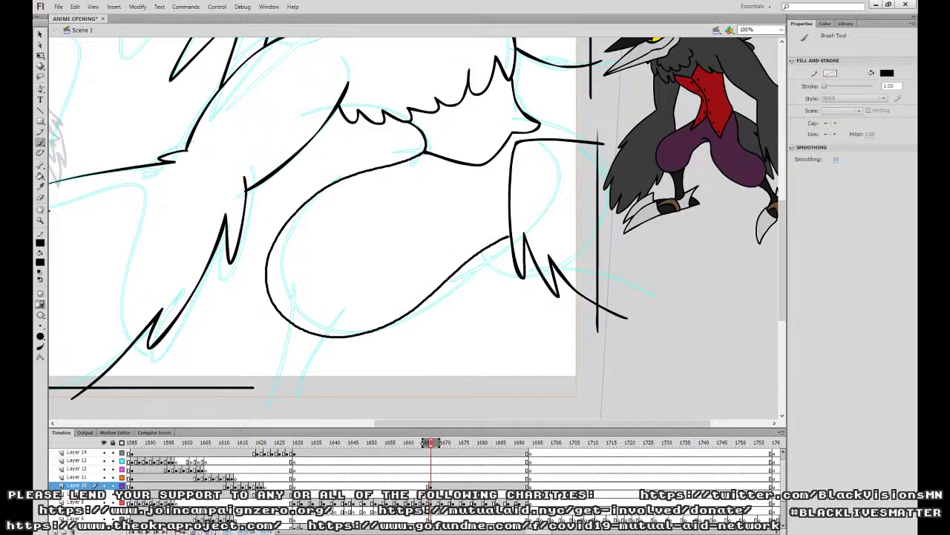
{"action": "mouse_move", "coordinate": [539, 123]}
{"action": "left_mouse_down"}
{"action": "mouse_move", "coordinate": [585, 118]}
{"action": "mouse_move", "coordinate": [615, 143]}
{"action": "left_mouse_up"}
{"action": "left_click_drag", "start_coordinate": [597, 99], "coordinate": [595, 150]}
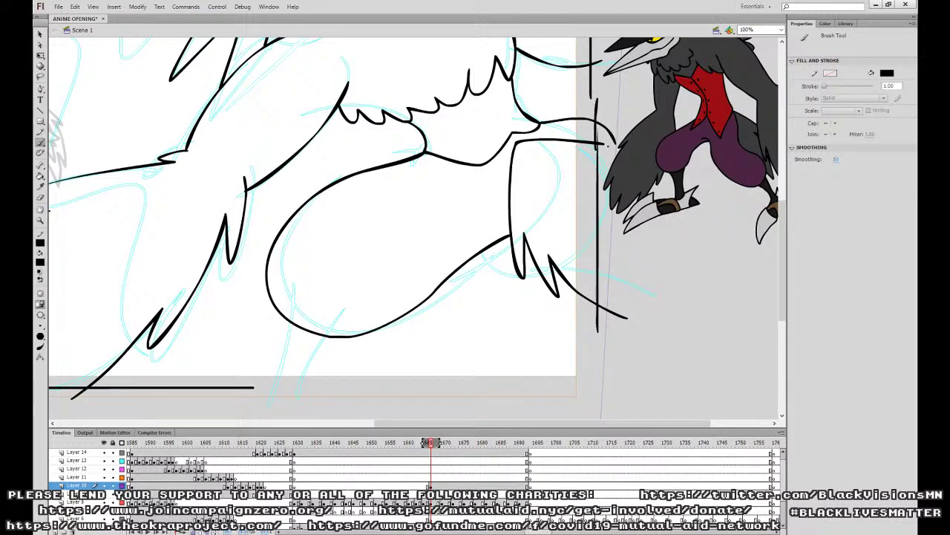
Ink the crow's two legs below its body and a short line on its torso.
{"action": "left_click_drag", "start_coordinate": [465, 329], "coordinate": [461, 313]}
{"action": "left_click_drag", "start_coordinate": [286, 306], "coordinate": [272, 384]}
{"action": "mouse_move", "coordinate": [337, 323]}
{"action": "left_mouse_down"}
{"action": "mouse_move", "coordinate": [294, 392]}
{"action": "mouse_move", "coordinate": [355, 373]}
{"action": "left_mouse_up"}
{"action": "left_click_drag", "start_coordinate": [588, 310], "coordinate": [506, 408]}
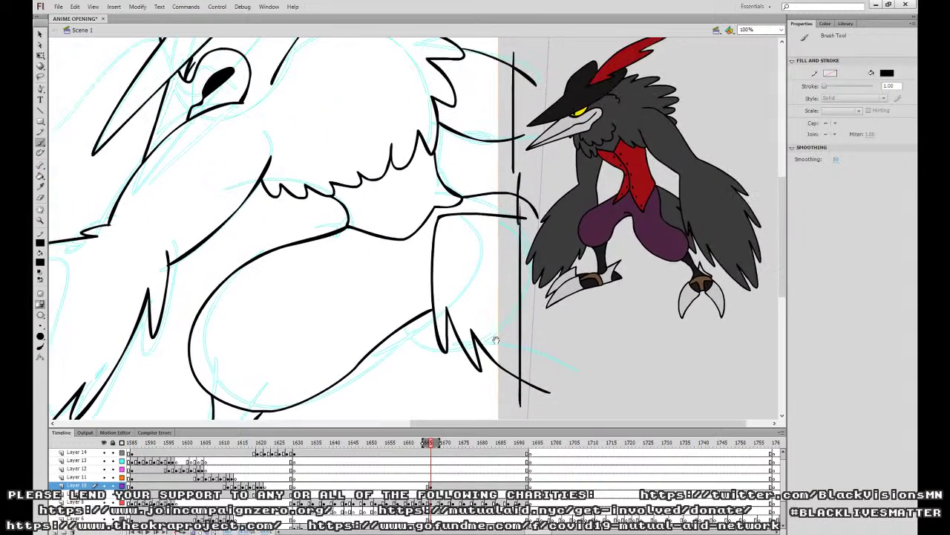
{"action": "left_click_drag", "start_coordinate": [488, 334], "coordinate": [522, 412]}
{"action": "left_click_drag", "start_coordinate": [512, 357], "coordinate": [512, 399]}
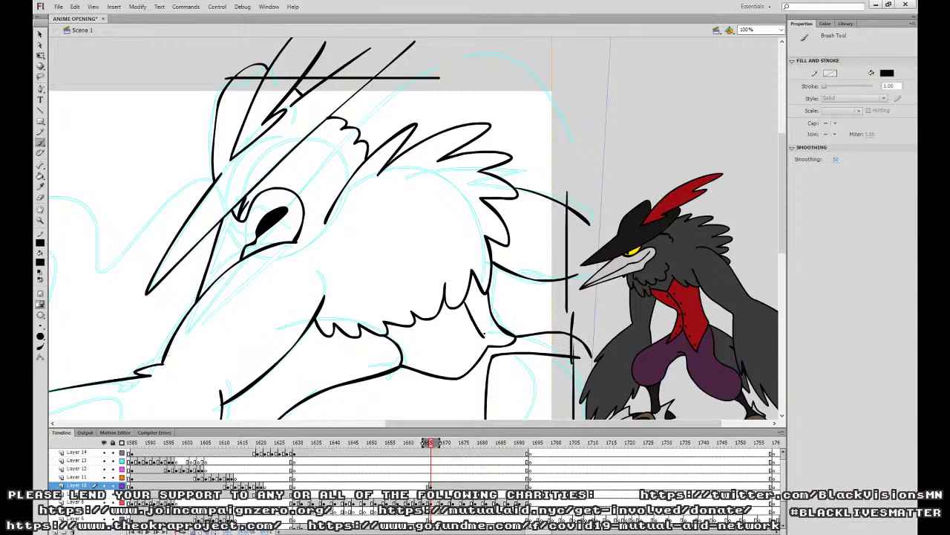
{"action": "left_click_drag", "start_coordinate": [445, 366], "coordinate": [578, 226]}
{"action": "left_click_drag", "start_coordinate": [505, 299], "coordinate": [569, 230]}
{"action": "left_click_drag", "start_coordinate": [488, 296], "coordinate": [382, 369]}
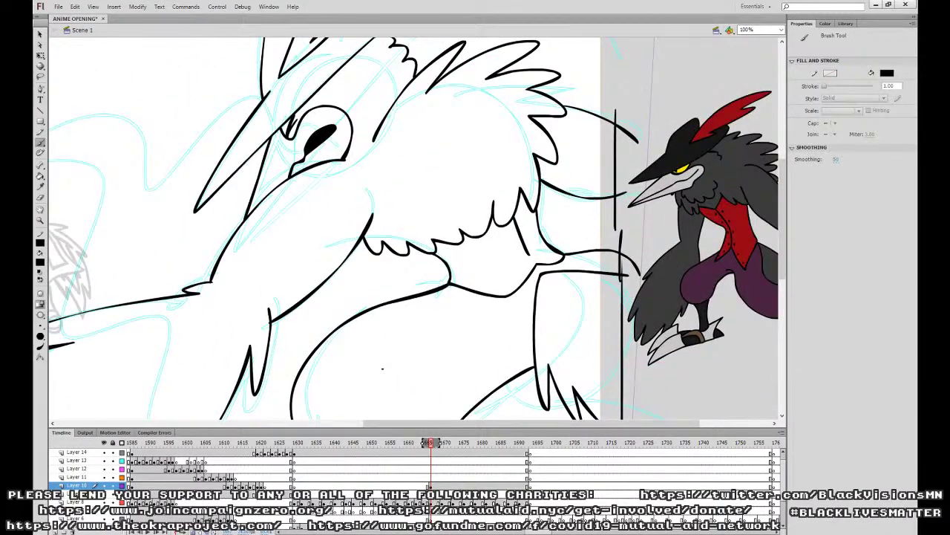
{"action": "key", "text": "v"}
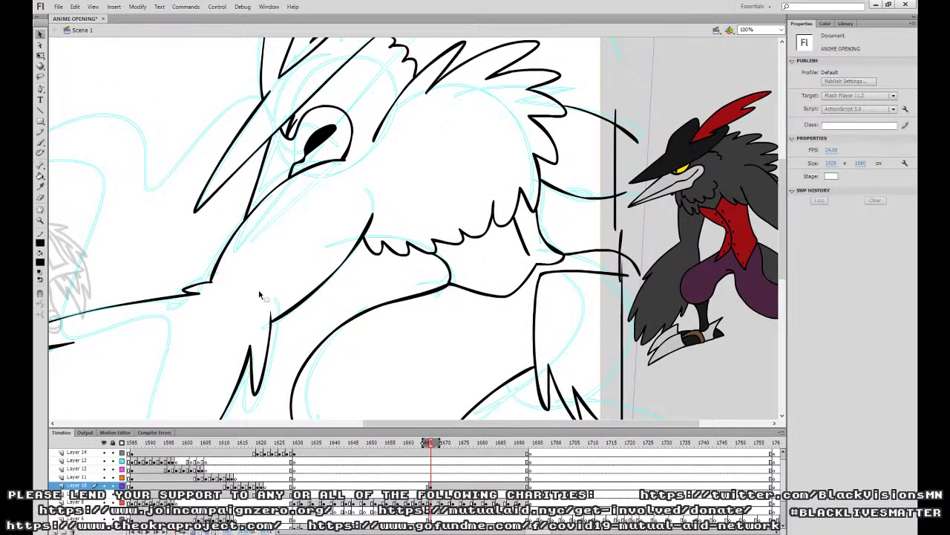
{"action": "left_click", "coordinate": [216, 287]}
{"action": "left_click", "coordinate": [239, 271]}
{"action": "key", "text": "b"}
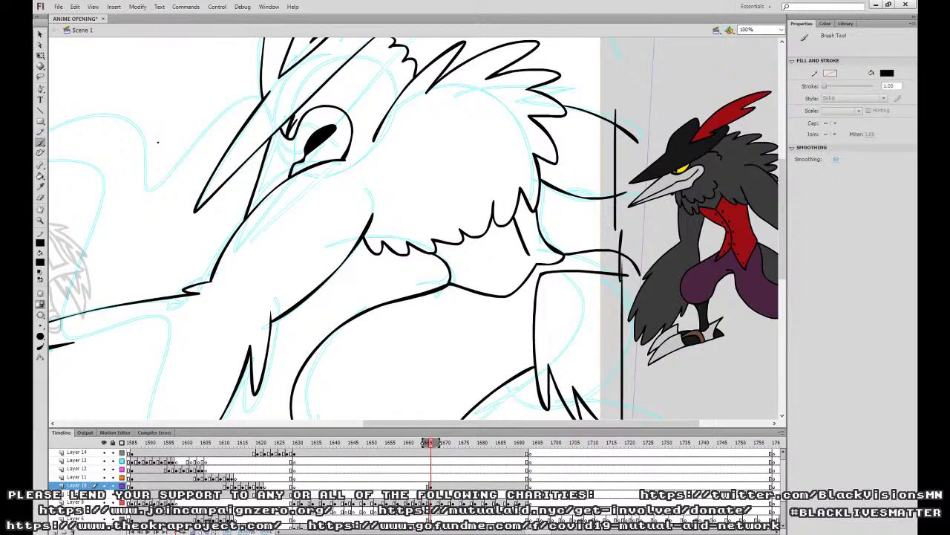
Duplicate the inked crow keyframe to an earlier frame on Layer 10, then enlarge and reposition the whole drawing there.
{"action": "key", "text": "ctrl+minus"}
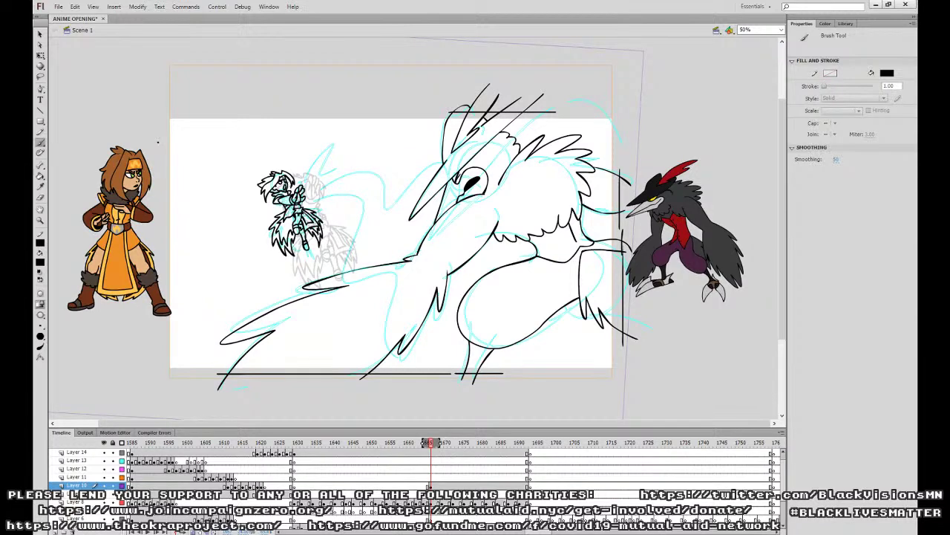
{"action": "left_click", "coordinate": [431, 486]}
{"action": "left_click_drag", "start_coordinate": [431, 485], "coordinate": [424, 487]}
{"action": "key", "text": "comma"}
{"action": "key", "text": "comma"}
{"action": "key", "text": "period"}
{"action": "key", "text": "period"}
{"action": "left_click", "coordinate": [41, 56]}
{"action": "key", "text": "ctrl+a"}
{"action": "left_click_drag", "start_coordinate": [638, 391], "coordinate": [809, 515]}
{"action": "left_click_drag", "start_coordinate": [588, 240], "coordinate": [550, 239]}
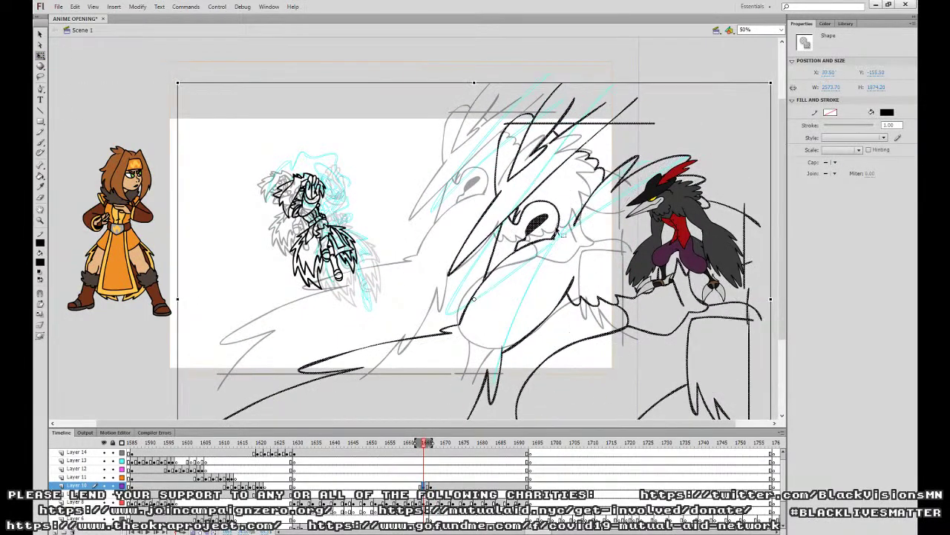
Duplicate the enlarged crow onto another earlier frame and delete the lower part of its body.
{"action": "left_click_drag", "start_coordinate": [424, 486], "coordinate": [415, 486]}
{"action": "key", "text": "ctrl+minus"}
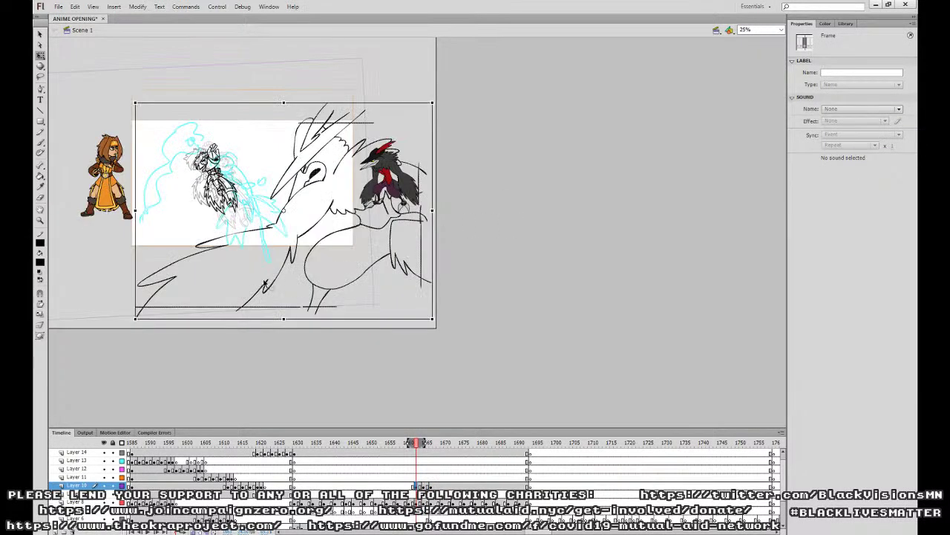
{"action": "left_click", "coordinate": [153, 255]}
{"action": "left_click_drag", "start_coordinate": [122, 261], "coordinate": [512, 338]}
{"action": "key", "text": "Delete"}
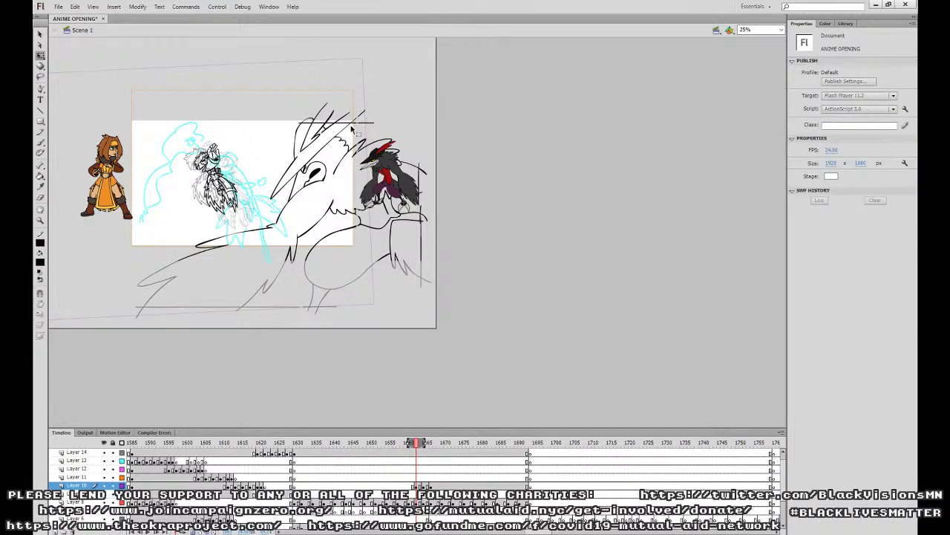
Cut and paste the crow's head and upper wing lines on the earliest frame, then enlarge, move and rotate them clockwise.
{"action": "left_click", "coordinate": [352, 129]}
{"action": "left_click", "coordinate": [424, 455]}
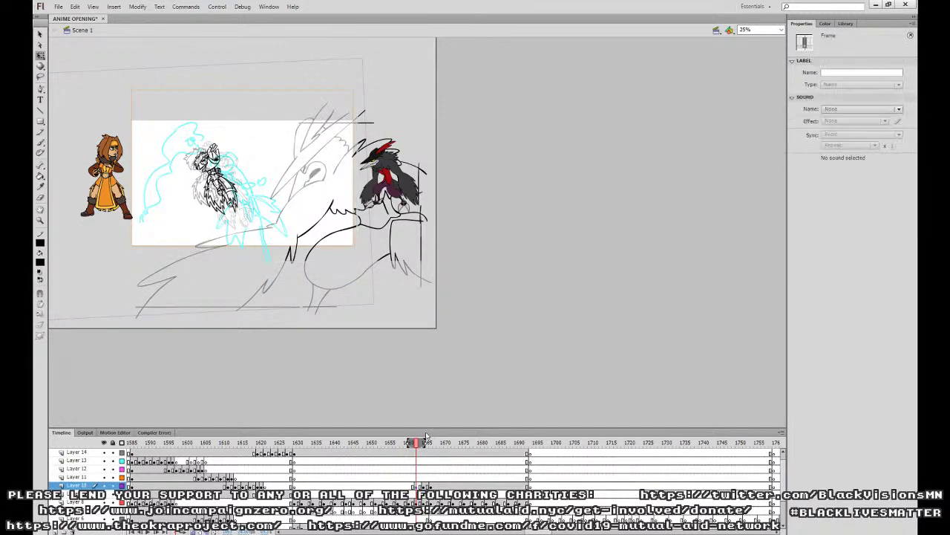
{"action": "left_click", "coordinate": [420, 274]}
{"action": "key", "text": "ctrl+v"}
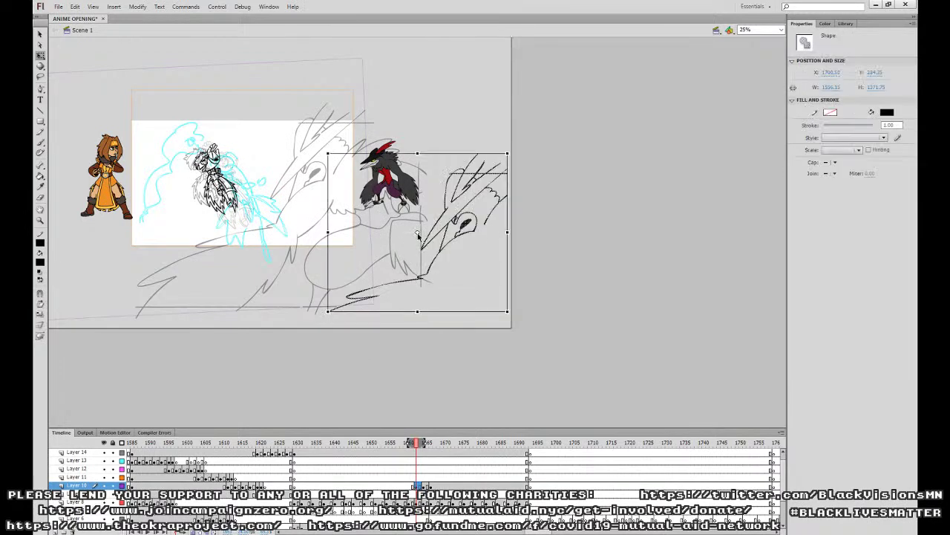
{"action": "left_click_drag", "start_coordinate": [511, 152], "coordinate": [629, 100]}
{"action": "left_click_drag", "start_coordinate": [505, 185], "coordinate": [326, 189]}
{"action": "left_click_drag", "start_coordinate": [400, 97], "coordinate": [439, 132]}
{"action": "mouse_move", "coordinate": [358, 218]}
{"action": "left_mouse_down"}
{"action": "mouse_move", "coordinate": [371, 209]}
{"action": "mouse_move", "coordinate": [357, 206]}
{"action": "left_mouse_up"}
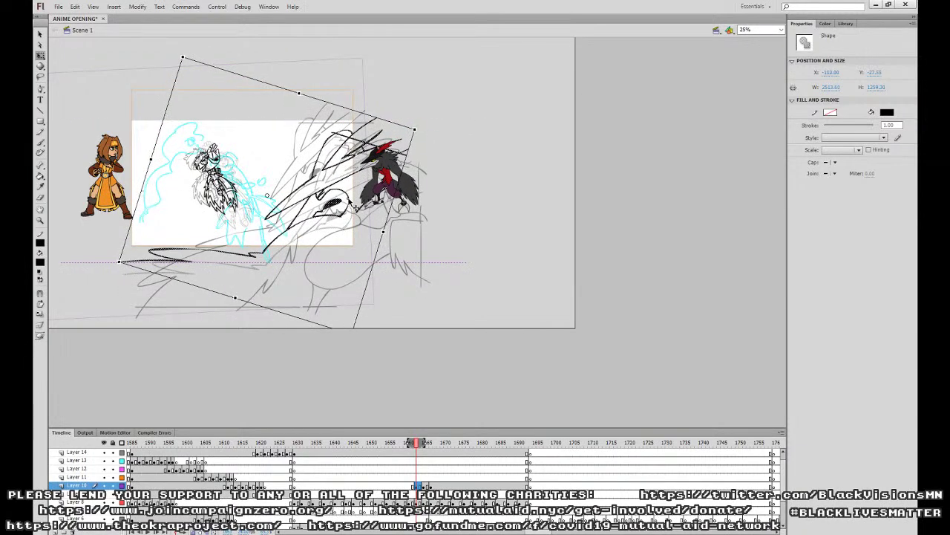
Rotate the full crow drawing on the following keyframe slightly clockwise.
{"action": "left_click", "coordinate": [427, 486]}
{"action": "left_click_drag", "start_coordinate": [435, 98], "coordinate": [455, 132]}
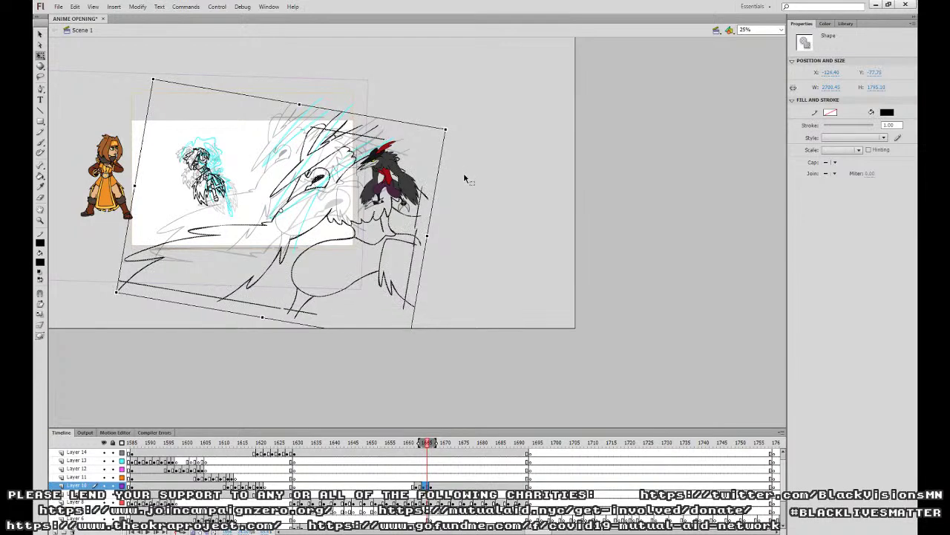
{"action": "left_click", "coordinate": [464, 177]}
Move the two transformed crow drawings off Layer 10 as green outline guides, leaving blank keyframes for inking.
{"action": "left_click", "coordinate": [416, 486]}
{"action": "left_click_drag", "start_coordinate": [416, 486], "coordinate": [428, 486]}
{"action": "left_click", "coordinate": [426, 487]}
{"action": "left_click", "coordinate": [413, 486]}
{"action": "key", "text": "period"}
{"action": "key", "text": "period"}
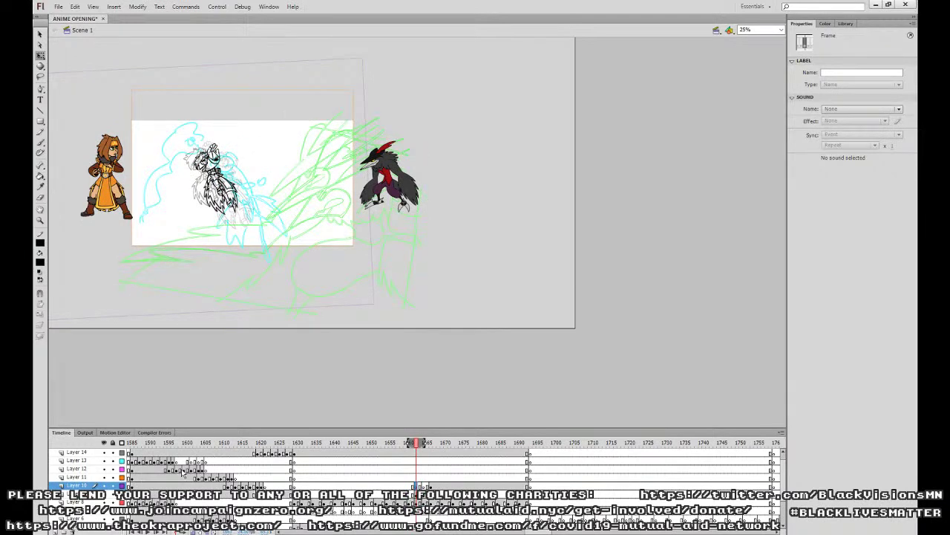
Ink the crown and feather of the crow's hat with the Brush over the green guide on the first blank frame.
{"action": "key", "text": "ctrl+equal"}
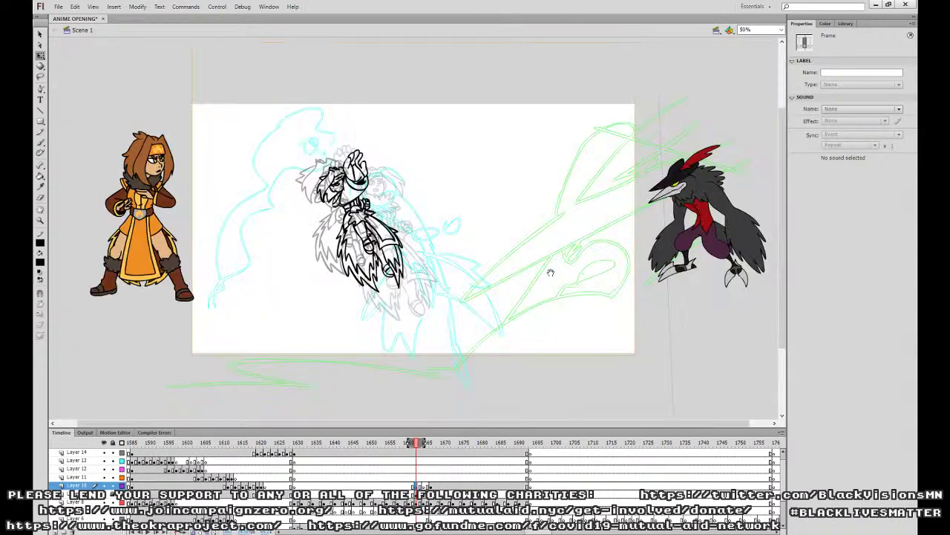
{"action": "left_click_drag", "start_coordinate": [541, 281], "coordinate": [519, 333]}
{"action": "left_click", "coordinate": [520, 333]}
{"action": "left_click", "coordinate": [41, 144]}
{"action": "key", "text": "ctrl+equal"}
{"action": "mouse_move", "coordinate": [704, 347]}
{"action": "left_mouse_down"}
{"action": "mouse_move", "coordinate": [358, 255]}
{"action": "mouse_move", "coordinate": [249, 262]}
{"action": "left_mouse_up"}
{"action": "left_click_drag", "start_coordinate": [534, 273], "coordinate": [574, 324]}
{"action": "left_click_drag", "start_coordinate": [487, 208], "coordinate": [432, 354]}
{"action": "mouse_move", "coordinate": [488, 116]}
{"action": "left_mouse_down"}
{"action": "mouse_move", "coordinate": [329, 287]}
{"action": "mouse_move", "coordinate": [528, 169]}
{"action": "left_mouse_up"}
Ink the upper and lower edges of the hat's pointed brim.
{"action": "mouse_move", "coordinate": [450, 130]}
{"action": "left_mouse_down"}
{"action": "mouse_move", "coordinate": [304, 245]}
{"action": "mouse_move", "coordinate": [290, 321]}
{"action": "left_mouse_up"}
{"action": "scroll", "coordinate": [354, 304], "scroll_direction": "down", "scroll_amount": 3}
{"action": "scroll", "coordinate": [354, 303], "scroll_direction": "left", "scroll_amount": 2}
{"action": "mouse_move", "coordinate": [339, 217]}
{"action": "left_mouse_down"}
{"action": "mouse_move", "coordinate": [211, 318]}
{"action": "mouse_move", "coordinate": [526, 183]}
{"action": "left_mouse_up"}
{"action": "scroll", "coordinate": [479, 100], "scroll_direction": "up", "scroll_amount": 3}
{"action": "scroll", "coordinate": [479, 100], "scroll_direction": "right", "scroll_amount": 2}
Draw straight vertical and horizontal edge lines outside the stage and ink the curve running under the crow's beak.
{"action": "left_click_drag", "start_coordinate": [479, 74], "coordinate": [479, 416]}
{"action": "scroll", "coordinate": [479, 371], "scroll_direction": "down", "scroll_amount": 3}
{"action": "scroll", "coordinate": [478, 371], "scroll_direction": "left", "scroll_amount": 2}
{"action": "mouse_move", "coordinate": [567, 232]}
{"action": "left_mouse_down"}
{"action": "mouse_move", "coordinate": [566, 405]}
{"action": "mouse_move", "coordinate": [118, 399]}
{"action": "left_mouse_up"}
{"action": "mouse_move", "coordinate": [387, 297]}
{"action": "left_mouse_down"}
{"action": "mouse_move", "coordinate": [505, 297]}
{"action": "mouse_move", "coordinate": [170, 413]}
{"action": "left_mouse_up"}
Ink the crow's beak, rounded cheek and mouth opening, redoing the mouth line.
{"action": "mouse_move", "coordinate": [391, 165]}
{"action": "left_mouse_down"}
{"action": "mouse_move", "coordinate": [455, 153]}
{"action": "mouse_move", "coordinate": [518, 212]}
{"action": "mouse_move", "coordinate": [410, 295]}
{"action": "mouse_move", "coordinate": [513, 233]}
{"action": "mouse_move", "coordinate": [438, 158]}
{"action": "mouse_move", "coordinate": [388, 170]}
{"action": "mouse_move", "coordinate": [326, 235]}
{"action": "mouse_move", "coordinate": [245, 358]}
{"action": "left_mouse_up"}
{"action": "key", "text": "ctrl+z"}
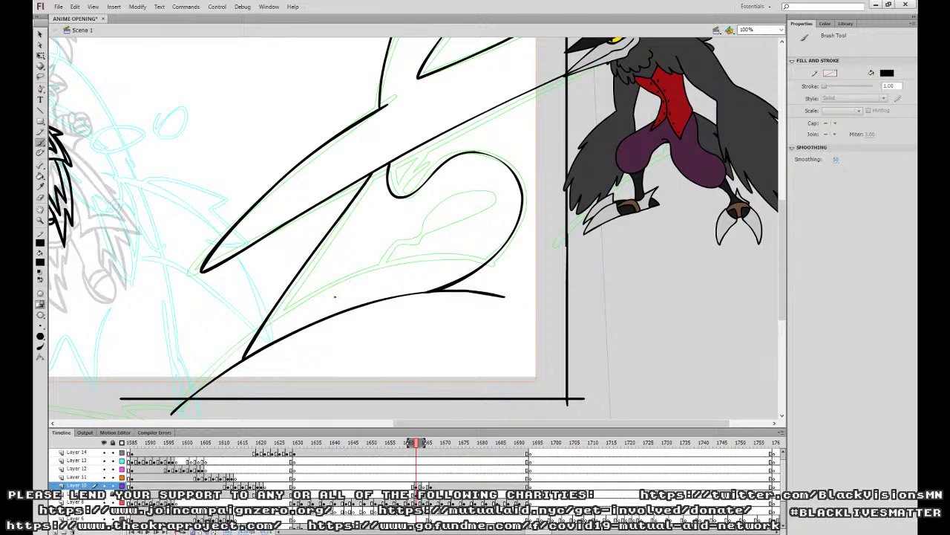
{"action": "left_click_drag", "start_coordinate": [317, 320], "coordinate": [479, 211]}
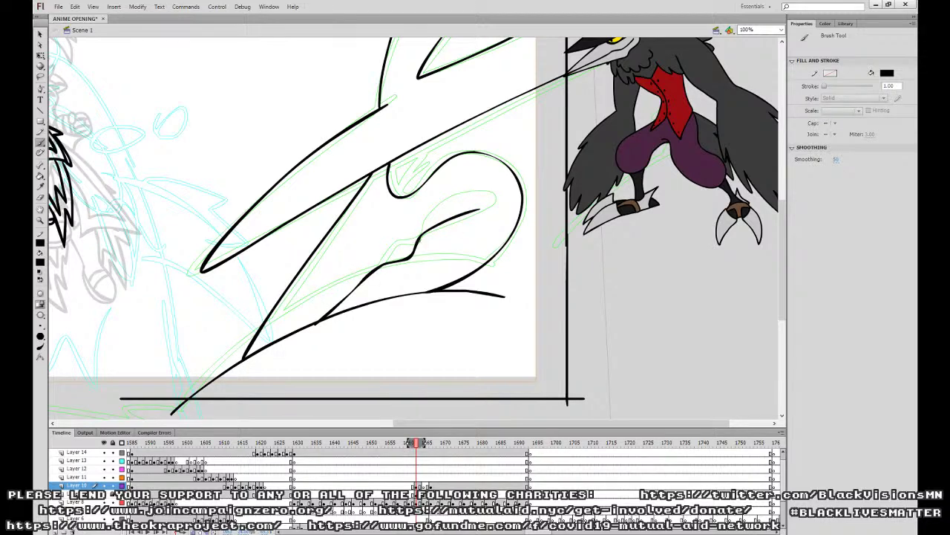
{"action": "key", "text": "ctrl+z"}
{"action": "mouse_move", "coordinate": [315, 321]}
{"action": "left_mouse_down"}
{"action": "mouse_move", "coordinate": [413, 239]}
{"action": "mouse_move", "coordinate": [481, 201]}
{"action": "mouse_move", "coordinate": [416, 236]}
{"action": "left_mouse_up"}
Ink the crow's eye with a small pupil beneath the hat brim.
{"action": "mouse_move", "coordinate": [392, 155]}
{"action": "left_mouse_down"}
{"action": "mouse_move", "coordinate": [429, 168]}
{"action": "mouse_move", "coordinate": [438, 138]}
{"action": "left_mouse_up"}
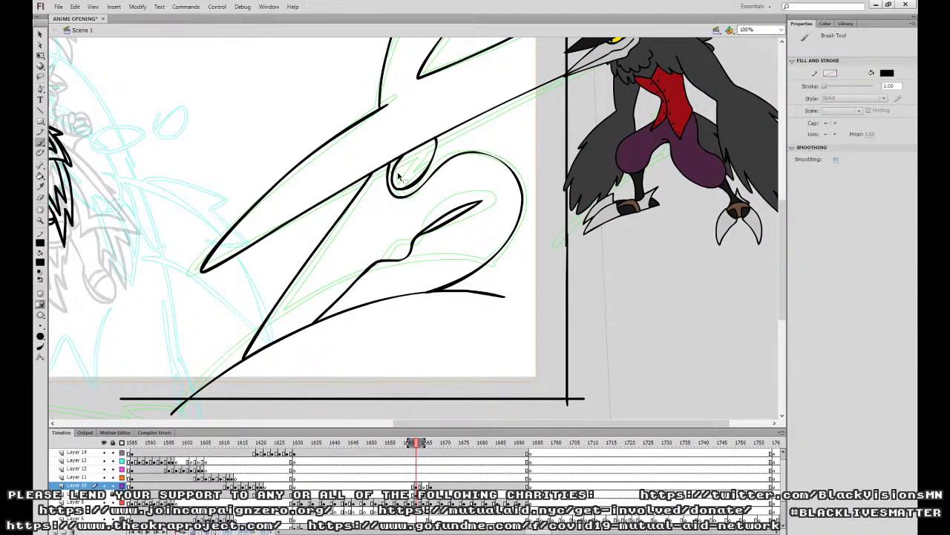
{"action": "key", "text": "period"}
{"action": "key", "text": "period"}
{"action": "key", "text": "period"}
{"action": "key", "text": "period"}
{"action": "key", "text": "period"}
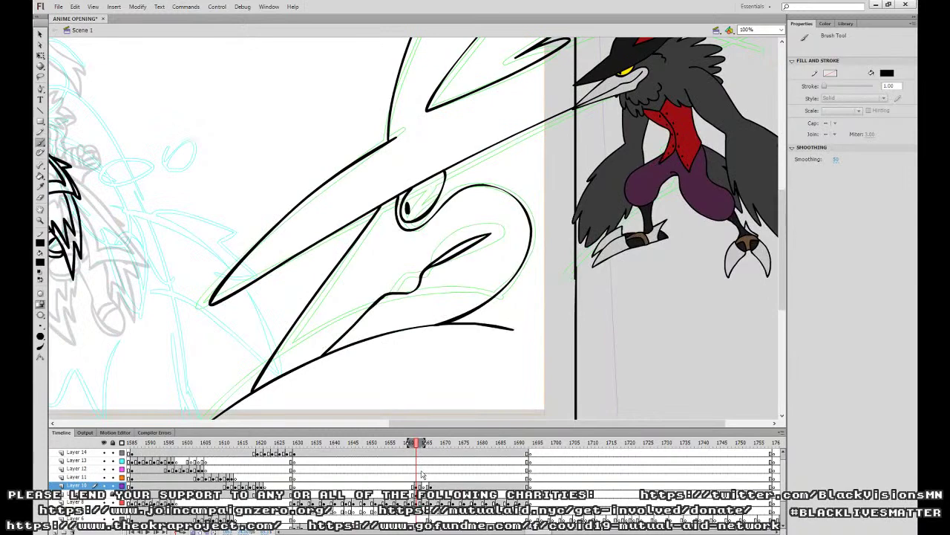
Ink the crow's hat, feather and long brim on the next frame, closing them off with a vertical edge line.
{"action": "mouse_move", "coordinate": [466, 360]}
{"action": "left_mouse_down"}
{"action": "mouse_move", "coordinate": [460, 402]}
{"action": "mouse_move", "coordinate": [493, 404]}
{"action": "left_mouse_up"}
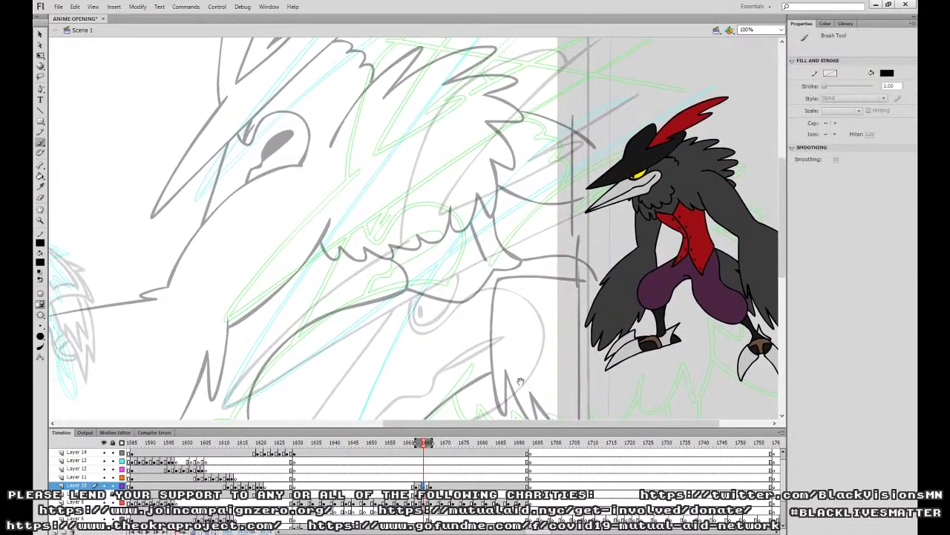
{"action": "left_click_drag", "start_coordinate": [537, 295], "coordinate": [512, 388]}
{"action": "mouse_move", "coordinate": [359, 237]}
{"action": "left_mouse_down"}
{"action": "mouse_move", "coordinate": [502, 96]}
{"action": "mouse_move", "coordinate": [511, 68]}
{"action": "mouse_move", "coordinate": [427, 117]}
{"action": "mouse_move", "coordinate": [355, 239]}
{"action": "left_mouse_up"}
{"action": "mouse_move", "coordinate": [423, 115]}
{"action": "left_mouse_down"}
{"action": "mouse_move", "coordinate": [371, 121]}
{"action": "mouse_move", "coordinate": [321, 266]}
{"action": "mouse_move", "coordinate": [236, 349]}
{"action": "mouse_move", "coordinate": [245, 379]}
{"action": "mouse_move", "coordinate": [593, 135]}
{"action": "left_mouse_up"}
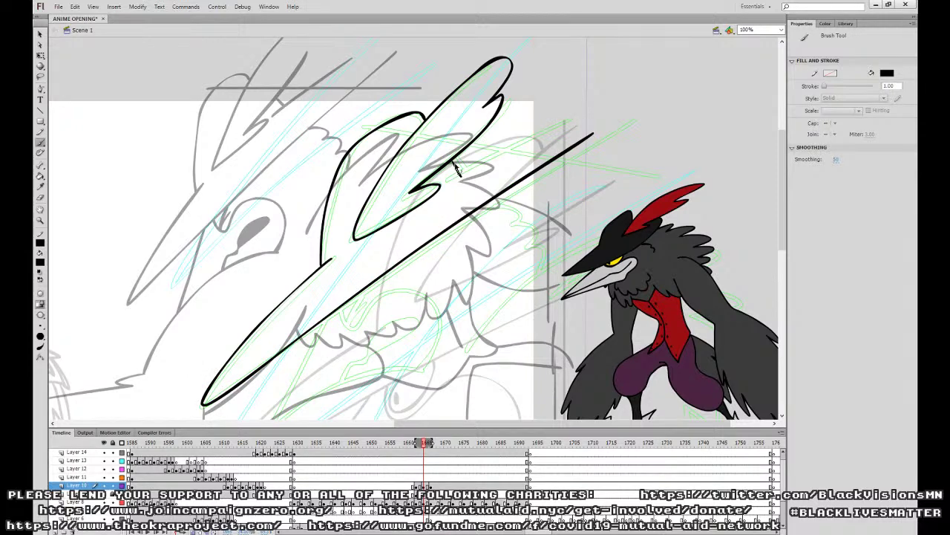
{"action": "left_click_drag", "start_coordinate": [455, 172], "coordinate": [573, 122]}
{"action": "left_click_drag", "start_coordinate": [551, 121], "coordinate": [564, 427]}
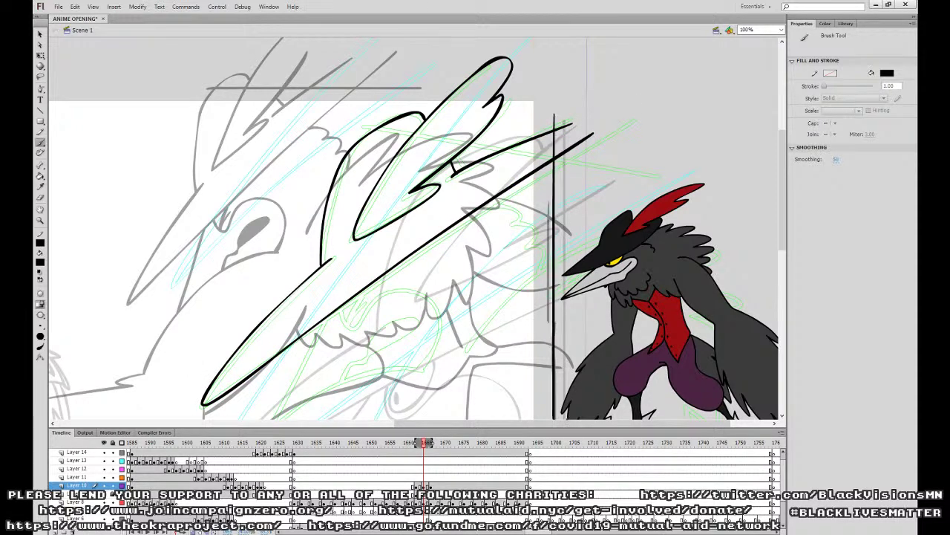
Ink the line from under the crow's head along its outstretched arm and add a horizontal edge line below the stage.
{"action": "mouse_move", "coordinate": [485, 312]}
{"action": "left_mouse_down"}
{"action": "mouse_move", "coordinate": [539, 86]}
{"action": "mouse_move", "coordinate": [601, 70]}
{"action": "left_mouse_up"}
{"action": "mouse_move", "coordinate": [540, 133]}
{"action": "left_mouse_down"}
{"action": "mouse_move", "coordinate": [417, 172]}
{"action": "mouse_move", "coordinate": [304, 296]}
{"action": "mouse_move", "coordinate": [241, 310]}
{"action": "mouse_move", "coordinate": [181, 382]}
{"action": "left_mouse_up"}
{"action": "left_click_drag", "start_coordinate": [66, 369], "coordinate": [778, 370]}
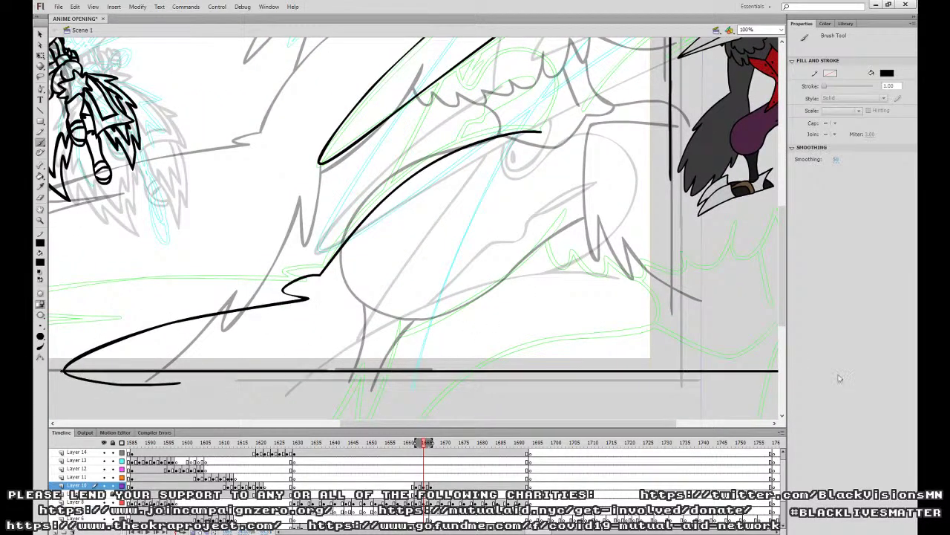
Ink the near arm's inner edge, the chest feathers and the lower body line, closing them with a vertical edge line.
{"action": "mouse_move", "coordinate": [411, 382]}
{"action": "left_mouse_down"}
{"action": "mouse_move", "coordinate": [420, 336]}
{"action": "mouse_move", "coordinate": [423, 346]}
{"action": "mouse_move", "coordinate": [527, 276]}
{"action": "mouse_move", "coordinate": [572, 223]}
{"action": "left_mouse_up"}
{"action": "mouse_move", "coordinate": [549, 255]}
{"action": "left_mouse_down"}
{"action": "mouse_move", "coordinate": [573, 281]}
{"action": "mouse_move", "coordinate": [583, 264]}
{"action": "mouse_move", "coordinate": [618, 281]}
{"action": "mouse_move", "coordinate": [670, 284]}
{"action": "left_mouse_up"}
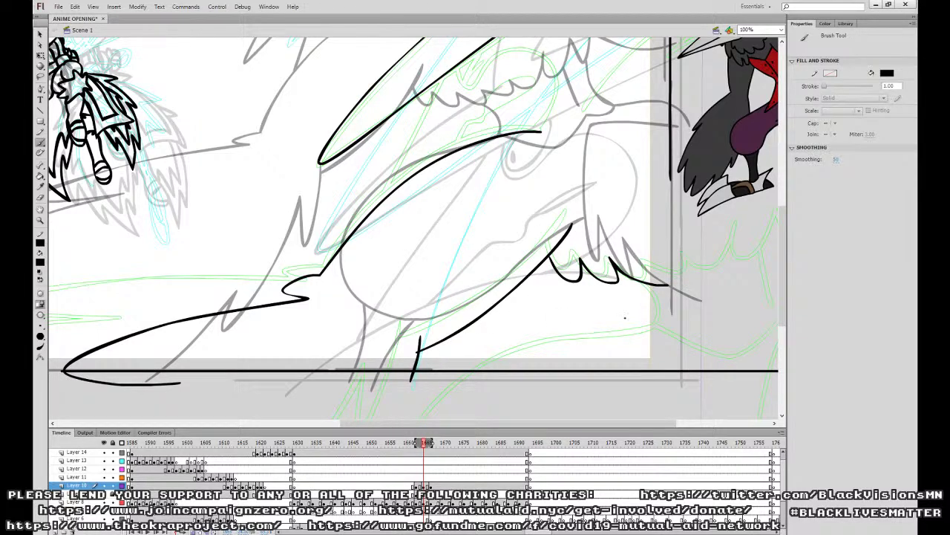
{"action": "left_click_drag", "start_coordinate": [507, 375], "coordinate": [676, 328]}
{"action": "left_click_drag", "start_coordinate": [662, 375], "coordinate": [662, 64]}
{"action": "left_click_drag", "start_coordinate": [659, 115], "coordinate": [684, 114]}
{"action": "left_click_drag", "start_coordinate": [681, 147], "coordinate": [612, 372]}
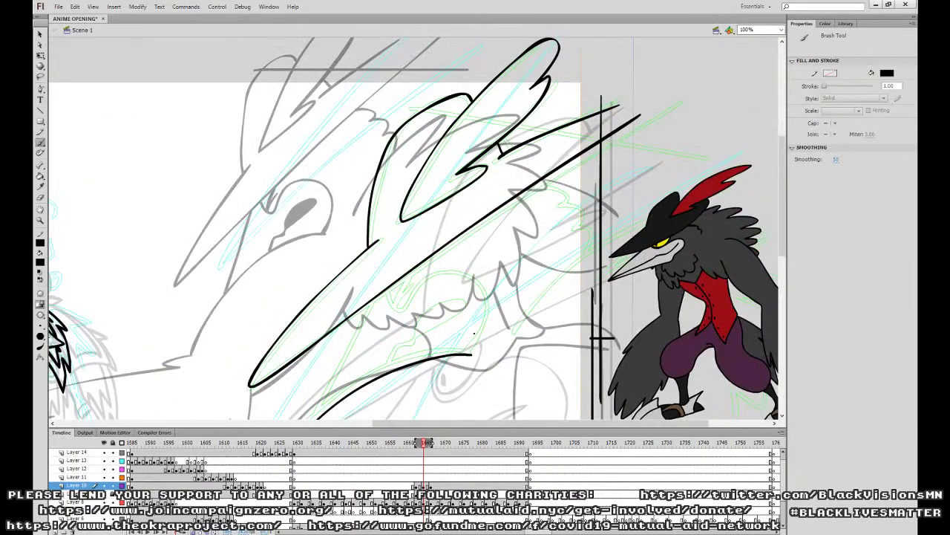
Ink the crow's beak, rounded cheek and mouth opening on this frame, redoing the first face stroke.
{"action": "mouse_move", "coordinate": [476, 353]}
{"action": "left_mouse_down"}
{"action": "mouse_move", "coordinate": [490, 308]}
{"action": "mouse_move", "coordinate": [427, 273]}
{"action": "mouse_move", "coordinate": [391, 311]}
{"action": "mouse_move", "coordinate": [386, 288]}
{"action": "mouse_move", "coordinate": [319, 400]}
{"action": "left_mouse_up"}
{"action": "left_click_drag", "start_coordinate": [377, 344], "coordinate": [434, 260]}
{"action": "key", "text": "ctrl+z"}
{"action": "left_click_drag", "start_coordinate": [425, 220], "coordinate": [349, 360]}
{"action": "mouse_move", "coordinate": [429, 294]}
{"action": "left_mouse_down"}
{"action": "mouse_move", "coordinate": [513, 222]}
{"action": "mouse_move", "coordinate": [473, 250]}
{"action": "left_mouse_up"}
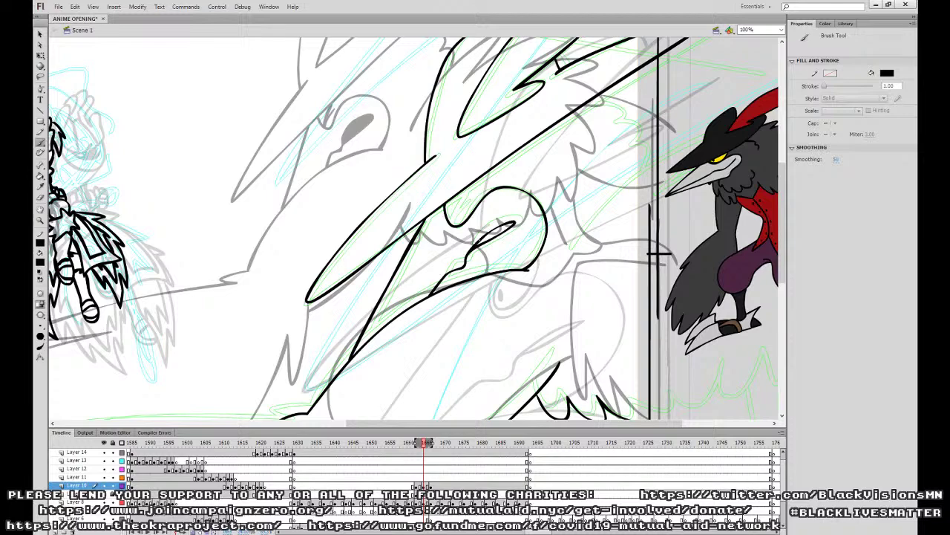
Fill the crow's mouth opening with black on both newly inked frames.
{"action": "left_click_drag", "start_coordinate": [615, 262], "coordinate": [513, 303]}
{"action": "left_click", "coordinate": [40, 177]}
{"action": "left_click", "coordinate": [392, 274]}
{"action": "left_click", "coordinate": [417, 485]}
{"action": "left_click", "coordinate": [451, 372]}
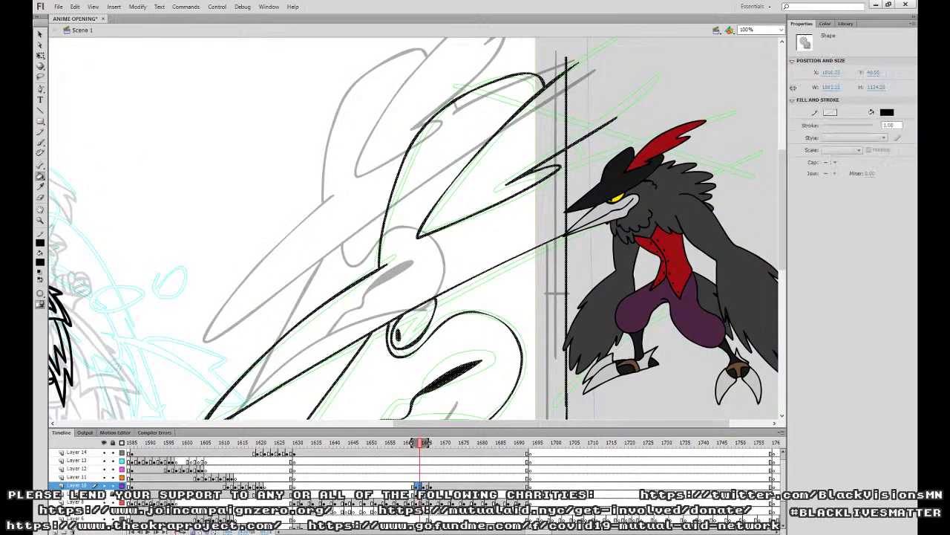
{"action": "left_click", "coordinate": [424, 485]}
Brush in the eye's pupil and ink the shaggy feathers behind the crow's head.
{"action": "left_click", "coordinate": [41, 142]}
{"action": "mouse_move", "coordinate": [361, 229]}
{"action": "left_mouse_down"}
{"action": "mouse_move", "coordinate": [347, 249]}
{"action": "mouse_move", "coordinate": [359, 264]}
{"action": "mouse_move", "coordinate": [373, 225]}
{"action": "left_mouse_up"}
{"action": "key", "text": "ctrl+shift+a"}
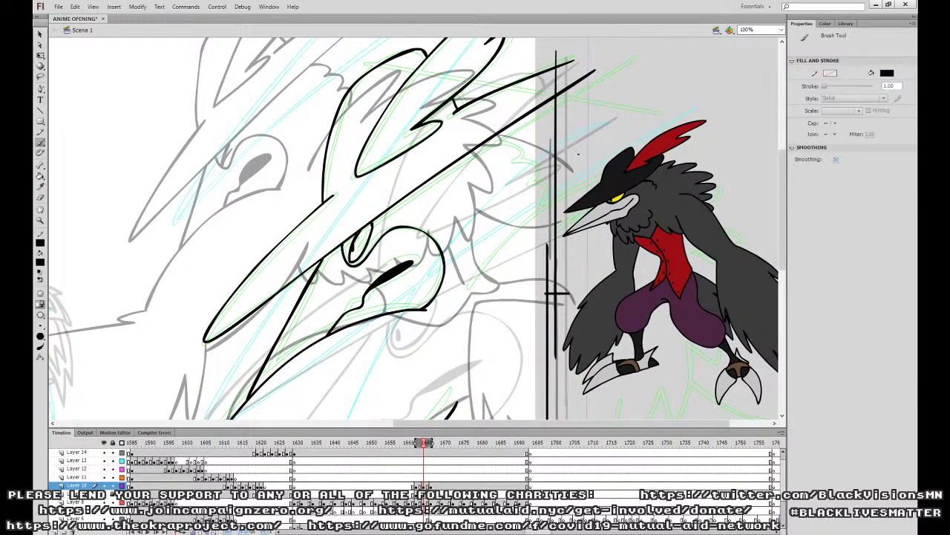
{"action": "mouse_move", "coordinate": [471, 283]}
{"action": "left_mouse_down"}
{"action": "mouse_move", "coordinate": [582, 195]}
{"action": "mouse_move", "coordinate": [528, 184]}
{"action": "mouse_move", "coordinate": [494, 138]}
{"action": "left_mouse_up"}
Play back and step through the newly inked crow frames to check the motion.
{"action": "key", "text": "ctrl+minus"}
{"action": "left_click", "coordinate": [406, 466]}
{"action": "key", "text": "Return"}
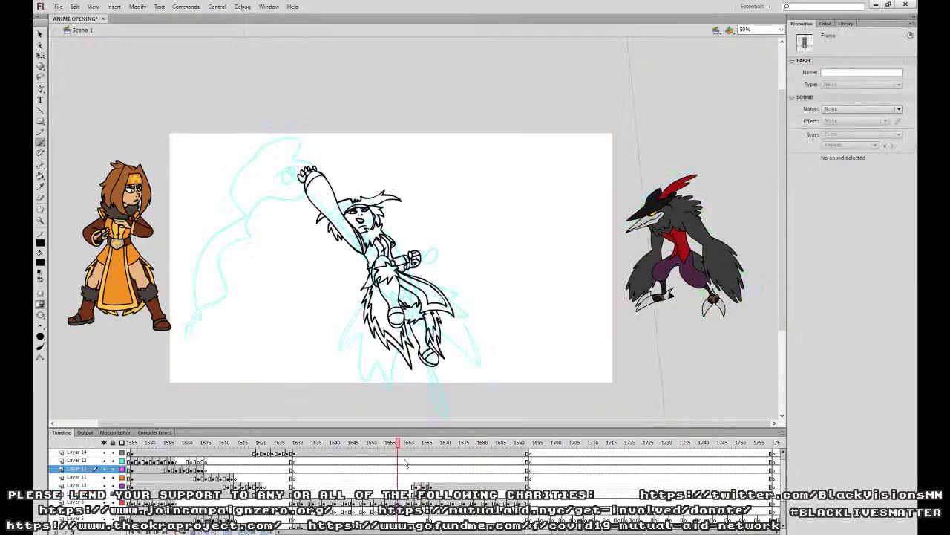
{"action": "left_click", "coordinate": [418, 477]}
{"action": "key", "text": "."}
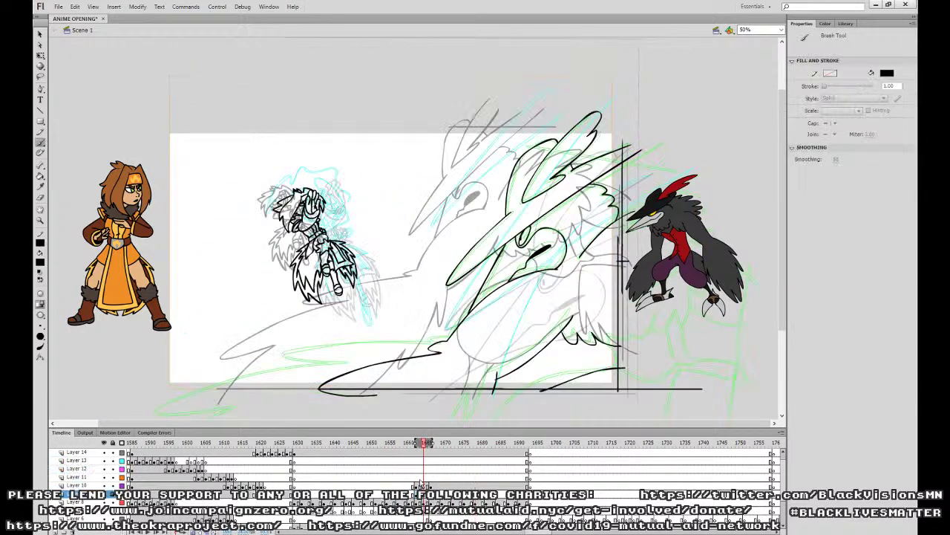
{"action": "left_click_drag", "start_coordinate": [417, 477], "coordinate": [431, 479]}
{"action": "left_click", "coordinate": [432, 493]}
{"action": "key", "text": "."}
Insert a blank keyframe near the end of the Layer 10 shot and ink the crow's shoulder and outstretched feathered arm.
{"action": "left_click", "coordinate": [519, 486]}
{"action": "key", "text": "F7"}
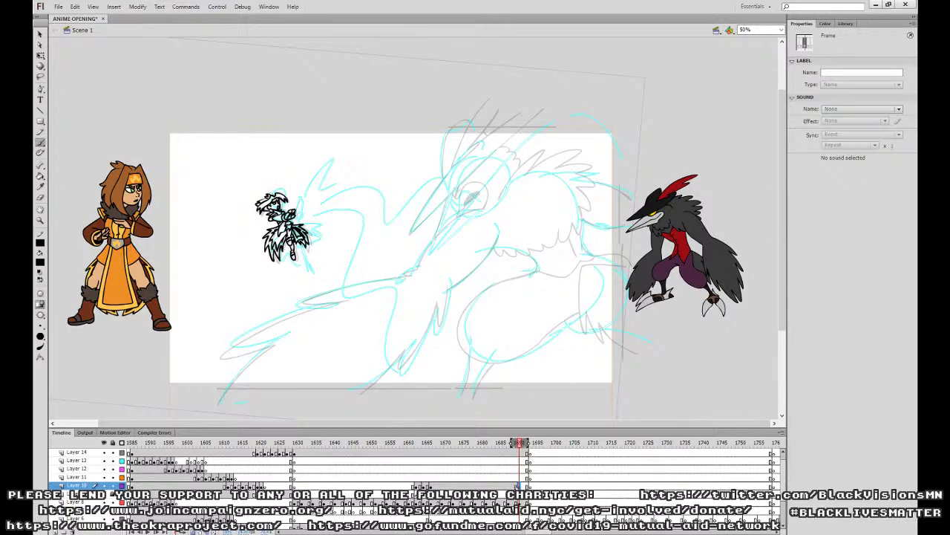
{"action": "key", "text": "ctrl+1"}
{"action": "left_click_drag", "start_coordinate": [623, 289], "coordinate": [488, 347]}
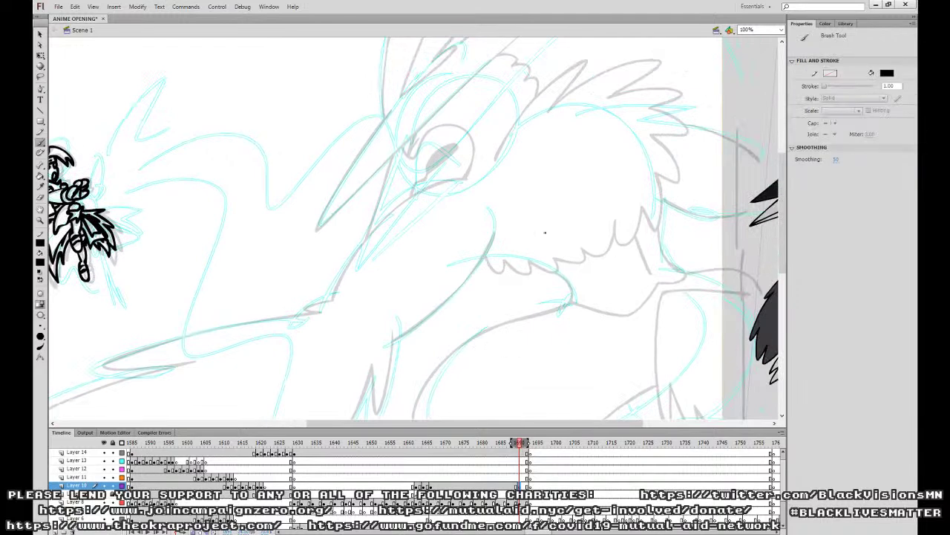
{"action": "mouse_move", "coordinate": [490, 176]}
{"action": "left_mouse_down"}
{"action": "mouse_move", "coordinate": [468, 181]}
{"action": "mouse_move", "coordinate": [413, 327]}
{"action": "left_mouse_up"}
{"action": "key", "text": "ctrl+z"}
{"action": "mouse_move", "coordinate": [493, 172]}
{"action": "left_mouse_down"}
{"action": "mouse_move", "coordinate": [420, 297]}
{"action": "mouse_move", "coordinate": [441, 289]}
{"action": "left_mouse_up"}
{"action": "mouse_move", "coordinate": [455, 297]}
{"action": "left_mouse_down"}
{"action": "mouse_move", "coordinate": [594, 157]}
{"action": "mouse_move", "coordinate": [657, 137]}
{"action": "mouse_move", "coordinate": [395, 151]}
{"action": "mouse_move", "coordinate": [507, 177]}
{"action": "mouse_move", "coordinate": [395, 188]}
{"action": "mouse_move", "coordinate": [253, 259]}
{"action": "mouse_move", "coordinate": [249, 279]}
{"action": "mouse_move", "coordinate": [187, 378]}
{"action": "left_mouse_up"}
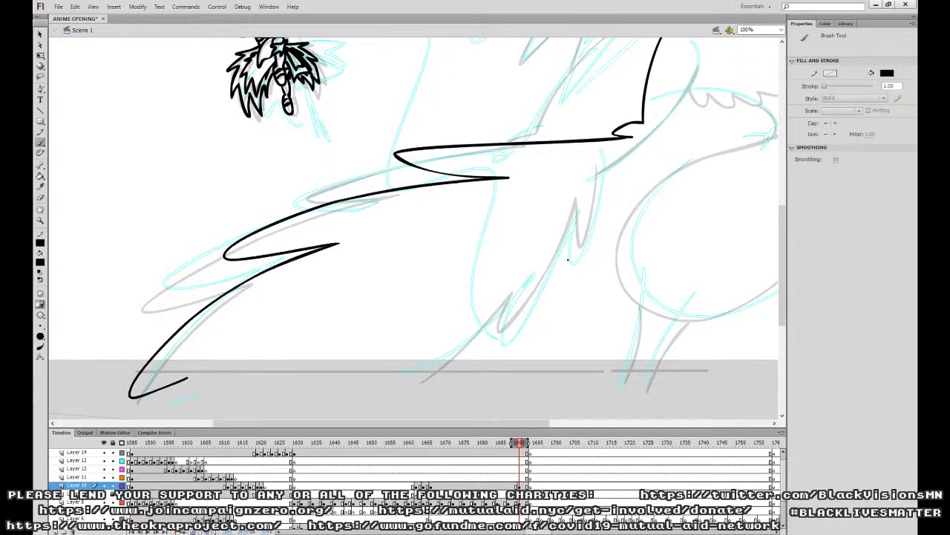
Ink the near arm's lower edge with jagged feathers and draw a horizontal edge line below the stage.
{"action": "mouse_move", "coordinate": [704, 187]}
{"action": "left_mouse_down"}
{"action": "mouse_move", "coordinate": [663, 335]}
{"action": "mouse_move", "coordinate": [535, 404]}
{"action": "left_mouse_up"}
{"action": "mouse_move", "coordinate": [116, 383]}
{"action": "left_mouse_down"}
{"action": "mouse_move", "coordinate": [311, 366]}
{"action": "mouse_move", "coordinate": [726, 385]}
{"action": "left_mouse_up"}
{"action": "left_click_drag", "start_coordinate": [682, 300], "coordinate": [663, 310]}
{"action": "mouse_move", "coordinate": [770, 233]}
{"action": "left_mouse_down"}
{"action": "mouse_move", "coordinate": [528, 335]}
{"action": "mouse_move", "coordinate": [533, 390]}
{"action": "left_mouse_up"}
Ink the shaggy feathers around the crow's back and chest, undoing and redrawing stray strokes.
{"action": "mouse_move", "coordinate": [446, 355]}
{"action": "left_mouse_down"}
{"action": "mouse_move", "coordinate": [510, 263]}
{"action": "mouse_move", "coordinate": [498, 202]}
{"action": "left_mouse_up"}
{"action": "left_click_drag", "start_coordinate": [510, 119], "coordinate": [508, 185]}
{"action": "mouse_move", "coordinate": [443, 215]}
{"action": "left_mouse_down"}
{"action": "mouse_move", "coordinate": [507, 151]}
{"action": "mouse_move", "coordinate": [619, 113]}
{"action": "mouse_move", "coordinate": [562, 157]}
{"action": "mouse_move", "coordinate": [613, 166]}
{"action": "left_mouse_up"}
{"action": "key", "text": "ctrl+z"}
{"action": "key", "text": "ctrl+z"}
{"action": "mouse_move", "coordinate": [432, 220]}
{"action": "left_mouse_down"}
{"action": "mouse_move", "coordinate": [530, 109]}
{"action": "mouse_move", "coordinate": [604, 111]}
{"action": "mouse_move", "coordinate": [559, 147]}
{"action": "mouse_move", "coordinate": [618, 154]}
{"action": "mouse_move", "coordinate": [637, 199]}
{"action": "mouse_move", "coordinate": [636, 236]}
{"action": "mouse_move", "coordinate": [614, 244]}
{"action": "mouse_move", "coordinate": [599, 276]}
{"action": "mouse_move", "coordinate": [592, 263]}
{"action": "mouse_move", "coordinate": [565, 276]}
{"action": "mouse_move", "coordinate": [536, 310]}
{"action": "mouse_move", "coordinate": [528, 292]}
{"action": "mouse_move", "coordinate": [512, 313]}
{"action": "left_mouse_up"}
{"action": "mouse_move", "coordinate": [666, 357]}
{"action": "left_mouse_down"}
{"action": "mouse_move", "coordinate": [643, 170]}
{"action": "mouse_move", "coordinate": [648, 208]}
{"action": "left_mouse_up"}
Ink the feathered shape behind the crow's hips and a vertical edge line beyond the stage, undoing a stray mark.
{"action": "mouse_move", "coordinate": [667, 158]}
{"action": "left_mouse_down"}
{"action": "mouse_move", "coordinate": [580, 179]}
{"action": "mouse_move", "coordinate": [573, 235]}
{"action": "mouse_move", "coordinate": [608, 257]}
{"action": "mouse_move", "coordinate": [679, 264]}
{"action": "left_mouse_up"}
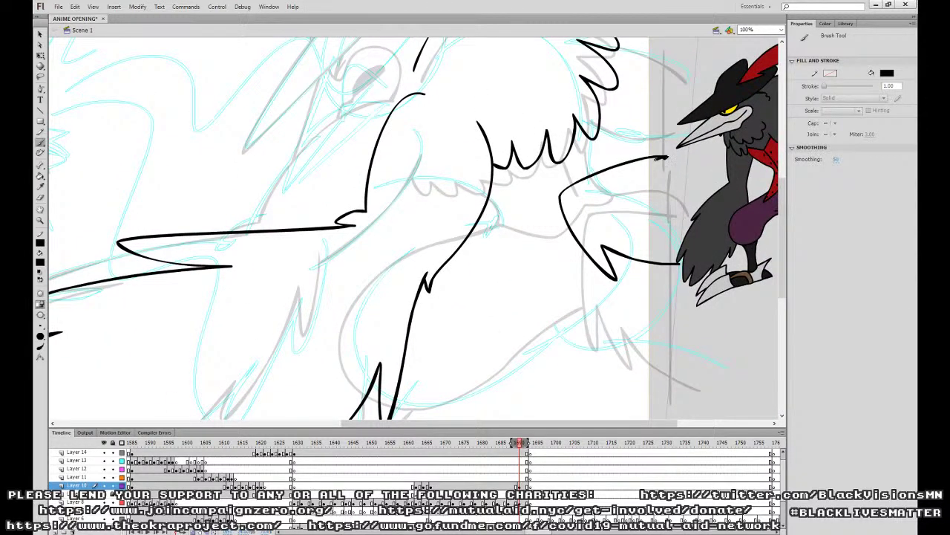
{"action": "left_click_drag", "start_coordinate": [661, 107], "coordinate": [662, 276]}
{"action": "mouse_move", "coordinate": [670, 241]}
{"action": "left_mouse_down"}
{"action": "mouse_move", "coordinate": [633, 243]}
{"action": "mouse_move", "coordinate": [670, 247]}
{"action": "left_mouse_up"}
{"action": "key", "text": "ctrl+z"}
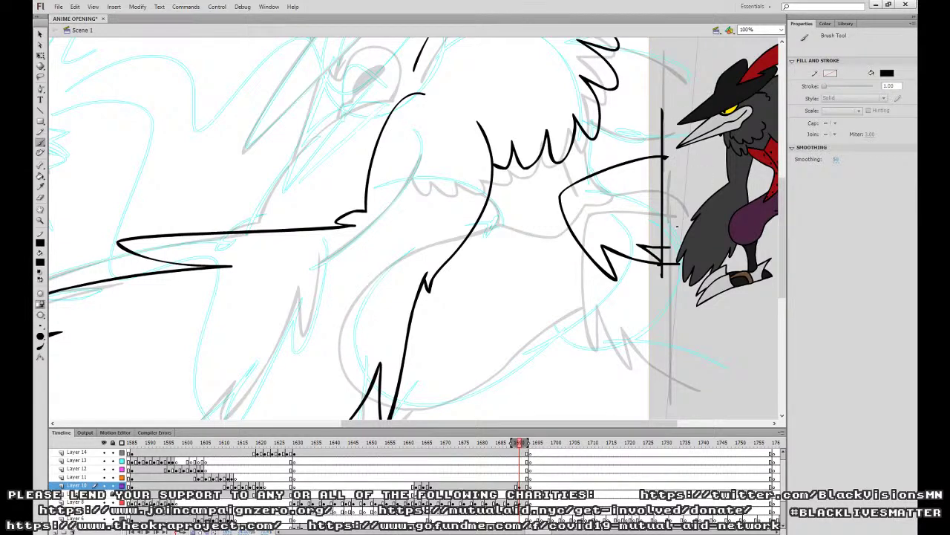
Ink the crow's waist lines between the chest feathers and hips, undoing and redrawing strokes that miss the pose.
{"action": "mouse_move", "coordinate": [491, 183]}
{"action": "left_mouse_down"}
{"action": "mouse_move", "coordinate": [503, 221]}
{"action": "mouse_move", "coordinate": [581, 169]}
{"action": "mouse_move", "coordinate": [652, 170]}
{"action": "left_mouse_up"}
{"action": "key", "text": "ctrl+z"}
{"action": "key", "text": "q"}
{"action": "key", "text": "b"}
{"action": "mouse_move", "coordinate": [492, 180]}
{"action": "left_mouse_down"}
{"action": "mouse_move", "coordinate": [512, 206]}
{"action": "mouse_move", "coordinate": [551, 220]}
{"action": "mouse_move", "coordinate": [595, 182]}
{"action": "mouse_move", "coordinate": [595, 139]}
{"action": "left_mouse_up"}
{"action": "key", "text": "ctrl+z"}
{"action": "left_click_drag", "start_coordinate": [615, 178], "coordinate": [593, 140]}
{"action": "left_click_drag", "start_coordinate": [570, 153], "coordinate": [575, 173]}
{"action": "left_click_drag", "start_coordinate": [594, 221], "coordinate": [630, 161]}
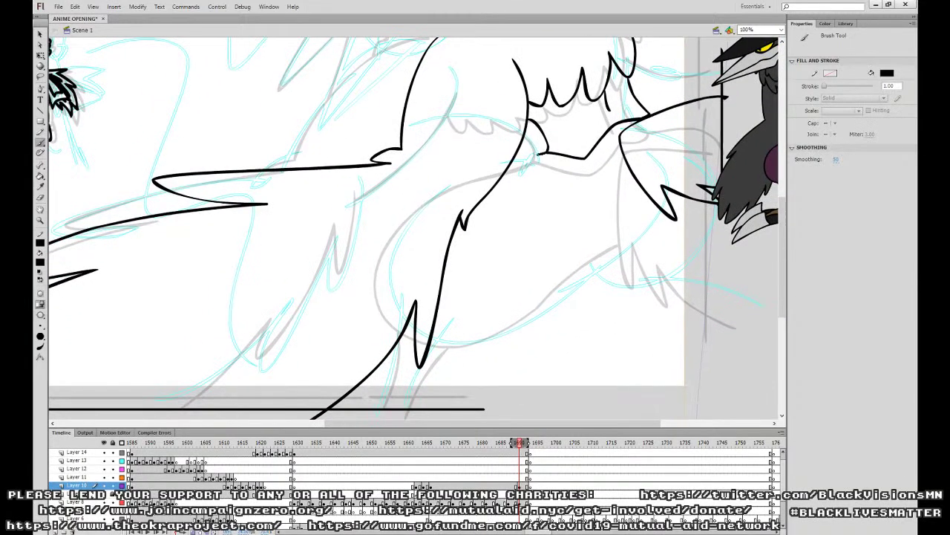
{"action": "left_click_drag", "start_coordinate": [540, 152], "coordinate": [515, 156]}
Ink the curved underside of the crow's lower body and the leg lines reaching down past the ground edge.
{"action": "mouse_move", "coordinate": [430, 333]}
{"action": "left_mouse_down"}
{"action": "mouse_move", "coordinate": [464, 339]}
{"action": "mouse_move", "coordinate": [527, 322]}
{"action": "mouse_move", "coordinate": [651, 227]}
{"action": "mouse_move", "coordinate": [683, 246]}
{"action": "mouse_move", "coordinate": [729, 239]}
{"action": "left_mouse_up"}
{"action": "key", "text": "ctrl+z"}
{"action": "left_click_drag", "start_coordinate": [641, 231], "coordinate": [731, 249]}
{"action": "left_click_drag", "start_coordinate": [429, 348], "coordinate": [438, 418]}
{"action": "left_click_drag", "start_coordinate": [485, 339], "coordinate": [468, 419]}
{"action": "key", "text": "ctrl+z"}
{"action": "key", "text": "ctrl+z"}
{"action": "left_click_drag", "start_coordinate": [429, 349], "coordinate": [449, 419]}
{"action": "mouse_move", "coordinate": [482, 340]}
{"action": "left_mouse_down"}
{"action": "mouse_move", "coordinate": [487, 411]}
{"action": "mouse_move", "coordinate": [540, 407]}
{"action": "left_mouse_up"}
{"action": "mouse_move", "coordinate": [715, 271]}
{"action": "left_mouse_down"}
{"action": "mouse_move", "coordinate": [605, 365]}
{"action": "mouse_move", "coordinate": [612, 312]}
{"action": "left_mouse_up"}
{"action": "mouse_move", "coordinate": [623, 252]}
{"action": "left_mouse_down"}
{"action": "mouse_move", "coordinate": [637, 310]}
{"action": "mouse_move", "coordinate": [680, 364]}
{"action": "left_mouse_up"}
Ink two curved lines extending from the back feathers past the stage edge and close them with a vertical line.
{"action": "left_click_drag", "start_coordinate": [581, 162], "coordinate": [681, 192]}
{"action": "left_click_drag", "start_coordinate": [580, 250], "coordinate": [667, 239]}
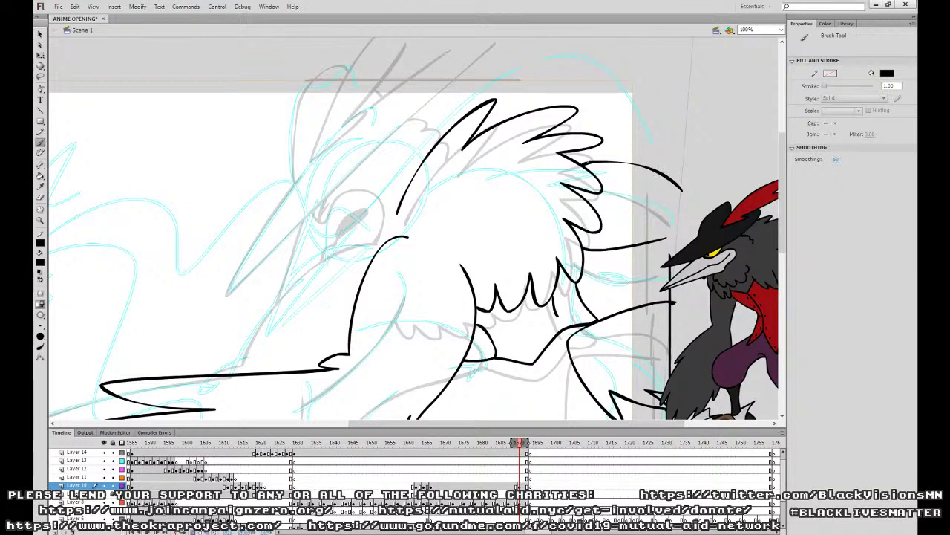
{"action": "key", "text": "ctrl+z"}
{"action": "key", "text": "ctrl+z"}
{"action": "left_click_drag", "start_coordinate": [578, 162], "coordinate": [665, 183]}
{"action": "left_click_drag", "start_coordinate": [582, 250], "coordinate": [660, 238]}
{"action": "left_click_drag", "start_coordinate": [645, 135], "coordinate": [649, 248]}
{"action": "key", "text": "ctrl+z"}
{"action": "key", "text": "ctrl+z"}
{"action": "left_click_drag", "start_coordinate": [587, 255], "coordinate": [660, 240]}
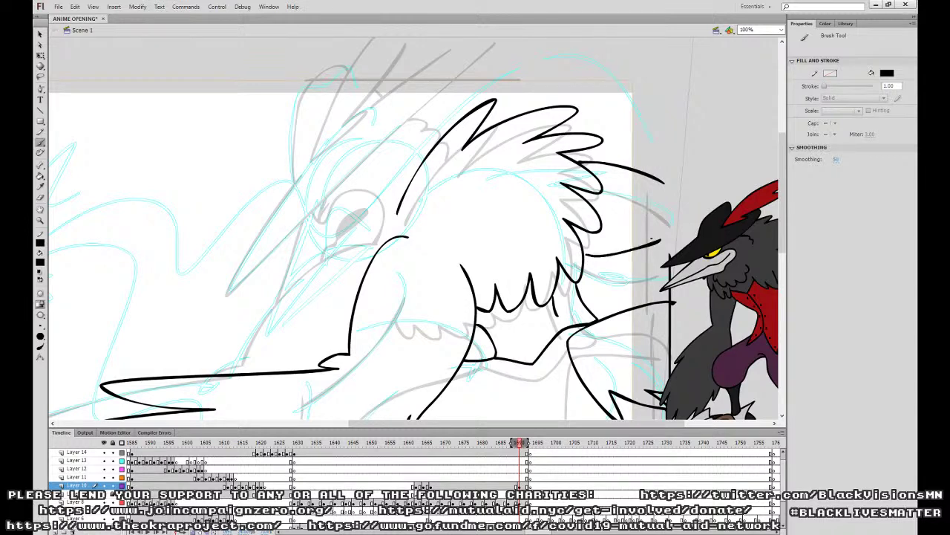
{"action": "key", "text": "ctrl+z"}
{"action": "left_click_drag", "start_coordinate": [585, 252], "coordinate": [660, 243]}
{"action": "left_click_drag", "start_coordinate": [647, 143], "coordinate": [649, 255]}
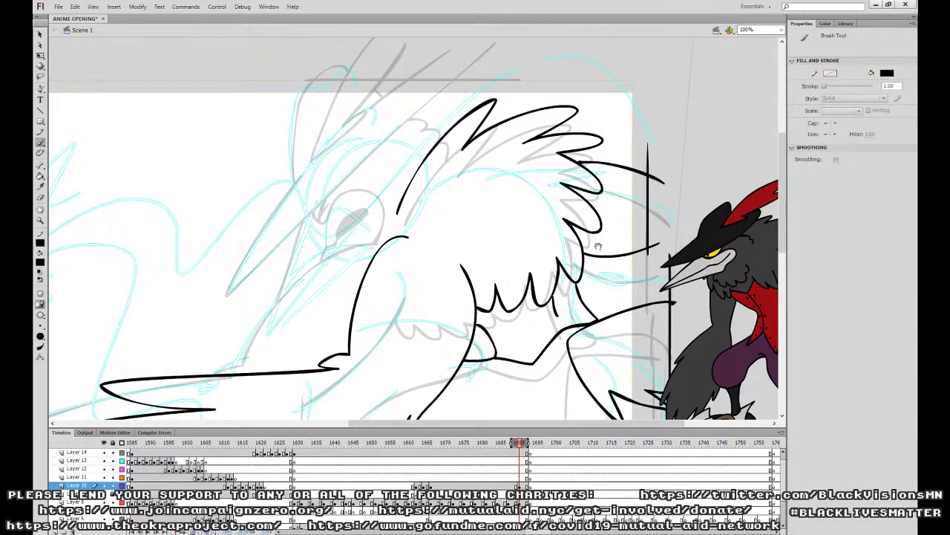
Ink the crow's lowered head outline and face details over the rough, undoing strokes that do not fit.
{"action": "left_click_drag", "start_coordinate": [532, 218], "coordinate": [606, 273]}
{"action": "mouse_move", "coordinate": [505, 205]}
{"action": "left_mouse_down"}
{"action": "mouse_move", "coordinate": [447, 185]}
{"action": "mouse_move", "coordinate": [400, 338]}
{"action": "left_mouse_up"}
{"action": "key", "text": "ctrl+z"}
{"action": "mouse_move", "coordinate": [506, 209]}
{"action": "left_mouse_down"}
{"action": "mouse_move", "coordinate": [473, 185]}
{"action": "mouse_move", "coordinate": [414, 313]}
{"action": "left_mouse_up"}
{"action": "mouse_move", "coordinate": [466, 296]}
{"action": "left_mouse_down"}
{"action": "mouse_move", "coordinate": [423, 325]}
{"action": "mouse_move", "coordinate": [464, 288]}
{"action": "mouse_move", "coordinate": [424, 323]}
{"action": "mouse_move", "coordinate": [425, 376]}
{"action": "mouse_move", "coordinate": [444, 318]}
{"action": "mouse_move", "coordinate": [419, 269]}
{"action": "mouse_move", "coordinate": [420, 311]}
{"action": "mouse_move", "coordinate": [417, 288]}
{"action": "left_mouse_up"}
{"action": "key", "text": "ctrl+z"}
{"action": "key", "text": "ctrl+z"}
{"action": "key", "text": "ctrl+z"}
{"action": "key", "text": "ctrl+z"}
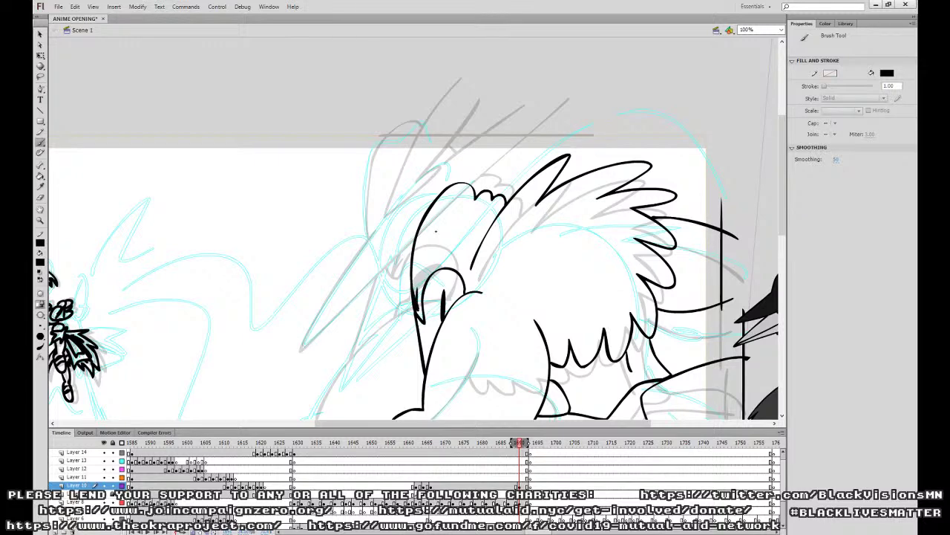
Ink the tall pointed hat above the crow's head and its jagged feather, redoing the long hat curve.
{"action": "mouse_move", "coordinate": [496, 186]}
{"action": "left_mouse_down"}
{"action": "mouse_move", "coordinate": [425, 111]}
{"action": "mouse_move", "coordinate": [372, 364]}
{"action": "mouse_move", "coordinate": [405, 401]}
{"action": "left_mouse_up"}
{"action": "key", "text": "ctrl+z"}
{"action": "mouse_move", "coordinate": [496, 195]}
{"action": "left_mouse_down"}
{"action": "mouse_move", "coordinate": [447, 78]}
{"action": "mouse_move", "coordinate": [378, 312]}
{"action": "mouse_move", "coordinate": [408, 408]}
{"action": "left_mouse_up"}
{"action": "key", "text": "ctrl+z"}
{"action": "mouse_move", "coordinate": [496, 197]}
{"action": "left_mouse_down"}
{"action": "mouse_move", "coordinate": [450, 72]}
{"action": "mouse_move", "coordinate": [367, 245]}
{"action": "mouse_move", "coordinate": [407, 411]}
{"action": "left_mouse_up"}
{"action": "mouse_move", "coordinate": [361, 285]}
{"action": "left_mouse_down"}
{"action": "mouse_move", "coordinate": [369, 62]}
{"action": "mouse_move", "coordinate": [387, 103]}
{"action": "mouse_move", "coordinate": [371, 194]}
{"action": "mouse_move", "coordinate": [376, 186]}
{"action": "left_mouse_up"}
{"action": "left_click_drag", "start_coordinate": [558, 342], "coordinate": [479, 277]}
{"action": "key", "text": "ctrl+minus"}
{"action": "left_click_drag", "start_coordinate": [545, 333], "coordinate": [548, 297]}
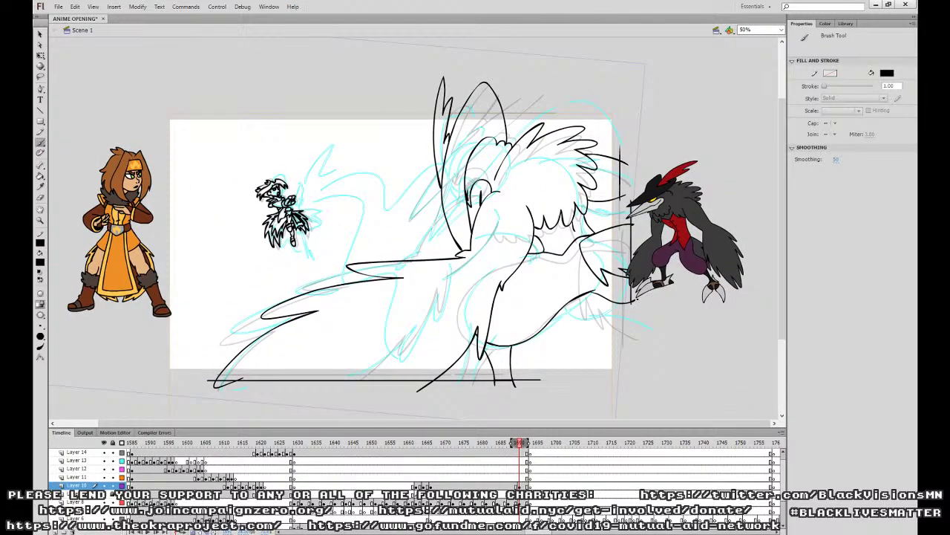
Select the new crow pose's keyframe drawing on Layer 10 and nudge it slightly to the left.
{"action": "left_click", "coordinate": [516, 486]}
{"action": "left_click", "coordinate": [520, 486]}
{"action": "key", "text": "shift+Left"}
{"action": "key", "text": "Left"}
{"action": "key", "text": "Left"}
{"action": "key", "text": "Left"}
{"action": "key", "text": "Left"}
{"action": "key", "text": "Left"}
{"action": "key", "text": "Left"}
{"action": "key", "text": "Left"}
{"action": "key", "text": "Left"}
{"action": "key", "text": "Left"}
{"action": "key", "text": "Left"}
{"action": "key", "text": "Left"}
{"action": "key", "text": "Left"}
{"action": "key", "text": "Left"}
{"action": "key", "text": "Left"}
{"action": "key", "text": "Left"}
{"action": "key", "text": "Left"}
{"action": "key", "text": "Left"}
{"action": "key", "text": "Left"}
{"action": "key", "text": "Left"}
{"action": "key", "text": "Left"}
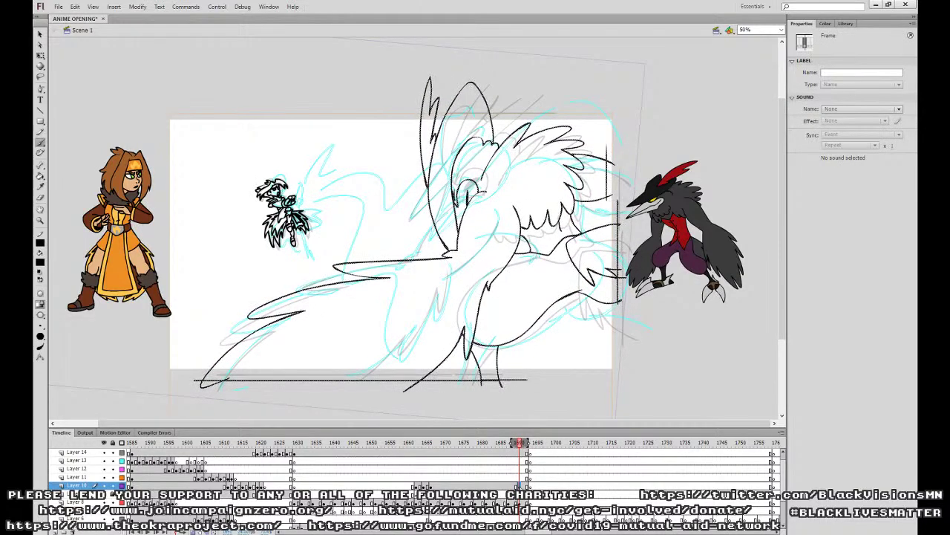
{"action": "key", "text": "Right"}
{"action": "key", "text": "Right"}
{"action": "key", "text": "Right"}
Compare the new crow pose with the previous keyframe and nudge its drawing slightly downward.
{"action": "left_click", "coordinate": [510, 460]}
{"action": "key", "text": "period"}
{"action": "key", "text": "period"}
{"action": "key", "text": "period"}
{"action": "left_click", "coordinate": [511, 459]}
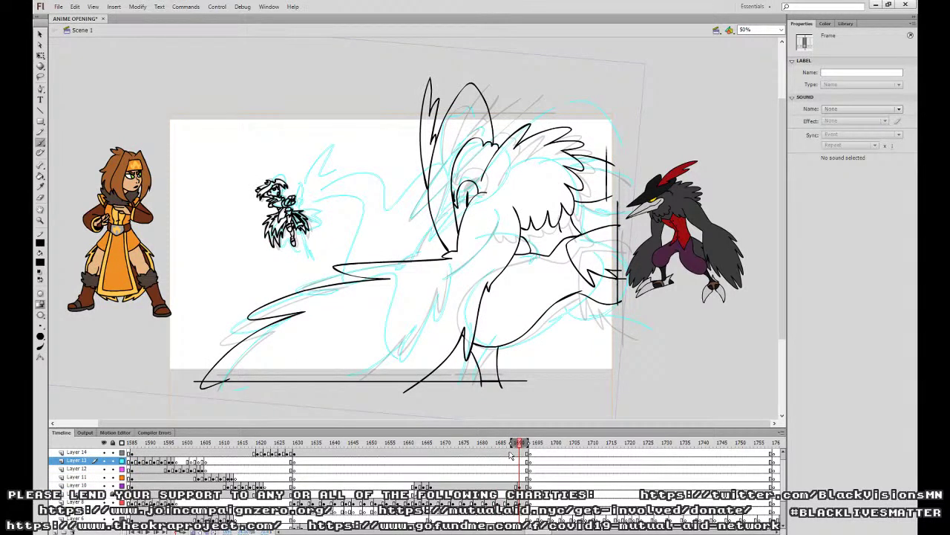
{"action": "left_click", "coordinate": [518, 484]}
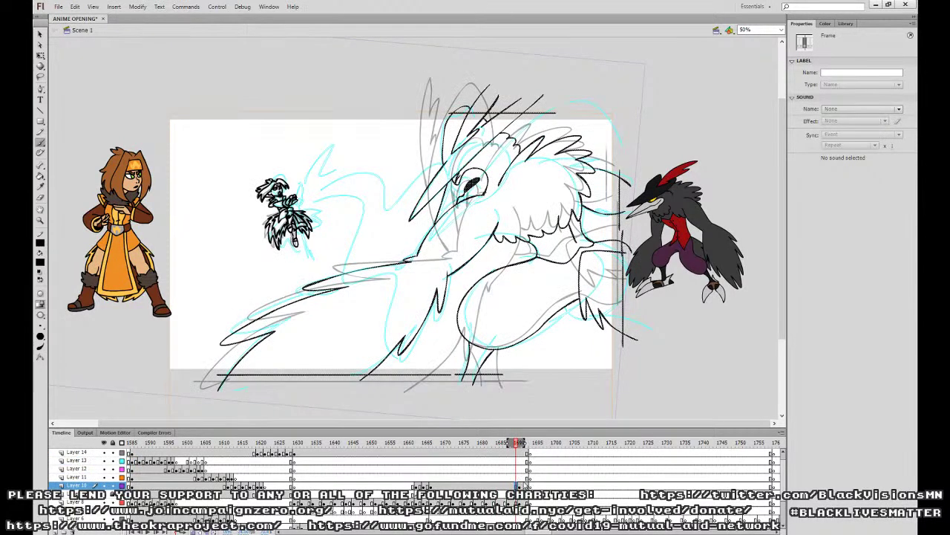
{"action": "left_click", "coordinate": [519, 486]}
{"action": "key", "text": "Down"}
{"action": "key", "text": "Down"}
{"action": "key", "text": "Down"}
{"action": "key", "text": "Down"}
{"action": "key", "text": "Down"}
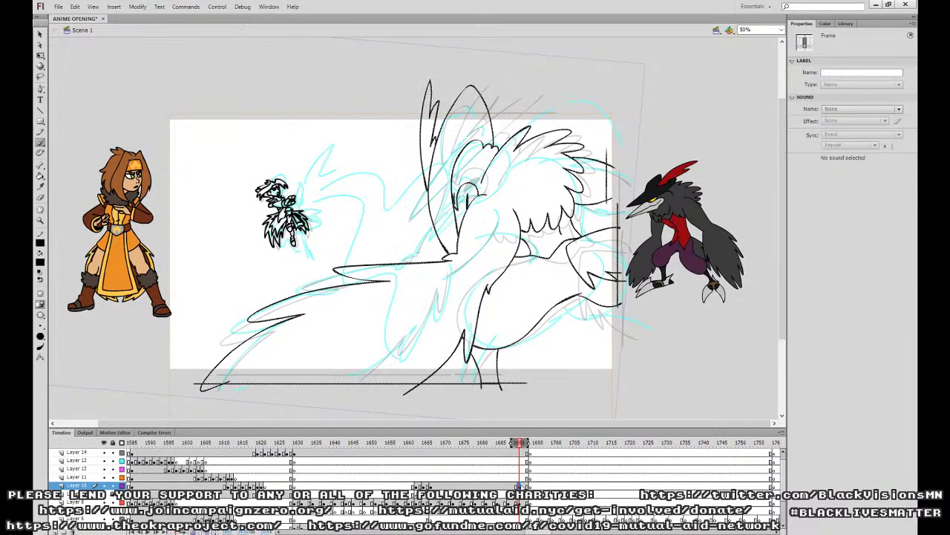
{"action": "key", "text": "Down"}
Insert a blank Layer 10 keyframe between the two crow poses and hide the cyan rough guide layer.
{"action": "key", "text": "comma"}
{"action": "left_click", "coordinate": [526, 478]}
{"action": "left_click", "coordinate": [519, 486]}
{"action": "left_click", "coordinate": [518, 484]}
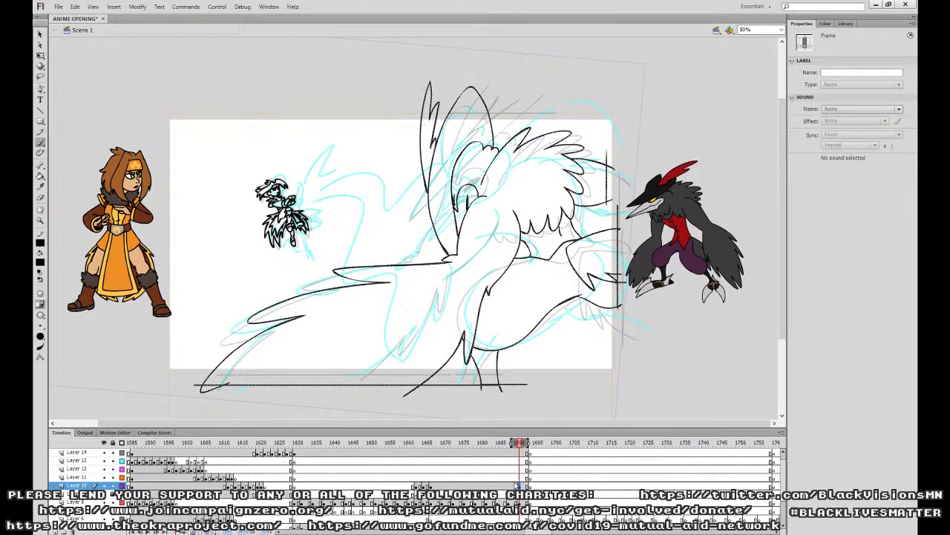
{"action": "key", "text": "comma"}
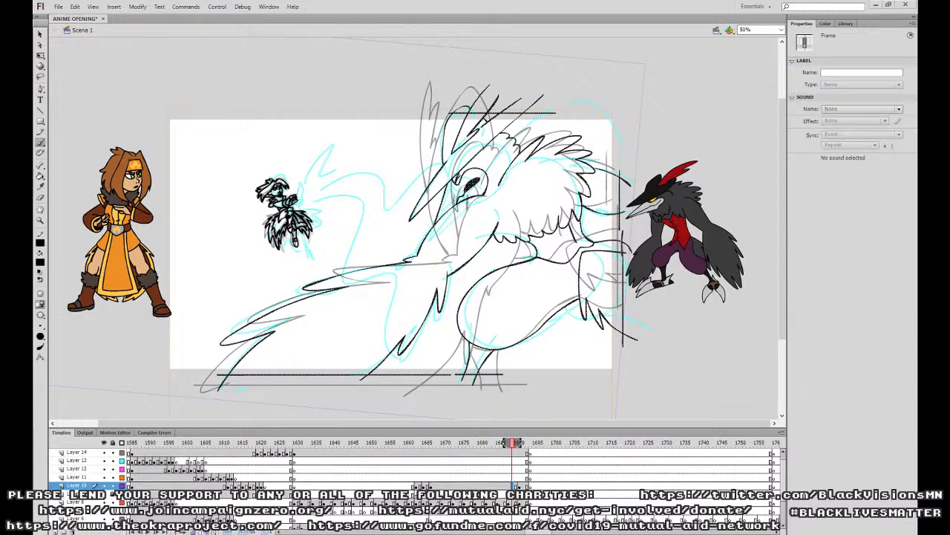
{"action": "left_click", "coordinate": [512, 476]}
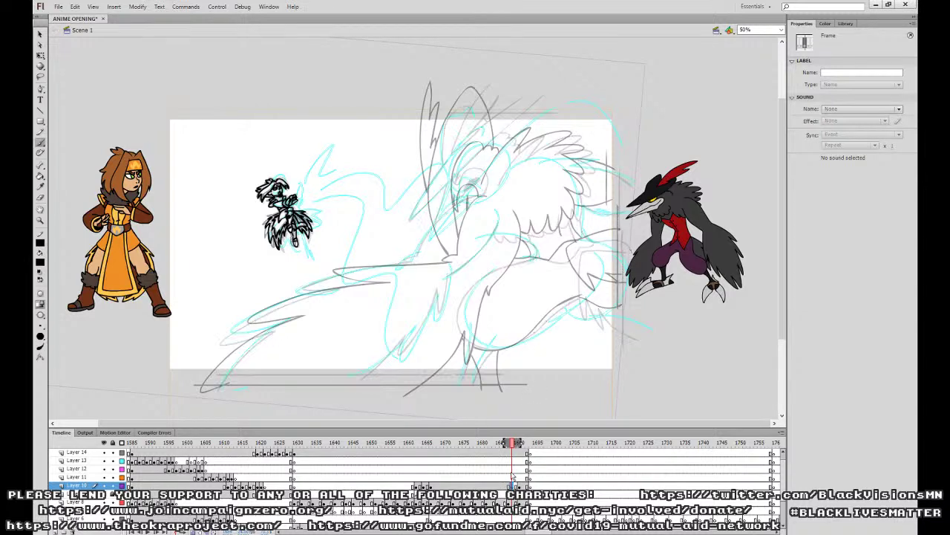
{"action": "left_click", "coordinate": [105, 526]}
{"action": "left_click", "coordinate": [518, 485]}
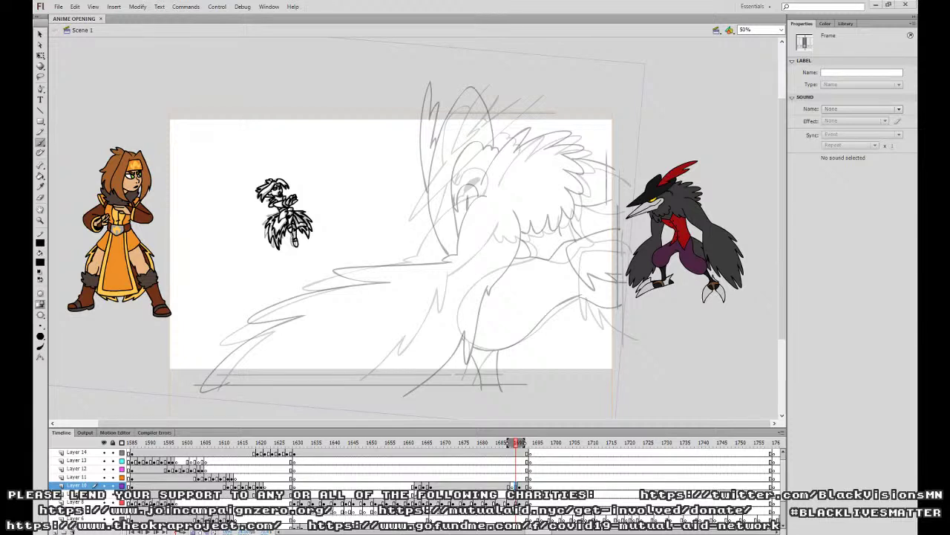
{"action": "key", "text": "ctrl+1"}
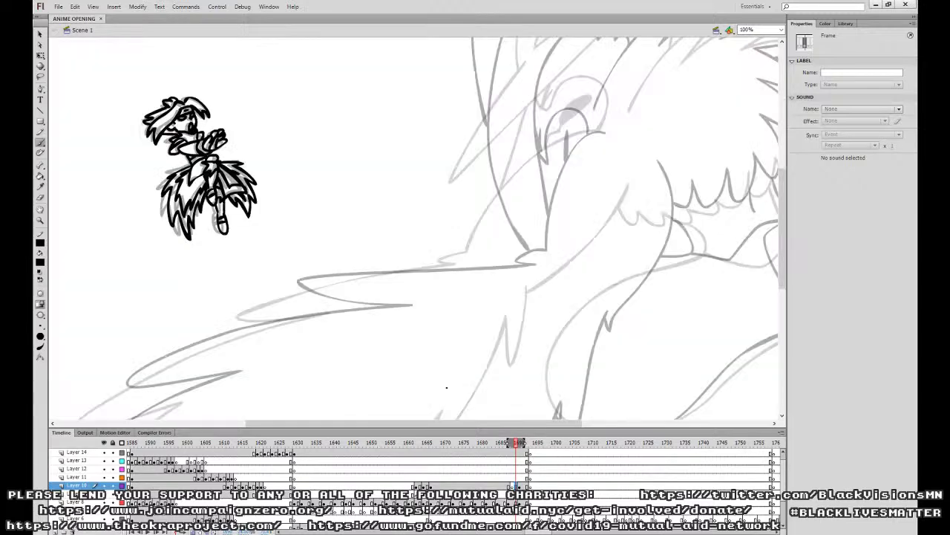
{"action": "left_click", "coordinate": [519, 486]}
{"action": "key", "text": "ctrl+b"}
{"action": "left_click", "coordinate": [519, 442]}
{"action": "left_click", "coordinate": [518, 473]}
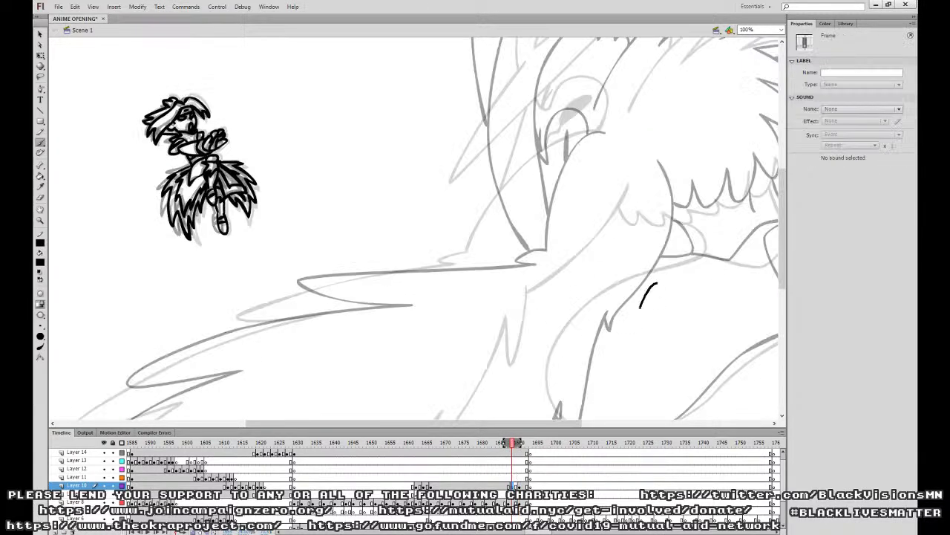
{"action": "left_click_drag", "start_coordinate": [646, 296], "coordinate": [630, 345]}
{"action": "key", "text": "ctrl+z"}
{"action": "left_click", "coordinate": [103, 19]}
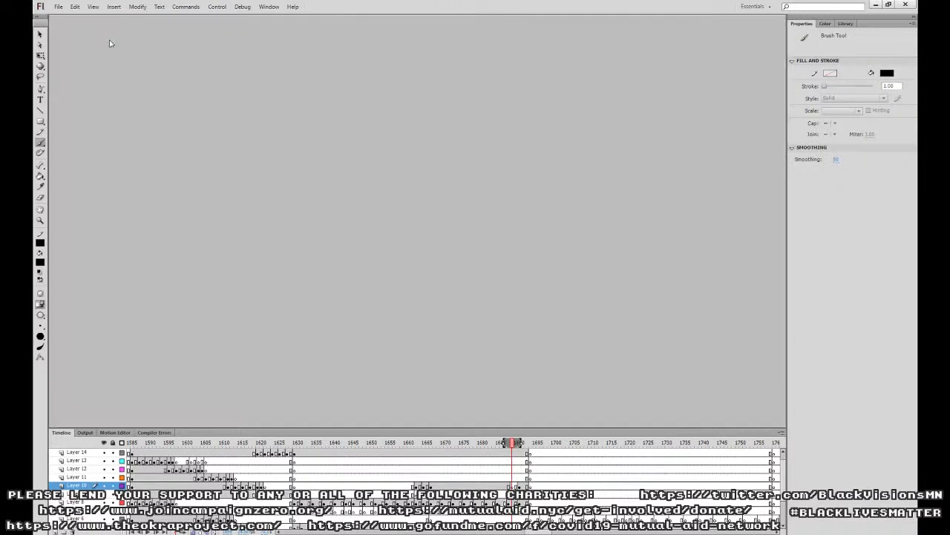
{"action": "left_click_drag", "start_coordinate": [112, 38], "coordinate": [107, 17]}
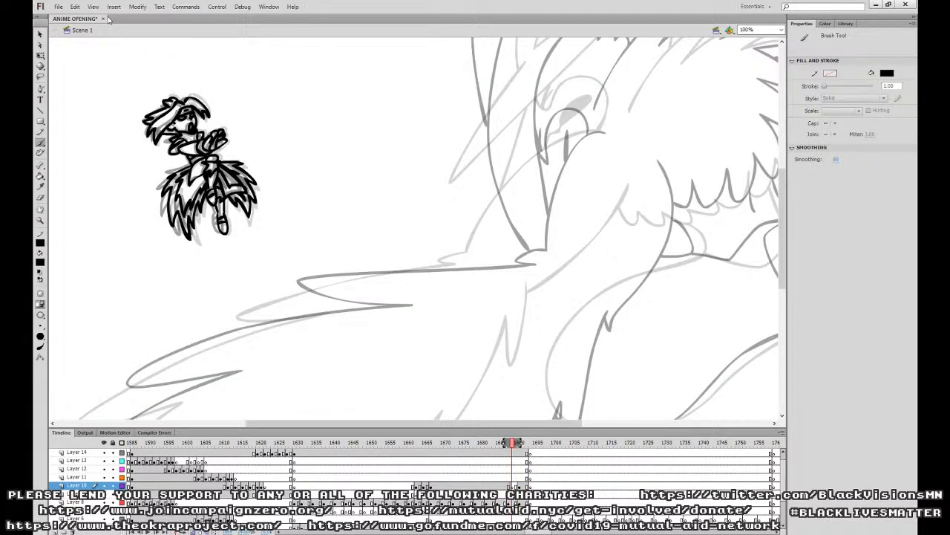
Ink the in-between crow's shoulder and outstretched feathered arm, plus a horizontal edge line below the stage.
{"action": "mouse_move", "coordinate": [604, 132]}
{"action": "left_mouse_down"}
{"action": "mouse_move", "coordinate": [538, 173]}
{"action": "mouse_move", "coordinate": [505, 249]}
{"action": "mouse_move", "coordinate": [529, 264]}
{"action": "mouse_move", "coordinate": [571, 204]}
{"action": "mouse_move", "coordinate": [538, 244]}
{"action": "left_mouse_up"}
{"action": "key", "text": "ctrl+z"}
{"action": "mouse_move", "coordinate": [609, 87]}
{"action": "left_mouse_down"}
{"action": "mouse_move", "coordinate": [582, 94]}
{"action": "mouse_move", "coordinate": [521, 181]}
{"action": "mouse_move", "coordinate": [511, 225]}
{"action": "mouse_move", "coordinate": [310, 239]}
{"action": "mouse_move", "coordinate": [391, 262]}
{"action": "left_mouse_up"}
{"action": "mouse_move", "coordinate": [462, 278]}
{"action": "left_mouse_down"}
{"action": "mouse_move", "coordinate": [580, 226]}
{"action": "mouse_move", "coordinate": [636, 229]}
{"action": "mouse_move", "coordinate": [664, 170]}
{"action": "mouse_move", "coordinate": [507, 182]}
{"action": "mouse_move", "coordinate": [432, 207]}
{"action": "mouse_move", "coordinate": [557, 209]}
{"action": "left_mouse_up"}
{"action": "key", "text": "ctrl+z"}
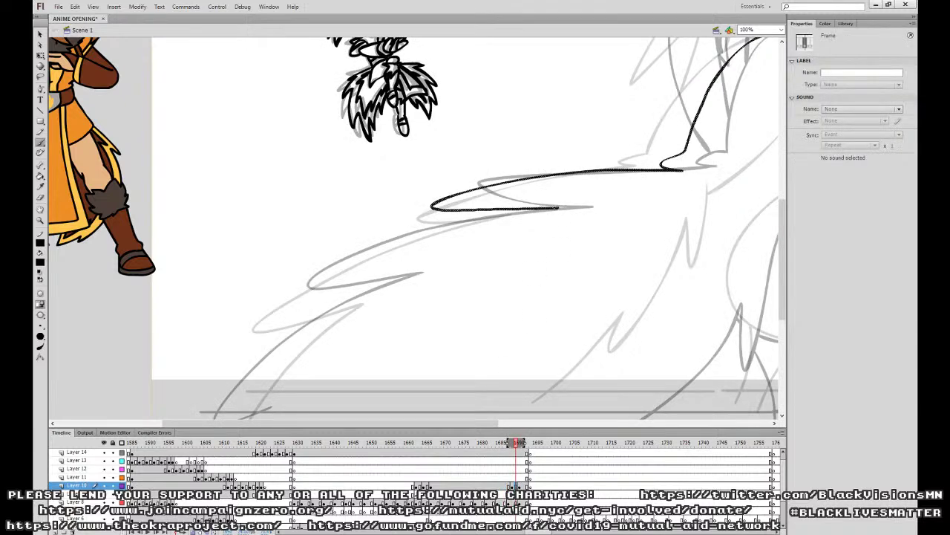
{"action": "mouse_move", "coordinate": [557, 209]}
{"action": "left_mouse_down"}
{"action": "mouse_move", "coordinate": [423, 232]}
{"action": "mouse_move", "coordinate": [305, 285]}
{"action": "mouse_move", "coordinate": [278, 310]}
{"action": "mouse_move", "coordinate": [395, 284]}
{"action": "mouse_move", "coordinate": [365, 297]}
{"action": "left_mouse_up"}
{"action": "left_click_drag", "start_coordinate": [253, 398], "coordinate": [699, 396]}
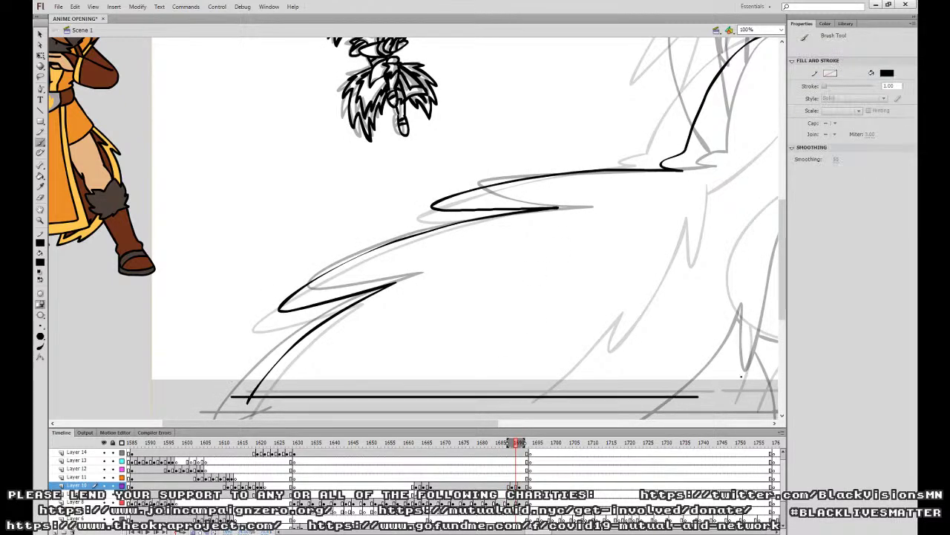
Ink the in-between crow's arm underside, the curved underside of its lower body and a leg line.
{"action": "left_click_drag", "start_coordinate": [733, 352], "coordinate": [480, 372]}
{"action": "mouse_move", "coordinate": [587, 91]}
{"action": "left_mouse_down"}
{"action": "mouse_move", "coordinate": [571, 193]}
{"action": "mouse_move", "coordinate": [515, 247]}
{"action": "mouse_move", "coordinate": [511, 240]}
{"action": "mouse_move", "coordinate": [475, 341]}
{"action": "mouse_move", "coordinate": [462, 310]}
{"action": "mouse_move", "coordinate": [454, 343]}
{"action": "mouse_move", "coordinate": [378, 426]}
{"action": "left_mouse_up"}
{"action": "left_click_drag", "start_coordinate": [679, 279], "coordinate": [438, 418]}
{"action": "left_click_drag", "start_coordinate": [525, 331], "coordinate": [565, 422]}
{"action": "mouse_move", "coordinate": [346, 264]}
{"action": "left_mouse_down"}
{"action": "mouse_move", "coordinate": [461, 147]}
{"action": "mouse_move", "coordinate": [422, 196]}
{"action": "mouse_move", "coordinate": [532, 165]}
{"action": "mouse_move", "coordinate": [528, 185]}
{"action": "mouse_move", "coordinate": [541, 192]}
{"action": "mouse_move", "coordinate": [502, 194]}
{"action": "mouse_move", "coordinate": [543, 211]}
{"action": "mouse_move", "coordinate": [550, 231]}
{"action": "mouse_move", "coordinate": [517, 233]}
{"action": "mouse_move", "coordinate": [535, 258]}
{"action": "mouse_move", "coordinate": [535, 285]}
{"action": "mouse_move", "coordinate": [513, 274]}
{"action": "mouse_move", "coordinate": [524, 332]}
{"action": "mouse_move", "coordinate": [513, 336]}
{"action": "mouse_move", "coordinate": [502, 310]}
{"action": "mouse_move", "coordinate": [479, 340]}
{"action": "mouse_move", "coordinate": [494, 351]}
{"action": "mouse_move", "coordinate": [478, 339]}
{"action": "mouse_move", "coordinate": [447, 352]}
{"action": "mouse_move", "coordinate": [440, 337]}
{"action": "mouse_move", "coordinate": [420, 360]}
{"action": "mouse_move", "coordinate": [395, 358]}
{"action": "left_mouse_up"}
Ink the in-between's lines extending behind the back past the stage edge, redrawing the upper line and closing edge.
{"action": "left_click_drag", "start_coordinate": [547, 257], "coordinate": [495, 256]}
{"action": "left_click_drag", "start_coordinate": [475, 305], "coordinate": [561, 304]}
{"action": "left_click_drag", "start_coordinate": [491, 217], "coordinate": [562, 242]}
{"action": "key", "text": "ctrl+z"}
{"action": "mouse_move", "coordinate": [491, 217]}
{"action": "left_mouse_down"}
{"action": "mouse_move", "coordinate": [556, 248]}
{"action": "mouse_move", "coordinate": [551, 335]}
{"action": "left_mouse_up"}
In the following crow keyframe, extend the lines behind the back and close them with a vertical line farther out.
{"action": "left_click", "coordinate": [520, 486]}
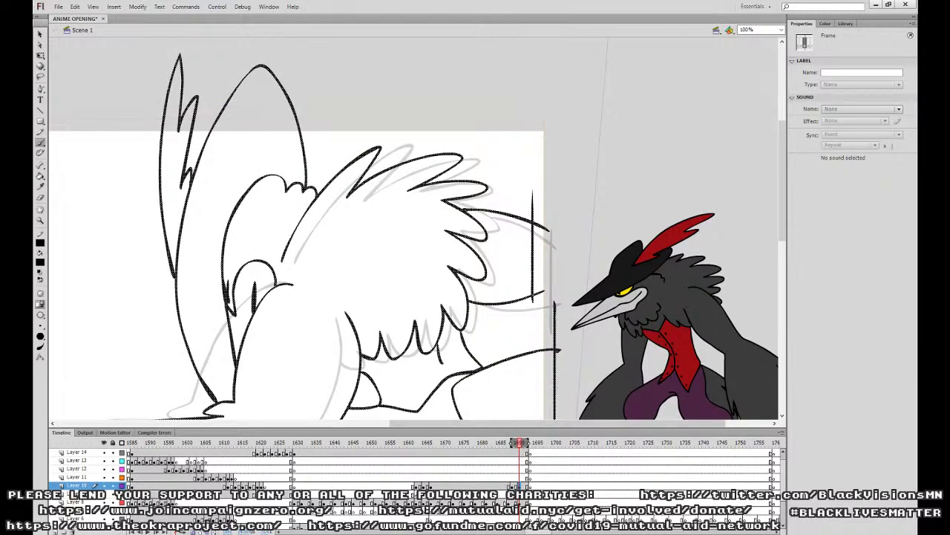
{"action": "left_click_drag", "start_coordinate": [542, 291], "coordinate": [564, 281]}
{"action": "mouse_move", "coordinate": [541, 225]}
{"action": "left_mouse_down"}
{"action": "mouse_move", "coordinate": [561, 242]}
{"action": "mouse_move", "coordinate": [551, 286]}
{"action": "left_mouse_up"}
Delete the leftover segments of the old vertical line behind the crow's back and flip between frames to check.
{"action": "key", "text": "v"}
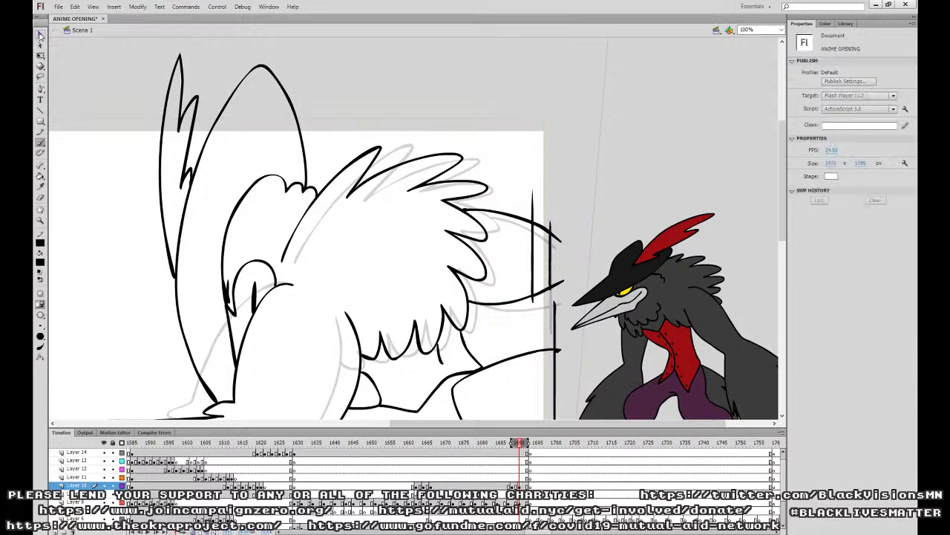
{"action": "left_click_drag", "start_coordinate": [549, 238], "coordinate": [544, 235]}
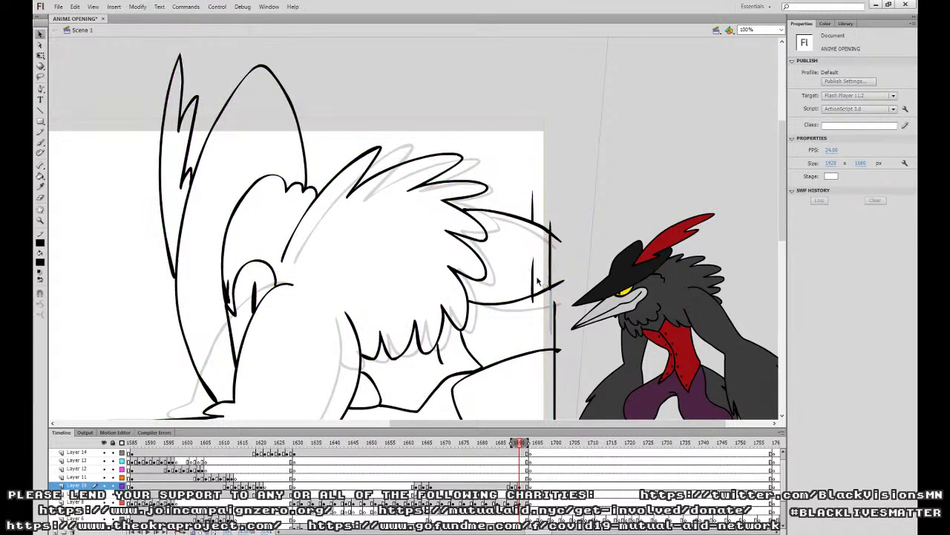
{"action": "left_click_drag", "start_coordinate": [533, 289], "coordinate": [536, 294]}
{"action": "left_click", "coordinate": [533, 298]}
{"action": "key", "text": "comma"}
{"action": "key", "text": "period"}
{"action": "left_click", "coordinate": [533, 277]}
{"action": "key", "text": "Delete"}
{"action": "left_click", "coordinate": [532, 221]}
{"action": "left_click", "coordinate": [533, 219]}
{"action": "key", "text": "Delete"}
{"action": "key", "text": "comma"}
{"action": "key", "text": "period"}
{"action": "key", "text": "comma"}
{"action": "key", "text": "period"}
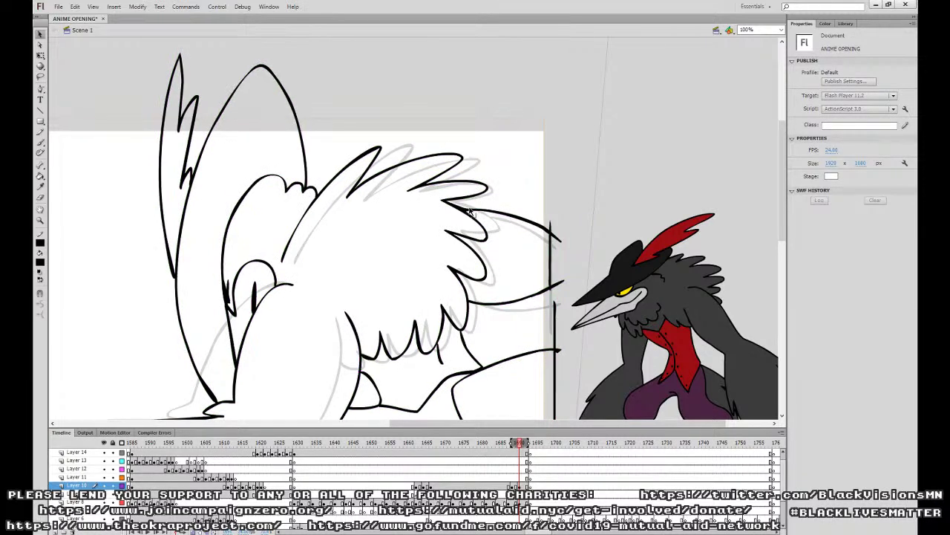
{"action": "mouse_move", "coordinate": [458, 375]}
{"action": "left_mouse_down"}
{"action": "mouse_move", "coordinate": [469, 192]}
{"action": "mouse_move", "coordinate": [622, 322]}
{"action": "left_mouse_up"}
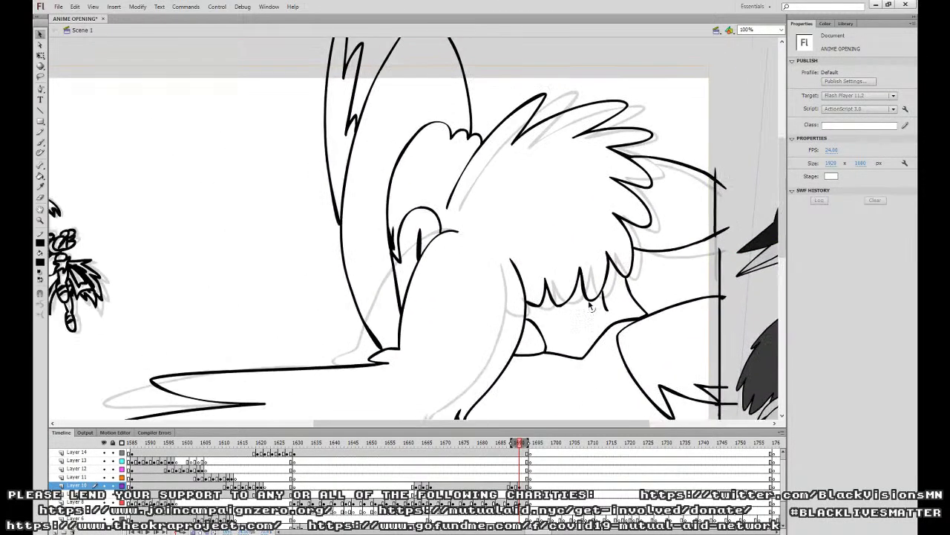
On the Layer 10 in-between, ink the crow's eye socket, upper beak line and scalloped feather edge on top of its head.
{"action": "left_click", "coordinate": [41, 142]}
{"action": "left_click", "coordinate": [513, 486]}
{"action": "mouse_move", "coordinate": [465, 232]}
{"action": "left_mouse_down"}
{"action": "mouse_move", "coordinate": [456, 314]}
{"action": "mouse_move", "coordinate": [495, 248]}
{"action": "mouse_move", "coordinate": [465, 207]}
{"action": "mouse_move", "coordinate": [401, 290]}
{"action": "mouse_move", "coordinate": [386, 362]}
{"action": "left_mouse_up"}
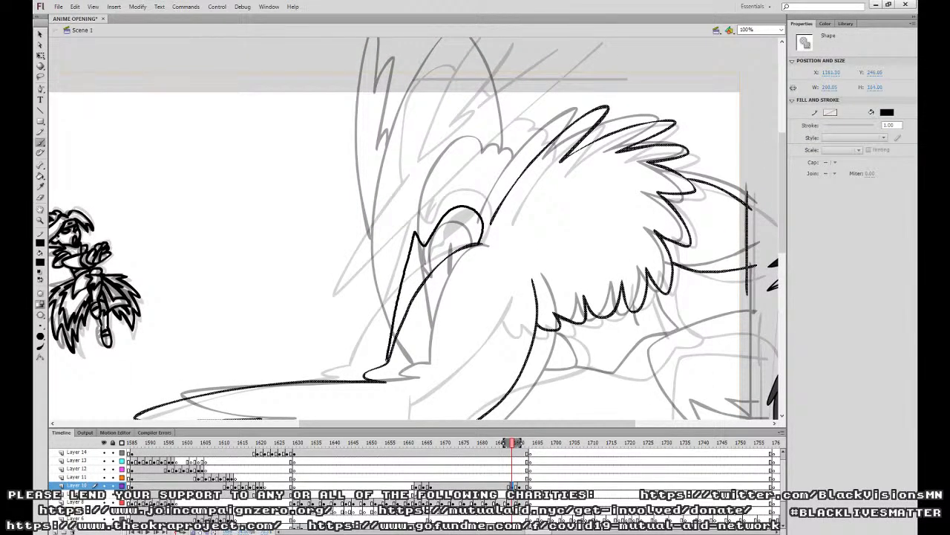
{"action": "left_click_drag", "start_coordinate": [526, 238], "coordinate": [518, 299]}
{"action": "mouse_move", "coordinate": [532, 213]}
{"action": "left_mouse_down"}
{"action": "mouse_move", "coordinate": [494, 185]}
{"action": "mouse_move", "coordinate": [465, 196]}
{"action": "mouse_move", "coordinate": [416, 260]}
{"action": "mouse_move", "coordinate": [409, 291]}
{"action": "mouse_move", "coordinate": [421, 263]}
{"action": "left_mouse_up"}
{"action": "key", "text": "ctrl+z"}
{"action": "mouse_move", "coordinate": [414, 296]}
{"action": "left_mouse_down"}
{"action": "mouse_move", "coordinate": [419, 261]}
{"action": "mouse_move", "coordinate": [421, 269]}
{"action": "left_mouse_up"}
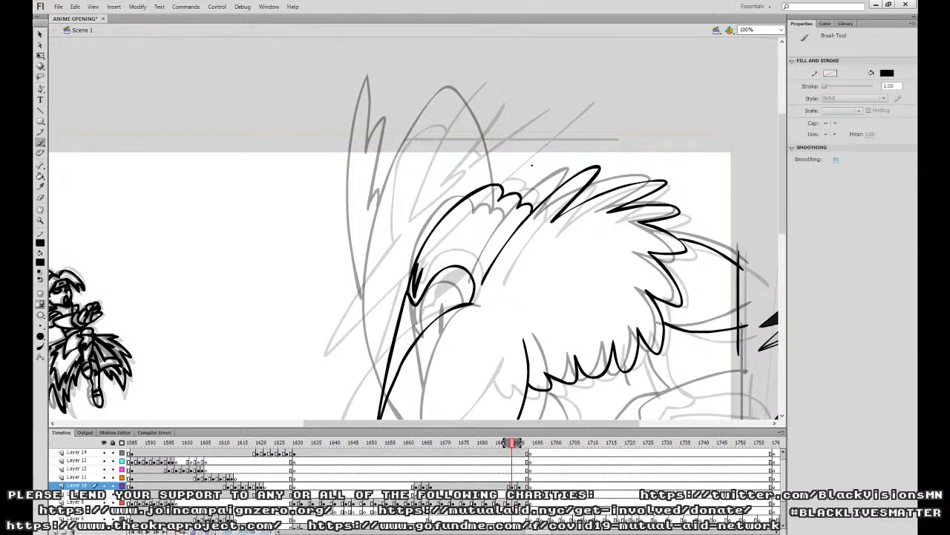
Ink the in-between crow's long curved hat brim and crown lines, closing them above the stage with a horizontal line.
{"action": "mouse_move", "coordinate": [498, 187]}
{"action": "left_mouse_down"}
{"action": "mouse_move", "coordinate": [511, 160]}
{"action": "mouse_move", "coordinate": [509, 79]}
{"action": "mouse_move", "coordinate": [476, 105]}
{"action": "mouse_move", "coordinate": [411, 193]}
{"action": "mouse_move", "coordinate": [355, 367]}
{"action": "mouse_move", "coordinate": [374, 372]}
{"action": "mouse_move", "coordinate": [399, 334]}
{"action": "left_mouse_up"}
{"action": "key", "text": "ctrl+z"}
{"action": "mouse_move", "coordinate": [505, 183]}
{"action": "left_mouse_down"}
{"action": "mouse_move", "coordinate": [518, 78]}
{"action": "mouse_move", "coordinate": [421, 168]}
{"action": "mouse_move", "coordinate": [355, 324]}
{"action": "mouse_move", "coordinate": [371, 372]}
{"action": "mouse_move", "coordinate": [389, 347]}
{"action": "left_mouse_up"}
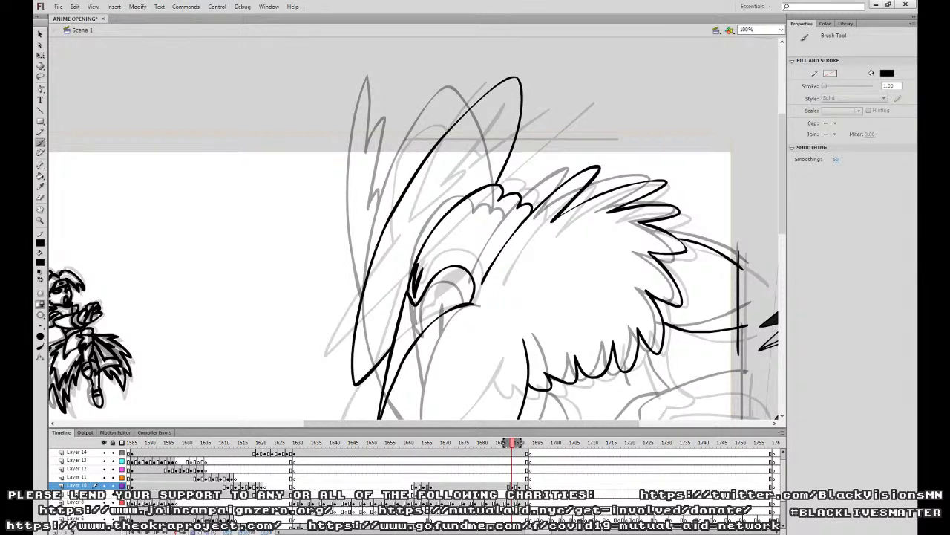
{"action": "left_click_drag", "start_coordinate": [375, 248], "coordinate": [444, 64]}
{"action": "left_click_drag", "start_coordinate": [421, 169], "coordinate": [453, 106]}
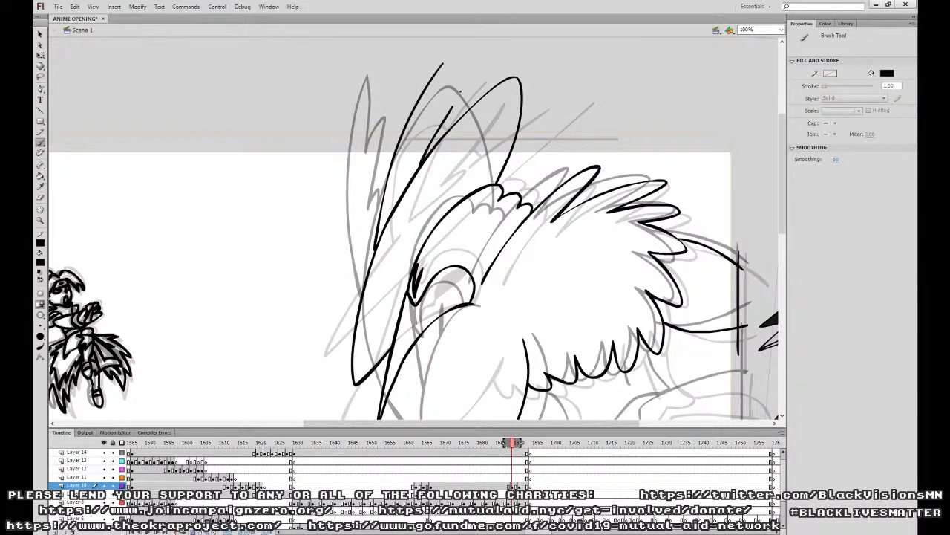
{"action": "left_click_drag", "start_coordinate": [383, 131], "coordinate": [559, 131]}
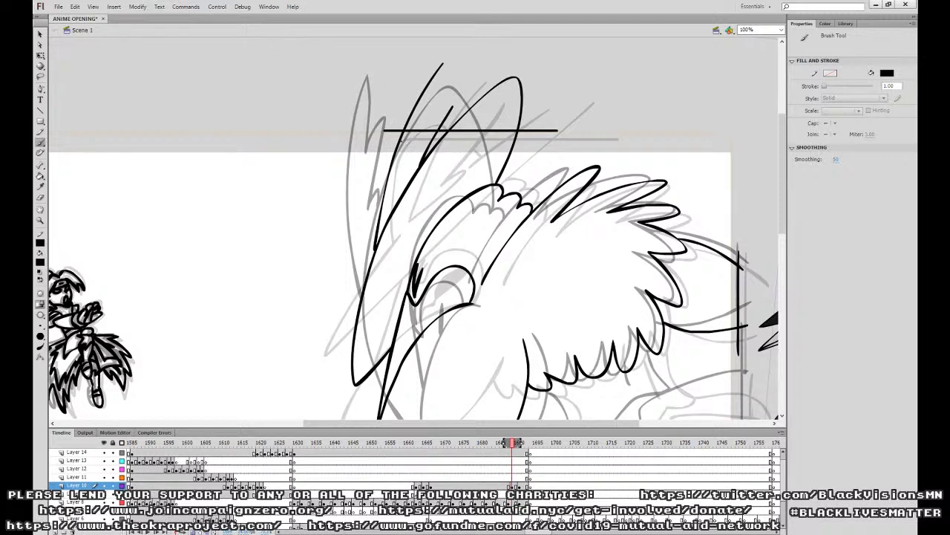
{"action": "mouse_move", "coordinate": [393, 156]}
{"action": "left_mouse_down"}
{"action": "mouse_move", "coordinate": [371, 244]}
{"action": "mouse_move", "coordinate": [389, 165]}
{"action": "left_mouse_up"}
Close the rear arm with a vertical line past the stage edge and ink the torso outline below the neck feathers.
{"action": "mouse_move", "coordinate": [717, 290]}
{"action": "left_mouse_down"}
{"action": "mouse_move", "coordinate": [552, 150]}
{"action": "mouse_move", "coordinate": [569, 101]}
{"action": "left_mouse_up"}
{"action": "mouse_move", "coordinate": [599, 209]}
{"action": "left_mouse_down"}
{"action": "mouse_move", "coordinate": [506, 218]}
{"action": "mouse_move", "coordinate": [506, 269]}
{"action": "mouse_move", "coordinate": [536, 337]}
{"action": "mouse_move", "coordinate": [528, 286]}
{"action": "mouse_move", "coordinate": [586, 350]}
{"action": "mouse_move", "coordinate": [564, 309]}
{"action": "mouse_move", "coordinate": [602, 340]}
{"action": "left_mouse_up"}
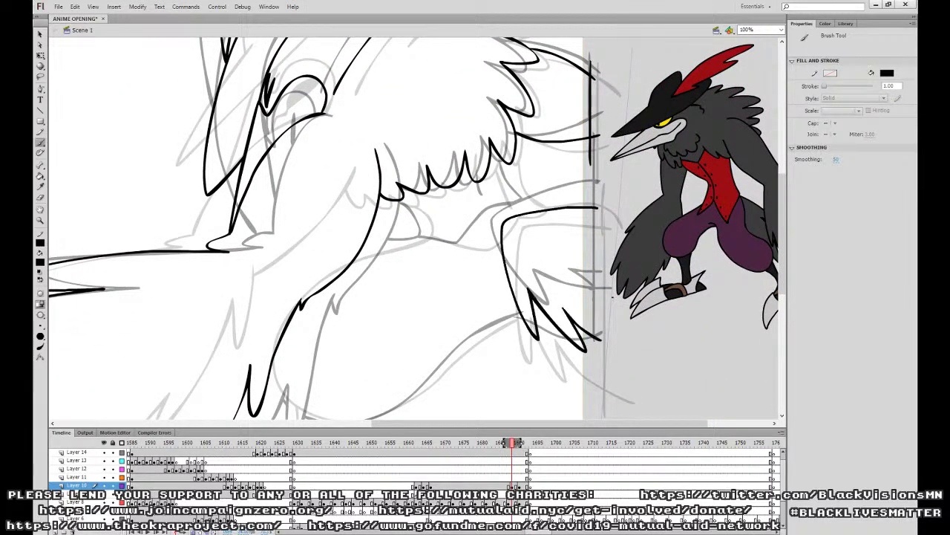
{"action": "left_click_drag", "start_coordinate": [591, 206], "coordinate": [591, 376]}
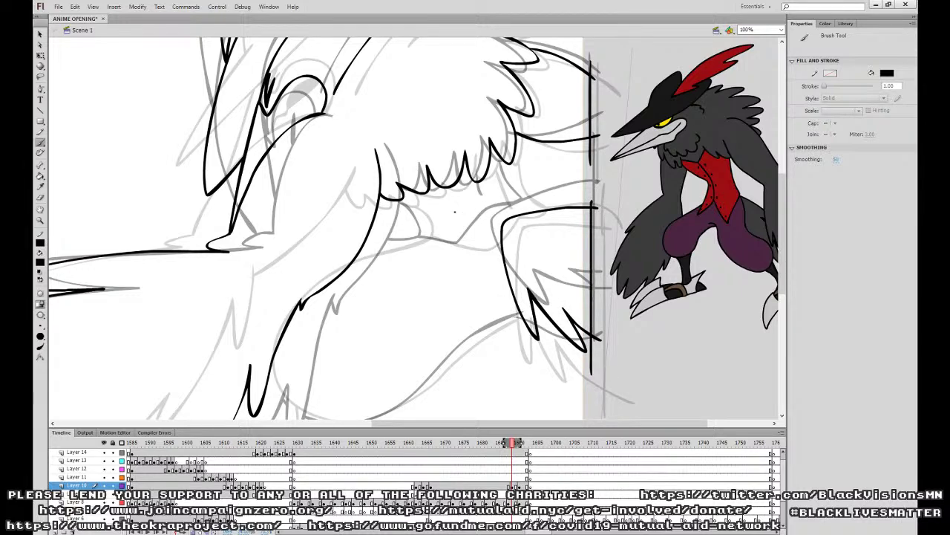
{"action": "mouse_move", "coordinate": [401, 198]}
{"action": "left_mouse_down"}
{"action": "mouse_move", "coordinate": [422, 229]}
{"action": "mouse_move", "coordinate": [453, 245]}
{"action": "mouse_move", "coordinate": [477, 233]}
{"action": "left_mouse_up"}
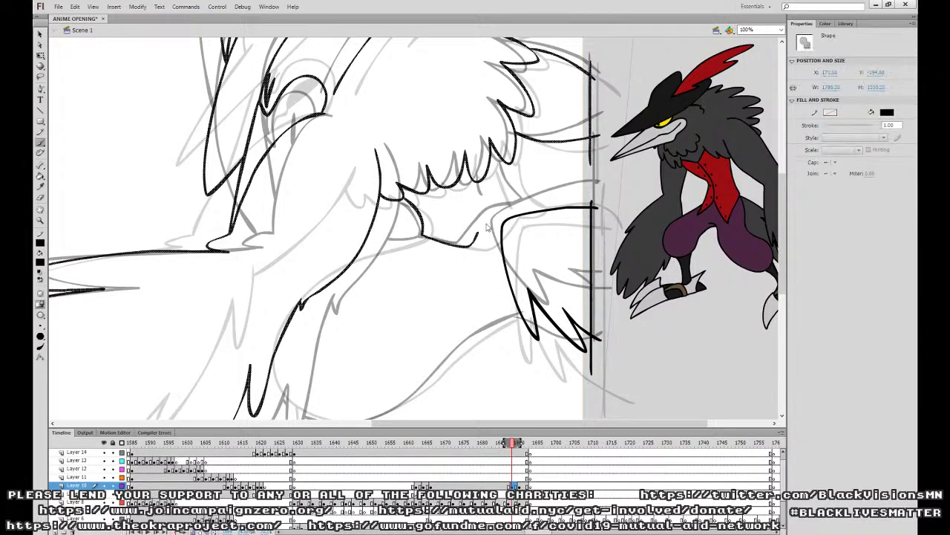
{"action": "left_click", "coordinate": [530, 207], "text": "ctrl"}
{"action": "left_click", "coordinate": [511, 161], "text": "ctrl"}
{"action": "left_click", "coordinate": [510, 173], "text": "ctrl"}
{"action": "key", "text": "ctrl+z"}
{"action": "mouse_move", "coordinate": [508, 165]}
{"action": "left_mouse_down"}
{"action": "mouse_move", "coordinate": [533, 210]}
{"action": "mouse_move", "coordinate": [474, 242]}
{"action": "mouse_move", "coordinate": [427, 242]}
{"action": "mouse_move", "coordinate": [401, 198]}
{"action": "left_mouse_up"}
Ink the in-between crow's rounded thigh from the waist around to the rear arm's feathers, checking against the next keyframe.
{"action": "scroll", "coordinate": [493, 231], "scroll_direction": "down", "scroll_amount": 3}
{"action": "scroll", "coordinate": [562, 185], "scroll_direction": "left", "scroll_amount": 1}
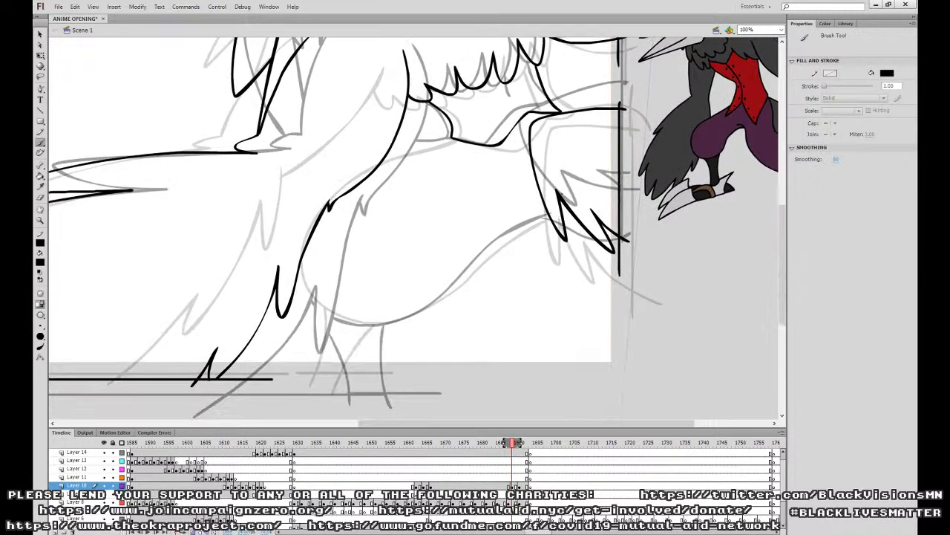
{"action": "mouse_move", "coordinate": [548, 217]}
{"action": "left_mouse_down"}
{"action": "mouse_move", "coordinate": [492, 246]}
{"action": "mouse_move", "coordinate": [435, 300]}
{"action": "mouse_move", "coordinate": [381, 324]}
{"action": "mouse_move", "coordinate": [342, 325]}
{"action": "mouse_move", "coordinate": [300, 271]}
{"action": "left_mouse_up"}
{"action": "scroll", "coordinate": [299, 271], "scroll_direction": "up", "scroll_amount": 3}
{"action": "mouse_move", "coordinate": [445, 238]}
{"action": "left_mouse_down"}
{"action": "mouse_move", "coordinate": [380, 253]}
{"action": "mouse_move", "coordinate": [323, 177]}
{"action": "left_mouse_up"}
{"action": "key", "text": "comma"}
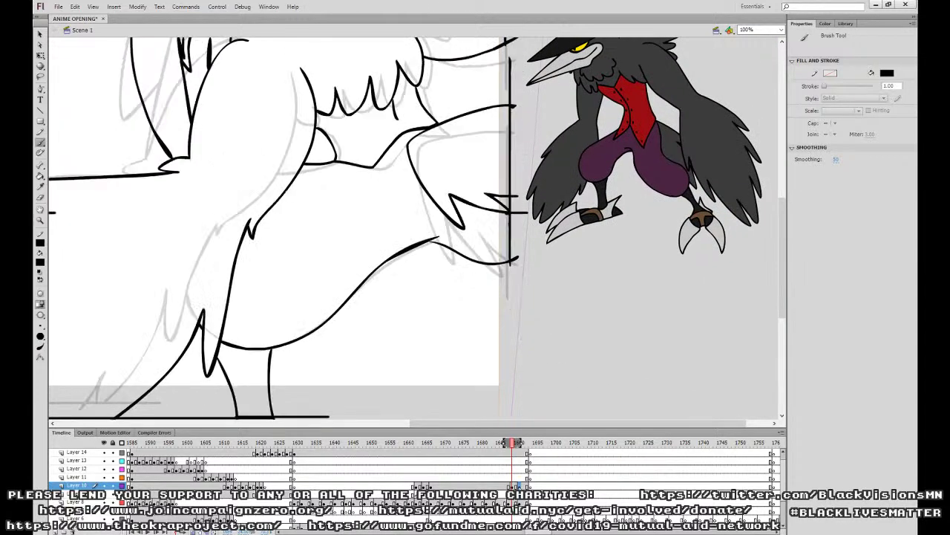
{"action": "left_click", "coordinate": [506, 486]}
{"action": "left_click", "coordinate": [518, 486]}
{"action": "left_click_drag", "start_coordinate": [452, 244], "coordinate": [476, 257]}
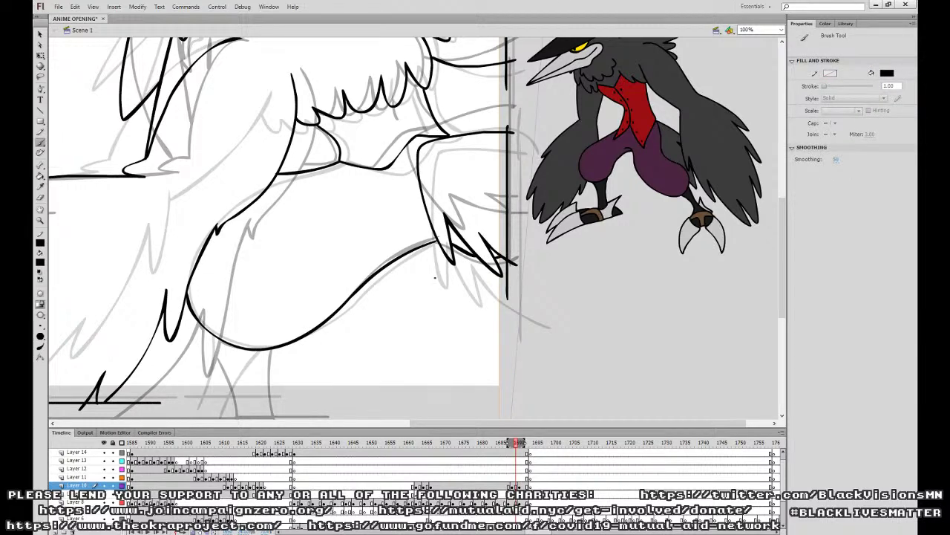
Add the two lower leg lines beneath the thigh and a short chest line under the neck feathers.
{"action": "left_click_drag", "start_coordinate": [217, 335], "coordinate": [215, 407]}
{"action": "mouse_move", "coordinate": [262, 349]}
{"action": "left_mouse_down"}
{"action": "mouse_move", "coordinate": [249, 407]}
{"action": "mouse_move", "coordinate": [343, 399]}
{"action": "left_mouse_up"}
{"action": "mouse_move", "coordinate": [547, 266]}
{"action": "left_mouse_down"}
{"action": "mouse_move", "coordinate": [575, 411]}
{"action": "mouse_move", "coordinate": [672, 441]}
{"action": "left_mouse_up"}
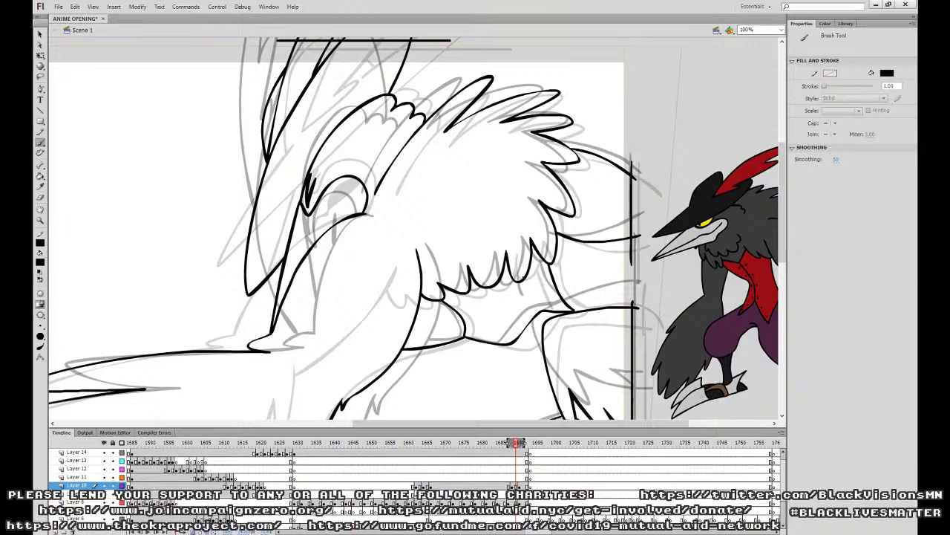
{"action": "left_click_drag", "start_coordinate": [525, 283], "coordinate": [531, 300]}
Scrub and flip through the neighbouring crow frames on Layer 10 to examine the motion.
{"action": "left_click_drag", "start_coordinate": [508, 476], "coordinate": [522, 477]}
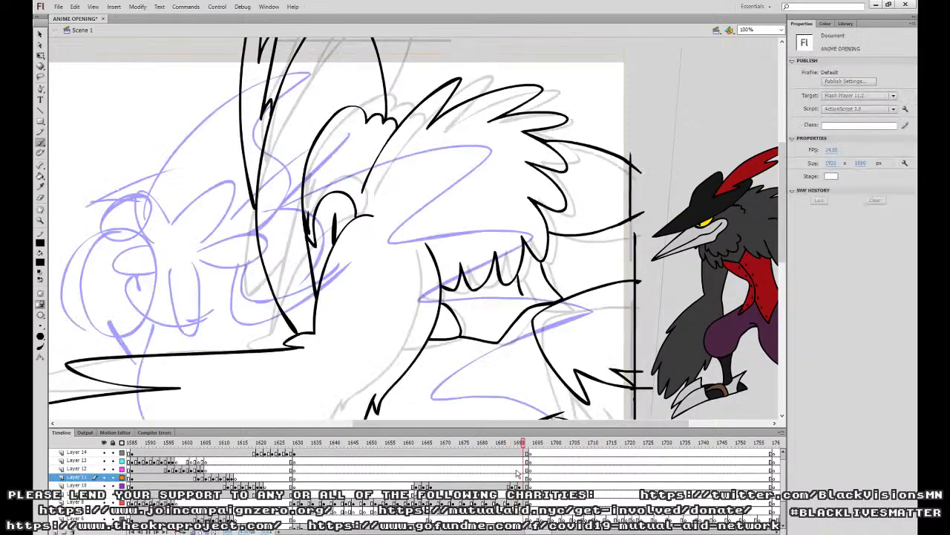
{"action": "left_click", "coordinate": [516, 485]}
{"action": "key", "text": "ctrl+minus"}
{"action": "key", "text": "comma"}
{"action": "key", "text": "comma"}
{"action": "key", "text": "comma"}
{"action": "key", "text": "comma"}
{"action": "left_click", "coordinate": [513, 485]}
{"action": "left_click_drag", "start_coordinate": [513, 486], "coordinate": [517, 486]}
Outline the in-between crow's slanted pupil and fill it with black.
{"action": "key", "text": "ctrl+equal"}
{"action": "left_click_drag", "start_coordinate": [535, 250], "coordinate": [471, 373]}
{"action": "mouse_move", "coordinate": [441, 288]}
{"action": "left_mouse_down"}
{"action": "mouse_move", "coordinate": [437, 303]}
{"action": "mouse_move", "coordinate": [461, 274]}
{"action": "mouse_move", "coordinate": [452, 290]}
{"action": "left_mouse_up"}
{"action": "key", "text": "ctrl+z"}
{"action": "key", "text": "k"}
{"action": "left_click", "coordinate": [446, 277]}
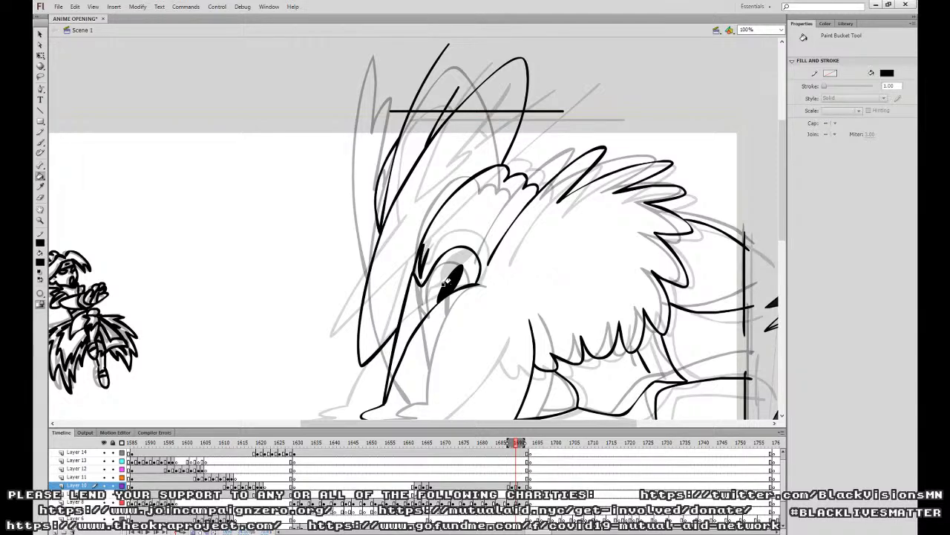
Move the inked in-between earlier on Layer 10, to about frame 1681, and play back the timing.
{"action": "key", "text": "ctrl+minus"}
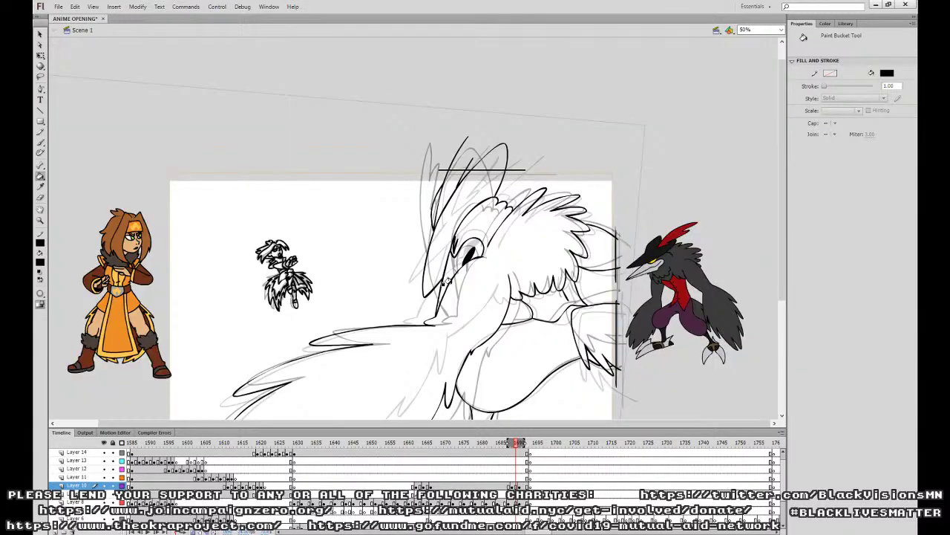
{"action": "left_click", "coordinate": [517, 485]}
{"action": "left_click", "coordinate": [486, 485]}
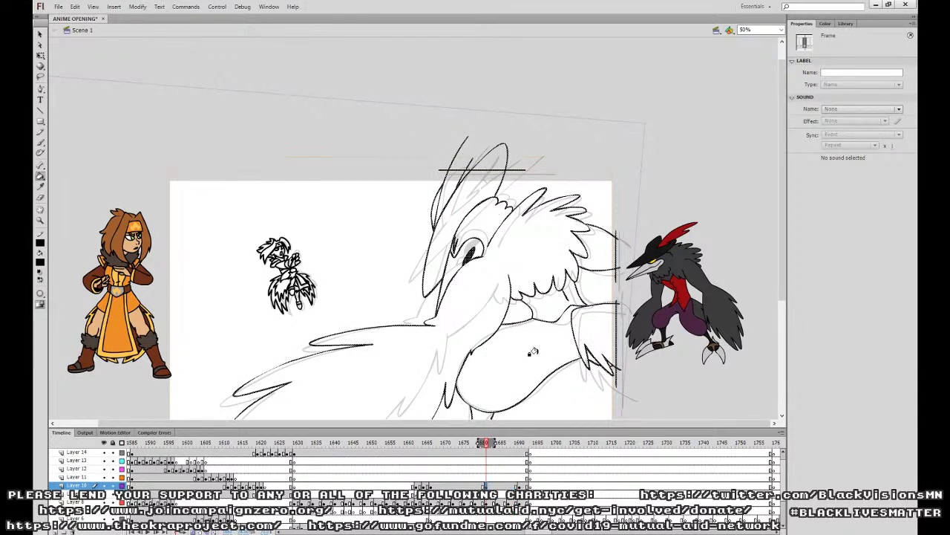
{"action": "left_click_drag", "start_coordinate": [530, 356], "coordinate": [486, 273]}
{"action": "left_click", "coordinate": [466, 467]}
{"action": "key", "text": "Return"}
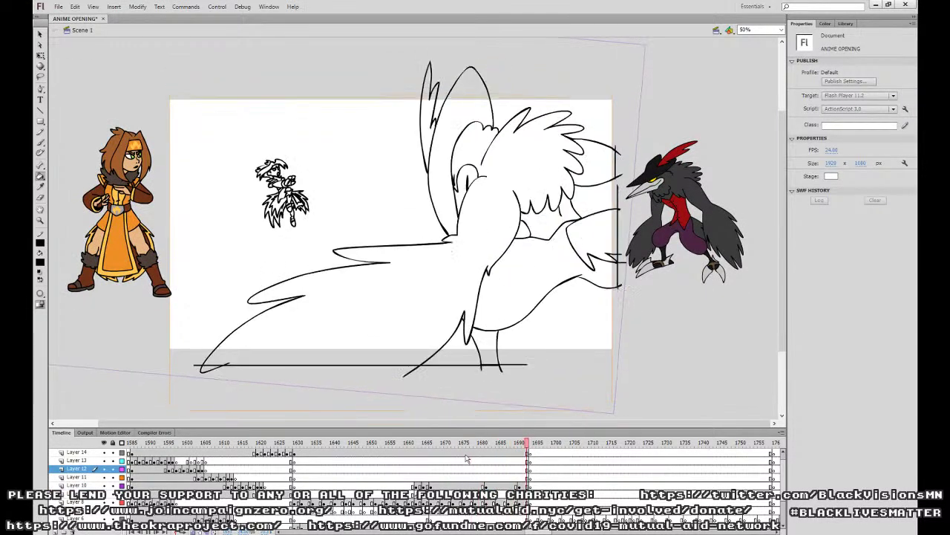
{"action": "key", "text": "Return"}
Move the final crow keyframe earlier on Layer 10 so it closely follows the in-between, and play the shot.
{"action": "left_click", "coordinate": [519, 485]}
{"action": "left_click", "coordinate": [499, 486]}
{"action": "left_click", "coordinate": [394, 476]}
{"action": "key", "text": "Return"}
{"action": "key", "text": "Return"}
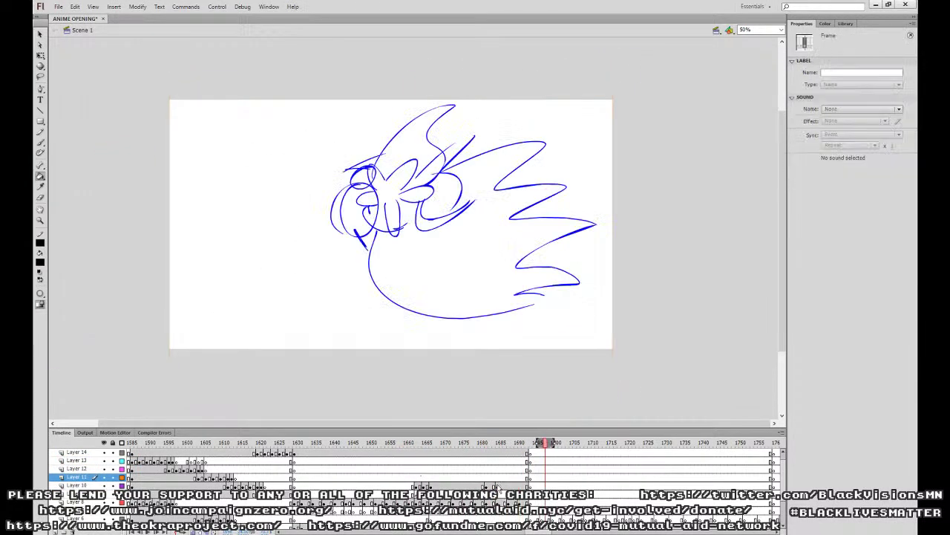
Adjust the spacing of the crow keyframes on Layer 10 and set up a blank in-between frame near frame 1680.
{"action": "left_click", "coordinate": [497, 487]}
{"action": "left_click", "coordinate": [508, 487]}
{"action": "left_click", "coordinate": [501, 487]}
{"action": "left_click_drag", "start_coordinate": [502, 486], "coordinate": [483, 487]}
{"action": "key", "text": "ctrl+equal"}
Ink the new in-between's throat line from under the eye, the outstretched arm's top edge and the near arm's underside.
{"action": "left_click", "coordinate": [41, 142]}
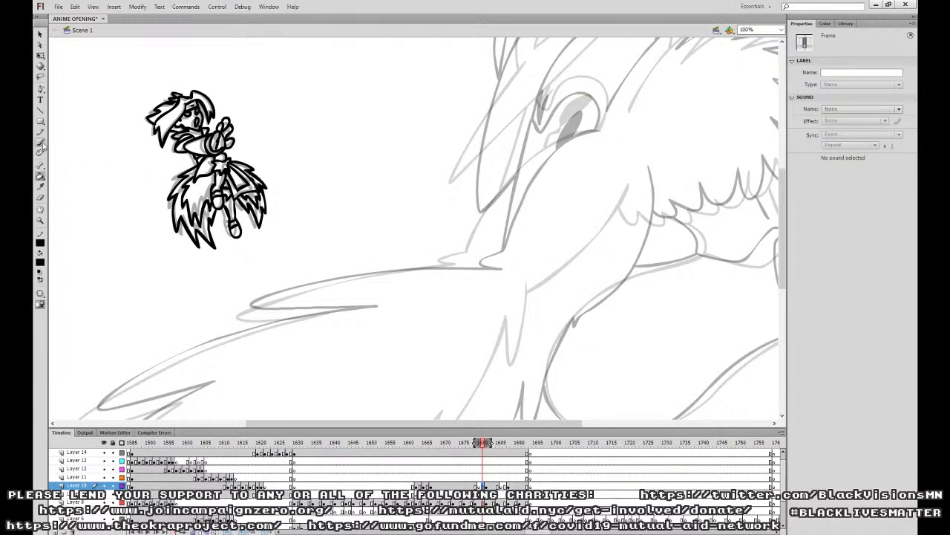
{"action": "mouse_move", "coordinate": [598, 131]}
{"action": "left_mouse_down"}
{"action": "mouse_move", "coordinate": [557, 147]}
{"action": "mouse_move", "coordinate": [494, 224]}
{"action": "mouse_move", "coordinate": [479, 251]}
{"action": "mouse_move", "coordinate": [501, 266]}
{"action": "mouse_move", "coordinate": [339, 280]}
{"action": "mouse_move", "coordinate": [256, 305]}
{"action": "mouse_move", "coordinate": [267, 316]}
{"action": "mouse_move", "coordinate": [377, 306]}
{"action": "mouse_move", "coordinate": [586, 217]}
{"action": "left_mouse_up"}
{"action": "mouse_move", "coordinate": [541, 209]}
{"action": "left_mouse_down"}
{"action": "mouse_move", "coordinate": [374, 262]}
{"action": "mouse_move", "coordinate": [303, 316]}
{"action": "mouse_move", "coordinate": [375, 305]}
{"action": "mouse_move", "coordinate": [426, 285]}
{"action": "left_mouse_up"}
{"action": "key", "text": "ctrl+z"}
{"action": "mouse_move", "coordinate": [562, 207]}
{"action": "left_mouse_down"}
{"action": "mouse_move", "coordinate": [476, 223]}
{"action": "mouse_move", "coordinate": [335, 284]}
{"action": "mouse_move", "coordinate": [336, 312]}
{"action": "mouse_move", "coordinate": [392, 295]}
{"action": "mouse_move", "coordinate": [296, 394]}
{"action": "mouse_move", "coordinate": [780, 392]}
{"action": "left_mouse_up"}
{"action": "mouse_move", "coordinate": [676, 340]}
{"action": "left_mouse_down"}
{"action": "mouse_move", "coordinate": [643, 331]}
{"action": "mouse_move", "coordinate": [423, 344]}
{"action": "left_mouse_up"}
{"action": "mouse_move", "coordinate": [582, 78]}
{"action": "left_mouse_down"}
{"action": "mouse_move", "coordinate": [579, 108]}
{"action": "mouse_move", "coordinate": [549, 163]}
{"action": "mouse_move", "coordinate": [491, 216]}
{"action": "mouse_move", "coordinate": [458, 302]}
{"action": "mouse_move", "coordinate": [455, 248]}
{"action": "mouse_move", "coordinate": [418, 339]}
{"action": "mouse_move", "coordinate": [383, 381]}
{"action": "mouse_move", "coordinate": [392, 345]}
{"action": "mouse_move", "coordinate": [338, 405]}
{"action": "left_mouse_up"}
{"action": "mouse_move", "coordinate": [584, 256]}
{"action": "left_mouse_down"}
{"action": "mouse_move", "coordinate": [441, 316]}
{"action": "mouse_move", "coordinate": [366, 470]}
{"action": "left_mouse_up"}
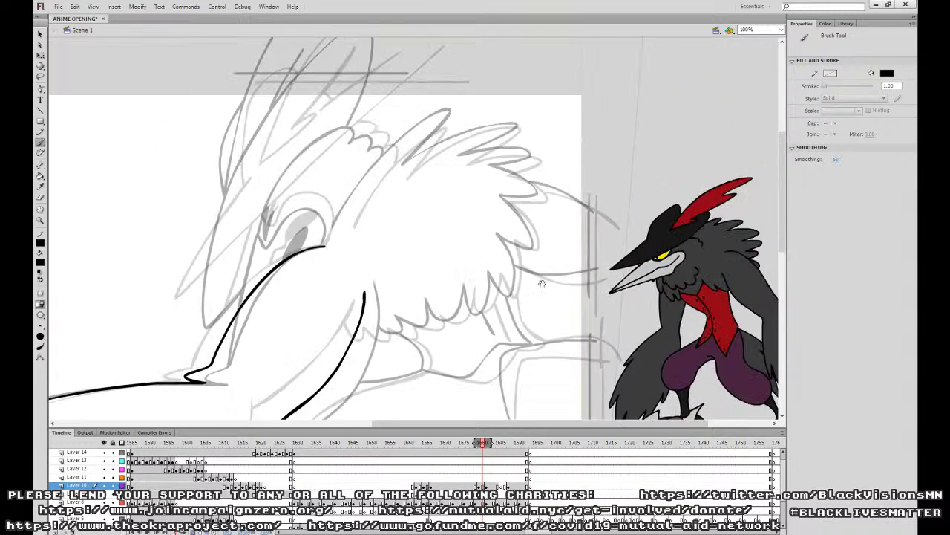
Ink the new in-between's jagged neck feathers and the lines behind its back, closing them with vertical lines past the stage edge.
{"action": "left_click_drag", "start_coordinate": [534, 283], "coordinate": [540, 362]}
{"action": "mouse_move", "coordinate": [344, 301]}
{"action": "left_mouse_down"}
{"action": "mouse_move", "coordinate": [388, 244]}
{"action": "mouse_move", "coordinate": [455, 188]}
{"action": "mouse_move", "coordinate": [408, 246]}
{"action": "mouse_move", "coordinate": [440, 225]}
{"action": "mouse_move", "coordinate": [515, 205]}
{"action": "mouse_move", "coordinate": [462, 237]}
{"action": "mouse_move", "coordinate": [539, 234]}
{"action": "mouse_move", "coordinate": [506, 240]}
{"action": "mouse_move", "coordinate": [545, 273]}
{"action": "mouse_move", "coordinate": [508, 271]}
{"action": "mouse_move", "coordinate": [537, 323]}
{"action": "mouse_move", "coordinate": [504, 313]}
{"action": "mouse_move", "coordinate": [519, 346]}
{"action": "mouse_move", "coordinate": [515, 371]}
{"action": "mouse_move", "coordinate": [501, 348]}
{"action": "mouse_move", "coordinate": [476, 384]}
{"action": "mouse_move", "coordinate": [473, 360]}
{"action": "mouse_move", "coordinate": [469, 375]}
{"action": "mouse_move", "coordinate": [442, 390]}
{"action": "mouse_move", "coordinate": [436, 377]}
{"action": "mouse_move", "coordinate": [431, 395]}
{"action": "mouse_move", "coordinate": [365, 414]}
{"action": "left_mouse_up"}
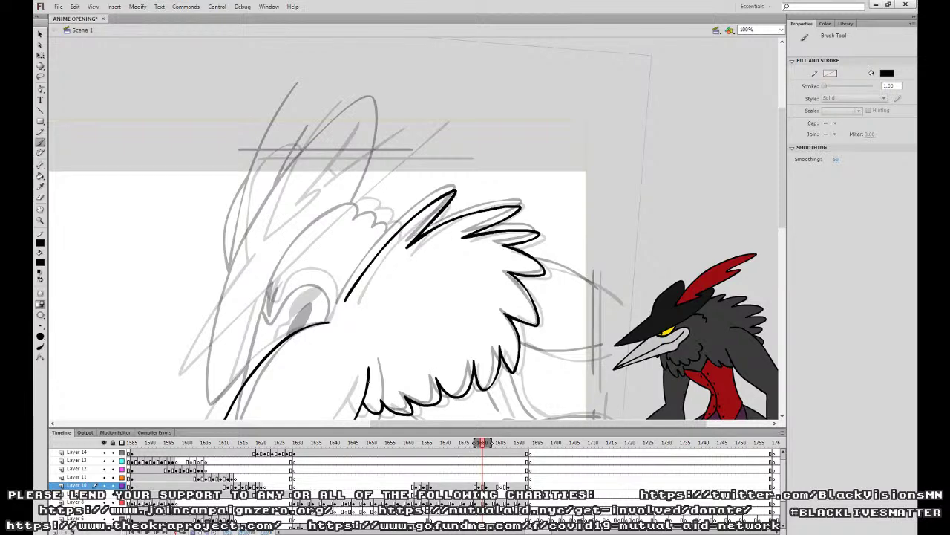
{"action": "left_click_drag", "start_coordinate": [605, 273], "coordinate": [540, 199]}
{"action": "left_click_drag", "start_coordinate": [456, 272], "coordinate": [549, 278]}
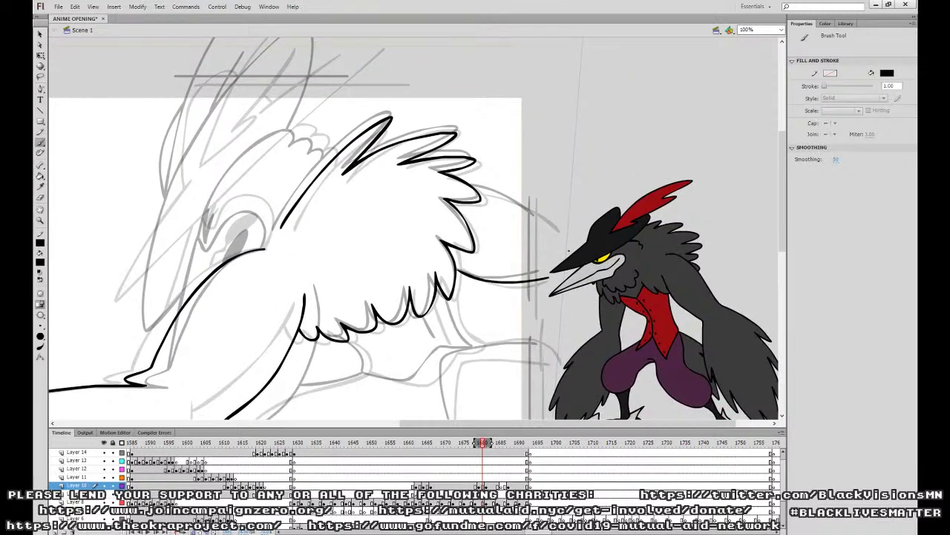
{"action": "mouse_move", "coordinate": [476, 188]}
{"action": "left_mouse_down"}
{"action": "mouse_move", "coordinate": [538, 225]}
{"action": "mouse_move", "coordinate": [531, 303]}
{"action": "mouse_move", "coordinate": [591, 213]}
{"action": "mouse_move", "coordinate": [592, 183]}
{"action": "mouse_move", "coordinate": [612, 146]}
{"action": "left_mouse_up"}
{"action": "mouse_move", "coordinate": [578, 177]}
{"action": "left_mouse_down"}
{"action": "mouse_move", "coordinate": [534, 180]}
{"action": "mouse_move", "coordinate": [492, 225]}
{"action": "mouse_move", "coordinate": [514, 316]}
{"action": "mouse_move", "coordinate": [546, 322]}
{"action": "mouse_move", "coordinate": [541, 283]}
{"action": "mouse_move", "coordinate": [586, 332]}
{"action": "mouse_move", "coordinate": [576, 312]}
{"action": "mouse_move", "coordinate": [576, 366]}
{"action": "left_mouse_up"}
Ink the new in-between's torso outline below the neck feathers, including the short chest line and the side curve.
{"action": "left_click_drag", "start_coordinate": [396, 168], "coordinate": [408, 292]}
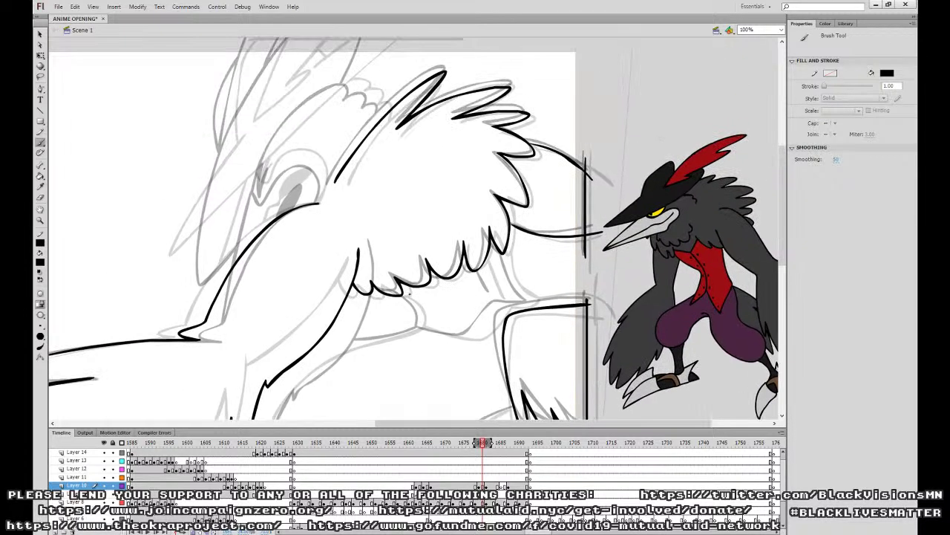
{"action": "left_click_drag", "start_coordinate": [421, 327], "coordinate": [470, 337]}
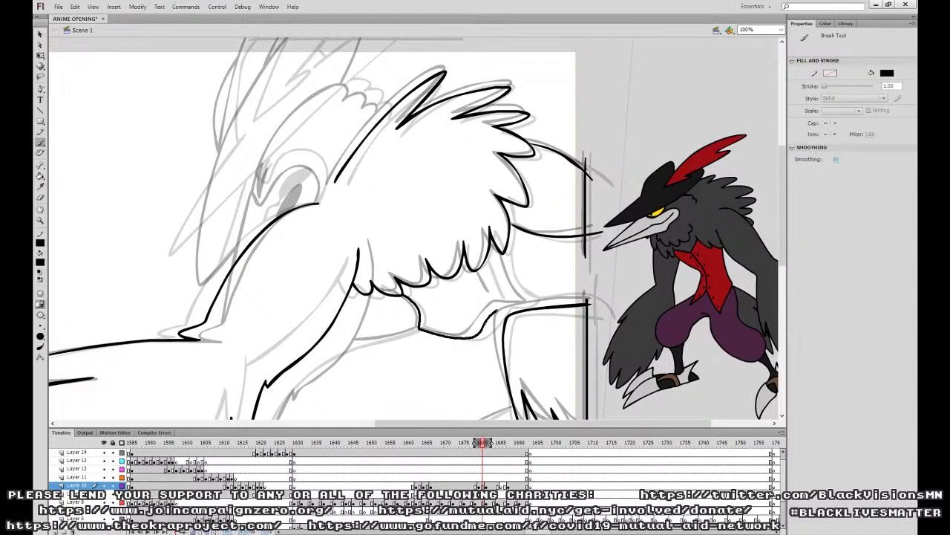
{"action": "left_click_drag", "start_coordinate": [510, 276], "coordinate": [505, 253]}
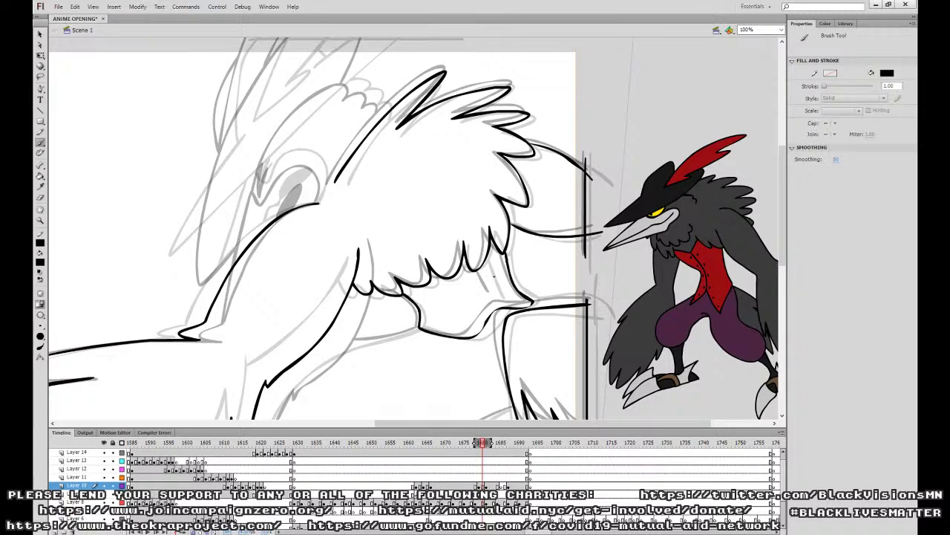
{"action": "mouse_move", "coordinate": [499, 313]}
{"action": "left_mouse_down"}
{"action": "mouse_move", "coordinate": [607, 147]}
{"action": "mouse_move", "coordinate": [634, 129]}
{"action": "left_mouse_up"}
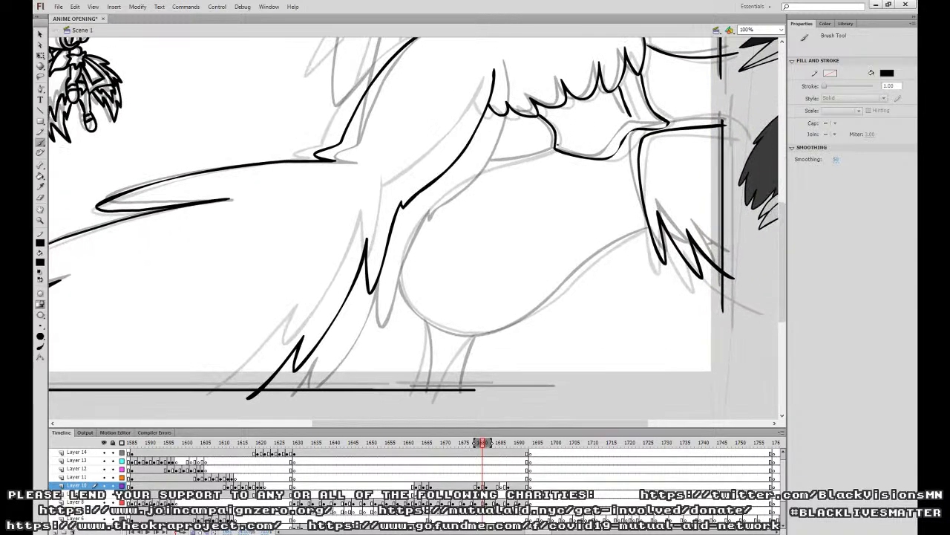
Ink the new in-between's waist and thigh, redrawing the line that runs from the hip past the stage edge.
{"action": "mouse_move", "coordinate": [549, 151]}
{"action": "left_mouse_down"}
{"action": "mouse_move", "coordinate": [448, 176]}
{"action": "mouse_move", "coordinate": [410, 219]}
{"action": "mouse_move", "coordinate": [398, 263]}
{"action": "mouse_move", "coordinate": [421, 319]}
{"action": "mouse_move", "coordinate": [478, 334]}
{"action": "mouse_move", "coordinate": [527, 318]}
{"action": "mouse_move", "coordinate": [607, 249]}
{"action": "mouse_move", "coordinate": [648, 228]}
{"action": "mouse_move", "coordinate": [492, 338]}
{"action": "mouse_move", "coordinate": [506, 264]}
{"action": "left_mouse_up"}
{"action": "key", "text": "ctrl+z"}
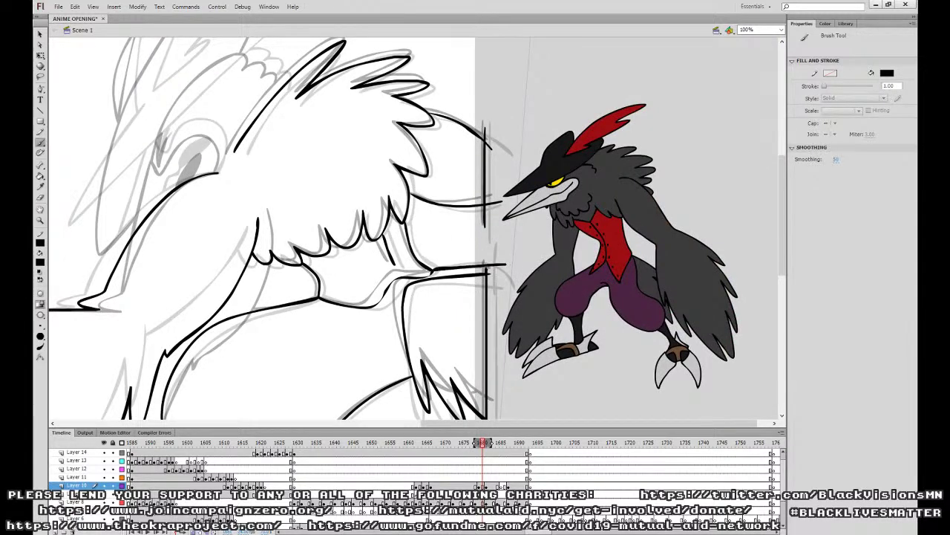
{"action": "key", "text": "ctrl+z"}
{"action": "left_click_drag", "start_coordinate": [433, 271], "coordinate": [506, 263]}
{"action": "key", "text": "ctrl+z"}
{"action": "mouse_move", "coordinate": [432, 272]}
{"action": "left_mouse_down"}
{"action": "mouse_move", "coordinate": [506, 263]}
{"action": "mouse_move", "coordinate": [565, 138]}
{"action": "left_mouse_up"}
Ink the two lower leg lines beneath the new in-between crow's thigh.
{"action": "left_click_drag", "start_coordinate": [512, 257], "coordinate": [555, 282]}
{"action": "left_click_drag", "start_coordinate": [243, 327], "coordinate": [234, 393]}
{"action": "left_click_drag", "start_coordinate": [289, 339], "coordinate": [273, 400]}
Ink the new in-between's scalloped head top, eye socket, beak edge and long curved hat brim.
{"action": "mouse_move", "coordinate": [548, 139]}
{"action": "left_mouse_down"}
{"action": "mouse_move", "coordinate": [566, 253]}
{"action": "mouse_move", "coordinate": [707, 432]}
{"action": "left_mouse_up"}
{"action": "left_click_drag", "start_coordinate": [518, 270], "coordinate": [543, 223]}
{"action": "mouse_move", "coordinate": [488, 149]}
{"action": "left_mouse_down"}
{"action": "mouse_move", "coordinate": [448, 163]}
{"action": "mouse_move", "coordinate": [399, 214]}
{"action": "mouse_move", "coordinate": [383, 252]}
{"action": "left_mouse_up"}
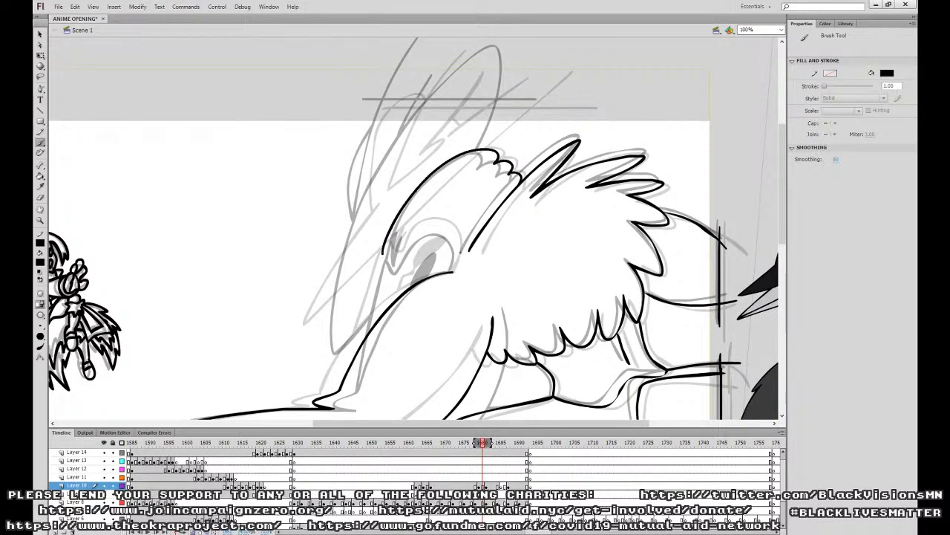
{"action": "mouse_move", "coordinate": [454, 272]}
{"action": "left_mouse_down"}
{"action": "mouse_move", "coordinate": [435, 224]}
{"action": "mouse_move", "coordinate": [400, 258]}
{"action": "mouse_move", "coordinate": [352, 360]}
{"action": "left_mouse_up"}
{"action": "mouse_move", "coordinate": [481, 147]}
{"action": "left_mouse_down"}
{"action": "mouse_move", "coordinate": [531, 57]}
{"action": "mouse_move", "coordinate": [431, 128]}
{"action": "mouse_move", "coordinate": [335, 269]}
{"action": "mouse_move", "coordinate": [339, 322]}
{"action": "mouse_move", "coordinate": [371, 285]}
{"action": "mouse_move", "coordinate": [397, 224]}
{"action": "left_mouse_up"}
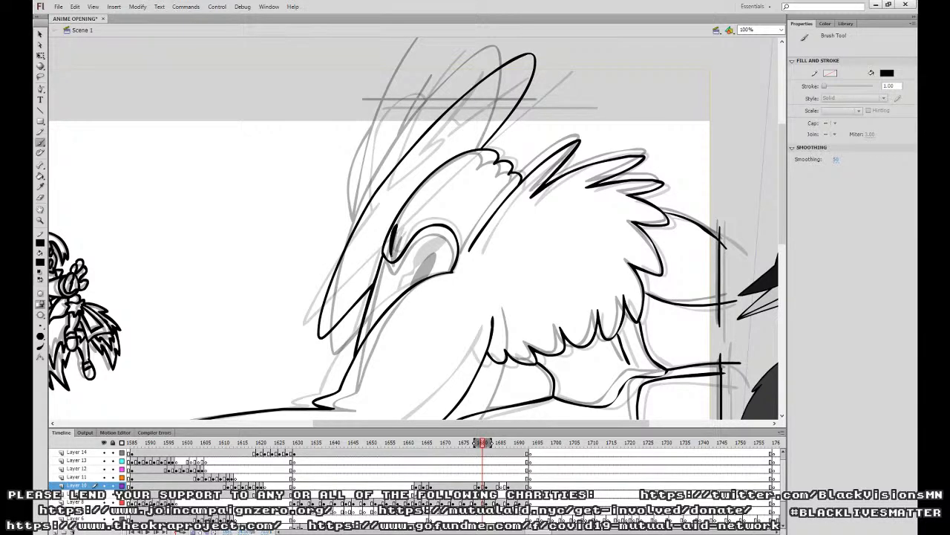
Flip between the new in-between and its neighbouring drawings and play them back to examine the head motion.
{"action": "left_click", "coordinate": [477, 486]}
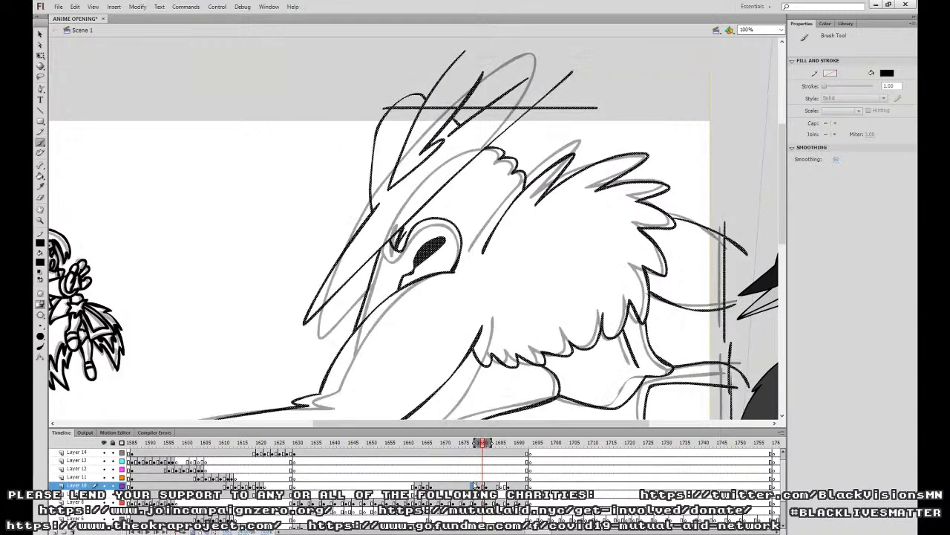
{"action": "left_click", "coordinate": [478, 486]}
{"action": "key", "text": "Return"}
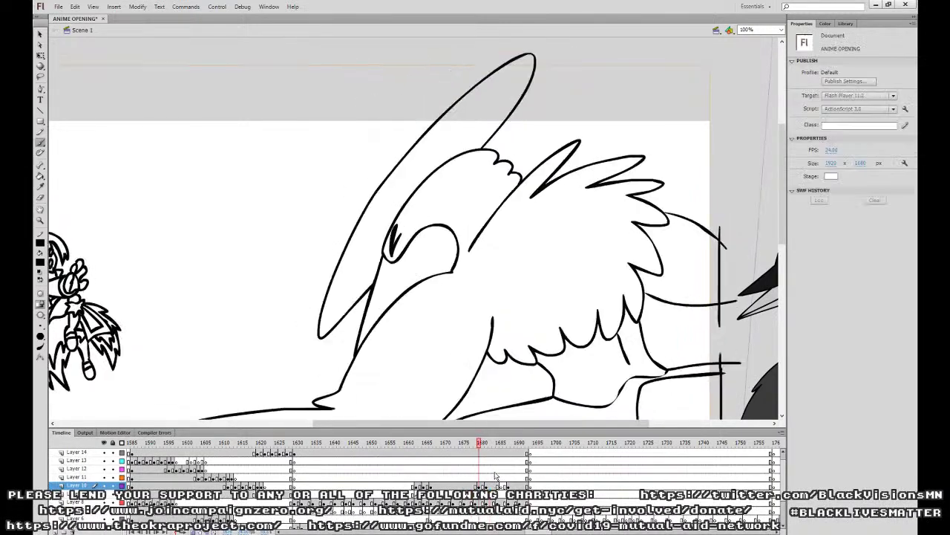
{"action": "left_click", "coordinate": [472, 486]}
{"action": "left_click_drag", "start_coordinate": [472, 482], "coordinate": [486, 478]}
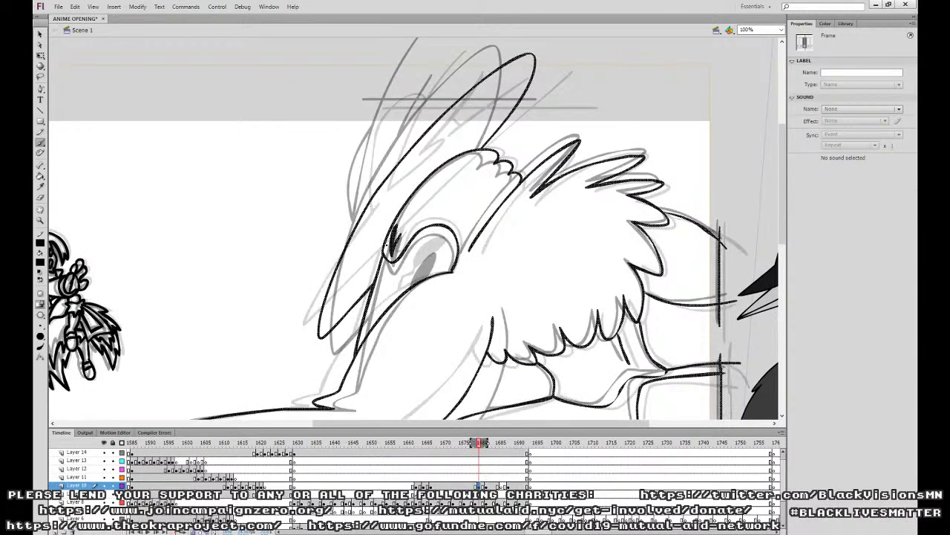
Redraw the front edge of the crow's head as a straighter line up toward the hat and clear the overlapping outline.
{"action": "left_click_drag", "start_coordinate": [402, 217], "coordinate": [471, 134]}
{"action": "key", "text": "ctrl+z"}
{"action": "mouse_move", "coordinate": [402, 217]}
{"action": "left_mouse_down"}
{"action": "mouse_move", "coordinate": [472, 134]}
{"action": "mouse_move", "coordinate": [459, 144]}
{"action": "left_mouse_up"}
{"action": "key", "text": "v"}
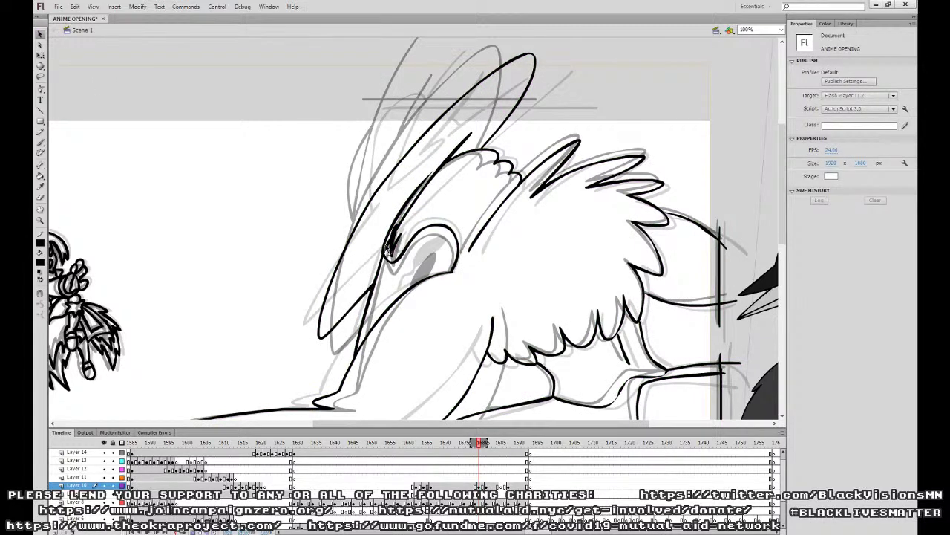
{"action": "left_click", "coordinate": [375, 274]}
{"action": "left_click", "coordinate": [401, 225]}
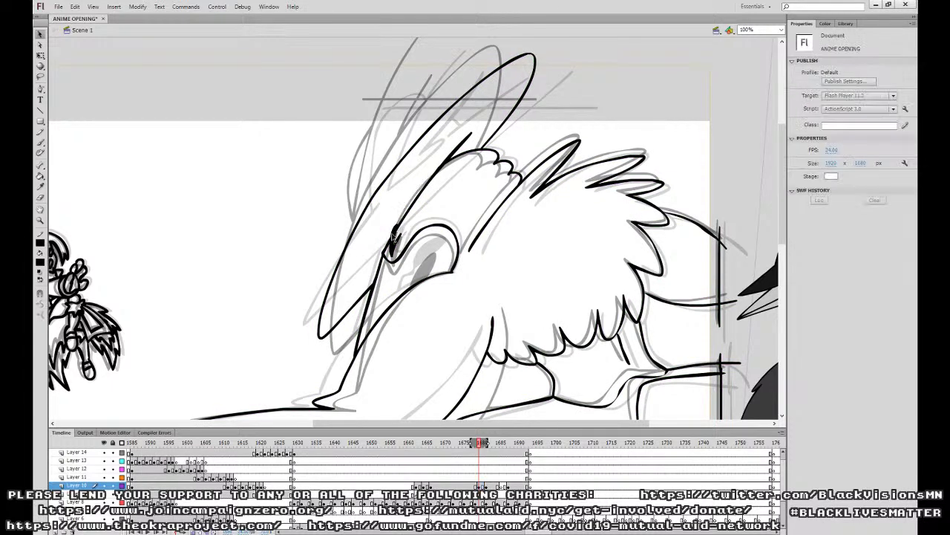
Redraw the short pointed stroke at the front corner of the crow's eye socket and compare it with the neighbouring frame.
{"action": "key", "text": "ctrl+z"}
{"action": "left_click_drag", "start_coordinate": [396, 236], "coordinate": [385, 252]}
{"action": "key", "text": "ctrl+z"}
{"action": "key", "text": "ctrl+y"}
{"action": "key", "text": "ctrl+z"}
{"action": "key", "text": "ctrl+y"}
{"action": "key", "text": "comma"}
{"action": "key", "text": "period"}
{"action": "key", "text": "ctrl+z"}
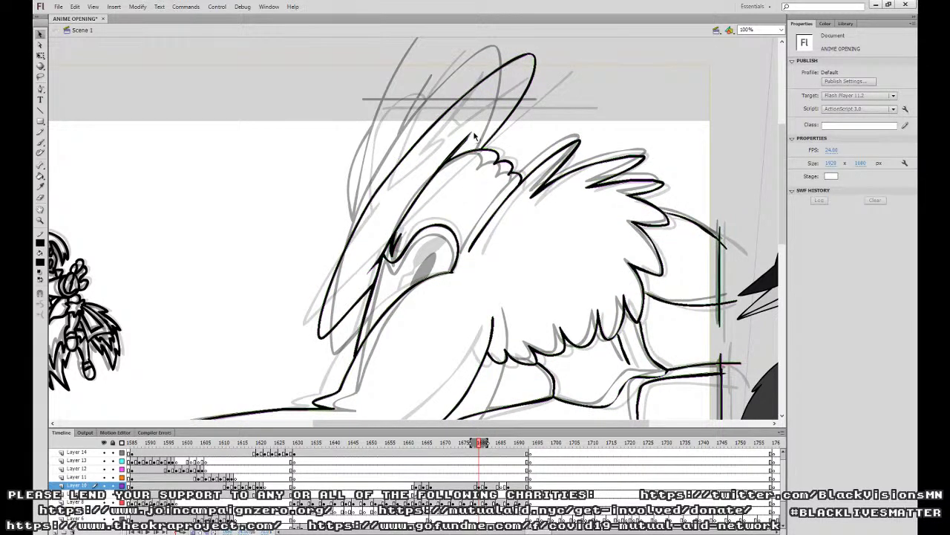
{"action": "key", "text": "ctrl+y"}
Ink the hat feather's slanted lines above the brim and the horizontal line crossing the hat.
{"action": "scroll", "coordinate": [469, 179], "scroll_direction": "up", "scroll_amount": 3}
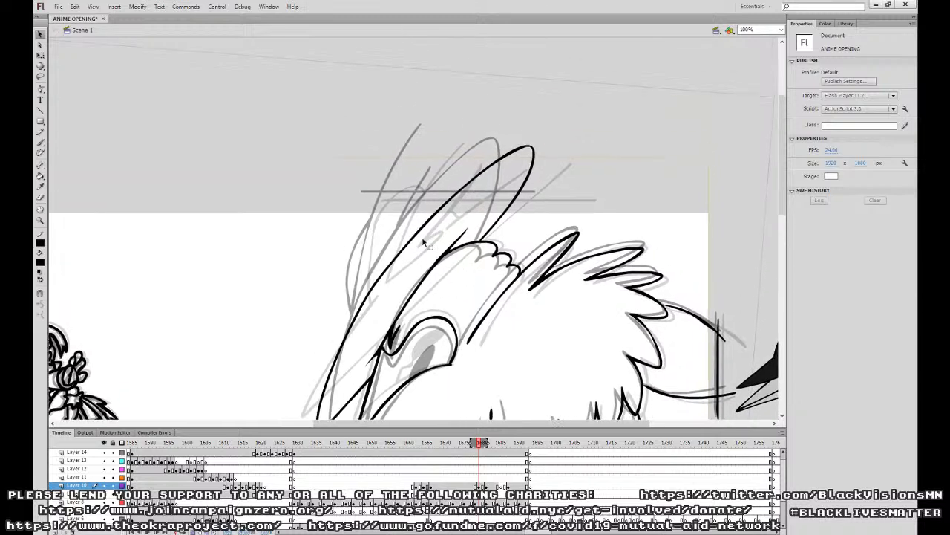
{"action": "left_click", "coordinate": [41, 142]}
{"action": "left_click", "coordinate": [475, 486]}
{"action": "left_click", "coordinate": [487, 486]}
{"action": "left_click", "coordinate": [478, 486]}
{"action": "left_click_drag", "start_coordinate": [372, 287], "coordinate": [430, 144]}
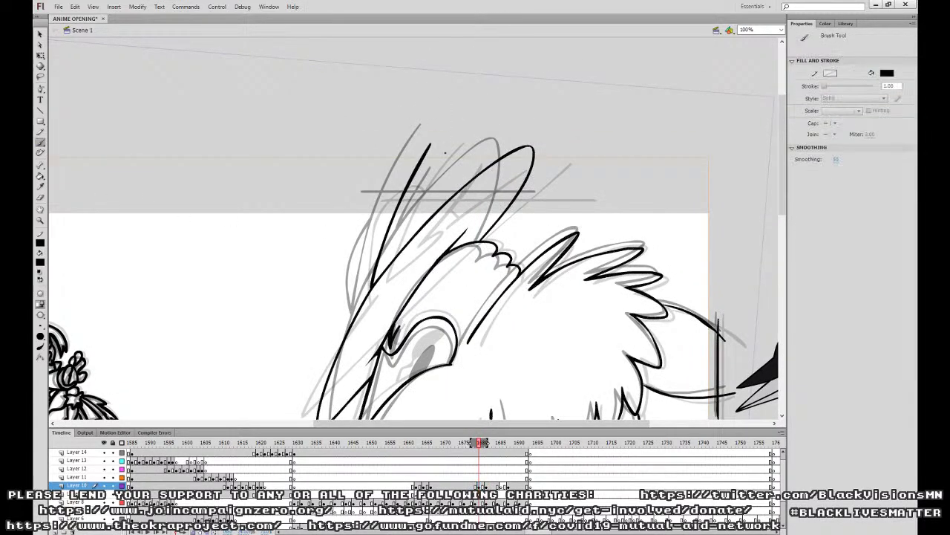
{"action": "left_click_drag", "start_coordinate": [417, 232], "coordinate": [454, 155]}
{"action": "mouse_move", "coordinate": [389, 202]}
{"action": "left_mouse_down"}
{"action": "mouse_move", "coordinate": [358, 272]}
{"action": "mouse_move", "coordinate": [360, 290]}
{"action": "mouse_move", "coordinate": [362, 244]}
{"action": "mouse_move", "coordinate": [397, 198]}
{"action": "mouse_move", "coordinate": [567, 195]}
{"action": "left_mouse_up"}
{"action": "key", "text": "ctrl+z"}
Play back the shot to examine the crow's head and hat motion through the new in-between.
{"action": "mouse_move", "coordinate": [550, 271]}
{"action": "left_mouse_down"}
{"action": "mouse_move", "coordinate": [515, 113]}
{"action": "mouse_move", "coordinate": [514, 30]}
{"action": "left_mouse_up"}
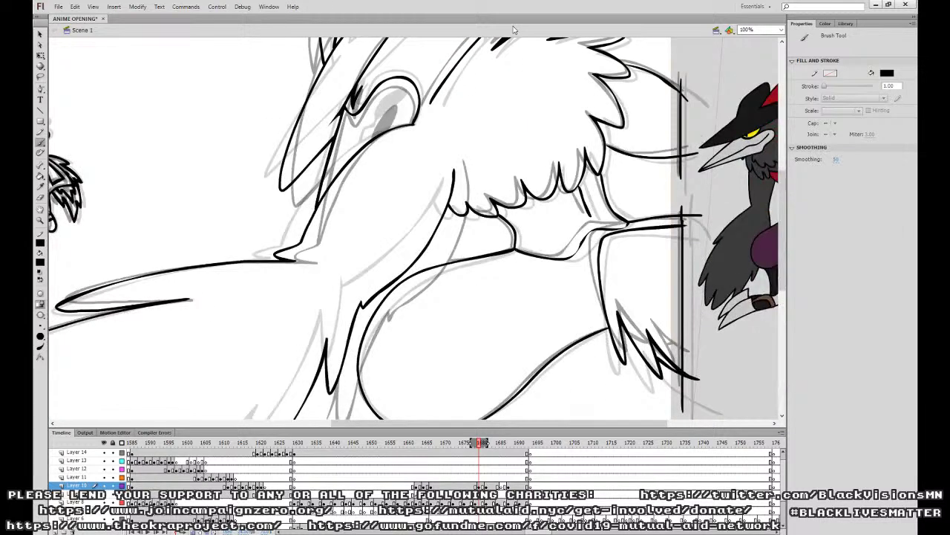
{"action": "key", "text": "ctrl+minus"}
{"action": "left_click", "coordinate": [454, 478]}
{"action": "key", "text": "Return"}
{"action": "key", "text": "Return"}
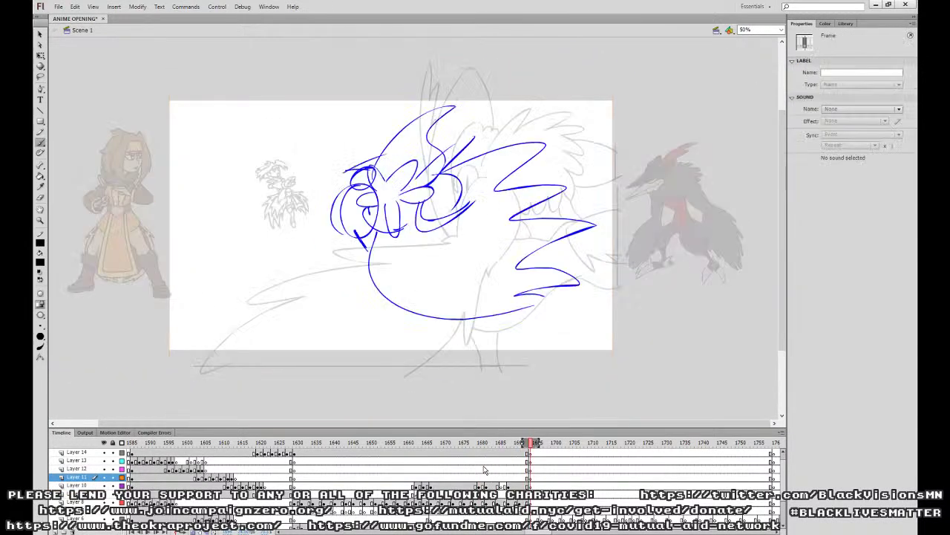
{"action": "left_click", "coordinate": [482, 484]}
Draw the crow's narrow slanted pupil, fill it black and play back the result.
{"action": "key", "text": "ctrl+equal"}
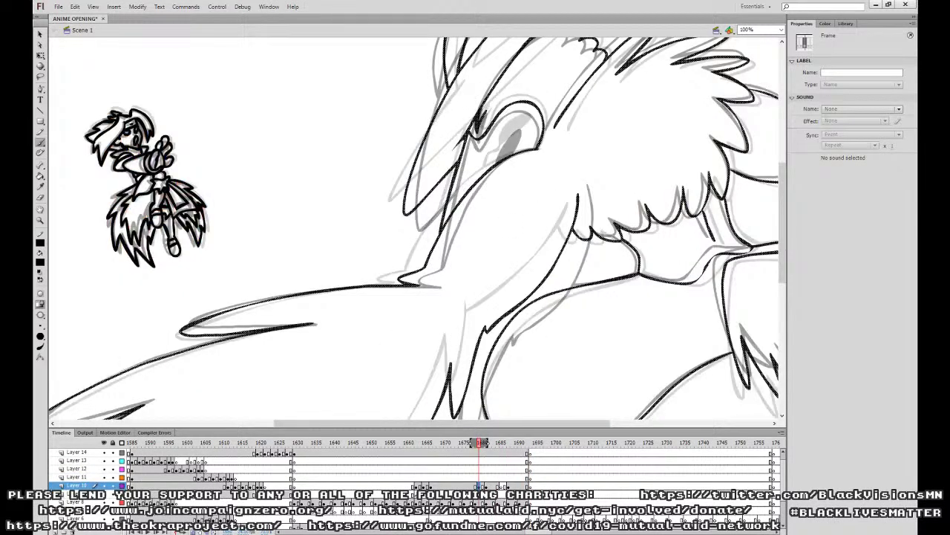
{"action": "mouse_move", "coordinate": [512, 150]}
{"action": "left_mouse_down"}
{"action": "mouse_move", "coordinate": [522, 122]}
{"action": "mouse_move", "coordinate": [493, 167]}
{"action": "left_mouse_up"}
{"action": "key", "text": "k"}
{"action": "left_click", "coordinate": [514, 141]}
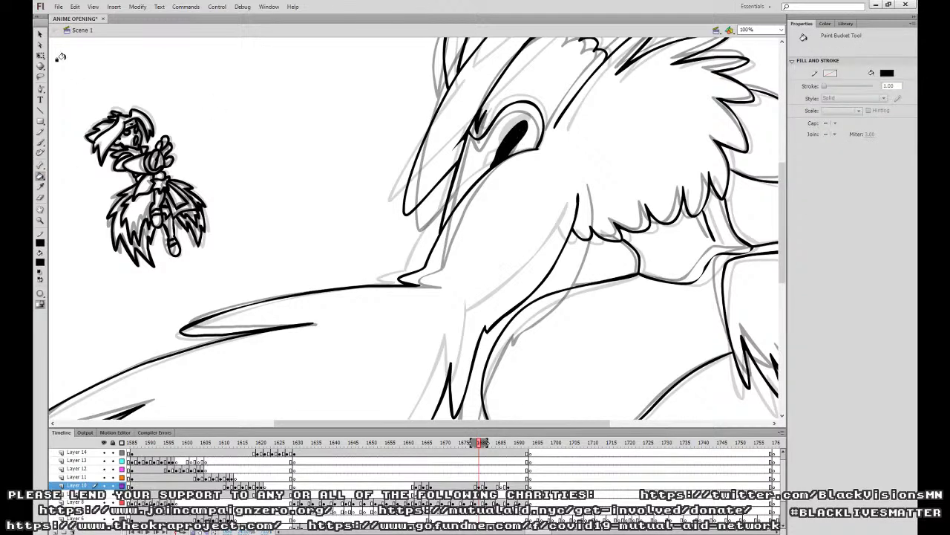
{"action": "key", "text": "v"}
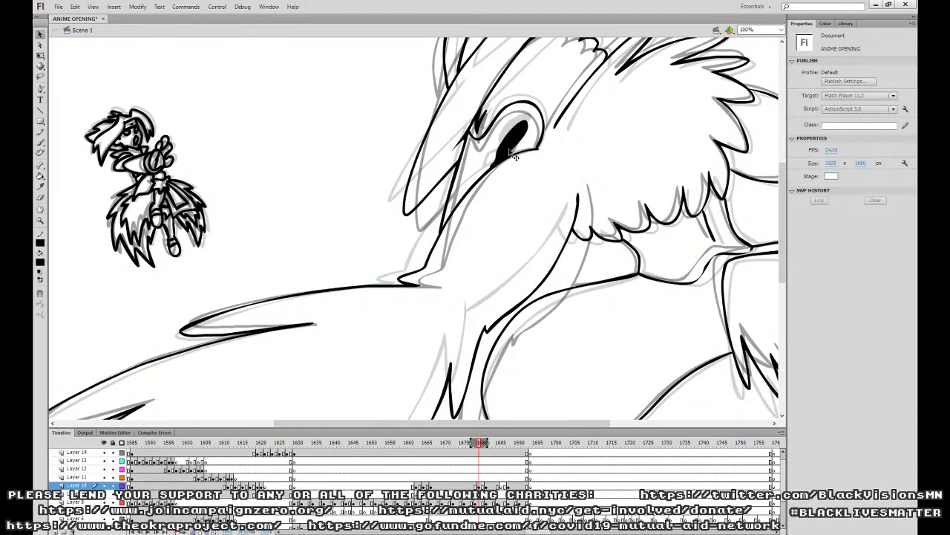
{"action": "key", "text": "ctrl+minus"}
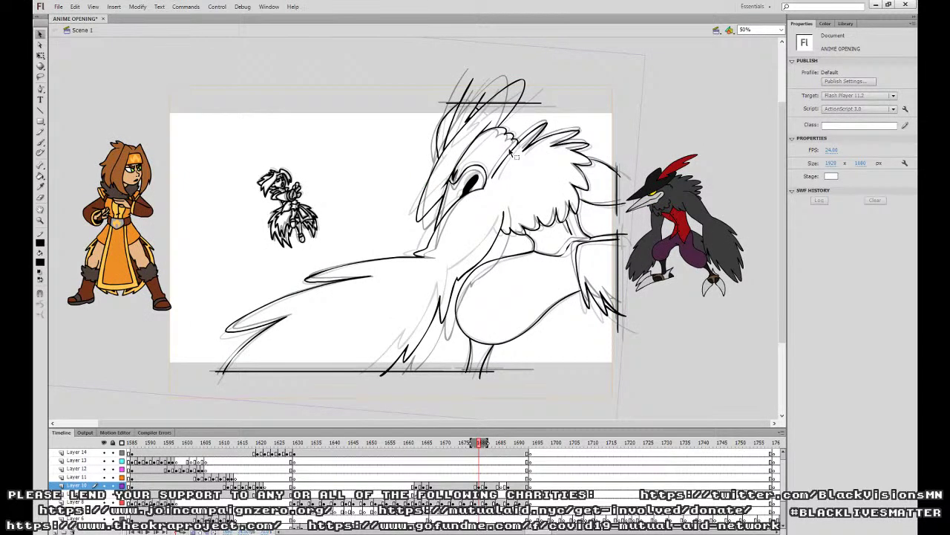
{"action": "key", "text": "Return"}
Ink the crow's outstretched near wing and arm on the empty Layer 10 keyframe around frame 1686.
{"action": "left_click", "coordinate": [501, 484]}
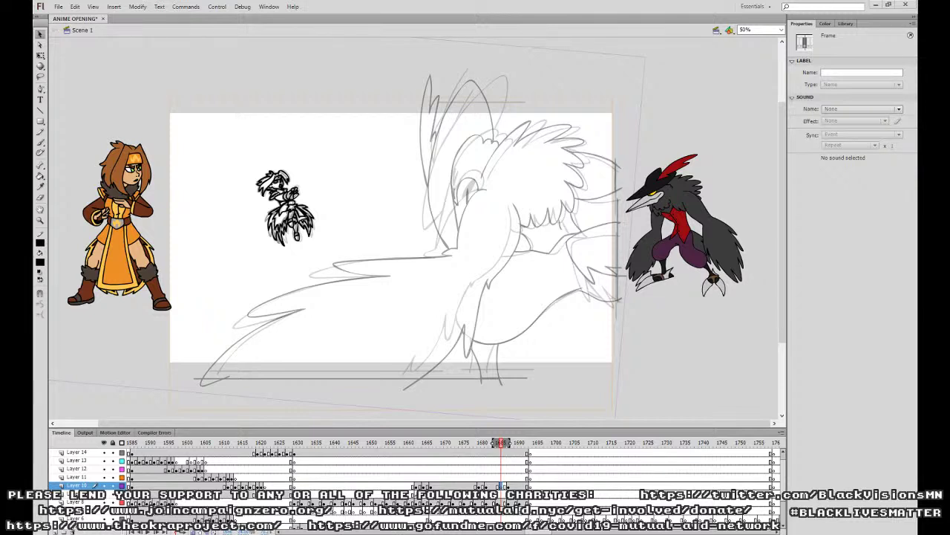
{"action": "key", "text": "b"}
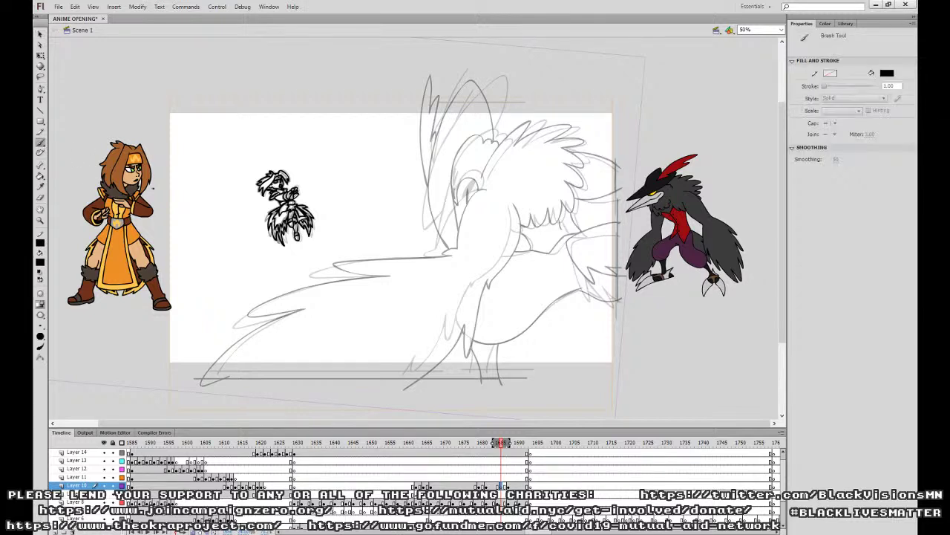
{"action": "left_click", "coordinate": [506, 486]}
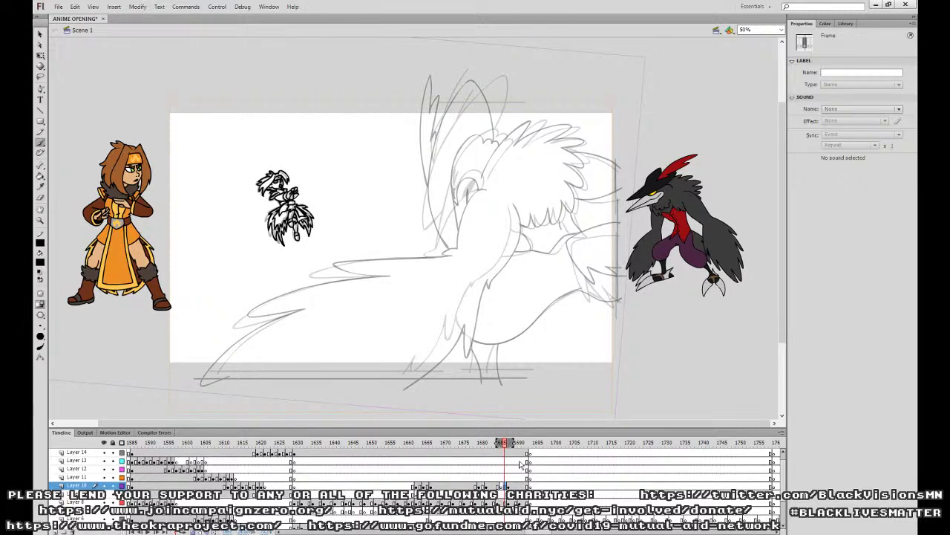
{"action": "key", "text": "ctrl+="}
{"action": "mouse_move", "coordinate": [654, 165]}
{"action": "left_mouse_down"}
{"action": "mouse_move", "coordinate": [662, 222]}
{"action": "mouse_move", "coordinate": [625, 290]}
{"action": "mouse_move", "coordinate": [590, 327]}
{"action": "mouse_move", "coordinate": [592, 315]}
{"action": "left_mouse_up"}
{"action": "mouse_move", "coordinate": [598, 316]}
{"action": "left_mouse_down"}
{"action": "mouse_move", "coordinate": [618, 219]}
{"action": "mouse_move", "coordinate": [573, 327]}
{"action": "mouse_move", "coordinate": [558, 315]}
{"action": "mouse_move", "coordinate": [490, 405]}
{"action": "left_mouse_up"}
{"action": "left_click_drag", "start_coordinate": [517, 336], "coordinate": [491, 411]}
{"action": "mouse_move", "coordinate": [595, 110]}
{"action": "left_mouse_down"}
{"action": "mouse_move", "coordinate": [546, 147]}
{"action": "mouse_move", "coordinate": [519, 221]}
{"action": "mouse_move", "coordinate": [488, 241]}
{"action": "mouse_move", "coordinate": [512, 239]}
{"action": "mouse_move", "coordinate": [267, 266]}
{"action": "mouse_move", "coordinate": [308, 285]}
{"action": "mouse_move", "coordinate": [405, 288]}
{"action": "mouse_move", "coordinate": [602, 156]}
{"action": "mouse_move", "coordinate": [493, 151]}
{"action": "mouse_move", "coordinate": [395, 172]}
{"action": "mouse_move", "coordinate": [294, 223]}
{"action": "mouse_move", "coordinate": [346, 229]}
{"action": "mouse_move", "coordinate": [416, 208]}
{"action": "mouse_move", "coordinate": [279, 283]}
{"action": "mouse_move", "coordinate": [234, 346]}
{"action": "mouse_move", "coordinate": [746, 336]}
{"action": "mouse_move", "coordinate": [307, 381]}
{"action": "left_mouse_up"}
{"action": "mouse_move", "coordinate": [536, 315]}
{"action": "left_mouse_down"}
{"action": "mouse_move", "coordinate": [557, 332]}
{"action": "mouse_move", "coordinate": [522, 505]}
{"action": "left_mouse_up"}
Compare the neighbouring drawings and ink the spiky back feathers and scalloped ruff of the new in-between.
{"action": "left_click", "coordinate": [494, 477]}
{"action": "key", "text": "period"}
{"action": "key", "text": "period"}
{"action": "key", "text": "period"}
{"action": "key", "text": "period"}
{"action": "left_click", "coordinate": [506, 485]}
{"action": "left_click_drag", "start_coordinate": [605, 381], "coordinate": [605, 435]}
{"action": "mouse_move", "coordinate": [358, 257]}
{"action": "left_mouse_down"}
{"action": "mouse_move", "coordinate": [410, 186]}
{"action": "mouse_move", "coordinate": [429, 192]}
{"action": "mouse_move", "coordinate": [534, 154]}
{"action": "mouse_move", "coordinate": [502, 180]}
{"action": "mouse_move", "coordinate": [534, 178]}
{"action": "mouse_move", "coordinate": [526, 195]}
{"action": "mouse_move", "coordinate": [554, 211]}
{"action": "mouse_move", "coordinate": [524, 227]}
{"action": "mouse_move", "coordinate": [562, 276]}
{"action": "mouse_move", "coordinate": [544, 313]}
{"action": "mouse_move", "coordinate": [522, 313]}
{"action": "mouse_move", "coordinate": [518, 334]}
{"action": "mouse_move", "coordinate": [490, 345]}
{"action": "left_mouse_up"}
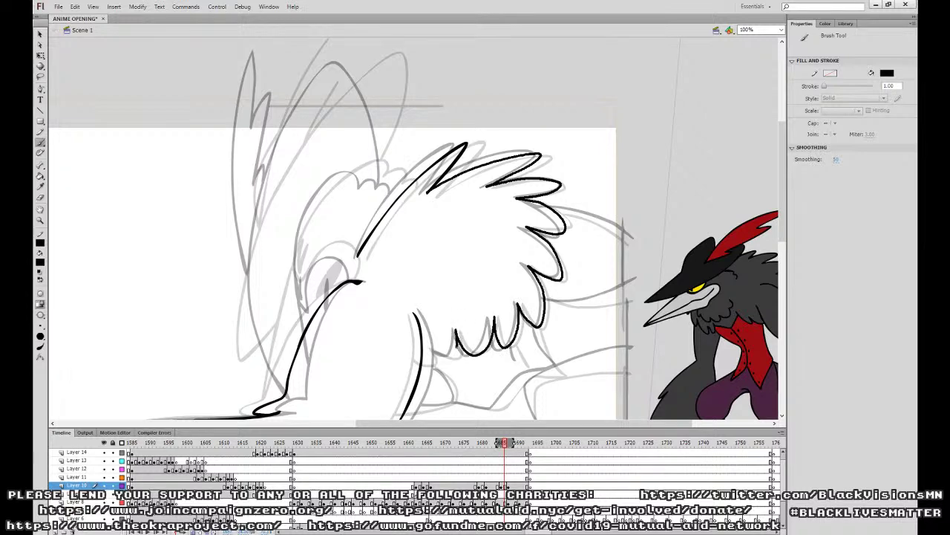
Ink the torso outline beneath the ruff and the far arm and shoulder lines out to the stage's edge.
{"action": "mouse_move", "coordinate": [631, 358]}
{"action": "left_mouse_down"}
{"action": "mouse_move", "coordinate": [545, 191]}
{"action": "mouse_move", "coordinate": [447, 218]}
{"action": "mouse_move", "coordinate": [464, 295]}
{"action": "mouse_move", "coordinate": [476, 273]}
{"action": "mouse_move", "coordinate": [531, 327]}
{"action": "mouse_move", "coordinate": [547, 312]}
{"action": "left_mouse_up"}
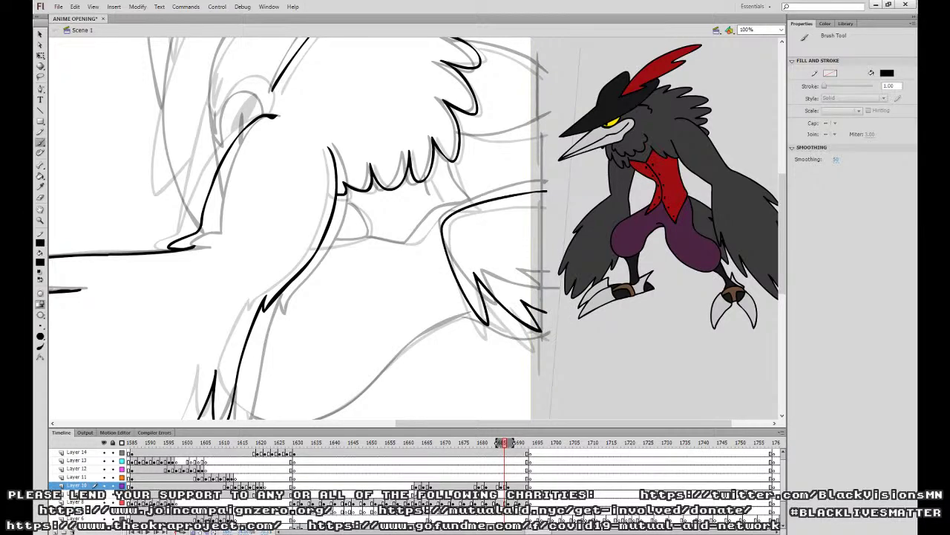
{"action": "left_click_drag", "start_coordinate": [543, 192], "coordinate": [632, 280]}
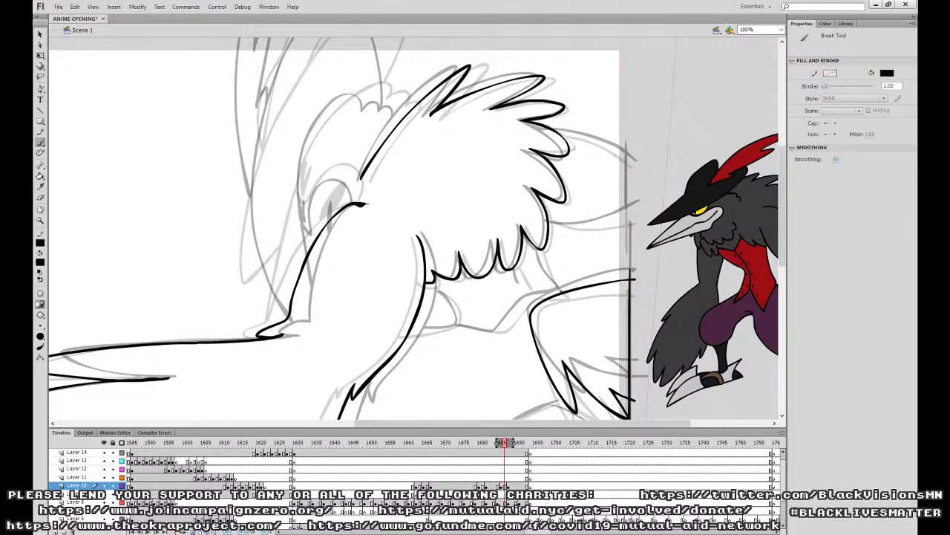
{"action": "left_click_drag", "start_coordinate": [555, 288], "coordinate": [563, 293]}
{"action": "left_click_drag", "start_coordinate": [496, 330], "coordinate": [524, 304]}
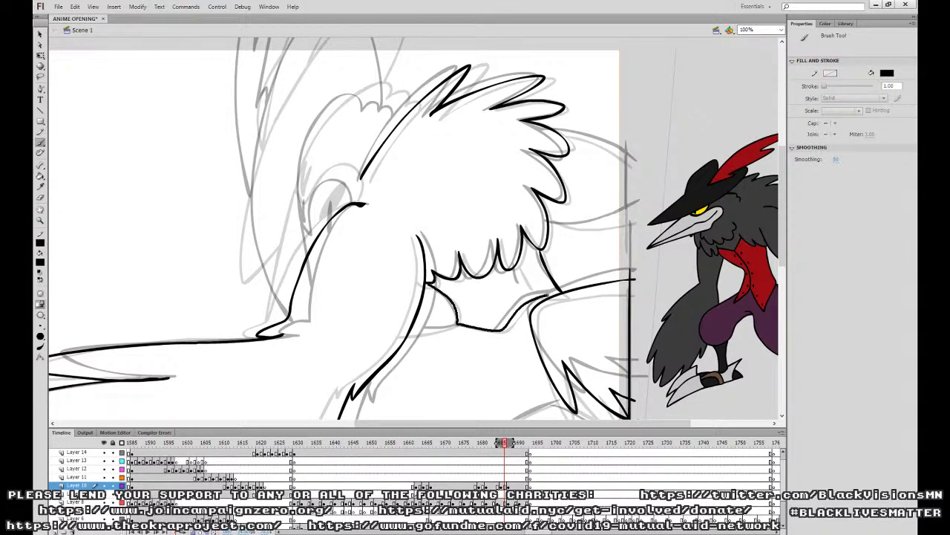
{"action": "left_click_drag", "start_coordinate": [518, 267], "coordinate": [527, 289]}
{"action": "left_click_drag", "start_coordinate": [594, 268], "coordinate": [559, 357]}
{"action": "left_click_drag", "start_coordinate": [514, 312], "coordinate": [607, 301]}
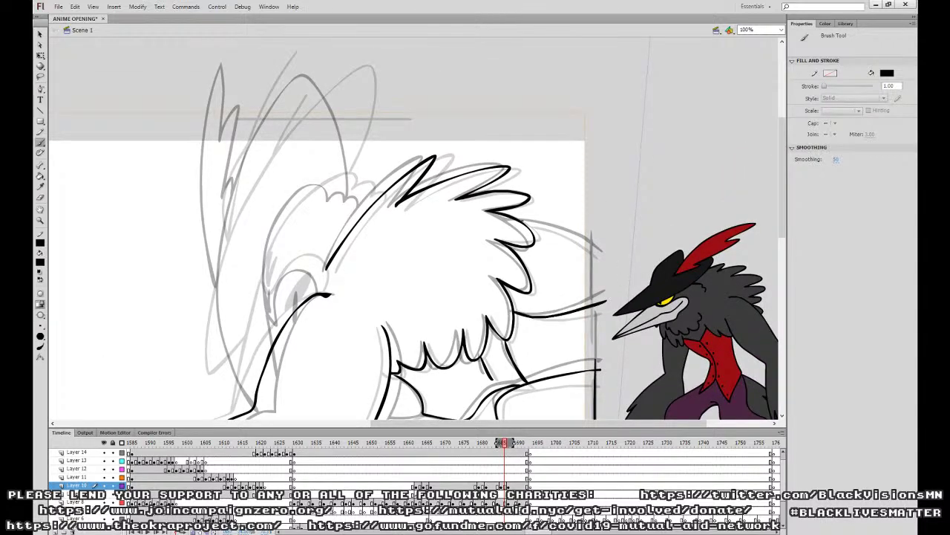
{"action": "mouse_move", "coordinate": [542, 225]}
{"action": "left_mouse_down"}
{"action": "mouse_move", "coordinate": [597, 255]}
{"action": "mouse_move", "coordinate": [594, 327]}
{"action": "mouse_move", "coordinate": [690, 327]}
{"action": "left_mouse_up"}
Ink the new in-between's scalloped head top, eye socket, pupil outline and beak edge.
{"action": "mouse_move", "coordinate": [501, 217]}
{"action": "left_mouse_down"}
{"action": "mouse_move", "coordinate": [464, 200]}
{"action": "mouse_move", "coordinate": [441, 213]}
{"action": "mouse_move", "coordinate": [404, 261]}
{"action": "mouse_move", "coordinate": [396, 312]}
{"action": "left_mouse_up"}
{"action": "mouse_move", "coordinate": [455, 314]}
{"action": "left_mouse_down"}
{"action": "mouse_move", "coordinate": [439, 283]}
{"action": "mouse_move", "coordinate": [397, 327]}
{"action": "mouse_move", "coordinate": [385, 420]}
{"action": "left_mouse_up"}
{"action": "mouse_move", "coordinate": [431, 330]}
{"action": "left_mouse_down"}
{"action": "mouse_move", "coordinate": [423, 332]}
{"action": "mouse_move", "coordinate": [432, 340]}
{"action": "mouse_move", "coordinate": [426, 327]}
{"action": "left_mouse_up"}
{"action": "key", "text": "ctrl+z"}
{"action": "key", "text": "ctrl+z"}
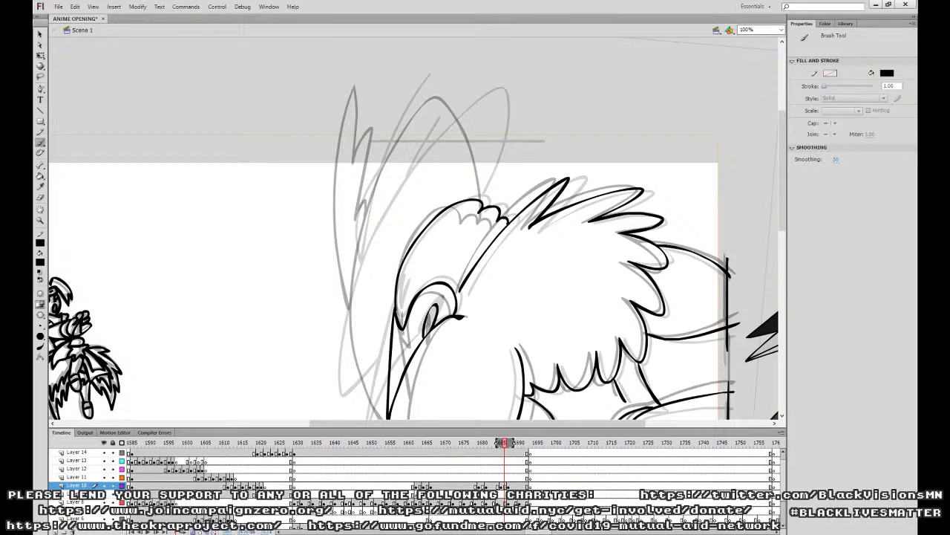
{"action": "mouse_move", "coordinate": [399, 283]}
{"action": "left_mouse_down"}
{"action": "mouse_move", "coordinate": [402, 316]}
{"action": "mouse_move", "coordinate": [406, 292]}
{"action": "left_mouse_up"}
{"action": "key", "text": "ctrl+z"}
Ink the tall rounded hat brim over the crow's head and compare it with the adjacent drawings.
{"action": "mouse_move", "coordinate": [492, 177]}
{"action": "left_mouse_down"}
{"action": "mouse_move", "coordinate": [492, 195]}
{"action": "mouse_move", "coordinate": [543, 116]}
{"action": "mouse_move", "coordinate": [542, 164]}
{"action": "mouse_move", "coordinate": [522, 58]}
{"action": "mouse_move", "coordinate": [477, 84]}
{"action": "mouse_move", "coordinate": [423, 163]}
{"action": "mouse_move", "coordinate": [398, 271]}
{"action": "mouse_move", "coordinate": [413, 371]}
{"action": "mouse_move", "coordinate": [435, 352]}
{"action": "left_mouse_up"}
{"action": "key", "text": "ctrl+z"}
{"action": "mouse_move", "coordinate": [535, 165]}
{"action": "left_mouse_down"}
{"action": "mouse_move", "coordinate": [536, 125]}
{"action": "mouse_move", "coordinate": [525, 58]}
{"action": "mouse_move", "coordinate": [492, 66]}
{"action": "mouse_move", "coordinate": [453, 118]}
{"action": "mouse_move", "coordinate": [405, 248]}
{"action": "mouse_move", "coordinate": [402, 349]}
{"action": "mouse_move", "coordinate": [416, 382]}
{"action": "mouse_move", "coordinate": [436, 366]}
{"action": "left_mouse_up"}
{"action": "left_click_drag", "start_coordinate": [468, 180], "coordinate": [450, 272]}
{"action": "left_click", "coordinate": [513, 485]}
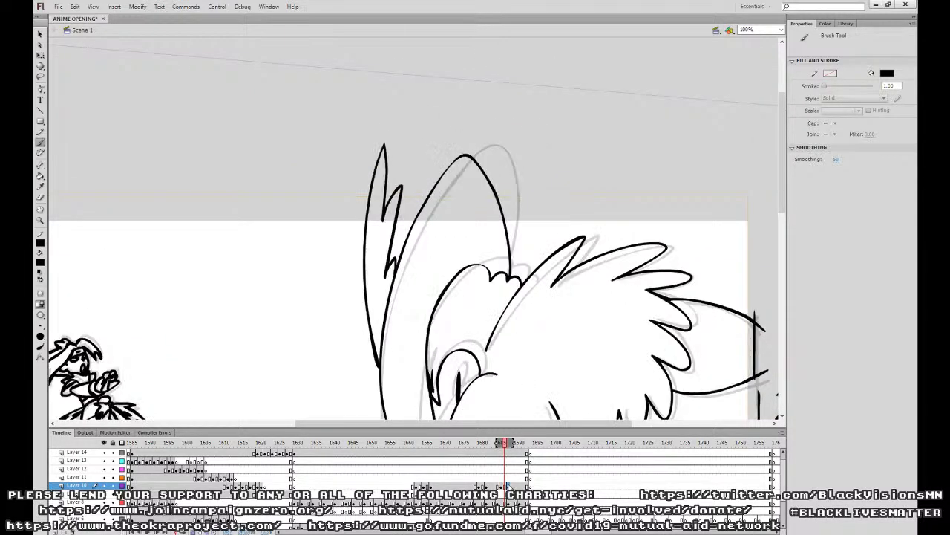
{"action": "left_click", "coordinate": [498, 485]}
{"action": "key", "text": "period"}
{"action": "key", "text": "period"}
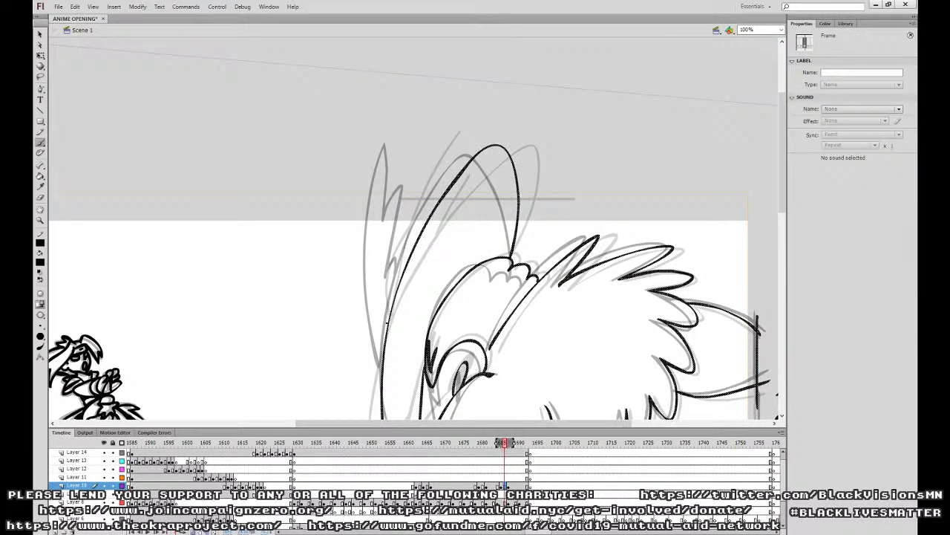
Ink the feather lines in front of the hat and a horizontal line across it, checking them against neighbouring frames.
{"action": "left_click_drag", "start_coordinate": [405, 158], "coordinate": [386, 327]}
{"action": "left_click_drag", "start_coordinate": [437, 171], "coordinate": [417, 236]}
{"action": "left_click_drag", "start_coordinate": [366, 199], "coordinate": [576, 200]}
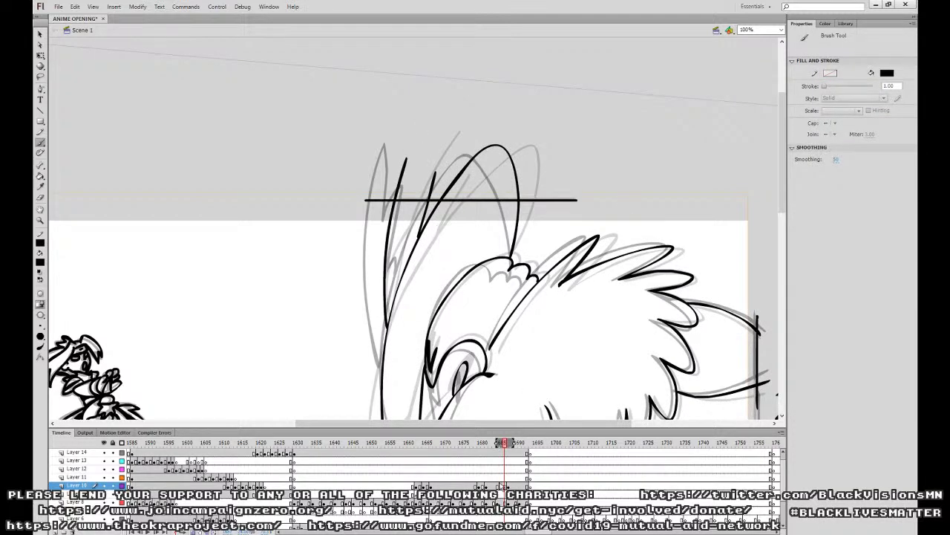
{"action": "left_click", "coordinate": [498, 486]}
{"action": "left_click", "coordinate": [512, 486]}
{"action": "left_click", "coordinate": [499, 486]}
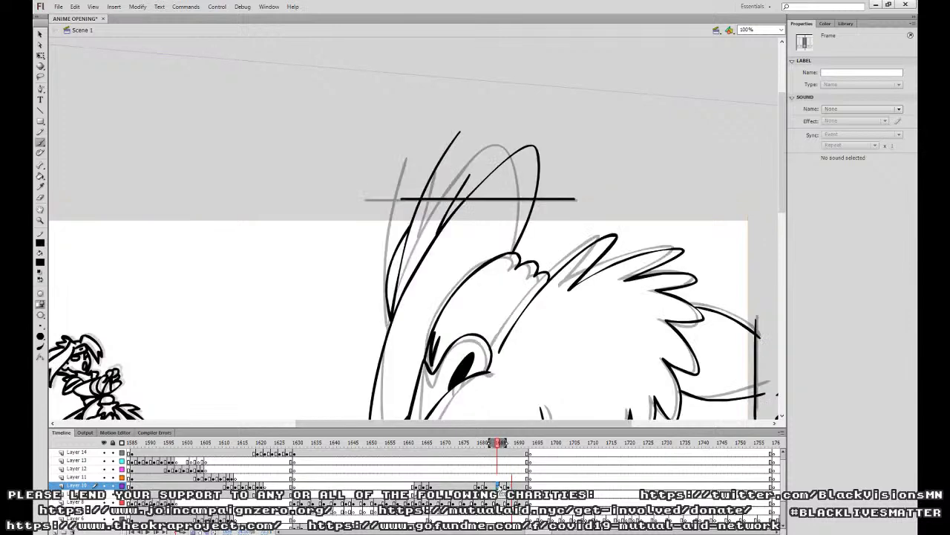
{"action": "left_click", "coordinate": [502, 486]}
{"action": "key", "text": "b"}
{"action": "left_click_drag", "start_coordinate": [385, 264], "coordinate": [384, 326]}
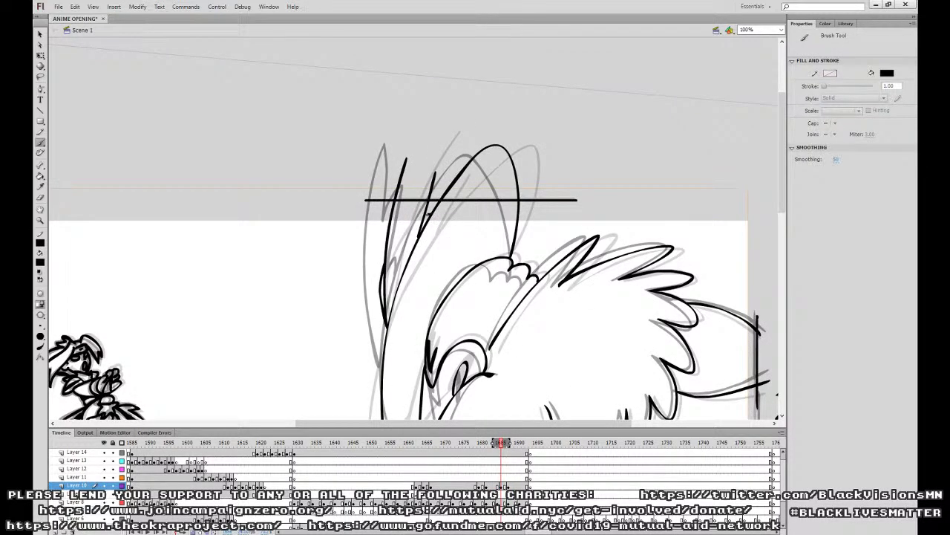
Play back the motion and fill the new in-between's pupil black.
{"action": "left_click_drag", "start_coordinate": [564, 368], "coordinate": [552, 261]}
{"action": "left_click_drag", "start_coordinate": [471, 486], "coordinate": [469, 479]}
{"action": "key", "text": "Return"}
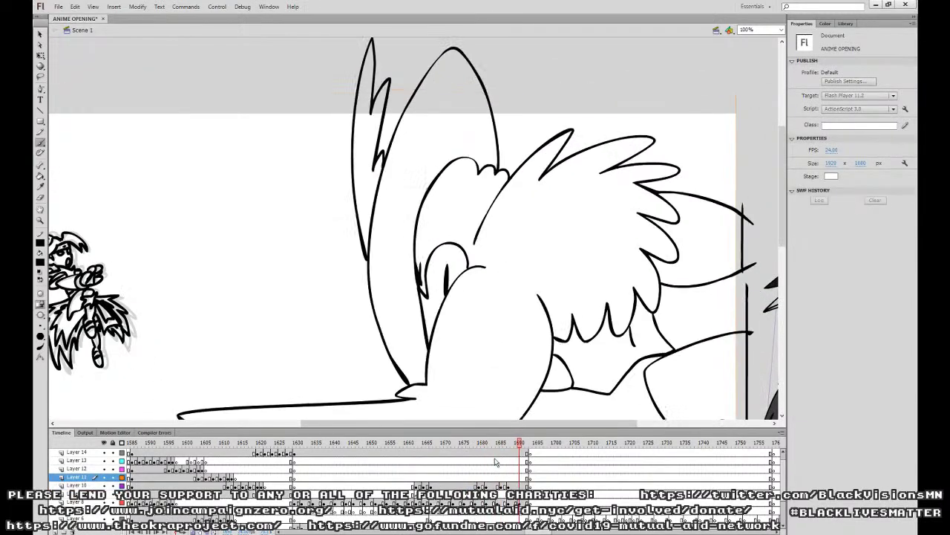
{"action": "key", "text": "Return"}
{"action": "left_click", "coordinate": [501, 486]}
{"action": "left_click", "coordinate": [40, 175]}
{"action": "left_click", "coordinate": [444, 269]}
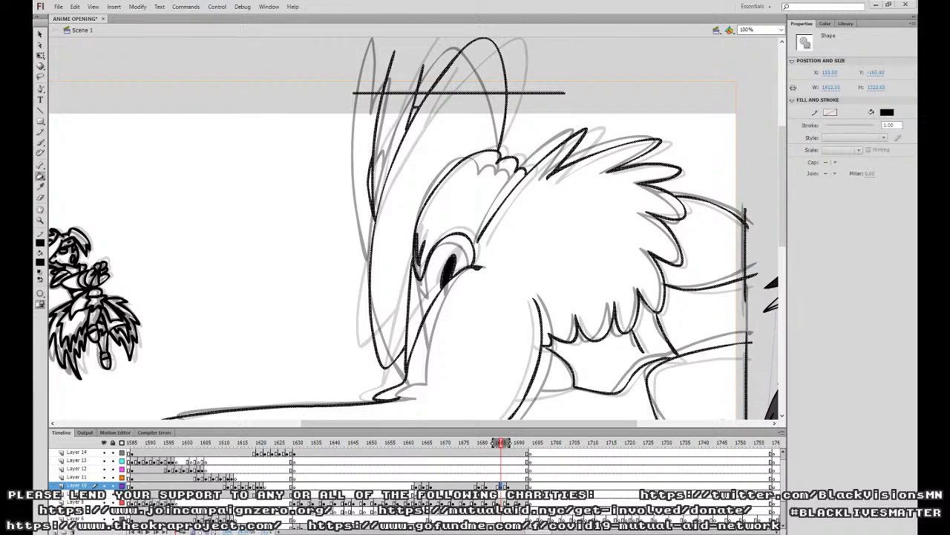
Ink the curved underside of the crow's thigh, the two lower leg lines and the ground line beneath it.
{"action": "key", "text": "b"}
{"action": "key", "text": "ctrl+minus"}
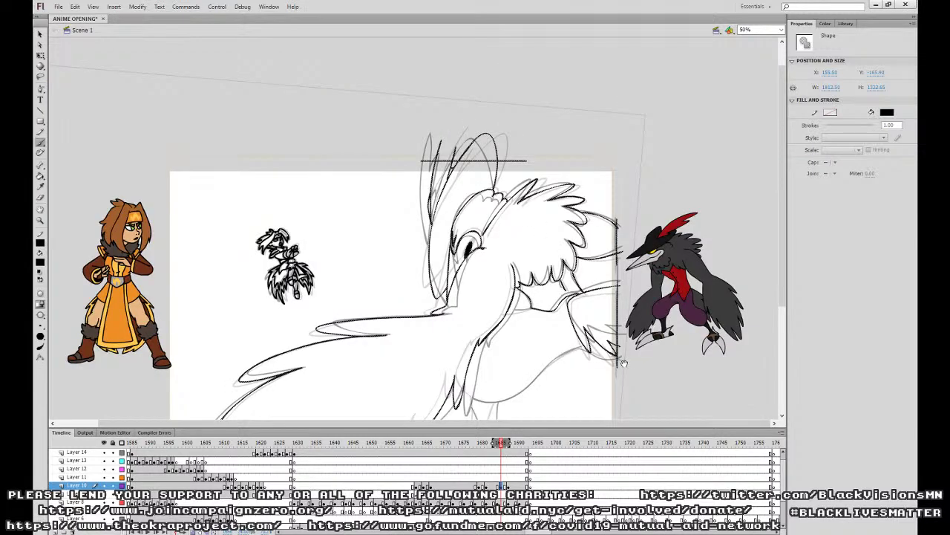
{"action": "key", "text": "ctrl+equal"}
{"action": "mouse_move", "coordinate": [646, 275]}
{"action": "left_mouse_down"}
{"action": "mouse_move", "coordinate": [598, 283]}
{"action": "mouse_move", "coordinate": [447, 108]}
{"action": "left_mouse_up"}
{"action": "mouse_move", "coordinate": [597, 176]}
{"action": "left_mouse_down"}
{"action": "mouse_move", "coordinate": [456, 274]}
{"action": "mouse_move", "coordinate": [412, 288]}
{"action": "mouse_move", "coordinate": [376, 278]}
{"action": "mouse_move", "coordinate": [365, 253]}
{"action": "left_mouse_up"}
{"action": "mouse_move", "coordinate": [616, 186]}
{"action": "left_mouse_down"}
{"action": "mouse_move", "coordinate": [643, 201]}
{"action": "mouse_move", "coordinate": [674, 205]}
{"action": "left_mouse_up"}
{"action": "left_click_drag", "start_coordinate": [425, 288], "coordinate": [420, 361]}
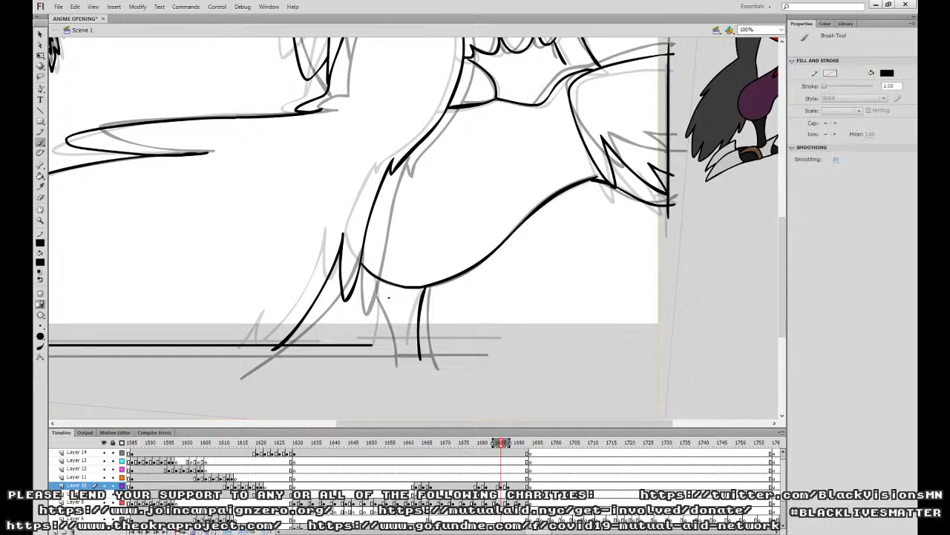
{"action": "left_click_drag", "start_coordinate": [372, 276], "coordinate": [388, 360]}
{"action": "key", "text": "ctrl+z"}
{"action": "mouse_move", "coordinate": [371, 275]}
{"action": "left_mouse_down"}
{"action": "mouse_move", "coordinate": [385, 355]}
{"action": "mouse_move", "coordinate": [465, 344]}
{"action": "left_mouse_up"}
Play back the shot repeatedly to examine the timing of the crow's inked keyframes and in-betweens.
{"action": "mouse_move", "coordinate": [717, 198]}
{"action": "left_mouse_down"}
{"action": "mouse_move", "coordinate": [599, 357]}
{"action": "mouse_move", "coordinate": [600, 424]}
{"action": "left_mouse_up"}
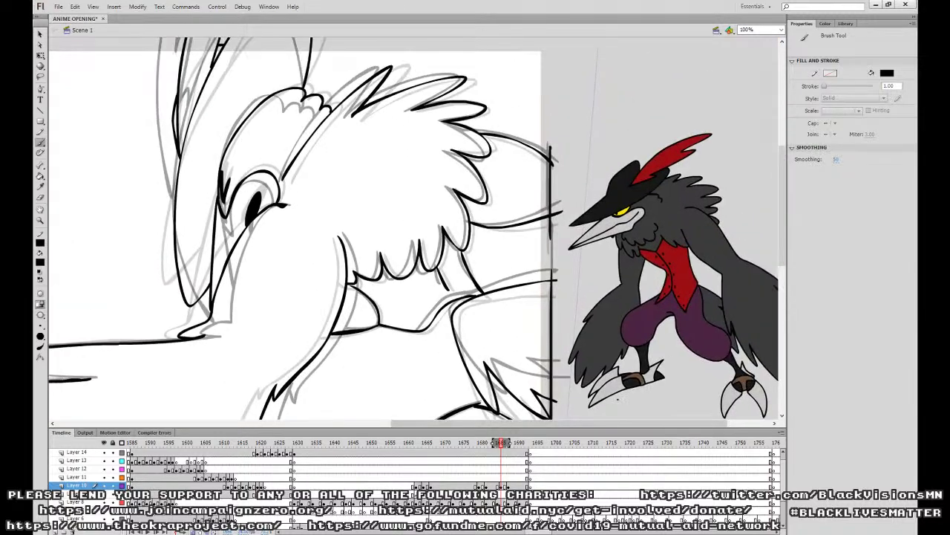
{"action": "key", "text": "ctrl+minus"}
{"action": "left_click", "coordinate": [471, 474]}
{"action": "key", "text": "Return"}
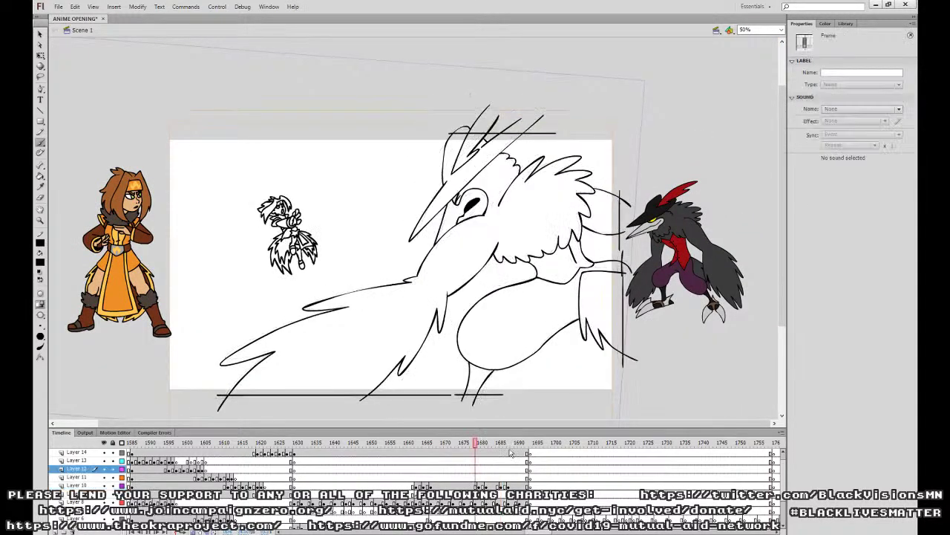
{"action": "key", "text": "Return"}
{"action": "left_click", "coordinate": [476, 474]}
{"action": "key", "text": "Return"}
{"action": "left_click", "coordinate": [503, 485]}
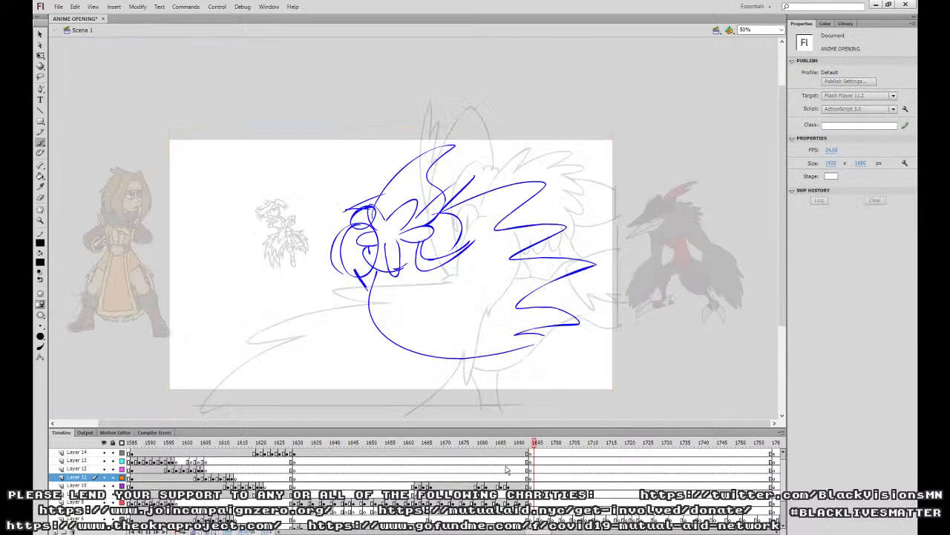
{"action": "left_click", "coordinate": [499, 485]}
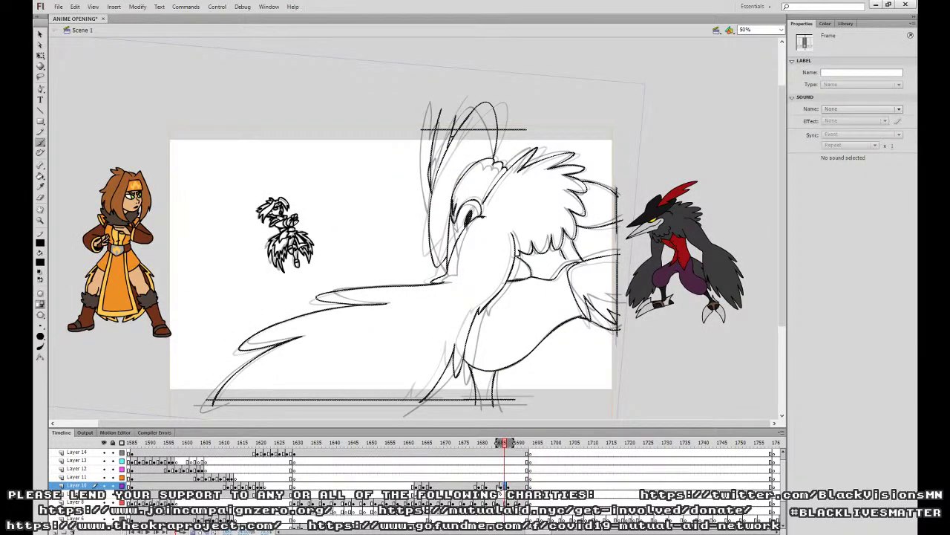
{"action": "left_click", "coordinate": [505, 485]}
{"action": "left_click", "coordinate": [402, 478]}
{"action": "key", "text": "Return"}
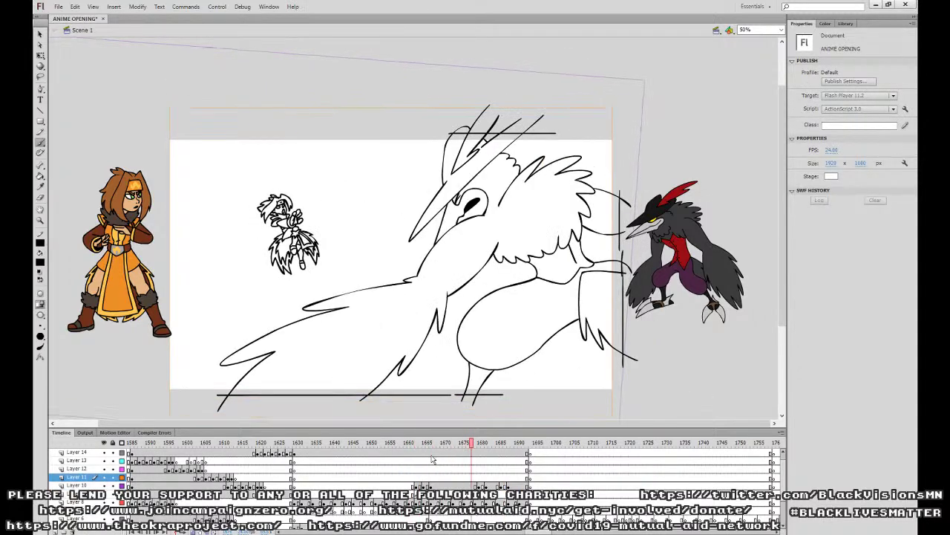
{"action": "key", "text": "Return"}
{"action": "left_click", "coordinate": [454, 478]}
{"action": "key", "text": "Return"}
Retime the crow's in-between keyframes on Layer 10 to an even spacing up to frame 1690 and play them back.
{"action": "left_click", "coordinate": [479, 486]}
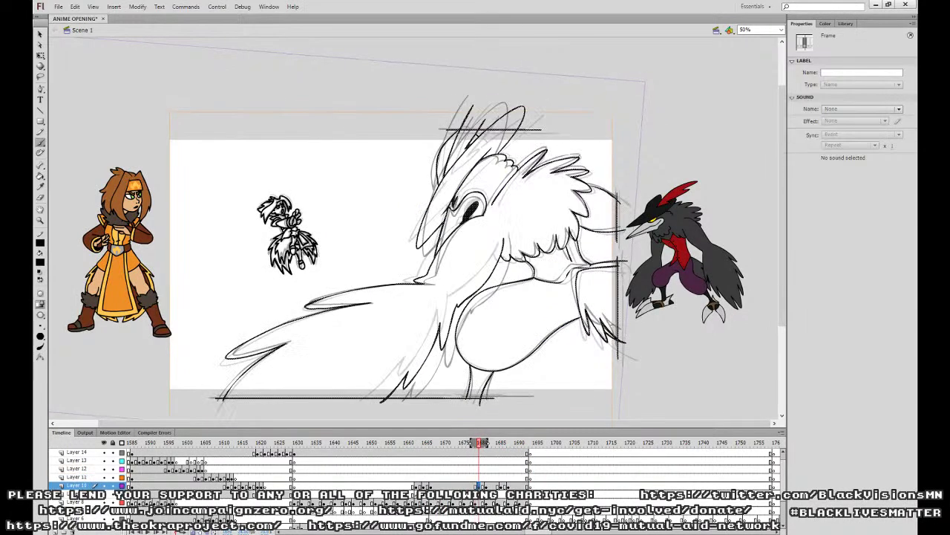
{"action": "left_click_drag", "start_coordinate": [479, 486], "coordinate": [520, 486]}
{"action": "left_click", "coordinate": [501, 486]}
{"action": "left_click", "coordinate": [508, 485]}
{"action": "left_click", "coordinate": [415, 477]}
{"action": "key", "text": "Return"}
{"action": "key", "text": "Return"}
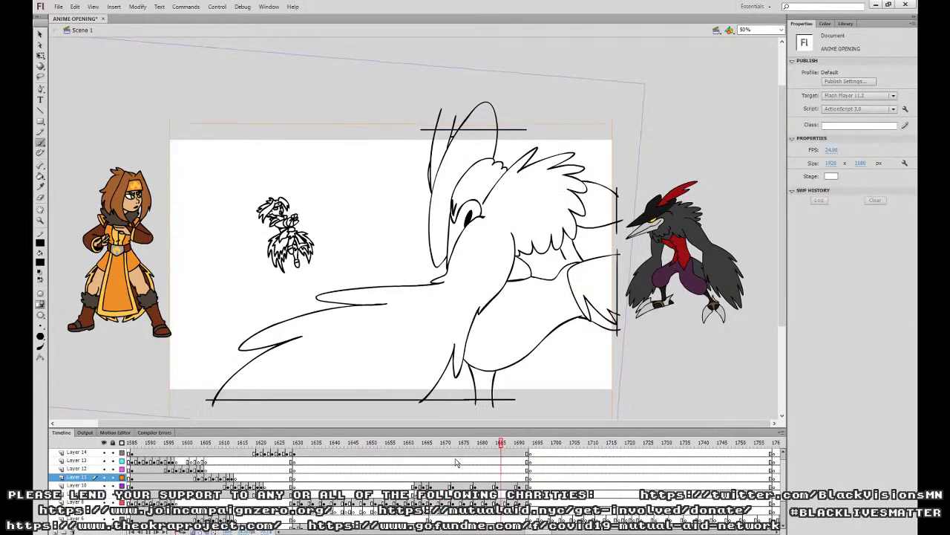
Adjust the spacing of Layer 10's crow keyframes between about frames 1672 and 1690 and replay the shot.
{"action": "left_click", "coordinate": [445, 442]}
{"action": "left_click", "coordinate": [453, 485]}
{"action": "mouse_move", "coordinate": [453, 486]}
{"action": "left_mouse_down"}
{"action": "mouse_move", "coordinate": [442, 486]}
{"action": "mouse_move", "coordinate": [499, 487]}
{"action": "mouse_move", "coordinate": [486, 486]}
{"action": "left_mouse_up"}
{"action": "left_click", "coordinate": [475, 486]}
{"action": "left_click", "coordinate": [519, 485]}
{"action": "left_click", "coordinate": [406, 469]}
{"action": "key", "text": "Return"}
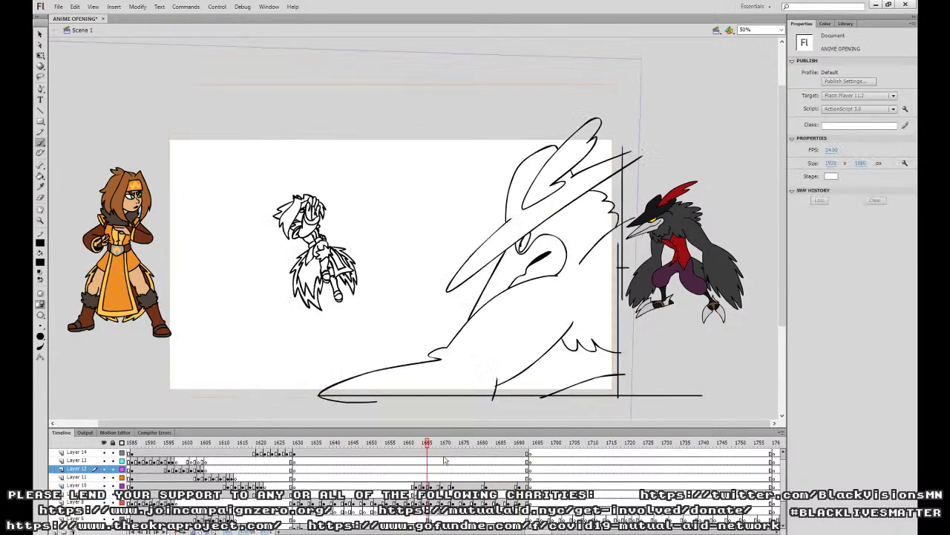
Play back the shot and move Layer 10's crow keyframe from frame 1681 to frame 1678.
{"action": "key", "text": "Return"}
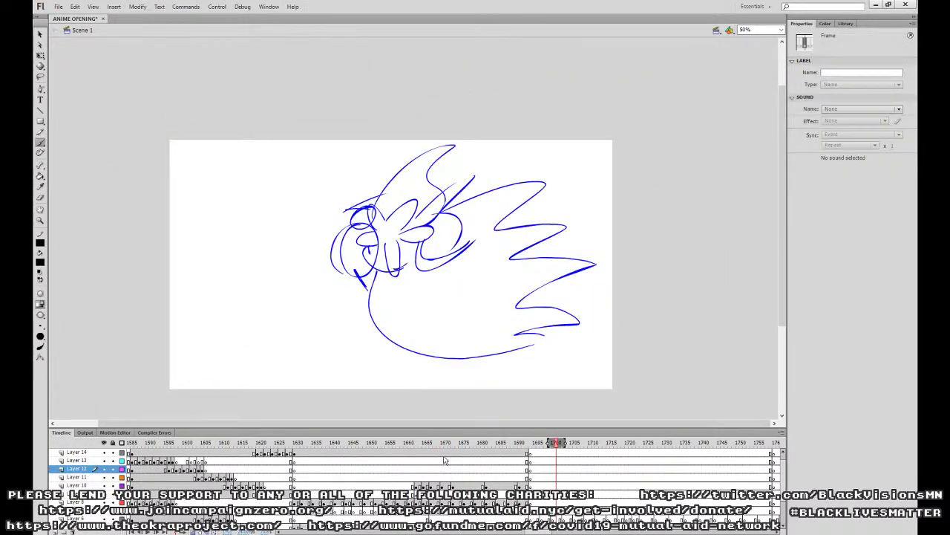
{"action": "left_click", "coordinate": [484, 485]}
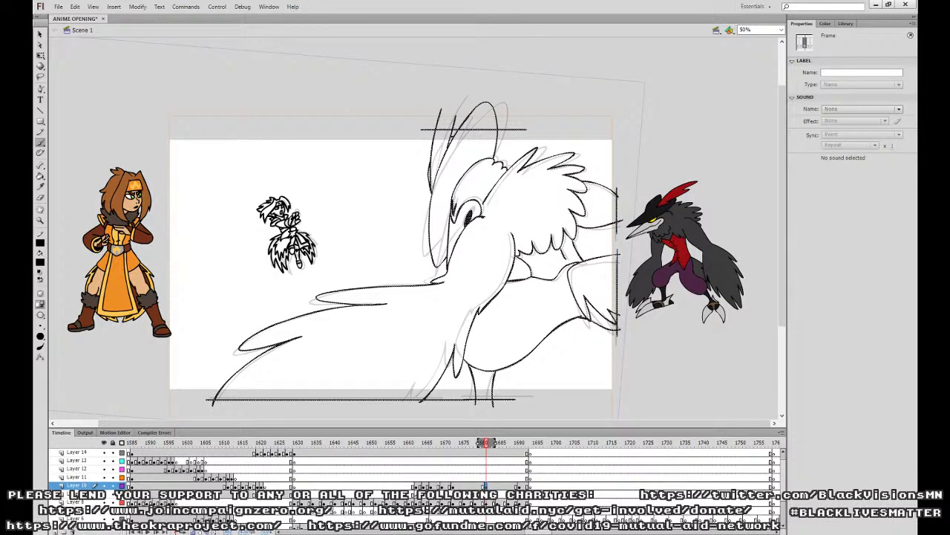
{"action": "left_click_drag", "start_coordinate": [486, 485], "coordinate": [475, 485]}
{"action": "left_click", "coordinate": [497, 484]}
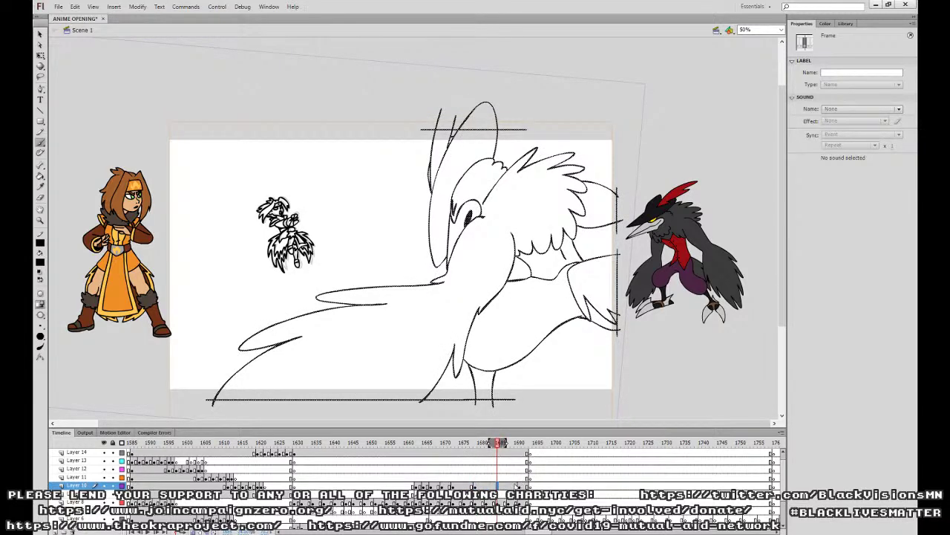
Insert a blank keyframe on Layer 10 at frame 1676 and ink the rear edge of the crow's near wing down to its feather tip.
{"action": "left_click", "coordinate": [468, 485]}
{"action": "key", "text": "F7"}
{"action": "key", "text": "ctrl+1"}
{"action": "mouse_move", "coordinate": [563, 260]}
{"action": "left_mouse_down"}
{"action": "mouse_move", "coordinate": [547, 237]}
{"action": "mouse_move", "coordinate": [460, 196]}
{"action": "left_mouse_up"}
{"action": "mouse_move", "coordinate": [550, 104]}
{"action": "left_mouse_down"}
{"action": "mouse_move", "coordinate": [550, 165]}
{"action": "mouse_move", "coordinate": [518, 224]}
{"action": "mouse_move", "coordinate": [480, 264]}
{"action": "mouse_move", "coordinate": [536, 194]}
{"action": "left_mouse_up"}
{"action": "mouse_move", "coordinate": [475, 259]}
{"action": "left_mouse_down"}
{"action": "mouse_move", "coordinate": [484, 319]}
{"action": "mouse_move", "coordinate": [525, 194]}
{"action": "left_mouse_up"}
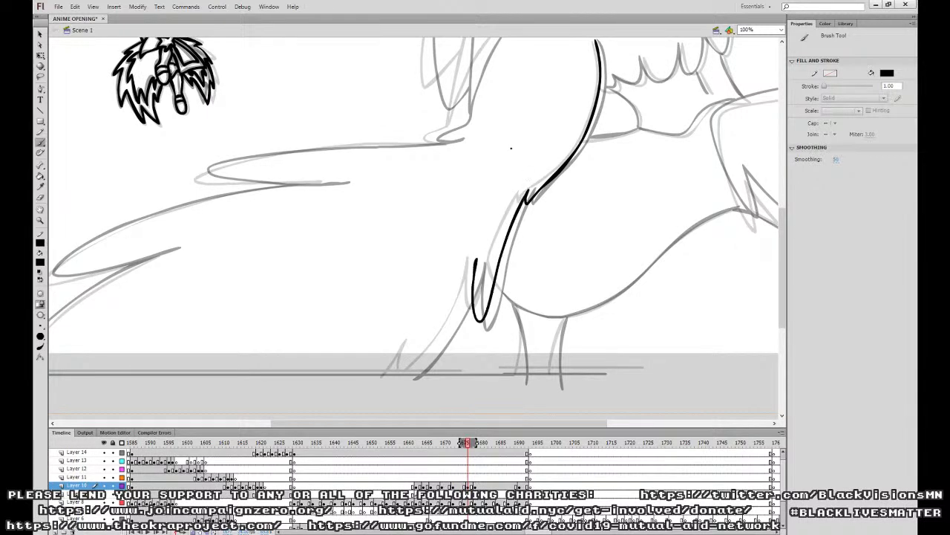
Ink the near wing's front edge from below the eye down to the notch and erase its stray upper end.
{"action": "left_click_drag", "start_coordinate": [512, 152], "coordinate": [504, 315]}
{"action": "mouse_move", "coordinate": [522, 214]}
{"action": "left_mouse_down"}
{"action": "mouse_move", "coordinate": [489, 221]}
{"action": "mouse_move", "coordinate": [461, 255]}
{"action": "mouse_move", "coordinate": [423, 344]}
{"action": "mouse_move", "coordinate": [440, 345]}
{"action": "mouse_move", "coordinate": [649, 188]}
{"action": "mouse_move", "coordinate": [637, 182]}
{"action": "mouse_move", "coordinate": [531, 282]}
{"action": "left_mouse_up"}
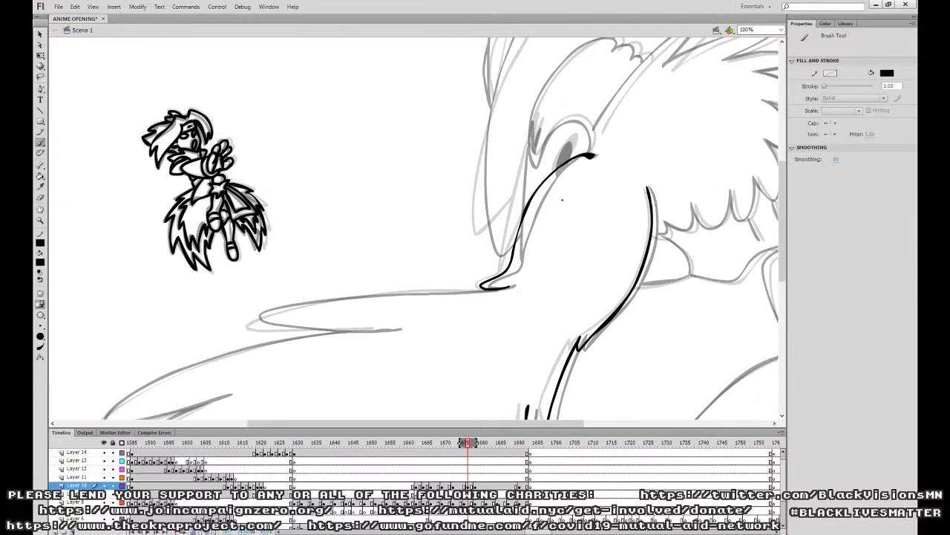
{"action": "left_click", "coordinate": [41, 196]}
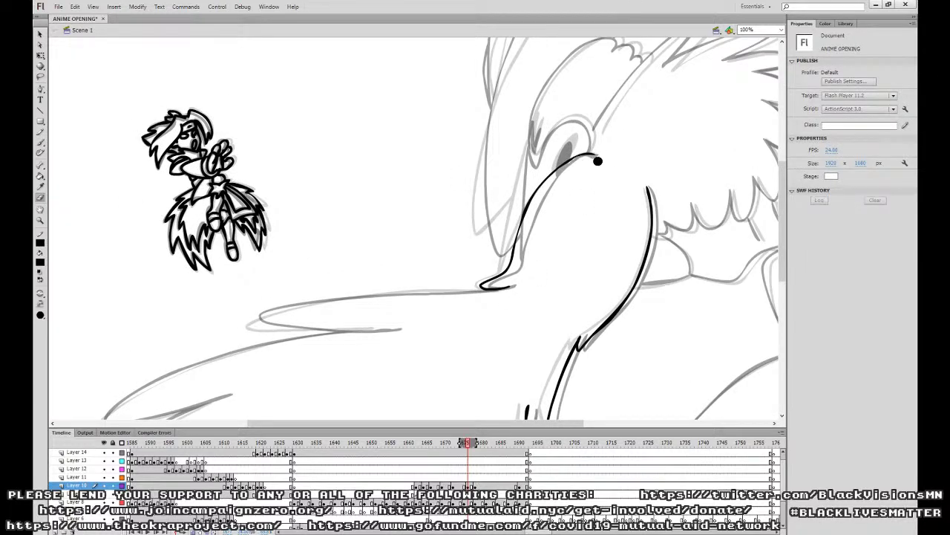
{"action": "left_click", "coordinate": [41, 142]}
Ink the near wing's long pointed feathers down to the ground and the horizontal ground line beneath them.
{"action": "mouse_move", "coordinate": [447, 348]}
{"action": "left_mouse_down"}
{"action": "mouse_move", "coordinate": [596, 179]}
{"action": "mouse_move", "coordinate": [595, 189]}
{"action": "left_mouse_up"}
{"action": "left_click_drag", "start_coordinate": [410, 157], "coordinate": [663, 127]}
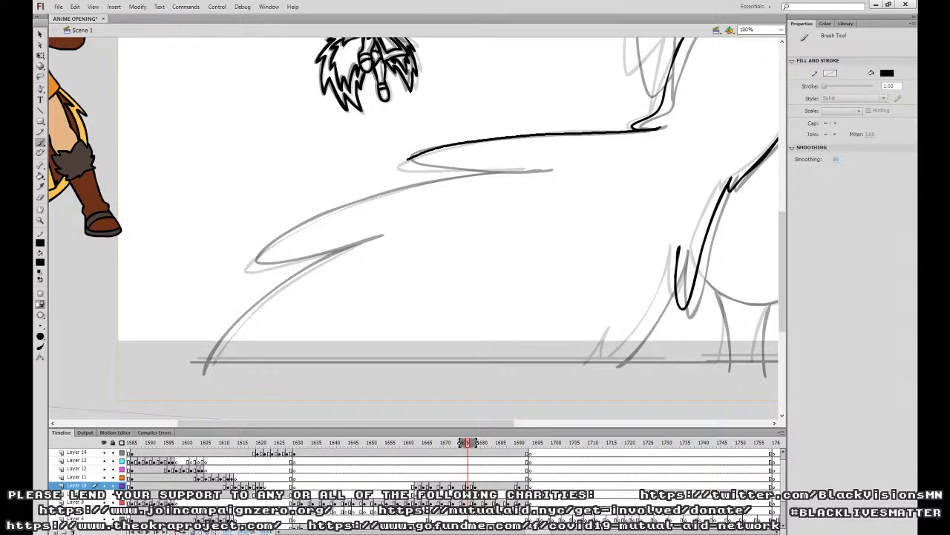
{"action": "key", "text": "ctrl+z"}
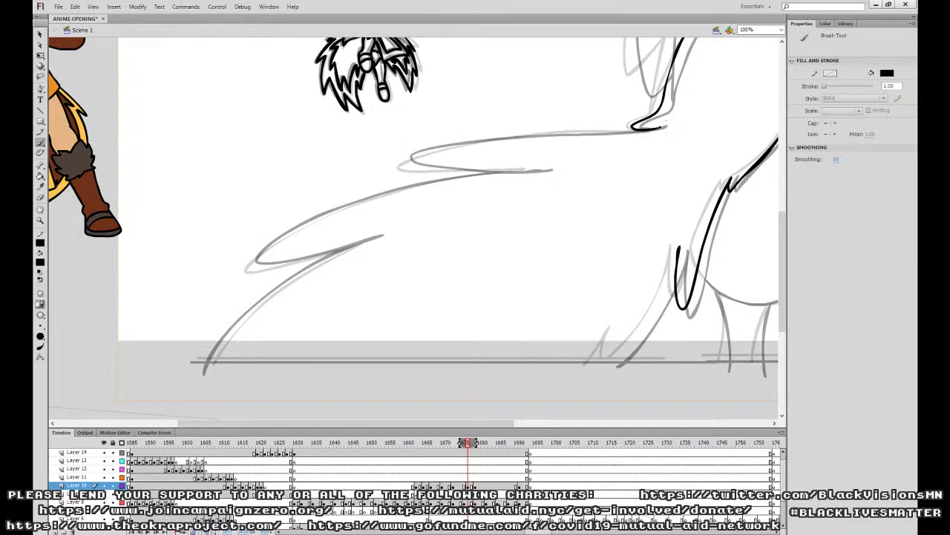
{"action": "mouse_move", "coordinate": [657, 128]}
{"action": "left_mouse_down"}
{"action": "mouse_move", "coordinate": [444, 143]}
{"action": "mouse_move", "coordinate": [403, 162]}
{"action": "mouse_move", "coordinate": [537, 174]}
{"action": "left_mouse_up"}
{"action": "key", "text": "ctrl+z"}
{"action": "mouse_move", "coordinate": [657, 128]}
{"action": "left_mouse_down"}
{"action": "mouse_move", "coordinate": [454, 142]}
{"action": "mouse_move", "coordinate": [402, 159]}
{"action": "mouse_move", "coordinate": [439, 171]}
{"action": "mouse_move", "coordinate": [532, 171]}
{"action": "mouse_move", "coordinate": [410, 189]}
{"action": "mouse_move", "coordinate": [324, 216]}
{"action": "mouse_move", "coordinate": [254, 259]}
{"action": "mouse_move", "coordinate": [306, 257]}
{"action": "left_mouse_up"}
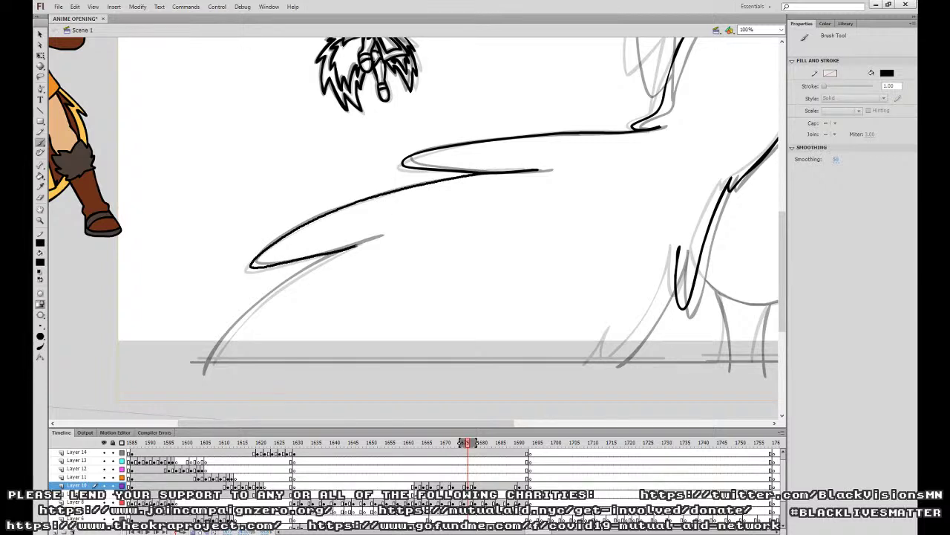
{"action": "mouse_move", "coordinate": [383, 236]}
{"action": "left_mouse_down"}
{"action": "mouse_move", "coordinate": [295, 270]}
{"action": "mouse_move", "coordinate": [206, 367]}
{"action": "mouse_move", "coordinate": [202, 354]}
{"action": "mouse_move", "coordinate": [268, 352]}
{"action": "mouse_move", "coordinate": [756, 362]}
{"action": "left_mouse_up"}
Ink the near wing's last rear feather edge, the feathered outline beside the stage edge and the vertical line closing it.
{"action": "left_click_drag", "start_coordinate": [704, 335], "coordinate": [524, 368]}
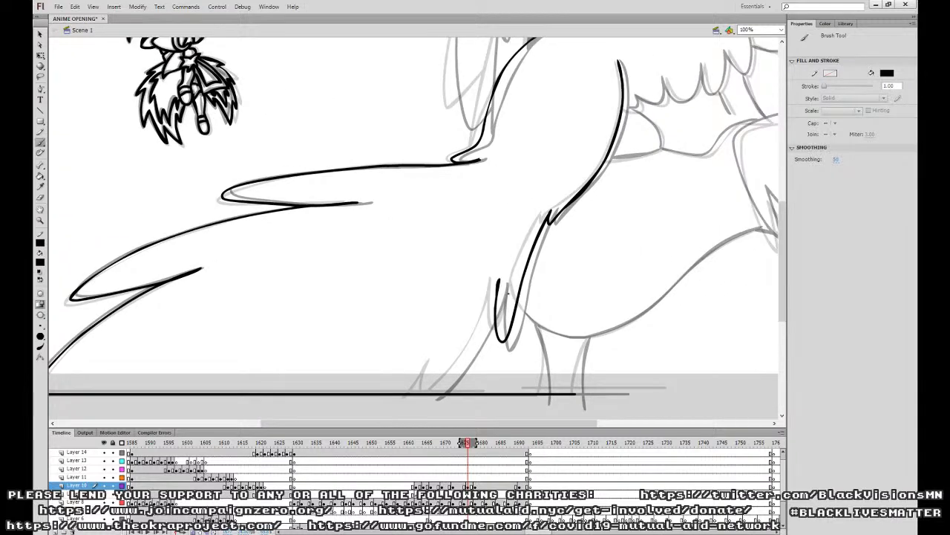
{"action": "mouse_move", "coordinate": [496, 288]}
{"action": "left_mouse_down"}
{"action": "mouse_move", "coordinate": [430, 402]}
{"action": "mouse_move", "coordinate": [426, 370]}
{"action": "mouse_move", "coordinate": [421, 391]}
{"action": "left_mouse_up"}
{"action": "left_click_drag", "start_coordinate": [643, 312], "coordinate": [413, 365]}
{"action": "mouse_move", "coordinate": [578, 239]}
{"action": "left_mouse_down"}
{"action": "mouse_move", "coordinate": [540, 325]}
{"action": "mouse_move", "coordinate": [534, 312]}
{"action": "left_mouse_up"}
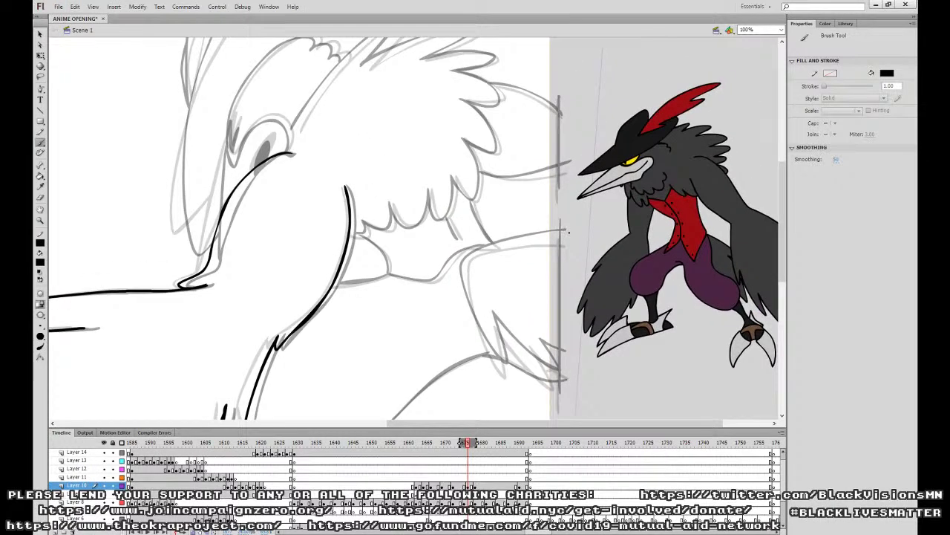
{"action": "mouse_move", "coordinate": [561, 235]}
{"action": "left_mouse_down"}
{"action": "mouse_move", "coordinate": [466, 260]}
{"action": "mouse_move", "coordinate": [465, 301]}
{"action": "mouse_move", "coordinate": [505, 371]}
{"action": "left_mouse_up"}
{"action": "mouse_move", "coordinate": [492, 313]}
{"action": "left_mouse_down"}
{"action": "mouse_move", "coordinate": [498, 343]}
{"action": "mouse_move", "coordinate": [555, 383]}
{"action": "mouse_move", "coordinate": [535, 341]}
{"action": "mouse_move", "coordinate": [559, 190]}
{"action": "left_mouse_up"}
Ink the jagged feather ruff around the crow's neck and shoulders and the line running up behind the eye.
{"action": "mouse_move", "coordinate": [511, 276]}
{"action": "left_mouse_down"}
{"action": "mouse_move", "coordinate": [527, 290]}
{"action": "mouse_move", "coordinate": [556, 390]}
{"action": "left_mouse_up"}
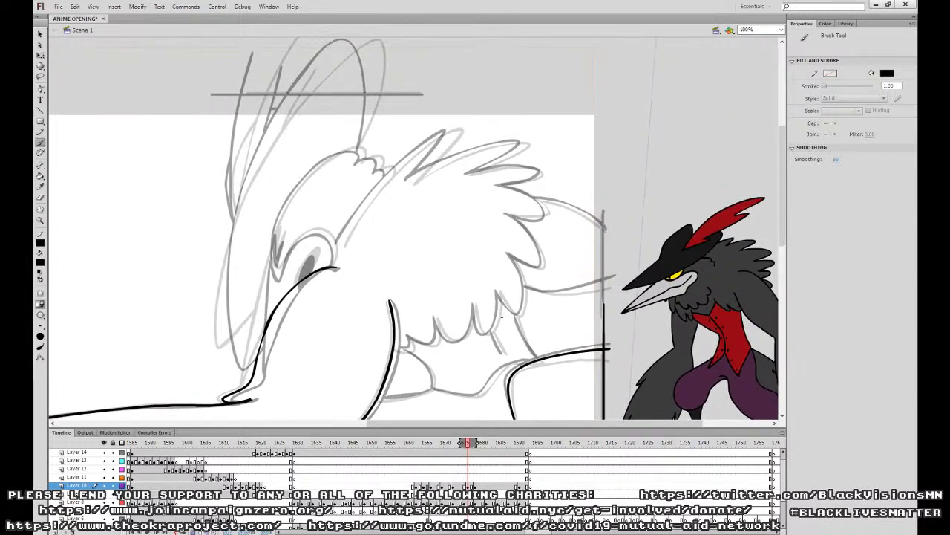
{"action": "mouse_move", "coordinate": [403, 343]}
{"action": "left_mouse_down"}
{"action": "mouse_move", "coordinate": [430, 342]}
{"action": "mouse_move", "coordinate": [438, 319]}
{"action": "mouse_move", "coordinate": [459, 339]}
{"action": "mouse_move", "coordinate": [474, 306]}
{"action": "mouse_move", "coordinate": [483, 334]}
{"action": "mouse_move", "coordinate": [497, 309]}
{"action": "mouse_move", "coordinate": [523, 296]}
{"action": "mouse_move", "coordinate": [509, 254]}
{"action": "mouse_move", "coordinate": [539, 266]}
{"action": "mouse_move", "coordinate": [503, 192]}
{"action": "mouse_move", "coordinate": [537, 178]}
{"action": "mouse_move", "coordinate": [469, 171]}
{"action": "left_mouse_up"}
{"action": "mouse_move", "coordinate": [342, 240]}
{"action": "left_mouse_down"}
{"action": "mouse_move", "coordinate": [434, 138]}
{"action": "mouse_move", "coordinate": [407, 180]}
{"action": "left_mouse_up"}
{"action": "mouse_move", "coordinate": [484, 169]}
{"action": "left_mouse_down"}
{"action": "mouse_move", "coordinate": [523, 141]}
{"action": "mouse_move", "coordinate": [462, 153]}
{"action": "mouse_move", "coordinate": [413, 179]}
{"action": "left_mouse_up"}
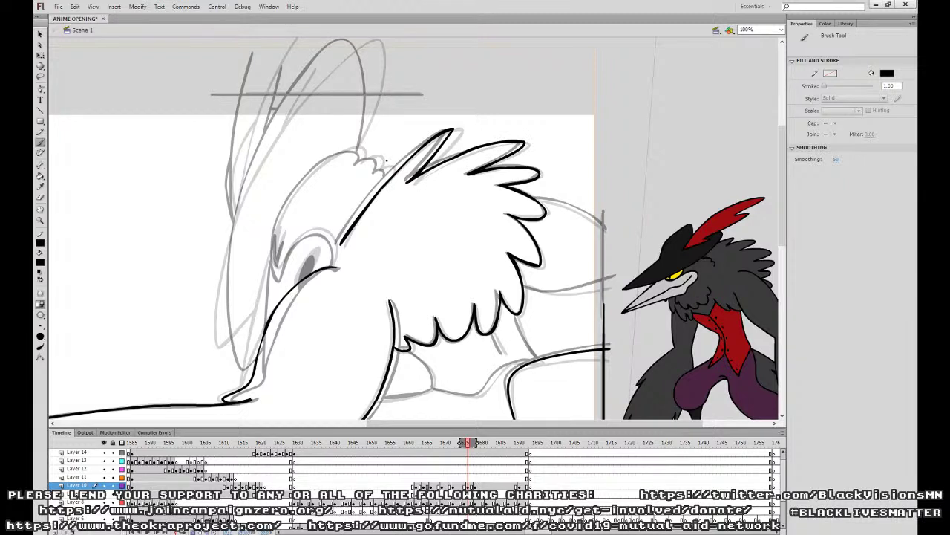
Ink the crow's hat crown, eye, face edge and looping hat brim, and fill the pupil black.
{"action": "mouse_move", "coordinate": [352, 148]}
{"action": "left_mouse_down"}
{"action": "mouse_move", "coordinate": [312, 175]}
{"action": "mouse_move", "coordinate": [277, 218]}
{"action": "mouse_move", "coordinate": [272, 268]}
{"action": "mouse_move", "coordinate": [317, 231]}
{"action": "mouse_move", "coordinate": [335, 266]}
{"action": "left_mouse_up"}
{"action": "left_click_drag", "start_coordinate": [270, 255], "coordinate": [252, 379]}
{"action": "mouse_move", "coordinate": [297, 280]}
{"action": "left_mouse_down"}
{"action": "mouse_move", "coordinate": [314, 252]}
{"action": "mouse_move", "coordinate": [301, 276]}
{"action": "mouse_move", "coordinate": [277, 230]}
{"action": "left_mouse_up"}
{"action": "mouse_move", "coordinate": [275, 264]}
{"action": "left_mouse_down"}
{"action": "mouse_move", "coordinate": [278, 229]}
{"action": "mouse_move", "coordinate": [281, 237]}
{"action": "left_mouse_up"}
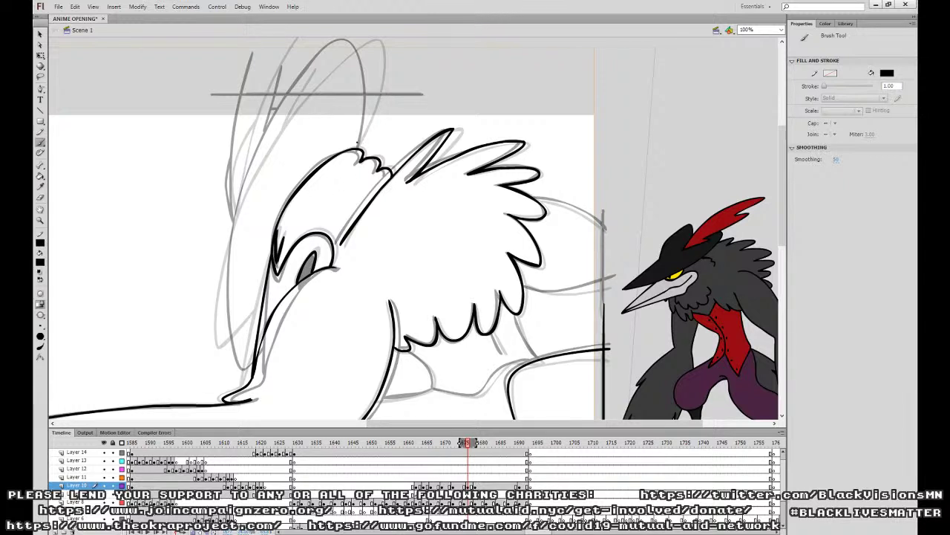
{"action": "mouse_move", "coordinate": [361, 140]}
{"action": "left_mouse_down"}
{"action": "mouse_move", "coordinate": [352, 41]}
{"action": "mouse_move", "coordinate": [284, 108]}
{"action": "mouse_move", "coordinate": [231, 227]}
{"action": "mouse_move", "coordinate": [226, 351]}
{"action": "mouse_move", "coordinate": [258, 328]}
{"action": "left_mouse_up"}
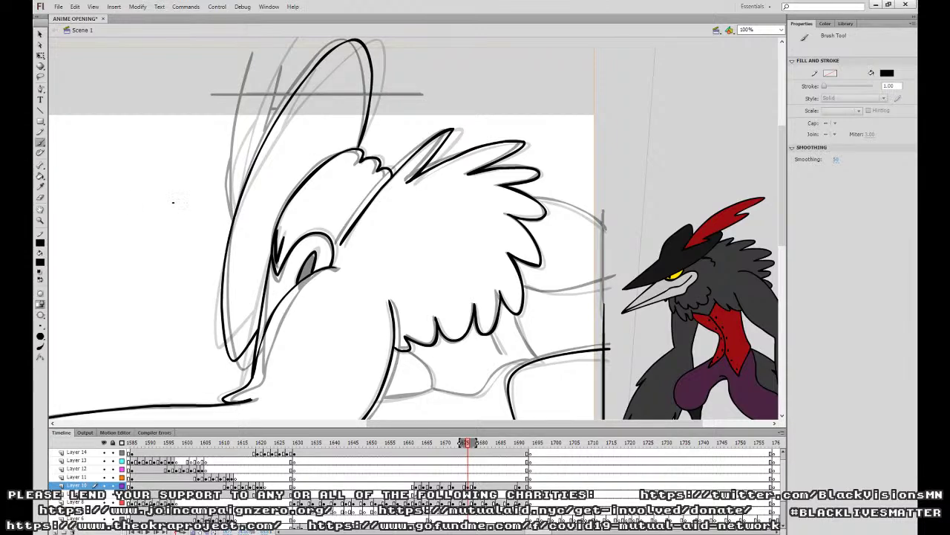
{"action": "left_click", "coordinate": [40, 176]}
{"action": "left_click", "coordinate": [305, 270]}
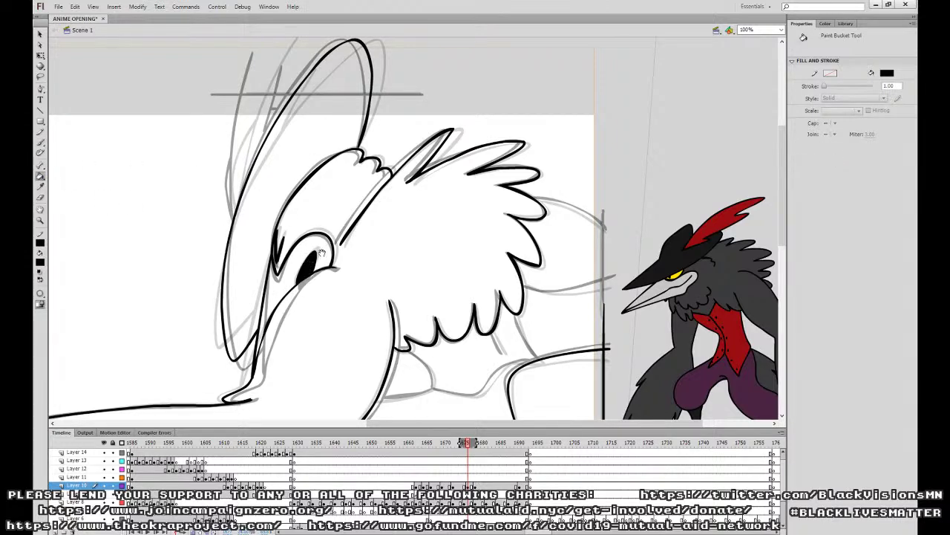
Ink the two curves extending behind the feather ruff and the vertical line closing them at the stage edge.
{"action": "left_click_drag", "start_coordinate": [476, 233], "coordinate": [381, 147]}
{"action": "left_click", "coordinate": [40, 142]}
{"action": "left_click_drag", "start_coordinate": [429, 202], "coordinate": [513, 195]}
{"action": "key", "text": "ctrl+z"}
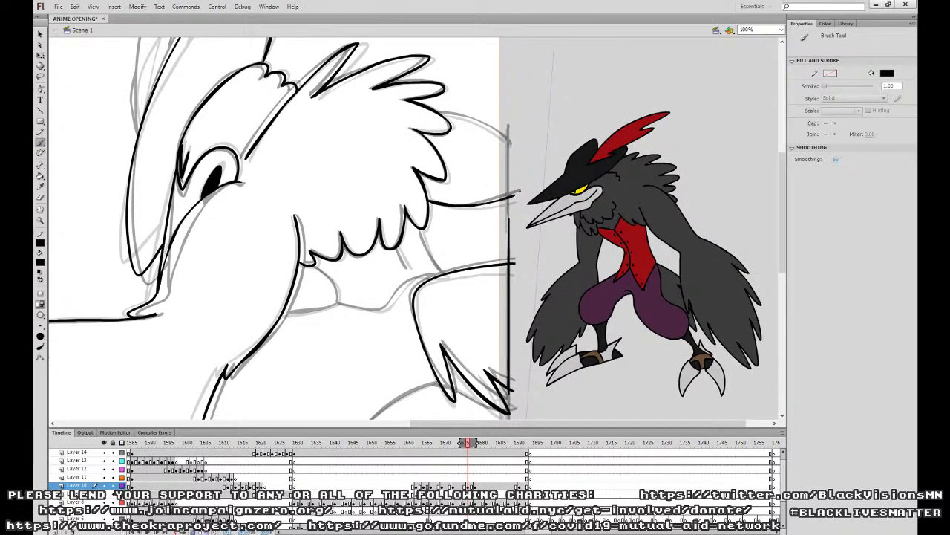
{"action": "mouse_move", "coordinate": [445, 114]}
{"action": "left_mouse_down"}
{"action": "mouse_move", "coordinate": [514, 144]}
{"action": "mouse_move", "coordinate": [440, 111]}
{"action": "left_mouse_up"}
{"action": "key", "text": "ctrl+z"}
{"action": "left_click_drag", "start_coordinate": [508, 124], "coordinate": [509, 225]}
Ink the torso lines below the feather ruff and the wavy waistline joining the thigh.
{"action": "left_click_drag", "start_coordinate": [421, 230], "coordinate": [444, 273]}
{"action": "left_click_drag", "start_coordinate": [336, 283], "coordinate": [339, 303]}
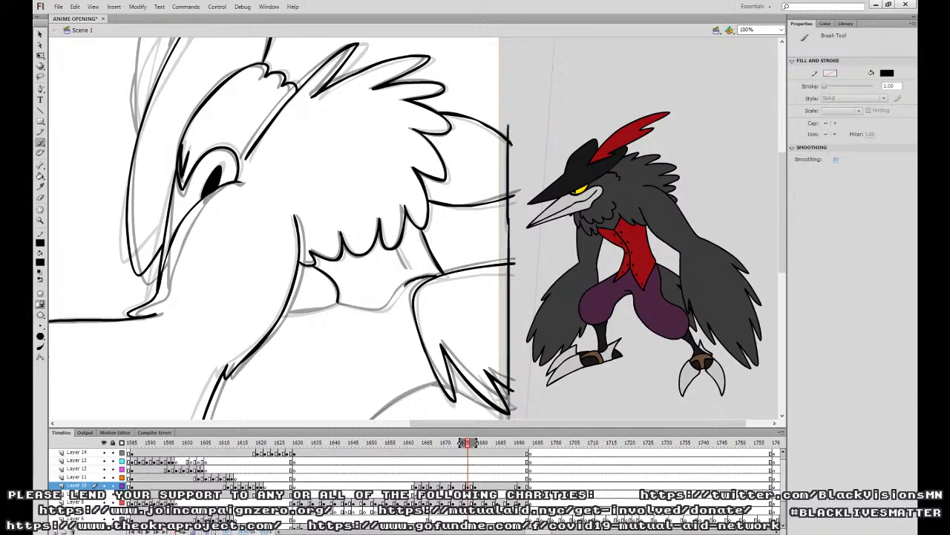
{"action": "left_click_drag", "start_coordinate": [363, 310], "coordinate": [413, 280]}
{"action": "key", "text": "ctrl+z"}
{"action": "mouse_move", "coordinate": [378, 311]}
{"action": "left_mouse_down"}
{"action": "mouse_move", "coordinate": [338, 303]}
{"action": "mouse_move", "coordinate": [281, 316]}
{"action": "left_mouse_up"}
{"action": "left_click_drag", "start_coordinate": [398, 248], "coordinate": [409, 268]}
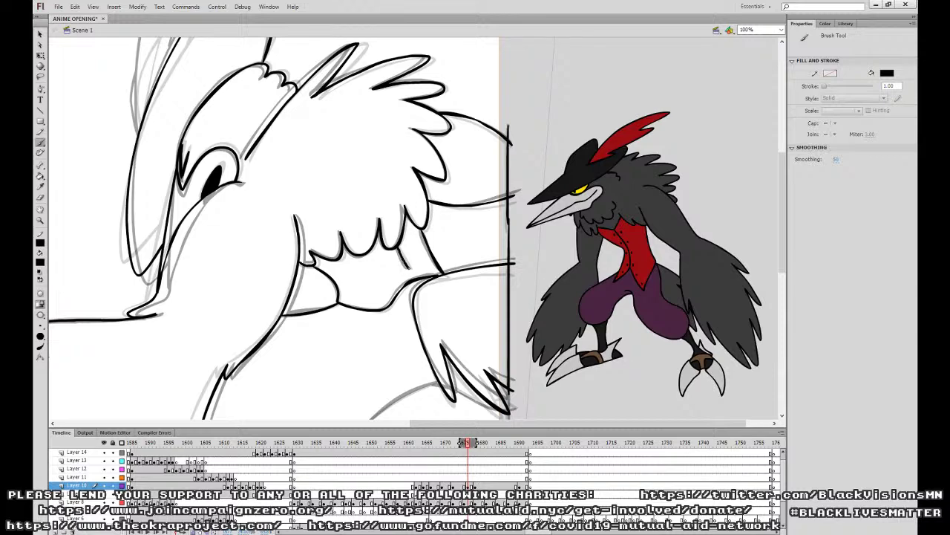
Ink the curved underside of the thigh, the two lower leg lines and the short ground line below them on frame 1676.
{"action": "mouse_move", "coordinate": [408, 357]}
{"action": "left_mouse_down"}
{"action": "mouse_move", "coordinate": [484, 231]}
{"action": "mouse_move", "coordinate": [486, 264]}
{"action": "mouse_move", "coordinate": [370, 355]}
{"action": "mouse_move", "coordinate": [334, 365]}
{"action": "mouse_move", "coordinate": [276, 345]}
{"action": "mouse_move", "coordinate": [269, 331]}
{"action": "mouse_move", "coordinate": [296, 417]}
{"action": "left_mouse_up"}
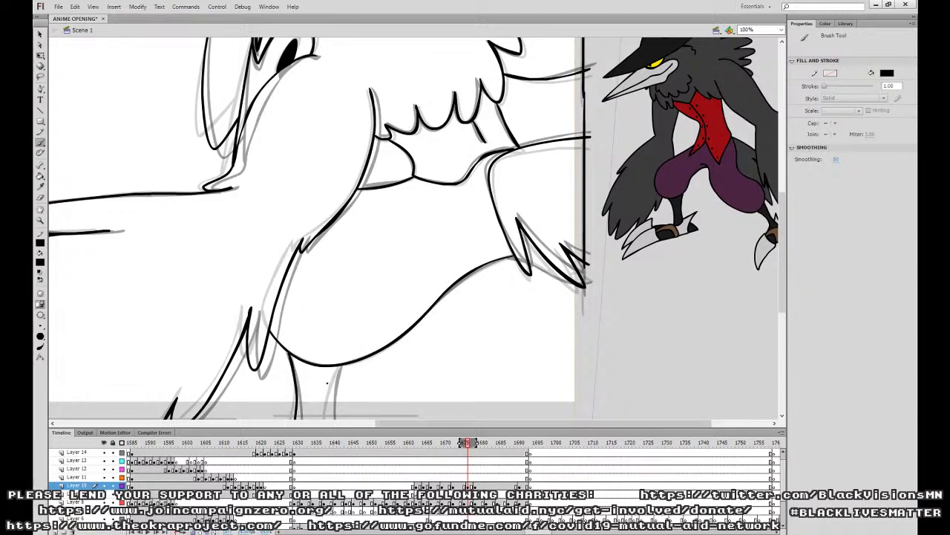
{"action": "left_click_drag", "start_coordinate": [336, 365], "coordinate": [340, 417]}
{"action": "left_click_drag", "start_coordinate": [277, 415], "coordinate": [401, 416]}
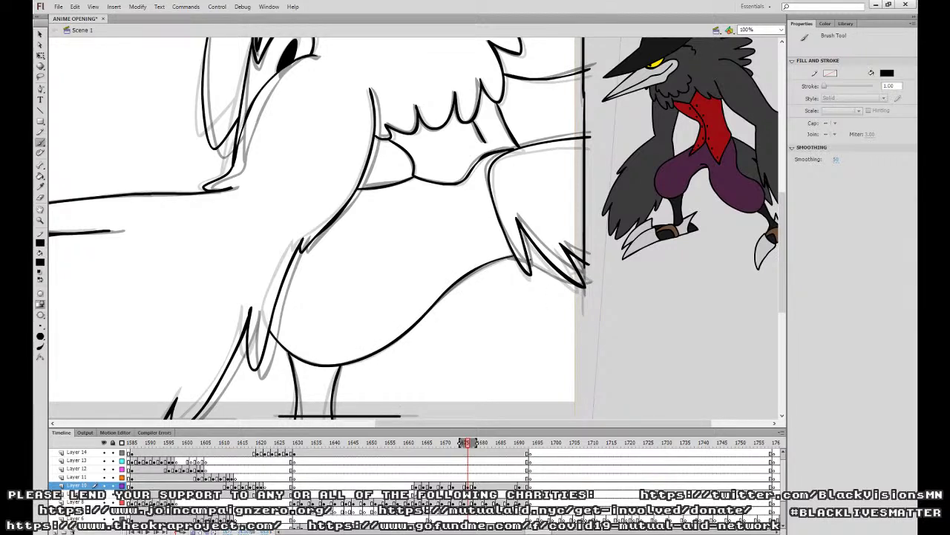
Add the remaining strokes at the feather tips by the stage edge and compare the drawing with the neighbouring keyframes.
{"action": "left_click_drag", "start_coordinate": [530, 259], "coordinate": [586, 291]}
{"action": "left_click_drag", "start_coordinate": [557, 241], "coordinate": [589, 309]}
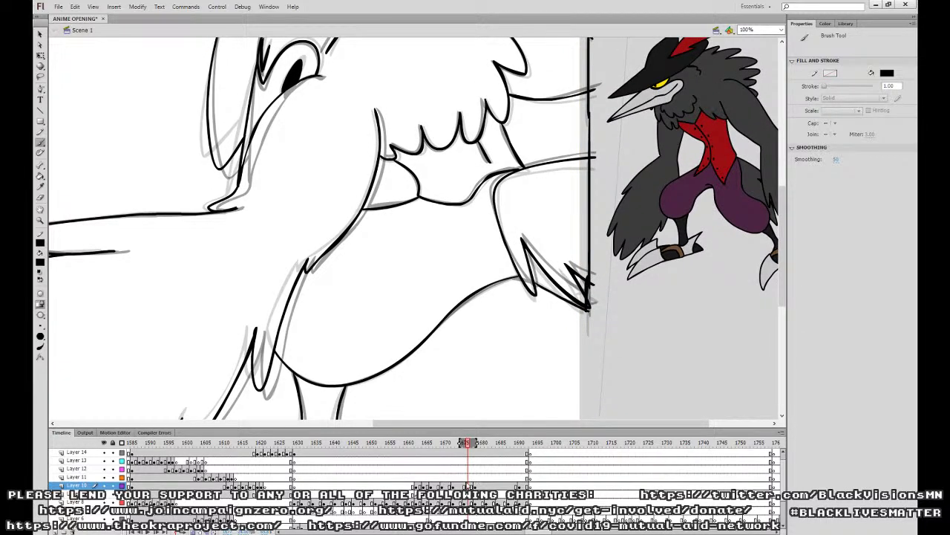
{"action": "left_click", "coordinate": [475, 486]}
{"action": "left_click", "coordinate": [456, 486]}
{"action": "left_click", "coordinate": [468, 486]}
Ink the hat's feather strokes beside the brim and the horizontal line cutting across the hat's upper part.
{"action": "mouse_move", "coordinate": [546, 174]}
{"action": "left_mouse_down"}
{"action": "mouse_move", "coordinate": [573, 361]}
{"action": "mouse_move", "coordinate": [564, 363]}
{"action": "mouse_move", "coordinate": [639, 472]}
{"action": "left_mouse_up"}
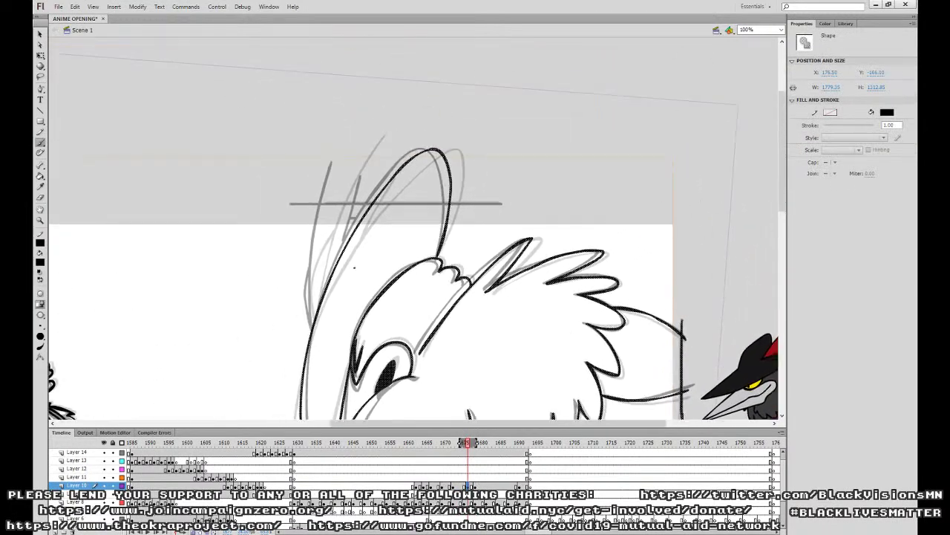
{"action": "left_click_drag", "start_coordinate": [340, 159], "coordinate": [320, 303]}
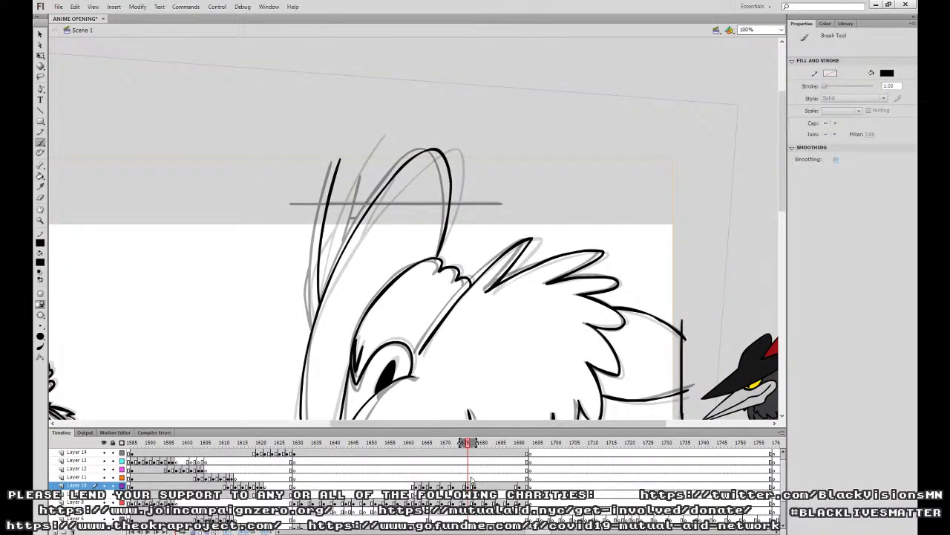
{"action": "left_click_drag", "start_coordinate": [318, 257], "coordinate": [308, 324]}
{"action": "left_click_drag", "start_coordinate": [350, 237], "coordinate": [374, 169]}
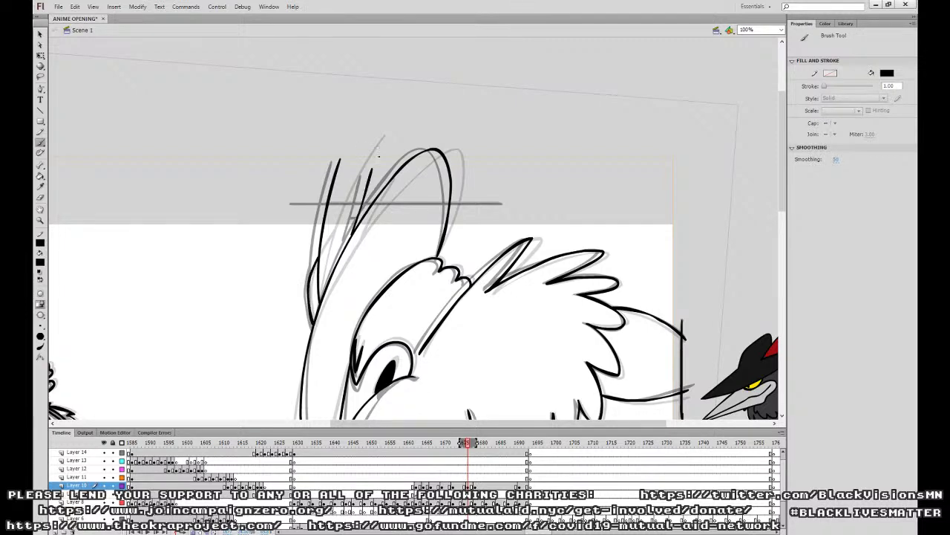
{"action": "left_click_drag", "start_coordinate": [301, 203], "coordinate": [497, 204]}
Replay the shot to check the timing of the crow's newly inked in-between.
{"action": "mouse_move", "coordinate": [717, 406]}
{"action": "left_mouse_down"}
{"action": "mouse_move", "coordinate": [678, 281]}
{"action": "mouse_move", "coordinate": [632, 258]}
{"action": "left_mouse_up"}
{"action": "key", "text": "ctrl+minus"}
{"action": "left_click", "coordinate": [195, 532]}
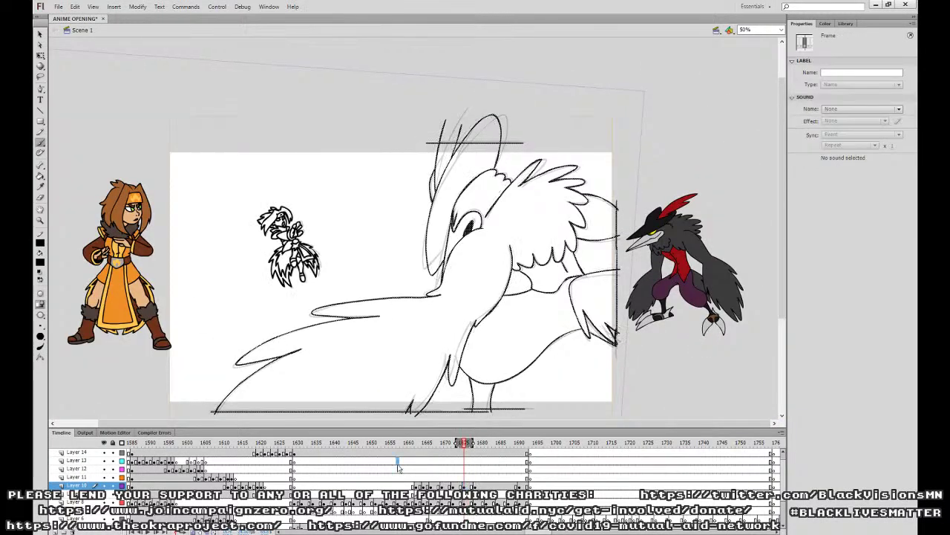
{"action": "left_click", "coordinate": [399, 461]}
{"action": "key", "text": "Return"}
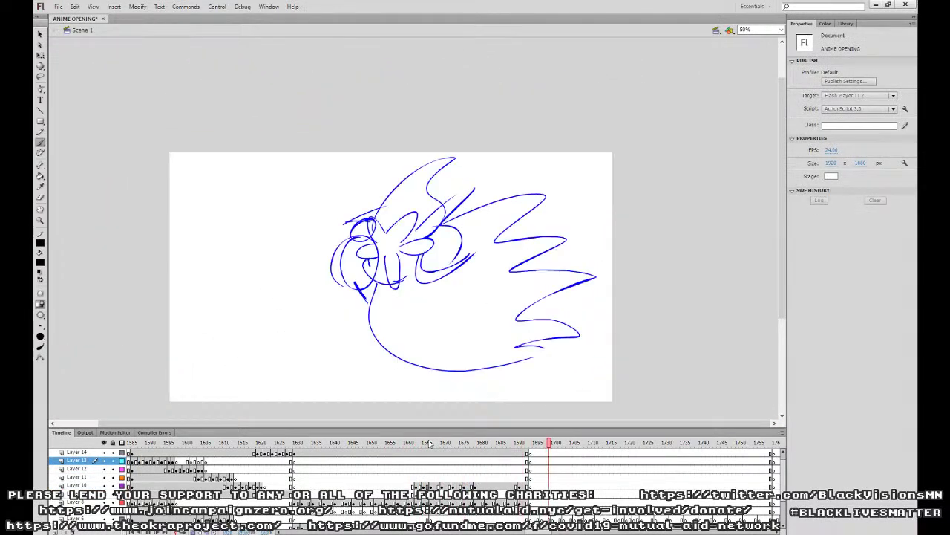
{"action": "key", "text": "Return"}
Insert a blank keyframe on Layer 10 at about frame 1689 and ink the near wing's front edge from below the eye.
{"action": "left_click", "coordinate": [508, 485]}
{"action": "key", "text": "period"}
{"action": "key", "text": "F7"}
{"action": "key", "text": "period"}
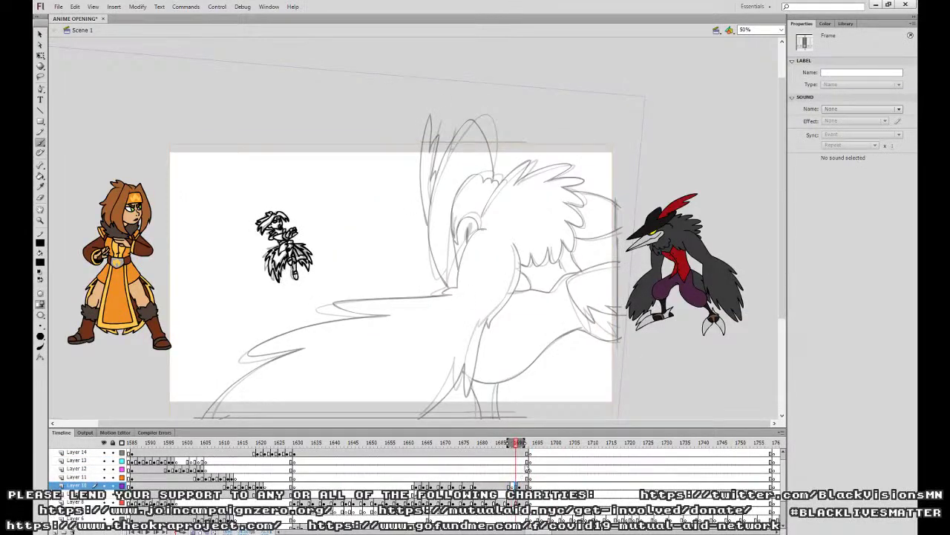
{"action": "key", "text": "ctrl+equal"}
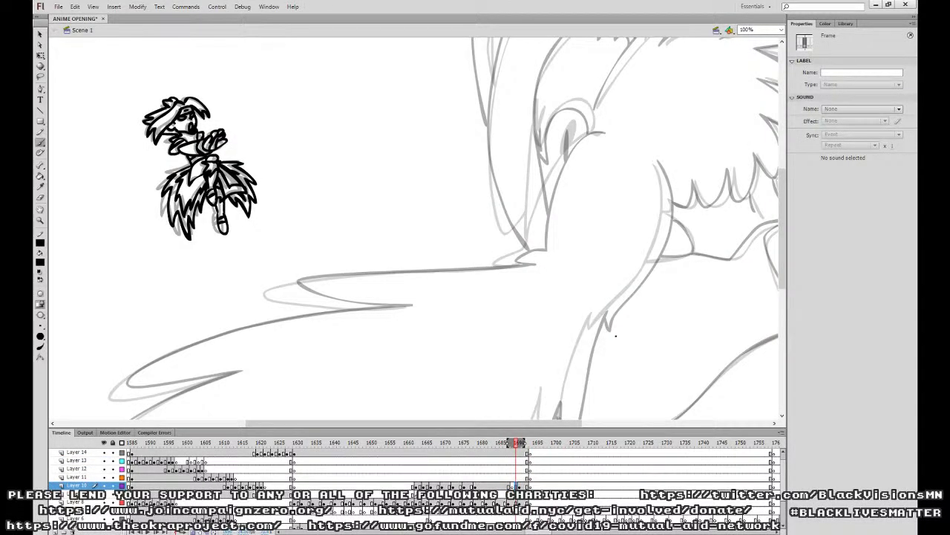
{"action": "mouse_move", "coordinate": [771, 187]}
{"action": "left_mouse_down"}
{"action": "mouse_move", "coordinate": [616, 196]}
{"action": "mouse_move", "coordinate": [529, 235]}
{"action": "mouse_move", "coordinate": [490, 318]}
{"action": "mouse_move", "coordinate": [631, 122]}
{"action": "mouse_move", "coordinate": [745, 173]}
{"action": "left_mouse_up"}
{"action": "mouse_move", "coordinate": [602, 122]}
{"action": "left_mouse_down"}
{"action": "mouse_move", "coordinate": [562, 146]}
{"action": "mouse_move", "coordinate": [533, 225]}
{"action": "mouse_move", "coordinate": [504, 249]}
{"action": "mouse_move", "coordinate": [526, 254]}
{"action": "left_mouse_up"}
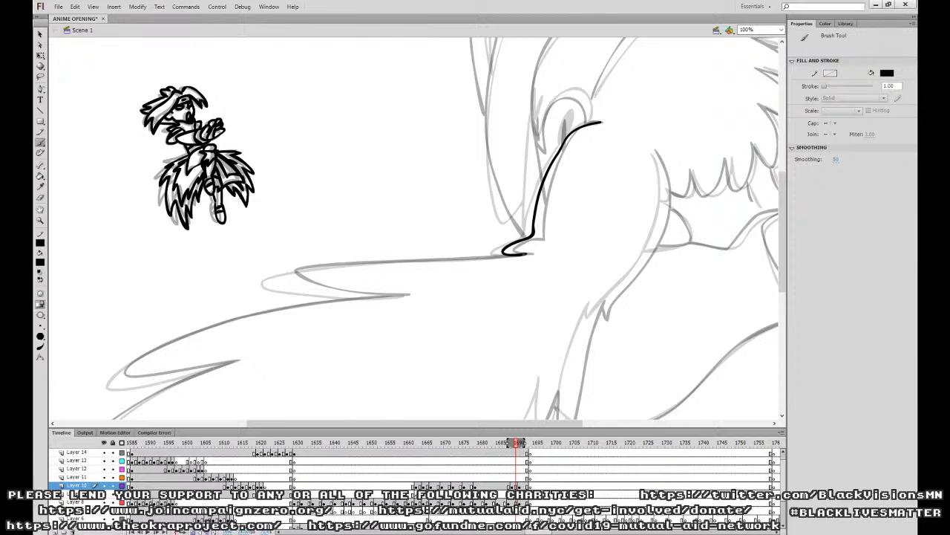
Ink the near wing's long pointed feathers and the ground line for the in-between at about frame 1689.
{"action": "mouse_move", "coordinate": [520, 256]}
{"action": "left_mouse_down"}
{"action": "mouse_move", "coordinate": [277, 280]}
{"action": "mouse_move", "coordinate": [395, 295]}
{"action": "mouse_move", "coordinate": [547, 133]}
{"action": "mouse_move", "coordinate": [554, 114]}
{"action": "mouse_move", "coordinate": [471, 120]}
{"action": "mouse_move", "coordinate": [321, 164]}
{"action": "mouse_move", "coordinate": [276, 193]}
{"action": "mouse_move", "coordinate": [321, 196]}
{"action": "mouse_move", "coordinate": [400, 178]}
{"action": "mouse_move", "coordinate": [294, 223]}
{"action": "mouse_move", "coordinate": [253, 253]}
{"action": "mouse_move", "coordinate": [203, 319]}
{"action": "left_mouse_up"}
{"action": "key", "text": "space"}
{"action": "left_click_drag", "start_coordinate": [194, 317], "coordinate": [794, 317]}
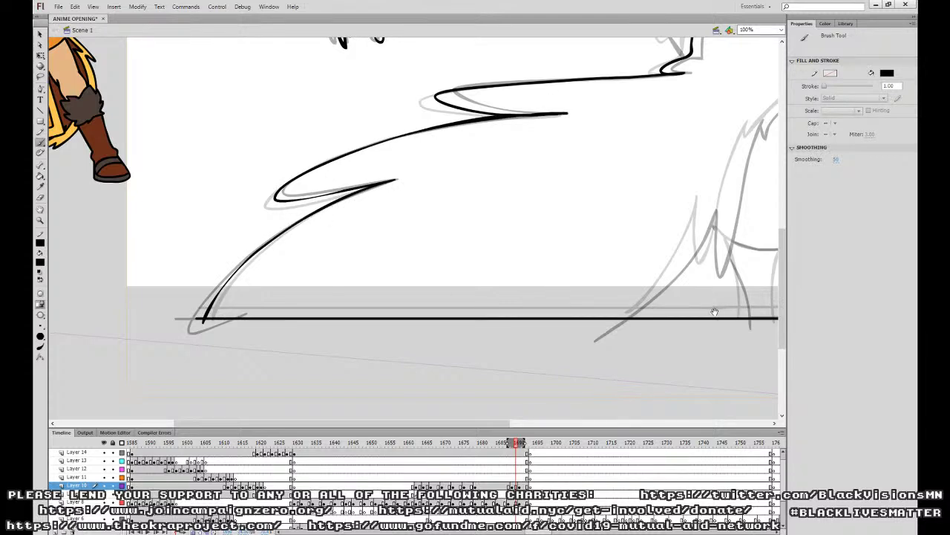
Ink the near wing's rear edge from the ground up through its feather tips to the shoulder.
{"action": "left_click_drag", "start_coordinate": [717, 311], "coordinate": [410, 392]}
{"action": "mouse_move", "coordinate": [317, 401]}
{"action": "left_mouse_down"}
{"action": "mouse_move", "coordinate": [374, 343]}
{"action": "mouse_move", "coordinate": [404, 284]}
{"action": "left_mouse_up"}
{"action": "key", "text": "ctrl+z"}
{"action": "mouse_move", "coordinate": [319, 400]}
{"action": "left_mouse_down"}
{"action": "mouse_move", "coordinate": [367, 349]}
{"action": "mouse_move", "coordinate": [395, 282]}
{"action": "mouse_move", "coordinate": [399, 346]}
{"action": "mouse_move", "coordinate": [447, 202]}
{"action": "mouse_move", "coordinate": [453, 325]}
{"action": "mouse_move", "coordinate": [431, 328]}
{"action": "mouse_move", "coordinate": [484, 247]}
{"action": "mouse_move", "coordinate": [490, 185]}
{"action": "mouse_move", "coordinate": [477, 163]}
{"action": "left_mouse_up"}
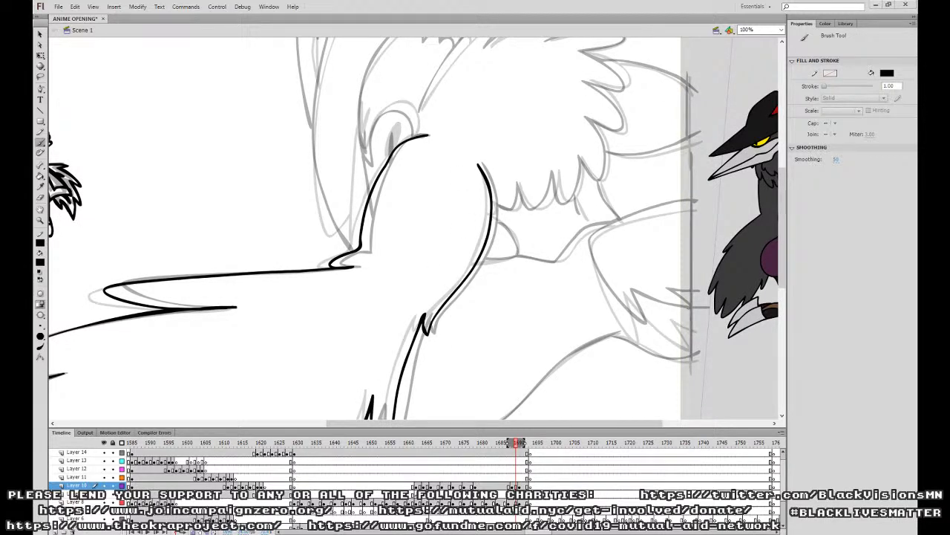
Ink the crow's jagged feather ruff, the eye with its pupil outline and the edge of the face.
{"action": "scroll", "coordinate": [505, 297], "scroll_direction": "up", "scroll_amount": 3}
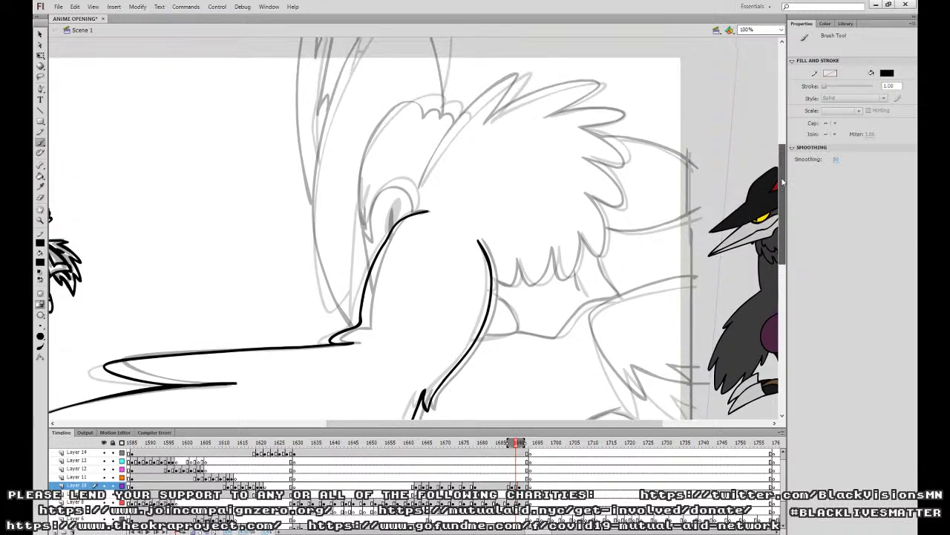
{"action": "mouse_move", "coordinate": [493, 280]}
{"action": "left_mouse_down"}
{"action": "mouse_move", "coordinate": [518, 285]}
{"action": "mouse_move", "coordinate": [520, 261]}
{"action": "mouse_move", "coordinate": [527, 285]}
{"action": "mouse_move", "coordinate": [543, 286]}
{"action": "mouse_move", "coordinate": [556, 249]}
{"action": "mouse_move", "coordinate": [567, 280]}
{"action": "mouse_move", "coordinate": [556, 248]}
{"action": "mouse_move", "coordinate": [576, 266]}
{"action": "mouse_move", "coordinate": [580, 237]}
{"action": "mouse_move", "coordinate": [603, 256]}
{"action": "mouse_move", "coordinate": [604, 219]}
{"action": "mouse_move", "coordinate": [590, 196]}
{"action": "mouse_move", "coordinate": [621, 208]}
{"action": "mouse_move", "coordinate": [616, 183]}
{"action": "mouse_move", "coordinate": [590, 160]}
{"action": "mouse_move", "coordinate": [628, 163]}
{"action": "mouse_move", "coordinate": [621, 141]}
{"action": "mouse_move", "coordinate": [582, 130]}
{"action": "mouse_move", "coordinate": [623, 115]}
{"action": "mouse_move", "coordinate": [548, 118]}
{"action": "mouse_move", "coordinate": [602, 90]}
{"action": "mouse_move", "coordinate": [563, 87]}
{"action": "mouse_move", "coordinate": [487, 122]}
{"action": "mouse_move", "coordinate": [524, 76]}
{"action": "mouse_move", "coordinate": [493, 90]}
{"action": "mouse_move", "coordinate": [454, 129]}
{"action": "mouse_move", "coordinate": [418, 190]}
{"action": "left_mouse_up"}
{"action": "left_click_drag", "start_coordinate": [459, 157], "coordinate": [479, 271]}
{"action": "mouse_move", "coordinate": [436, 329]}
{"action": "left_mouse_down"}
{"action": "mouse_move", "coordinate": [404, 302]}
{"action": "mouse_move", "coordinate": [381, 344]}
{"action": "mouse_move", "coordinate": [381, 417]}
{"action": "left_mouse_up"}
{"action": "left_click_drag", "start_coordinate": [406, 355], "coordinate": [421, 321]}
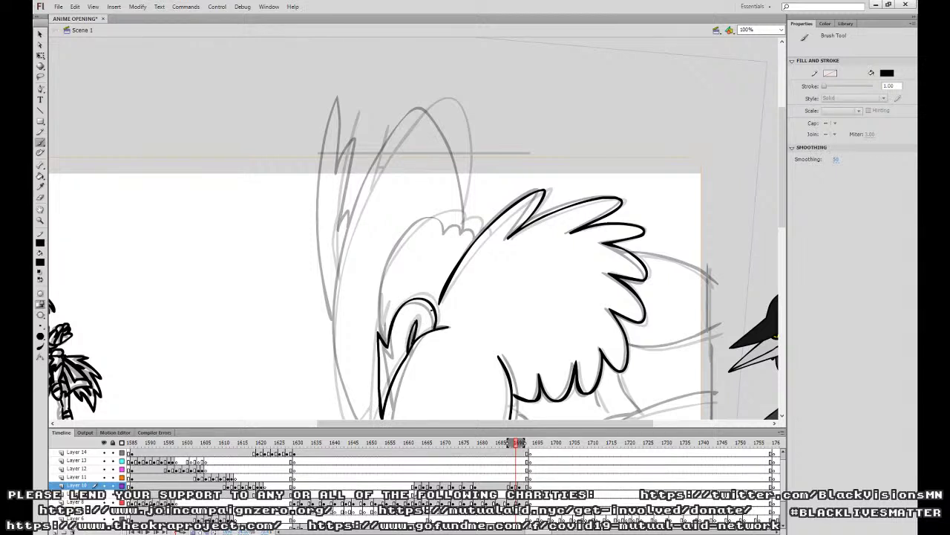
Ink the hat crown with its scalloped edge and redraw the tall looping hat brim in one stroke.
{"action": "mouse_move", "coordinate": [469, 224]}
{"action": "left_mouse_down"}
{"action": "mouse_move", "coordinate": [447, 214]}
{"action": "mouse_move", "coordinate": [413, 231]}
{"action": "mouse_move", "coordinate": [387, 266]}
{"action": "mouse_move", "coordinate": [383, 330]}
{"action": "left_mouse_up"}
{"action": "left_click_drag", "start_coordinate": [464, 219], "coordinate": [445, 117]}
{"action": "mouse_move", "coordinate": [463, 167]}
{"action": "left_mouse_down"}
{"action": "mouse_move", "coordinate": [486, 107]}
{"action": "mouse_move", "coordinate": [483, 133]}
{"action": "left_mouse_up"}
{"action": "key", "text": "ctrl+z"}
{"action": "mouse_move", "coordinate": [484, 181]}
{"action": "left_mouse_down"}
{"action": "mouse_move", "coordinate": [462, 80]}
{"action": "mouse_move", "coordinate": [414, 110]}
{"action": "mouse_move", "coordinate": [390, 153]}
{"action": "left_mouse_up"}
{"action": "key", "text": "ctrl+z"}
{"action": "mouse_move", "coordinate": [483, 181]}
{"action": "left_mouse_down"}
{"action": "mouse_move", "coordinate": [456, 69]}
{"action": "mouse_move", "coordinate": [414, 102]}
{"action": "mouse_move", "coordinate": [375, 172]}
{"action": "mouse_move", "coordinate": [358, 239]}
{"action": "mouse_move", "coordinate": [354, 315]}
{"action": "mouse_move", "coordinate": [366, 390]}
{"action": "mouse_move", "coordinate": [388, 408]}
{"action": "mouse_move", "coordinate": [398, 392]}
{"action": "left_mouse_up"}
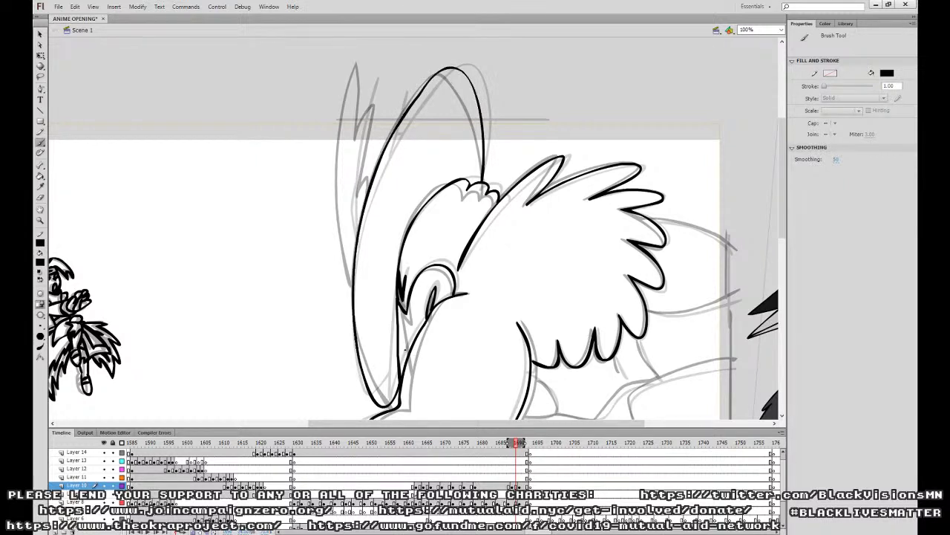
Ink the two edges of the hat feather and the horizontal closing line across the top of the hat.
{"action": "left_click_drag", "start_coordinate": [354, 242], "coordinate": [375, 75]}
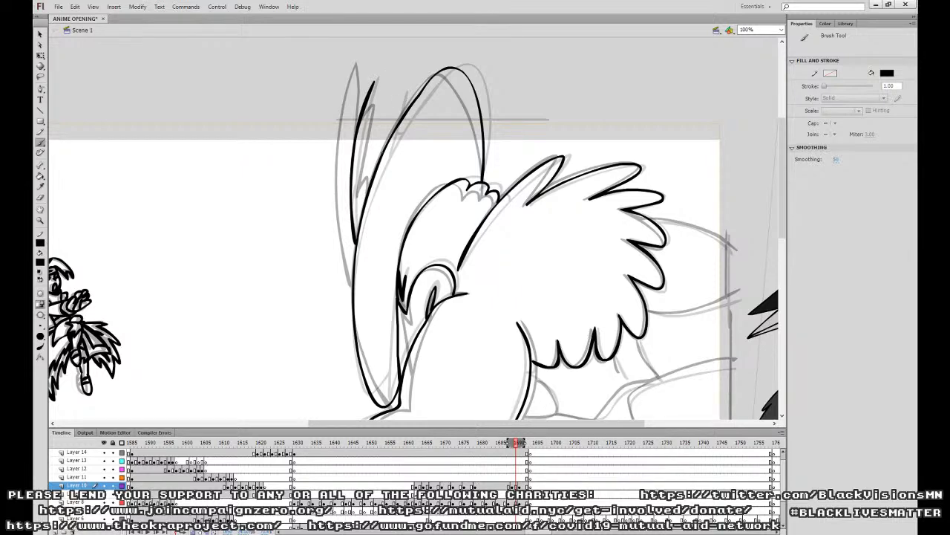
{"action": "left_click_drag", "start_coordinate": [376, 165], "coordinate": [397, 86]}
{"action": "left_click_drag", "start_coordinate": [484, 443], "coordinate": [537, 457]}
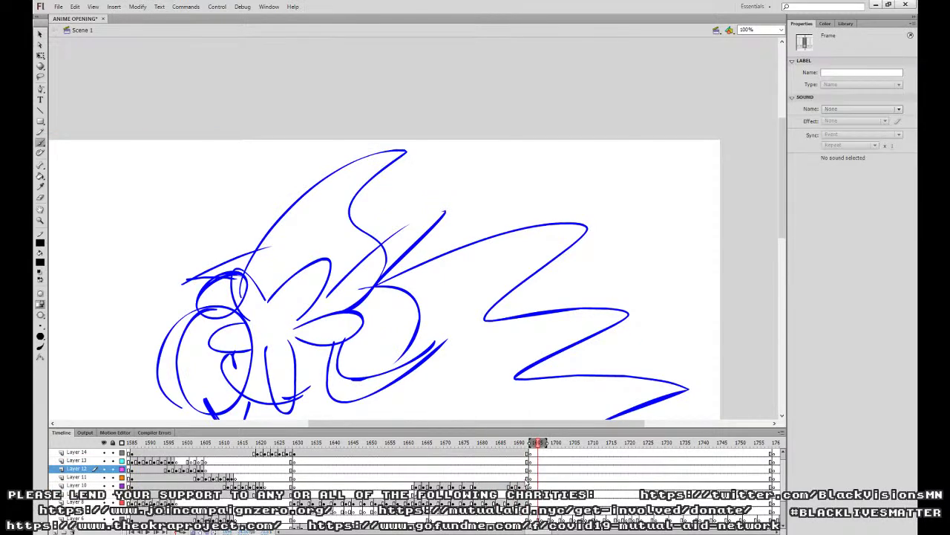
{"action": "left_click", "coordinate": [514, 485]}
{"action": "left_click_drag", "start_coordinate": [334, 120], "coordinate": [563, 119]}
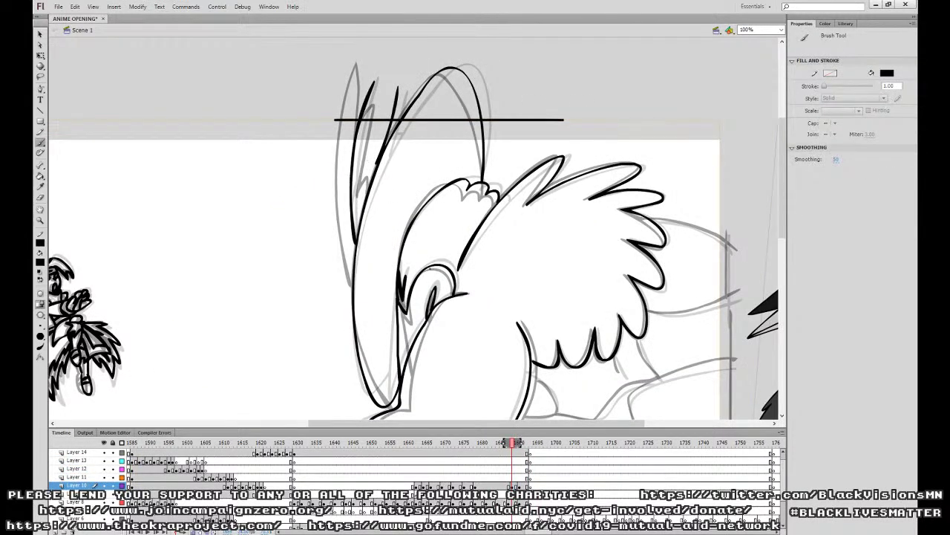
Play the new in-between against its neighbours on Layer 10 and fill the crow's pupil with black.
{"action": "left_click", "coordinate": [519, 485]}
{"action": "left_click", "coordinate": [461, 477]}
{"action": "key", "text": "Return"}
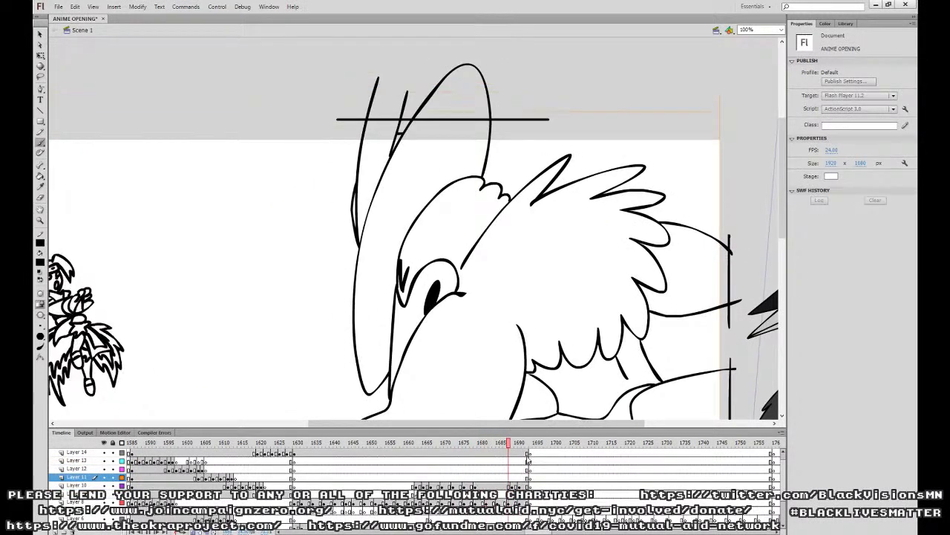
{"action": "left_click", "coordinate": [511, 486]}
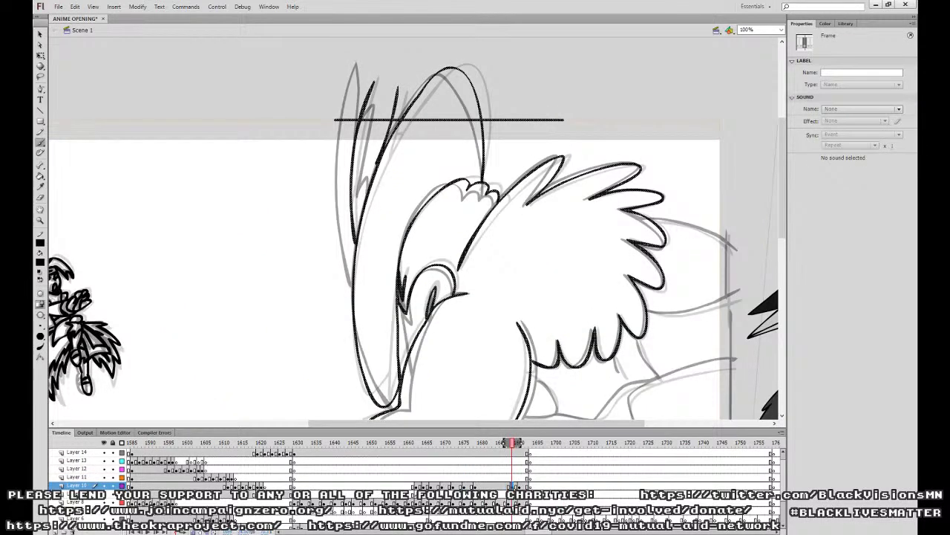
{"action": "key", "text": "ctrl+minus"}
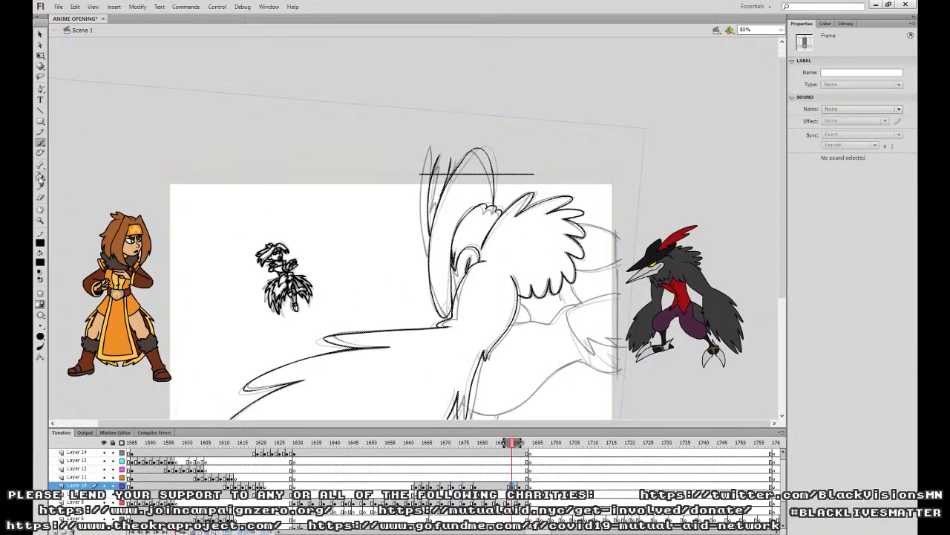
{"action": "left_click", "coordinate": [40, 177]}
{"action": "left_click", "coordinate": [468, 258]}
Ink the far wing's outline with its feather tips, the neck line below the ruff and the lower edge behind it.
{"action": "key", "text": "ctrl+equal"}
{"action": "left_click_drag", "start_coordinate": [688, 274], "coordinate": [282, 238]}
{"action": "left_click", "coordinate": [41, 142]}
{"action": "mouse_move", "coordinate": [461, 182]}
{"action": "left_mouse_down"}
{"action": "mouse_move", "coordinate": [380, 205]}
{"action": "mouse_move", "coordinate": [358, 230]}
{"action": "mouse_move", "coordinate": [394, 304]}
{"action": "mouse_move", "coordinate": [392, 271]}
{"action": "mouse_move", "coordinate": [457, 319]}
{"action": "mouse_move", "coordinate": [458, 169]}
{"action": "left_mouse_up"}
{"action": "key", "text": "b"}
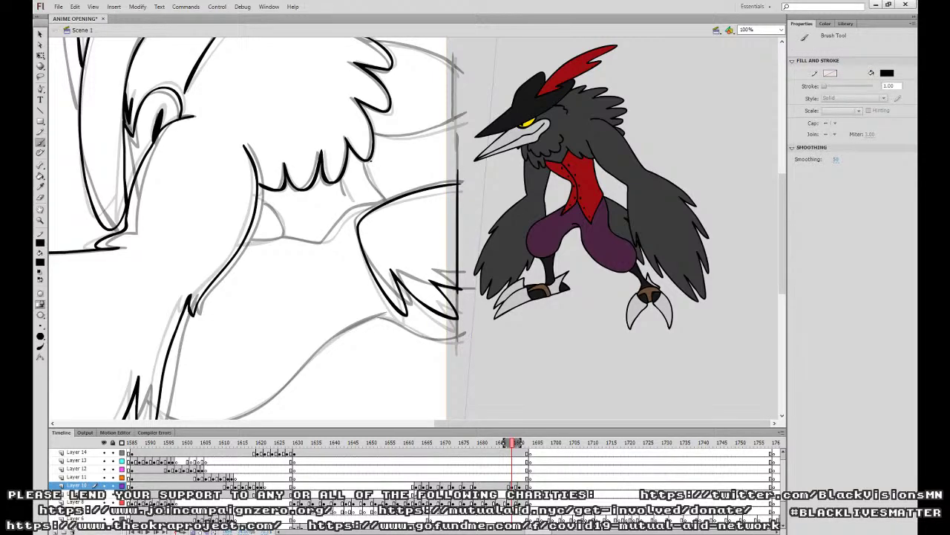
{"action": "left_click_drag", "start_coordinate": [367, 170], "coordinate": [387, 201]}
{"action": "mouse_move", "coordinate": [374, 134]}
{"action": "left_mouse_down"}
{"action": "mouse_move", "coordinate": [465, 117]}
{"action": "mouse_move", "coordinate": [492, 146]}
{"action": "left_mouse_up"}
Ink the vertical closing line at the stage edge and the upper curve behind the ruff.
{"action": "key", "text": "space"}
{"action": "scroll", "coordinate": [493, 145], "scroll_direction": "up", "scroll_amount": 5}
{"action": "left_click_drag", "start_coordinate": [457, 256], "coordinate": [457, 175]}
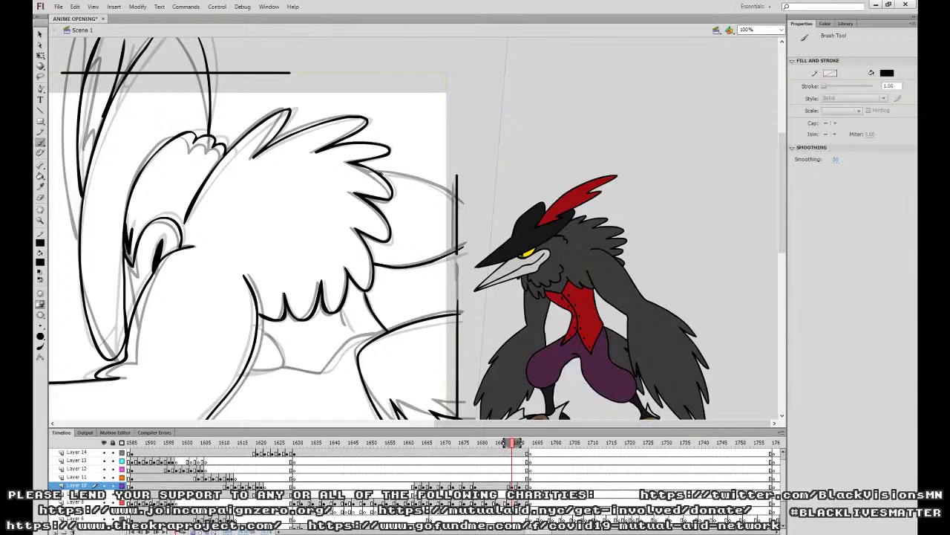
{"action": "mouse_move", "coordinate": [381, 171]}
{"action": "left_mouse_down"}
{"action": "mouse_move", "coordinate": [438, 187]}
{"action": "mouse_move", "coordinate": [464, 206]}
{"action": "left_mouse_up"}
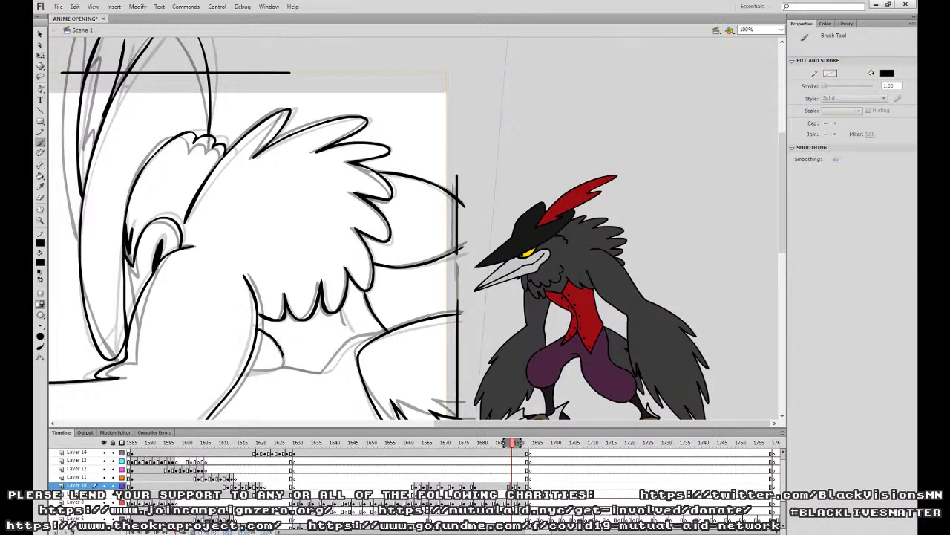
Ink the chest and waist lines, the small neck line under the ruff and the remaining body edges.
{"action": "mouse_move", "coordinate": [288, 368]}
{"action": "left_mouse_down"}
{"action": "mouse_move", "coordinate": [324, 372]}
{"action": "mouse_move", "coordinate": [377, 334]}
{"action": "left_mouse_up"}
{"action": "mouse_move", "coordinate": [340, 308]}
{"action": "left_mouse_down"}
{"action": "mouse_move", "coordinate": [349, 329]}
{"action": "mouse_move", "coordinate": [472, 183]}
{"action": "left_mouse_up"}
{"action": "left_click_drag", "start_coordinate": [521, 241], "coordinate": [524, 172]}
{"action": "mouse_move", "coordinate": [498, 217]}
{"action": "left_mouse_down"}
{"action": "mouse_move", "coordinate": [426, 257]}
{"action": "mouse_move", "coordinate": [346, 322]}
{"action": "mouse_move", "coordinate": [316, 329]}
{"action": "mouse_move", "coordinate": [271, 317]}
{"action": "mouse_move", "coordinate": [292, 401]}
{"action": "mouse_move", "coordinate": [330, 329]}
{"action": "left_mouse_up"}
{"action": "mouse_move", "coordinate": [490, 219]}
{"action": "left_mouse_down"}
{"action": "mouse_move", "coordinate": [576, 245]}
{"action": "mouse_move", "coordinate": [572, 166]}
{"action": "mouse_move", "coordinate": [548, 367]}
{"action": "left_mouse_up"}
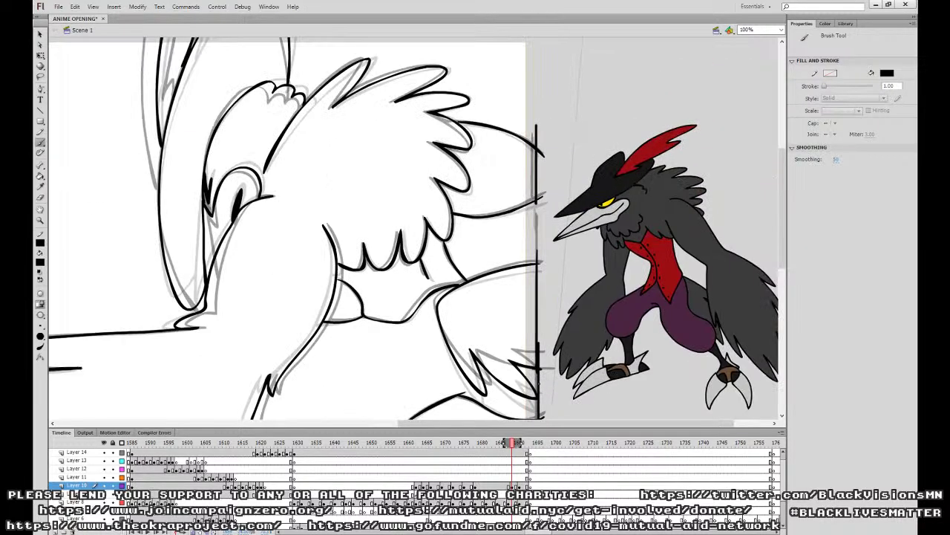
Move the finished in-between a few frames earlier on Layer 10 and play back the crow's movement.
{"action": "key", "text": "ctrl+minus"}
{"action": "left_click", "coordinate": [483, 477]}
{"action": "key", "text": "Return"}
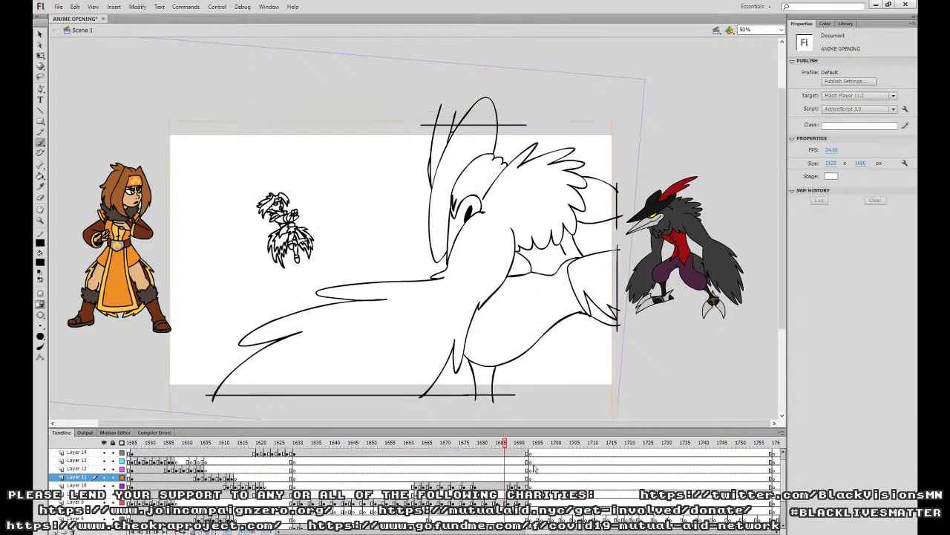
{"action": "left_click", "coordinate": [497, 477]}
{"action": "key", "text": "Return"}
{"action": "key", "text": "Return"}
{"action": "left_click", "coordinate": [512, 486]}
{"action": "left_click", "coordinate": [414, 477]}
{"action": "key", "text": "Return"}
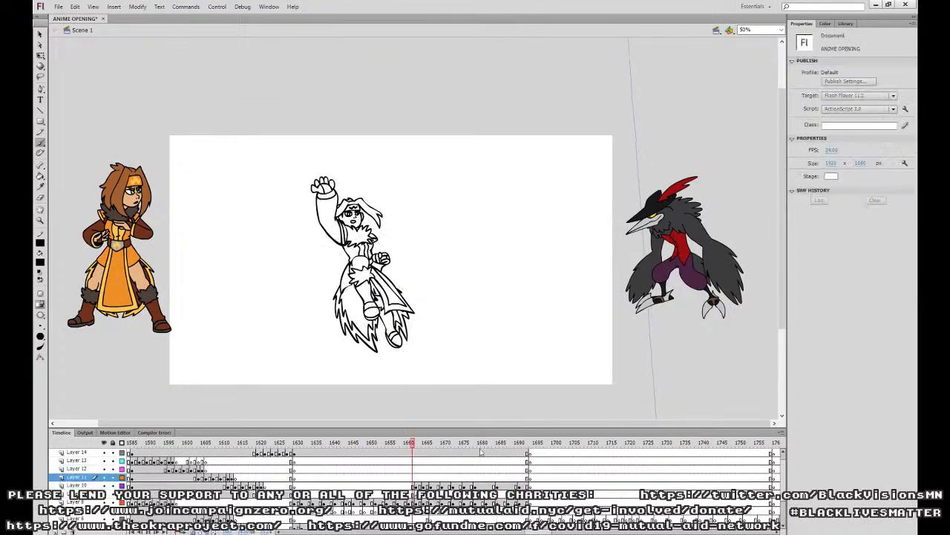
Play back the shot and compare the crow's poses between about frames 1660 and 1685 with onion skinning.
{"action": "left_click", "coordinate": [417, 477]}
{"action": "key", "text": "Return"}
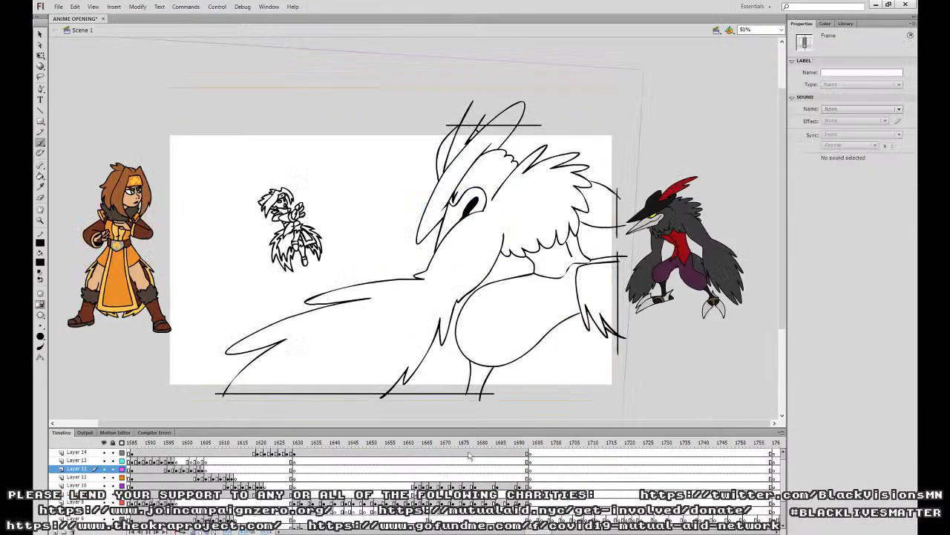
{"action": "left_click", "coordinate": [487, 477]}
{"action": "left_click", "coordinate": [502, 478]}
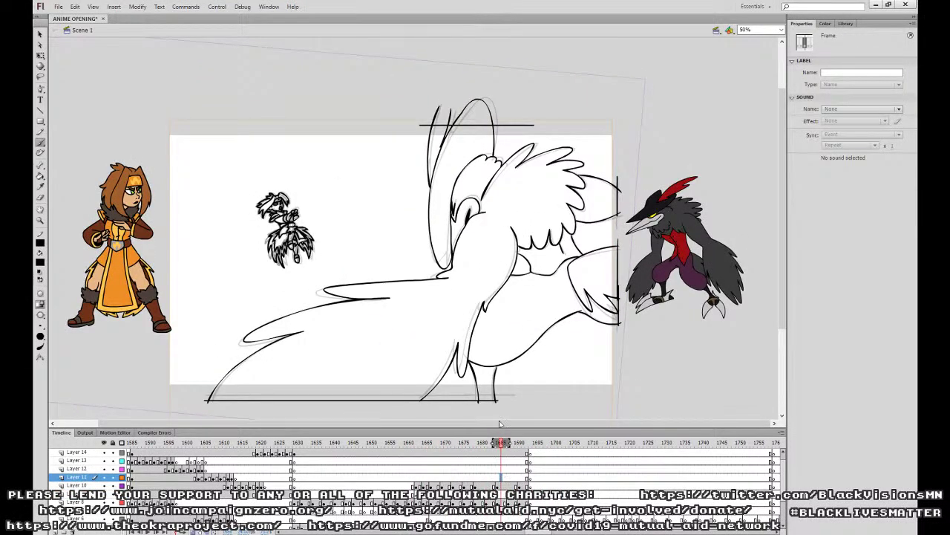
{"action": "left_click", "coordinate": [40, 34]}
{"action": "left_click", "coordinate": [490, 469]}
{"action": "key", "text": "ctrl+1"}
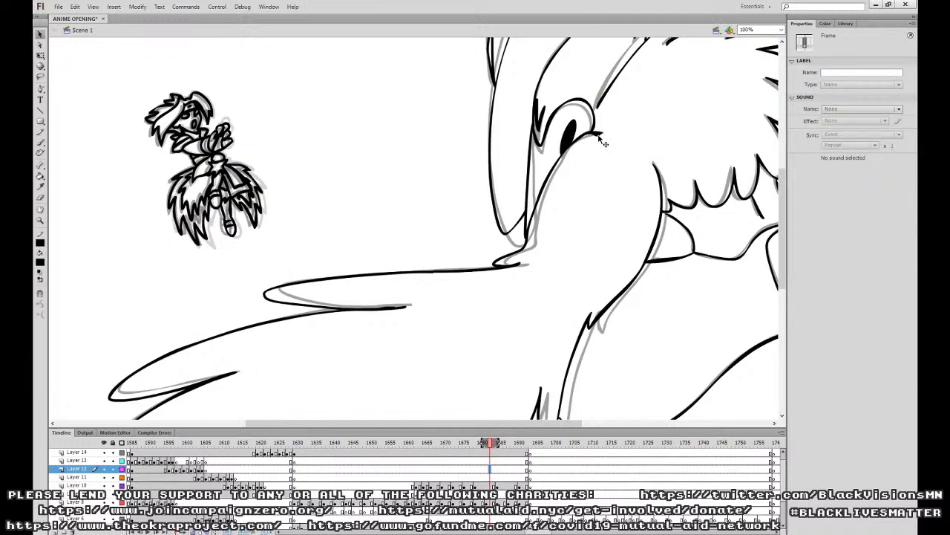
{"action": "left_click", "coordinate": [616, 132]}
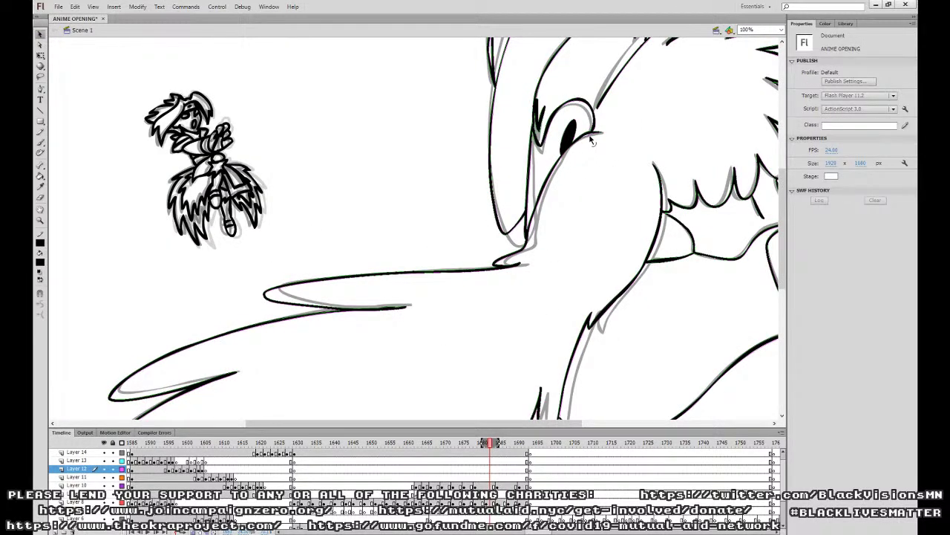
{"action": "key", "text": "ctrl+equal"}
{"action": "left_click", "coordinate": [439, 485]}
{"action": "left_click", "coordinate": [457, 443]}
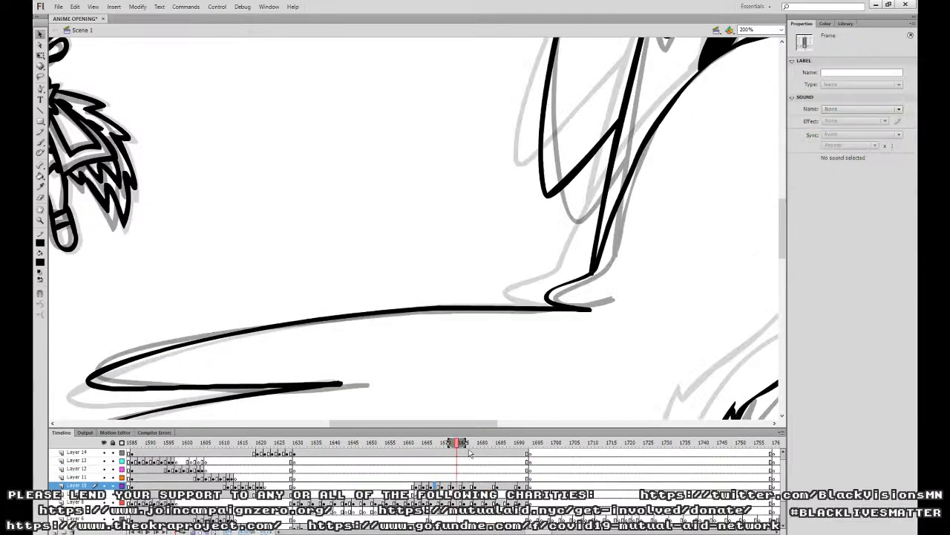
{"action": "key", "text": "ctrl+minus"}
{"action": "key", "text": "ctrl+minus"}
{"action": "left_click", "coordinate": [257, 469]}
{"action": "key", "text": "Return"}
{"action": "mouse_move", "coordinate": [461, 443]}
{"action": "left_mouse_down"}
{"action": "mouse_move", "coordinate": [519, 443]}
{"action": "mouse_move", "coordinate": [405, 443]}
{"action": "mouse_move", "coordinate": [444, 448]}
{"action": "left_mouse_up"}
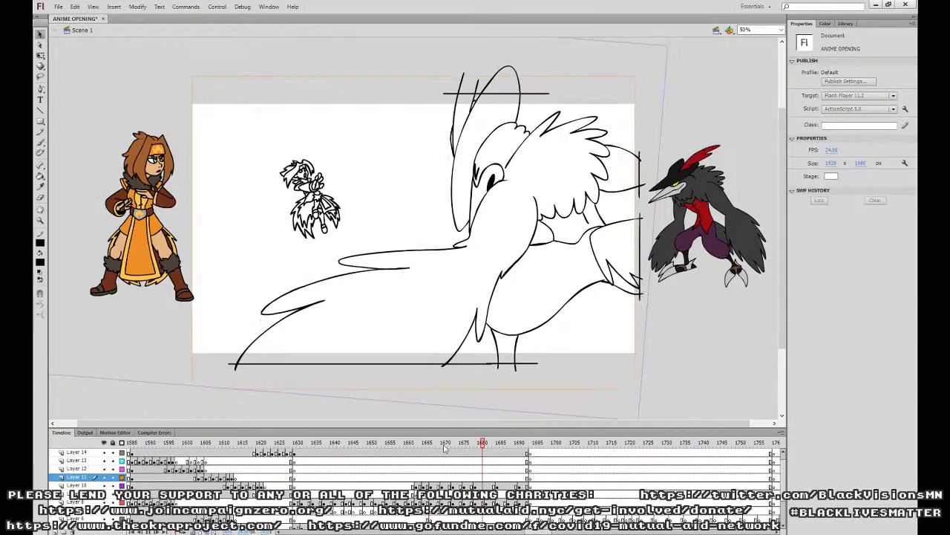
Add a blank keyframe for the next crow in-between at about frame 1682 on Layer 10.
{"action": "left_click", "coordinate": [488, 486]}
{"action": "left_click", "coordinate": [493, 485]}
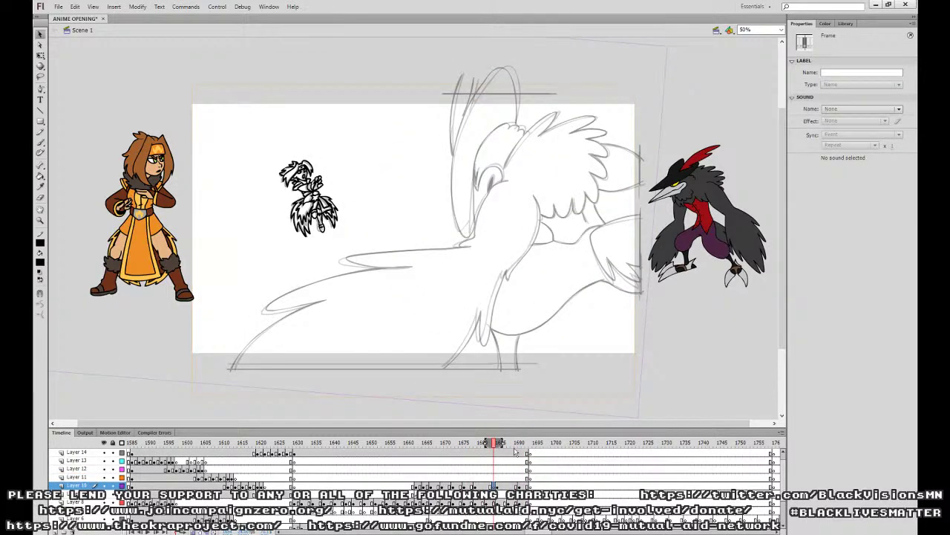
{"action": "left_click", "coordinate": [490, 486]}
{"action": "key", "text": "ctrl+equal"}
{"action": "mouse_move", "coordinate": [674, 243]}
{"action": "left_mouse_down"}
{"action": "mouse_move", "coordinate": [456, 320]}
{"action": "mouse_move", "coordinate": [416, 401]}
{"action": "left_mouse_up"}
{"action": "left_click", "coordinate": [41, 142]}
{"action": "left_click_drag", "start_coordinate": [439, 321], "coordinate": [434, 381]}
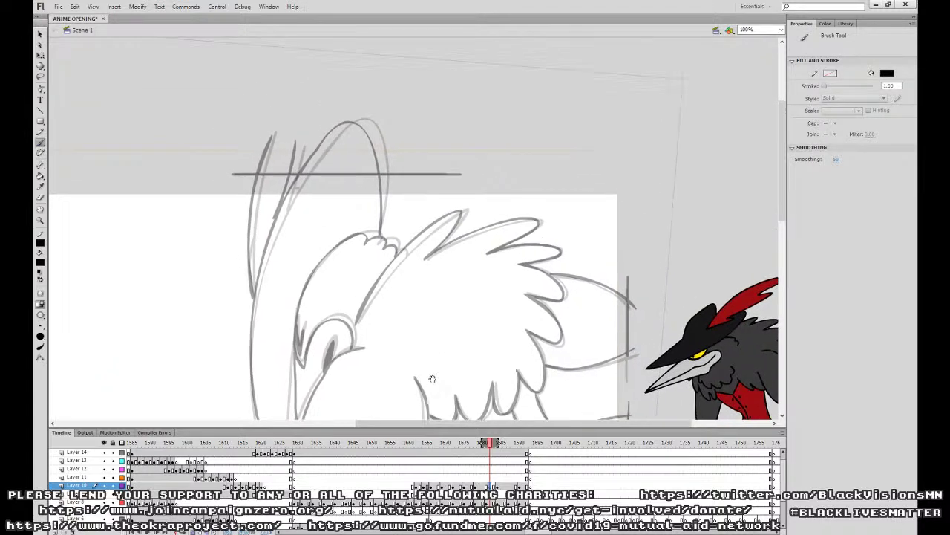
Ink the near wing's rear edge from the shoulder past the elbow tuft to the narrow feather tip.
{"action": "mouse_move", "coordinate": [357, 324]}
{"action": "left_mouse_down"}
{"action": "mouse_move", "coordinate": [392, 269]}
{"action": "mouse_move", "coordinate": [461, 211]}
{"action": "mouse_move", "coordinate": [423, 260]}
{"action": "mouse_move", "coordinate": [535, 219]}
{"action": "mouse_move", "coordinate": [524, 237]}
{"action": "mouse_move", "coordinate": [487, 253]}
{"action": "mouse_move", "coordinate": [541, 244]}
{"action": "mouse_move", "coordinate": [560, 254]}
{"action": "mouse_move", "coordinate": [520, 265]}
{"action": "mouse_move", "coordinate": [560, 279]}
{"action": "mouse_move", "coordinate": [566, 297]}
{"action": "mouse_move", "coordinate": [528, 297]}
{"action": "mouse_move", "coordinate": [556, 321]}
{"action": "mouse_move", "coordinate": [563, 343]}
{"action": "mouse_move", "coordinate": [533, 338]}
{"action": "mouse_move", "coordinate": [496, 272]}
{"action": "left_mouse_up"}
{"action": "mouse_move", "coordinate": [450, 312]}
{"action": "left_mouse_down"}
{"action": "mouse_move", "coordinate": [478, 244]}
{"action": "mouse_move", "coordinate": [617, 62]}
{"action": "left_mouse_up"}
{"action": "mouse_move", "coordinate": [548, 63]}
{"action": "left_mouse_down"}
{"action": "mouse_move", "coordinate": [546, 148]}
{"action": "mouse_move", "coordinate": [490, 232]}
{"action": "mouse_move", "coordinate": [486, 215]}
{"action": "mouse_move", "coordinate": [482, 224]}
{"action": "mouse_move", "coordinate": [443, 359]}
{"action": "mouse_move", "coordinate": [434, 292]}
{"action": "left_mouse_up"}
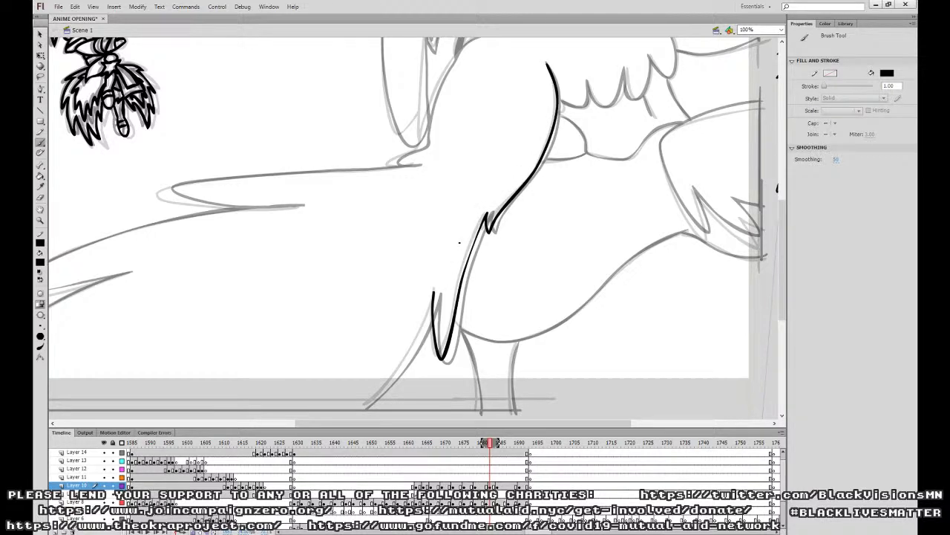
Shift and skew the short inner stroke of the rear feather tip so it fits between the onion-skin lines.
{"action": "left_click", "coordinate": [40, 55]}
{"action": "left_click", "coordinate": [436, 324]}
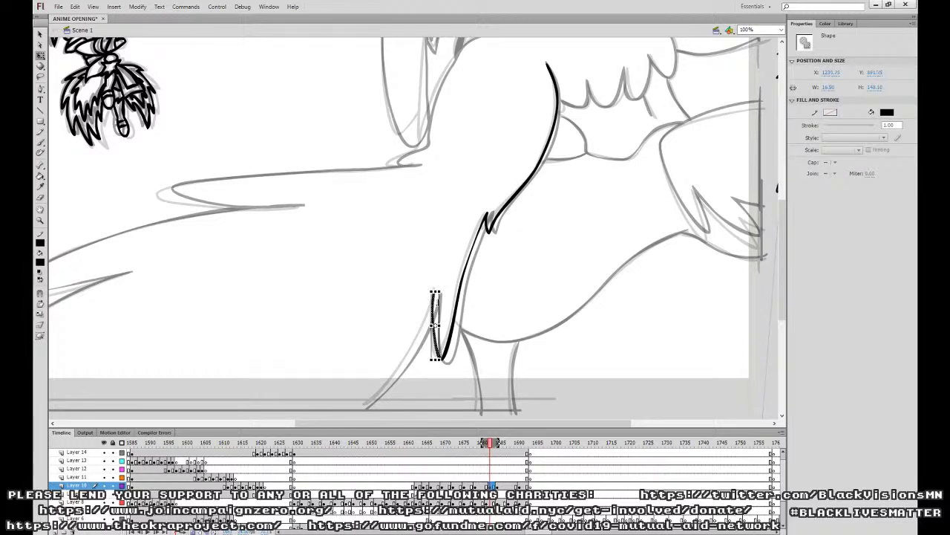
{"action": "left_click_drag", "start_coordinate": [432, 324], "coordinate": [435, 324]}
{"action": "left_click", "coordinate": [452, 296]}
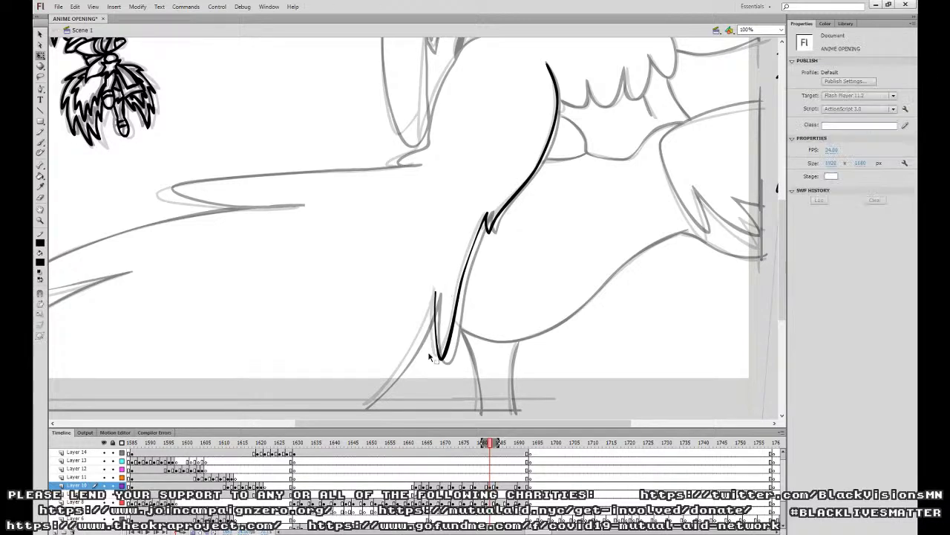
{"action": "left_click", "coordinate": [442, 355]}
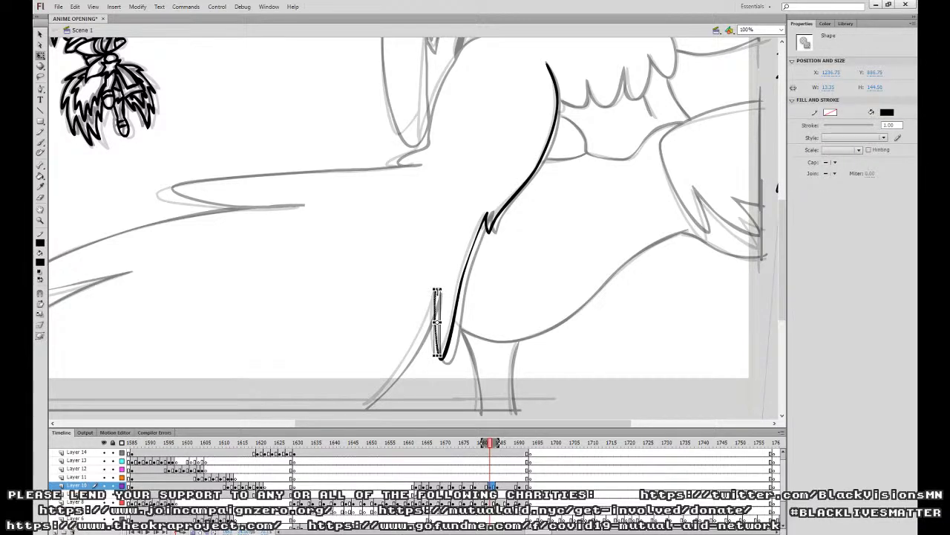
{"action": "key", "text": "ctrl+equal"}
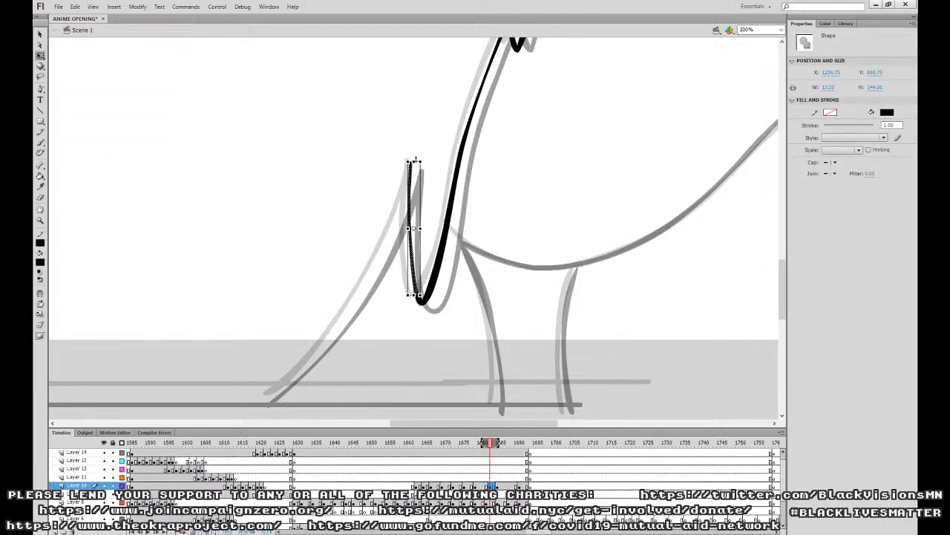
{"action": "key", "text": "ctrl+equal"}
{"action": "left_click_drag", "start_coordinate": [430, 96], "coordinate": [441, 90]}
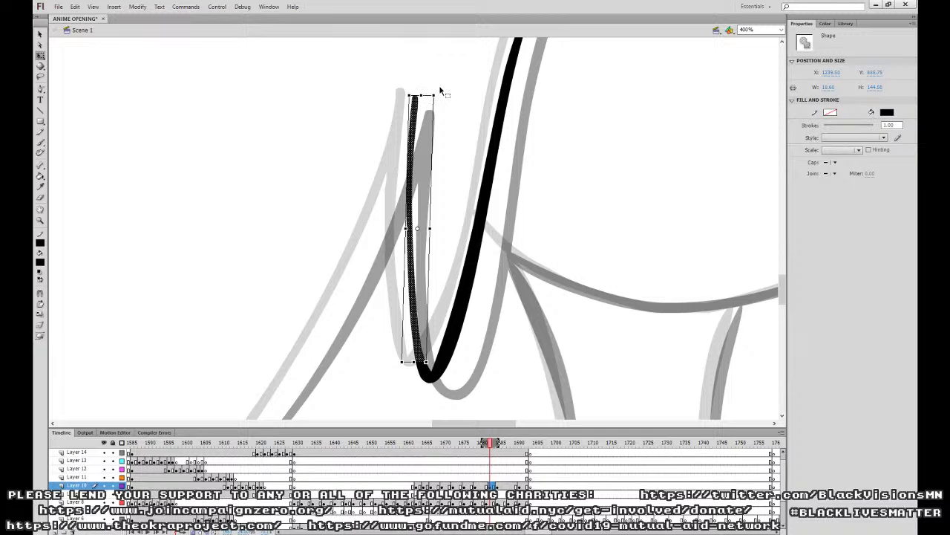
{"action": "left_click", "coordinate": [459, 126]}
Ink the rear feather's edge down to the ground and the long horizontal ground line.
{"action": "key", "text": "ctrl+1"}
{"action": "left_click_drag", "start_coordinate": [493, 208], "coordinate": [513, 245]}
{"action": "left_click", "coordinate": [42, 141]}
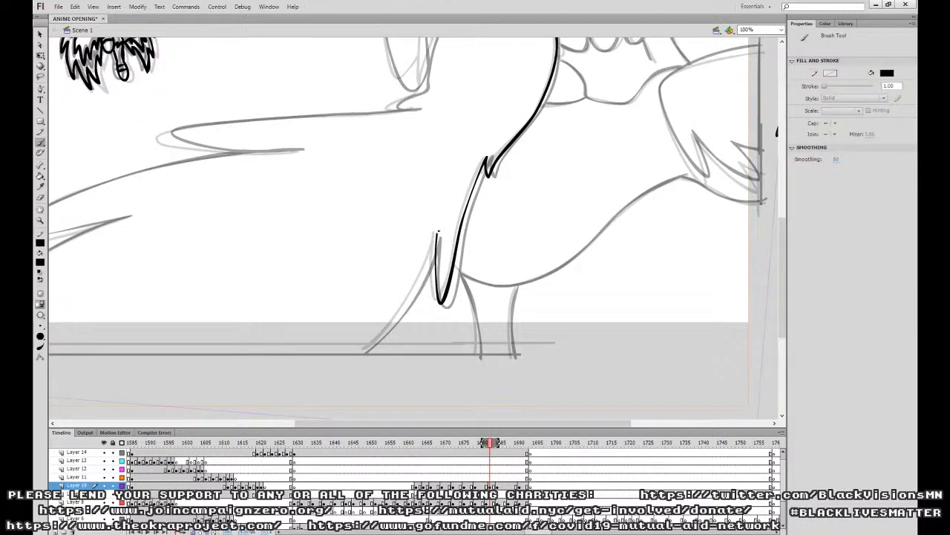
{"action": "mouse_move", "coordinate": [437, 234]}
{"action": "left_mouse_down"}
{"action": "mouse_move", "coordinate": [410, 297]}
{"action": "mouse_move", "coordinate": [367, 352]}
{"action": "mouse_move", "coordinate": [514, 377]}
{"action": "left_mouse_up"}
{"action": "key", "text": "ctrl+z"}
{"action": "left_click_drag", "start_coordinate": [79, 371], "coordinate": [837, 347]}
{"action": "mouse_move", "coordinate": [673, 294]}
{"action": "left_mouse_down"}
{"action": "mouse_move", "coordinate": [408, 363]}
{"action": "mouse_move", "coordinate": [365, 333]}
{"action": "left_mouse_up"}
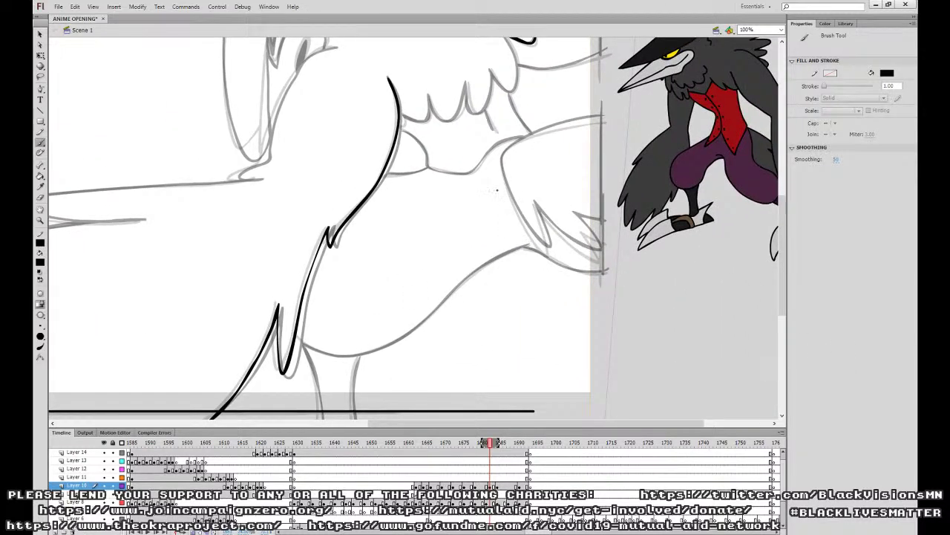
Ink the waist line beside the near wing, the long belly curve and both edges of the leg.
{"action": "left_click_drag", "start_coordinate": [426, 169], "coordinate": [382, 176]}
{"action": "mouse_move", "coordinate": [530, 245]}
{"action": "left_mouse_down"}
{"action": "mouse_move", "coordinate": [474, 275]}
{"action": "mouse_move", "coordinate": [392, 342]}
{"action": "mouse_move", "coordinate": [339, 358]}
{"action": "mouse_move", "coordinate": [296, 337]}
{"action": "mouse_move", "coordinate": [316, 375]}
{"action": "mouse_move", "coordinate": [319, 416]}
{"action": "left_mouse_up"}
{"action": "left_click_drag", "start_coordinate": [359, 356], "coordinate": [353, 418]}
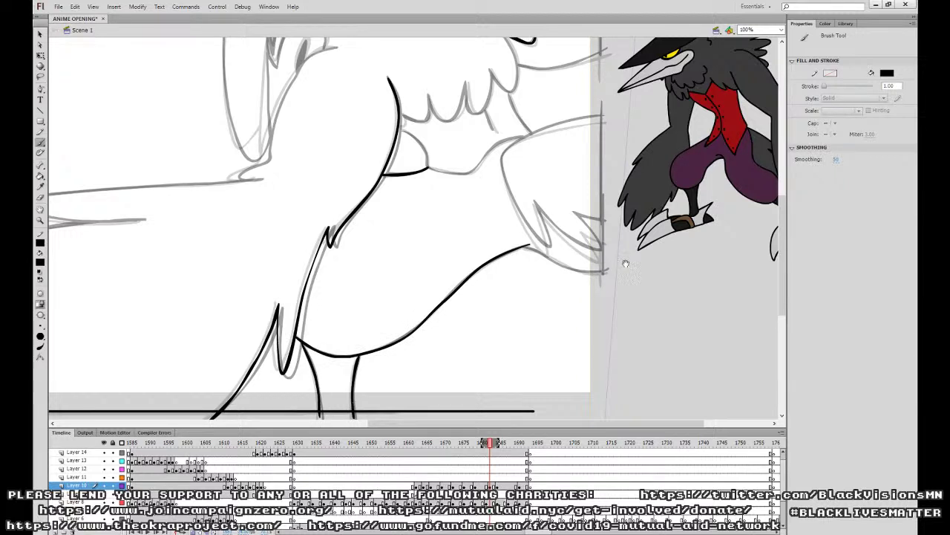
Ink the far wing with its feather tips, the vertical closing line at the stage edge and the chest lines.
{"action": "left_click_drag", "start_coordinate": [460, 223], "coordinate": [316, 316]}
{"action": "mouse_move", "coordinate": [460, 212]}
{"action": "left_mouse_down"}
{"action": "mouse_move", "coordinate": [370, 237]}
{"action": "mouse_move", "coordinate": [358, 260]}
{"action": "mouse_move", "coordinate": [371, 306]}
{"action": "mouse_move", "coordinate": [404, 346]}
{"action": "mouse_move", "coordinate": [390, 295]}
{"action": "mouse_move", "coordinate": [444, 349]}
{"action": "mouse_move", "coordinate": [456, 341]}
{"action": "mouse_move", "coordinate": [430, 313]}
{"action": "mouse_move", "coordinate": [463, 324]}
{"action": "mouse_move", "coordinate": [458, 389]}
{"action": "left_mouse_up"}
{"action": "left_click_drag", "start_coordinate": [384, 342], "coordinate": [465, 367]}
{"action": "mouse_move", "coordinate": [364, 186]}
{"action": "left_mouse_down"}
{"action": "mouse_move", "coordinate": [387, 227]}
{"action": "mouse_move", "coordinate": [314, 269]}
{"action": "mouse_move", "coordinate": [287, 261]}
{"action": "mouse_move", "coordinate": [256, 223]}
{"action": "left_mouse_up"}
{"action": "left_click_drag", "start_coordinate": [430, 197], "coordinate": [459, 315]}
Ink the jagged feather ruff, the small neck line under it and the upper and lower curves behind it.
{"action": "left_click", "coordinate": [493, 485]}
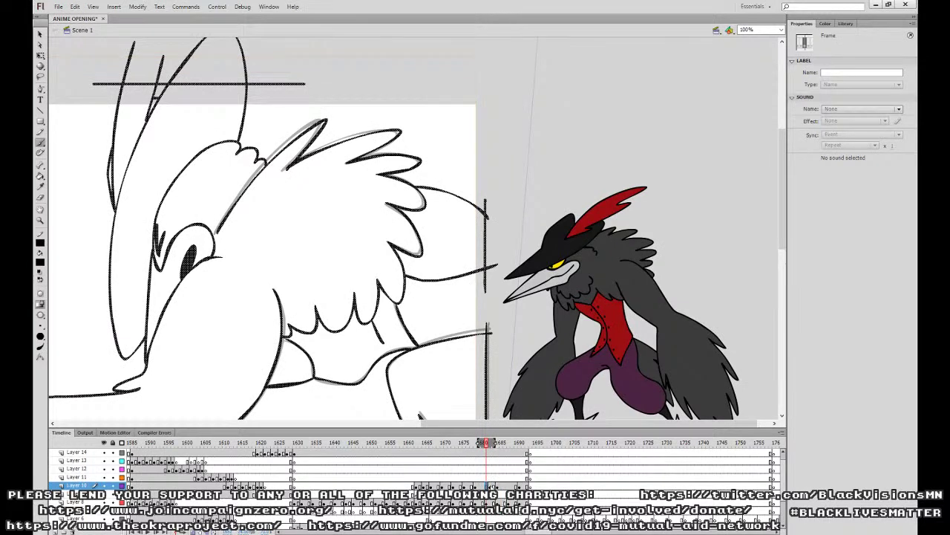
{"action": "mouse_move", "coordinate": [287, 337]}
{"action": "left_mouse_down"}
{"action": "mouse_move", "coordinate": [291, 328]}
{"action": "mouse_move", "coordinate": [313, 331]}
{"action": "mouse_move", "coordinate": [316, 305]}
{"action": "mouse_move", "coordinate": [338, 333]}
{"action": "mouse_move", "coordinate": [377, 280]}
{"action": "left_mouse_up"}
{"action": "left_click_drag", "start_coordinate": [371, 321], "coordinate": [382, 341]}
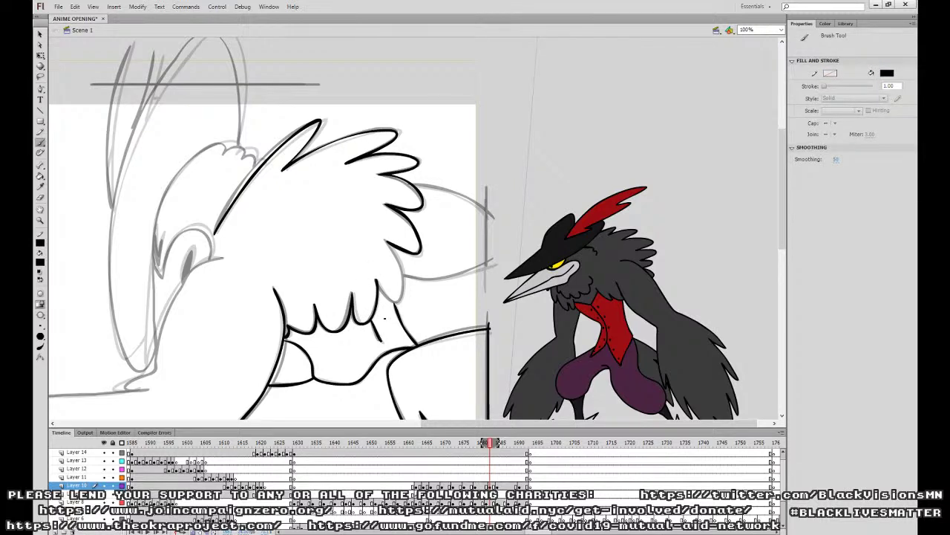
{"action": "mouse_move", "coordinate": [377, 285]}
{"action": "left_mouse_down"}
{"action": "mouse_move", "coordinate": [393, 302]}
{"action": "mouse_move", "coordinate": [404, 282]}
{"action": "mouse_move", "coordinate": [390, 245]}
{"action": "left_mouse_up"}
{"action": "key", "text": "ctrl+z"}
{"action": "mouse_move", "coordinate": [379, 284]}
{"action": "left_mouse_down"}
{"action": "mouse_move", "coordinate": [398, 302]}
{"action": "mouse_move", "coordinate": [406, 277]}
{"action": "mouse_move", "coordinate": [387, 243]}
{"action": "left_mouse_up"}
{"action": "left_click_drag", "start_coordinate": [404, 280], "coordinate": [494, 260]}
{"action": "mouse_move", "coordinate": [414, 183]}
{"action": "left_mouse_down"}
{"action": "mouse_move", "coordinate": [477, 199]}
{"action": "mouse_move", "coordinate": [494, 219]}
{"action": "mouse_move", "coordinate": [487, 291]}
{"action": "left_mouse_up"}
Ink the near wing's upper edge and its two long pointed feathers.
{"action": "left_click_drag", "start_coordinate": [425, 254], "coordinate": [607, 265]}
{"action": "mouse_move", "coordinate": [419, 387]}
{"action": "left_mouse_down"}
{"action": "mouse_move", "coordinate": [481, 258]}
{"action": "mouse_move", "coordinate": [603, 269]}
{"action": "left_mouse_up"}
{"action": "mouse_move", "coordinate": [574, 150]}
{"action": "left_mouse_down"}
{"action": "mouse_move", "coordinate": [517, 258]}
{"action": "mouse_move", "coordinate": [485, 278]}
{"action": "mouse_move", "coordinate": [511, 279]}
{"action": "mouse_move", "coordinate": [568, 234]}
{"action": "mouse_move", "coordinate": [634, 138]}
{"action": "mouse_move", "coordinate": [537, 134]}
{"action": "mouse_move", "coordinate": [419, 144]}
{"action": "mouse_move", "coordinate": [387, 158]}
{"action": "mouse_move", "coordinate": [528, 169]}
{"action": "left_mouse_up"}
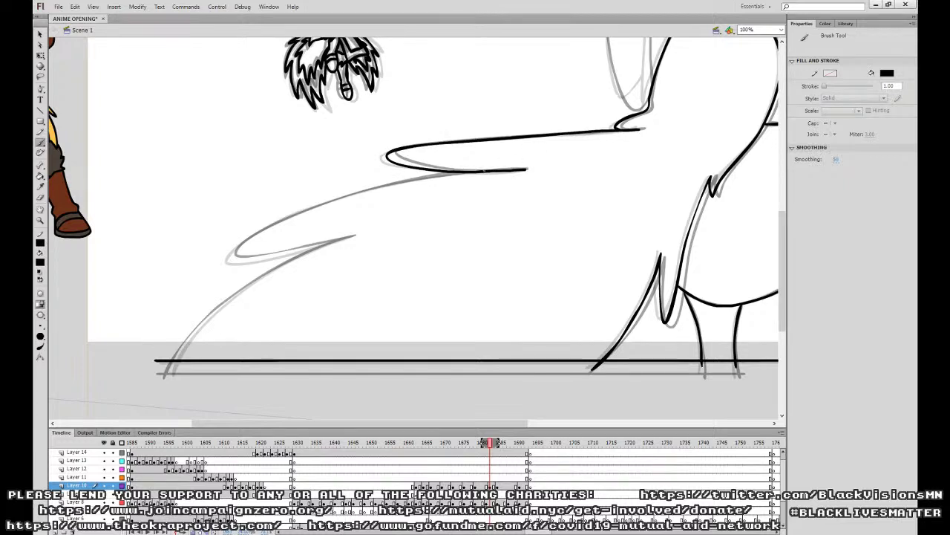
{"action": "mouse_move", "coordinate": [459, 172]}
{"action": "left_mouse_down"}
{"action": "mouse_move", "coordinate": [321, 204]}
{"action": "mouse_move", "coordinate": [231, 258]}
{"action": "mouse_move", "coordinate": [356, 235]}
{"action": "left_mouse_up"}
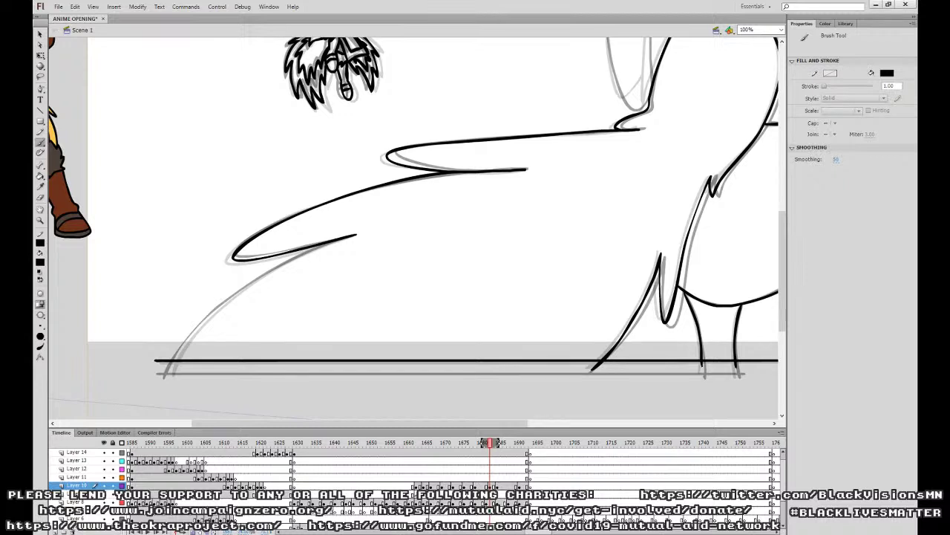
{"action": "left_click", "coordinate": [490, 486]}
Ink the edge of the face, the eye with its pupil outline and the hat crown with its scalloped edge.
{"action": "left_click_drag", "start_coordinate": [516, 422], "coordinate": [600, 416]}
{"action": "left_click_drag", "start_coordinate": [641, 254], "coordinate": [432, 399]}
{"action": "mouse_move", "coordinate": [592, 297]}
{"action": "left_mouse_down"}
{"action": "mouse_move", "coordinate": [706, 399]}
{"action": "mouse_move", "coordinate": [750, 404]}
{"action": "mouse_move", "coordinate": [760, 389]}
{"action": "left_mouse_up"}
{"action": "mouse_move", "coordinate": [450, 260]}
{"action": "left_mouse_down"}
{"action": "mouse_move", "coordinate": [448, 242]}
{"action": "mouse_move", "coordinate": [423, 233]}
{"action": "mouse_move", "coordinate": [404, 264]}
{"action": "mouse_move", "coordinate": [389, 297]}
{"action": "mouse_move", "coordinate": [389, 372]}
{"action": "left_mouse_up"}
{"action": "mouse_move", "coordinate": [422, 285]}
{"action": "left_mouse_down"}
{"action": "mouse_move", "coordinate": [431, 256]}
{"action": "mouse_move", "coordinate": [427, 277]}
{"action": "left_mouse_up"}
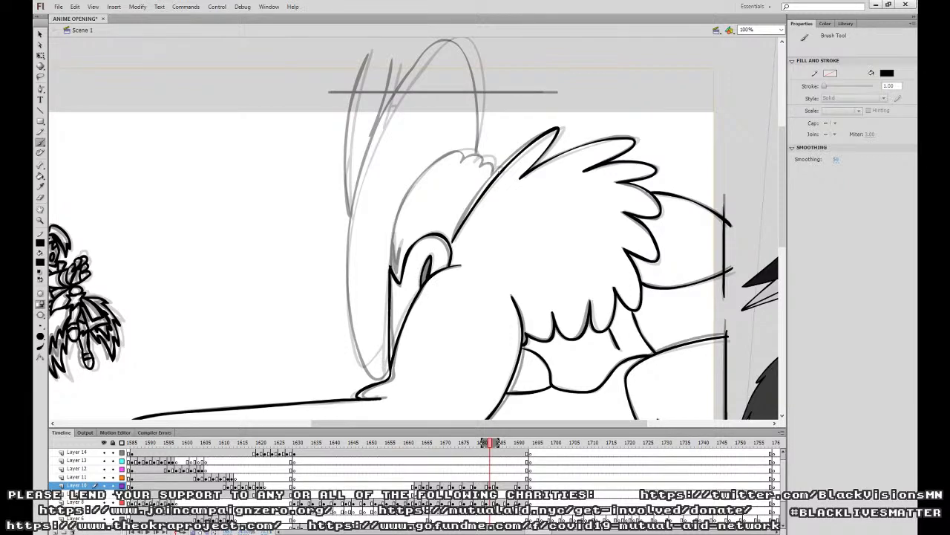
{"action": "mouse_move", "coordinate": [496, 172]}
{"action": "left_mouse_down"}
{"action": "mouse_move", "coordinate": [470, 151]}
{"action": "mouse_move", "coordinate": [439, 156]}
{"action": "mouse_move", "coordinate": [405, 195]}
{"action": "mouse_move", "coordinate": [397, 271]}
{"action": "mouse_move", "coordinate": [395, 249]}
{"action": "left_mouse_up"}
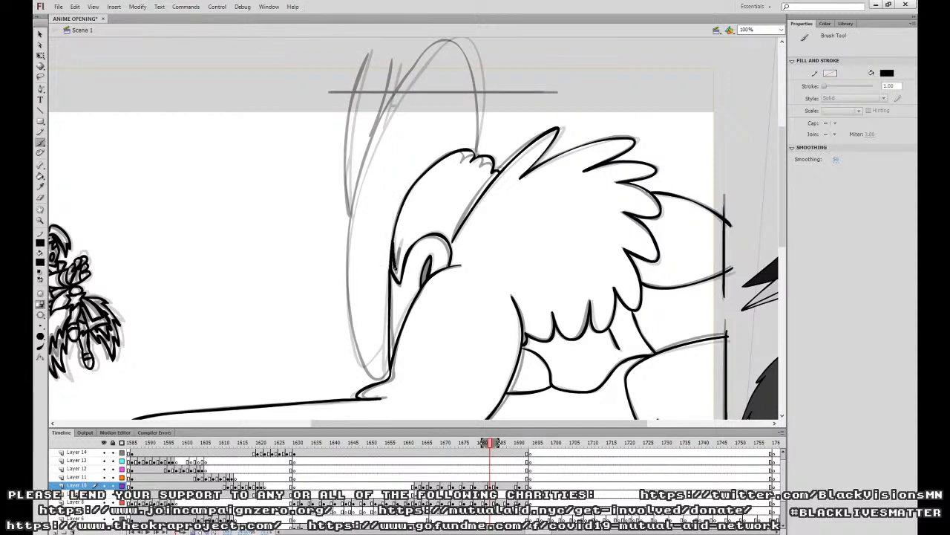
Ink the hat's long curved brim, the hat feather behind it and the horizontal closing line above the stage.
{"action": "left_click_drag", "start_coordinate": [398, 255], "coordinate": [401, 245]}
{"action": "mouse_move", "coordinate": [478, 152]}
{"action": "left_mouse_down"}
{"action": "mouse_move", "coordinate": [476, 64]}
{"action": "mouse_move", "coordinate": [443, 37]}
{"action": "mouse_move", "coordinate": [386, 115]}
{"action": "mouse_move", "coordinate": [351, 218]}
{"action": "mouse_move", "coordinate": [348, 315]}
{"action": "mouse_move", "coordinate": [358, 356]}
{"action": "mouse_move", "coordinate": [367, 373]}
{"action": "mouse_move", "coordinate": [389, 351]}
{"action": "left_mouse_up"}
{"action": "key", "text": "space"}
{"action": "left_click_drag", "start_coordinate": [443, 224], "coordinate": [429, 334]}
{"action": "mouse_move", "coordinate": [333, 316]}
{"action": "left_mouse_down"}
{"action": "mouse_move", "coordinate": [338, 215]}
{"action": "mouse_move", "coordinate": [353, 160]}
{"action": "left_mouse_up"}
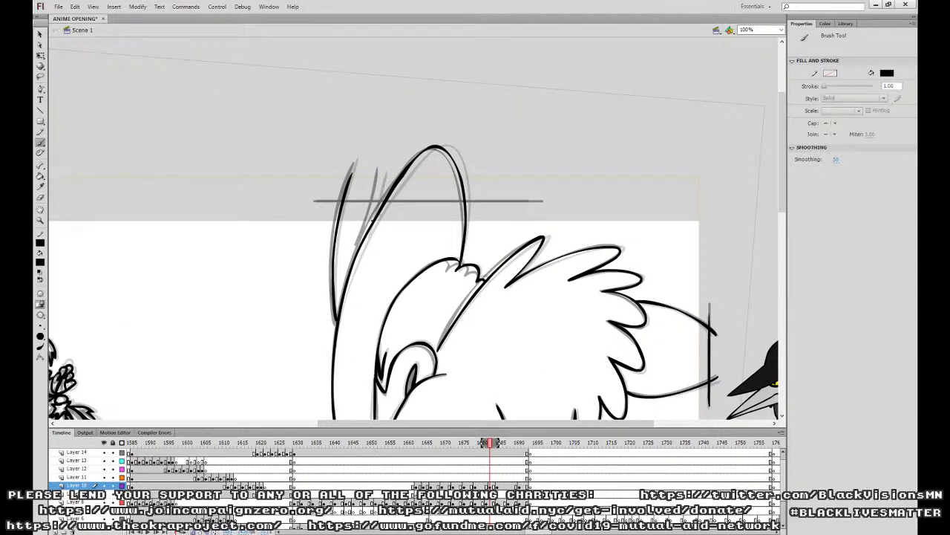
{"action": "left_click_drag", "start_coordinate": [363, 239], "coordinate": [379, 181]}
{"action": "left_click_drag", "start_coordinate": [311, 201], "coordinate": [532, 201]}
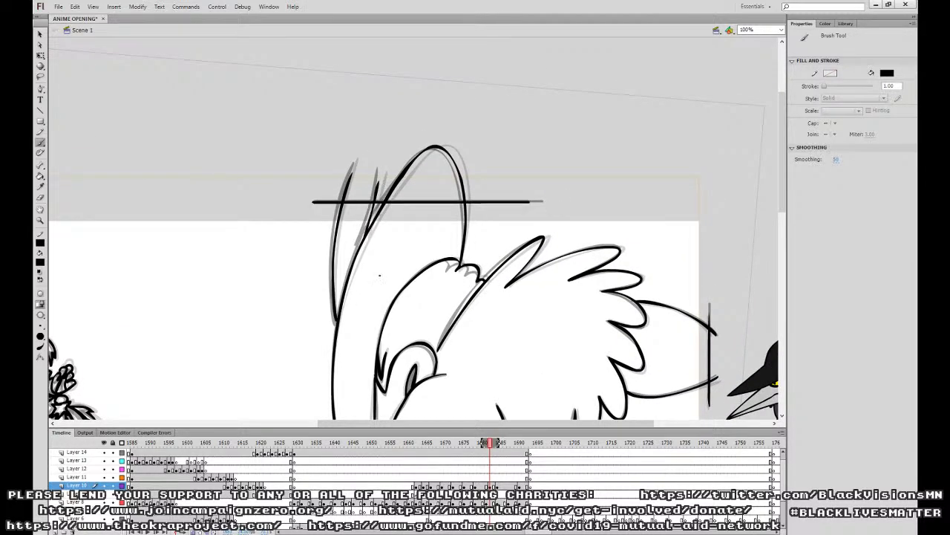
Fill the crow's pupil with black.
{"action": "mouse_move", "coordinate": [346, 241]}
{"action": "left_mouse_down"}
{"action": "mouse_move", "coordinate": [341, 184]}
{"action": "mouse_move", "coordinate": [321, 127]}
{"action": "left_mouse_up"}
{"action": "key", "text": "k"}
{"action": "key", "text": "ctrl+minus"}
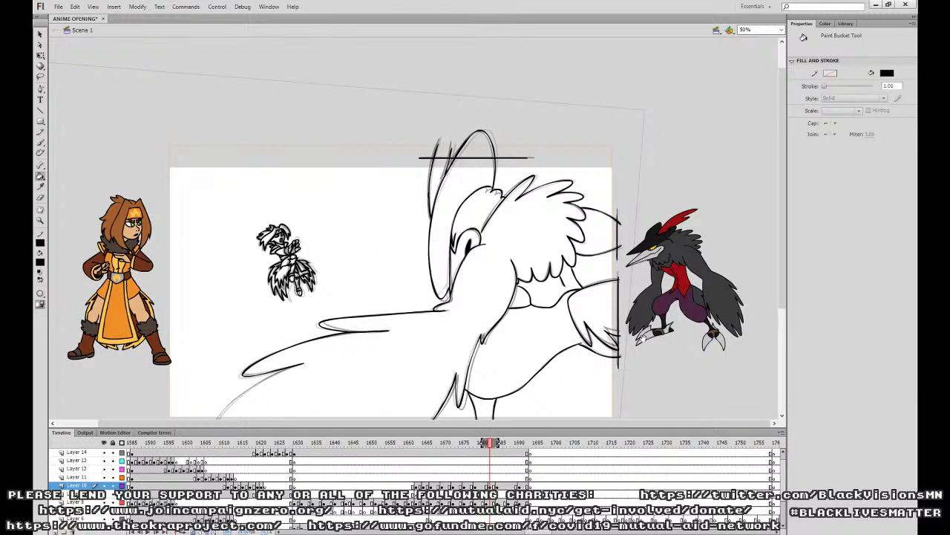
{"action": "left_click_drag", "start_coordinate": [641, 334], "coordinate": [626, 287]}
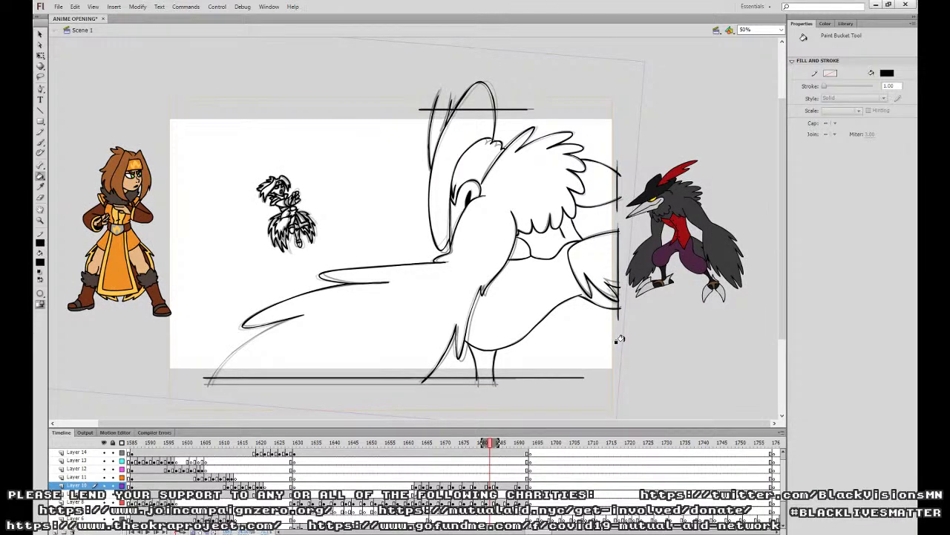
Play back the crow's inked frames several times to check the motion at the end of the shot.
{"action": "left_click", "coordinate": [482, 486]}
{"action": "left_click", "coordinate": [403, 466]}
{"action": "key", "text": "Return"}
{"action": "key", "text": "Return"}
{"action": "left_click", "coordinate": [485, 485]}
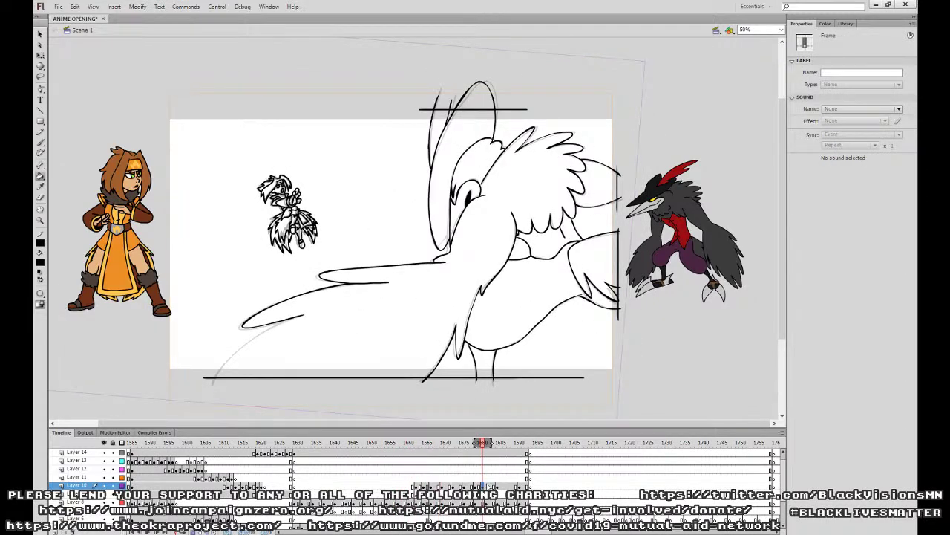
{"action": "left_click", "coordinate": [391, 461]}
{"action": "key", "text": "Return"}
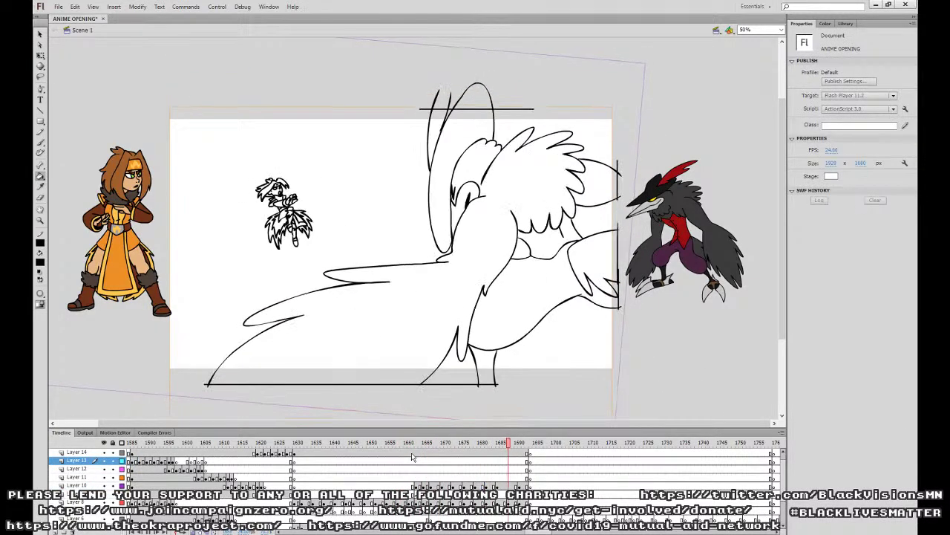
{"action": "key", "text": "Return"}
{"action": "left_click", "coordinate": [479, 468]}
{"action": "key", "text": "Return"}
{"action": "key", "text": "Return"}
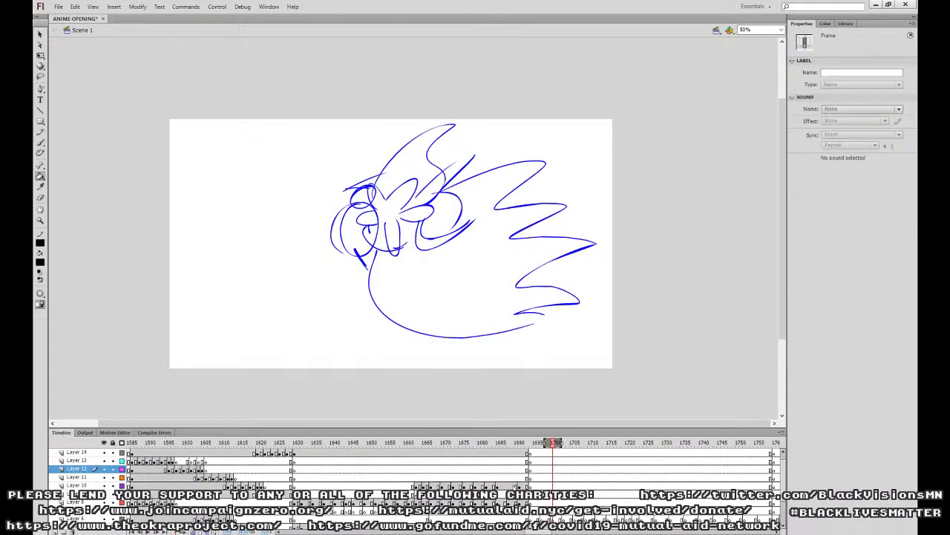
Insert a blank keyframe on Layer 10 near frame 1687, after the previous inked crow drawing.
{"action": "left_click", "coordinate": [513, 485]}
{"action": "left_click", "coordinate": [509, 486]}
{"action": "key", "text": "F7"}
{"action": "left_click", "coordinate": [513, 486]}
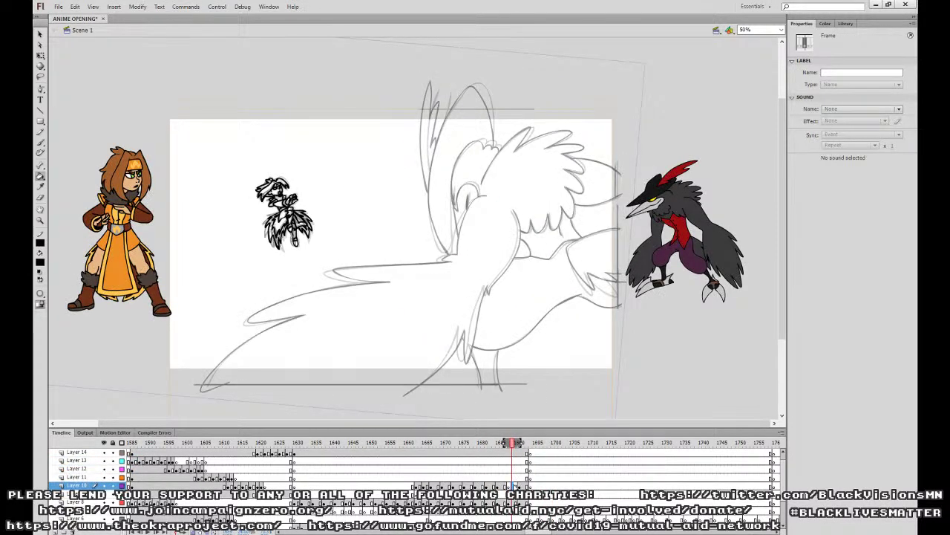
Ink the line behind the crow's head and the pointed feathers along the ruff's upper and back edge.
{"action": "key", "text": "ctrl+equal"}
{"action": "left_click_drag", "start_coordinate": [700, 127], "coordinate": [466, 254]}
{"action": "left_click", "coordinate": [40, 142]}
{"action": "left_click_drag", "start_coordinate": [459, 309], "coordinate": [480, 395]}
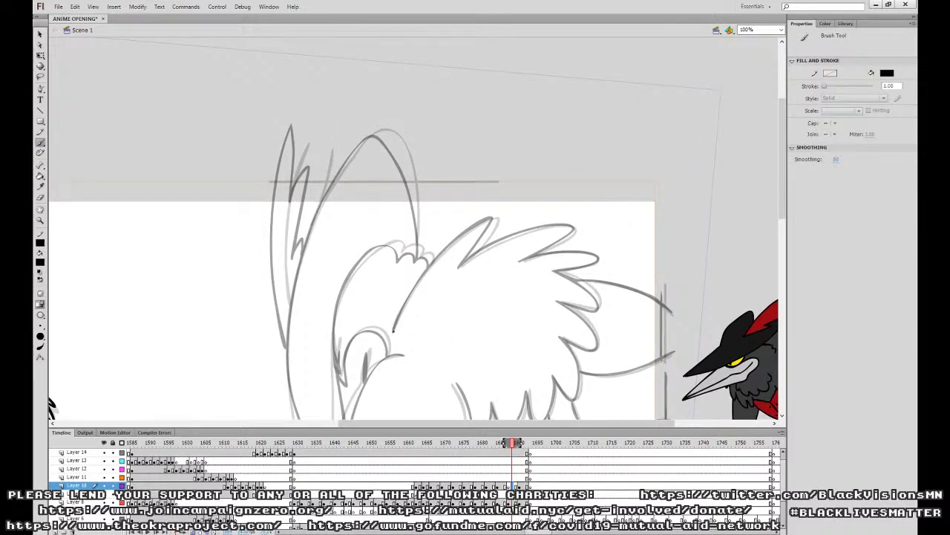
{"action": "mouse_move", "coordinate": [403, 310]}
{"action": "left_mouse_down"}
{"action": "mouse_move", "coordinate": [434, 260]}
{"action": "mouse_move", "coordinate": [495, 221]}
{"action": "mouse_move", "coordinate": [460, 266]}
{"action": "left_mouse_up"}
{"action": "mouse_move", "coordinate": [536, 252]}
{"action": "left_mouse_down"}
{"action": "mouse_move", "coordinate": [572, 232]}
{"action": "mouse_move", "coordinate": [526, 230]}
{"action": "mouse_move", "coordinate": [460, 265]}
{"action": "left_mouse_up"}
{"action": "key", "text": "ctrl+z"}
{"action": "mouse_move", "coordinate": [520, 260]}
{"action": "left_mouse_down"}
{"action": "mouse_move", "coordinate": [573, 227]}
{"action": "mouse_move", "coordinate": [539, 226]}
{"action": "left_mouse_up"}
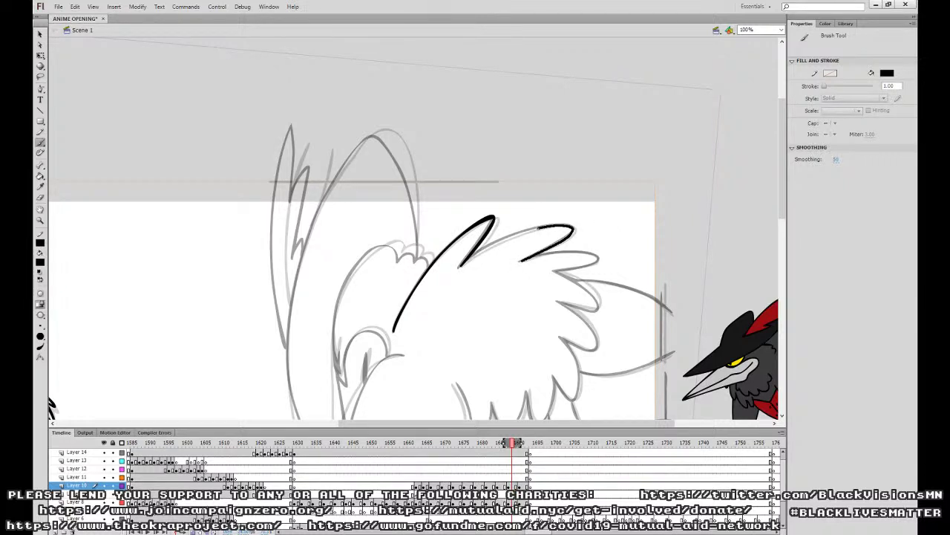
{"action": "mouse_move", "coordinate": [555, 270]}
{"action": "left_mouse_down"}
{"action": "mouse_move", "coordinate": [597, 261]}
{"action": "mouse_move", "coordinate": [569, 252]}
{"action": "mouse_move", "coordinate": [525, 257]}
{"action": "mouse_move", "coordinate": [574, 307]}
{"action": "mouse_move", "coordinate": [598, 306]}
{"action": "left_mouse_up"}
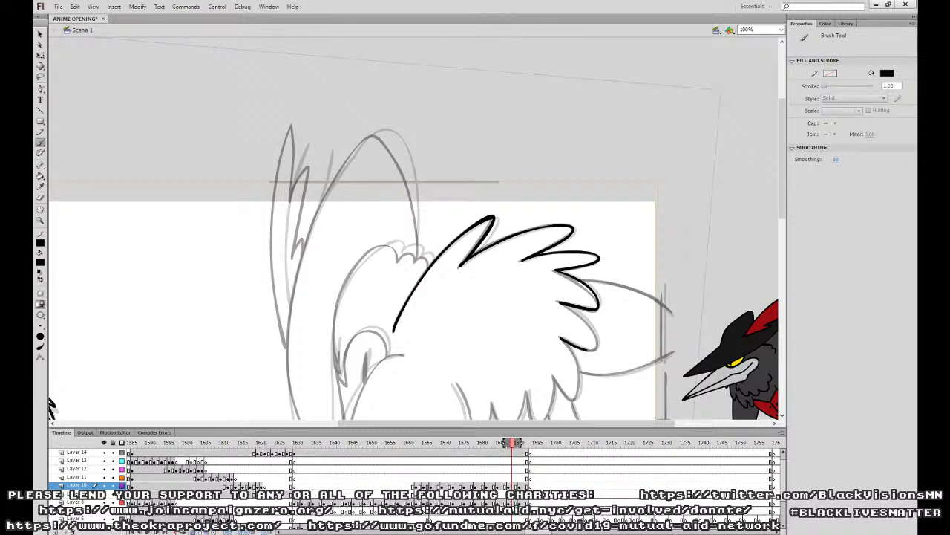
{"action": "left_click_drag", "start_coordinate": [580, 316], "coordinate": [562, 303]}
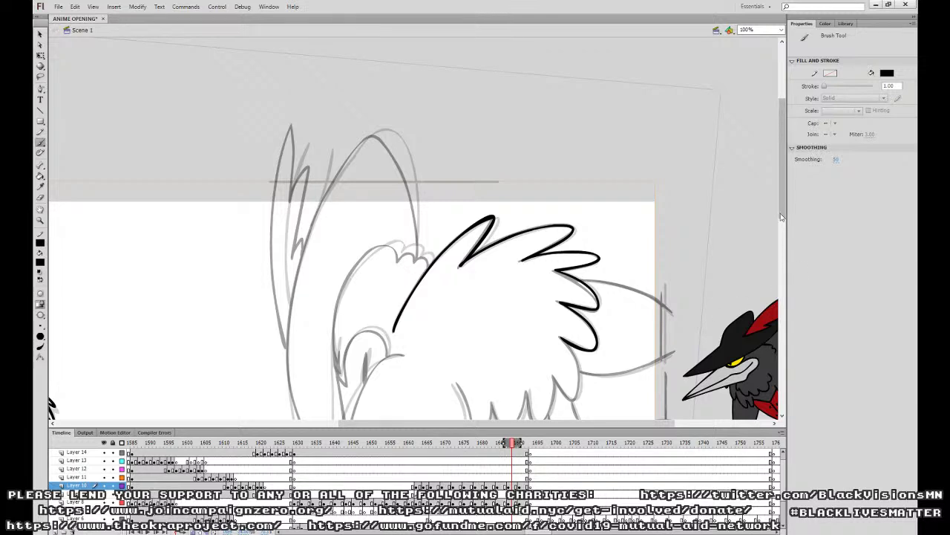
Ink the two curves behind the ruff, the vertical closing line at the stage edge and the ruff's lower tufts.
{"action": "scroll", "coordinate": [416, 230], "scroll_direction": "down", "scroll_amount": 2}
{"action": "left_click_drag", "start_coordinate": [629, 246], "coordinate": [579, 237]}
{"action": "mouse_move", "coordinate": [586, 331]}
{"action": "left_mouse_down"}
{"action": "mouse_move", "coordinate": [649, 323]}
{"action": "mouse_move", "coordinate": [670, 306]}
{"action": "mouse_move", "coordinate": [667, 316]}
{"action": "mouse_move", "coordinate": [665, 273]}
{"action": "mouse_move", "coordinate": [665, 419]}
{"action": "left_mouse_up"}
{"action": "key", "text": "ctrl+z"}
{"action": "key", "text": "ctrl+z"}
{"action": "left_click_drag", "start_coordinate": [554, 335], "coordinate": [568, 355]}
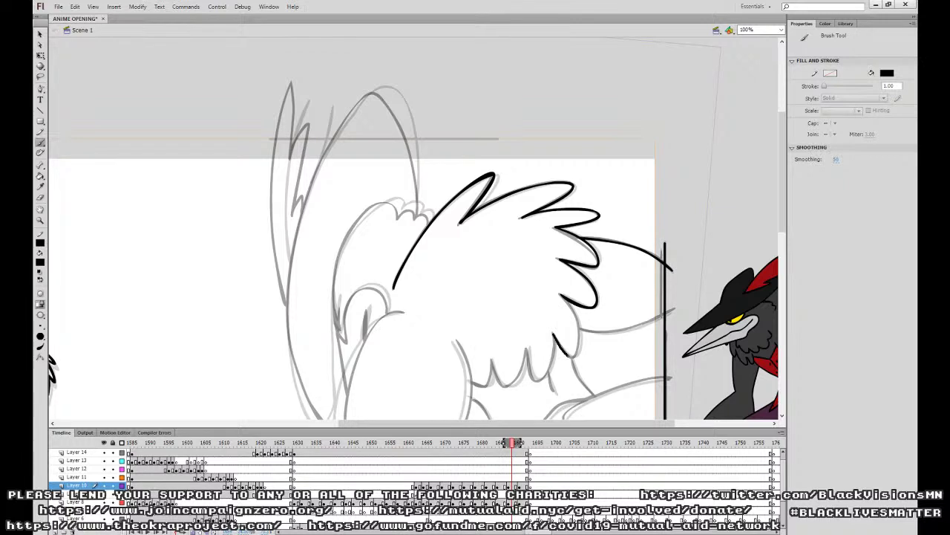
{"action": "mouse_move", "coordinate": [562, 295]}
{"action": "left_mouse_down"}
{"action": "mouse_move", "coordinate": [579, 359]}
{"action": "mouse_move", "coordinate": [672, 309]}
{"action": "left_mouse_up"}
{"action": "key", "text": "ctrl+z"}
{"action": "left_click_drag", "start_coordinate": [597, 333], "coordinate": [674, 309]}
{"action": "mouse_move", "coordinate": [652, 346]}
{"action": "left_mouse_down"}
{"action": "mouse_move", "coordinate": [679, 205]}
{"action": "mouse_move", "coordinate": [681, 221]}
{"action": "left_mouse_up"}
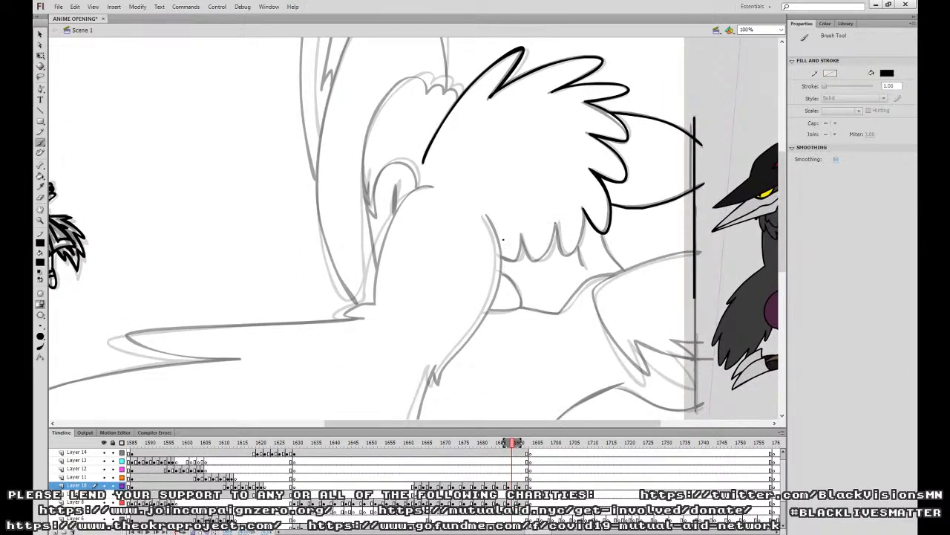
{"action": "mouse_move", "coordinate": [583, 209]}
{"action": "left_mouse_down"}
{"action": "mouse_move", "coordinate": [569, 252]}
{"action": "mouse_move", "coordinate": [557, 224]}
{"action": "mouse_move", "coordinate": [534, 258]}
{"action": "mouse_move", "coordinate": [521, 235]}
{"action": "mouse_move", "coordinate": [498, 258]}
{"action": "left_mouse_up"}
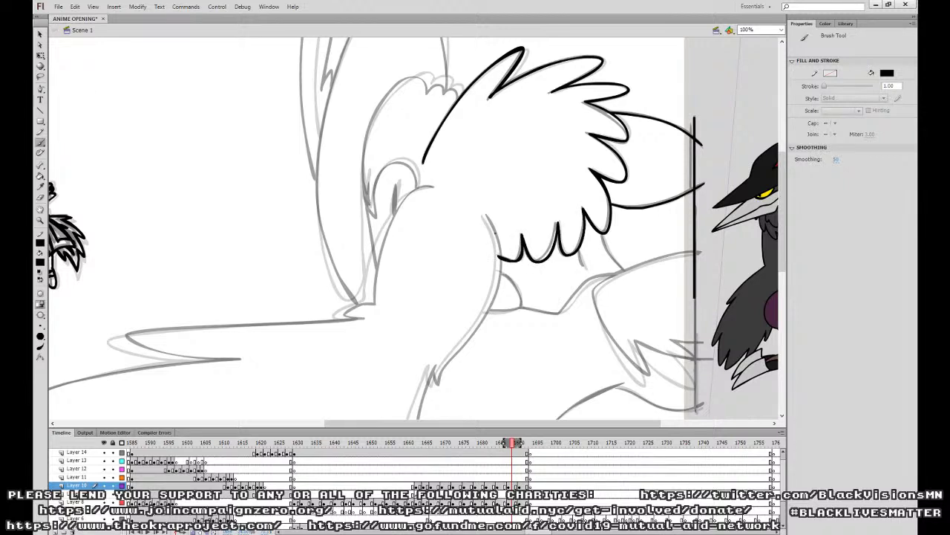
Ink the near wing's inner edge with its feather notch and the horizontal closing line below the stage.
{"action": "mouse_move", "coordinate": [484, 217]}
{"action": "left_mouse_down"}
{"action": "mouse_move", "coordinate": [496, 254]}
{"action": "mouse_move", "coordinate": [492, 294]}
{"action": "left_mouse_up"}
{"action": "key", "text": "ctrl+z"}
{"action": "mouse_move", "coordinate": [484, 216]}
{"action": "left_mouse_down"}
{"action": "mouse_move", "coordinate": [492, 298]}
{"action": "mouse_move", "coordinate": [435, 383]}
{"action": "left_mouse_up"}
{"action": "mouse_move", "coordinate": [432, 347]}
{"action": "left_mouse_down"}
{"action": "mouse_move", "coordinate": [480, 222]}
{"action": "mouse_move", "coordinate": [448, 375]}
{"action": "mouse_move", "coordinate": [434, 327]}
{"action": "mouse_move", "coordinate": [408, 385]}
{"action": "mouse_move", "coordinate": [320, 459]}
{"action": "left_mouse_up"}
{"action": "mouse_move", "coordinate": [460, 343]}
{"action": "left_mouse_down"}
{"action": "mouse_move", "coordinate": [535, 275]}
{"action": "mouse_move", "coordinate": [541, 281]}
{"action": "mouse_move", "coordinate": [435, 371]}
{"action": "left_mouse_up"}
{"action": "left_click_drag", "start_coordinate": [356, 355], "coordinate": [466, 365]}
{"action": "mouse_move", "coordinate": [97, 374]}
{"action": "left_mouse_down"}
{"action": "mouse_move", "coordinate": [395, 362]}
{"action": "mouse_move", "coordinate": [698, 365]}
{"action": "left_mouse_up"}
Ink the chest and belly contours and the far wing with its jagged feather tips.
{"action": "mouse_move", "coordinate": [713, 328]}
{"action": "left_mouse_down"}
{"action": "mouse_move", "coordinate": [416, 384]}
{"action": "mouse_move", "coordinate": [407, 405]}
{"action": "left_mouse_up"}
{"action": "left_click_drag", "start_coordinate": [600, 216], "coordinate": [522, 318]}
{"action": "mouse_move", "coordinate": [549, 248]}
{"action": "left_mouse_down"}
{"action": "mouse_move", "coordinate": [465, 272]}
{"action": "mouse_move", "coordinate": [458, 329]}
{"action": "mouse_move", "coordinate": [494, 375]}
{"action": "mouse_move", "coordinate": [484, 338]}
{"action": "mouse_move", "coordinate": [512, 360]}
{"action": "mouse_move", "coordinate": [553, 367]}
{"action": "mouse_move", "coordinate": [544, 345]}
{"action": "mouse_move", "coordinate": [558, 345]}
{"action": "left_mouse_up"}
{"action": "mouse_move", "coordinate": [570, 295]}
{"action": "left_mouse_down"}
{"action": "mouse_move", "coordinate": [606, 126]}
{"action": "mouse_move", "coordinate": [585, 205]}
{"action": "mouse_move", "coordinate": [585, 266]}
{"action": "left_mouse_up"}
{"action": "mouse_move", "coordinate": [542, 235]}
{"action": "left_mouse_down"}
{"action": "mouse_move", "coordinate": [508, 210]}
{"action": "mouse_move", "coordinate": [463, 233]}
{"action": "mouse_move", "coordinate": [365, 314]}
{"action": "mouse_move", "coordinate": [331, 324]}
{"action": "mouse_move", "coordinate": [292, 318]}
{"action": "mouse_move", "coordinate": [343, 325]}
{"action": "mouse_move", "coordinate": [345, 387]}
{"action": "left_mouse_up"}
{"action": "left_click_drag", "start_coordinate": [290, 322], "coordinate": [310, 390]}
{"action": "key", "text": "ctrl+z"}
{"action": "mouse_move", "coordinate": [300, 352]}
{"action": "left_mouse_down"}
{"action": "mouse_move", "coordinate": [308, 381]}
{"action": "mouse_move", "coordinate": [290, 325]}
{"action": "left_mouse_up"}
Ink the short neck lines under the ruff and the small curve joining the chest to the near wing.
{"action": "left_click_drag", "start_coordinate": [511, 210], "coordinate": [459, 428]}
{"action": "left_click_drag", "start_coordinate": [441, 281], "coordinate": [462, 315]}
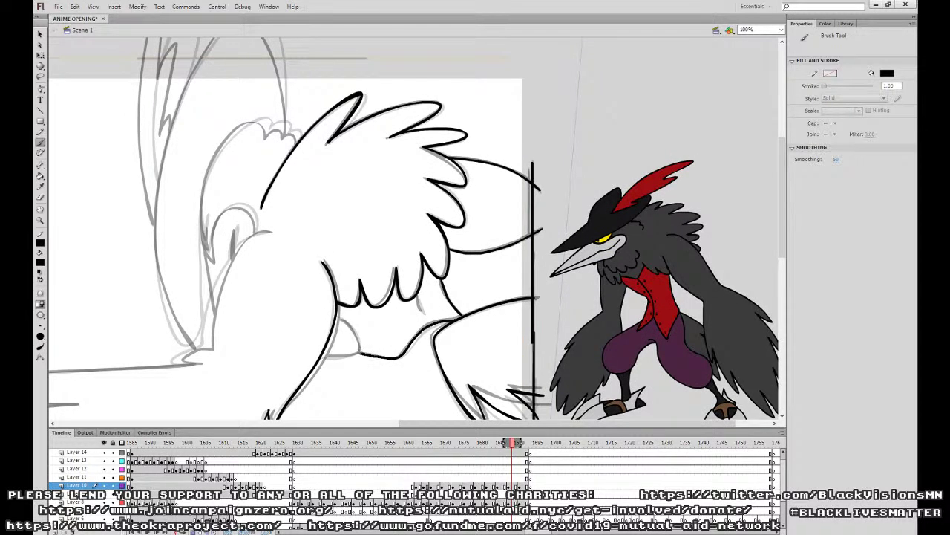
{"action": "left_click_drag", "start_coordinate": [355, 334], "coordinate": [339, 317]}
{"action": "left_click_drag", "start_coordinate": [334, 356], "coordinate": [321, 358]}
Ink the near wing's long pointed feathers and its upper edge up to the crow's face.
{"action": "left_click_drag", "start_coordinate": [475, 270], "coordinate": [652, 329]}
{"action": "left_click_drag", "start_coordinate": [497, 301], "coordinate": [720, 133]}
{"action": "mouse_move", "coordinate": [644, 127]}
{"action": "left_mouse_down"}
{"action": "mouse_move", "coordinate": [603, 232]}
{"action": "mouse_move", "coordinate": [576, 245]}
{"action": "mouse_move", "coordinate": [599, 251]}
{"action": "mouse_move", "coordinate": [357, 270]}
{"action": "mouse_move", "coordinate": [430, 291]}
{"action": "mouse_move", "coordinate": [478, 290]}
{"action": "mouse_move", "coordinate": [311, 312]}
{"action": "mouse_move", "coordinate": [190, 366]}
{"action": "mouse_move", "coordinate": [309, 356]}
{"action": "left_mouse_up"}
{"action": "mouse_move", "coordinate": [383, 350]}
{"action": "left_mouse_down"}
{"action": "mouse_move", "coordinate": [583, 150]}
{"action": "mouse_move", "coordinate": [588, 166]}
{"action": "left_mouse_up"}
{"action": "mouse_move", "coordinate": [513, 172]}
{"action": "left_mouse_down"}
{"action": "mouse_move", "coordinate": [447, 197]}
{"action": "mouse_move", "coordinate": [355, 259]}
{"action": "mouse_move", "coordinate": [320, 299]}
{"action": "left_mouse_up"}
{"action": "left_click_drag", "start_coordinate": [631, 104], "coordinate": [242, 409]}
Ink the face, eye, hat crown, curved brim and hat feather, and the horizontal closing line above the stage.
{"action": "left_click_drag", "start_coordinate": [501, 305], "coordinate": [479, 339]}
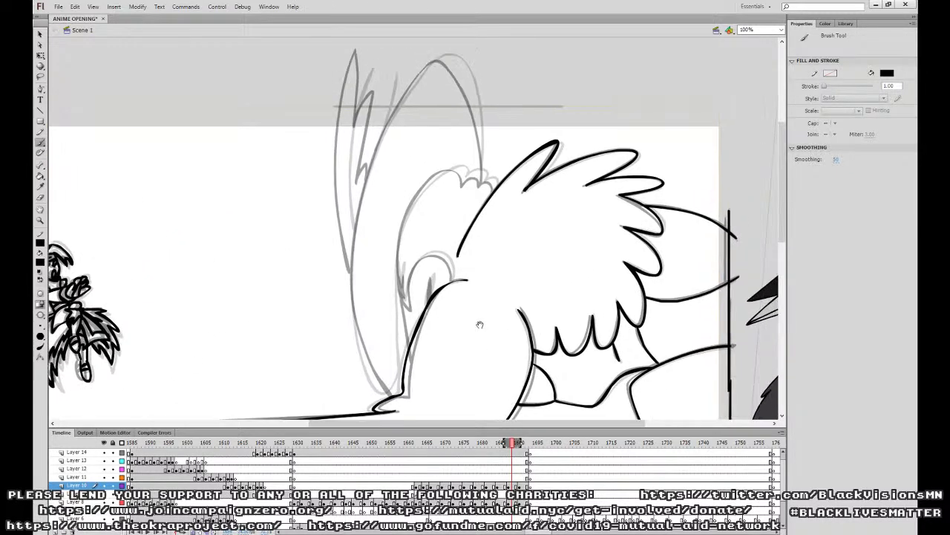
{"action": "mouse_move", "coordinate": [449, 258]}
{"action": "left_mouse_down"}
{"action": "mouse_move", "coordinate": [414, 266]}
{"action": "mouse_move", "coordinate": [399, 312]}
{"action": "mouse_move", "coordinate": [404, 369]}
{"action": "left_mouse_up"}
{"action": "mouse_move", "coordinate": [496, 185]}
{"action": "left_mouse_down"}
{"action": "mouse_move", "coordinate": [460, 170]}
{"action": "mouse_move", "coordinate": [430, 179]}
{"action": "mouse_move", "coordinate": [406, 217]}
{"action": "mouse_move", "coordinate": [398, 297]}
{"action": "mouse_move", "coordinate": [403, 265]}
{"action": "mouse_move", "coordinate": [429, 295]}
{"action": "left_mouse_up"}
{"action": "key", "text": "ctrl+z"}
{"action": "mouse_move", "coordinate": [483, 175]}
{"action": "left_mouse_down"}
{"action": "mouse_move", "coordinate": [480, 133]}
{"action": "mouse_move", "coordinate": [444, 59]}
{"action": "mouse_move", "coordinate": [406, 97]}
{"action": "mouse_move", "coordinate": [355, 224]}
{"action": "mouse_move", "coordinate": [351, 290]}
{"action": "mouse_move", "coordinate": [379, 391]}
{"action": "left_mouse_up"}
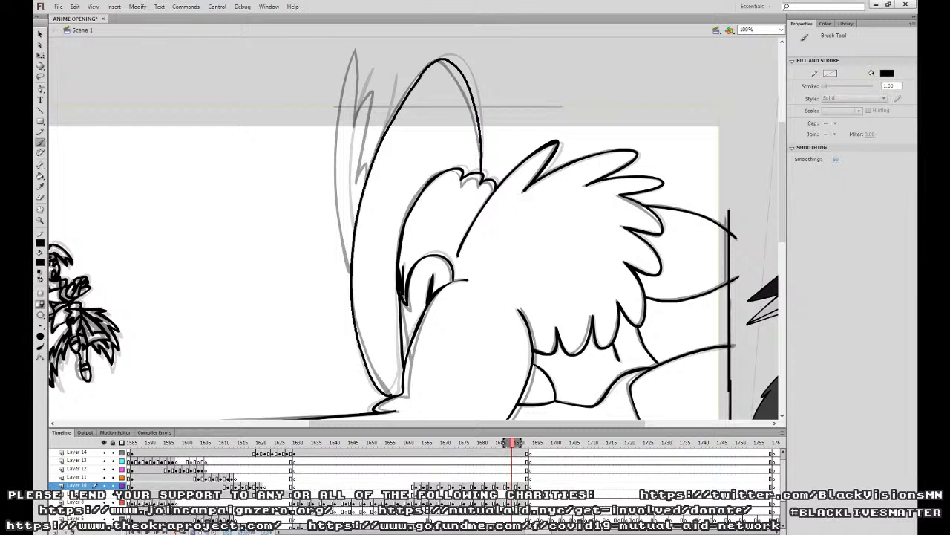
{"action": "mouse_move", "coordinate": [350, 256]}
{"action": "left_mouse_down"}
{"action": "mouse_move", "coordinate": [350, 90]}
{"action": "mouse_move", "coordinate": [385, 128]}
{"action": "left_mouse_up"}
{"action": "left_click_drag", "start_coordinate": [335, 103], "coordinate": [527, 103]}
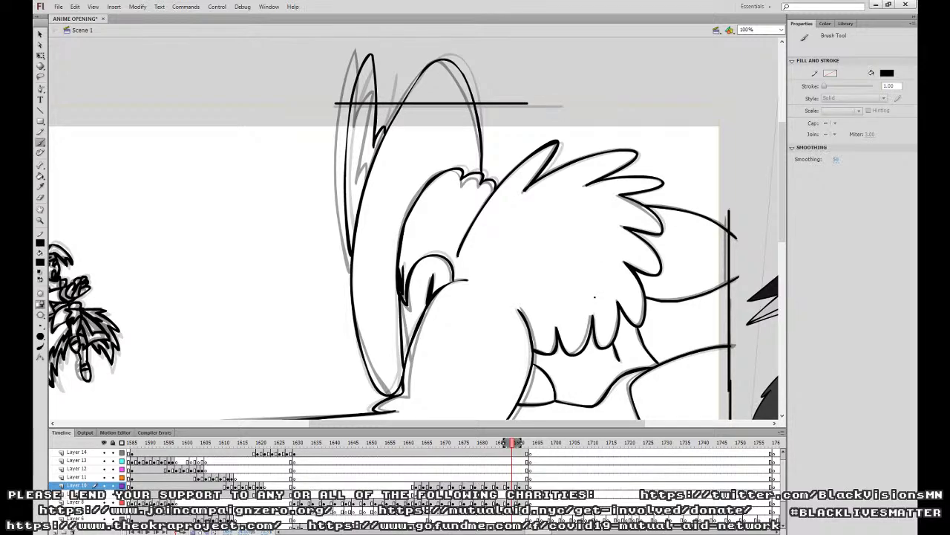
Play back the whole fight shot from its earlier frames to review the finished crow inks.
{"action": "key", "text": "ctrl+minus"}
{"action": "left_click", "coordinate": [347, 468]}
{"action": "key", "text": "Return"}
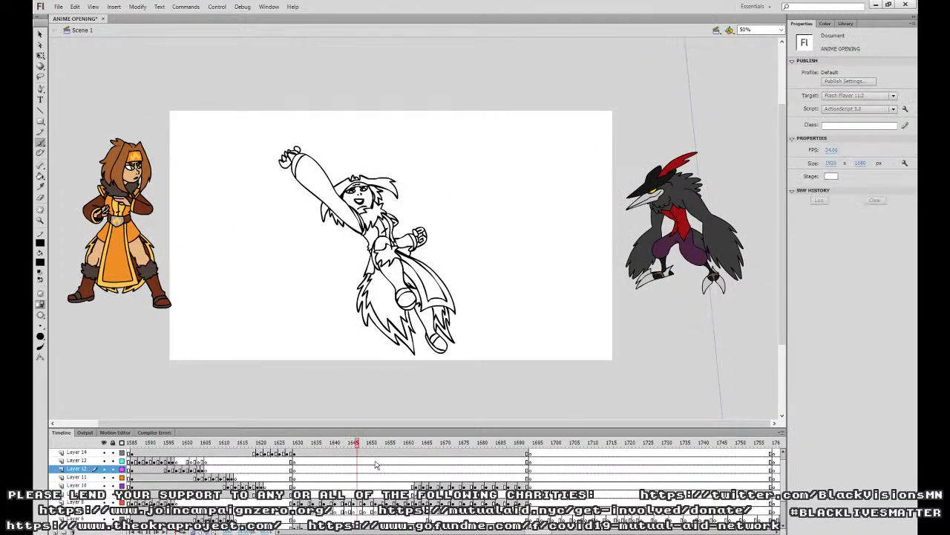
{"action": "key", "text": "Return"}
{"action": "left_click", "coordinate": [416, 468]}
{"action": "key", "text": "Return"}
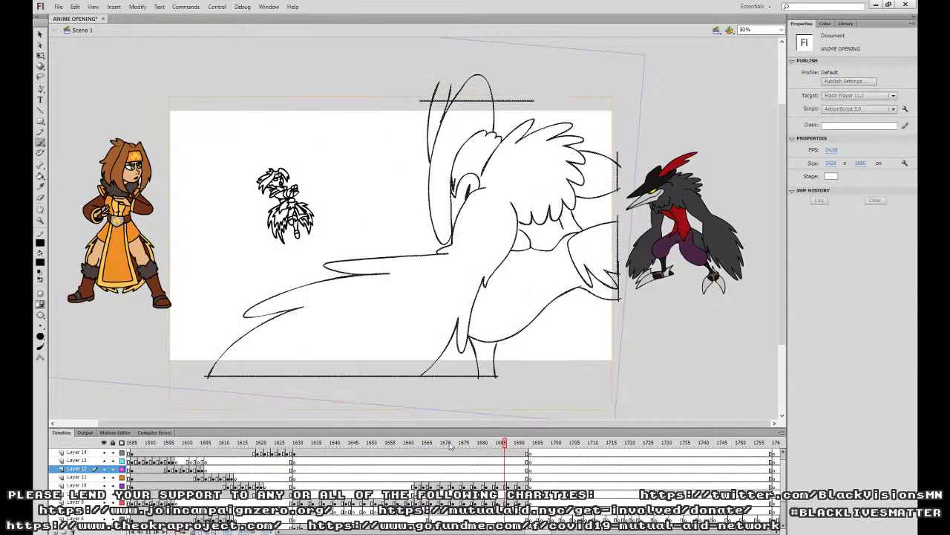
{"action": "left_click", "coordinate": [515, 477]}
{"action": "left_click", "coordinate": [254, 468]}
{"action": "key", "text": "Return"}
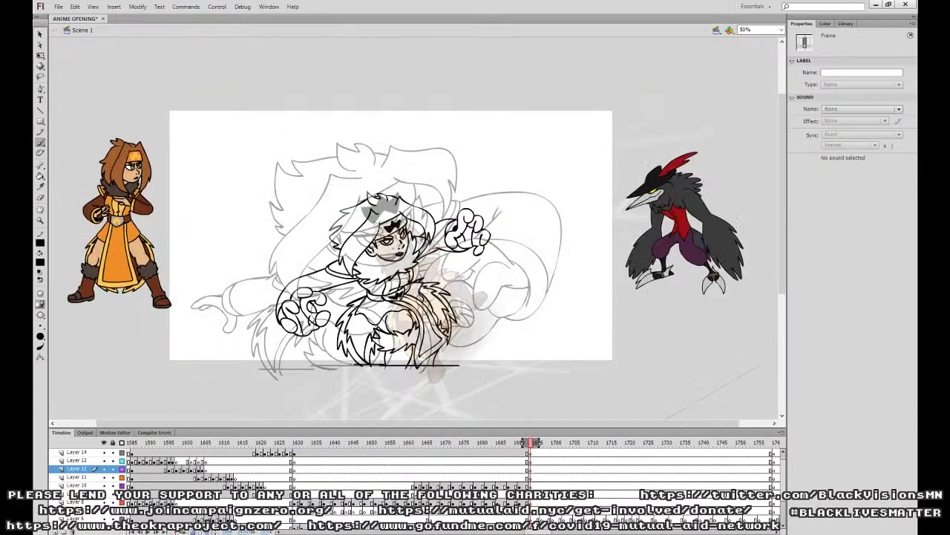
Insert blank keyframes every two frames on Layer 15 from about frame 1623 to 1627.
{"action": "left_click_drag", "start_coordinate": [298, 473], "coordinate": [311, 459]}
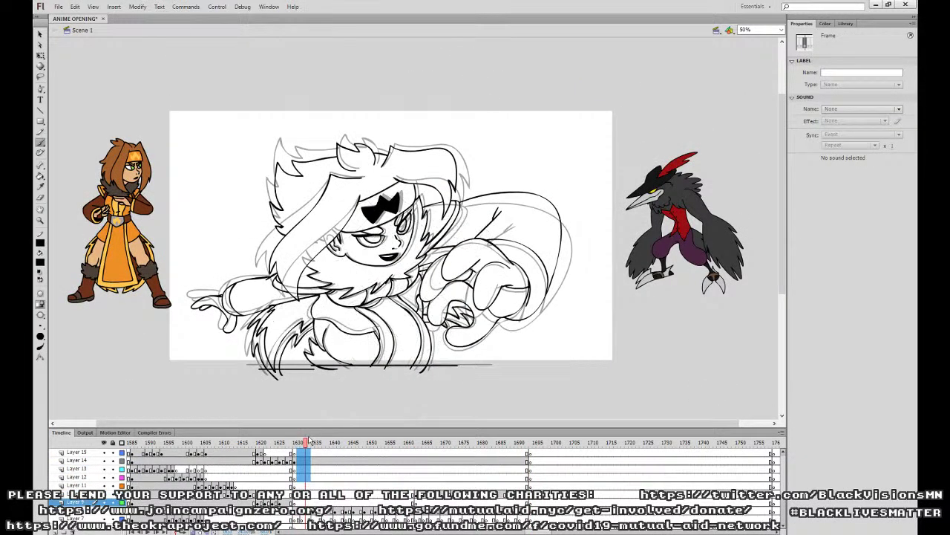
{"action": "left_click", "coordinate": [265, 452]}
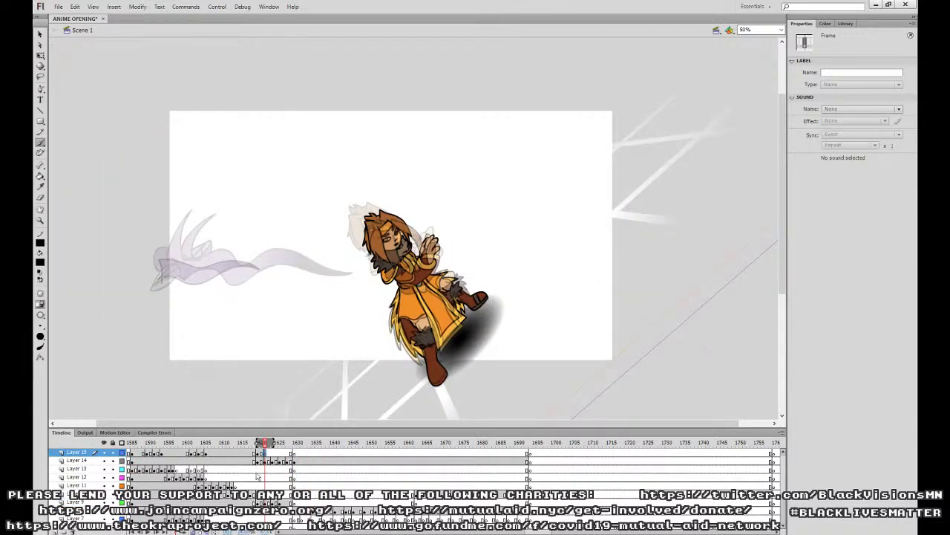
{"action": "left_click", "coordinate": [259, 469]}
{"action": "left_click", "coordinate": [273, 453]}
{"action": "key", "text": "F7"}
{"action": "left_click", "coordinate": [280, 453]}
{"action": "key", "text": "F7"}
{"action": "left_click", "coordinate": [287, 452]}
{"action": "key", "text": "F7"}
{"action": "left_click", "coordinate": [298, 453]}
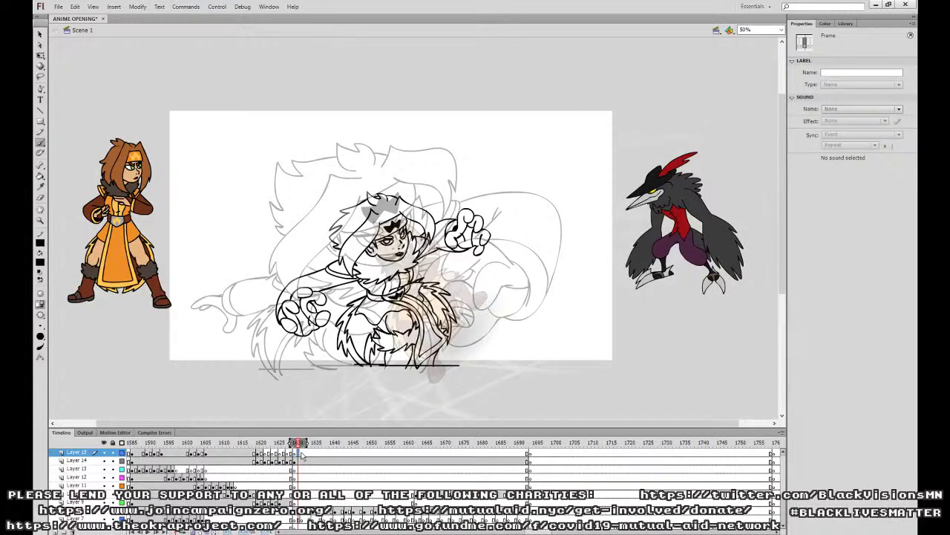
{"action": "left_click", "coordinate": [301, 455]}
Insert blank keyframes about every three frames on Layer 9 from frame 1631 to the end of the shot.
{"action": "left_click", "coordinate": [305, 504]}
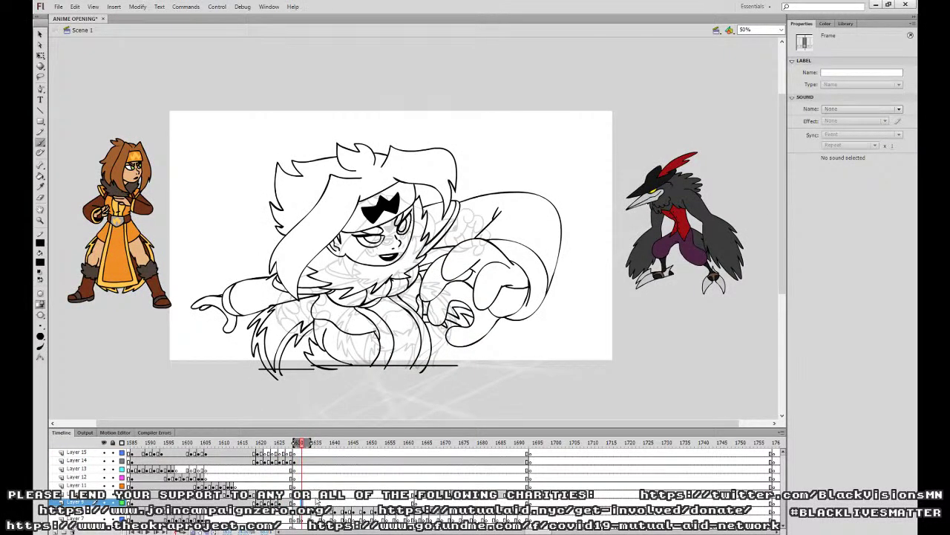
{"action": "key", "text": "F7"}
{"action": "left_click", "coordinate": [313, 503]}
{"action": "key", "text": "F7"}
{"action": "left_click", "coordinate": [325, 503]}
{"action": "key", "text": "F7"}
{"action": "left_click", "coordinate": [335, 503]}
{"action": "key", "text": "F7"}
{"action": "left_click", "coordinate": [346, 503]}
{"action": "mouse_move", "coordinate": [354, 505]}
{"action": "left_mouse_down"}
{"action": "mouse_move", "coordinate": [511, 504]}
{"action": "mouse_move", "coordinate": [529, 484]}
{"action": "left_mouse_up"}
{"action": "left_click", "coordinate": [299, 503]}
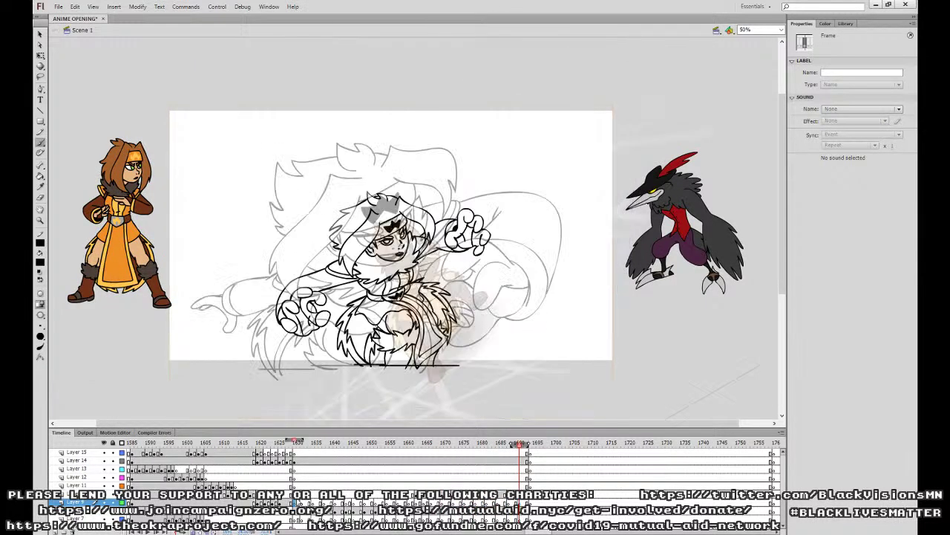
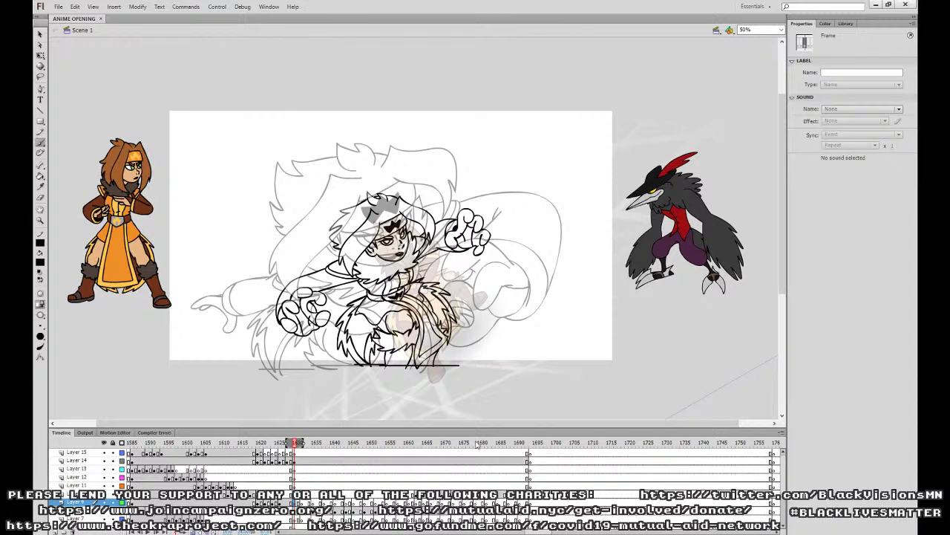
Sample the dark red of the 0000blastbalred symbol in the flamegirl file as the fill colour, then return to ANIME OPENING.
{"action": "left_click", "coordinate": [296, 452]}
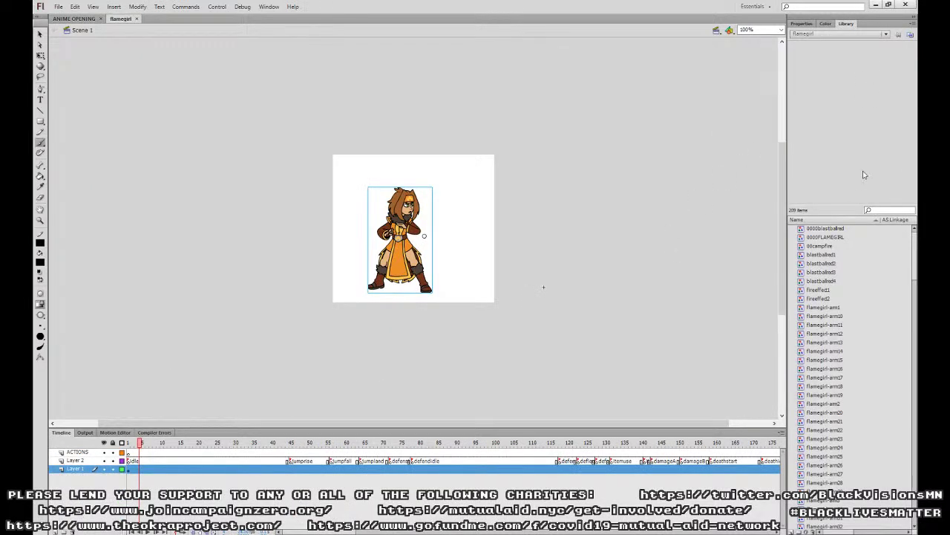
{"action": "left_click", "coordinate": [844, 229]}
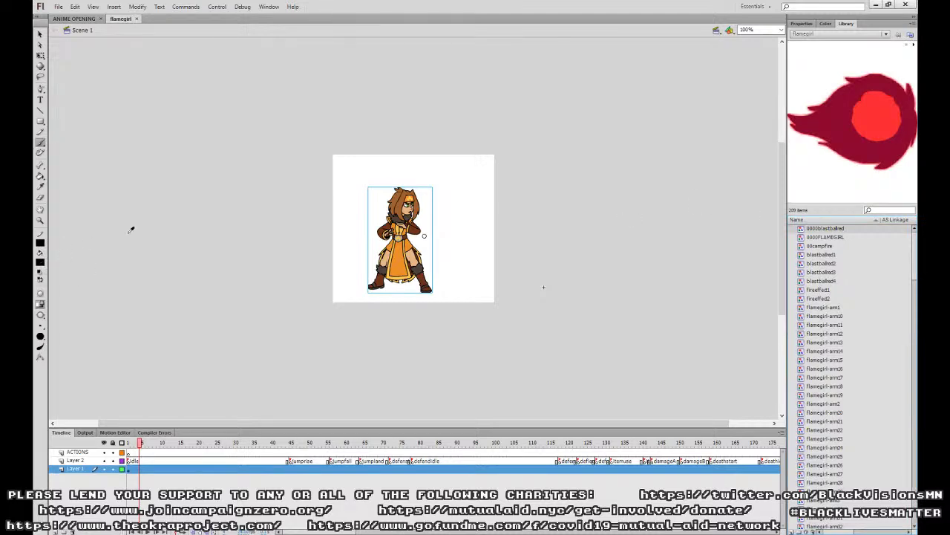
{"action": "left_click", "coordinate": [75, 19]}
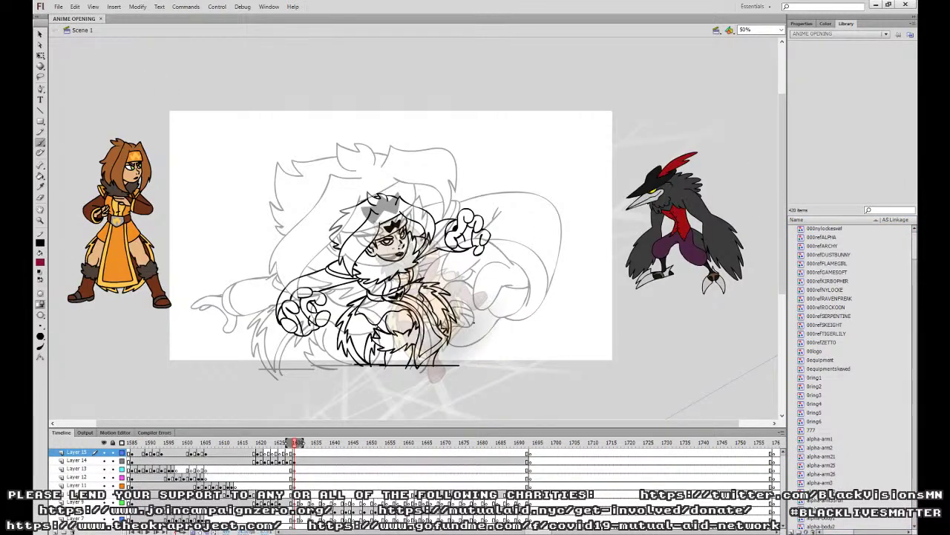
Show the hidden cyan sketch layer over the girl's close-up and select frame 1631 on Layer 9.
{"action": "left_click", "coordinate": [299, 454]}
{"action": "left_click_drag", "start_coordinate": [298, 454], "coordinate": [304, 453]}
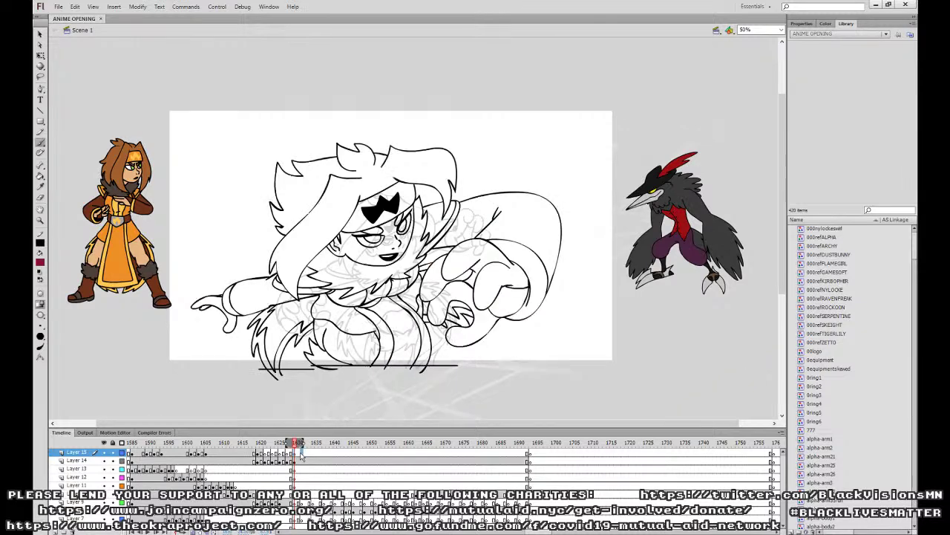
{"action": "key", "text": "ctrl+1"}
{"action": "left_click_drag", "start_coordinate": [376, 380], "coordinate": [584, 290]}
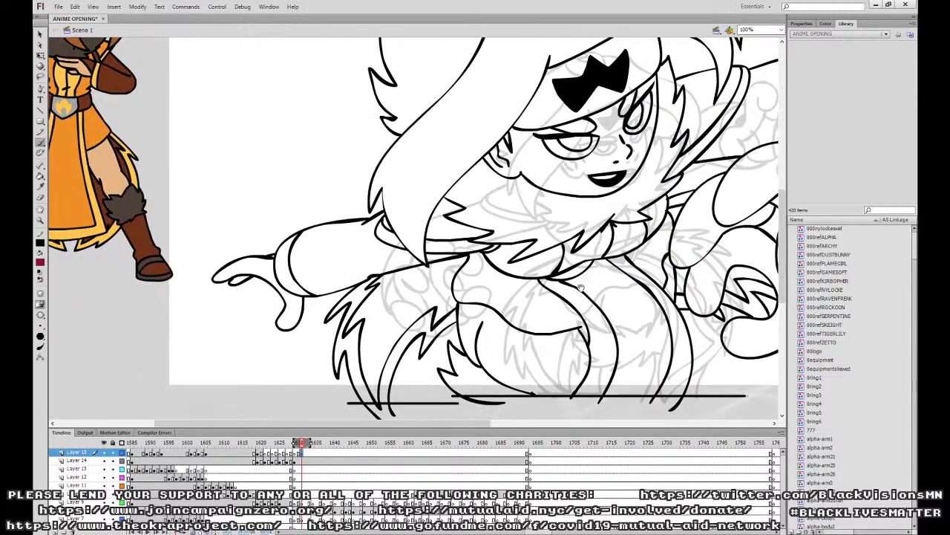
{"action": "scroll", "coordinate": [604, 470], "scroll_direction": "down", "scroll_amount": 2}
{"action": "left_click", "coordinate": [104, 502]}
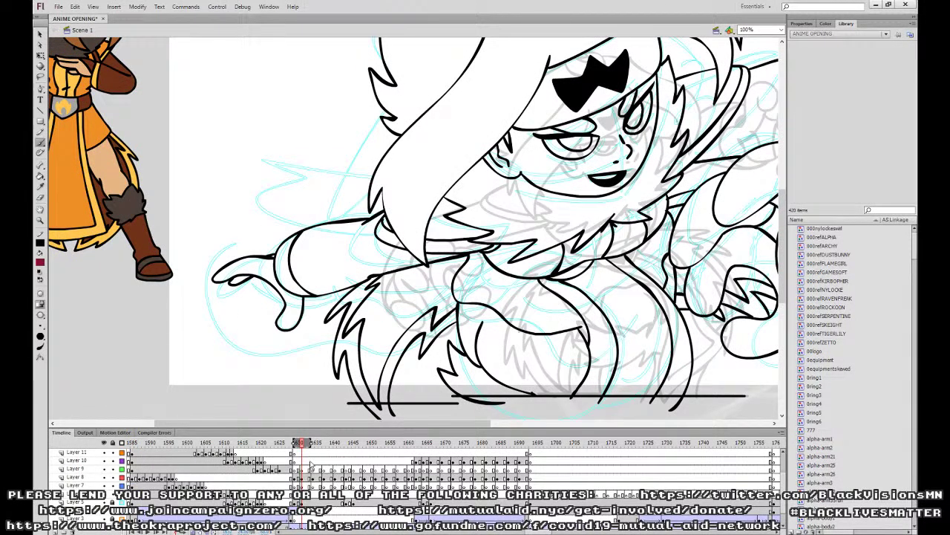
{"action": "scroll", "coordinate": [309, 469], "scroll_direction": "up", "scroll_amount": 1}
{"action": "left_click", "coordinate": [309, 452]}
{"action": "left_click", "coordinate": [310, 479]}
{"action": "left_click", "coordinate": [301, 485]}
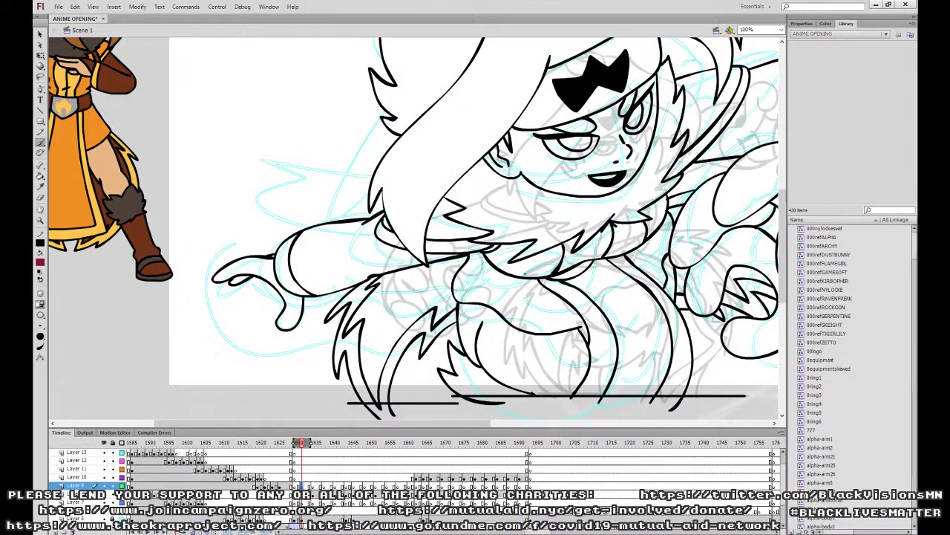
Close the outline of the fireball over the girl's outstretched hand on Layer 9 at frame 1631 and fill it dark red.
{"action": "mouse_move", "coordinate": [507, 293]}
{"action": "left_mouse_down"}
{"action": "mouse_move", "coordinate": [459, 288]}
{"action": "mouse_move", "coordinate": [405, 306]}
{"action": "mouse_move", "coordinate": [306, 280]}
{"action": "mouse_move", "coordinate": [268, 233]}
{"action": "mouse_move", "coordinate": [203, 259]}
{"action": "mouse_move", "coordinate": [221, 340]}
{"action": "mouse_move", "coordinate": [273, 357]}
{"action": "mouse_move", "coordinate": [366, 334]}
{"action": "mouse_move", "coordinate": [394, 358]}
{"action": "mouse_move", "coordinate": [486, 318]}
{"action": "mouse_move", "coordinate": [543, 328]}
{"action": "mouse_move", "coordinate": [605, 290]}
{"action": "mouse_move", "coordinate": [503, 294]}
{"action": "left_mouse_up"}
{"action": "left_click", "coordinate": [40, 177]}
{"action": "left_click", "coordinate": [248, 298]}
Insert blank keyframes every two frames on Layer 13 from about frame 1621 to 1625.
{"action": "left_click_drag", "start_coordinate": [299, 484], "coordinate": [303, 438]}
{"action": "scroll", "coordinate": [302, 440], "scroll_direction": "up", "scroll_amount": 2}
{"action": "left_click", "coordinate": [298, 460]}
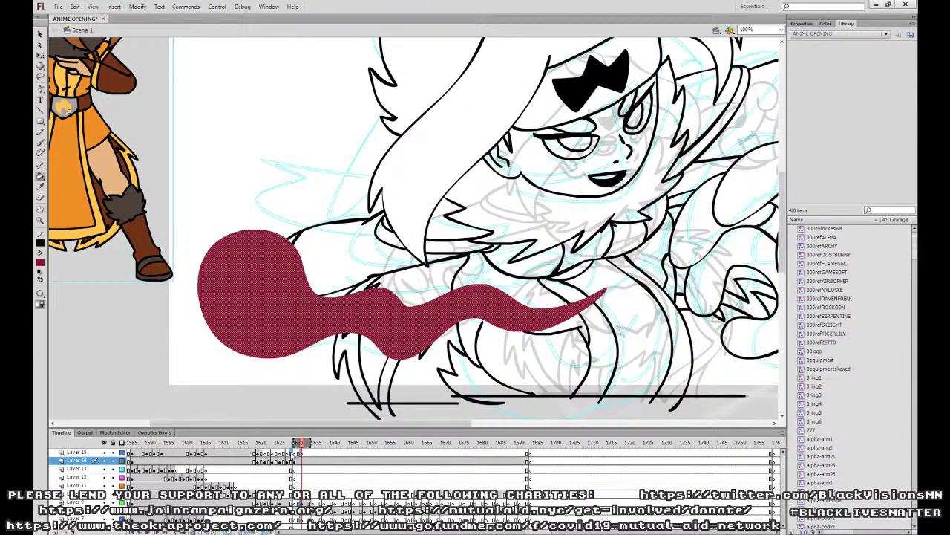
{"action": "left_click", "coordinate": [291, 452]}
{"action": "left_click_drag", "start_coordinate": [572, 244], "coordinate": [296, 354]}
{"action": "left_click", "coordinate": [41, 141]}
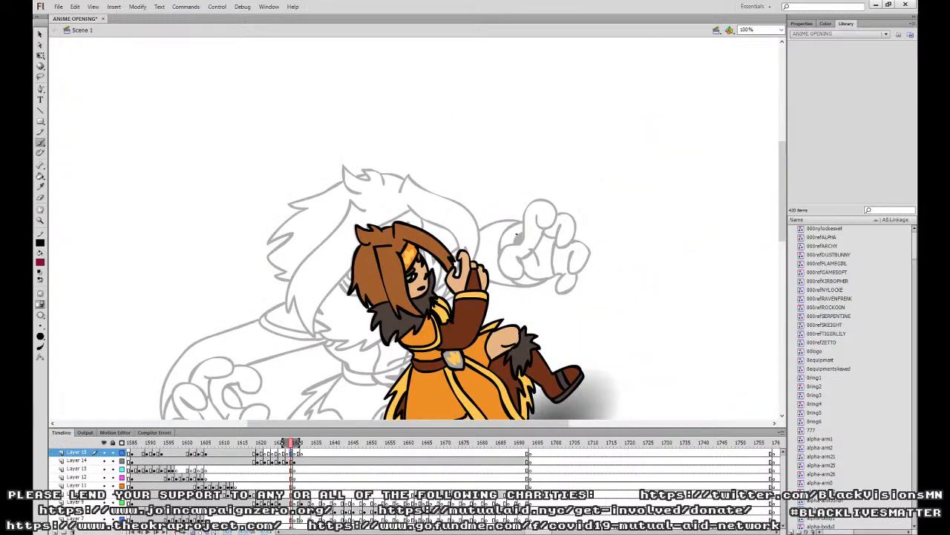
{"action": "left_click", "coordinate": [285, 469]}
{"action": "left_click", "coordinate": [264, 469]}
{"action": "key", "text": "F7"}
{"action": "left_click", "coordinate": [272, 469]}
{"action": "key", "text": "F7"}
{"action": "left_click", "coordinate": [279, 469]}
{"action": "key", "text": "F7"}
{"action": "left_click", "coordinate": [287, 470]}
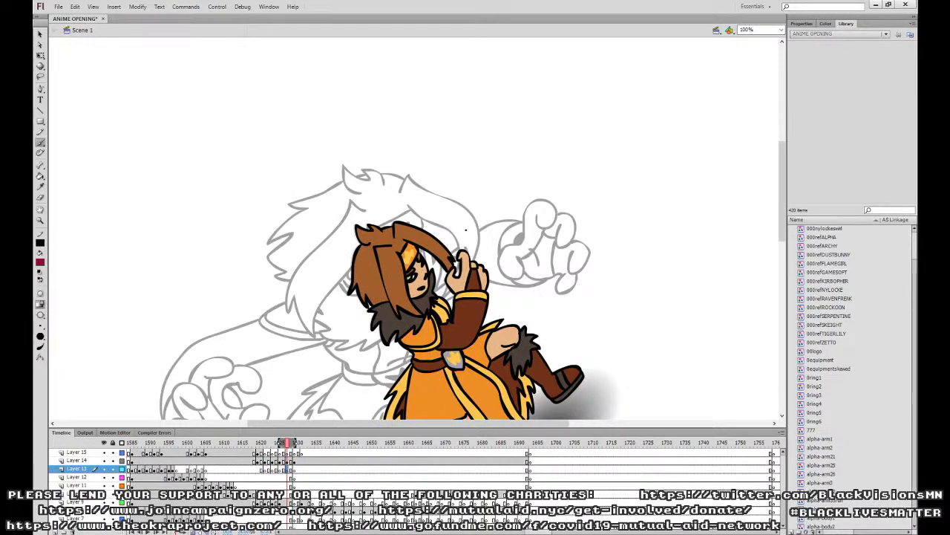
Outline small dark red flame wisps rising from the crouching girl's hands on Layer 13 between about frames 1623 and 1627.
{"action": "mouse_move", "coordinate": [459, 260]}
{"action": "left_mouse_down"}
{"action": "mouse_move", "coordinate": [462, 236]}
{"action": "mouse_move", "coordinate": [470, 277]}
{"action": "mouse_move", "coordinate": [478, 258]}
{"action": "mouse_move", "coordinate": [475, 275]}
{"action": "mouse_move", "coordinate": [467, 223]}
{"action": "mouse_move", "coordinate": [459, 272]}
{"action": "mouse_move", "coordinate": [474, 234]}
{"action": "mouse_move", "coordinate": [471, 263]}
{"action": "mouse_move", "coordinate": [479, 216]}
{"action": "left_mouse_up"}
{"action": "key", "text": "ctrl+z"}
{"action": "key", "text": "ctrl+z"}
{"action": "left_click", "coordinate": [280, 471]}
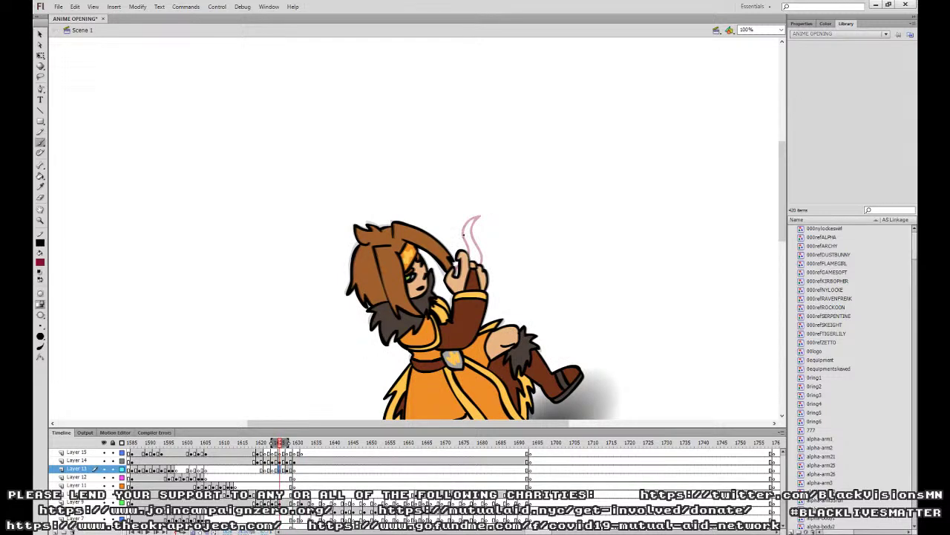
{"action": "left_click_drag", "start_coordinate": [468, 260], "coordinate": [479, 222]}
{"action": "left_click", "coordinate": [277, 469]}
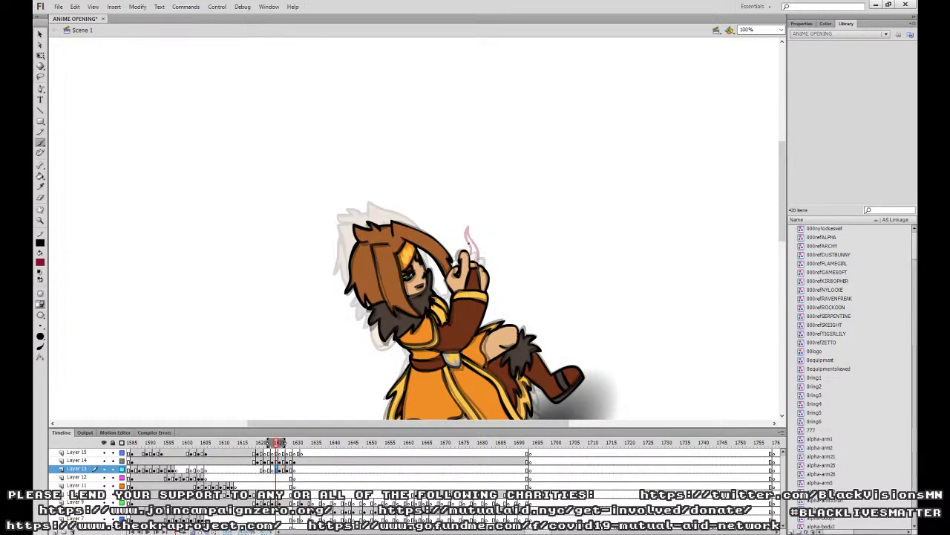
{"action": "left_click", "coordinate": [266, 469]}
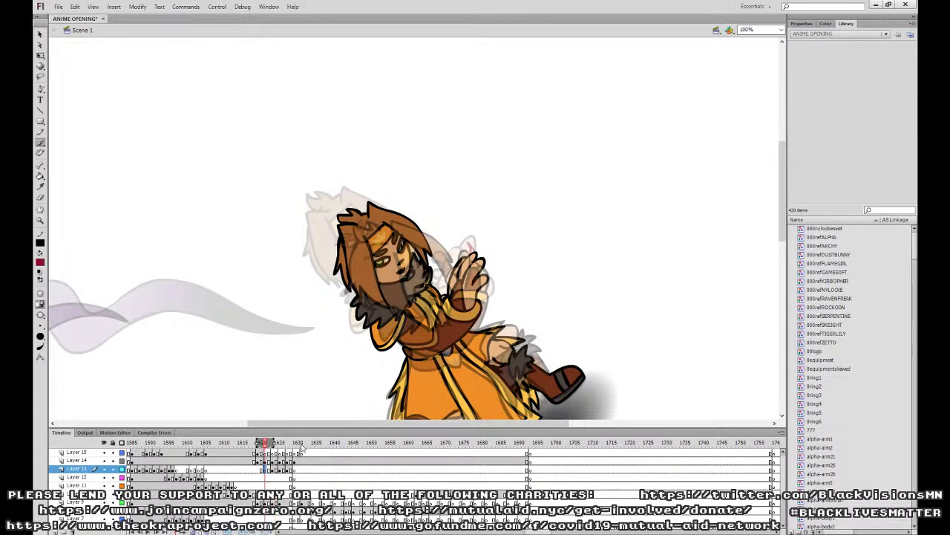
Fill the small hand flames on Layer 13 with dark red and play back the shot.
{"action": "left_click", "coordinate": [276, 469]}
{"action": "key", "text": "k"}
{"action": "left_click", "coordinate": [282, 468]}
{"action": "left_click", "coordinate": [470, 257]}
{"action": "left_click", "coordinate": [290, 470]}
{"action": "left_click", "coordinate": [476, 256]}
{"action": "key", "text": "ctrl+minus"}
{"action": "left_click", "coordinate": [255, 478]}
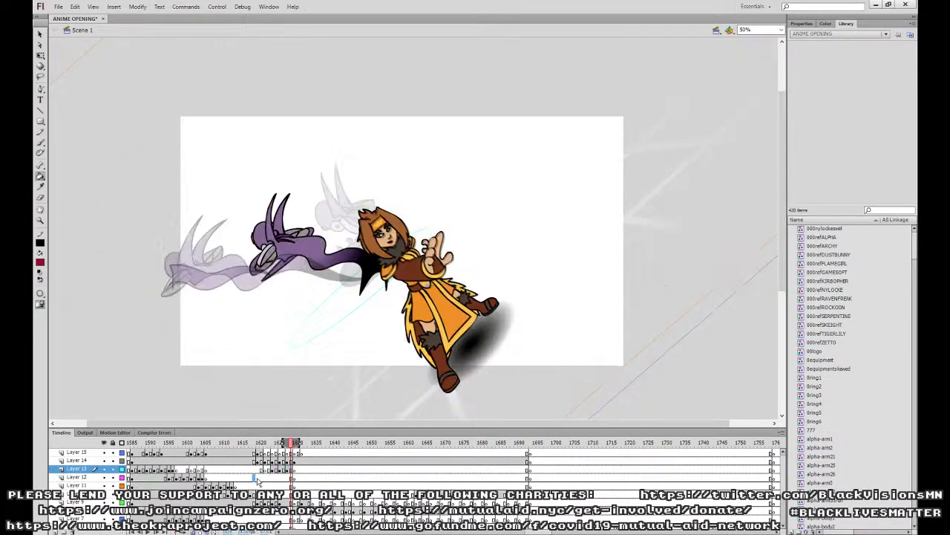
{"action": "key", "text": "Return"}
{"action": "key", "text": "Return"}
Draw a smaller fireball with a wavy tail at the girl's lower hand on Layer 9 around frame 1629, filled dark red.
{"action": "left_click", "coordinate": [295, 503]}
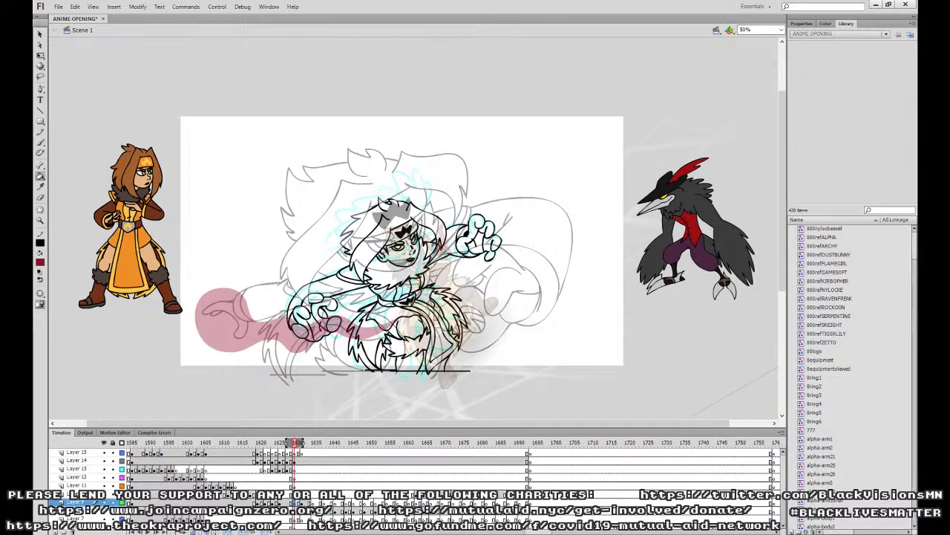
{"action": "left_click", "coordinate": [40, 141]}
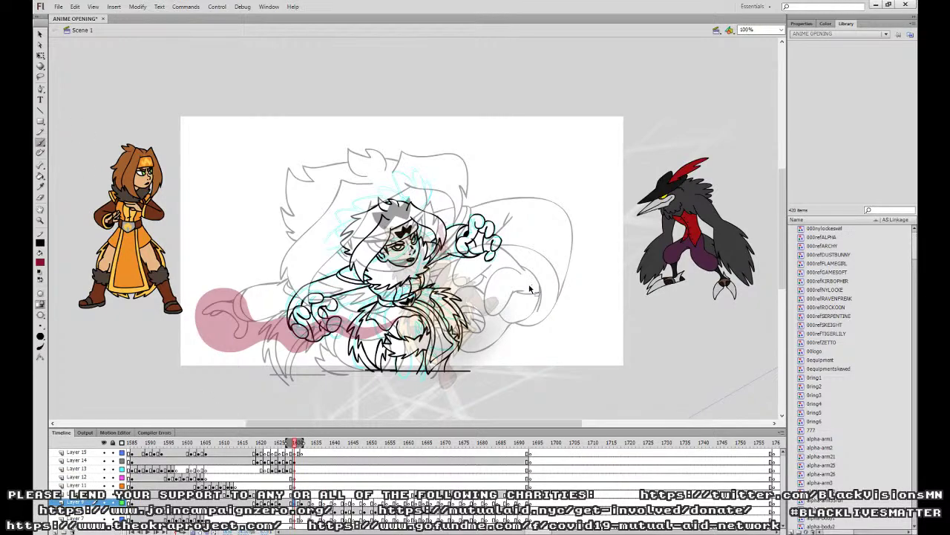
{"action": "key", "text": "ctrl+equal"}
{"action": "left_click_drag", "start_coordinate": [578, 319], "coordinate": [667, 232]}
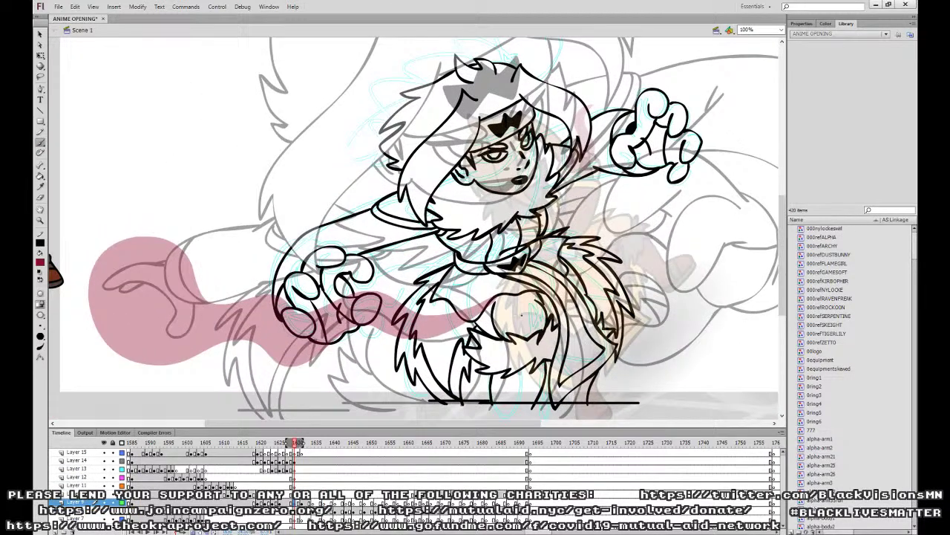
{"action": "mouse_move", "coordinate": [606, 212]}
{"action": "left_mouse_down"}
{"action": "mouse_move", "coordinate": [593, 238]}
{"action": "mouse_move", "coordinate": [455, 296]}
{"action": "mouse_move", "coordinate": [334, 297]}
{"action": "mouse_move", "coordinate": [367, 342]}
{"action": "mouse_move", "coordinate": [434, 312]}
{"action": "mouse_move", "coordinate": [492, 315]}
{"action": "mouse_move", "coordinate": [574, 265]}
{"action": "mouse_move", "coordinate": [608, 214]}
{"action": "mouse_move", "coordinate": [603, 223]}
{"action": "left_mouse_up"}
{"action": "left_click", "coordinate": [40, 178]}
{"action": "left_click", "coordinate": [378, 308]}
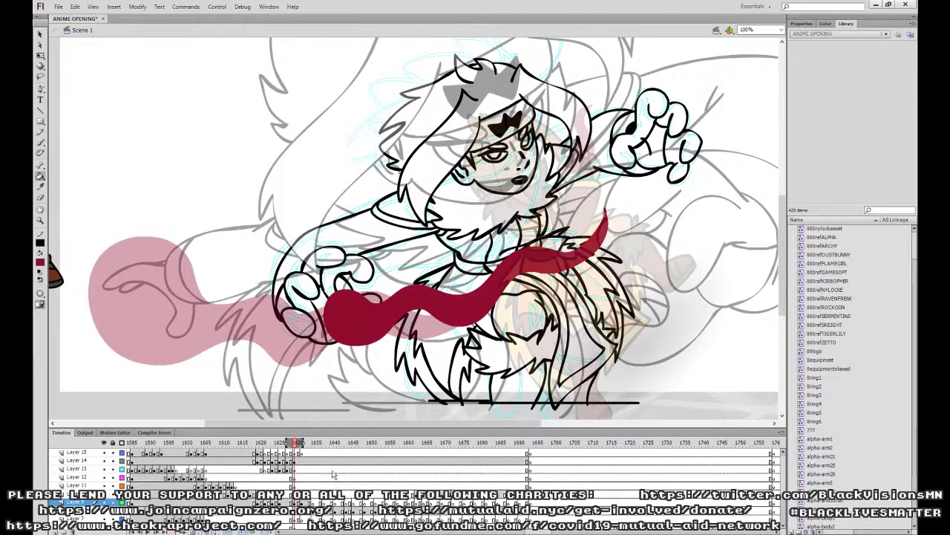
Insert a blank keyframe at frame 1640 and paint a filled dark red fireball with a shorter tail over the outstretched hand.
{"action": "left_click", "coordinate": [311, 502]}
{"action": "left_click", "coordinate": [41, 142]}
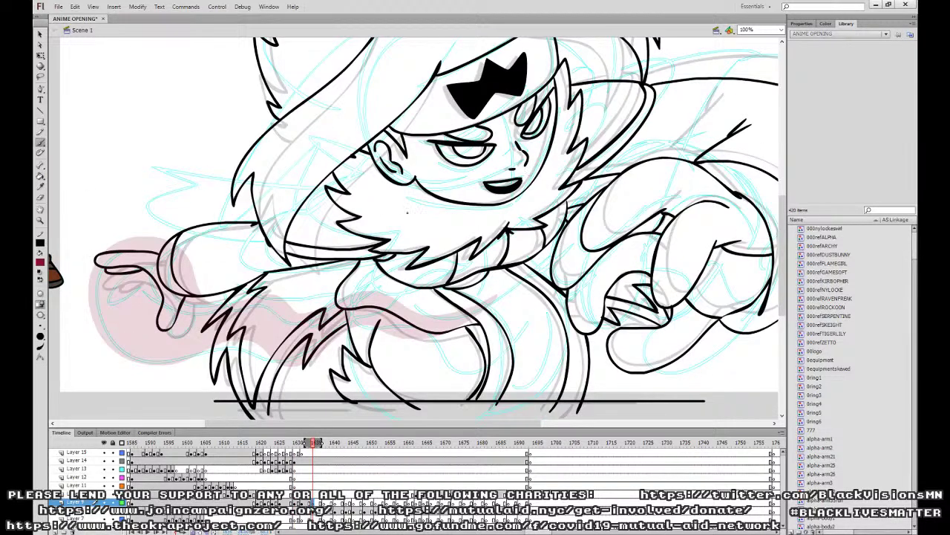
{"action": "left_click", "coordinate": [335, 503]}
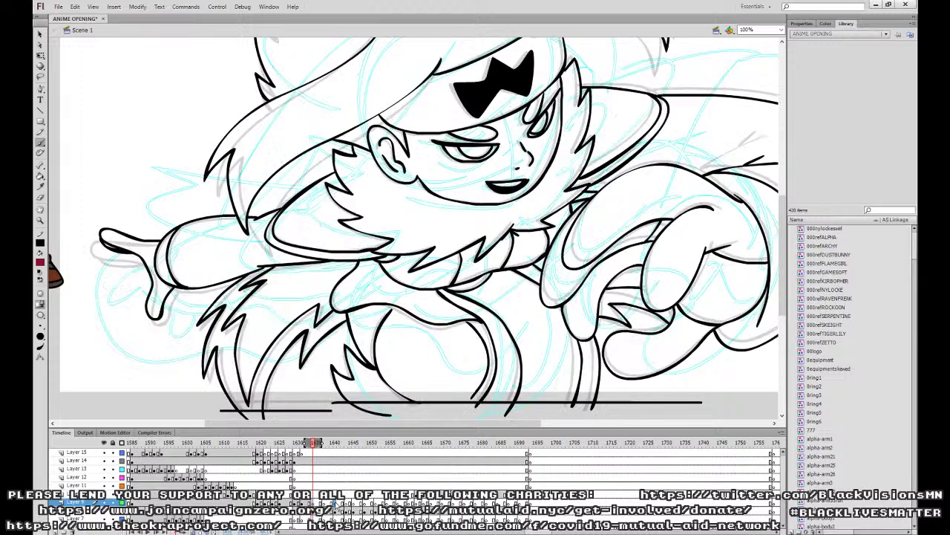
{"action": "left_click", "coordinate": [303, 496]}
{"action": "left_click", "coordinate": [303, 501]}
{"action": "left_click", "coordinate": [336, 494]}
{"action": "key", "text": "F7"}
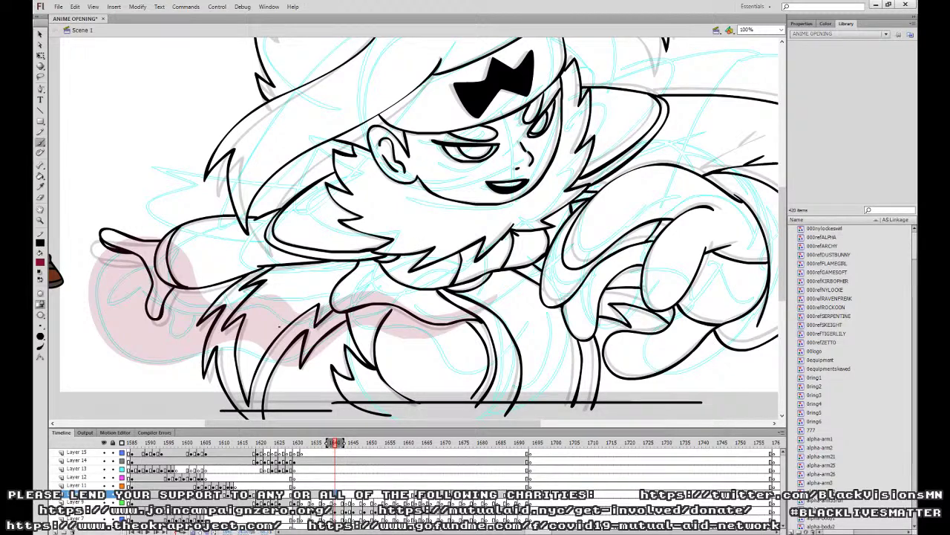
{"action": "mouse_move", "coordinate": [288, 338]}
{"action": "left_mouse_down"}
{"action": "mouse_move", "coordinate": [215, 308]}
{"action": "mouse_move", "coordinate": [148, 200]}
{"action": "mouse_move", "coordinate": [119, 345]}
{"action": "mouse_move", "coordinate": [207, 335]}
{"action": "mouse_move", "coordinate": [276, 364]}
{"action": "mouse_move", "coordinate": [315, 329]}
{"action": "mouse_move", "coordinate": [287, 337]}
{"action": "left_mouse_up"}
{"action": "key", "text": "k"}
{"action": "left_click", "coordinate": [139, 273]}
Try to reshape the tail tip of the fireball at frame 1640 and undo the edits.
{"action": "key", "text": "v"}
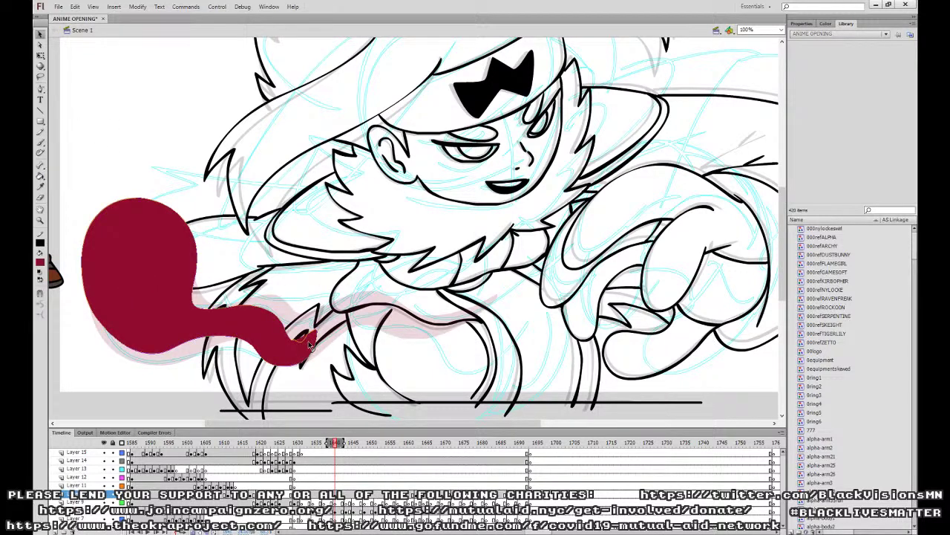
{"action": "mouse_move", "coordinate": [313, 331]}
{"action": "left_mouse_down"}
{"action": "mouse_move", "coordinate": [337, 311]}
{"action": "mouse_move", "coordinate": [335, 330]}
{"action": "mouse_move", "coordinate": [307, 355]}
{"action": "mouse_move", "coordinate": [318, 333]}
{"action": "mouse_move", "coordinate": [310, 345]}
{"action": "left_mouse_up"}
{"action": "key", "text": "ctrl+z"}
{"action": "key", "text": "ctrl+z"}
{"action": "key", "text": "ctrl+z"}
Draw the in-between fireball with a down-curved tail on Layer 9 near frame 1638, fill it dark red and play it back.
{"action": "left_click", "coordinate": [313, 495]}
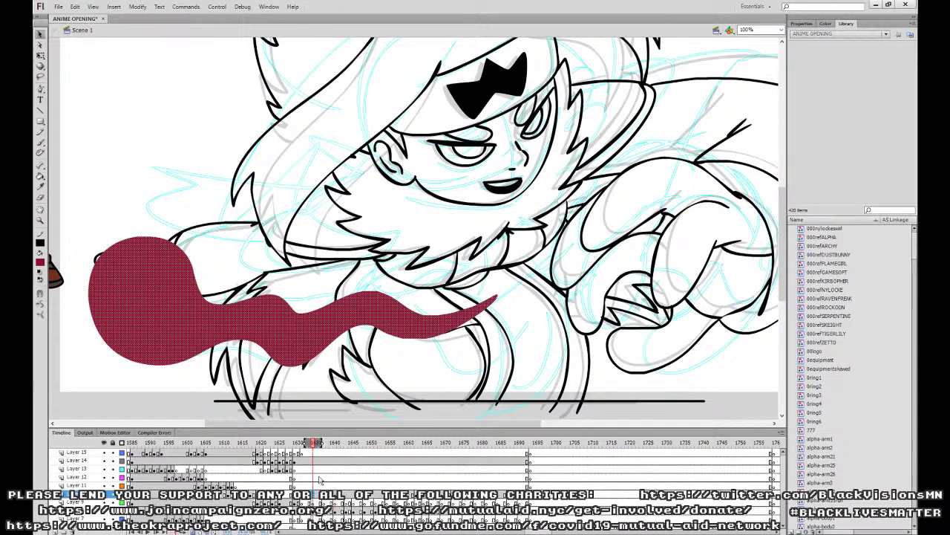
{"action": "left_click", "coordinate": [302, 495]}
{"action": "left_click", "coordinate": [302, 503]}
{"action": "left_click", "coordinate": [335, 495]}
{"action": "left_click", "coordinate": [335, 503]}
{"action": "left_click", "coordinate": [312, 502]}
{"action": "left_click", "coordinate": [324, 501]}
{"action": "left_click", "coordinate": [40, 143]}
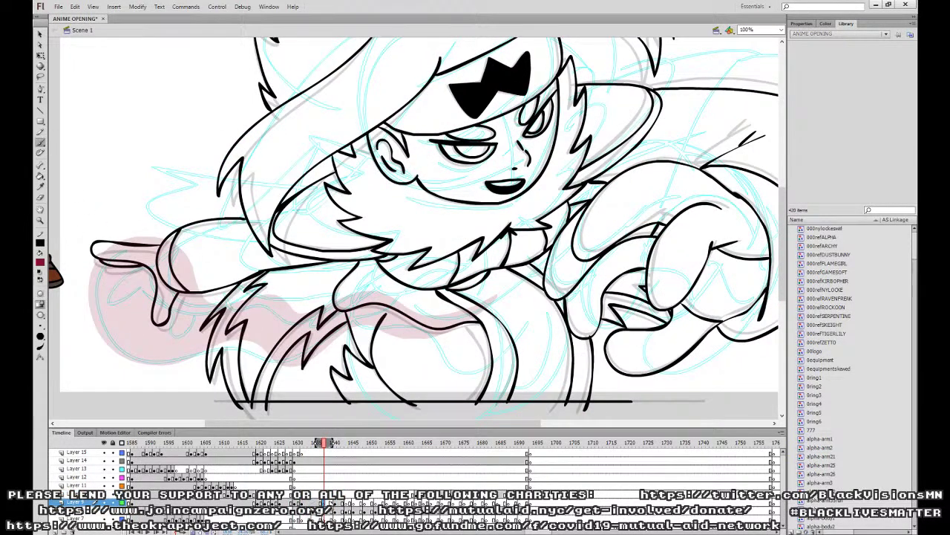
{"action": "left_click", "coordinate": [328, 503]}
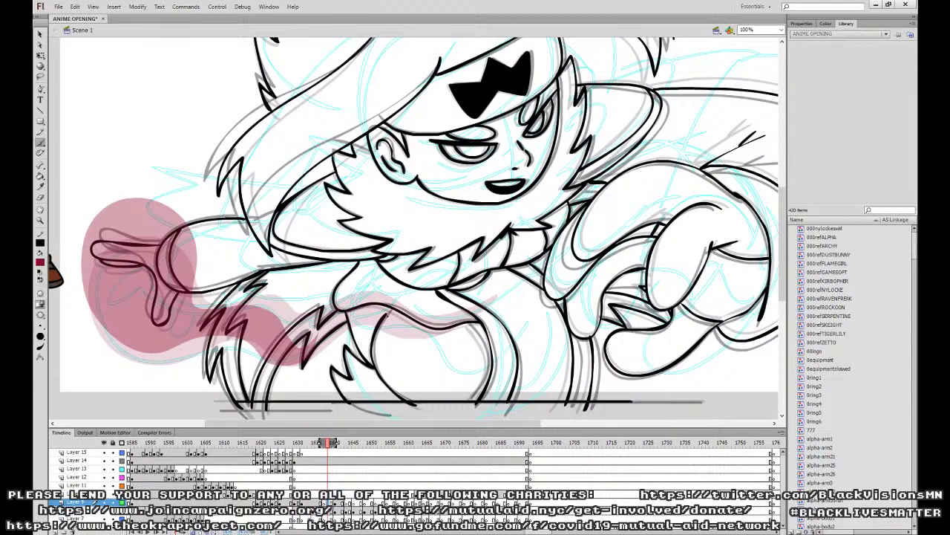
{"action": "mouse_move", "coordinate": [399, 340]}
{"action": "left_mouse_down"}
{"action": "mouse_move", "coordinate": [360, 309]}
{"action": "mouse_move", "coordinate": [221, 307]}
{"action": "mouse_move", "coordinate": [195, 276]}
{"action": "mouse_move", "coordinate": [195, 235]}
{"action": "mouse_move", "coordinate": [126, 217]}
{"action": "mouse_move", "coordinate": [89, 257]}
{"action": "mouse_move", "coordinate": [88, 287]}
{"action": "mouse_move", "coordinate": [127, 350]}
{"action": "mouse_move", "coordinate": [199, 345]}
{"action": "left_mouse_up"}
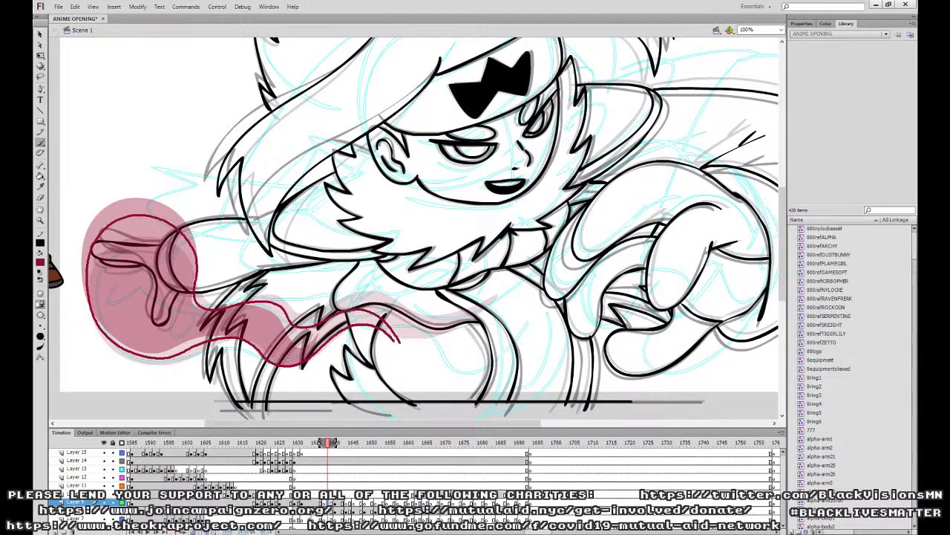
{"action": "left_click_drag", "start_coordinate": [399, 343], "coordinate": [401, 346]}
{"action": "left_click", "coordinate": [40, 175]}
{"action": "left_click", "coordinate": [119, 280]}
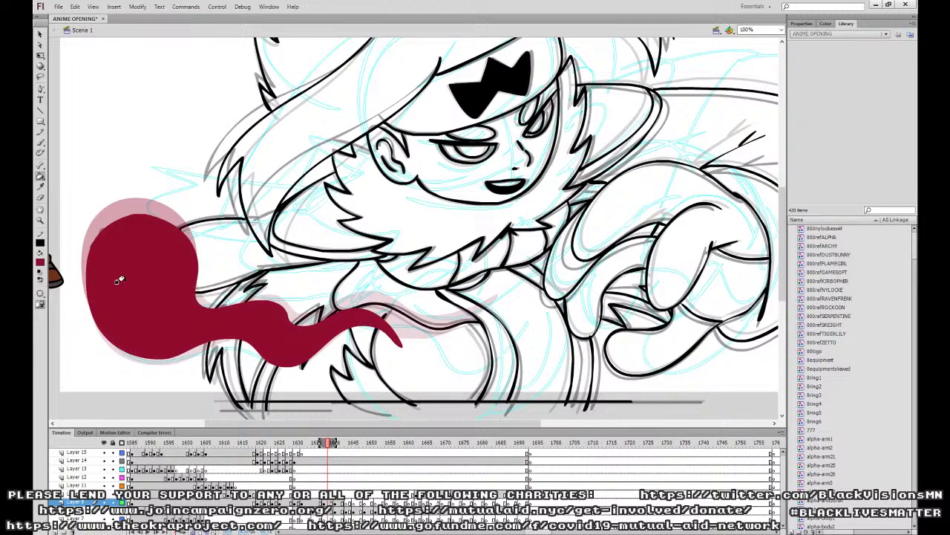
{"action": "left_click", "coordinate": [322, 473]}
{"action": "key", "text": "Return"}
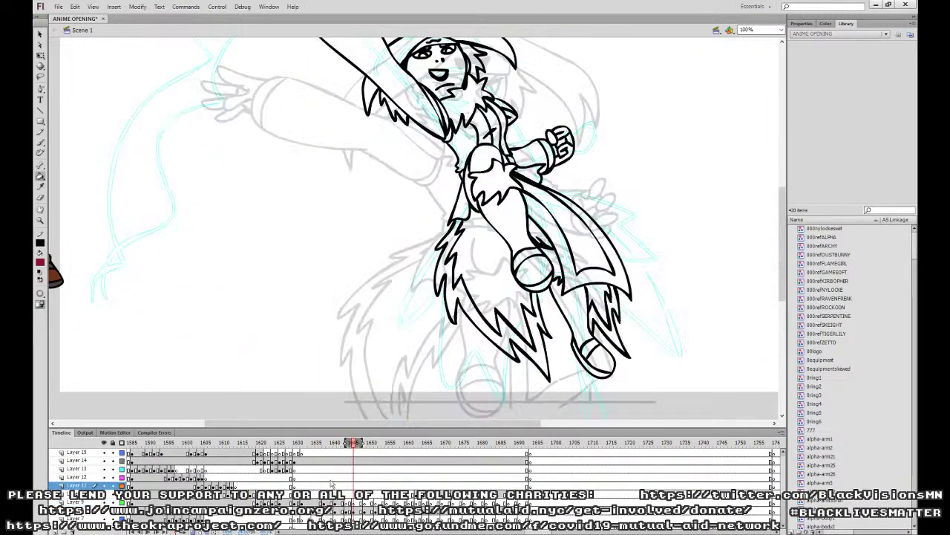
Draw another in-between fireball with a shorter curled tail on Layer 9 at frame 1638 and fill it dark red.
{"action": "left_click", "coordinate": [323, 503]}
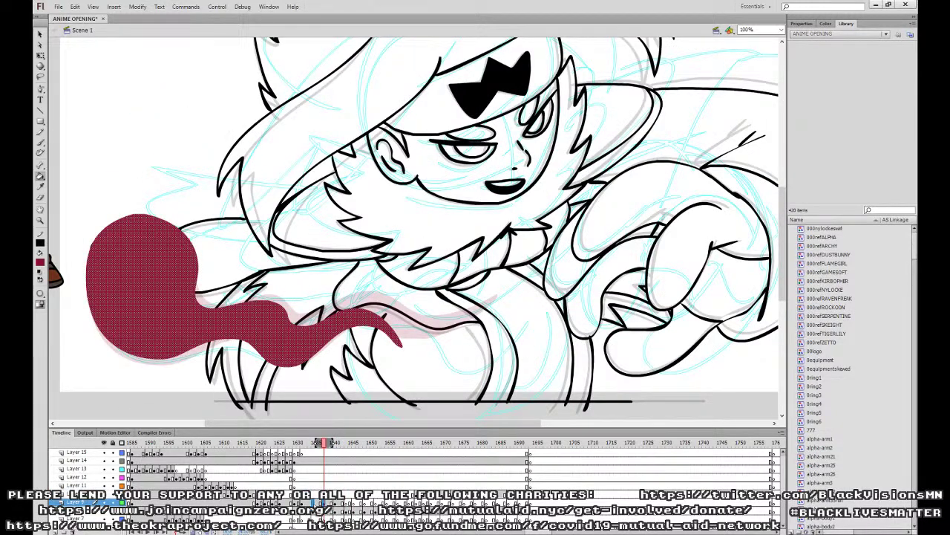
{"action": "left_click", "coordinate": [312, 504]}
{"action": "left_click_drag", "start_coordinate": [313, 503], "coordinate": [329, 503]}
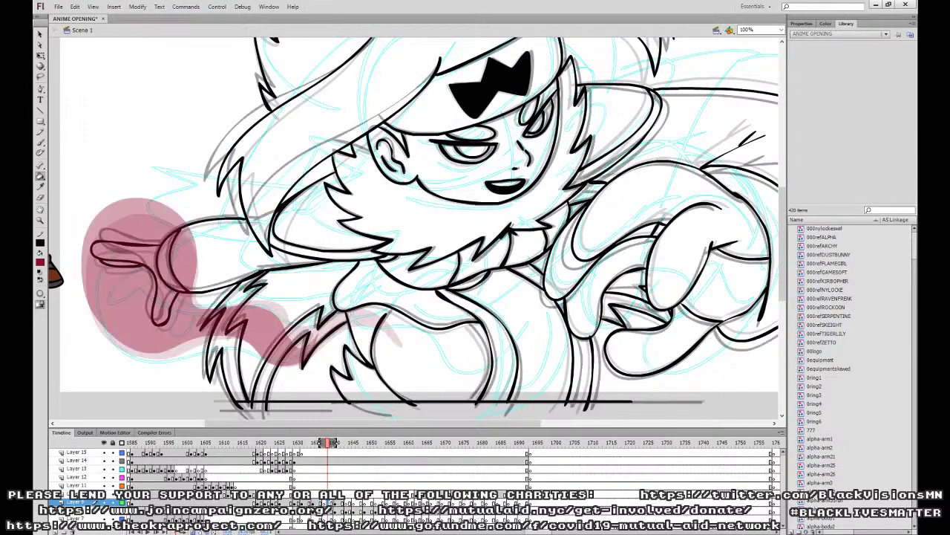
{"action": "key", "text": "b"}
{"action": "left_click_drag", "start_coordinate": [364, 321], "coordinate": [309, 336]}
{"action": "mouse_move", "coordinate": [199, 305]}
{"action": "left_mouse_down"}
{"action": "mouse_move", "coordinate": [192, 230]}
{"action": "mouse_move", "coordinate": [127, 211]}
{"action": "mouse_move", "coordinate": [104, 222]}
{"action": "mouse_move", "coordinate": [86, 277]}
{"action": "mouse_move", "coordinate": [95, 314]}
{"action": "mouse_move", "coordinate": [123, 346]}
{"action": "left_mouse_up"}
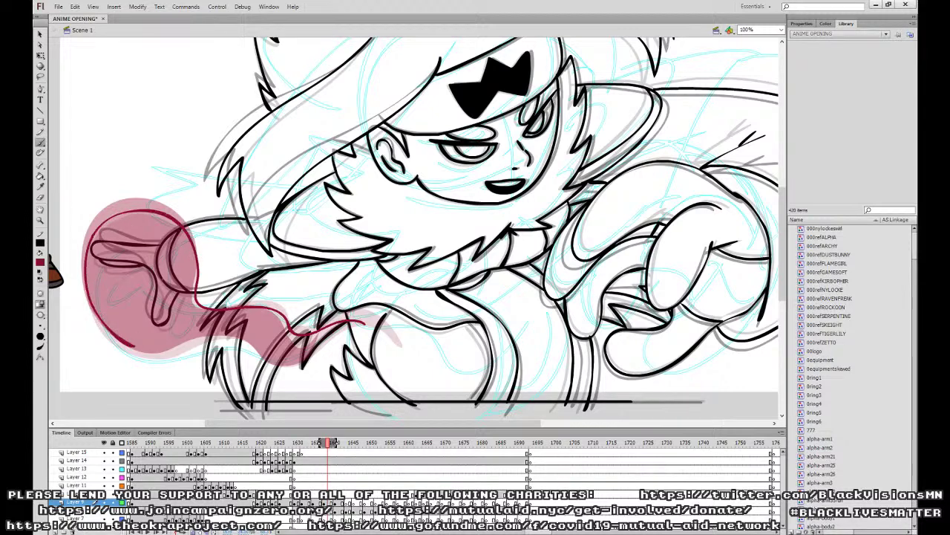
{"action": "mouse_move", "coordinate": [364, 324]}
{"action": "left_mouse_down"}
{"action": "mouse_move", "coordinate": [294, 333]}
{"action": "mouse_move", "coordinate": [269, 307]}
{"action": "left_mouse_up"}
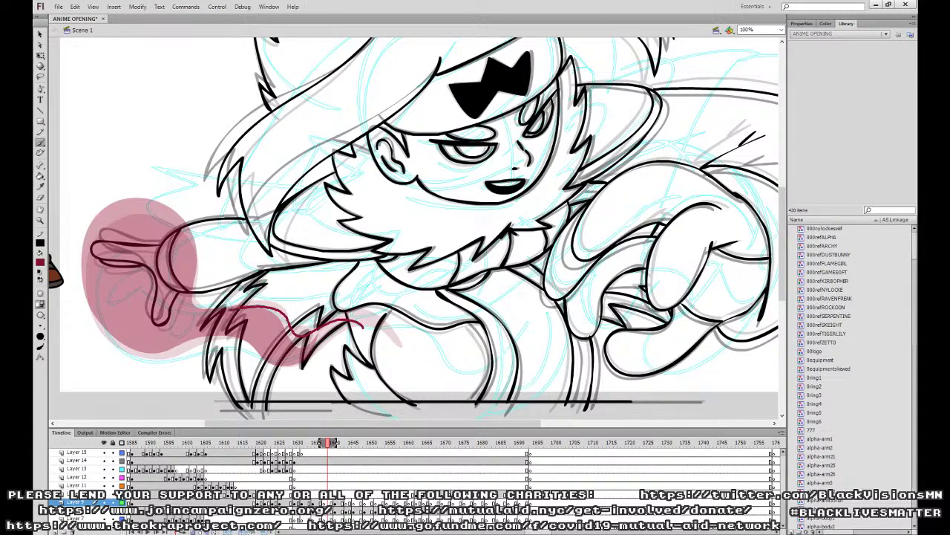
{"action": "mouse_move", "coordinate": [194, 288]}
{"action": "left_mouse_down"}
{"action": "mouse_move", "coordinate": [170, 216]}
{"action": "mouse_move", "coordinate": [131, 208]}
{"action": "mouse_move", "coordinate": [99, 219]}
{"action": "mouse_move", "coordinate": [84, 282]}
{"action": "mouse_move", "coordinate": [115, 340]}
{"action": "left_mouse_up"}
{"action": "left_click_drag", "start_coordinate": [199, 339], "coordinate": [236, 335]}
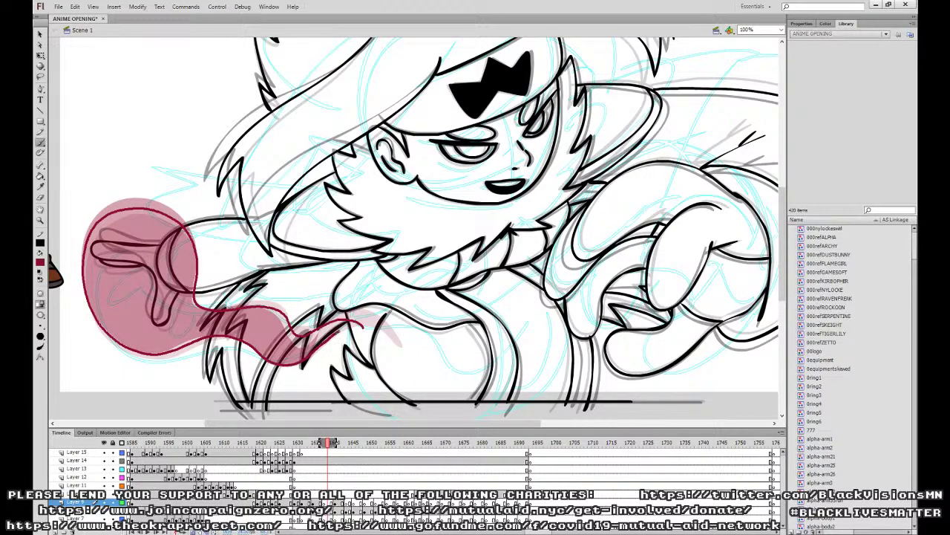
{"action": "left_click_drag", "start_coordinate": [355, 325], "coordinate": [366, 327]}
{"action": "left_click", "coordinate": [41, 176]}
{"action": "left_click", "coordinate": [113, 258]}
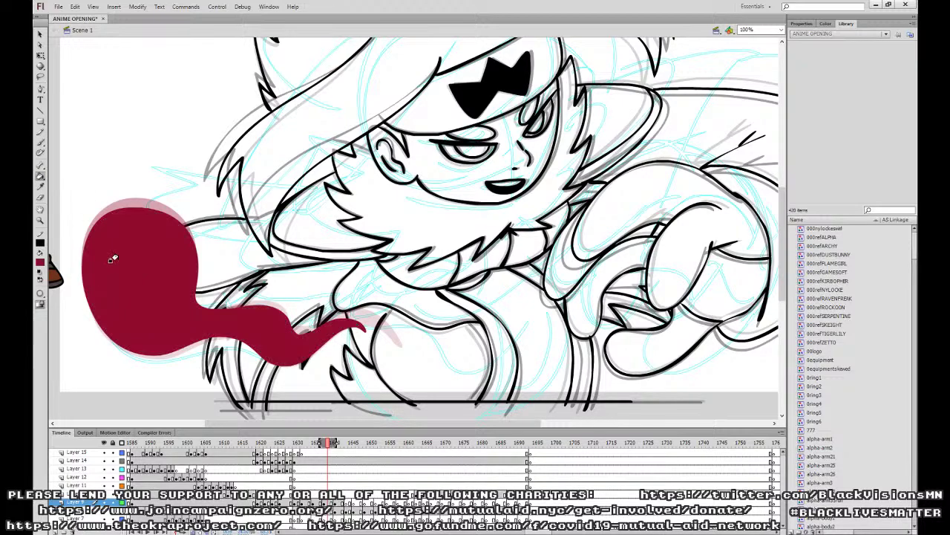
Play back the shot from about frame 1620 at 50% zoom to check the flame motion.
{"action": "key", "text": "ctrl+minus"}
{"action": "left_click", "coordinate": [262, 461]}
{"action": "key", "text": "Return"}
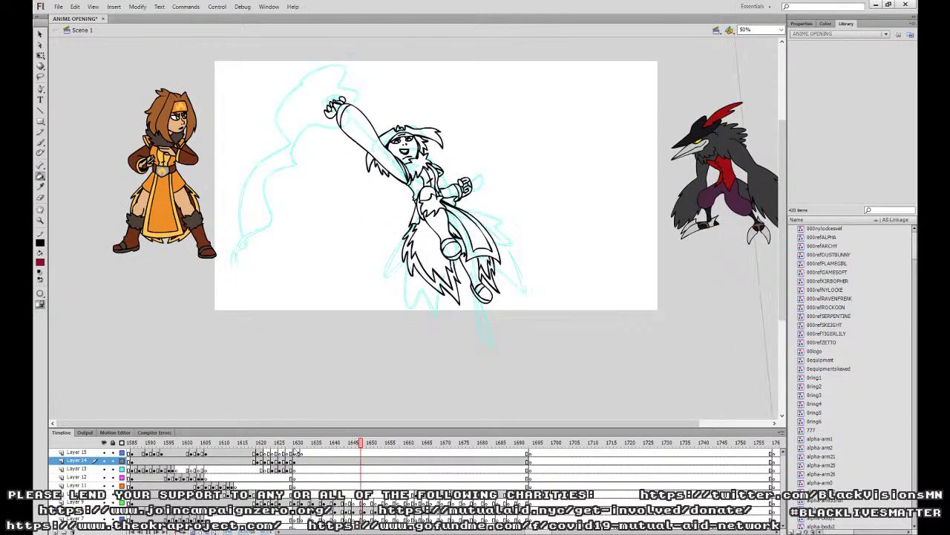
{"action": "left_click", "coordinate": [257, 468]}
{"action": "key", "text": "Return"}
{"action": "key", "text": "Return"}
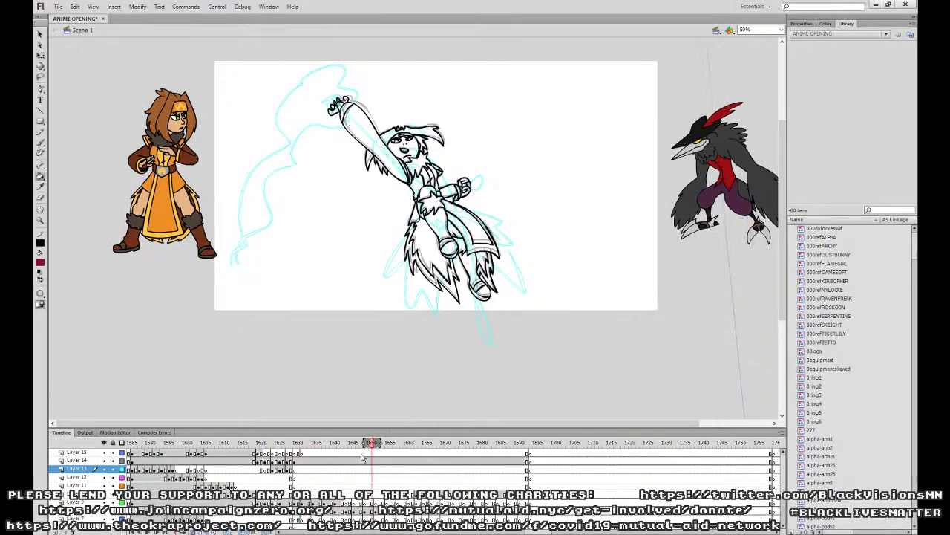
Draw a large fireball with a long wavy tail around the girl's raised fist at frame 1645 and fill it dark red.
{"action": "left_click", "coordinate": [355, 503]}
{"action": "key", "text": "ctrl+equal"}
{"action": "mouse_move", "coordinate": [338, 210]}
{"action": "left_mouse_down"}
{"action": "mouse_move", "coordinate": [491, 291]}
{"action": "mouse_move", "coordinate": [522, 282]}
{"action": "left_mouse_up"}
{"action": "left_click", "coordinate": [41, 143]}
{"action": "mouse_move", "coordinate": [377, 225]}
{"action": "left_mouse_down"}
{"action": "mouse_move", "coordinate": [383, 199]}
{"action": "mouse_move", "coordinate": [391, 205]}
{"action": "left_mouse_up"}
{"action": "left_click_drag", "start_coordinate": [388, 429], "coordinate": [386, 475]}
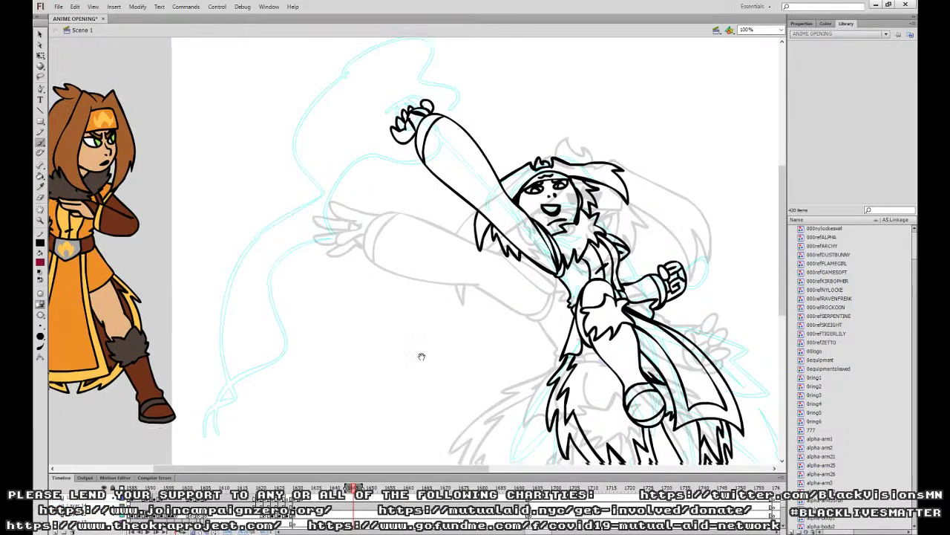
{"action": "mouse_move", "coordinate": [221, 417]}
{"action": "left_mouse_down"}
{"action": "mouse_move", "coordinate": [280, 294]}
{"action": "mouse_move", "coordinate": [336, 269]}
{"action": "mouse_move", "coordinate": [361, 197]}
{"action": "mouse_move", "coordinate": [462, 152]}
{"action": "mouse_move", "coordinate": [467, 86]}
{"action": "mouse_move", "coordinate": [420, 54]}
{"action": "mouse_move", "coordinate": [346, 69]}
{"action": "mouse_move", "coordinate": [319, 110]}
{"action": "mouse_move", "coordinate": [312, 162]}
{"action": "mouse_move", "coordinate": [328, 221]}
{"action": "mouse_move", "coordinate": [276, 224]}
{"action": "mouse_move", "coordinate": [249, 303]}
{"action": "mouse_move", "coordinate": [259, 365]}
{"action": "mouse_move", "coordinate": [215, 384]}
{"action": "mouse_move", "coordinate": [221, 438]}
{"action": "left_mouse_up"}
{"action": "key", "text": "k"}
{"action": "left_click", "coordinate": [369, 146]}
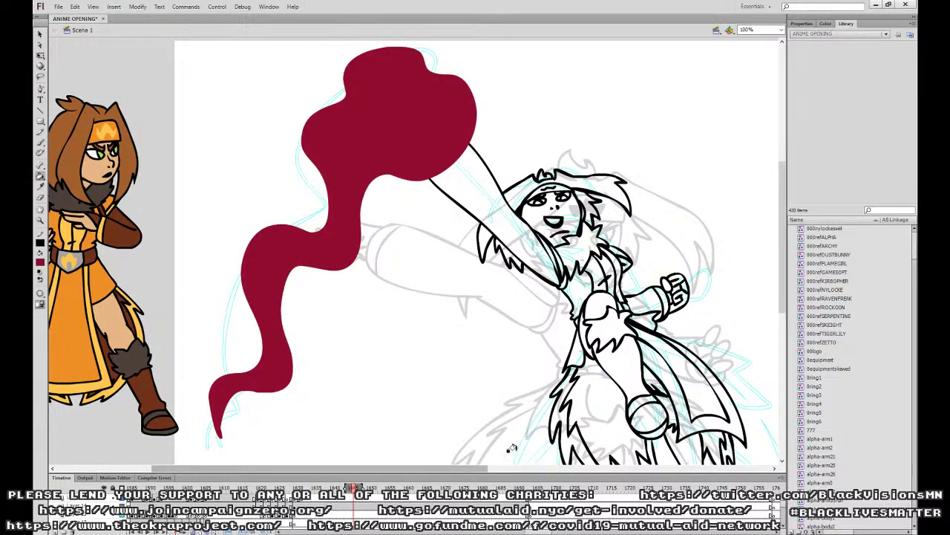
{"action": "left_click_drag", "start_coordinate": [783, 512], "coordinate": [783, 521]}
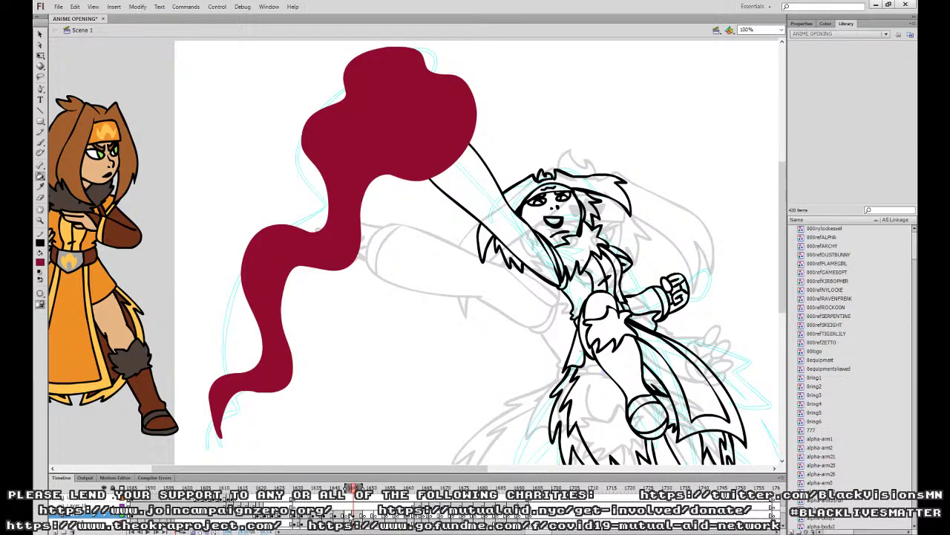
Draw the preceding fireball with its trailing tail over the girl's extended arm at about frame 1644 and fill it dark red.
{"action": "left_click", "coordinate": [351, 515]}
{"action": "left_click", "coordinate": [41, 142]}
{"action": "mouse_move", "coordinate": [441, 275]}
{"action": "left_mouse_down"}
{"action": "mouse_move", "coordinate": [465, 117]}
{"action": "mouse_move", "coordinate": [479, 210]}
{"action": "left_mouse_up"}
{"action": "mouse_move", "coordinate": [366, 406]}
{"action": "left_mouse_down"}
{"action": "mouse_move", "coordinate": [332, 387]}
{"action": "mouse_move", "coordinate": [323, 332]}
{"action": "mouse_move", "coordinate": [369, 224]}
{"action": "mouse_move", "coordinate": [402, 217]}
{"action": "mouse_move", "coordinate": [438, 162]}
{"action": "mouse_move", "coordinate": [377, 114]}
{"action": "mouse_move", "coordinate": [320, 176]}
{"action": "mouse_move", "coordinate": [331, 213]}
{"action": "mouse_move", "coordinate": [321, 247]}
{"action": "mouse_move", "coordinate": [287, 259]}
{"action": "mouse_move", "coordinate": [278, 321]}
{"action": "mouse_move", "coordinate": [309, 403]}
{"action": "left_mouse_up"}
{"action": "key", "text": "ctrl+z"}
{"action": "mouse_move", "coordinate": [369, 409]}
{"action": "left_mouse_down"}
{"action": "mouse_move", "coordinate": [329, 379]}
{"action": "mouse_move", "coordinate": [317, 328]}
{"action": "mouse_move", "coordinate": [343, 262]}
{"action": "mouse_move", "coordinate": [379, 256]}
{"action": "mouse_move", "coordinate": [394, 225]}
{"action": "mouse_move", "coordinate": [433, 209]}
{"action": "mouse_move", "coordinate": [425, 123]}
{"action": "mouse_move", "coordinate": [314, 135]}
{"action": "left_mouse_up"}
{"action": "mouse_move", "coordinate": [325, 233]}
{"action": "left_mouse_down"}
{"action": "mouse_move", "coordinate": [282, 248]}
{"action": "mouse_move", "coordinate": [281, 328]}
{"action": "mouse_move", "coordinate": [305, 360]}
{"action": "mouse_move", "coordinate": [300, 403]}
{"action": "left_mouse_up"}
{"action": "left_click_drag", "start_coordinate": [369, 409], "coordinate": [373, 409]}
{"action": "key", "text": "k"}
{"action": "left_click", "coordinate": [333, 202]}
{"action": "key", "text": "v"}
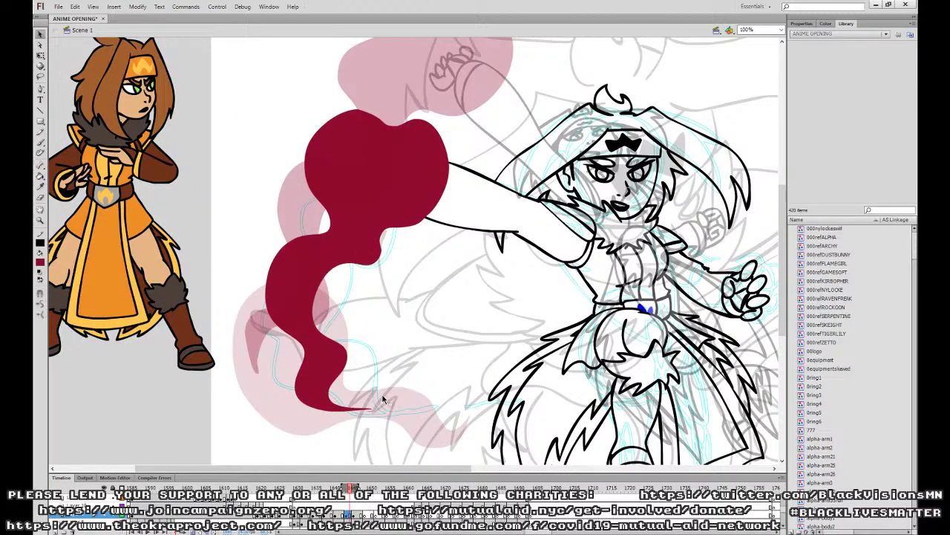
Insert a blank keyframe on the fire layer at about frame 1657, where the girl's arm is raised.
{"action": "left_click", "coordinate": [361, 518]}
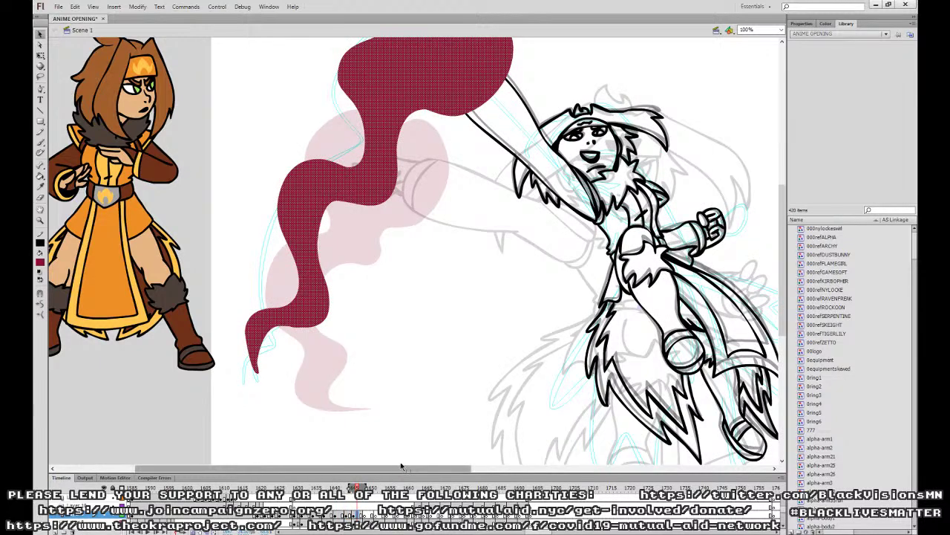
{"action": "left_click", "coordinate": [361, 518]}
{"action": "left_click", "coordinate": [365, 518]}
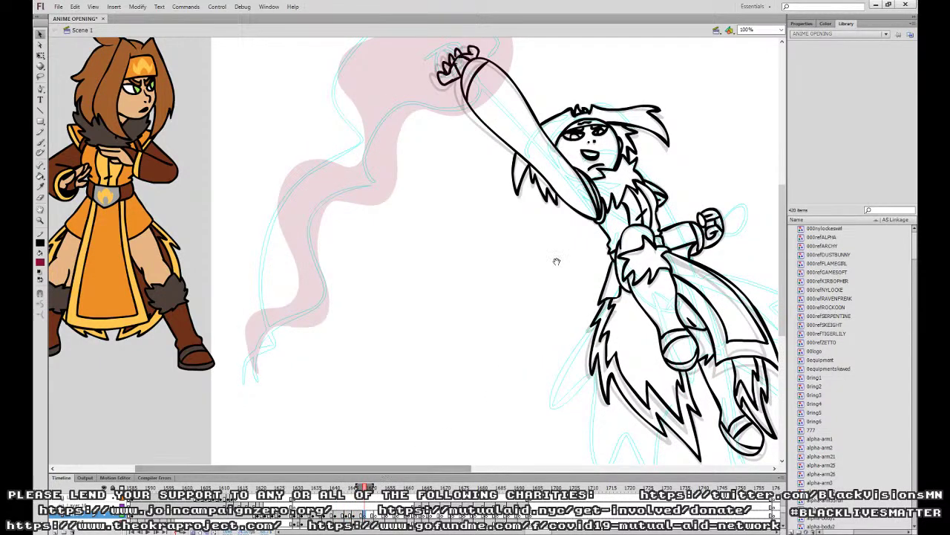
{"action": "left_click_drag", "start_coordinate": [556, 259], "coordinate": [529, 340]}
{"action": "left_click", "coordinate": [399, 517]}
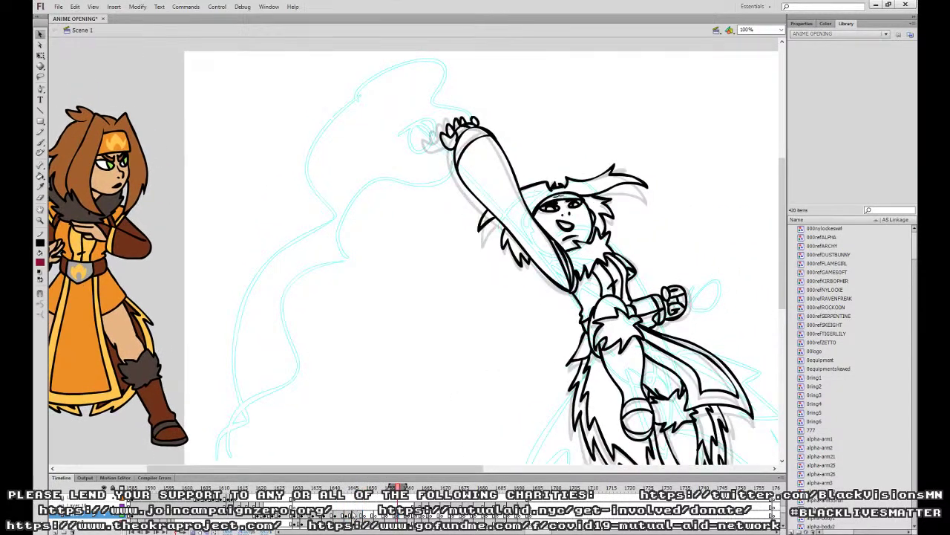
{"action": "left_click", "coordinate": [353, 514]}
{"action": "left_click_drag", "start_coordinate": [353, 515], "coordinate": [398, 487]}
{"action": "left_click", "coordinate": [353, 515]}
{"action": "key", "text": "F7"}
Draw a billowing cloud-shaped fireball with a short wavy tail around the raised fist and fill it dark red.
{"action": "key", "text": "b"}
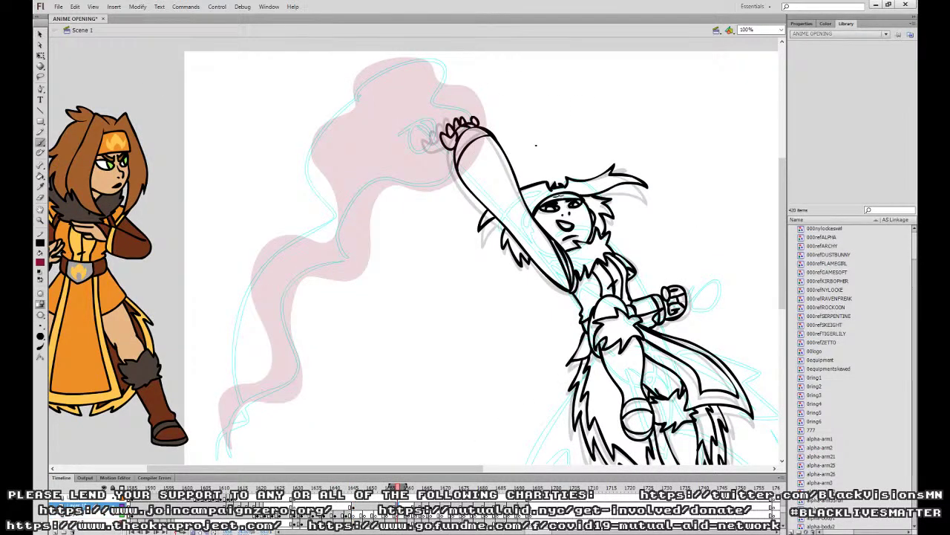
{"action": "scroll", "coordinate": [541, 207], "scroll_direction": "up", "scroll_amount": 3}
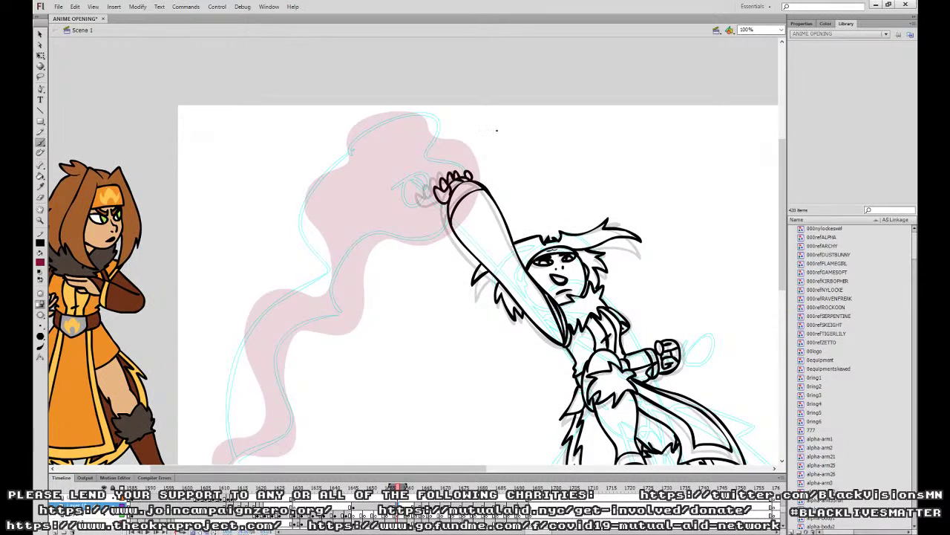
{"action": "mouse_move", "coordinate": [465, 135]}
{"action": "left_mouse_down"}
{"action": "mouse_move", "coordinate": [328, 150]}
{"action": "mouse_move", "coordinate": [307, 267]}
{"action": "mouse_move", "coordinate": [240, 308]}
{"action": "mouse_move", "coordinate": [253, 319]}
{"action": "mouse_move", "coordinate": [310, 321]}
{"action": "mouse_move", "coordinate": [365, 260]}
{"action": "mouse_move", "coordinate": [494, 231]}
{"action": "left_mouse_up"}
{"action": "left_click_drag", "start_coordinate": [484, 144], "coordinate": [465, 141]}
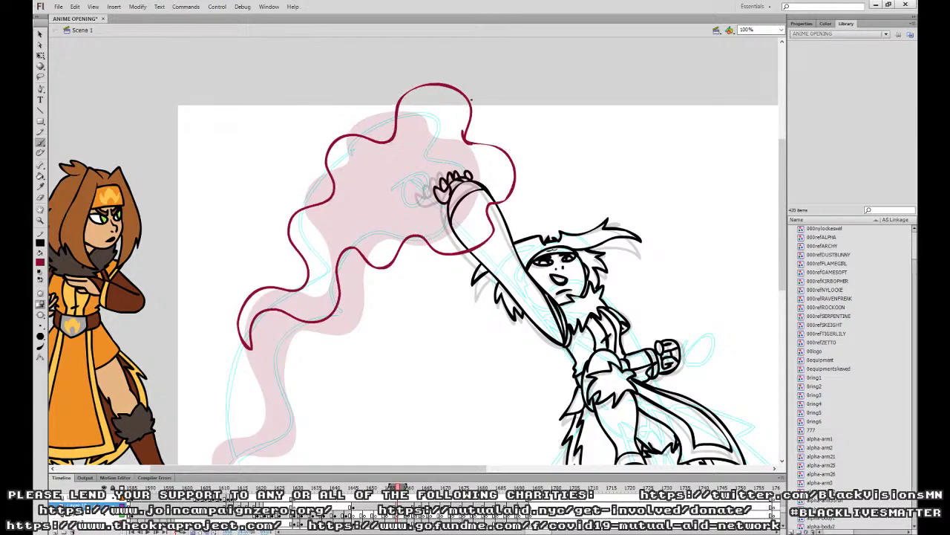
{"action": "left_click", "coordinate": [41, 176]}
{"action": "left_click", "coordinate": [428, 153]}
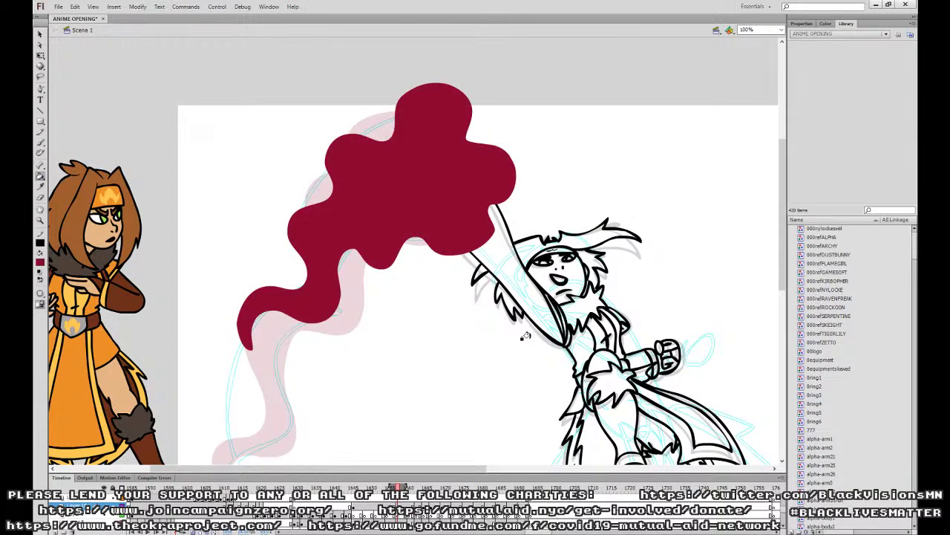
On a new blank keyframe for the preceding pose, draw a billowing fireball with a longer wavy tail and fill it dark red.
{"action": "left_click", "coordinate": [391, 503]}
{"action": "key", "text": "F7"}
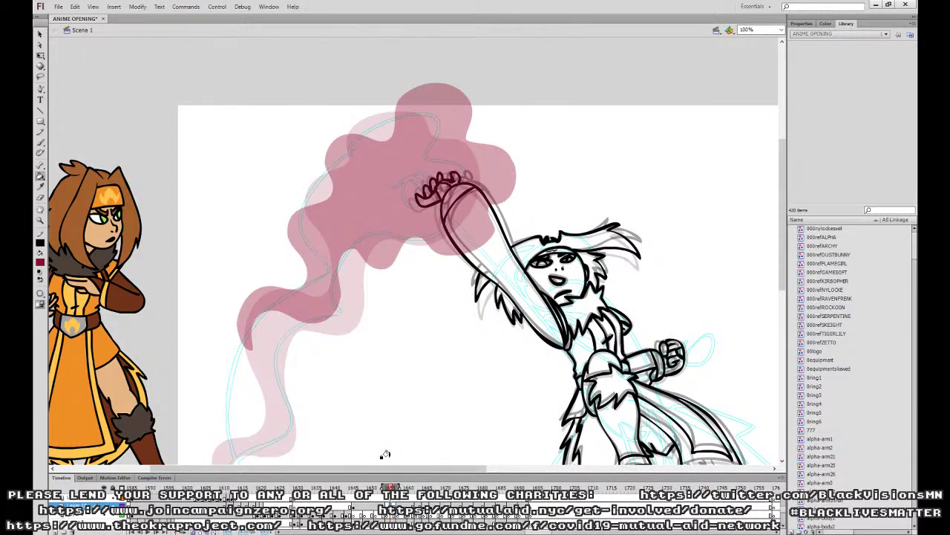
{"action": "left_click", "coordinate": [40, 142]}
{"action": "mouse_move", "coordinate": [522, 230]}
{"action": "left_mouse_down"}
{"action": "mouse_move", "coordinate": [562, 206]}
{"action": "mouse_move", "coordinate": [557, 216]}
{"action": "left_mouse_up"}
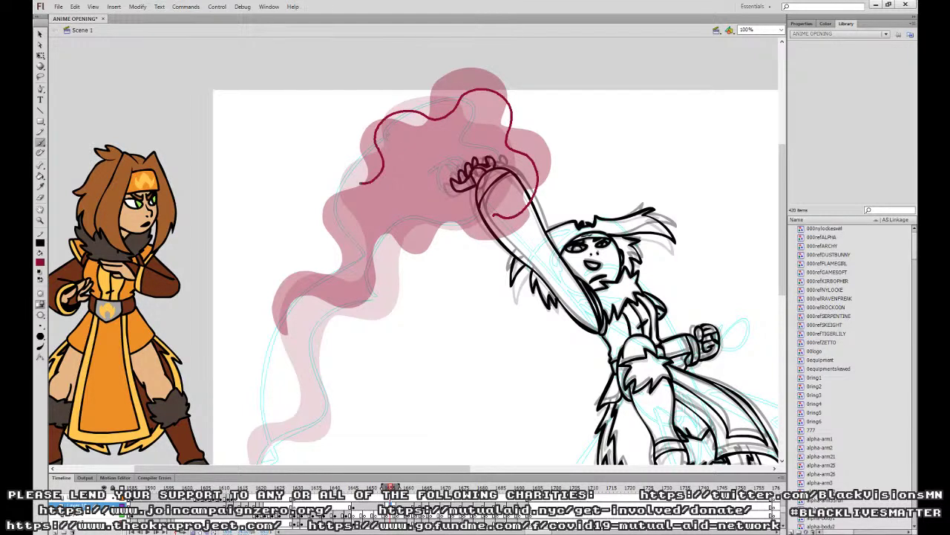
{"action": "mouse_move", "coordinate": [338, 281]}
{"action": "left_mouse_down"}
{"action": "mouse_move", "coordinate": [286, 327]}
{"action": "mouse_move", "coordinate": [261, 407]}
{"action": "mouse_move", "coordinate": [299, 408]}
{"action": "mouse_move", "coordinate": [321, 319]}
{"action": "left_mouse_up"}
{"action": "mouse_move", "coordinate": [373, 305]}
{"action": "left_mouse_down"}
{"action": "mouse_move", "coordinate": [391, 241]}
{"action": "mouse_move", "coordinate": [418, 236]}
{"action": "mouse_move", "coordinate": [441, 248]}
{"action": "left_mouse_up"}
{"action": "key", "text": "k"}
{"action": "left_click", "coordinate": [409, 171]}
{"action": "key", "text": "b"}
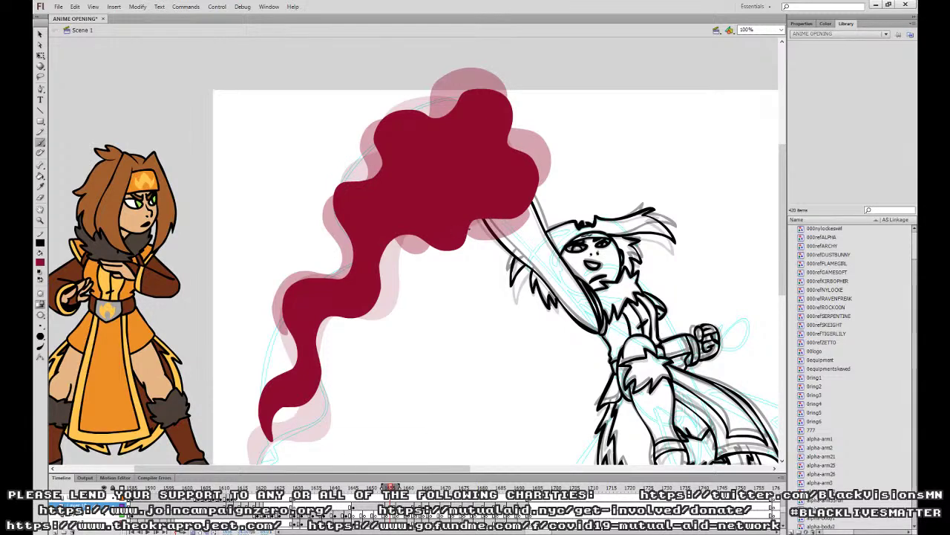
Draw an in-between fireball with a long tail ending in a sideways point at about frame 1649 and fill it dark red.
{"action": "key", "text": "comma"}
{"action": "key", "text": "comma"}
{"action": "key", "text": "comma"}
{"action": "key", "text": "comma"}
{"action": "key", "text": "comma"}
{"action": "key", "text": "comma"}
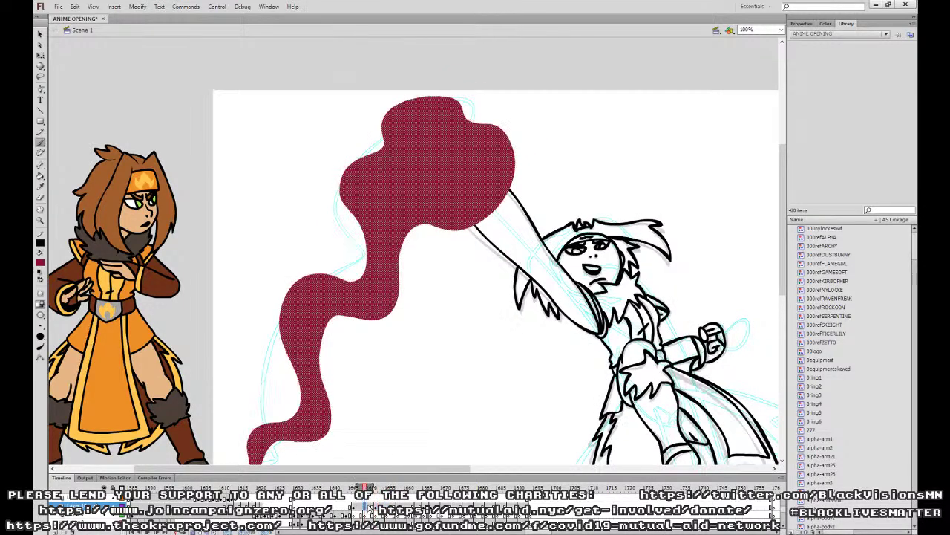
{"action": "left_click_drag", "start_coordinate": [448, 364], "coordinate": [463, 334]}
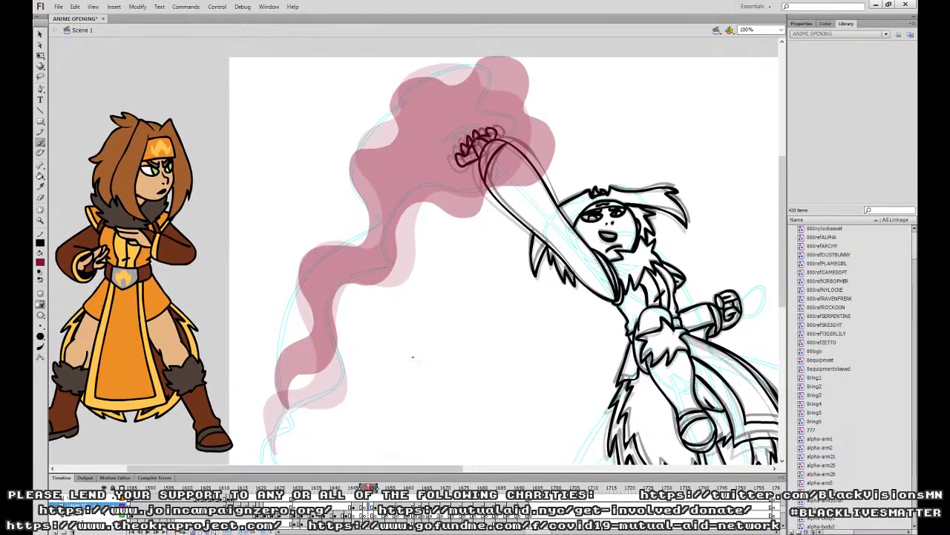
{"action": "mouse_move", "coordinate": [305, 419]}
{"action": "left_mouse_down"}
{"action": "mouse_move", "coordinate": [314, 413]}
{"action": "mouse_move", "coordinate": [296, 402]}
{"action": "left_mouse_up"}
{"action": "key", "text": "ctrl+z"}
{"action": "mouse_move", "coordinate": [336, 374]}
{"action": "left_mouse_down"}
{"action": "mouse_move", "coordinate": [331, 335]}
{"action": "mouse_move", "coordinate": [352, 283]}
{"action": "mouse_move", "coordinate": [383, 284]}
{"action": "mouse_move", "coordinate": [415, 204]}
{"action": "mouse_move", "coordinate": [445, 197]}
{"action": "left_mouse_up"}
{"action": "mouse_move", "coordinate": [517, 179]}
{"action": "left_mouse_down"}
{"action": "mouse_move", "coordinate": [543, 133]}
{"action": "mouse_move", "coordinate": [509, 95]}
{"action": "mouse_move", "coordinate": [500, 64]}
{"action": "mouse_move", "coordinate": [453, 62]}
{"action": "left_mouse_up"}
{"action": "mouse_move", "coordinate": [416, 87]}
{"action": "left_mouse_down"}
{"action": "mouse_move", "coordinate": [394, 101]}
{"action": "mouse_move", "coordinate": [395, 132]}
{"action": "mouse_move", "coordinate": [366, 139]}
{"action": "mouse_move", "coordinate": [354, 182]}
{"action": "left_mouse_up"}
{"action": "left_click_drag", "start_coordinate": [301, 260], "coordinate": [311, 330]}
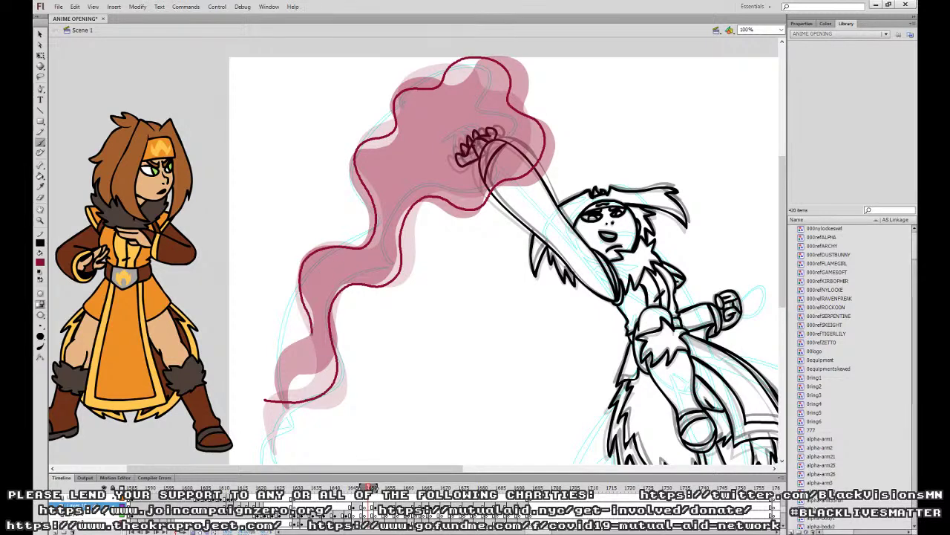
{"action": "left_click_drag", "start_coordinate": [279, 391], "coordinate": [262, 399]}
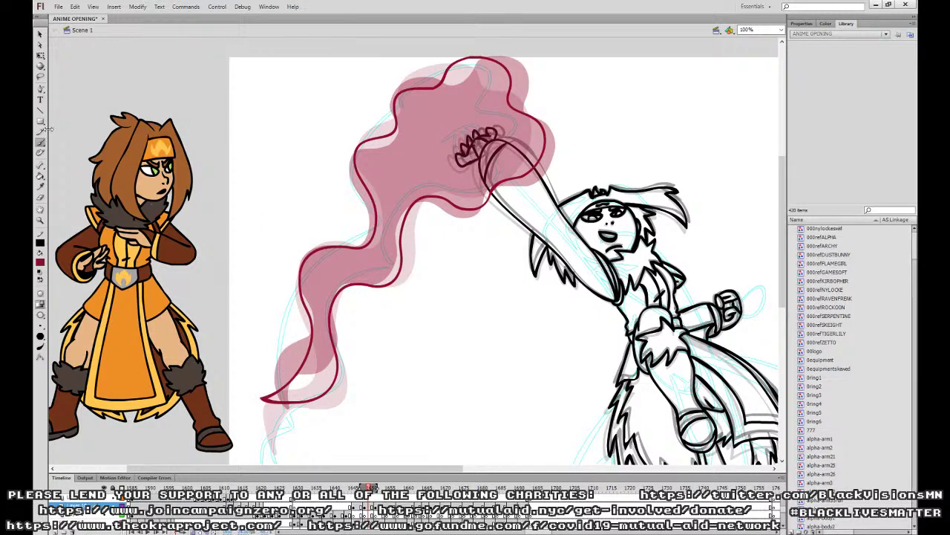
{"action": "left_click", "coordinate": [40, 176]}
{"action": "left_click", "coordinate": [403, 159]}
Try to bend the inner edge of the fireball's tail into a thinner curve.
{"action": "left_click", "coordinate": [40, 34]}
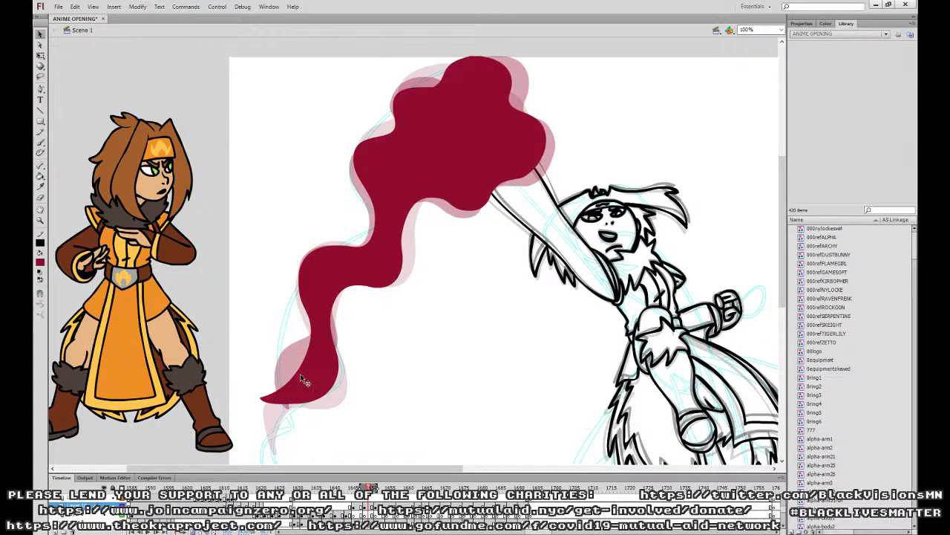
{"action": "left_click_drag", "start_coordinate": [294, 381], "coordinate": [302, 383]}
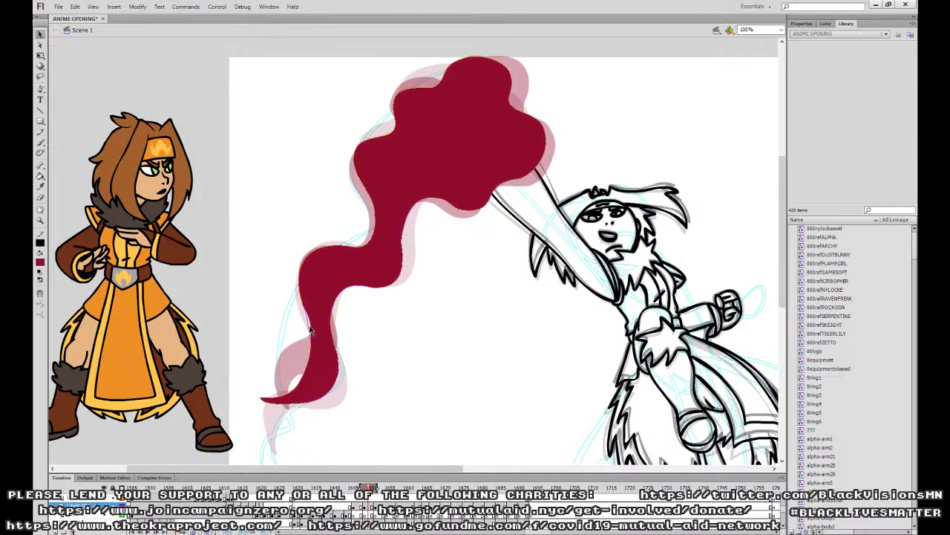
{"action": "left_click_drag", "start_coordinate": [310, 319], "coordinate": [304, 319]}
{"action": "key", "text": "ctrl+z"}
{"action": "key", "text": "ctrl+z"}
Draw the in-between for the two billowing fireballs at about frame 1655, with a hooked tail tip, and fill it dark red.
{"action": "key", "text": "period"}
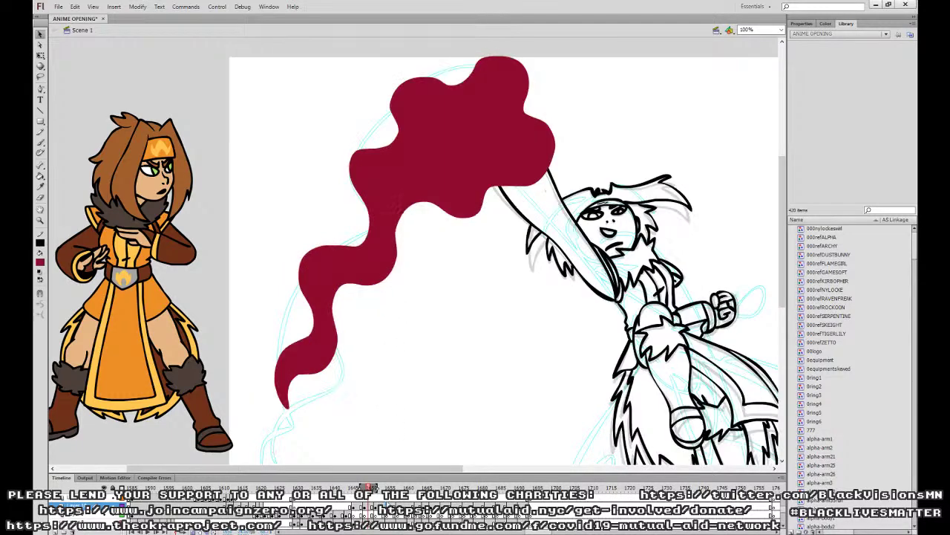
{"action": "left_click", "coordinate": [389, 483]}
{"action": "left_click", "coordinate": [41, 143]}
{"action": "left_click", "coordinate": [391, 485]}
{"action": "left_click_drag", "start_coordinate": [551, 323], "coordinate": [559, 369]}
{"action": "mouse_move", "coordinate": [288, 377]}
{"action": "left_mouse_down"}
{"action": "mouse_move", "coordinate": [328, 366]}
{"action": "mouse_move", "coordinate": [338, 327]}
{"action": "left_mouse_up"}
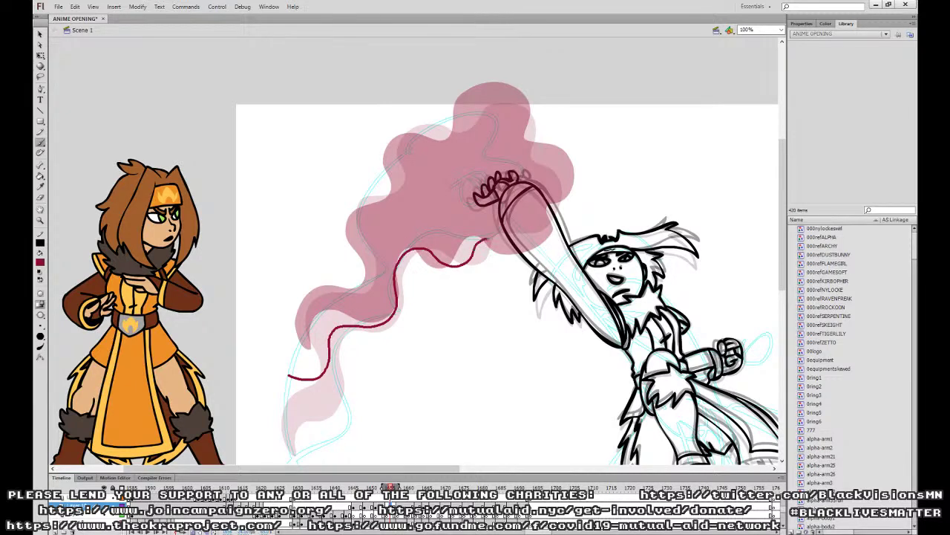
{"action": "left_click_drag", "start_coordinate": [555, 151], "coordinate": [546, 178]}
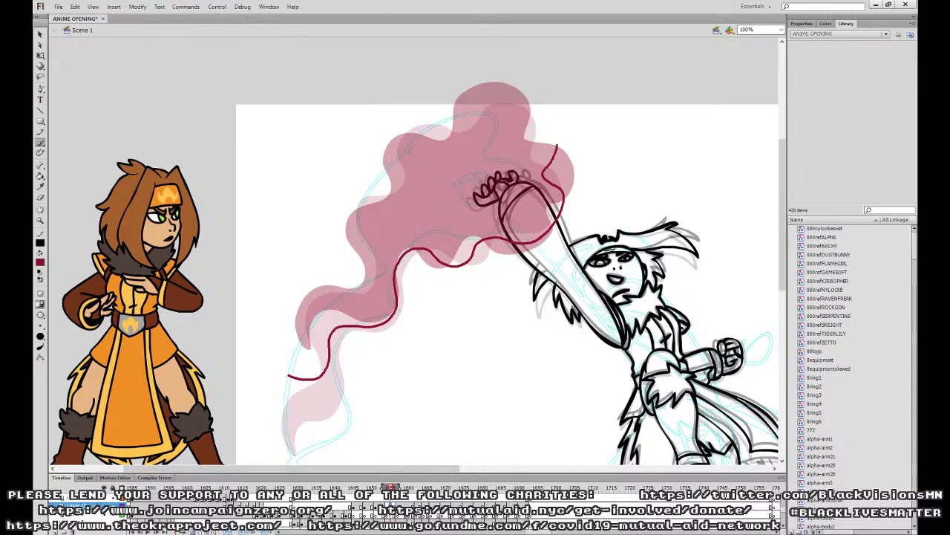
{"action": "mouse_move", "coordinate": [509, 127]}
{"action": "left_mouse_down"}
{"action": "mouse_move", "coordinate": [492, 110]}
{"action": "mouse_move", "coordinate": [444, 112]}
{"action": "mouse_move", "coordinate": [441, 137]}
{"action": "mouse_move", "coordinate": [417, 154]}
{"action": "mouse_move", "coordinate": [380, 162]}
{"action": "mouse_move", "coordinate": [382, 201]}
{"action": "left_mouse_up"}
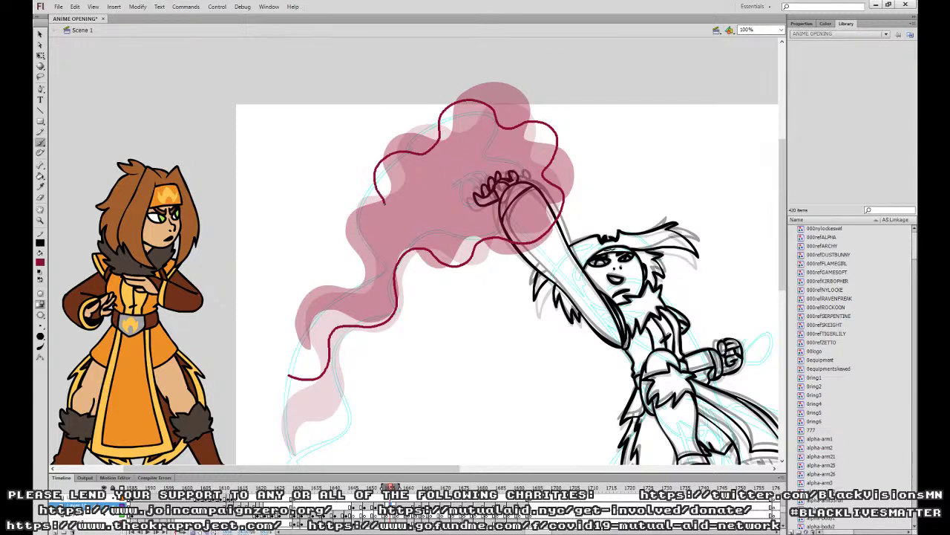
{"action": "mouse_move", "coordinate": [310, 306]}
{"action": "left_mouse_down"}
{"action": "mouse_move", "coordinate": [311, 359]}
{"action": "mouse_move", "coordinate": [290, 376]}
{"action": "left_mouse_up"}
{"action": "left_click", "coordinate": [40, 177]}
{"action": "left_click", "coordinate": [441, 197]}
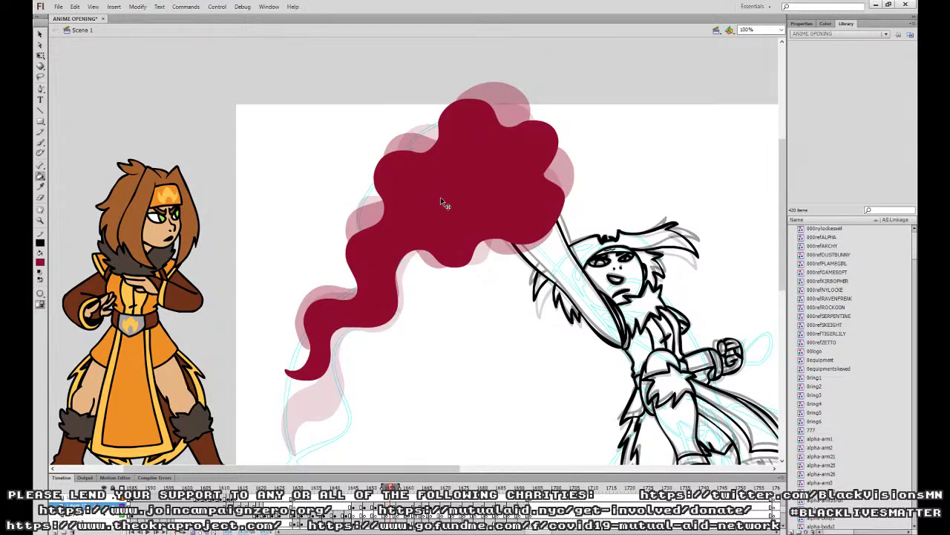
Play back the shot at 50% zoom to check the billowing fireball's motion.
{"action": "key", "text": "ctrl+minus"}
{"action": "left_click", "coordinate": [342, 502]}
{"action": "key", "text": "Return"}
{"action": "left_click", "coordinate": [345, 488]}
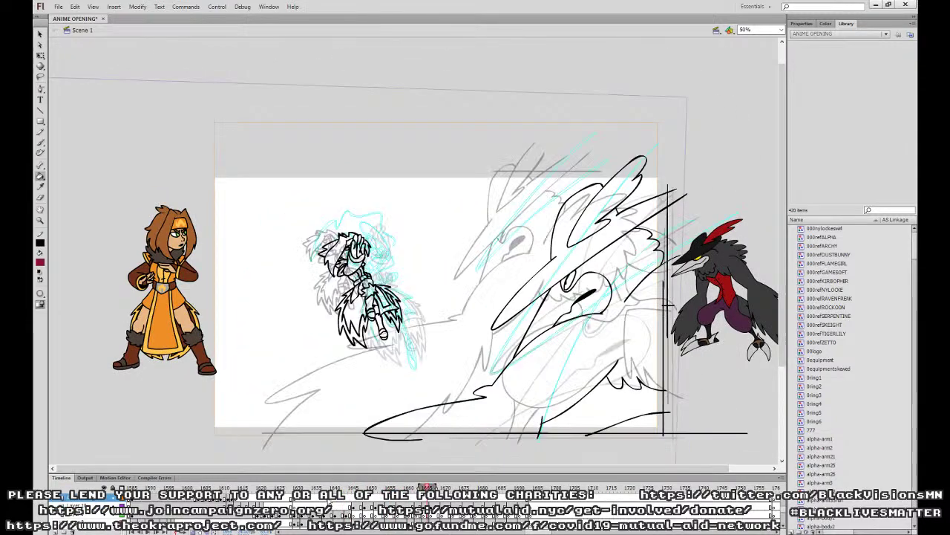
{"action": "key", "text": "Return"}
Go to the throwing pose against the giant bird at about frame 1666, ready for brushwork at 100% zoom.
{"action": "left_click", "coordinate": [375, 500]}
{"action": "left_click", "coordinate": [375, 514]}
{"action": "left_click", "coordinate": [410, 517]}
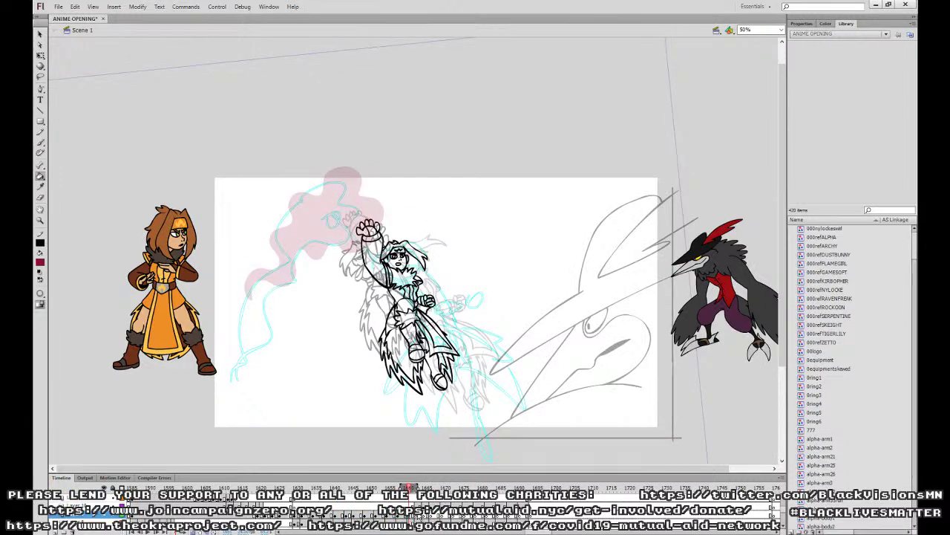
{"action": "left_click_drag", "start_coordinate": [408, 488], "coordinate": [417, 488]}
{"action": "left_click", "coordinate": [40, 143]}
{"action": "left_click", "coordinate": [429, 515]}
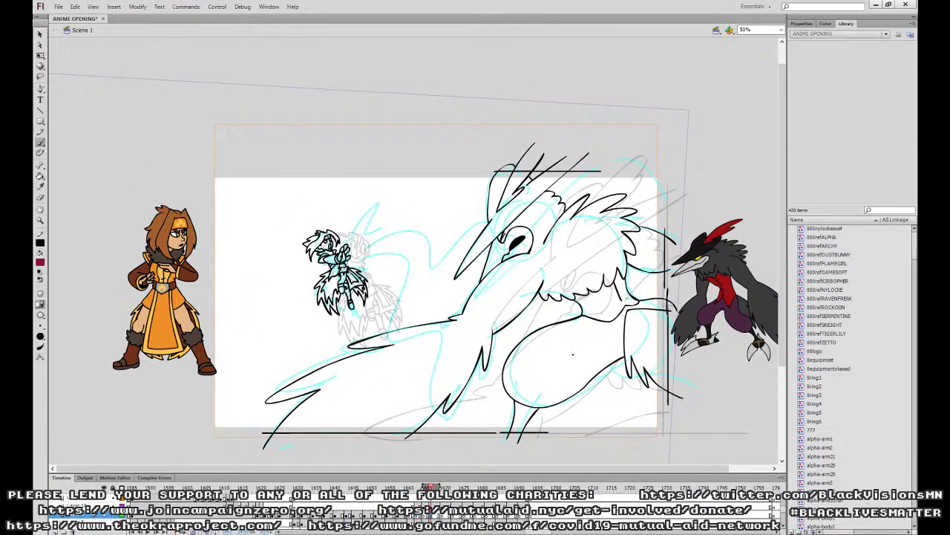
{"action": "key", "text": "ctrl+1"}
{"action": "left_click_drag", "start_coordinate": [505, 242], "coordinate": [481, 293]}
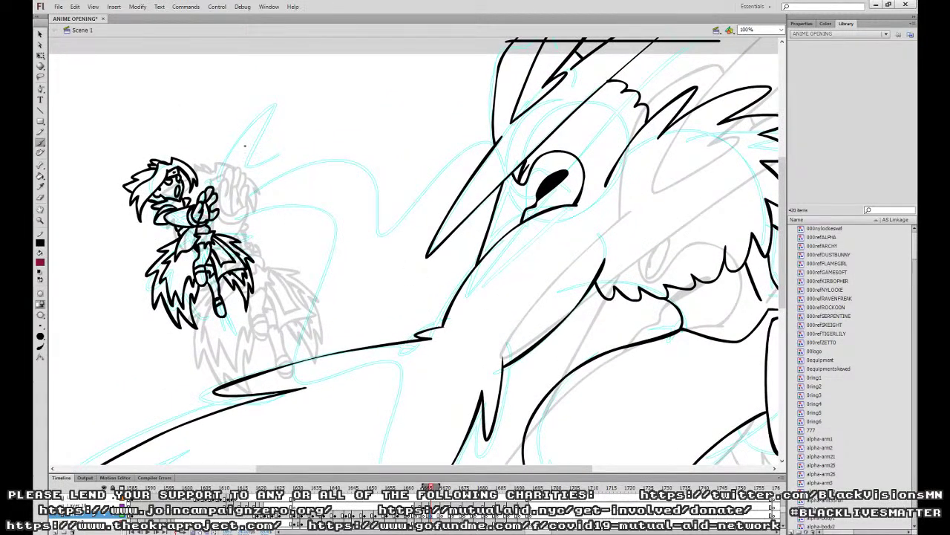
{"action": "mouse_move", "coordinate": [223, 175]}
{"action": "left_mouse_down"}
{"action": "mouse_move", "coordinate": [216, 102]}
{"action": "mouse_move", "coordinate": [209, 173]}
{"action": "mouse_move", "coordinate": [177, 110]}
{"action": "mouse_move", "coordinate": [199, 174]}
{"action": "left_mouse_up"}
{"action": "key", "text": "ctrl+z"}
{"action": "mouse_move", "coordinate": [608, 242]}
{"action": "left_mouse_down"}
{"action": "mouse_move", "coordinate": [569, 134]}
{"action": "mouse_move", "coordinate": [576, 155]}
{"action": "left_mouse_up"}
{"action": "mouse_move", "coordinate": [203, 126]}
{"action": "left_mouse_down"}
{"action": "mouse_move", "coordinate": [264, 117]}
{"action": "mouse_move", "coordinate": [283, 212]}
{"action": "mouse_move", "coordinate": [360, 228]}
{"action": "mouse_move", "coordinate": [337, 336]}
{"action": "mouse_move", "coordinate": [395, 343]}
{"action": "mouse_move", "coordinate": [435, 427]}
{"action": "mouse_move", "coordinate": [485, 444]}
{"action": "mouse_move", "coordinate": [564, 442]}
{"action": "left_mouse_up"}
{"action": "key", "text": "ctrl+z"}
Draw a huge round fireball over the giant bird, with a wavy tail reaching the girl's hands, and fill it dark red.
{"action": "key", "text": "ctrl+minus"}
{"action": "left_click_drag", "start_coordinate": [545, 256], "coordinate": [495, 266]}
{"action": "mouse_move", "coordinate": [313, 213]}
{"action": "left_mouse_down"}
{"action": "mouse_move", "coordinate": [351, 222]}
{"action": "mouse_move", "coordinate": [359, 271]}
{"action": "mouse_move", "coordinate": [384, 286]}
{"action": "mouse_move", "coordinate": [383, 332]}
{"action": "mouse_move", "coordinate": [428, 331]}
{"action": "mouse_move", "coordinate": [452, 365]}
{"action": "mouse_move", "coordinate": [485, 374]}
{"action": "mouse_move", "coordinate": [530, 372]}
{"action": "mouse_move", "coordinate": [574, 346]}
{"action": "mouse_move", "coordinate": [601, 313]}
{"action": "mouse_move", "coordinate": [619, 251]}
{"action": "left_mouse_up"}
{"action": "key", "text": "ctrl+z"}
{"action": "mouse_move", "coordinate": [316, 209]}
{"action": "left_mouse_down"}
{"action": "mouse_move", "coordinate": [341, 207]}
{"action": "mouse_move", "coordinate": [361, 265]}
{"action": "mouse_move", "coordinate": [402, 275]}
{"action": "mouse_move", "coordinate": [404, 336]}
{"action": "mouse_move", "coordinate": [438, 348]}
{"action": "mouse_move", "coordinate": [463, 399]}
{"action": "mouse_move", "coordinate": [535, 414]}
{"action": "mouse_move", "coordinate": [620, 382]}
{"action": "mouse_move", "coordinate": [643, 344]}
{"action": "mouse_move", "coordinate": [649, 326]}
{"action": "mouse_move", "coordinate": [631, 221]}
{"action": "mouse_move", "coordinate": [652, 213]}
{"action": "left_mouse_up"}
{"action": "mouse_move", "coordinate": [627, 171]}
{"action": "left_mouse_down"}
{"action": "mouse_move", "coordinate": [609, 158]}
{"action": "mouse_move", "coordinate": [559, 150]}
{"action": "mouse_move", "coordinate": [464, 228]}
{"action": "mouse_move", "coordinate": [457, 187]}
{"action": "mouse_move", "coordinate": [390, 219]}
{"action": "mouse_move", "coordinate": [338, 194]}
{"action": "left_mouse_up"}
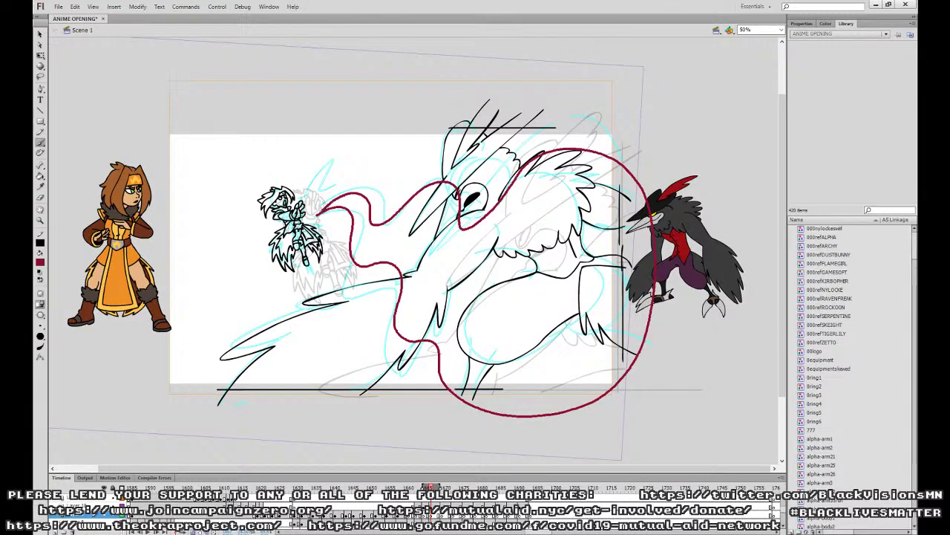
{"action": "left_click", "coordinate": [40, 177]}
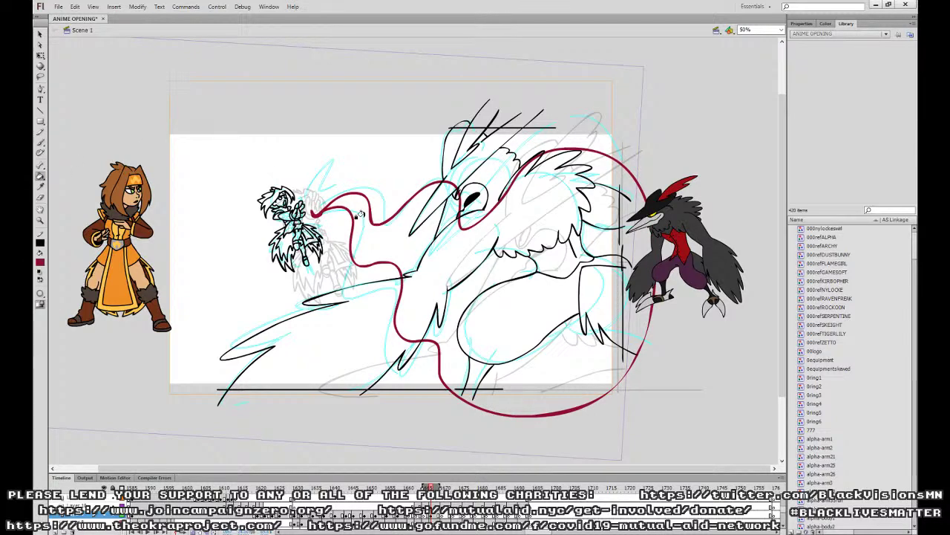
{"action": "left_click", "coordinate": [387, 241]}
Refine the curve of the huge fireball's narrow tail tip beside the girl's hands.
{"action": "key", "text": "ctrl+equal"}
{"action": "mouse_move", "coordinate": [365, 233]}
{"action": "left_mouse_down"}
{"action": "mouse_move", "coordinate": [435, 276]}
{"action": "mouse_move", "coordinate": [474, 355]}
{"action": "left_mouse_up"}
{"action": "key", "text": "v"}
{"action": "left_click_drag", "start_coordinate": [325, 294], "coordinate": [324, 303]}
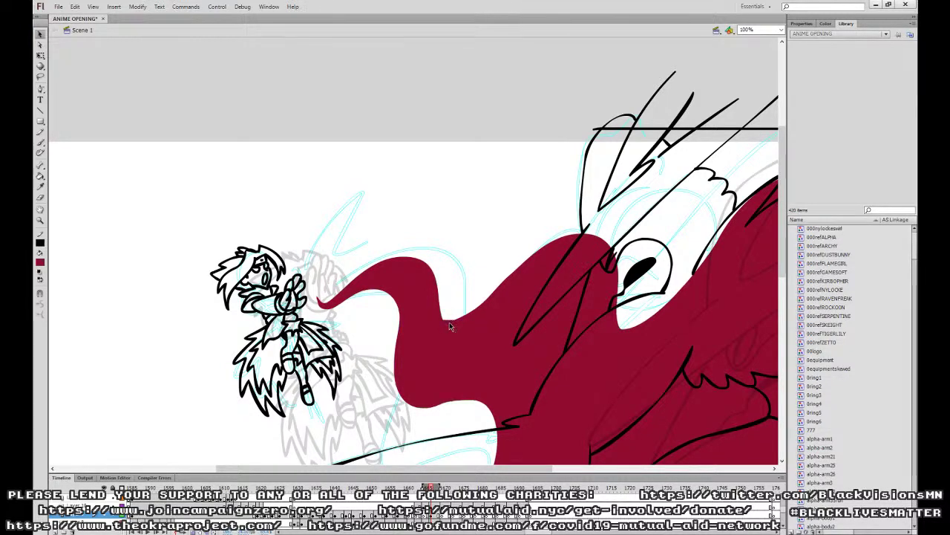
{"action": "key", "text": "ctrl+minus"}
{"action": "left_click_drag", "start_coordinate": [598, 337], "coordinate": [583, 307]}
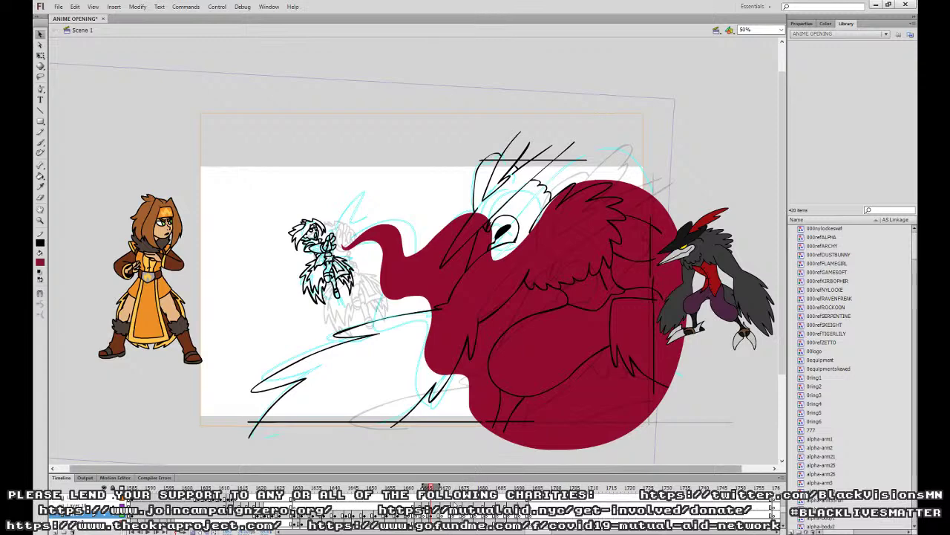
Draw the spiky leading edge of a flame wall down the front of the giant bird at about frame 1669.
{"action": "left_click", "coordinate": [444, 515]}
{"action": "left_click", "coordinate": [41, 143]}
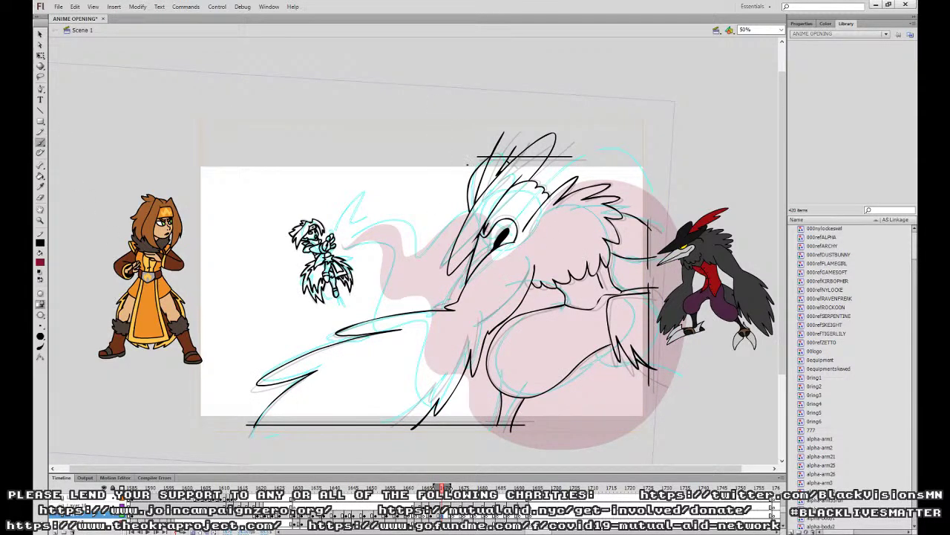
{"action": "key", "text": "ctrl+1"}
{"action": "left_click_drag", "start_coordinate": [524, 140], "coordinate": [495, 302]}
{"action": "mouse_move", "coordinate": [372, 125]}
{"action": "left_mouse_down"}
{"action": "mouse_move", "coordinate": [410, 178]}
{"action": "mouse_move", "coordinate": [378, 210]}
{"action": "mouse_move", "coordinate": [410, 334]}
{"action": "mouse_move", "coordinate": [364, 332]}
{"action": "mouse_move", "coordinate": [398, 389]}
{"action": "left_mouse_up"}
{"action": "key", "text": "ctrl+z"}
{"action": "mouse_move", "coordinate": [400, 134]}
{"action": "left_mouse_down"}
{"action": "mouse_move", "coordinate": [401, 189]}
{"action": "mouse_move", "coordinate": [382, 264]}
{"action": "mouse_move", "coordinate": [399, 383]}
{"action": "mouse_move", "coordinate": [339, 428]}
{"action": "mouse_move", "coordinate": [379, 434]}
{"action": "left_mouse_up"}
{"action": "mouse_move", "coordinate": [471, 392]}
{"action": "left_mouse_down"}
{"action": "mouse_move", "coordinate": [471, 364]}
{"action": "mouse_move", "coordinate": [565, 152]}
{"action": "left_mouse_up"}
{"action": "mouse_move", "coordinate": [473, 193]}
{"action": "left_mouse_down"}
{"action": "mouse_move", "coordinate": [349, 301]}
{"action": "mouse_move", "coordinate": [366, 413]}
{"action": "mouse_move", "coordinate": [404, 461]}
{"action": "left_mouse_up"}
{"action": "left_click_drag", "start_coordinate": [666, 358], "coordinate": [420, 364]}
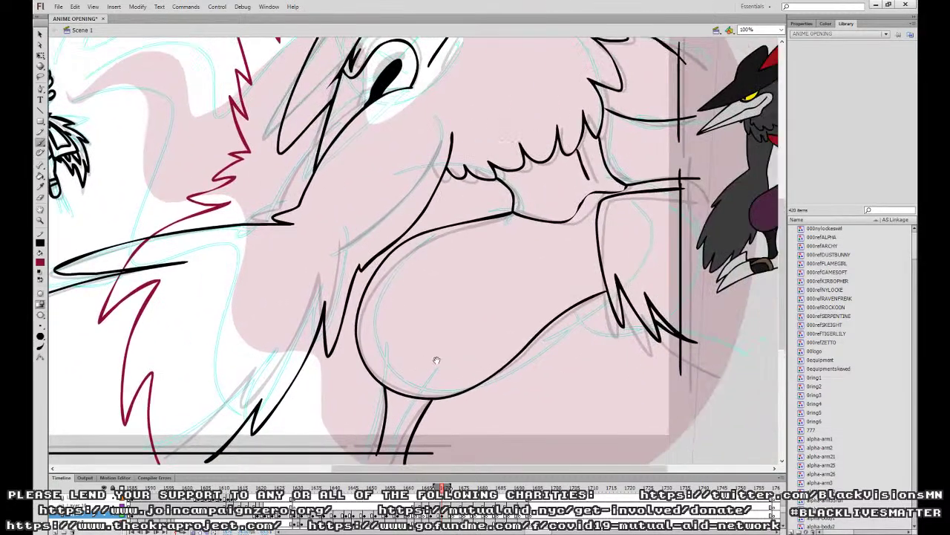
Close the flame wall with straight lines around the rest of the stage edge and fill it dark red.
{"action": "key", "text": "ctrl+minus"}
{"action": "left_click_drag", "start_coordinate": [574, 298], "coordinate": [573, 332]}
{"action": "mouse_move", "coordinate": [343, 390]}
{"action": "left_mouse_down"}
{"action": "mouse_move", "coordinate": [632, 388]}
{"action": "mouse_move", "coordinate": [621, 256]}
{"action": "mouse_move", "coordinate": [620, 120]}
{"action": "left_mouse_up"}
{"action": "left_click_drag", "start_coordinate": [395, 119], "coordinate": [662, 119]}
{"action": "key", "text": "k"}
{"action": "left_click", "coordinate": [423, 239]}
Flip through the neighbouring frames to compare the huge round fireball with the spiky flame wall.
{"action": "key", "text": "period"}
{"action": "key", "text": "period"}
{"action": "key", "text": "period"}
{"action": "key", "text": "comma"}
{"action": "key", "text": "comma"}
{"action": "key", "text": "comma"}
{"action": "left_click", "coordinate": [447, 516]}
{"action": "left_click", "coordinate": [453, 517]}
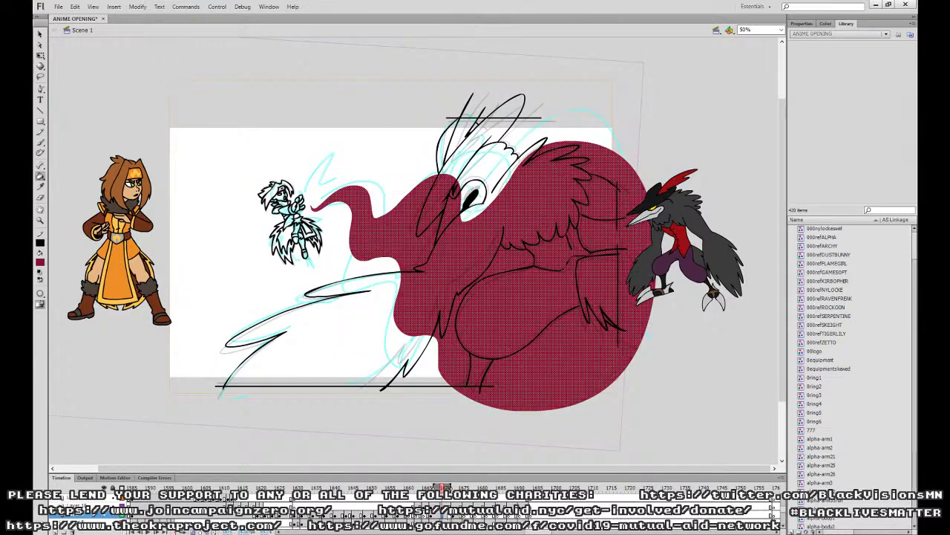
Draw an in-between blast with flame spikes and a short curled tail at about frame 1670 and fill it dark red.
{"action": "left_click", "coordinate": [446, 517]}
{"action": "key", "text": "b"}
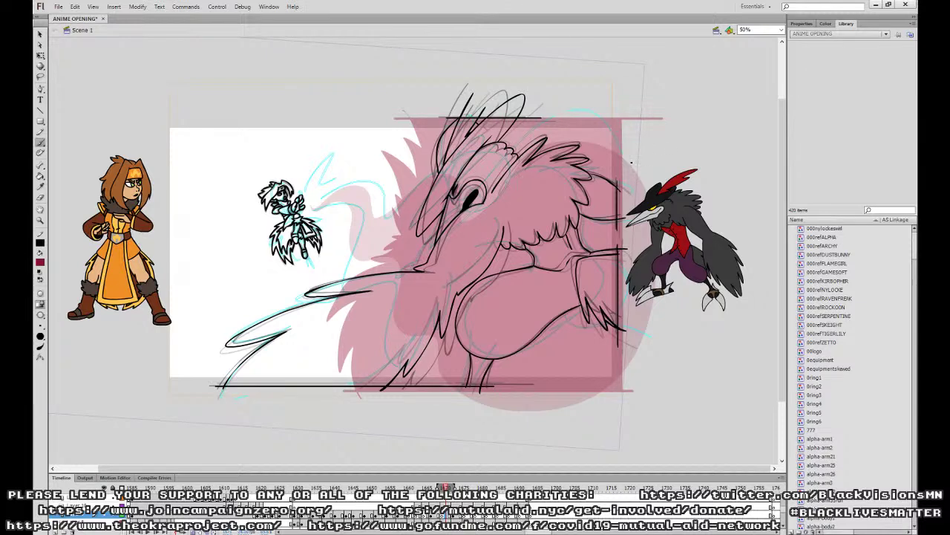
{"action": "mouse_move", "coordinate": [596, 128]}
{"action": "left_mouse_down"}
{"action": "mouse_move", "coordinate": [553, 117]}
{"action": "mouse_move", "coordinate": [500, 154]}
{"action": "mouse_move", "coordinate": [484, 122]}
{"action": "mouse_move", "coordinate": [438, 152]}
{"action": "mouse_move", "coordinate": [416, 204]}
{"action": "mouse_move", "coordinate": [382, 230]}
{"action": "mouse_move", "coordinate": [357, 191]}
{"action": "left_mouse_up"}
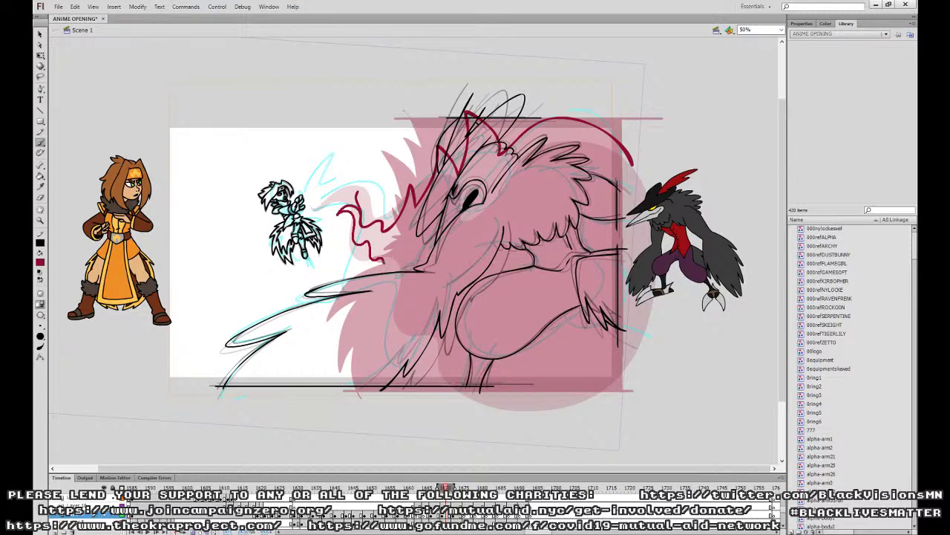
{"action": "mouse_move", "coordinate": [386, 267]}
{"action": "left_mouse_down"}
{"action": "mouse_move", "coordinate": [346, 310]}
{"action": "mouse_move", "coordinate": [376, 402]}
{"action": "mouse_move", "coordinate": [625, 390]}
{"action": "mouse_move", "coordinate": [619, 120]}
{"action": "left_mouse_up"}
{"action": "key", "text": "k"}
{"action": "left_click", "coordinate": [387, 239]}
Clean up the in-between blast's curled tail tip by reshaping it and deleting the stray piece.
{"action": "left_click", "coordinate": [40, 35]}
{"action": "key", "text": "ctrl+1"}
{"action": "left_click_drag", "start_coordinate": [386, 205], "coordinate": [397, 339]}
{"action": "left_click_drag", "start_coordinate": [340, 250], "coordinate": [337, 251]}
{"action": "left_click", "coordinate": [342, 246]}
{"action": "key", "text": "Delete"}
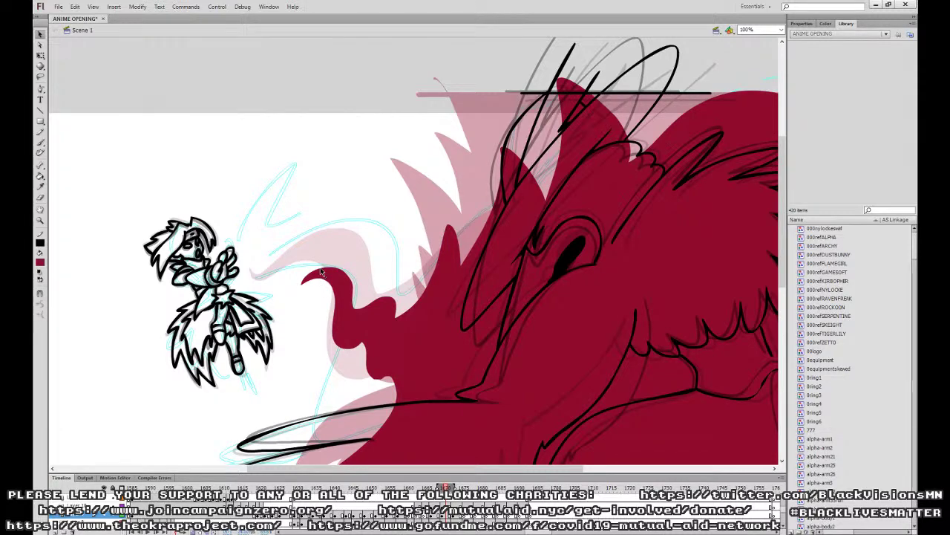
Play the shot around frame 1670 and compare the spiky in-between blast with the huge round fireball.
{"action": "key", "text": "ctrl+minus"}
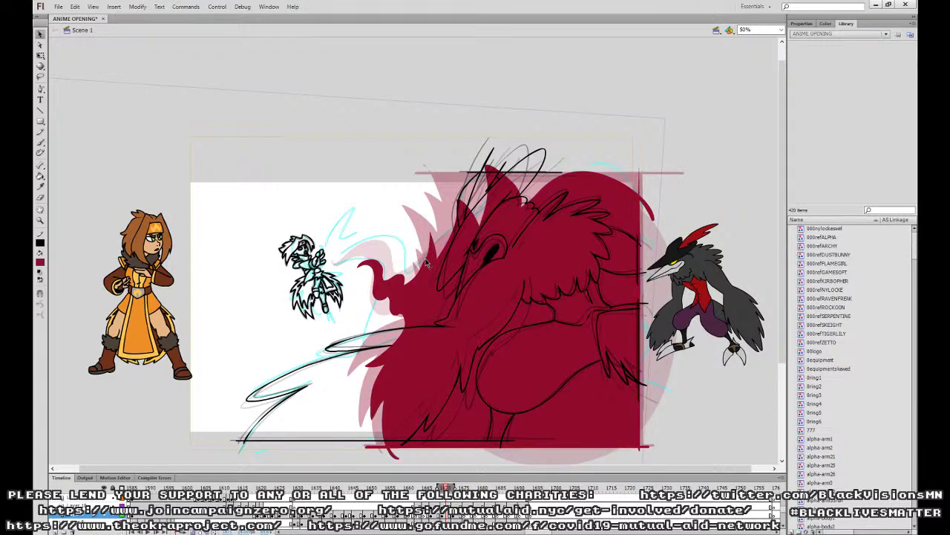
{"action": "left_click", "coordinate": [541, 239]}
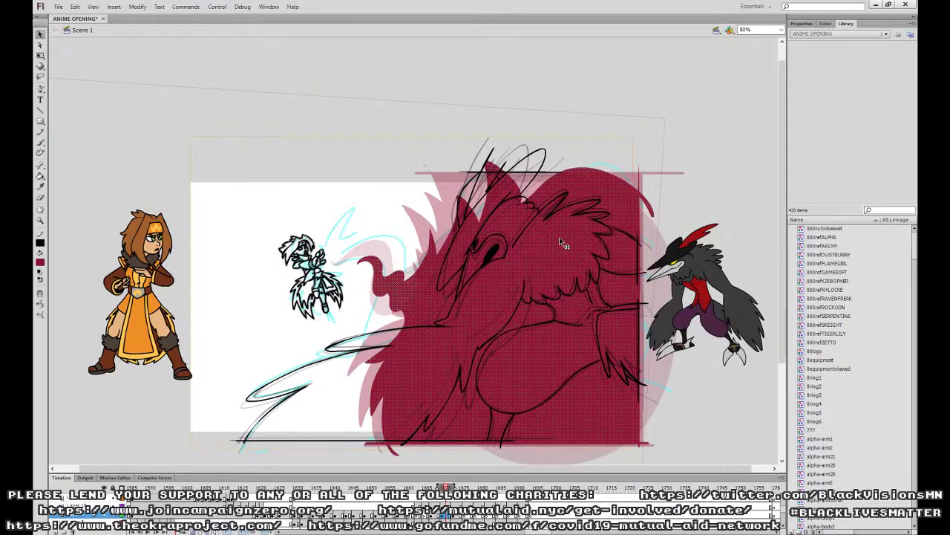
{"action": "left_click", "coordinate": [430, 505]}
{"action": "key", "text": "Return"}
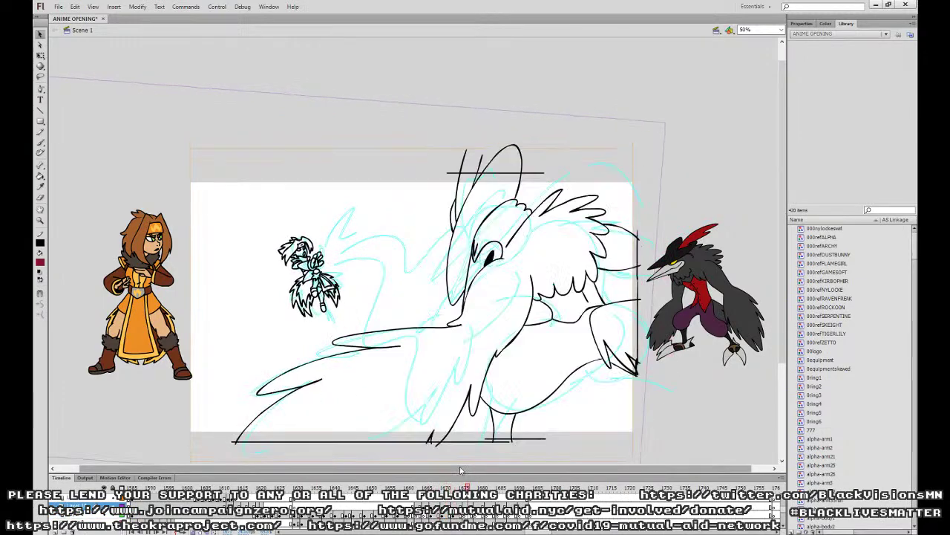
{"action": "left_click", "coordinate": [454, 514]}
{"action": "left_click", "coordinate": [445, 514]}
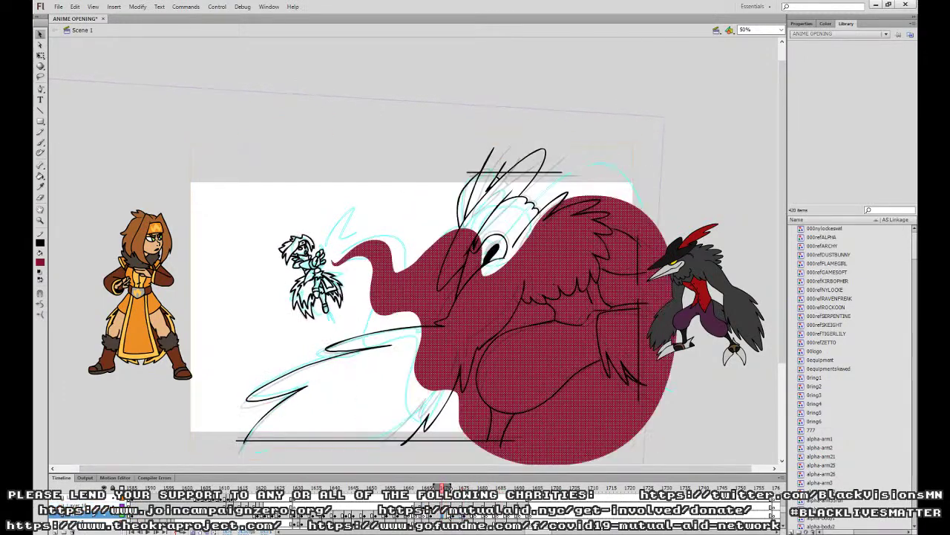
Insert a blank keyframe at about frame 1670 and draw a new in-between blast's rounded top, low peaks and wavy tail in dark red.
{"action": "key", "text": "F7"}
{"action": "left_click", "coordinate": [40, 141]}
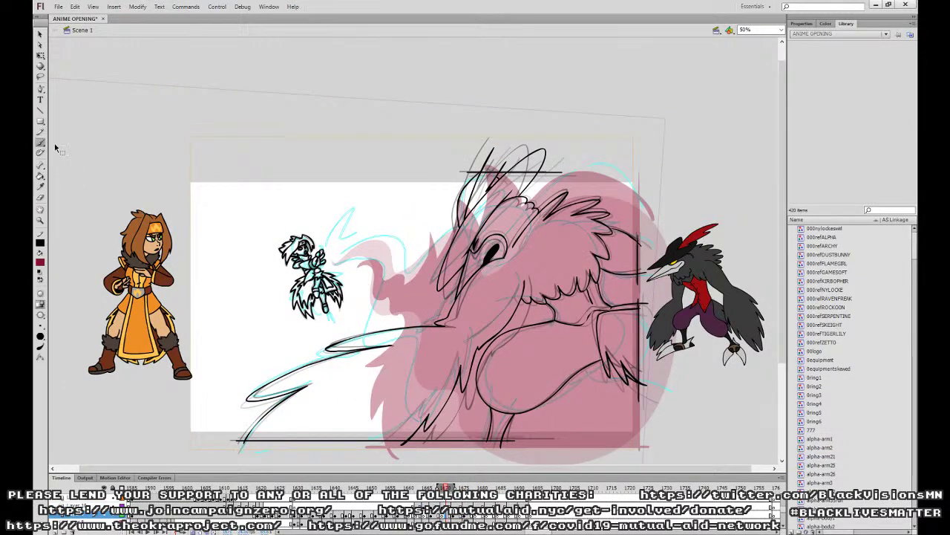
{"action": "key", "text": "ctrl+equal"}
{"action": "mouse_move", "coordinate": [700, 179]}
{"action": "left_mouse_down"}
{"action": "mouse_move", "coordinate": [621, 132]}
{"action": "mouse_move", "coordinate": [428, 227]}
{"action": "mouse_move", "coordinate": [385, 223]}
{"action": "mouse_move", "coordinate": [338, 199]}
{"action": "mouse_move", "coordinate": [271, 285]}
{"action": "left_mouse_up"}
{"action": "key", "text": "ctrl+z"}
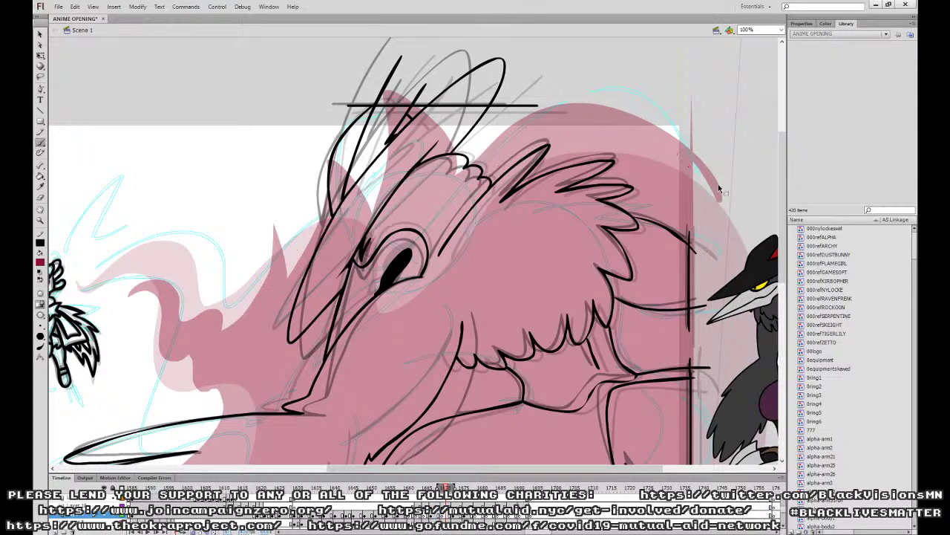
{"action": "mouse_move", "coordinate": [674, 152]}
{"action": "left_mouse_down"}
{"action": "mouse_move", "coordinate": [573, 120]}
{"action": "mouse_move", "coordinate": [441, 162]}
{"action": "mouse_move", "coordinate": [346, 230]}
{"action": "left_mouse_up"}
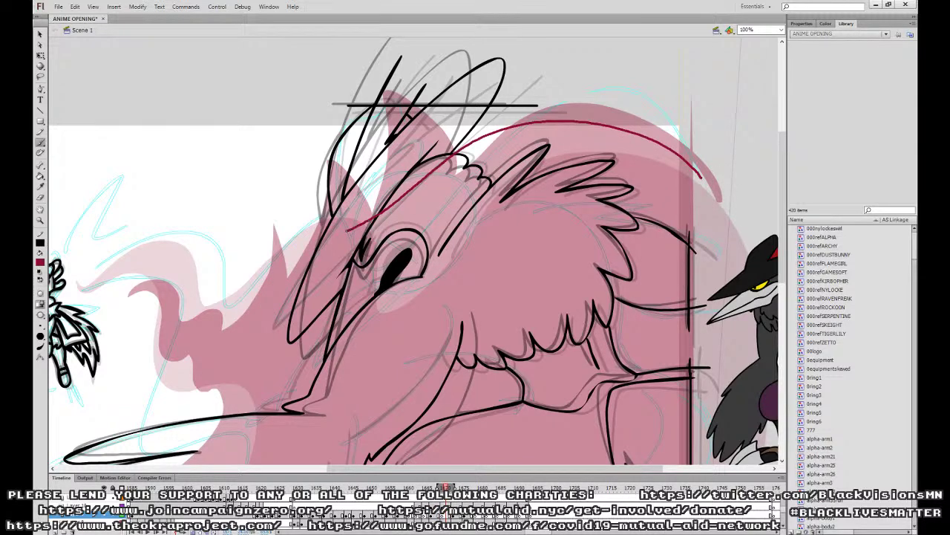
{"action": "left_click_drag", "start_coordinate": [340, 195], "coordinate": [276, 259]}
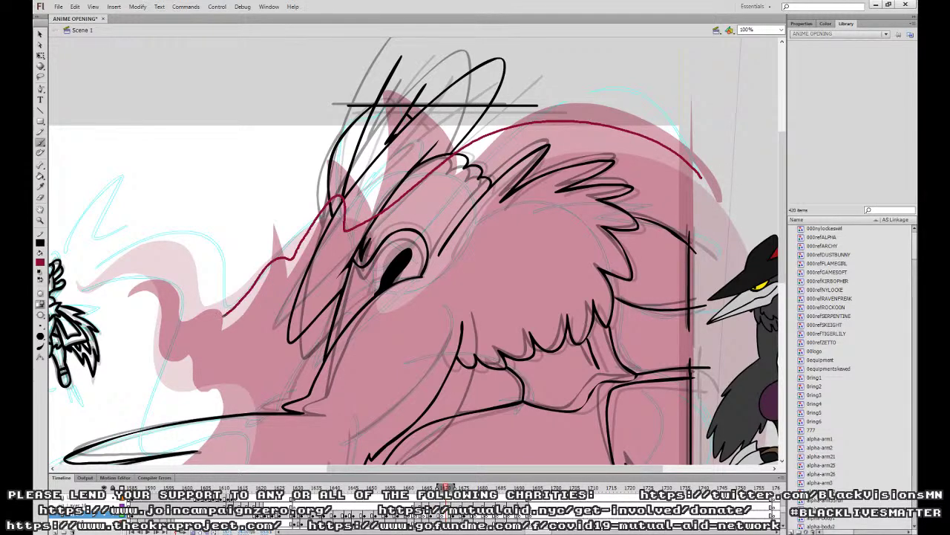
{"action": "mouse_move", "coordinate": [184, 303]}
{"action": "left_mouse_down"}
{"action": "mouse_move", "coordinate": [129, 273]}
{"action": "mouse_move", "coordinate": [144, 279]}
{"action": "left_mouse_up"}
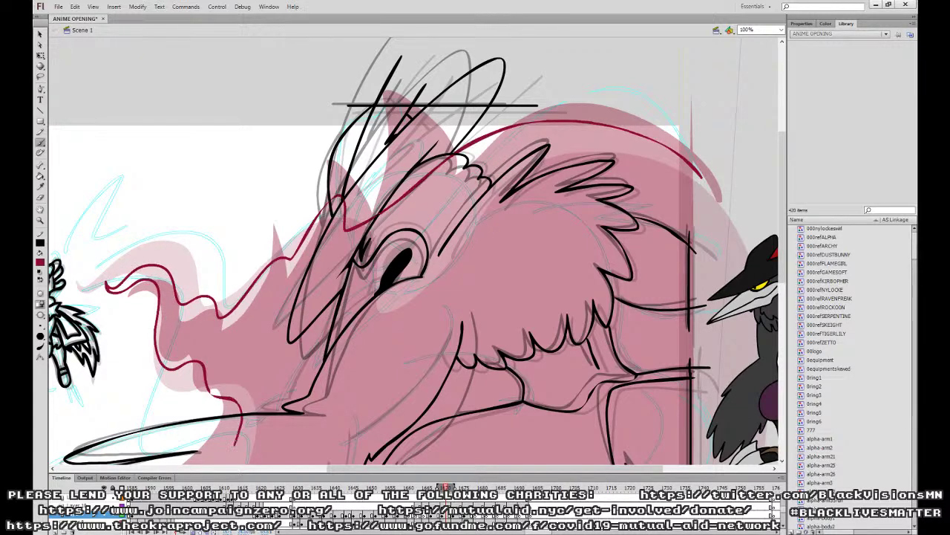
Finish the wavy-tailed blast's lower outline and close it with straight lines along the stage's bottom and right edges.
{"action": "left_click_drag", "start_coordinate": [293, 377], "coordinate": [375, 173]}
{"action": "mouse_move", "coordinate": [330, 236]}
{"action": "left_mouse_down"}
{"action": "mouse_move", "coordinate": [294, 330]}
{"action": "mouse_move", "coordinate": [425, 431]}
{"action": "left_mouse_up"}
{"action": "mouse_move", "coordinate": [662, 348]}
{"action": "left_mouse_down"}
{"action": "mouse_move", "coordinate": [354, 391]}
{"action": "mouse_move", "coordinate": [476, 351]}
{"action": "left_mouse_up"}
{"action": "key", "text": "ctrl+minus"}
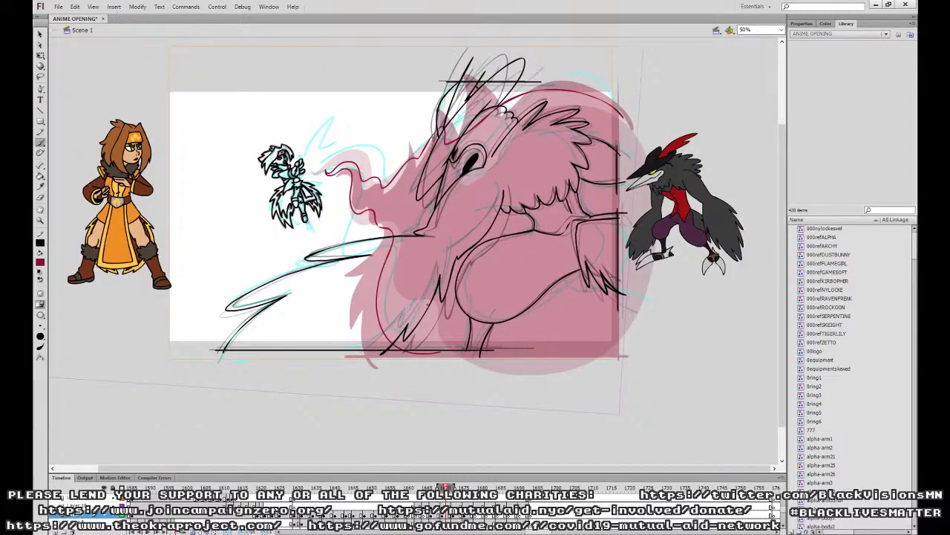
{"action": "left_click_drag", "start_coordinate": [407, 351], "coordinate": [622, 352]}
{"action": "left_click_drag", "start_coordinate": [622, 107], "coordinate": [623, 370]}
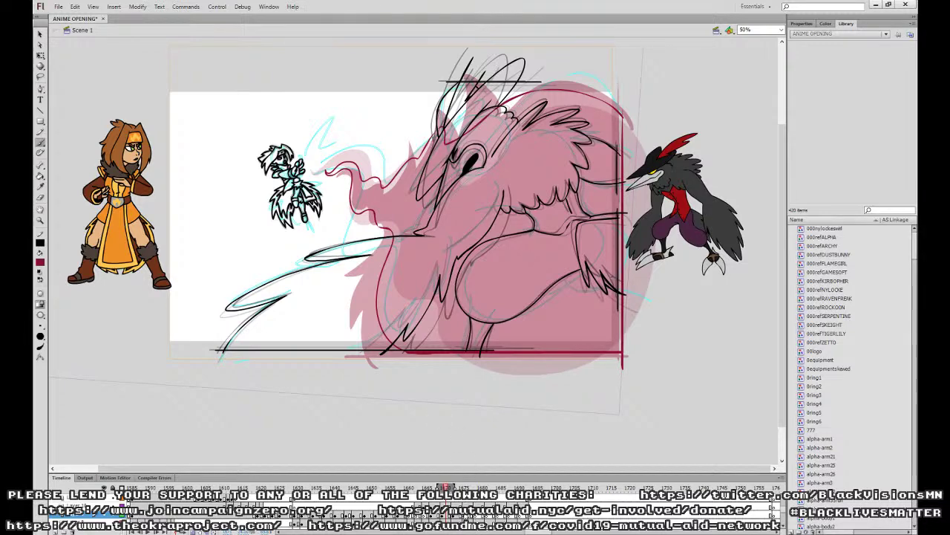
Draw an in-between blast at about frame 1676 with a rounded top, tall flame spikes and a small squiggly tail.
{"action": "left_click", "coordinate": [461, 515]}
{"action": "key", "text": "period"}
{"action": "key", "text": "period"}
{"action": "key", "text": "period"}
{"action": "key", "text": "comma"}
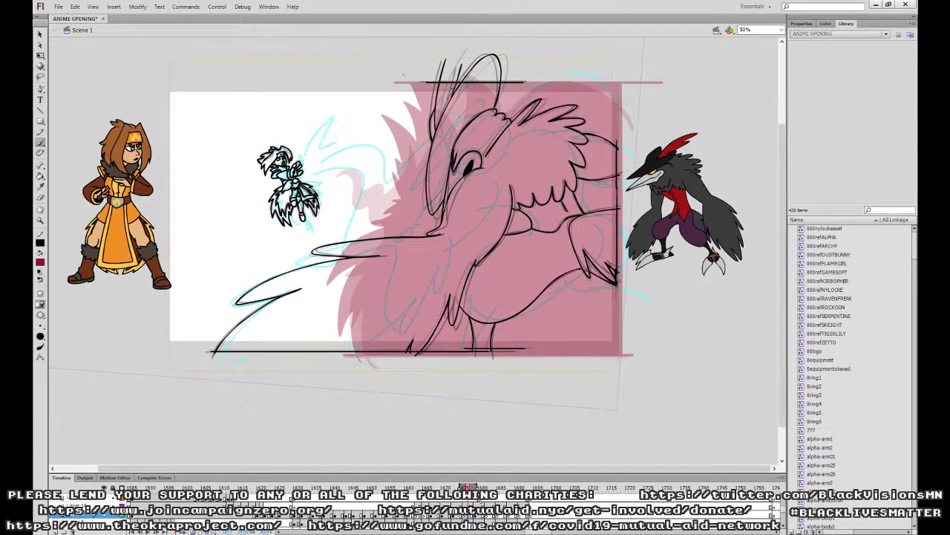
{"action": "key", "text": "ctrl+equal"}
{"action": "left_click_drag", "start_coordinate": [685, 199], "coordinate": [548, 339]}
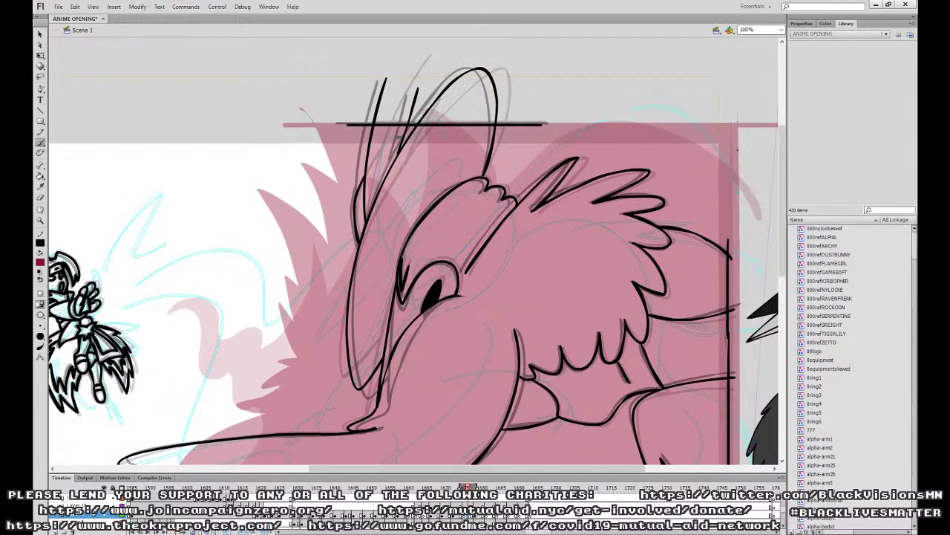
{"action": "mouse_move", "coordinate": [711, 123]}
{"action": "left_mouse_down"}
{"action": "mouse_move", "coordinate": [412, 186]}
{"action": "mouse_move", "coordinate": [319, 306]}
{"action": "left_mouse_up"}
{"action": "mouse_move", "coordinate": [289, 348]}
{"action": "left_mouse_down"}
{"action": "mouse_move", "coordinate": [249, 370]}
{"action": "mouse_move", "coordinate": [216, 348]}
{"action": "mouse_move", "coordinate": [215, 361]}
{"action": "mouse_move", "coordinate": [272, 395]}
{"action": "left_mouse_up"}
{"action": "mouse_move", "coordinate": [326, 376]}
{"action": "left_mouse_down"}
{"action": "mouse_move", "coordinate": [421, 278]}
{"action": "mouse_move", "coordinate": [509, 146]}
{"action": "left_mouse_up"}
{"action": "mouse_move", "coordinate": [461, 168]}
{"action": "left_mouse_down"}
{"action": "mouse_move", "coordinate": [414, 204]}
{"action": "mouse_move", "coordinate": [365, 360]}
{"action": "mouse_move", "coordinate": [396, 444]}
{"action": "left_mouse_up"}
{"action": "left_click_drag", "start_coordinate": [617, 339], "coordinate": [338, 428]}
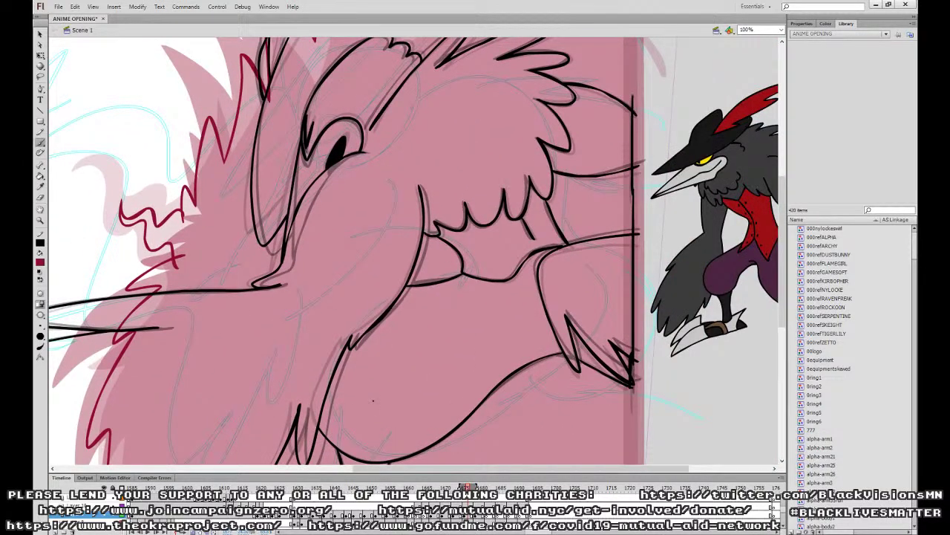
Close the squiggly-tailed blast along the stage's bottom and right edges and fill it dark red.
{"action": "key", "text": "ctrl+minus"}
{"action": "mouse_move", "coordinate": [468, 386]}
{"action": "left_mouse_down"}
{"action": "mouse_move", "coordinate": [621, 387]}
{"action": "mouse_move", "coordinate": [617, 98]}
{"action": "left_mouse_up"}
{"action": "left_click", "coordinate": [41, 179]}
{"action": "left_click", "coordinate": [418, 243]}
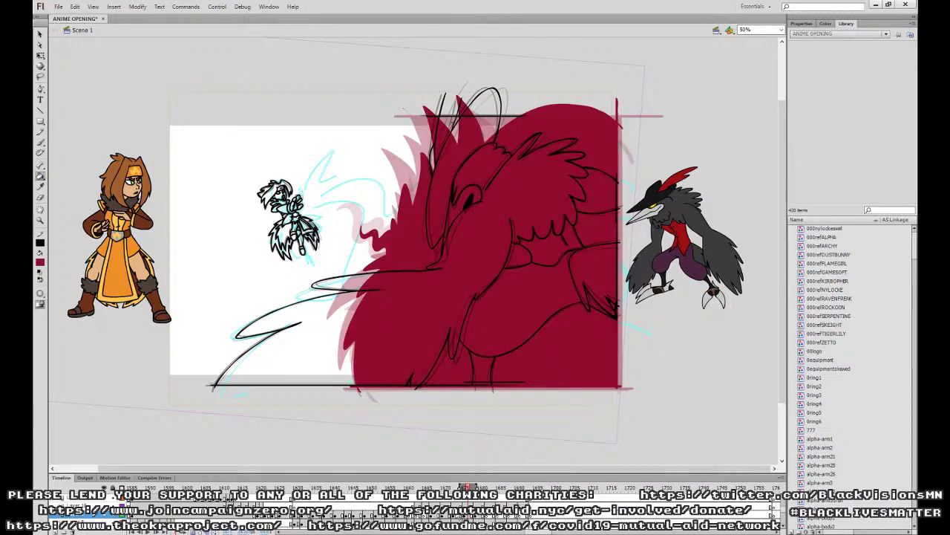
Draw the jagged left edge of an in-between flame wall at about frame 1679, tracing between the onion-skinned neighbours.
{"action": "left_click", "coordinate": [444, 515]}
{"action": "left_click", "coordinate": [394, 244]}
{"action": "key", "text": "Return"}
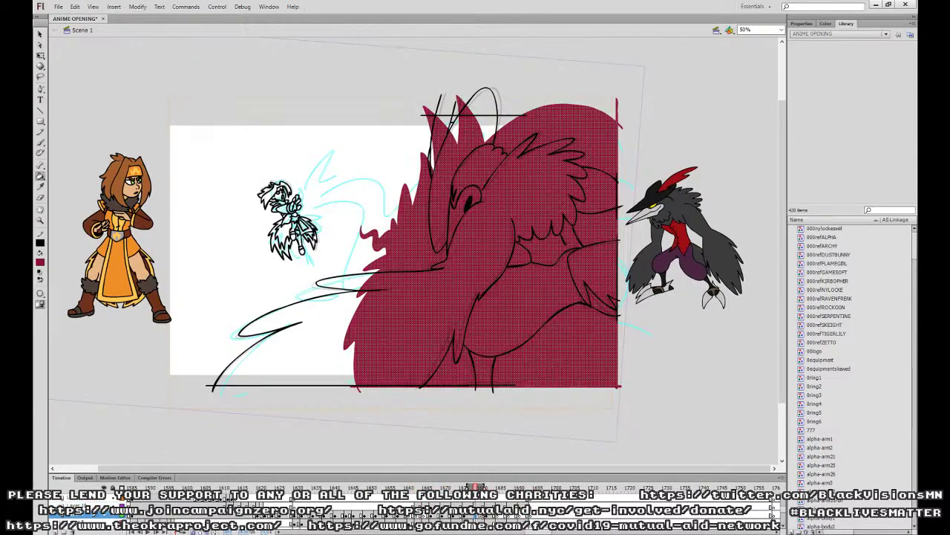
{"action": "key", "text": "ctrl+1"}
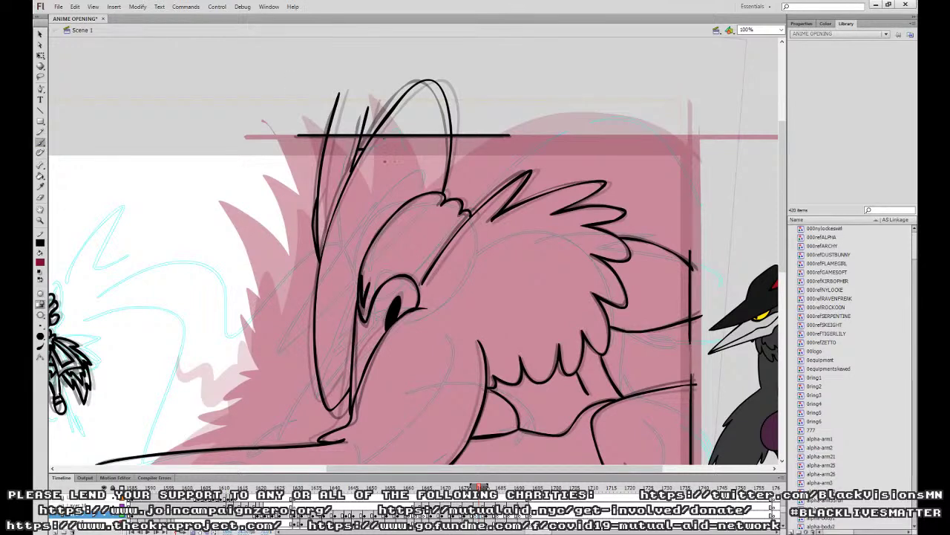
{"action": "mouse_move", "coordinate": [283, 114]}
{"action": "left_mouse_down"}
{"action": "mouse_move", "coordinate": [316, 220]}
{"action": "mouse_move", "coordinate": [278, 176]}
{"action": "mouse_move", "coordinate": [290, 276]}
{"action": "mouse_move", "coordinate": [241, 215]}
{"action": "mouse_move", "coordinate": [261, 321]}
{"action": "mouse_move", "coordinate": [245, 290]}
{"action": "mouse_move", "coordinate": [242, 385]}
{"action": "mouse_move", "coordinate": [435, 226]}
{"action": "mouse_move", "coordinate": [482, 145]}
{"action": "mouse_move", "coordinate": [385, 177]}
{"action": "mouse_move", "coordinate": [343, 223]}
{"action": "mouse_move", "coordinate": [334, 313]}
{"action": "mouse_move", "coordinate": [346, 401]}
{"action": "mouse_move", "coordinate": [366, 463]}
{"action": "left_mouse_up"}
{"action": "mouse_move", "coordinate": [617, 306]}
{"action": "left_mouse_down"}
{"action": "mouse_move", "coordinate": [479, 349]}
{"action": "mouse_move", "coordinate": [407, 389]}
{"action": "left_mouse_up"}
Close the frame 1679 flame wall with straight lines around the stage edge and fill it dark red.
{"action": "key", "text": "ctrl+minus"}
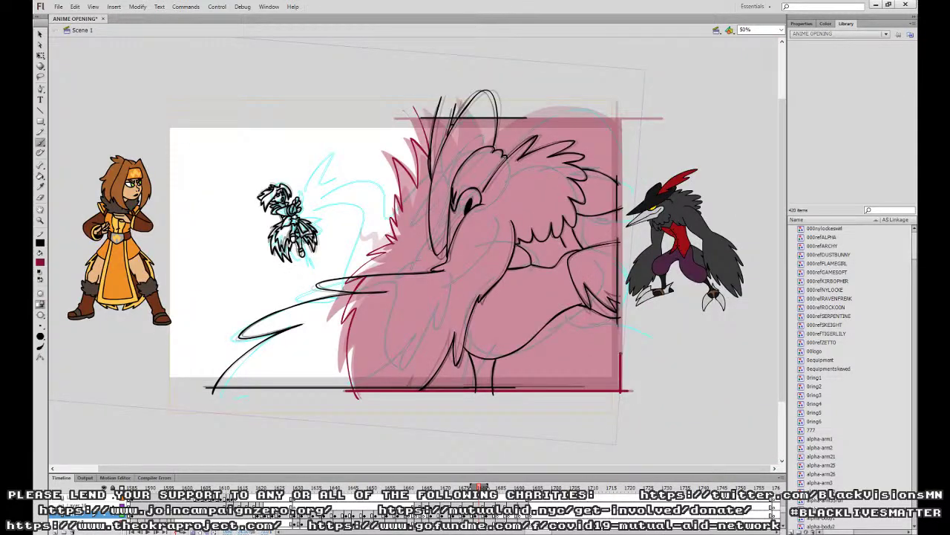
{"action": "left_click_drag", "start_coordinate": [552, 110], "coordinate": [700, 134]}
{"action": "key", "text": "k"}
{"action": "left_click", "coordinate": [502, 295]}
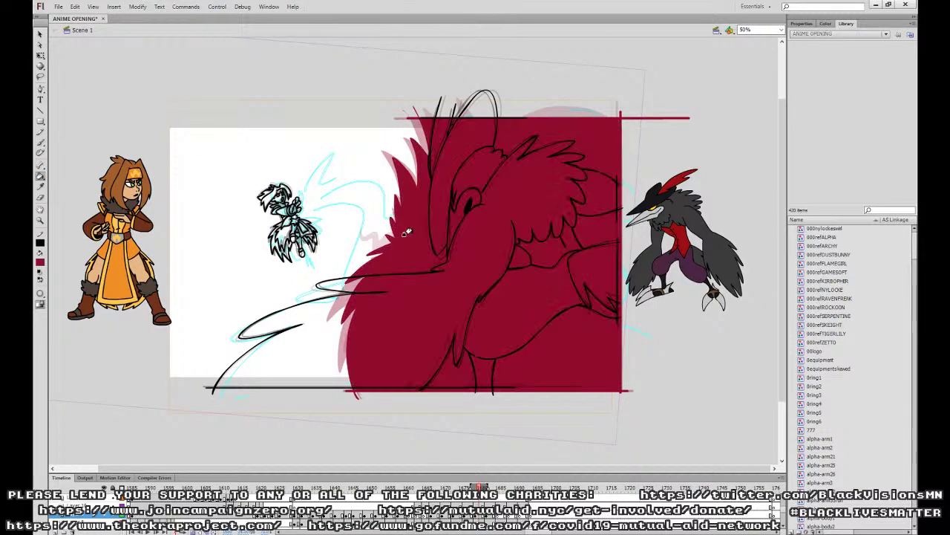
Play and scrub through the flame sequence to check the motion from the round fireball to the full flame wall.
{"action": "left_click_drag", "start_coordinate": [477, 486], "coordinate": [452, 485]}
{"action": "left_click", "coordinate": [418, 487]}
{"action": "key", "text": "Return"}
{"action": "key", "text": "Return"}
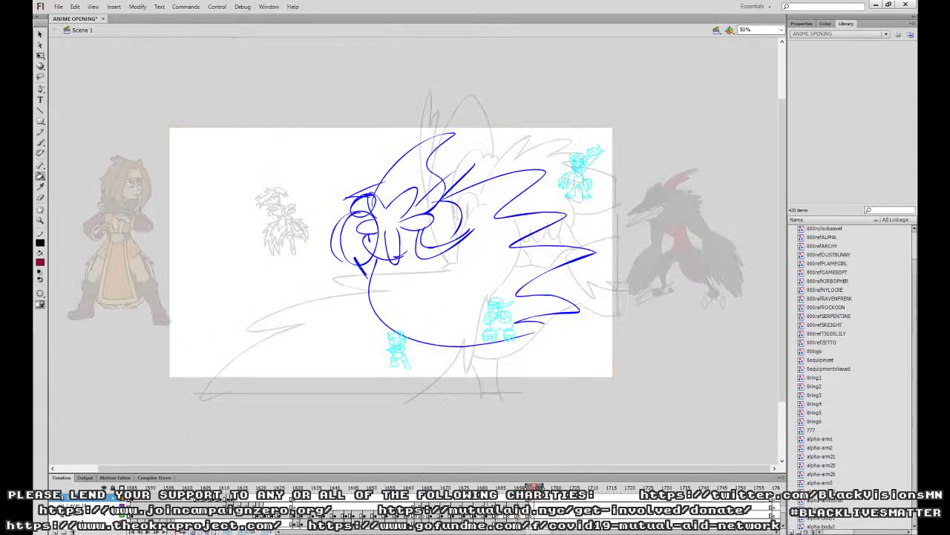
{"action": "left_click", "coordinate": [432, 514]}
{"action": "left_click", "coordinate": [486, 514]}
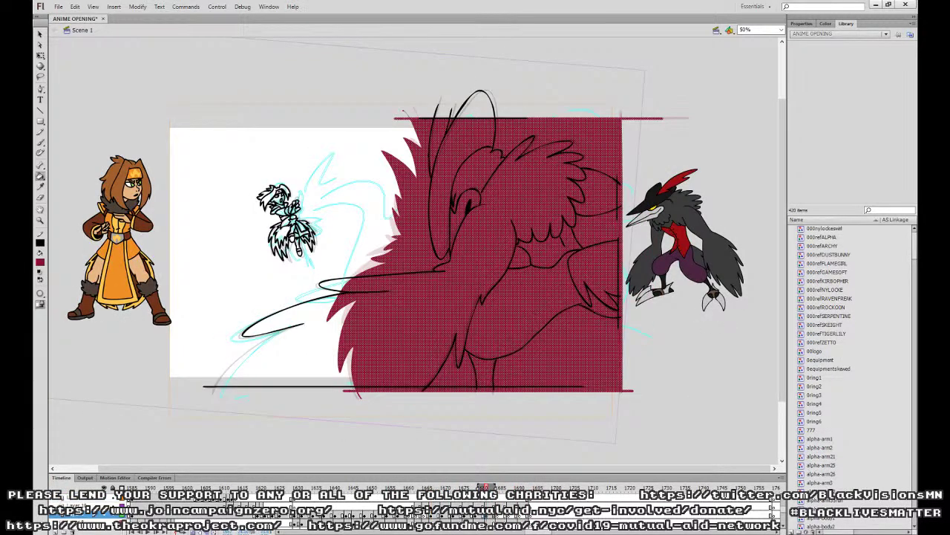
{"action": "left_click_drag", "start_coordinate": [432, 515], "coordinate": [498, 516]}
{"action": "left_click", "coordinate": [431, 514]}
{"action": "left_click", "coordinate": [427, 515]}
{"action": "left_click", "coordinate": [431, 514]}
Draw an in-between fireball outline at about frame 1668 with a rounded top and a long wavy tail reaching the girl's hands.
{"action": "left_click", "coordinate": [440, 515]}
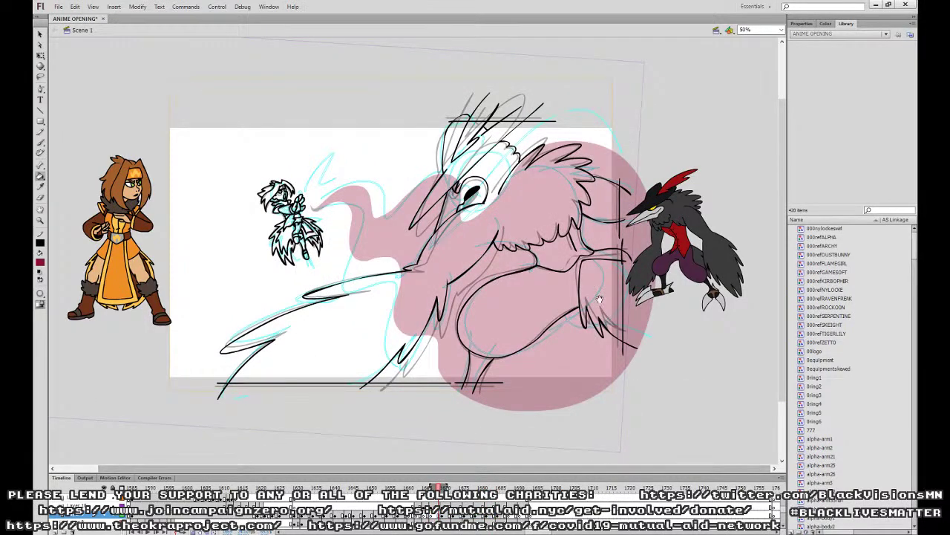
{"action": "left_click", "coordinate": [42, 143]}
{"action": "key", "text": "ctrl+1"}
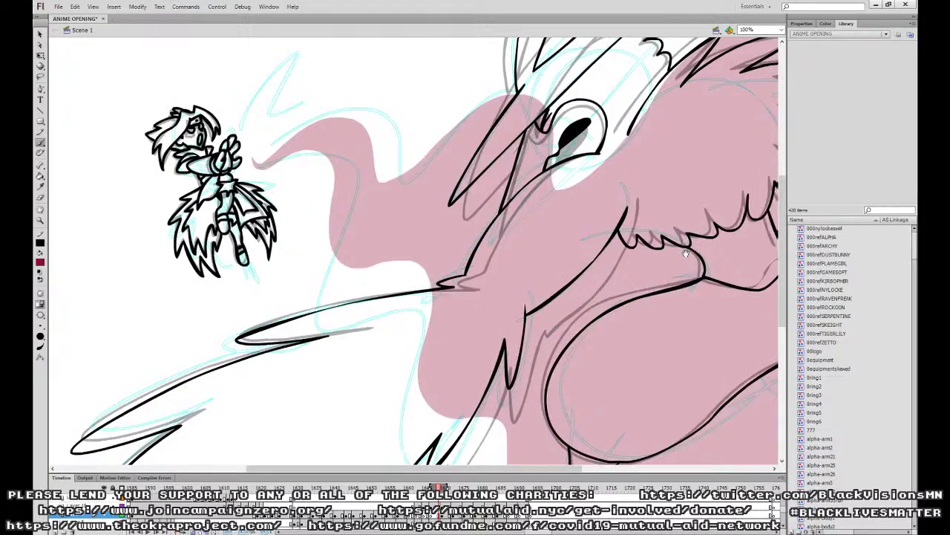
{"action": "left_click_drag", "start_coordinate": [687, 251], "coordinate": [525, 327]}
{"action": "mouse_move", "coordinate": [716, 230]}
{"action": "left_mouse_down"}
{"action": "mouse_move", "coordinate": [516, 103]}
{"action": "mouse_move", "coordinate": [367, 248]}
{"action": "mouse_move", "coordinate": [265, 198]}
{"action": "mouse_move", "coordinate": [151, 202]}
{"action": "mouse_move", "coordinate": [88, 240]}
{"action": "mouse_move", "coordinate": [84, 226]}
{"action": "left_mouse_up"}
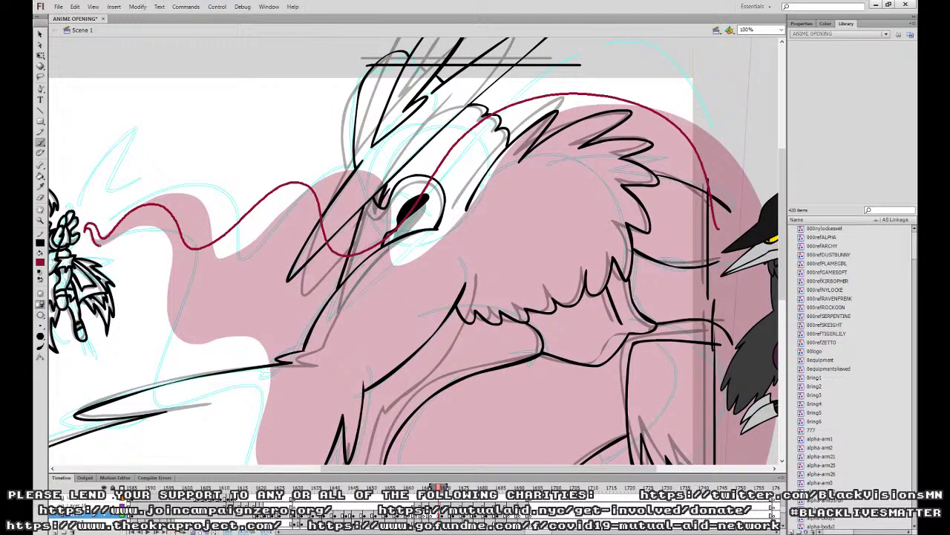
{"action": "mouse_move", "coordinate": [260, 303]}
{"action": "left_mouse_down"}
{"action": "mouse_move", "coordinate": [237, 398]}
{"action": "mouse_move", "coordinate": [238, 427]}
{"action": "left_mouse_up"}
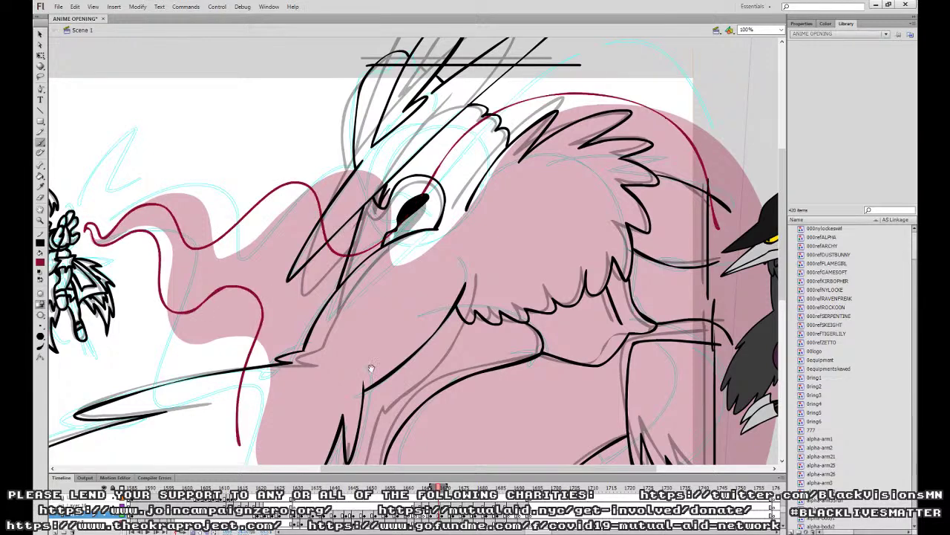
{"action": "left_click_drag", "start_coordinate": [383, 345], "coordinate": [357, 227]}
Close the long-tailed fireball along its lower and right sides and fill it dark red.
{"action": "key", "text": "ctrl+minus"}
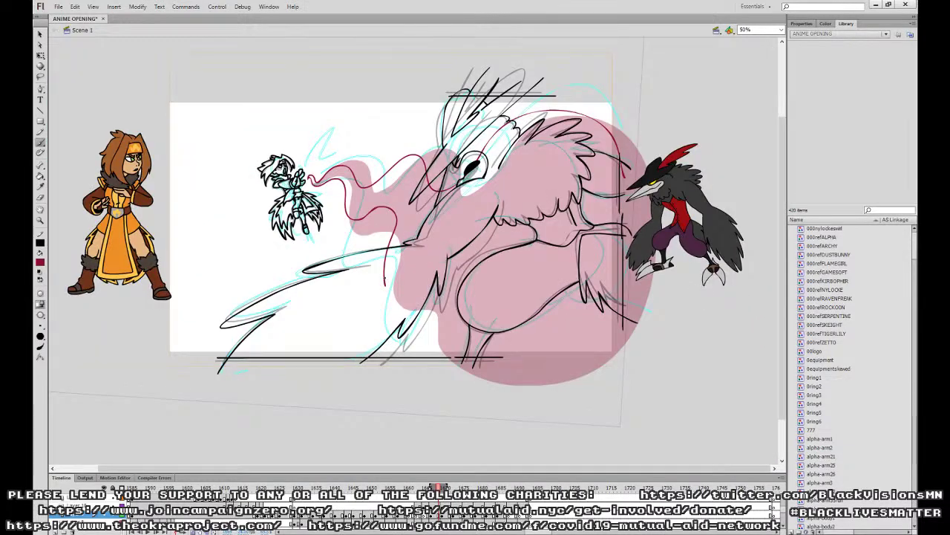
{"action": "mouse_move", "coordinate": [416, 347]}
{"action": "left_mouse_down"}
{"action": "mouse_move", "coordinate": [431, 366]}
{"action": "mouse_move", "coordinate": [635, 363]}
{"action": "mouse_move", "coordinate": [617, 134]}
{"action": "left_mouse_up"}
{"action": "left_click", "coordinate": [40, 177]}
{"action": "left_click", "coordinate": [394, 179]}
Play back the fireball growth and step through the flame wall frames around frame 1684.
{"action": "left_click", "coordinate": [423, 497]}
{"action": "key", "text": "Return"}
{"action": "key", "text": "Return"}
{"action": "left_click", "coordinate": [498, 514]}
{"action": "key", "text": "comma"}
{"action": "key", "text": "comma"}
{"action": "left_click", "coordinate": [498, 514]}
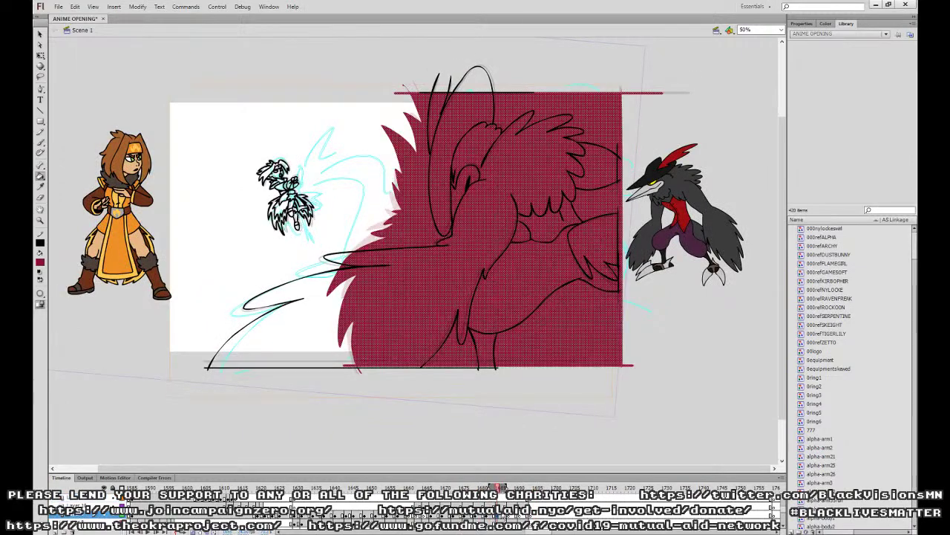
Trace a slightly shifted jagged left edge for the flame wall at about frame 1685, down past the stage's bottom edge.
{"action": "key", "text": "period"}
{"action": "key", "text": "ctrl+equal"}
{"action": "mouse_move", "coordinate": [667, 170]}
{"action": "left_mouse_down"}
{"action": "mouse_move", "coordinate": [506, 334]}
{"action": "mouse_move", "coordinate": [533, 316]}
{"action": "left_mouse_up"}
{"action": "left_click", "coordinate": [41, 142]}
{"action": "left_click_drag", "start_coordinate": [332, 99], "coordinate": [359, 192]}
{"action": "left_click_drag", "start_coordinate": [275, 182], "coordinate": [306, 279]}
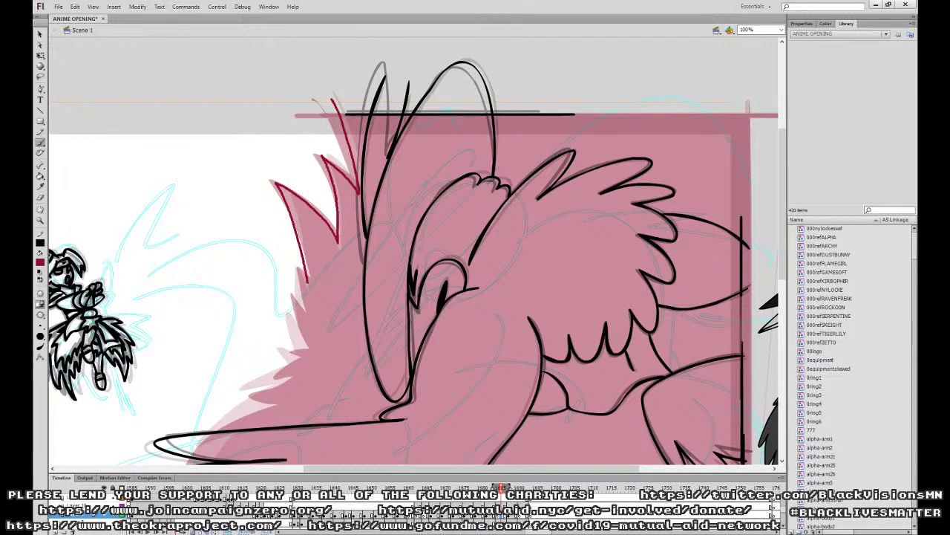
{"action": "mouse_move", "coordinate": [283, 352]}
{"action": "left_mouse_down"}
{"action": "mouse_move", "coordinate": [268, 375]}
{"action": "mouse_move", "coordinate": [285, 381]}
{"action": "mouse_move", "coordinate": [471, 252]}
{"action": "mouse_move", "coordinate": [411, 301]}
{"action": "mouse_move", "coordinate": [404, 347]}
{"action": "left_mouse_up"}
{"action": "left_click_drag", "start_coordinate": [522, 339], "coordinate": [439, 193]}
{"action": "mouse_move", "coordinate": [309, 211]}
{"action": "left_mouse_down"}
{"action": "mouse_move", "coordinate": [283, 353]}
{"action": "mouse_move", "coordinate": [327, 409]}
{"action": "left_mouse_up"}
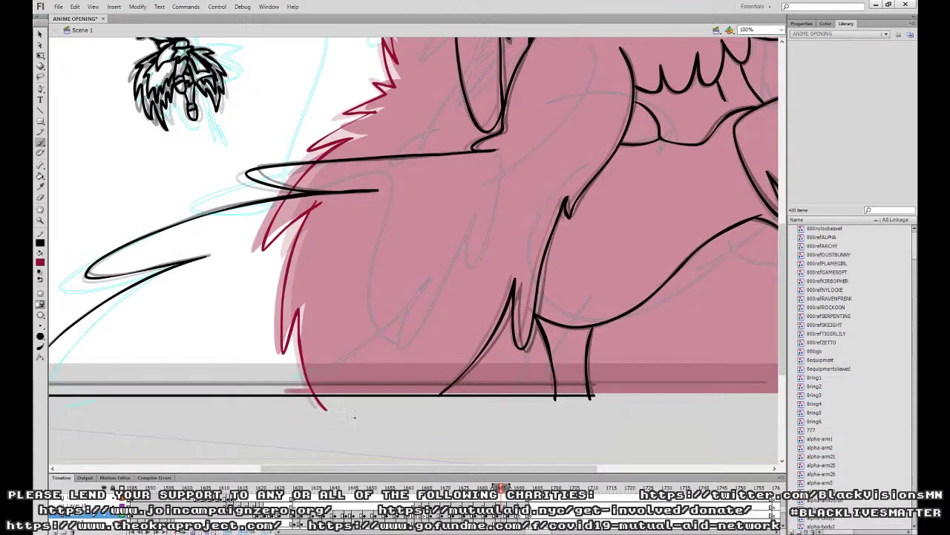
Close the frame 1685 flame wall with straight bottom, right and top lines and fill it dark red.
{"action": "key", "text": "ctrl+minus"}
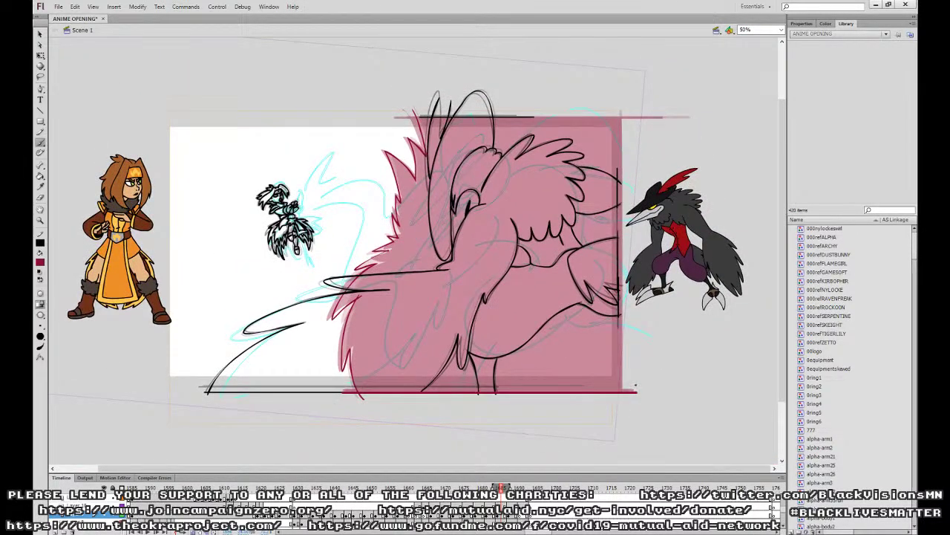
{"action": "left_click_drag", "start_coordinate": [620, 340], "coordinate": [620, 103]}
{"action": "left_click_drag", "start_coordinate": [403, 122], "coordinate": [661, 122]}
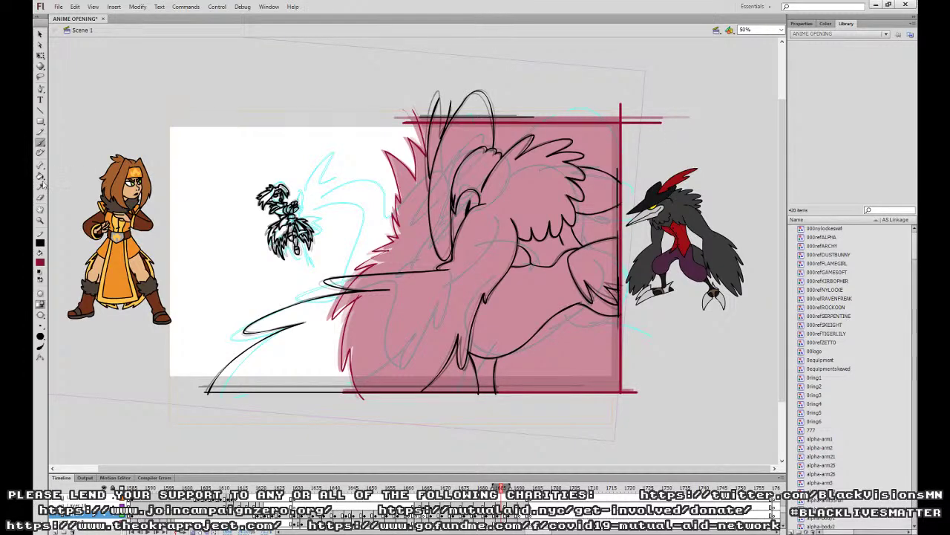
{"action": "key", "text": "k"}
{"action": "left_click", "coordinate": [412, 228]}
Draw the flame wall's next jagged left edge variation at about frame 1688, redoing the first stroke.
{"action": "mouse_move", "coordinate": [502, 488]}
{"action": "left_mouse_down"}
{"action": "mouse_move", "coordinate": [441, 488]}
{"action": "mouse_move", "coordinate": [541, 488]}
{"action": "left_mouse_up"}
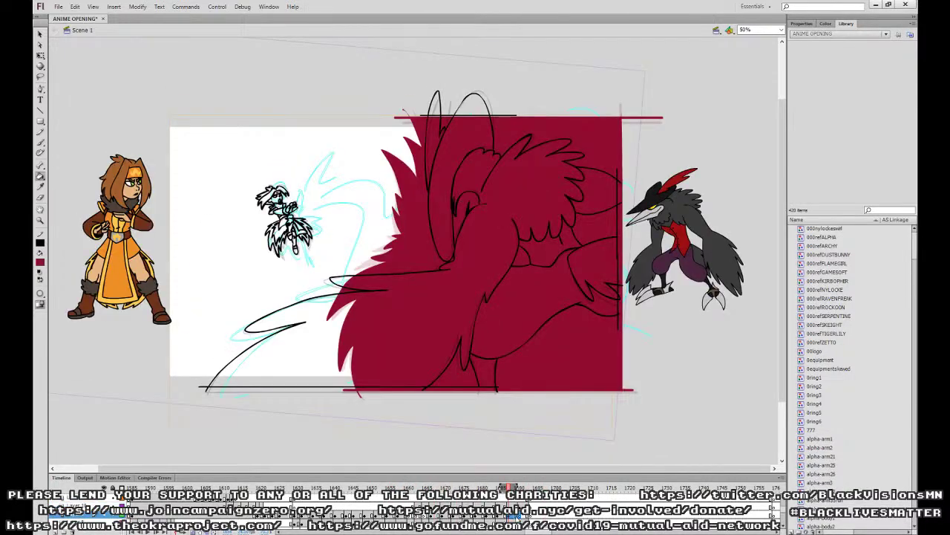
{"action": "key", "text": "."}
{"action": "key", "text": "ctrl+="}
{"action": "left_click_drag", "start_coordinate": [569, 237], "coordinate": [485, 342]}
{"action": "left_click", "coordinate": [42, 142]}
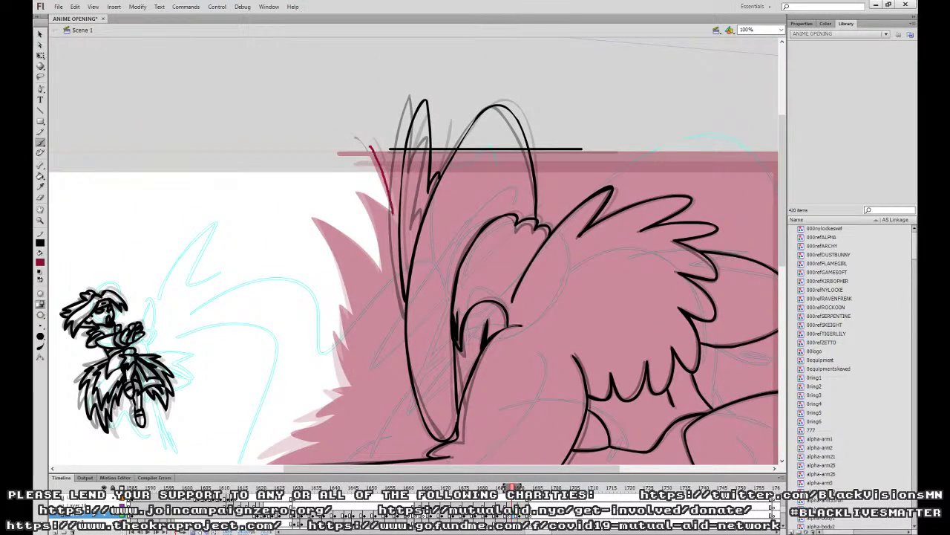
{"action": "key", "text": "ctrl+z"}
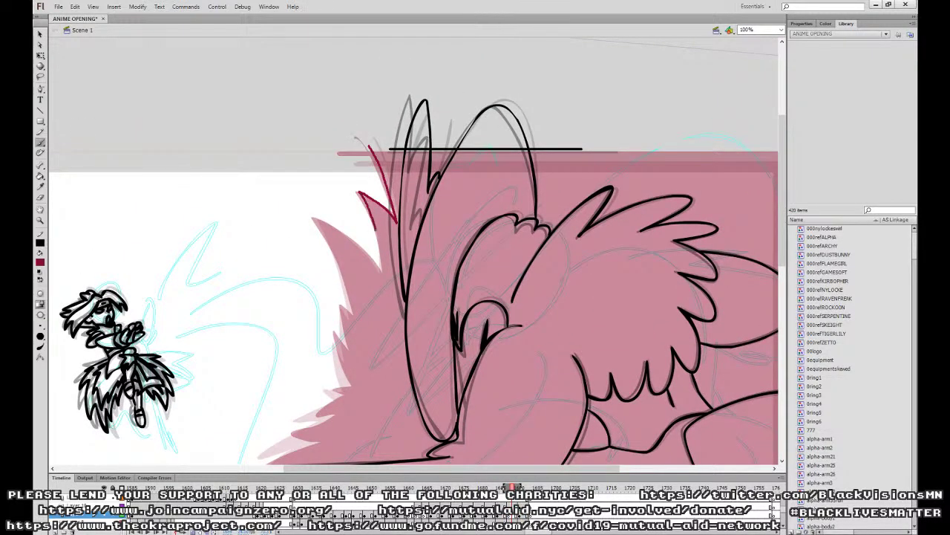
{"action": "mouse_move", "coordinate": [353, 322]}
{"action": "left_mouse_down"}
{"action": "mouse_move", "coordinate": [334, 335]}
{"action": "mouse_move", "coordinate": [354, 391]}
{"action": "mouse_move", "coordinate": [516, 189]}
{"action": "mouse_move", "coordinate": [438, 251]}
{"action": "mouse_move", "coordinate": [383, 361]}
{"action": "mouse_move", "coordinate": [425, 317]}
{"action": "left_mouse_up"}
{"action": "left_click_drag", "start_coordinate": [520, 292], "coordinate": [497, 174]}
{"action": "mouse_move", "coordinate": [411, 199]}
{"action": "left_mouse_down"}
{"action": "mouse_move", "coordinate": [374, 217]}
{"action": "mouse_move", "coordinate": [405, 344]}
{"action": "mouse_move", "coordinate": [421, 389]}
{"action": "left_mouse_up"}
Close the frame 1688 flame wall with straight lines along the stage's bottom, right and top edges.
{"action": "left_click_drag", "start_coordinate": [665, 335], "coordinate": [461, 393]}
{"action": "key", "text": "ctrl+minus"}
{"action": "mouse_move", "coordinate": [346, 343]}
{"action": "left_mouse_down"}
{"action": "mouse_move", "coordinate": [611, 343]}
{"action": "mouse_move", "coordinate": [619, 59]}
{"action": "left_mouse_up"}
{"action": "left_click_drag", "start_coordinate": [399, 77], "coordinate": [692, 78]}
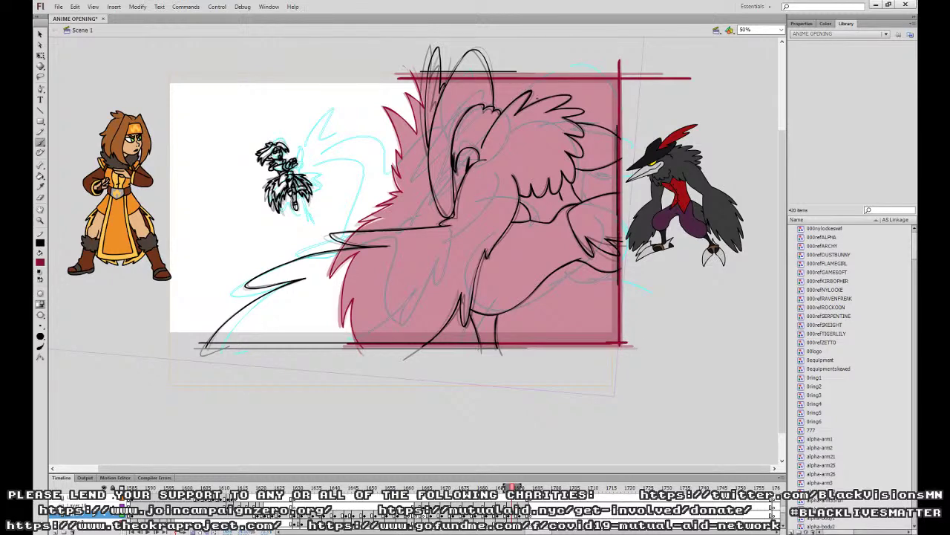
Fill the frame 1688 flame wall with dark red and play back the fight shot from about frame 1651.
{"action": "left_click", "coordinate": [41, 176]}
{"action": "left_click", "coordinate": [408, 178]}
{"action": "left_click", "coordinate": [377, 503]}
{"action": "key", "text": "Return"}
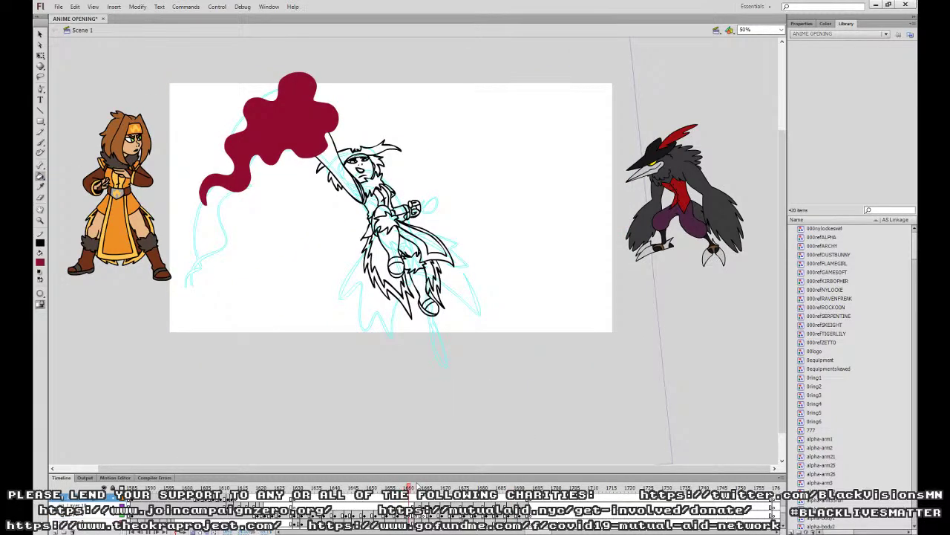
{"action": "key", "text": "Return"}
Draw a closed wavy flame outline at about frame 1664, bulging around the girl's hand with a thin tail trailing behind her head.
{"action": "left_click", "coordinate": [411, 515]}
{"action": "left_click", "coordinate": [416, 514]}
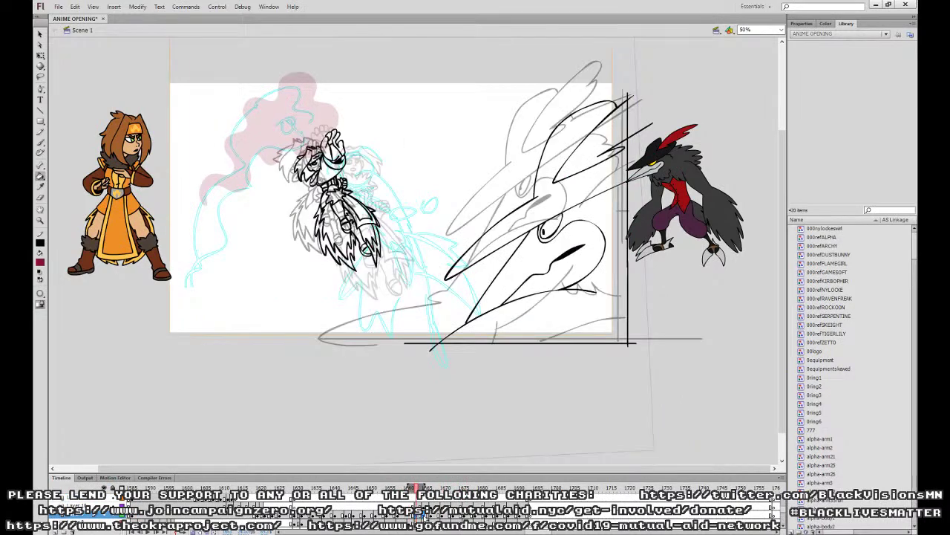
{"action": "left_click", "coordinate": [424, 515]}
{"action": "left_click", "coordinate": [41, 143]}
{"action": "key", "text": "ctrl+="}
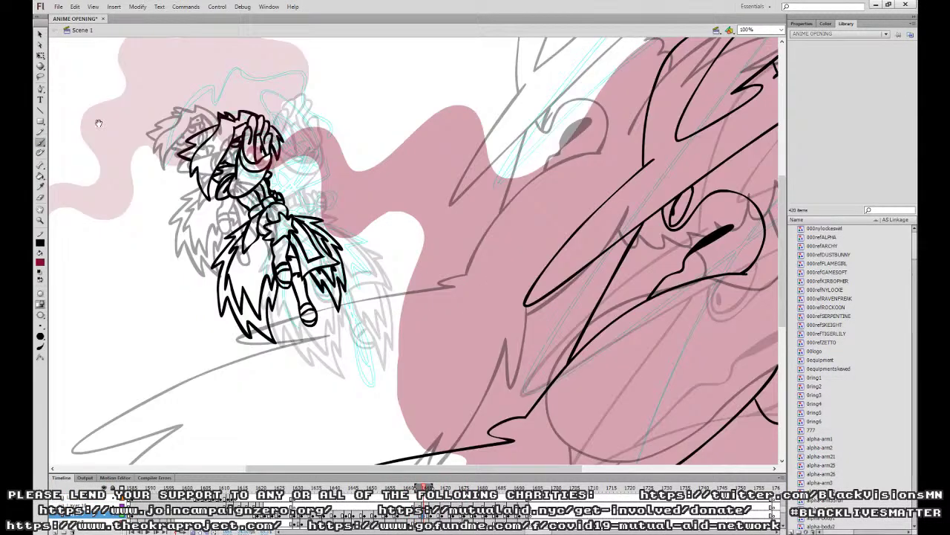
{"action": "left_click_drag", "start_coordinate": [453, 160], "coordinate": [601, 273]}
{"action": "mouse_move", "coordinate": [252, 243]}
{"action": "left_mouse_down"}
{"action": "mouse_move", "coordinate": [375, 182]}
{"action": "mouse_move", "coordinate": [379, 231]}
{"action": "mouse_move", "coordinate": [409, 256]}
{"action": "left_mouse_up"}
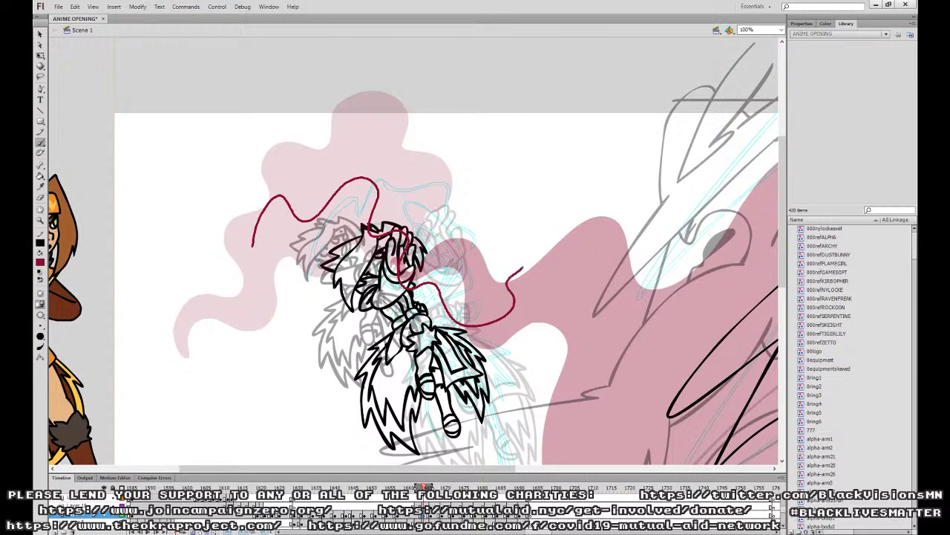
{"action": "left_click_drag", "start_coordinate": [252, 247], "coordinate": [253, 251]}
Fill the frame 1664 wavy flame with dark red and play back the result.
{"action": "left_click", "coordinate": [41, 176]}
{"action": "left_click", "coordinate": [458, 209]}
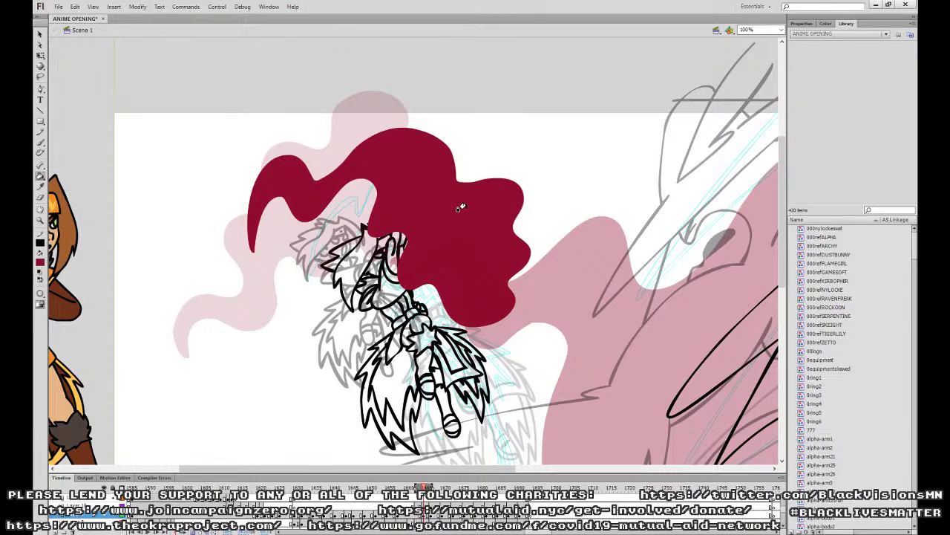
{"action": "key", "text": "ctrl+minus"}
{"action": "key", "text": "Return"}
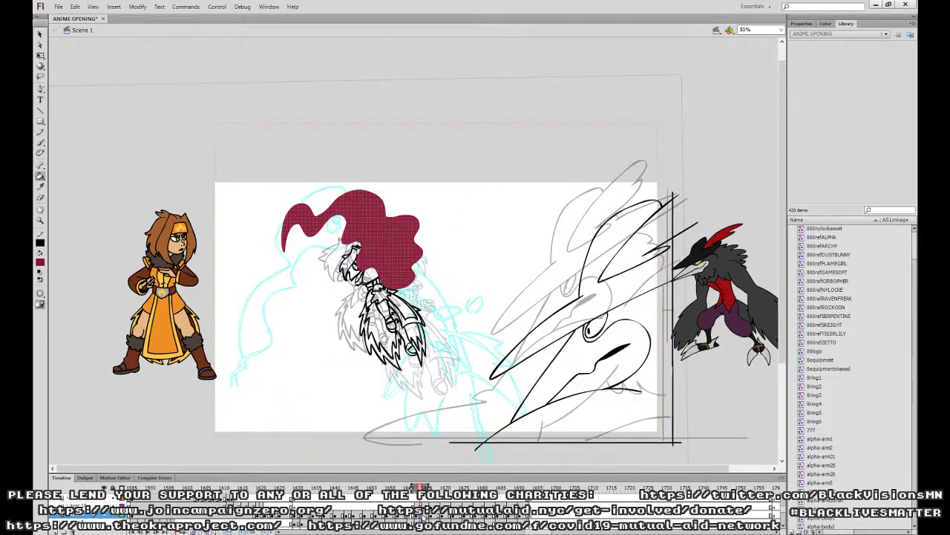
Draw the in-between wavy flame at about frame 1661, trailing back from the girl's raised fist, fill it dark red and preview it.
{"action": "left_click", "coordinate": [42, 143]}
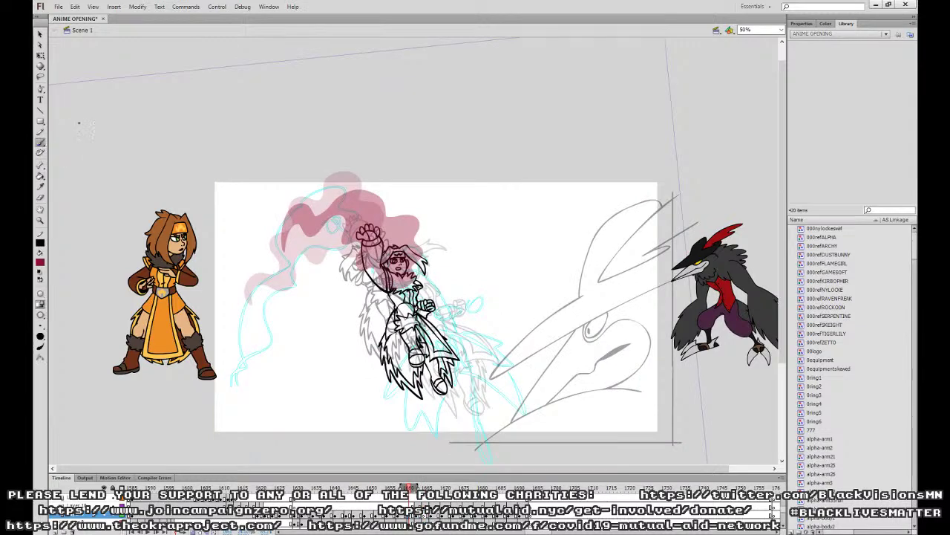
{"action": "key", "text": "ctrl+1"}
{"action": "left_click_drag", "start_coordinate": [481, 257], "coordinate": [617, 372]}
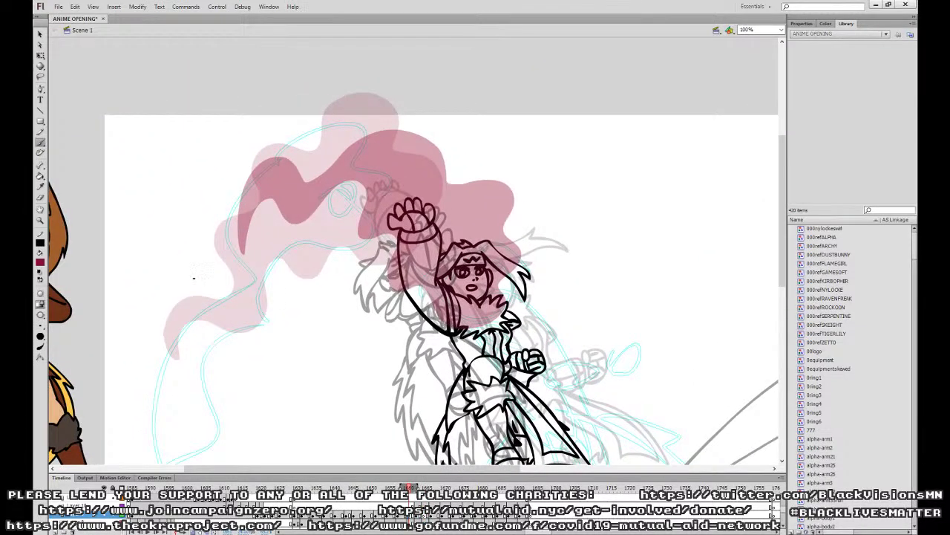
{"action": "mouse_move", "coordinate": [260, 230]}
{"action": "left_mouse_down"}
{"action": "mouse_move", "coordinate": [308, 254]}
{"action": "mouse_move", "coordinate": [340, 202]}
{"action": "left_mouse_up"}
{"action": "left_click_drag", "start_coordinate": [372, 232], "coordinate": [427, 271]}
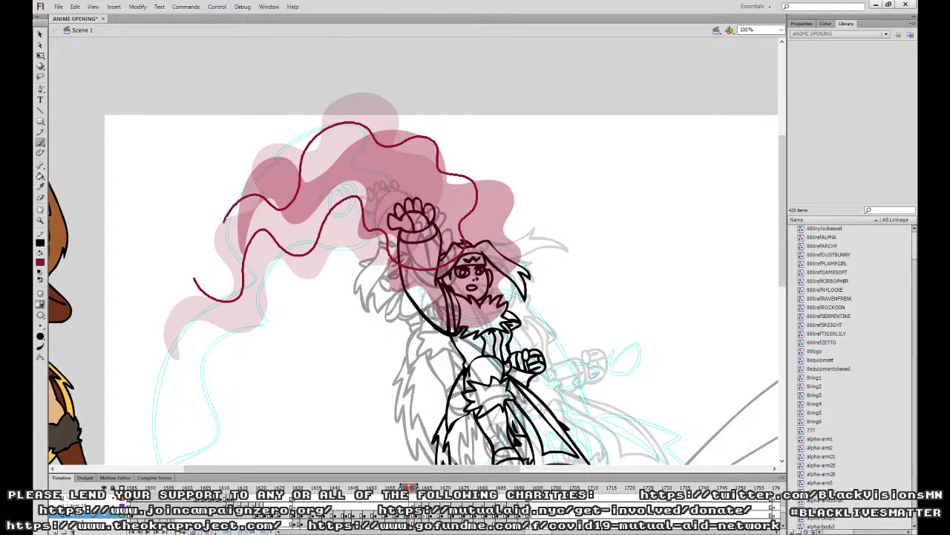
{"action": "left_click_drag", "start_coordinate": [212, 283], "coordinate": [194, 277]}
{"action": "key", "text": "k"}
{"action": "left_click", "coordinate": [362, 161]}
{"action": "key", "text": "Return"}
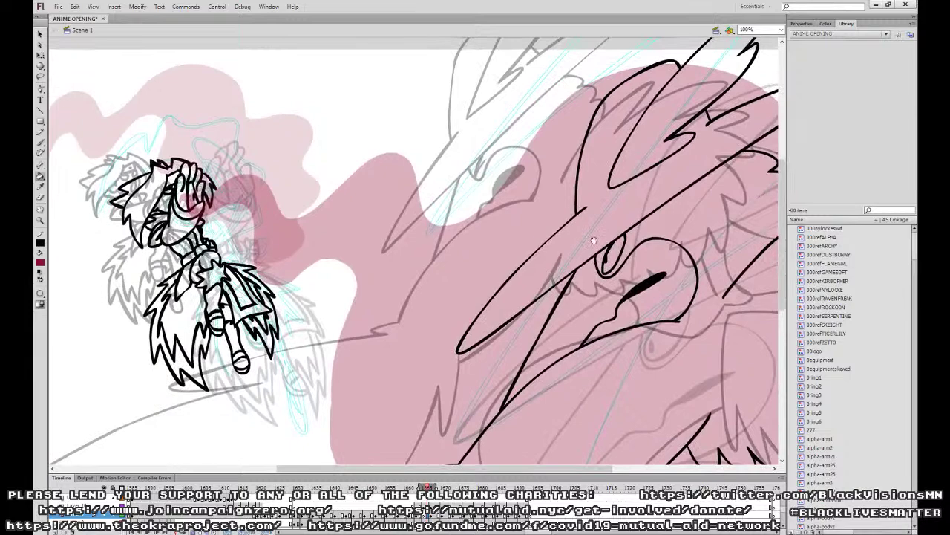
Draw and fill a dark red wavy fireball at about frame 1665, stretching from the girl's hand towards the bird's head.
{"action": "key", "text": "b"}
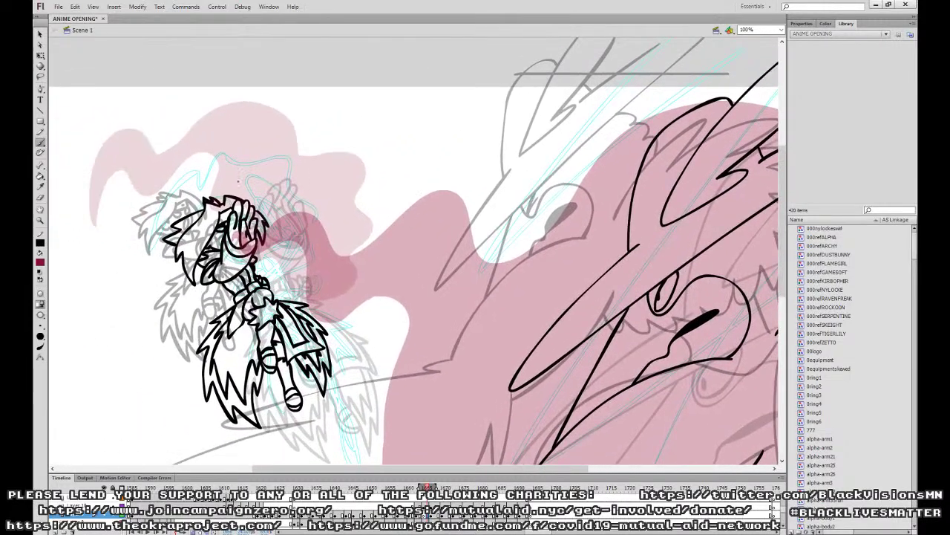
{"action": "mouse_move", "coordinate": [247, 156]}
{"action": "left_mouse_down"}
{"action": "mouse_move", "coordinate": [340, 297]}
{"action": "mouse_move", "coordinate": [433, 373]}
{"action": "mouse_move", "coordinate": [540, 343]}
{"action": "mouse_move", "coordinate": [573, 190]}
{"action": "mouse_move", "coordinate": [395, 214]}
{"action": "mouse_move", "coordinate": [301, 193]}
{"action": "left_mouse_up"}
{"action": "left_click_drag", "start_coordinate": [249, 159], "coordinate": [253, 150]}
{"action": "left_click", "coordinate": [41, 178]}
{"action": "left_click", "coordinate": [429, 255]}
{"action": "key", "text": "ctrl+minus"}
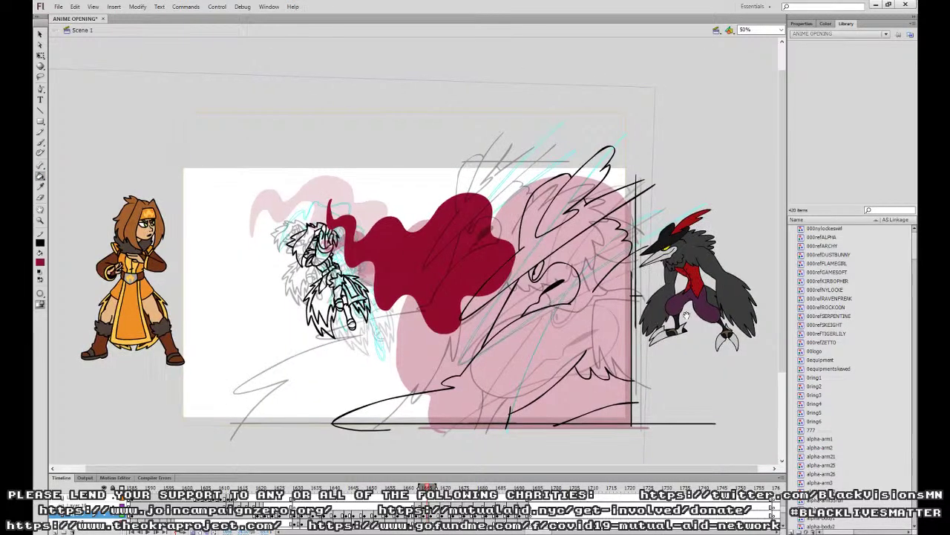
Scrub ahead through the shot and play it back to check the new flame frames.
{"action": "left_click_drag", "start_coordinate": [428, 255], "coordinate": [415, 213]}
{"action": "mouse_move", "coordinate": [426, 486]}
{"action": "left_mouse_down"}
{"action": "mouse_move", "coordinate": [399, 482]}
{"action": "mouse_move", "coordinate": [512, 486]}
{"action": "left_mouse_up"}
{"action": "left_click", "coordinate": [317, 505]}
{"action": "key", "text": "Return"}
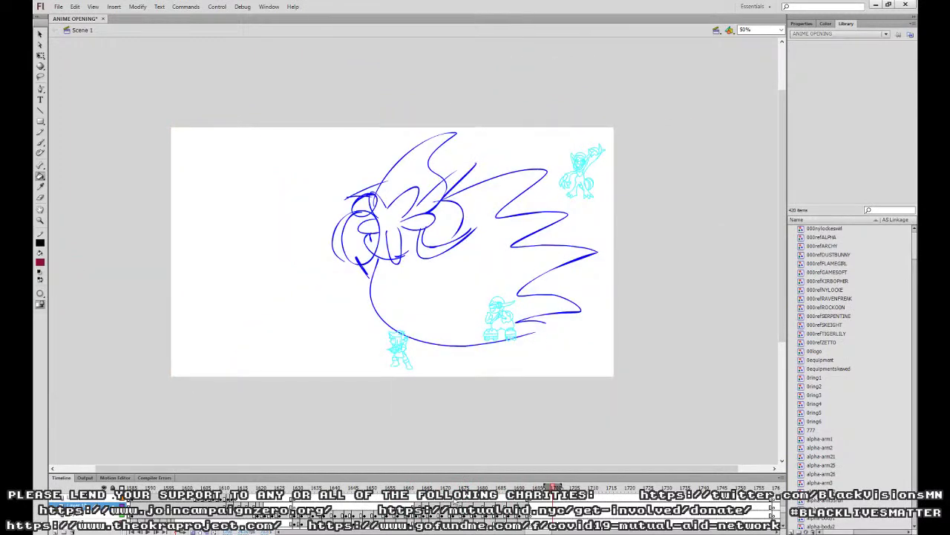
Dab three round dark red embers around the fireball at about frame 1665, one above it and two below.
{"action": "left_click", "coordinate": [428, 514]}
{"action": "left_click", "coordinate": [429, 520]}
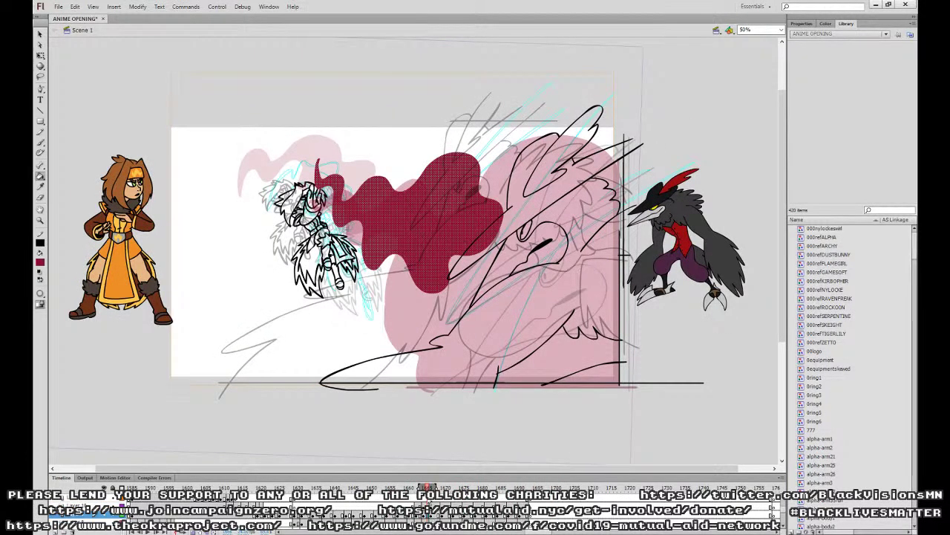
{"action": "key", "text": "b"}
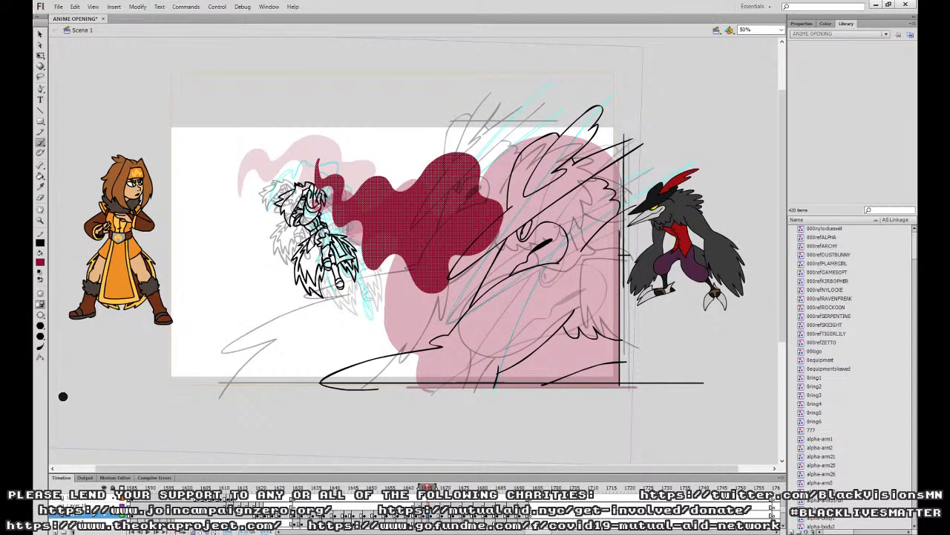
{"action": "key", "text": "comma"}
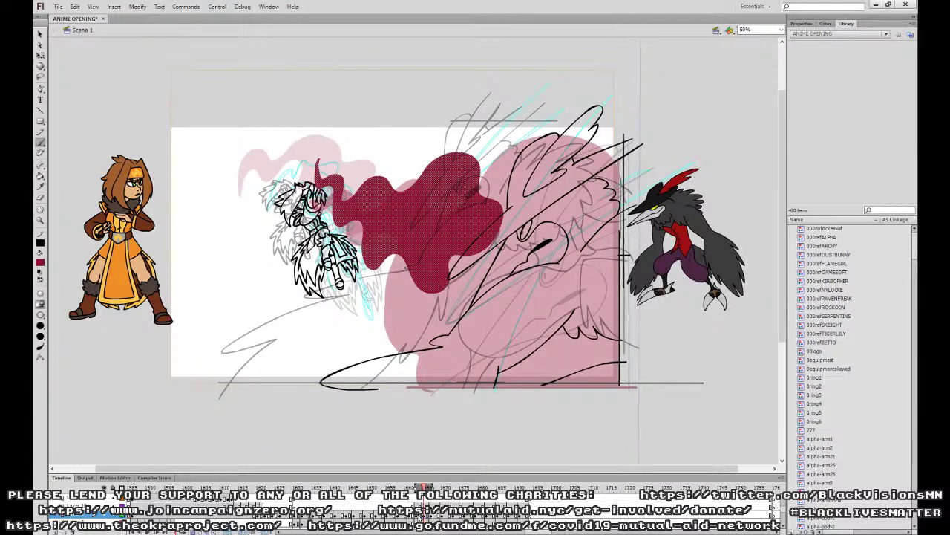
{"action": "left_click", "coordinate": [406, 175]}
{"action": "left_click", "coordinate": [395, 277]}
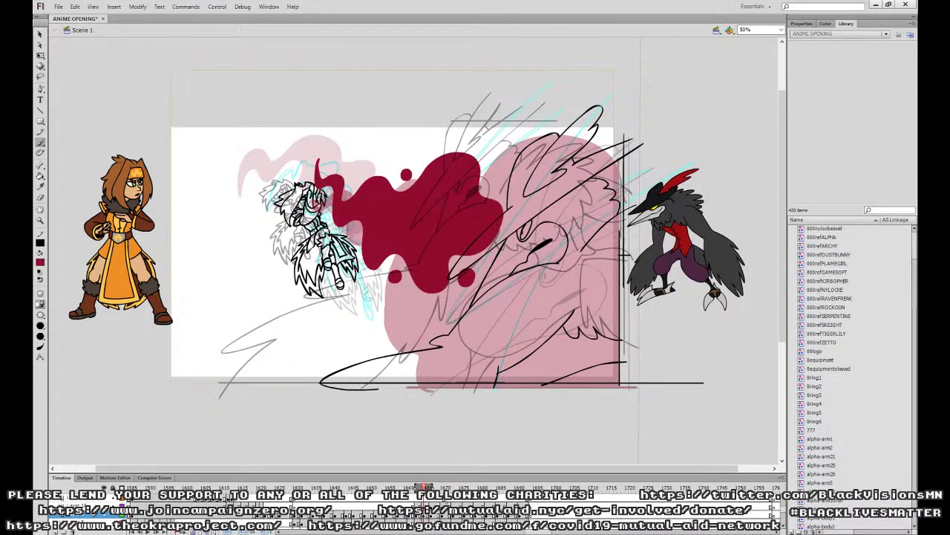
Dab four round dark red embers around the flame at about frame 1666, two small near its tail and two larger near its edge.
{"action": "left_click", "coordinate": [433, 512]}
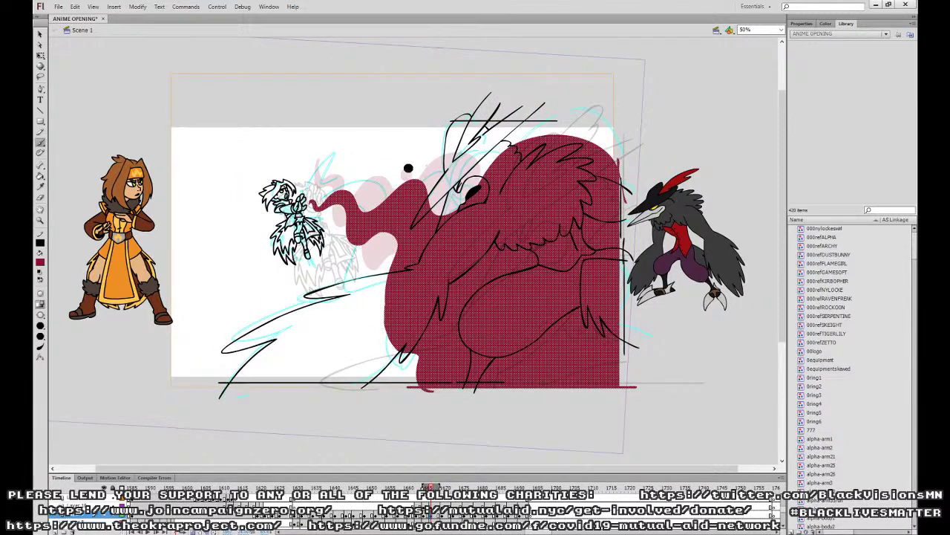
{"action": "left_click", "coordinate": [425, 514]}
{"action": "left_click", "coordinate": [432, 514]}
{"action": "key", "text": "ctrl+equal"}
{"action": "left_click", "coordinate": [228, 236]}
{"action": "scroll", "coordinate": [287, 135], "scroll_direction": "up", "scroll_amount": 3}
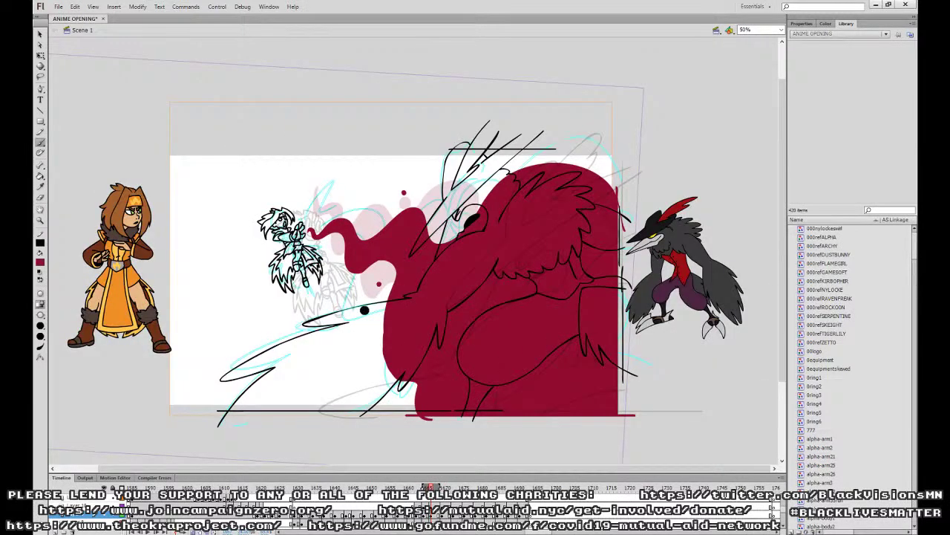
{"action": "left_click_drag", "start_coordinate": [401, 397], "coordinate": [415, 386]}
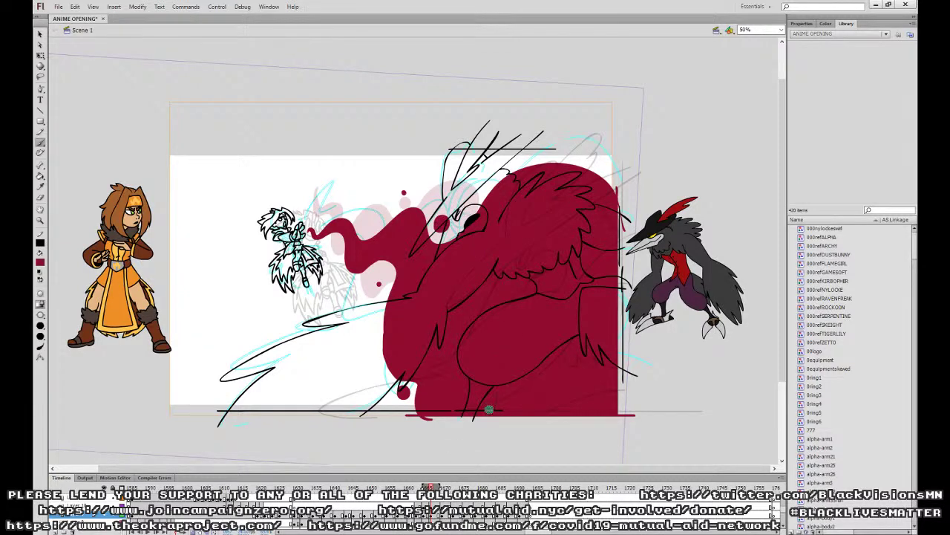
{"action": "left_click", "coordinate": [442, 227]}
Add a round dark red ember beside the flame near the bird's eye at about frame 1669, matching the previous frame's embers.
{"action": "left_click", "coordinate": [443, 516]}
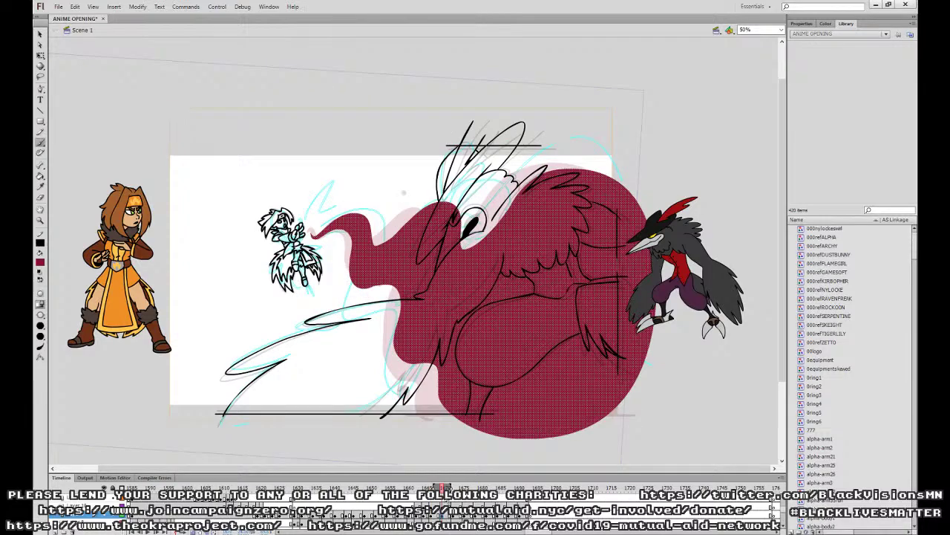
{"action": "key", "text": "ctrl+equal"}
{"action": "left_click_drag", "start_coordinate": [472, 346], "coordinate": [456, 208]}
{"action": "scroll", "coordinate": [265, 297], "scroll_direction": "up", "scroll_amount": 5}
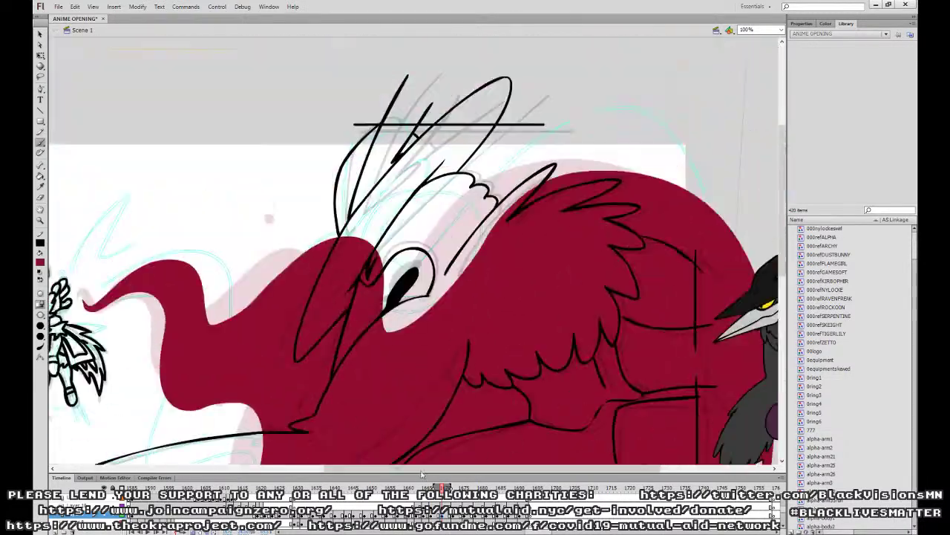
{"action": "left_click_drag", "start_coordinate": [365, 258], "coordinate": [422, 221]}
{"action": "left_click", "coordinate": [442, 516]}
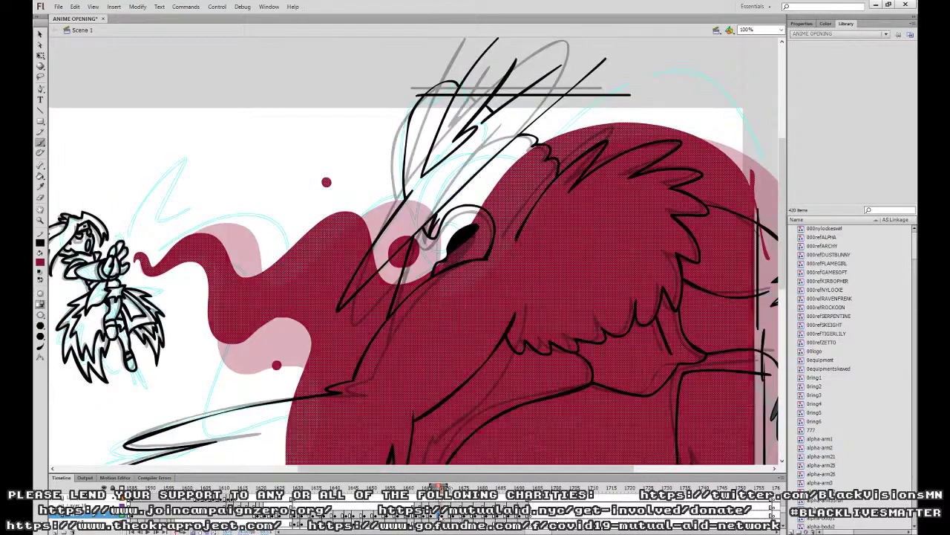
{"action": "key", "text": "comma"}
{"action": "left_click", "coordinate": [447, 297]}
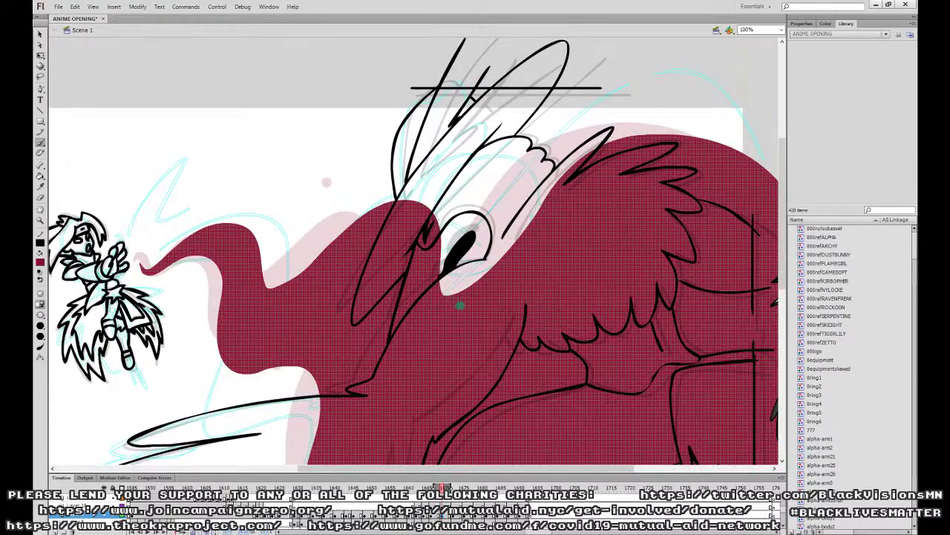
Paint round maroon ember dots in the white space around the flame's leading edge.
{"action": "key", "text": "ctrl+minus"}
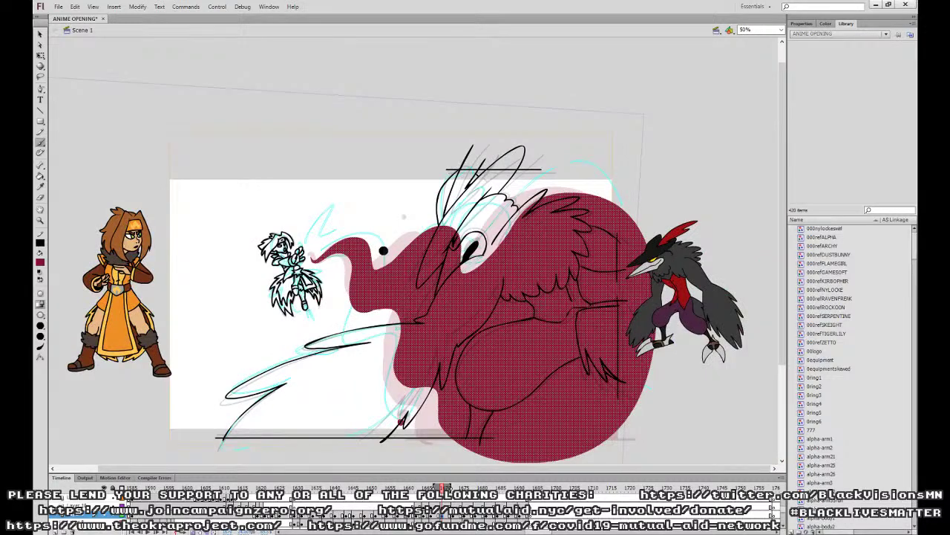
{"action": "left_click", "coordinate": [383, 251]}
{"action": "left_click", "coordinate": [385, 323]}
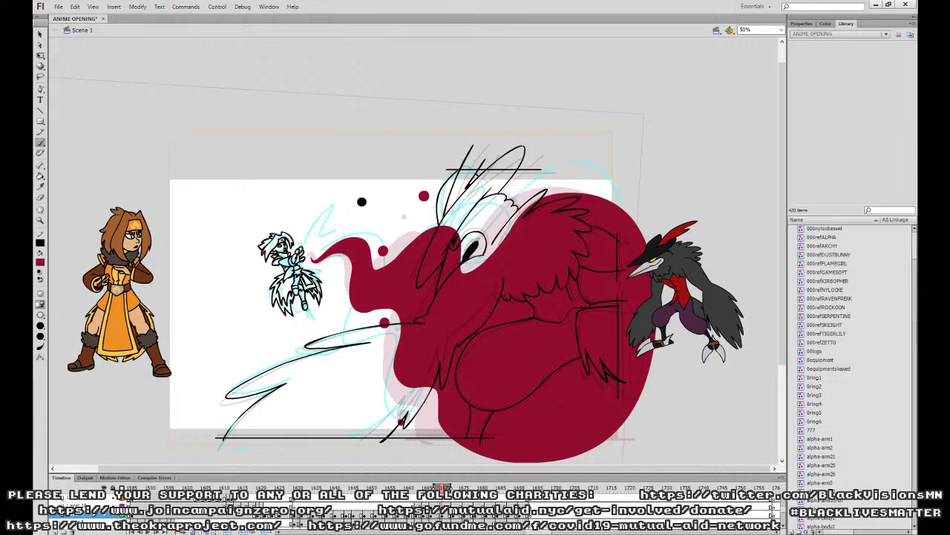
{"action": "left_click", "coordinate": [384, 322]}
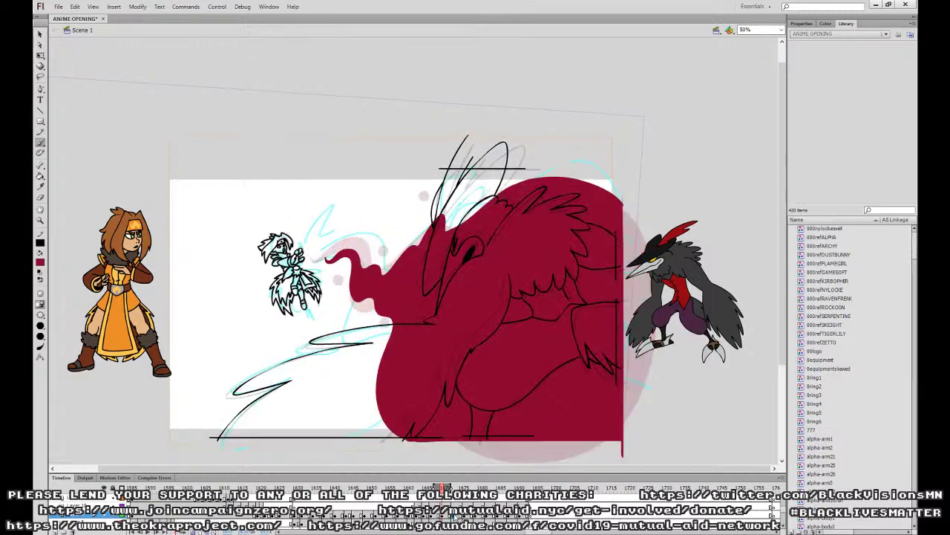
Paint four maroon ember dots around the flame on the following drawing, shifted slightly from the onion-skinned dots.
{"action": "key", "text": "ctrl+equal"}
{"action": "left_click", "coordinate": [229, 264]}
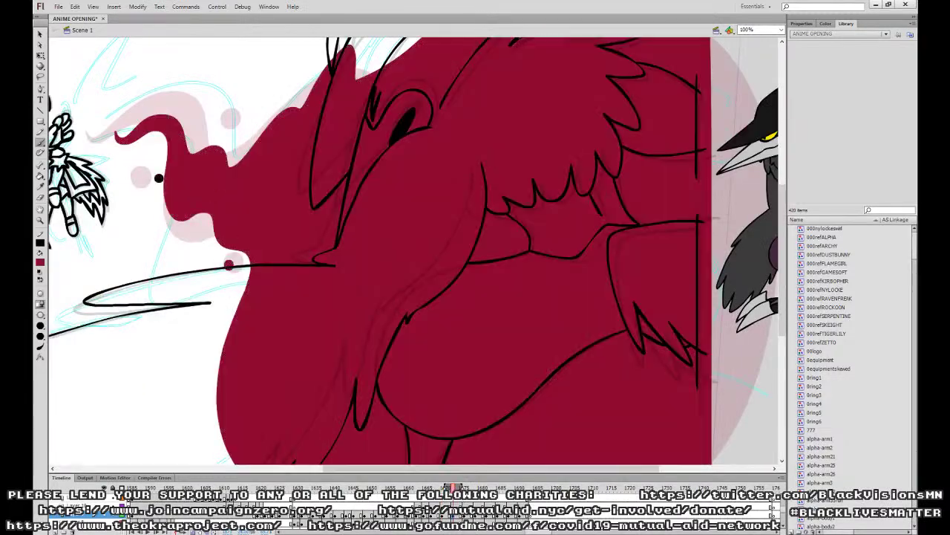
{"action": "left_click", "coordinate": [229, 109]}
{"action": "left_click_drag", "start_coordinate": [394, 89], "coordinate": [395, 253]}
{"action": "left_click", "coordinate": [297, 157]}
{"action": "mouse_move", "coordinate": [356, 420]}
{"action": "left_mouse_down"}
{"action": "mouse_move", "coordinate": [416, 147]}
{"action": "mouse_move", "coordinate": [430, 349]}
{"action": "left_mouse_up"}
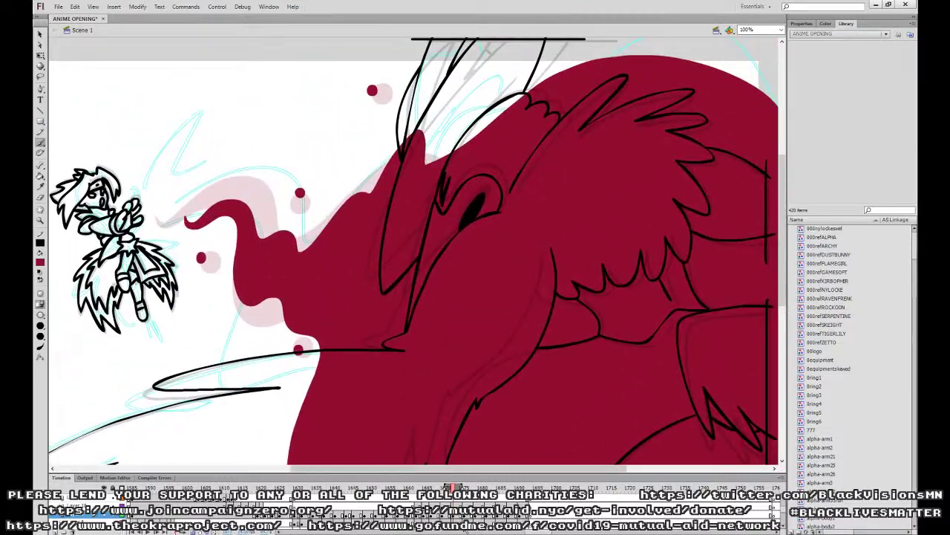
{"action": "left_click", "coordinate": [431, 353]}
Paint smaller maroon ember dots on the next drawing, offset from each onion-skinned dot ahead of the spiky flame.
{"action": "key", "text": "ctrl+equal"}
{"action": "left_click_drag", "start_coordinate": [357, 223], "coordinate": [688, 460]}
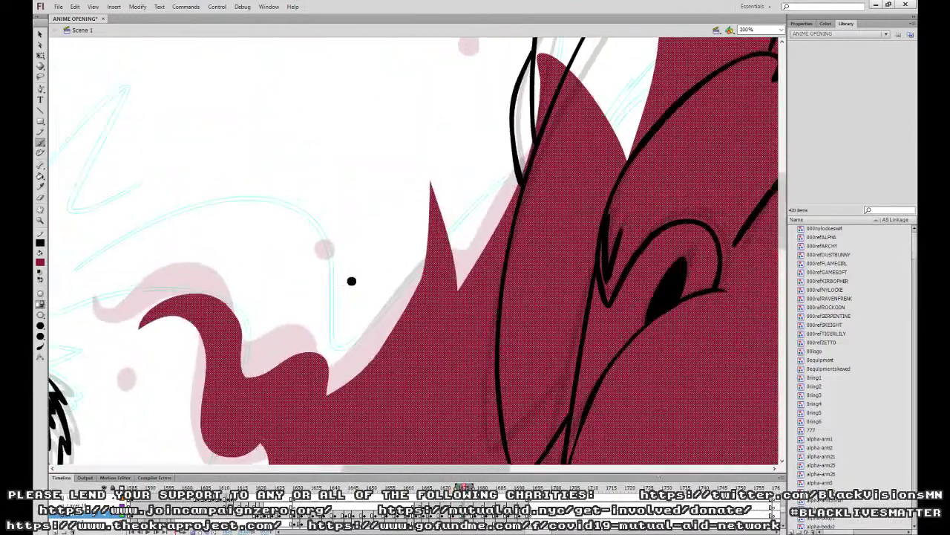
{"action": "left_click", "coordinate": [317, 247]}
{"action": "left_click_drag", "start_coordinate": [476, 71], "coordinate": [449, 139]}
{"action": "left_click", "coordinate": [444, 107]}
{"action": "left_click_drag", "start_coordinate": [239, 387], "coordinate": [515, 171]}
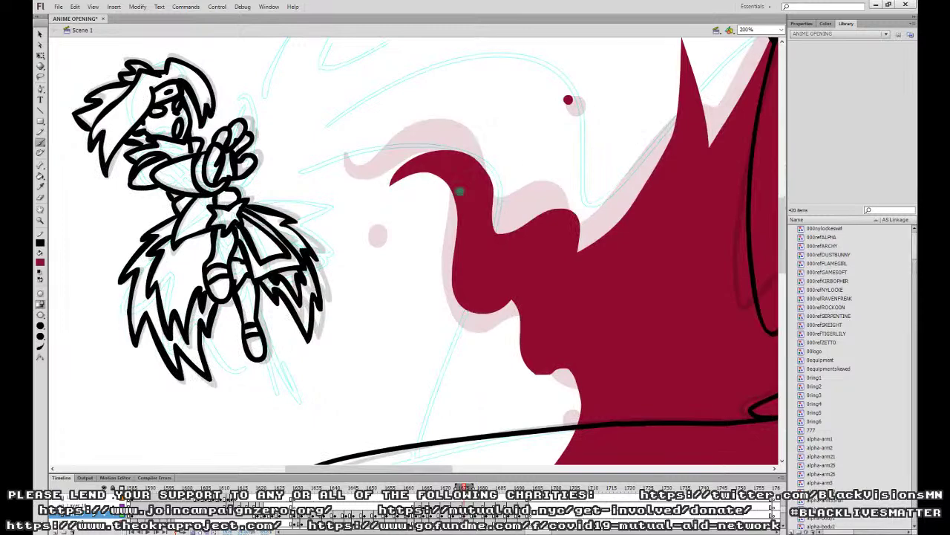
{"action": "scroll", "coordinate": [401, 253], "scroll_direction": "down", "scroll_amount": 5}
{"action": "scroll", "coordinate": [451, 282], "scroll_direction": "up", "scroll_amount": 1}
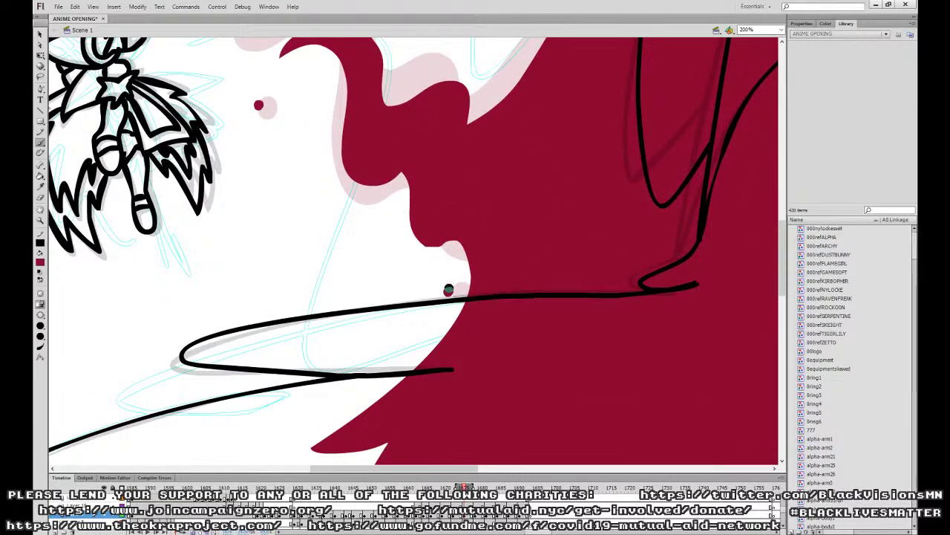
Outline three curved, pointed flame wisps with a smaller brush ahead of the flame, two beside its upper spikes and one below the small character.
{"action": "key", "text": "ctrl+minus"}
{"action": "key", "text": "ctrl+minus"}
{"action": "key", "text": "Return"}
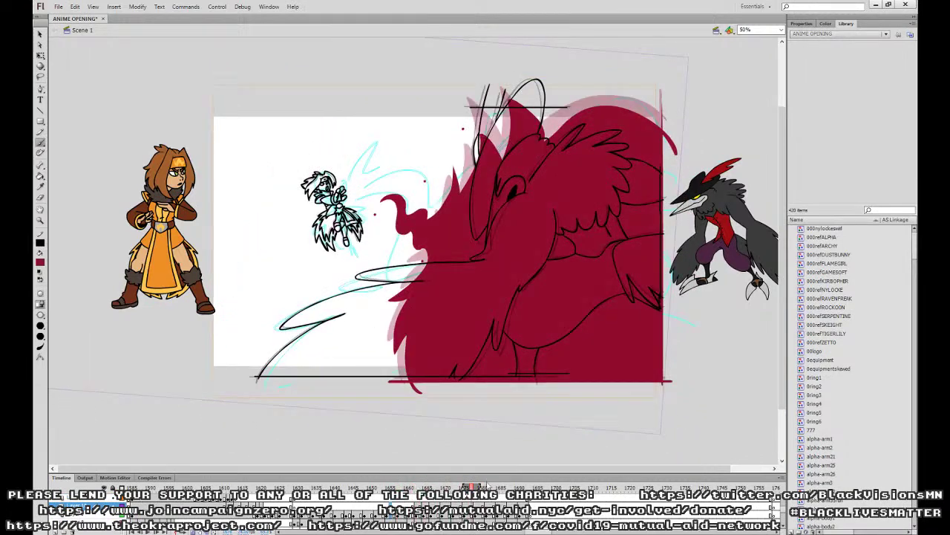
{"action": "left_click", "coordinate": [465, 515]}
{"action": "key", "text": "."}
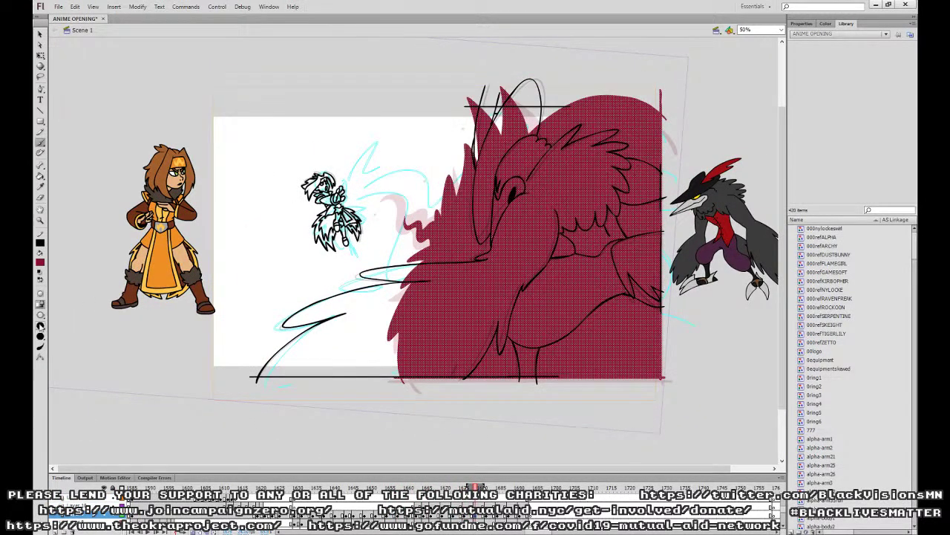
{"action": "key", "text": "ctrl+equal"}
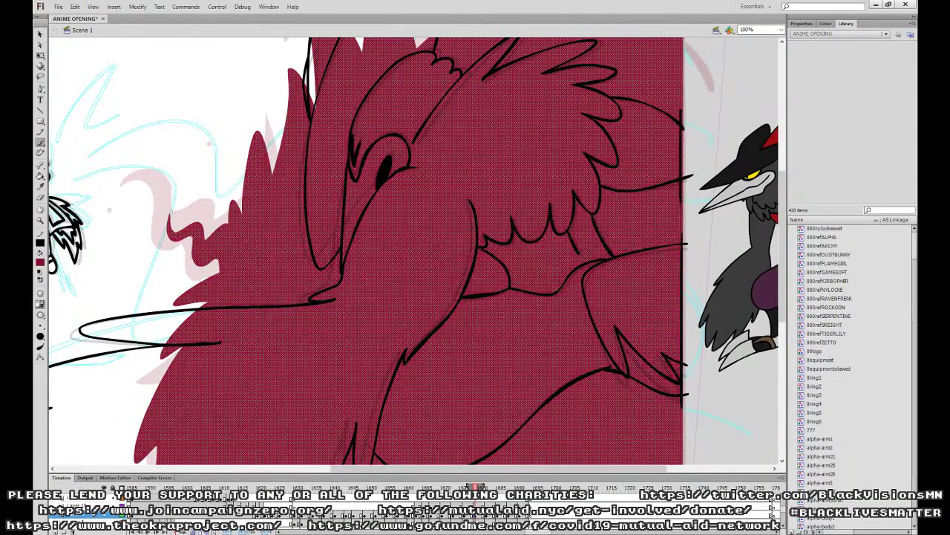
{"action": "left_click_drag", "start_coordinate": [540, 287], "coordinate": [786, 410]}
{"action": "mouse_move", "coordinate": [446, 244]}
{"action": "left_mouse_down"}
{"action": "mouse_move", "coordinate": [478, 299]}
{"action": "mouse_move", "coordinate": [446, 244]}
{"action": "left_mouse_up"}
{"action": "mouse_move", "coordinate": [515, 223]}
{"action": "left_mouse_down"}
{"action": "mouse_move", "coordinate": [505, 217]}
{"action": "mouse_move", "coordinate": [515, 225]}
{"action": "left_mouse_up"}
{"action": "left_click_drag", "start_coordinate": [703, 382], "coordinate": [784, 283]}
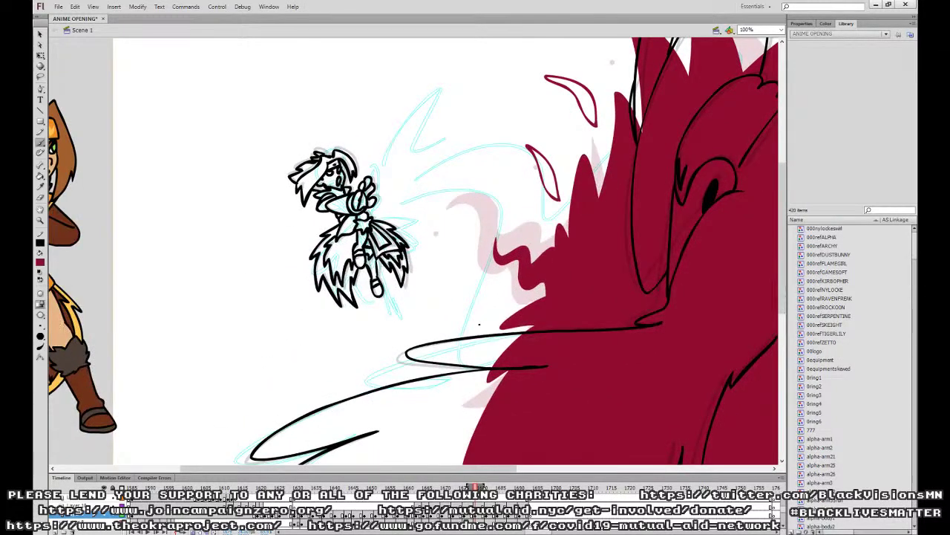
{"action": "mouse_move", "coordinate": [478, 327]}
{"action": "left_mouse_down"}
{"action": "mouse_move", "coordinate": [394, 337]}
{"action": "mouse_move", "coordinate": [484, 345]}
{"action": "left_mouse_up"}
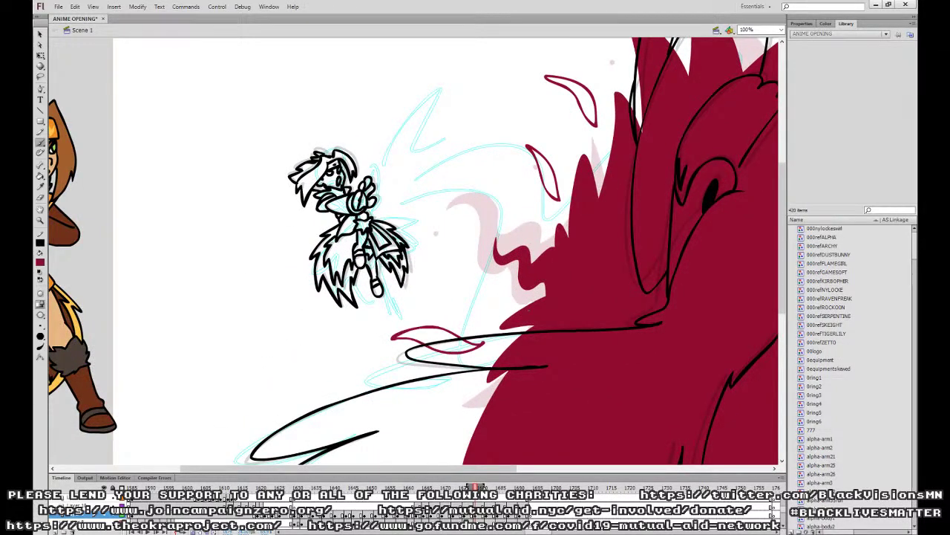
Fill the three detached wisp outlines with maroon.
{"action": "left_click", "coordinate": [40, 175]}
{"action": "left_click", "coordinate": [413, 332]}
{"action": "left_click", "coordinate": [539, 165]}
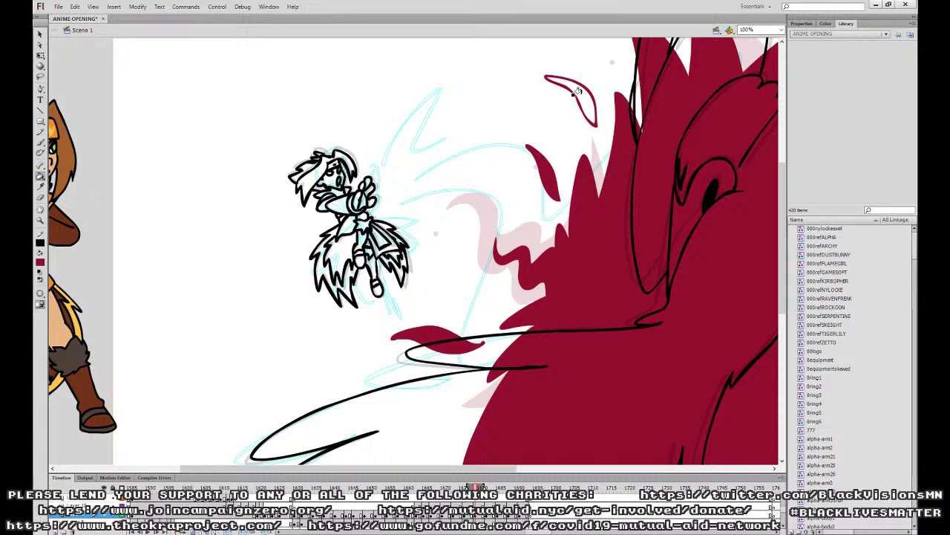
{"action": "left_click", "coordinate": [576, 94]}
Outline the three detached wisps on the next drawing, moved outward from their onion-skinned positions.
{"action": "left_click_drag", "start_coordinate": [597, 226], "coordinate": [540, 60]}
{"action": "left_click_drag", "start_coordinate": [556, 161], "coordinate": [556, 377]}
{"action": "left_click", "coordinate": [484, 514]}
{"action": "key", "text": "b"}
{"action": "mouse_move", "coordinate": [351, 375]}
{"action": "left_mouse_down"}
{"action": "mouse_move", "coordinate": [280, 403]}
{"action": "mouse_move", "coordinate": [349, 380]}
{"action": "left_mouse_up"}
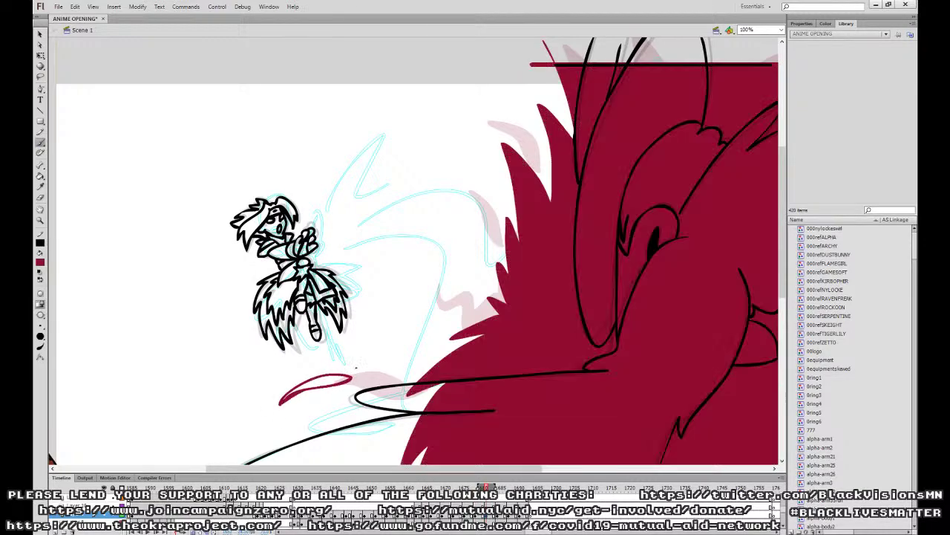
{"action": "left_click_drag", "start_coordinate": [536, 275], "coordinate": [505, 351]}
{"action": "left_click_drag", "start_coordinate": [425, 247], "coordinate": [445, 274]}
{"action": "mouse_move", "coordinate": [473, 200]}
{"action": "left_mouse_down"}
{"action": "mouse_move", "coordinate": [431, 171]}
{"action": "mouse_move", "coordinate": [471, 201]}
{"action": "mouse_move", "coordinate": [644, 94]}
{"action": "left_mouse_up"}
Outline smaller versions of the three wisps on the following drawing, drifting farther from the flame.
{"action": "left_click", "coordinate": [497, 515]}
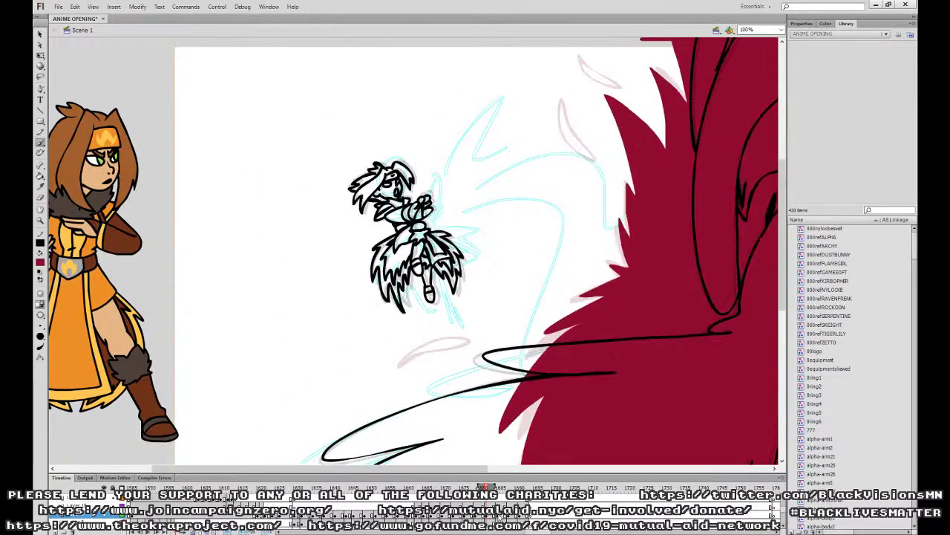
{"action": "mouse_move", "coordinate": [402, 360]}
{"action": "left_mouse_down"}
{"action": "mouse_move", "coordinate": [381, 391]}
{"action": "mouse_move", "coordinate": [403, 359]}
{"action": "left_mouse_up"}
{"action": "key", "text": "ctrl+z"}
{"action": "left_click_drag", "start_coordinate": [527, 322], "coordinate": [421, 438]}
{"action": "left_click_drag", "start_coordinate": [455, 232], "coordinate": [457, 233]}
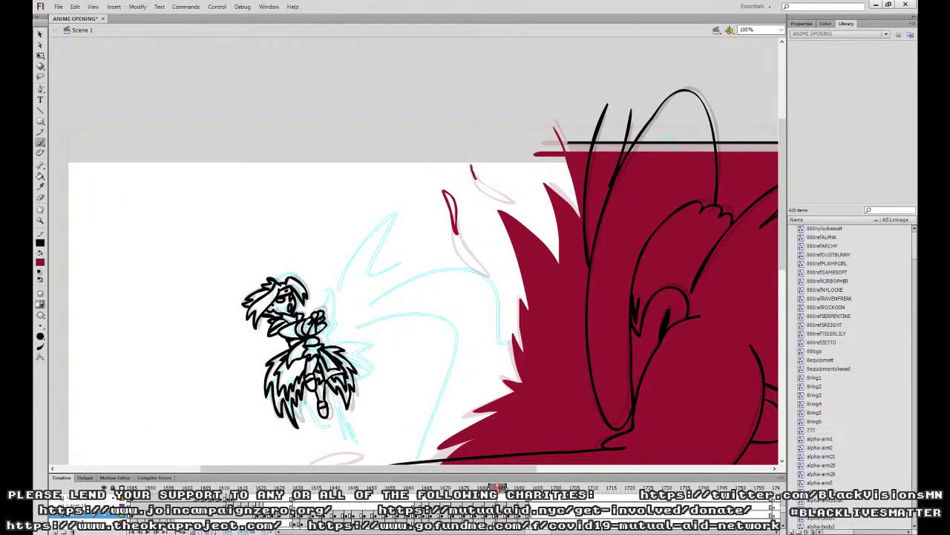
{"action": "left_click_drag", "start_coordinate": [462, 142], "coordinate": [461, 141]}
Draw the three wisps as thin, short maroon strokes on the next drawing and continue their dissipation on the one after.
{"action": "left_click", "coordinate": [508, 514]}
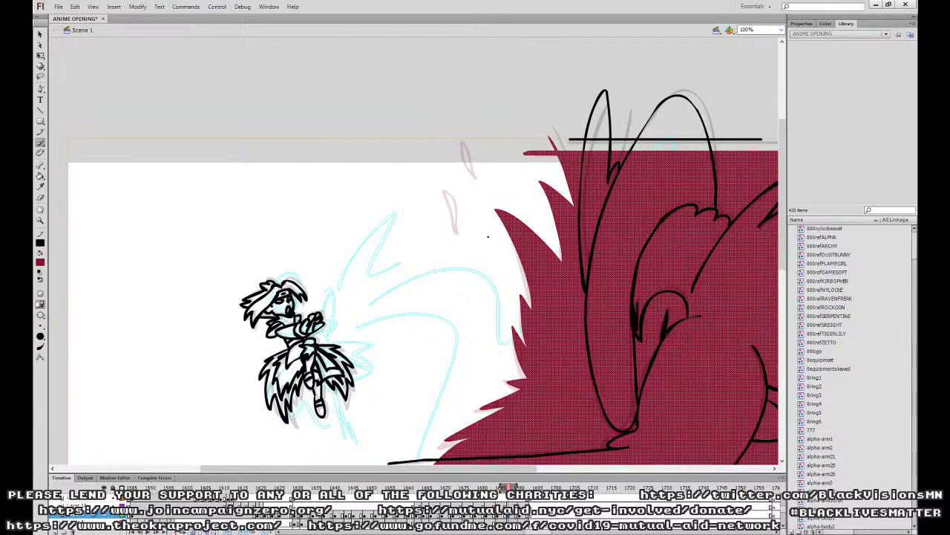
{"action": "left_click_drag", "start_coordinate": [450, 204], "coordinate": [433, 181]}
{"action": "left_click_drag", "start_coordinate": [407, 392], "coordinate": [485, 250]}
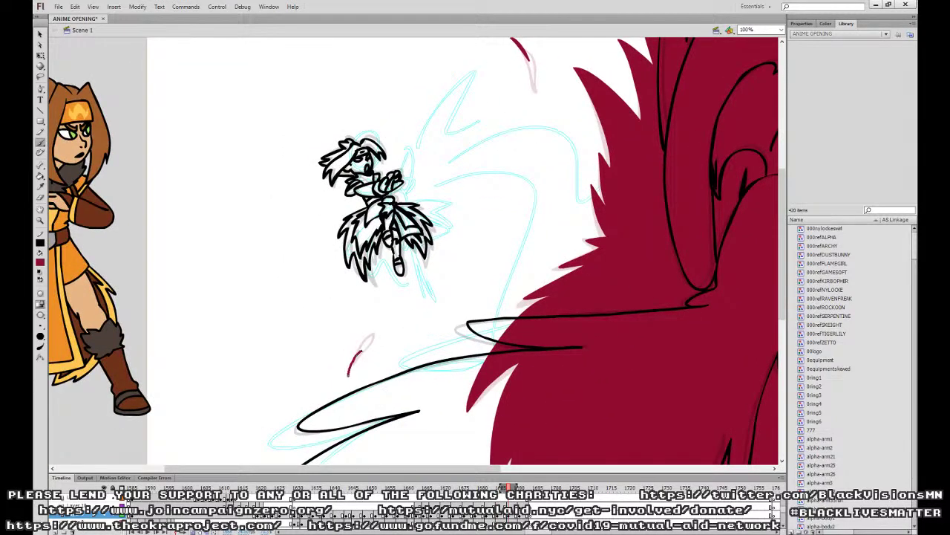
{"action": "mouse_move", "coordinate": [531, 284]}
{"action": "left_mouse_down"}
{"action": "mouse_move", "coordinate": [469, 324]}
{"action": "mouse_move", "coordinate": [484, 257]}
{"action": "mouse_move", "coordinate": [443, 288]}
{"action": "left_mouse_up"}
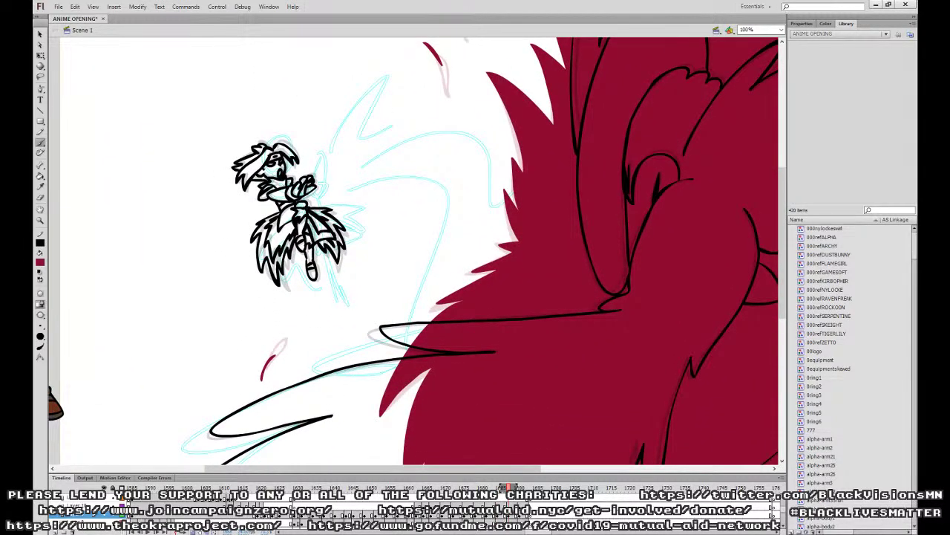
{"action": "left_click", "coordinate": [519, 515]}
{"action": "left_click_drag", "start_coordinate": [265, 374], "coordinate": [260, 386]}
{"action": "left_click_drag", "start_coordinate": [462, 263], "coordinate": [436, 356]}
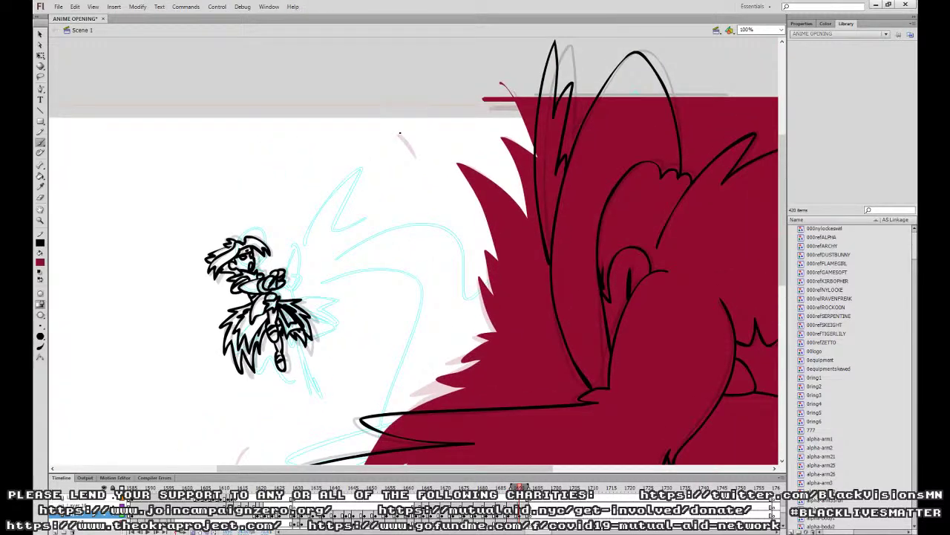
Fill the outlined wisps with maroon on the preceding drawings using the Paint Bucket.
{"action": "key", "text": "ctrl+minus"}
{"action": "key", "text": "k"}
{"action": "key", "text": "comma"}
{"action": "key", "text": "comma"}
{"action": "key", "text": "comma"}
{"action": "key", "text": "comma"}
{"action": "left_click", "coordinate": [404, 206]}
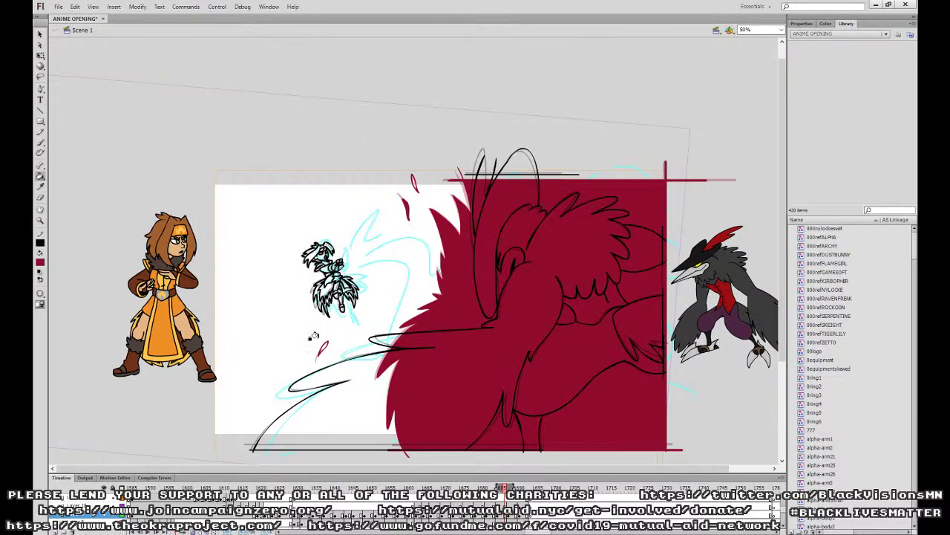
{"action": "mouse_move", "coordinate": [505, 488]}
{"action": "left_mouse_down"}
{"action": "mouse_move", "coordinate": [434, 488]}
{"action": "mouse_move", "coordinate": [486, 487]}
{"action": "left_mouse_up"}
{"action": "left_click", "coordinate": [406, 221]}
{"action": "left_click", "coordinate": [420, 195]}
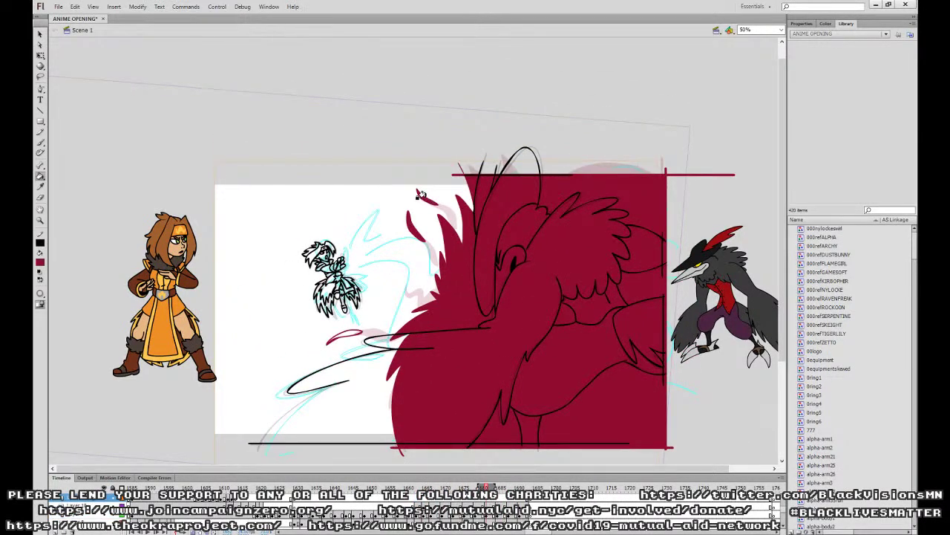
Step back through the earlier frames to examine how the flame and its wisps move.
{"action": "key", "text": "comma"}
{"action": "key", "text": "comma"}
{"action": "key", "text": "comma"}
{"action": "key", "text": "comma"}
{"action": "key", "text": "comma"}
{"action": "key", "text": "comma"}
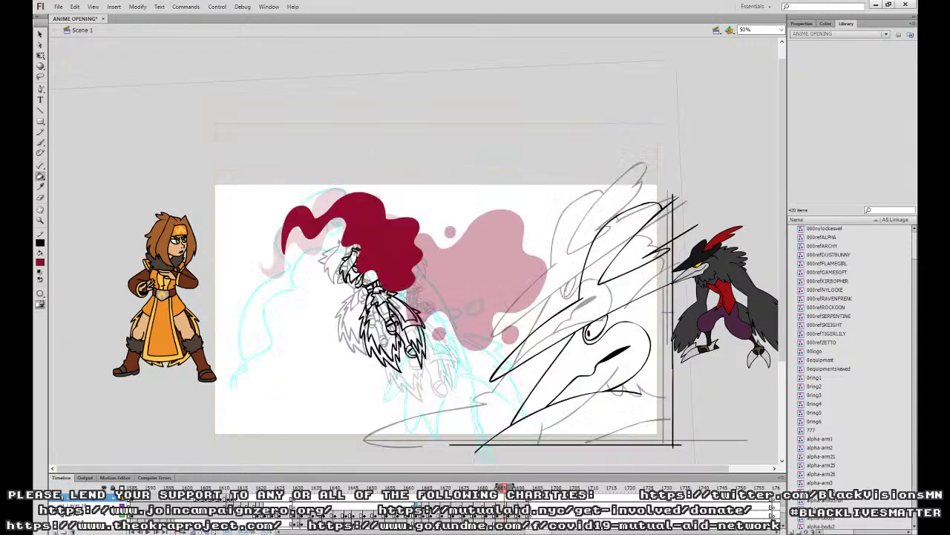
{"action": "left_click", "coordinate": [431, 488]}
{"action": "left_click", "coordinate": [499, 513]}
{"action": "key", "text": "comma"}
{"action": "key", "text": "comma"}
{"action": "key", "text": "comma"}
{"action": "key", "text": "comma"}
{"action": "key", "text": "comma"}
Outline two more pointed wisps with the Brush between the flame's edge and the small character.
{"action": "left_click", "coordinate": [486, 515]}
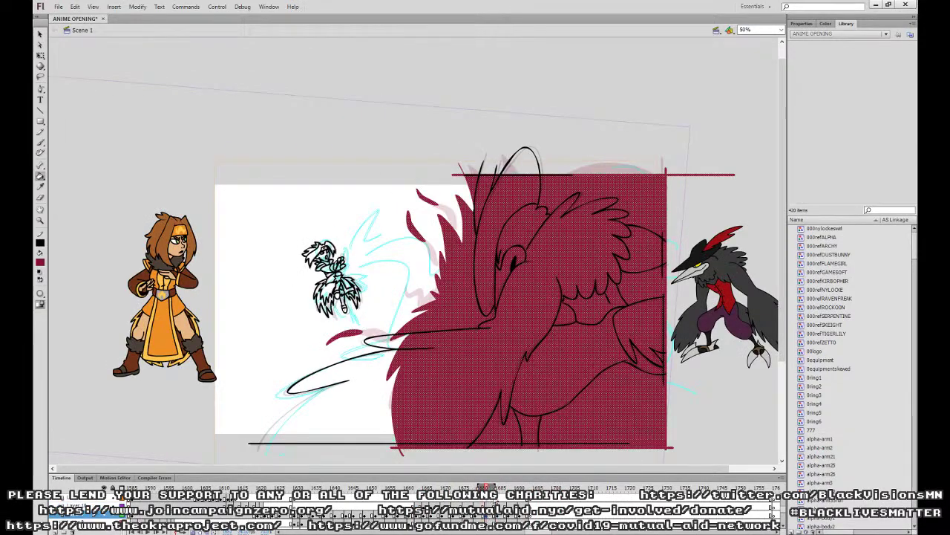
{"action": "key", "text": "ctrl+equal"}
{"action": "left_click", "coordinate": [41, 143]}
{"action": "left_click_drag", "start_coordinate": [329, 185], "coordinate": [587, 301]}
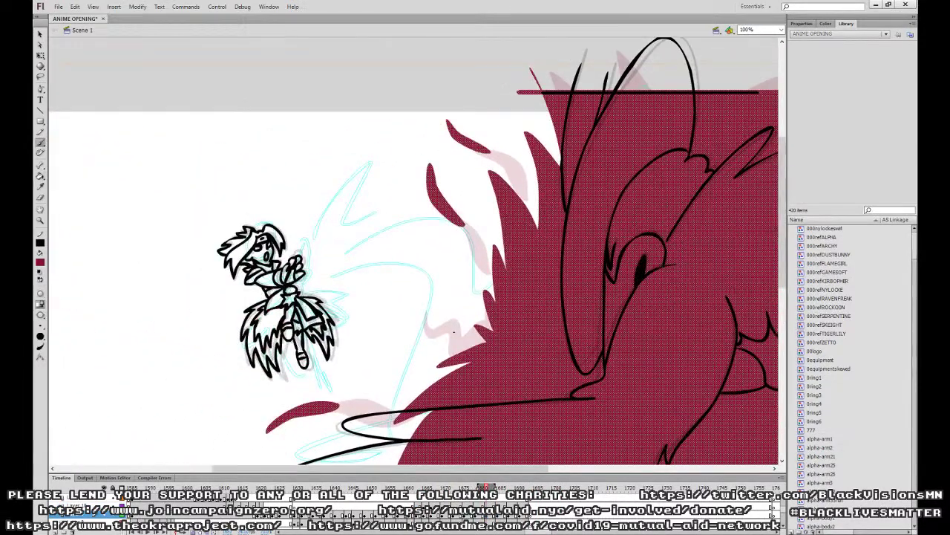
{"action": "mouse_move", "coordinate": [456, 337]}
{"action": "left_mouse_down"}
{"action": "mouse_move", "coordinate": [429, 341]}
{"action": "mouse_move", "coordinate": [457, 339]}
{"action": "left_mouse_up"}
{"action": "mouse_move", "coordinate": [454, 282]}
{"action": "left_mouse_down"}
{"action": "mouse_move", "coordinate": [376, 239]}
{"action": "mouse_move", "coordinate": [471, 313]}
{"action": "left_mouse_up"}
{"action": "key", "text": "ctrl+z"}
{"action": "key", "text": "comma"}
{"action": "key", "text": "comma"}
{"action": "key", "text": "ctrl+z"}
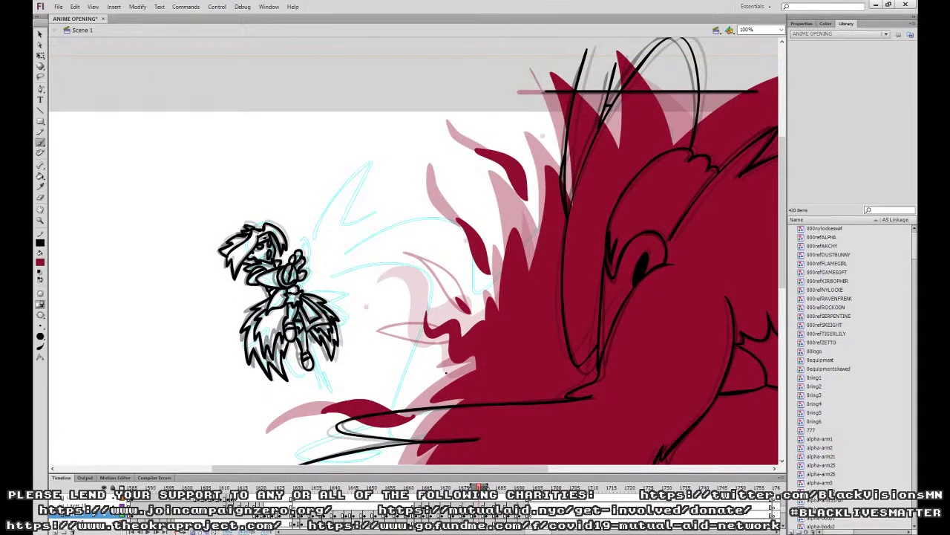
{"action": "left_click", "coordinate": [490, 514]}
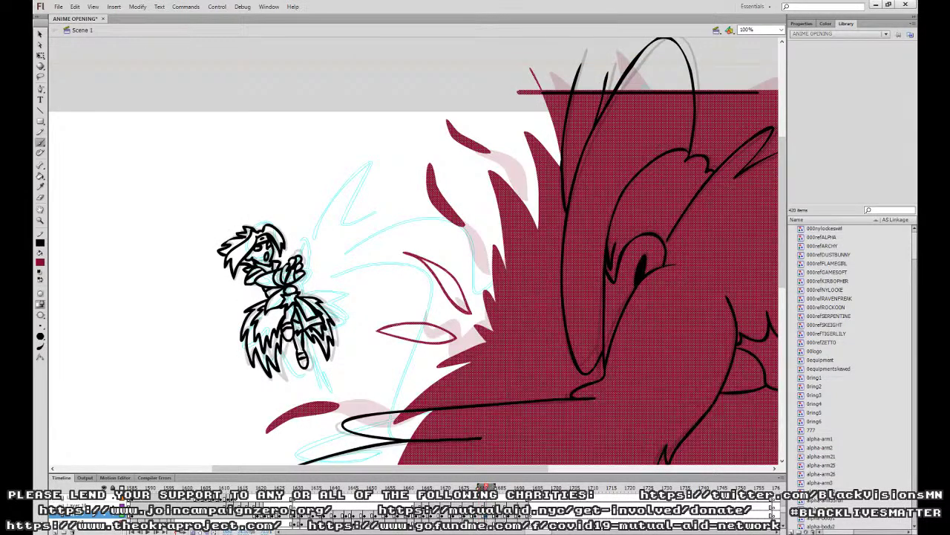
Outline the two added wisps on the next drawing, moved closer to the small character.
{"action": "left_click", "coordinate": [499, 514]}
{"action": "mouse_move", "coordinate": [439, 272]}
{"action": "left_mouse_down"}
{"action": "mouse_move", "coordinate": [379, 235]}
{"action": "mouse_move", "coordinate": [440, 271]}
{"action": "left_mouse_up"}
{"action": "mouse_move", "coordinate": [401, 330]}
{"action": "left_mouse_down"}
{"action": "mouse_move", "coordinate": [352, 327]}
{"action": "mouse_move", "coordinate": [401, 330]}
{"action": "left_mouse_up"}
Draw the two added wisps as short, small maroon shapes at the tips of their onion-skinned outlines.
{"action": "key", "text": "period"}
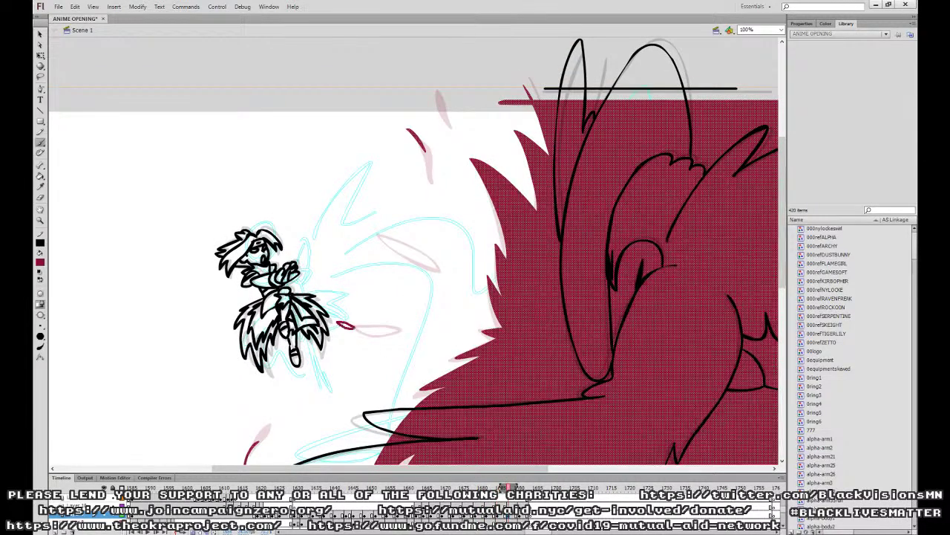
{"action": "mouse_move", "coordinate": [362, 226]}
{"action": "left_mouse_down"}
{"action": "mouse_move", "coordinate": [397, 248]}
{"action": "mouse_move", "coordinate": [381, 237]}
{"action": "left_mouse_up"}
{"action": "key", "text": "ctrl+z"}
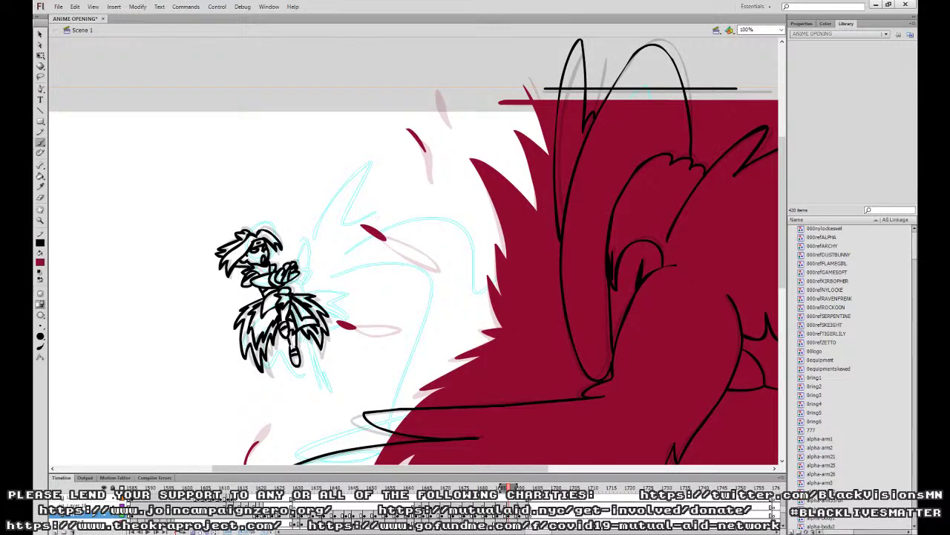
Fill the two added wisps with maroon on each drawing where they are only outlined.
{"action": "key", "text": "period"}
{"action": "left_click", "coordinate": [41, 177]}
{"action": "key", "text": "ctrl+minus"}
{"action": "left_click", "coordinate": [493, 500]}
{"action": "left_click", "coordinate": [396, 290]}
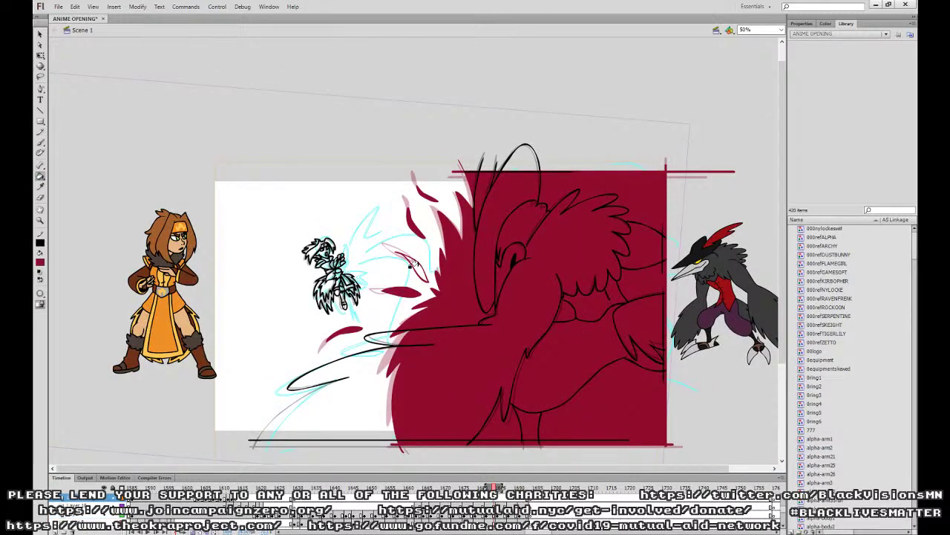
{"action": "key", "text": "comma"}
{"action": "key", "text": "period"}
{"action": "key", "text": "period"}
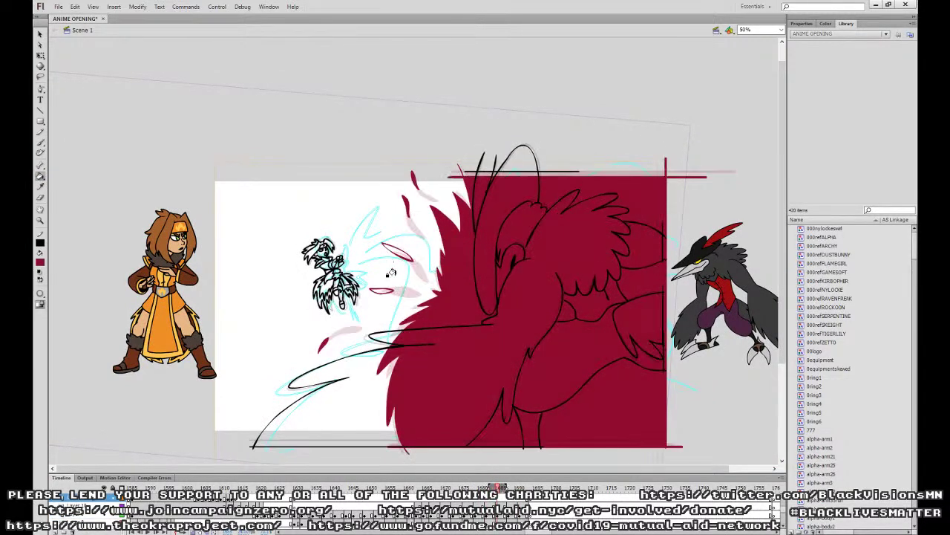
{"action": "key", "text": "comma"}
{"action": "key", "text": "comma"}
{"action": "key", "text": "comma"}
{"action": "key", "text": "comma"}
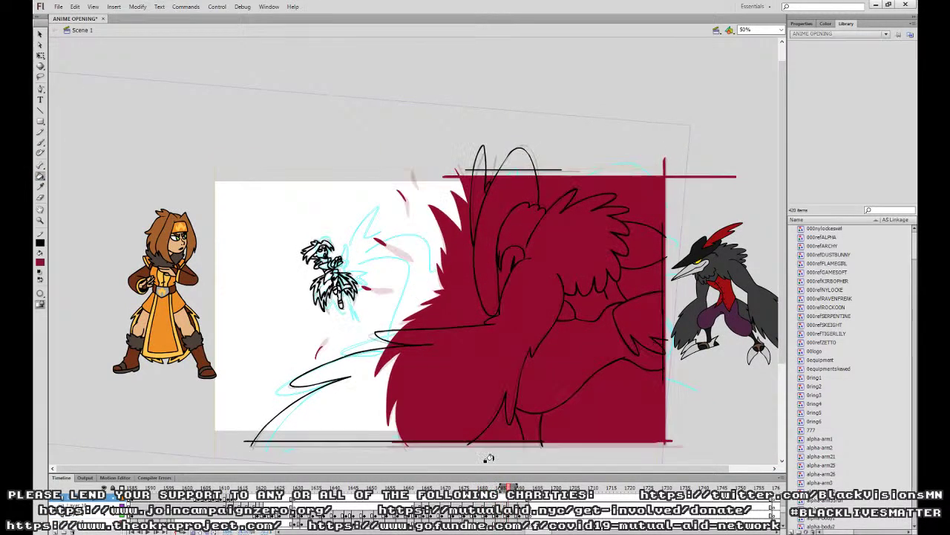
{"action": "key", "text": "period"}
{"action": "key", "text": "period"}
{"action": "key", "text": "period"}
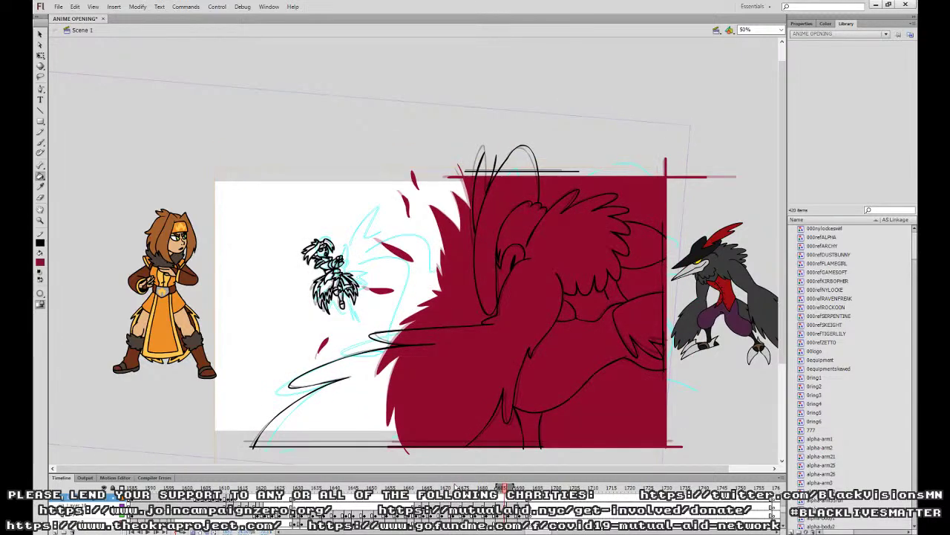
Play the scene from an earlier frame and step through it to check the flame animation.
{"action": "left_click", "coordinate": [351, 496]}
{"action": "key", "text": "Return"}
{"action": "key", "text": "comma"}
{"action": "key", "text": "comma"}
{"action": "key", "text": "comma"}
{"action": "key", "text": "comma"}
{"action": "key", "text": "comma"}
{"action": "key", "text": "comma"}
{"action": "key", "text": "comma"}
{"action": "key", "text": "comma"}
{"action": "key", "text": "comma"}
{"action": "key", "text": "comma"}
{"action": "key", "text": "comma"}
{"action": "key", "text": "comma"}
{"action": "key", "text": "comma"}
{"action": "key", "text": "comma"}
{"action": "key", "text": "comma"}
{"action": "key", "text": "comma"}
{"action": "key", "text": "comma"}
{"action": "key", "text": "comma"}
{"action": "key", "text": "comma"}
{"action": "key", "text": "comma"}
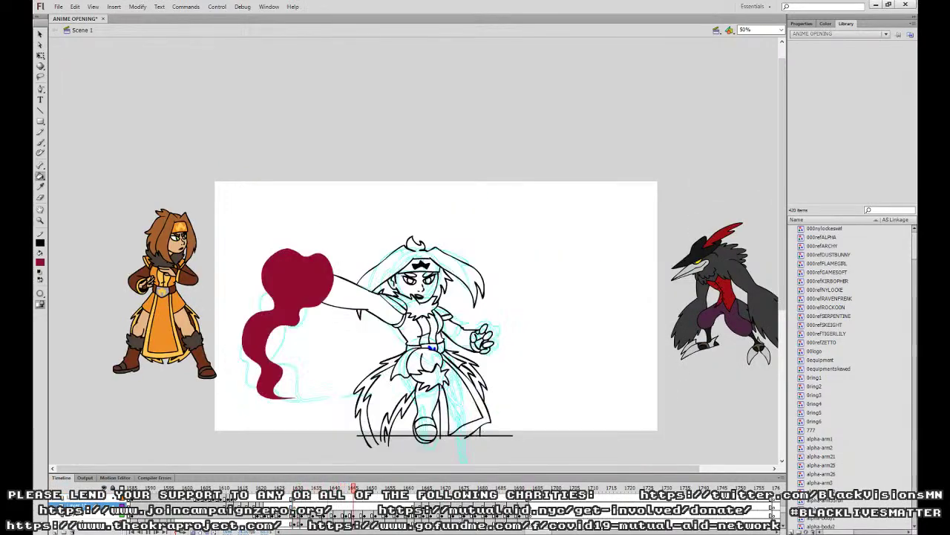
Draw a four-pointed maroon spark burst over the small character's hands where the flame tip meets them, and fill its centre.
{"action": "key", "text": "Return"}
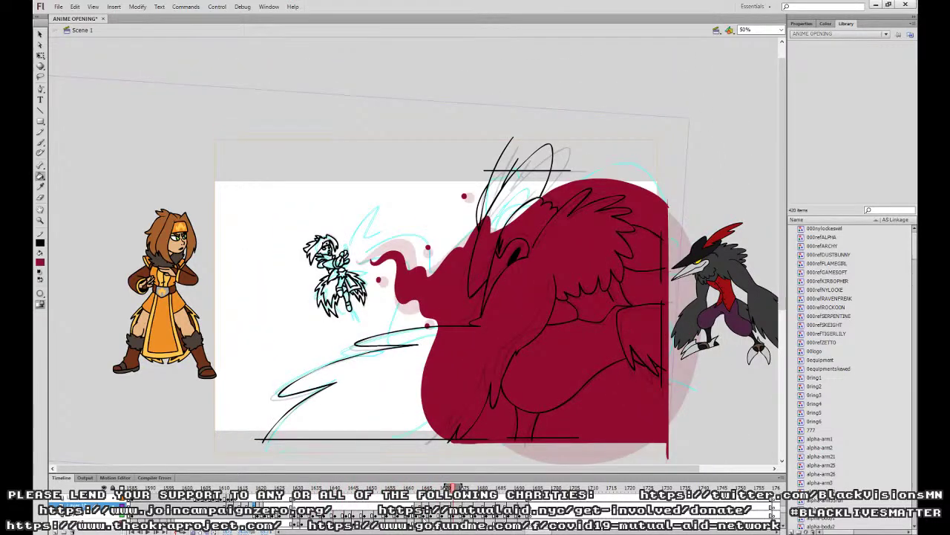
{"action": "left_click", "coordinate": [424, 515]}
{"action": "left_click", "coordinate": [432, 515]}
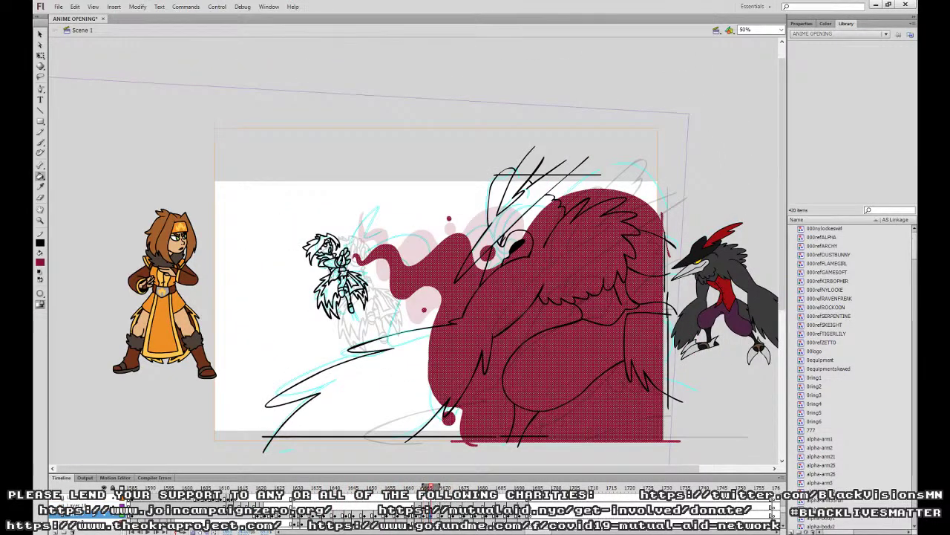
{"action": "key", "text": "ctrl+equal"}
{"action": "left_click_drag", "start_coordinate": [409, 255], "coordinate": [609, 403]}
{"action": "left_click", "coordinate": [41, 143]}
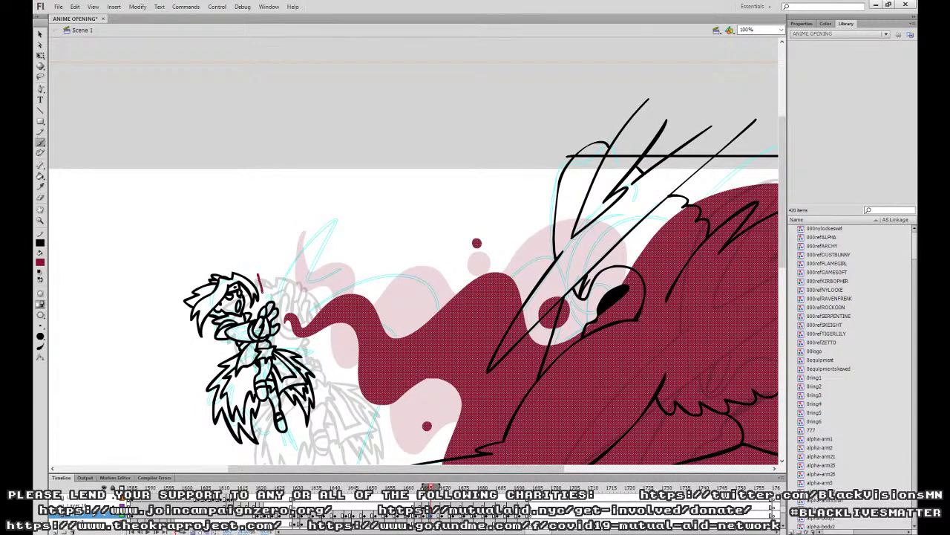
{"action": "key", "text": "ctrl+z"}
{"action": "key", "text": "ctrl+z"}
{"action": "mouse_move", "coordinate": [252, 281]}
{"action": "left_mouse_down"}
{"action": "mouse_move", "coordinate": [258, 337]}
{"action": "mouse_move", "coordinate": [218, 356]}
{"action": "left_mouse_up"}
{"action": "left_click_drag", "start_coordinate": [296, 277], "coordinate": [269, 346]}
{"action": "left_click_drag", "start_coordinate": [243, 255], "coordinate": [241, 249]}
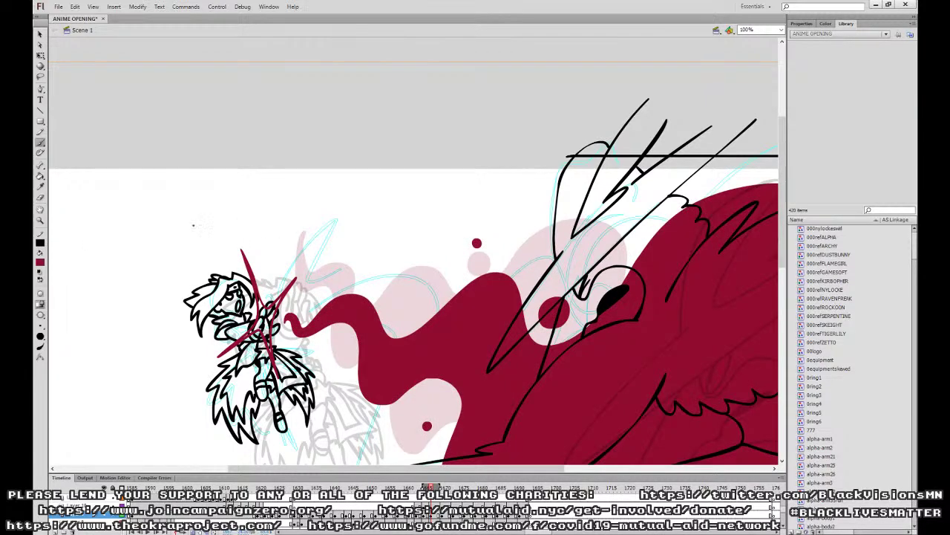
{"action": "left_click", "coordinate": [40, 177]}
{"action": "left_click", "coordinate": [264, 320]}
Draw the spark burst on the next drawing with thinner, longer rays, and compare it with the previous drawing.
{"action": "left_click", "coordinate": [41, 142]}
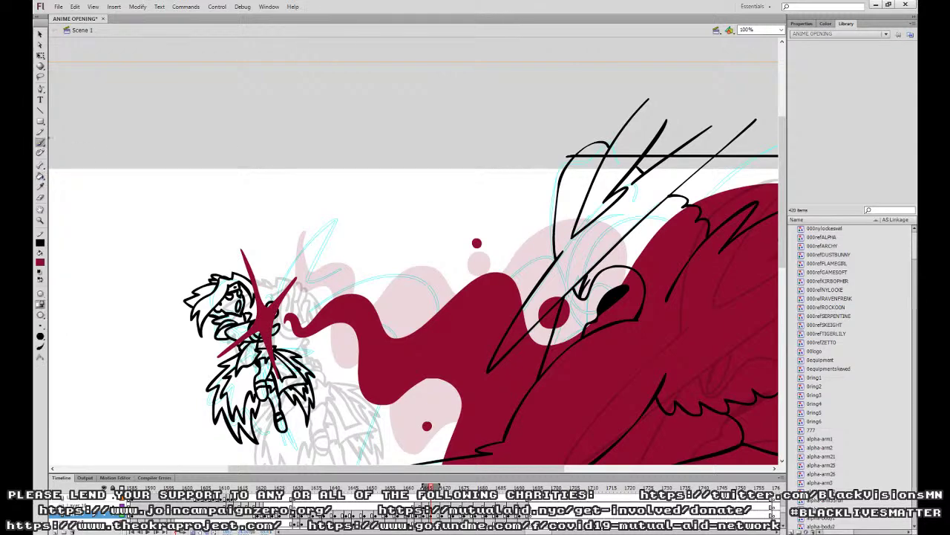
{"action": "key", "text": "period"}
{"action": "key", "text": "period"}
{"action": "key", "text": "period"}
{"action": "left_click_drag", "start_coordinate": [236, 238], "coordinate": [277, 388]}
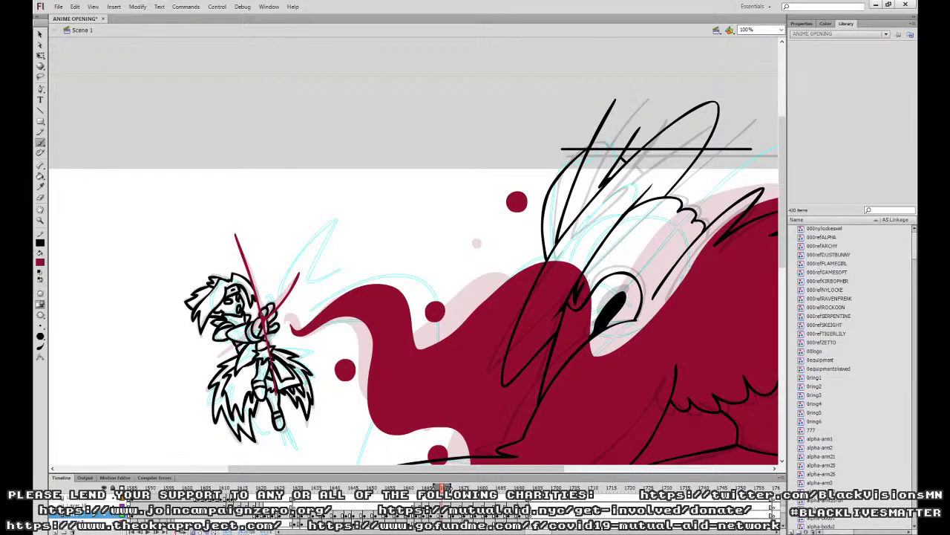
{"action": "left_click_drag", "start_coordinate": [238, 343], "coordinate": [202, 369]}
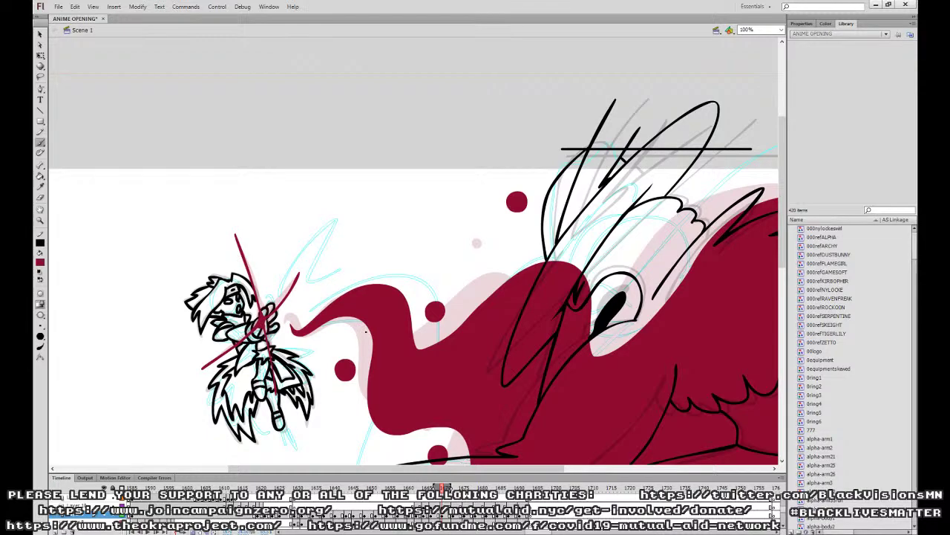
{"action": "key", "text": "comma"}
{"action": "key", "text": "comma"}
{"action": "key", "text": "period"}
{"action": "key", "text": "period"}
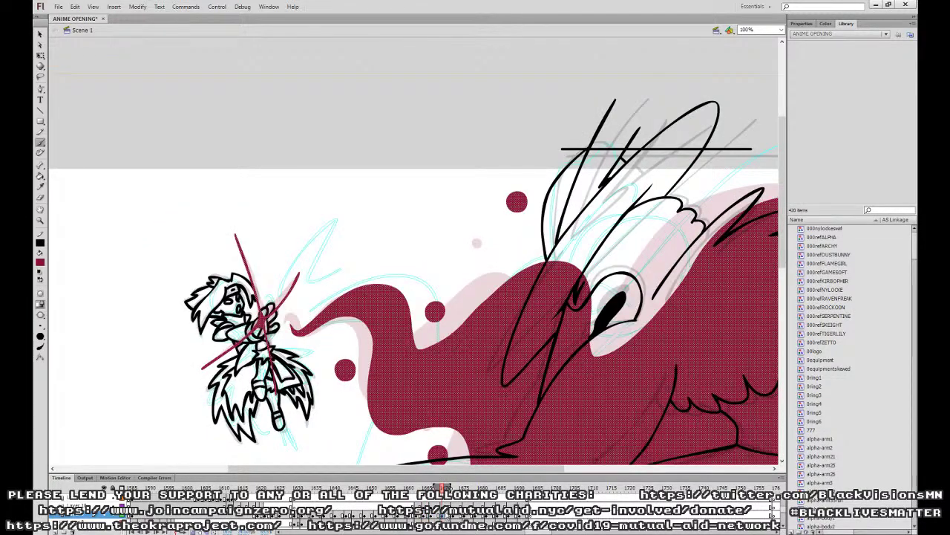
Split the burst on the following drawing into four detached maroon streaks around the small character, leaving the centre empty.
{"action": "key", "text": "period"}
{"action": "key", "text": "period"}
{"action": "key", "text": "period"}
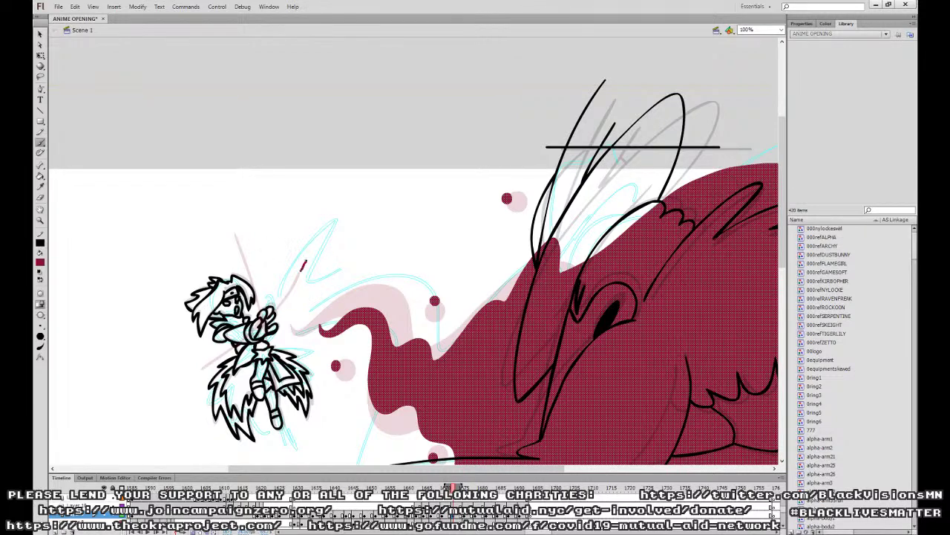
{"action": "left_click_drag", "start_coordinate": [306, 260], "coordinate": [280, 303]}
{"action": "left_click_drag", "start_coordinate": [231, 224], "coordinate": [248, 271]}
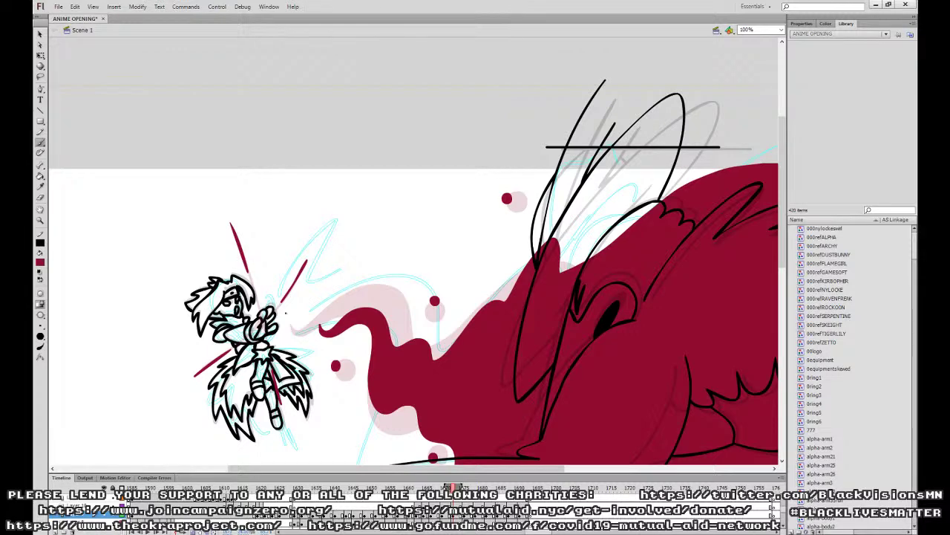
Draw the burst streaks shorter and farther out on the next drawing, and as tiny specks on the one after.
{"action": "key", "text": "period"}
{"action": "key", "text": "period"}
{"action": "key", "text": "period"}
{"action": "left_click_drag", "start_coordinate": [230, 216], "coordinate": [236, 236]}
{"action": "left_click_drag", "start_coordinate": [311, 253], "coordinate": [304, 265]}
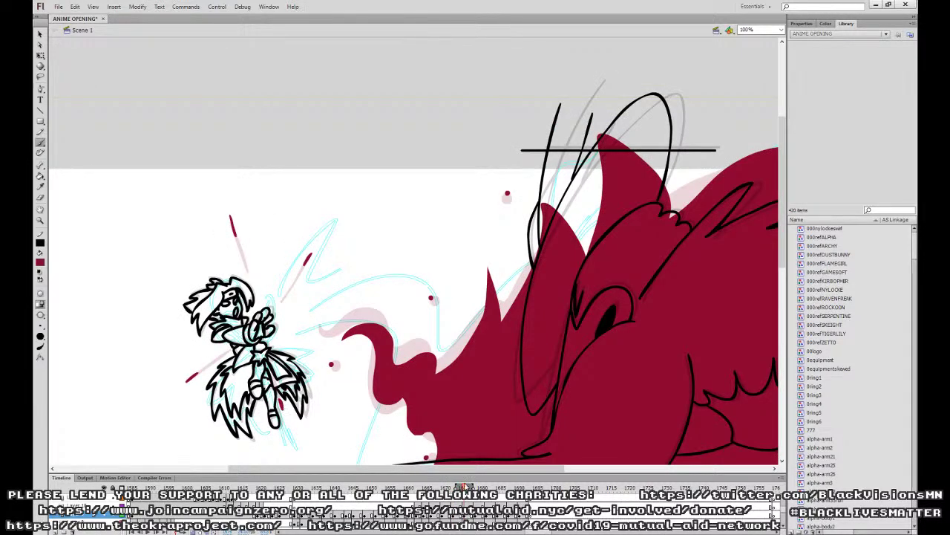
{"action": "key", "text": "period"}
{"action": "key", "text": "period"}
{"action": "key", "text": "period"}
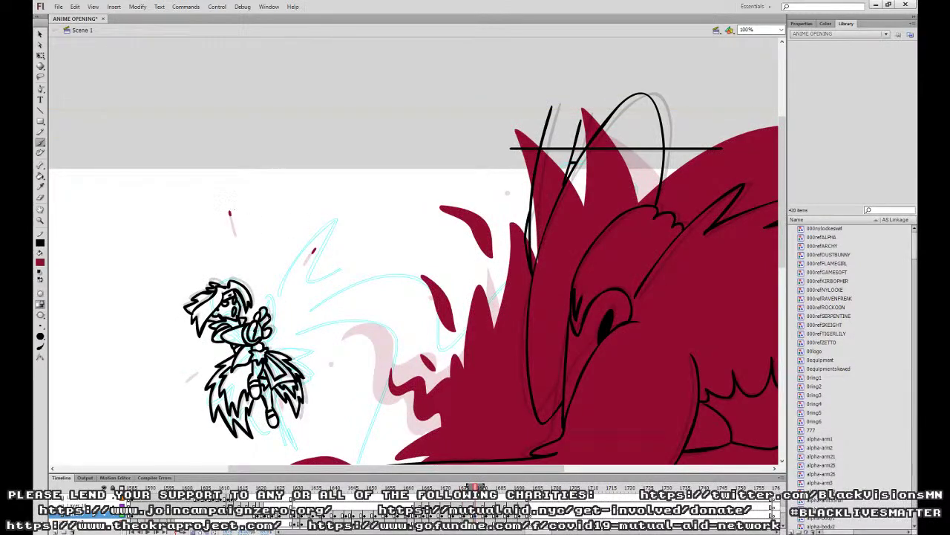
Step back and forth through the frames of the flame attack to examine the spark burst's motion.
{"action": "key", "text": "ctrl+minus"}
{"action": "key", "text": "period"}
{"action": "key", "text": "period"}
{"action": "key", "text": "period"}
{"action": "key", "text": "period"}
{"action": "key", "text": "period"}
{"action": "key", "text": "period"}
{"action": "key", "text": "period"}
{"action": "key", "text": "period"}
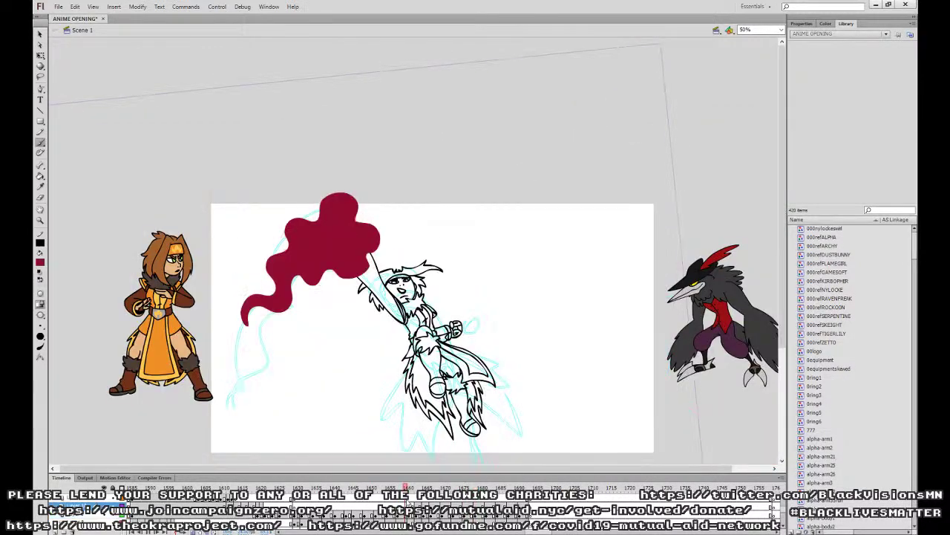
{"action": "key", "text": "comma"}
{"action": "key", "text": "comma"}
{"action": "key", "text": "comma"}
{"action": "key", "text": "comma"}
{"action": "key", "text": "comma"}
{"action": "key", "text": "comma"}
{"action": "key", "text": "comma"}
{"action": "key", "text": "comma"}
{"action": "key", "text": "comma"}
{"action": "key", "text": "comma"}
{"action": "key", "text": "comma"}
{"action": "key", "text": "comma"}
{"action": "key", "text": "period"}
{"action": "key", "text": "period"}
{"action": "key", "text": "period"}
{"action": "key", "text": "period"}
{"action": "key", "text": "period"}
{"action": "key", "text": "period"}
{"action": "key", "text": "period"}
{"action": "key", "text": "period"}
{"action": "key", "text": "period"}
{"action": "key", "text": "period"}
{"action": "key", "text": "period"}
{"action": "key", "text": "period"}
{"action": "key", "text": "comma"}
{"action": "key", "text": "comma"}
{"action": "key", "text": "comma"}
{"action": "key", "text": "comma"}
{"action": "key", "text": "comma"}
{"action": "key", "text": "comma"}
{"action": "key", "text": "comma"}
{"action": "key", "text": "comma"}
{"action": "key", "text": "comma"}
{"action": "key", "text": "comma"}
{"action": "key", "text": "comma"}
{"action": "key", "text": "comma"}
{"action": "key", "text": "comma"}
{"action": "key", "text": "comma"}
{"action": "key", "text": "comma"}
{"action": "key", "text": "comma"}
{"action": "key", "text": "comma"}
{"action": "key", "text": "comma"}
{"action": "key", "text": "comma"}
{"action": "key", "text": "comma"}
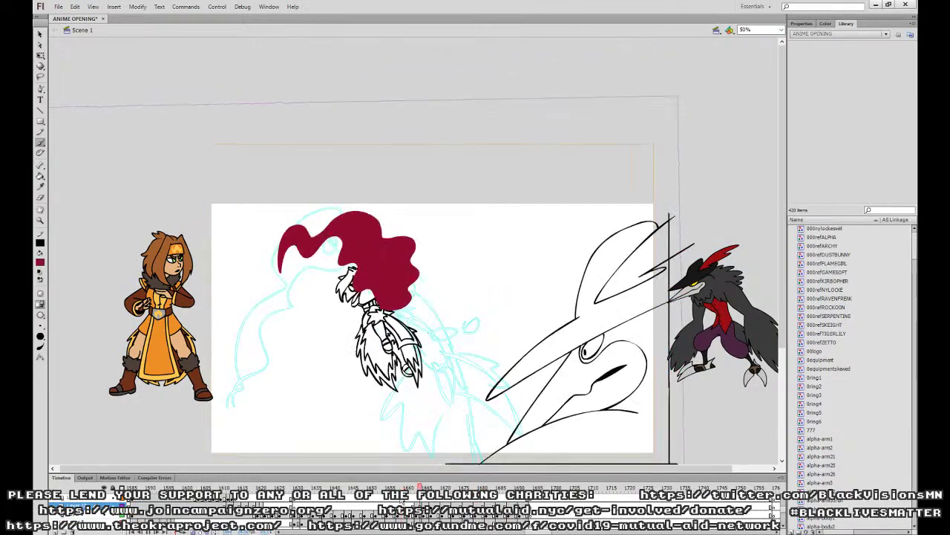
{"action": "key", "text": "period"}
{"action": "key", "text": "period"}
{"action": "key", "text": "period"}
{"action": "key", "text": "comma"}
{"action": "key", "text": "comma"}
{"action": "key", "text": "comma"}
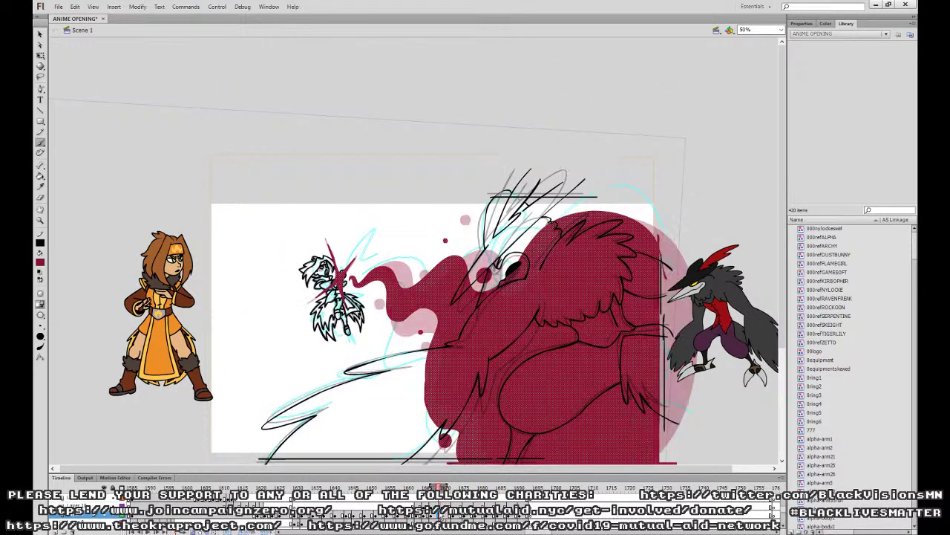
Add a small filled maroon burst over the small character's head on the drawing before the large spark burst.
{"action": "key", "text": "comma"}
{"action": "key", "text": "ctrl+equal"}
{"action": "key", "text": "comma"}
{"action": "key", "text": "comma"}
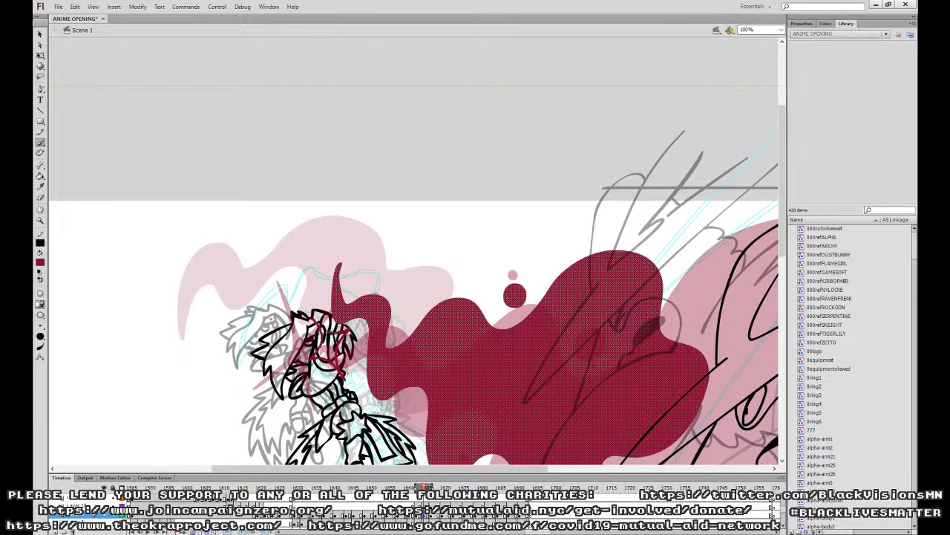
{"action": "left_click_drag", "start_coordinate": [310, 314], "coordinate": [330, 332]}
{"action": "left_click", "coordinate": [40, 177]}
{"action": "left_click", "coordinate": [326, 332]}
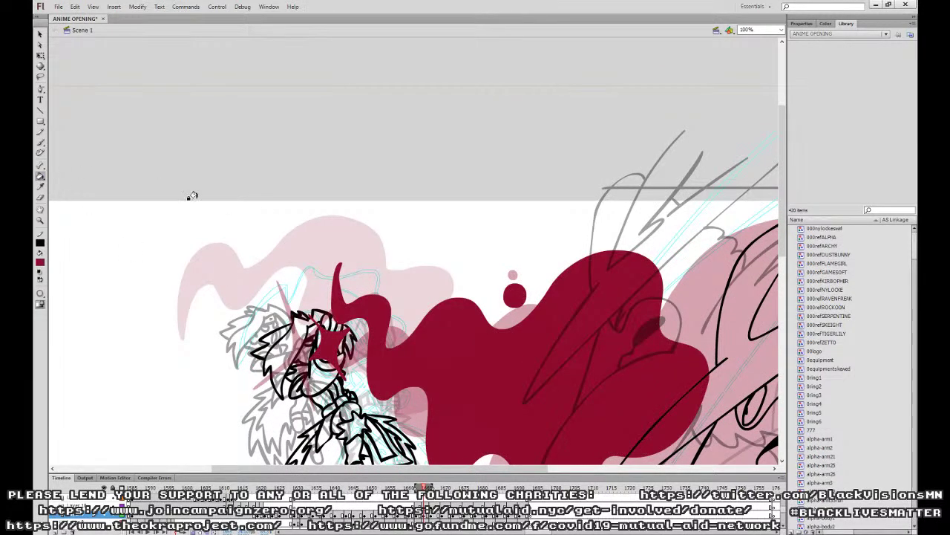
{"action": "left_click", "coordinate": [40, 57]}
{"action": "left_click", "coordinate": [338, 343]}
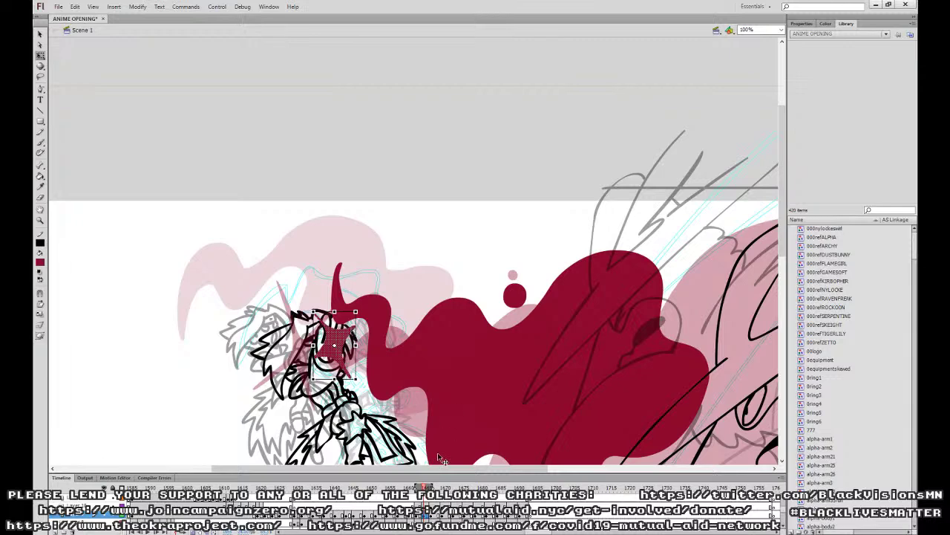
Play the scene from the character's leap to check the flame attack with the added burst.
{"action": "key", "text": "comma"}
{"action": "key", "text": "comma"}
{"action": "key", "text": "ctrl+minus"}
{"action": "left_click", "coordinate": [382, 487]}
{"action": "key", "text": "Return"}
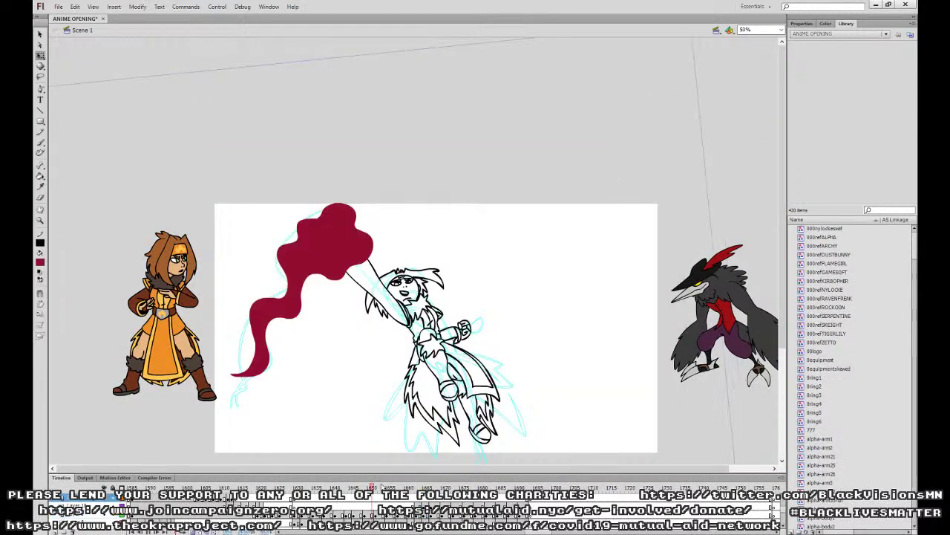
{"action": "key", "text": "Return"}
{"action": "key", "text": "Return"}
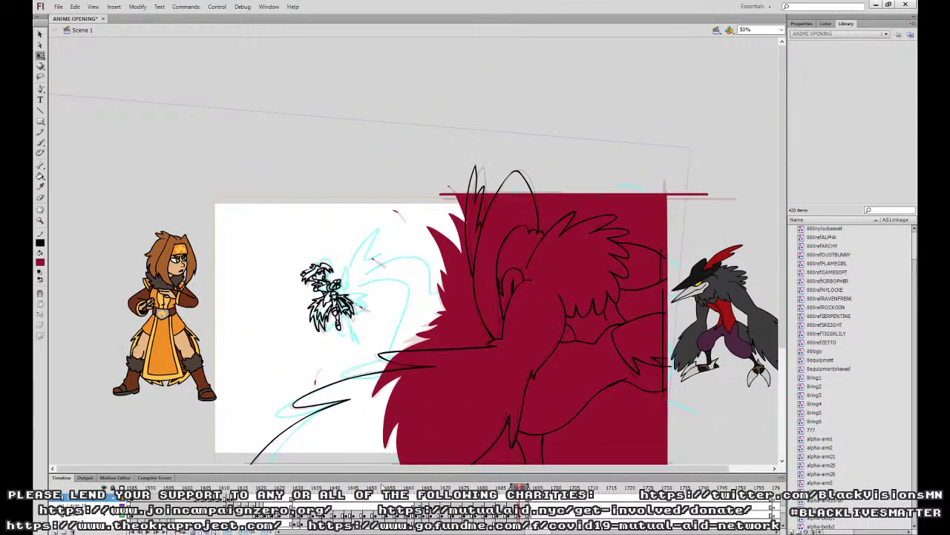
Enlarge the timeline area to show more layers, and reposition the stage above it.
{"action": "left_click_drag", "start_coordinate": [539, 473], "coordinate": [541, 419]}
{"action": "key", "text": "space"}
{"action": "left_click_drag", "start_coordinate": [562, 384], "coordinate": [516, 318]}
{"action": "key", "text": "period"}
{"action": "key", "text": "period"}
{"action": "key", "text": "period"}
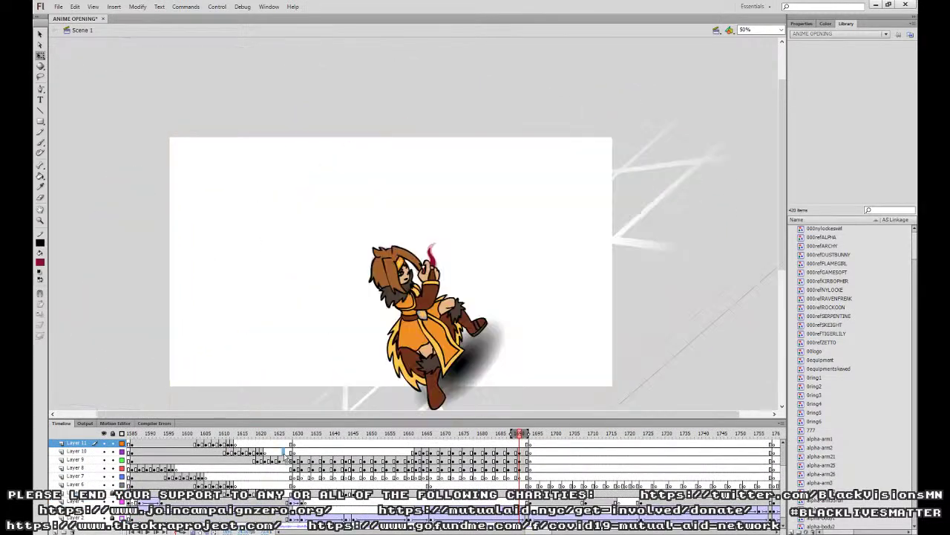
Play the flame attack shot from its first frame on Layer 10.
{"action": "left_click", "coordinate": [292, 452]}
{"action": "key", "text": "Return"}
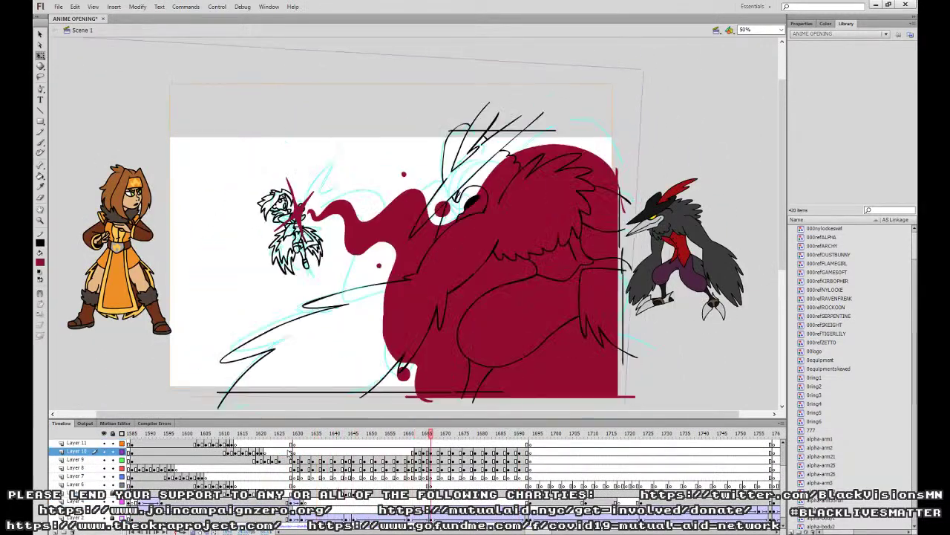
{"action": "key", "text": "Return"}
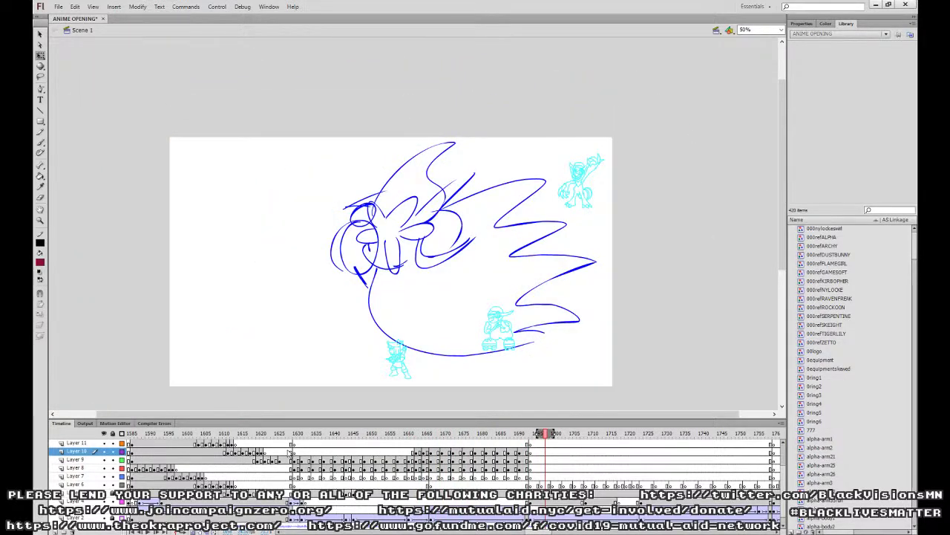
Enlarge the timeline area further so the layers up to Layer 14 are shown.
{"action": "left_click_drag", "start_coordinate": [499, 418], "coordinate": [502, 384]}
{"action": "left_click_drag", "start_coordinate": [272, 421], "coordinate": [289, 460]}
{"action": "left_click", "coordinate": [297, 445]}
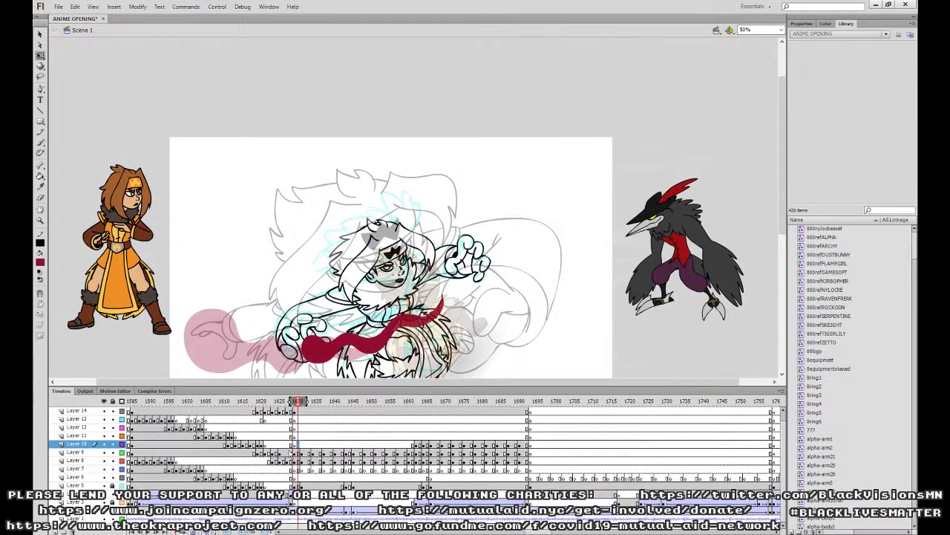
Play the animation again from the frames leading into the flame attack shot.
{"action": "left_click", "coordinate": [288, 451]}
{"action": "left_click", "coordinate": [260, 436]}
{"action": "key", "text": "Return"}
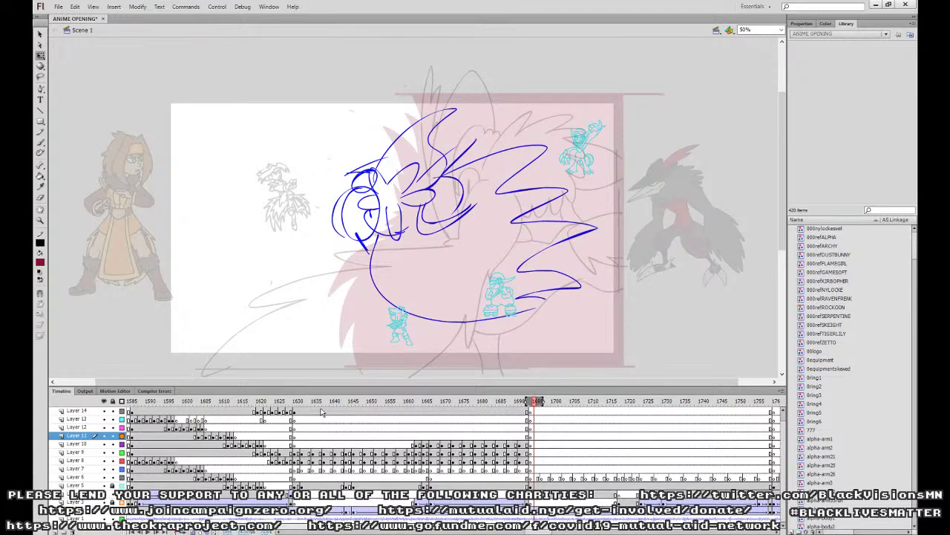
Handwrite a short maroon "brb" note beside the leaping character on Layer 11, and delete it again.
{"action": "left_click", "coordinate": [296, 444]}
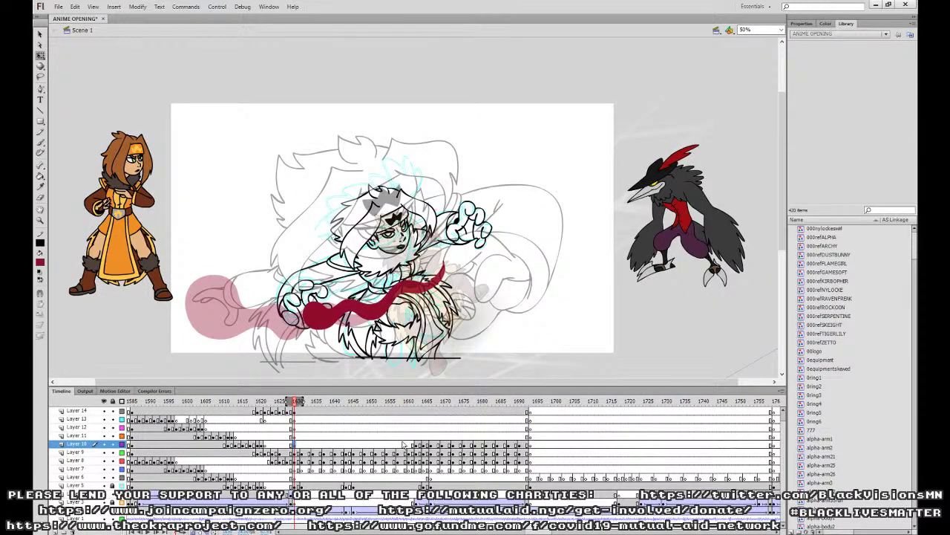
{"action": "left_click", "coordinate": [399, 444]}
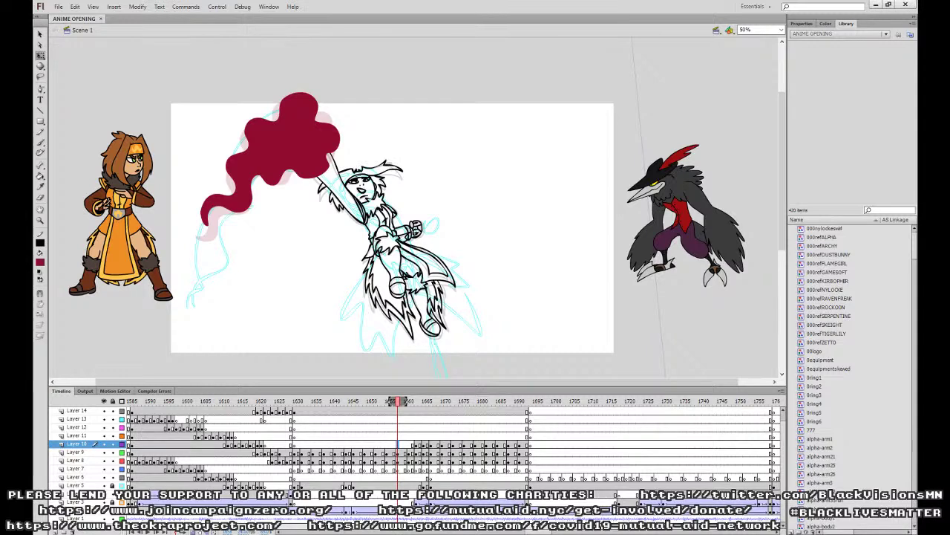
{"action": "left_click", "coordinate": [398, 436]}
{"action": "key", "text": "b"}
{"action": "left_click_drag", "start_coordinate": [443, 181], "coordinate": [450, 202]}
{"action": "left_click_drag", "start_coordinate": [461, 187], "coordinate": [474, 198]}
{"action": "left_click_drag", "start_coordinate": [487, 195], "coordinate": [496, 205]}
{"action": "left_click_drag", "start_coordinate": [495, 185], "coordinate": [499, 194]}
{"action": "left_click", "coordinate": [512, 187]}
{"action": "left_click", "coordinate": [513, 192]}
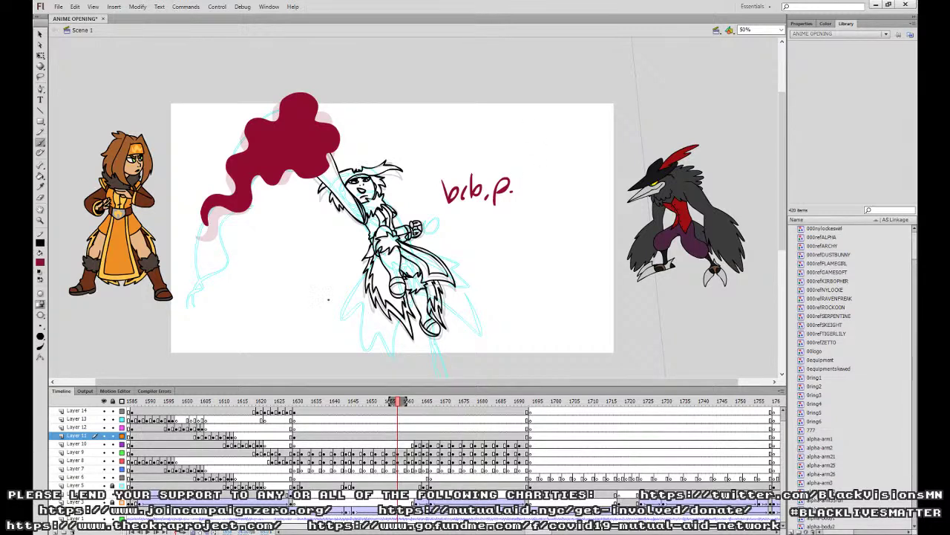
{"action": "left_click", "coordinate": [373, 436]}
{"action": "key", "text": "Delete"}
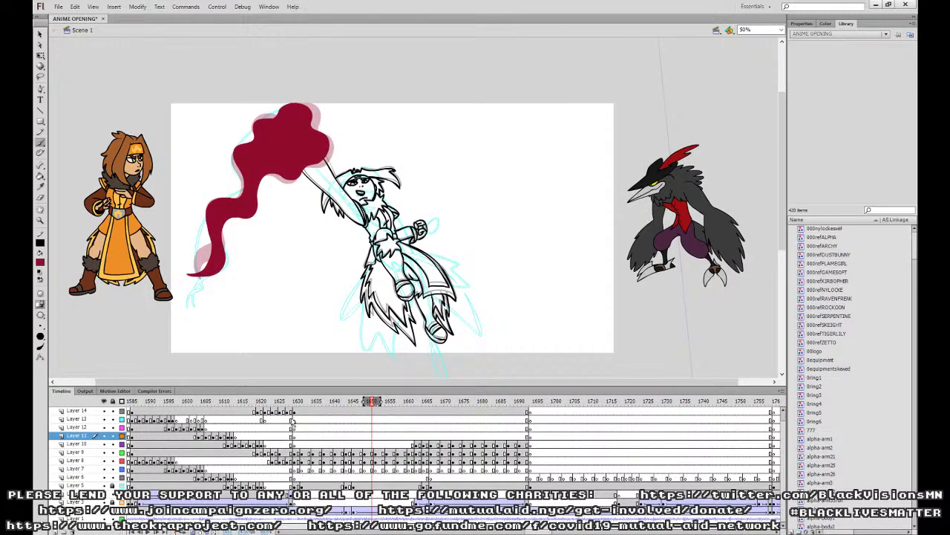
Move the flame attack shot's frames on Layers 8 and 7 down by one layer each.
{"action": "left_click_drag", "start_coordinate": [270, 462], "coordinate": [525, 462]}
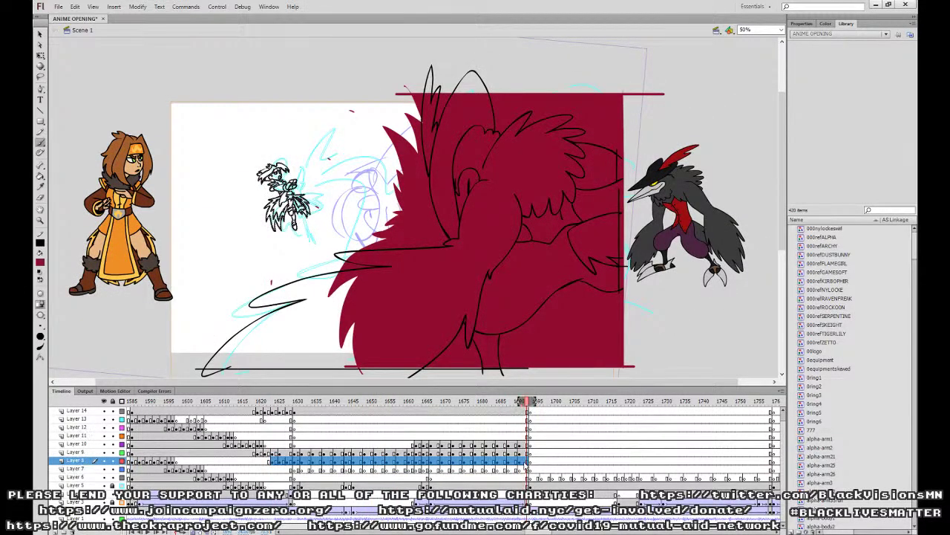
{"action": "left_click", "coordinate": [495, 452]}
{"action": "left_click", "coordinate": [302, 461]}
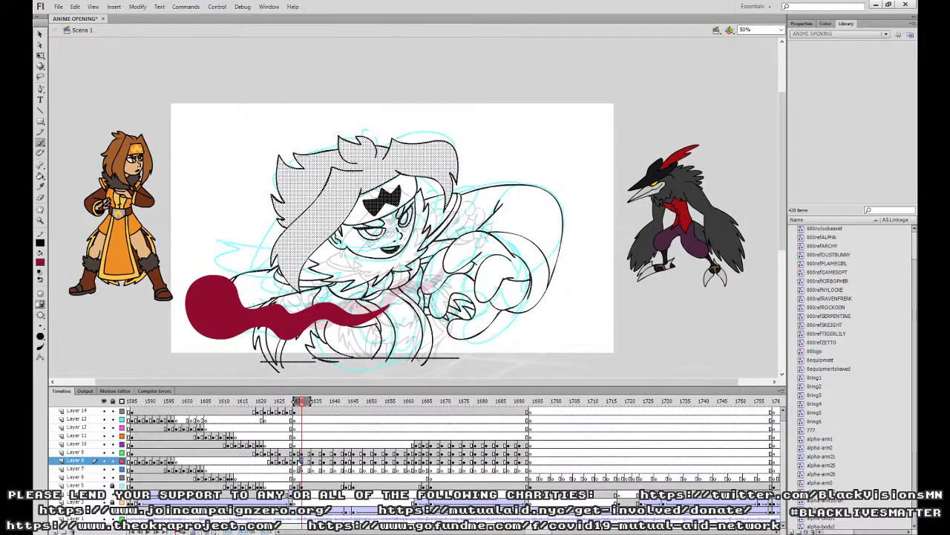
{"action": "left_click_drag", "start_coordinate": [295, 461], "coordinate": [527, 461]}
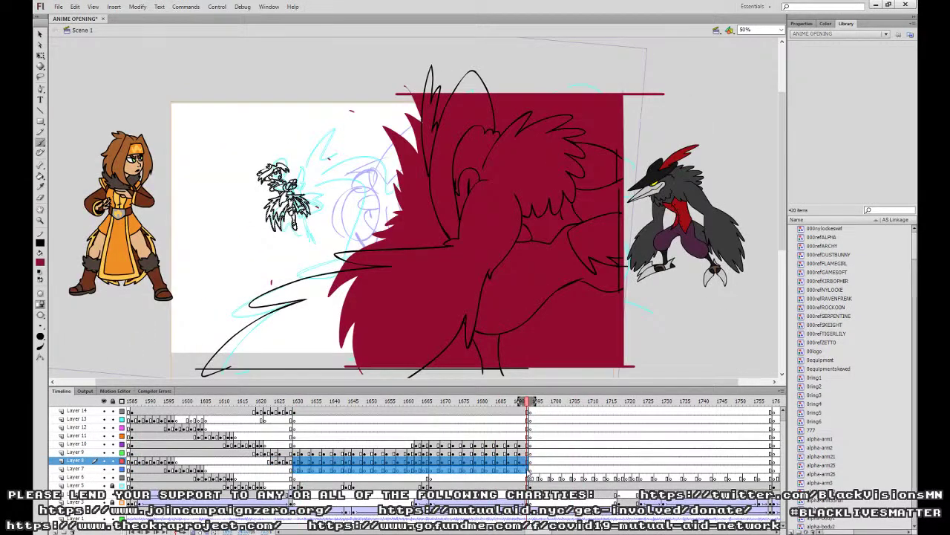
{"action": "left_click", "coordinate": [295, 464]}
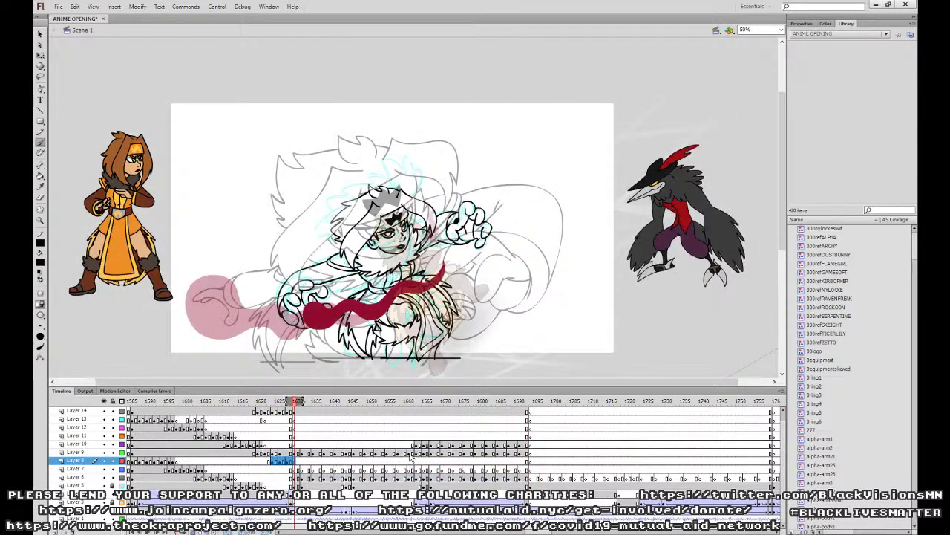
Move the shot's maroon flame frames from Layer 9 down to Layer 8.
{"action": "left_click", "coordinate": [399, 453]}
{"action": "left_click_drag", "start_coordinate": [295, 453], "coordinate": [527, 461]}
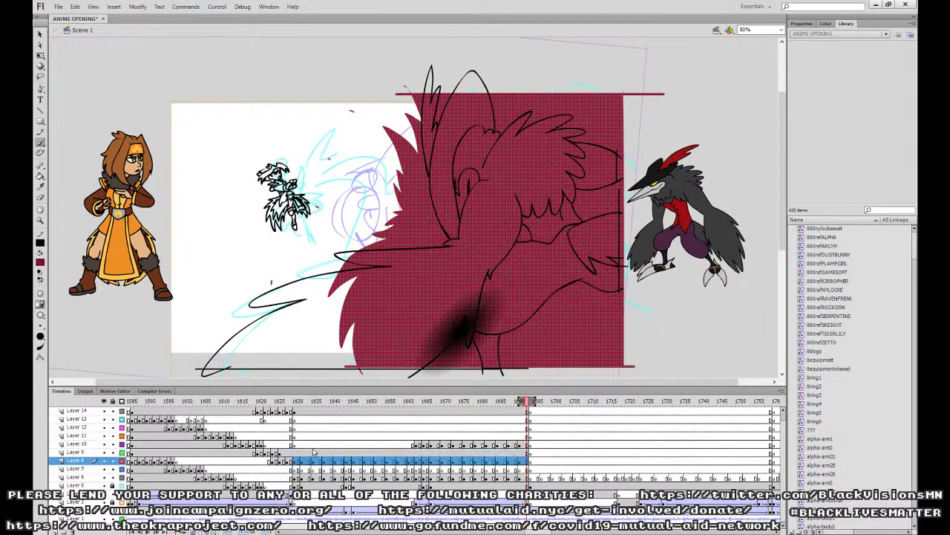
{"action": "left_click", "coordinate": [295, 452]}
{"action": "left_click_drag", "start_coordinate": [275, 462], "coordinate": [525, 461]}
Create a new blank document.
{"action": "left_click", "coordinate": [59, 8]}
{"action": "left_click", "coordinate": [65, 16]}
{"action": "key", "text": "Return"}
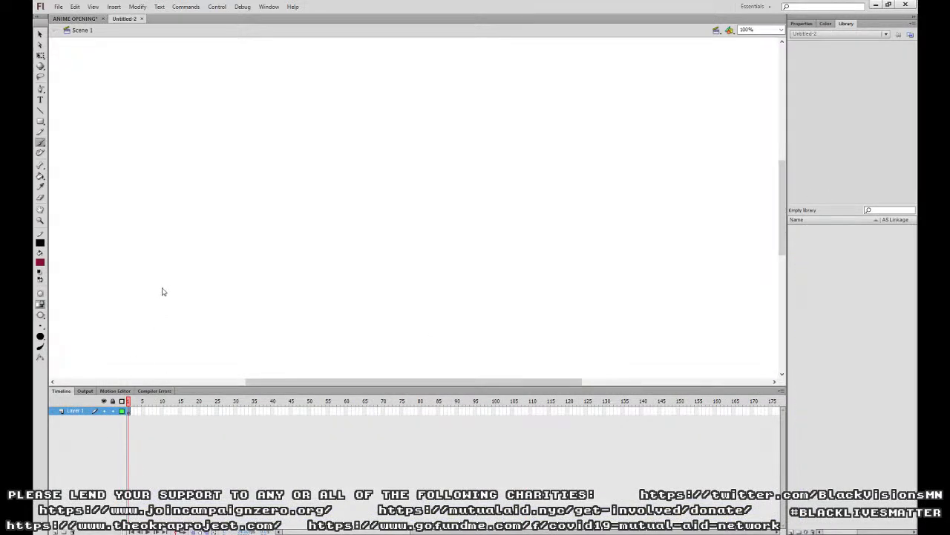
Paste the copied flame animation frames into Layer 1 of the new document.
{"action": "key", "text": "ctrl+alt+v"}
{"action": "key", "text": "ctrl+minus"}
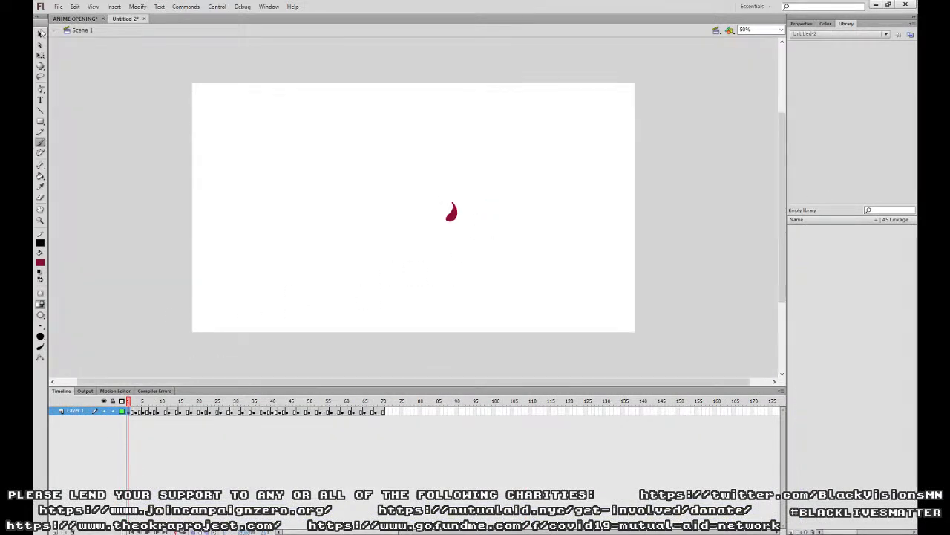
{"action": "left_click", "coordinate": [40, 34]}
{"action": "left_click", "coordinate": [132, 412]}
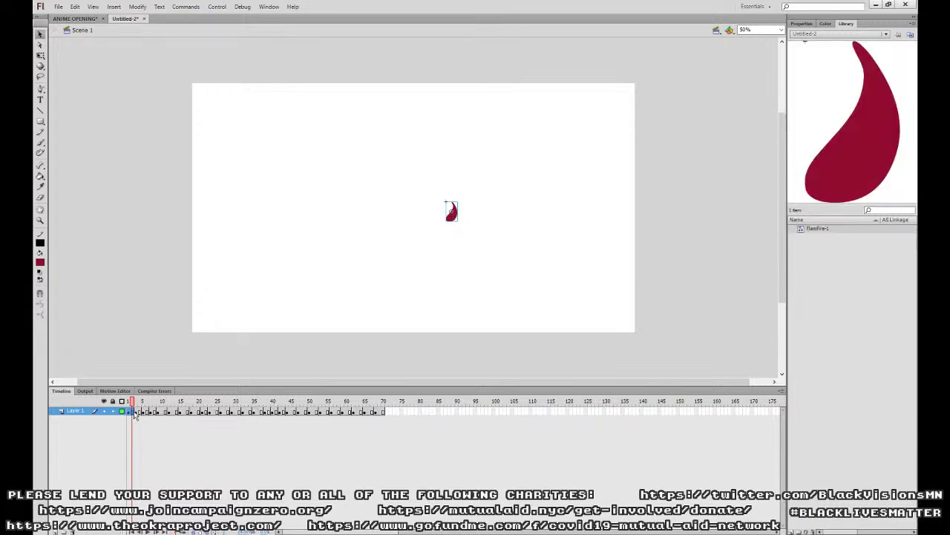
{"action": "left_click", "coordinate": [40, 55]}
{"action": "key", "text": "ctrl+z"}
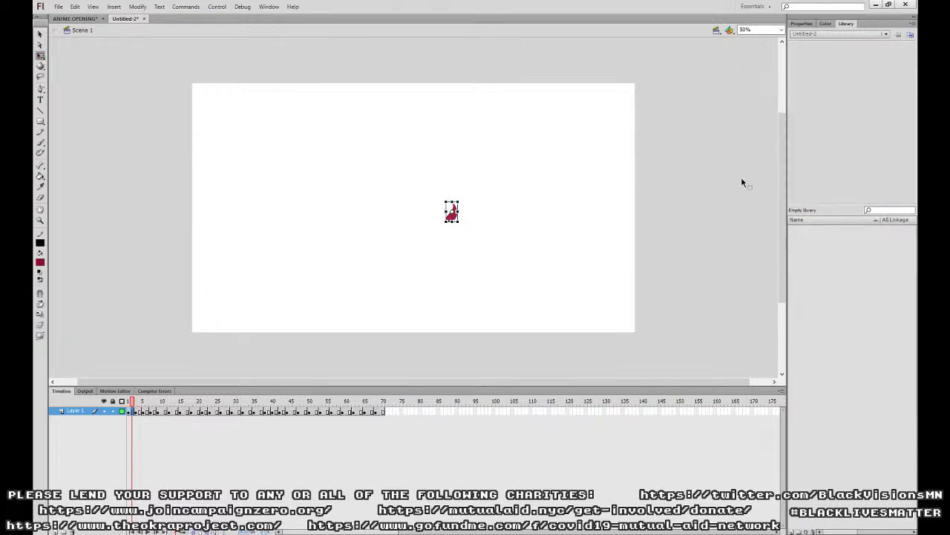
Convert each flame drawing from the first keyframe through frame 21 into its own graphic symbol, numbered from flamfire-1.
{"action": "left_click", "coordinate": [801, 24]}
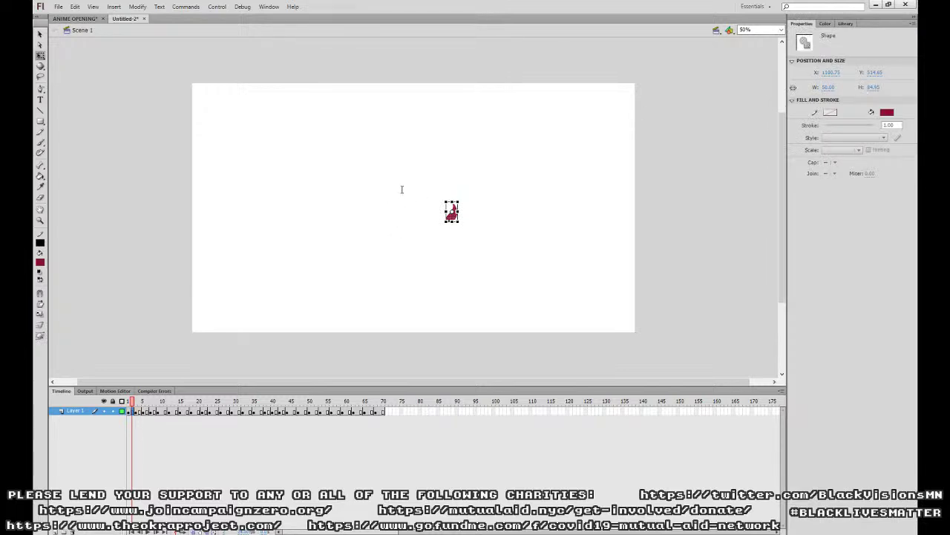
{"action": "key", "text": "F8"}
{"action": "left_click", "coordinate": [140, 411]}
{"action": "left_click", "coordinate": [148, 411]}
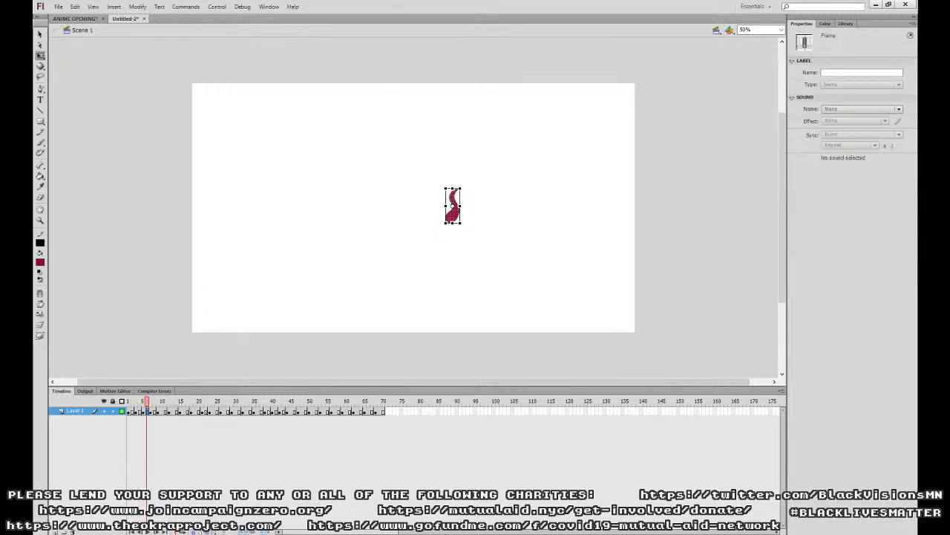
{"action": "left_click", "coordinate": [153, 412]}
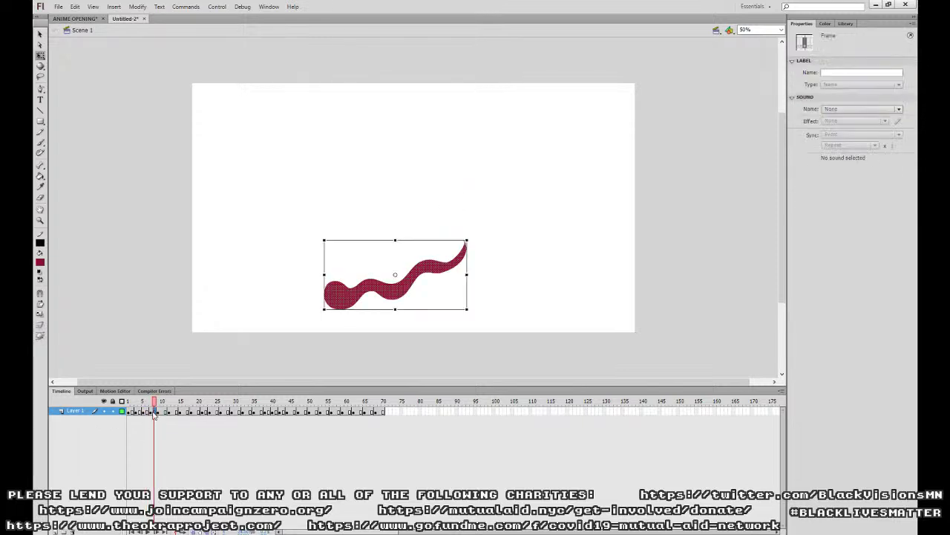
{"action": "left_click", "coordinate": [162, 413]}
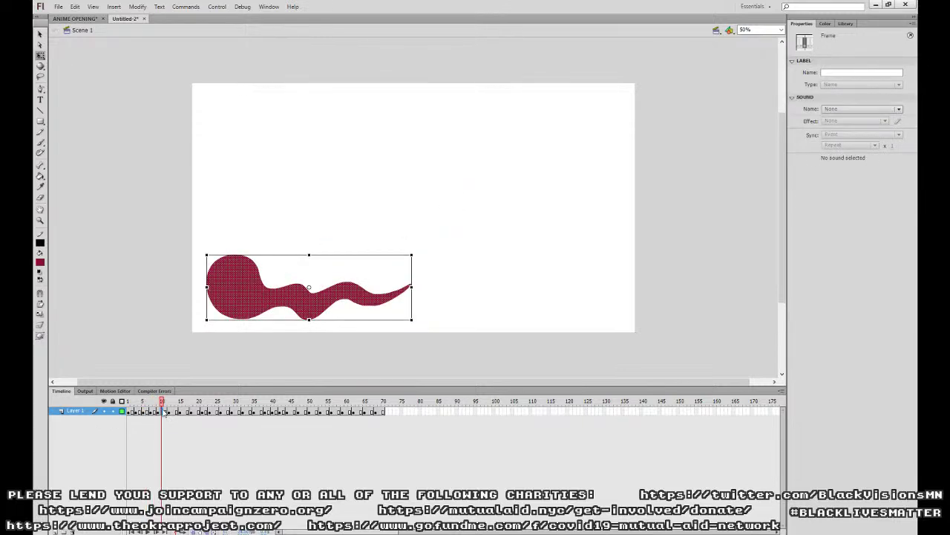
{"action": "left_click", "coordinate": [172, 412]}
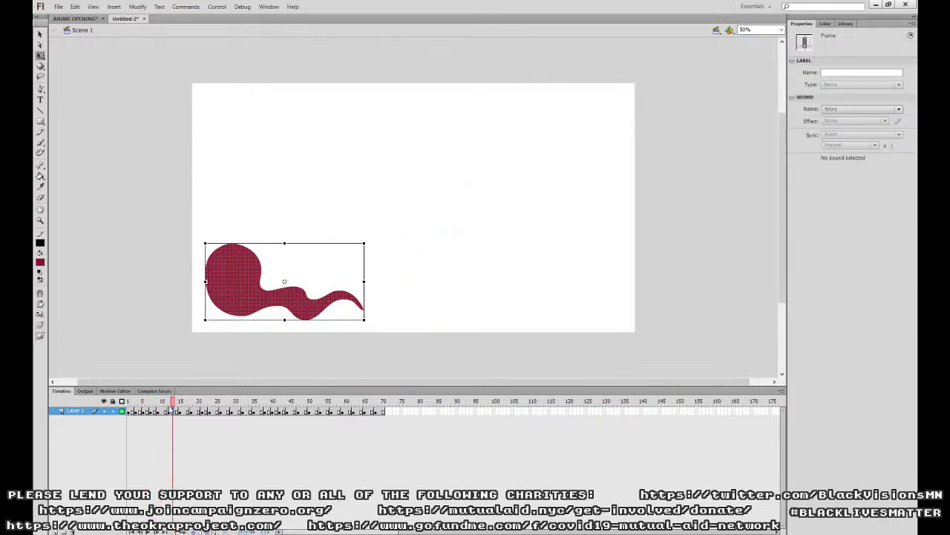
{"action": "left_click", "coordinate": [183, 412]}
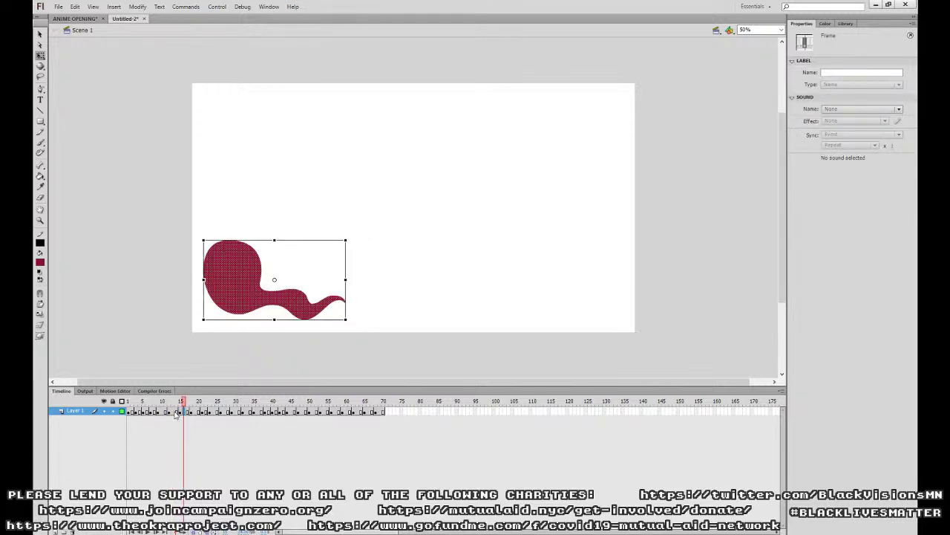
{"action": "left_click", "coordinate": [195, 412]}
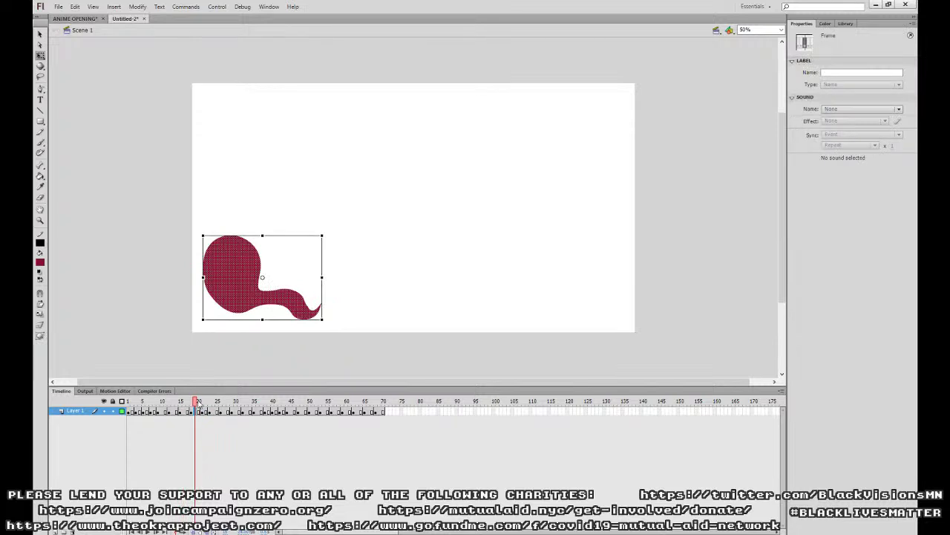
{"action": "left_click", "coordinate": [198, 411]}
{"action": "left_click", "coordinate": [202, 411]}
{"action": "key", "text": "F8"}
{"action": "key", "text": "Return"}
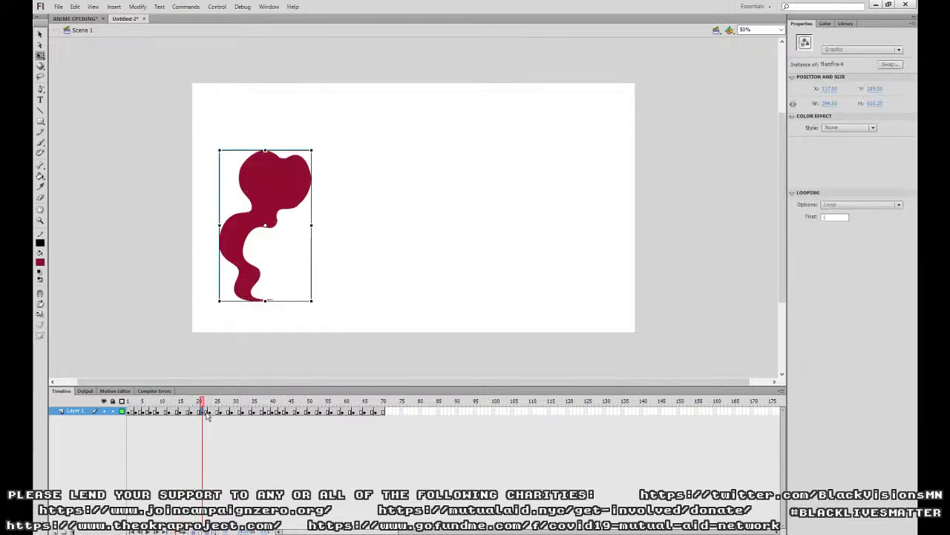
Convert the remaining flame drawings through the last keyframe into graphic symbols up to flamfire-26, and check them in the library.
{"action": "left_click", "coordinate": [214, 412]}
{"action": "key", "text": "F8"}
{"action": "key", "text": "Return"}
{"action": "left_click", "coordinate": [228, 413]}
{"action": "left_click_drag", "start_coordinate": [229, 415], "coordinate": [369, 412]}
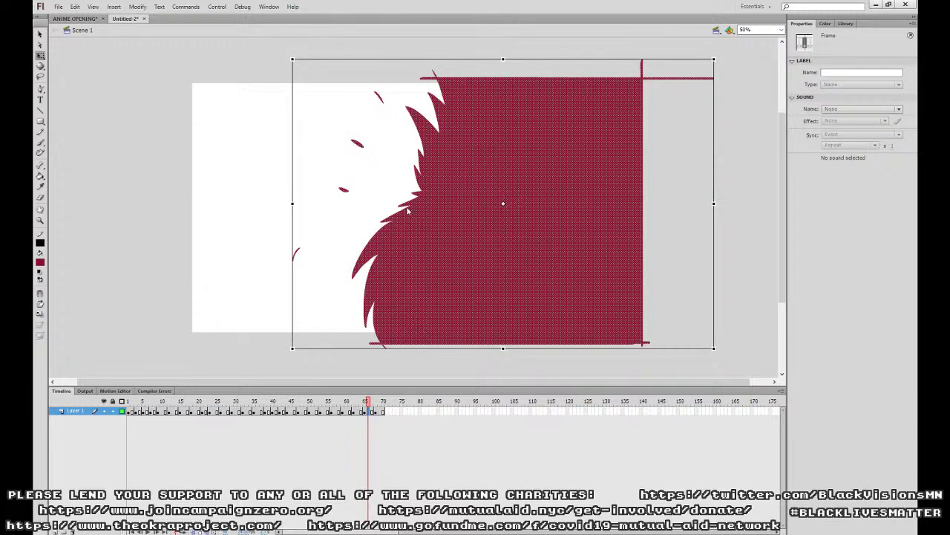
{"action": "key", "text": "F8"}
{"action": "key", "text": "Return"}
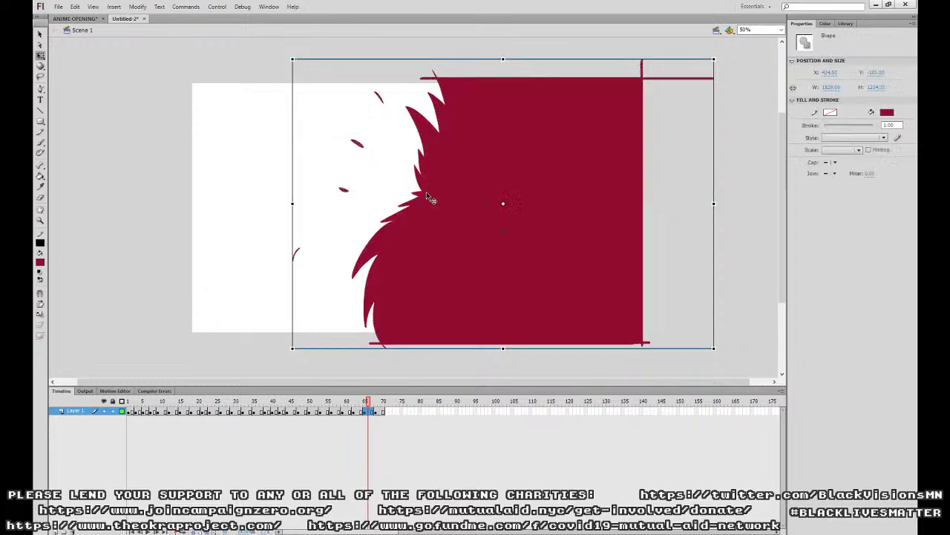
{"action": "left_click", "coordinate": [374, 412]}
{"action": "left_click", "coordinate": [377, 415]}
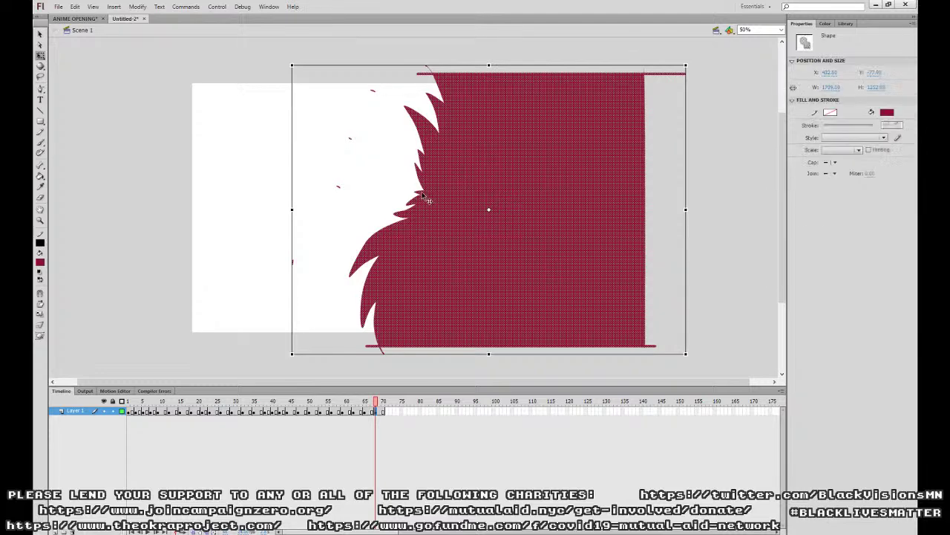
{"action": "left_click", "coordinate": [427, 199]}
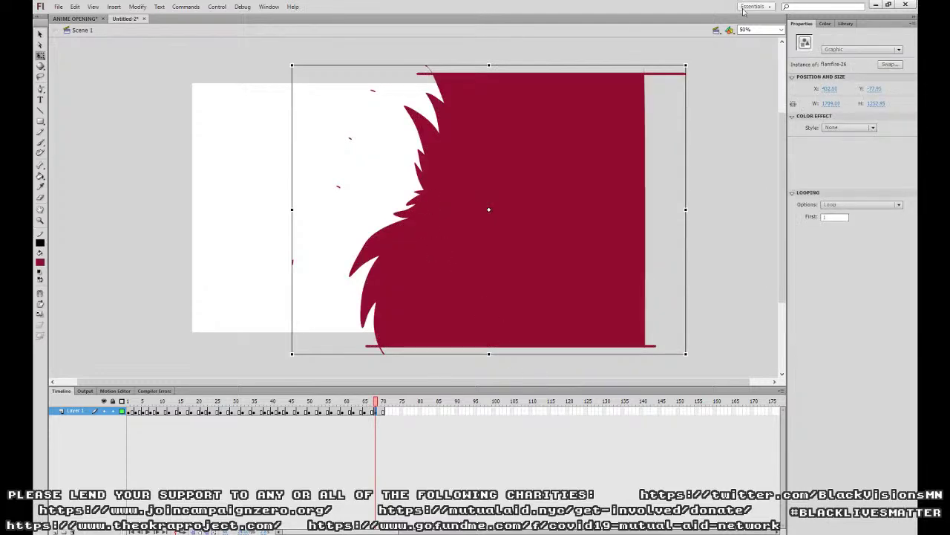
{"action": "left_click", "coordinate": [846, 24]}
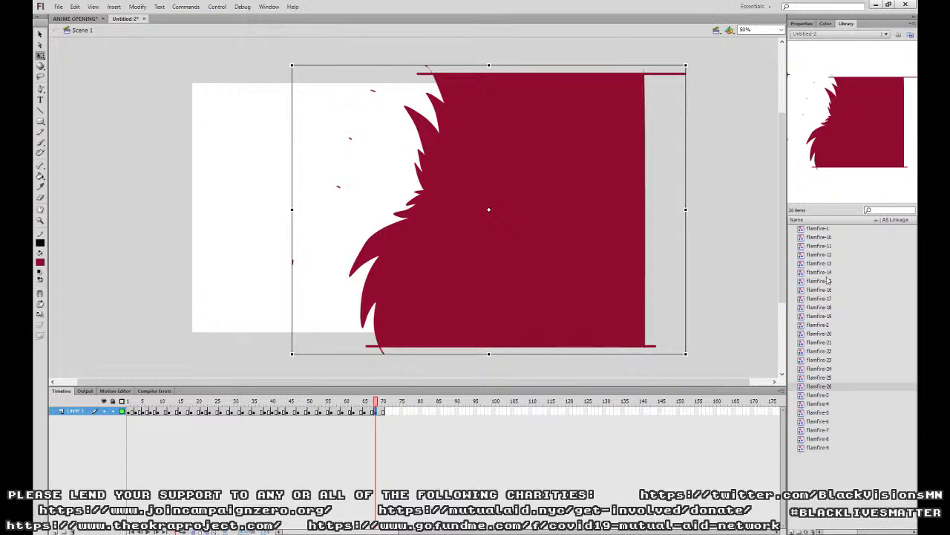
Add empty layers above Layer 1 until the stack reaches Layer 26.
{"action": "left_click", "coordinate": [71, 412]}
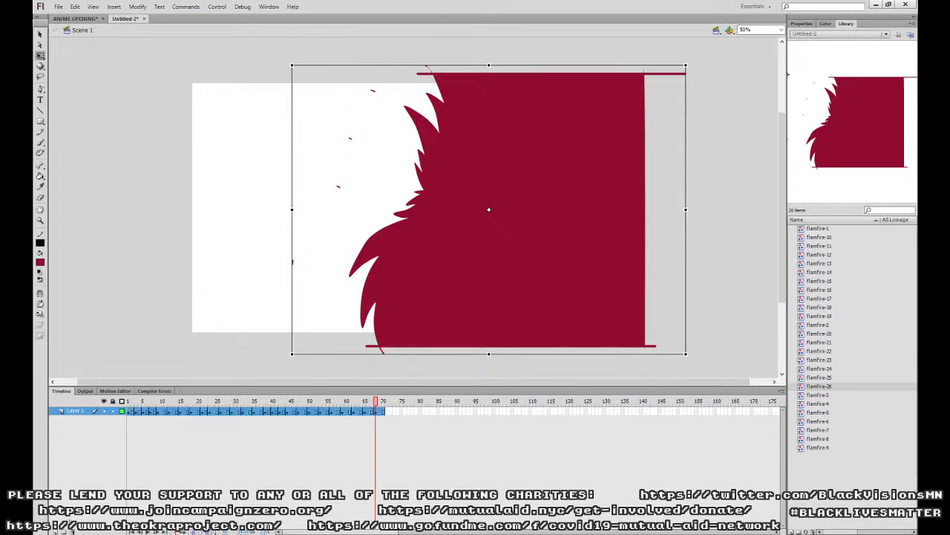
{"action": "left_click", "coordinate": [56, 532]}
{"action": "left_click", "coordinate": [56, 531]}
{"action": "left_click", "coordinate": [56, 532]}
{"action": "left_click", "coordinate": [56, 532]}
{"action": "left_click", "coordinate": [56, 532]}
{"action": "left_click", "coordinate": [56, 531]}
{"action": "left_click", "coordinate": [56, 531]}
{"action": "left_click", "coordinate": [56, 530]}
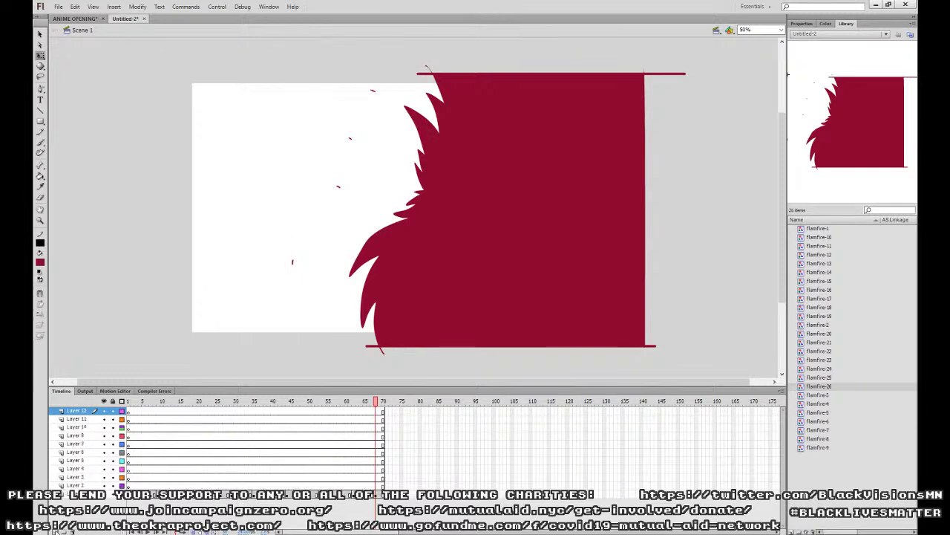
{"action": "left_click", "coordinate": [56, 531]}
{"action": "left_click", "coordinate": [55, 530]}
{"action": "left_click", "coordinate": [56, 530]}
{"action": "left_click", "coordinate": [56, 530]}
{"action": "left_click", "coordinate": [55, 530]}
{"action": "left_click", "coordinate": [56, 530]}
{"action": "left_click", "coordinate": [55, 530]}
{"action": "left_click", "coordinate": [56, 530]}
{"action": "left_click", "coordinate": [56, 530]}
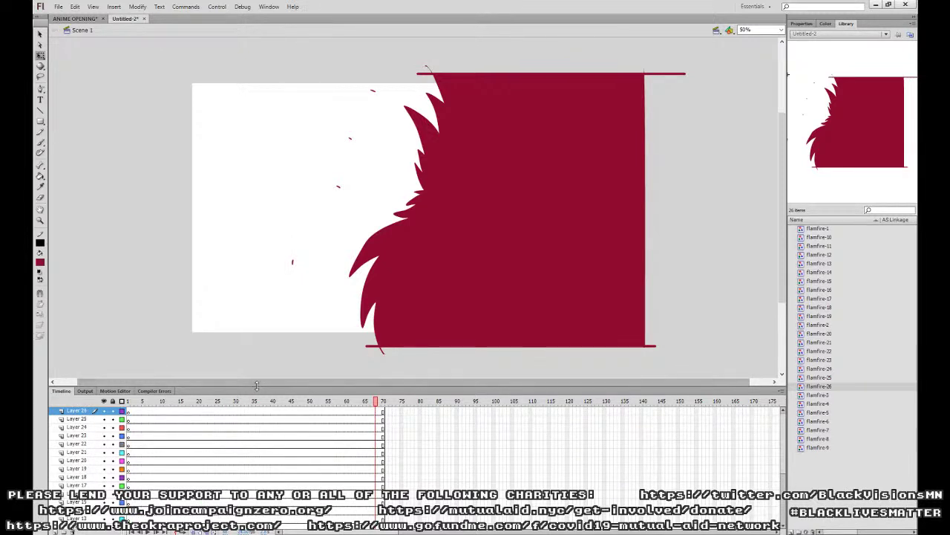
Enlarge the timeline area and move the early flame keyframes from Layer 1 onto Layers 2 to 7, one per layer.
{"action": "left_click_drag", "start_coordinate": [254, 386], "coordinate": [255, 288]}
{"action": "left_click", "coordinate": [139, 513]}
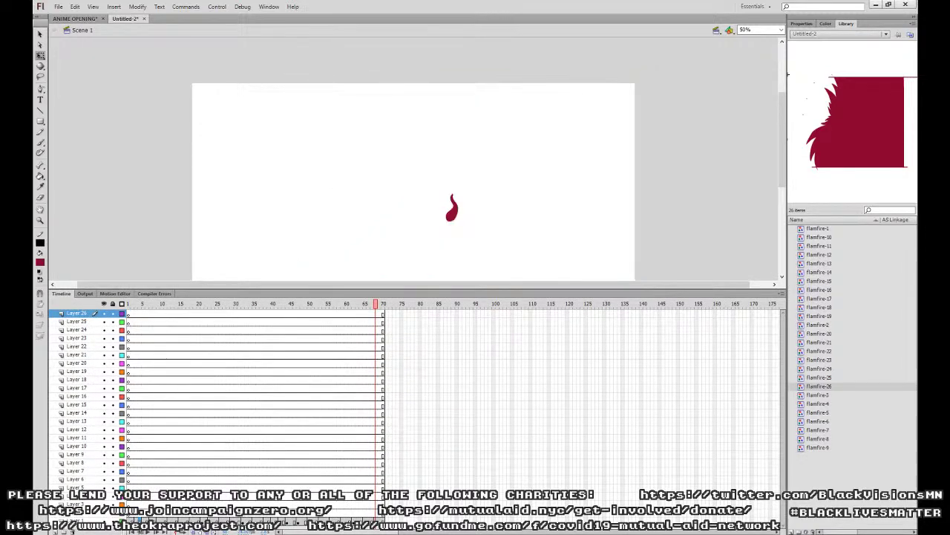
{"action": "left_click", "coordinate": [139, 520]}
{"action": "left_click_drag", "start_coordinate": [138, 520], "coordinate": [142, 505]}
{"action": "left_click", "coordinate": [135, 520]}
{"action": "left_click", "coordinate": [143, 521]}
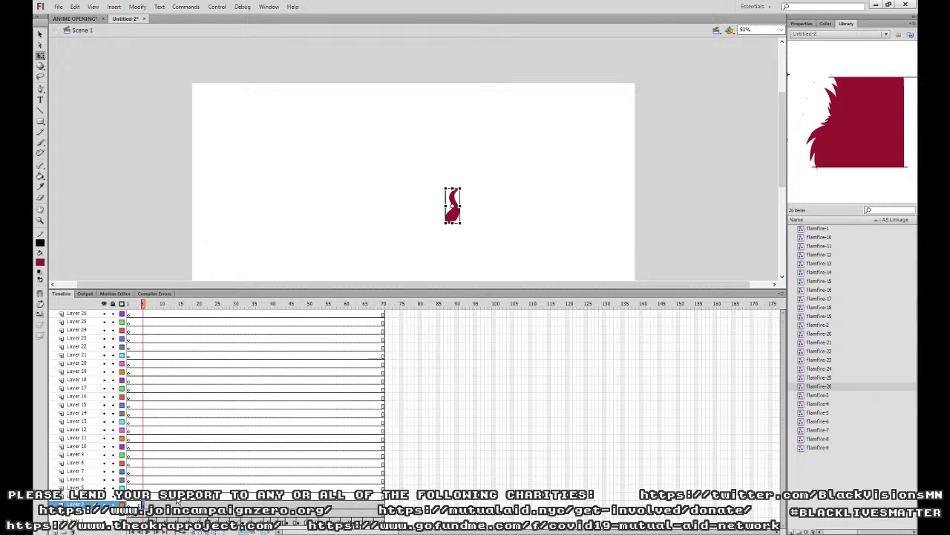
{"action": "left_click", "coordinate": [150, 514]}
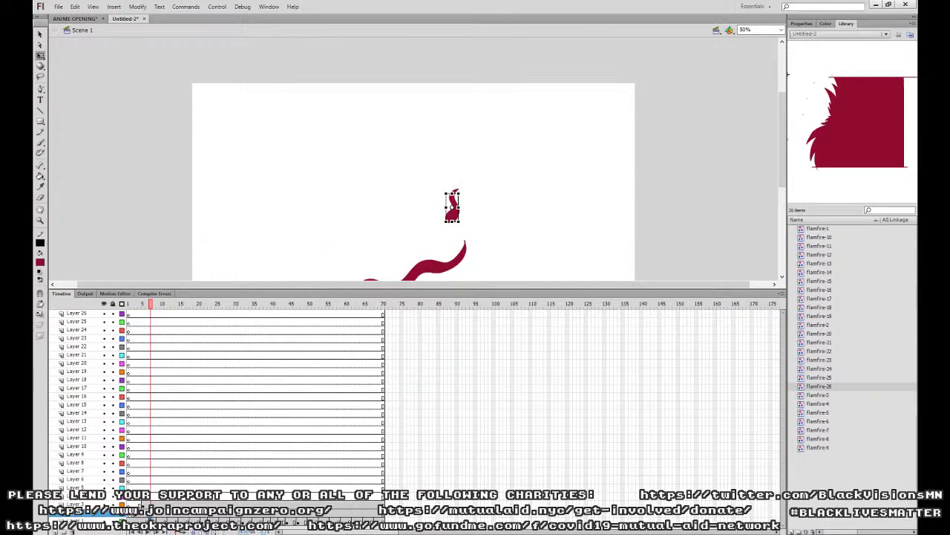
{"action": "left_click", "coordinate": [157, 521]}
{"action": "left_click_drag", "start_coordinate": [152, 500], "coordinate": [158, 487]}
{"action": "left_click", "coordinate": [168, 520]}
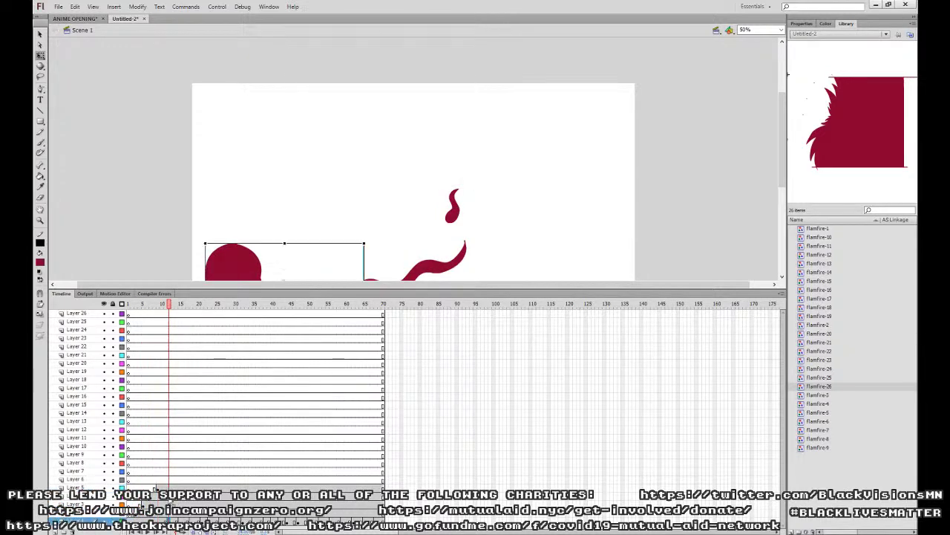
{"action": "left_click_drag", "start_coordinate": [168, 520], "coordinate": [169, 479]}
{"action": "left_click", "coordinate": [179, 471]}
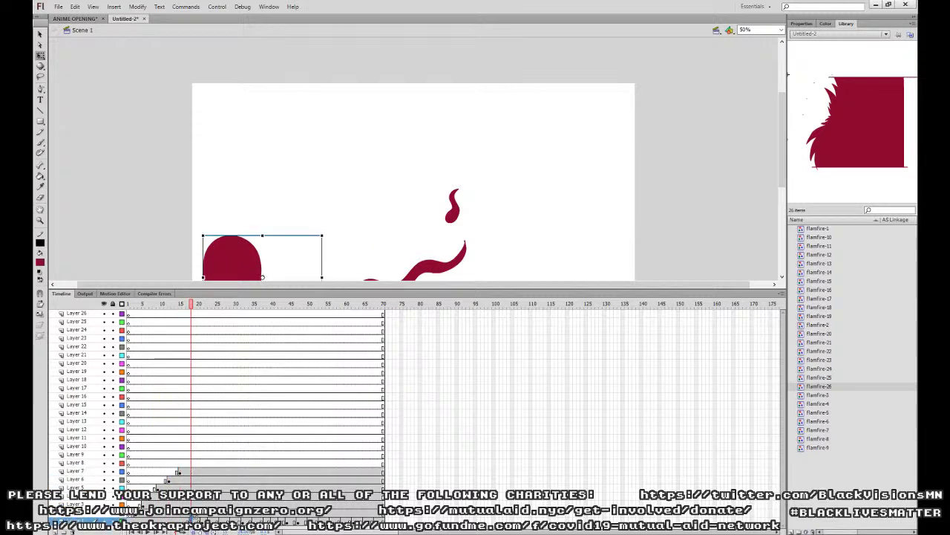
Move the following flame keyframes from Layer 1 onto Layers 8 to 14, one per layer in stair-step order.
{"action": "left_click", "coordinate": [190, 462]}
{"action": "left_click", "coordinate": [202, 520]}
{"action": "left_click_drag", "start_coordinate": [202, 520], "coordinate": [203, 454]}
{"action": "left_click", "coordinate": [209, 521]}
{"action": "left_click", "coordinate": [210, 521]}
{"action": "left_click_drag", "start_coordinate": [209, 504], "coordinate": [210, 446]}
{"action": "left_click", "coordinate": [221, 521]}
{"action": "left_click_drag", "start_coordinate": [221, 520], "coordinate": [221, 439]}
{"action": "left_click", "coordinate": [230, 429]}
{"action": "key", "text": "F6"}
{"action": "left_click", "coordinate": [242, 421]}
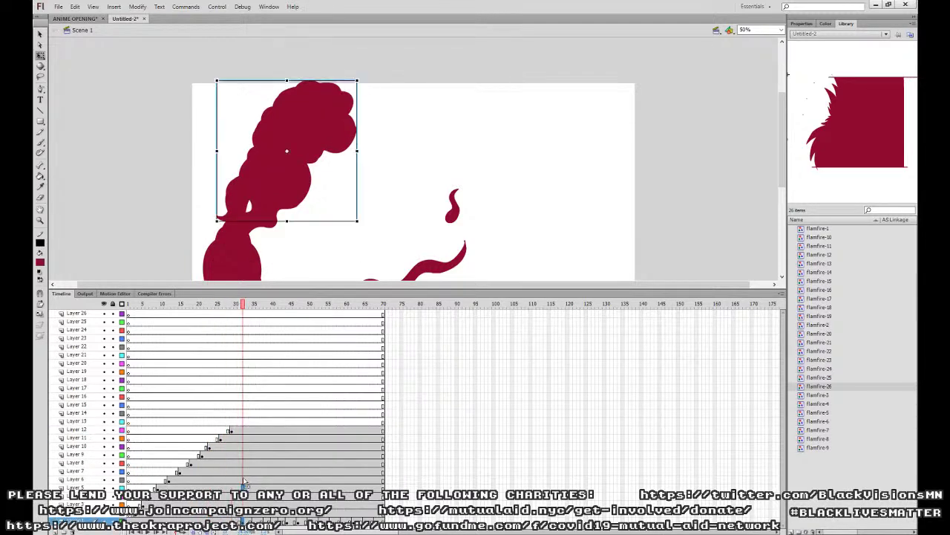
{"action": "key", "text": "F6"}
{"action": "left_click", "coordinate": [251, 413]}
{"action": "key", "text": "F6"}
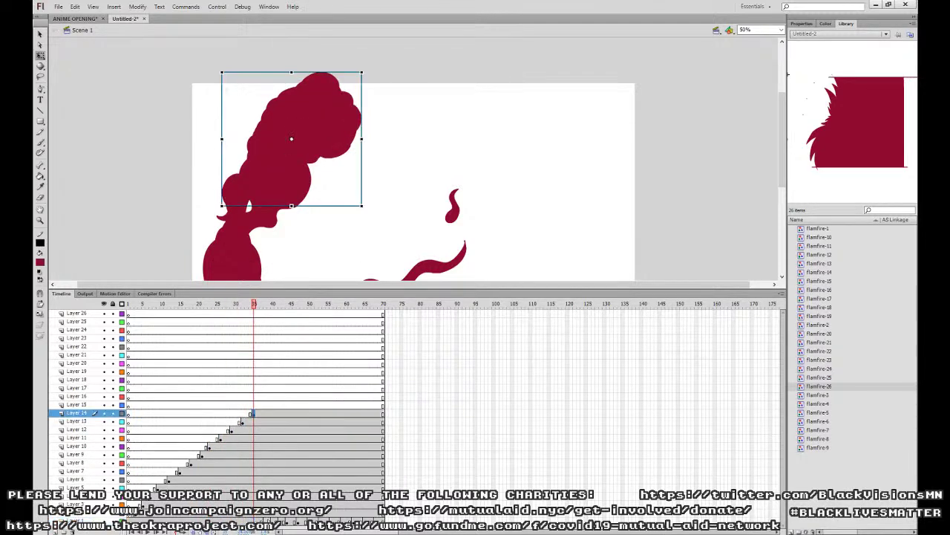
Distribute the next flame keyframes onto Layers 15 to 19 and place the final two on Layers 25 and 26.
{"action": "left_click", "coordinate": [265, 471]}
{"action": "left_click_drag", "start_coordinate": [267, 471], "coordinate": [265, 406]}
{"action": "left_click_drag", "start_coordinate": [272, 522], "coordinate": [287, 521]}
{"action": "left_click_drag", "start_coordinate": [287, 521], "coordinate": [384, 314]}
{"action": "left_click", "coordinate": [280, 397]}
{"action": "left_click", "coordinate": [287, 396]}
{"action": "left_click", "coordinate": [375, 364]}
{"action": "left_click", "coordinate": [375, 371]}
{"action": "left_click", "coordinate": [371, 371]}
{"action": "left_click_drag", "start_coordinate": [372, 371], "coordinate": [376, 314]}
{"action": "left_click", "coordinate": [361, 372]}
{"action": "left_click", "coordinate": [371, 314]}
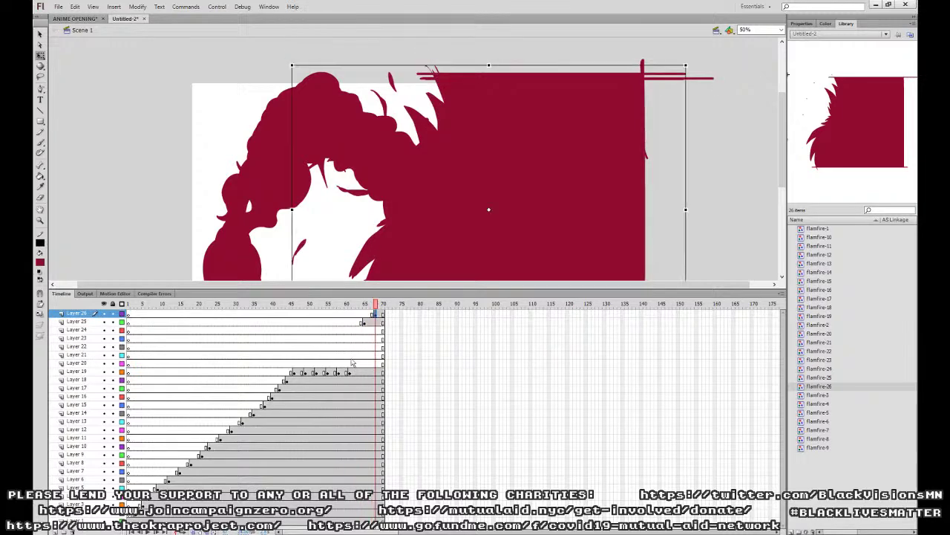
Spread the extra flame keyframes on Layer 19 over Layers 20 to 24, one per layer.
{"action": "left_click", "coordinate": [305, 372]}
{"action": "left_click_drag", "start_coordinate": [304, 372], "coordinate": [339, 340]}
{"action": "left_click", "coordinate": [316, 372]}
{"action": "left_click", "coordinate": [328, 372]}
{"action": "left_click", "coordinate": [339, 372]}
{"action": "left_click", "coordinate": [348, 373]}
{"action": "left_click", "coordinate": [350, 373]}
Select the flame instances on all layers near the end of the timeline and set their behavior to Movie Clip.
{"action": "left_click_drag", "start_coordinate": [349, 373], "coordinate": [383, 521]}
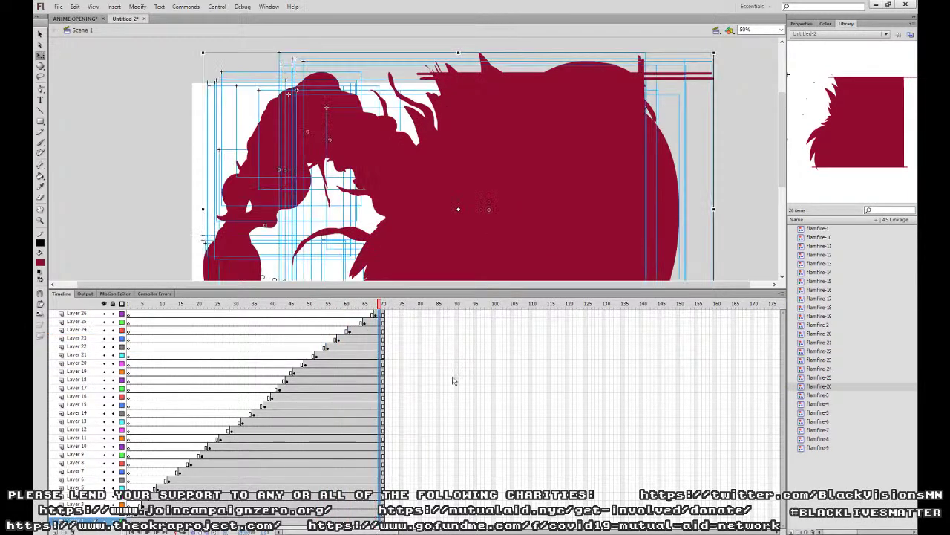
{"action": "left_click", "coordinate": [553, 207]}
{"action": "left_click", "coordinate": [802, 23]}
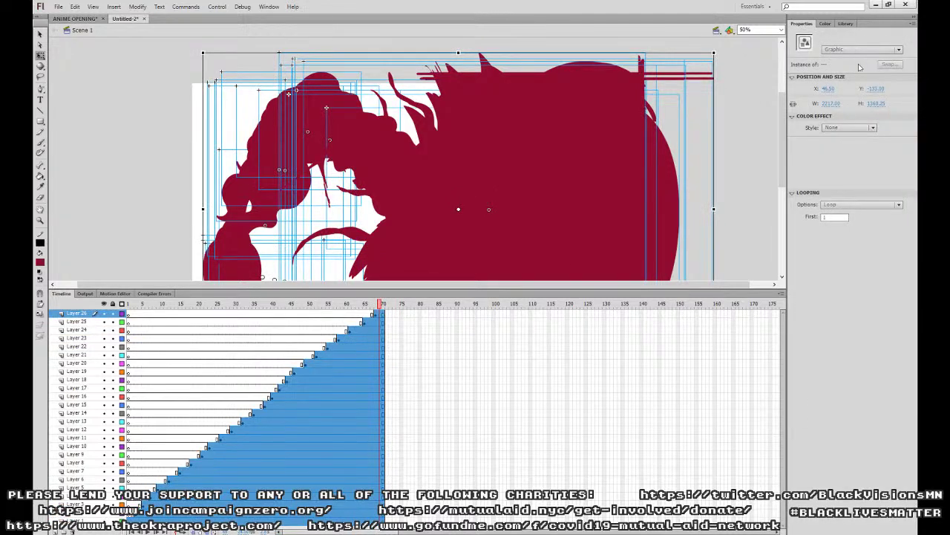
{"action": "left_click", "coordinate": [861, 49]}
{"action": "left_click", "coordinate": [864, 61]}
Apply an Alpha color effect of 80% to all the selected flame instances.
{"action": "left_click", "coordinate": [859, 136]}
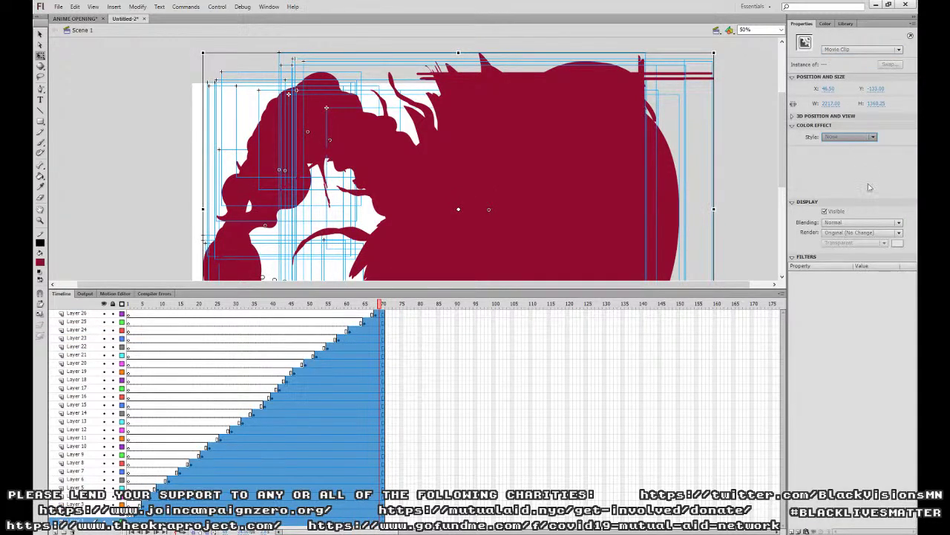
{"action": "left_click", "coordinate": [871, 191]}
{"action": "left_click", "coordinate": [891, 151]}
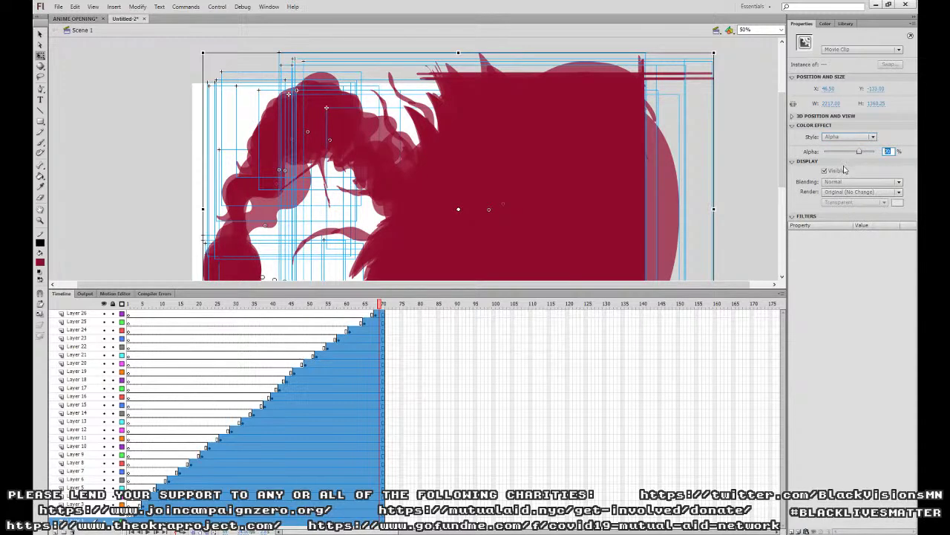
{"action": "type", "text": "75"}
{"action": "key", "text": "Return"}
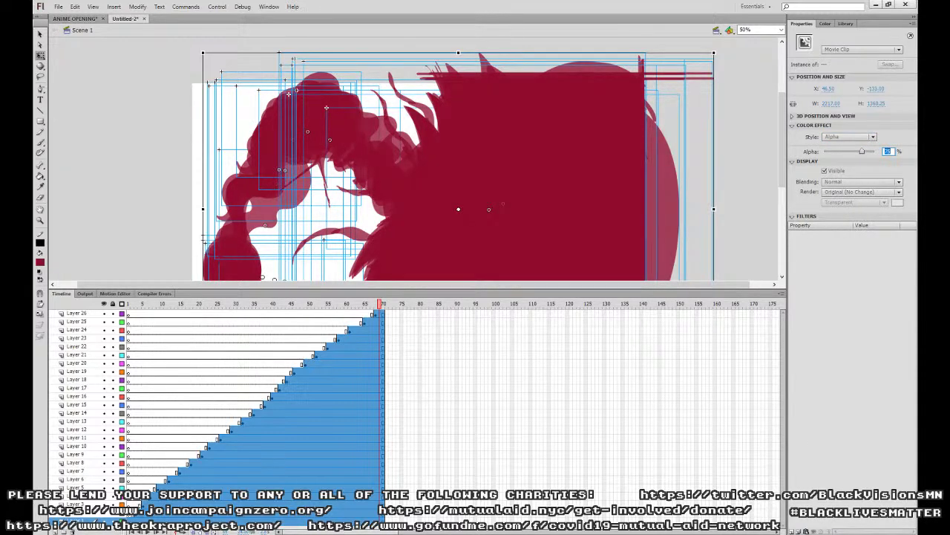
{"action": "type", "text": "80"}
{"action": "key", "text": "Return"}
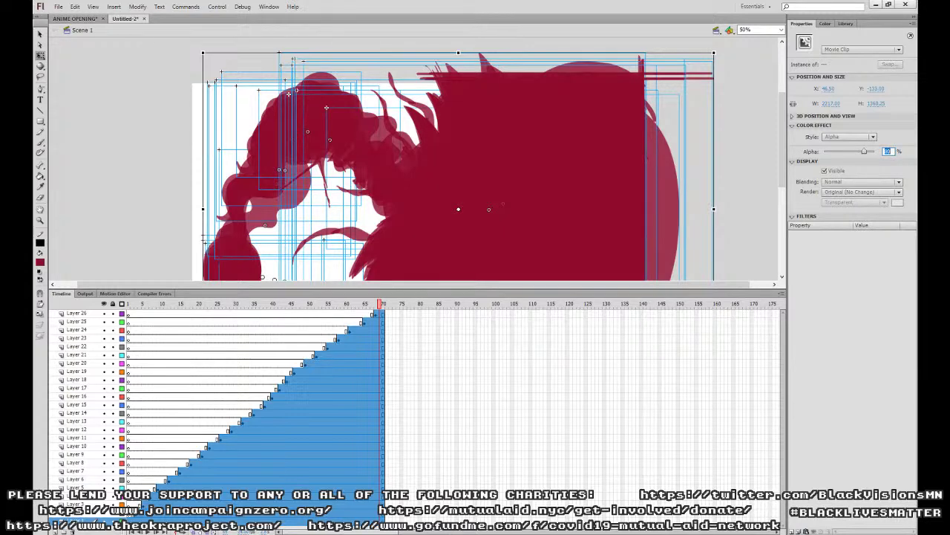
Add a pinkish-red Glow filter to the selected flame instances and set its strength to 500%.
{"action": "left_click", "coordinate": [793, 530]}
{"action": "left_click", "coordinate": [830, 477]}
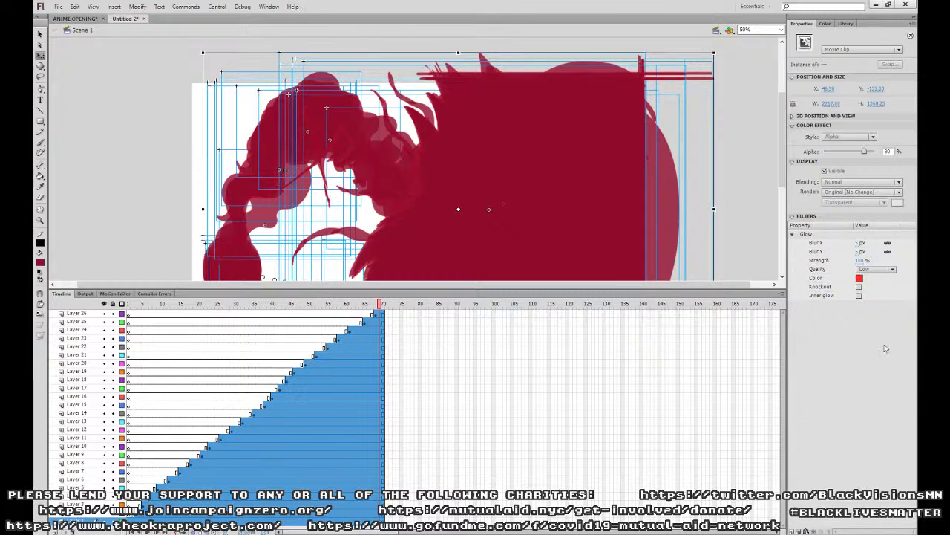
{"action": "left_click", "coordinate": [860, 261]}
{"action": "type", "text": "500"}
{"action": "key", "text": "Return"}
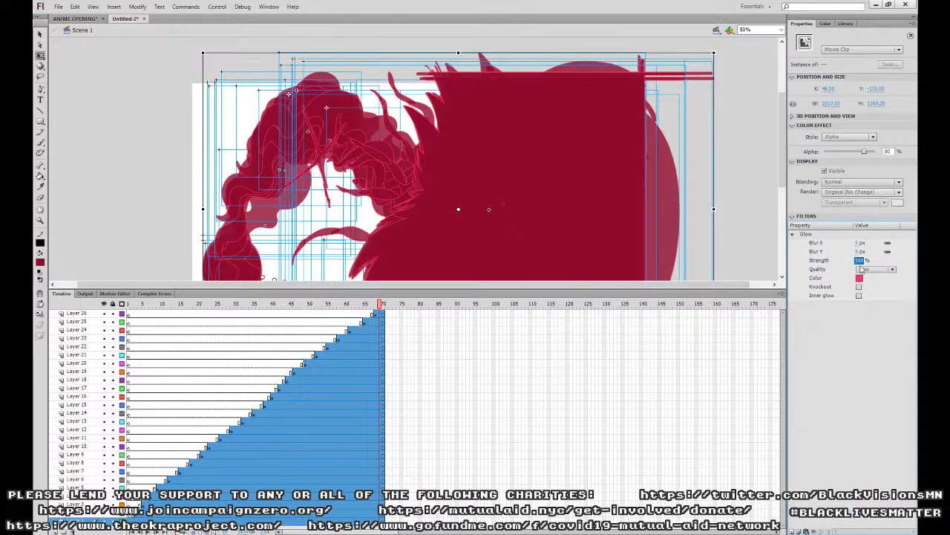
Try a blur of 20 px with a strength of 100% on the flames' Glow filter.
{"action": "left_click", "coordinate": [858, 242]}
{"action": "type", "text": "20"}
{"action": "key", "text": "Return"}
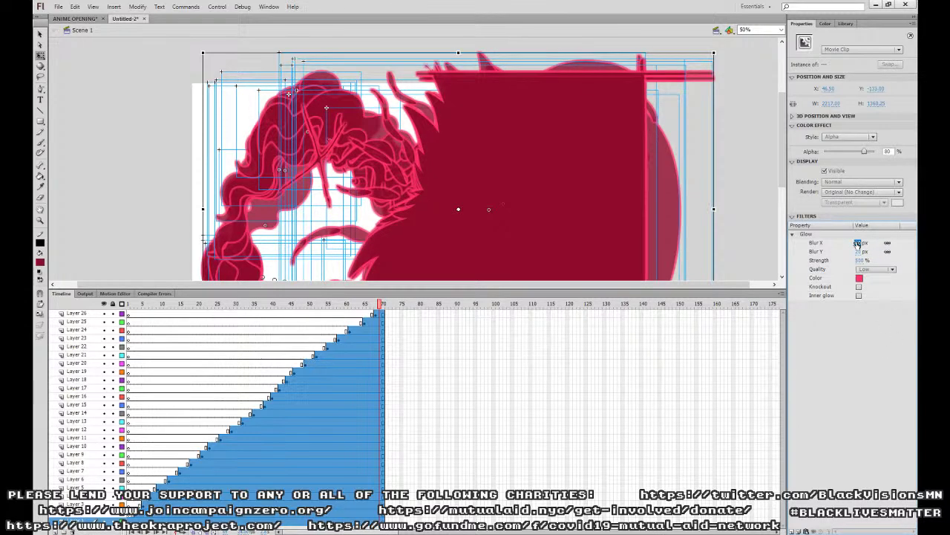
{"action": "left_click", "coordinate": [861, 261]}
{"action": "left_click", "coordinate": [861, 260]}
{"action": "type", "text": "100"}
{"action": "key", "text": "Return"}
Set the flames' Glow filter to a strength of 200% and a blur of 30 px.
{"action": "left_click", "coordinate": [862, 261]}
{"action": "type", "text": "2"}
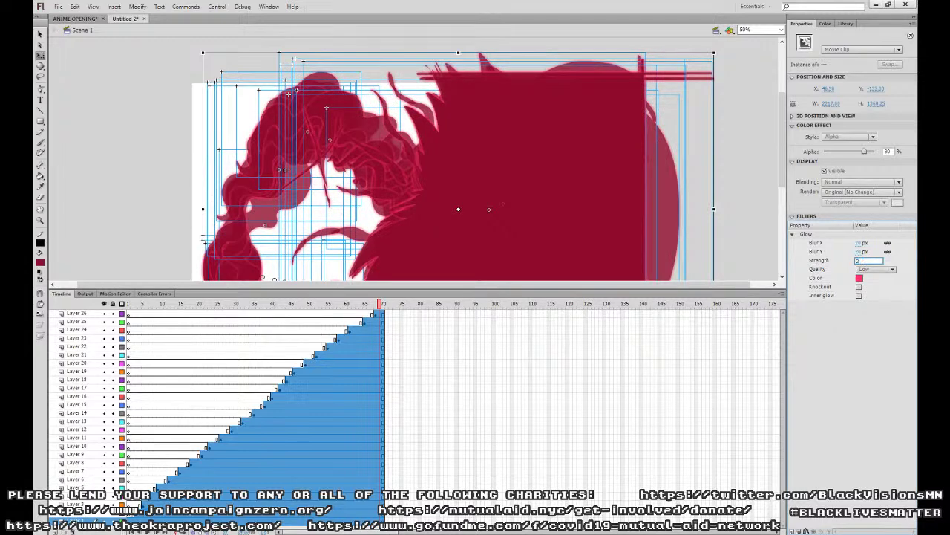
{"action": "type", "text": "00"}
{"action": "key", "text": "Return"}
{"action": "left_click", "coordinate": [857, 245]}
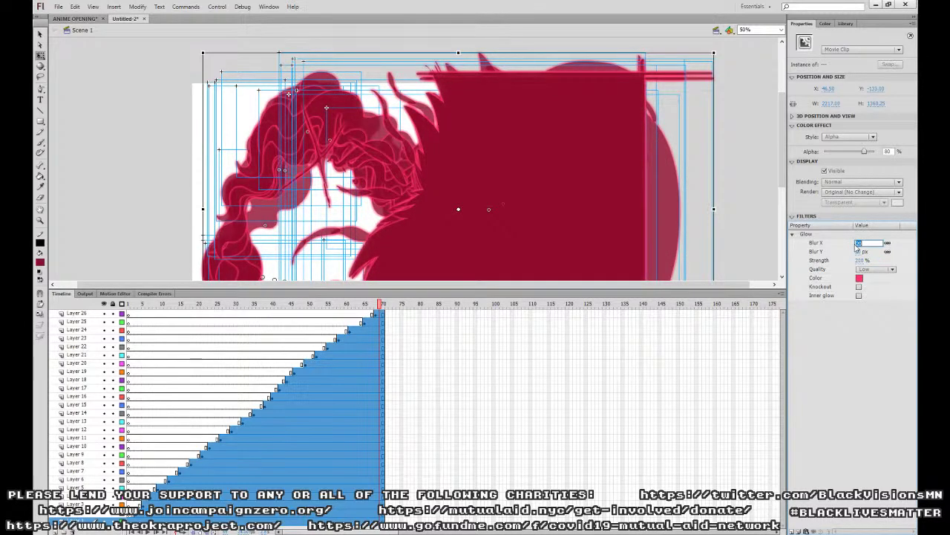
{"action": "key", "text": "Return"}
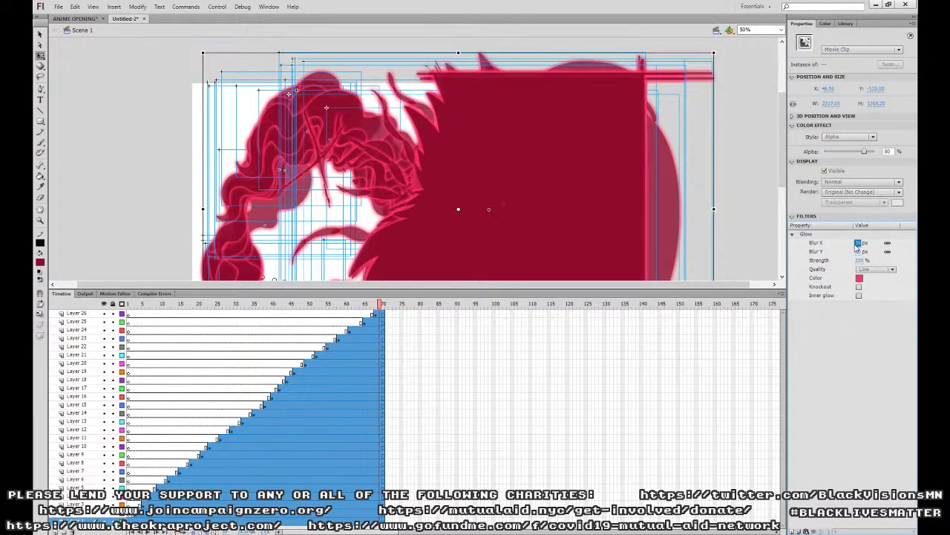
Move the flame keyframes of Layers 2 to 5 down onto the bottom layer, keeping each at its own frame.
{"action": "left_click_drag", "start_coordinate": [377, 290], "coordinate": [376, 278]}
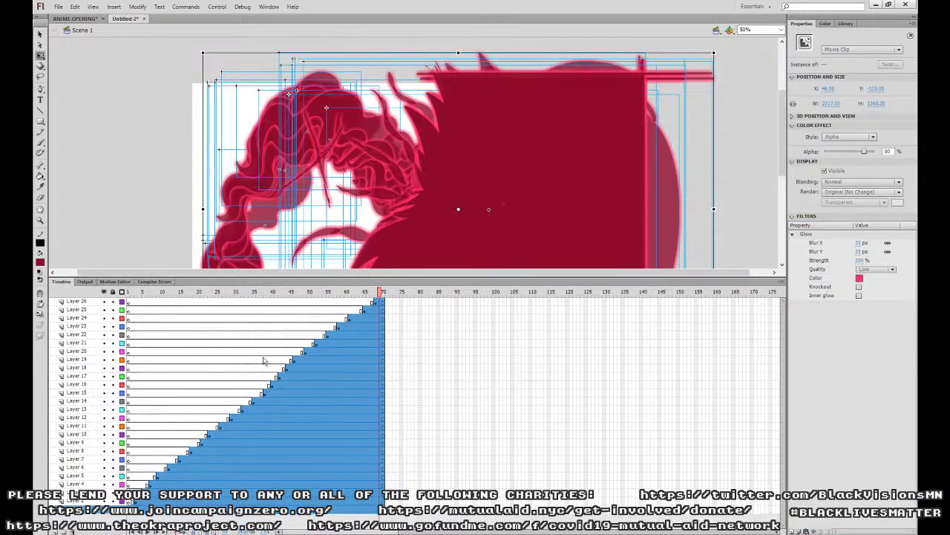
{"action": "left_click", "coordinate": [143, 470]}
{"action": "left_click", "coordinate": [134, 502]}
{"action": "left_click", "coordinate": [143, 493]}
{"action": "left_click_drag", "start_coordinate": [136, 512], "coordinate": [151, 511]}
{"action": "left_click", "coordinate": [150, 485]}
{"action": "left_click", "coordinate": [157, 477]}
{"action": "left_click_drag", "start_coordinate": [157, 476], "coordinate": [157, 503]}
Move the flame keyframes of Layers 6 to 11 onto the bottom layer at their existing frames.
{"action": "left_click", "coordinate": [168, 468]}
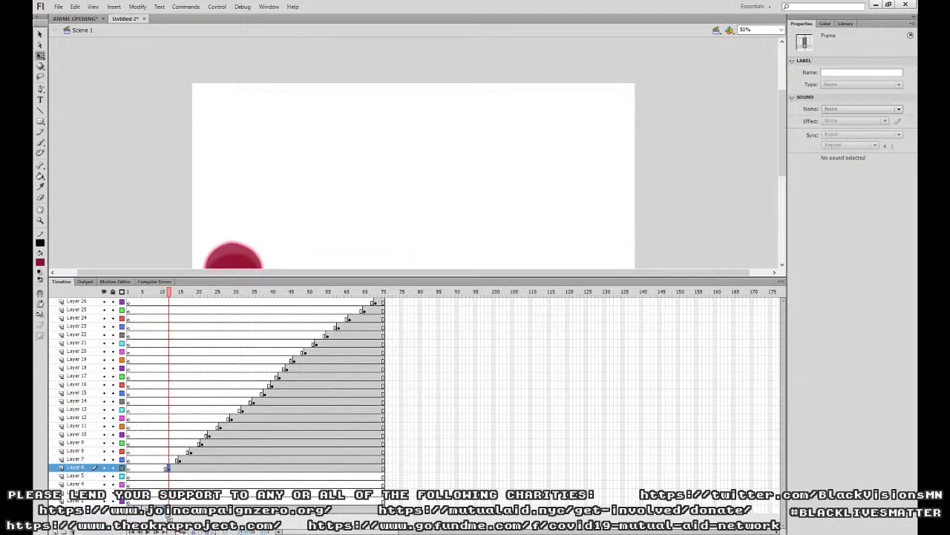
{"action": "left_click", "coordinate": [178, 459]}
{"action": "left_click", "coordinate": [189, 451]}
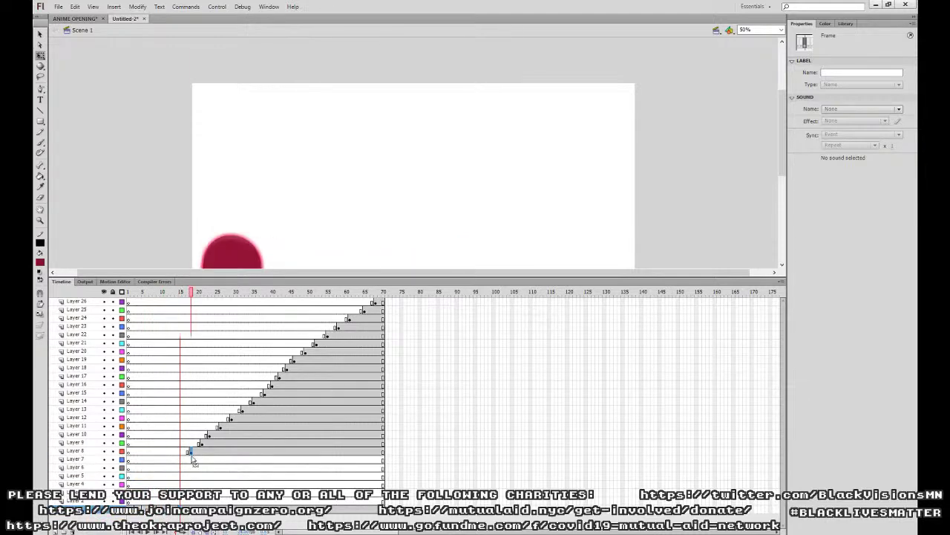
{"action": "left_click", "coordinate": [201, 444]}
{"action": "left_click", "coordinate": [209, 434]}
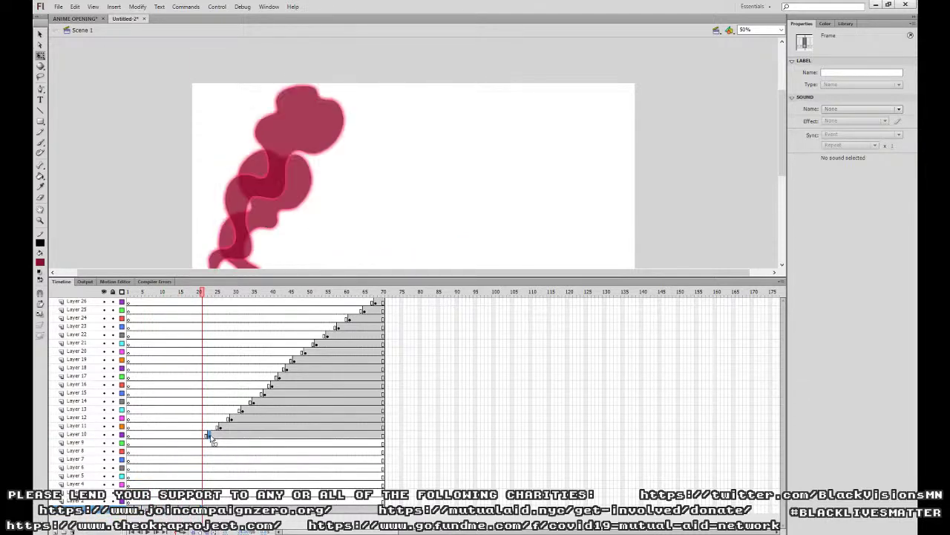
{"action": "left_click", "coordinate": [219, 426]}
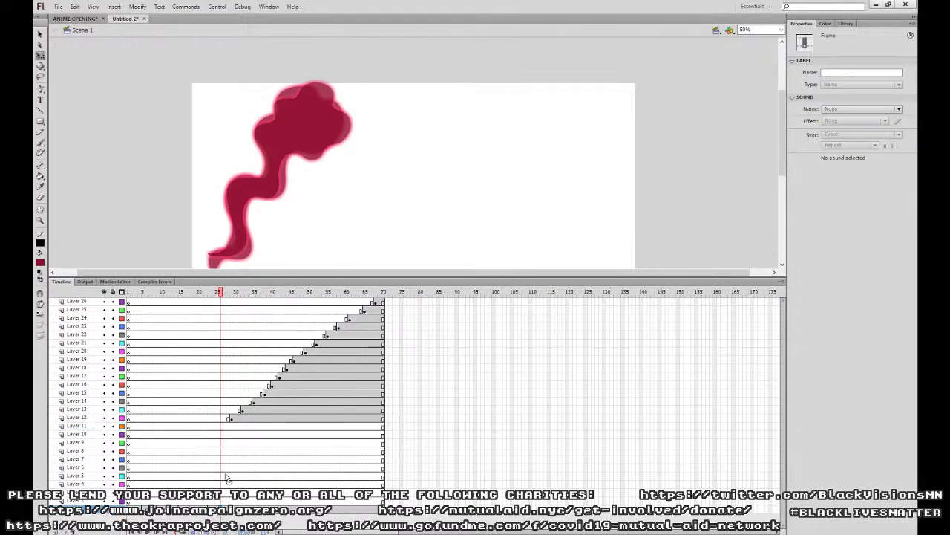
{"action": "left_click_drag", "start_coordinate": [222, 500], "coordinate": [222, 501]}
Gather the flame keyframes of Layers 12 to 20 on Layer 11, keeping their frame positions.
{"action": "left_click", "coordinate": [232, 419]}
{"action": "left_click_drag", "start_coordinate": [232, 418], "coordinate": [254, 426]}
{"action": "left_click", "coordinate": [242, 411]}
{"action": "left_click", "coordinate": [254, 403]}
{"action": "left_click_drag", "start_coordinate": [263, 394], "coordinate": [272, 427]}
{"action": "left_click_drag", "start_coordinate": [278, 376], "coordinate": [278, 426]}
{"action": "mouse_move", "coordinate": [292, 360]}
{"action": "left_mouse_down"}
{"action": "mouse_move", "coordinate": [295, 373]}
{"action": "mouse_move", "coordinate": [307, 362]}
{"action": "mouse_move", "coordinate": [296, 372]}
{"action": "left_mouse_up"}
{"action": "left_click", "coordinate": [295, 372]}
{"action": "left_click_drag", "start_coordinate": [305, 360], "coordinate": [306, 427]}
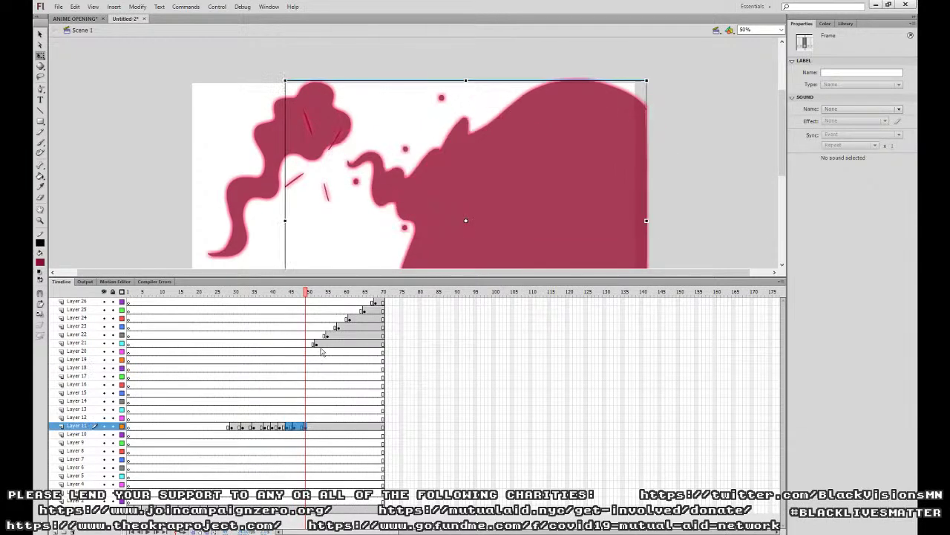
Gather the flame keyframes of Layers 22 to 26 on Layer 21, keeping their frame positions.
{"action": "left_click", "coordinate": [316, 344]}
{"action": "left_click_drag", "start_coordinate": [327, 336], "coordinate": [347, 344]}
{"action": "left_click", "coordinate": [339, 328]}
{"action": "left_click", "coordinate": [327, 336]}
{"action": "left_click_drag", "start_coordinate": [364, 311], "coordinate": [364, 345]}
{"action": "left_click_drag", "start_coordinate": [364, 311], "coordinate": [364, 345]}
{"action": "left_click", "coordinate": [375, 344]}
{"action": "left_click", "coordinate": [377, 346]}
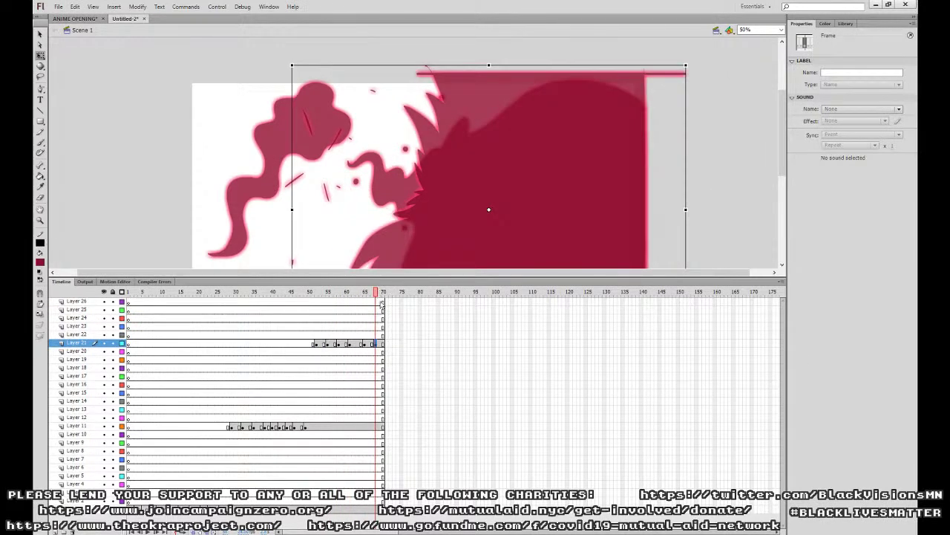
Move the keyframes gathered on Layers 21 and 11 to the bottom layer and select its whole flame sequence.
{"action": "left_click_drag", "start_coordinate": [318, 346], "coordinate": [376, 421]}
{"action": "left_click", "coordinate": [376, 409]}
{"action": "left_click_drag", "start_coordinate": [230, 427], "coordinate": [375, 510]}
{"action": "left_click", "coordinate": [368, 476]}
{"action": "double_click", "coordinate": [368, 510]}
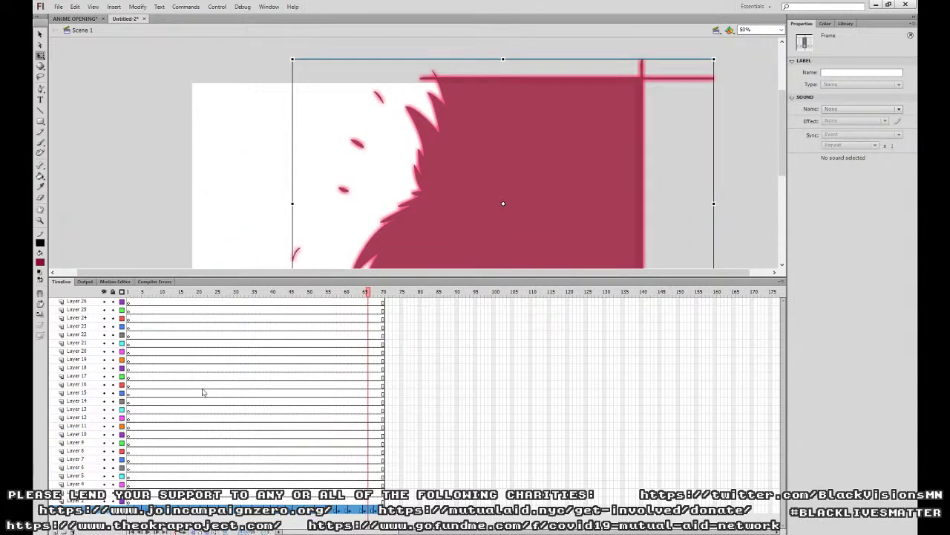
In the ANIME OPENING document, paste the flame sequence into Layer 13 from frame 1623 and move it over the old flames on Layer 8.
{"action": "left_click", "coordinate": [75, 19]}
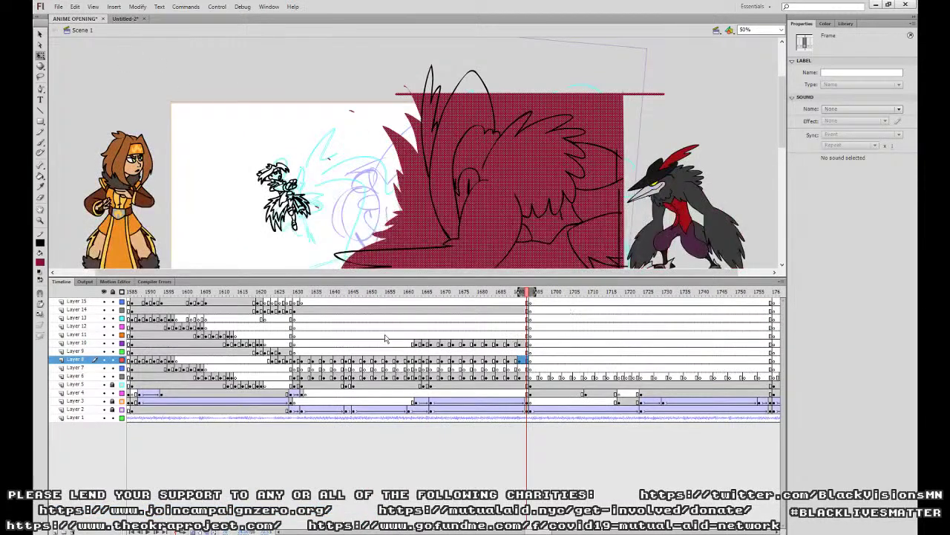
{"action": "left_click_drag", "start_coordinate": [273, 318], "coordinate": [544, 274]}
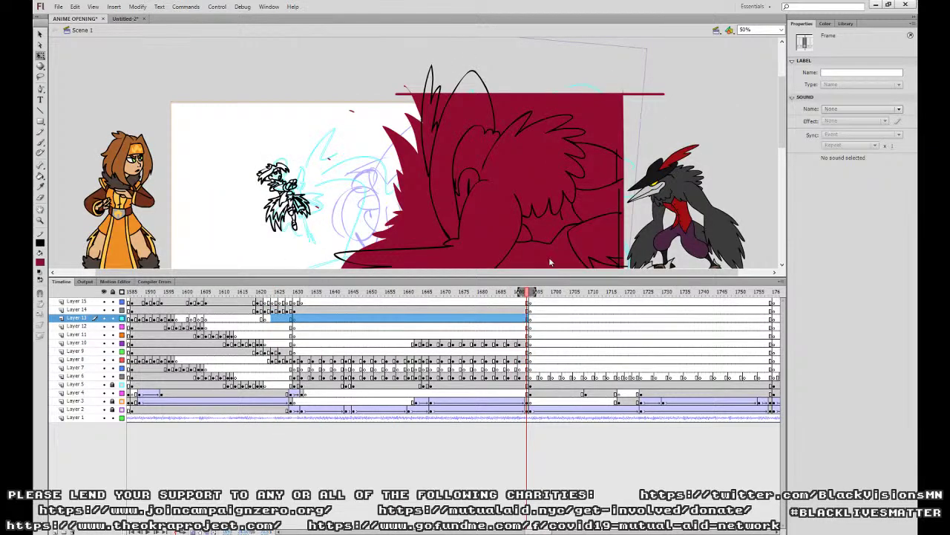
{"action": "left_click", "coordinate": [301, 319]}
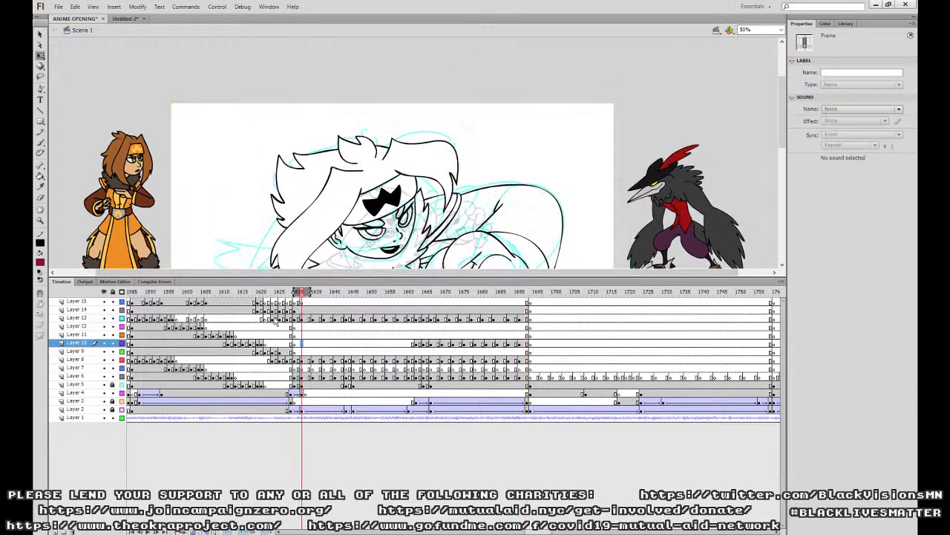
{"action": "left_click_drag", "start_coordinate": [301, 321], "coordinate": [530, 368]}
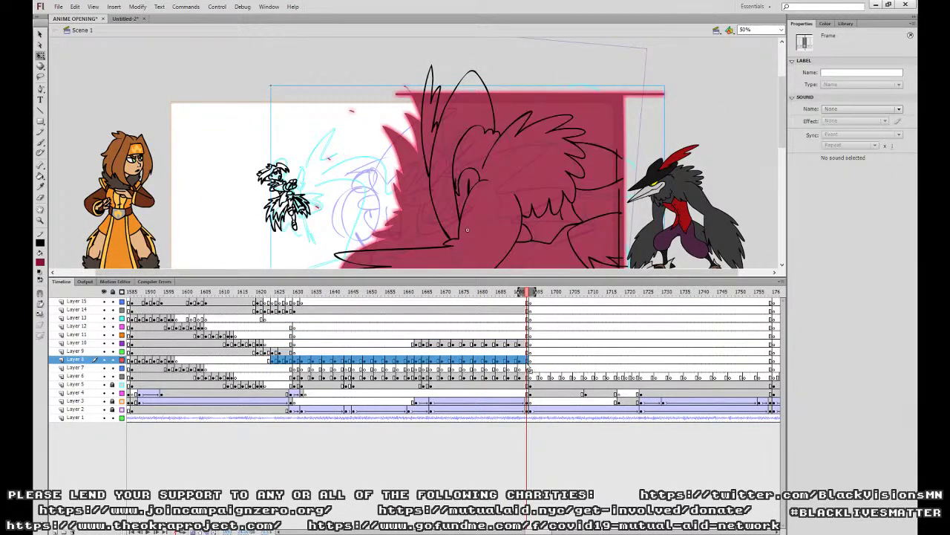
Enlarge the stage view and play back the scene from around frame 1623 to review the glowing flames with the characters.
{"action": "left_click", "coordinate": [294, 320]}
{"action": "left_click", "coordinate": [272, 343]}
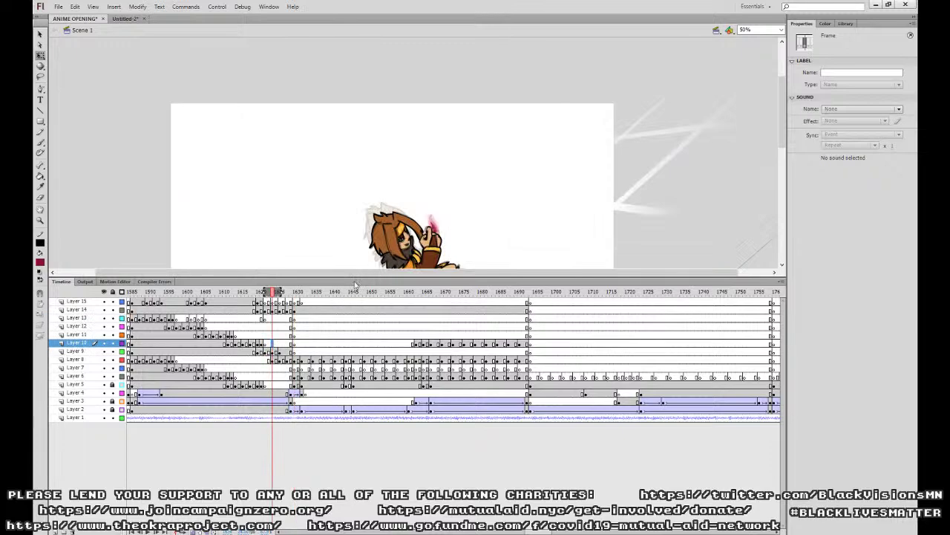
{"action": "left_click_drag", "start_coordinate": [366, 274], "coordinate": [366, 326]}
{"action": "key", "text": "Return"}
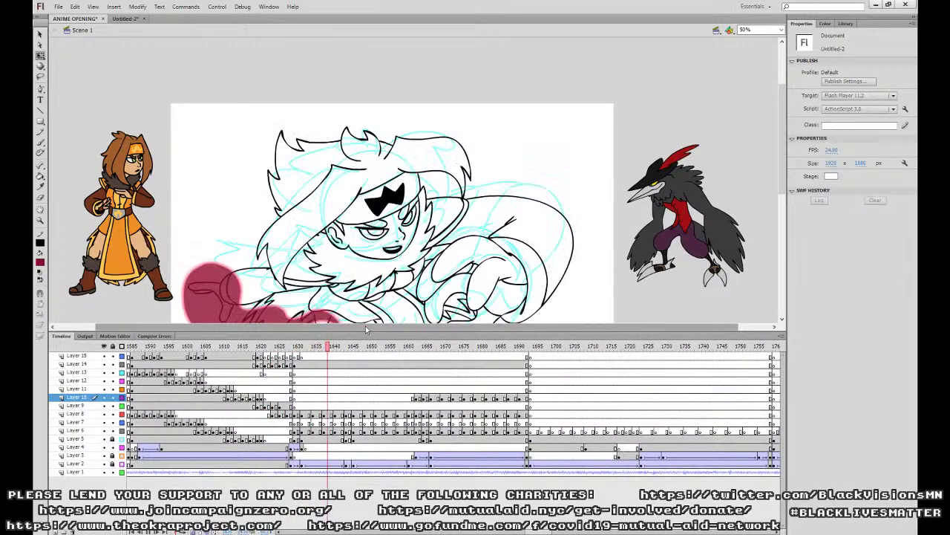
{"action": "key", "text": "Return"}
{"action": "left_click_drag", "start_coordinate": [365, 332], "coordinate": [366, 376]}
{"action": "left_click", "coordinate": [265, 425]}
{"action": "left_click", "coordinate": [289, 425]}
{"action": "key", "text": "Return"}
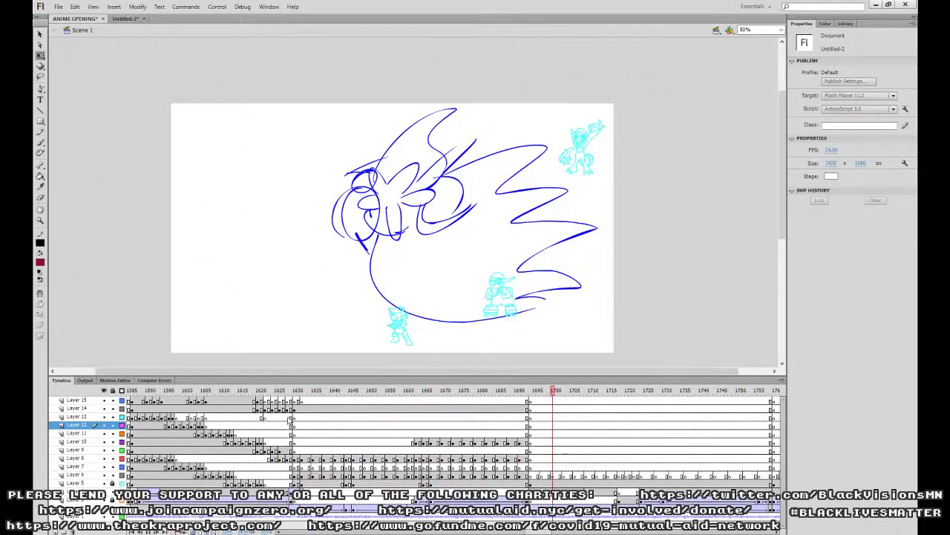
{"action": "left_click", "coordinate": [283, 433]}
{"action": "key", "text": "Return"}
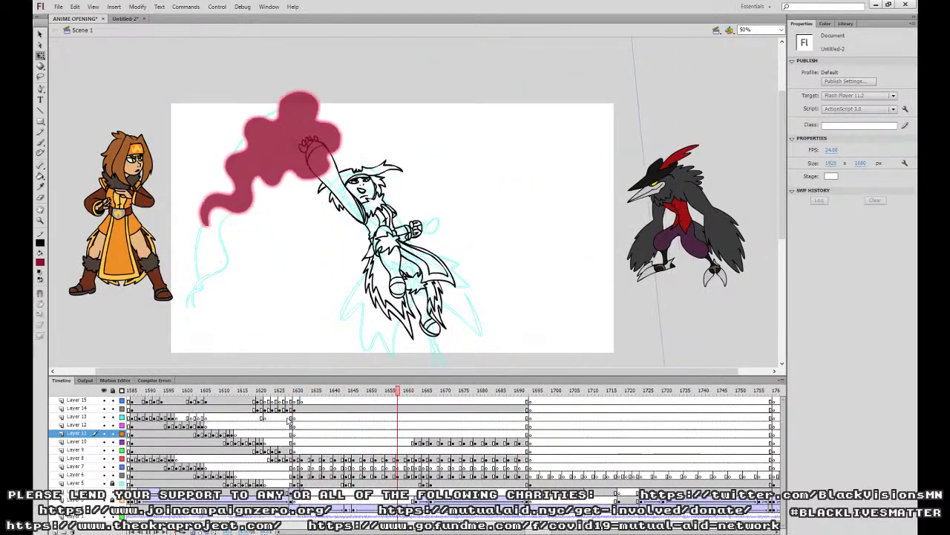
{"action": "key", "text": "Return"}
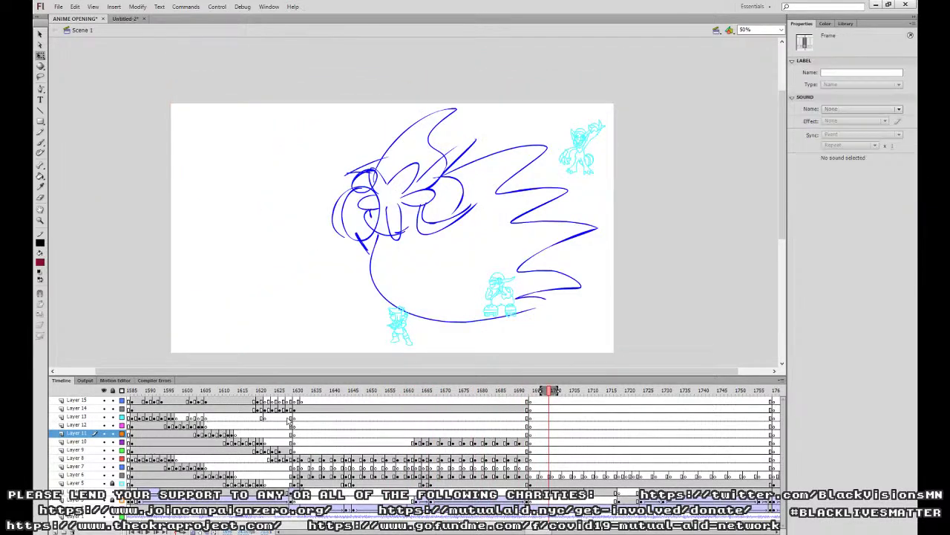
Examine the Layer 8 flames between frames 1664 and 1676 to judge their transparency over the giant bird.
{"action": "left_click", "coordinate": [427, 435]}
{"action": "left_click", "coordinate": [415, 229]}
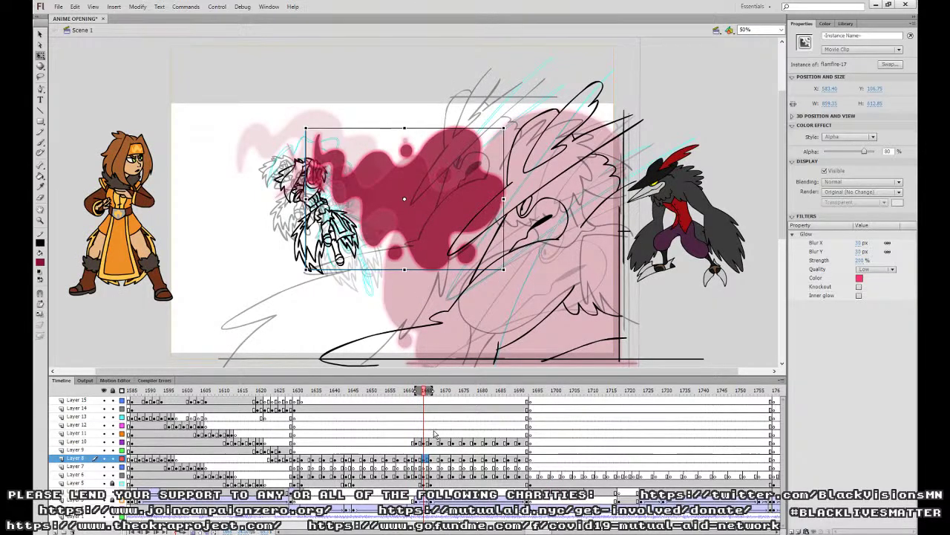
{"action": "left_click", "coordinate": [434, 433]}
{"action": "left_click", "coordinate": [450, 434]}
{"action": "left_click", "coordinate": [459, 433]}
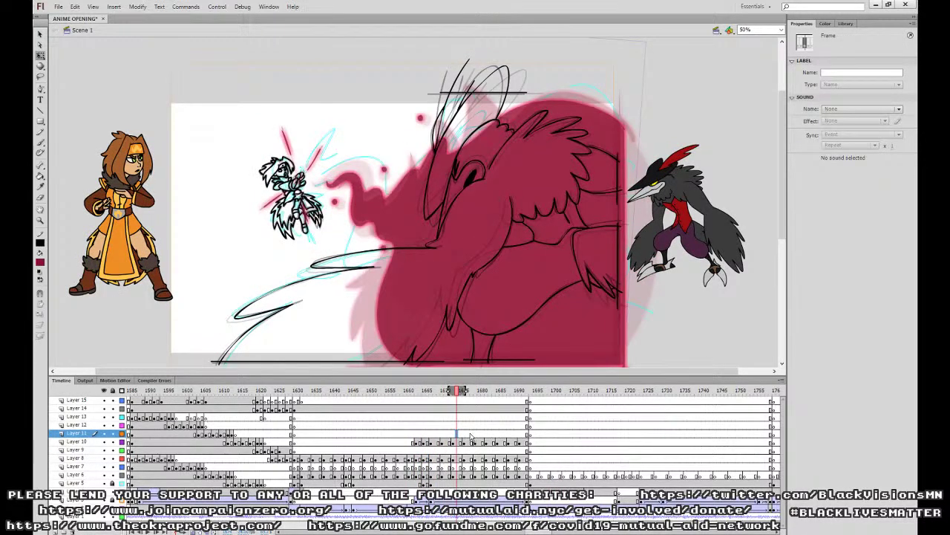
{"action": "left_click", "coordinate": [468, 433]}
{"action": "left_click", "coordinate": [434, 433]}
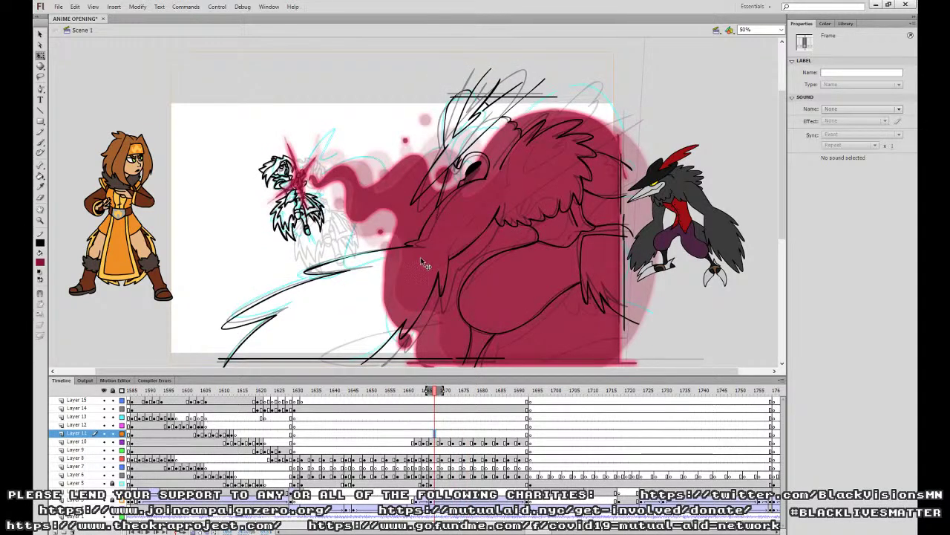
Raise the Alpha of the Layer 8 flames gradually from 82% at frame 1667 to 88% at frame 1676.
{"action": "left_click", "coordinate": [456, 239]}
{"action": "type", "text": "82"}
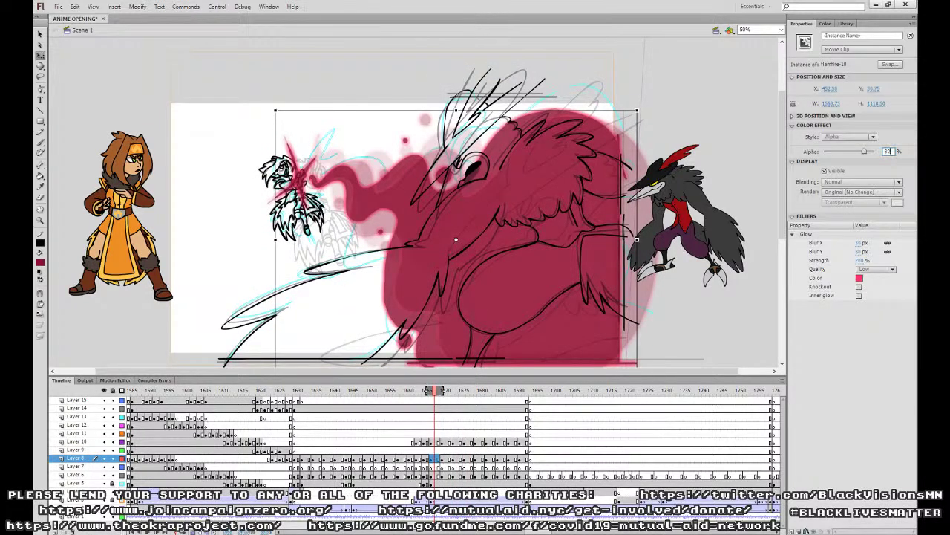
{"action": "left_click", "coordinate": [447, 435]}
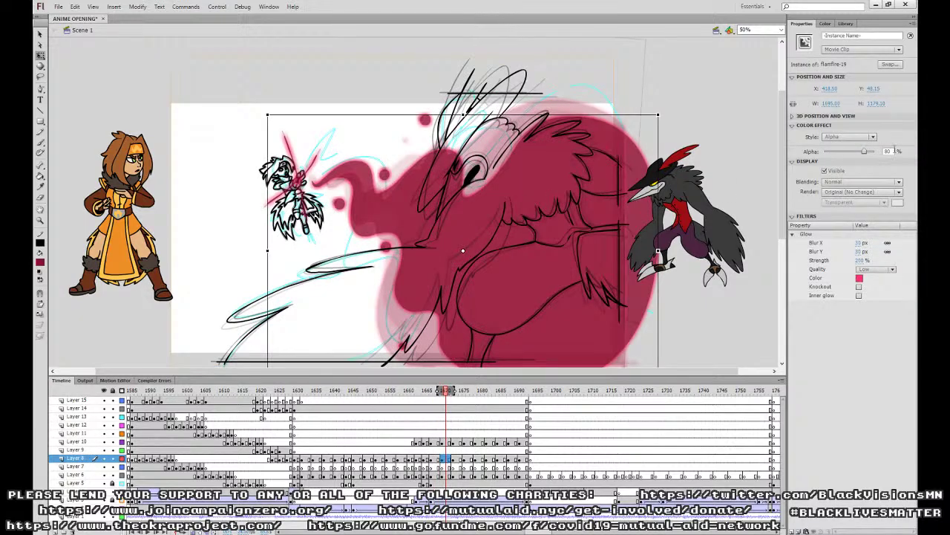
{"action": "left_click", "coordinate": [458, 434]}
{"action": "left_click", "coordinate": [471, 286]}
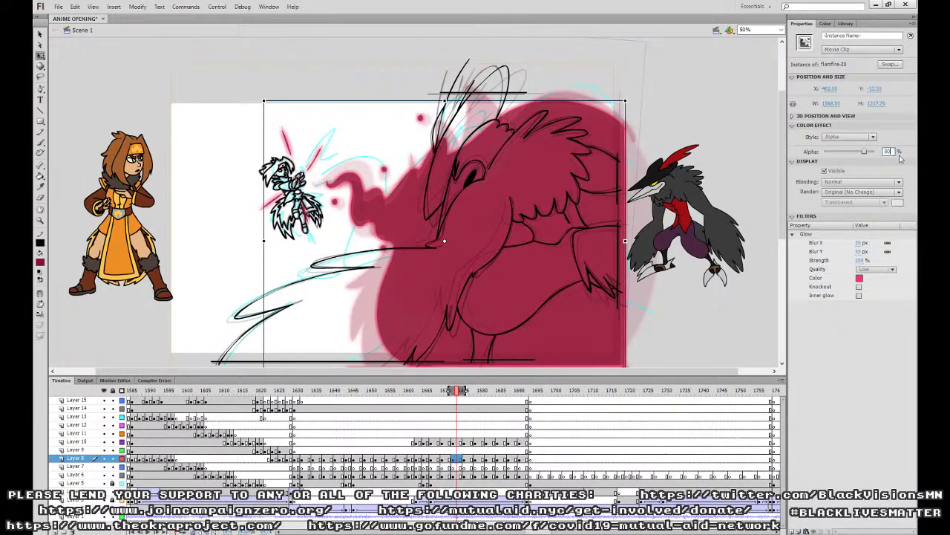
{"action": "left_click", "coordinate": [468, 434]}
{"action": "left_click", "coordinate": [479, 297]}
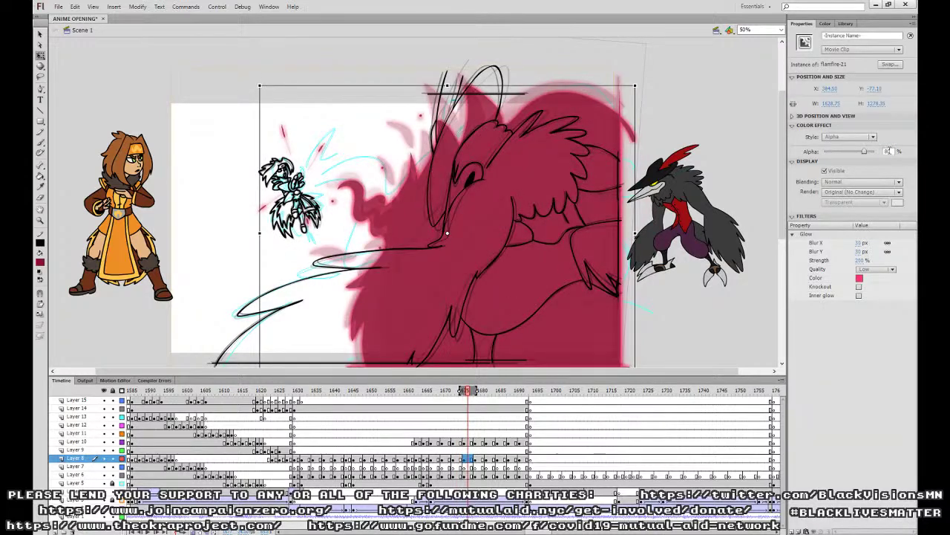
{"action": "type", "text": "8"}
{"action": "key", "text": "Return"}
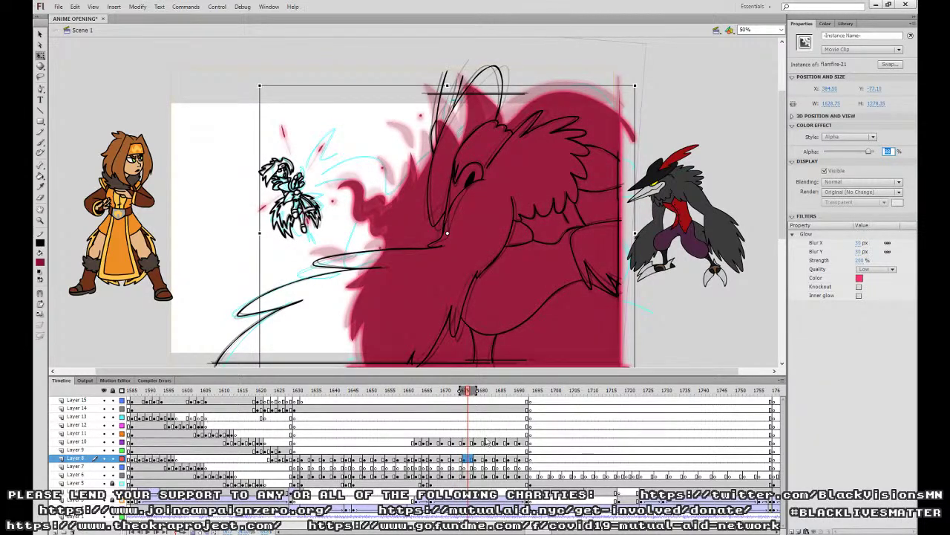
Continue raising the Layer 8 flames' Alpha from frame 1679, with 92% at frame 1682 and 94% at frame 1685.
{"action": "left_click", "coordinate": [479, 442]}
{"action": "left_click", "coordinate": [529, 276]}
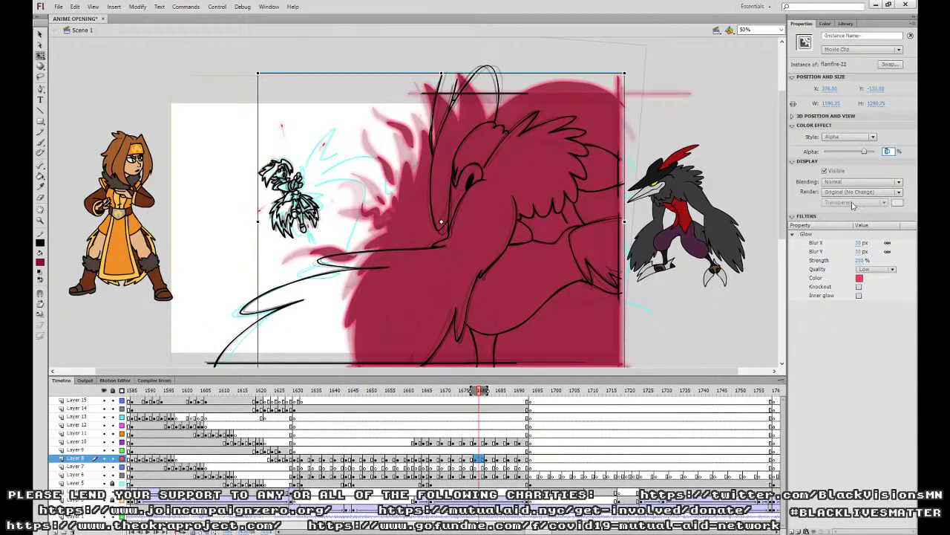
{"action": "key", "text": "Return"}
{"action": "left_click", "coordinate": [490, 434]}
{"action": "left_click", "coordinate": [522, 275]}
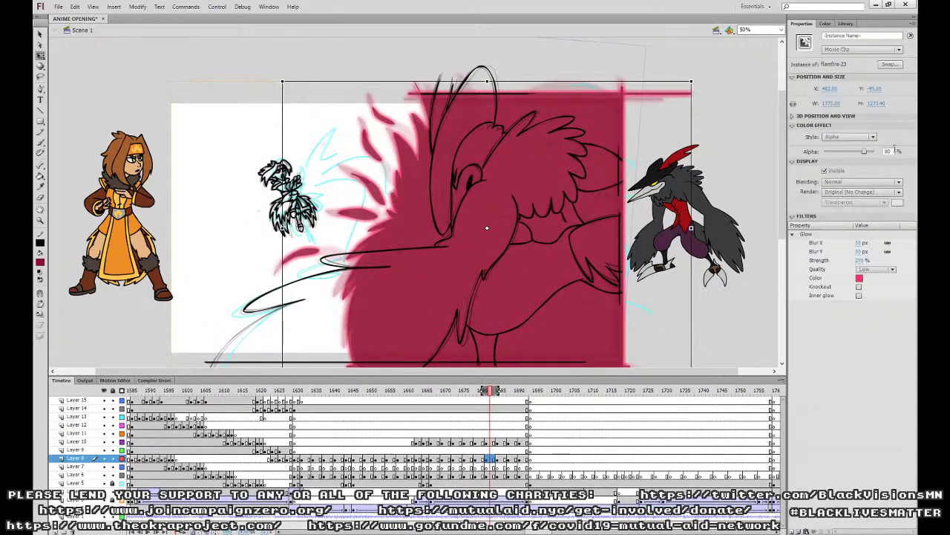
{"action": "type", "text": "90"}
{"action": "key", "text": "Return"}
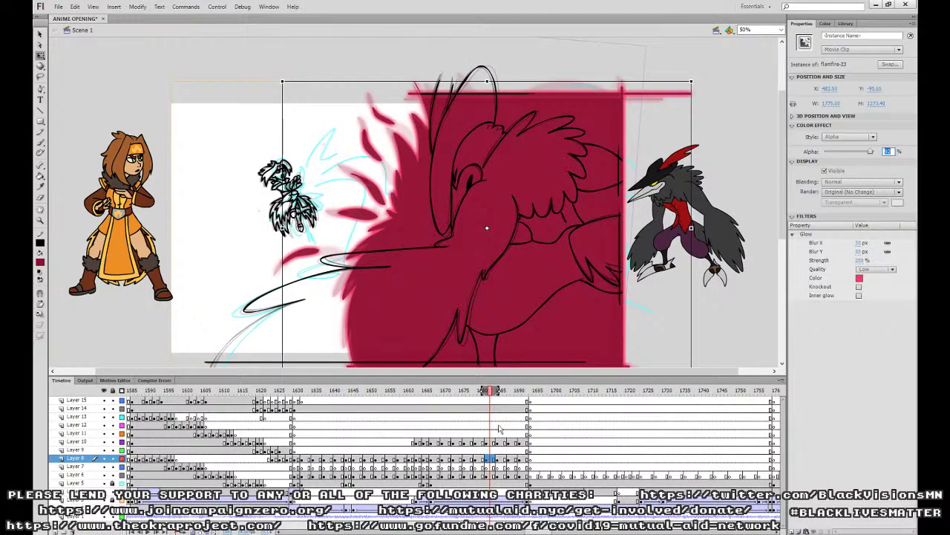
{"action": "left_click", "coordinate": [501, 434]}
{"action": "left_click", "coordinate": [556, 325]}
{"action": "left_click", "coordinate": [888, 152]}
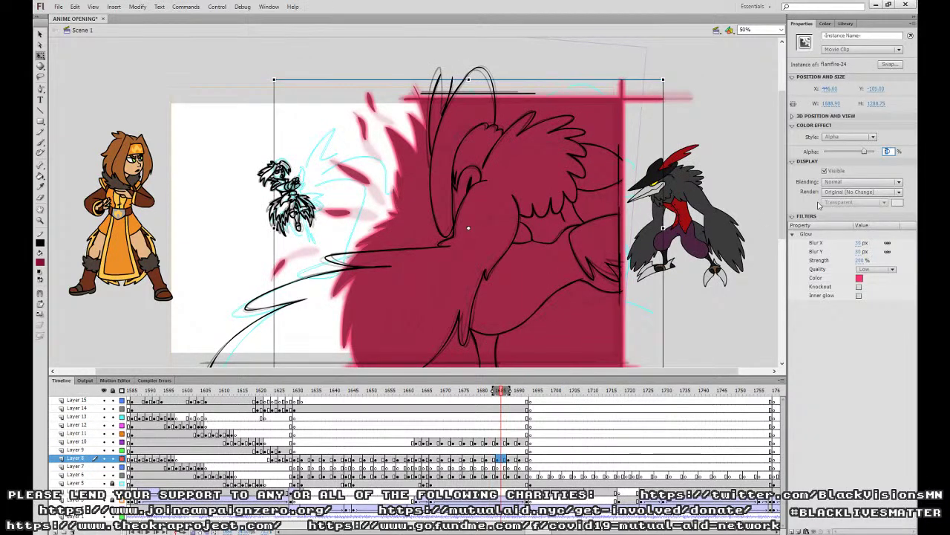
{"action": "key", "text": "Return"}
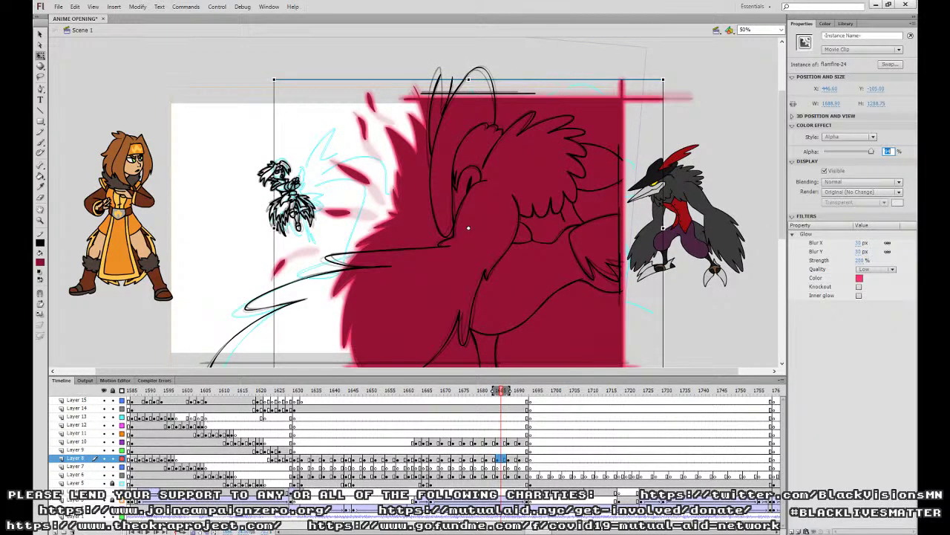
Set the Alpha of the Layer 8 flames to 96% at frame 1688 and 95% at frame 1691.
{"action": "left_click", "coordinate": [511, 435]}
{"action": "left_click", "coordinate": [615, 297]}
{"action": "left_click", "coordinate": [889, 152]}
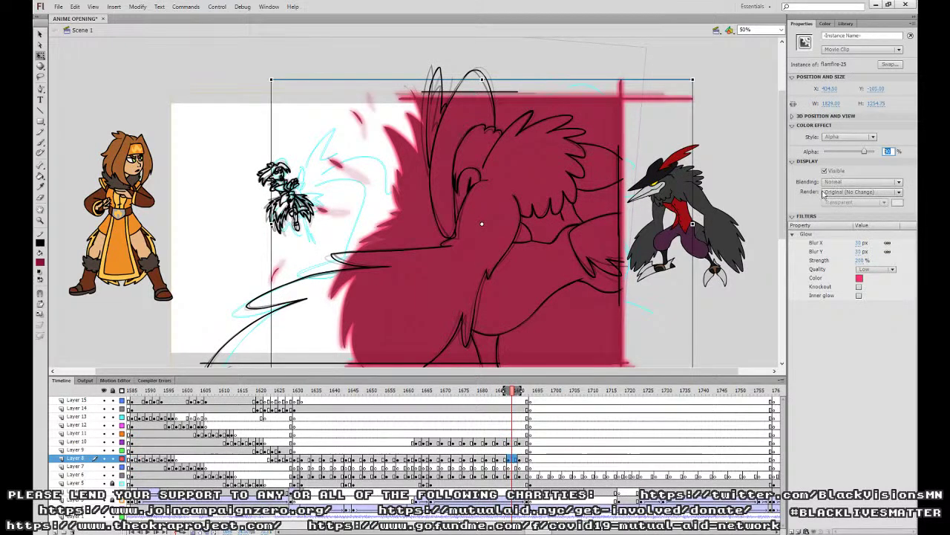
{"action": "type", "text": "96"}
{"action": "key", "text": "Return"}
{"action": "left_click", "coordinate": [523, 432]}
{"action": "left_click", "coordinate": [556, 357]}
{"action": "left_click", "coordinate": [889, 152]}
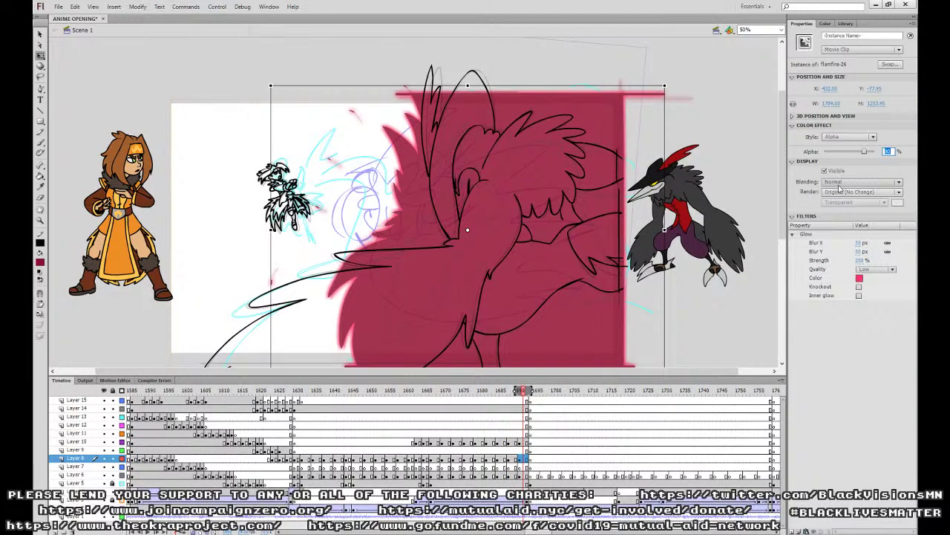
{"action": "type", "text": "95"}
{"action": "key", "text": "Return"}
Unlock Layer 5, show it and the background in full instead of outlines, and turn off onion skinning.
{"action": "left_click", "coordinate": [122, 484]}
{"action": "left_click", "coordinate": [112, 483]}
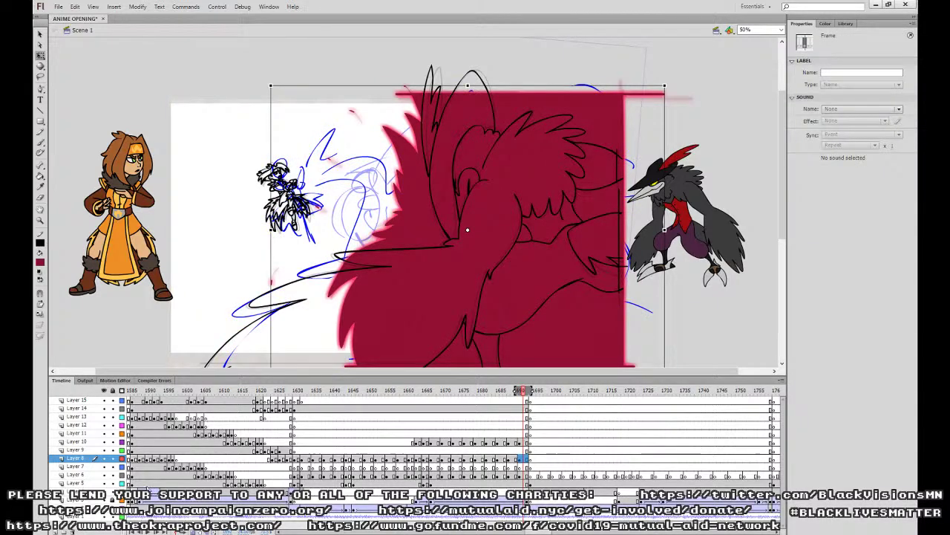
{"action": "left_click", "coordinate": [122, 500]}
{"action": "left_click", "coordinate": [195, 531]}
Delete the rough blue sketches on Layer 5 between frames 1629 and 1666.
{"action": "left_click", "coordinate": [243, 425]}
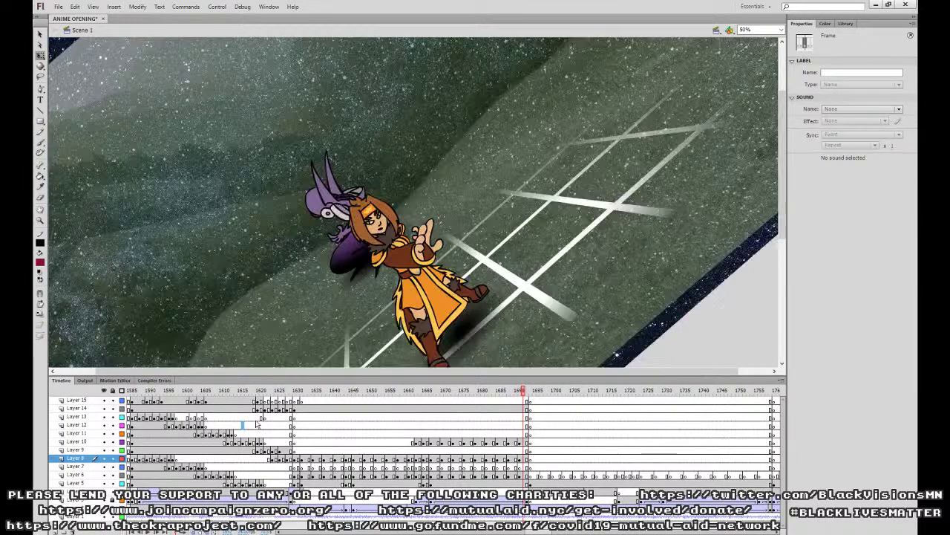
{"action": "left_click", "coordinate": [300, 483]}
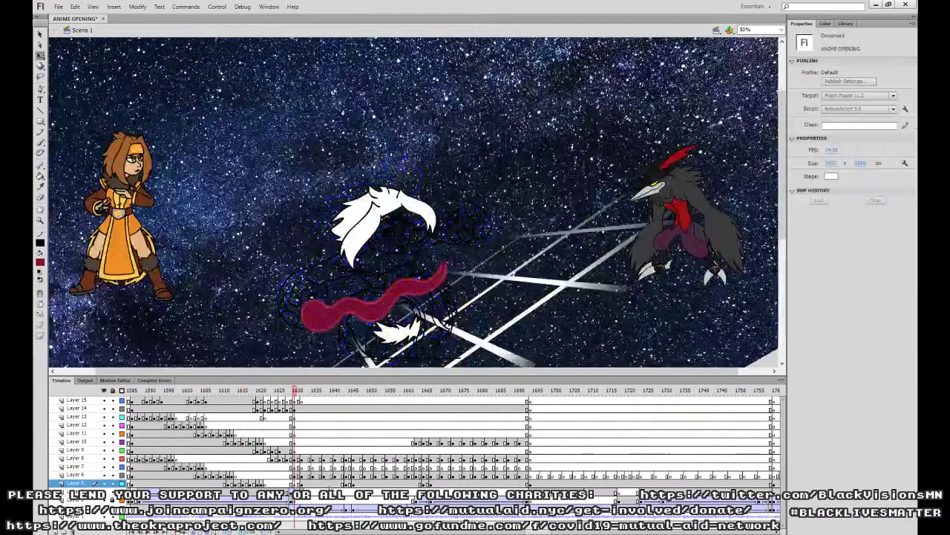
{"action": "left_click", "coordinate": [332, 483]}
{"action": "left_click", "coordinate": [350, 484]}
{"action": "left_click", "coordinate": [361, 483]}
{"action": "key", "text": "Delete"}
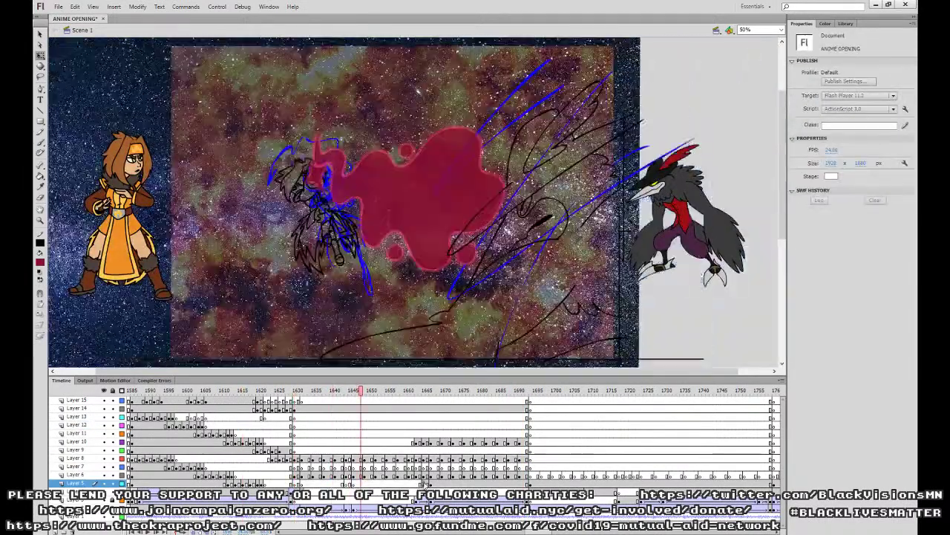
{"action": "left_click", "coordinate": [430, 483]}
{"action": "key", "text": "Delete"}
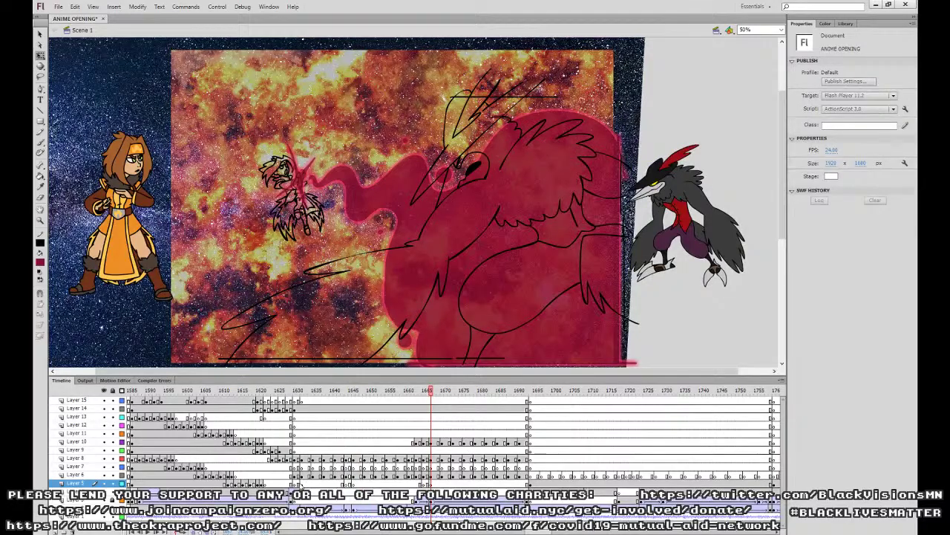
Play back the flame attack scene several times from around frame 1620 to review it against the full background.
{"action": "left_click", "coordinate": [241, 467]}
{"action": "key", "text": "Return"}
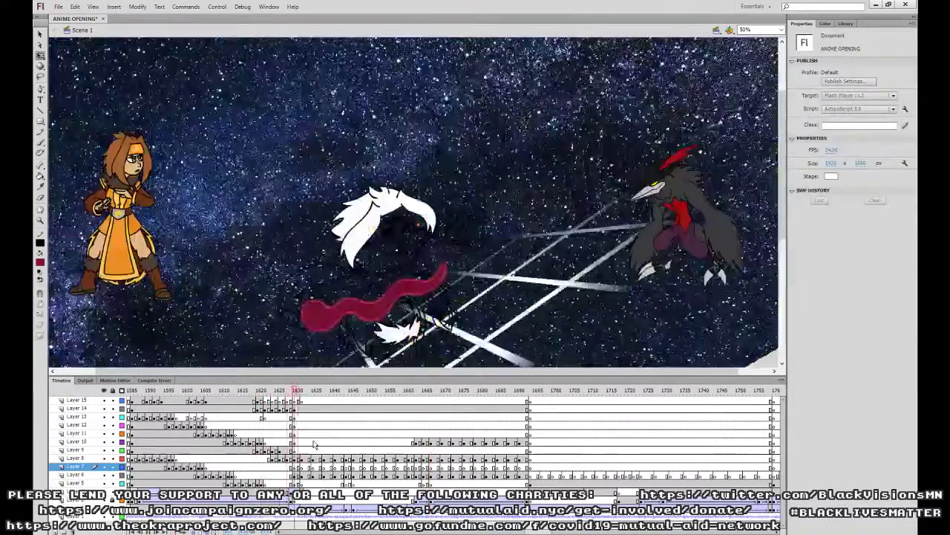
{"action": "key", "text": "Return"}
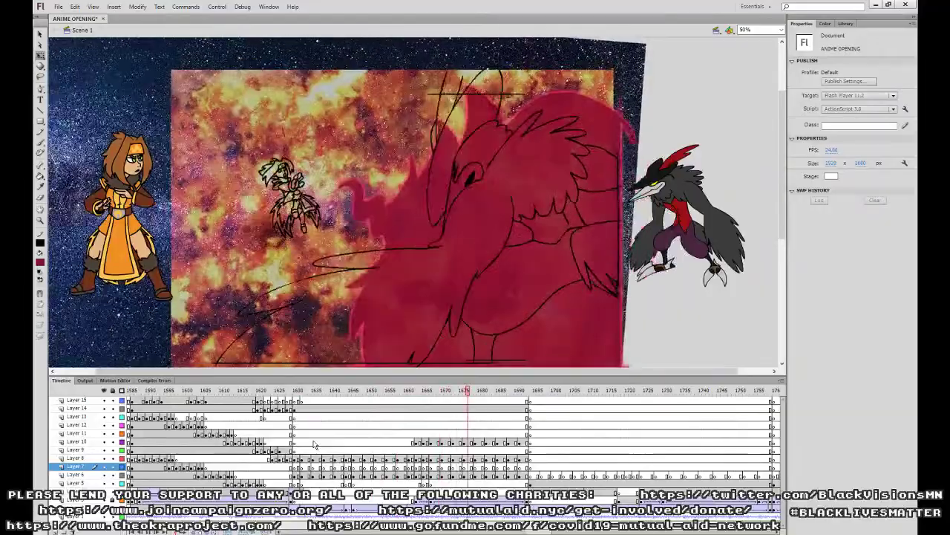
{"action": "key", "text": "Return"}
{"action": "left_click", "coordinate": [411, 450]}
{"action": "key", "text": "Return"}
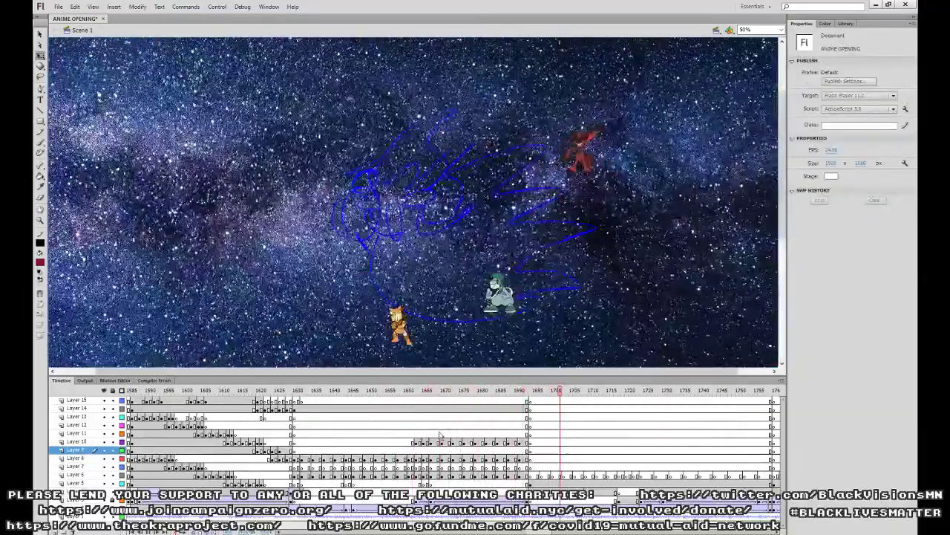
{"action": "key", "text": "Return"}
{"action": "left_click", "coordinate": [271, 433]}
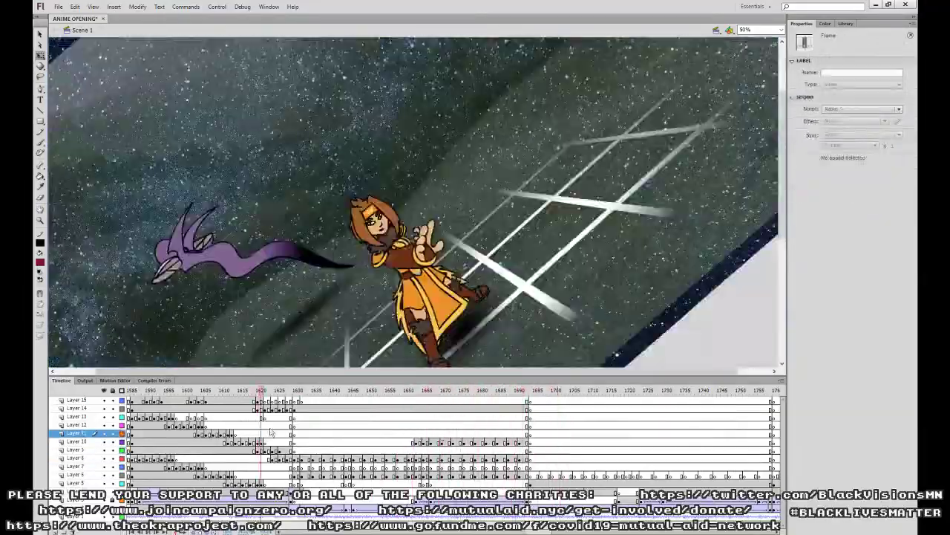
{"action": "key", "text": "Return"}
{"action": "key", "text": "Return"}
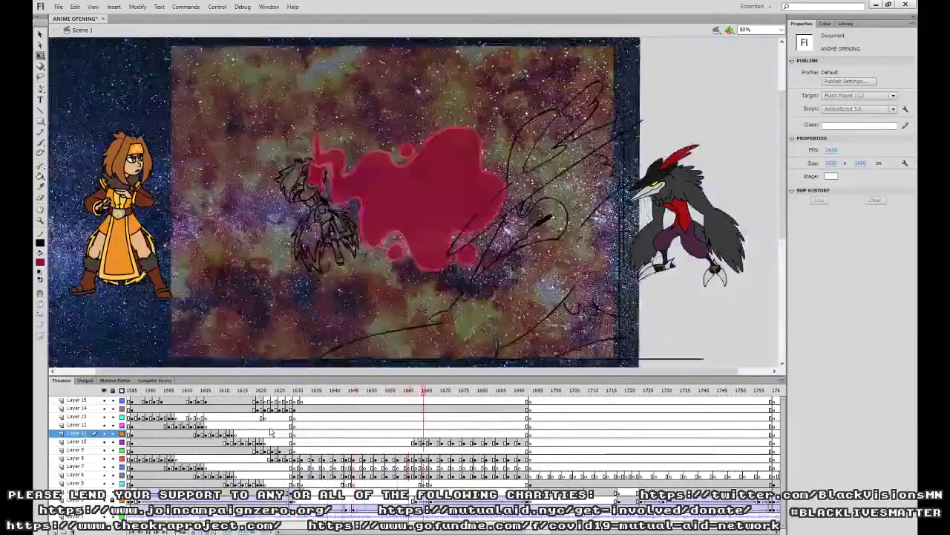
{"action": "key", "text": "Return"}
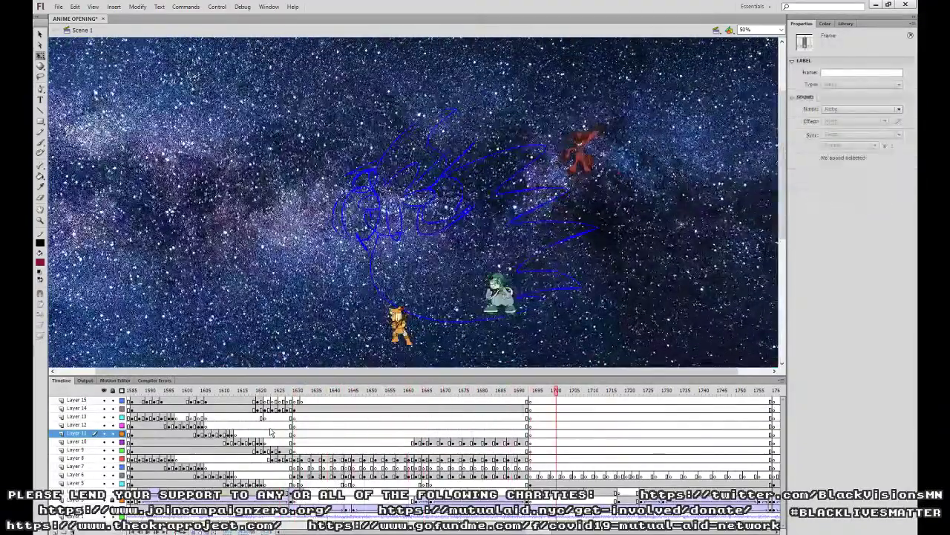
Set the Alpha of the fire background instance to 50% at frame 1666.
{"action": "left_click", "coordinate": [447, 432]}
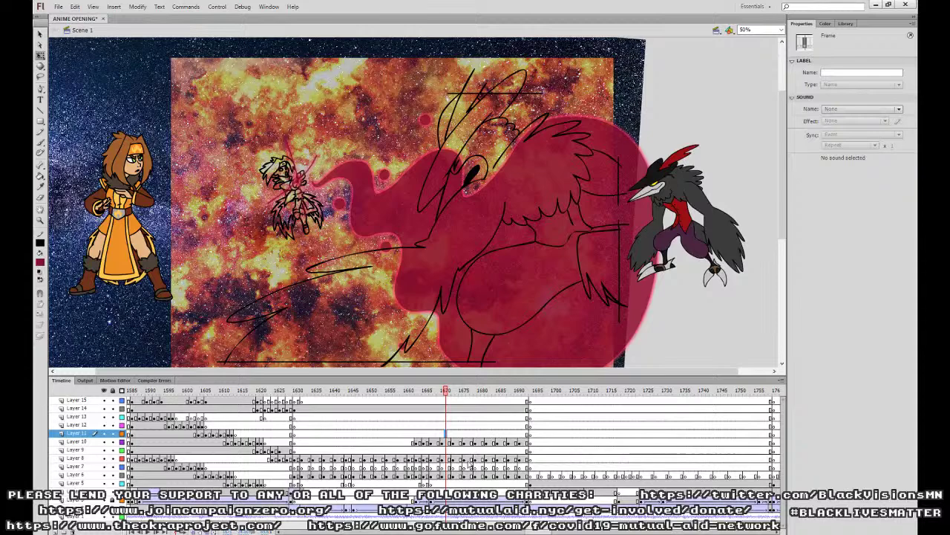
{"action": "left_click", "coordinate": [430, 390]}
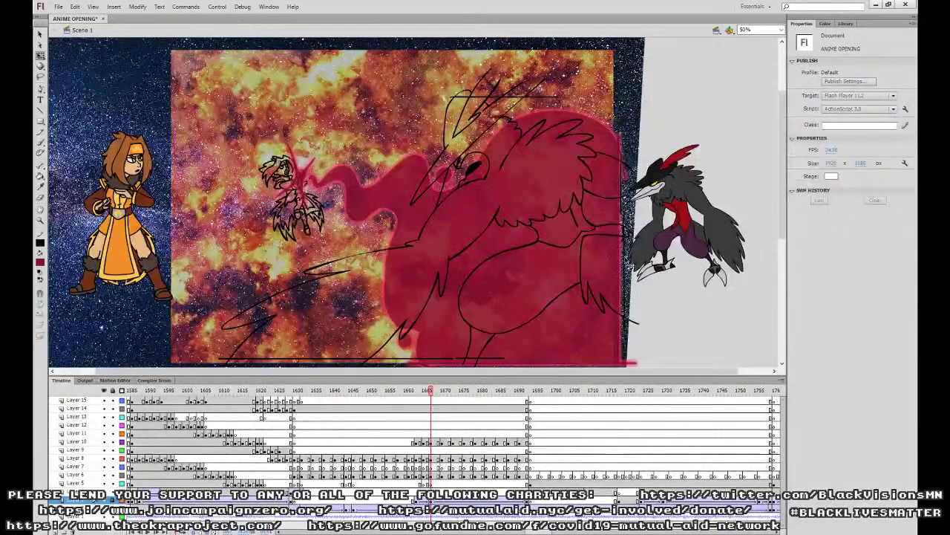
{"action": "left_click", "coordinate": [514, 333]}
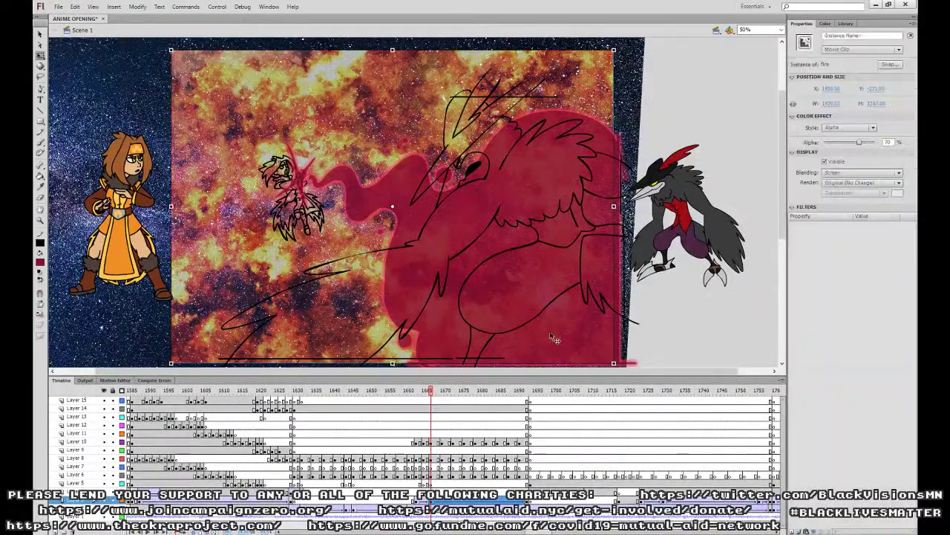
{"action": "left_click", "coordinate": [888, 142]}
{"action": "type", "text": "50"}
{"action": "key", "text": "Return"}
Set the Alpha of the fire background instance to 60% at frame 1692 and play back the change.
{"action": "left_click", "coordinate": [527, 501]}
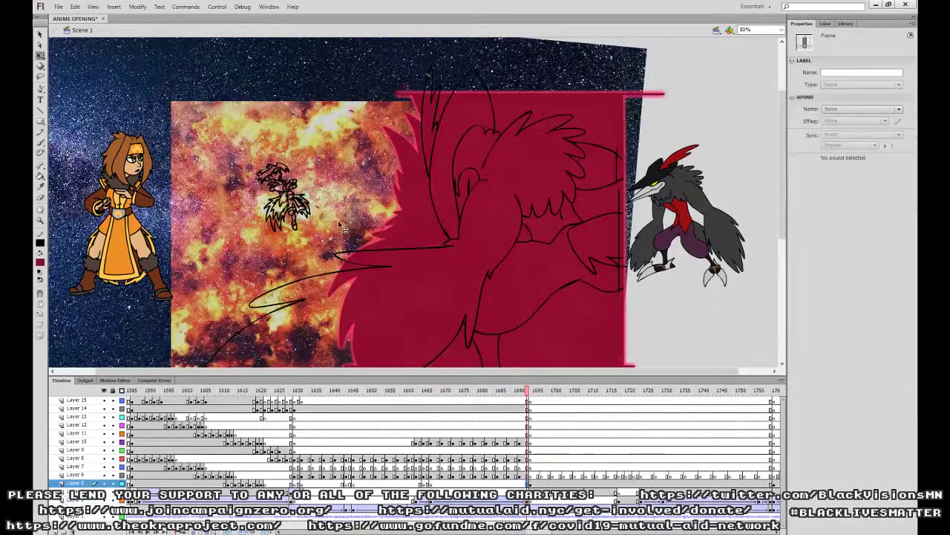
{"action": "left_click", "coordinate": [339, 226]}
{"action": "left_click", "coordinate": [888, 141]}
{"action": "type", "text": "60"}
{"action": "key", "text": "Return"}
{"action": "left_click", "coordinate": [382, 467]}
{"action": "key", "text": "Return"}
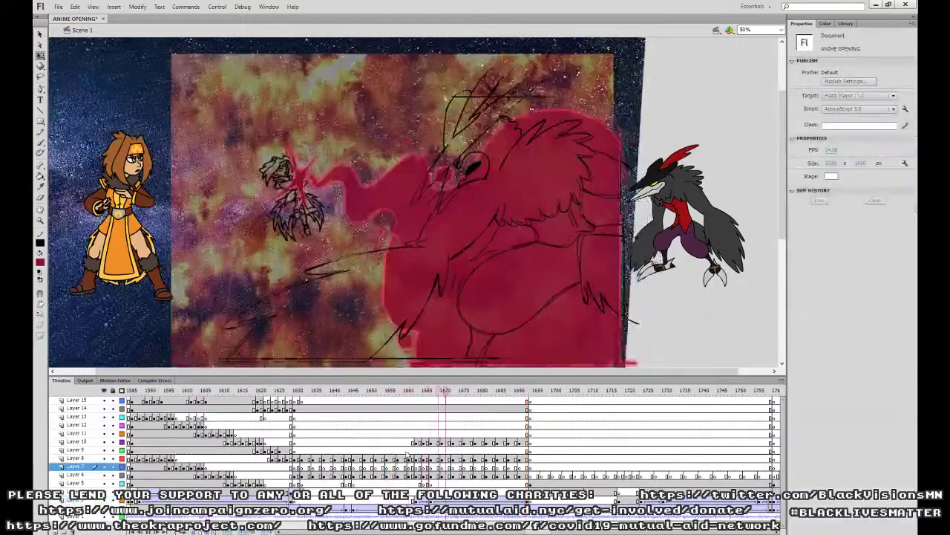
Move the giant bird's line-art frames 1661 to 1692 from Layer 10 down to Layer 9 and hide the background layers.
{"action": "left_click", "coordinate": [412, 434]}
{"action": "left_click_drag", "start_coordinate": [413, 435], "coordinate": [529, 450]}
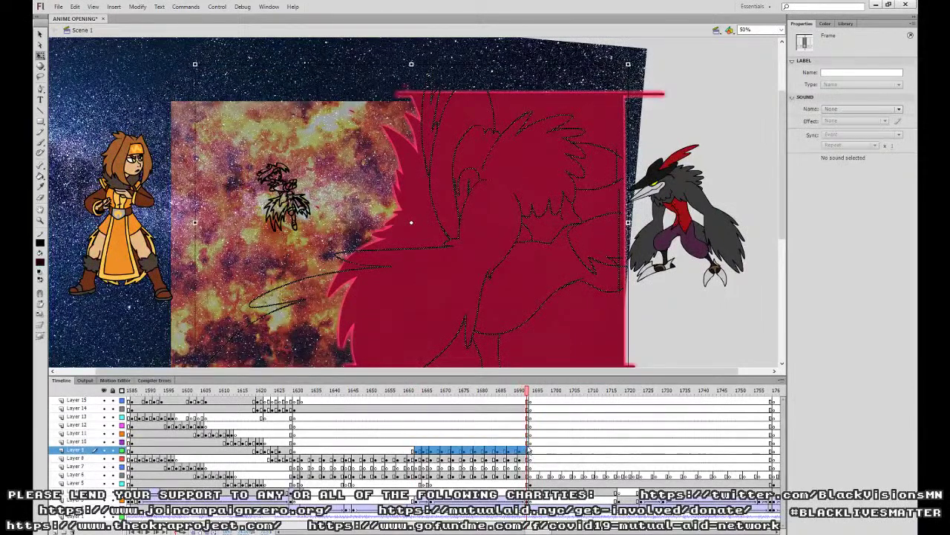
{"action": "left_click", "coordinate": [421, 442]}
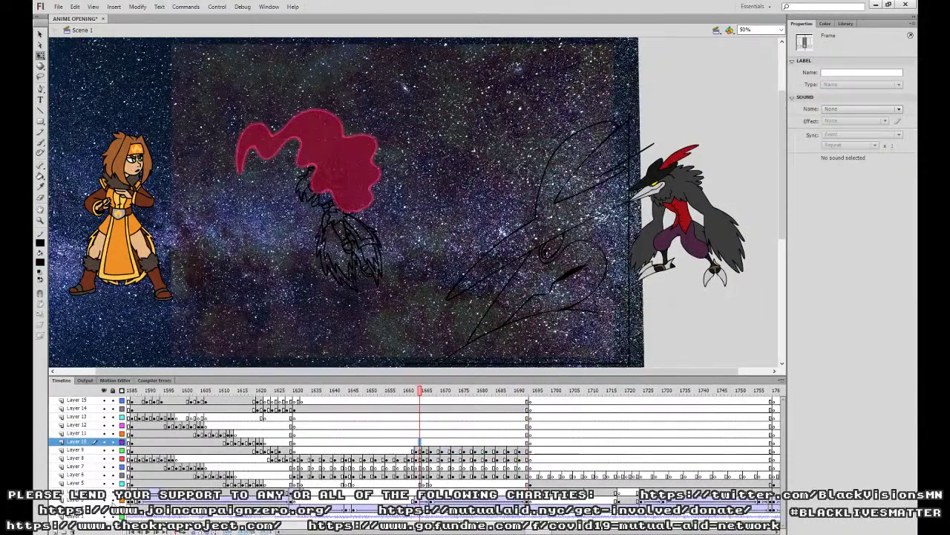
{"action": "left_click", "coordinate": [105, 509]}
{"action": "left_click", "coordinate": [413, 303]}
Sample the near-black colour from the reference bird and fill the giant bird's hat with it in the drawings from frame 1662.
{"action": "left_click", "coordinate": [418, 442]}
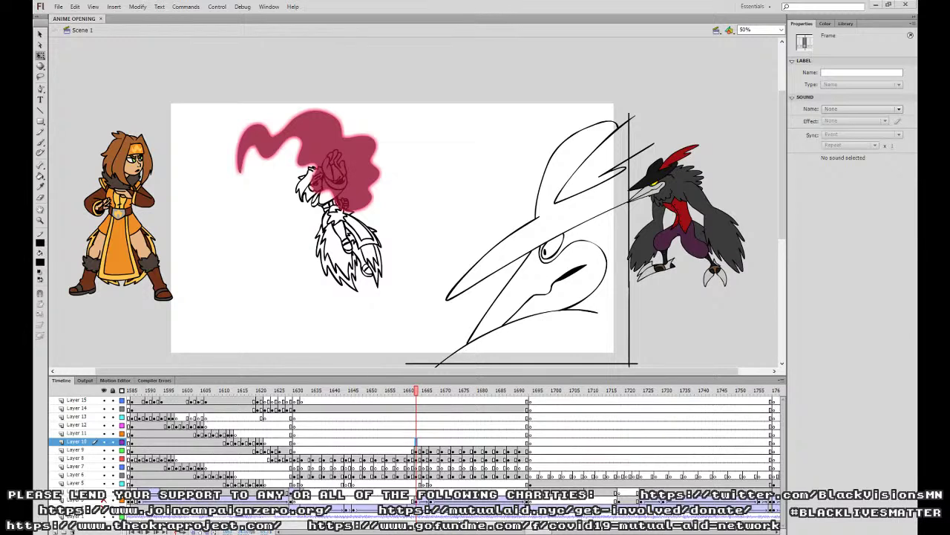
{"action": "left_click", "coordinate": [41, 184]}
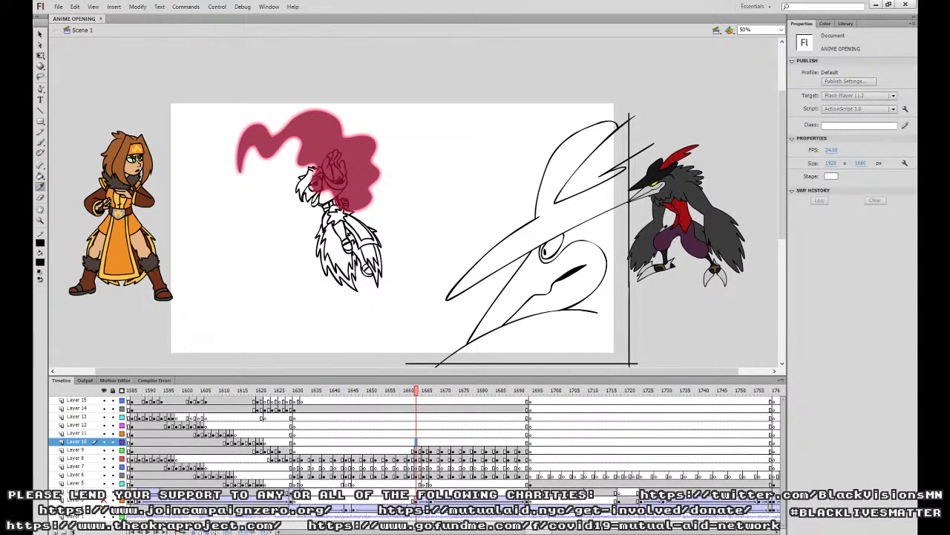
{"action": "key", "text": "k"}
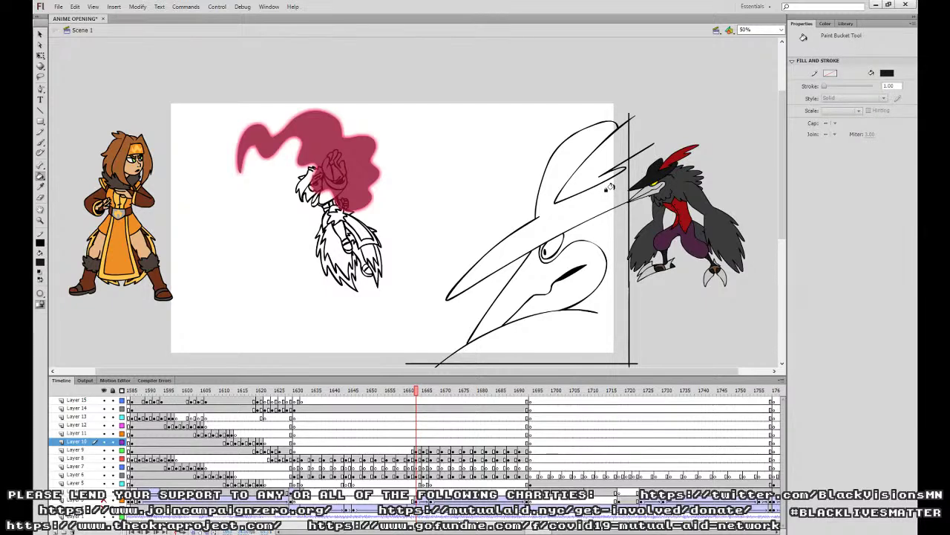
{"action": "key", "text": "."}
{"action": "left_click", "coordinate": [544, 186]}
{"action": "key", "text": "."}
{"action": "key", "text": "period"}
{"action": "left_click", "coordinate": [553, 175]}
Fill the giant bird's hat with near-black in the drawings at frames 1666 and 1669.
{"action": "key", "text": "period"}
{"action": "key", "text": "period"}
{"action": "left_click", "coordinate": [493, 108]}
{"action": "key", "text": "period"}
{"action": "key", "text": "period"}
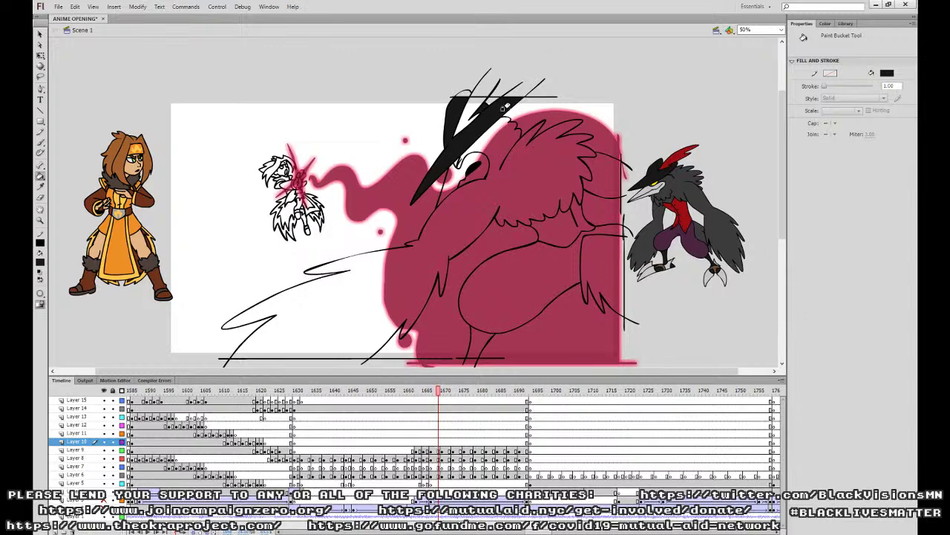
{"action": "key", "text": "period"}
{"action": "left_click", "coordinate": [473, 100]}
{"action": "left_click", "coordinate": [447, 111]}
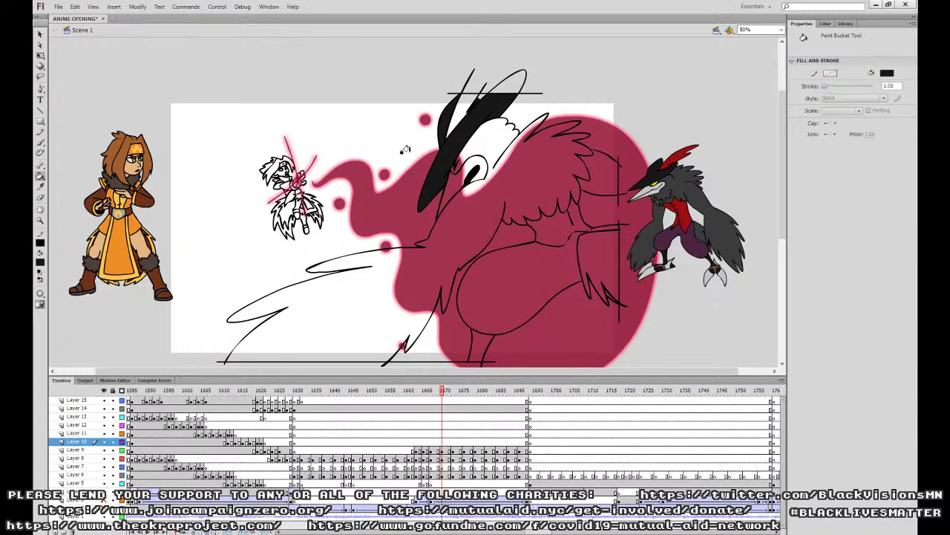
Fill the giant bird's lower leg with near-black at frames 1669 and 1666.
{"action": "left_click", "coordinate": [481, 340]}
{"action": "key", "text": "comma"}
{"action": "key", "text": "comma"}
{"action": "left_click", "coordinate": [479, 338]}
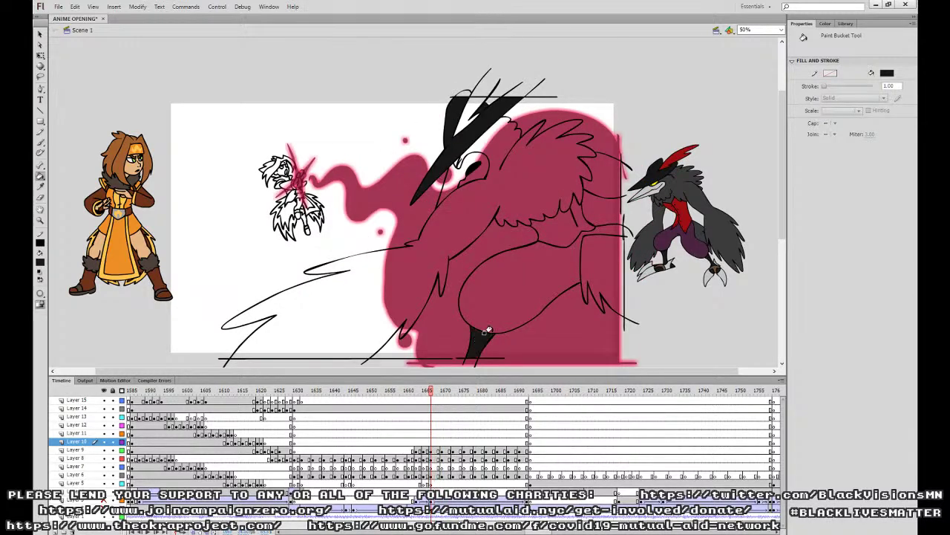
{"action": "key", "text": "comma"}
{"action": "key", "text": "comma"}
{"action": "key", "text": "comma"}
Fill the giant bird's hat at frame 1672 and its lower leg at frame 1675 with near-black.
{"action": "key", "text": "period"}
{"action": "key", "text": "period"}
{"action": "key", "text": "period"}
{"action": "key", "text": "period"}
{"action": "key", "text": "period"}
{"action": "key", "text": "period"}
{"action": "key", "text": "period"}
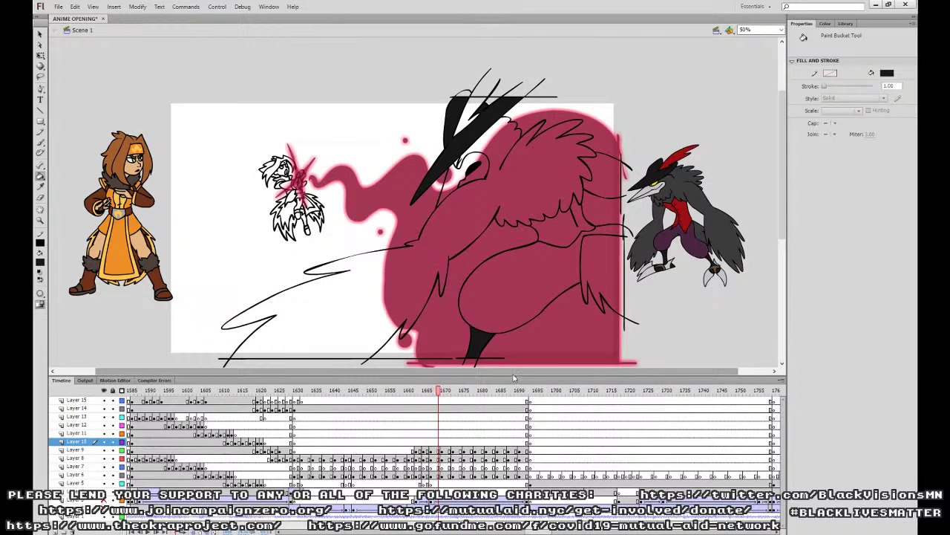
{"action": "key", "text": "period"}
{"action": "left_click", "coordinate": [470, 109]}
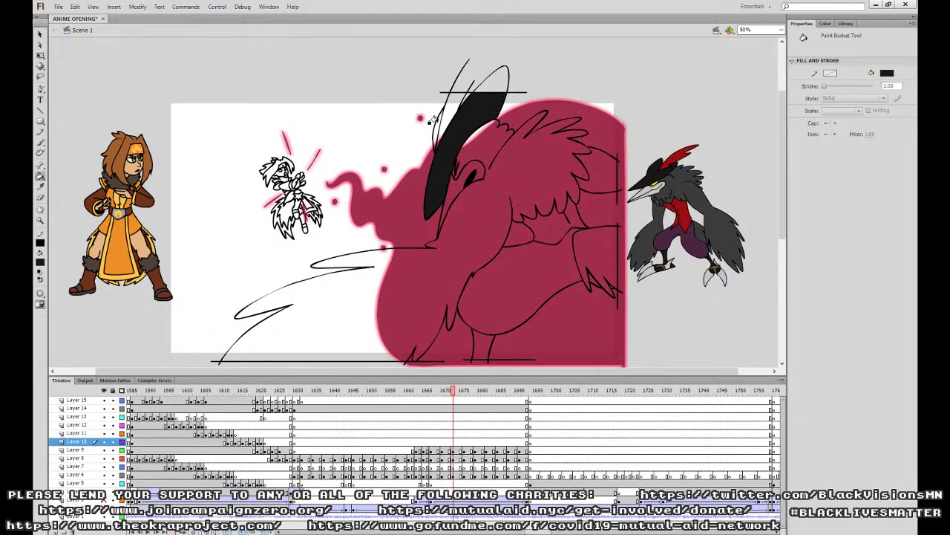
{"action": "key", "text": "period"}
{"action": "key", "text": "period"}
{"action": "key", "text": "period"}
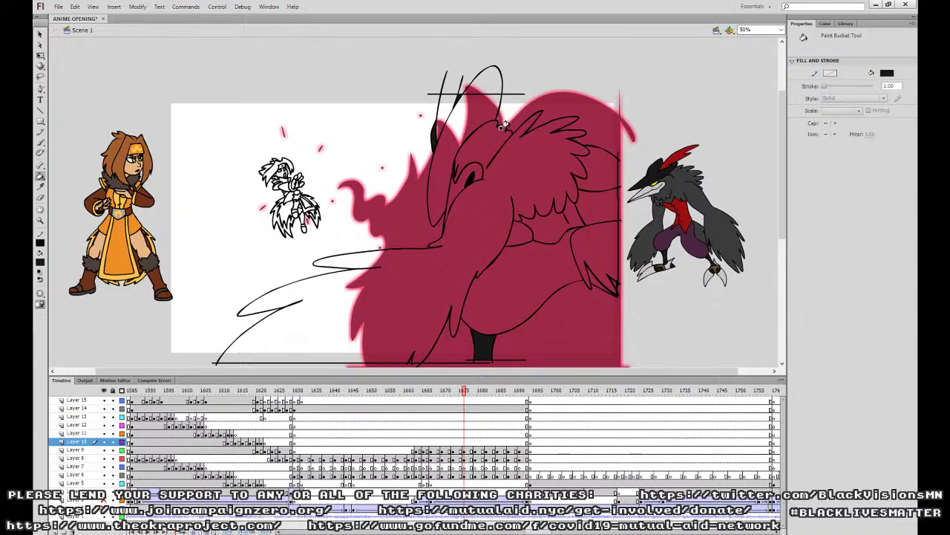
{"action": "key", "text": "ctrl+equal"}
{"action": "left_click", "coordinate": [600, 150]}
{"action": "key", "text": "ctrl+z"}
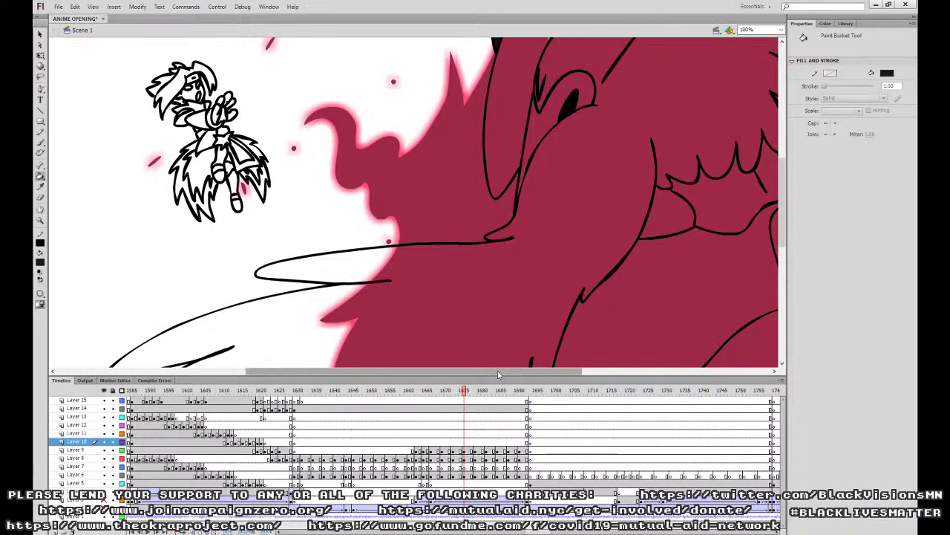
{"action": "left_click_drag", "start_coordinate": [488, 371], "coordinate": [580, 371]}
{"action": "left_click_drag", "start_coordinate": [783, 226], "coordinate": [787, 150]}
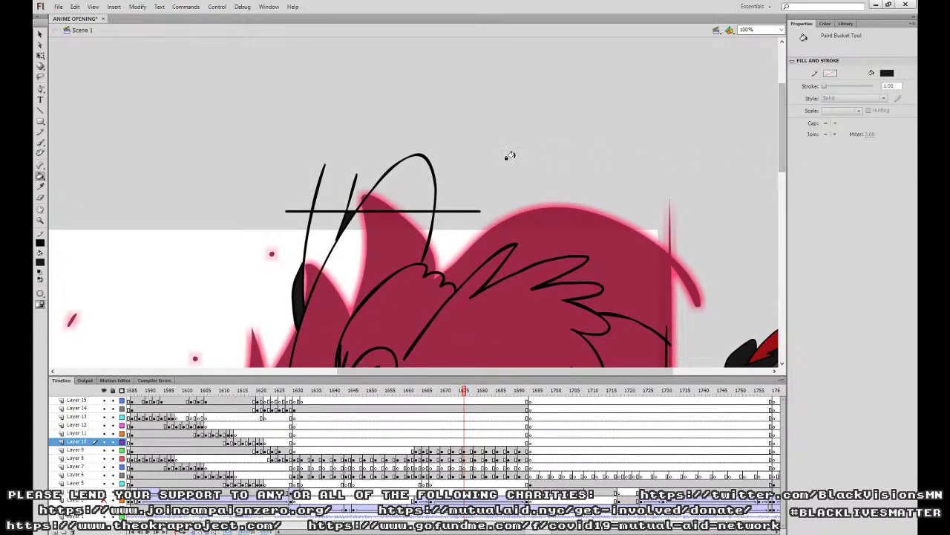
{"action": "left_click", "coordinate": [41, 35]}
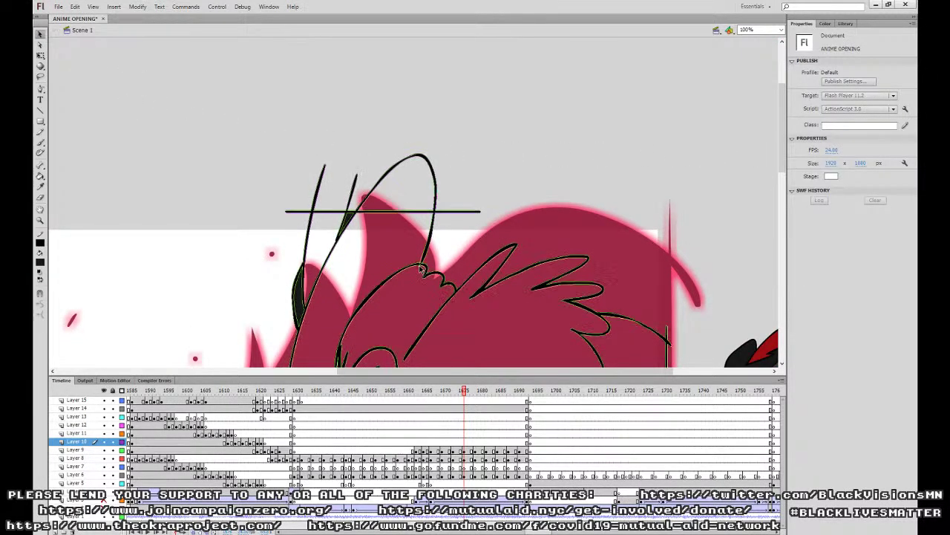
{"action": "key", "text": "ctrl+minus"}
{"action": "left_click_drag", "start_coordinate": [502, 283], "coordinate": [552, 184]}
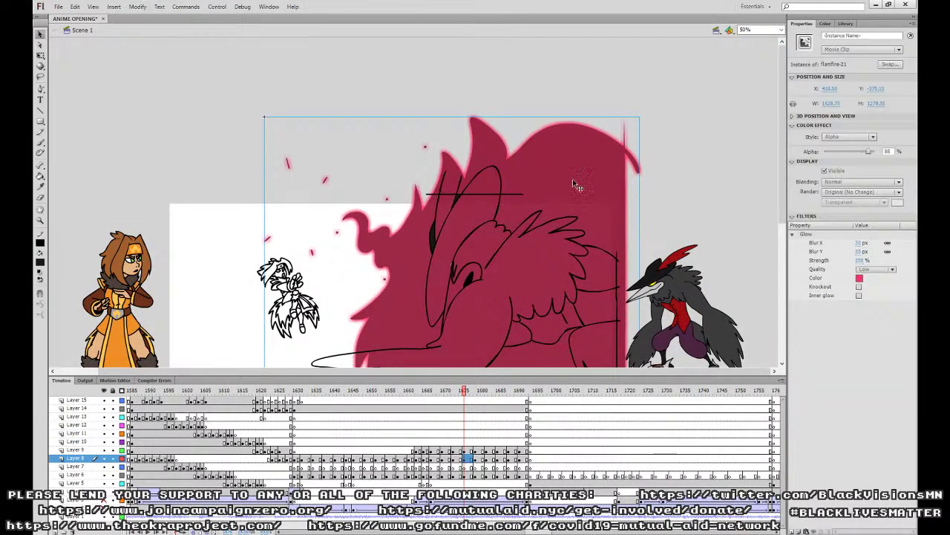
{"action": "key", "text": "ctrl+z"}
{"action": "left_click_drag", "start_coordinate": [783, 197], "coordinate": [787, 254]}
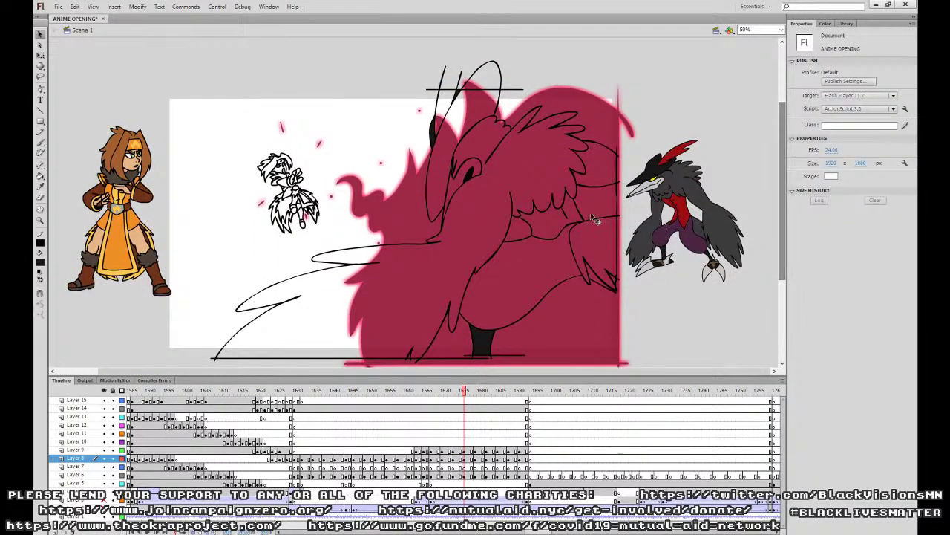
Fill the giant bird's hat with near-black at frame 1675 and advance to frame 1677.
{"action": "left_click", "coordinate": [41, 177]}
{"action": "left_click", "coordinate": [475, 97]}
{"action": "mouse_move", "coordinate": [77, 20]}
{"action": "left_mouse_down"}
{"action": "mouse_move", "coordinate": [90, 38]}
{"action": "mouse_move", "coordinate": [85, 22]}
{"action": "left_mouse_up"}
{"action": "key", "text": "period"}
{"action": "key", "text": "period"}
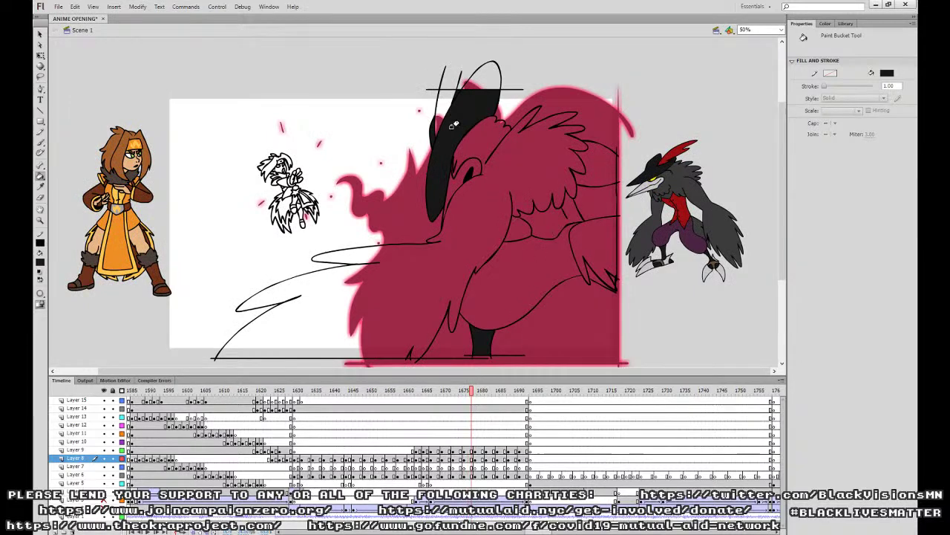
Fill the giant bird's hat and lower leg with near-black in the drawings at frames 1678, 1681 and 1684.
{"action": "key", "text": "."}
{"action": "left_click", "coordinate": [426, 132]}
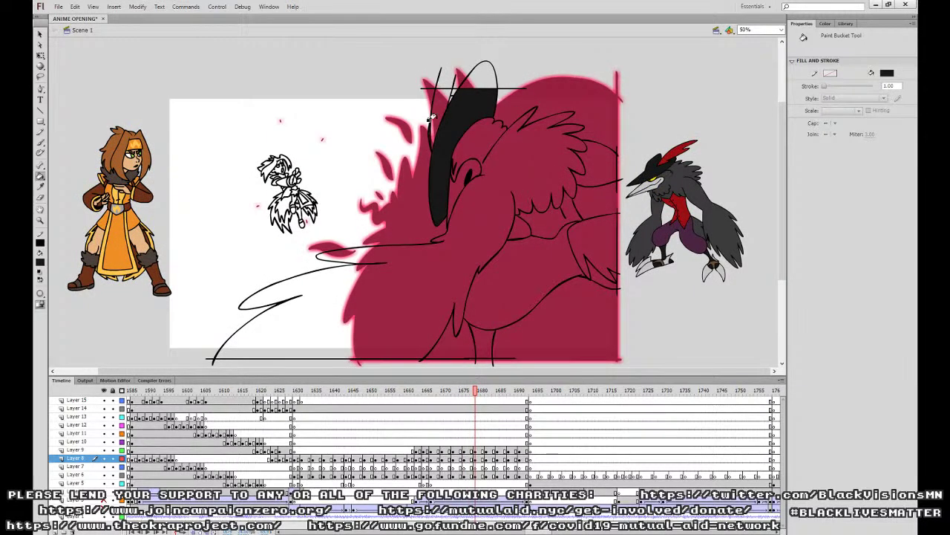
{"action": "key", "text": "."}
{"action": "key", "text": "."}
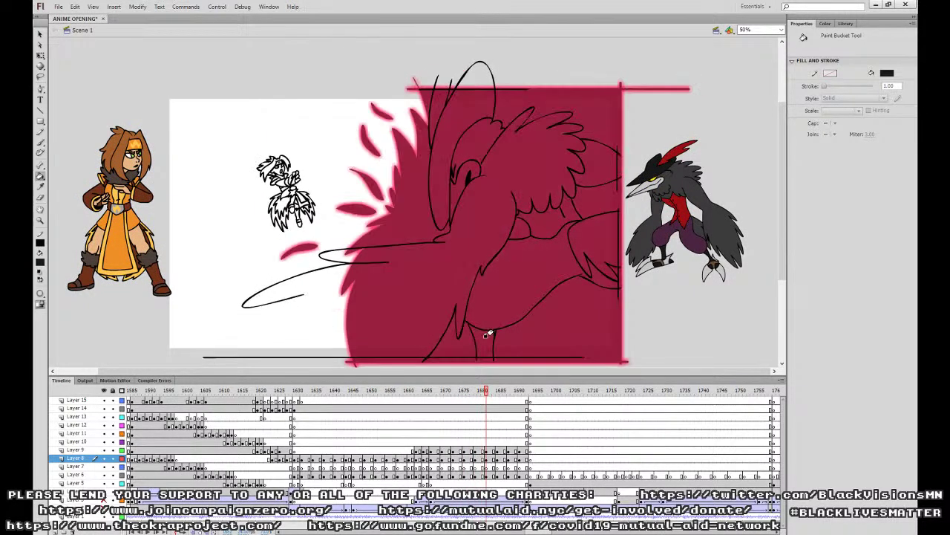
{"action": "left_click", "coordinate": [446, 155]}
{"action": "key", "text": "."}
{"action": "key", "text": "."}
{"action": "left_click", "coordinate": [444, 90]}
{"action": "left_click", "coordinate": [479, 325]}
Fill the giant bird's hat with near-black in the drawings at frames 1687 and 1690.
{"action": "key", "text": "."}
{"action": "key", "text": "."}
{"action": "left_click", "coordinate": [450, 90]}
{"action": "key", "text": "."}
{"action": "key", "text": "."}
{"action": "key", "text": "."}
{"action": "key", "text": "."}
{"action": "left_click", "coordinate": [450, 83]}
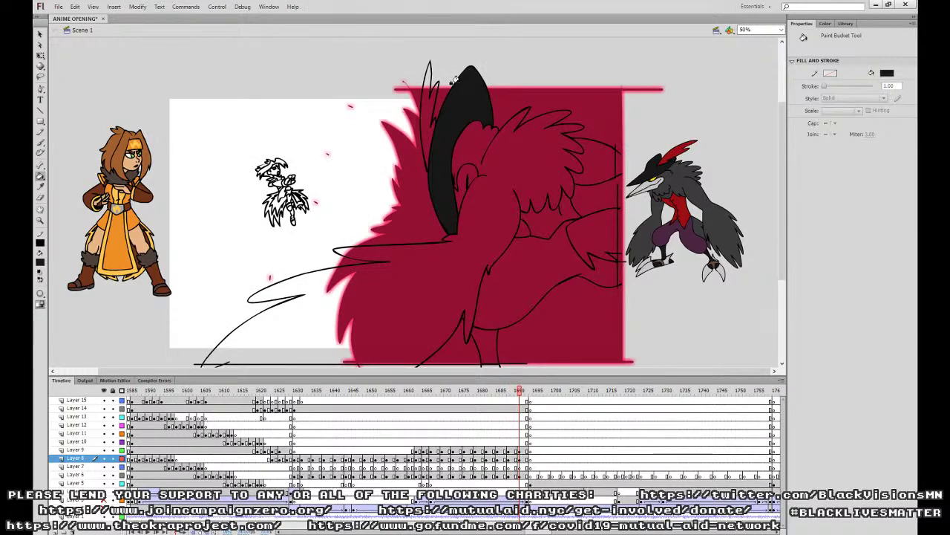
Brush a horizontal black line across the hat and feather at frame 1690 and fill the gap beside the crown with near-black.
{"action": "left_click", "coordinate": [40, 142]}
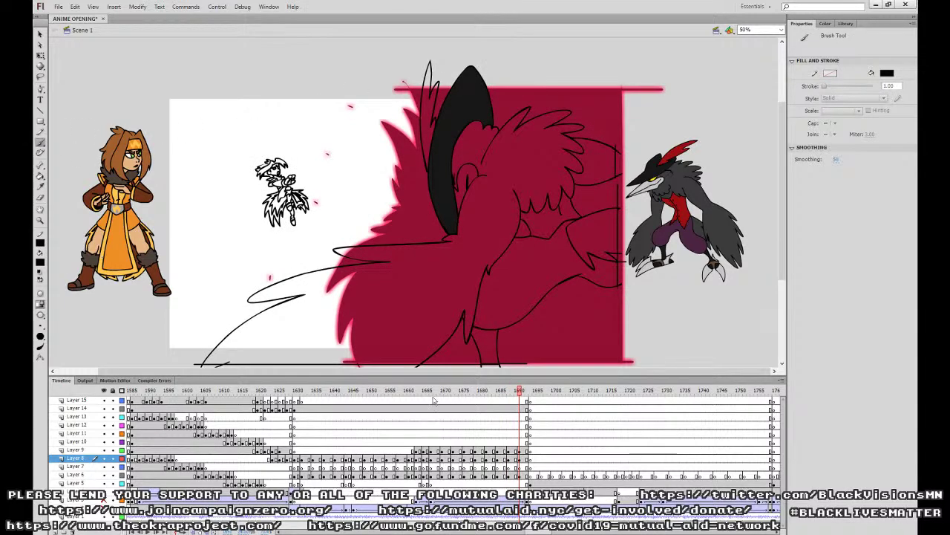
{"action": "left_click", "coordinate": [519, 451]}
{"action": "left_click_drag", "start_coordinate": [419, 82], "coordinate": [504, 82]}
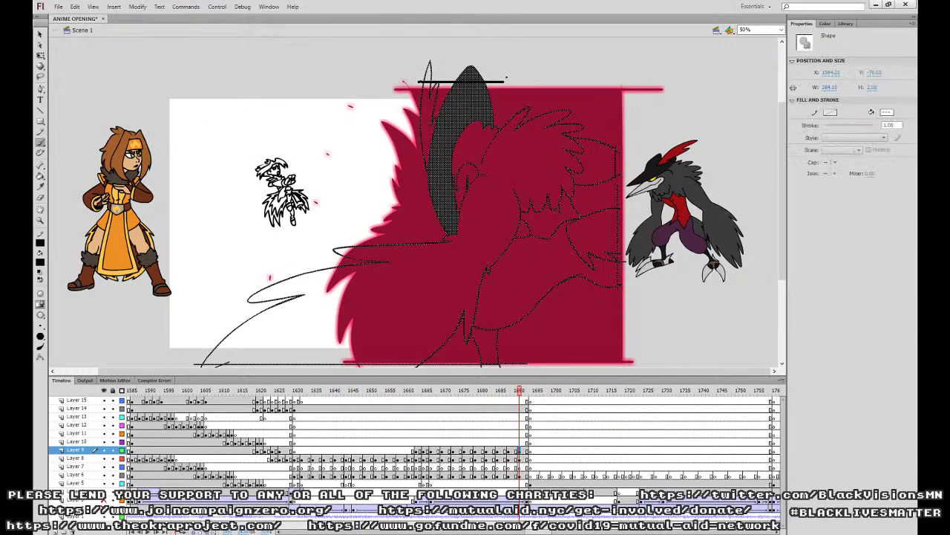
{"action": "key", "text": "Escape"}
{"action": "key", "text": "i"}
{"action": "left_click", "coordinate": [461, 97]}
{"action": "left_click", "coordinate": [449, 83]}
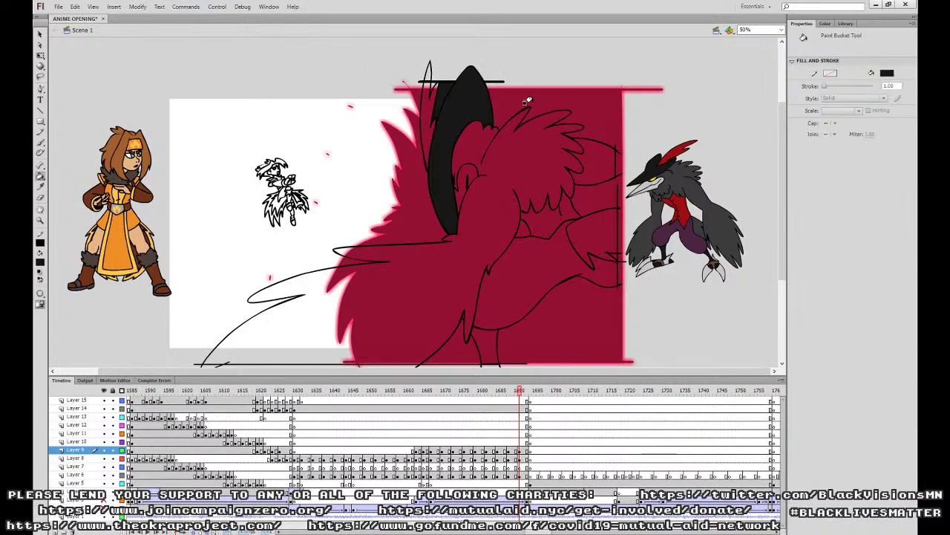
Fill the giant bird's head, arms, wing and hand with the reference bird's dark grey at frame 1692.
{"action": "key", "text": "period"}
{"action": "key", "text": "period"}
{"action": "key", "text": "period"}
{"action": "key", "text": "comma"}
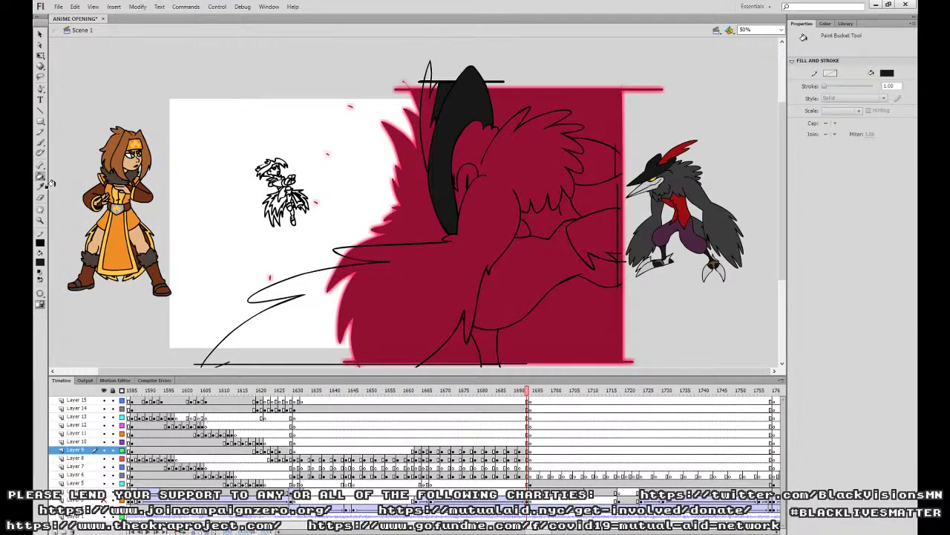
{"action": "left_click", "coordinate": [568, 162]}
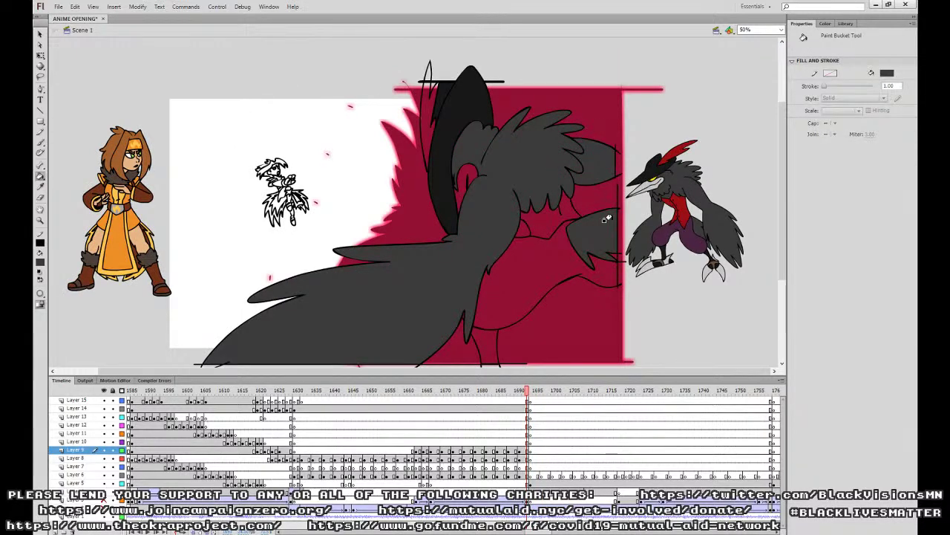
Fill the giant bird's head, arms, wing and hand with dark grey in the drawing at frame 1689.
{"action": "key", "text": "comma"}
{"action": "key", "text": "comma"}
{"action": "key", "text": "comma"}
{"action": "key", "text": "comma"}
{"action": "left_click", "coordinate": [585, 232]}
{"action": "left_click", "coordinate": [519, 139]}
{"action": "key", "text": "period"}
{"action": "key", "text": "period"}
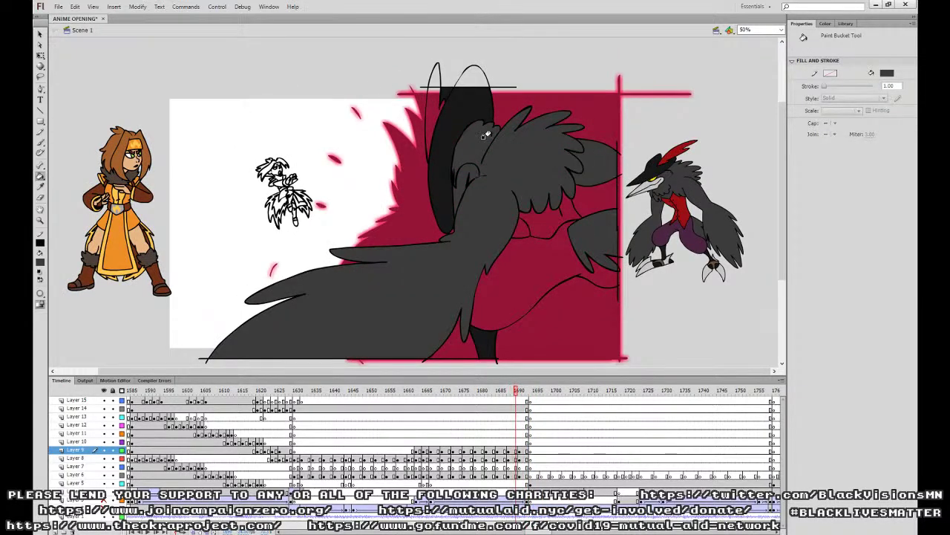
Close the gap in the eye outline at frame 1689 and clear the dark grey from the eye patch.
{"action": "key", "text": "comma"}
{"action": "left_click", "coordinate": [40, 35]}
{"action": "key", "text": "ctrl+equal"}
{"action": "left_click_drag", "start_coordinate": [599, 147], "coordinate": [498, 360]}
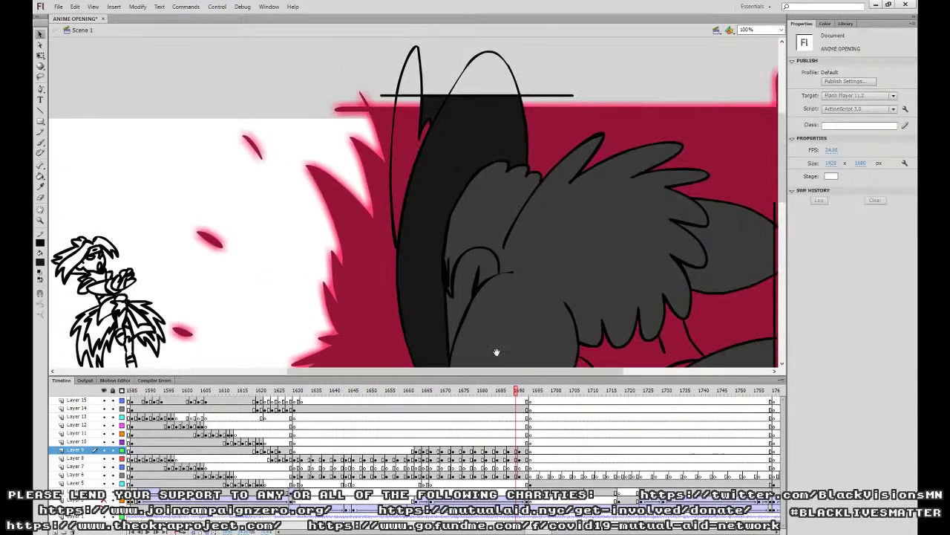
{"action": "left_click", "coordinate": [501, 273]}
{"action": "left_click", "coordinate": [518, 257]}
{"action": "key", "text": "k"}
{"action": "key", "text": "v"}
{"action": "key", "text": "ctrl+minus"}
{"action": "key", "text": "k"}
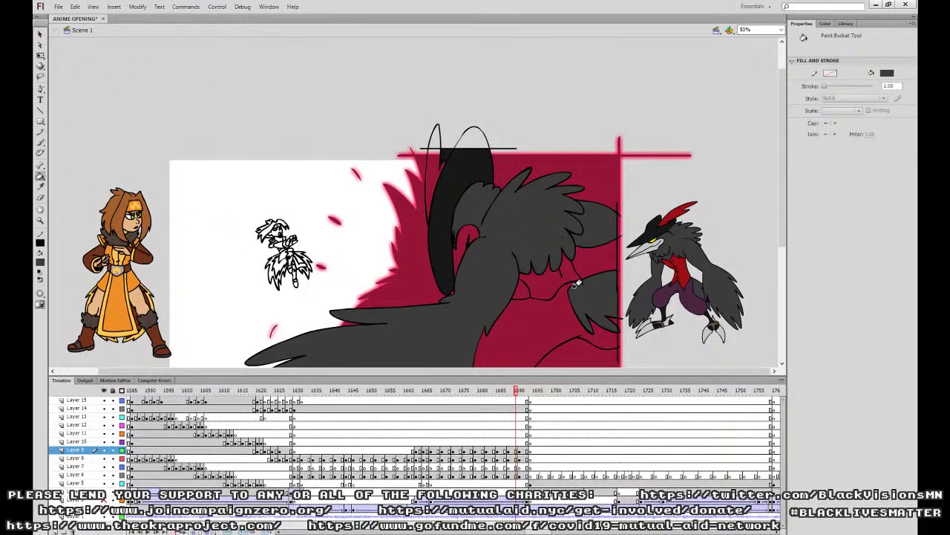
Fill the giant bird's plumage with dark grey at frame 1685 and its hand and far upper arm in the drawing at frame 1683.
{"action": "key", "text": "comma"}
{"action": "key", "text": "comma"}
{"action": "key", "text": "comma"}
{"action": "key", "text": "comma"}
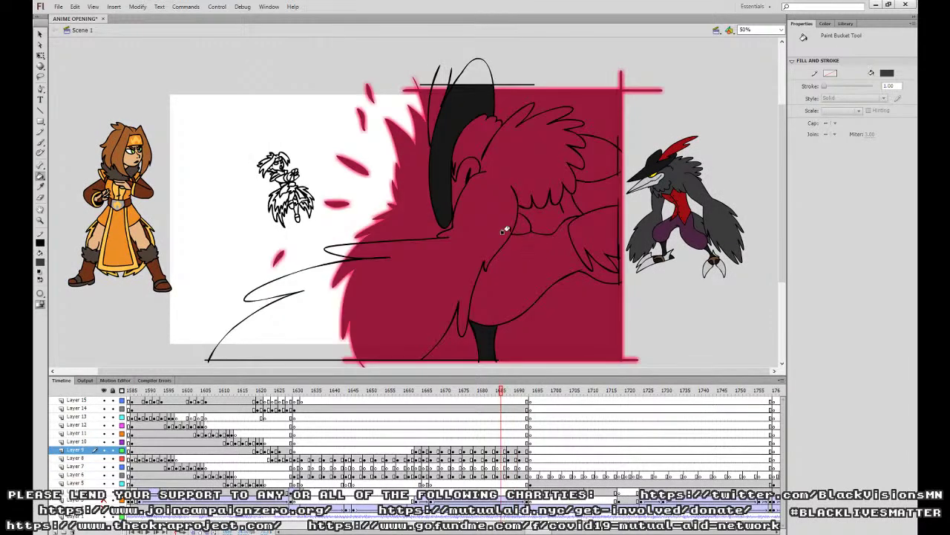
{"action": "key", "text": "comma"}
{"action": "key", "text": "comma"}
{"action": "key", "text": "comma"}
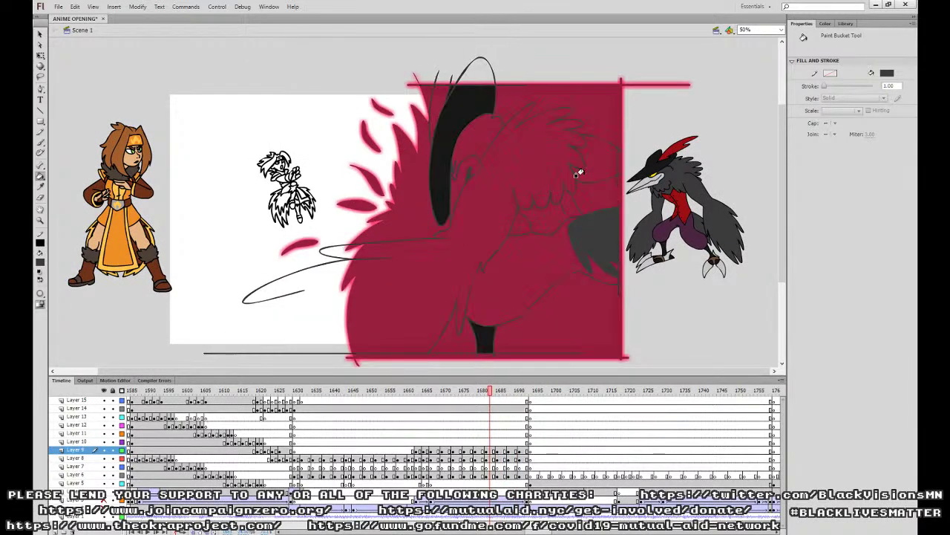
{"action": "key", "text": "period"}
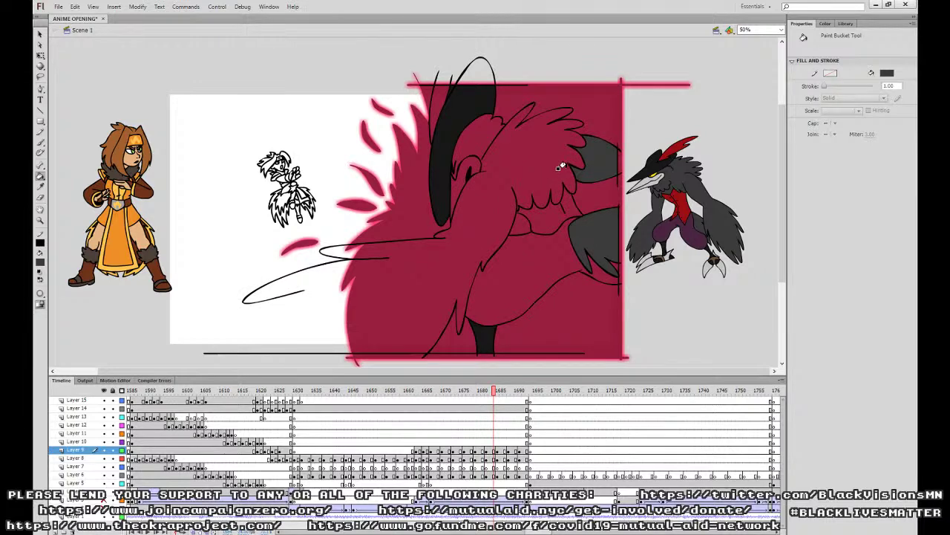
With onion skinning on, brush the missing wing-tip outline down to the floor line in the drawing at frame 1682.
{"action": "left_click", "coordinate": [41, 142]}
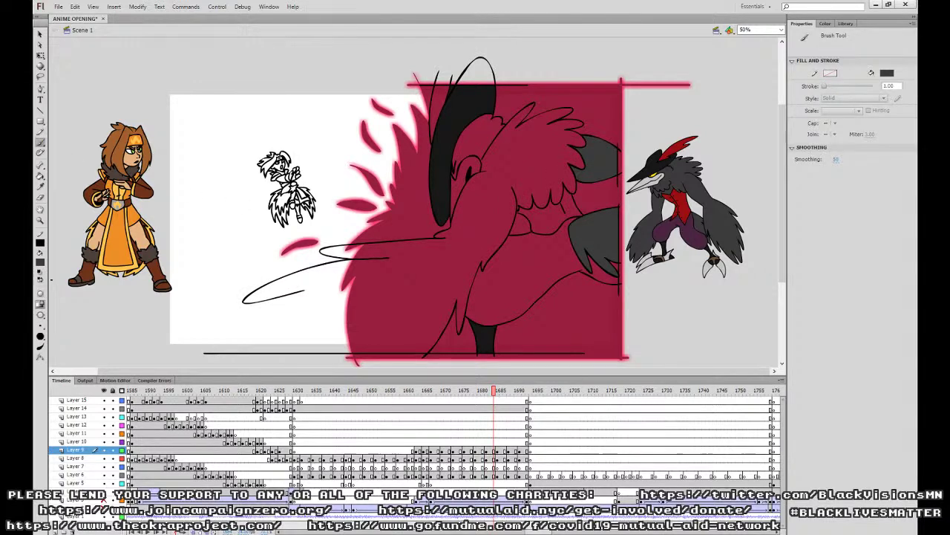
{"action": "left_click", "coordinate": [494, 451]}
{"action": "key", "text": "ctrl+equal"}
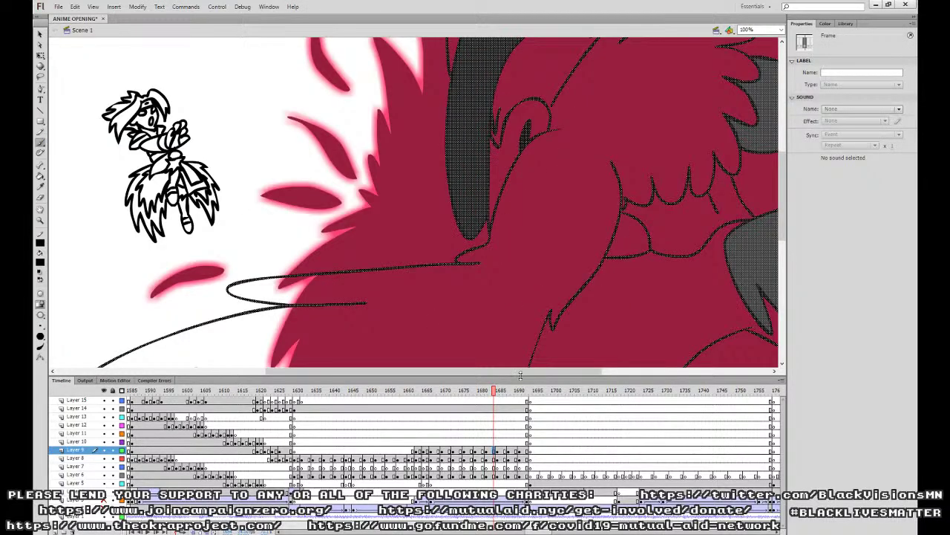
{"action": "left_click_drag", "start_coordinate": [510, 324], "coordinate": [715, 129]}
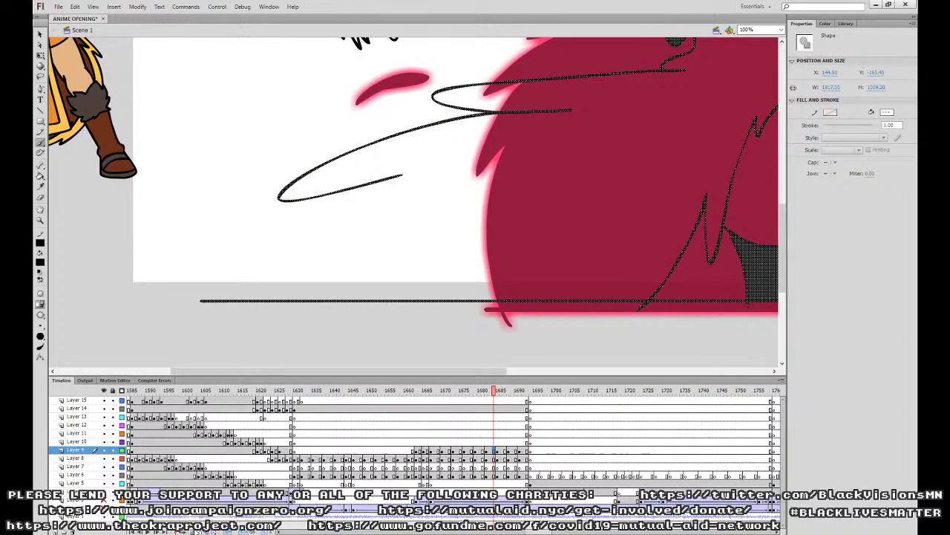
{"action": "left_click", "coordinate": [194, 531]}
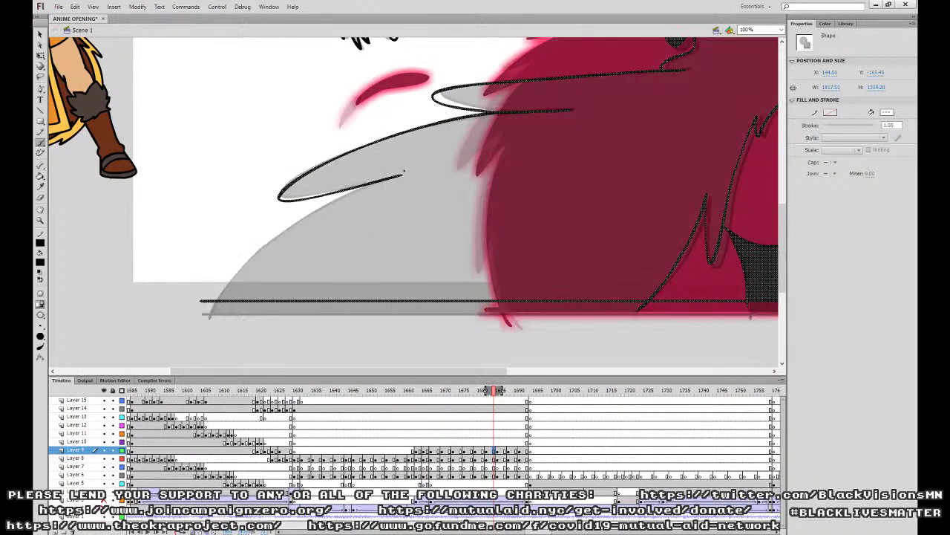
{"action": "left_click", "coordinate": [491, 451]}
{"action": "left_click", "coordinate": [403, 176]}
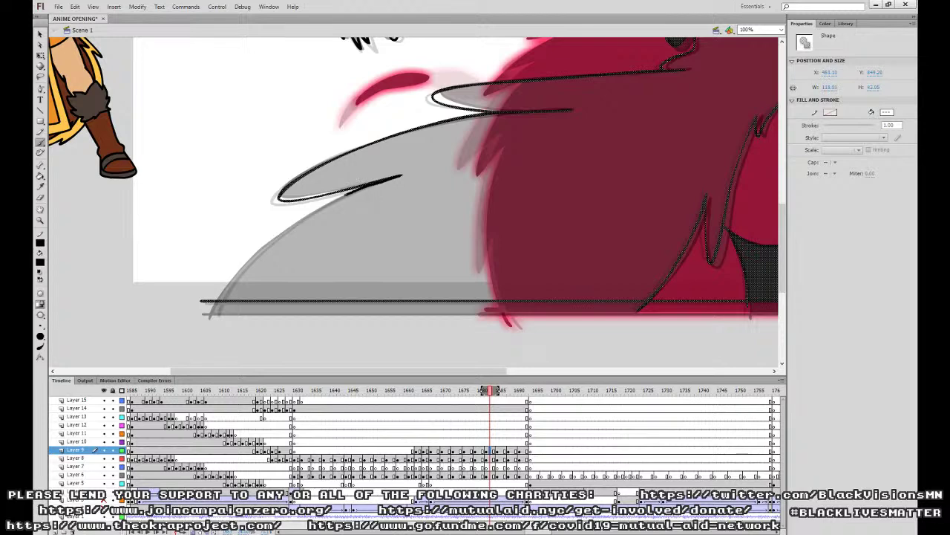
{"action": "key", "text": "ctrl+z"}
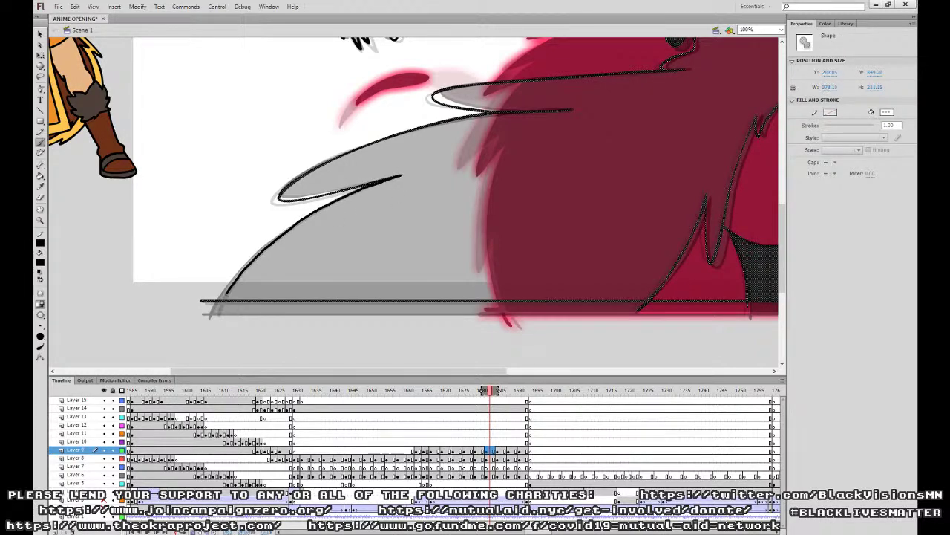
{"action": "left_click_drag", "start_coordinate": [228, 289], "coordinate": [222, 306]}
Fill the giant bird's head, near arm and wing with dark grey at frame 1682.
{"action": "left_click", "coordinate": [41, 186]}
{"action": "key", "text": "ctrl+minus"}
{"action": "left_click_drag", "start_coordinate": [560, 211], "coordinate": [514, 302]}
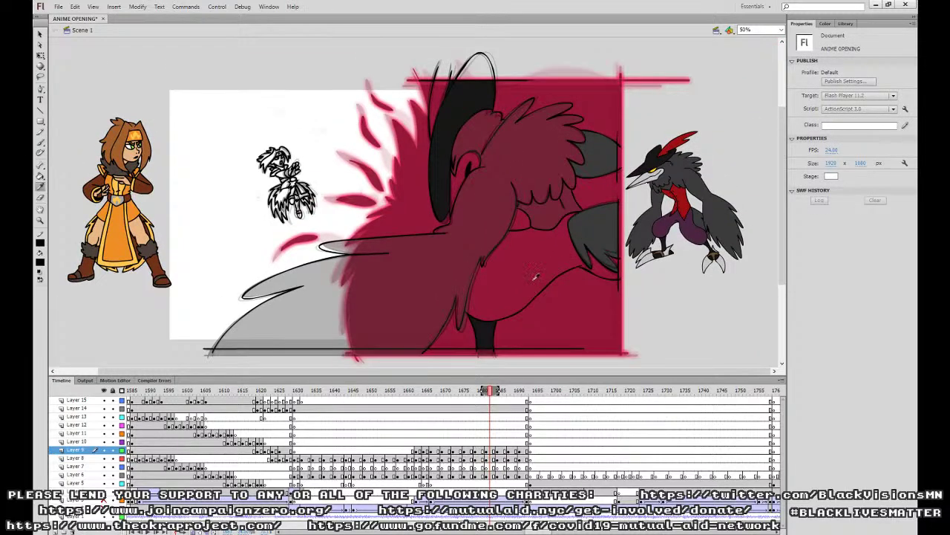
{"action": "key", "text": "k"}
{"action": "left_click", "coordinate": [562, 204]}
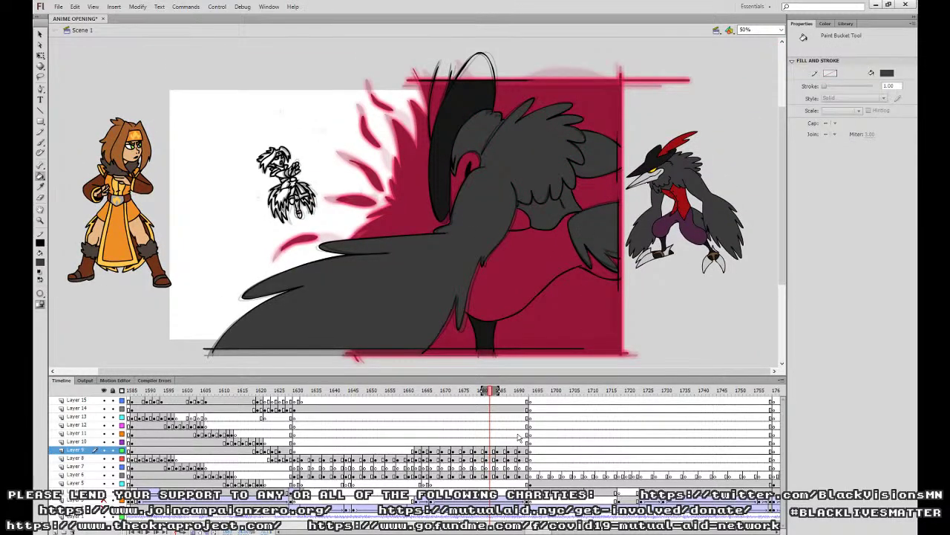
Close the gap in the neck-feather outline at frame 1685 and delete the dark grey that spilled onto the chest.
{"action": "left_click", "coordinate": [502, 442]}
{"action": "left_click", "coordinate": [40, 34]}
{"action": "key", "text": "ctrl+equal"}
{"action": "left_click_drag", "start_coordinate": [670, 251], "coordinate": [399, 334]}
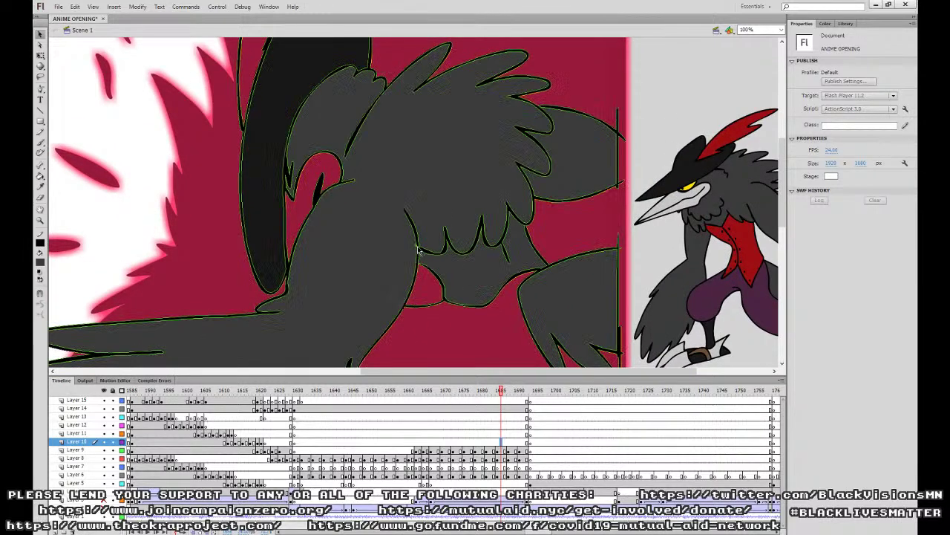
{"action": "left_click", "coordinate": [483, 248]}
{"action": "key", "text": "Escape"}
{"action": "left_click_drag", "start_coordinate": [424, 248], "coordinate": [417, 246]}
{"action": "left_click", "coordinate": [439, 248]}
{"action": "key", "text": "Delete"}
{"action": "key", "text": "ctrl+minus"}
{"action": "key", "text": "k"}
{"action": "left_click_drag", "start_coordinate": [513, 277], "coordinate": [514, 249]}
Fill the giant bird's head, arms and wing with dark grey in the drawing at frame 1680, and go back to frame 1677.
{"action": "key", "text": "comma"}
{"action": "key", "text": "comma"}
{"action": "key", "text": "comma"}
{"action": "key", "text": "comma"}
{"action": "key", "text": "comma"}
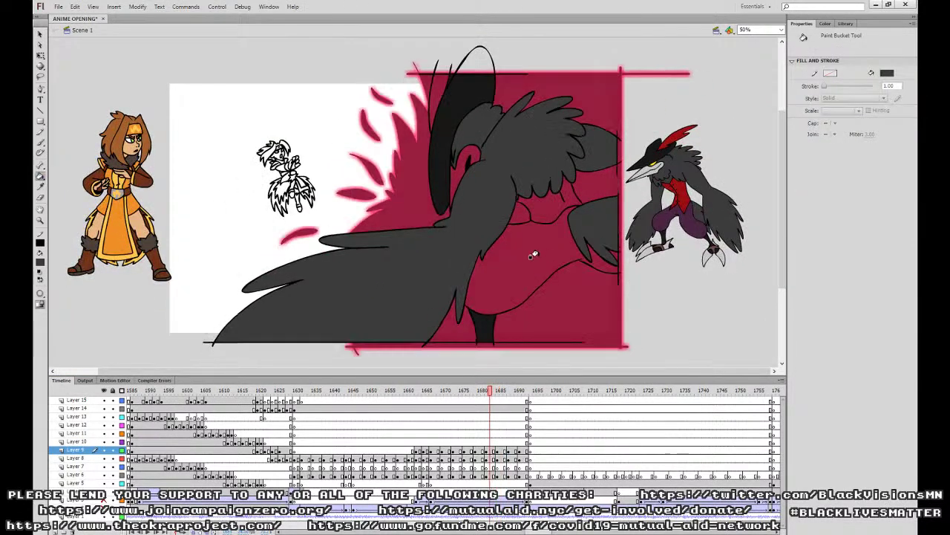
{"action": "left_click", "coordinate": [493, 213]}
{"action": "left_click", "coordinate": [587, 159]}
{"action": "key", "text": "comma"}
{"action": "key", "text": "comma"}
{"action": "key", "text": "comma"}
{"action": "key", "text": "comma"}
{"action": "key", "text": "comma"}
{"action": "key", "text": "comma"}
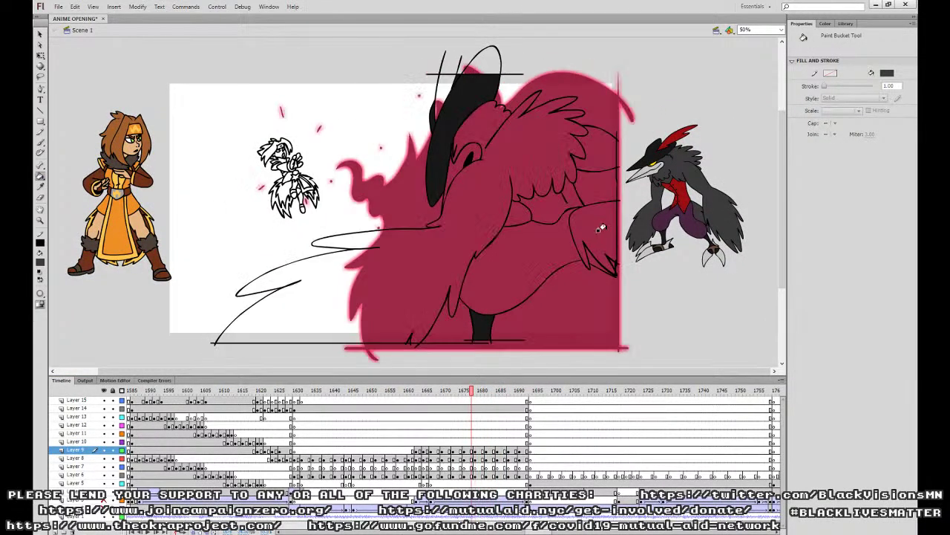
Fill the giant bird's plumage with dark grey in the drawings at frames 1677, 1674 and 1671.
{"action": "key", "text": "comma"}
{"action": "key", "text": "comma"}
{"action": "key", "text": "comma"}
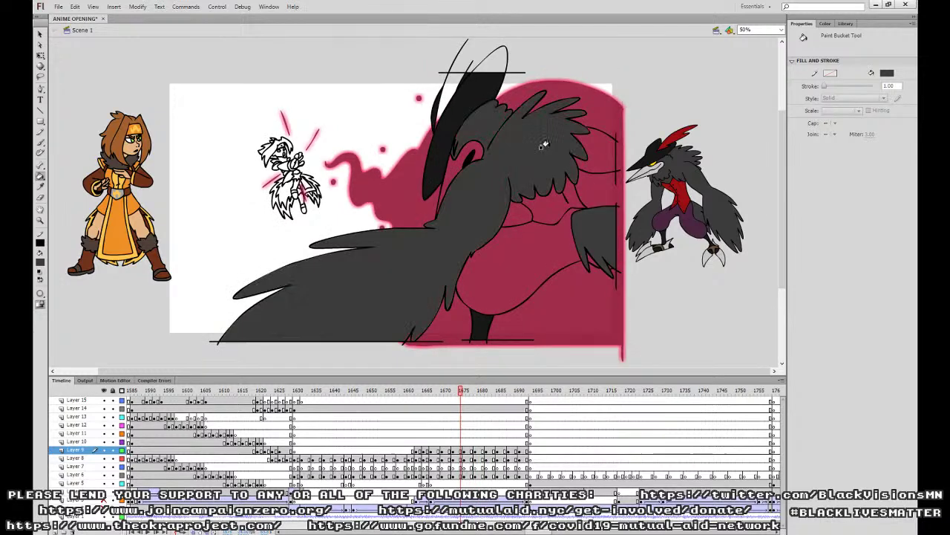
{"action": "left_click", "coordinate": [543, 158]}
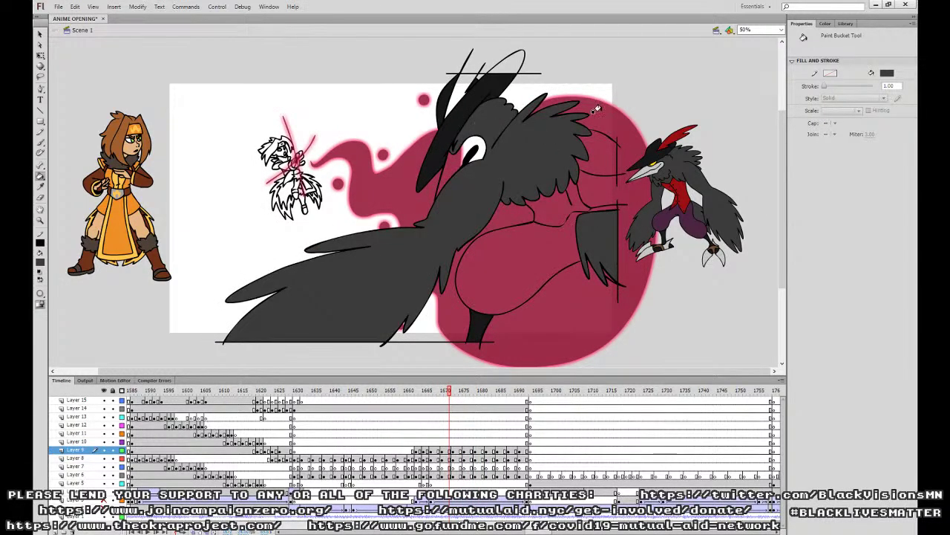
Join the far upper arm's outline to the neck feathers at frame 1671 and fill the arm with dark grey.
{"action": "key", "text": "ctrl+1"}
{"action": "left_click_drag", "start_coordinate": [693, 199], "coordinate": [304, 361]}
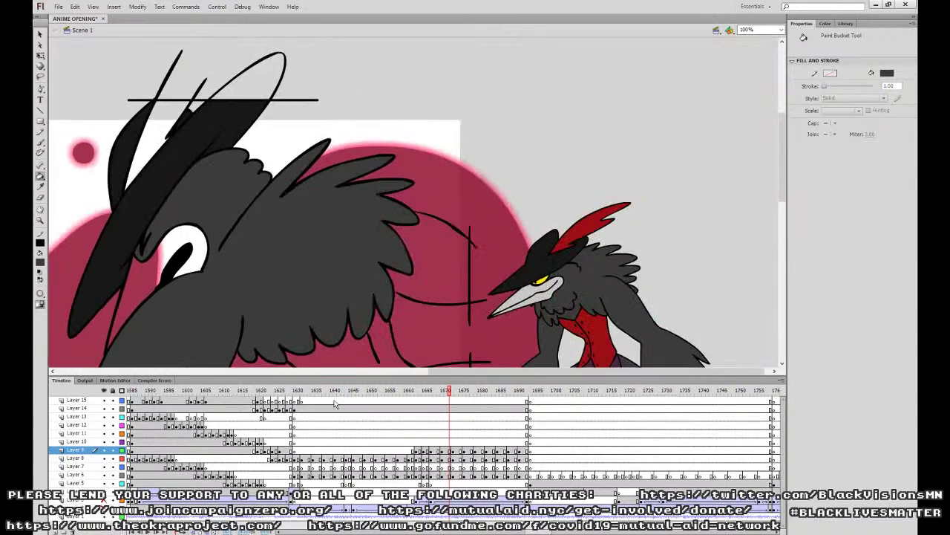
{"action": "left_click", "coordinate": [40, 35]}
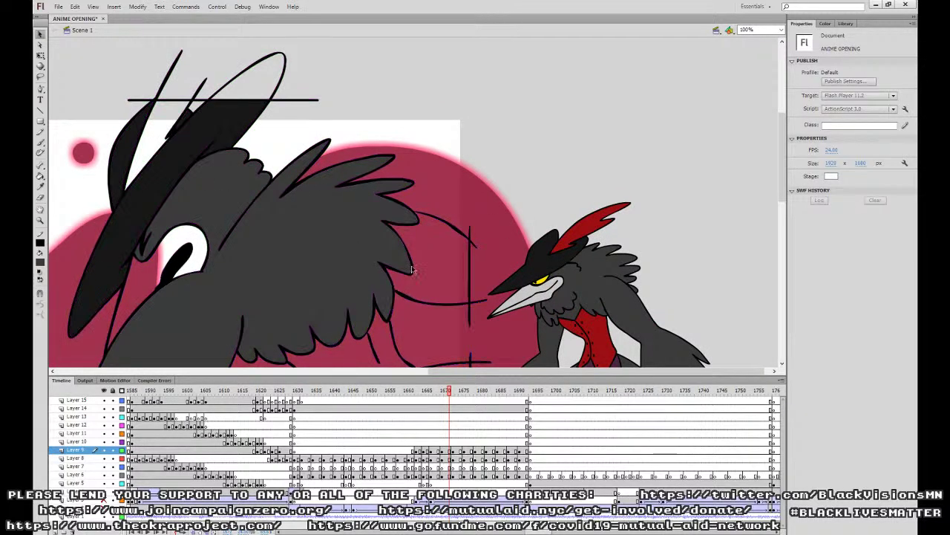
{"action": "left_click_drag", "start_coordinate": [419, 214], "coordinate": [415, 213]}
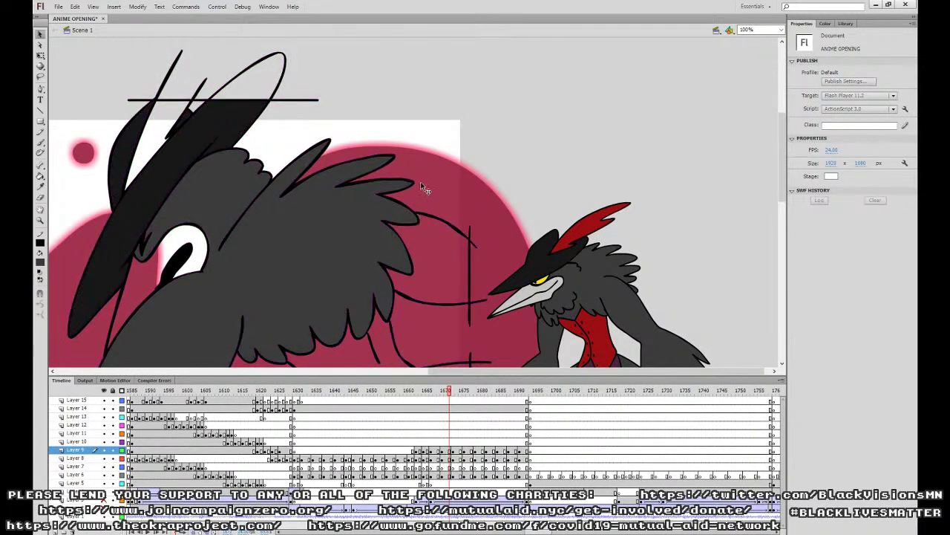
{"action": "left_click", "coordinate": [41, 177]}
{"action": "key", "text": "ctrl+minus"}
{"action": "scroll", "coordinate": [548, 310], "scroll_direction": "down", "scroll_amount": 1}
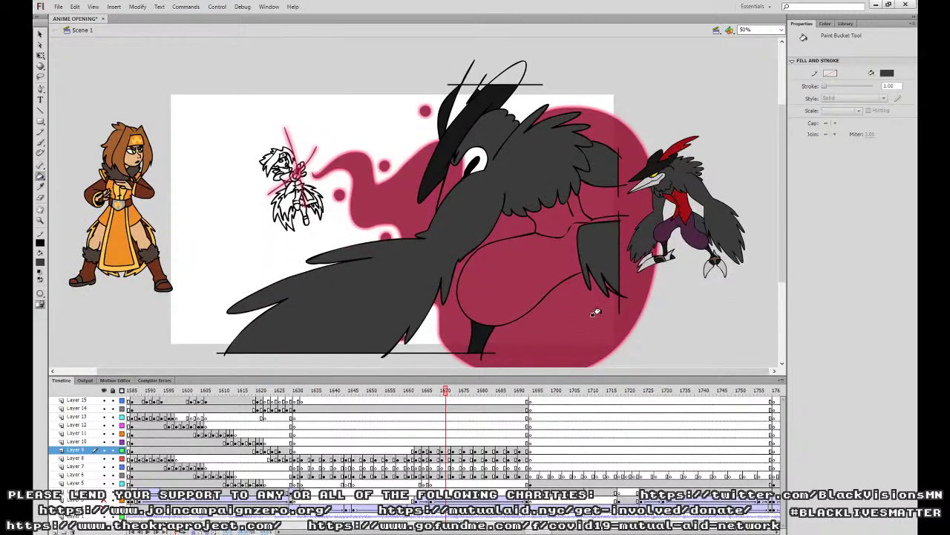
Fill the giant bird's near arm, far upper arm and hand with dark grey in the drawing at frame 1668.
{"action": "key", "text": "comma"}
{"action": "key", "text": "comma"}
{"action": "left_click", "coordinate": [501, 211]}
{"action": "left_click", "coordinate": [599, 160]}
{"action": "left_click", "coordinate": [602, 262]}
Fill the giant bird's head and body with dark grey in the drawings at frames 1665 and 1662.
{"action": "key", "text": "comma"}
{"action": "key", "text": "comma"}
{"action": "key", "text": "comma"}
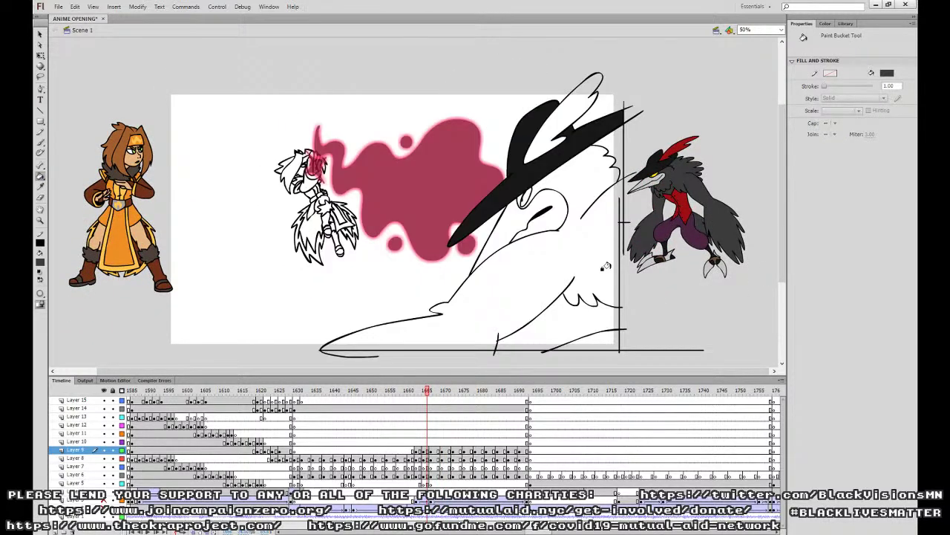
{"action": "left_click", "coordinate": [605, 268]}
{"action": "key", "text": "comma"}
{"action": "left_click", "coordinate": [613, 266]}
{"action": "key", "text": "comma"}
Sample the light grey of the reference bird's beak and fill the giant bird's beak with it at frames 1662 and 1665.
{"action": "key", "text": "i"}
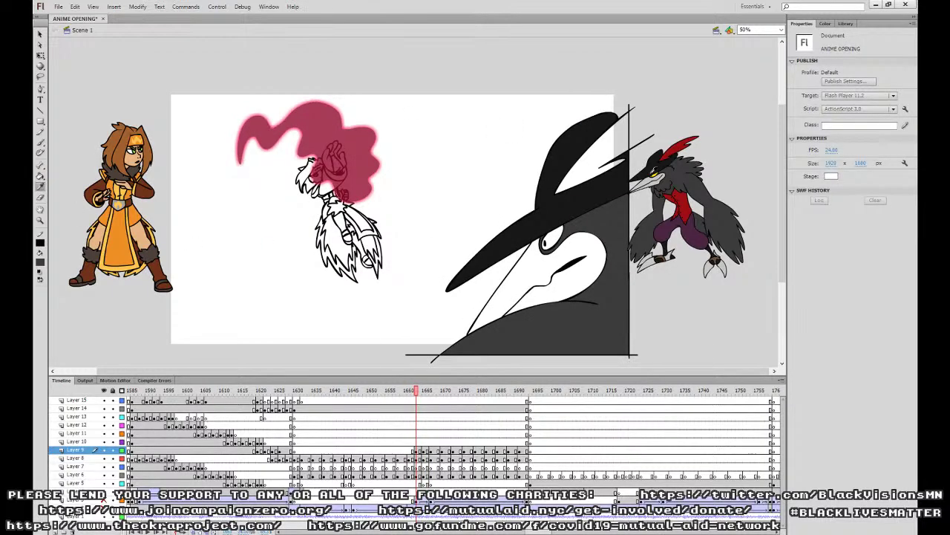
{"action": "left_click", "coordinate": [649, 180]}
{"action": "left_click", "coordinate": [542, 257]}
{"action": "key", "text": "period"}
{"action": "key", "text": "period"}
{"action": "left_click", "coordinate": [498, 218]}
Fill the giant bird's beak with light grey in the drawing at frame 1668.
{"action": "key", "text": "period"}
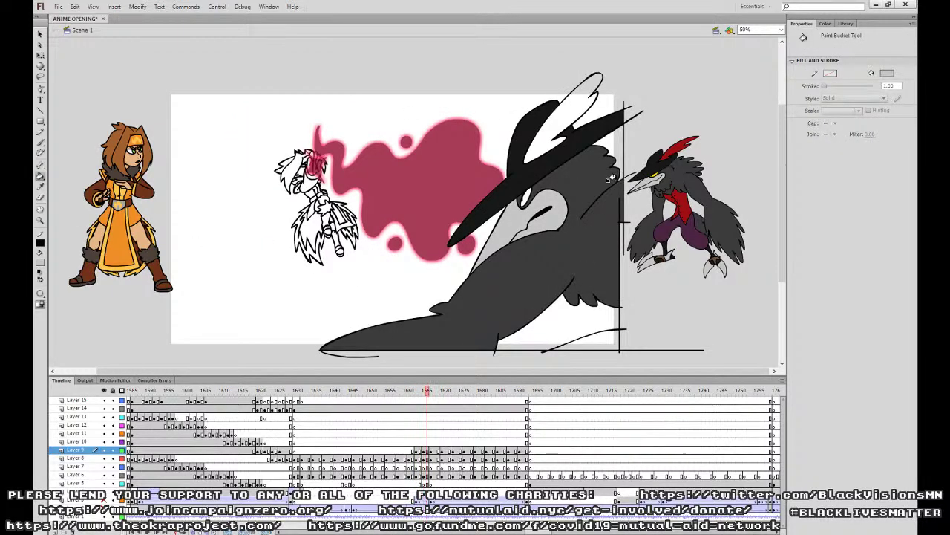
{"action": "key", "text": "period"}
{"action": "left_click", "coordinate": [473, 150]}
{"action": "key", "text": "period"}
{"action": "key", "text": "period"}
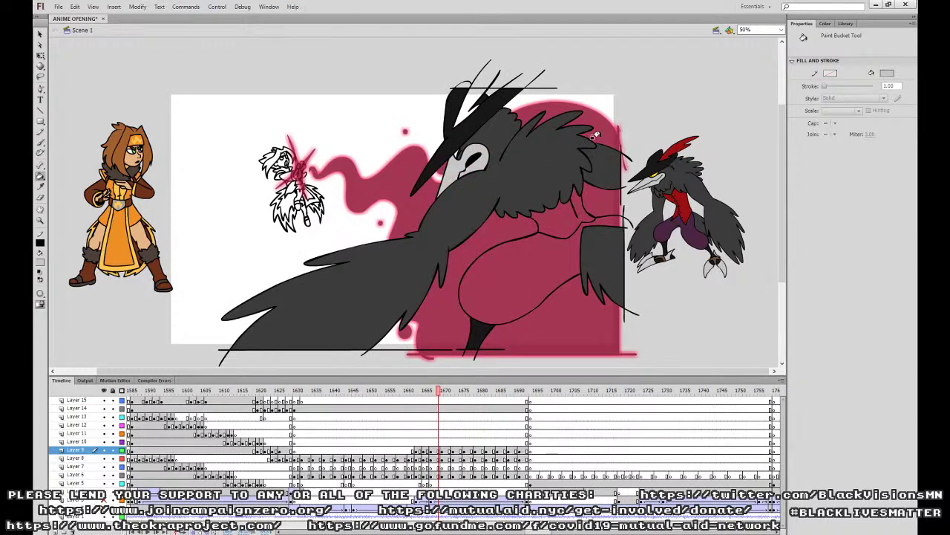
Sample the light grey of the giant bird's beak and fill the beak with it in the drawings at frames 1670 and 1673.
{"action": "key", "text": "i"}
{"action": "left_click", "coordinate": [484, 138]}
{"action": "left_click", "coordinate": [39, 187]}
{"action": "left_click", "coordinate": [451, 170]}
{"action": "key", "text": "period"}
{"action": "key", "text": "period"}
{"action": "left_click", "coordinate": [457, 160]}
{"action": "key", "text": "period"}
{"action": "key", "text": "period"}
{"action": "key", "text": "period"}
{"action": "left_click", "coordinate": [467, 156]}
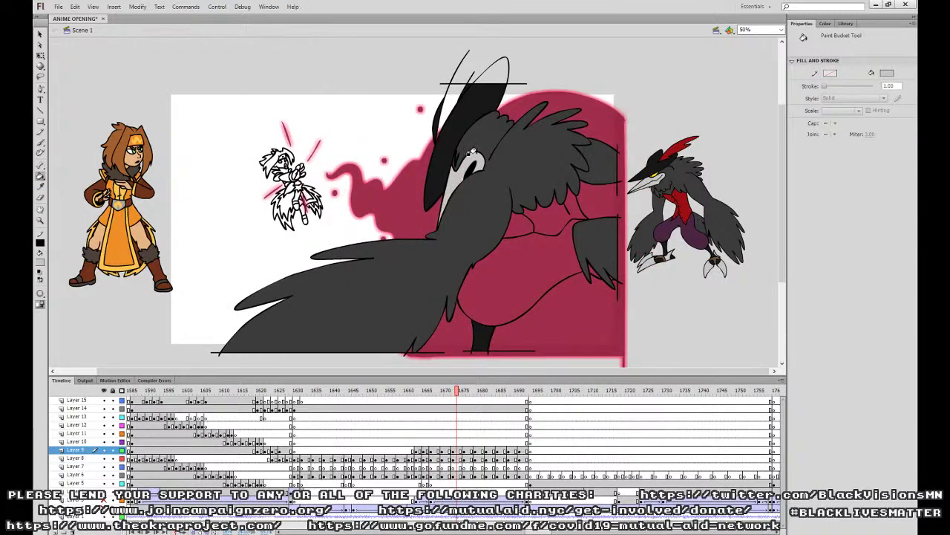
Fill the giant bird's beak with light grey in the remaining drawings from frame 1675 to frame 1692.
{"action": "key", "text": "period"}
{"action": "key", "text": "period"}
{"action": "left_click", "coordinate": [467, 156]}
{"action": "key", "text": "period"}
{"action": "key", "text": "period"}
{"action": "key", "text": "period"}
{"action": "left_click", "coordinate": [468, 160]}
{"action": "key", "text": "period"}
{"action": "key", "text": "period"}
{"action": "key", "text": "period"}
{"action": "left_click", "coordinate": [468, 161]}
{"action": "key", "text": "period"}
{"action": "key", "text": "period"}
{"action": "key", "text": "period"}
{"action": "left_click", "coordinate": [470, 161]}
{"action": "key", "text": "period"}
{"action": "key", "text": "period"}
{"action": "key", "text": "period"}
{"action": "left_click", "coordinate": [472, 161]}
{"action": "key", "text": "period"}
{"action": "key", "text": "period"}
{"action": "key", "text": "period"}
{"action": "left_click", "coordinate": [467, 169]}
{"action": "key", "text": "period"}
{"action": "key", "text": "period"}
{"action": "key", "text": "period"}
{"action": "key", "text": "comma"}
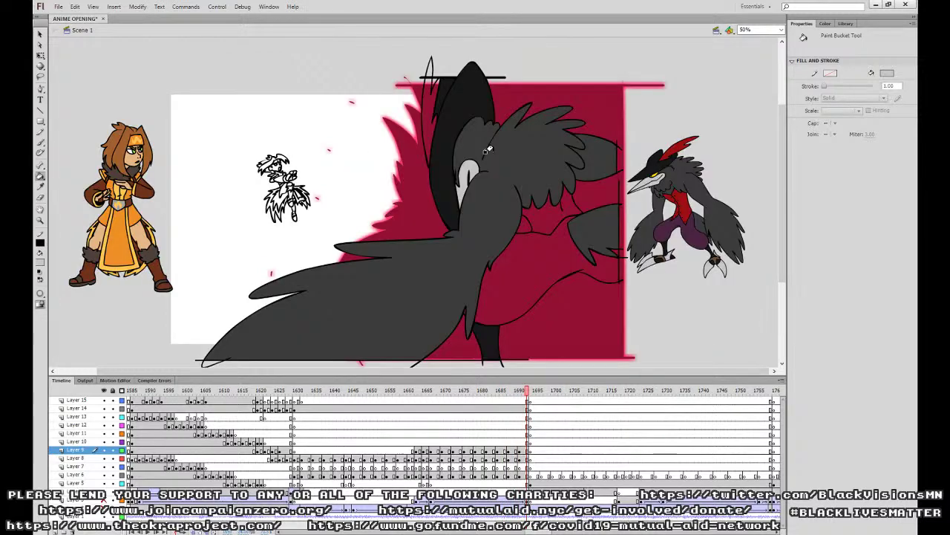
Sample the reference bird's red and fill the giant bird's vest and hat feather with it from frame 1692 back to 1680.
{"action": "key", "text": "i"}
{"action": "left_click", "coordinate": [558, 158]}
{"action": "key", "text": "comma"}
{"action": "key", "text": "comma"}
{"action": "key", "text": "comma"}
{"action": "key", "text": "comma"}
{"action": "key", "text": "comma"}
{"action": "key", "text": "comma"}
{"action": "key", "text": "comma"}
{"action": "key", "text": "comma"}
{"action": "key", "text": "comma"}
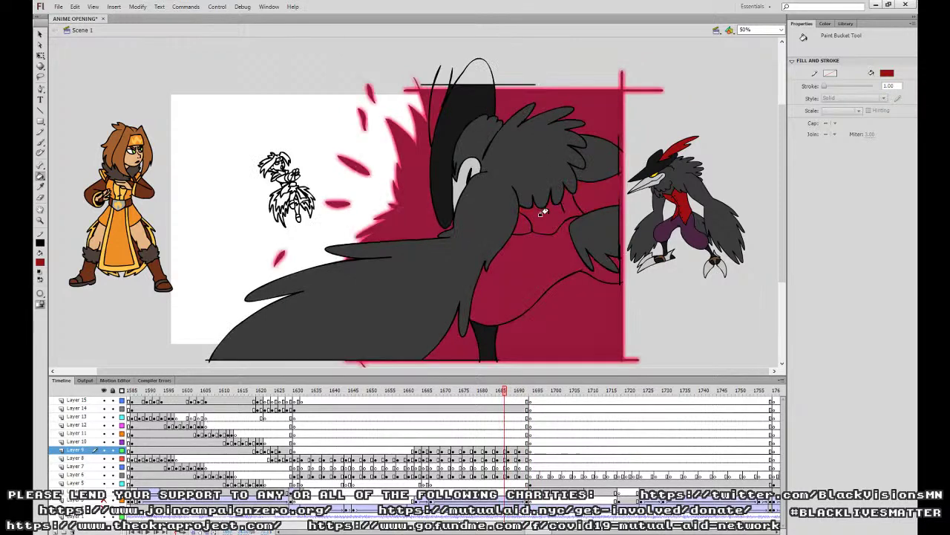
{"action": "key", "text": "comma"}
{"action": "key", "text": "comma"}
{"action": "key", "text": "comma"}
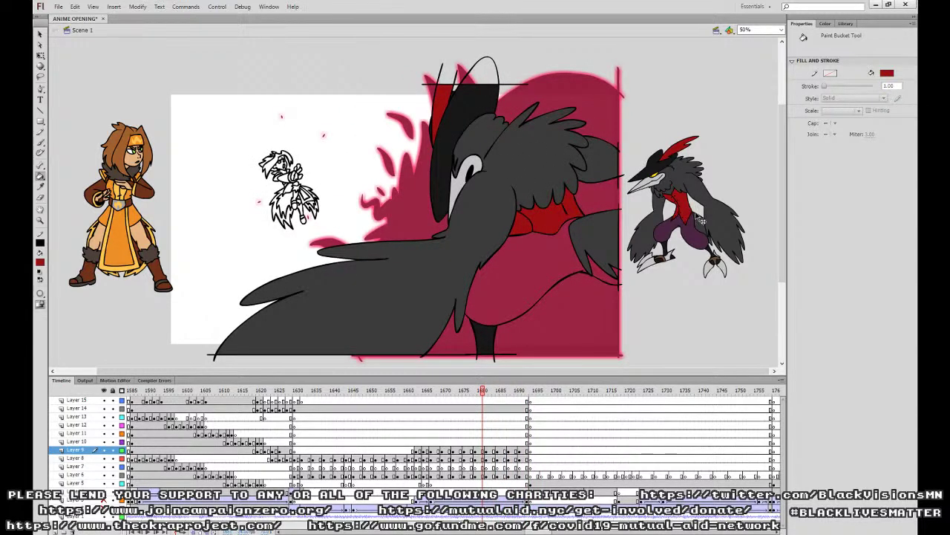
Delete the stray red fill beside the giant bird's vest, next to the near arm, in the drawing at frame 1680.
{"action": "key", "text": "ctrl+equal"}
{"action": "left_click_drag", "start_coordinate": [741, 241], "coordinate": [474, 293]}
{"action": "key", "text": "v"}
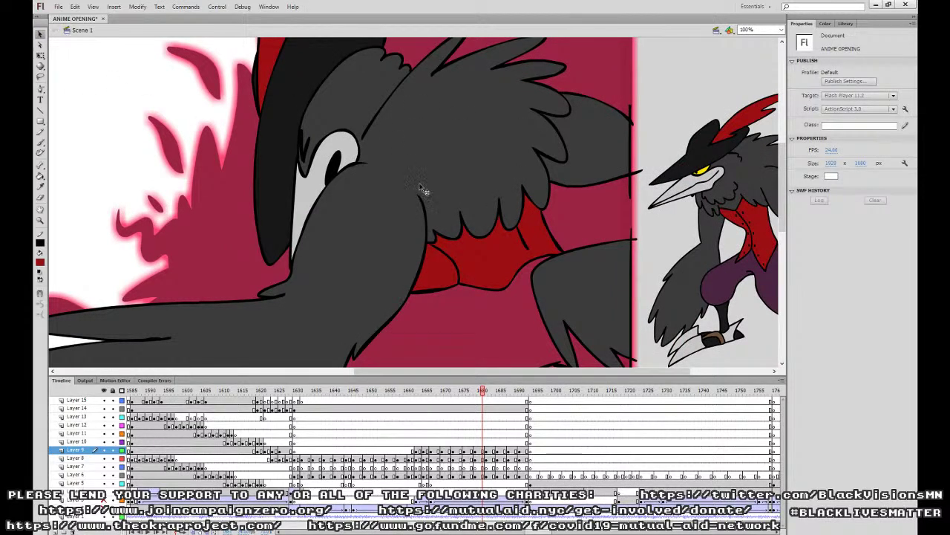
{"action": "left_click", "coordinate": [441, 262]}
{"action": "key", "text": "Delete"}
{"action": "key", "text": "ctrl+minus"}
{"action": "key", "text": "k"}
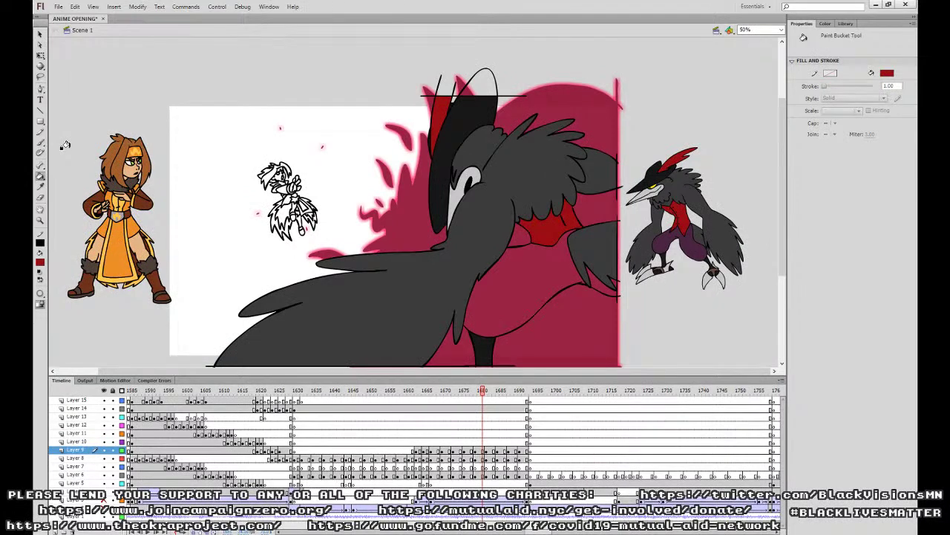
Fill the giant bird's vest and hat feather with red in the drawings from frame 1678 back to frame 1671.
{"action": "key", "text": "comma"}
{"action": "key", "text": "comma"}
{"action": "left_click", "coordinate": [555, 216]}
{"action": "left_click", "coordinate": [448, 111]}
{"action": "key", "text": "comma"}
{"action": "key", "text": "comma"}
{"action": "key", "text": "comma"}
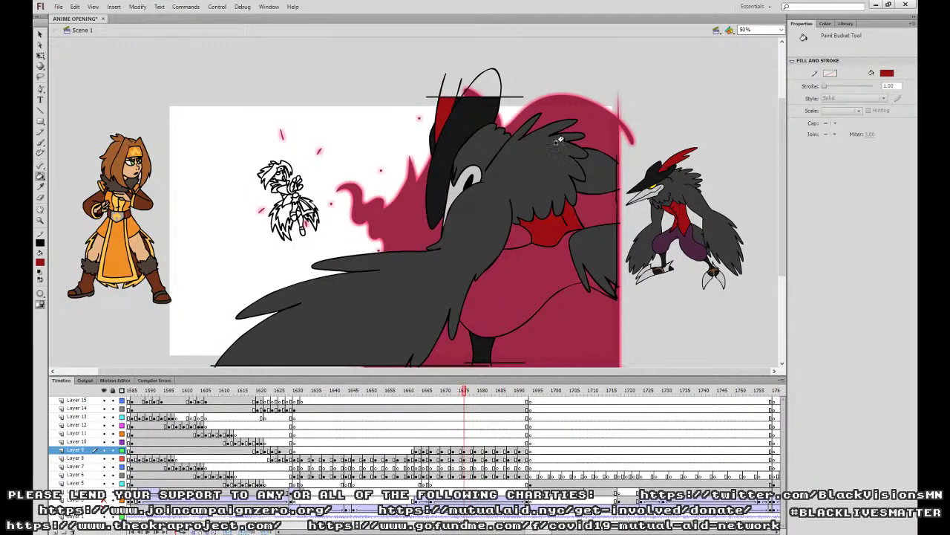
{"action": "key", "text": "comma"}
{"action": "key", "text": "comma"}
{"action": "key", "text": "comma"}
{"action": "key", "text": "comma"}
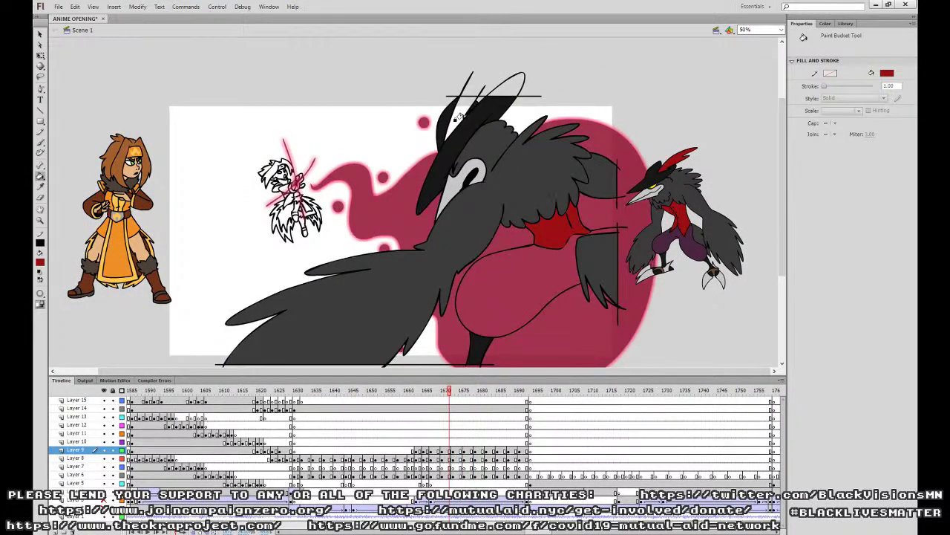
{"action": "key", "text": "comma"}
{"action": "key", "text": "comma"}
{"action": "left_click", "coordinate": [550, 234]}
{"action": "left_click", "coordinate": [460, 120]}
Fill the giant bird's remaining red parts, including the hat feather, in the drawings from frame 1668 back to frame 1662.
{"action": "key", "text": "comma"}
{"action": "key", "text": "comma"}
{"action": "key", "text": "comma"}
{"action": "left_click", "coordinate": [544, 148]}
{"action": "key", "text": "comma"}
{"action": "key", "text": "comma"}
{"action": "key", "text": "comma"}
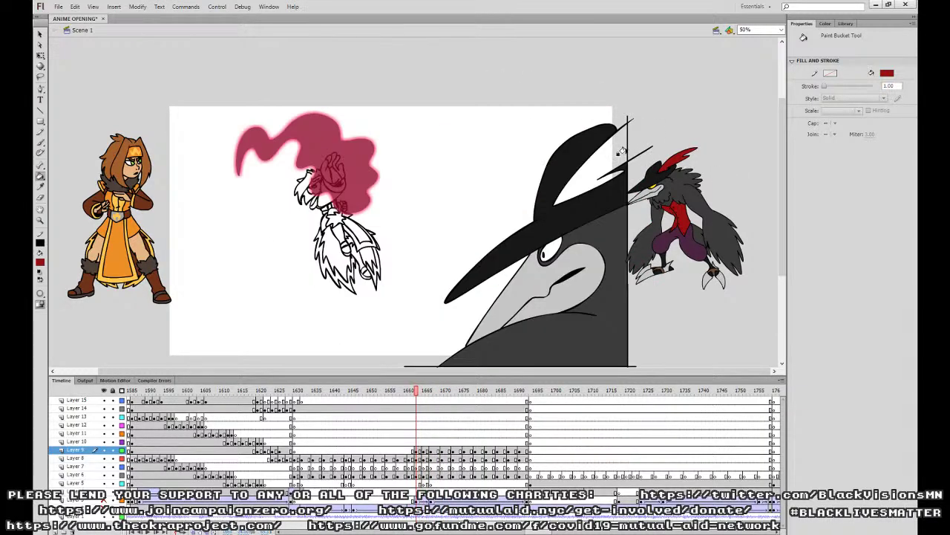
{"action": "left_click", "coordinate": [623, 155]}
{"action": "key", "text": "comma"}
{"action": "key", "text": "comma"}
Sample the yellow of the reference bird's eye and fill the giant bird's eye with it in the drawings at frames 1662 and 1664.
{"action": "key", "text": "period"}
{"action": "key", "text": "period"}
{"action": "left_click", "coordinate": [42, 189]}
{"action": "key", "text": "ctrl+equal"}
{"action": "left_click_drag", "start_coordinate": [768, 248], "coordinate": [449, 324]}
{"action": "left_click", "coordinate": [612, 193]}
{"action": "key", "text": "ctrl+minus"}
{"action": "left_click", "coordinate": [548, 258]}
{"action": "key", "text": "period"}
{"action": "key", "text": "period"}
{"action": "key", "text": "period"}
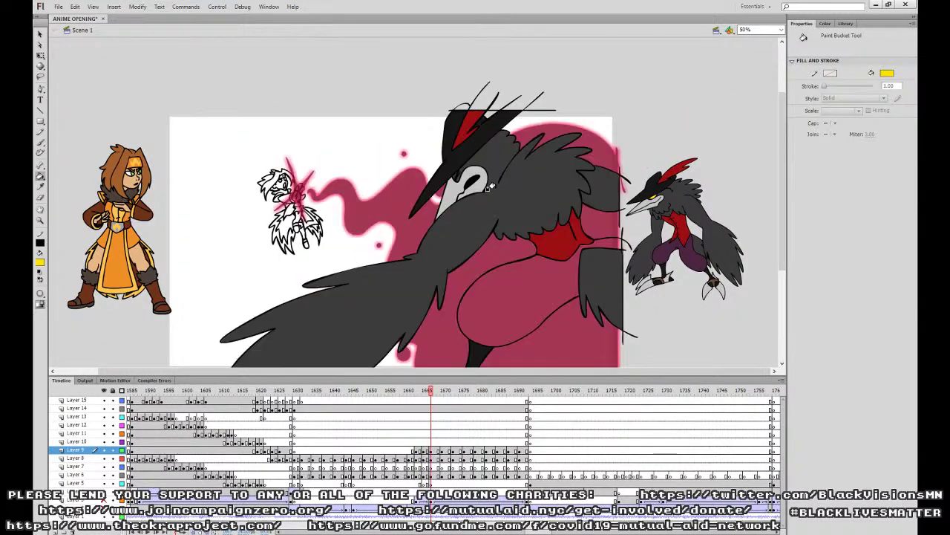
Sample the purple of the reference bird's trousers and fill the giant bird's trousers with it in the drawing at frame 1664.
{"action": "key", "text": "i"}
{"action": "left_click", "coordinate": [689, 246]}
{"action": "key", "text": "comma"}
{"action": "key", "text": "comma"}
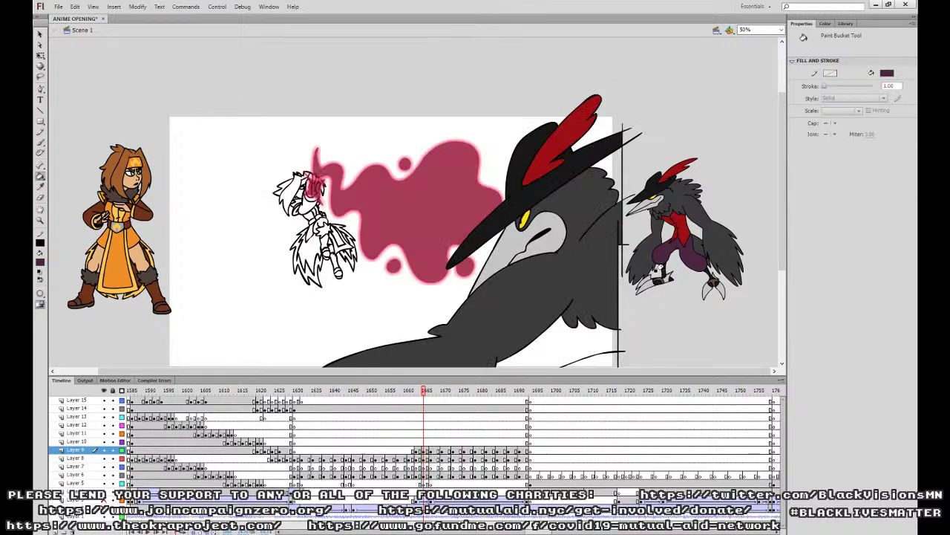
{"action": "scroll", "coordinate": [647, 263], "scroll_direction": "down", "scroll_amount": 2}
{"action": "left_click", "coordinate": [602, 311]}
{"action": "key", "text": "comma"}
{"action": "key", "text": "comma"}
{"action": "key", "text": "period"}
{"action": "key", "text": "period"}
Fill the giant bird's trousers with purple in the drawings from frame 1666 to frame 1672.
{"action": "key", "text": "period"}
{"action": "key", "text": "period"}
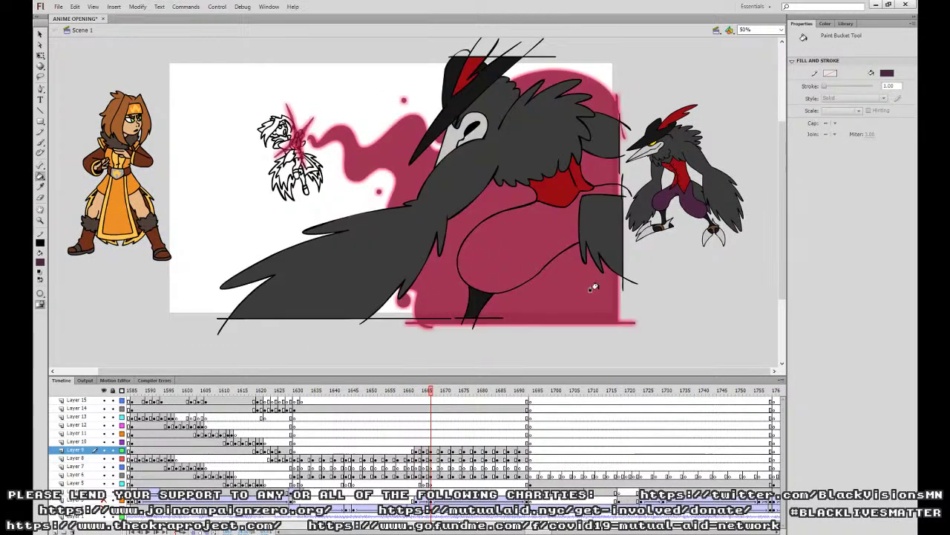
{"action": "key", "text": "period"}
{"action": "key", "text": "period"}
{"action": "key", "text": "period"}
{"action": "key", "text": "period"}
{"action": "key", "text": "period"}
{"action": "key", "text": "period"}
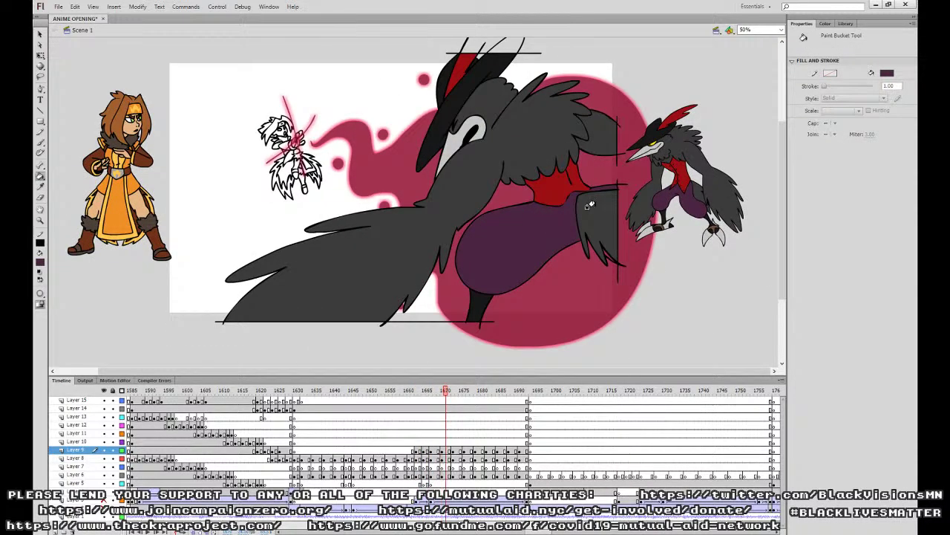
{"action": "left_click", "coordinate": [554, 224]}
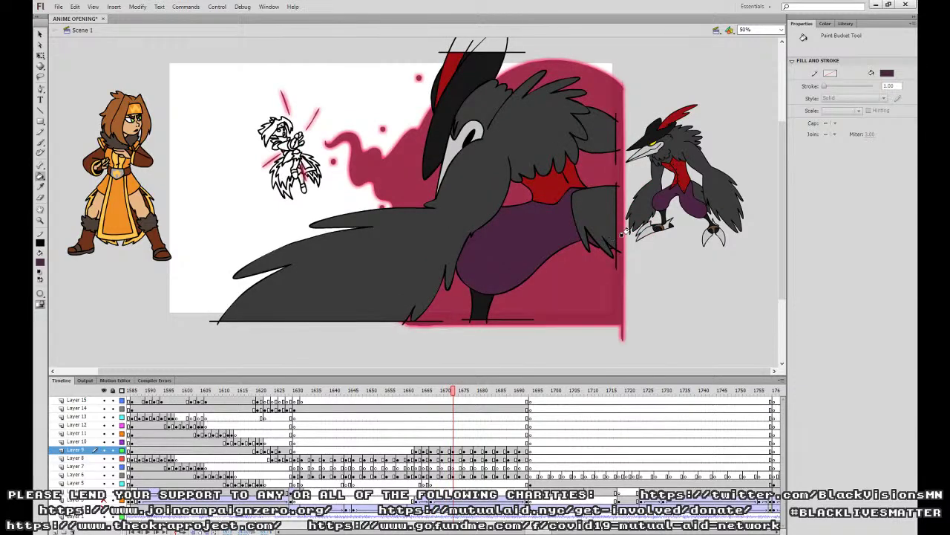
{"action": "key", "text": "comma"}
{"action": "key", "text": "period"}
{"action": "key", "text": "comma"}
{"action": "key", "text": "comma"}
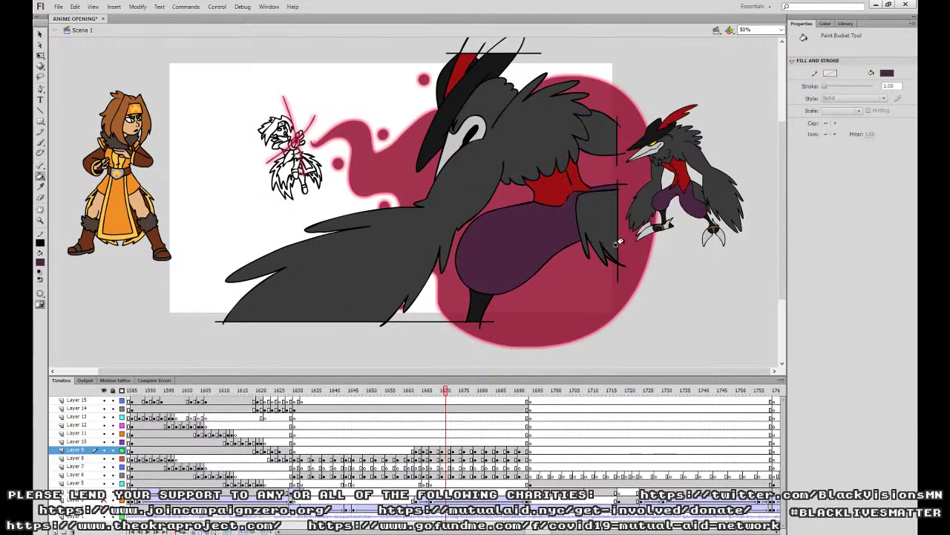
Fill the giant bird's trousers and the gaps between the far hand's feathers with purple at frames 1675 and 1678.
{"action": "key", "text": "period"}
{"action": "key", "text": "period"}
{"action": "key", "text": "period"}
{"action": "key", "text": "period"}
{"action": "key", "text": "period"}
{"action": "left_click", "coordinate": [588, 243]}
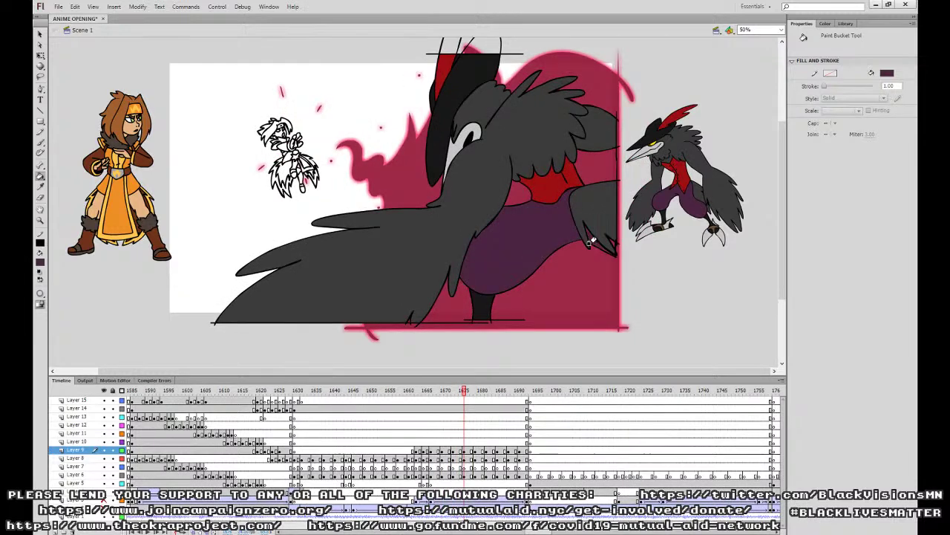
{"action": "key", "text": "period"}
{"action": "key", "text": "period"}
{"action": "key", "text": "period"}
{"action": "left_click", "coordinate": [559, 231]}
{"action": "left_click", "coordinate": [593, 239]}
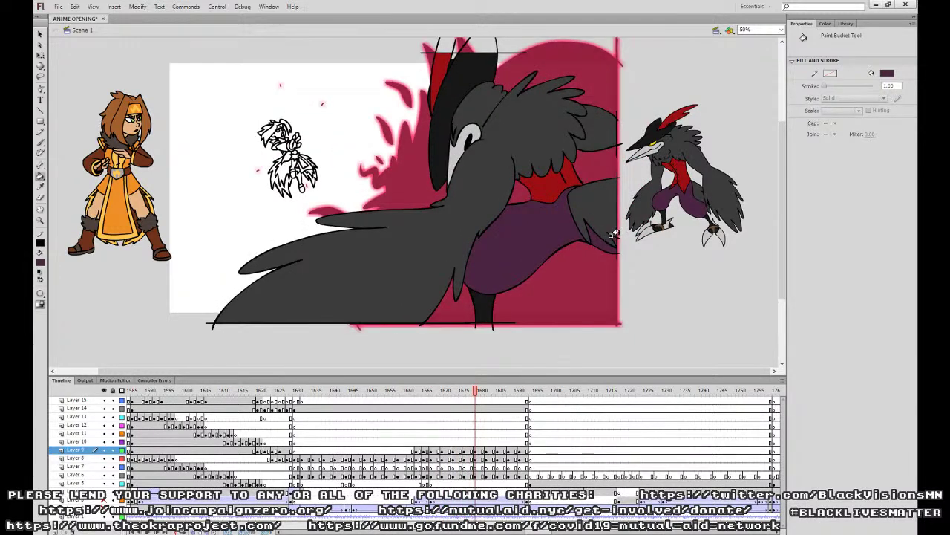
Fill the giant bird's trousers, including the areas around the far hand, with purple in the drawings from frame 1681 to 1692.
{"action": "key", "text": "period"}
{"action": "key", "text": "period"}
{"action": "key", "text": "period"}
{"action": "left_click", "coordinate": [599, 235]}
{"action": "key", "text": "period"}
{"action": "key", "text": "period"}
{"action": "key", "text": "period"}
{"action": "left_click", "coordinate": [579, 225]}
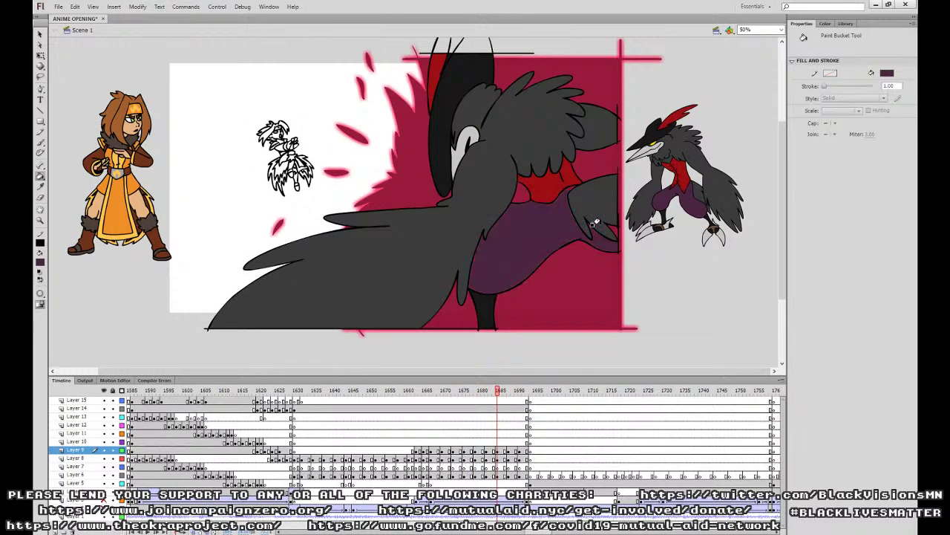
{"action": "key", "text": "period"}
{"action": "key", "text": "period"}
{"action": "key", "text": "period"}
{"action": "left_click", "coordinate": [610, 224]}
{"action": "key", "text": "period"}
{"action": "key", "text": "period"}
{"action": "key", "text": "period"}
{"action": "left_click", "coordinate": [607, 223]}
{"action": "key", "text": "period"}
{"action": "key", "text": "period"}
{"action": "key", "text": "period"}
{"action": "key", "text": "comma"}
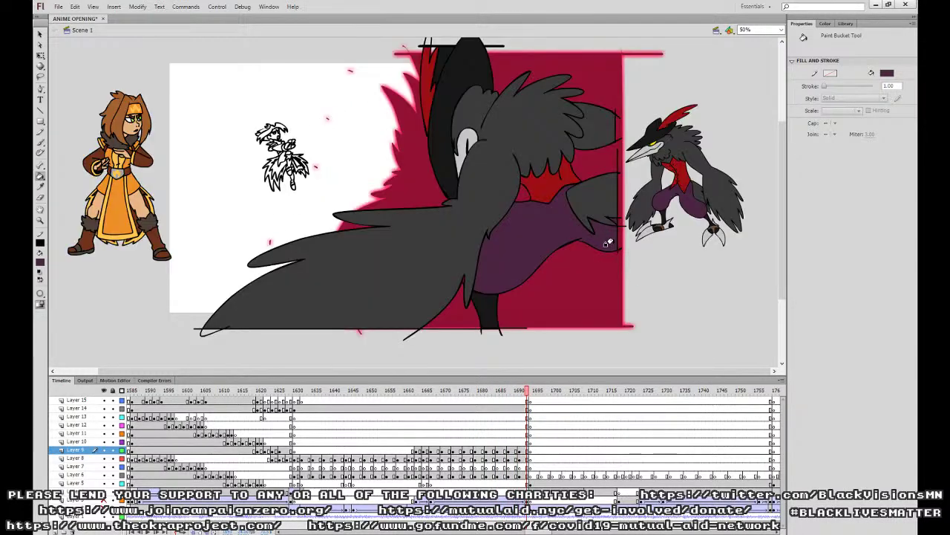
Play back the coloured giant bird sequence from about frame 1663, and select frame 1629 on Layer 11.
{"action": "left_click_drag", "start_coordinate": [621, 299], "coordinate": [626, 319]}
{"action": "left_click", "coordinate": [419, 441]}
{"action": "key", "text": "Return"}
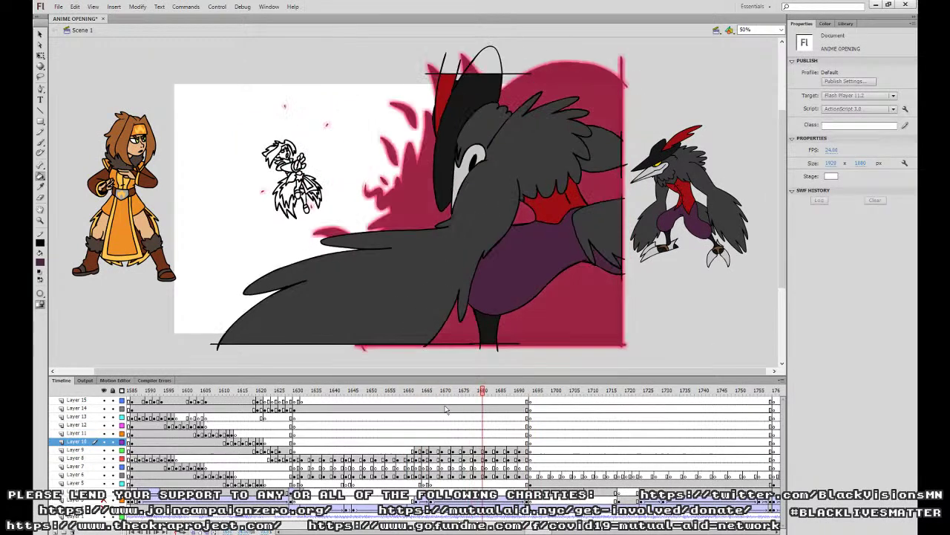
{"action": "key", "text": "Return"}
{"action": "left_click", "coordinate": [296, 434]}
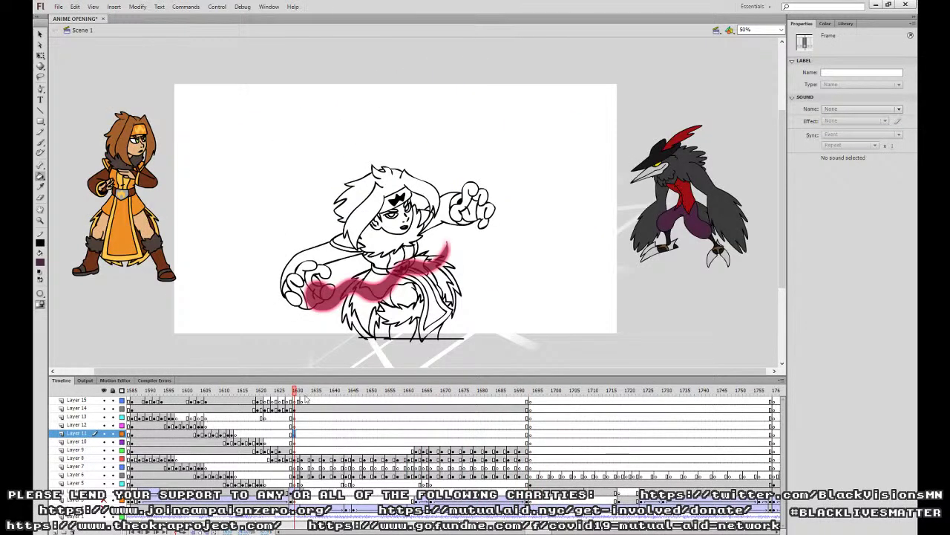
Delete the giant bird reference figure from beside the stage.
{"action": "left_click", "coordinate": [40, 55]}
{"action": "left_click", "coordinate": [674, 146]}
{"action": "key", "text": "Delete"}
Fill the fire warrior's hair with the reference figure's brown in the drawing at frame 1629.
{"action": "left_click", "coordinate": [40, 177]}
{"action": "left_click", "coordinate": [288, 417]}
{"action": "key", "text": "comma"}
{"action": "key", "text": "period"}
{"action": "key", "text": "period"}
{"action": "key", "text": "period"}
{"action": "left_click", "coordinate": [392, 182]}
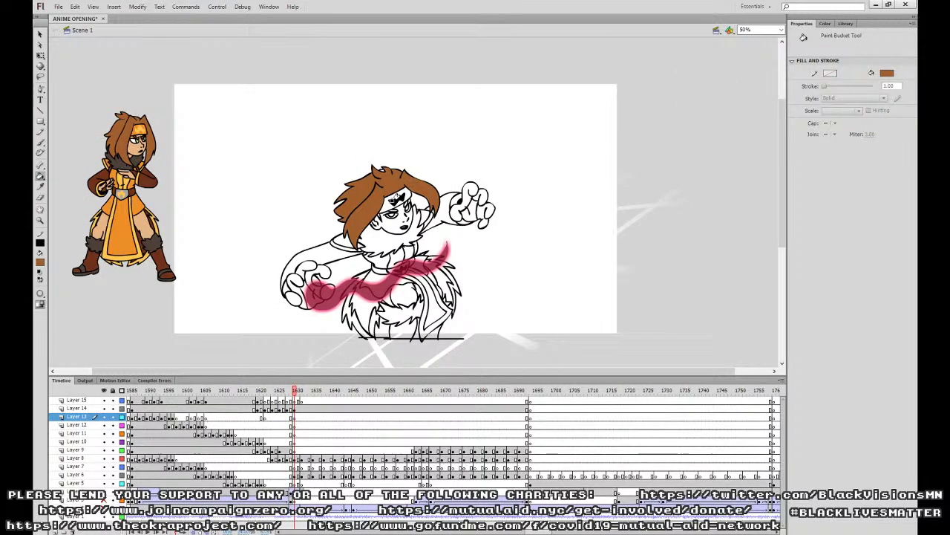
{"action": "left_click", "coordinate": [402, 195]}
Fill the fire warrior's hair and eyebrows with brown at frames 1631 and 1634, undoing the stray fill on the outlines.
{"action": "key", "text": "period"}
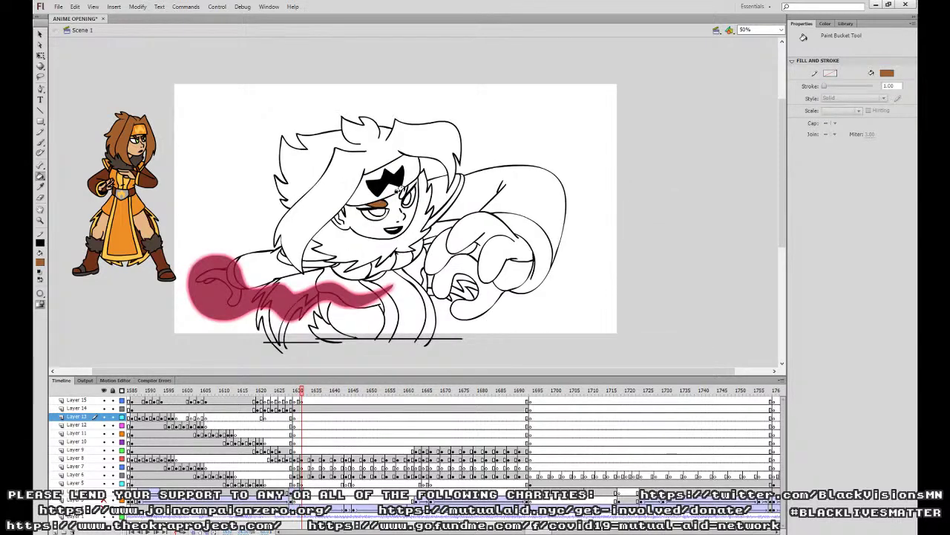
{"action": "left_click", "coordinate": [396, 151]}
{"action": "left_click", "coordinate": [340, 212]}
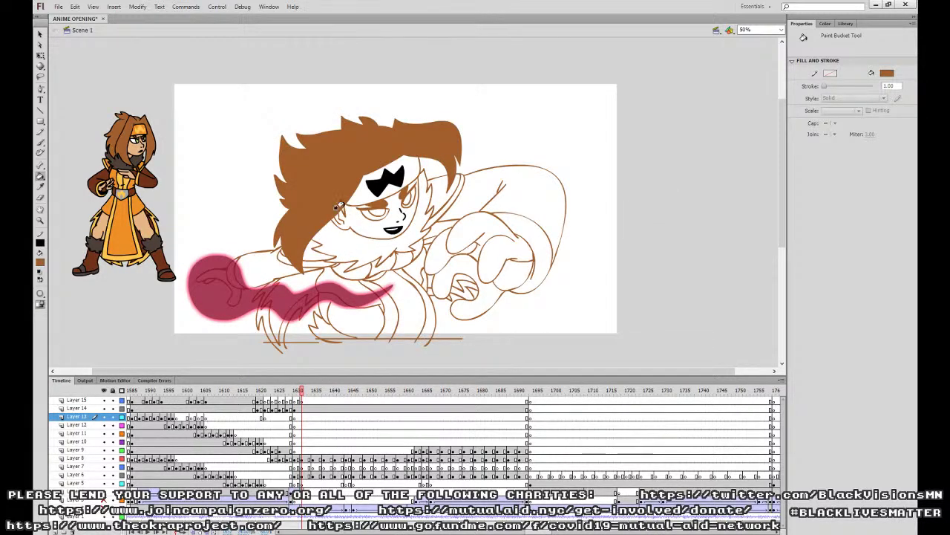
{"action": "key", "text": "ctrl+z"}
{"action": "key", "text": "period"}
{"action": "key", "text": "period"}
{"action": "key", "text": "period"}
{"action": "left_click", "coordinate": [373, 155]}
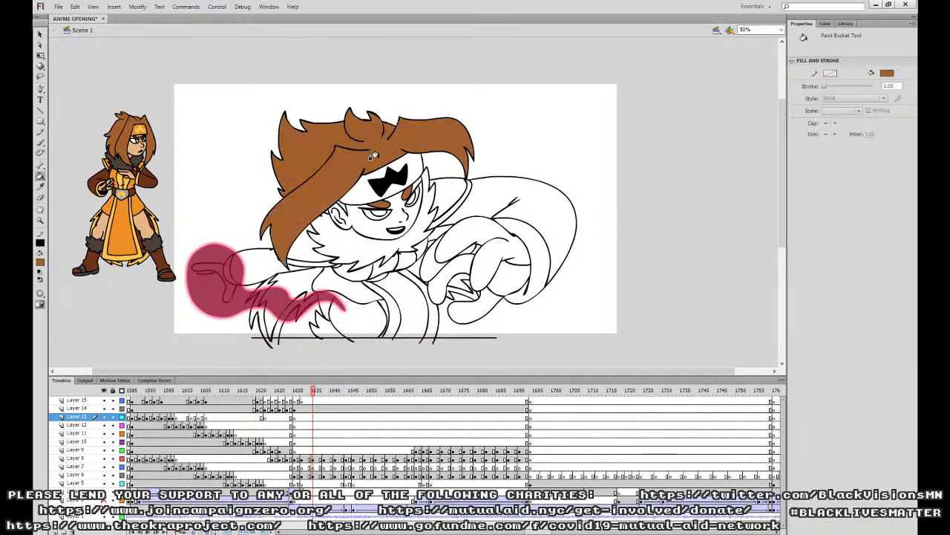
Fill the fire warrior's hair and eyebrows with brown in the drawing at frame 1637.
{"action": "key", "text": "period"}
{"action": "key", "text": "period"}
{"action": "key", "text": "period"}
{"action": "left_click", "coordinate": [386, 148]}
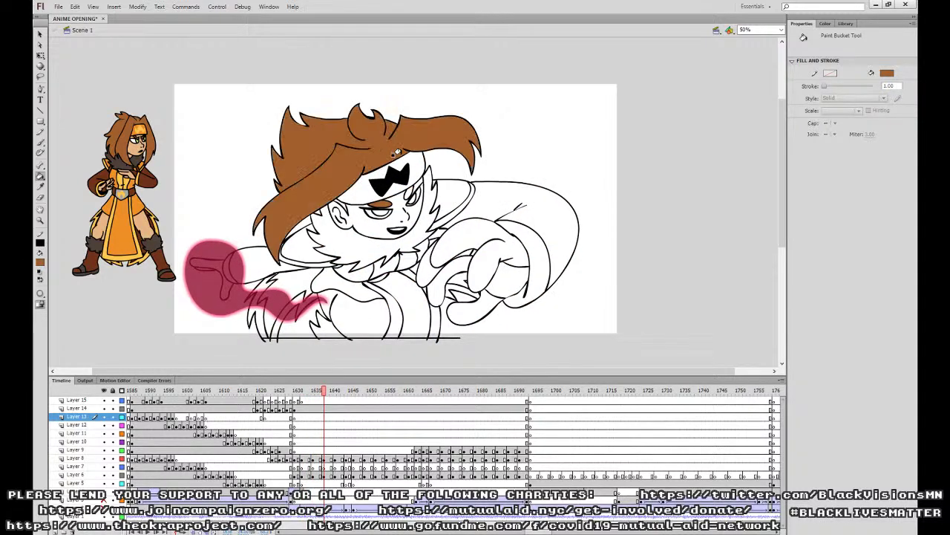
{"action": "left_click", "coordinate": [337, 197]}
{"action": "key", "text": "ctrl+z"}
{"action": "key", "text": "comma"}
{"action": "key", "text": "period"}
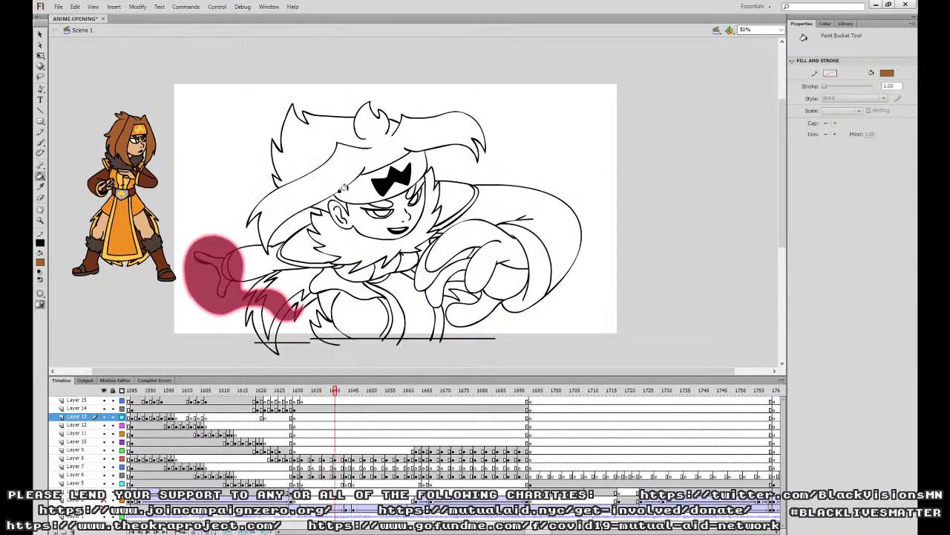
Brush a short black stroke onto the hair outline beside the warrior's ear at frame 1638, with onion skinning turned on.
{"action": "key", "text": "comma"}
{"action": "key", "text": "ctrl+="}
{"action": "left_click_drag", "start_coordinate": [403, 188], "coordinate": [458, 278]}
{"action": "left_click", "coordinate": [41, 142]}
{"action": "left_click", "coordinate": [39, 264]}
{"action": "left_click", "coordinate": [87, 265]}
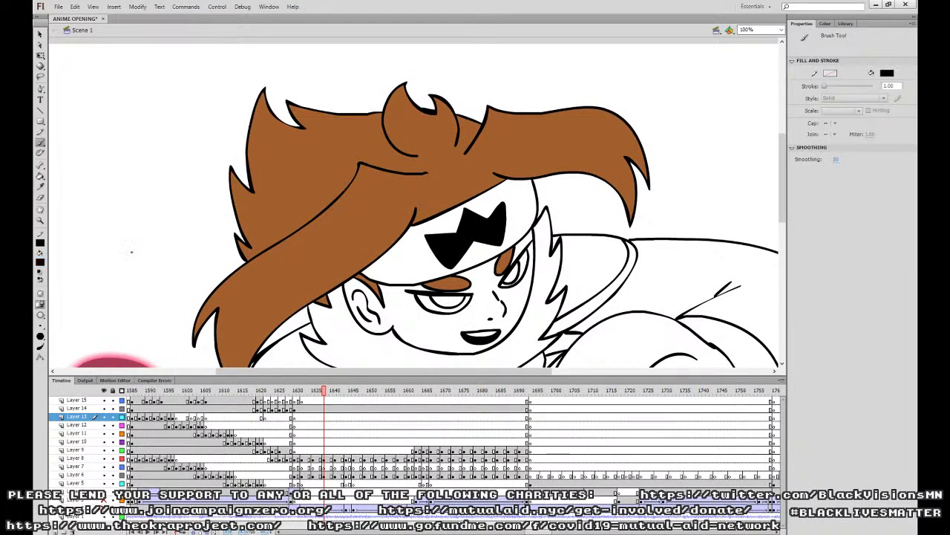
{"action": "left_click", "coordinate": [327, 459]}
{"action": "left_click", "coordinate": [196, 532]}
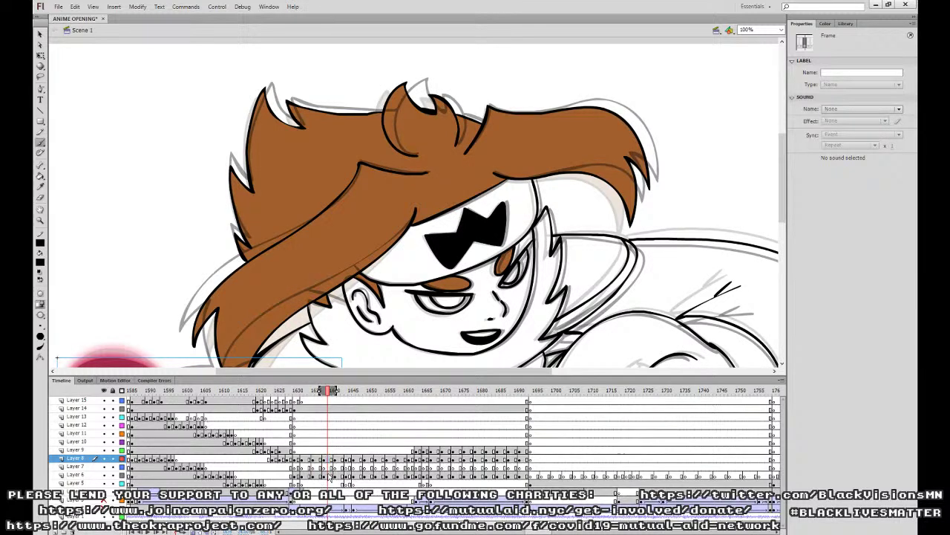
{"action": "left_click", "coordinate": [328, 476]}
{"action": "left_click_drag", "start_coordinate": [324, 295], "coordinate": [346, 302]}
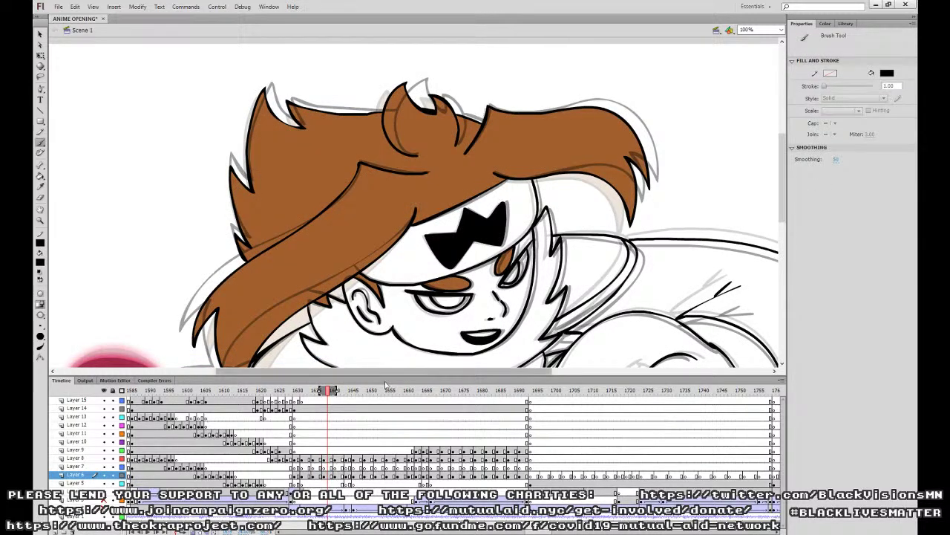
Compare the warrior's drawings around frame 1641 under onion skinning, and turn onion skinning off at frame 1639 on Layer 9.
{"action": "left_click", "coordinate": [341, 478]}
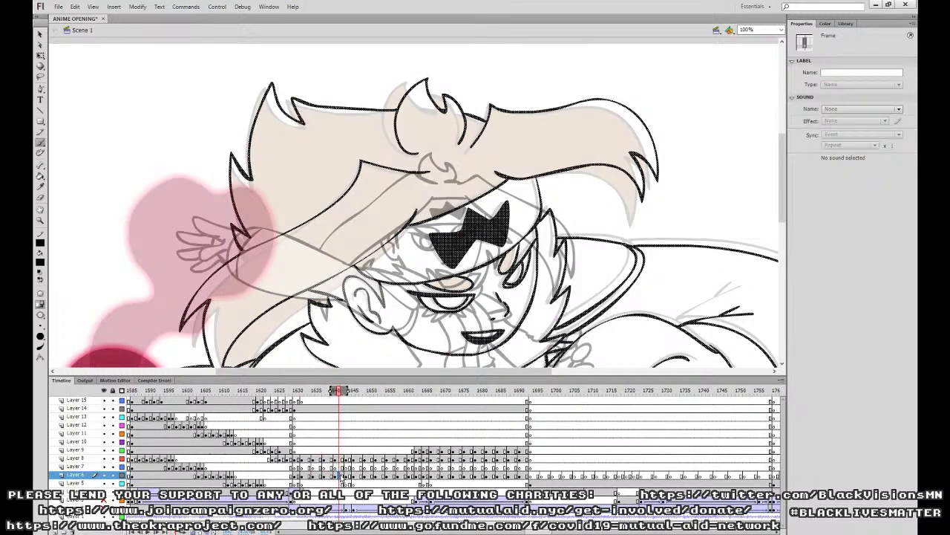
{"action": "left_click", "coordinate": [336, 476]}
{"action": "left_click", "coordinate": [340, 478]}
{"action": "key", "text": "ctrl+minus"}
{"action": "left_click", "coordinate": [331, 450]}
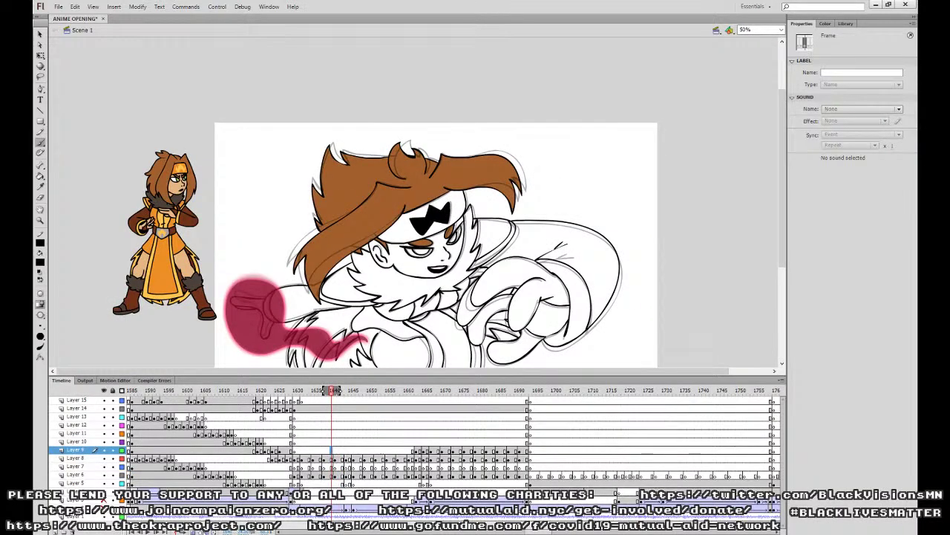
{"action": "left_click", "coordinate": [193, 532]}
Sample the brown hair colour again and fill the warrior's hair with it at frames 1640 and 1643.
{"action": "left_click", "coordinate": [41, 186]}
{"action": "left_click", "coordinate": [347, 201]}
{"action": "key", "text": "comma"}
{"action": "key", "text": "comma"}
{"action": "key", "text": "comma"}
{"action": "key", "text": "period"}
{"action": "key", "text": "period"}
{"action": "key", "text": "period"}
{"action": "key", "text": "period"}
{"action": "left_click", "coordinate": [453, 184]}
{"action": "key", "text": "period"}
{"action": "key", "text": "period"}
{"action": "key", "text": "period"}
{"action": "left_click", "coordinate": [422, 209]}
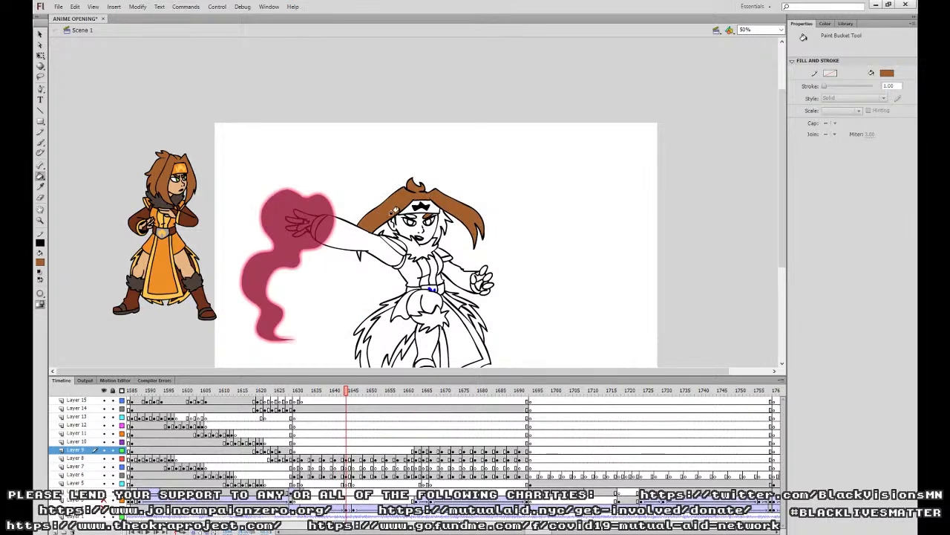
Fill the warrior's hair with brown at frame 1646, including the strands behind the raised arm, and undo the stray outline fill.
{"action": "key", "text": "period"}
{"action": "key", "text": "period"}
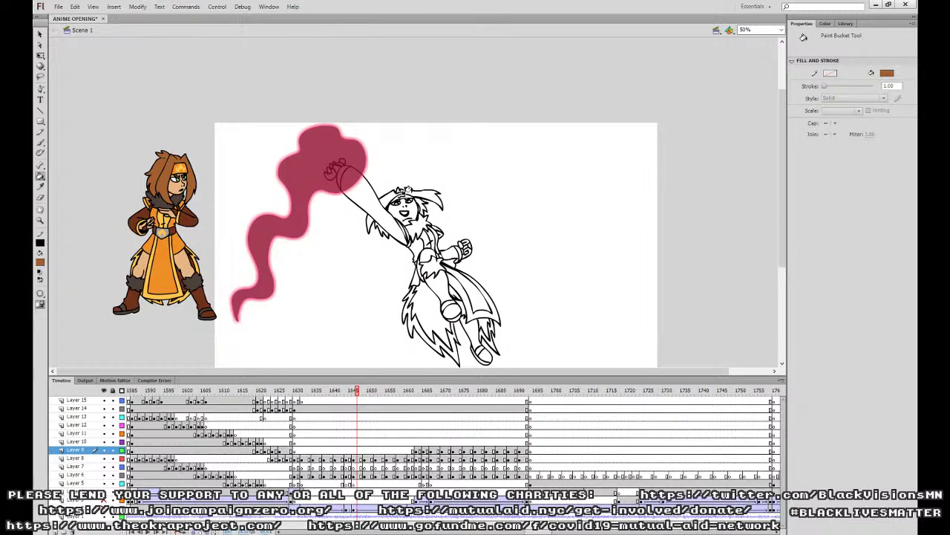
{"action": "left_click", "coordinate": [369, 224]}
{"action": "left_click", "coordinate": [380, 229]}
{"action": "left_click", "coordinate": [419, 200]}
{"action": "left_click", "coordinate": [420, 207]}
{"action": "left_click", "coordinate": [437, 200], "text": "ctrl"}
{"action": "left_click_drag", "start_coordinate": [512, 212], "coordinate": [547, 262]}
{"action": "left_click", "coordinate": [386, 238]}
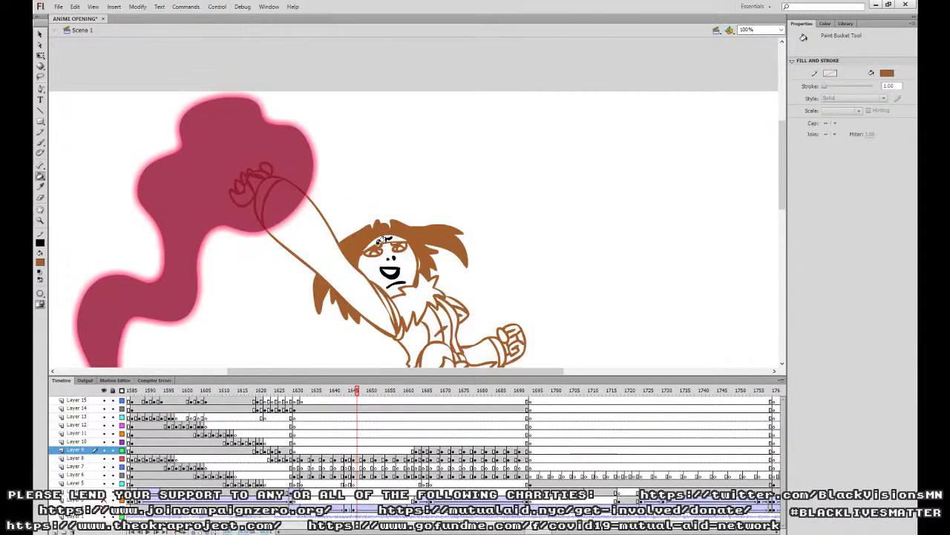
{"action": "key", "text": "ctrl+z"}
Fill the warrior's windblown hair with brown in the drawings at frames 1649 and 1652.
{"action": "key", "text": "period"}
{"action": "key", "text": "period"}
{"action": "key", "text": "period"}
{"action": "left_click", "coordinate": [403, 229]}
{"action": "left_click", "coordinate": [379, 224]}
{"action": "left_click", "coordinate": [413, 240]}
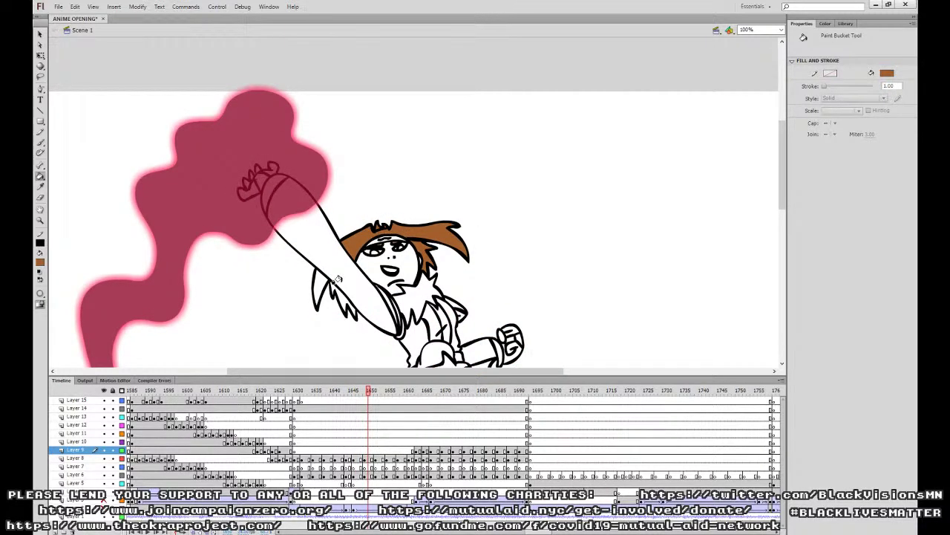
{"action": "key", "text": "period"}
{"action": "key", "text": "period"}
{"action": "key", "text": "period"}
{"action": "left_click", "coordinate": [420, 246]}
{"action": "left_click", "coordinate": [379, 226]}
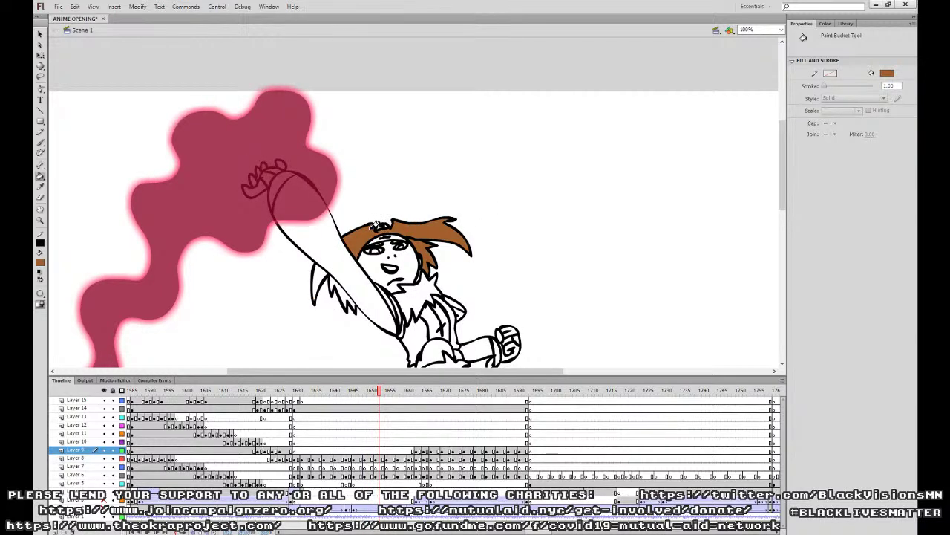
Fill the warrior's hair at frame 1655 with brown, including the strands behind the raised arm.
{"action": "key", "text": "period"}
{"action": "key", "text": "period"}
{"action": "key", "text": "period"}
{"action": "left_click", "coordinate": [387, 224]}
{"action": "left_click", "coordinate": [338, 288]}
{"action": "left_click", "coordinate": [314, 270]}
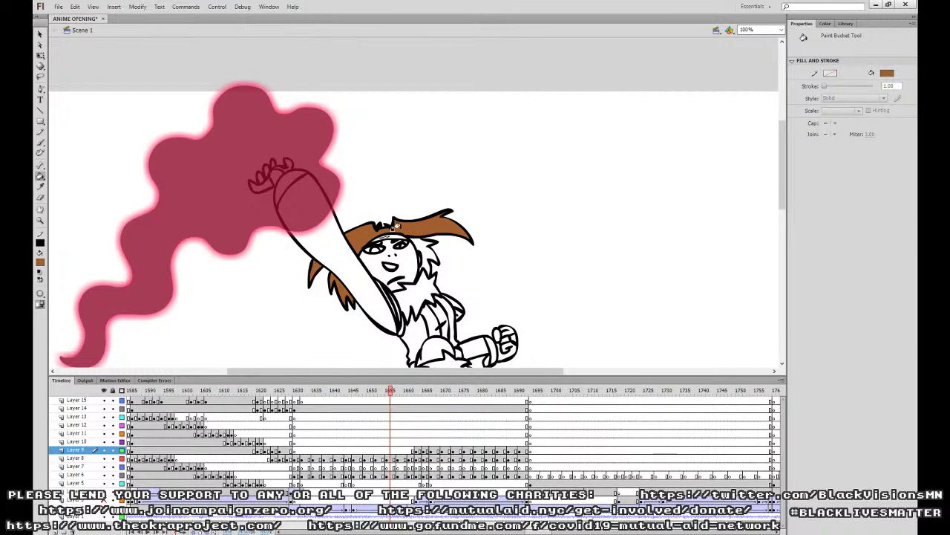
{"action": "left_click", "coordinate": [41, 34]}
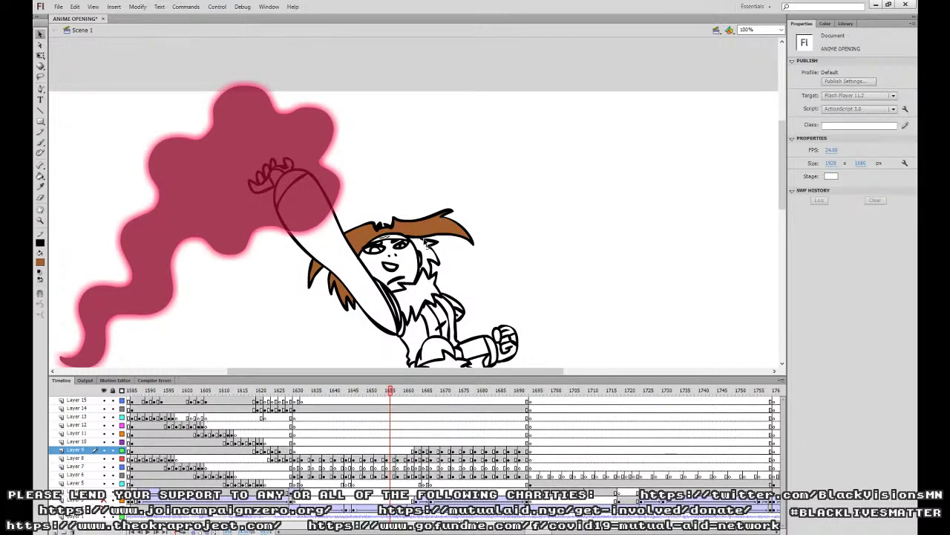
{"action": "key", "text": "k"}
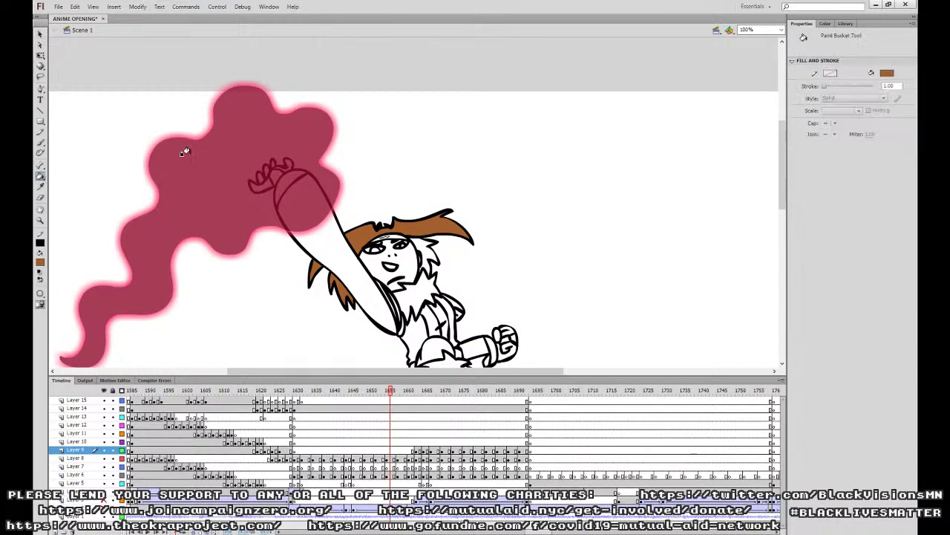
Fill the warrior's hair with brown in the drawings from frame 1657 to frame 1660.
{"action": "scroll", "coordinate": [422, 256], "scroll_direction": "down", "scroll_amount": 3}
{"action": "key", "text": "period"}
{"action": "key", "text": "period"}
{"action": "left_click", "coordinate": [409, 153]}
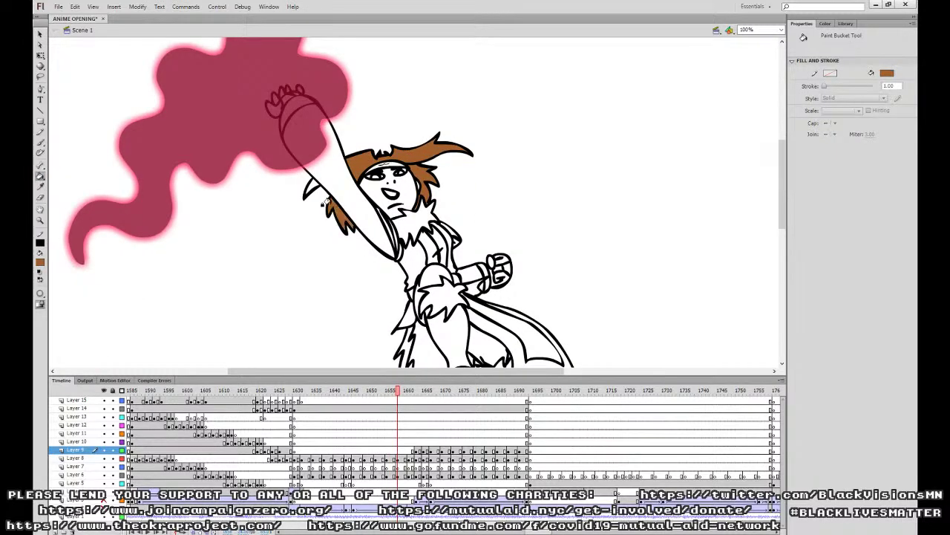
{"action": "key", "text": "period"}
{"action": "left_click", "coordinate": [407, 171]}
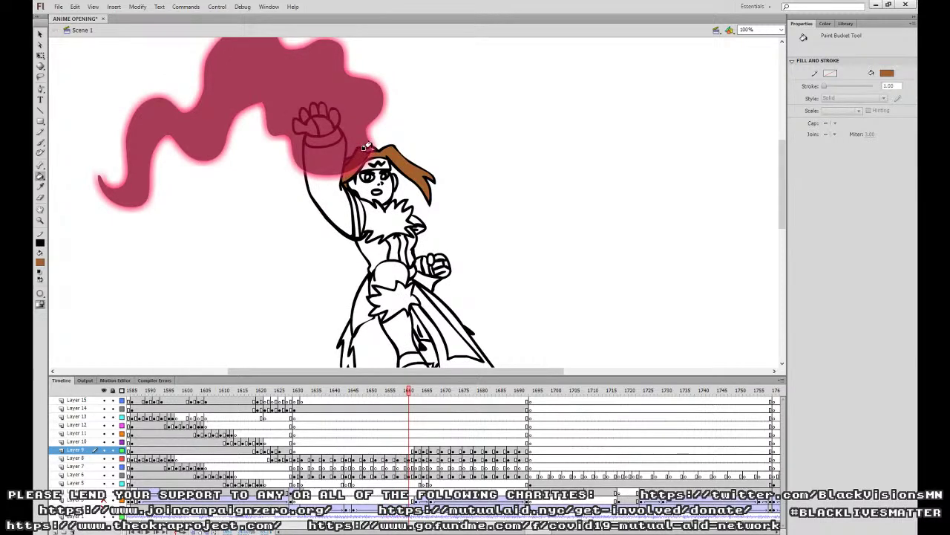
Fill the warrior's hair with brown at frames 1662 and 1664, undoing the stray fill that recolours the outlines.
{"action": "key", "text": "period"}
{"action": "left_click", "coordinate": [282, 156]}
{"action": "left_click", "coordinate": [295, 170]}
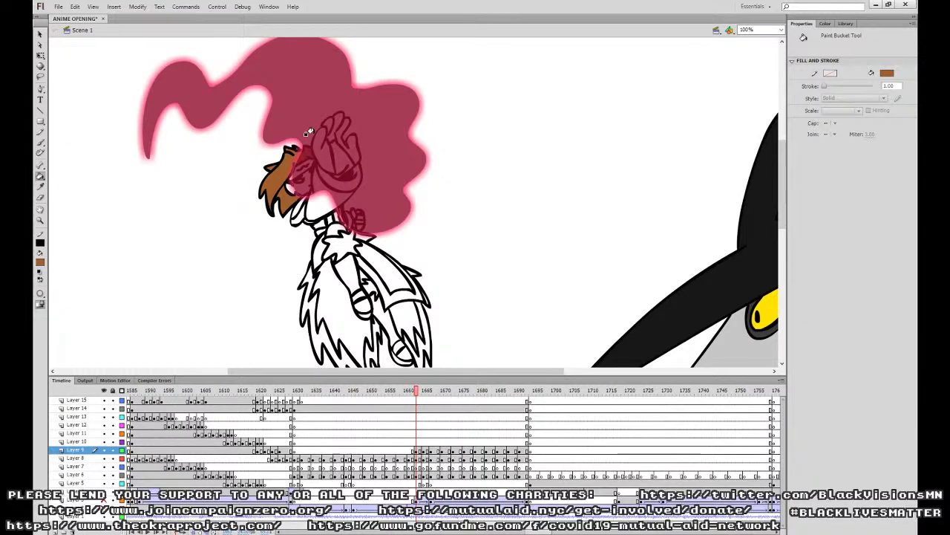
{"action": "key", "text": "period"}
{"action": "key", "text": "period"}
{"action": "left_click", "coordinate": [266, 134]}
{"action": "left_click", "coordinate": [264, 131]}
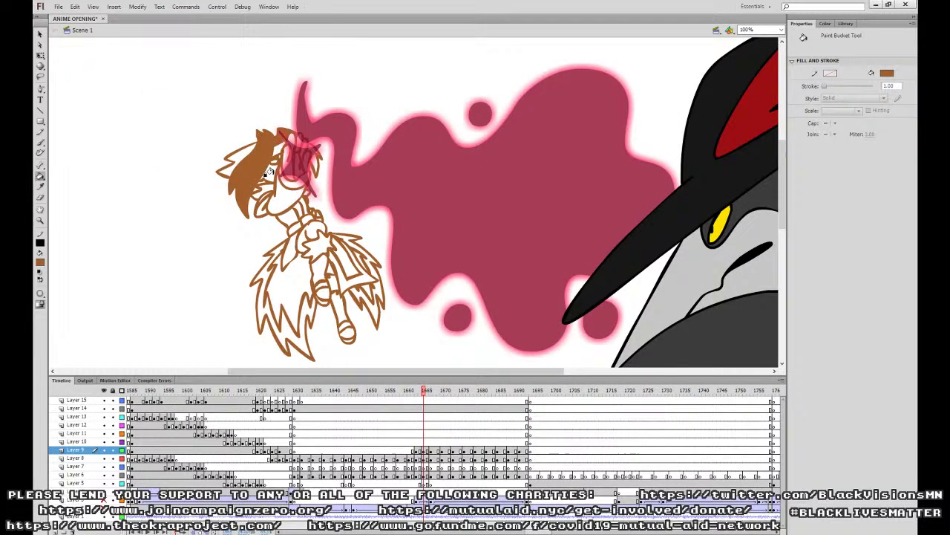
{"action": "key", "text": "ctrl+z"}
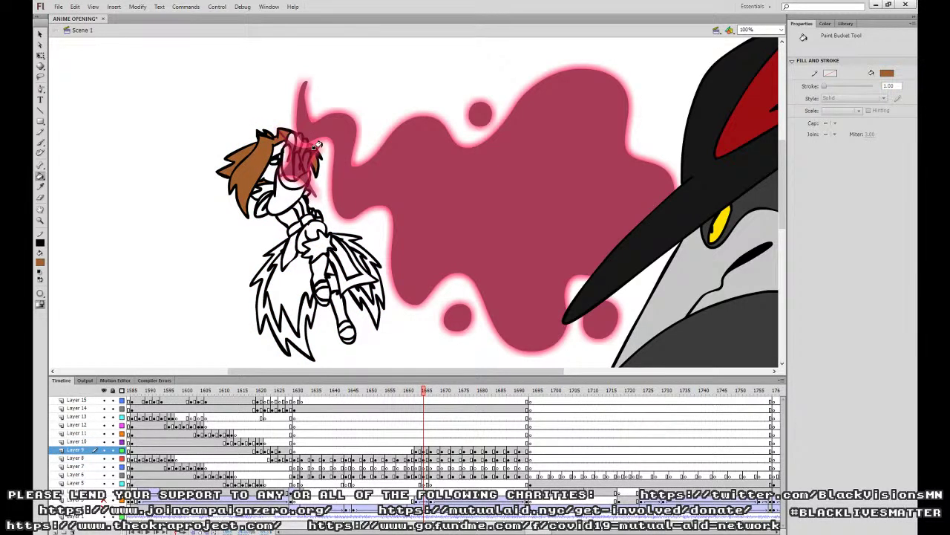
Fill the small airborne warrior's hair with brown at frames 1667 and 1670, undoing the stray outline fill.
{"action": "key", "text": "period"}
{"action": "key", "text": "period"}
{"action": "key", "text": "period"}
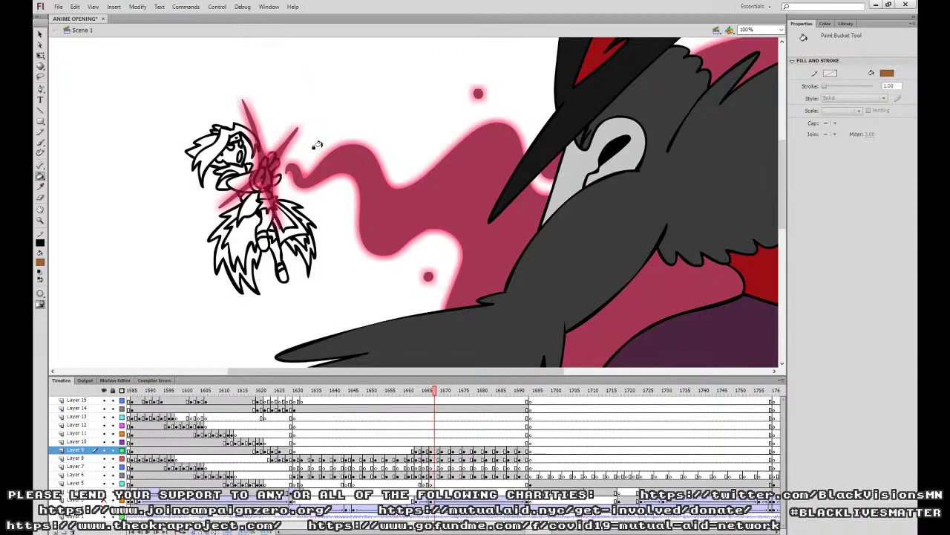
{"action": "left_click", "coordinate": [213, 162]}
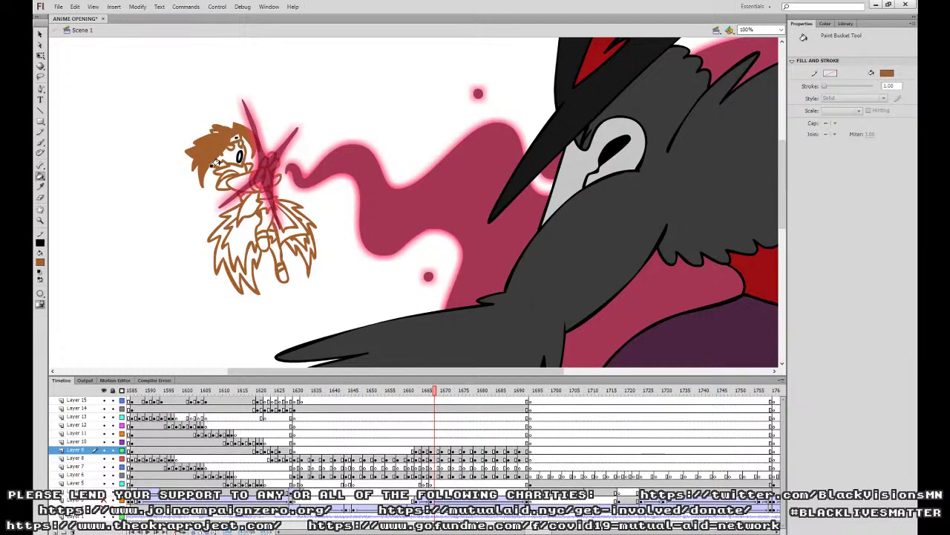
{"action": "key", "text": "ctrl+z"}
{"action": "left_click_drag", "start_coordinate": [214, 127], "coordinate": [399, 217]}
{"action": "left_click_drag", "start_coordinate": [566, 276], "coordinate": [534, 278]}
{"action": "key", "text": "period"}
{"action": "key", "text": "period"}
{"action": "key", "text": "period"}
{"action": "left_click", "coordinate": [370, 233]}
{"action": "left_click", "coordinate": [357, 231]}
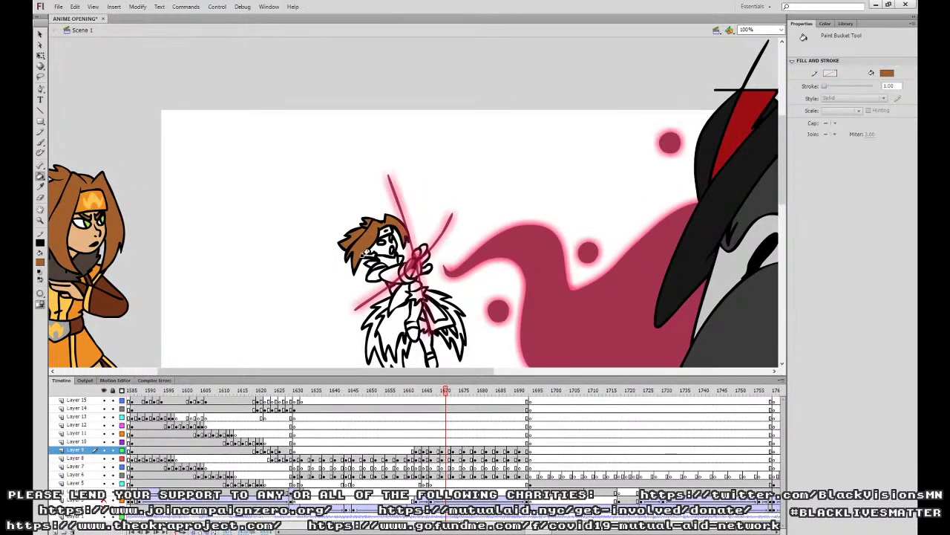
Fill the airborne warrior's hair with brown in the drawings after frame 1670 up to frame 1676.
{"action": "key", "text": "comma"}
{"action": "key", "text": "period"}
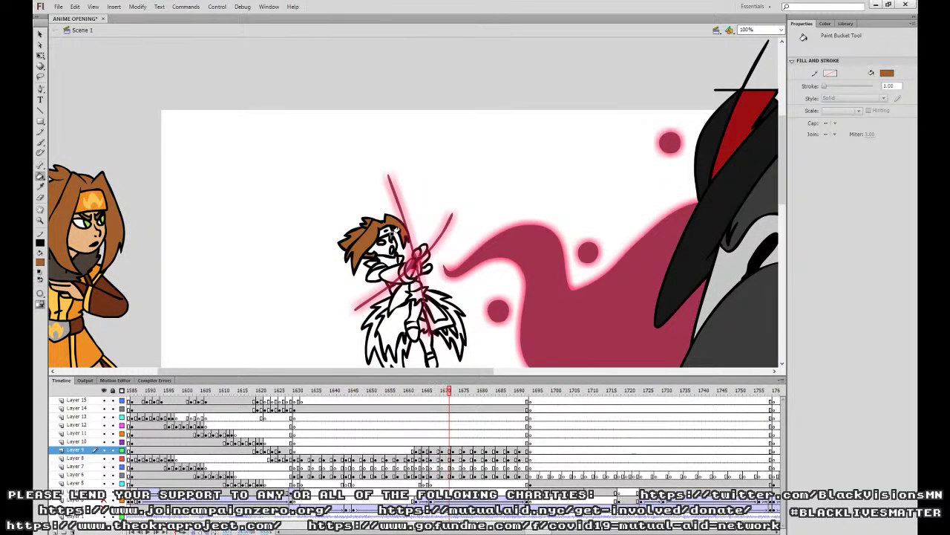
{"action": "key", "text": "period"}
{"action": "key", "text": "period"}
{"action": "key", "text": "period"}
{"action": "key", "text": "period"}
{"action": "key", "text": "period"}
{"action": "key", "text": "period"}
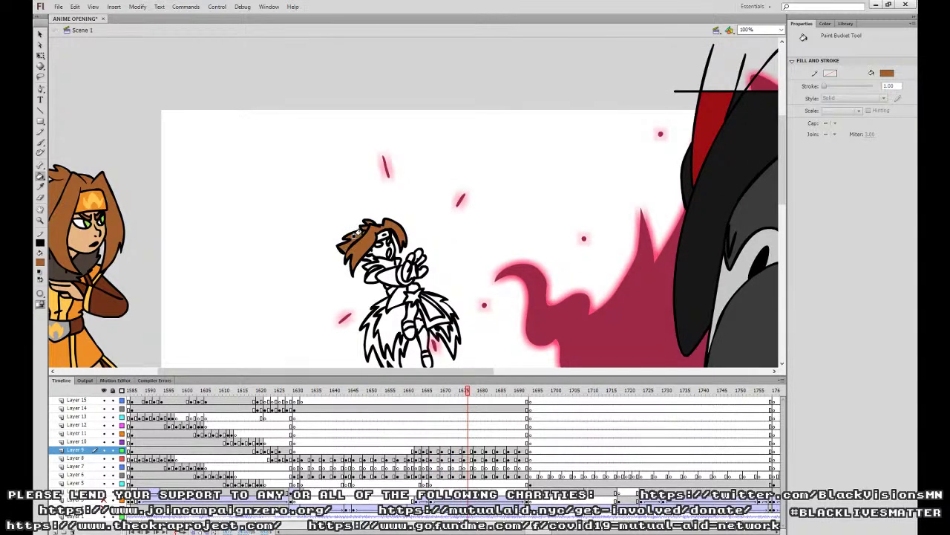
Fill the airborne warrior's hair with brown at frames 1679 and 1682, undoing the misplaced fill.
{"action": "key", "text": "period"}
{"action": "key", "text": "period"}
{"action": "key", "text": "period"}
{"action": "left_click", "coordinate": [362, 247]}
{"action": "left_click", "coordinate": [353, 240]}
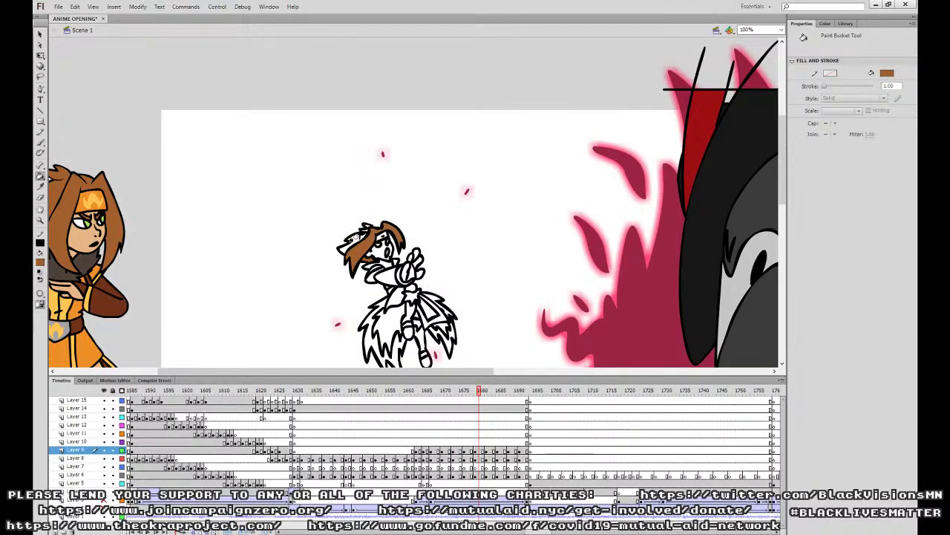
{"action": "left_click", "coordinate": [365, 224]}
{"action": "key", "text": "ctrl+z"}
{"action": "key", "text": "period"}
{"action": "left_click", "coordinate": [354, 233]}
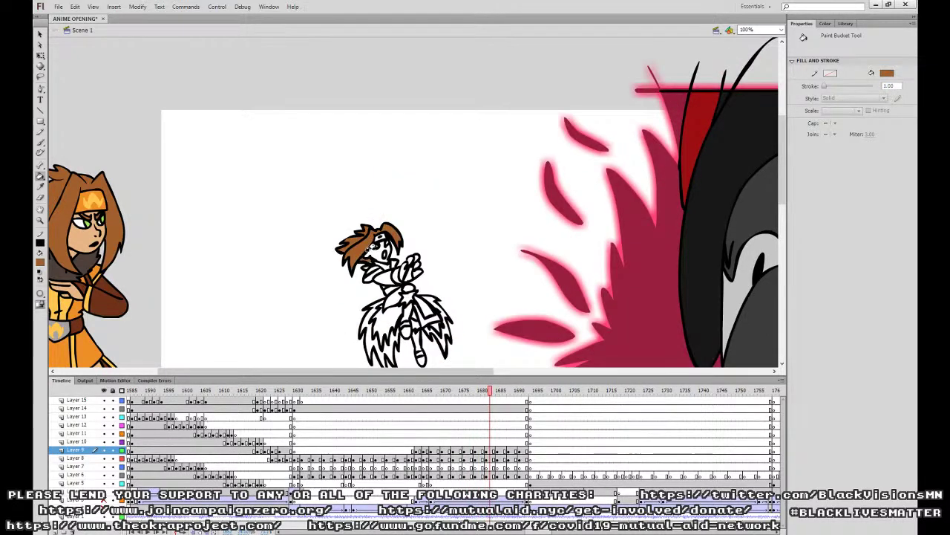
Fill the airborne warrior's hair, including its separate strands, with brown in the next two drawings after frame 1682.
{"action": "key", "text": "period"}
{"action": "key", "text": "period"}
{"action": "key", "text": "period"}
{"action": "left_click", "coordinate": [349, 243]}
{"action": "key", "text": "ctrl+z"}
{"action": "left_click", "coordinate": [349, 240]}
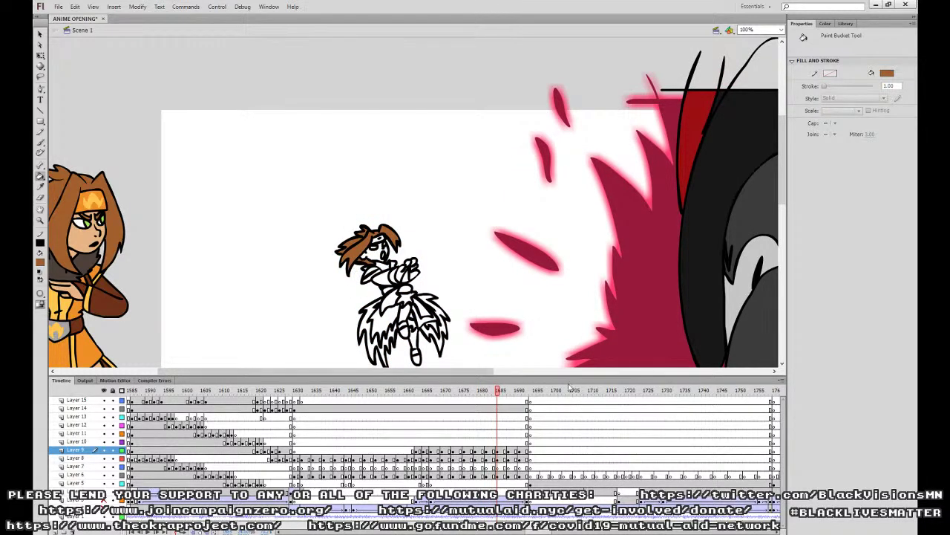
{"action": "key", "text": "period"}
{"action": "key", "text": "period"}
{"action": "key", "text": "period"}
{"action": "left_click", "coordinate": [380, 230]}
{"action": "left_click", "coordinate": [356, 235]}
{"action": "left_click", "coordinate": [359, 260]}
Fill the airborne warrior's hair with brown in the remaining drawings up to frame 1692.
{"action": "key", "text": "period"}
{"action": "key", "text": "period"}
{"action": "key", "text": "period"}
{"action": "left_click", "coordinate": [349, 258]}
{"action": "left_click", "coordinate": [346, 240]}
{"action": "key", "text": "period"}
{"action": "key", "text": "period"}
{"action": "key", "text": "period"}
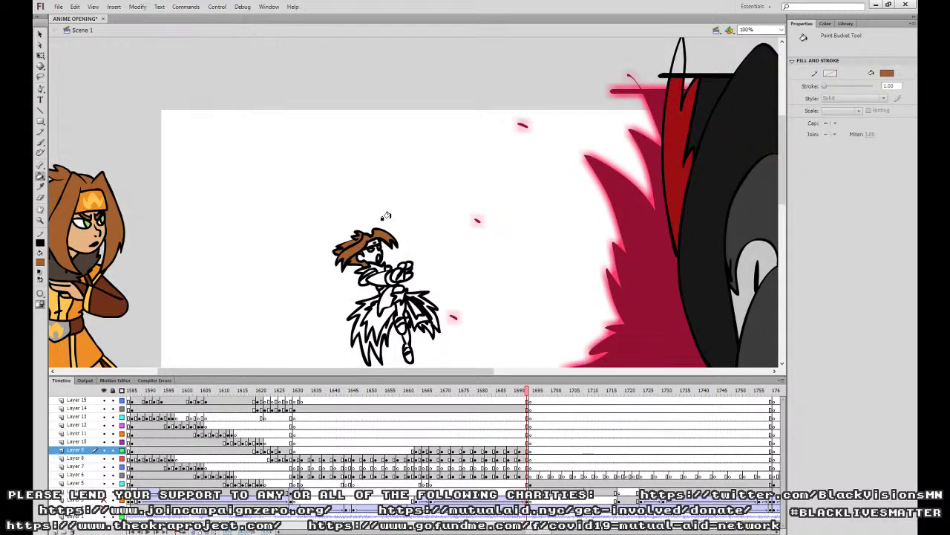
{"action": "key", "text": "comma"}
Sample the dark grey of the reference warrior's fur collar as the fill colour.
{"action": "left_click", "coordinate": [40, 187]}
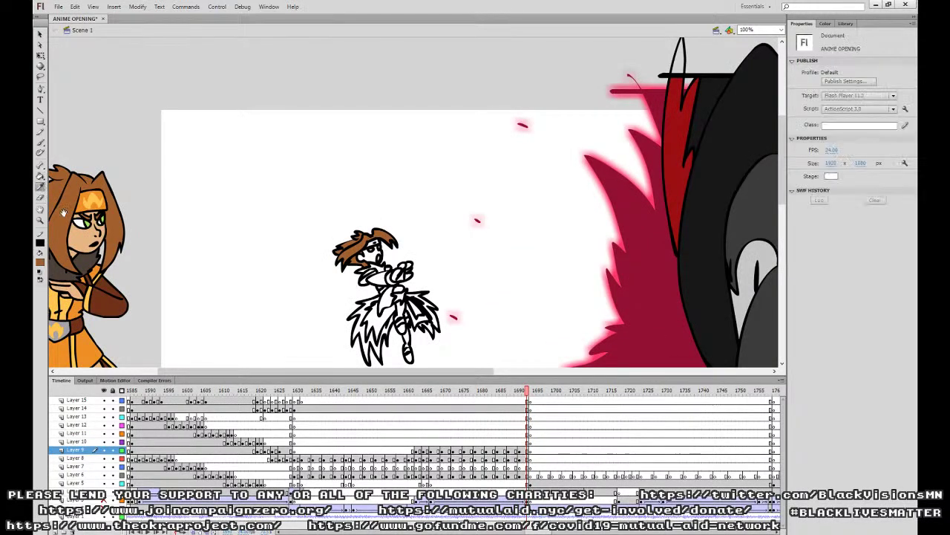
{"action": "left_click_drag", "start_coordinate": [61, 246], "coordinate": [188, 183]}
{"action": "left_click", "coordinate": [178, 197]}
{"action": "key", "text": "ctrl+minus"}
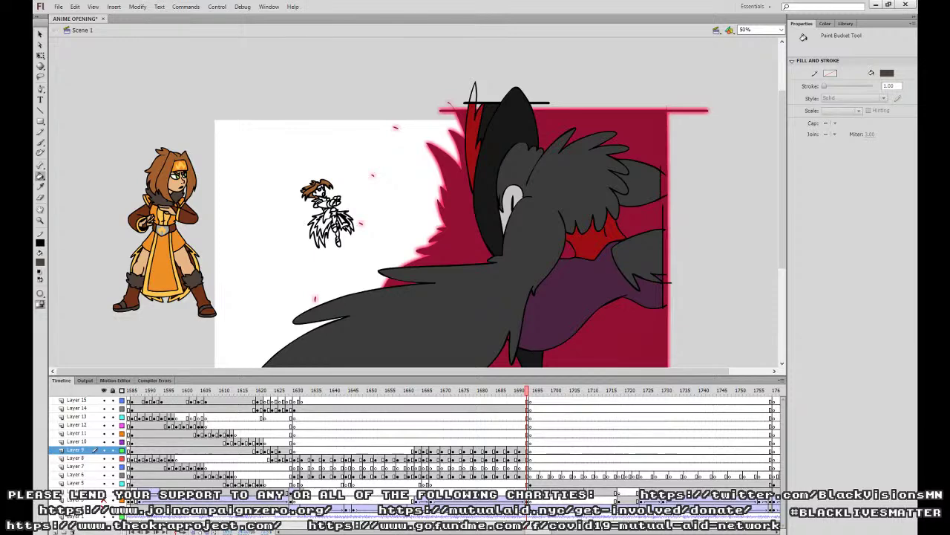
Resample the dark grey of the reference warrior's fur collar and fill the airborne warrior's waist fur and collar at frame 1692.
{"action": "left_click", "coordinate": [40, 187]}
{"action": "left_click", "coordinate": [162, 199]}
{"action": "key", "text": "ctrl+equal"}
{"action": "left_click_drag", "start_coordinate": [441, 235], "coordinate": [566, 293]}
{"action": "left_click", "coordinate": [346, 261]}
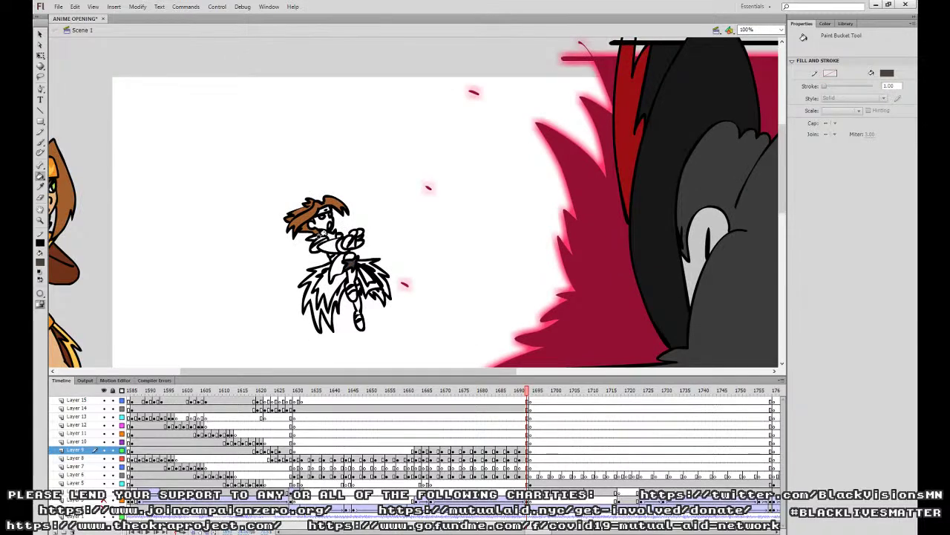
{"action": "left_click", "coordinate": [324, 234]}
Fill the warrior's collar, waist fur and leg fur with dark grey at frame 1688, undoing the misplaced fill.
{"action": "key", "text": "comma"}
{"action": "key", "text": "comma"}
{"action": "key", "text": "comma"}
{"action": "left_click", "coordinate": [326, 233]}
{"action": "left_click", "coordinate": [312, 235]}
{"action": "key", "text": "ctrl+z"}
{"action": "left_click", "coordinate": [350, 266]}
{"action": "left_click", "coordinate": [350, 290]}
{"action": "left_click", "coordinate": [360, 291]}
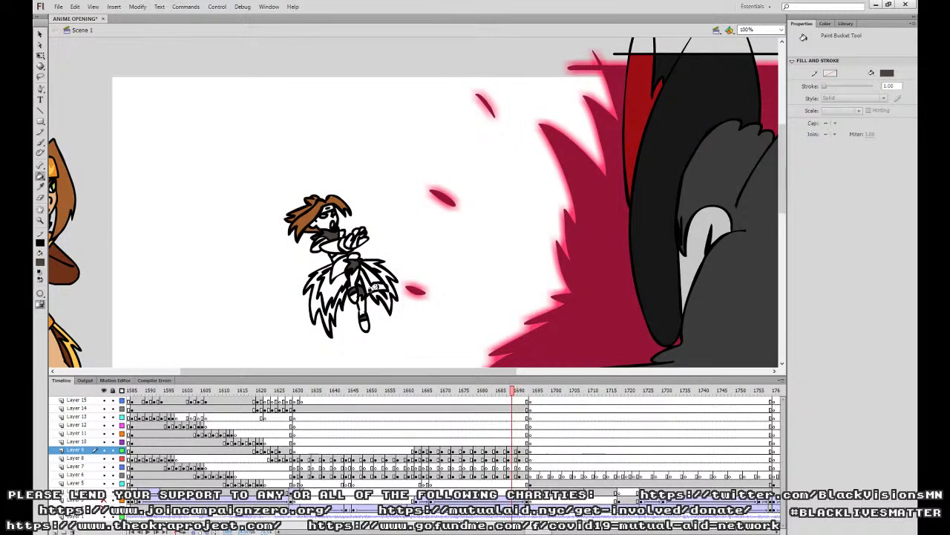
Fill the warrior's waist fur and leg fur with dark grey in the drawing at frame 1685.
{"action": "key", "text": "comma"}
{"action": "key", "text": "comma"}
{"action": "key", "text": "comma"}
{"action": "left_click", "coordinate": [352, 266]}
{"action": "left_click", "coordinate": [362, 288]}
Fill the warrior's collar and waist fur with dark grey in the drawing at frame 1683.
{"action": "key", "text": "comma"}
{"action": "key", "text": "comma"}
{"action": "key", "text": "comma"}
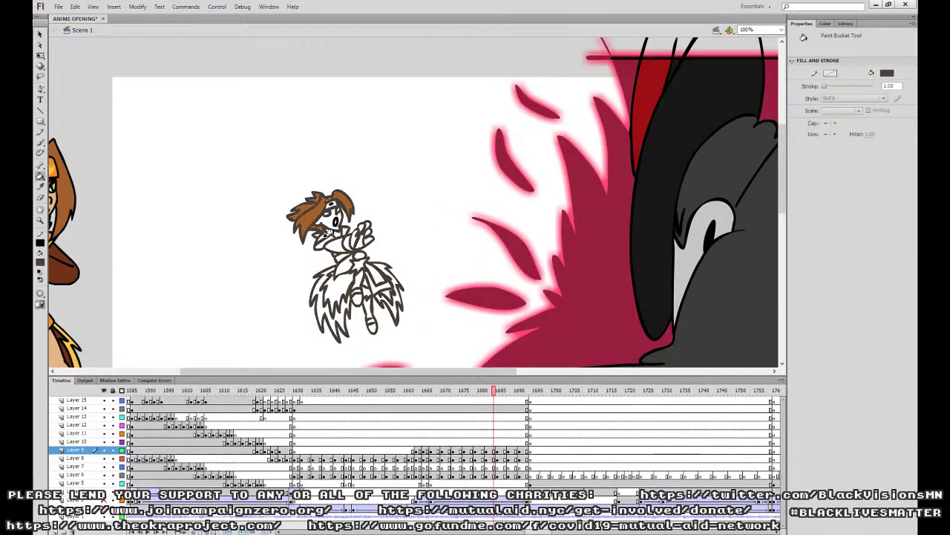
{"action": "left_click", "coordinate": [334, 229]}
{"action": "left_click", "coordinate": [358, 264]}
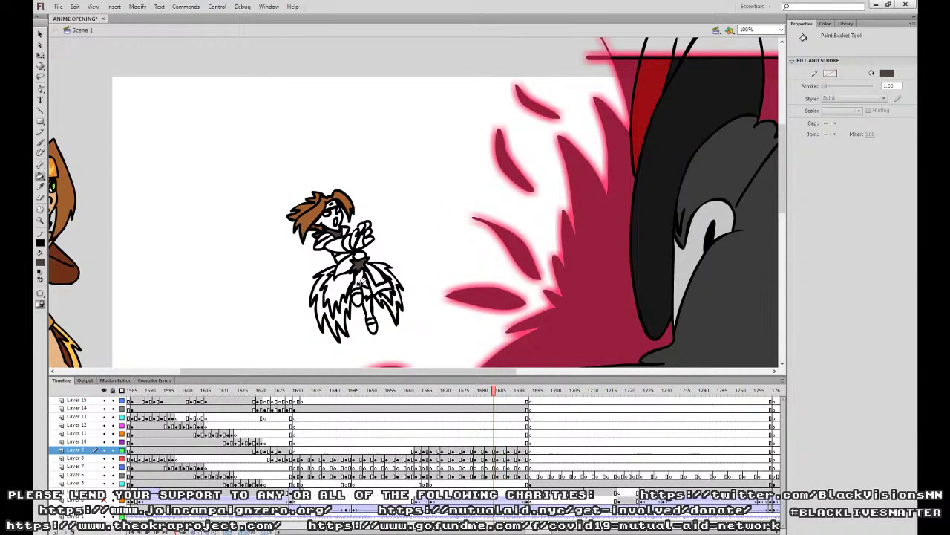
Fill the warrior's collar and waist fur with dark grey at frame 1680, undoing the misplaced fill on the outlines.
{"action": "key", "text": "comma"}
{"action": "key", "text": "comma"}
{"action": "key", "text": "comma"}
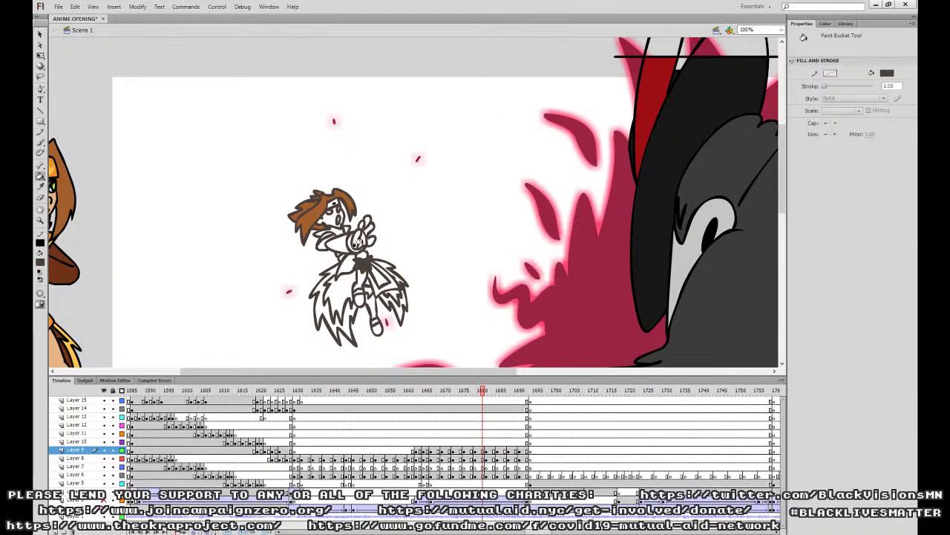
{"action": "key", "text": "ctrl+z"}
{"action": "left_click", "coordinate": [331, 232]}
{"action": "left_click", "coordinate": [360, 262]}
Go back through the drawings between about frames 1679 and 1688 and fill the missed leg fur and boot trims with dark grey.
{"action": "key", "text": "comma"}
{"action": "key", "text": "comma"}
{"action": "key", "text": "comma"}
{"action": "key", "text": "period"}
{"action": "key", "text": "period"}
{"action": "key", "text": "period"}
{"action": "key", "text": "period"}
{"action": "key", "text": "period"}
{"action": "key", "text": "period"}
{"action": "key", "text": "period"}
{"action": "key", "text": "period"}
{"action": "key", "text": "period"}
{"action": "key", "text": "period"}
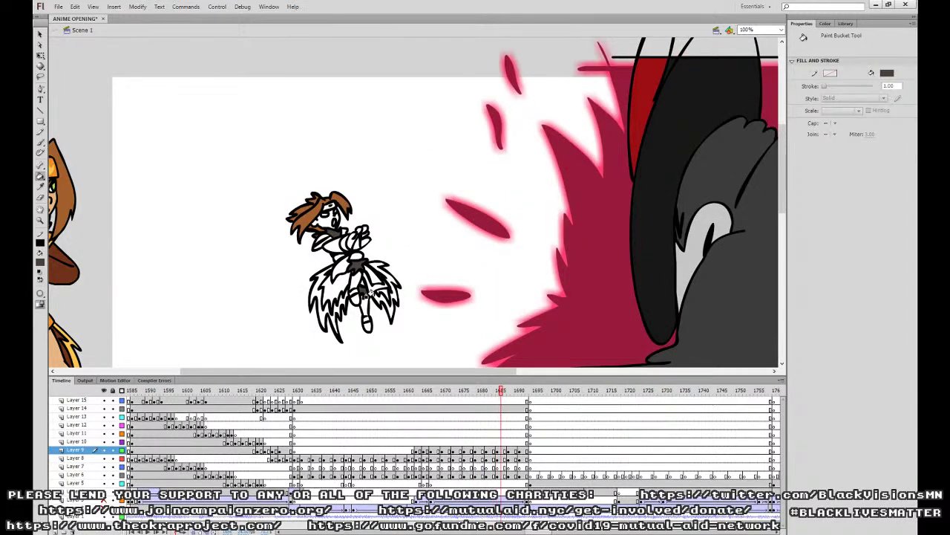
{"action": "key", "text": "comma"}
{"action": "key", "text": "comma"}
{"action": "key", "text": "comma"}
{"action": "key", "text": "comma"}
{"action": "key", "text": "comma"}
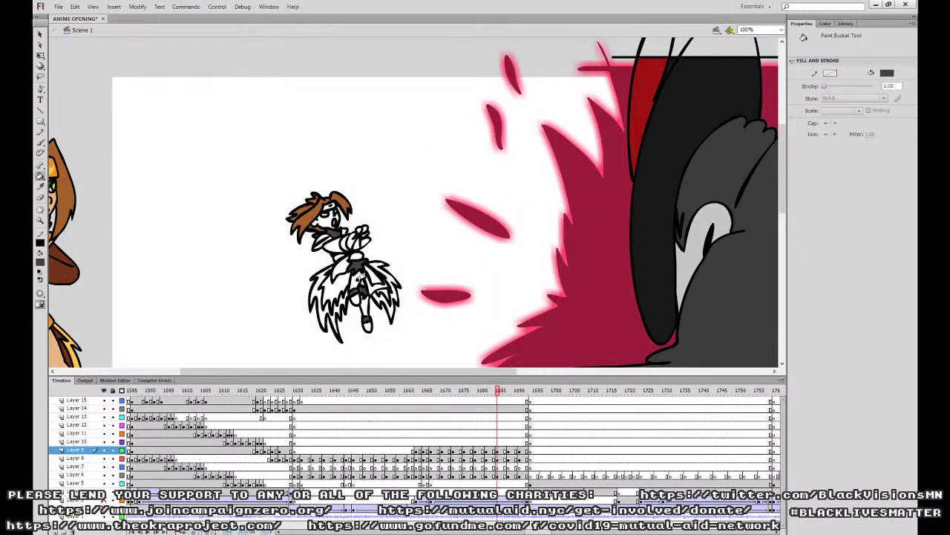
{"action": "key", "text": "comma"}
{"action": "key", "text": "comma"}
{"action": "key", "text": "comma"}
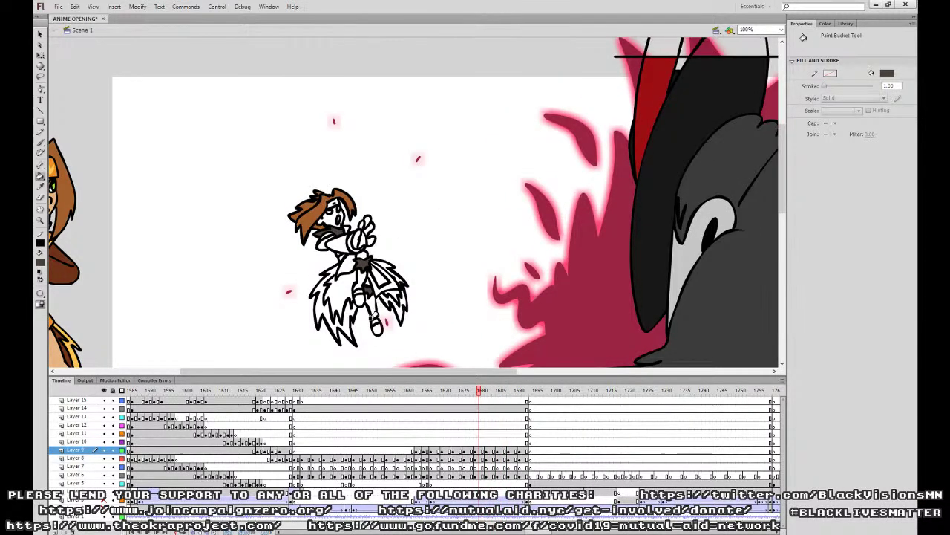
Fill the warrior's collar, waist fur and leg fur with dark grey at frame 1676, and the collar at frame 1673.
{"action": "key", "text": "comma"}
{"action": "key", "text": "comma"}
{"action": "key", "text": "comma"}
{"action": "left_click", "coordinate": [325, 232]}
{"action": "left_click", "coordinate": [363, 260]}
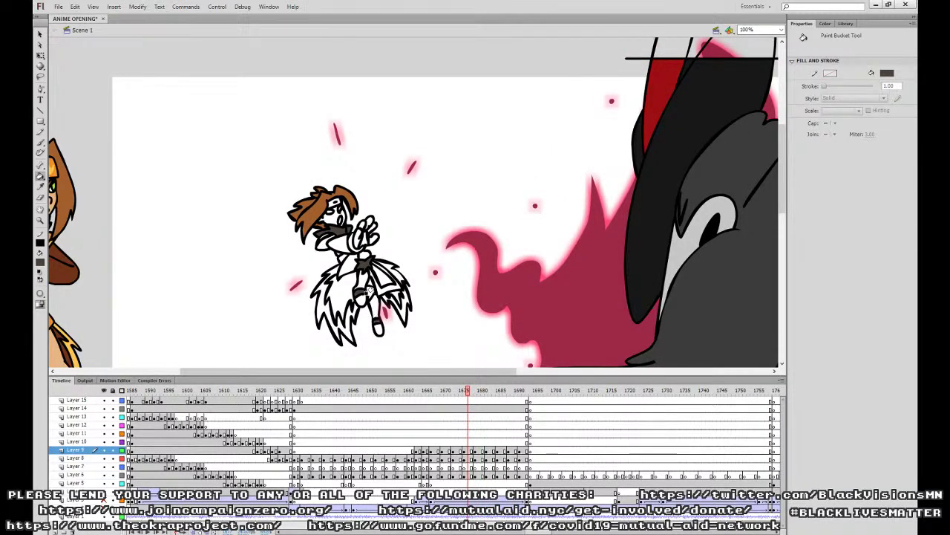
{"action": "left_click", "coordinate": [369, 296]}
{"action": "key", "text": "comma"}
{"action": "key", "text": "comma"}
{"action": "key", "text": "comma"}
{"action": "left_click", "coordinate": [345, 231]}
{"action": "key", "text": "period"}
{"action": "key", "text": "period"}
{"action": "key", "text": "v"}
{"action": "key", "text": "ctrl+equal"}
{"action": "left_click", "coordinate": [283, 267]}
{"action": "key", "text": "ctrl+minus"}
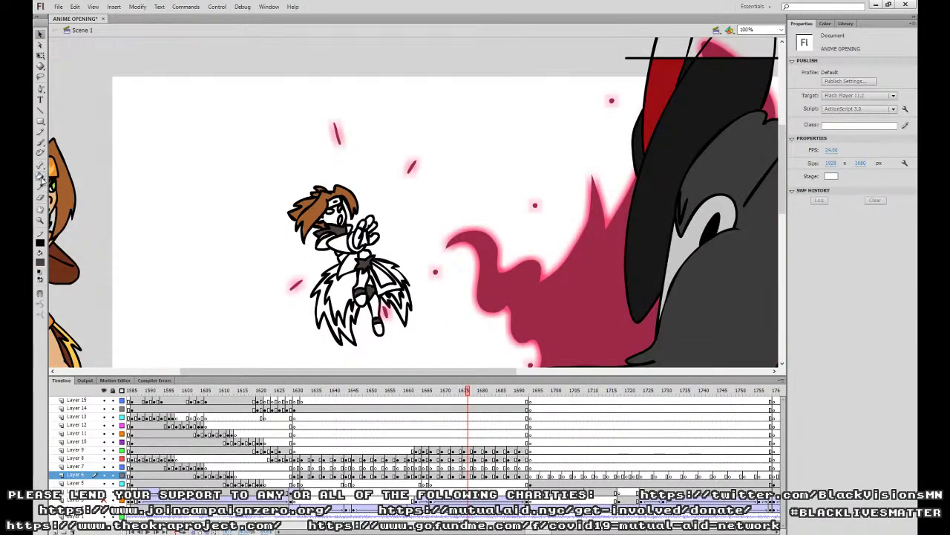
Fill the warrior's boot trim with dark grey in the drawing at frame 1673.
{"action": "key", "text": "k"}
{"action": "key", "text": "comma"}
{"action": "key", "text": "comma"}
{"action": "key", "text": "comma"}
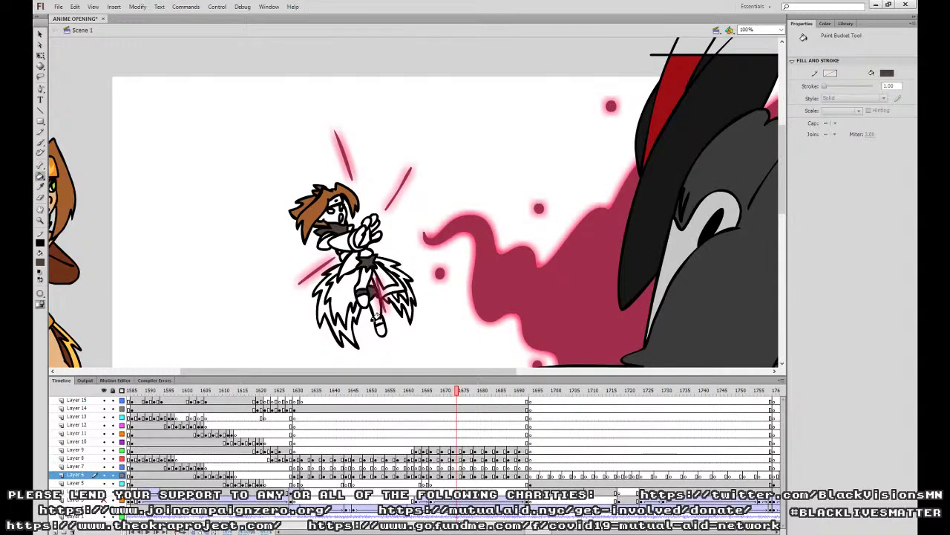
{"action": "left_click", "coordinate": [375, 320]}
{"action": "key", "text": "comma"}
{"action": "key", "text": "period"}
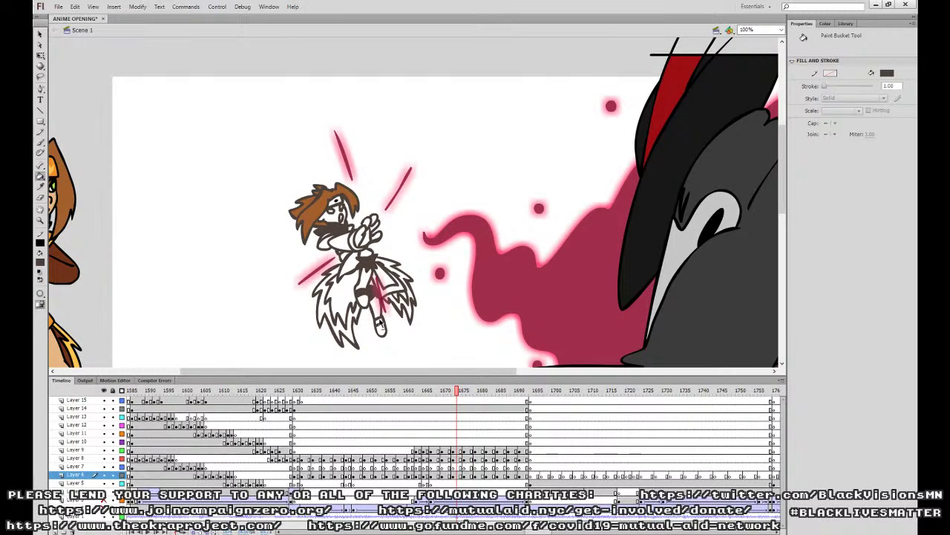
Fill the warrior's fur collar with dark grey in the drawing at frame 1671.
{"action": "key", "text": "comma"}
{"action": "key", "text": "comma"}
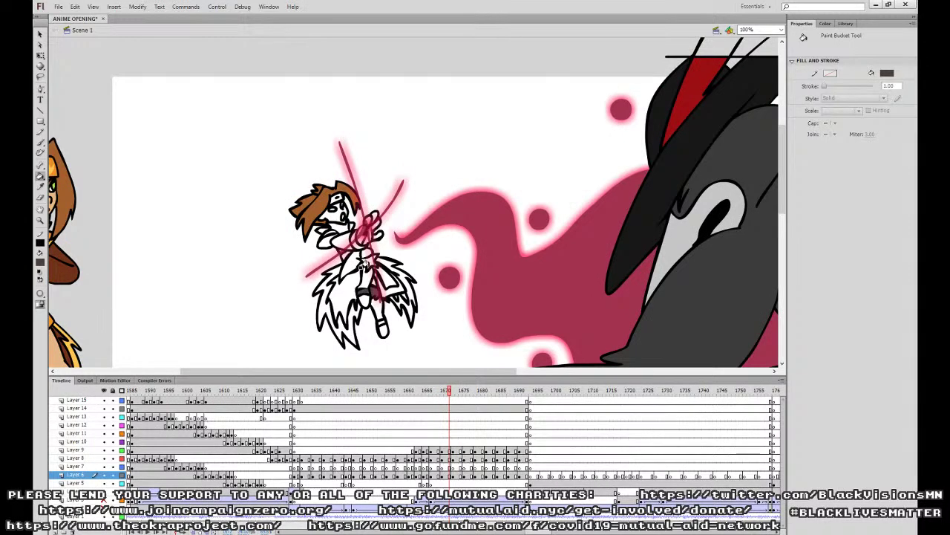
{"action": "left_click", "coordinate": [335, 228]}
{"action": "key", "text": "period"}
{"action": "key", "text": "period"}
Fill the warrior's waist fur, collar and leg trim with dark grey in the drawing at frame 1667.
{"action": "key", "text": "comma"}
{"action": "key", "text": "comma"}
{"action": "key", "text": "comma"}
{"action": "key", "text": "comma"}
{"action": "key", "text": "comma"}
{"action": "key", "text": "comma"}
{"action": "left_click", "coordinate": [367, 259]}
{"action": "left_click", "coordinate": [340, 226]}
{"action": "left_click", "coordinate": [365, 290]}
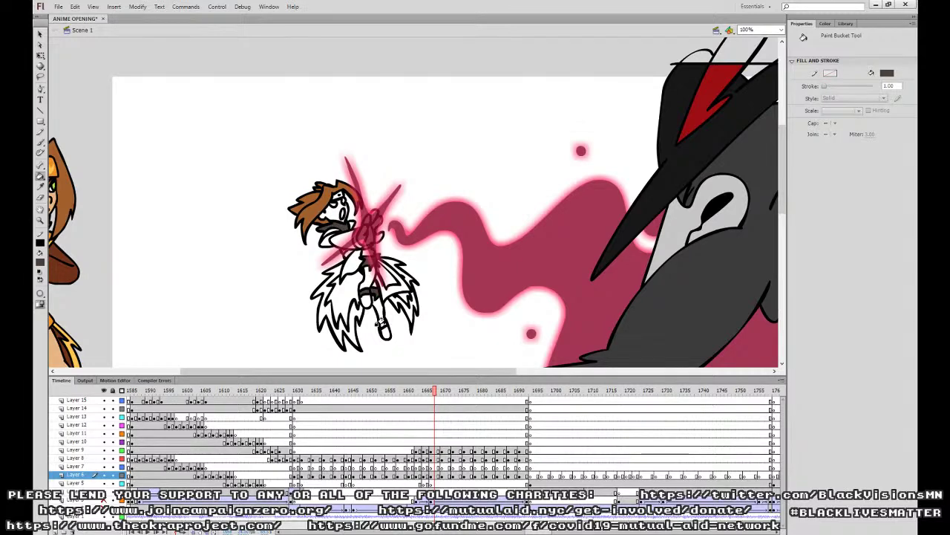
Fill the warrior's waist fur, leg fur and boot trims with dark grey in the drawing at frame 1664.
{"action": "key", "text": "period"}
{"action": "key", "text": "period"}
{"action": "key", "text": "period"}
{"action": "key", "text": "comma"}
{"action": "key", "text": "comma"}
{"action": "key", "text": "comma"}
{"action": "key", "text": "comma"}
{"action": "key", "text": "comma"}
{"action": "key", "text": "comma"}
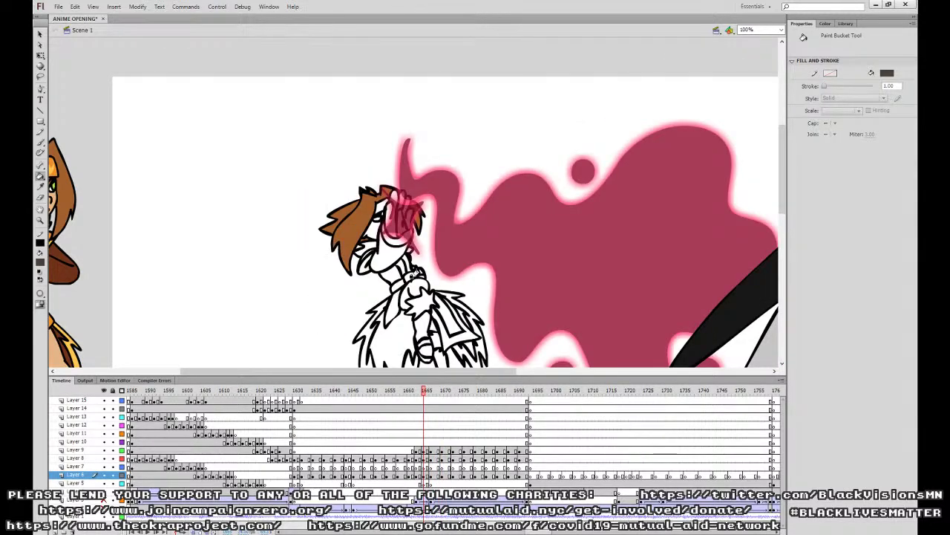
{"action": "left_click", "coordinate": [419, 288]}
{"action": "left_click_drag", "start_coordinate": [461, 278], "coordinate": [410, 239]}
{"action": "left_click", "coordinate": [371, 320]}
{"action": "left_click", "coordinate": [380, 300]}
{"action": "left_click", "coordinate": [393, 345]}
{"action": "left_click", "coordinate": [396, 356]}
Fill the warrior's leg fur and both boots' trims with dark grey in the drawing at frame 1663.
{"action": "key", "text": "period"}
{"action": "key", "text": "period"}
{"action": "key", "text": "comma"}
{"action": "key", "text": "comma"}
{"action": "key", "text": "comma"}
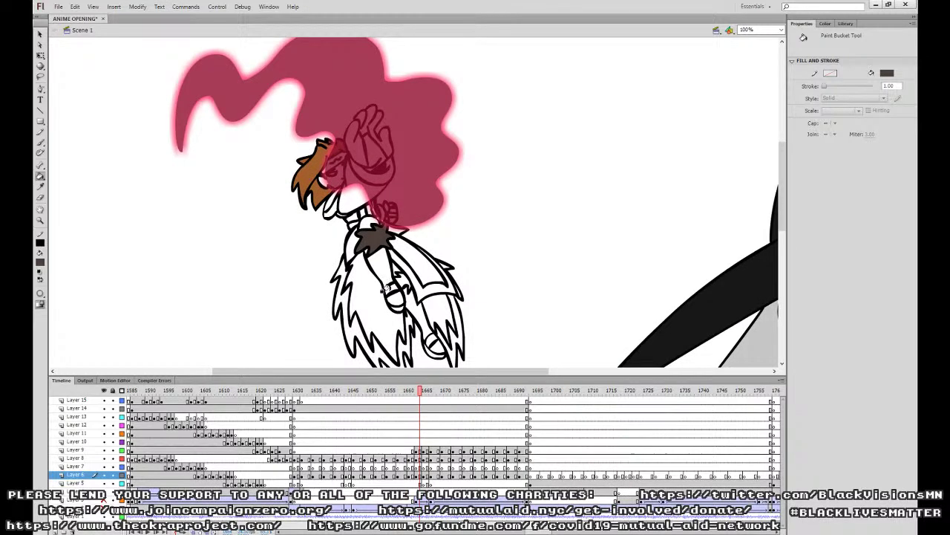
{"action": "left_click", "coordinate": [396, 291]}
{"action": "left_click", "coordinate": [429, 340]}
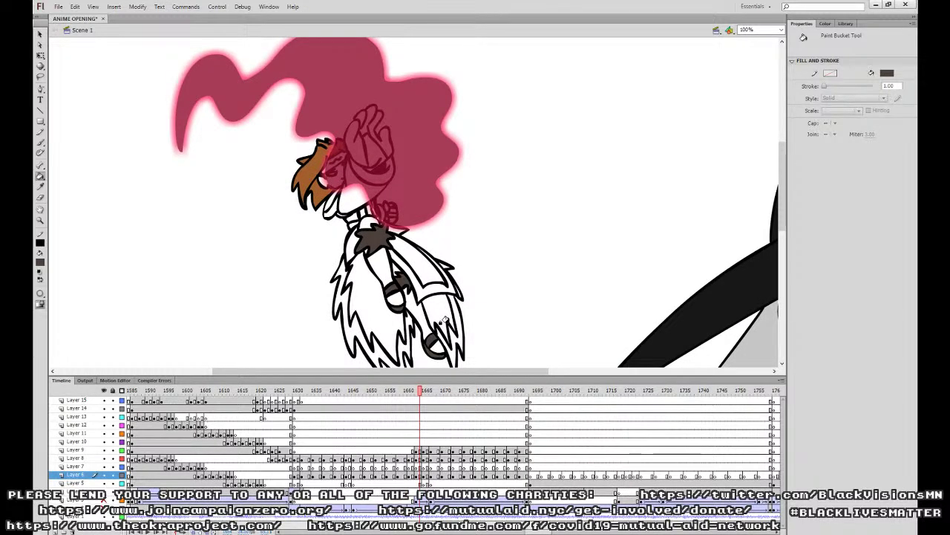
Fill the warrior's collar, waist fur, leg fur and boot trims with dark grey in the drawing at frame 1661.
{"action": "key", "text": "comma"}
{"action": "key", "text": "comma"}
{"action": "left_click", "coordinate": [435, 297]}
{"action": "left_click_drag", "start_coordinate": [434, 243], "coordinate": [403, 220]}
{"action": "left_click", "coordinate": [399, 199]}
{"action": "left_click_drag", "start_coordinate": [453, 263], "coordinate": [426, 214]}
{"action": "left_click", "coordinate": [395, 280]}
{"action": "left_click", "coordinate": [407, 273]}
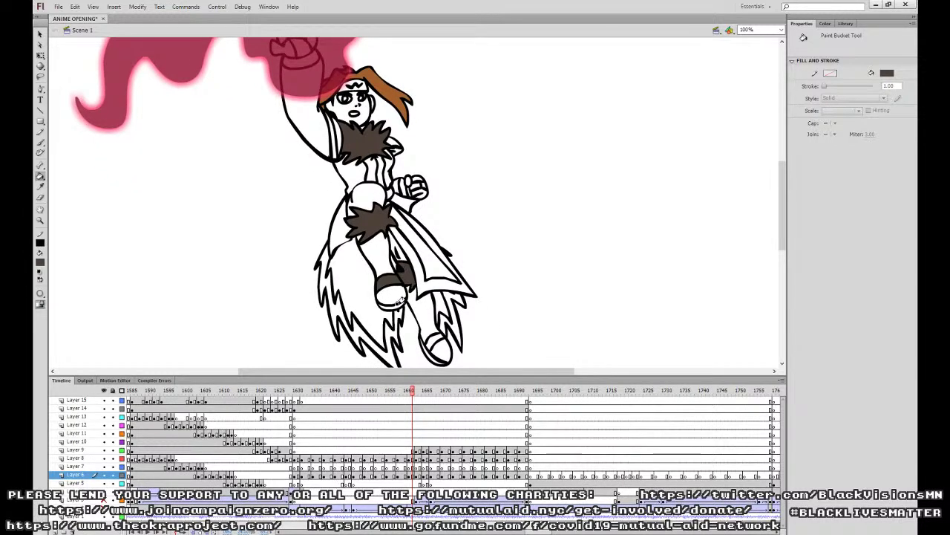
{"action": "left_click", "coordinate": [432, 341]}
{"action": "left_click", "coordinate": [431, 354]}
Fill the collar, waist fur, leg fur and boot trims with dark grey in the drawing just before frame 1661.
{"action": "key", "text": "comma"}
{"action": "key", "text": "comma"}
{"action": "left_click", "coordinate": [386, 144]}
{"action": "left_click_drag", "start_coordinate": [614, 193], "coordinate": [516, 164]}
{"action": "left_click", "coordinate": [338, 187]}
{"action": "left_click", "coordinate": [338, 269]}
{"action": "left_click", "coordinate": [340, 299]}
{"action": "left_click", "coordinate": [375, 268]}
{"action": "left_click", "coordinate": [401, 349]}
Fill the warrior's collar, waist fur, leg fur and boot trims with dark grey in the drawing at frame 1656.
{"action": "key", "text": "comma"}
{"action": "key", "text": "comma"}
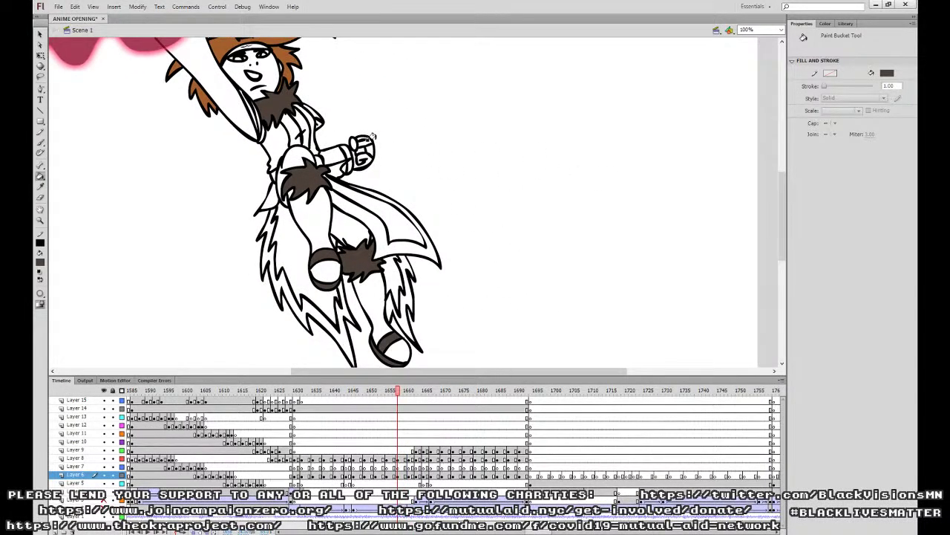
{"action": "key", "text": "comma"}
{"action": "key", "text": "comma"}
{"action": "left_click", "coordinate": [283, 102]}
{"action": "left_click", "coordinate": [309, 185]}
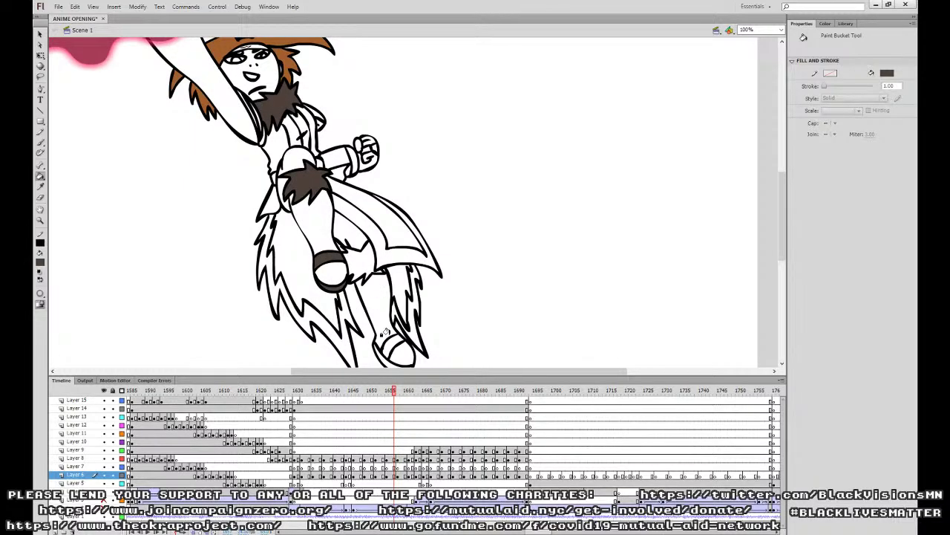
{"action": "left_click", "coordinate": [362, 258]}
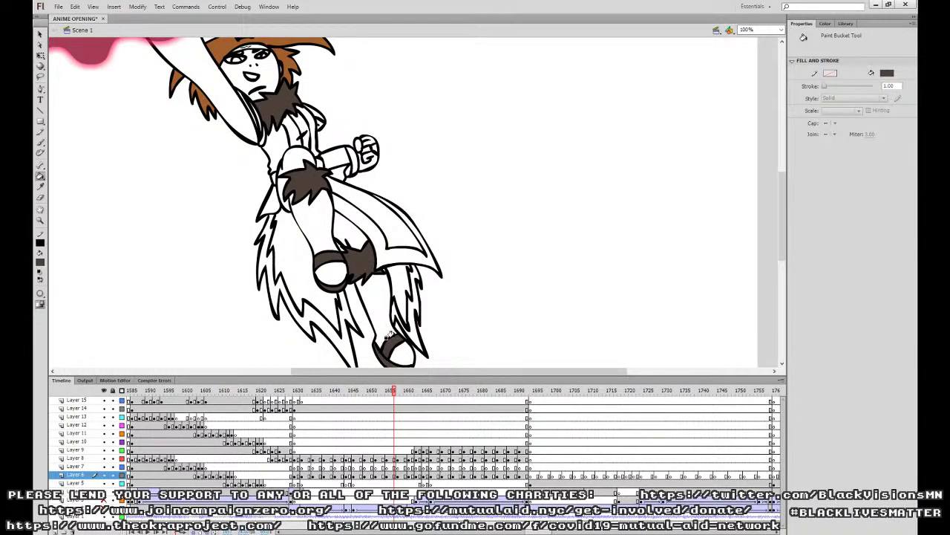
Fill the warrior's collar, waist fur, leg fur and boot trims with dark grey in the drawing at frame 1653.
{"action": "key", "text": "comma"}
{"action": "key", "text": "comma"}
{"action": "key", "text": "comma"}
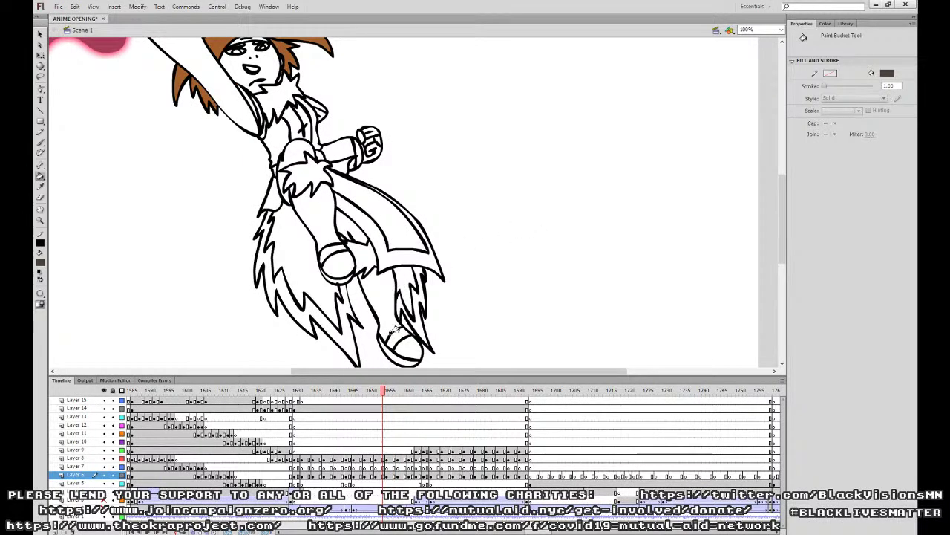
{"action": "left_click", "coordinate": [399, 345]}
{"action": "left_click", "coordinate": [361, 257]}
{"action": "left_click", "coordinate": [329, 249]}
{"action": "left_click", "coordinate": [305, 179]}
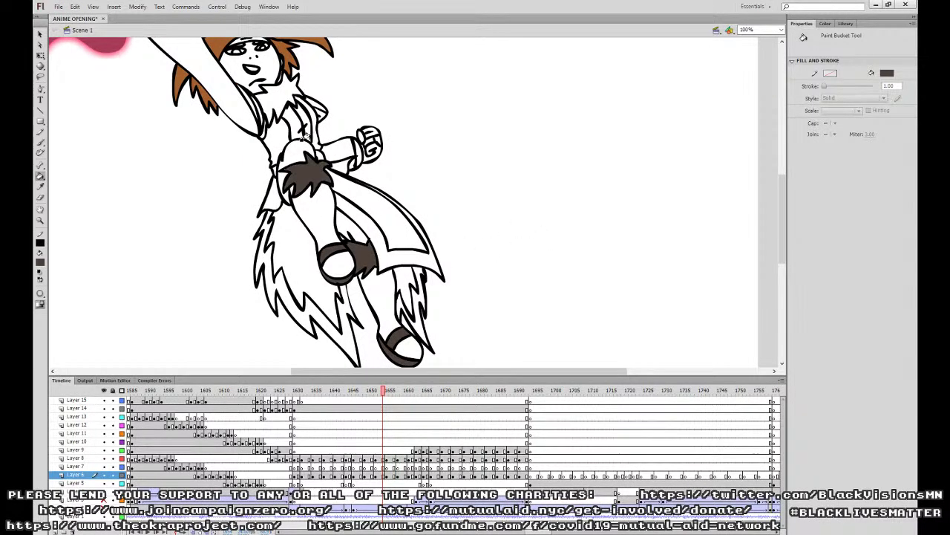
{"action": "left_click", "coordinate": [275, 99]}
Fill the warrior's collar, waist fur, leg fur and boot trims with dark grey in the drawing at frame 1651.
{"action": "key", "text": "period"}
{"action": "key", "text": "period"}
{"action": "key", "text": "comma"}
{"action": "key", "text": "comma"}
{"action": "key", "text": "comma"}
{"action": "key", "text": "comma"}
{"action": "key", "text": "comma"}
{"action": "left_click", "coordinate": [393, 340]}
{"action": "left_click", "coordinate": [388, 358]}
{"action": "left_click", "coordinate": [362, 261]}
{"action": "left_click", "coordinate": [329, 249]}
{"action": "left_click", "coordinate": [310, 182]}
{"action": "left_click", "coordinate": [339, 276]}
{"action": "left_click", "coordinate": [271, 99]}
Fill the warrior's collar, waist fur, leg fur and boot trims with dark grey in the drawing at frame 1648.
{"action": "key", "text": "comma"}
{"action": "key", "text": "comma"}
{"action": "key", "text": "comma"}
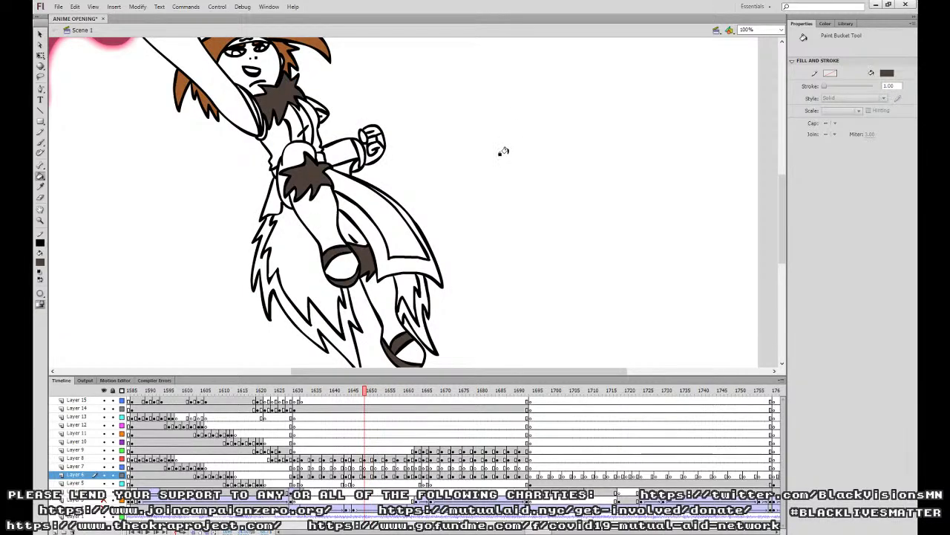
{"action": "left_click", "coordinate": [278, 101]}
{"action": "left_click", "coordinate": [311, 178]}
{"action": "left_click", "coordinate": [332, 250]}
{"action": "left_click", "coordinate": [347, 281]}
{"action": "left_click", "coordinate": [398, 335]}
{"action": "left_click", "coordinate": [393, 356]}
{"action": "left_click", "coordinate": [366, 263]}
Fill the warrior's collar, leg fur and boot trim with dark grey in the drawing at frame 1643.
{"action": "key", "text": "comma"}
{"action": "key", "text": "comma"}
{"action": "key", "text": "comma"}
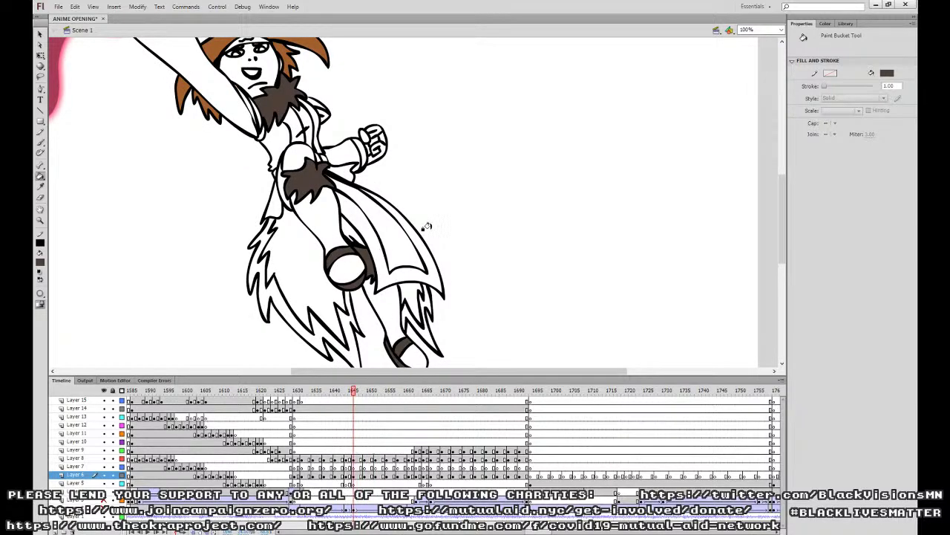
{"action": "left_click", "coordinate": [293, 141]}
{"action": "left_click", "coordinate": [309, 279]}
{"action": "left_click_drag", "start_coordinate": [340, 261], "coordinate": [383, 212]}
{"action": "left_click", "coordinate": [331, 325]}
{"action": "left_click_drag", "start_coordinate": [512, 222], "coordinate": [509, 270]}
Fill the warrior's collar and leg fur with dark grey in the close-up drawing at frame 1641.
{"action": "key", "text": "period"}
{"action": "key", "text": "period"}
{"action": "key", "text": "comma"}
{"action": "key", "text": "comma"}
{"action": "key", "text": "comma"}
{"action": "key", "text": "comma"}
{"action": "key", "text": "comma"}
{"action": "left_click_drag", "start_coordinate": [391, 239], "coordinate": [400, 199]}
{"action": "left_click", "coordinate": [403, 174]}
{"action": "left_click_drag", "start_coordinate": [459, 170], "coordinate": [534, 189]}
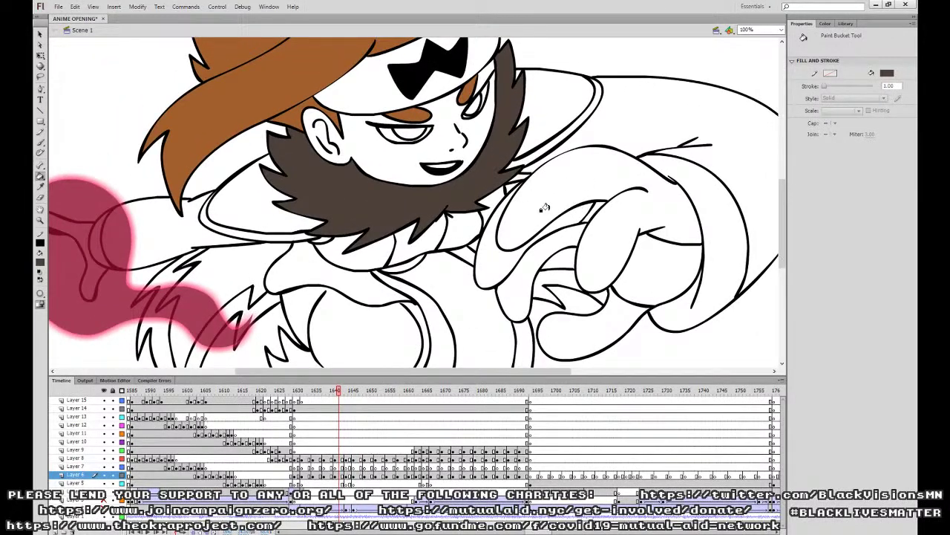
{"action": "scroll", "coordinate": [685, 199], "scroll_direction": "down", "scroll_amount": 3}
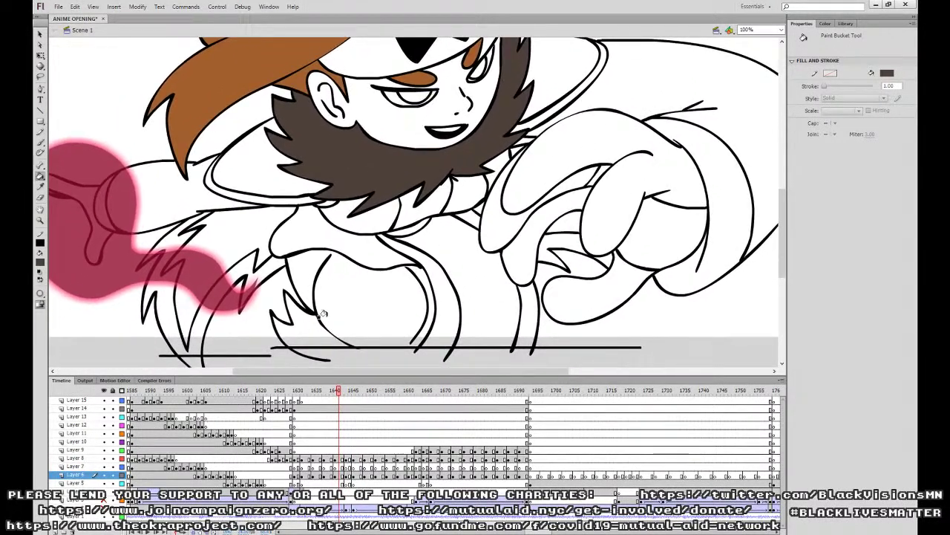
Fill the warrior's collar and leg fur with dark grey in the close-up drawings from frame 1637 back to 1631.
{"action": "key", "text": "comma"}
{"action": "key", "text": "comma"}
{"action": "key", "text": "comma"}
{"action": "key", "text": "comma"}
{"action": "key", "text": "comma"}
{"action": "key", "text": "comma"}
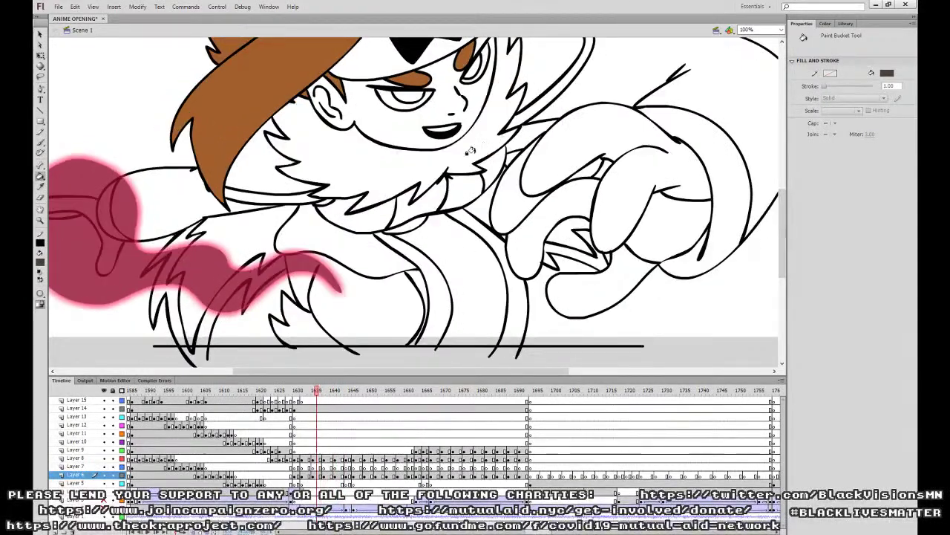
{"action": "key", "text": "comma"}
{"action": "key", "text": "comma"}
{"action": "key", "text": "comma"}
{"action": "key", "text": "comma"}
{"action": "key", "text": "comma"}
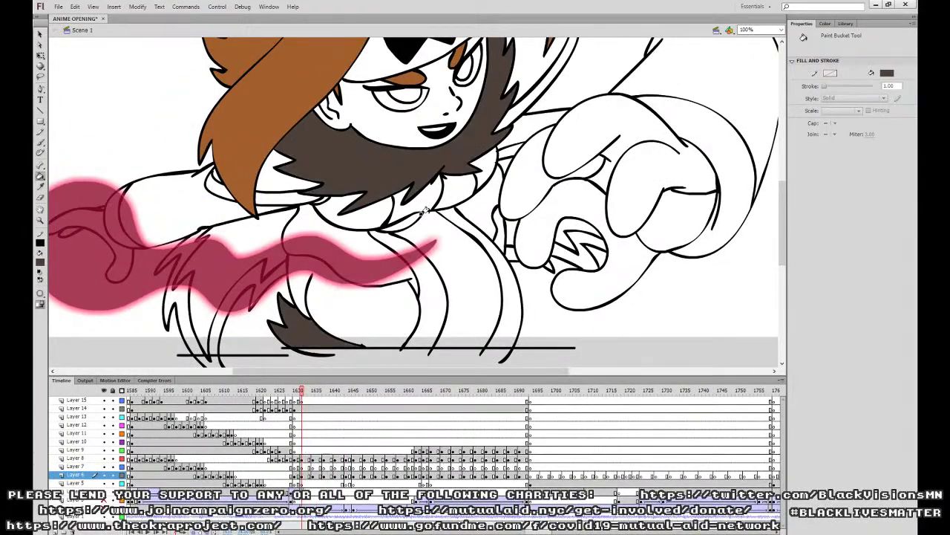
Fill the warrior's collar and leg fur with dark grey in the drawing at frame 1629 and play the scene back.
{"action": "left_click", "coordinate": [430, 161]}
{"action": "left_click", "coordinate": [448, 291]}
{"action": "mouse_move", "coordinate": [662, 225]}
{"action": "left_mouse_down"}
{"action": "mouse_move", "coordinate": [606, 253]}
{"action": "mouse_move", "coordinate": [580, 225]}
{"action": "left_mouse_up"}
{"action": "key", "text": "comma"}
{"action": "key", "text": "comma"}
{"action": "key", "text": "period"}
{"action": "key", "text": "ctrl+minus"}
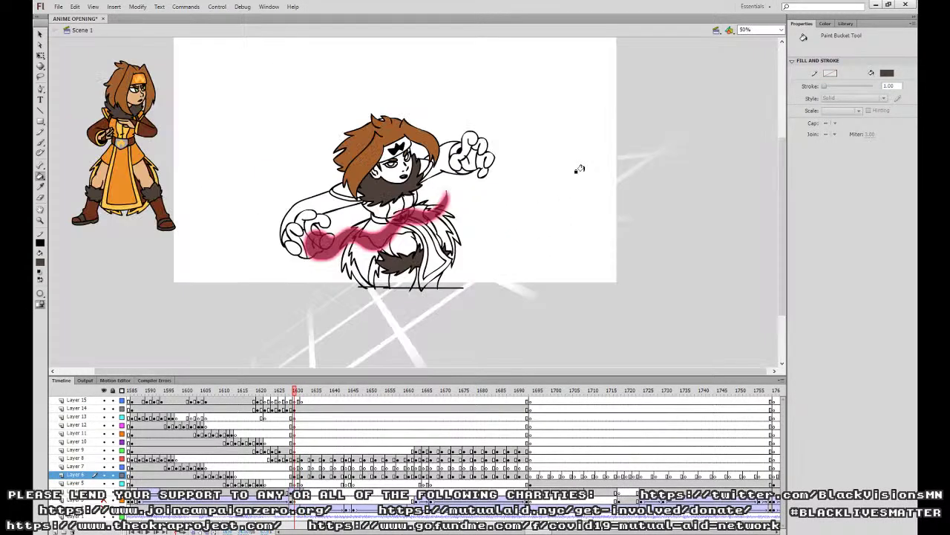
{"action": "key", "text": "Return"}
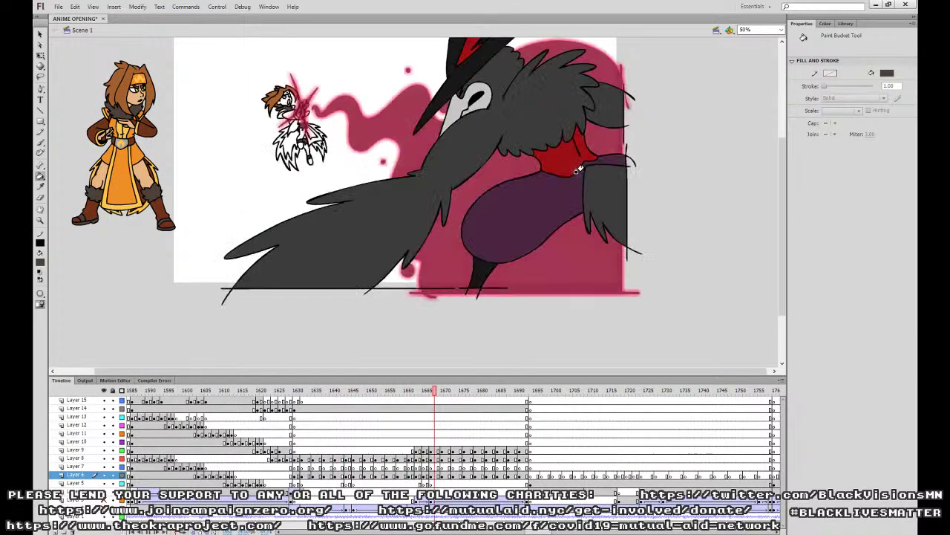
Fill the warrior's headband, shoulder pieces, bodice and skirt front with the reference's orange in the drawing at frame 1629.
{"action": "left_click", "coordinate": [293, 418]}
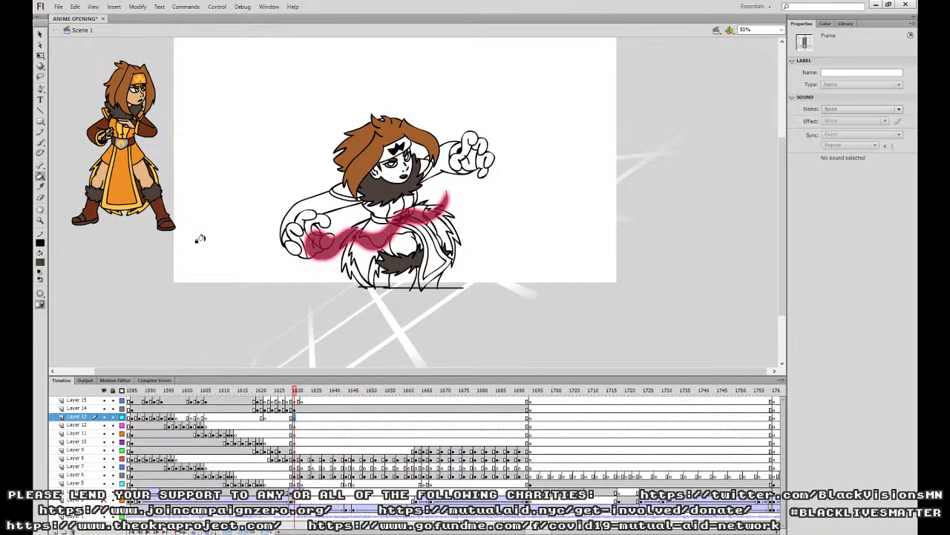
{"action": "left_click", "coordinate": [41, 178]}
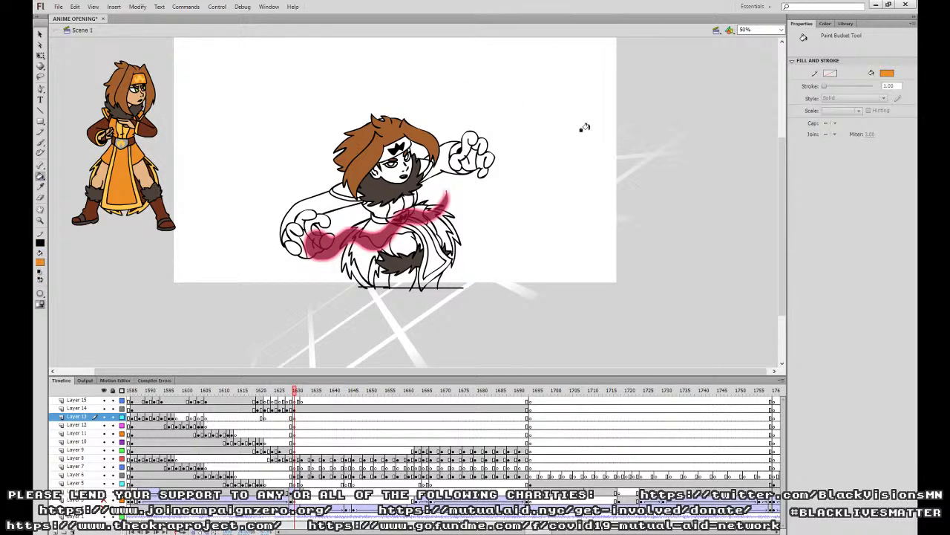
{"action": "left_click", "coordinate": [390, 149]}
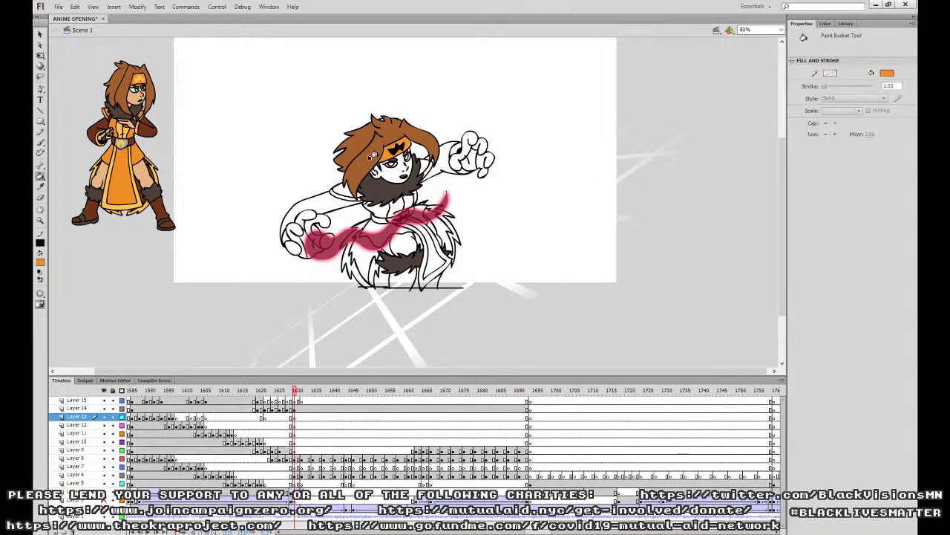
{"action": "left_click", "coordinate": [343, 193]}
{"action": "key", "text": "ctrl+equal"}
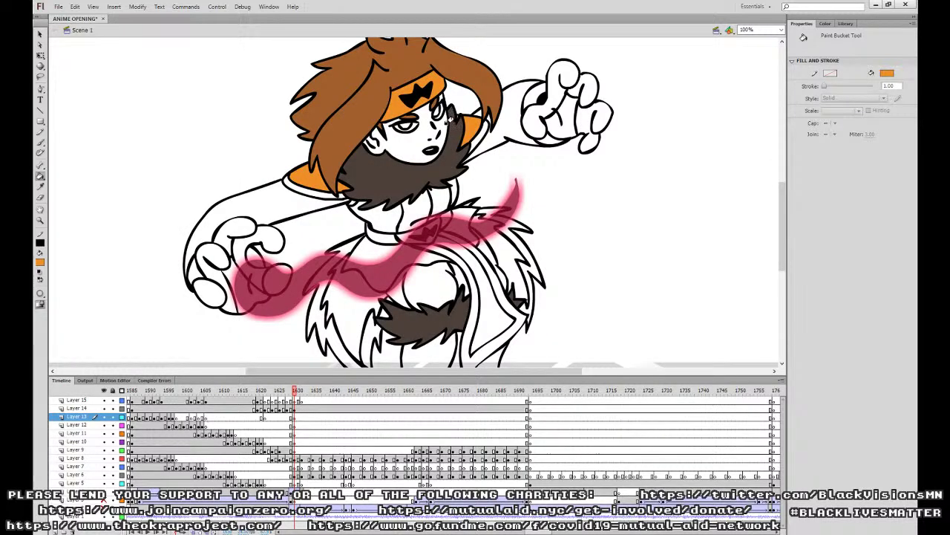
{"action": "key", "text": "ctrl+minus"}
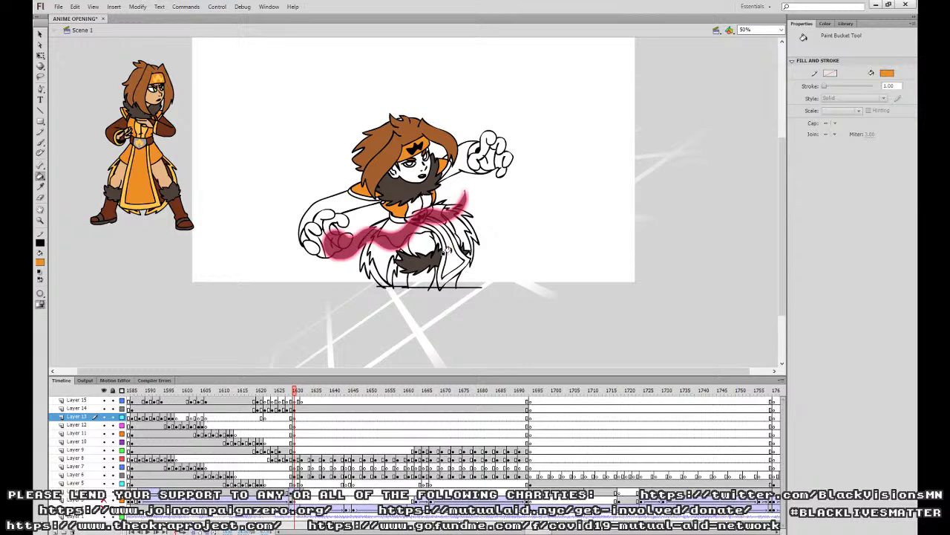
{"action": "left_click", "coordinate": [445, 251]}
{"action": "left_click", "coordinate": [393, 228]}
{"action": "left_click_drag", "start_coordinate": [591, 198], "coordinate": [569, 231]}
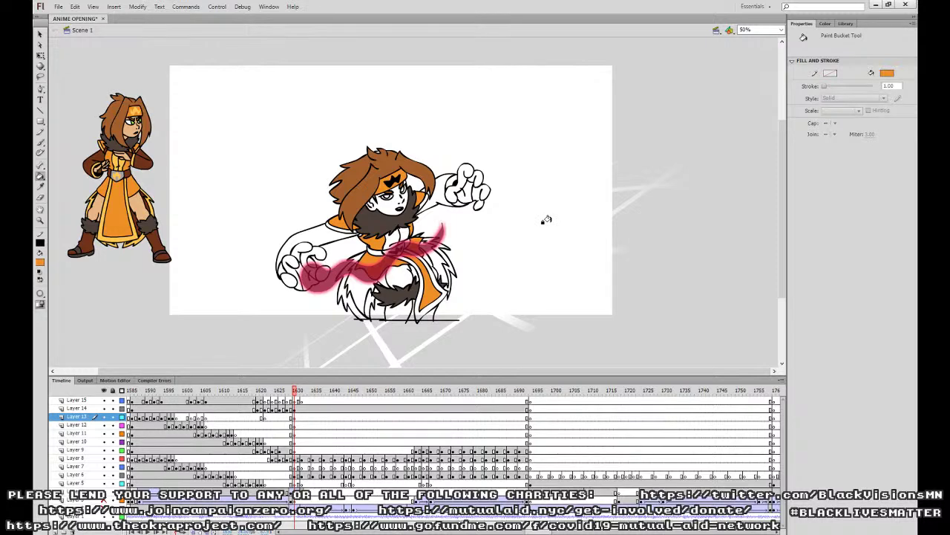
Fill the warrior's headband, shoulder pieces, bodice and front panel with orange in the drawing at frame 1631.
{"action": "key", "text": "period"}
{"action": "left_click", "coordinate": [359, 176]}
{"action": "left_click", "coordinate": [312, 231]}
{"action": "left_click", "coordinate": [355, 251]}
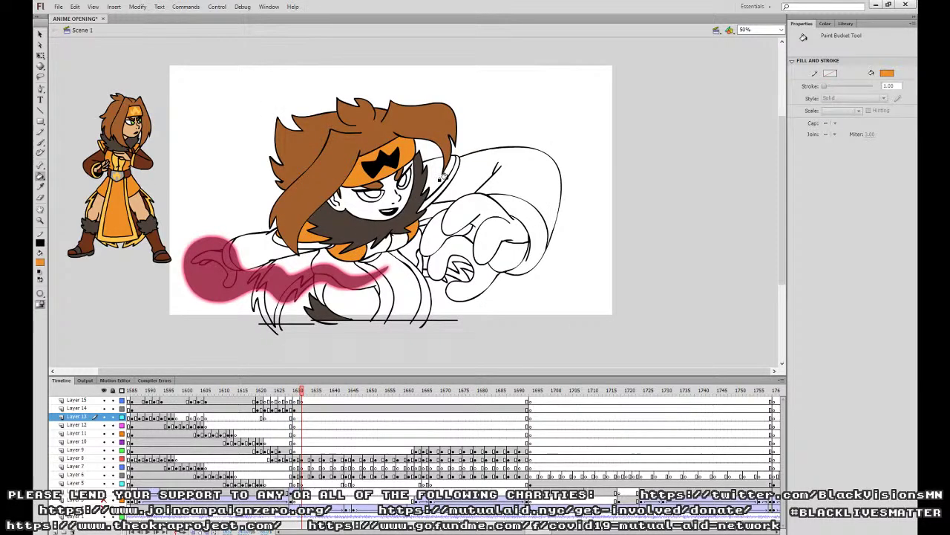
{"action": "left_click", "coordinate": [405, 286]}
{"action": "left_click", "coordinate": [353, 266]}
{"action": "left_click", "coordinate": [412, 248]}
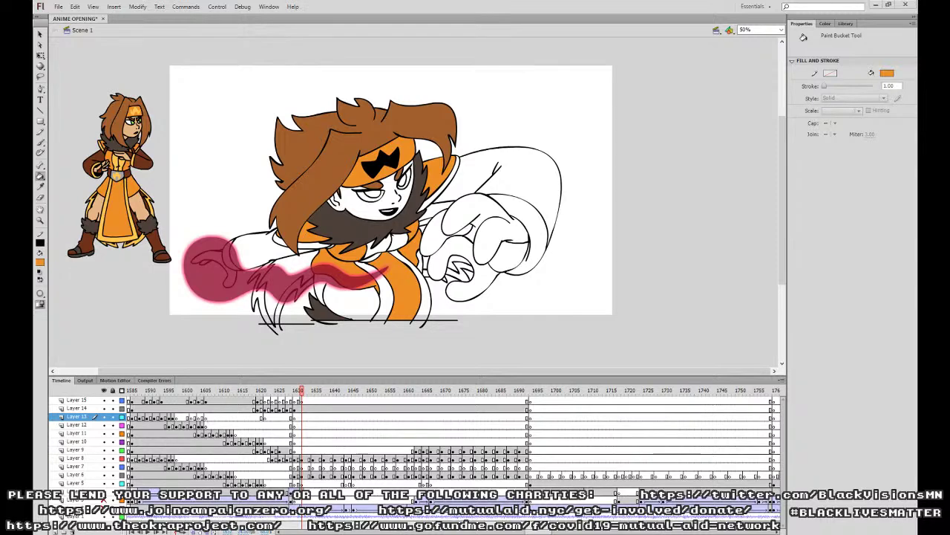
Fill the warrior's headband, shoulder pieces, bodice and front panel with orange in the drawing at frame 1634.
{"action": "key", "text": "period"}
{"action": "key", "text": "period"}
{"action": "key", "text": "period"}
{"action": "left_click", "coordinate": [406, 150]}
{"action": "key", "text": "comma"}
{"action": "key", "text": "comma"}
{"action": "key", "text": "period"}
{"action": "key", "text": "period"}
{"action": "left_click", "coordinate": [431, 159]}
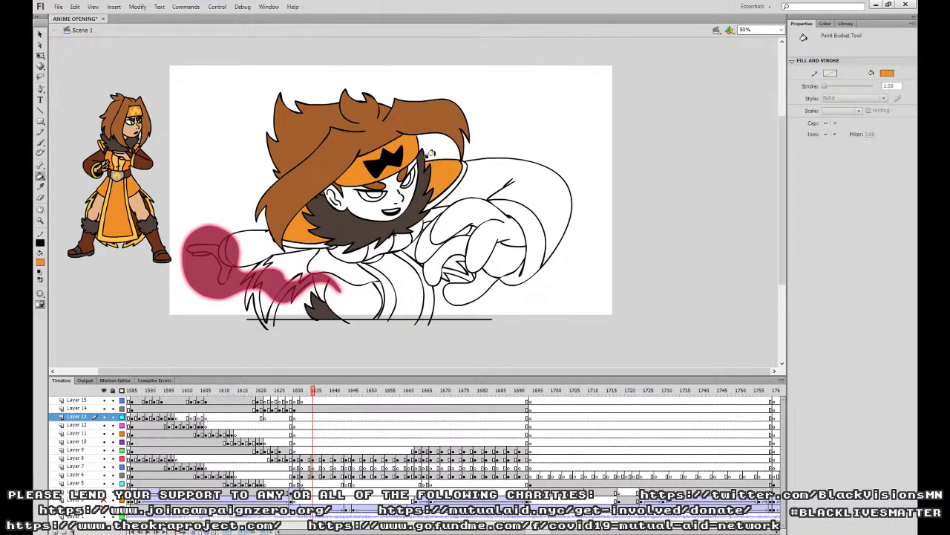
{"action": "left_click", "coordinate": [385, 261]}
{"action": "left_click", "coordinate": [345, 269]}
{"action": "left_click", "coordinate": [407, 247]}
{"action": "left_click", "coordinate": [345, 255]}
Fill the warrior's headband, shoulder pieces, bodice and front panel with orange in the drawing at frame 1637.
{"action": "key", "text": "period"}
{"action": "key", "text": "period"}
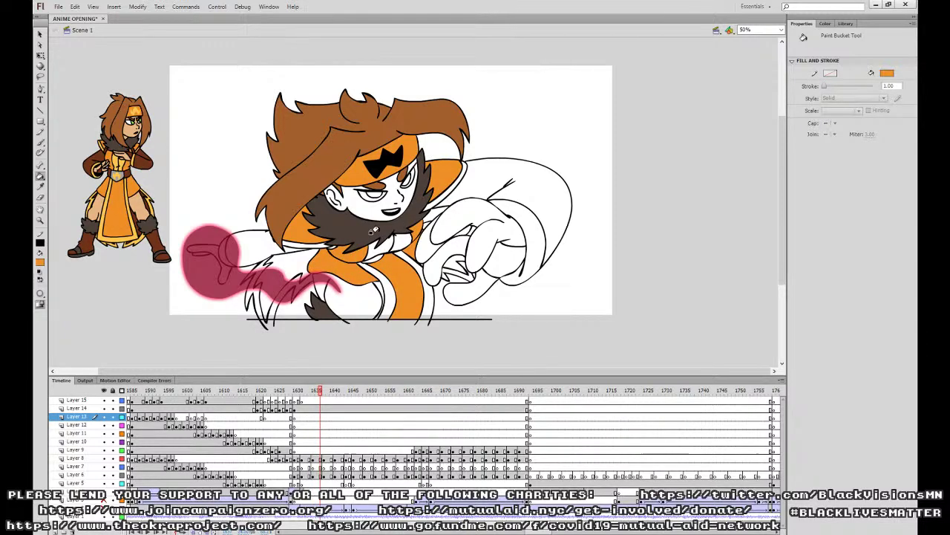
{"action": "left_click", "coordinate": [387, 181]}
{"action": "left_click", "coordinate": [444, 178]}
{"action": "left_click", "coordinate": [315, 209]}
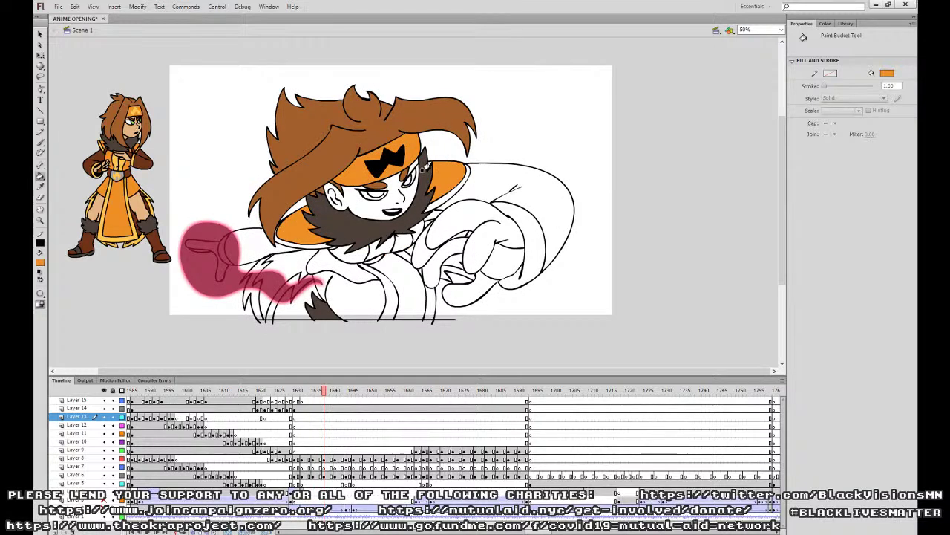
{"action": "left_click", "coordinate": [352, 248]}
{"action": "left_click", "coordinate": [416, 228]}
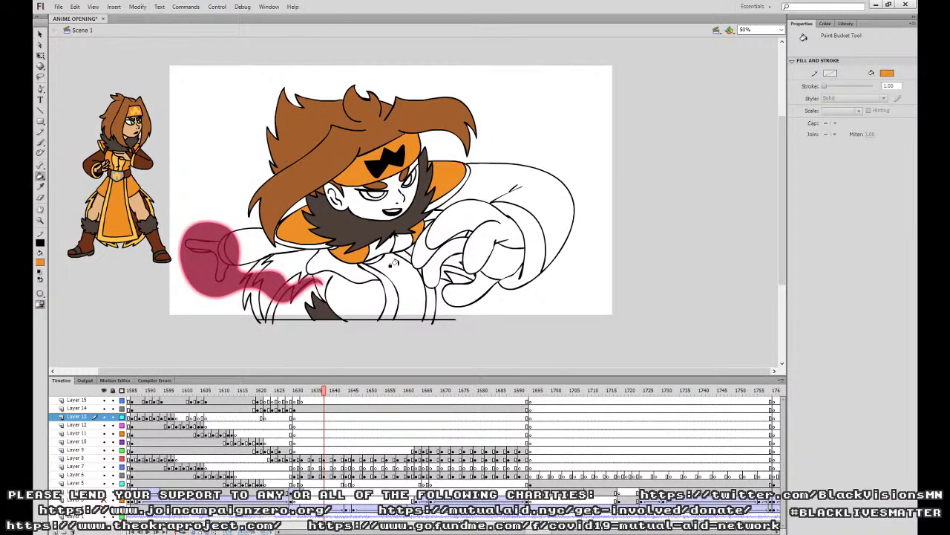
{"action": "left_click", "coordinate": [401, 261]}
{"action": "left_click", "coordinate": [352, 268]}
{"action": "left_click", "coordinate": [401, 248]}
Fill the warrior's headband, shoulder pieces, bodice and front panel with orange in the drawing at frame 1640.
{"action": "key", "text": "comma"}
{"action": "key", "text": "period"}
{"action": "key", "text": "period"}
{"action": "key", "text": "period"}
{"action": "key", "text": "period"}
{"action": "left_click", "coordinate": [401, 268]}
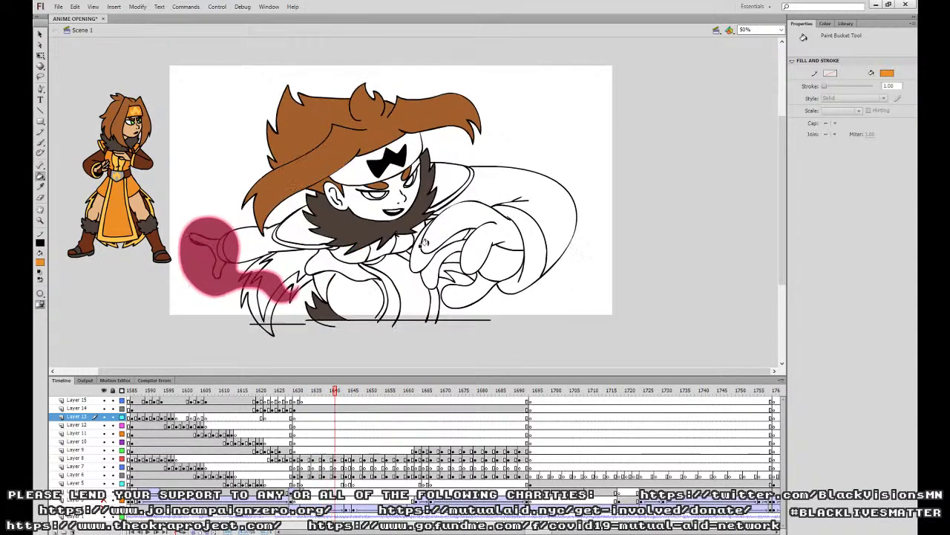
{"action": "left_click", "coordinate": [351, 266]}
{"action": "left_click", "coordinate": [350, 253]}
{"action": "left_click", "coordinate": [310, 229]}
{"action": "left_click", "coordinate": [366, 176]}
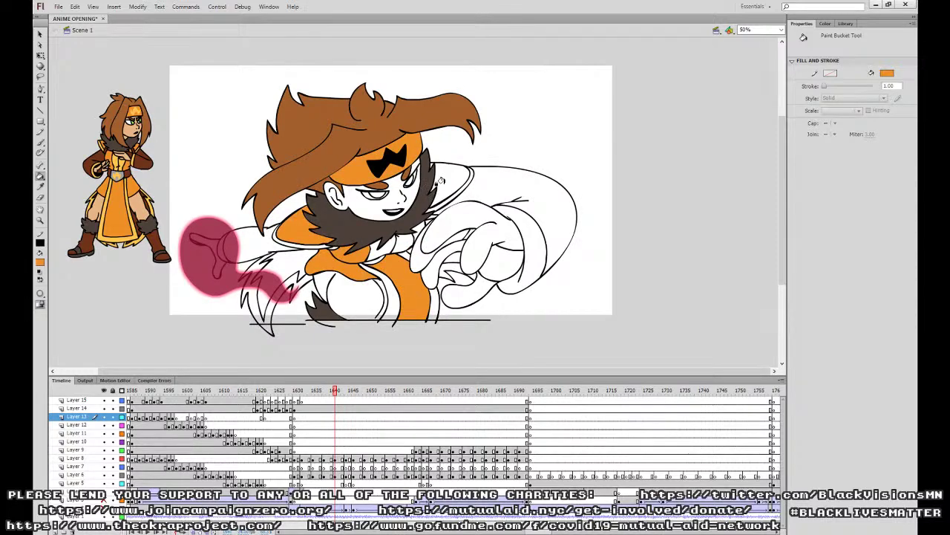
{"action": "left_click", "coordinate": [446, 182]}
{"action": "left_click", "coordinate": [413, 224]}
Fill the warrior's headband, shoulder pieces, bodice and skirt parts with orange in the drawing at frame 1643.
{"action": "key", "text": "period"}
{"action": "key", "text": "period"}
{"action": "key", "text": "period"}
{"action": "left_click", "coordinate": [380, 148]}
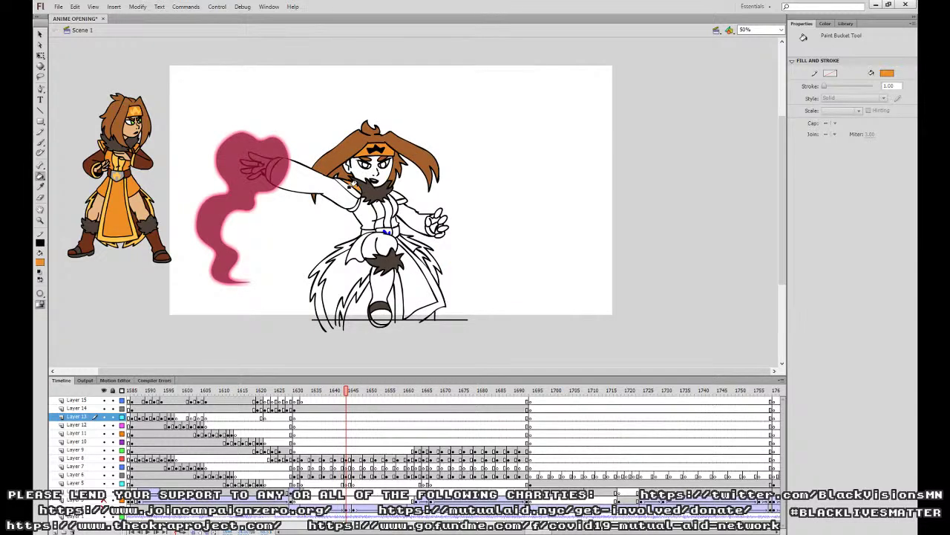
{"action": "left_click", "coordinate": [389, 204]}
{"action": "left_click", "coordinate": [368, 209]}
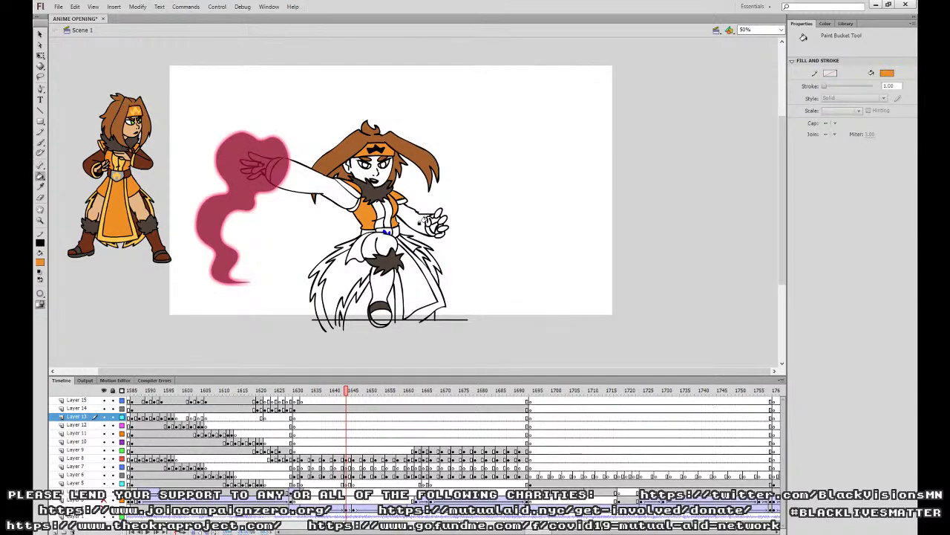
{"action": "left_click", "coordinate": [399, 245]}
{"action": "left_click", "coordinate": [352, 253]}
Fill the warrior's headband, shoulder piece, bodice, side flap and skirt front with orange in the drawing at frame 1645.
{"action": "key", "text": "comma"}
{"action": "key", "text": "period"}
{"action": "key", "text": "period"}
{"action": "key", "text": "period"}
{"action": "left_click", "coordinate": [371, 187]}
{"action": "left_click", "coordinate": [356, 137]}
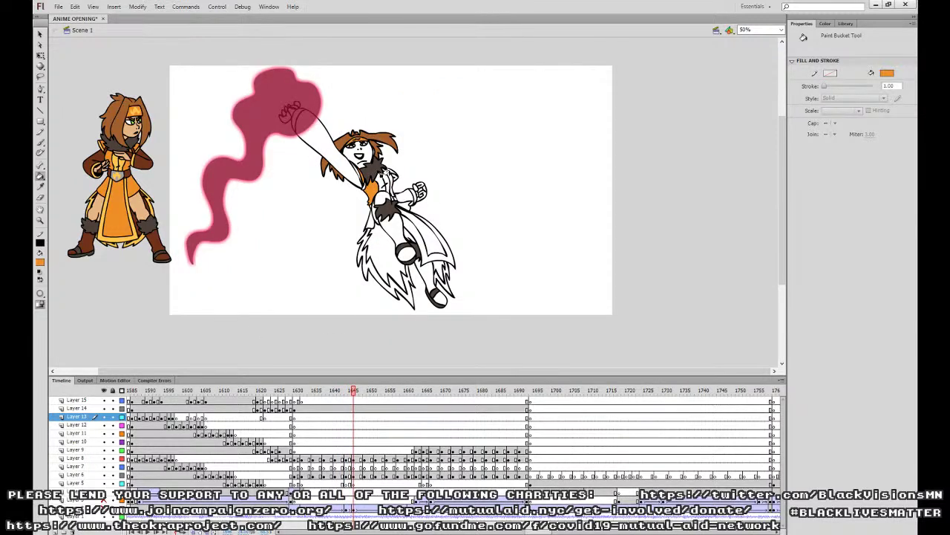
{"action": "left_click", "coordinate": [369, 220]}
{"action": "left_click", "coordinate": [410, 220]}
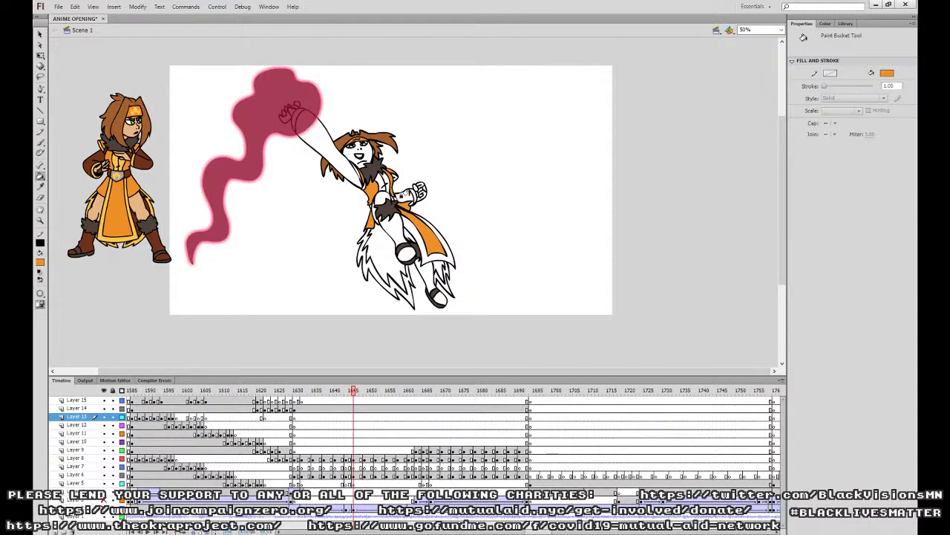
Fill the warrior's bodice, side flap and skirt front with orange at frame 1648, undoing the fills that recolour her outlines.
{"action": "key", "text": "period"}
{"action": "key", "text": "period"}
{"action": "key", "text": "period"}
{"action": "key", "text": "period"}
{"action": "key", "text": "period"}
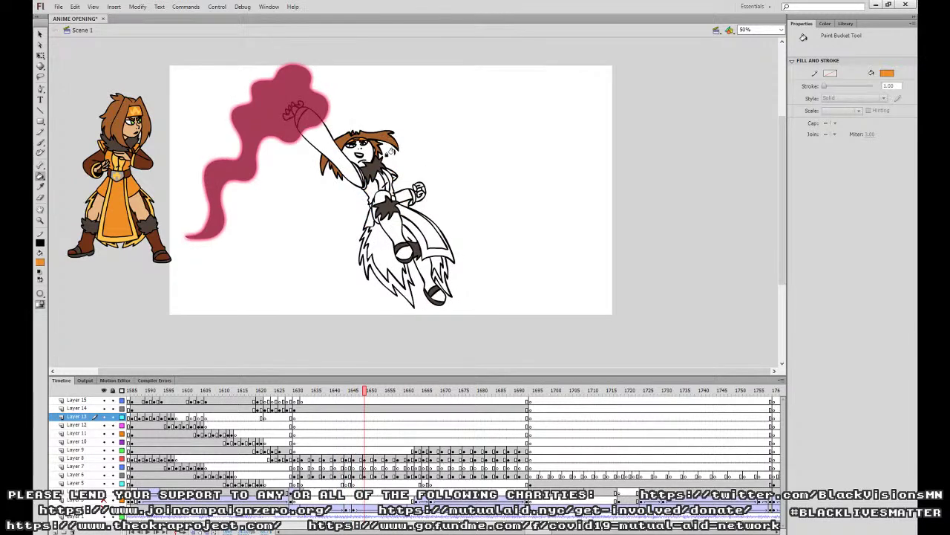
{"action": "left_click", "coordinate": [357, 170]}
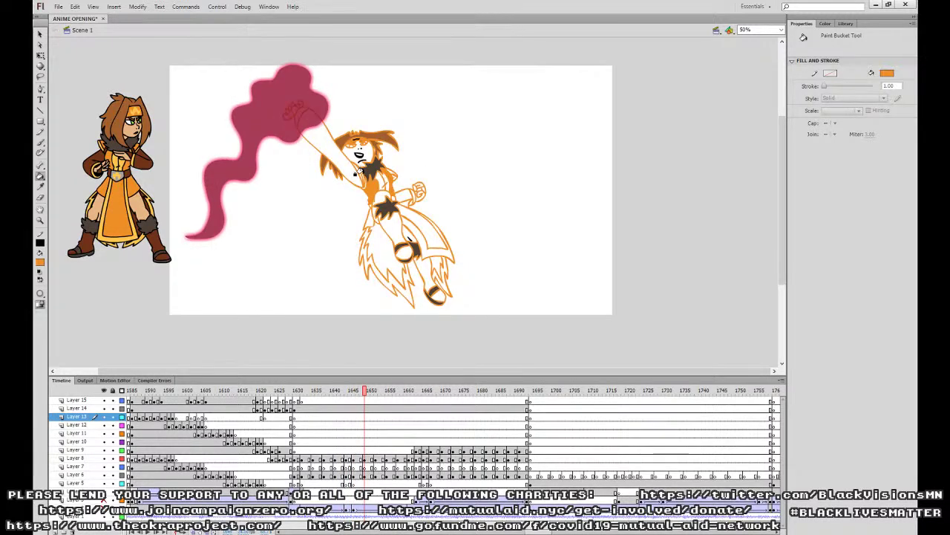
{"action": "key", "text": "ctrl+z"}
{"action": "key", "text": "comma"}
{"action": "key", "text": "period"}
{"action": "key", "text": "period"}
{"action": "left_click", "coordinate": [367, 214]}
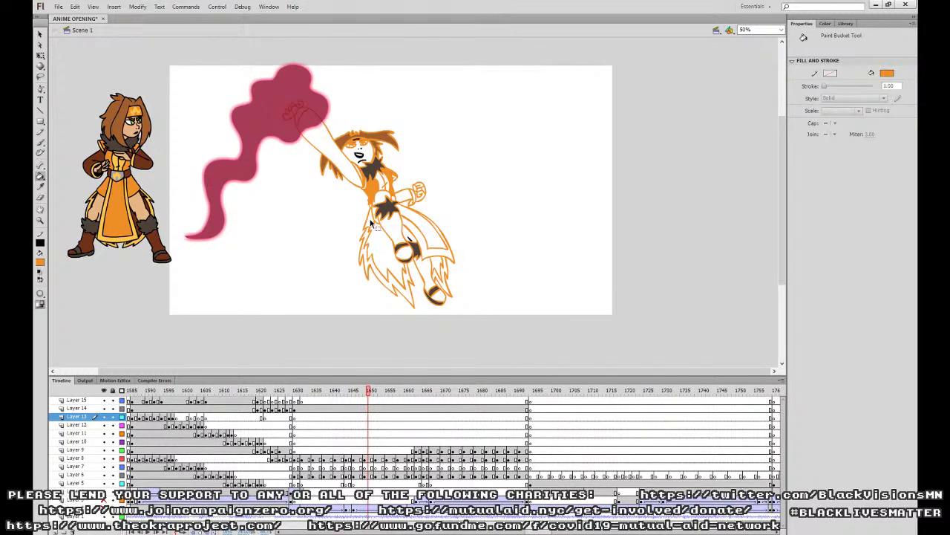
{"action": "key", "text": "ctrl+z"}
{"action": "left_click", "coordinate": [371, 223]}
{"action": "left_click", "coordinate": [406, 214]}
Fill the warrior's shoulder piece, bodice and skirt front with orange at frame 1651, undoing the fills that recolour her outlines.
{"action": "key", "text": "comma"}
{"action": "key", "text": "comma"}
{"action": "key", "text": "period"}
{"action": "left_click", "coordinate": [400, 202]}
{"action": "key", "text": "ctrl+z"}
{"action": "key", "text": "period"}
{"action": "key", "text": "period"}
{"action": "key", "text": "period"}
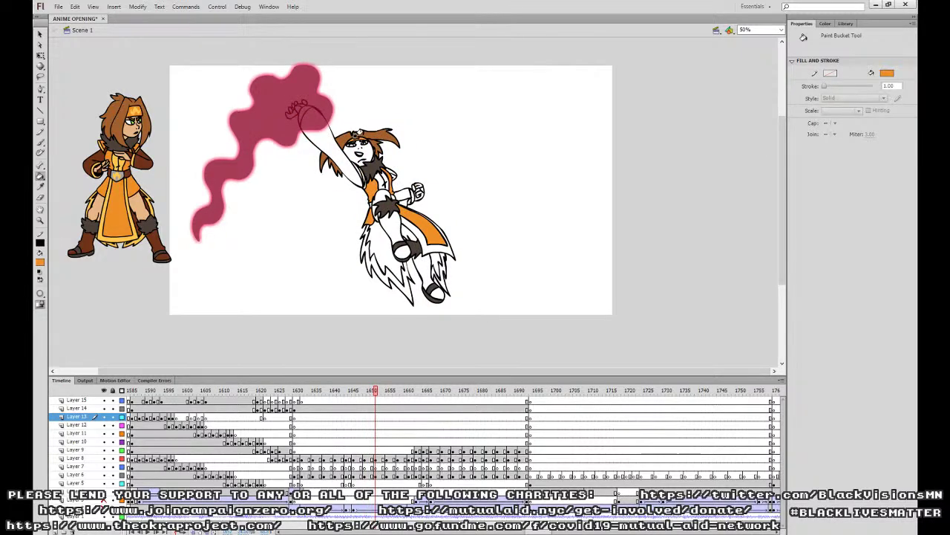
{"action": "left_click", "coordinate": [406, 193]}
{"action": "key", "text": "ctrl+z"}
{"action": "key", "text": "period"}
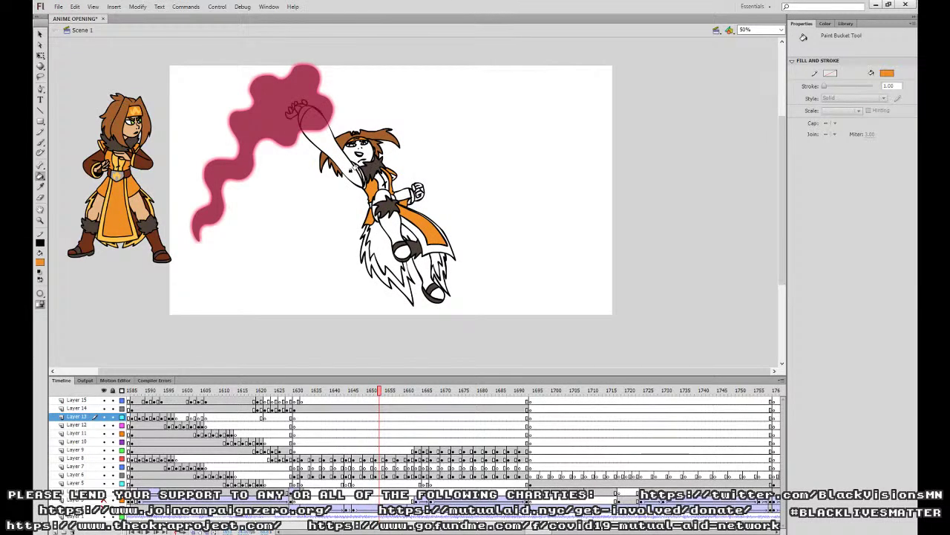
Fill the warrior's bodice, shoulder piece, side flap, skirt front and headband with orange in the drawing at frame 1655.
{"action": "key", "text": "period"}
{"action": "key", "text": "period"}
{"action": "key", "text": "period"}
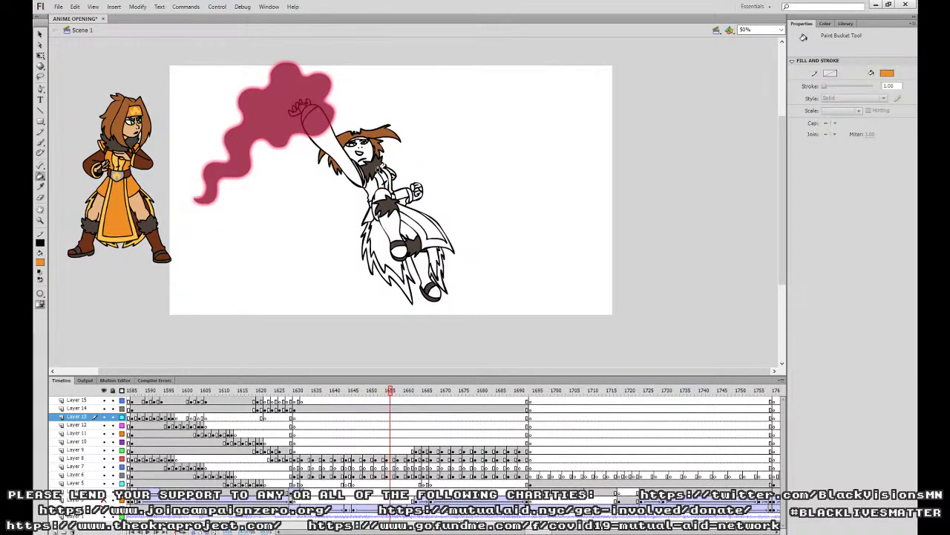
{"action": "left_click", "coordinate": [371, 189]}
{"action": "left_click", "coordinate": [386, 172]}
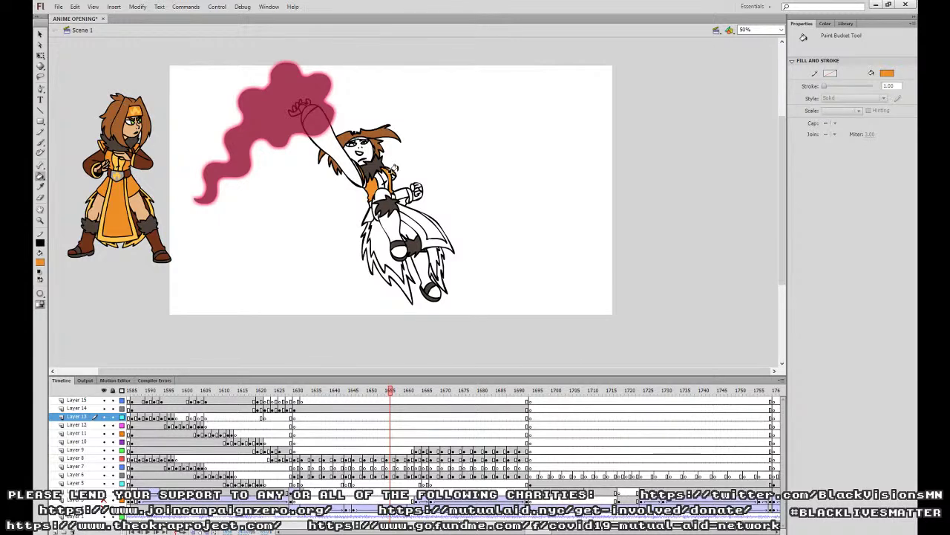
{"action": "left_click", "coordinate": [366, 214]}
{"action": "left_click", "coordinate": [407, 212]}
{"action": "left_click", "coordinate": [401, 200]}
{"action": "key", "text": "comma"}
{"action": "key", "text": "comma"}
{"action": "key", "text": "period"}
{"action": "key", "text": "period"}
{"action": "key", "text": "period"}
{"action": "left_click", "coordinate": [355, 138]}
Fill the warrior's bodice, side flap and skirt front with orange at frame 1658, undoing the headband fill that recolours her outlines.
{"action": "key", "text": "period"}
{"action": "key", "text": "period"}
{"action": "left_click", "coordinate": [355, 139]}
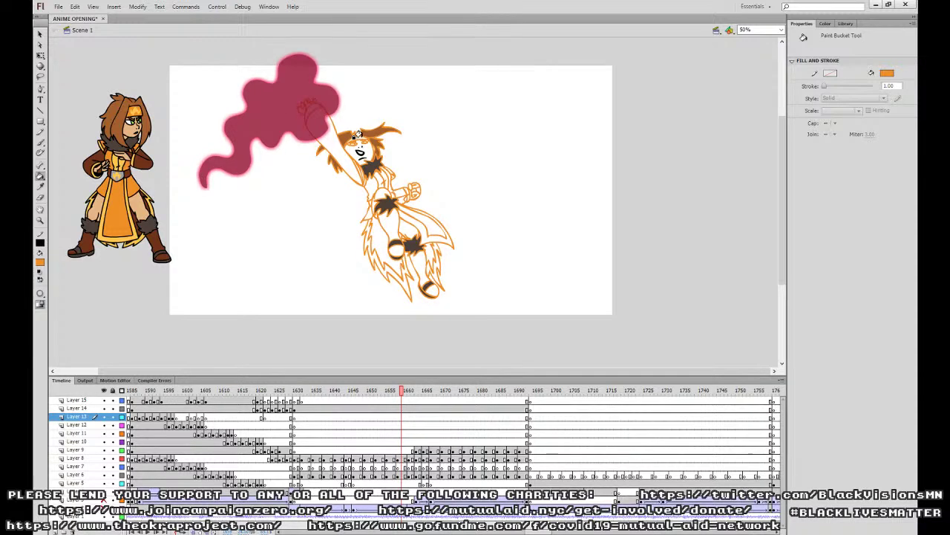
{"action": "key", "text": "ctrl+z"}
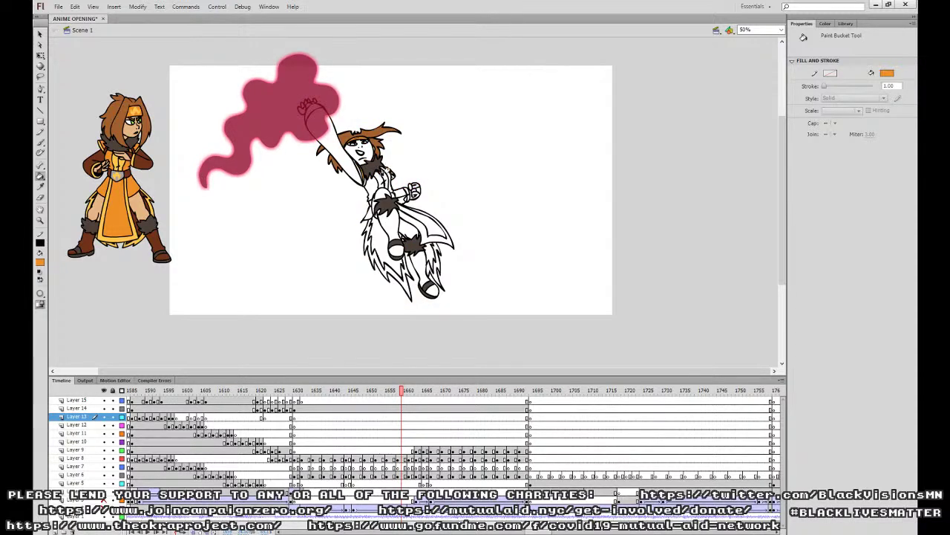
{"action": "left_click", "coordinate": [371, 184]}
{"action": "left_click", "coordinate": [404, 208]}
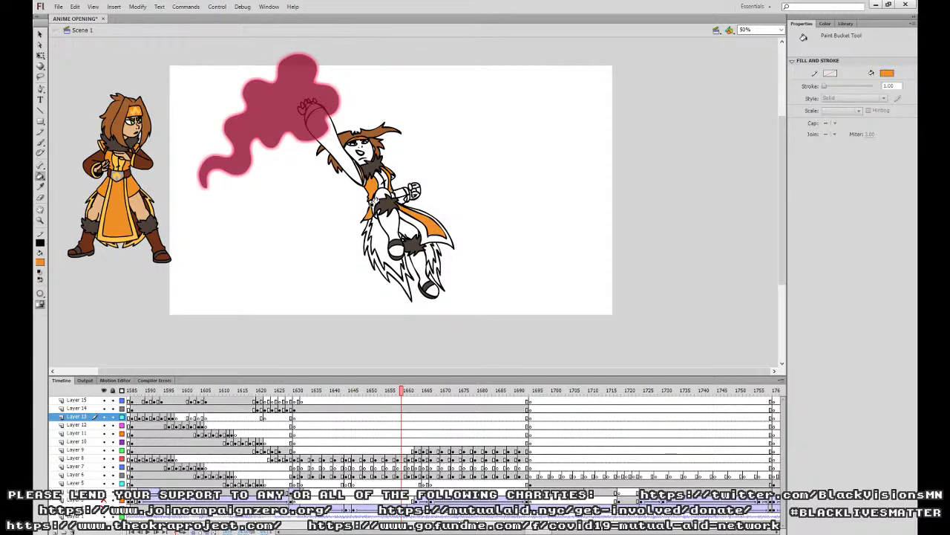
{"action": "key", "text": "comma"}
{"action": "key", "text": "comma"}
Fill the warrior's headband, bodice, skirt front and side flap with orange in the drawing at frame 1660.
{"action": "key", "text": "period"}
{"action": "key", "text": "period"}
{"action": "key", "text": "period"}
{"action": "key", "text": "period"}
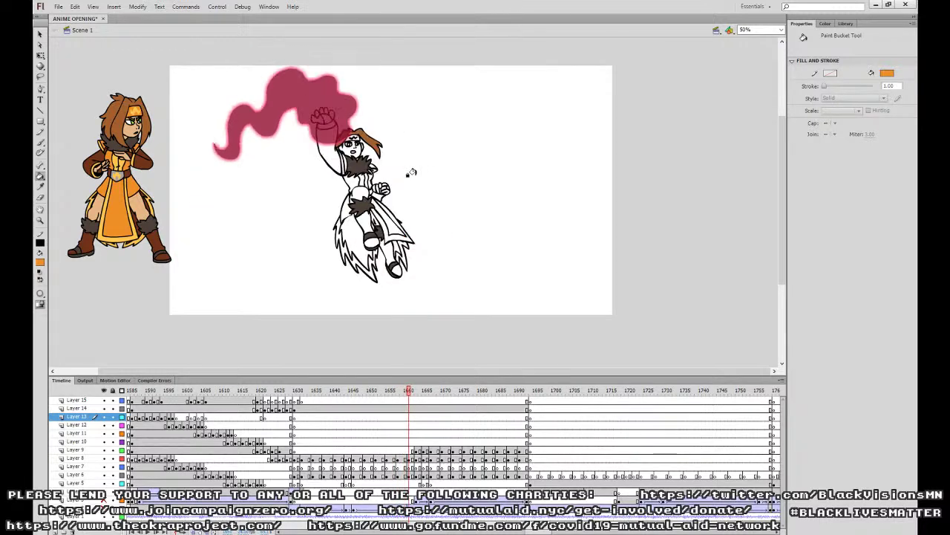
{"action": "left_click", "coordinate": [355, 136]}
{"action": "left_click", "coordinate": [350, 180]}
{"action": "left_click", "coordinate": [385, 206]}
{"action": "left_click", "coordinate": [343, 209]}
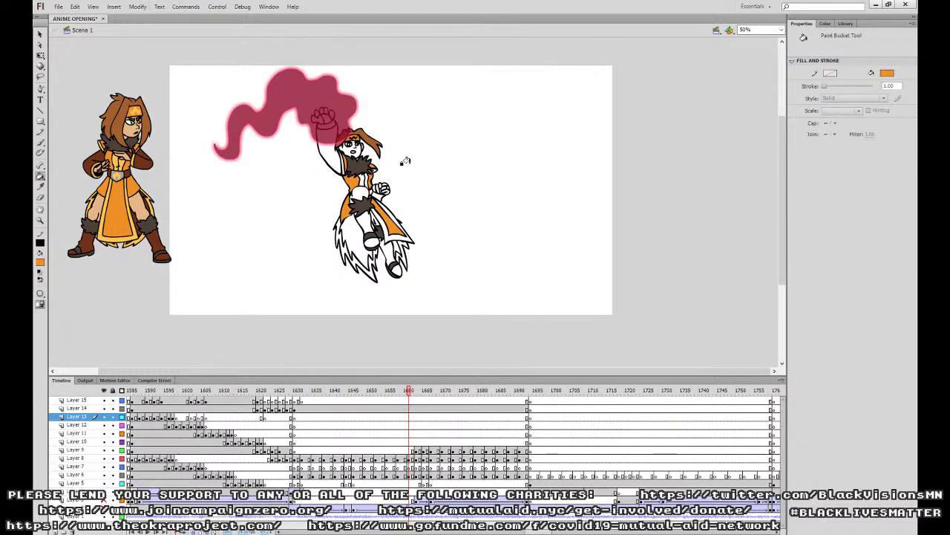
Fill the warrior's bodice and skirt parts with orange in the drawing at frame 1662.
{"action": "key", "text": "period"}
{"action": "key", "text": "period"}
{"action": "left_click", "coordinate": [353, 185]}
{"action": "left_click", "coordinate": [324, 177]}
{"action": "left_click", "coordinate": [321, 159]}
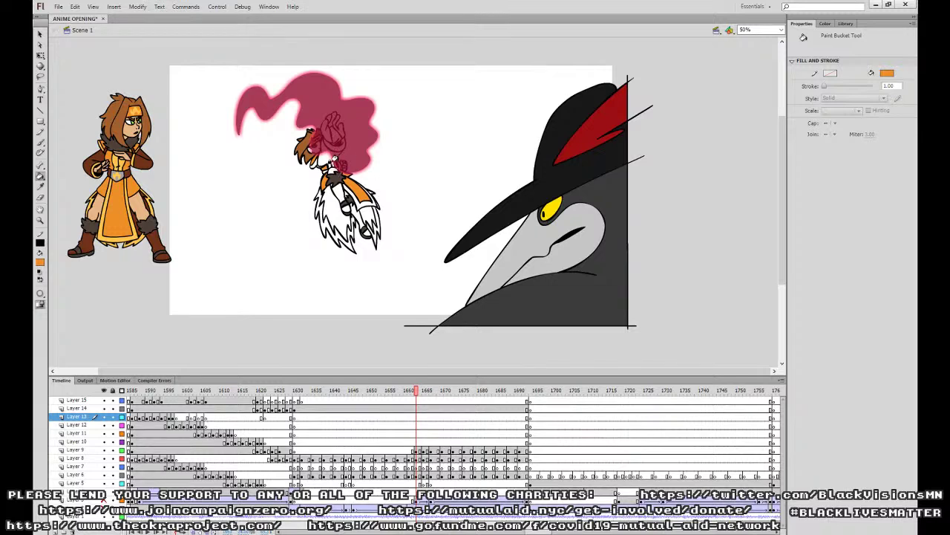
Fill the warrior's bodice and skirt parts with orange at frame 1664, undoing the stray fill near her headband.
{"action": "key", "text": "period"}
{"action": "key", "text": "period"}
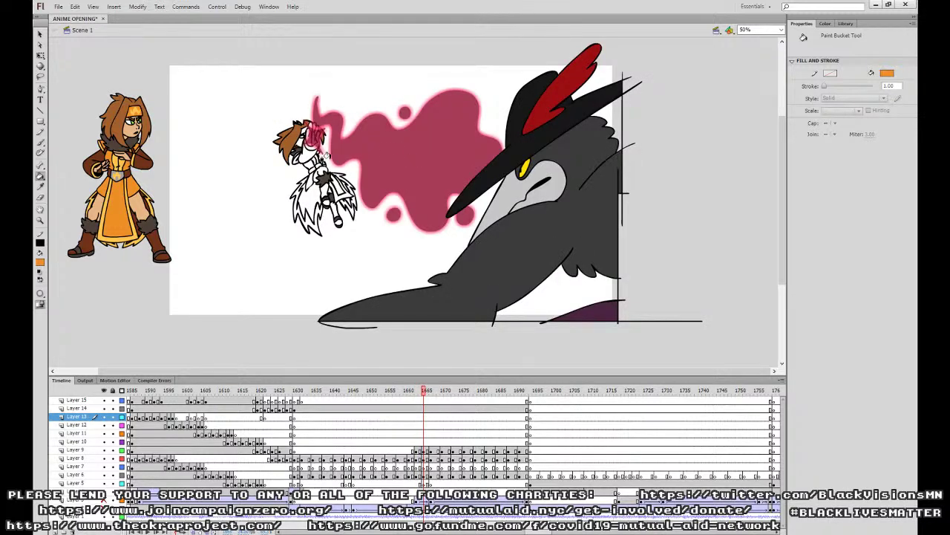
{"action": "left_click", "coordinate": [306, 123]}
{"action": "key", "text": "ctrl+z"}
{"action": "left_click", "coordinate": [334, 178]}
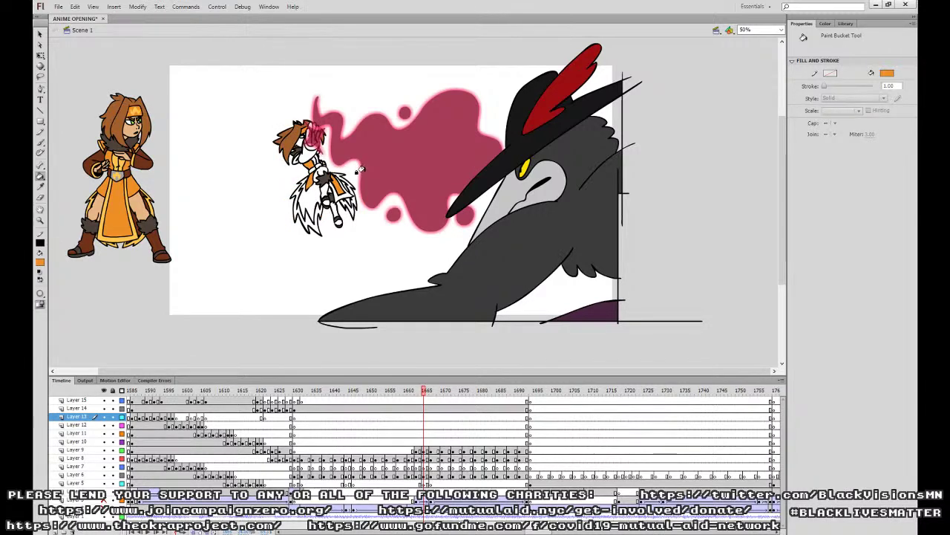
Fill the warrior's headband, shoulder piece, side flap and skirt front with orange in the drawing at frame 1666.
{"action": "key", "text": "period"}
{"action": "key", "text": "period"}
{"action": "left_click_drag", "start_coordinate": [412, 158], "coordinate": [456, 264]}
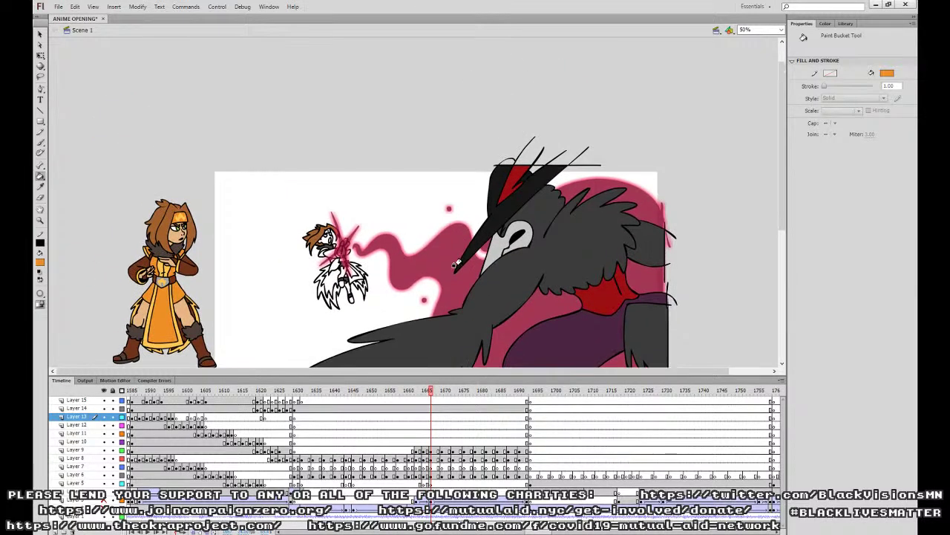
{"action": "key", "text": "ctrl+equal"}
{"action": "left_click_drag", "start_coordinate": [441, 300], "coordinate": [543, 269]}
{"action": "left_click", "coordinate": [346, 304]}
{"action": "left_click", "coordinate": [315, 298]}
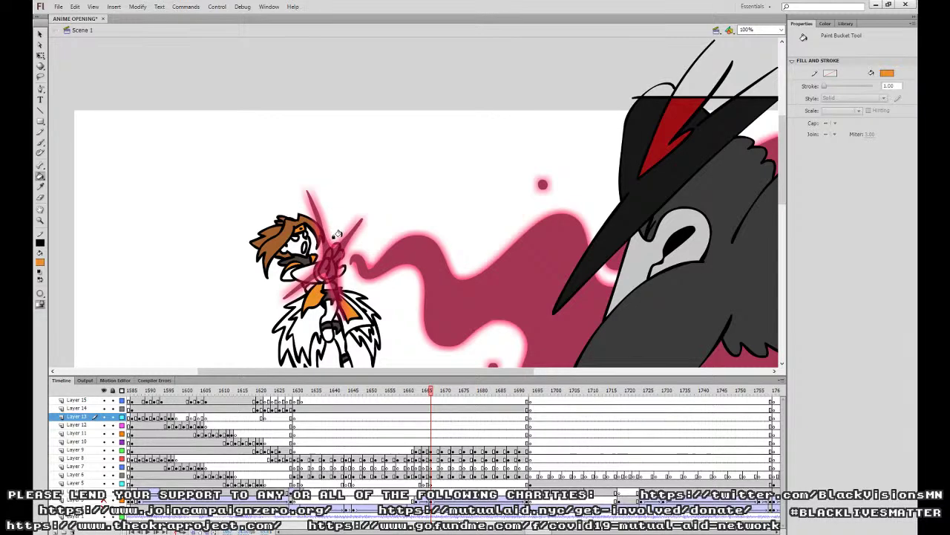
Fill the warrior's headband, side flap and skirt front with orange in the drawing at frame 1669.
{"action": "key", "text": "period"}
{"action": "key", "text": "period"}
{"action": "key", "text": "period"}
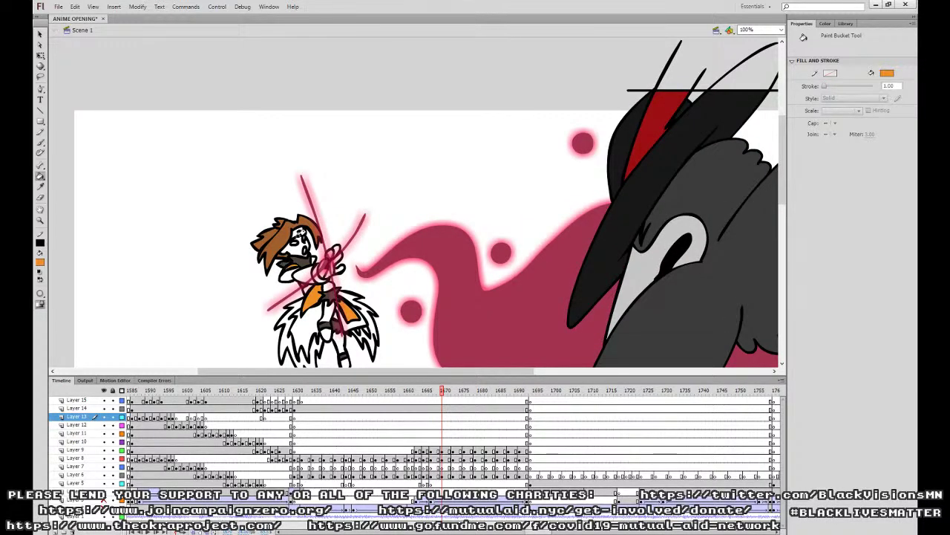
{"action": "key", "text": "period"}
{"action": "key", "text": "period"}
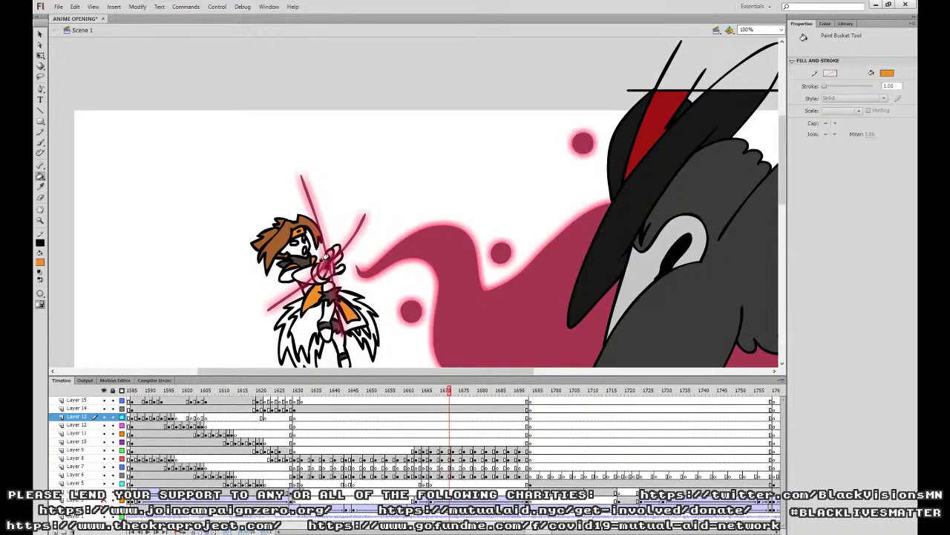
Fill the warrior's headband, side flap and skirt front with orange at frame 1672, undoing the stray fill.
{"action": "key", "text": "period"}
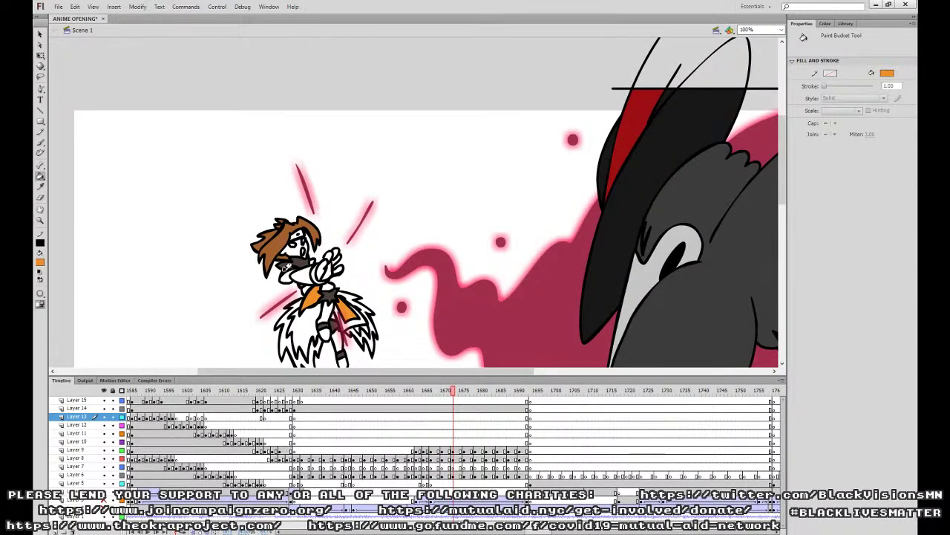
{"action": "left_click", "coordinate": [289, 235]}
{"action": "key", "text": "ctrl+z"}
Fill the warrior's side flap and skirt front with orange in the drawing at frame 1675.
{"action": "key", "text": "period"}
{"action": "key", "text": "period"}
{"action": "key", "text": "period"}
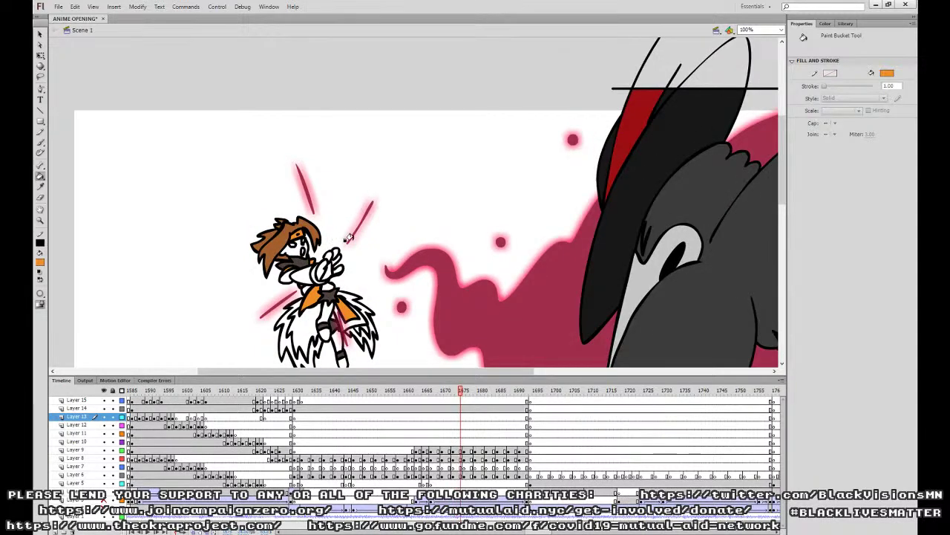
{"action": "left_click", "coordinate": [307, 297]}
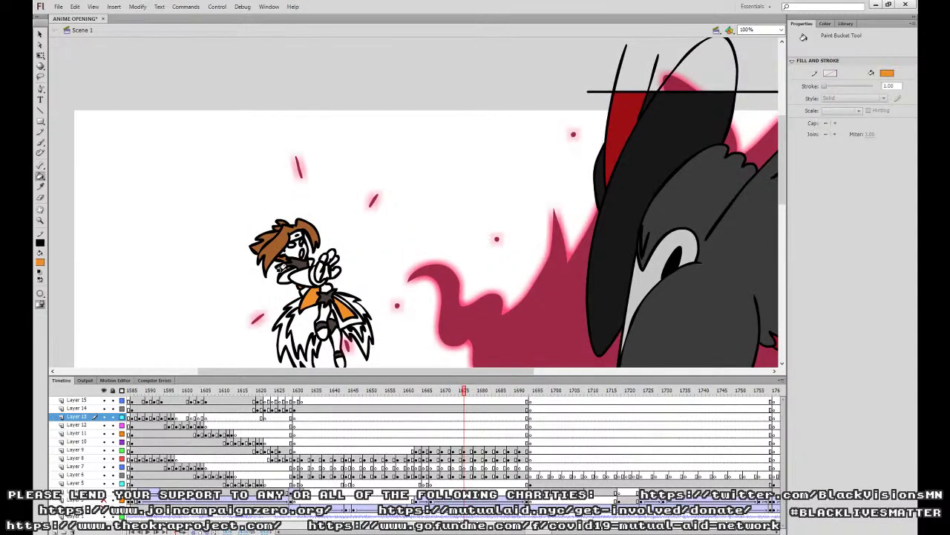
Fill the warrior's side flap with orange in the drawing at frame 1678.
{"action": "key", "text": "period"}
{"action": "key", "text": "period"}
{"action": "key", "text": "period"}
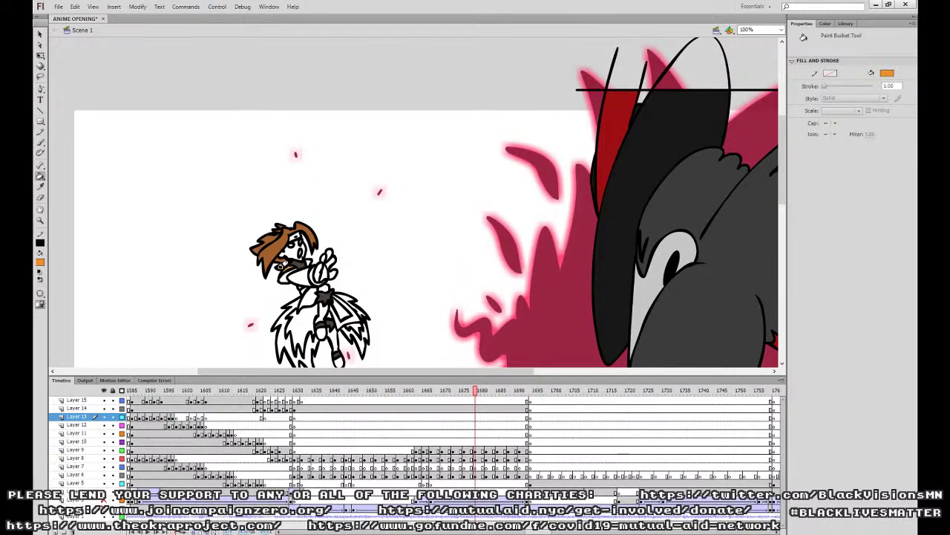
{"action": "left_click", "coordinate": [304, 294]}
Fill the warrior's headband and shoulder pieces with orange in the drawings at frames 1681 and 1684.
{"action": "key", "text": "period"}
{"action": "key", "text": "period"}
{"action": "key", "text": "period"}
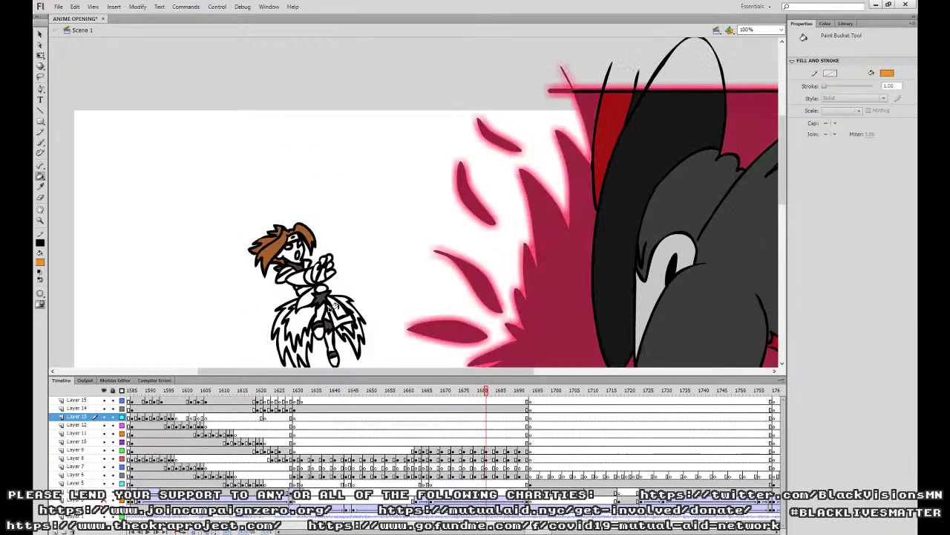
{"action": "key", "text": "period"}
{"action": "key", "text": "period"}
{"action": "key", "text": "period"}
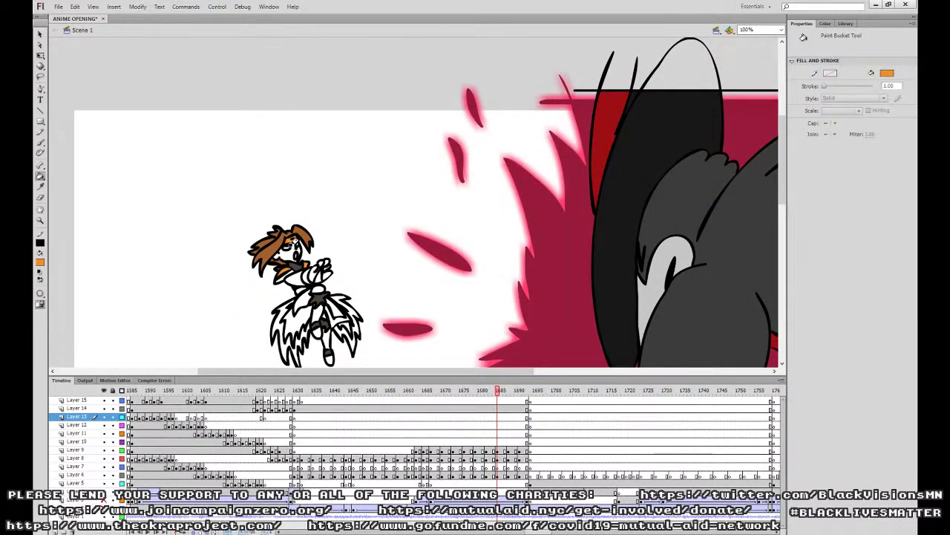
Fill the warrior's skirt front and side flap with orange in the drawing at frame 1687.
{"action": "key", "text": "period"}
{"action": "key", "text": "period"}
{"action": "key", "text": "period"}
{"action": "left_click", "coordinate": [328, 300]}
{"action": "left_click", "coordinate": [295, 294]}
Fill the warrior's bodice, shoulder piece, headband, side flap and skirt front with orange in the drawing at frame 1690.
{"action": "key", "text": "period"}
{"action": "key", "text": "period"}
{"action": "key", "text": "period"}
{"action": "left_click", "coordinate": [297, 270]}
{"action": "left_click", "coordinate": [277, 271]}
{"action": "left_click", "coordinate": [279, 244]}
{"action": "left_click", "coordinate": [297, 299]}
{"action": "left_click", "coordinate": [325, 306]}
Sample the dark brown of the reference character's sleeve and fill the warrior's sleeve, skirt lining and boots at frame 1691.
{"action": "key", "text": "period"}
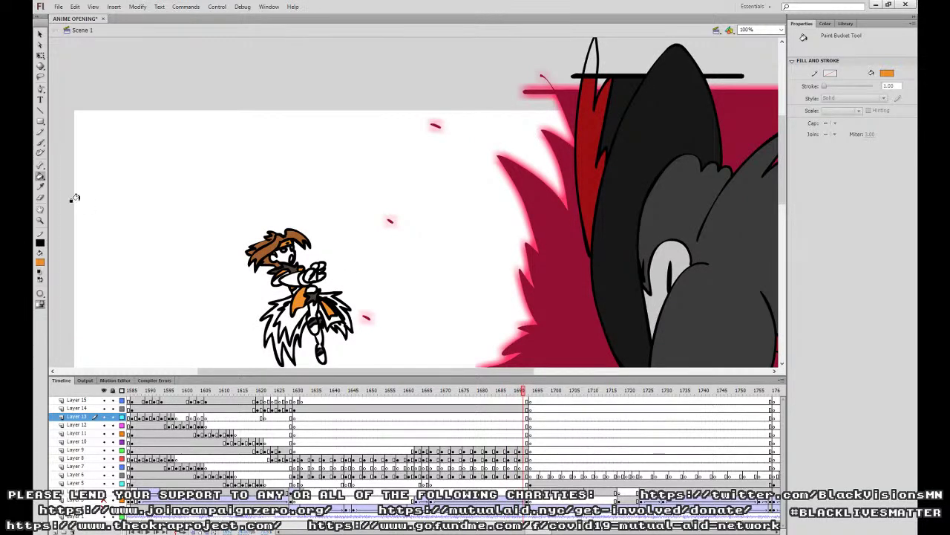
{"action": "key", "text": "ctrl+minus"}
{"action": "left_click", "coordinate": [186, 248]}
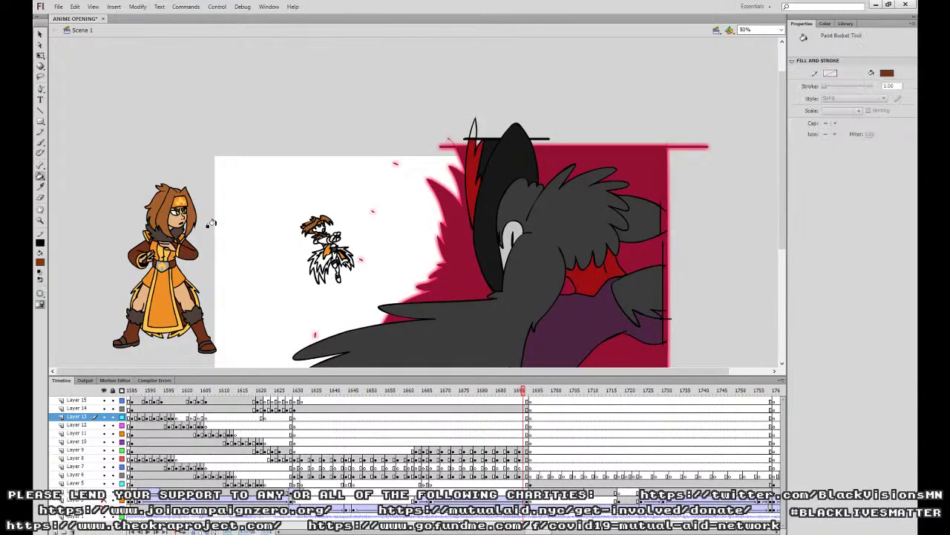
{"action": "key", "text": "ctrl+equal"}
{"action": "left_click_drag", "start_coordinate": [393, 276], "coordinate": [495, 248]}
{"action": "left_click", "coordinate": [290, 249]}
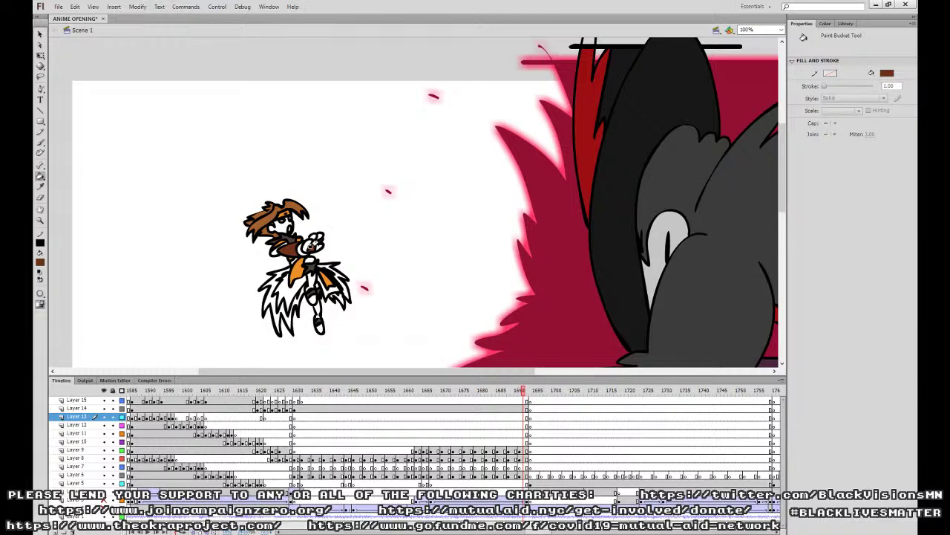
{"action": "left_click", "coordinate": [282, 288]}
{"action": "left_click", "coordinate": [304, 279]}
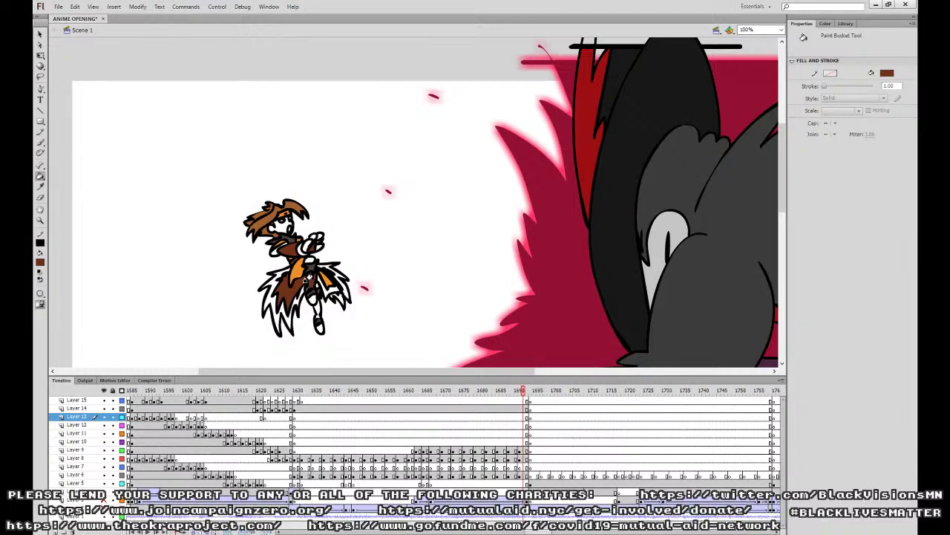
{"action": "left_click", "coordinate": [310, 291]}
{"action": "left_click", "coordinate": [316, 324]}
Fill the warrior's sleeve, skirt lining and boots with dark brown in the drawing at frame 1689.
{"action": "key", "text": "comma"}
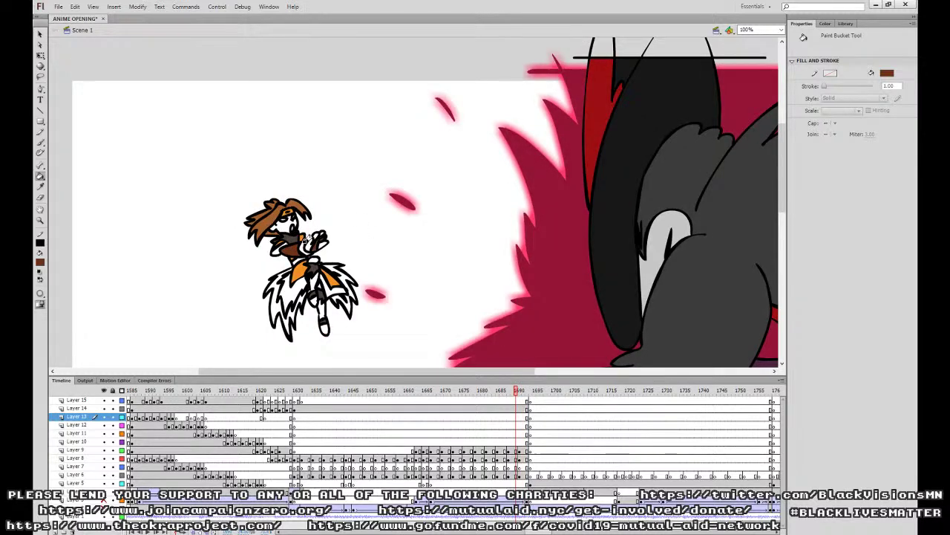
{"action": "key", "text": "period"}
{"action": "key", "text": "comma"}
{"action": "left_click", "coordinate": [291, 282]}
{"action": "left_click", "coordinate": [311, 285]}
{"action": "left_click", "coordinate": [313, 300]}
{"action": "left_click", "coordinate": [320, 313]}
{"action": "left_click", "coordinate": [323, 325]}
Make the warrior's Layer 6 the active layer and return to the Paint Bucket tool.
{"action": "key", "text": "comma"}
{"action": "key", "text": "comma"}
{"action": "left_click", "coordinate": [41, 46]}
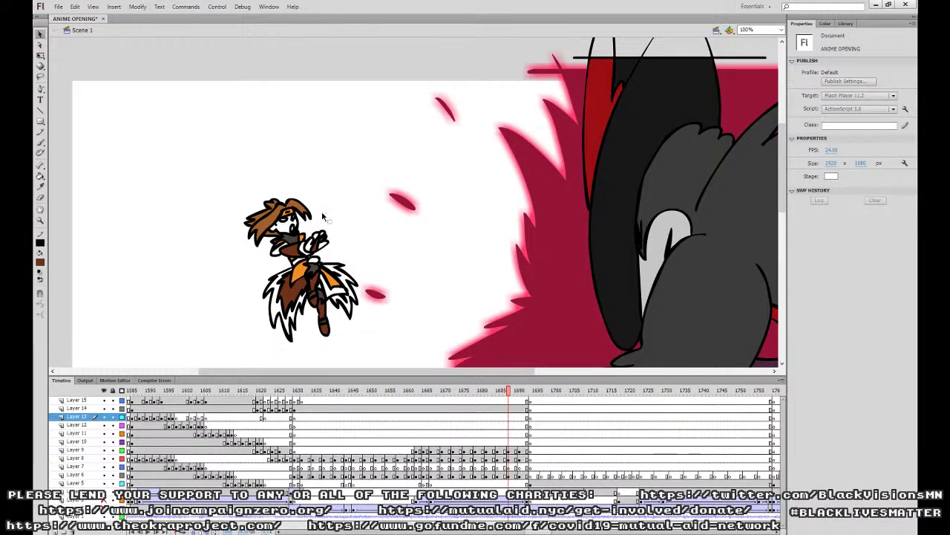
{"action": "left_click", "coordinate": [326, 239]}
{"action": "left_click", "coordinate": [340, 205]}
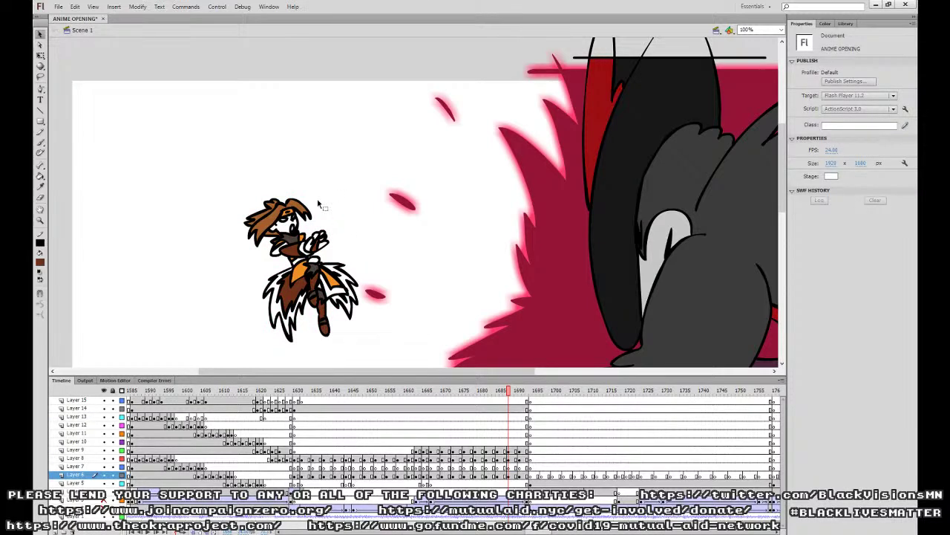
{"action": "left_click", "coordinate": [40, 178]}
Fill the warrior's sleeve, skirt lining and boots with dark brown in the drawing at frame 1685.
{"action": "key", "text": "comma"}
{"action": "key", "text": "comma"}
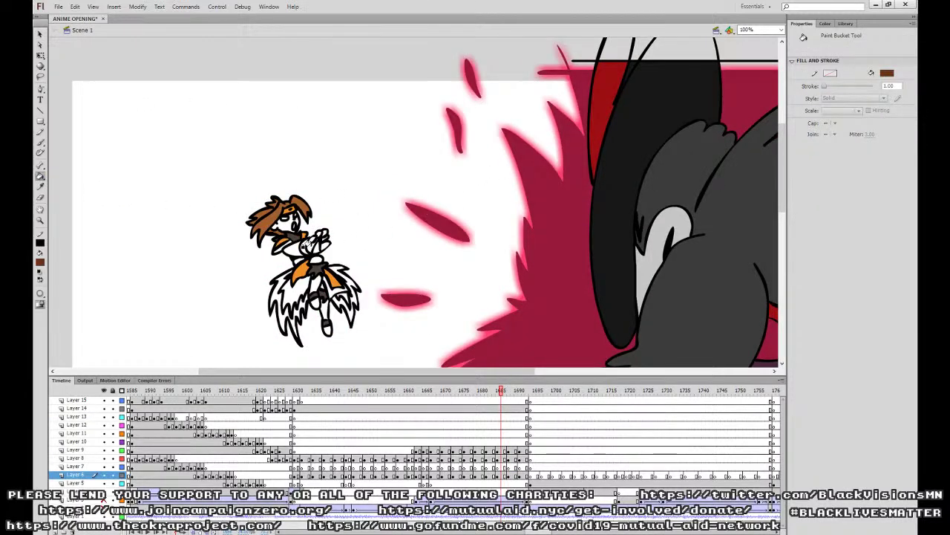
{"action": "left_click", "coordinate": [298, 245]}
{"action": "left_click", "coordinate": [310, 280]}
{"action": "left_click", "coordinate": [296, 291]}
{"action": "left_click", "coordinate": [321, 309]}
{"action": "left_click", "coordinate": [337, 293]}
Step forward and back through the frames following 1685 to check the dark brown fills on the warrior.
{"action": "key", "text": "period"}
{"action": "key", "text": "period"}
{"action": "key", "text": "period"}
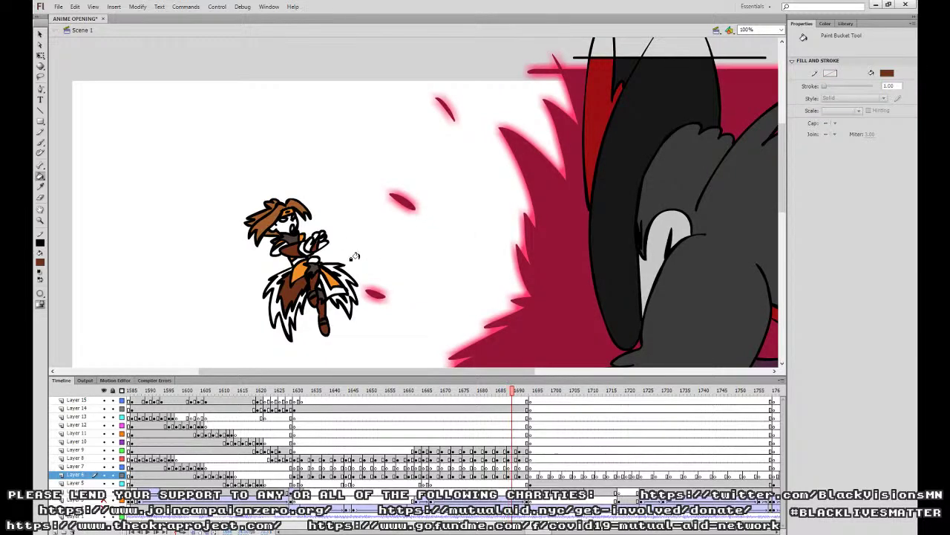
{"action": "key", "text": "period"}
{"action": "key", "text": "period"}
{"action": "key", "text": "period"}
{"action": "key", "text": "period"}
{"action": "key", "text": "comma"}
{"action": "key", "text": "comma"}
{"action": "key", "text": "comma"}
{"action": "key", "text": "comma"}
{"action": "key", "text": "comma"}
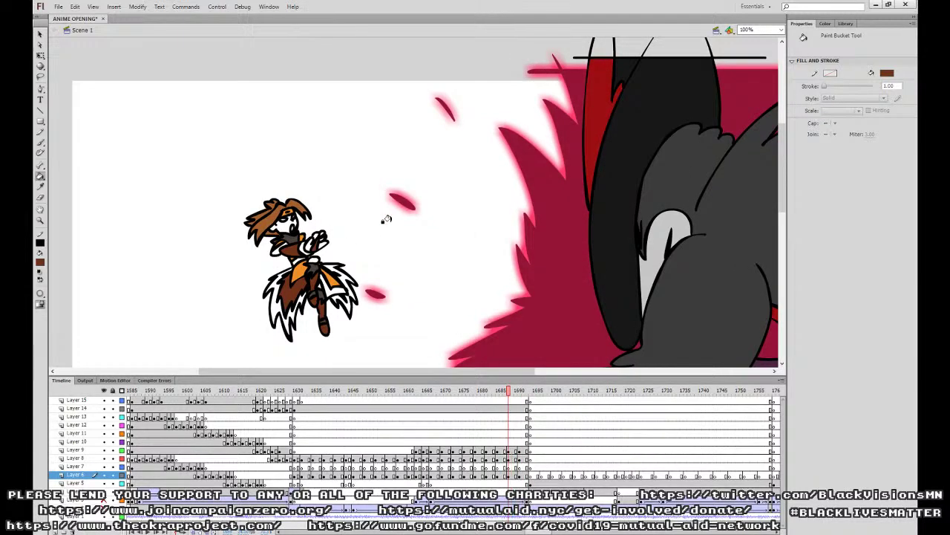
{"action": "key", "text": "comma"}
{"action": "key", "text": "comma"}
Undo the misplaced fill at frame 1685, and fill the warrior's skirt lining and boots with dark brown in the drawing at frame 1682.
{"action": "left_click", "coordinate": [307, 273]}
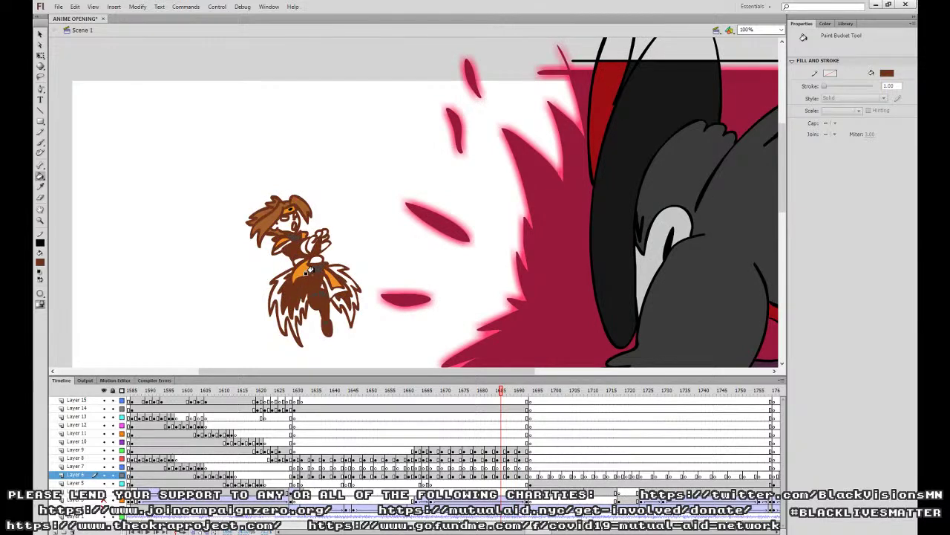
{"action": "key", "text": "ctrl+z"}
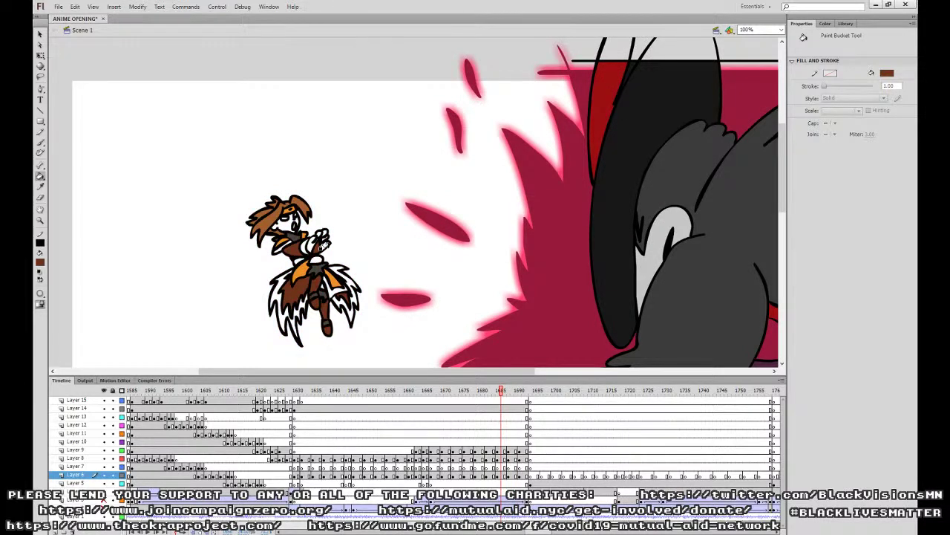
{"action": "key", "text": "comma"}
{"action": "key", "text": "comma"}
{"action": "key", "text": "comma"}
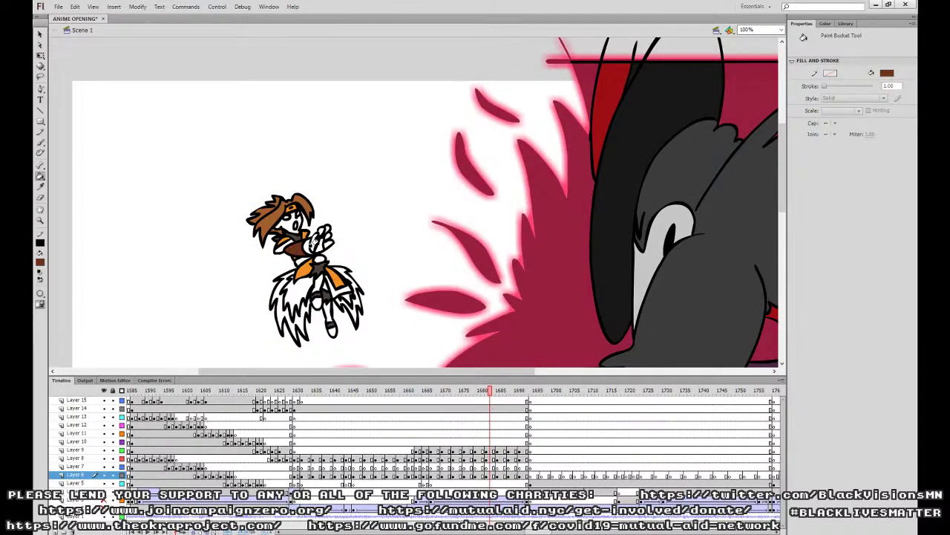
{"action": "left_click", "coordinate": [304, 286]}
{"action": "left_click", "coordinate": [317, 300]}
{"action": "left_click", "coordinate": [326, 313]}
{"action": "left_click", "coordinate": [331, 325]}
{"action": "left_click", "coordinate": [342, 297]}
Fill the warrior's skirt lining, legs and boots with dark brown in the drawing at frame 1680.
{"action": "key", "text": "comma"}
{"action": "key", "text": "comma"}
{"action": "left_click", "coordinate": [305, 288]}
{"action": "left_click", "coordinate": [317, 304]}
{"action": "left_click", "coordinate": [318, 282]}
{"action": "left_click", "coordinate": [328, 307]}
{"action": "left_click", "coordinate": [335, 330]}
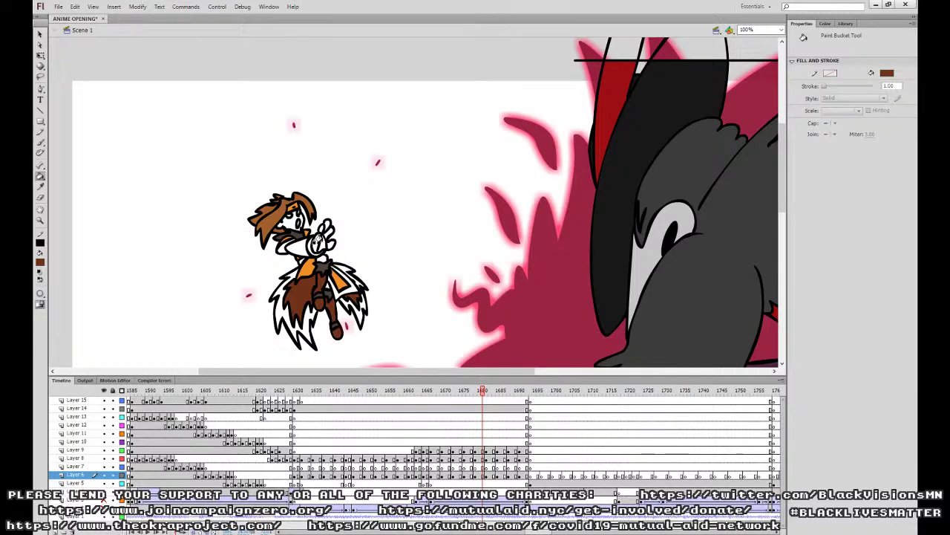
Fill the warrior's sleeves, skirt lining, legs and boots with dark brown in the drawing at frame 1677.
{"action": "key", "text": "period"}
{"action": "key", "text": "comma"}
{"action": "key", "text": "comma"}
{"action": "key", "text": "comma"}
{"action": "key", "text": "comma"}
{"action": "left_click", "coordinate": [304, 288]}
{"action": "left_click", "coordinate": [320, 285]}
{"action": "left_click", "coordinate": [319, 302]}
{"action": "left_click", "coordinate": [303, 248]}
{"action": "left_click", "coordinate": [325, 244]}
{"action": "left_click", "coordinate": [329, 310]}
{"action": "left_click", "coordinate": [338, 330]}
Fill the warrior's skirt lining, legs and boots with dark brown in the drawing around frame 1674.
{"action": "key", "text": "comma"}
{"action": "key", "text": "comma"}
{"action": "key", "text": "comma"}
{"action": "key", "text": "comma"}
{"action": "left_click", "coordinate": [301, 297]}
{"action": "left_click", "coordinate": [323, 283]}
{"action": "left_click", "coordinate": [328, 310]}
{"action": "left_click", "coordinate": [338, 332]}
{"action": "key", "text": "period"}
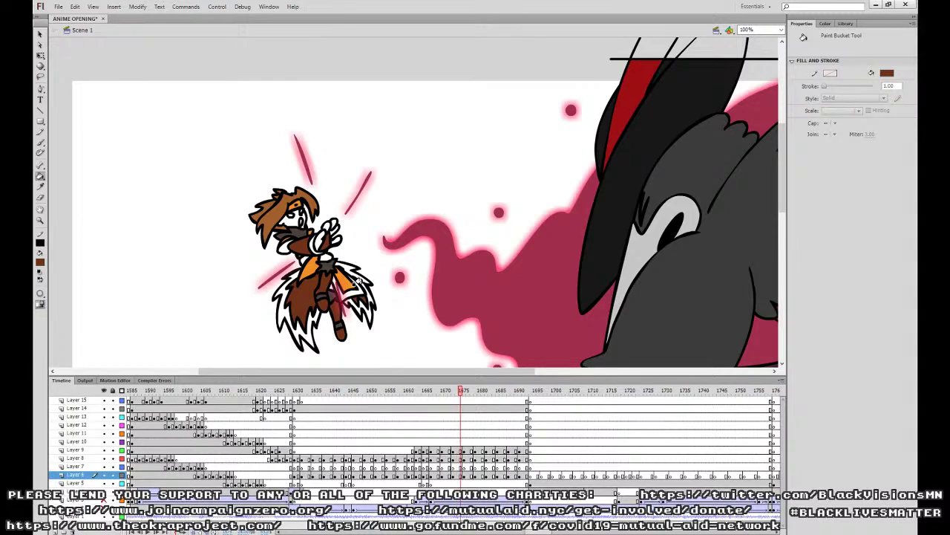
Fill the warrior's skirt lining, legs and boots with dark brown at frame 1670, undoing and redoing the misplaced boot fill.
{"action": "key", "text": "comma"}
{"action": "key", "text": "comma"}
{"action": "key", "text": "comma"}
{"action": "key", "text": "comma"}
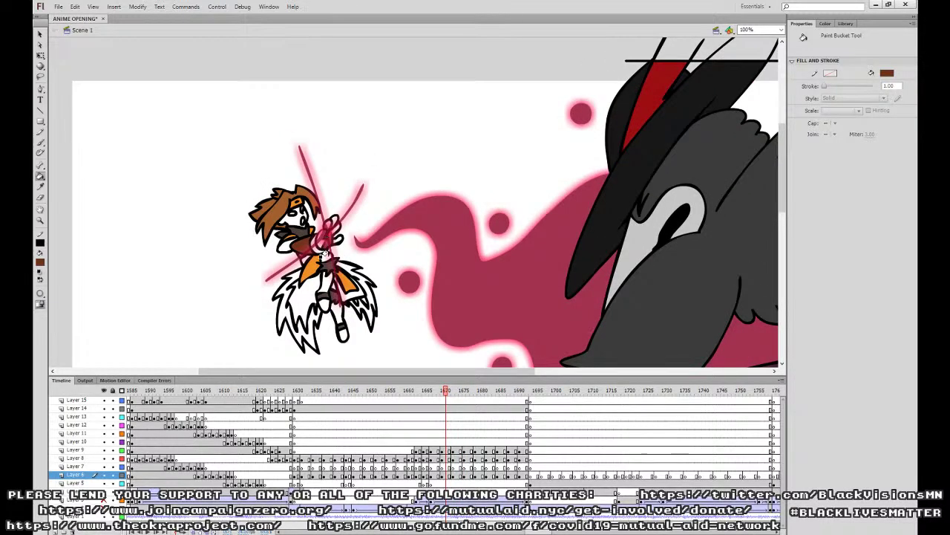
{"action": "left_click", "coordinate": [324, 282]}
{"action": "left_click", "coordinate": [303, 291]}
{"action": "left_click", "coordinate": [321, 301]}
{"action": "left_click", "coordinate": [337, 314]}
{"action": "left_click", "coordinate": [335, 330]}
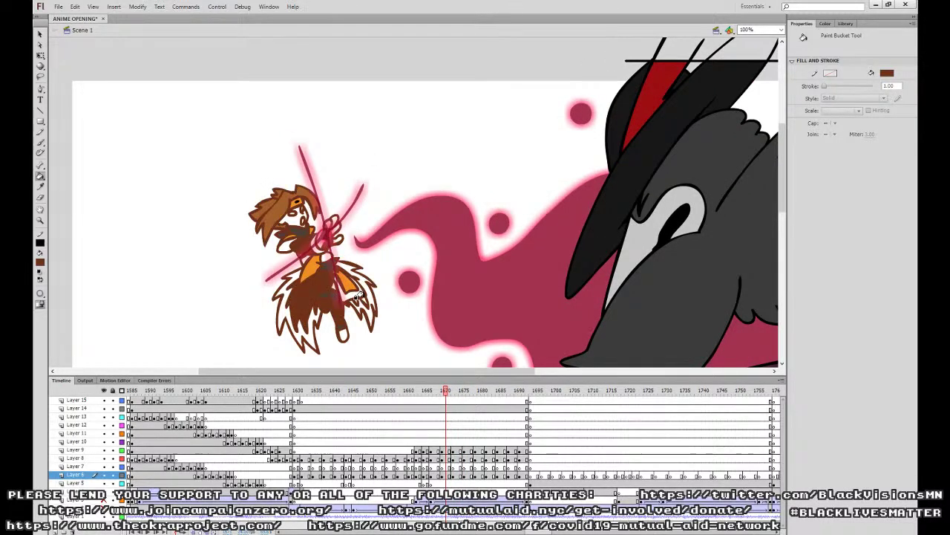
{"action": "key", "text": "ctrl+z"}
{"action": "left_click", "coordinate": [339, 330]}
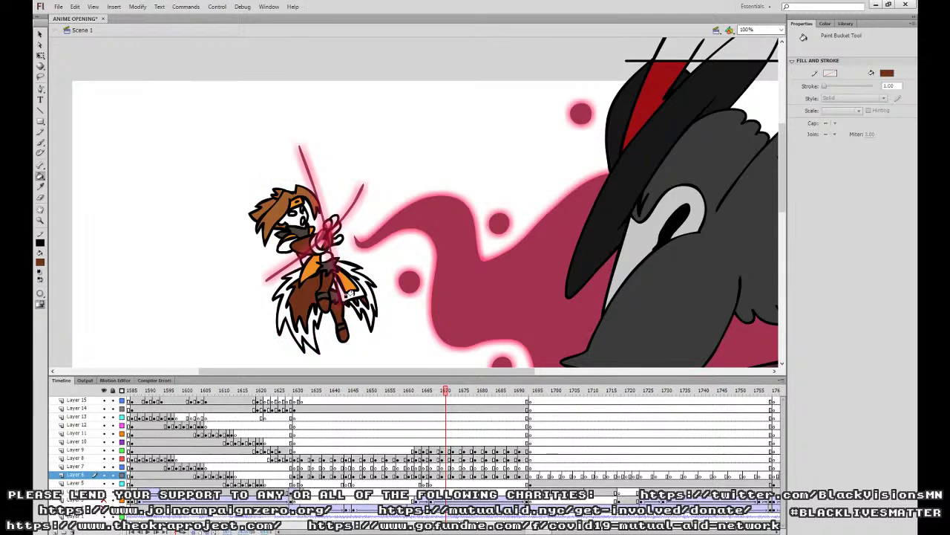
Fill the warrior's skirt lining, legs and boots with dark brown in the drawing at frame 1668.
{"action": "key", "text": "comma"}
{"action": "key", "text": "comma"}
{"action": "left_click", "coordinate": [307, 291]}
{"action": "left_click", "coordinate": [335, 309]}
{"action": "left_click", "coordinate": [323, 305]}
{"action": "left_click", "coordinate": [327, 284]}
{"action": "left_click", "coordinate": [342, 337]}
{"action": "left_click", "coordinate": [359, 294]}
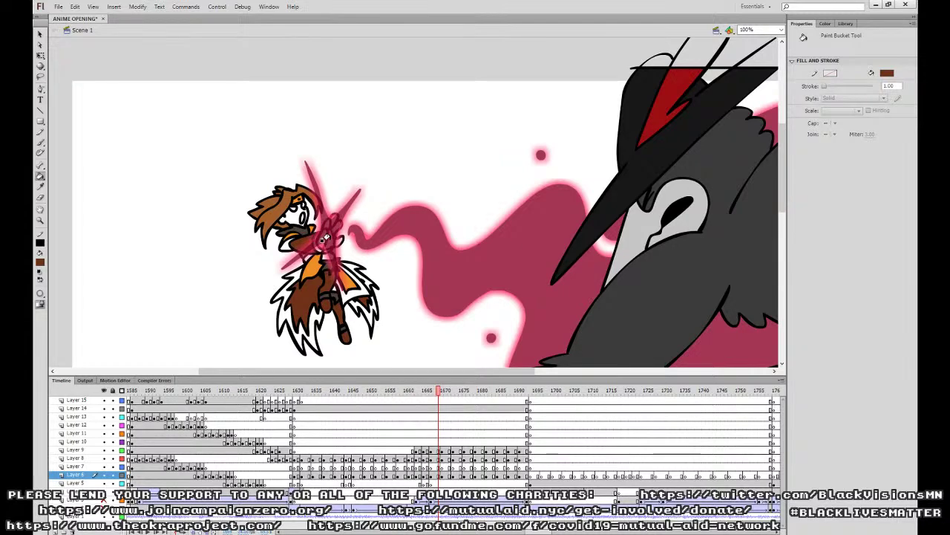
Fill the warrior's sleeve, skirt lining, legs and boots with dark brown in the drawing at frame 1665.
{"action": "key", "text": "comma"}
{"action": "key", "text": "comma"}
{"action": "key", "text": "comma"}
{"action": "left_click", "coordinate": [345, 257]}
{"action": "left_click", "coordinate": [369, 214]}
{"action": "left_click_drag", "start_coordinate": [394, 234], "coordinate": [391, 181]}
{"action": "left_click", "coordinate": [352, 277]}
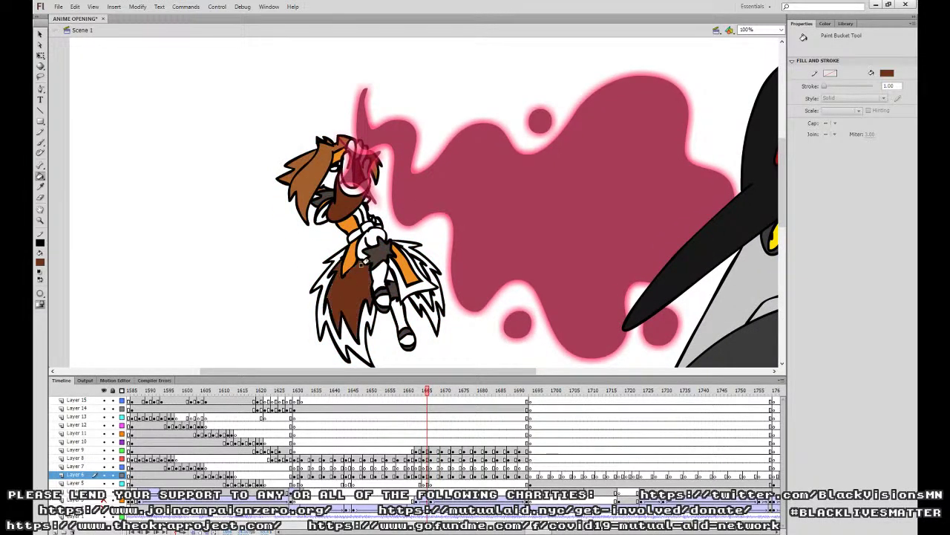
{"action": "left_click", "coordinate": [397, 317]}
{"action": "left_click", "coordinate": [381, 283]}
{"action": "left_click", "coordinate": [383, 301]}
{"action": "left_click", "coordinate": [406, 339]}
{"action": "left_click", "coordinate": [424, 294]}
{"action": "left_click", "coordinate": [419, 266]}
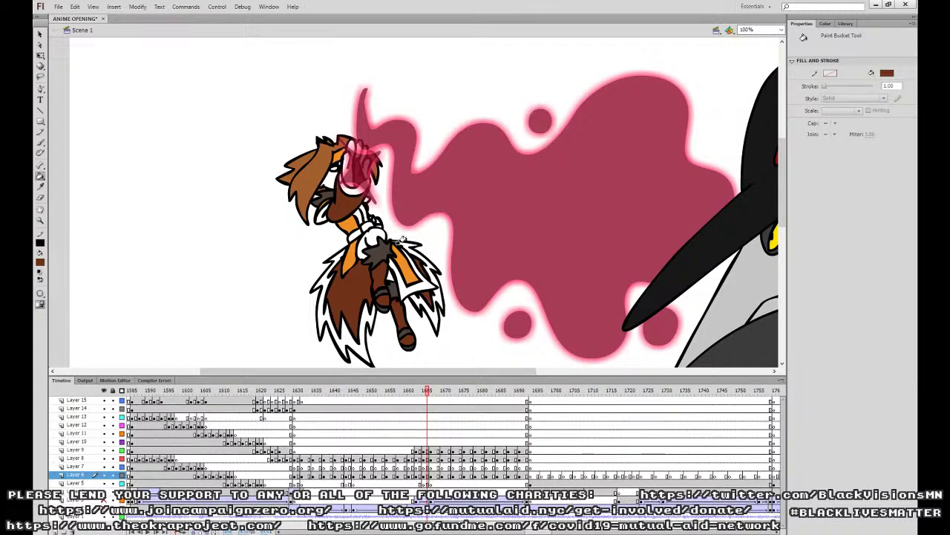
Step forward from frame 1665 to frame 1684 to check the dark brown fills on the warrior.
{"action": "key", "text": "period"}
{"action": "key", "text": "period"}
{"action": "key", "text": "period"}
{"action": "key", "text": "period"}
{"action": "key", "text": "period"}
{"action": "key", "text": "period"}
{"action": "key", "text": "period"}
{"action": "key", "text": "period"}
{"action": "key", "text": "period"}
{"action": "key", "text": "period"}
{"action": "key", "text": "period"}
{"action": "key", "text": "period"}
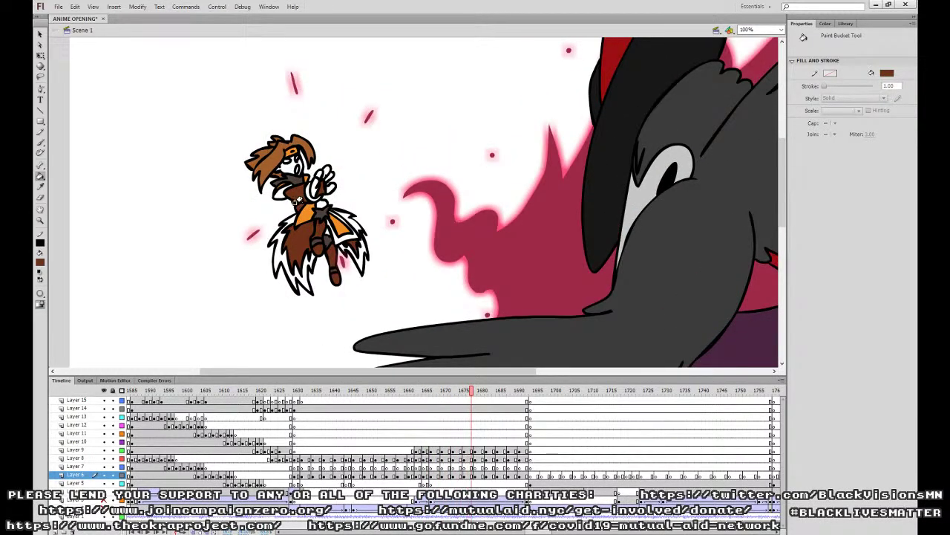
{"action": "key", "text": "period"}
{"action": "key", "text": "period"}
{"action": "key", "text": "period"}
{"action": "key", "text": "period"}
{"action": "key", "text": "period"}
{"action": "key", "text": "period"}
{"action": "key", "text": "period"}
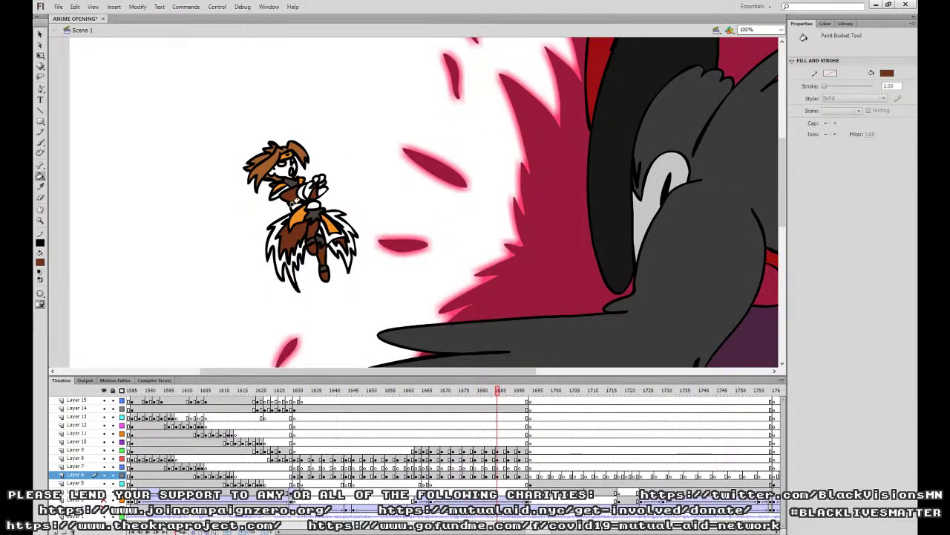
Examine the small character's colouring on the frames from 1684 to 1689 and back to 1666.
{"action": "key", "text": "period"}
{"action": "key", "text": "period"}
{"action": "key", "text": "period"}
{"action": "key", "text": "period"}
{"action": "key", "text": "period"}
{"action": "key", "text": "period"}
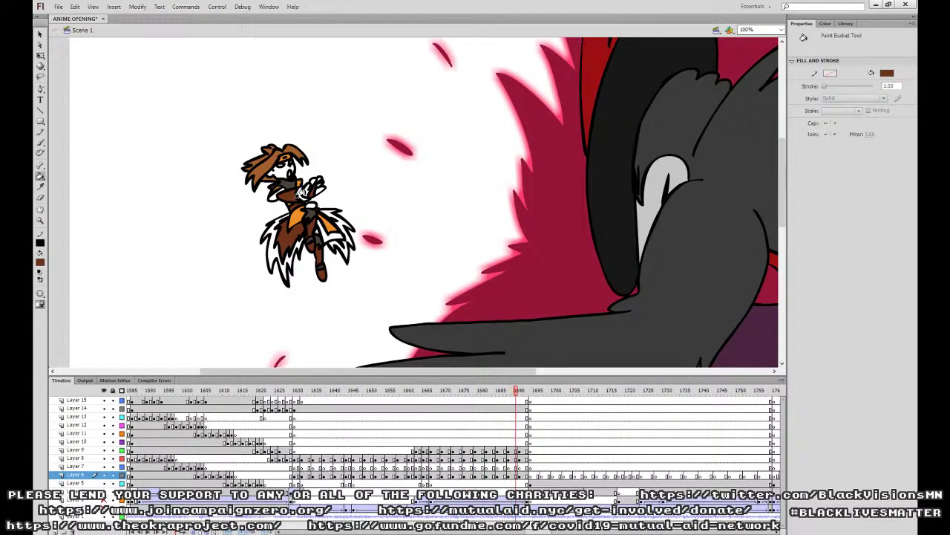
{"action": "key", "text": "comma"}
{"action": "key", "text": "comma"}
{"action": "key", "text": "comma"}
{"action": "key", "text": "comma"}
{"action": "key", "text": "comma"}
{"action": "key", "text": "comma"}
{"action": "key", "text": "comma"}
{"action": "key", "text": "comma"}
{"action": "key", "text": "comma"}
{"action": "key", "text": "comma"}
{"action": "key", "text": "comma"}
{"action": "key", "text": "comma"}
{"action": "key", "text": "comma"}
{"action": "key", "text": "comma"}
{"action": "key", "text": "comma"}
{"action": "key", "text": "comma"}
{"action": "key", "text": "comma"}
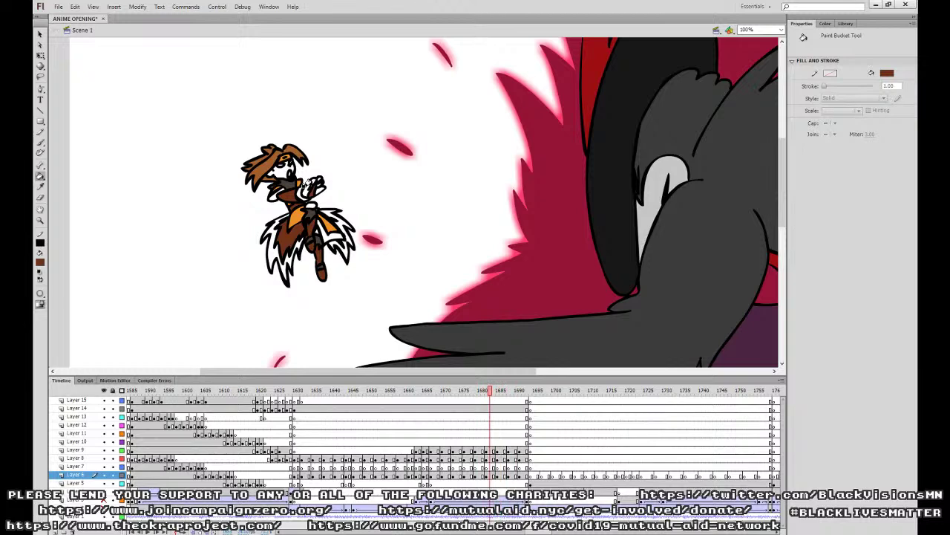
{"action": "key", "text": "comma"}
{"action": "key", "text": "comma"}
{"action": "key", "text": "comma"}
{"action": "key", "text": "comma"}
{"action": "key", "text": "comma"}
{"action": "key", "text": "comma"}
{"action": "key", "text": "comma"}
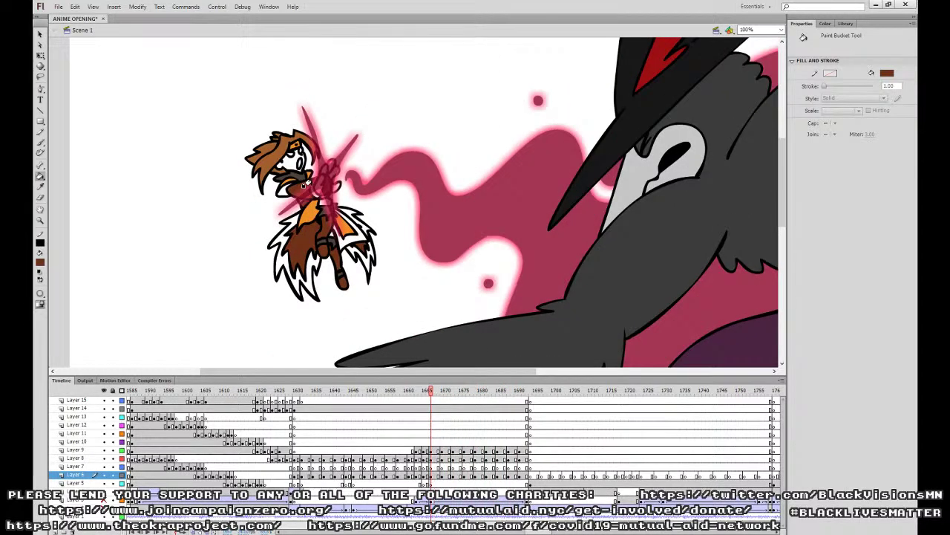
Sample the dark brown of the character's outfit as the fill colour.
{"action": "left_click", "coordinate": [40, 187]}
{"action": "left_click", "coordinate": [313, 216]}
{"action": "key", "text": "period"}
{"action": "key", "text": "period"}
{"action": "key", "text": "period"}
{"action": "left_click", "coordinate": [40, 187]}
{"action": "left_click", "coordinate": [317, 239]}
Fill the coat lining, legs, boots, sleeve and raised palm of the character dark brown on frame 1662.
{"action": "key", "text": "comma"}
{"action": "key", "text": "comma"}
{"action": "key", "text": "comma"}
{"action": "key", "text": "comma"}
{"action": "key", "text": "comma"}
{"action": "left_click_drag", "start_coordinate": [430, 248], "coordinate": [414, 207]}
{"action": "key", "text": "comma"}
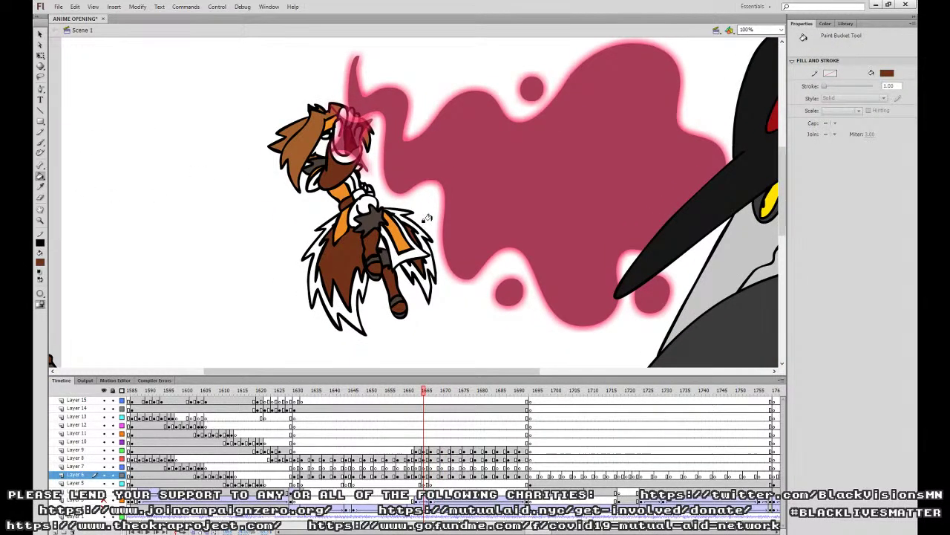
{"action": "key", "text": "comma"}
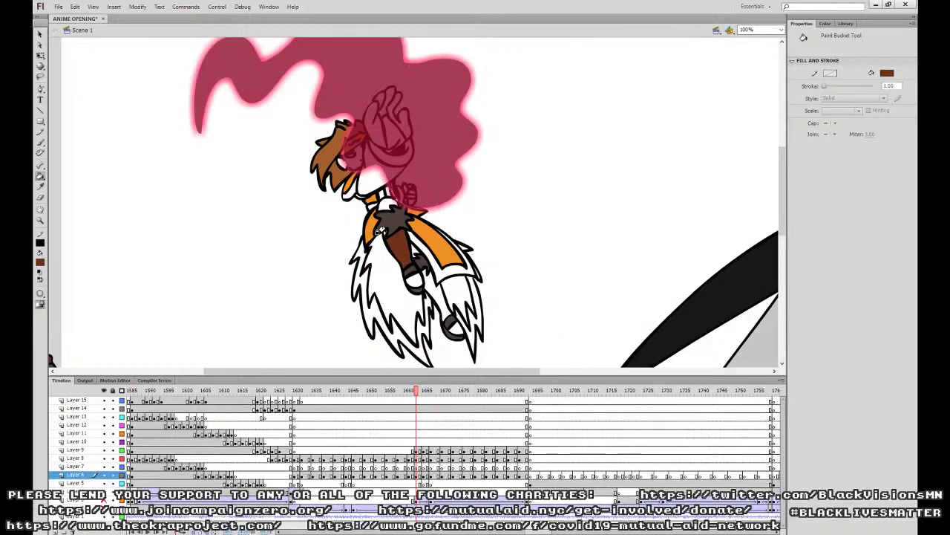
{"action": "left_click", "coordinate": [377, 264]}
{"action": "left_click", "coordinate": [431, 291]}
{"action": "left_click", "coordinate": [449, 325]}
{"action": "left_click", "coordinate": [453, 307]}
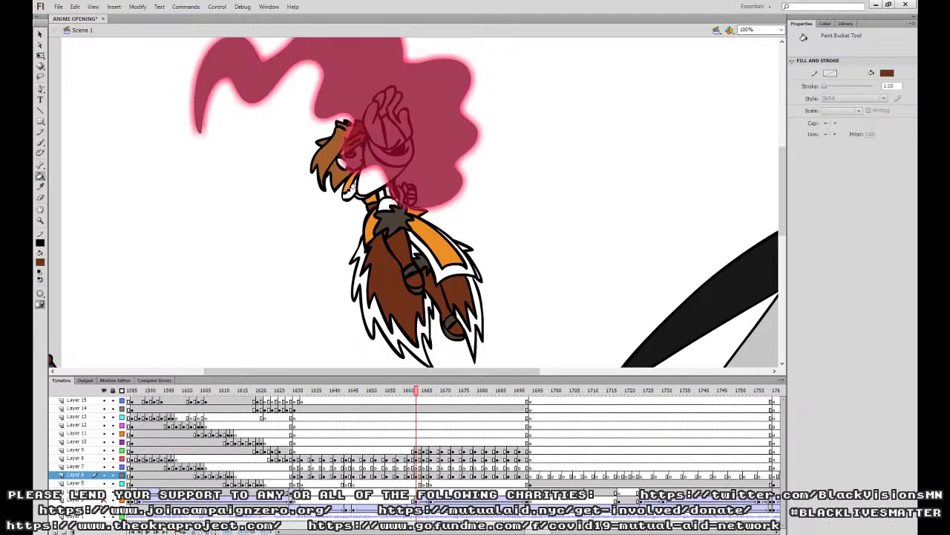
{"action": "left_click", "coordinate": [363, 177]}
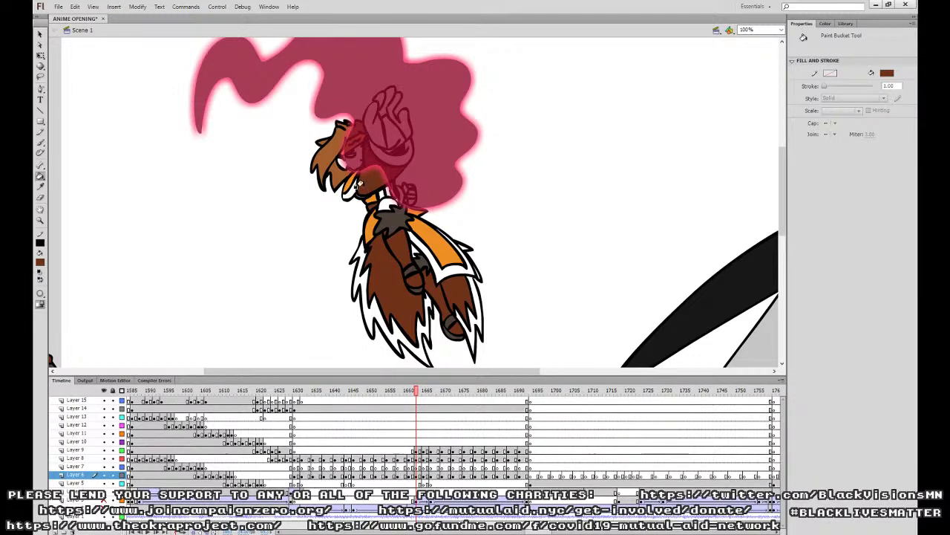
{"action": "left_click", "coordinate": [393, 132]}
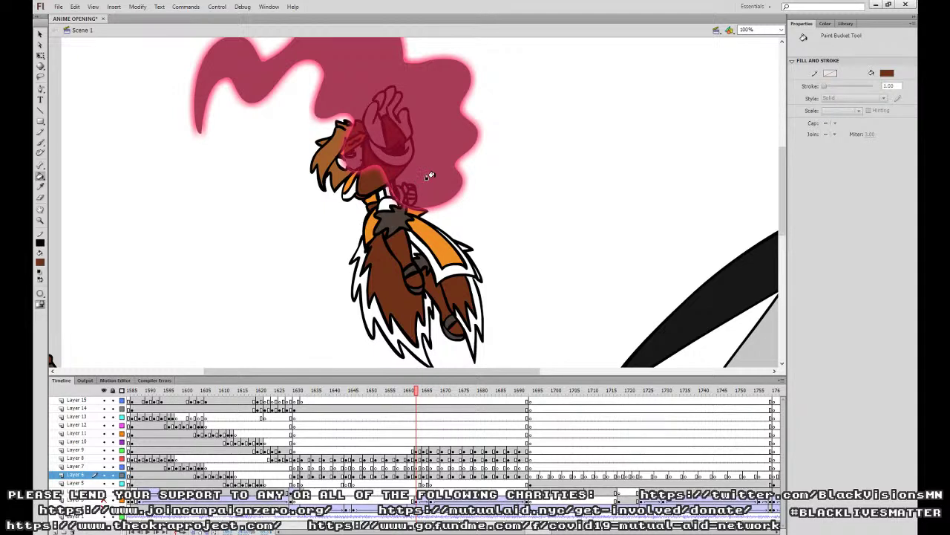
Fill the raised sleeve and the bent forearm dark brown on frame 1660.
{"action": "key", "text": "comma"}
{"action": "key", "text": "comma"}
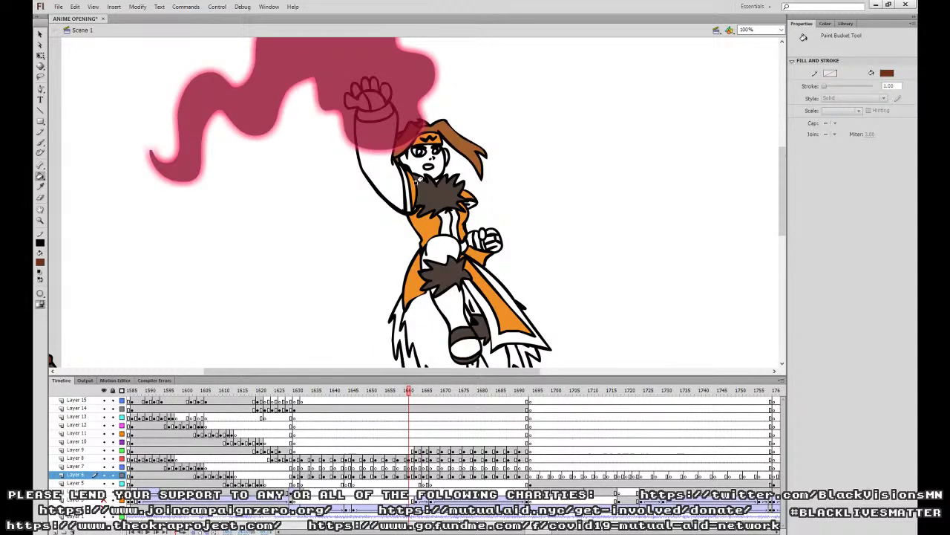
{"action": "left_click", "coordinate": [393, 178]}
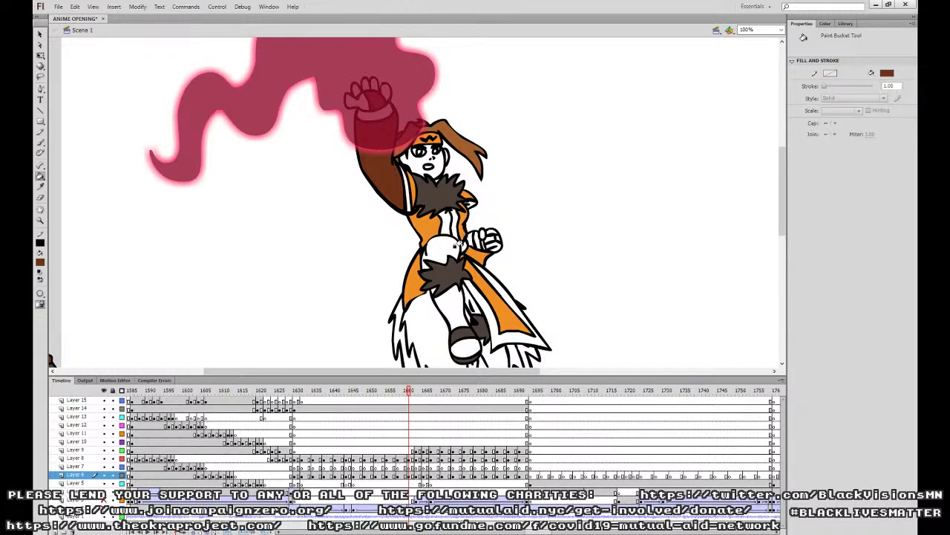
{"action": "left_click", "coordinate": [467, 236]}
Fill both legs, both boots and the coat lining dark brown on frame 1660.
{"action": "scroll", "coordinate": [499, 242], "scroll_direction": "down", "scroll_amount": 3}
{"action": "left_click", "coordinate": [455, 254]}
{"action": "left_click", "coordinate": [461, 286]}
{"action": "left_click", "coordinate": [438, 276]}
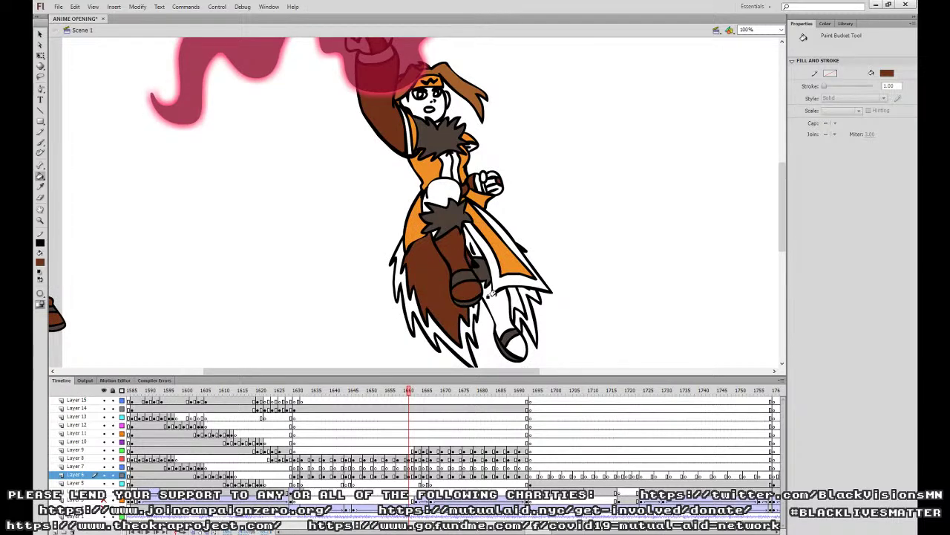
{"action": "left_click", "coordinate": [493, 296]}
{"action": "left_click", "coordinate": [514, 347]}
{"action": "left_click", "coordinate": [514, 301]}
Fill the raised sleeve, front leg, front boot and large coat lining area dark brown on frame 1658.
{"action": "key", "text": "comma"}
{"action": "key", "text": "comma"}
{"action": "left_click", "coordinate": [419, 151]}
{"action": "left_click", "coordinate": [490, 250]}
{"action": "left_click", "coordinate": [504, 304]}
{"action": "left_click", "coordinate": [474, 232]}
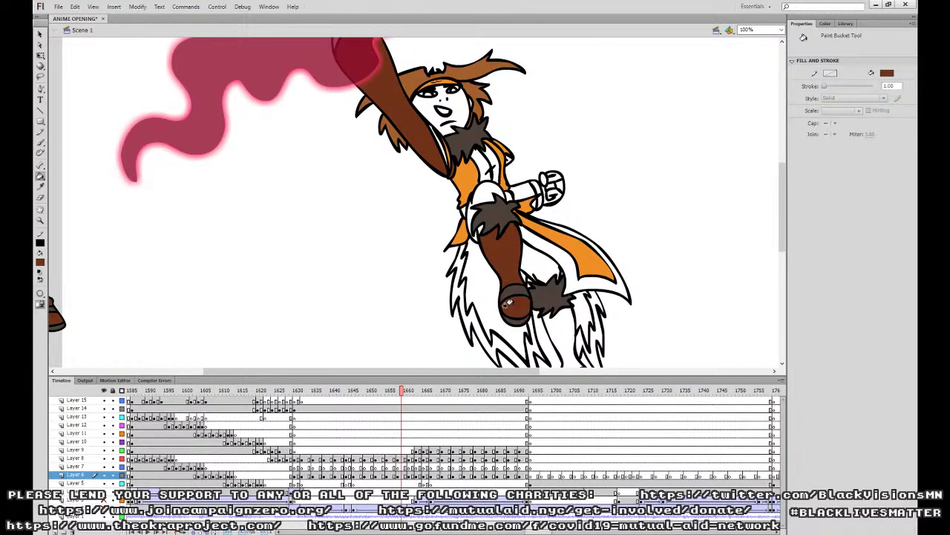
{"action": "left_click", "coordinate": [476, 286]}
Fill the back leg, back boot, remaining coat lining and bent forearm dark brown on frame 1658.
{"action": "left_click_drag", "start_coordinate": [579, 260], "coordinate": [539, 235]}
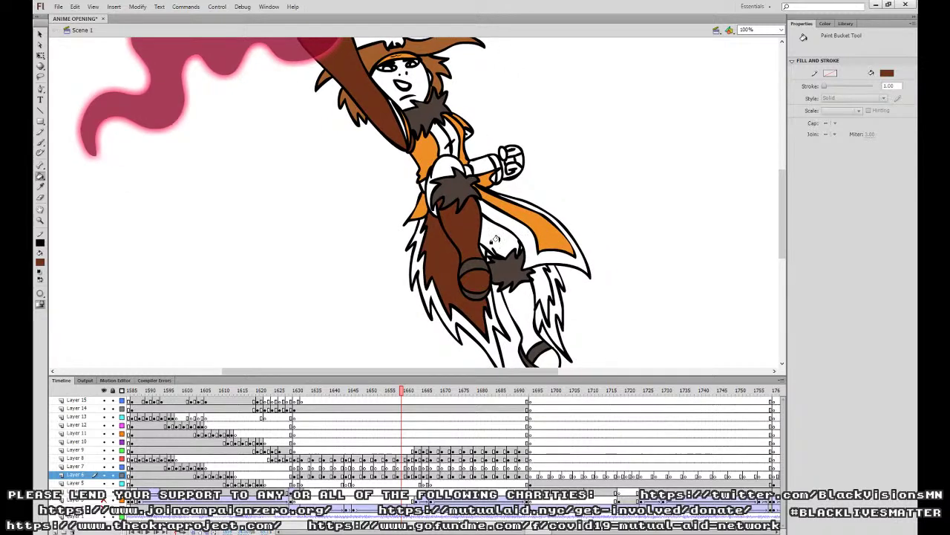
{"action": "left_click", "coordinate": [538, 273]}
{"action": "left_click", "coordinate": [519, 294]}
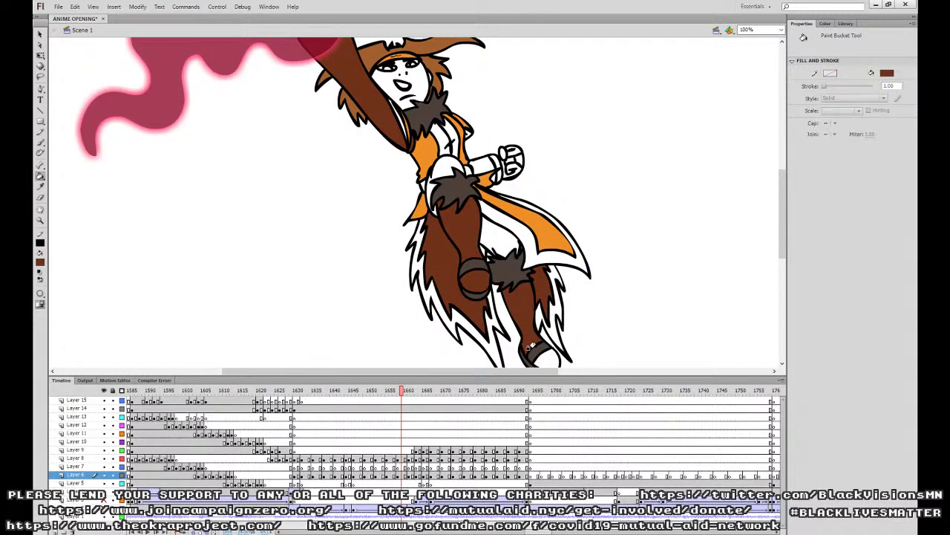
{"action": "left_click", "coordinate": [546, 355]}
{"action": "left_click", "coordinate": [481, 165]}
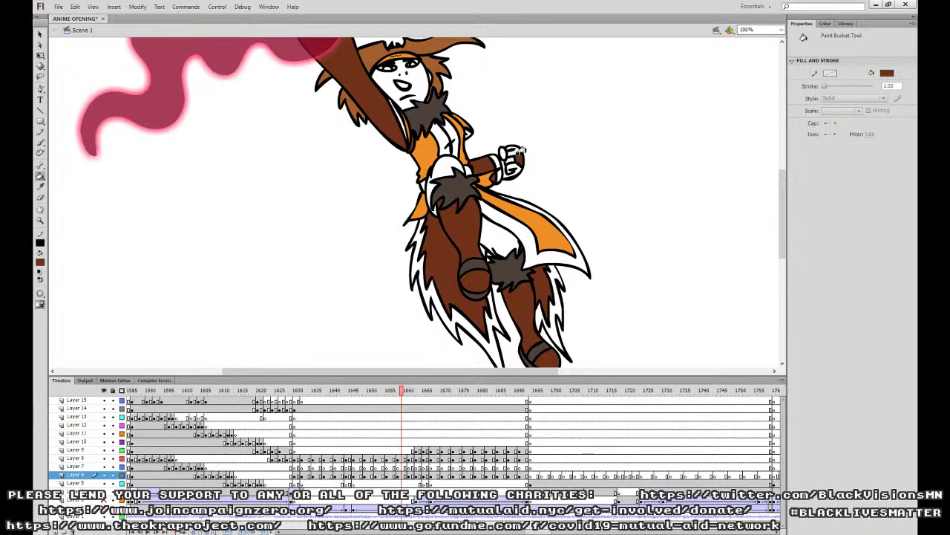
Fill the bent forearm and the raised sleeve dark brown on frame 1656.
{"action": "key", "text": "comma"}
{"action": "key", "text": "comma"}
{"action": "key", "text": "period"}
{"action": "key", "text": "period"}
{"action": "key", "text": "period"}
{"action": "key", "text": "period"}
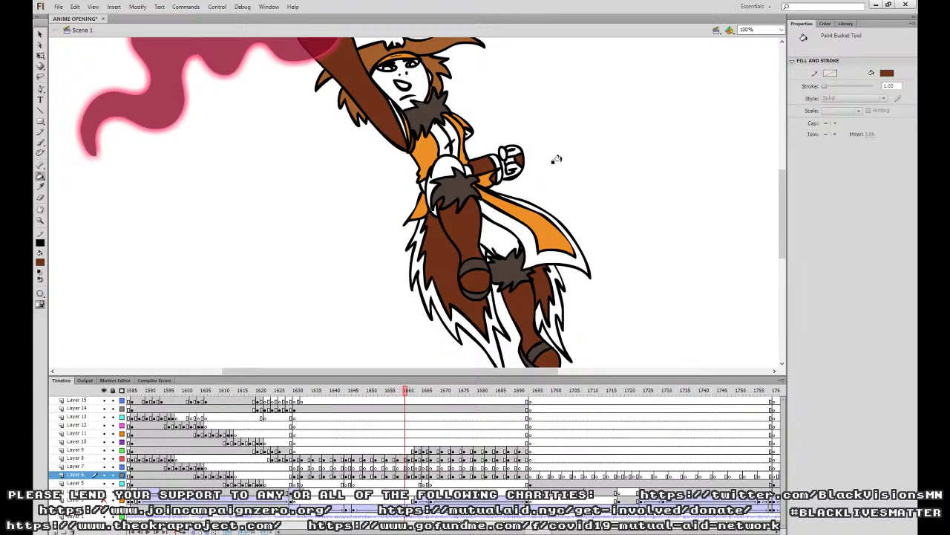
{"action": "key", "text": "comma"}
{"action": "key", "text": "comma"}
{"action": "key", "text": "comma"}
{"action": "key", "text": "comma"}
{"action": "left_click", "coordinate": [488, 161]}
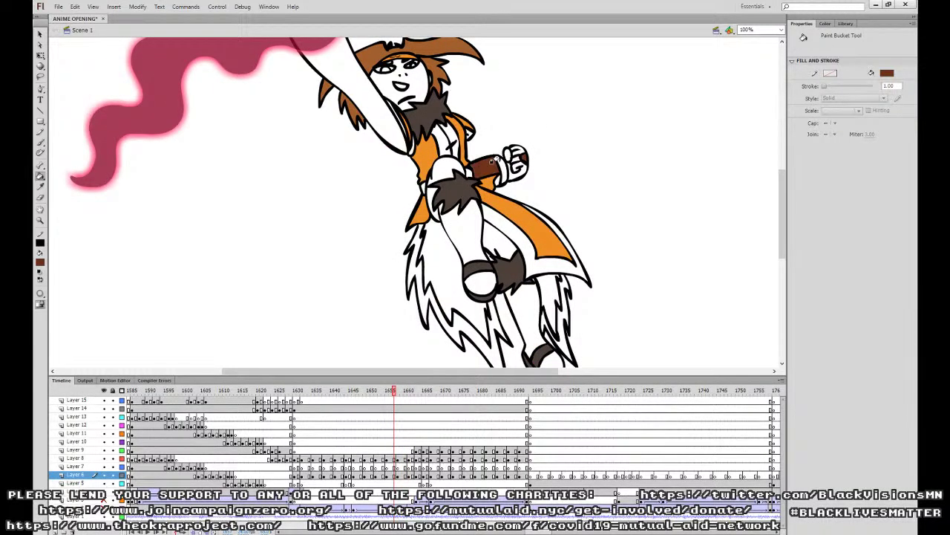
{"action": "left_click", "coordinate": [386, 131]}
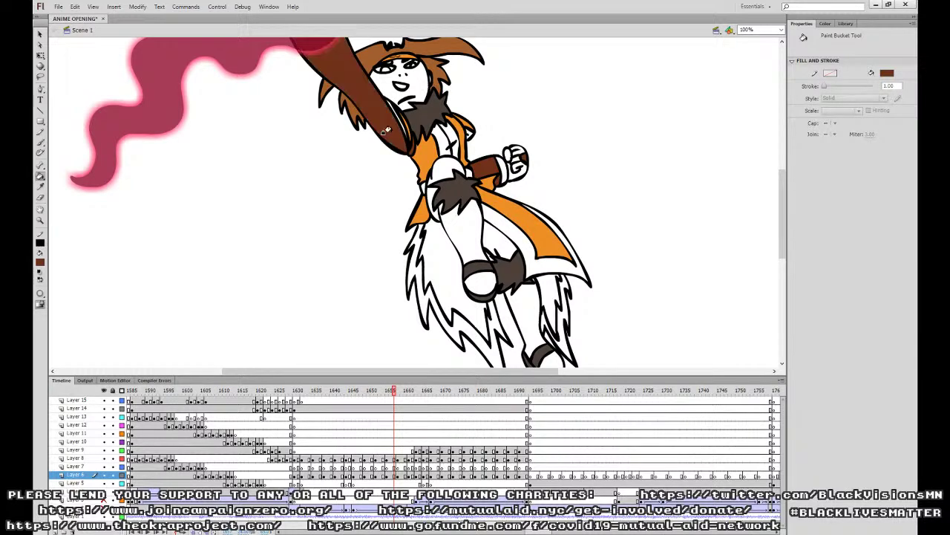
Fill both legs, both boots and the coat lining dark brown on frame 1656, undoing any stray fill.
{"action": "left_click", "coordinate": [462, 239]}
{"action": "left_click", "coordinate": [473, 281]}
{"action": "left_click", "coordinate": [441, 271]}
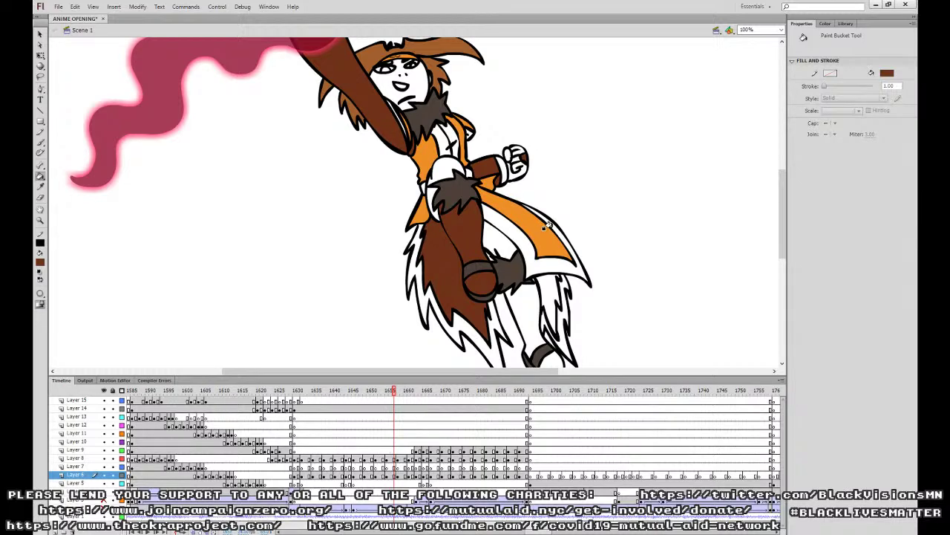
{"action": "left_click", "coordinate": [551, 283]}
{"action": "left_click", "coordinate": [549, 279]}
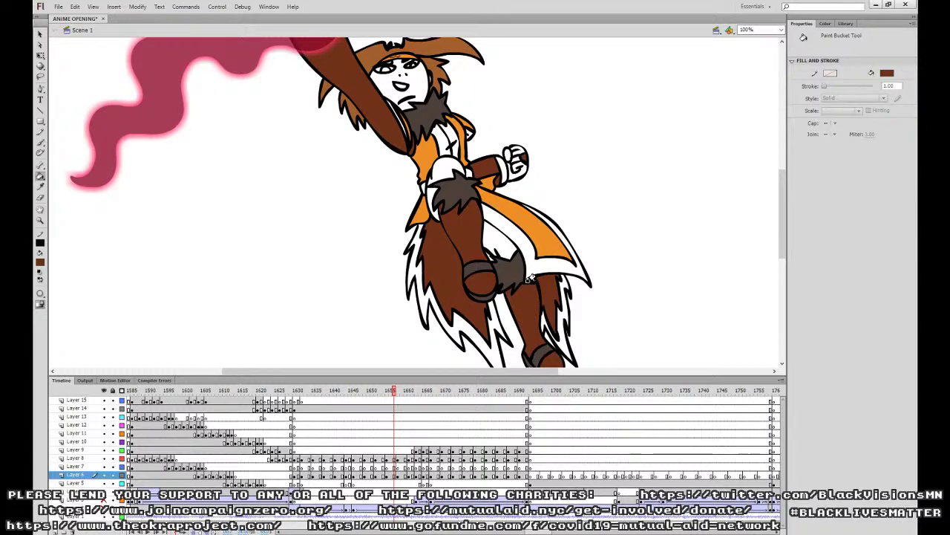
{"action": "key", "text": "ctrl+z"}
Fill the back leg, back boot and small coat lining area dark brown on frame 1653.
{"action": "key", "text": "period"}
{"action": "key", "text": "period"}
{"action": "key", "text": "comma"}
{"action": "key", "text": "comma"}
{"action": "key", "text": "comma"}
{"action": "key", "text": "comma"}
{"action": "key", "text": "comma"}
{"action": "left_click", "coordinate": [526, 300]}
{"action": "left_click", "coordinate": [547, 364]}
{"action": "left_click", "coordinate": [548, 300]}
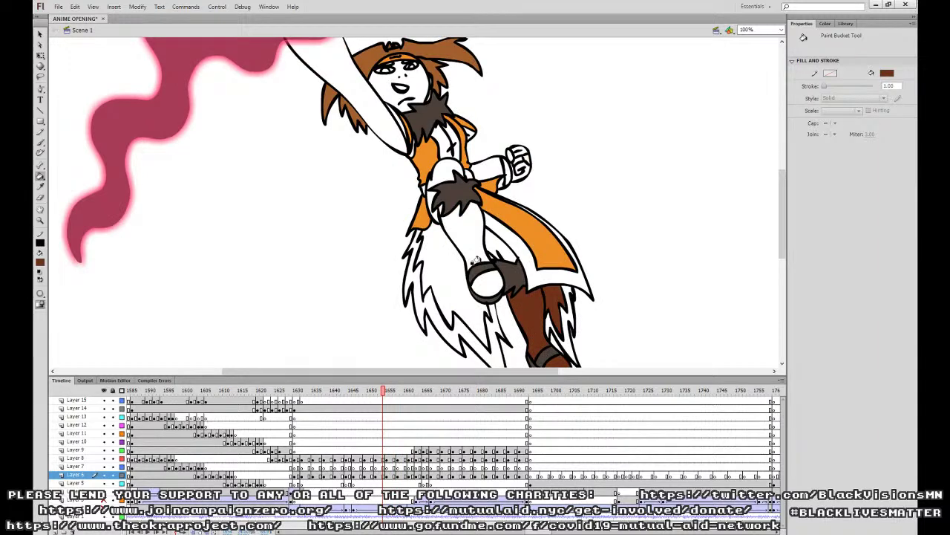
Fill the front leg, front boot, large coat lining area and bent forearm dark brown on frame 1653.
{"action": "left_click", "coordinate": [474, 251]}
{"action": "left_click", "coordinate": [479, 282]}
{"action": "left_click", "coordinate": [444, 294]}
{"action": "left_click", "coordinate": [487, 168]}
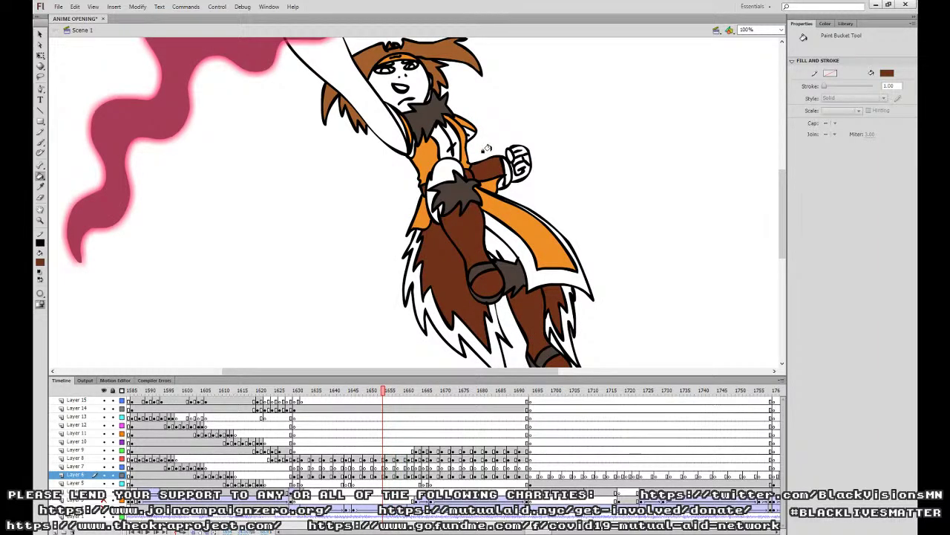
Fill the missed patch beside the waist dark brown on frame 1658, checking it against the neighbouring frames.
{"action": "key", "text": "period"}
{"action": "key", "text": "period"}
{"action": "key", "text": "period"}
{"action": "key", "text": "period"}
{"action": "key", "text": "period"}
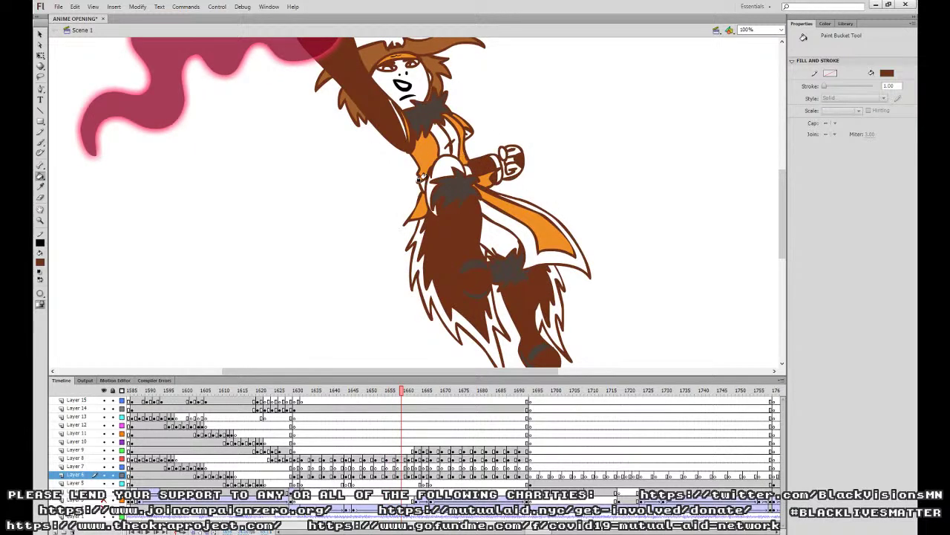
{"action": "key", "text": "period"}
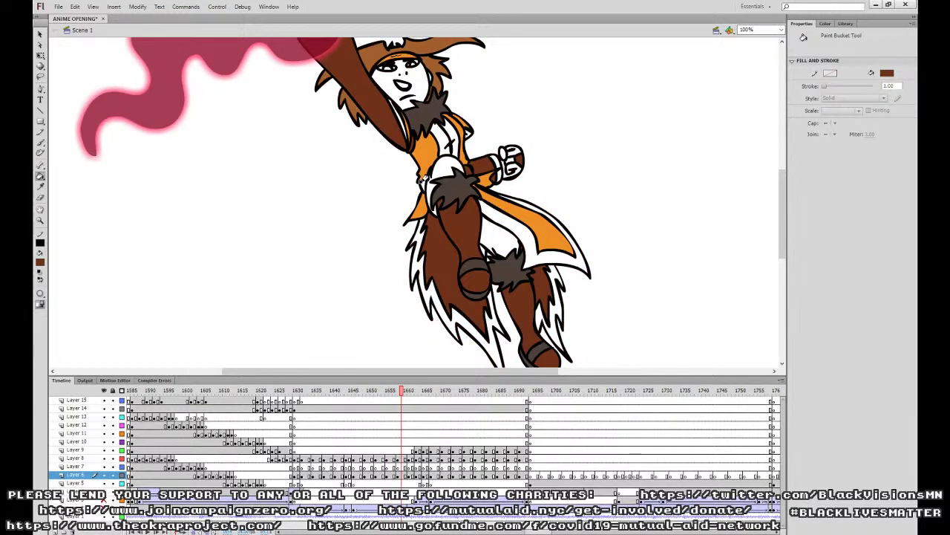
{"action": "key", "text": "period"}
{"action": "key", "text": "period"}
{"action": "key", "text": "period"}
{"action": "key", "text": "comma"}
{"action": "key", "text": "comma"}
{"action": "key", "text": "comma"}
{"action": "key", "text": "comma"}
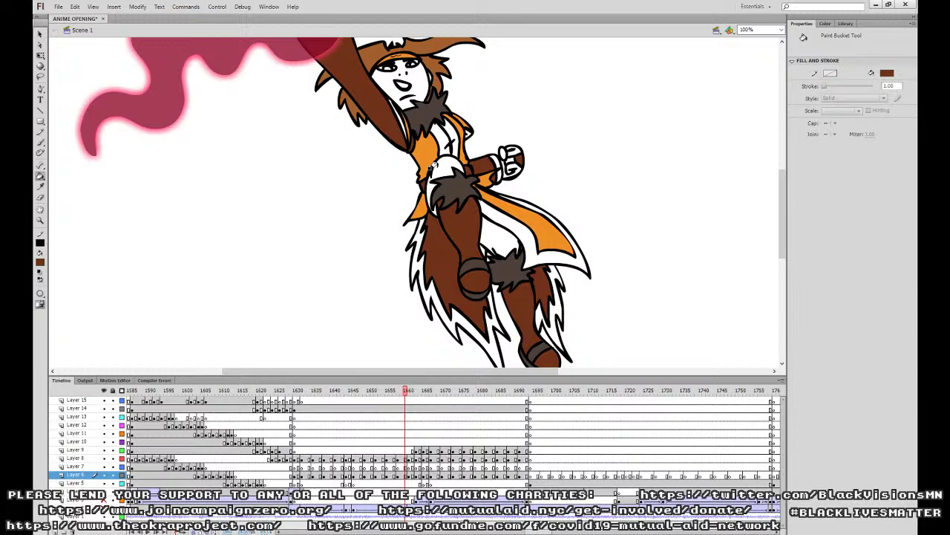
Fill the raised sleeve and the gap in the clenched fist dark brown on frame 1653.
{"action": "key", "text": "comma"}
{"action": "key", "text": "comma"}
{"action": "key", "text": "comma"}
{"action": "key", "text": "comma"}
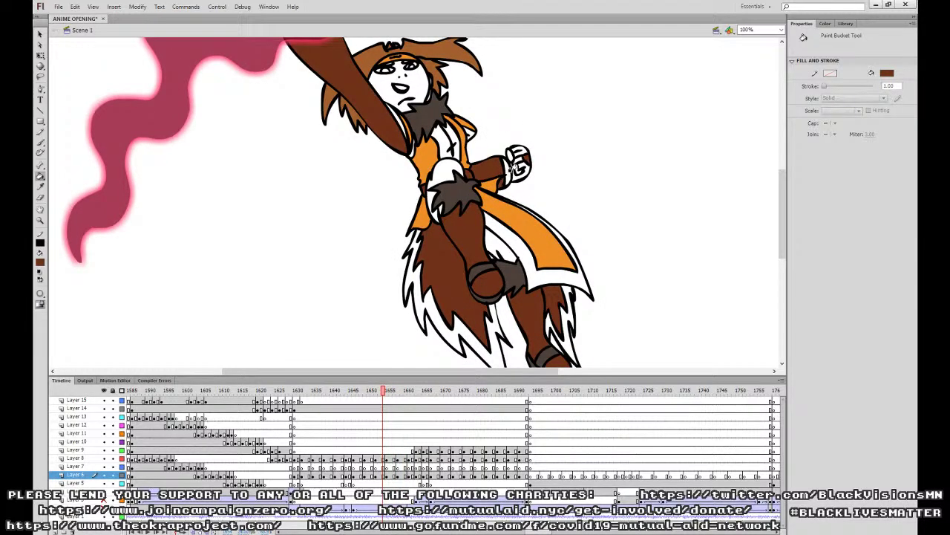
Fill both legs, the front boot and the coat lining dark brown on frame 1650.
{"action": "key", "text": "period"}
{"action": "key", "text": "comma"}
{"action": "key", "text": "comma"}
{"action": "key", "text": "comma"}
{"action": "key", "text": "comma"}
{"action": "left_click", "coordinate": [447, 225]}
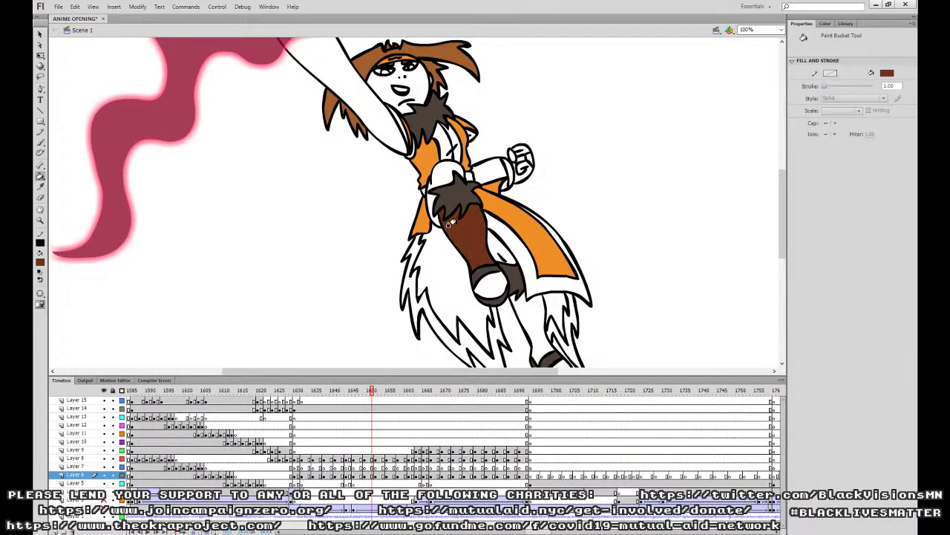
{"action": "left_click", "coordinate": [441, 281]}
{"action": "left_click", "coordinate": [481, 281]}
{"action": "left_click", "coordinate": [528, 321]}
{"action": "left_click", "coordinate": [561, 371]}
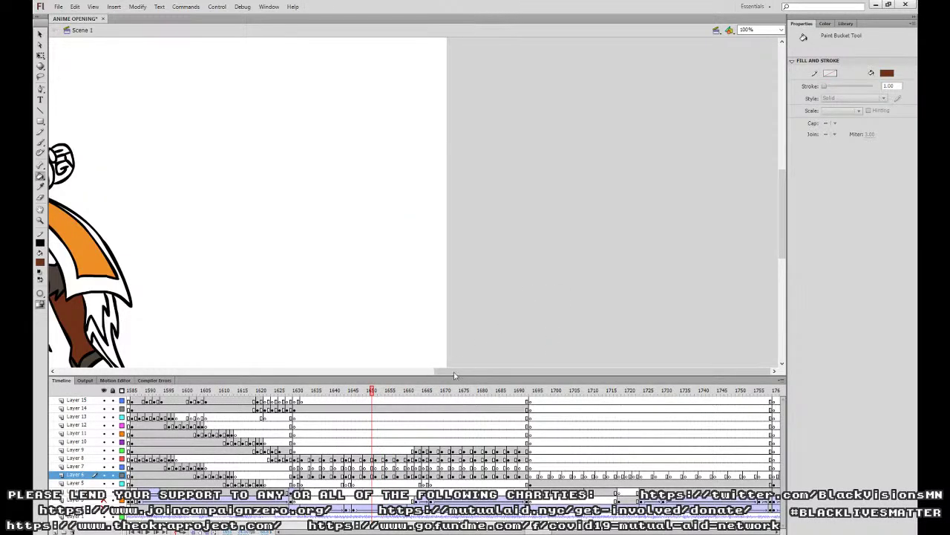
Fill the raised sleeve, bent forearm and clenched fist gap dark brown on frame 1650.
{"action": "left_click", "coordinate": [431, 371]}
{"action": "scroll", "coordinate": [470, 329], "scroll_direction": "right", "scroll_amount": 5}
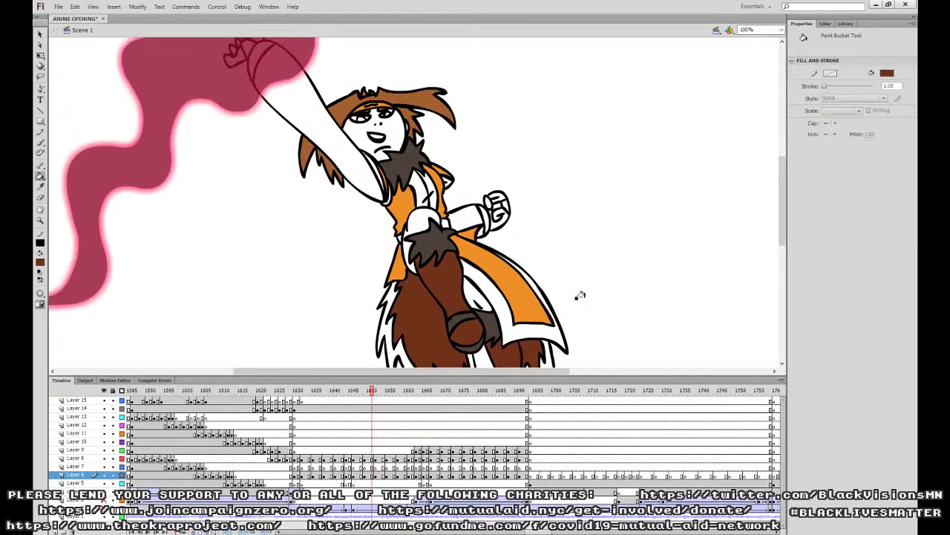
{"action": "left_click", "coordinate": [356, 169]}
{"action": "left_click", "coordinate": [466, 216]}
{"action": "left_click_drag", "start_coordinate": [465, 201], "coordinate": [479, 238]}
{"action": "left_click", "coordinate": [494, 268]}
{"action": "left_click", "coordinate": [519, 243]}
Fill the raised hand's palm dark brown on the frames around 1655 to 1657.
{"action": "key", "text": "period"}
{"action": "key", "text": "period"}
{"action": "key", "text": "period"}
{"action": "key", "text": "period"}
{"action": "key", "text": "period"}
{"action": "key", "text": "period"}
{"action": "key", "text": "period"}
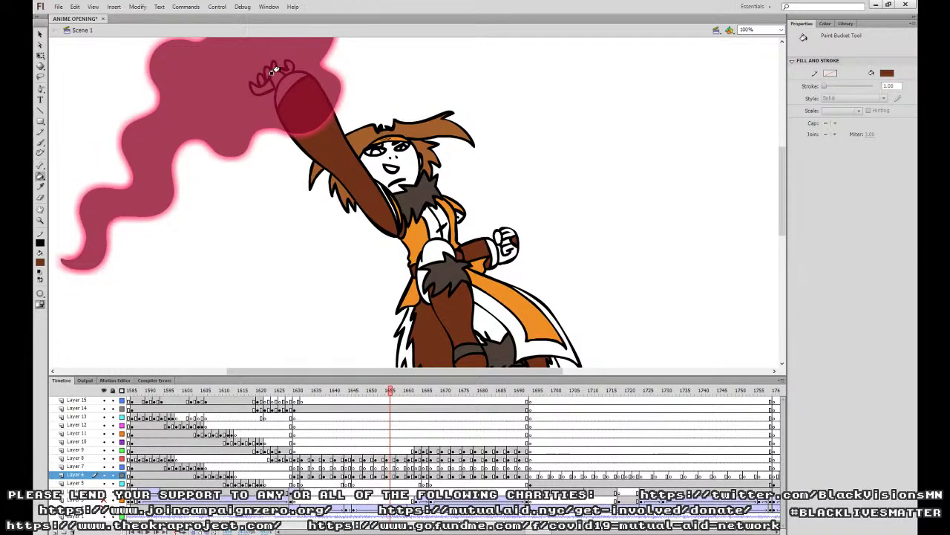
{"action": "key", "text": "comma"}
{"action": "key", "text": "comma"}
{"action": "key", "text": "period"}
{"action": "key", "text": "period"}
{"action": "key", "text": "period"}
{"action": "key", "text": "period"}
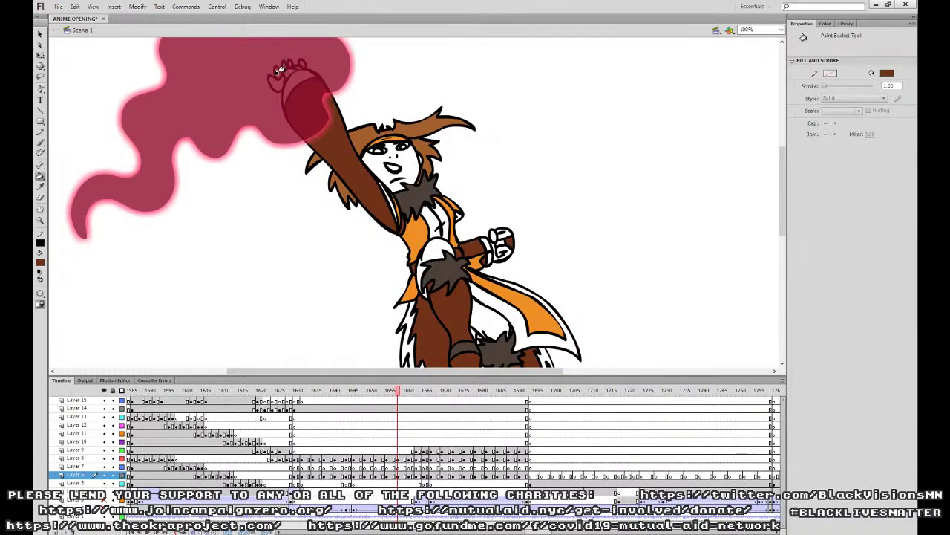
{"action": "key", "text": "comma"}
{"action": "key", "text": "comma"}
{"action": "key", "text": "comma"}
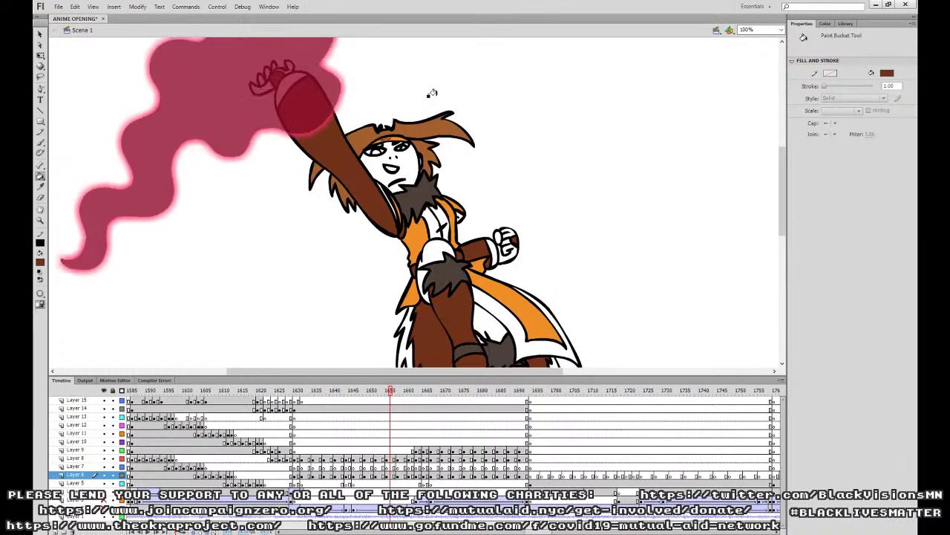
Fill the raised sleeve and the bent forearm dark brown on frame 1646.
{"action": "key", "text": "comma"}
{"action": "key", "text": "comma"}
{"action": "key", "text": "comma"}
{"action": "key", "text": "comma"}
{"action": "key", "text": "comma"}
{"action": "key", "text": "comma"}
{"action": "key", "text": "comma"}
{"action": "key", "text": "comma"}
{"action": "key", "text": "comma"}
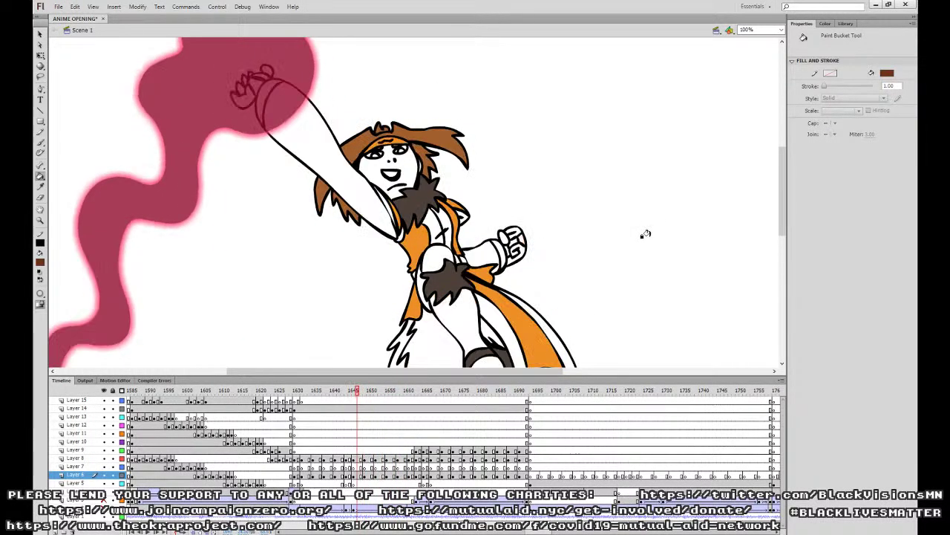
{"action": "left_click", "coordinate": [312, 141]}
{"action": "left_click_drag", "start_coordinate": [503, 223], "coordinate": [491, 157]}
{"action": "left_click", "coordinate": [467, 185]}
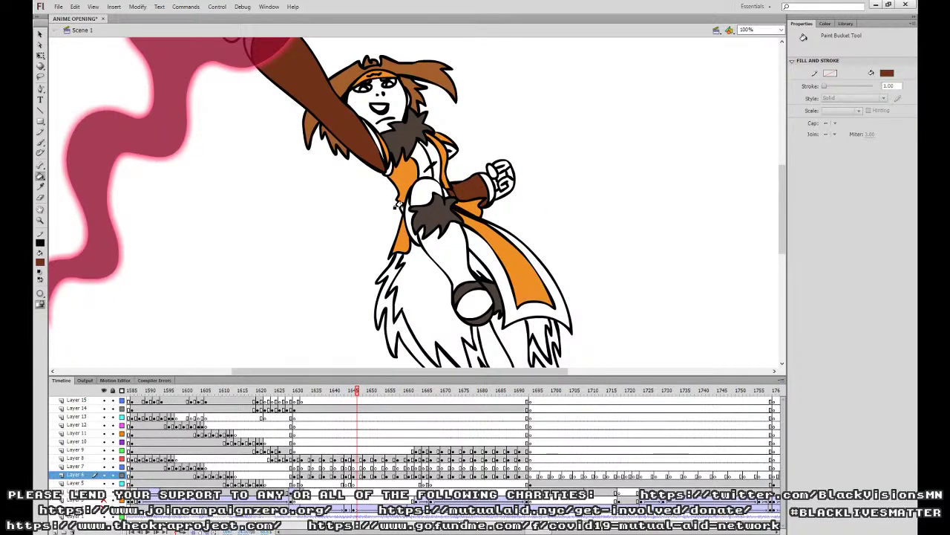
Fill both legs, both boots and the coat lining dark brown on frame 1646.
{"action": "left_click", "coordinate": [450, 248]}
{"action": "left_click", "coordinate": [474, 303]}
{"action": "left_click", "coordinate": [436, 317]}
{"action": "left_click_drag", "start_coordinate": [553, 293], "coordinate": [535, 268]}
{"action": "left_click", "coordinate": [523, 305]}
{"action": "left_click", "coordinate": [496, 318]}
{"action": "left_click", "coordinate": [523, 360]}
Check the character's fills on the frames from about 1648 to 1654.
{"action": "key", "text": "period"}
{"action": "key", "text": "period"}
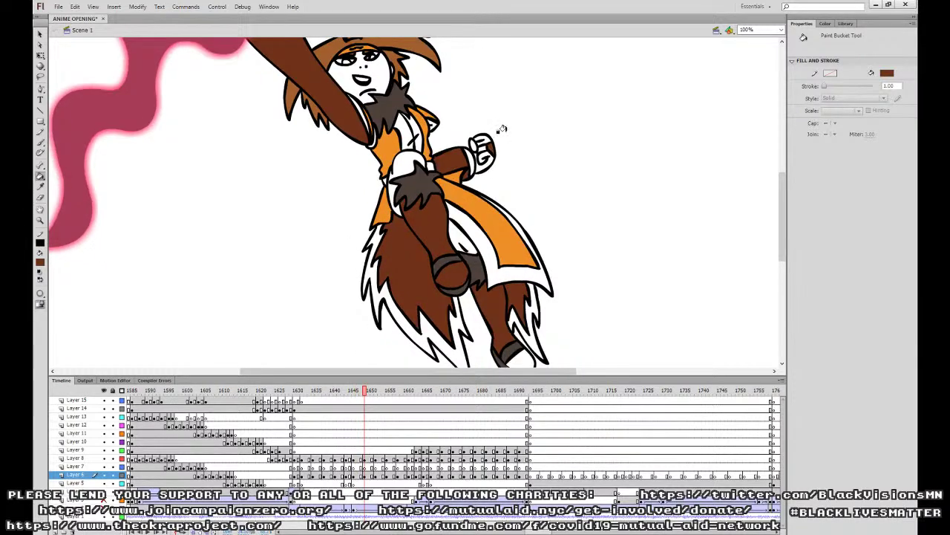
{"action": "left_click", "coordinate": [40, 143]}
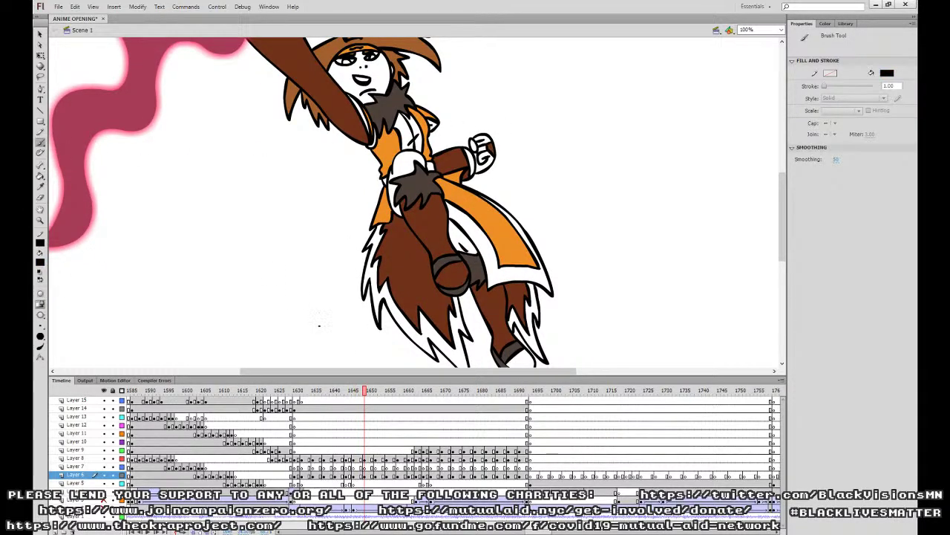
{"action": "left_click", "coordinate": [363, 451]}
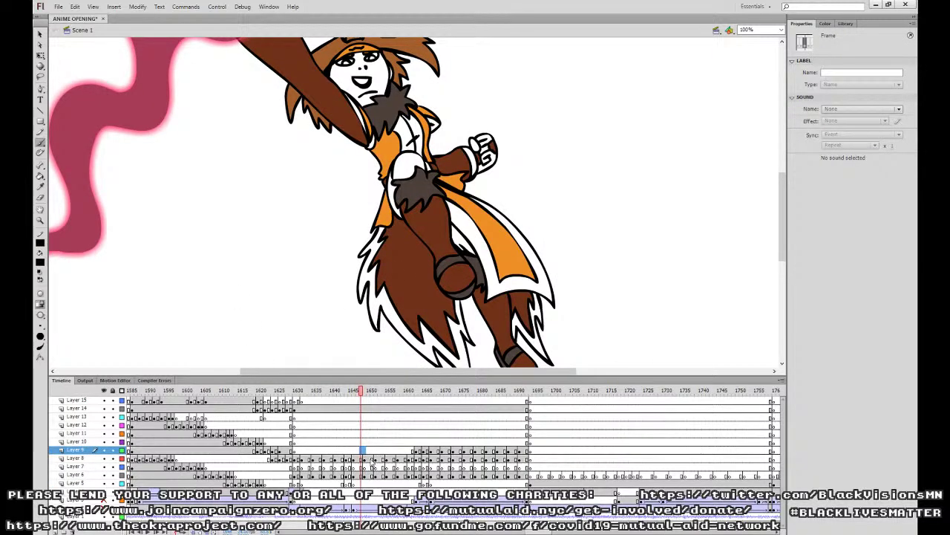
{"action": "left_click", "coordinate": [364, 458]}
{"action": "left_click", "coordinate": [364, 474]}
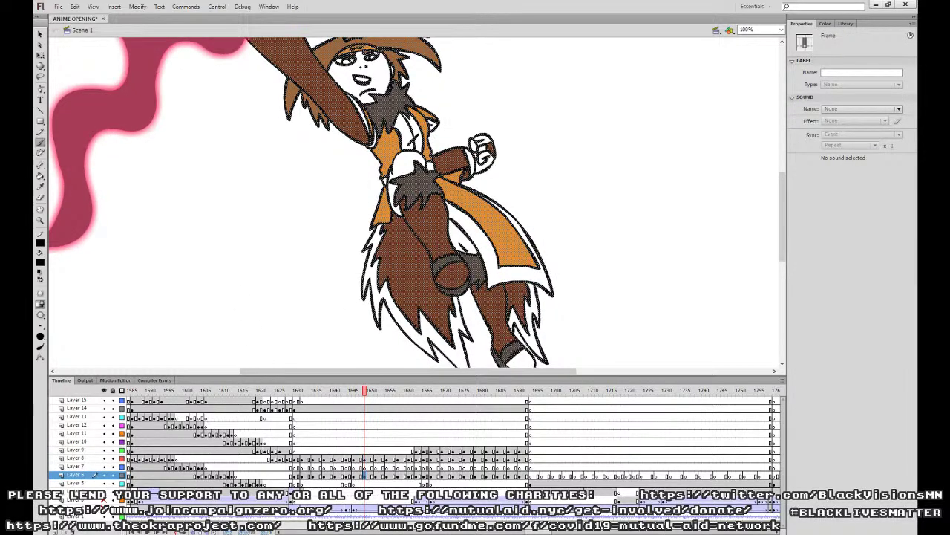
{"action": "left_click", "coordinate": [373, 475]}
{"action": "key", "text": "Escape"}
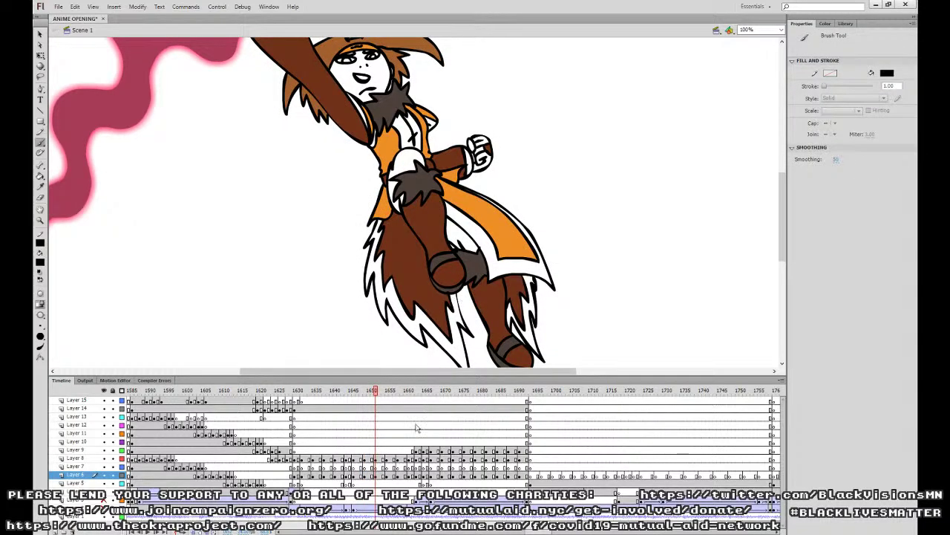
{"action": "left_click", "coordinate": [385, 475]}
{"action": "key", "text": "Escape"}
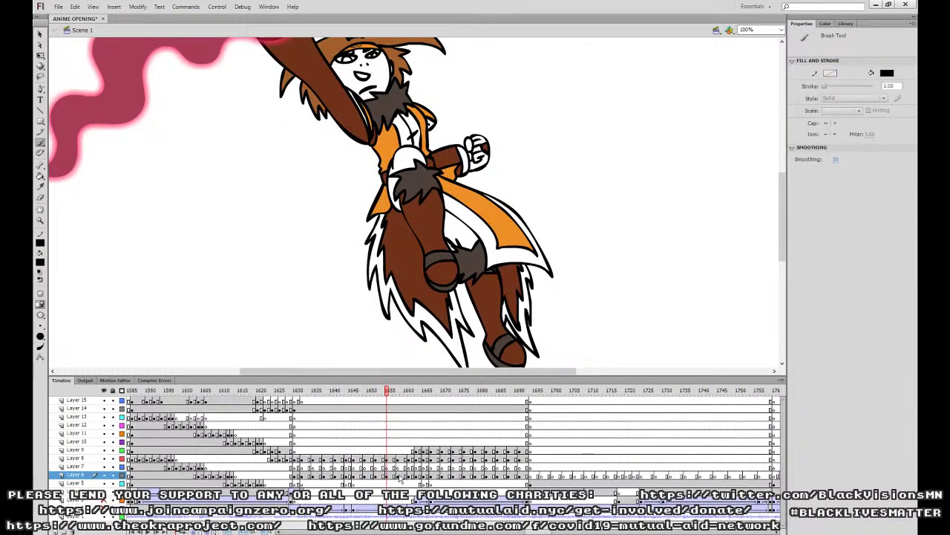
Sample the dark brown again and fill the gap in the clenched fist around frame 1657.
{"action": "key", "text": "period"}
{"action": "key", "text": "period"}
{"action": "key", "text": "period"}
{"action": "left_click", "coordinate": [40, 186]}
{"action": "left_click", "coordinate": [479, 150]}
{"action": "left_click", "coordinate": [470, 153]}
{"action": "key", "text": "period"}
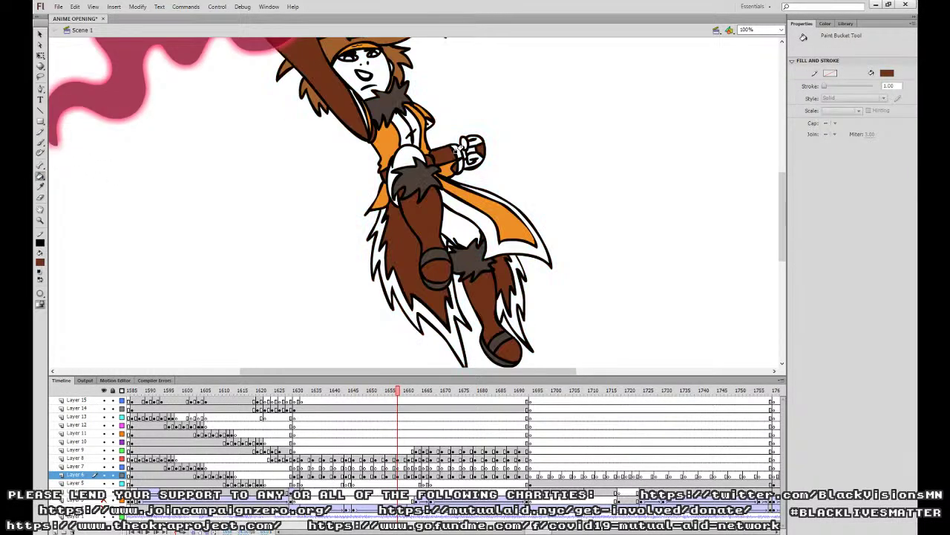
Examine the frames between about 1657 and 1660 for areas still missing dark brown.
{"action": "key", "text": "period"}
{"action": "key", "text": "period"}
{"action": "key", "text": "period"}
{"action": "key", "text": "comma"}
{"action": "key", "text": "comma"}
{"action": "key", "text": "comma"}
{"action": "key", "text": "period"}
{"action": "key", "text": "period"}
{"action": "key", "text": "period"}
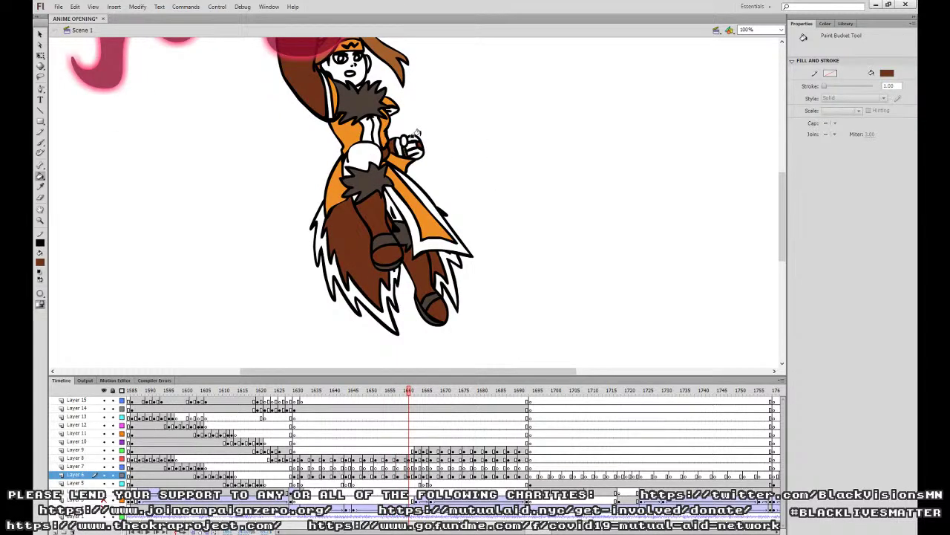
Fill the remaining gap in the clenched fist dark brown on frame 1653.
{"action": "key", "text": "comma"}
{"action": "key", "text": "comma"}
{"action": "key", "text": "comma"}
{"action": "key", "text": "comma"}
{"action": "key", "text": "comma"}
{"action": "key", "text": "comma"}
{"action": "key", "text": "comma"}
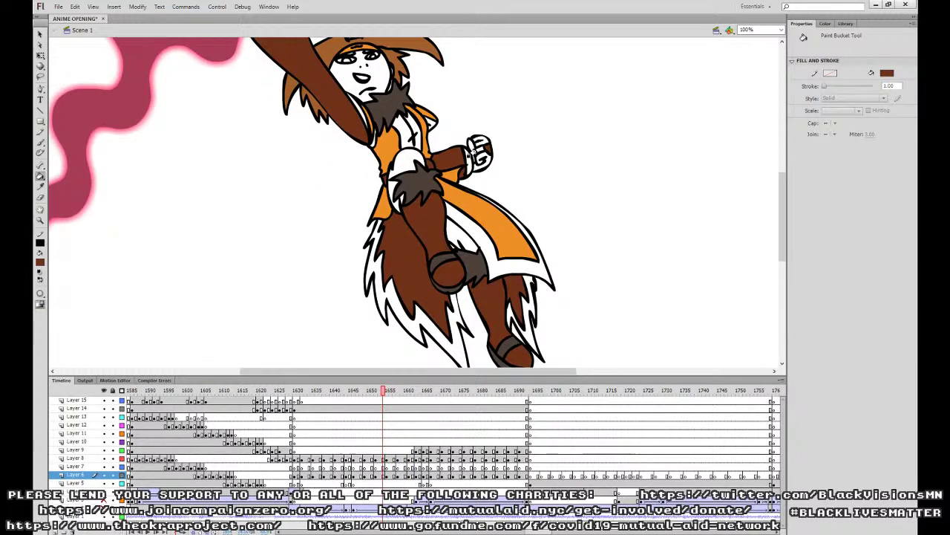
{"action": "left_click", "coordinate": [474, 152]}
Undo the stray fill over the outlines and fill both belt sections at the waist dark brown on frame 1650.
{"action": "key", "text": "comma"}
{"action": "key", "text": "period"}
{"action": "key", "text": "comma"}
{"action": "key", "text": "comma"}
{"action": "key", "text": "comma"}
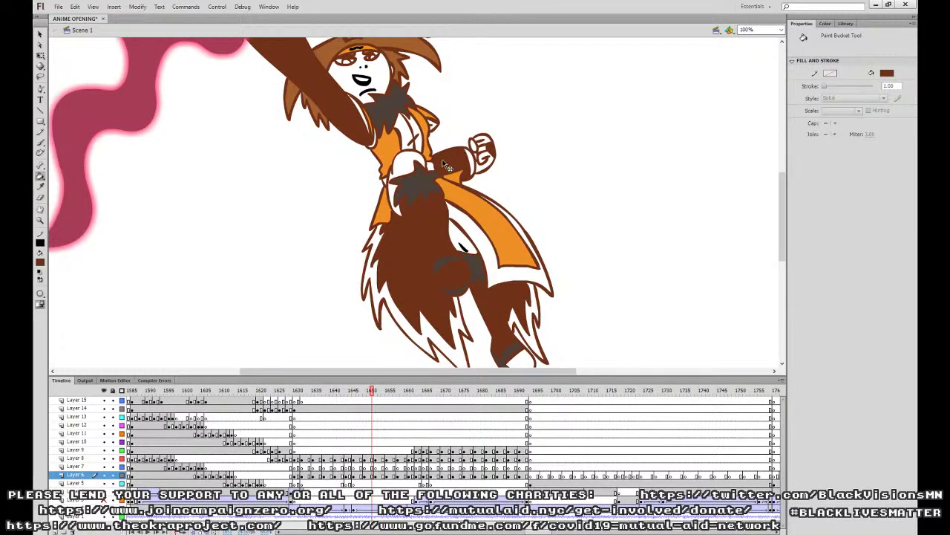
{"action": "key", "text": "ctrl+z"}
{"action": "left_click", "coordinate": [430, 166]}
{"action": "left_click", "coordinate": [384, 181]}
Fill both belt sections and the outstretched sleeve dark brown on frame 1644.
{"action": "key", "text": "comma"}
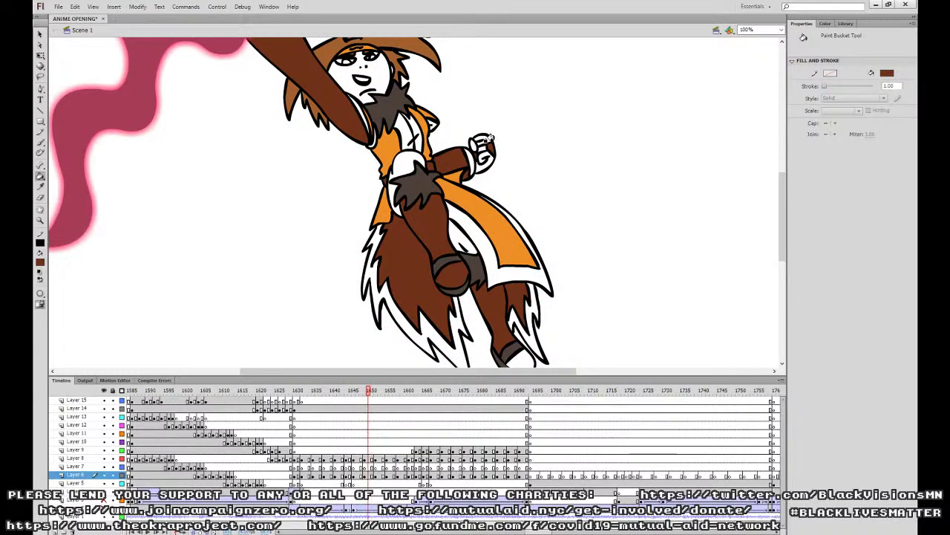
{"action": "key", "text": "comma"}
{"action": "key", "text": "comma"}
{"action": "key", "text": "comma"}
{"action": "key", "text": "comma"}
{"action": "left_click", "coordinate": [425, 235]}
{"action": "left_click", "coordinate": [377, 235]}
{"action": "left_click", "coordinate": [344, 167]}
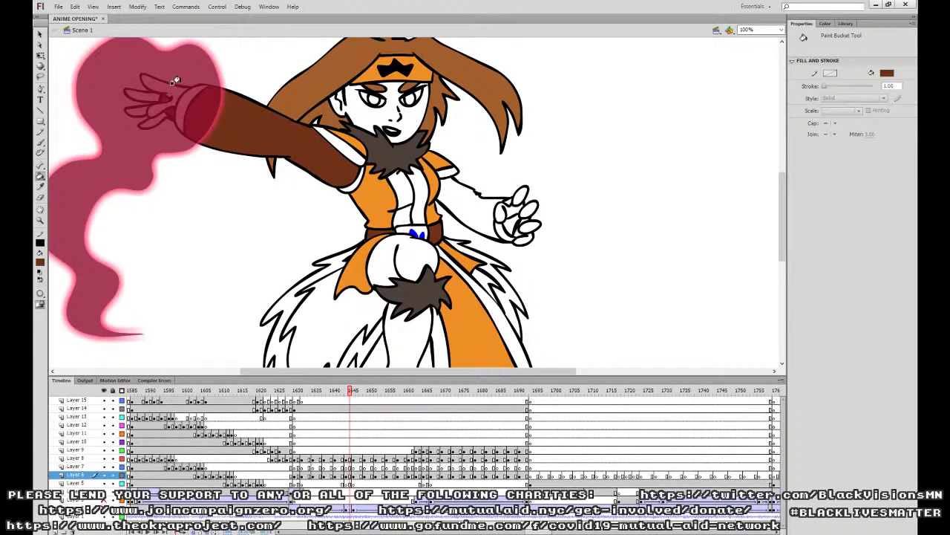
Fill the lowered arm's sleeve, both palms, the front leg and the coat lining dark brown on frame 1644.
{"action": "left_click", "coordinate": [476, 205]}
{"action": "scroll", "coordinate": [445, 237], "scroll_direction": "down", "scroll_amount": 4}
{"action": "left_click", "coordinate": [415, 267]}
{"action": "left_click", "coordinate": [414, 291]}
{"action": "left_click", "coordinate": [367, 227]}
{"action": "left_click_drag", "start_coordinate": [525, 178], "coordinate": [509, 263]}
{"action": "left_click", "coordinate": [464, 254]}
{"action": "scroll", "coordinate": [509, 263], "scroll_direction": "down", "scroll_amount": 1}
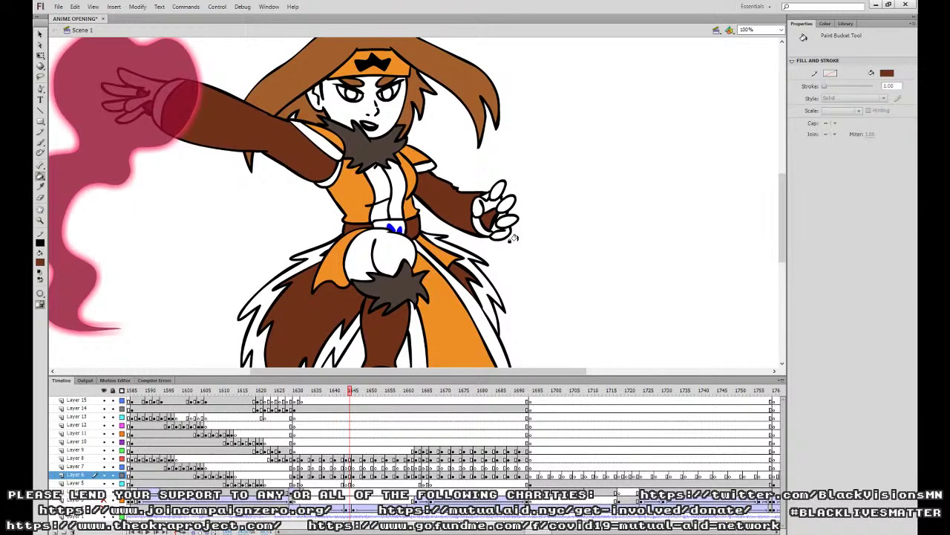
Examine the dark brown fills on the frames from about 1646 to 1657, going forward and back.
{"action": "key", "text": "period"}
{"action": "key", "text": "period"}
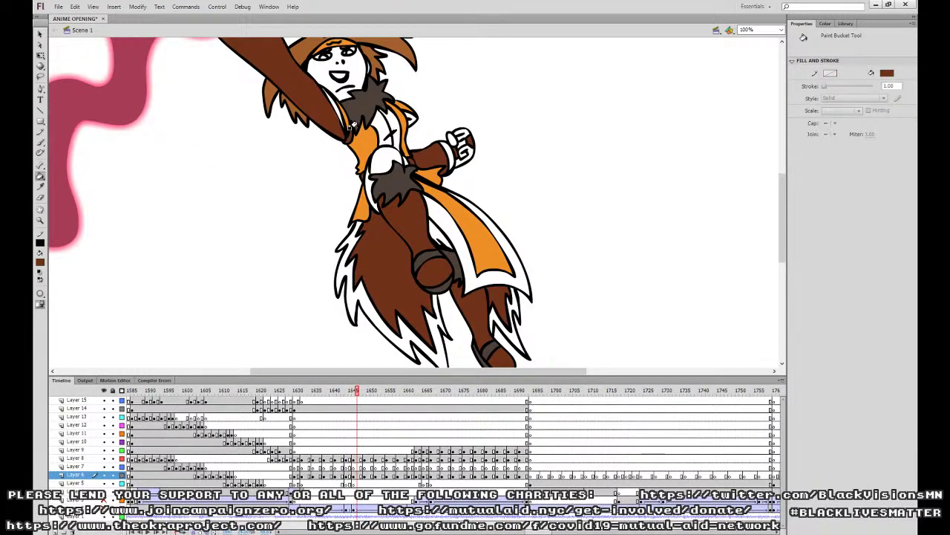
{"action": "key", "text": "period"}
{"action": "key", "text": "period"}
{"action": "key", "text": "period"}
{"action": "key", "text": "period"}
{"action": "key", "text": "period"}
{"action": "key", "text": "period"}
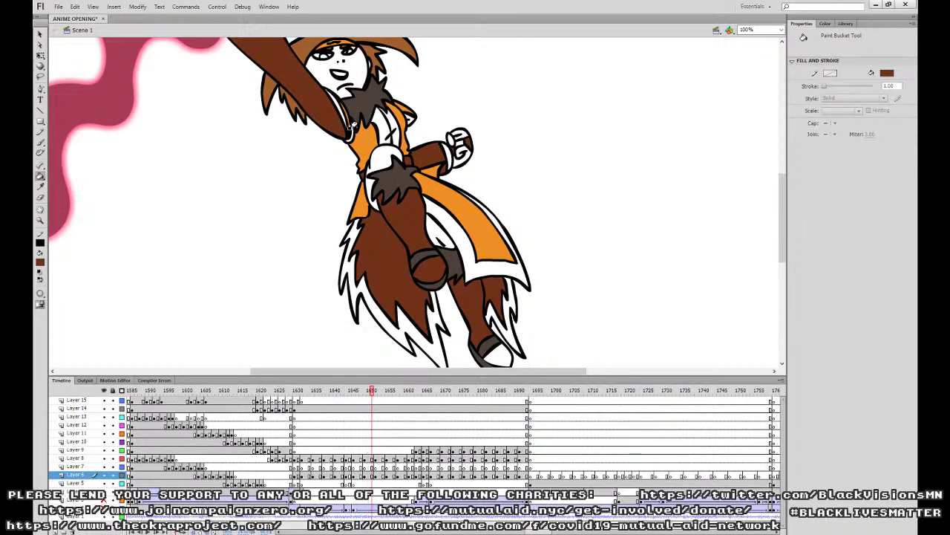
{"action": "key", "text": "period"}
{"action": "key", "text": "period"}
{"action": "key", "text": "period"}
{"action": "key", "text": "period"}
{"action": "key", "text": "period"}
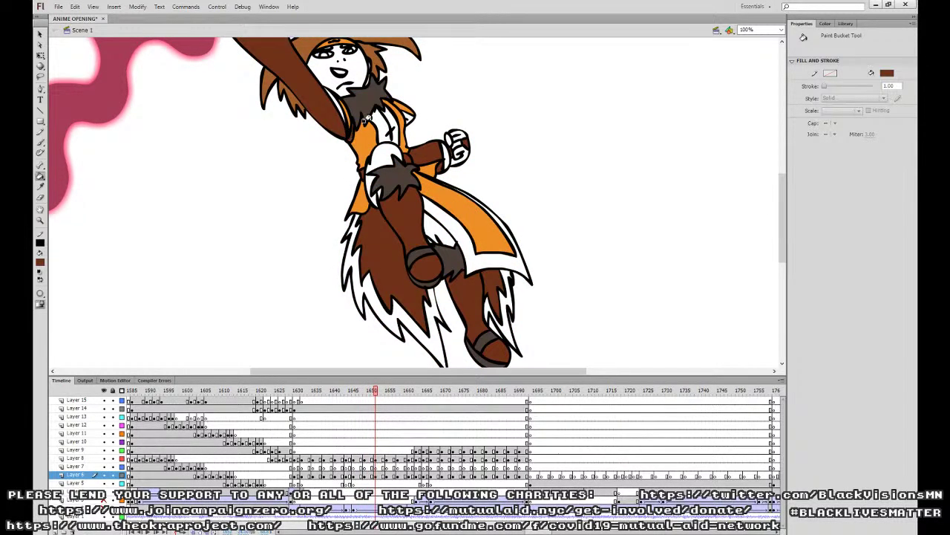
{"action": "key", "text": "period"}
{"action": "key", "text": "period"}
{"action": "key", "text": "comma"}
{"action": "key", "text": "comma"}
{"action": "key", "text": "comma"}
{"action": "key", "text": "comma"}
{"action": "key", "text": "comma"}
{"action": "key", "text": "comma"}
{"action": "key", "text": "comma"}
{"action": "key", "text": "comma"}
{"action": "key", "text": "comma"}
{"action": "key", "text": "comma"}
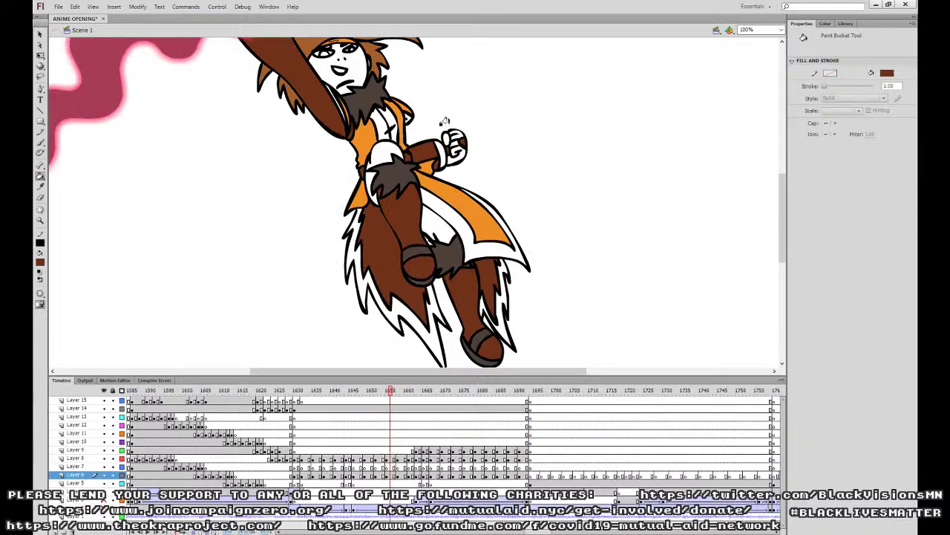
{"action": "key", "text": "comma"}
{"action": "key", "text": "comma"}
{"action": "key", "text": "comma"}
{"action": "key", "text": "comma"}
{"action": "key", "text": "comma"}
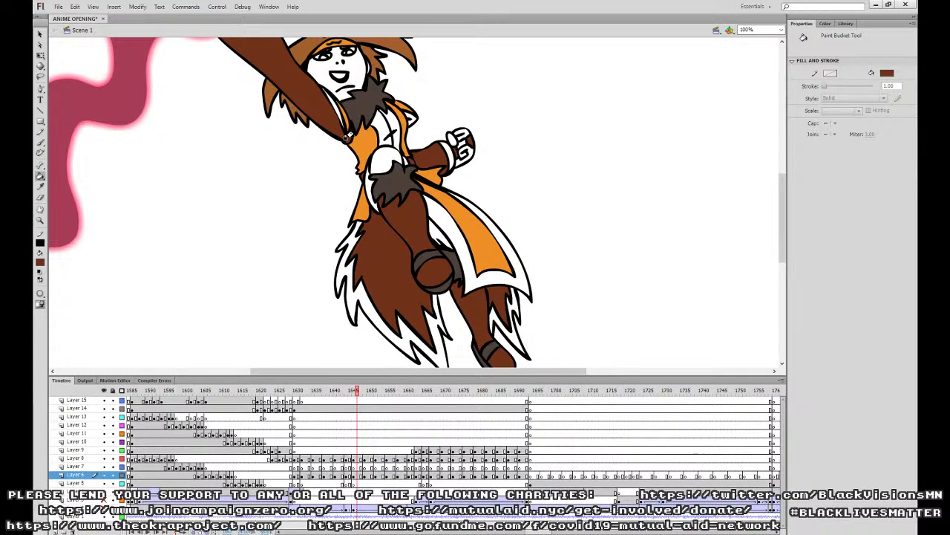
Fill both sleeves, the coat lining and the reaching hand's palm and finger gap dark brown on frame 1642.
{"action": "key", "text": "comma"}
{"action": "key", "text": "comma"}
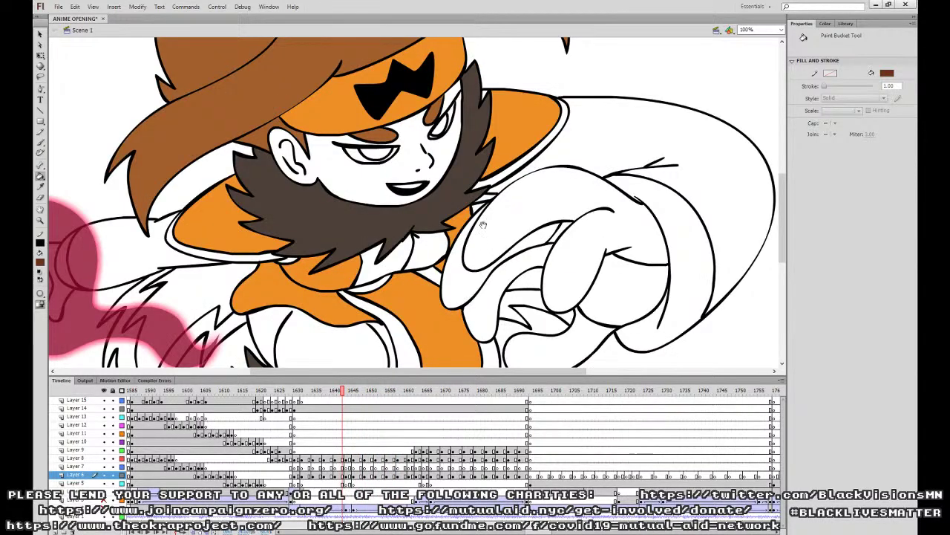
{"action": "left_click_drag", "start_coordinate": [484, 234], "coordinate": [505, 186]}
{"action": "key", "text": "period"}
{"action": "key", "text": "comma"}
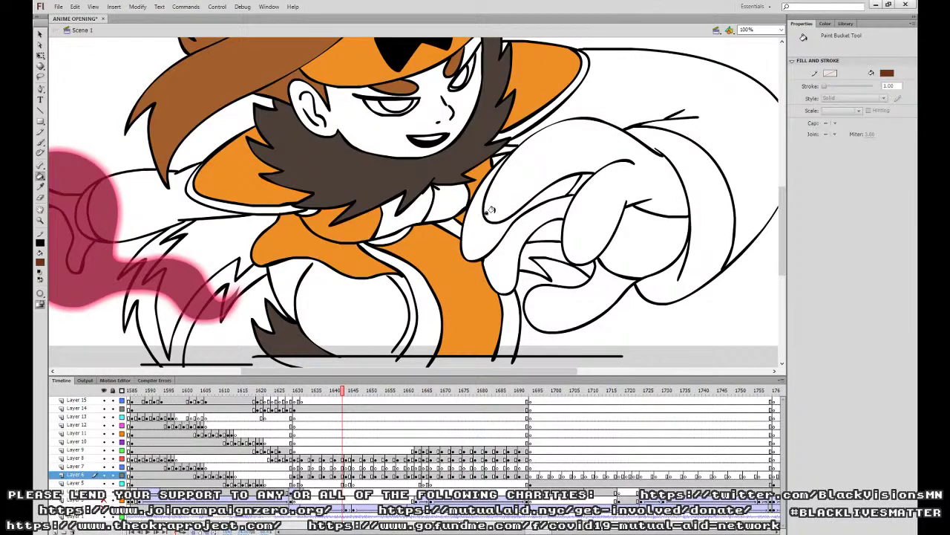
{"action": "key", "text": "ctrl+minus"}
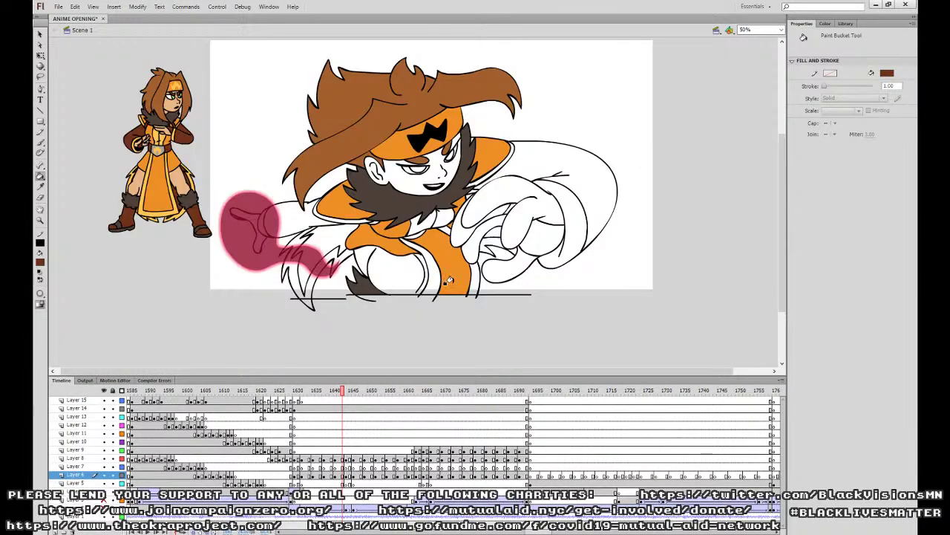
{"action": "left_click", "coordinate": [332, 237]}
{"action": "left_click", "coordinate": [313, 207]}
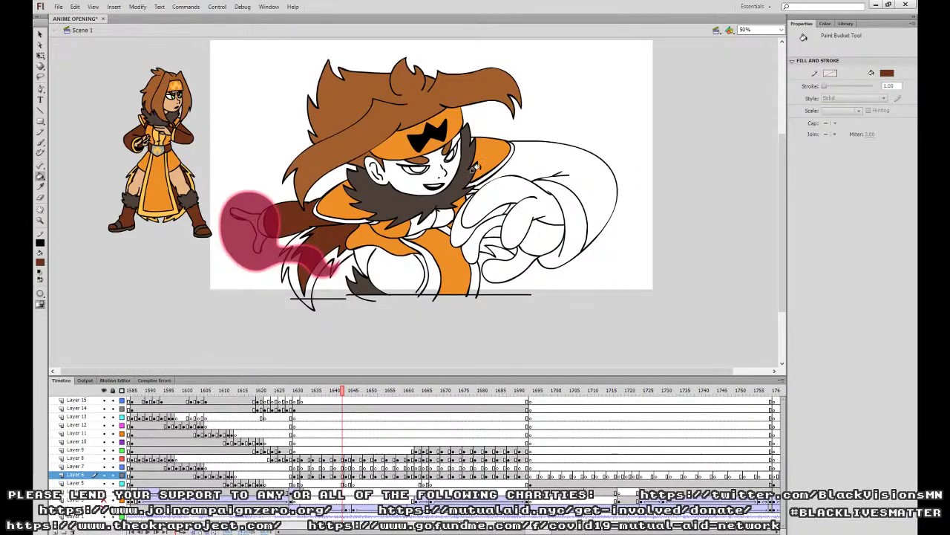
{"action": "left_click", "coordinate": [580, 182]}
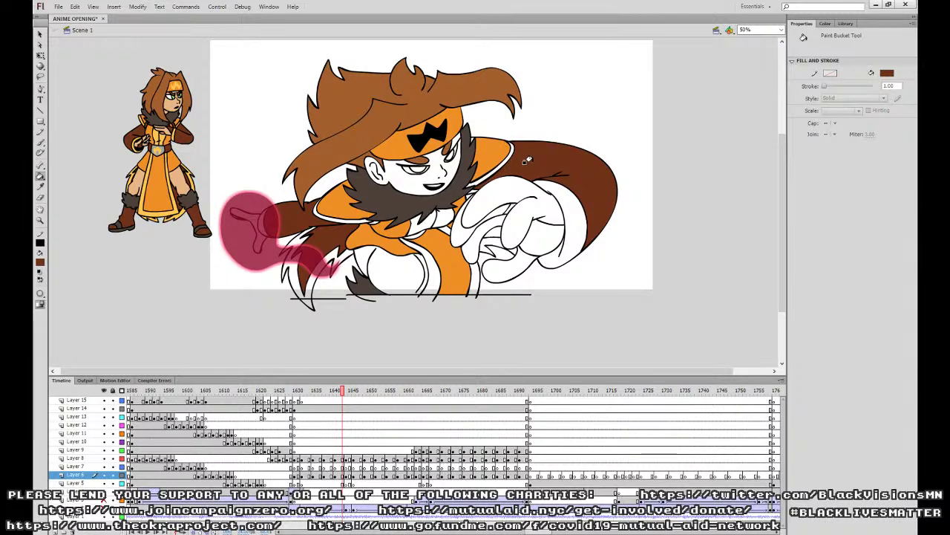
{"action": "left_click", "coordinate": [536, 221]}
{"action": "left_click", "coordinate": [491, 232]}
Fill the reaching hand's palm and finger gap and the front sleeve dark brown on frame 1639.
{"action": "key", "text": "comma"}
{"action": "key", "text": "period"}
{"action": "key", "text": "period"}
{"action": "key", "text": "comma"}
{"action": "key", "text": "comma"}
{"action": "key", "text": "comma"}
{"action": "key", "text": "comma"}
{"action": "left_click", "coordinate": [541, 224]}
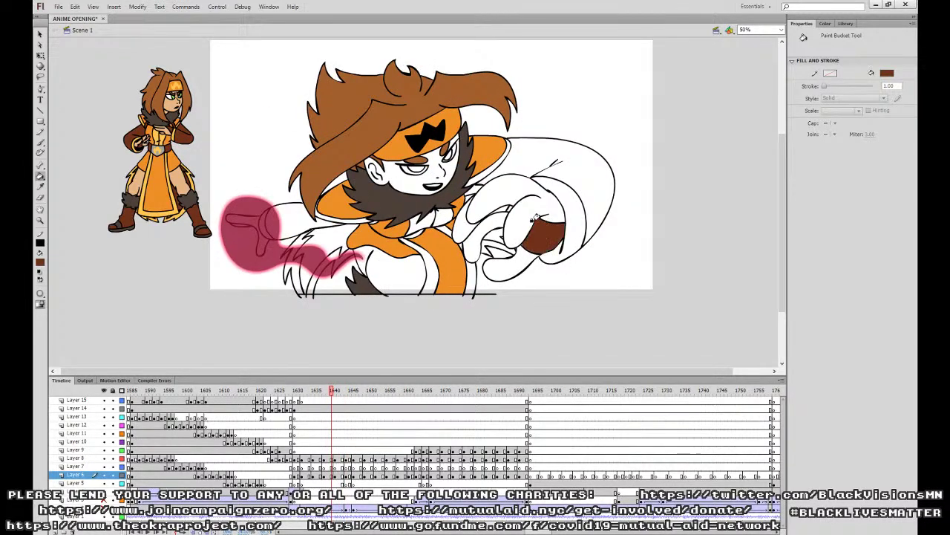
{"action": "left_click", "coordinate": [509, 202]}
{"action": "key", "text": "period"}
{"action": "key", "text": "comma"}
{"action": "key", "text": "period"}
{"action": "key", "text": "comma"}
{"action": "left_click", "coordinate": [317, 229]}
{"action": "left_click", "coordinate": [327, 236]}
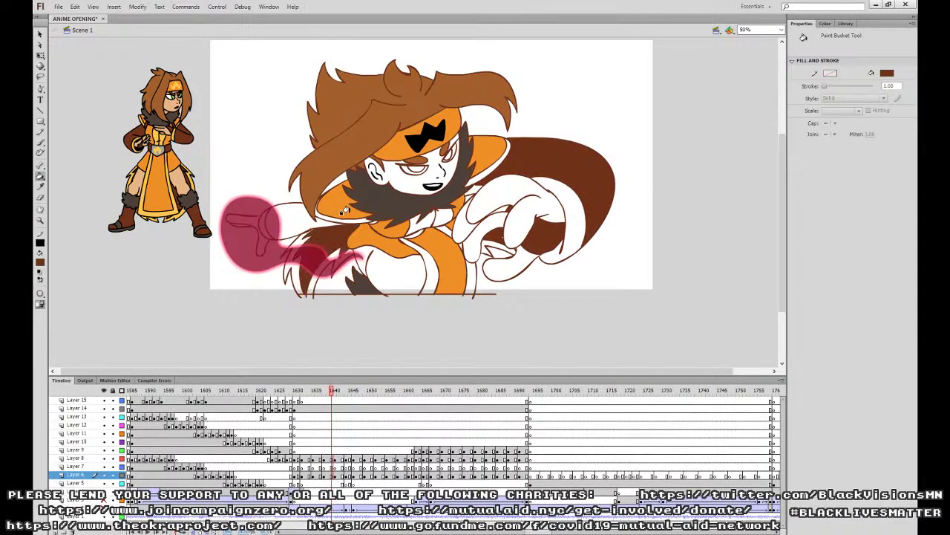
{"action": "key", "text": "ctrl+z"}
{"action": "key", "text": "ctrl+z"}
Fill the rear sleeve and the coat lining dark brown on frame 1639.
{"action": "left_click", "coordinate": [308, 222]}
{"action": "left_click", "coordinate": [329, 236]}
{"action": "key", "text": "period"}
{"action": "key", "text": "comma"}
{"action": "key", "text": "period"}
{"action": "key", "text": "comma"}
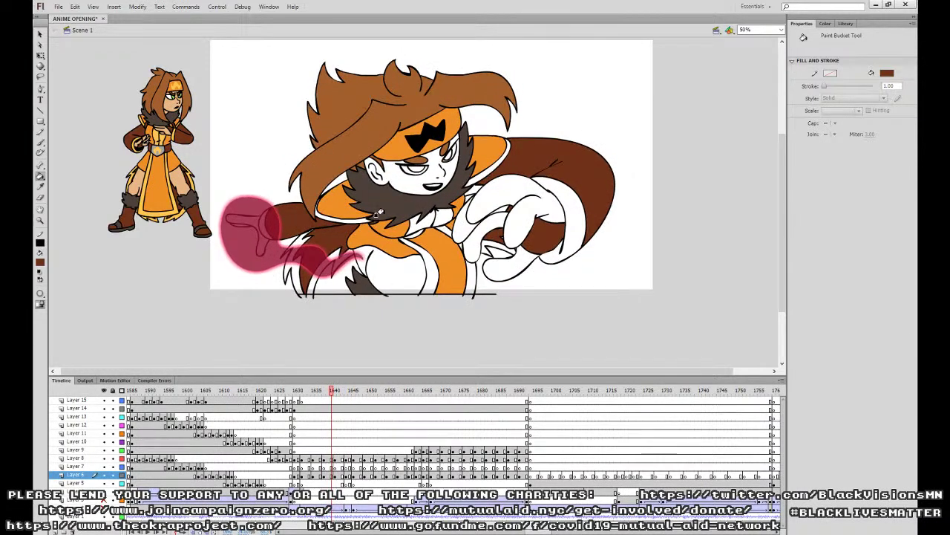
Compare the reaching pose's fills across the frames from about 1639 to 1644.
{"action": "key", "text": "period"}
{"action": "key", "text": "period"}
{"action": "key", "text": "period"}
{"action": "key", "text": "period"}
{"action": "key", "text": "period"}
{"action": "key", "text": "comma"}
{"action": "key", "text": "comma"}
{"action": "key", "text": "comma"}
{"action": "key", "text": "comma"}
{"action": "key", "text": "comma"}
{"action": "key", "text": "comma"}
{"action": "key", "text": "comma"}
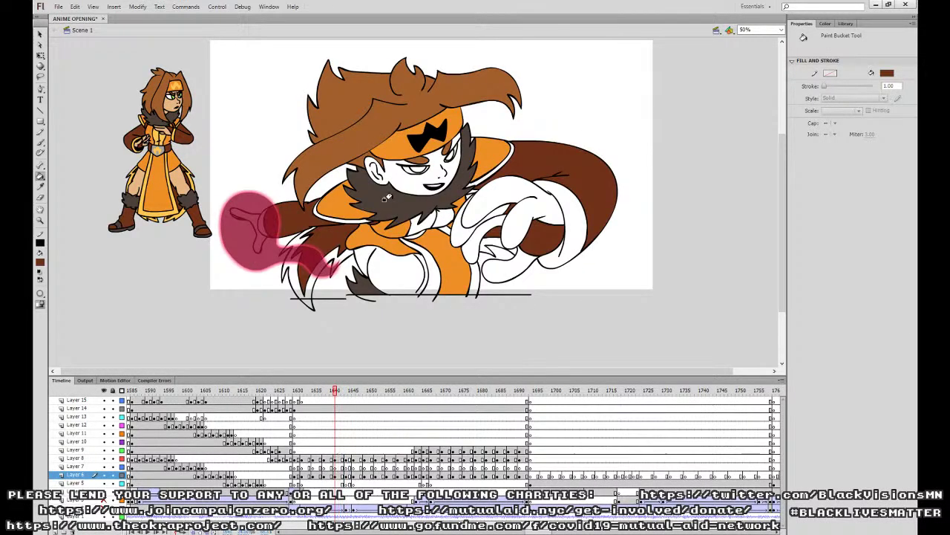
{"action": "key", "text": "period"}
{"action": "key", "text": "period"}
{"action": "key", "text": "period"}
{"action": "key", "text": "comma"}
{"action": "key", "text": "comma"}
{"action": "key", "text": "comma"}
{"action": "key", "text": "comma"}
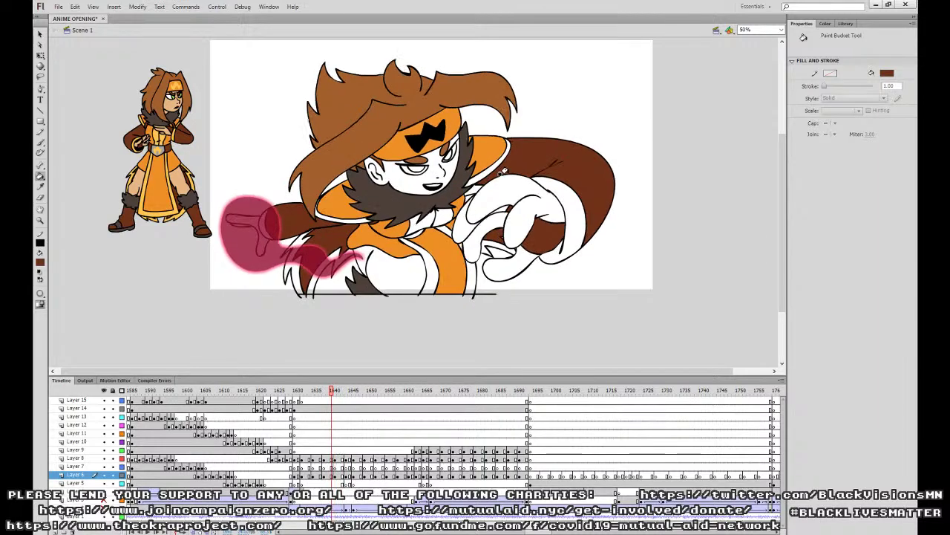
Brush a black outline stroke along the inner edge of the coat front on frame 1638, using onion skinning as a guide.
{"action": "key", "text": "ctrl+equal"}
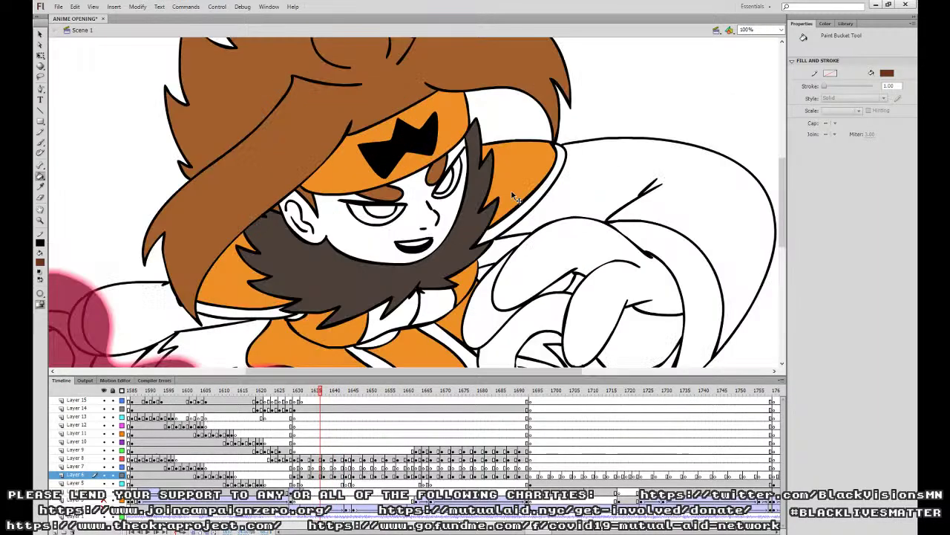
{"action": "left_click_drag", "start_coordinate": [551, 181], "coordinate": [563, 109]}
{"action": "left_click", "coordinate": [339, 450]}
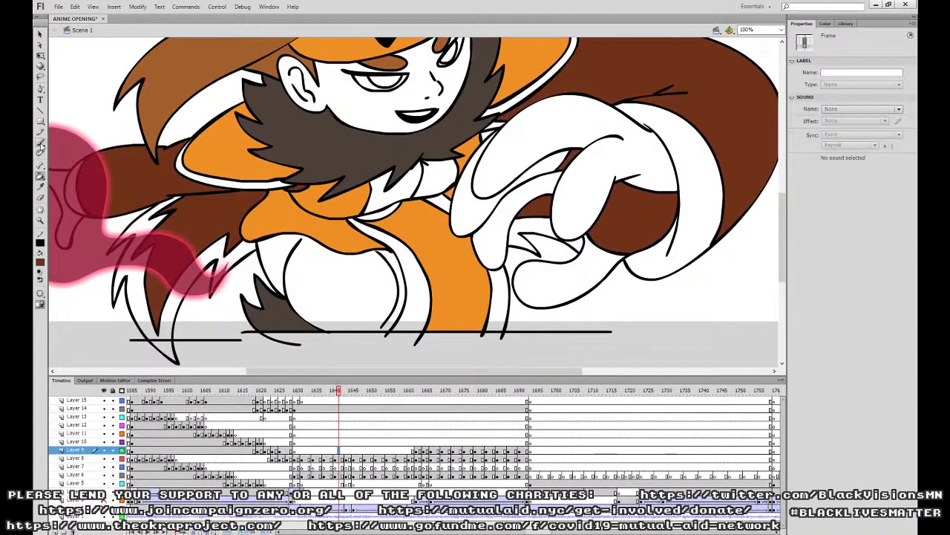
{"action": "left_click", "coordinate": [40, 143]}
{"action": "left_click", "coordinate": [41, 265]}
{"action": "left_click", "coordinate": [54, 282]}
{"action": "left_click", "coordinate": [338, 476]}
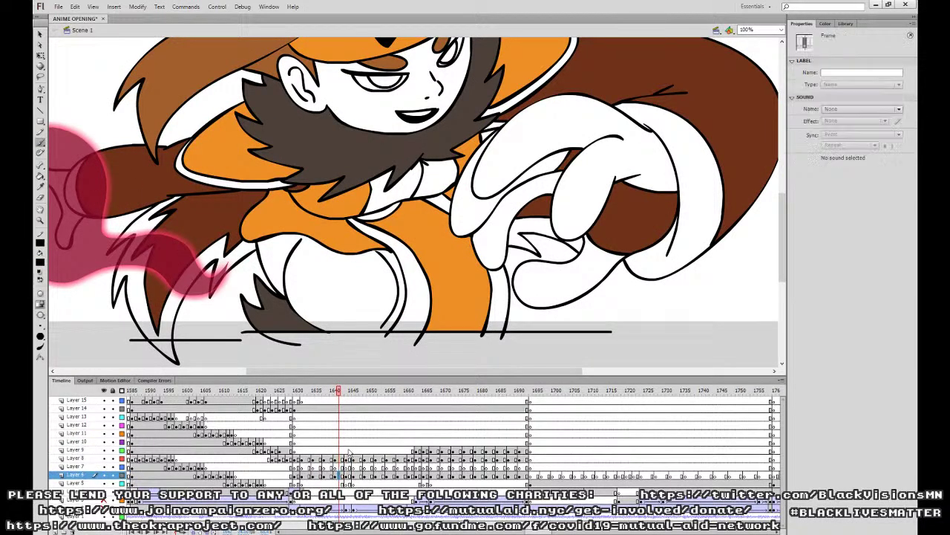
{"action": "left_click", "coordinate": [327, 475]}
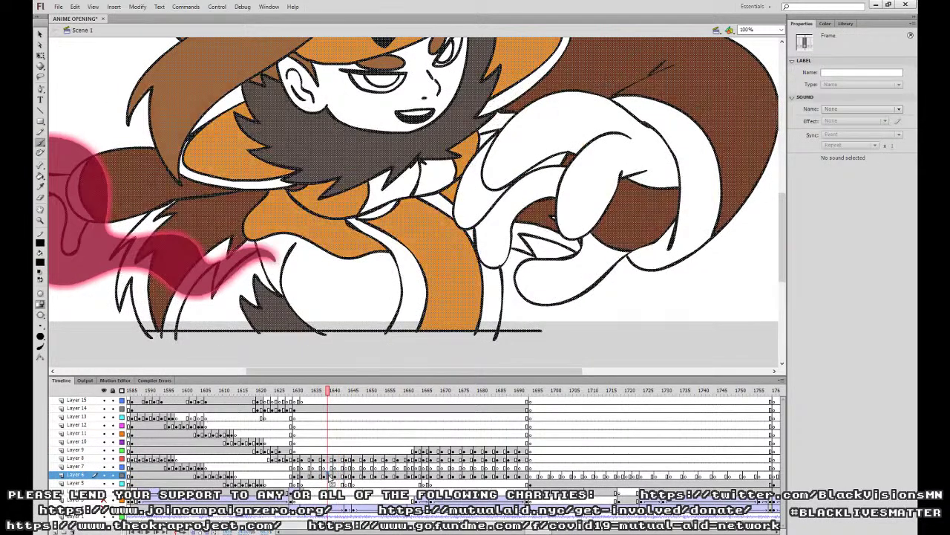
{"action": "left_click", "coordinate": [193, 532]}
{"action": "key", "text": "b"}
{"action": "mouse_move", "coordinate": [388, 326]}
{"action": "left_mouse_down"}
{"action": "mouse_move", "coordinate": [396, 285]}
{"action": "mouse_move", "coordinate": [377, 254]}
{"action": "left_mouse_up"}
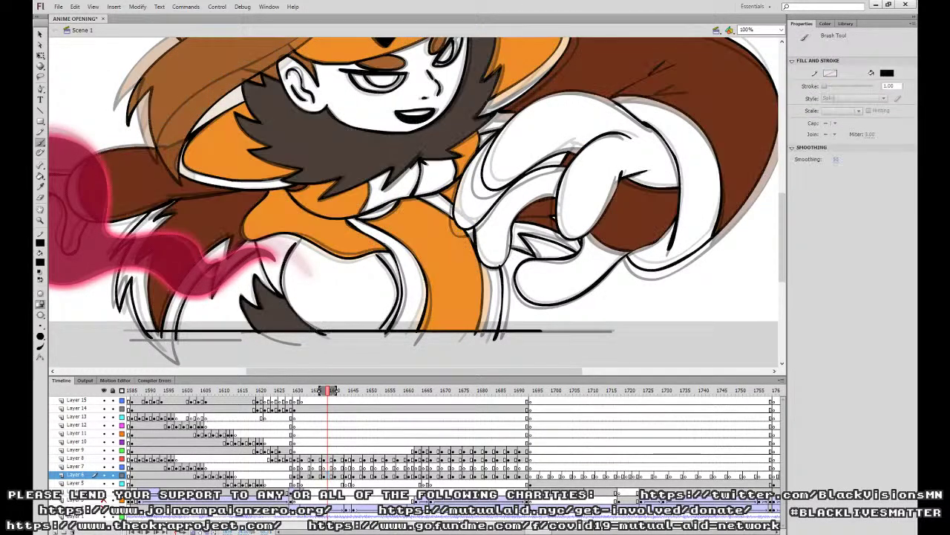
{"action": "key", "text": "ctrl+minus"}
{"action": "left_click", "coordinate": [192, 531]}
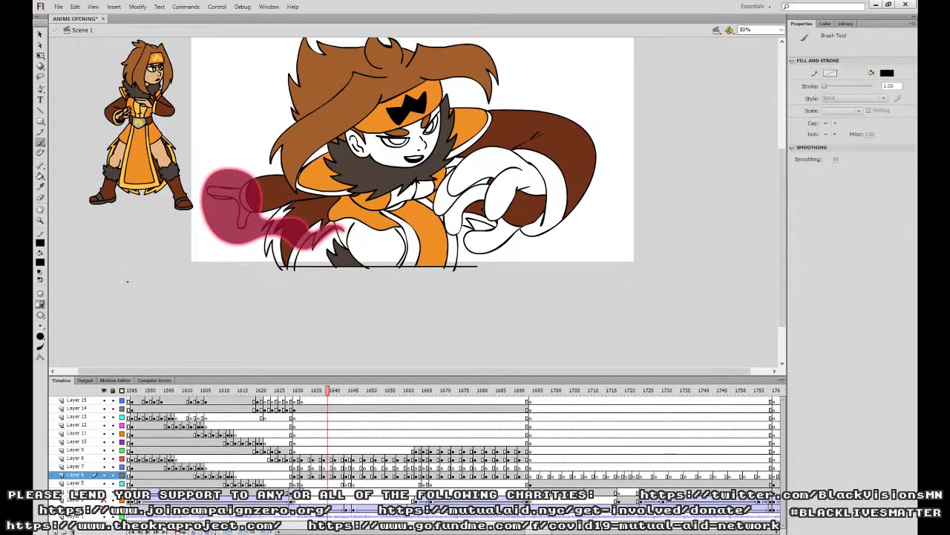
Fill the rear sleeve, the coat lining and the front sleeve with the sampled dark brown on frame 1636.
{"action": "left_click", "coordinate": [40, 187]}
{"action": "left_click_drag", "start_coordinate": [603, 201], "coordinate": [581, 291]}
{"action": "left_click", "coordinate": [531, 232]}
{"action": "key", "text": "comma"}
{"action": "key", "text": "comma"}
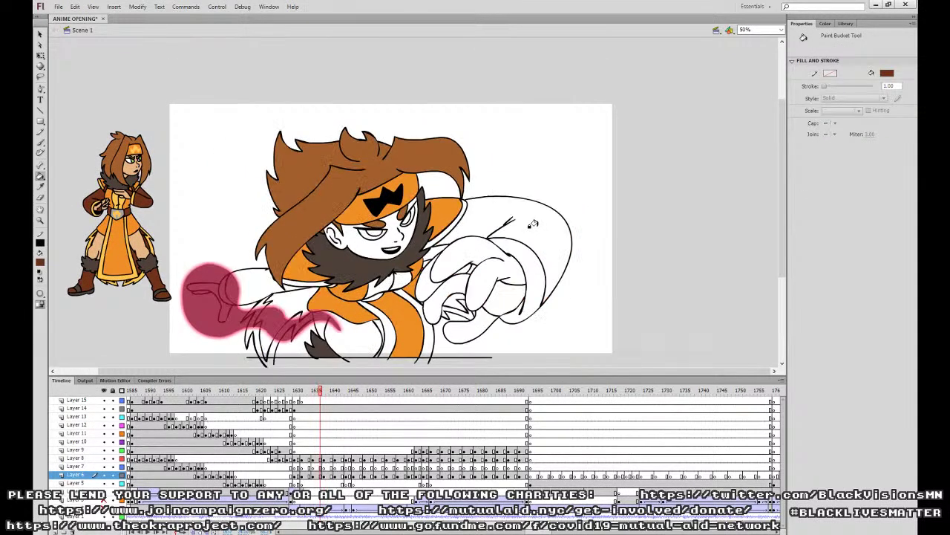
{"action": "left_click", "coordinate": [252, 286]}
{"action": "left_click", "coordinate": [284, 303]}
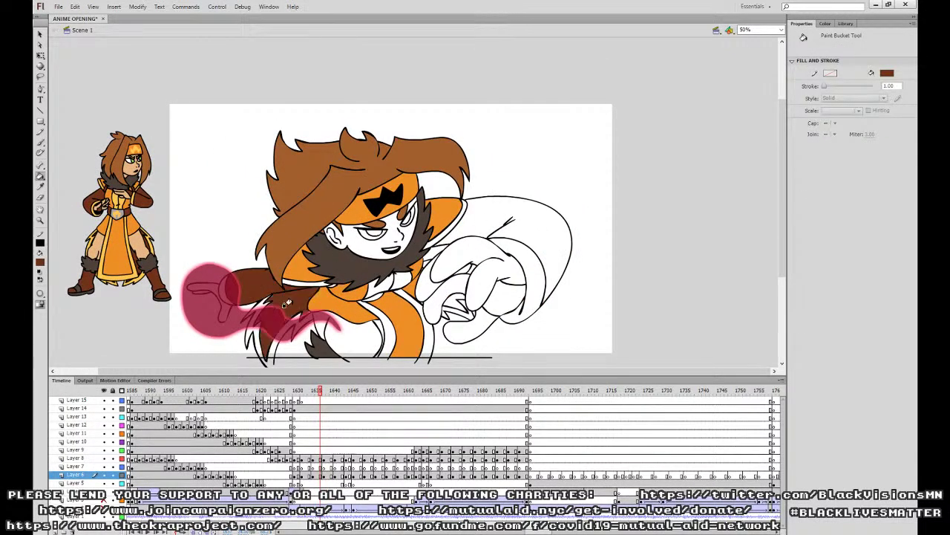
{"action": "left_click", "coordinate": [488, 215]}
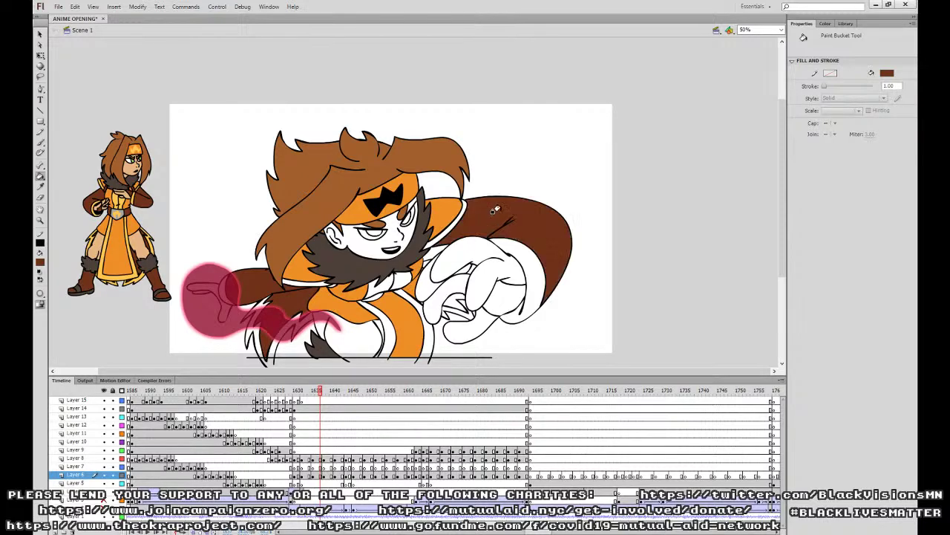
Fill the reaching hand's palm dark brown on frame 1636 and compare it with frame 1637.
{"action": "key", "text": "period"}
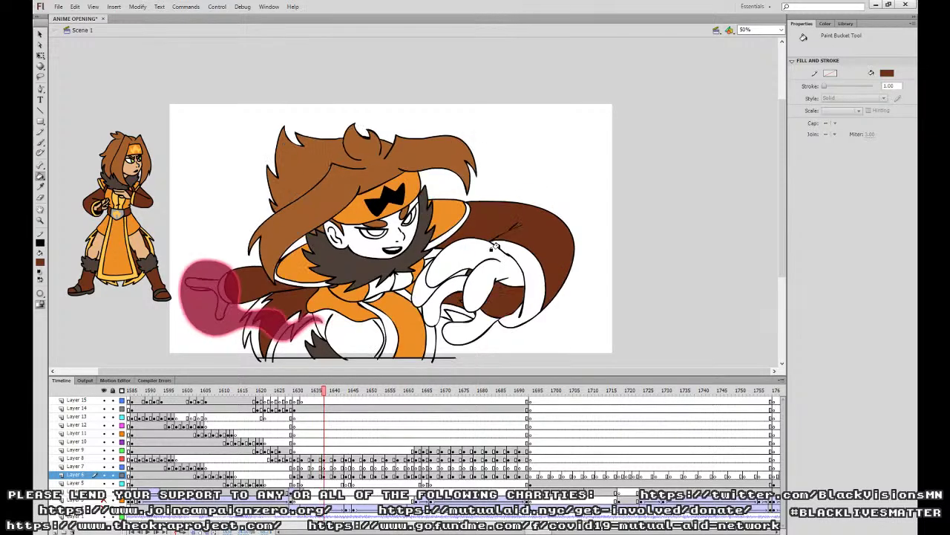
{"action": "key", "text": "comma"}
{"action": "left_click", "coordinate": [495, 276]}
{"action": "key", "text": "period"}
{"action": "key", "text": "comma"}
Fill the rear sleeve, the coat lining and the reaching hand's palm dark brown on frame 1633.
{"action": "key", "text": "comma"}
{"action": "key", "text": "comma"}
{"action": "key", "text": "comma"}
{"action": "left_click", "coordinate": [268, 280]}
{"action": "left_click", "coordinate": [296, 288]}
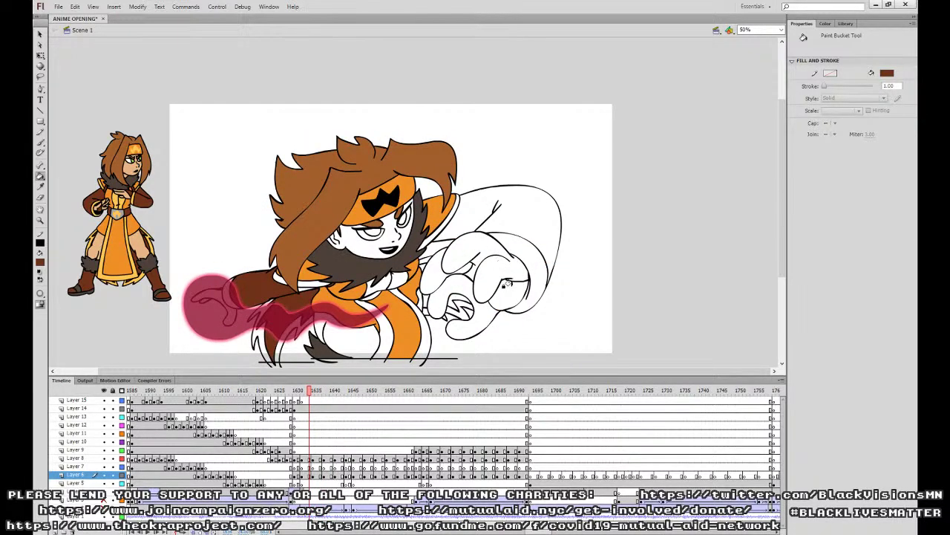
{"action": "left_click", "coordinate": [505, 284]}
Brush a short black stroke to close the outline between the reaching hand's fingers on frame 1633.
{"action": "key", "text": "ctrl+equal"}
{"action": "left_click_drag", "start_coordinate": [598, 219], "coordinate": [361, 230]}
{"action": "key", "text": "b"}
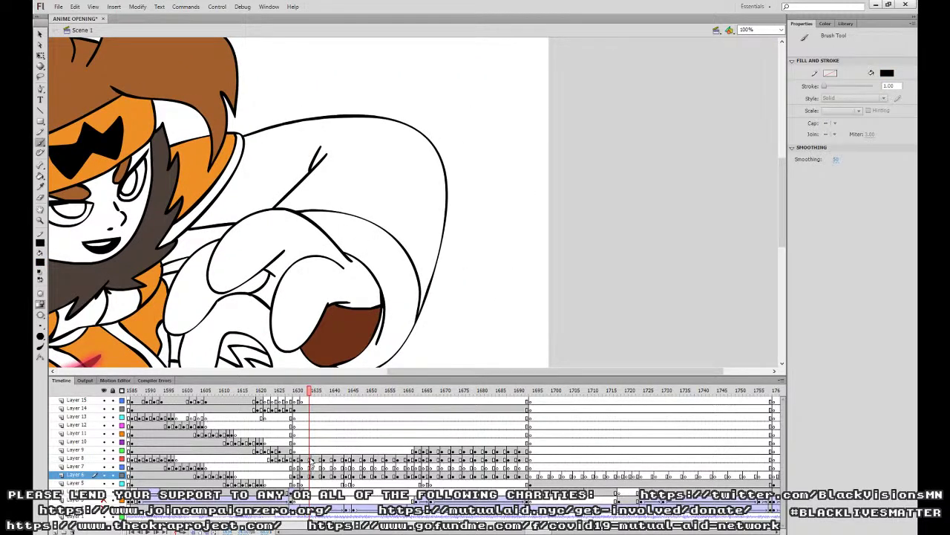
{"action": "left_click", "coordinate": [311, 458]}
{"action": "left_click", "coordinate": [310, 476]}
{"action": "left_click_drag", "start_coordinate": [268, 269], "coordinate": [280, 279]}
Fill the closed finger gap and the front sleeve with the palm's dark brown on frame 1633.
{"action": "left_click", "coordinate": [40, 188]}
{"action": "left_click", "coordinate": [327, 321]}
{"action": "left_click", "coordinate": [266, 277]}
{"action": "left_click", "coordinate": [344, 188]}
{"action": "key", "text": "ctrl+minus"}
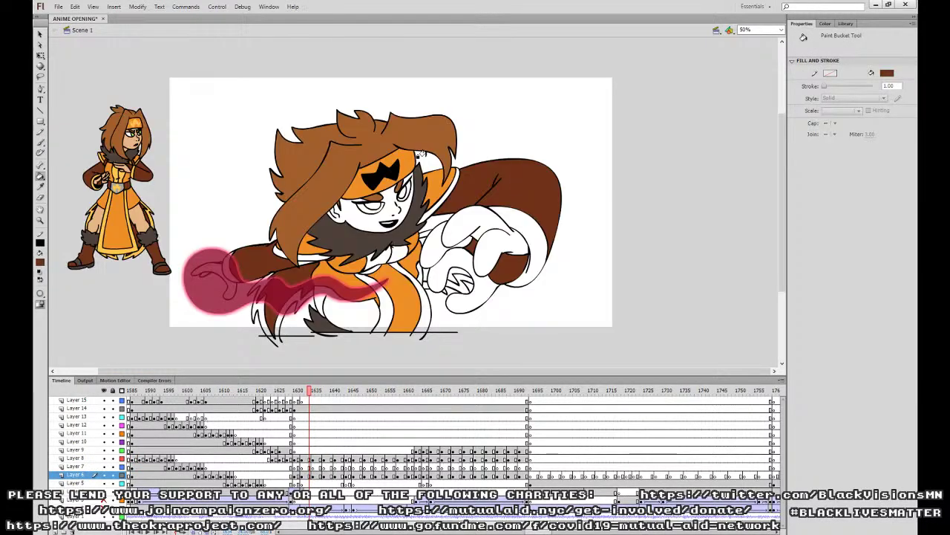
Fill the coat lining beside the front panel, the raised arm's sleeve and palm, and the rear sleeve dark brown on frame 1630.
{"action": "key", "text": "period"}
{"action": "key", "text": "comma"}
{"action": "key", "text": "comma"}
{"action": "key", "text": "comma"}
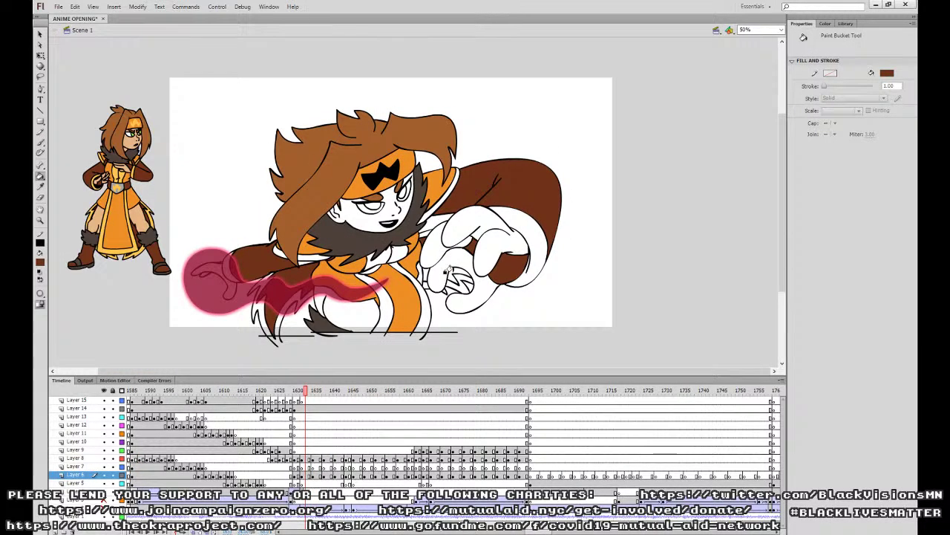
{"action": "key", "text": "period"}
{"action": "key", "text": "comma"}
{"action": "key", "text": "comma"}
{"action": "key", "text": "comma"}
{"action": "left_click", "coordinate": [438, 269]}
{"action": "left_click", "coordinate": [445, 202]}
{"action": "left_click", "coordinate": [464, 202]}
{"action": "left_click", "coordinate": [323, 245]}
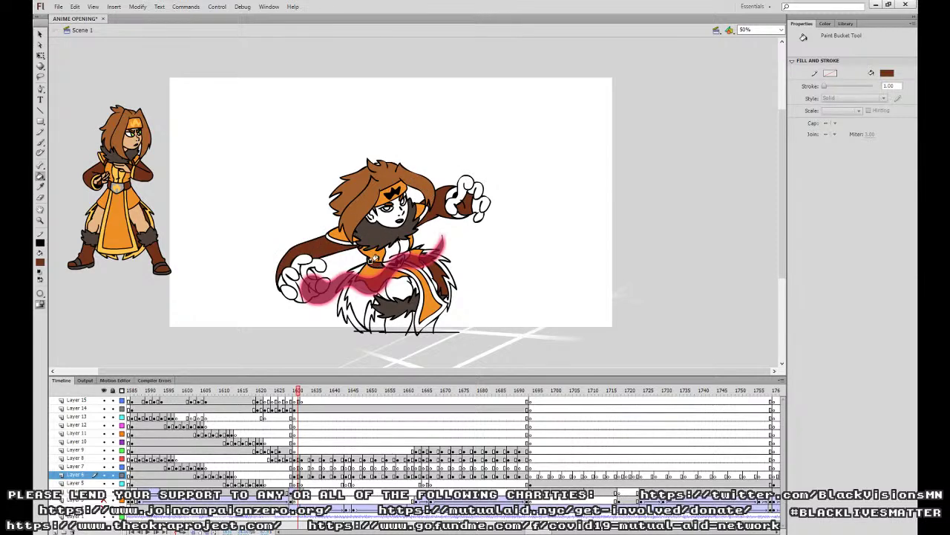
Fill the rear coattail lining and both legs dark brown on frame 1630, then check the neighbouring frames.
{"action": "left_click", "coordinate": [359, 295]}
{"action": "left_click", "coordinate": [396, 325]}
{"action": "left_click", "coordinate": [427, 327]}
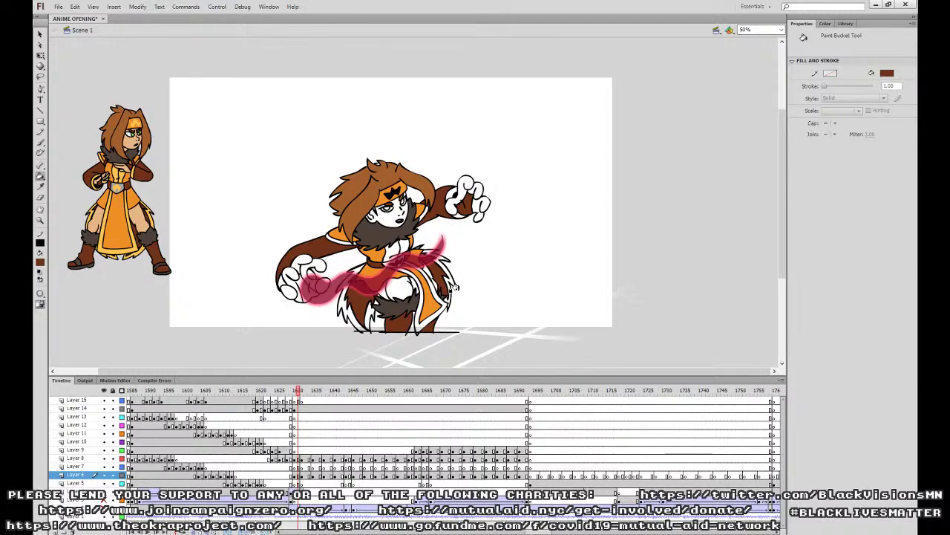
{"action": "key", "text": "period"}
{"action": "key", "text": "comma"}
{"action": "key", "text": "comma"}
{"action": "key", "text": "comma"}
{"action": "key", "text": "period"}
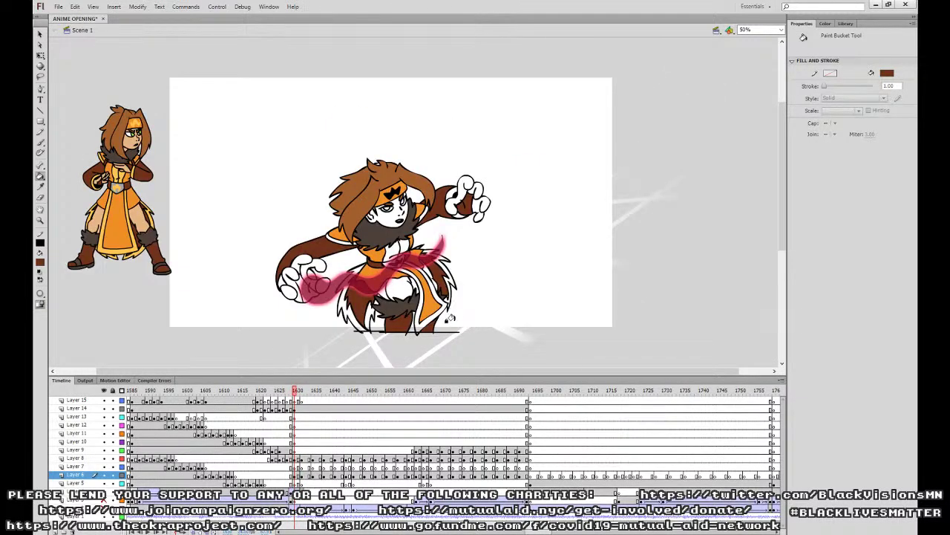
Sample dark brown from the sleeve and fill the gap behind the reaching hand's fingers on frame 1631.
{"action": "key", "text": "i"}
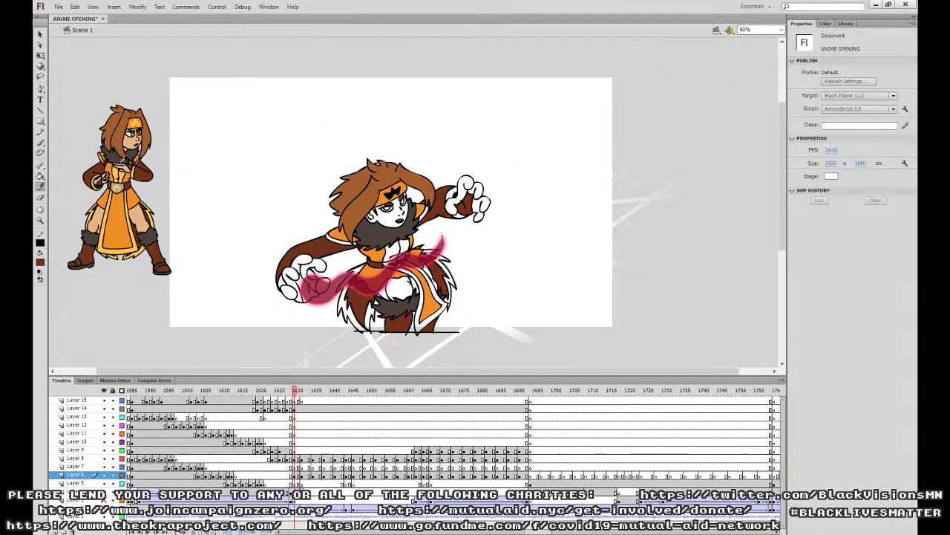
{"action": "left_click", "coordinate": [123, 154]}
{"action": "key", "text": "period"}
{"action": "key", "text": "comma"}
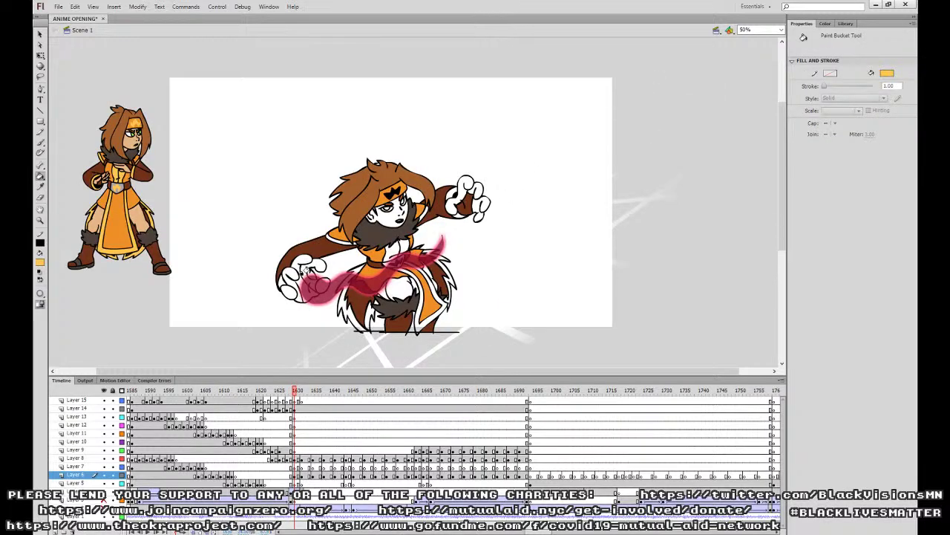
{"action": "key", "text": "i"}
{"action": "left_click", "coordinate": [326, 243]}
{"action": "key", "text": "period"}
Sample the trim yellow from the reference character and fill the headband emblem, neck and collar trim on frame 1629.
{"action": "left_click", "coordinate": [40, 186]}
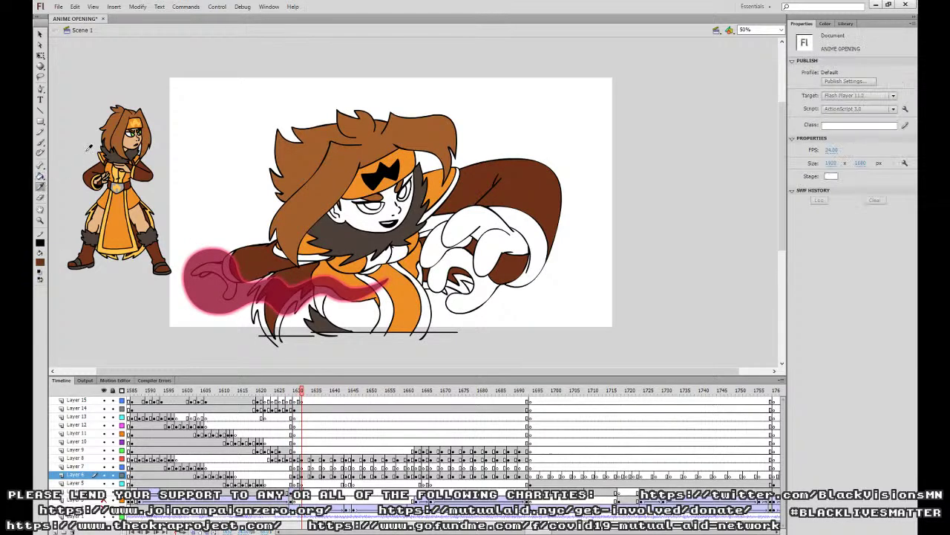
{"action": "key", "text": "comma"}
{"action": "left_click", "coordinate": [439, 280]}
{"action": "key", "text": "period"}
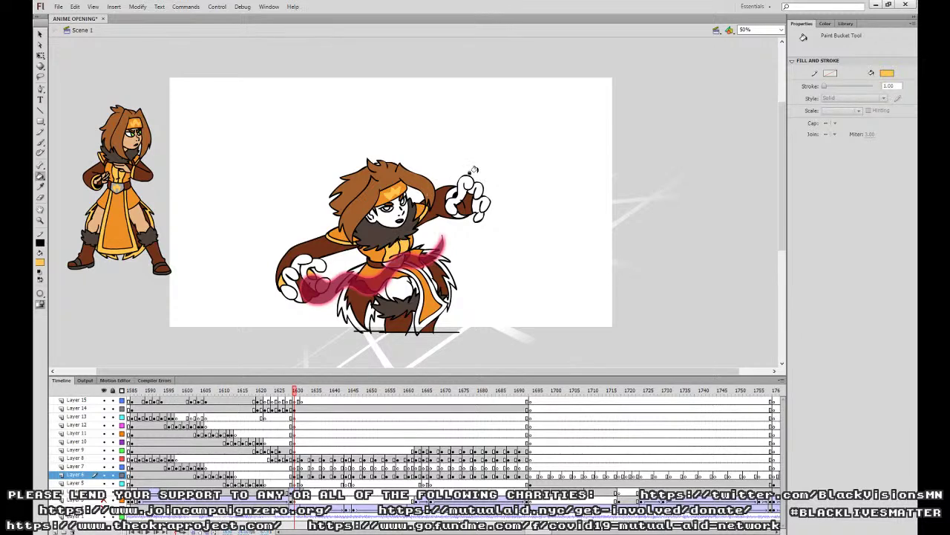
Fill the coat's front trim and ragged coattail edges yellow on frame 1629, undoing the accidental outline fill.
{"action": "left_click", "coordinate": [413, 273]}
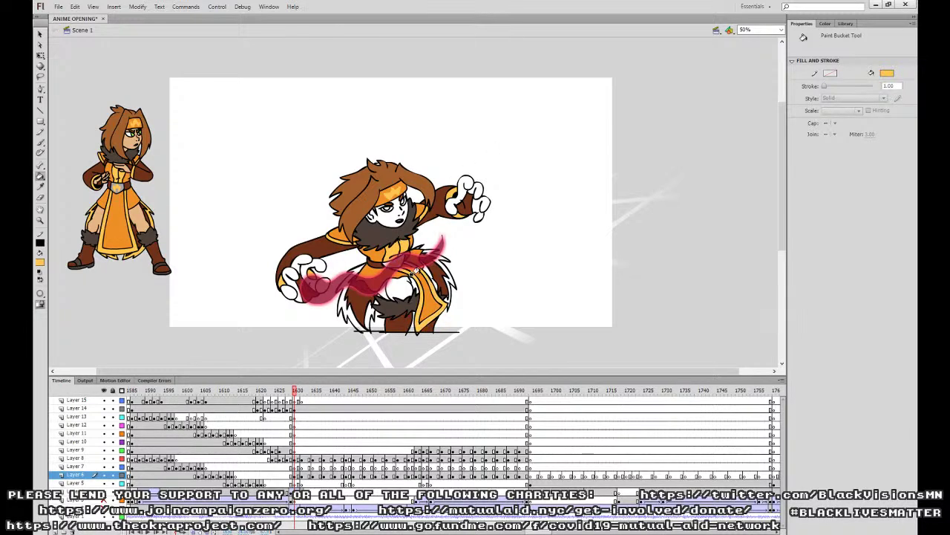
{"action": "left_click", "coordinate": [437, 257]}
{"action": "left_click", "coordinate": [367, 279]}
{"action": "left_click", "coordinate": [369, 303]}
{"action": "left_click", "coordinate": [372, 295]}
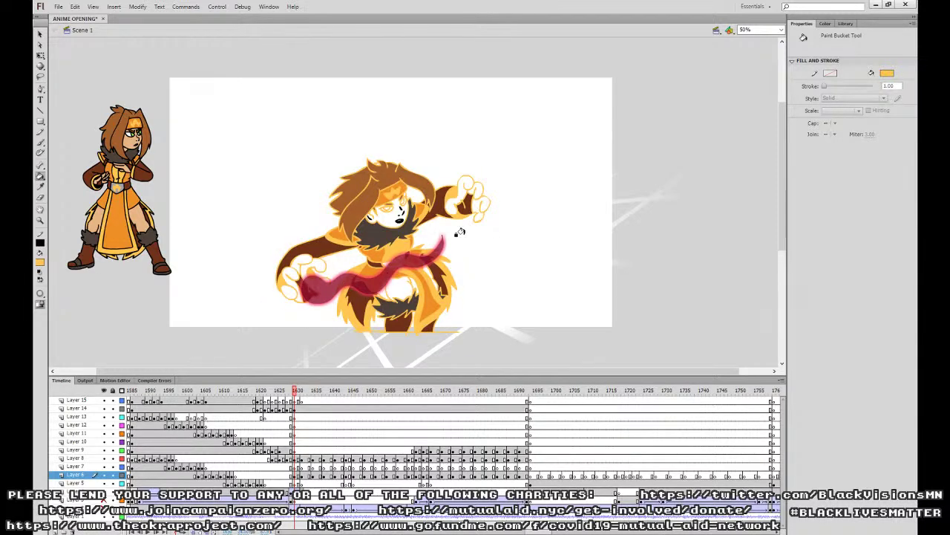
{"action": "key", "text": "ctrl+z"}
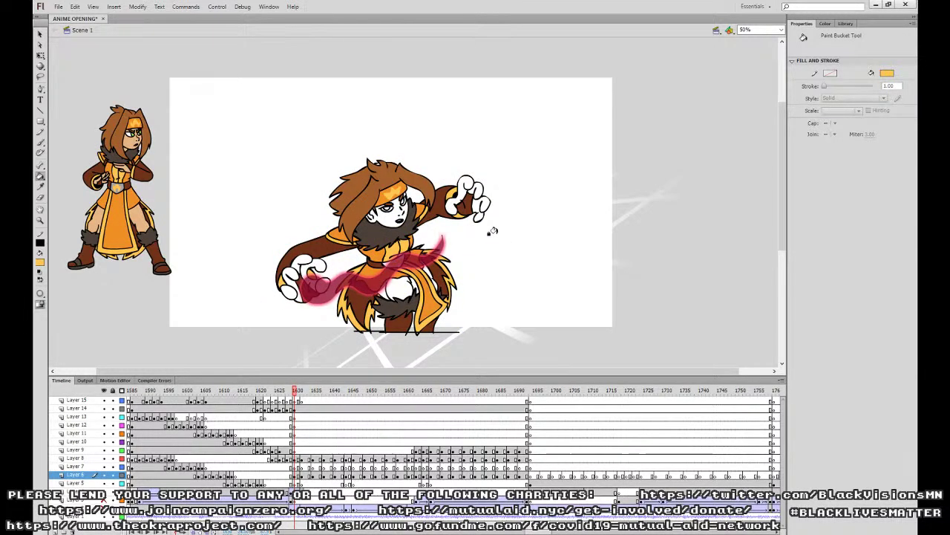
Fill the coat front trim, the neck panels and the rear coattail's ragged edges yellow on frame 1631.
{"action": "key", "text": "period"}
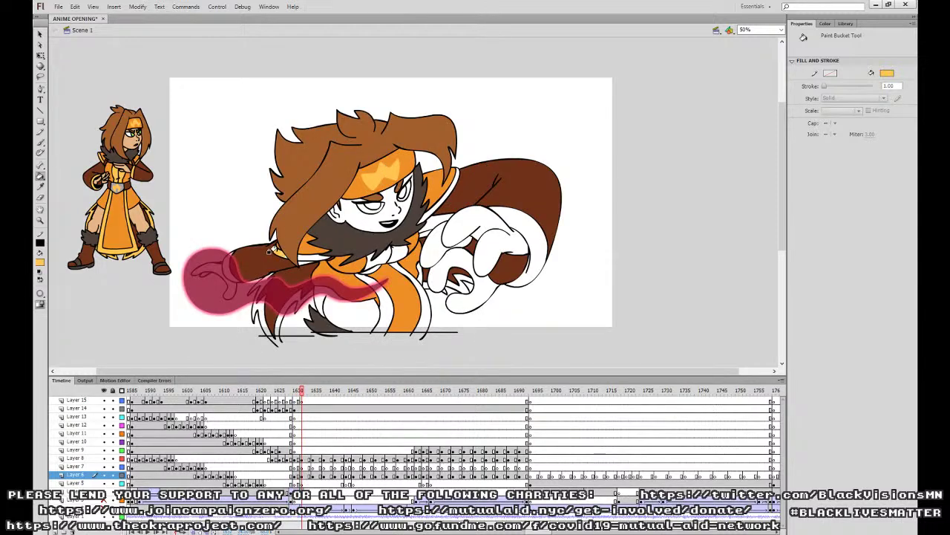
{"action": "left_click", "coordinate": [375, 297]}
{"action": "left_click", "coordinate": [373, 263]}
{"action": "left_click", "coordinate": [393, 256]}
{"action": "left_click", "coordinate": [400, 268]}
{"action": "left_click", "coordinate": [260, 316]}
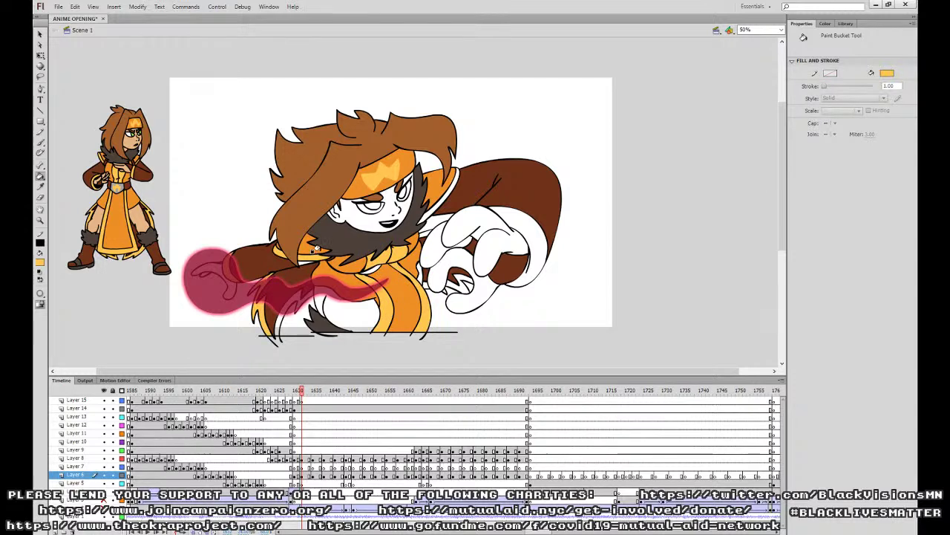
{"action": "left_click", "coordinate": [280, 319]}
Sample the rear sleeve's dark brown and fill the small gap below the collar on frame 1631.
{"action": "left_click", "coordinate": [40, 187]}
{"action": "left_click", "coordinate": [267, 258]}
{"action": "left_click", "coordinate": [298, 262]}
Sample yellow from the headband emblem and fill the reaching arm's cuff and the cuff area behind the fingers on frame 1631.
{"action": "left_click", "coordinate": [41, 187]}
{"action": "left_click", "coordinate": [399, 166]}
{"action": "left_click", "coordinate": [508, 216]}
{"action": "left_click", "coordinate": [456, 281]}
Fill the collar trim, neck, reaching arm's cuff and coat front trim yellow on frame 1634.
{"action": "key", "text": "comma"}
{"action": "key", "text": "period"}
{"action": "key", "text": "period"}
{"action": "key", "text": "period"}
{"action": "key", "text": "period"}
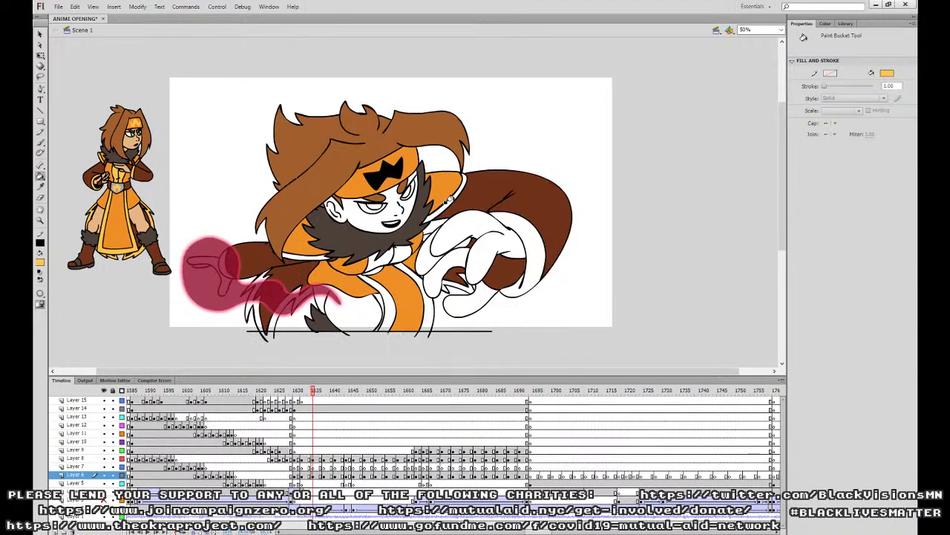
{"action": "left_click", "coordinate": [436, 208]}
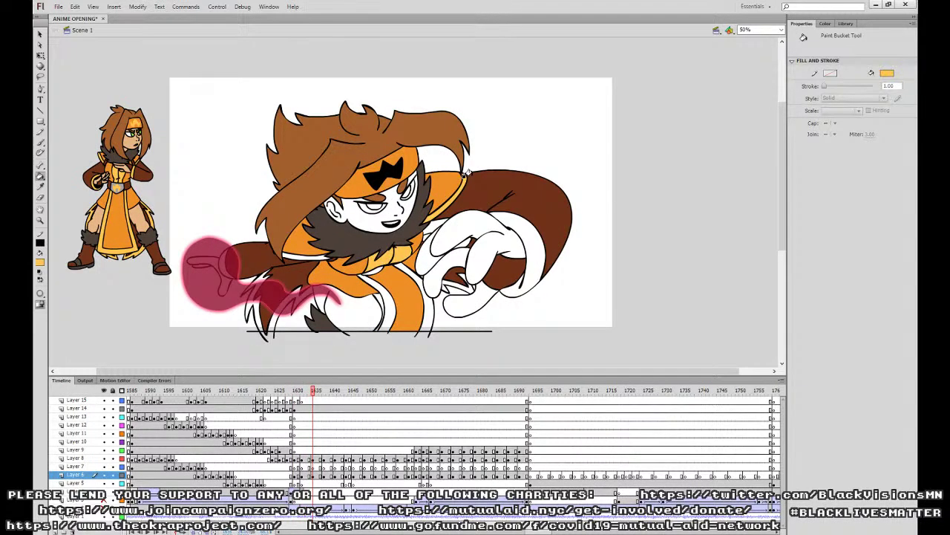
{"action": "left_click", "coordinate": [519, 229]}
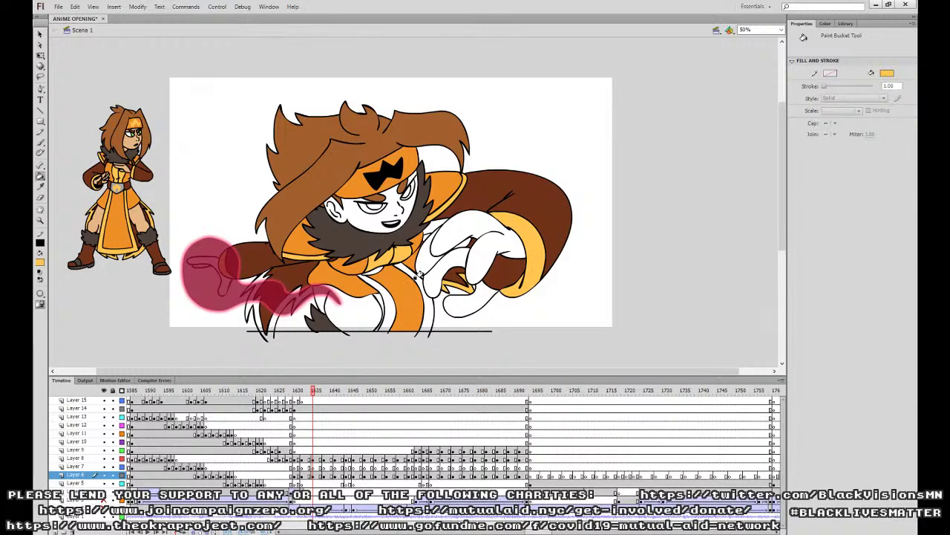
{"action": "left_click", "coordinate": [416, 282]}
{"action": "left_click", "coordinate": [373, 284]}
Compare the trim fills on the frames around 1634 and fill the headband emblem yellow on frame 1634.
{"action": "key", "text": "period"}
{"action": "key", "text": "comma"}
{"action": "key", "text": "comma"}
{"action": "key", "text": "comma"}
{"action": "key", "text": "period"}
{"action": "key", "text": "period"}
{"action": "key", "text": "comma"}
{"action": "key", "text": "period"}
{"action": "key", "text": "comma"}
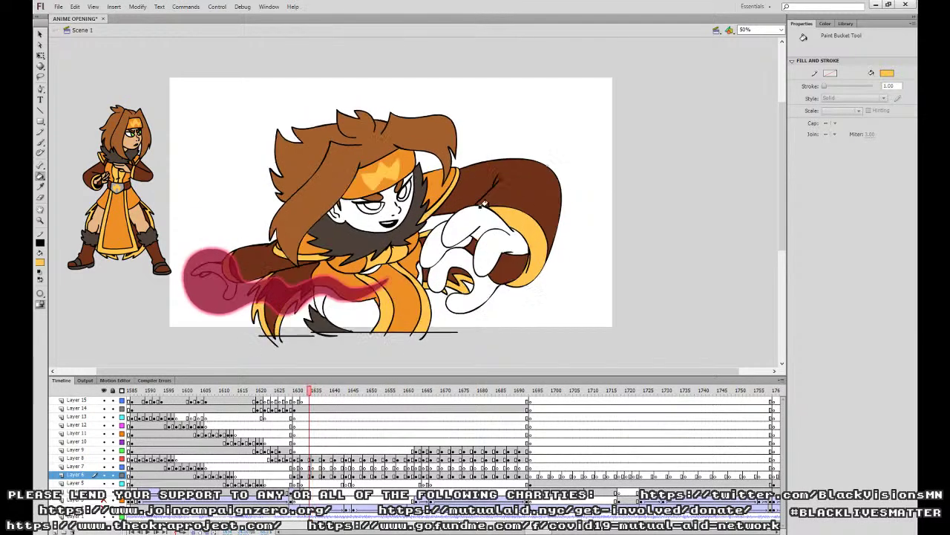
{"action": "key", "text": "period"}
{"action": "left_click", "coordinate": [379, 171]}
Fill the headband emblem, the ragged coattail edges, the coat front trim and the neck yellow on frame 1637.
{"action": "key", "text": "period"}
{"action": "key", "text": "period"}
{"action": "key", "text": "period"}
{"action": "left_click", "coordinate": [385, 168]}
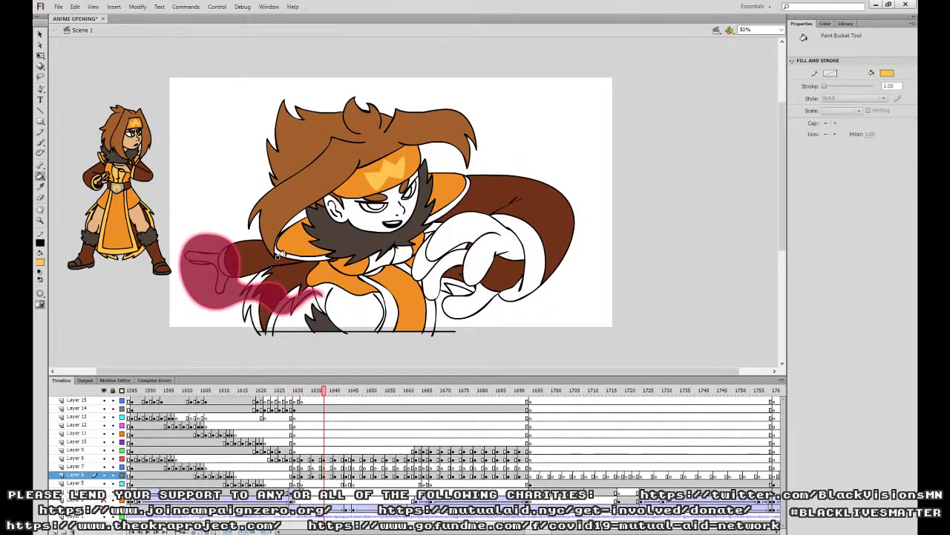
{"action": "left_click", "coordinate": [268, 318]}
{"action": "left_click", "coordinate": [252, 312]}
{"action": "left_click", "coordinate": [260, 278]}
{"action": "left_click", "coordinate": [391, 291]}
{"action": "left_click", "coordinate": [397, 256]}
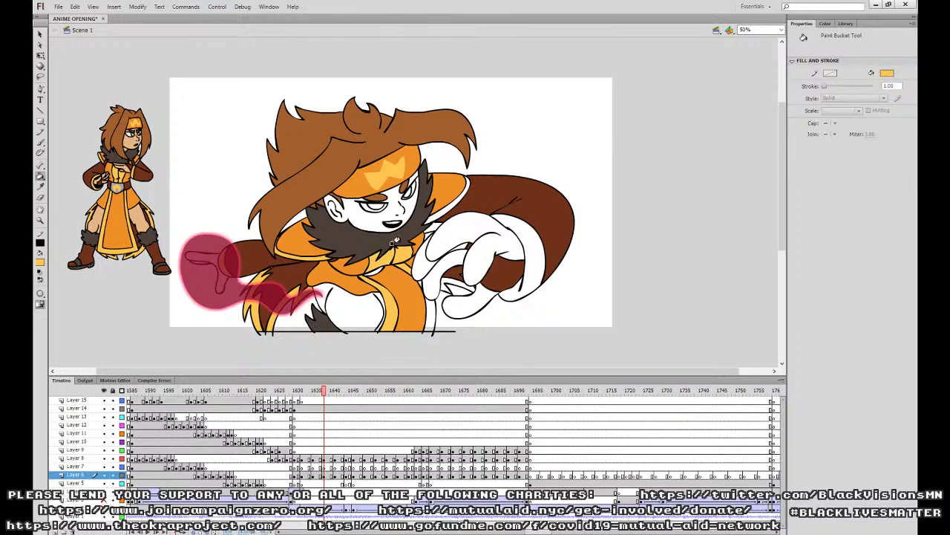
Compare the yellow trim fills between frames 1634 and 1637.
{"action": "key", "text": "comma"}
{"action": "key", "text": "comma"}
{"action": "key", "text": "comma"}
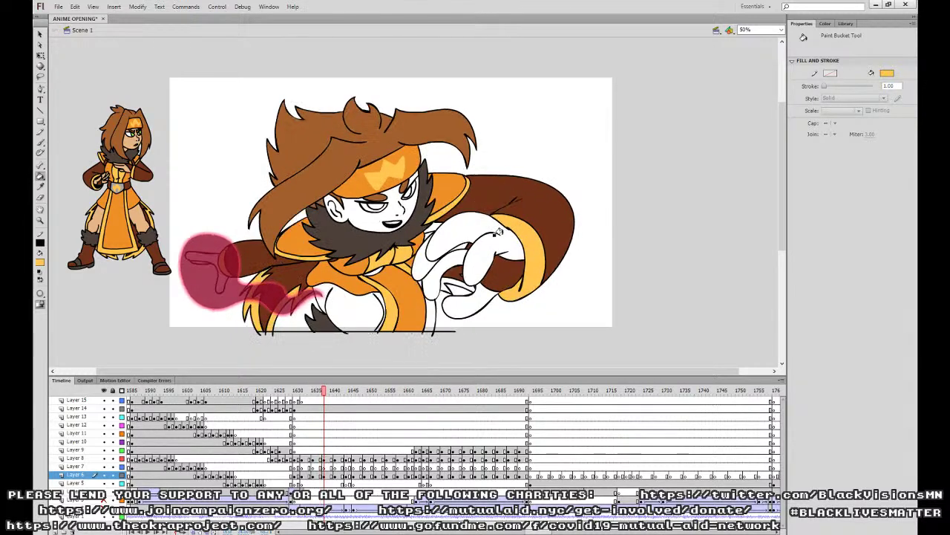
{"action": "key", "text": "comma"}
{"action": "key", "text": "period"}
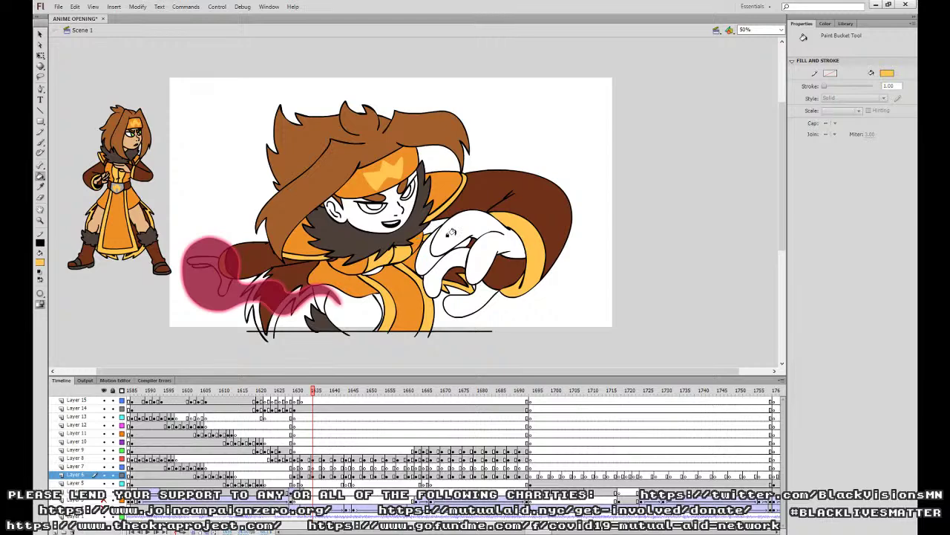
{"action": "key", "text": "period"}
{"action": "key", "text": "period"}
{"action": "key", "text": "period"}
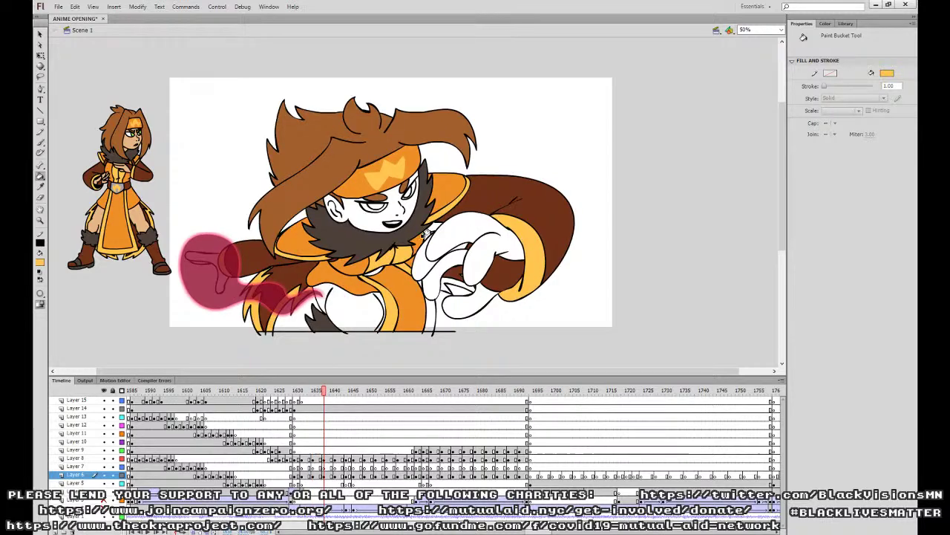
Fill the inner edge of the reaching arm's cuff yellow on frame 1637.
{"action": "left_click", "coordinate": [449, 281]}
{"action": "left_click", "coordinate": [455, 275]}
{"action": "key", "text": "ctrl+z"}
{"action": "left_click", "coordinate": [455, 275]}
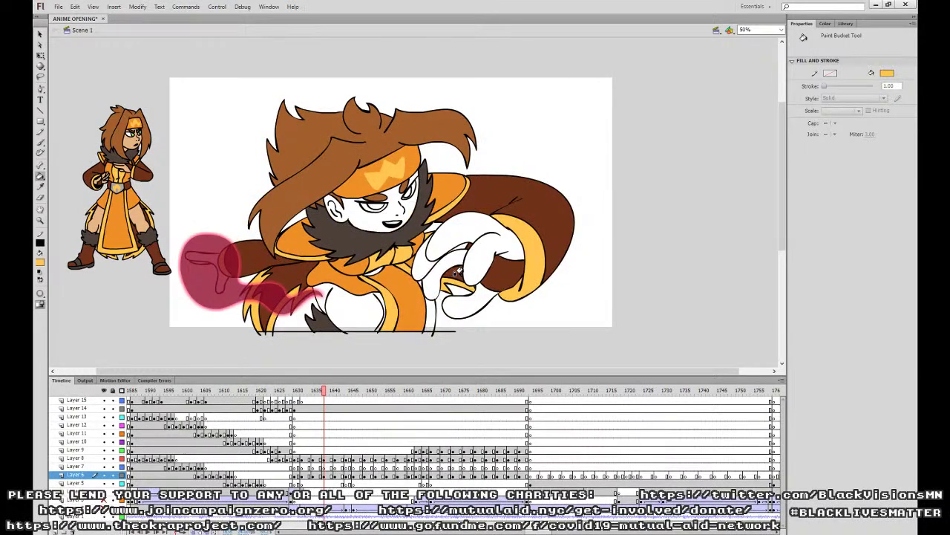
Fill the ragged coattail edges, collar trim and headband emblem yellow on frame 1640.
{"action": "key", "text": "period"}
{"action": "key", "text": "period"}
{"action": "key", "text": "period"}
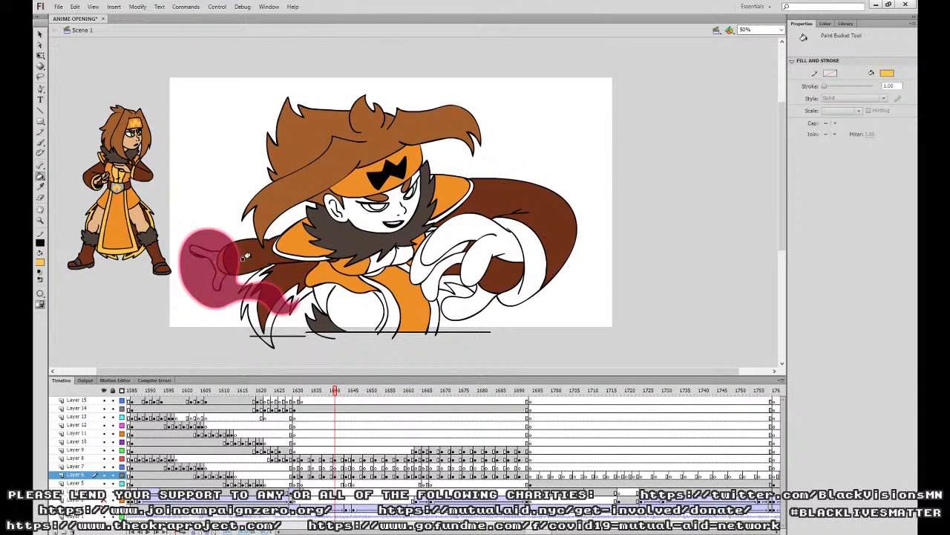
{"action": "left_click", "coordinate": [294, 256]}
{"action": "left_click", "coordinate": [378, 179]}
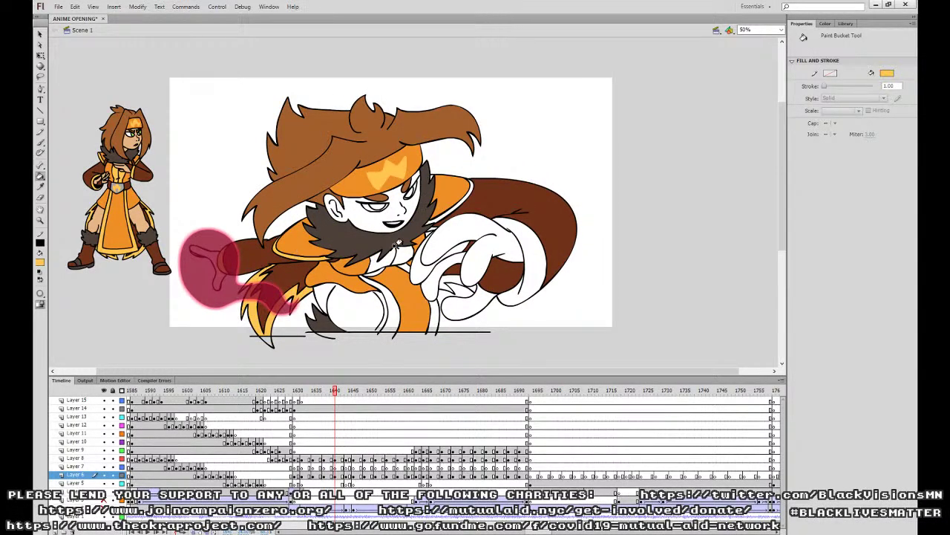
Fill the neck, coat front trim and reaching arm's cuff yellow on frame 1640.
{"action": "left_click", "coordinate": [407, 236]}
{"action": "left_click", "coordinate": [396, 272]}
{"action": "left_click", "coordinate": [429, 294]}
{"action": "left_click", "coordinate": [444, 274]}
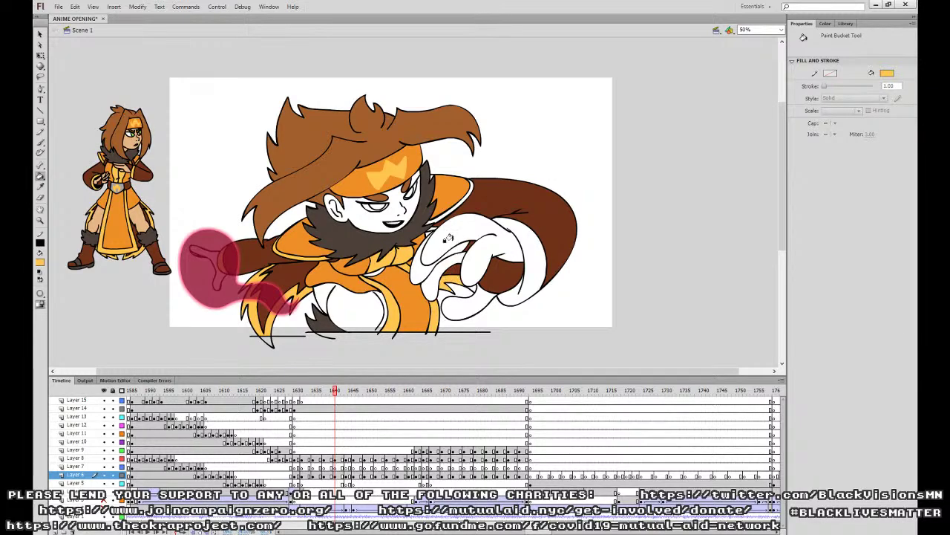
{"action": "left_click", "coordinate": [513, 230]}
Compare the yellow trim fills on the frames around 1640.
{"action": "key", "text": "comma"}
{"action": "key", "text": "period"}
{"action": "key", "text": "period"}
{"action": "key", "text": "period"}
{"action": "key", "text": "period"}
{"action": "key", "text": "period"}
{"action": "key", "text": "period"}
{"action": "key", "text": "comma"}
{"action": "key", "text": "comma"}
{"action": "key", "text": "comma"}
{"action": "key", "text": "comma"}
{"action": "key", "text": "comma"}
{"action": "key", "text": "period"}
{"action": "key", "text": "period"}
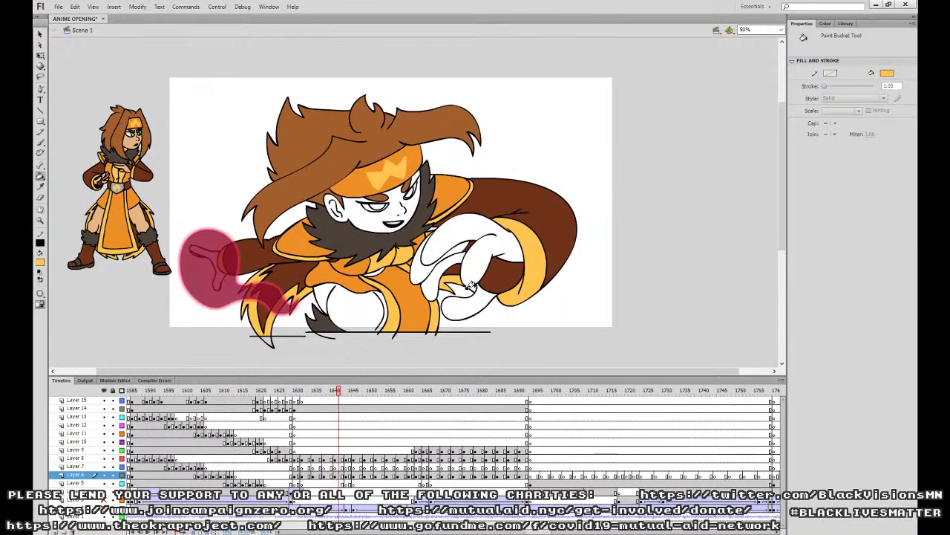
Fill the coat front trim, shoulder trim and headband emblem yellow on frame 1644.
{"action": "key", "text": "period"}
{"action": "key", "text": "period"}
{"action": "key", "text": "period"}
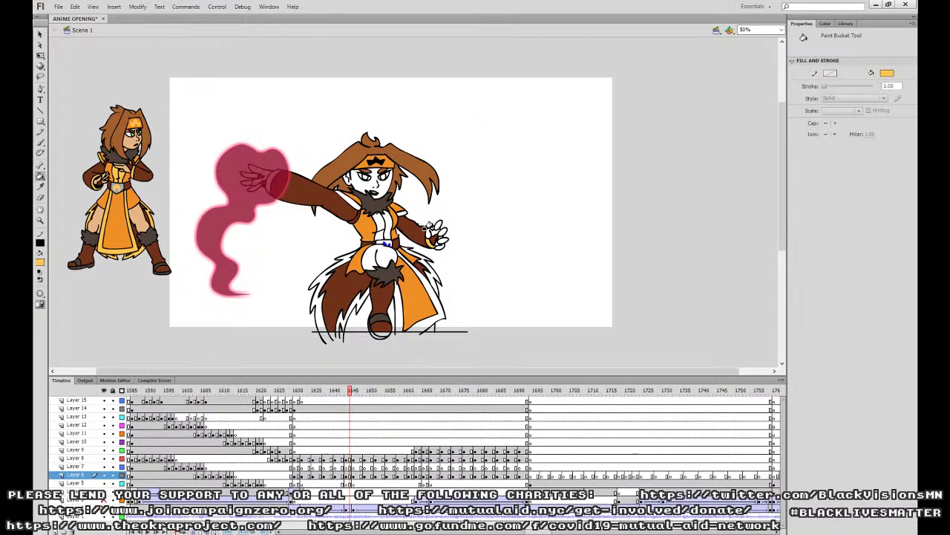
{"action": "left_click", "coordinate": [379, 218]}
{"action": "left_click", "coordinate": [346, 200]}
{"action": "left_click", "coordinate": [371, 162]}
{"action": "left_click", "coordinate": [396, 212]}
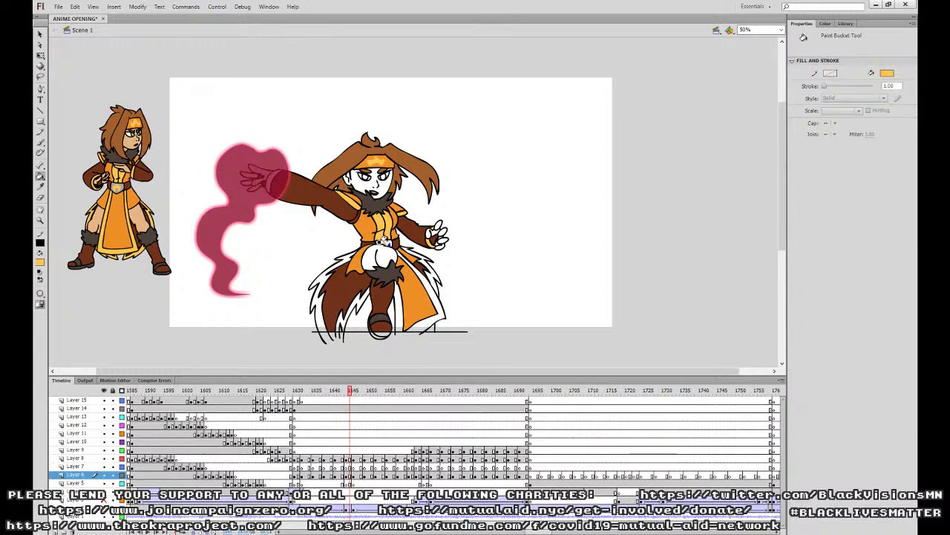
Fill the ragged coattail edges and the hanging coat panel's border yellow on frame 1644.
{"action": "left_click", "coordinate": [338, 258]}
{"action": "left_click", "coordinate": [350, 303]}
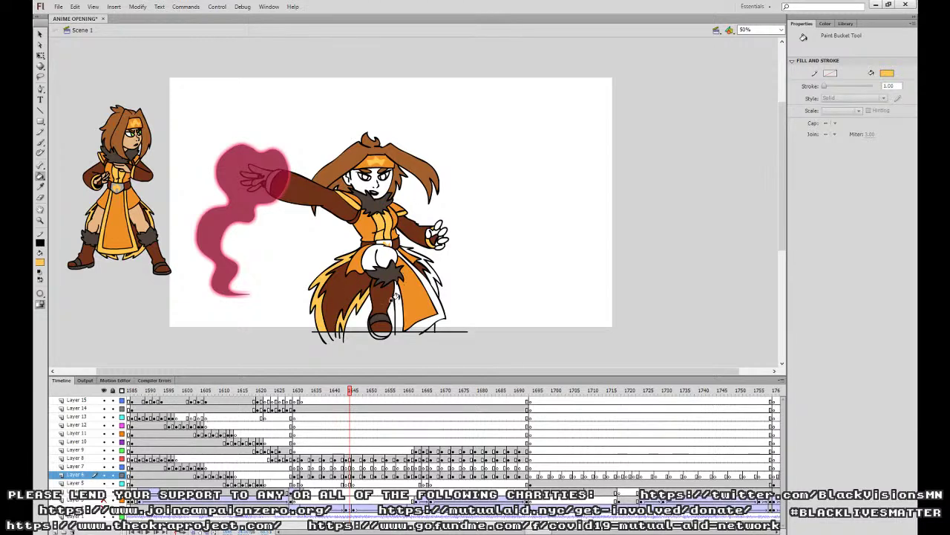
{"action": "left_click", "coordinate": [397, 299]}
{"action": "left_click", "coordinate": [413, 275]}
{"action": "left_click", "coordinate": [419, 256]}
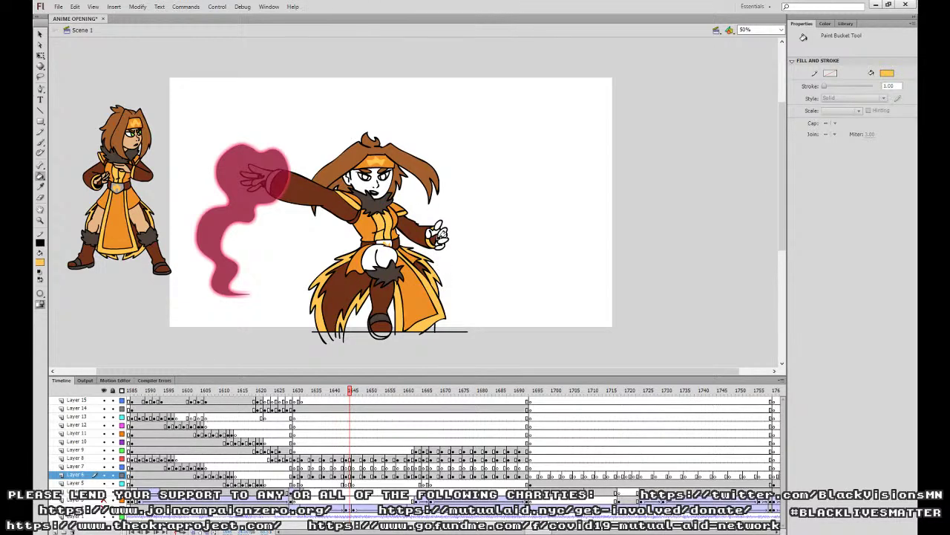
Fill the coat front trim, hanging panel border and ragged coattail edges yellow on frame 1645.
{"action": "key", "text": "comma"}
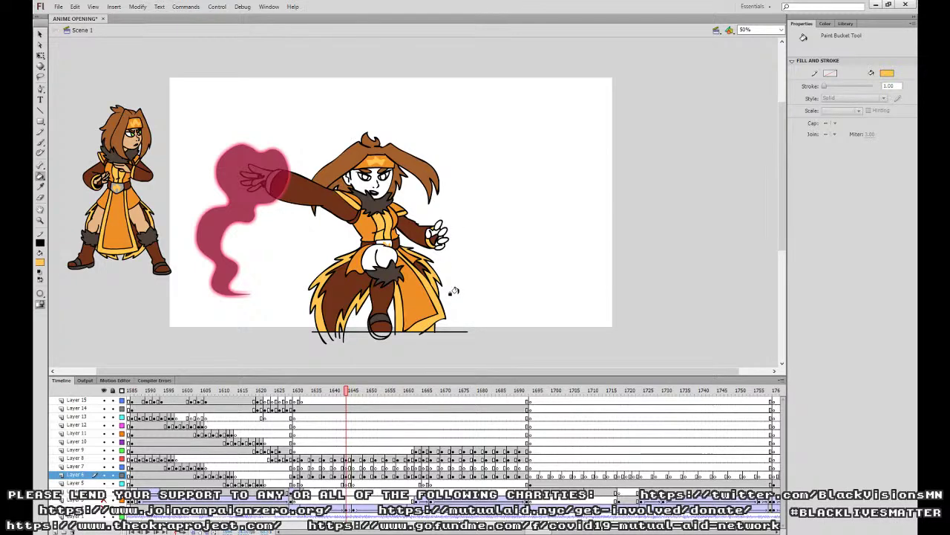
{"action": "key", "text": "comma"}
{"action": "key", "text": "period"}
{"action": "key", "text": "period"}
{"action": "key", "text": "period"}
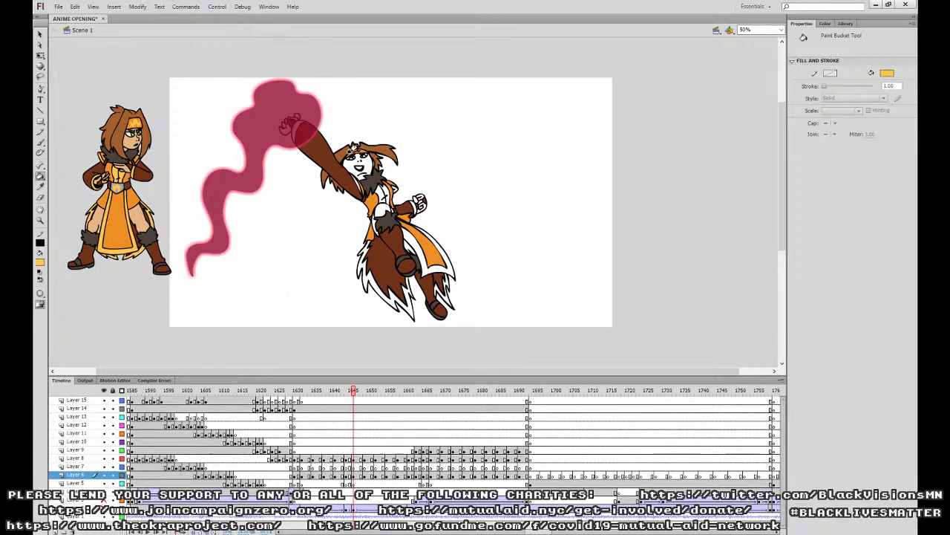
{"action": "left_click", "coordinate": [379, 191]}
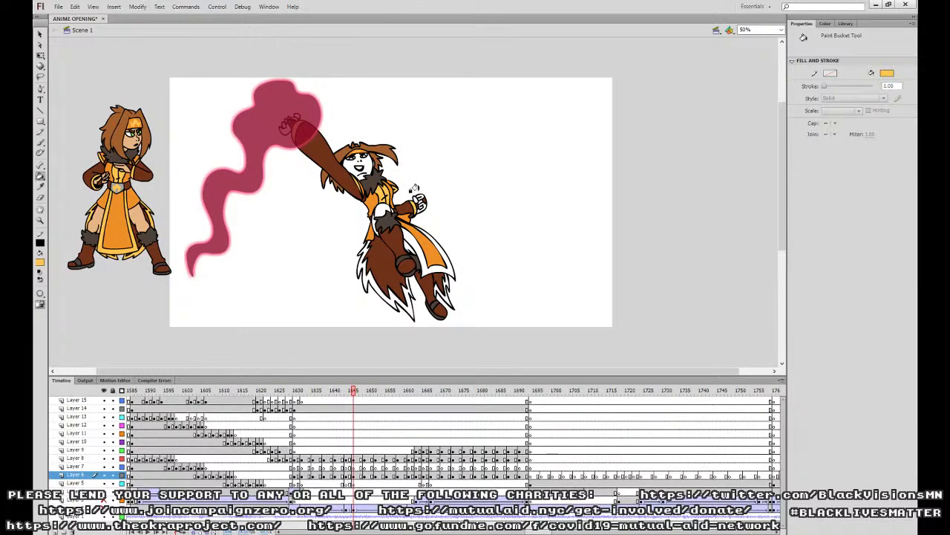
{"action": "left_click", "coordinate": [412, 235]}
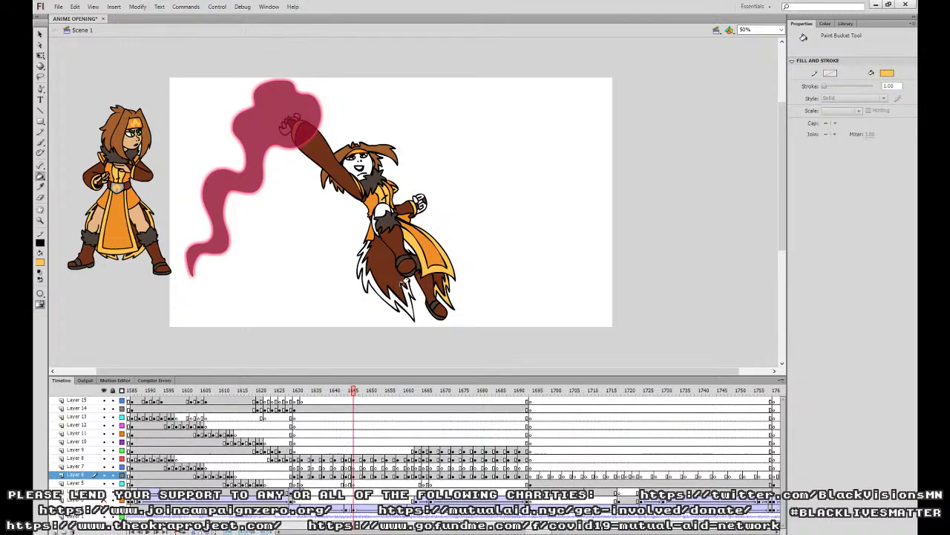
{"action": "left_click", "coordinate": [406, 276]}
Fill the shoulder trim, coat front trim, hanging panel border and coattail edges yellow on frame 1648.
{"action": "key", "text": "ctrl+equal"}
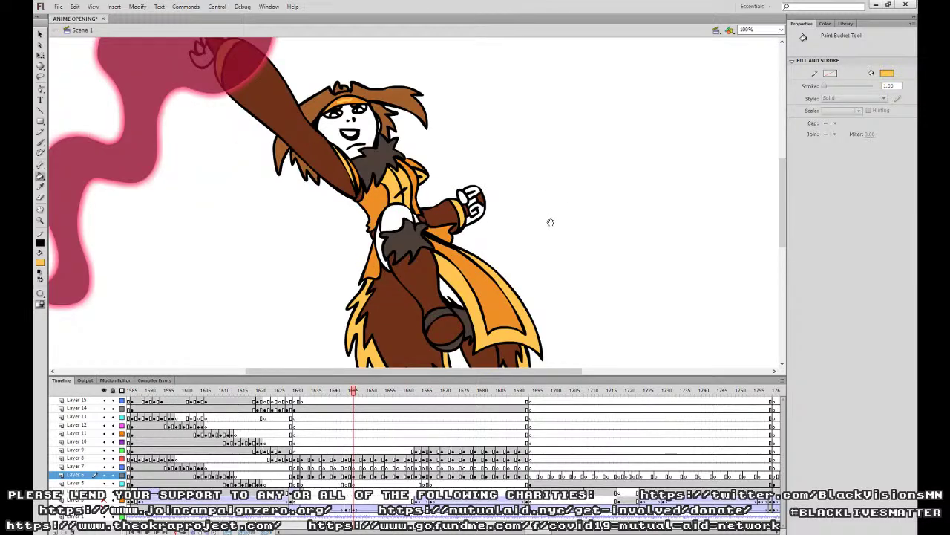
{"action": "left_click_drag", "start_coordinate": [551, 216], "coordinate": [537, 246]}
{"action": "key", "text": "period"}
{"action": "key", "text": "period"}
{"action": "key", "text": "period"}
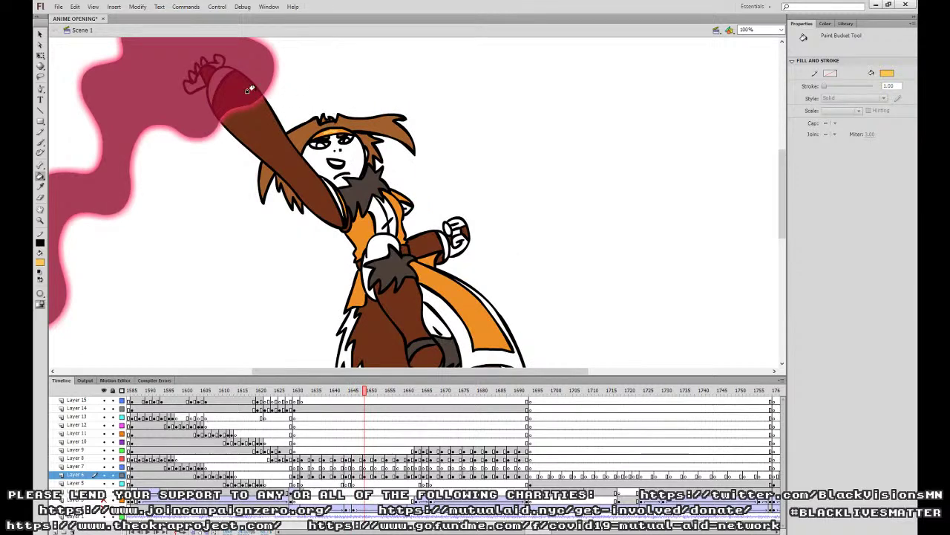
{"action": "left_click", "coordinate": [336, 203]}
{"action": "left_click", "coordinate": [374, 204]}
{"action": "left_click", "coordinate": [386, 207]}
{"action": "left_click", "coordinate": [405, 209]}
{"action": "scroll", "coordinate": [440, 245], "scroll_direction": "down", "scroll_amount": 5}
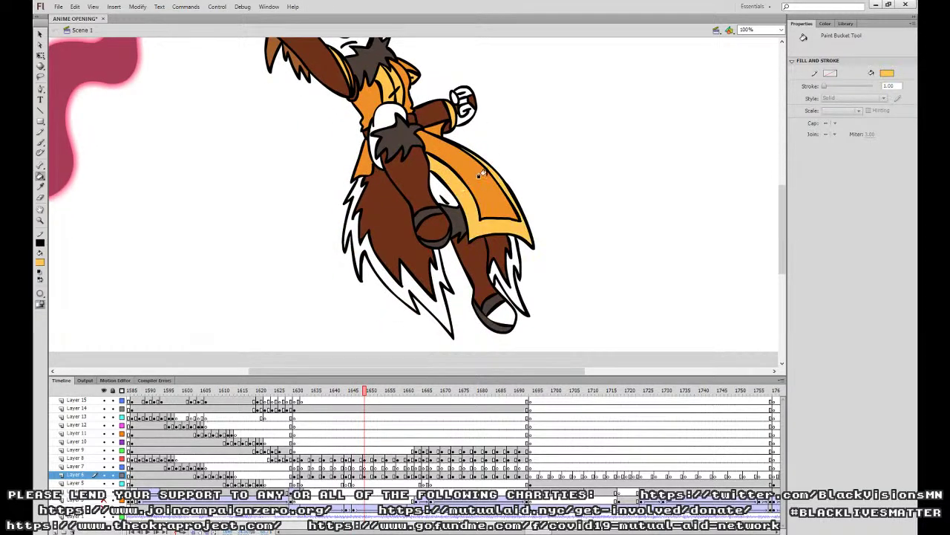
{"action": "left_click", "coordinate": [438, 261]}
Fill the coattail edges, hanging panel border, coat front trim and lower cuff yellow on frame 1651.
{"action": "left_click_drag", "start_coordinate": [557, 149], "coordinate": [502, 287]}
{"action": "key", "text": "ctrl+minus"}
{"action": "key", "text": "period"}
{"action": "key", "text": "period"}
{"action": "key", "text": "period"}
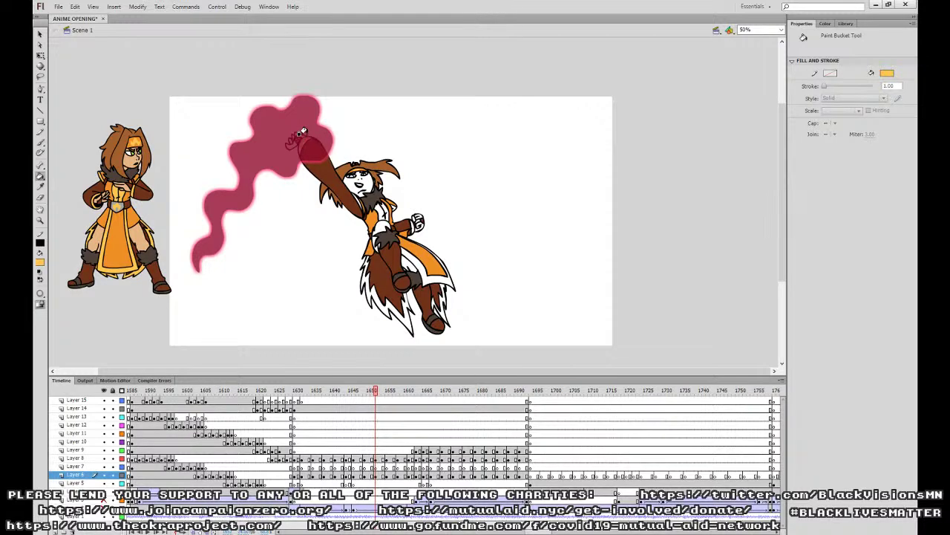
{"action": "left_click", "coordinate": [363, 260]}
{"action": "left_click", "coordinate": [405, 253]}
{"action": "left_click", "coordinate": [438, 300]}
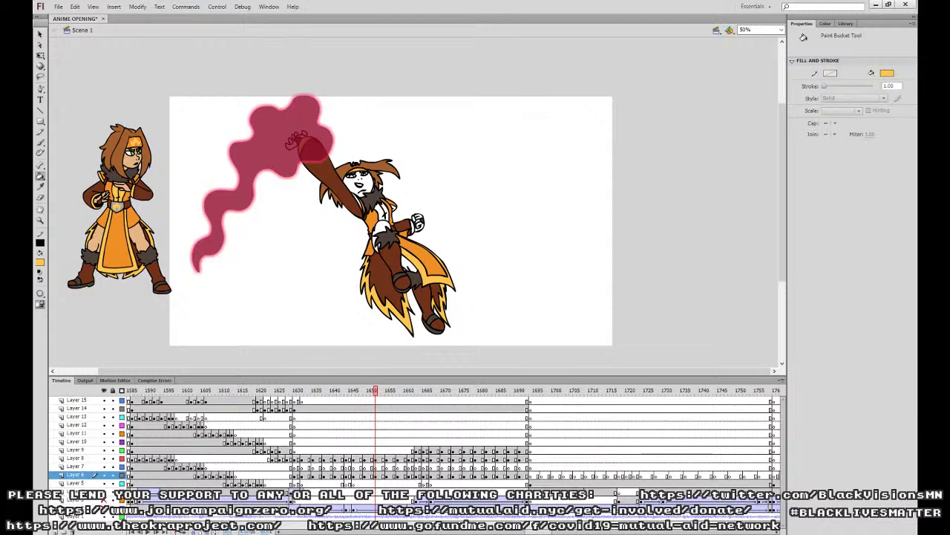
{"action": "key", "text": "comma"}
{"action": "key", "text": "period"}
{"action": "key", "text": "ctrl+1"}
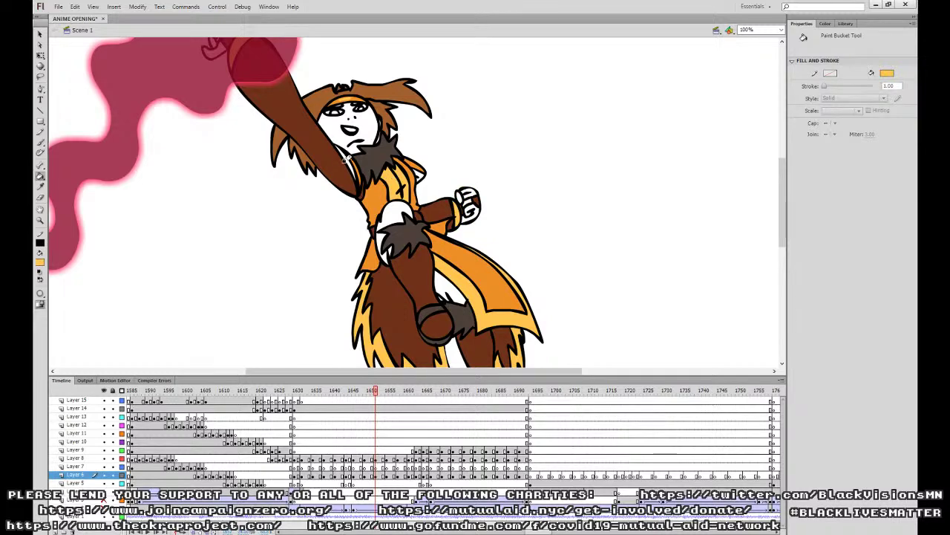
Try to fill the hair gaps beside the face with the sampled hair brown on frame 1651.
{"action": "left_click", "coordinate": [40, 186]}
{"action": "left_click", "coordinate": [352, 99]}
{"action": "left_click", "coordinate": [332, 105]}
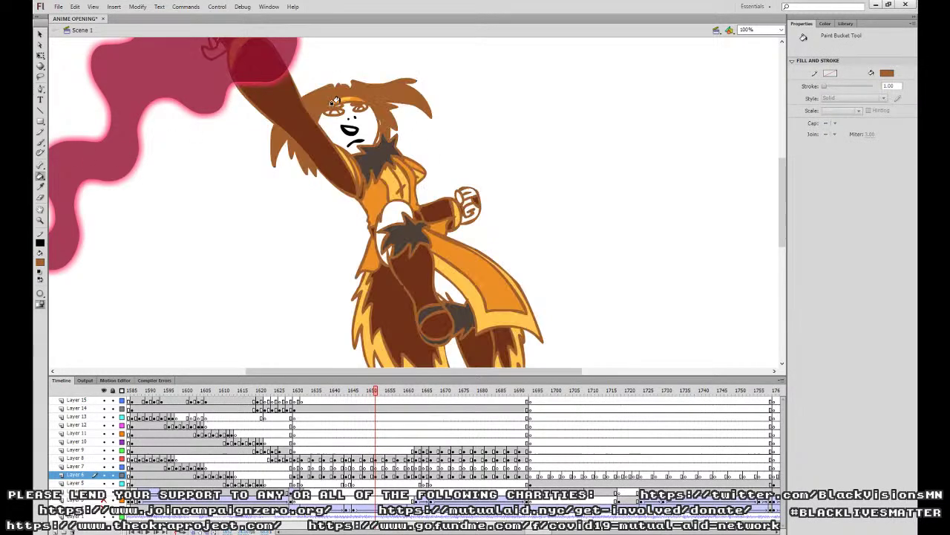
{"action": "key", "text": "ctrl+z"}
{"action": "key", "text": "period"}
{"action": "key", "text": "ctrl+z"}
{"action": "left_click", "coordinate": [384, 125]}
Look through the frames from 1651 to 1660 for areas still missing colour.
{"action": "key", "text": "comma"}
{"action": "key", "text": "comma"}
{"action": "key", "text": "period"}
{"action": "key", "text": "period"}
{"action": "key", "text": "period"}
{"action": "key", "text": "period"}
{"action": "key", "text": "period"}
{"action": "key", "text": "period"}
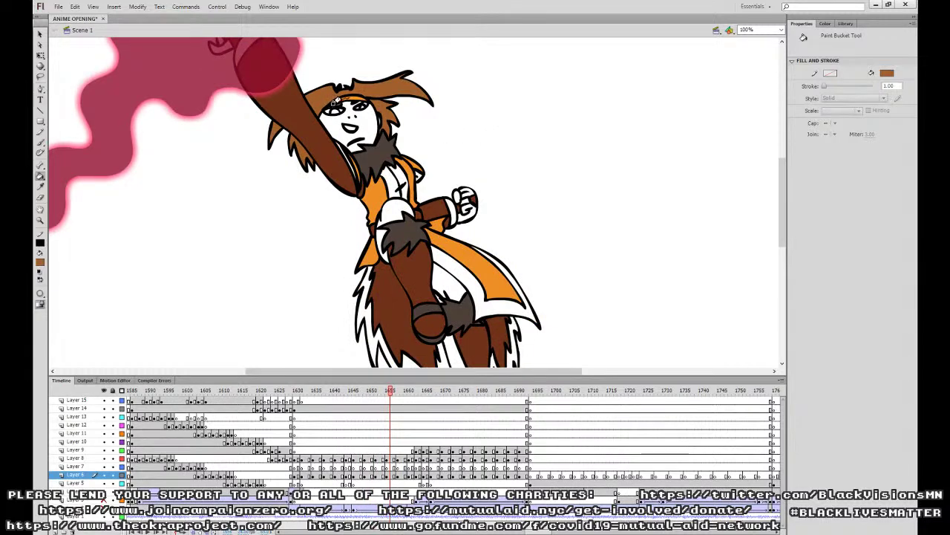
{"action": "key", "text": "period"}
{"action": "key", "text": "period"}
{"action": "key", "text": "period"}
{"action": "key", "text": "period"}
{"action": "key", "text": "period"}
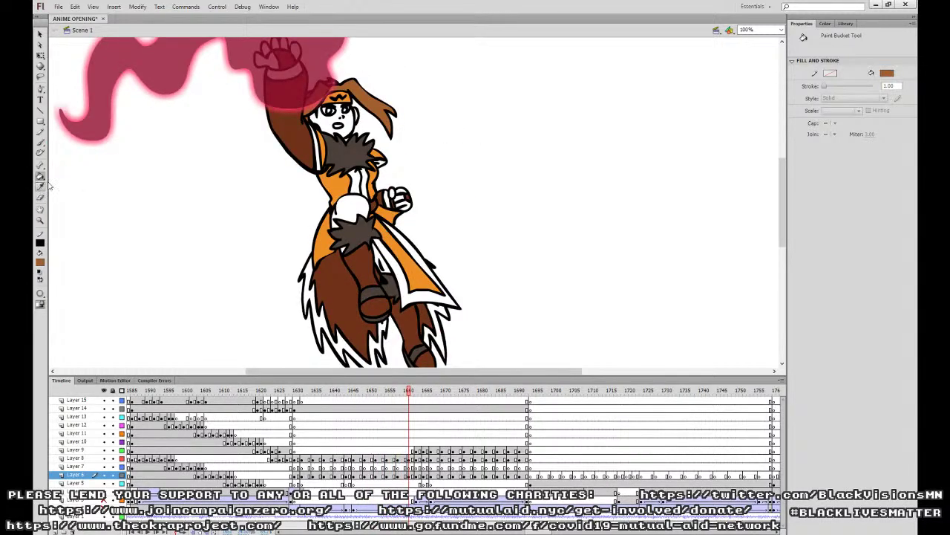
Sample the trim yellow from the coat on frame 1651 as the Paint Bucket fill colour.
{"action": "key", "text": "comma"}
{"action": "key", "text": "comma"}
{"action": "left_click", "coordinate": [41, 187]}
{"action": "key", "text": "comma"}
{"action": "key", "text": "comma"}
{"action": "key", "text": "comma"}
{"action": "key", "text": "comma"}
{"action": "key", "text": "comma"}
{"action": "key", "text": "comma"}
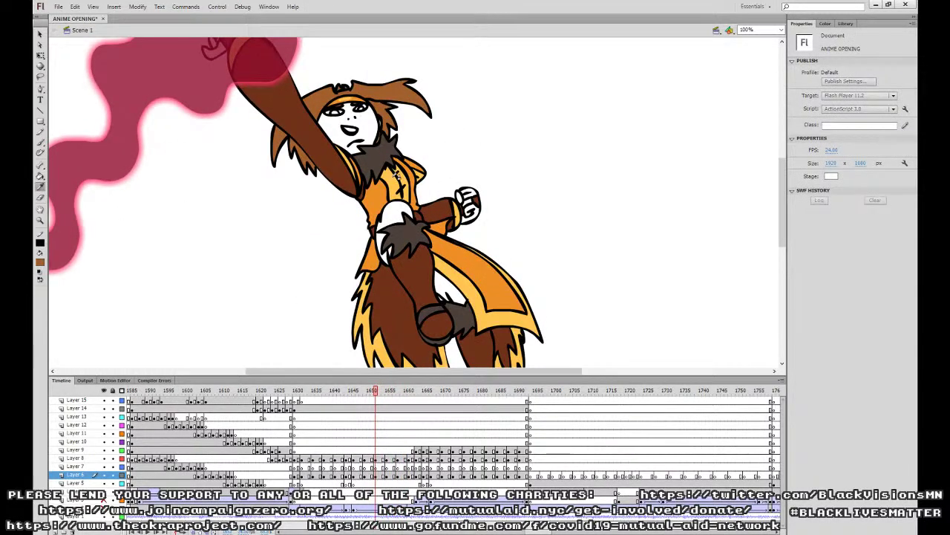
{"action": "key", "text": "k"}
Fill the shoulder trim, coat front trim and lower cuff yellow on frame 1655.
{"action": "key", "text": "comma"}
{"action": "key", "text": "comma"}
{"action": "key", "text": "period"}
{"action": "key", "text": "period"}
{"action": "key", "text": "period"}
{"action": "key", "text": "period"}
{"action": "key", "text": "period"}
{"action": "left_click_drag", "start_coordinate": [240, 58], "coordinate": [252, 181]}
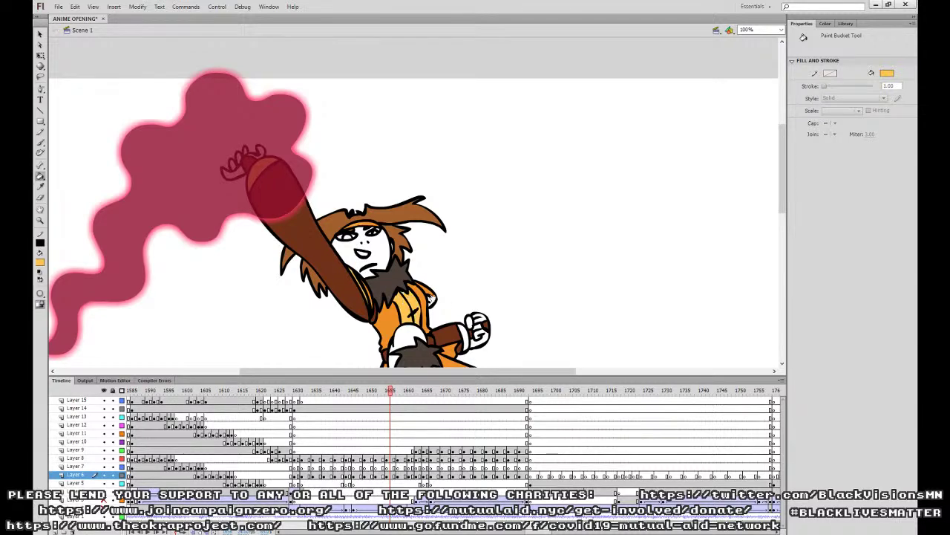
{"action": "scroll", "coordinate": [385, 275], "scroll_direction": "down", "scroll_amount": 3}
{"action": "key", "text": "ctrl+z"}
{"action": "left_click", "coordinate": [466, 203]}
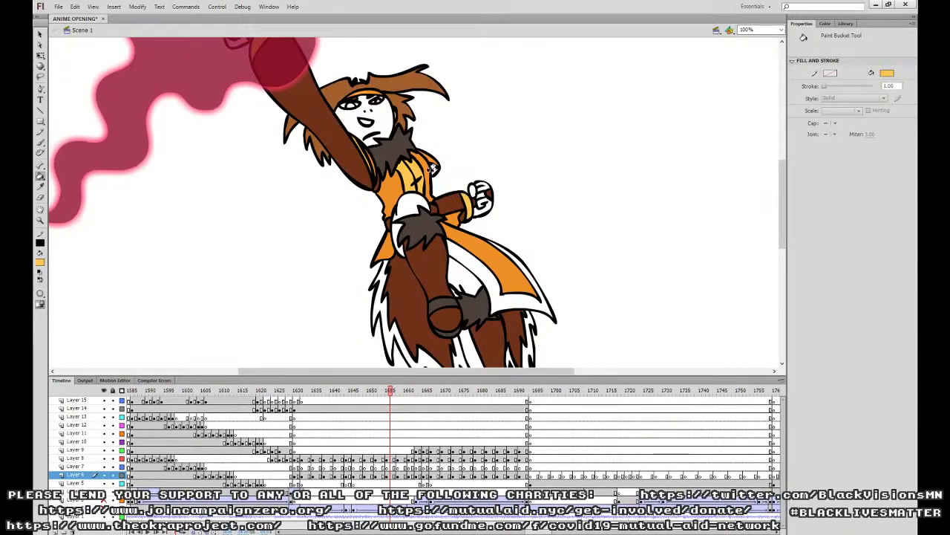
Fill the ragged coattail edges and the hanging panel's border yellow on frame 1655.
{"action": "scroll", "coordinate": [519, 207], "scroll_direction": "down", "scroll_amount": 2}
{"action": "left_click", "coordinate": [440, 261]}
{"action": "left_click", "coordinate": [507, 187]}
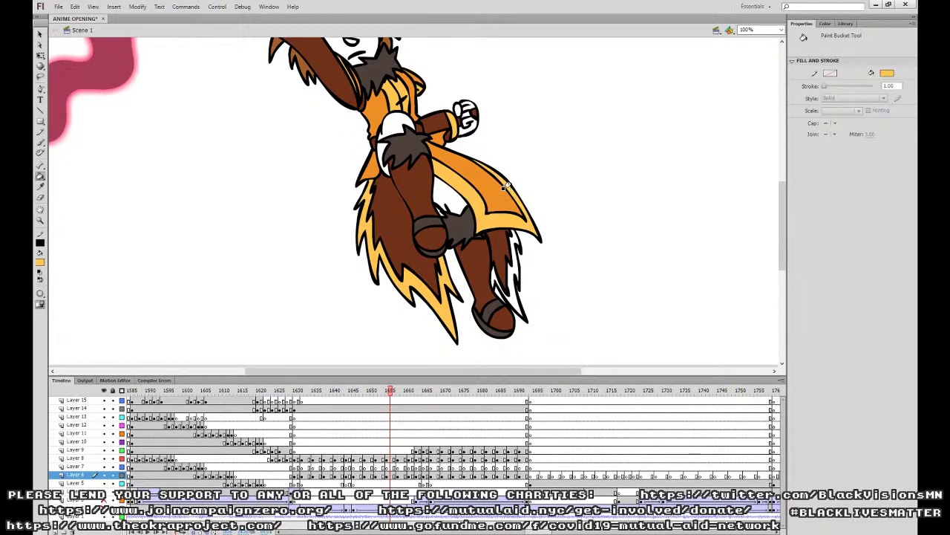
{"action": "left_click", "coordinate": [509, 245]}
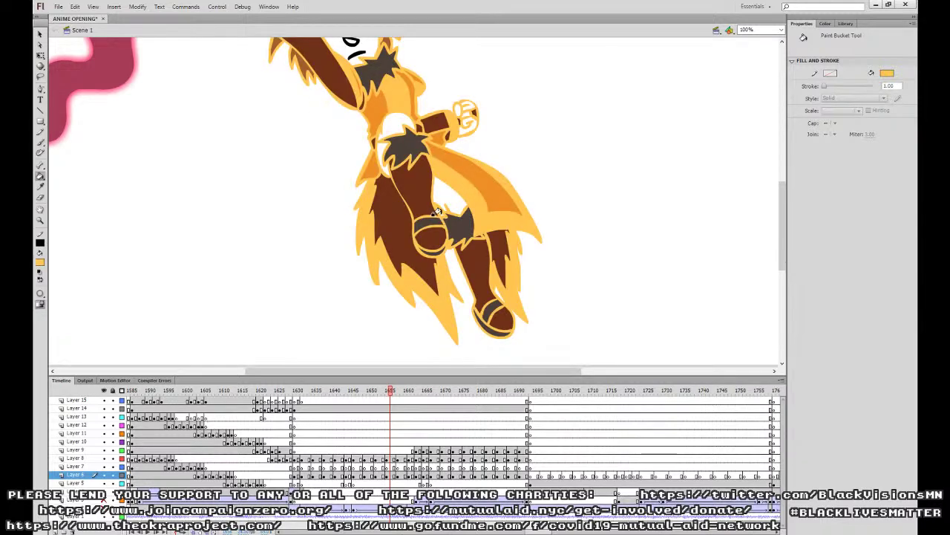
Sample the dark brown of the boot and fill the rear foot's unpainted toe area on frame 1648.
{"action": "key", "text": "comma"}
{"action": "key", "text": "comma"}
{"action": "key", "text": "comma"}
{"action": "key", "text": "comma"}
{"action": "key", "text": "comma"}
{"action": "key", "text": "comma"}
{"action": "key", "text": "comma"}
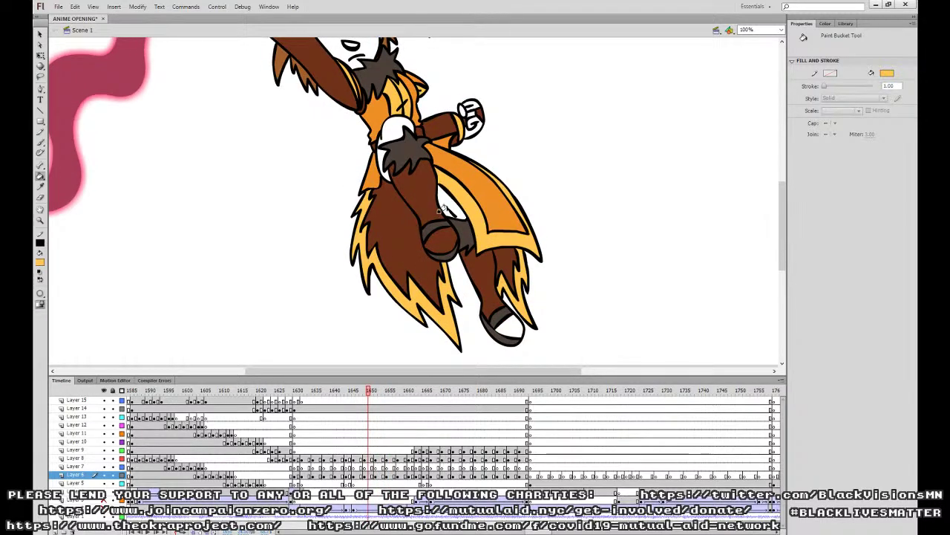
{"action": "left_click", "coordinate": [40, 187]}
{"action": "left_click", "coordinate": [487, 272]}
{"action": "left_click", "coordinate": [509, 326]}
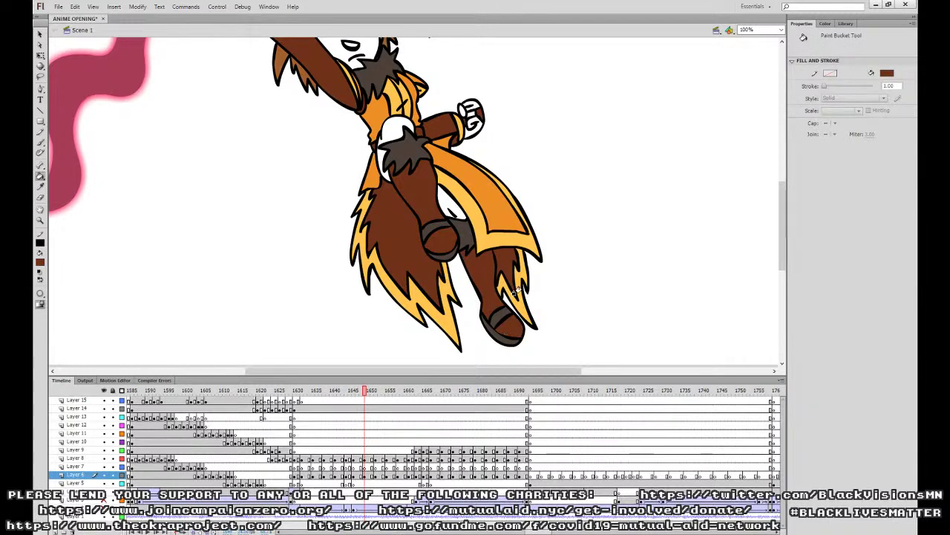
Resample the yellow from the coattail edge and fill the hanging coat panel's border on frame 1657.
{"action": "left_click", "coordinate": [40, 187]}
{"action": "left_click", "coordinate": [421, 294]}
{"action": "key", "text": "period"}
{"action": "key", "text": "period"}
{"action": "key", "text": "period"}
{"action": "key", "text": "period"}
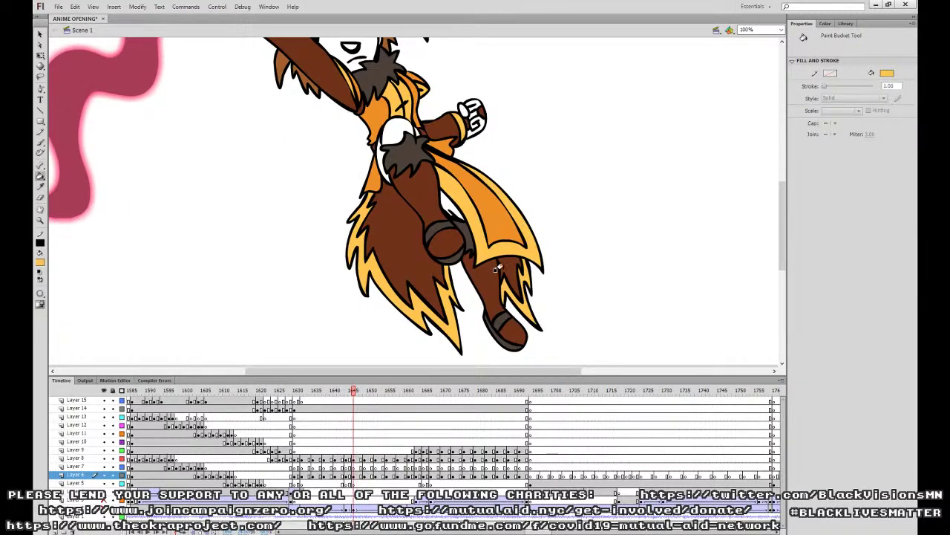
{"action": "key", "text": "period"}
{"action": "key", "text": "period"}
{"action": "key", "text": "period"}
{"action": "key", "text": "period"}
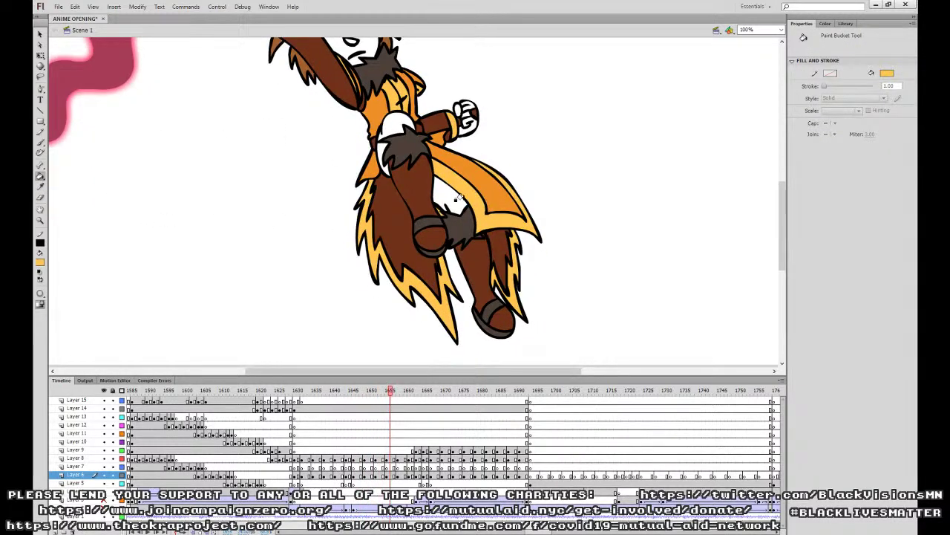
{"action": "left_click", "coordinate": [477, 204]}
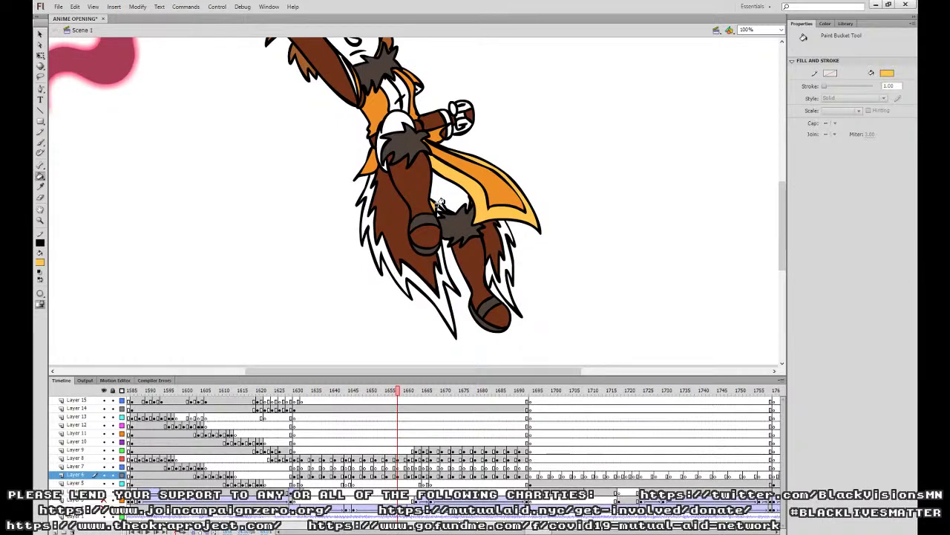
Resample the yellow from the coat panel border and fill the ragged coattail edges on frame 1657.
{"action": "key", "text": "i"}
{"action": "left_click", "coordinate": [400, 223]}
{"action": "left_click", "coordinate": [40, 187]}
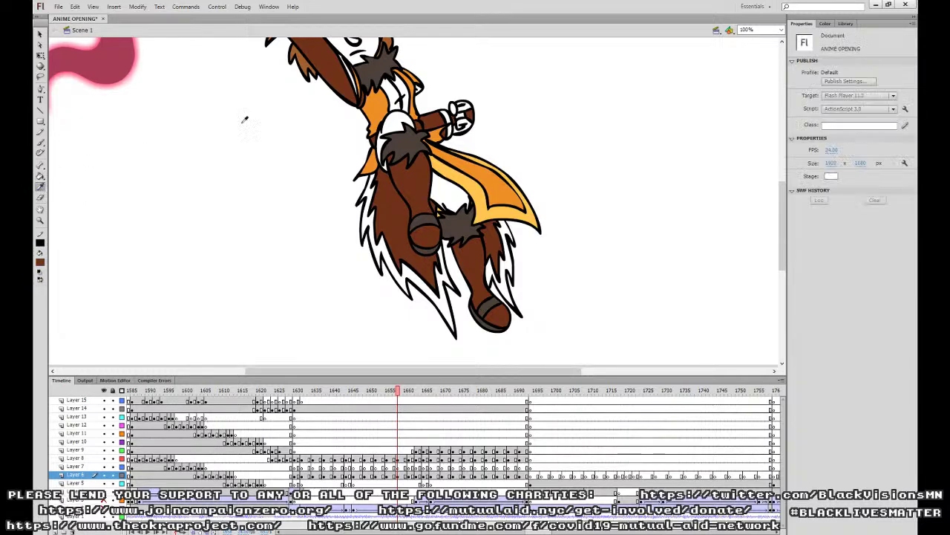
{"action": "left_click", "coordinate": [473, 181]}
{"action": "left_click", "coordinate": [40, 176]}
{"action": "key", "text": "comma"}
{"action": "key", "text": "period"}
{"action": "key", "text": "period"}
{"action": "left_click", "coordinate": [441, 272]}
{"action": "left_click", "coordinate": [492, 273]}
Fill the coat front trim, shoulder trim and lower cuff yellow on frame 1657.
{"action": "key", "text": "space"}
{"action": "left_click_drag", "start_coordinate": [526, 225], "coordinate": [526, 226]}
{"action": "scroll", "coordinate": [524, 226], "scroll_direction": "up", "scroll_amount": 3}
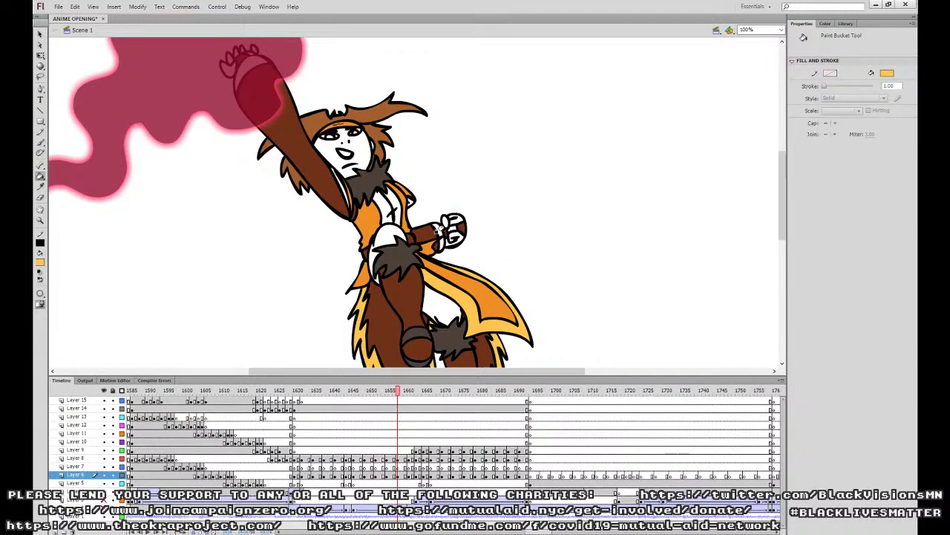
{"action": "left_click", "coordinate": [387, 203]}
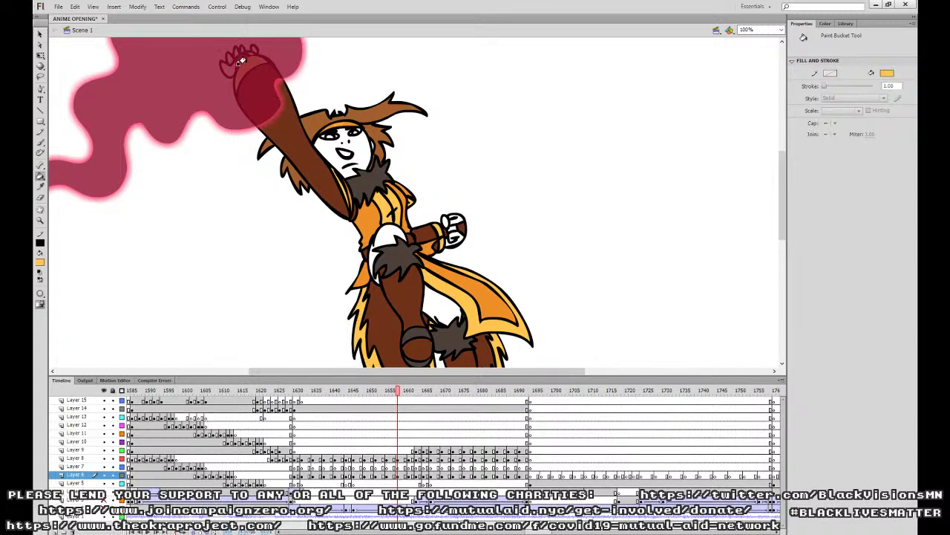
Fill the coat front trim, hanging panel border and ragged coattail edges yellow on frame 1661.
{"action": "key", "text": "comma"}
{"action": "key", "text": "comma"}
{"action": "key", "text": "period"}
{"action": "key", "text": "period"}
{"action": "key", "text": "period"}
{"action": "key", "text": "period"}
{"action": "key", "text": "period"}
{"action": "key", "text": "period"}
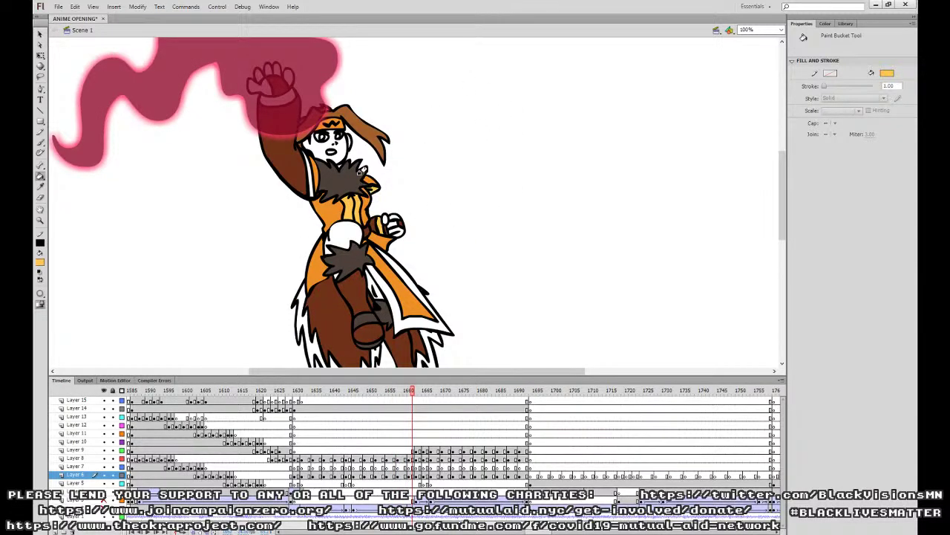
{"action": "left_click_drag", "start_coordinate": [413, 308], "coordinate": [436, 211]}
{"action": "left_click", "coordinate": [417, 203]}
{"action": "left_click", "coordinate": [441, 238]}
{"action": "left_click", "coordinate": [395, 260]}
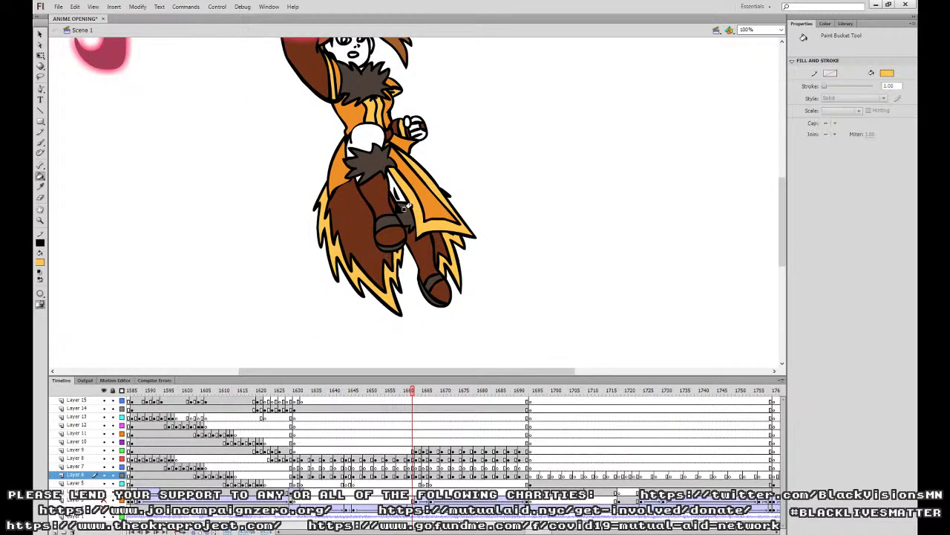
Fill the shoulder trim, coat panel border and ragged coattail edges yellow on frame 1663.
{"action": "mouse_move", "coordinate": [531, 158]}
{"action": "left_mouse_down"}
{"action": "mouse_move", "coordinate": [515, 216]}
{"action": "mouse_move", "coordinate": [556, 312]}
{"action": "left_mouse_up"}
{"action": "key", "text": "comma"}
{"action": "key", "text": "comma"}
{"action": "key", "text": "period"}
{"action": "key", "text": "period"}
{"action": "key", "text": "period"}
{"action": "key", "text": "period"}
{"action": "left_click", "coordinate": [380, 215]}
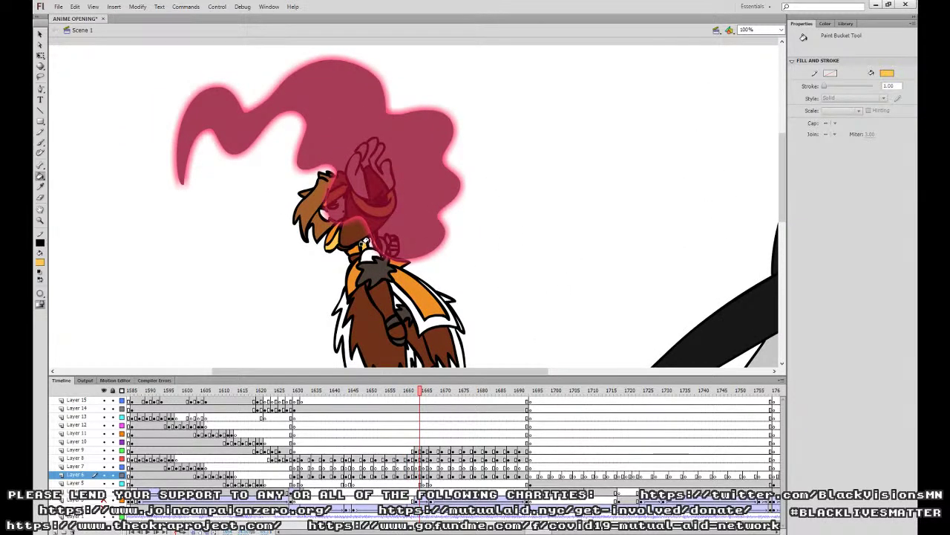
{"action": "left_click", "coordinate": [444, 297]}
{"action": "scroll", "coordinate": [446, 291], "scroll_direction": "down", "scroll_amount": 1}
{"action": "scroll", "coordinate": [444, 290], "scroll_direction": "down", "scroll_amount": 4}
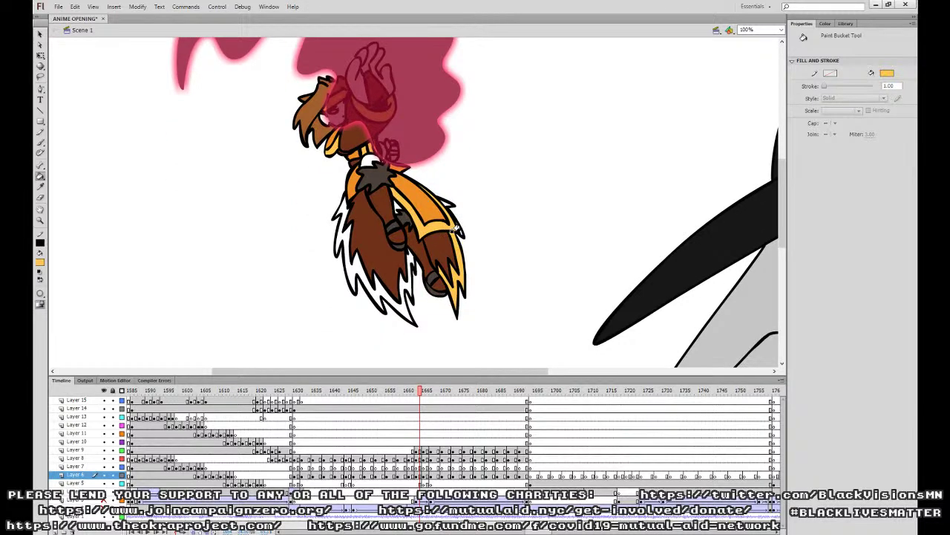
{"action": "left_click", "coordinate": [406, 257]}
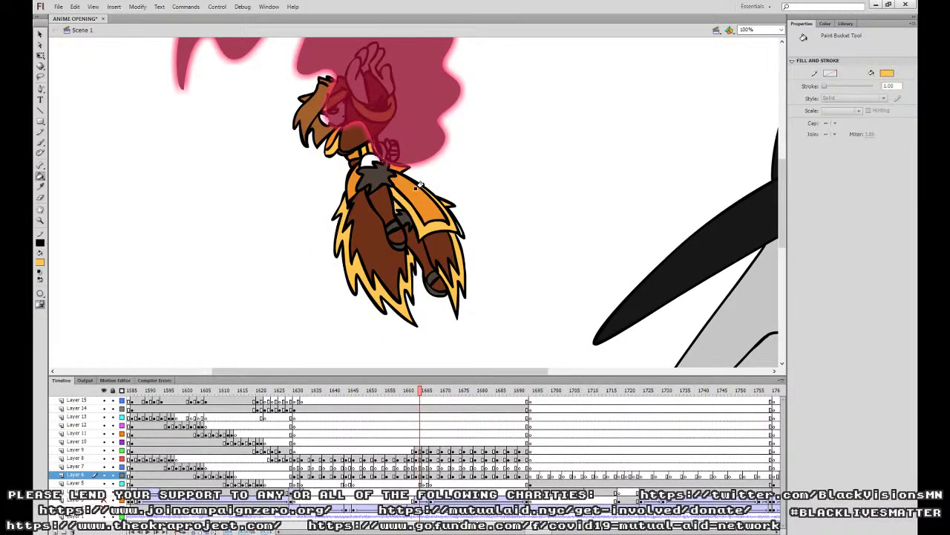
{"action": "scroll", "coordinate": [514, 274], "scroll_direction": "up", "scroll_amount": 2}
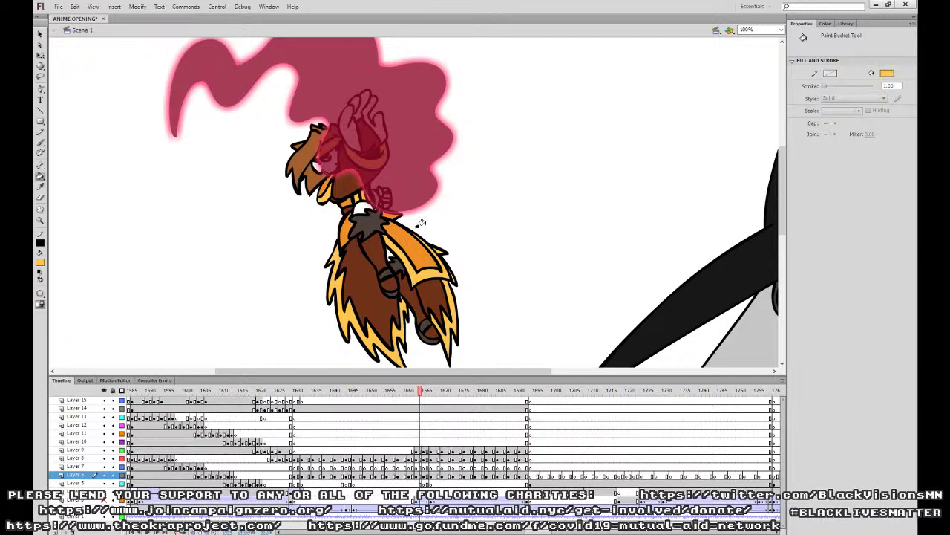
Fill the yellow trim, coat panel border and coattail edges on frame 1664.
{"action": "key", "text": "comma"}
{"action": "key", "text": "comma"}
{"action": "key", "text": "period"}
{"action": "key", "text": "period"}
{"action": "key", "text": "period"}
{"action": "left_click", "coordinate": [319, 156]}
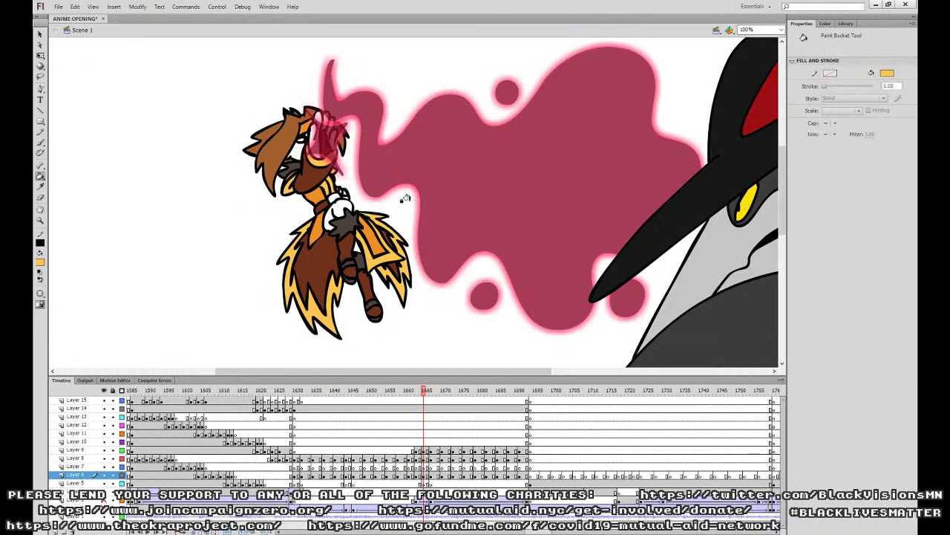
Fill the coattail edges, coat panel border and shoulder trim yellow on frame 1666, and undo the last stray fill.
{"action": "key", "text": "period"}
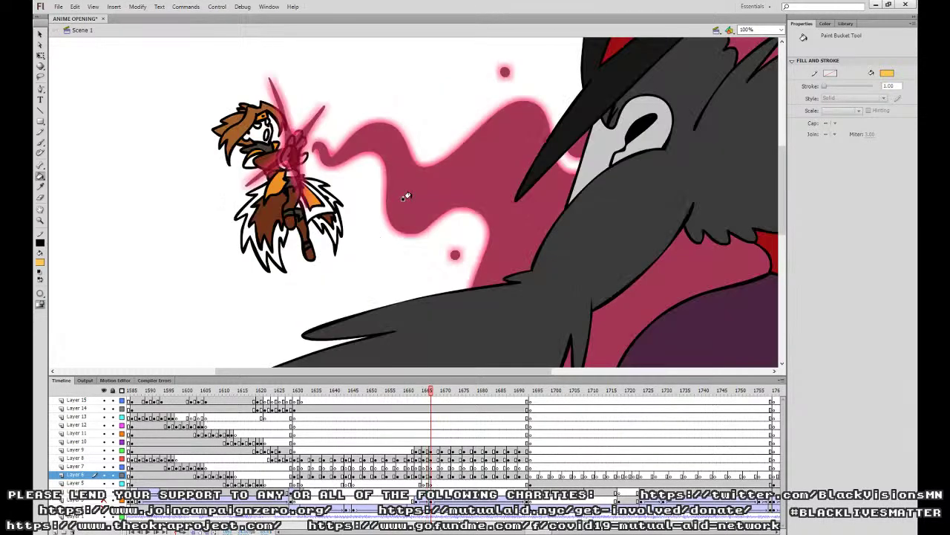
{"action": "left_click", "coordinate": [254, 194]}
{"action": "left_click", "coordinate": [312, 210]}
{"action": "left_click", "coordinate": [319, 193]}
{"action": "left_click", "coordinate": [322, 225]}
{"action": "left_click", "coordinate": [248, 154]}
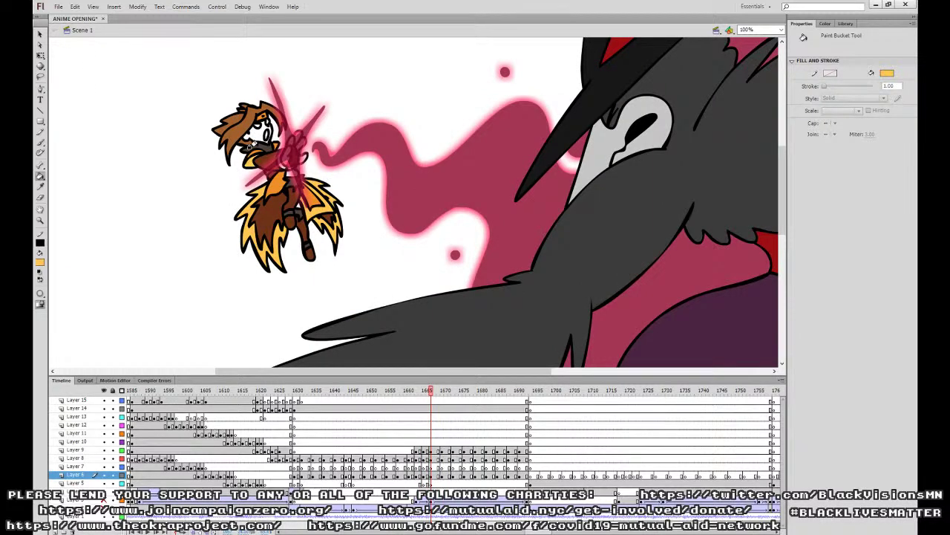
{"action": "left_click", "coordinate": [279, 146]}
{"action": "left_click_drag", "start_coordinate": [343, 157], "coordinate": [536, 228]}
{"action": "key", "text": "ctrl+z"}
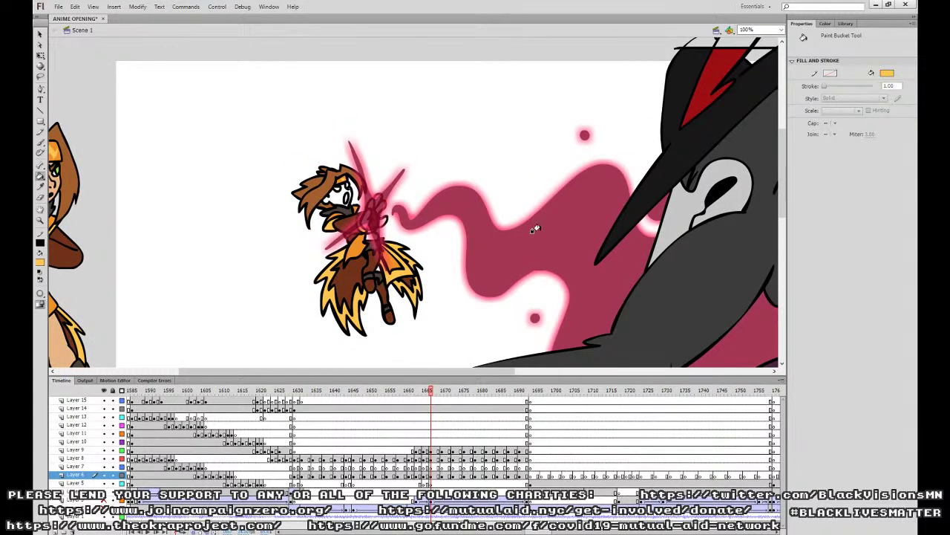
Fill the shoulder trim, sleeve cuff, coattail edges and coat panel border yellow on frame 1669.
{"action": "key", "text": "period"}
{"action": "key", "text": "period"}
{"action": "key", "text": "period"}
{"action": "left_click", "coordinate": [336, 183]}
{"action": "left_click", "coordinate": [325, 223]}
{"action": "left_click", "coordinate": [360, 227]}
{"action": "left_click", "coordinate": [331, 257]}
{"action": "left_click", "coordinate": [388, 274]}
{"action": "left_click", "coordinate": [389, 248]}
Fill the ragged coattail edges and coat panel border yellow on frame 1672.
{"action": "key", "text": "period"}
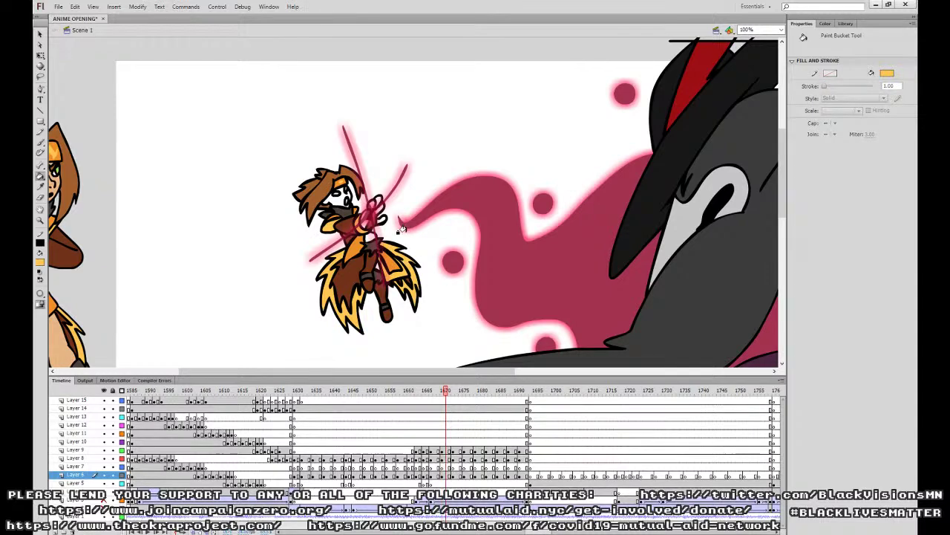
{"action": "key", "text": "period"}
{"action": "key", "text": "period"}
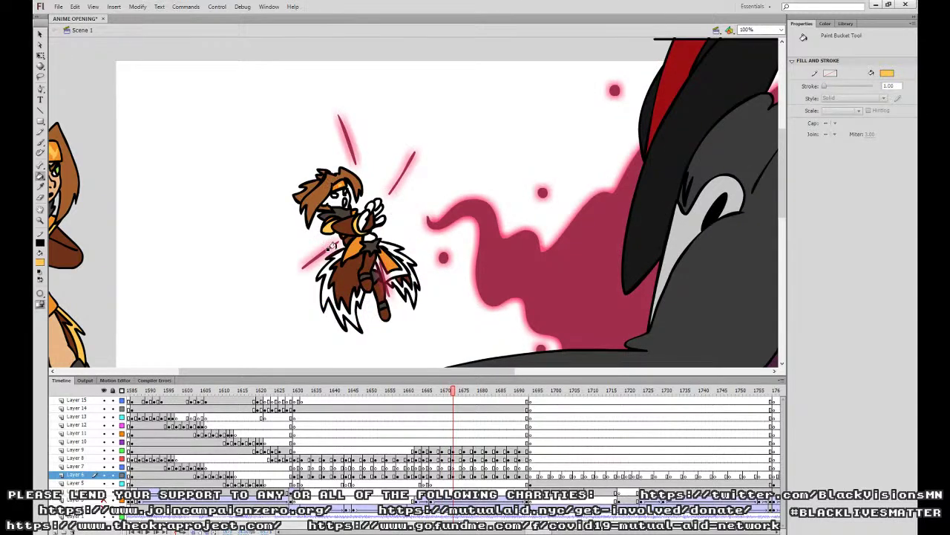
{"action": "left_click", "coordinate": [333, 254]}
{"action": "left_click", "coordinate": [389, 270]}
{"action": "left_click", "coordinate": [391, 250]}
Fill the ragged coattail edges and coat panel border yellow on frame 1675.
{"action": "key", "text": "period"}
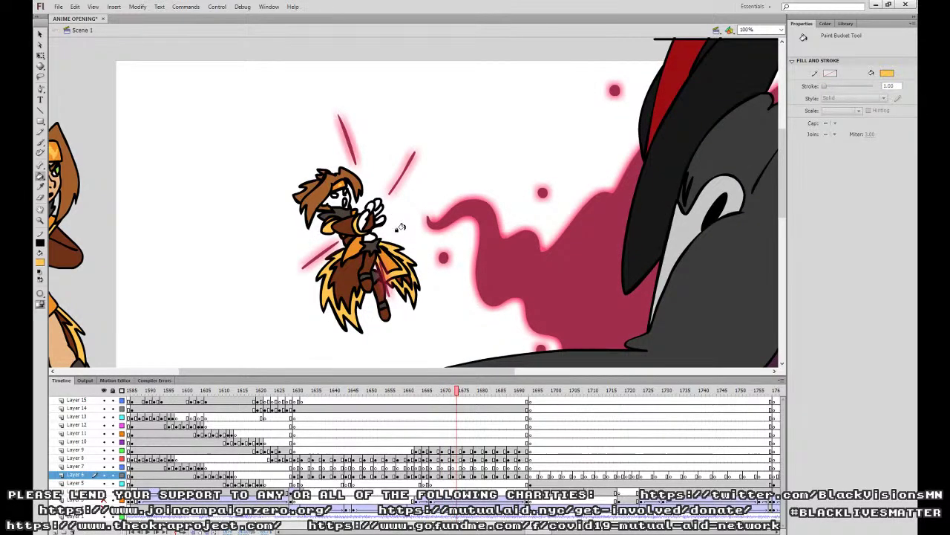
{"action": "key", "text": "period"}
{"action": "key", "text": "period"}
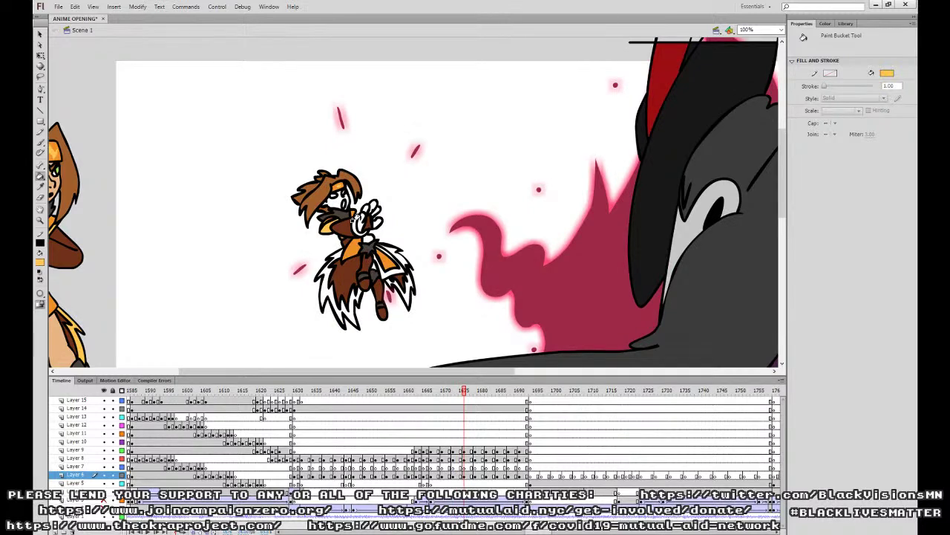
{"action": "left_click", "coordinate": [336, 250]}
{"action": "left_click", "coordinate": [377, 269]}
{"action": "left_click", "coordinate": [390, 252]}
{"action": "key", "text": "comma"}
{"action": "key", "text": "period"}
{"action": "left_click", "coordinate": [400, 287]}
Fill the coat panel border, coattail edges, shoulder trim and cuff yellow on frame 1678, comparing with neighbouring frames.
{"action": "key", "text": "comma"}
{"action": "key", "text": "period"}
{"action": "key", "text": "period"}
{"action": "key", "text": "period"}
{"action": "key", "text": "period"}
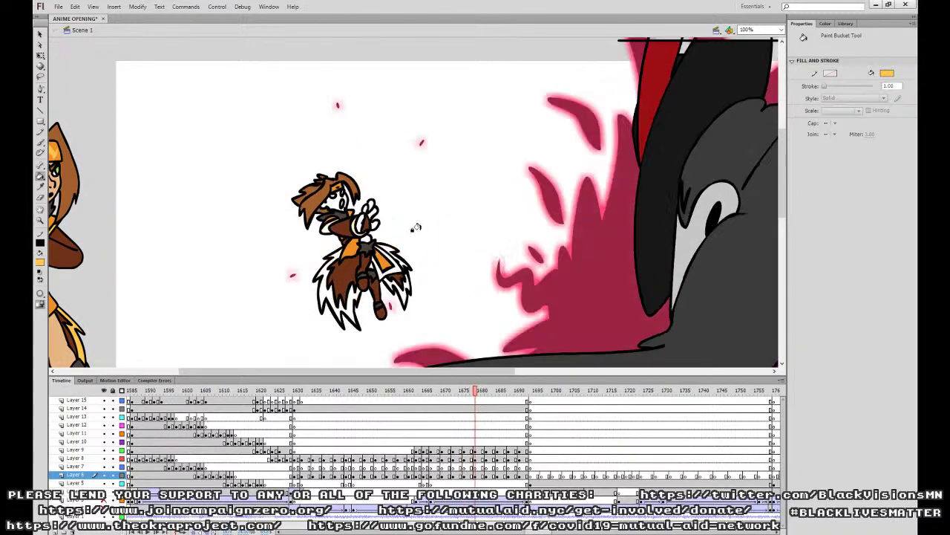
{"action": "left_click", "coordinate": [386, 262]}
{"action": "left_click", "coordinate": [336, 289]}
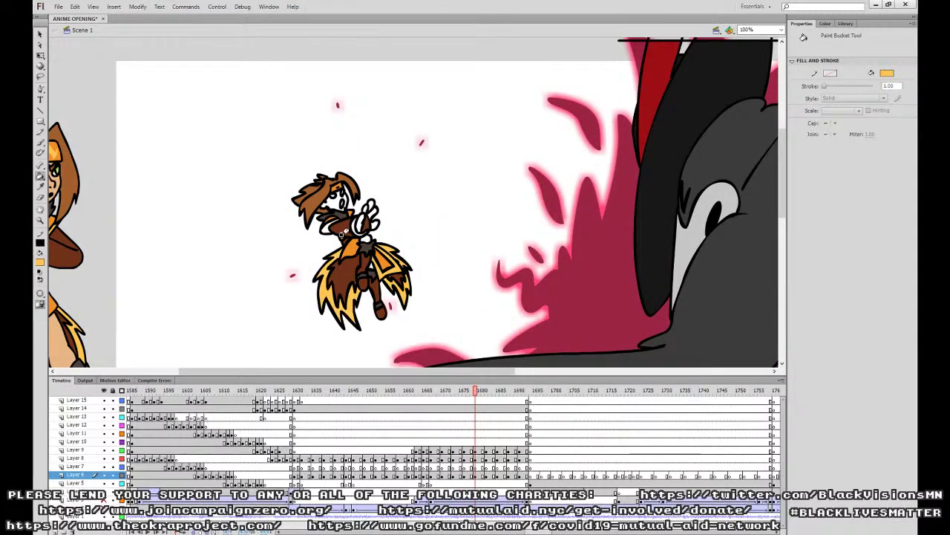
{"action": "key", "text": "period"}
{"action": "key", "text": "period"}
{"action": "key", "text": "comma"}
{"action": "key", "text": "comma"}
{"action": "key", "text": "comma"}
{"action": "key", "text": "period"}
{"action": "key", "text": "period"}
{"action": "key", "text": "period"}
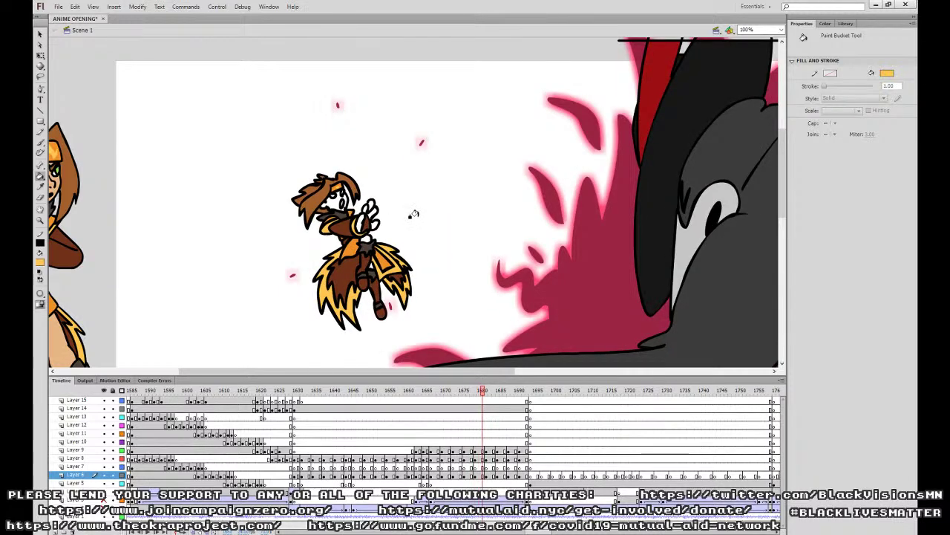
Fill the coat panel border, coattail edges and shoulder trim yellow on frame 1682.
{"action": "key", "text": "period"}
{"action": "left_click", "coordinate": [389, 263]}
{"action": "left_click", "coordinate": [381, 269]}
{"action": "left_click", "coordinate": [324, 260]}
{"action": "left_click", "coordinate": [336, 216]}
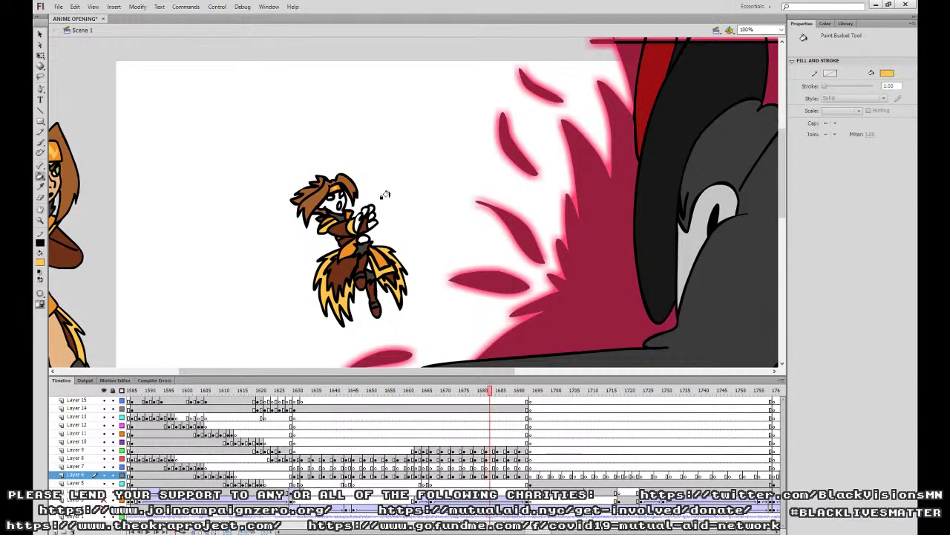
Fill the coat panel border and ragged coattail edges yellow on frame 1684.
{"action": "key", "text": "period"}
{"action": "key", "text": "period"}
{"action": "key", "text": "period"}
{"action": "left_click", "coordinate": [376, 254]}
{"action": "left_click", "coordinate": [366, 272]}
{"action": "left_click", "coordinate": [319, 257]}
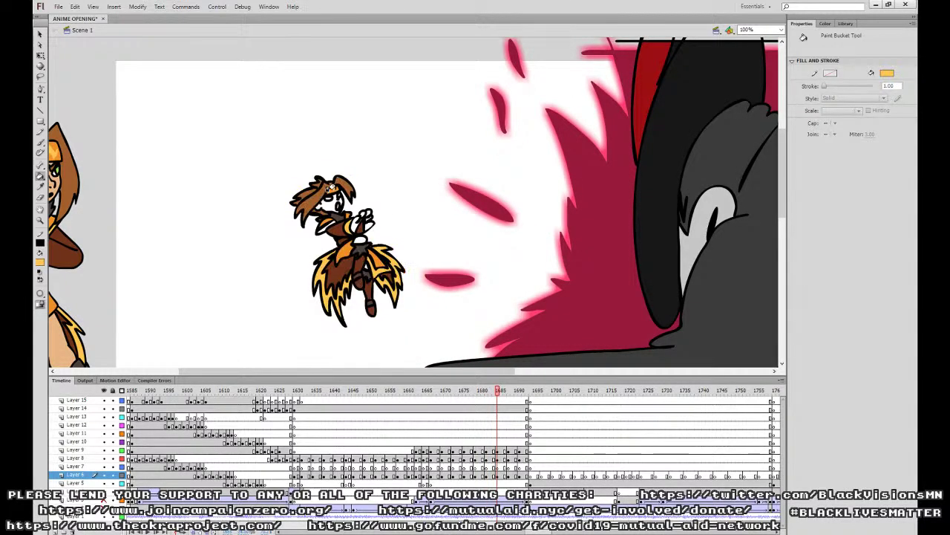
Fill the shoulder trim, coattail edges and coat panel border yellow on frame 1687.
{"action": "key", "text": "period"}
{"action": "key", "text": "period"}
{"action": "key", "text": "period"}
{"action": "left_click", "coordinate": [325, 221]}
{"action": "left_click", "coordinate": [317, 258]}
{"action": "left_click", "coordinate": [378, 257]}
Fill the coat panel border, coattail edges and shoulder trim yellow on frame 1690, keeping the outlines black.
{"action": "key", "text": "period"}
{"action": "key", "text": "period"}
{"action": "key", "text": "period"}
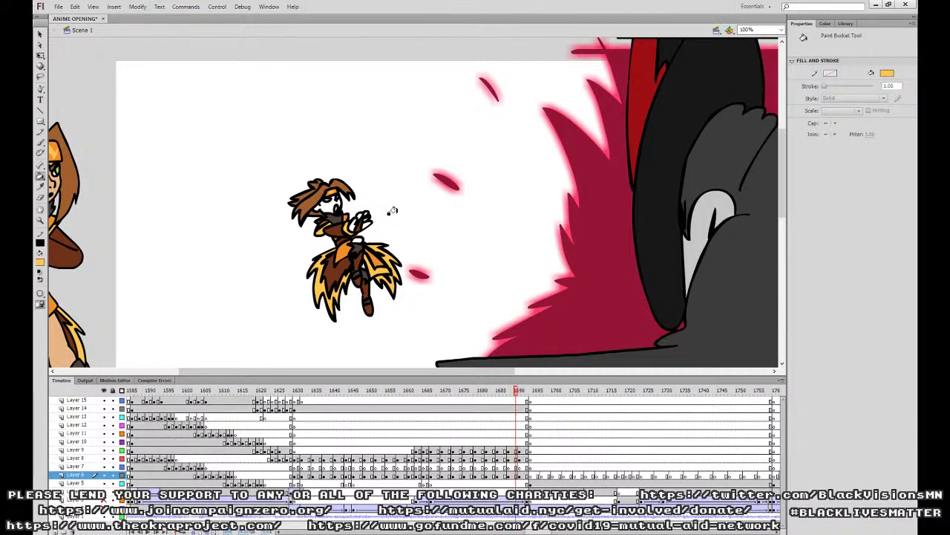
{"action": "left_click", "coordinate": [367, 262]}
{"action": "left_click", "coordinate": [379, 276]}
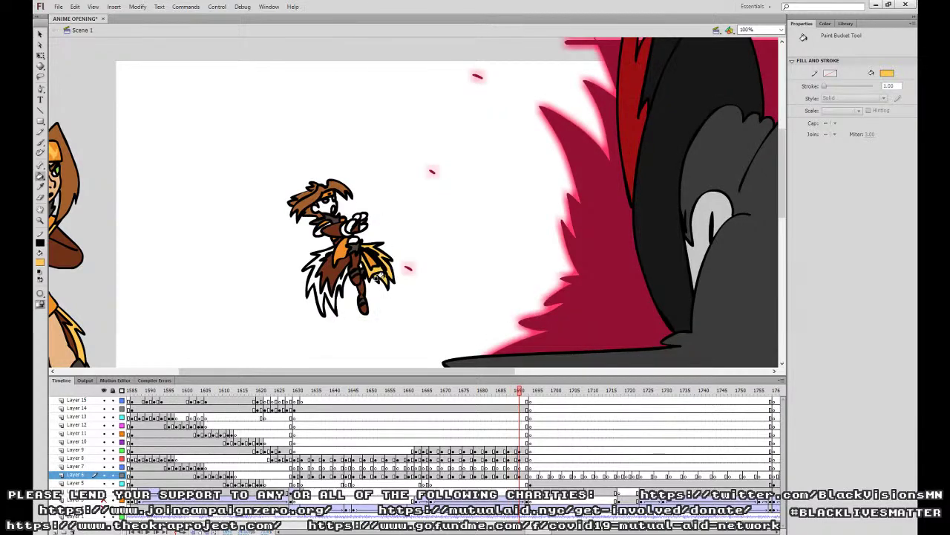
{"action": "left_click", "coordinate": [332, 282]}
{"action": "key", "text": "comma"}
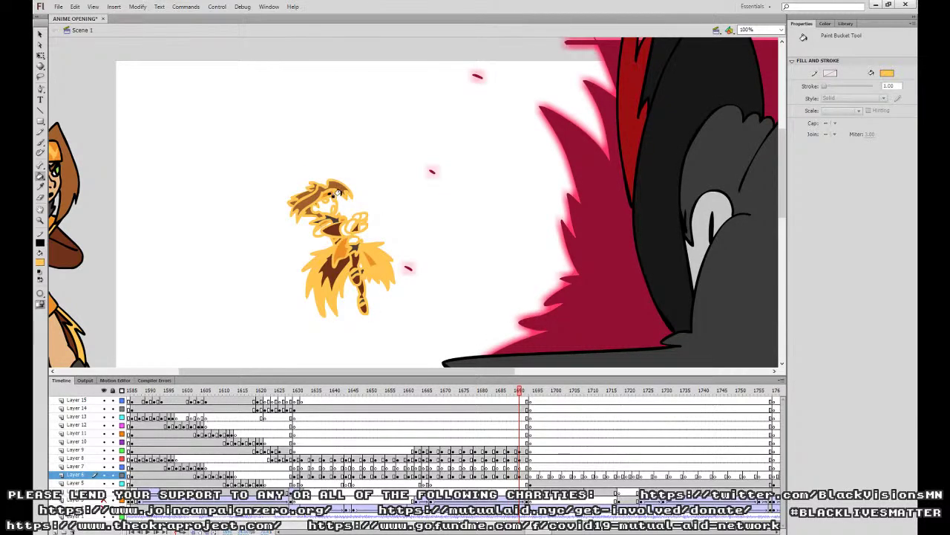
{"action": "key", "text": "period"}
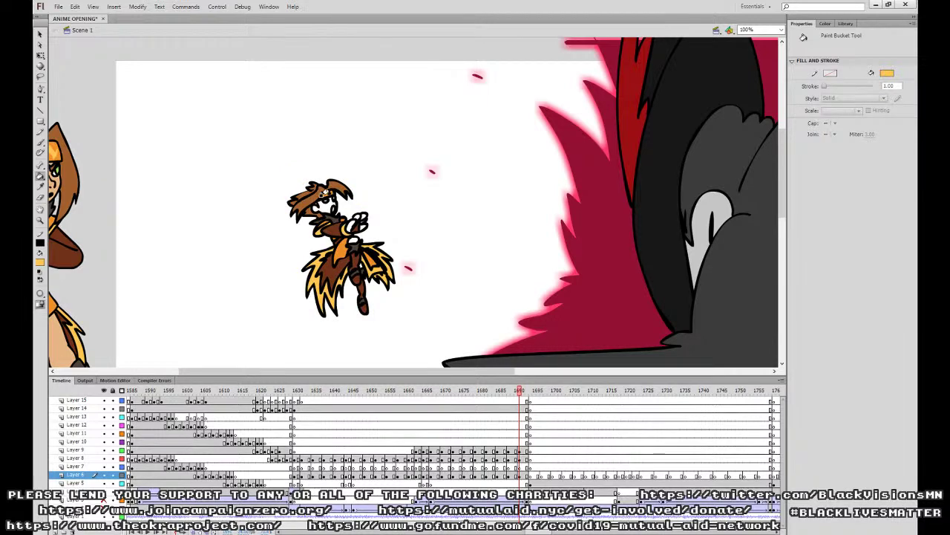
{"action": "key", "text": "."}
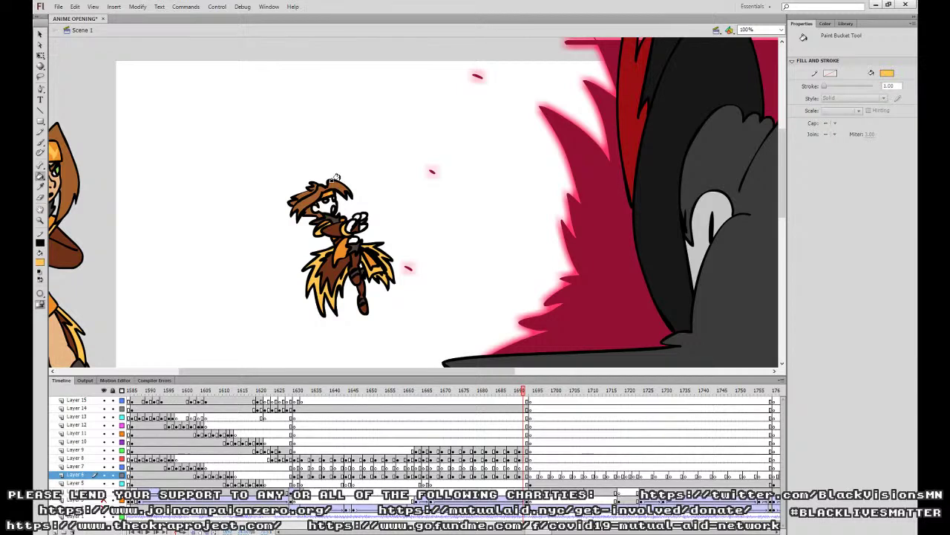
Return to frame 1627 and sample the skin tone from the character's face as the fill colour.
{"action": "left_click", "coordinate": [283, 435]}
{"action": "key", "text": "."}
{"action": "left_click", "coordinate": [286, 448]}
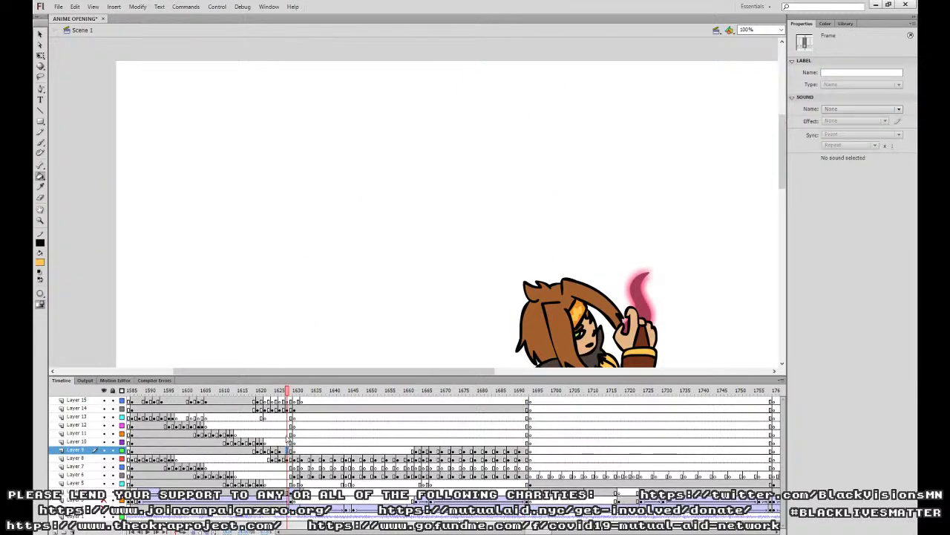
{"action": "key", "text": "ctrl+minus"}
{"action": "left_click", "coordinate": [287, 442]}
{"action": "left_click", "coordinate": [287, 450]}
{"action": "left_click", "coordinate": [288, 434]}
{"action": "left_click", "coordinate": [40, 185]}
{"action": "left_click", "coordinate": [449, 273]}
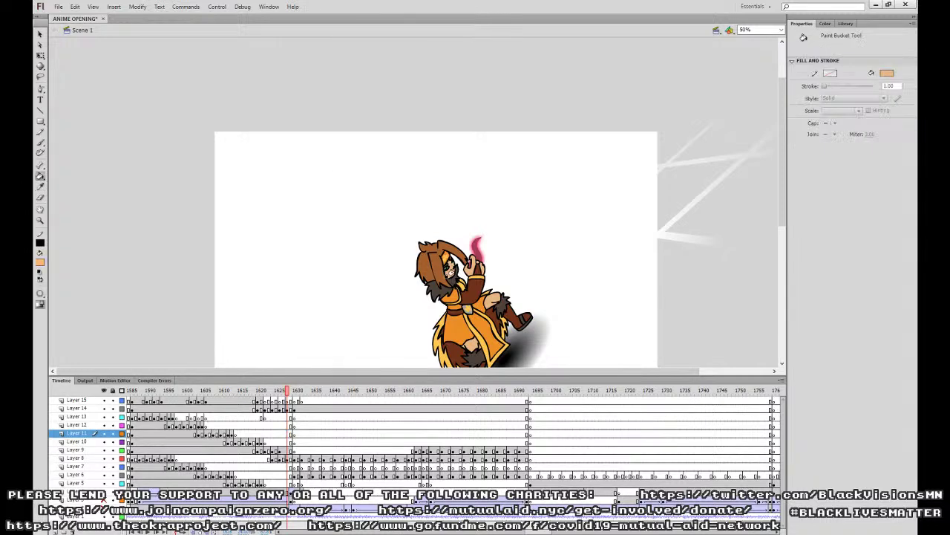
Fill the face and the raised hand with the skin tone on frame 1629.
{"action": "key", "text": "period"}
{"action": "key", "text": "period"}
{"action": "left_click_drag", "start_coordinate": [513, 254], "coordinate": [468, 194]}
{"action": "left_click", "coordinate": [395, 201]}
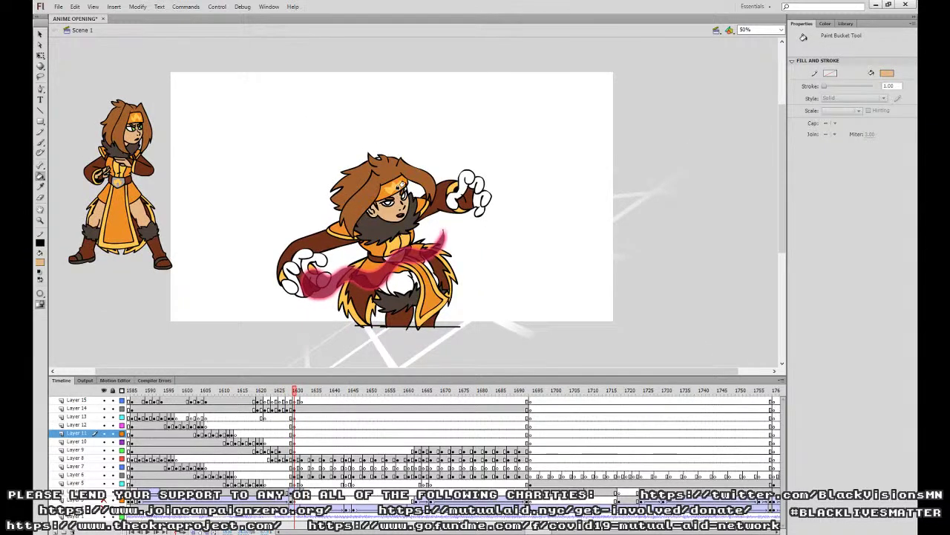
{"action": "left_click", "coordinate": [464, 189]}
{"action": "left_click", "coordinate": [479, 196]}
{"action": "left_click", "coordinate": [477, 210]}
Fill the fingers and palm of the lowered hand and the bare thigh with the skin tone on frame 1629.
{"action": "left_click", "coordinate": [299, 257]}
{"action": "left_click", "coordinate": [319, 260]}
{"action": "left_click", "coordinate": [305, 272]}
{"action": "left_click", "coordinate": [291, 268]}
{"action": "left_click", "coordinate": [323, 278]}
{"action": "left_click", "coordinate": [291, 287]}
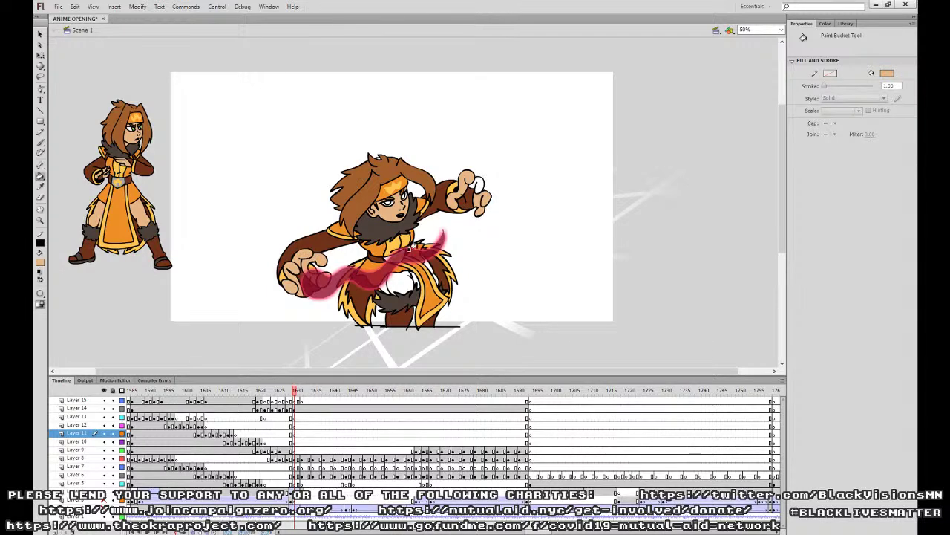
{"action": "left_click", "coordinate": [398, 273]}
Fill the bare thigh, the large foreground hand and the face with the skin tone on frame 1631.
{"action": "key", "text": "comma"}
{"action": "key", "text": "period"}
{"action": "key", "text": "period"}
{"action": "left_click", "coordinate": [349, 304]}
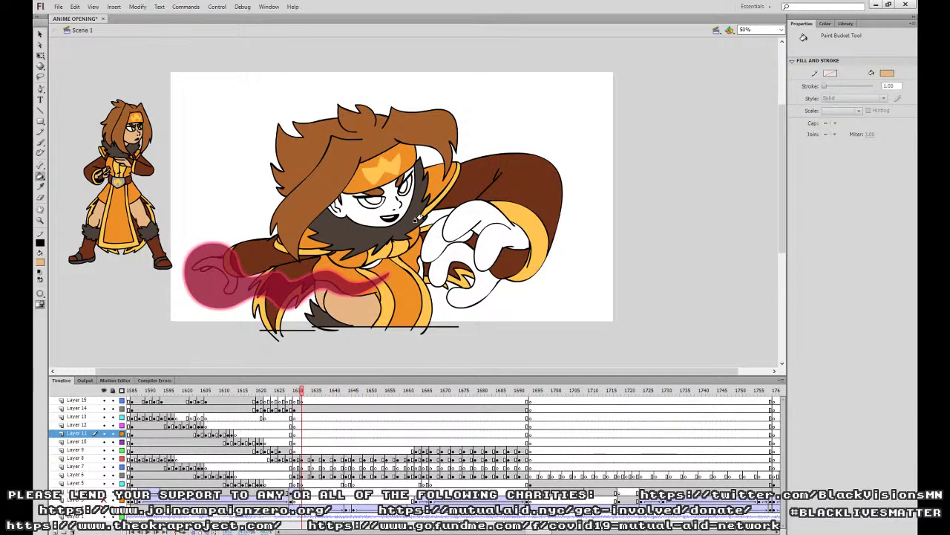
{"action": "left_click", "coordinate": [466, 239]}
{"action": "left_click", "coordinate": [473, 223]}
{"action": "left_click", "coordinate": [475, 221]}
{"action": "left_click", "coordinate": [386, 207]}
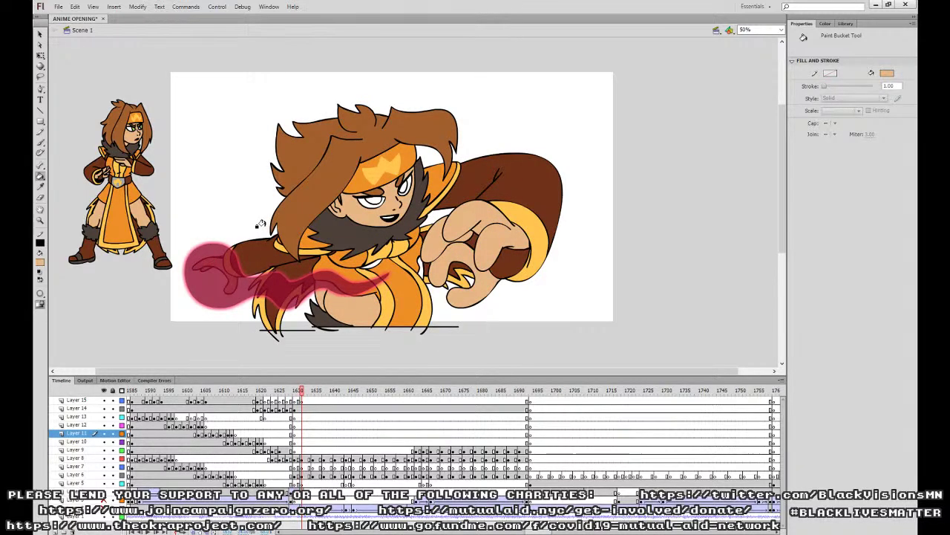
Fill the face and the large foreground hand's fingers and palm with the skin tone on frame 1634.
{"action": "key", "text": "ctrl+equal"}
{"action": "left_click_drag", "start_coordinate": [261, 222], "coordinate": [521, 175]}
{"action": "key", "text": "period"}
{"action": "left_click", "coordinate": [594, 172]}
{"action": "left_click_drag", "start_coordinate": [681, 185], "coordinate": [526, 153]}
{"action": "left_click", "coordinate": [586, 177]}
{"action": "left_click", "coordinate": [547, 219]}
{"action": "left_click", "coordinate": [599, 227]}
{"action": "left_click", "coordinate": [655, 288]}
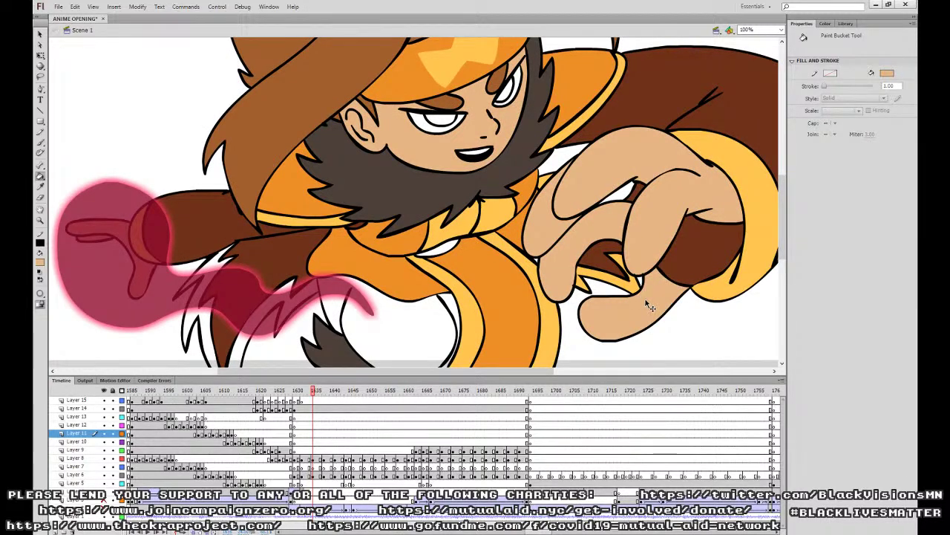
Fill the bare thigh with the skin tone and the coattail edges yellow on frame 1634, and resample the skin tone from the hand.
{"action": "key", "text": "ctrl+minus"}
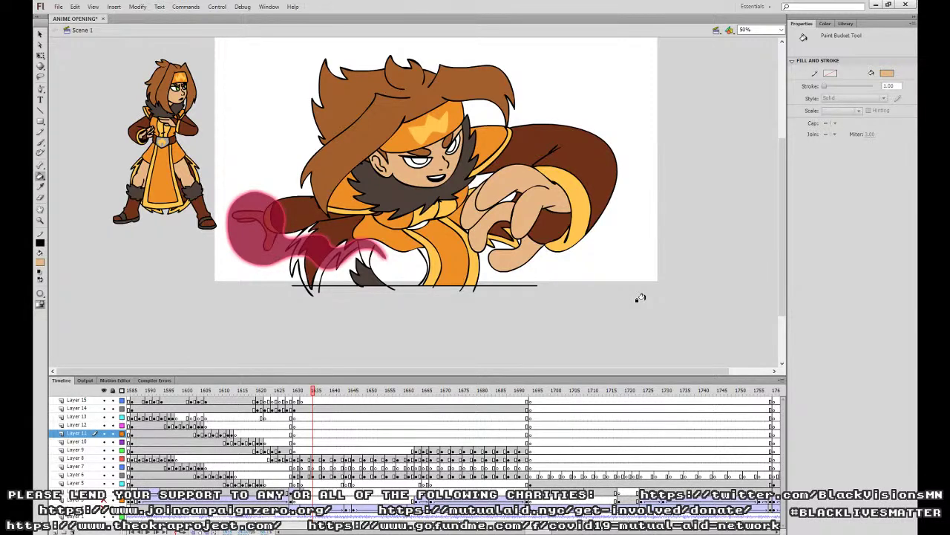
{"action": "left_click", "coordinate": [409, 267]}
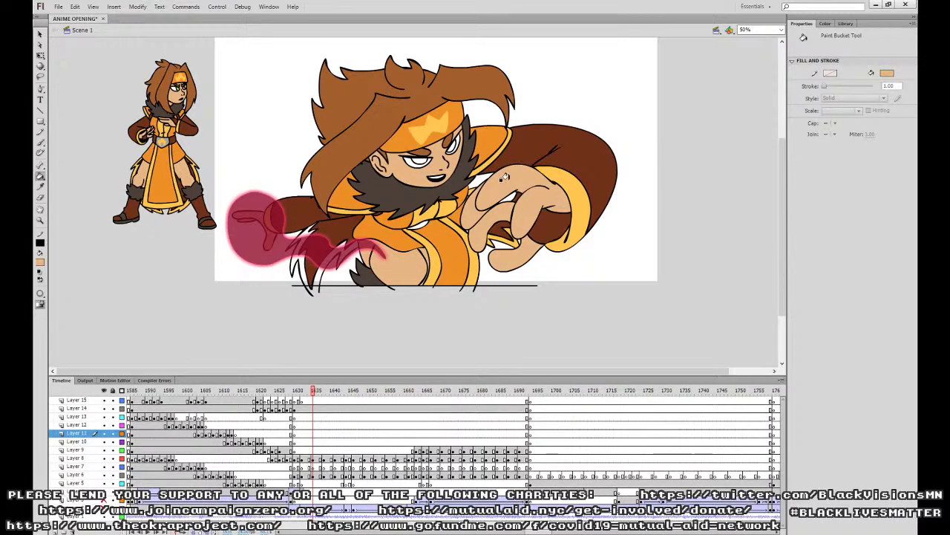
{"action": "key", "text": "i"}
{"action": "left_click", "coordinate": [481, 213]}
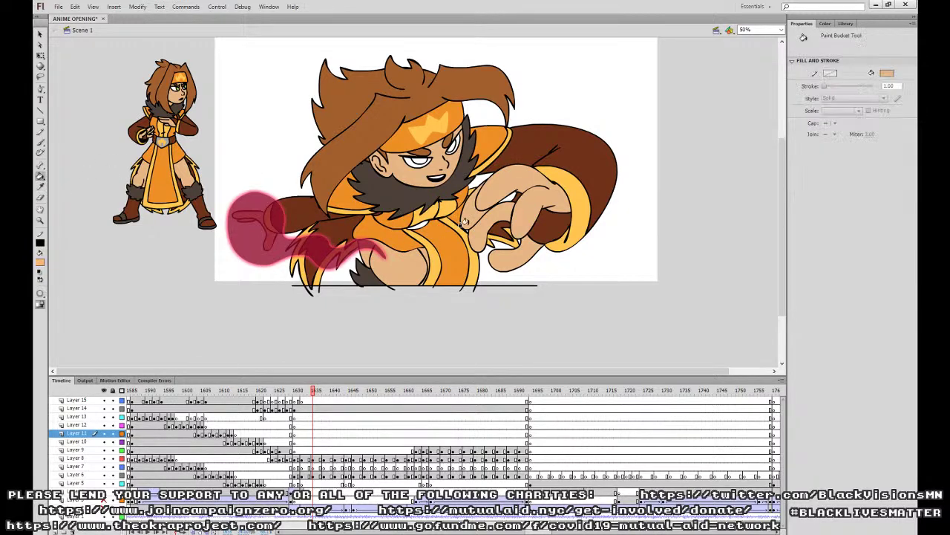
{"action": "left_click_drag", "start_coordinate": [603, 191], "coordinate": [557, 243]}
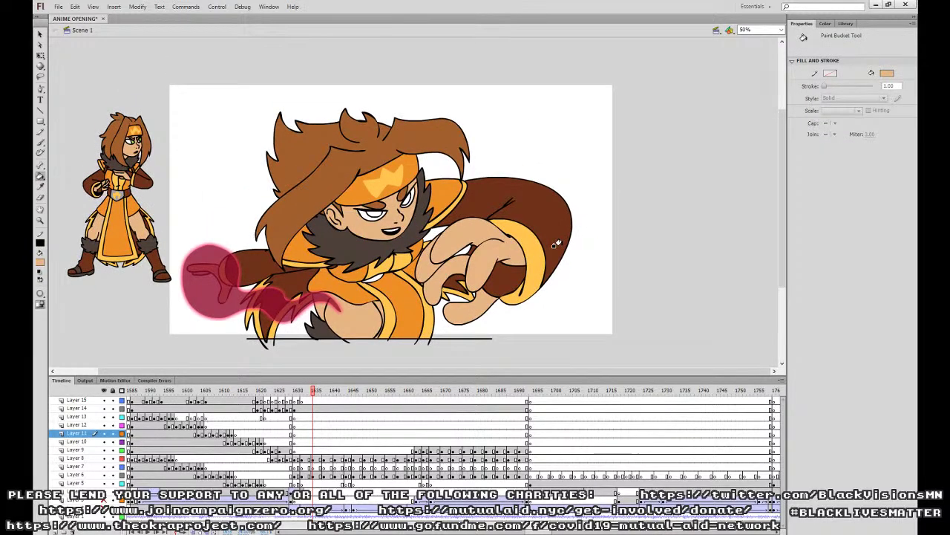
Fill the large foreground hand, the bare thigh and the face with the skin tone on frame 1637.
{"action": "key", "text": "period"}
{"action": "key", "text": "period"}
{"action": "key", "text": "period"}
{"action": "left_click", "coordinate": [426, 289]}
{"action": "left_click", "coordinate": [416, 270]}
{"action": "left_click", "coordinate": [475, 237]}
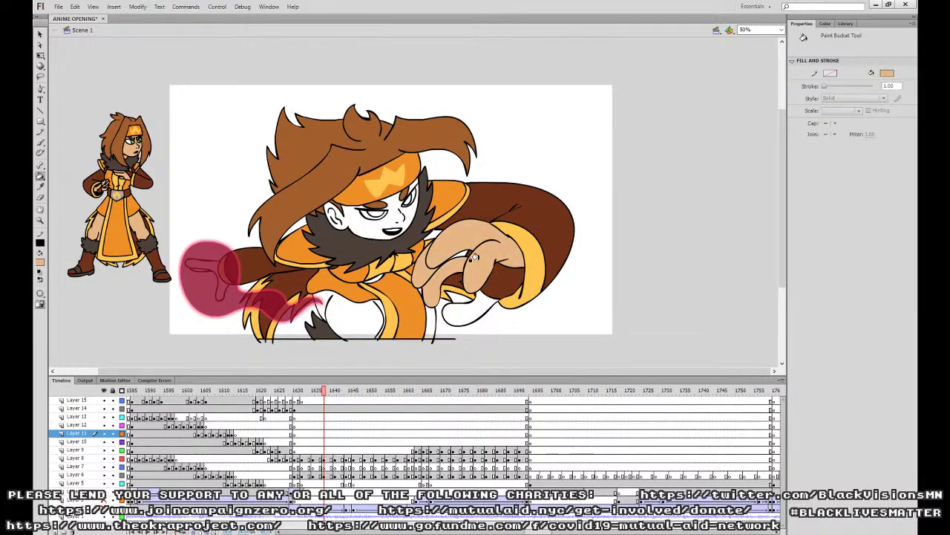
{"action": "left_click", "coordinate": [463, 302]}
{"action": "left_click", "coordinate": [369, 317]}
{"action": "left_click", "coordinate": [371, 221]}
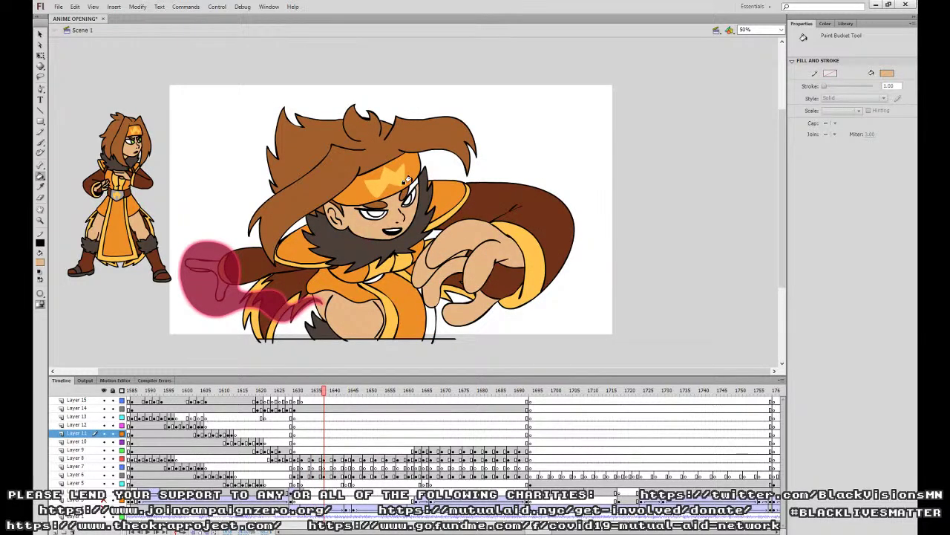
Fill the coat's remaining white trim yellow on frame 1637, and resample the skin tone from the hand.
{"action": "left_click", "coordinate": [40, 187]}
{"action": "left_click", "coordinate": [147, 159]}
{"action": "left_click", "coordinate": [439, 293]}
{"action": "left_click", "coordinate": [430, 317]}
{"action": "left_click", "coordinate": [41, 187]}
{"action": "left_click", "coordinate": [464, 245]}
Fill the face, the large foreground hand's fingers and palm, and the bare thigh with the skin tone on frame 1640.
{"action": "key", "text": "period"}
{"action": "key", "text": "period"}
{"action": "key", "text": "period"}
{"action": "left_click", "coordinate": [406, 206]}
{"action": "left_click", "coordinate": [450, 235]}
{"action": "left_click", "coordinate": [426, 291]}
{"action": "key", "text": "ctrl+z"}
{"action": "key", "text": "ctrl+z"}
{"action": "left_click", "coordinate": [432, 288]}
{"action": "left_click", "coordinate": [470, 309]}
{"action": "left_click", "coordinate": [357, 313]}
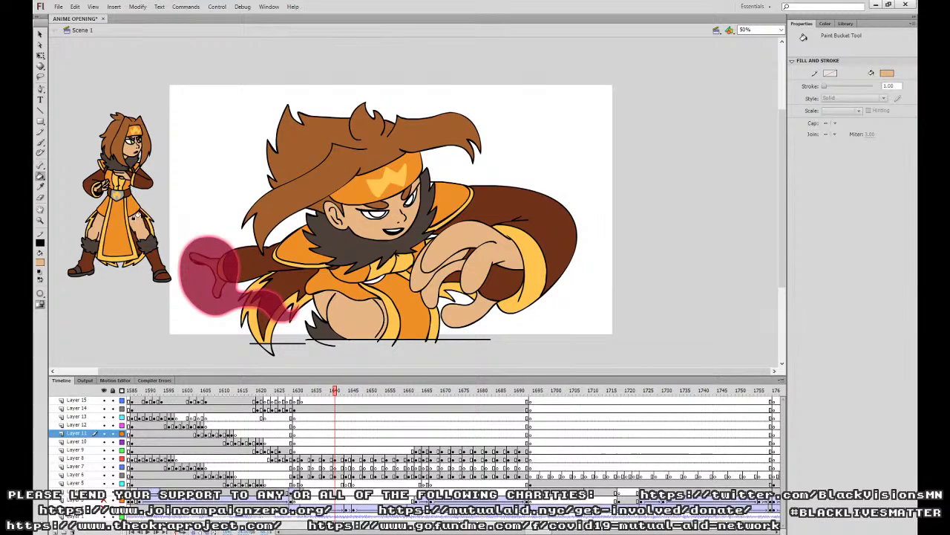
Resample the skin tone from the foreground hand and fill the face with it on frame 1643.
{"action": "left_click", "coordinate": [40, 188]}
{"action": "left_click", "coordinate": [427, 183]}
{"action": "left_click", "coordinate": [40, 188]}
{"action": "left_click", "coordinate": [474, 221]}
{"action": "key", "text": "period"}
{"action": "key", "text": "period"}
{"action": "key", "text": "period"}
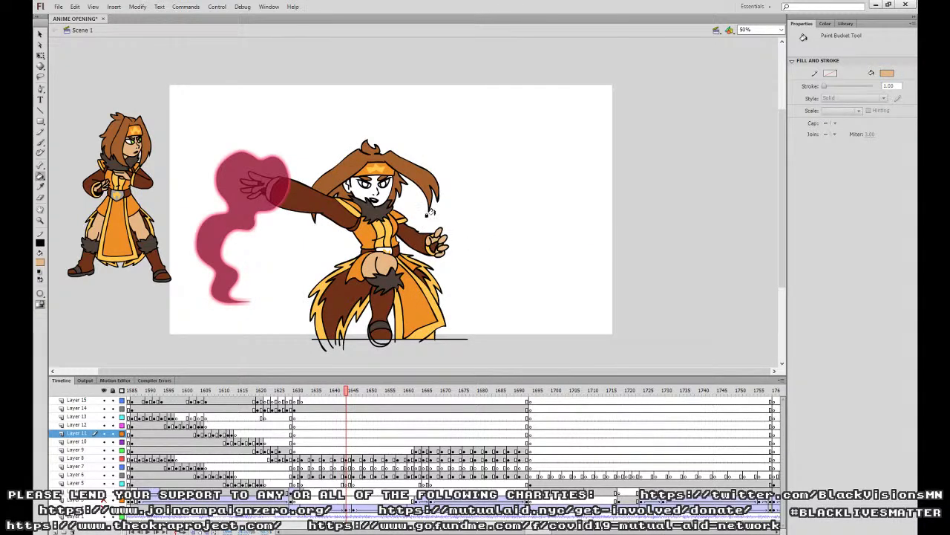
{"action": "left_click", "coordinate": [368, 187]}
{"action": "key", "text": "ctrl+z"}
{"action": "left_click", "coordinate": [368, 178]}
{"action": "key", "text": "ctrl+z"}
{"action": "left_click", "coordinate": [376, 188]}
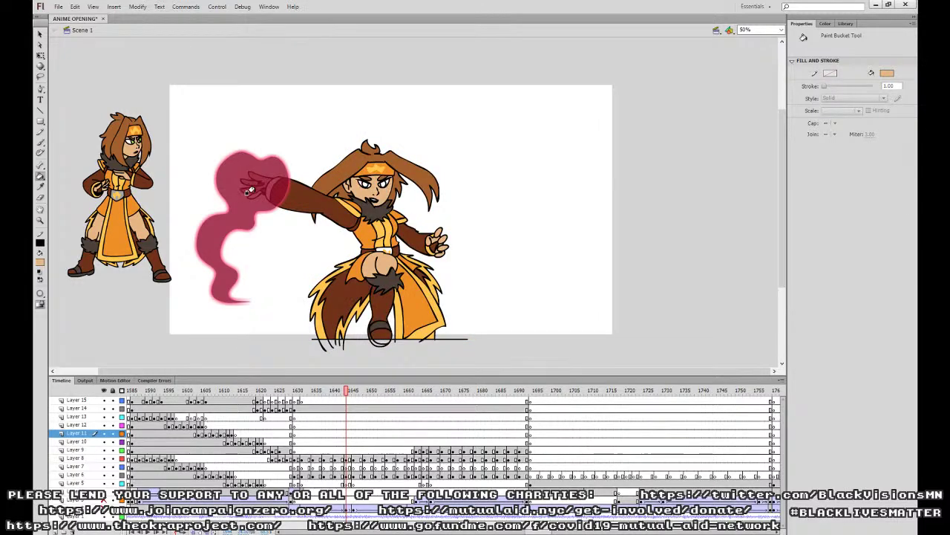
Fill the face, the bare thigh and the clenched fist's fingers with the skin tone on frame 1645.
{"action": "key", "text": "i"}
{"action": "left_click", "coordinate": [385, 176]}
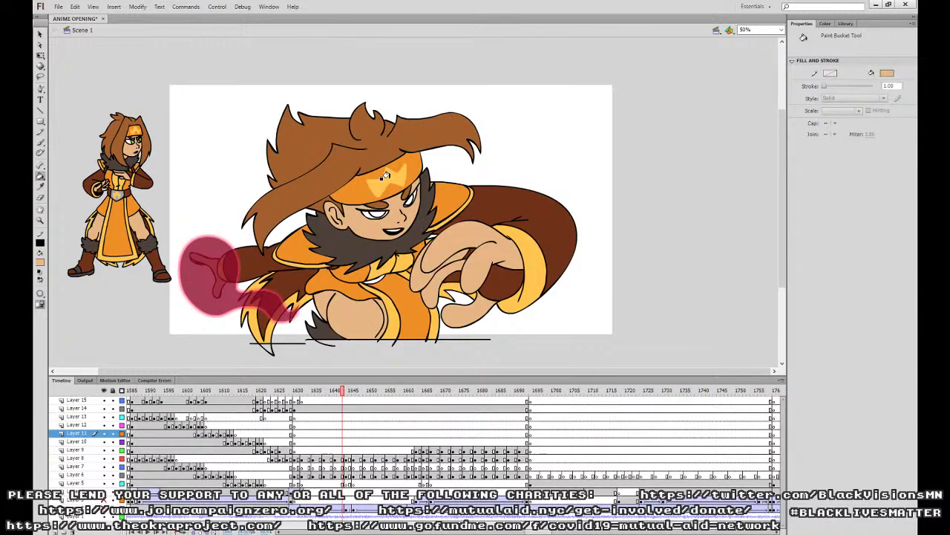
{"action": "key", "text": "period"}
{"action": "key", "text": "period"}
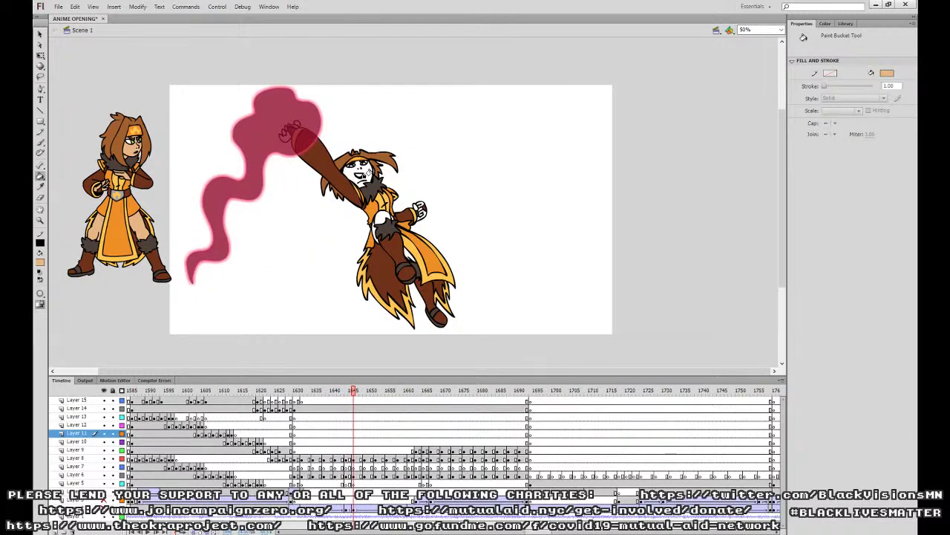
{"action": "left_click", "coordinate": [378, 215]}
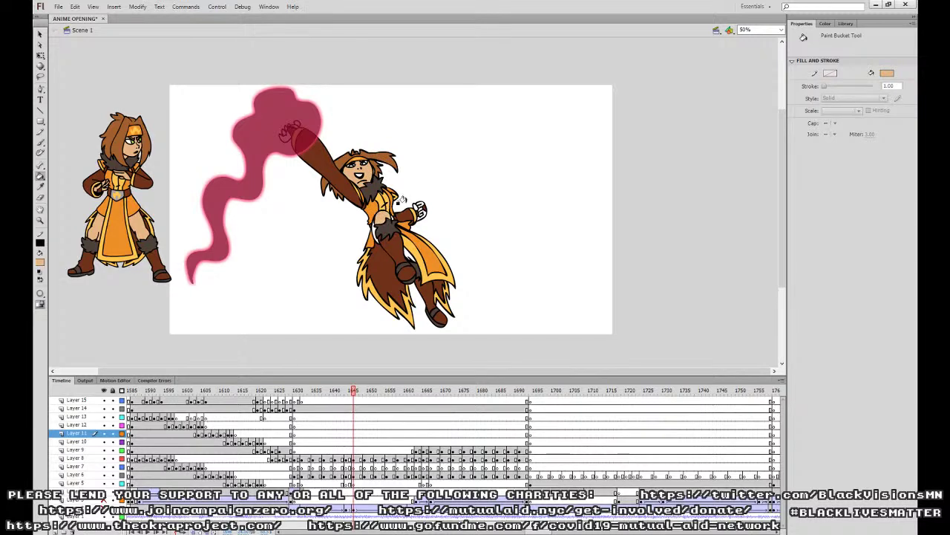
{"action": "left_click", "coordinate": [369, 227]}
{"action": "key", "text": "ctrl+z"}
{"action": "left_click", "coordinate": [417, 210]}
{"action": "key", "text": "ctrl+z"}
{"action": "left_click", "coordinate": [415, 206]}
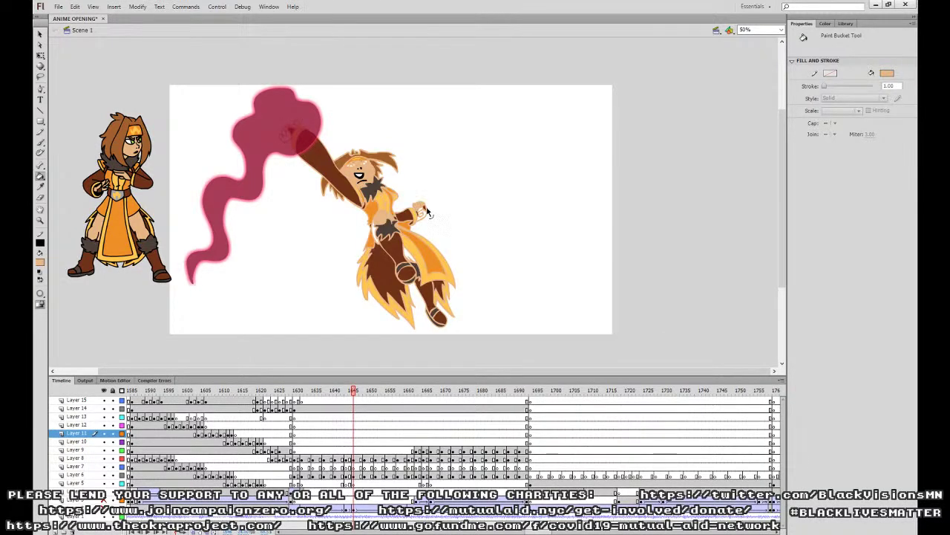
{"action": "key", "text": "ctrl+z"}
{"action": "left_click", "coordinate": [421, 213]}
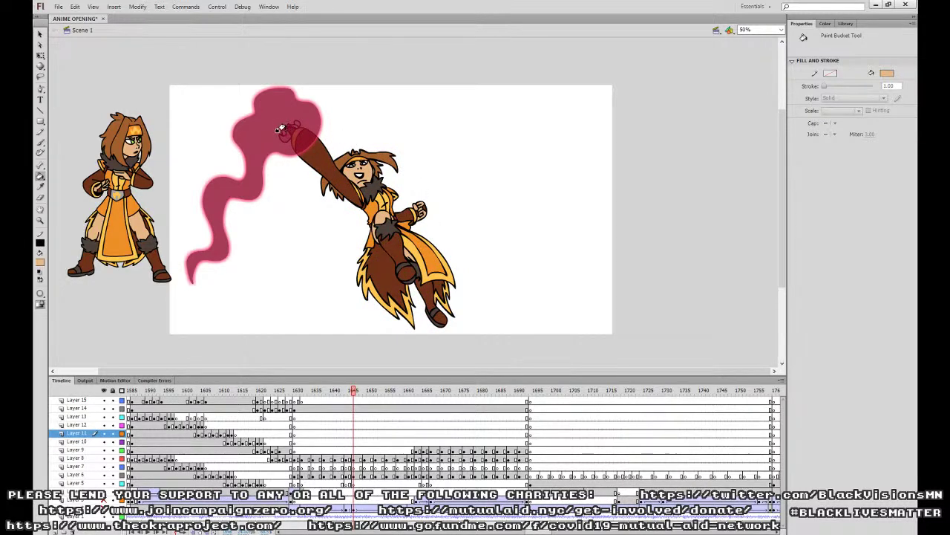
Fill the raised hand's fingers with the skin tone on frame 1648, hiding Layers 8 and 9 only while filling.
{"action": "scroll", "coordinate": [316, 98], "scroll_direction": "up", "scroll_amount": 3}
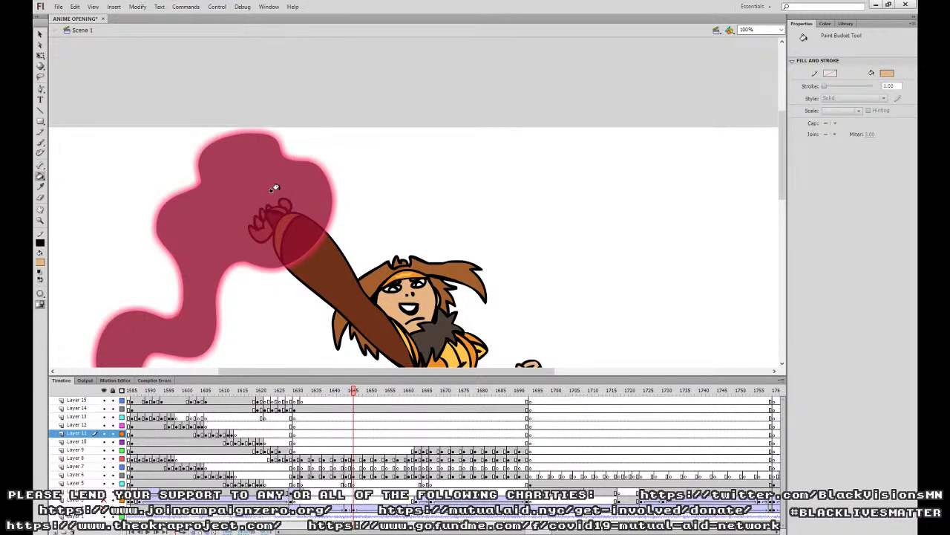
{"action": "key", "text": "period"}
{"action": "key", "text": "period"}
{"action": "key", "text": "period"}
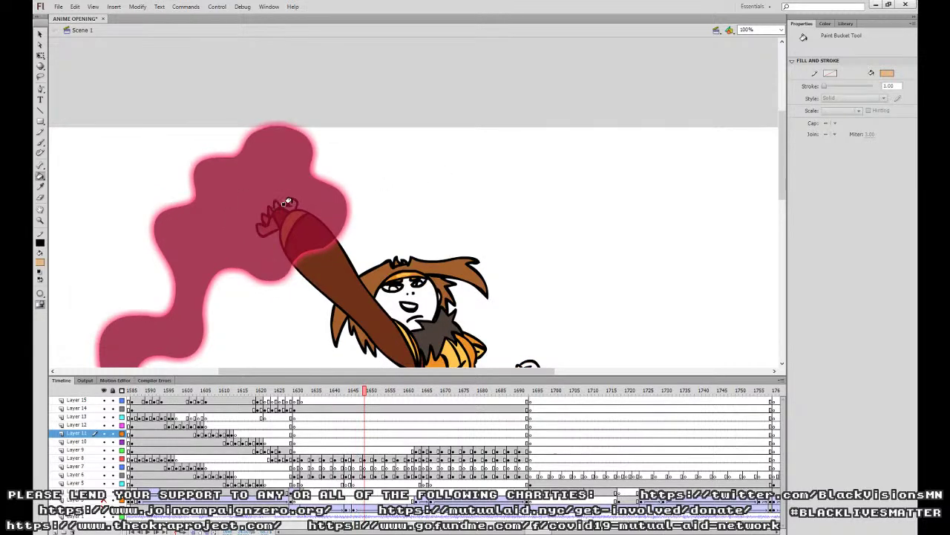
{"action": "left_click", "coordinate": [41, 34]}
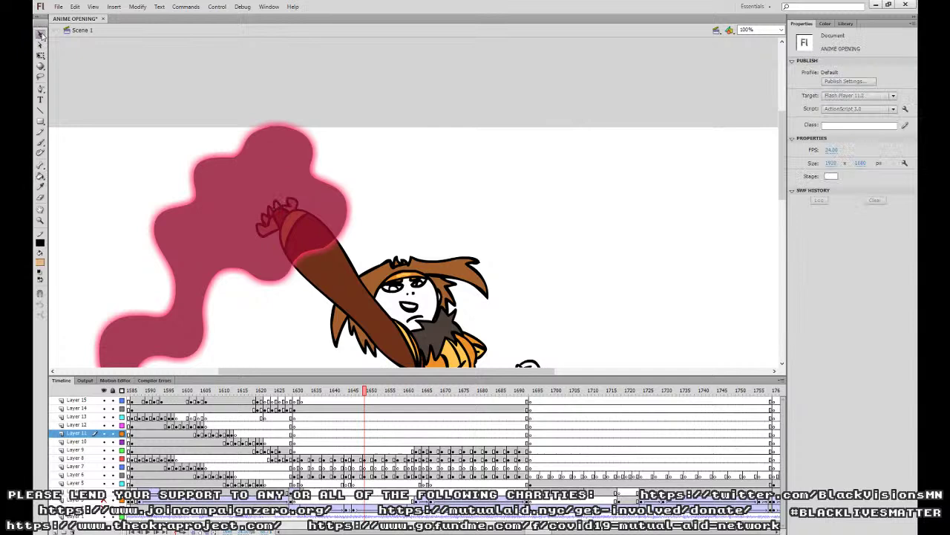
{"action": "left_click", "coordinate": [104, 458]}
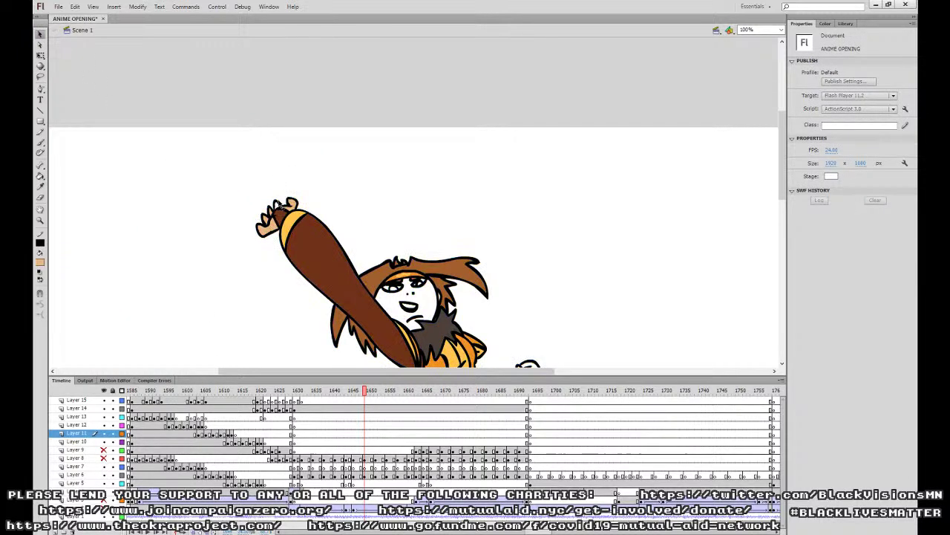
{"action": "left_click", "coordinate": [41, 176]}
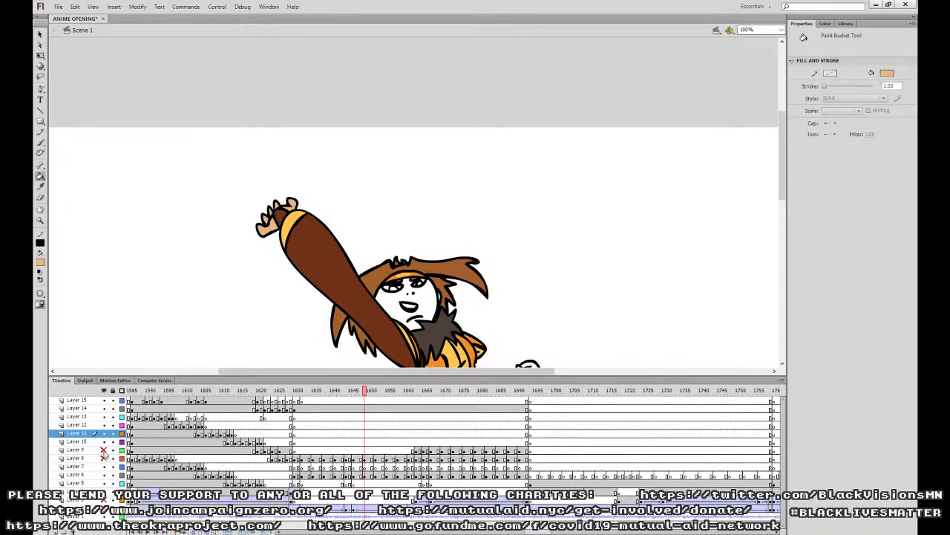
{"action": "left_click", "coordinate": [104, 449]}
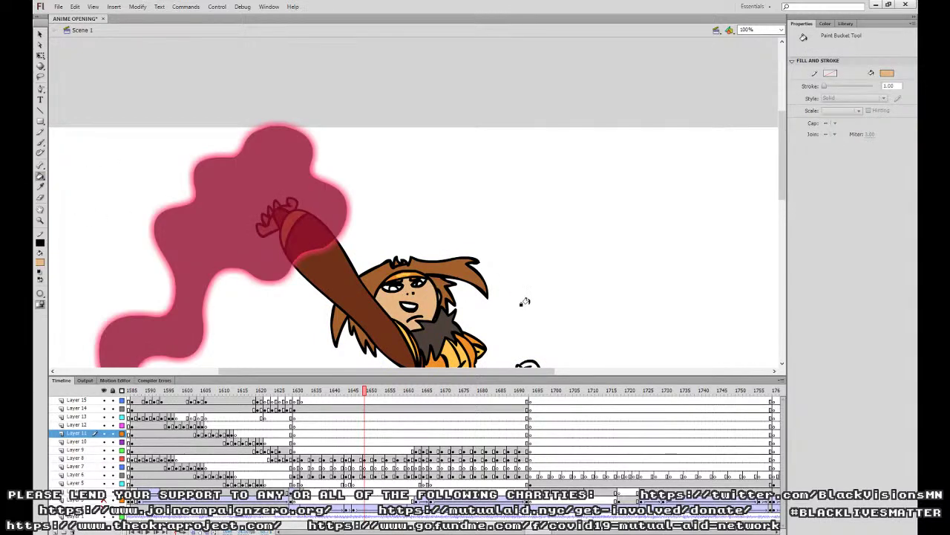
Fill the clenched fist and the bare thighs with the skin tone on frame 1648.
{"action": "scroll", "coordinate": [516, 294], "scroll_direction": "down", "scroll_amount": 5}
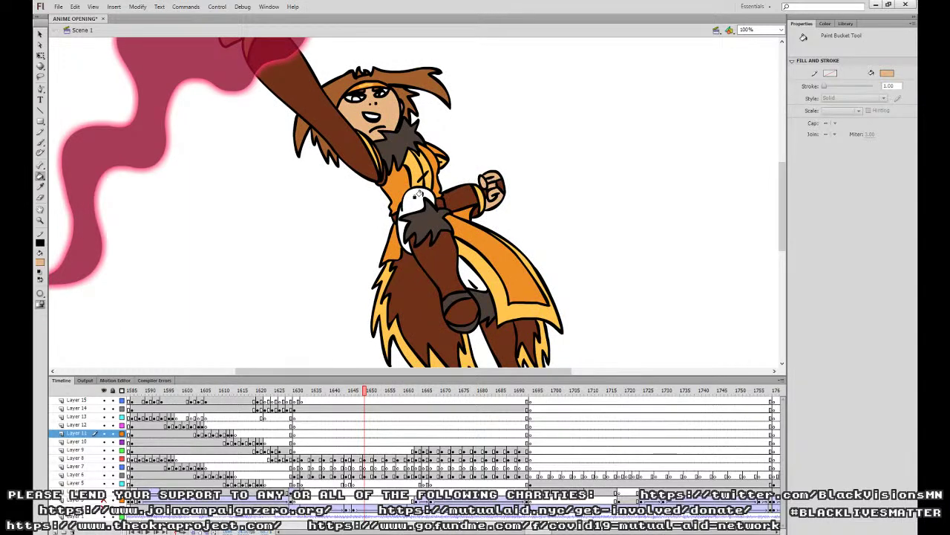
{"action": "left_click", "coordinate": [424, 194]}
{"action": "key", "text": "ctrl+minus"}
Fill the raised hand, the face and the bare thigh with the skin tone on frame 1651.
{"action": "key", "text": "period"}
{"action": "key", "text": "period"}
{"action": "key", "text": "period"}
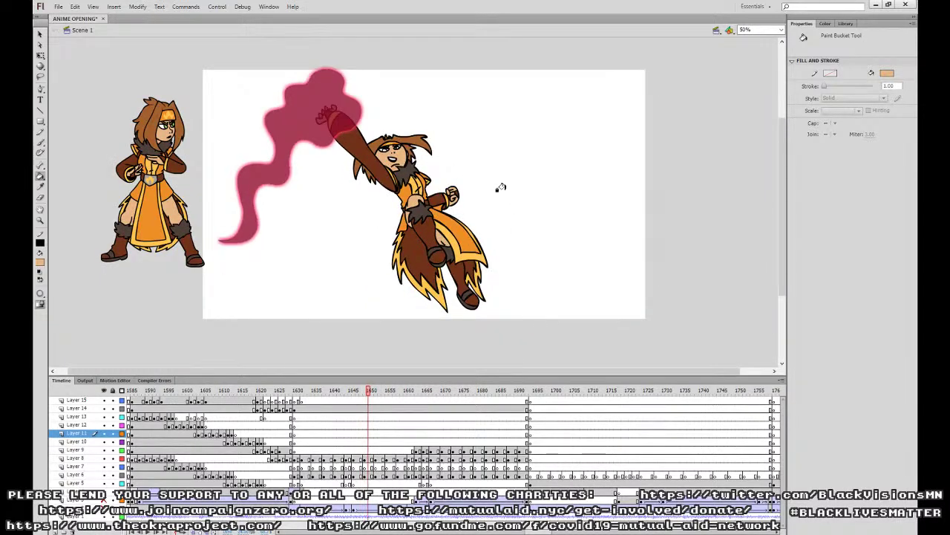
{"action": "left_click", "coordinate": [320, 115]}
{"action": "left_click", "coordinate": [390, 156]}
{"action": "left_click", "coordinate": [413, 199]}
{"action": "left_click", "coordinate": [409, 216]}
Compare the skin-tone fills of the neighbouring drawings between frames 1648 and 1652.
{"action": "key", "text": "period"}
{"action": "key", "text": "comma"}
{"action": "key", "text": "comma"}
{"action": "key", "text": "comma"}
{"action": "key", "text": "comma"}
{"action": "key", "text": "period"}
{"action": "key", "text": "period"}
{"action": "key", "text": "period"}
{"action": "key", "text": "period"}
Resample the skin tone from the character and check the fills of the face, fist and raised hand on frame 1652.
{"action": "left_click", "coordinate": [40, 187]}
{"action": "left_click", "coordinate": [427, 214]}
{"action": "key", "text": "i"}
{"action": "left_click", "coordinate": [428, 185]}
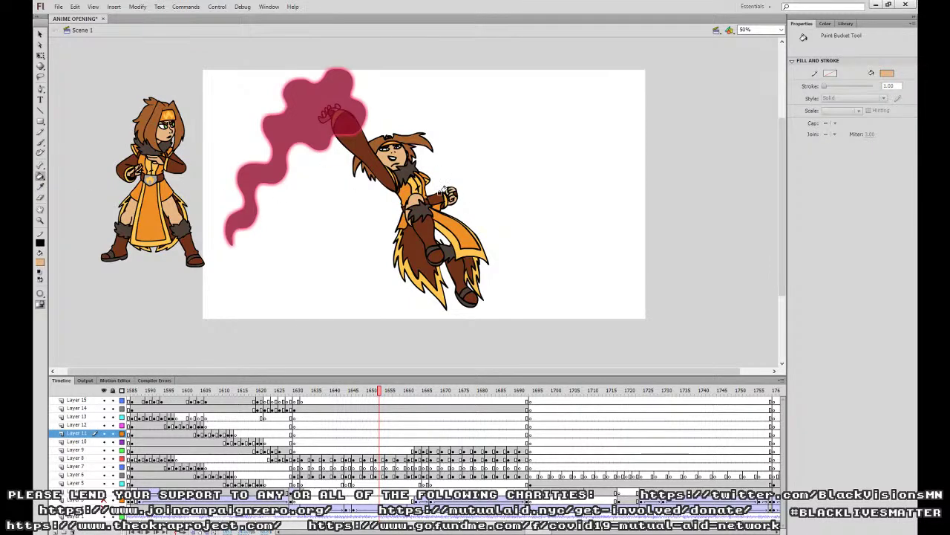
{"action": "key", "text": "ctrl+="}
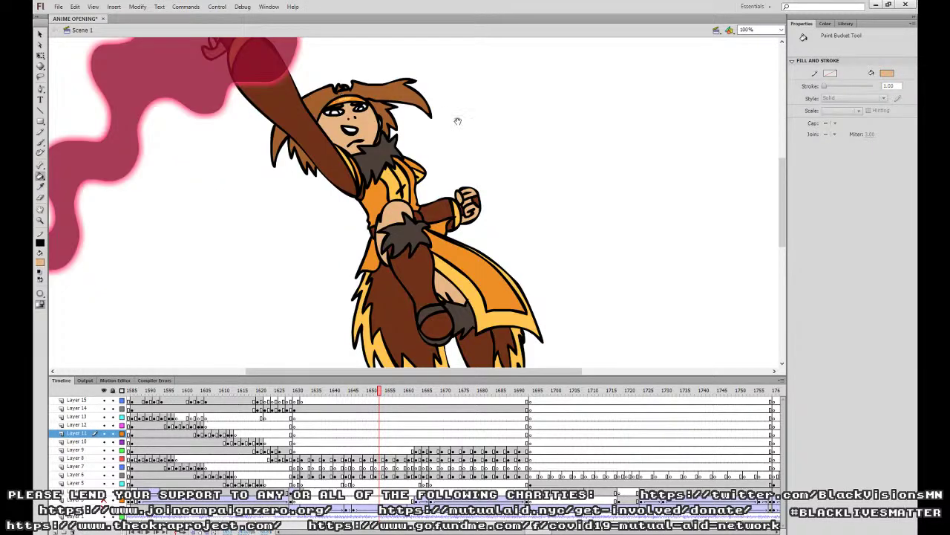
{"action": "left_click_drag", "start_coordinate": [450, 119], "coordinate": [483, 267]}
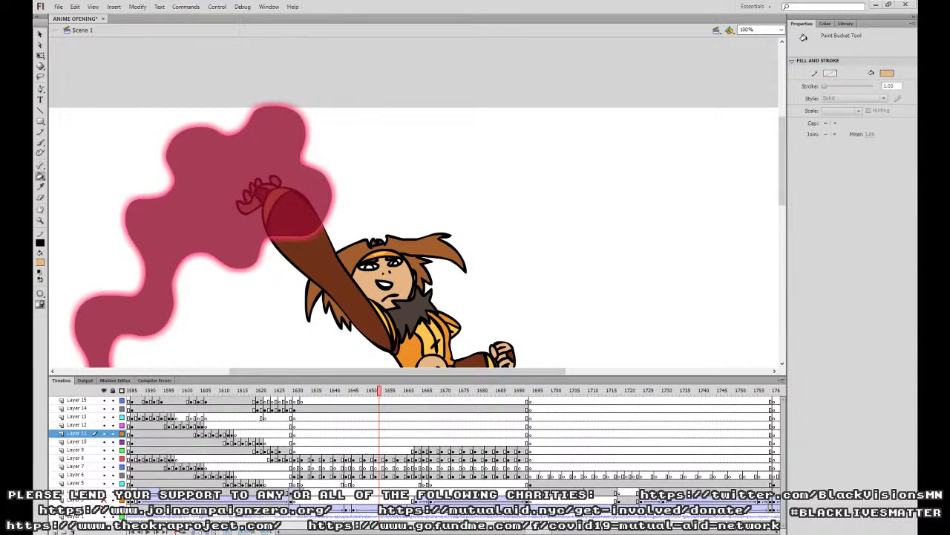
{"action": "key", "text": "ctrl+minus"}
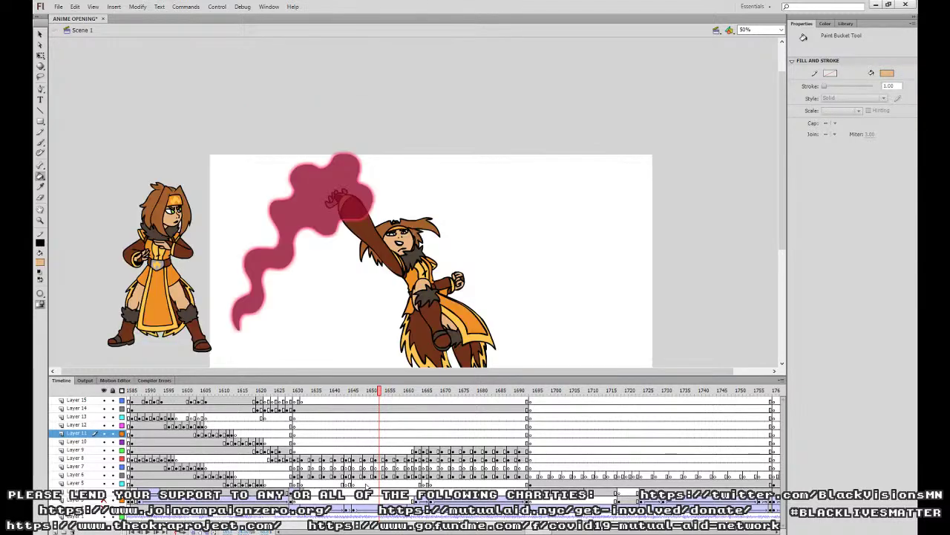
Fill the face and the clenched fist with the skin tone on frame 1654.
{"action": "key", "text": "period"}
{"action": "key", "text": "period"}
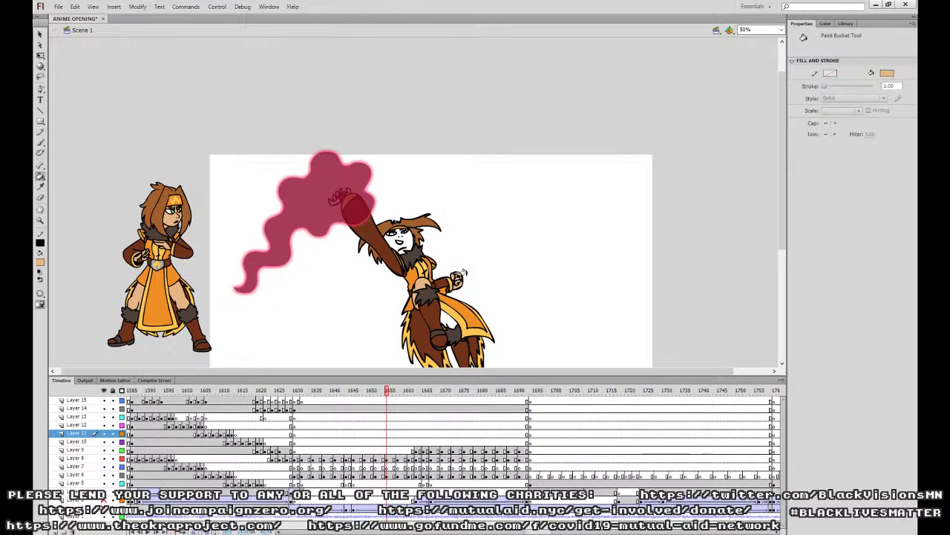
{"action": "scroll", "coordinate": [450, 274], "scroll_direction": "down", "scroll_amount": 2}
{"action": "key", "text": "ctrl+1"}
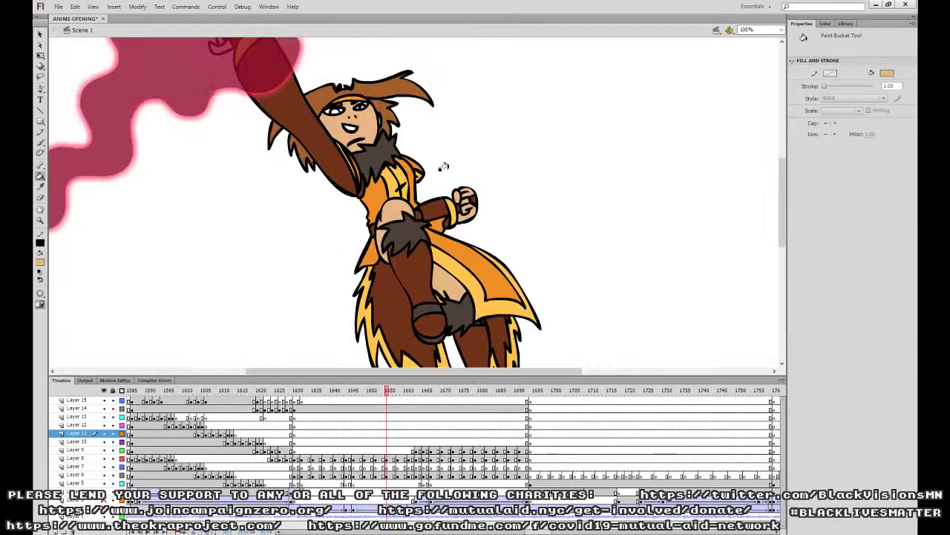
{"action": "left_click_drag", "start_coordinate": [432, 150], "coordinate": [476, 309]}
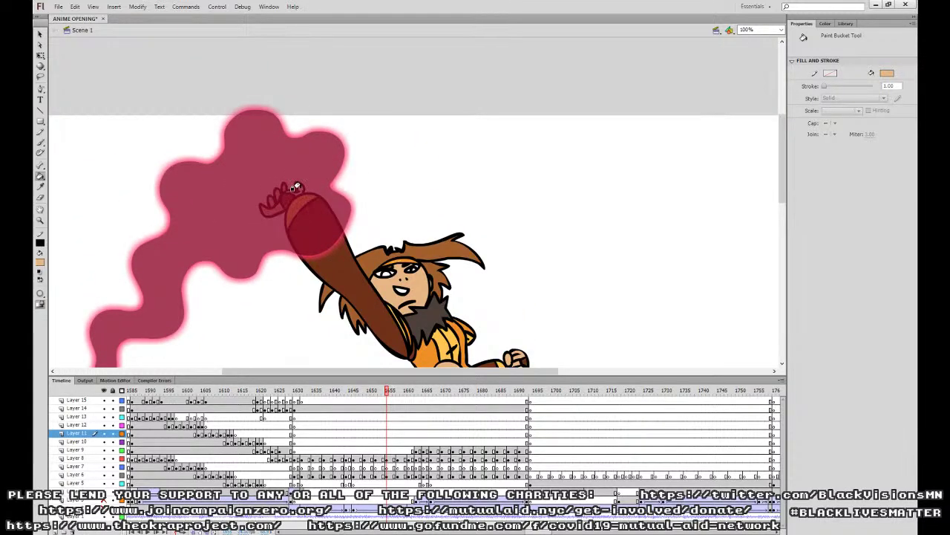
Fill the raised hand and the face with the skin tone on frame 1657.
{"action": "key", "text": "period"}
{"action": "key", "text": "period"}
{"action": "key", "text": "period"}
{"action": "key", "text": "comma"}
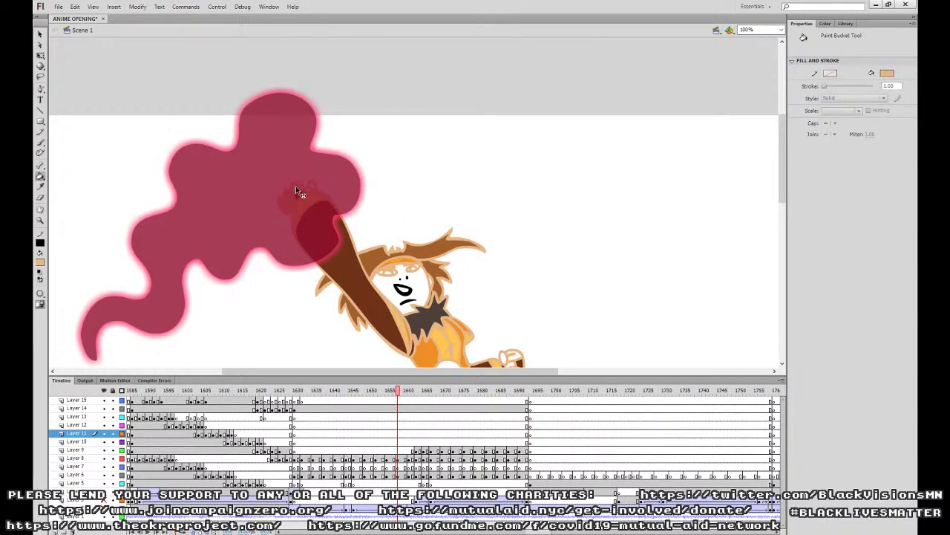
{"action": "key", "text": "period"}
{"action": "left_click", "coordinate": [422, 274]}
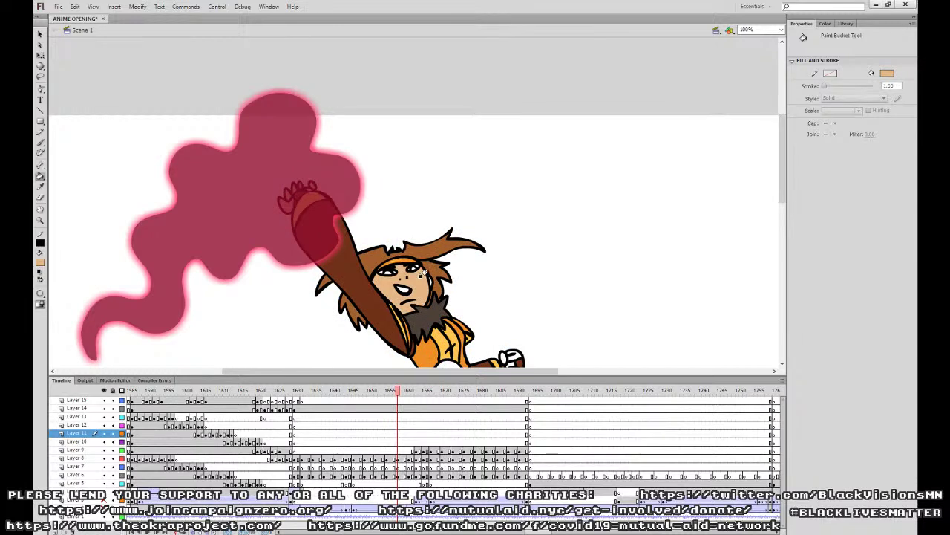
Fill the clenched fist's fingers and the bare thighs with the skin tone on frame 1657.
{"action": "left_click_drag", "start_coordinate": [472, 278], "coordinate": [458, 124]}
{"action": "left_click", "coordinate": [489, 204]}
{"action": "left_click", "coordinate": [500, 201]}
{"action": "left_click", "coordinate": [495, 211]}
{"action": "left_click", "coordinate": [497, 220]}
{"action": "left_click", "coordinate": [438, 216]}
{"action": "left_click_drag", "start_coordinate": [483, 284], "coordinate": [468, 210]}
{"action": "left_click", "coordinate": [467, 210]}
{"action": "left_click_drag", "start_coordinate": [562, 210], "coordinate": [547, 346]}
Fill the face, the bare thighs and the clenched fist's fingers with the skin tone on frame 1661.
{"action": "key", "text": "comma"}
{"action": "key", "text": "period"}
{"action": "key", "text": "period"}
{"action": "key", "text": "period"}
{"action": "key", "text": "period"}
{"action": "key", "text": "period"}
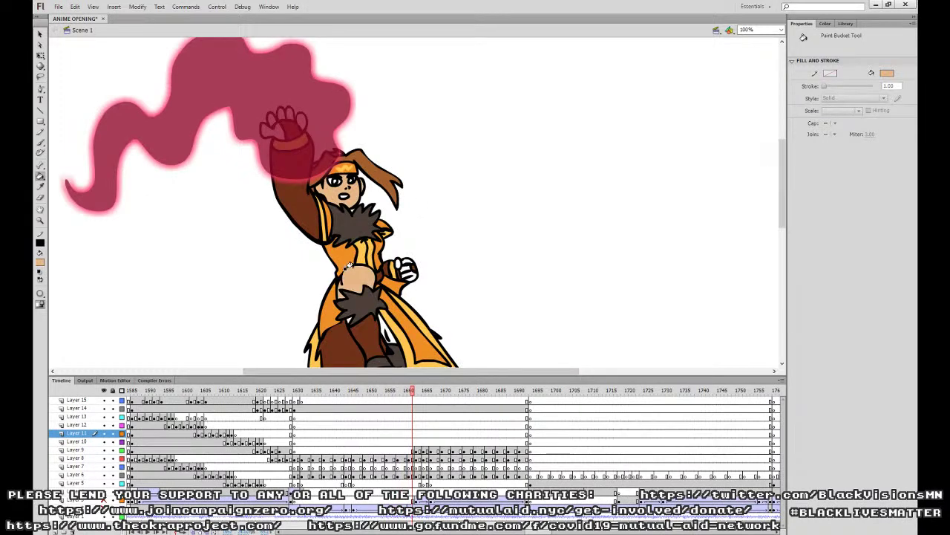
{"action": "left_click", "coordinate": [398, 262]}
{"action": "left_click", "coordinate": [406, 262]}
{"action": "left_click", "coordinate": [404, 267]}
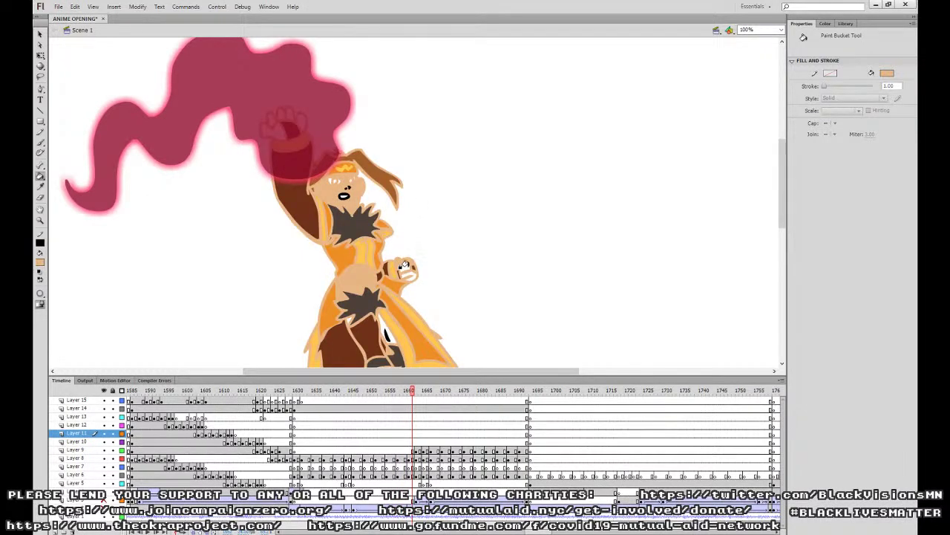
{"action": "key", "text": "ctrl+z"}
{"action": "left_click", "coordinate": [401, 275]}
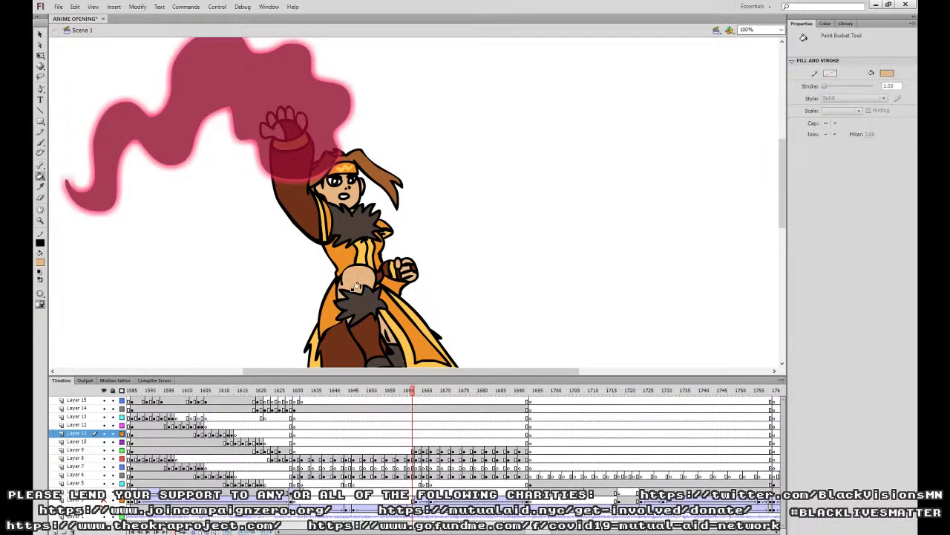
Sample the dark brown from the raised leg's boot on frame 1661, and resample the skin tone from the bare thigh.
{"action": "key", "text": "i"}
{"action": "left_click", "coordinate": [346, 324]}
{"action": "key", "text": "i"}
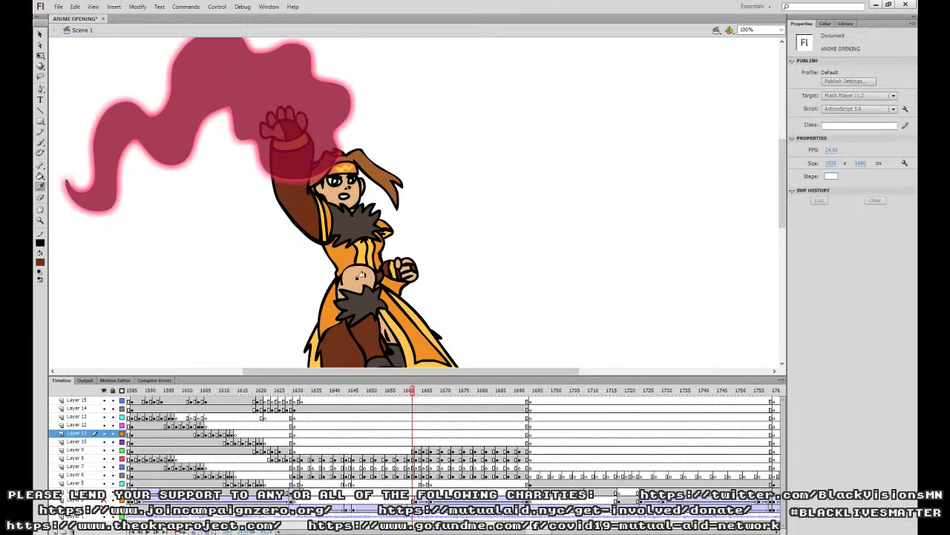
{"action": "left_click", "coordinate": [367, 277]}
{"action": "key", "text": "ctrl+minus"}
{"action": "key", "text": "ctrl+equal"}
Fill the face, the raised hand and the bare thigh with the skin tone on frame 1663.
{"action": "key", "text": "period"}
{"action": "key", "text": "period"}
{"action": "left_click_drag", "start_coordinate": [541, 210], "coordinate": [604, 349]}
{"action": "left_click_drag", "start_coordinate": [424, 307], "coordinate": [424, 277]}
{"action": "scroll", "coordinate": [424, 277], "scroll_direction": "down", "scroll_amount": 1}
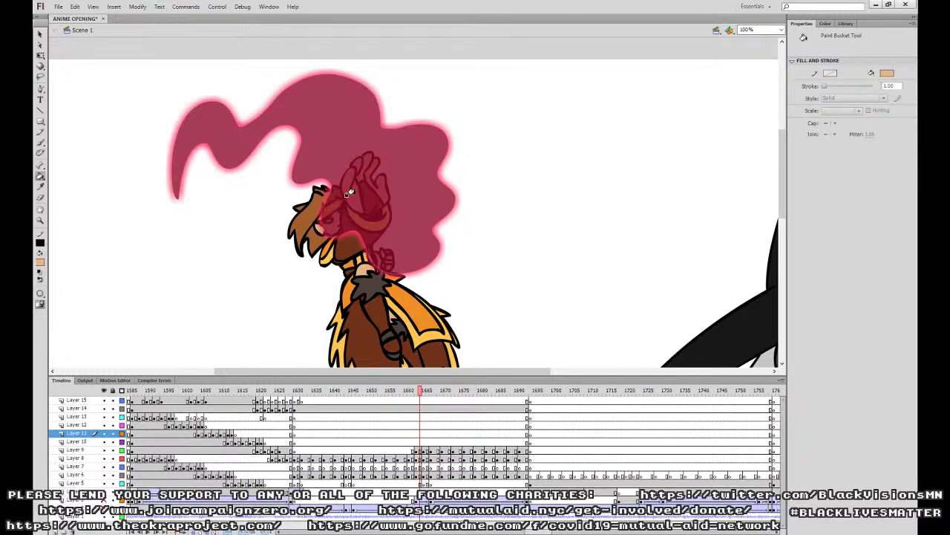
Fill the face, the raised hand and the bare thigh with the skin tone on frame 1665.
{"action": "key", "text": "period"}
{"action": "key", "text": "period"}
{"action": "left_click", "coordinate": [305, 196]}
{"action": "key", "text": "ctrl+z"}
{"action": "left_click", "coordinate": [315, 193]}
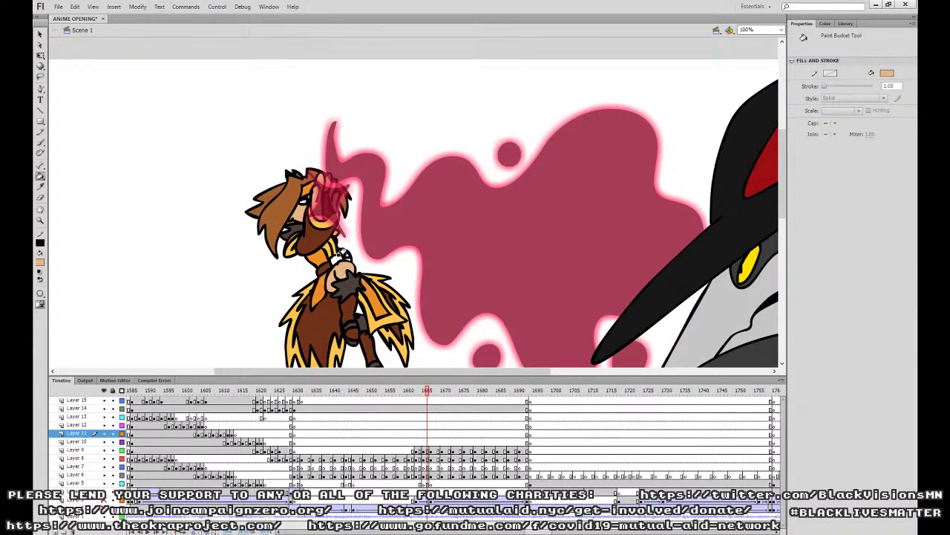
Fill the small figure's face and hands with the skin tone on frames 1667 and 1670.
{"action": "key", "text": "period"}
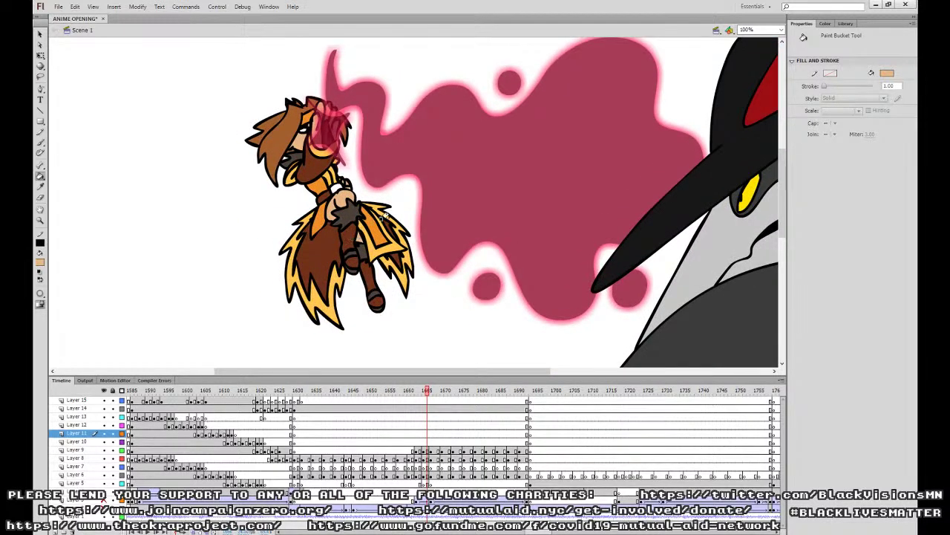
{"action": "key", "text": "period"}
{"action": "left_click_drag", "start_coordinate": [327, 190], "coordinate": [359, 309]}
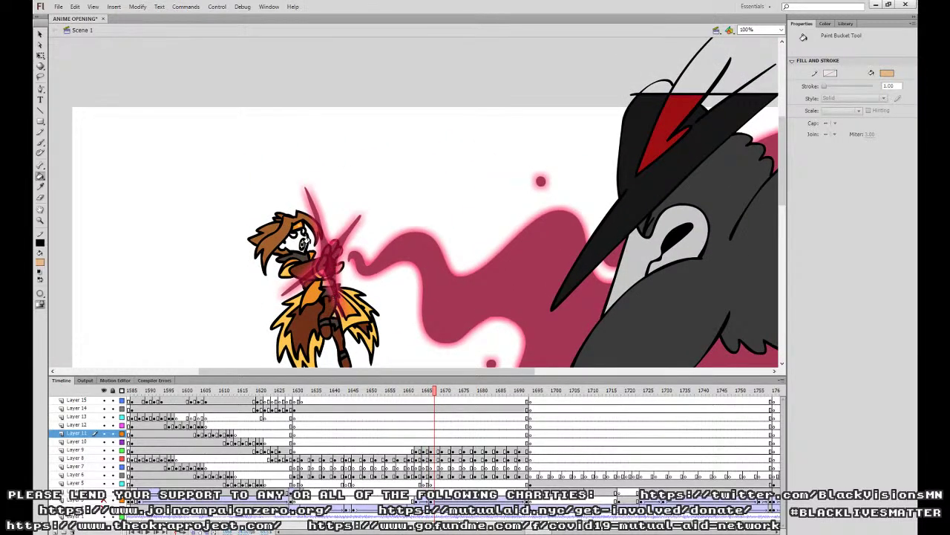
{"action": "key", "text": "period"}
{"action": "key", "text": "period"}
{"action": "key", "text": "period"}
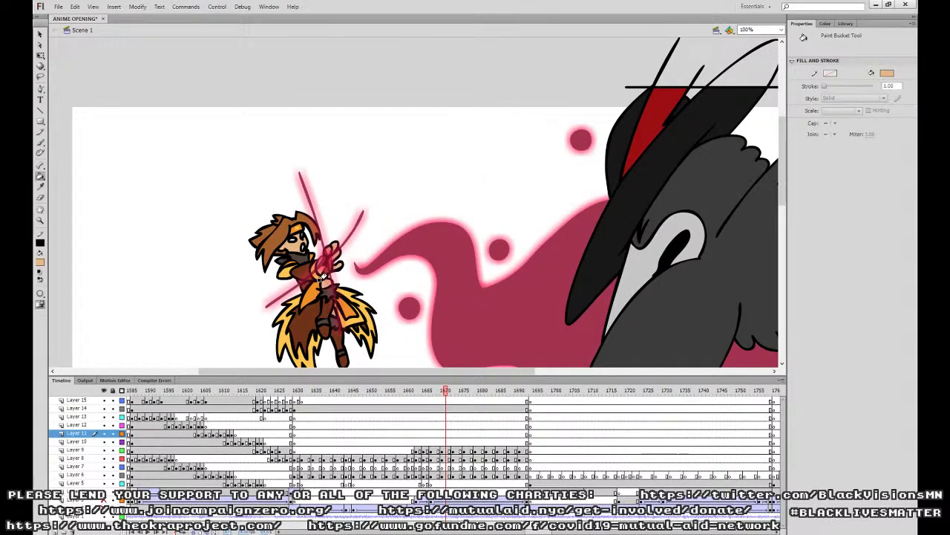
Fill the face and the raised hands with the skin tone on frame 1673, undoing the stray fill.
{"action": "key", "text": "period"}
{"action": "key", "text": "period"}
{"action": "key", "text": "period"}
{"action": "left_click", "coordinate": [326, 254]}
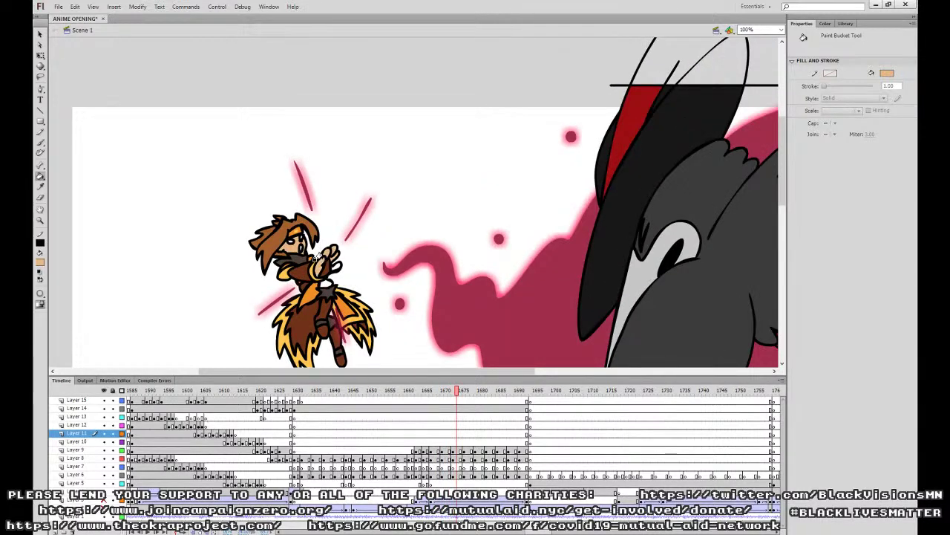
{"action": "left_click", "coordinate": [330, 266]}
{"action": "key", "text": "ctrl+z"}
Fill the face, the raised hands and the bare thigh with the skin tone on frame 1676.
{"action": "key", "text": "period"}
{"action": "key", "text": "period"}
{"action": "key", "text": "period"}
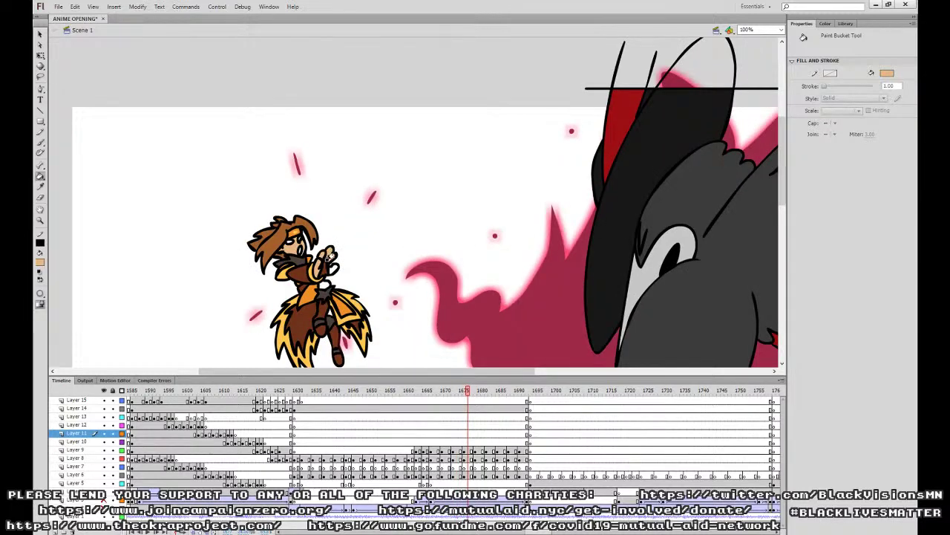
{"action": "key", "text": "period"}
{"action": "key", "text": "period"}
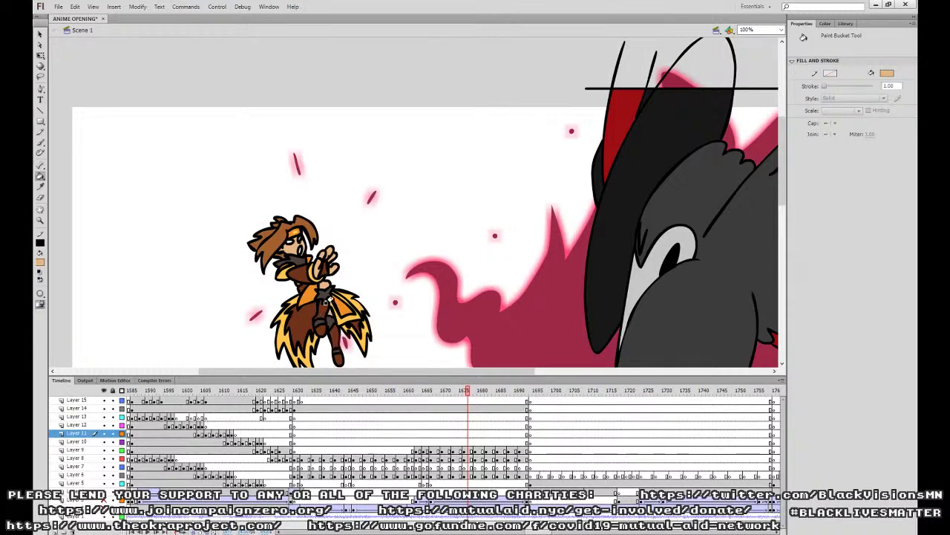
Fill the face, hands and bare thigh with the skin tone on frames 1679 and 1681, undoing the stray fill.
{"action": "key", "text": "period"}
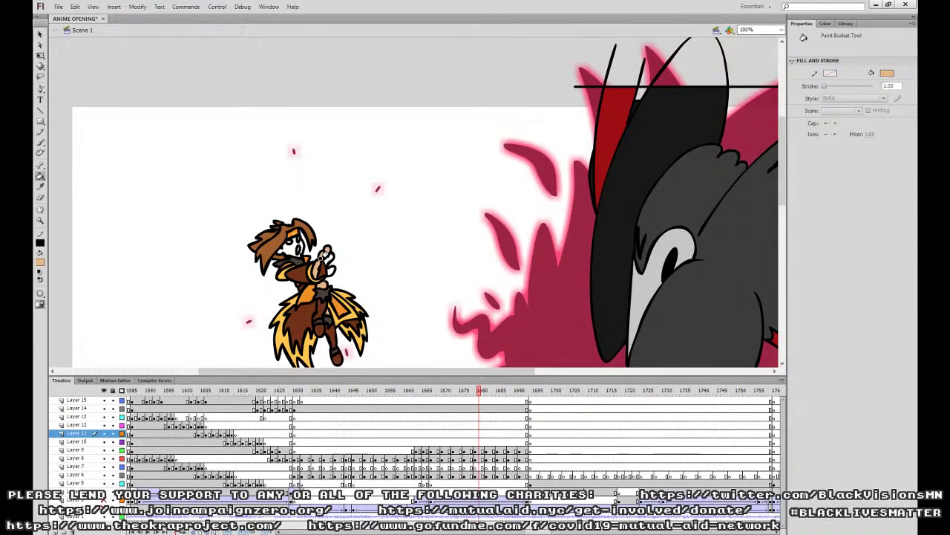
{"action": "key", "text": "period"}
{"action": "key", "text": "period"}
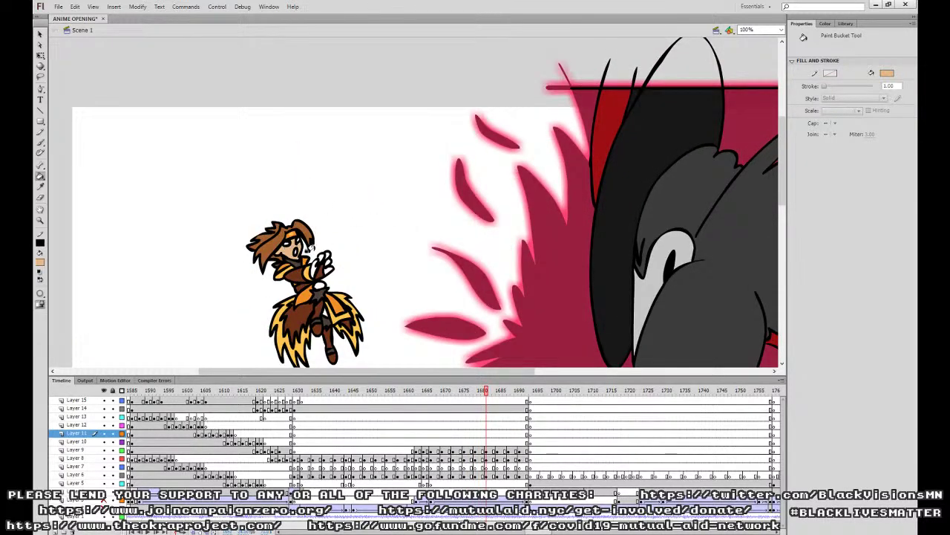
{"action": "left_click", "coordinate": [317, 286]}
{"action": "left_click", "coordinate": [318, 310]}
{"action": "key", "text": "ctrl+z"}
Fill the face and hands with the skin tone on frames 1684 and 1687.
{"action": "key", "text": "period"}
{"action": "left_click", "coordinate": [290, 250]}
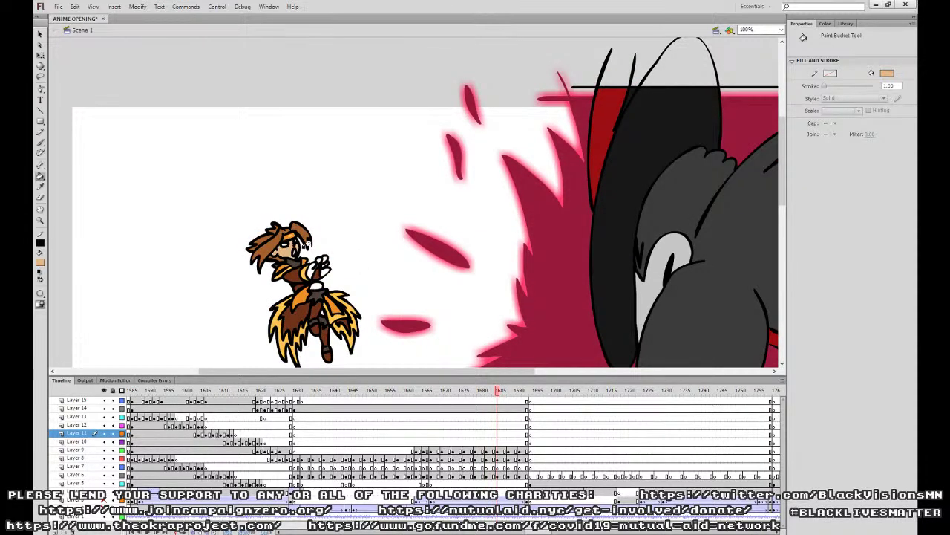
{"action": "left_click", "coordinate": [317, 263]}
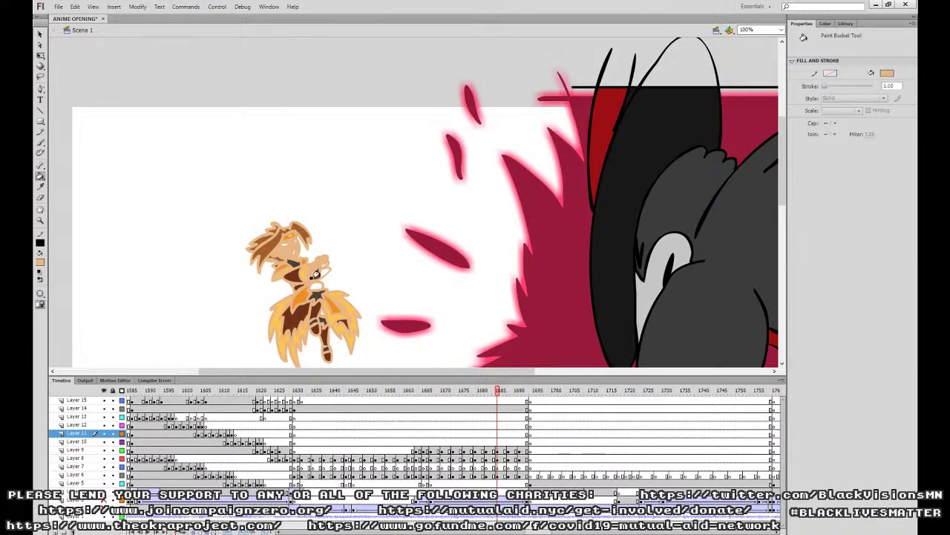
{"action": "key", "text": "period"}
{"action": "key", "text": "period"}
{"action": "key", "text": "period"}
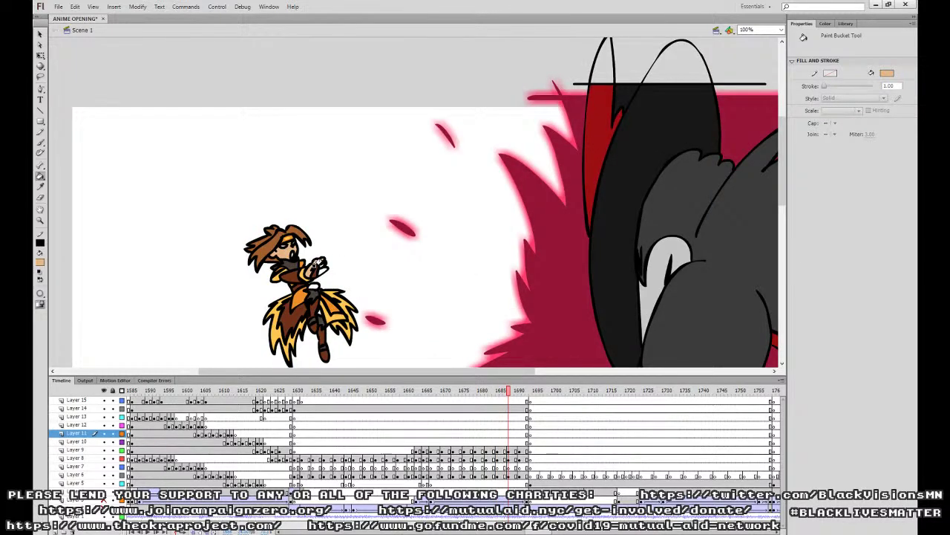
Fill the face, hands and bare thigh with the skin tone on frame 1690, undoing the stray fill.
{"action": "key", "text": "period"}
{"action": "key", "text": "period"}
{"action": "key", "text": "period"}
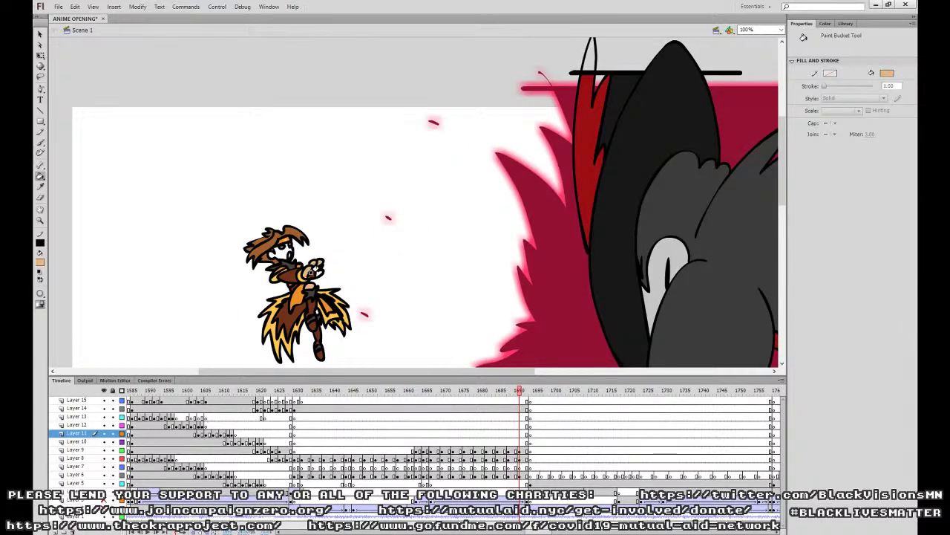
{"action": "left_click", "coordinate": [311, 271]}
{"action": "key", "text": "ctrl+z"}
{"action": "left_click", "coordinate": [284, 256]}
{"action": "key", "text": "period"}
{"action": "key", "text": "period"}
{"action": "key", "text": "period"}
{"action": "key", "text": "comma"}
{"action": "key", "text": "comma"}
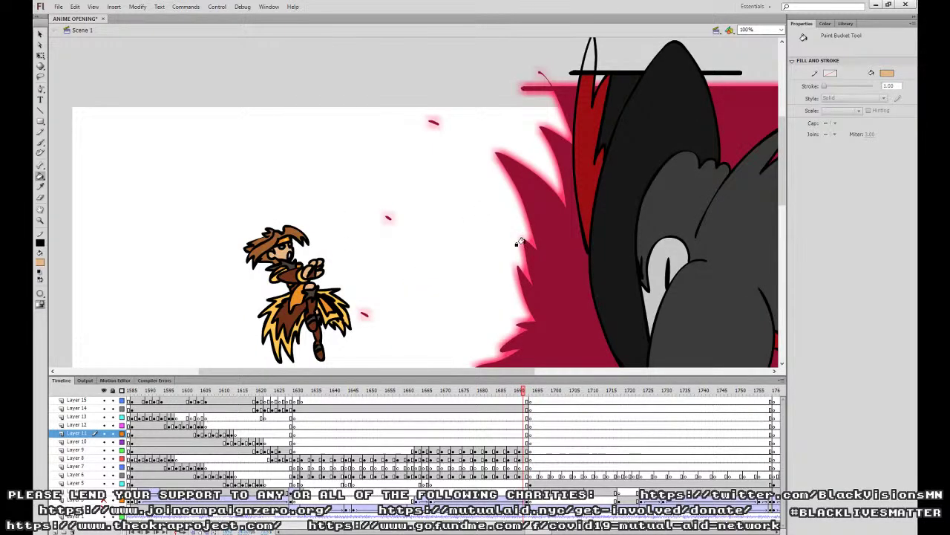
Sample the grey from the belt buckle on frame 1628 and fill the buckle with it through frame 1632.
{"action": "key", "text": "i"}
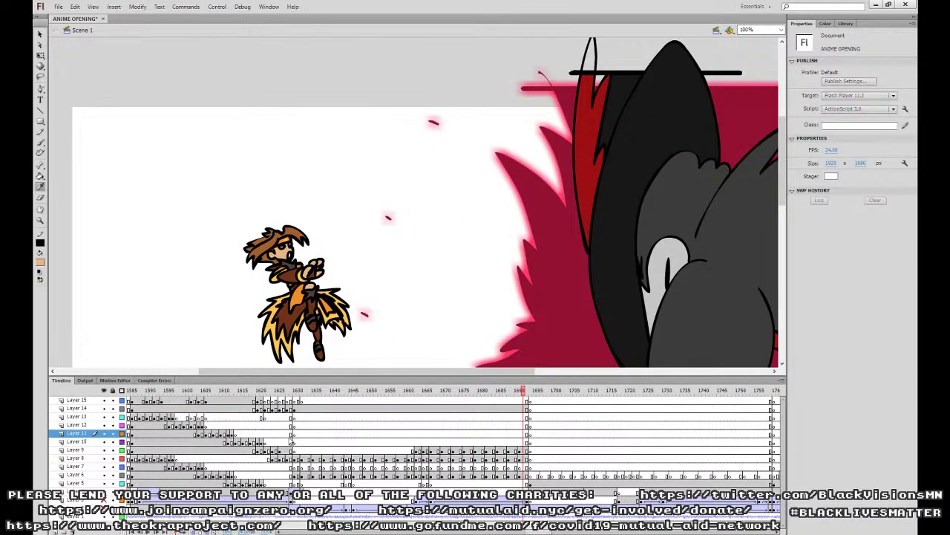
{"action": "left_click", "coordinate": [292, 442]}
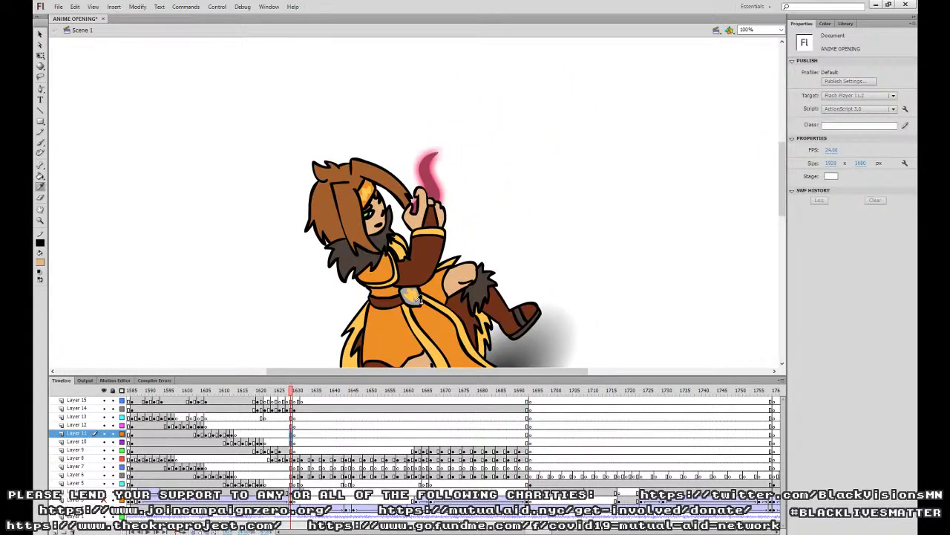
{"action": "left_click", "coordinate": [418, 297]}
{"action": "key", "text": "period"}
{"action": "key", "text": "period"}
{"action": "key", "text": "period"}
{"action": "key", "text": "period"}
{"action": "key", "text": "period"}
{"action": "key", "text": "period"}
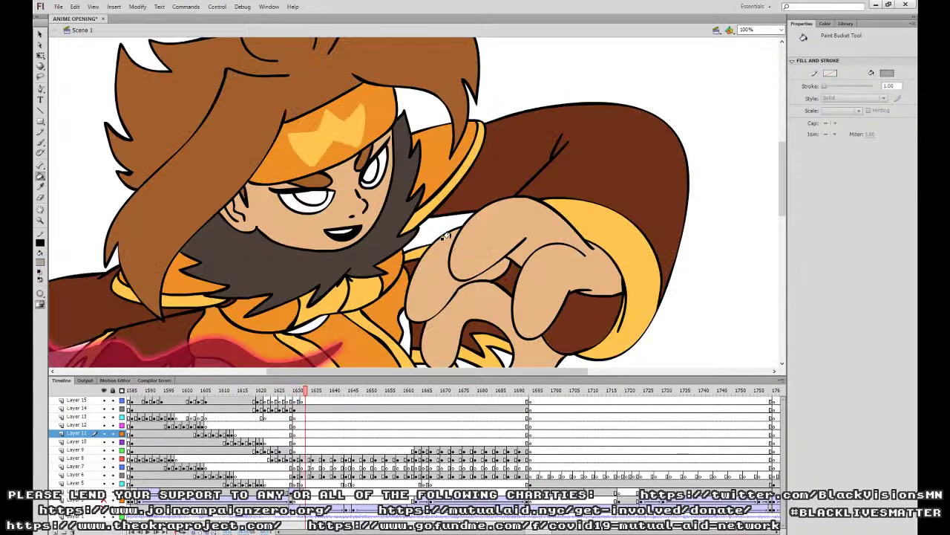
Fill the belt buckle with the grey on the drawings between frames 1632 and 1645.
{"action": "key", "text": "period"}
{"action": "key", "text": "period"}
{"action": "key", "text": "period"}
{"action": "key", "text": "period"}
{"action": "key", "text": "period"}
{"action": "key", "text": "period"}
{"action": "key", "text": "period"}
{"action": "key", "text": "period"}
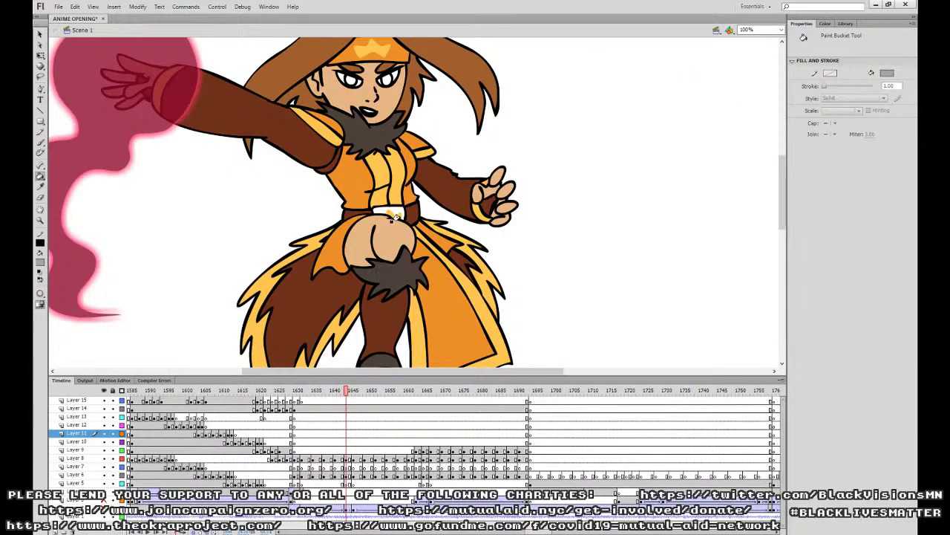
{"action": "key", "text": "period"}
{"action": "key", "text": "period"}
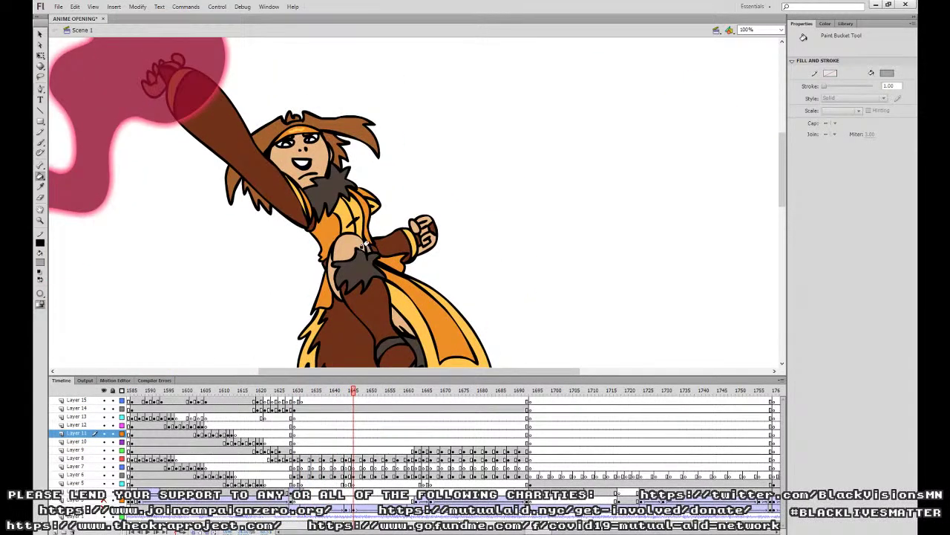
Fill the visible sliver of the belt buckle beside the raised thigh with the grey on the drawings up to frame 1654.
{"action": "key", "text": "period"}
{"action": "key", "text": "period"}
{"action": "key", "text": "period"}
{"action": "key", "text": "period"}
{"action": "key", "text": "period"}
{"action": "key", "text": "period"}
{"action": "key", "text": "period"}
{"action": "key", "text": "period"}
{"action": "key", "text": "period"}
{"action": "key", "text": "period"}
{"action": "key", "text": "period"}
{"action": "key", "text": "period"}
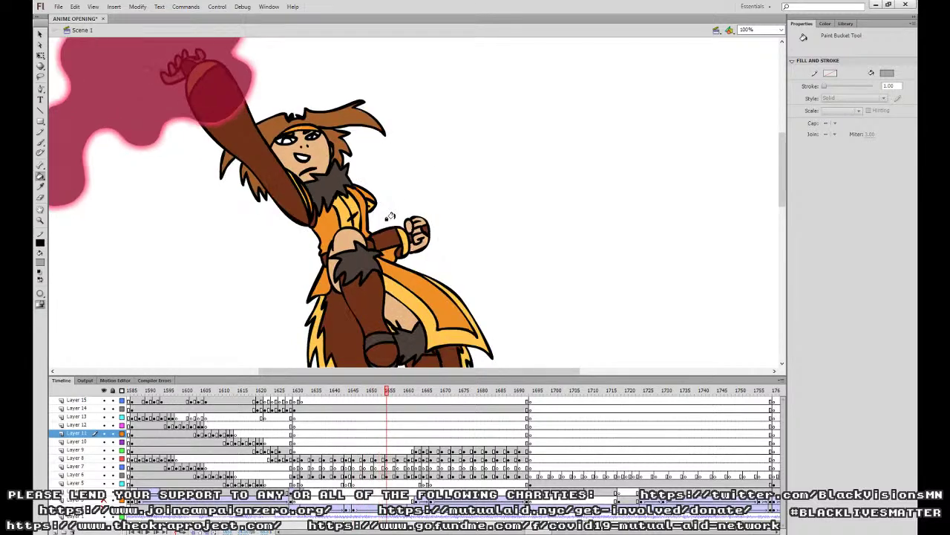
Fill the remaining belt buckle areas with the grey on the drawings after frame 1654.
{"action": "key", "text": "period"}
{"action": "key", "text": "period"}
{"action": "key", "text": "period"}
{"action": "key", "text": "period"}
{"action": "key", "text": "period"}
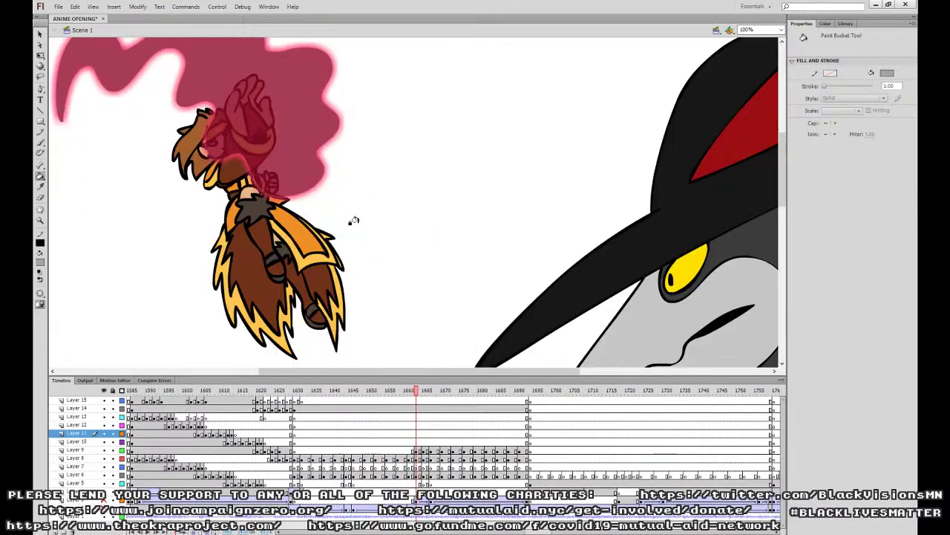
{"action": "key", "text": "period"}
{"action": "key", "text": "period"}
{"action": "key", "text": "period"}
{"action": "key", "text": "period"}
{"action": "key", "text": "period"}
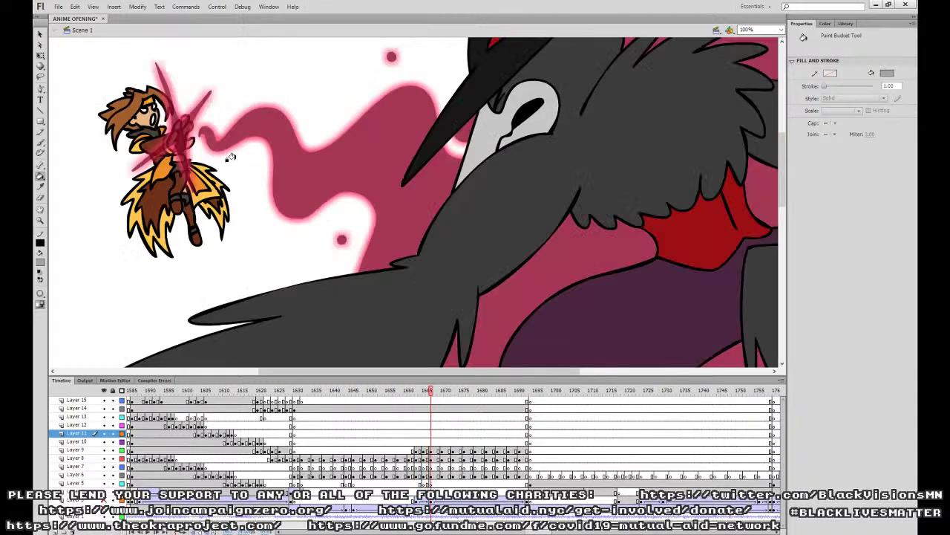
{"action": "key", "text": "period"}
{"action": "key", "text": "period"}
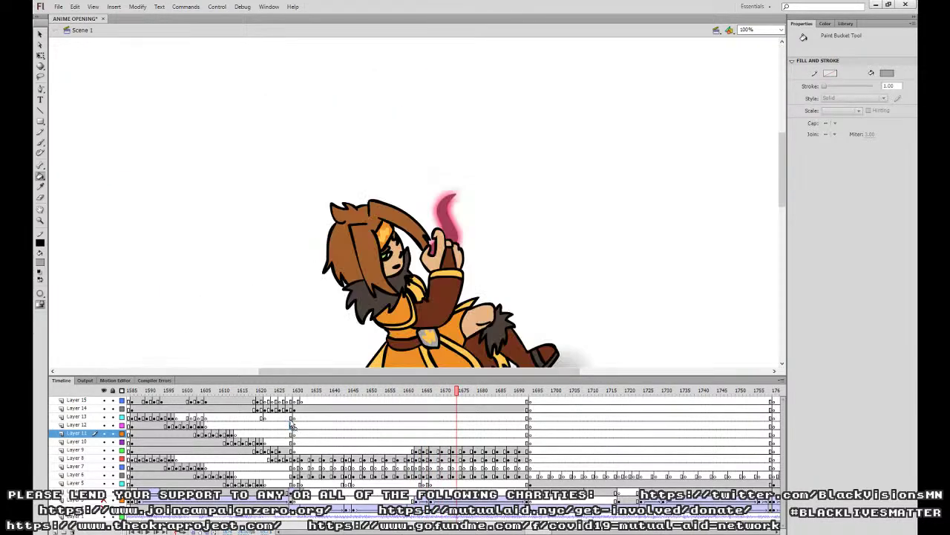
Sample the green from the character's eye on frame 1628 and fill both irises with it on frame 1630.
{"action": "left_click", "coordinate": [40, 187]}
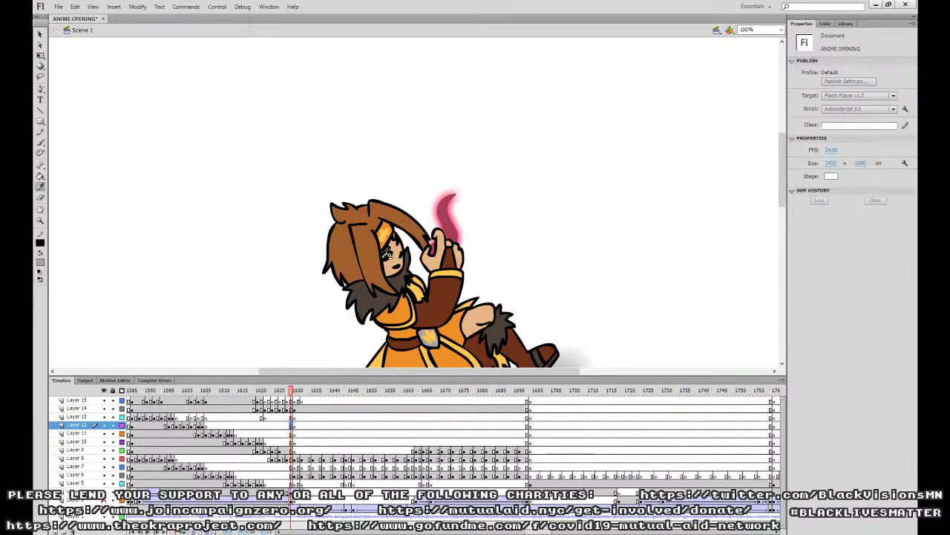
{"action": "left_click", "coordinate": [387, 256]}
{"action": "key", "text": "period"}
{"action": "key", "text": "period"}
{"action": "key", "text": "period"}
{"action": "key", "text": "comma"}
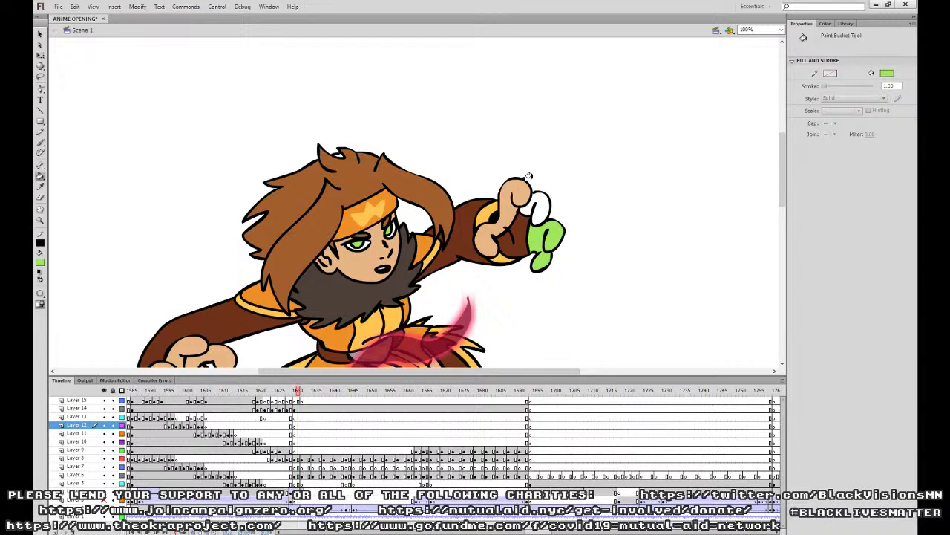
Resample the skin tone and fill the outstretched hand's green and white fingers with it on frame 1630.
{"action": "key", "text": "i"}
{"action": "left_click", "coordinate": [535, 210]}
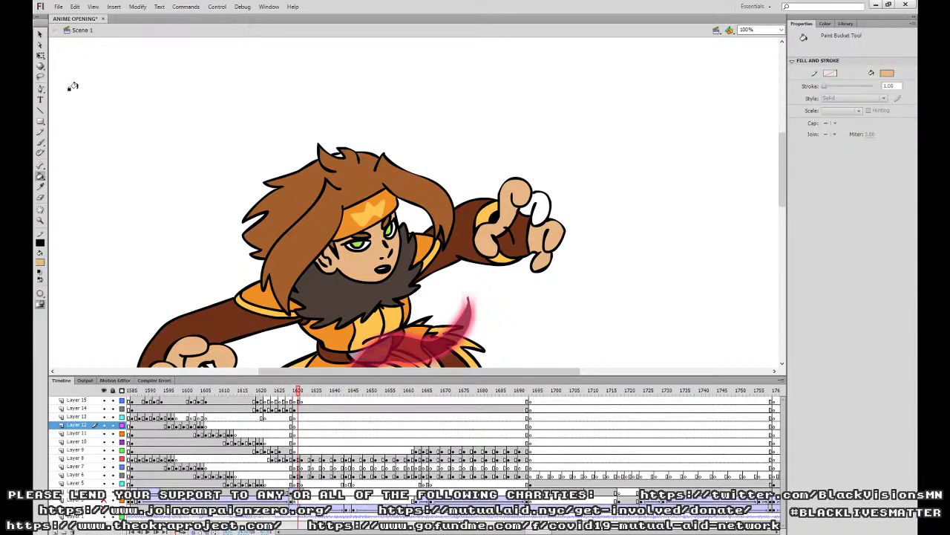
{"action": "key", "text": "v"}
{"action": "key", "text": "period"}
{"action": "key", "text": "comma"}
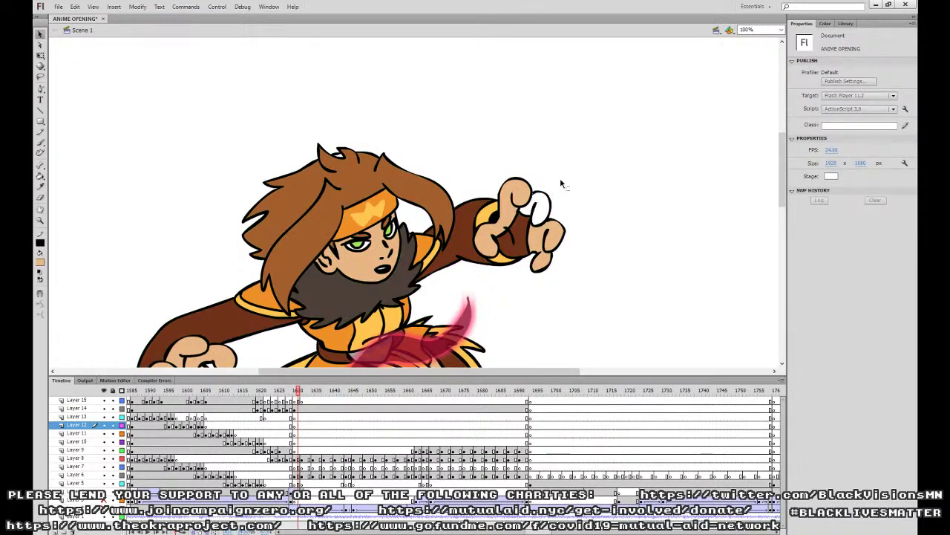
{"action": "left_click", "coordinate": [40, 177]}
{"action": "left_click", "coordinate": [540, 209]}
Resample the iris green on frame 1630 and fill both irises with it on frame 1632.
{"action": "left_click", "coordinate": [40, 187]}
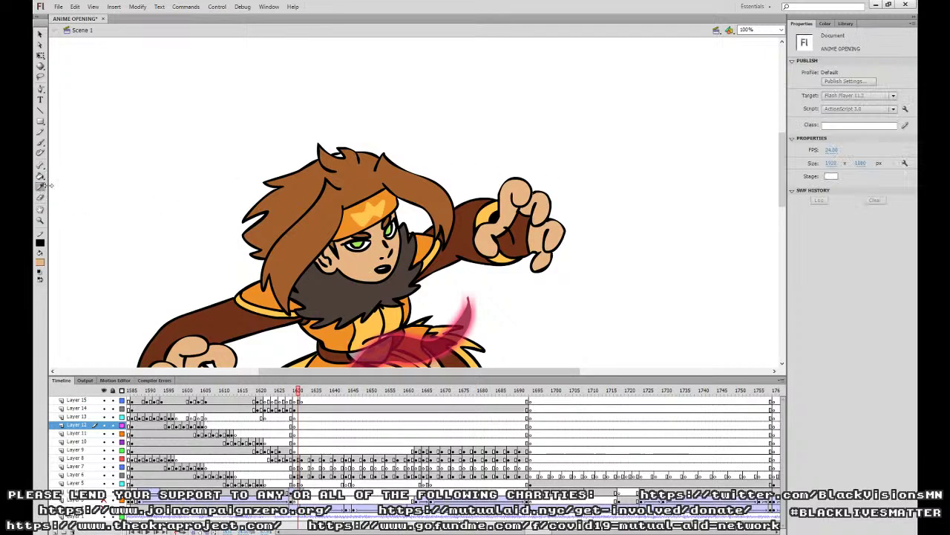
{"action": "left_click", "coordinate": [361, 243]}
{"action": "key", "text": "period"}
{"action": "key", "text": "period"}
{"action": "left_click", "coordinate": [327, 239]}
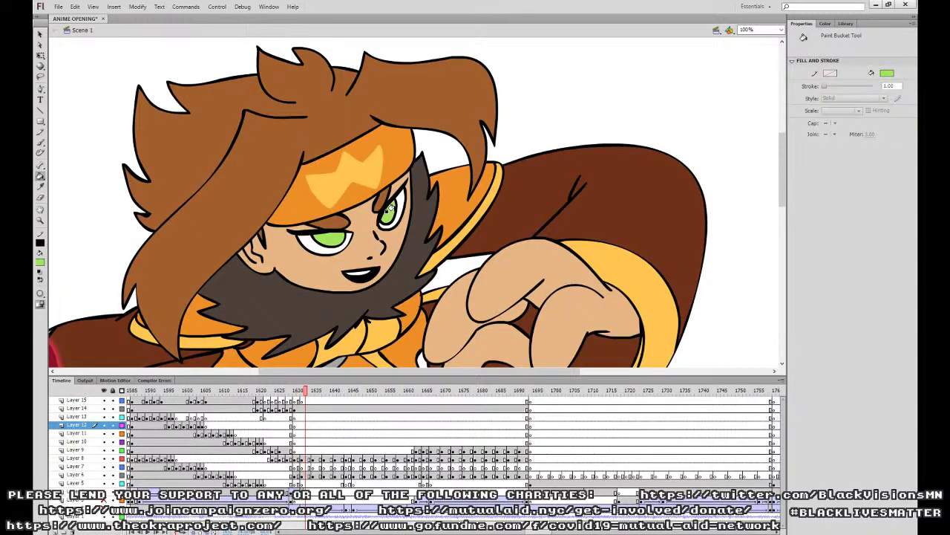
{"action": "left_click", "coordinate": [389, 212]}
Fill both irises with the green on the next three drawings after frame 1632.
{"action": "key", "text": "period"}
{"action": "key", "text": "period"}
{"action": "key", "text": "period"}
{"action": "left_click", "coordinate": [329, 240]}
{"action": "left_click", "coordinate": [396, 213]}
{"action": "key", "text": "period"}
{"action": "key", "text": "period"}
{"action": "key", "text": "period"}
{"action": "left_click", "coordinate": [398, 213]}
{"action": "left_click", "coordinate": [336, 239]}
{"action": "key", "text": "period"}
{"action": "left_click", "coordinate": [396, 210]}
{"action": "left_click", "coordinate": [338, 237]}
Fill both irises with the green on frames 1644 and 1646.
{"action": "key", "text": "period"}
{"action": "key", "text": "period"}
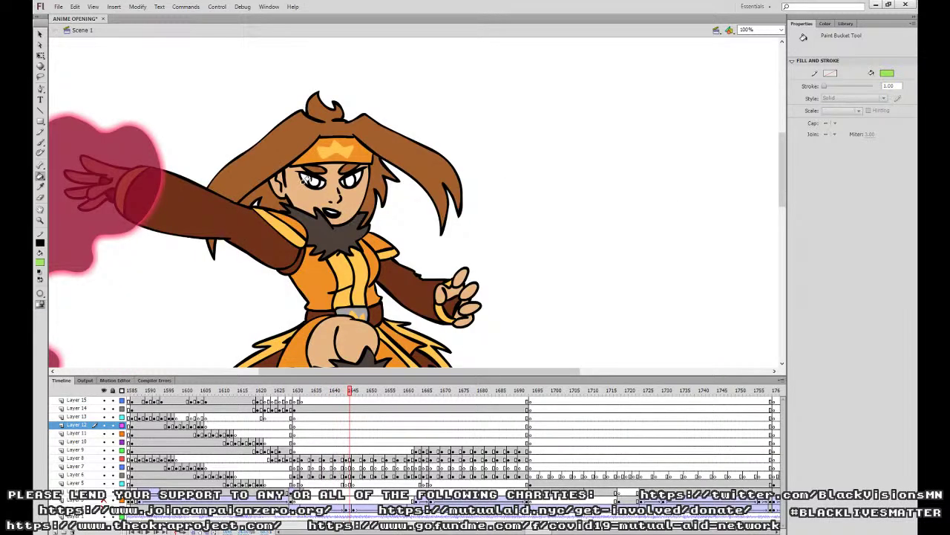
{"action": "key", "text": "period"}
{"action": "key", "text": "period"}
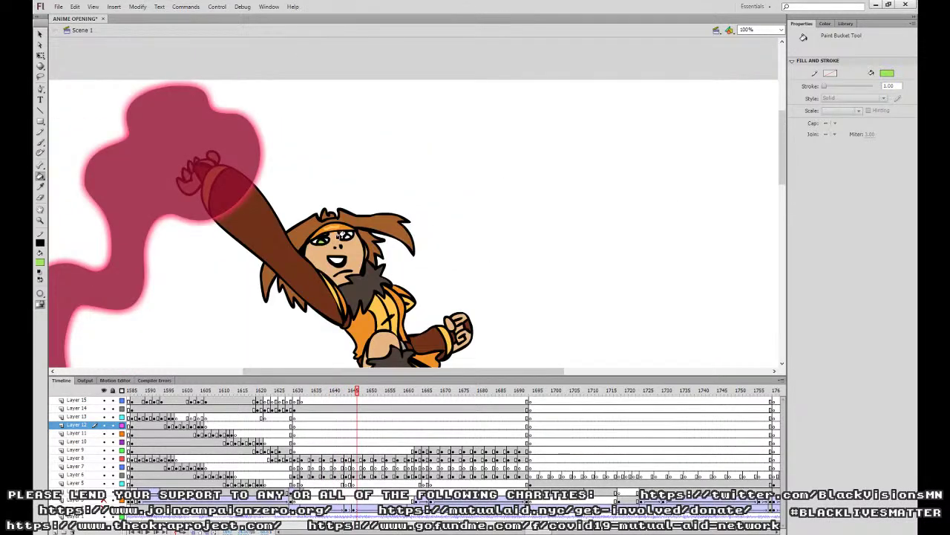
{"action": "left_click", "coordinate": [341, 235]}
{"action": "key", "text": "period"}
{"action": "left_click", "coordinate": [318, 236]}
Fill the irises with the green on the next two drawings of the raised-arm pose after frame 1646.
{"action": "key", "text": "period"}
{"action": "key", "text": "period"}
{"action": "key", "text": "period"}
{"action": "left_click", "coordinate": [320, 238]}
{"action": "left_click", "coordinate": [344, 235]}
{"action": "key", "text": "period"}
{"action": "key", "text": "period"}
{"action": "key", "text": "period"}
{"action": "left_click", "coordinate": [343, 232]}
Fill the irises with the green on the drawings up to frame 1661, undoing the accidental outline fill on that frame.
{"action": "key", "text": "period"}
{"action": "key", "text": "period"}
{"action": "key", "text": "period"}
{"action": "key", "text": "period"}
{"action": "key", "text": "period"}
{"action": "left_click", "coordinate": [314, 236]}
{"action": "key", "text": "period"}
{"action": "key", "text": "period"}
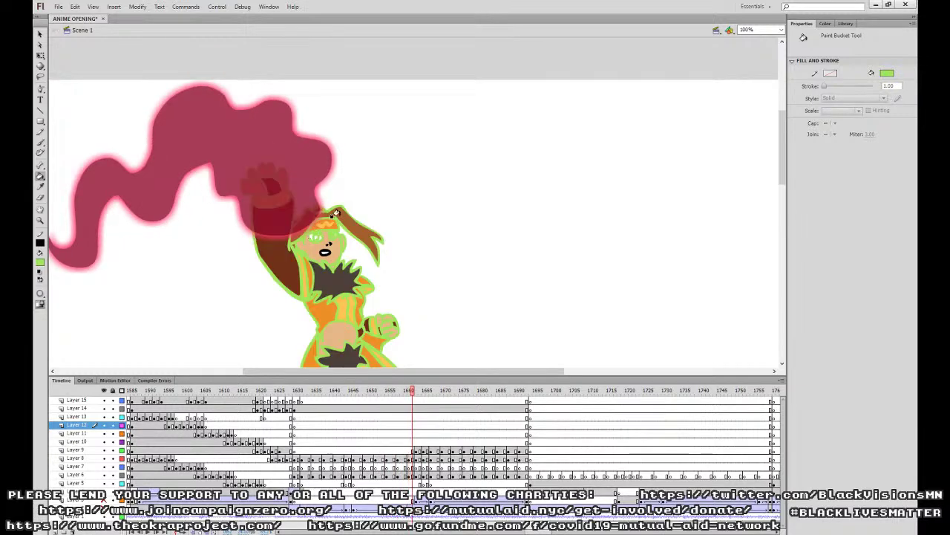
{"action": "key", "text": "ctrl+z"}
Fill the visible iris with the green on frame 1664.
{"action": "key", "text": "period"}
{"action": "key", "text": "period"}
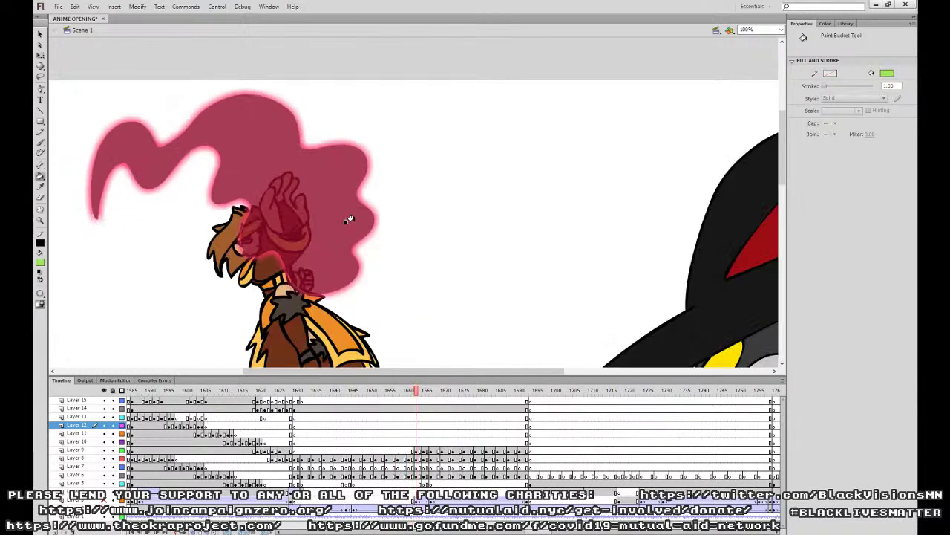
{"action": "key", "text": "period"}
{"action": "key", "text": "period"}
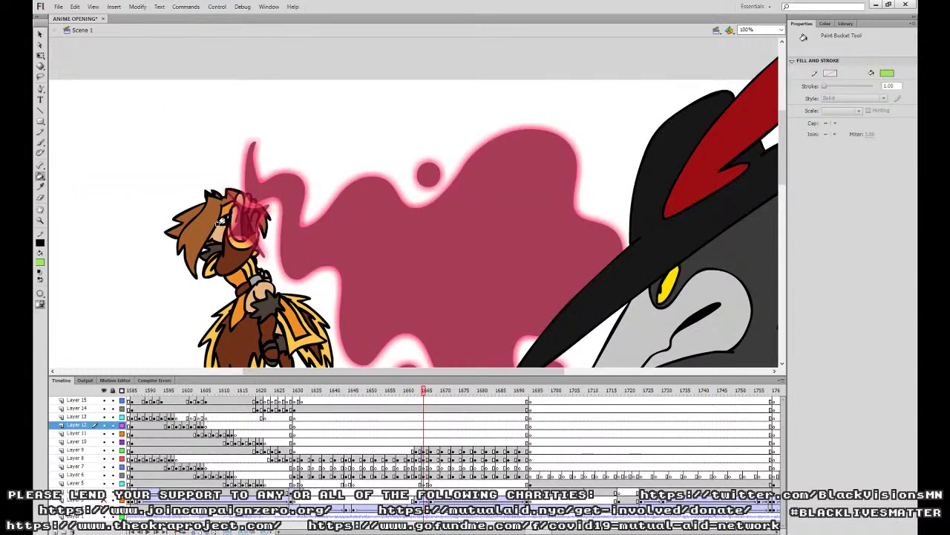
{"action": "key", "text": "period"}
{"action": "key", "text": "period"}
Fill the small figure's irises with the green on the drawings up to frame 1669.
{"action": "left_click_drag", "start_coordinate": [215, 215], "coordinate": [327, 283]}
{"action": "key", "text": "period"}
{"action": "key", "text": "period"}
{"action": "key", "text": "period"}
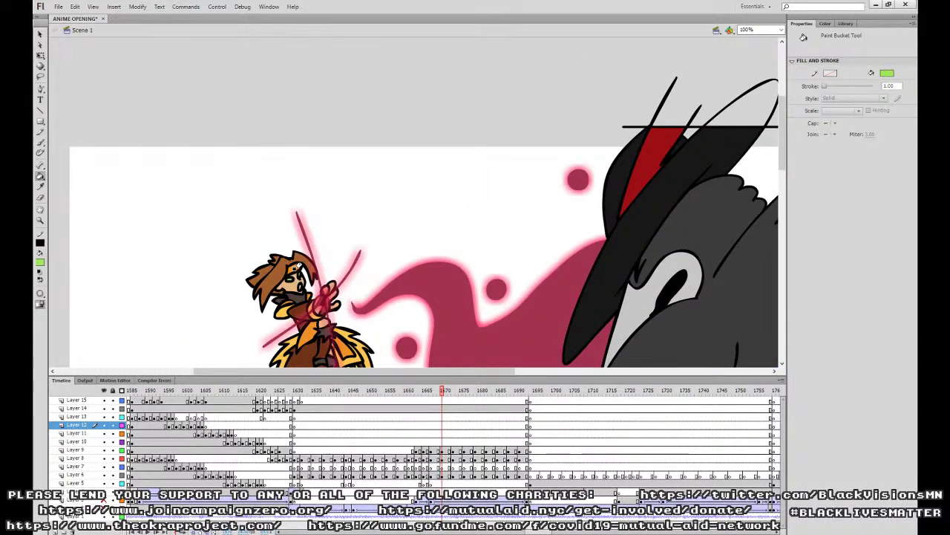
Fill the small figure's irises with the green on the drawings from frame 1670 to frame 1679.
{"action": "key", "text": "period"}
{"action": "key", "text": "period"}
{"action": "key", "text": "period"}
{"action": "key", "text": "period"}
{"action": "key", "text": "period"}
{"action": "key", "text": "period"}
{"action": "key", "text": "period"}
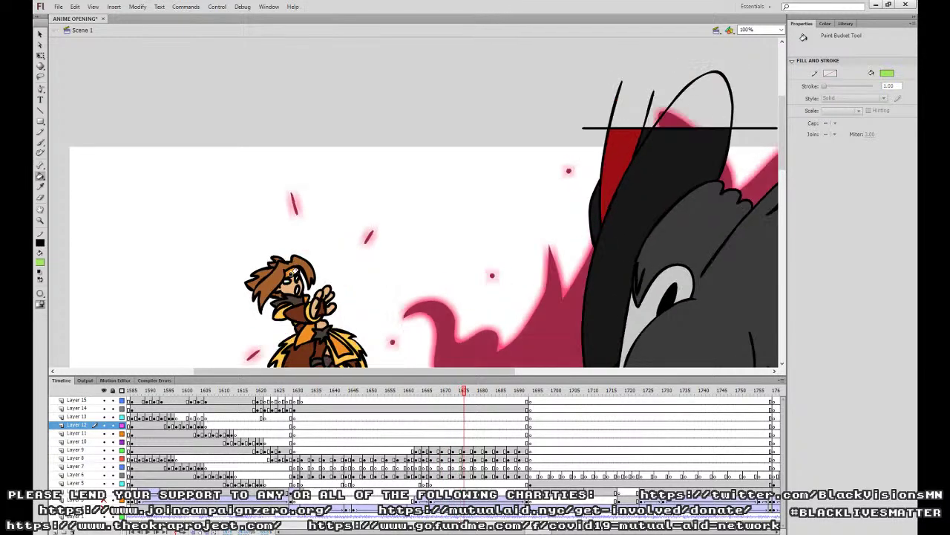
{"action": "key", "text": "period"}
{"action": "key", "text": "period"}
{"action": "key", "text": "period"}
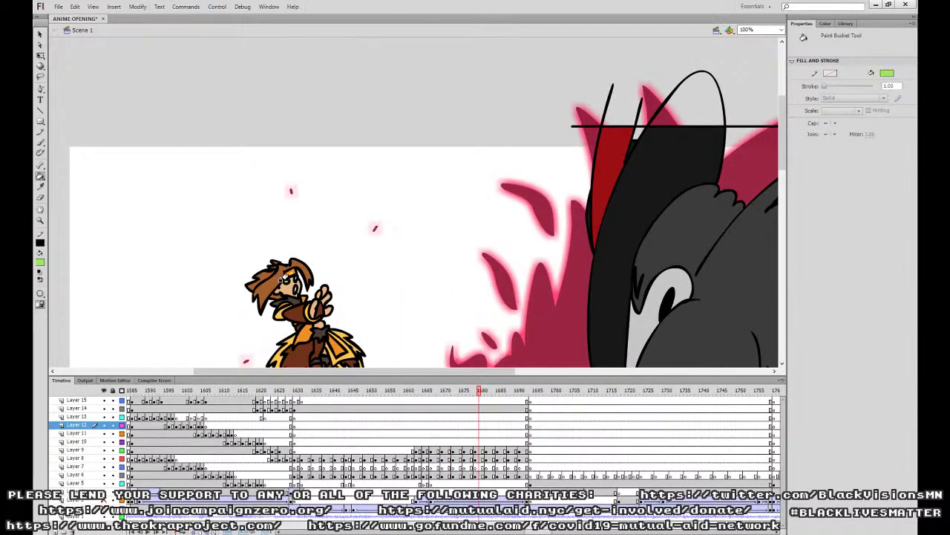
Fill the small figure's irises with the green on the remaining drawings up to the end of the shot at frame 1692.
{"action": "key", "text": "period"}
{"action": "key", "text": "period"}
{"action": "key", "text": "period"}
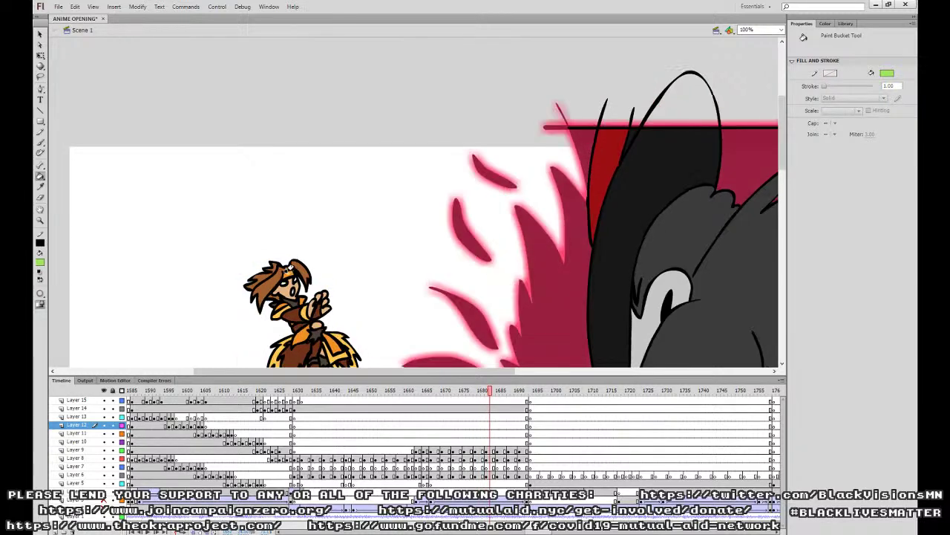
{"action": "key", "text": "period"}
{"action": "key", "text": "period"}
{"action": "key", "text": "period"}
{"action": "key", "text": "period"}
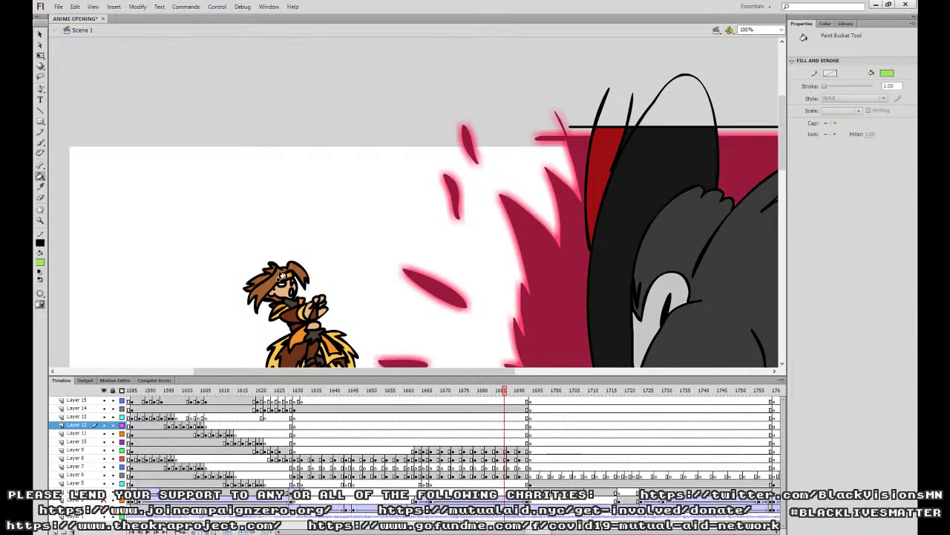
{"action": "key", "text": "period"}
{"action": "key", "text": "period"}
{"action": "key", "text": "period"}
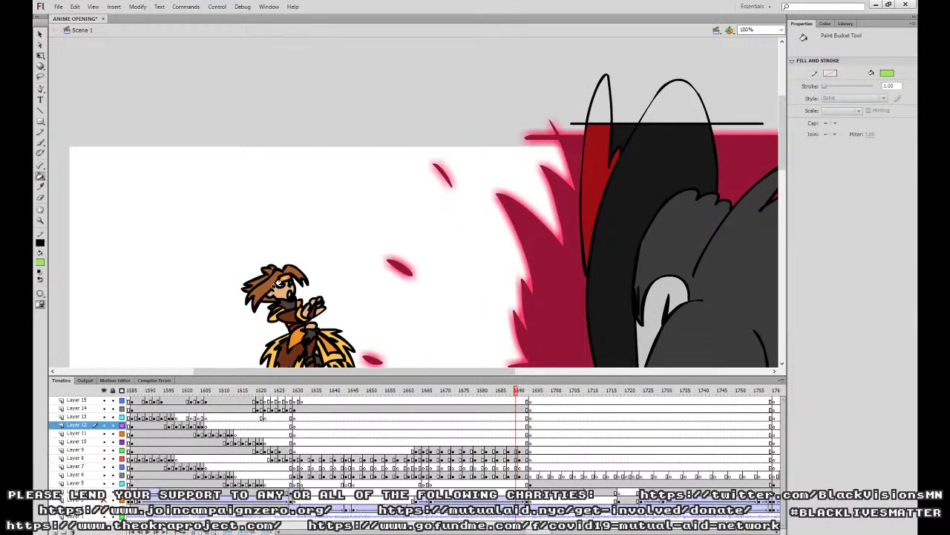
{"action": "key", "text": "period"}
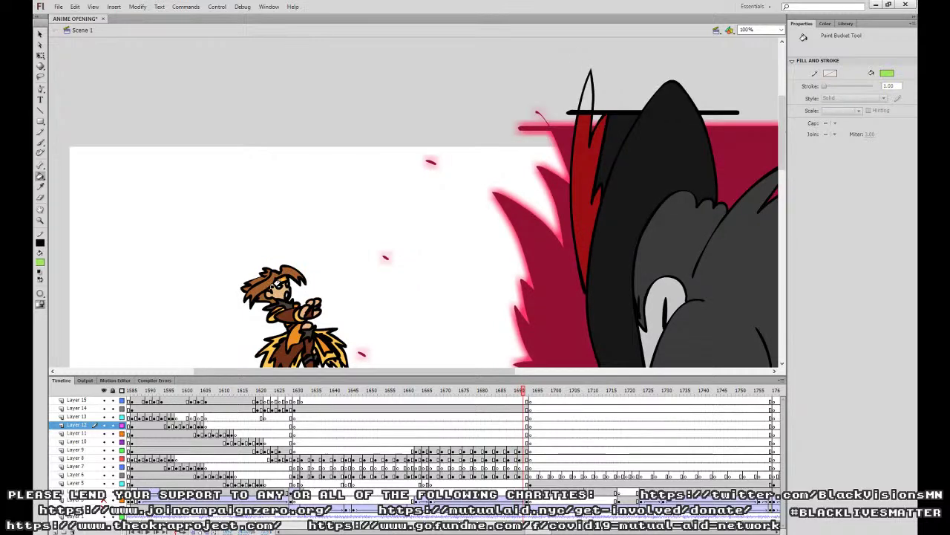
{"action": "key", "text": "period"}
{"action": "key", "text": "period"}
{"action": "key", "text": "period"}
{"action": "key", "text": "comma"}
{"action": "key", "text": "comma"}
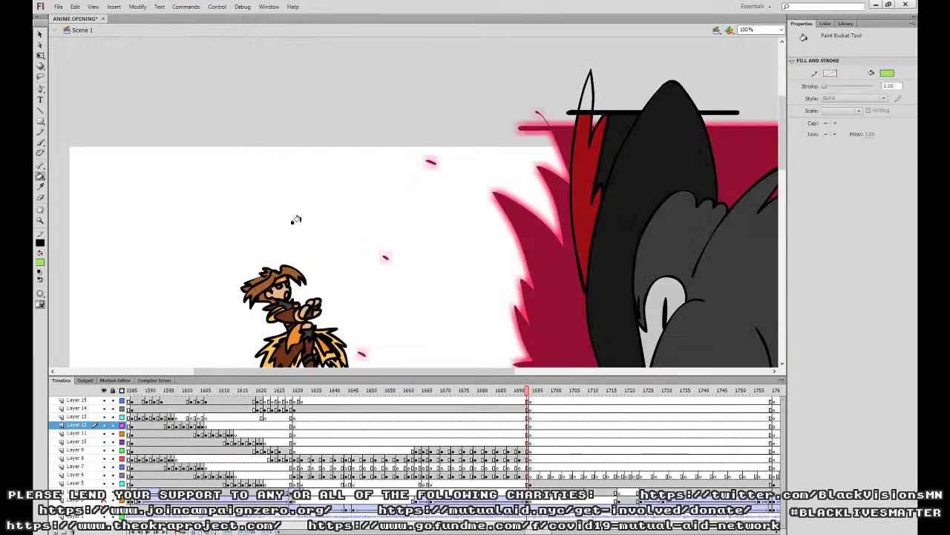
Fill the small figure's open mouth with dark red on the drawings from frame 1692 back to frame 1679.
{"action": "left_click", "coordinate": [54, 324]}
{"action": "key", "text": "comma"}
{"action": "key", "text": "comma"}
{"action": "key", "text": "comma"}
{"action": "key", "text": "comma"}
{"action": "key", "text": "comma"}
{"action": "key", "text": "comma"}
{"action": "key", "text": "comma"}
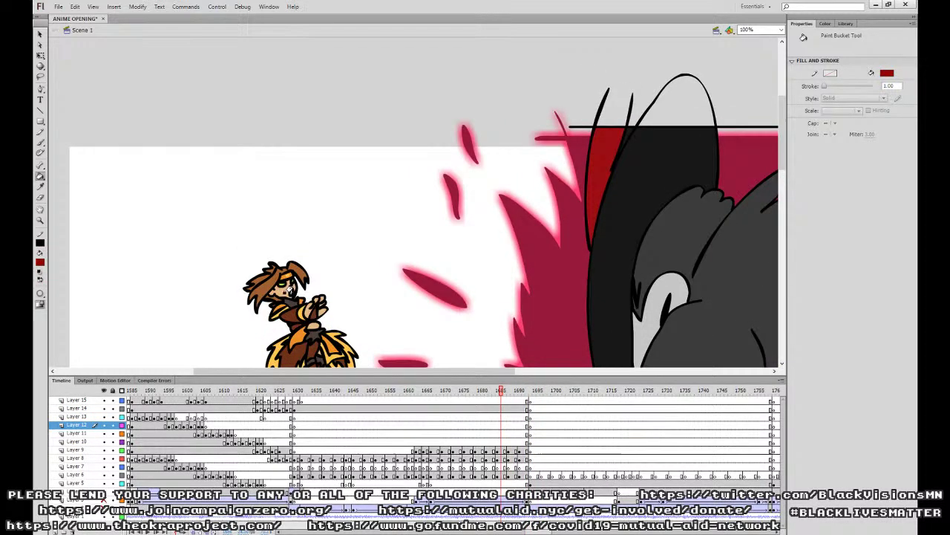
{"action": "key", "text": "comma"}
{"action": "key", "text": "comma"}
{"action": "key", "text": "comma"}
{"action": "key", "text": "comma"}
{"action": "key", "text": "comma"}
{"action": "key", "text": "comma"}
{"action": "key", "text": "comma"}
{"action": "key", "text": "comma"}
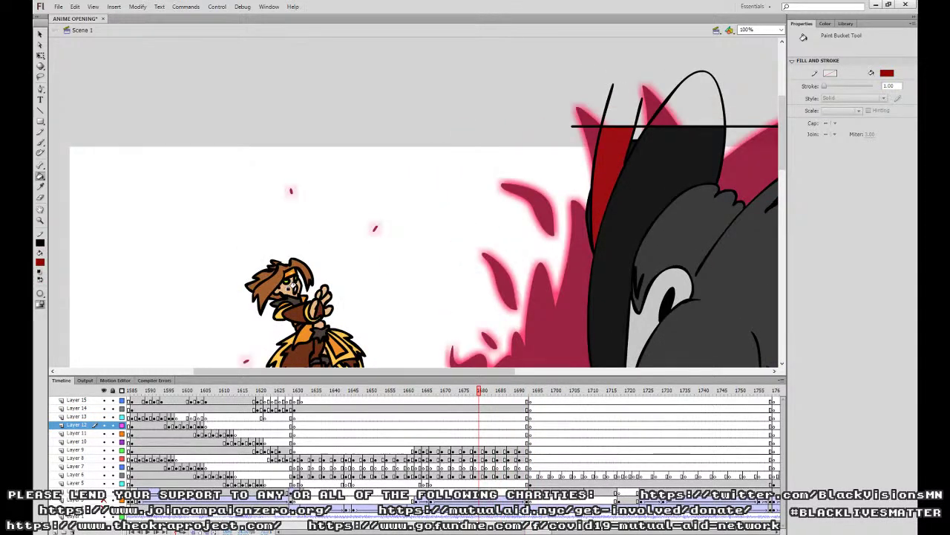
Fill the small figure's open mouth with dark red on the earlier drawings back to frame 1667.
{"action": "key", "text": "comma"}
{"action": "key", "text": "comma"}
{"action": "key", "text": "comma"}
{"action": "key", "text": "comma"}
{"action": "key", "text": "comma"}
{"action": "key", "text": "comma"}
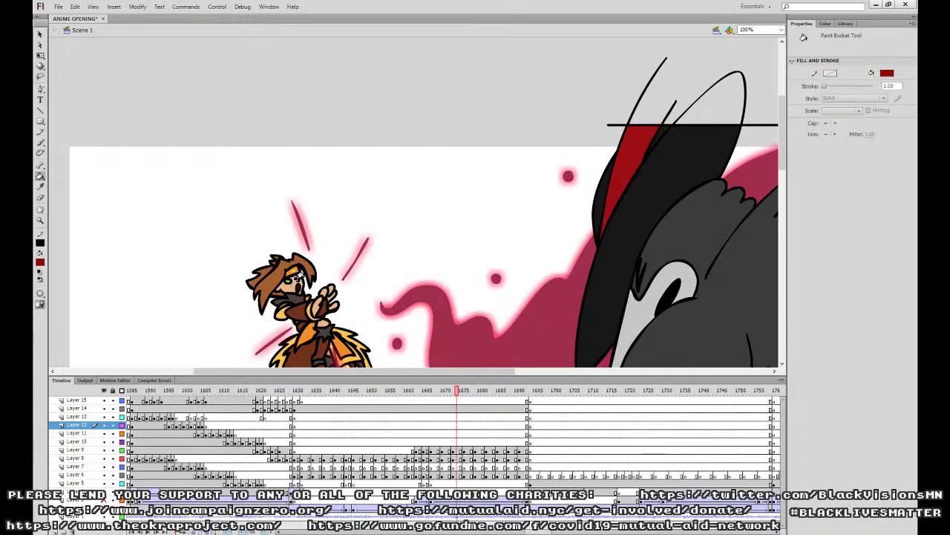
{"action": "key", "text": "comma"}
{"action": "key", "text": "comma"}
{"action": "key", "text": "comma"}
{"action": "key", "text": "comma"}
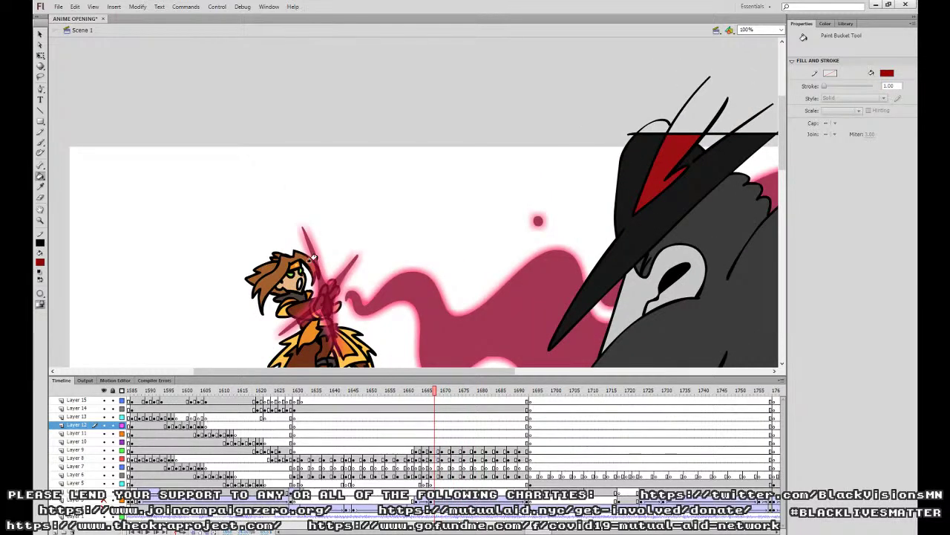
Return to frame 1661, sample white as the Brush colour and unhide the starry background layer.
{"action": "key", "text": "comma"}
{"action": "key", "text": "comma"}
{"action": "key", "text": "comma"}
{"action": "key", "text": "comma"}
{"action": "key", "text": "comma"}
{"action": "key", "text": "comma"}
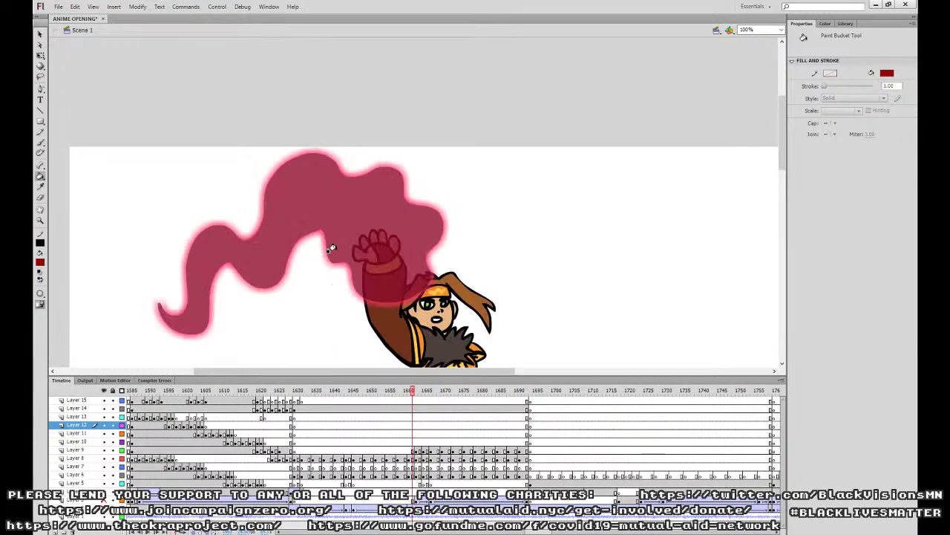
{"action": "left_click", "coordinate": [40, 189]}
{"action": "left_click", "coordinate": [503, 207]}
{"action": "left_click", "coordinate": [41, 143]}
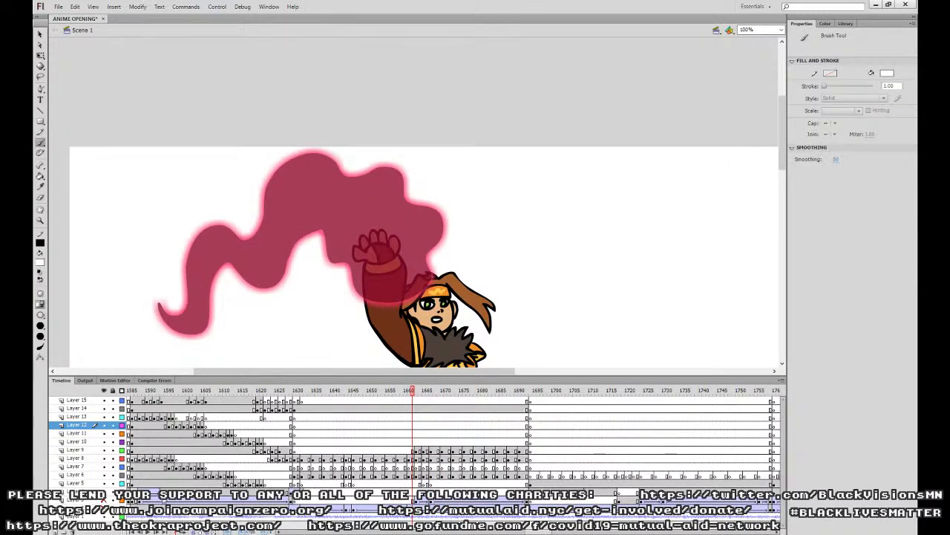
{"action": "left_click", "coordinate": [104, 501]}
{"action": "left_click", "coordinate": [104, 501]}
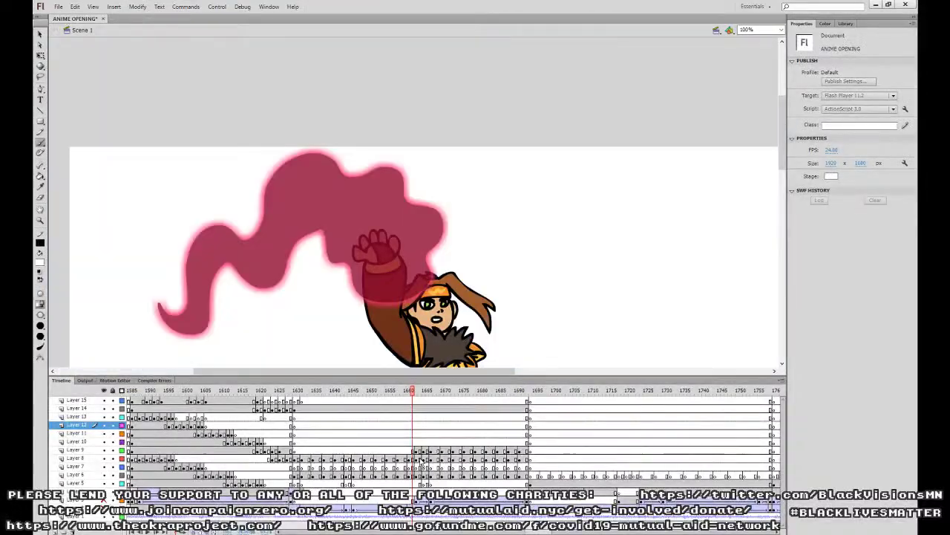
{"action": "left_click", "coordinate": [104, 500]}
Brush white behind the linework into the face's unfilled areas on the Layer 6 drawings from frame 1661 back to frame 1655.
{"action": "left_click", "coordinate": [412, 459]}
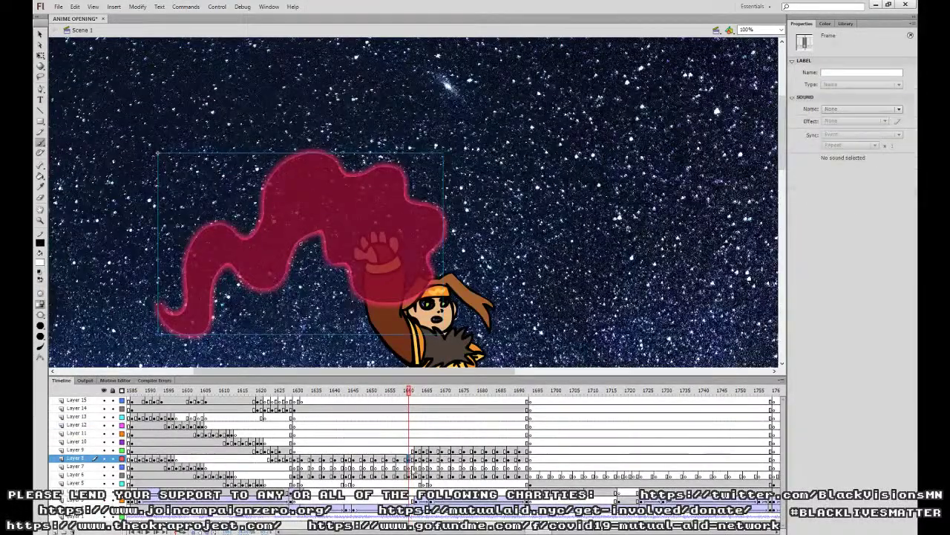
{"action": "left_click", "coordinate": [413, 475]}
{"action": "mouse_move", "coordinate": [477, 313]}
{"action": "left_mouse_down"}
{"action": "mouse_move", "coordinate": [451, 120]}
{"action": "mouse_move", "coordinate": [453, 159]}
{"action": "mouse_move", "coordinate": [409, 150]}
{"action": "mouse_move", "coordinate": [417, 154]}
{"action": "left_mouse_up"}
{"action": "key", "text": "b"}
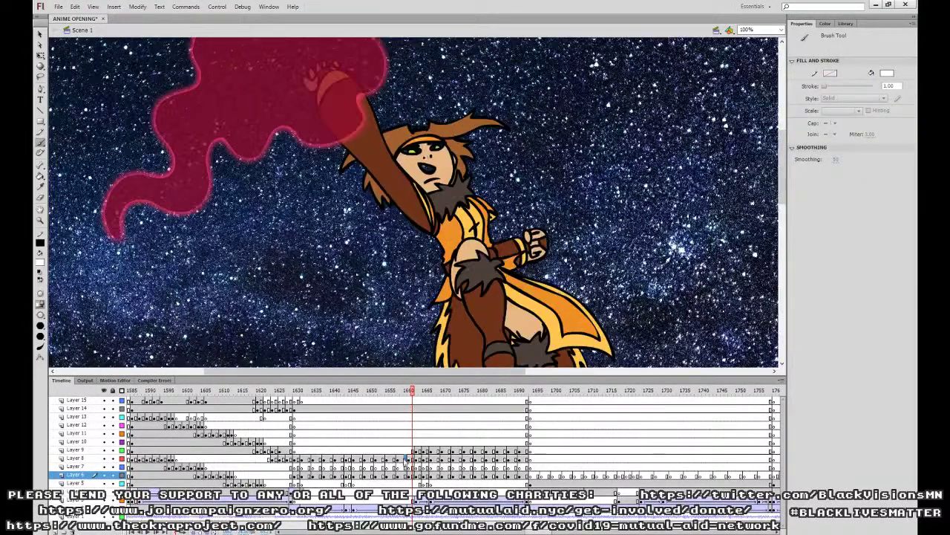
{"action": "left_click", "coordinate": [405, 476]}
{"action": "mouse_move", "coordinate": [413, 153]}
{"action": "left_mouse_down"}
{"action": "mouse_move", "coordinate": [427, 153]}
{"action": "mouse_move", "coordinate": [427, 175]}
{"action": "mouse_move", "coordinate": [428, 150]}
{"action": "left_mouse_up"}
{"action": "left_click", "coordinate": [390, 476]}
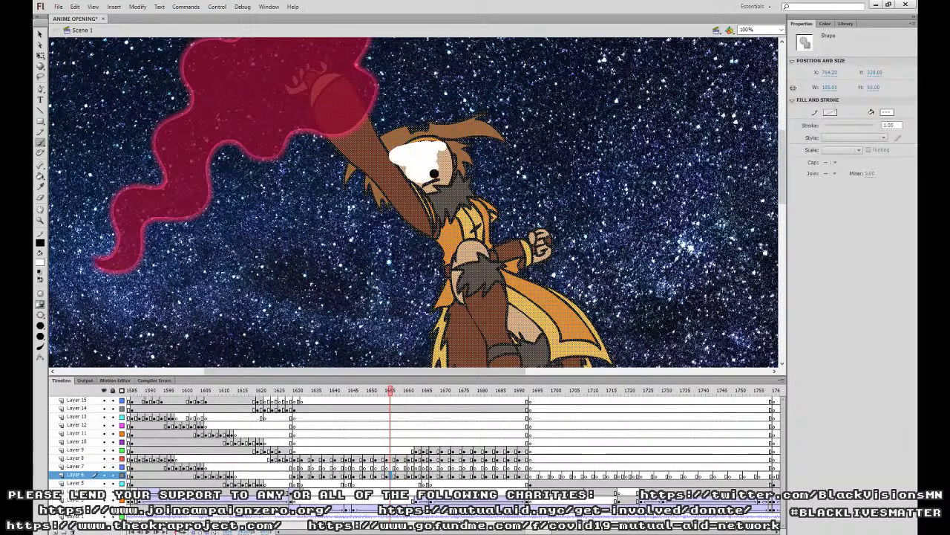
Brush white into the eyes and teeth on the raised-arm drawings from frame 1653 back to frame 1646.
{"action": "left_click", "coordinate": [383, 474]}
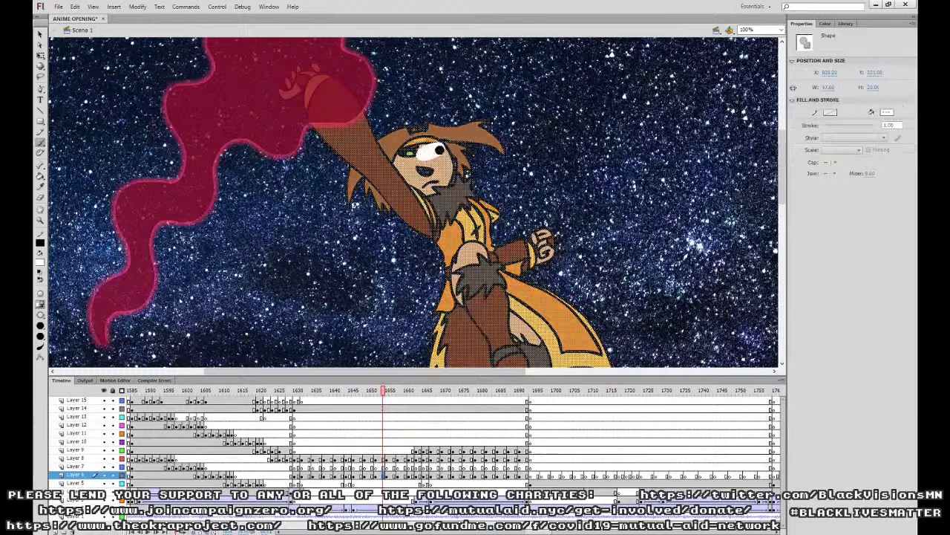
{"action": "mouse_move", "coordinate": [413, 162]}
{"action": "left_mouse_down"}
{"action": "mouse_move", "coordinate": [438, 149]}
{"action": "mouse_move", "coordinate": [428, 173]}
{"action": "left_mouse_up"}
{"action": "left_click", "coordinate": [373, 475]}
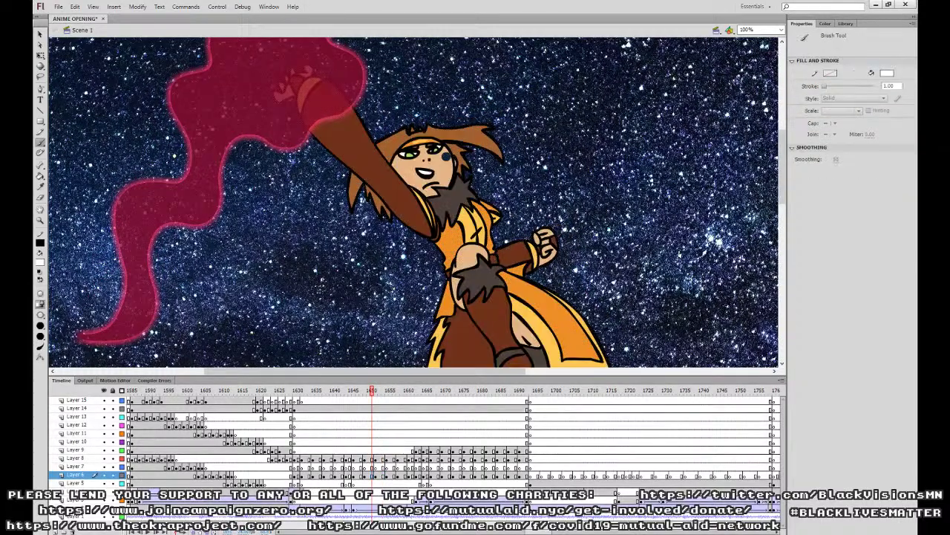
{"action": "left_click", "coordinate": [357, 474]}
{"action": "key", "text": "ctrl+shift+v"}
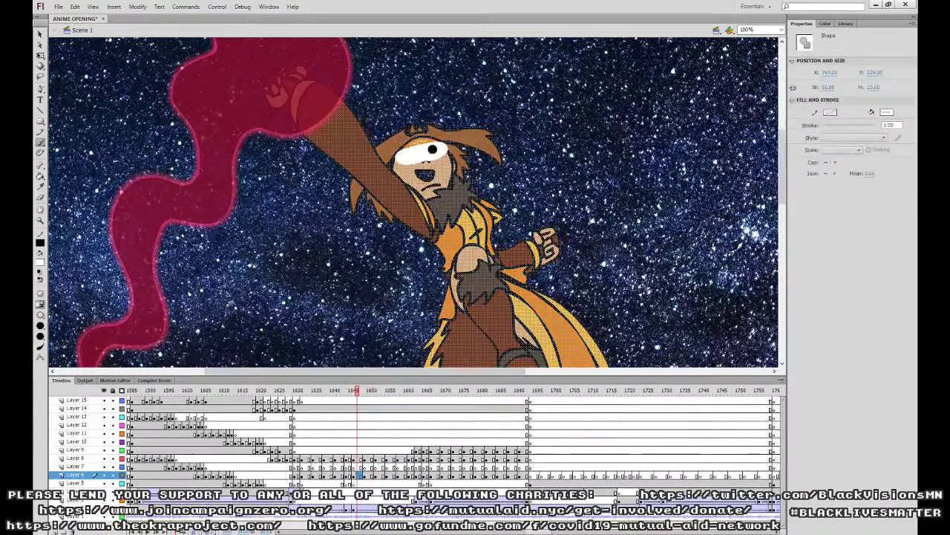
{"action": "key", "text": "ctrl+z"}
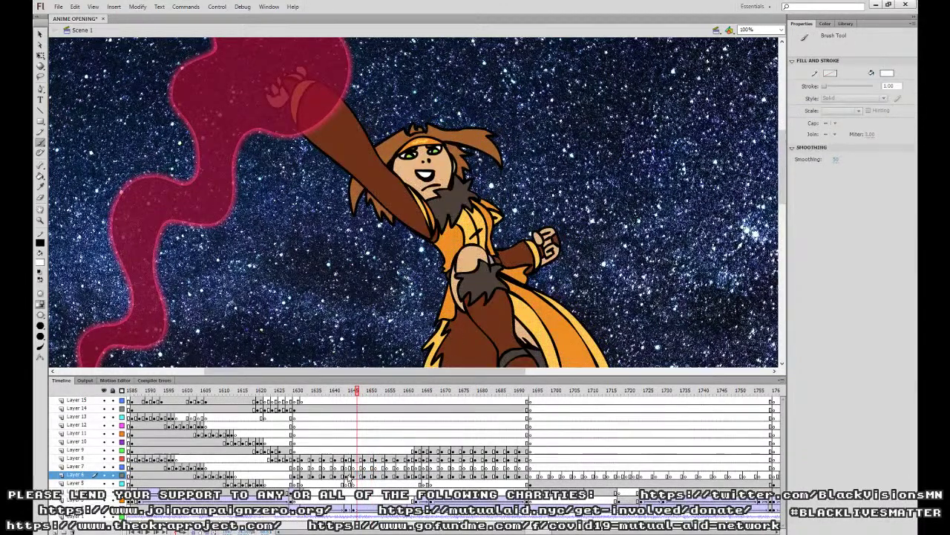
Fill the whites of the eyes with white using the Paint Bucket on the drawings from frame 1644 back to frame 1637.
{"action": "left_click", "coordinate": [350, 476]}
{"action": "left_click", "coordinate": [40, 176]}
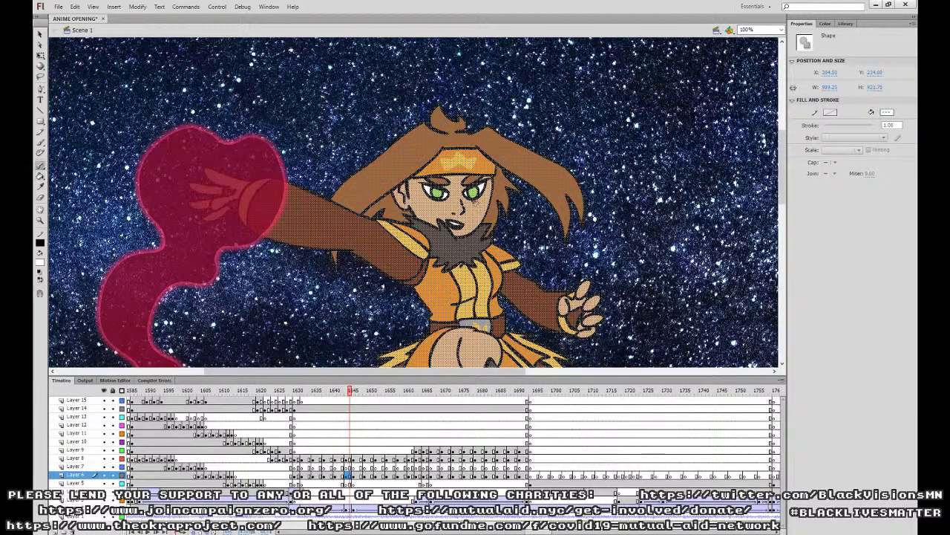
{"action": "key", "text": "comma"}
{"action": "key", "text": "comma"}
{"action": "left_click", "coordinate": [441, 255]}
{"action": "left_click", "coordinate": [535, 214]}
{"action": "key", "text": "comma"}
{"action": "key", "text": "comma"}
{"action": "key", "text": "comma"}
{"action": "key", "text": "comma"}
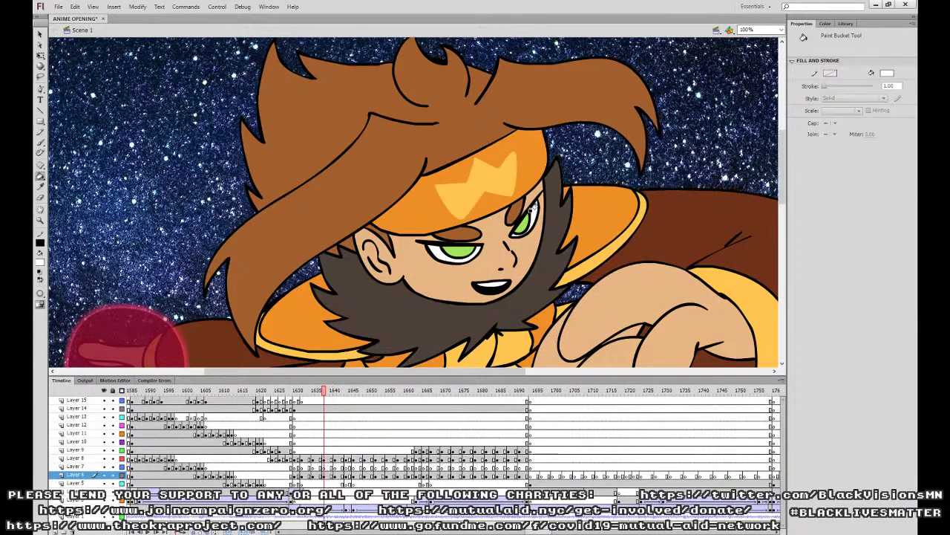
Fill the whites of the character's eyes with white on the remaining drawings back to frame 1629.
{"action": "key", "text": "comma"}
{"action": "key", "text": "comma"}
{"action": "key", "text": "comma"}
{"action": "key", "text": "comma"}
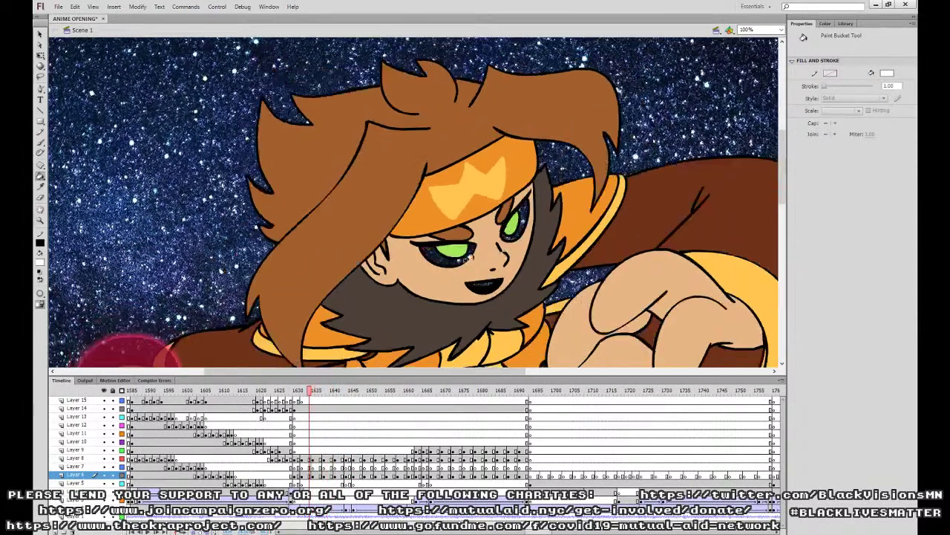
{"action": "key", "text": "comma"}
{"action": "key", "text": "comma"}
{"action": "key", "text": "comma"}
{"action": "key", "text": "comma"}
{"action": "key", "text": "comma"}
{"action": "key", "text": "comma"}
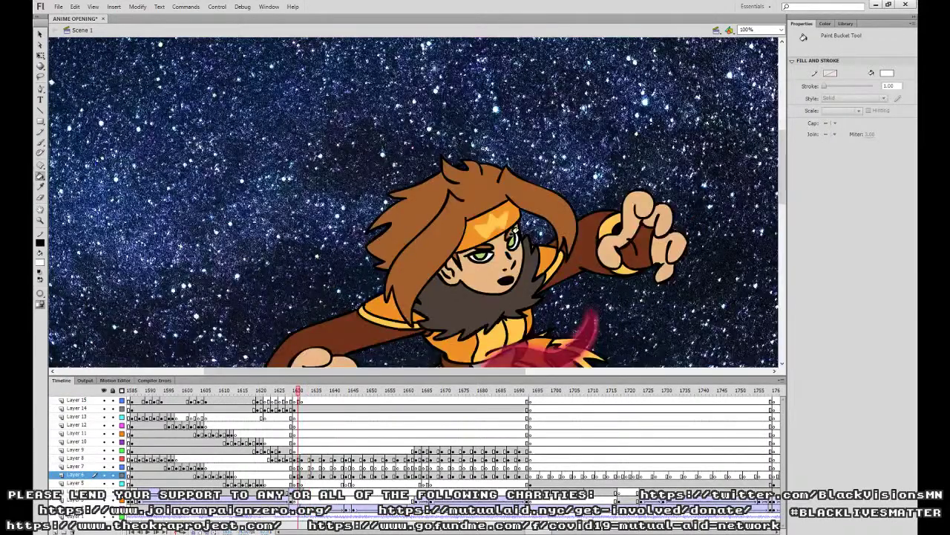
{"action": "key", "text": "comma"}
{"action": "key", "text": "comma"}
{"action": "key", "text": "period"}
{"action": "left_click", "coordinate": [505, 281]}
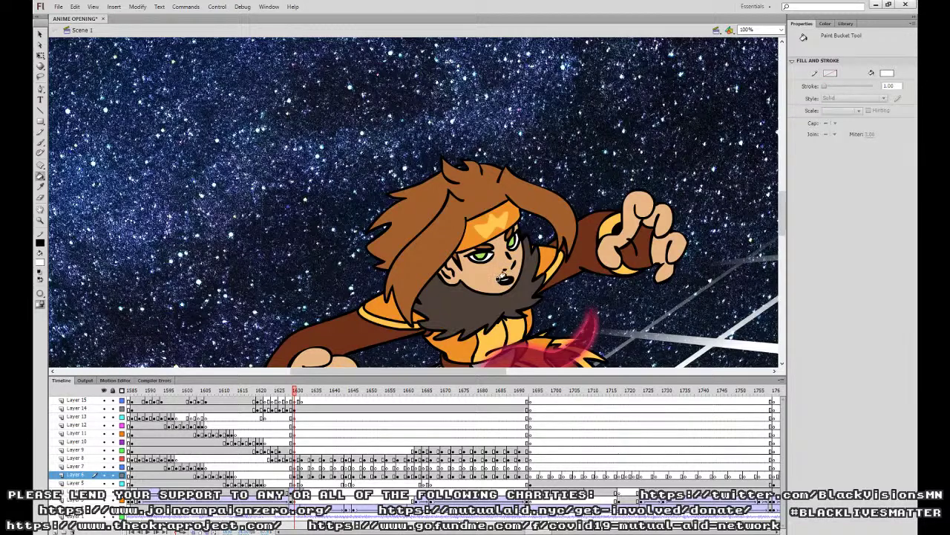
Play the shot several times, including from around frame 1620, to check the coloured drawings in motion.
{"action": "key", "text": "ctrl+minus"}
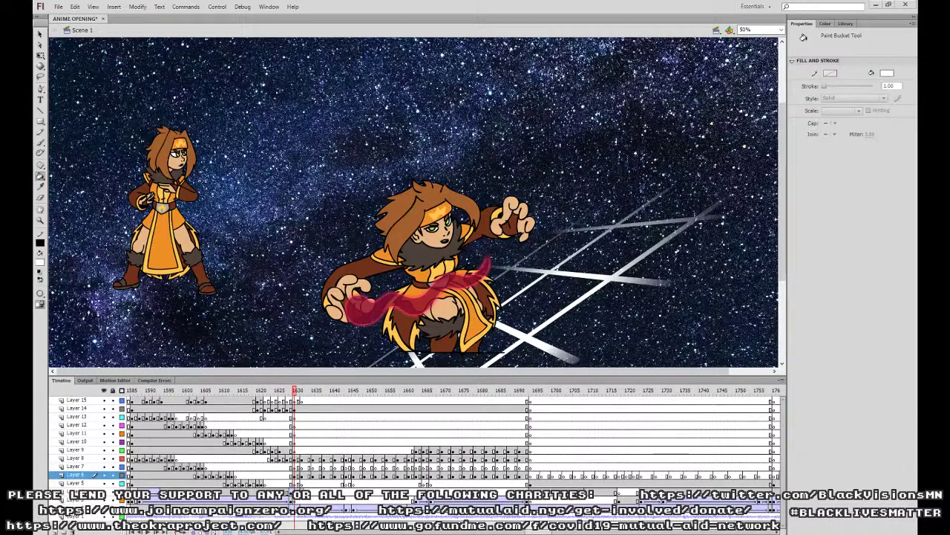
{"action": "key", "text": "ctrl+minus"}
{"action": "key", "text": "ctrl+equal"}
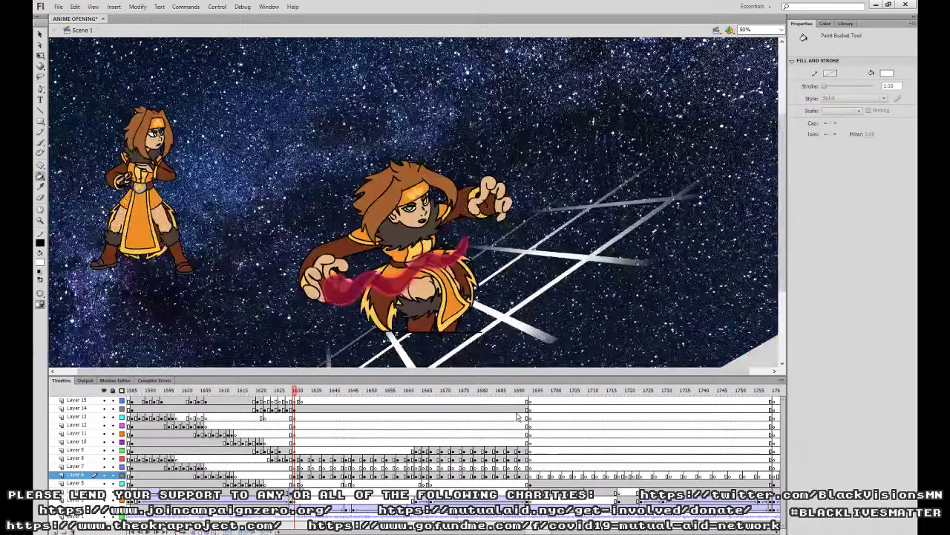
{"action": "key", "text": "Return"}
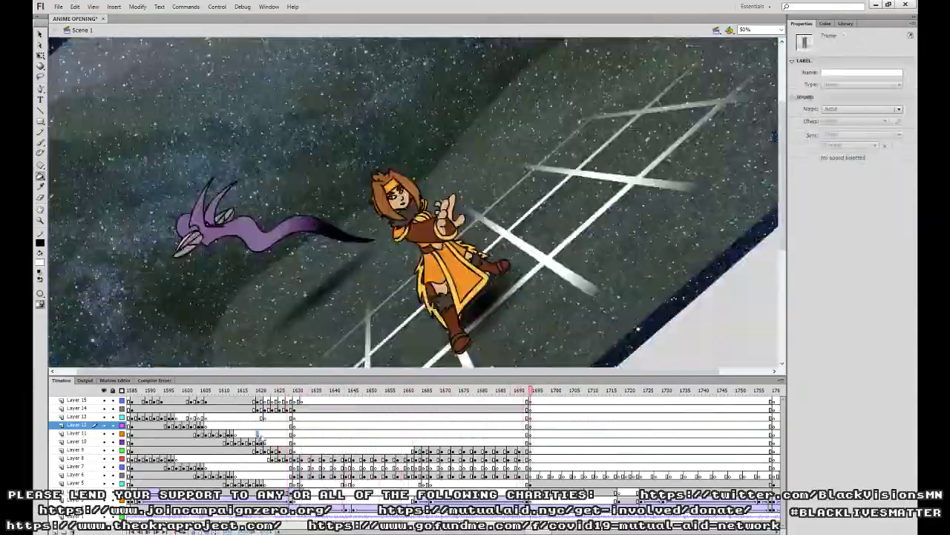
{"action": "left_click", "coordinate": [259, 435]}
{"action": "key", "text": "Return"}
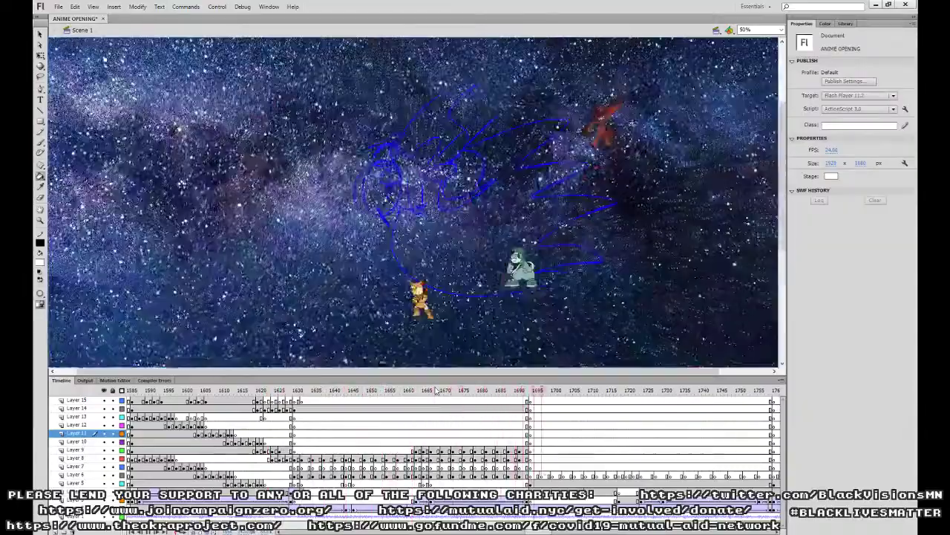
{"action": "left_click", "coordinate": [248, 424]}
{"action": "key", "text": "Return"}
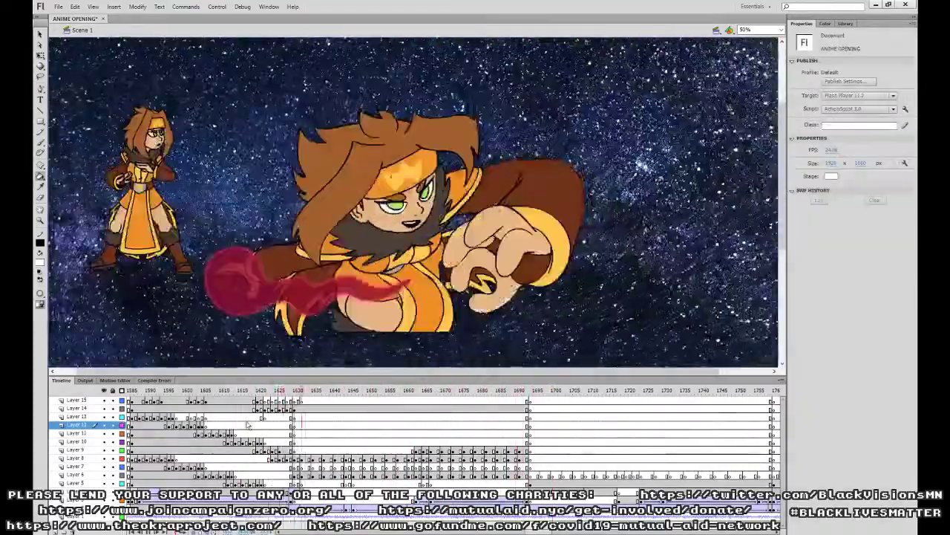
{"action": "key", "text": "Return"}
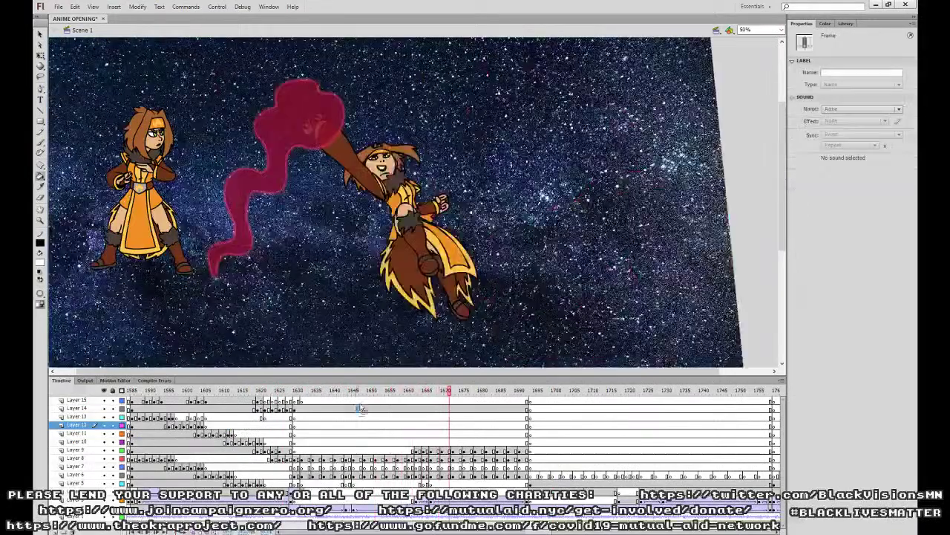
Delete the standing reference figure from Layer 14.
{"action": "left_click", "coordinate": [357, 409]}
{"action": "key", "text": "Delete"}
{"action": "left_click", "coordinate": [296, 400]}
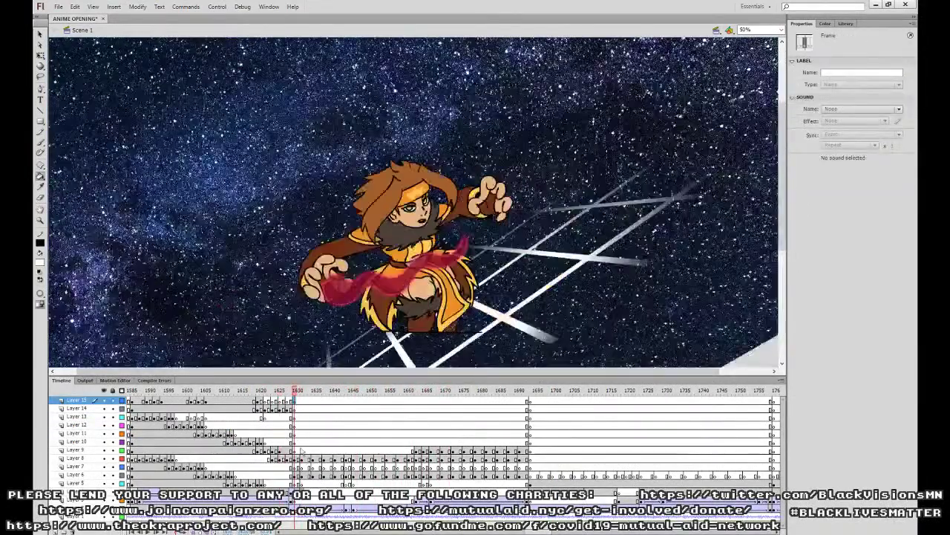
Move the frames 1629 to 1692 on Layers 8 and 9 down one layer.
{"action": "left_click_drag", "start_coordinate": [295, 459], "coordinate": [527, 459]}
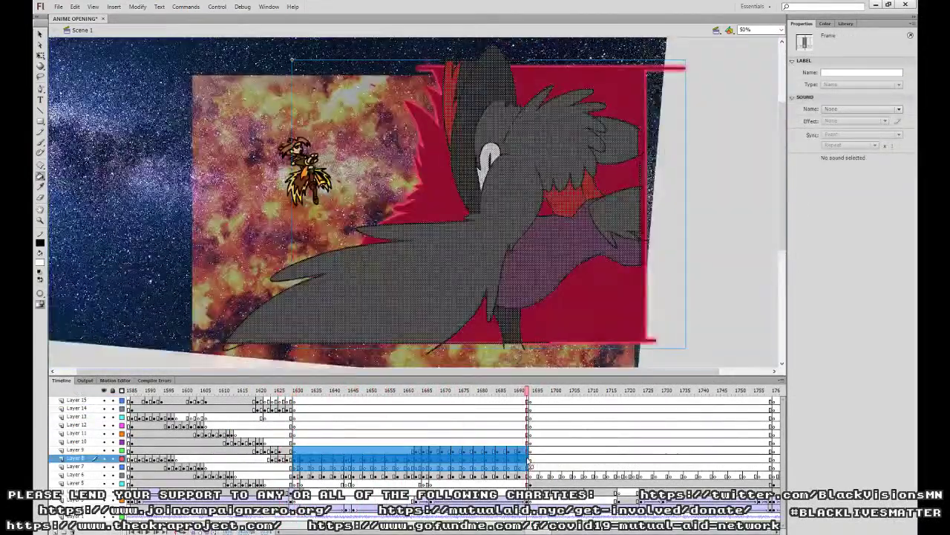
{"action": "left_click", "coordinate": [298, 459]}
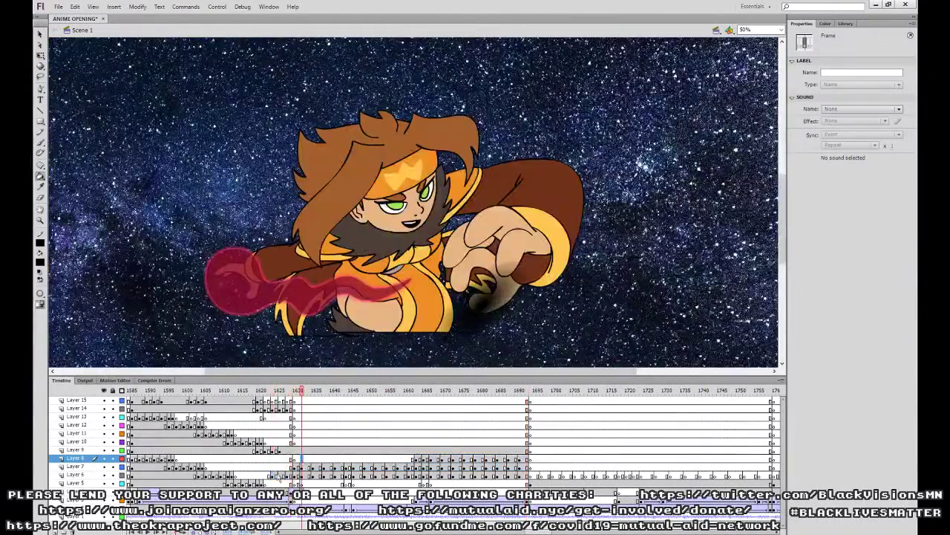
Move the frames up to 1692 on Layers 7 and 8 down one layer and play the shot.
{"action": "left_click_drag", "start_coordinate": [272, 467], "coordinate": [527, 472]}
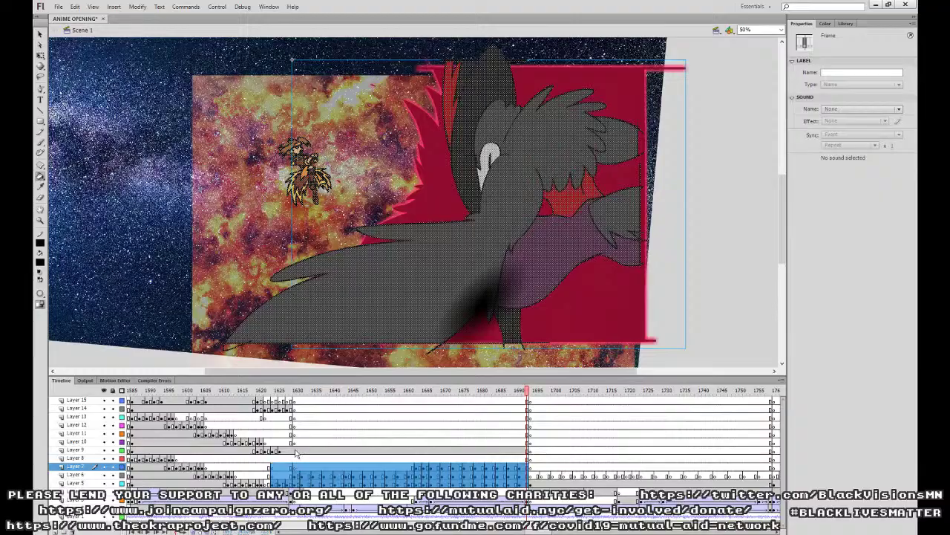
{"action": "left_click", "coordinate": [295, 456]}
{"action": "key", "text": "Return"}
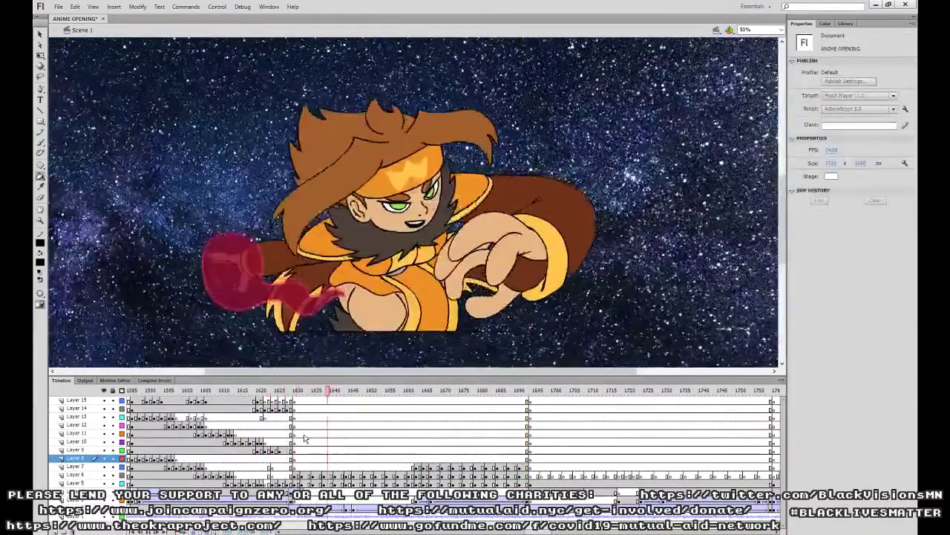
{"action": "key", "text": "Return"}
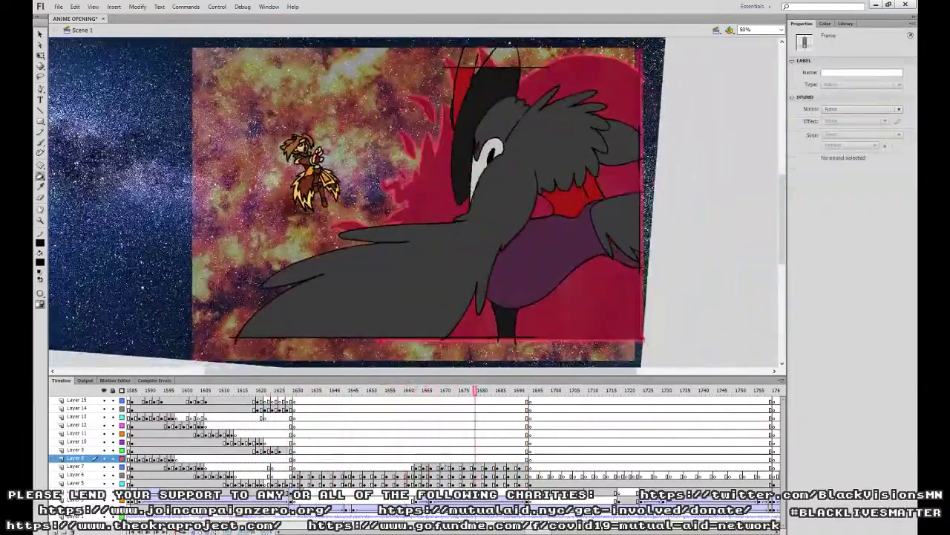
Insert blank keyframes on Layer 8 matching each drawing of the hatted bird character, from around frame 1664 to 1690.
{"action": "left_click", "coordinate": [424, 458]}
{"action": "key", "text": "F7"}
{"action": "left_click", "coordinate": [432, 458]}
{"action": "key", "text": "F7"}
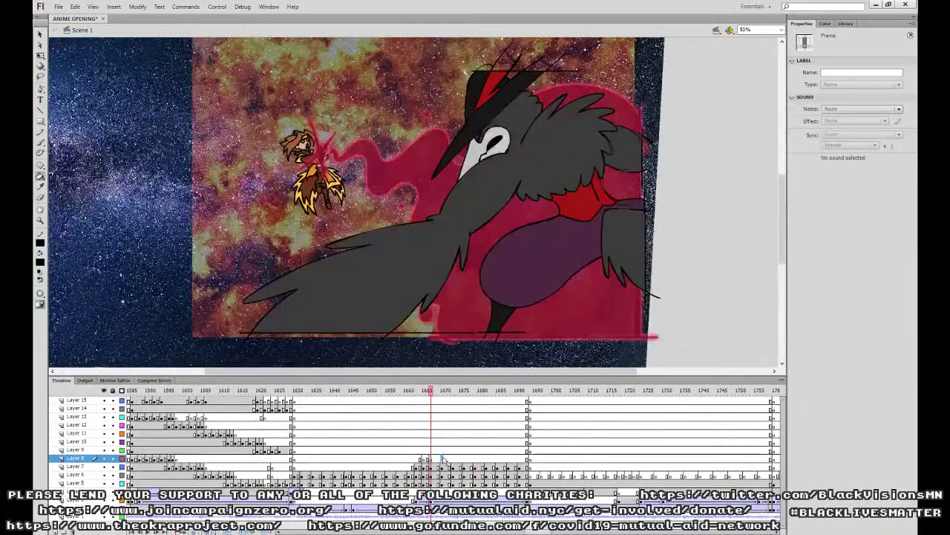
{"action": "left_click", "coordinate": [442, 458]}
{"action": "key", "text": "F7"}
{"action": "left_click", "coordinate": [454, 458]}
{"action": "left_click_drag", "start_coordinate": [468, 459], "coordinate": [529, 451]}
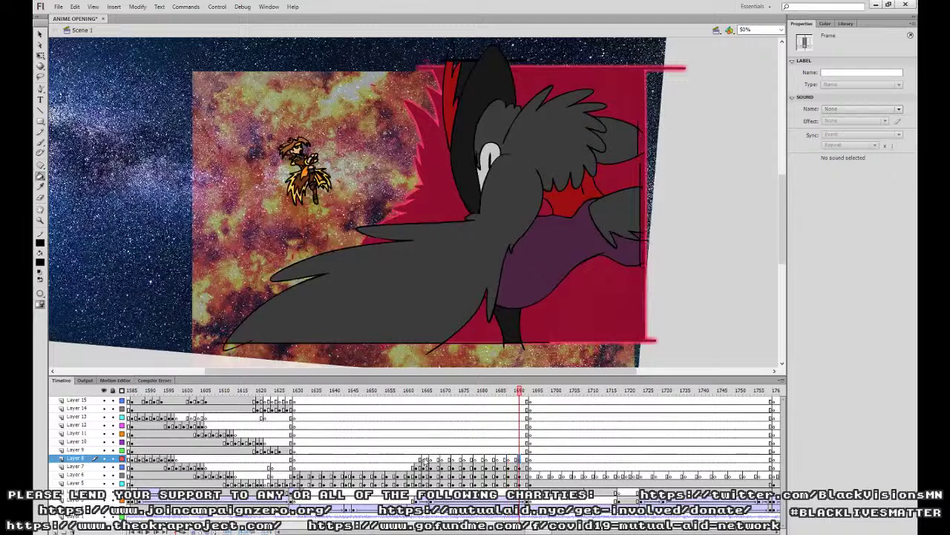
Brush red rim highlights along the bird character's hat brim, beak and arm on Layer 8 around frame 1664.
{"action": "left_click", "coordinate": [425, 459]}
{"action": "left_click", "coordinate": [41, 142]}
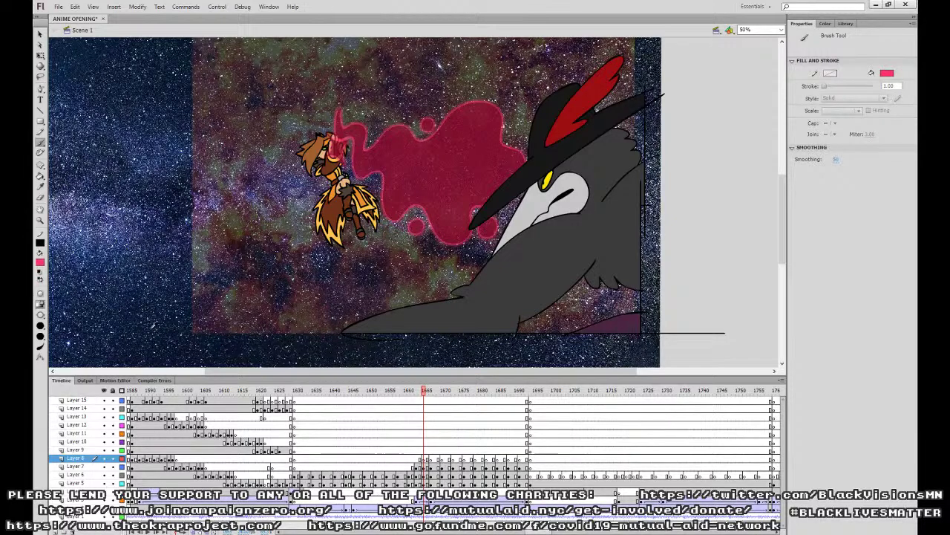
{"action": "left_click", "coordinate": [426, 459]}
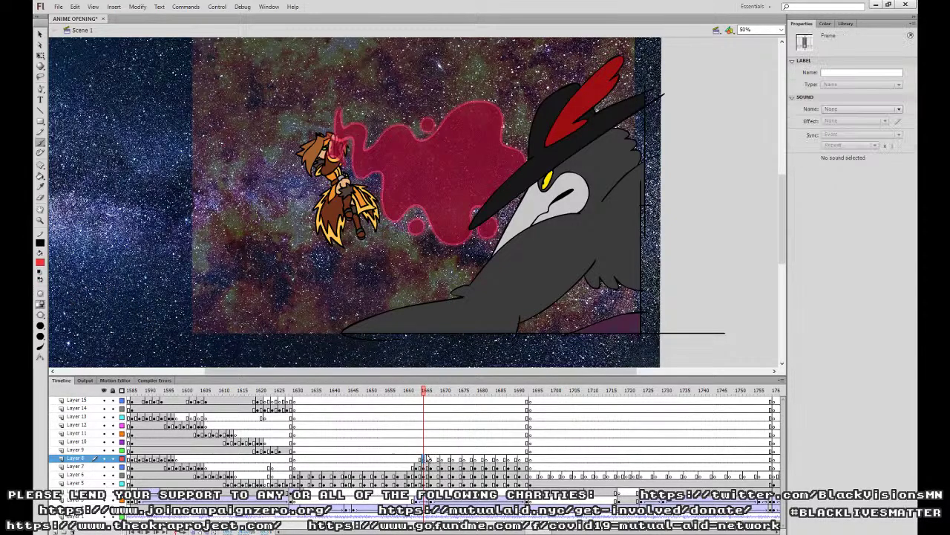
{"action": "key", "text": "ctrl+="}
{"action": "mouse_move", "coordinate": [558, 215]}
{"action": "left_mouse_down"}
{"action": "mouse_move", "coordinate": [442, 317]}
{"action": "mouse_move", "coordinate": [538, 236]}
{"action": "left_mouse_up"}
{"action": "left_click_drag", "start_coordinate": [540, 201], "coordinate": [561, 122]}
{"action": "left_click_drag", "start_coordinate": [572, 284], "coordinate": [590, 163]}
{"action": "left_click_drag", "start_coordinate": [506, 251], "coordinate": [558, 157]}
{"action": "left_click_drag", "start_coordinate": [534, 261], "coordinate": [544, 179]}
{"action": "left_click_drag", "start_coordinate": [462, 256], "coordinate": [653, 137]}
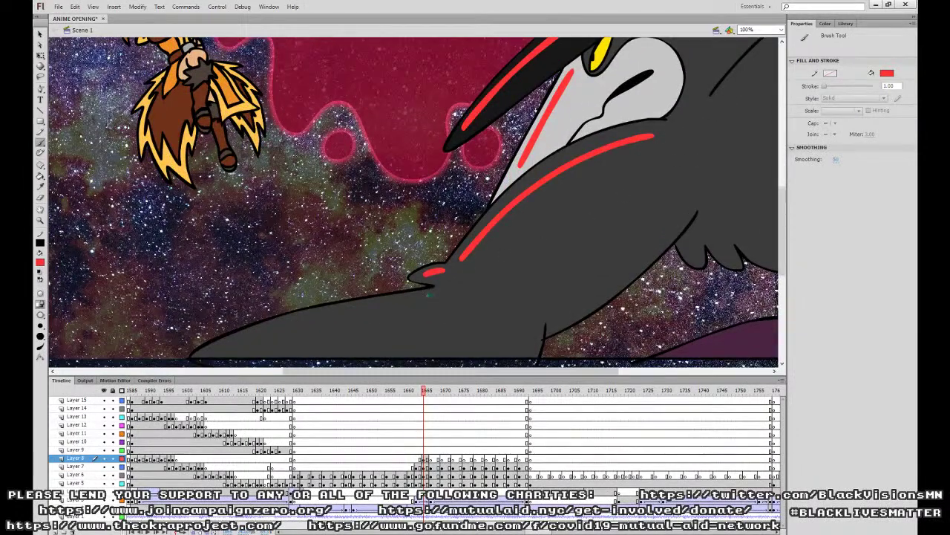
Brush red rim highlights on the bird character's hat on the next drawing, around frame 1666.
{"action": "key", "text": "period"}
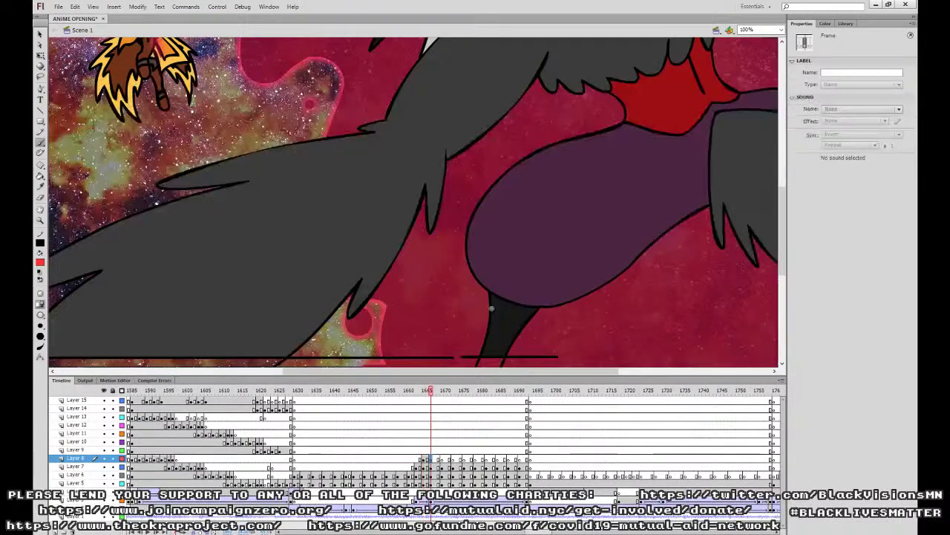
{"action": "key", "text": "comma"}
{"action": "left_click_drag", "start_coordinate": [395, 191], "coordinate": [455, 107]}
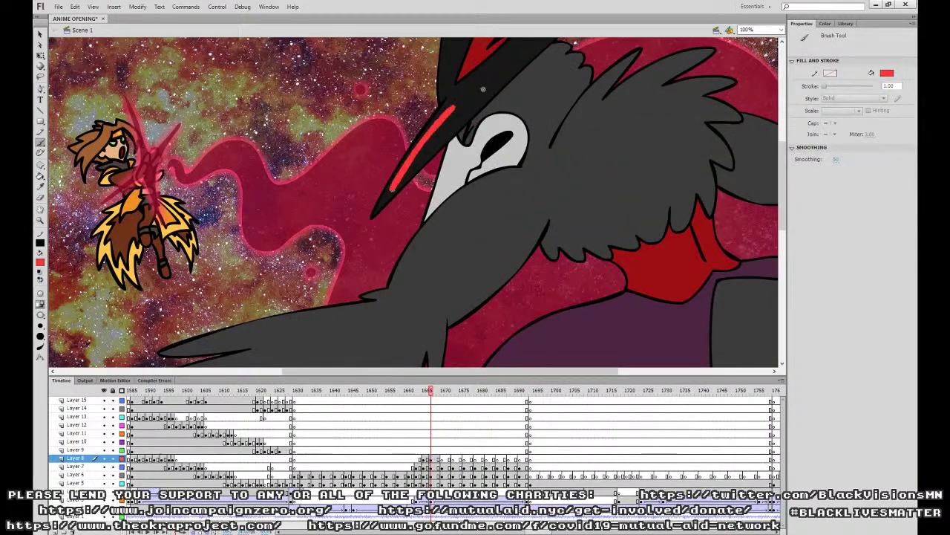
{"action": "left_click_drag", "start_coordinate": [481, 144], "coordinate": [411, 319]}
{"action": "left_click_drag", "start_coordinate": [383, 194], "coordinate": [379, 261]}
{"action": "left_click_drag", "start_coordinate": [405, 280], "coordinate": [491, 89]}
{"action": "mouse_move", "coordinate": [454, 180]}
{"action": "left_mouse_down"}
{"action": "mouse_move", "coordinate": [474, 114]}
{"action": "mouse_move", "coordinate": [465, 181]}
{"action": "mouse_move", "coordinate": [466, 143]}
{"action": "left_mouse_up"}
{"action": "key", "text": "ctrl+z"}
Brush red rim highlights along the bird character's arm and wing feathers around frame 1666.
{"action": "mouse_move", "coordinate": [414, 268]}
{"action": "left_mouse_down"}
{"action": "mouse_move", "coordinate": [481, 182]}
{"action": "mouse_move", "coordinate": [539, 244]}
{"action": "left_mouse_up"}
{"action": "mouse_move", "coordinate": [365, 288]}
{"action": "left_mouse_down"}
{"action": "mouse_move", "coordinate": [569, 245]}
{"action": "mouse_move", "coordinate": [522, 283]}
{"action": "mouse_move", "coordinate": [580, 239]}
{"action": "left_mouse_up"}
{"action": "key", "text": "ctrl+z"}
{"action": "left_click_drag", "start_coordinate": [422, 247], "coordinate": [603, 210]}
{"action": "left_click_drag", "start_coordinate": [260, 343], "coordinate": [449, 269]}
{"action": "left_click_drag", "start_coordinate": [479, 308], "coordinate": [505, 233]}
{"action": "left_click_drag", "start_coordinate": [345, 281], "coordinate": [296, 323]}
{"action": "mouse_move", "coordinate": [627, 250]}
{"action": "left_mouse_down"}
{"action": "mouse_move", "coordinate": [473, 307]}
{"action": "mouse_move", "coordinate": [483, 297]}
{"action": "left_mouse_up"}
Turn on onion skinning and lock Layers 5 and 6, with Layer 8's drawing around frame 1669 selected.
{"action": "left_click", "coordinate": [442, 458]}
{"action": "left_click_drag", "start_coordinate": [464, 329], "coordinate": [523, 281]}
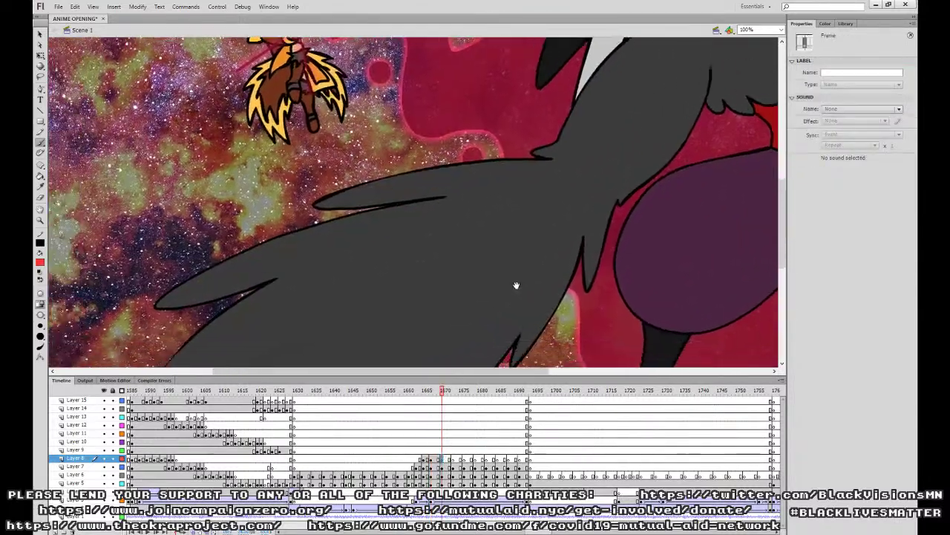
{"action": "left_click", "coordinate": [194, 532]}
{"action": "left_click", "coordinate": [112, 466]}
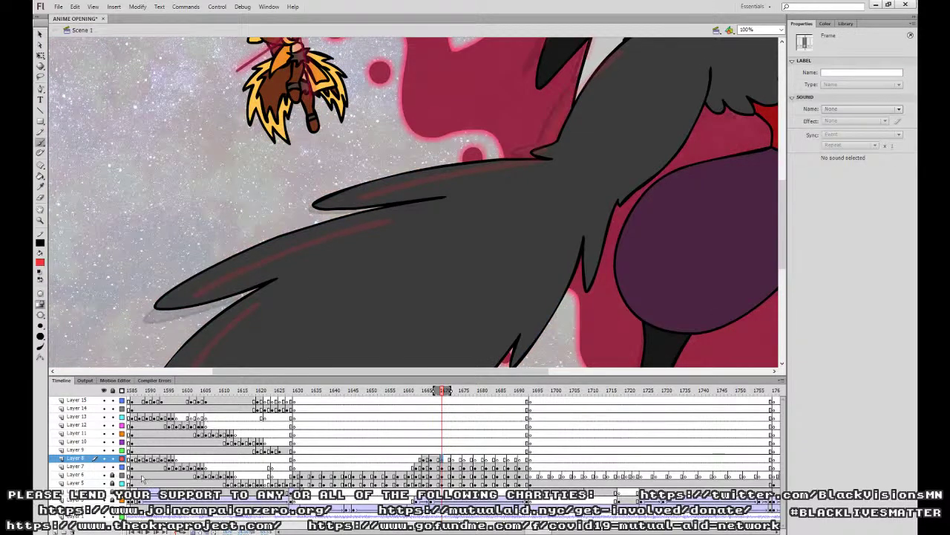
{"action": "left_click", "coordinate": [435, 459]}
{"action": "left_click", "coordinate": [442, 458]}
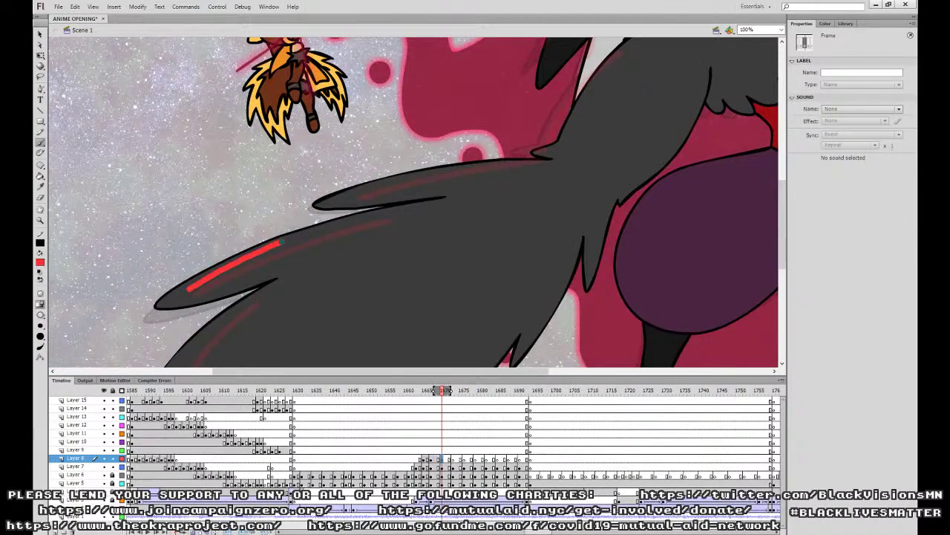
Brush red rim highlights along the wing feathers, arm and hat brim around frame 1669, following the onion-skinned strokes.
{"action": "left_click_drag", "start_coordinate": [234, 266], "coordinate": [404, 210]}
{"action": "left_click_drag", "start_coordinate": [344, 196], "coordinate": [540, 164]}
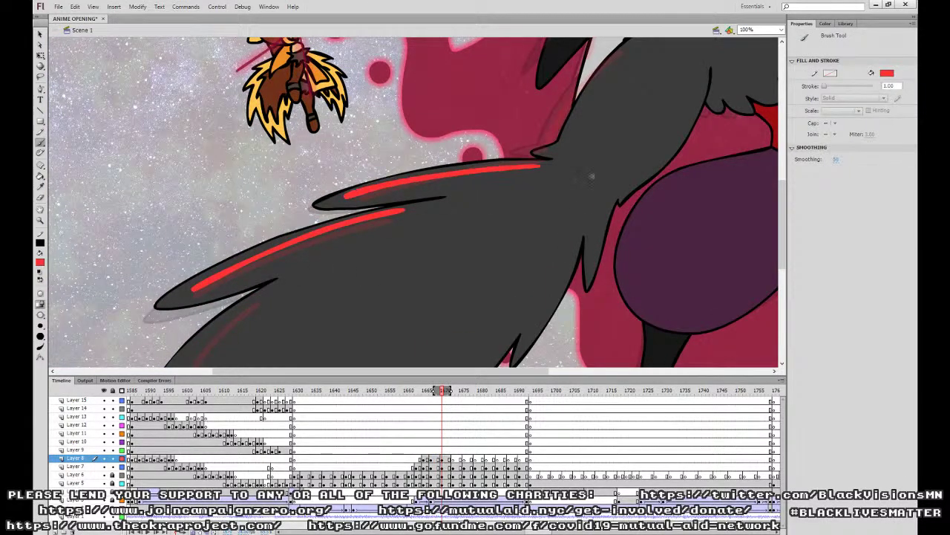
{"action": "left_click_drag", "start_coordinate": [470, 219], "coordinate": [540, 164]}
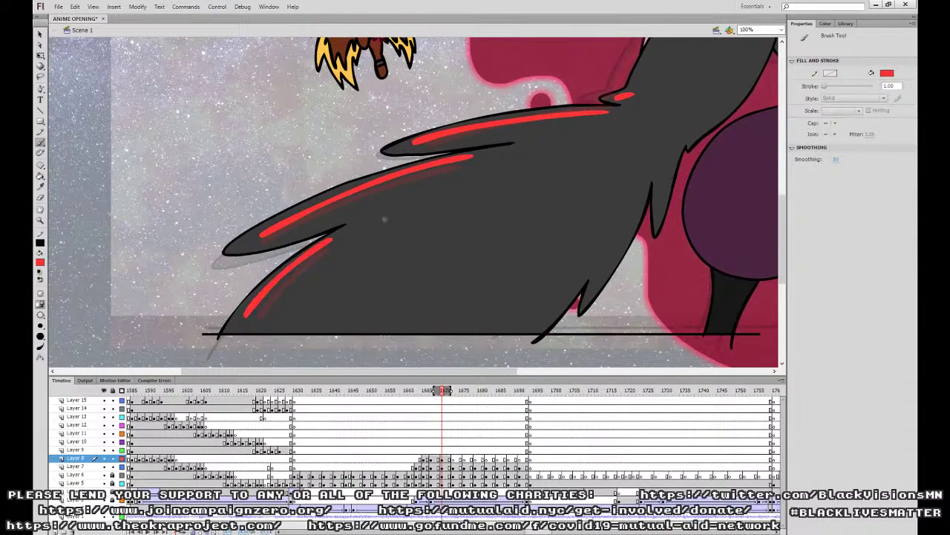
{"action": "left_click_drag", "start_coordinate": [683, 201], "coordinate": [394, 264]}
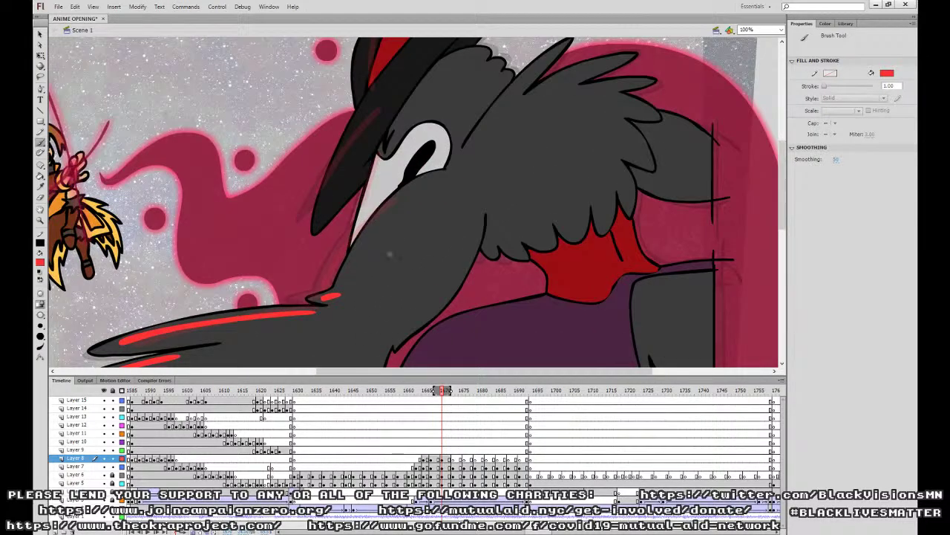
{"action": "mouse_move", "coordinate": [344, 285]}
{"action": "left_mouse_down"}
{"action": "mouse_move", "coordinate": [419, 195]}
{"action": "mouse_move", "coordinate": [446, 358]}
{"action": "left_mouse_up"}
{"action": "mouse_move", "coordinate": [312, 337]}
{"action": "left_mouse_down"}
{"action": "mouse_move", "coordinate": [368, 216]}
{"action": "mouse_move", "coordinate": [359, 158]}
{"action": "left_mouse_up"}
{"action": "mouse_move", "coordinate": [462, 282]}
{"action": "left_mouse_down"}
{"action": "mouse_move", "coordinate": [515, 104]}
{"action": "mouse_move", "coordinate": [551, 121]}
{"action": "left_mouse_up"}
Brush red rim highlights along the two upper wing feathers and the arm around frame 1672.
{"action": "left_click", "coordinate": [453, 459]}
{"action": "left_click_drag", "start_coordinate": [332, 328], "coordinate": [566, 271]}
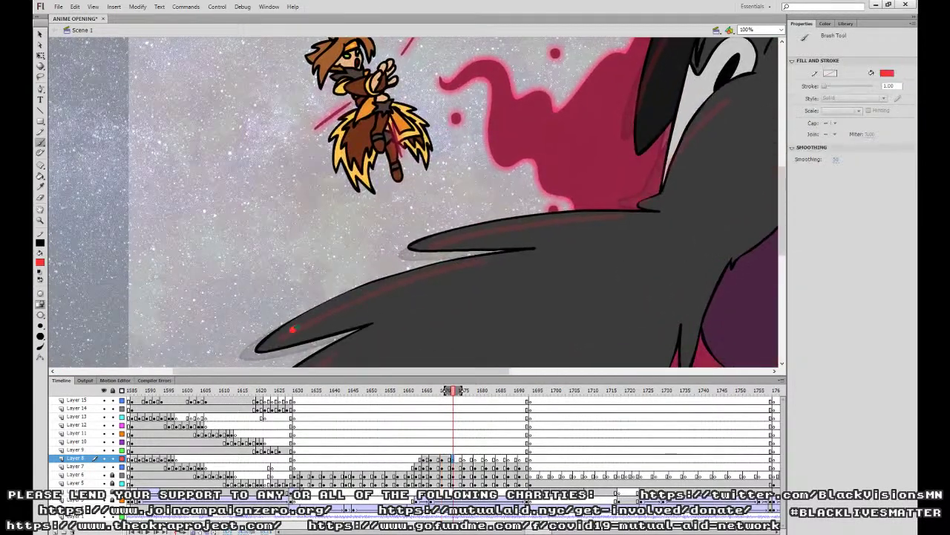
{"action": "mouse_move", "coordinate": [292, 329]}
{"action": "left_mouse_down"}
{"action": "mouse_move", "coordinate": [506, 261]}
{"action": "mouse_move", "coordinate": [550, 257]}
{"action": "left_mouse_up"}
{"action": "mouse_move", "coordinate": [496, 230]}
{"action": "left_mouse_down"}
{"action": "mouse_move", "coordinate": [660, 219]}
{"action": "mouse_move", "coordinate": [671, 202]}
{"action": "left_mouse_up"}
{"action": "mouse_move", "coordinate": [664, 218]}
{"action": "left_mouse_down"}
{"action": "mouse_move", "coordinate": [623, 233]}
{"action": "mouse_move", "coordinate": [493, 280]}
{"action": "mouse_move", "coordinate": [532, 306]}
{"action": "left_mouse_up"}
Brush red rim highlights on the hat's brim and crown and on the lowest wing feather around frame 1672.
{"action": "left_click_drag", "start_coordinate": [427, 321], "coordinate": [460, 194]}
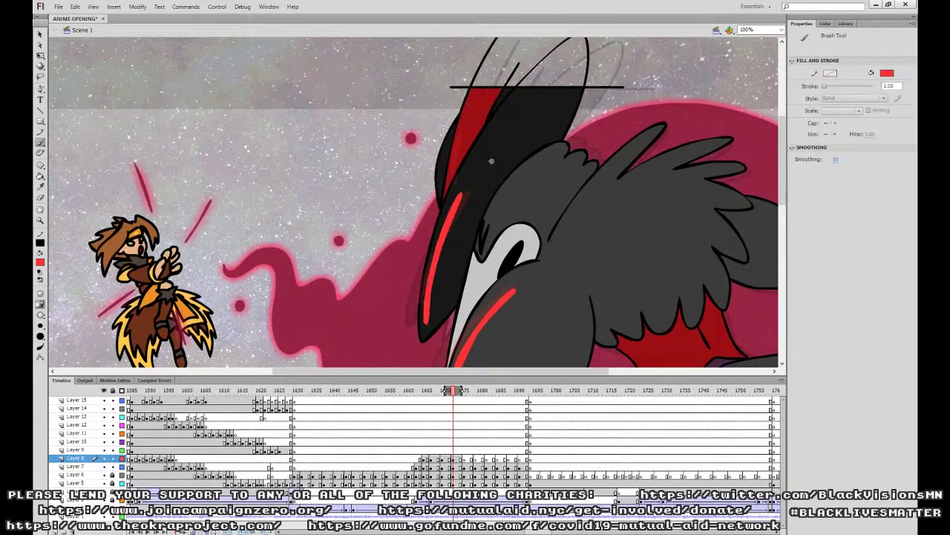
{"action": "key", "text": "ctrl+z"}
{"action": "left_click_drag", "start_coordinate": [426, 319], "coordinate": [465, 196]}
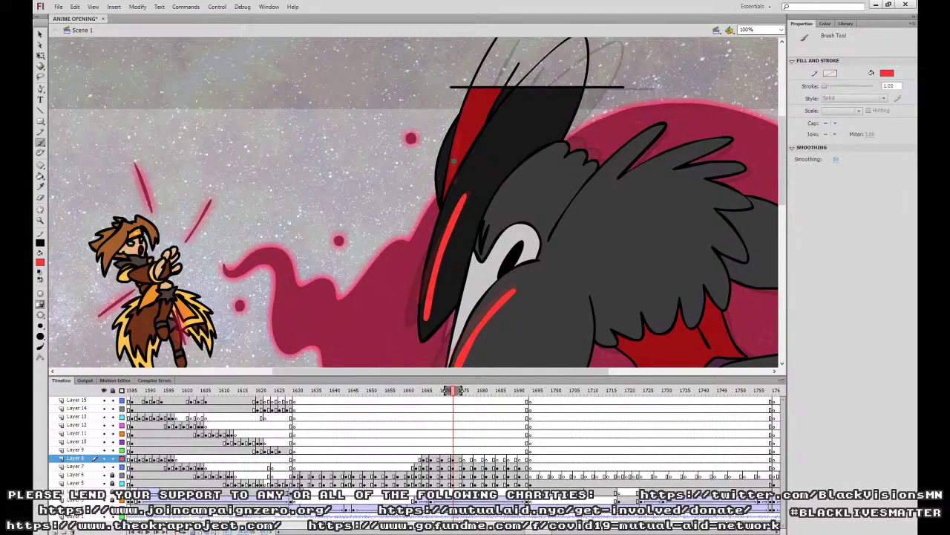
{"action": "key", "text": "ctrl+equal"}
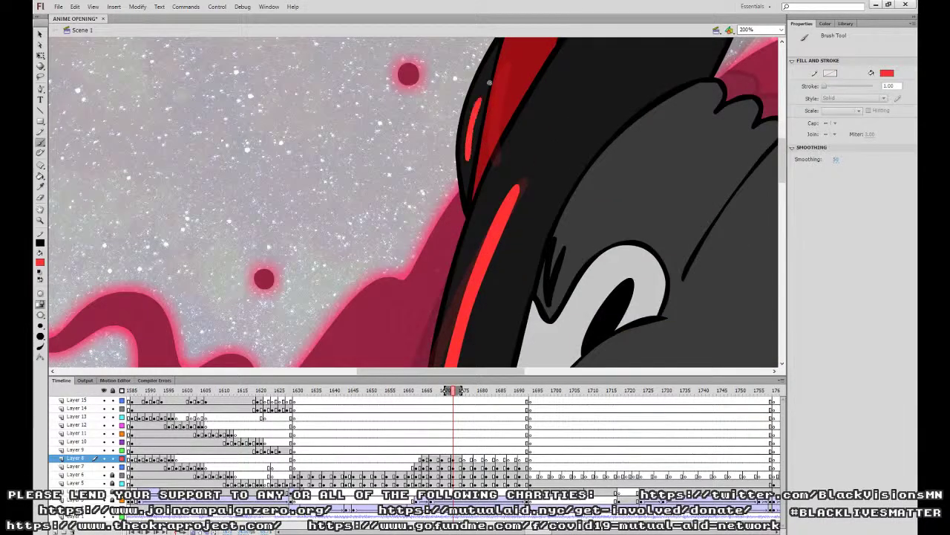
{"action": "key", "text": "ctrl+minus"}
{"action": "left_click_drag", "start_coordinate": [560, 303], "coordinate": [570, 84]}
{"action": "left_click_drag", "start_coordinate": [544, 191], "coordinate": [694, 162]}
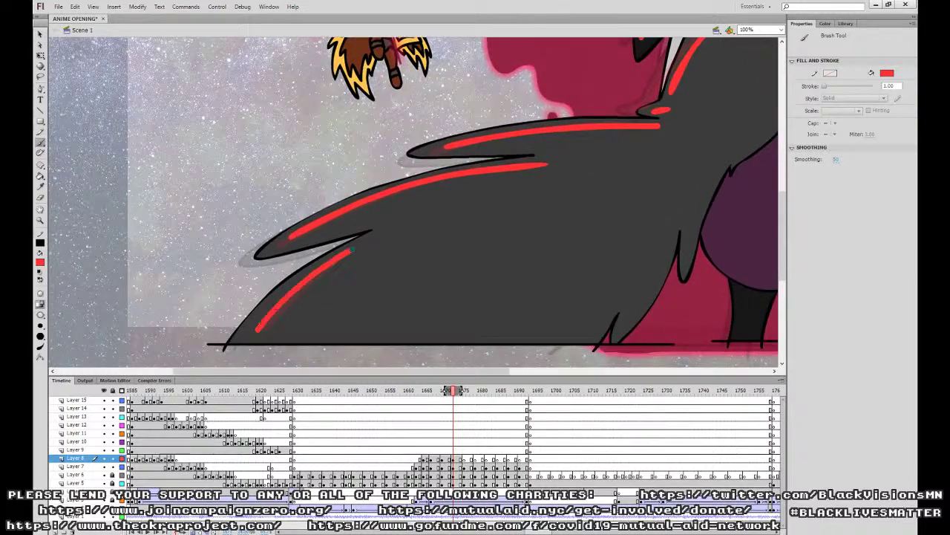
Brush red rim highlights along the three wing feathers on Layer 8 around frame 1675.
{"action": "left_click", "coordinate": [465, 459]}
{"action": "left_click_drag", "start_coordinate": [256, 318], "coordinate": [388, 231]}
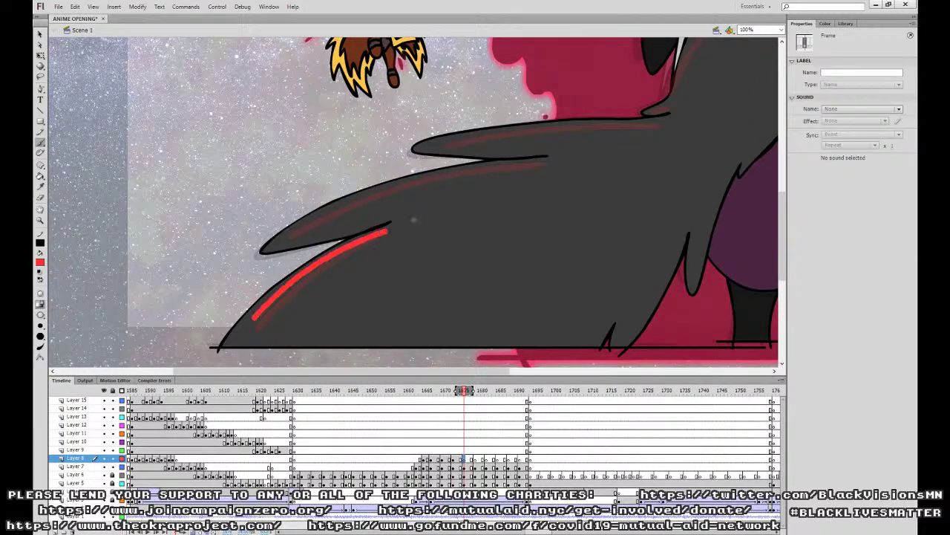
{"action": "mouse_move", "coordinate": [296, 234]}
{"action": "left_mouse_down"}
{"action": "mouse_move", "coordinate": [329, 216]}
{"action": "mouse_move", "coordinate": [613, 166]}
{"action": "left_mouse_up"}
{"action": "left_click_drag", "start_coordinate": [578, 209], "coordinate": [552, 328]}
{"action": "mouse_move", "coordinate": [419, 265]}
{"action": "left_mouse_down"}
{"action": "mouse_move", "coordinate": [540, 251]}
{"action": "mouse_move", "coordinate": [631, 251]}
{"action": "left_mouse_up"}
Brush red rim highlights along the arm and the hat's brim and crown around frame 1675.
{"action": "mouse_move", "coordinate": [654, 221]}
{"action": "left_mouse_down"}
{"action": "mouse_move", "coordinate": [552, 291]}
{"action": "mouse_move", "coordinate": [571, 225]}
{"action": "left_mouse_up"}
{"action": "key", "text": "ctrl+z"}
{"action": "left_click_drag", "start_coordinate": [512, 306], "coordinate": [586, 207]}
{"action": "left_click_drag", "start_coordinate": [480, 276], "coordinate": [519, 99]}
{"action": "key", "text": "ctrl+z"}
{"action": "mouse_move", "coordinate": [478, 277]}
{"action": "left_mouse_down"}
{"action": "mouse_move", "coordinate": [505, 125]}
{"action": "mouse_move", "coordinate": [491, 249]}
{"action": "mouse_move", "coordinate": [505, 209]}
{"action": "left_mouse_up"}
{"action": "key", "text": "ctrl+equal"}
{"action": "key", "text": "ctrl+minus"}
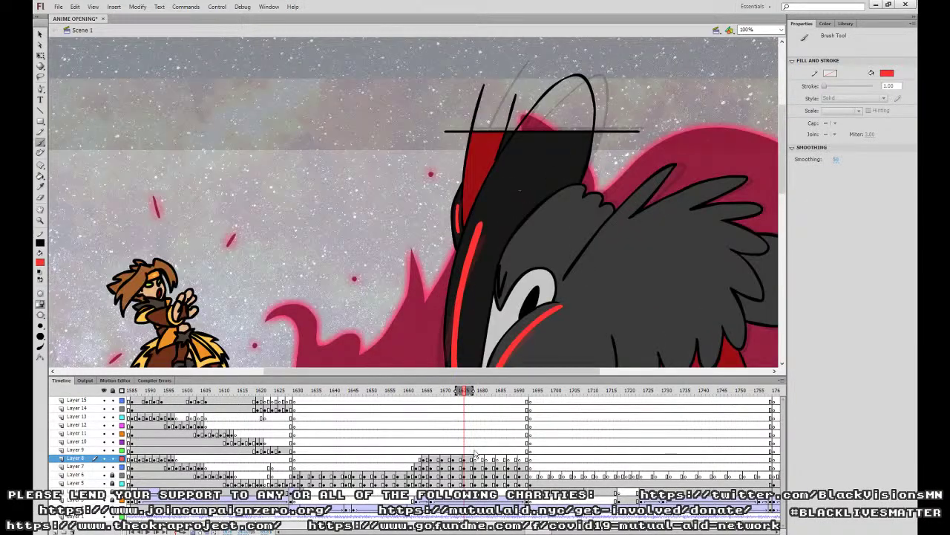
Brush red rim highlights on the hat brim, the arm and the small elbow feather around frame 1678.
{"action": "left_click", "coordinate": [476, 458]}
{"action": "scroll", "coordinate": [491, 298], "scroll_direction": "down", "scroll_amount": 3}
{"action": "key", "text": "b"}
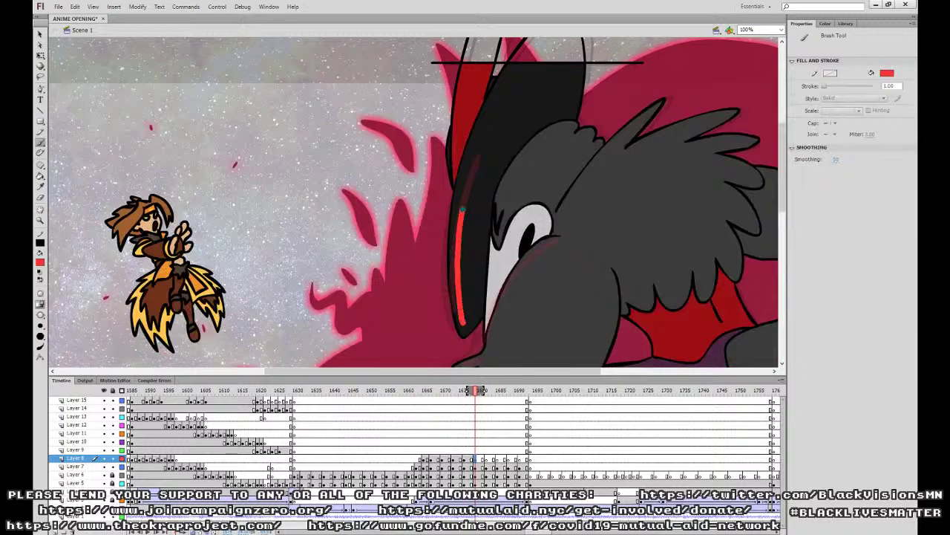
{"action": "left_click_drag", "start_coordinate": [465, 324], "coordinate": [473, 155]}
{"action": "scroll", "coordinate": [515, 244], "scroll_direction": "down", "scroll_amount": 3}
{"action": "left_click_drag", "start_coordinate": [492, 297], "coordinate": [561, 188]}
{"action": "key", "text": "ctrl+z"}
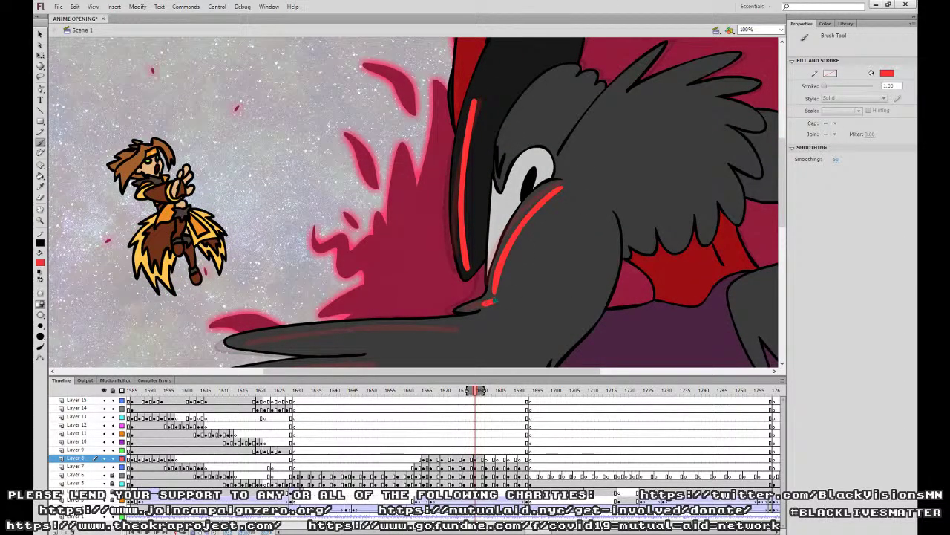
{"action": "left_click_drag", "start_coordinate": [483, 303], "coordinate": [641, 226]}
Brush red rim highlights along the three wing feathers around frame 1678, redoing the uppermost stroke slightly shorter.
{"action": "left_click_drag", "start_coordinate": [369, 264], "coordinate": [613, 250]}
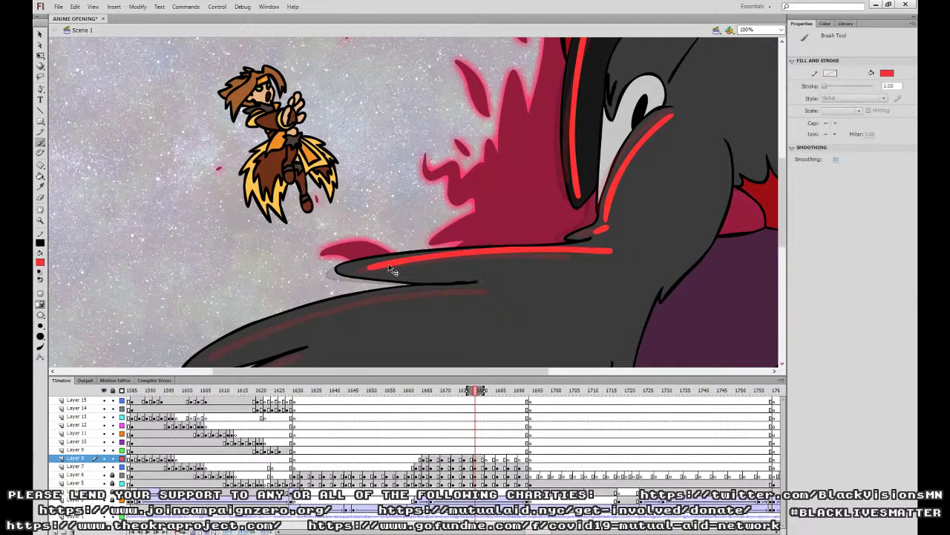
{"action": "key", "text": "ctrl+z"}
{"action": "left_click_drag", "start_coordinate": [372, 268], "coordinate": [588, 252]}
{"action": "left_click_drag", "start_coordinate": [503, 290], "coordinate": [657, 219]}
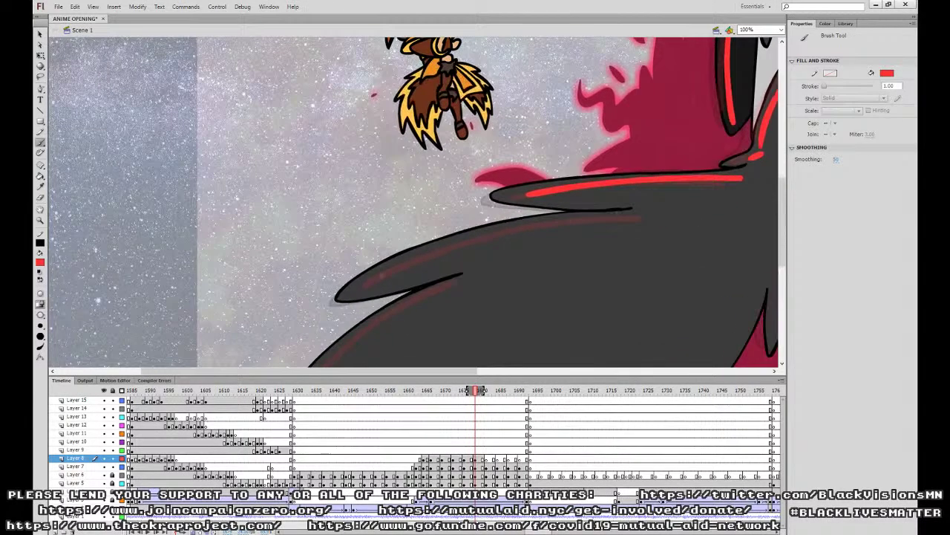
{"action": "left_click_drag", "start_coordinate": [367, 280], "coordinate": [594, 219]}
{"action": "left_click_drag", "start_coordinate": [520, 277], "coordinate": [539, 207]}
{"action": "left_click_drag", "start_coordinate": [352, 293], "coordinate": [487, 211]}
{"action": "mouse_move", "coordinate": [708, 277]}
{"action": "left_mouse_down"}
{"action": "mouse_move", "coordinate": [409, 404]}
{"action": "mouse_move", "coordinate": [408, 440]}
{"action": "left_mouse_up"}
Play the shot and step back and forth through the highlighted drawings up to frame 1678 to compare the red strokes.
{"action": "left_click", "coordinate": [449, 423]}
{"action": "key", "text": "Return"}
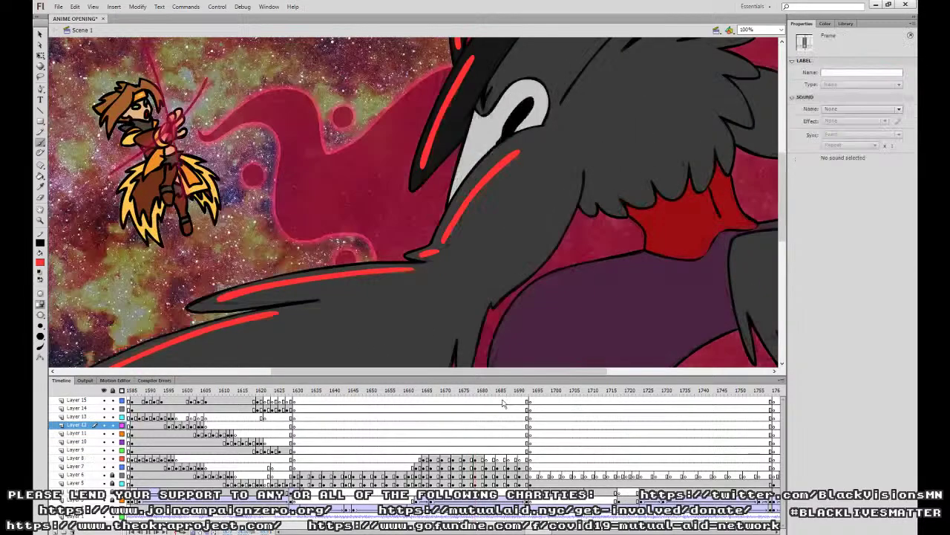
{"action": "key", "text": "Return"}
{"action": "left_click", "coordinate": [479, 459]}
{"action": "key", "text": "comma"}
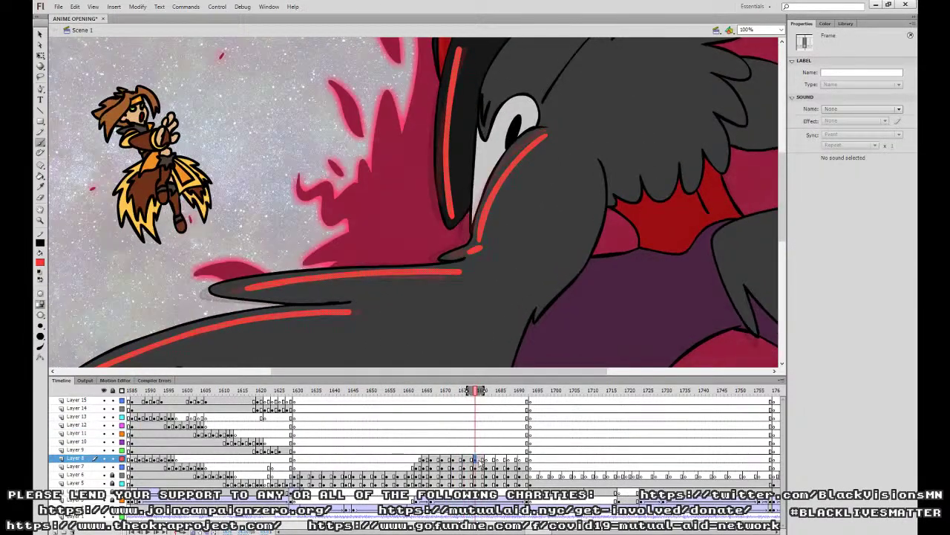
{"action": "left_click", "coordinate": [464, 450]}
{"action": "key", "text": "comma"}
{"action": "key", "text": "comma"}
{"action": "key", "text": "comma"}
{"action": "key", "text": "period"}
{"action": "key", "text": "period"}
{"action": "key", "text": "period"}
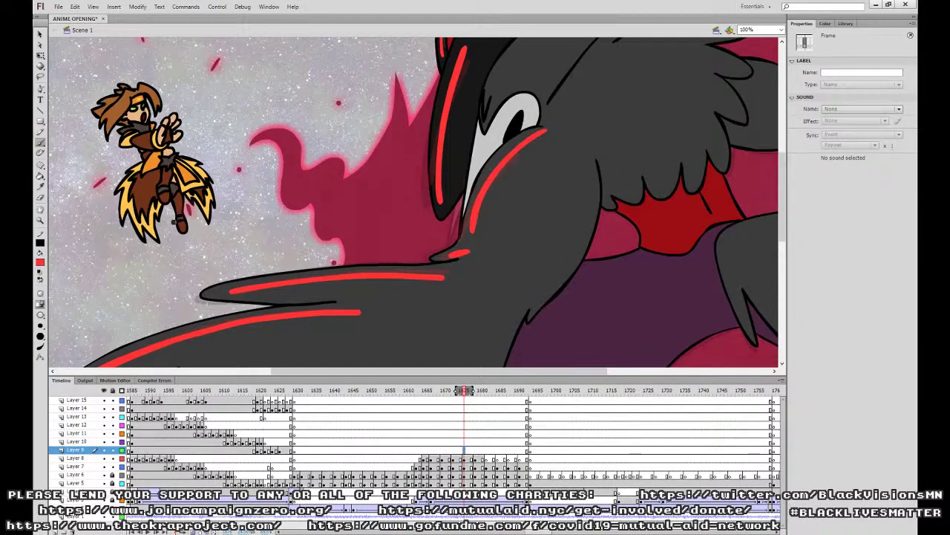
Adjust the red highlight on the upper wing feather around frame 1675 with Free Transform, then replay the shot.
{"action": "left_click", "coordinate": [41, 55]}
{"action": "left_click", "coordinate": [434, 278]}
{"action": "left_click_drag", "start_coordinate": [445, 277], "coordinate": [448, 272]}
{"action": "left_click", "coordinate": [419, 433]}
{"action": "key", "text": "Return"}
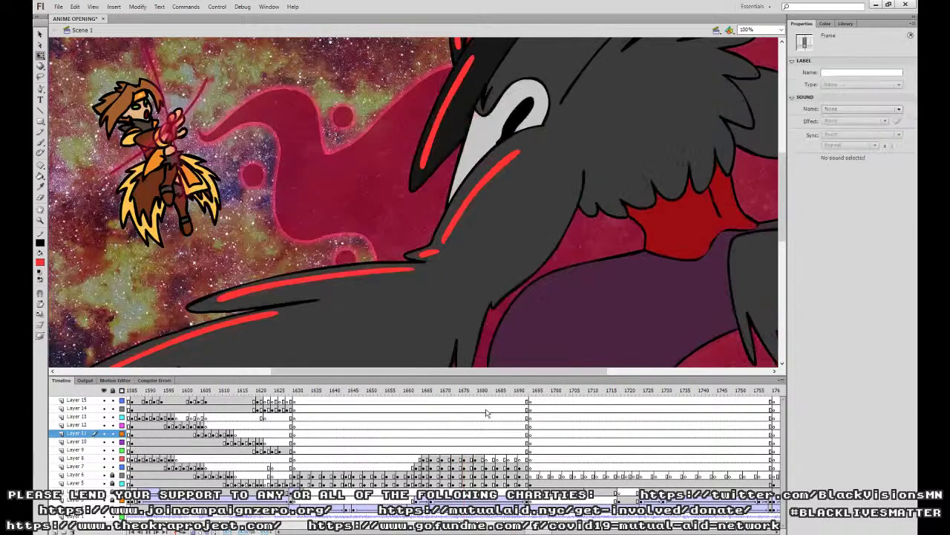
Shorten the upper wing feather's red highlight around frame 1672 with Free Transform and replay the shot.
{"action": "left_click", "coordinate": [454, 450]}
{"action": "key", "text": "comma"}
{"action": "key", "text": "comma"}
{"action": "key", "text": "comma"}
{"action": "left_click", "coordinate": [464, 450]}
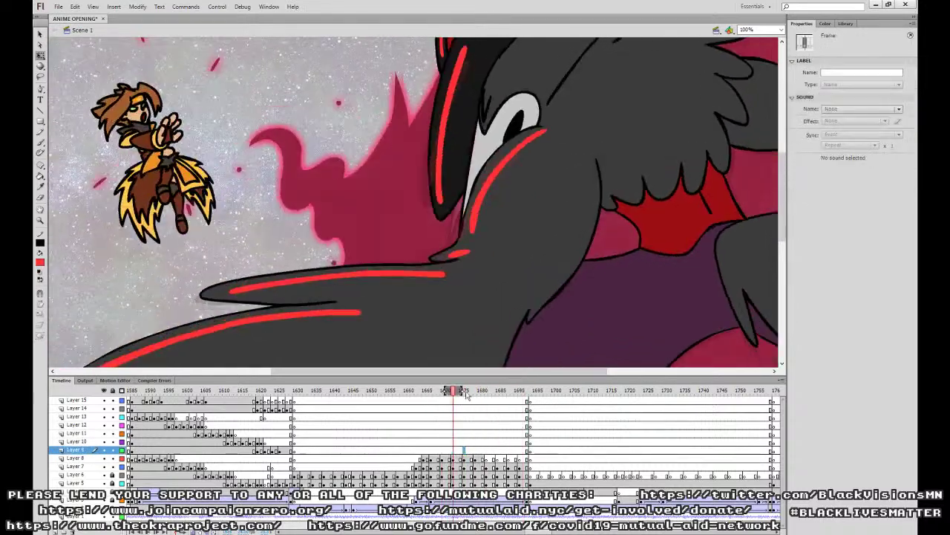
{"action": "left_click", "coordinate": [446, 272]}
{"action": "left_click", "coordinate": [457, 450]}
{"action": "left_click", "coordinate": [444, 273]}
{"action": "left_click_drag", "start_coordinate": [449, 280], "coordinate": [437, 281]}
{"action": "left_click", "coordinate": [462, 438]}
{"action": "key", "text": "Return"}
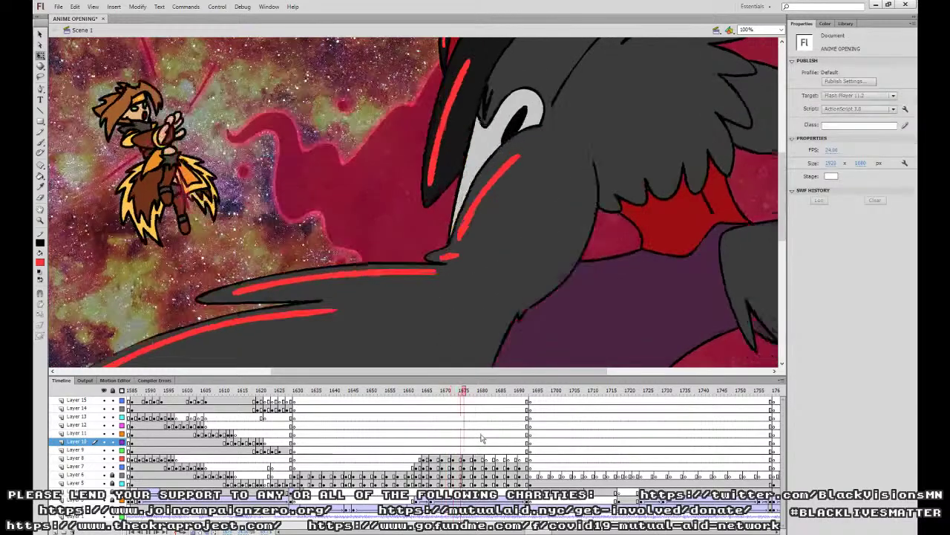
Narrow the upper wing feather's red highlight a little further around frame 1672 and check it in playback.
{"action": "left_click", "coordinate": [461, 450]}
{"action": "key", "text": "comma"}
{"action": "key", "text": "comma"}
{"action": "key", "text": "comma"}
{"action": "key", "text": "period"}
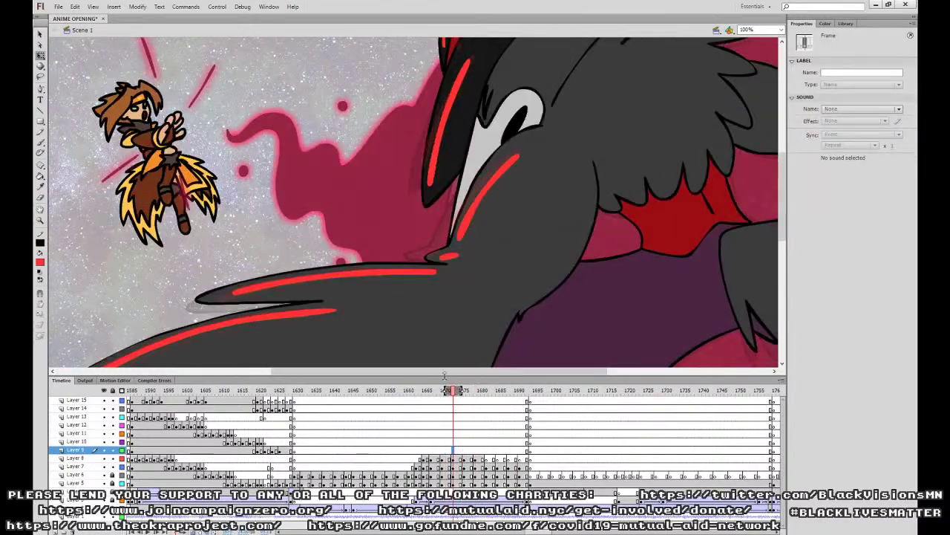
{"action": "left_click", "coordinate": [430, 273]}
{"action": "left_click_drag", "start_coordinate": [438, 281], "coordinate": [427, 281]}
{"action": "left_click", "coordinate": [435, 442]}
{"action": "key", "text": "Return"}
{"action": "key", "text": "Return"}
{"action": "left_click", "coordinate": [446, 450]}
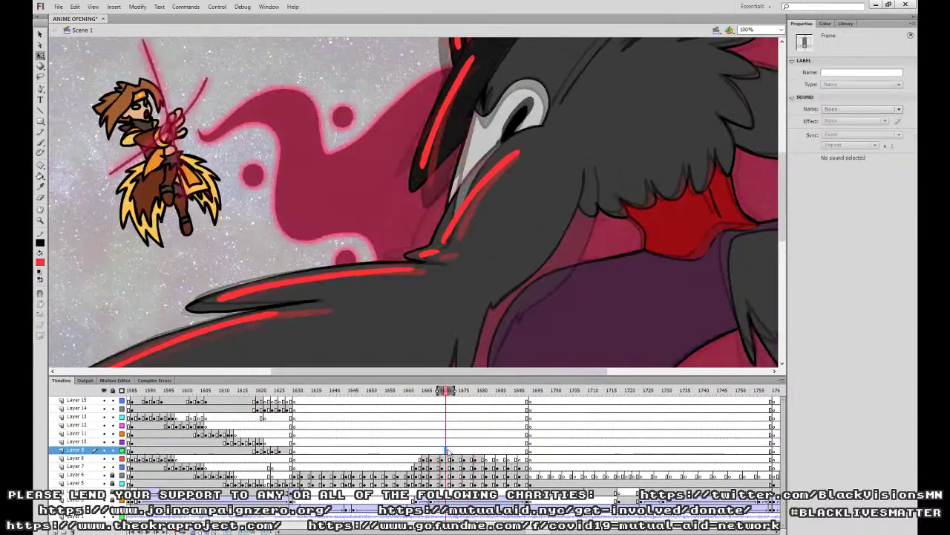
Paint a red highlight along the upper wing feather at frame 1681 with the Brush tool.
{"action": "left_click", "coordinate": [413, 273]}
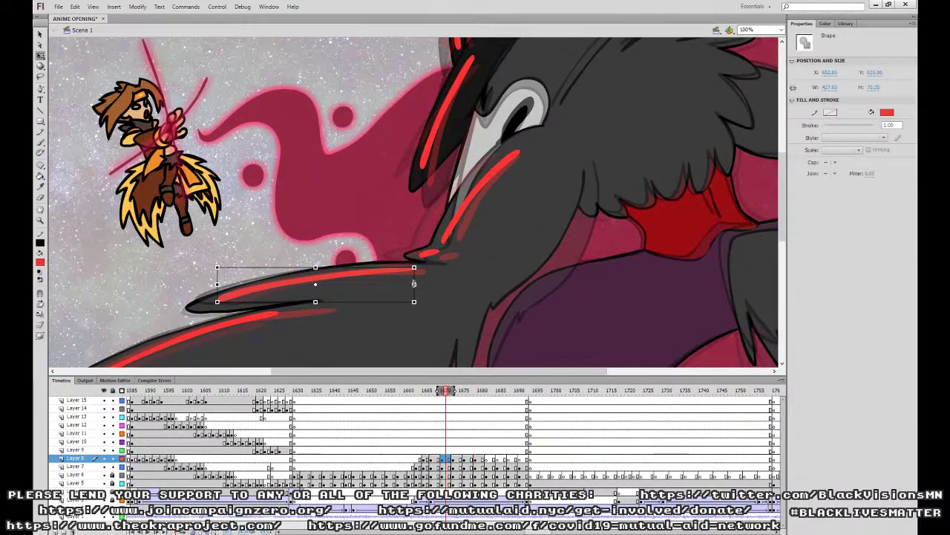
{"action": "left_click", "coordinate": [472, 450]}
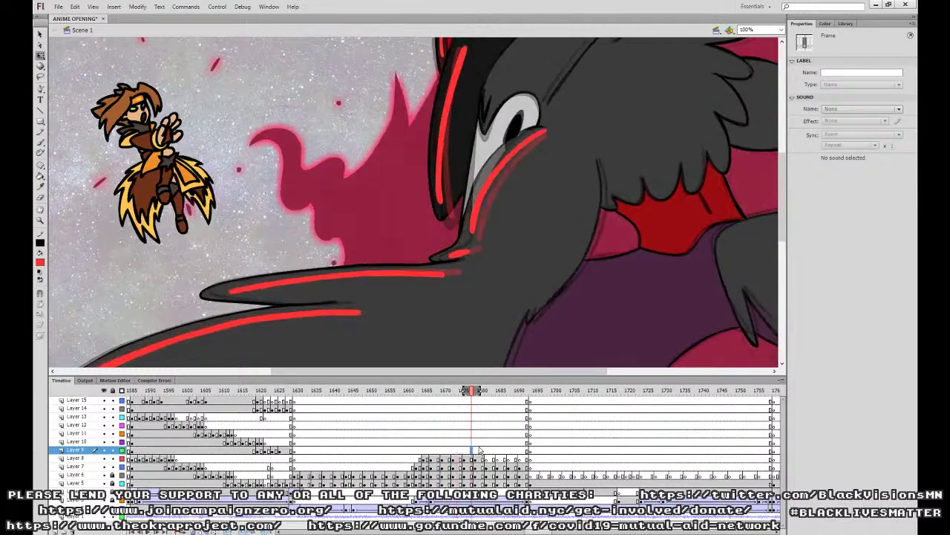
{"action": "left_click", "coordinate": [480, 450]}
{"action": "left_click", "coordinate": [486, 458]}
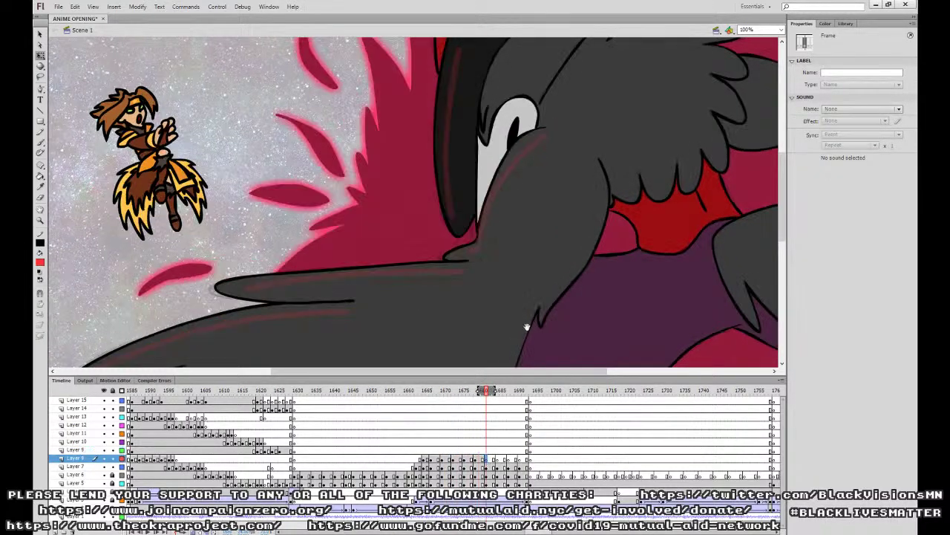
{"action": "left_click_drag", "start_coordinate": [526, 335], "coordinate": [595, 280]}
{"action": "left_click", "coordinate": [40, 143]}
{"action": "left_click_drag", "start_coordinate": [344, 225], "coordinate": [551, 212]}
{"action": "left_click_drag", "start_coordinate": [358, 223], "coordinate": [548, 214]}
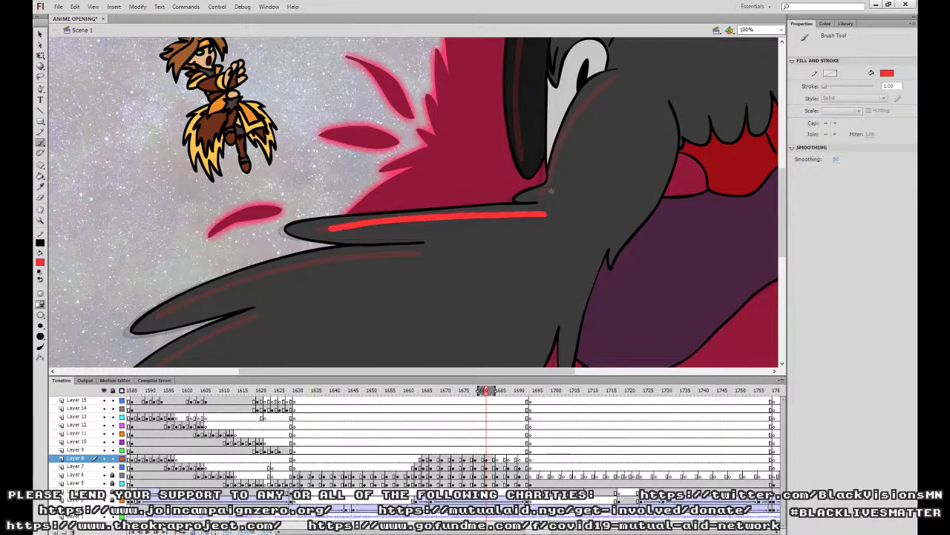
Paint the frame 1681 red highlights on the raised arm, the black hat brim and the two lower wing feathers.
{"action": "mouse_move", "coordinate": [570, 184]}
{"action": "left_mouse_down"}
{"action": "mouse_move", "coordinate": [501, 265]}
{"action": "mouse_move", "coordinate": [524, 183]}
{"action": "mouse_move", "coordinate": [543, 157]}
{"action": "mouse_move", "coordinate": [487, 254]}
{"action": "left_mouse_up"}
{"action": "key", "text": "ctrl+z"}
{"action": "left_click_drag", "start_coordinate": [513, 175], "coordinate": [483, 262]}
{"action": "mouse_move", "coordinate": [427, 147]}
{"action": "left_mouse_down"}
{"action": "mouse_move", "coordinate": [414, 271]}
{"action": "mouse_move", "coordinate": [426, 329]}
{"action": "mouse_move", "coordinate": [421, 176]}
{"action": "mouse_move", "coordinate": [425, 327]}
{"action": "left_mouse_up"}
{"action": "key", "text": "ctrl+z"}
{"action": "mouse_move", "coordinate": [443, 319]}
{"action": "left_mouse_down"}
{"action": "mouse_move", "coordinate": [513, 99]}
{"action": "mouse_move", "coordinate": [729, 85]}
{"action": "left_mouse_up"}
{"action": "mouse_move", "coordinate": [354, 246]}
{"action": "left_mouse_down"}
{"action": "mouse_move", "coordinate": [564, 190]}
{"action": "mouse_move", "coordinate": [631, 186]}
{"action": "left_mouse_up"}
{"action": "left_click_drag", "start_coordinate": [319, 323], "coordinate": [315, 328]}
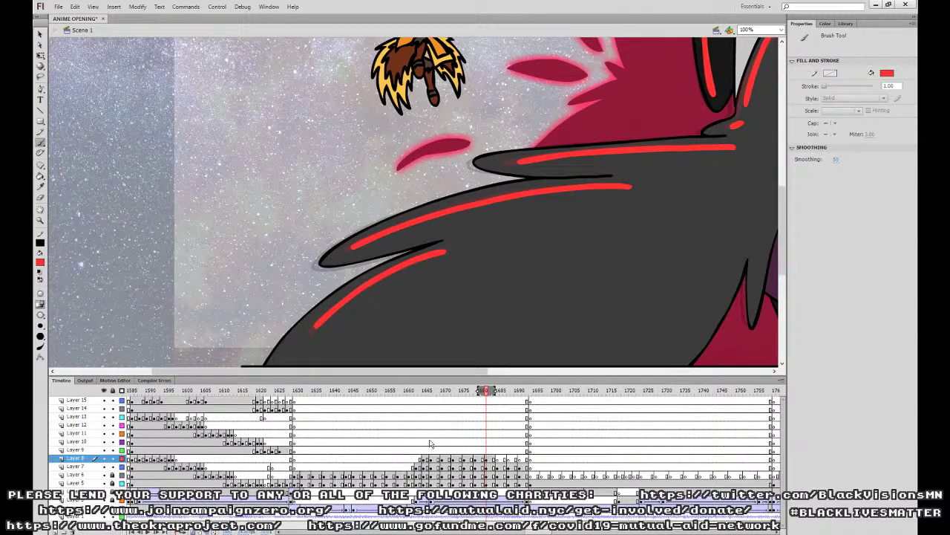
Play the shot and step back and forth through the drawings around frame 1677 to compare the red highlights.
{"action": "key", "text": "Return"}
{"action": "left_click", "coordinate": [472, 450]}
{"action": "key", "text": "period"}
{"action": "key", "text": "period"}
{"action": "key", "text": "period"}
{"action": "key", "text": "period"}
{"action": "key", "text": "period"}
{"action": "key", "text": "comma"}
{"action": "key", "text": "comma"}
{"action": "key", "text": "comma"}
{"action": "key", "text": "comma"}
{"action": "key", "text": "comma"}
{"action": "key", "text": "comma"}
{"action": "key", "text": "comma"}
{"action": "key", "text": "comma"}
{"action": "key", "text": "period"}
{"action": "key", "text": "period"}
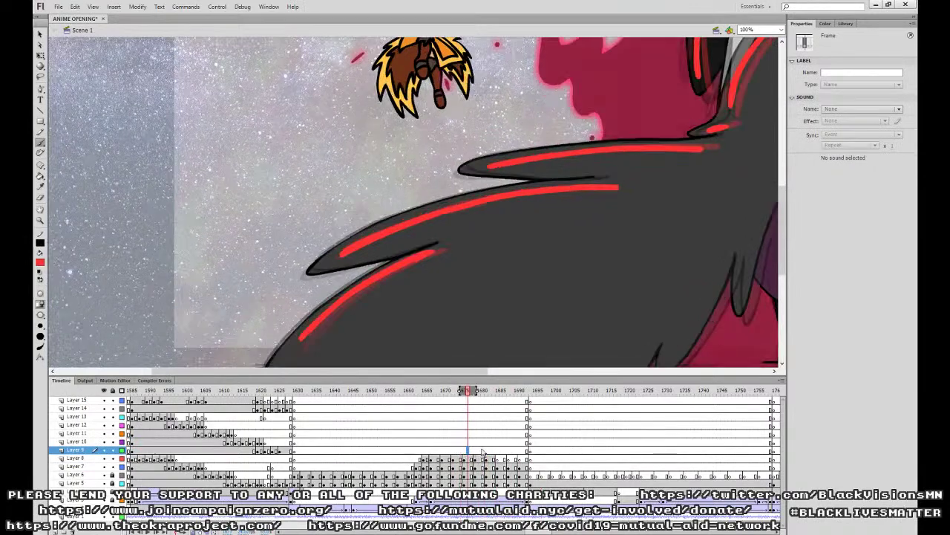
Stretch the middle wing feather's red highlight slightly wider at frame 1680 with Free Transform, then replay the shot.
{"action": "left_click", "coordinate": [482, 450]}
{"action": "left_click", "coordinate": [41, 56]}
{"action": "left_click", "coordinate": [602, 188]}
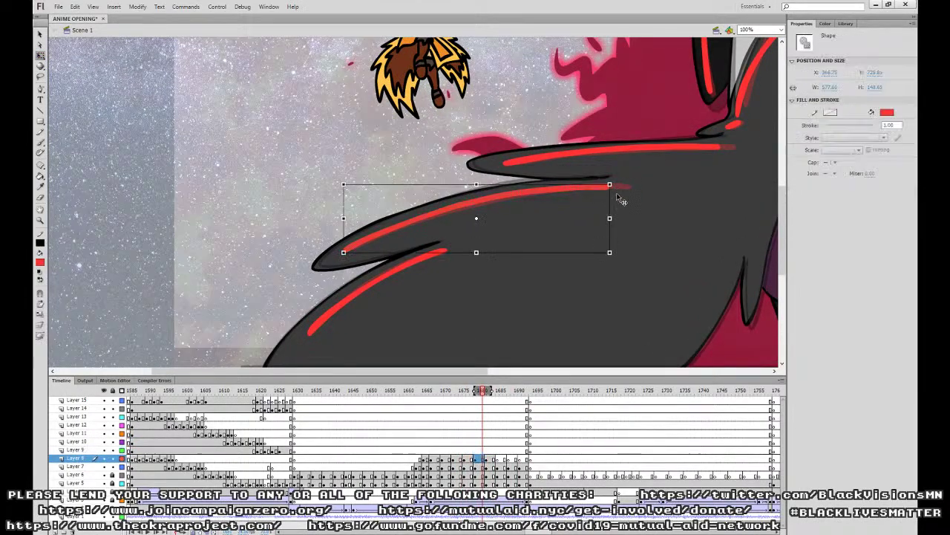
{"action": "left_click_drag", "start_coordinate": [609, 218], "coordinate": [628, 219]}
{"action": "left_click", "coordinate": [431, 441]}
{"action": "key", "text": "Return"}
{"action": "key", "text": "Return"}
{"action": "left_click", "coordinate": [469, 442]}
{"action": "key", "text": "Return"}
{"action": "key", "text": "Return"}
Brush red highlights along the middle and lower wing feathers at frame 1684.
{"action": "left_click", "coordinate": [496, 459]}
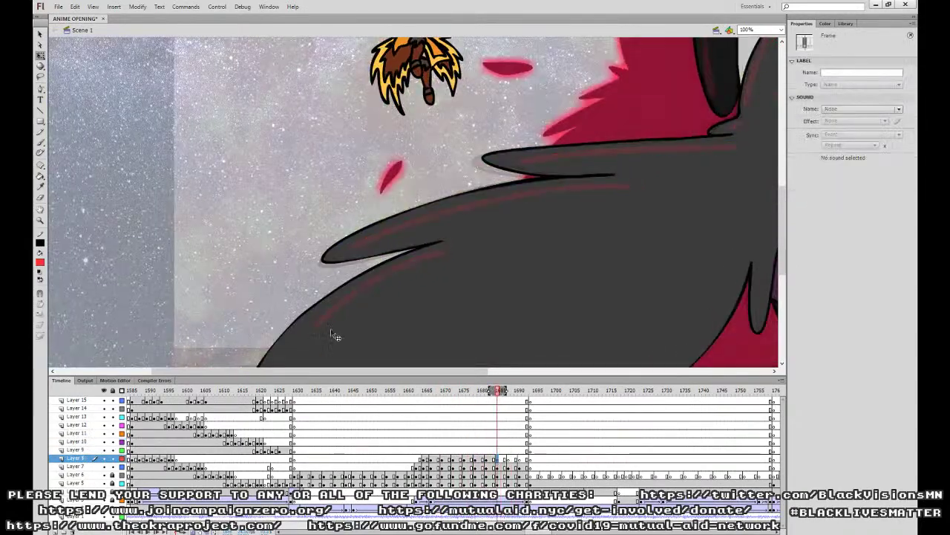
{"action": "left_click", "coordinate": [41, 143]}
{"action": "mouse_move", "coordinate": [356, 245]}
{"action": "left_mouse_down"}
{"action": "mouse_move", "coordinate": [588, 192]}
{"action": "mouse_move", "coordinate": [643, 190]}
{"action": "left_mouse_up"}
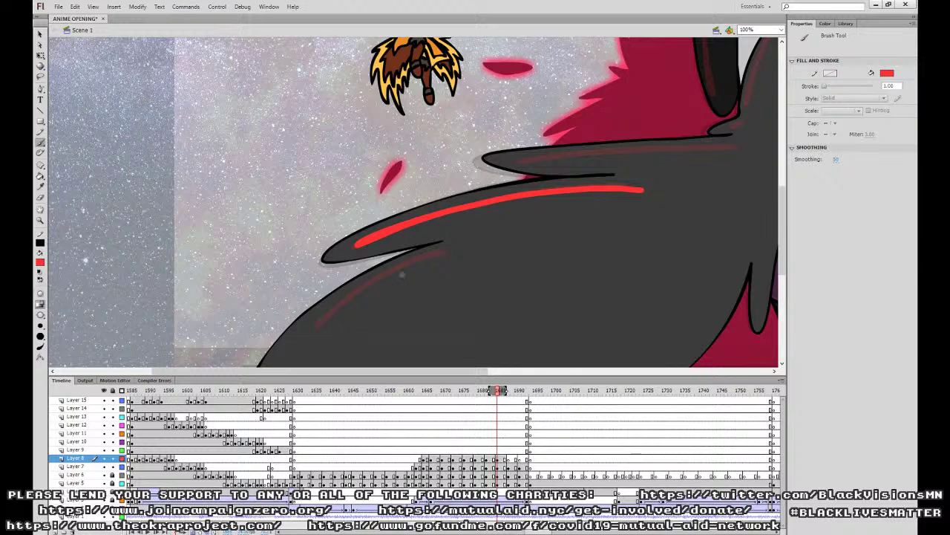
{"action": "left_click_drag", "start_coordinate": [323, 318], "coordinate": [448, 250]}
Paint the frame 1684 red highlights on the upper wing feather, the raised arm and the hat brim.
{"action": "left_click_drag", "start_coordinate": [631, 262], "coordinate": [546, 356]}
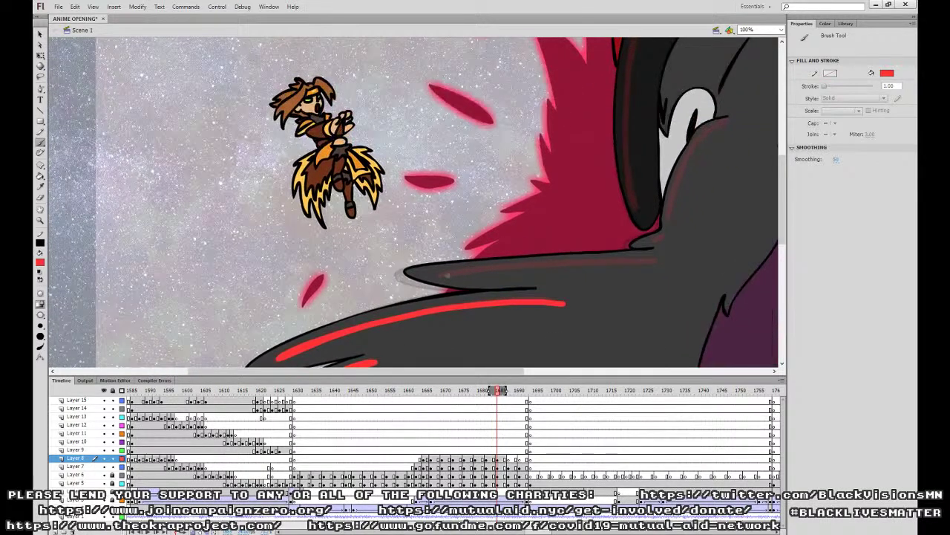
{"action": "left_click_drag", "start_coordinate": [686, 257], "coordinate": [501, 332]}
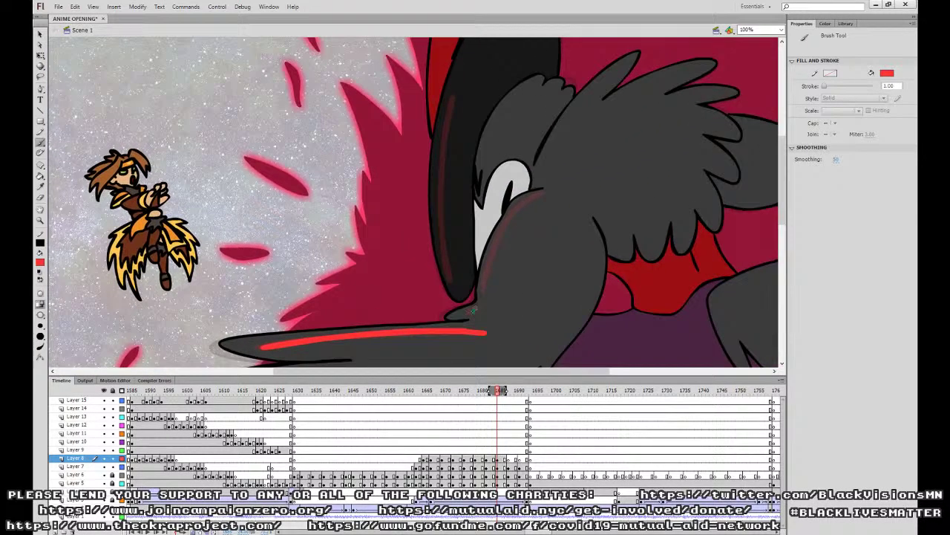
{"action": "mouse_move", "coordinate": [487, 288]}
{"action": "left_mouse_down"}
{"action": "mouse_move", "coordinate": [514, 218]}
{"action": "mouse_move", "coordinate": [548, 194]}
{"action": "left_mouse_up"}
{"action": "mouse_move", "coordinate": [451, 284]}
{"action": "left_mouse_down"}
{"action": "mouse_move", "coordinate": [443, 153]}
{"action": "mouse_move", "coordinate": [461, 79]}
{"action": "left_mouse_up"}
Paint red highlights on the hat brim, the raised arm and the small feather at its base at frame 1687.
{"action": "left_click", "coordinate": [509, 460]}
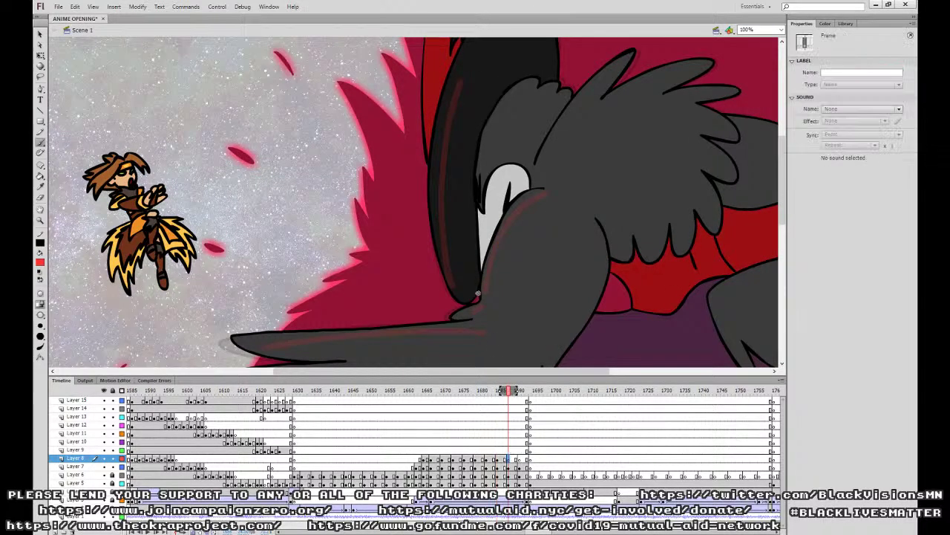
{"action": "mouse_move", "coordinate": [457, 284]}
{"action": "left_mouse_down"}
{"action": "mouse_move", "coordinate": [443, 188]}
{"action": "mouse_move", "coordinate": [456, 79]}
{"action": "left_mouse_up"}
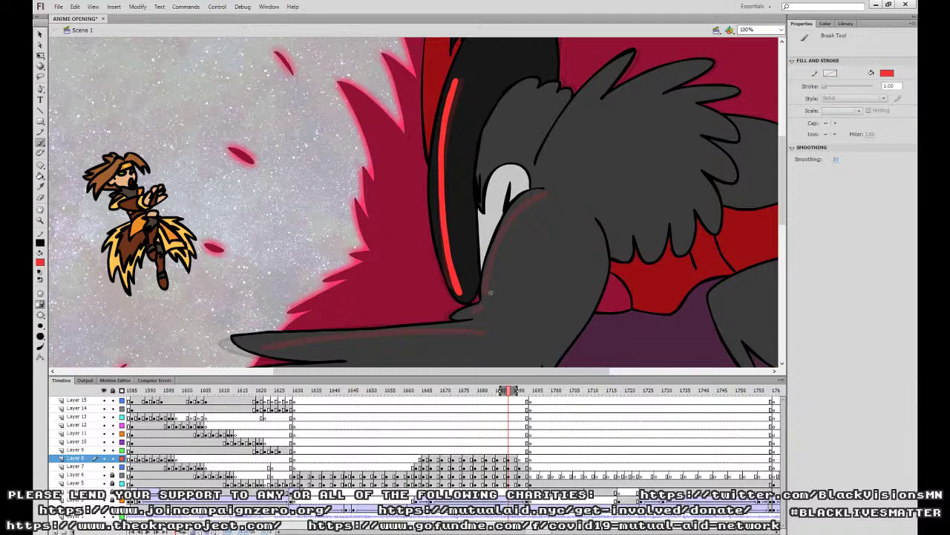
{"action": "left_click_drag", "start_coordinate": [490, 293], "coordinate": [550, 194]}
{"action": "key", "text": "ctrl+z"}
{"action": "left_click_drag", "start_coordinate": [491, 296], "coordinate": [555, 191]}
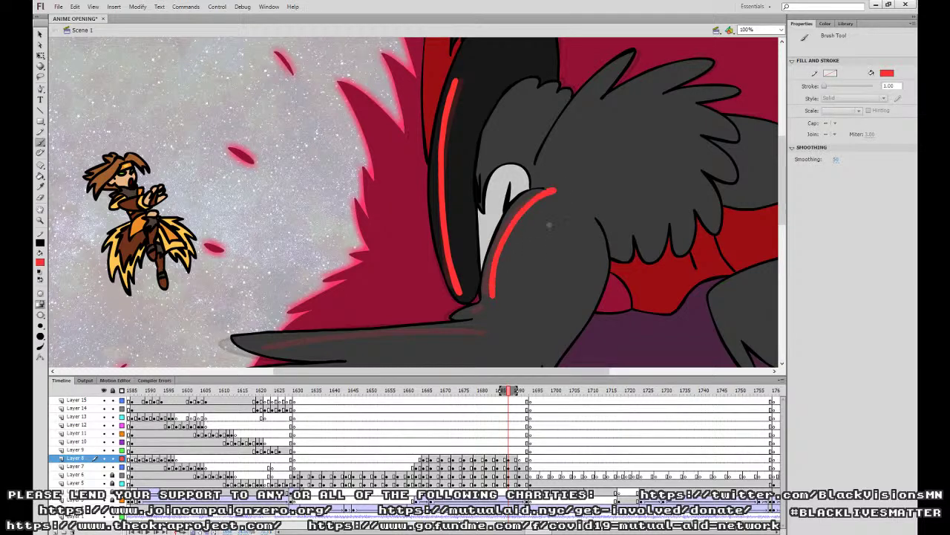
{"action": "left_click_drag", "start_coordinate": [482, 312], "coordinate": [493, 305]}
Paint red highlights along the three wing feathers at frame 1687.
{"action": "left_click_drag", "start_coordinate": [538, 299], "coordinate": [646, 234]}
{"action": "mouse_move", "coordinate": [390, 282]}
{"action": "left_mouse_down"}
{"action": "mouse_move", "coordinate": [617, 272]}
{"action": "mouse_move", "coordinate": [750, 215]}
{"action": "left_mouse_up"}
{"action": "mouse_move", "coordinate": [353, 291]}
{"action": "left_mouse_down"}
{"action": "mouse_move", "coordinate": [499, 245]}
{"action": "mouse_move", "coordinate": [652, 240]}
{"action": "left_mouse_up"}
{"action": "left_click_drag", "start_coordinate": [423, 316], "coordinate": [466, 241]}
{"action": "left_click_drag", "start_coordinate": [361, 285], "coordinate": [496, 223]}
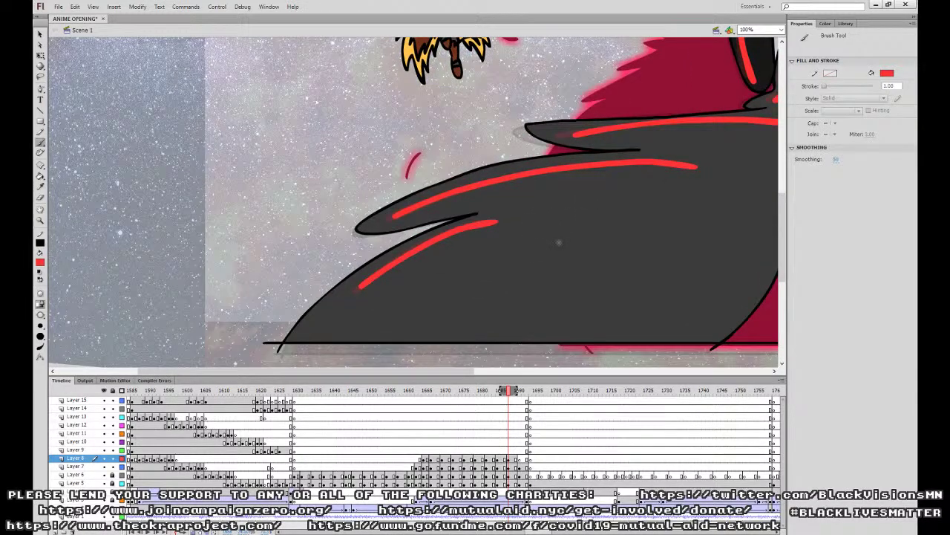
Brush red highlights along the lower and middle wing feathers at frame 1690.
{"action": "left_click_drag", "start_coordinate": [551, 241], "coordinate": [432, 322]}
{"action": "left_click", "coordinate": [519, 459]}
{"action": "left_click_drag", "start_coordinate": [489, 316], "coordinate": [600, 281]}
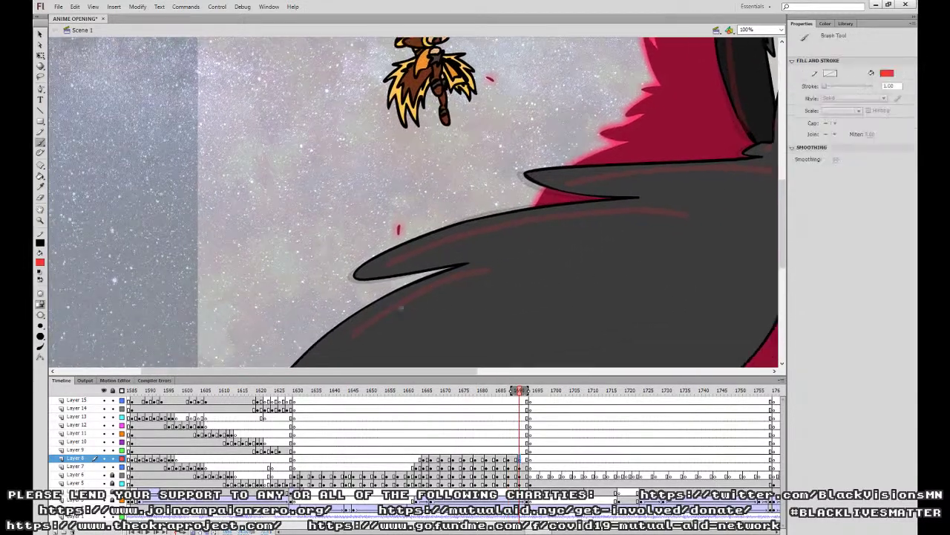
{"action": "left_click_drag", "start_coordinate": [357, 332], "coordinate": [505, 279]}
{"action": "mouse_move", "coordinate": [402, 258]}
{"action": "left_mouse_down"}
{"action": "mouse_move", "coordinate": [672, 213]}
{"action": "mouse_move", "coordinate": [701, 219]}
{"action": "left_mouse_up"}
Paint the frame 1690 red highlights on the upper wing feather, the raised arm and the hat brim.
{"action": "left_click_drag", "start_coordinate": [691, 240], "coordinate": [583, 354]}
{"action": "mouse_move", "coordinate": [479, 292]}
{"action": "left_mouse_down"}
{"action": "mouse_move", "coordinate": [700, 288]}
{"action": "mouse_move", "coordinate": [586, 299]}
{"action": "mouse_move", "coordinate": [663, 201]}
{"action": "left_mouse_up"}
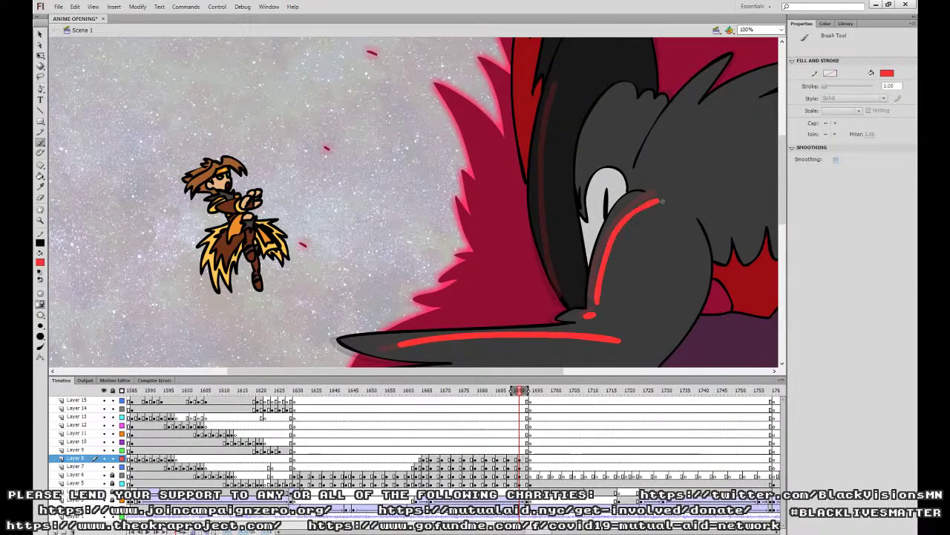
{"action": "left_click_drag", "start_coordinate": [553, 94], "coordinate": [558, 264]}
{"action": "key", "text": "ctrl+z"}
{"action": "mouse_move", "coordinate": [571, 295]}
{"action": "left_mouse_down"}
{"action": "mouse_move", "coordinate": [554, 92]}
{"action": "mouse_move", "coordinate": [563, 72]}
{"action": "left_mouse_up"}
Play the shot from around frame 1657 and scrub through the highlighted drawings to frame 1677.
{"action": "key", "text": "ctrl+minus"}
{"action": "left_click", "coordinate": [399, 442]}
{"action": "key", "text": "Return"}
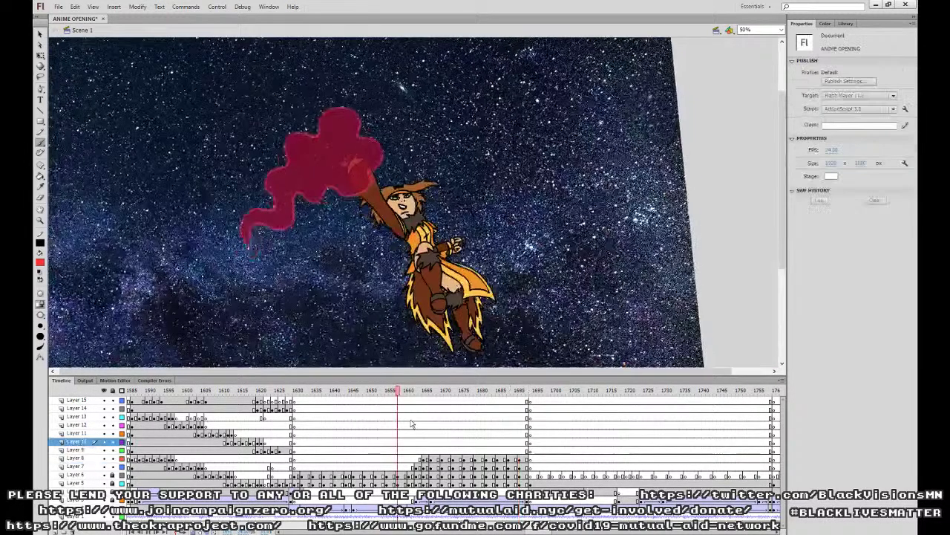
{"action": "left_click_drag", "start_coordinate": [439, 443], "coordinate": [468, 447]}
{"action": "left_click", "coordinate": [471, 448]}
Delete the raised arm's red highlight around frame 1676 and repaint it with the Brush tool.
{"action": "key", "text": "ctrl+equal"}
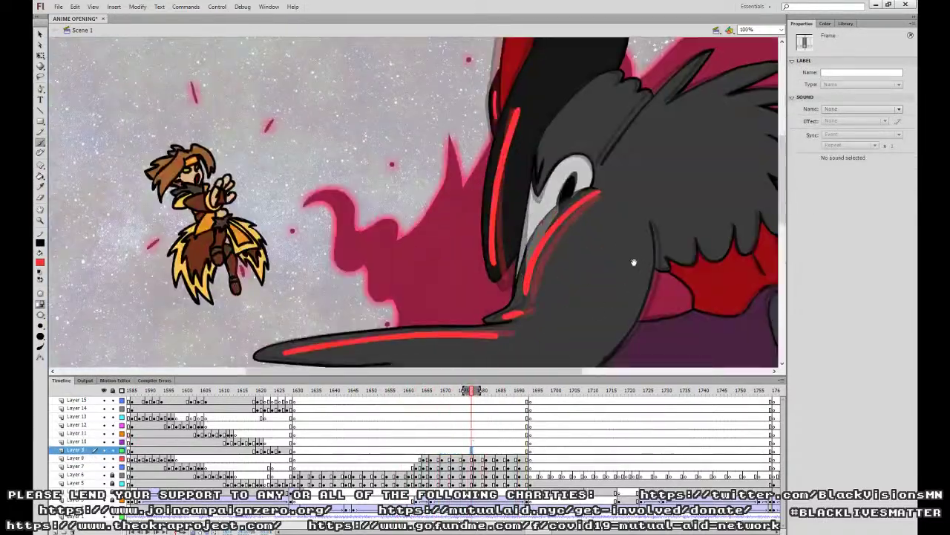
{"action": "left_click_drag", "start_coordinate": [644, 267], "coordinate": [506, 282]}
{"action": "left_click", "coordinate": [40, 55]}
{"action": "left_click", "coordinate": [422, 240]}
{"action": "key", "text": "Delete"}
{"action": "left_click", "coordinate": [468, 459]}
{"action": "left_click", "coordinate": [41, 141]}
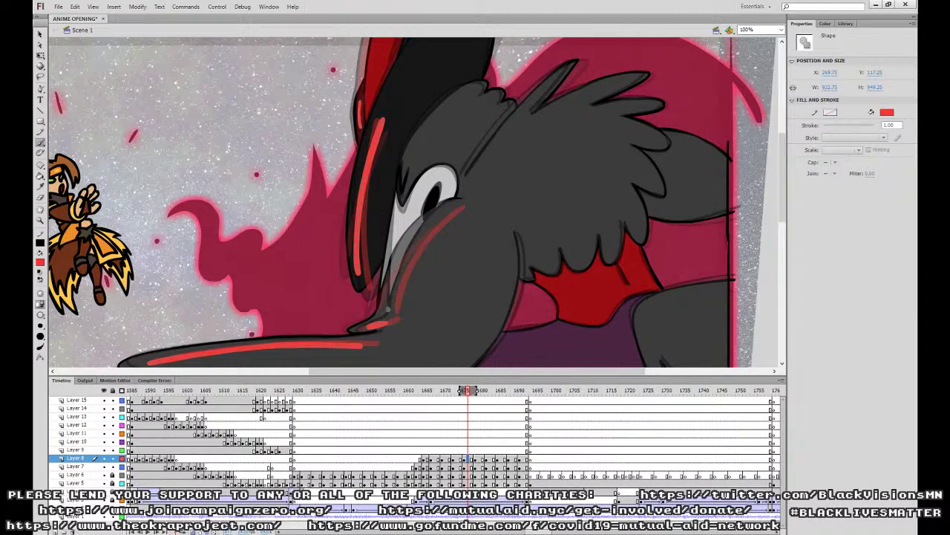
{"action": "left_click_drag", "start_coordinate": [398, 277], "coordinate": [469, 207]}
Replay the shot from around frame 1660 to check the red highlights in motion.
{"action": "key", "text": "ctrl+minus"}
{"action": "left_click", "coordinate": [410, 449]}
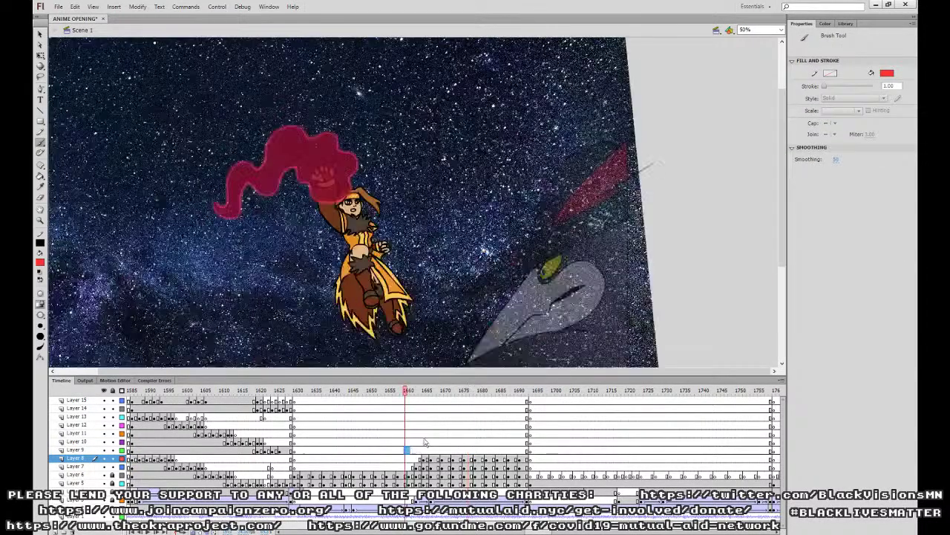
{"action": "key", "text": "Return"}
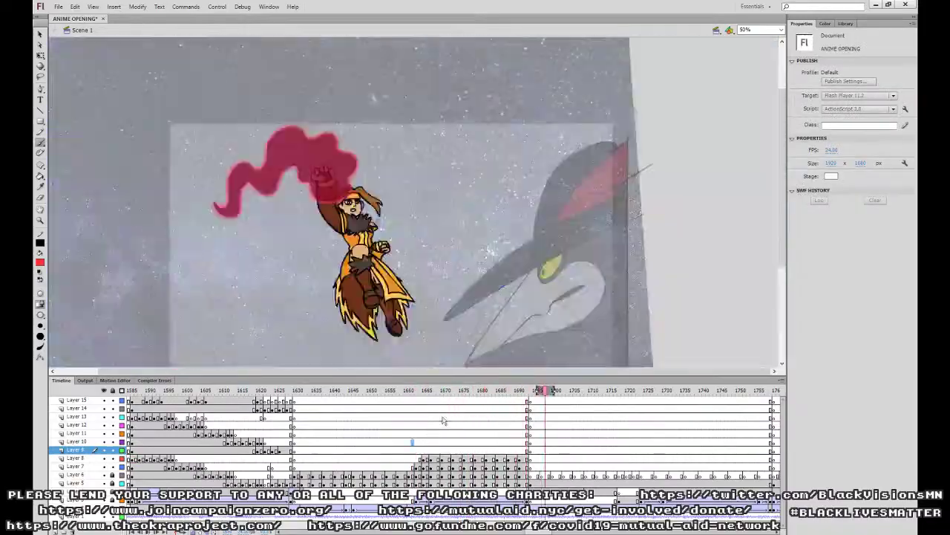
{"action": "left_click", "coordinate": [412, 442]}
{"action": "key", "text": "Return"}
{"action": "key", "text": "Return"}
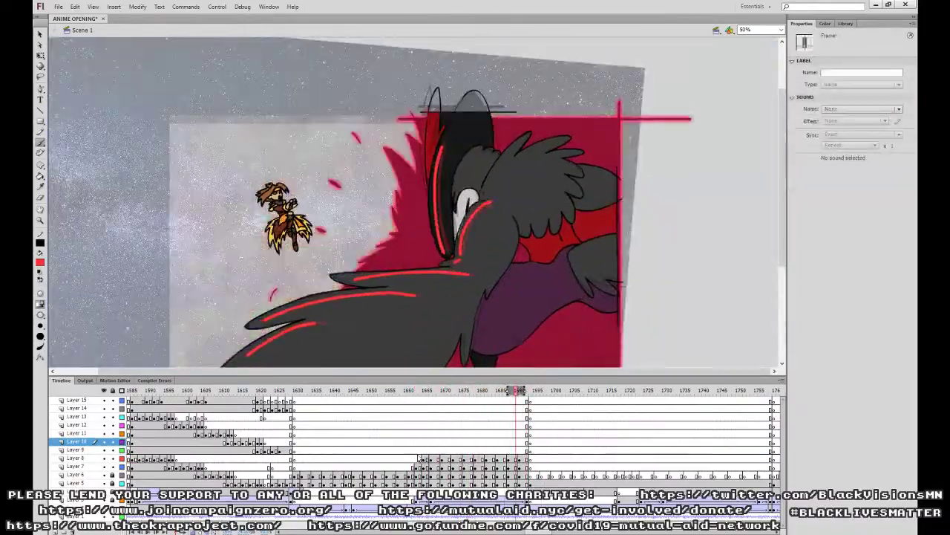
Copy the highlight frames 1664 to 1692 of Layer 8 and paste them into a new document's timeline.
{"action": "left_click", "coordinate": [414, 458]}
{"action": "left_click_drag", "start_coordinate": [424, 459], "coordinate": [525, 460]}
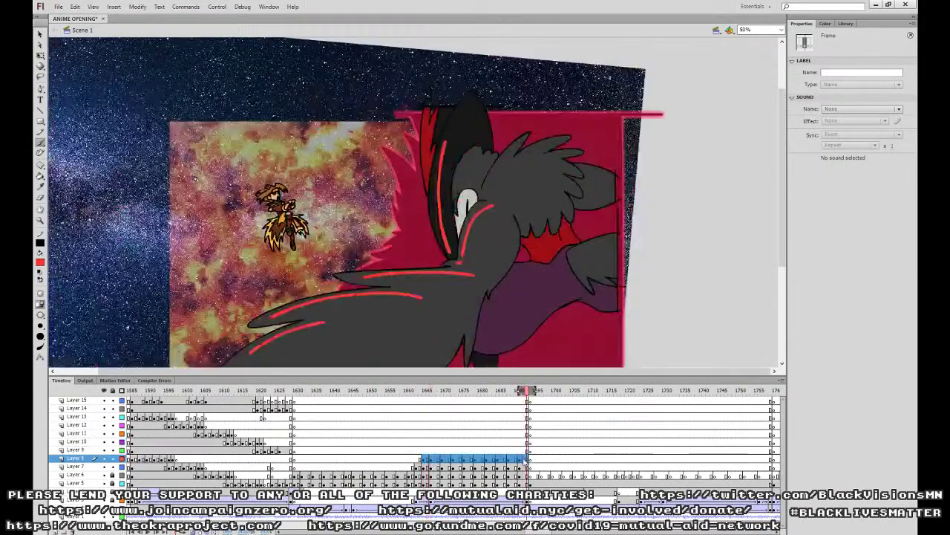
{"action": "left_click", "coordinate": [64, 17]}
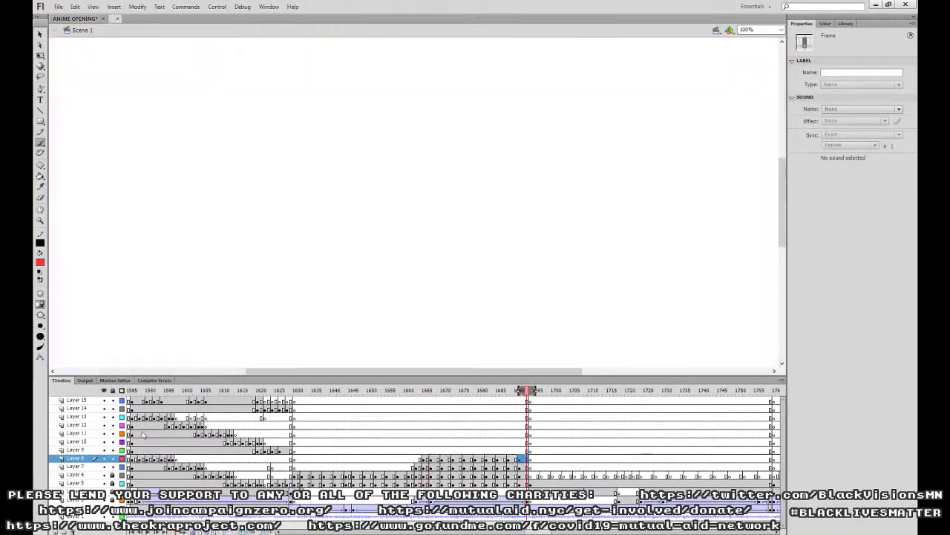
{"action": "key", "text": "ctrl+alt+v"}
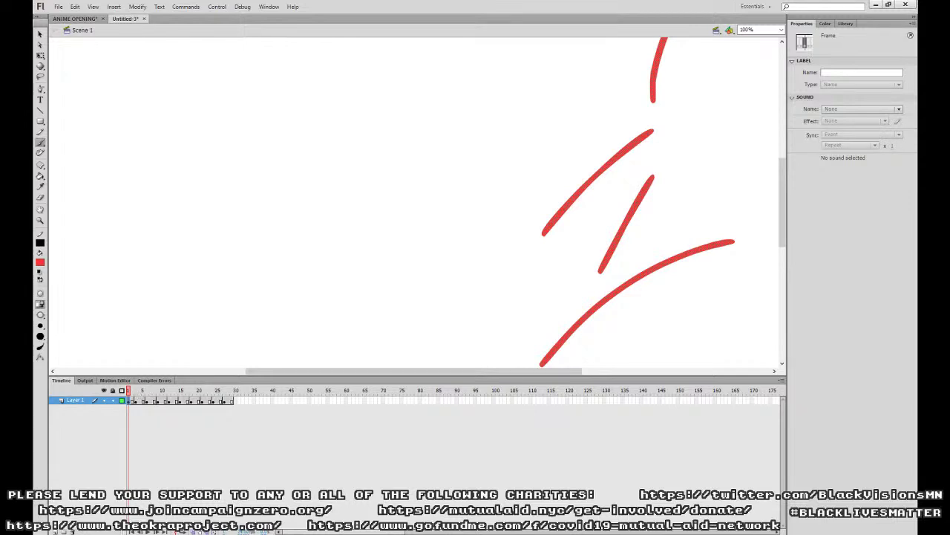
Convert the red highlight drawing on each keyframe of Layer 1 into its own graphic symbol, numbered in sequence from ravglow-1.
{"action": "left_click", "coordinate": [139, 391]}
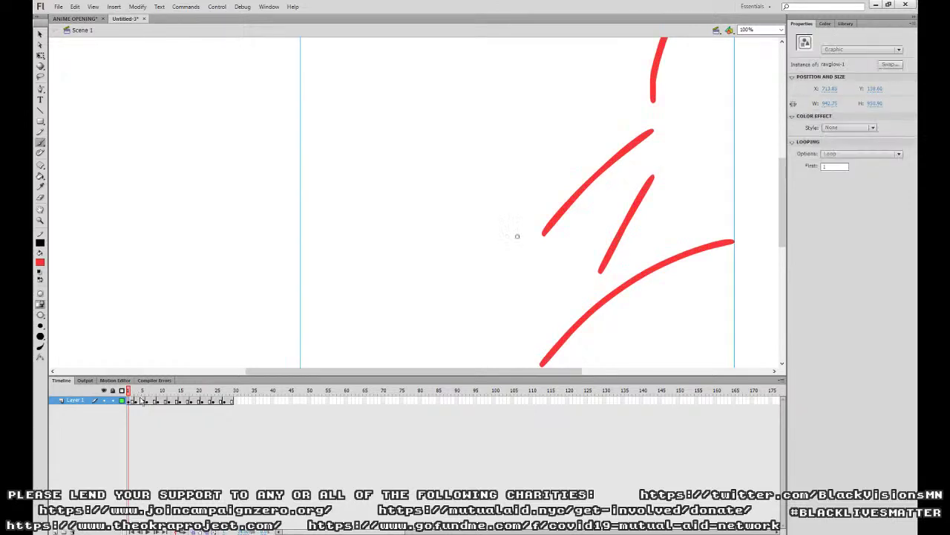
{"action": "left_click", "coordinate": [151, 390]}
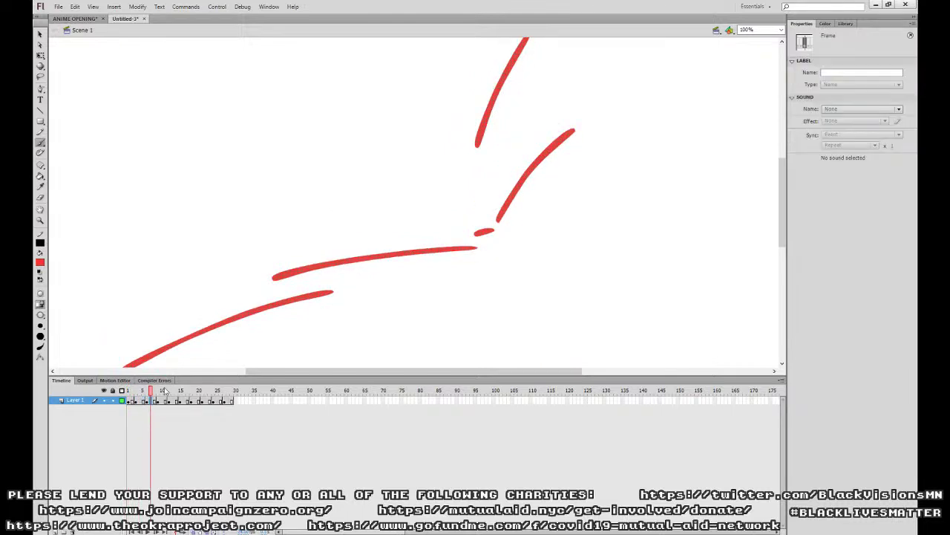
{"action": "left_click", "coordinate": [164, 391]}
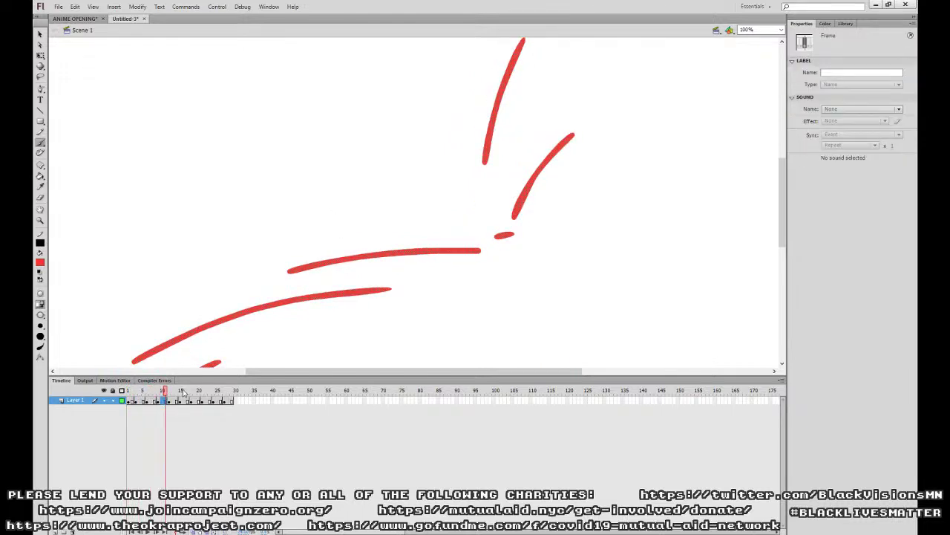
{"action": "left_click", "coordinate": [178, 395]}
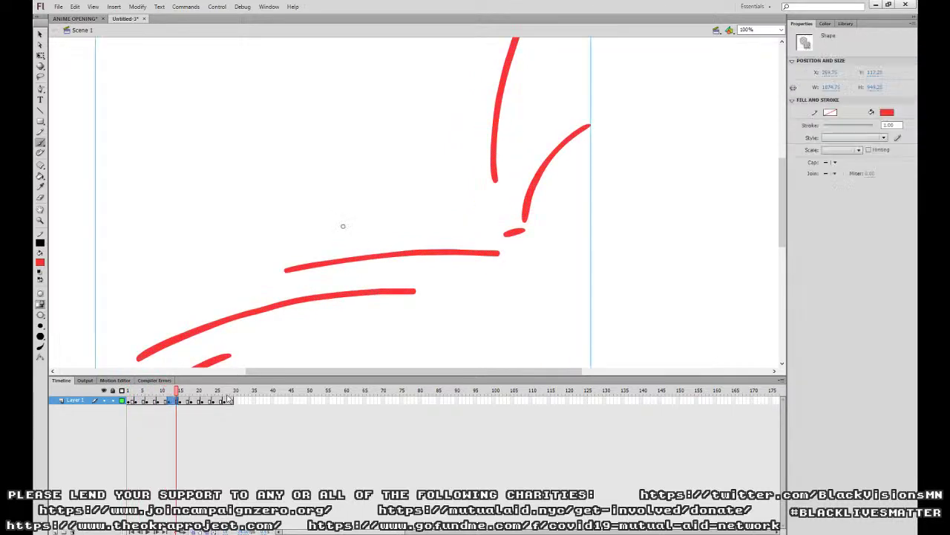
{"action": "left_click", "coordinate": [181, 401]}
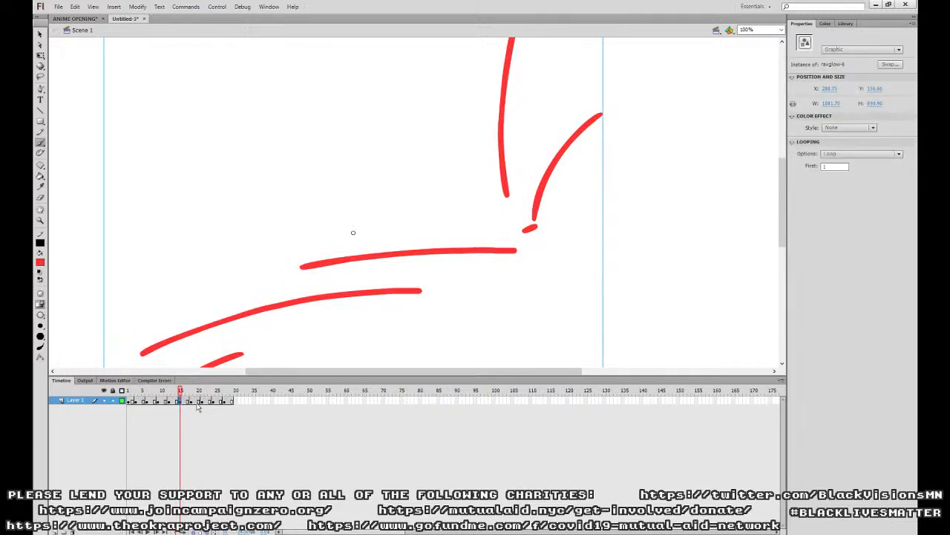
{"action": "left_click", "coordinate": [195, 395]}
{"action": "left_click", "coordinate": [206, 400]}
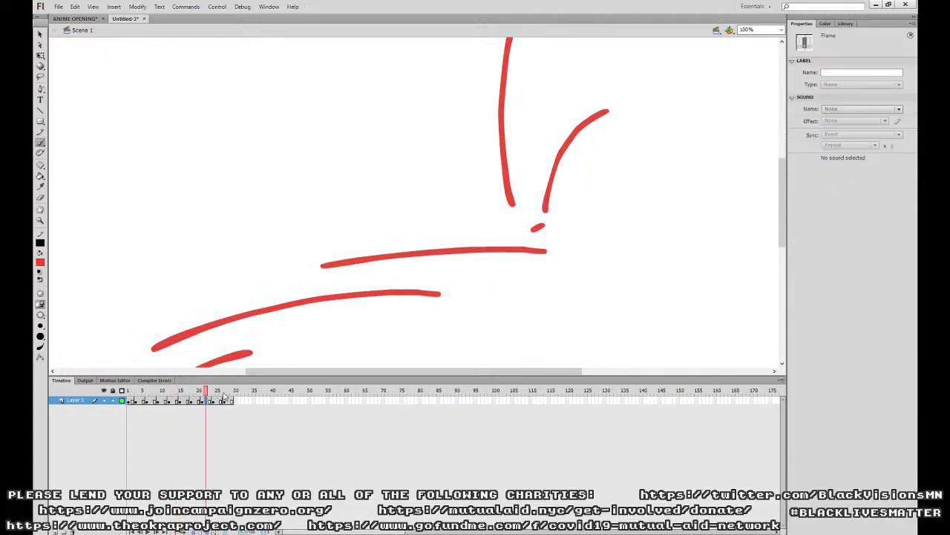
{"action": "key", "text": "F8"}
{"action": "key", "text": "Return"}
{"action": "left_click", "coordinate": [217, 400]}
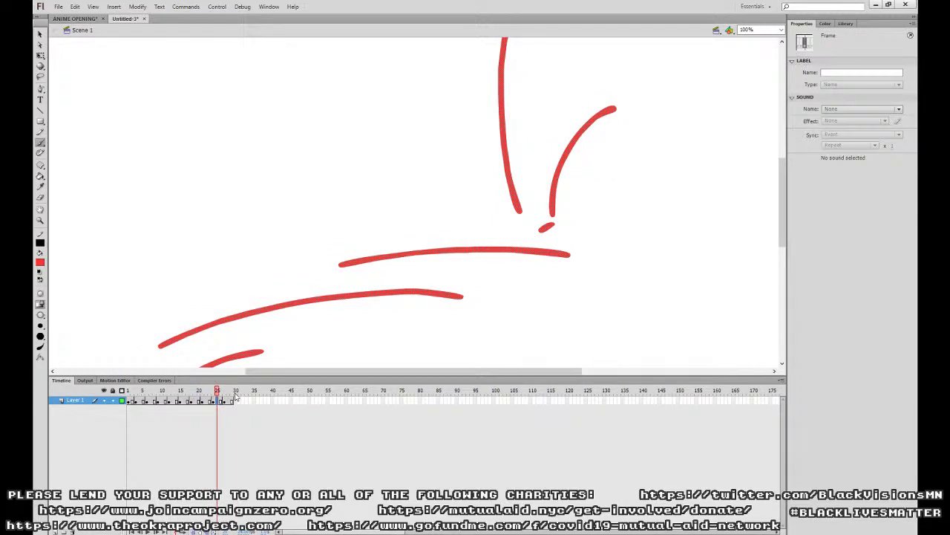
{"action": "left_click", "coordinate": [235, 399]}
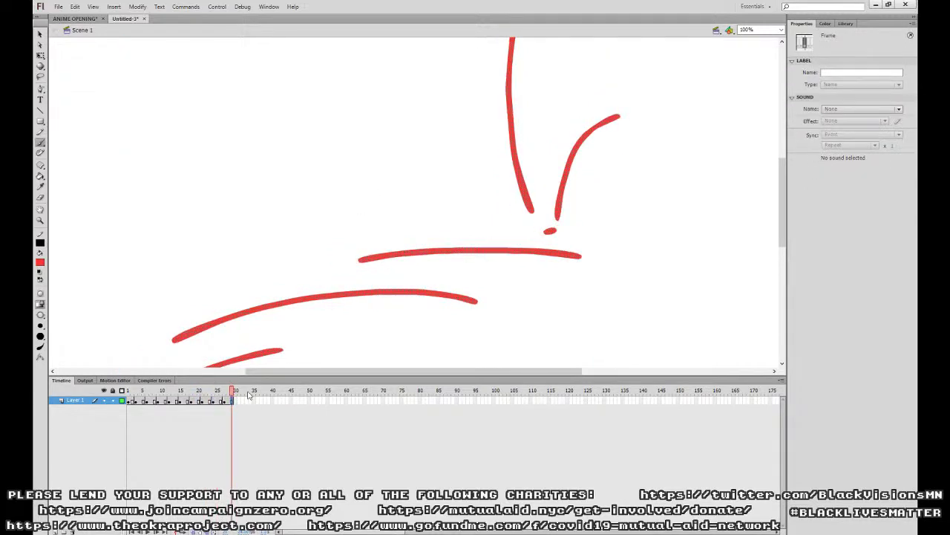
{"action": "key", "text": "ctrl+minus"}
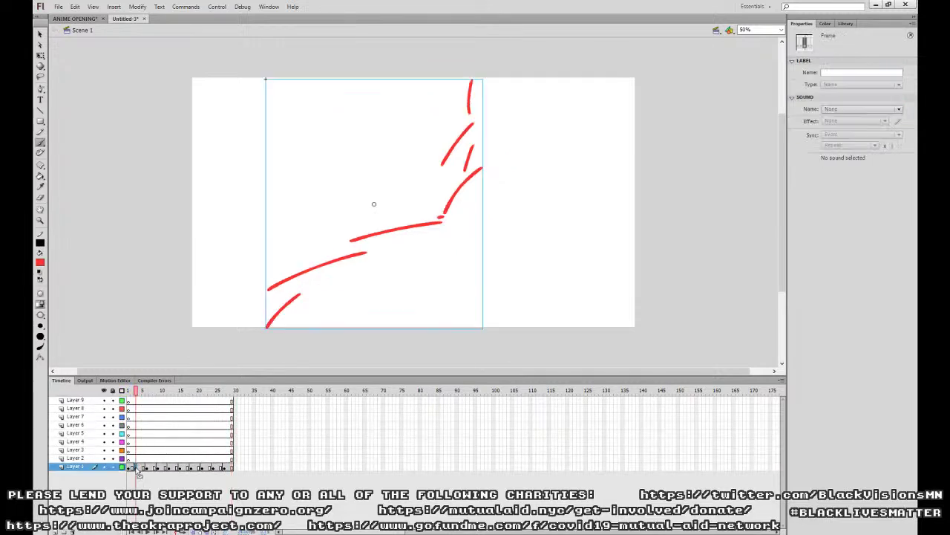
Add a layer and move each keyframe of Layer 1 after the first onto its own layer, staggered across Layers 2 to 10.
{"action": "left_click", "coordinate": [56, 531]}
{"action": "left_click", "coordinate": [146, 475]}
{"action": "left_click_drag", "start_coordinate": [146, 476], "coordinate": [157, 451]}
{"action": "left_click", "coordinate": [157, 475]}
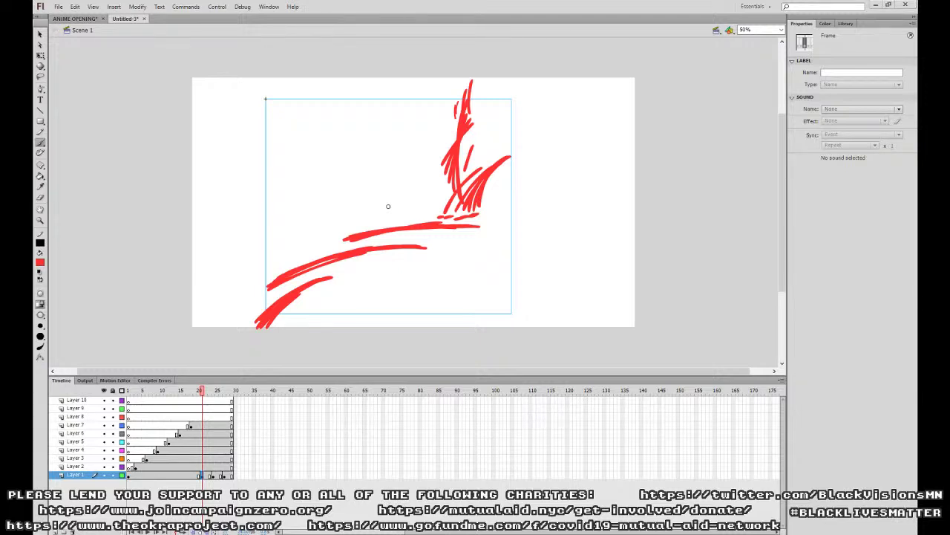
{"action": "left_click_drag", "start_coordinate": [202, 475], "coordinate": [202, 417]}
{"action": "left_click", "coordinate": [210, 475]}
{"action": "left_click", "coordinate": [213, 475]}
{"action": "left_click_drag", "start_coordinate": [213, 475], "coordinate": [225, 401]}
{"action": "left_click", "coordinate": [225, 475]}
{"action": "left_click_drag", "start_coordinate": [228, 401], "coordinate": [229, 476]}
Change all the red highlight symbols to movie clips and give them a 15 px Blur filter.
{"action": "left_click", "coordinate": [39, 35]}
{"action": "left_click", "coordinate": [468, 134]}
{"action": "left_click", "coordinate": [852, 51]}
{"action": "left_click", "coordinate": [854, 59]}
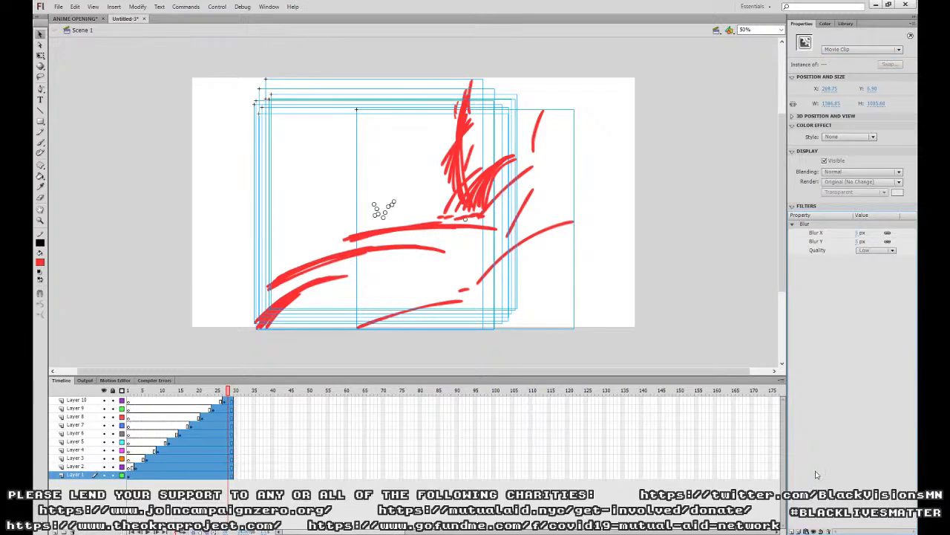
{"action": "left_click", "coordinate": [860, 233]}
{"action": "type", "text": "10"}
{"action": "key", "text": "Return"}
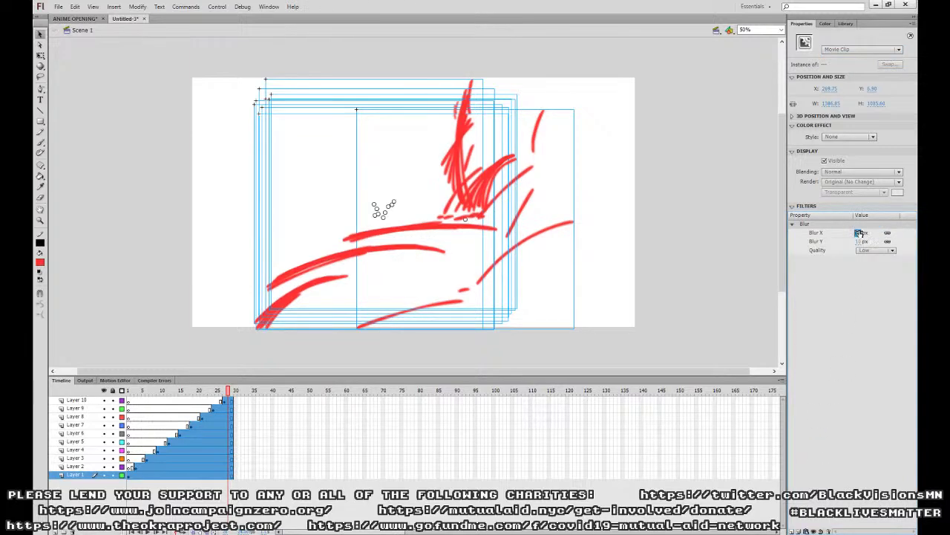
{"action": "left_click", "coordinate": [860, 232]}
{"action": "left_click", "coordinate": [662, 280]}
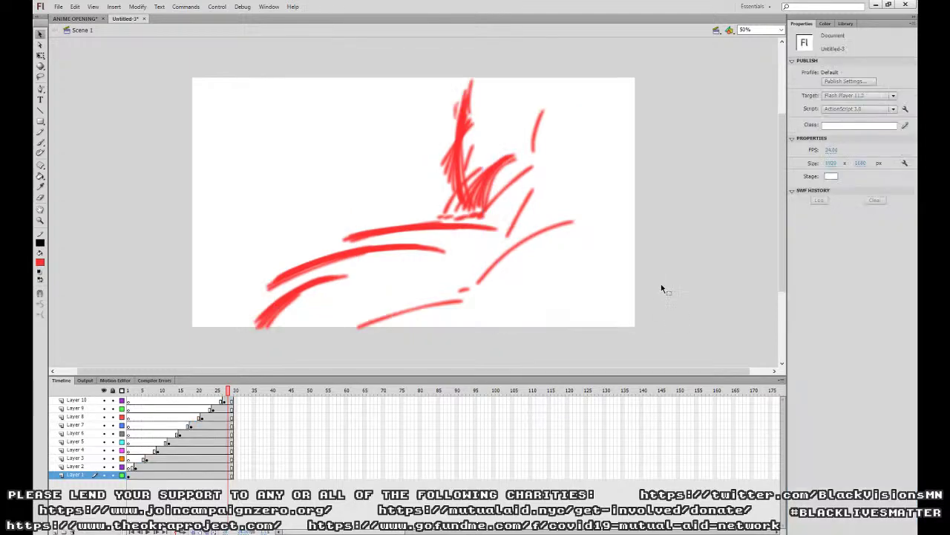
Set the Alpha of all the highlight symbols to 80%.
{"action": "left_click", "coordinate": [224, 391]}
{"action": "key", "text": "ctrl+a"}
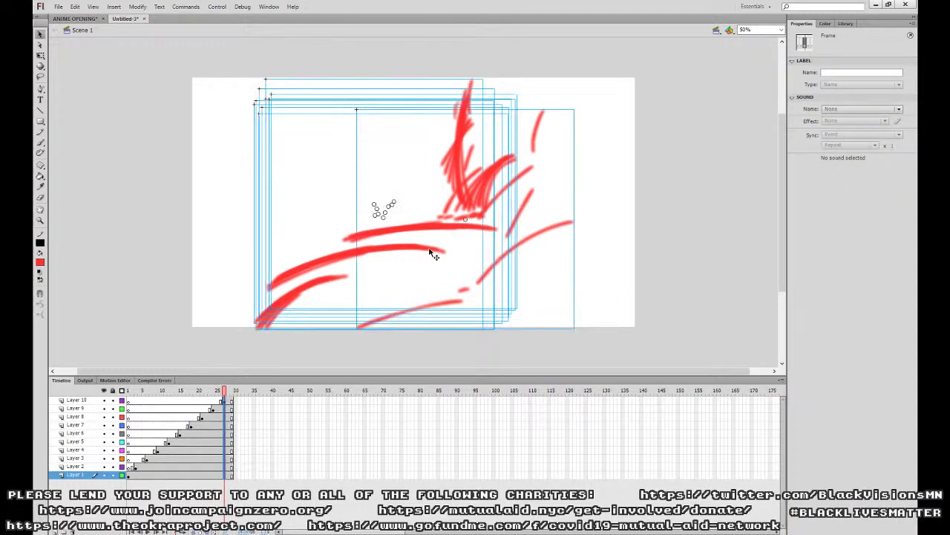
{"action": "left_click", "coordinate": [861, 138]}
{"action": "left_click", "coordinate": [866, 159]}
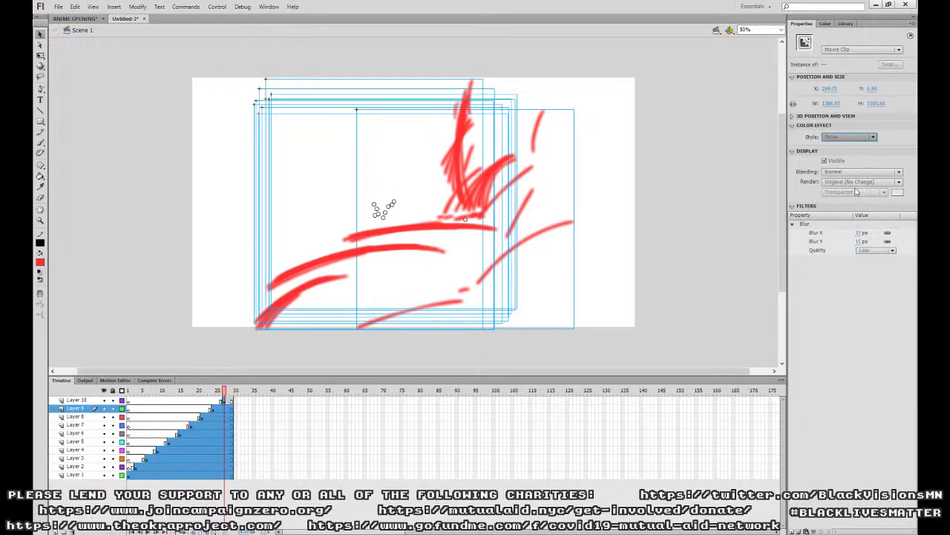
{"action": "left_click", "coordinate": [887, 152]}
{"action": "type", "text": "80"}
{"action": "key", "text": "Return"}
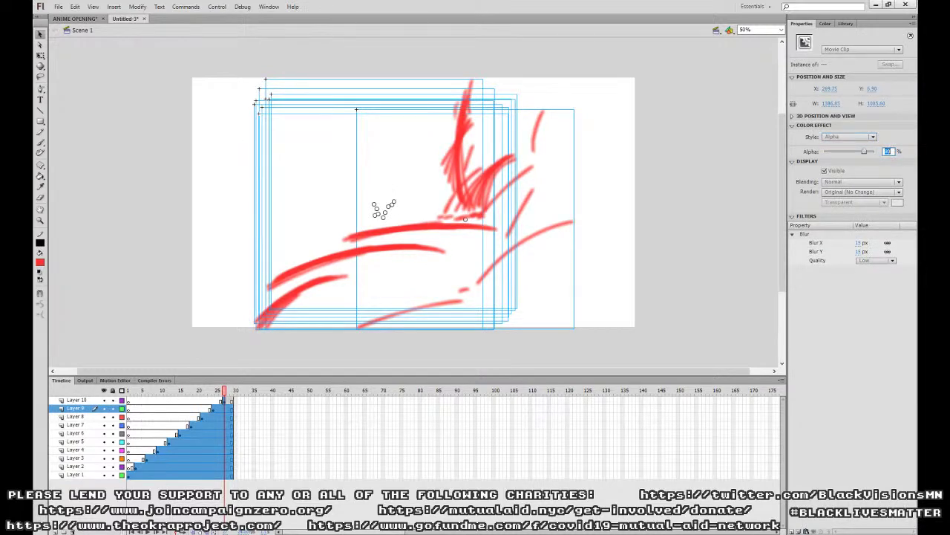
Move the staggered highlight keyframes from Layers 2 to 10 back onto Layer 1 at their original frames.
{"action": "left_click", "coordinate": [262, 434]}
{"action": "left_click", "coordinate": [136, 468]}
{"action": "left_click_drag", "start_coordinate": [136, 468], "coordinate": [136, 476]}
{"action": "left_click_drag", "start_coordinate": [146, 459], "coordinate": [158, 475]}
{"action": "mouse_move", "coordinate": [168, 442]}
{"action": "left_mouse_down"}
{"action": "mouse_move", "coordinate": [170, 473]}
{"action": "mouse_move", "coordinate": [190, 474]}
{"action": "mouse_move", "coordinate": [202, 450]}
{"action": "mouse_move", "coordinate": [214, 453]}
{"action": "mouse_move", "coordinate": [224, 423]}
{"action": "mouse_move", "coordinate": [224, 475]}
{"action": "left_mouse_up"}
Copy all frames of Layer 1 and paste them over the highlight frames 1664 to 1692 on Layer 8 of ANIME OPENING.
{"action": "left_click", "coordinate": [90, 476]}
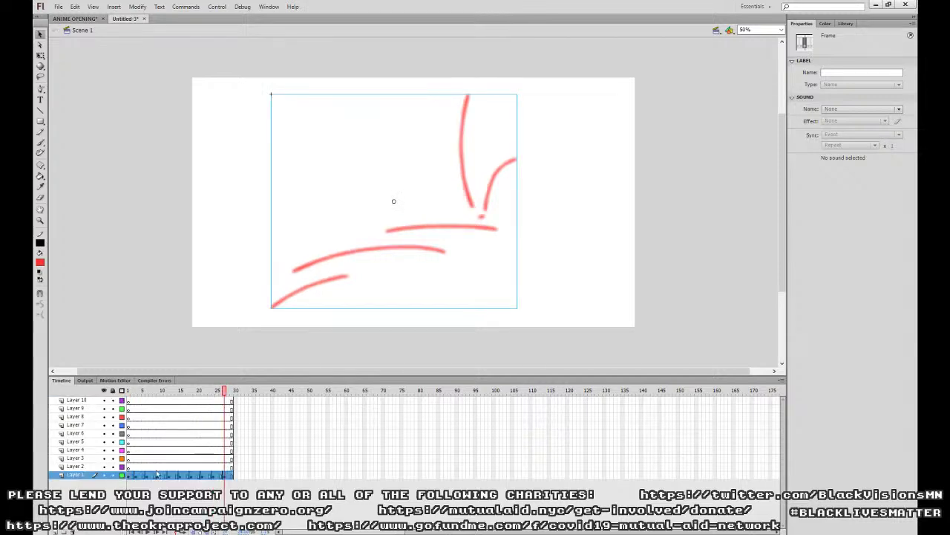
{"action": "left_click", "coordinate": [78, 20]}
{"action": "left_click", "coordinate": [78, 20]}
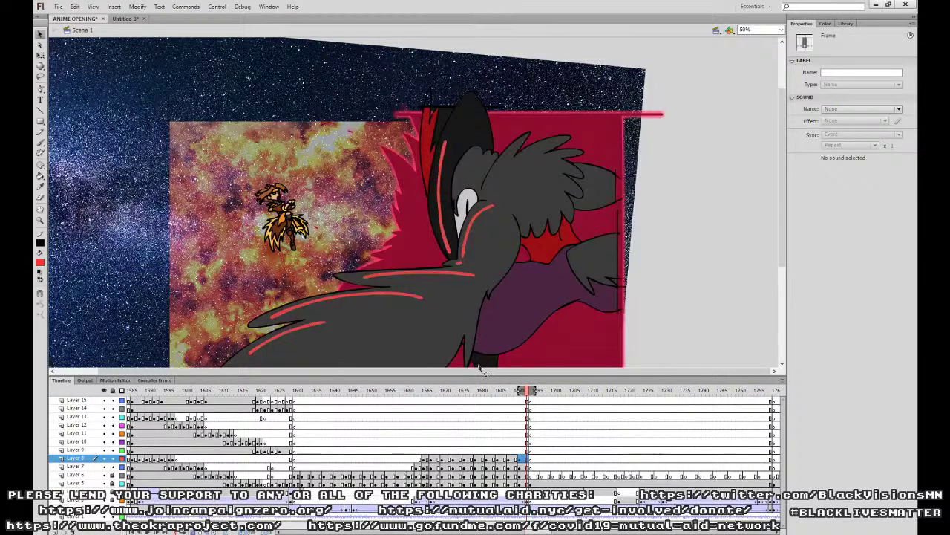
{"action": "left_click_drag", "start_coordinate": [423, 458], "coordinate": [526, 461]}
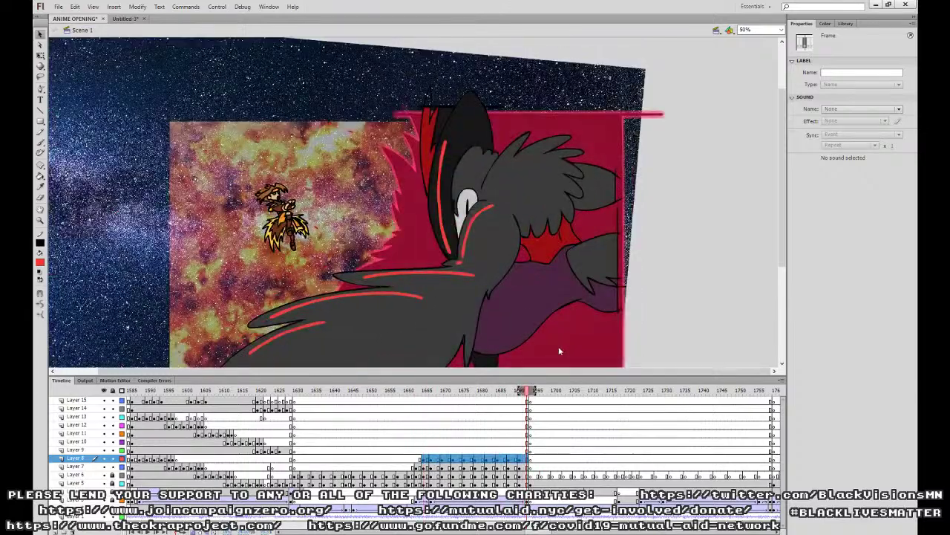
Replay the hatted bird shot from around frame 1662 to check the blurred red highlights.
{"action": "left_click", "coordinate": [418, 448]}
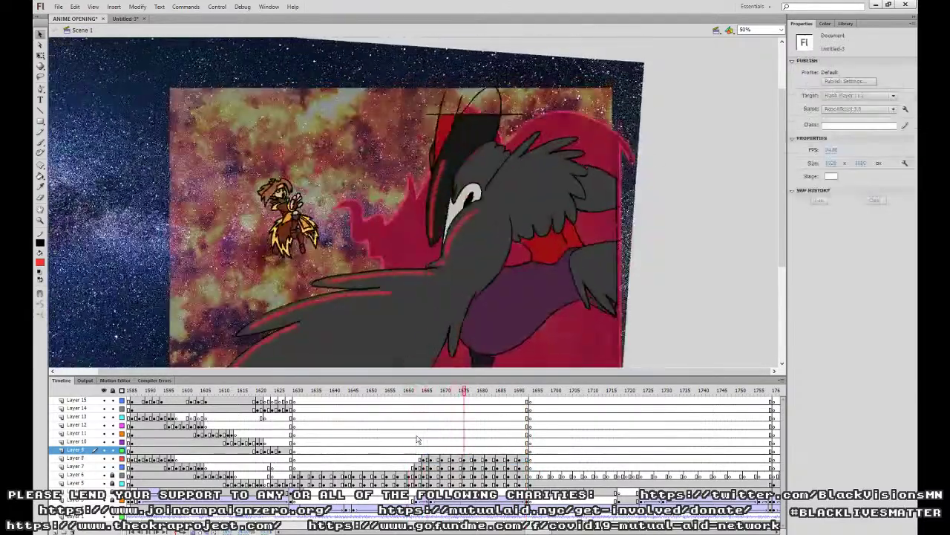
{"action": "key", "text": "Return"}
{"action": "left_click_drag", "start_coordinate": [540, 532], "coordinate": [537, 531]}
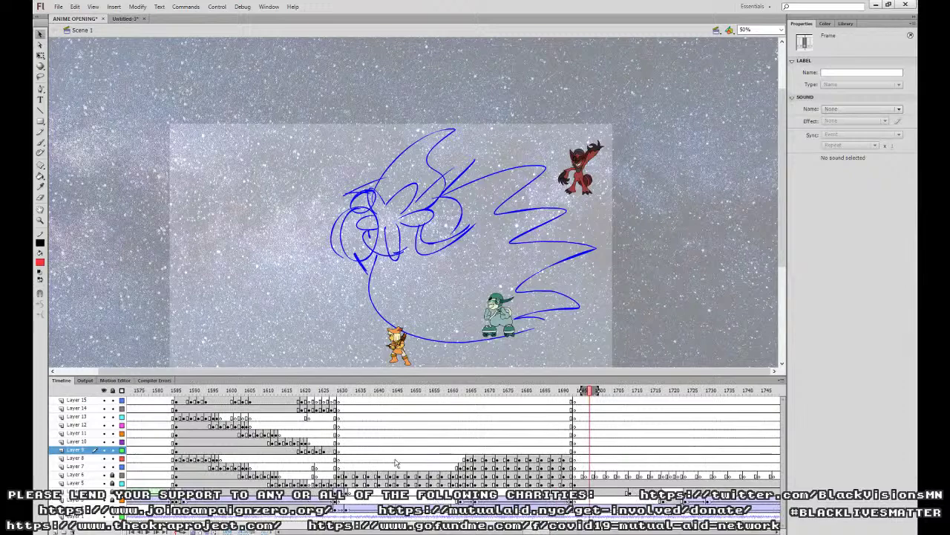
Replay the sequence from frame 1585 through the hatted bird shot to check how the shots flow together.
{"action": "left_click", "coordinate": [177, 410]}
{"action": "key", "text": "Return"}
{"action": "key", "text": "Return"}
{"action": "left_click_drag", "start_coordinate": [782, 171], "coordinate": [783, 184]}
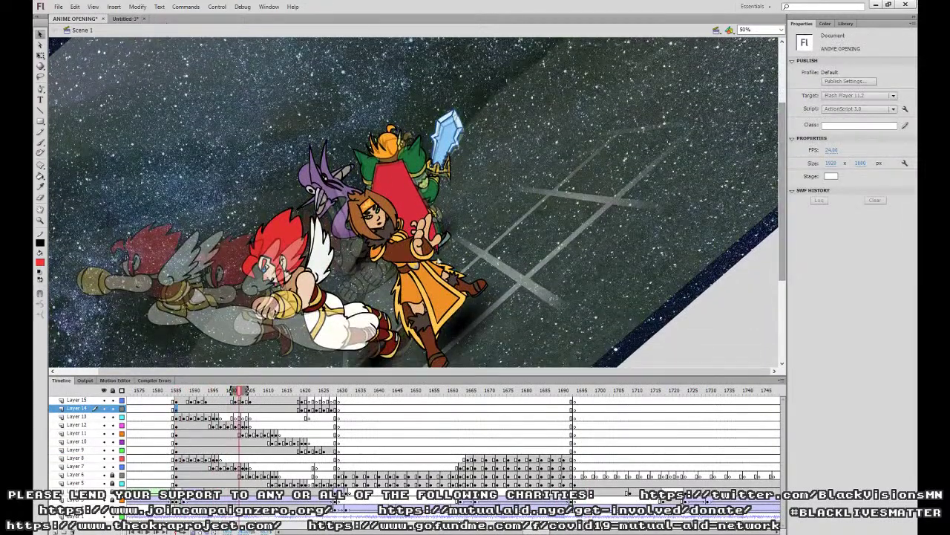
{"action": "left_click", "coordinate": [176, 391]}
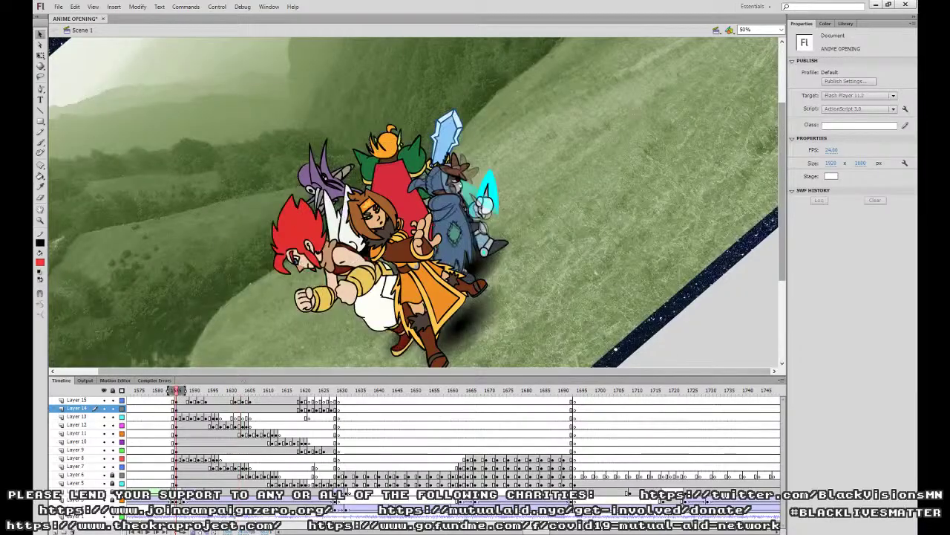
{"action": "left_click_drag", "start_coordinate": [176, 390], "coordinate": [289, 391]}
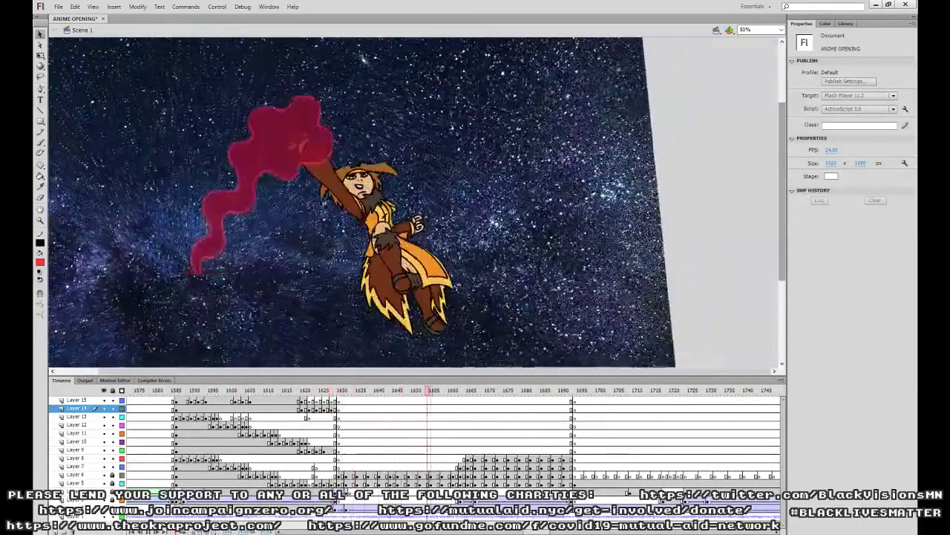
{"action": "left_click", "coordinate": [177, 409]}
{"action": "key", "text": "Return"}
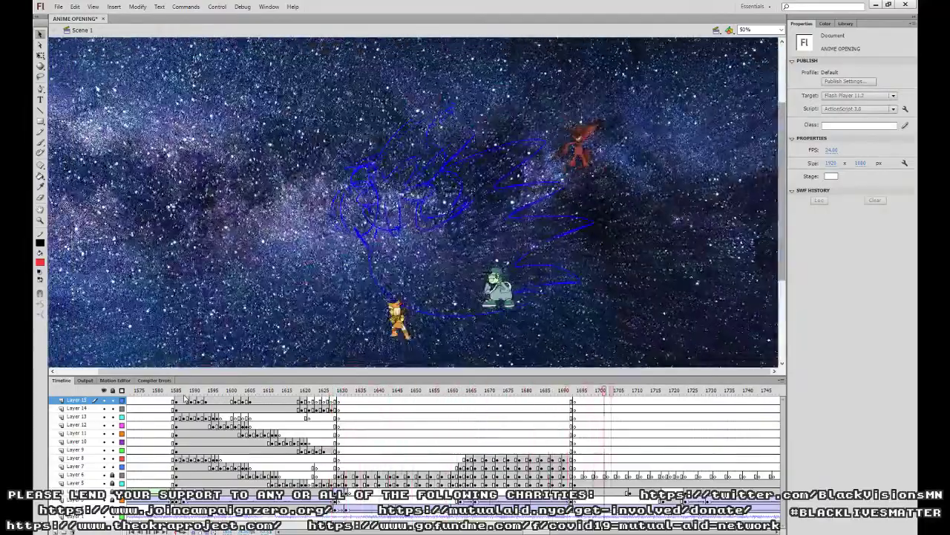
Play the rough sketches of the following shot from around frame 1692, and return to frame 1667 of the bird shot.
{"action": "left_click", "coordinate": [573, 450]}
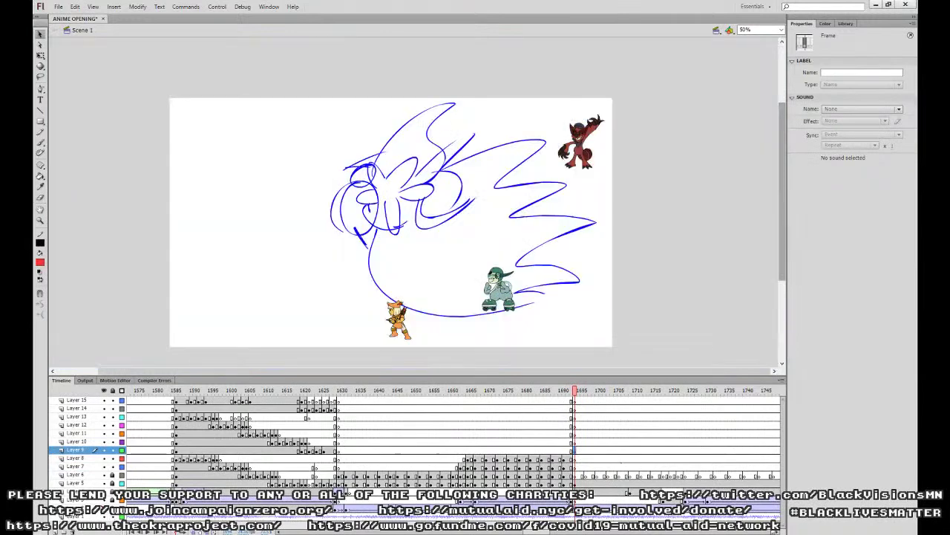
{"action": "left_click", "coordinate": [776, 532]}
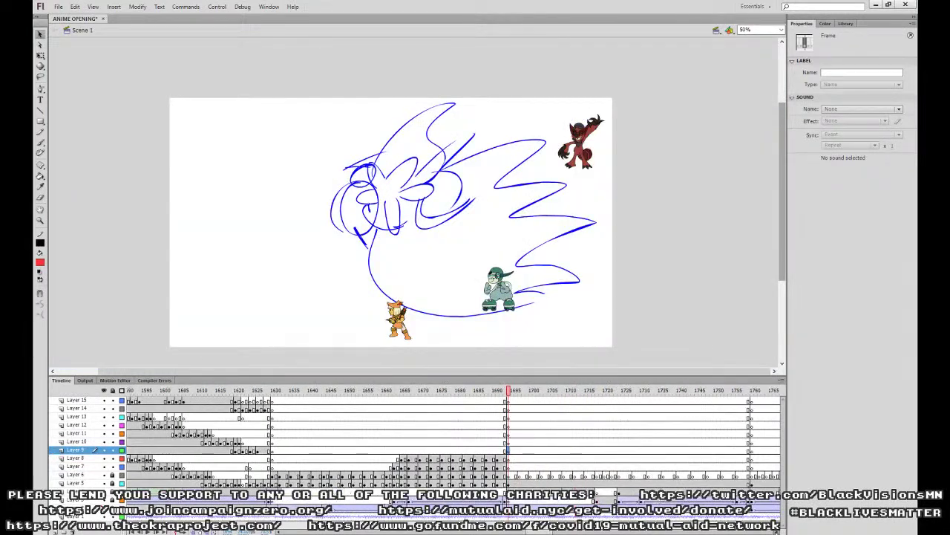
{"action": "left_click", "coordinate": [776, 532]}
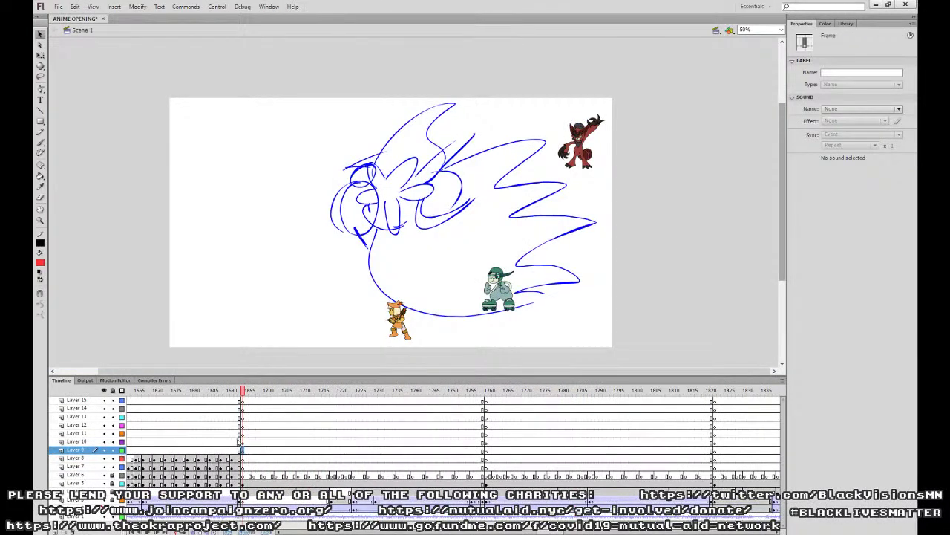
{"action": "left_click", "coordinate": [240, 441]}
{"action": "key", "text": "Return"}
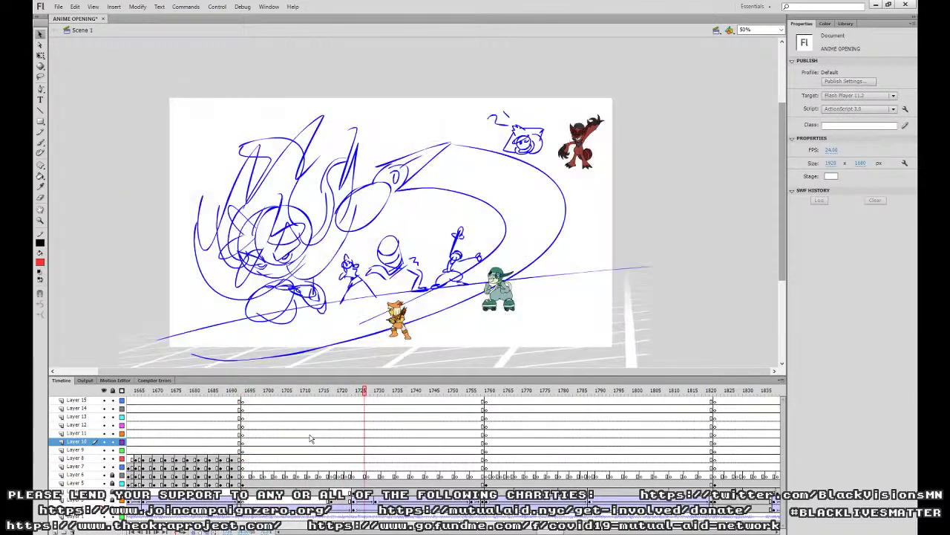
{"action": "key", "text": "Return"}
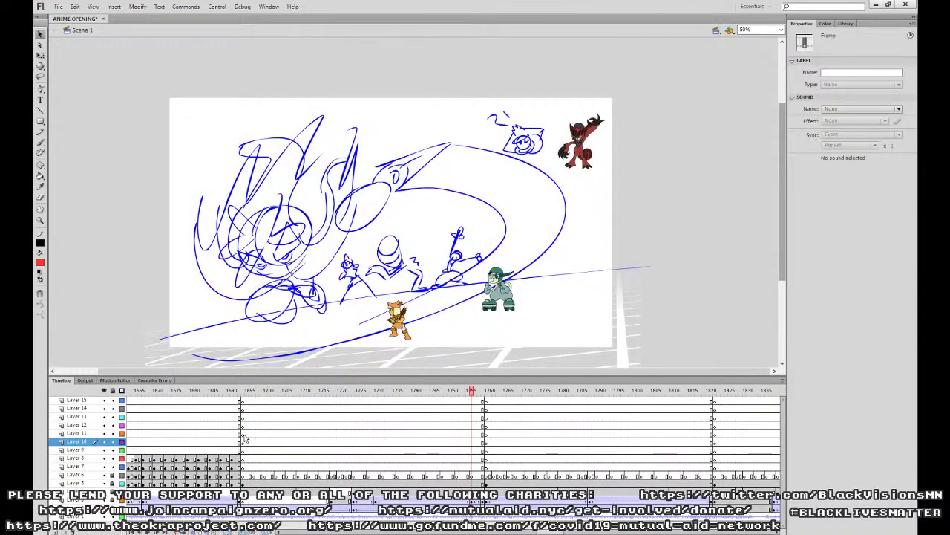
{"action": "left_click", "coordinate": [243, 433]}
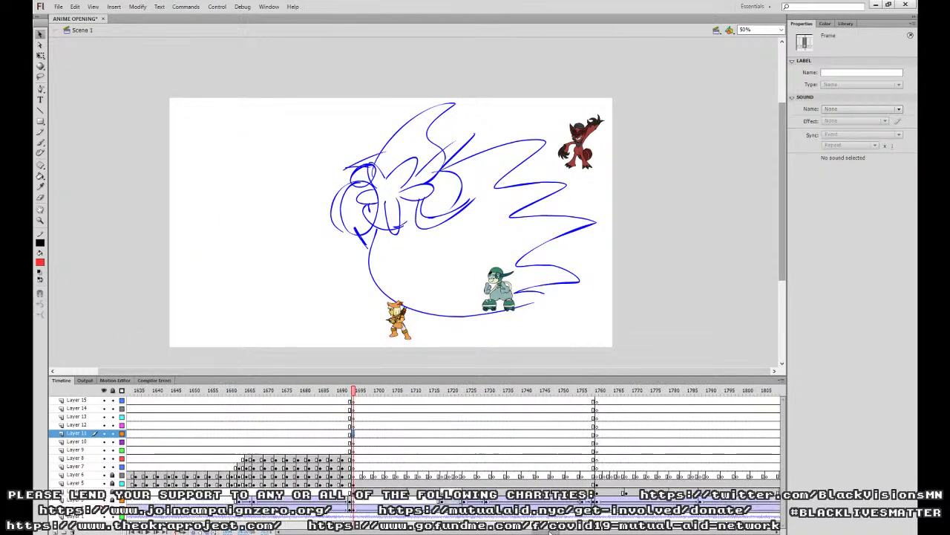
{"action": "left_click_drag", "start_coordinate": [552, 531], "coordinate": [548, 532]}
{"action": "left_click", "coordinate": [357, 441]}
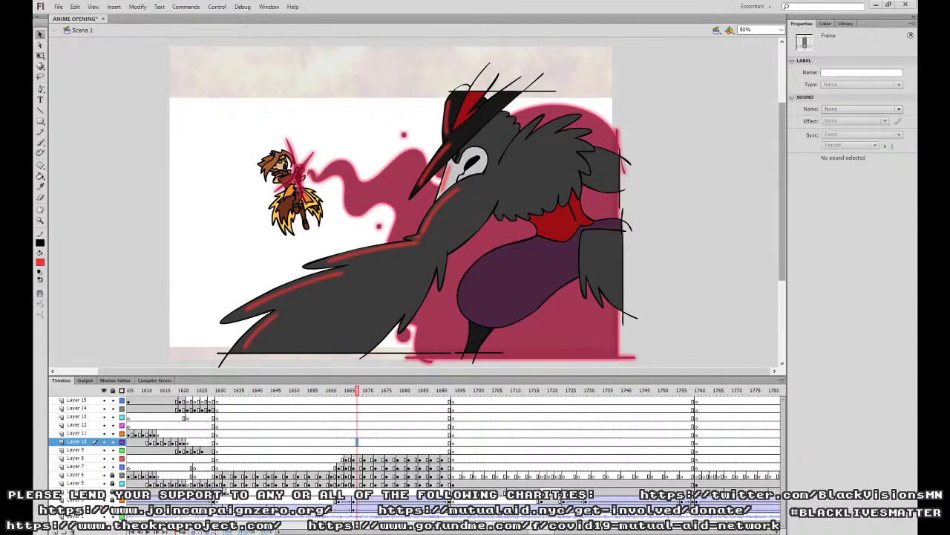